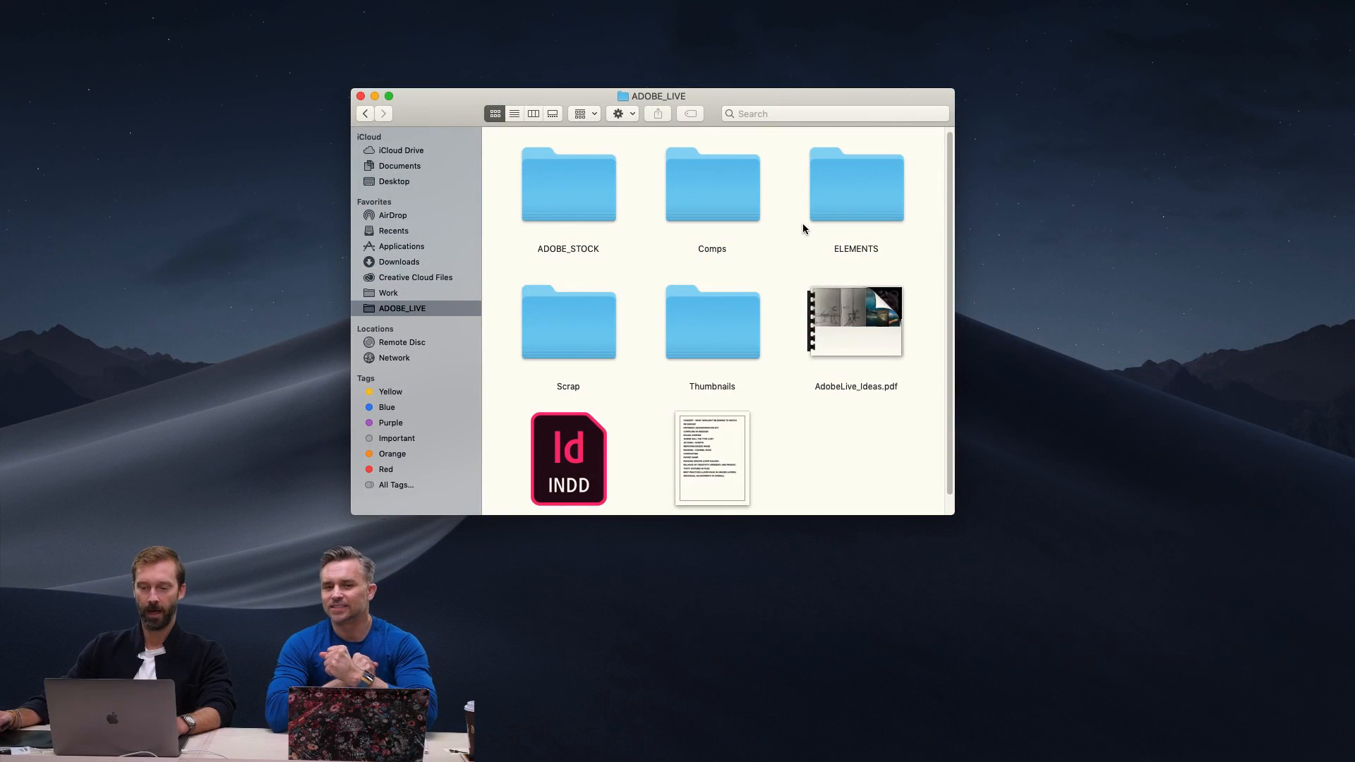
Open Adobe_Live_BB04D.psd from the Comps folder.
double_click(722, 202)
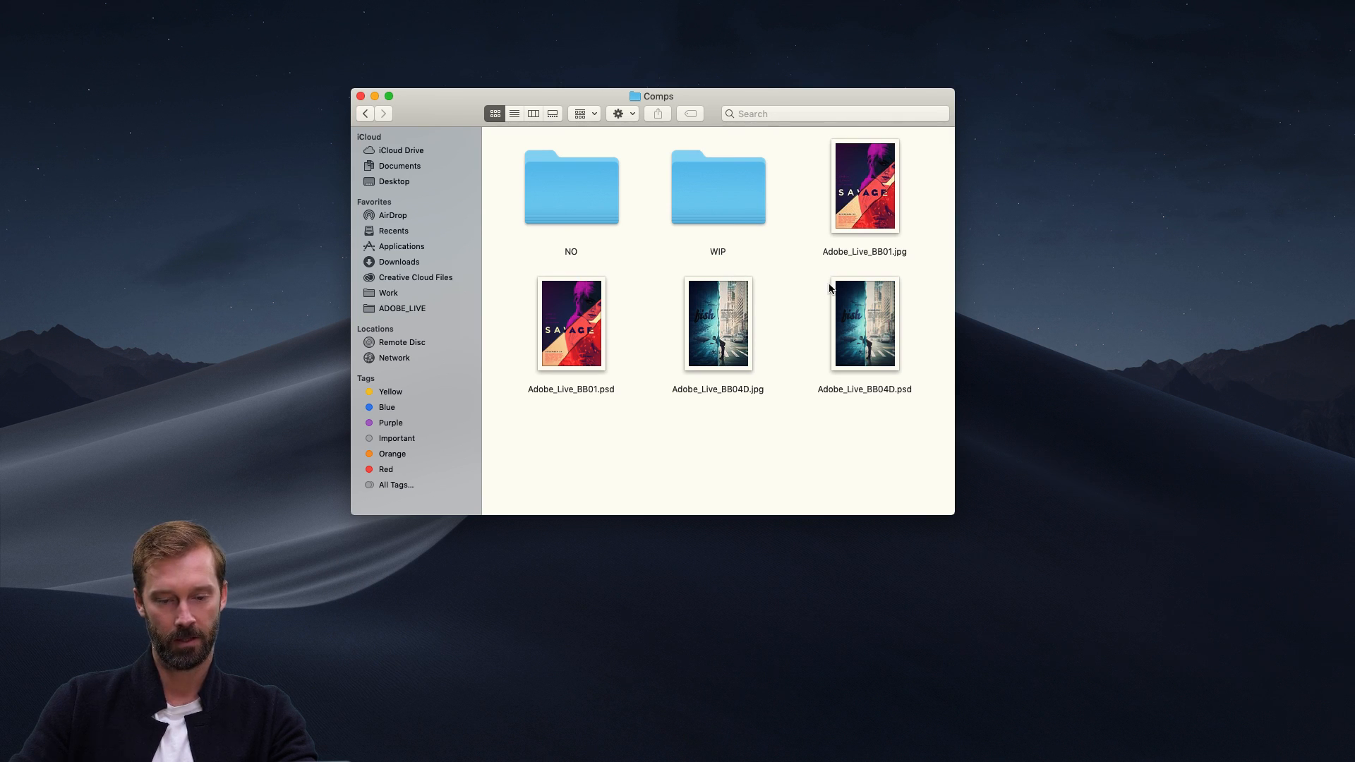
double_click(877, 314)
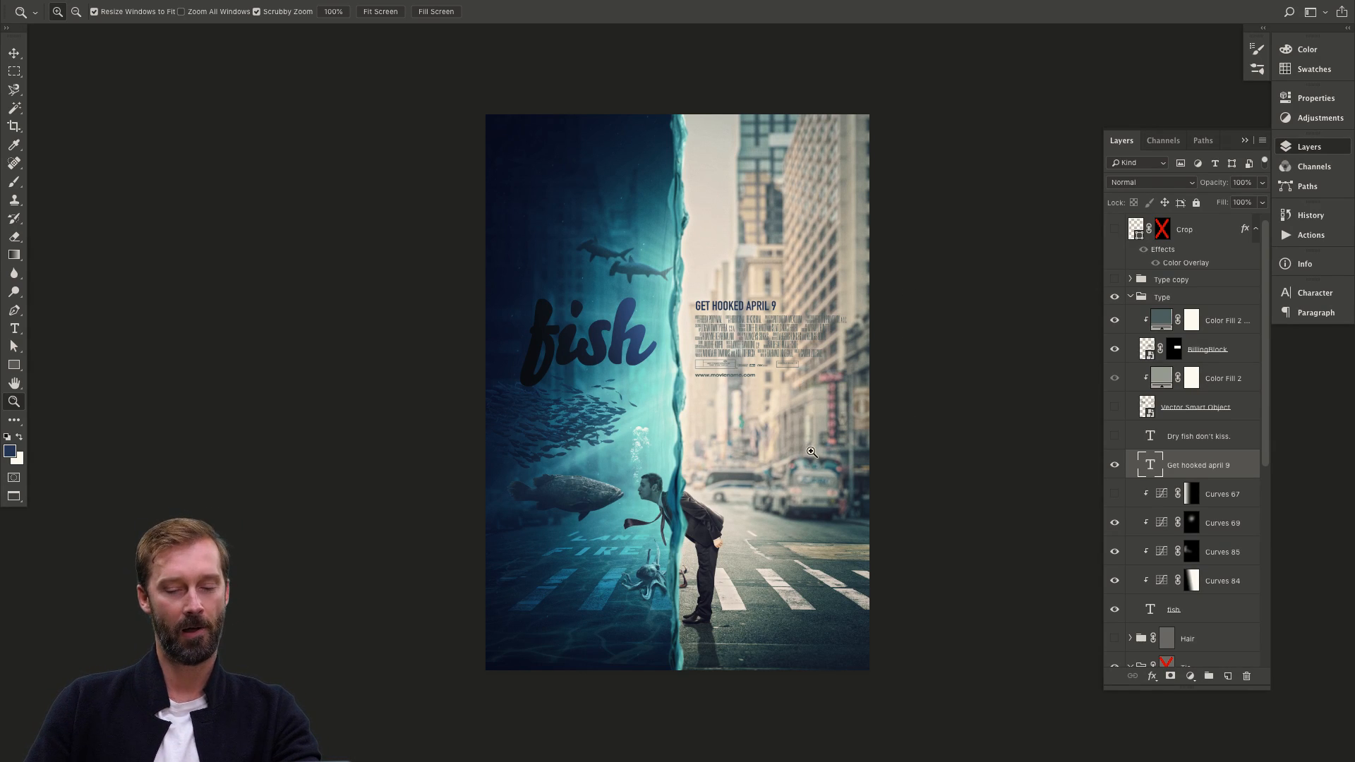
Examine the hammerhead sharks and the fish title up close, as well as the whole poster layout.
mouse_move(663, 391)
left_mouse_down()
mouse_move(727, 395)
mouse_move(714, 399)
mouse_move(723, 412)
mouse_move(729, 378)
mouse_move(656, 404)
left_mouse_up()
left_click_drag(670, 680, 698, 586)
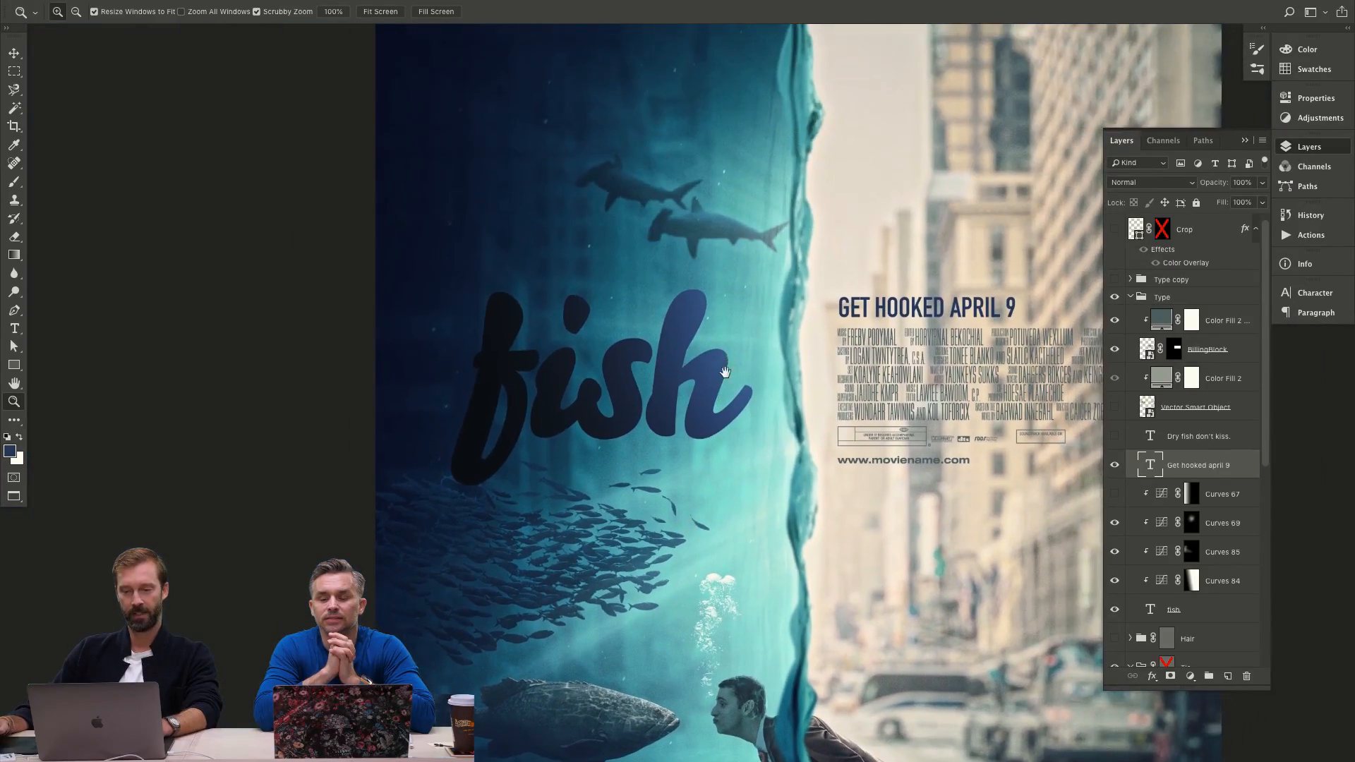
left_click_drag(776, 212, 812, 285)
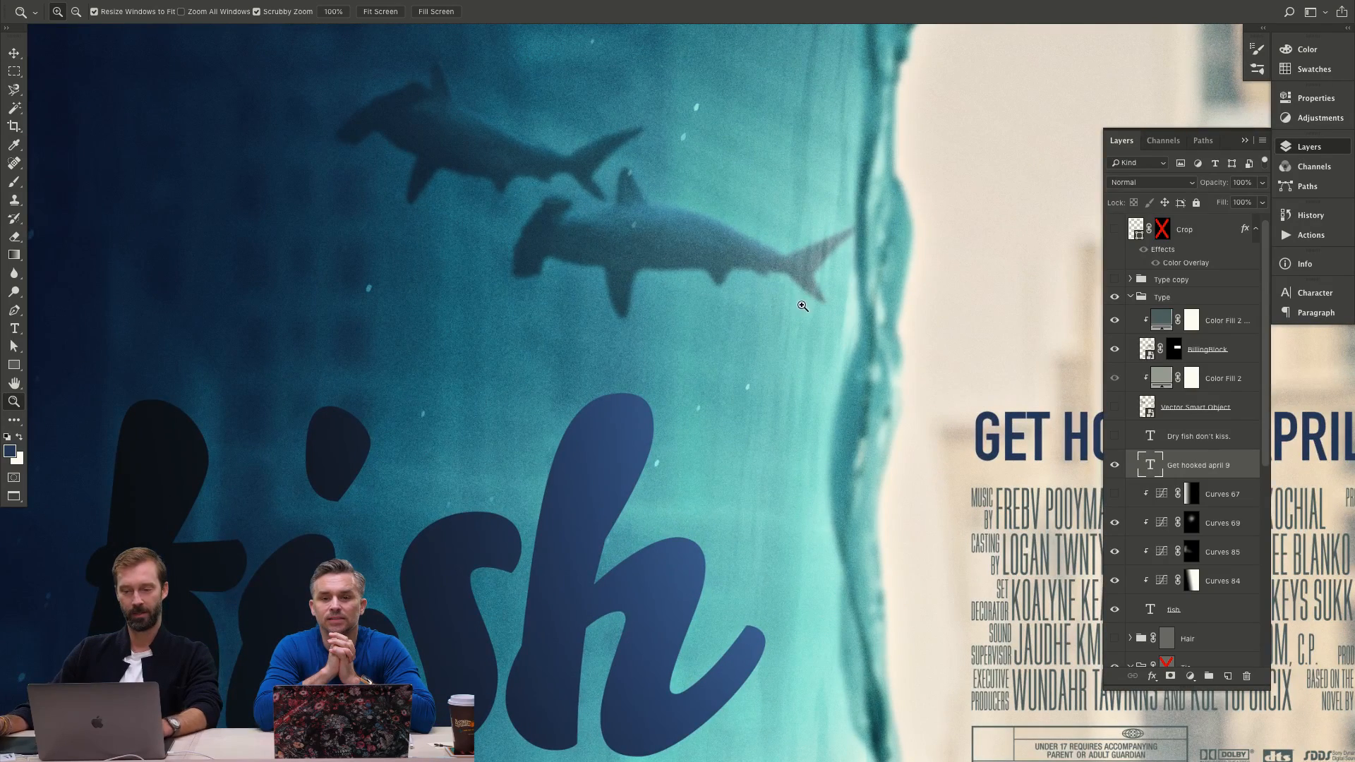
left_click_drag(733, 258, 740, 320)
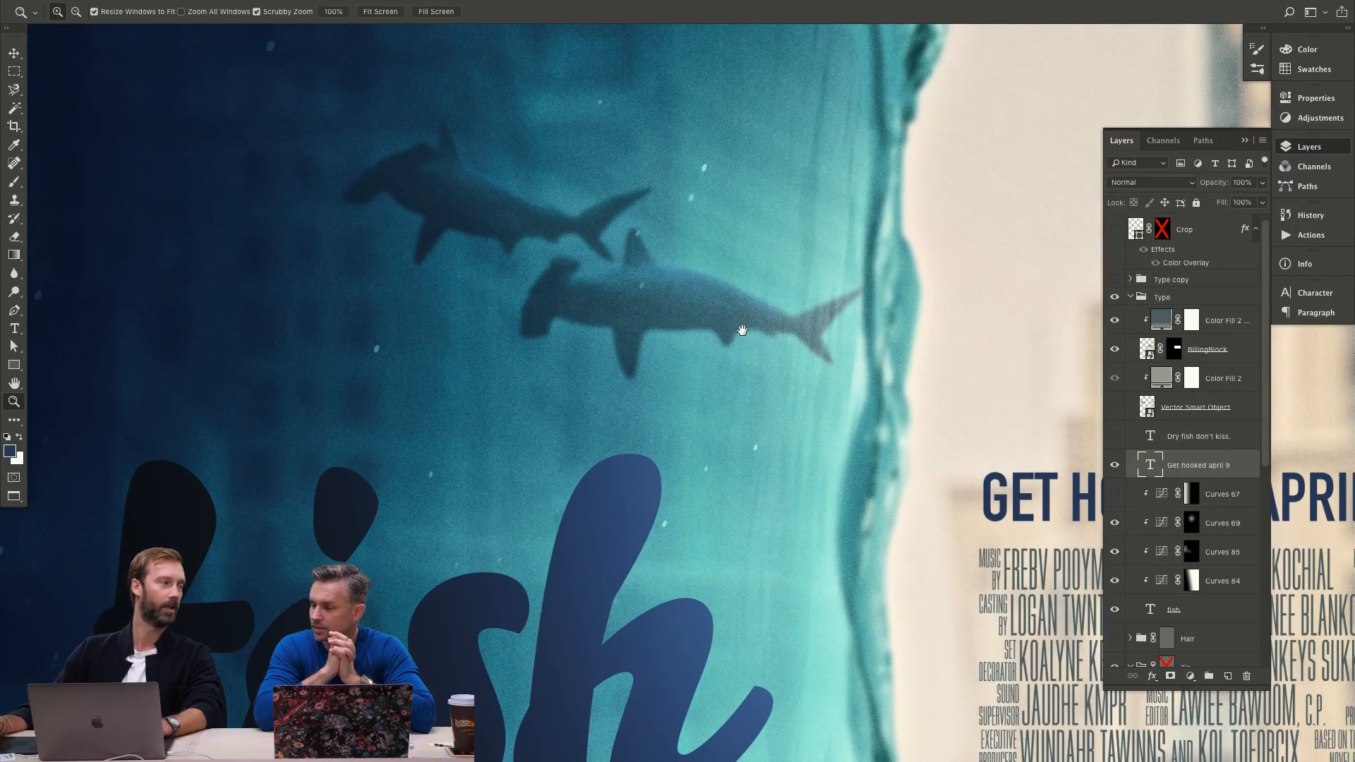
key("ctrl+0")
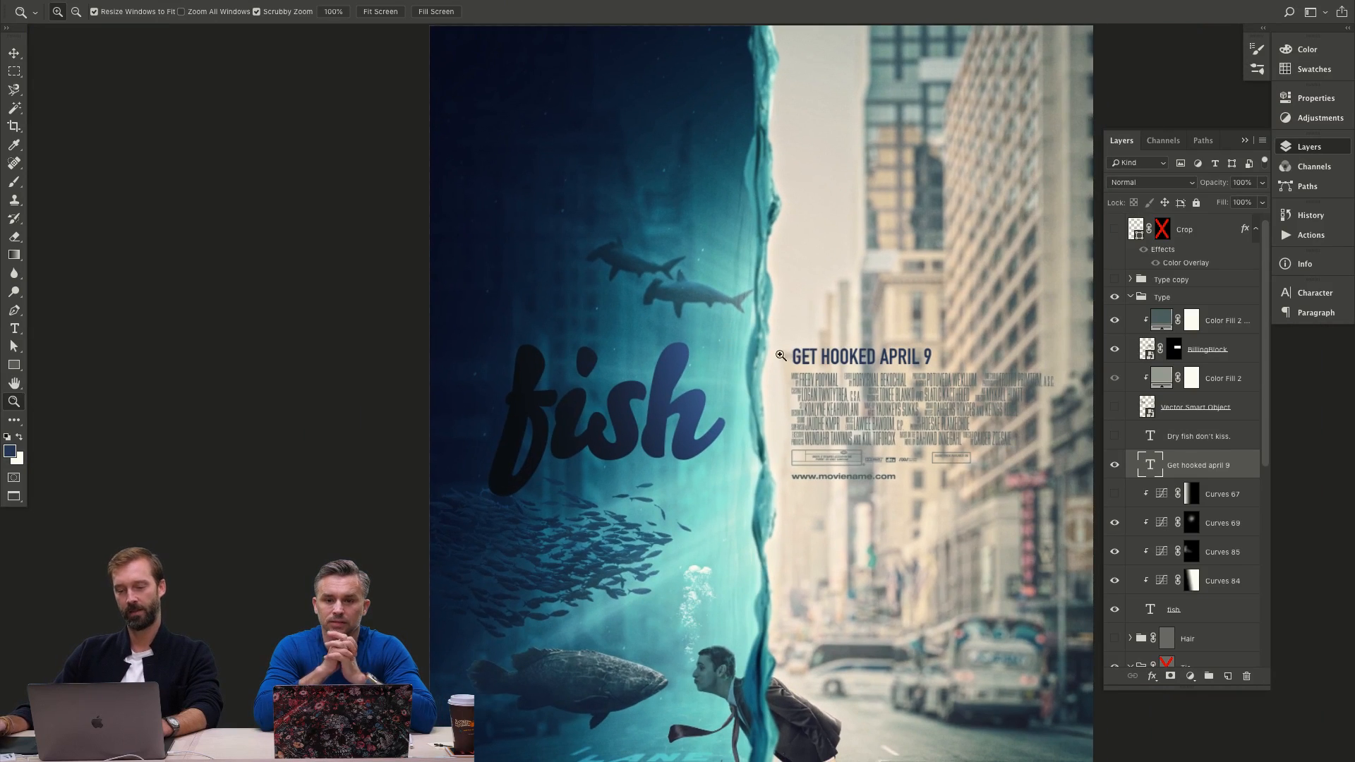
left_click(780, 354, "alt")
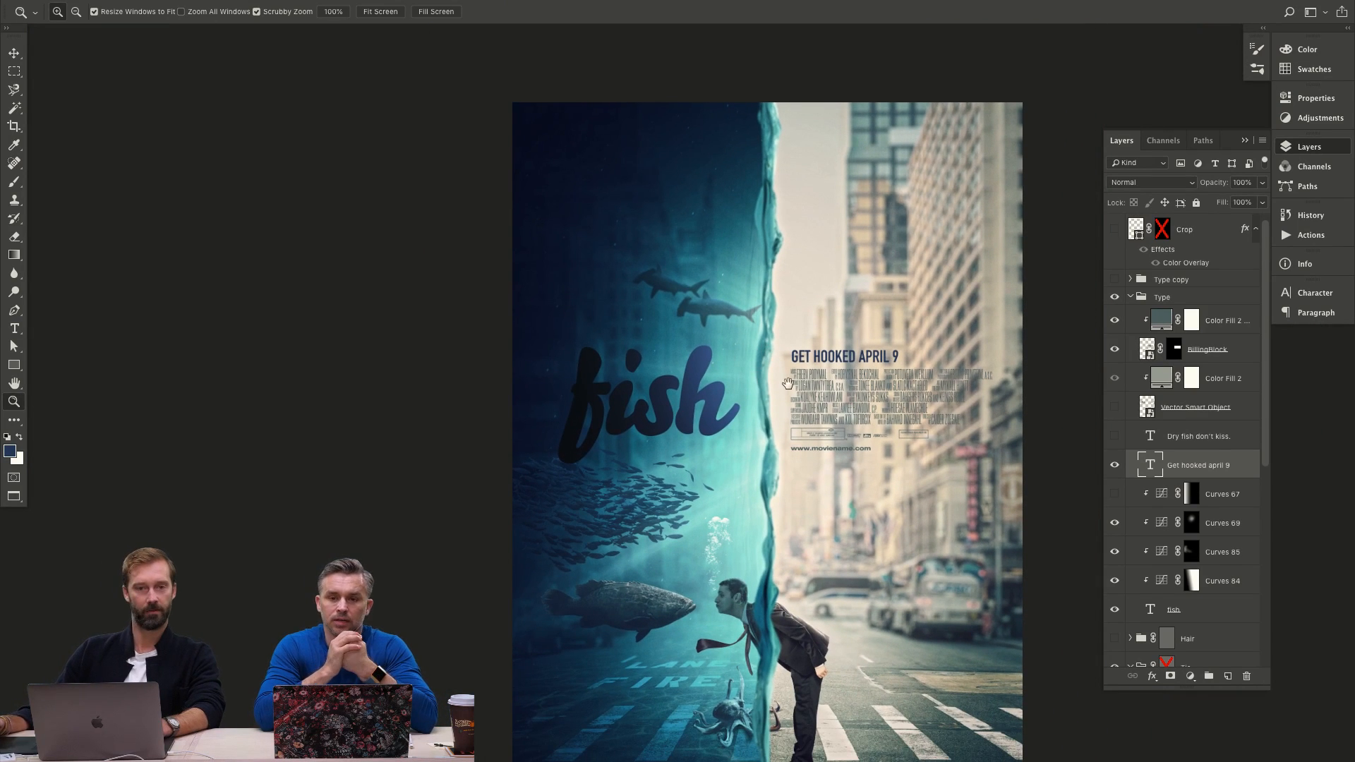
left_click_drag(784, 392, 741, 364)
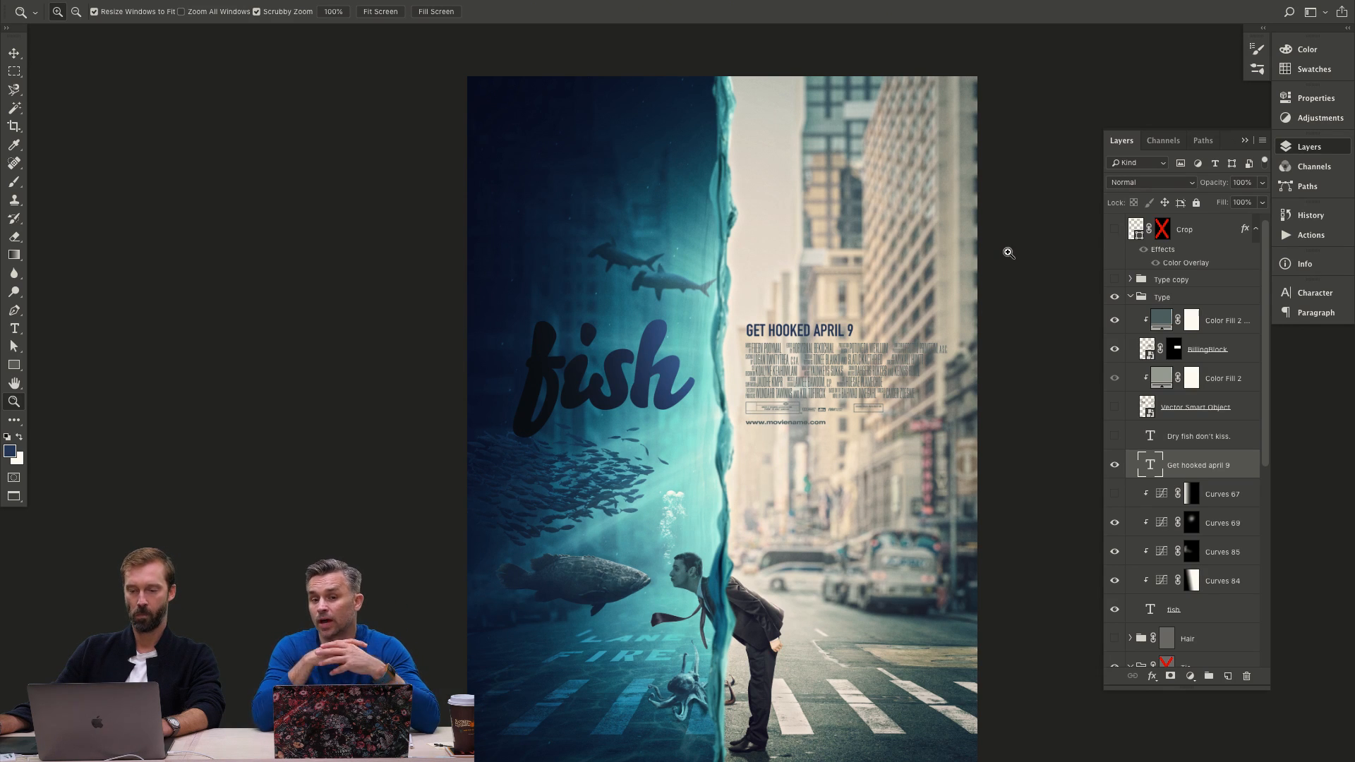
Examine the poster's lower half with the leaning man, the large fish and the water edge, and the complete composition.
scroll(987, 270, "down", 5)
scroll(987, 270, "right", 5)
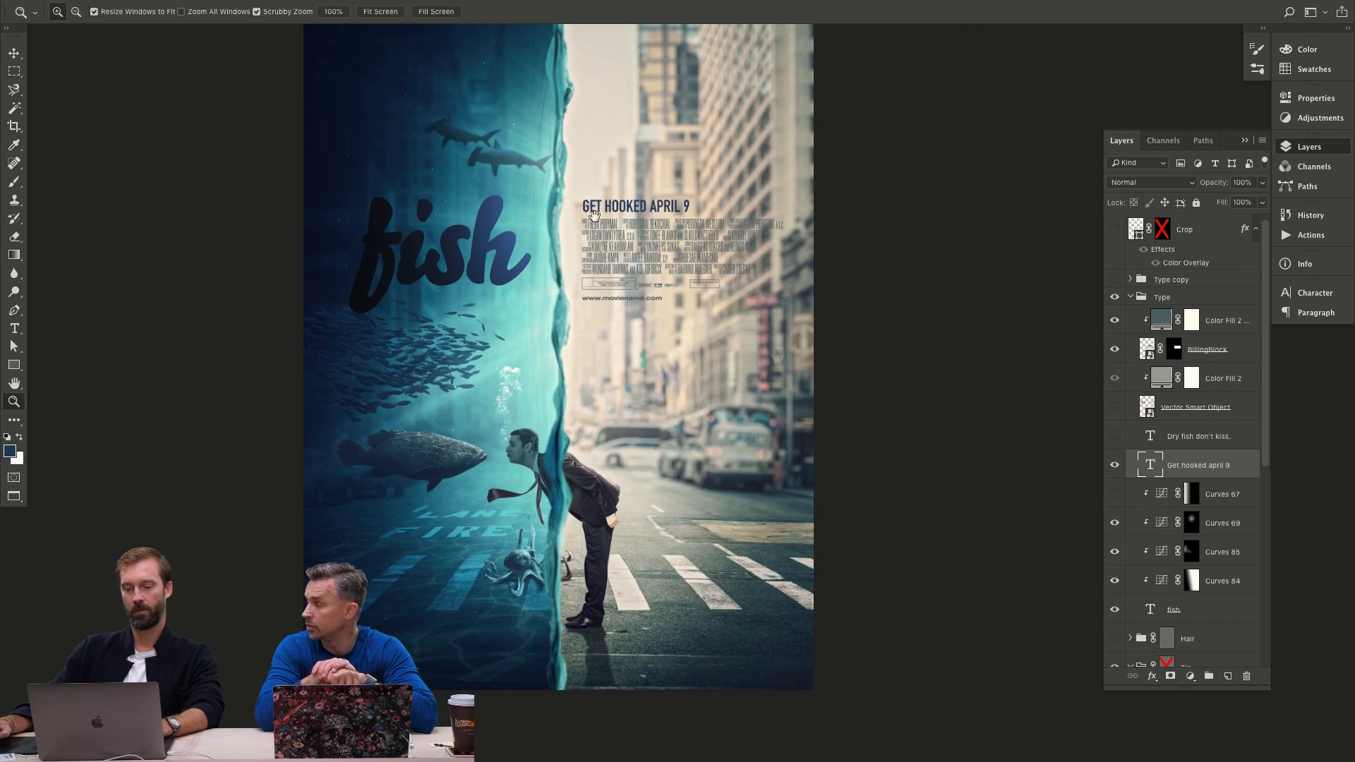
left_click_drag(594, 214, 602, 302)
scroll(582, 564, "down", 3)
scroll(582, 564, "left", 2)
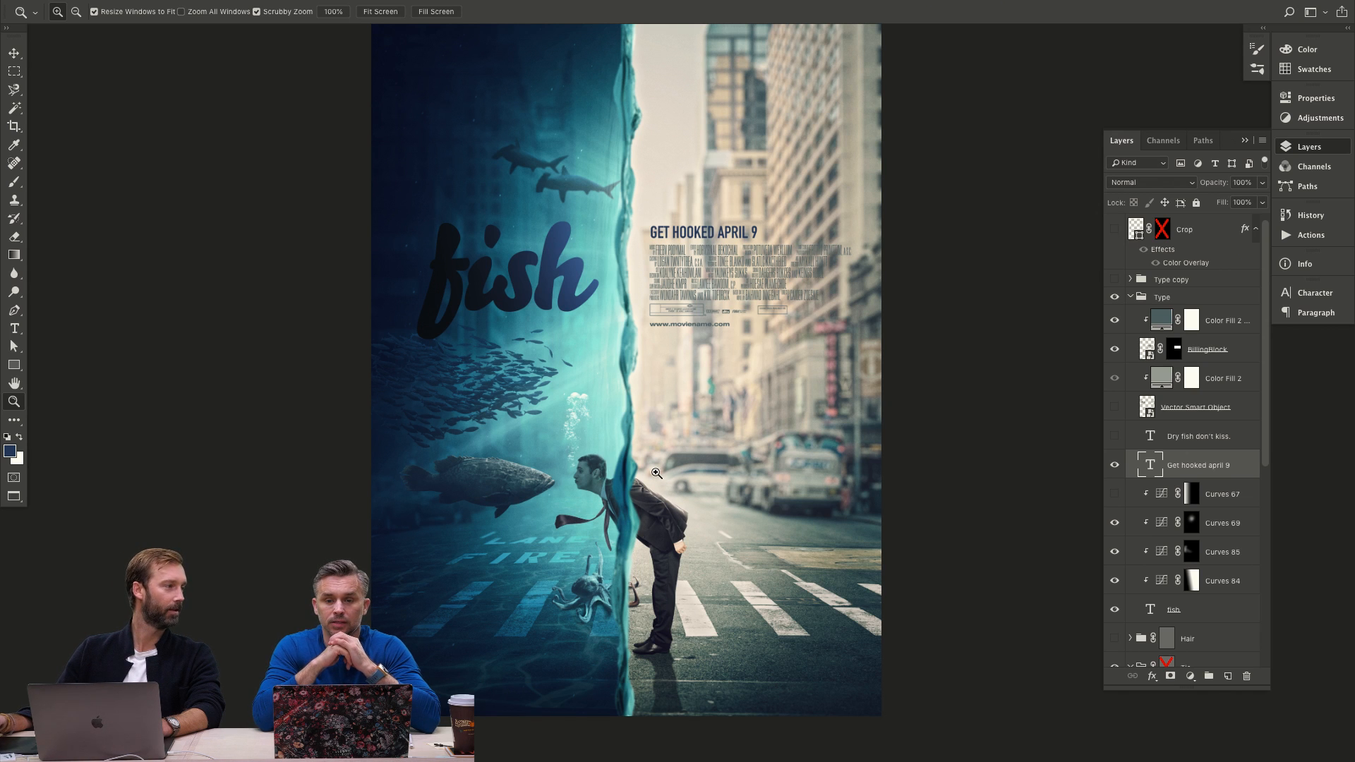
left_click_drag(595, 516, 628, 515)
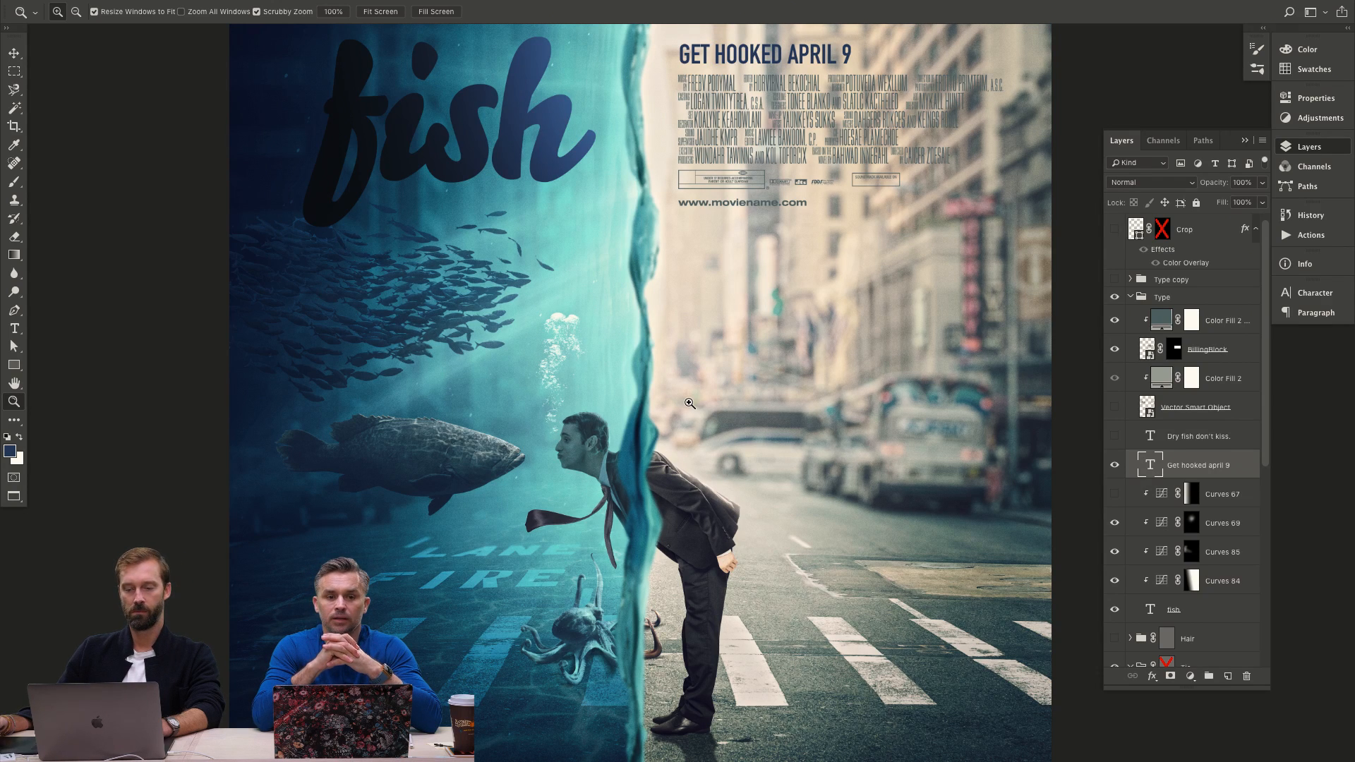
left_click_drag(644, 461, 617, 463)
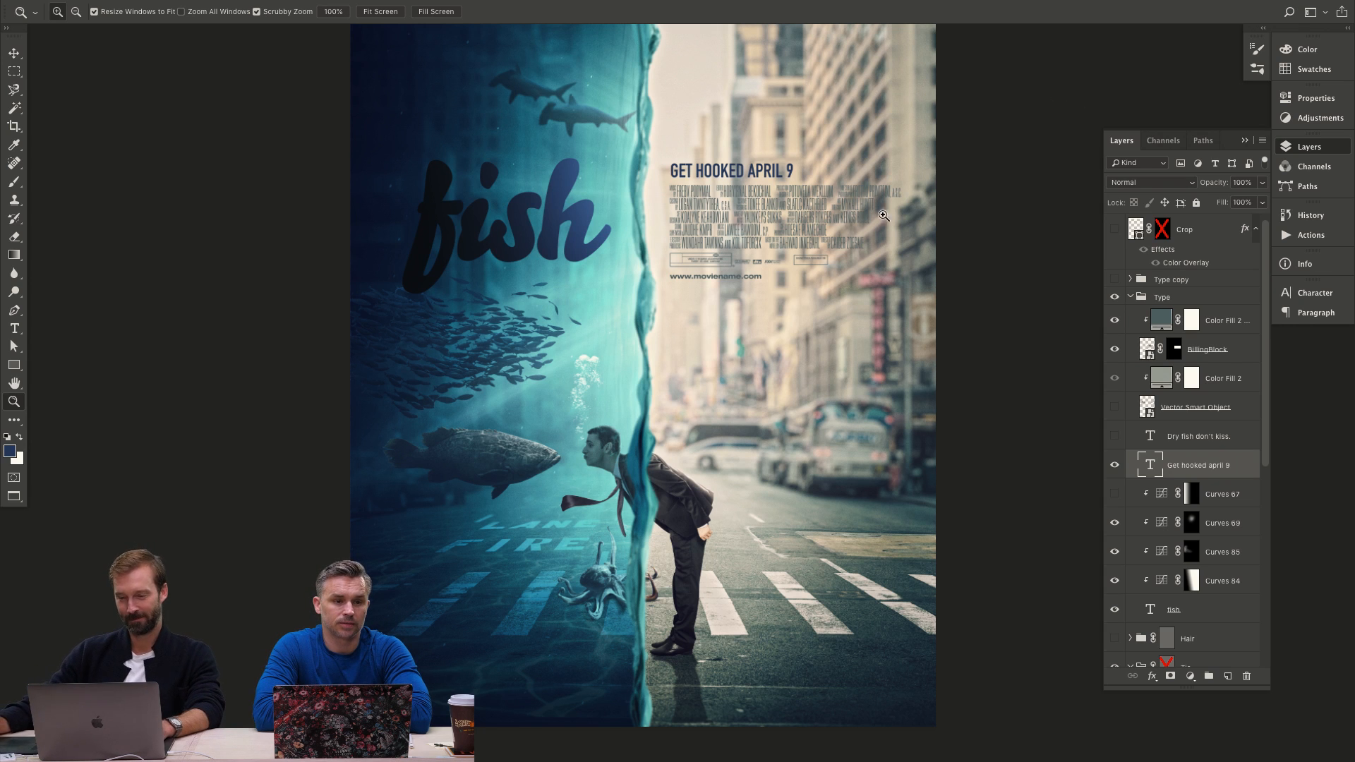
scroll(858, 303, "up", 3)
scroll(741, 264, "down", 1)
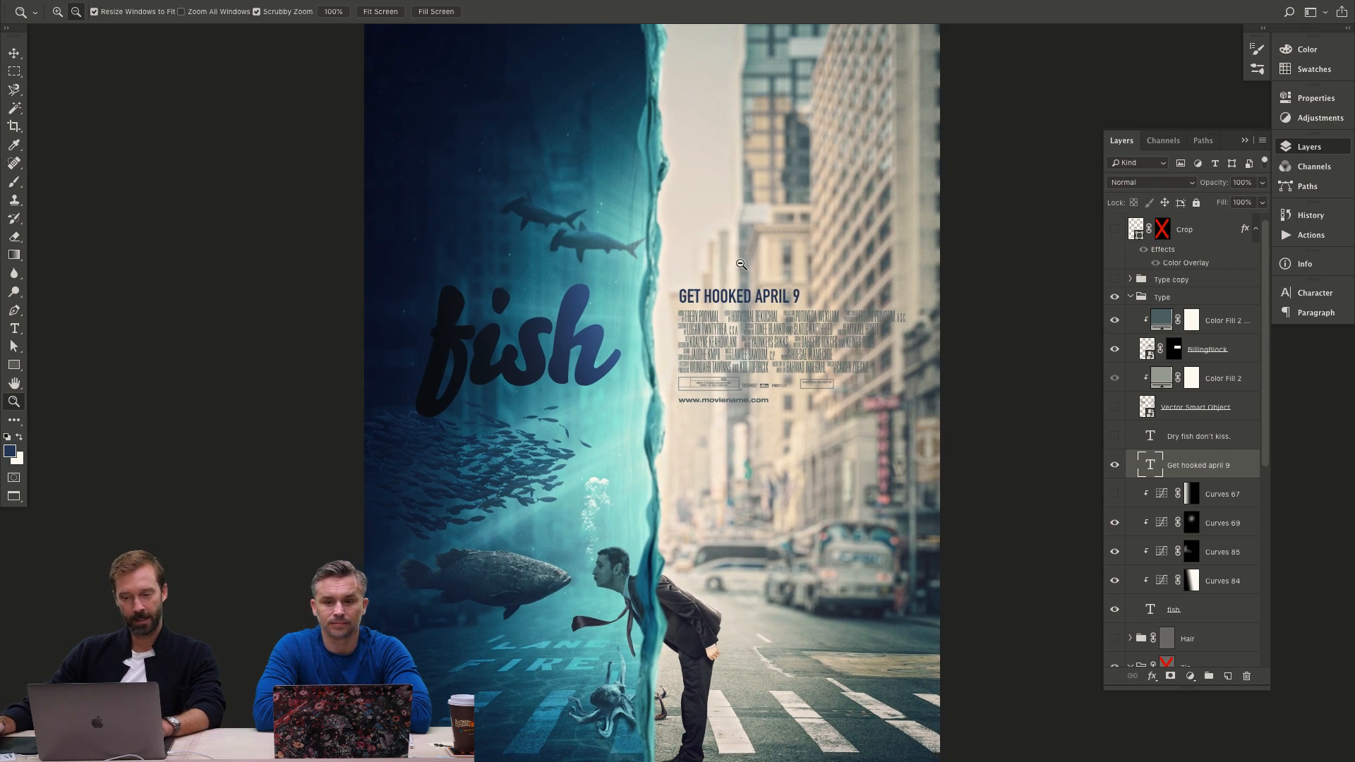
left_click(751, 268, "alt")
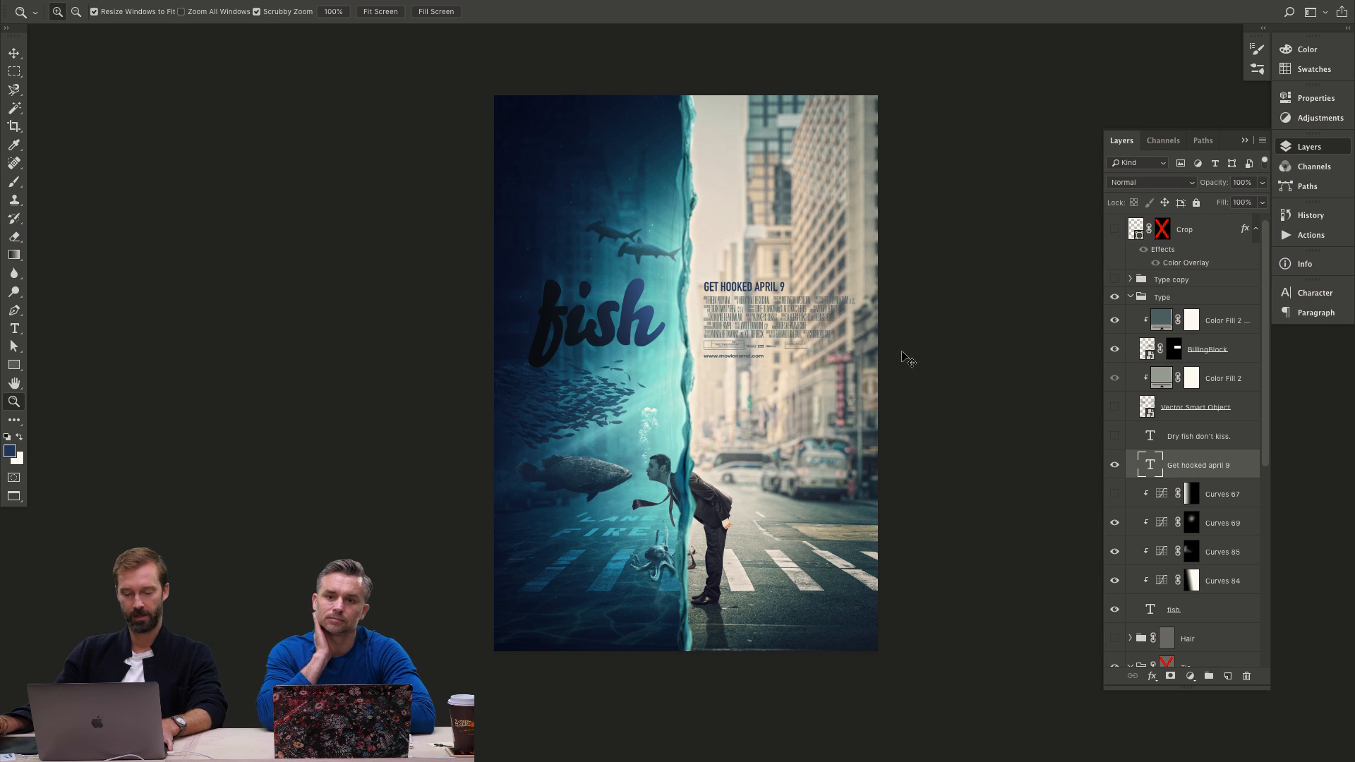
Switch to Finder and open AdobeLive_Ideas.pdf from the ADOBE_LIVE folder.
key("ctrl+Tab")
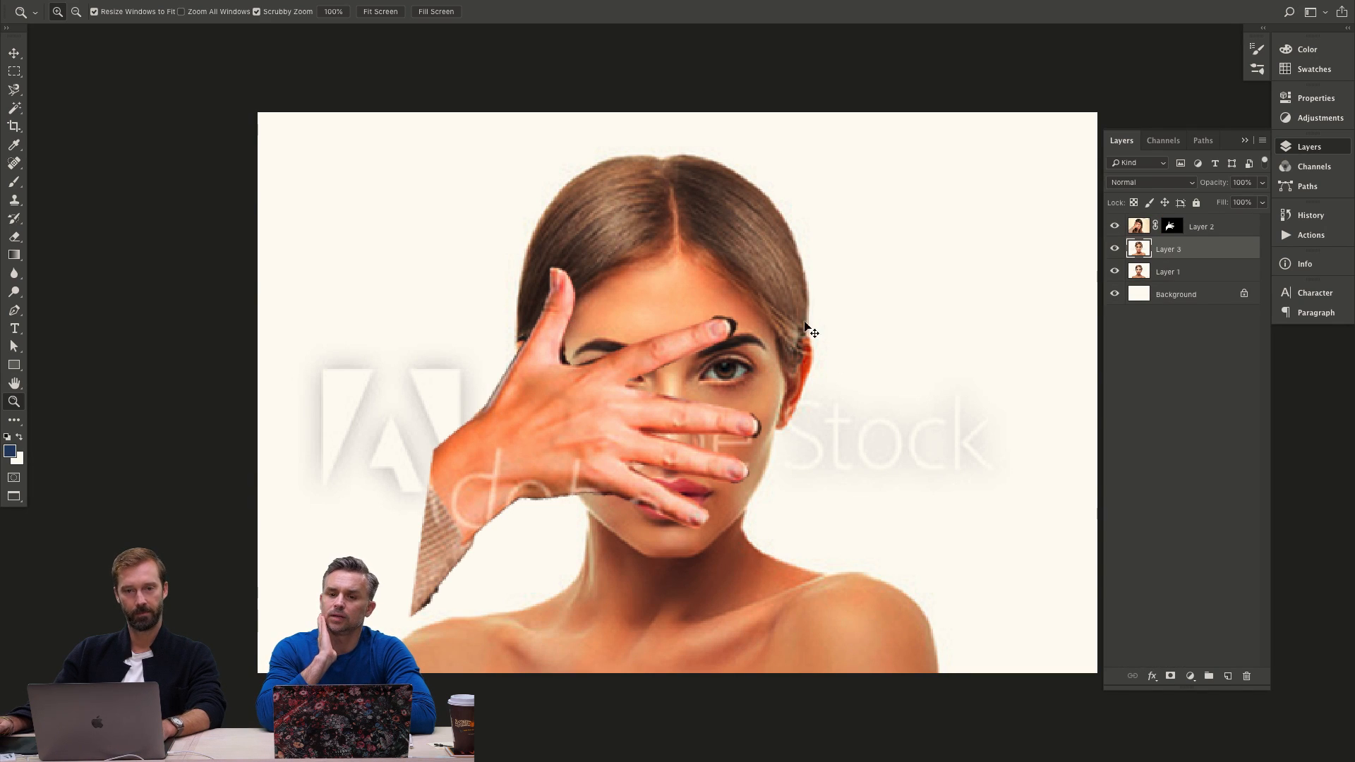
key("super+Tab")
left_click(638, 395)
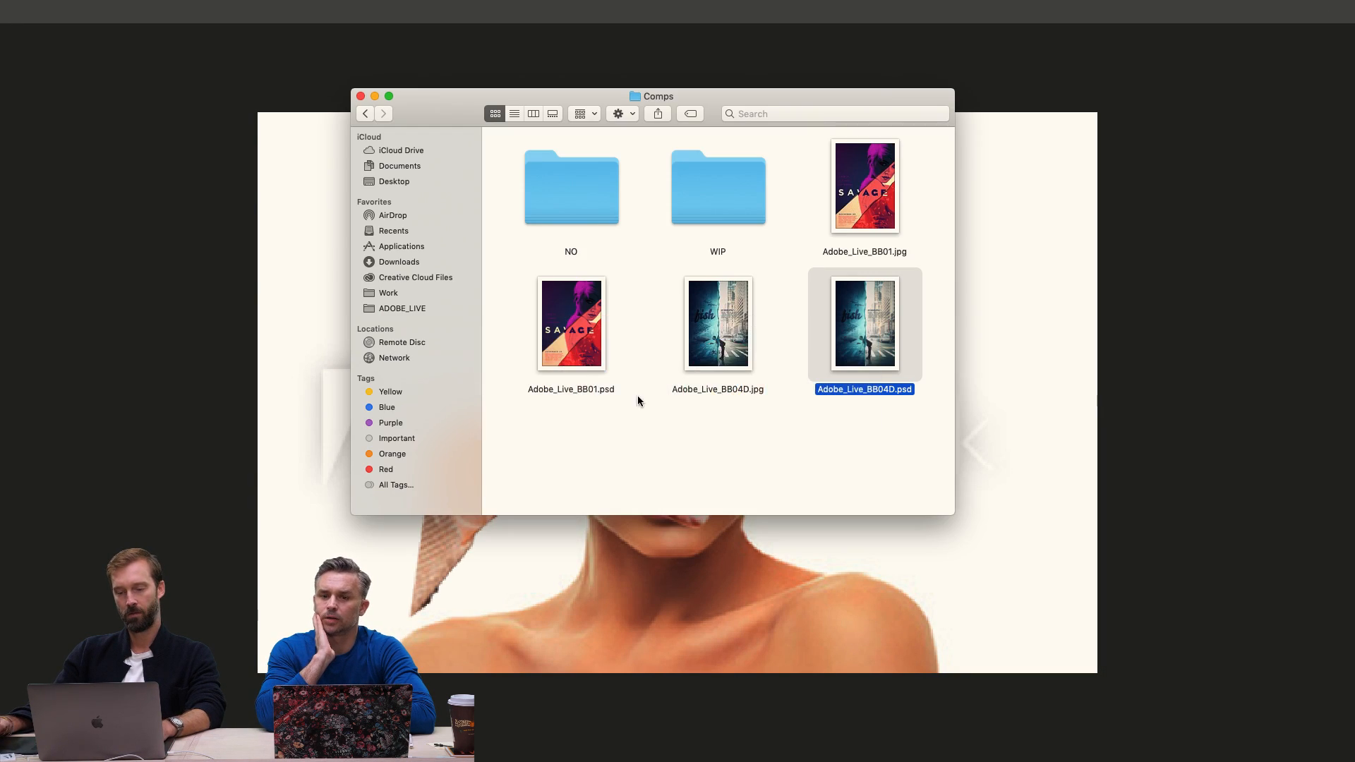
left_click(682, 419)
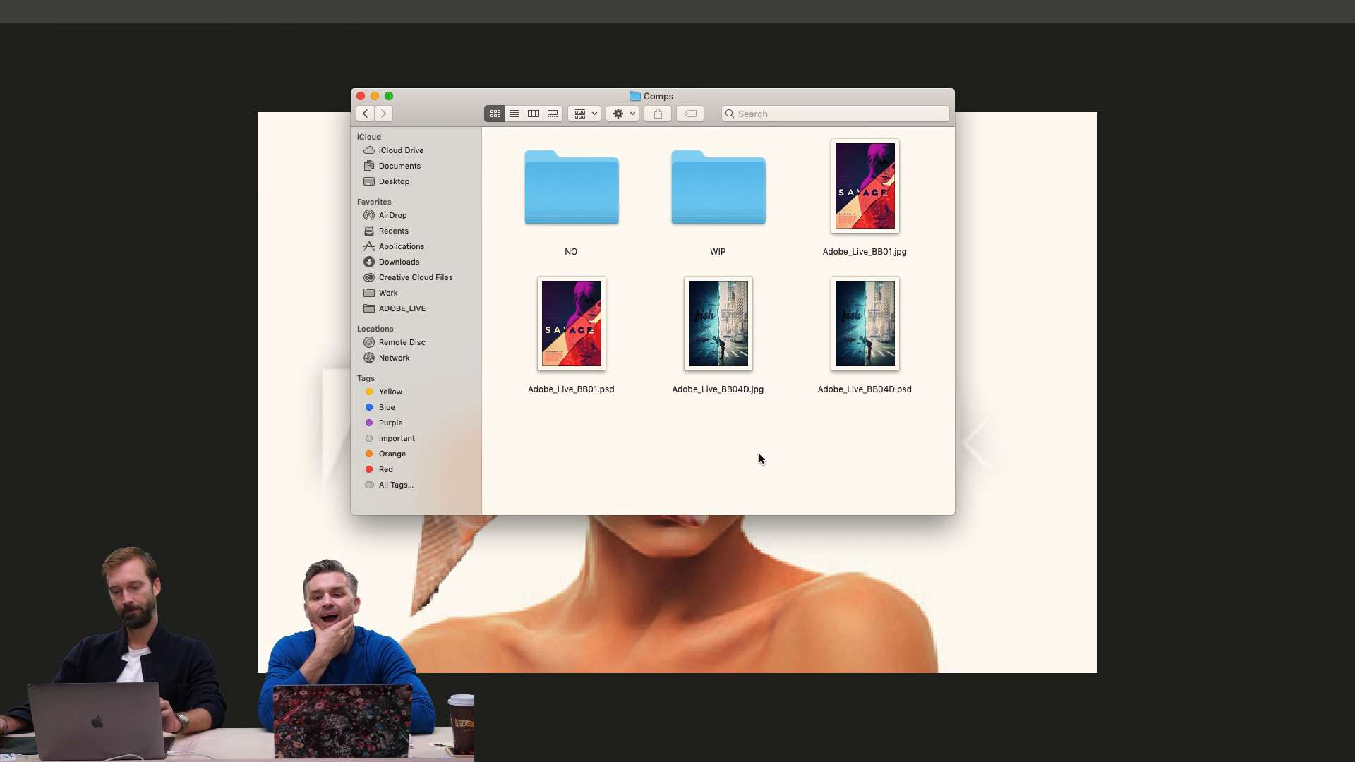
key("super+Up")
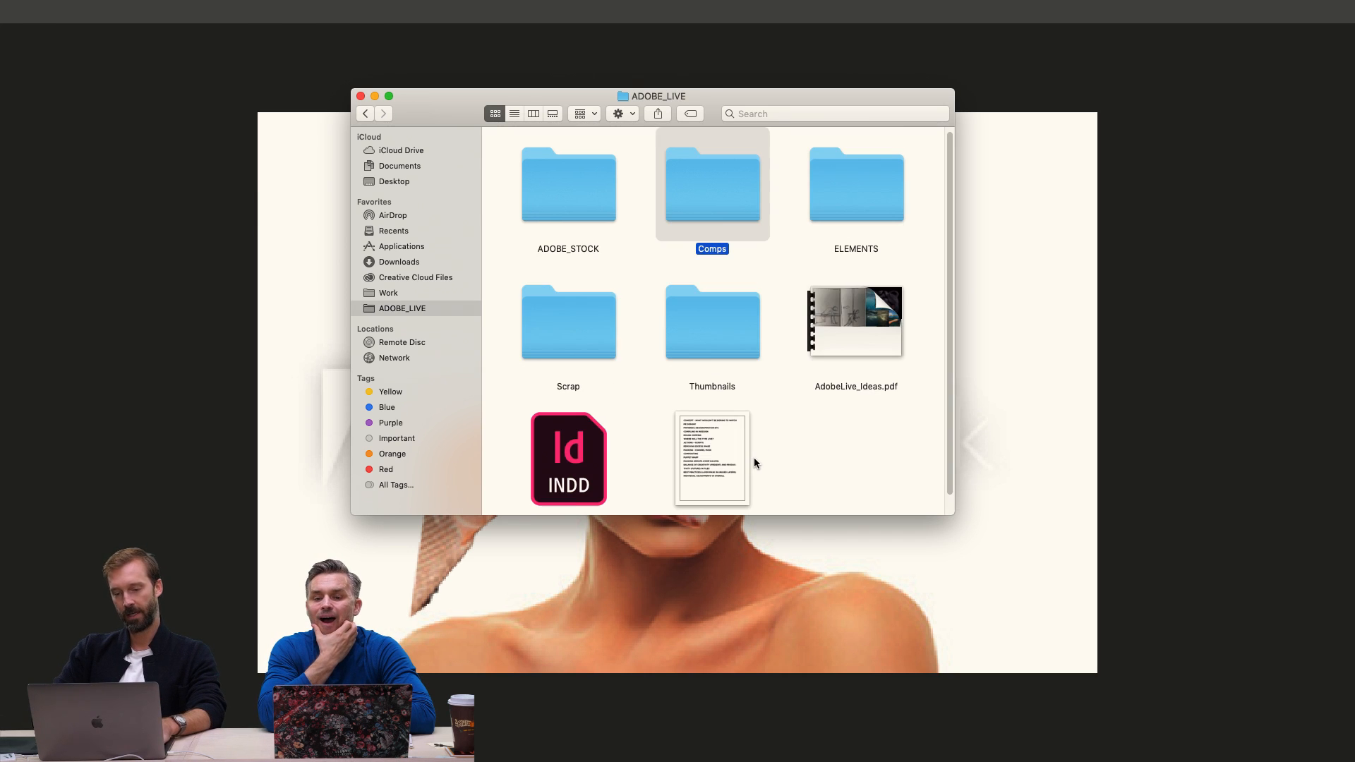
key("Down")
key("Right")
key("super+Down")
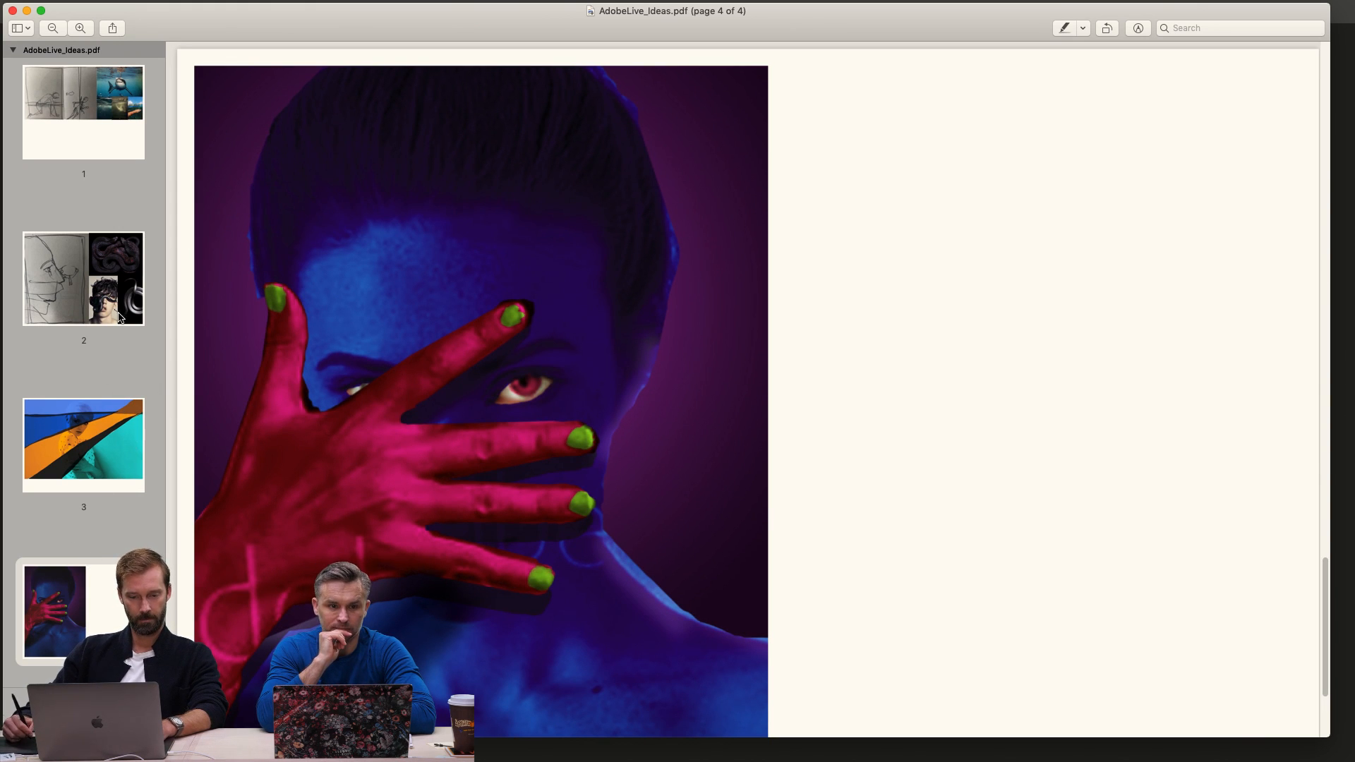
Review the color-block portrait, snake sketch and red-hand concept pages of the ideas PDF and close it.
left_click(105, 133)
left_click(70, 452)
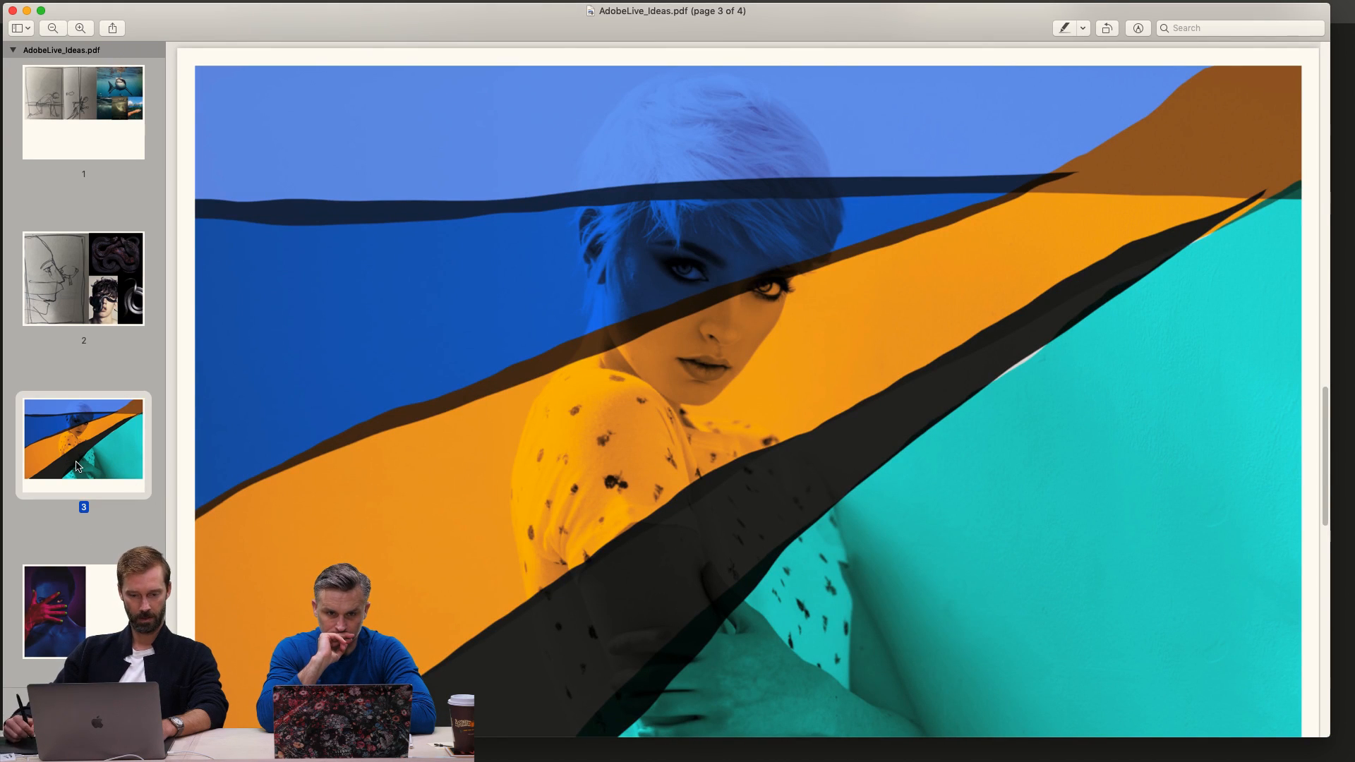
left_click(106, 311)
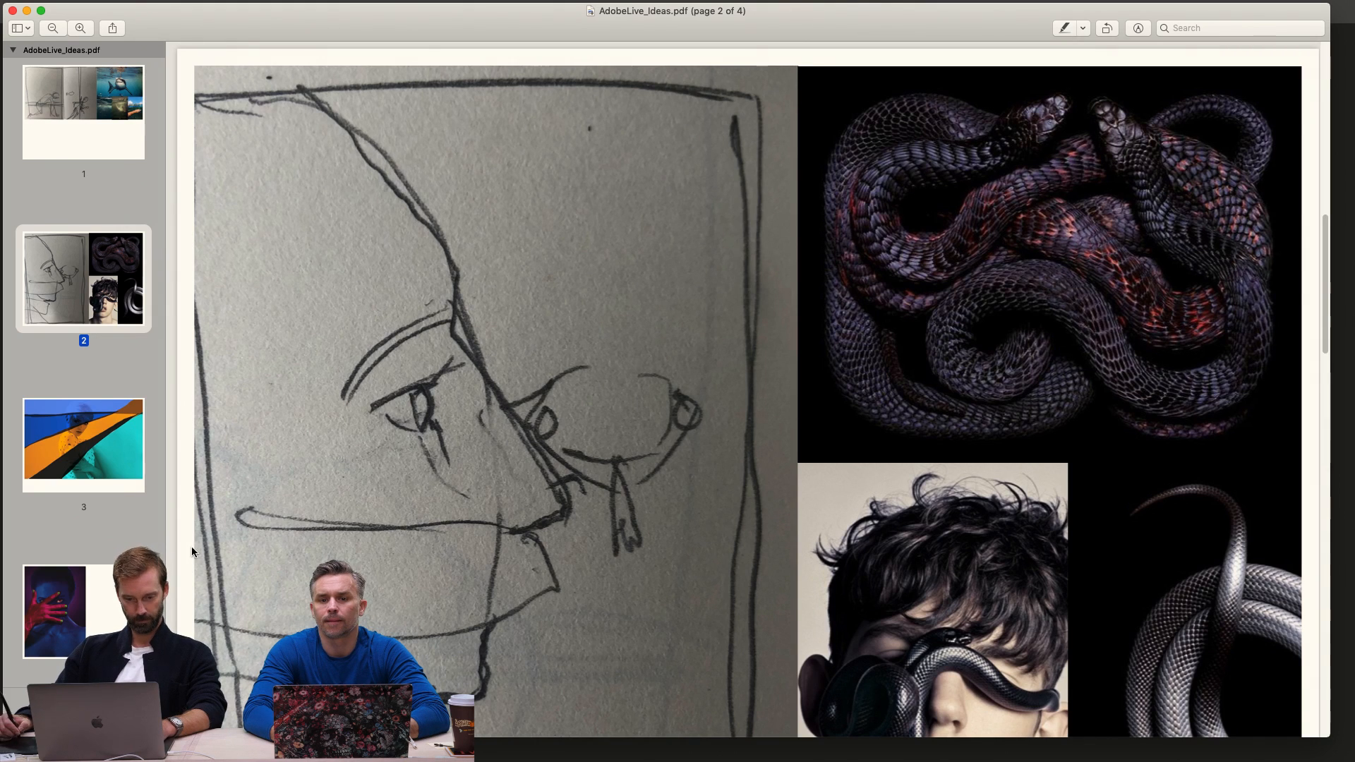
left_click(134, 586)
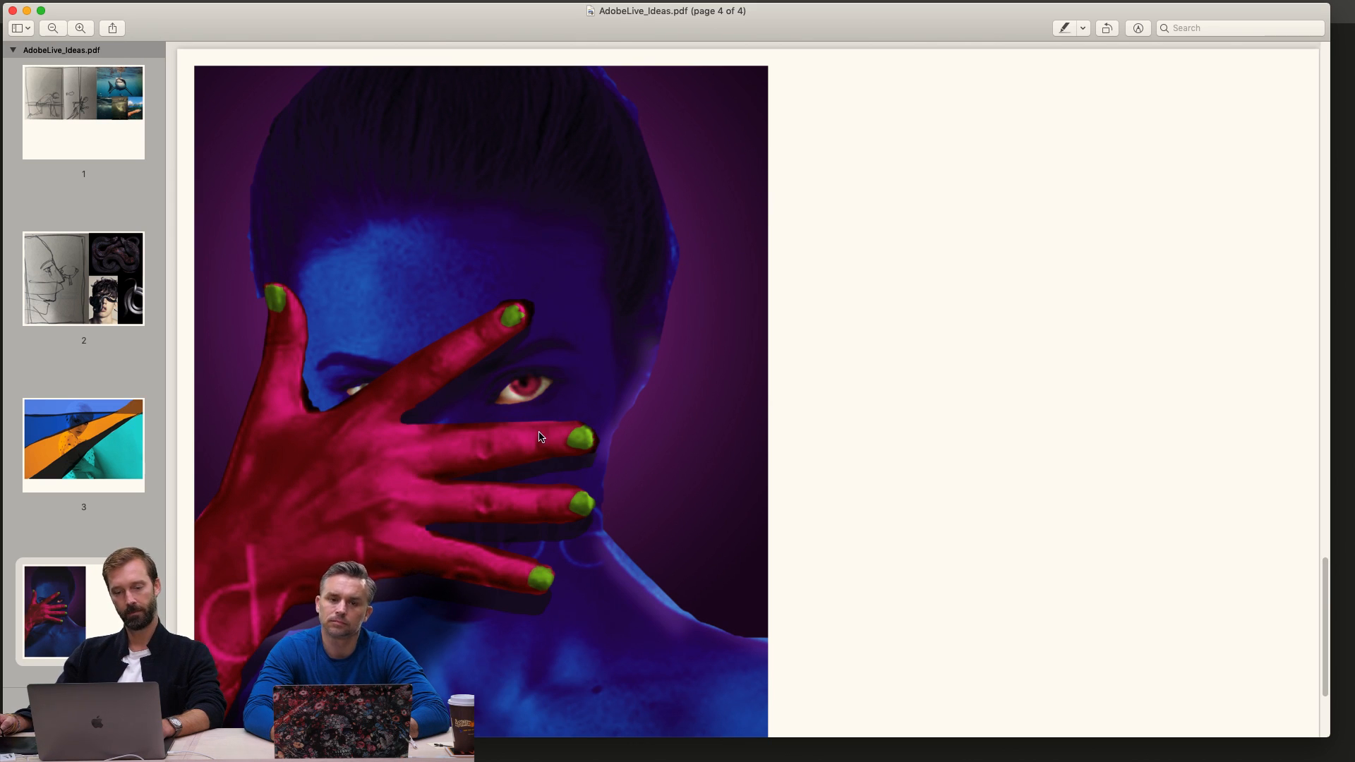
scroll(846, 330, "down", 3)
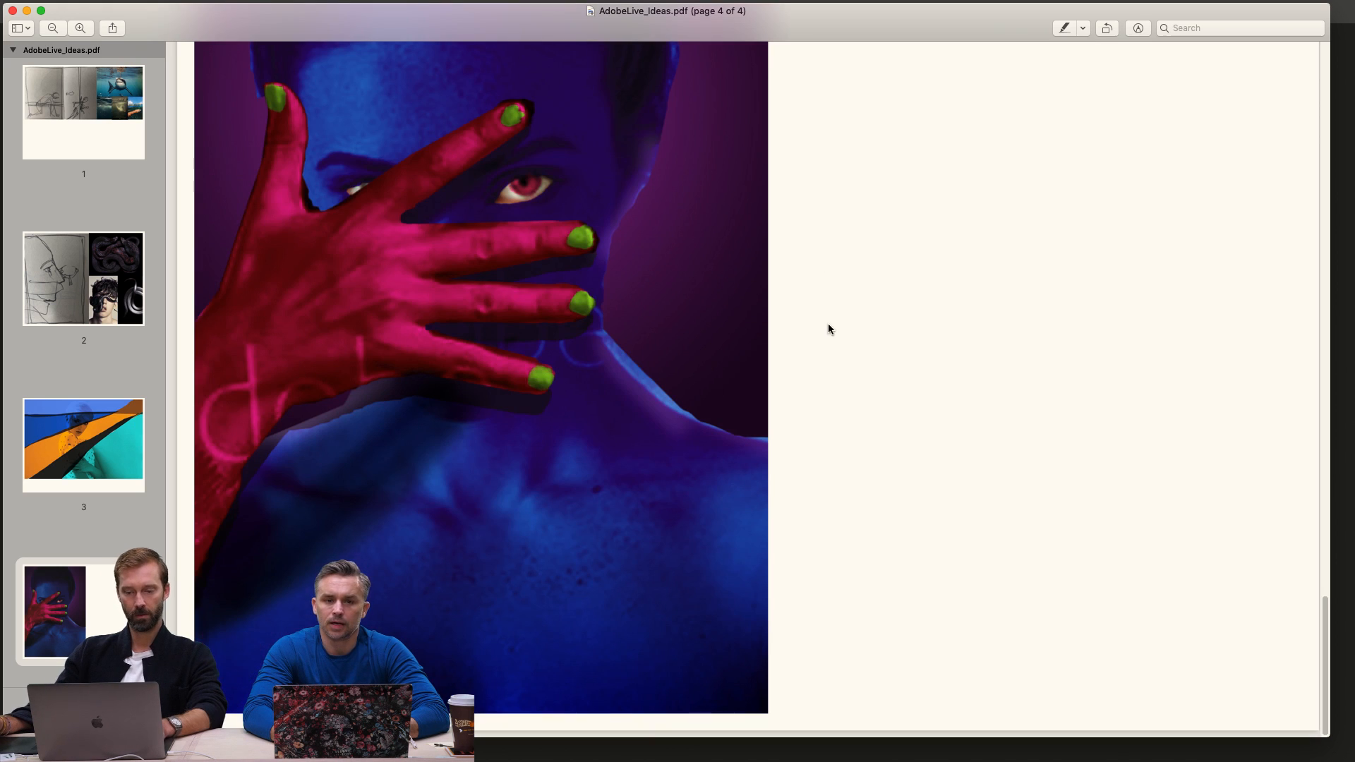
key("super+w")
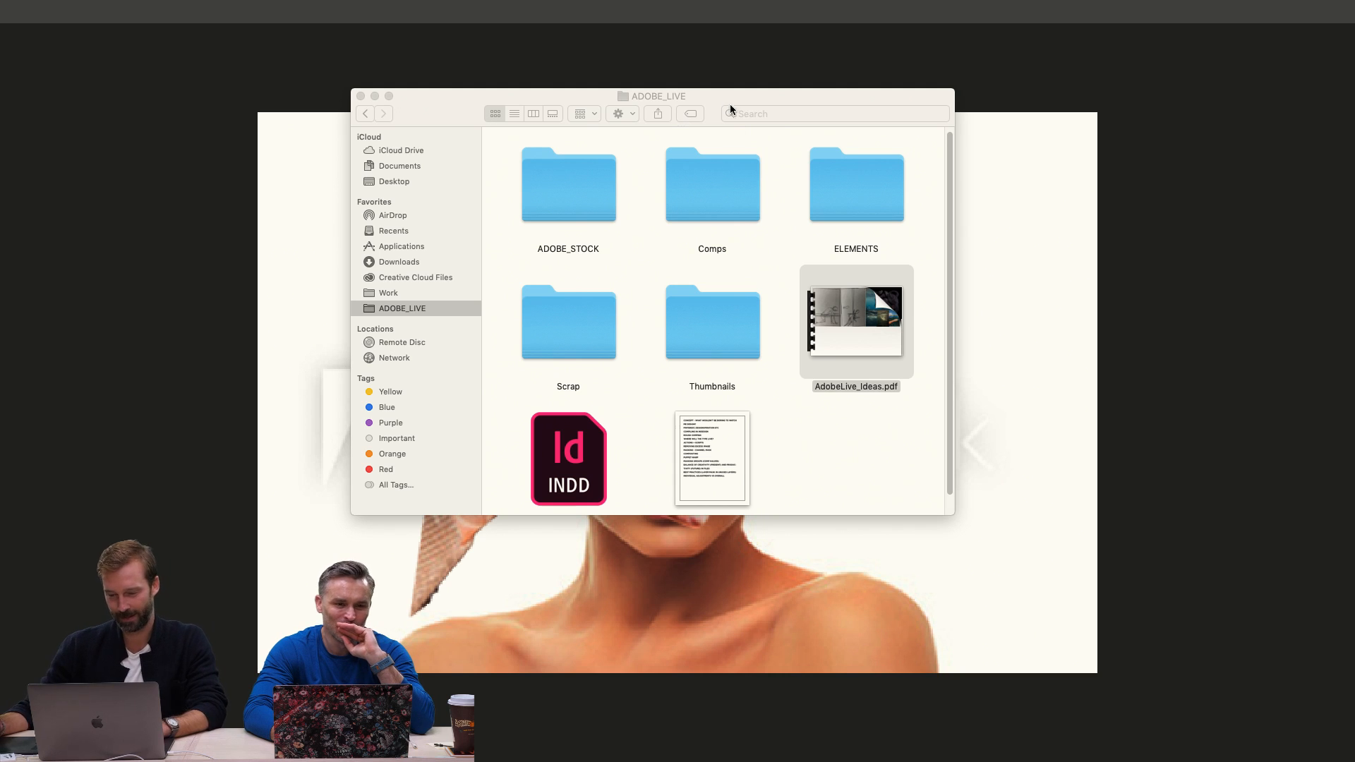
Preview Adobe_Live_BB01.jpg from the Comps folder and close the preview.
left_click(722, 233)
double_click(727, 211)
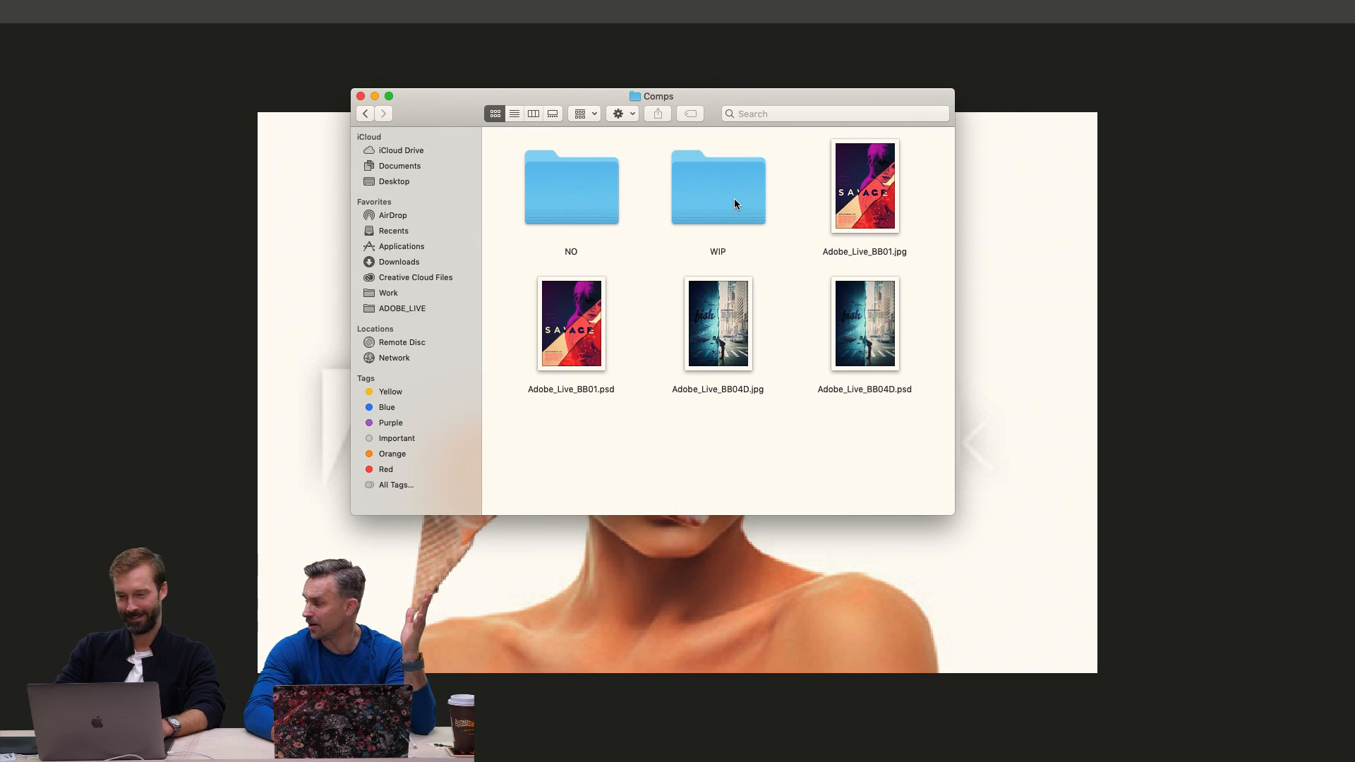
key("Right")
key("Right")
key("Right")
key("space")
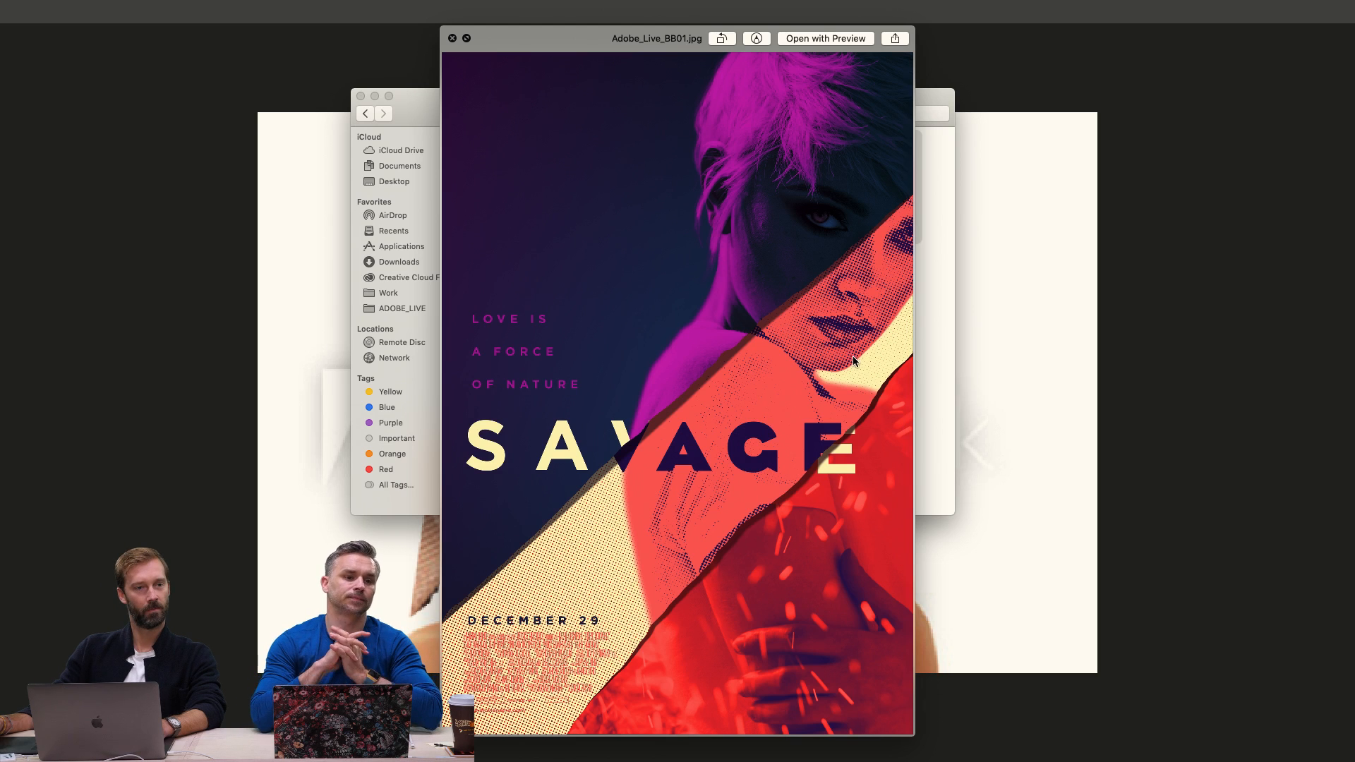
key("space")
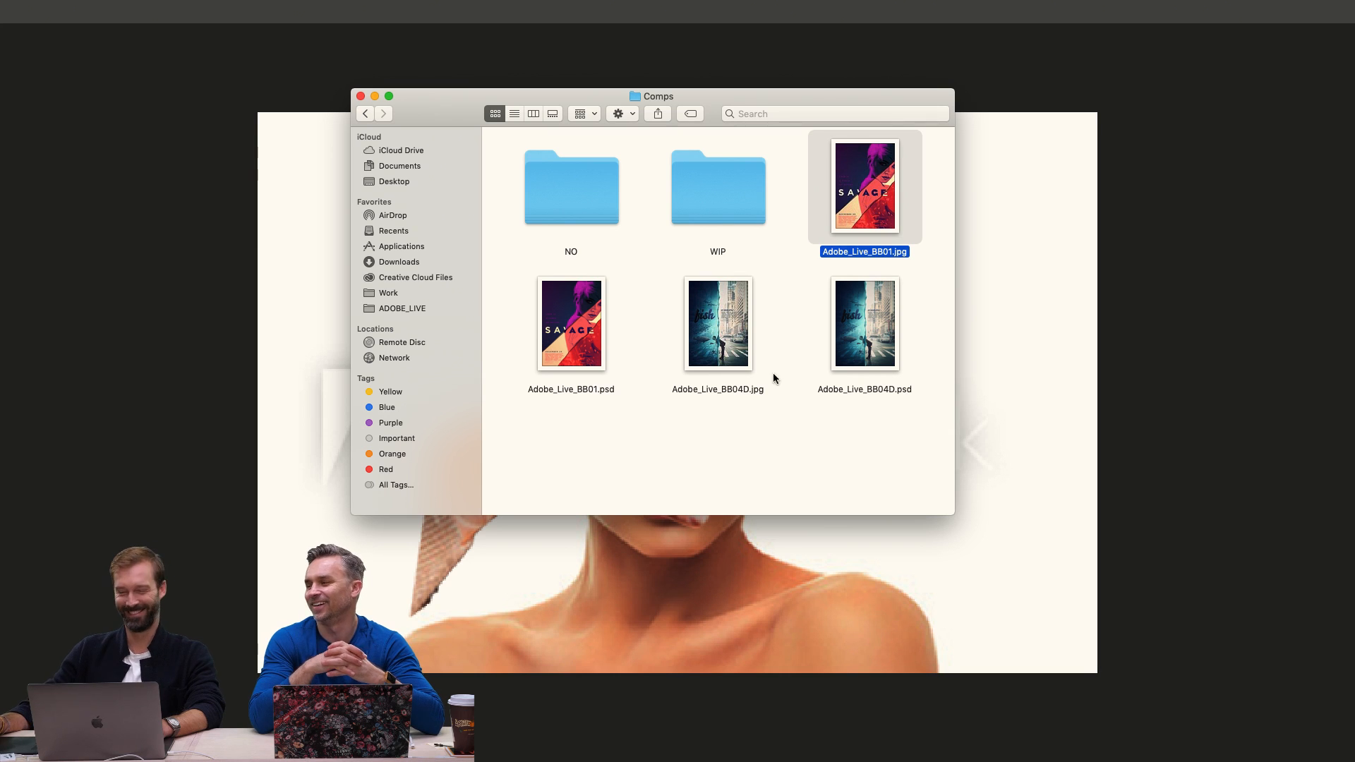
Go to the Hand folder inside the HD folder of ADOBE_STOCK.
left_click(802, 431)
key("super+Up")
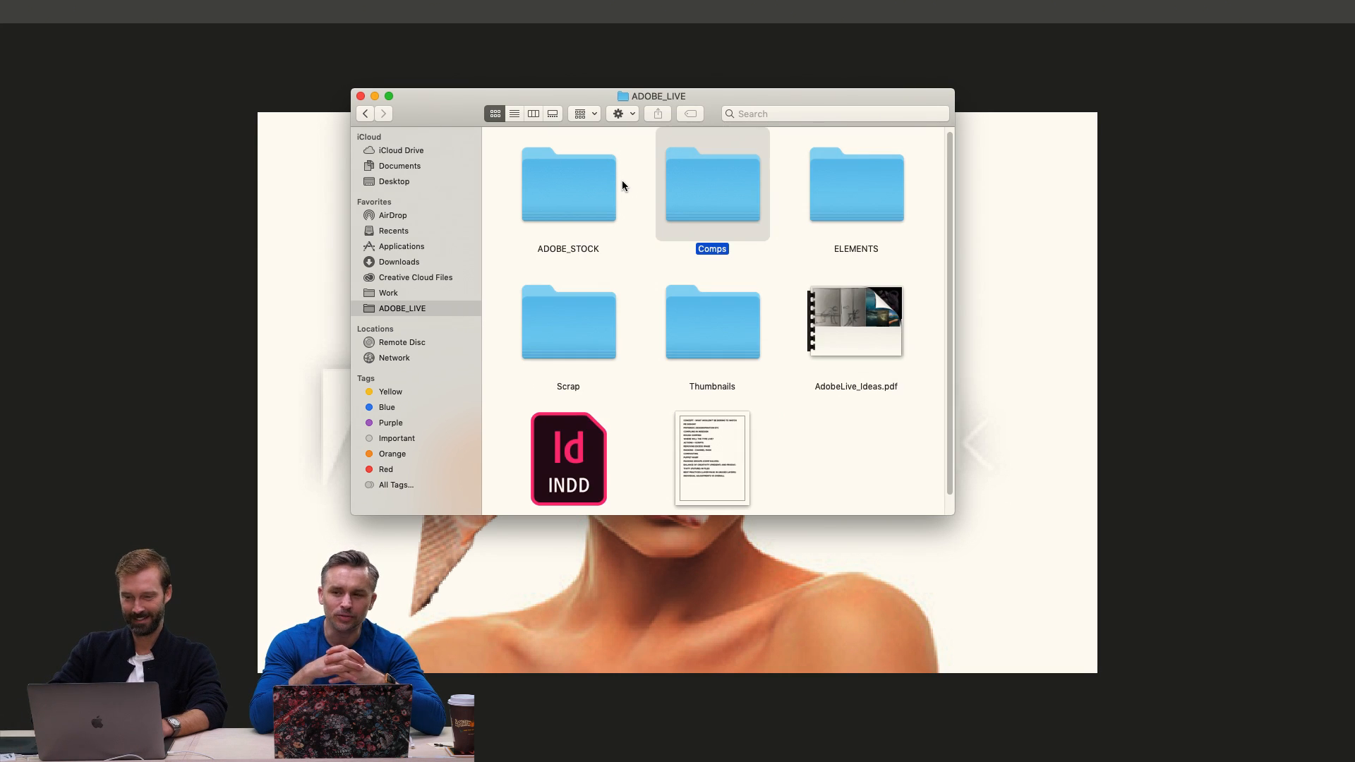
key("Left")
key("super+Down")
key("Right")
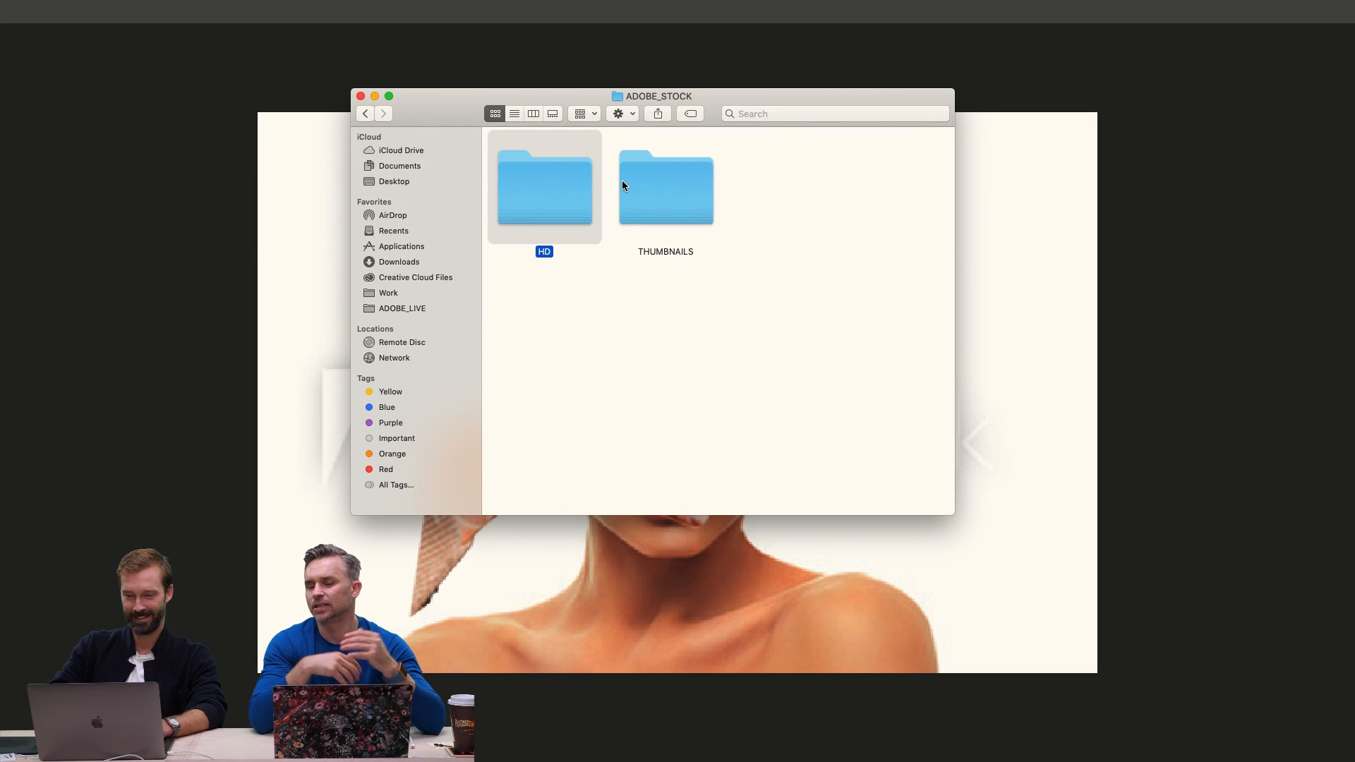
key("super+Down")
key("Right")
key("super+Down")
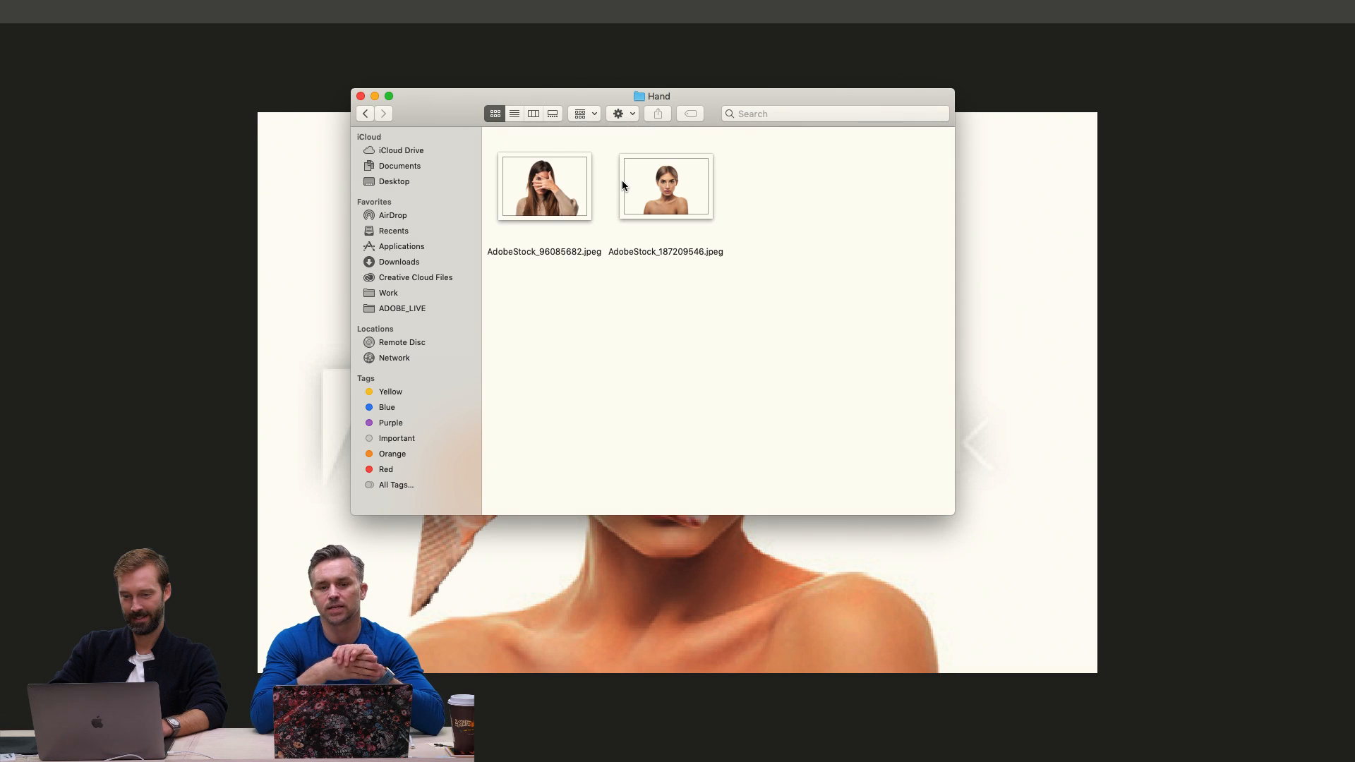
left_click_drag(693, 188, 917, 735)
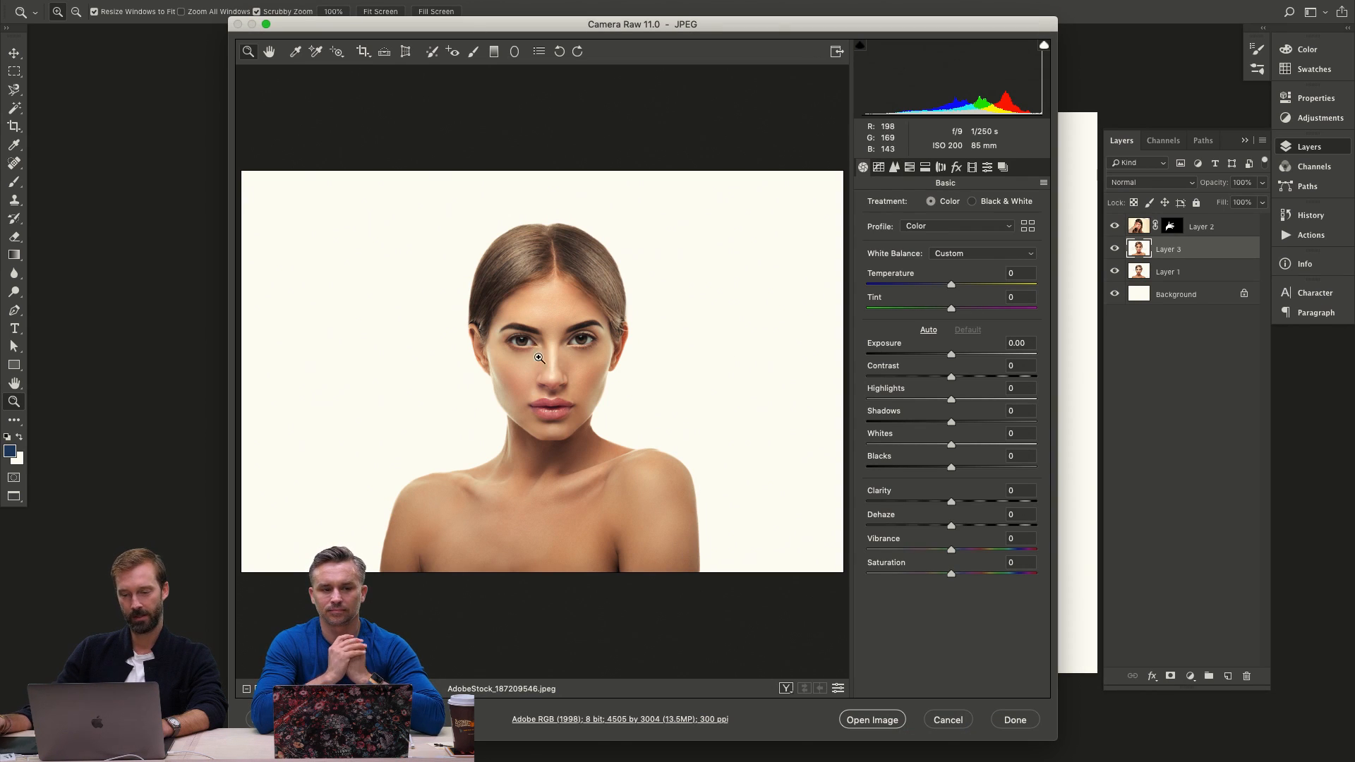
left_click_drag(538, 357, 614, 360)
key("f")
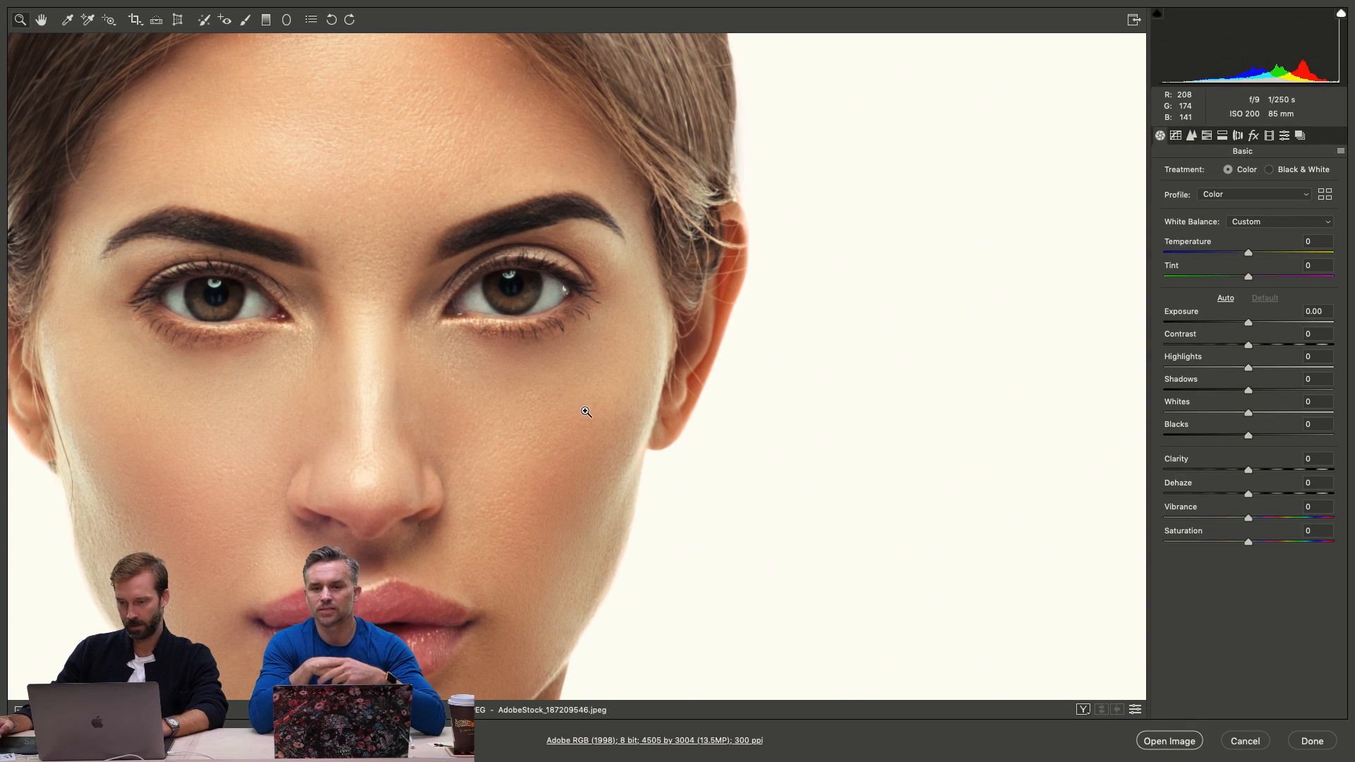
key("super+0")
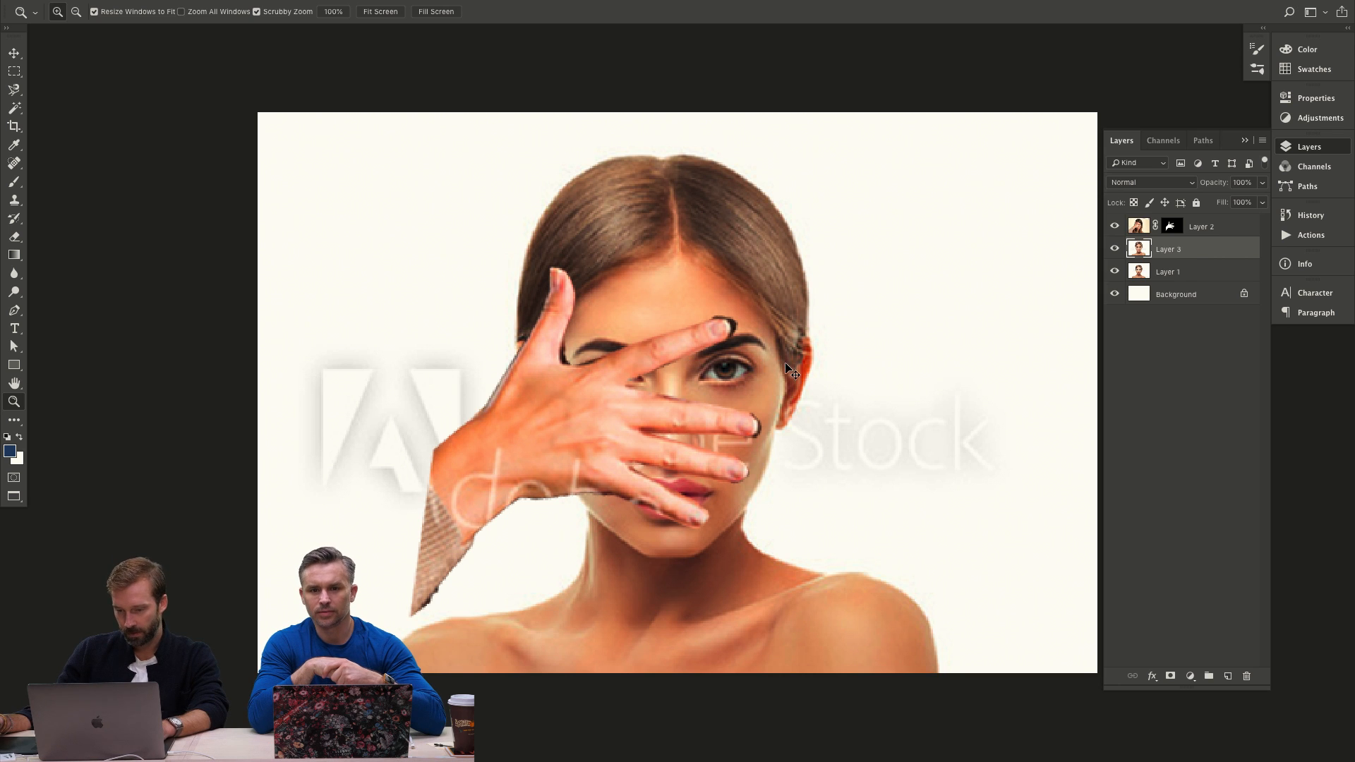
Switch to Finder and open AdobeStock_187209546.jpeg from the Hand folder in Photoshop's Camera Raw.
key("super+Tab")
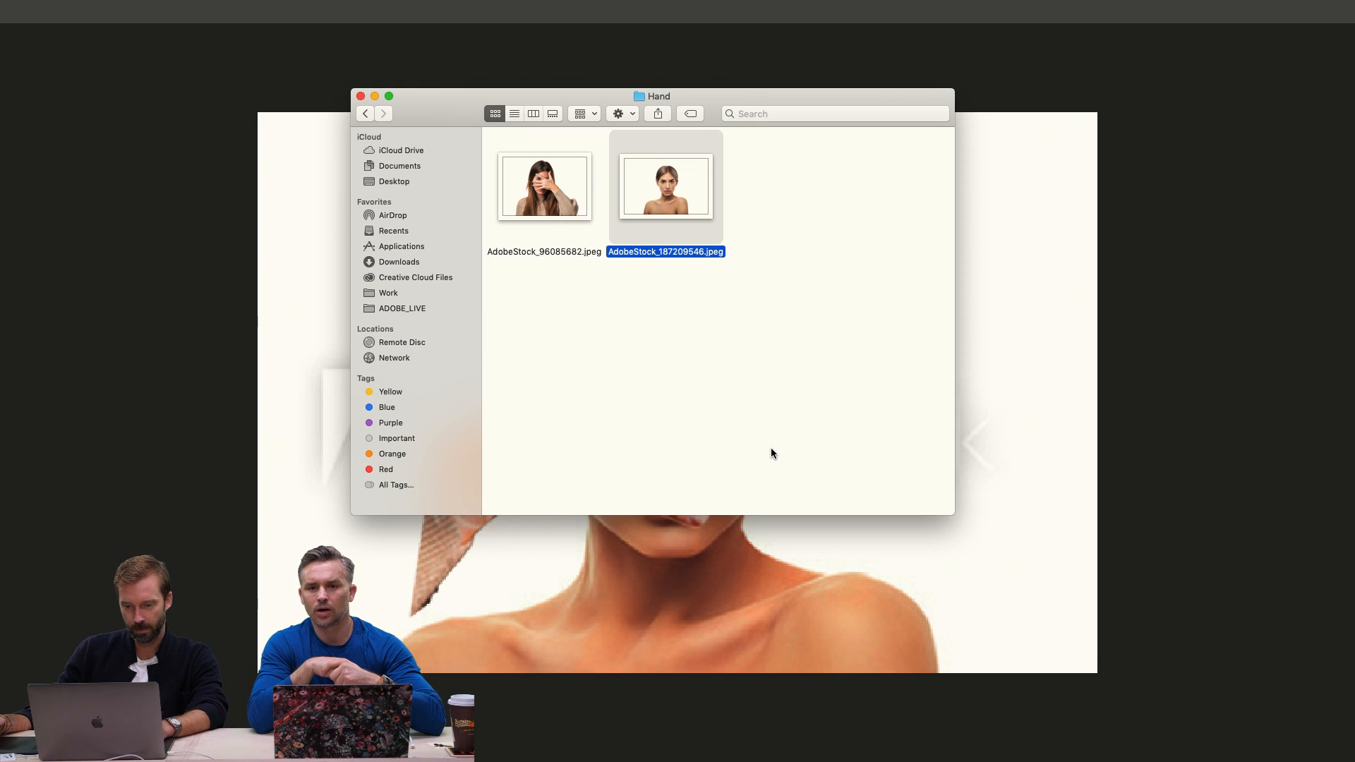
left_click_drag(666, 185, 910, 754)
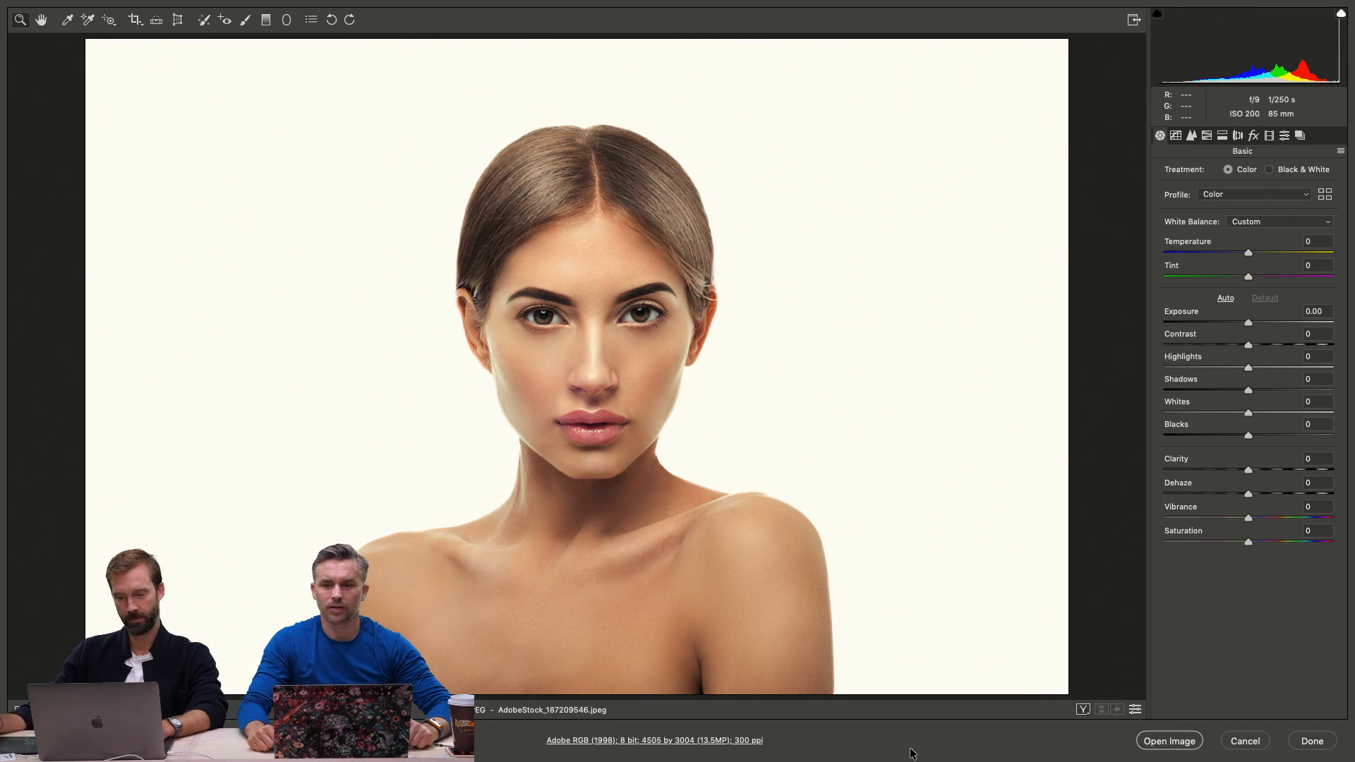
key("ctrl+plus")
key("ctrl+plus")
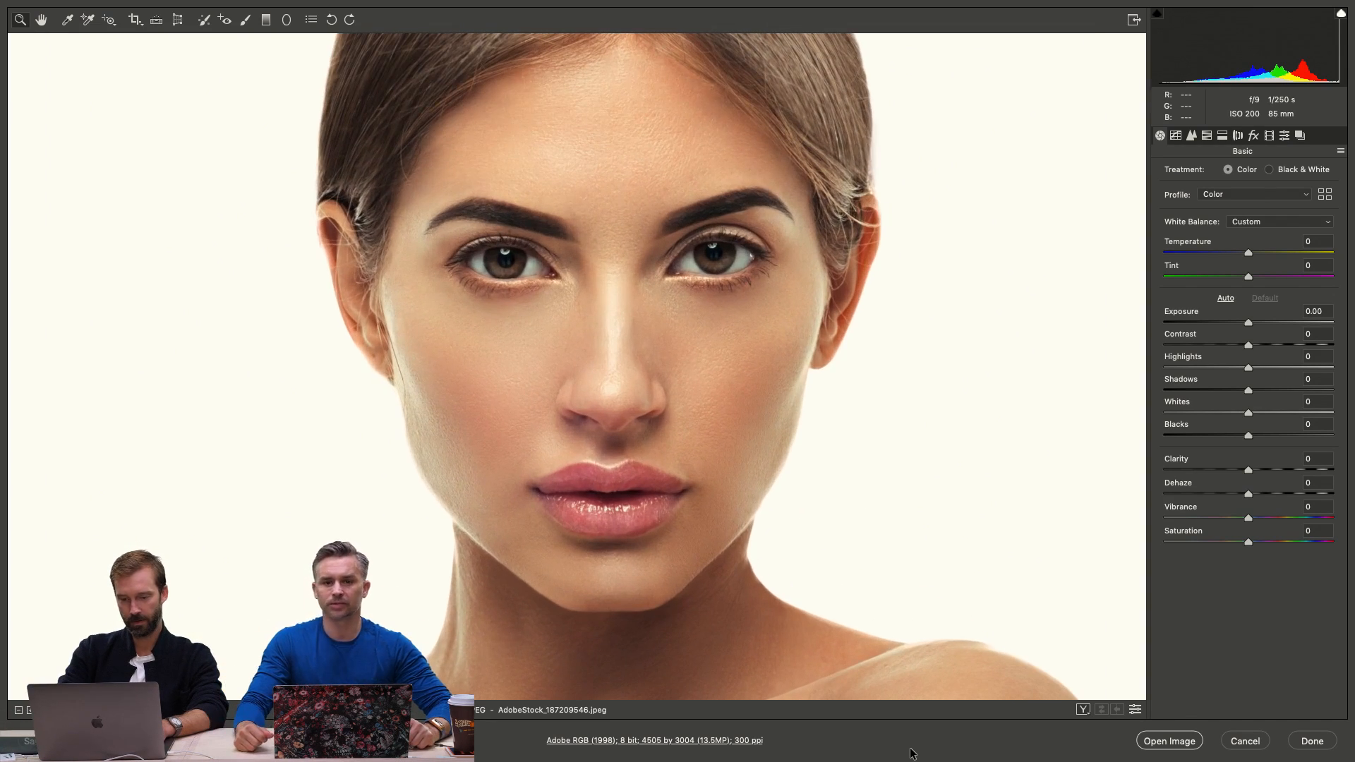
key("ctrl+plus")
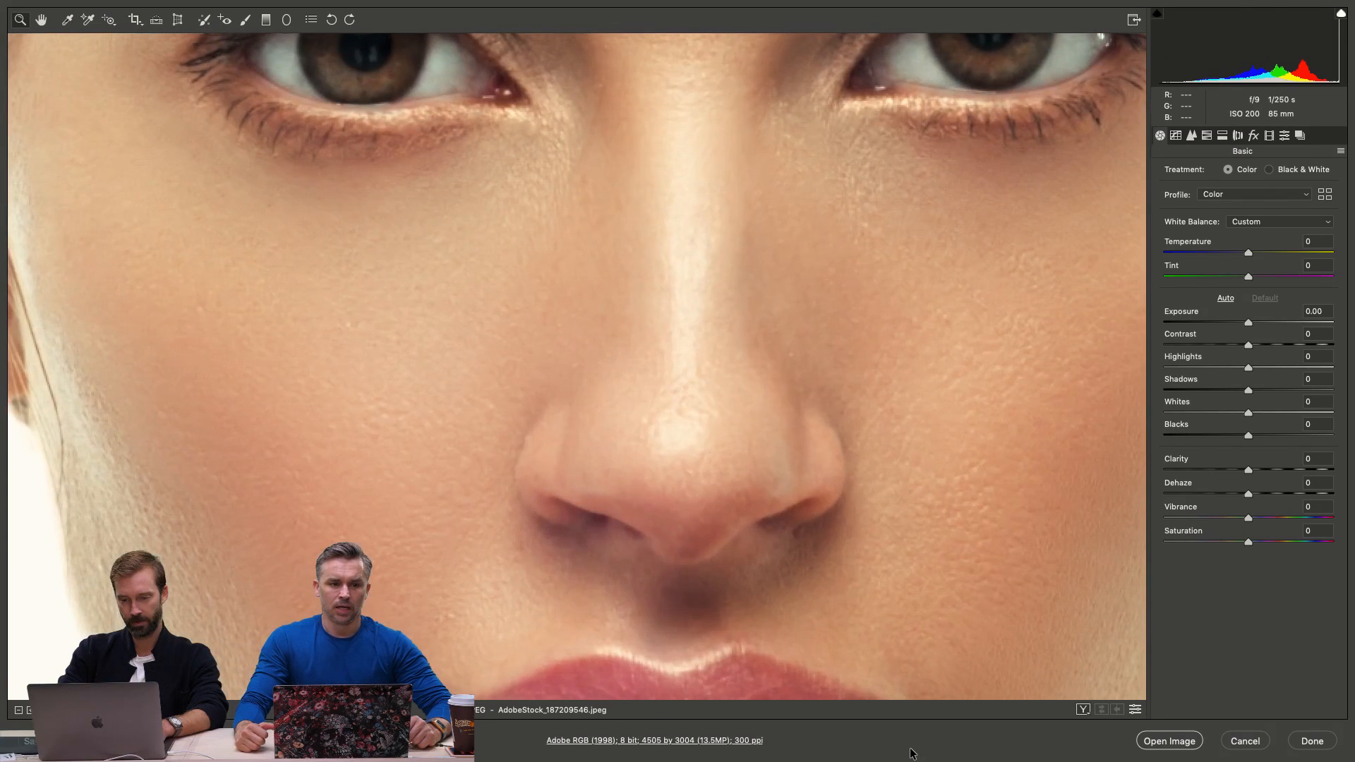
key("ctrl+minus")
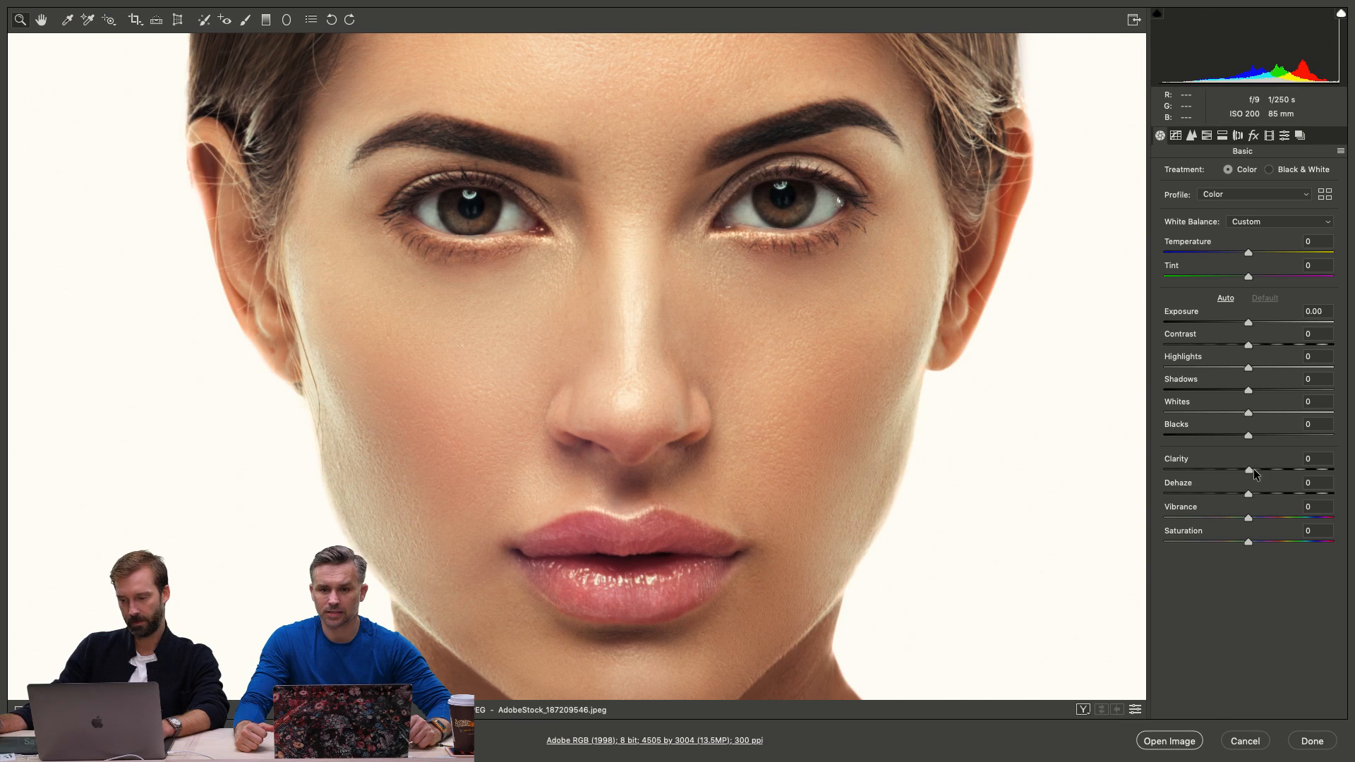
Reset Clarity to 0 after a brief trial and open the portrait from Camera Raw as an image.
left_click_drag(1253, 470, 1259, 473)
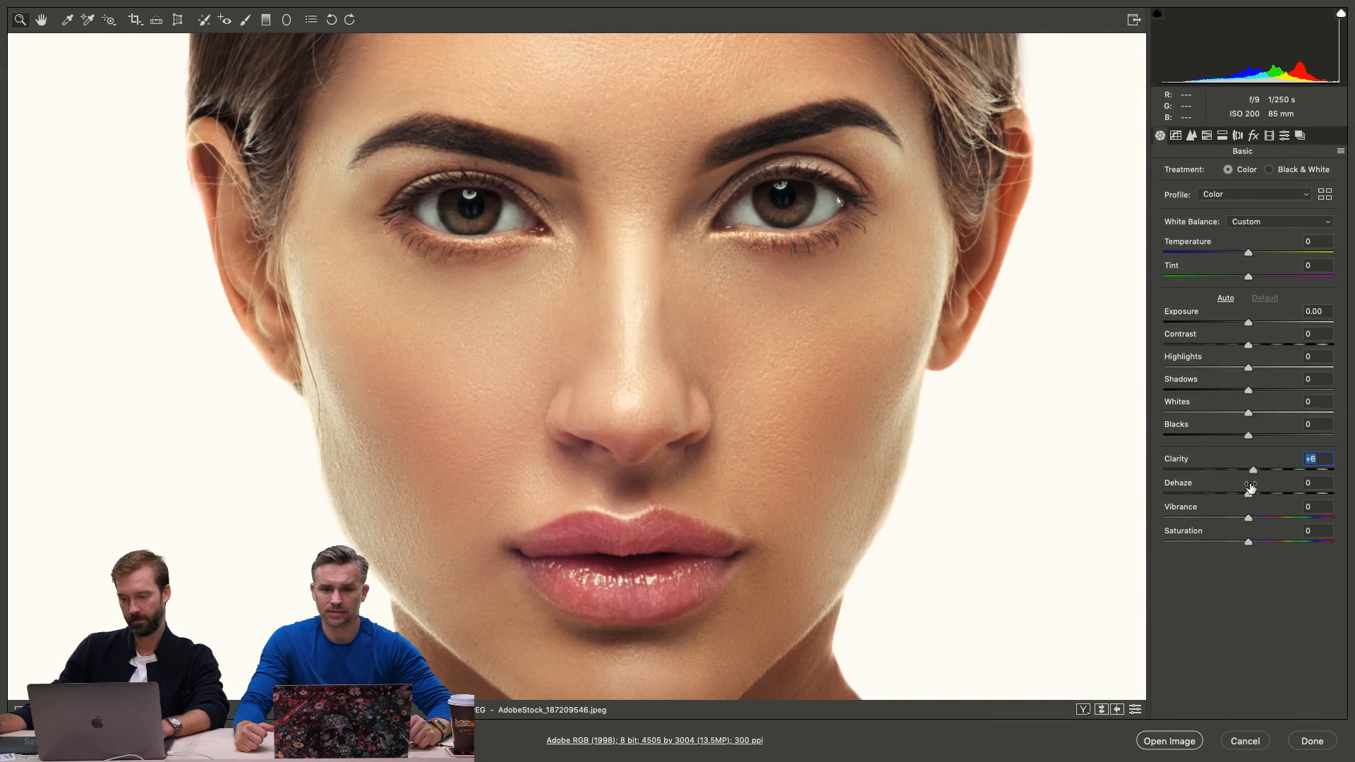
type("0")
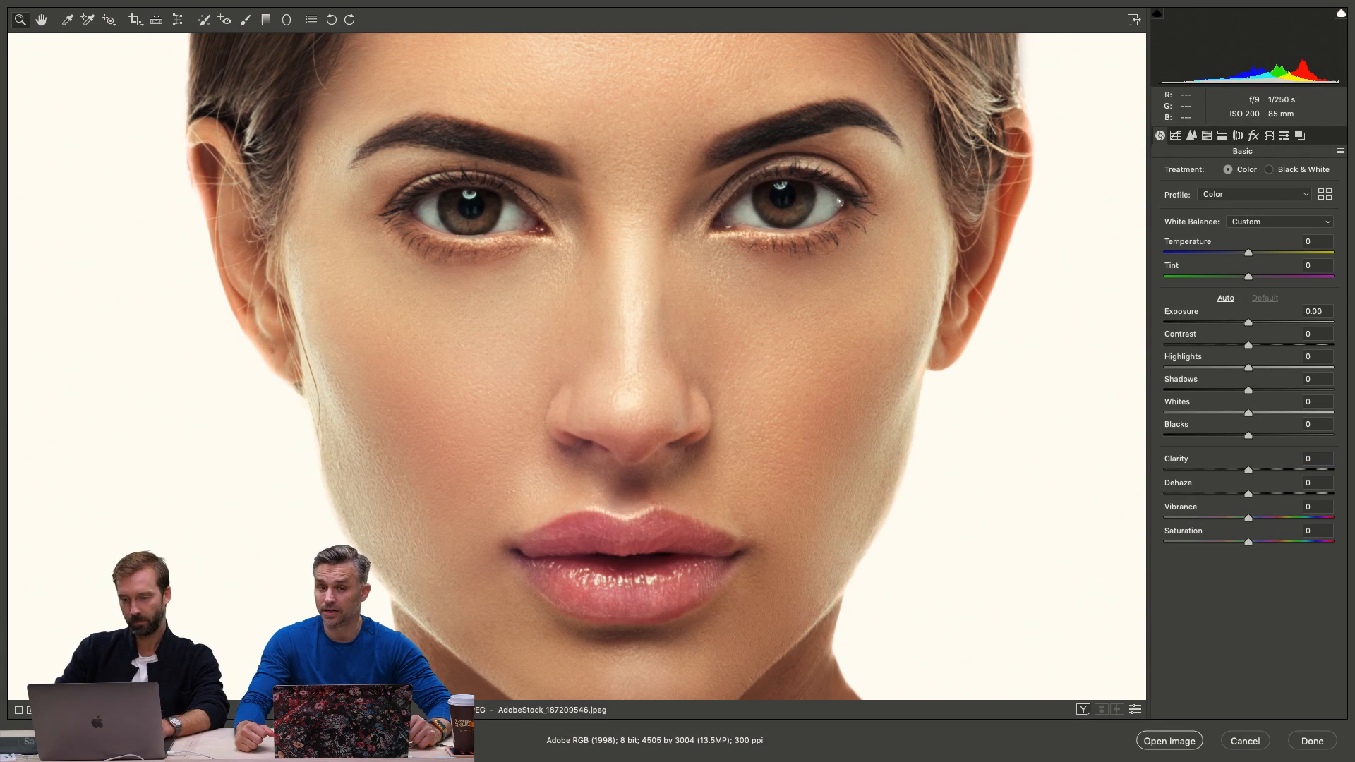
key("Return")
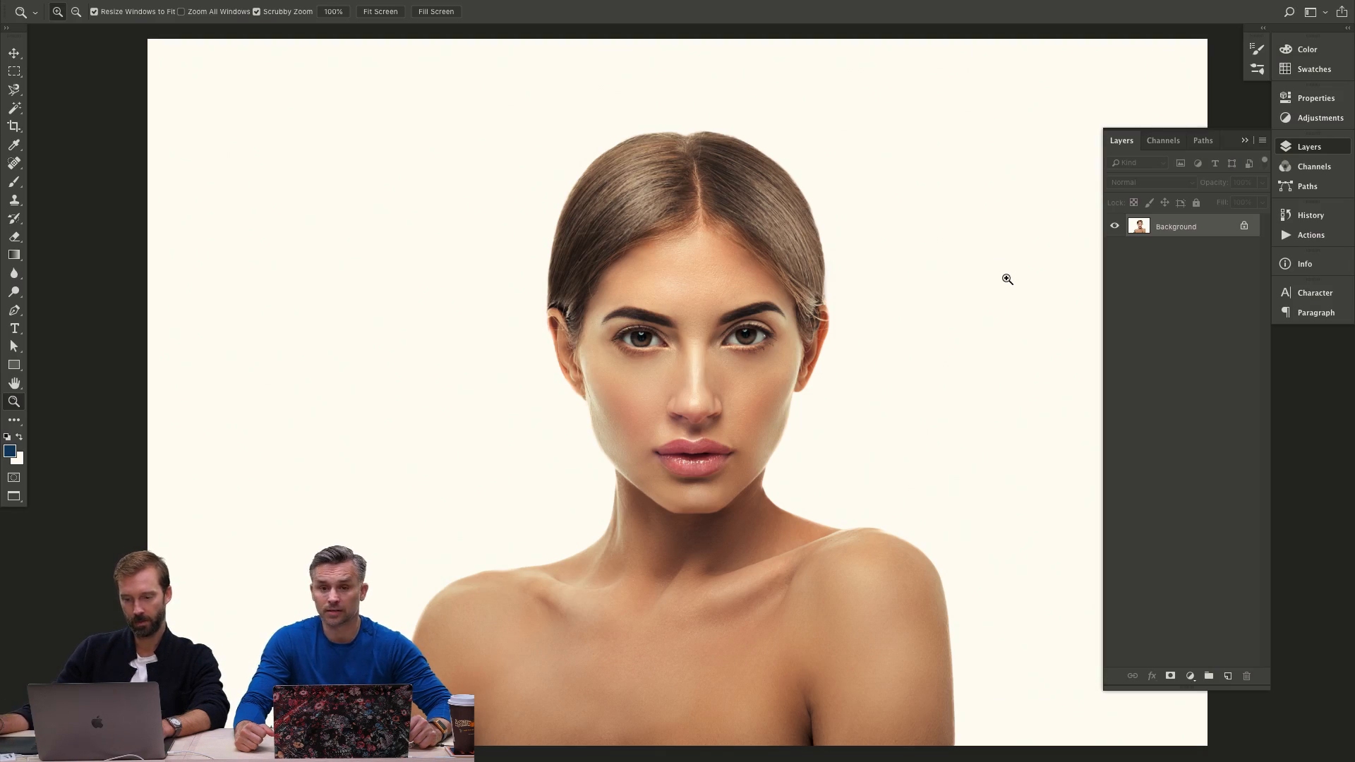
Examine the opened portrait's facial detail up close and the overall framing of the head and shoulders.
left_click_drag(639, 351, 792, 367)
left_click_drag(1087, 240, 657, 298)
key("super+minus")
key("super+minus")
key("super+minus")
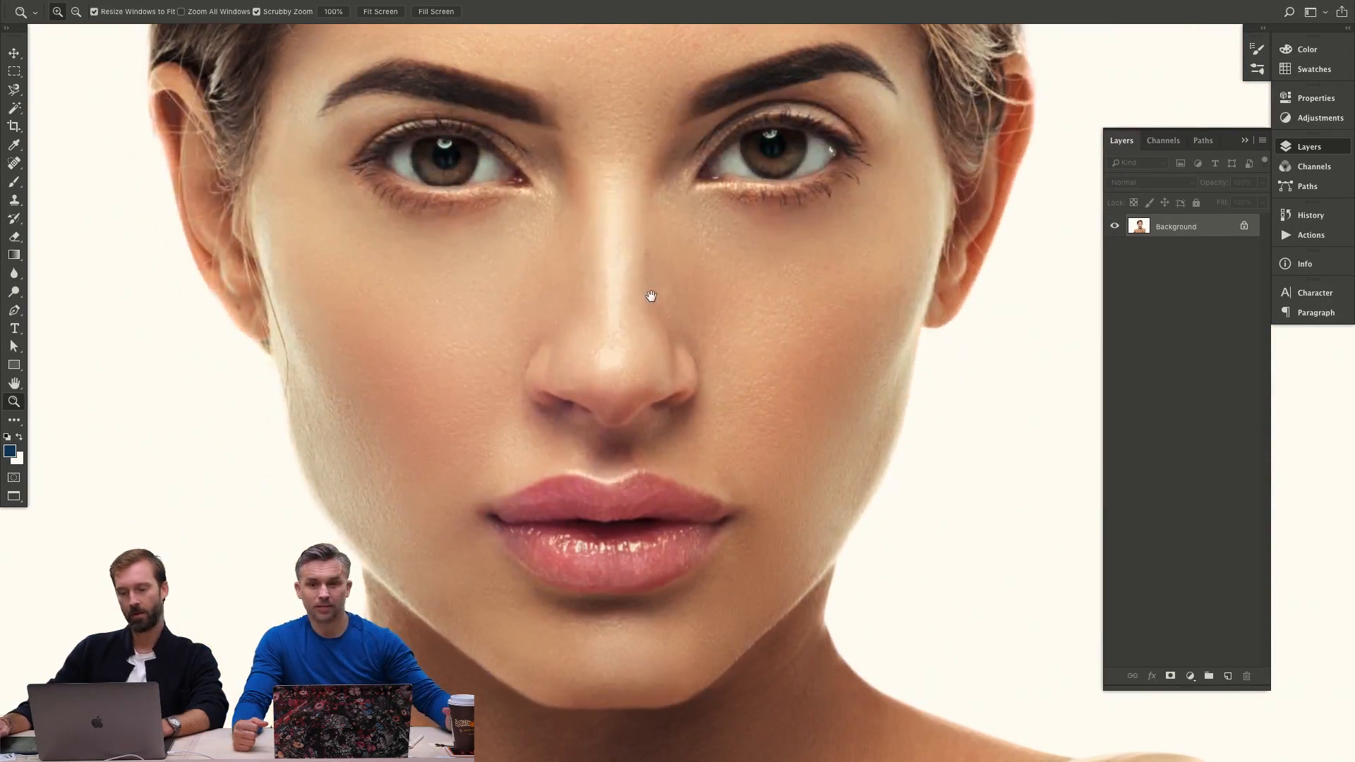
key("super+Tab")
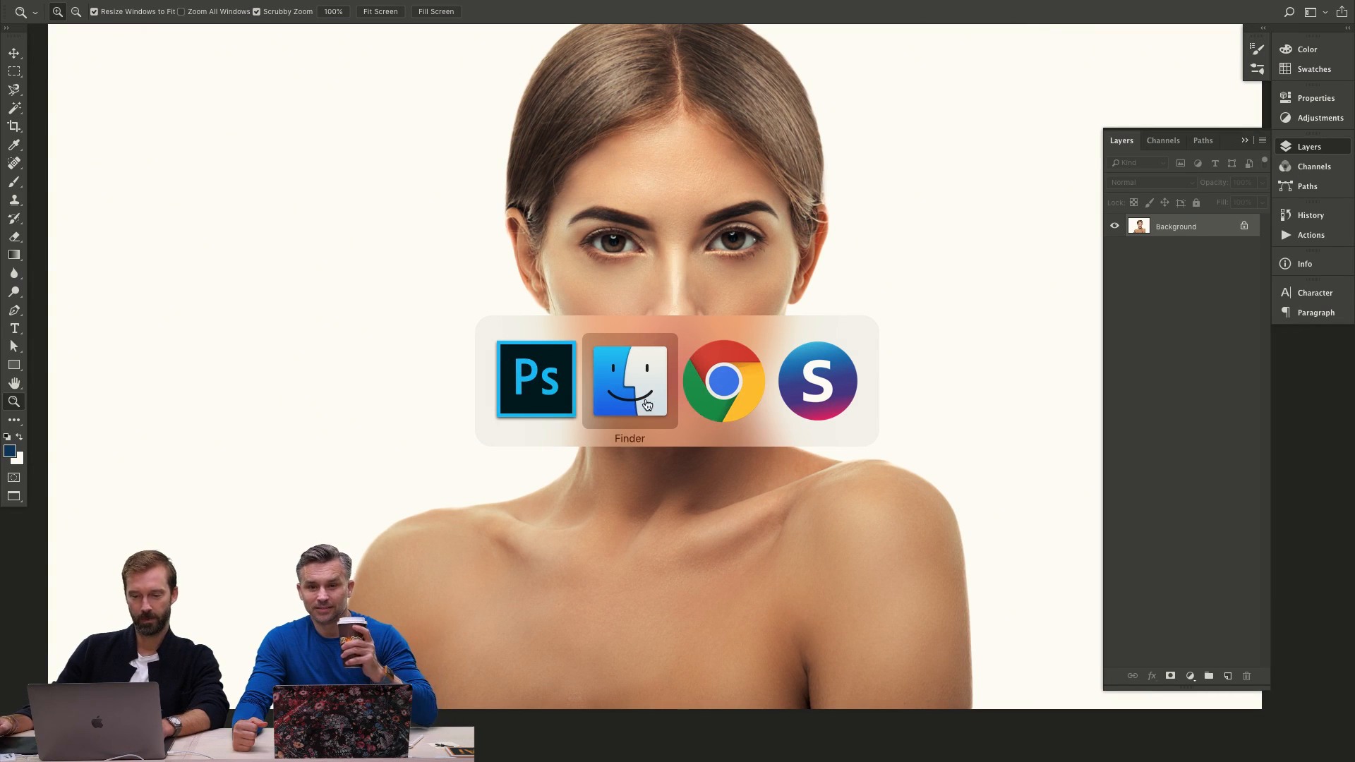
left_click(557, 408)
left_click_drag(637, 215, 721, 309)
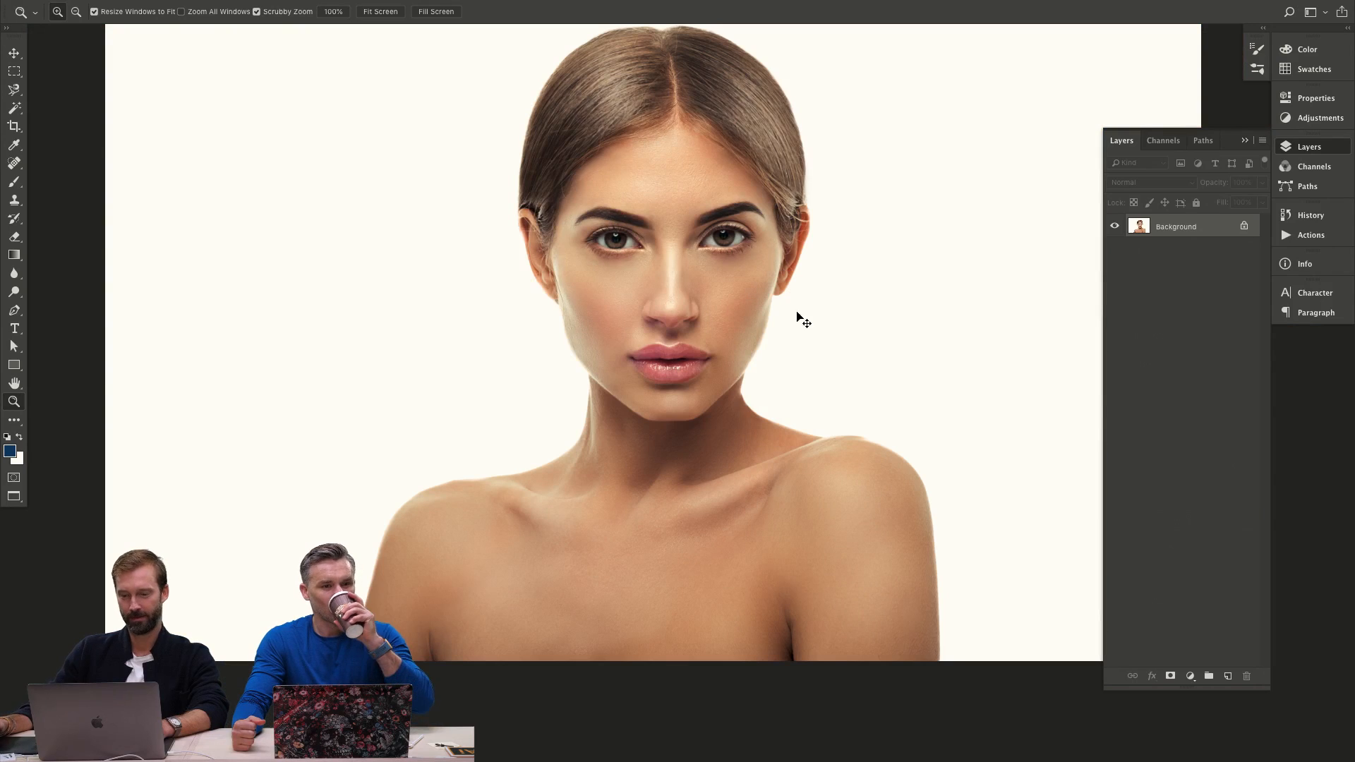
key("super+Tab")
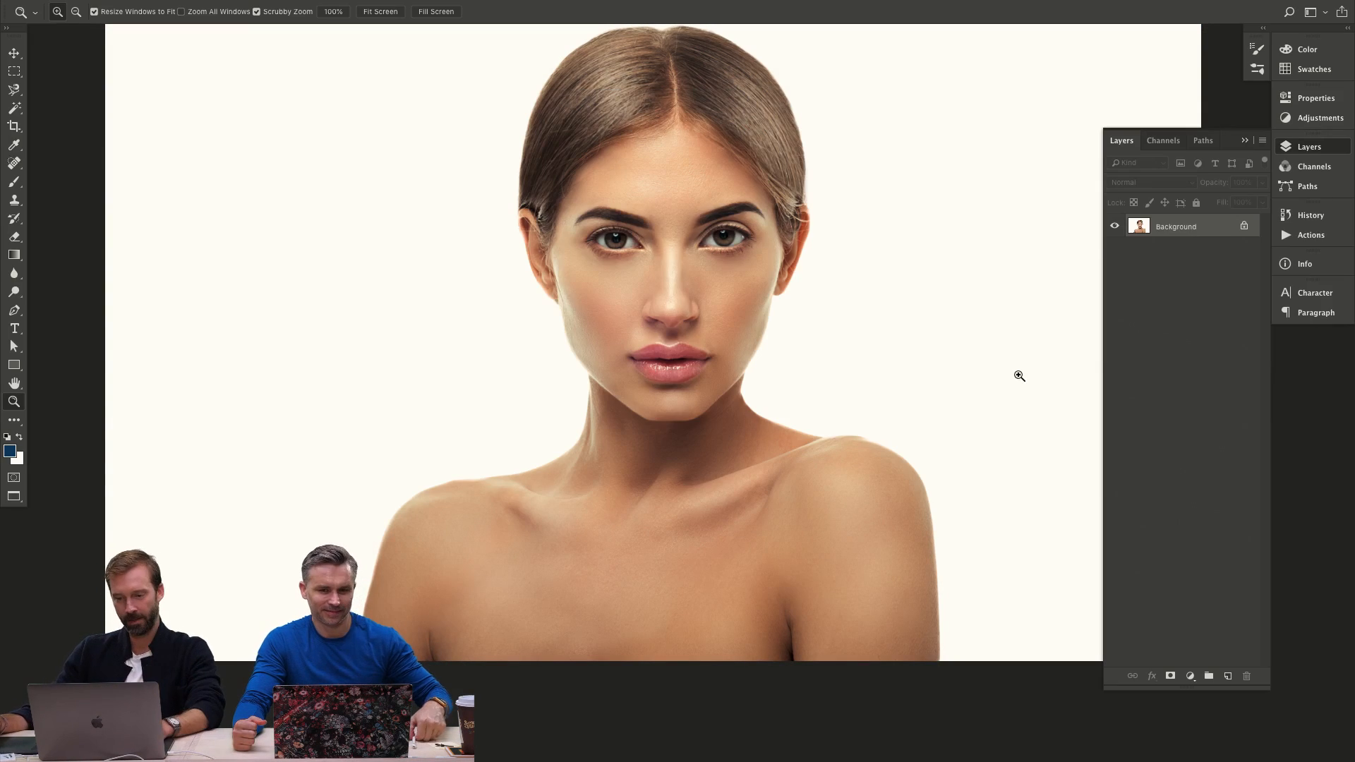
Duplicate the Blue channel and apply Levels to the copy with black input 221 and white input 249.
left_click(1016, 375)
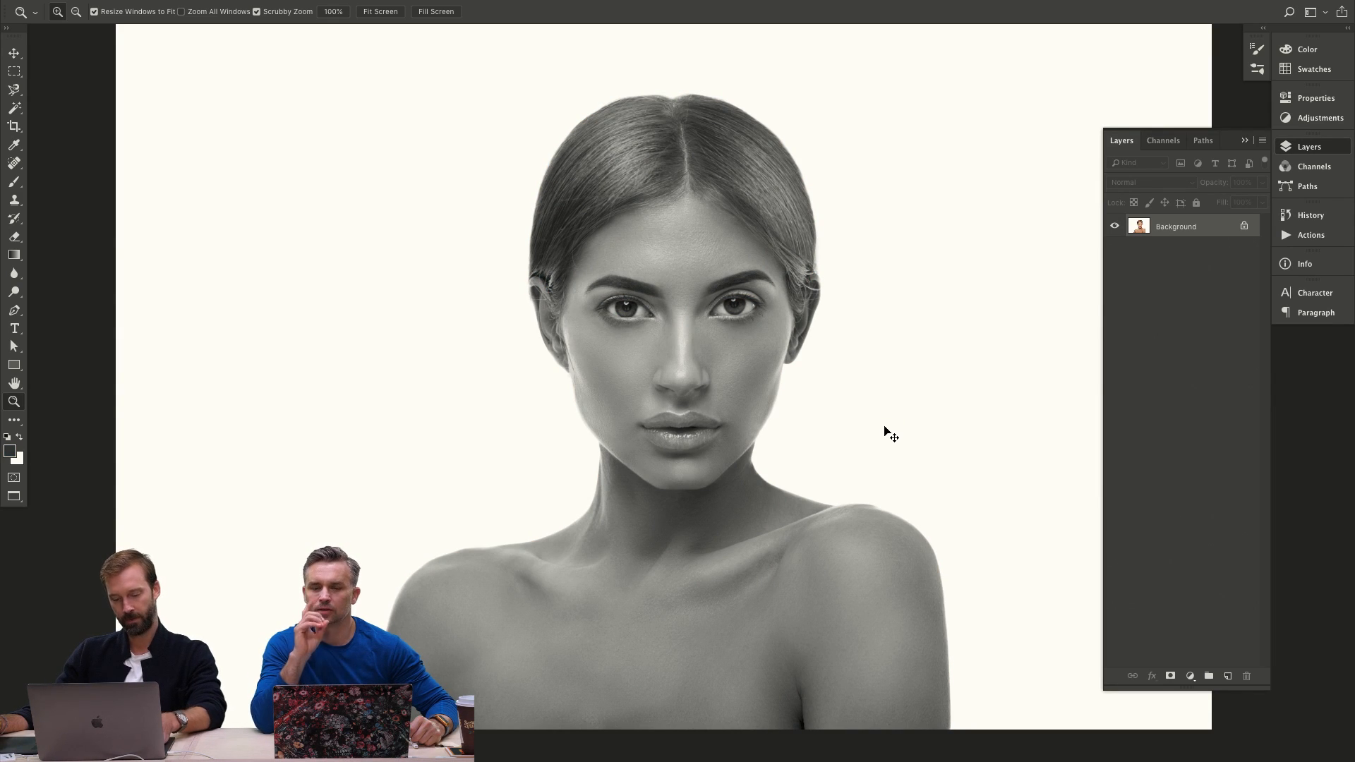
key("ctrl+l")
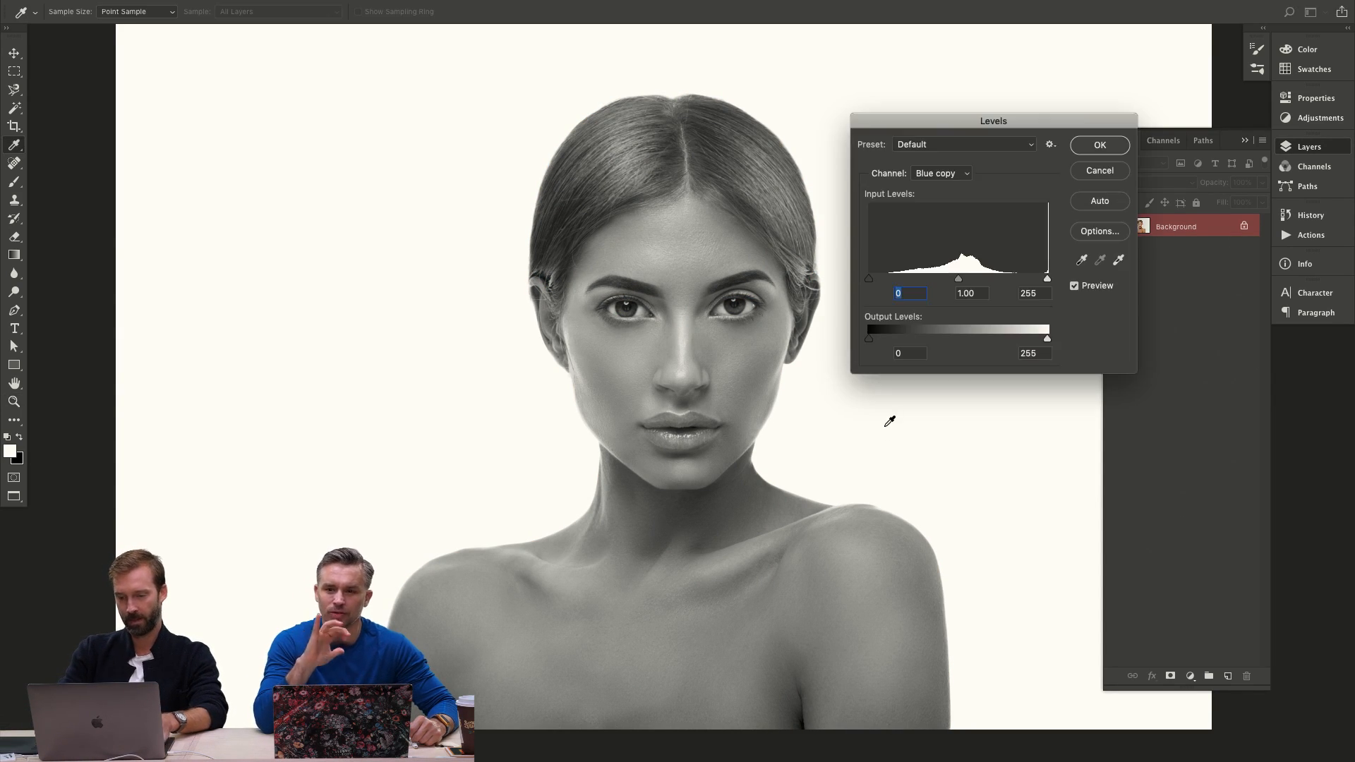
left_click_drag(869, 280, 1026, 287)
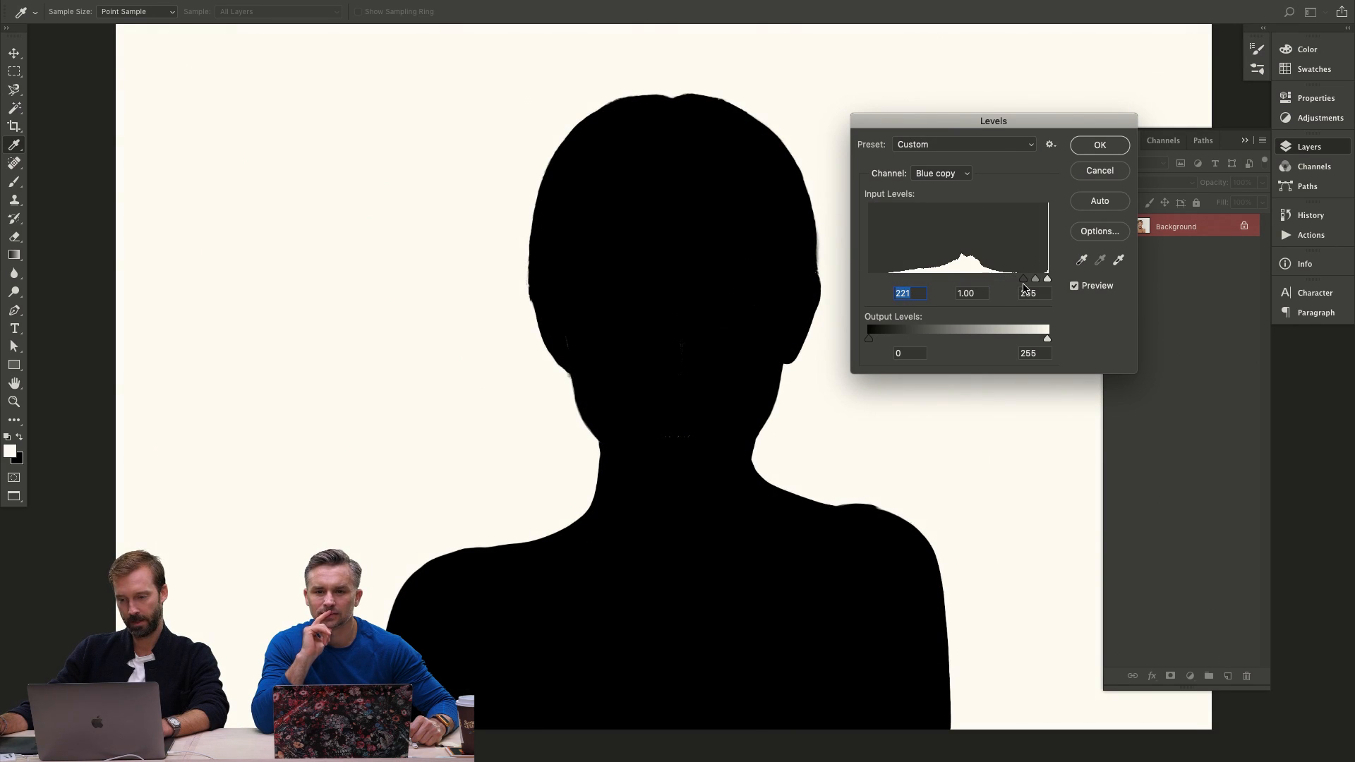
left_click(1047, 280)
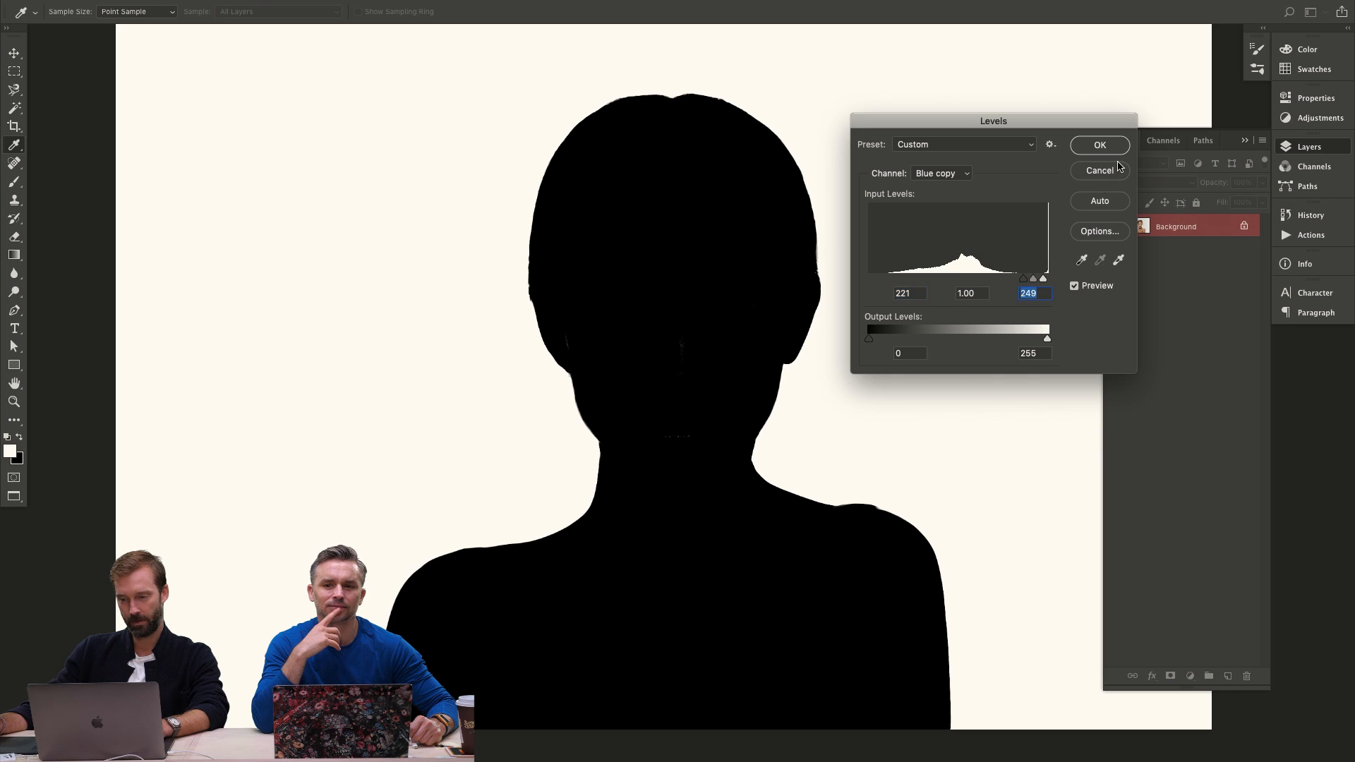
key("Return")
Invert the Blue copy channel, load it as a selection, and mask the portrait layer with it.
key("z")
key("ctrl+i")
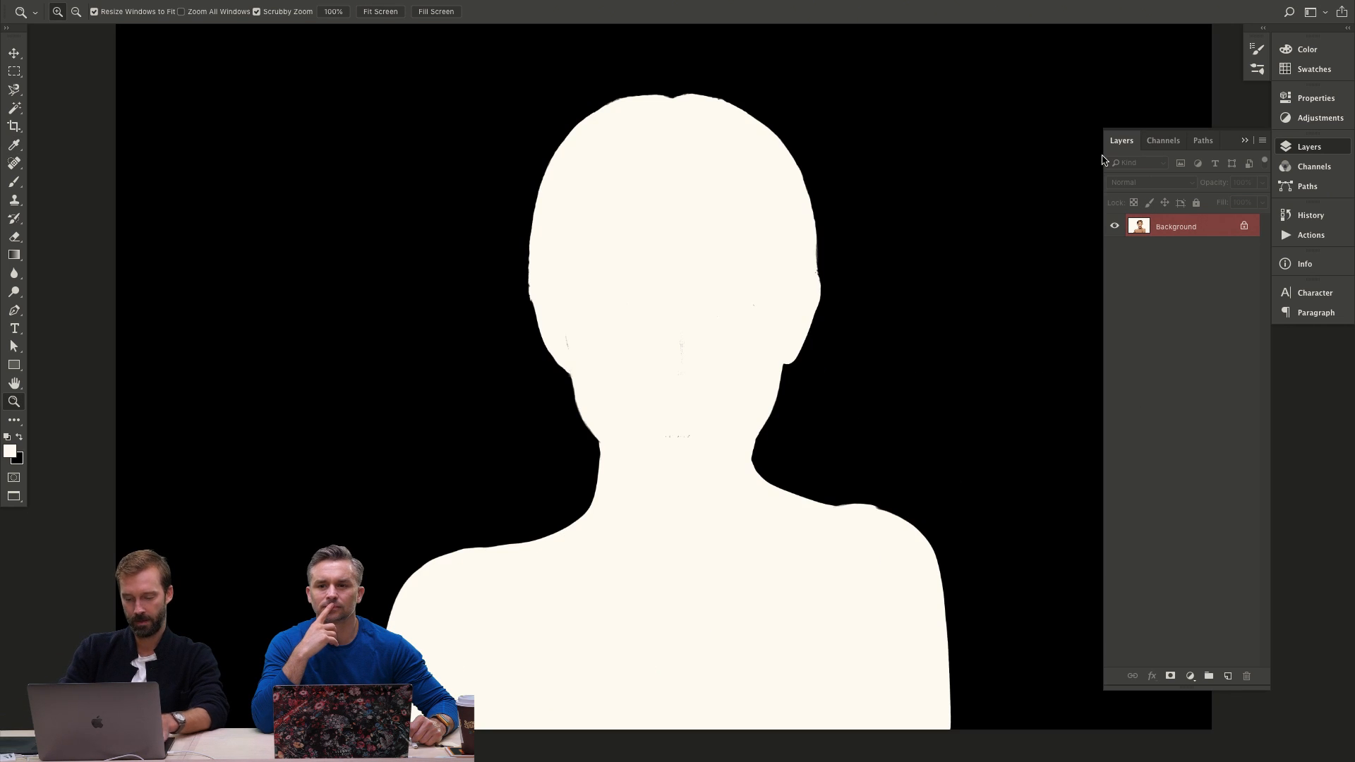
key("alt")
key("q")
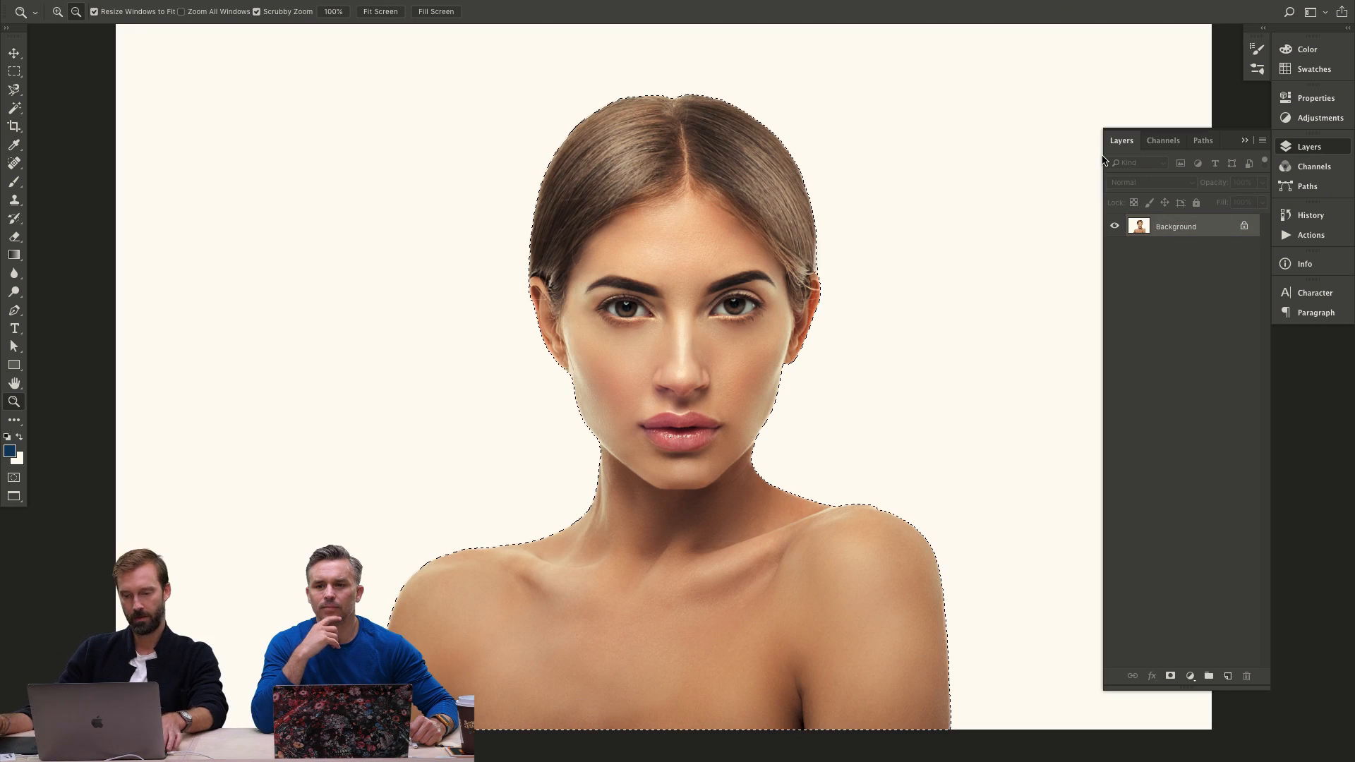
key("F2")
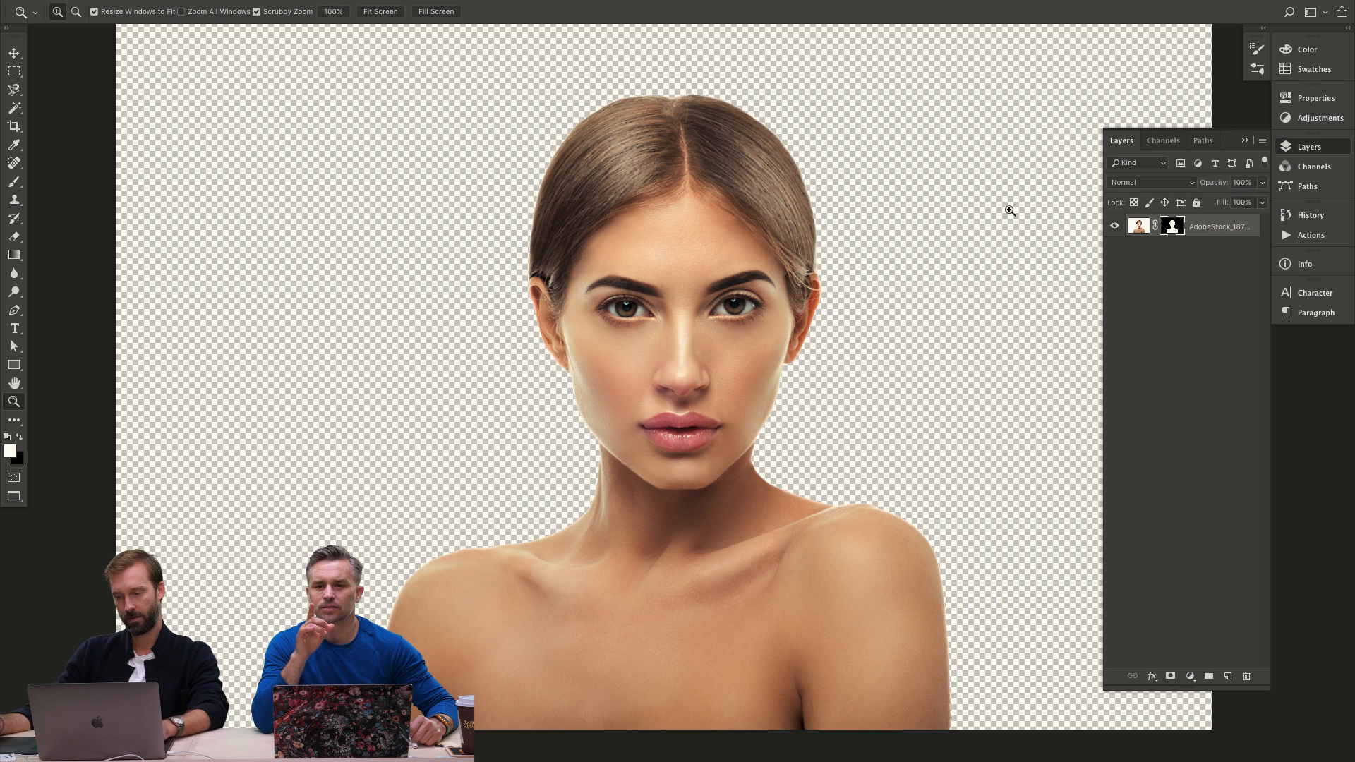
Add a solid color fill layer in grey #919191 with a clipped Curves layer, both beneath the masked portrait.
key("F3")
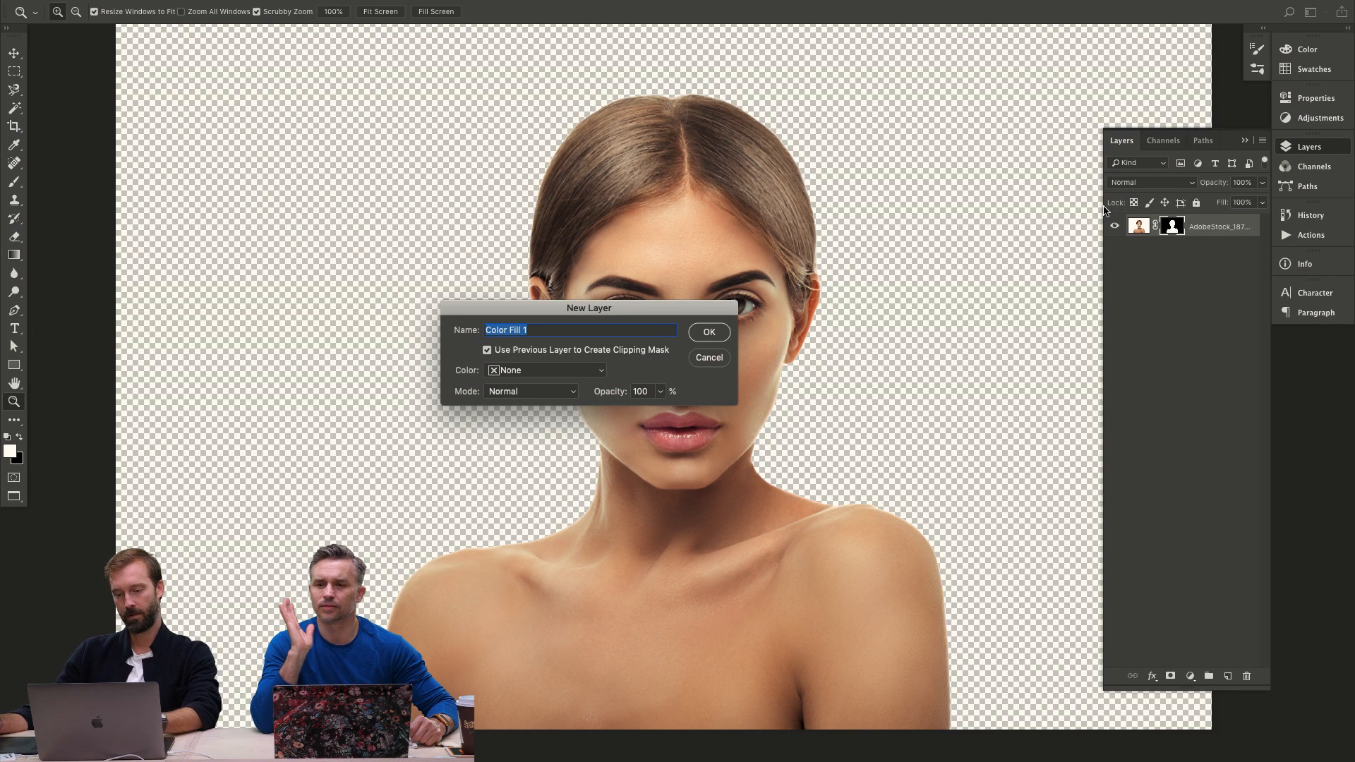
left_click(703, 333)
left_click(829, 289)
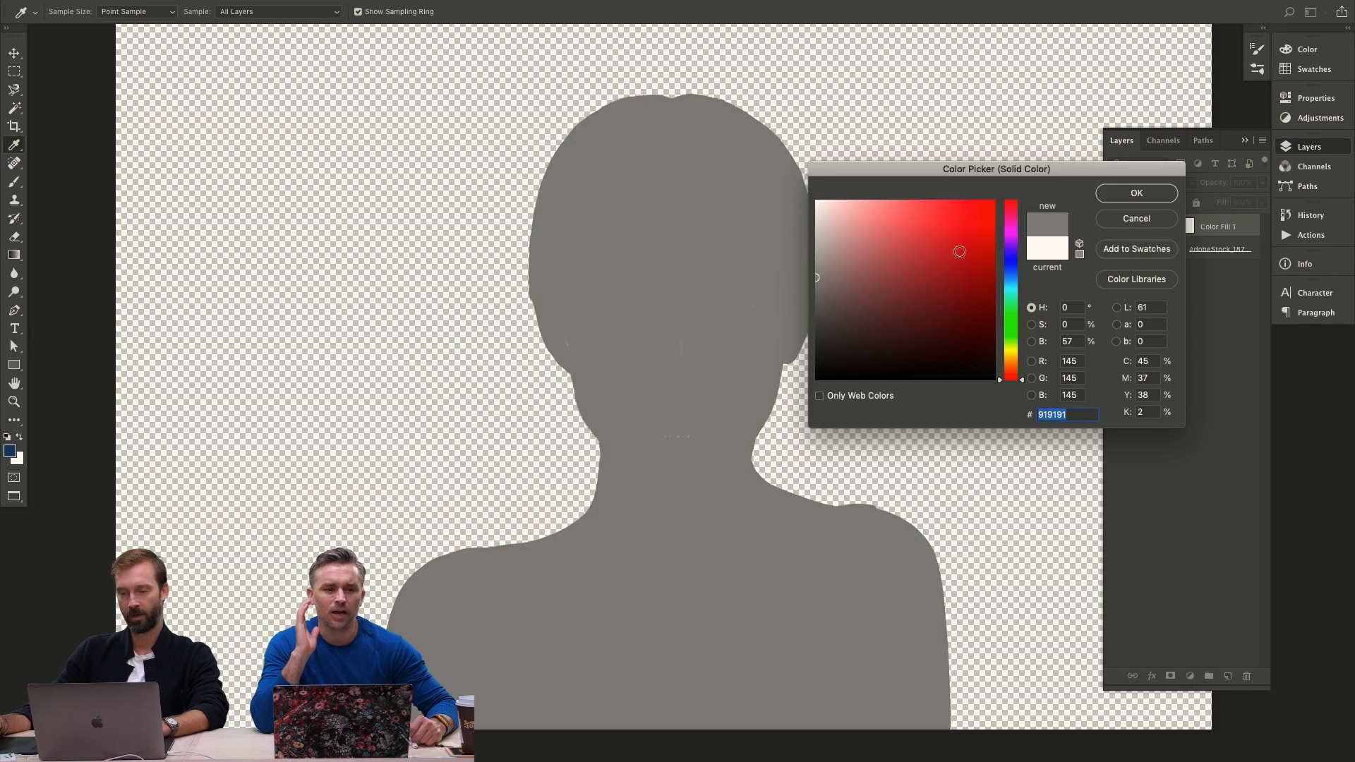
left_click(1137, 192)
key("F4")
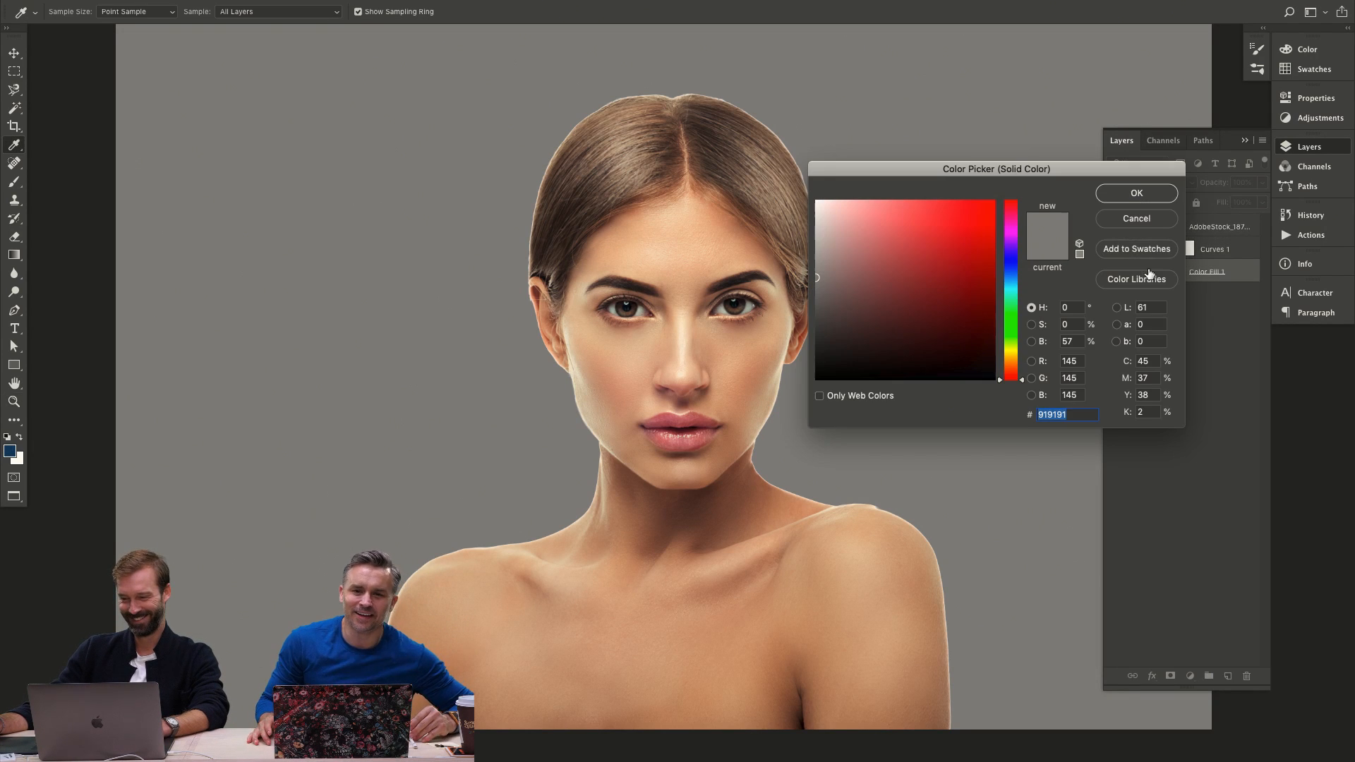
double_click(1138, 271)
key("Return")
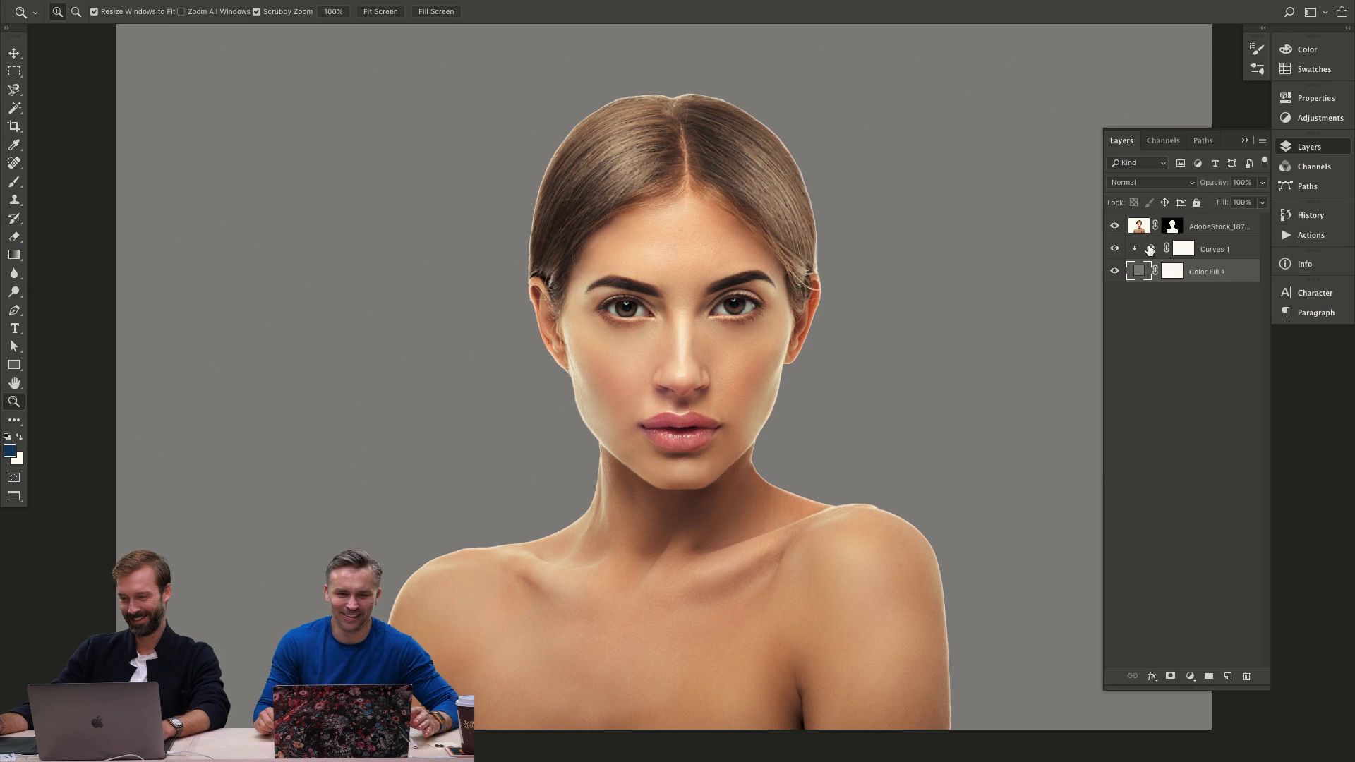
Brighten the grey backdrop with the Curves layer, invert its mask, and draw a radial gradient glow behind the head.
left_click(1171, 243)
left_click_drag(1169, 242, 1136, 230)
key("ctrl+i")
key("g")
left_click_drag(659, 341, 494, 424)
Scale the Curves mask's glow up from its center to about 138% so it extends past the canvas edges.
key("ctrl+t")
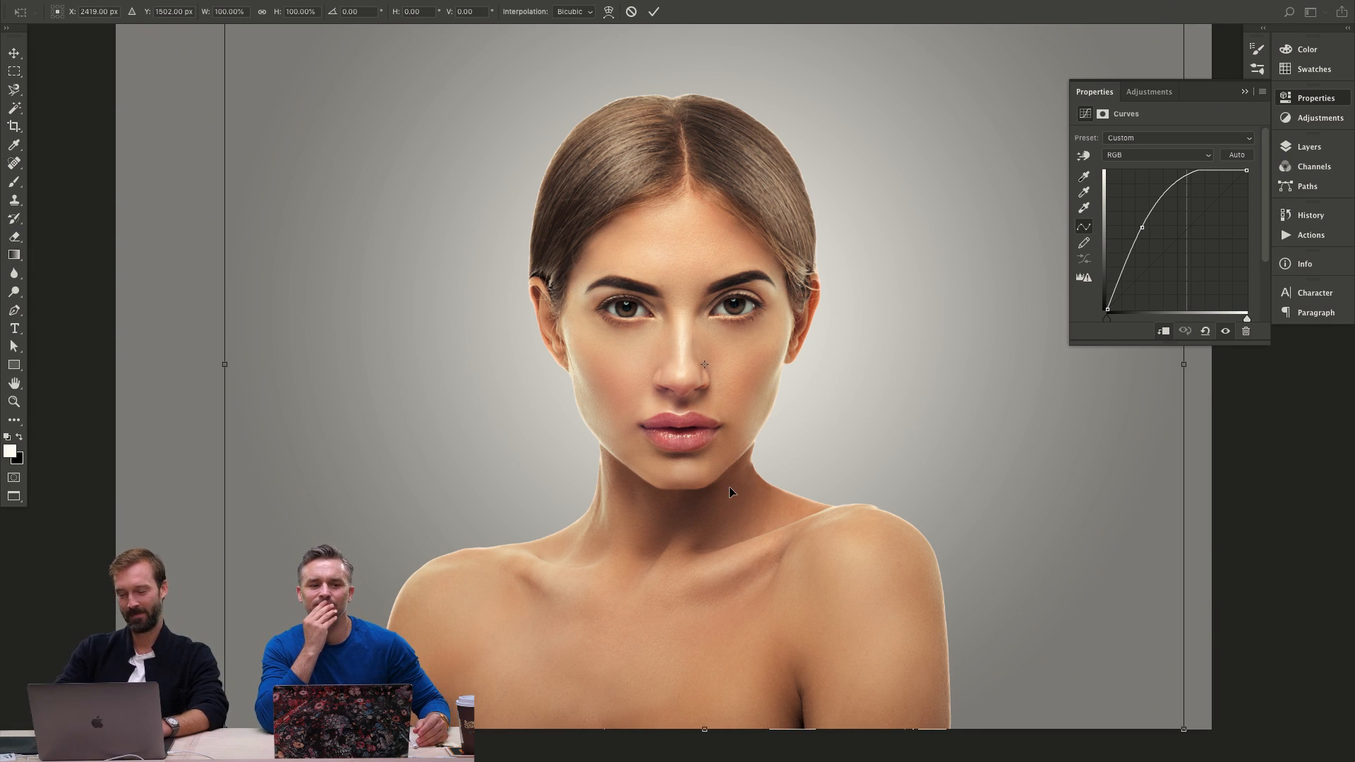
key("ctrl+minus")
key("ctrl+minus")
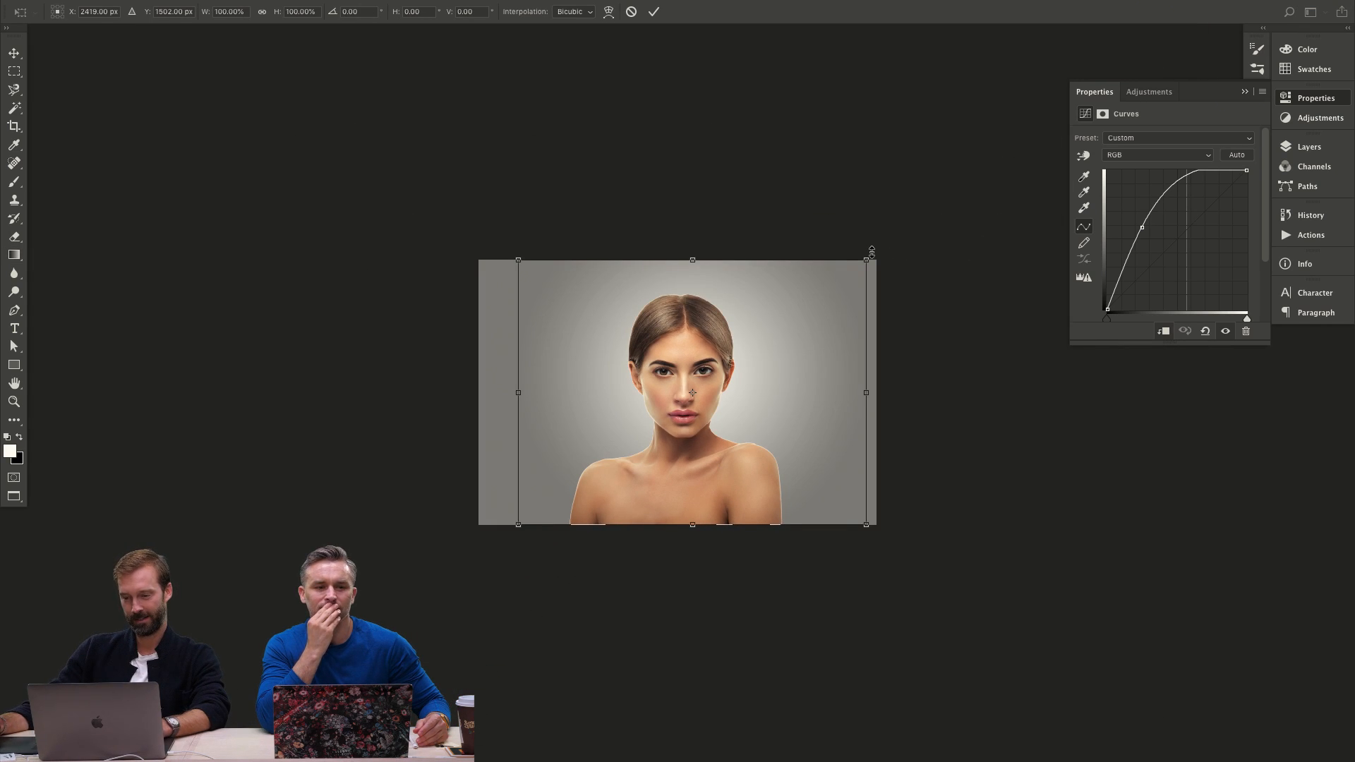
left_click_drag(872, 252, 971, 206)
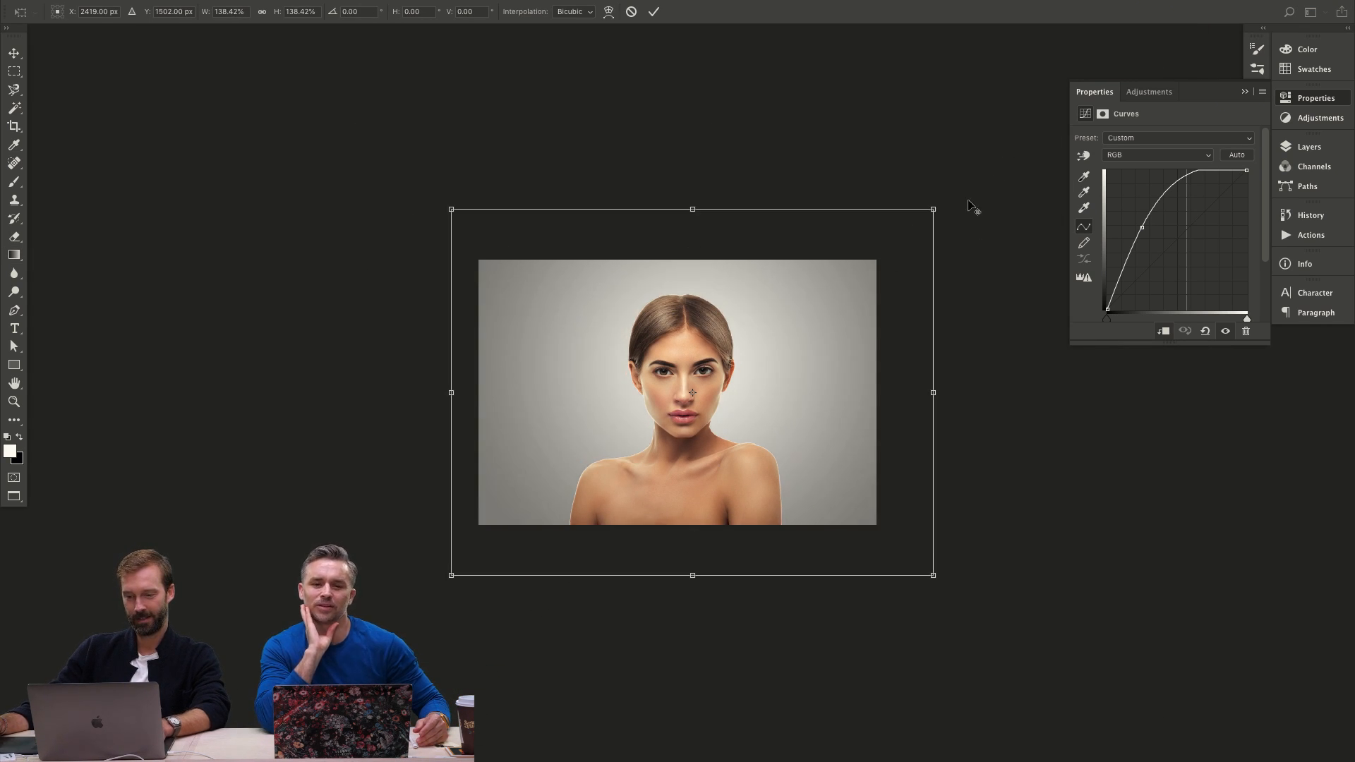
key("Escape")
Examine the portrait's skin detail, shoulder outline and hairline edges up close against the grey glow background.
key("z")
left_click_drag(735, 388, 780, 357)
left_click_drag(657, 384, 600, 354)
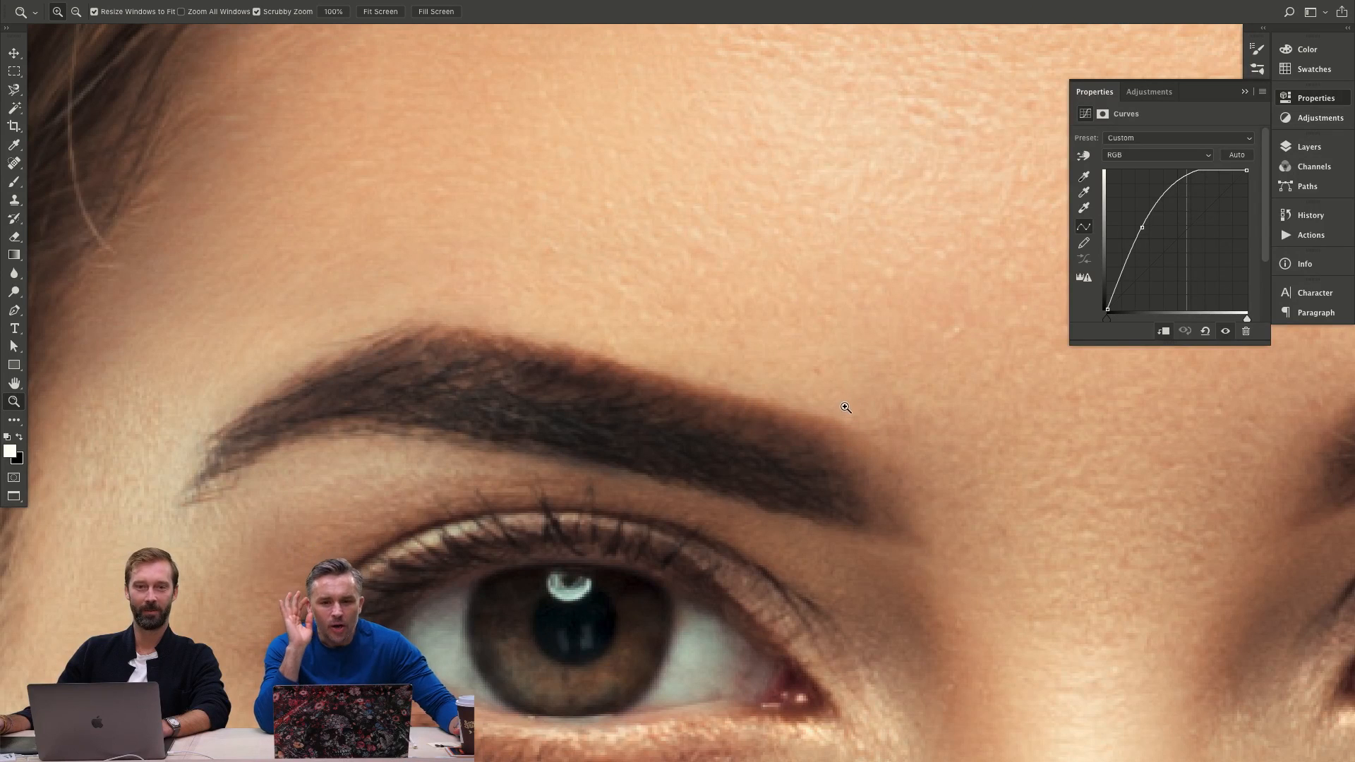
left_click_drag(846, 407, 729, 390)
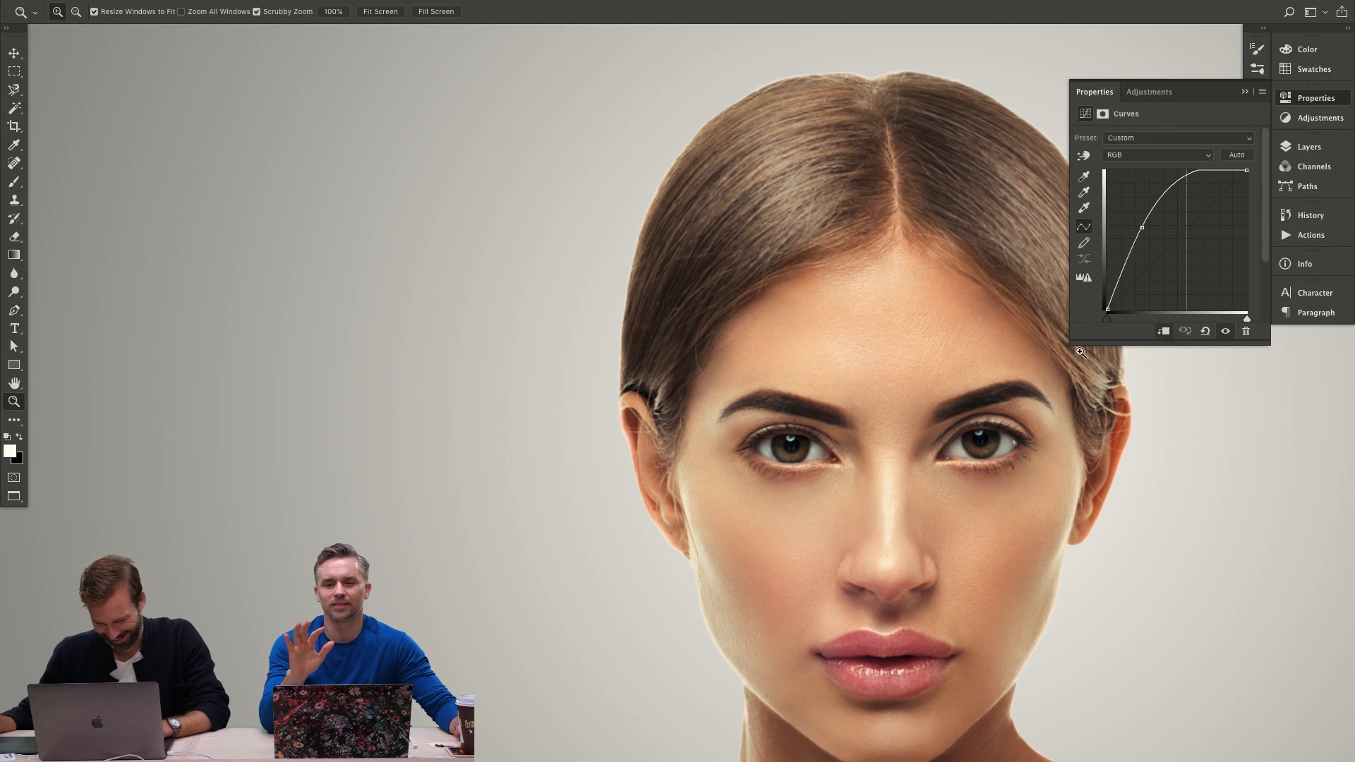
scroll(912, 391, "right", 5)
scroll(590, 324, "down", 5)
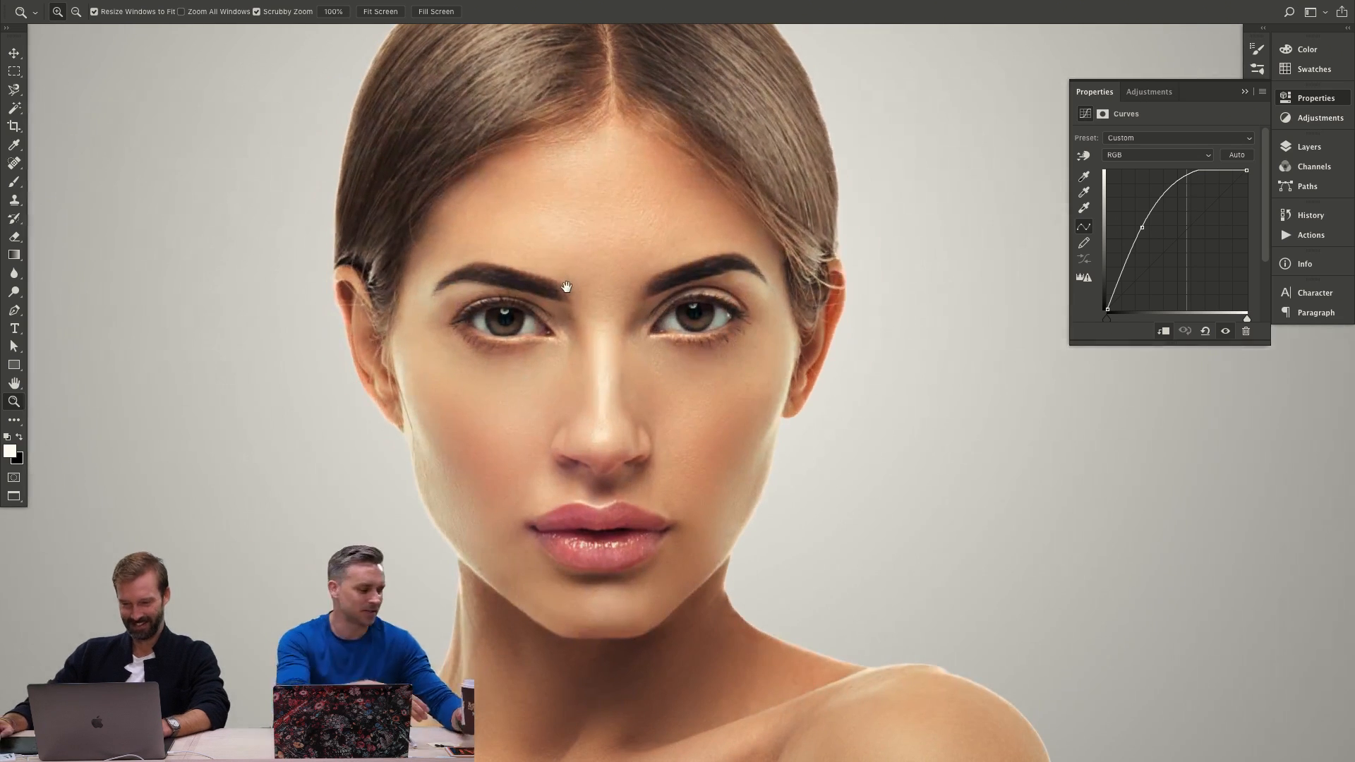
scroll(916, 465, "down", 10)
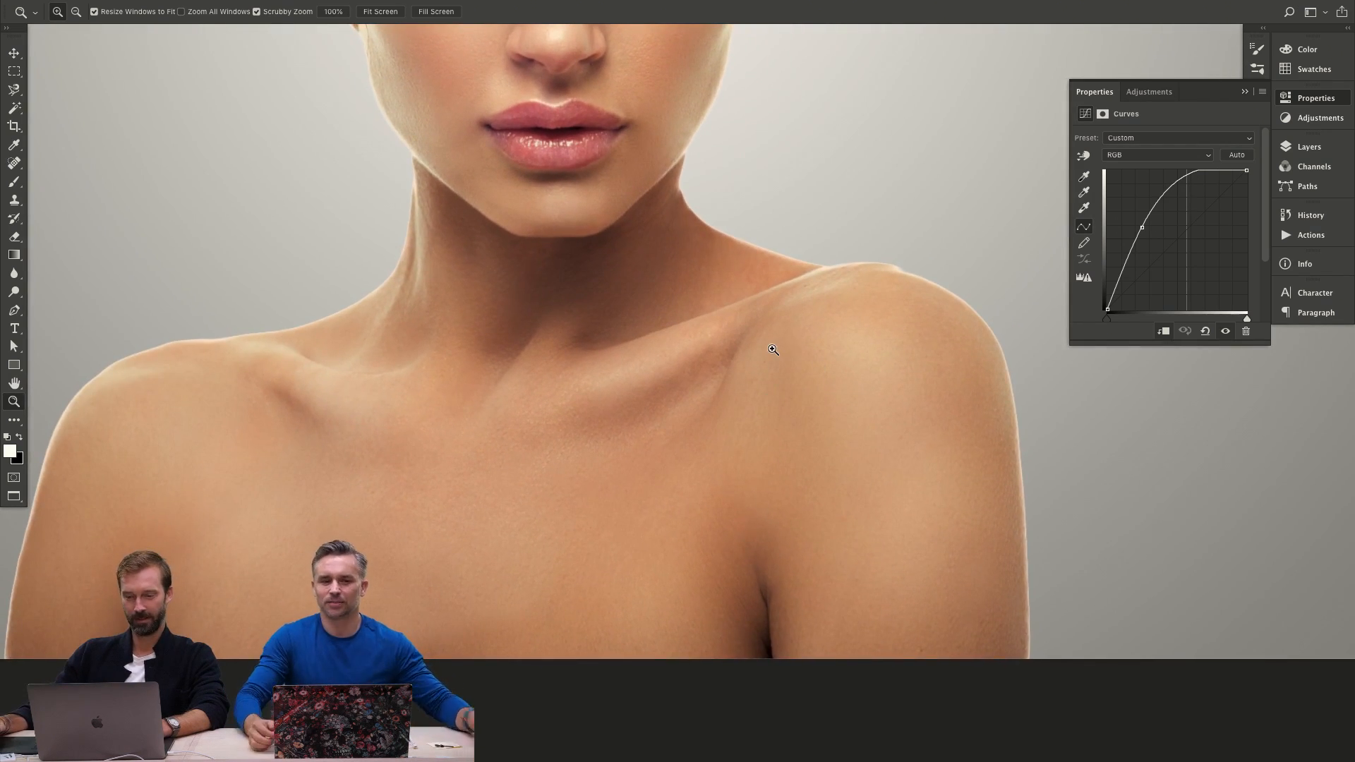
left_click_drag(774, 350, 711, 439)
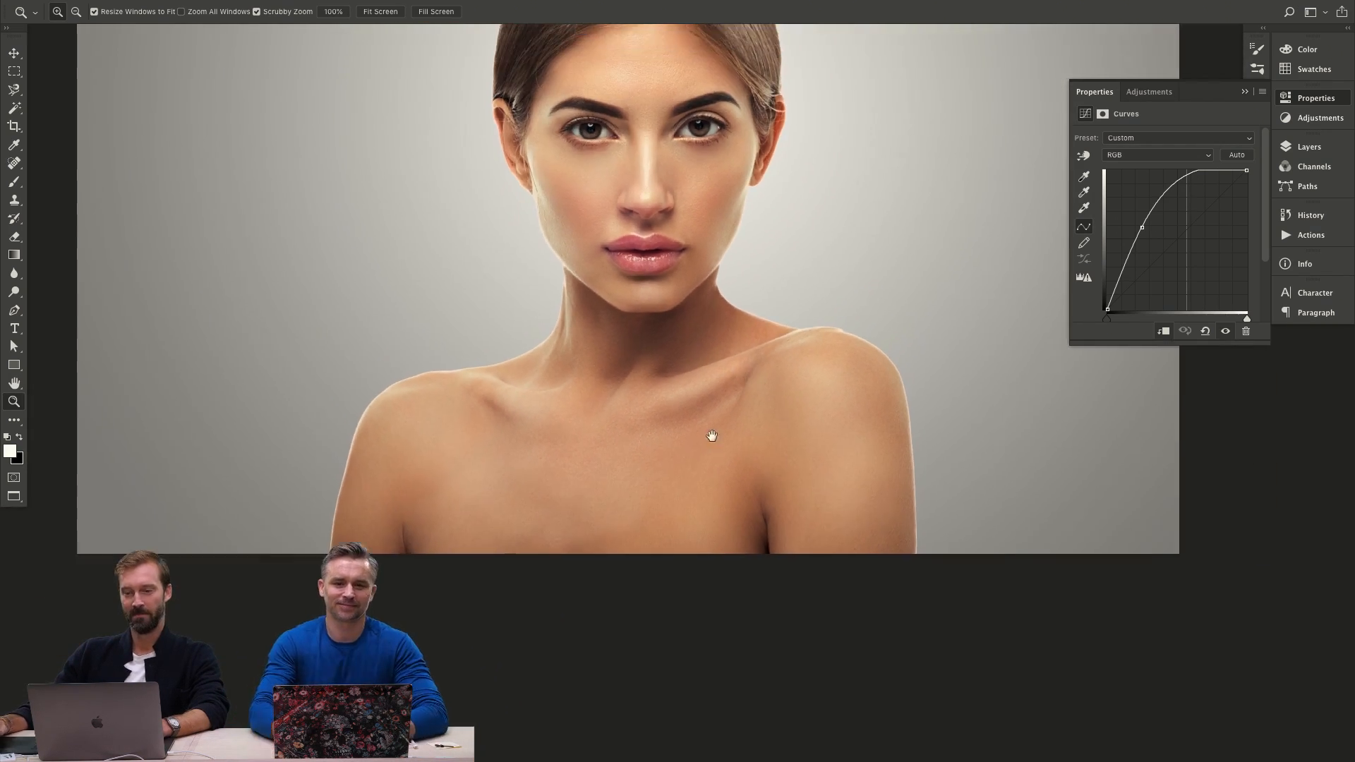
scroll(713, 423, "up", 5)
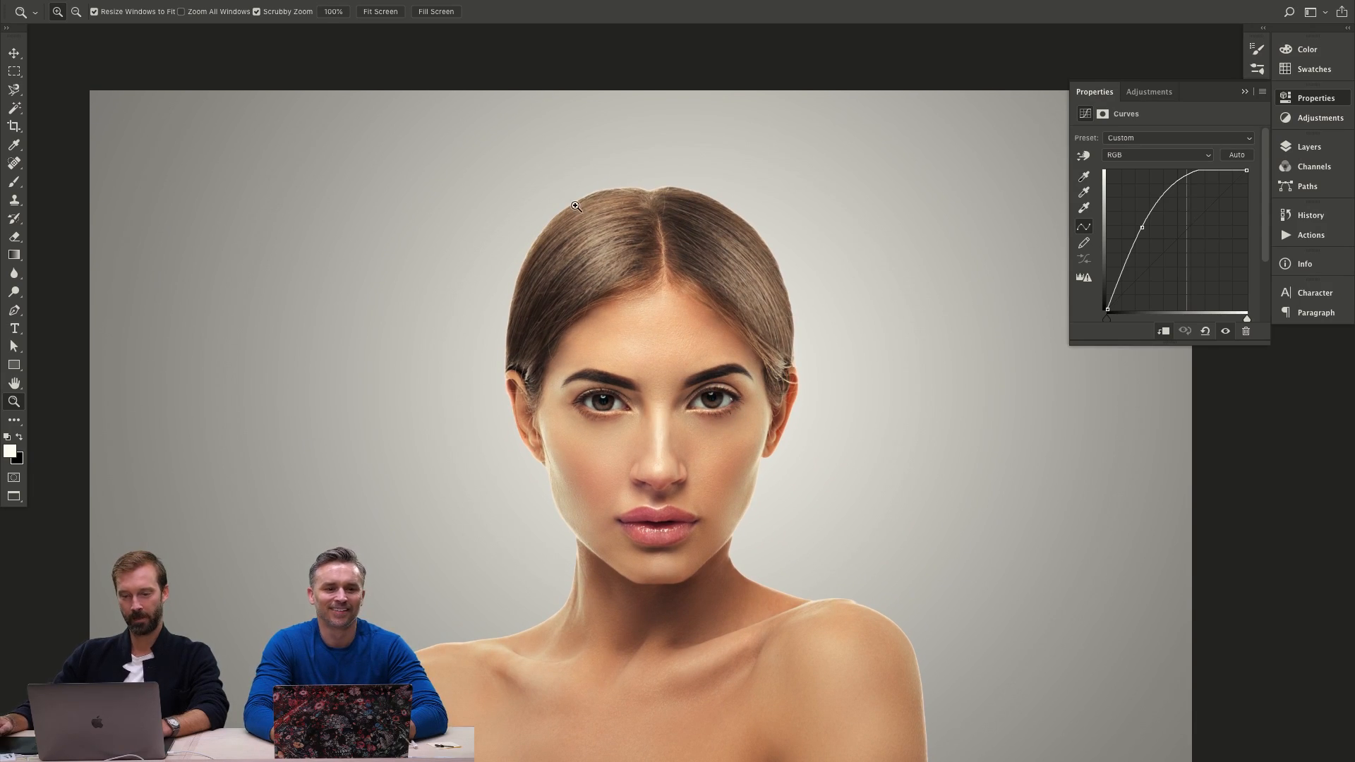
mouse_move(575, 205)
left_mouse_down()
mouse_move(677, 210)
mouse_move(585, 212)
left_mouse_up()
scroll(746, 341, "down", 3)
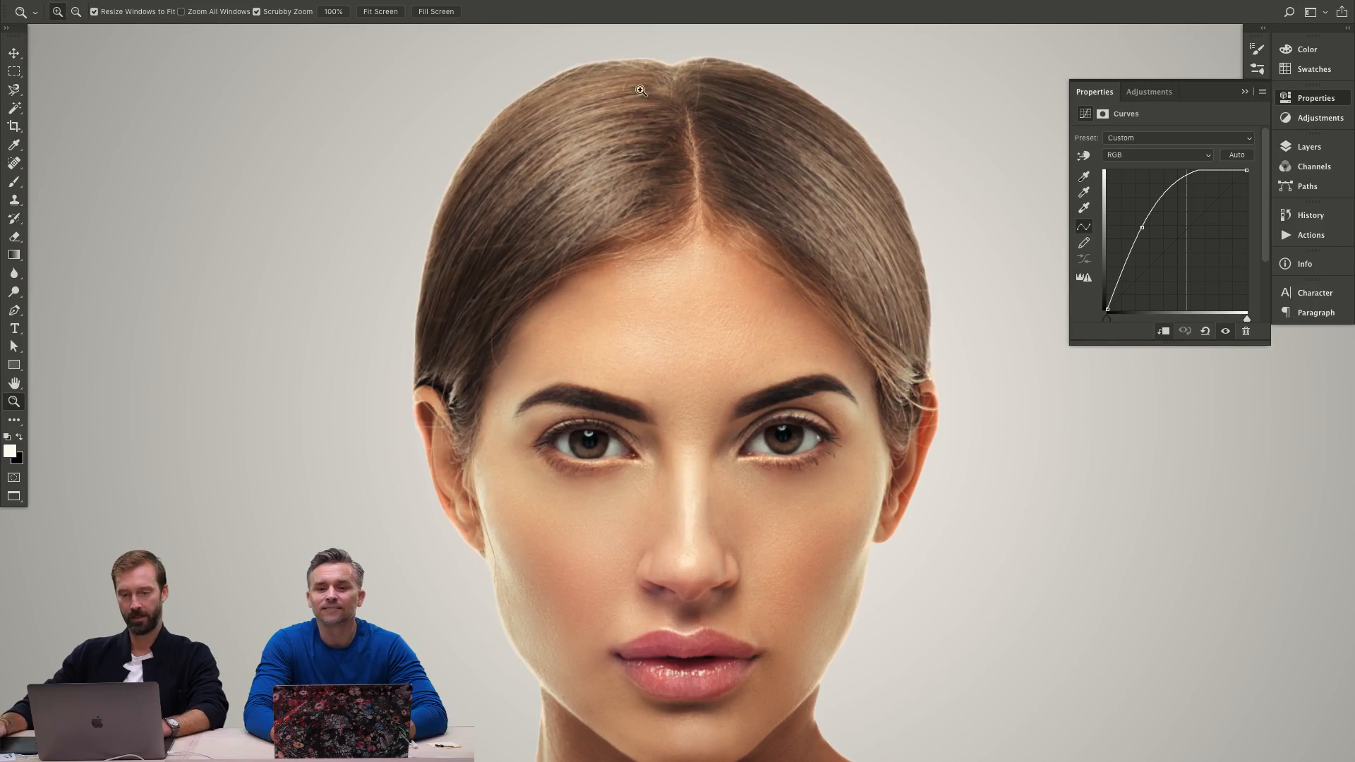
left_click_drag(640, 91, 586, 358)
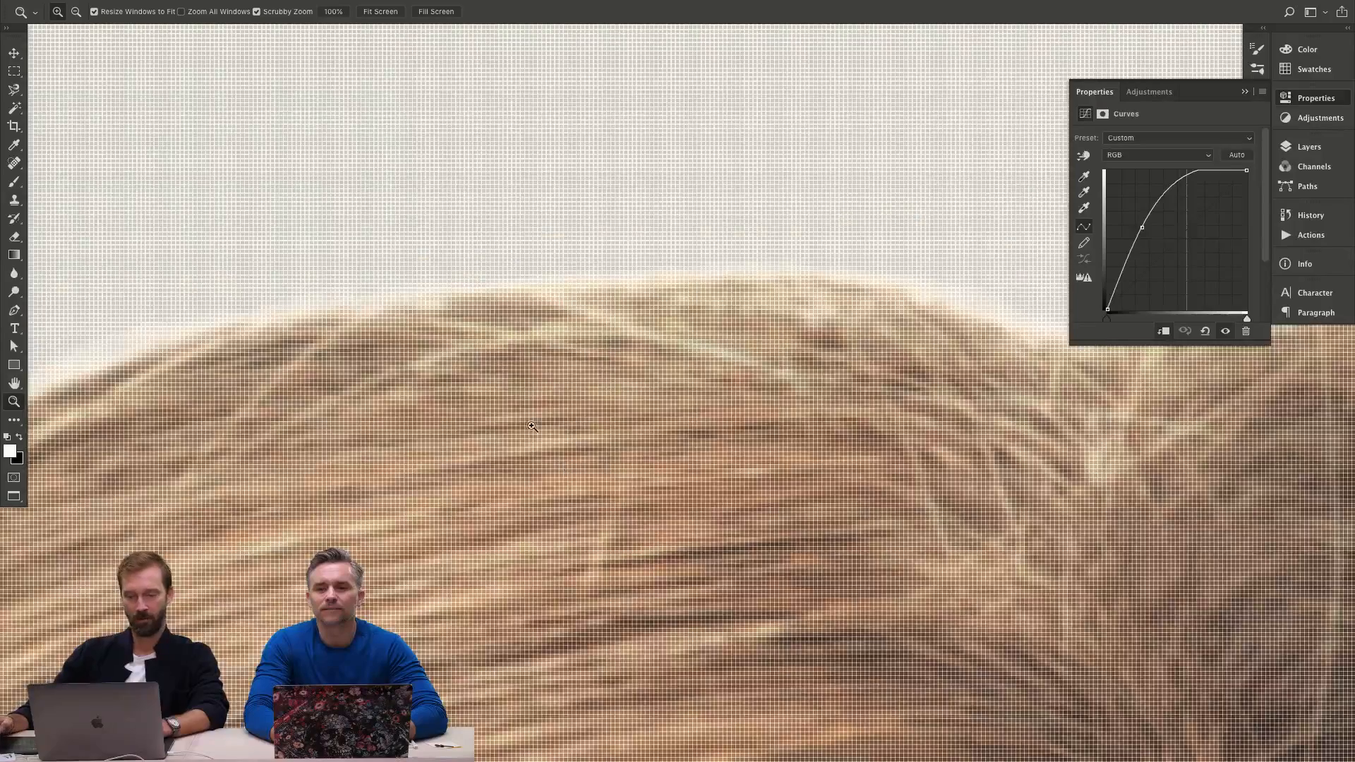
key("f")
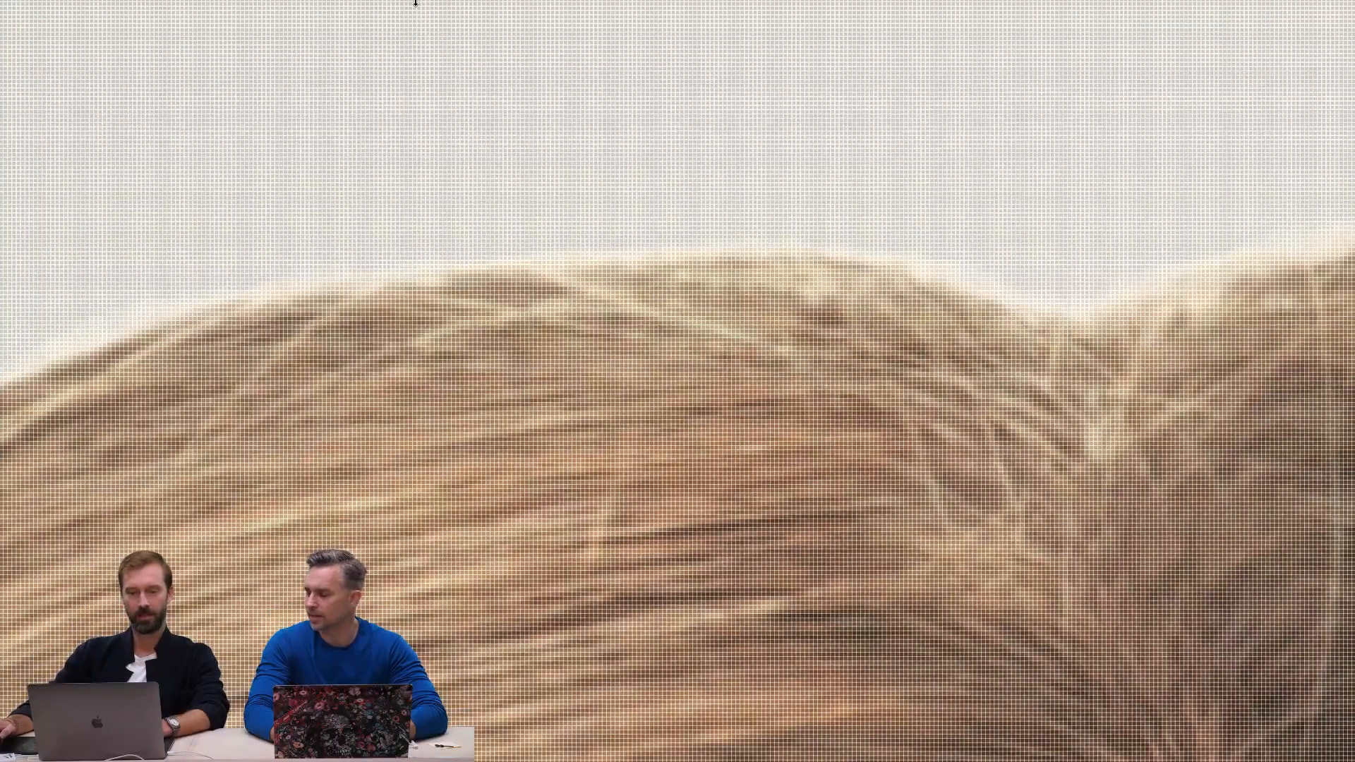
Bring back the full interface and turn off the pixel grid display over the zoomed-in hair.
key("f")
key("f")
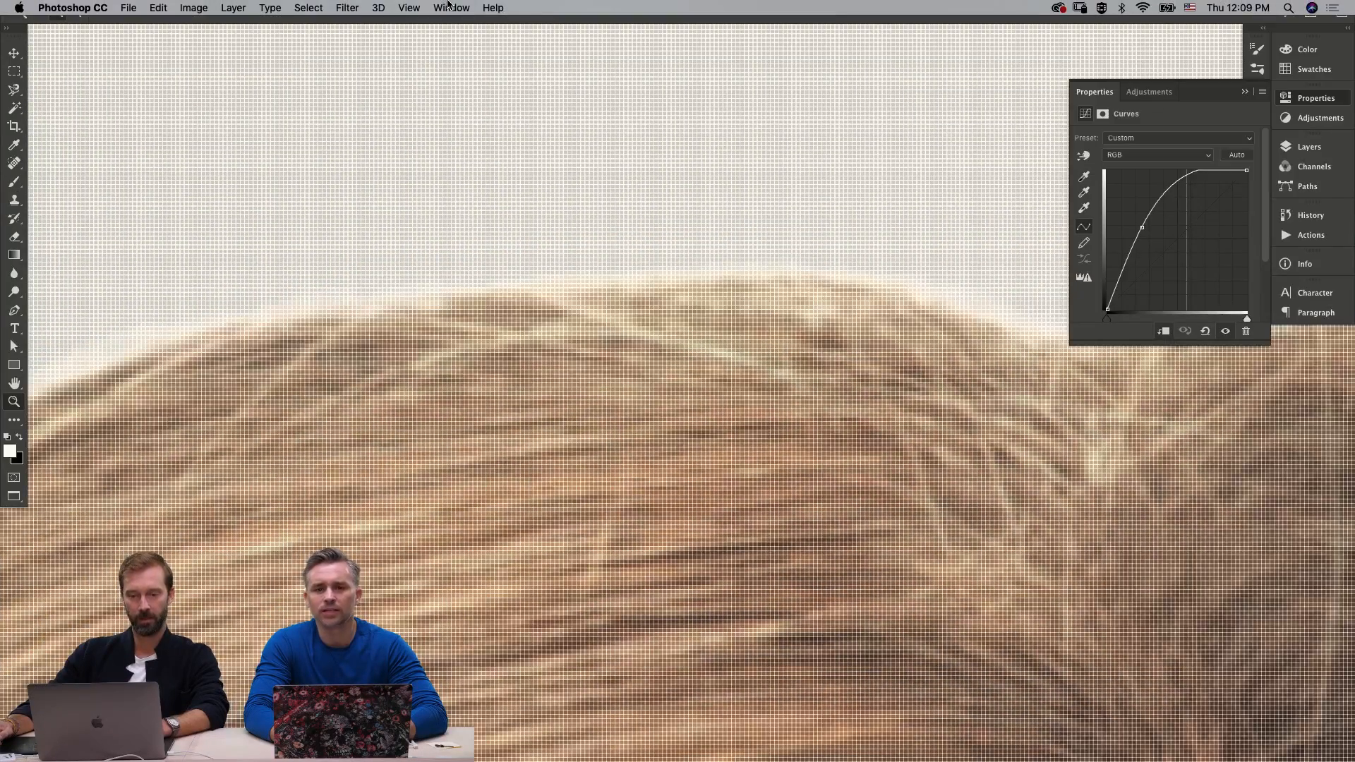
left_click(407, 7)
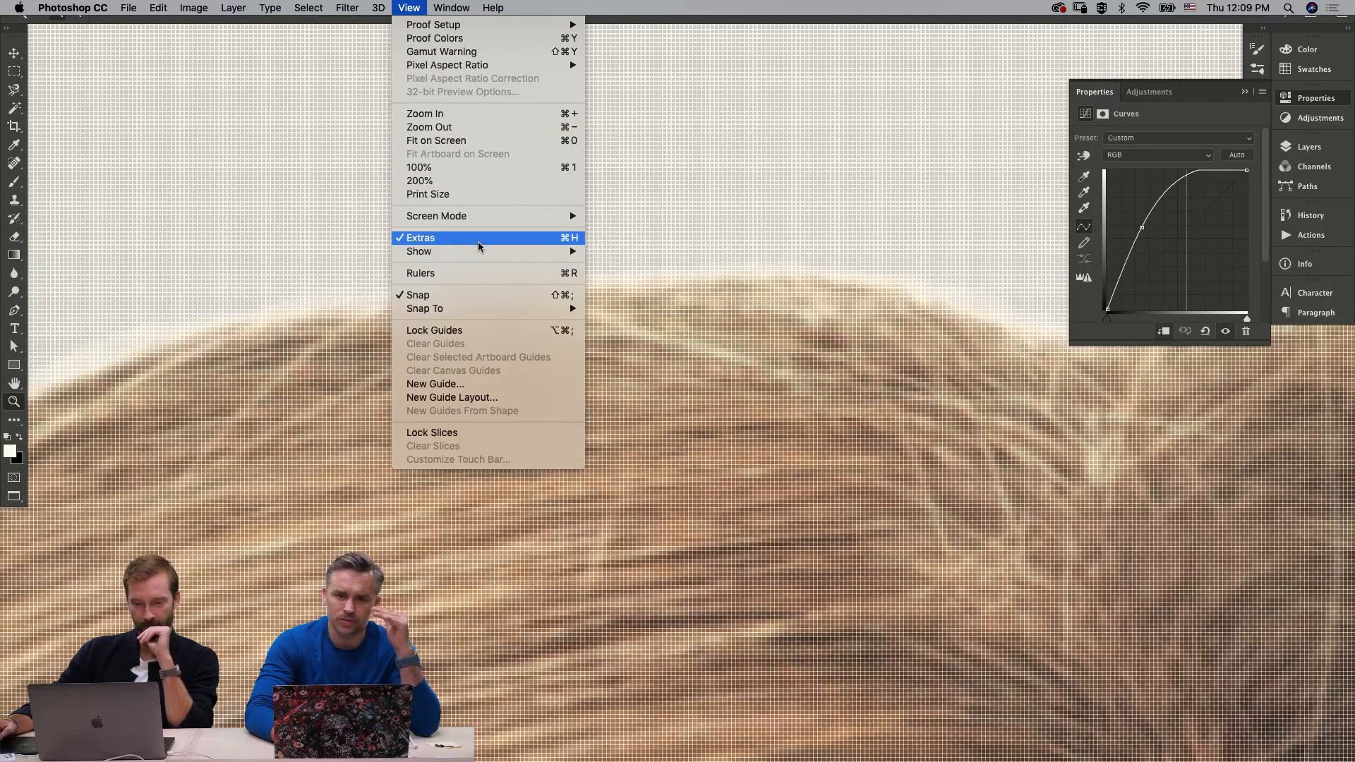
mouse_move(483, 255)
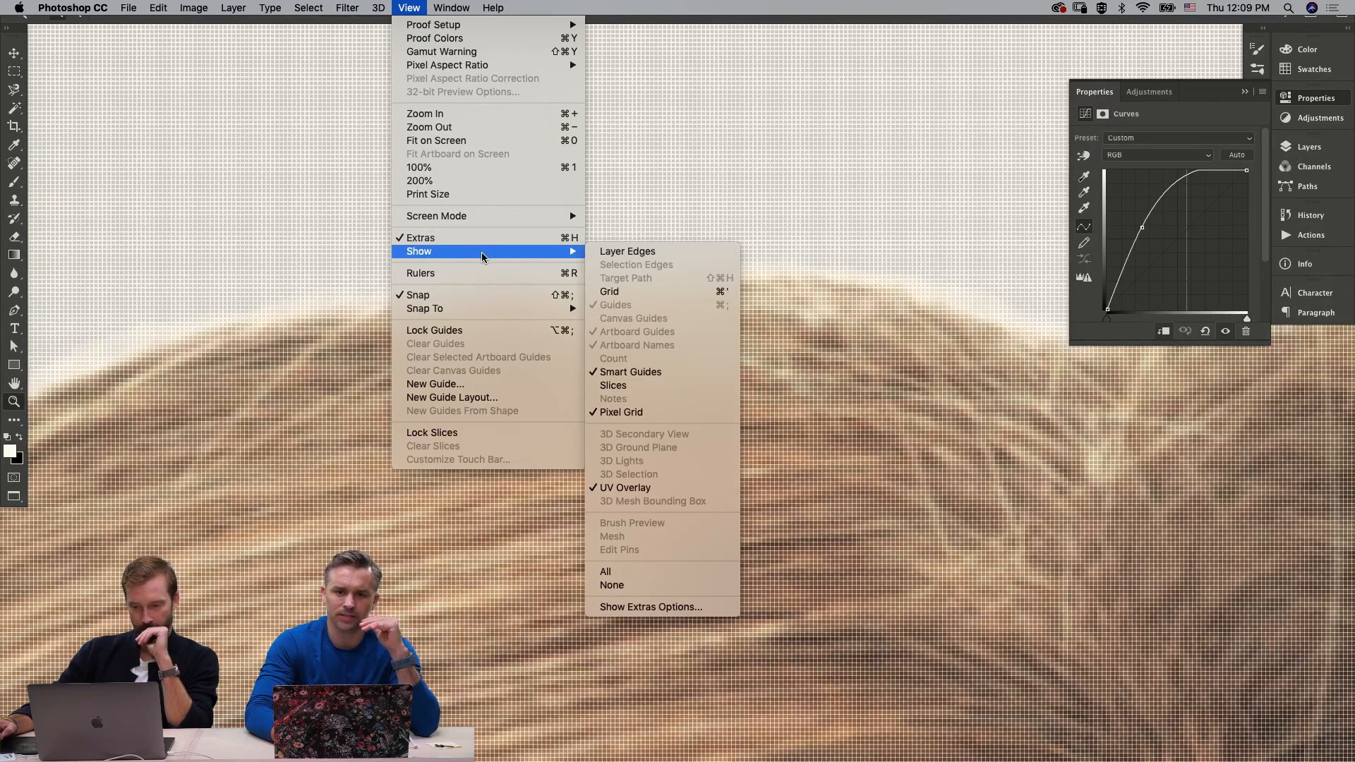
left_click(653, 413)
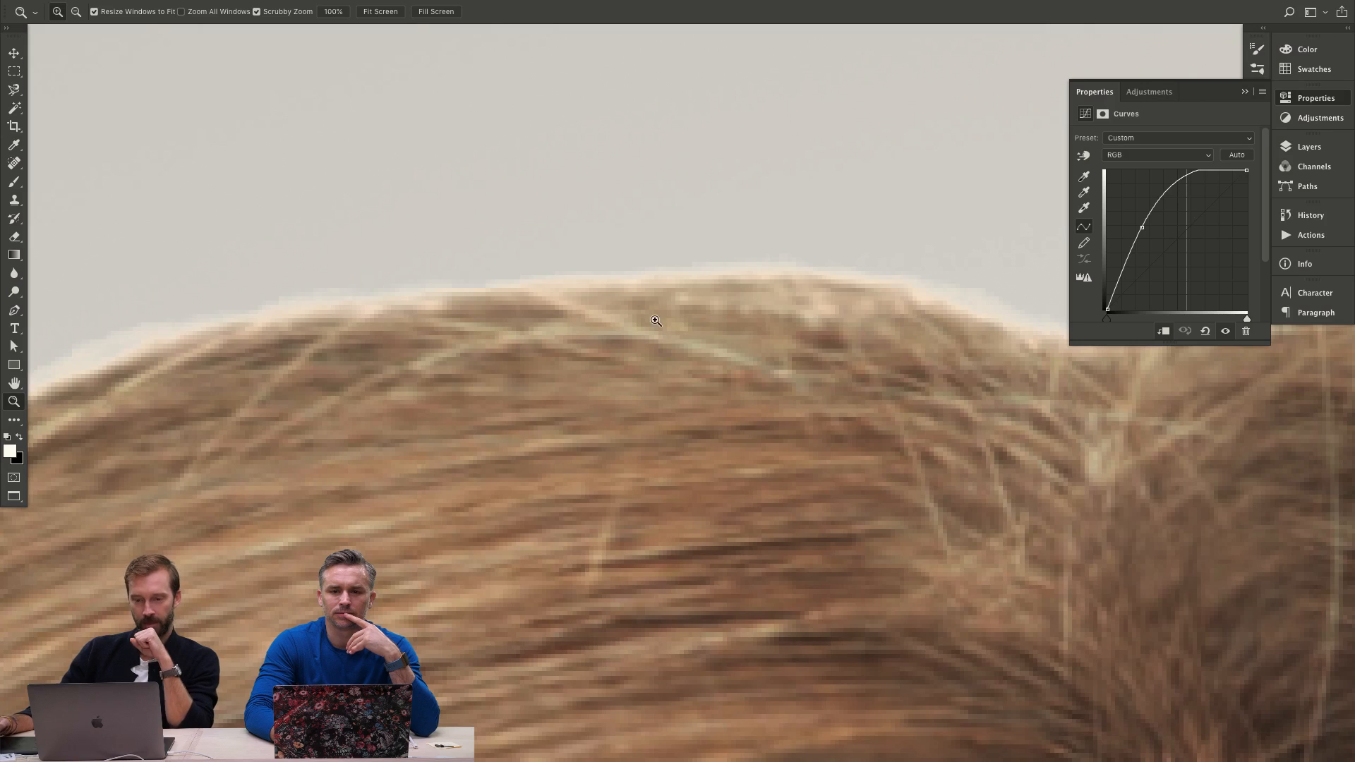
mouse_move(316, 4)
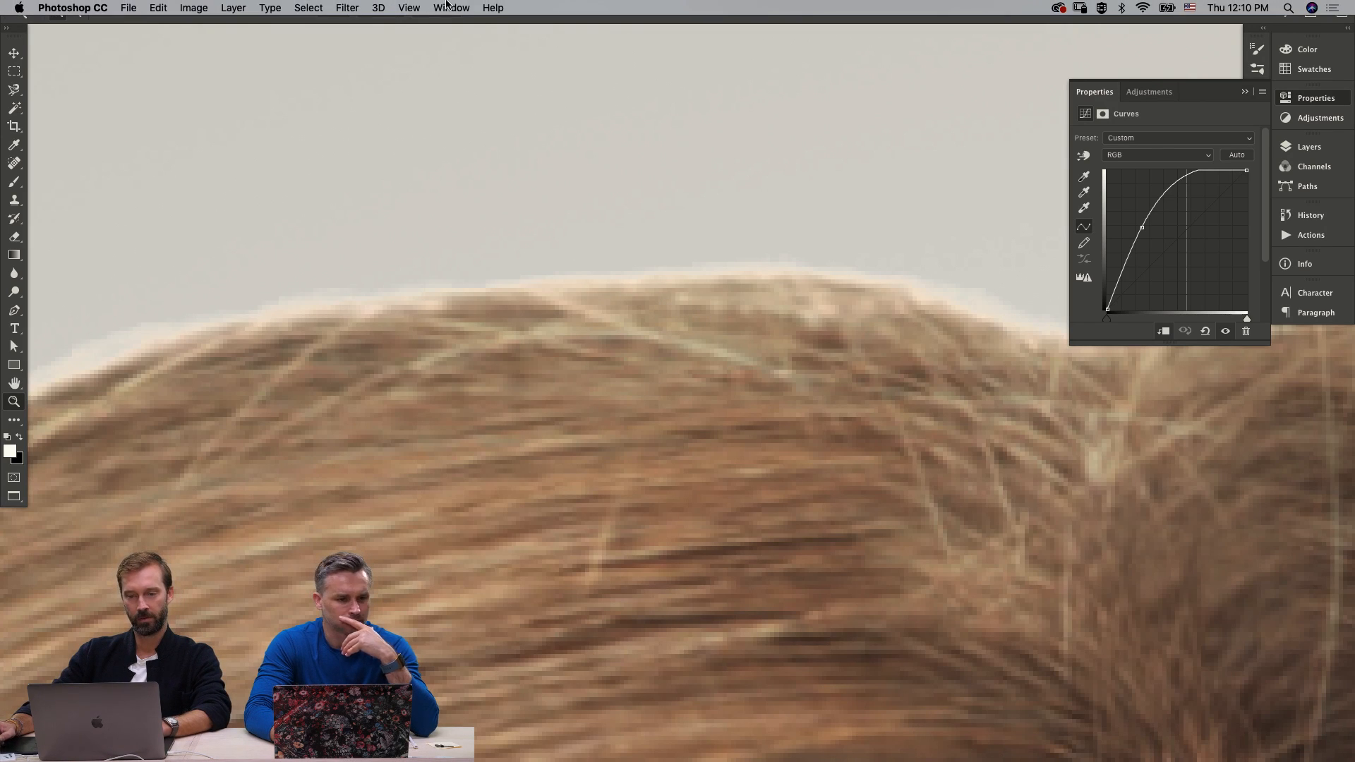
left_click(457, 5)
left_click(451, 6)
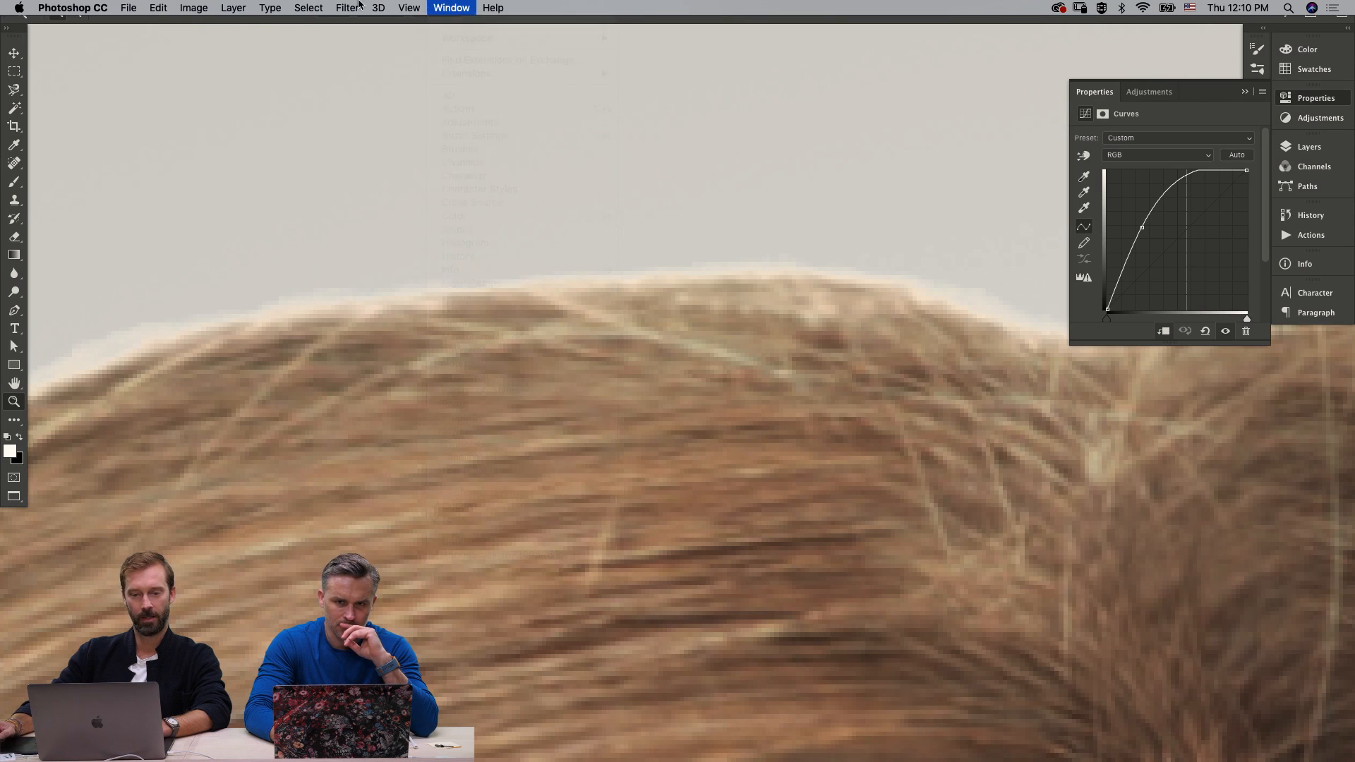
mouse_move(337, 3)
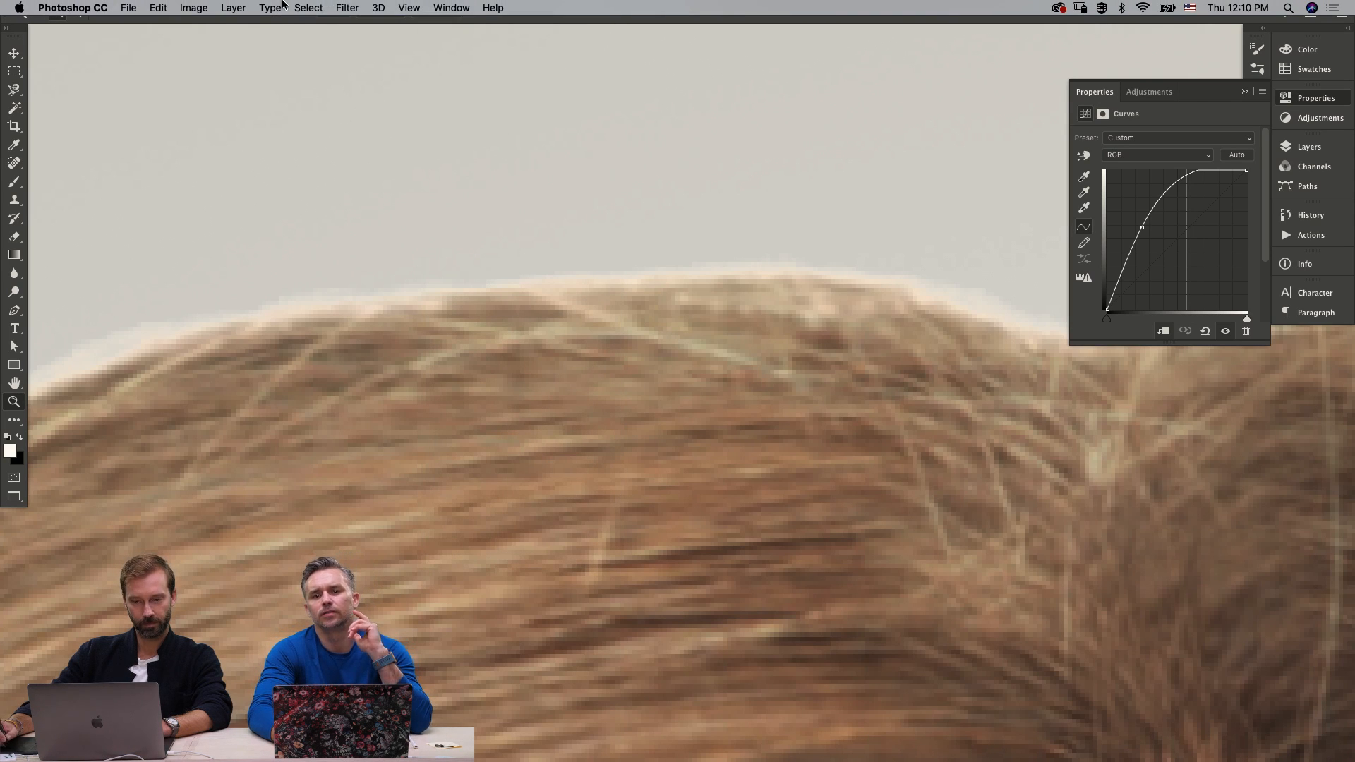
left_click(404, 7)
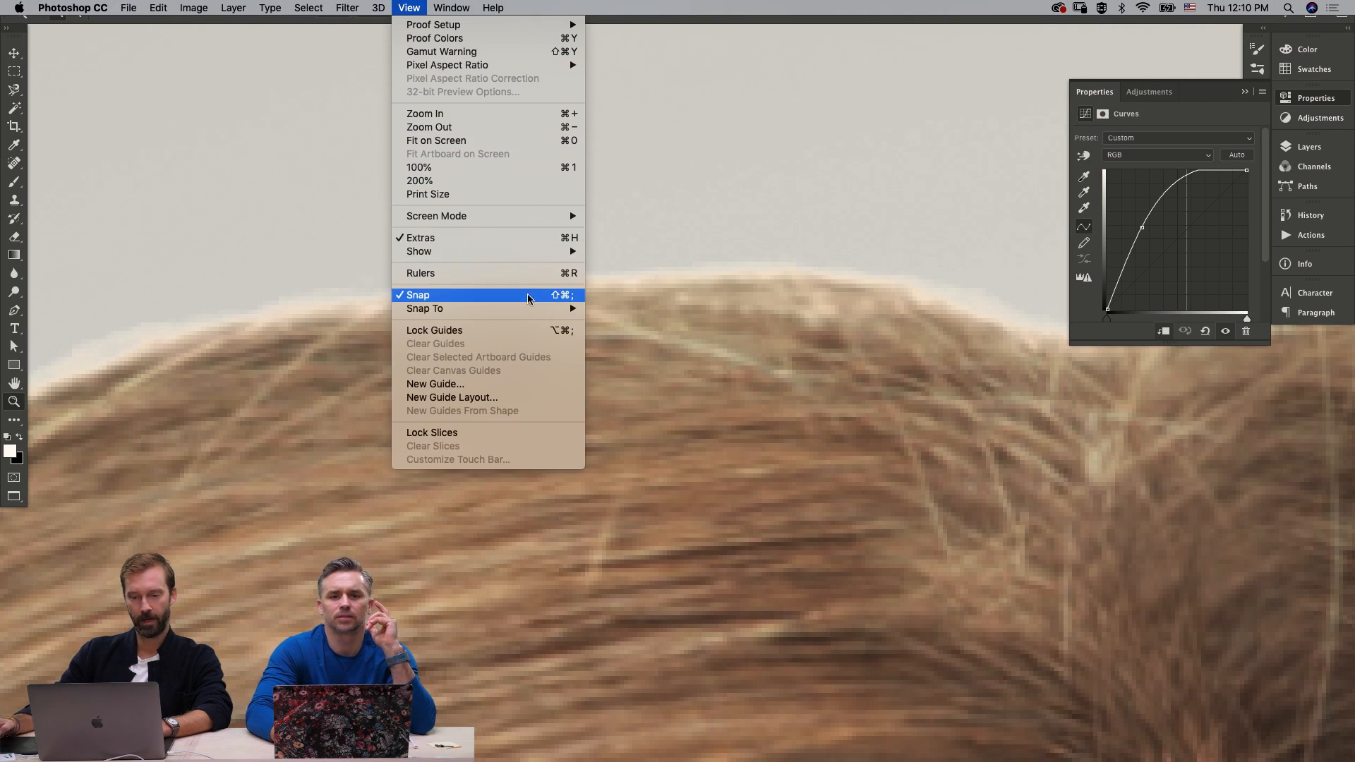
left_click(789, 314)
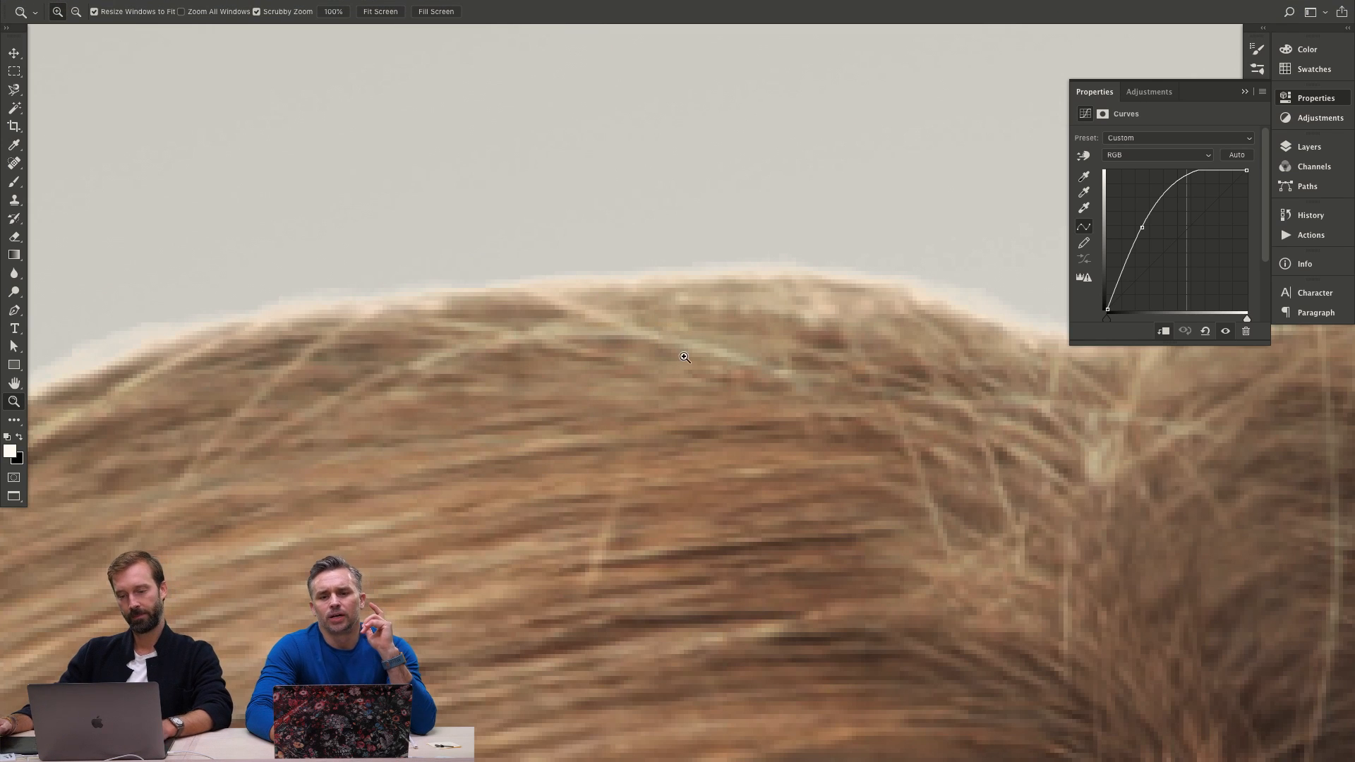
Slightly adjust the midpoint of the curve on the backdrop's Curves layer.
left_click_drag(682, 356, 522, 363)
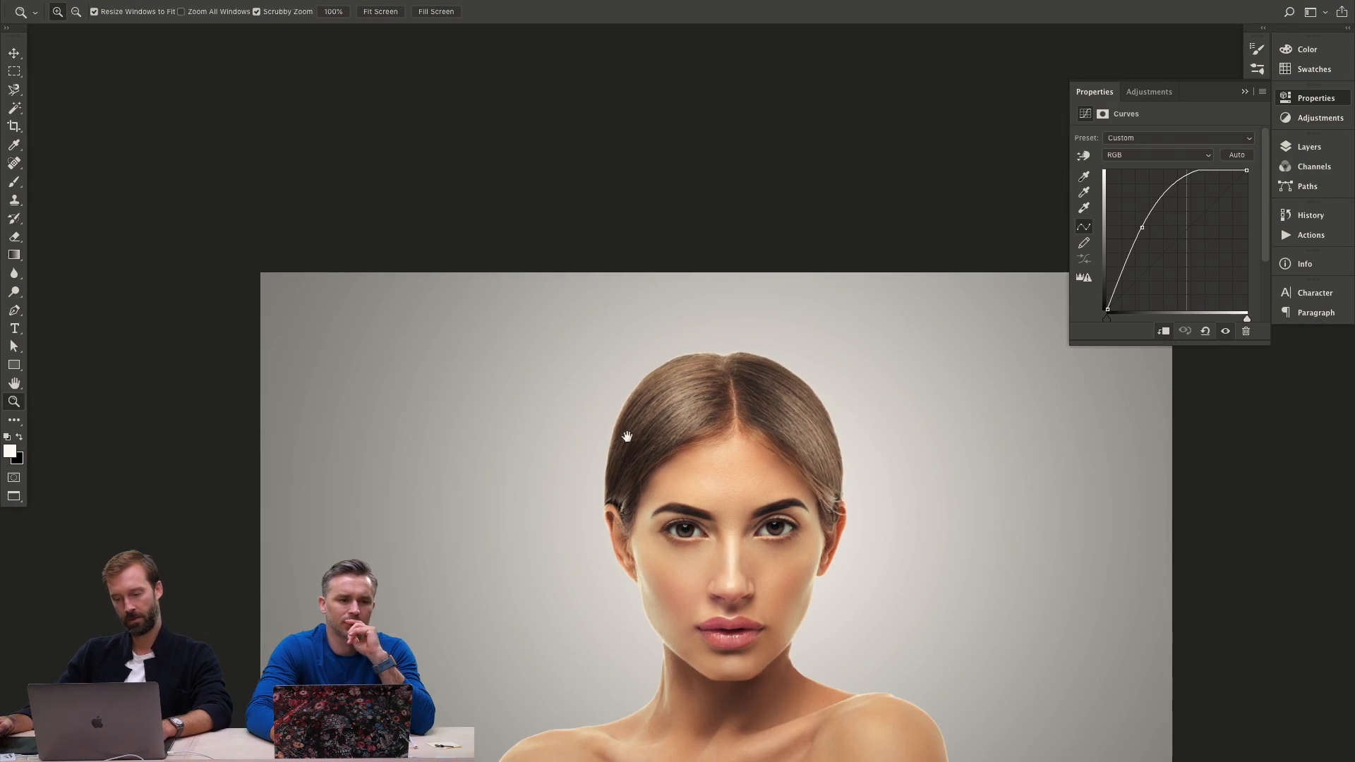
left_click(708, 351)
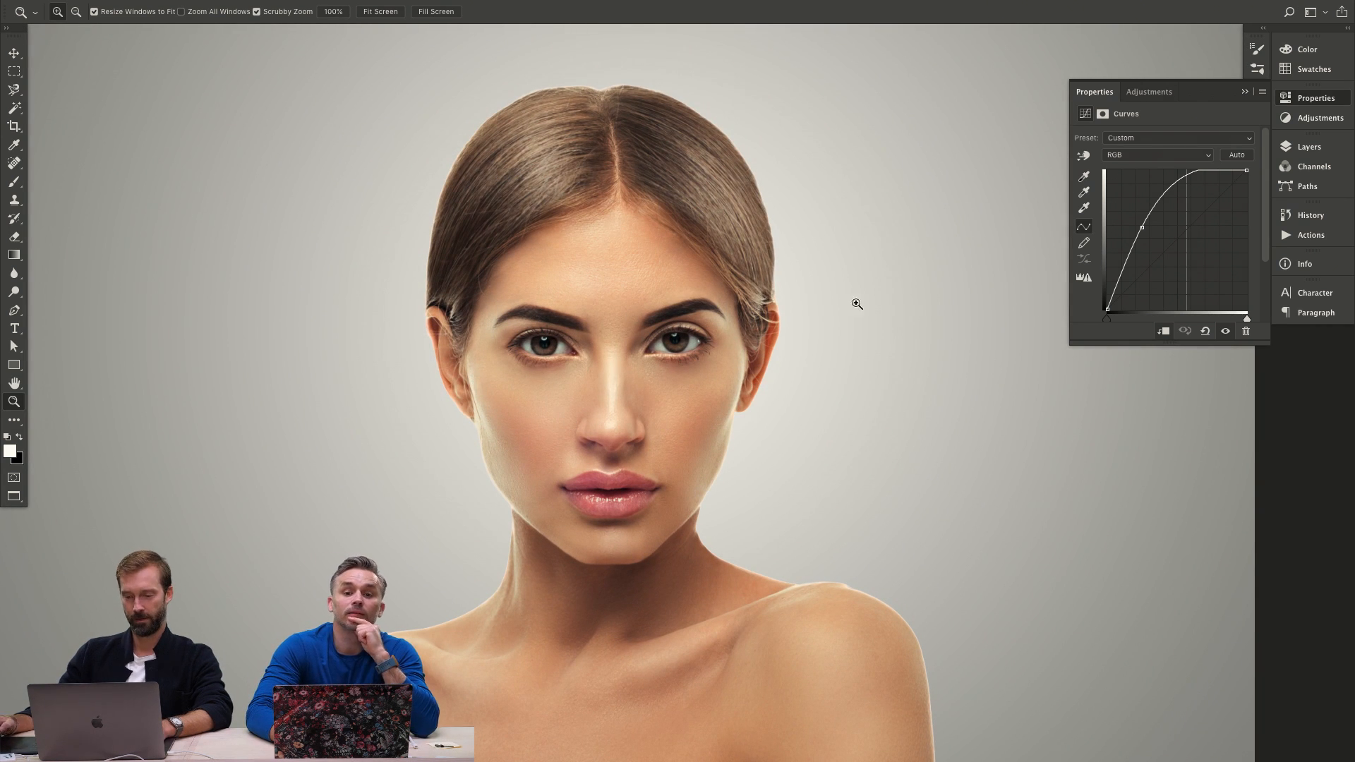
left_click(1142, 227)
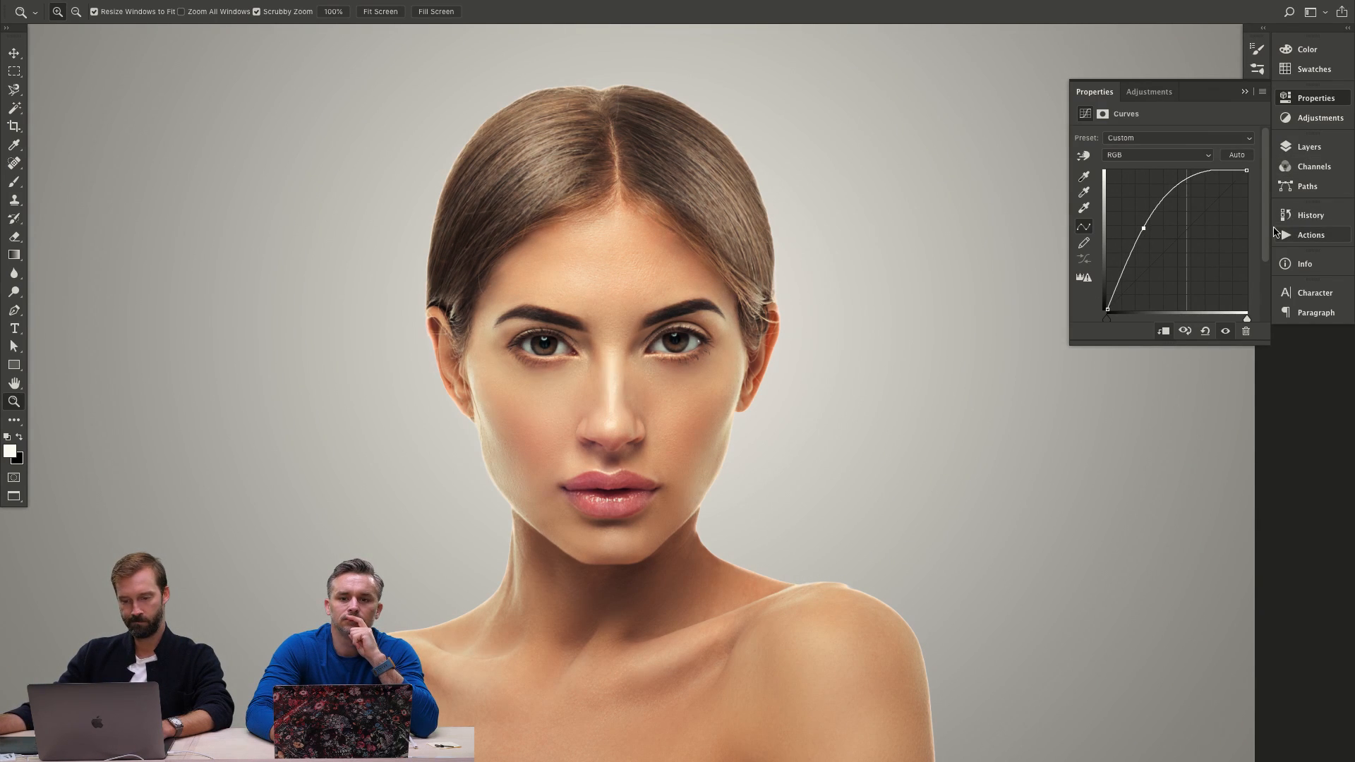
Open the hand-over-face stock photo AdobeStock_96085682.jpeg from the Hand folder as a separate document in Photoshop.
key("super+Tab")
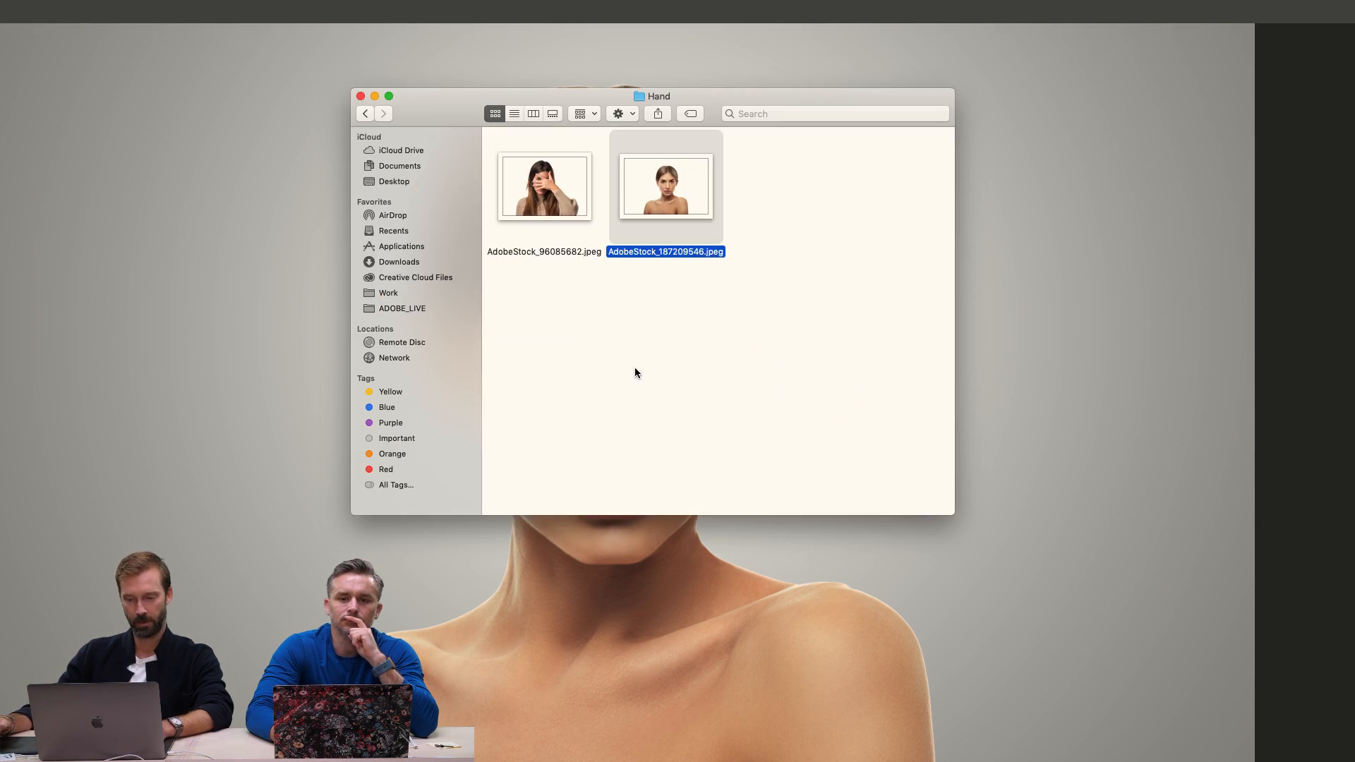
left_click_drag(567, 194, 919, 737)
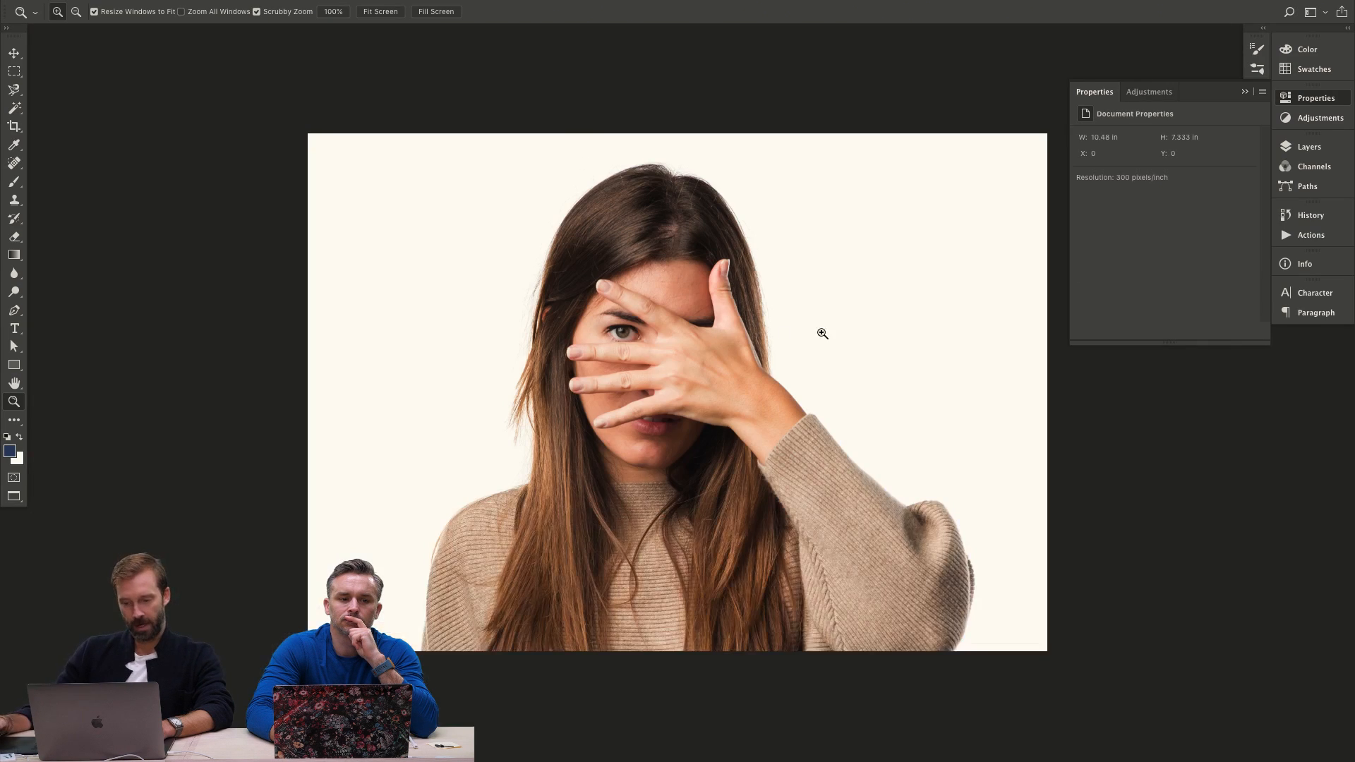
Try desaturating the hand-over-face photo and undo it.
left_click_drag(643, 326, 719, 333)
key("super+shift+u")
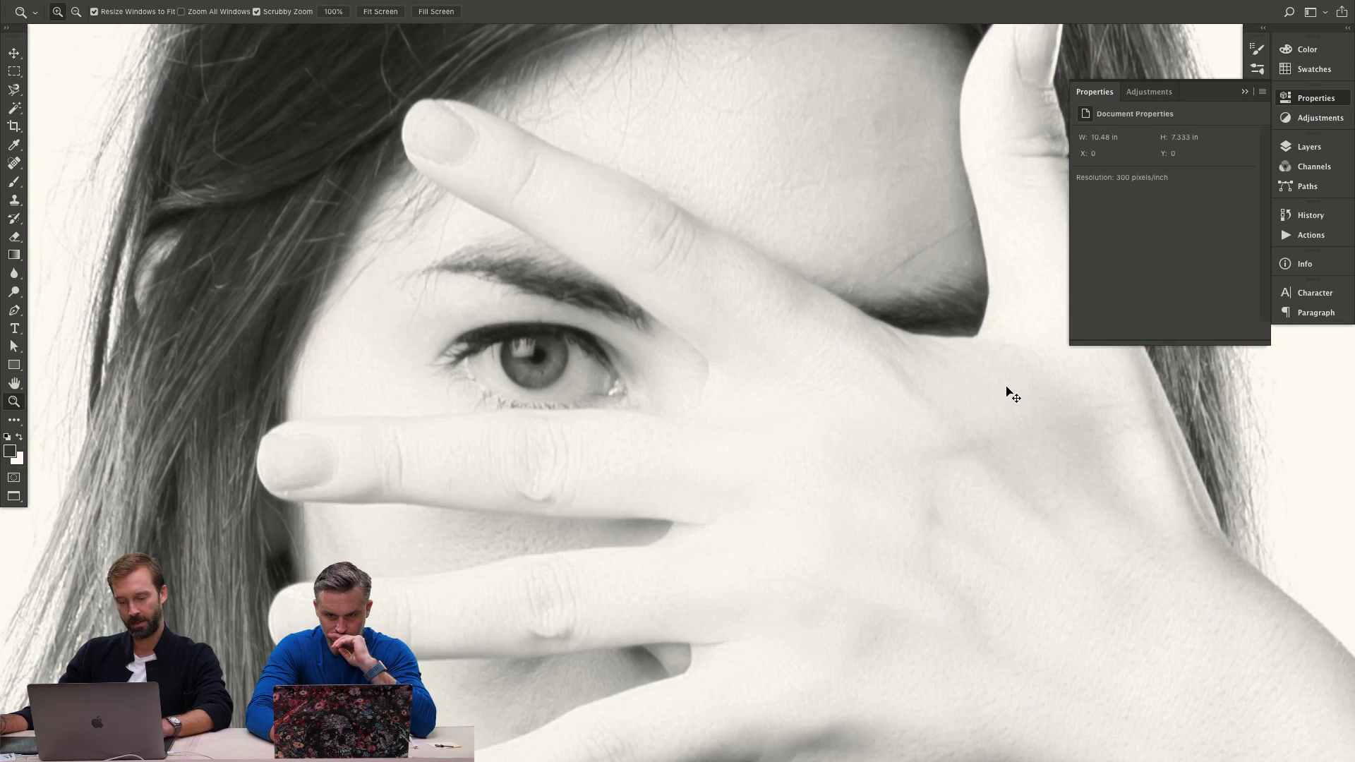
key("super+z")
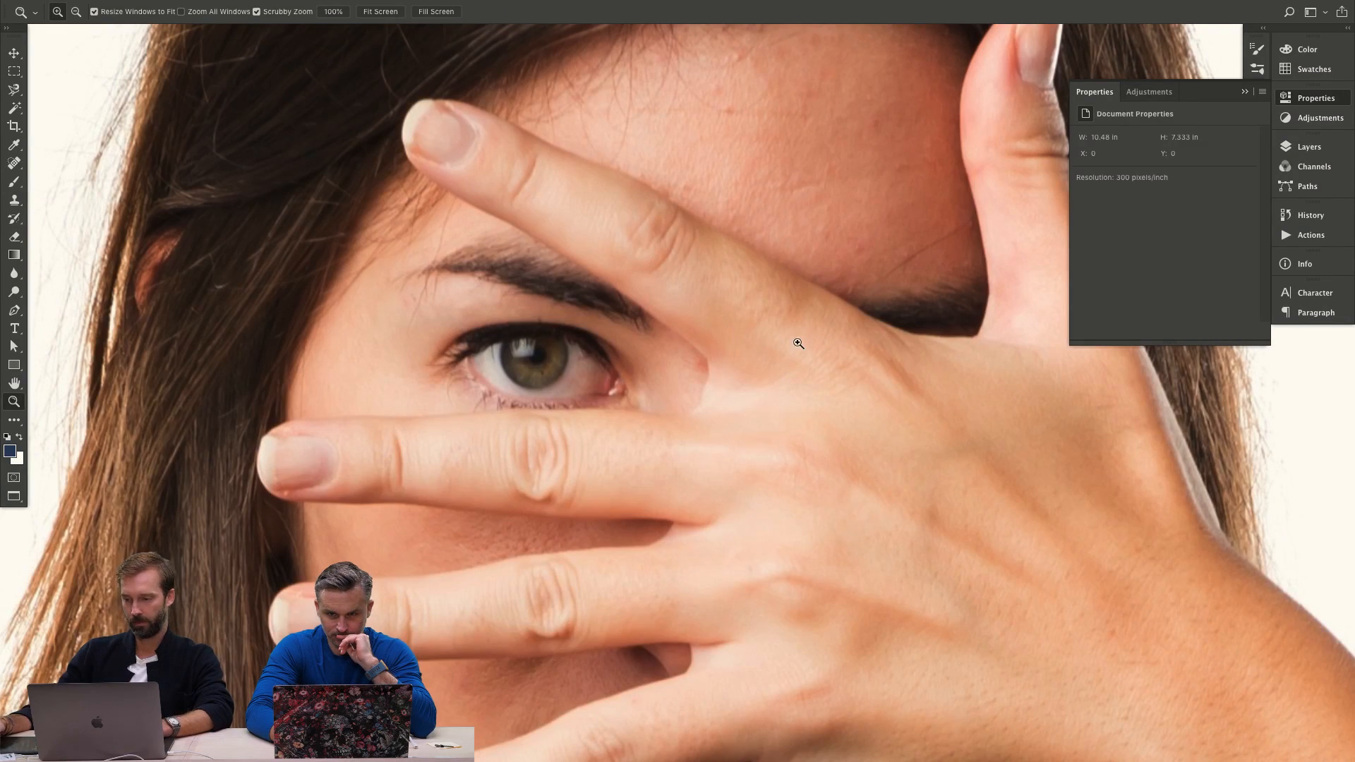
Trace the hand, fingers, thumb and wrist with the Magnetic Lasso, closing the selection across the sweater cuff.
key("super+minus")
scroll(811, 388, "right", 5)
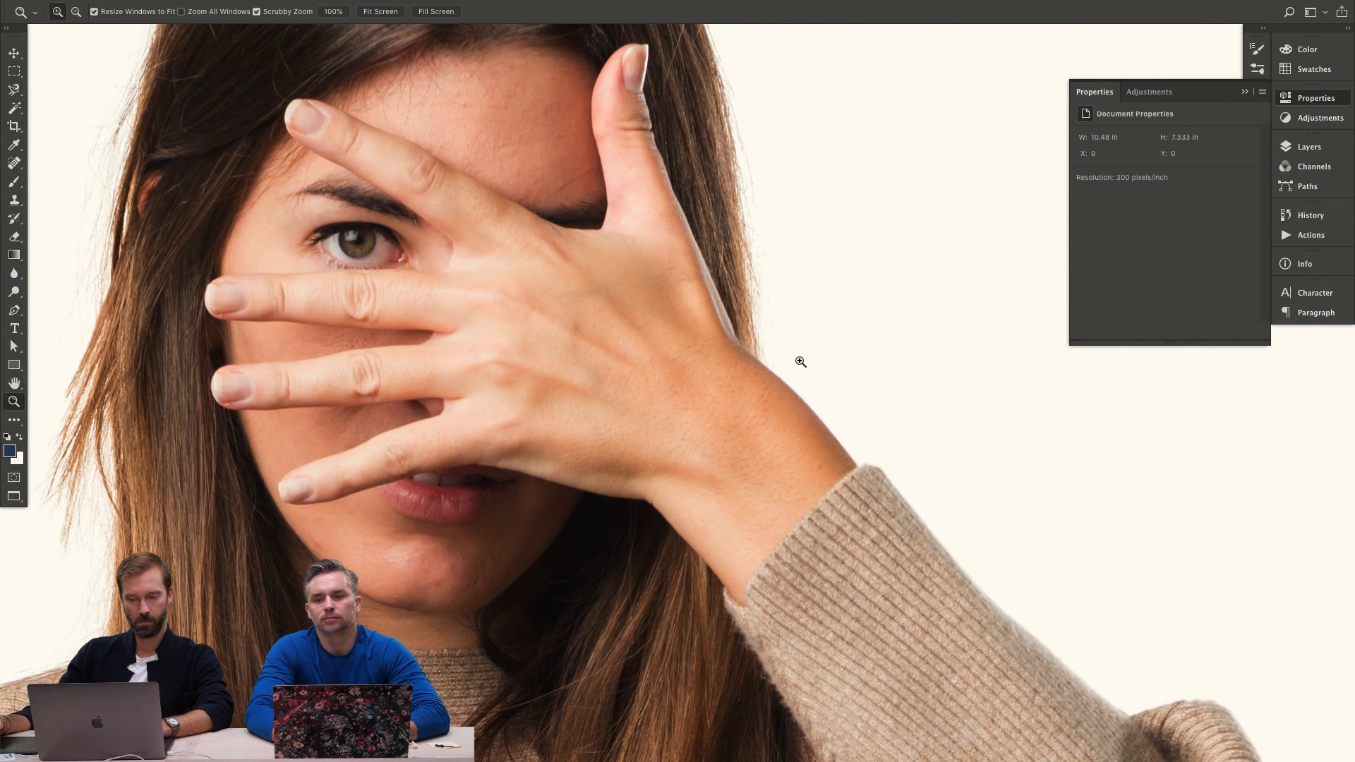
scroll(562, 443, "up", 3)
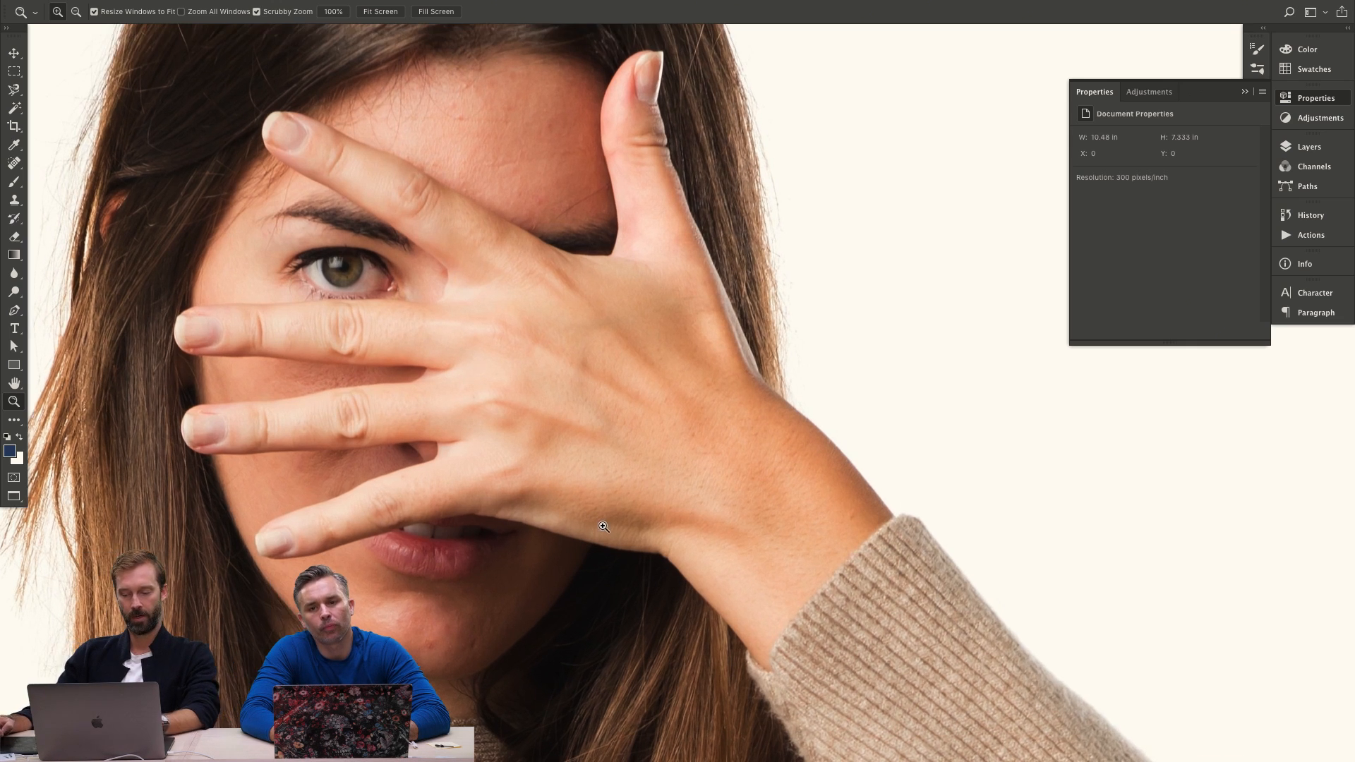
left_click_drag(599, 526, 663, 487)
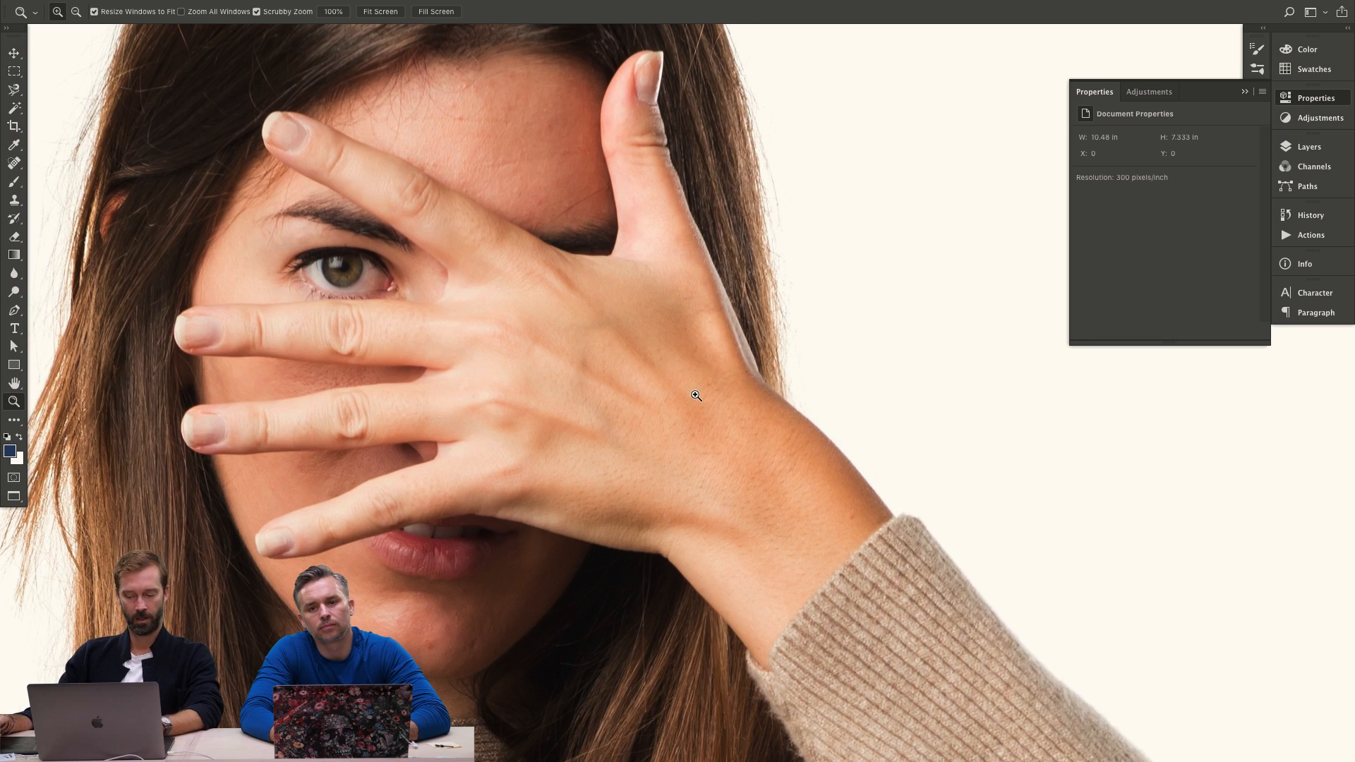
key("l")
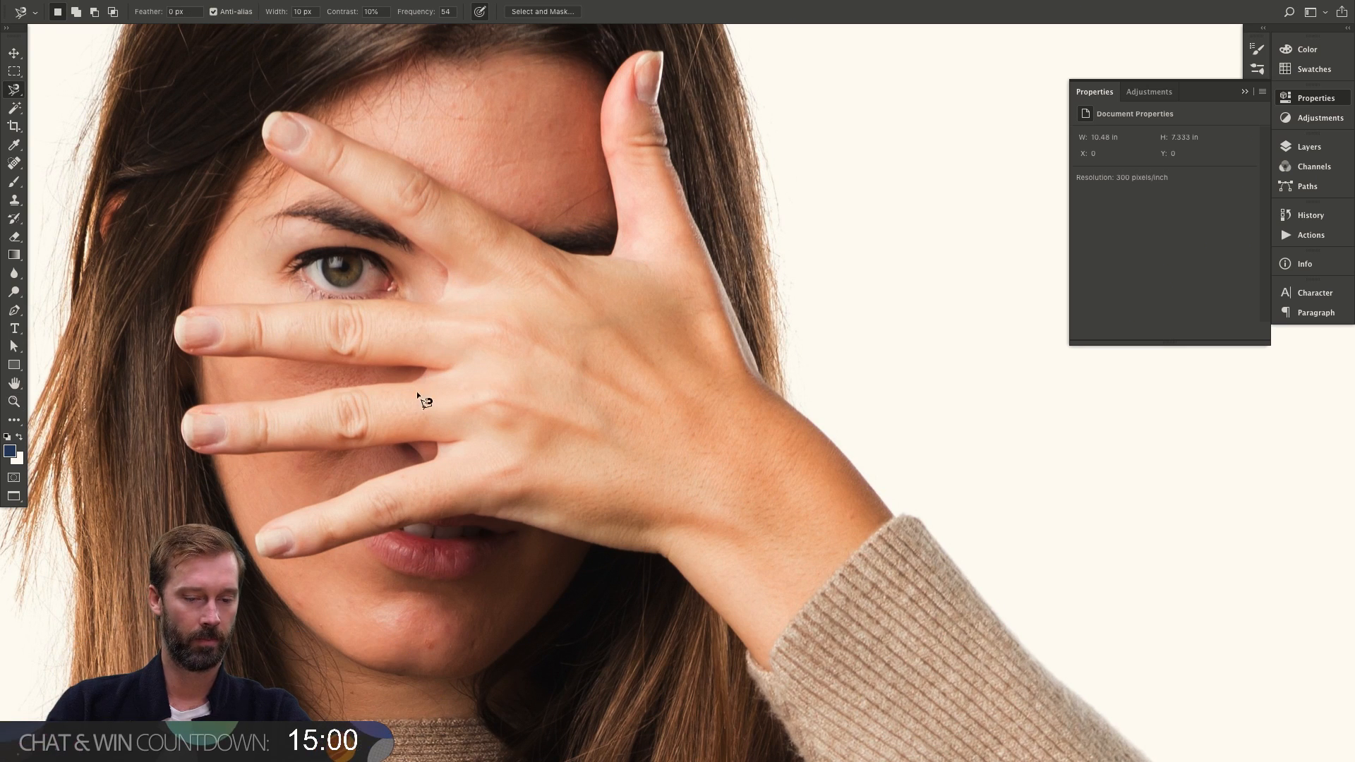
left_click(748, 650)
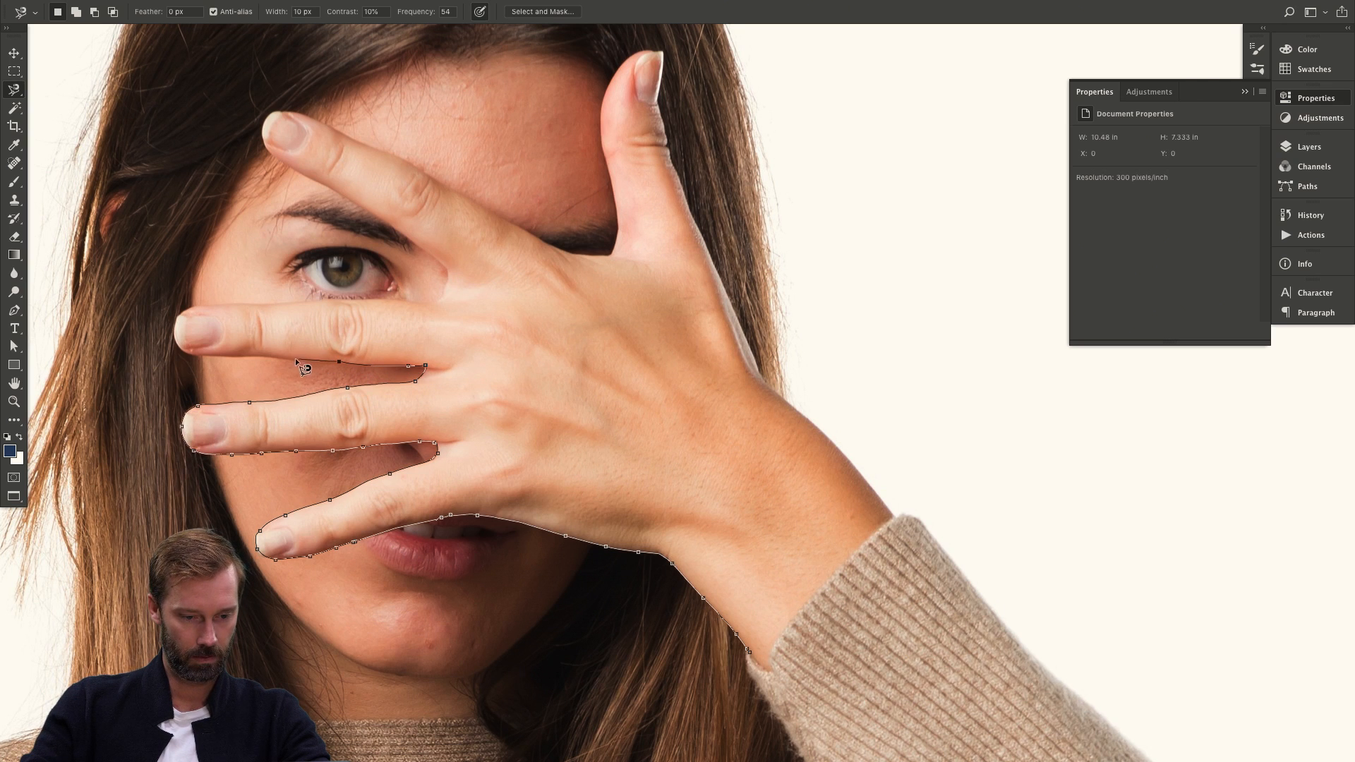
left_click_drag(199, 362, 308, 438)
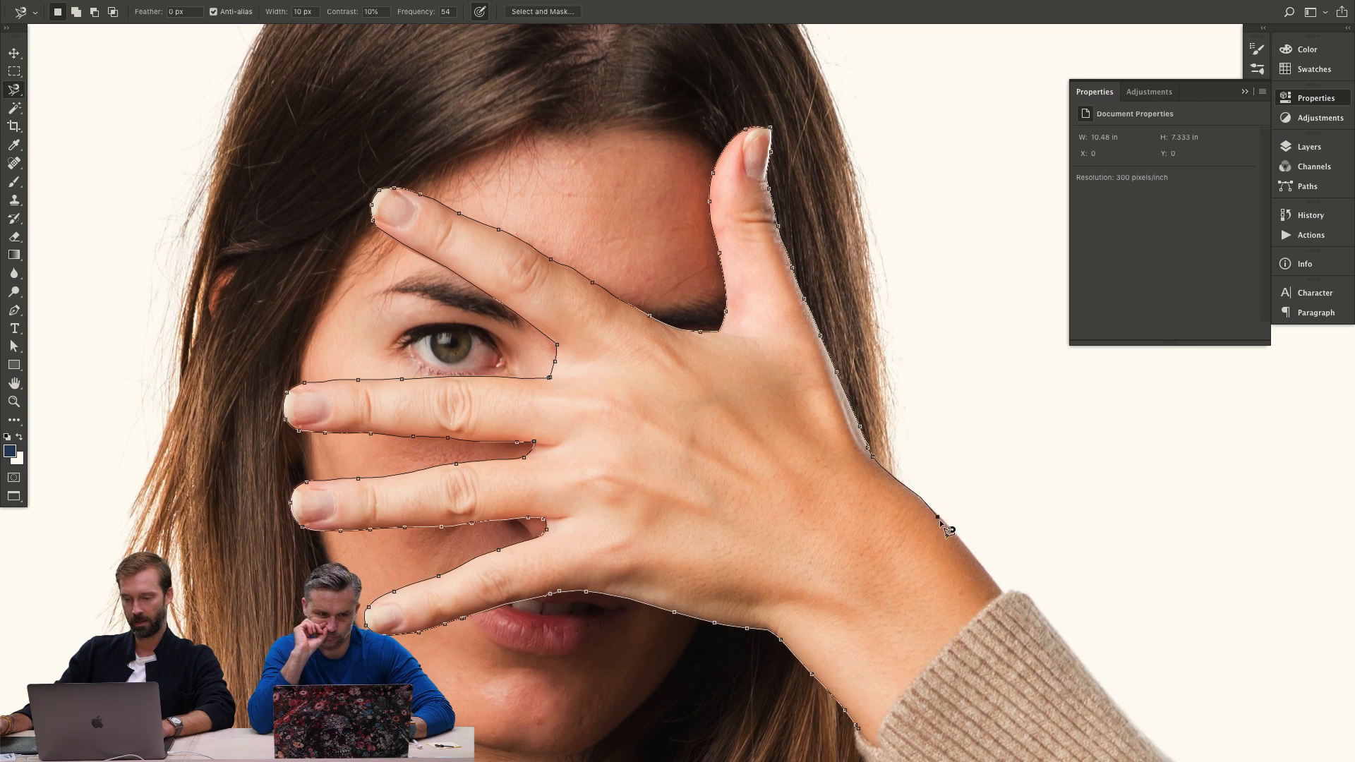
left_click_drag(976, 551, 959, 508)
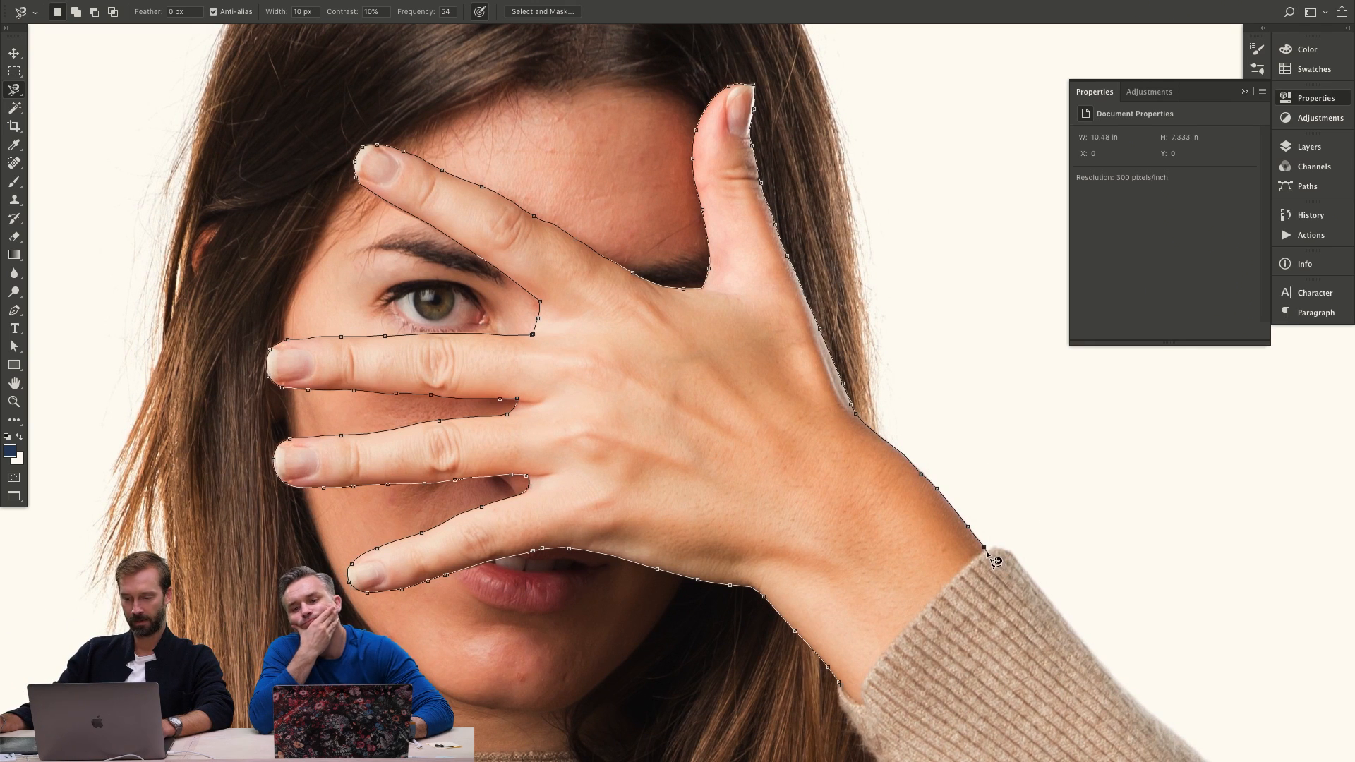
mouse_move(1037, 601)
left_mouse_down()
mouse_move(856, 429)
mouse_move(893, 460)
left_mouse_up()
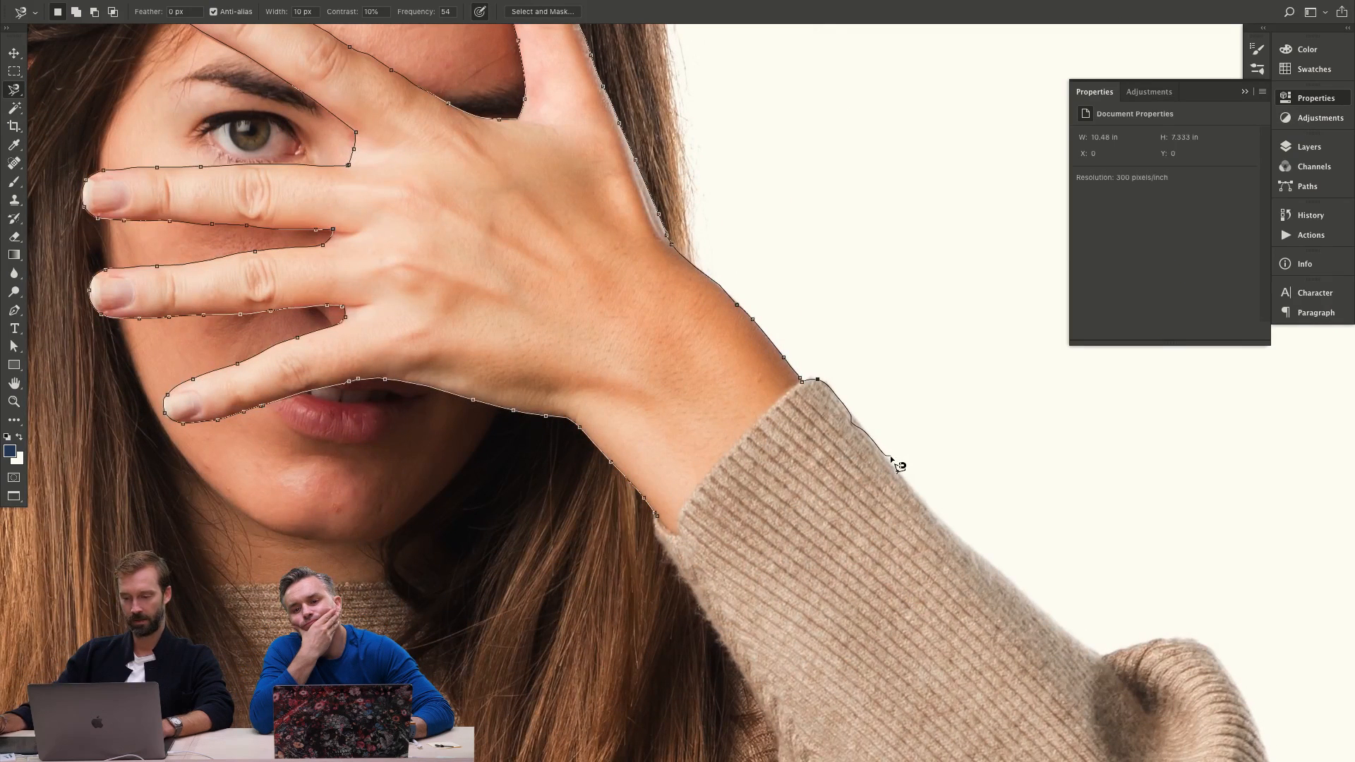
left_click(884, 459)
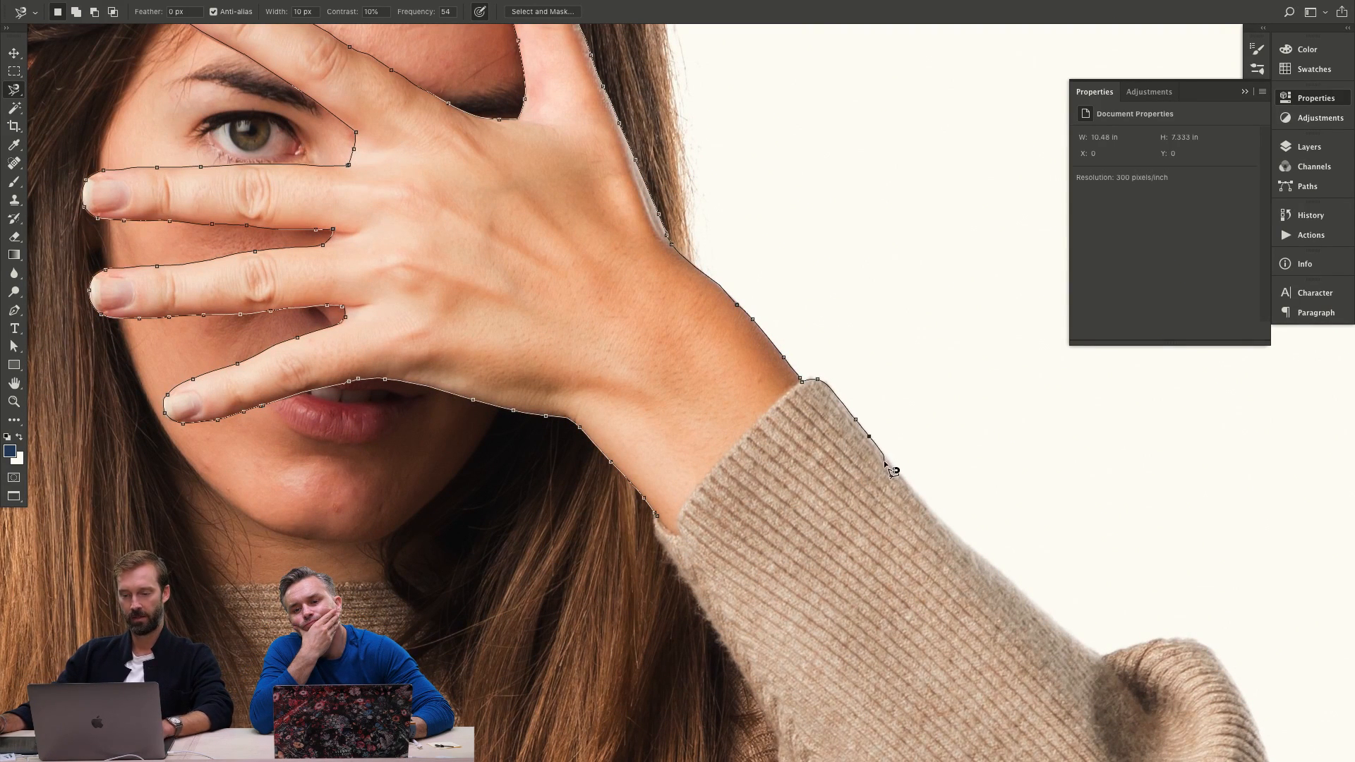
left_click(883, 457)
double_click(893, 471)
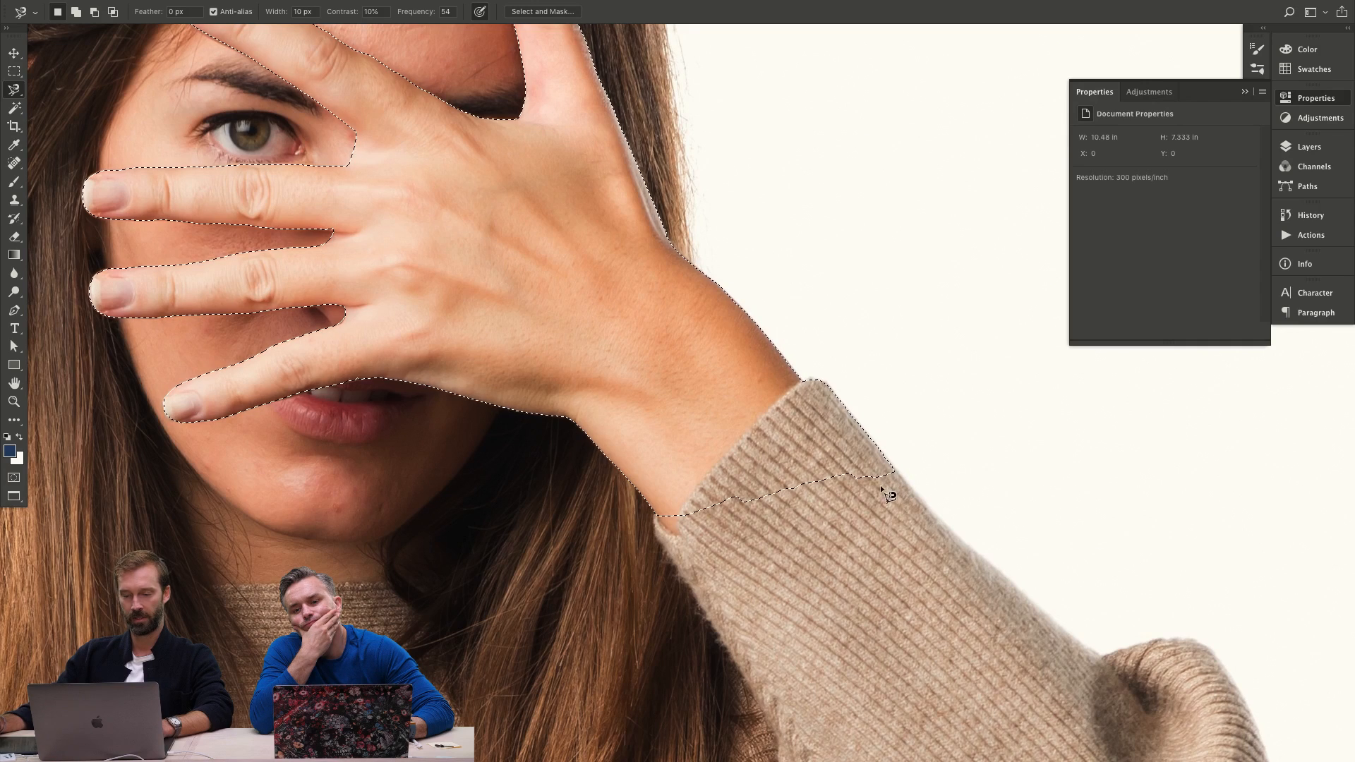
Add a strip along the sleeve's inner edge below the wrist to the hand selection with the Magnetic Lasso.
scroll(551, 434, "up", 4)
scroll(551, 434, "left", 6)
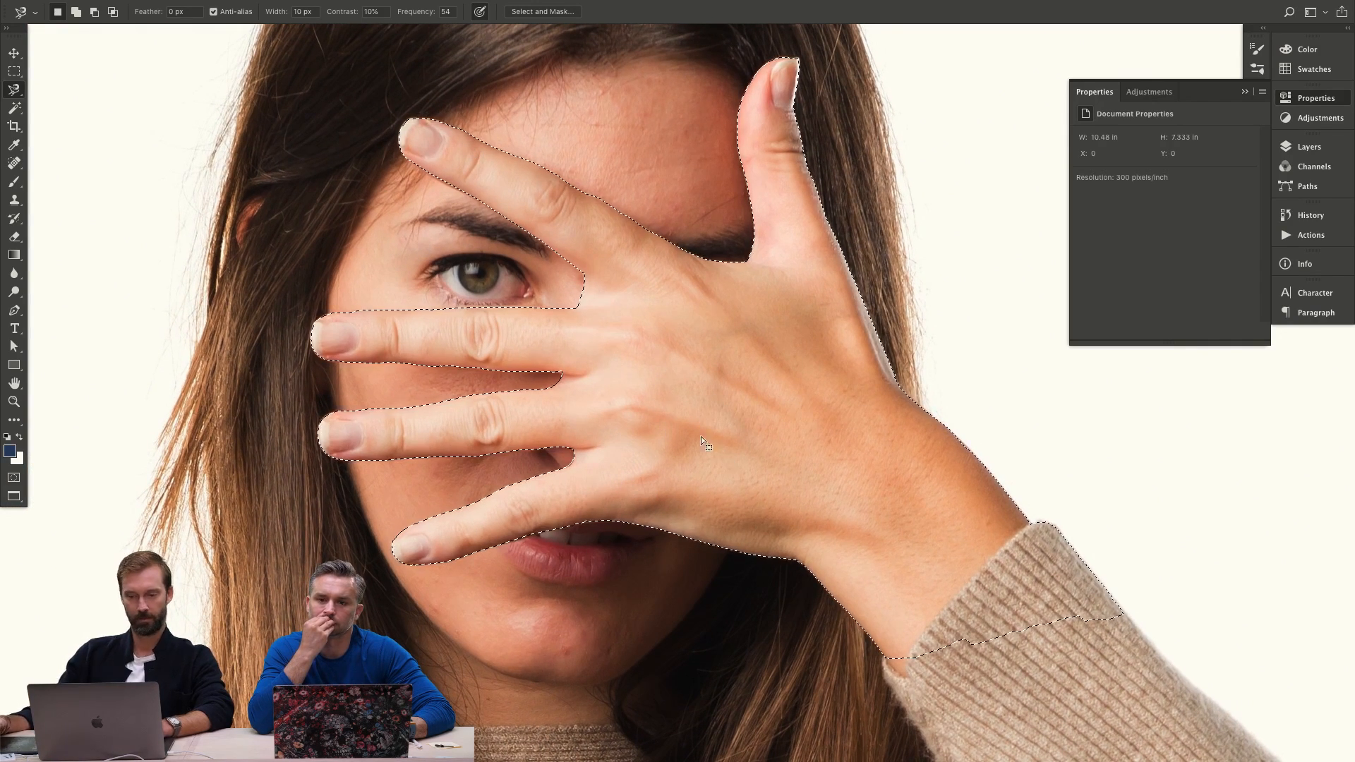
key("z")
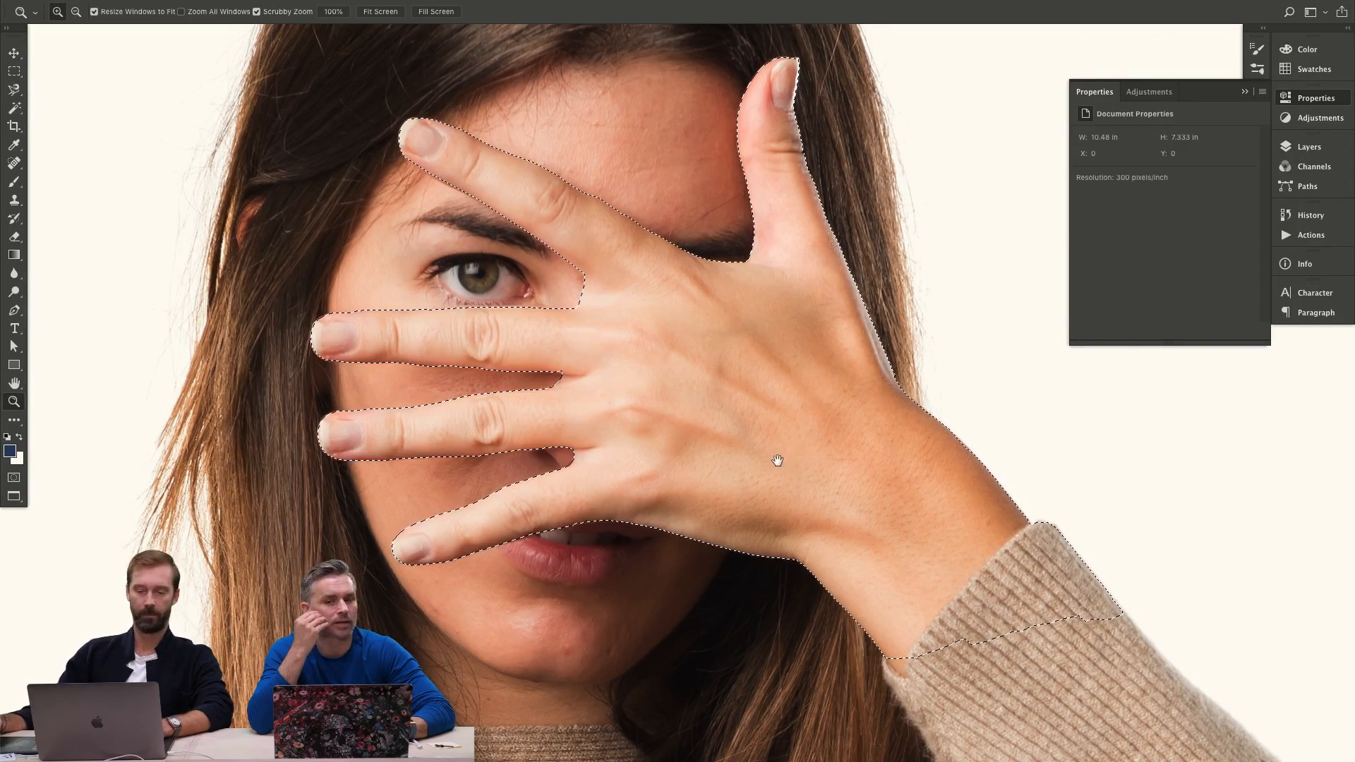
left_click_drag(780, 460, 705, 336)
key("l")
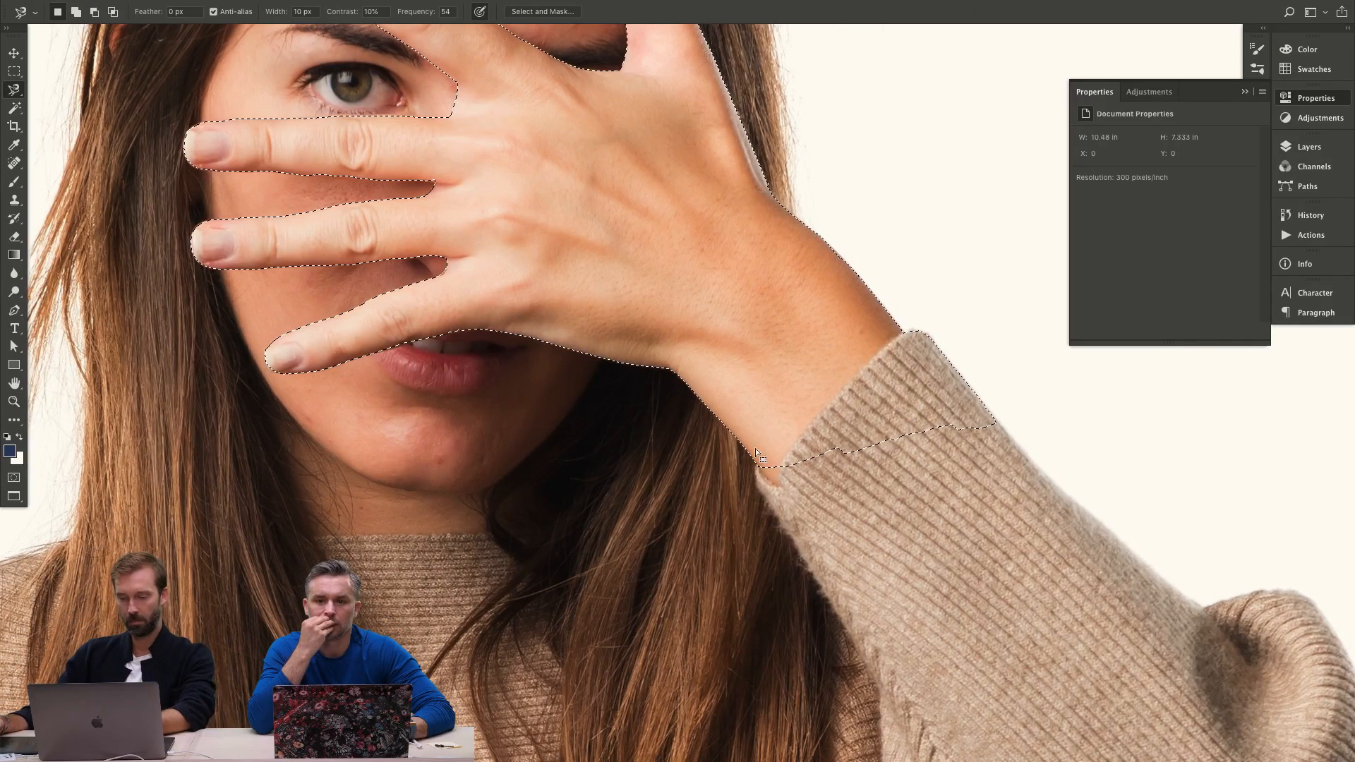
left_click(758, 453, "shift")
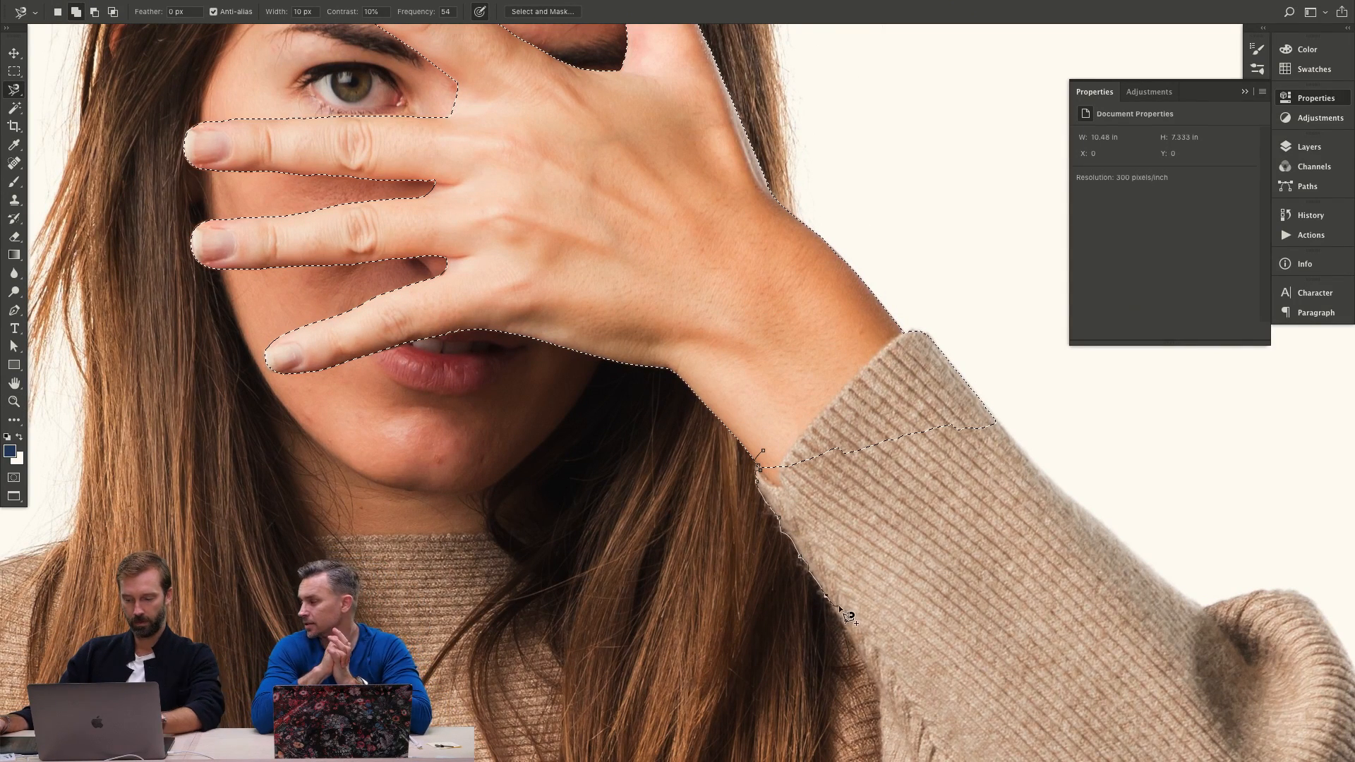
key("BackSpace")
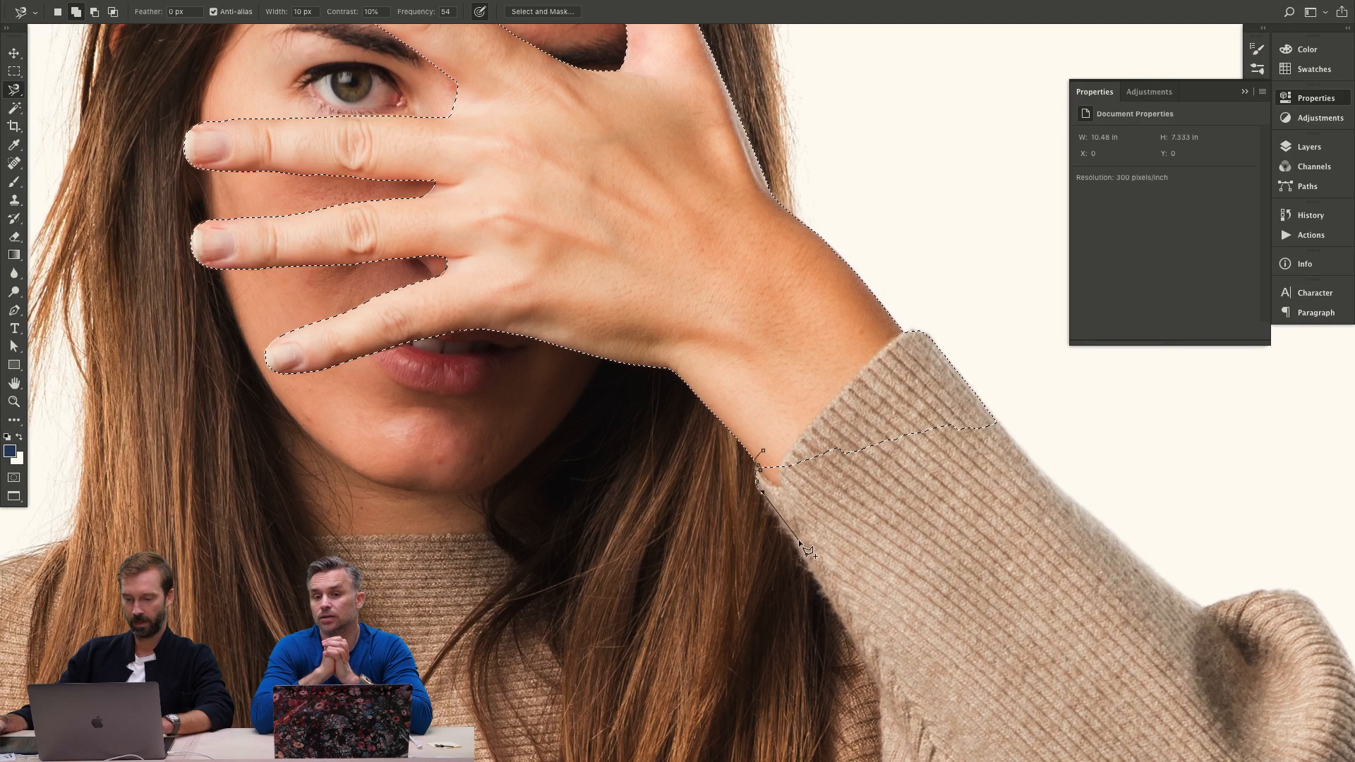
double_click(869, 661)
scroll(869, 660, "down", 2)
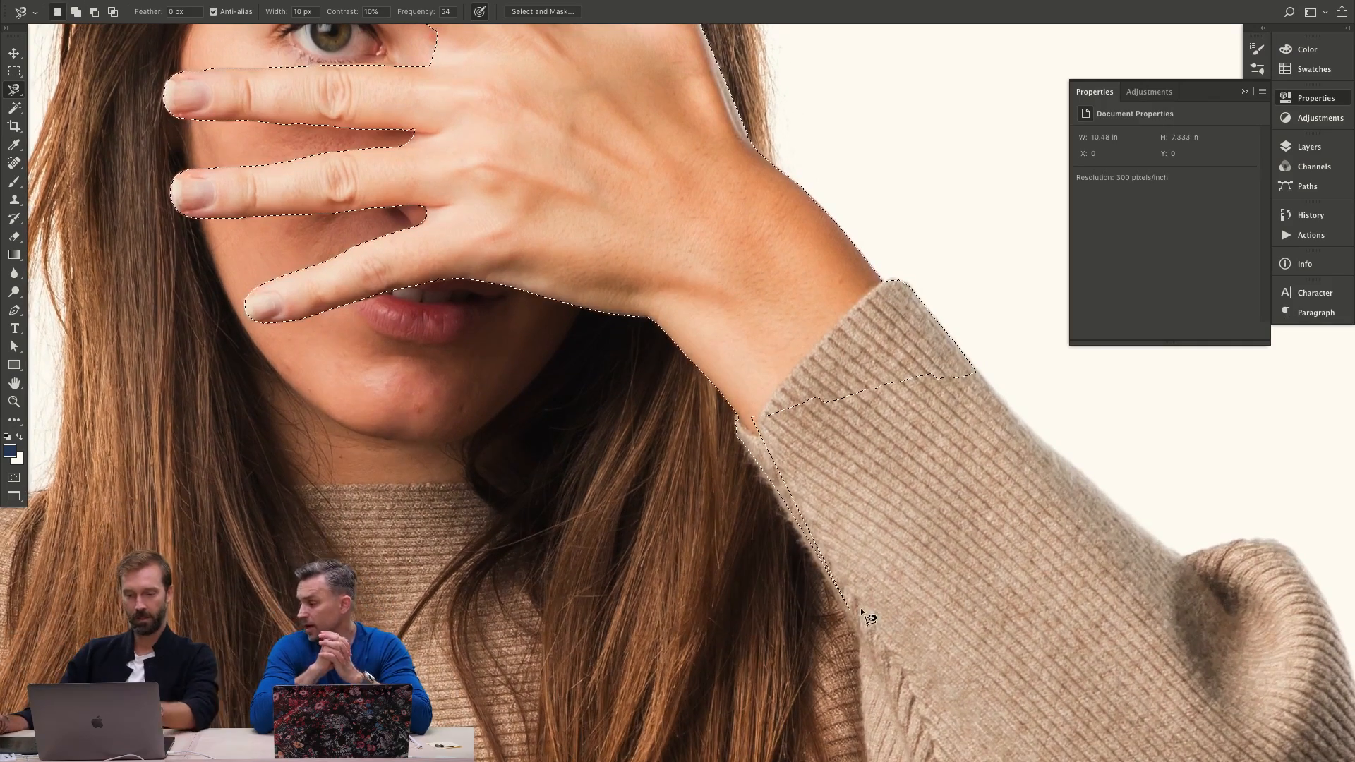
key("z")
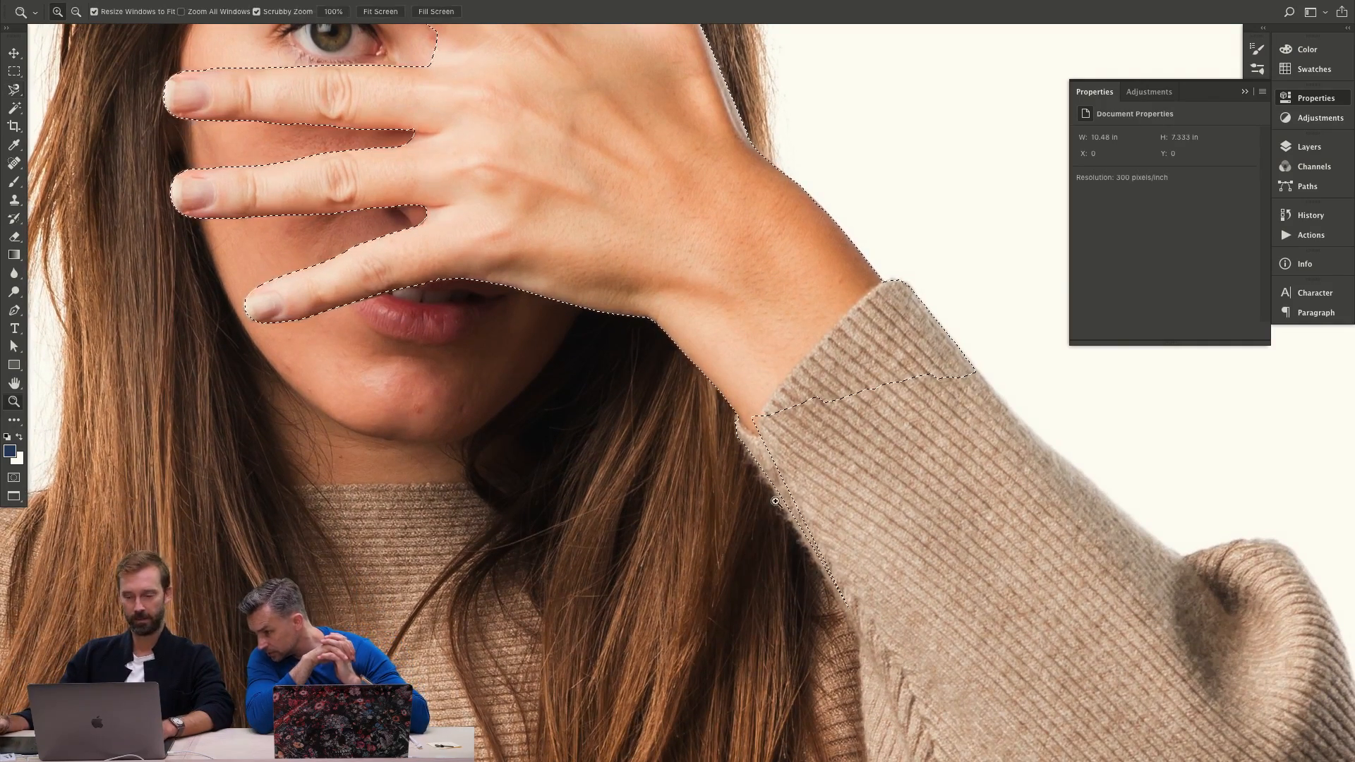
left_click_drag(774, 501, 704, 463)
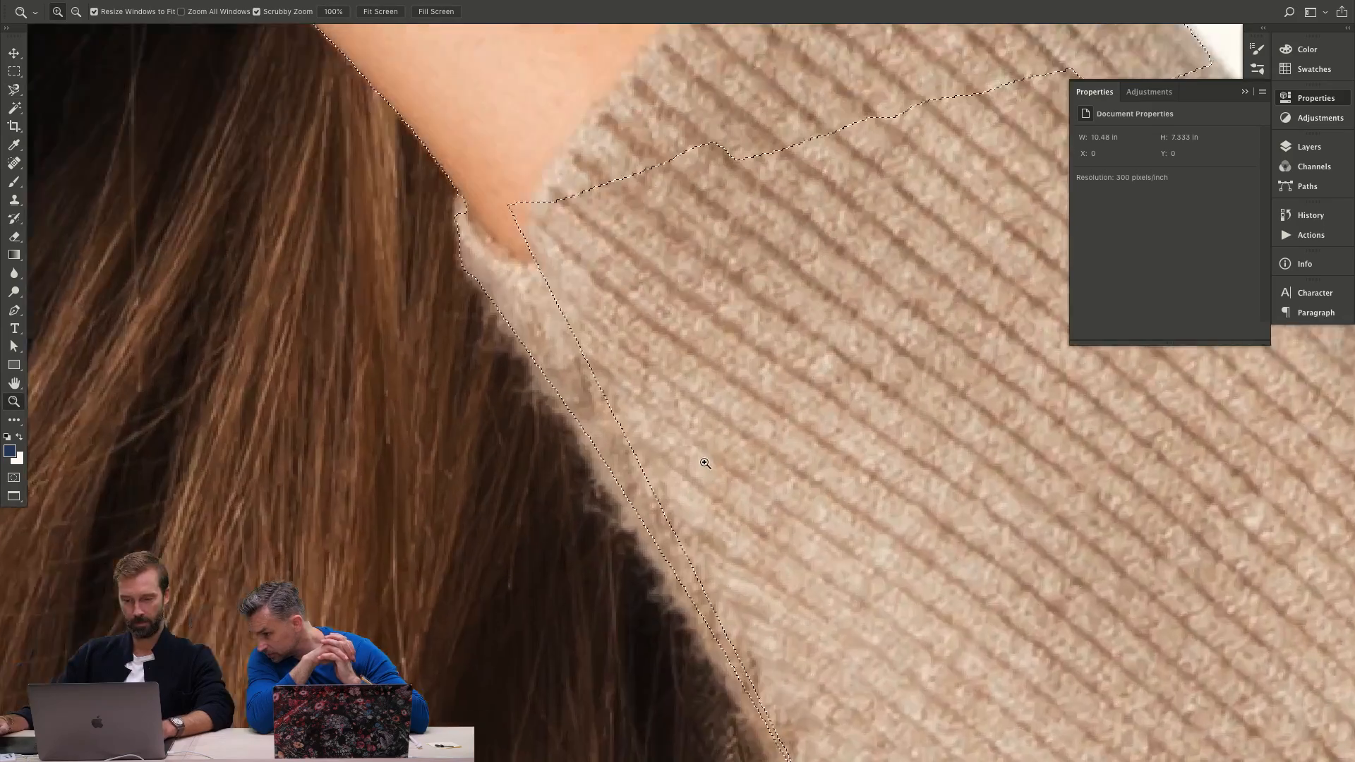
key("ctrl+1")
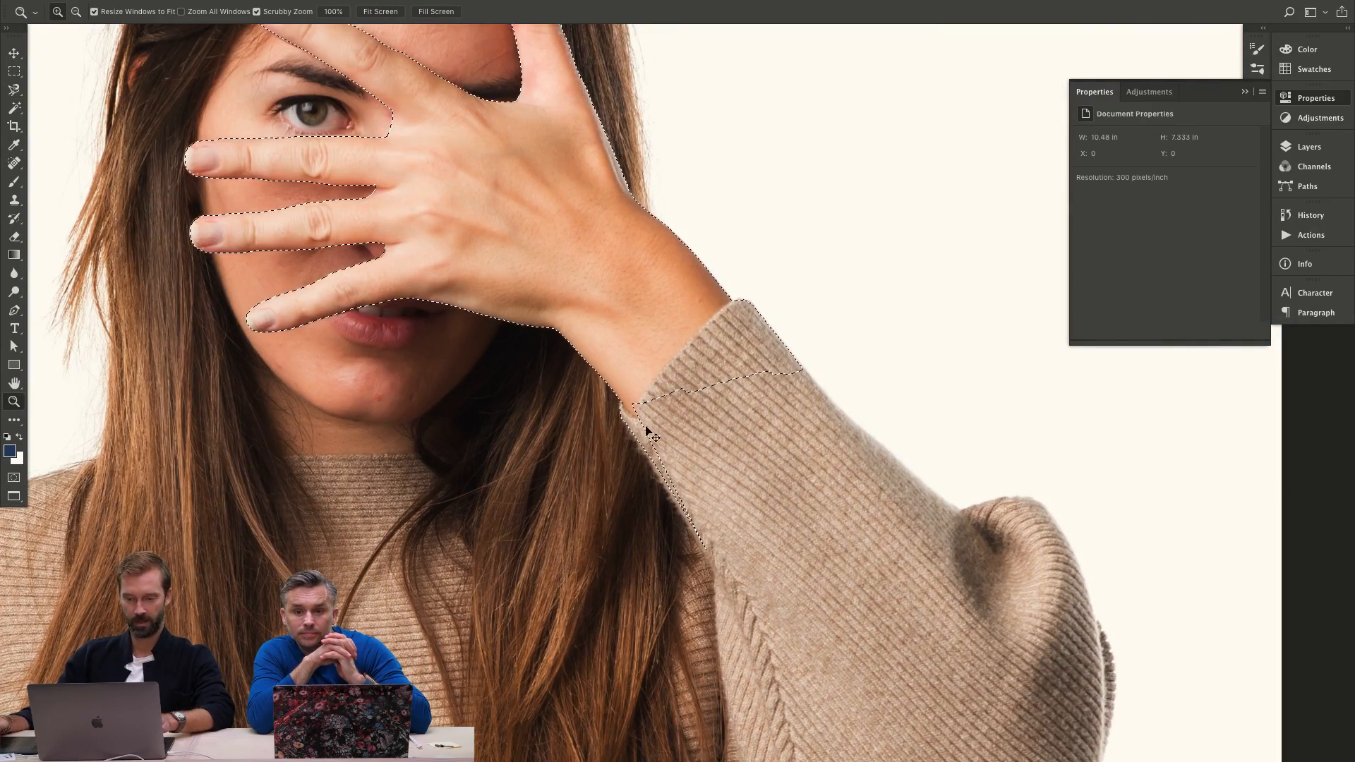
Add the sleeve area below the cuff, across to its outer edge, to the hand selection with the Magnetic Lasso.
key("l")
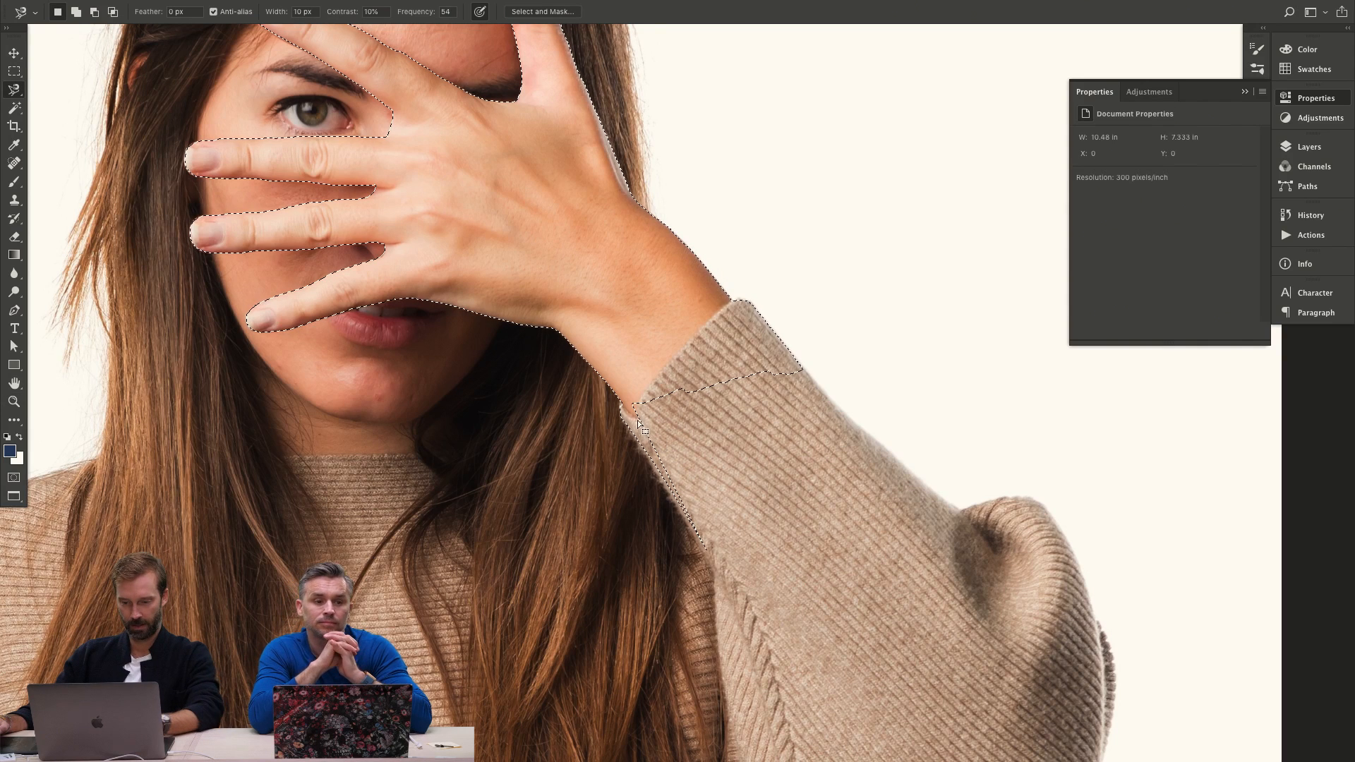
left_click(619, 408, "shift")
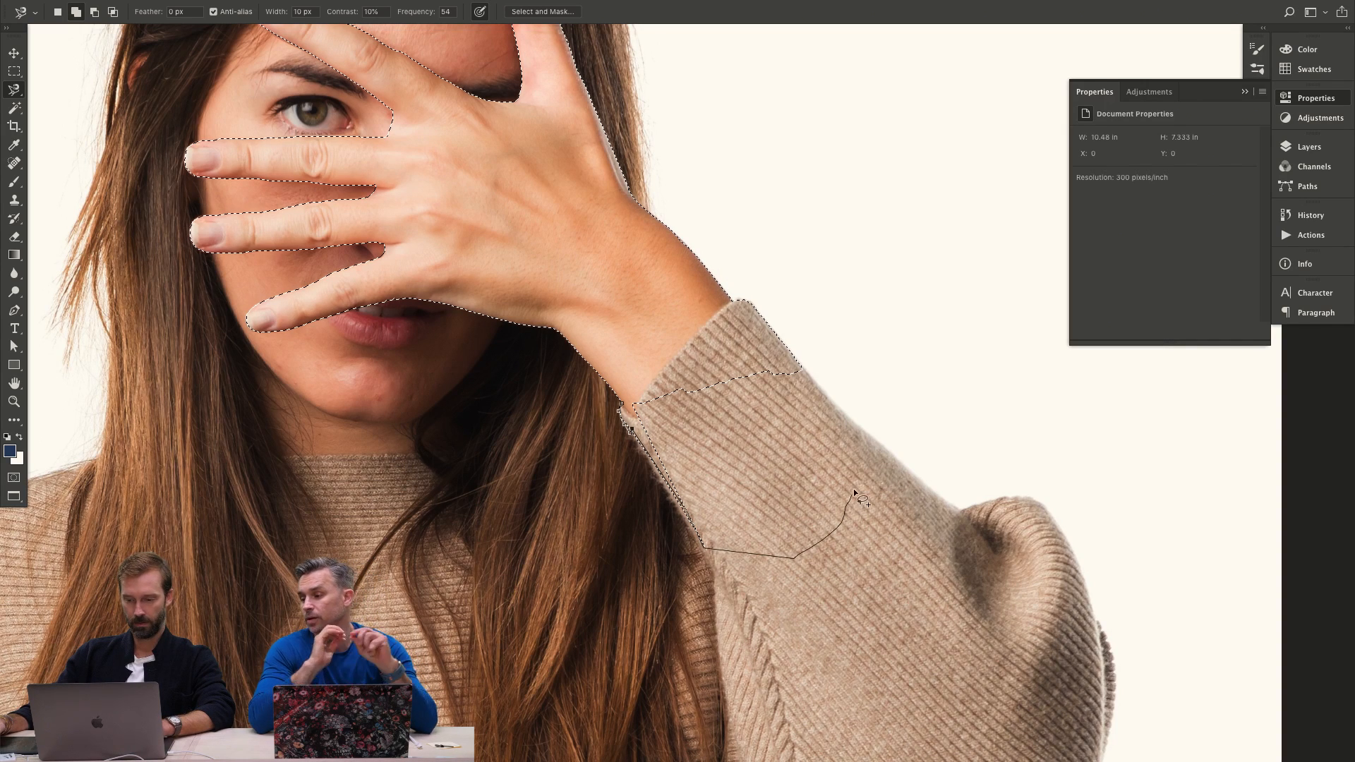
left_click(883, 458)
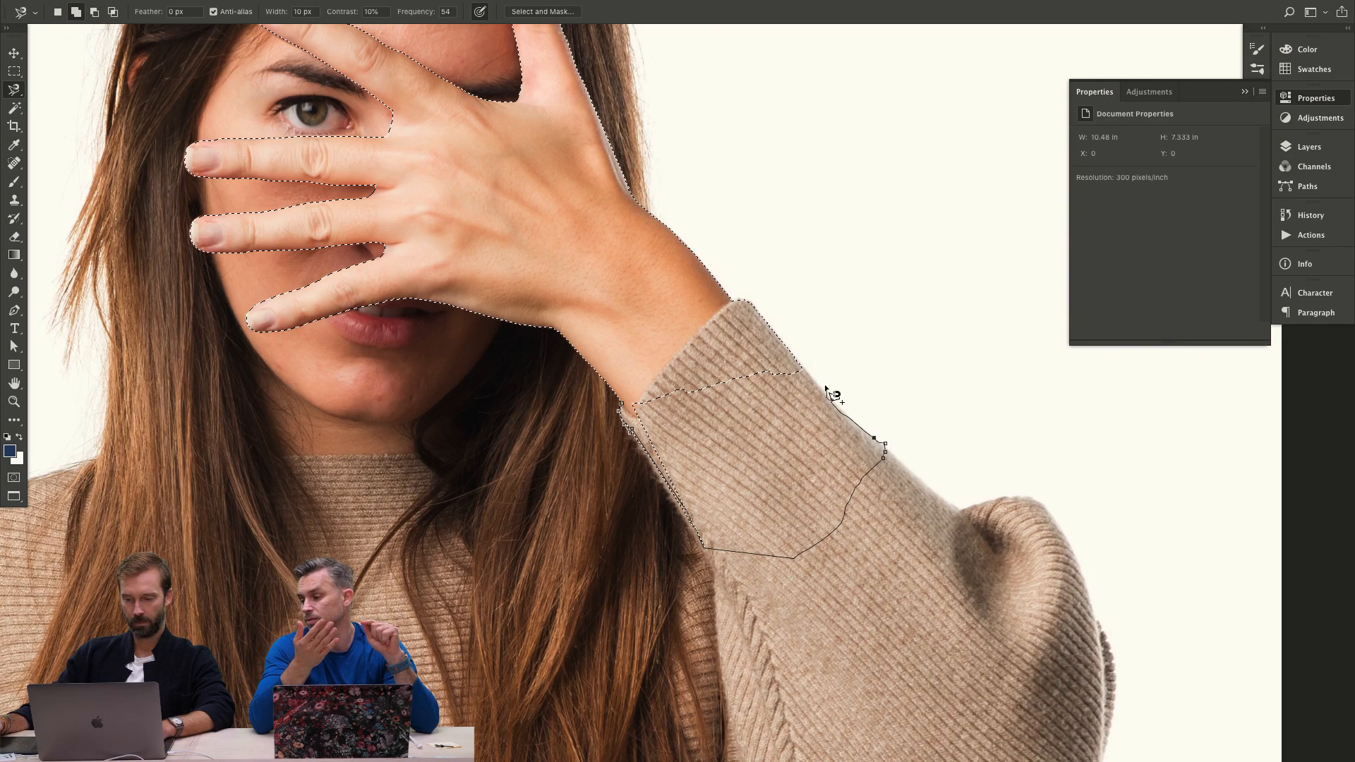
double_click(634, 384)
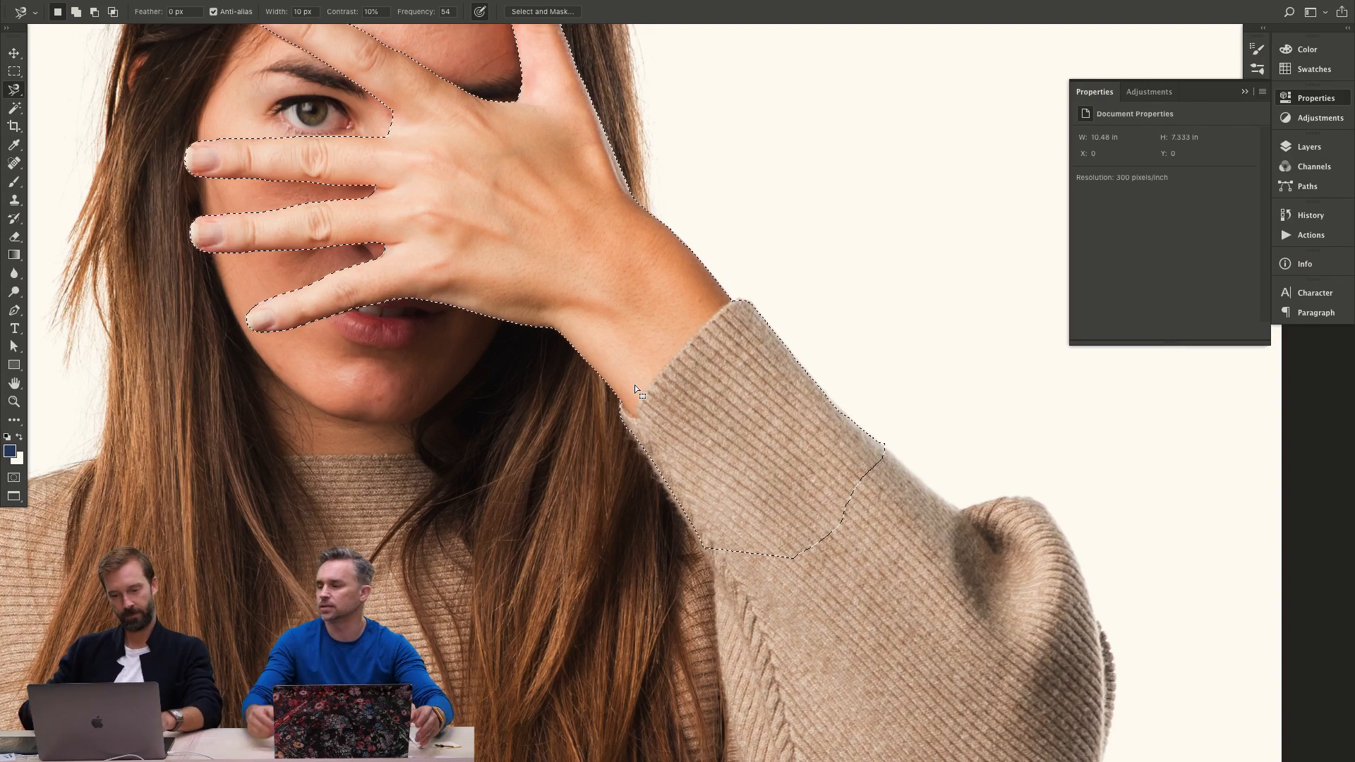
Isolate the selected hand and sleeve from the photo with a layer mask.
scroll(656, 240, "up", 5)
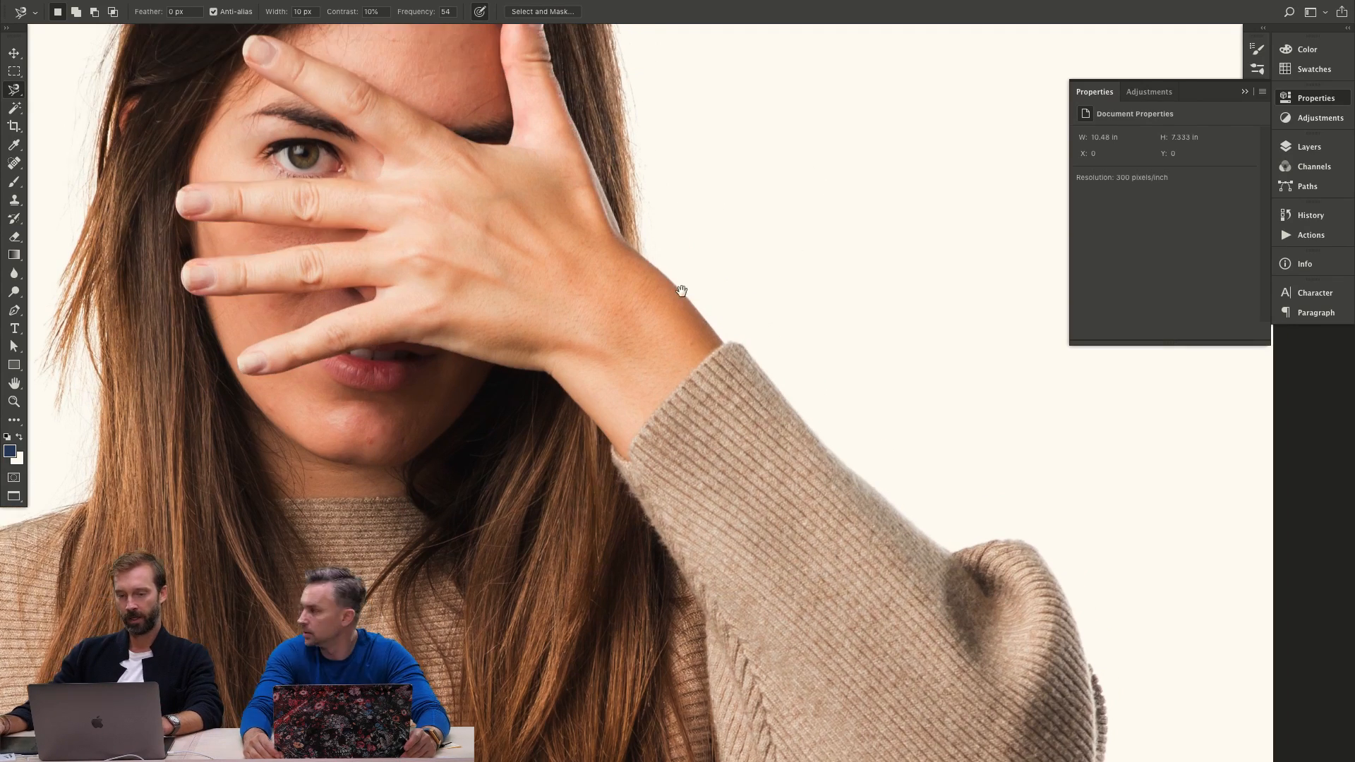
scroll(705, 277, "left", 3)
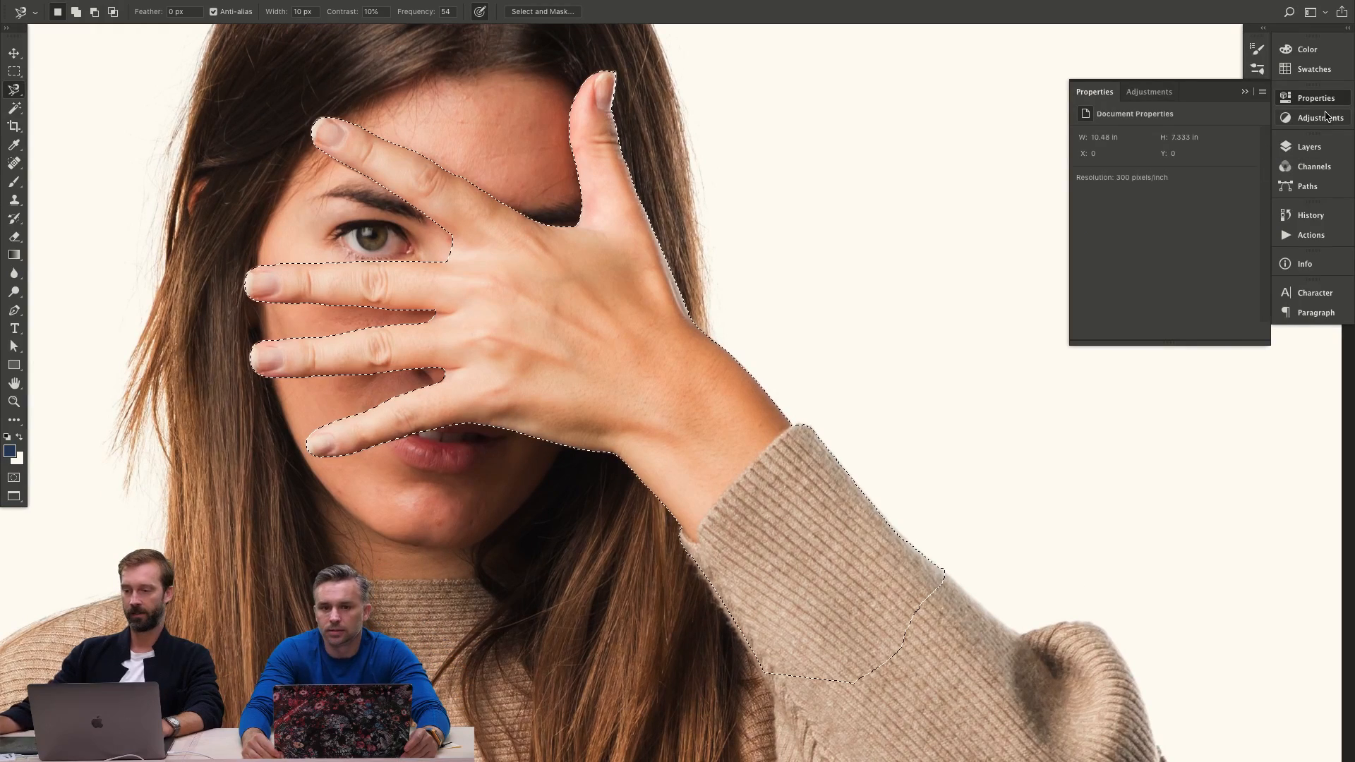
key("ctrl+j")
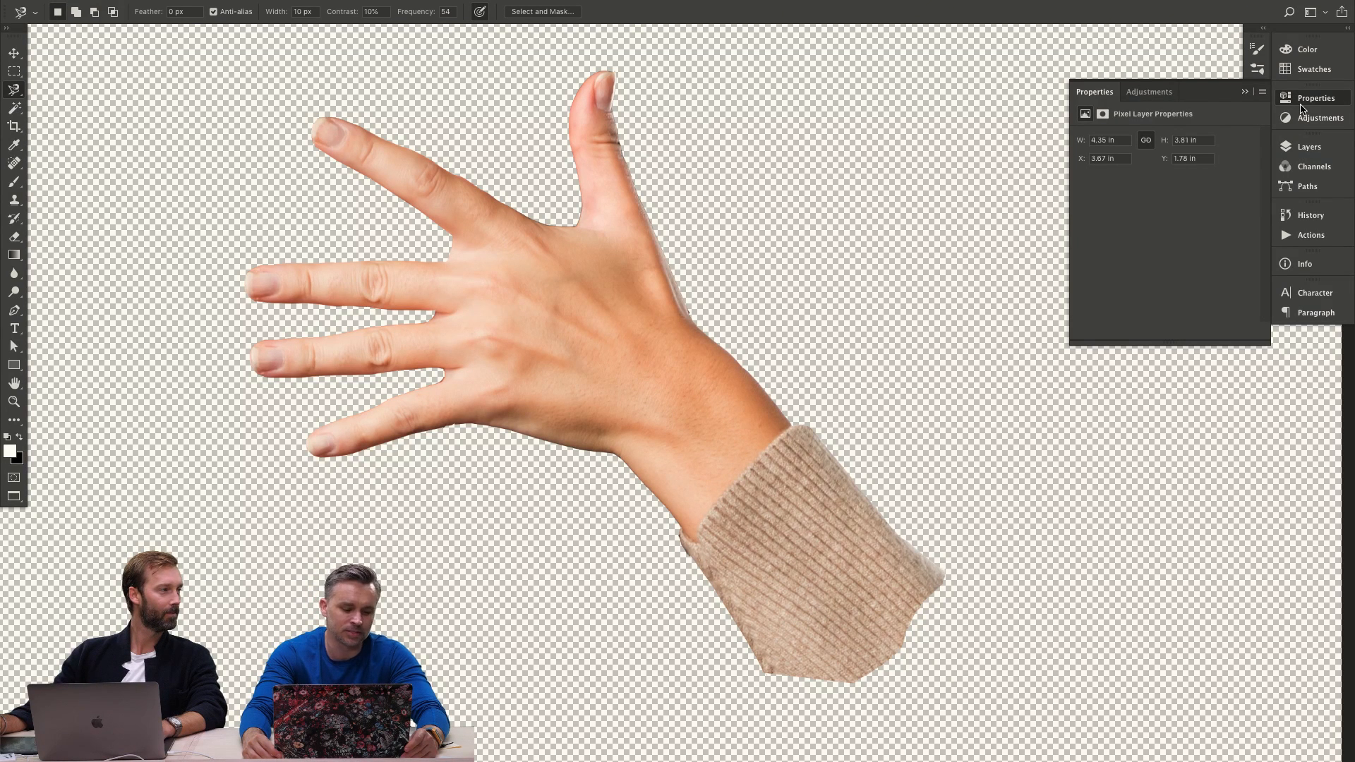
Add a grey solid color fill layer named Color Fill 1 as a backdrop for the masked hand.
key("z")
mouse_move(540, 287)
left_mouse_down()
mouse_move(580, 287)
mouse_move(564, 287)
left_mouse_up()
left_click(709, 332)
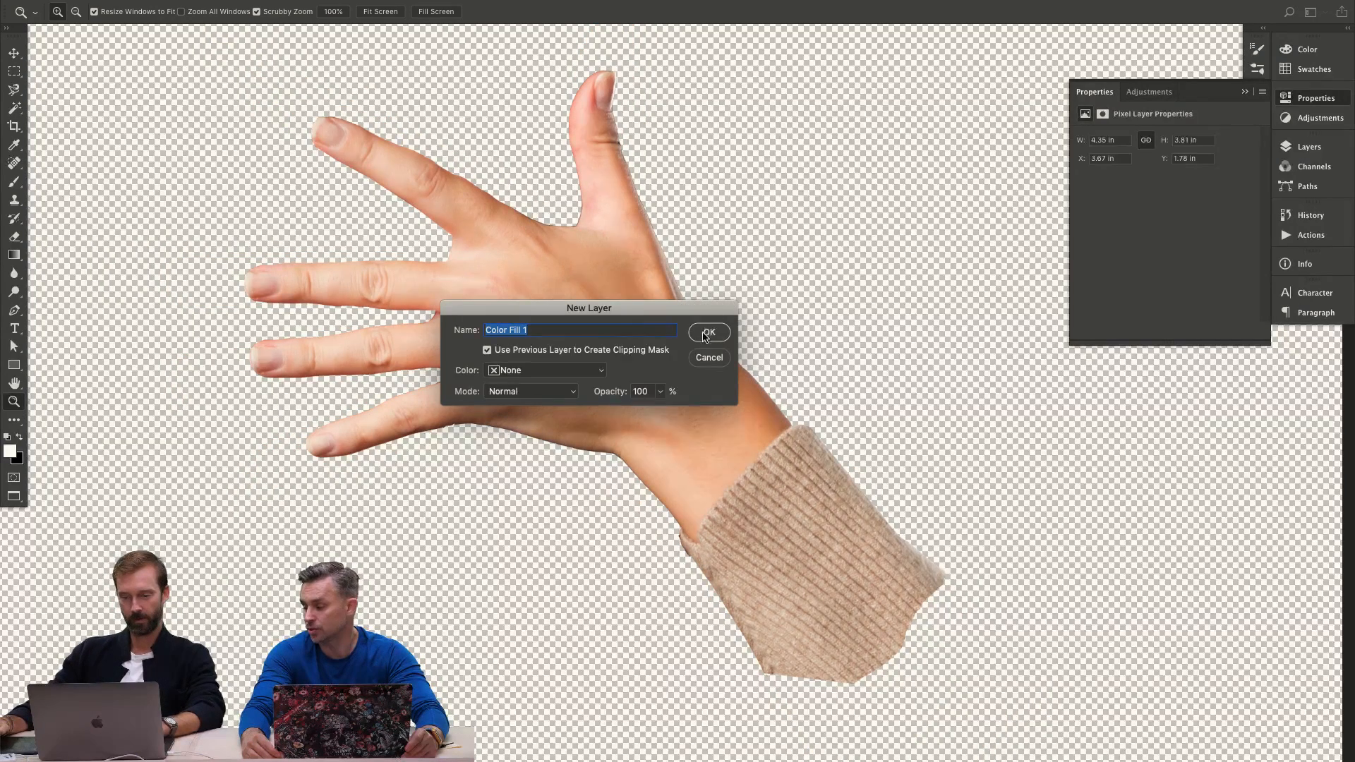
left_click(770, 229)
key("Return")
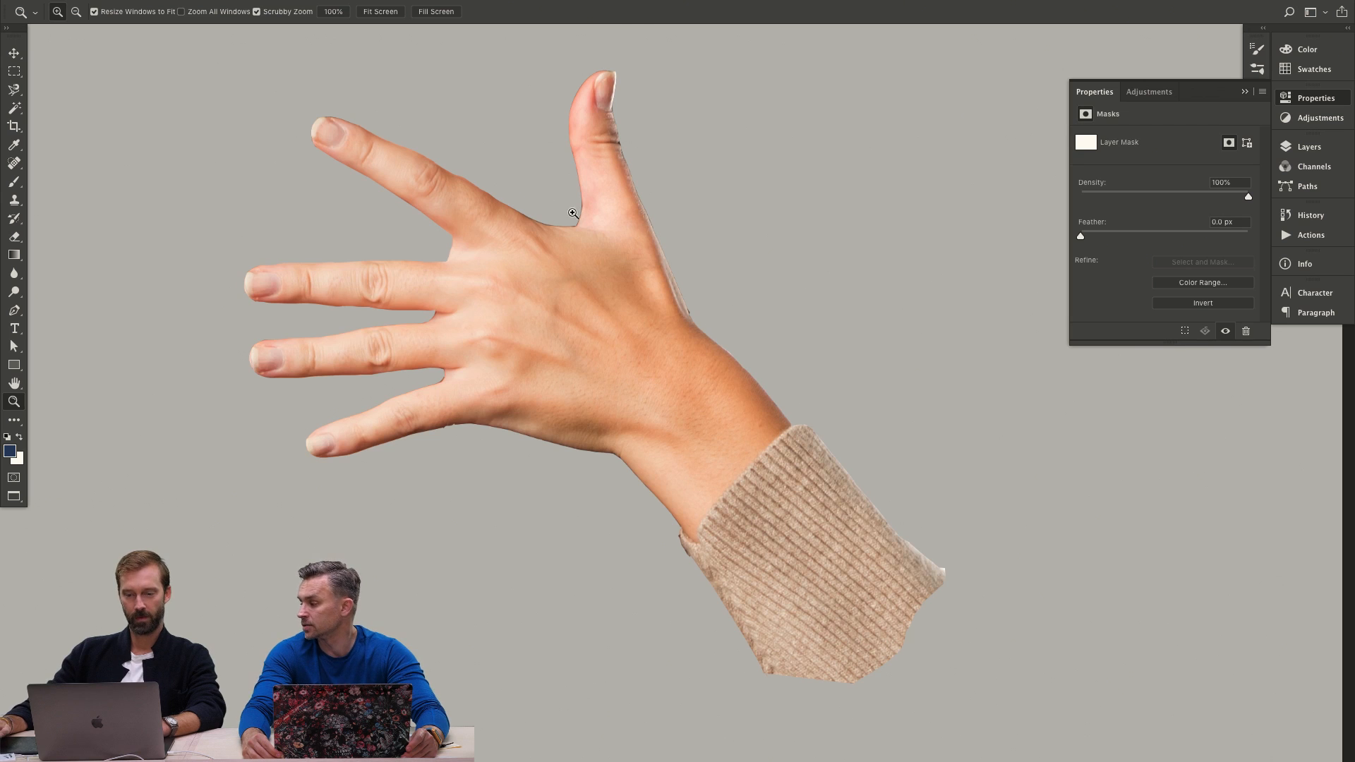
Refine the hand layer's mask in Select and Mask with Smooth 2 and Shift Edge -100%, output to the layer mask.
mouse_move(572, 213)
left_mouse_down()
mouse_move(656, 226)
mouse_move(568, 218)
left_mouse_up()
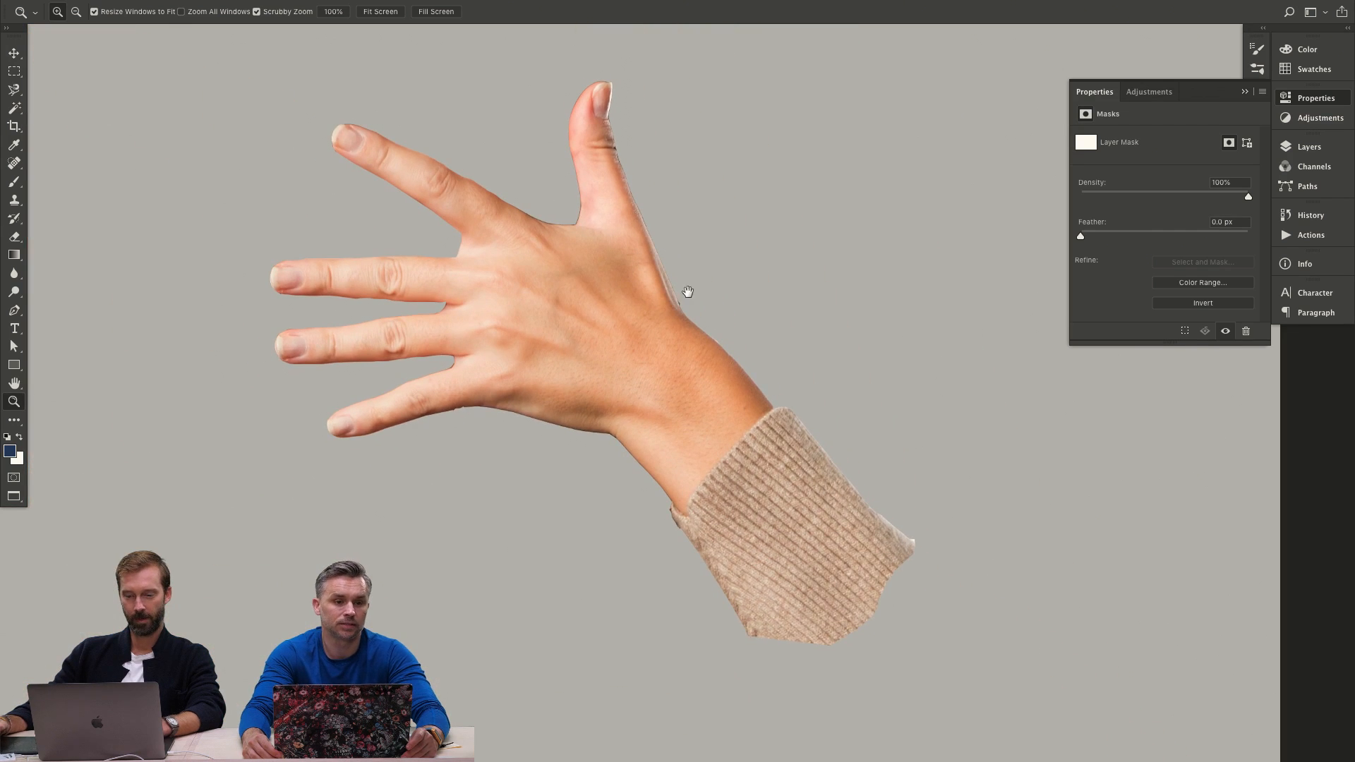
left_click_drag(688, 292, 700, 367)
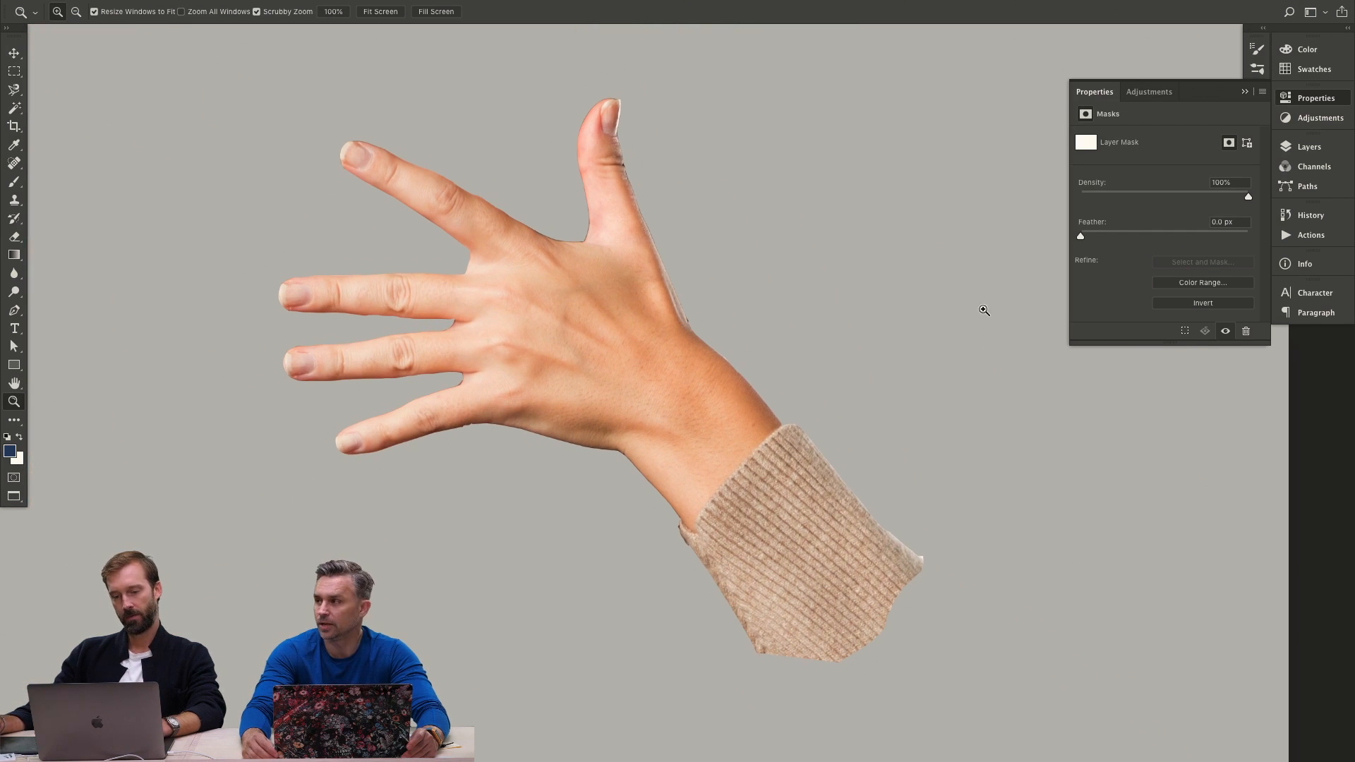
left_click_drag(726, 215, 686, 242)
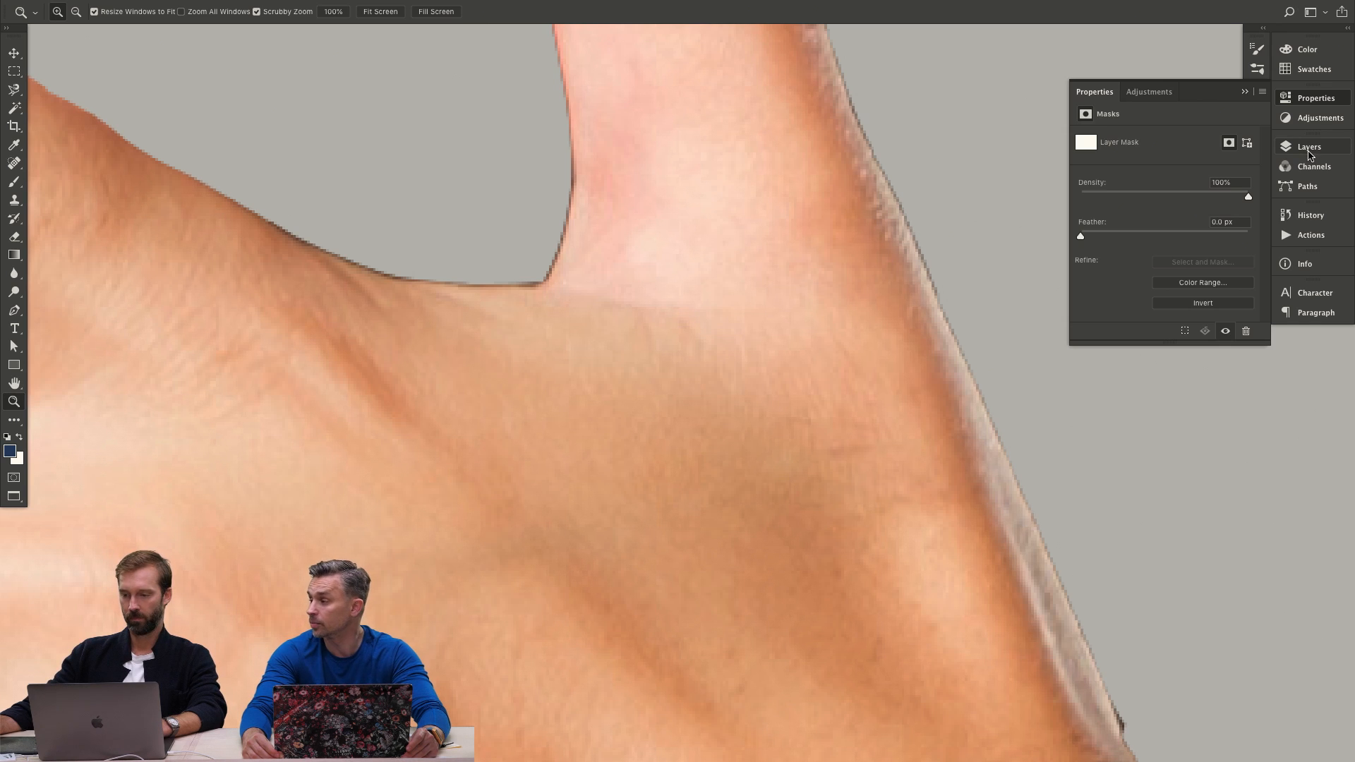
left_click(1309, 148)
left_click(1171, 226)
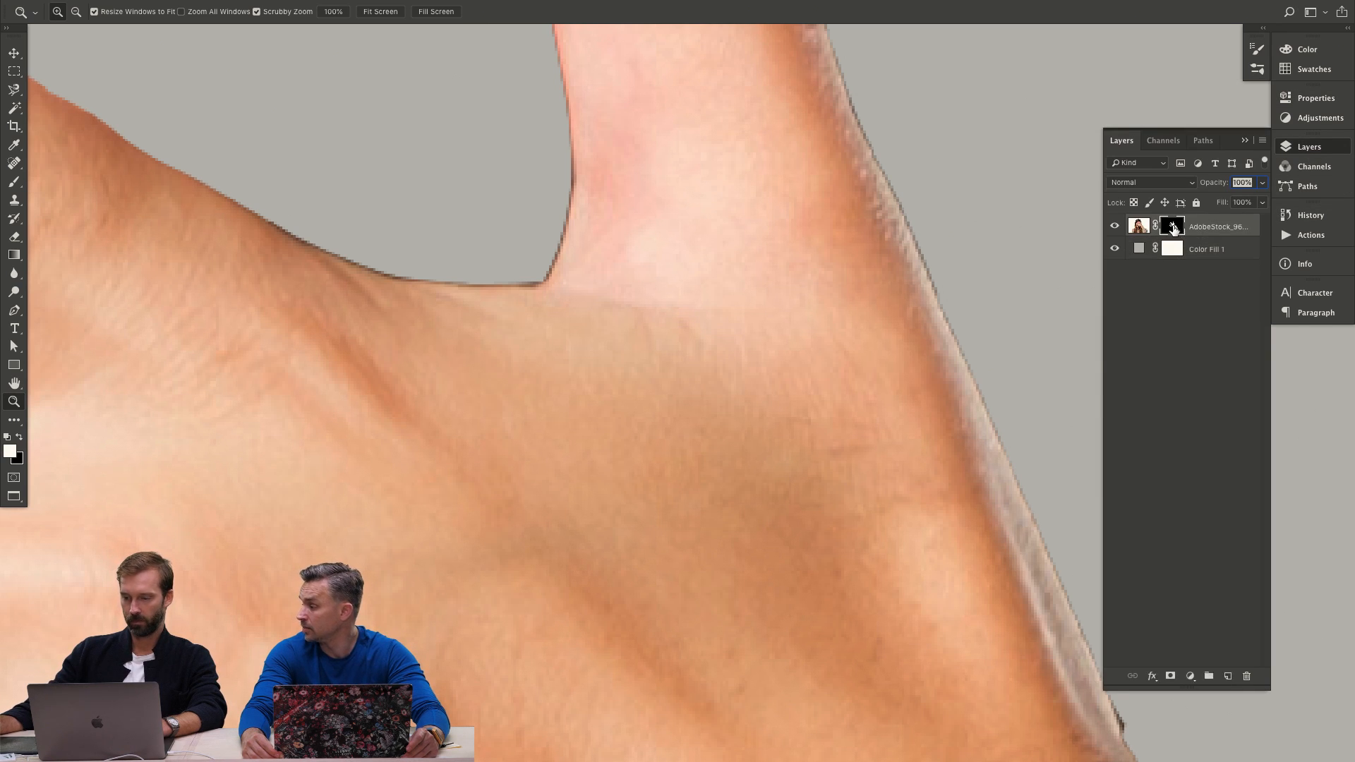
double_click(1173, 227)
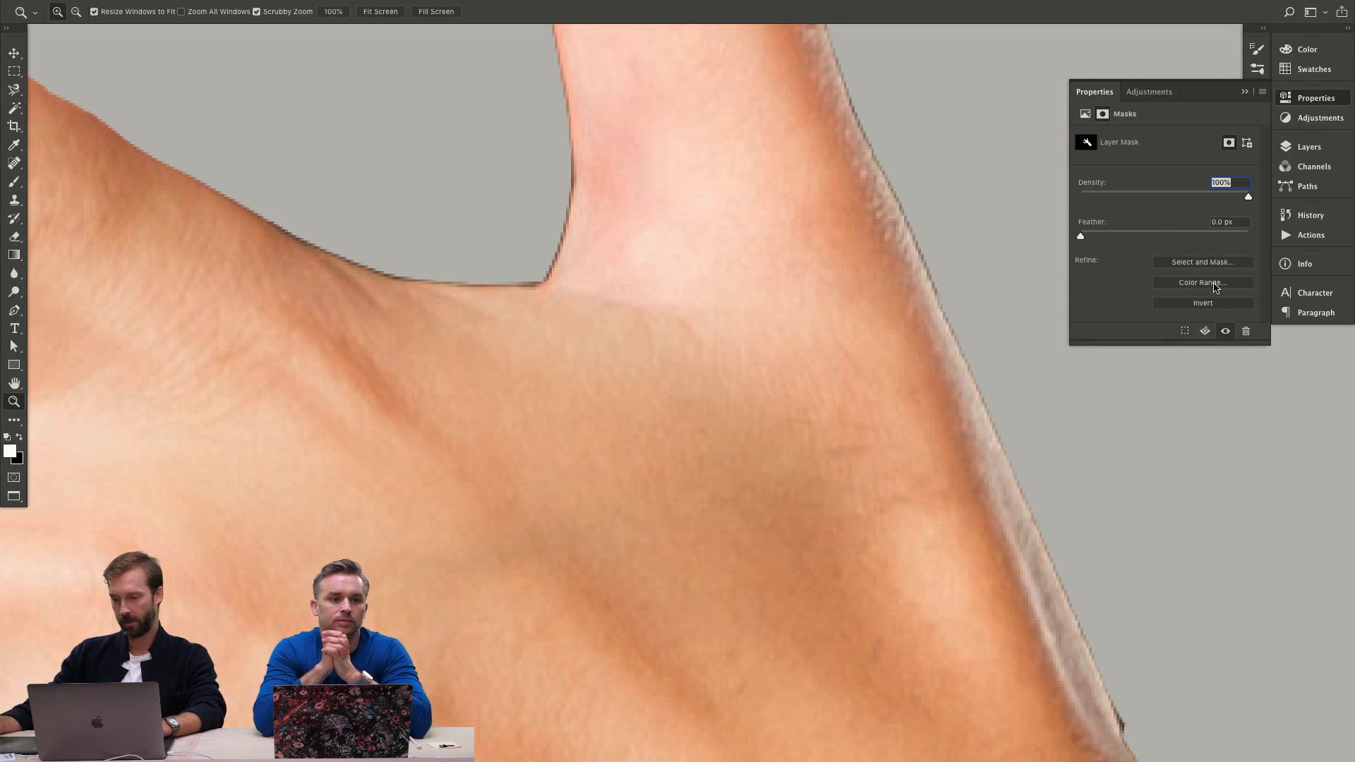
left_click(1203, 262)
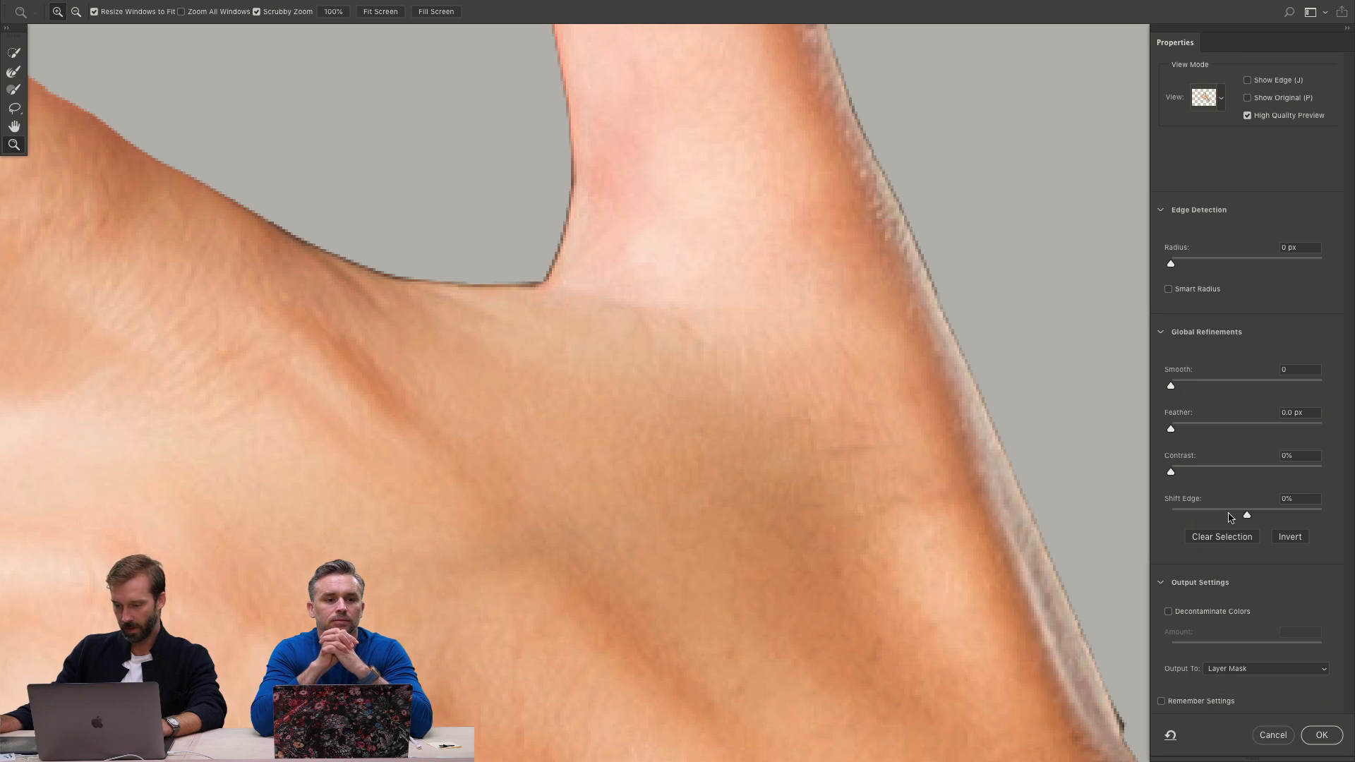
left_click_drag(1230, 518, 1193, 519)
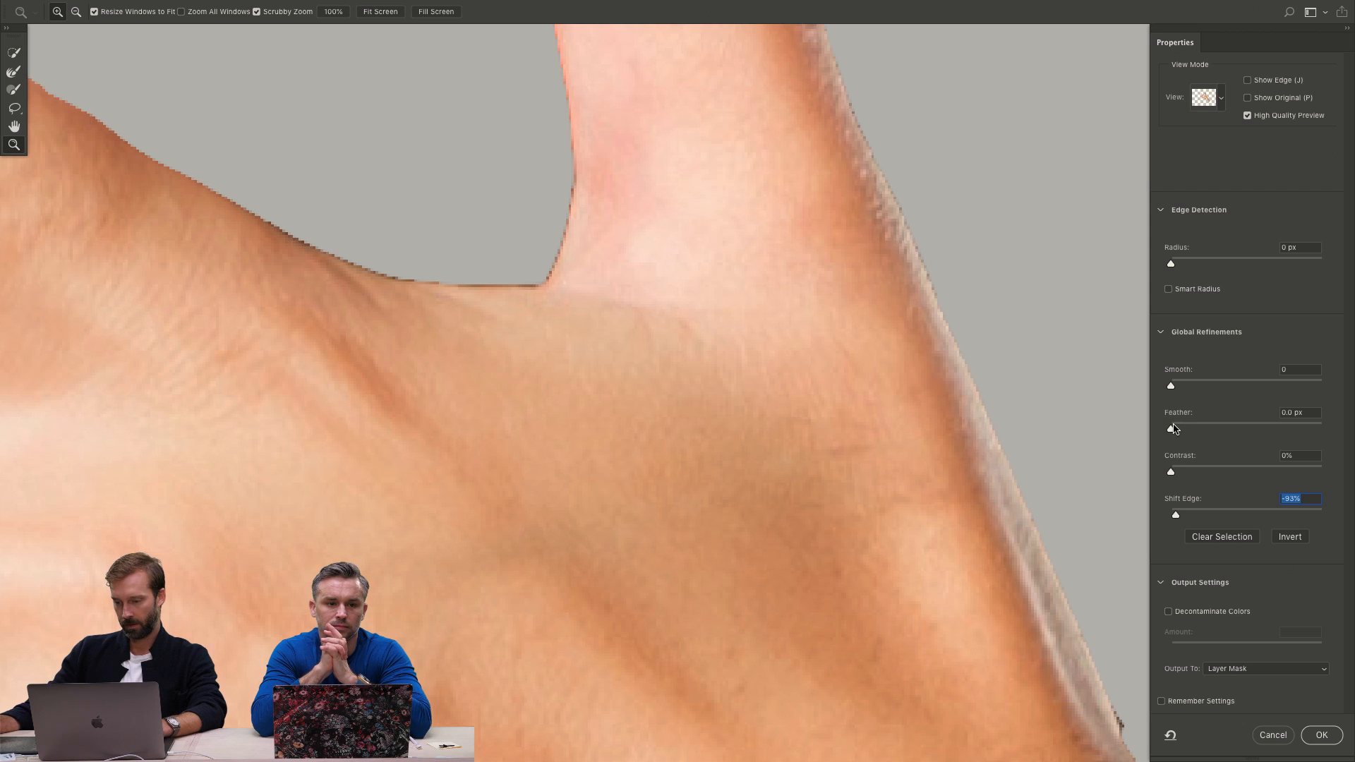
left_click_drag(1172, 263, 1178, 264)
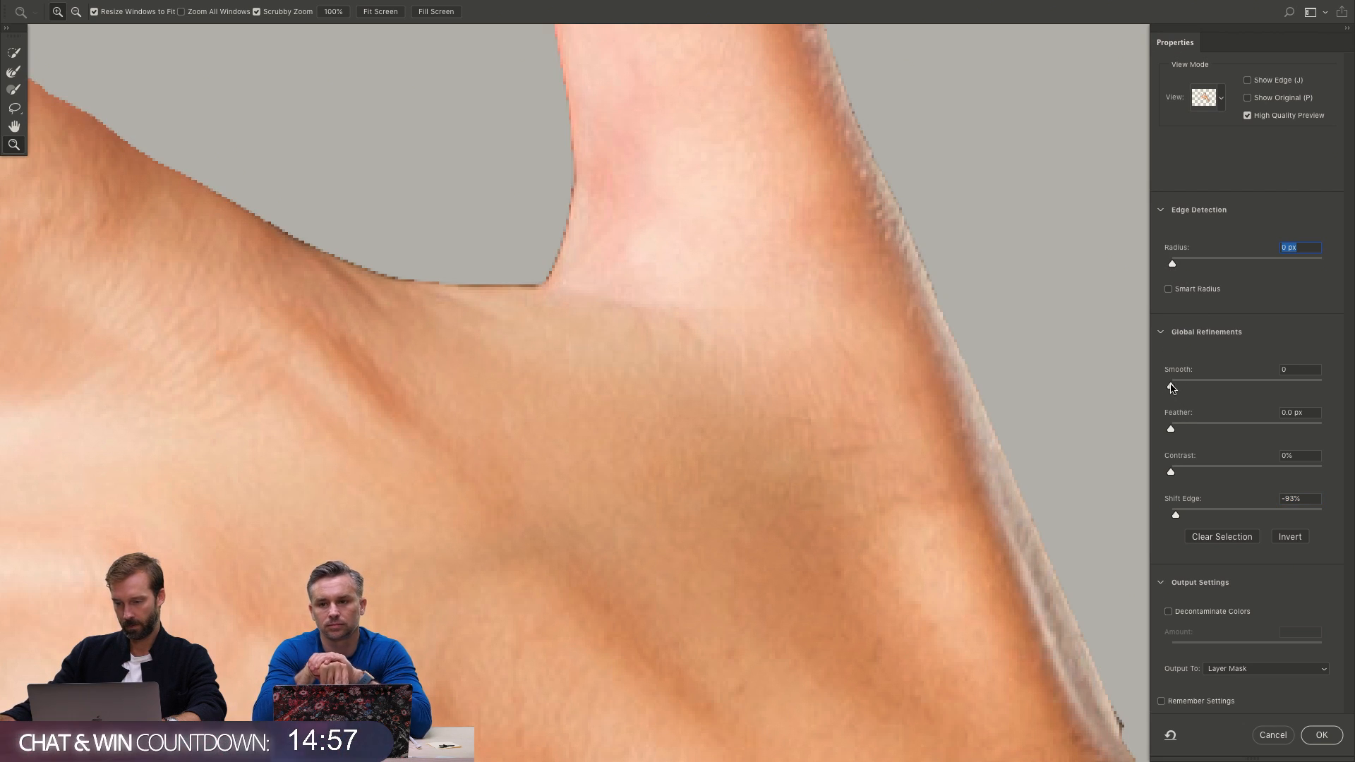
left_click_drag(1170, 385, 1179, 386)
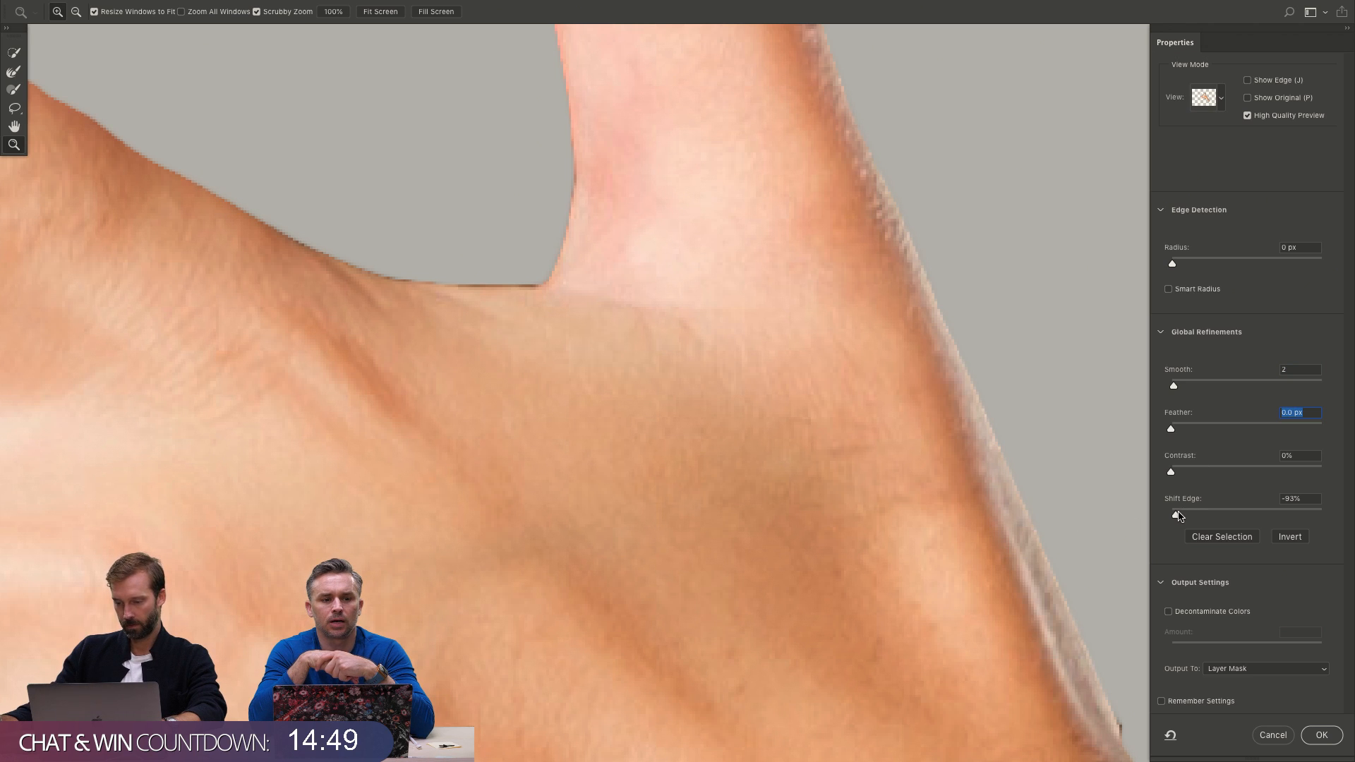
left_click_drag(1175, 515, 1171, 517)
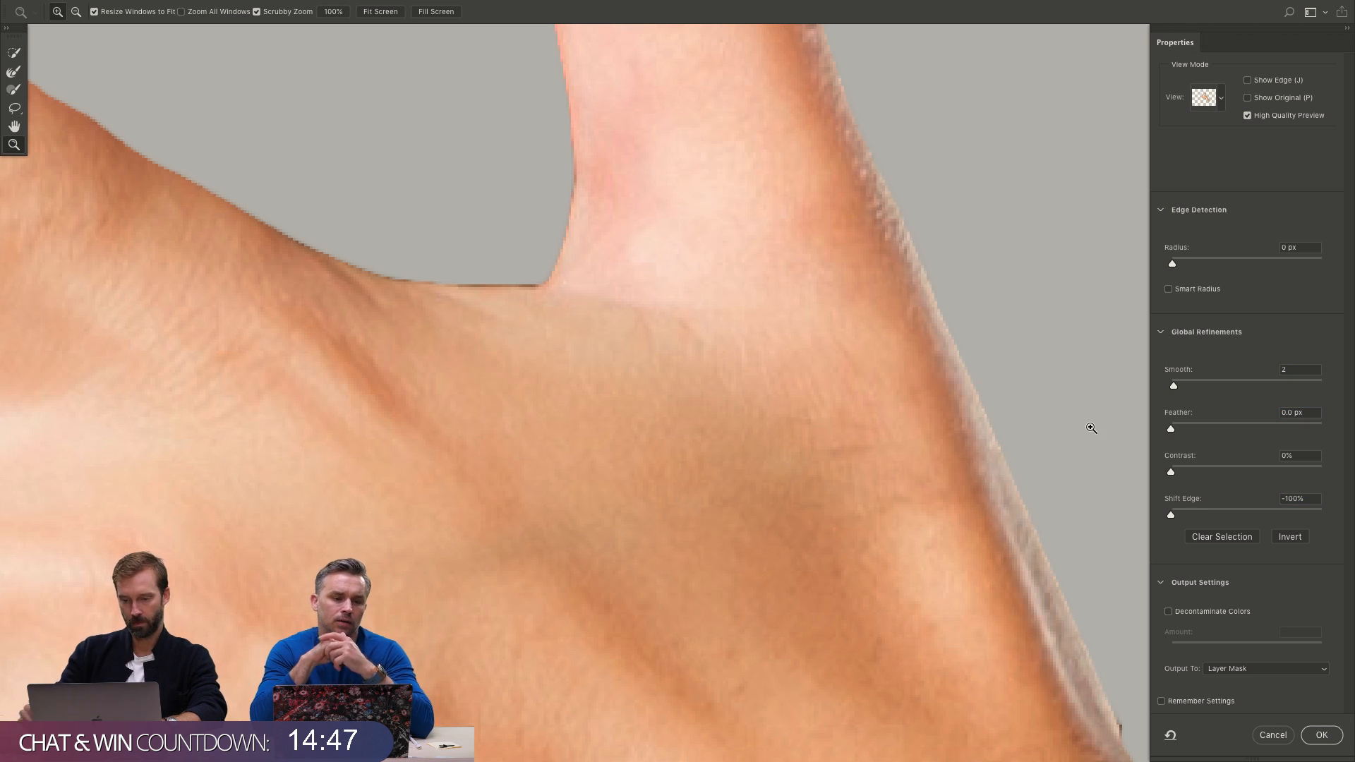
key("Return")
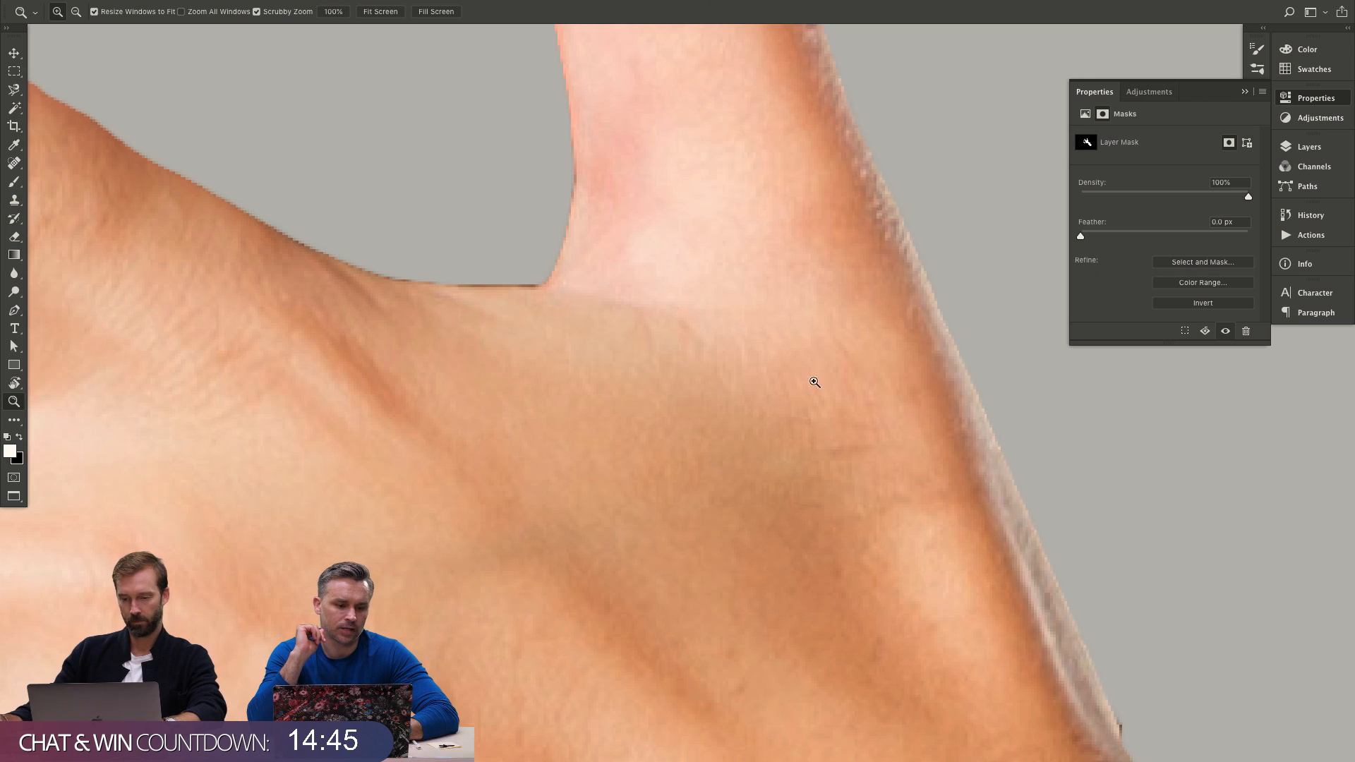
key("ctrl+0")
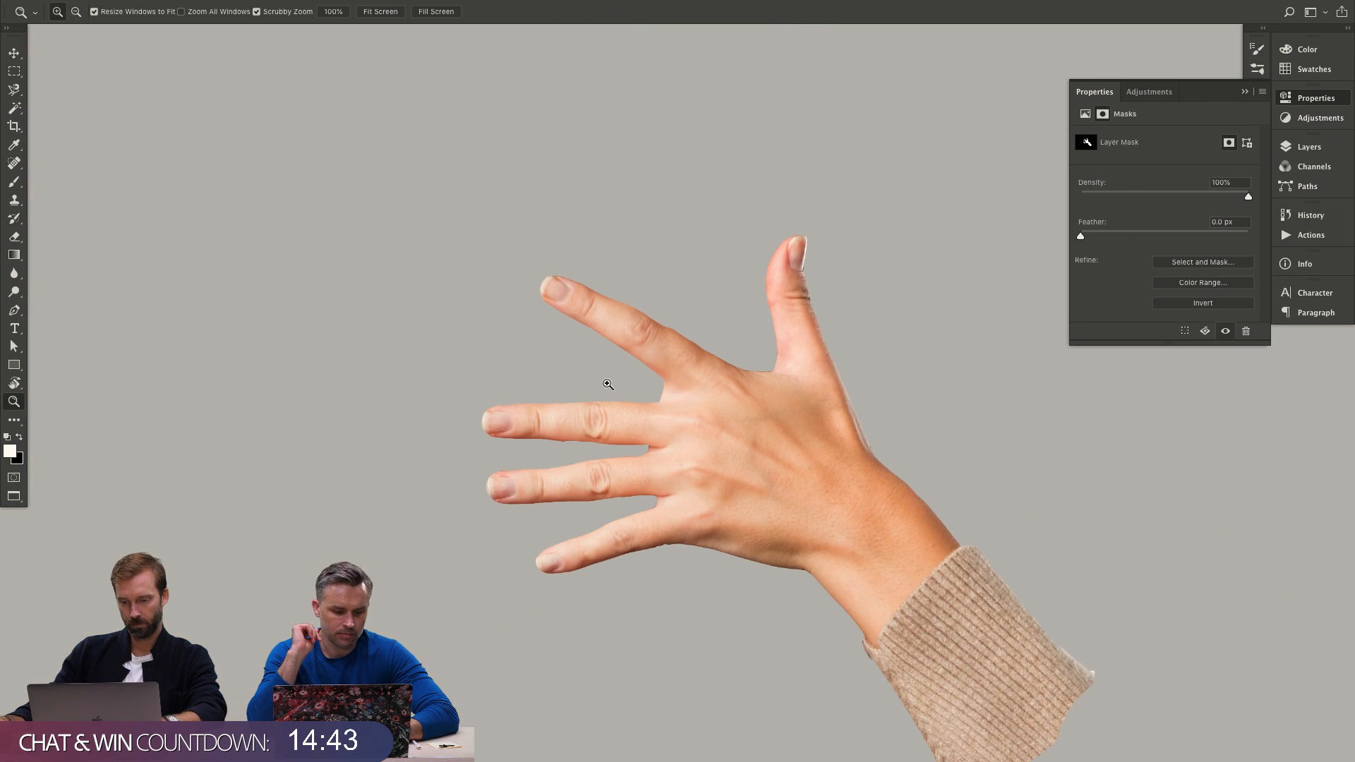
left_click_drag(605, 383, 742, 400)
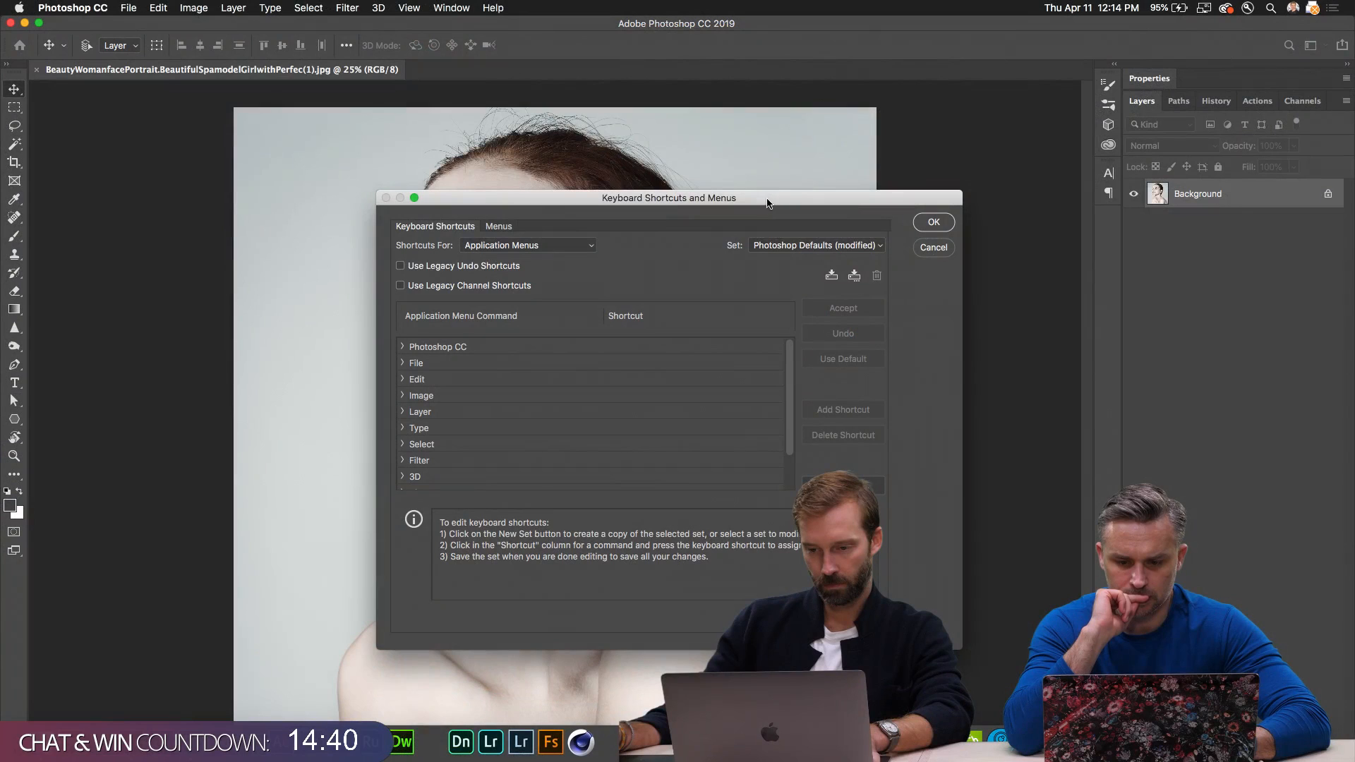
Try to export a summary of the Photoshop Defaults (modified) keyboard shortcut set as an .htm file.
left_click_drag(767, 200, 755, 110)
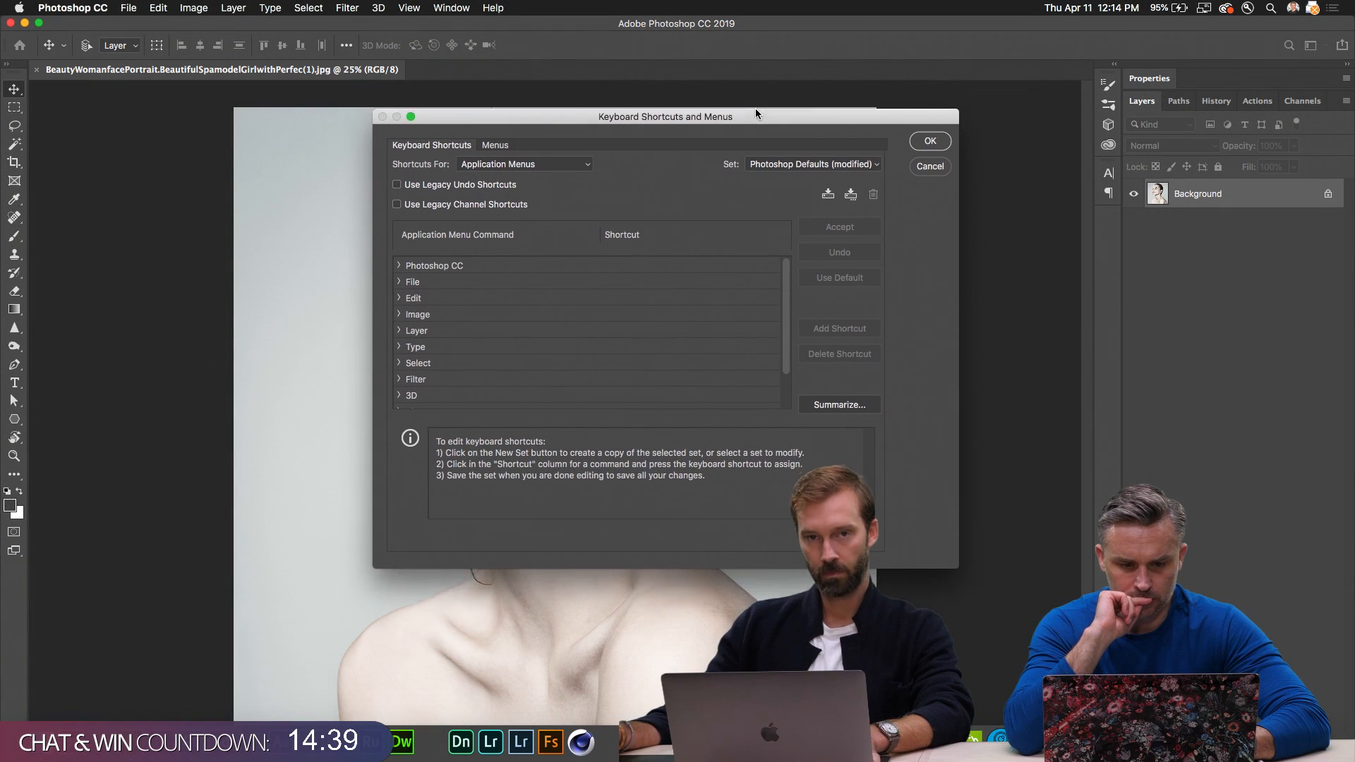
left_click(838, 402)
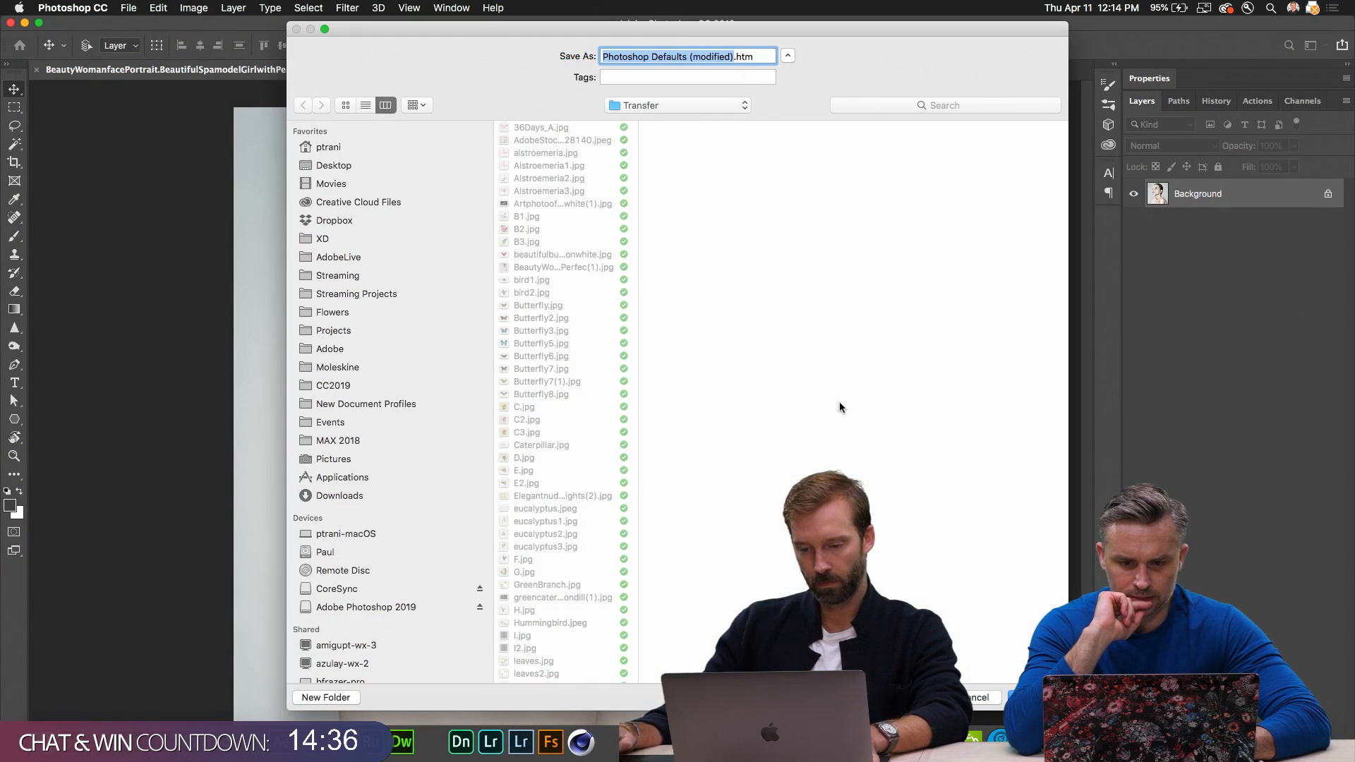
left_click(599, 254)
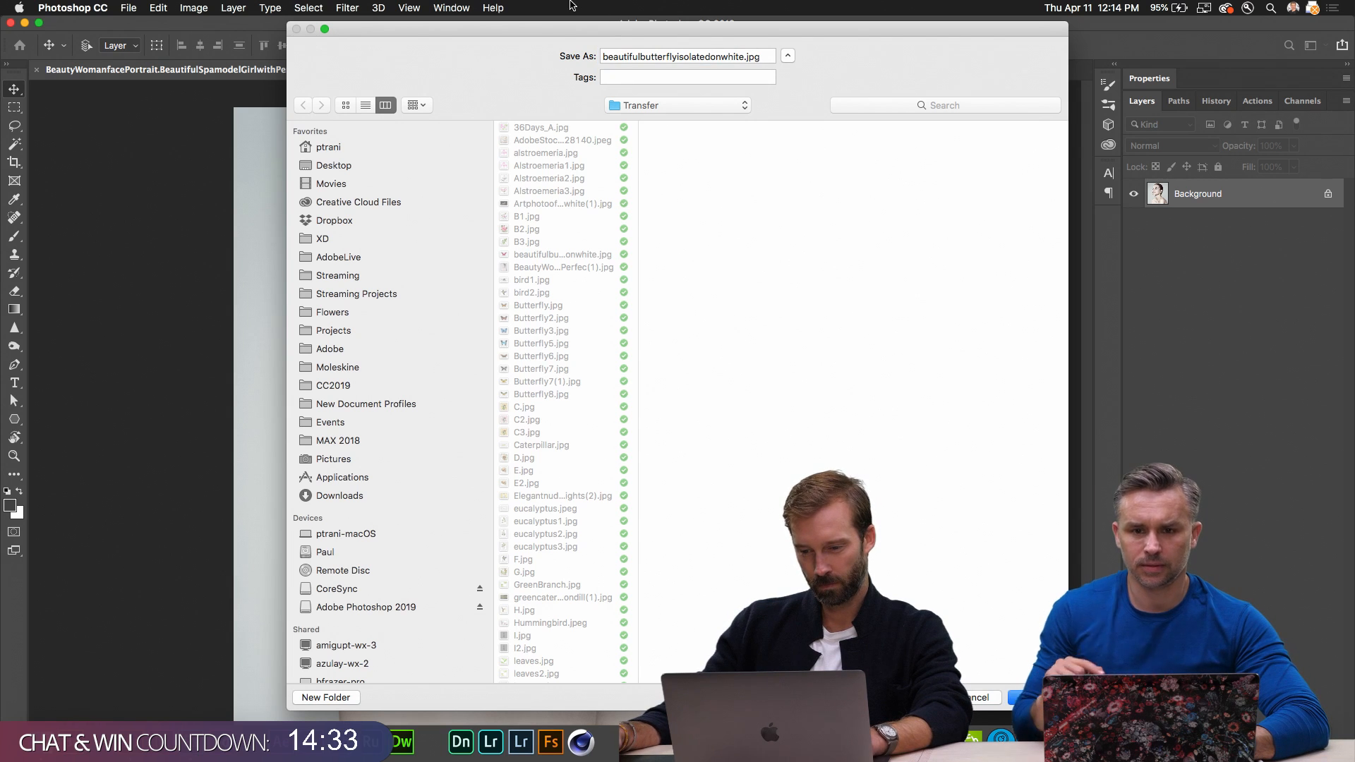
left_click(979, 698)
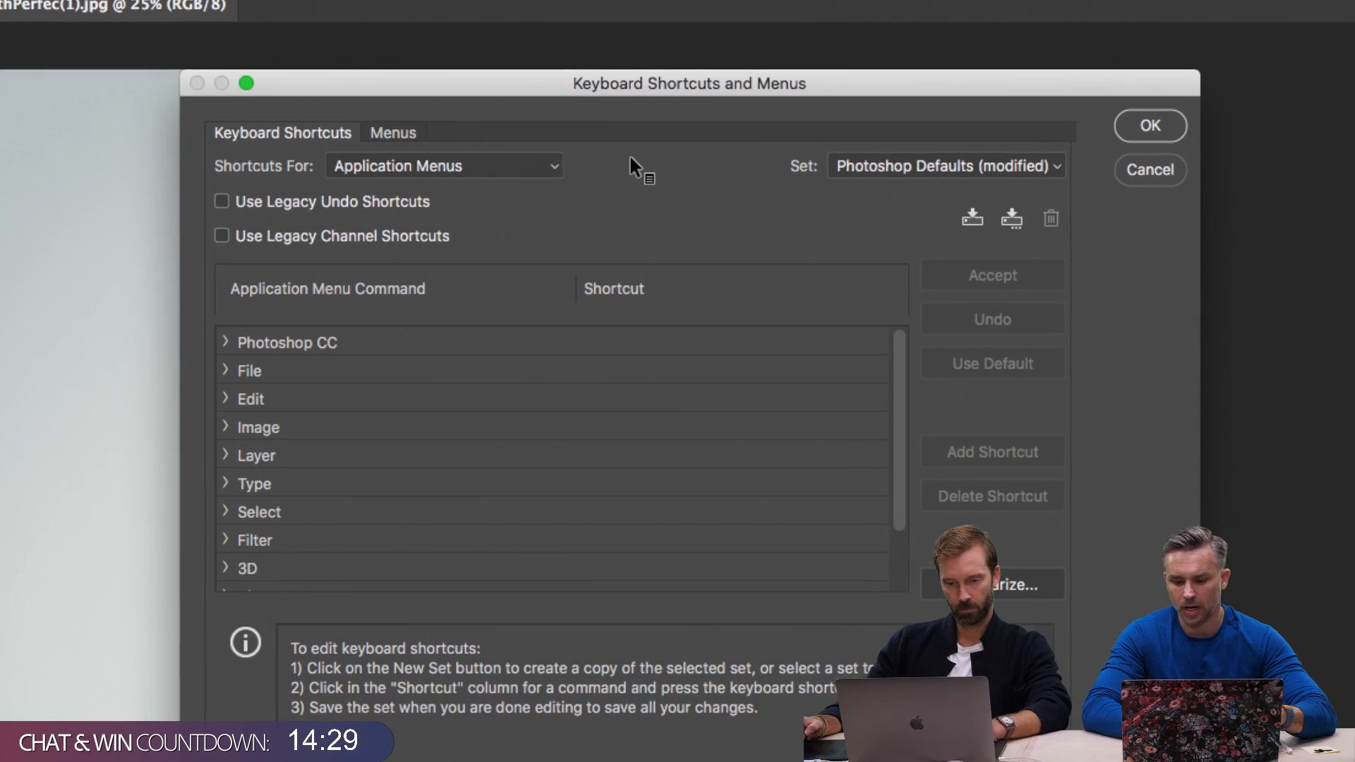
left_click(1021, 595)
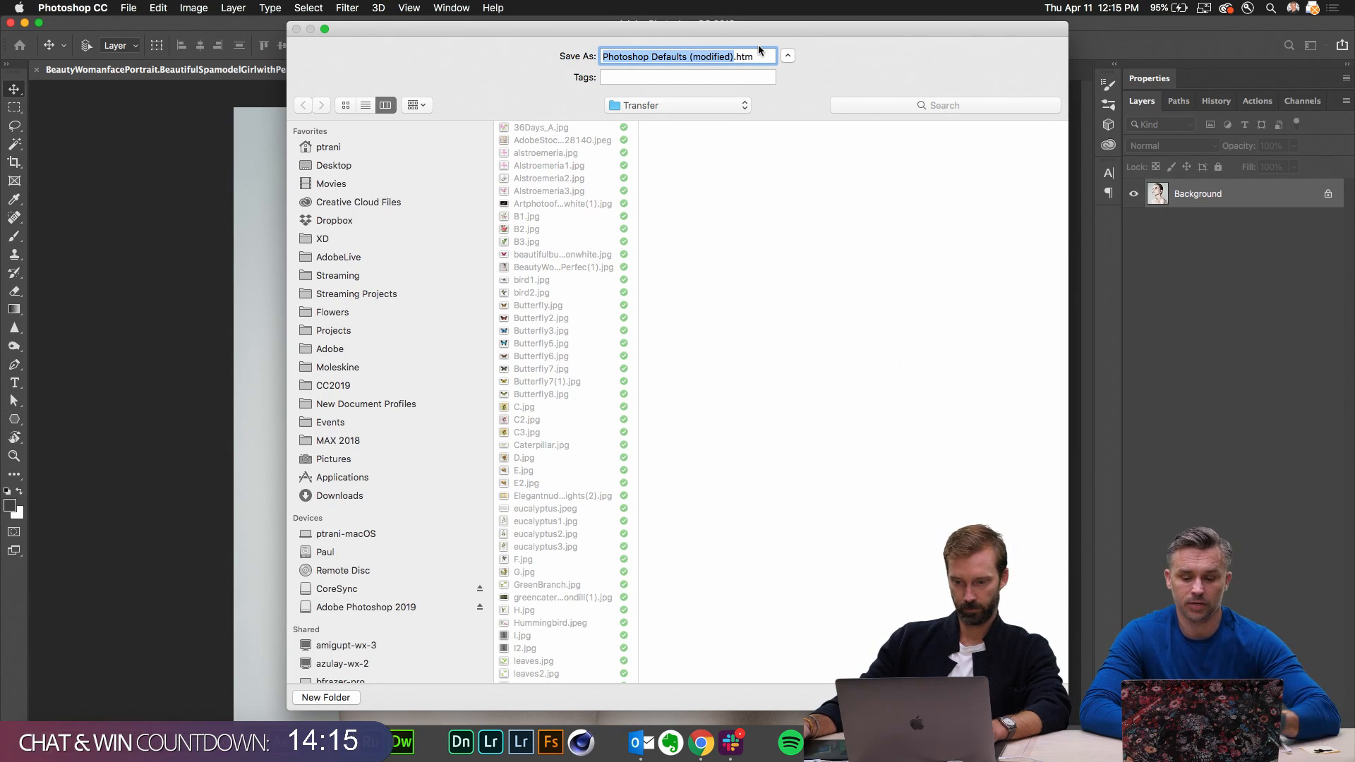
key("Escape")
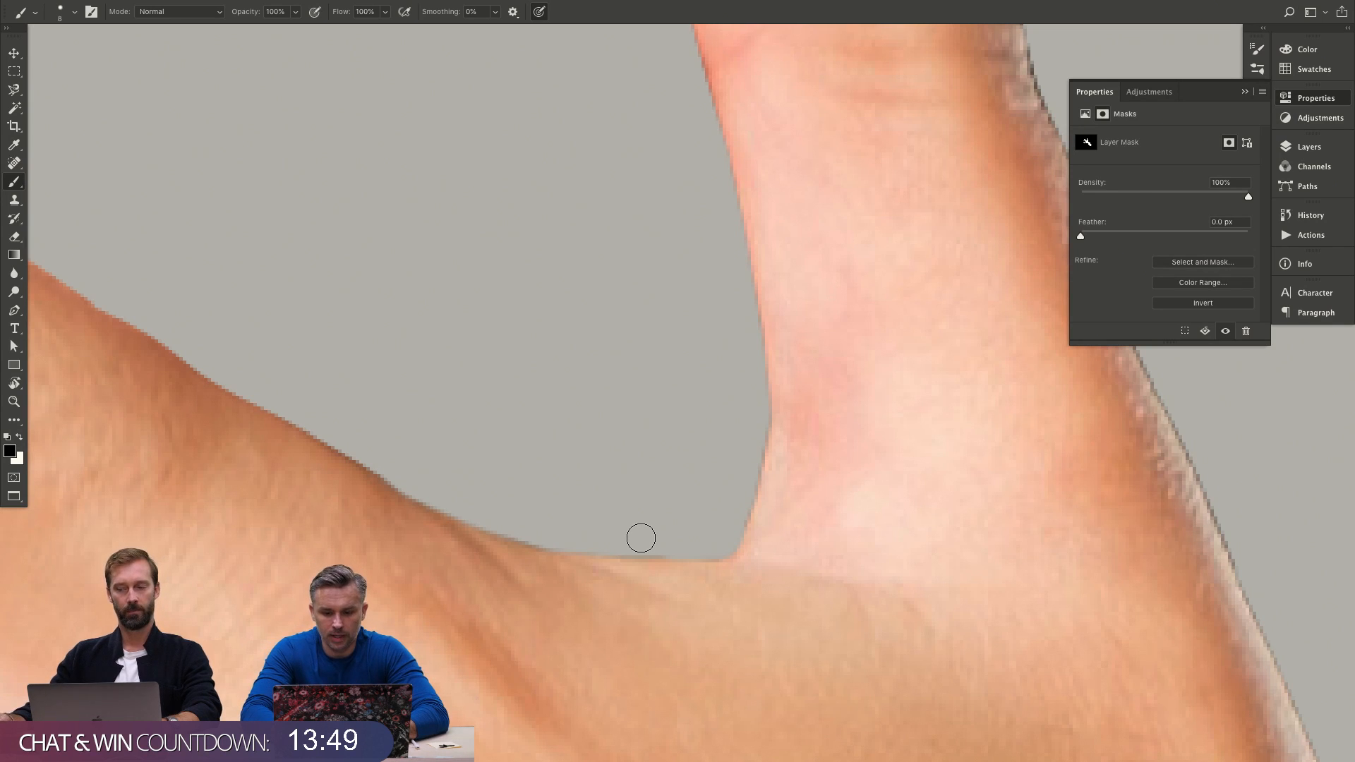
Paint black on the hand's layer mask along both sides and the tip of the thumb to trim the dark fringe.
scroll(786, 266, "right", 5)
scroll(786, 266, "up", 3)
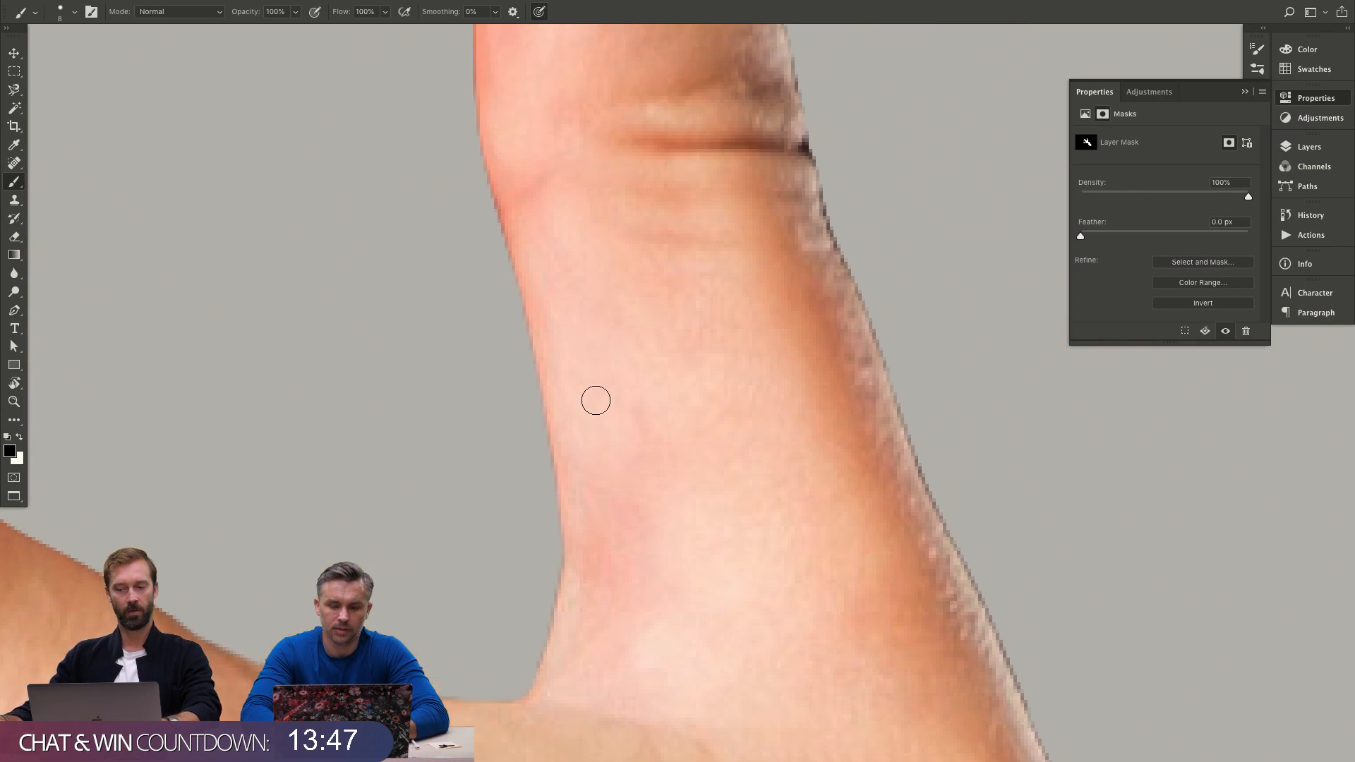
scroll(738, 284, "right", 2)
scroll(738, 284, "up", 3)
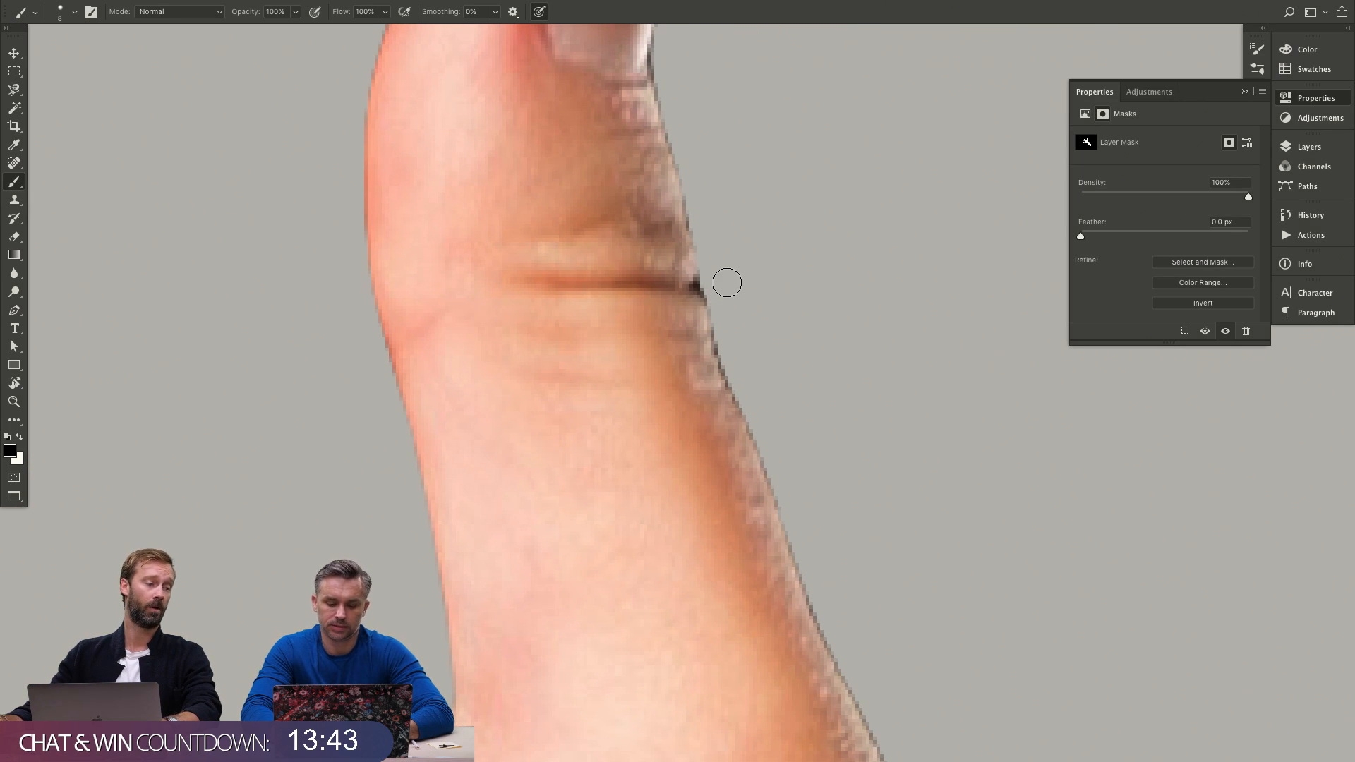
scroll(727, 282, "up", 6)
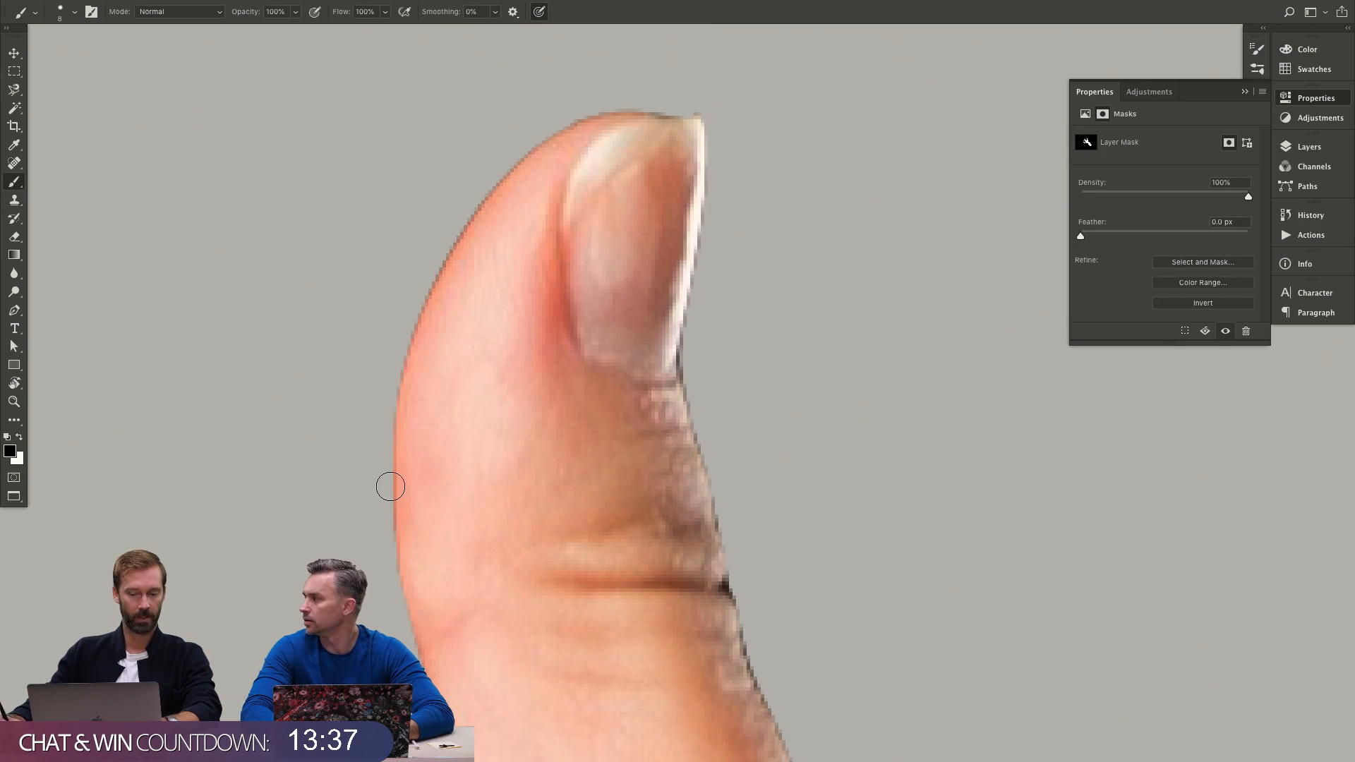
mouse_move(390, 487)
left_mouse_down()
mouse_move(393, 345)
mouse_move(415, 286)
left_mouse_up()
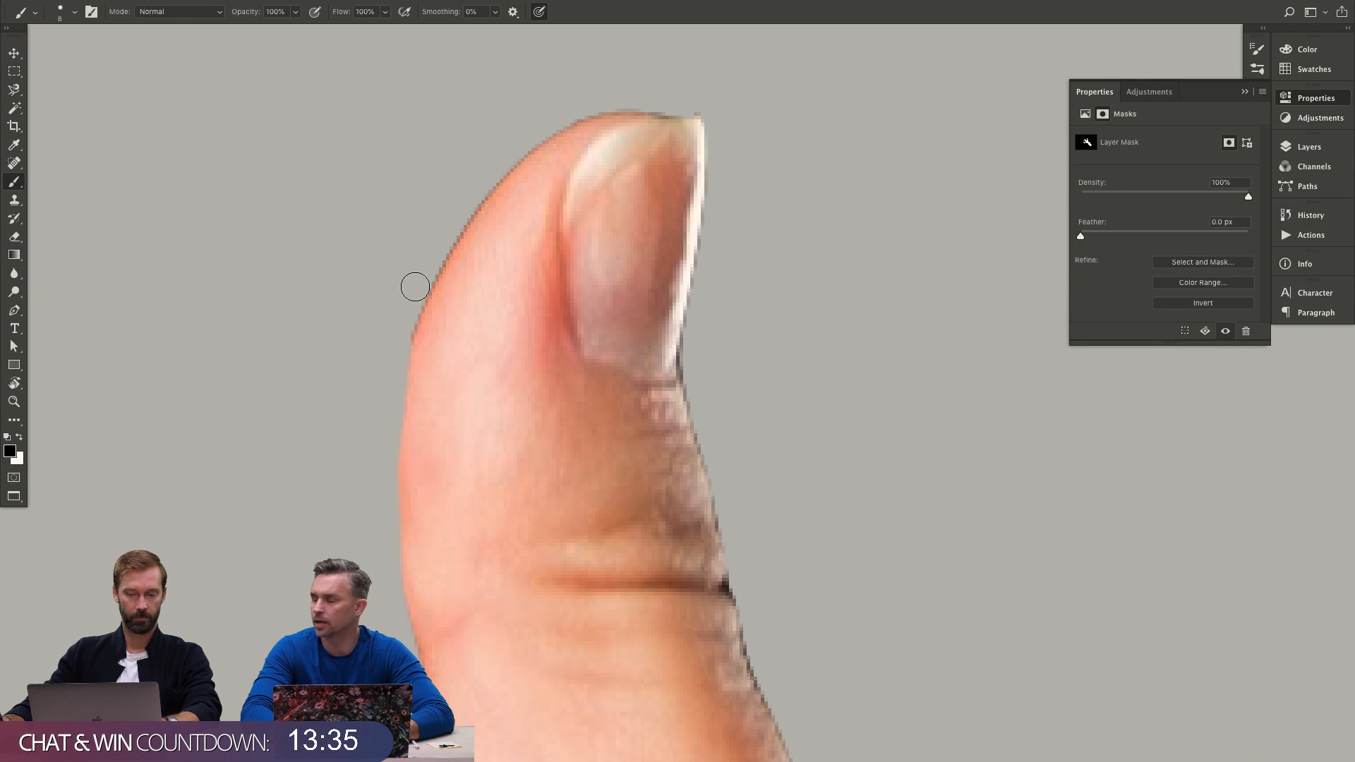
mouse_move(447, 231)
left_mouse_down()
mouse_move(485, 183)
mouse_move(433, 254)
mouse_move(484, 172)
mouse_move(575, 106)
mouse_move(689, 99)
mouse_move(612, 101)
left_mouse_up()
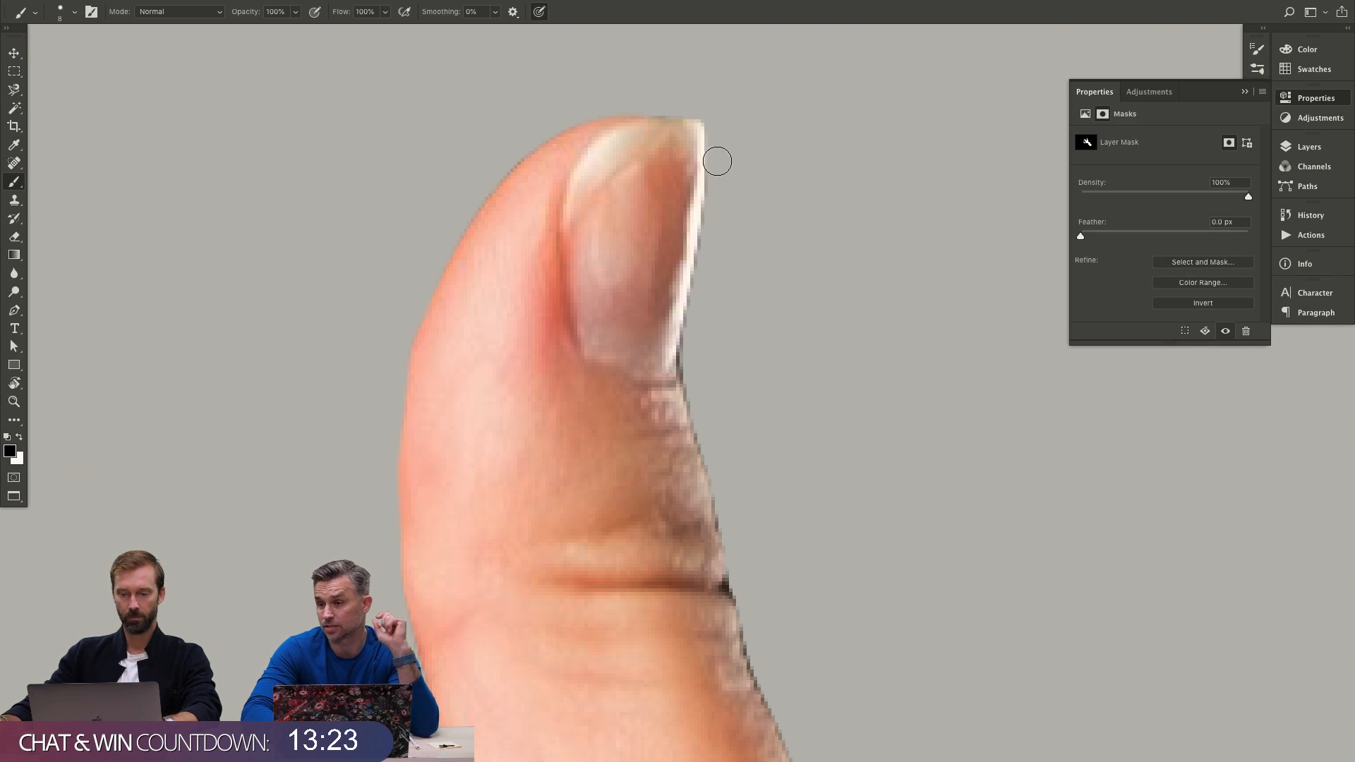
left_click_drag(696, 338, 715, 471)
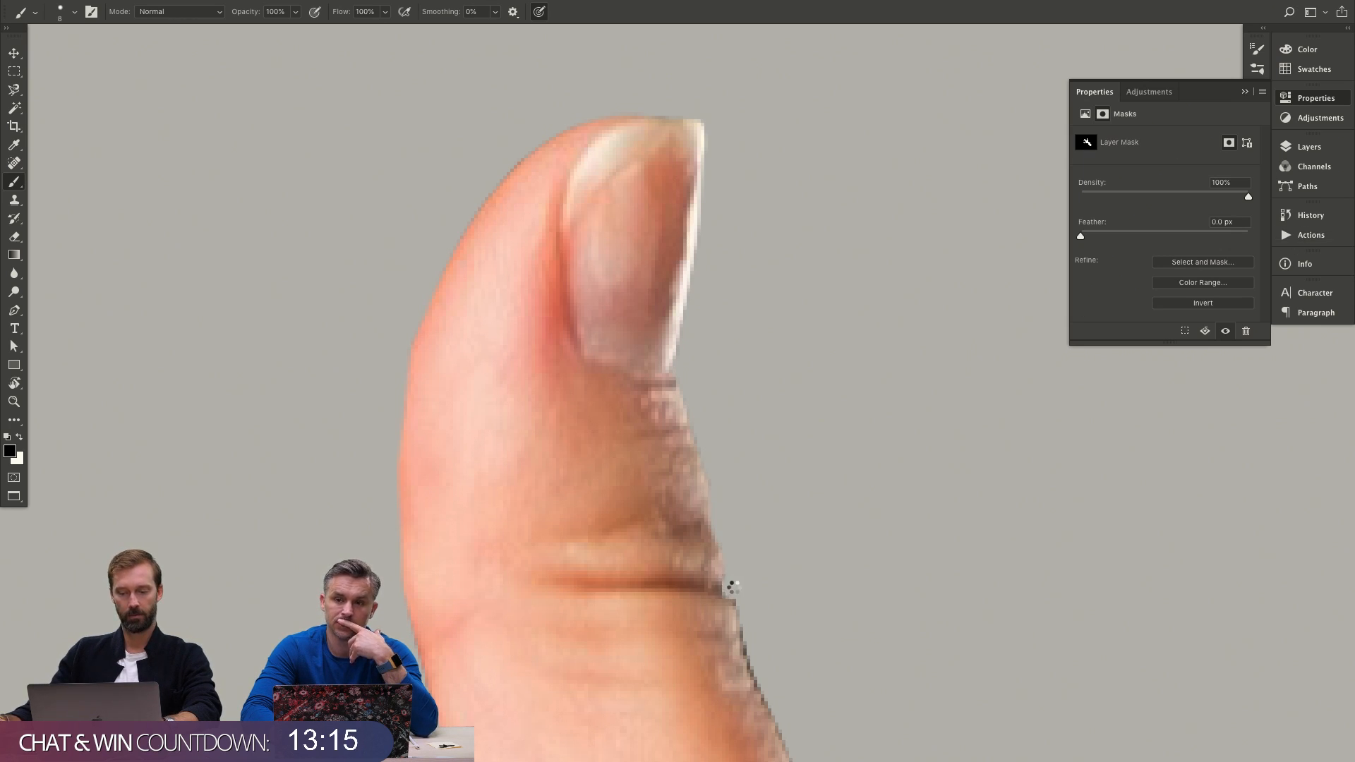
left_click_drag(747, 650, 681, 340)
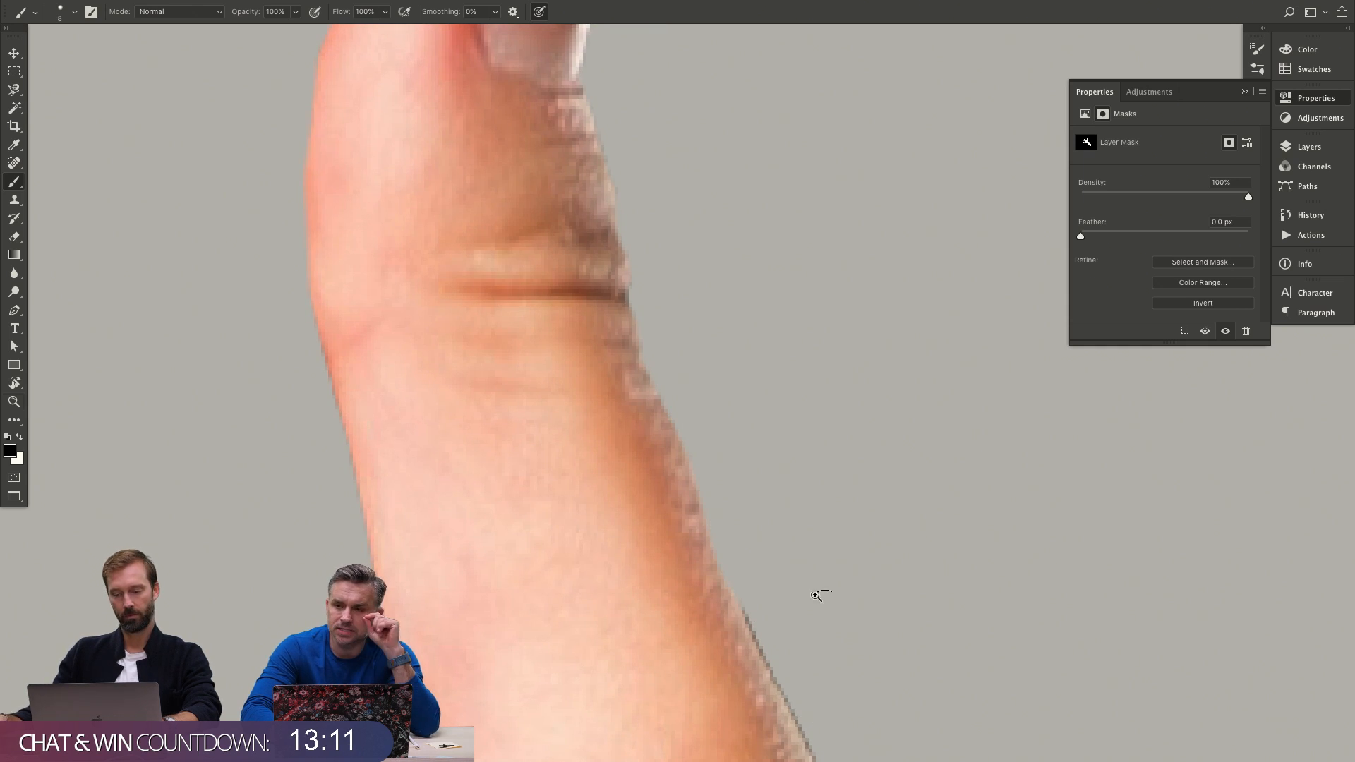
Refine the hand layer's mask in Select and Mask with Radius 1 px and Shift Edge -42%, output to the layer mask.
key("z")
scroll(780, 469, "down", 5)
left_click_drag(684, 426, 644, 324)
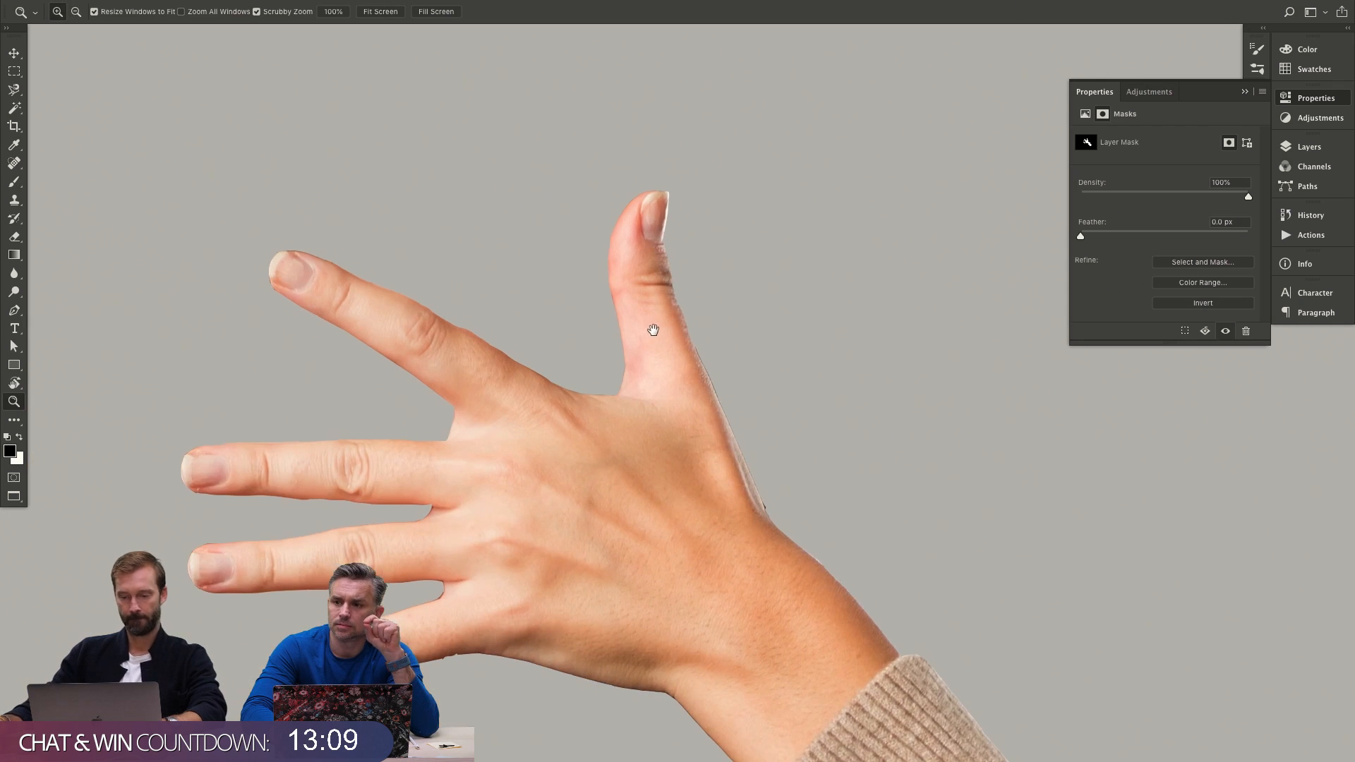
left_click(1310, 147)
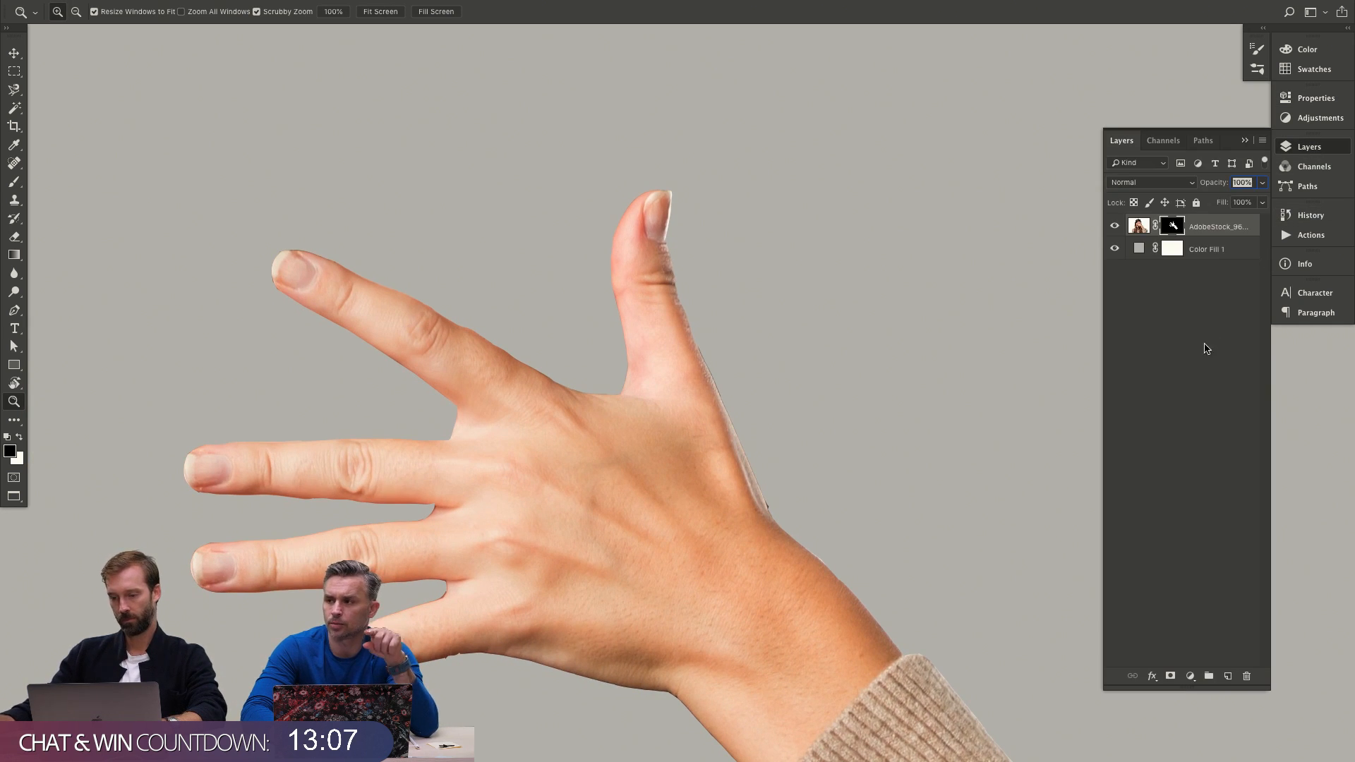
double_click(1169, 226)
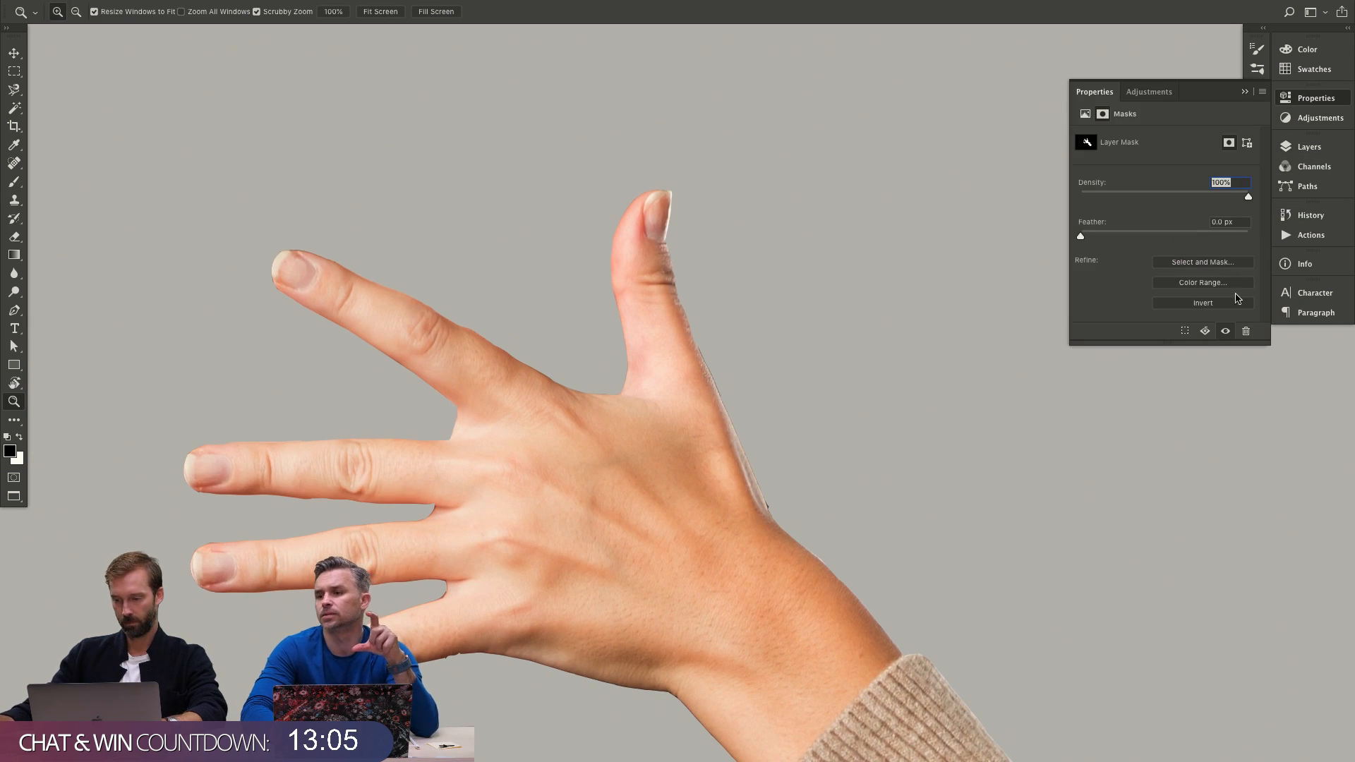
left_click(1236, 261)
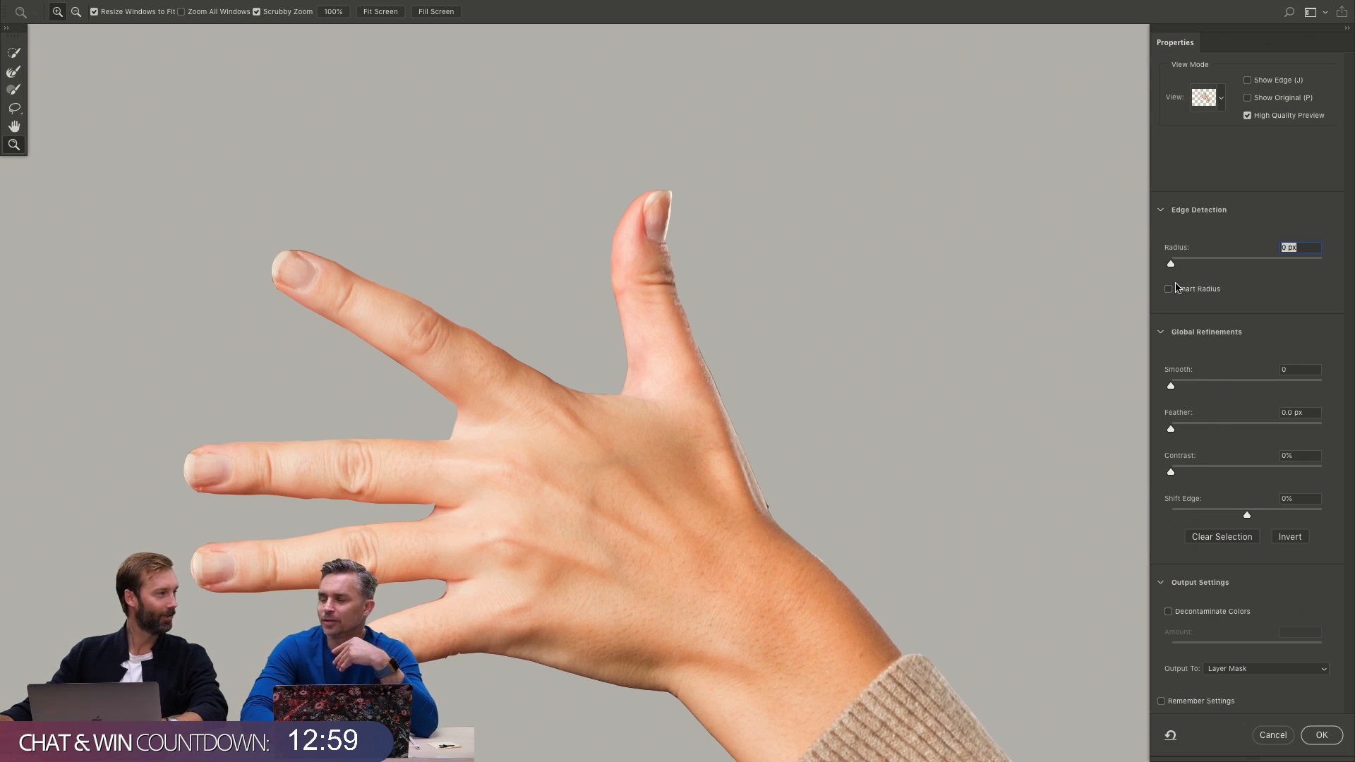
left_click(1179, 264)
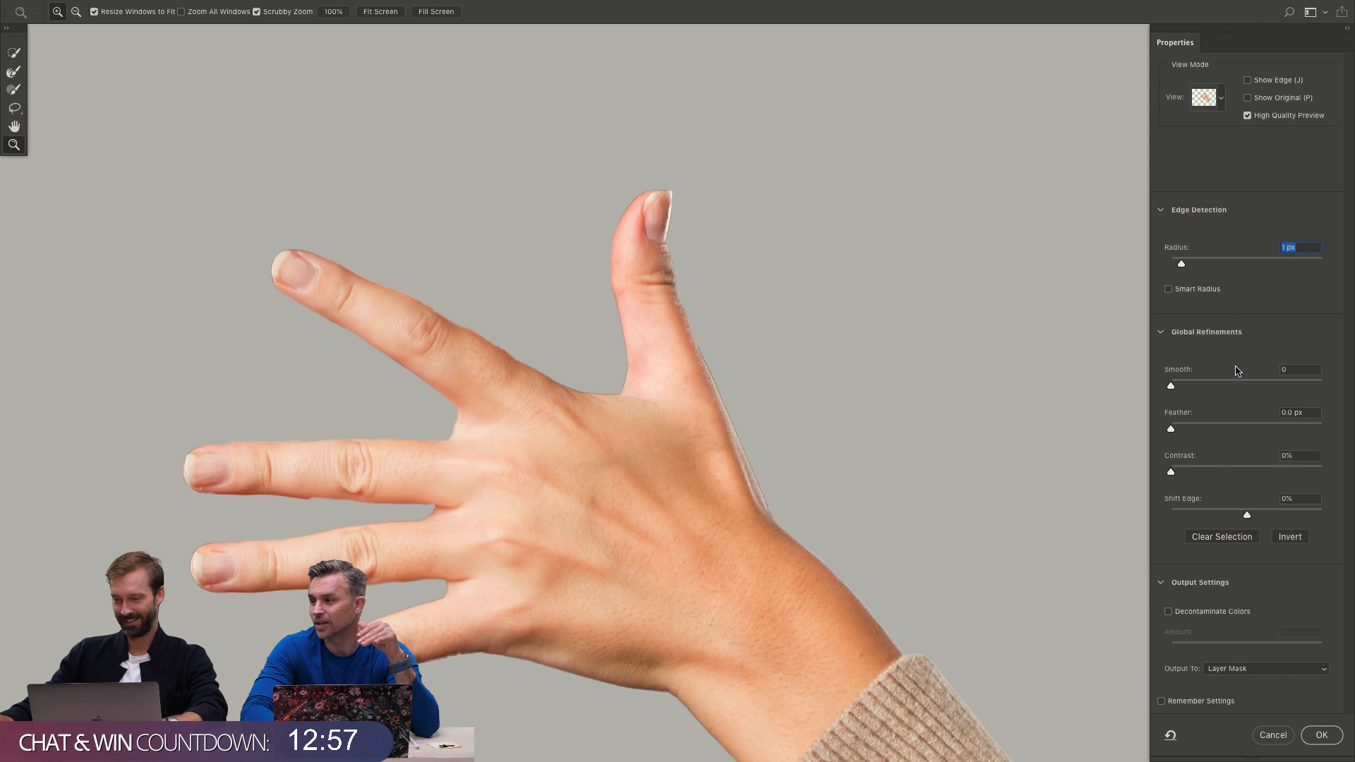
left_click_drag(1222, 515, 1203, 520)
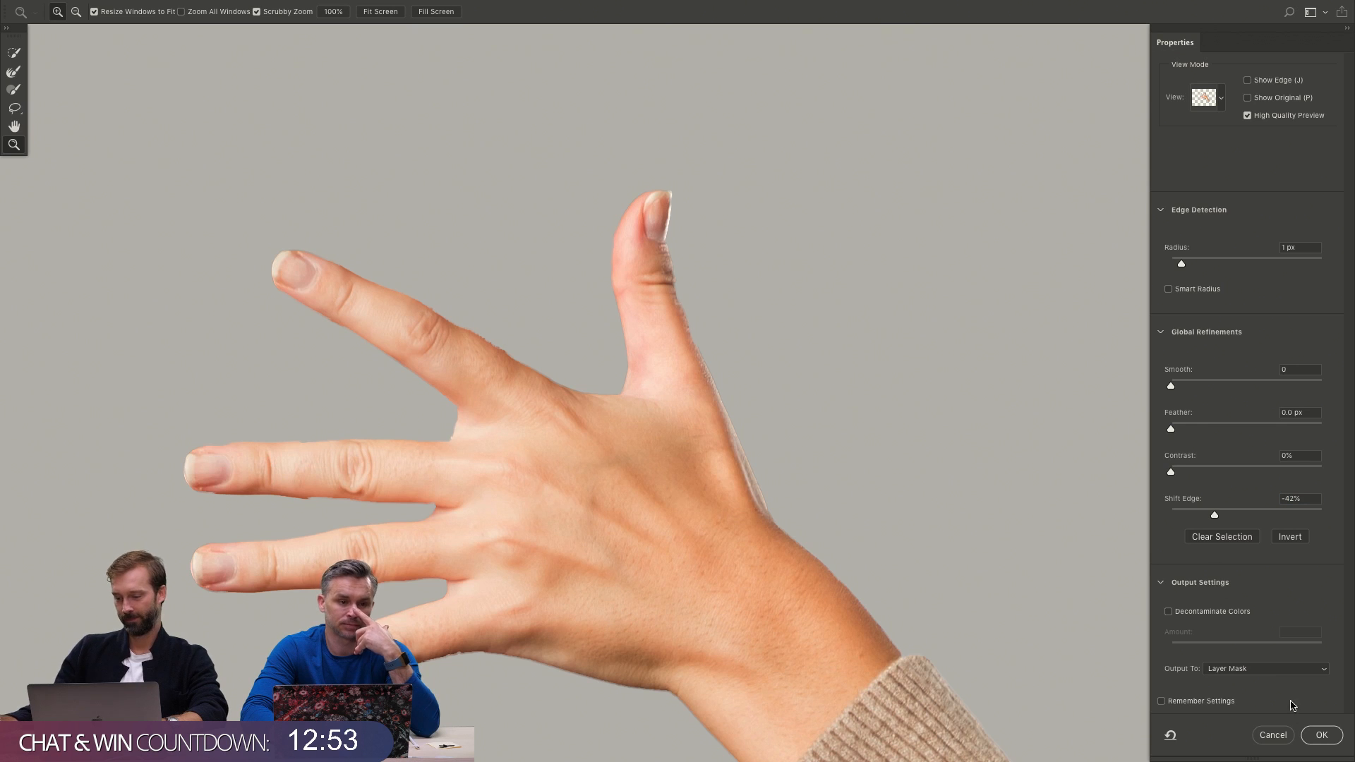
left_click(1321, 735)
Smooth the index finger's upper mask edge, painting white to restore missing skin and black to trim leftover bumps.
left_click_drag(664, 317, 748, 308)
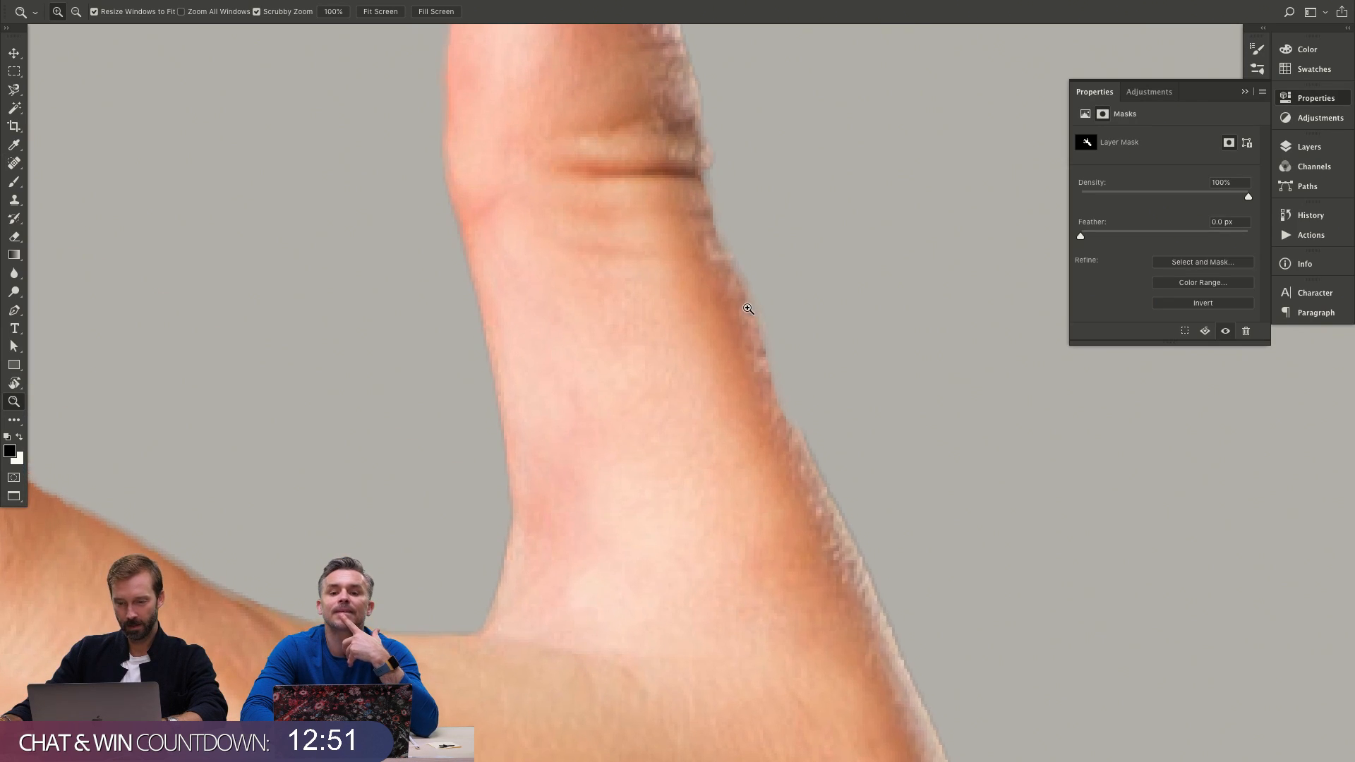
key("b")
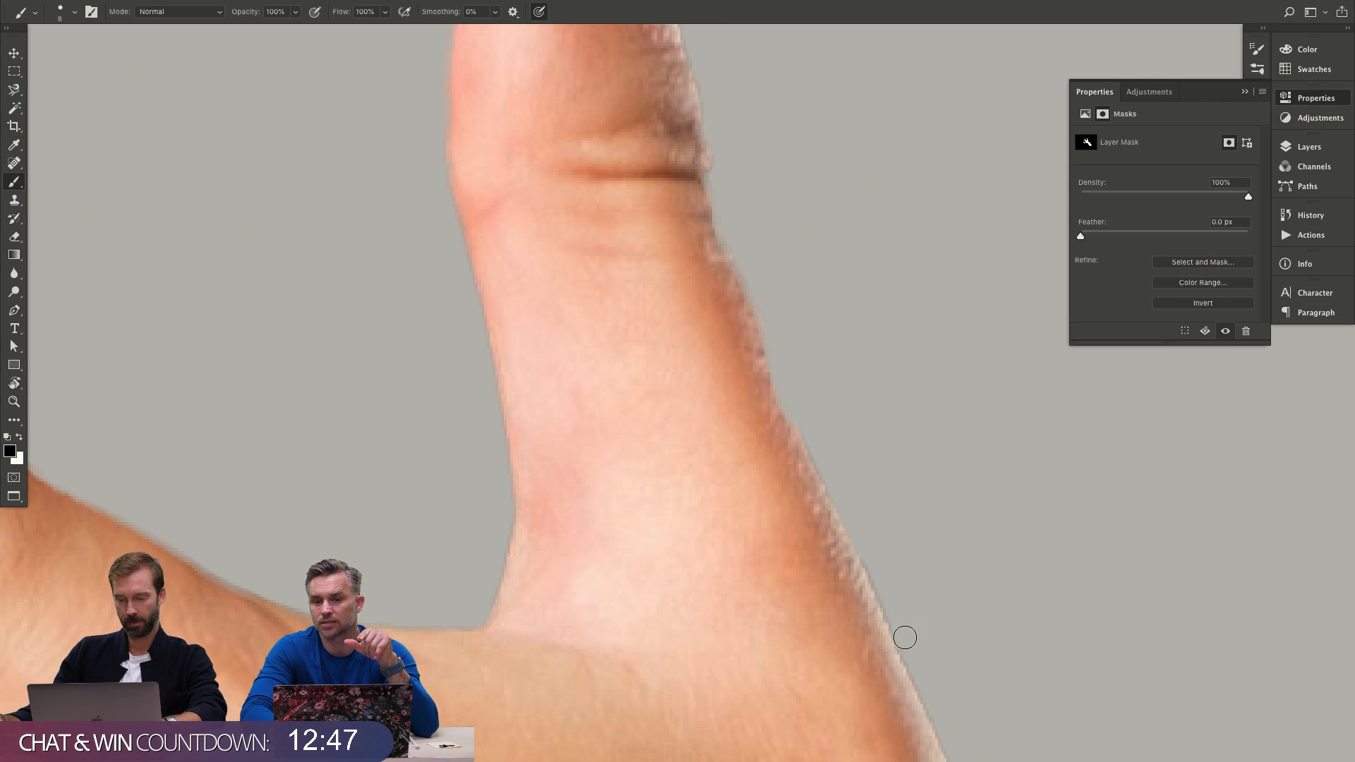
left_click_drag(944, 692, 896, 447)
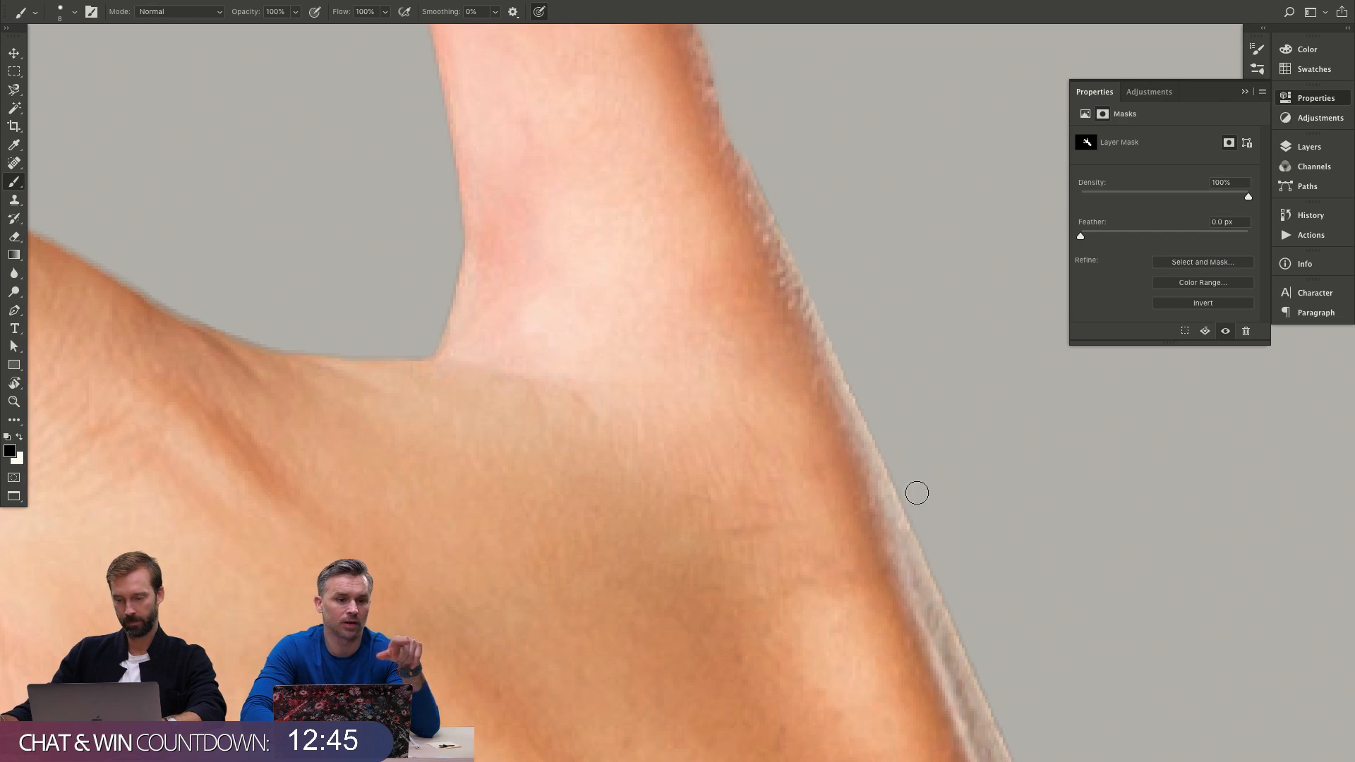
scroll(810, 463, "up", 5)
key("z")
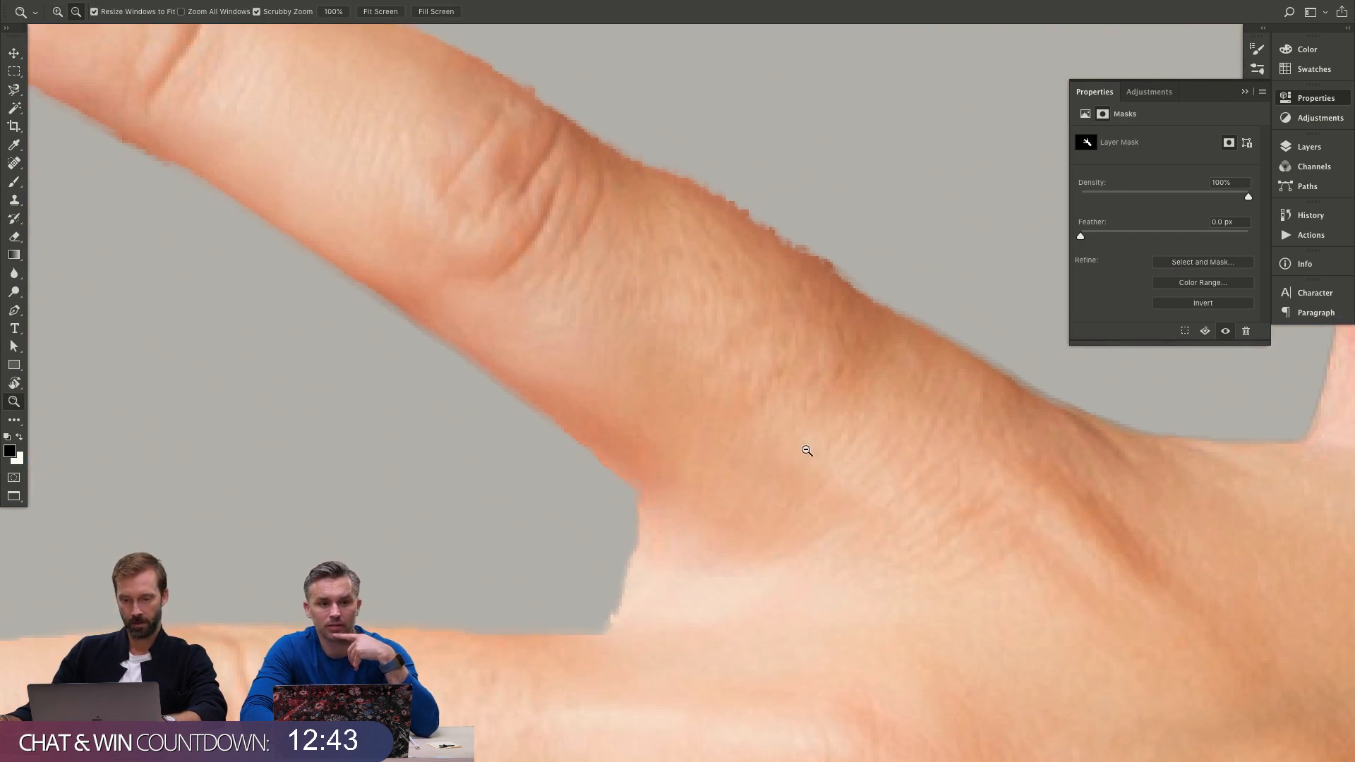
key("b")
mouse_move(594, 220)
left_mouse_down()
mouse_move(602, 275)
mouse_move(697, 438)
left_mouse_up()
key("x")
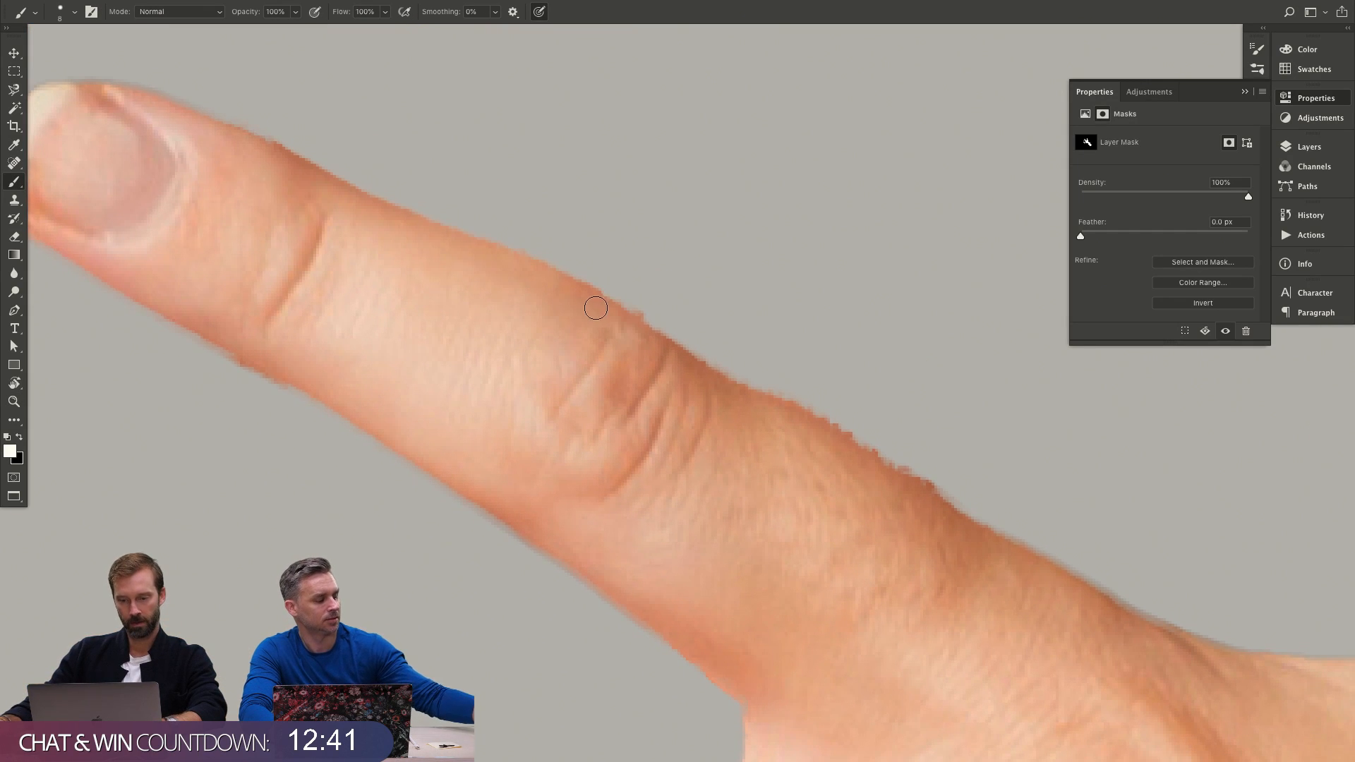
left_click_drag(707, 376, 816, 428)
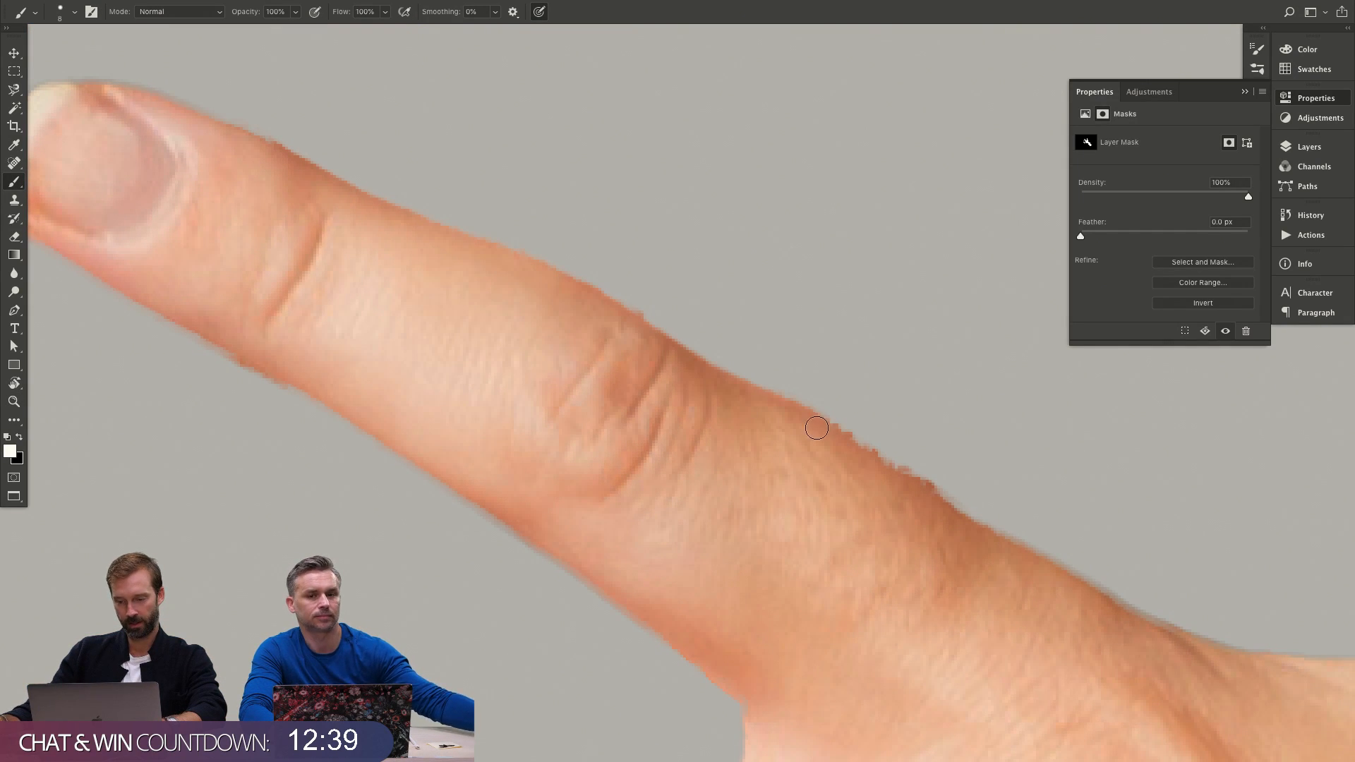
left_click_drag(919, 495, 986, 534)
mouse_move(1009, 551)
left_mouse_down()
mouse_move(1139, 631)
mouse_move(1235, 663)
left_mouse_up()
key("x")
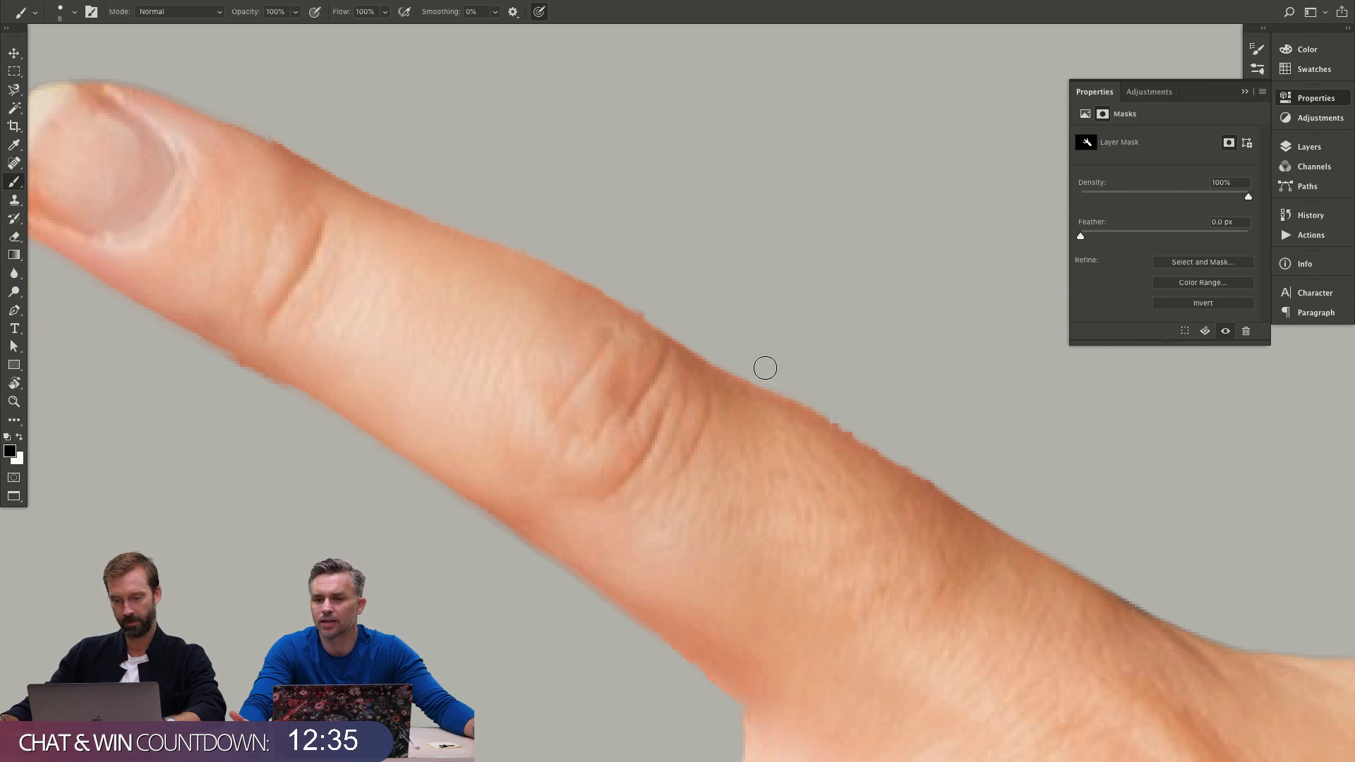
left_click_drag(867, 437, 1000, 490)
Clean up the index finger's lower mask edge from the fingertip to its base with the Brush, painting in white.
key("z")
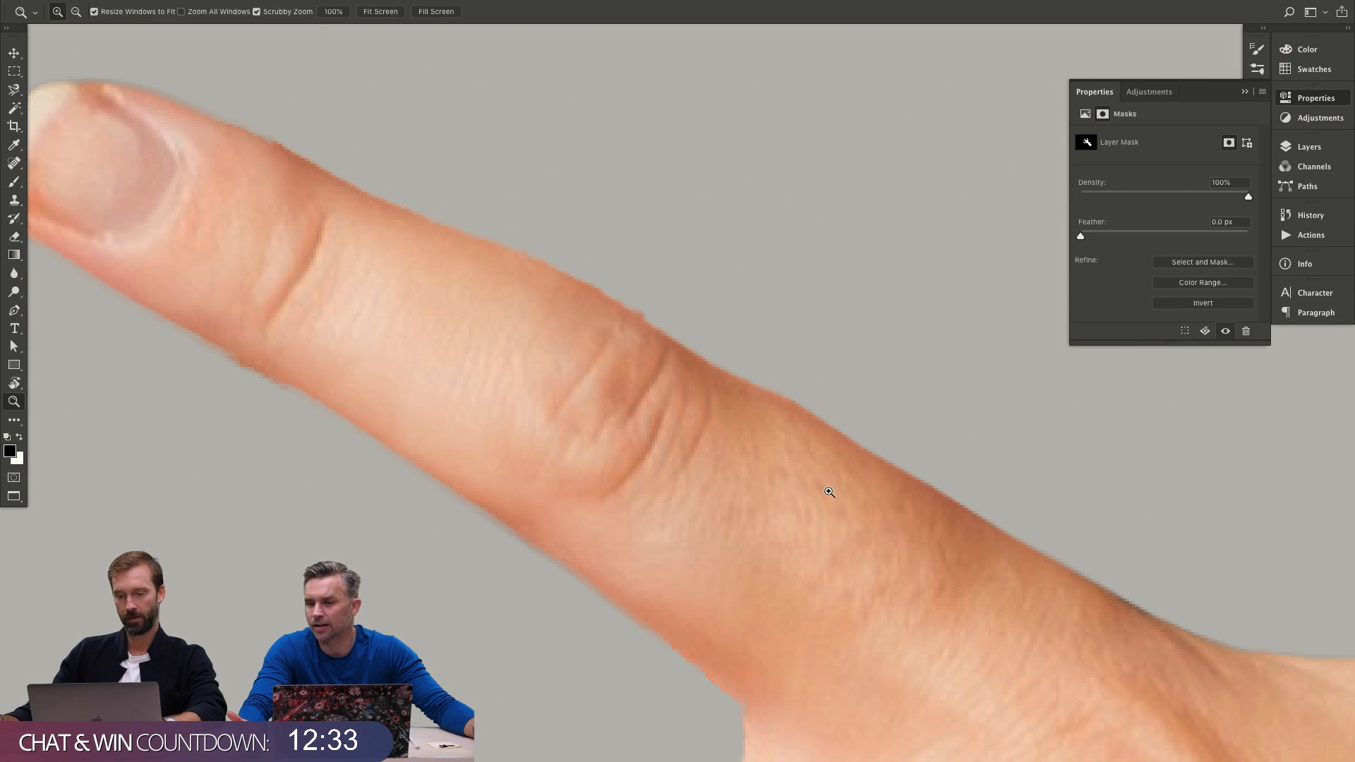
left_click(828, 486, "alt")
left_click(492, 356)
left_click(520, 363)
key("b")
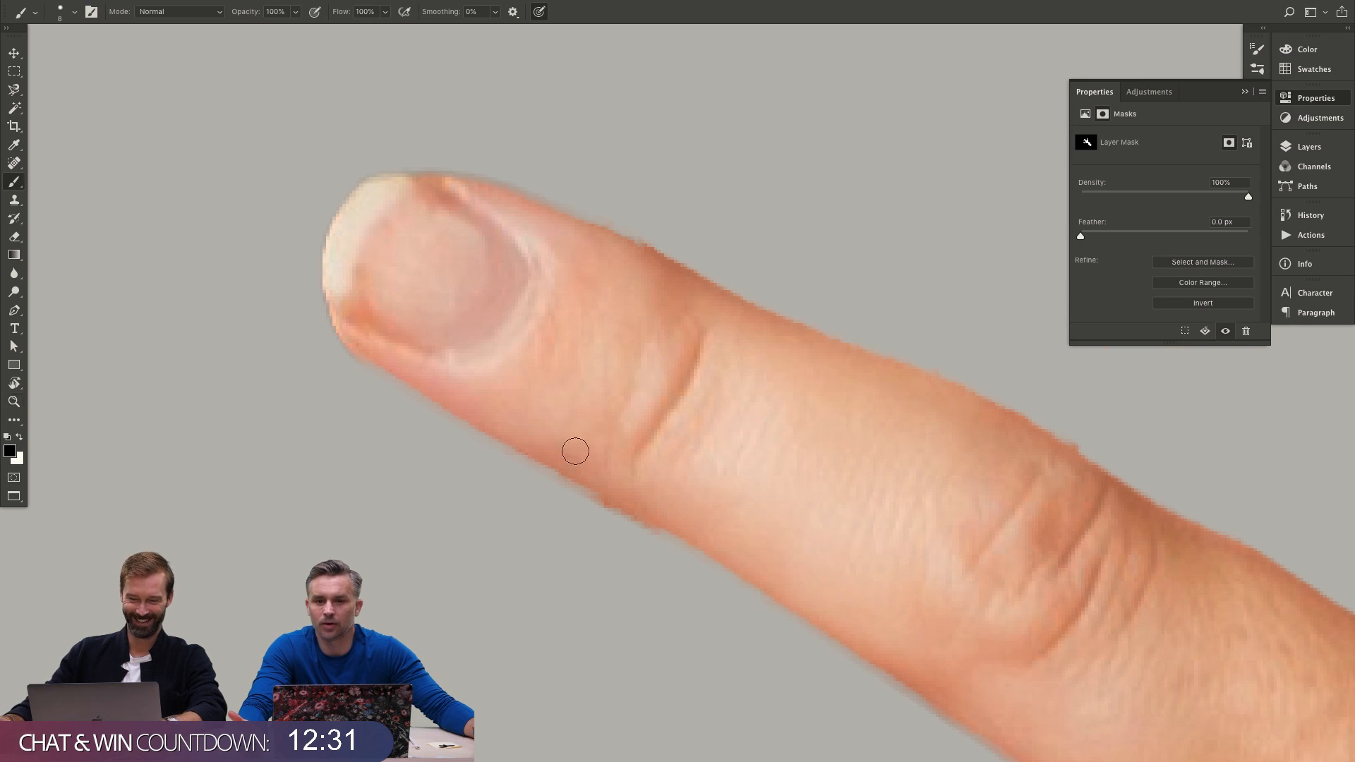
key("x")
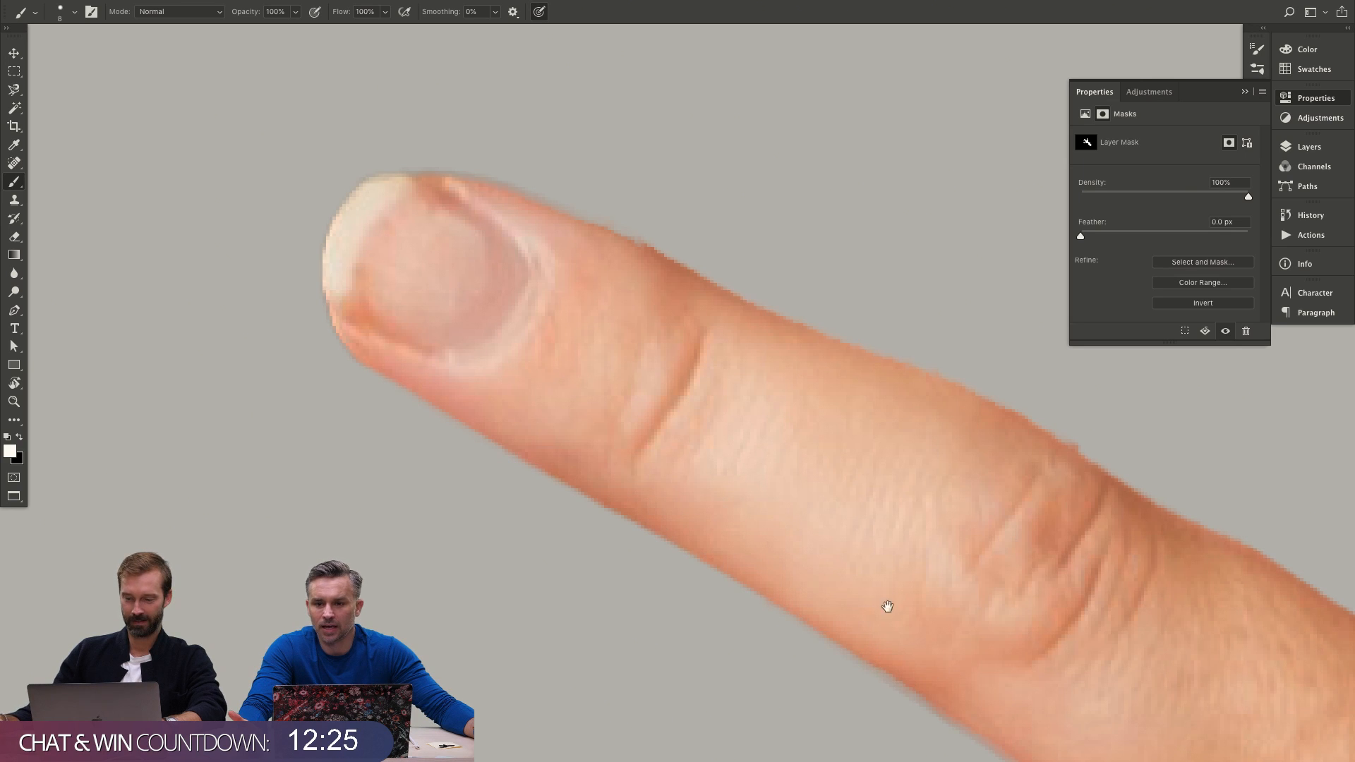
left_click_drag(886, 607, 698, 426)
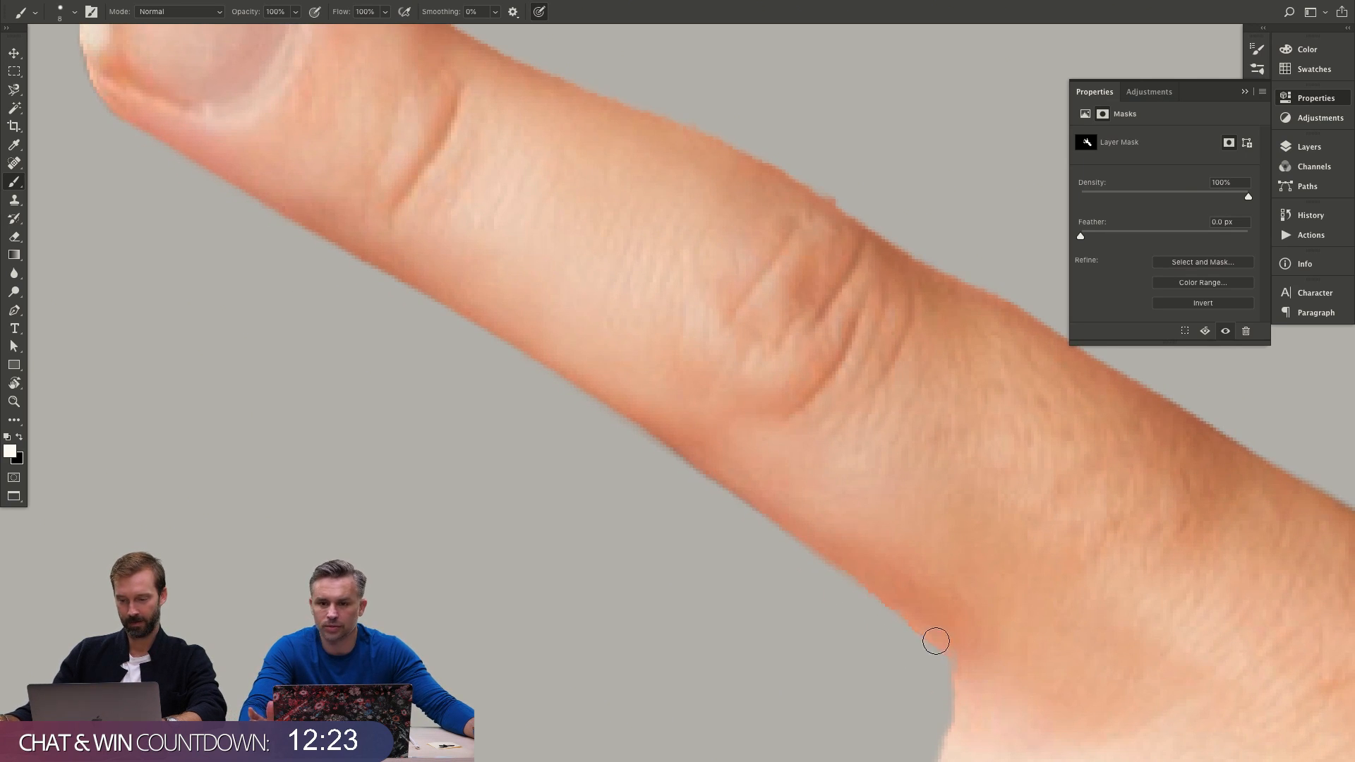
left_click_drag(935, 641, 723, 318)
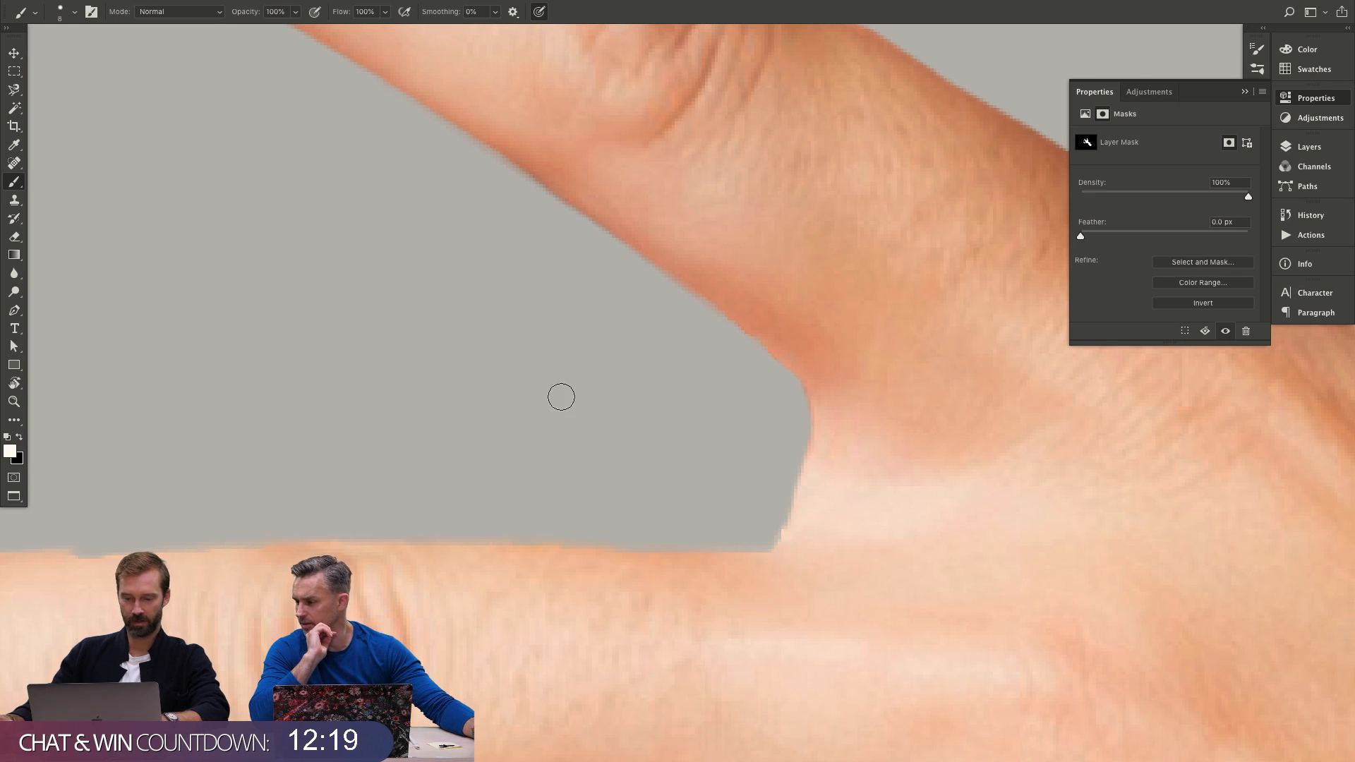
Set the mask brush to 8 px size and 76% hardness.
left_click(570, 416, "ctrl+alt")
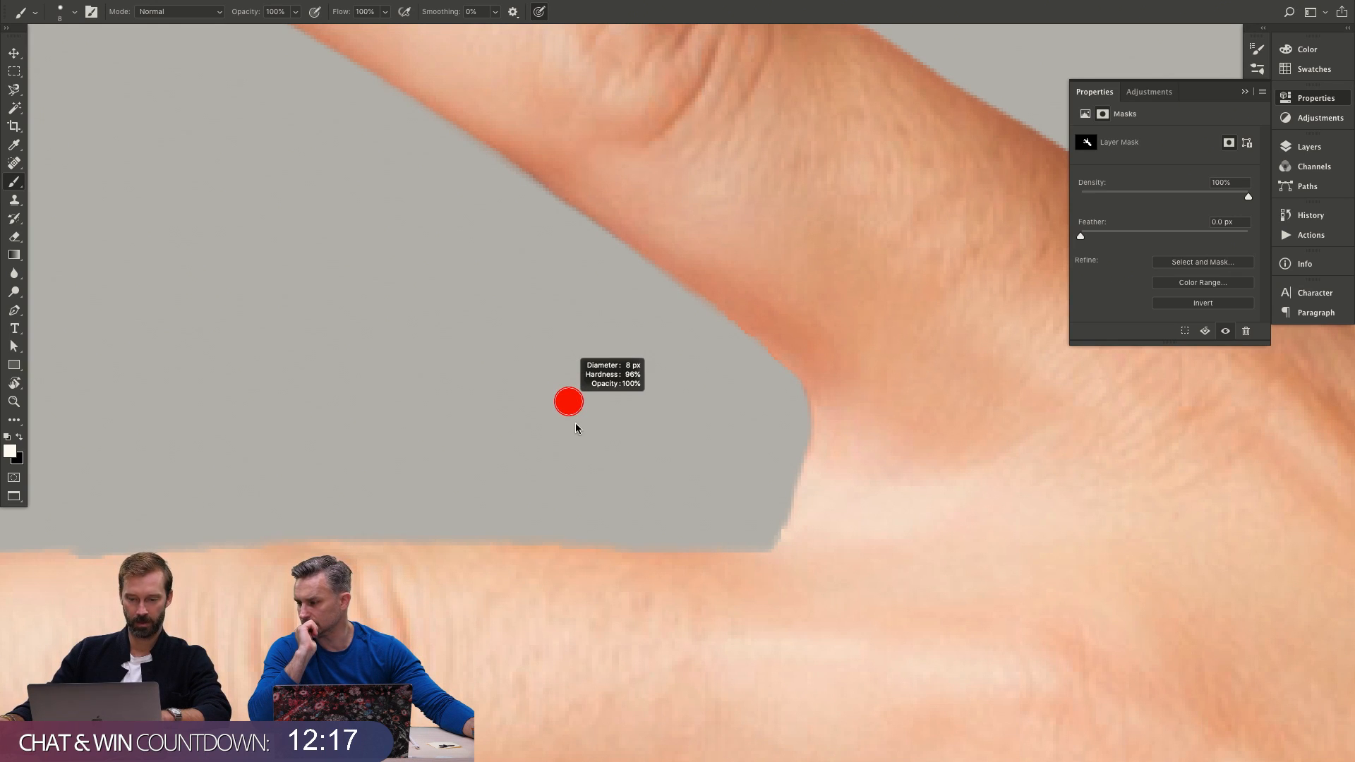
mouse_move(647, 413)
left_mouse_down()
mouse_move(748, 414)
mouse_move(620, 415)
mouse_move(734, 411)
mouse_move(737, 254)
mouse_move(753, 493)
mouse_move(668, 466)
mouse_move(729, 142)
mouse_move(716, 522)
mouse_move(725, 468)
left_mouse_up()
right_click(726, 457)
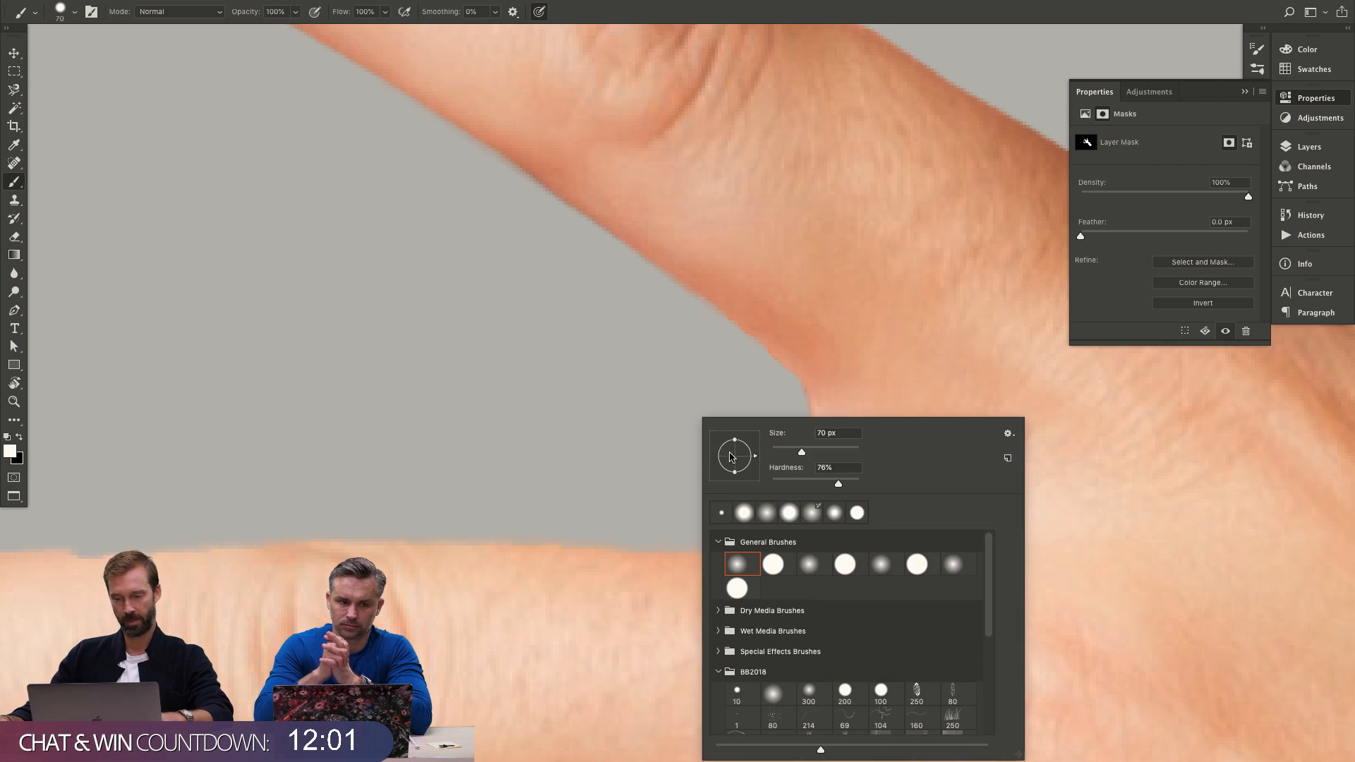
left_click(695, 406)
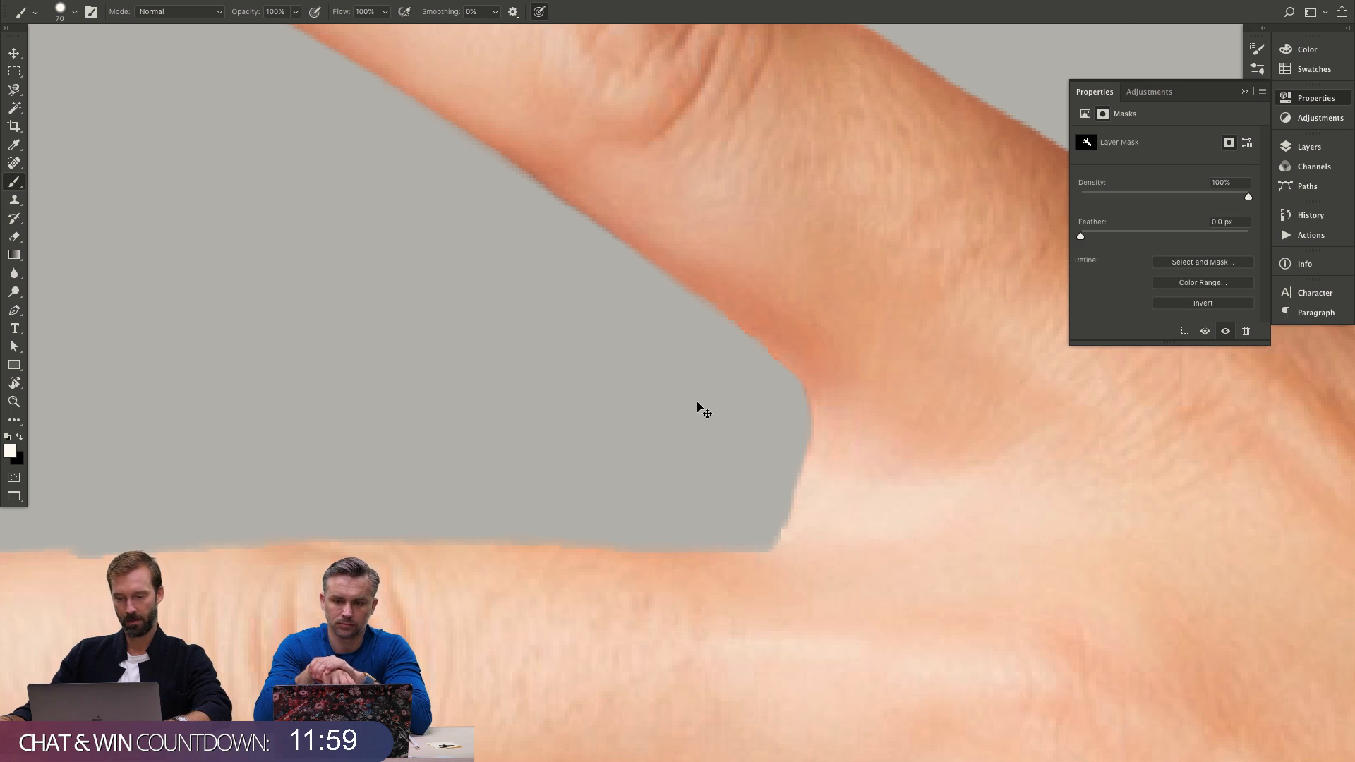
left_click_drag(694, 446, 685, 443)
Paint white on the mask along the middle finger's upper edge to even out its outline.
mouse_move(599, 460)
left_mouse_down()
mouse_move(553, 459)
mouse_move(571, 478)
mouse_move(811, 396)
left_mouse_up()
scroll(640, 448, "up", 2)
left_click_drag(499, 469, 425, 458)
left_click_drag(630, 440, 974, 466)
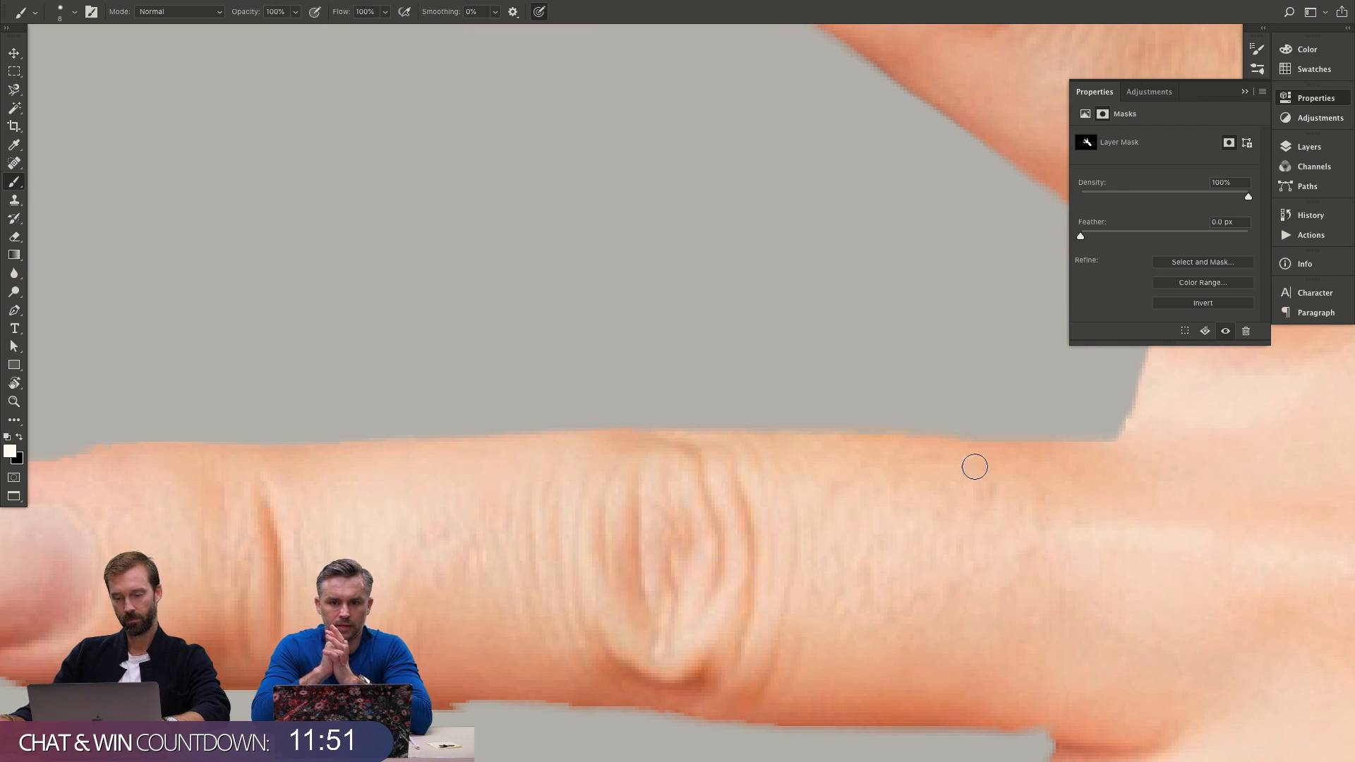
Restore the notched lower edge of the middle finger by painting white on the mask toward the finger's base.
left_click_drag(845, 476, 1023, 265)
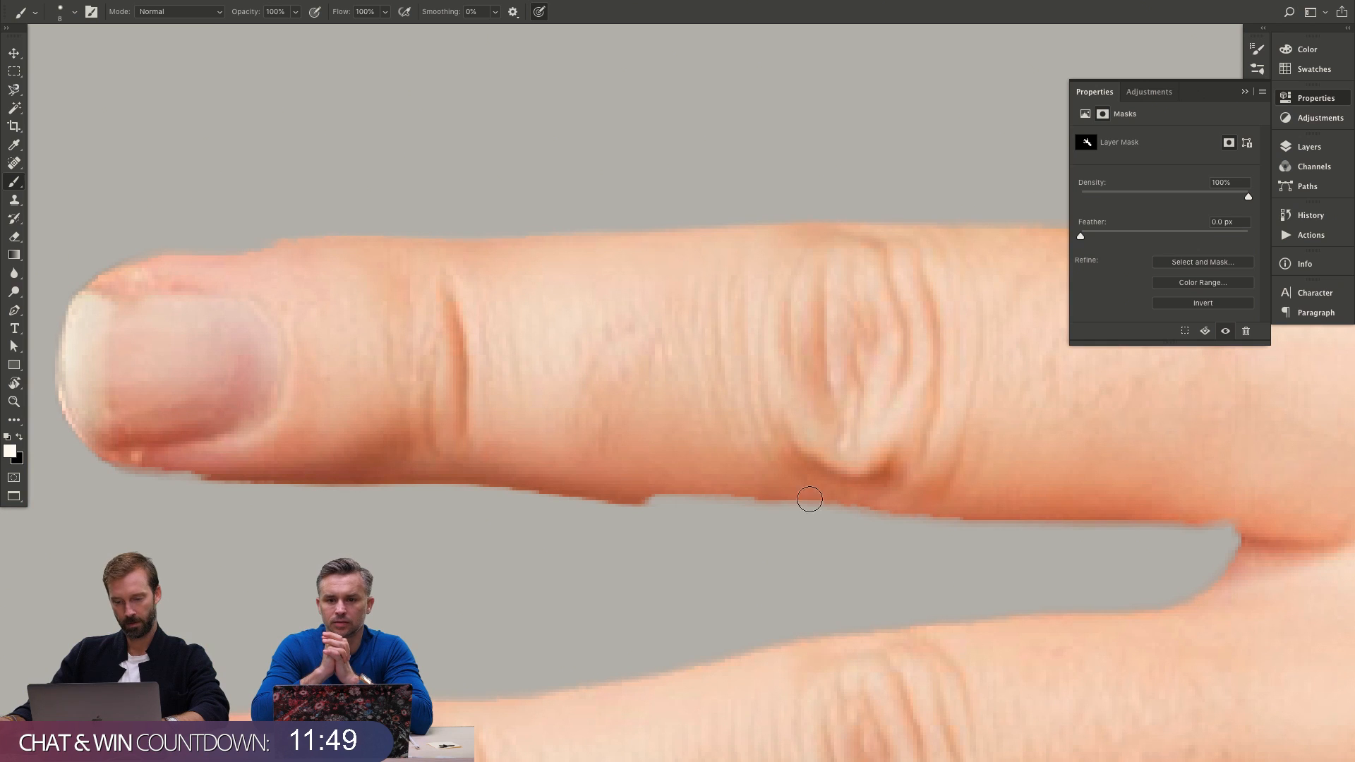
left_click_drag(809, 499, 889, 504)
left_click_drag(1101, 514, 1299, 523)
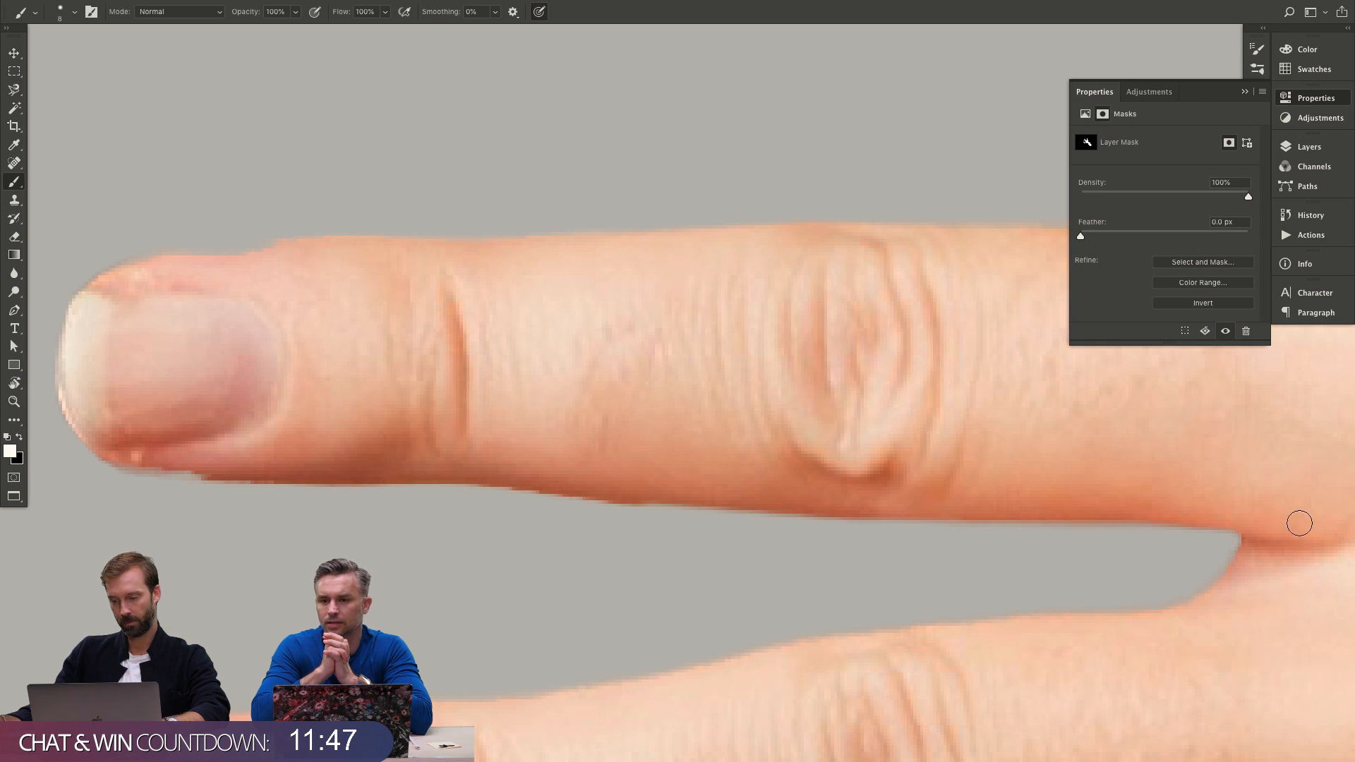
left_click_drag(740, 457, 817, 438)
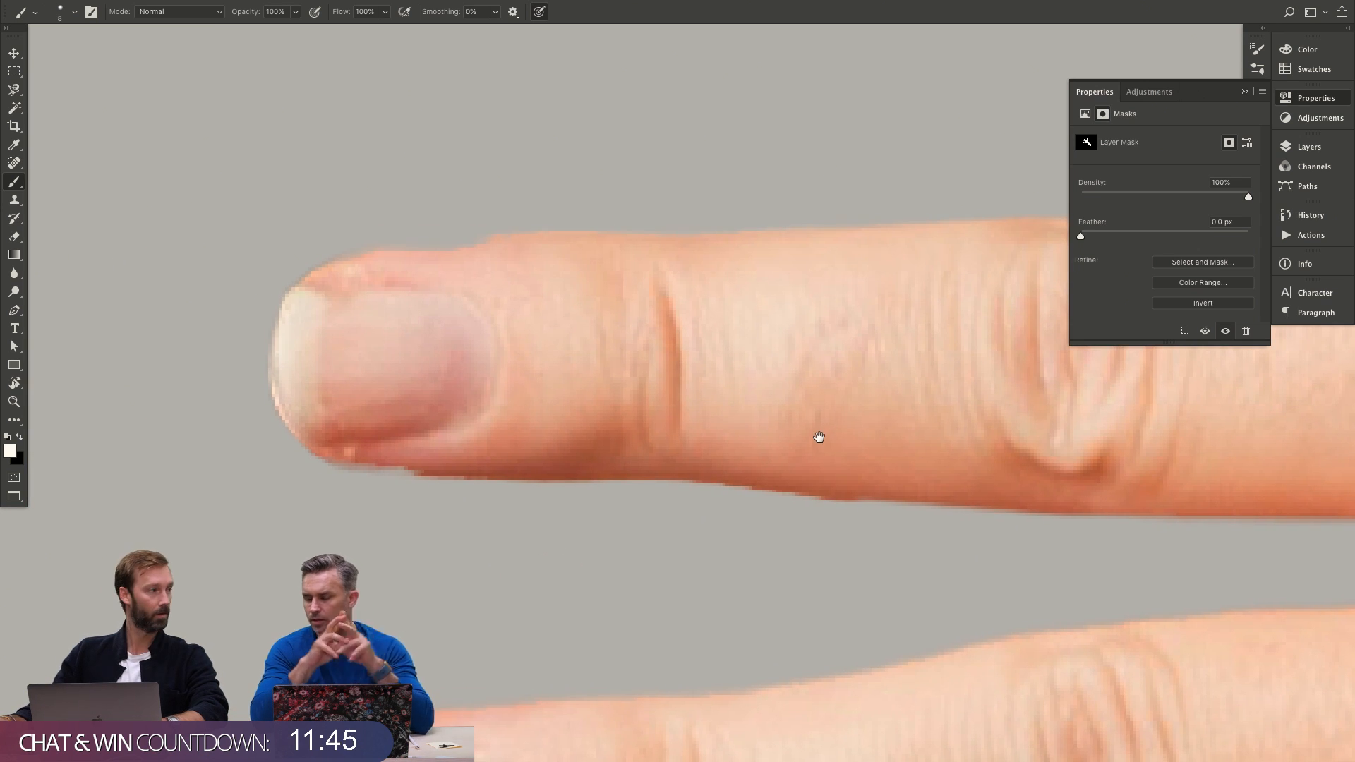
right_click(916, 407)
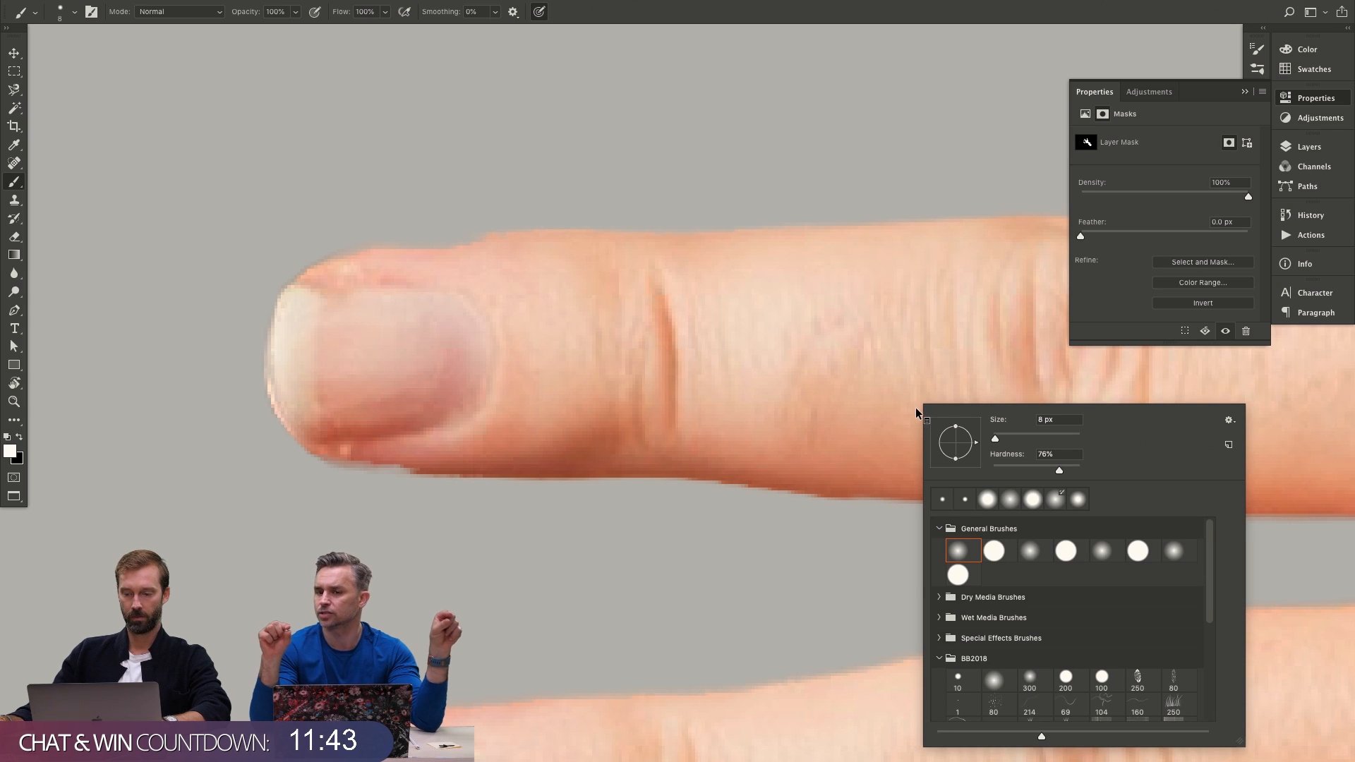
key("Escape")
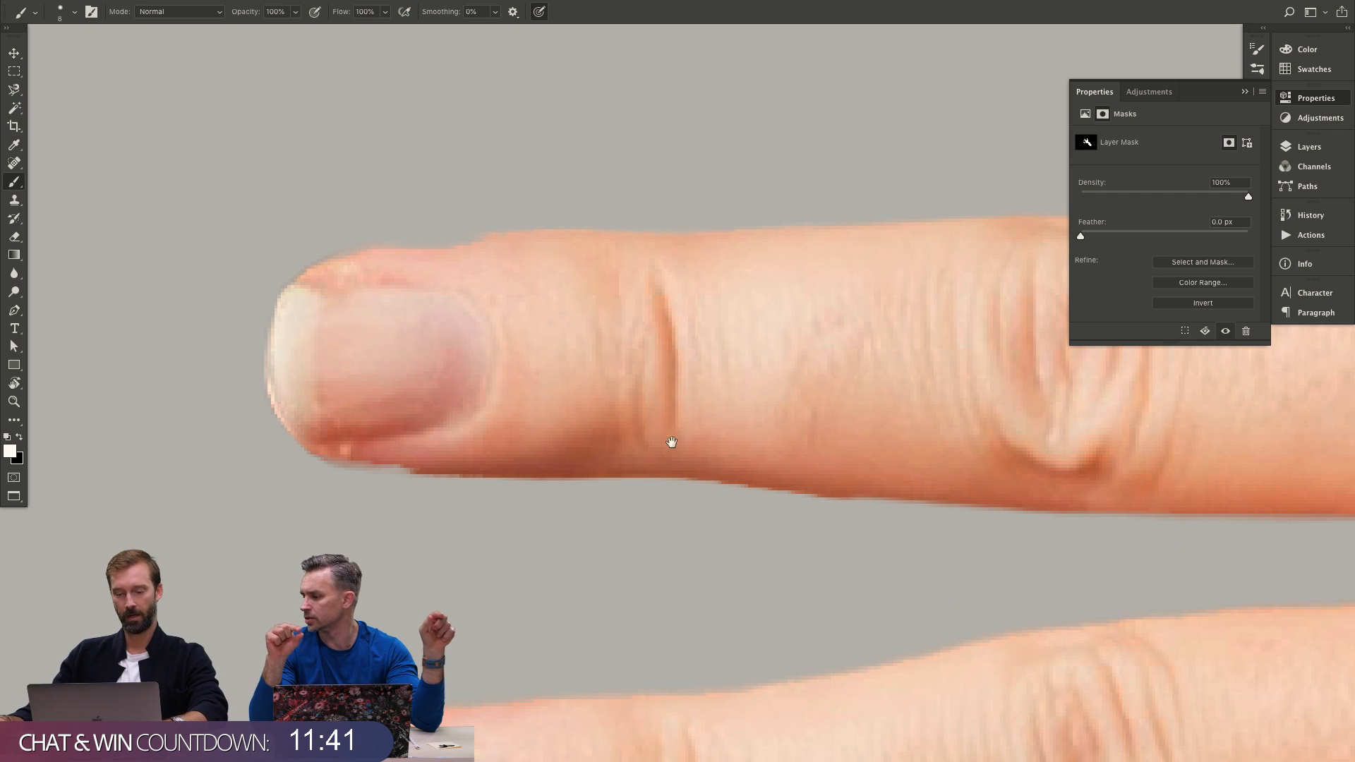
scroll(649, 430, "left", 2)
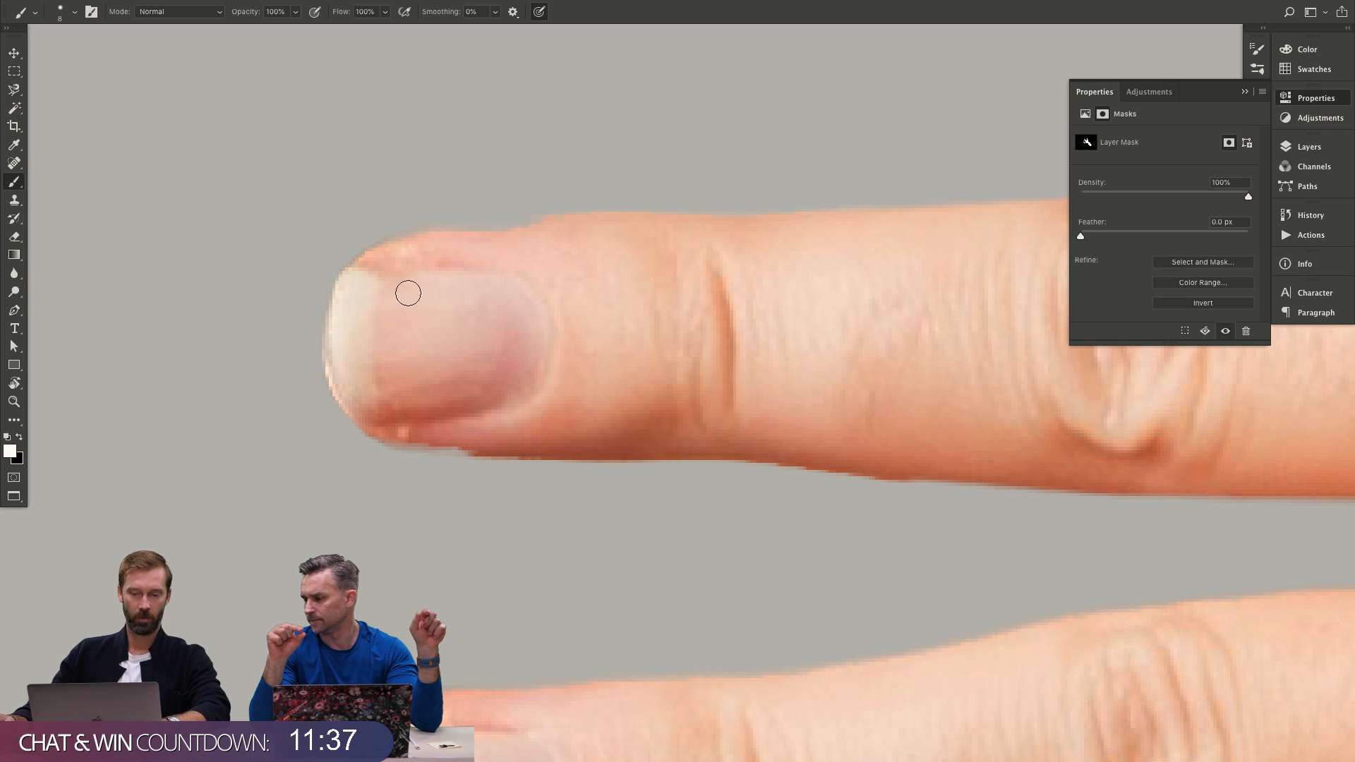
left_click_drag(239, 153, 246, 155)
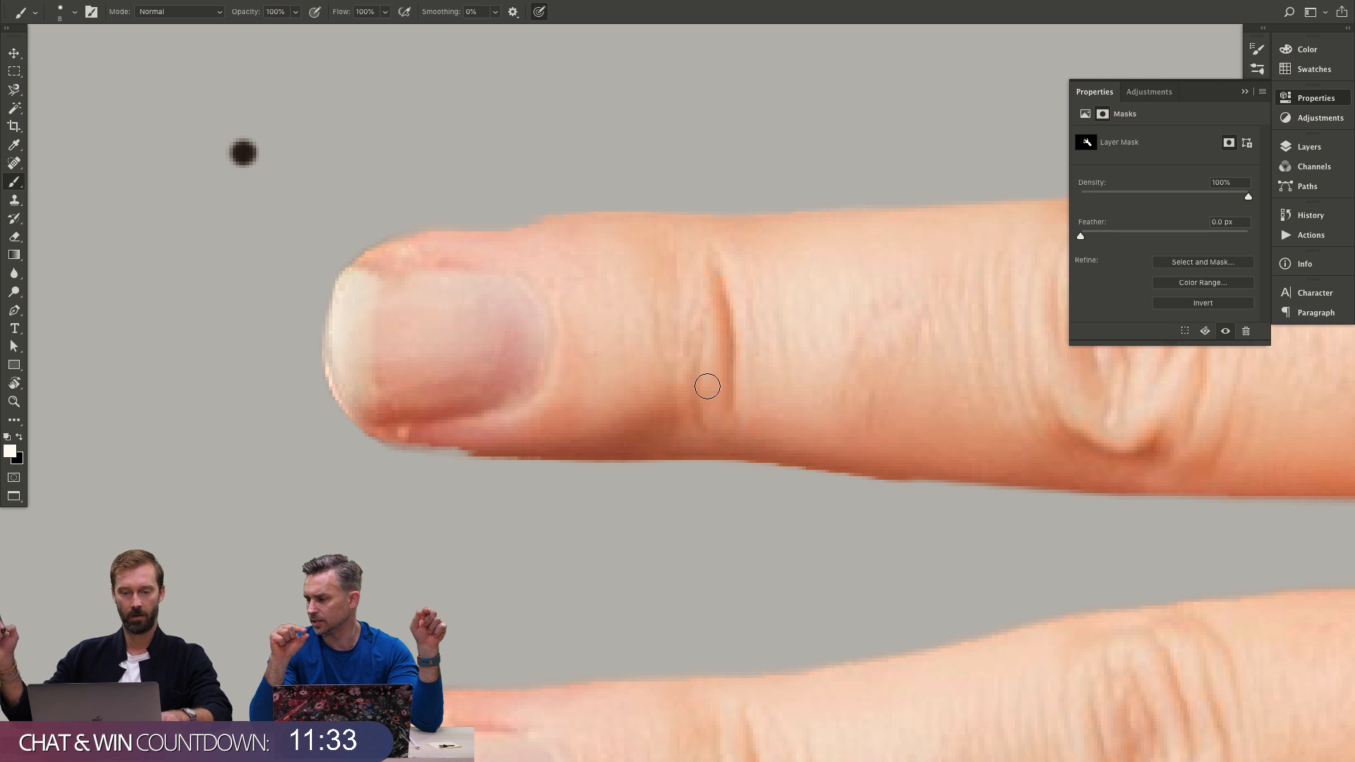
left_click(954, 101, "shift")
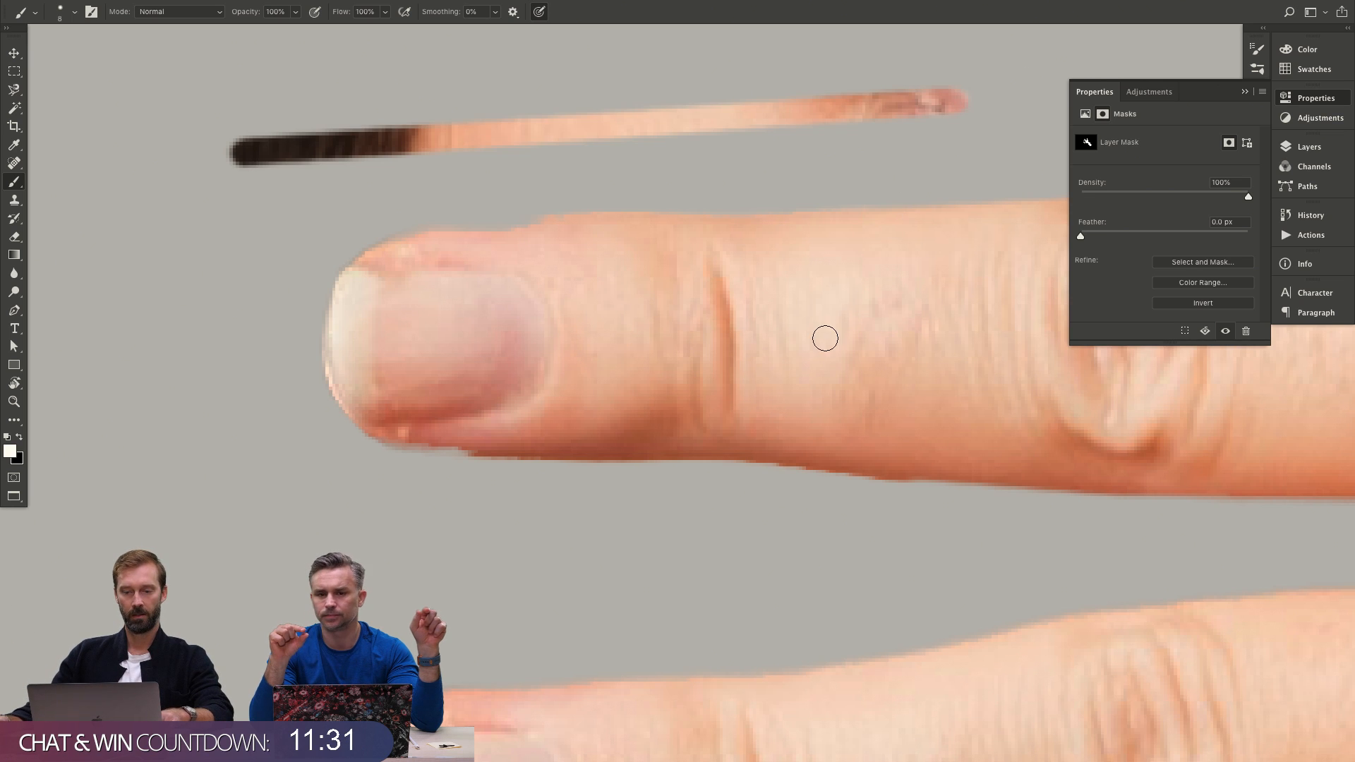
key("ctrl+z")
key("ctrl+z")
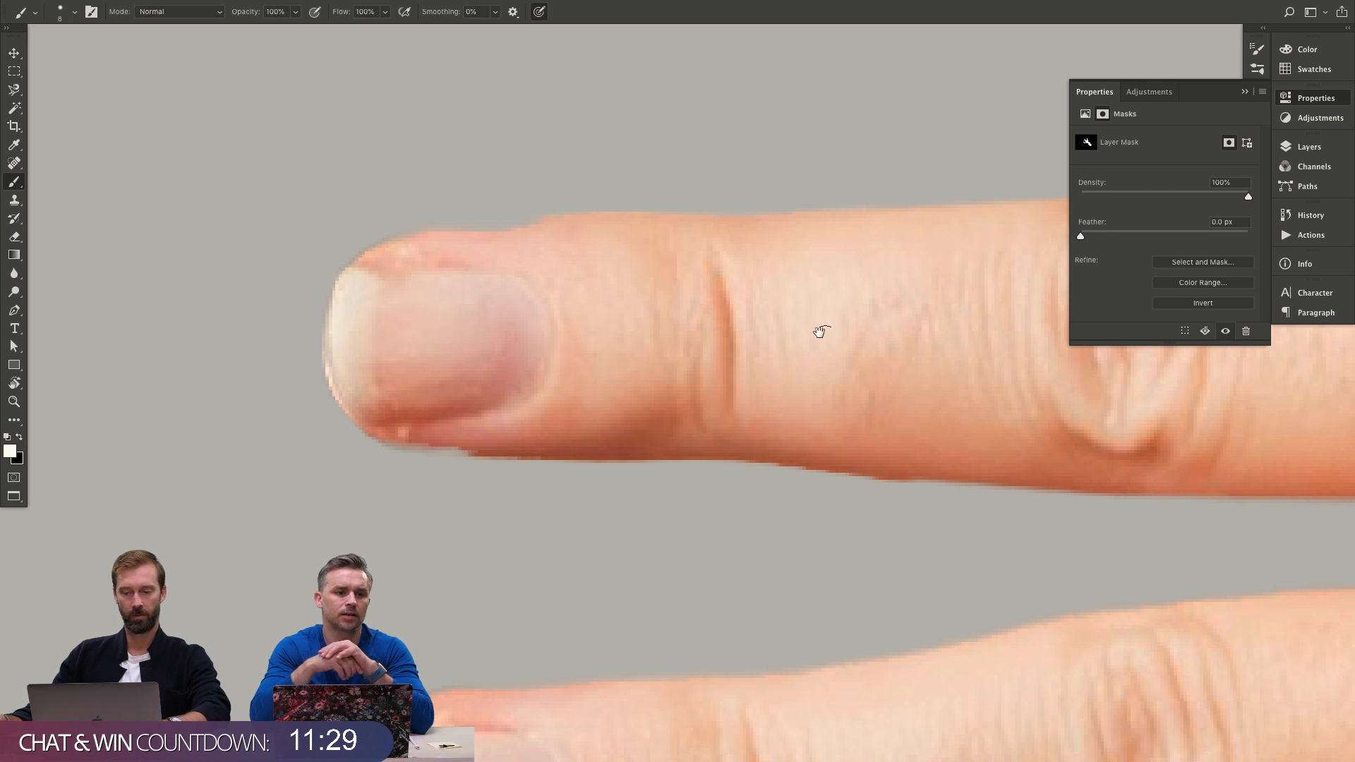
Even out the mask around the middle fingertip by painting white along its lower and upper edges.
left_click_drag(677, 430, 721, 374)
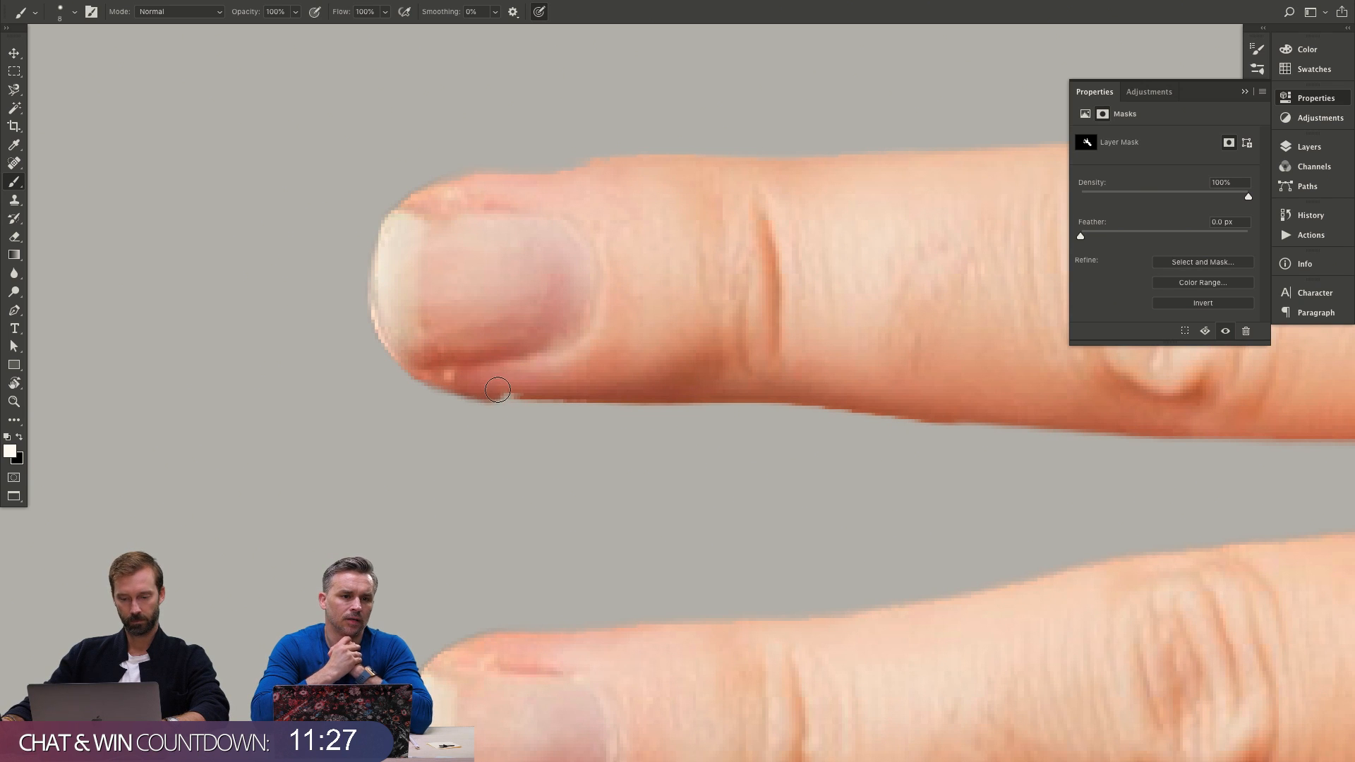
scroll(665, 338, "down", 4)
scroll(705, 397, "up", 6)
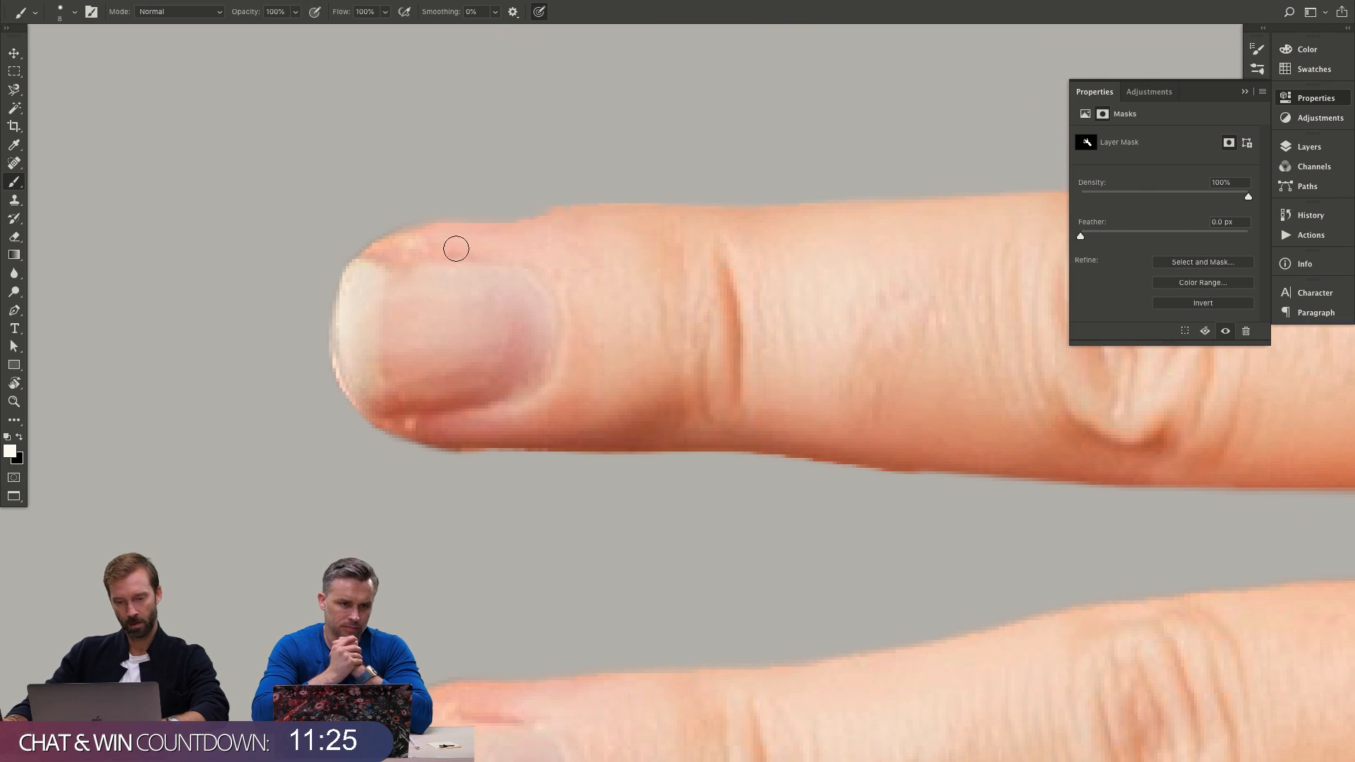
scroll(701, 369, "down", 5)
scroll(686, 354, "up", 5)
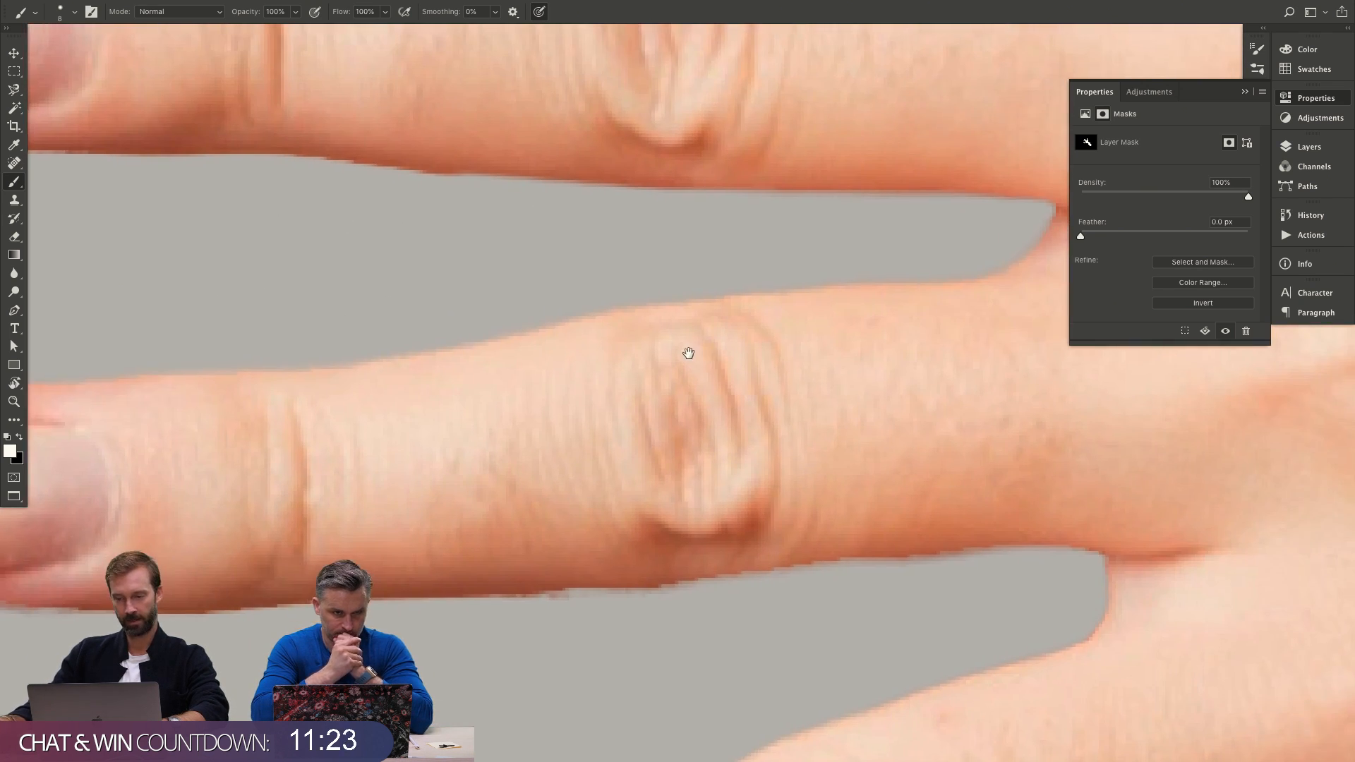
Smooth the ring finger's lower mask edge from knuckle to base, filling with white and trimming the dark fringe with black.
left_click_drag(764, 389, 829, 357)
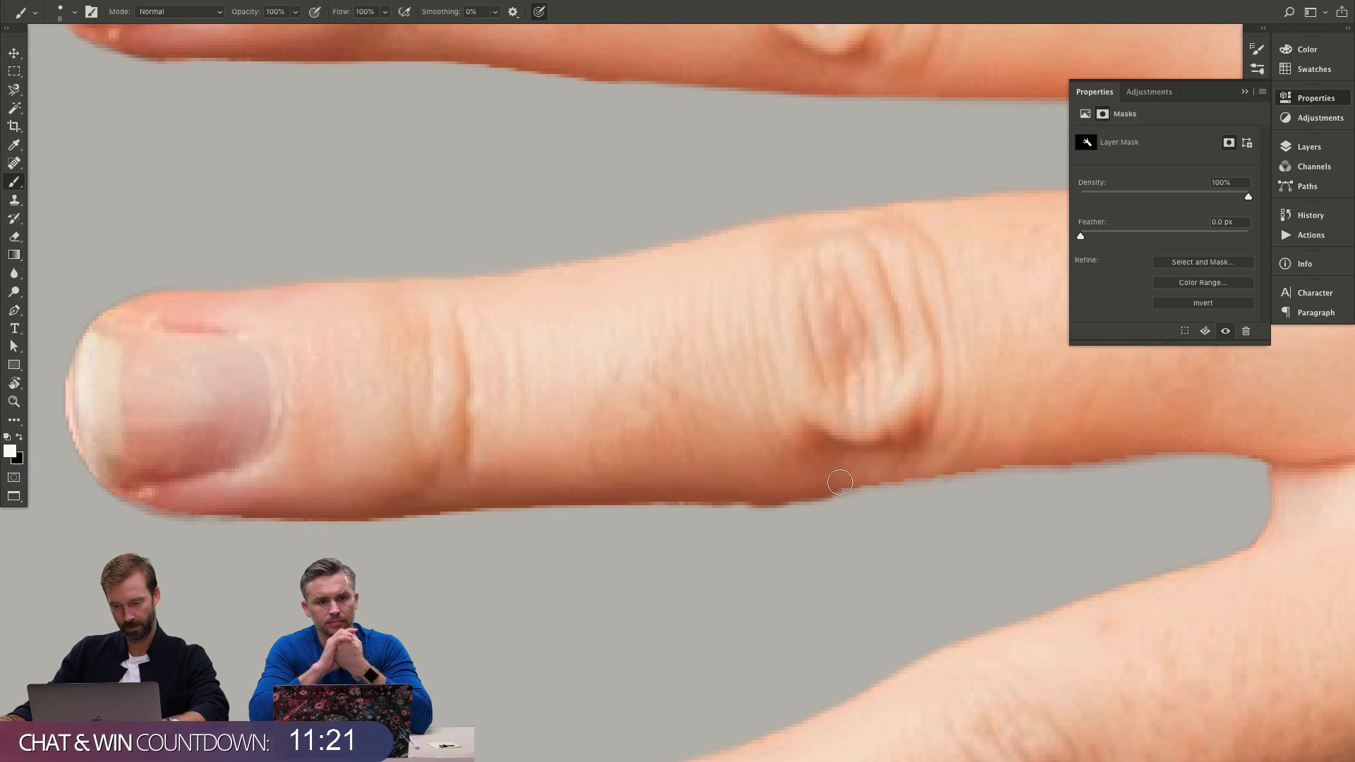
mouse_move(813, 489)
left_mouse_down()
mouse_move(990, 462)
mouse_move(1264, 452)
mouse_move(1225, 465)
left_mouse_up()
key("x")
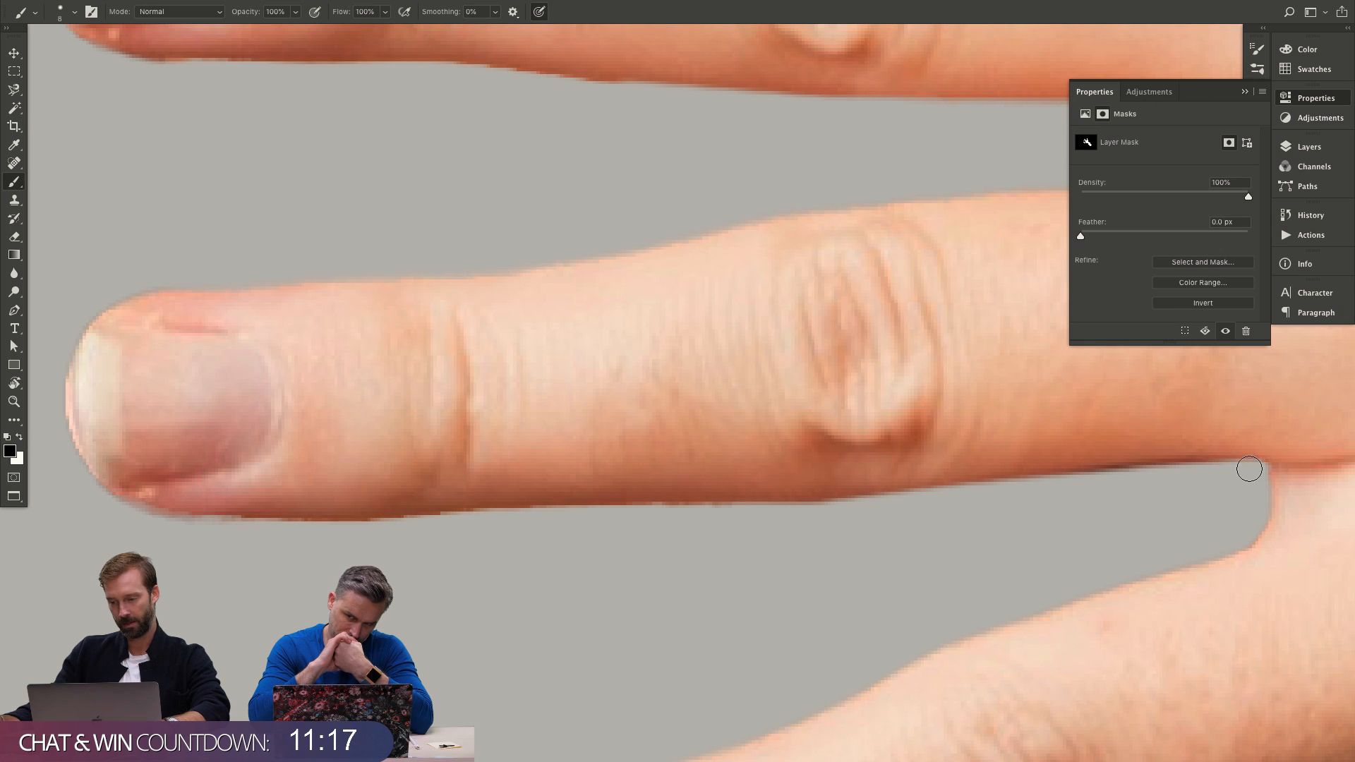
mouse_move(1140, 471)
left_mouse_down()
mouse_move(946, 497)
mouse_move(848, 528)
left_mouse_up()
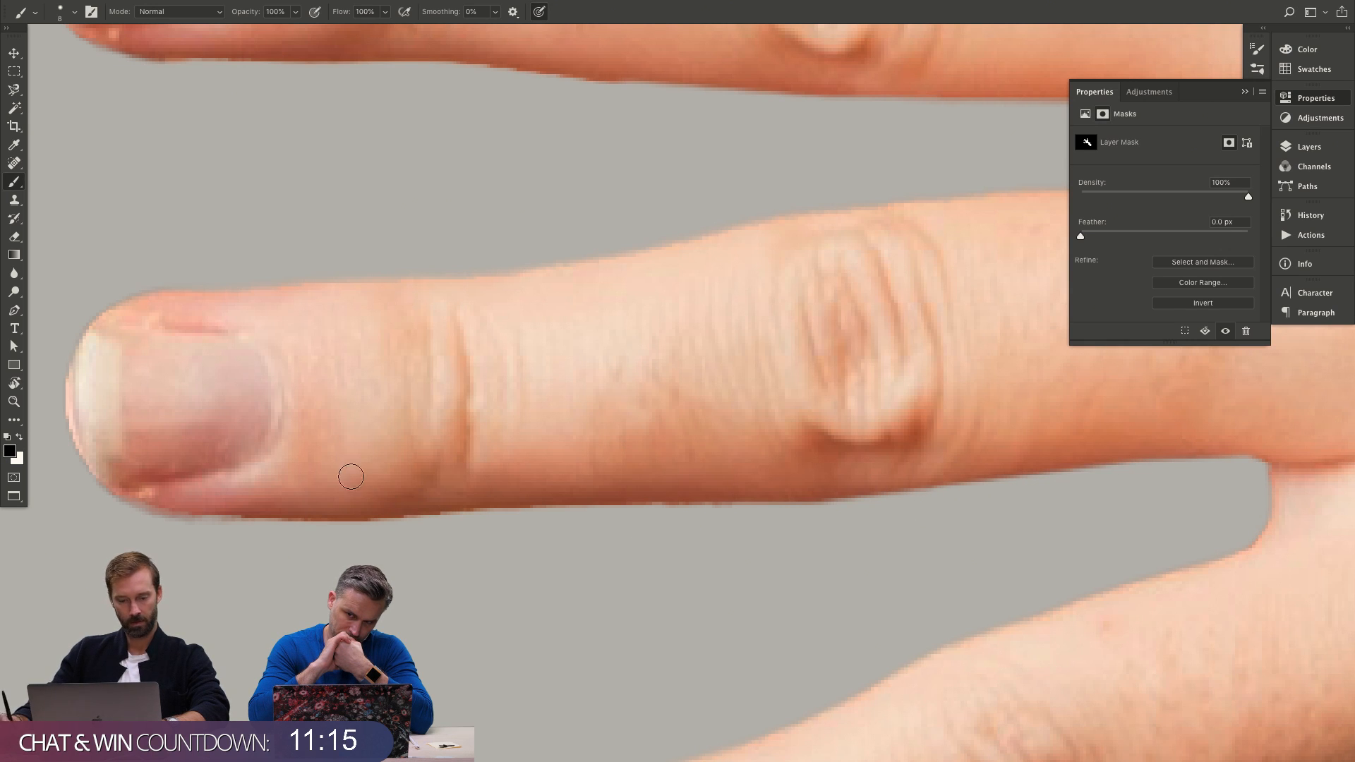
Paint white on the mask along the lower edge of the ring fingertip.
scroll(351, 477, "left", 5)
key("x")
left_click_drag(430, 504, 510, 515)
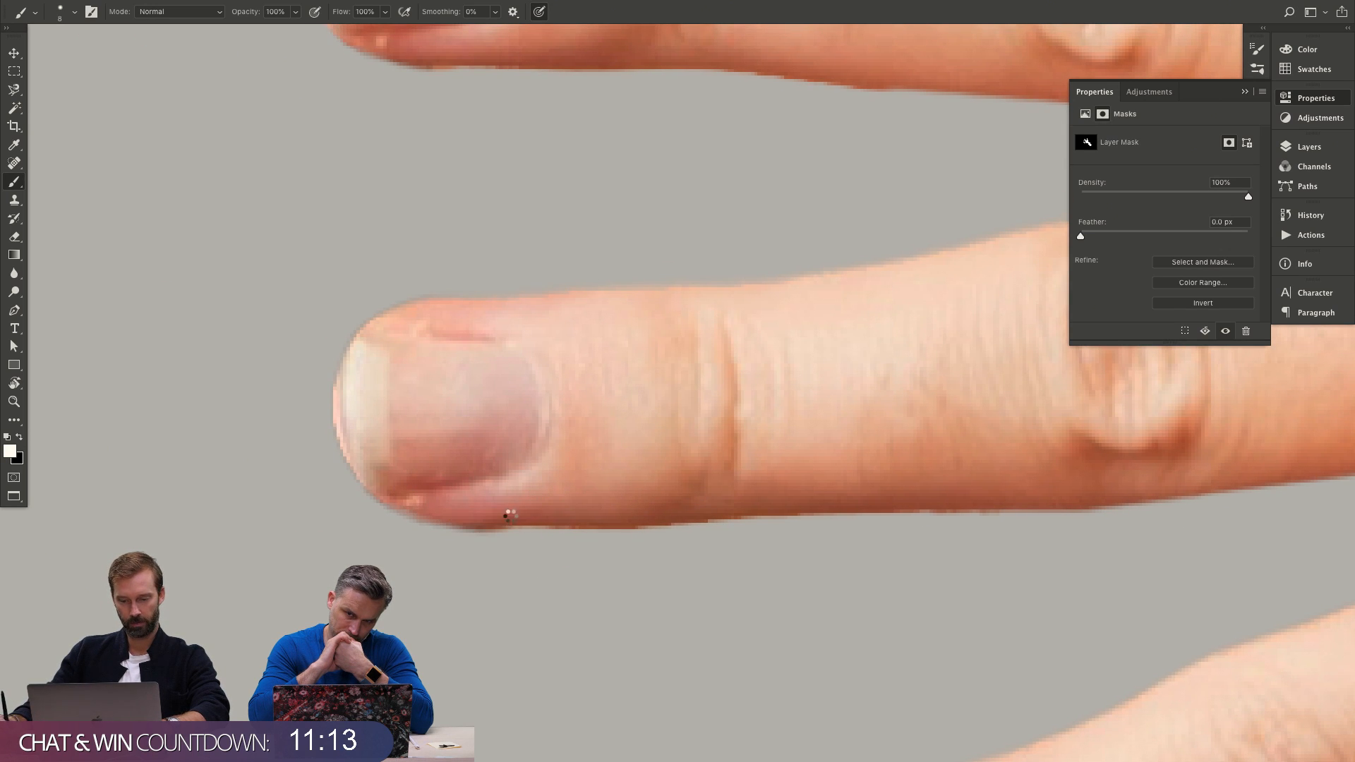
Fill the ragged lower mask edge of the little finger with white from its knuckle to the palm.
scroll(727, 506, "down", 10)
scroll(727, 506, "right", 8)
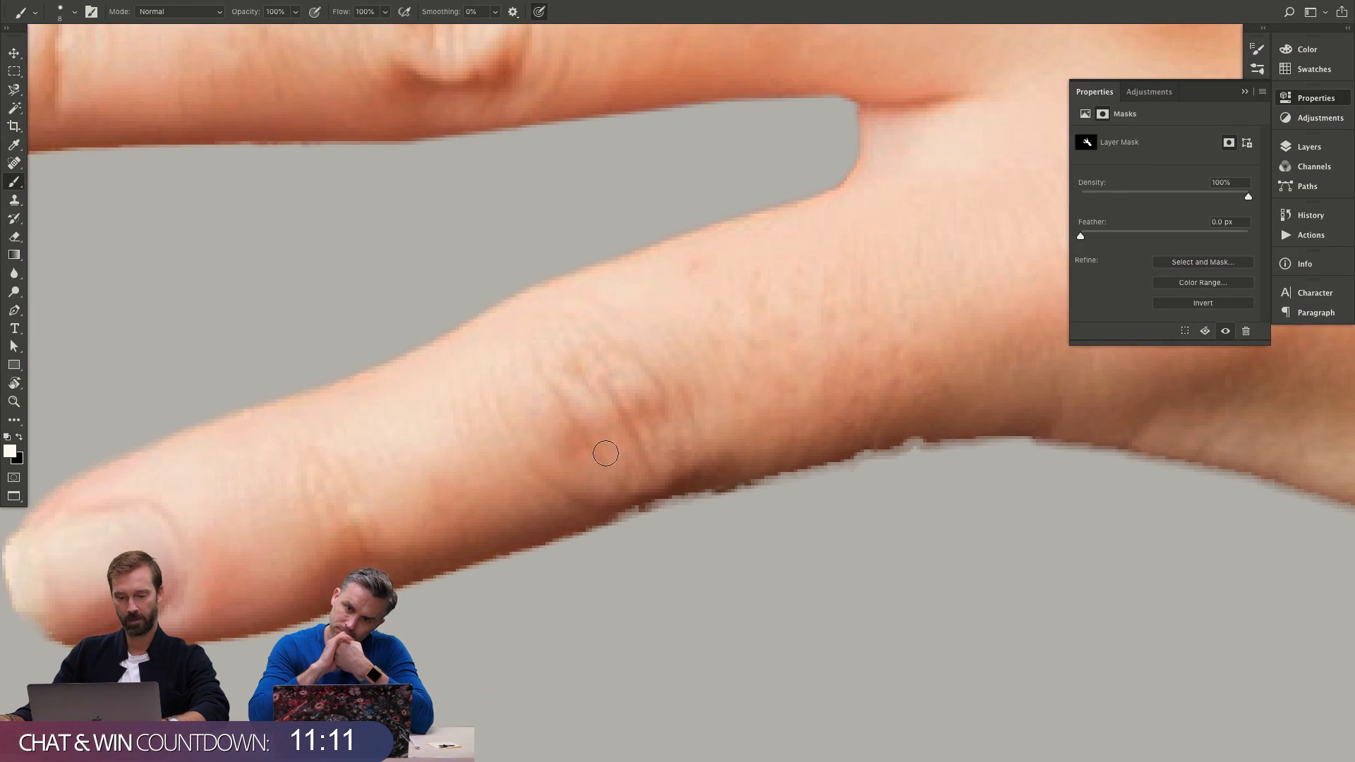
key("x")
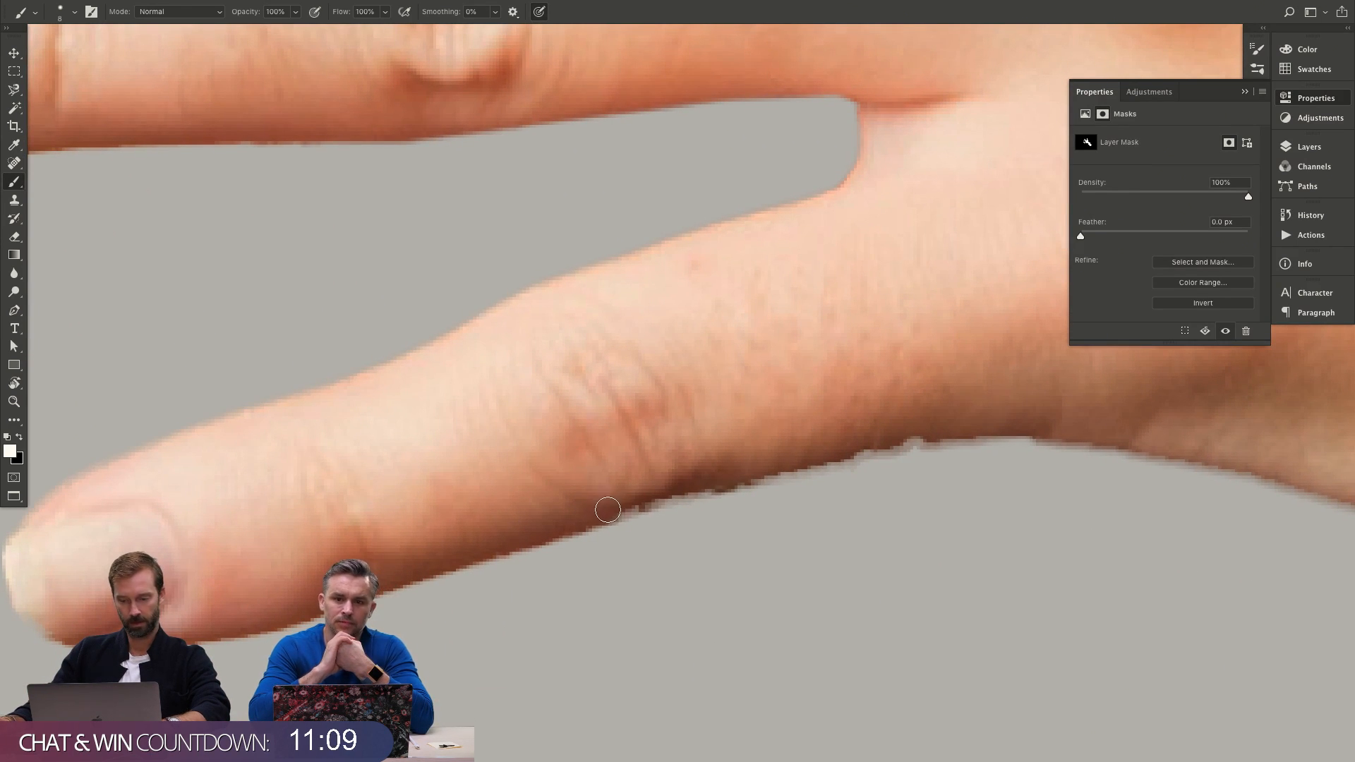
mouse_move(611, 507)
left_mouse_down()
mouse_move(908, 438)
mouse_move(1109, 439)
mouse_move(948, 450)
left_mouse_up()
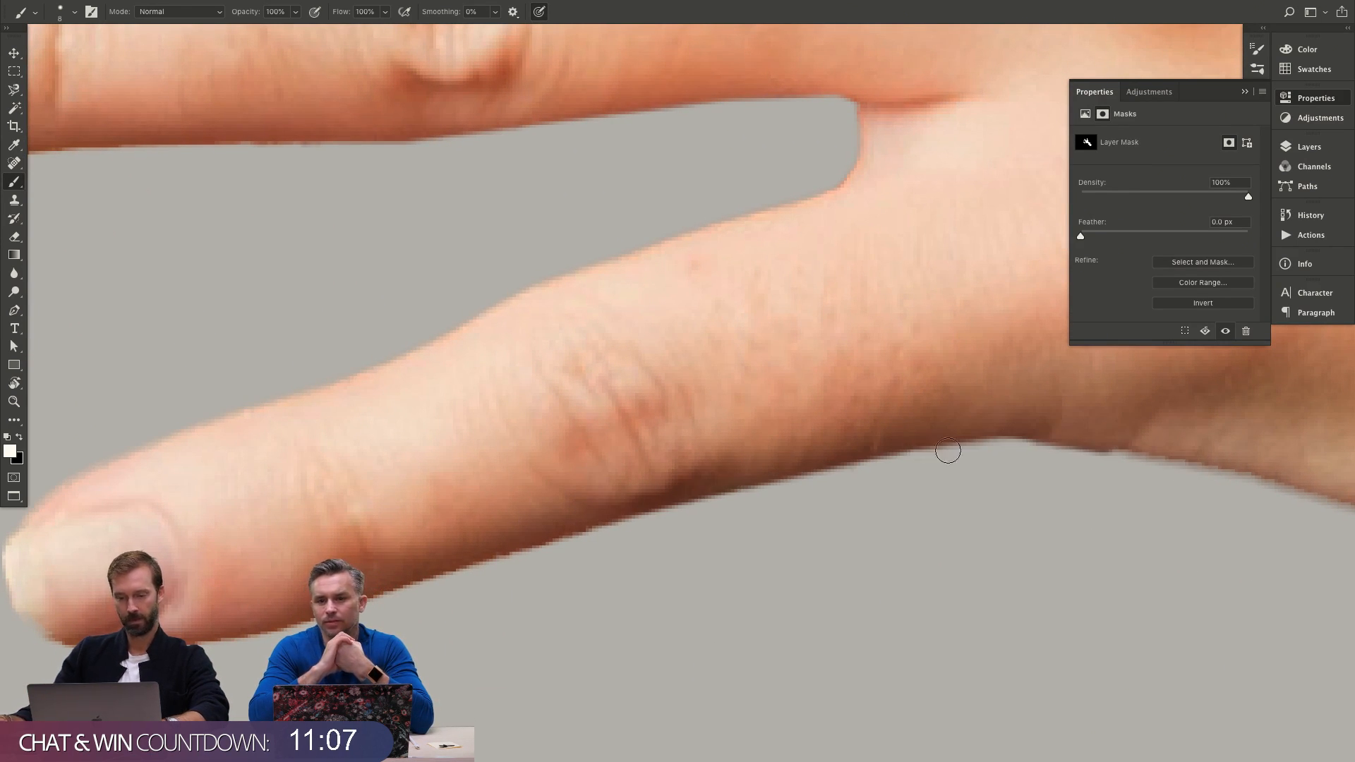
Inspect the mask edges of the fingers up close and check the whole cut-out hand against the gray background.
key("z")
mouse_move(1244, 440)
left_mouse_down()
mouse_move(916, 459)
mouse_move(894, 480)
left_mouse_up()
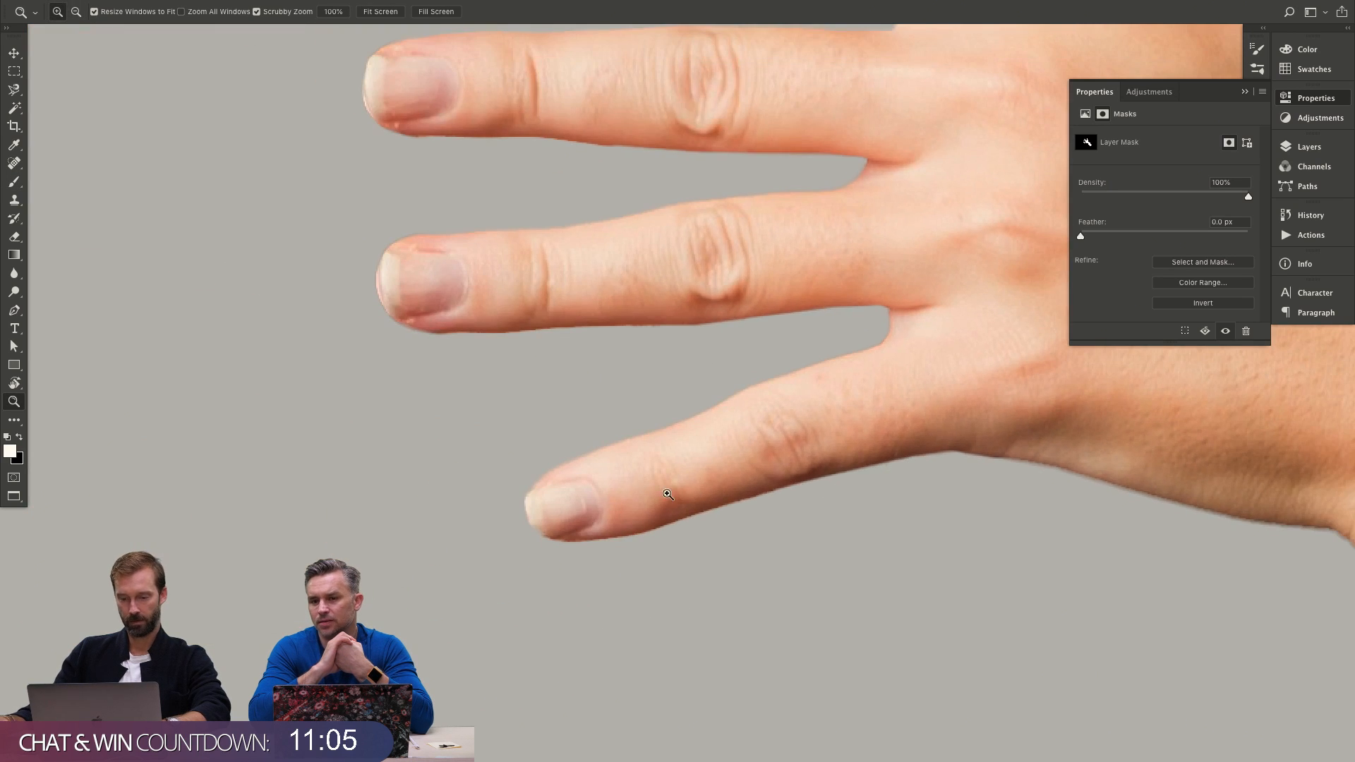
left_click_drag(667, 495, 727, 492)
key("b")
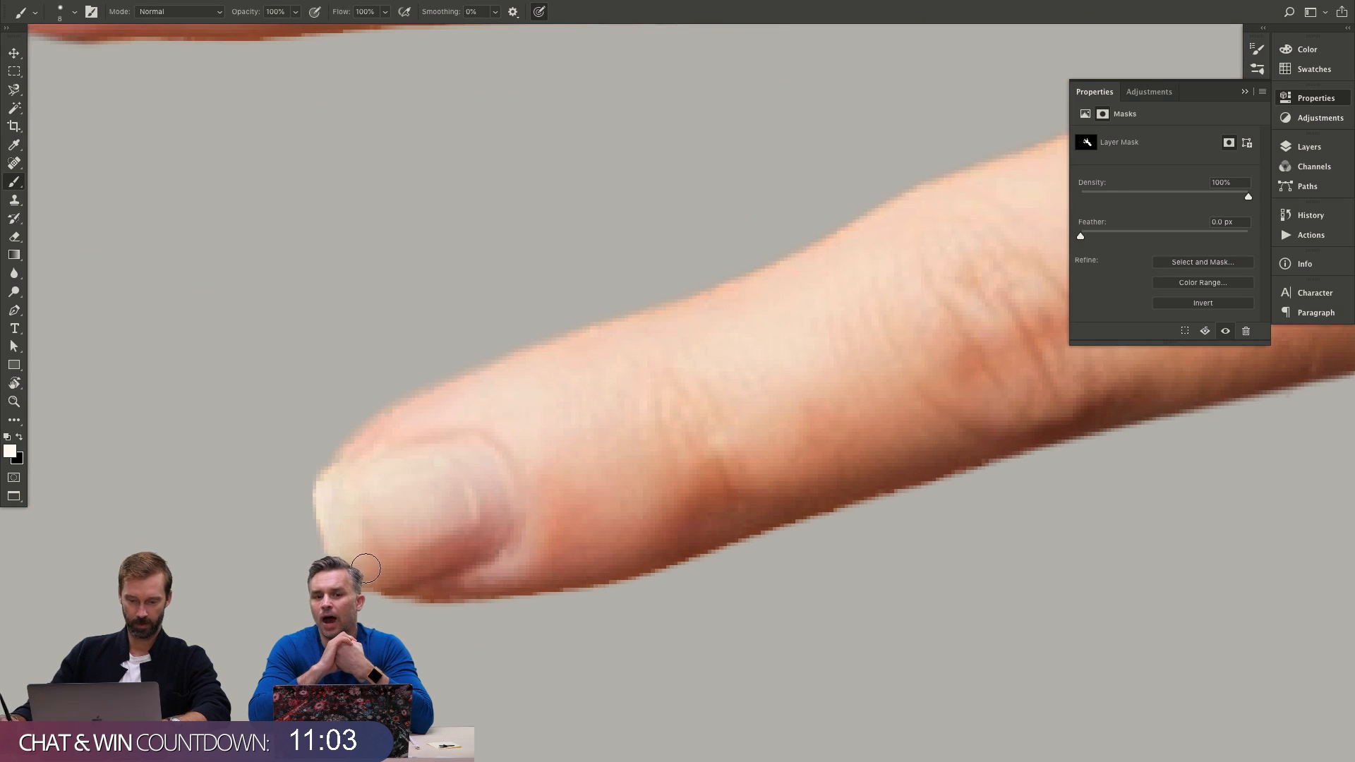
scroll(513, 459, "up", 5)
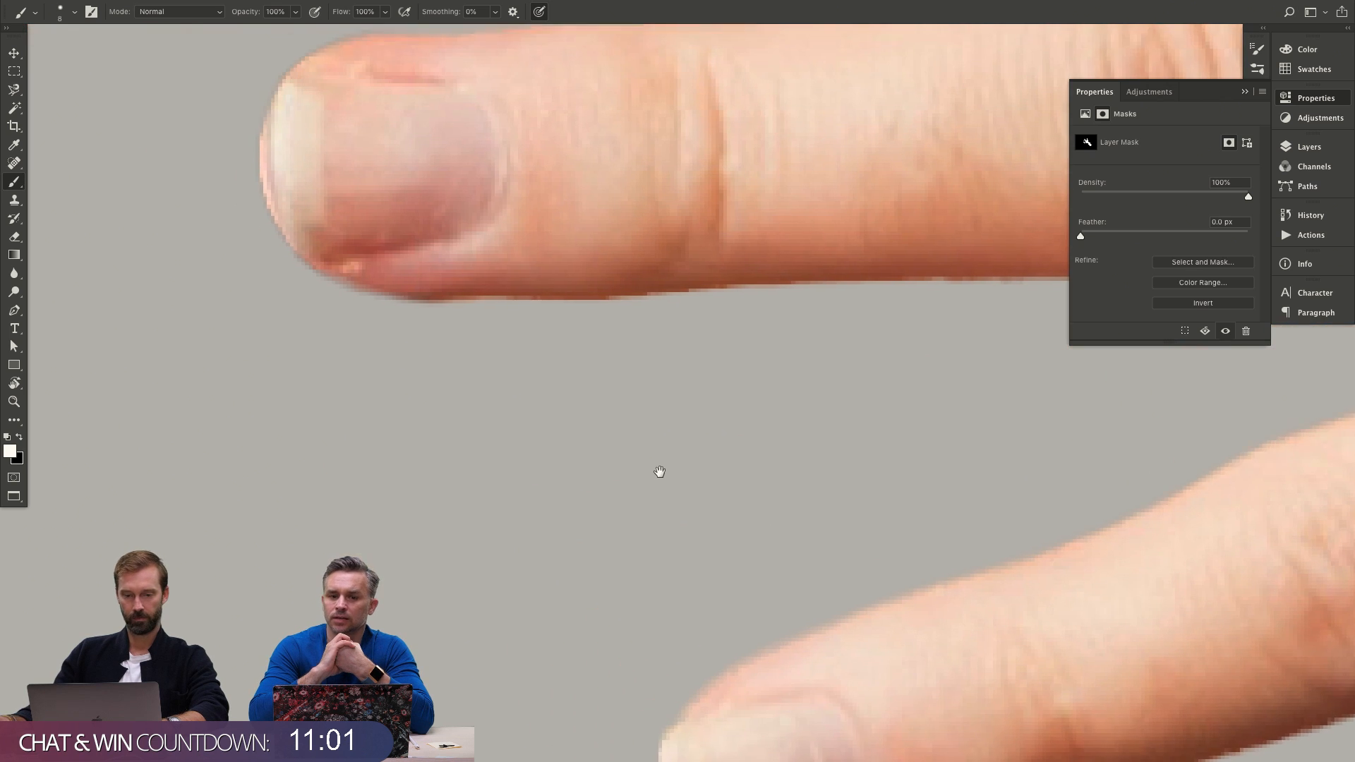
scroll(659, 468, "up", 3)
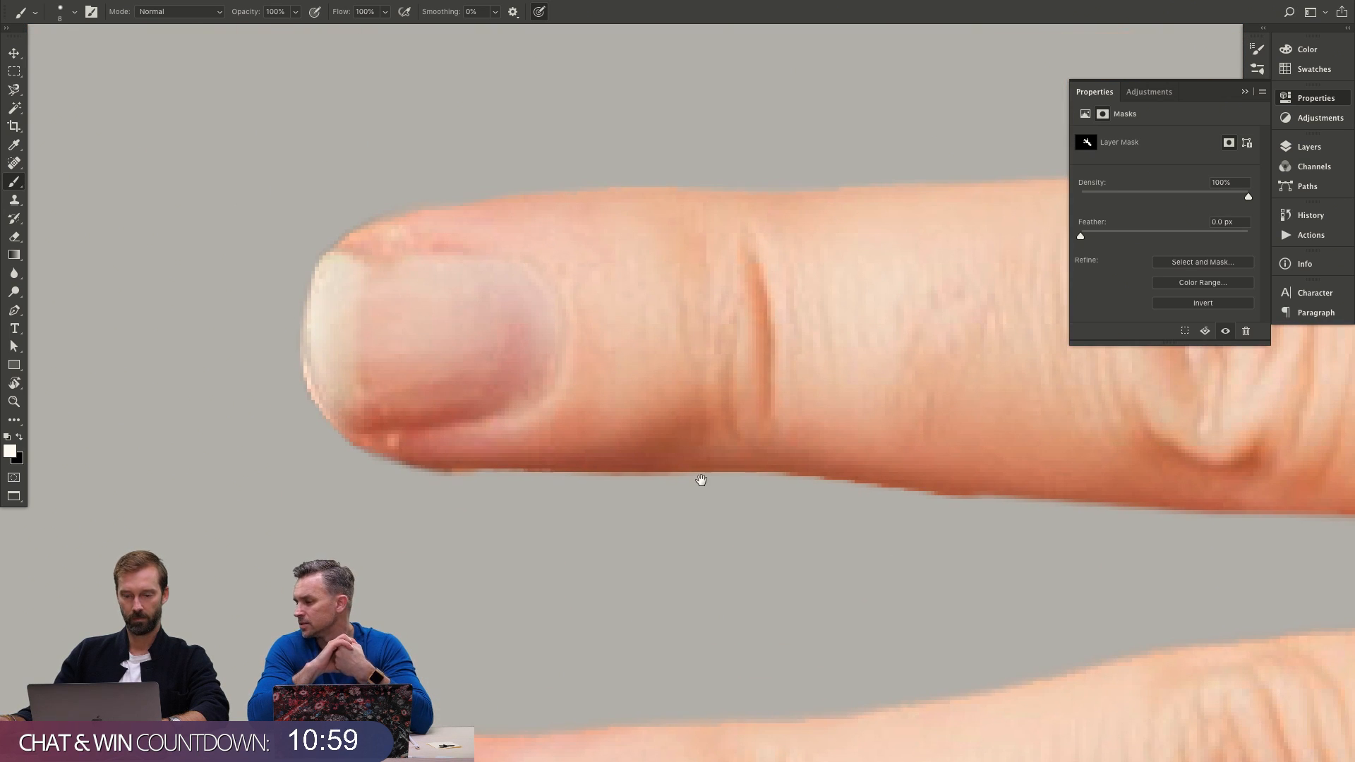
key("z")
left_click(822, 478, "alt")
left_click(827, 484, "alt")
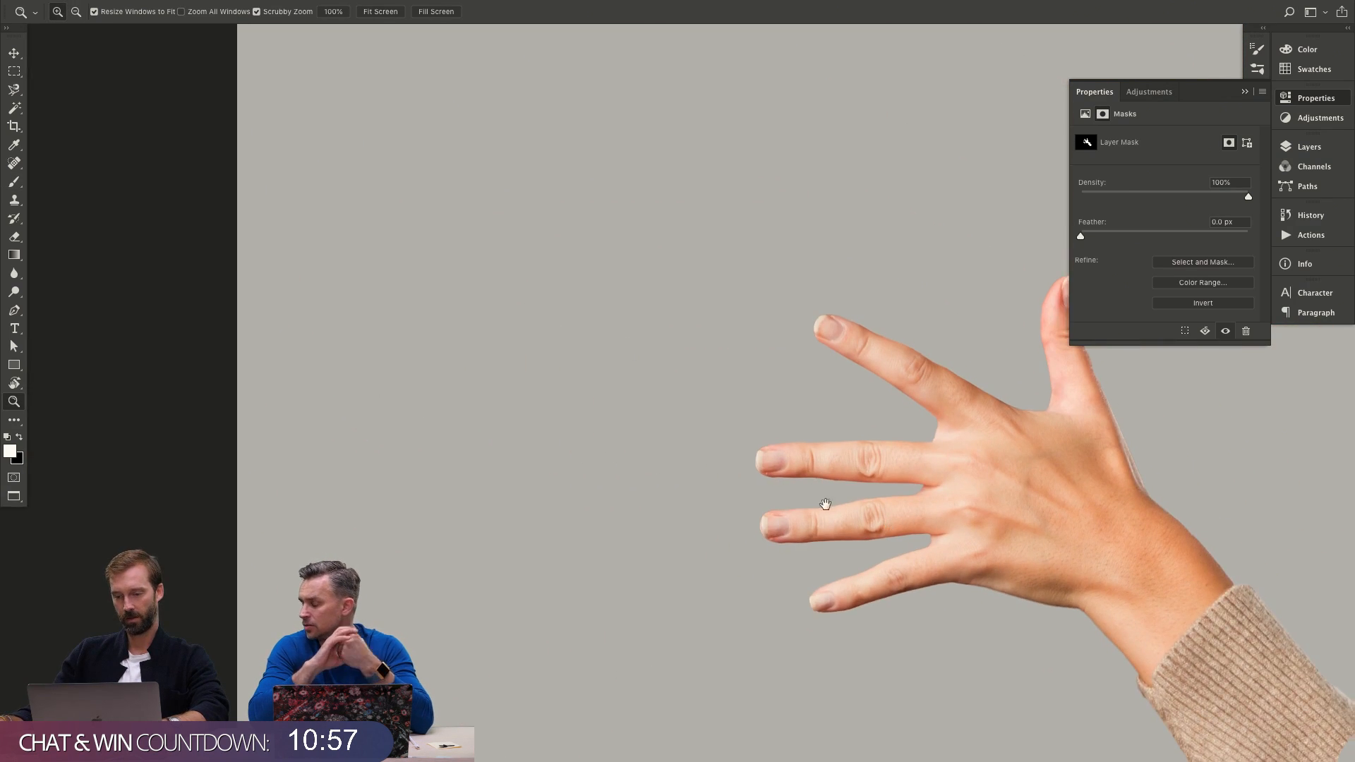
scroll(826, 505, "right", 5)
scroll(826, 505, "down", 2)
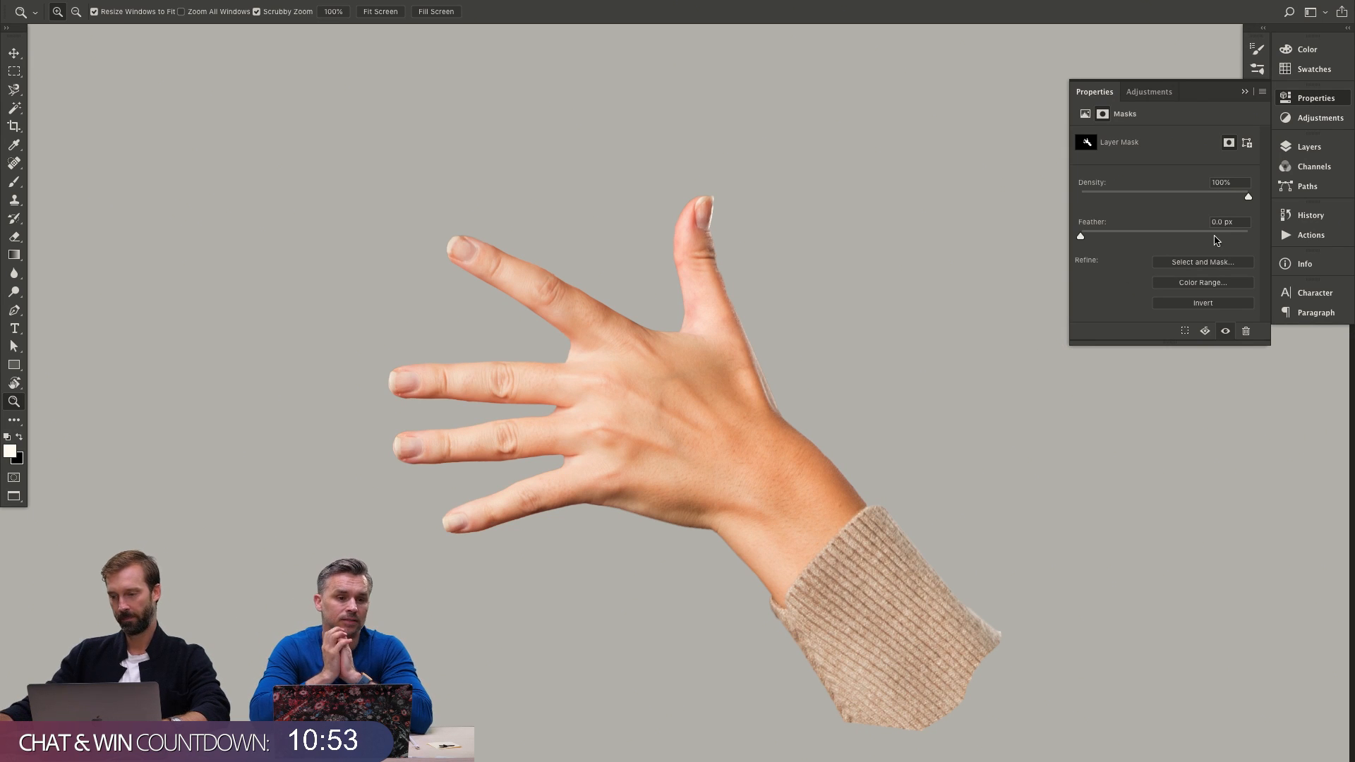
left_click_drag(533, 330, 614, 312)
left_click_drag(807, 440, 787, 442)
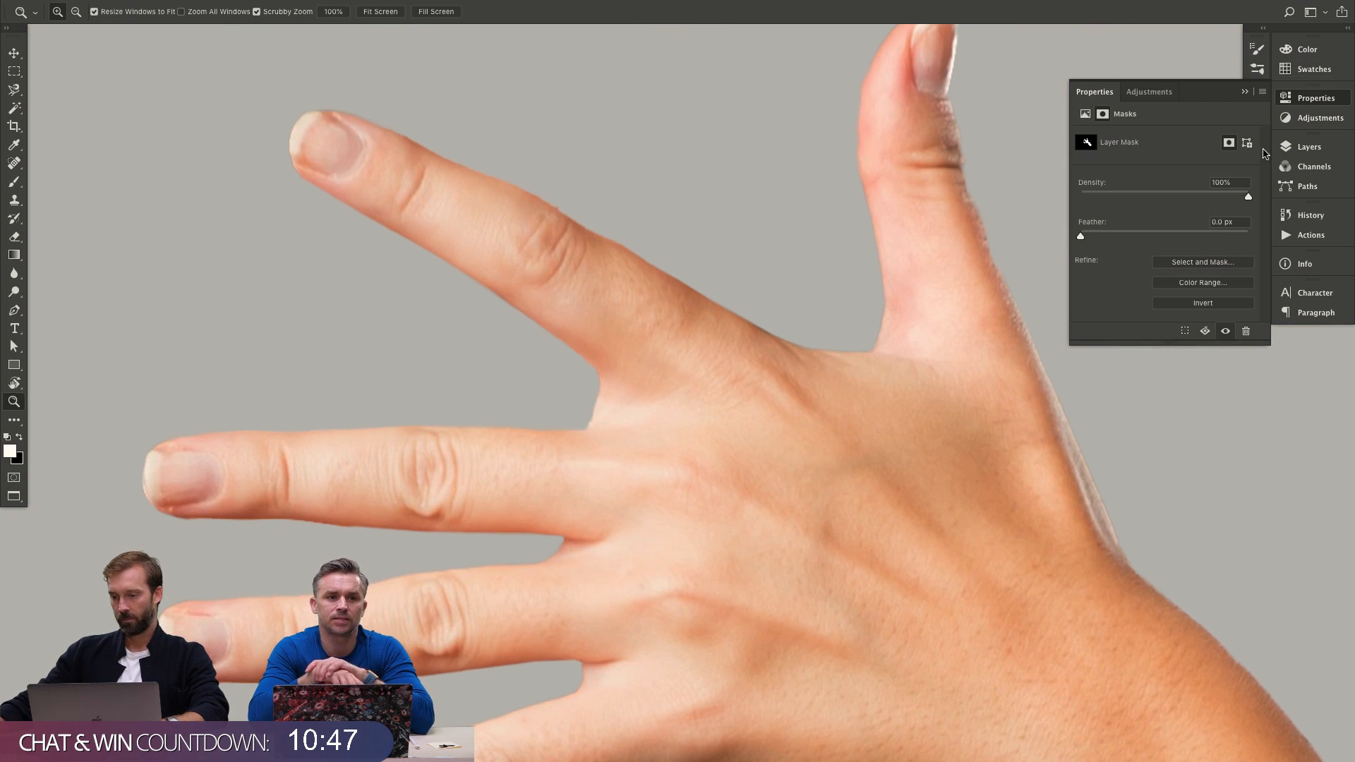
Copy the masked hand layer into the portrait document AdobeStock_187209546.jpeg, accepting the color profile conversion.
left_click(1309, 146)
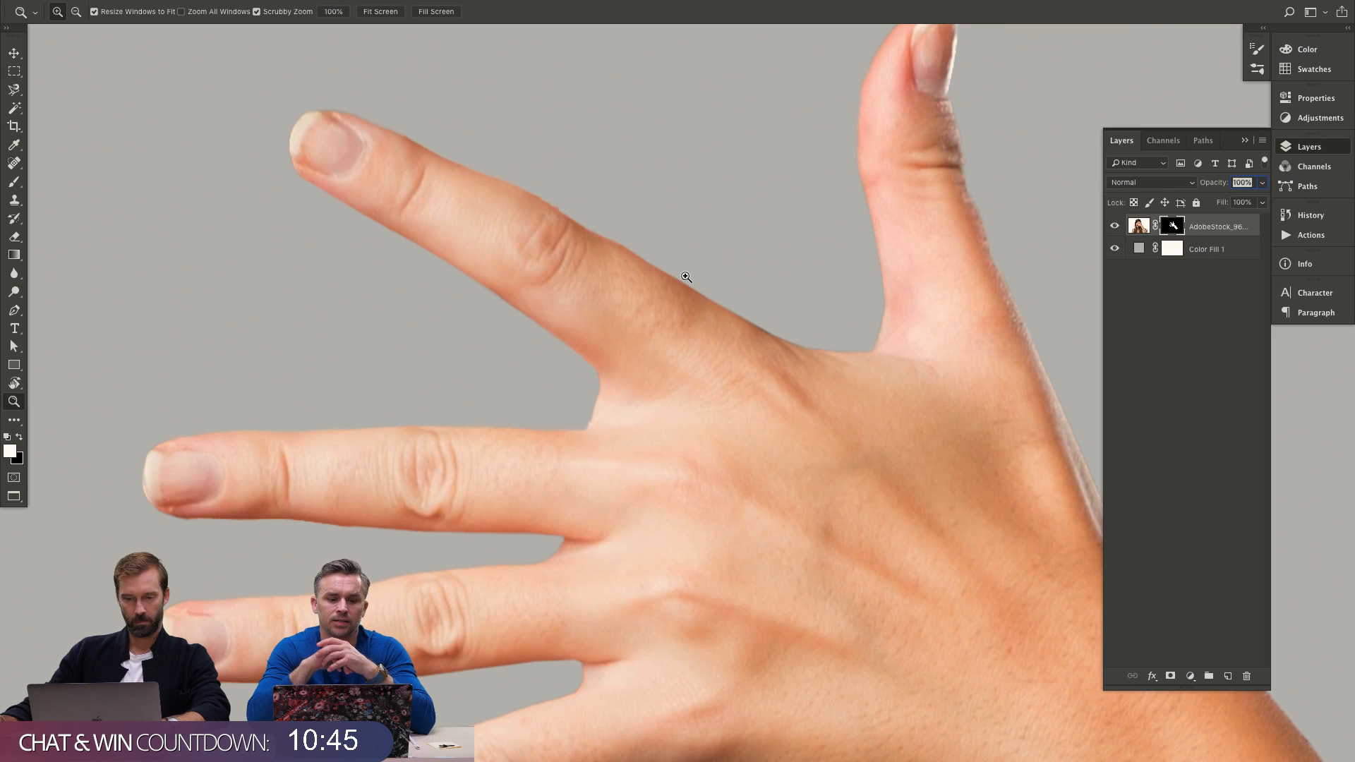
key("f")
key("f")
key("v")
left_click_drag(735, 399, 350, 78)
left_click_drag(472, 194, 656, 385)
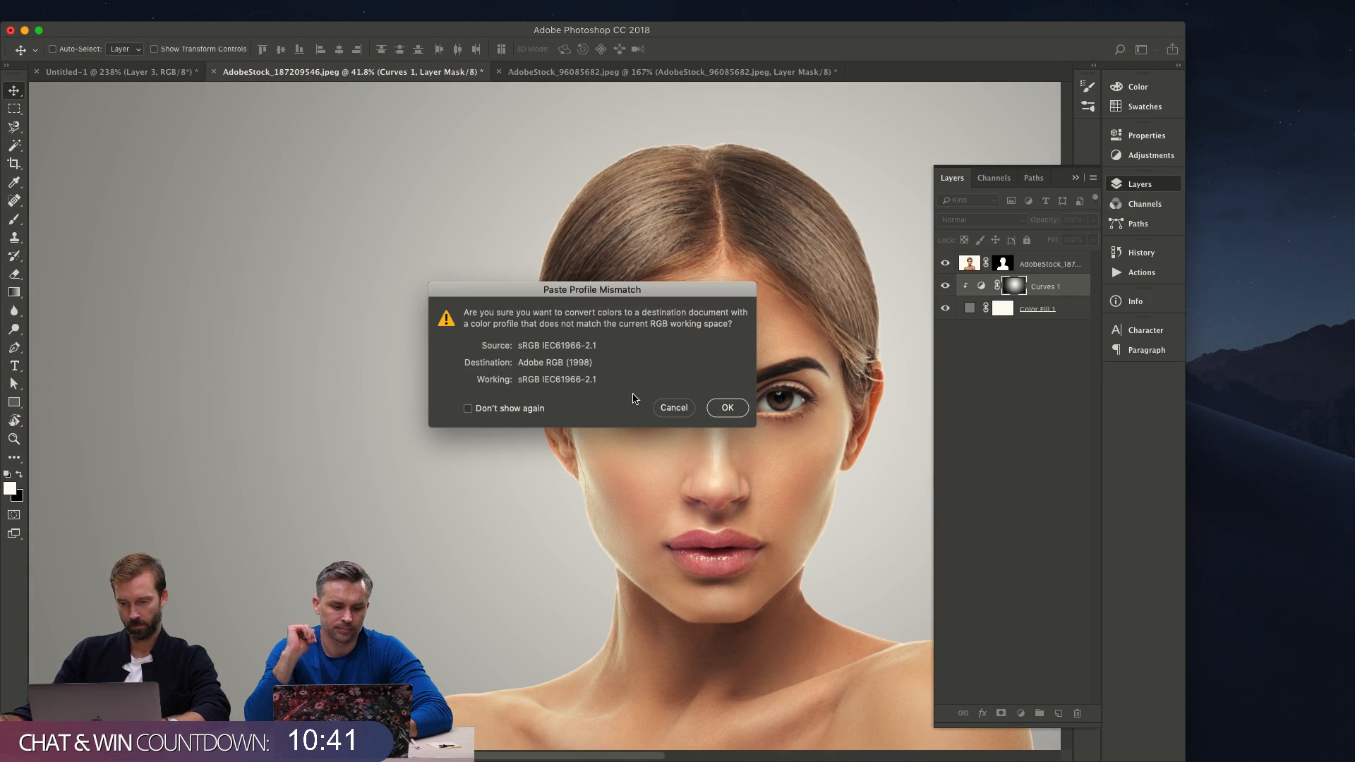
left_click(728, 409)
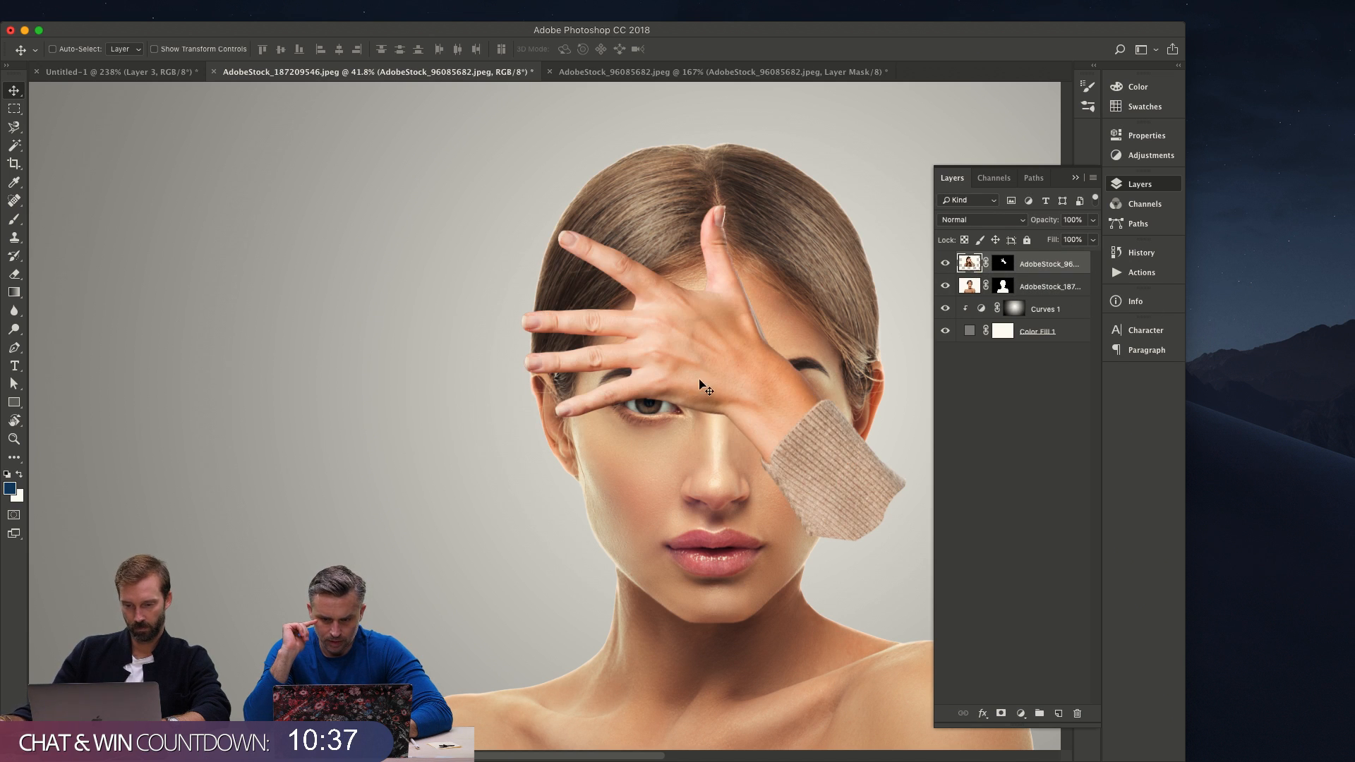
Start a Free Transform on the hand layer and flip it horizontally.
key("z")
left_click(760, 439, "alt")
left_click(817, 492, "alt")
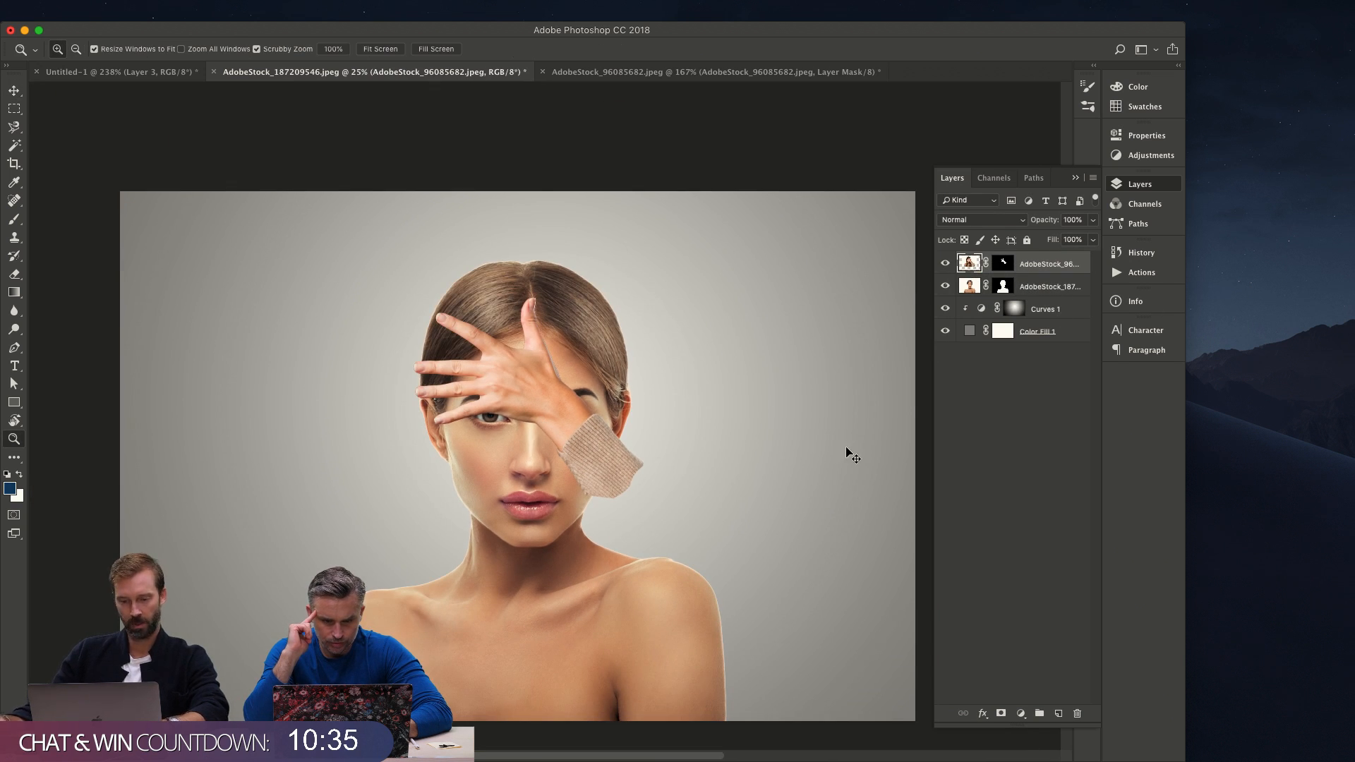
key("super+t")
right_click(594, 379)
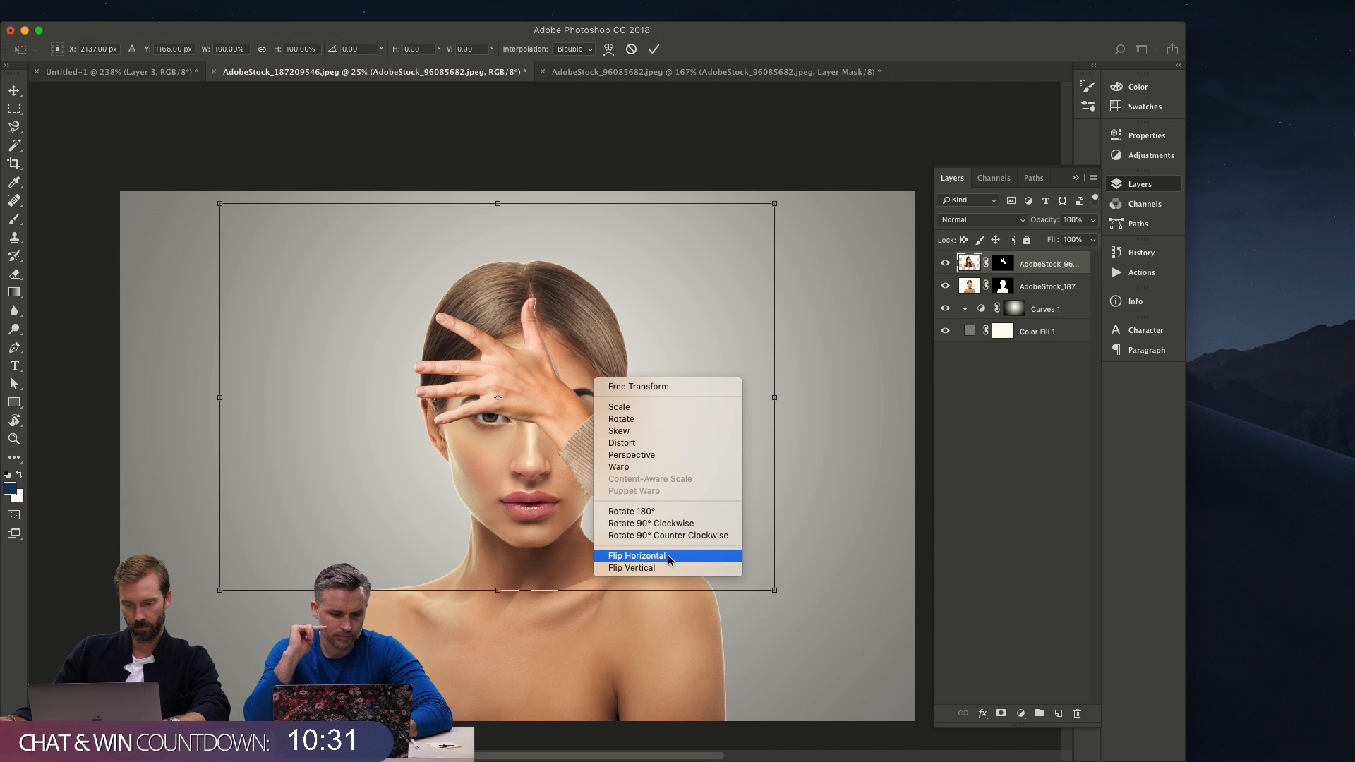
left_click(668, 555)
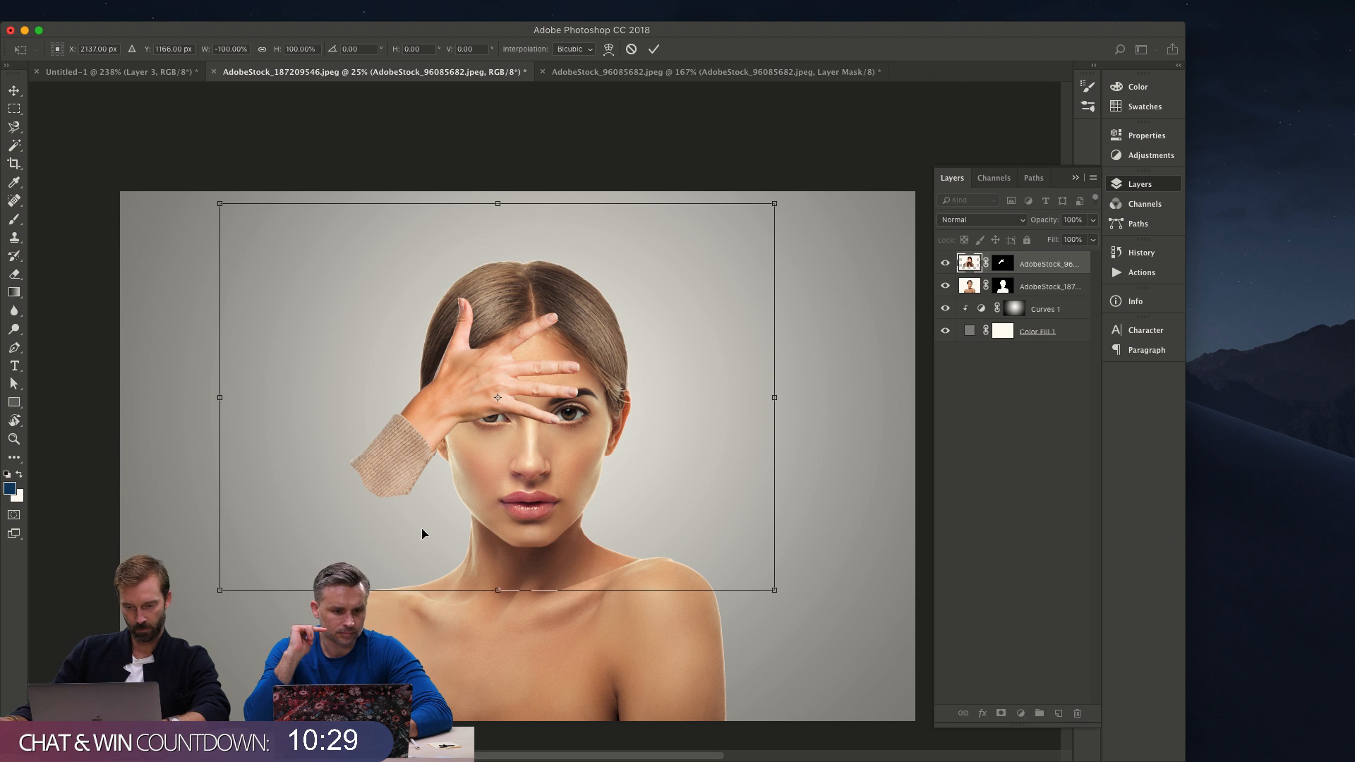
Enlarge the hand proportionally to about 148% and position it across the woman's face.
left_click_drag(221, 591, 76, 690)
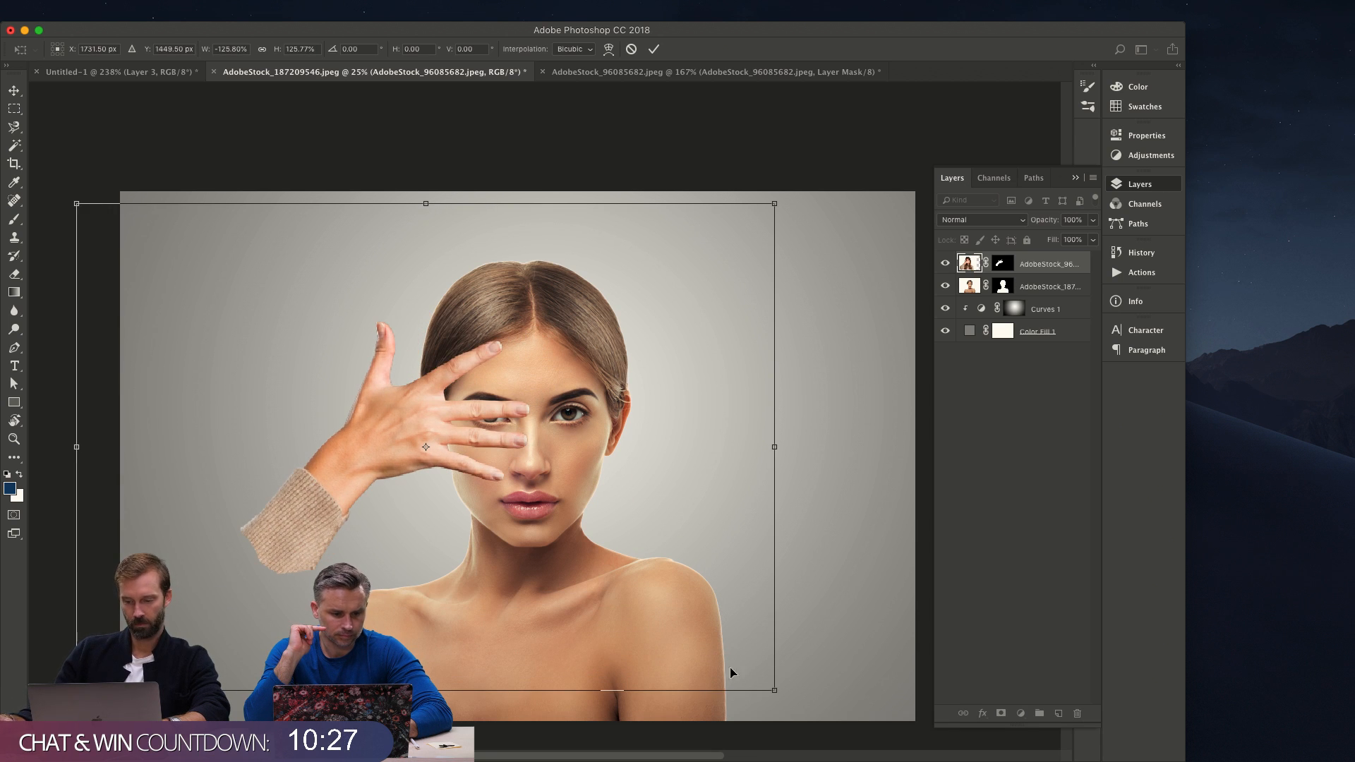
left_click_drag(772, 690, 865, 756)
left_click_drag(665, 455, 719, 490)
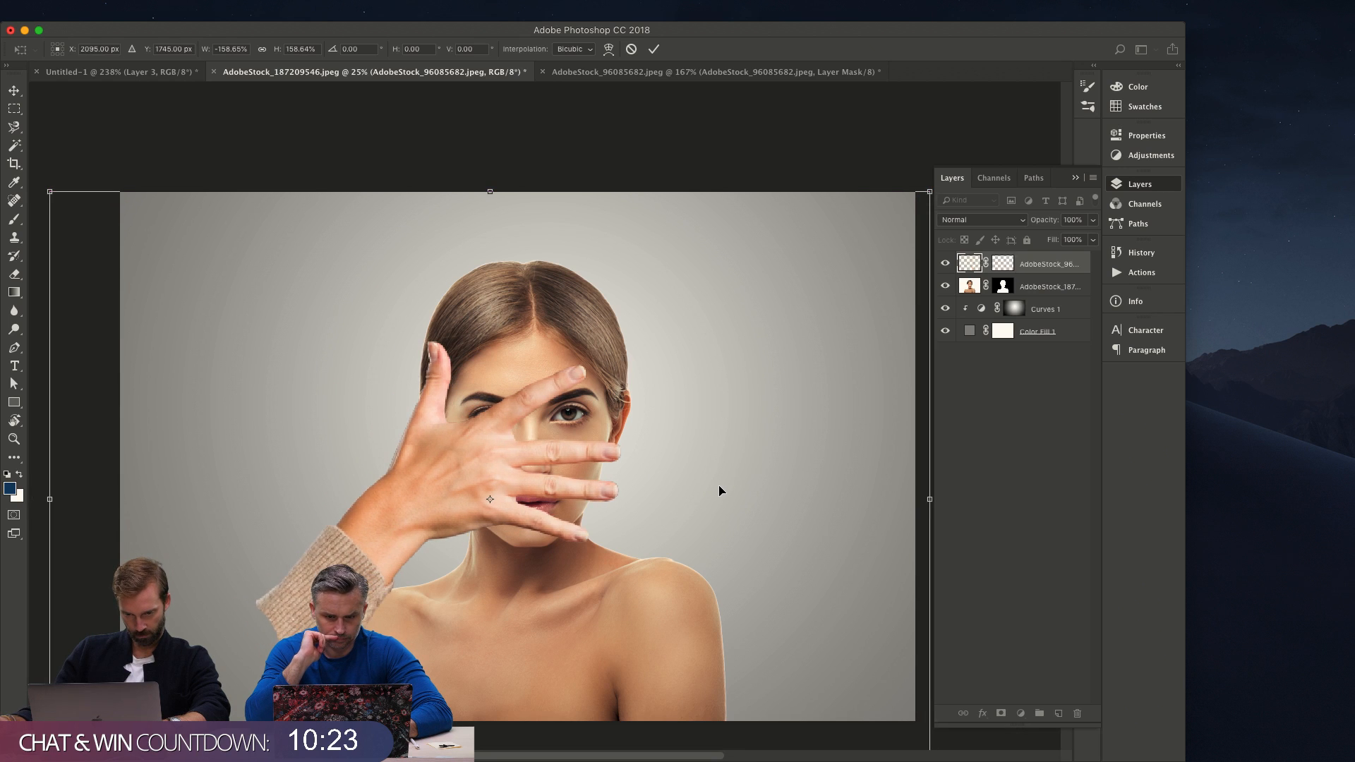
scroll(726, 492, "down", 1)
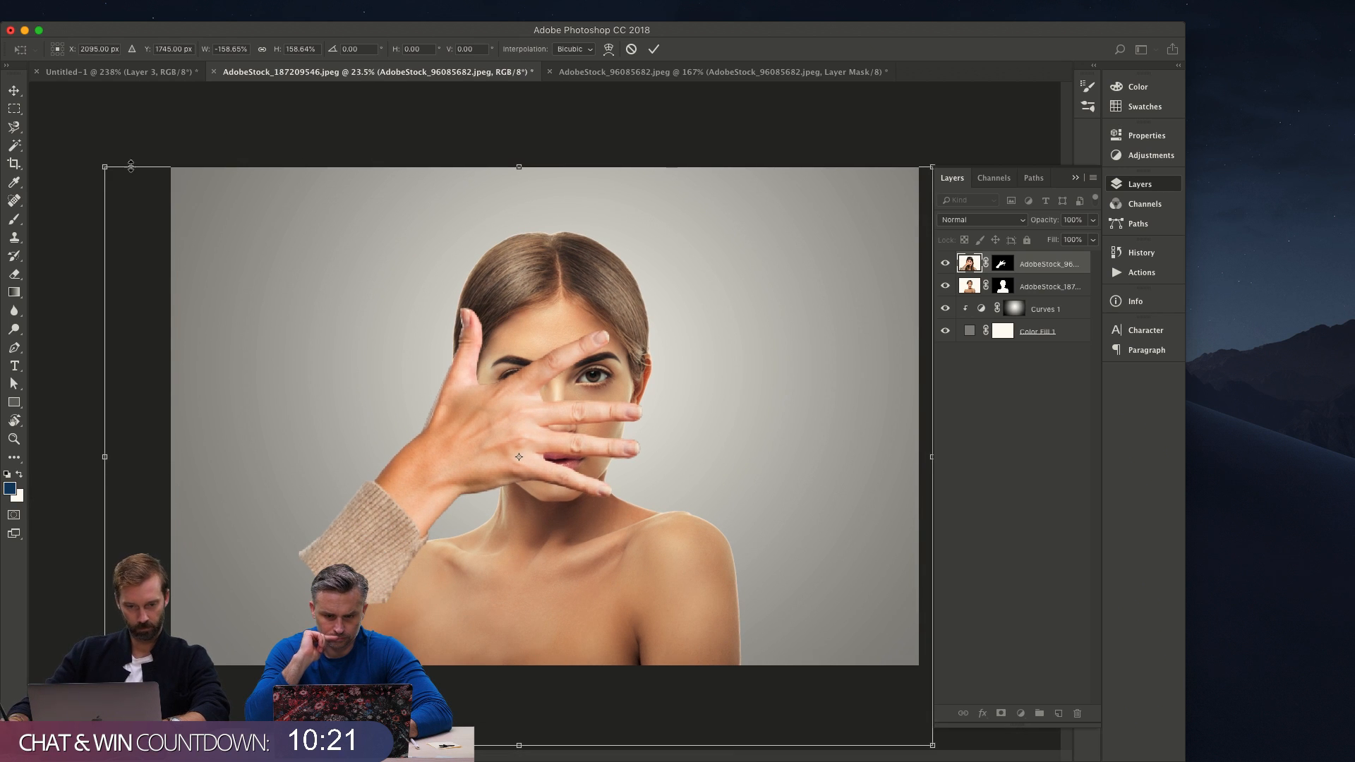
left_click_drag(105, 165, 132, 186)
mouse_move(557, 331)
left_mouse_down()
mouse_move(575, 311)
mouse_move(563, 330)
left_mouse_up()
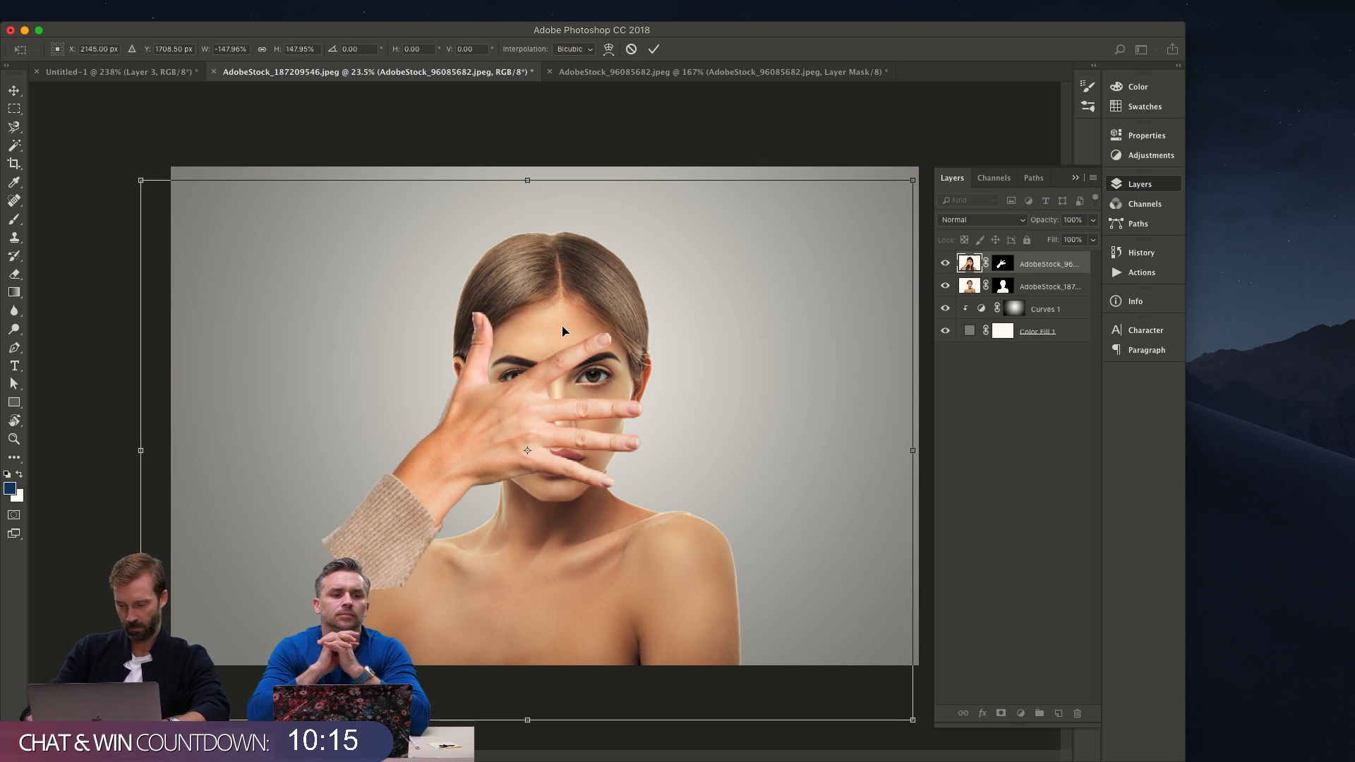
Try the hand rotated upright to about -68° and centered over the woman's face.
key("super+minus")
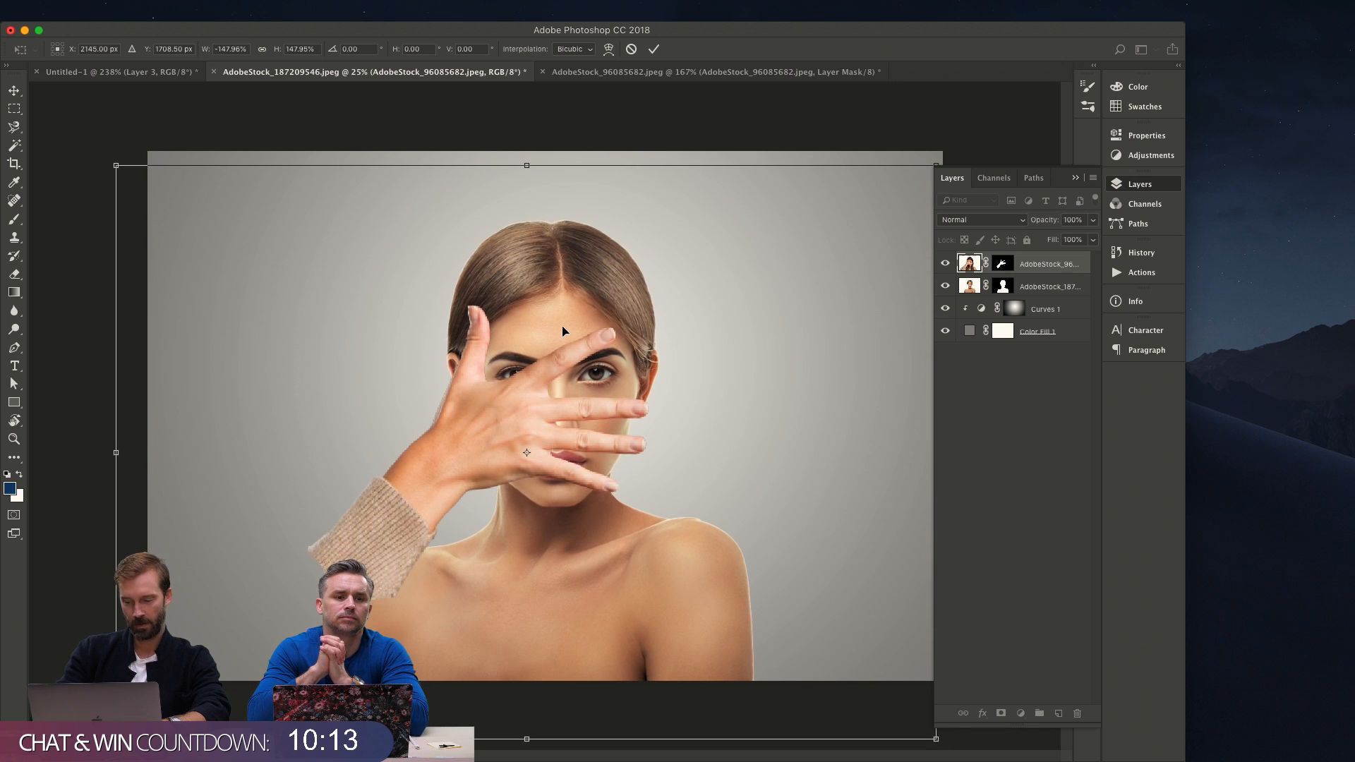
key("super+equal")
key("super+equal")
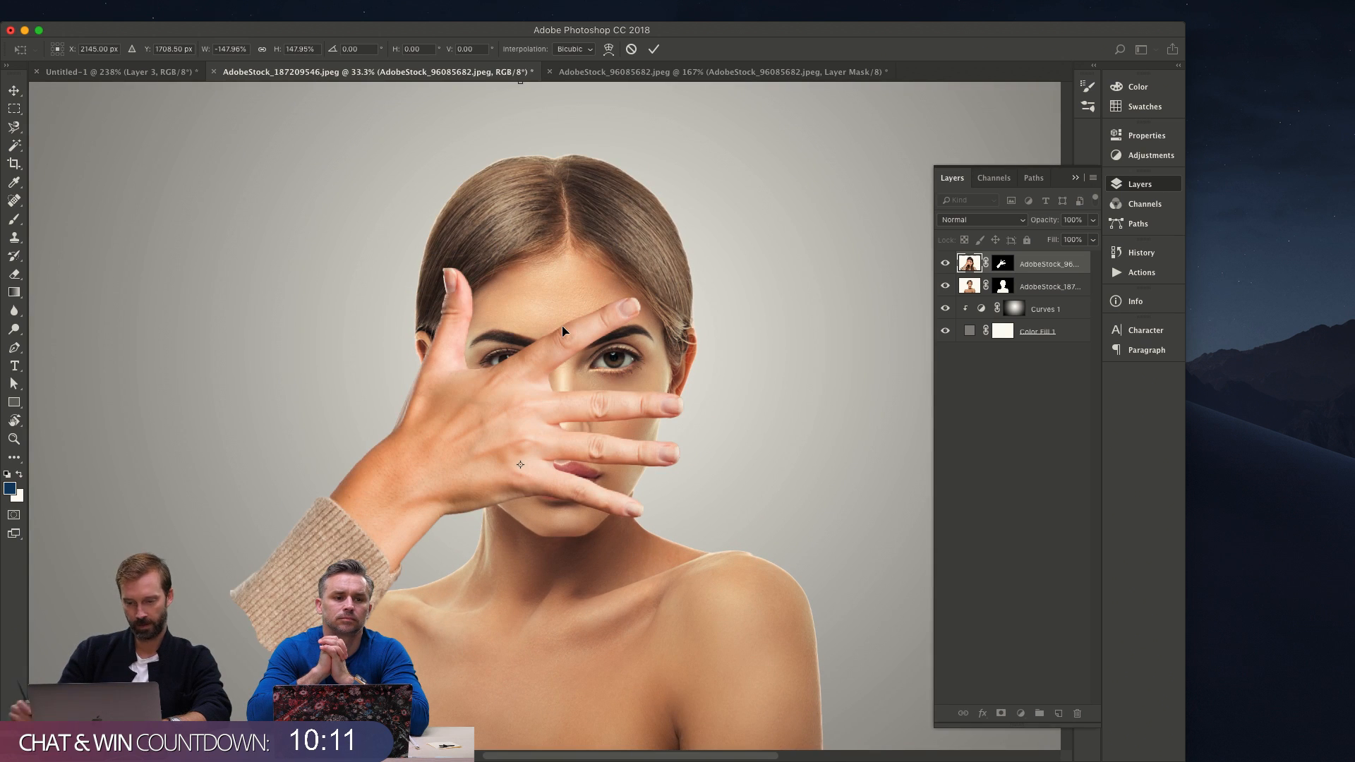
key("super+minus")
key("super+minus")
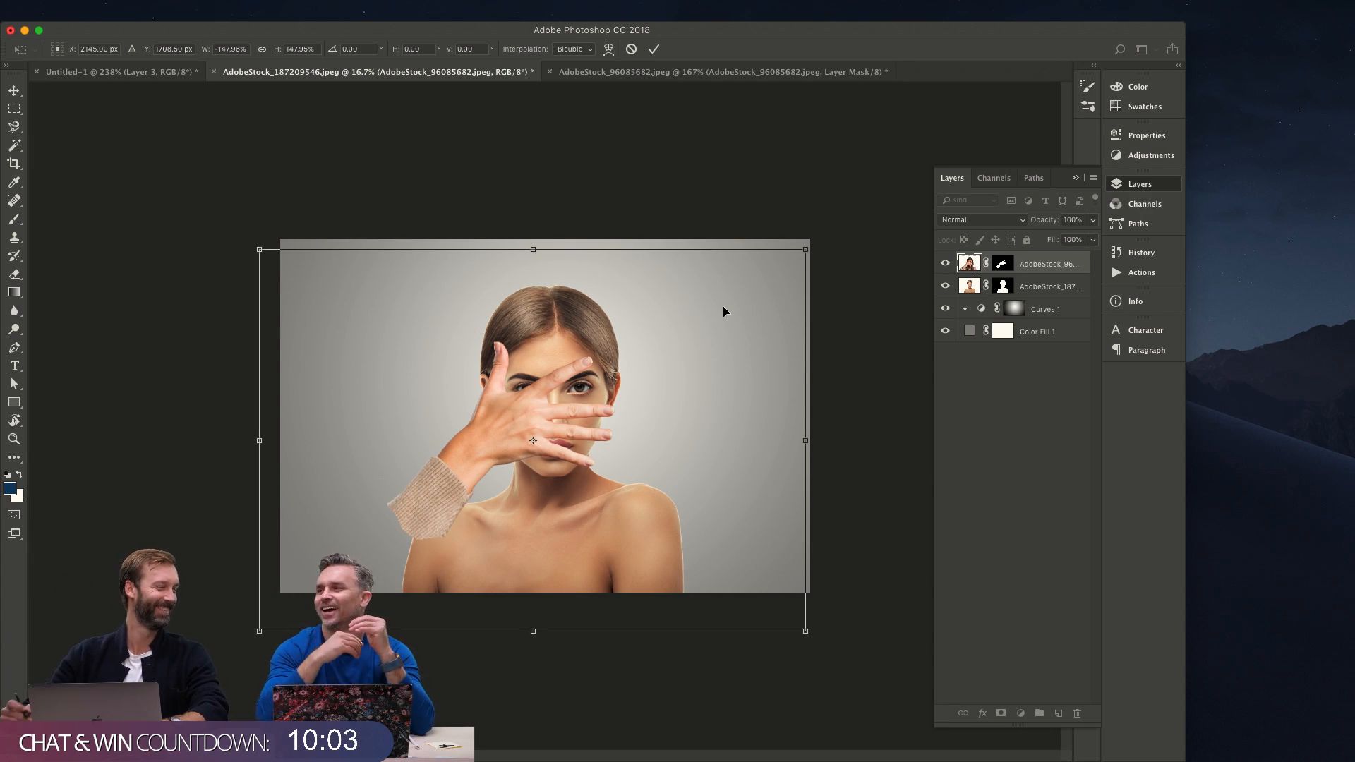
left_click_drag(818, 318, 445, 279)
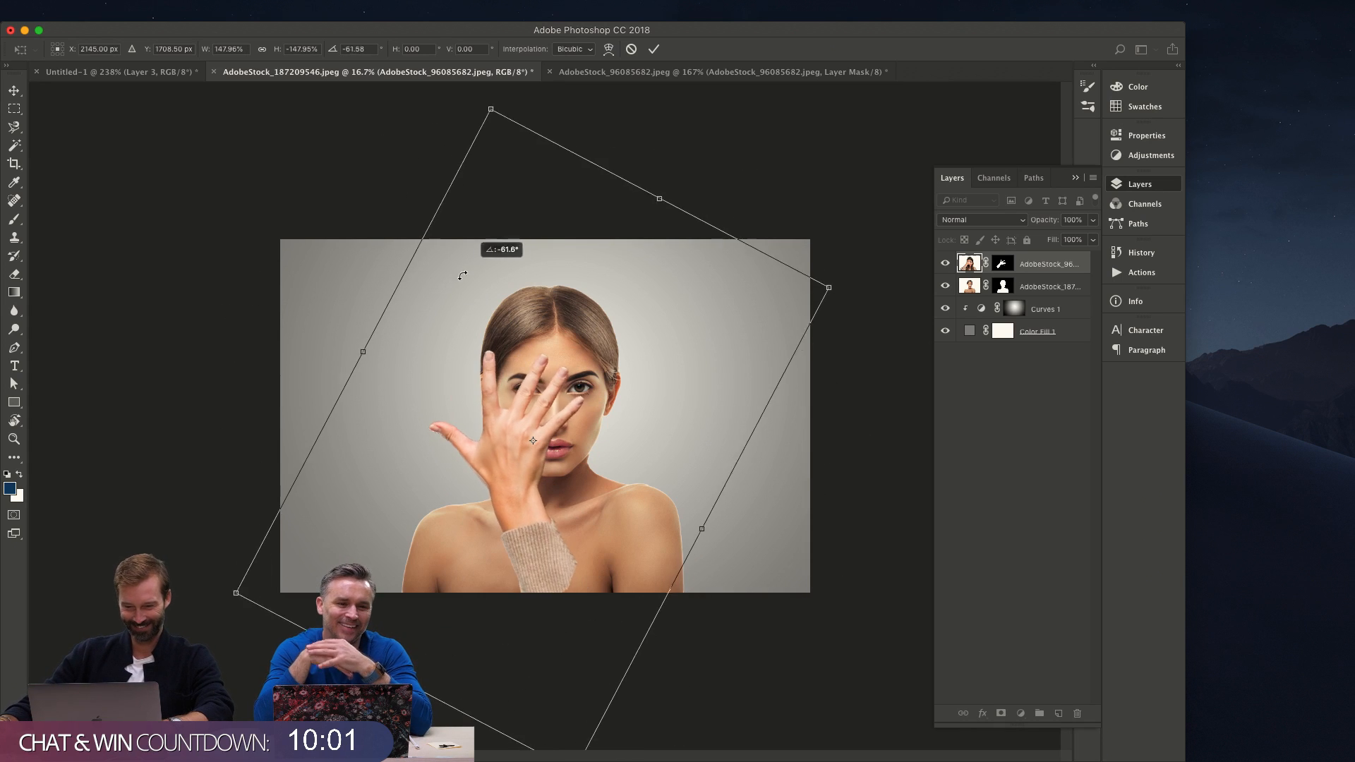
left_click_drag(621, 405, 696, 393)
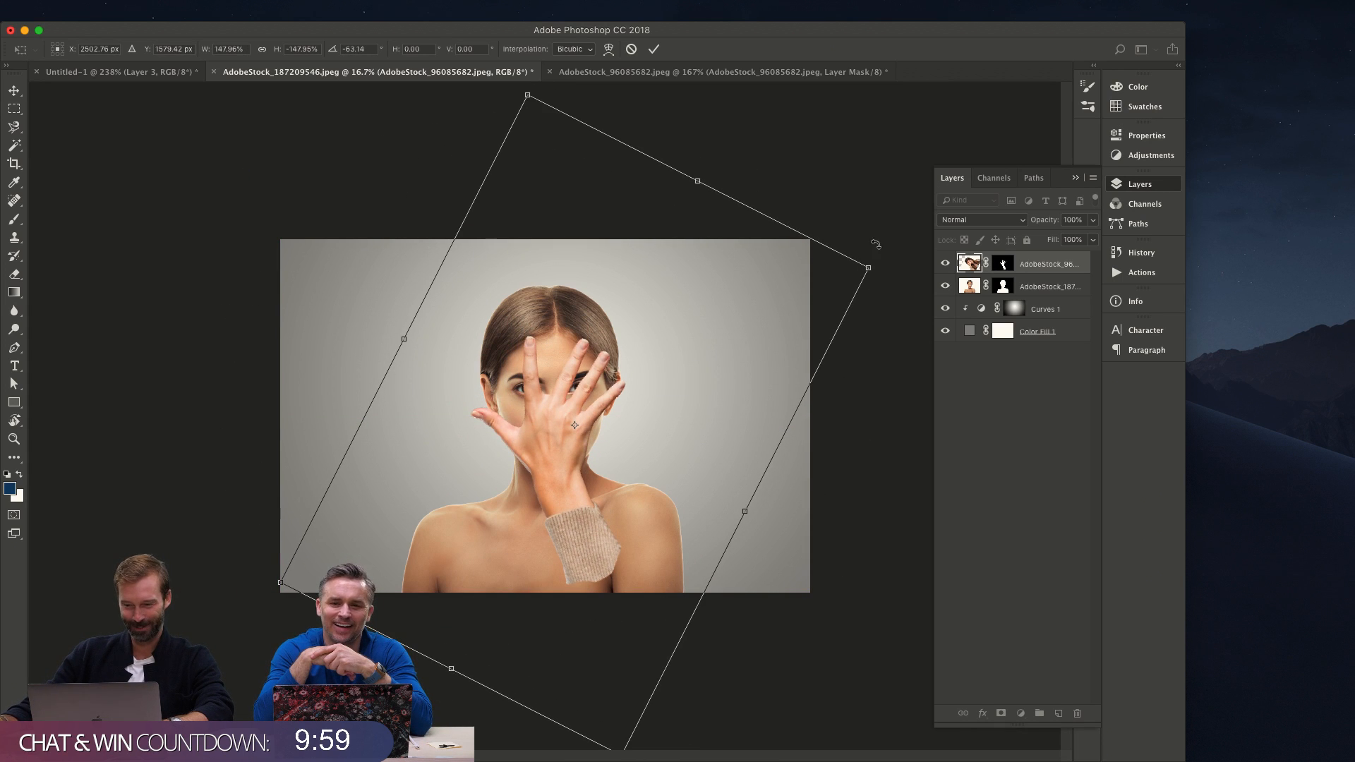
left_click_drag(877, 244, 894, 197)
mouse_move(682, 363)
left_mouse_down()
mouse_move(671, 408)
mouse_move(679, 358)
left_mouse_up()
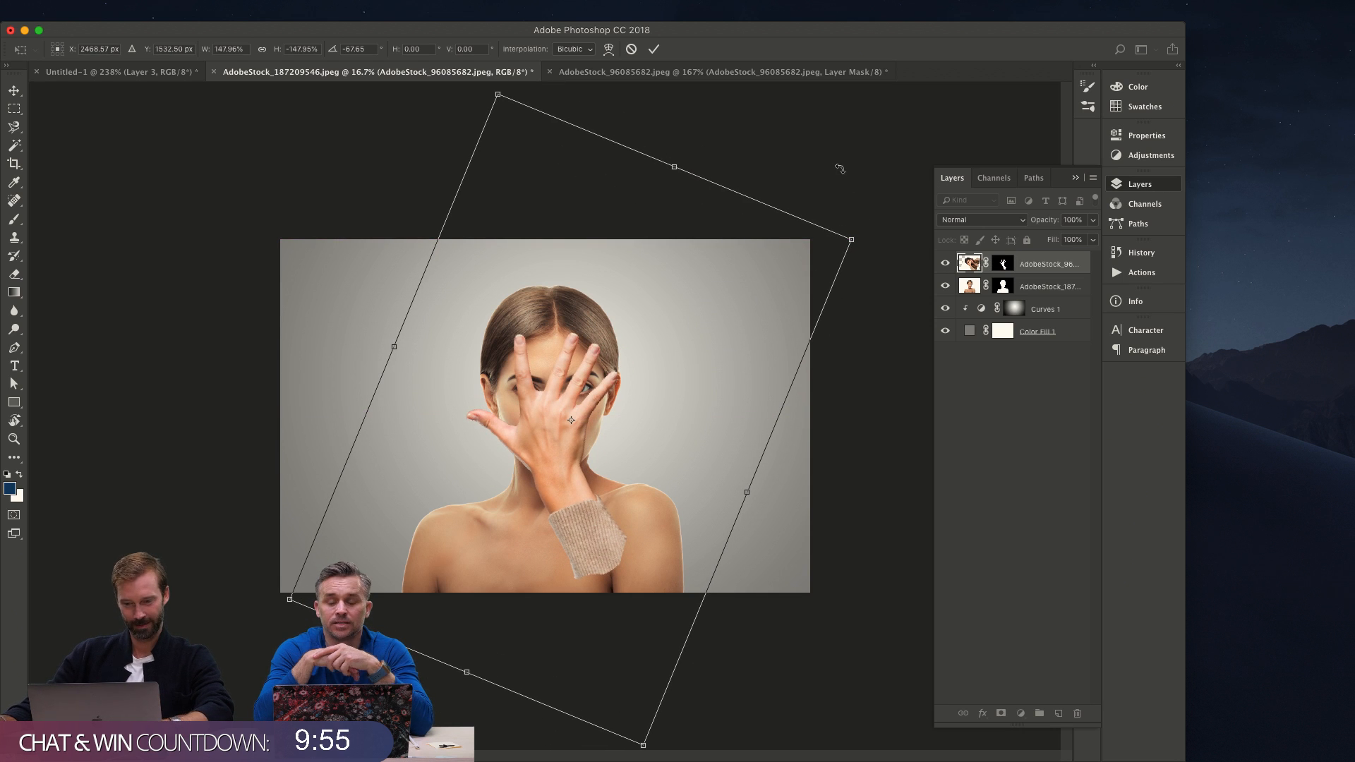
Rotate the hand back to about -0.4°, scale it to about 146%, reposition it across the face and commit the transform.
left_click_drag(818, 142, 751, 494)
mouse_move(669, 382)
left_mouse_down()
mouse_move(661, 435)
mouse_move(634, 404)
mouse_move(677, 400)
left_mouse_up()
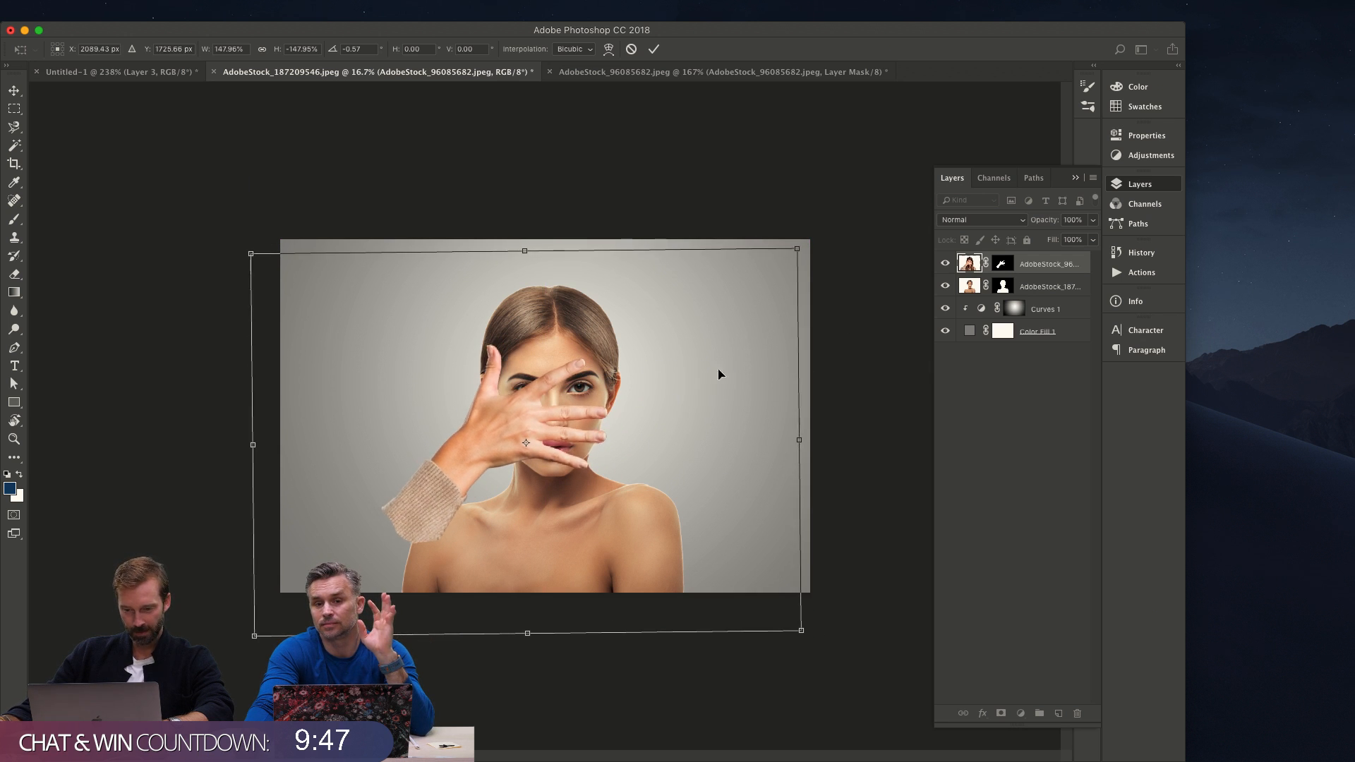
left_click_drag(826, 223, 784, 245)
left_click_drag(709, 307, 714, 303)
left_click_drag(762, 215, 775, 229)
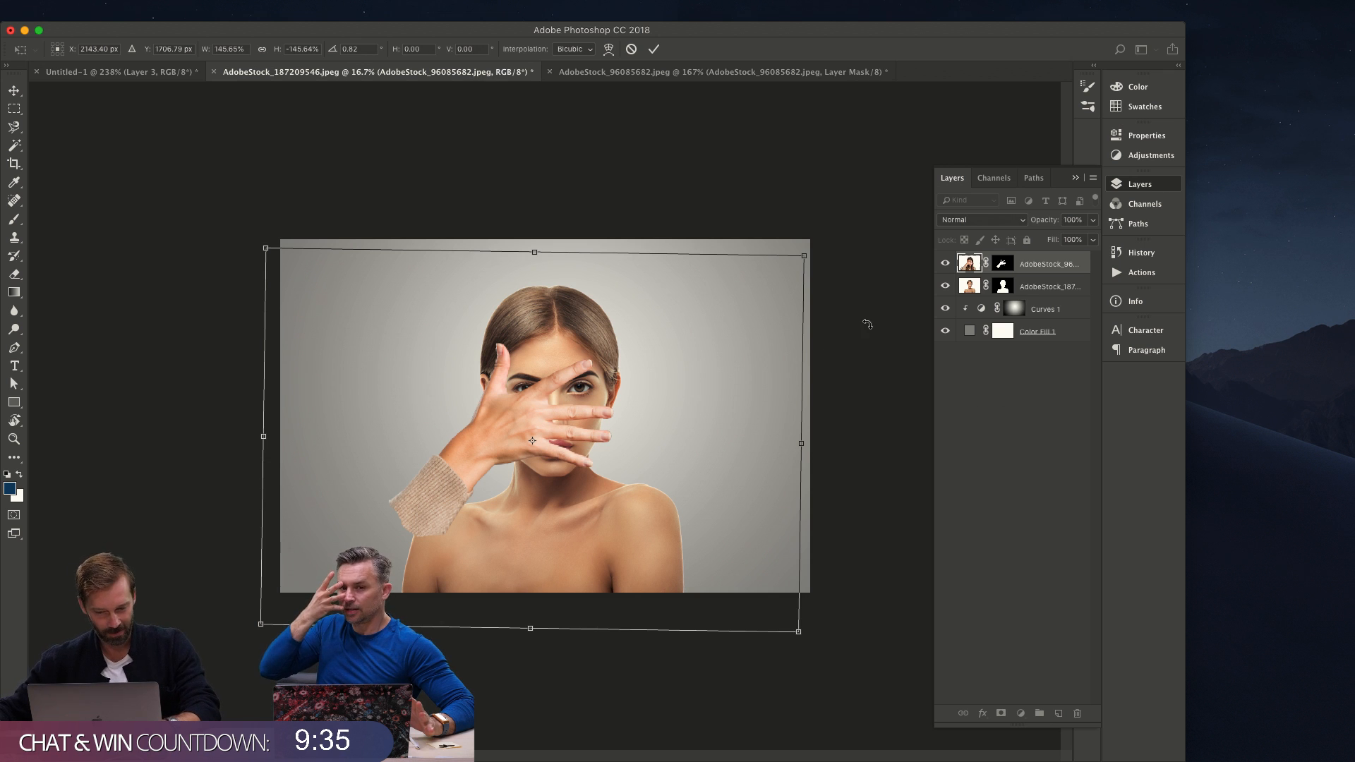
left_click_drag(867, 324, 832, 338)
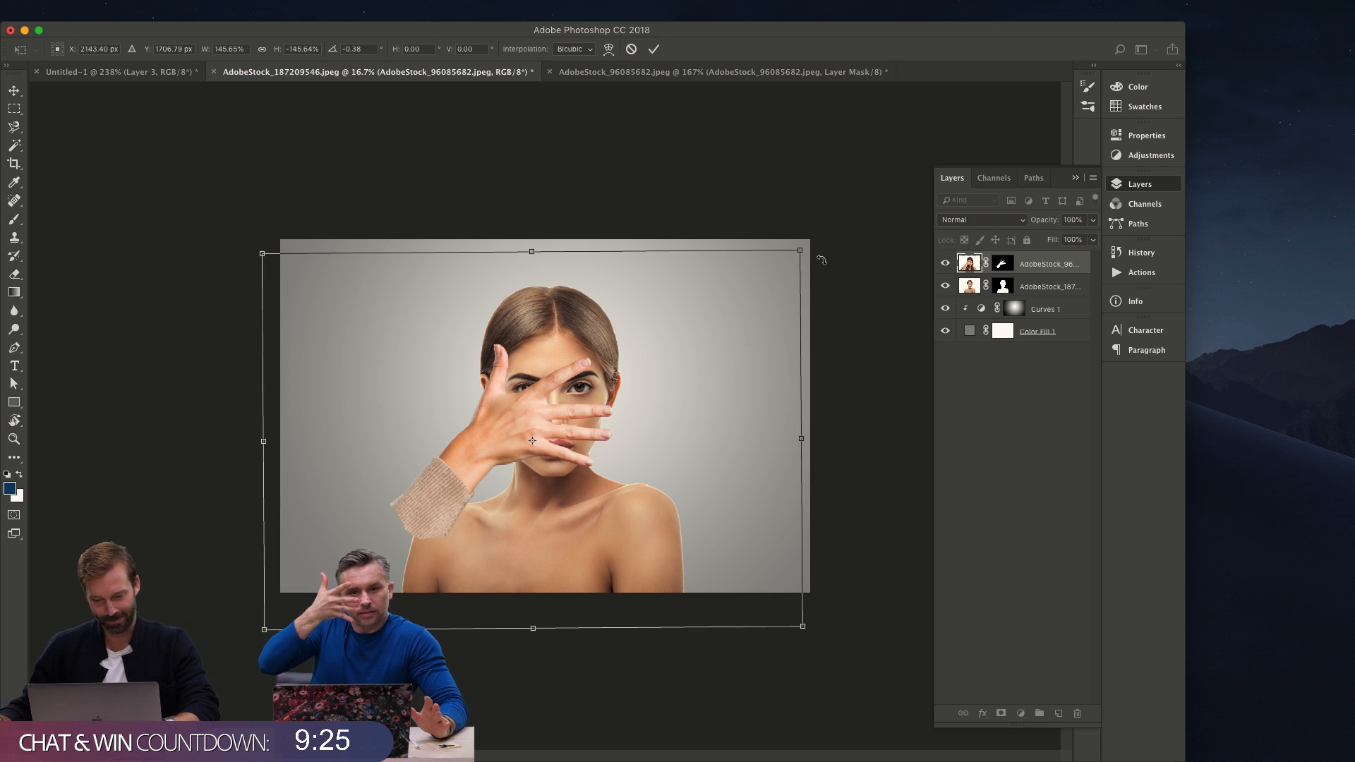
key("Return")
Touch up the thumb's edge on the hand's layer mask with a small white brush.
key("z")
left_click_drag(521, 439, 609, 507)
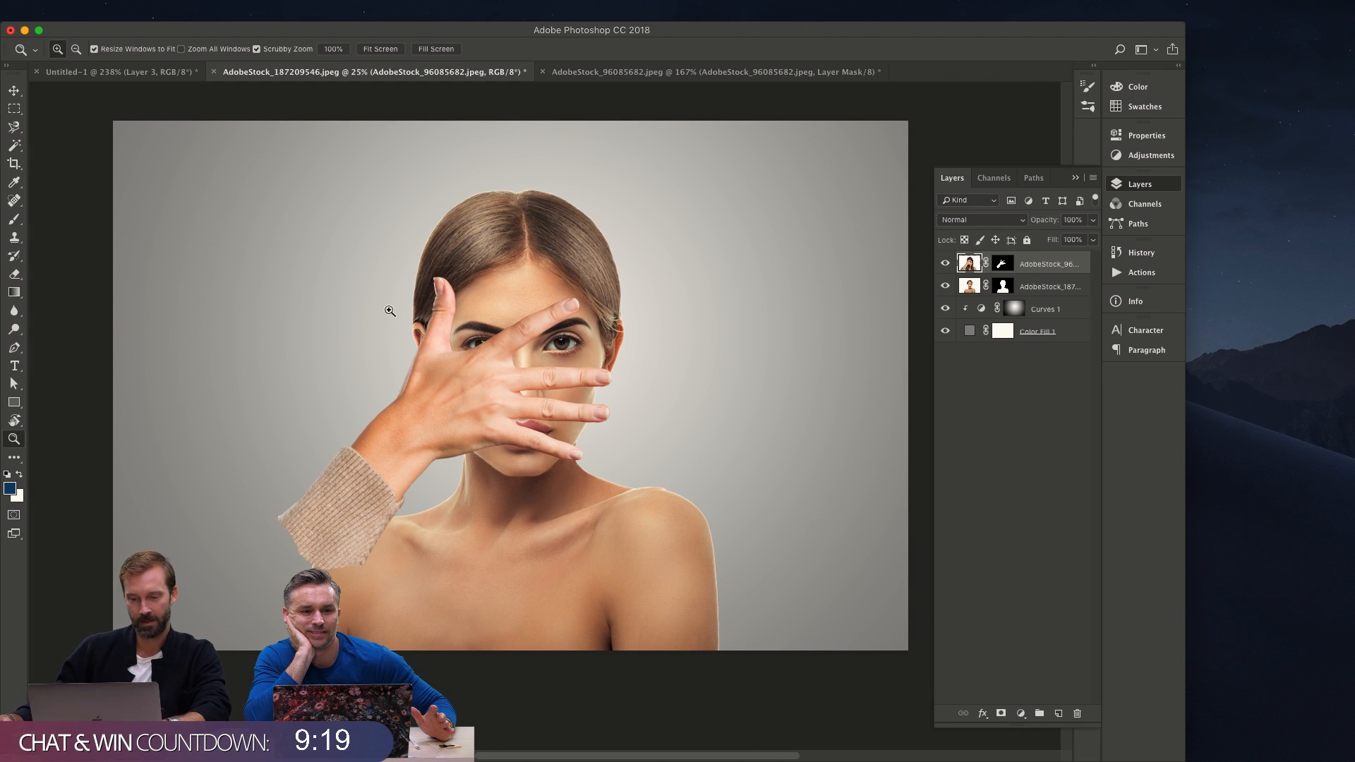
left_click_drag(506, 400, 542, 377)
left_click_drag(561, 382, 586, 381)
key("v")
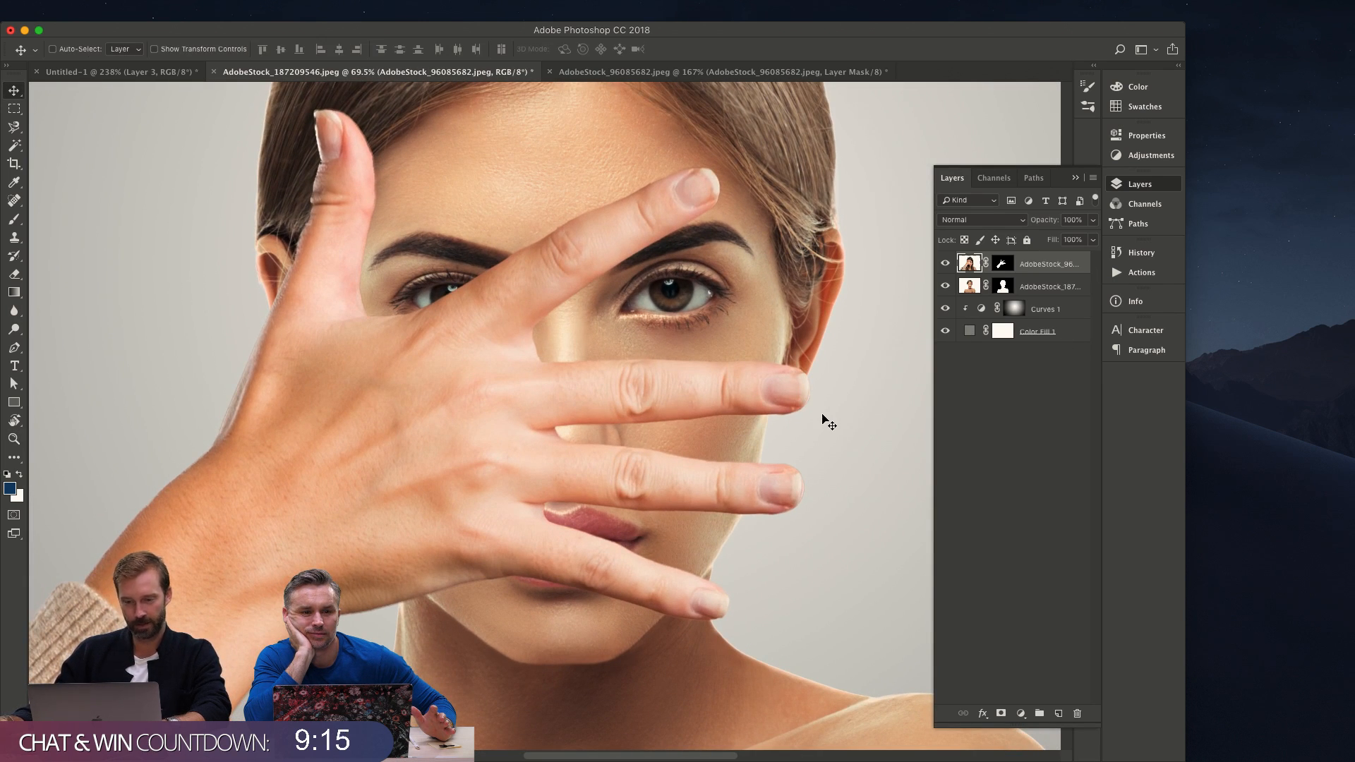
key("z")
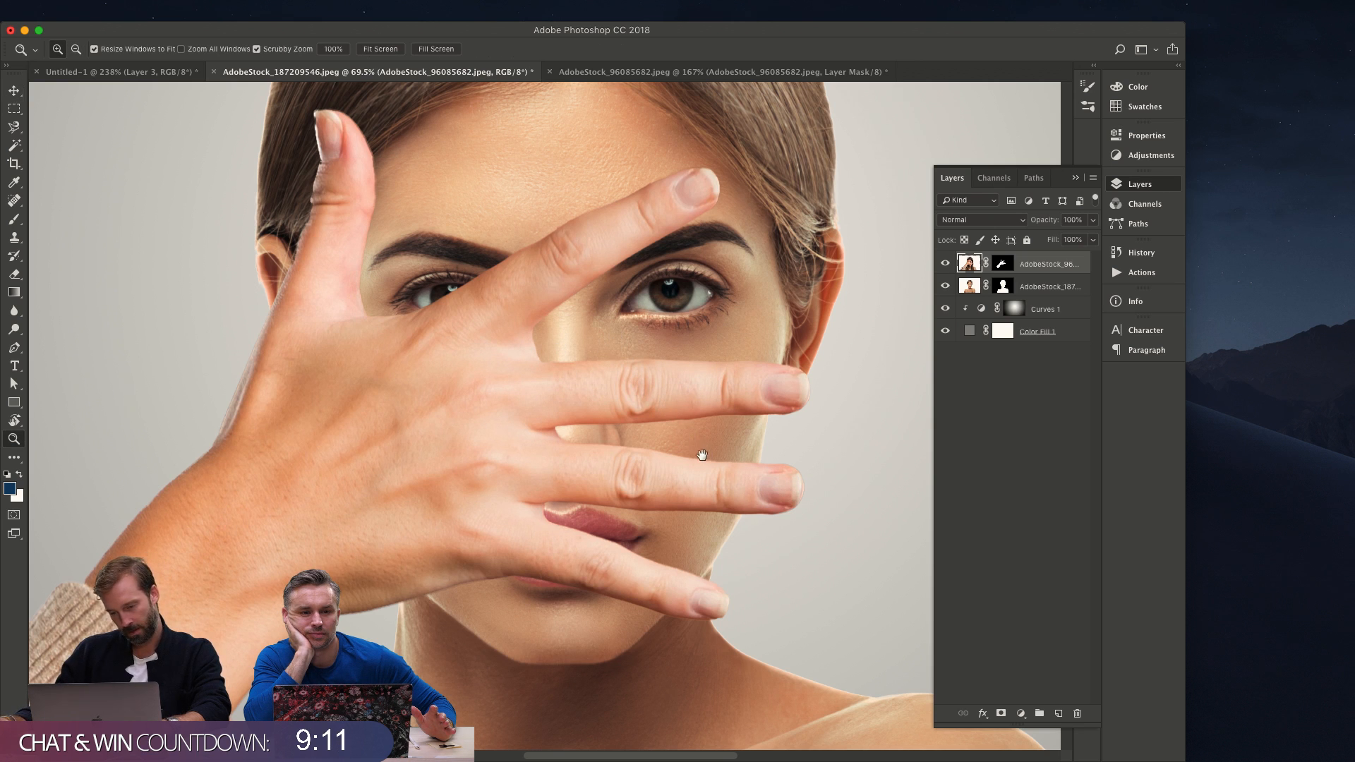
mouse_move(701, 453)
left_mouse_down()
mouse_move(690, 447)
mouse_move(705, 444)
left_mouse_up()
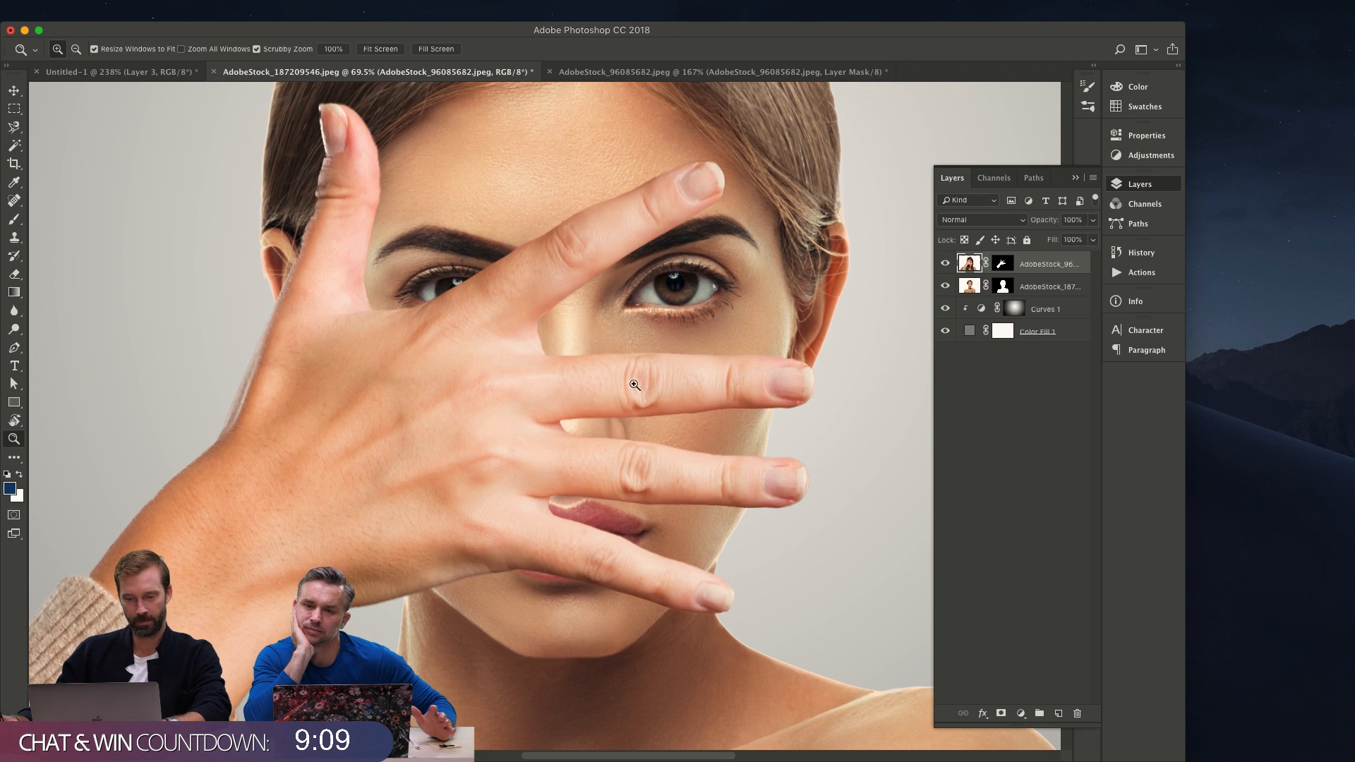
left_click(1002, 263)
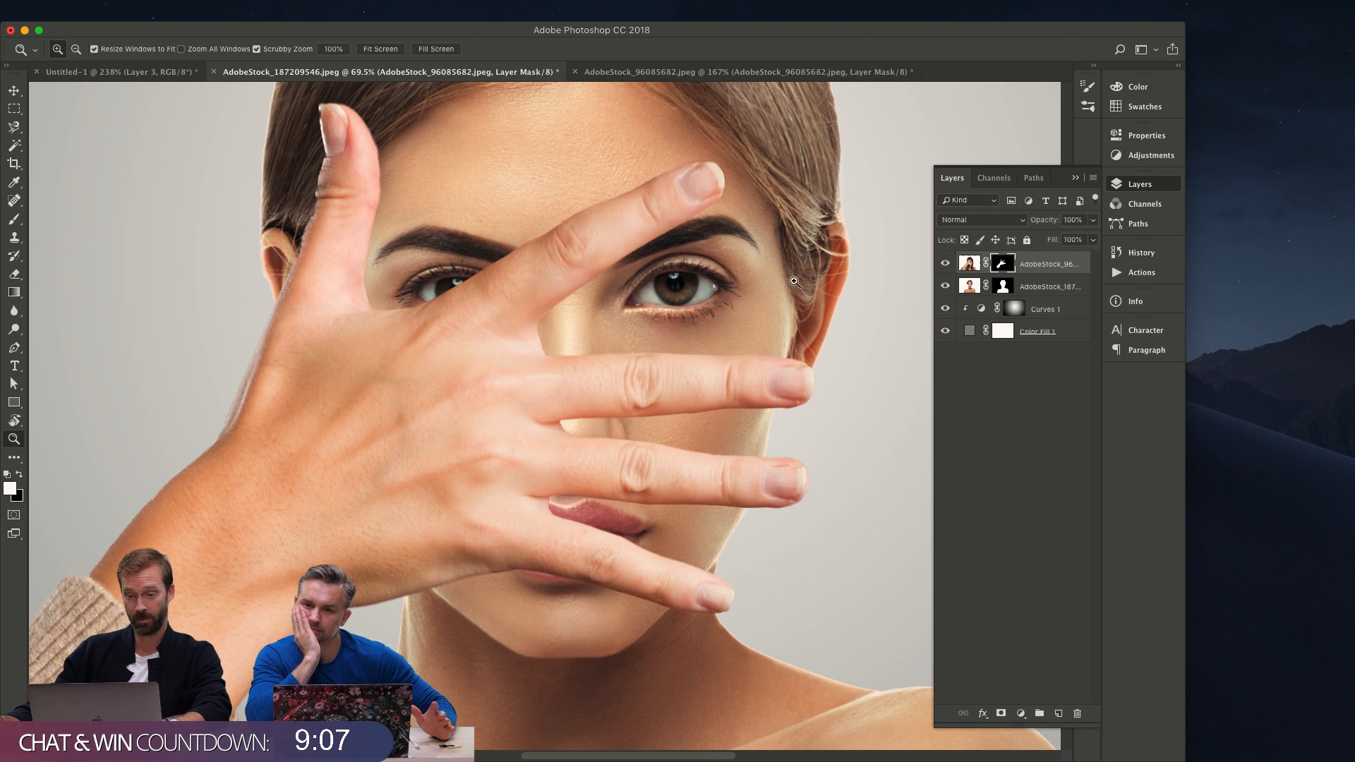
mouse_move(361, 136)
left_mouse_down()
mouse_move(460, 188)
mouse_move(547, 303)
left_mouse_up()
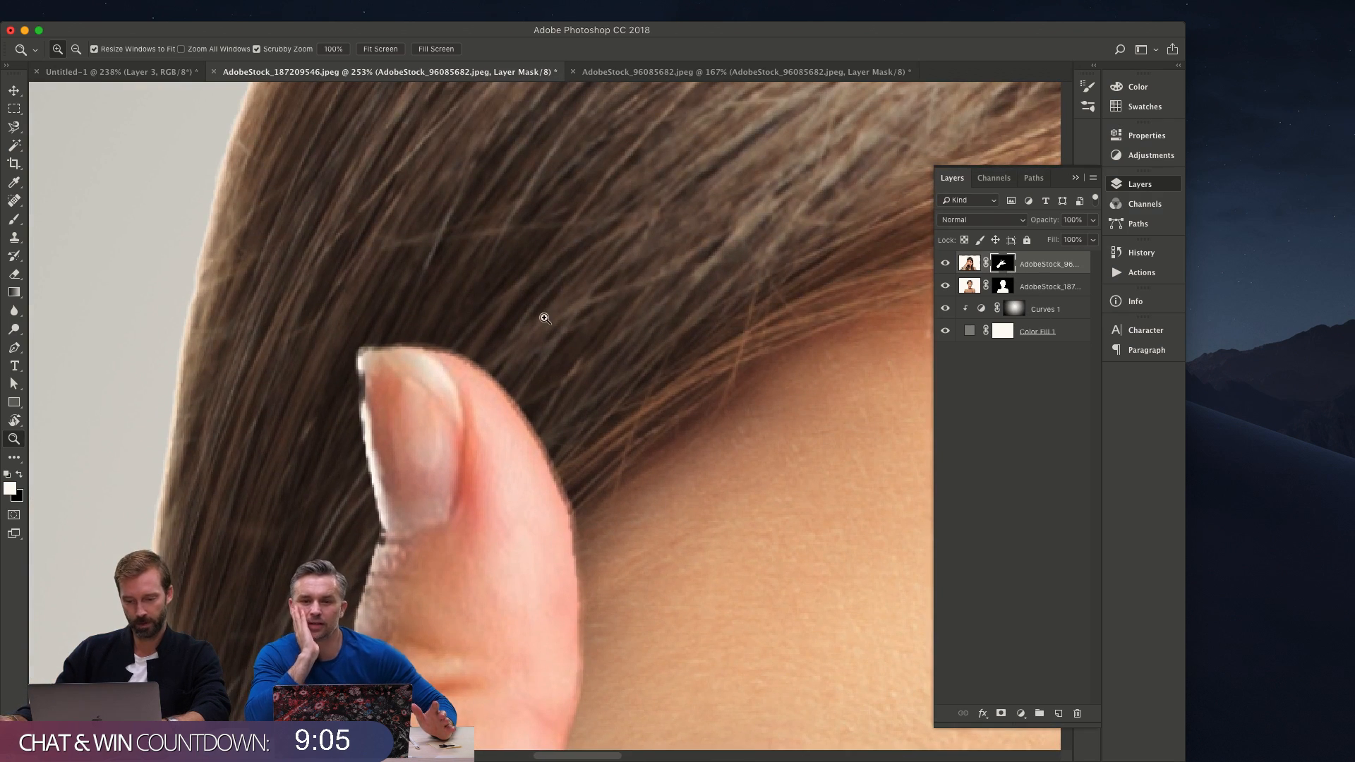
key("b")
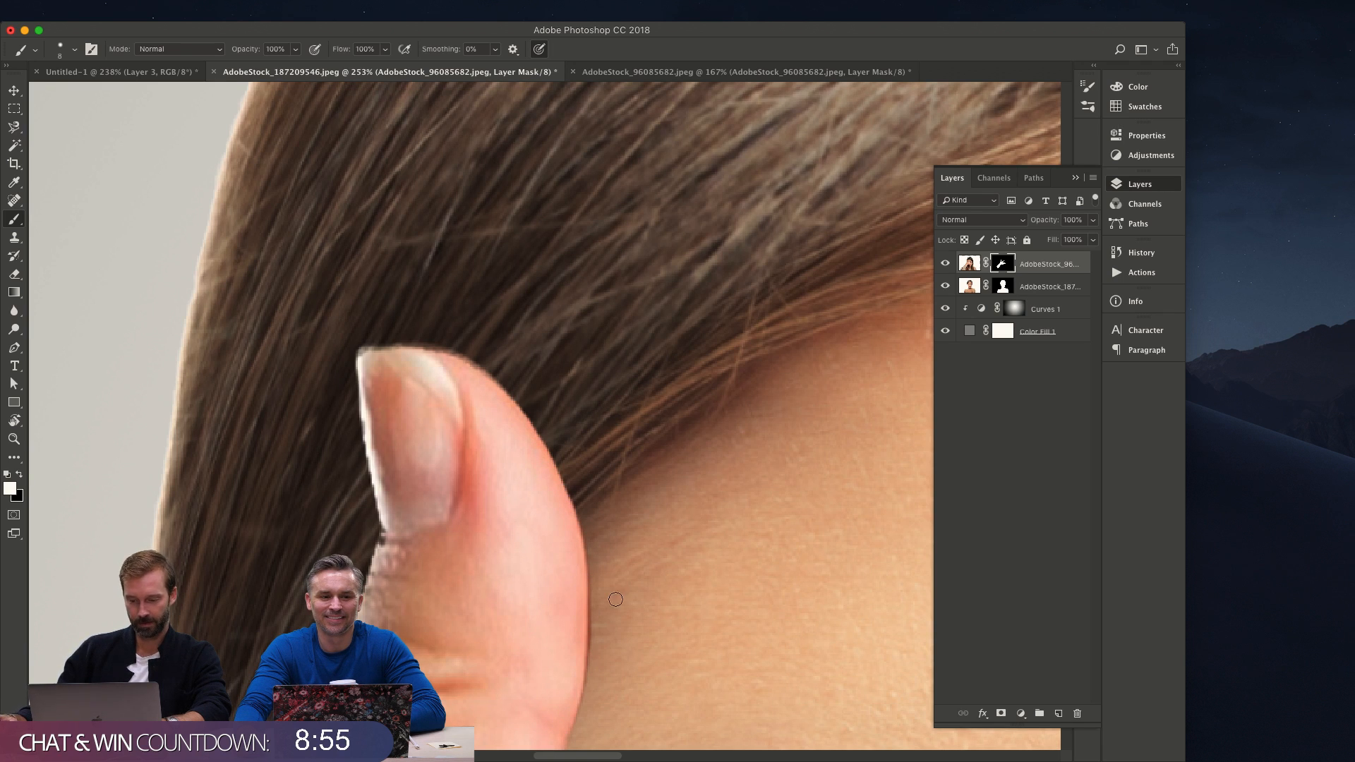
key("x")
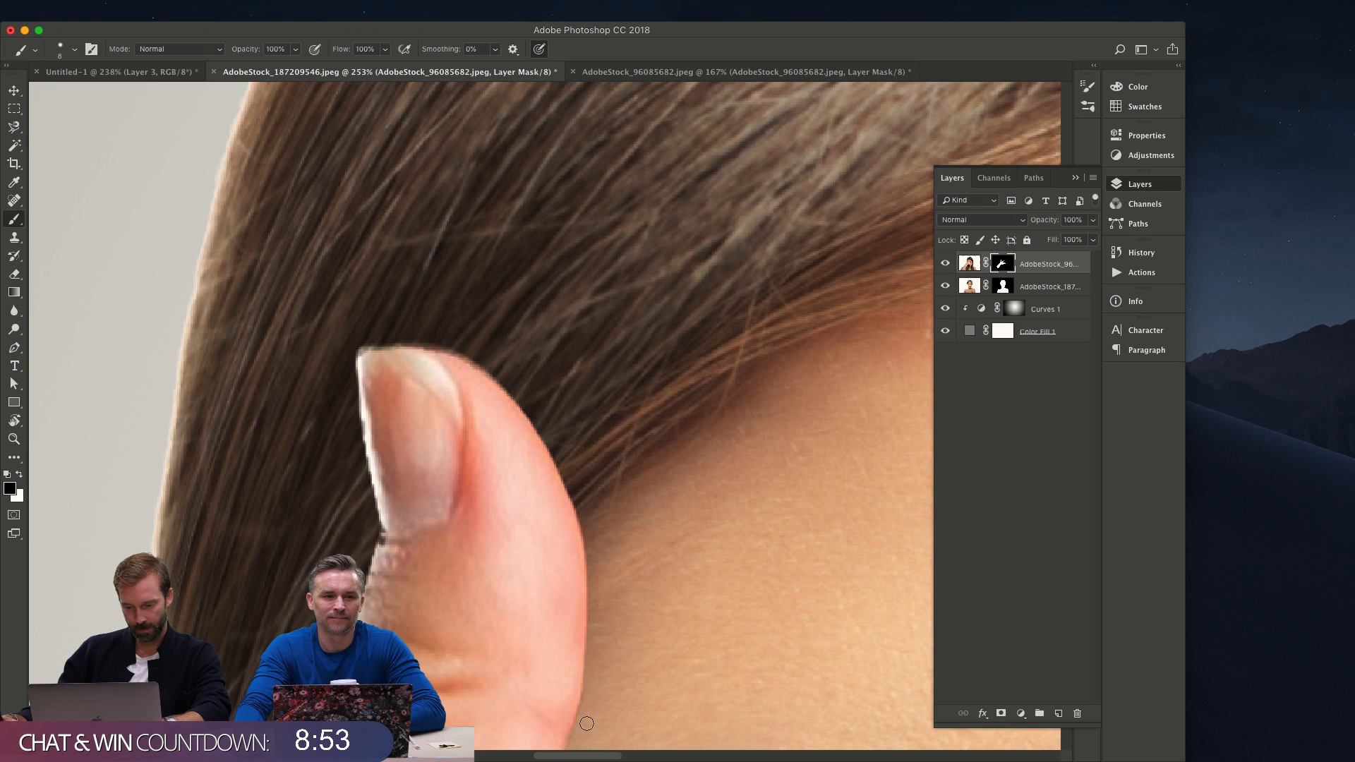
Crop the image to a tall portrait format around the woman's head and shoulders, cutting off the sweater cuff.
scroll(589, 369, "down", 3)
key("z")
scroll(627, 446, "down", 3)
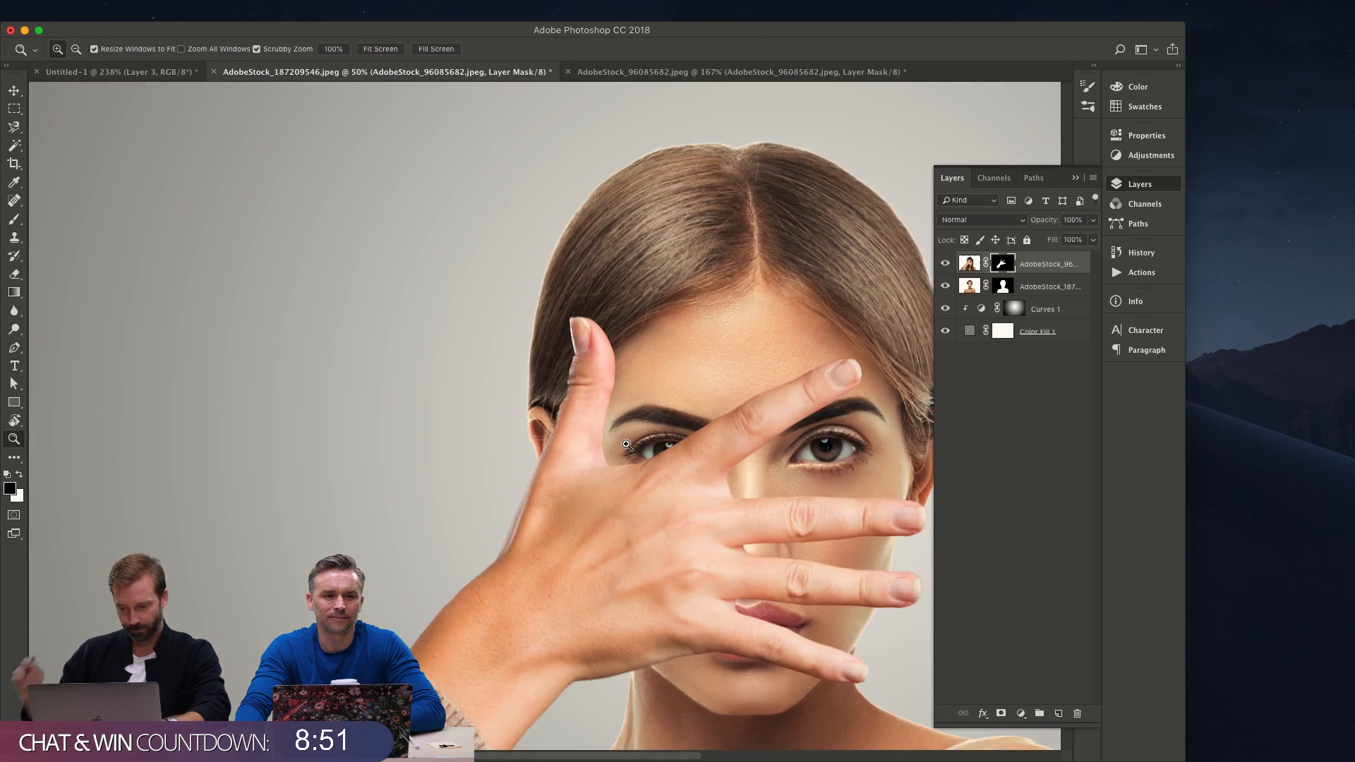
scroll(625, 443, "down", 3)
scroll(625, 443, "right", 3)
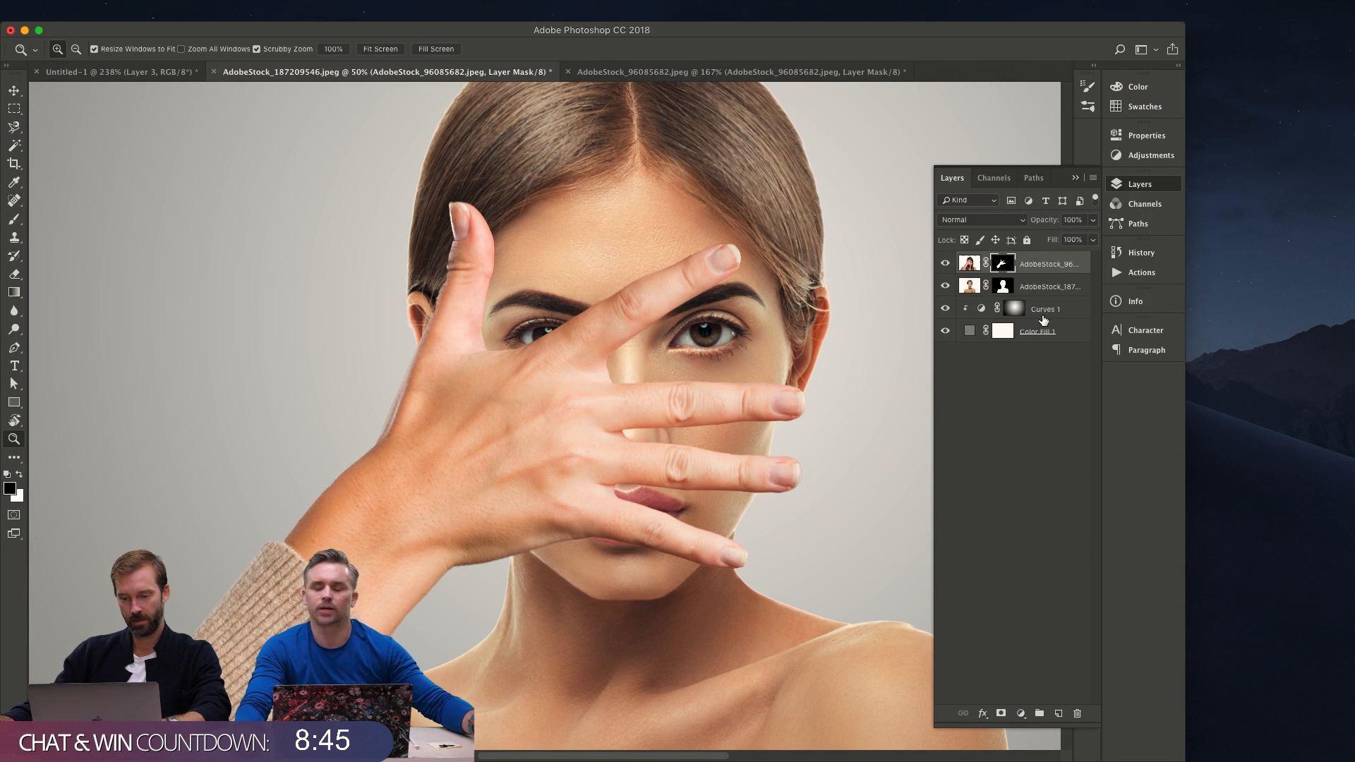
left_click(713, 372, "alt")
left_click(714, 371, "alt")
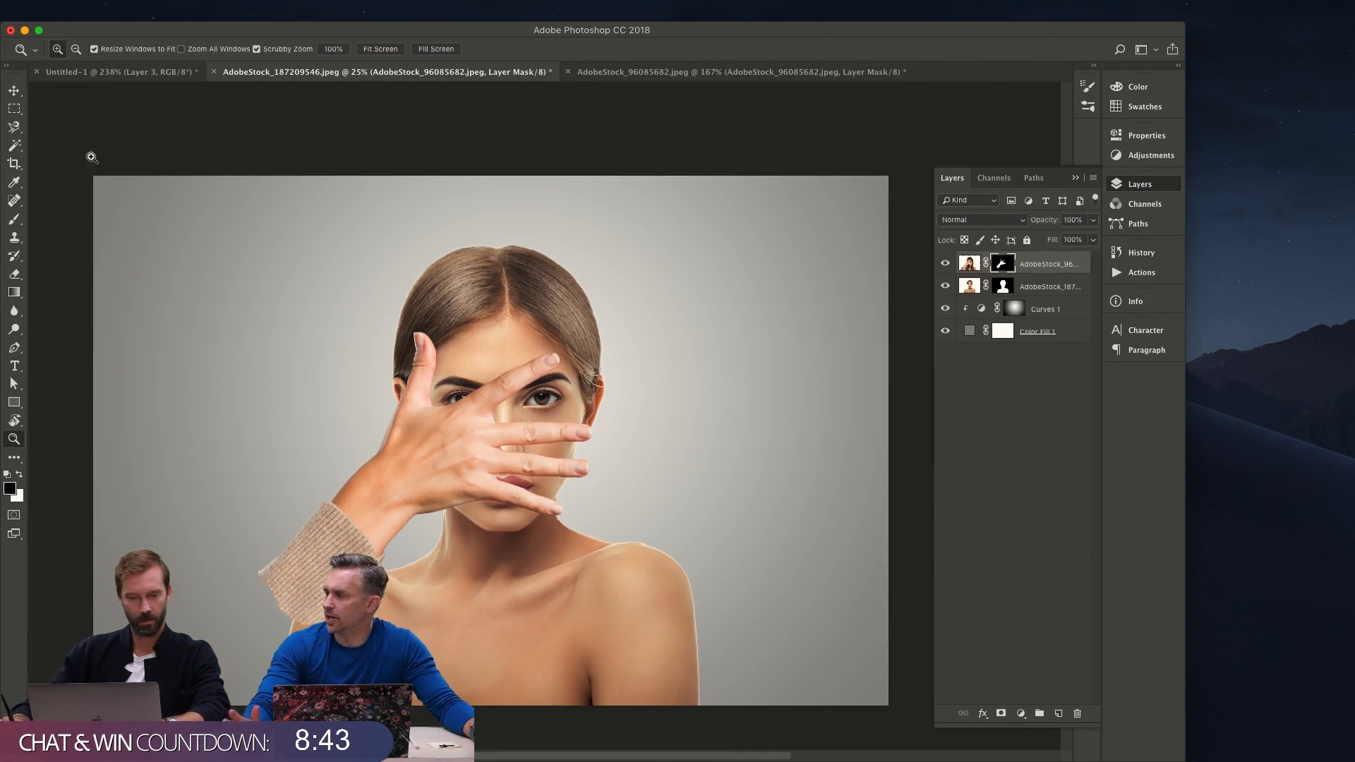
left_click(14, 165)
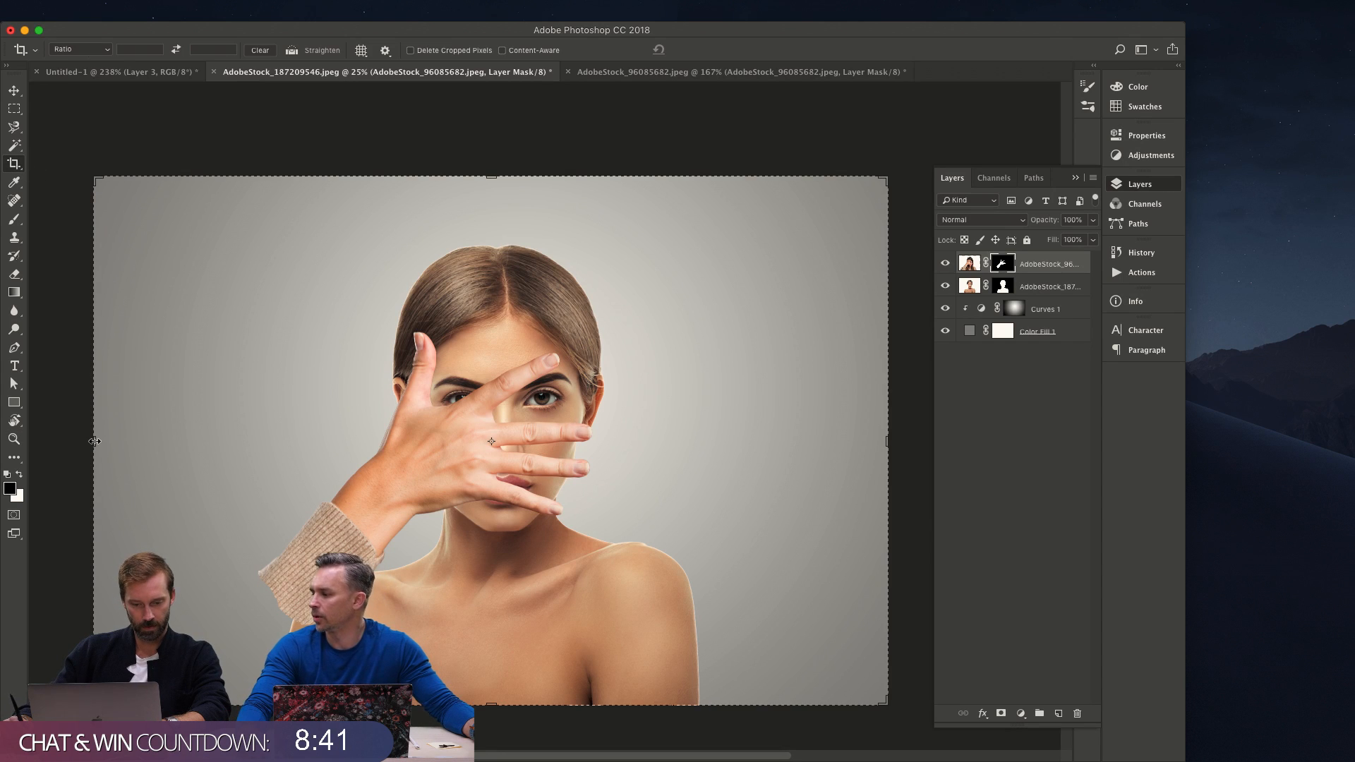
left_click_drag(95, 441, 220, 442)
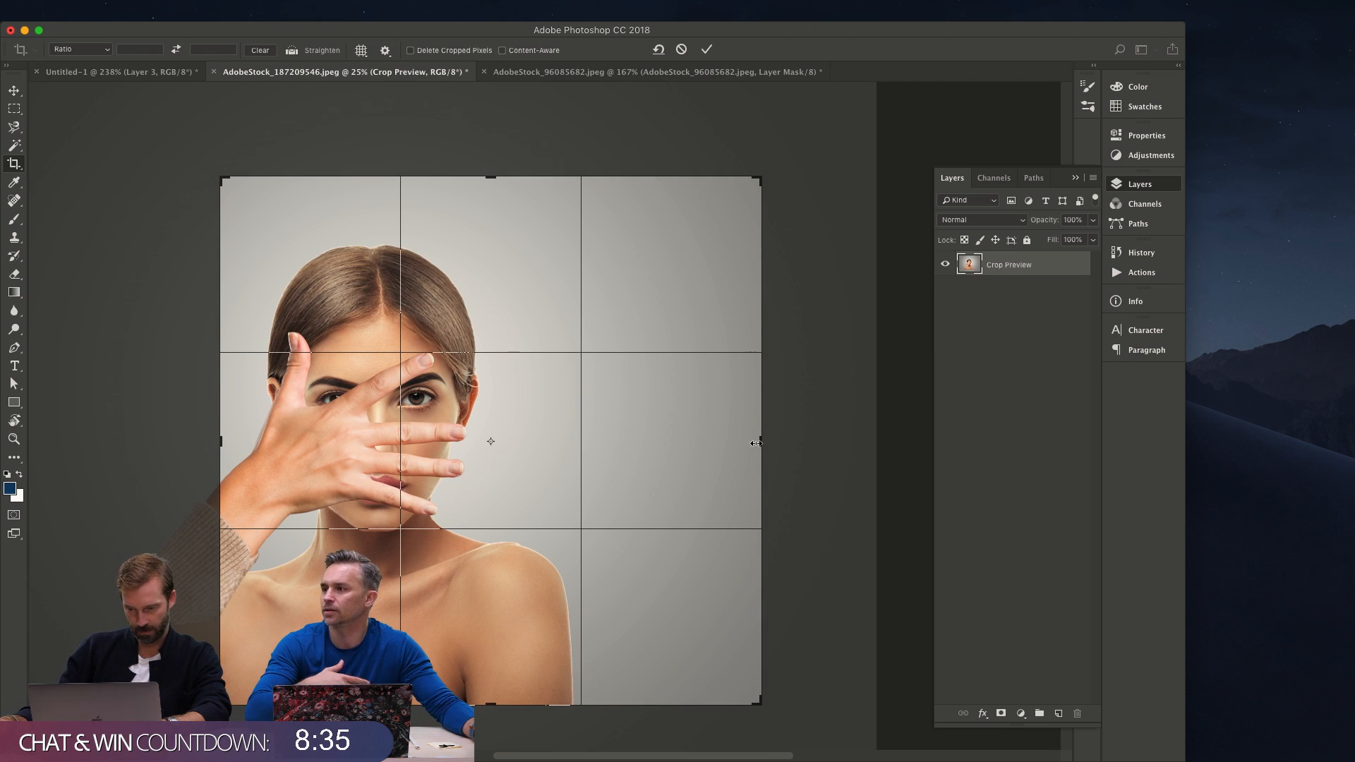
left_click_drag(755, 442, 683, 443)
left_click_drag(491, 699, 491, 680)
left_click_drag(688, 448, 670, 441)
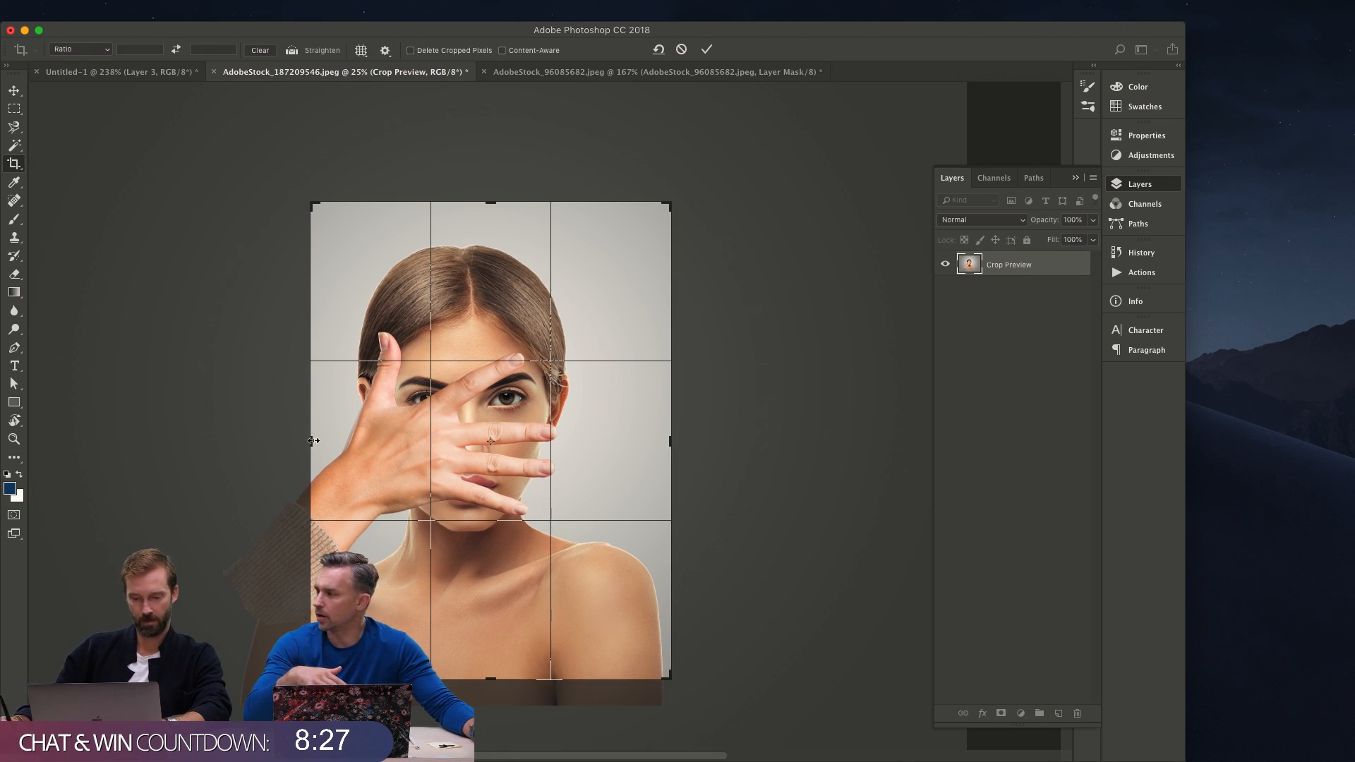
left_click_drag(314, 440, 326, 437)
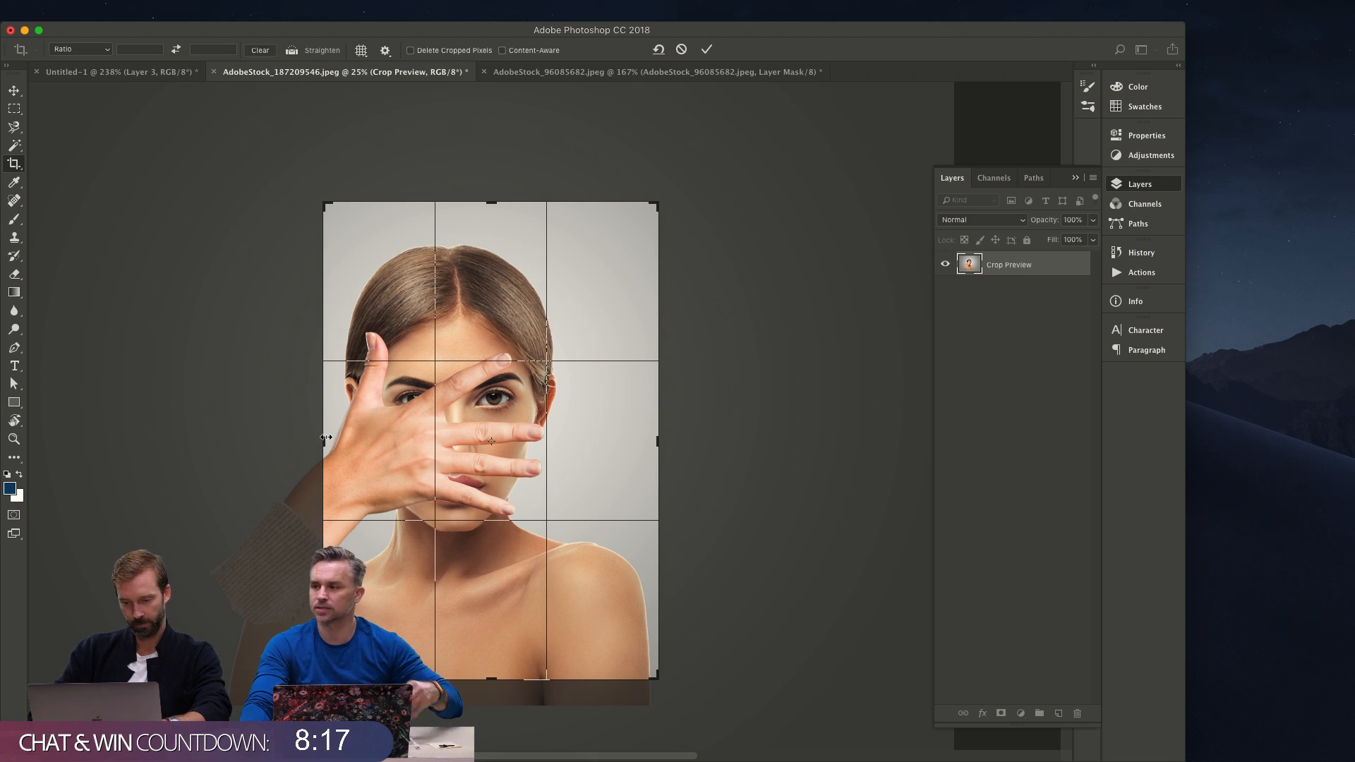
key("Return")
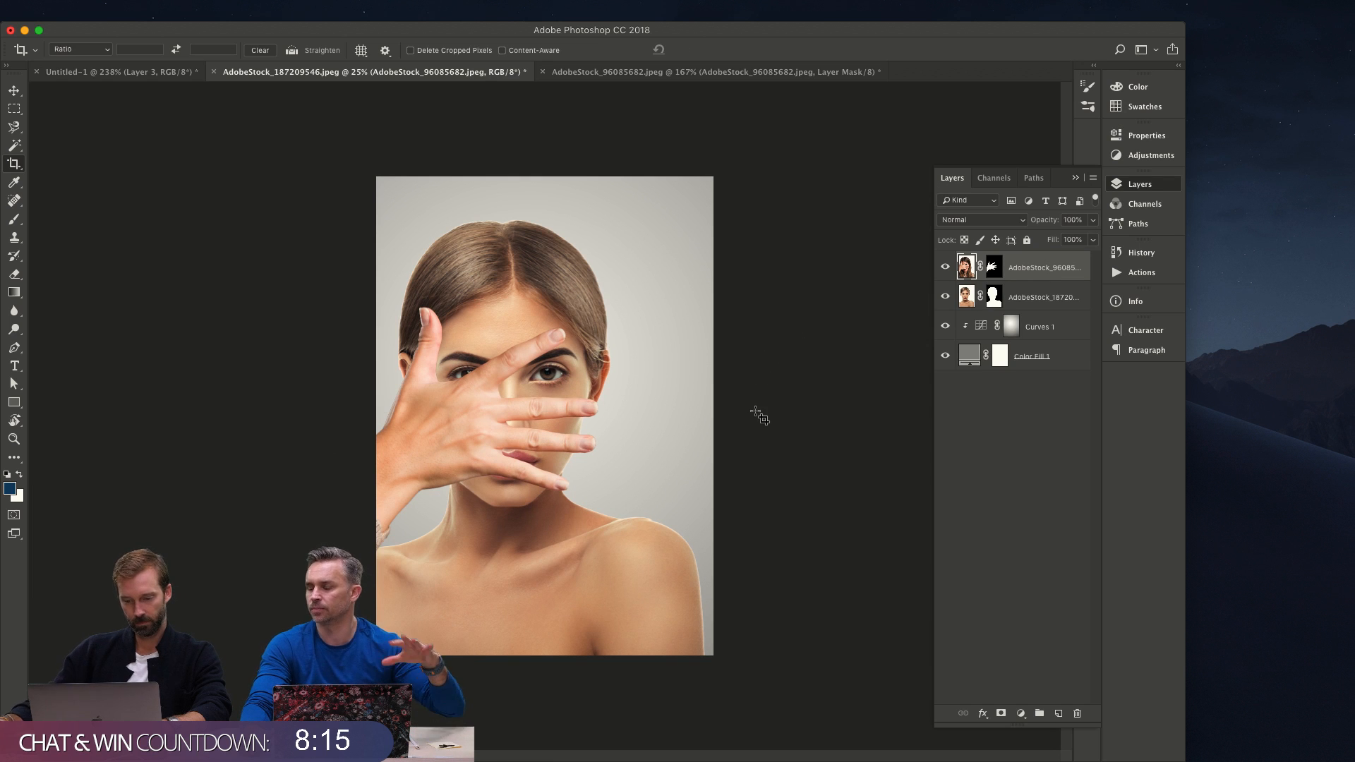
Load the hand mask as a selection and add a Solid Color fill directly above the woman's layer in a brown sampled from the thumb.
key("z")
left_click_drag(546, 459, 480, 476)
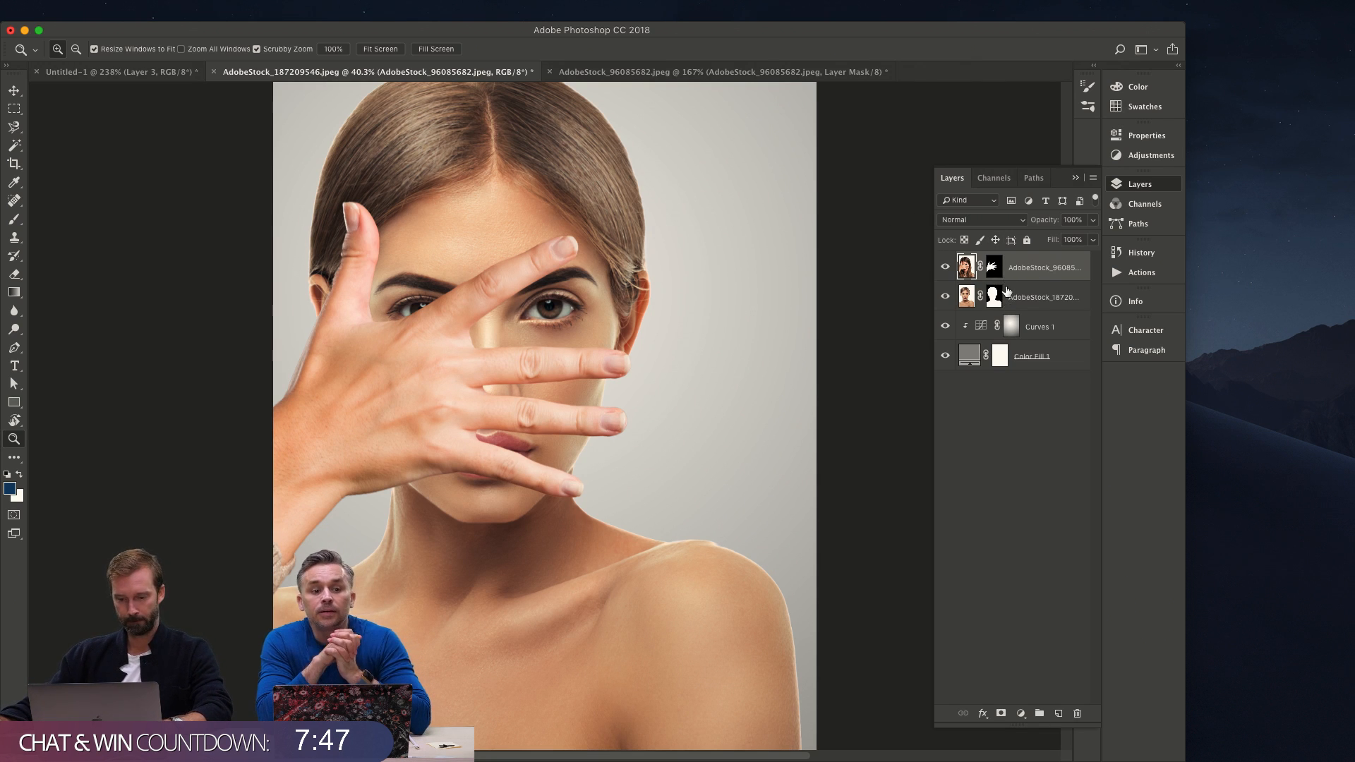
left_click(994, 268, "super")
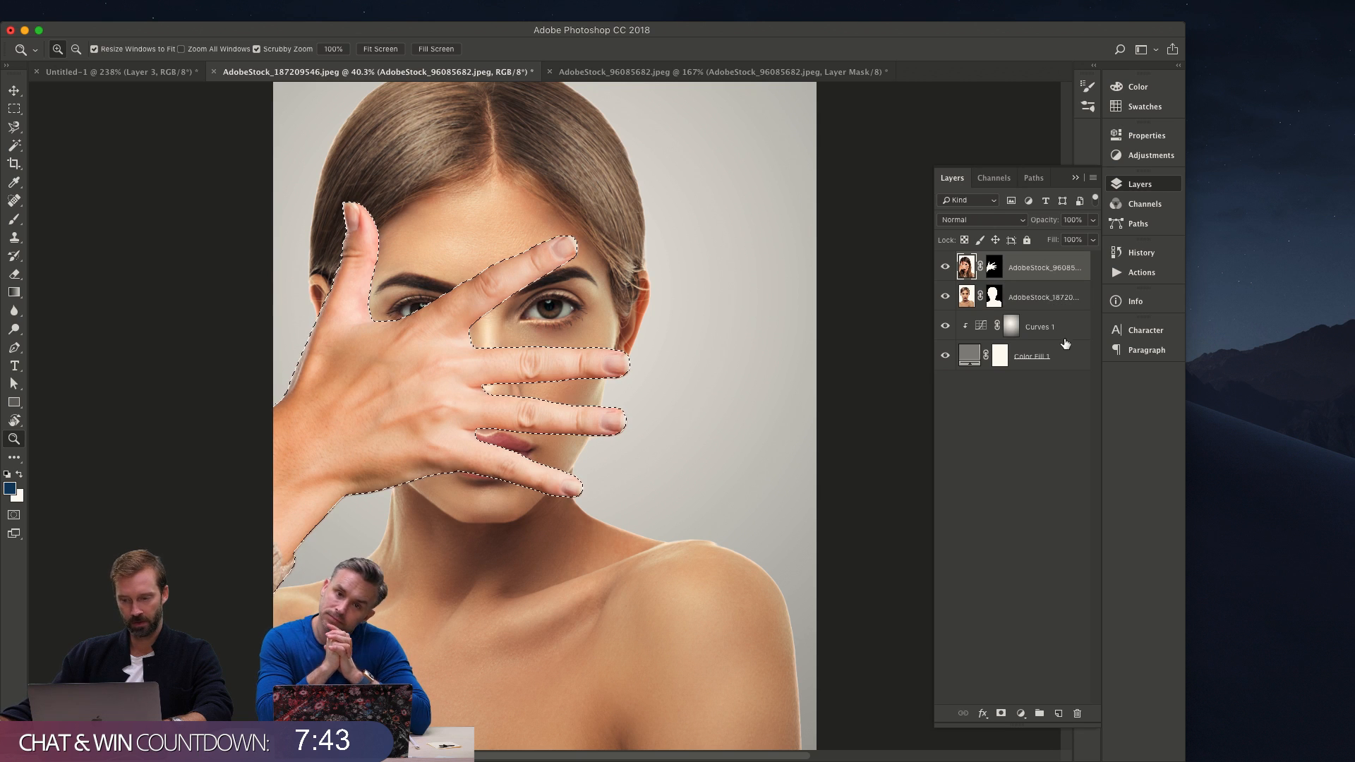
left_click(1057, 303)
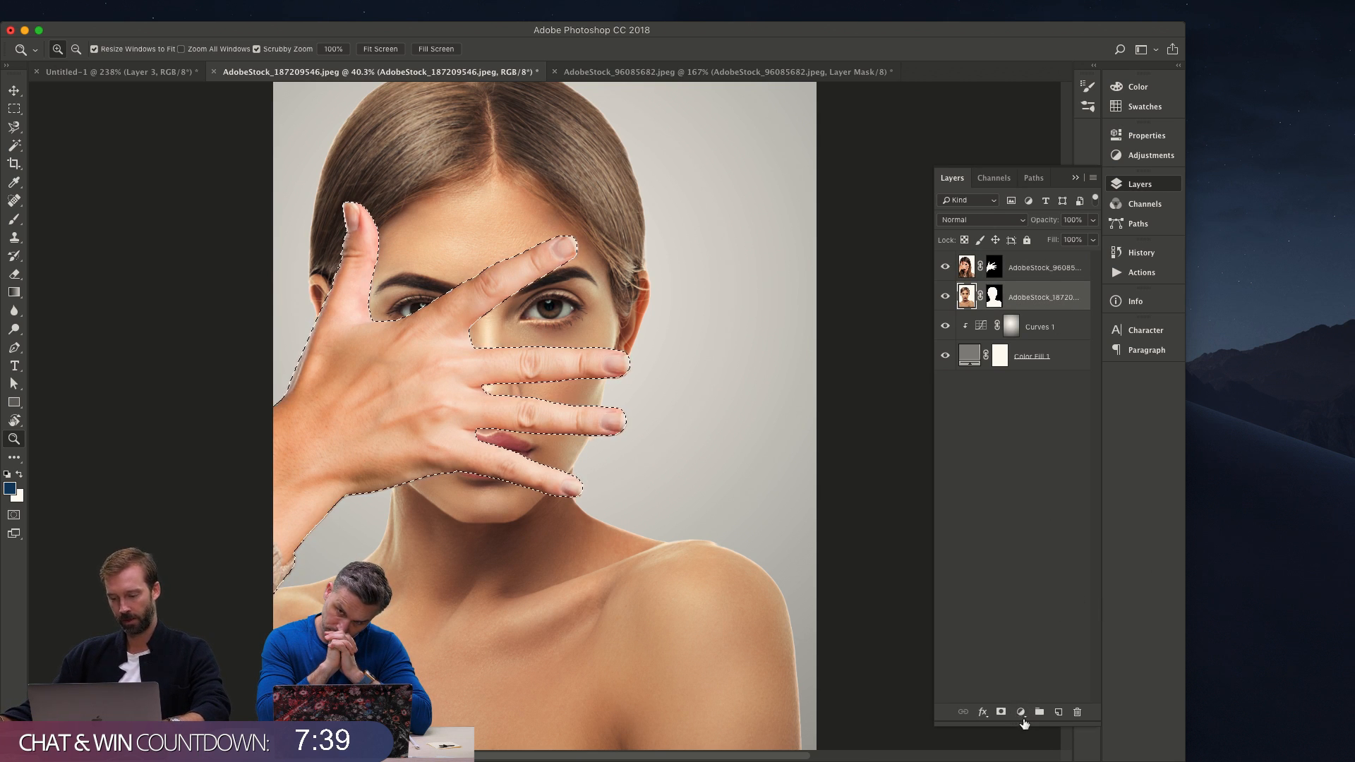
left_click(1020, 713)
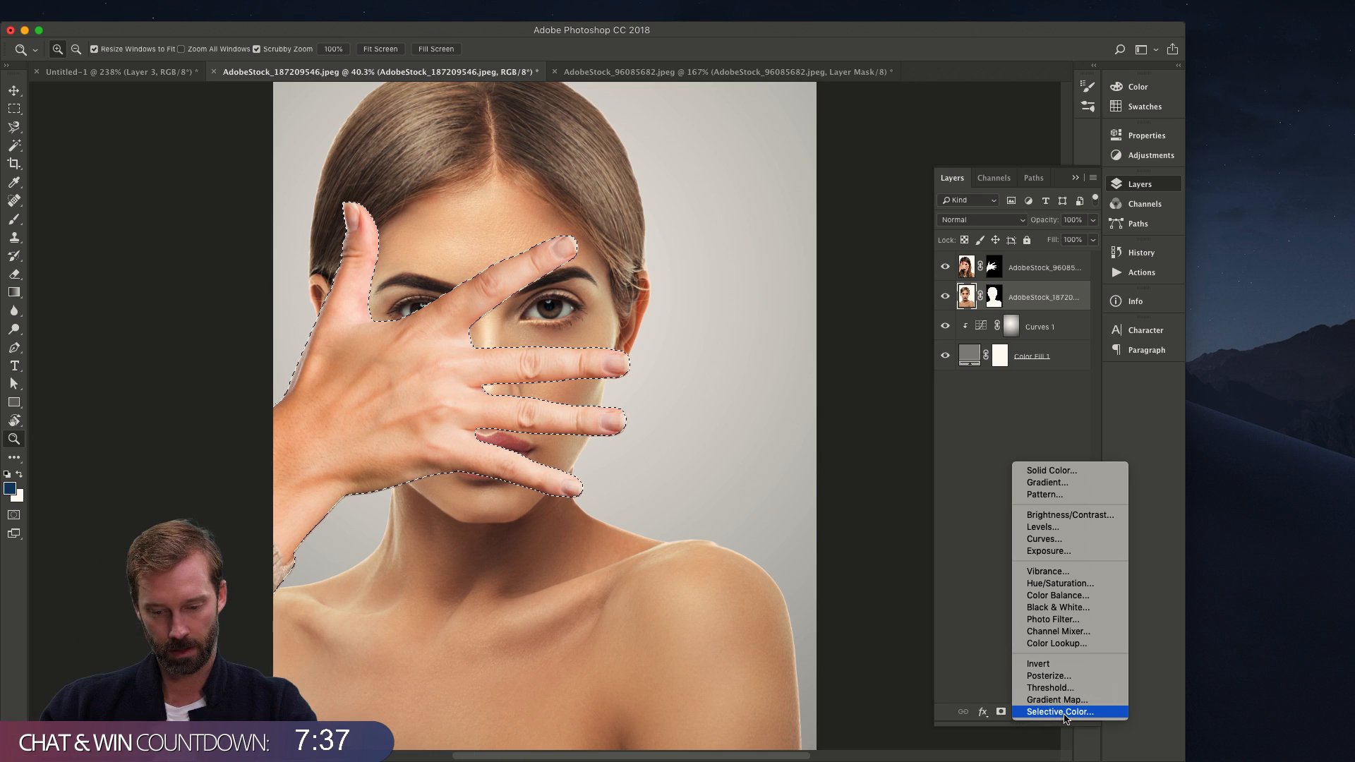
left_click(1115, 470)
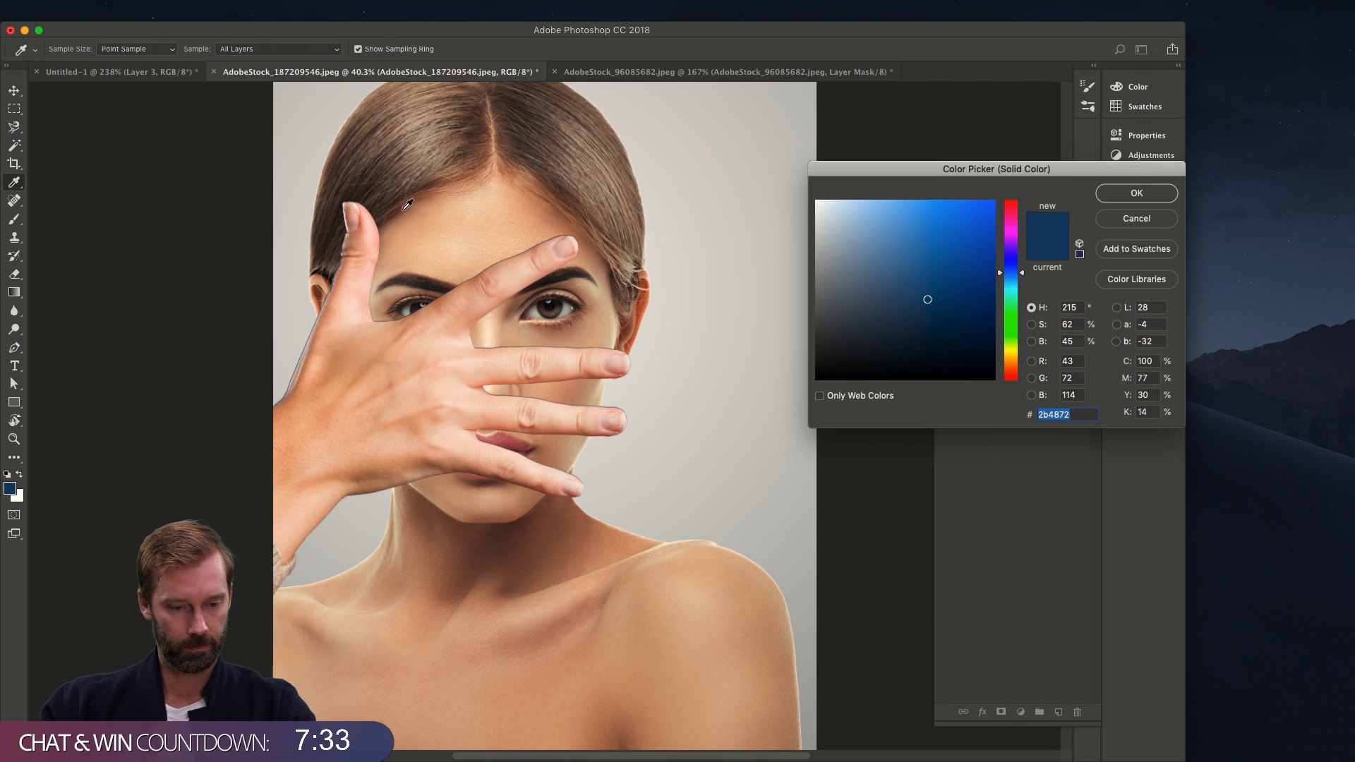
left_click(357, 248)
left_click(1136, 193)
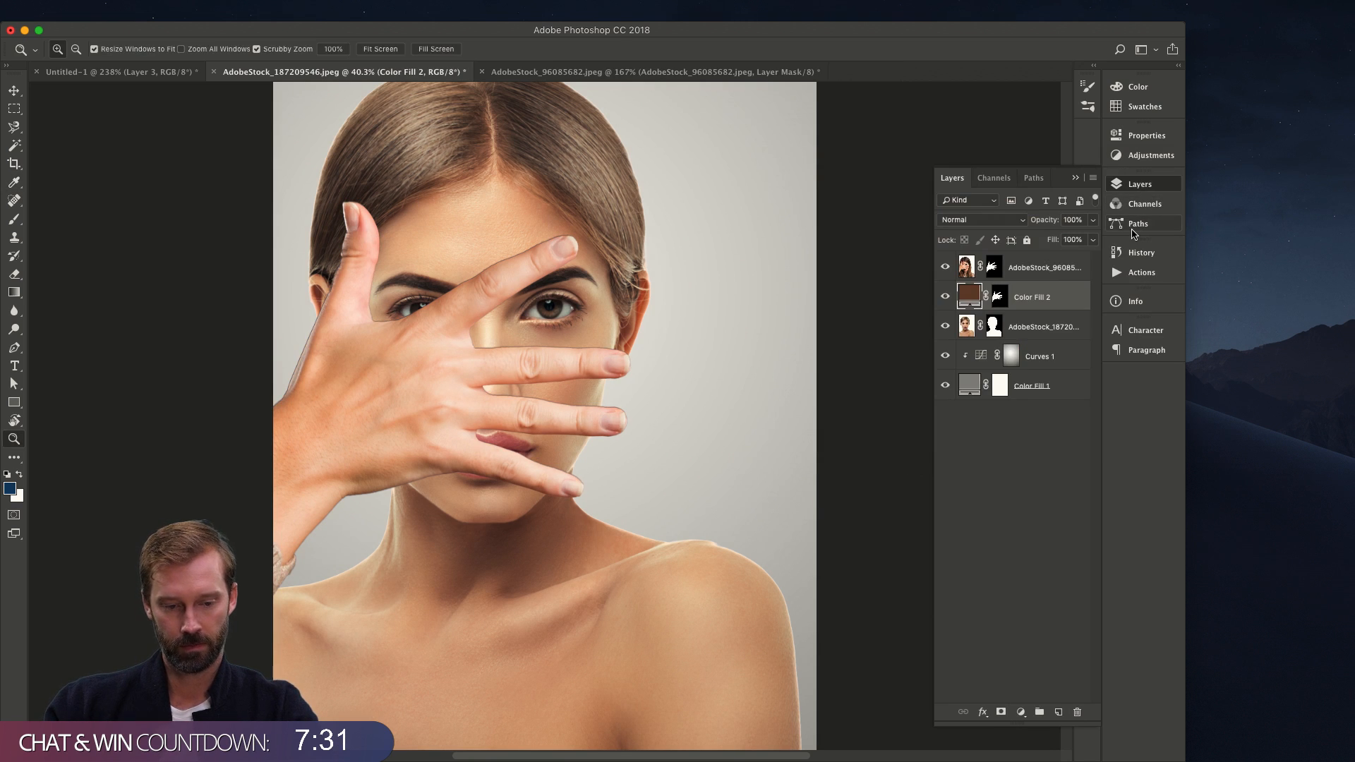
Make the brown fill a cast shadow by blending it with Multiply, offsetting it slightly down from the fingers, and clipping it to the woman's layer.
key("v")
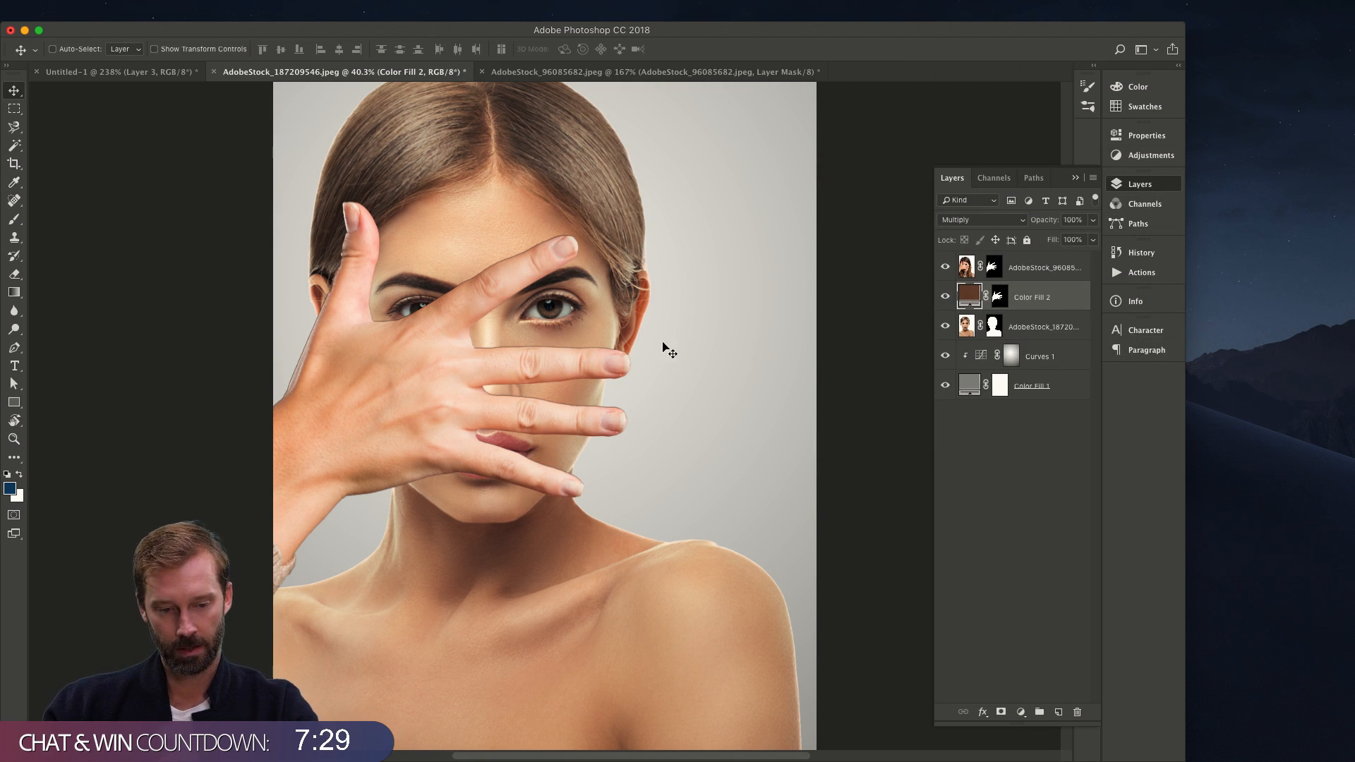
left_click_drag(665, 348, 674, 364)
key("super+alt+g")
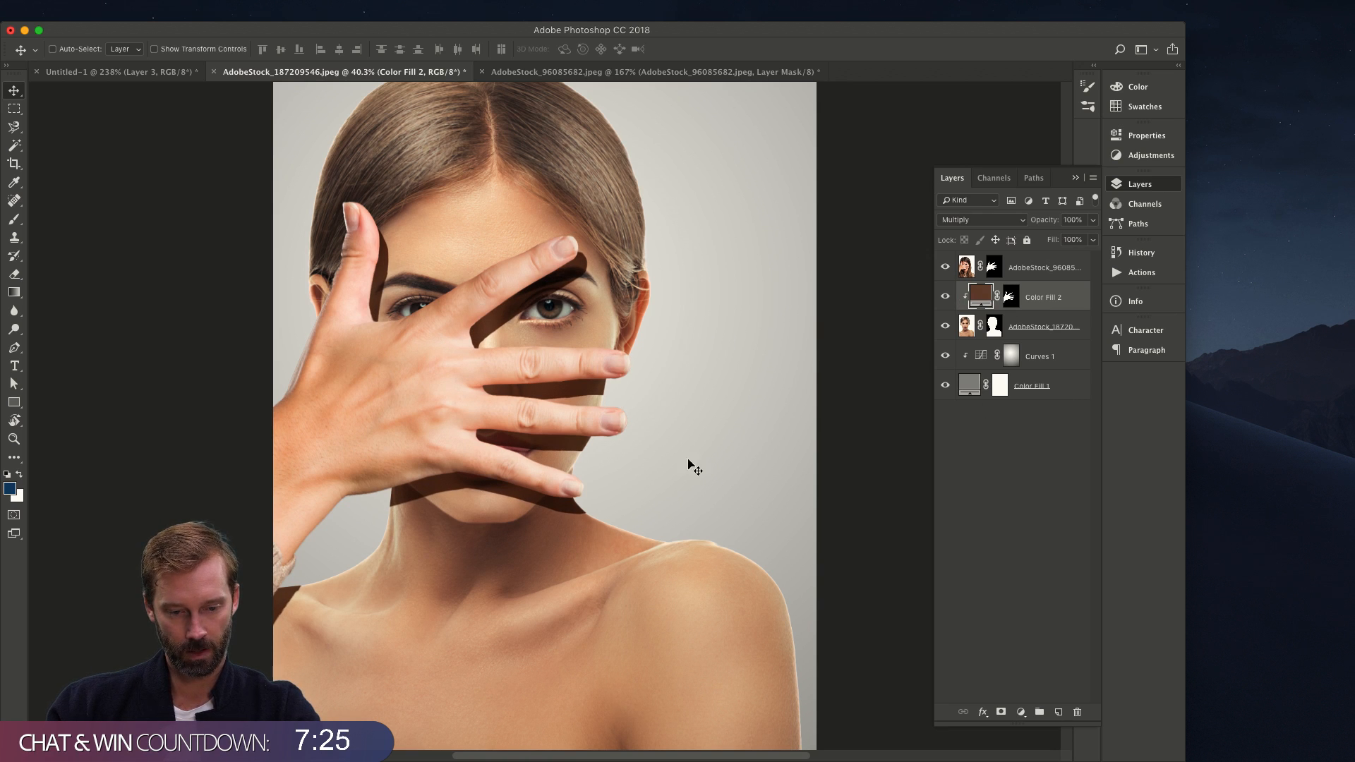
key("z")
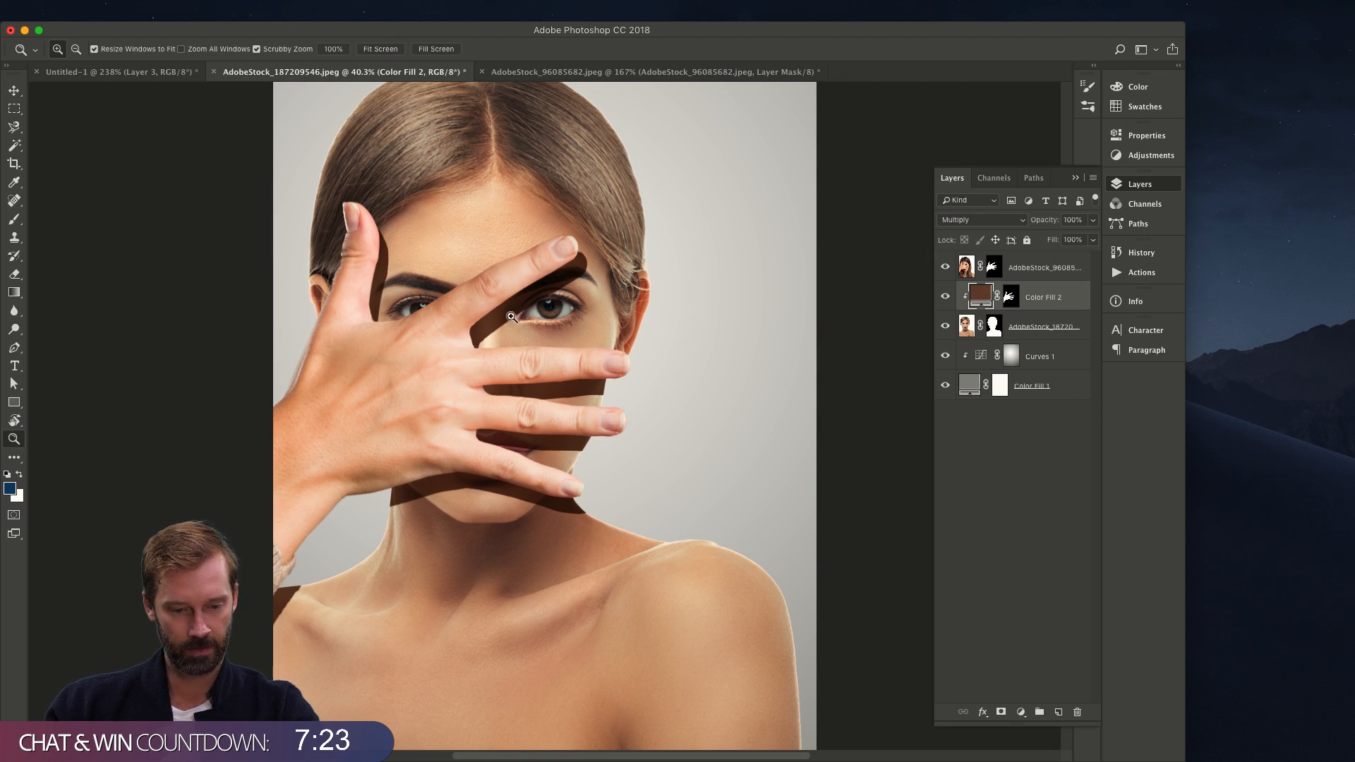
left_click_drag(513, 316, 624, 345)
key("v")
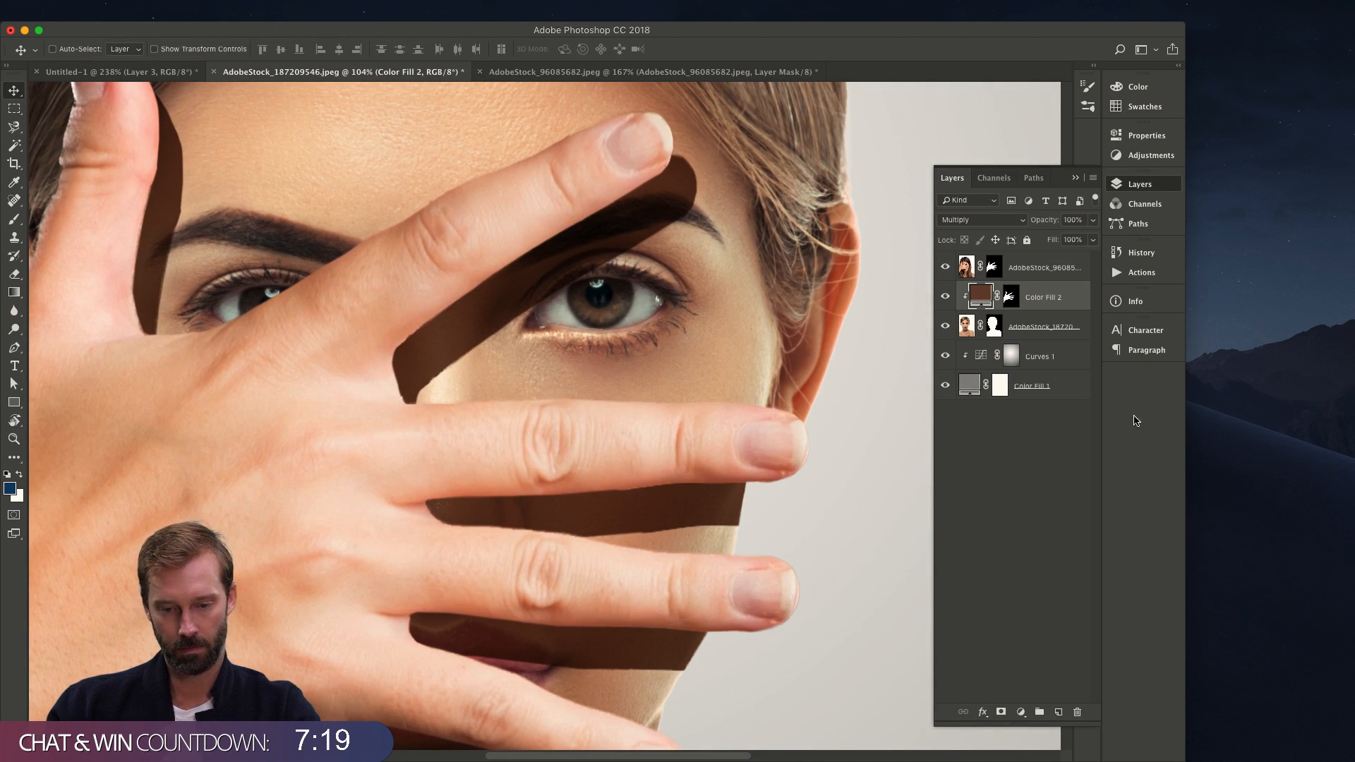
right_click(1082, 308)
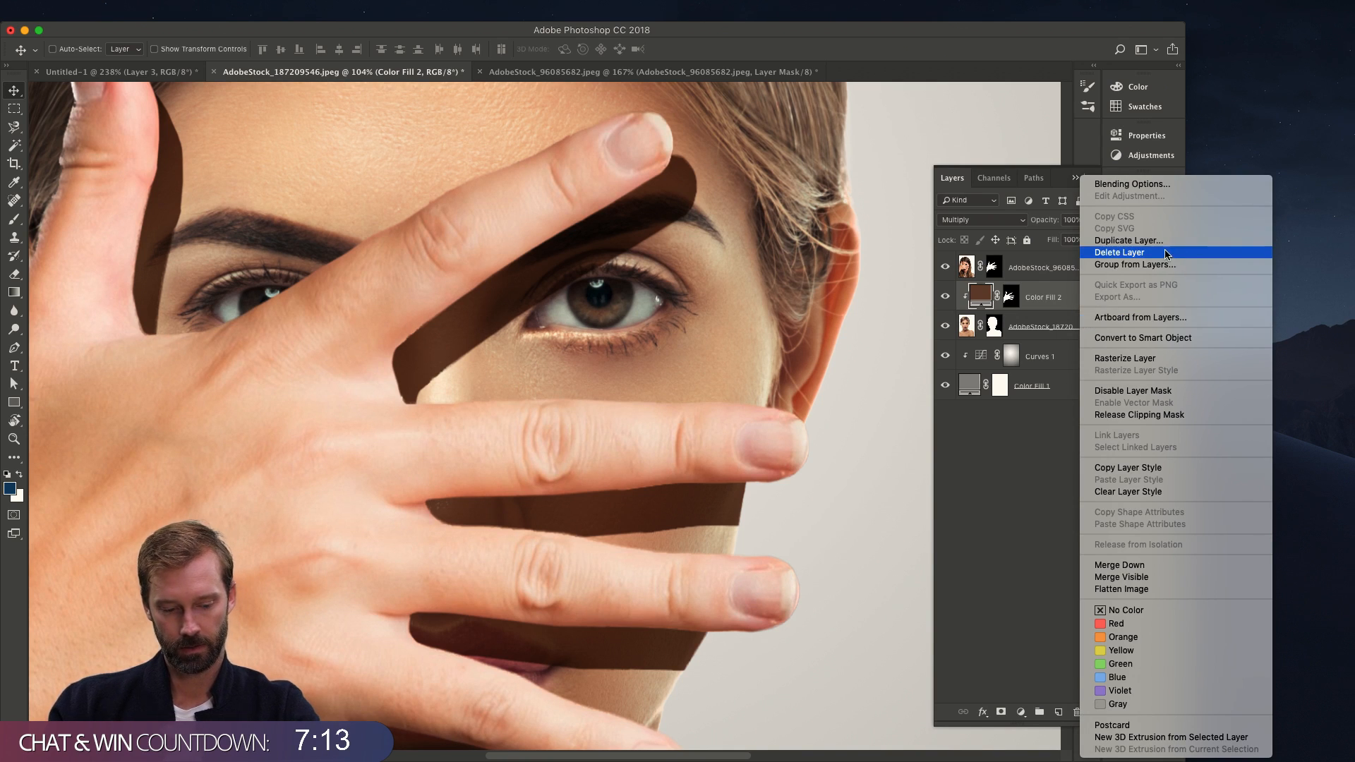
key("Escape")
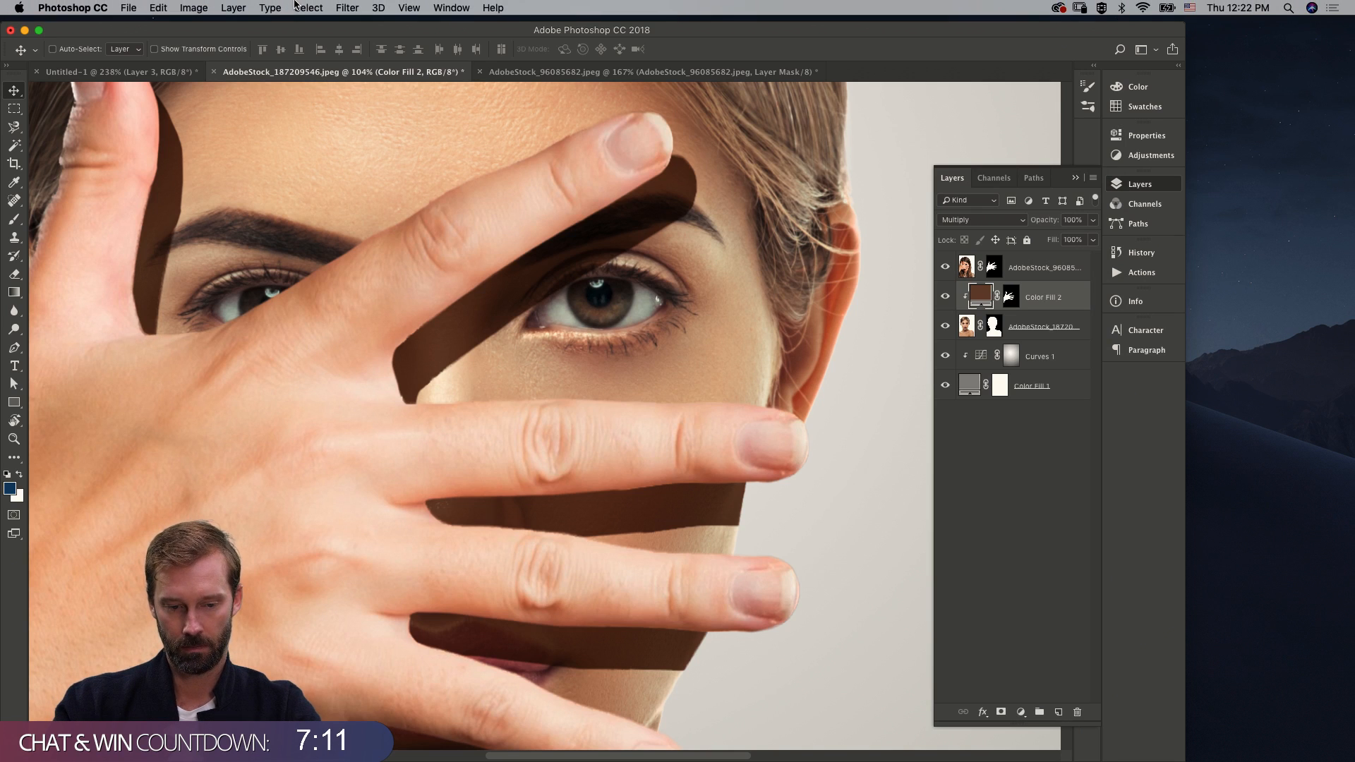
right_click(1010, 295)
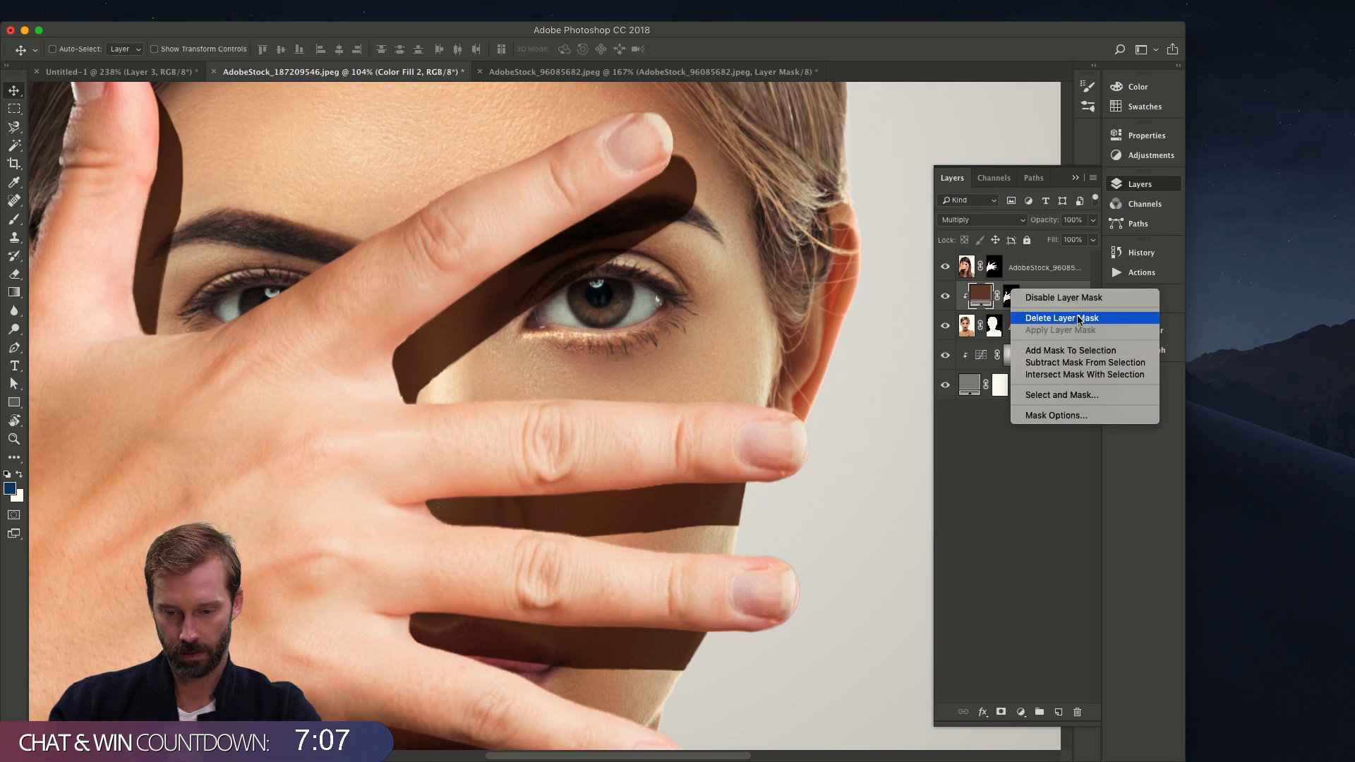
left_click(1080, 350)
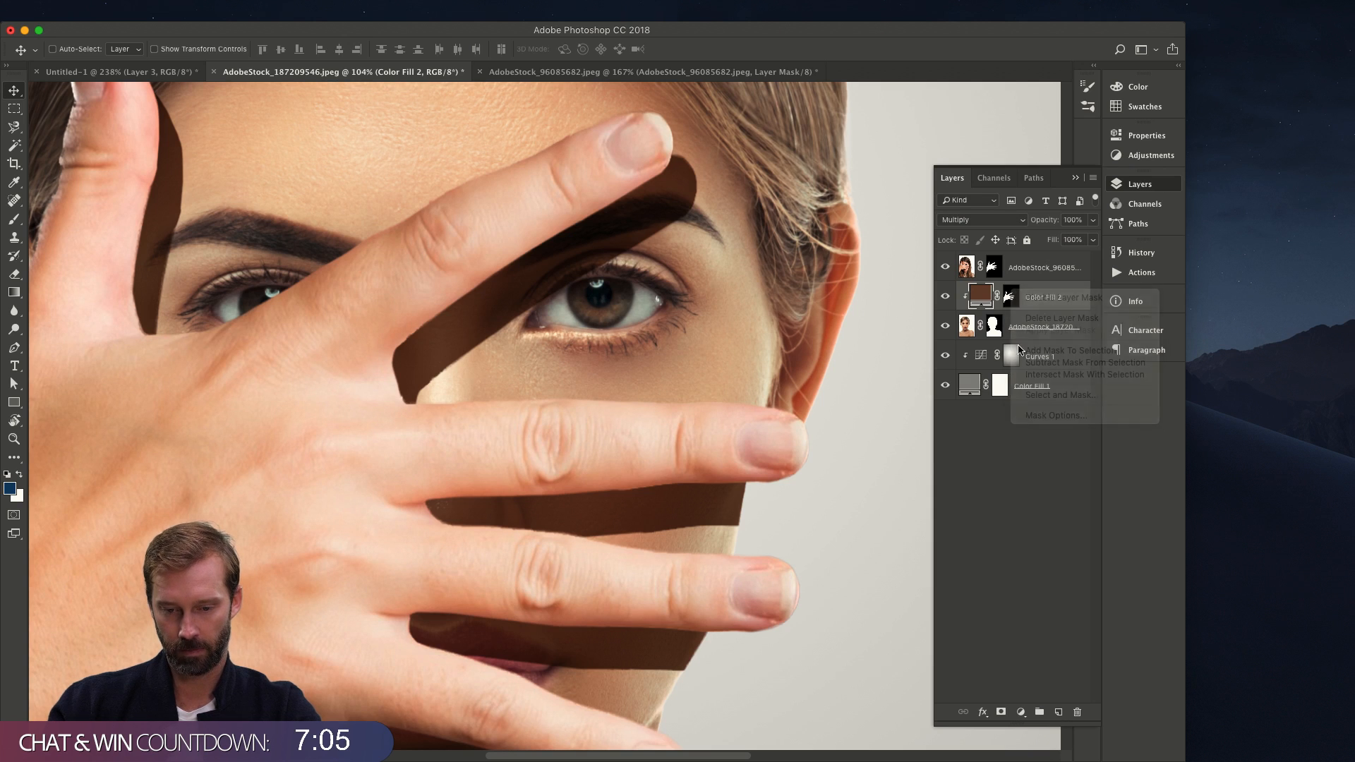
left_click(1137, 183)
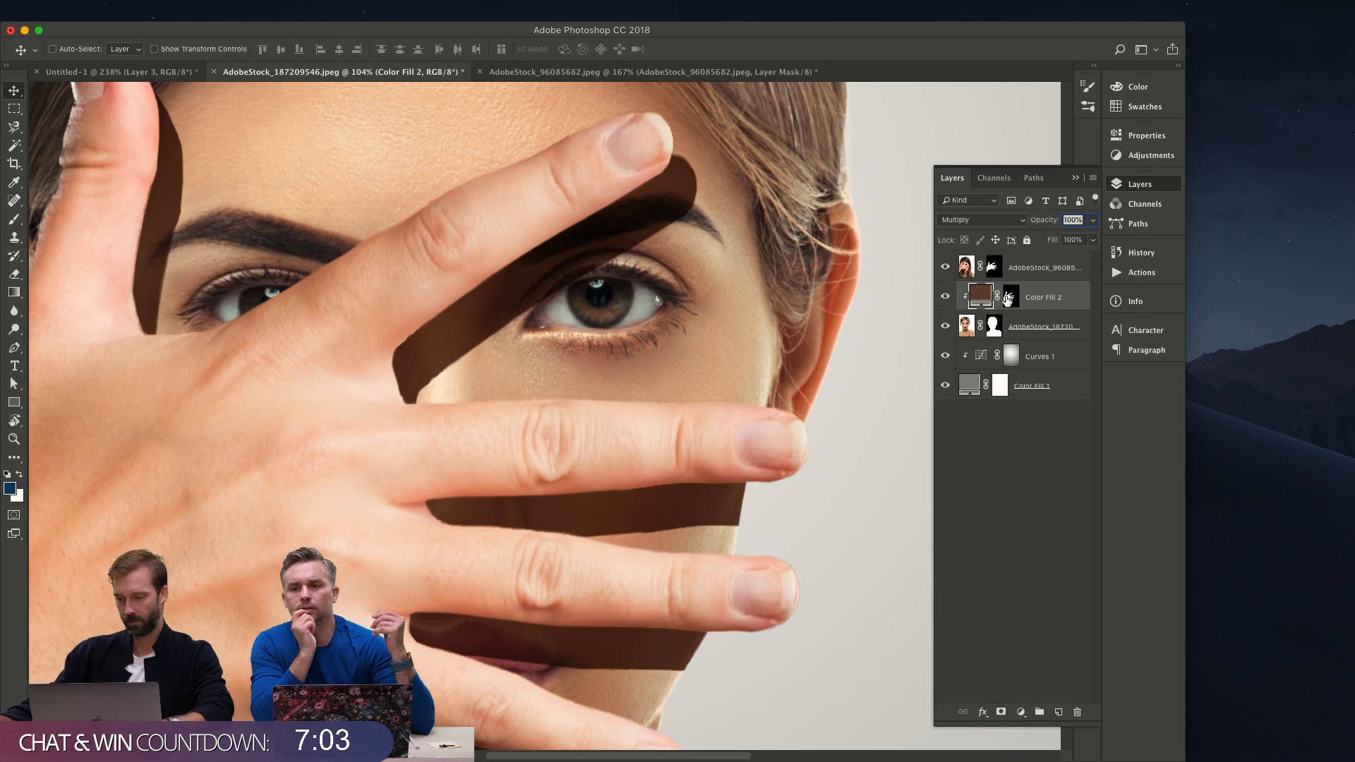
left_click(1010, 295)
right_click(1011, 300)
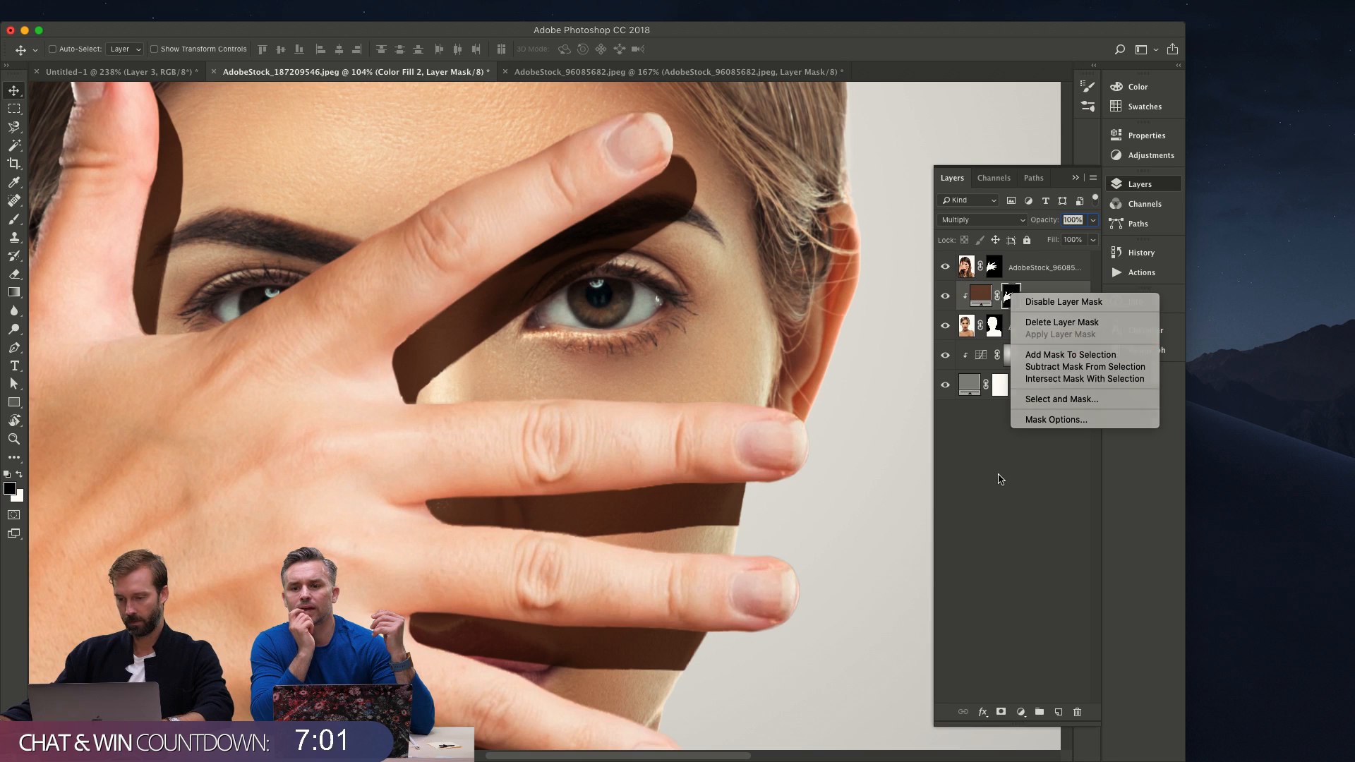
key("Escape")
Rasterize the clipped Color Fill 2 shadow layer and apply its layer mask.
right_click(1062, 305)
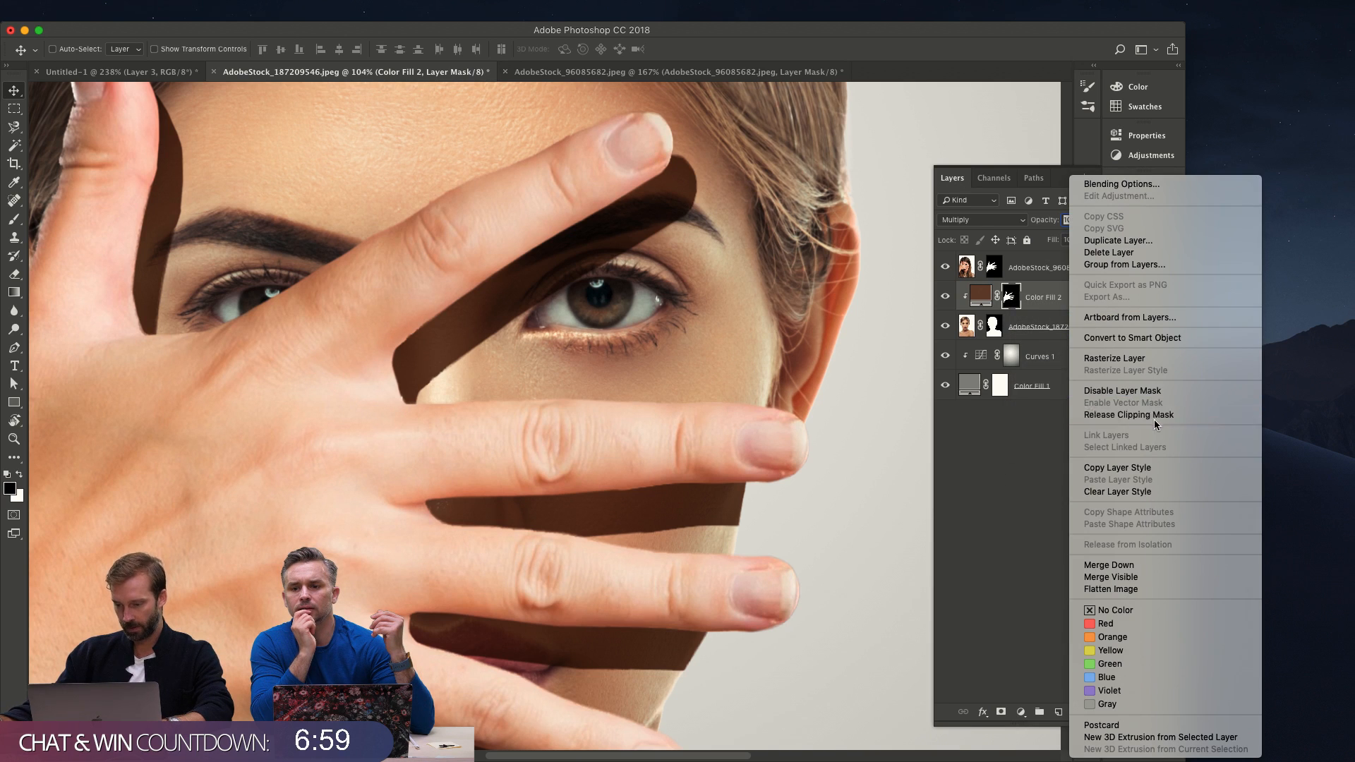
left_click(1167, 358)
right_click(1001, 295)
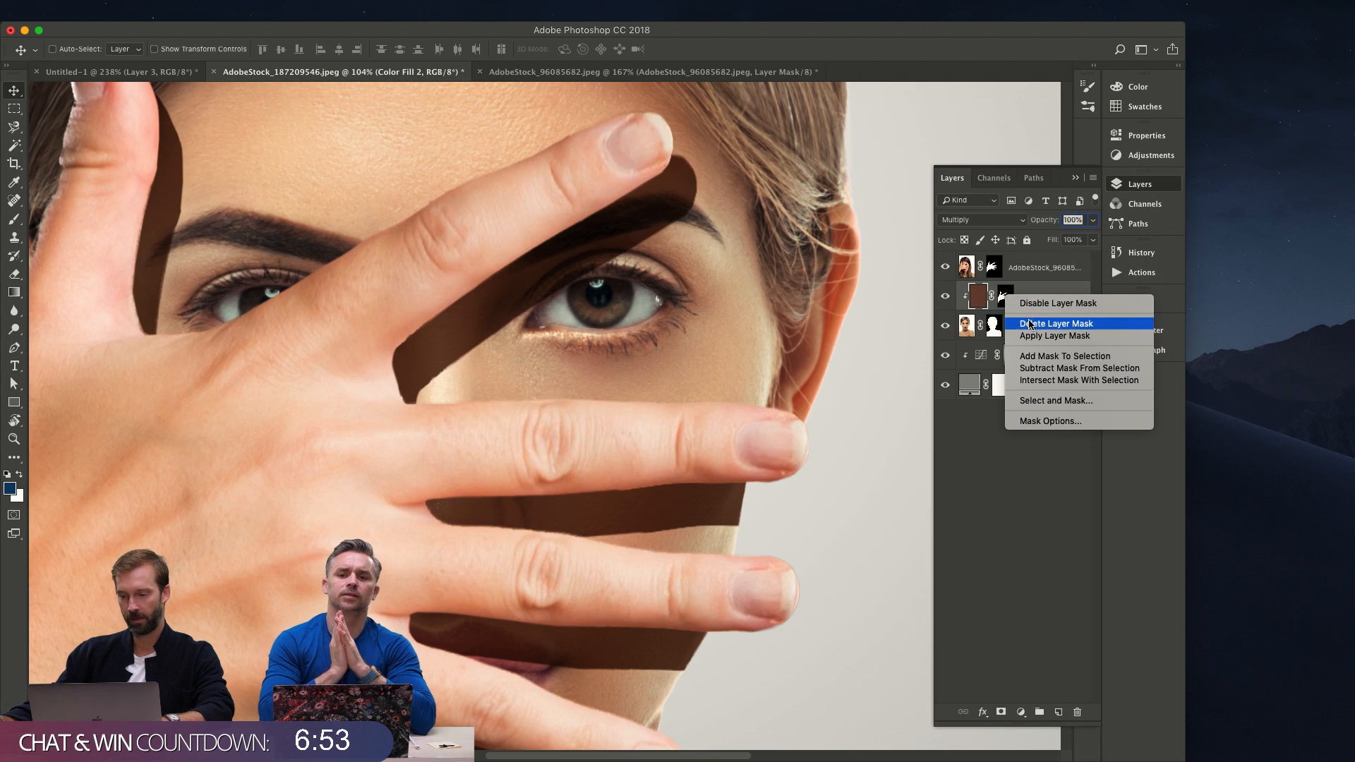
key("Escape")
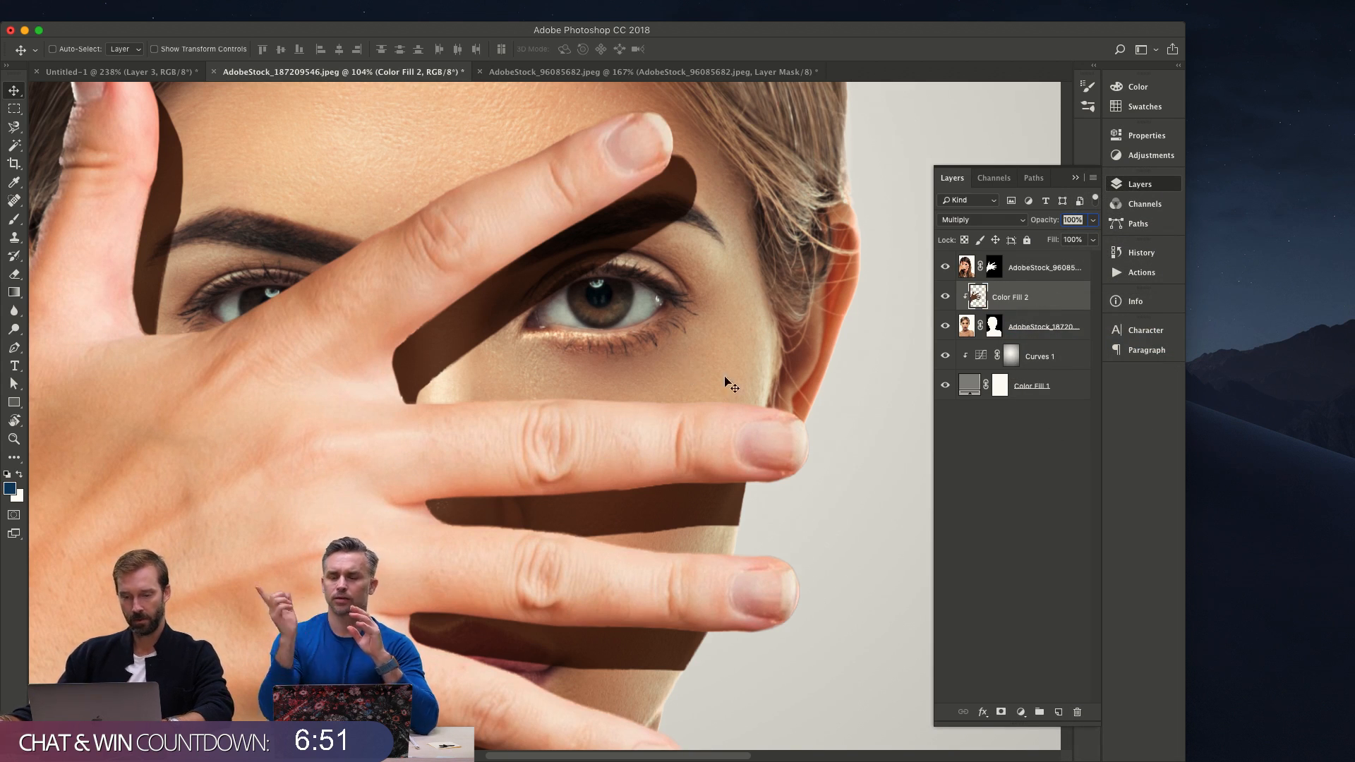
Start Puppet Warp on the shadow layer in full-screen view with density set to More Points and the mesh hidden.
key("f")
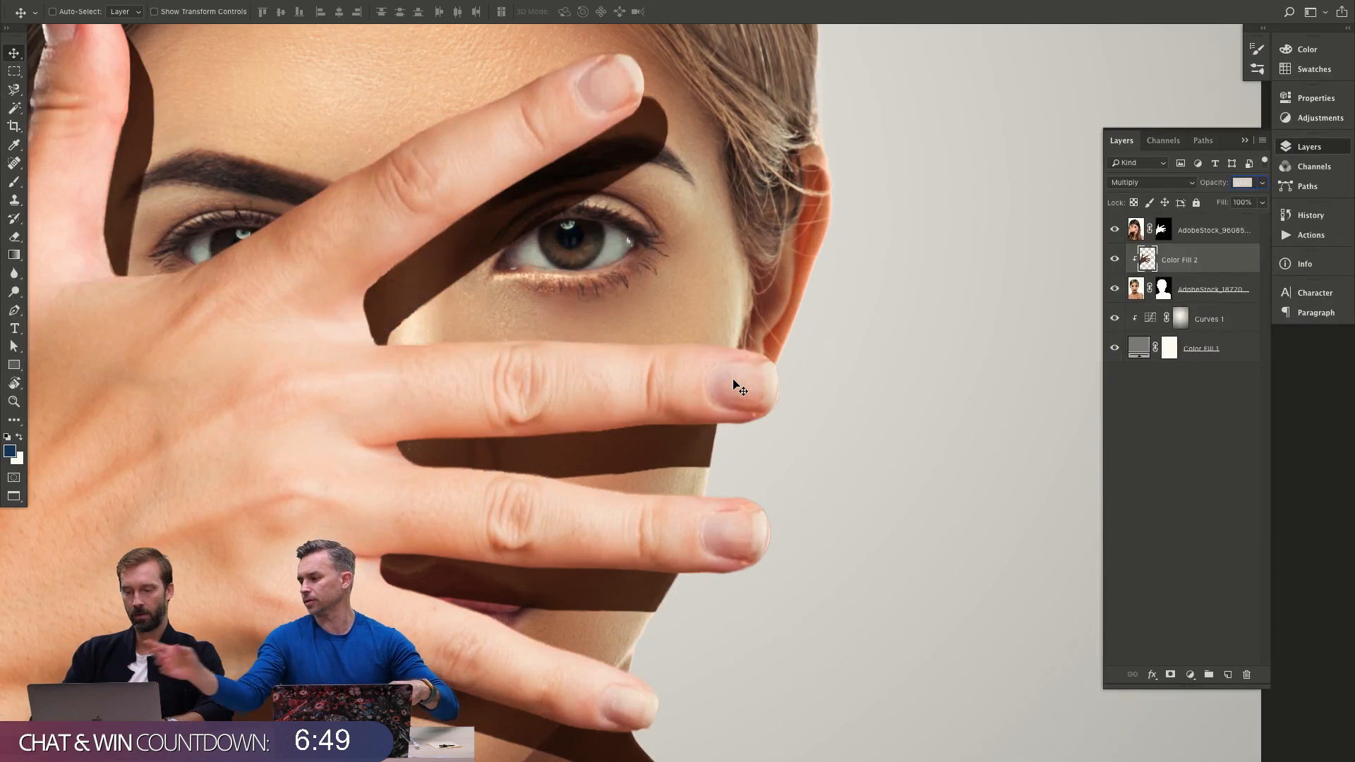
key("z")
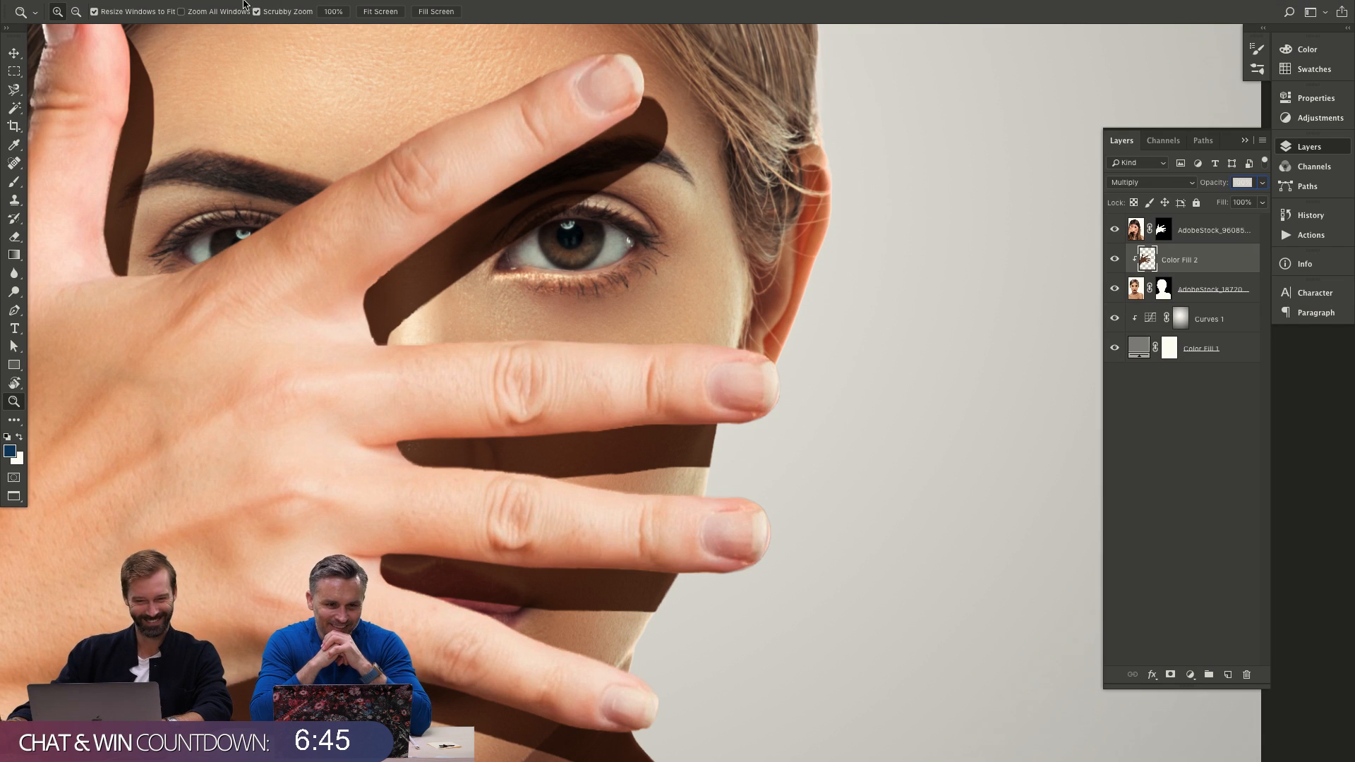
left_click(193, 7)
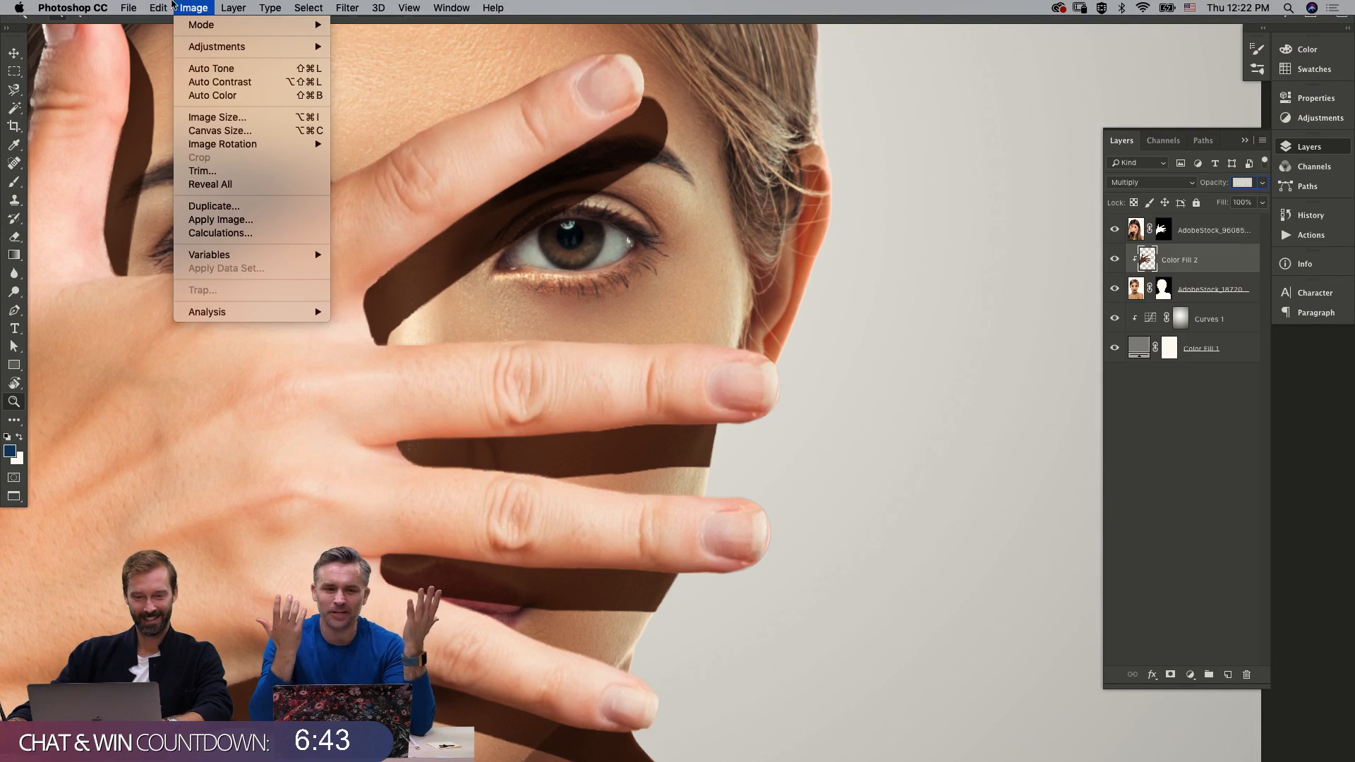
mouse_move(158, 7)
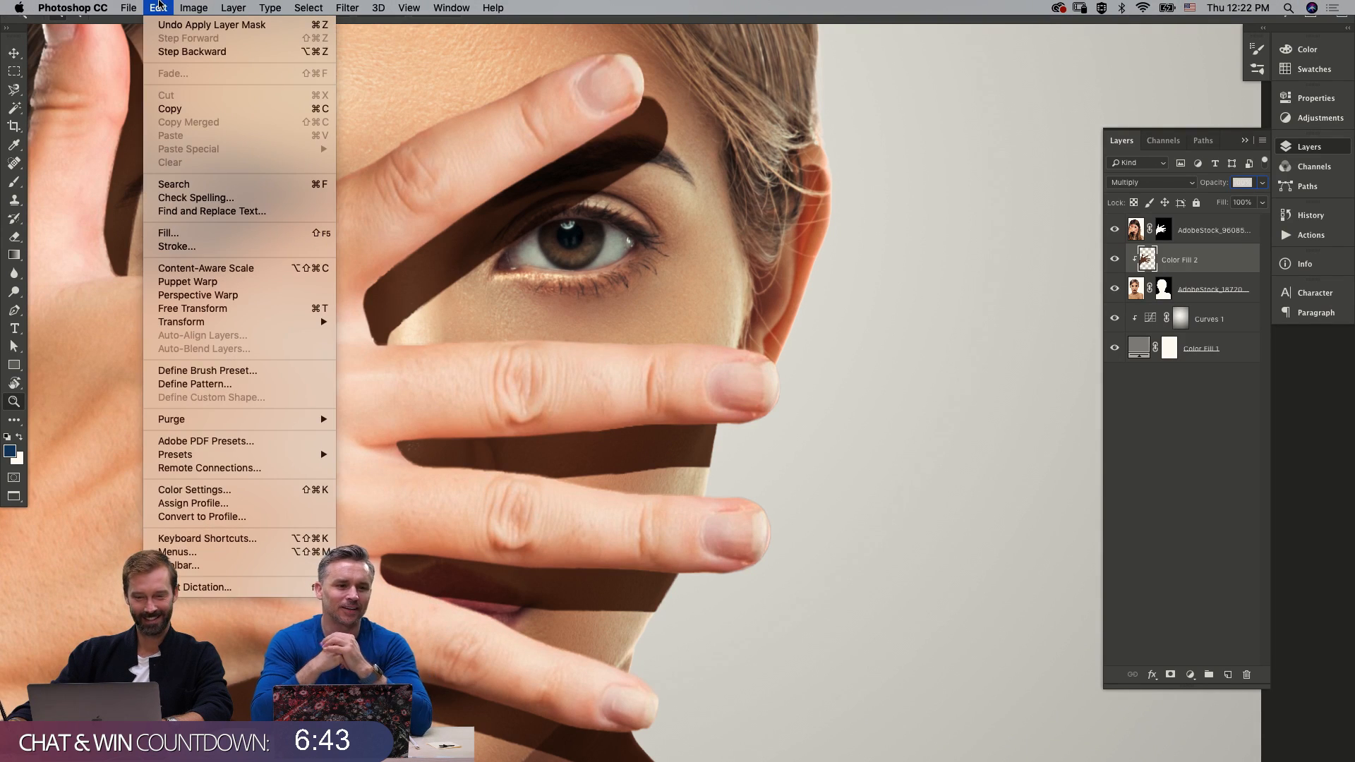
left_click(239, 282)
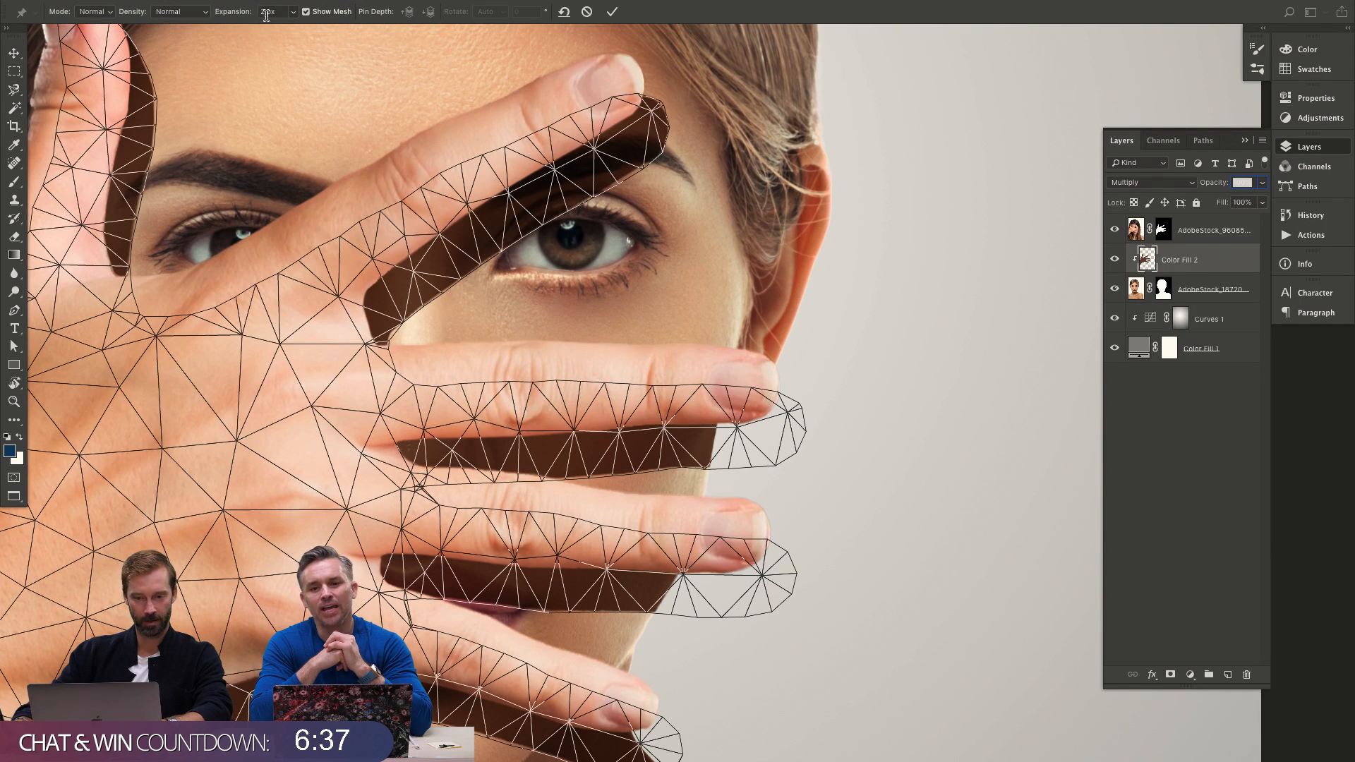
left_click(206, 13)
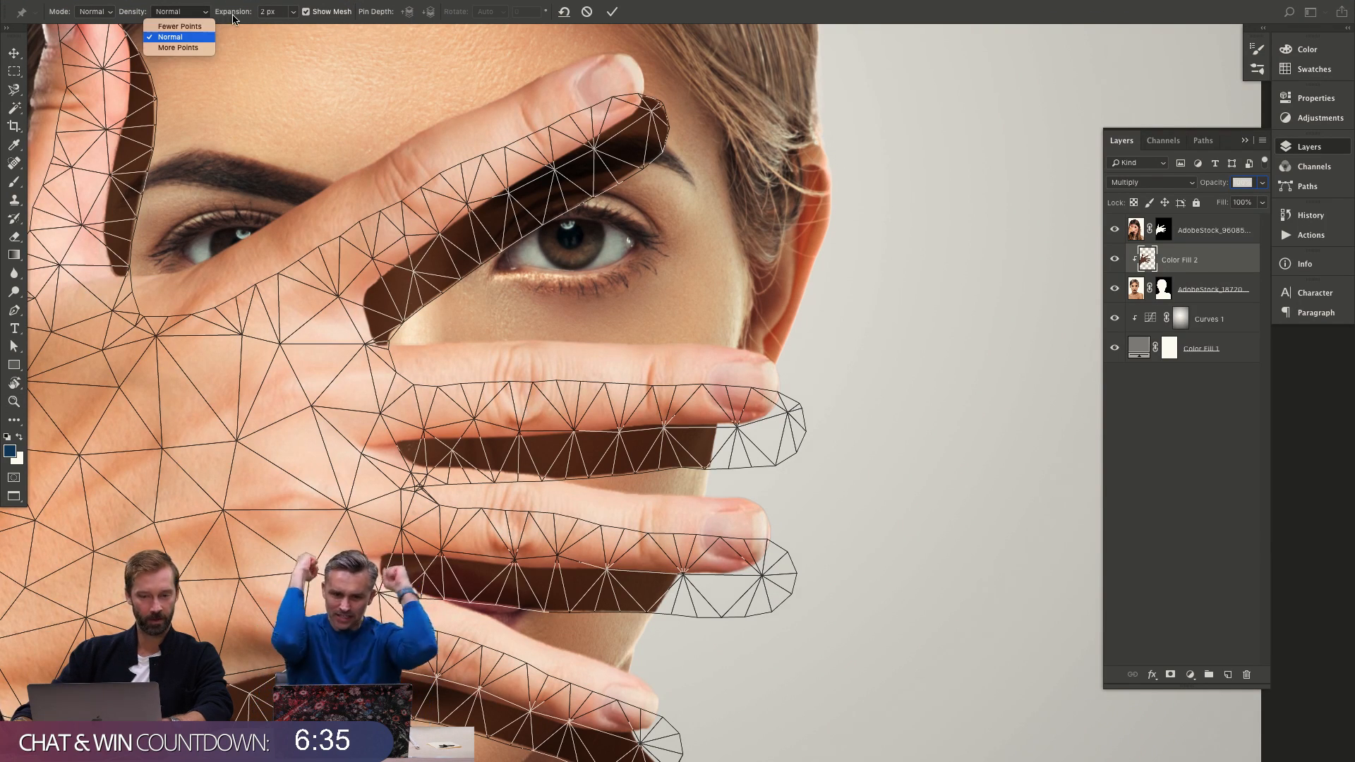
left_click(178, 47)
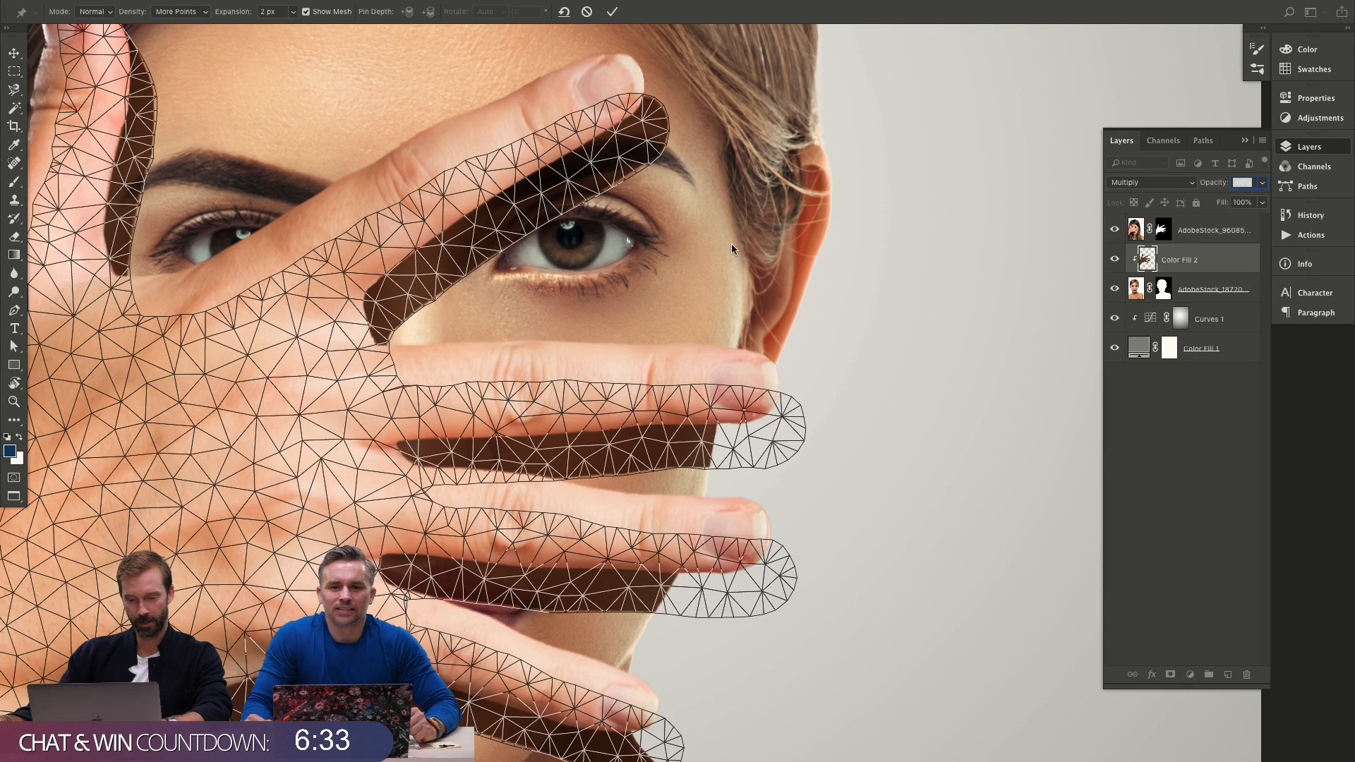
key("ctrl+h")
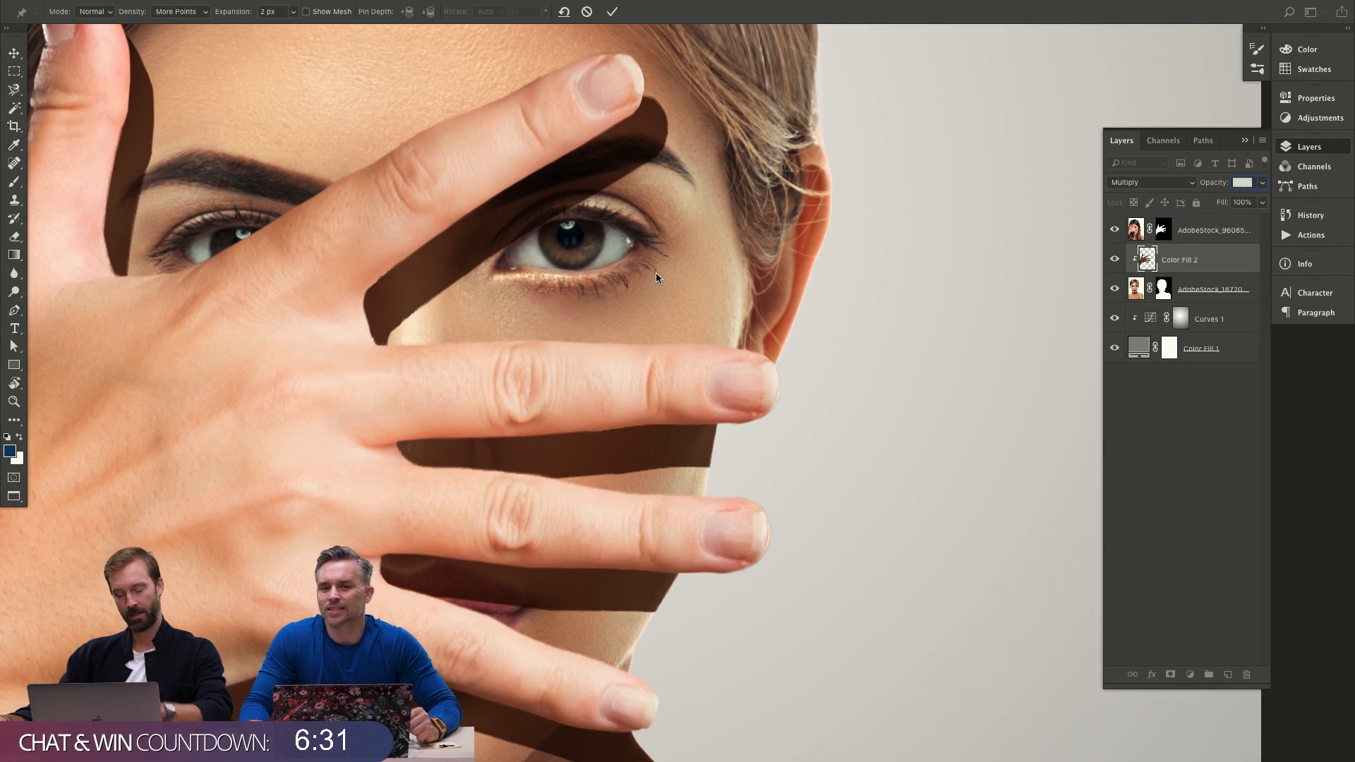
Anchor the hand shadow with Puppet Warp pins on the palm, at the finger bases, and along the thumb and lower finger shadows.
left_click(651, 142)
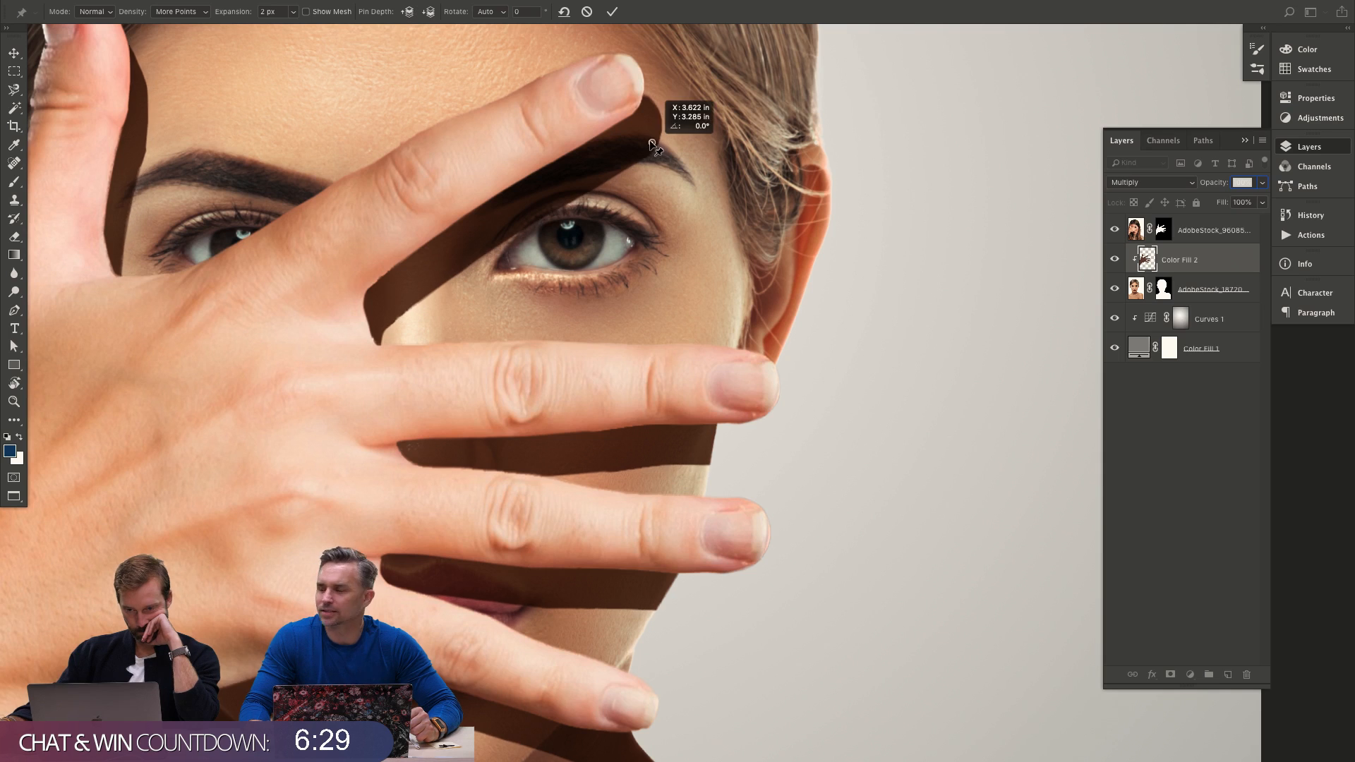
left_click_drag(651, 142, 656, 137)
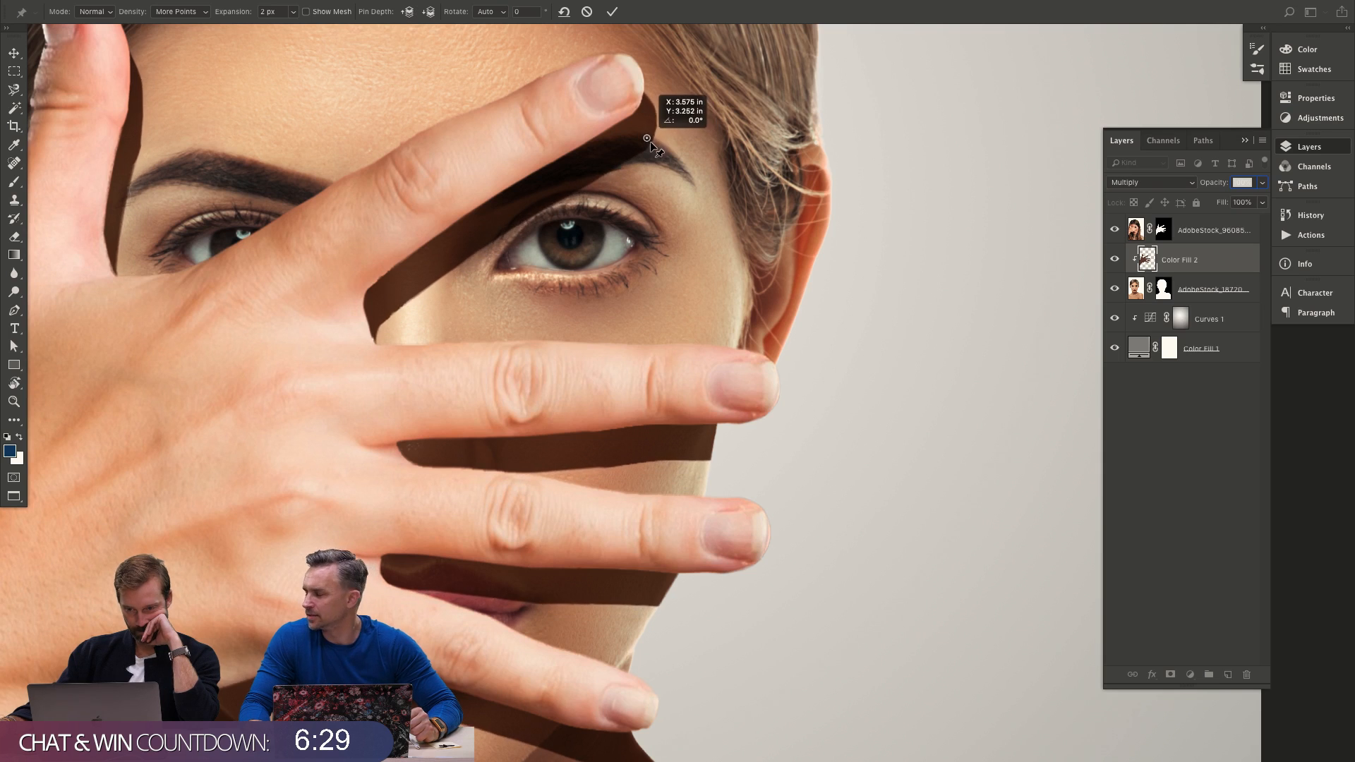
left_click(357, 328)
left_click(354, 474)
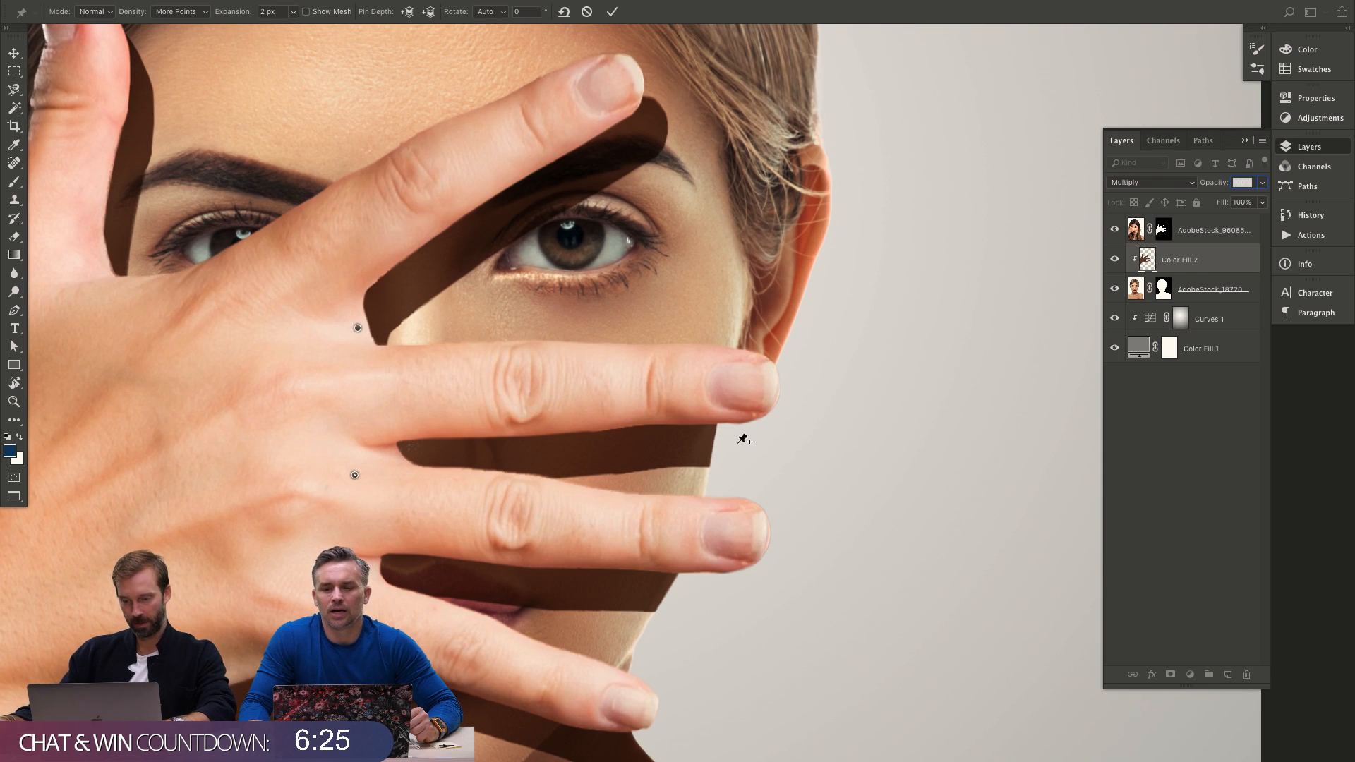
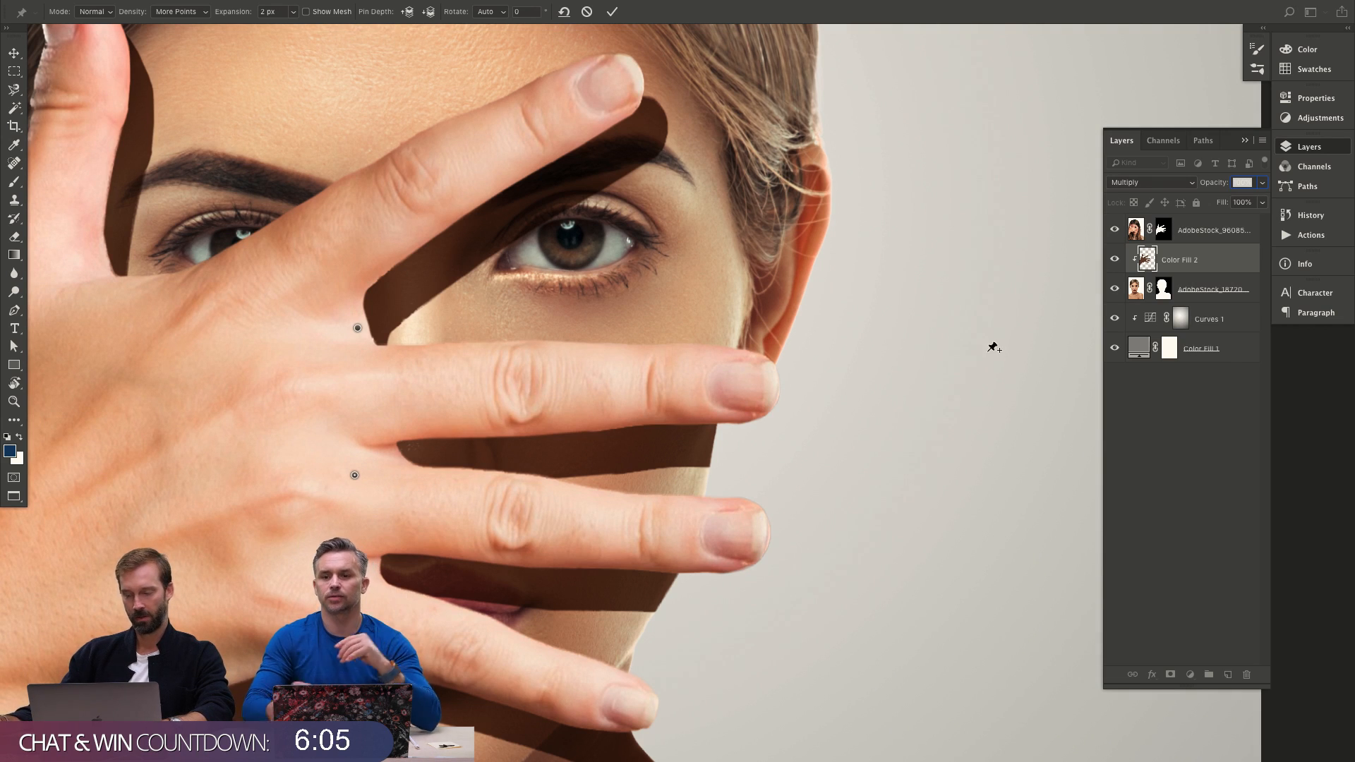
left_click_drag(428, 282, 737, 387)
left_click(446, 214)
left_click(403, 455)
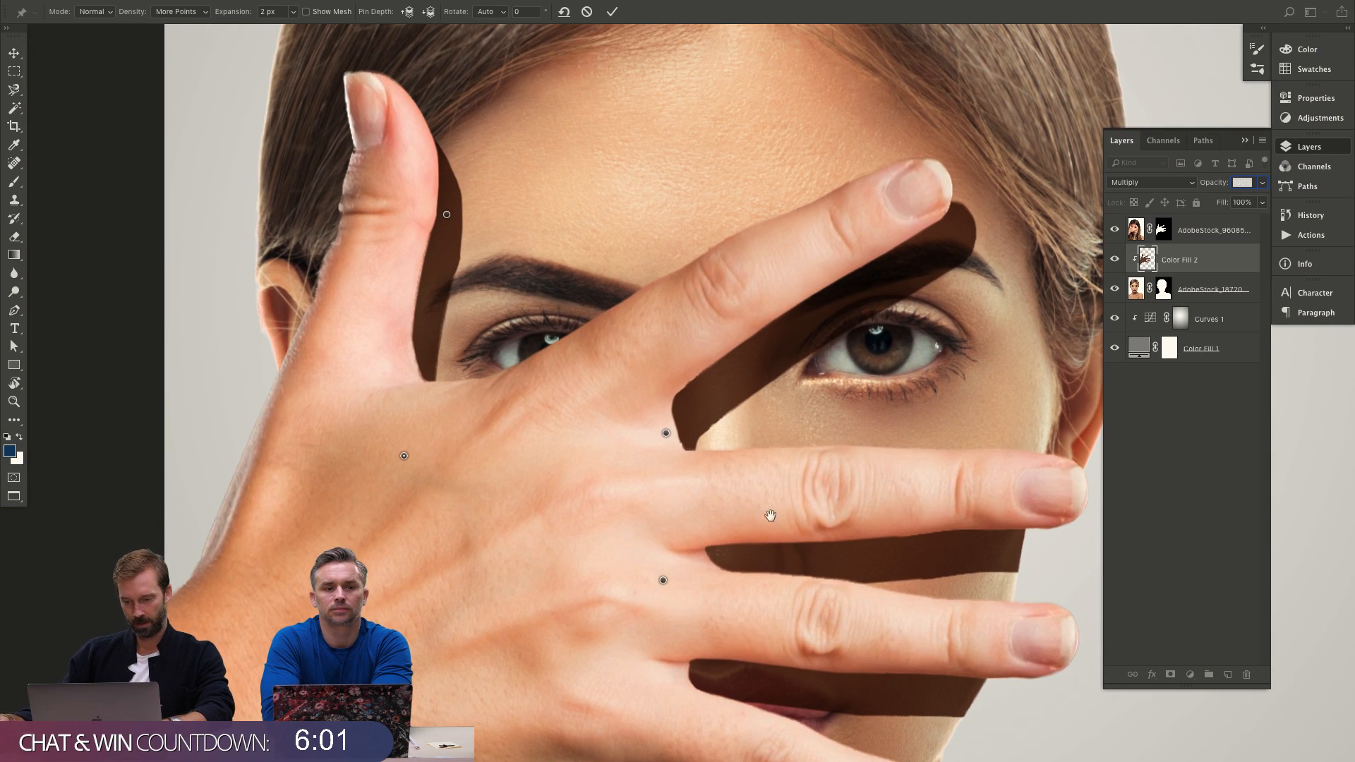
left_click_drag(768, 513, 647, 211)
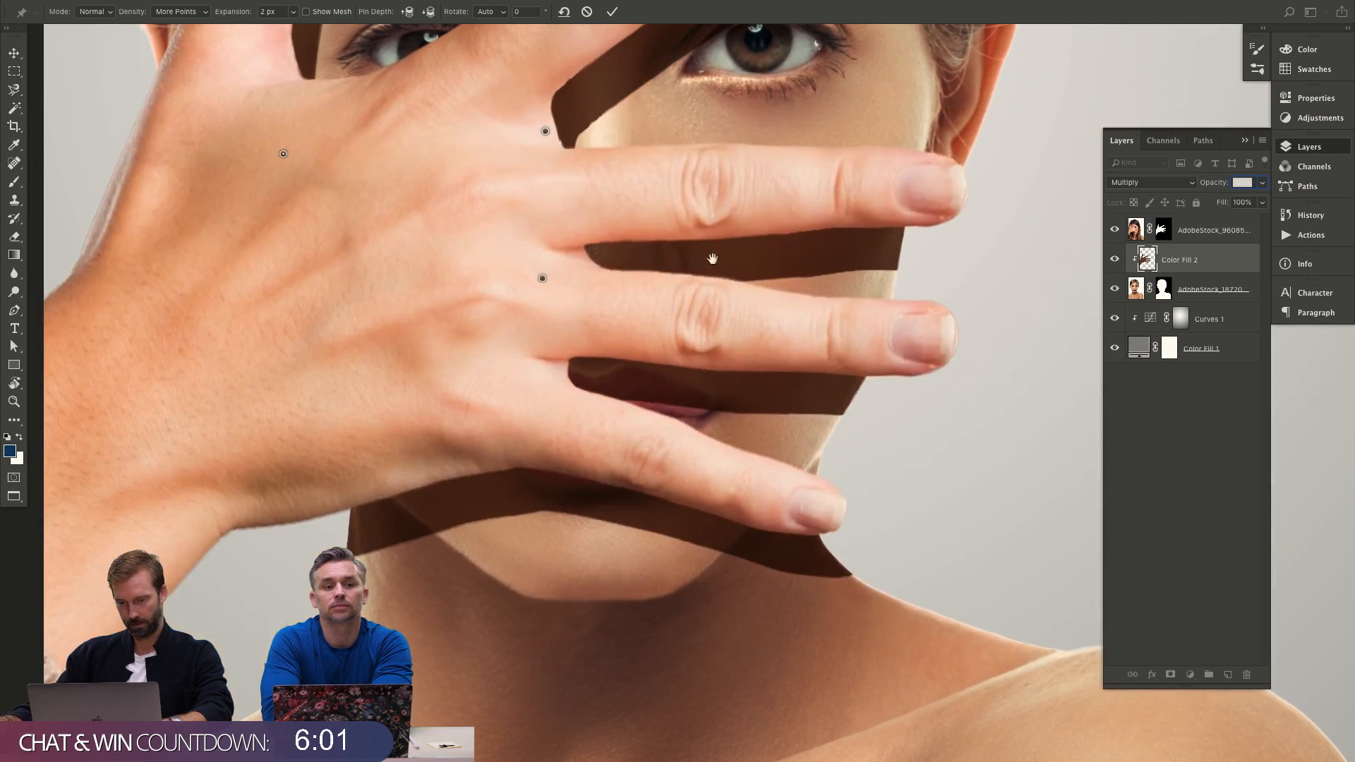
left_click(774, 249)
left_click(724, 371)
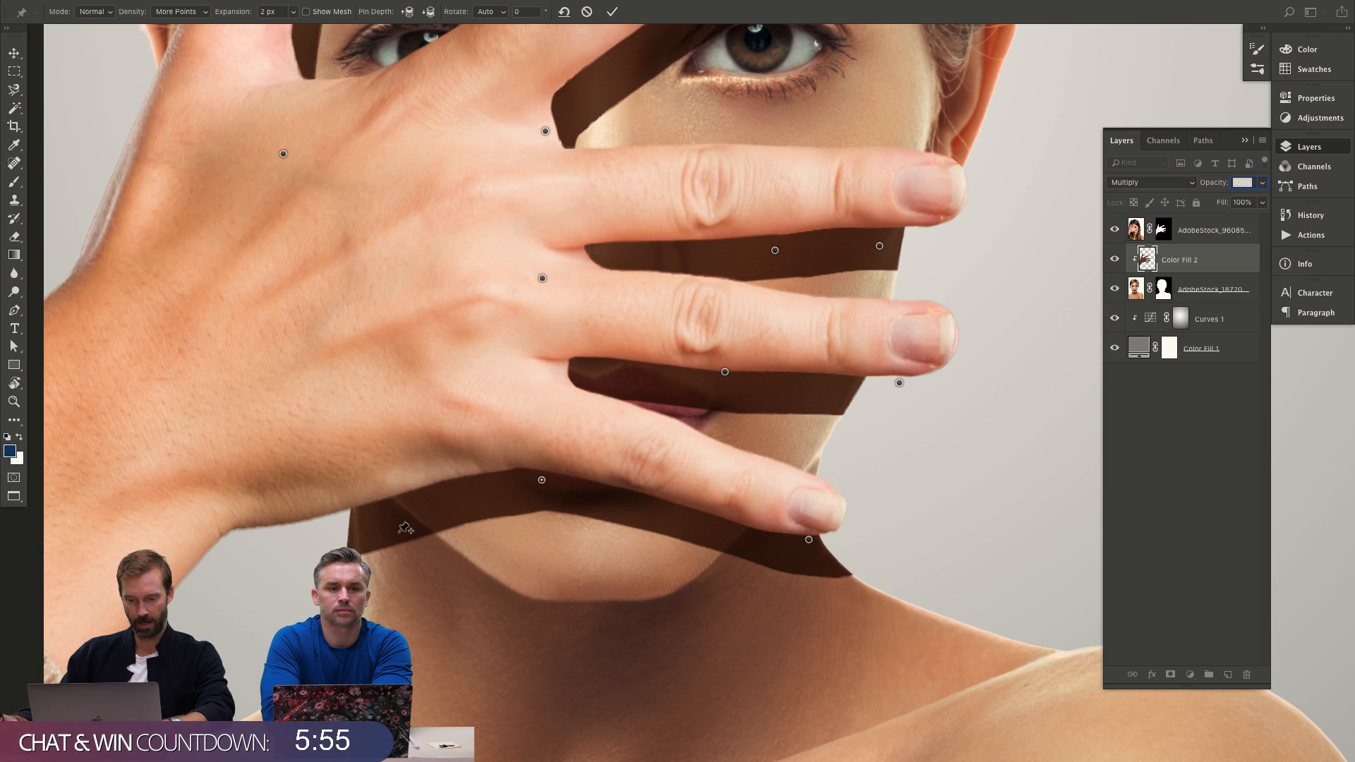
Pull the index finger's shadow tip up behind the fingertip and bend the rest with extra pins to follow the eye area.
left_click_drag(780, 265, 664, 519)
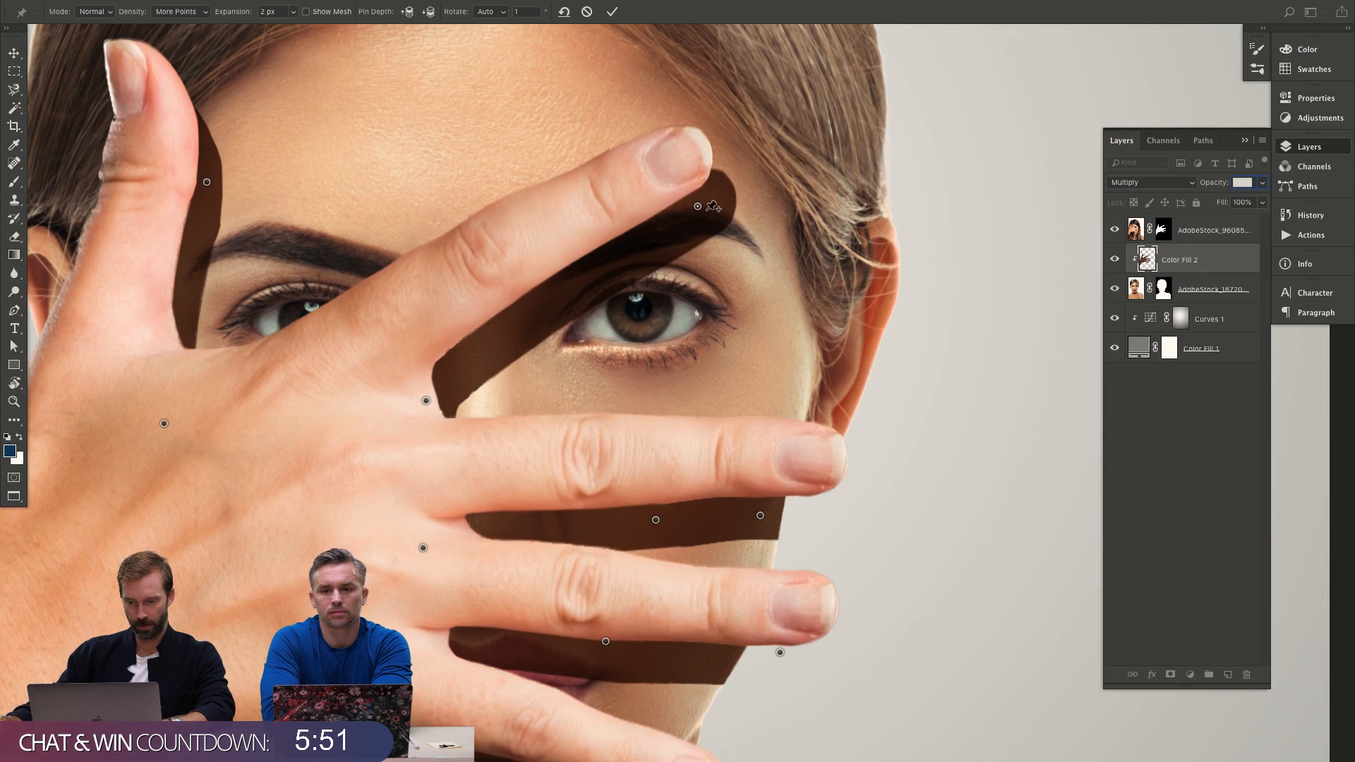
left_click_drag(698, 207, 674, 180)
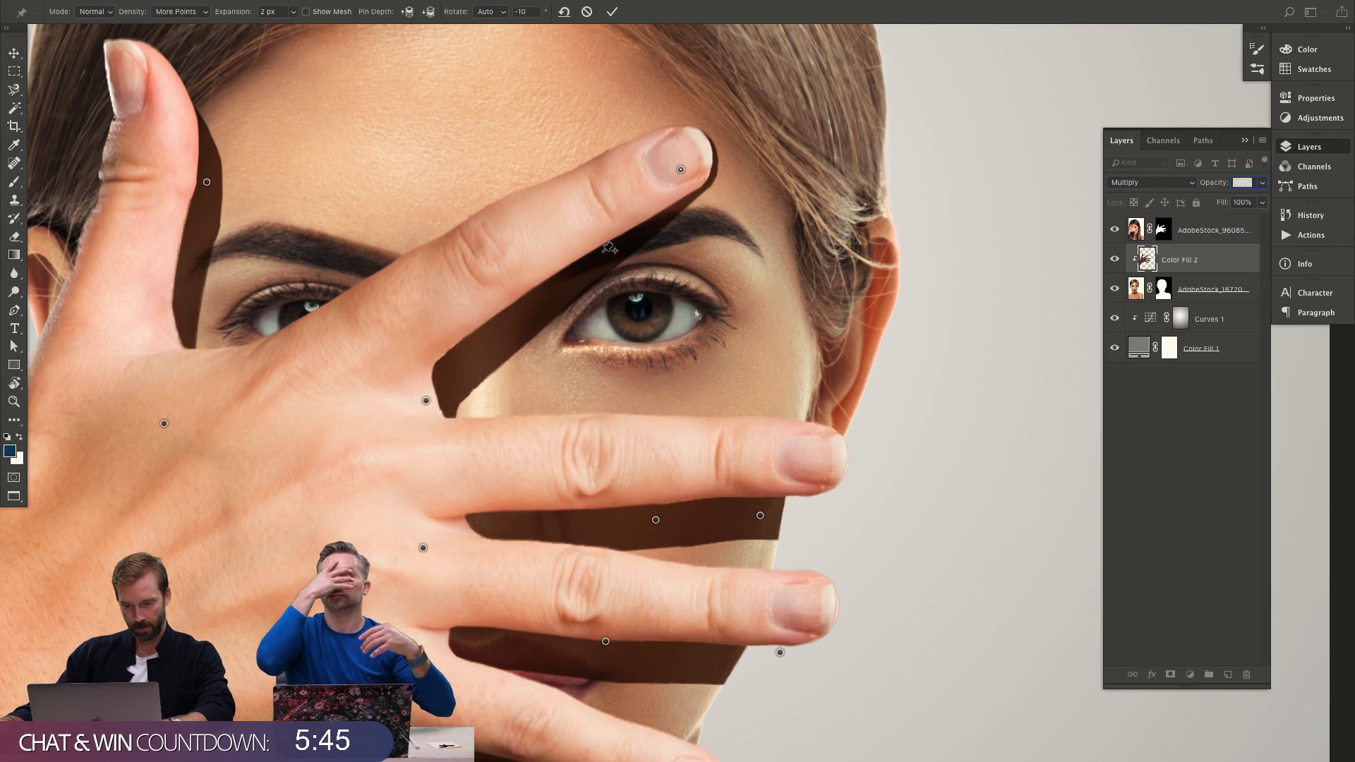
left_click_drag(606, 247, 598, 248)
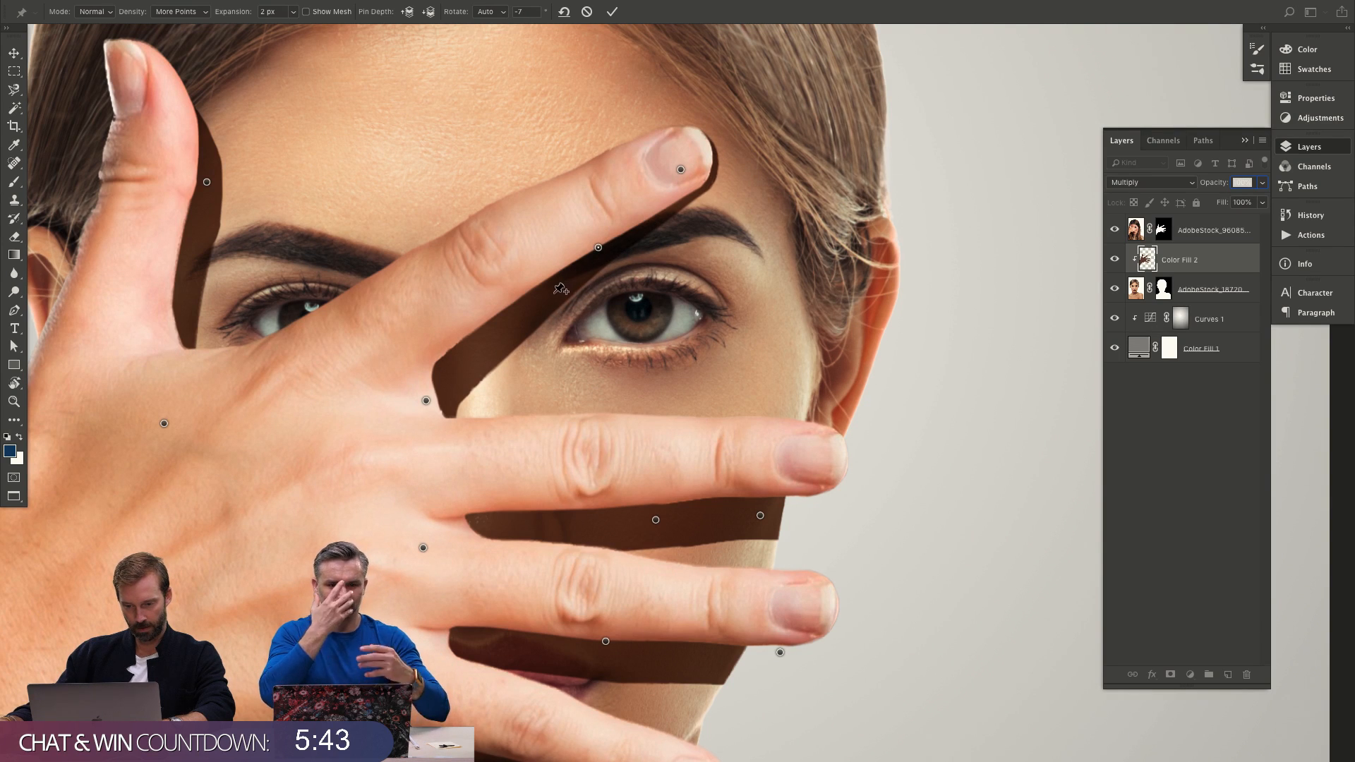
left_click_drag(547, 291, 548, 307)
left_click_drag(476, 352, 461, 341)
left_click_drag(549, 308, 540, 305)
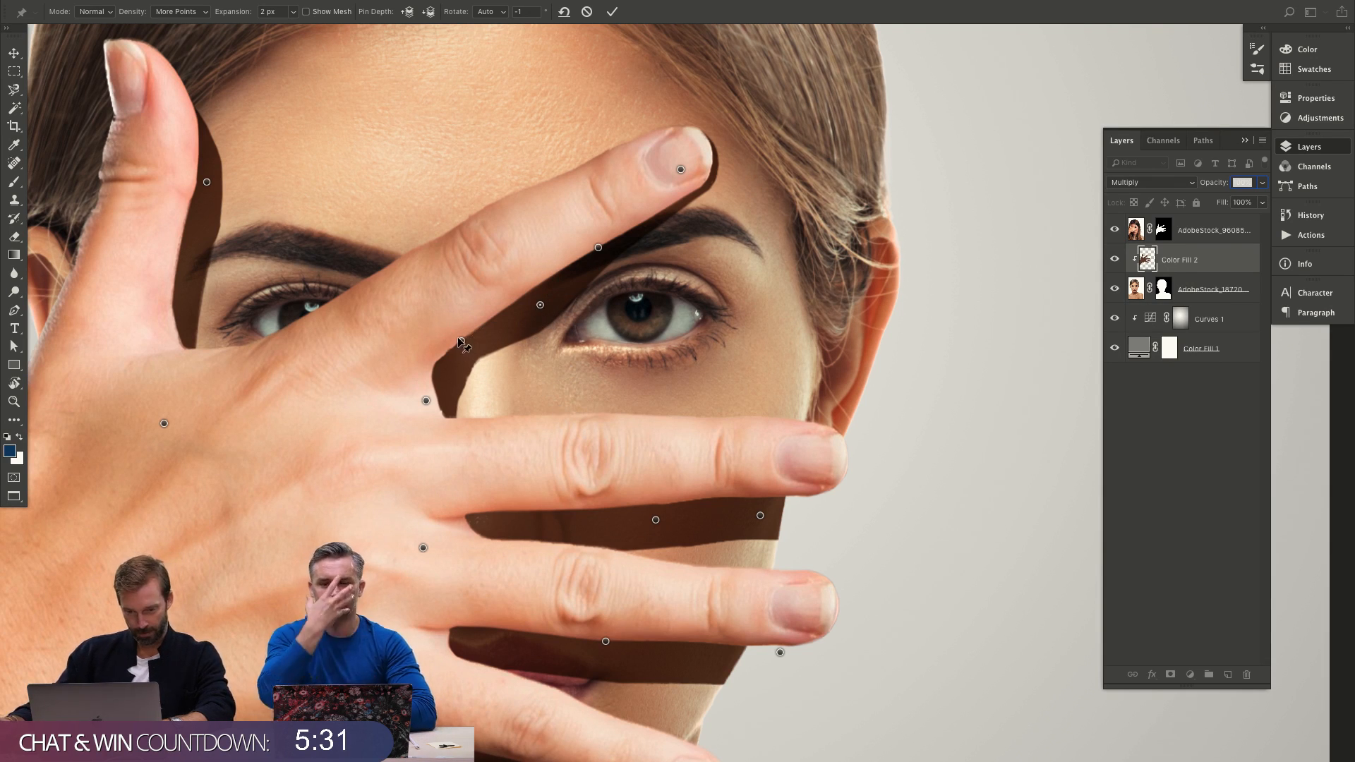
left_click_drag(462, 341, 465, 348)
Curve the middle finger's shadow over the cheek by raising its middle pin and lowering the pin near the tip.
scroll(541, 305, "down", 5)
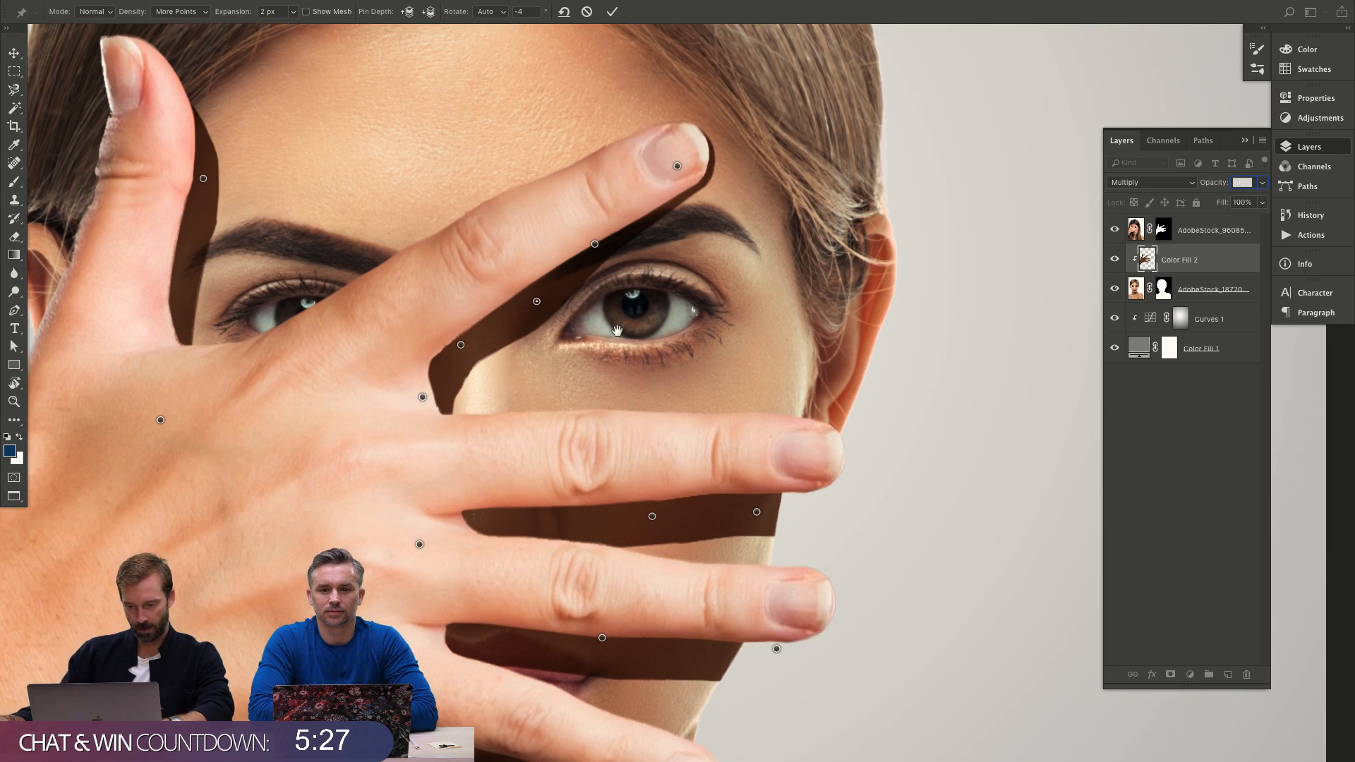
left_click(610, 345)
left_click(714, 342)
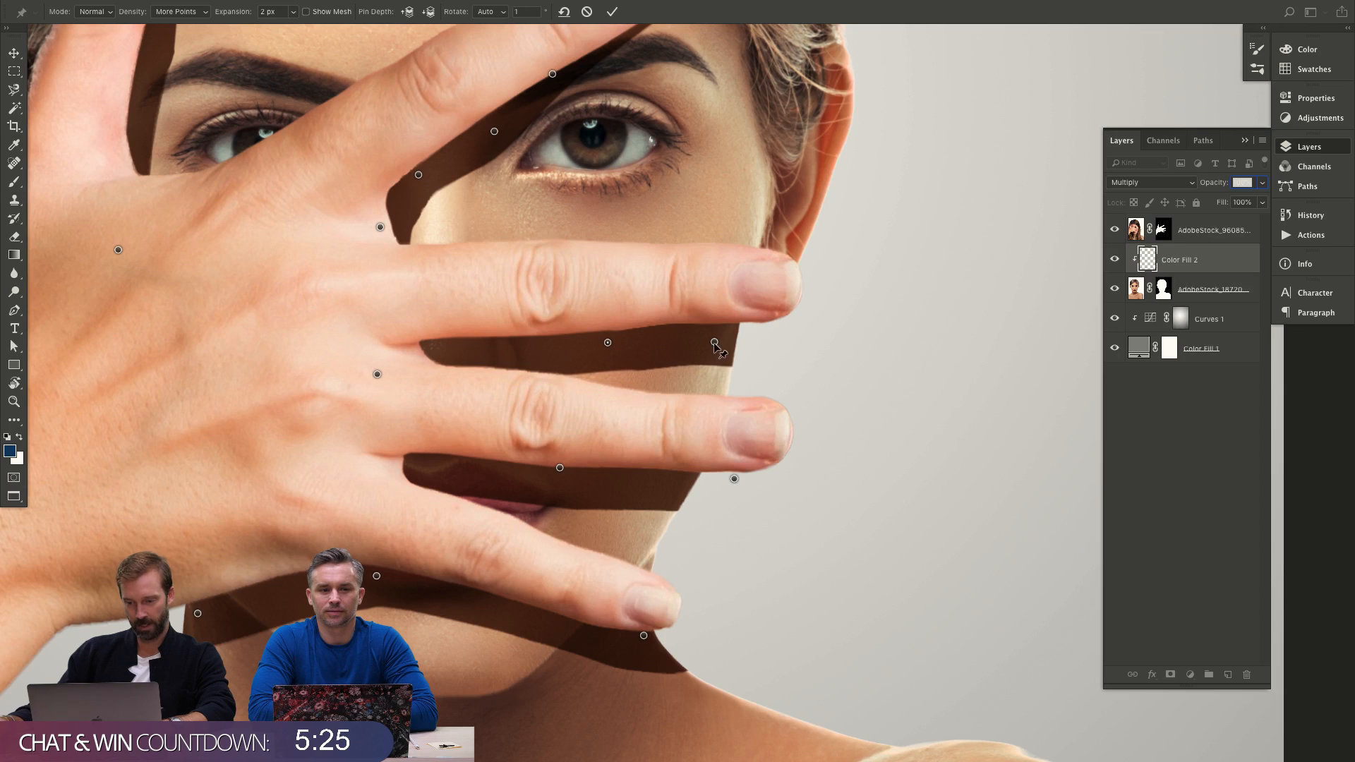
left_click_drag(607, 344, 606, 333)
left_click_drag(714, 343, 714, 324)
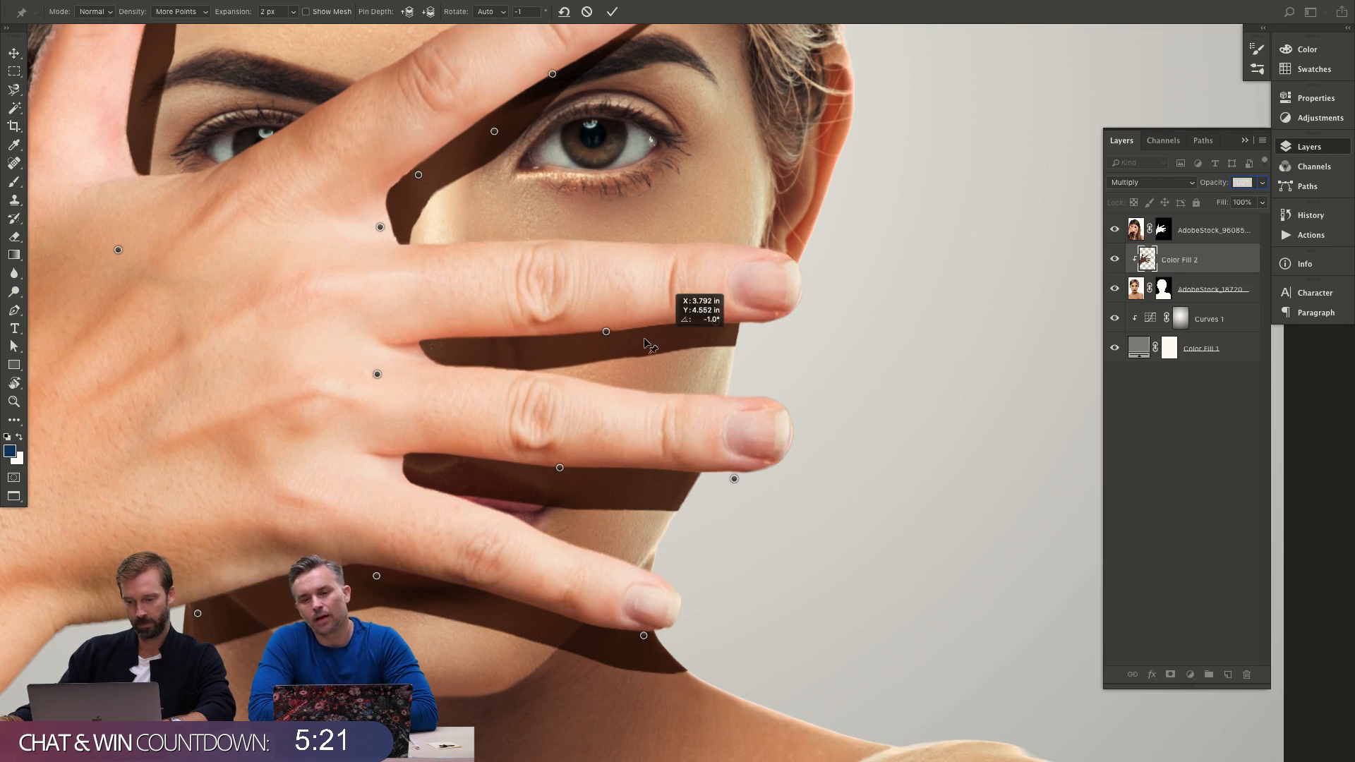
left_click(606, 332)
left_click_drag(605, 335, 602, 325)
left_click_drag(715, 324, 713, 348)
left_click_drag(603, 323, 599, 319)
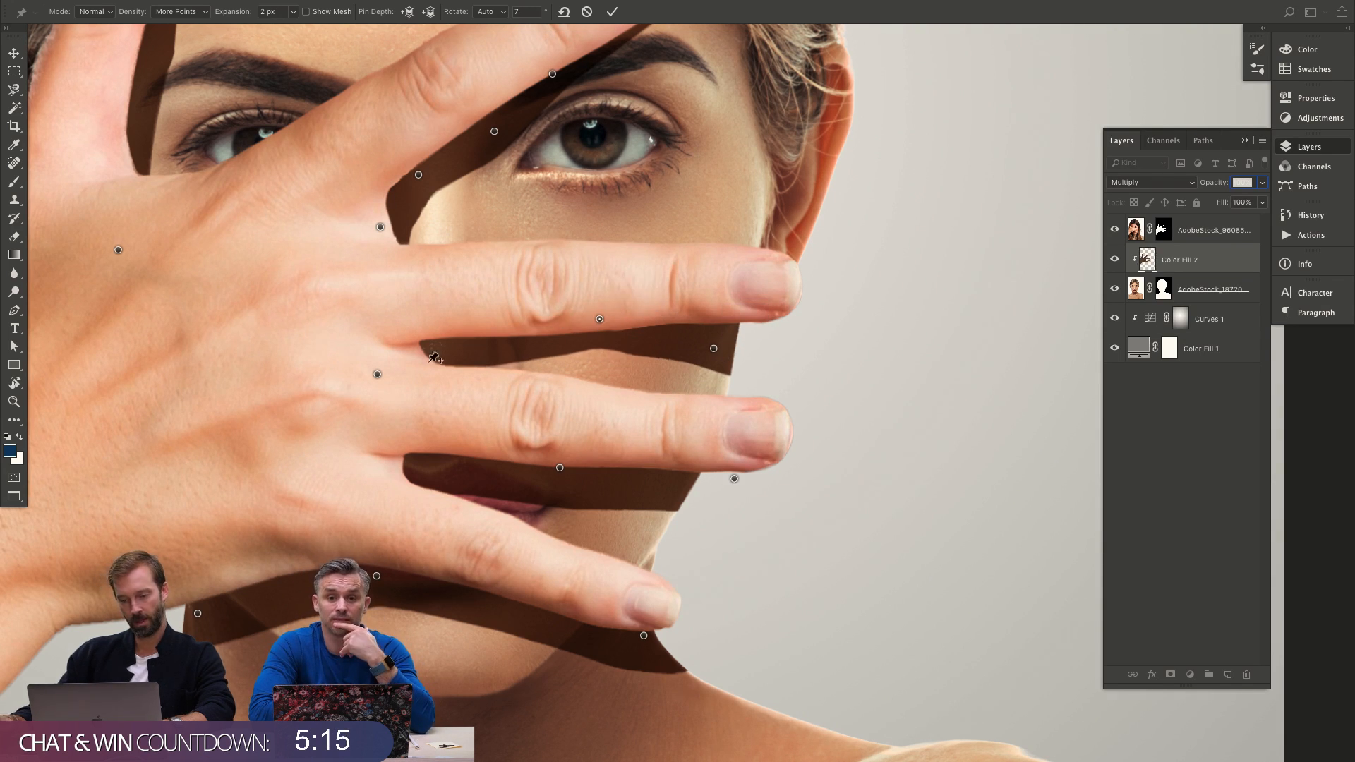
Refine the base of the middle finger's shadow by shifting its pins up toward the knuckle and adding pins near the finger gap.
left_click_drag(377, 374, 378, 367)
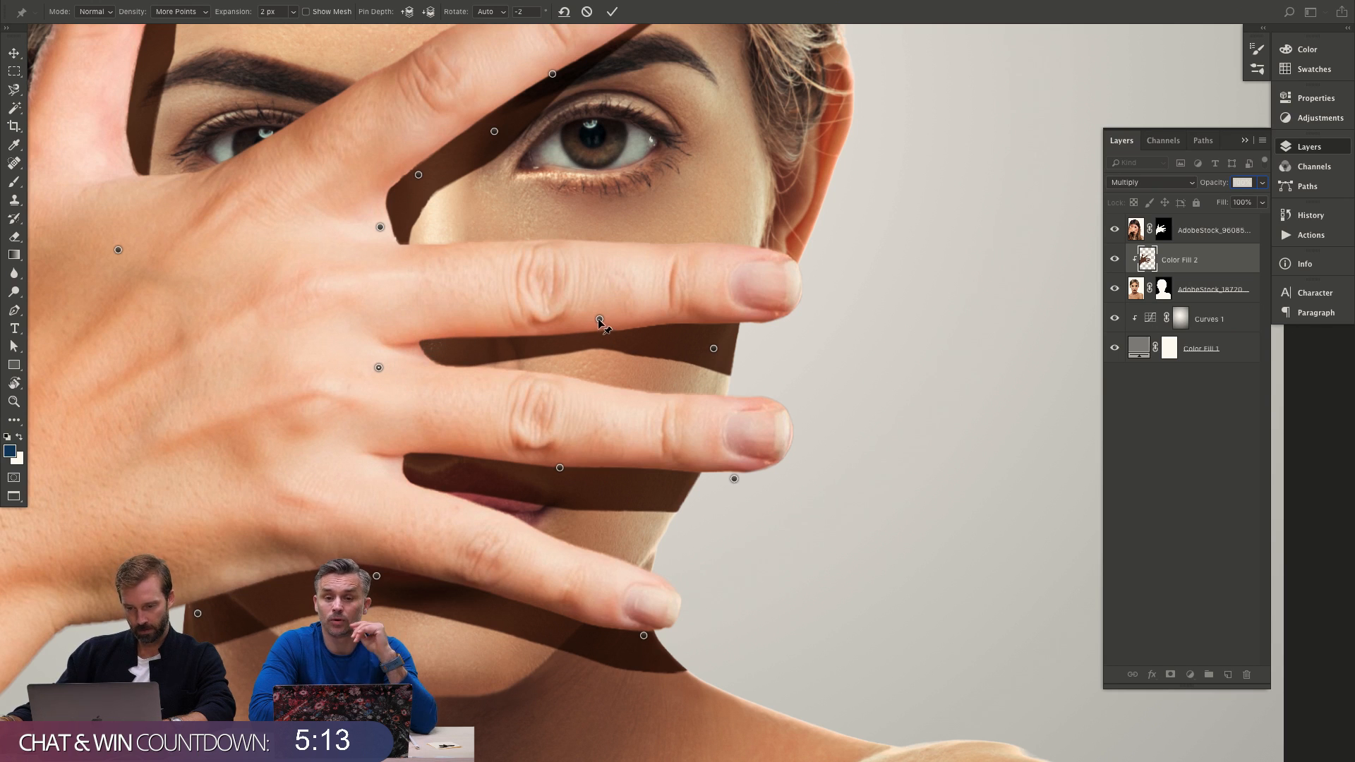
left_click_drag(599, 320, 560, 288)
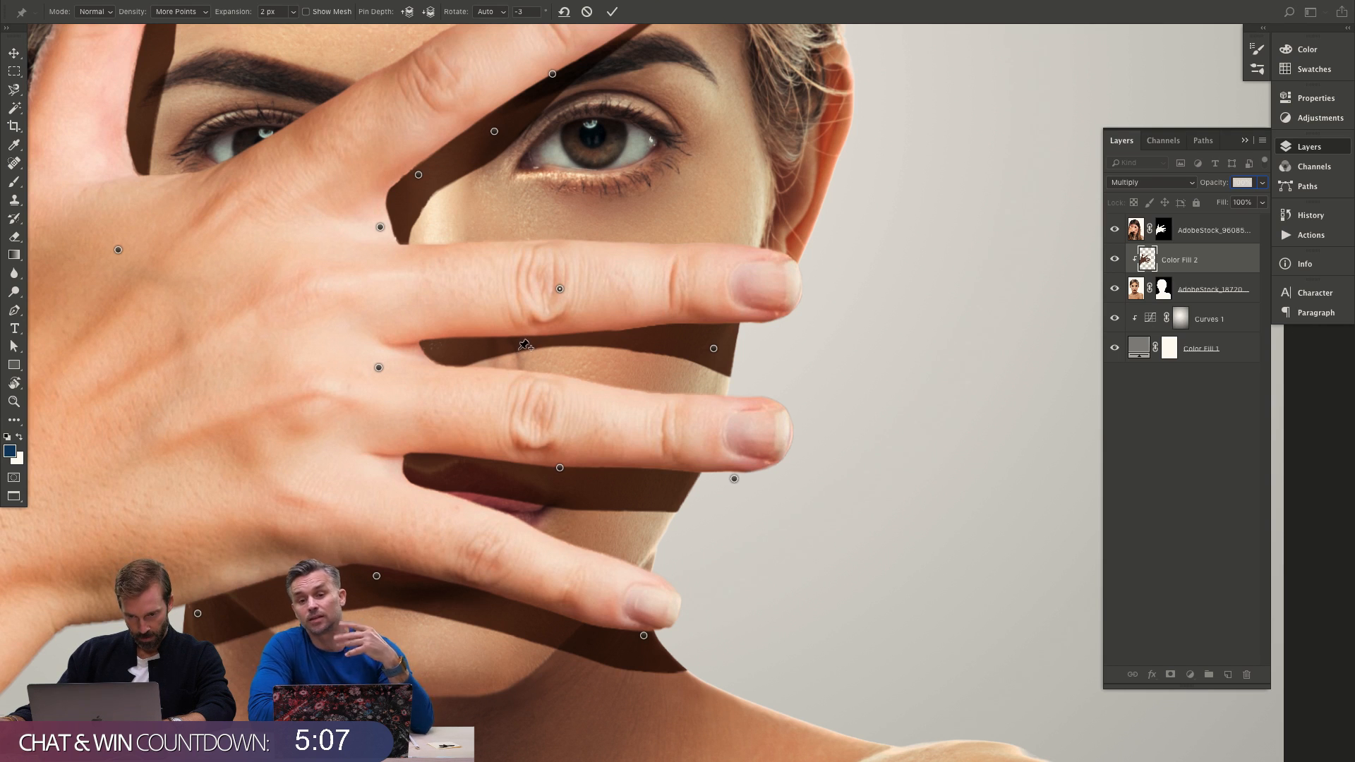
left_click_drag(519, 350, 438, 345)
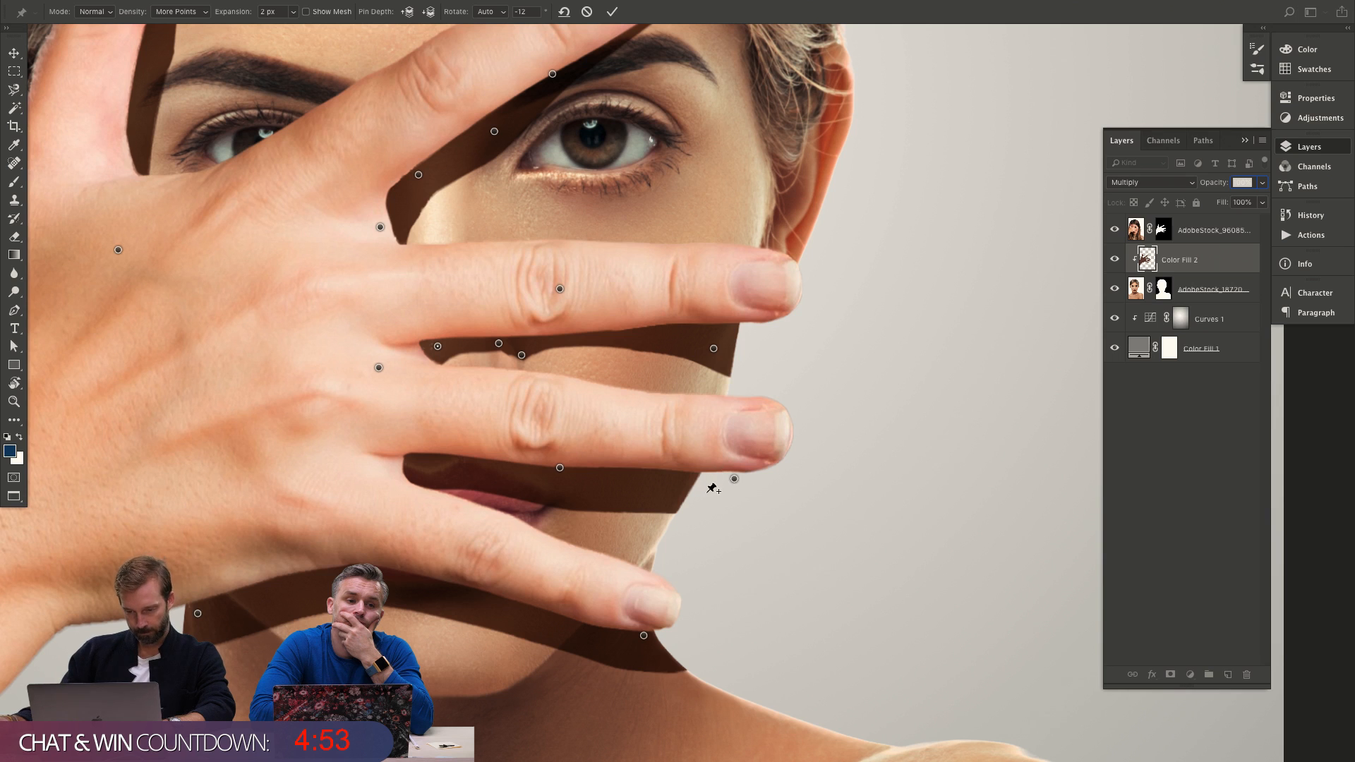
Raise the ring finger shadow's middle pin and nudge the pins at its tip and at the little finger's base.
left_click_drag(560, 468, 563, 441)
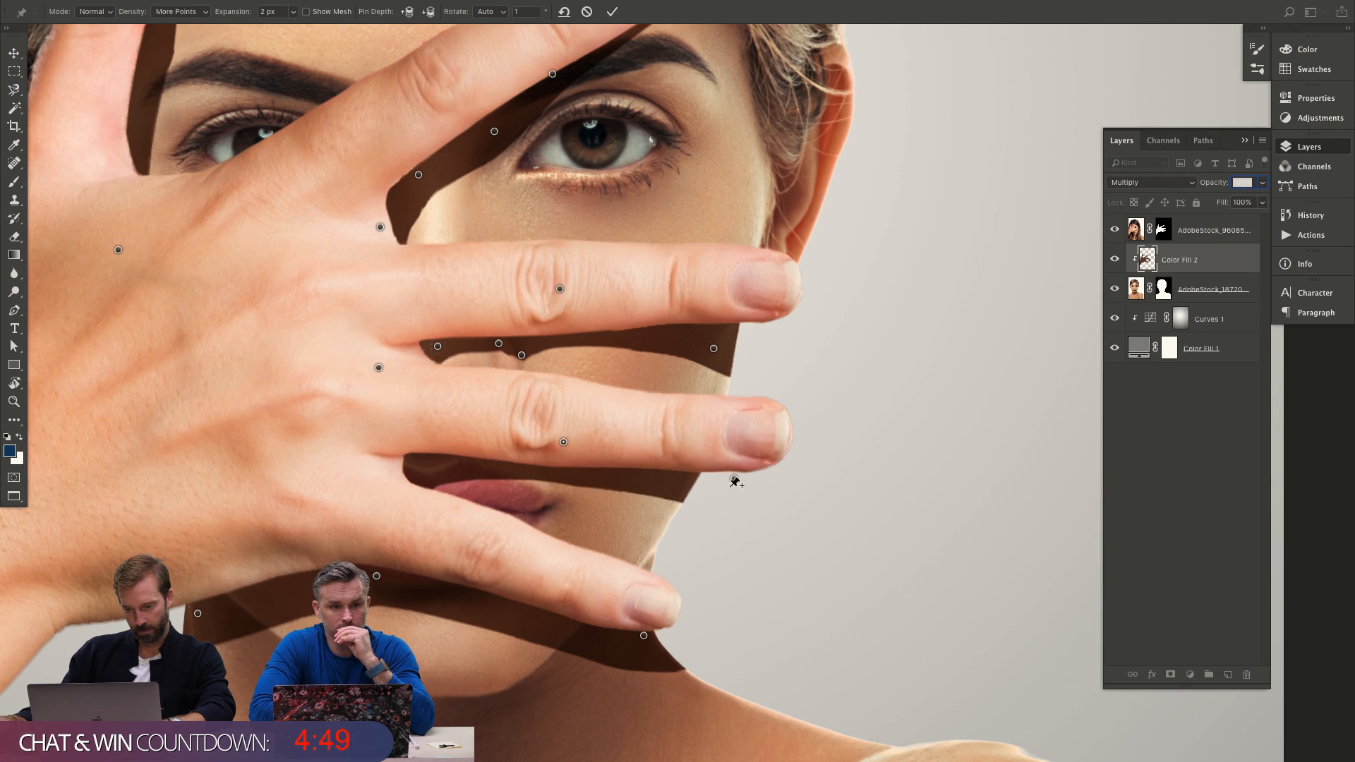
left_click_drag(732, 480, 725, 480)
left_click_drag(378, 576, 381, 562)
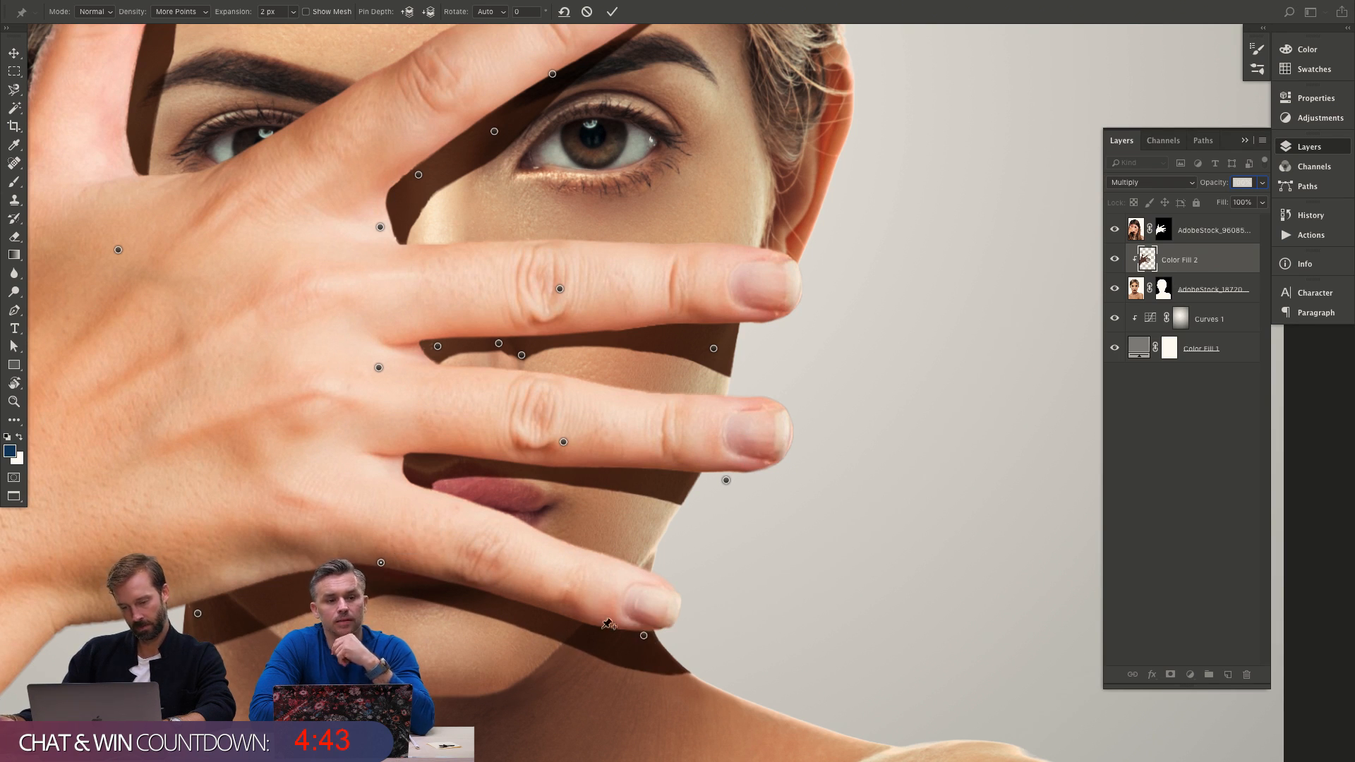
Turn off the pin-spacing warning and tuck the thumb's shadow behind the thumb by adjusting its upper pin, palm pin and tip.
scroll(681, 498, "up", 8)
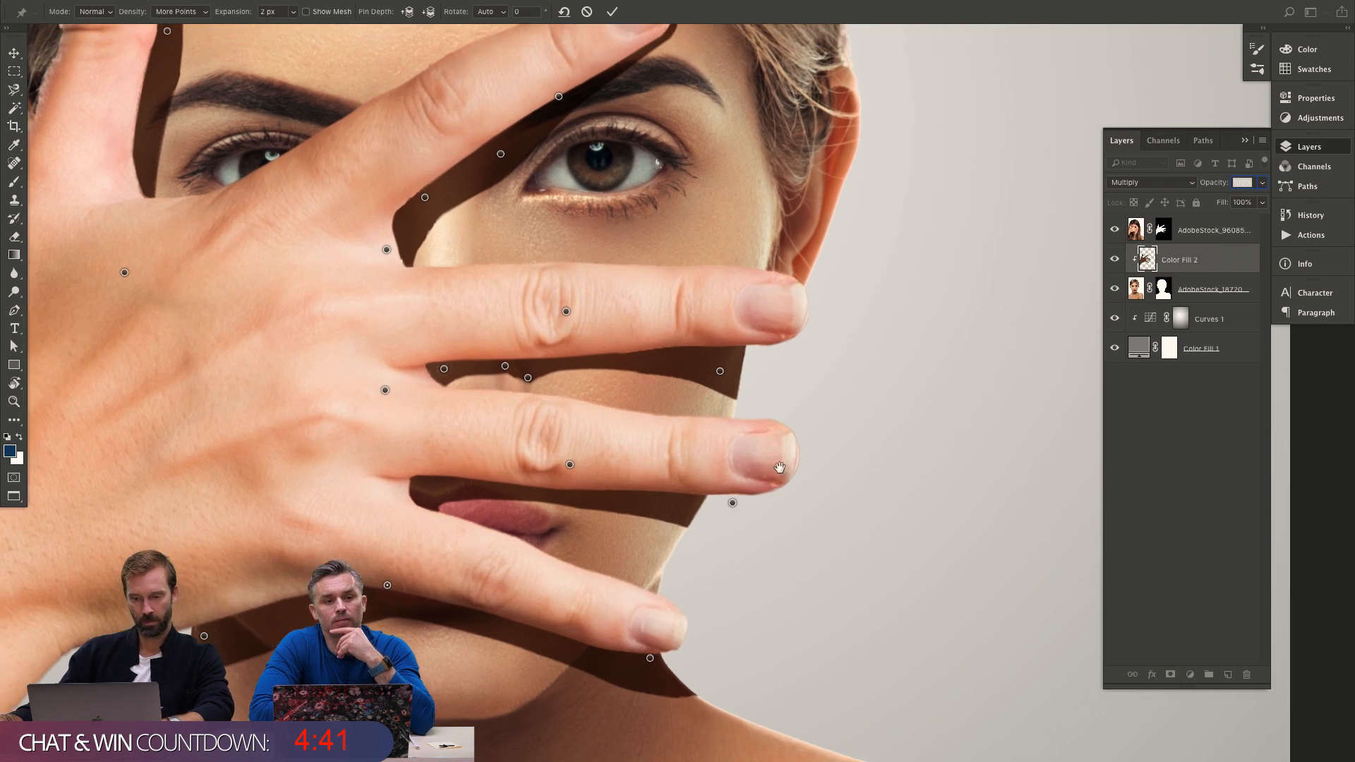
left_click(233, 301)
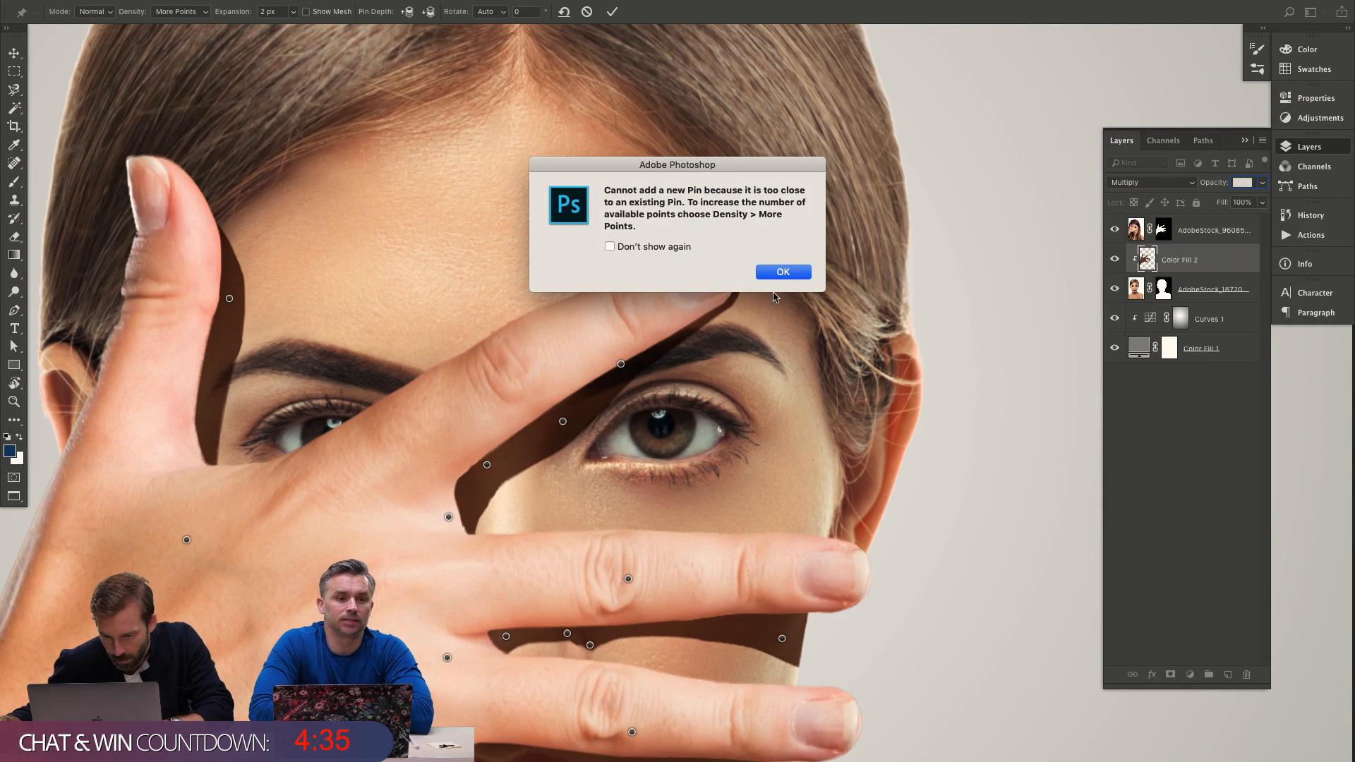
left_click(609, 246)
left_click(773, 274)
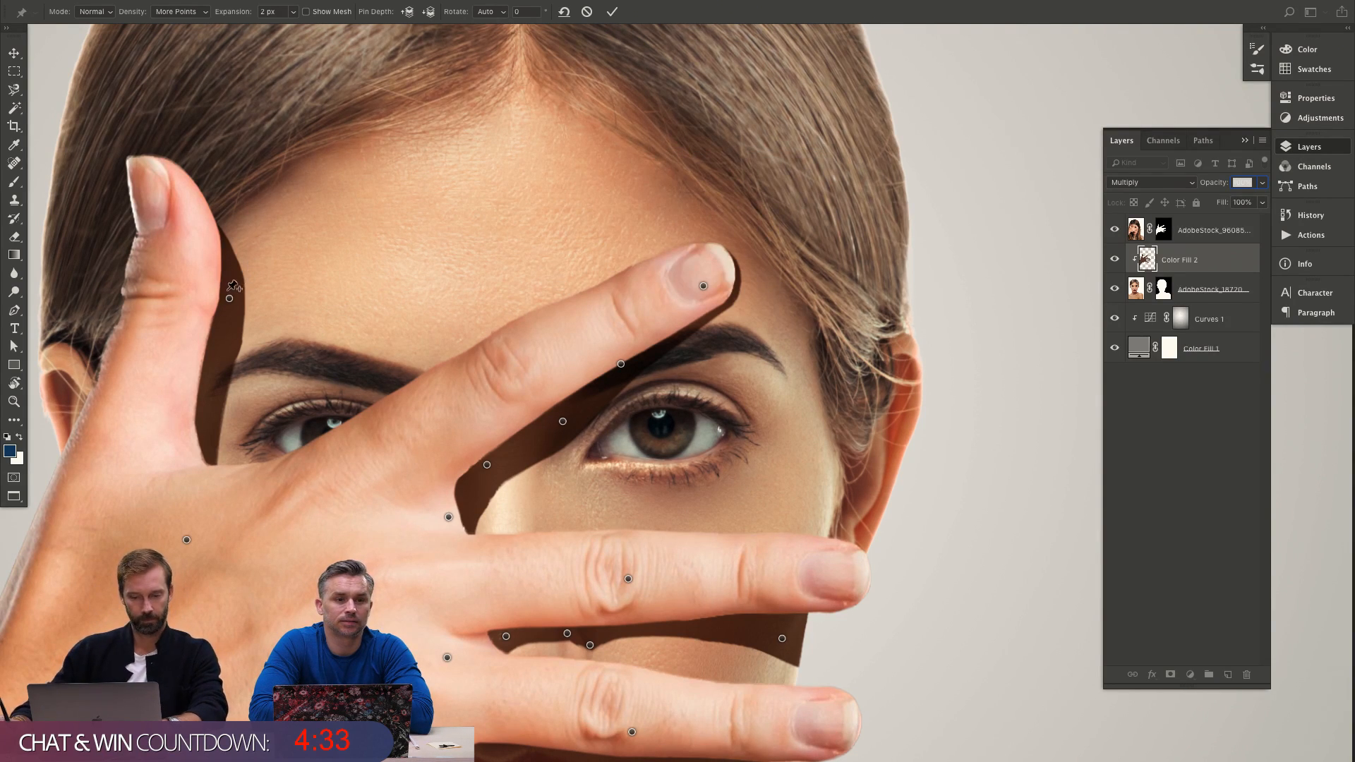
left_click_drag(235, 303, 210, 234)
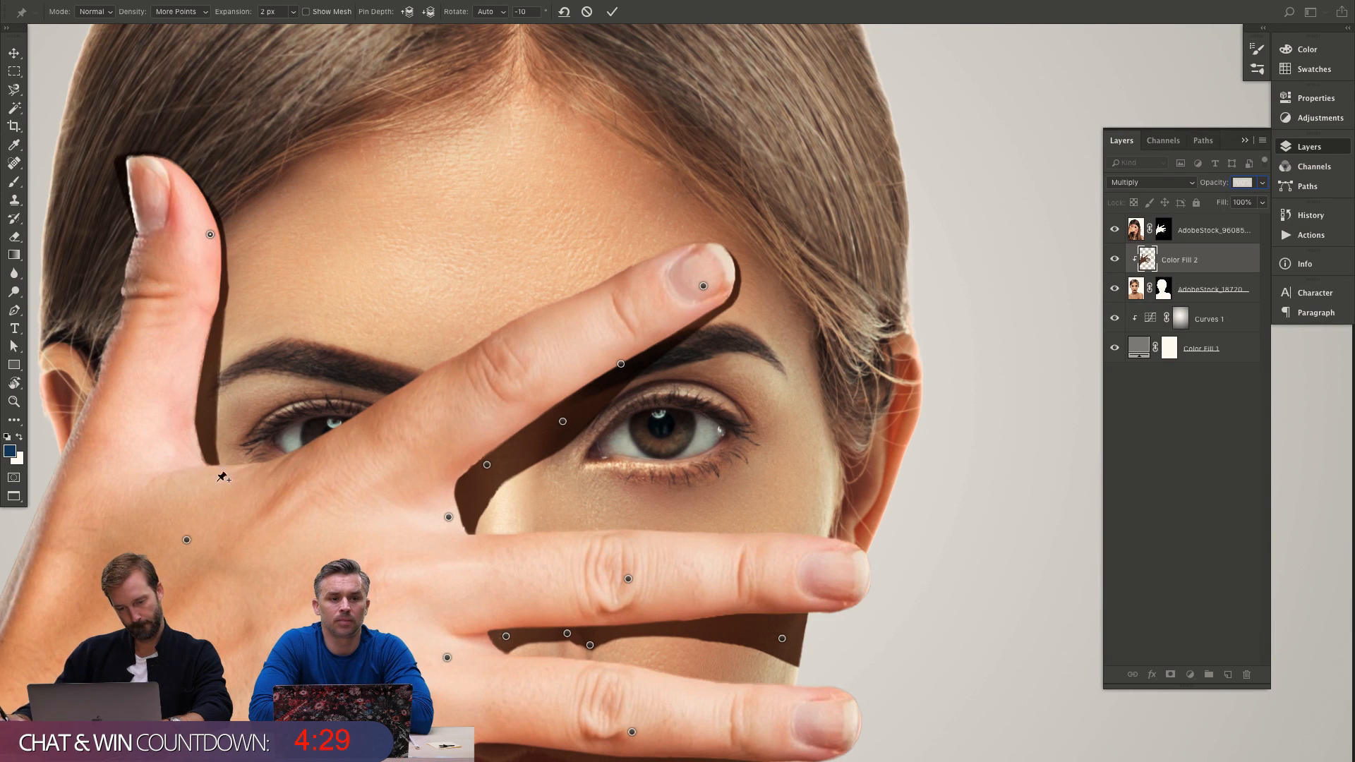
left_click_drag(186, 540, 200, 536)
left_click_drag(126, 171, 143, 177)
Lift the middle of the ring finger's shadow slightly higher above the lips.
key("ctrl+0")
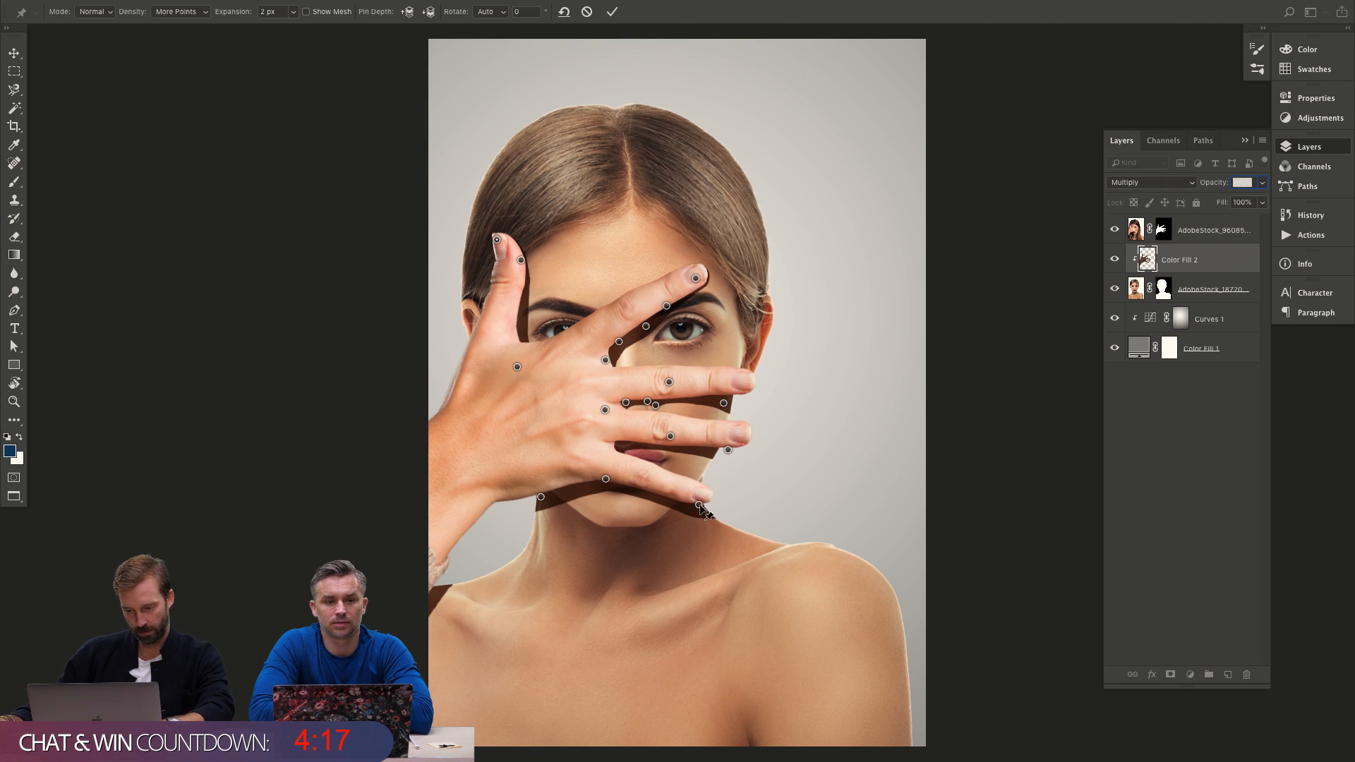
key("ctrl+plus")
key("ctrl+plus")
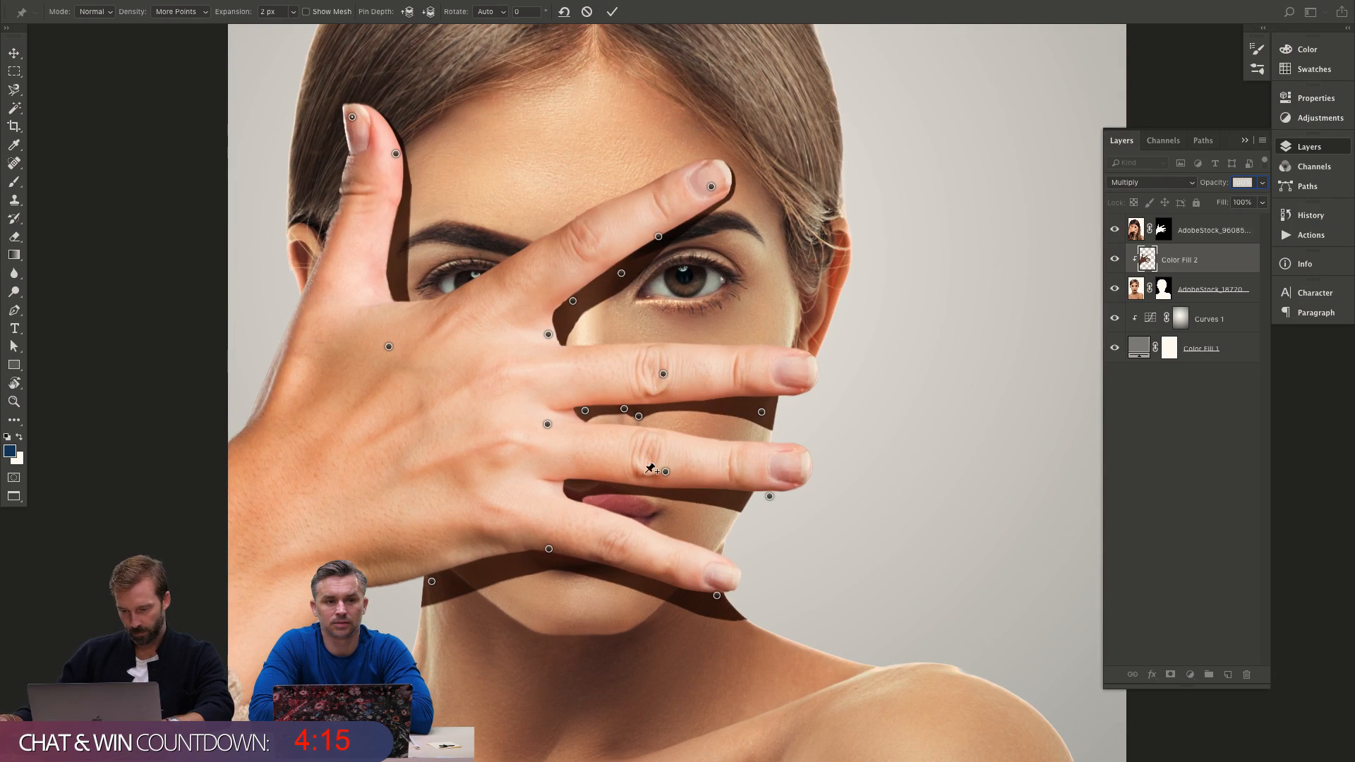
key("ctrl+plus")
key("ctrl+plus")
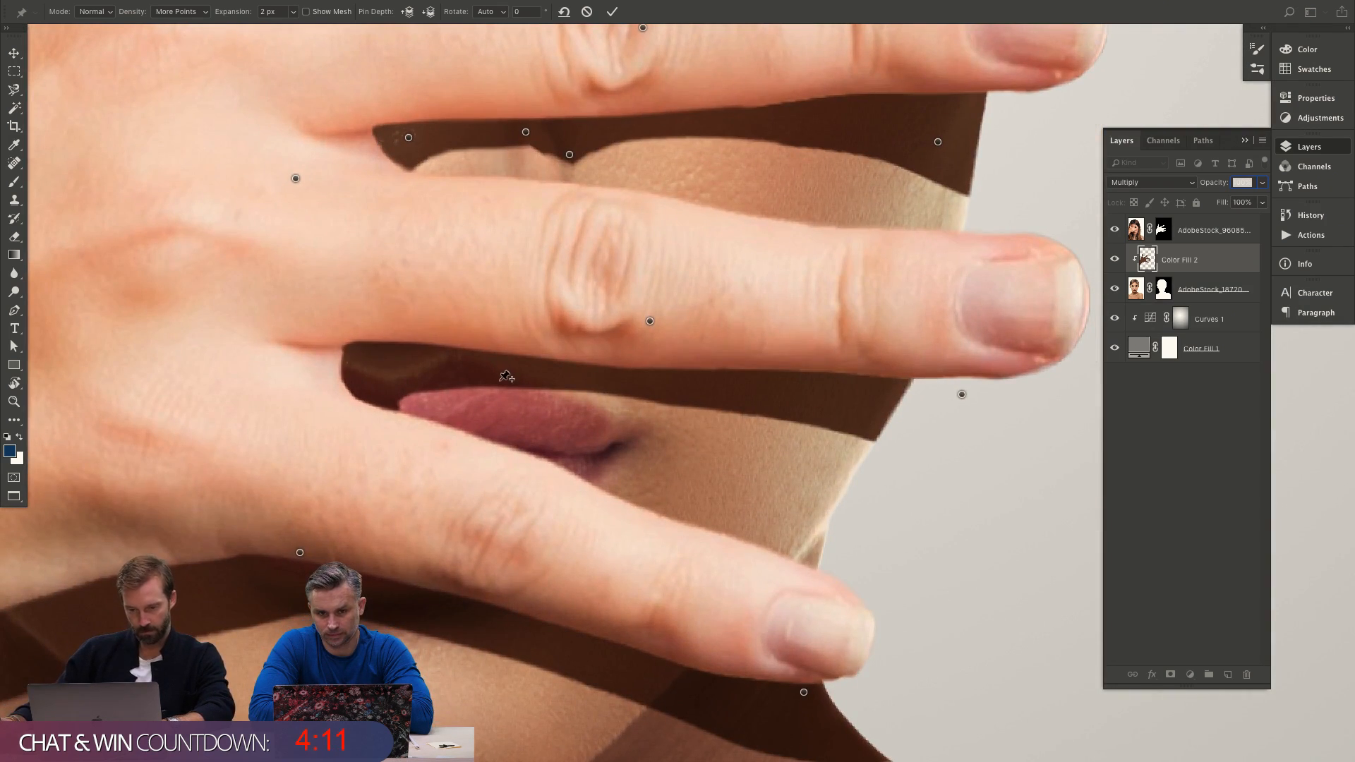
left_click_drag(608, 392, 656, 304)
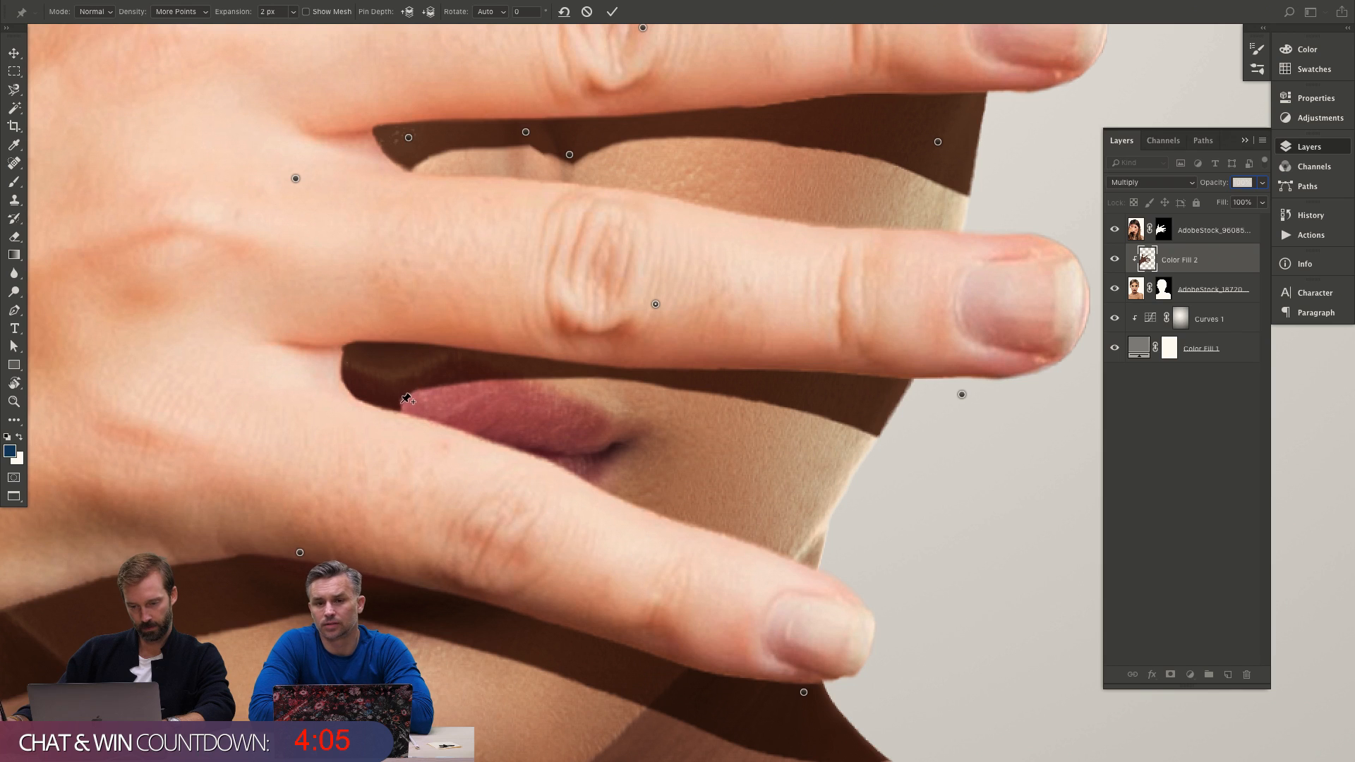
Pin the ring finger's shadow at the finger gap beside the mouth, lower its tip pin, and apply the Puppet Warp.
left_click_drag(406, 399, 397, 412)
left_click_drag(878, 409, 945, 440)
key("ctrl+z")
key("ctrl+0")
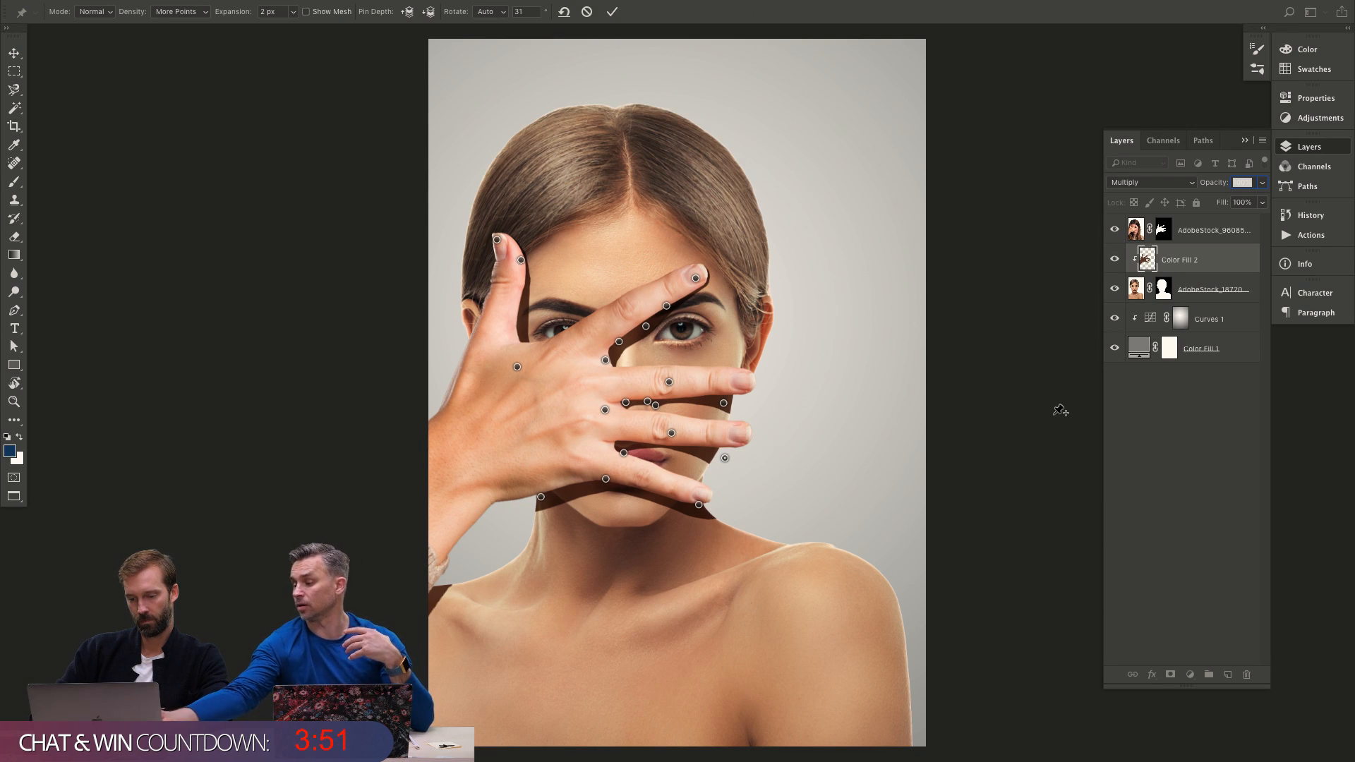
key("Return")
Examine the warped hand shadow up close and in full screen, and return to the standard screen mode.
key("z")
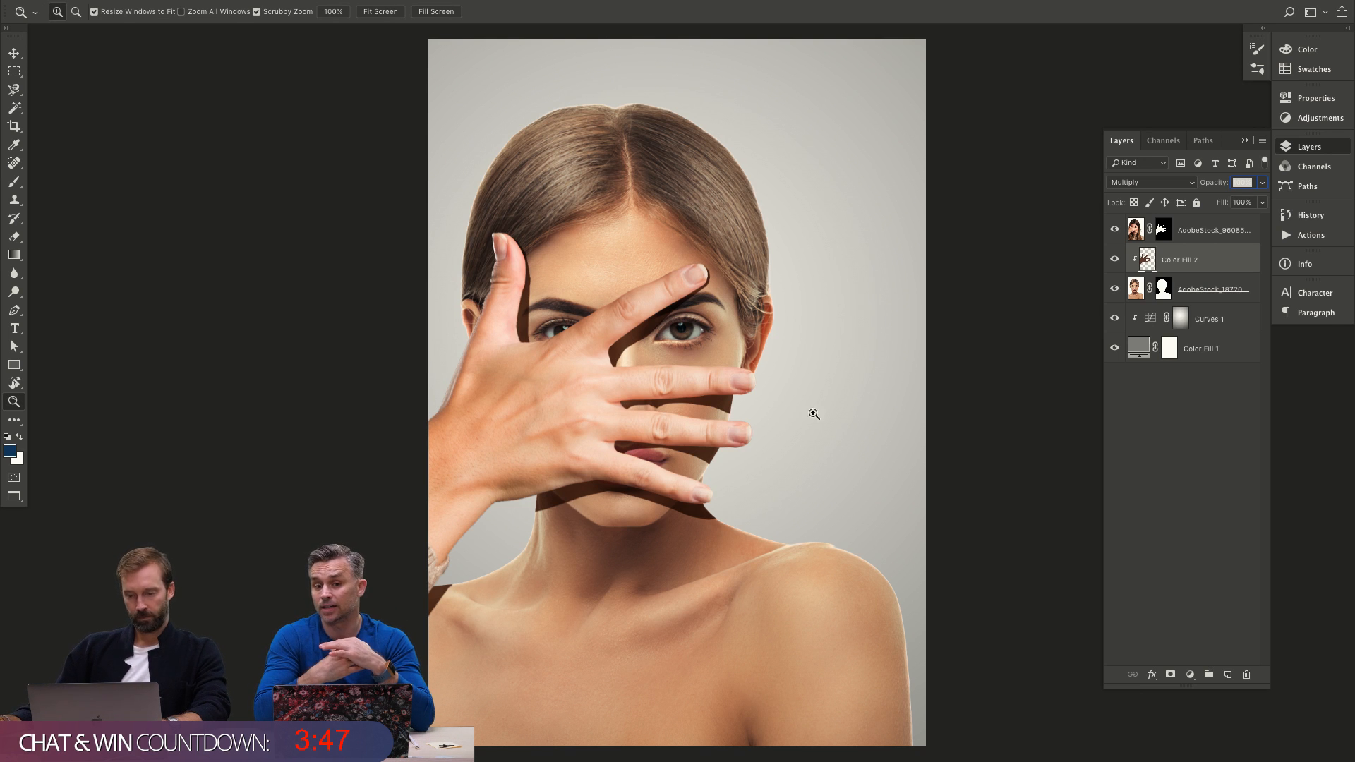
left_click(690, 459)
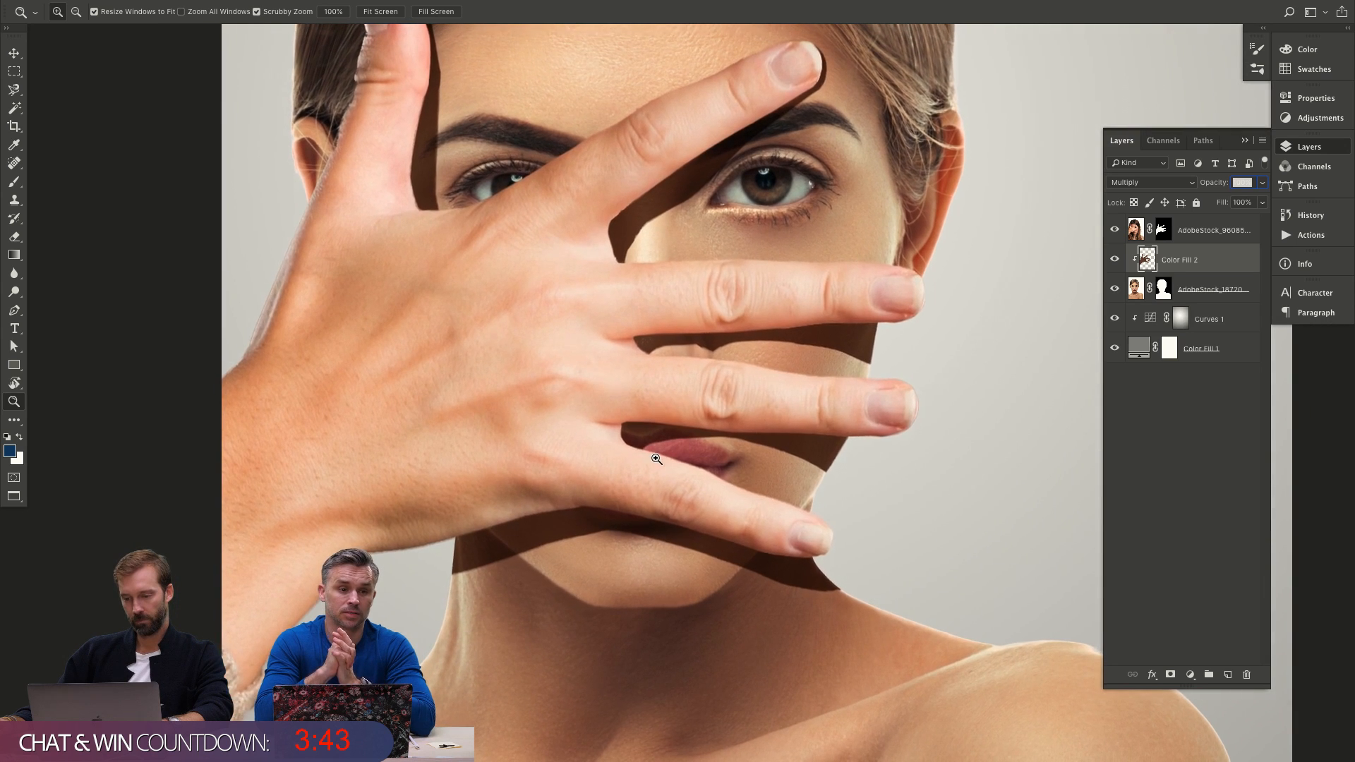
left_click(737, 432, "alt")
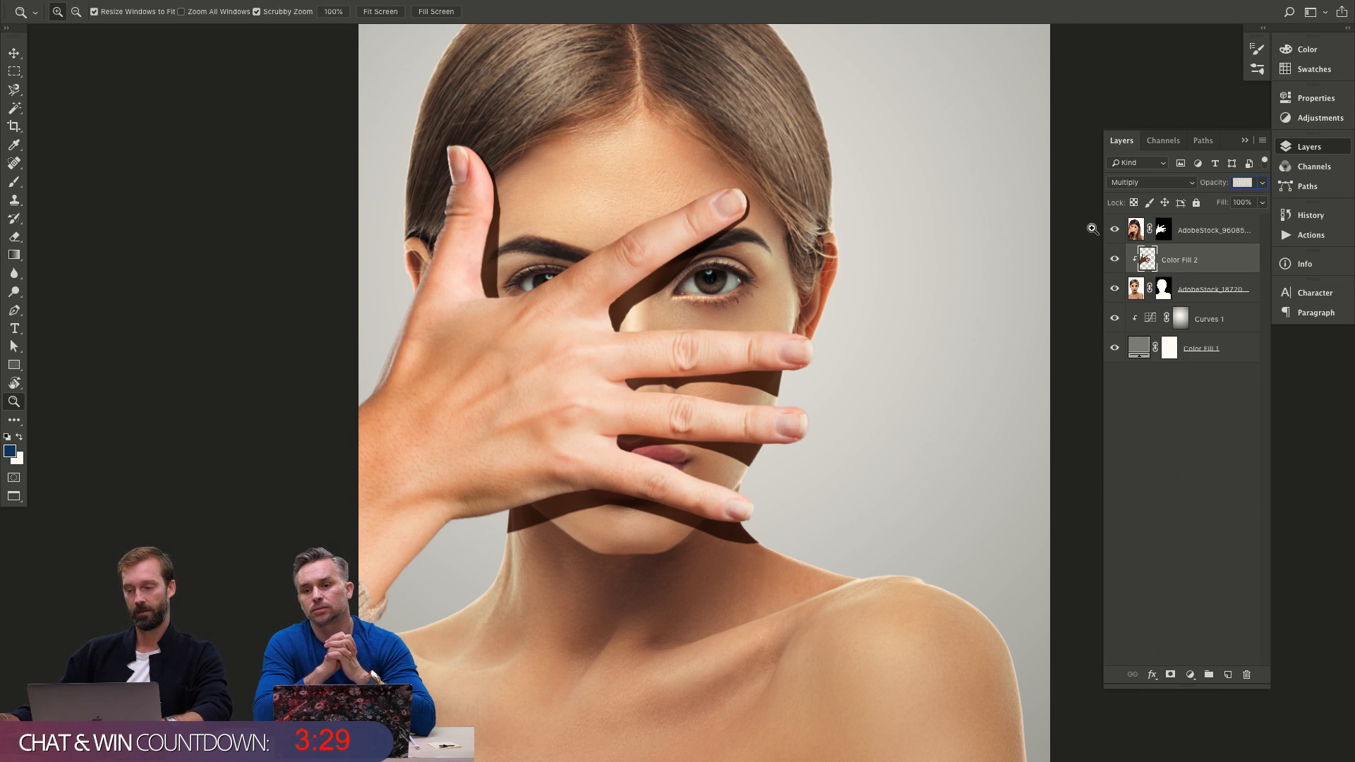
key("f")
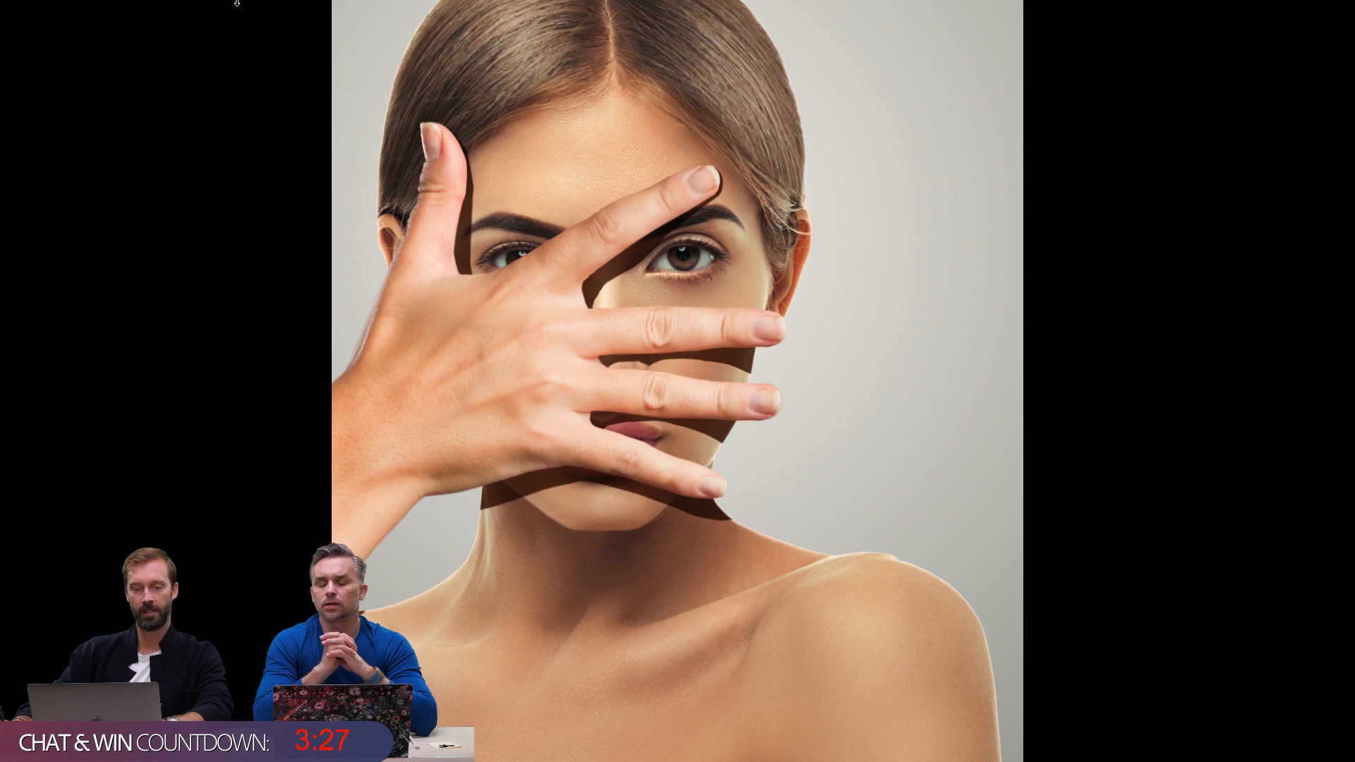
key("f")
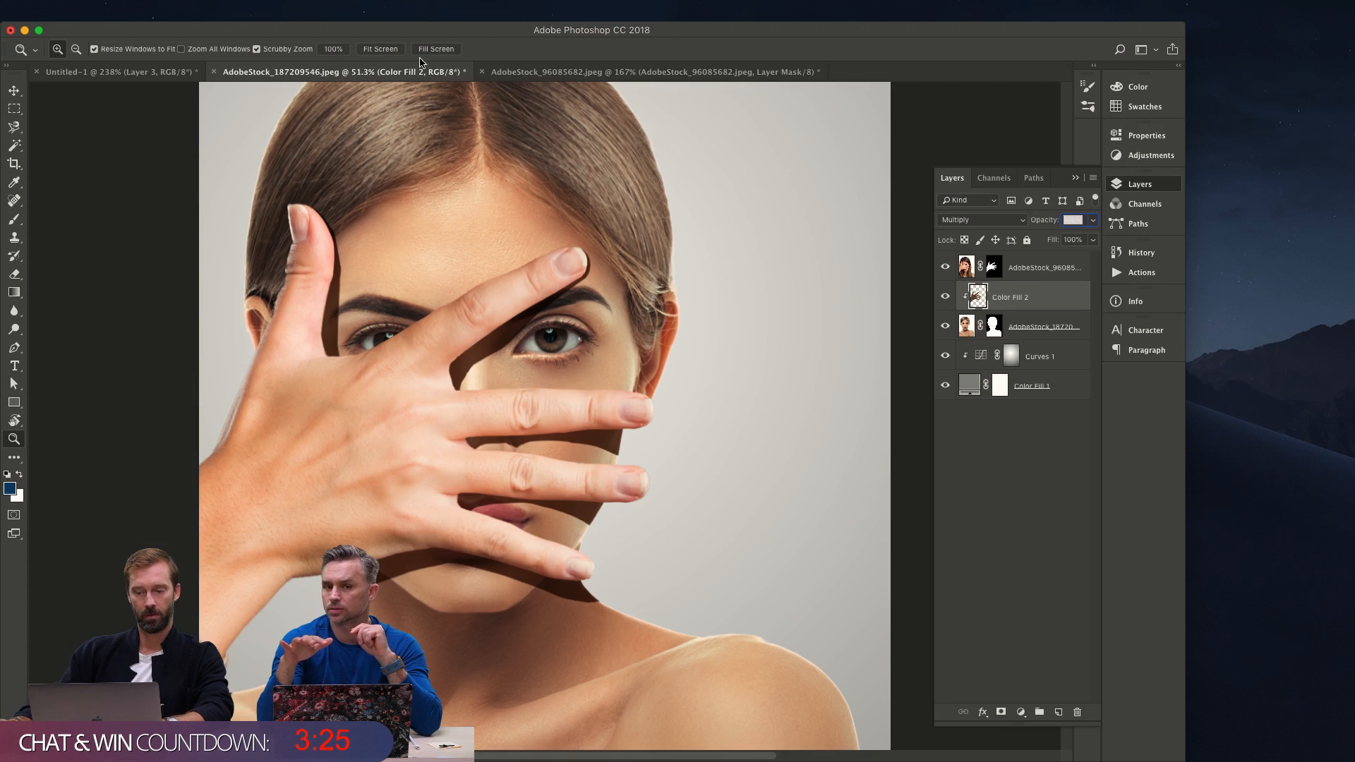
Start Puppet Warp on the Color Fill 2 shadow with density set to More Points, showing the mesh briefly and hiding it again.
left_click(191, 5)
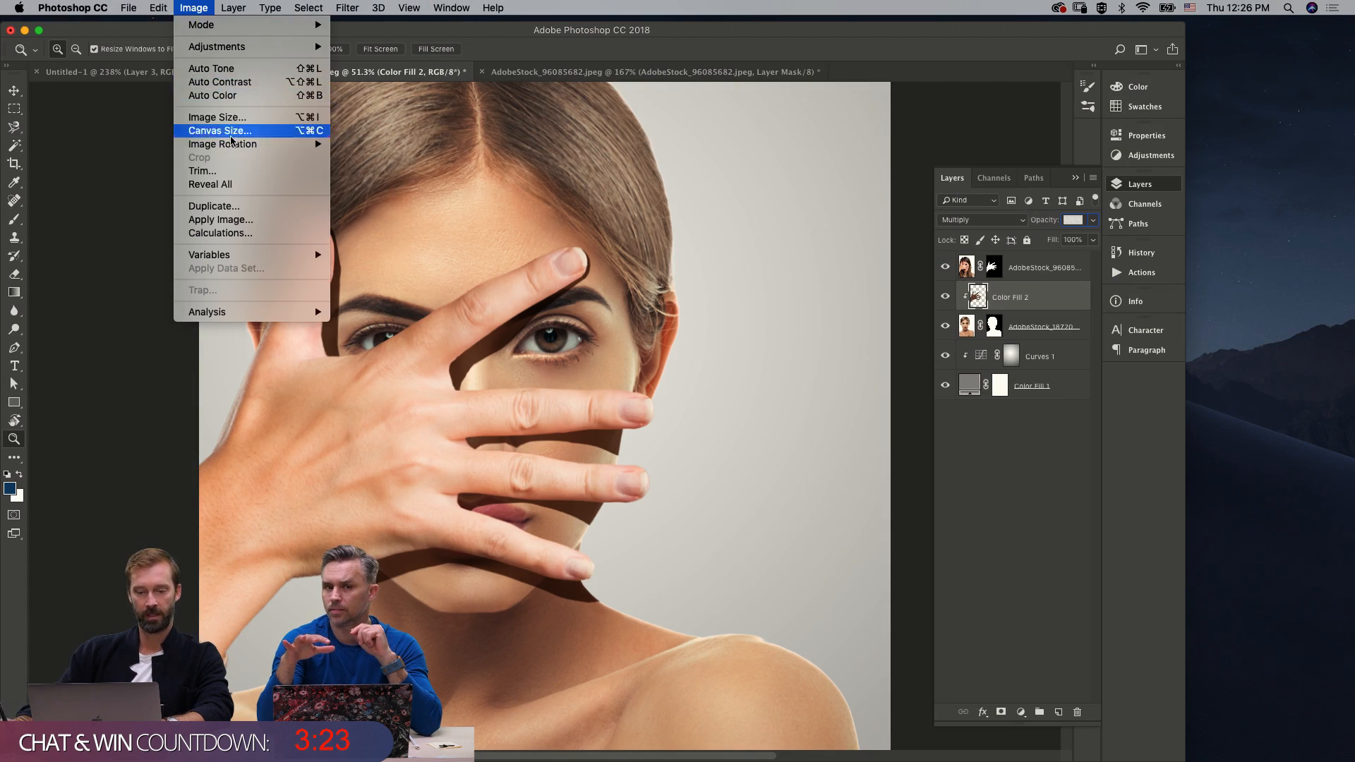
mouse_move(161, 5)
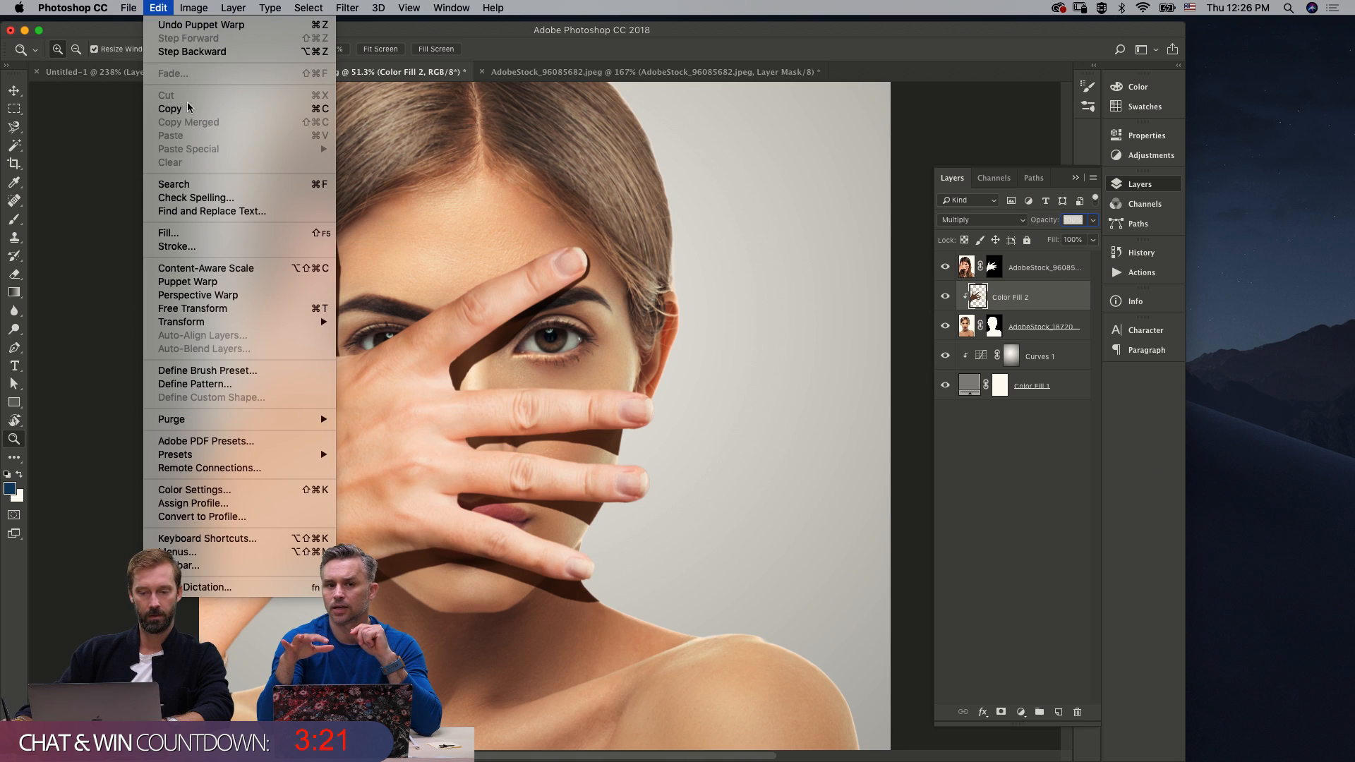
left_click(212, 281)
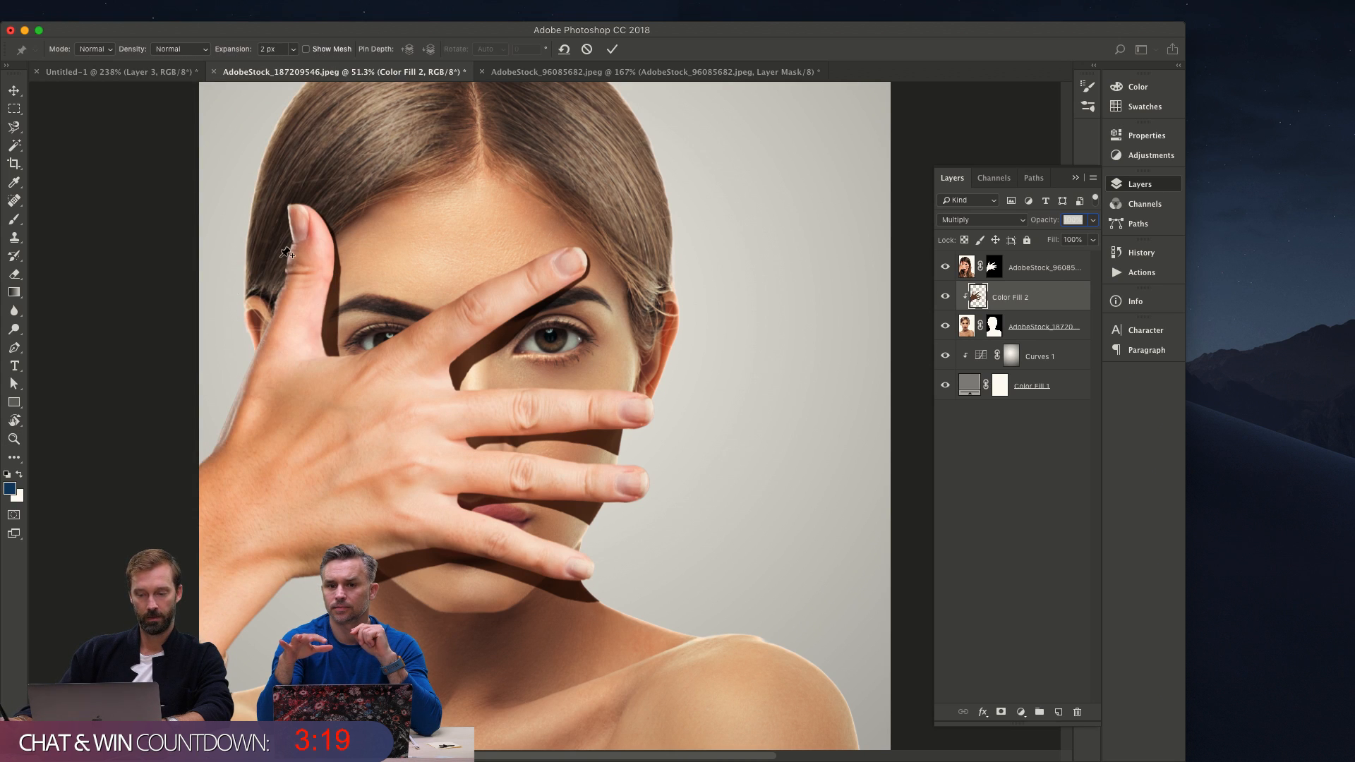
key("super+h")
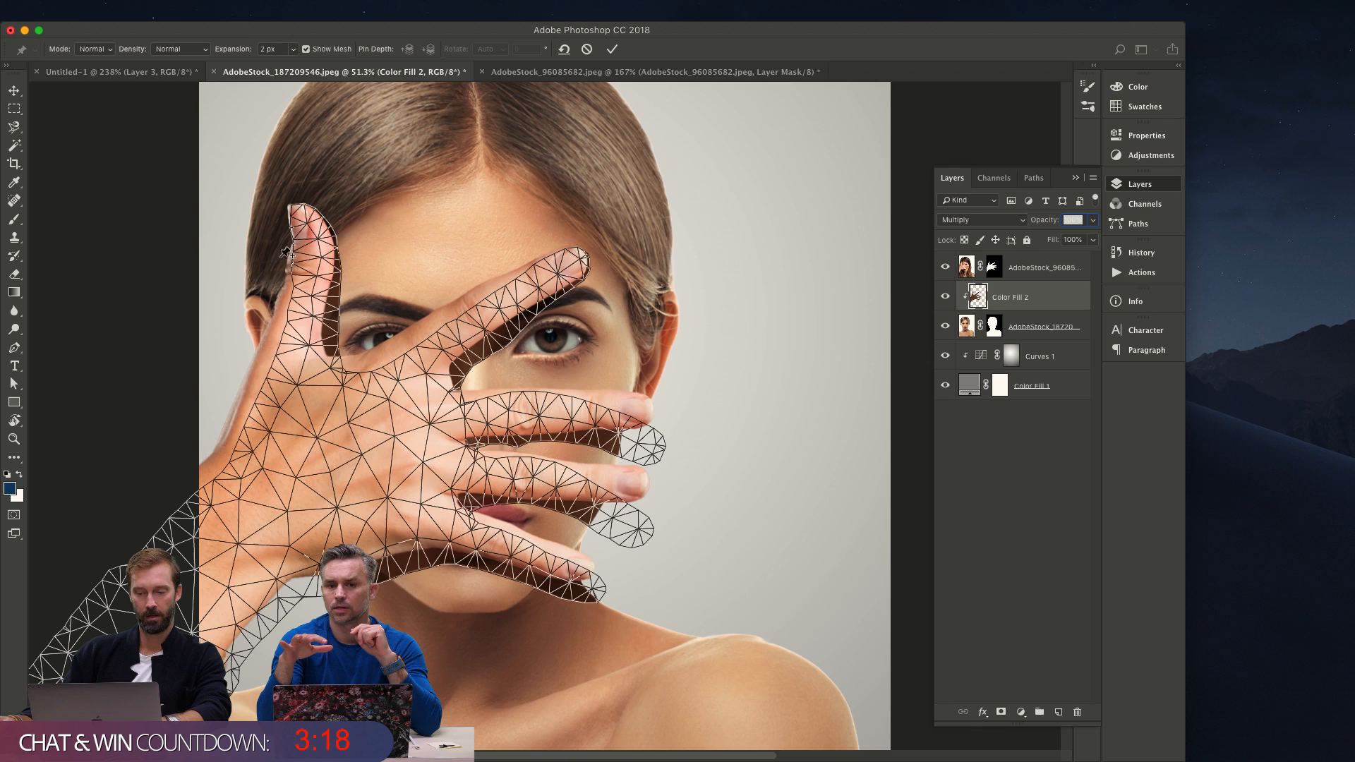
left_click(192, 49)
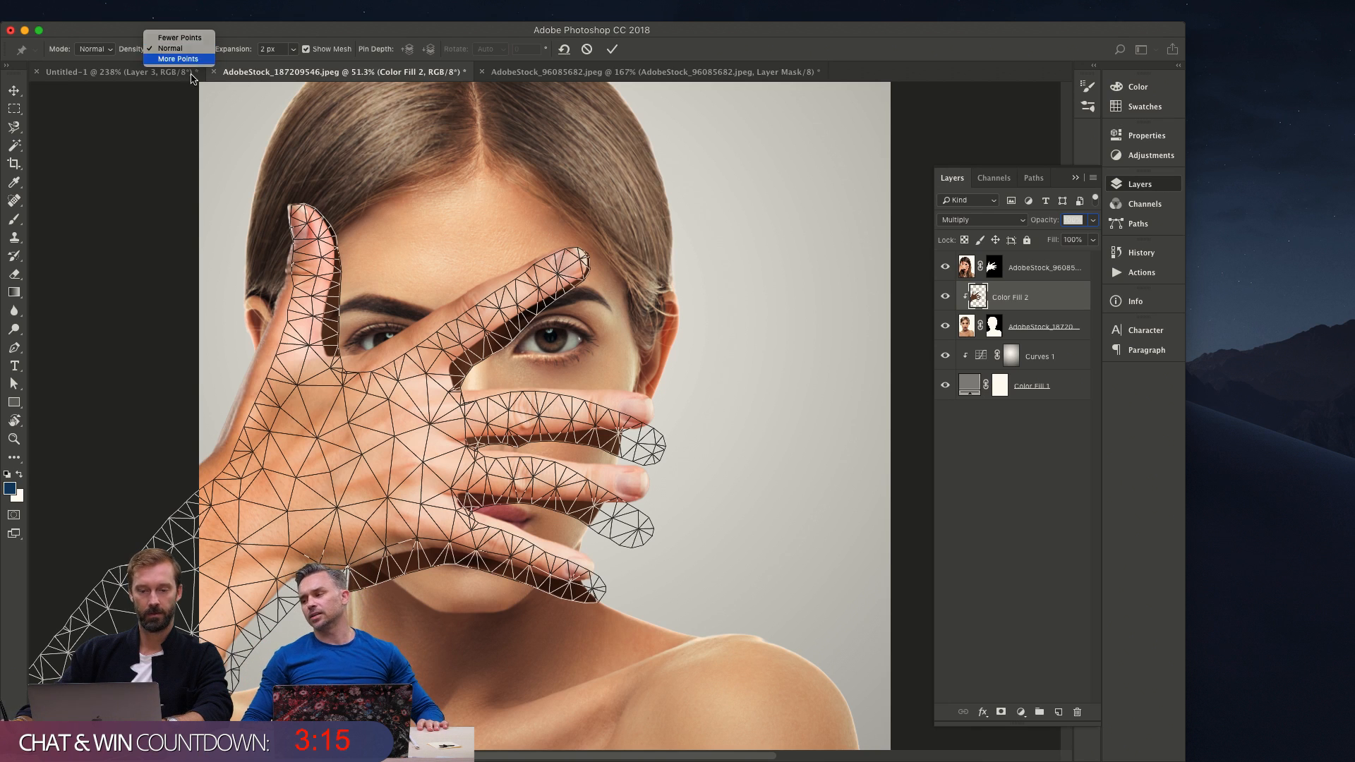
left_click(195, 60)
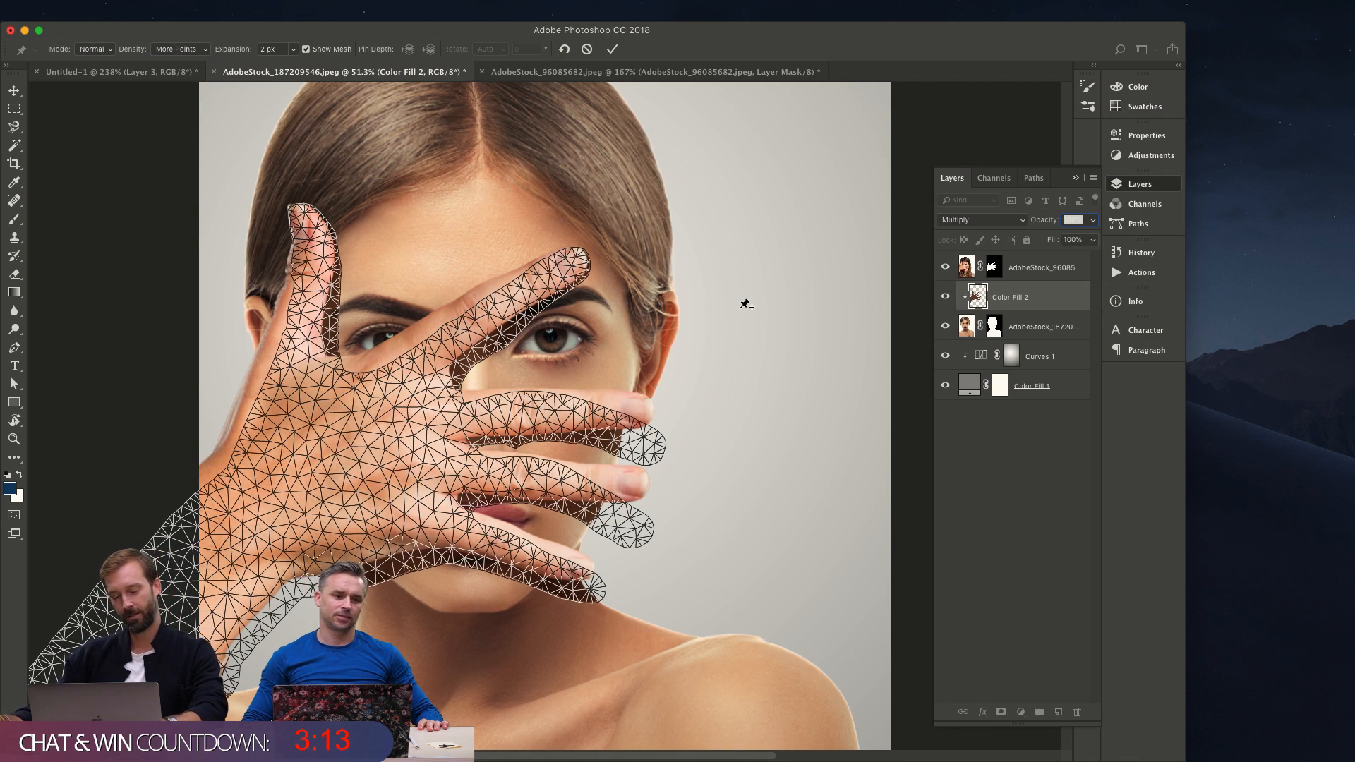
key("super+h")
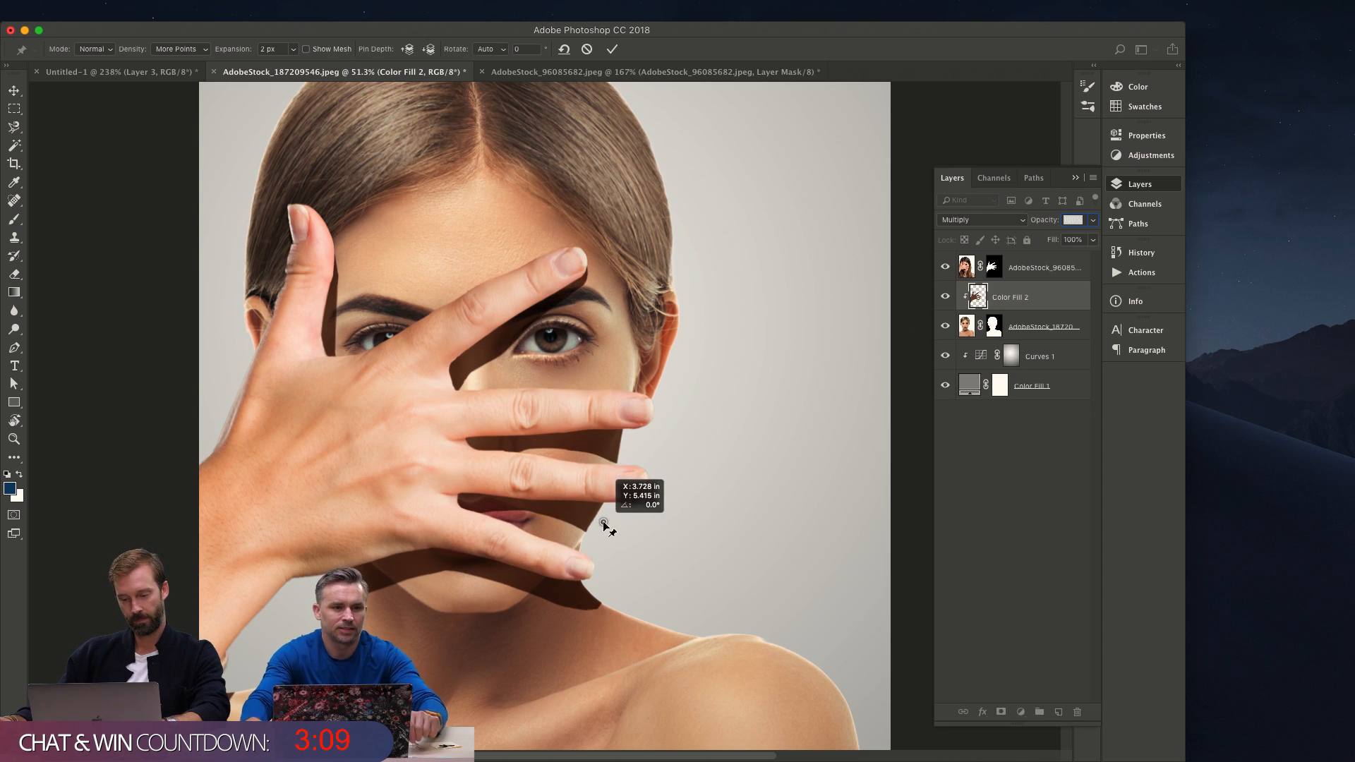
Pin the middle of the ring finger's shadow, shift its tip slightly outward past the cheek, and apply the warp.
left_click(502, 486)
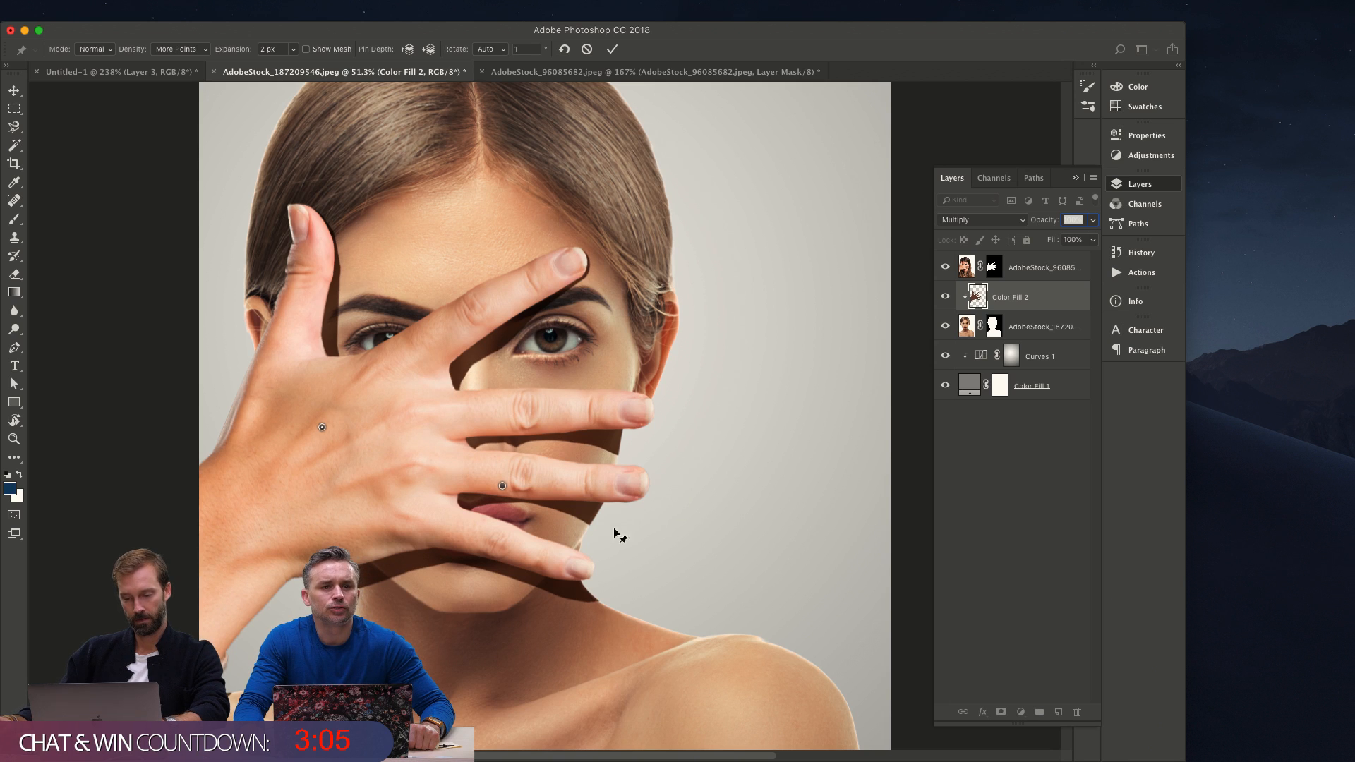
left_click(614, 530)
key("Return")
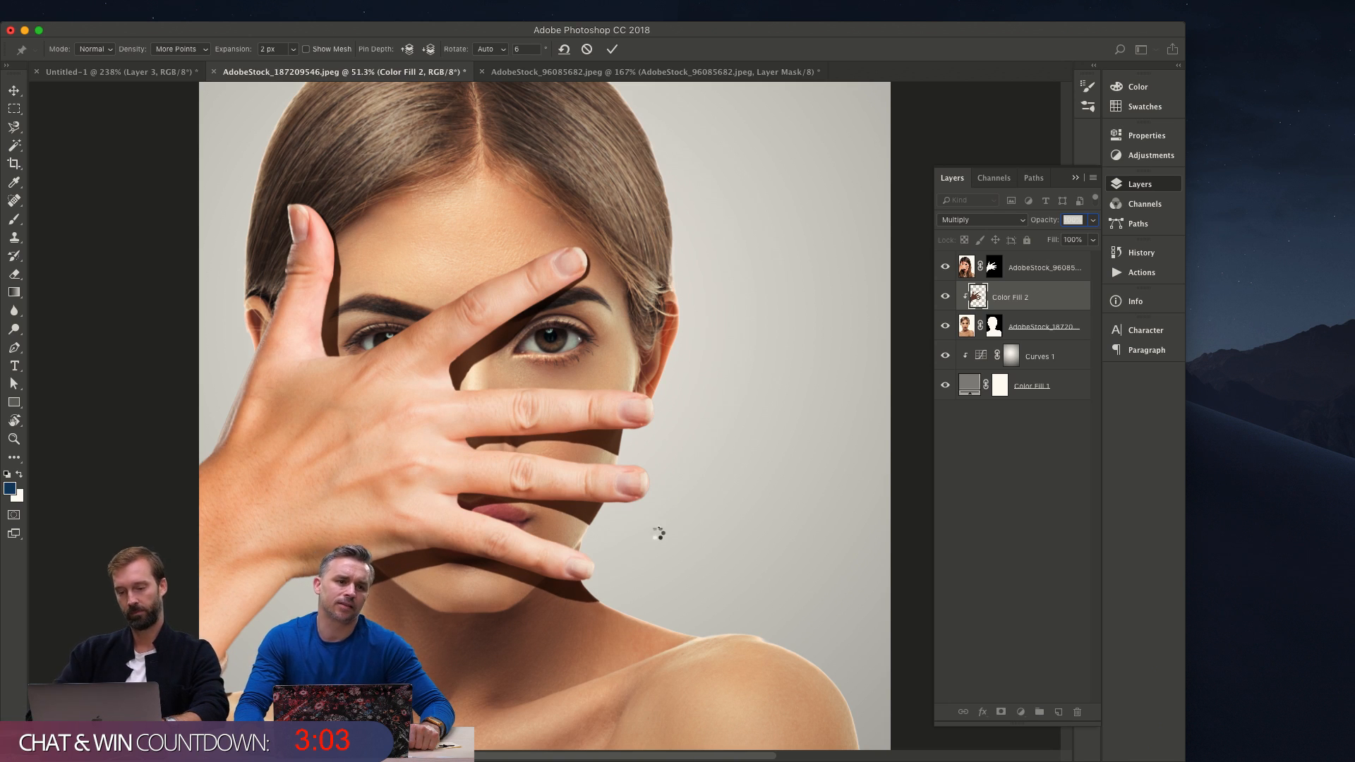
key("z")
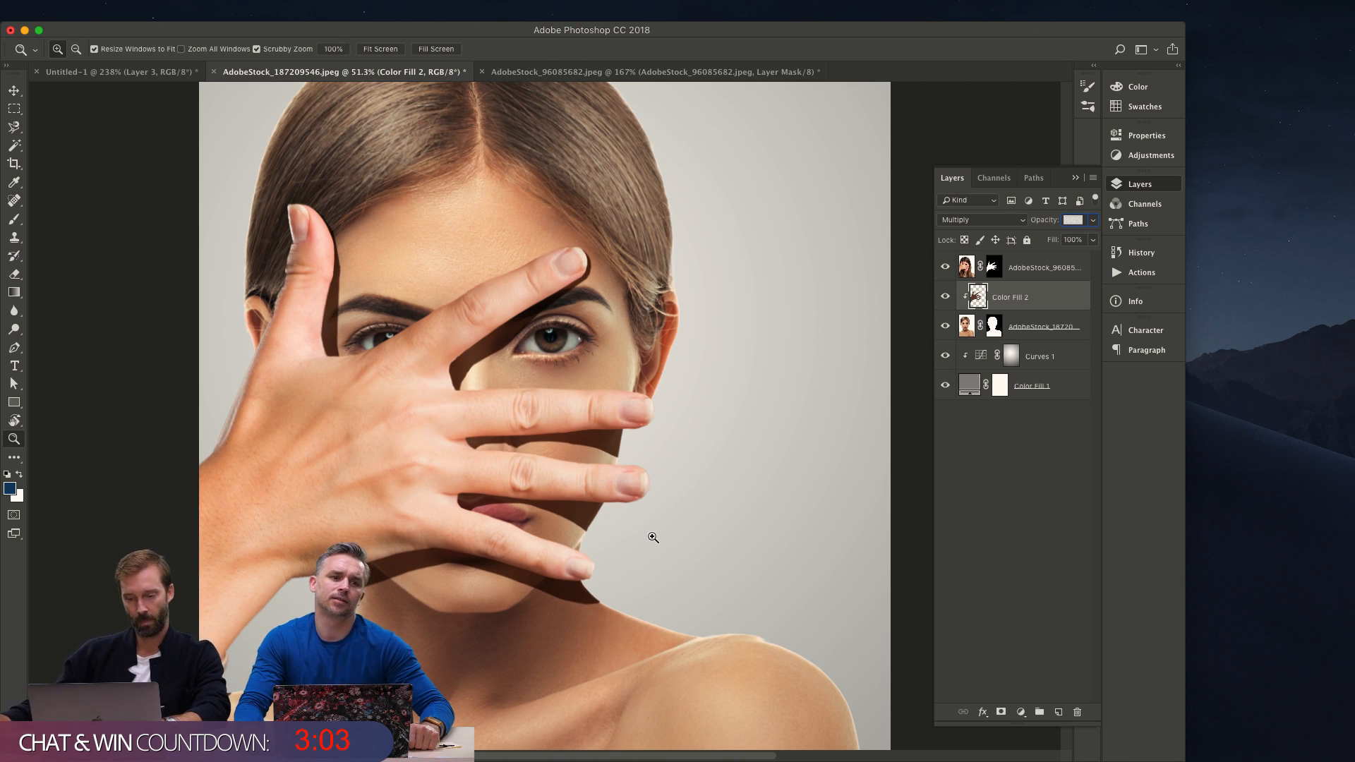
Load the Color Fill 2 shadow as a selection, hide that layer, and add a masked Curves adjustment above the portrait layer.
left_click(976, 297, "super")
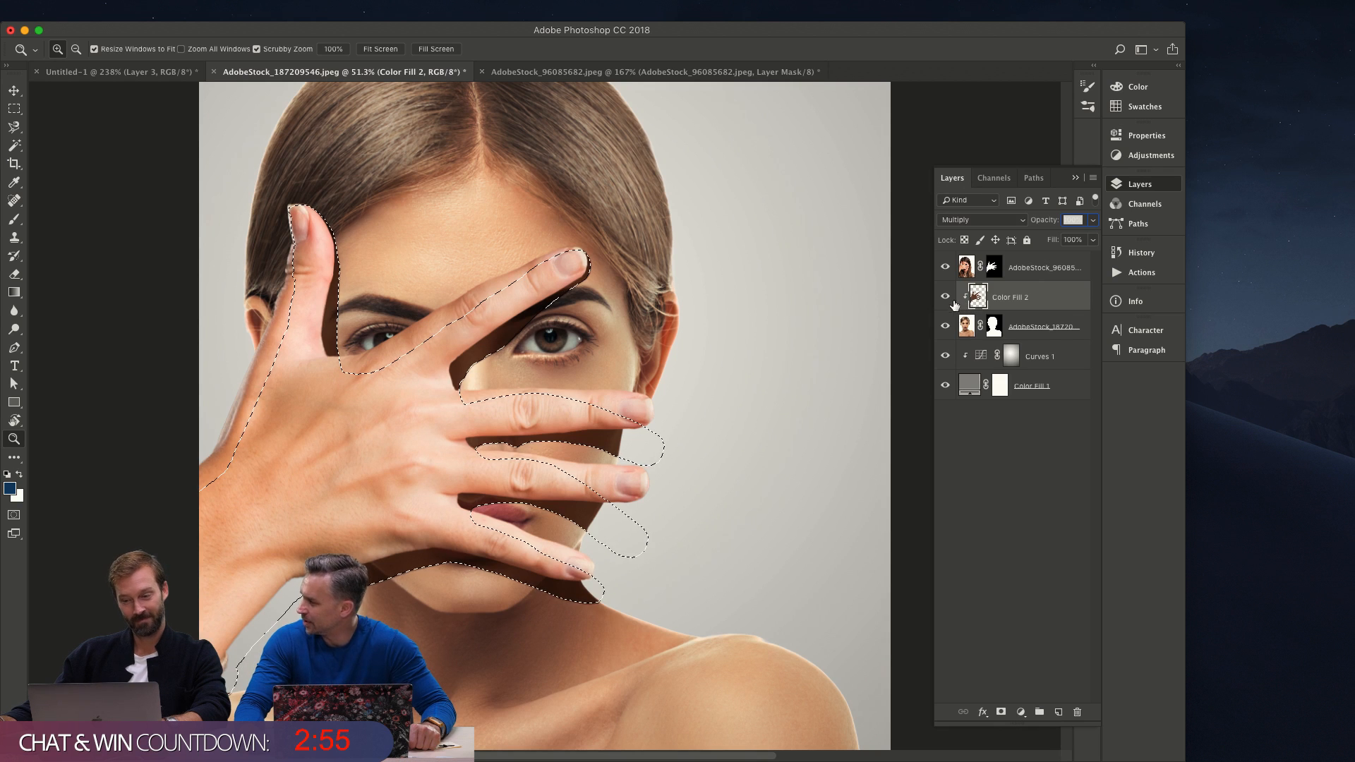
left_click(945, 297)
left_click(968, 328)
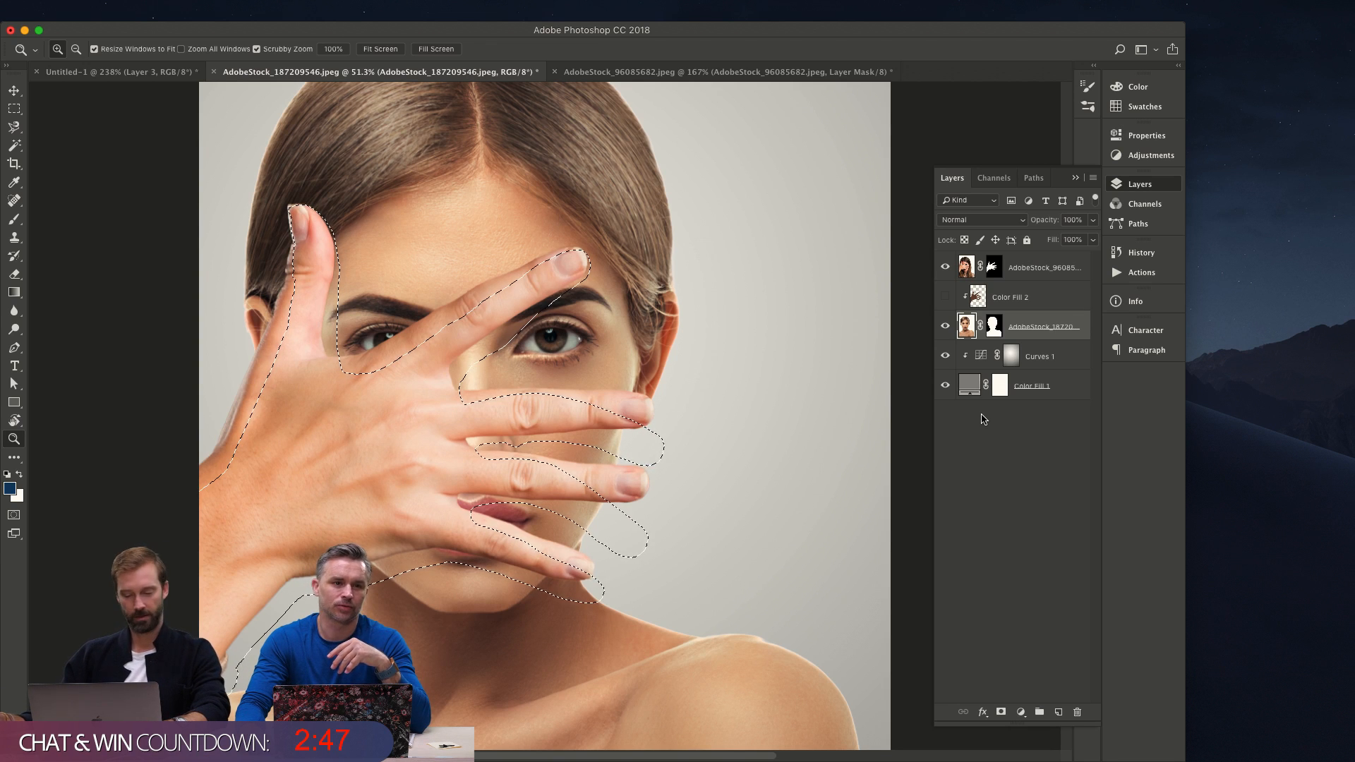
key("super+m")
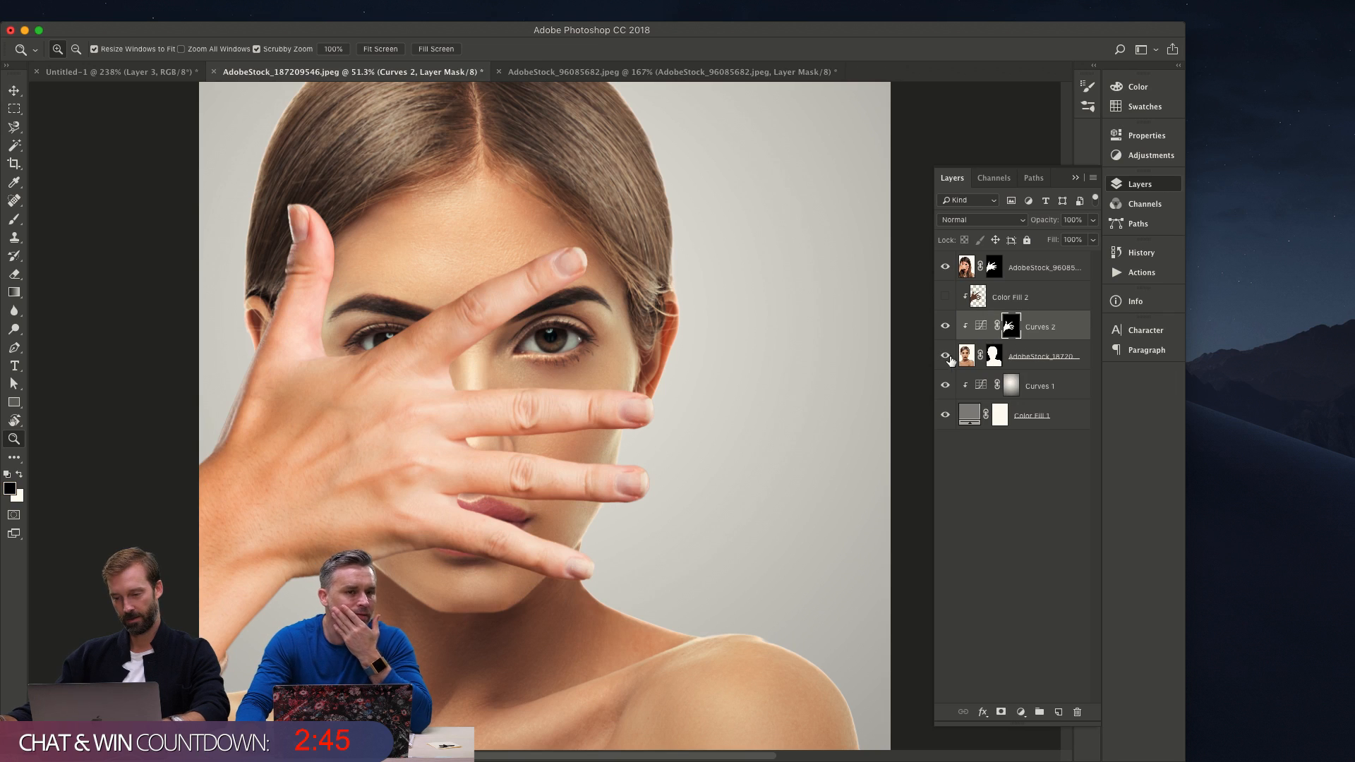
Darken the shadow area on the new Curves adjustment by pulling down the RGB curve's midpoint and lowering its white point.
double_click(987, 329)
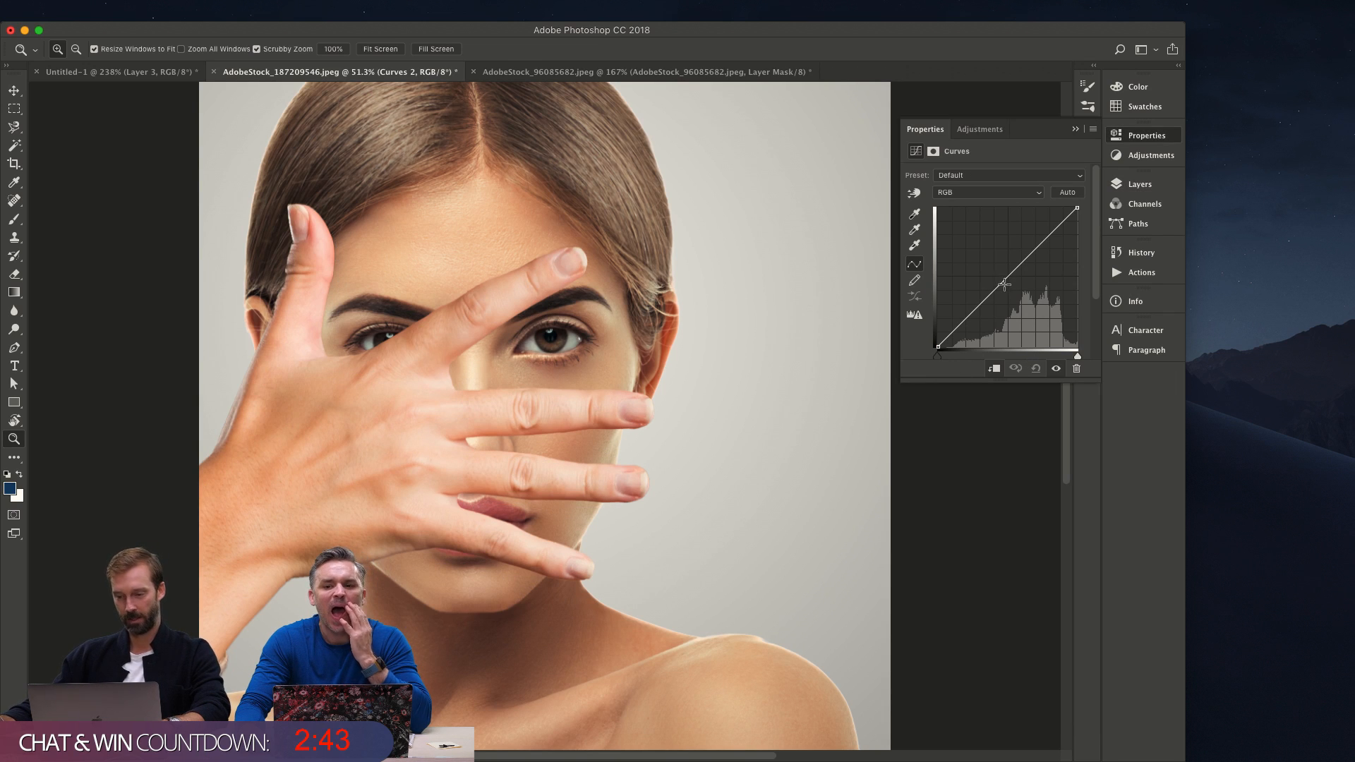
left_click_drag(1001, 283, 1007, 302)
left_click_drag(1077, 208, 1077, 226)
left_click_drag(1015, 302, 1012, 312)
left_click_drag(1013, 317, 1013, 315)
Try tinting the shadow with the Green channel curve and bring its midpoint back to the diagonal.
key("alt+3")
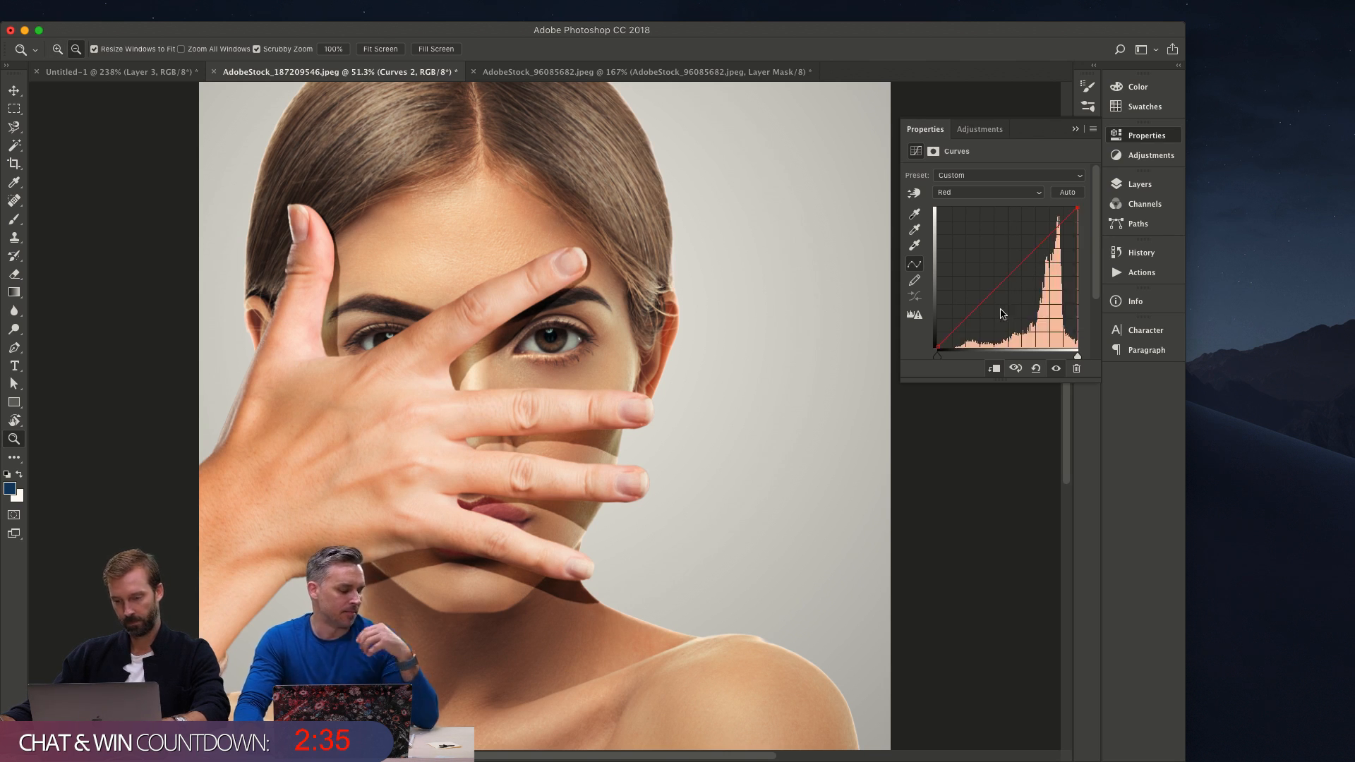
key("alt+4")
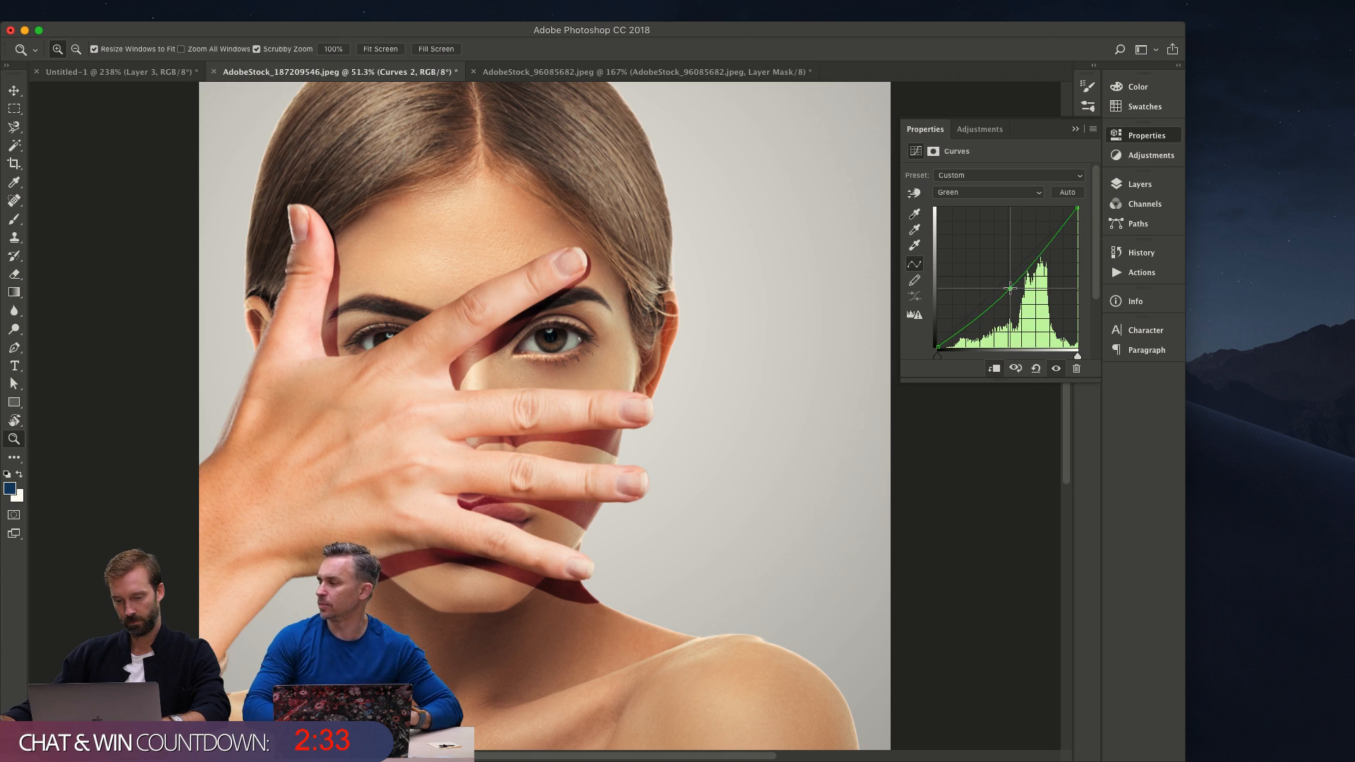
left_click_drag(1009, 288, 1006, 282)
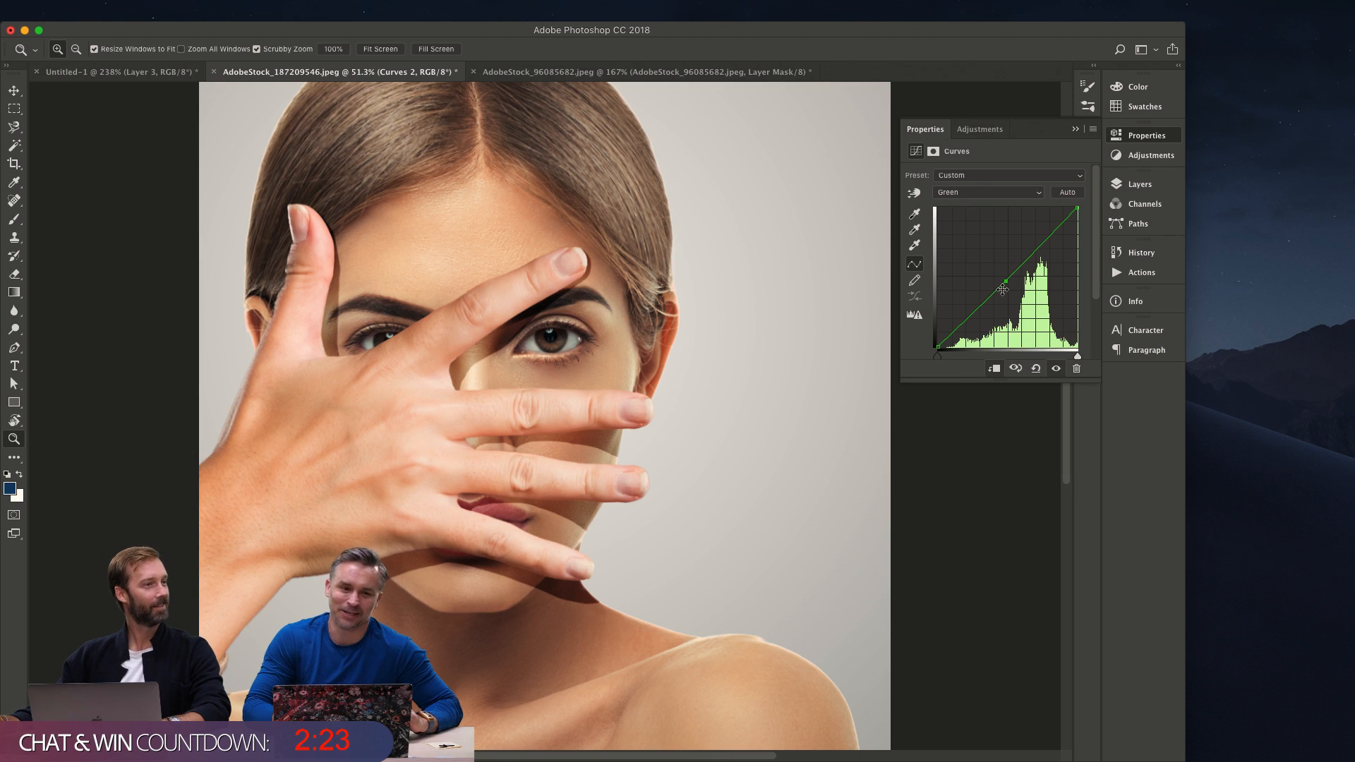
key("alt+3")
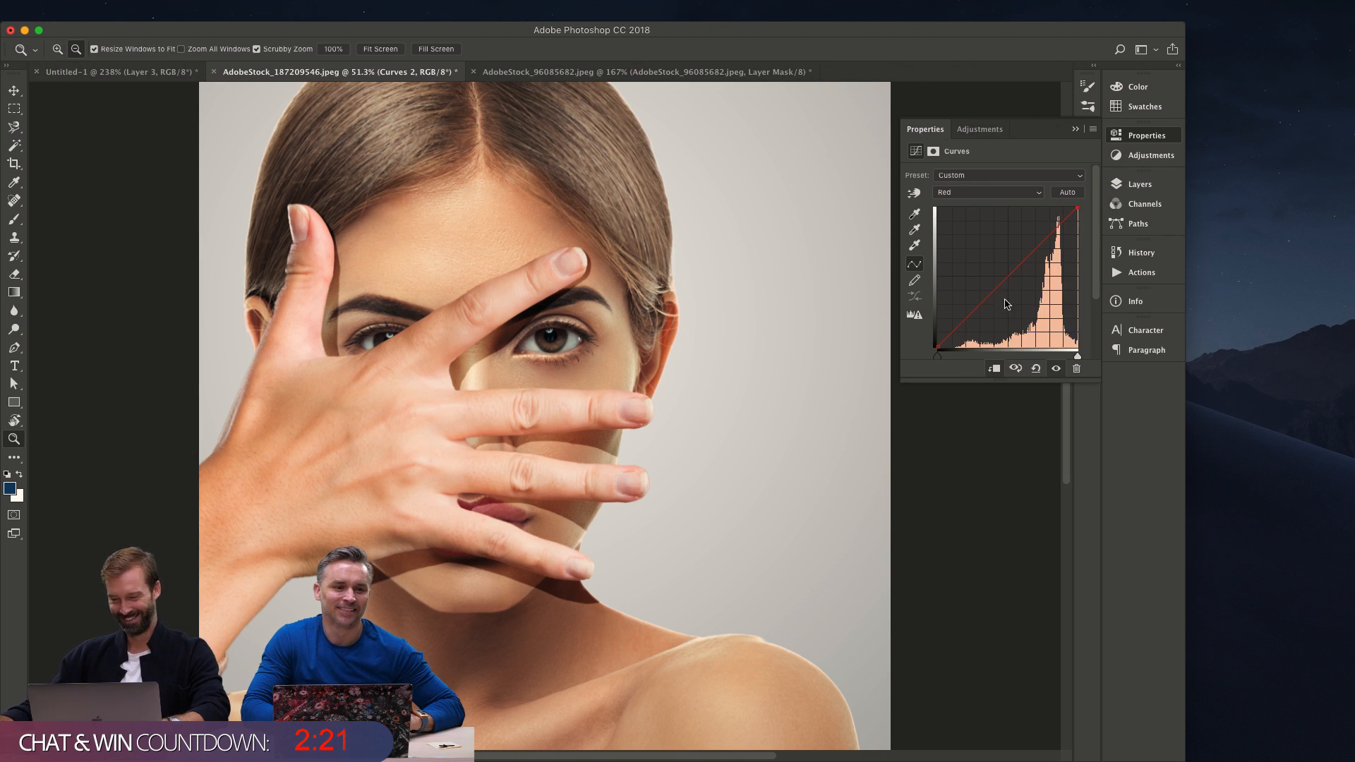
key("alt+4")
left_click(585, 415, "alt")
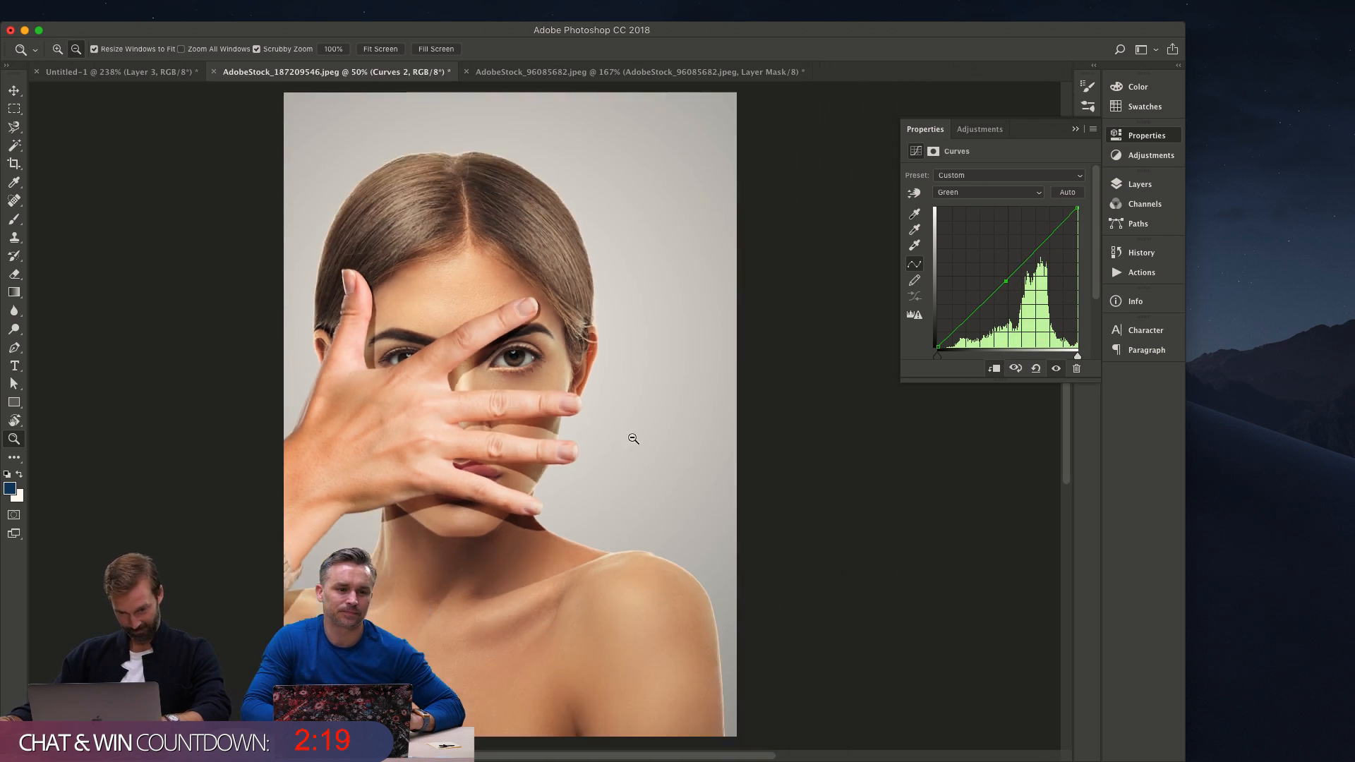
Remove the Green curve's midpoint and slightly lower the Red curve's white point on the Curves 2 adjustment.
left_click_drag(536, 374, 705, 384)
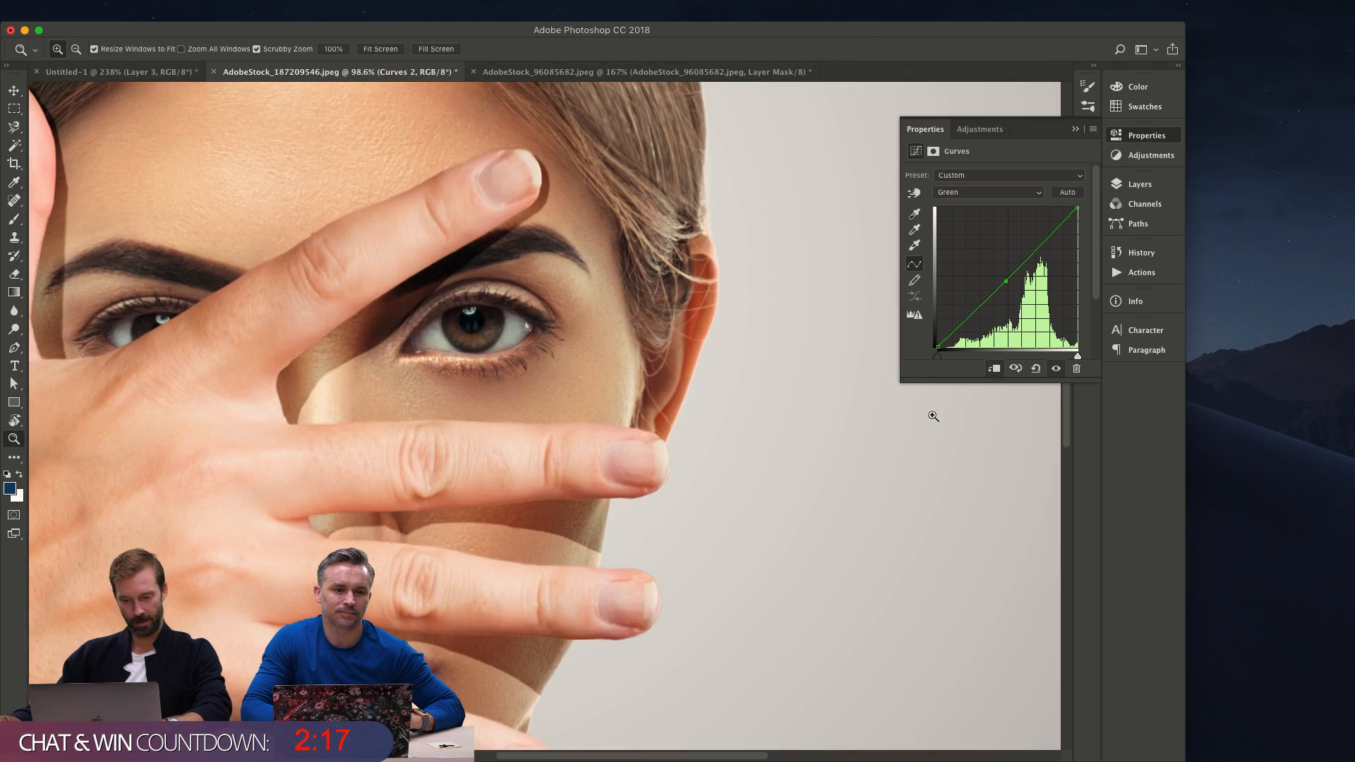
left_click_drag(623, 369, 620, 332)
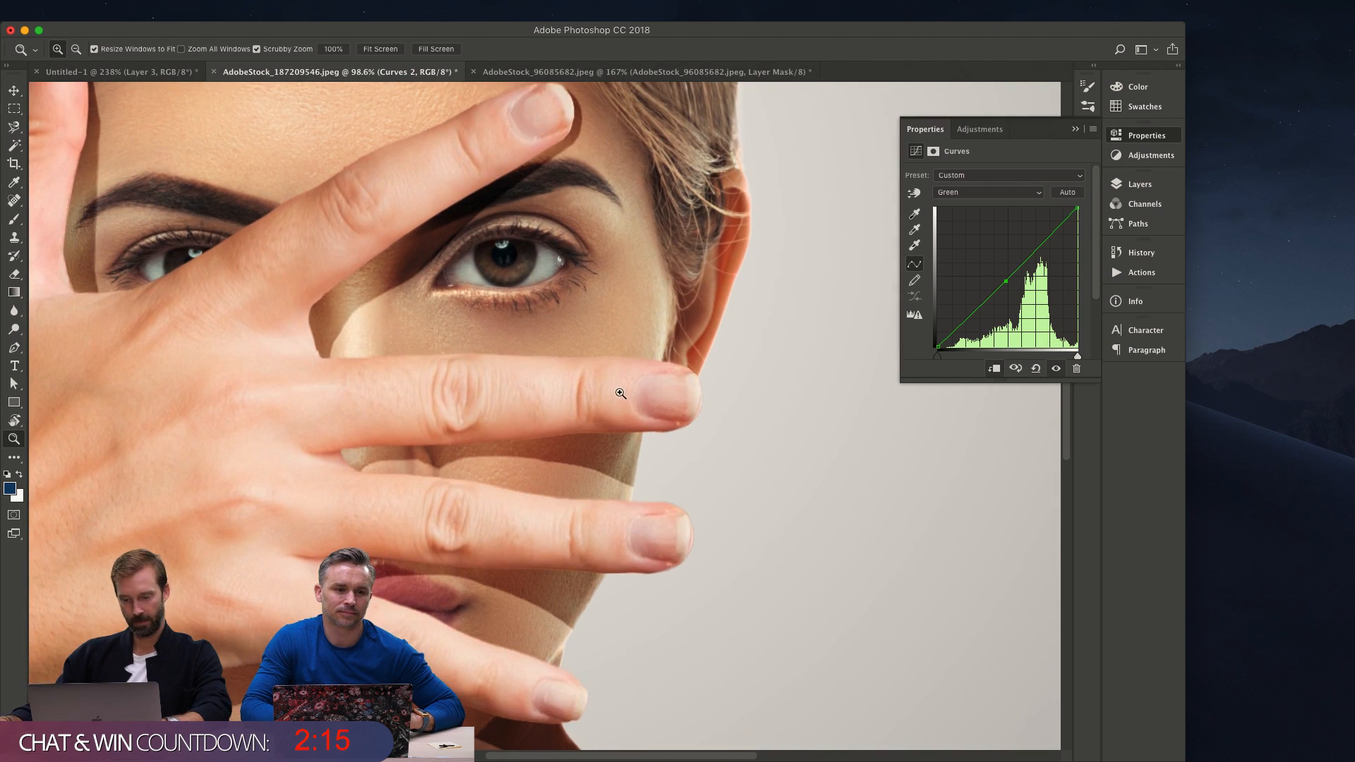
left_click(620, 393, "alt")
key("alt")
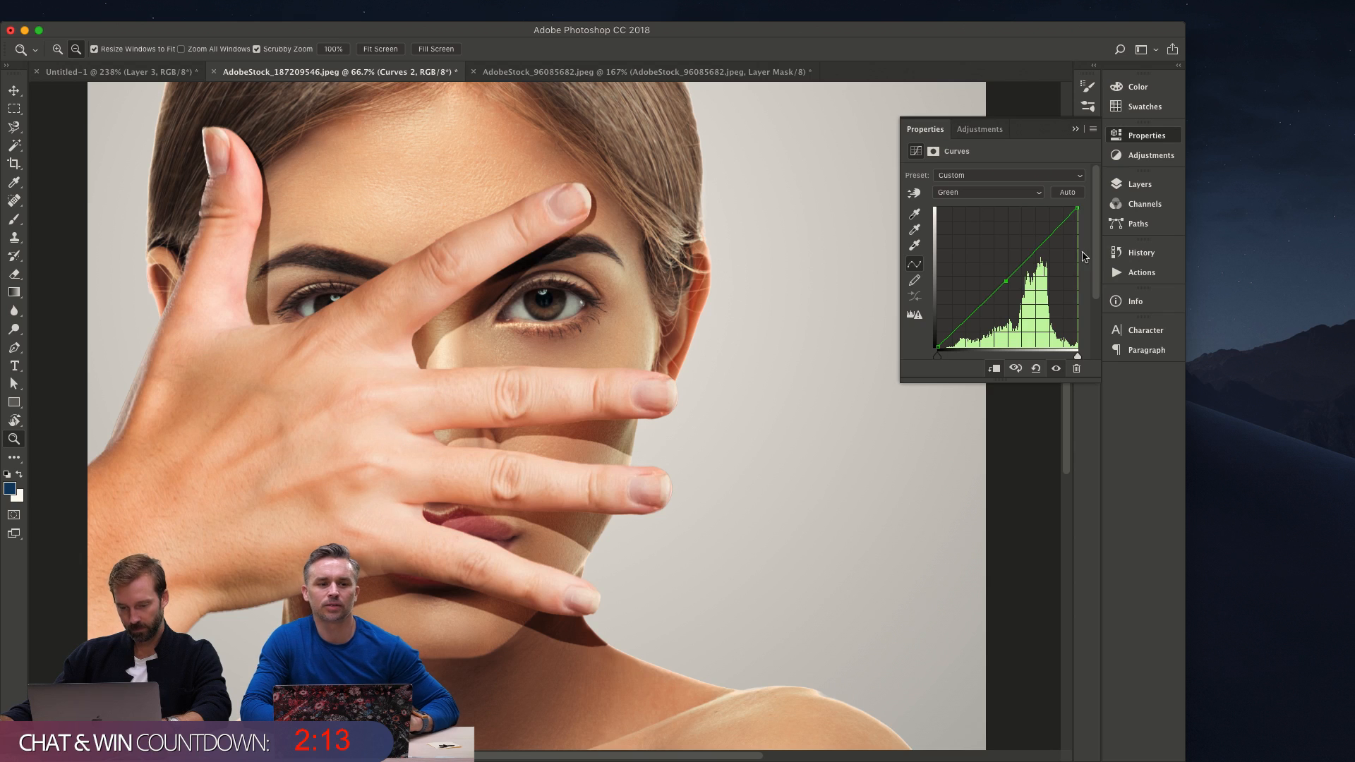
key("alt+3")
key("alt+4")
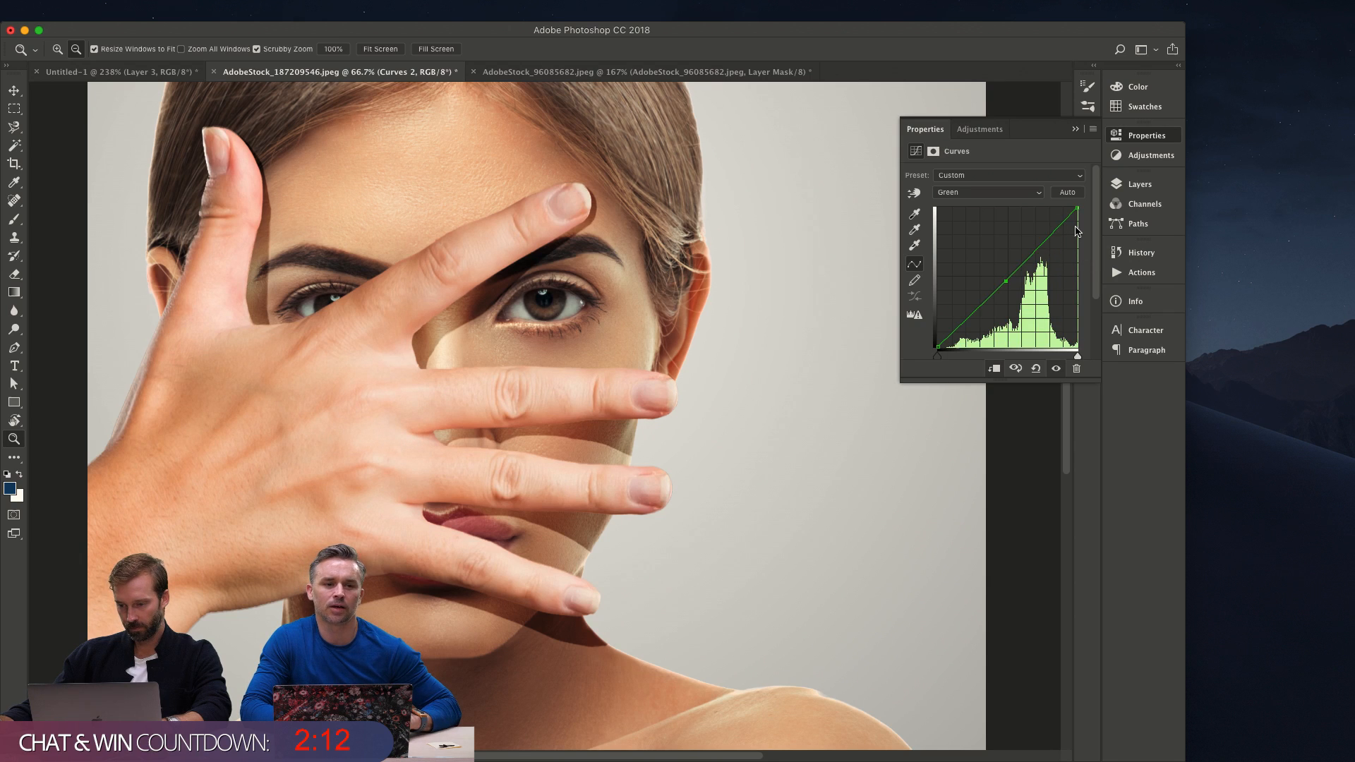
left_click(1005, 280, "super")
mouse_move(1078, 217)
left_mouse_down()
mouse_move(1083, 228)
mouse_move(1078, 212)
left_mouse_up()
key("alt+3")
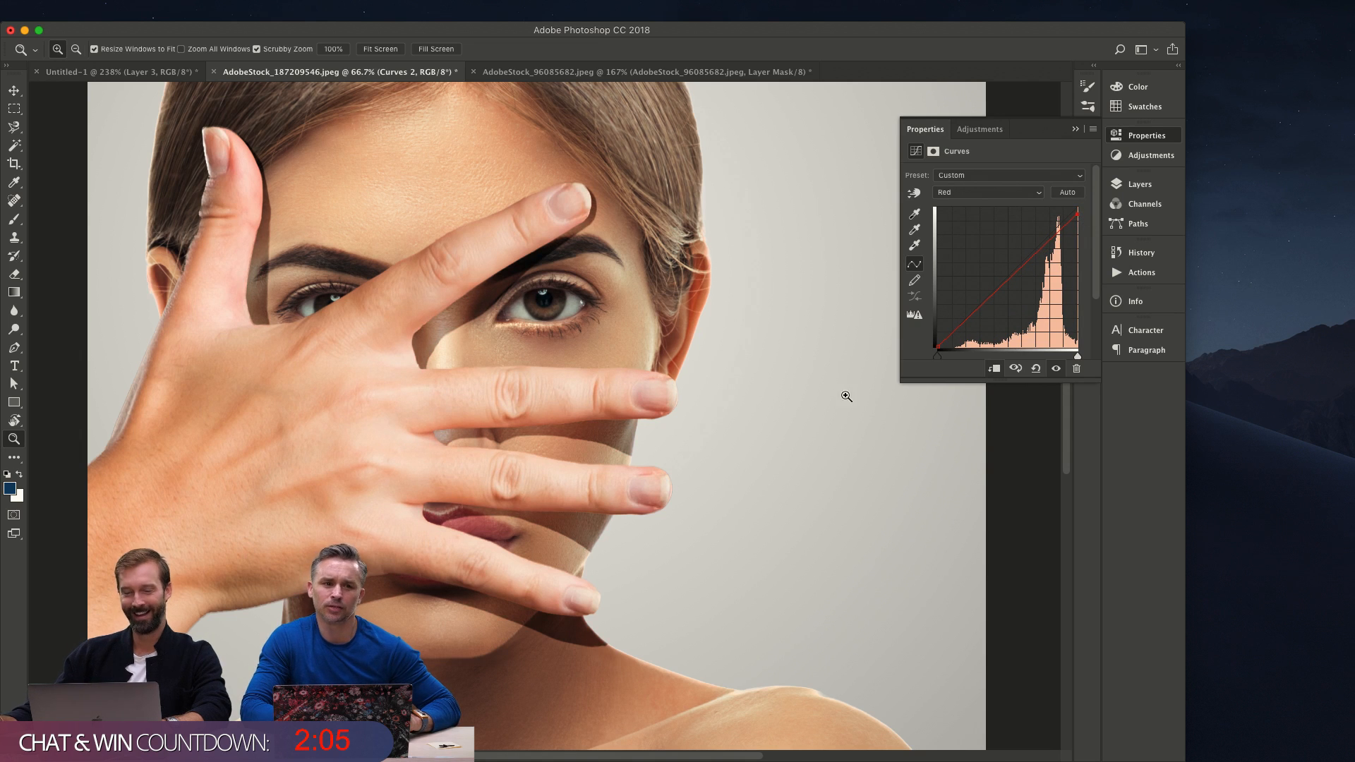
Flatten the shadow's highlights by lowering the RGB curve's white point to roughly two thirds height, and readjust its midpoint.
left_click(699, 406, "alt")
left_click(701, 420, "alt")
left_click(703, 434, "alt")
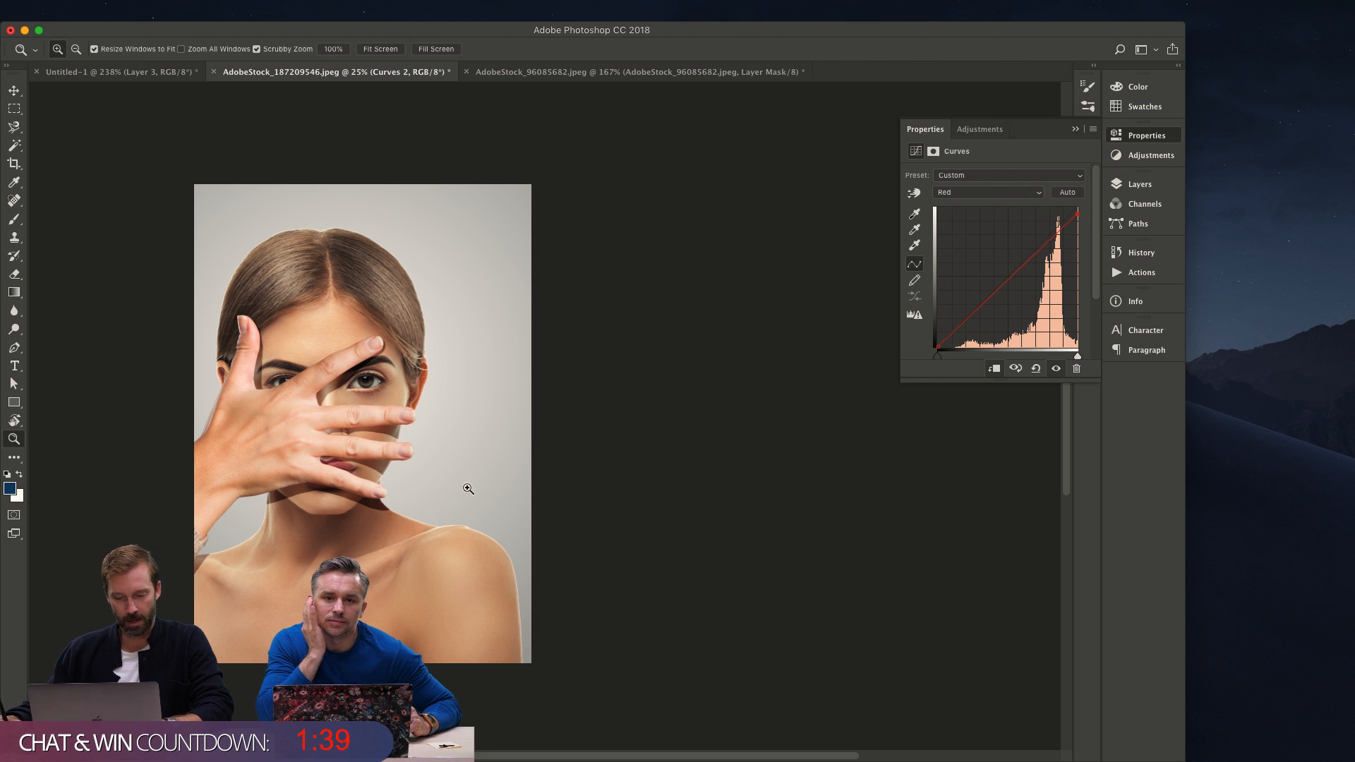
scroll(470, 490, "down", 3)
left_click_drag(346, 403, 538, 440)
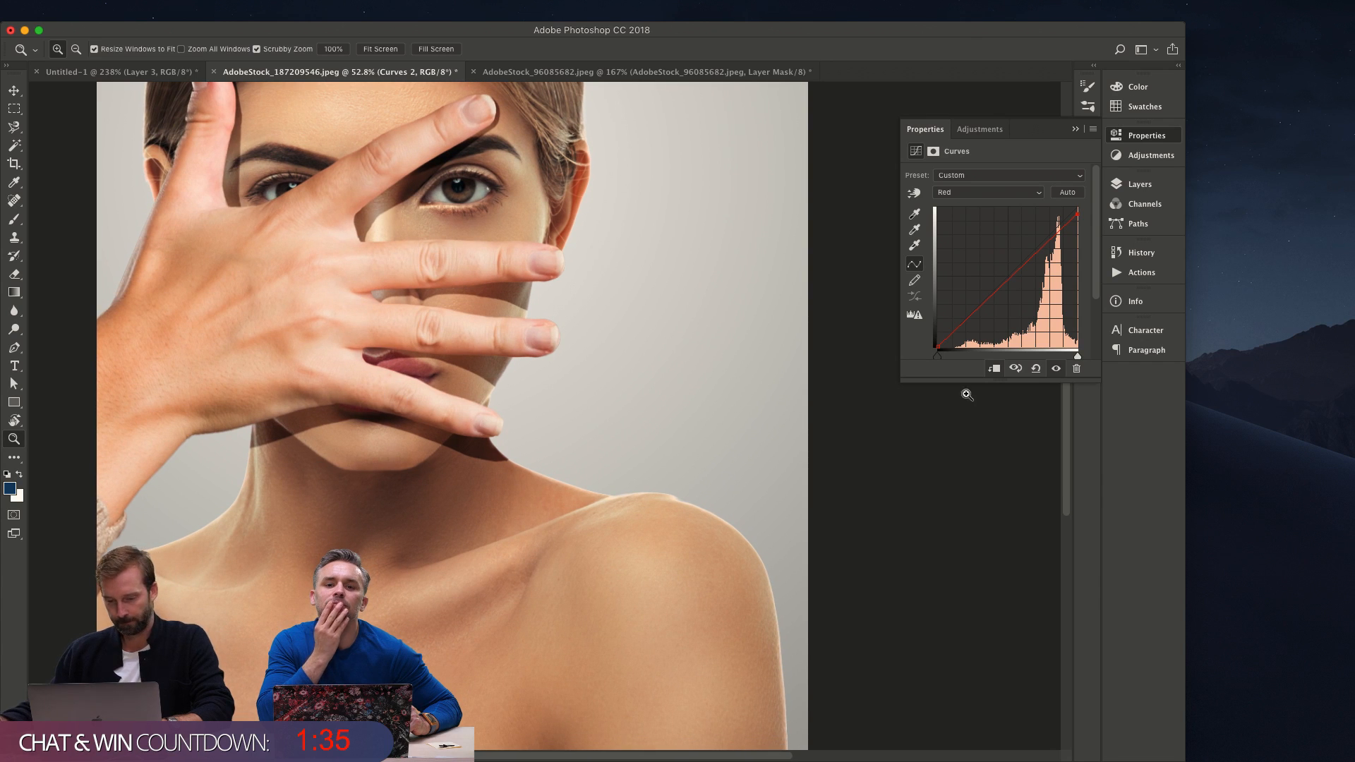
scroll(612, 387, "up", 2)
scroll(611, 387, "up", 2)
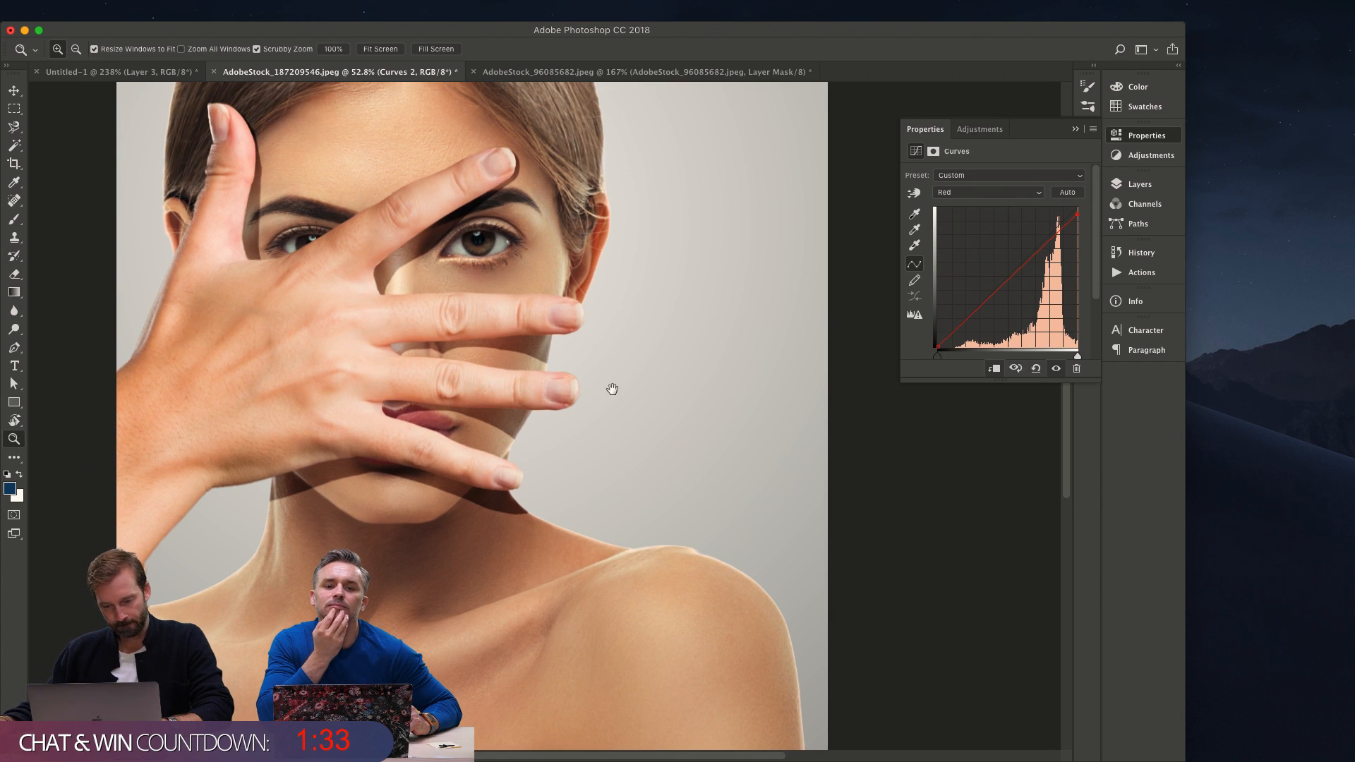
key("alt+2")
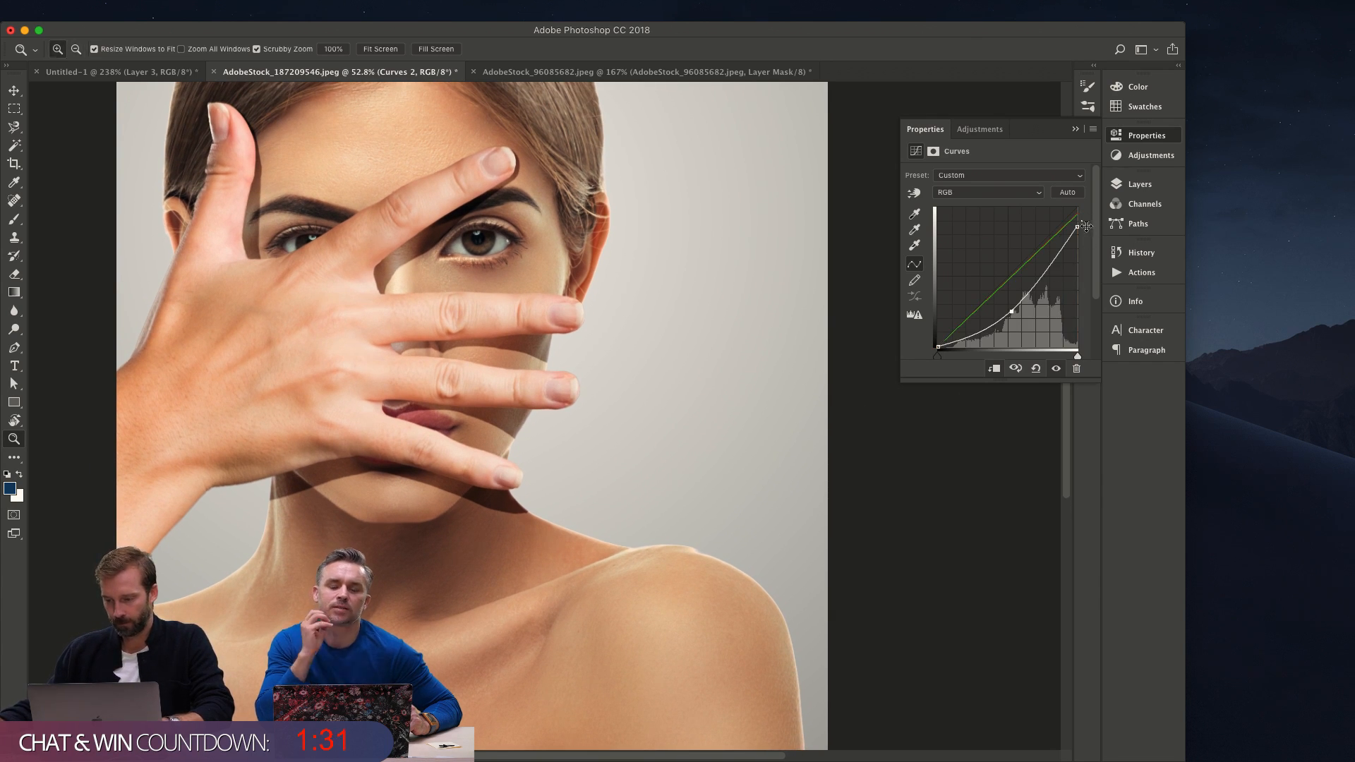
left_click_drag(1078, 224, 1099, 262)
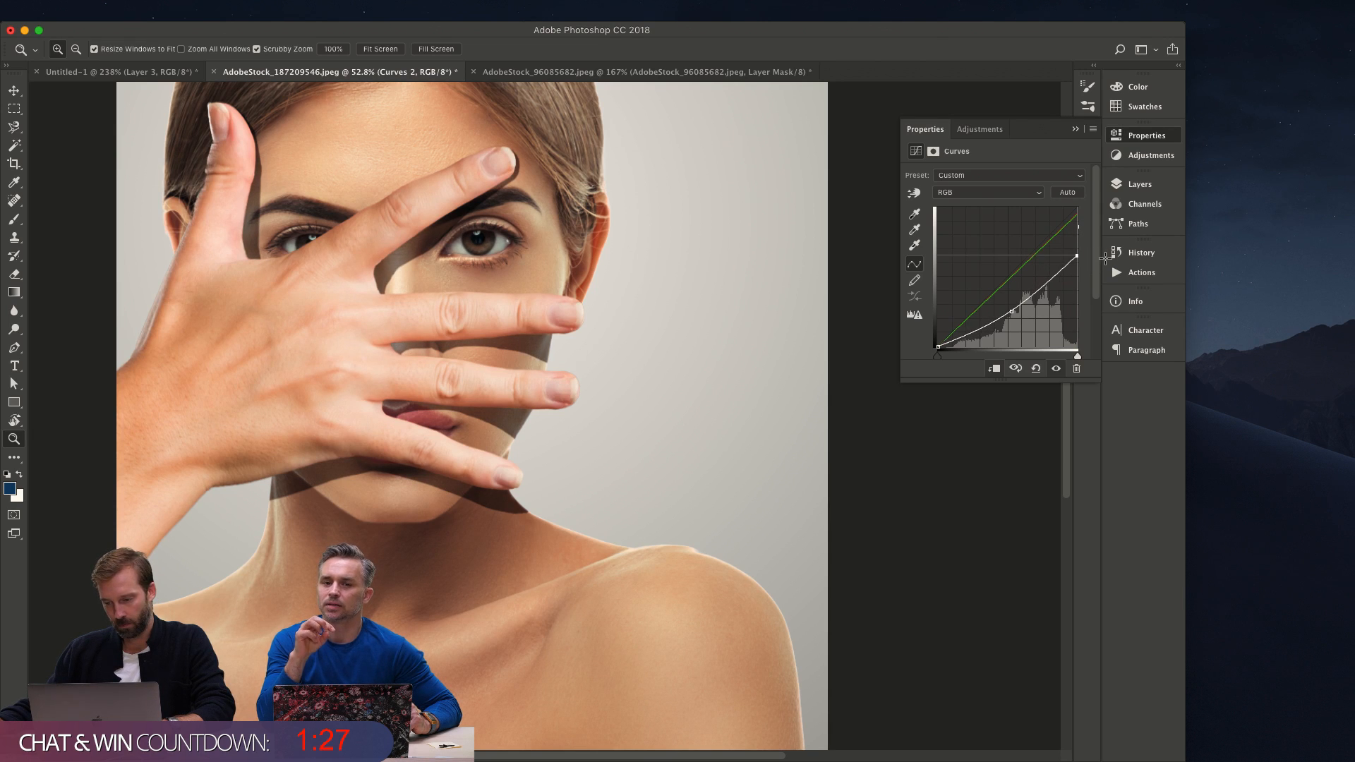
left_click_drag(1011, 313, 1012, 315)
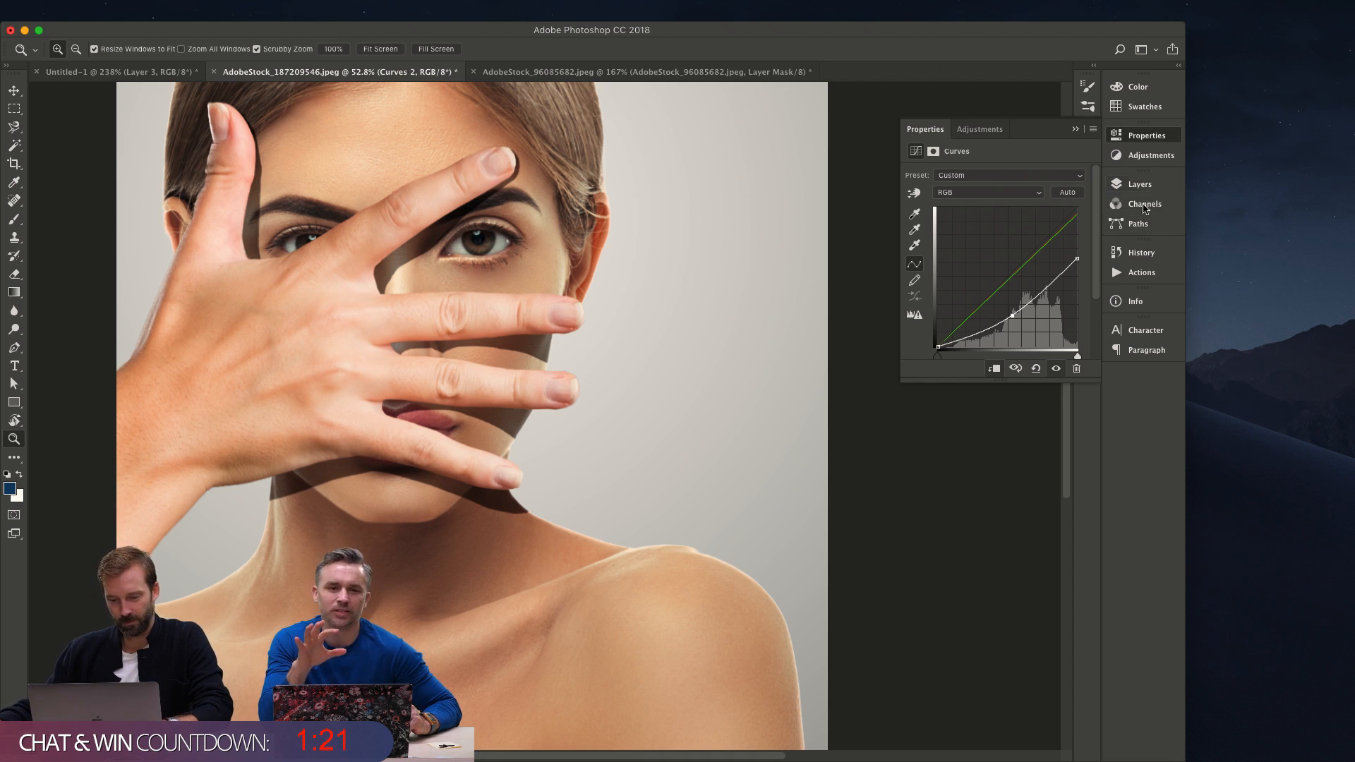
left_click_drag(1077, 258, 1082, 253)
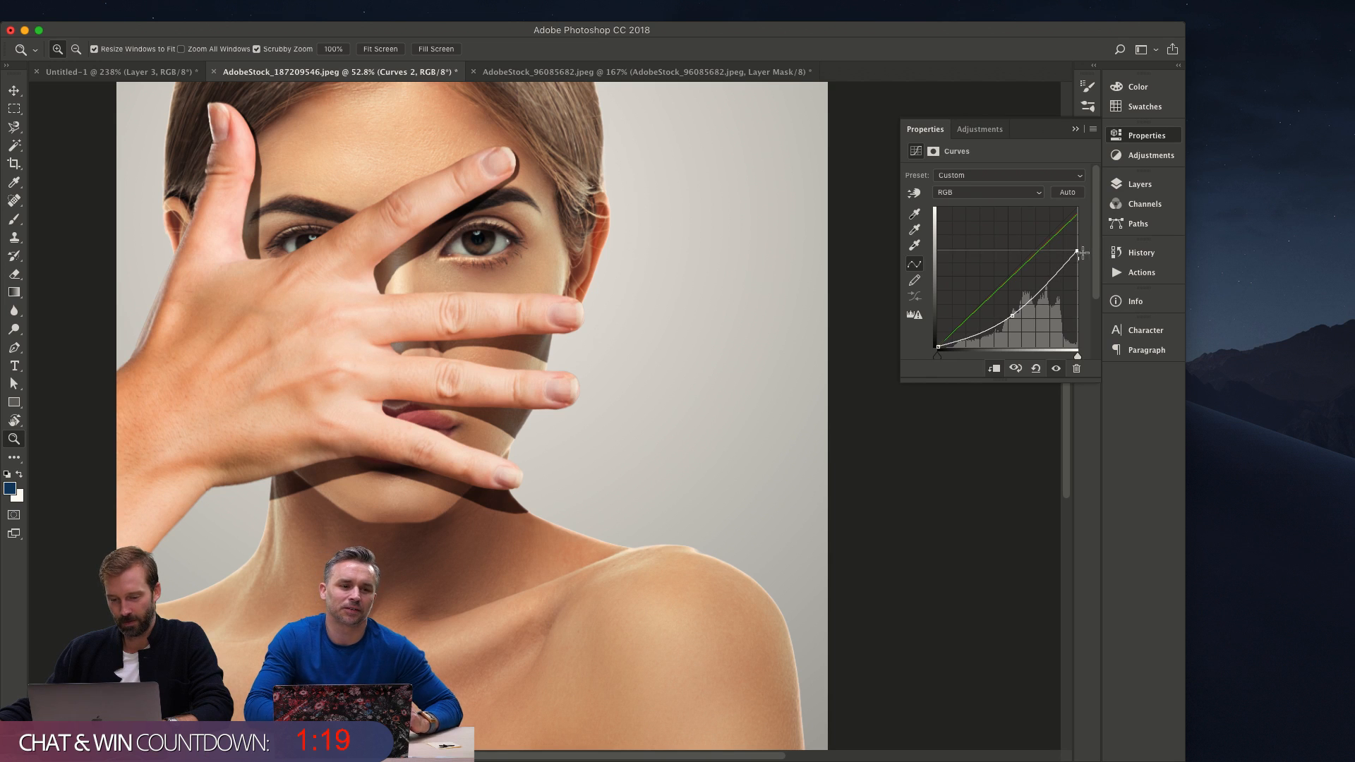
left_click_drag(1012, 315, 1006, 310)
Try shifting the white point of the Blue channel curve on the shadow's Curves adjustment.
left_click_drag(326, 448, 398, 455)
key("alt+4")
key("alt+5")
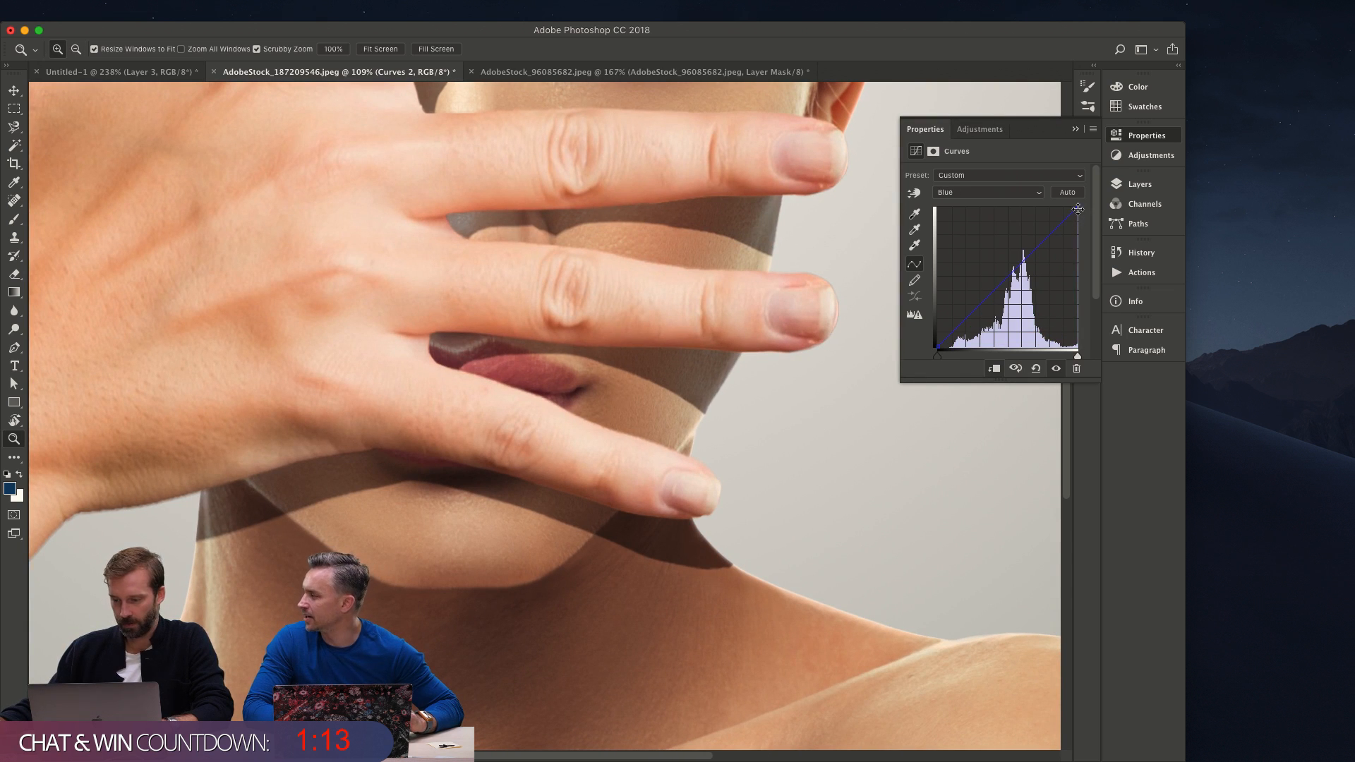
left_click_drag(1078, 209, 1059, 223)
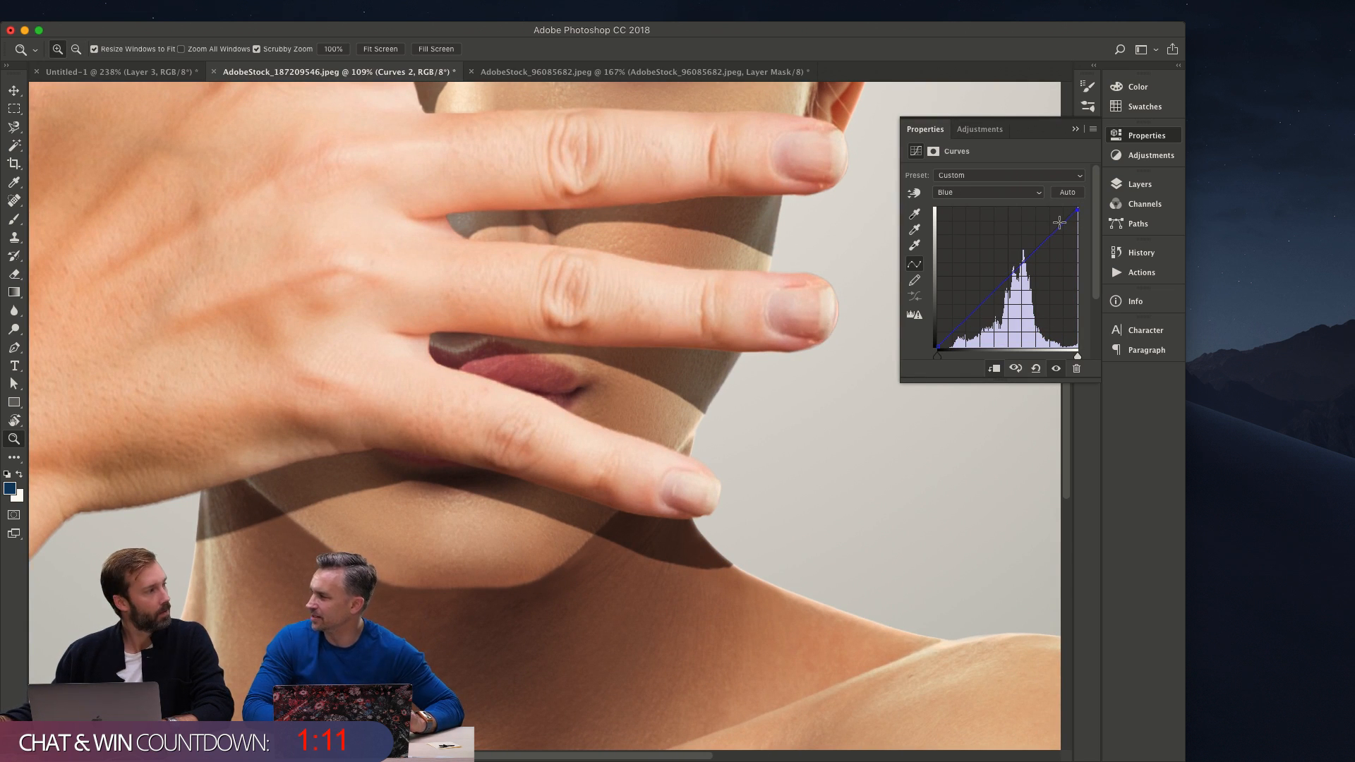
left_click(743, 383, "alt")
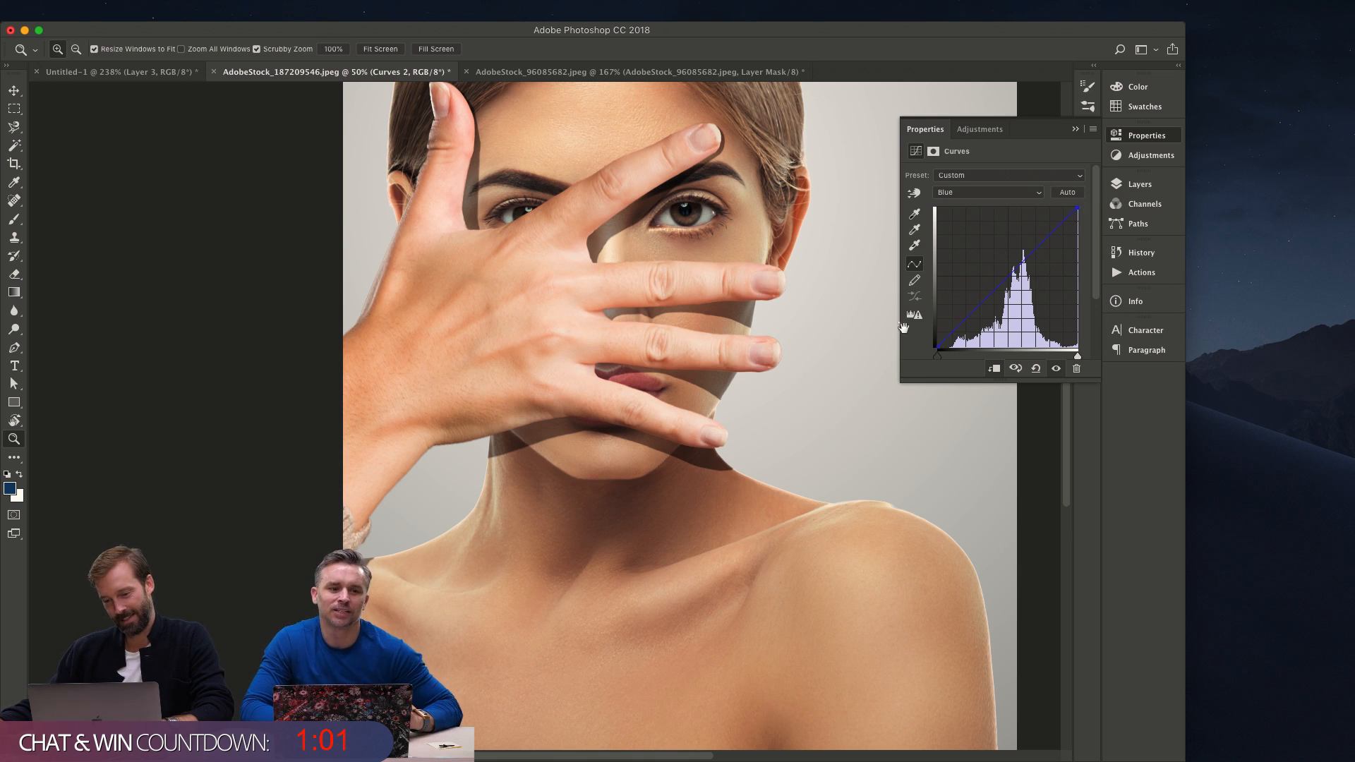
Darken the cast shadow strongly by pulling the RGB curve's midpoint further down.
scroll(903, 328, "up", 3)
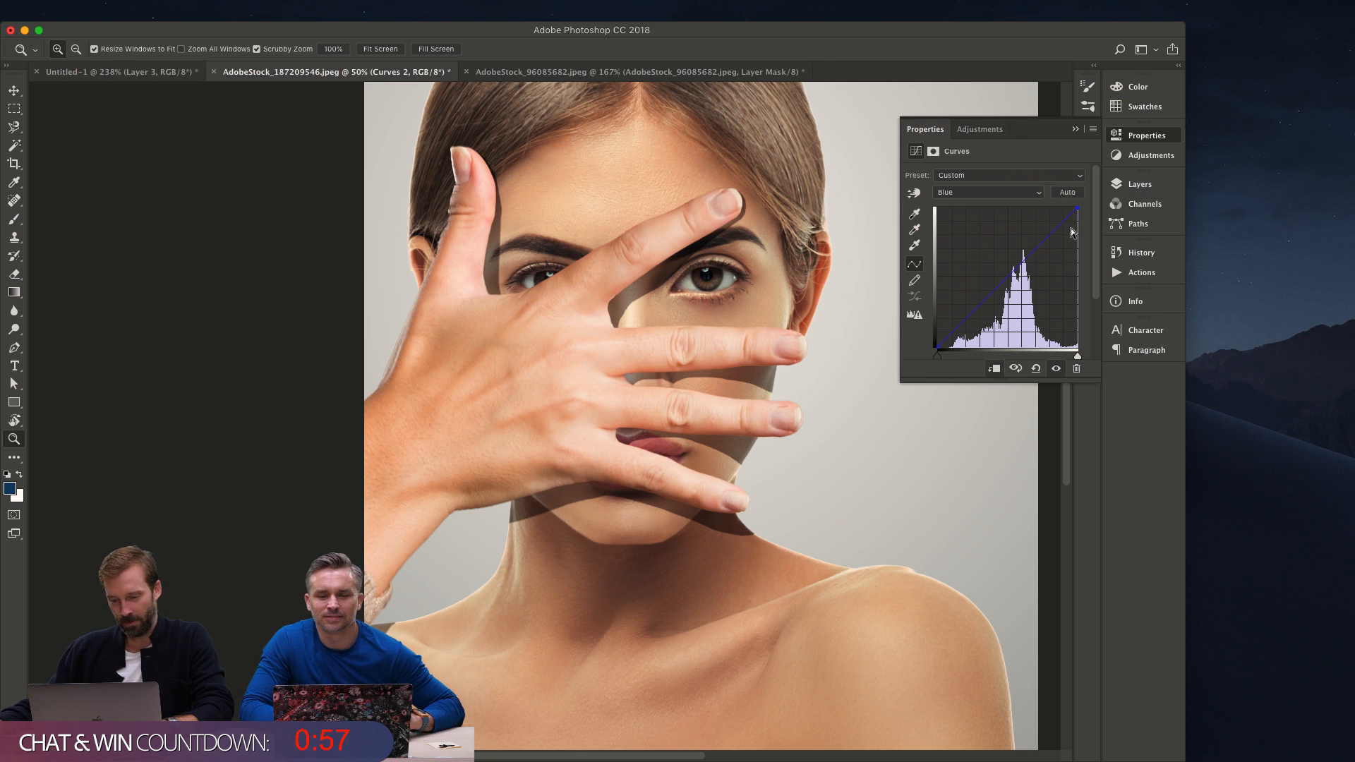
key("alt+2")
left_click_drag(1013, 315, 1016, 331)
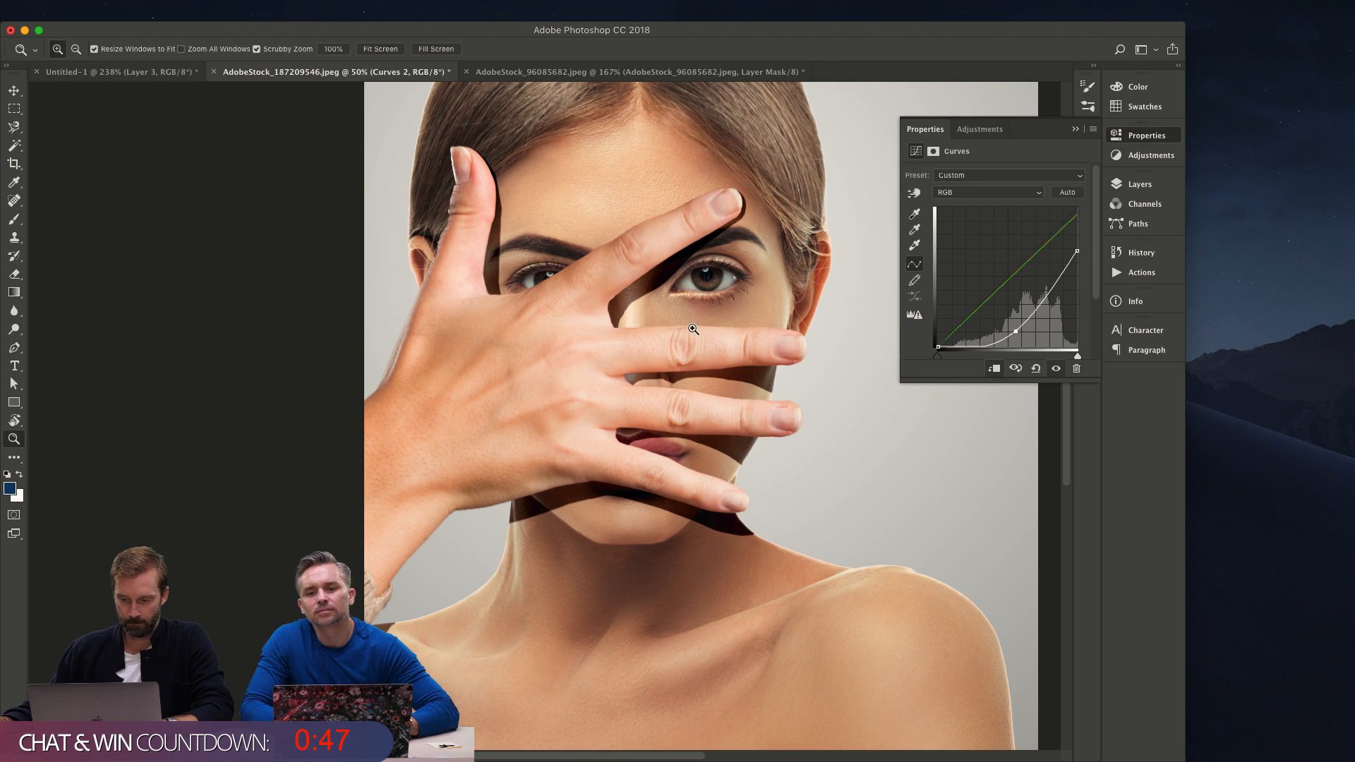
Load the Curves 2 mask as a selection and add a clipped black (#000000) solid color fill above the hand layer.
left_click(1137, 184)
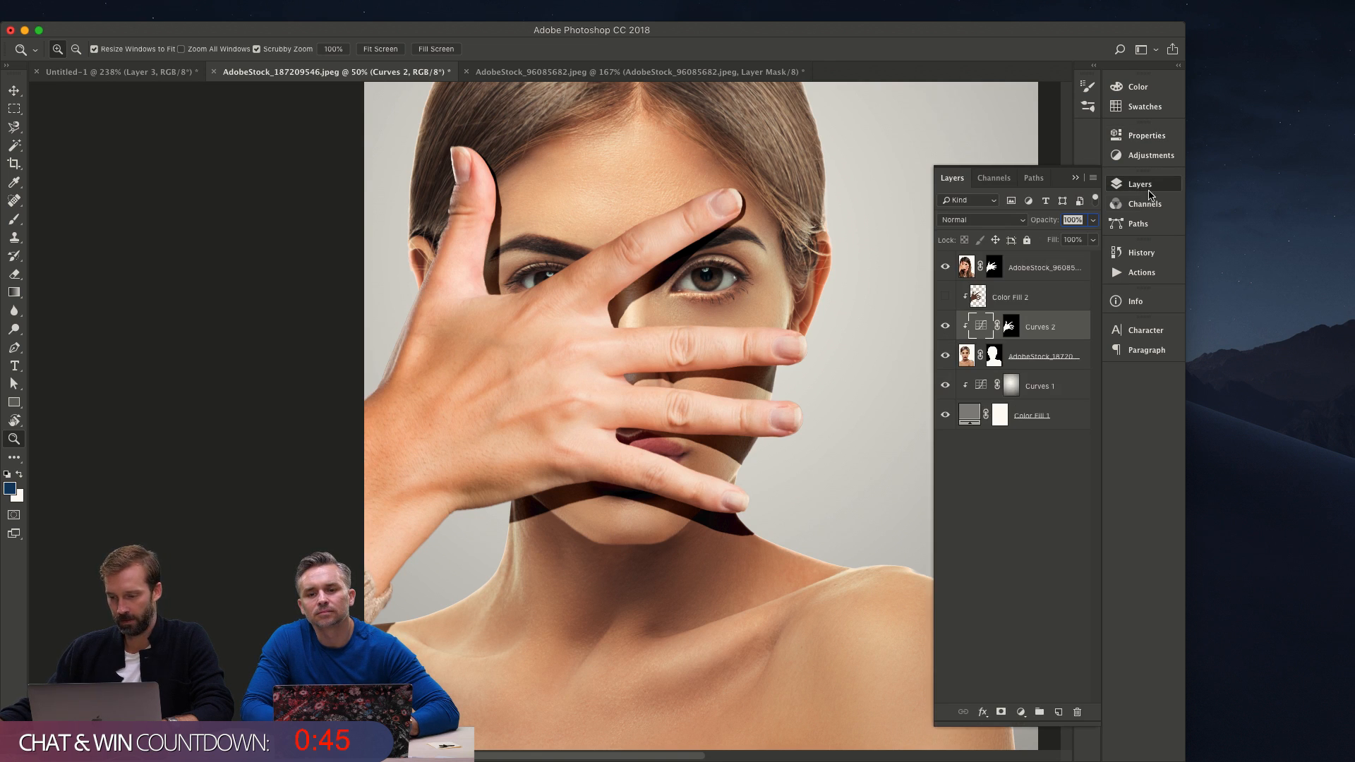
left_click(1009, 327, "super")
key("super+d")
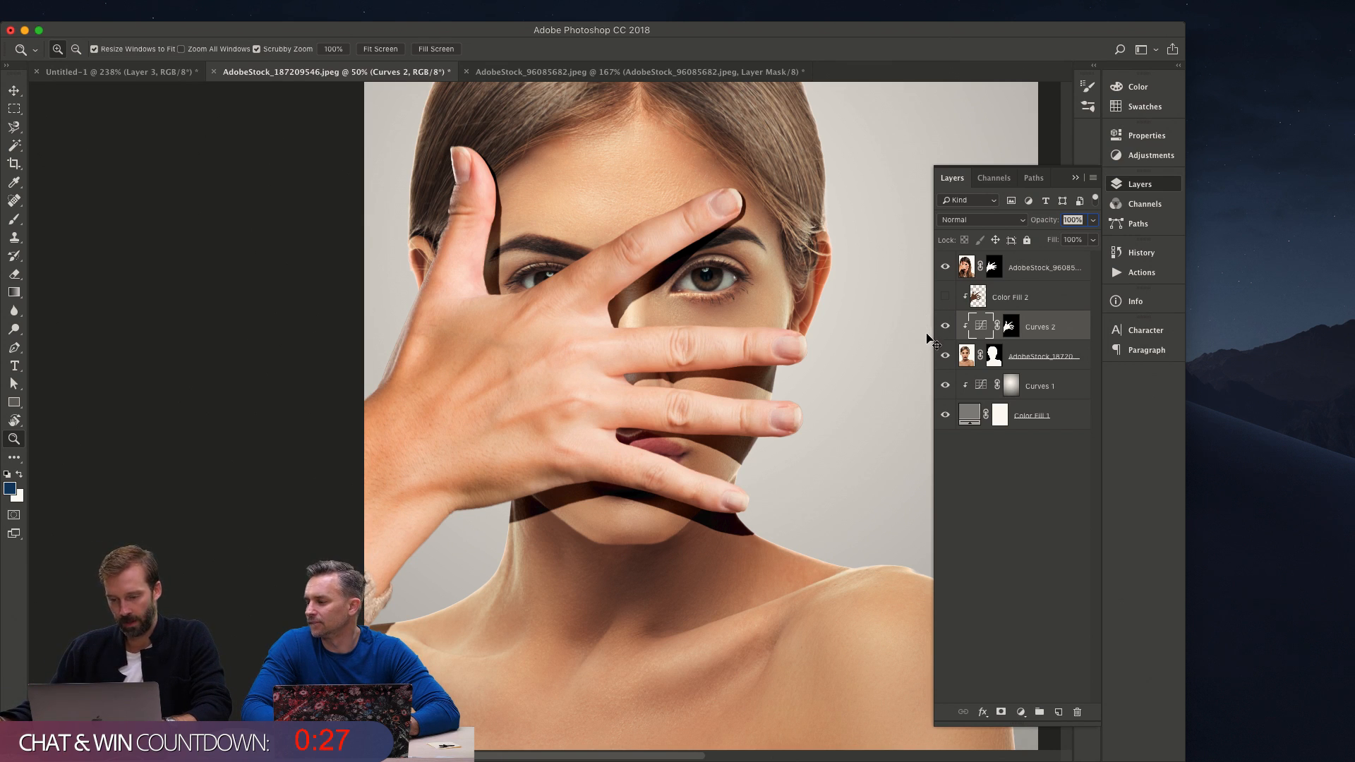
left_click(1007, 326, "super")
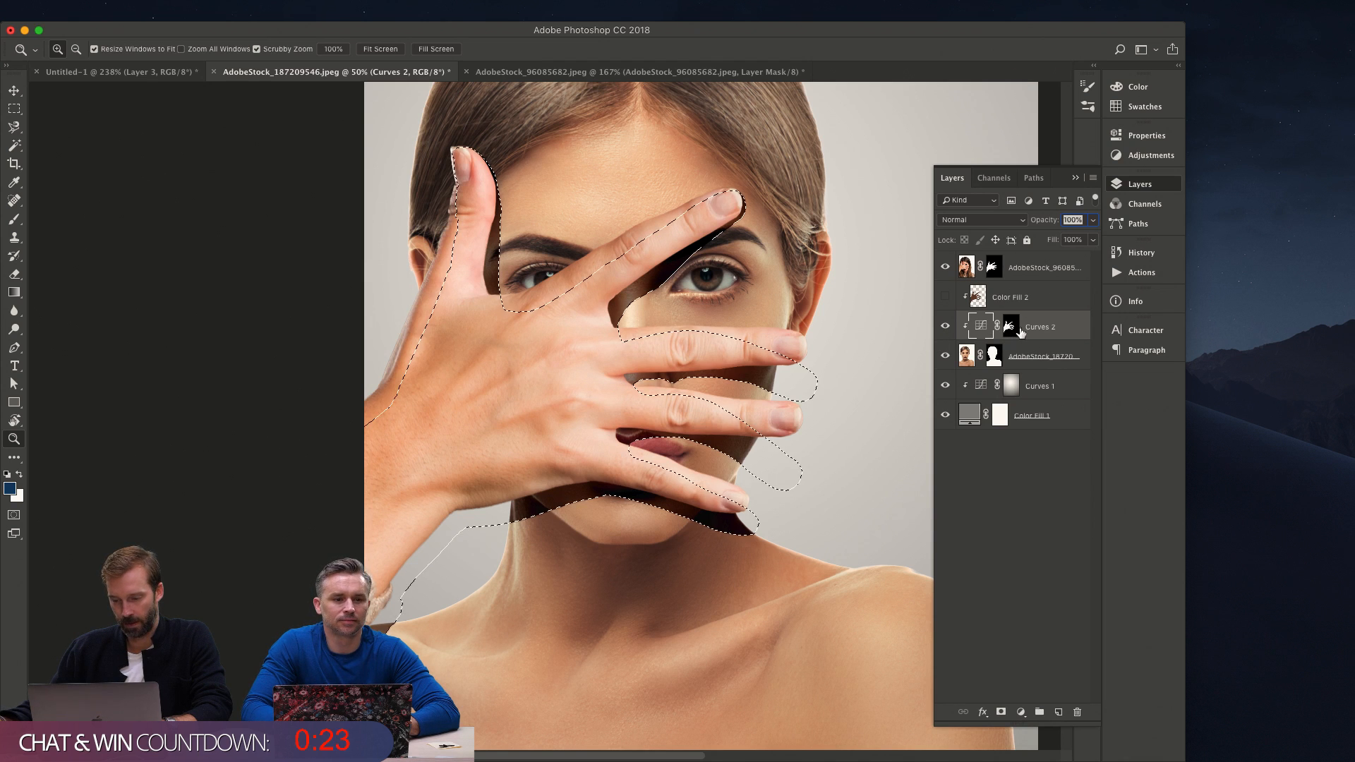
key("alt+bracketright")
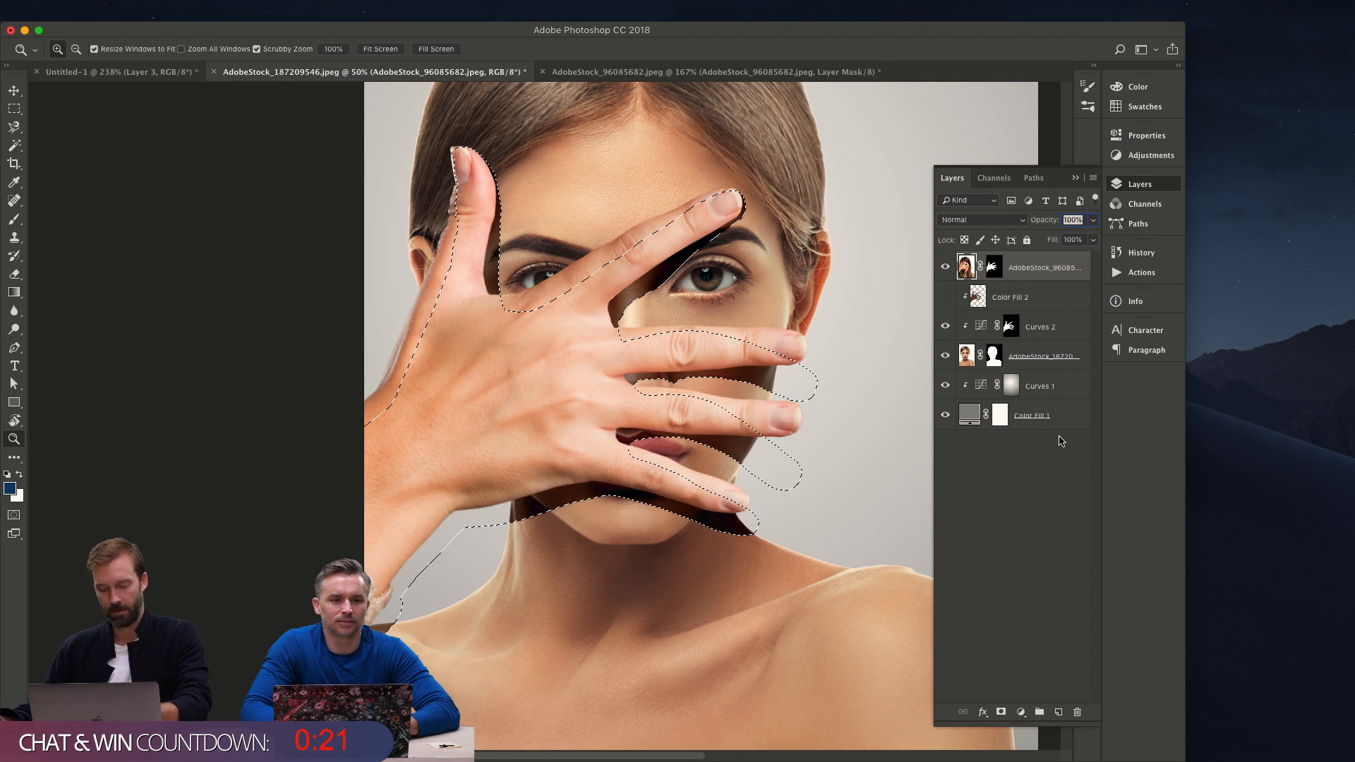
key("Return")
type("000000")
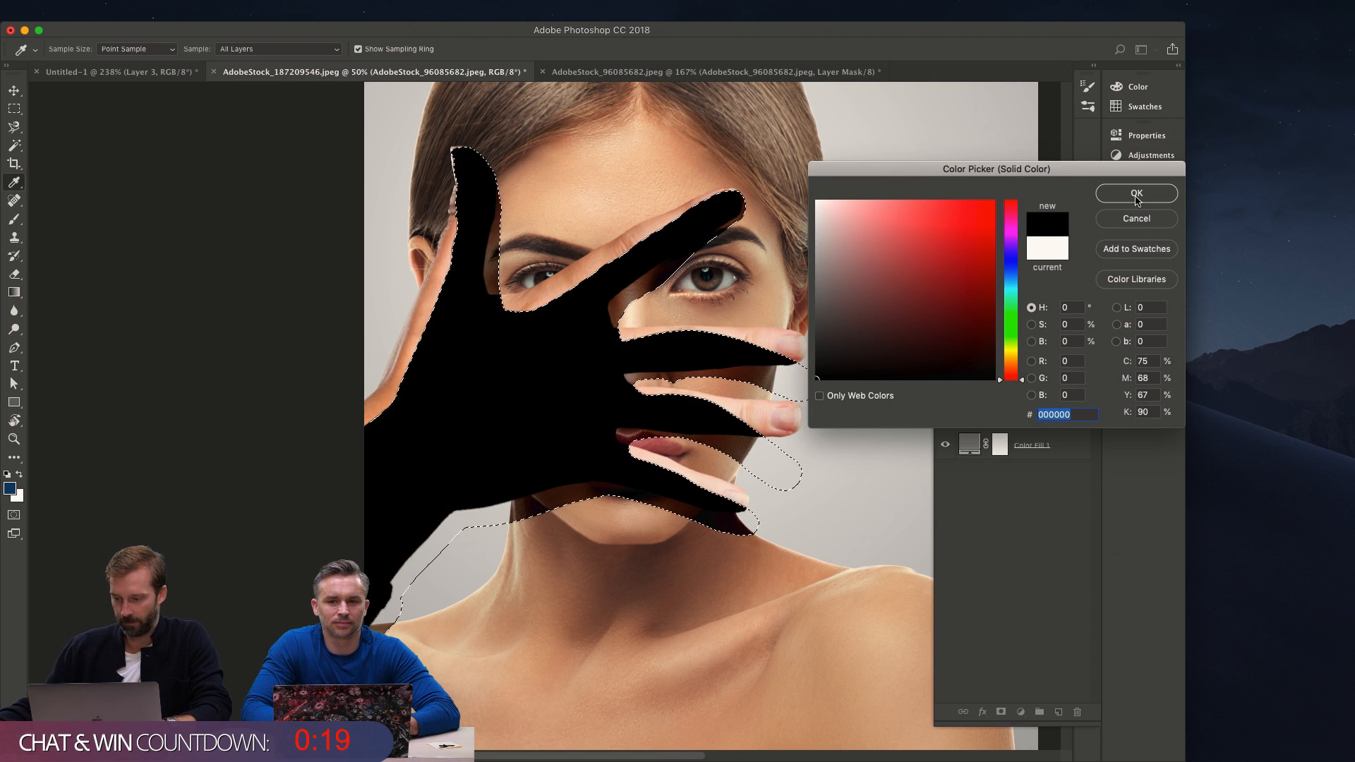
key("Return")
key("z")
Add a white (#ffffff) solid color fill, place it directly below the black fill, and release both fills from the clipping mask.
key("super+shift+n")
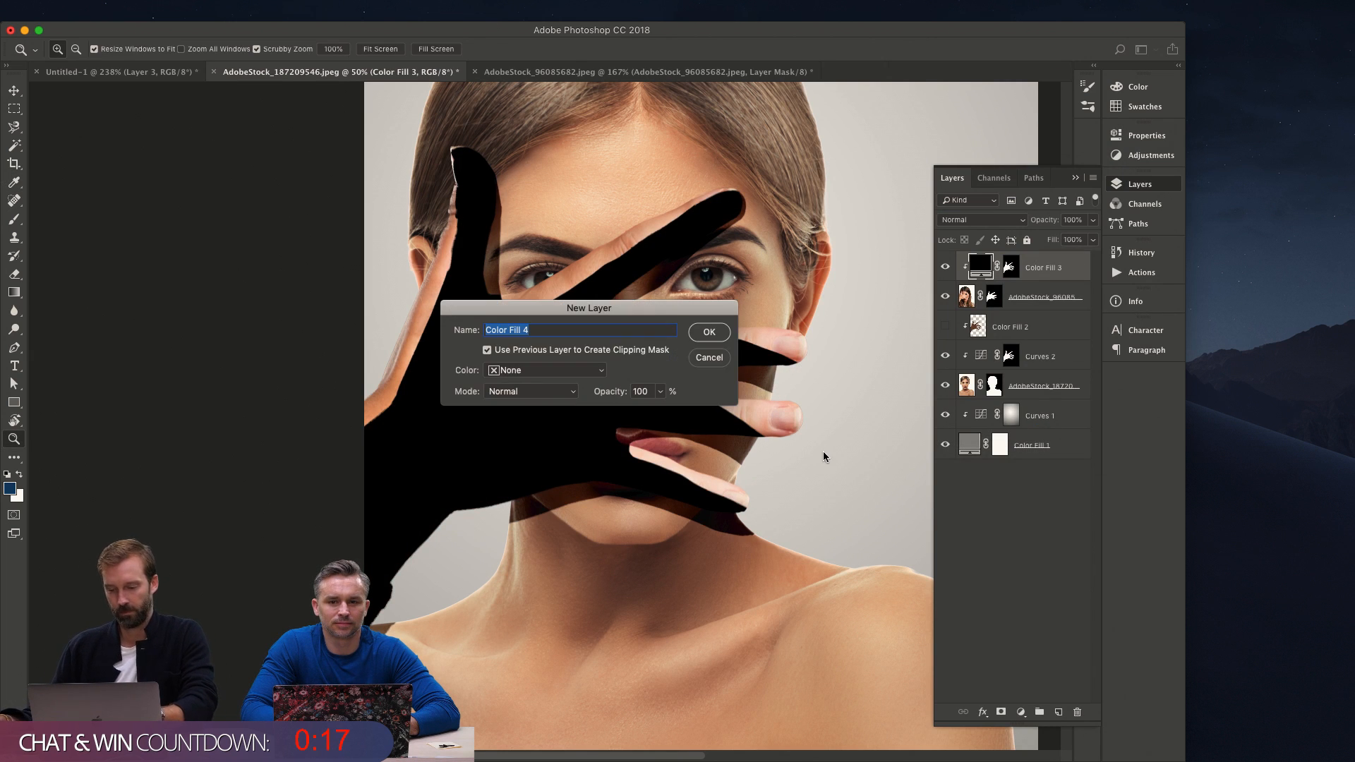
key("Return")
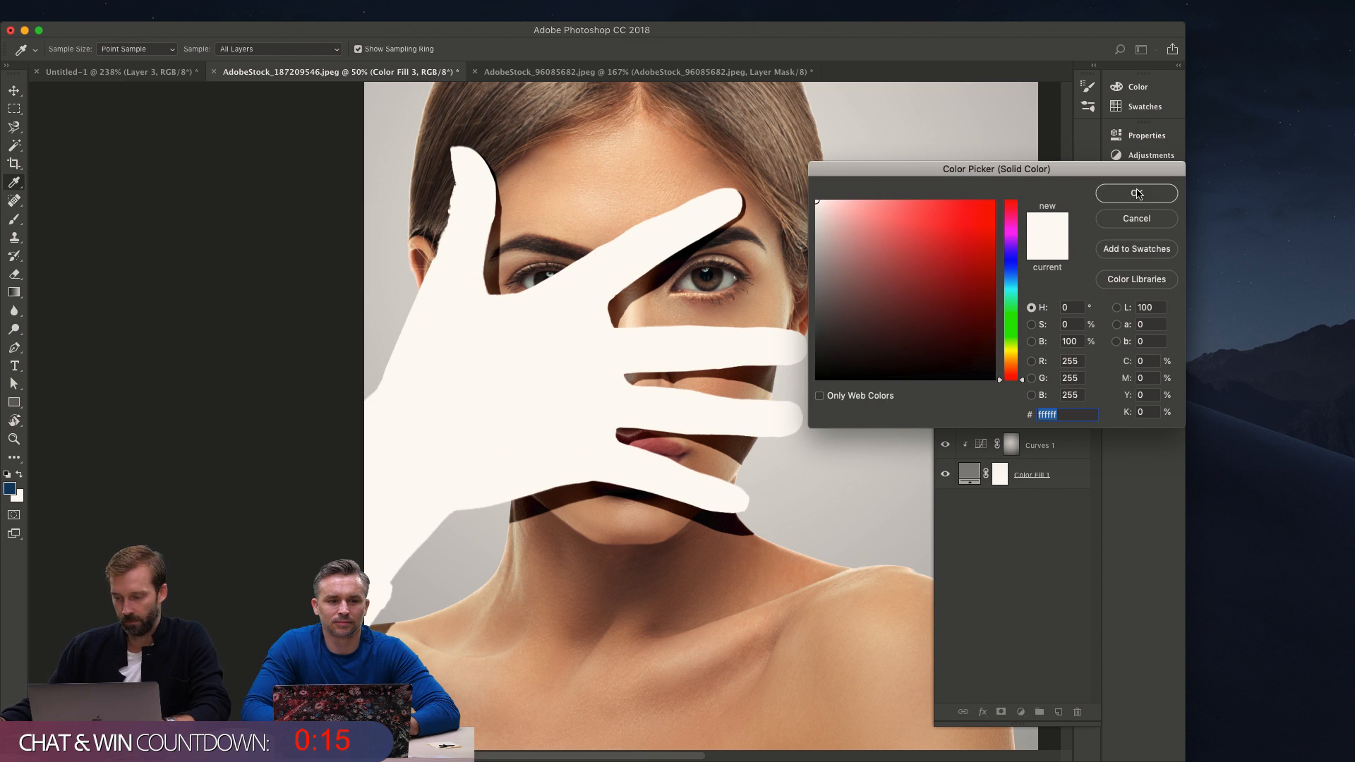
left_click(1137, 194)
key("super+bracketleft")
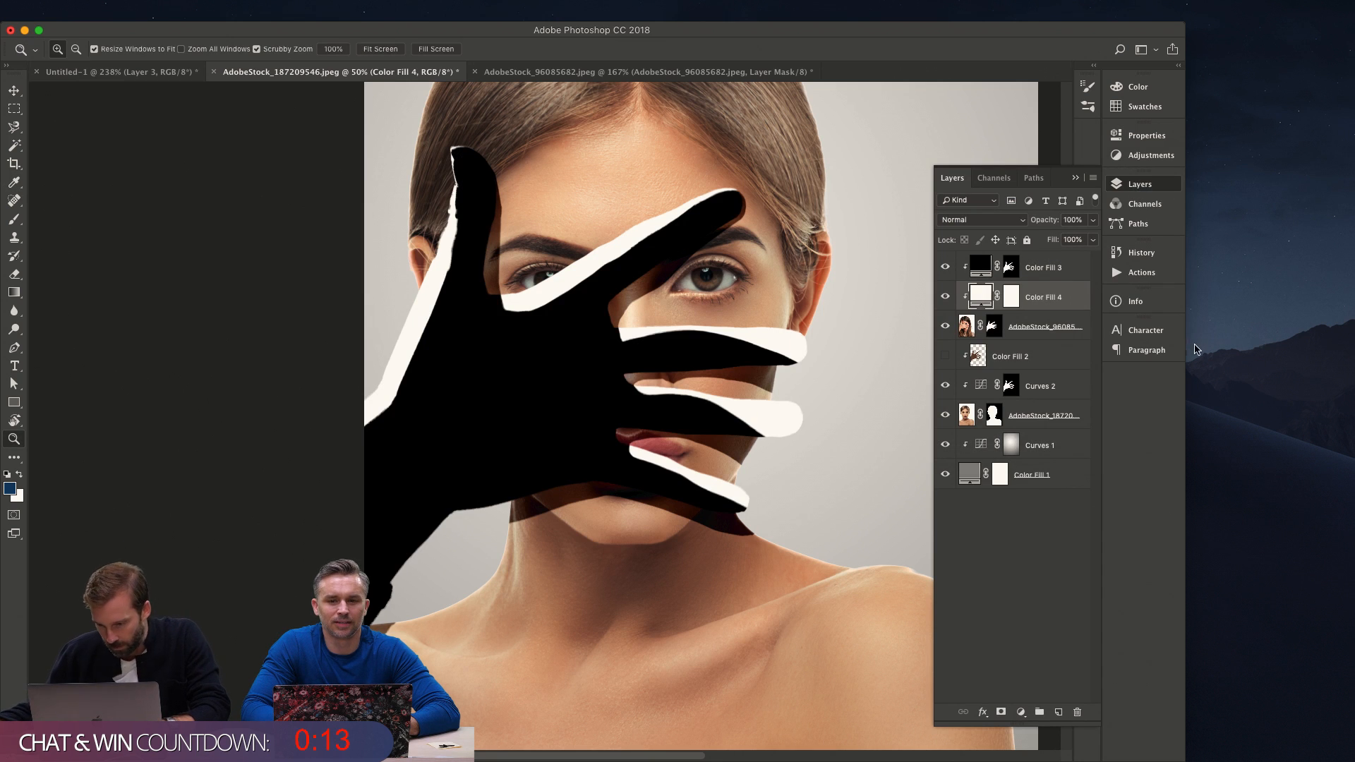
key("super+alt+g")
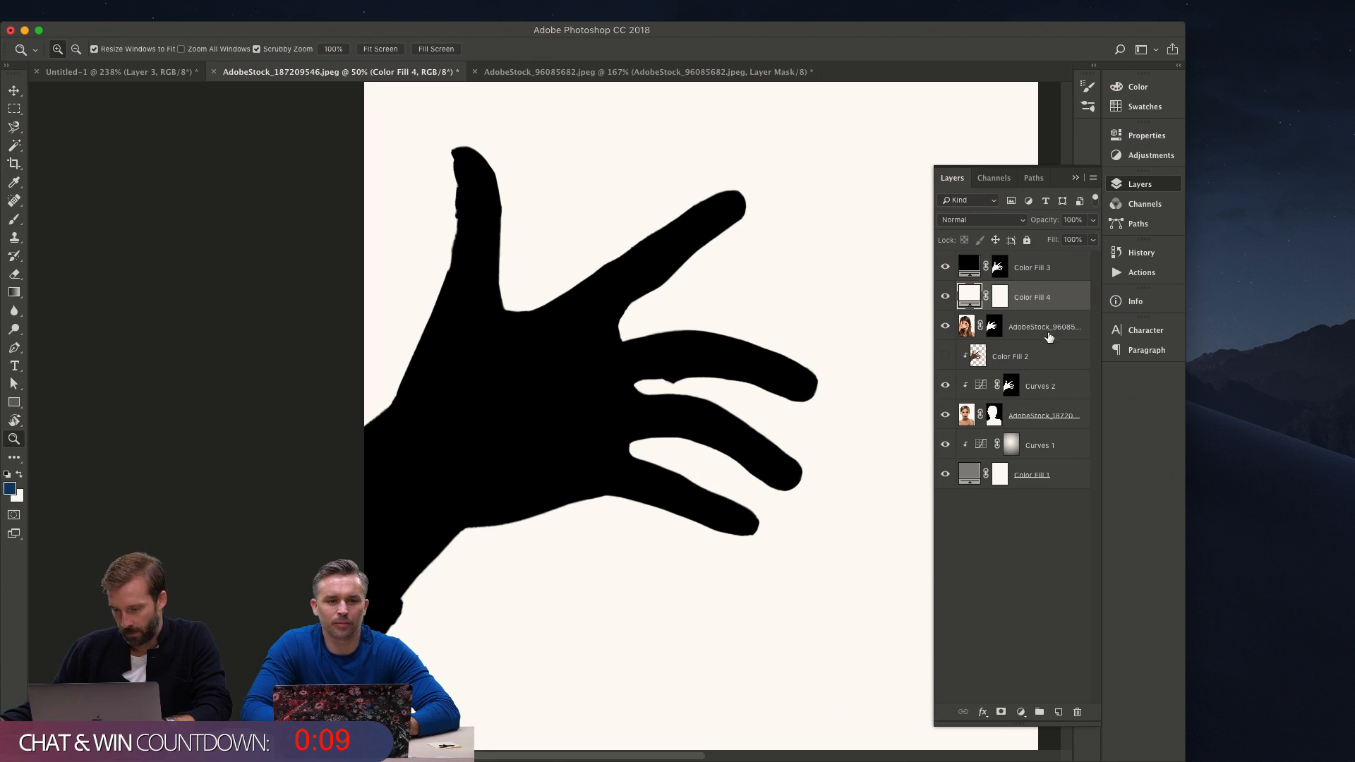
Hide the black and white fills, stamp the visible composite onto a new layer, and move it to the top of the stack.
left_click(1049, 329)
left_click_drag(947, 302, 945, 267)
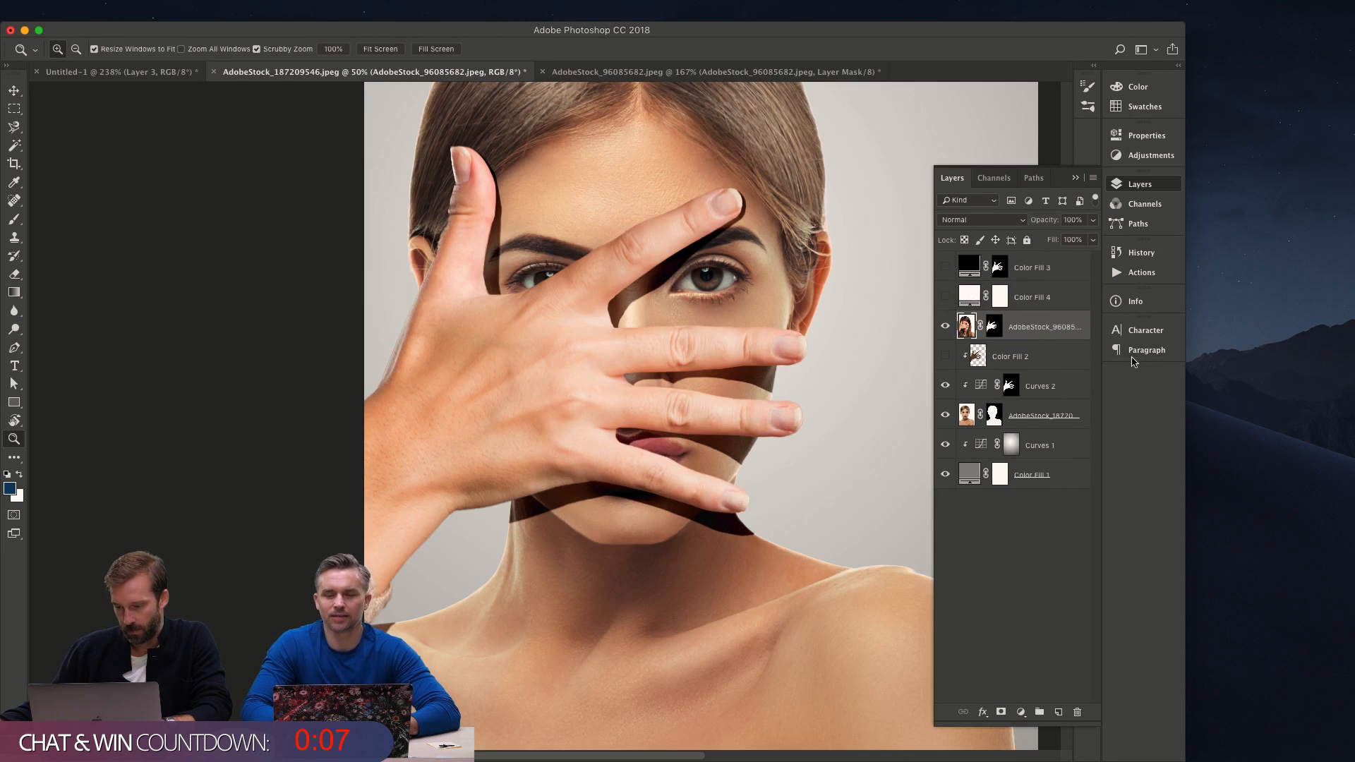
key("super+alt+shift+e")
left_click_drag(1014, 315, 1016, 264)
Show the two fill layers again and set the stamped composite layer's opacity to 30%.
left_click_drag(944, 297, 944, 327)
key("v")
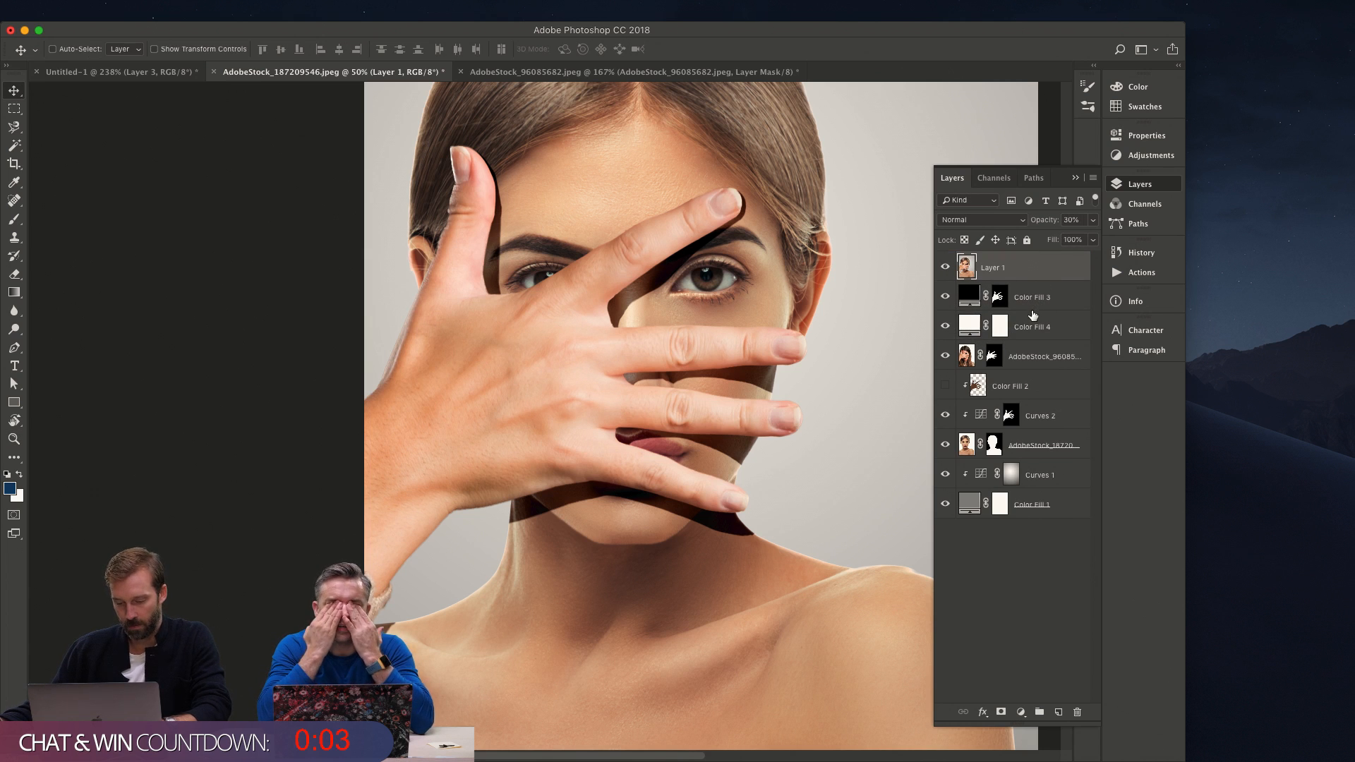
key("3")
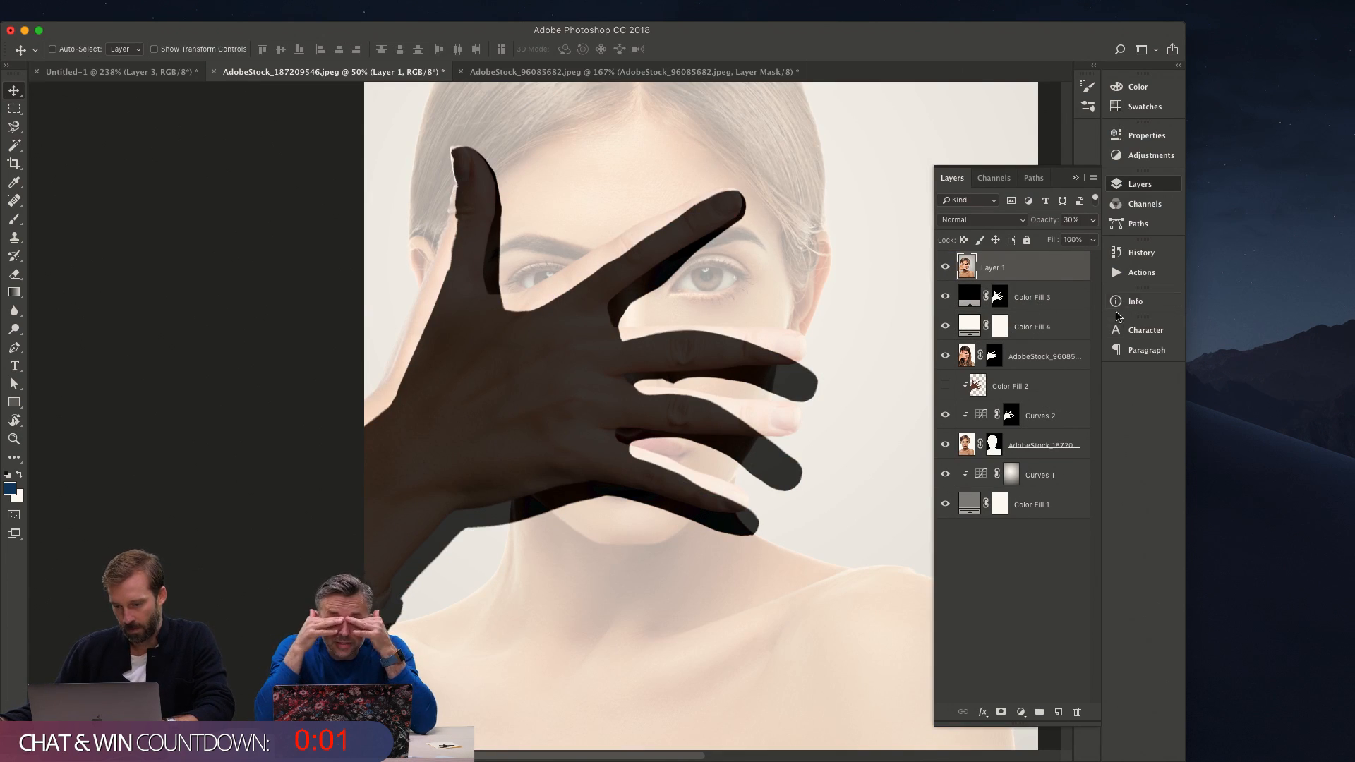
Select the black Color Fill 3 layer and open the commands for its layer mask.
left_click(1076, 308)
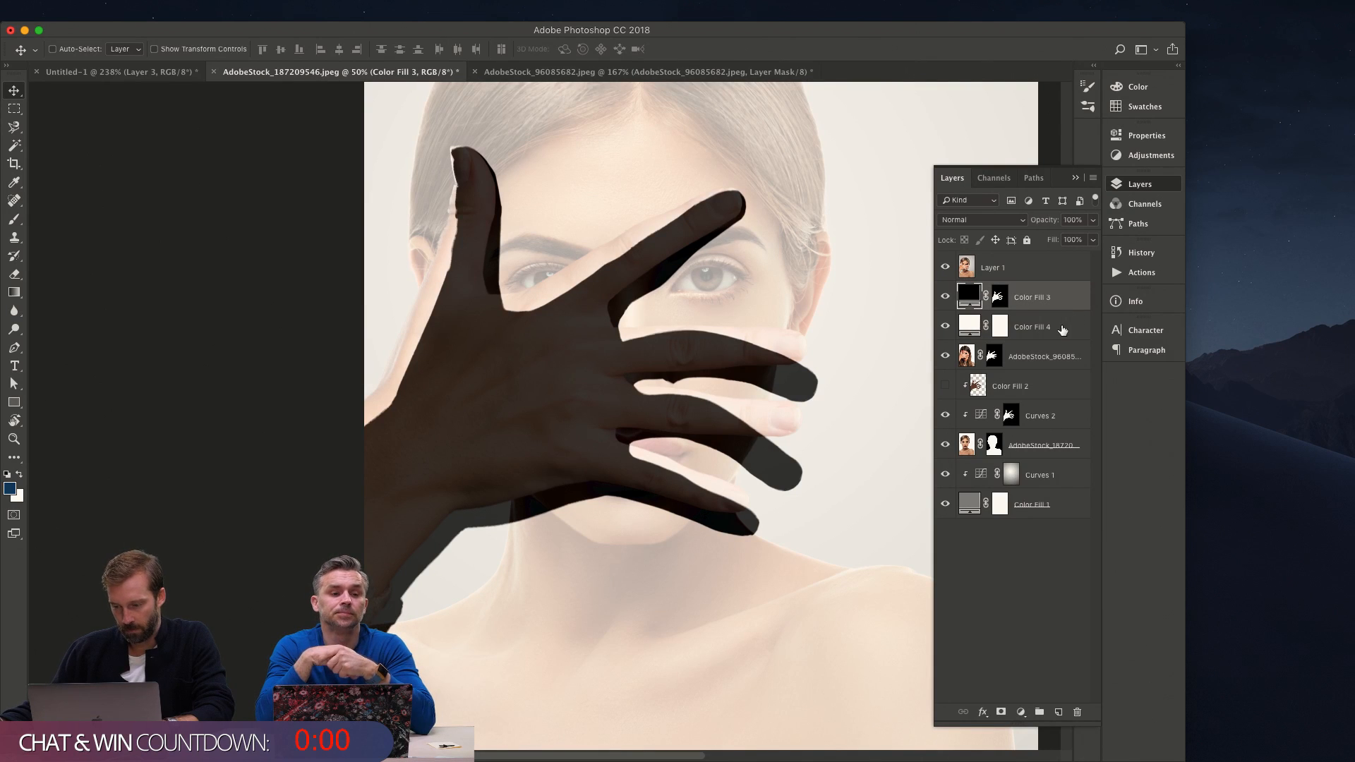
right_click(1001, 297)
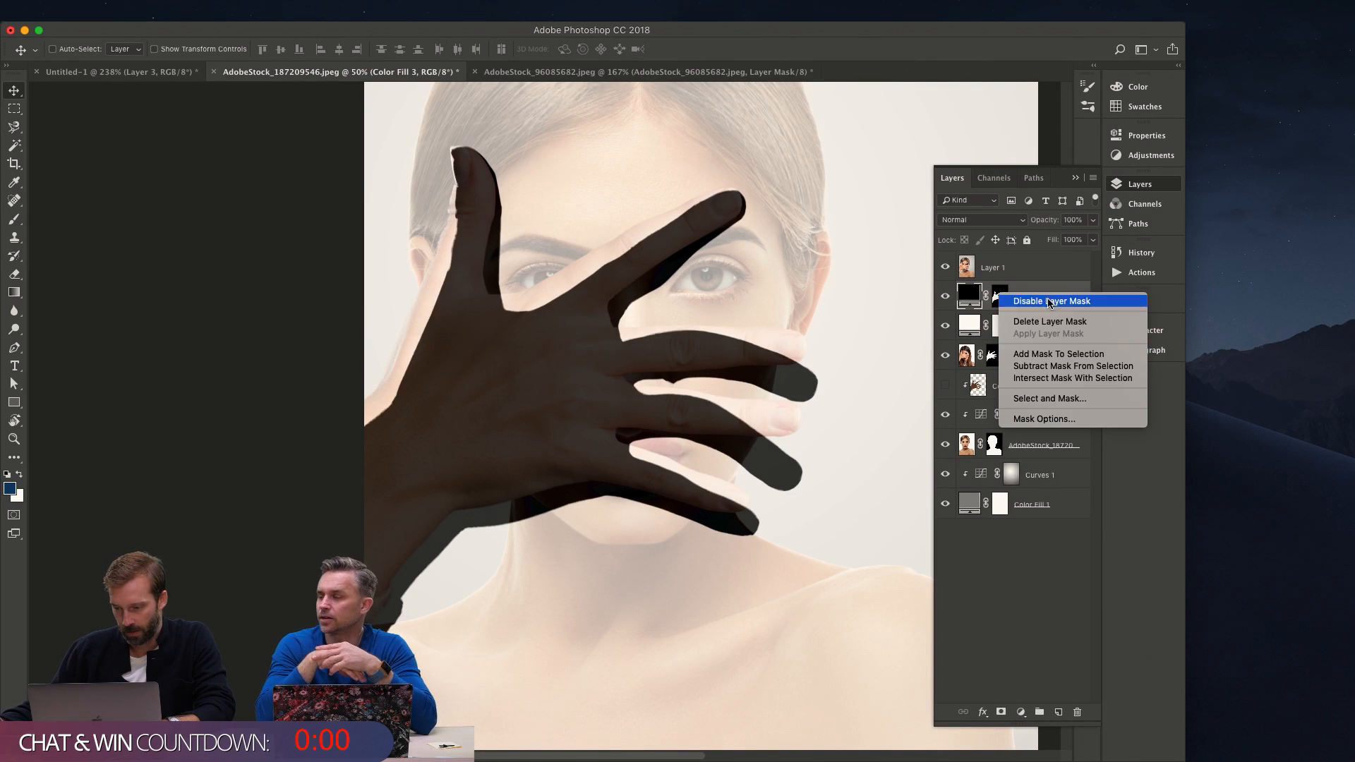
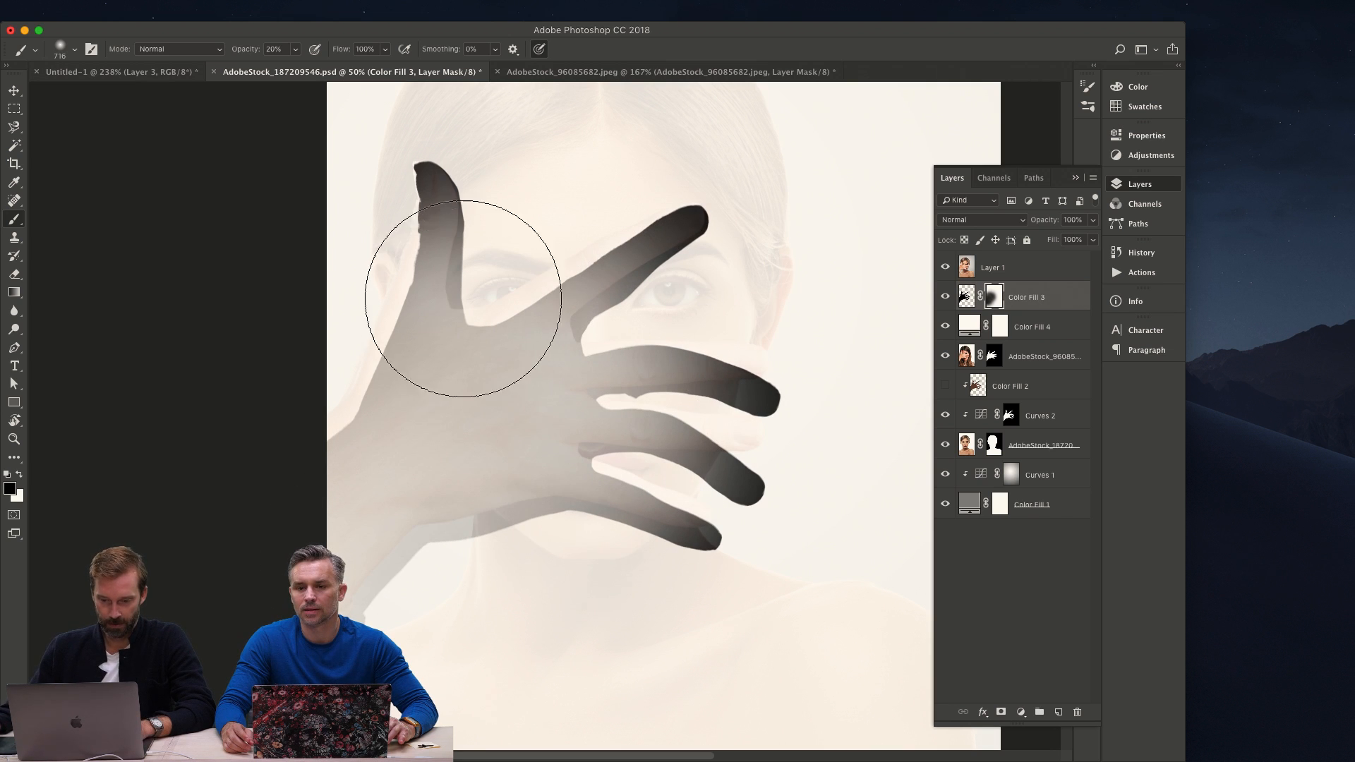
Paint white on the Color Fill 3 mask at 20% brush opacity to darken the thumb, index and middle finger silhouettes.
key("x")
left_click_drag(706, 277, 635, 282)
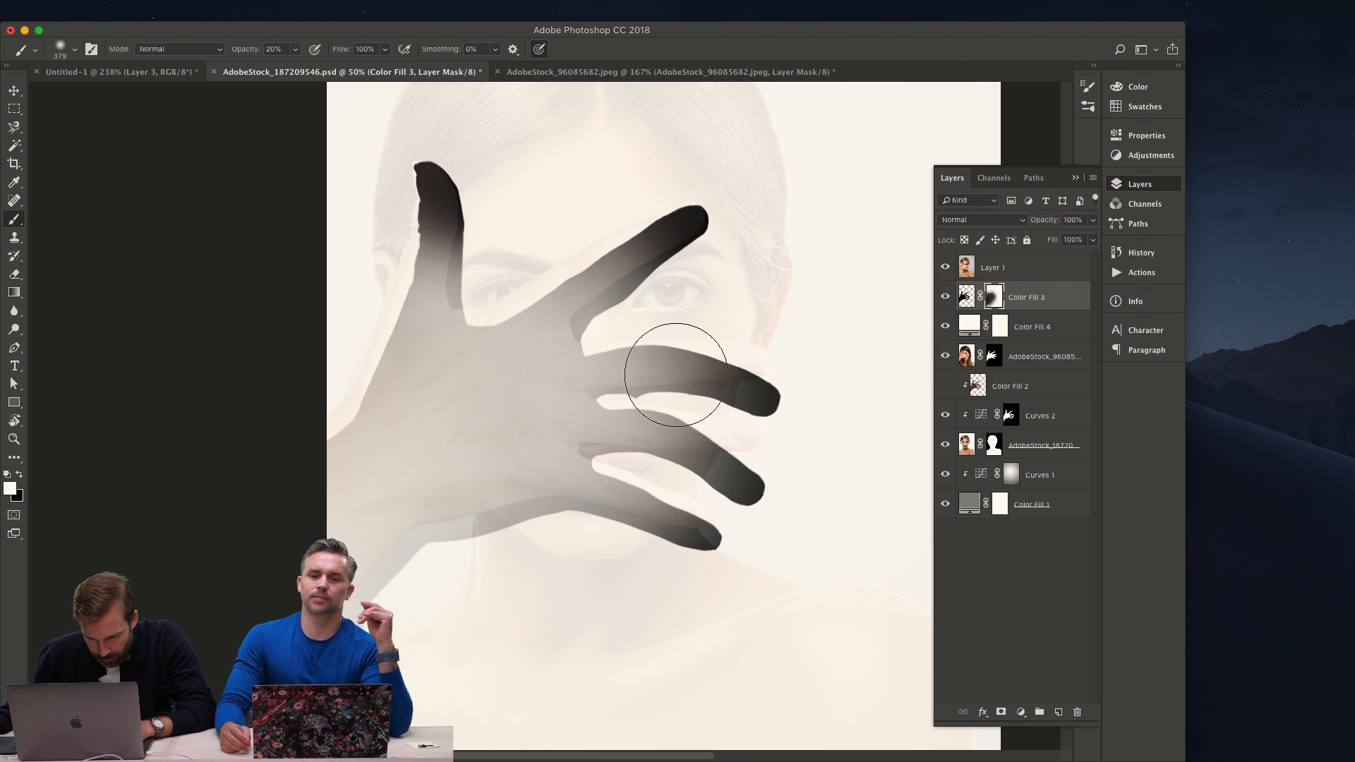
mouse_move(656, 393)
left_mouse_down()
mouse_move(630, 391)
mouse_move(678, 386)
left_mouse_up()
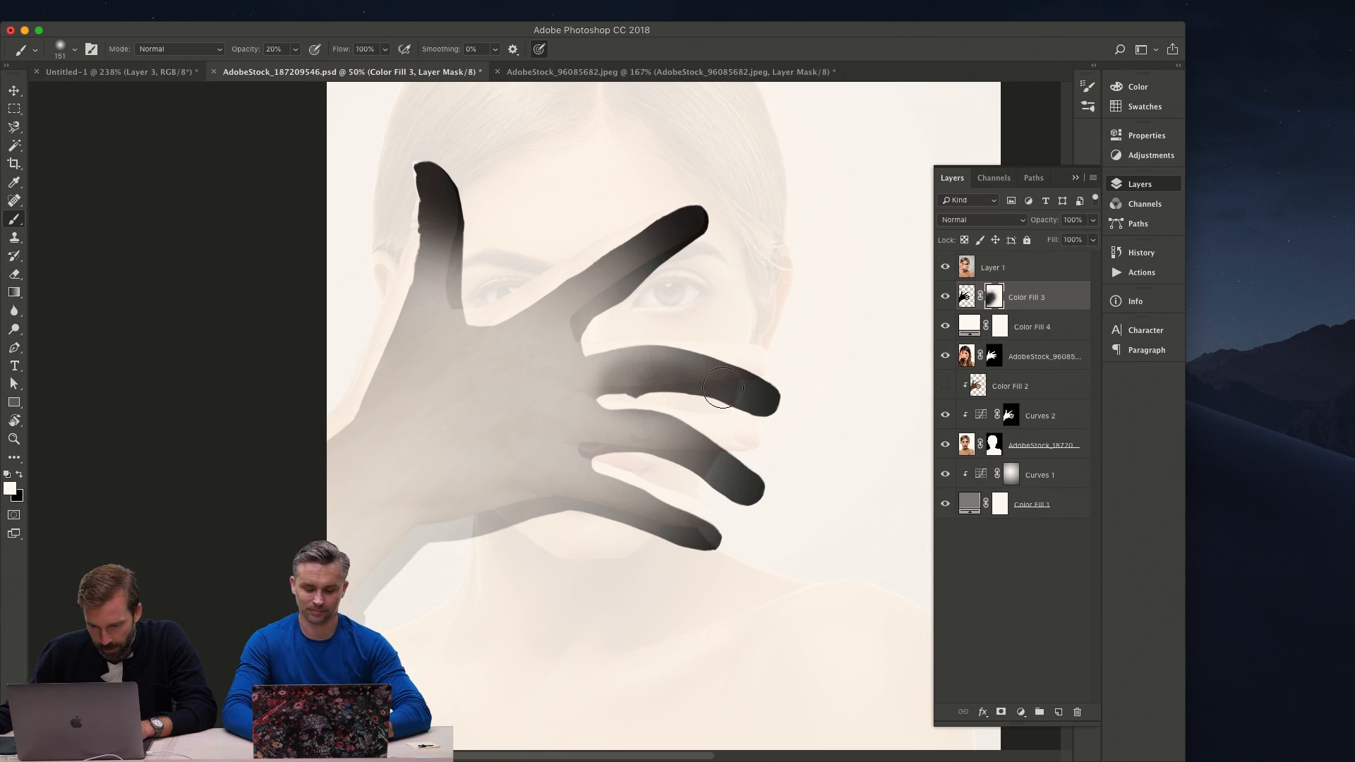
Paint black on the Color Fill 3 mask with a large soft brush at 20% opacity to fade the middle fingertip.
key("x")
mouse_move(790, 416)
left_mouse_down()
mouse_move(718, 403)
mouse_move(756, 393)
mouse_move(833, 417)
mouse_move(778, 409)
left_mouse_up()
key("x")
left_click(777, 409)
left_click(774, 410)
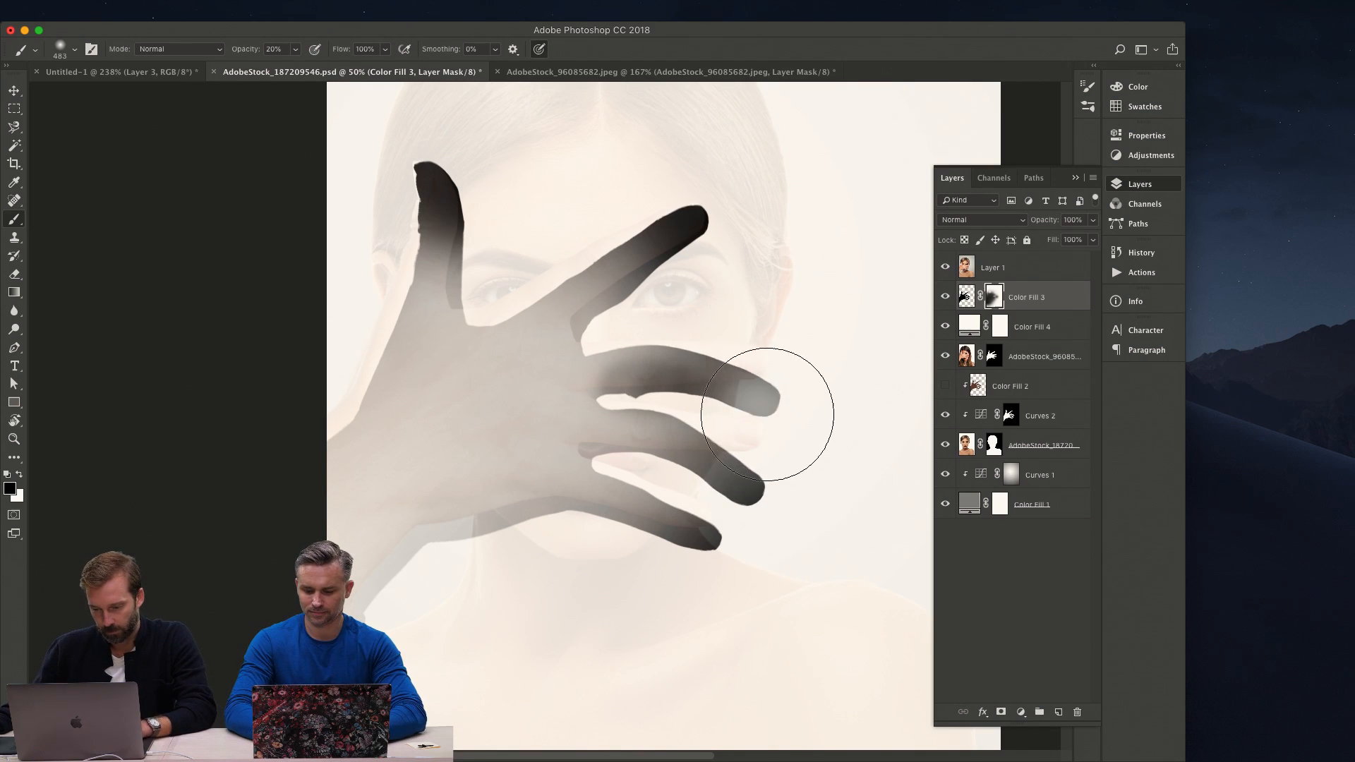
Fade the shadow over the middle and ring fingertips by painting the Color Fill 3 mask black at 20% opacity.
left_click(771, 409)
left_click(765, 484)
left_click(766, 496)
left_click(745, 490)
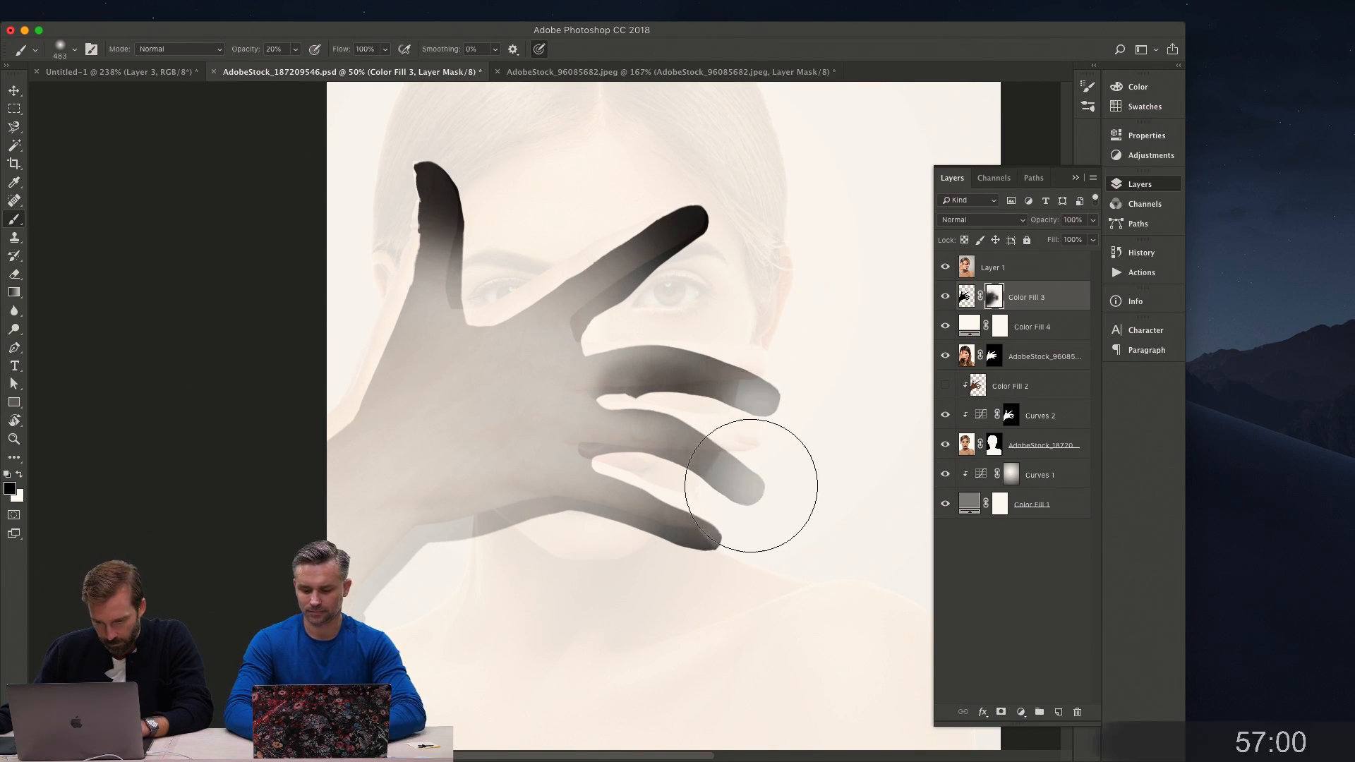
left_click(750, 469)
left_click(755, 464)
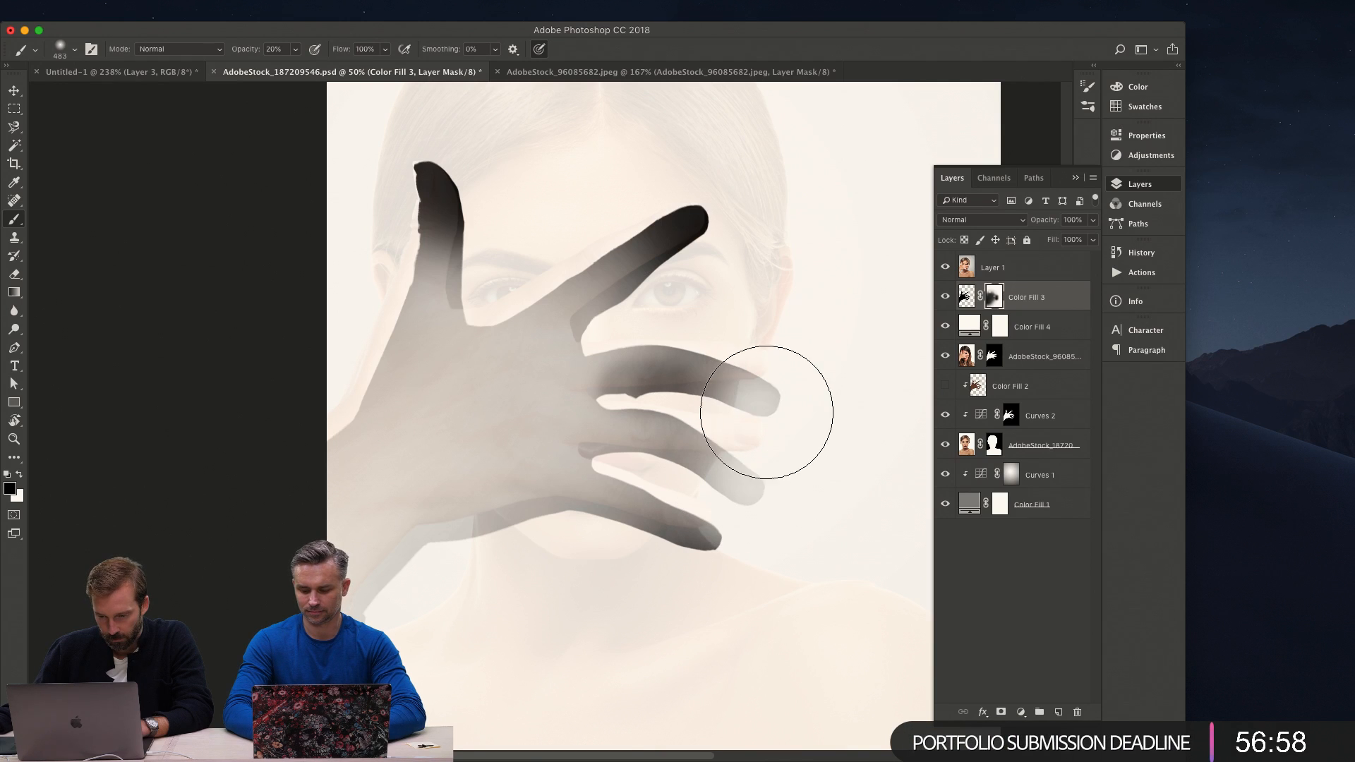
Bring back dark shadow at the bases of the three lower fingers by painting the mask white with a smaller soft brush.
key("x")
left_click_drag(697, 471, 630, 457)
left_click(640, 395)
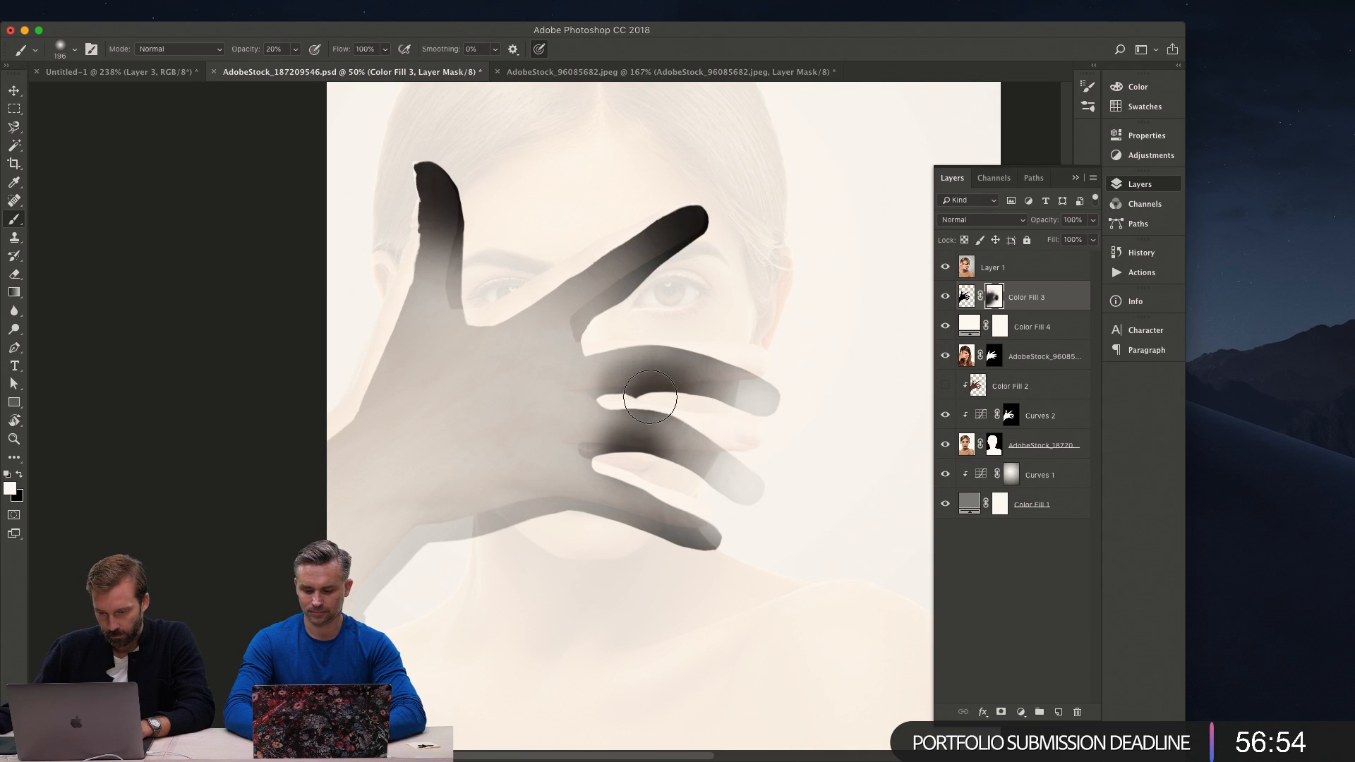
left_click(646, 394)
left_click(649, 450)
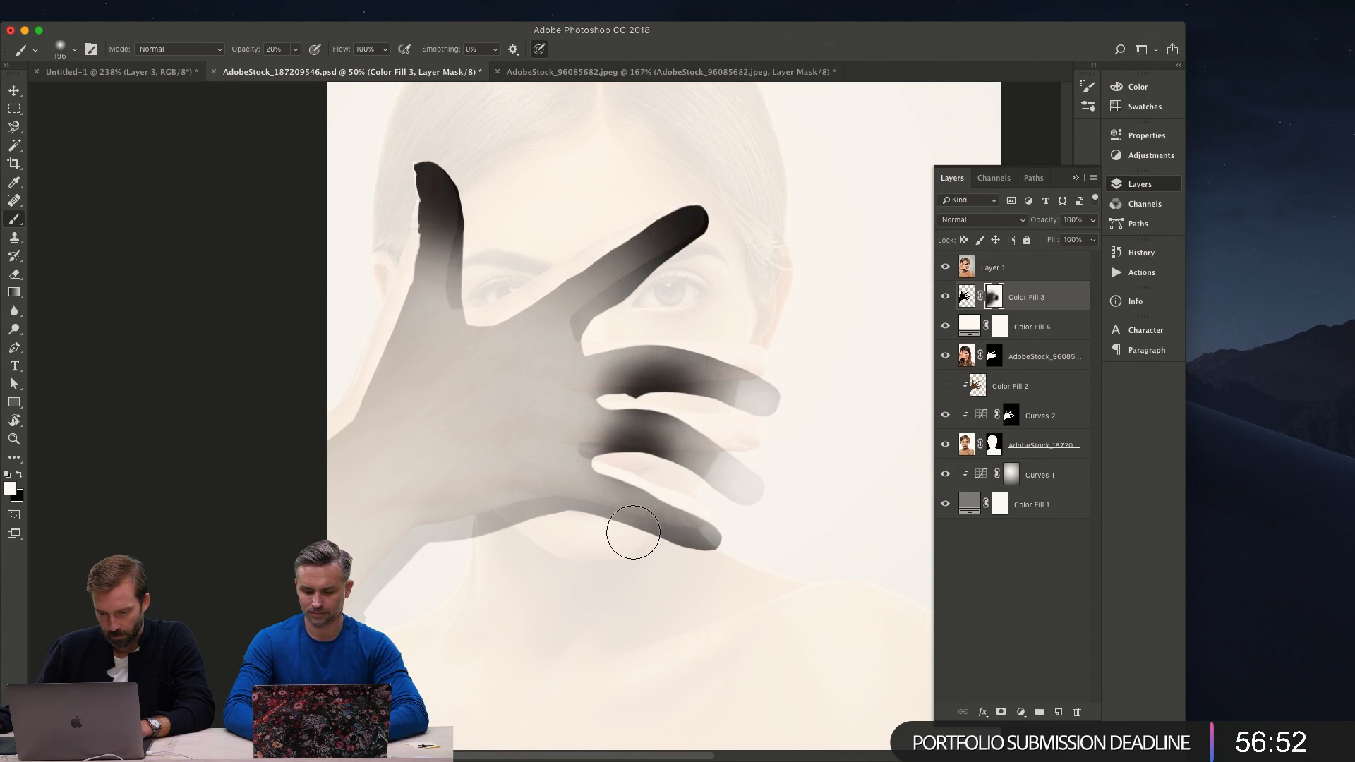
left_click_drag(577, 505, 614, 509)
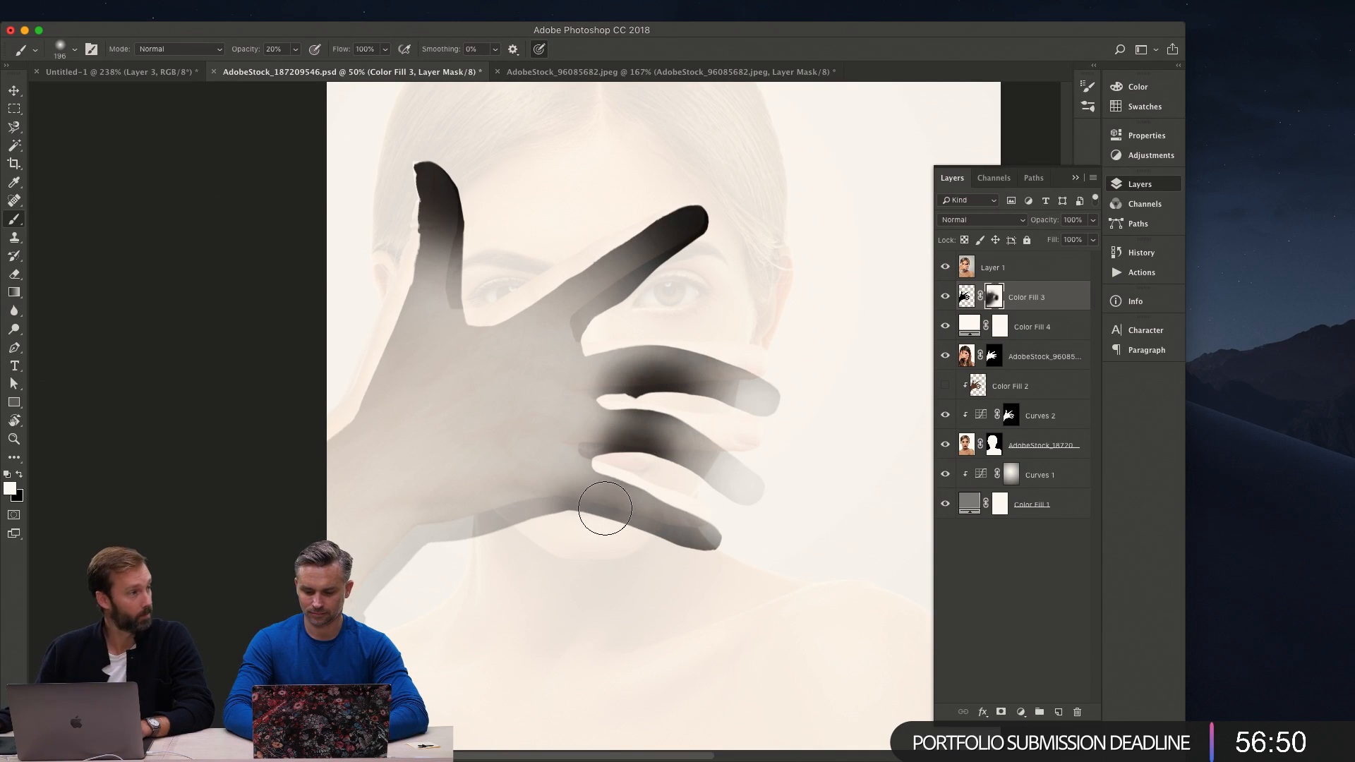
key("f")
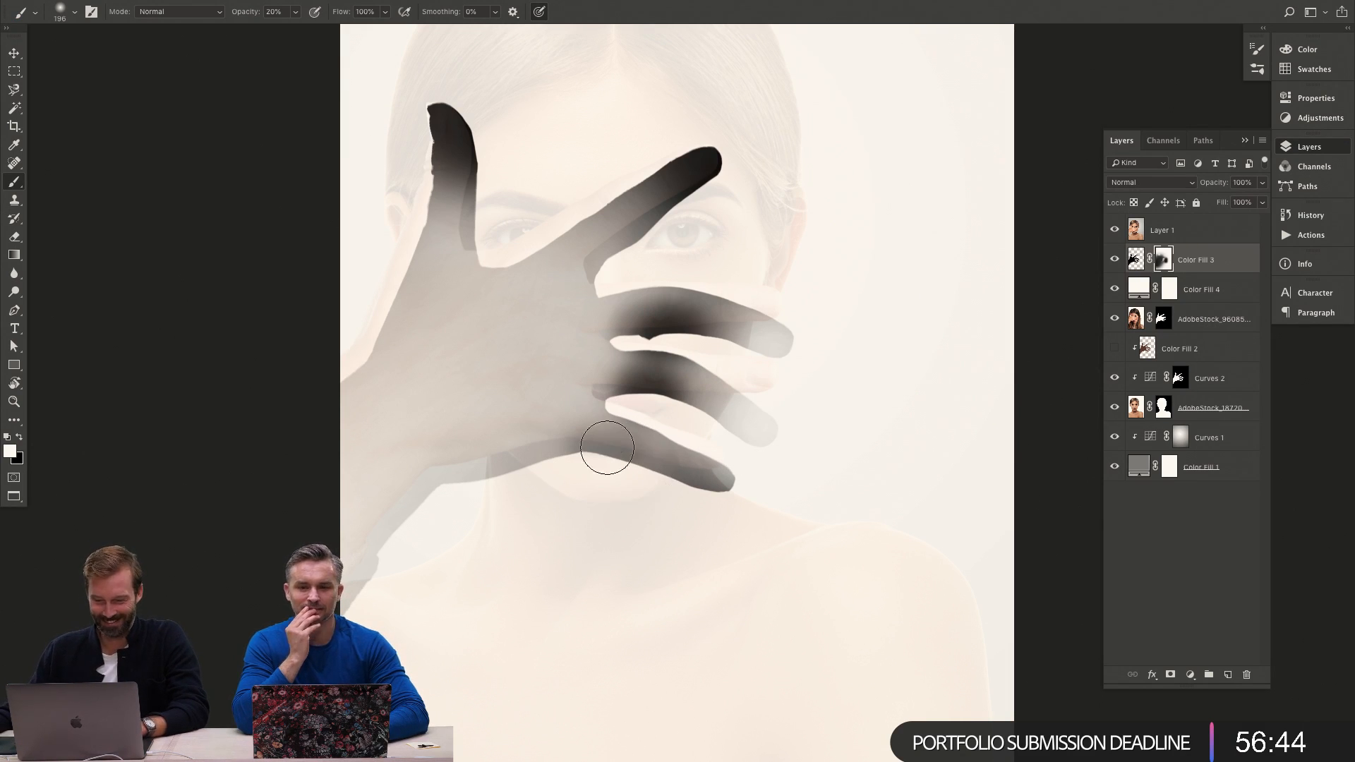
mouse_move(607, 447)
left_mouse_down()
mouse_move(665, 489)
mouse_move(587, 443)
mouse_move(648, 474)
mouse_move(561, 453)
mouse_move(712, 470)
mouse_move(603, 445)
mouse_move(645, 483)
mouse_move(617, 453)
left_mouse_up()
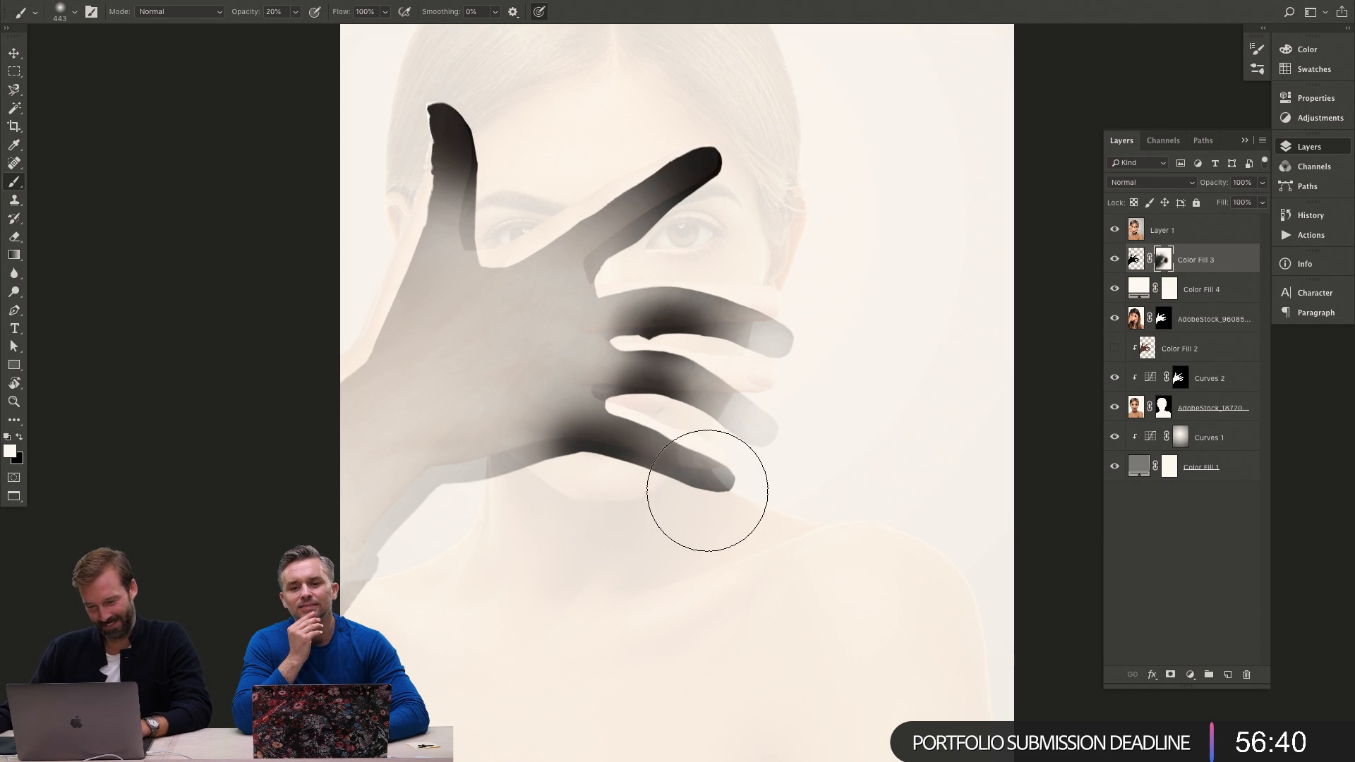
Soften the shadow around the lower finger and across the palm with large black brush strokes on the Color Fill 3 mask.
key("x")
mouse_move(707, 489)
left_mouse_down()
mouse_move(680, 468)
mouse_move(572, 490)
left_mouse_up()
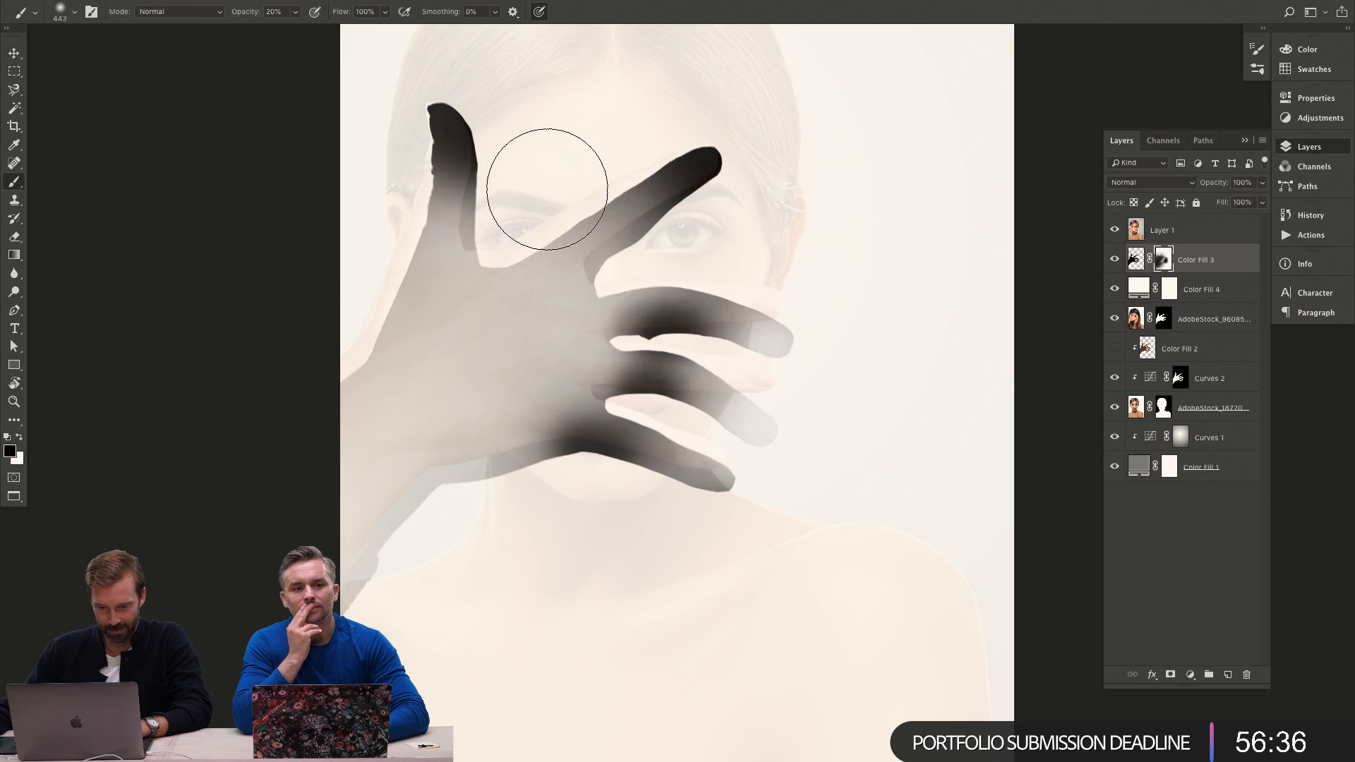
mouse_move(559, 460)
left_mouse_down()
mouse_move(524, 464)
mouse_move(449, 600)
mouse_move(625, 470)
mouse_move(609, 444)
mouse_move(596, 451)
mouse_move(689, 520)
left_mouse_up()
key("x")
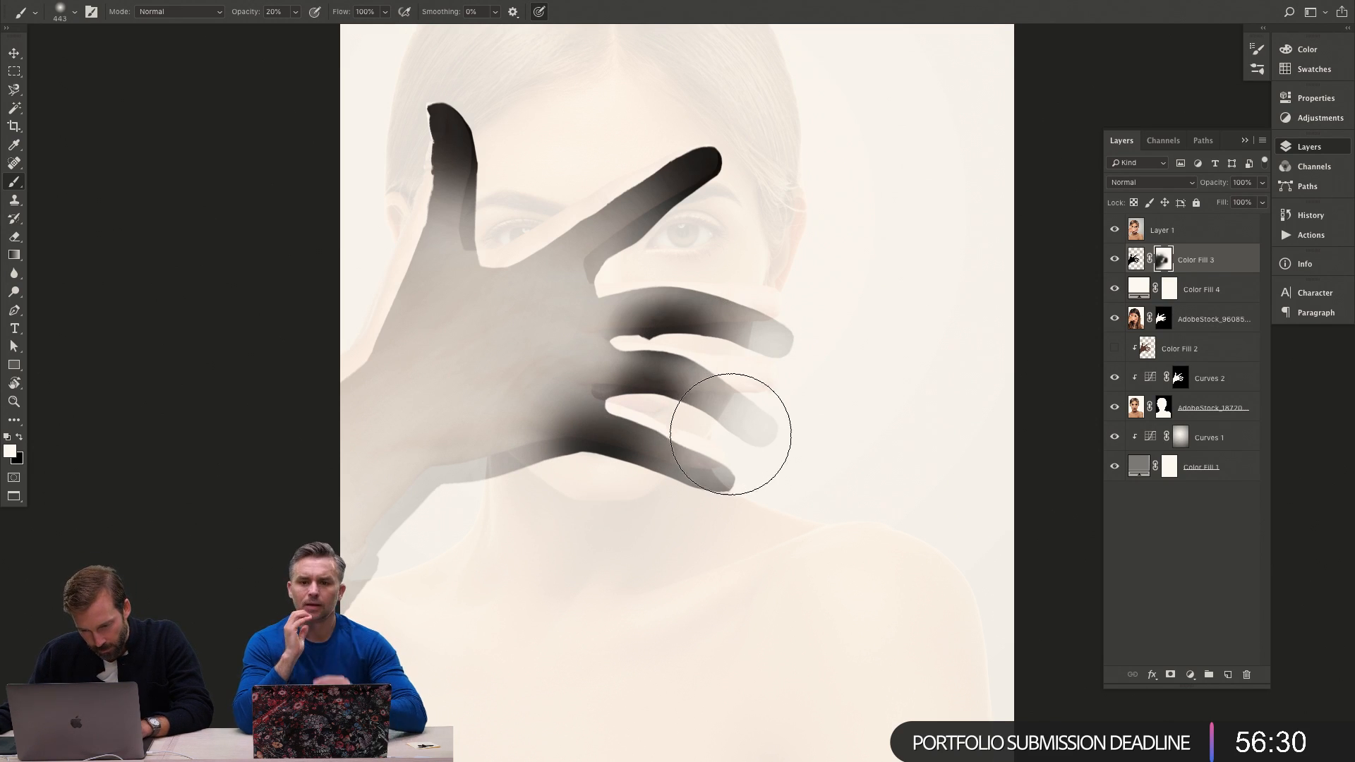
key("x")
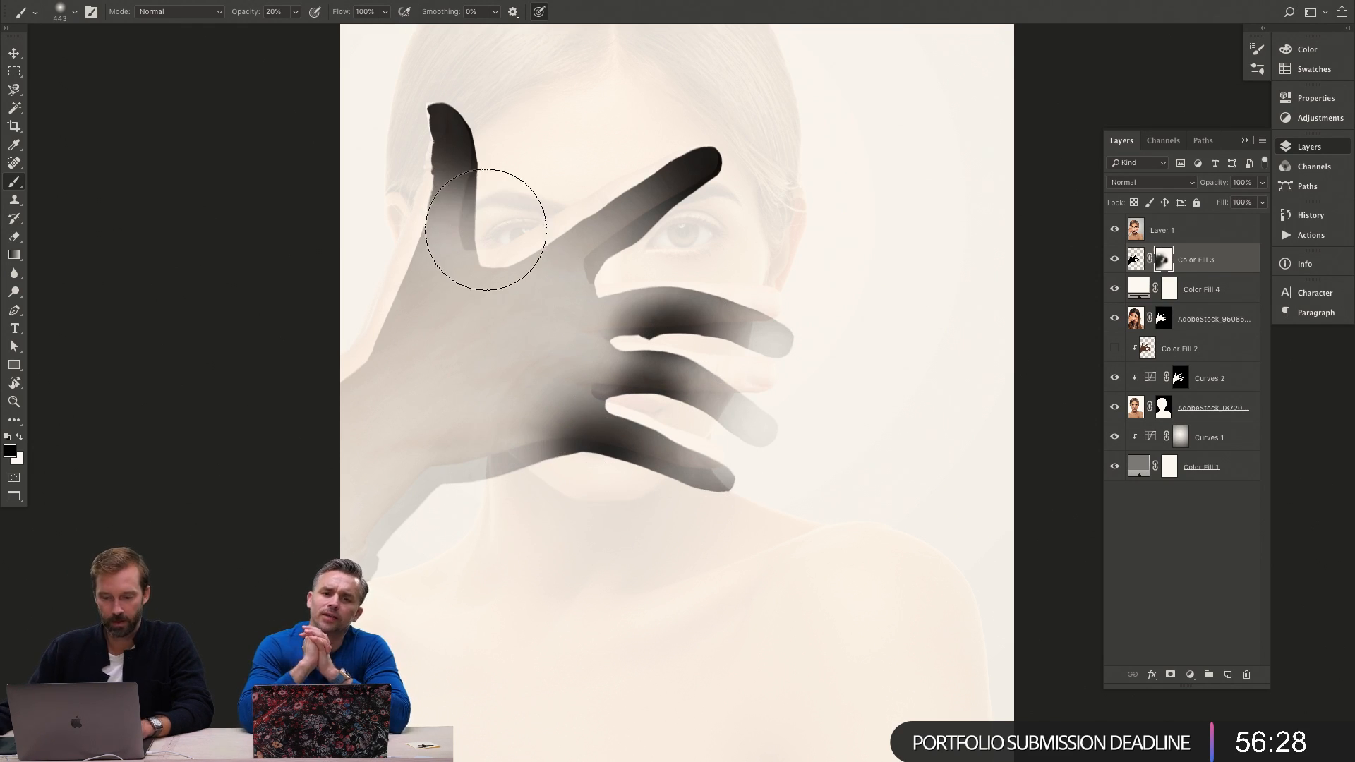
mouse_move(486, 229)
left_mouse_down()
mouse_move(484, 218)
mouse_move(489, 242)
left_mouse_up()
left_click_drag(544, 287, 563, 332)
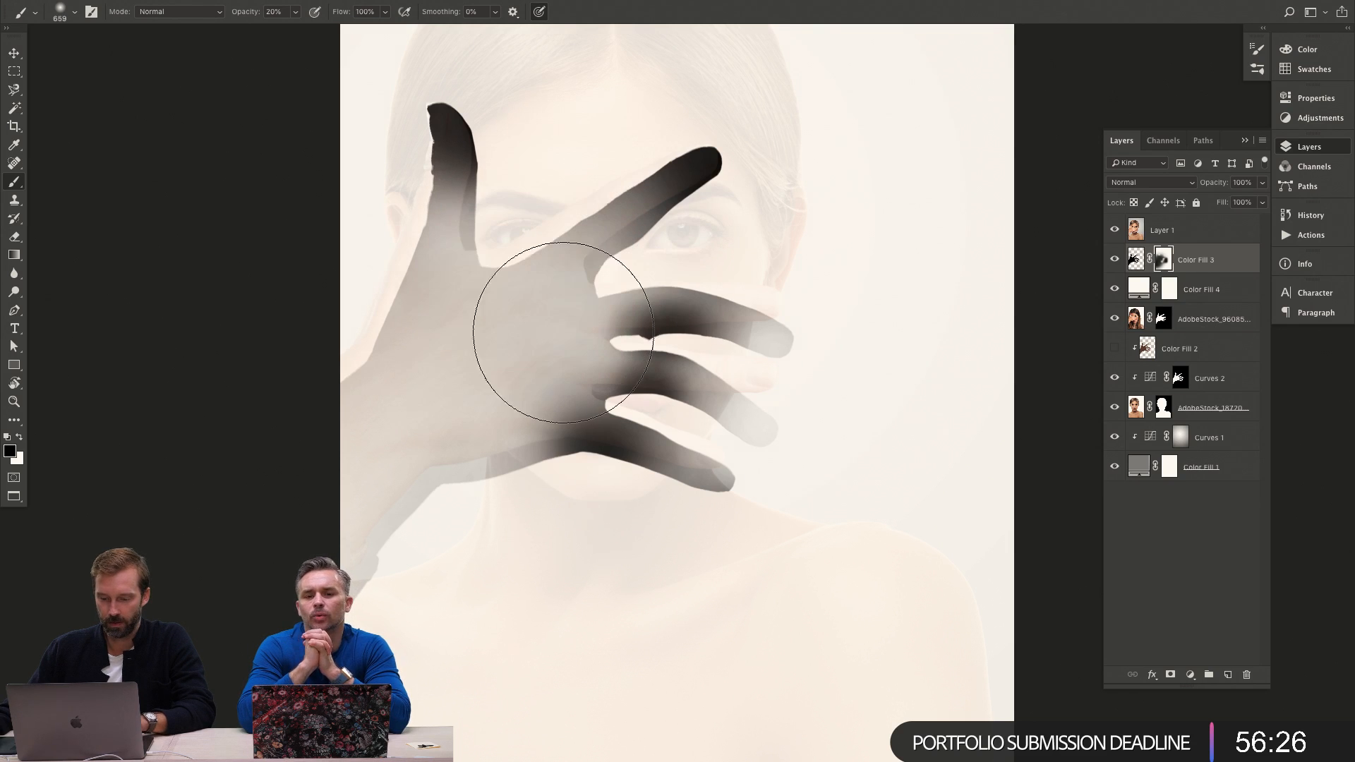
Fade the index finger's shadow beside the eye with a 118 px soft black brush on the mask.
key("z")
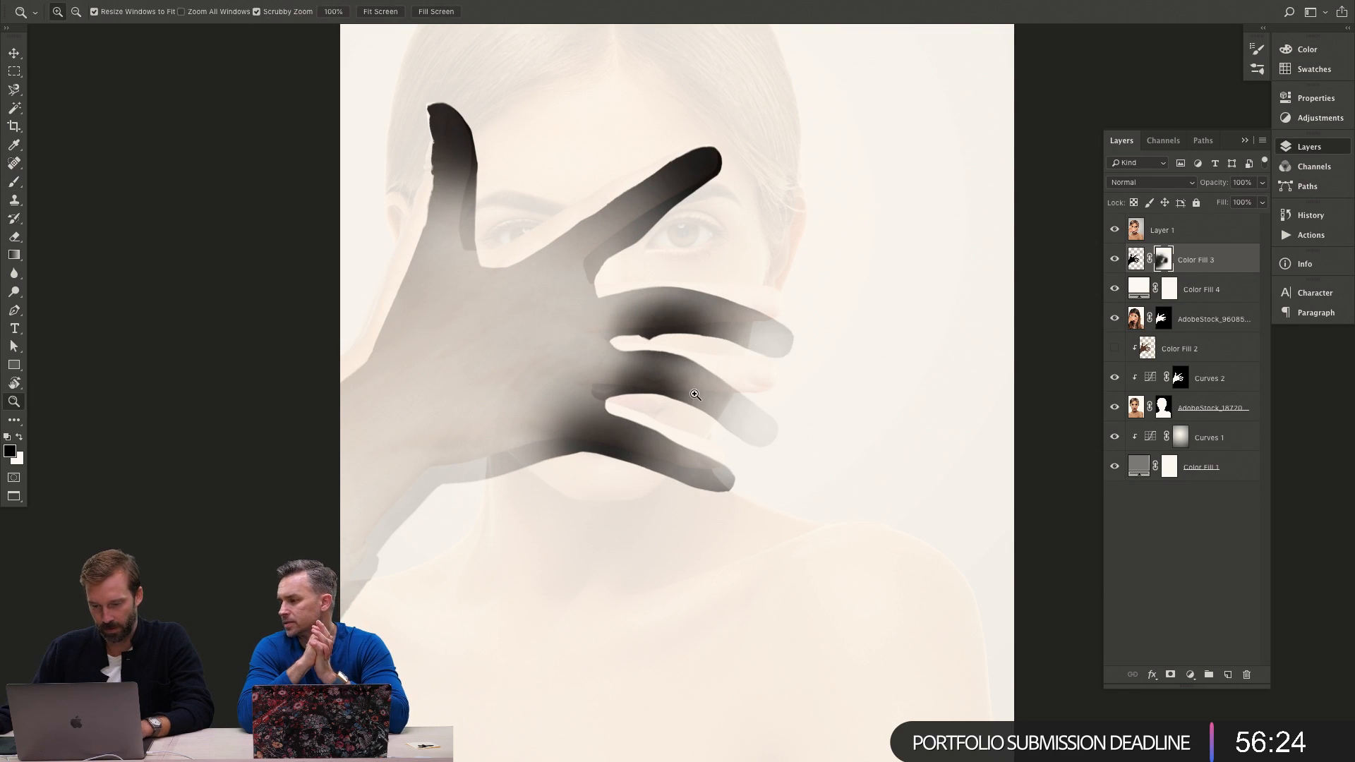
left_click(695, 394)
key("b")
mouse_move(817, 363)
left_mouse_down()
mouse_move(787, 388)
mouse_move(786, 423)
mouse_move(748, 423)
left_mouse_up()
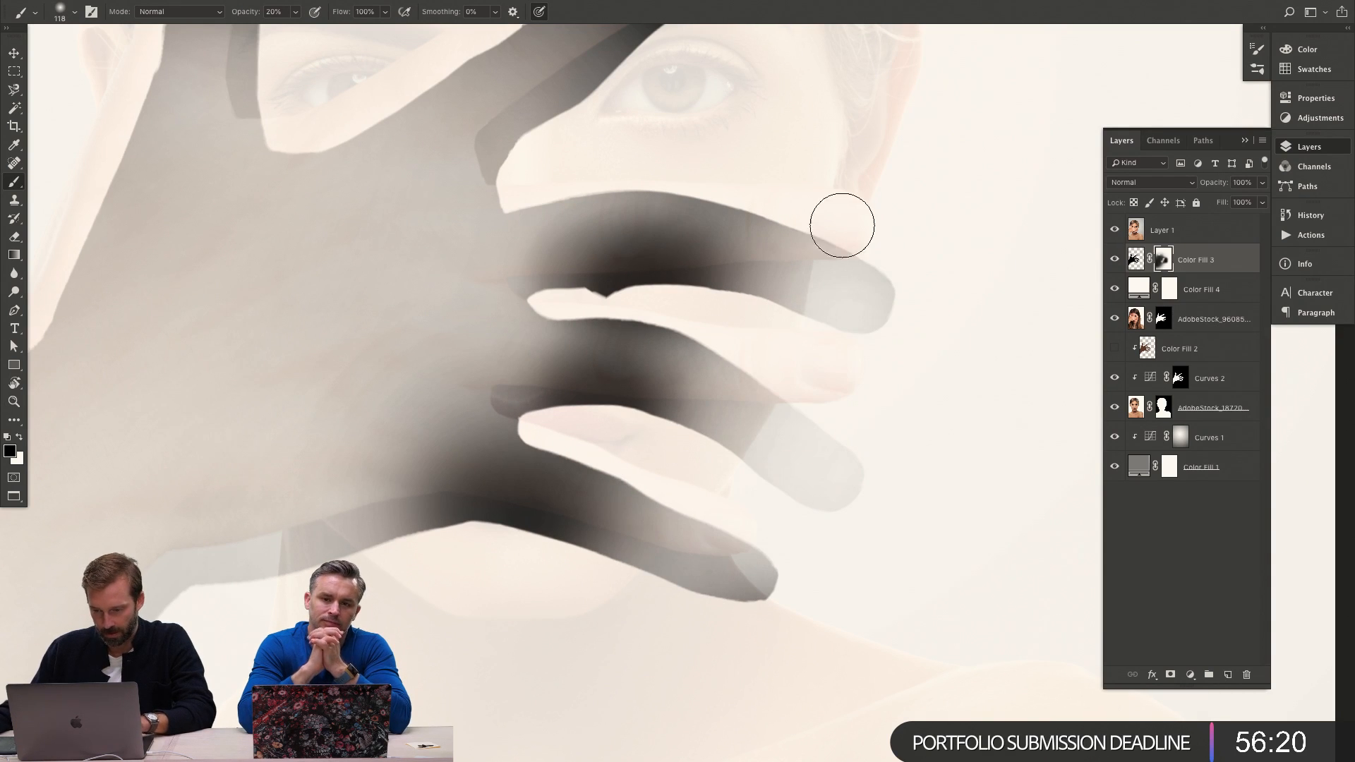
scroll(557, 344, "up", 5)
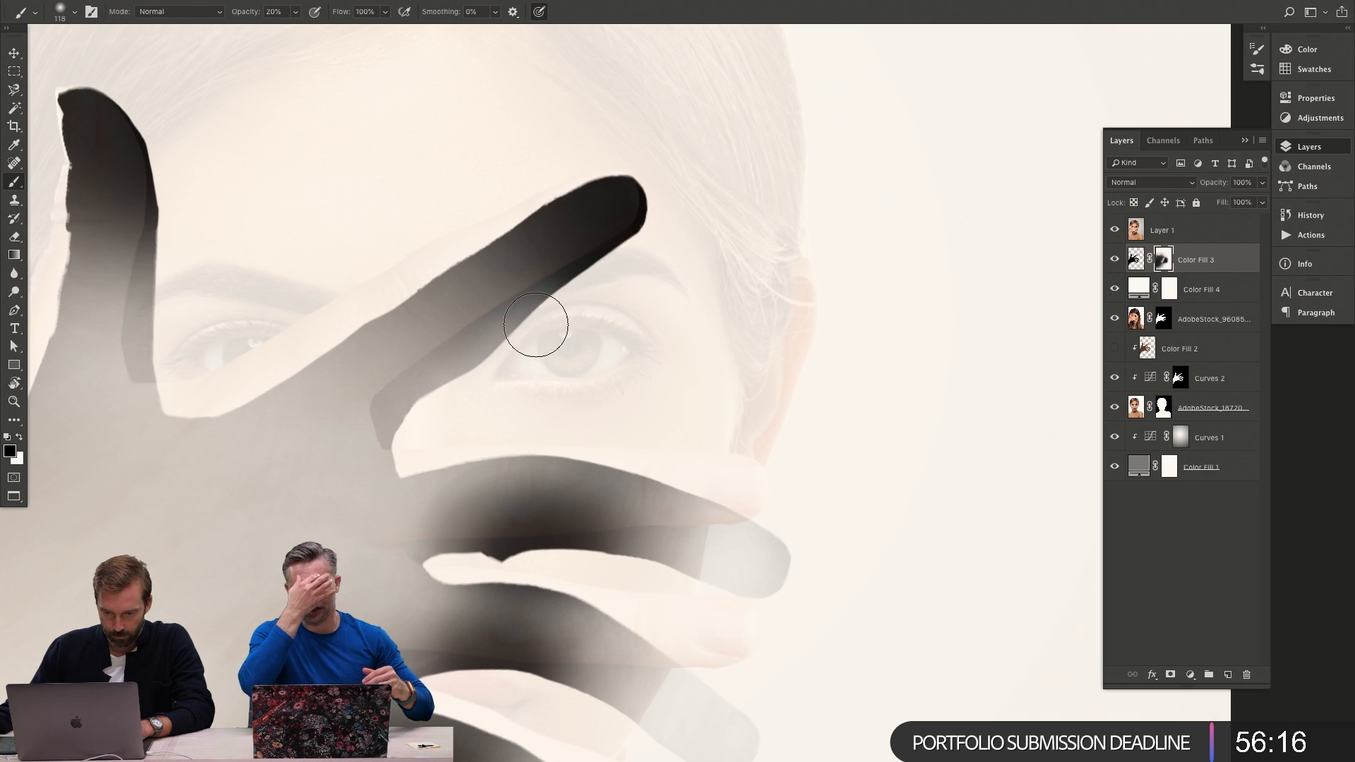
left_click_drag(536, 325, 520, 318)
key("x")
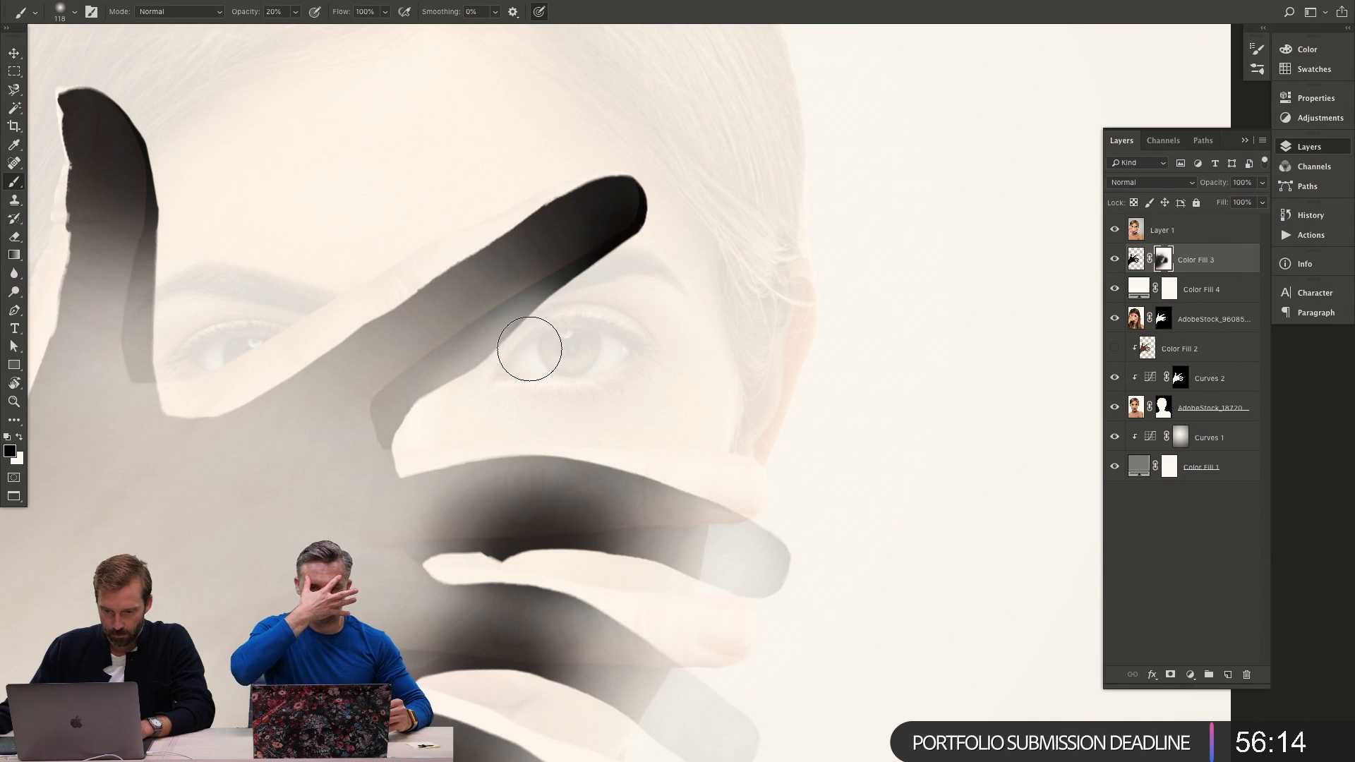
key("x")
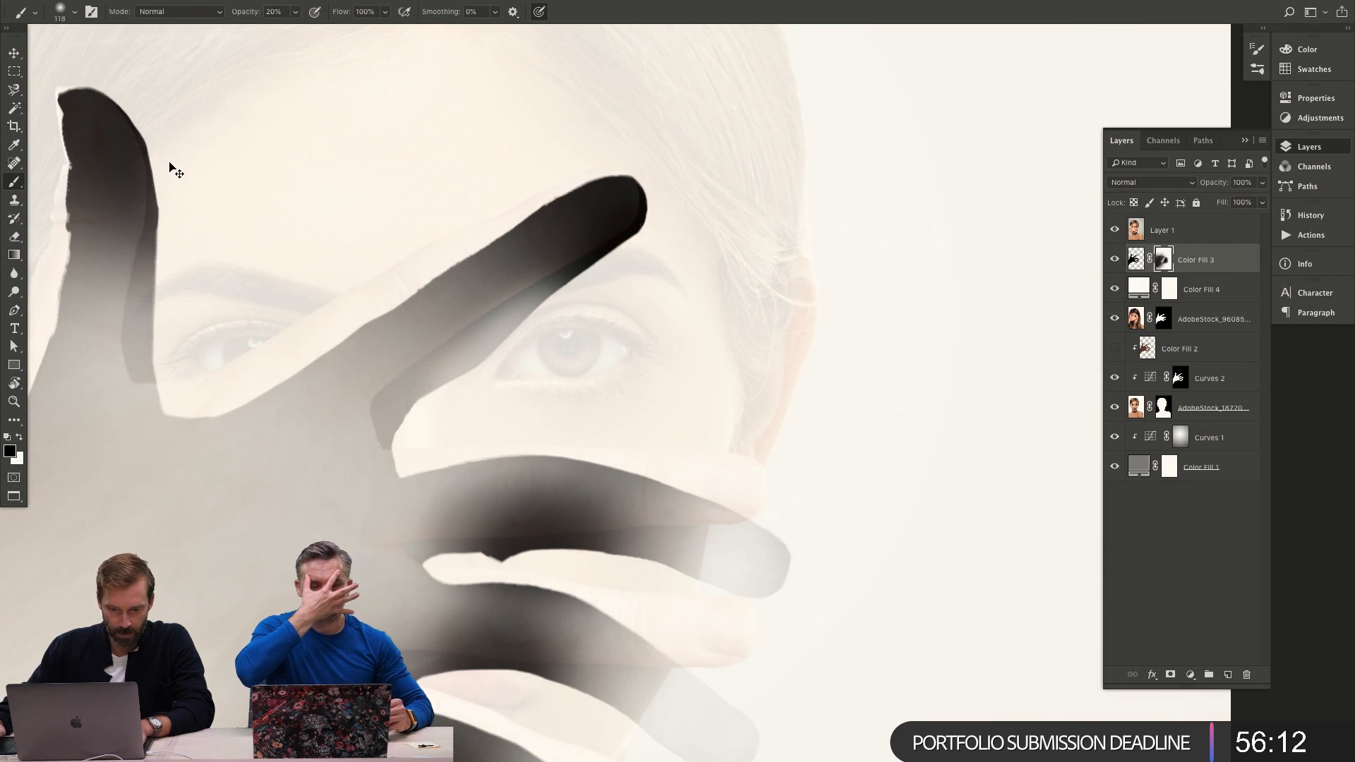
With a 200 px brush, paint the mask white at the index finger's base and black along the thumb's inner edge.
key("x")
key("bracketright")
key("bracketright")
key("bracketright")
key("bracketright")
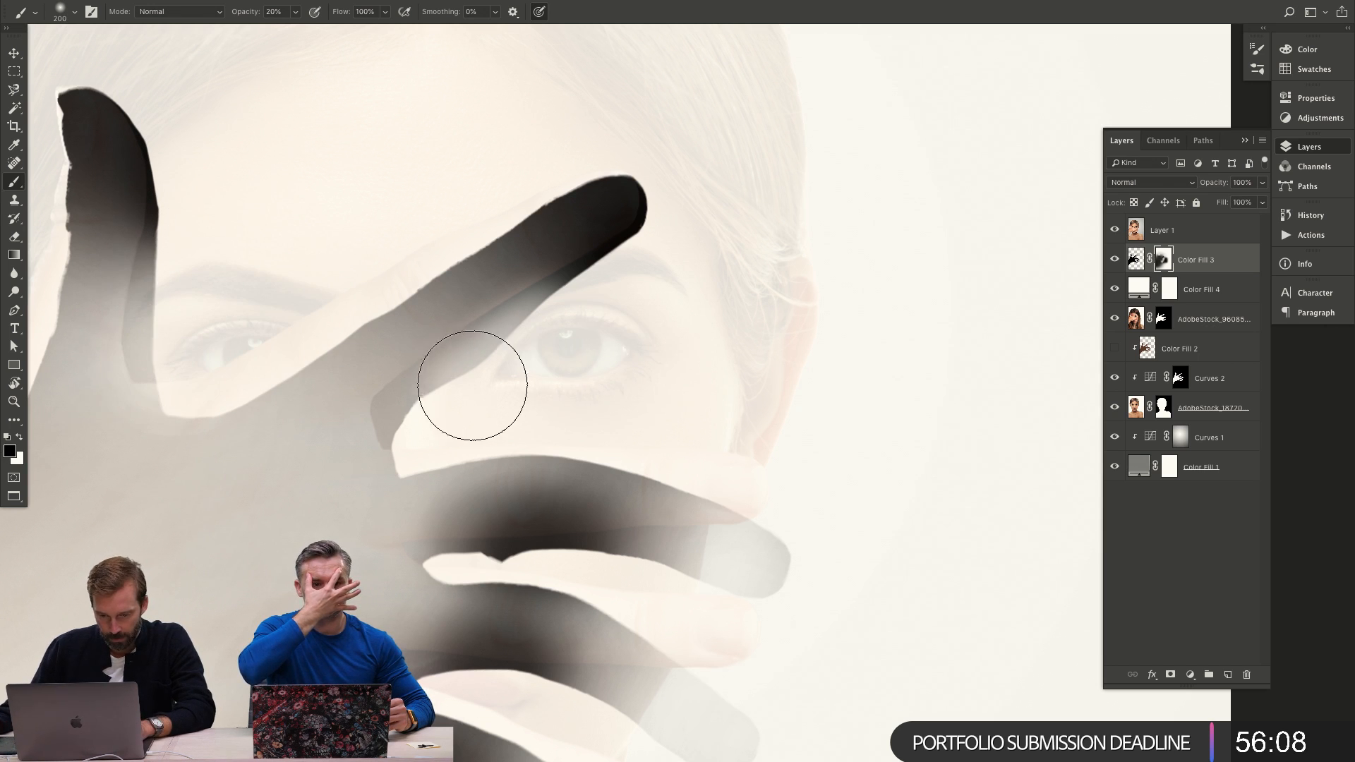
key("x")
mouse_move(416, 415)
left_mouse_down()
mouse_move(447, 402)
mouse_move(544, 303)
mouse_move(392, 413)
left_mouse_up()
scroll(583, 339, "up", 1)
key("x")
left_click_drag(162, 212, 148, 339)
scroll(387, 332, "down", 4)
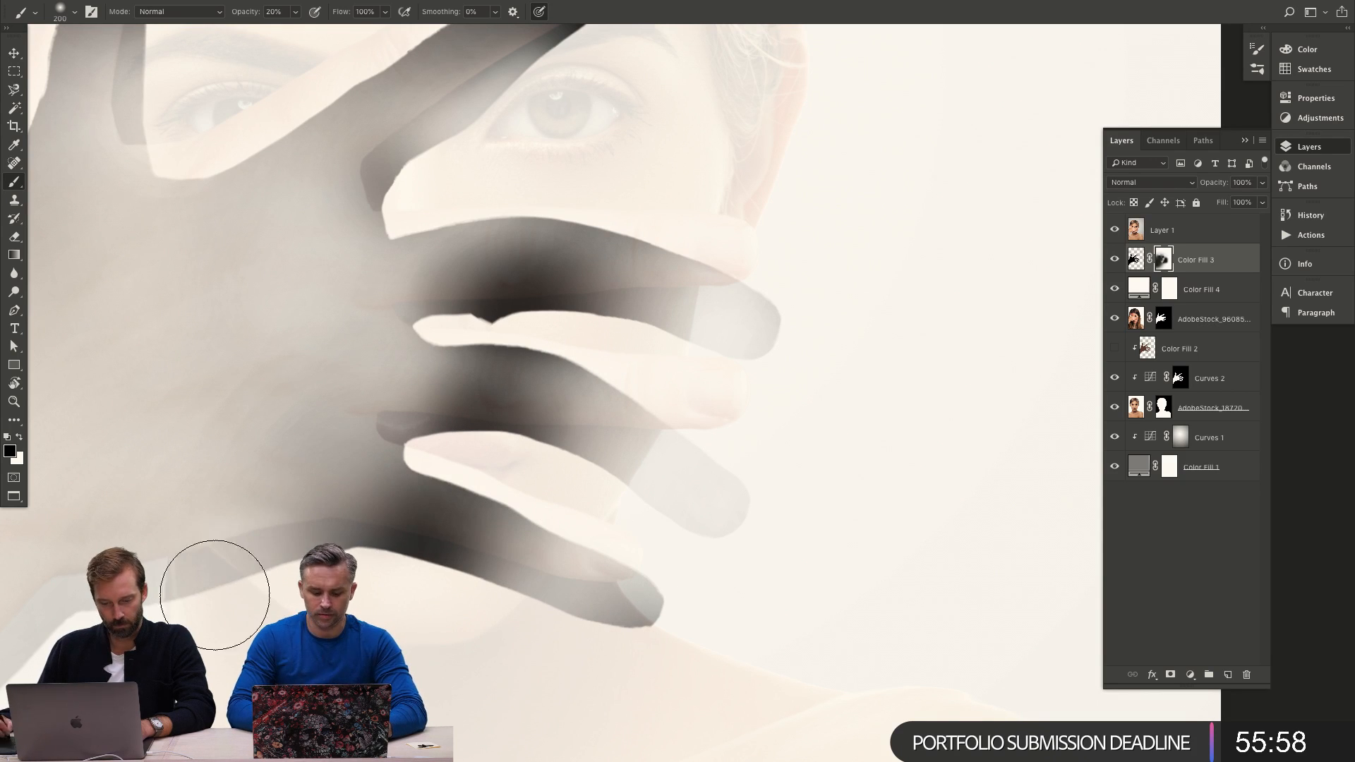
Compare the whole shaded hand with and without the Layer 1 portrait overlay.
key("z")
left_click(391, 303, "alt")
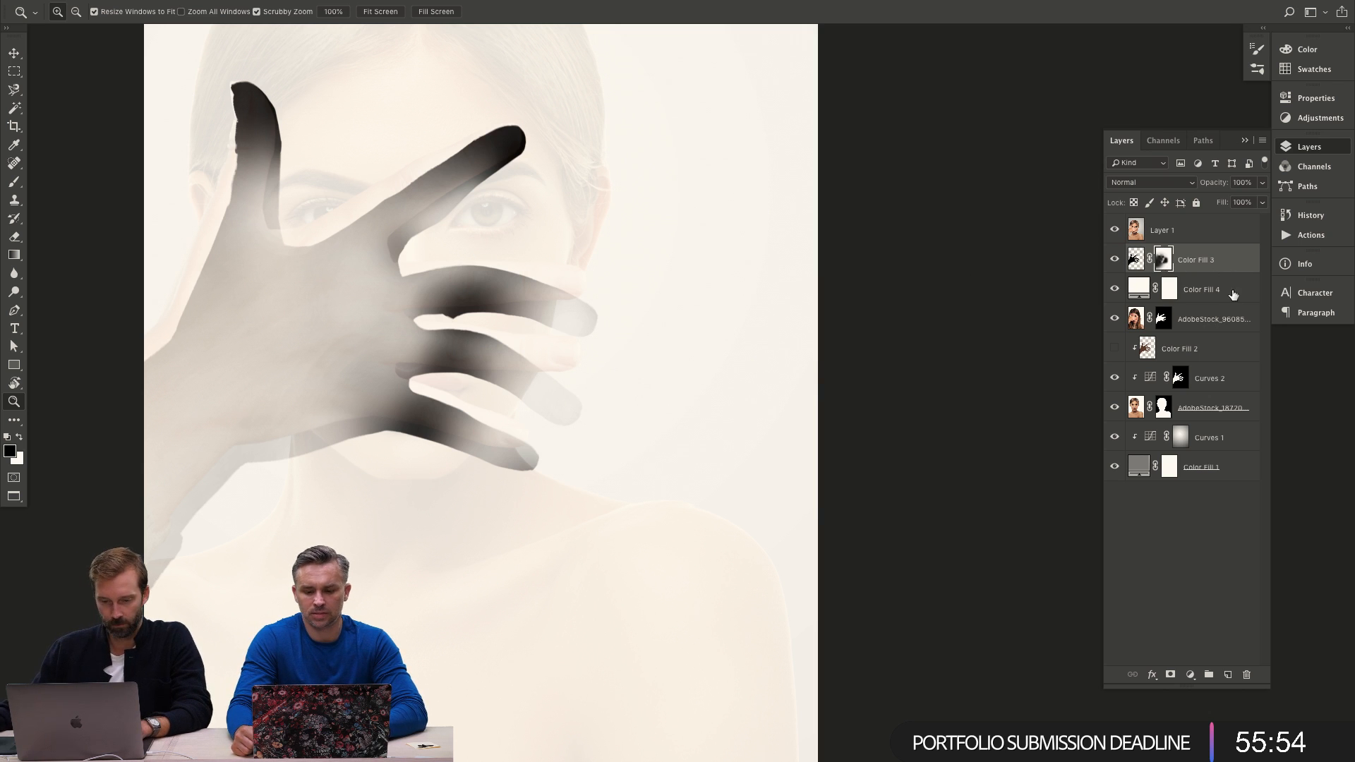
left_click(1114, 231)
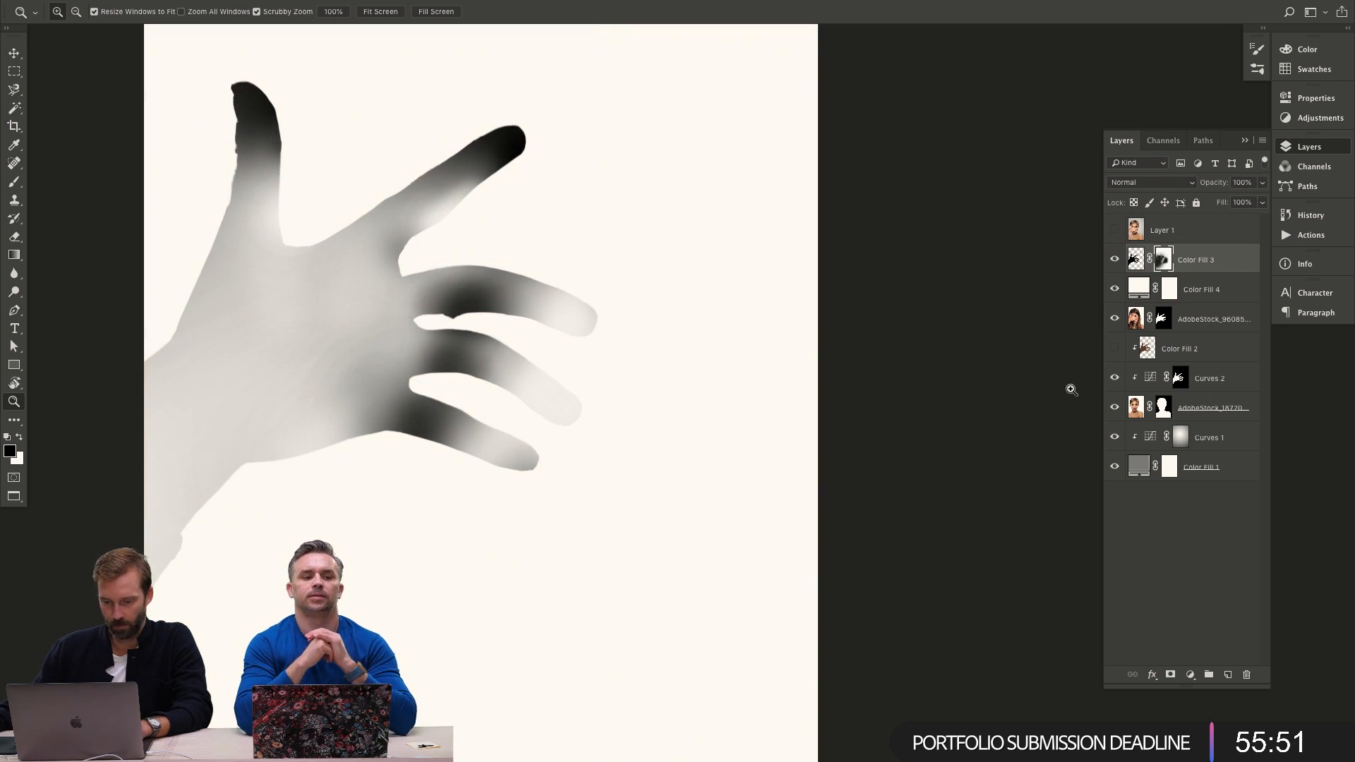
left_click(1114, 230)
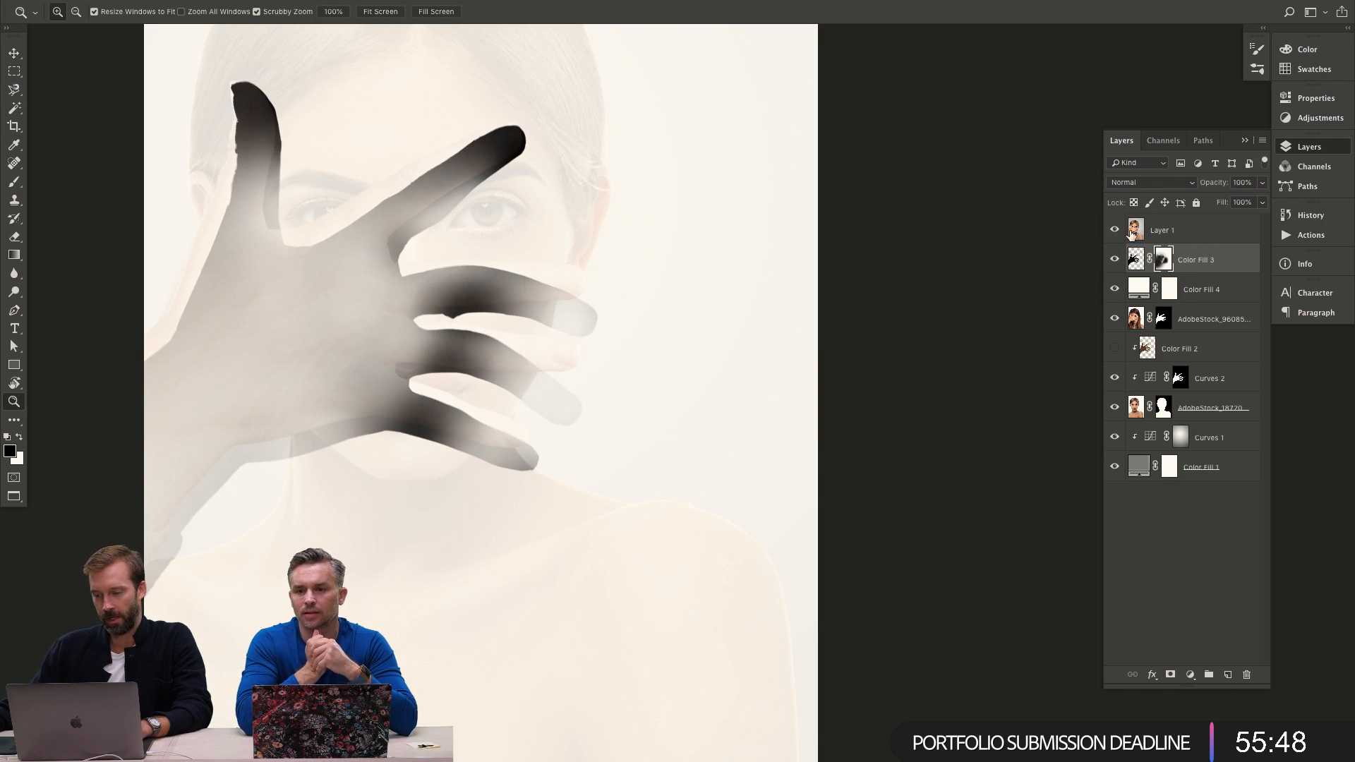
left_click(1115, 232)
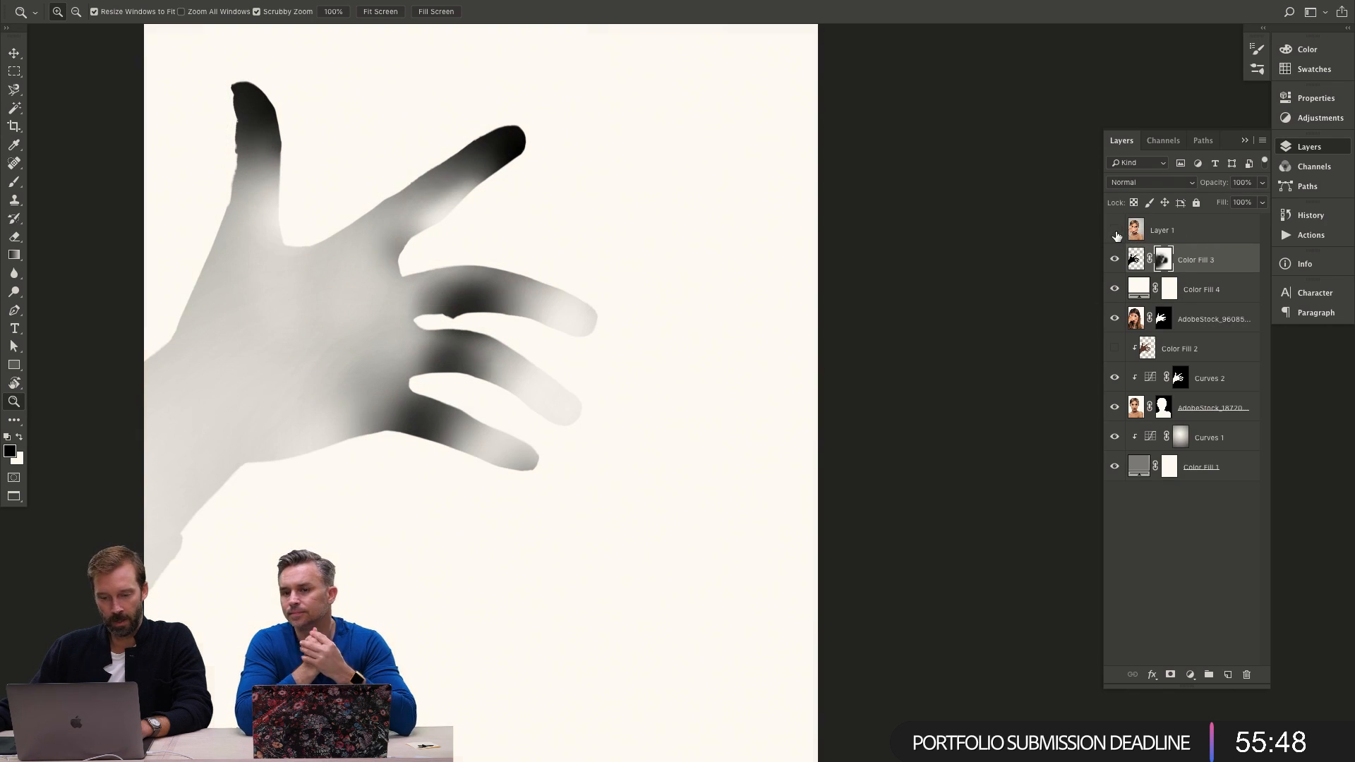
Hide both upper color fill layers and try stamping the visible layers into a new layer above the hand photo.
left_click(1120, 292)
left_click(1208, 326)
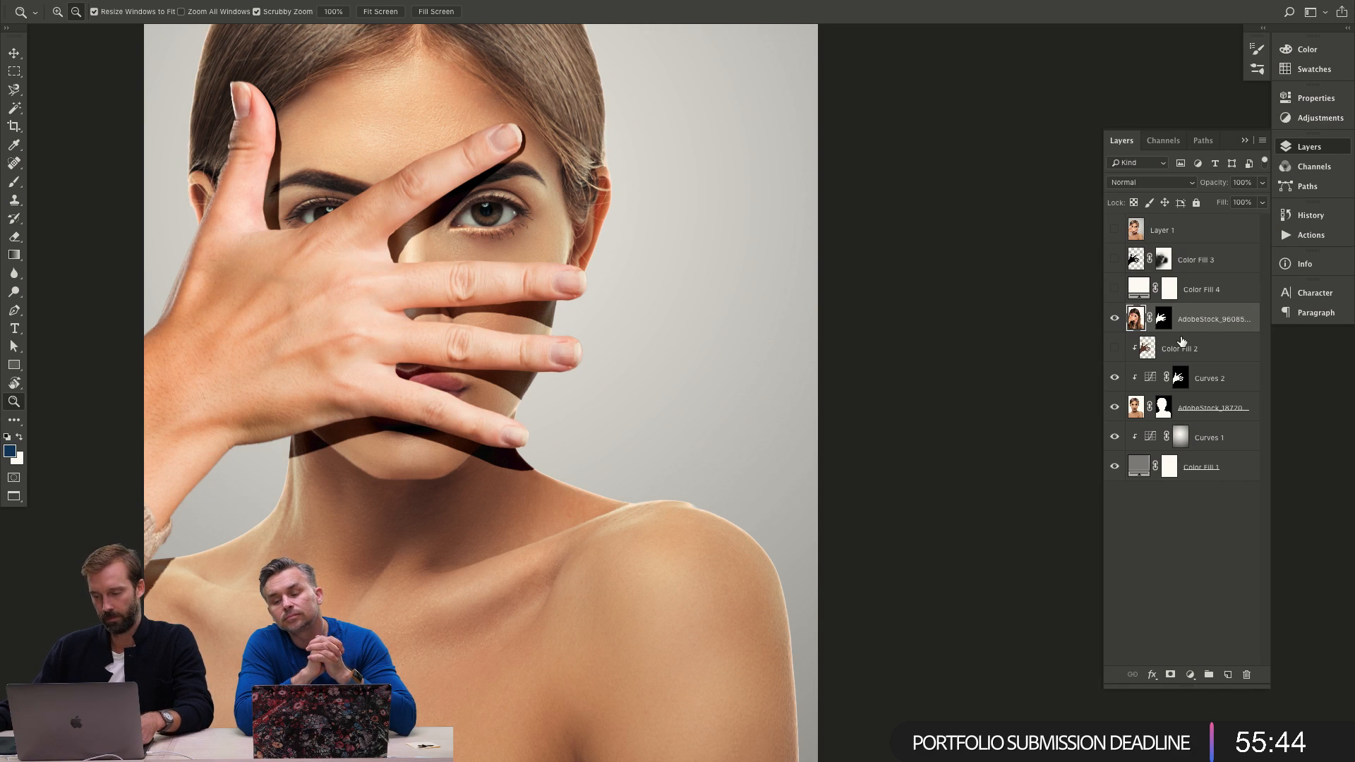
key("ctrl+alt+shift+e")
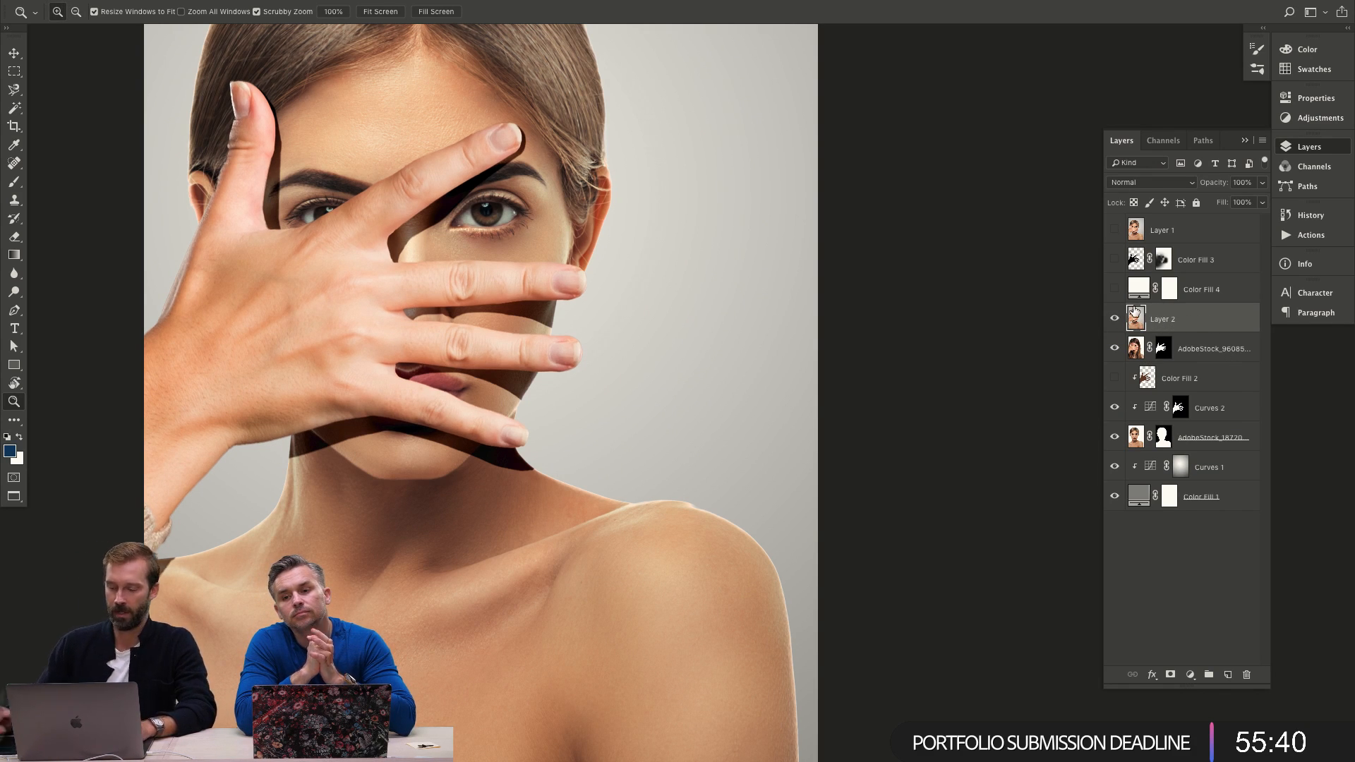
key("Delete")
Delete the Layer 1 portrait overlay from the top of the layer stack.
left_click(1114, 231)
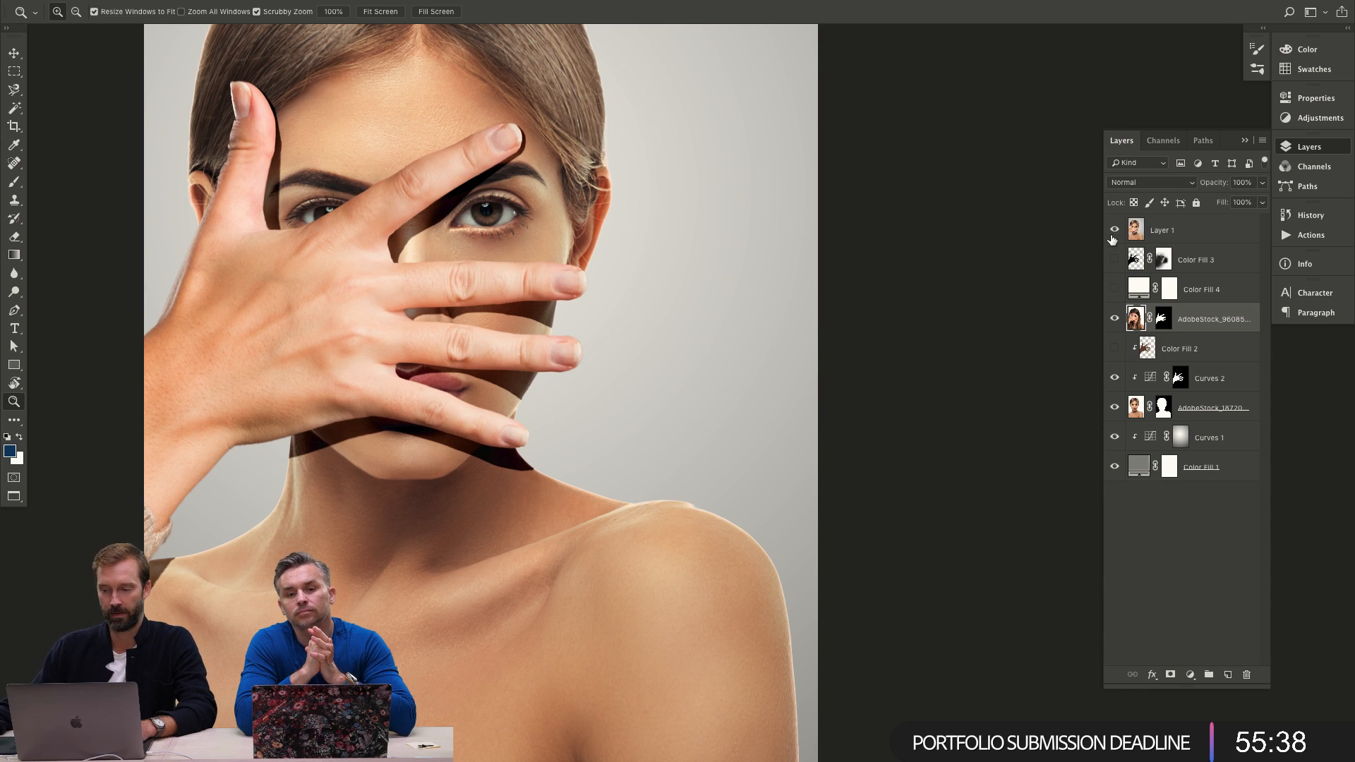
left_click(1185, 233)
key("v")
key("Delete")
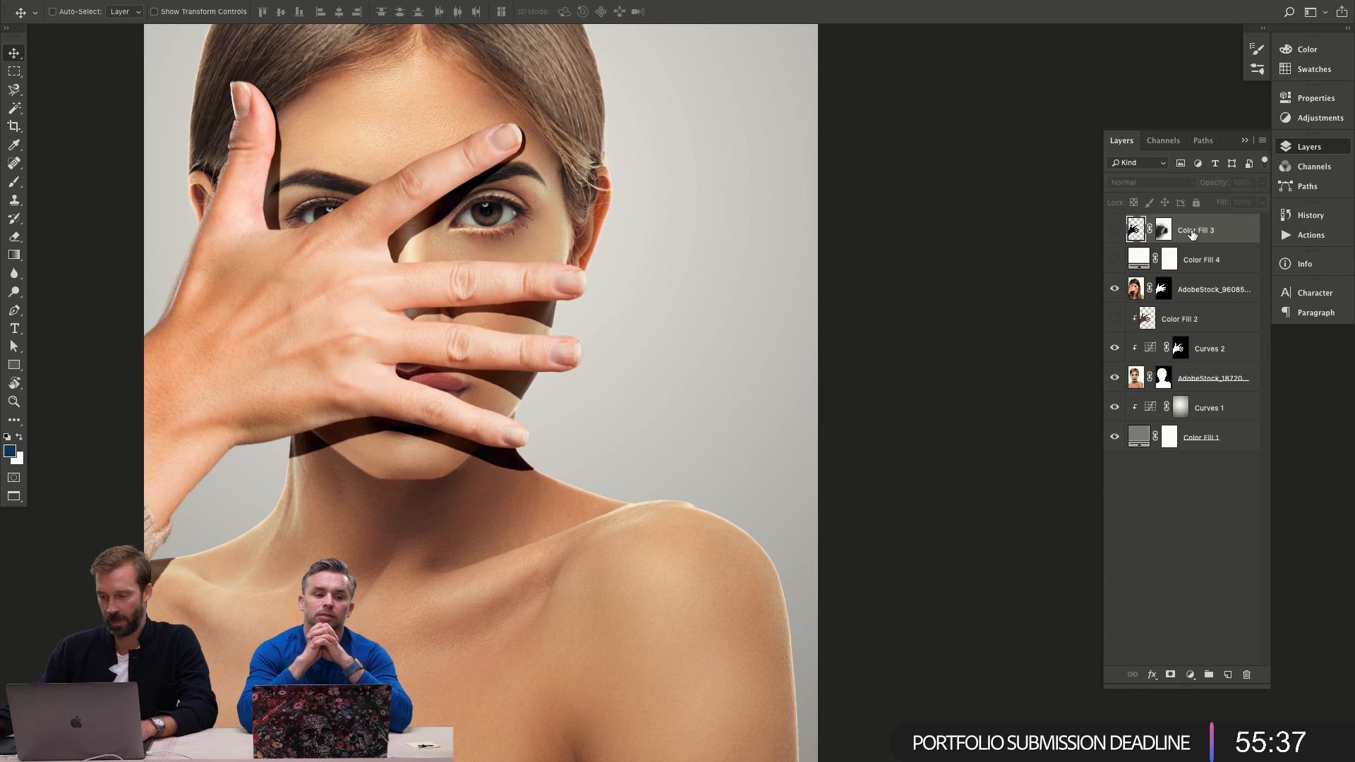
Show Color Fill 3, put it in a group, and move its layer mask onto the group.
left_click(1115, 230)
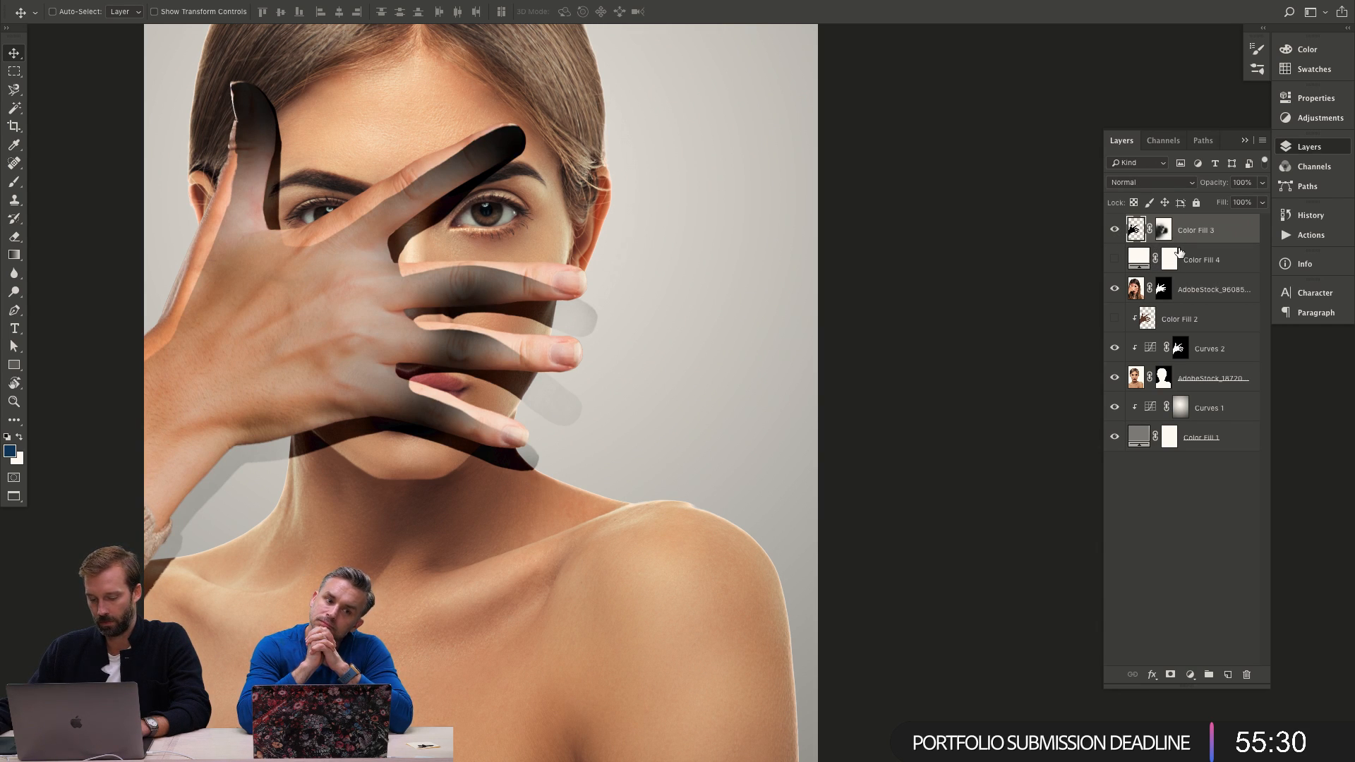
key("ctrl+g")
left_click_drag(1165, 260, 1193, 239)
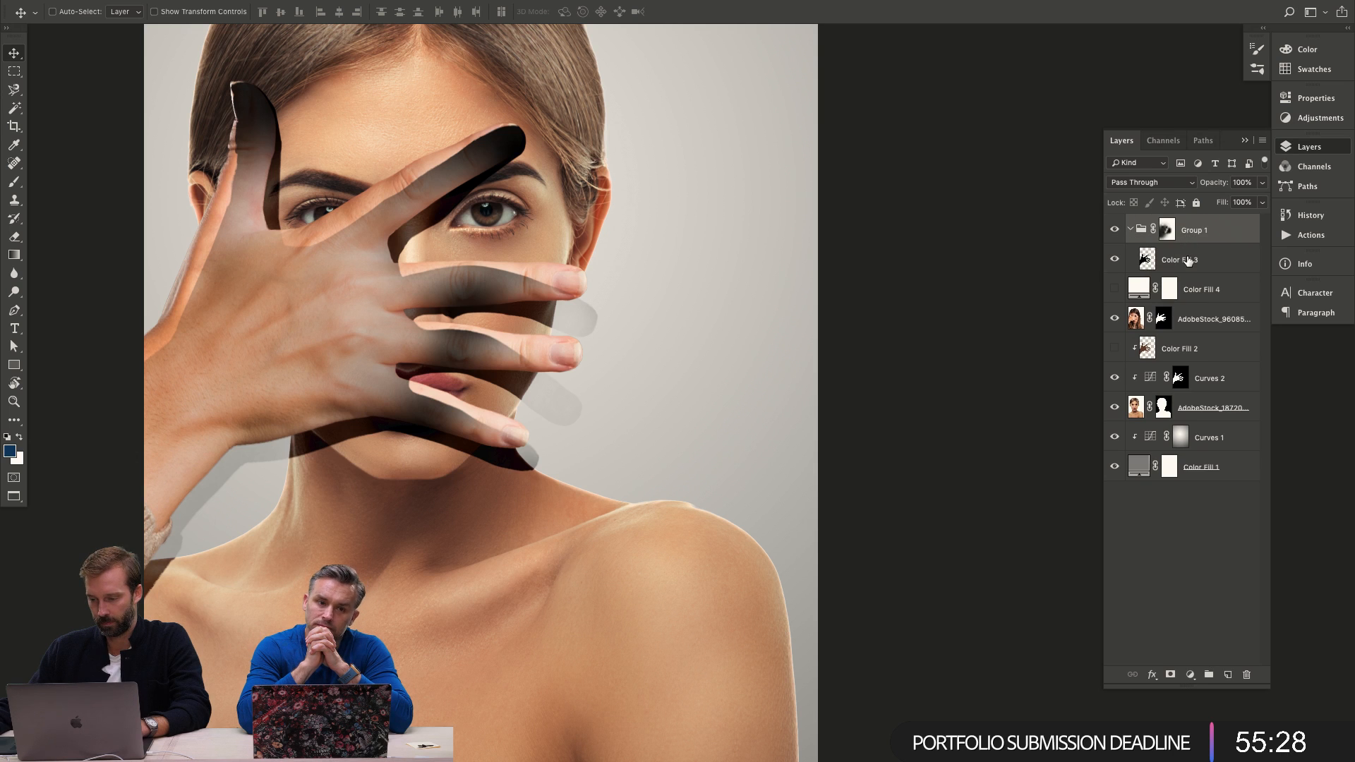
Show Color Fill 4, merge it with Color Fill 3, and move the group's mask back onto the merged layer.
left_click(1187, 262)
left_click(1114, 289)
left_click(1214, 297, "shift")
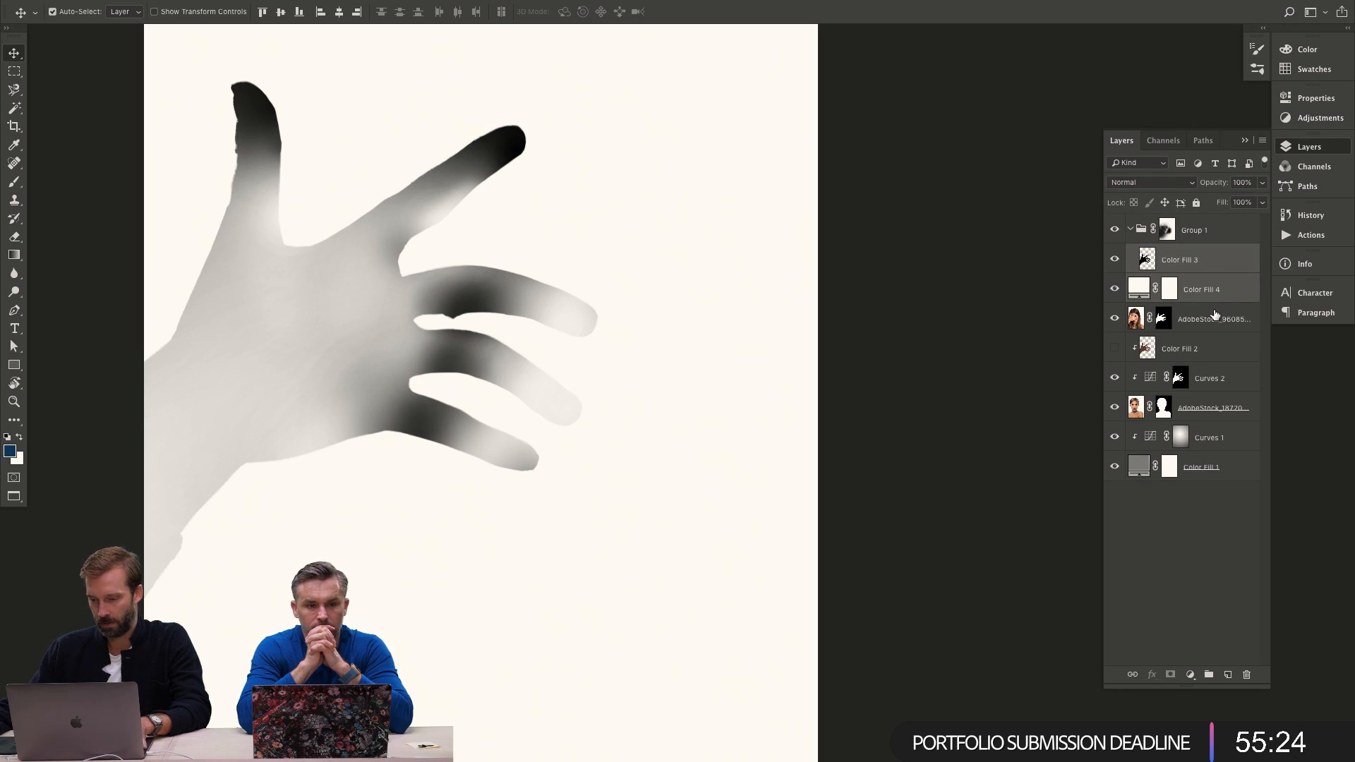
key("Delete")
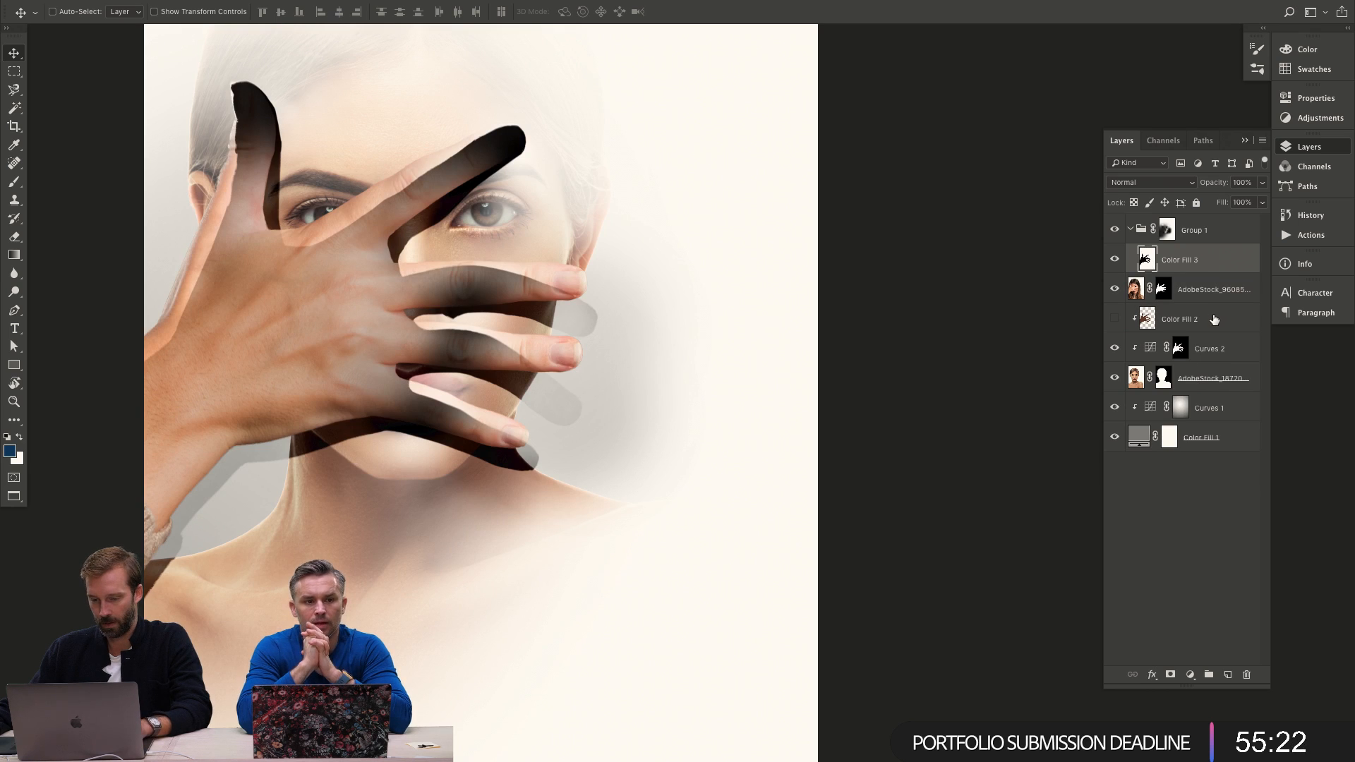
left_click_drag(1176, 230, 1191, 269)
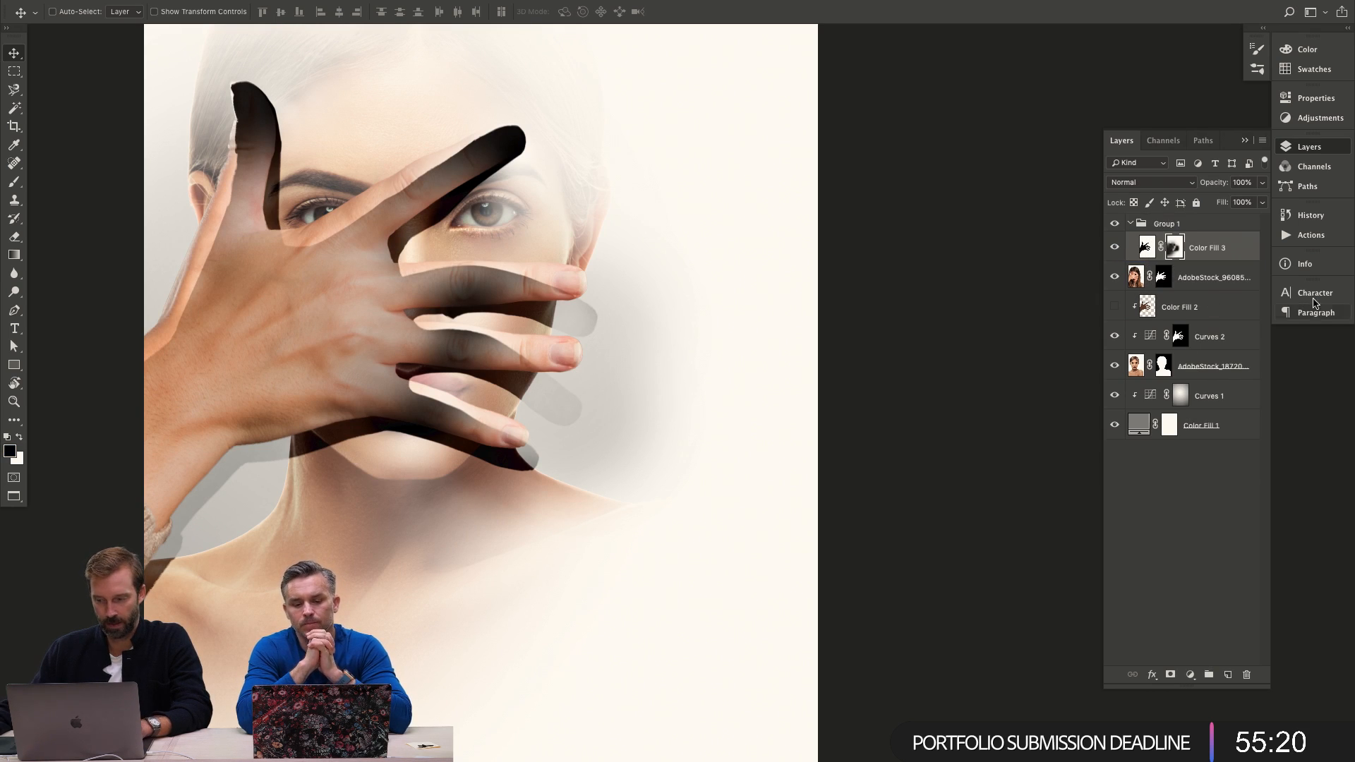
Examine the merged Color Fill 3 layer with its mask disabled, and view the mask on its own.
left_click(1177, 254, "shift")
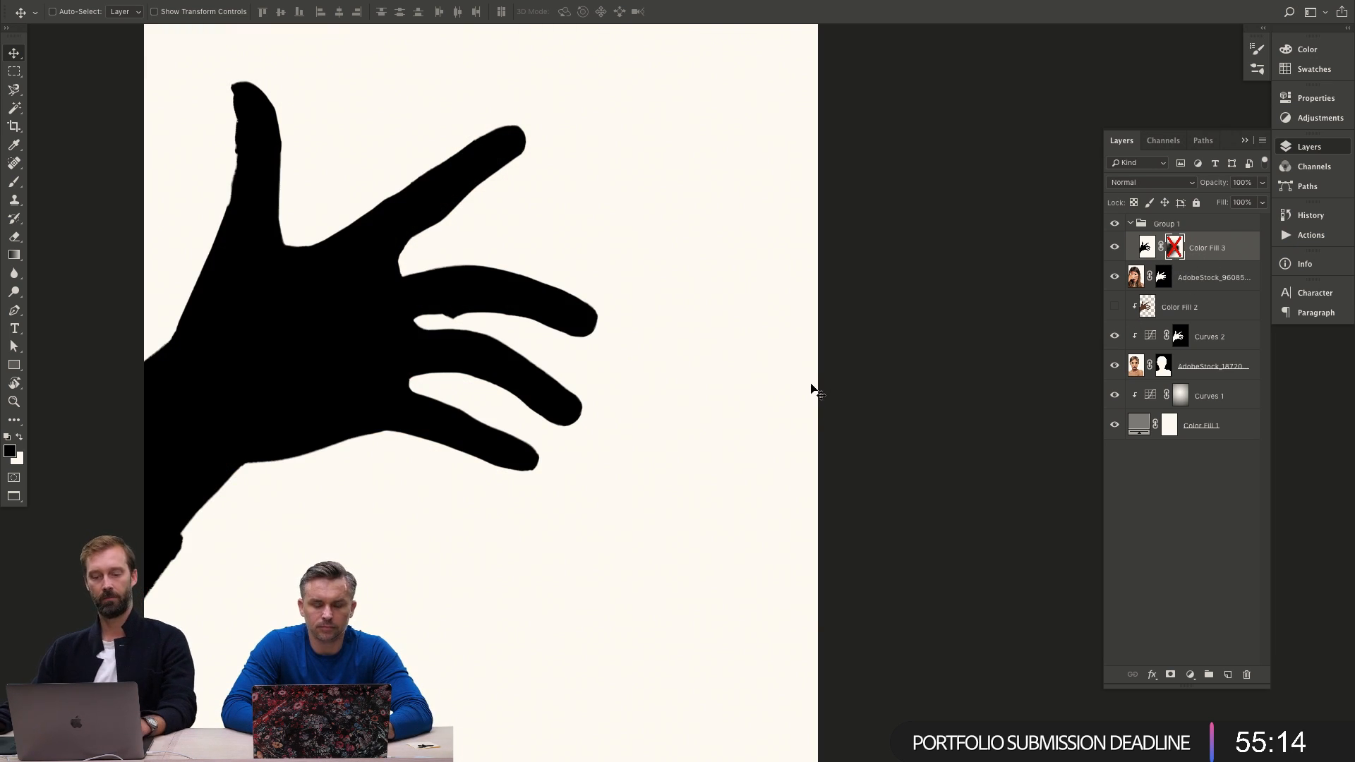
scroll(777, 345, "up", 3)
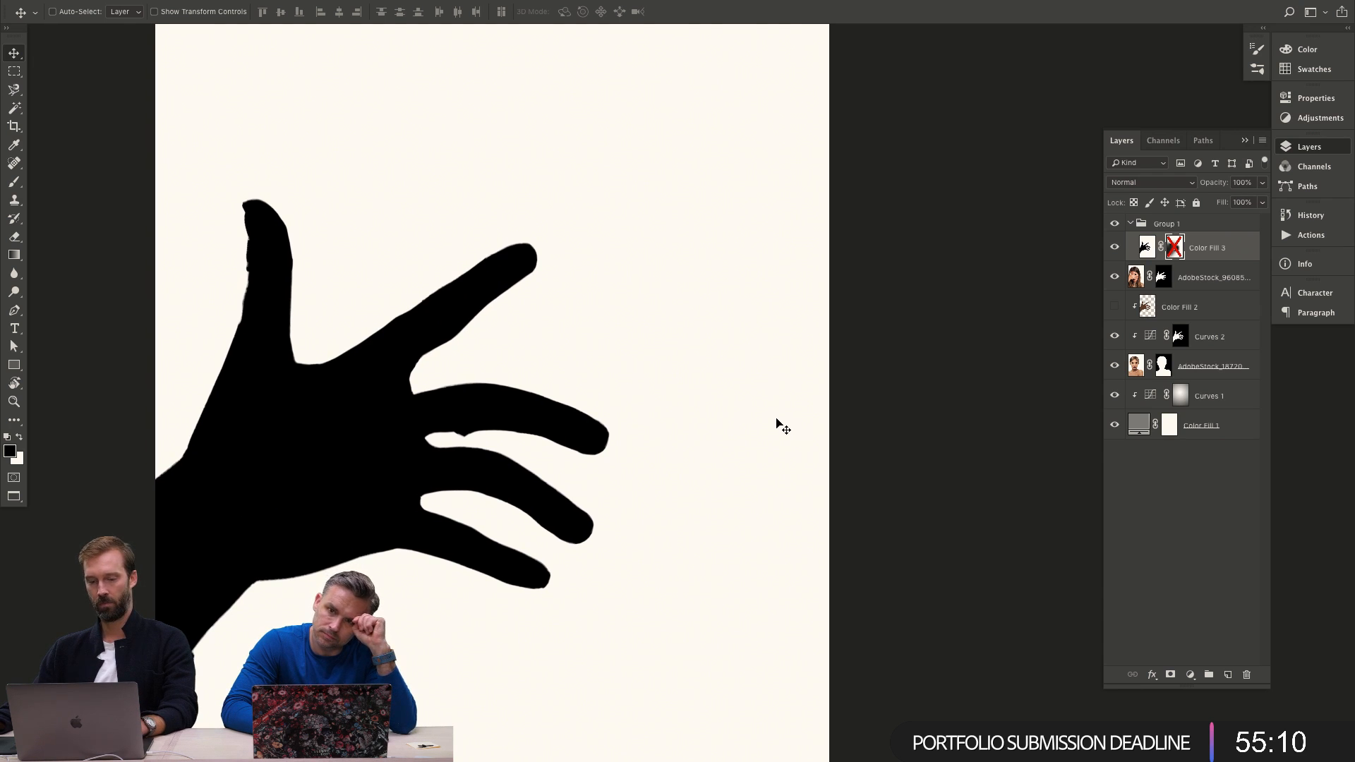
left_click(1174, 252, "shift")
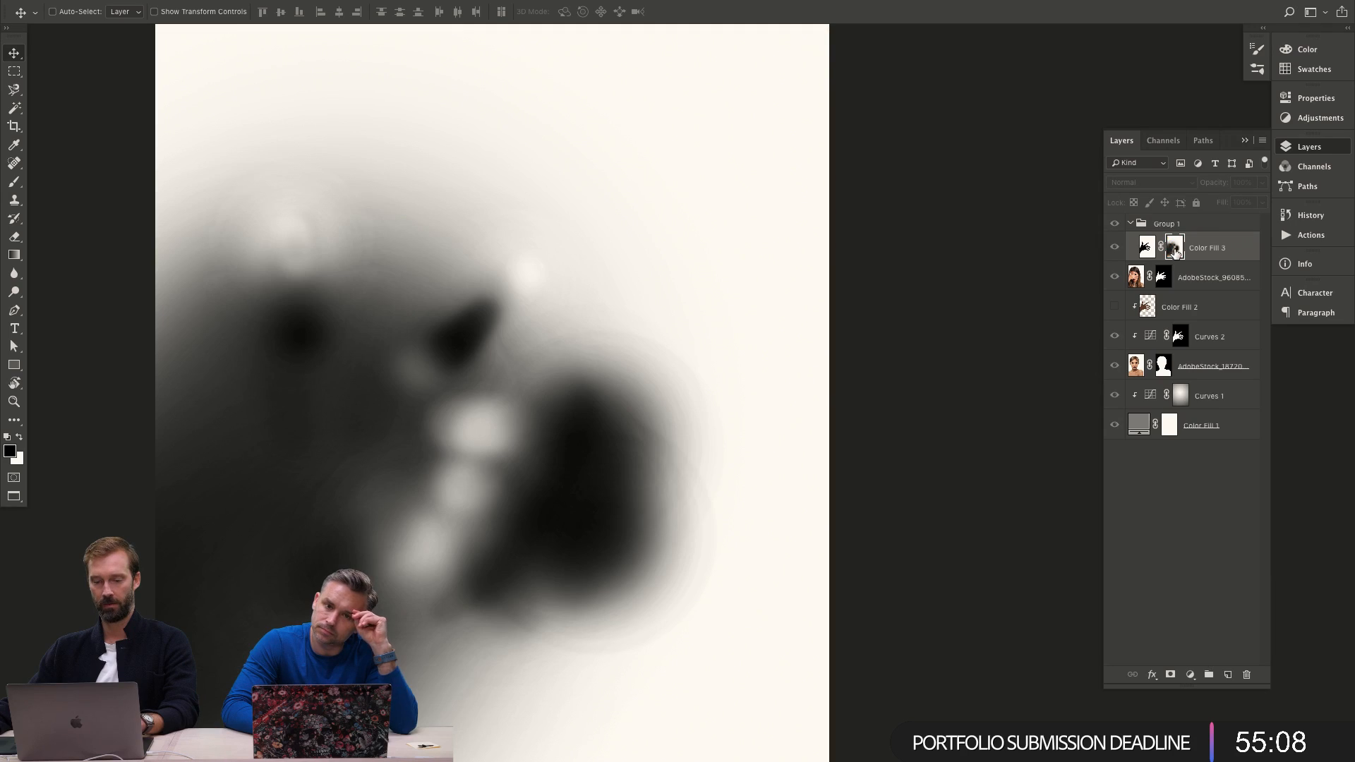
left_click(1174, 253, "alt")
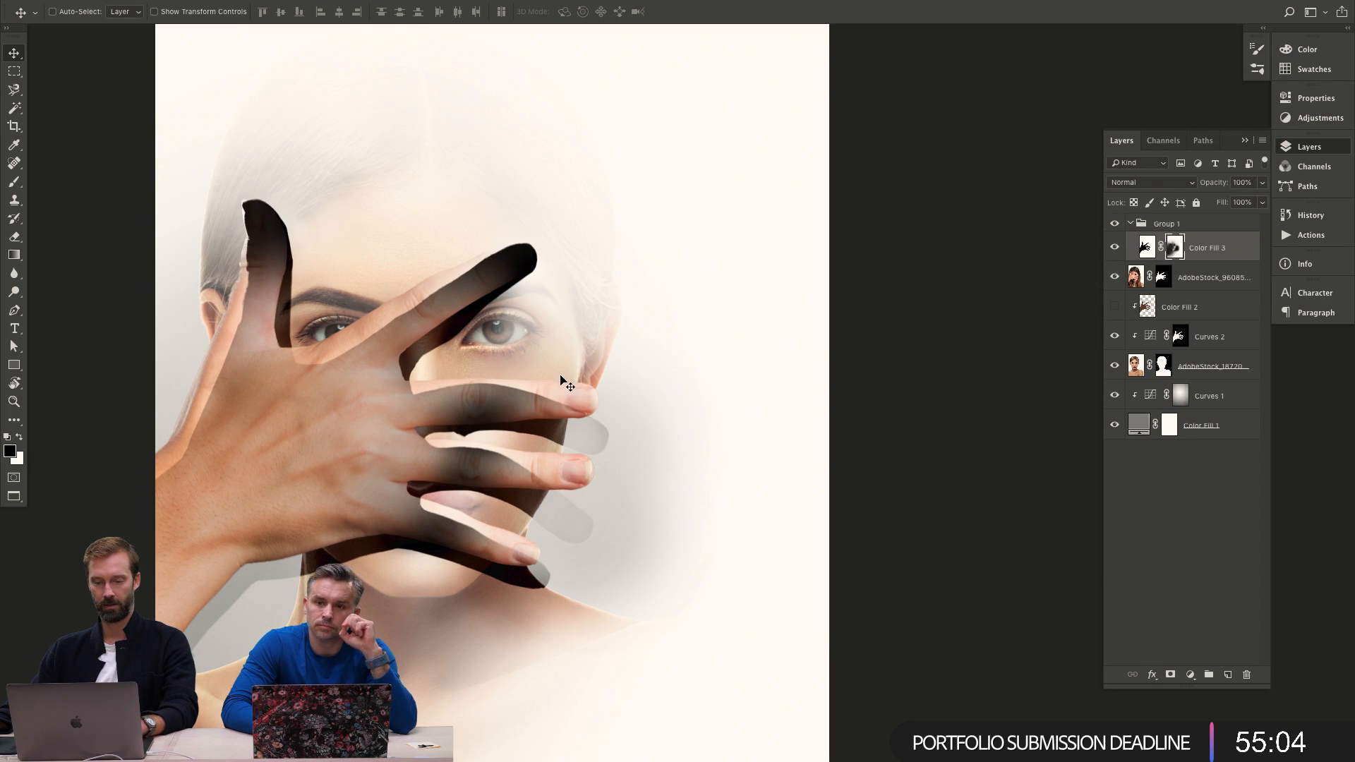
key("b")
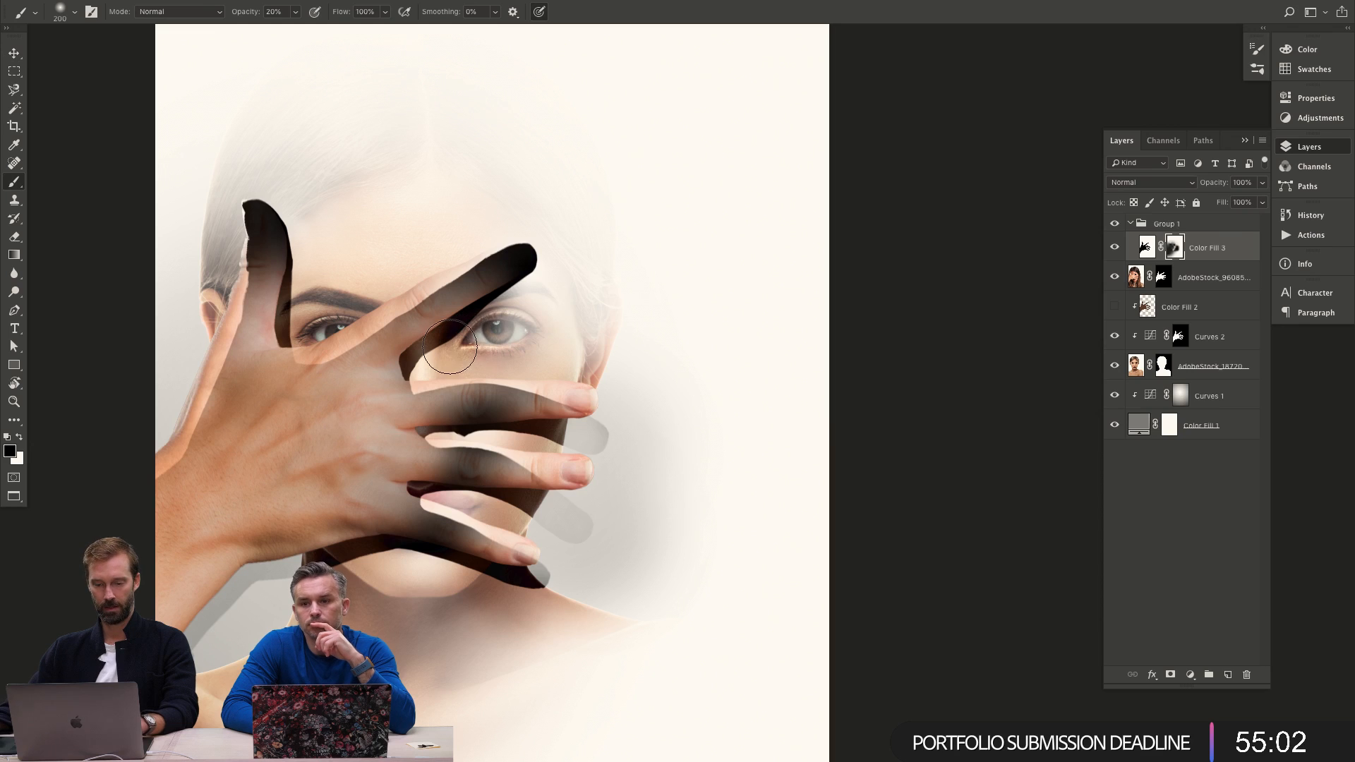
key("x")
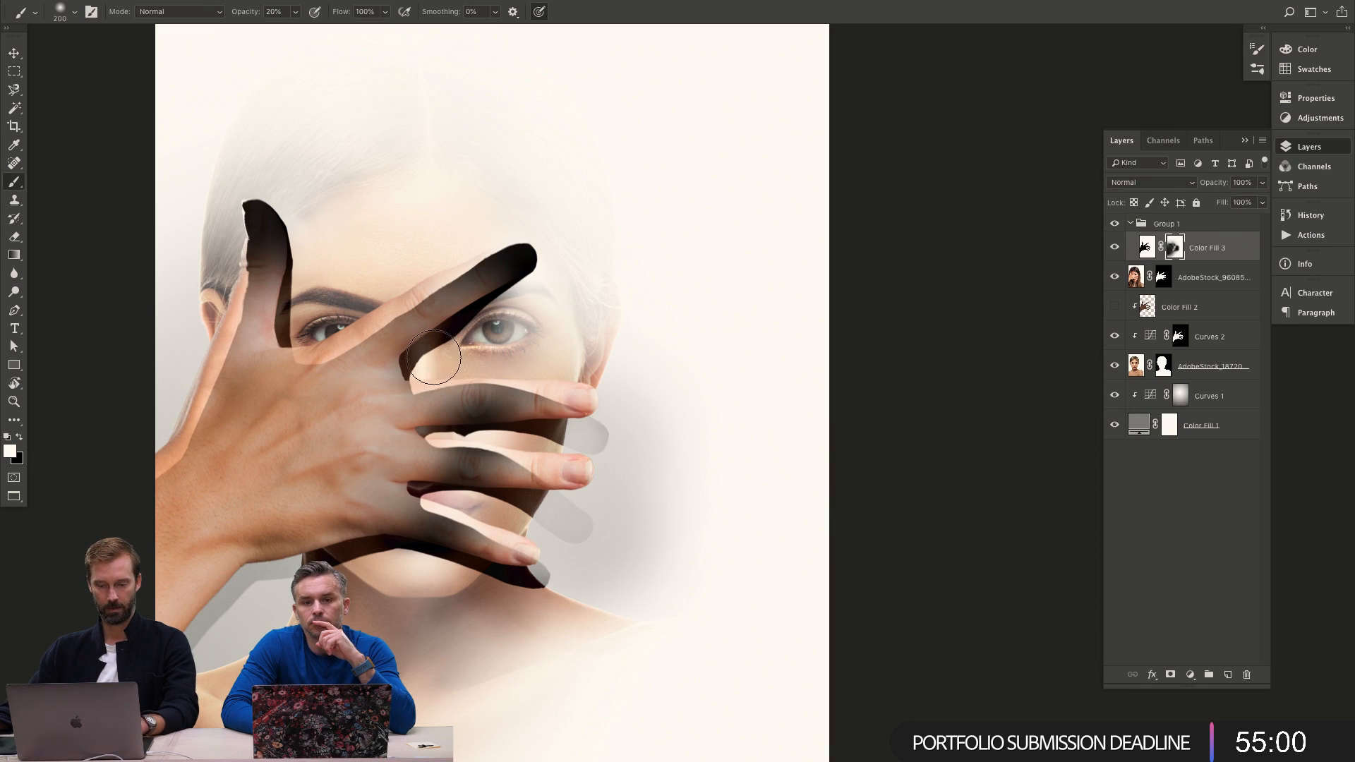
left_click_drag(433, 357, 428, 334)
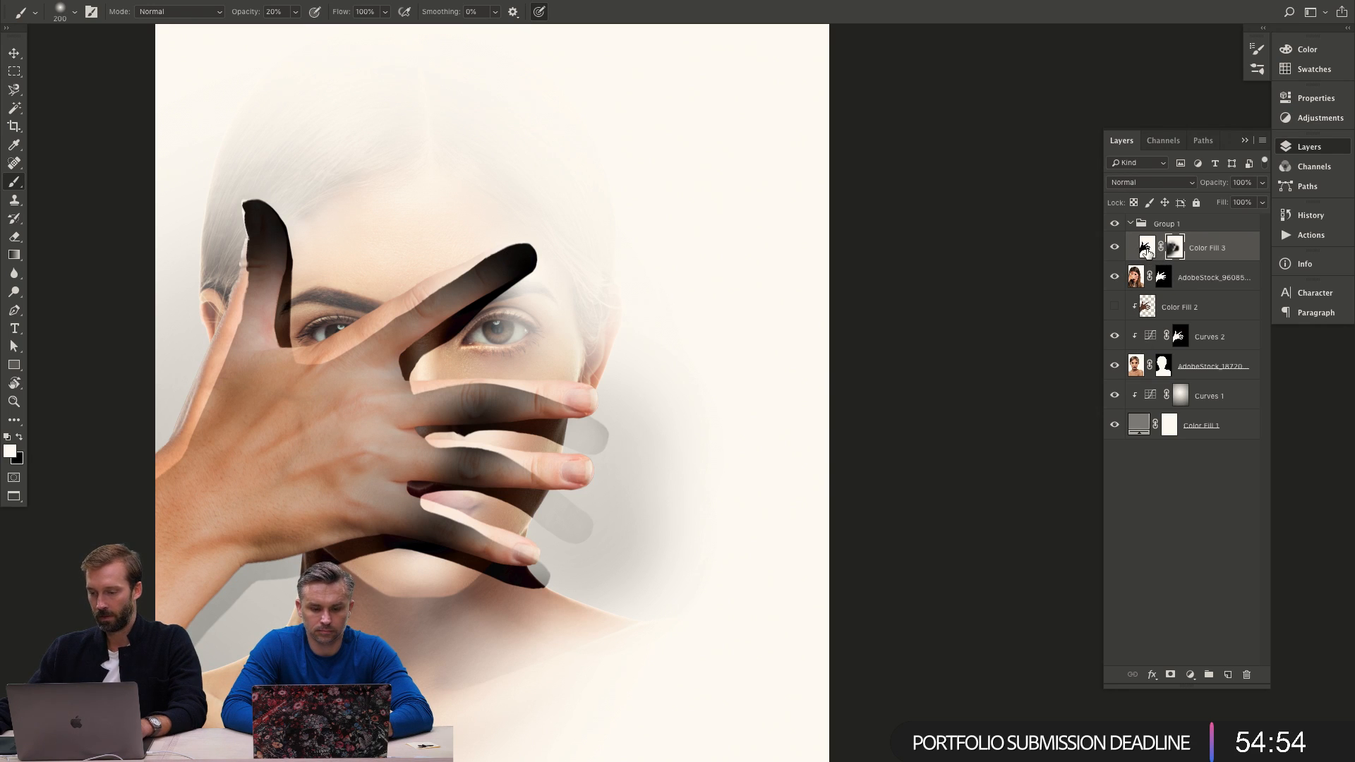
Disable the Color Fill 3 layer mask and open the Lens Blur filter on the layer's black hand silhouette.
left_click(1175, 250, "shift")
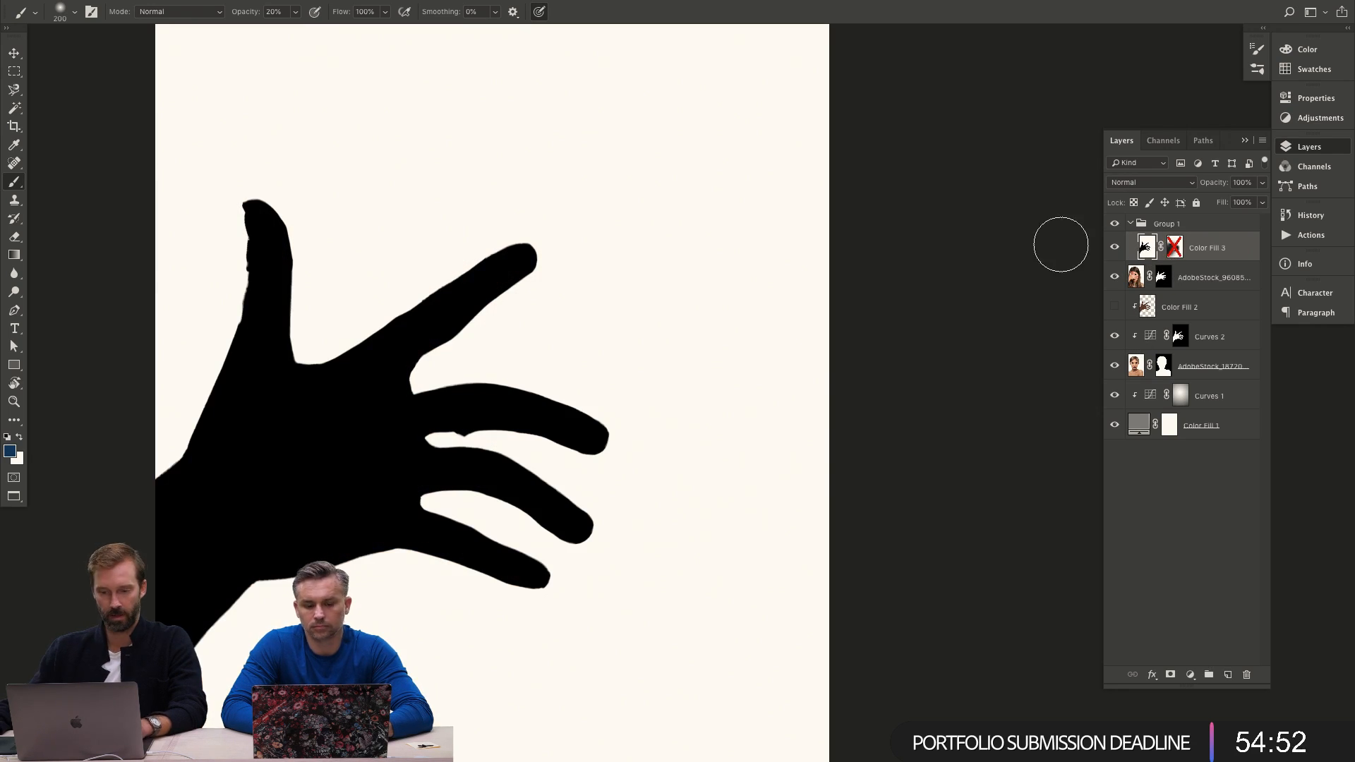
key("f")
key("f")
key("f")
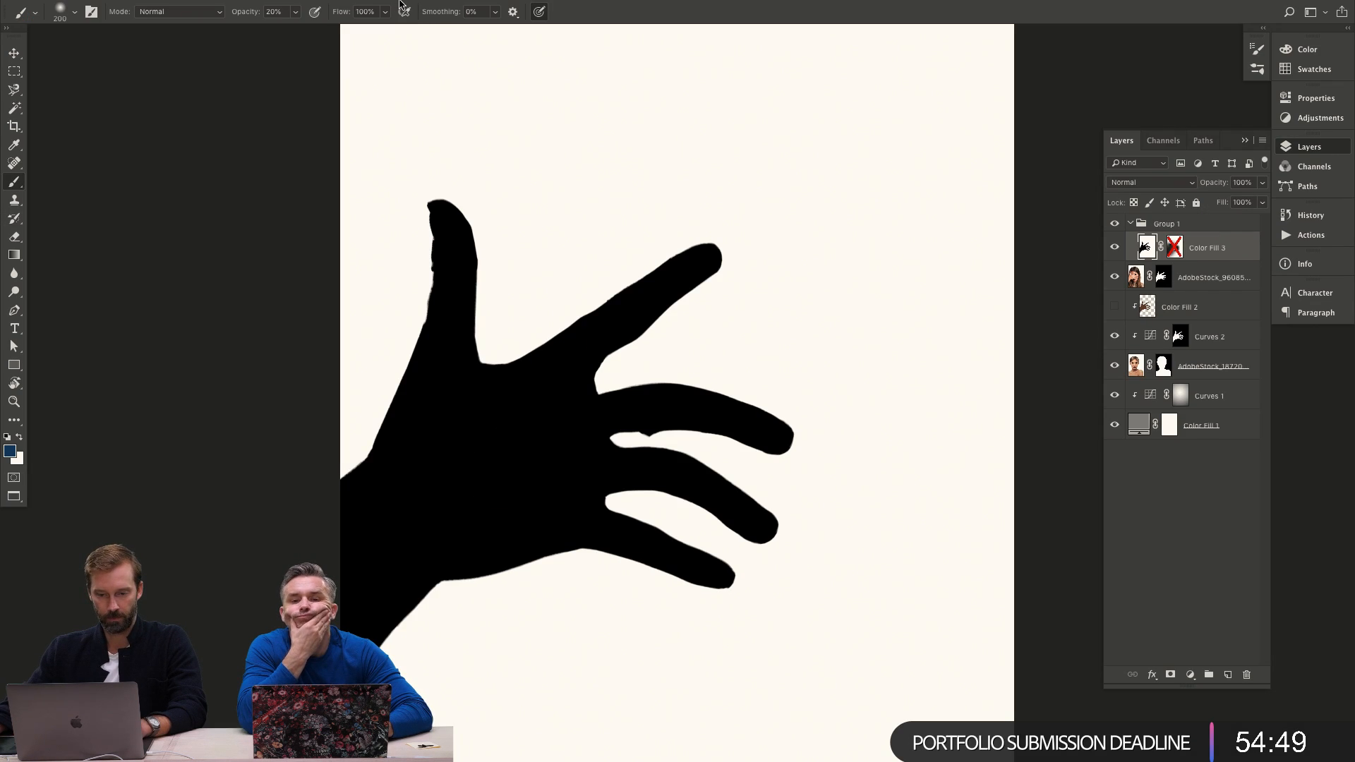
mouse_move(397, 4)
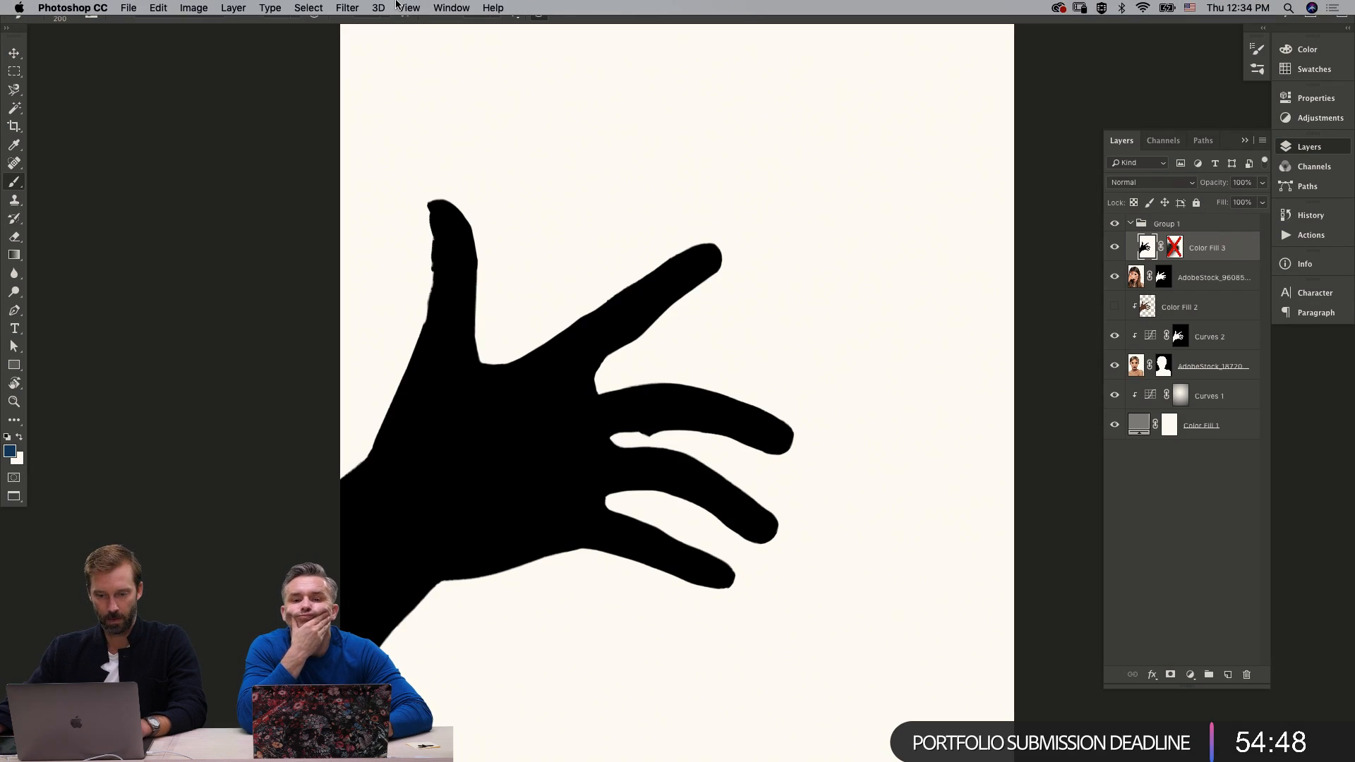
left_click(348, 8)
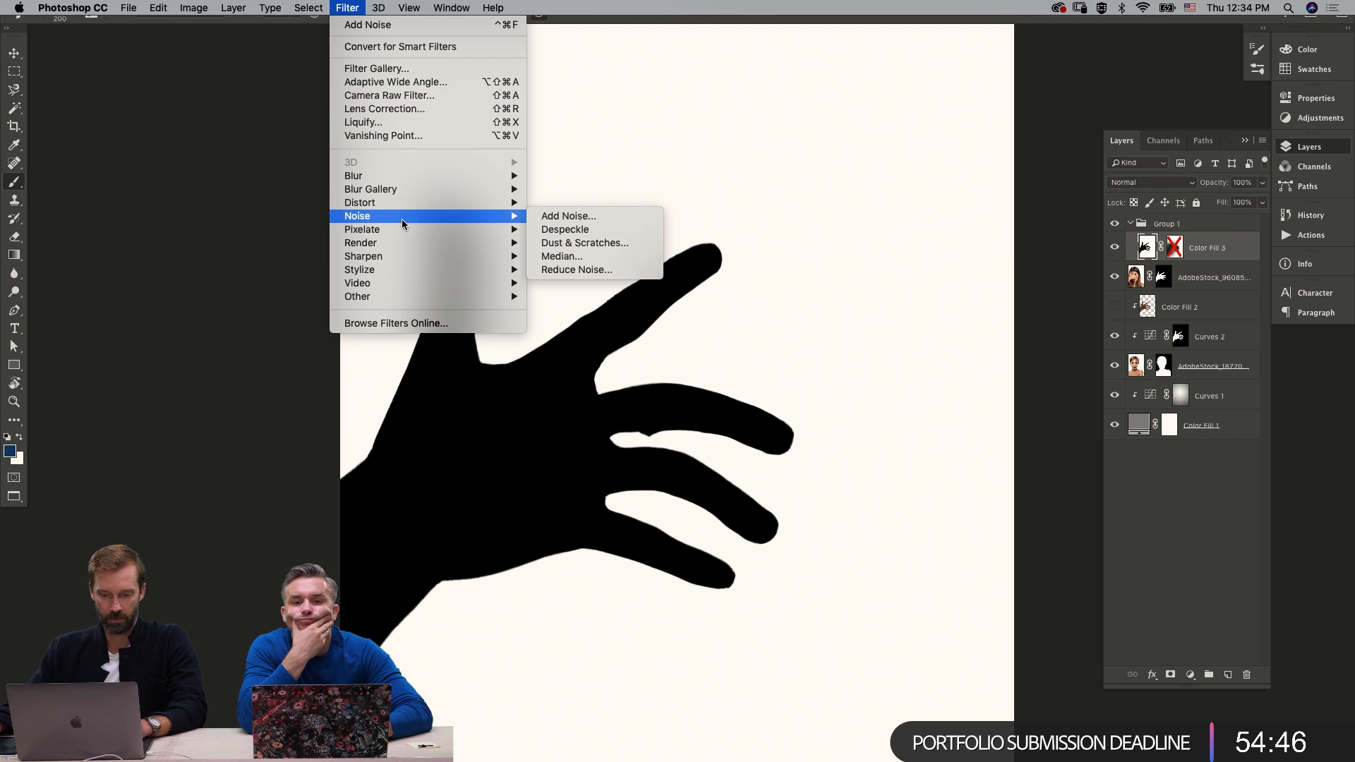
mouse_move(398, 176)
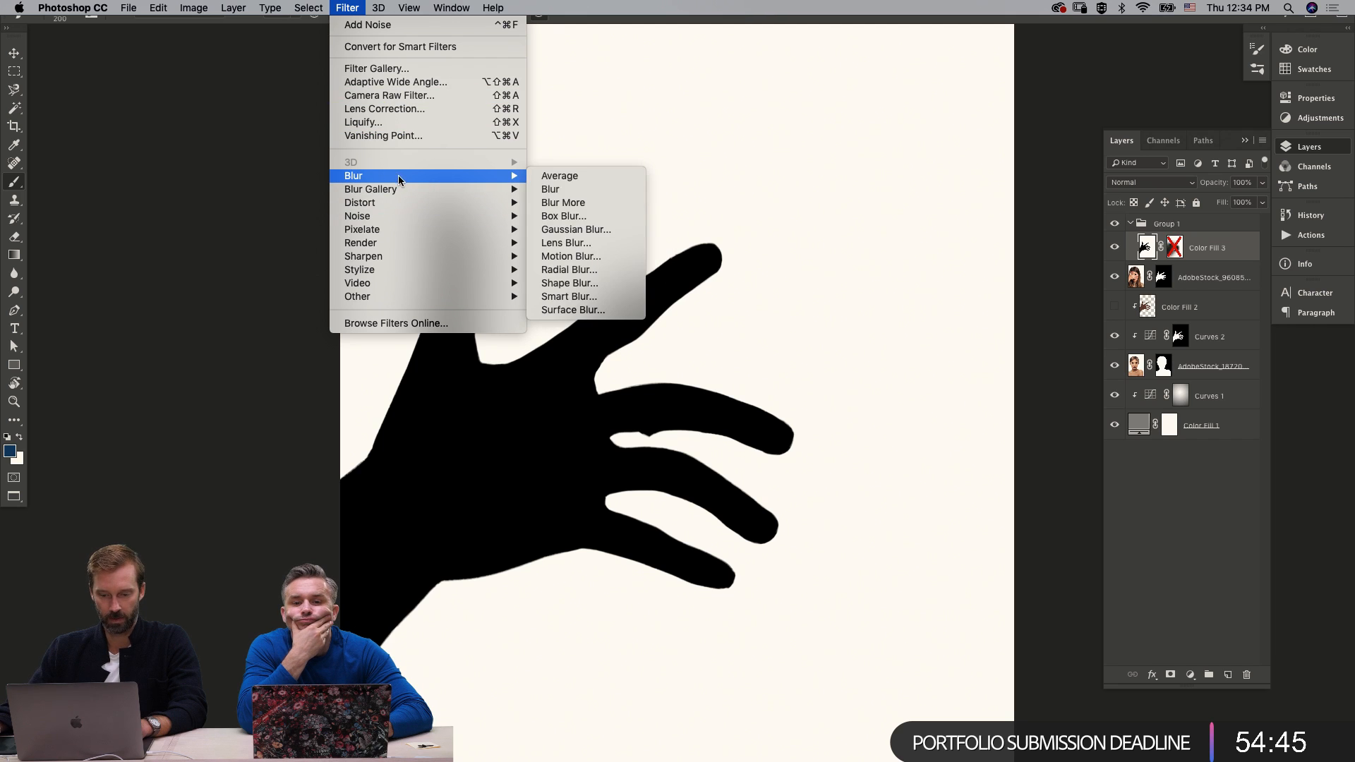
left_click(619, 244)
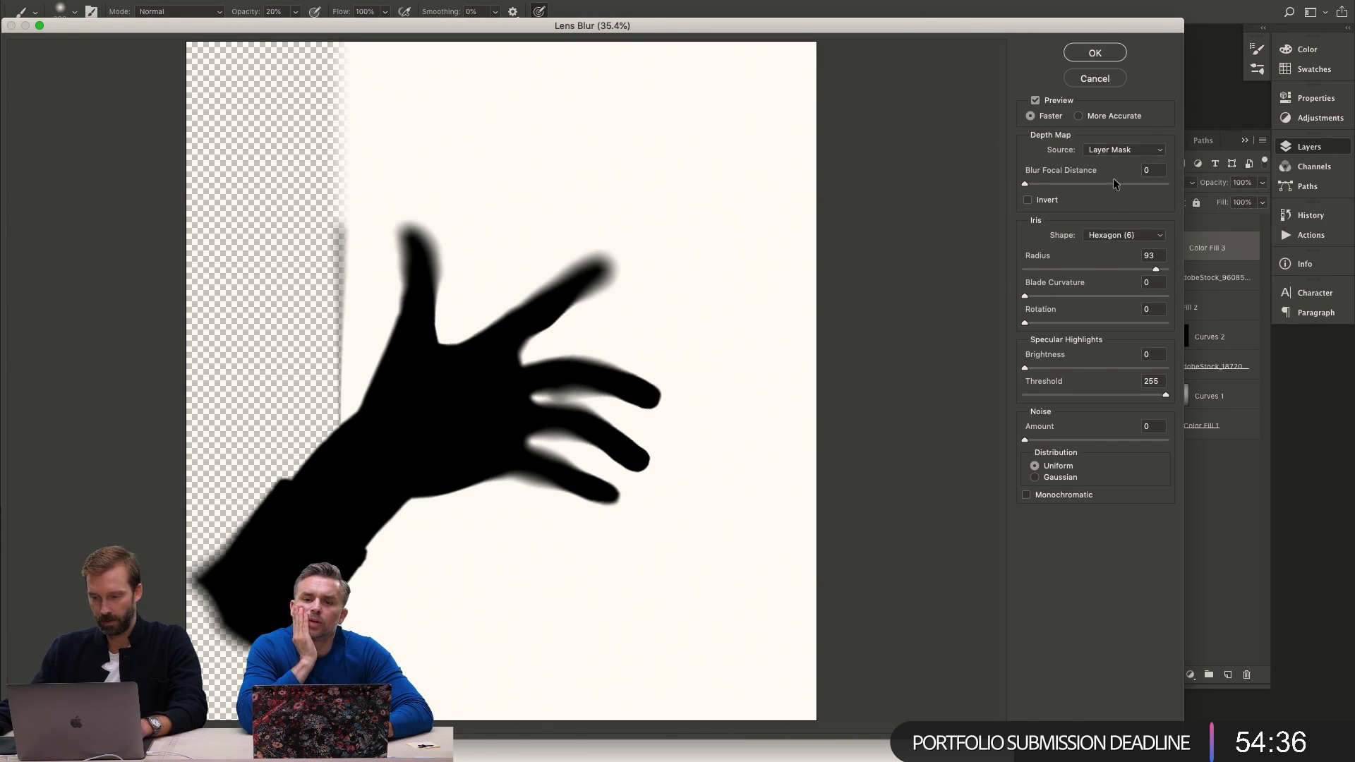
Try the Lens Blur with depth map source None, lowering the iris radius to 42 and 30.
left_click(1122, 126)
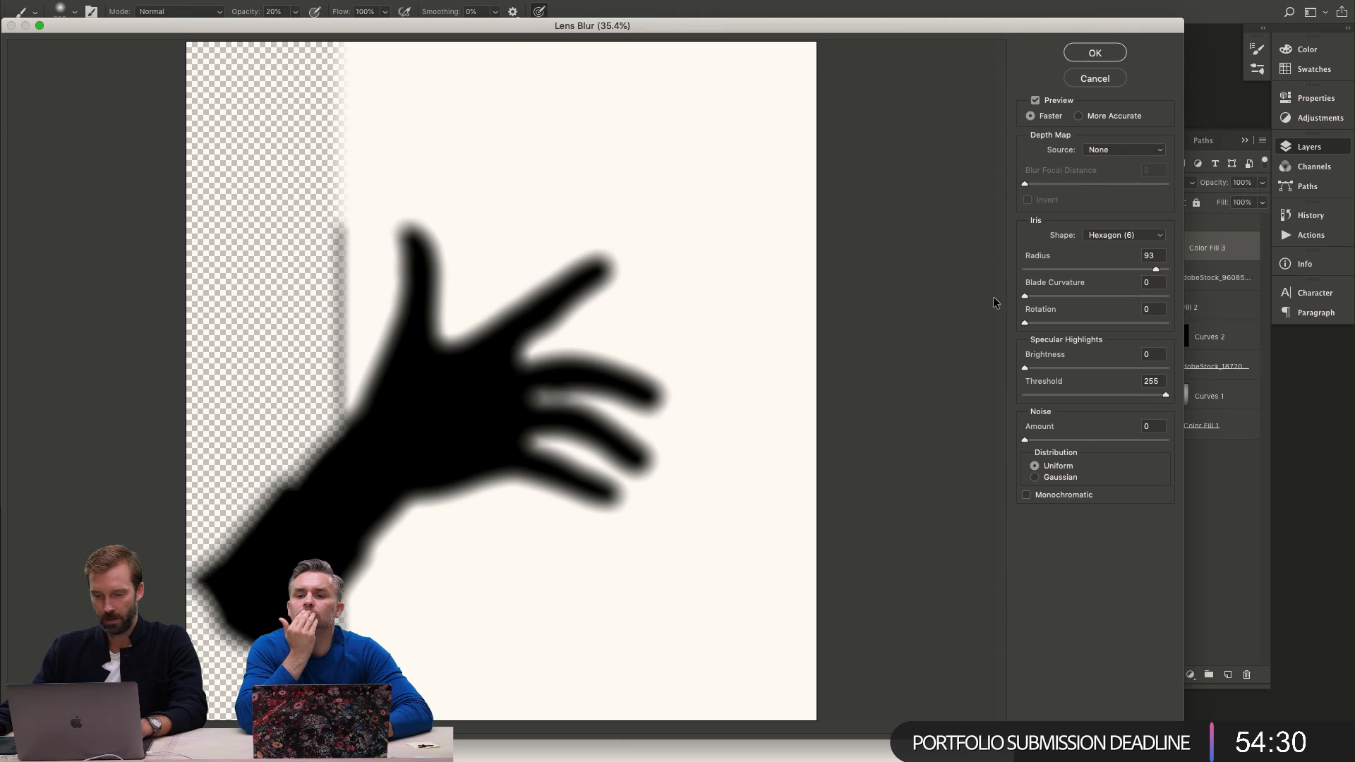
left_click_drag(1081, 273, 1083, 274)
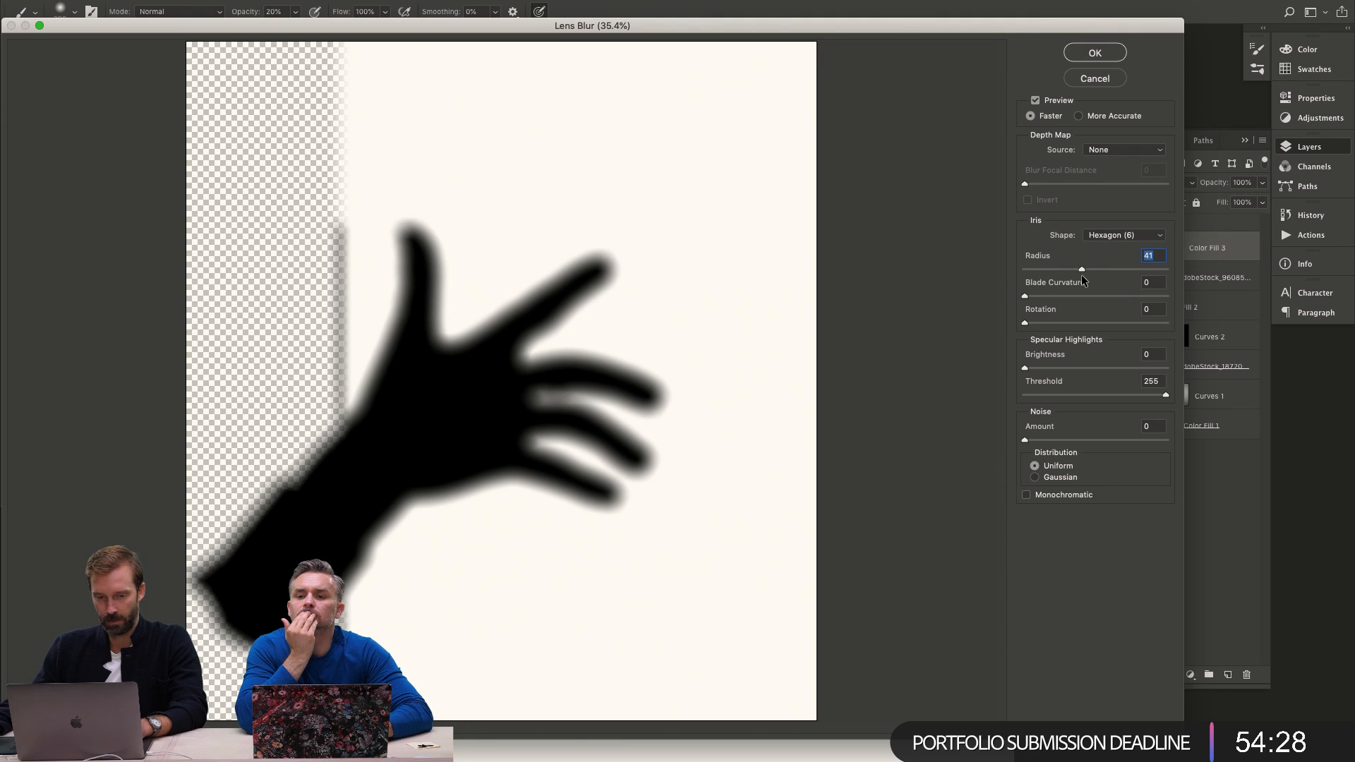
left_click_drag(858, 30, 908, 24)
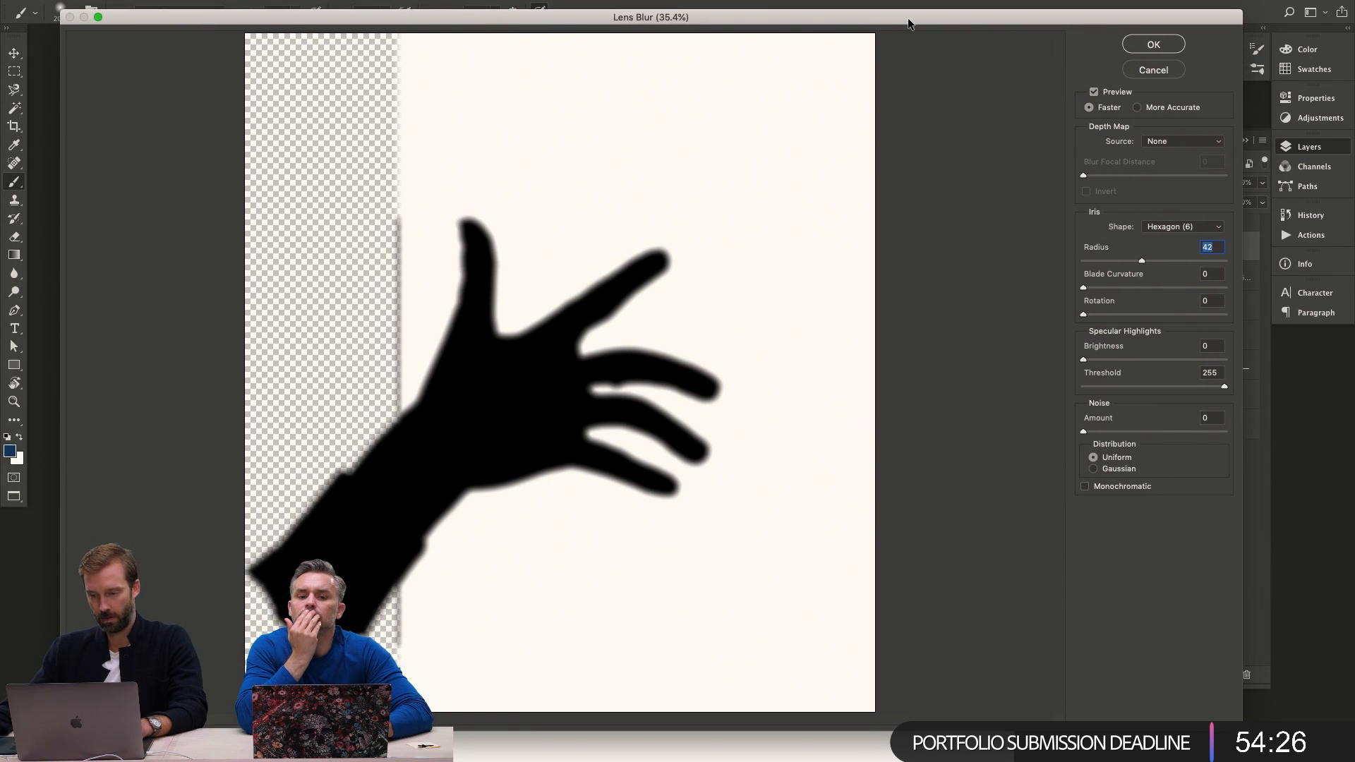
key("Down")
key("Down")
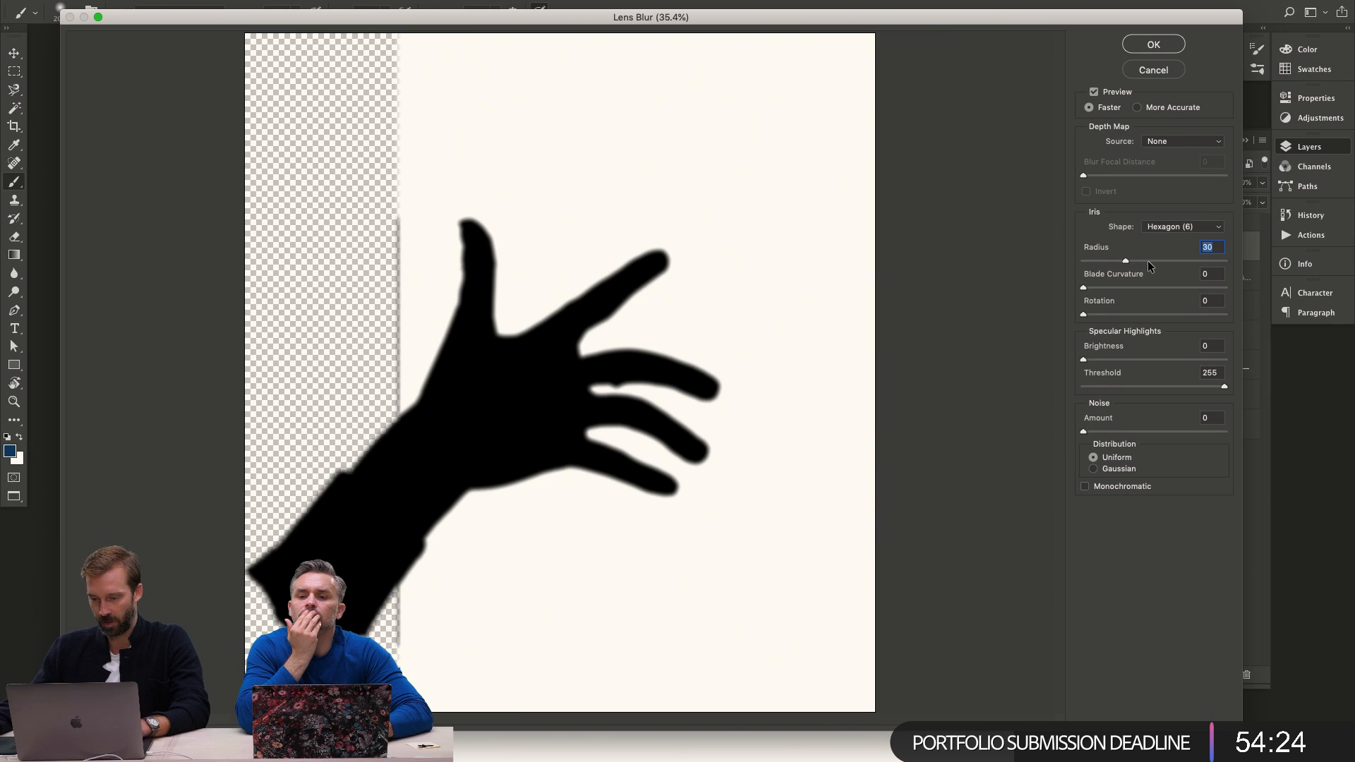
Set the depth map source to Layer Mask with Invert enabled, and raise the iris radius to 65.
left_click(1185, 143)
left_click(1188, 162)
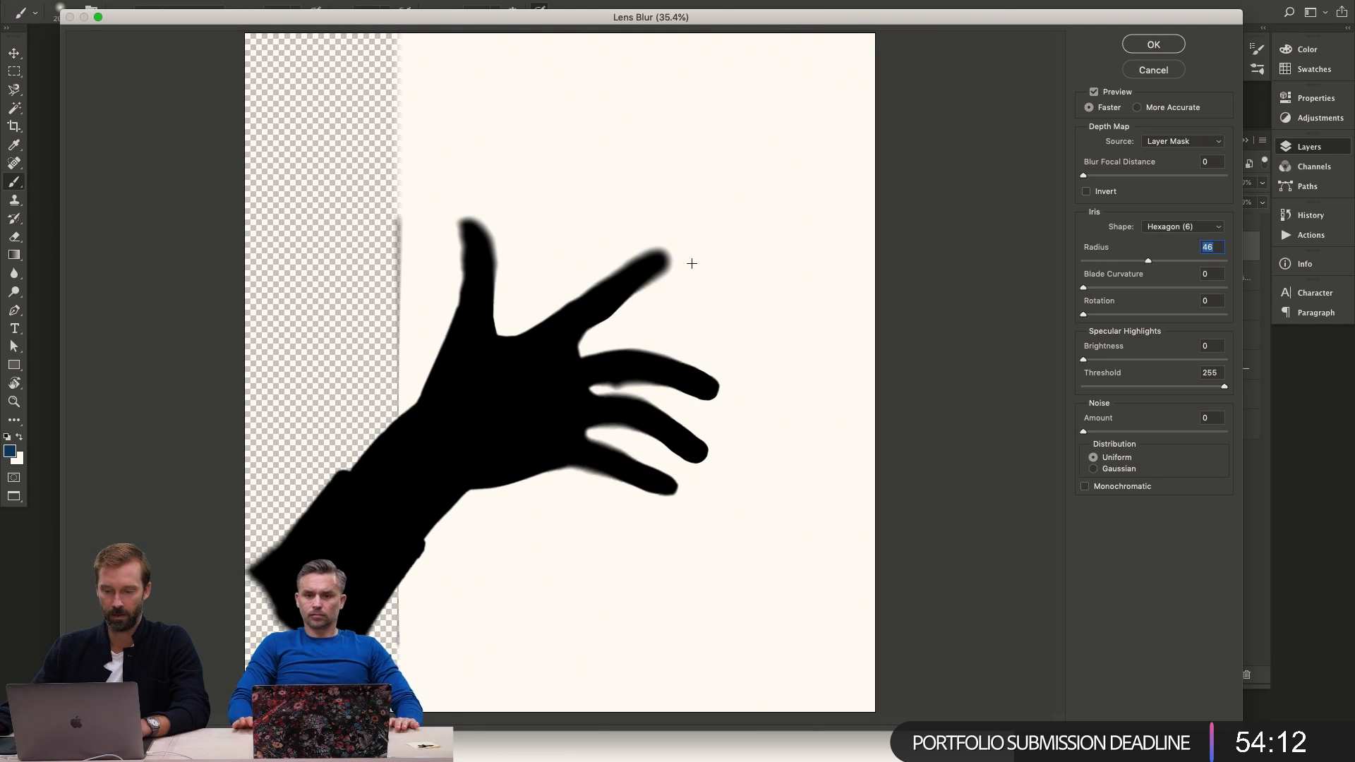
left_click(1085, 191)
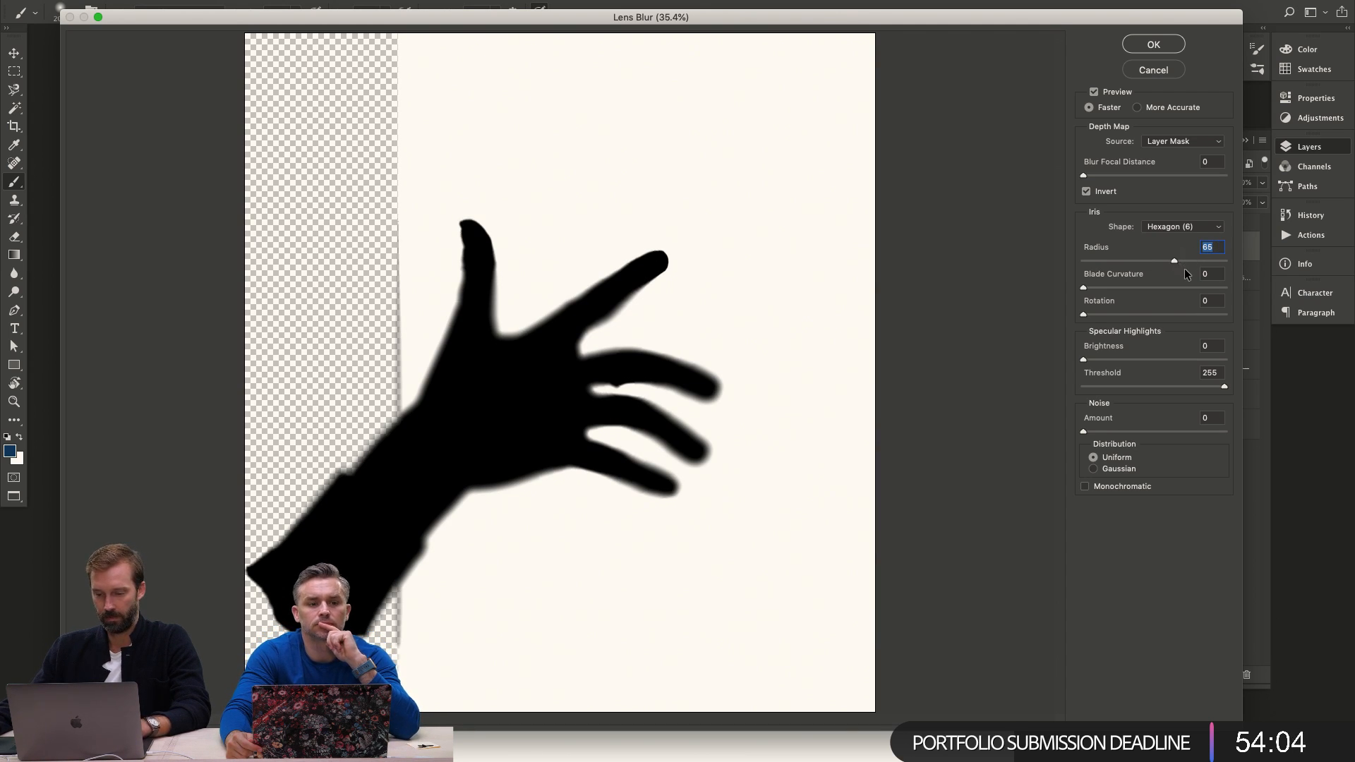
key("Down")
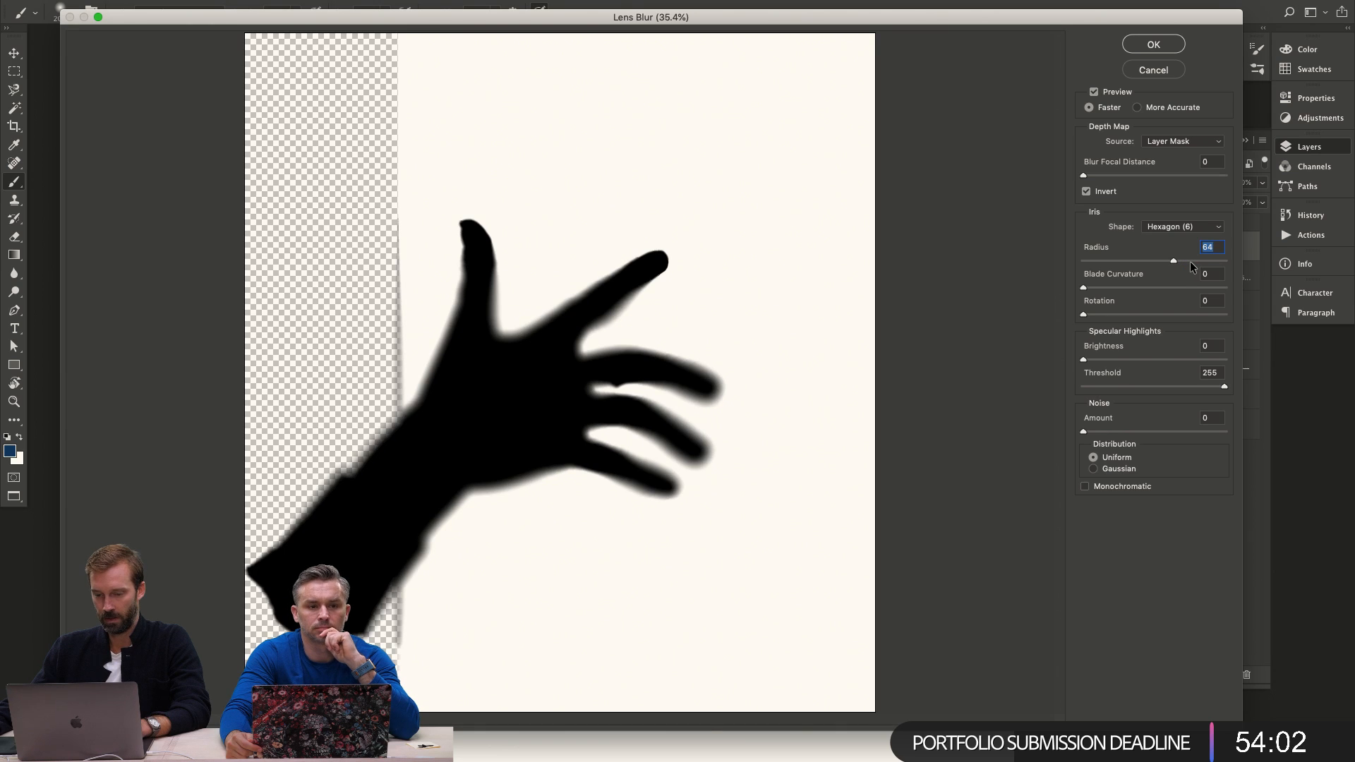
key("Up")
key("super+1")
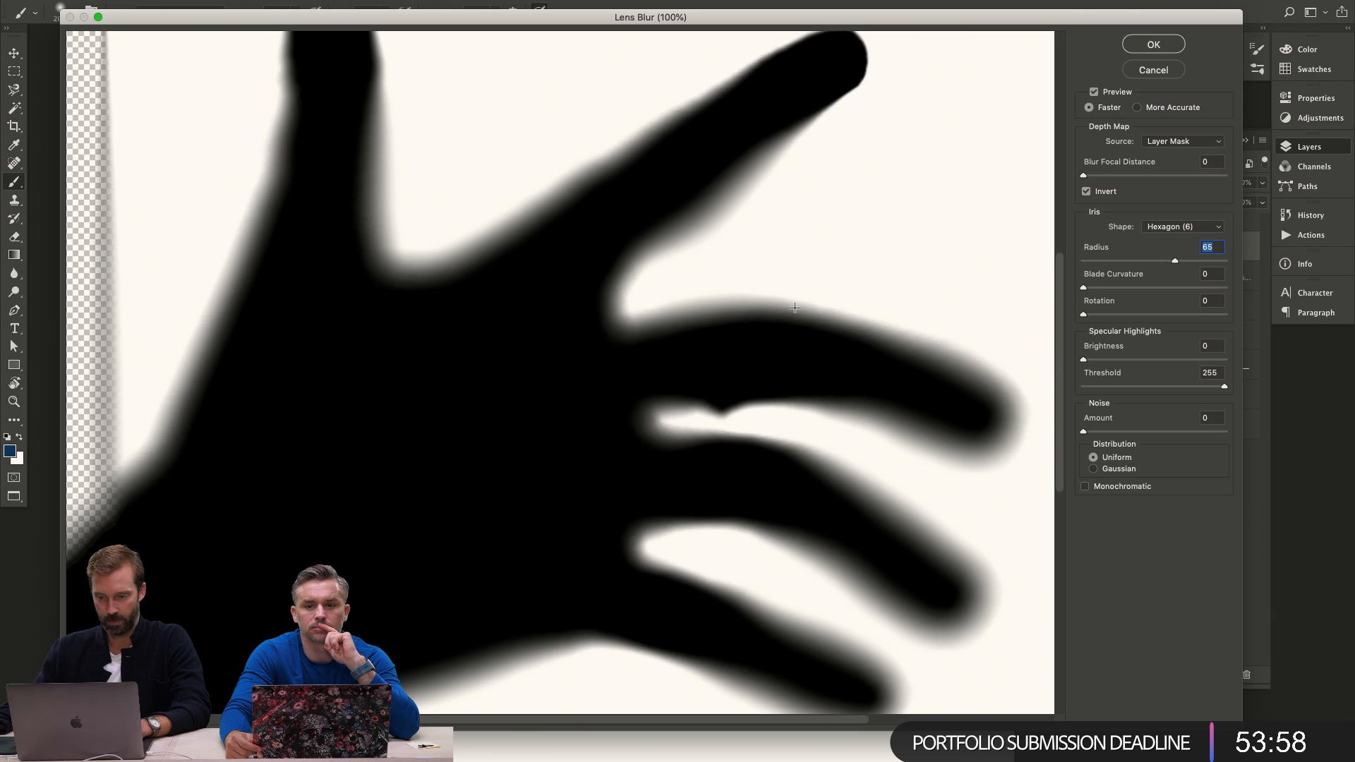
left_click_drag(726, 291, 624, 344)
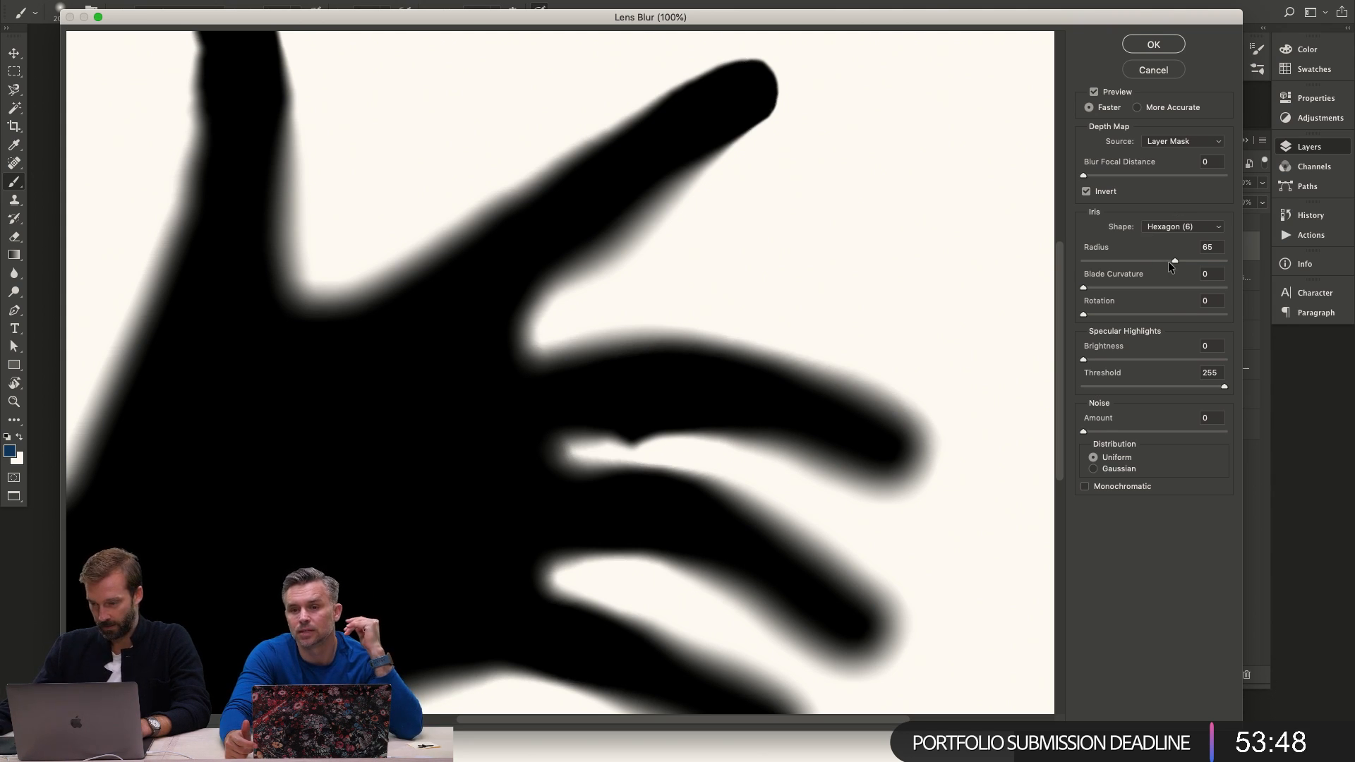
Reduce the iris radius to 51 and apply the Lens Blur.
left_click_drag(1170, 261, 1166, 261)
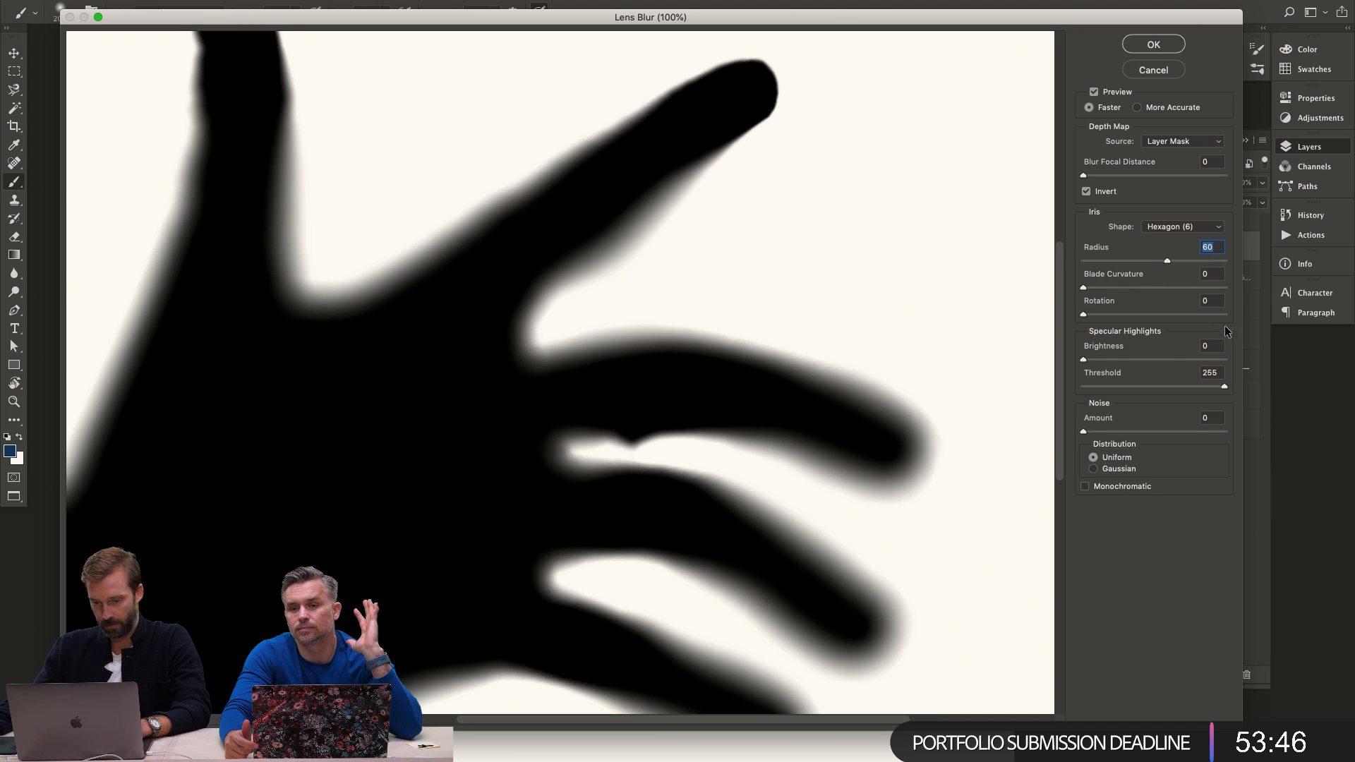
left_click_drag(1166, 260, 1157, 263)
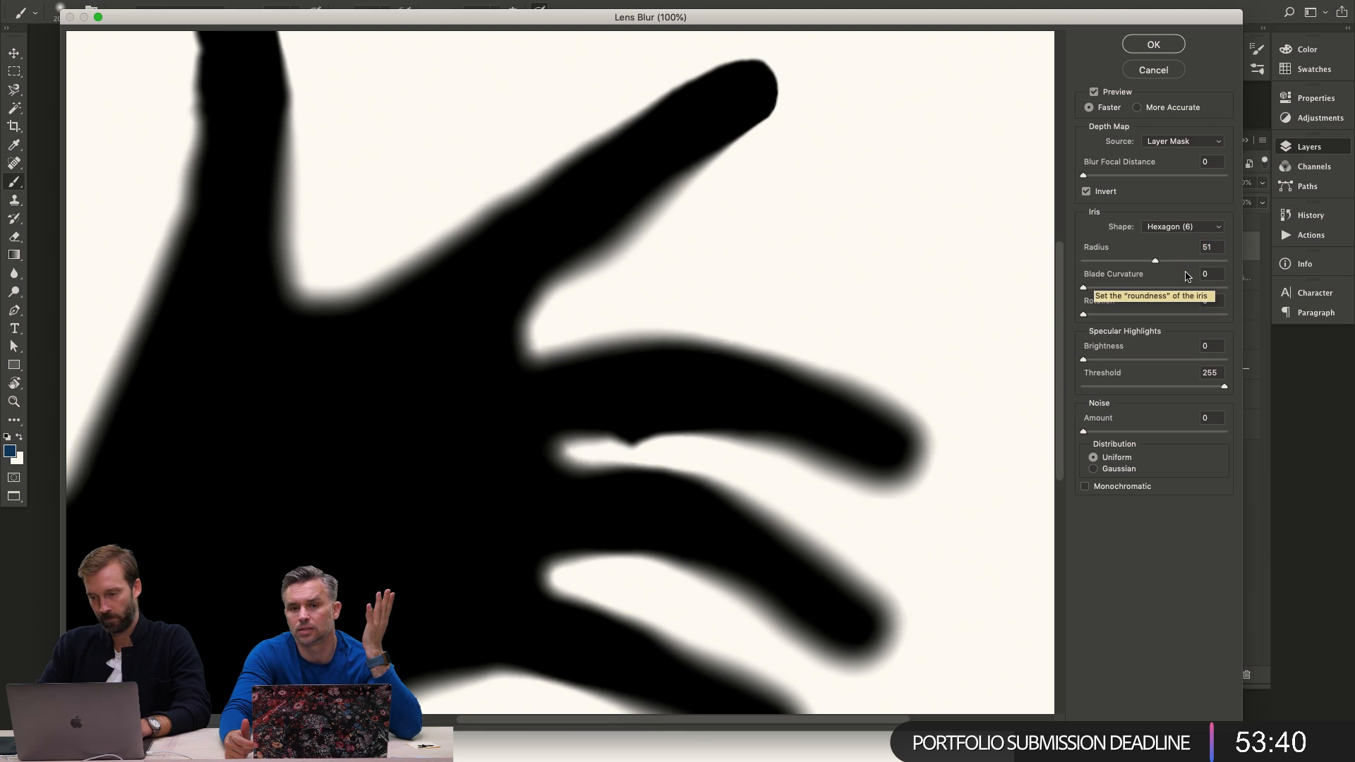
key("Return")
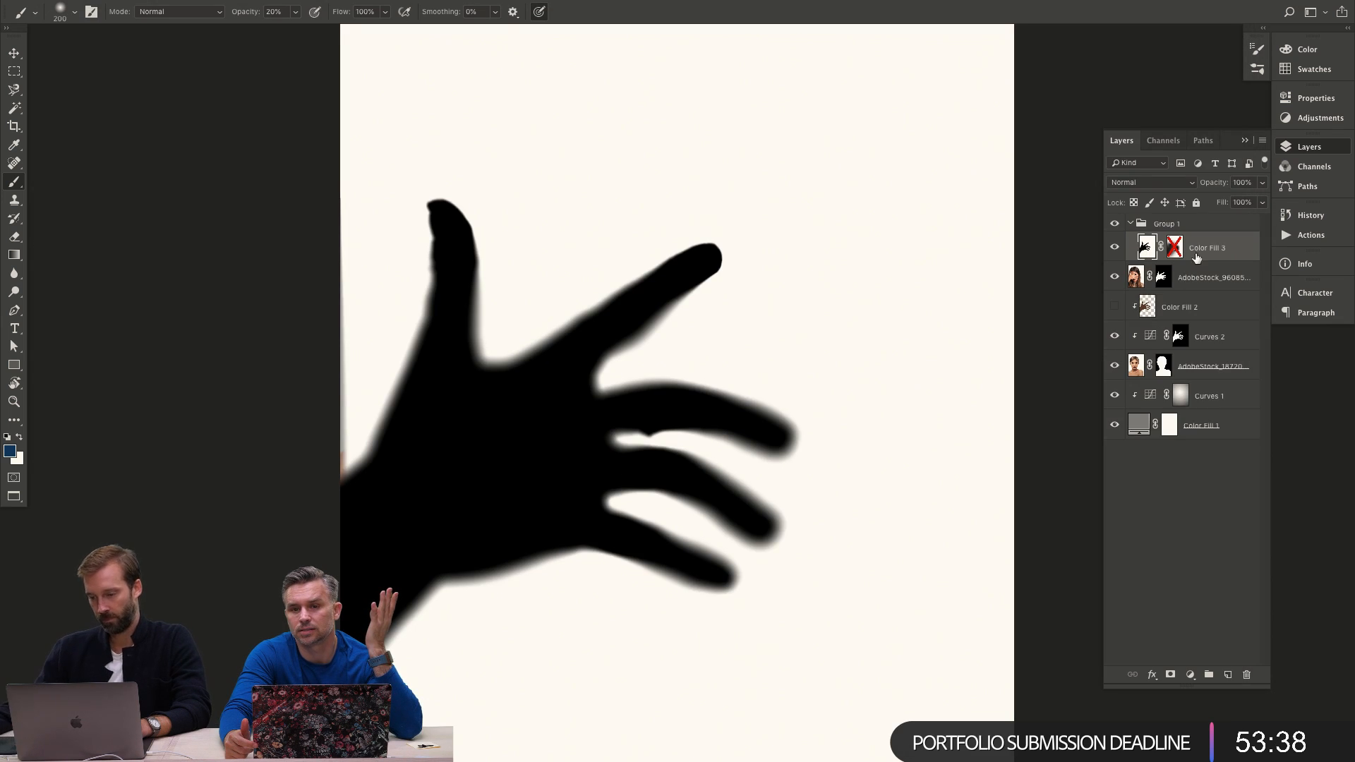
With Color Fill 3 and Curves 2 hidden, add a Curves layer clipped to the portrait and masked by the blurred hand silhouette.
left_click(1153, 292, "ctrl")
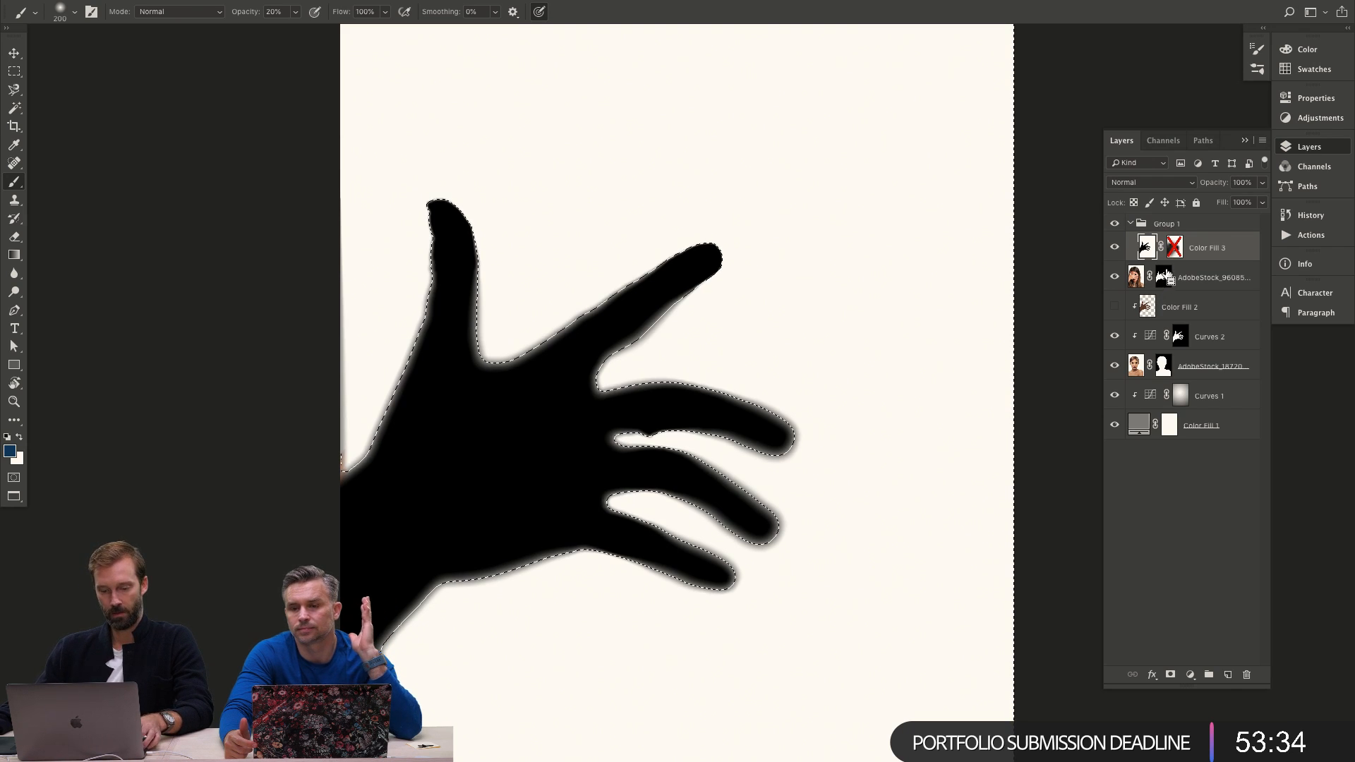
left_click(1115, 247)
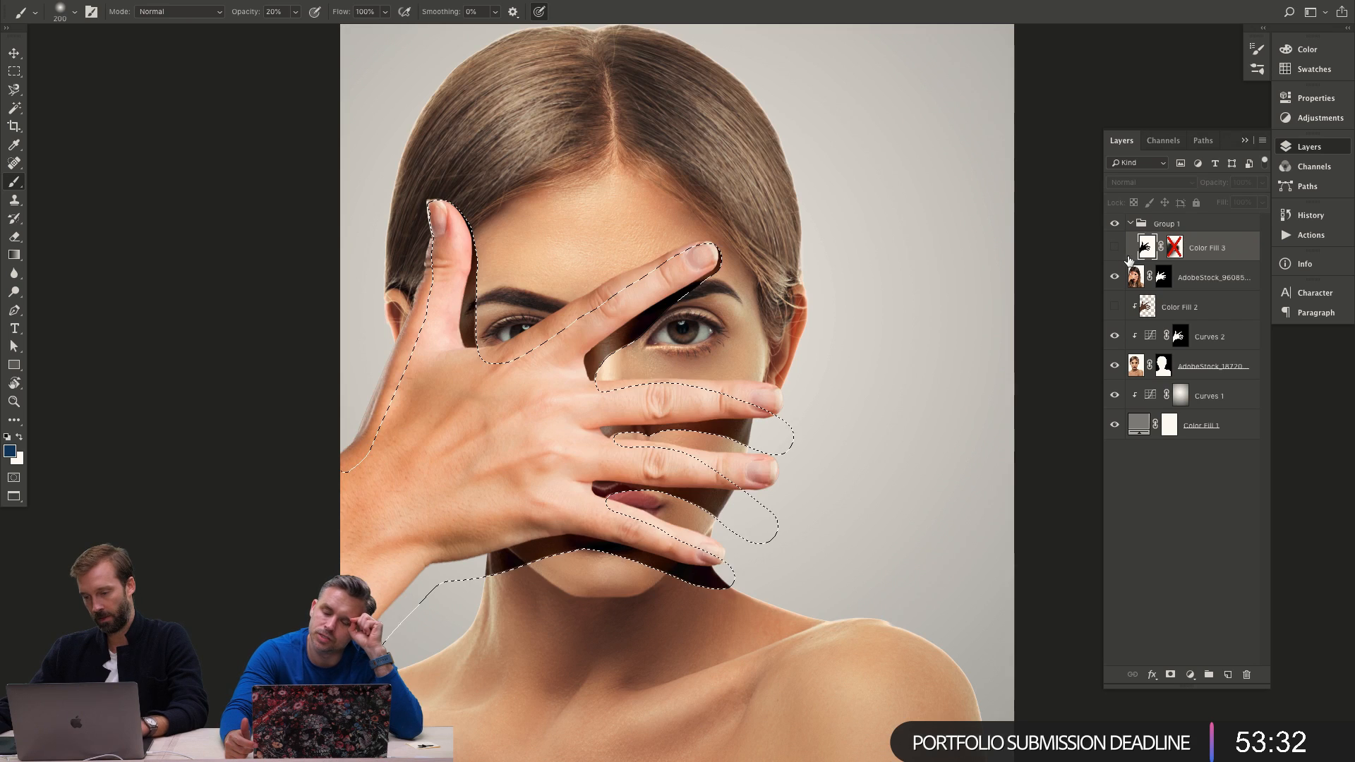
left_click(1116, 336)
left_click(1217, 368)
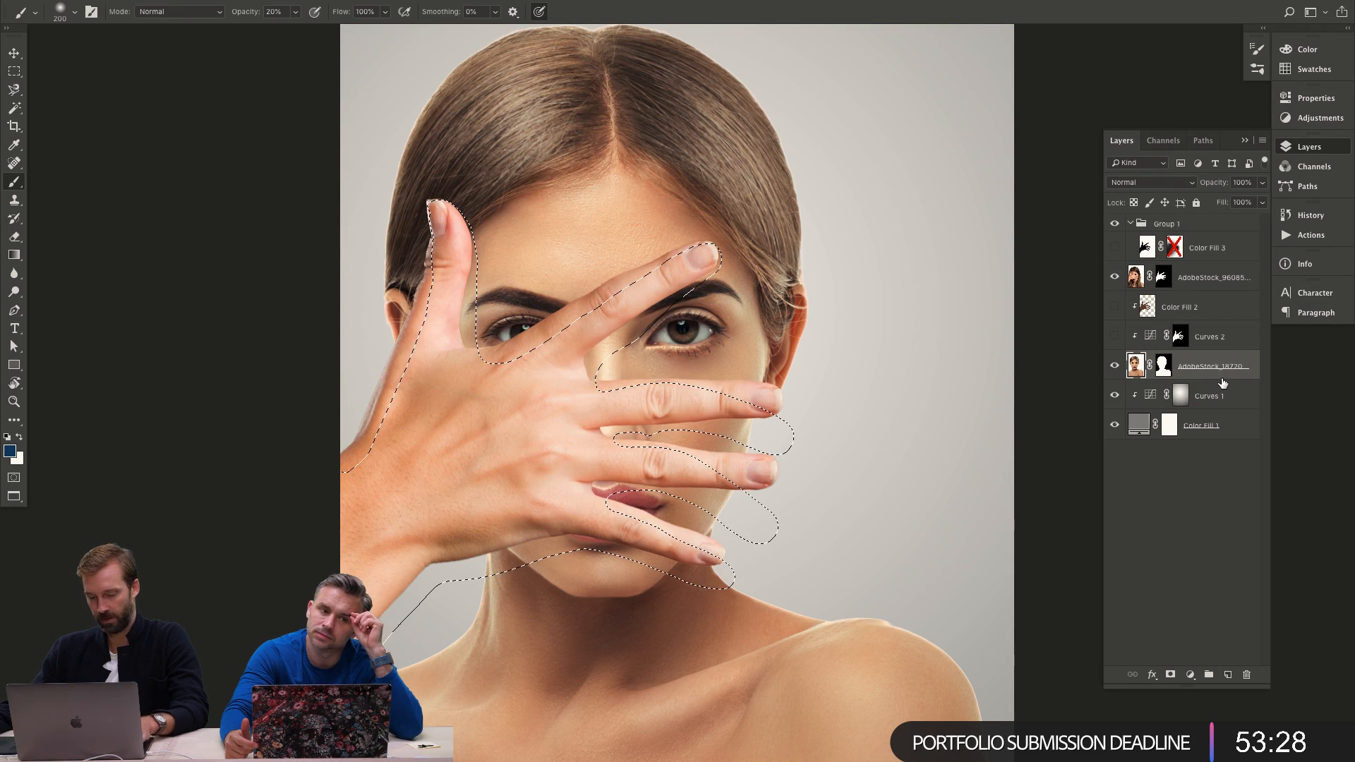
double_click(1149, 366)
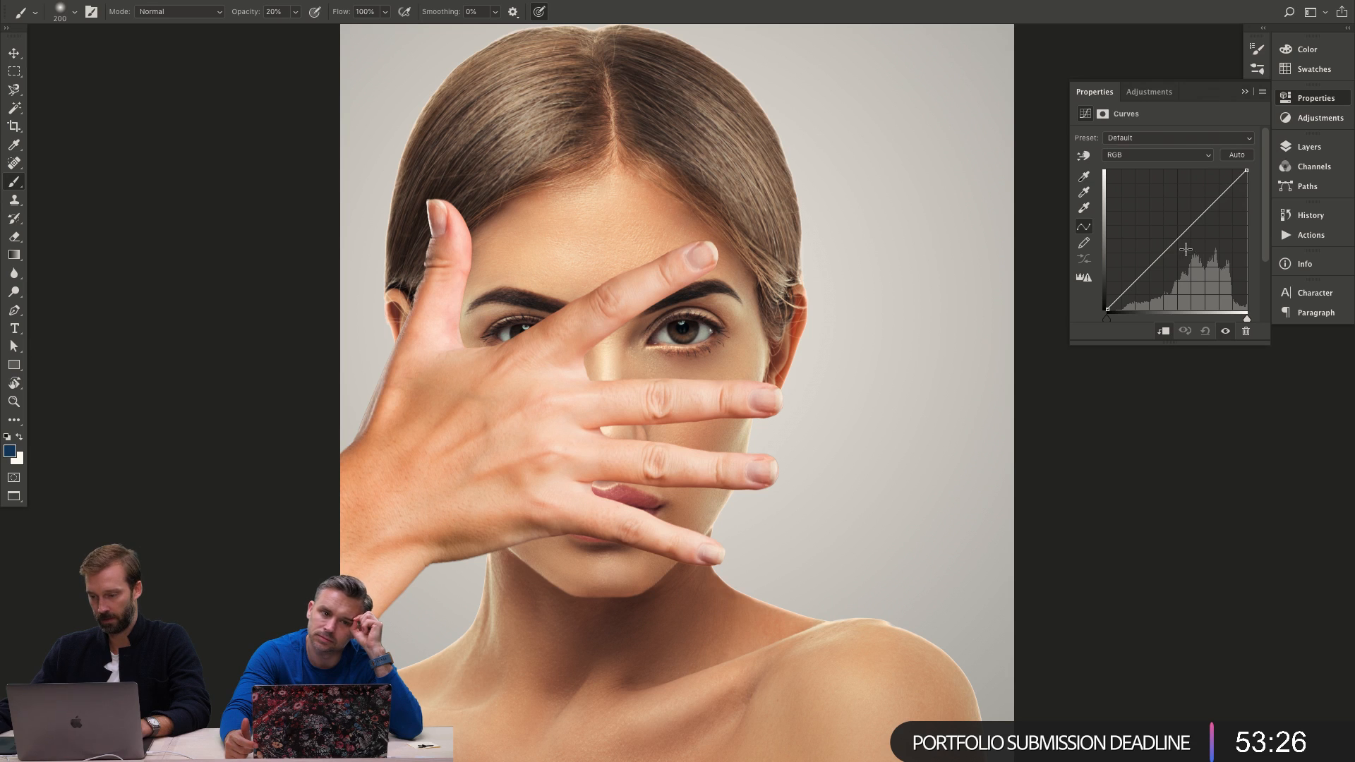
left_click(1309, 146)
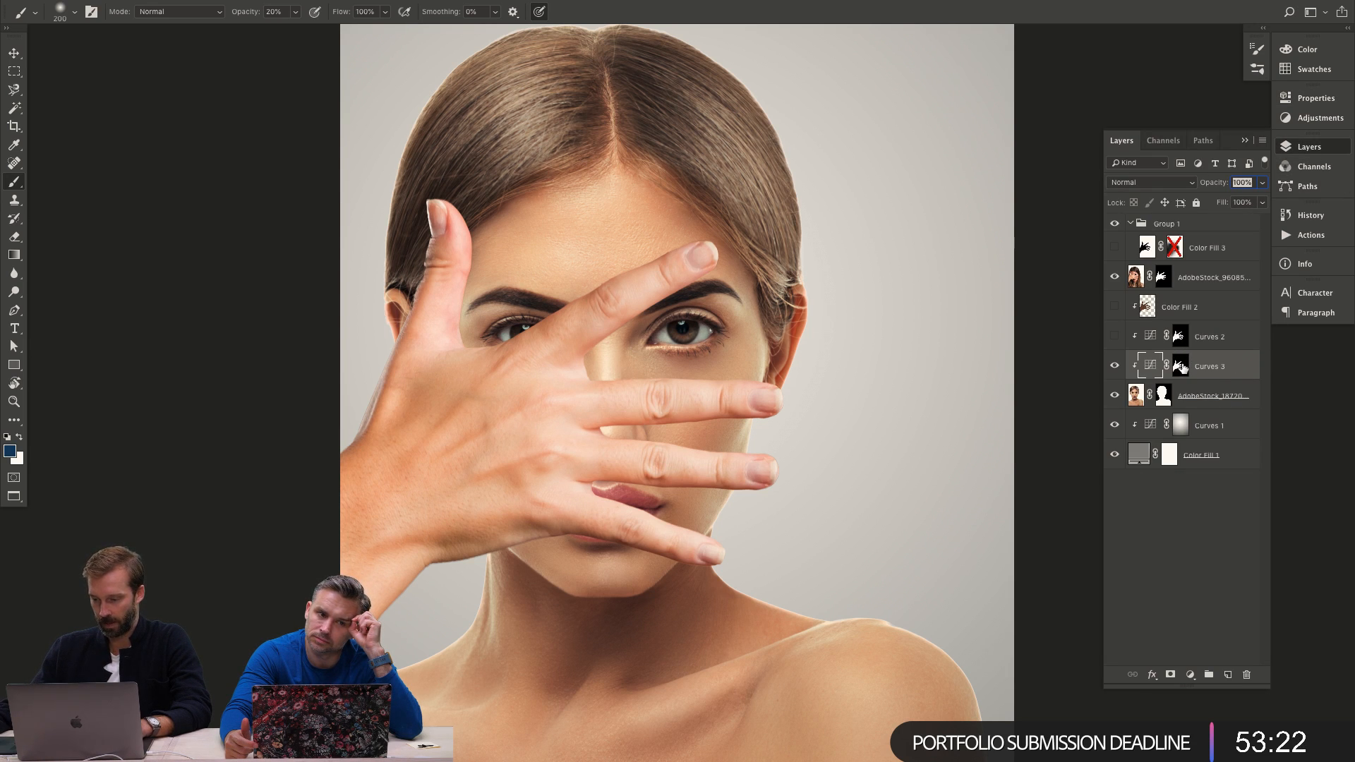
Replace the Curves 2 mask with a copy of the Curves 3 mask, and show Curves 2 with Curves 3 hidden.
left_click_drag(1186, 362, 1178, 336)
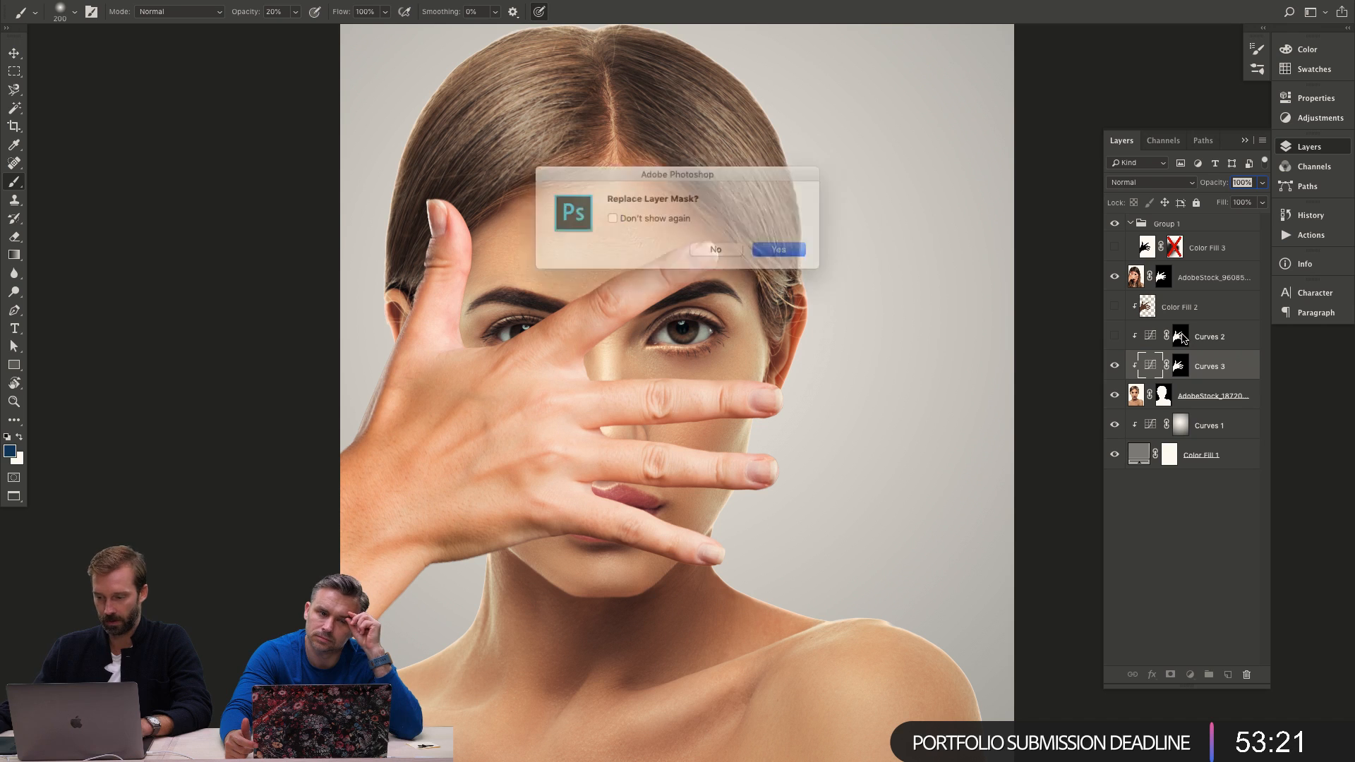
left_click(788, 251)
left_click(1114, 365)
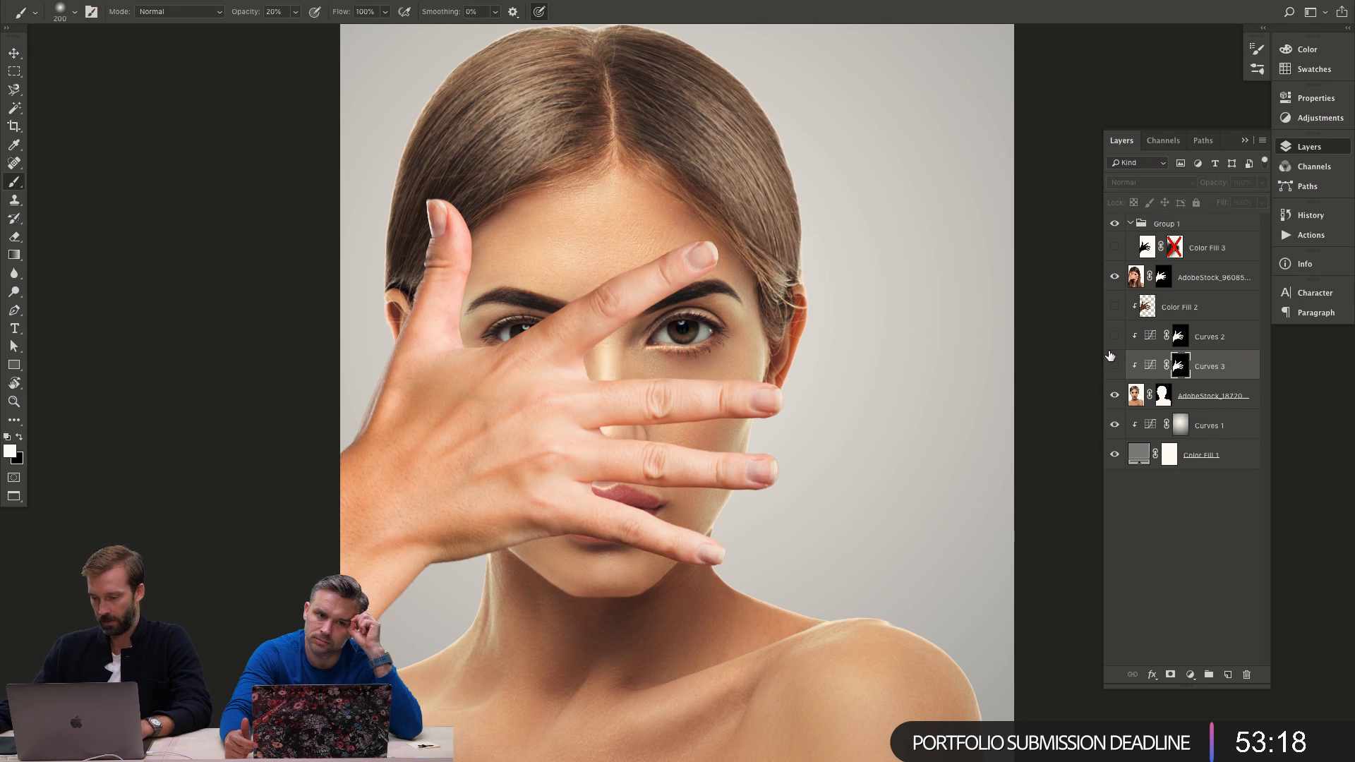
left_click(1114, 337)
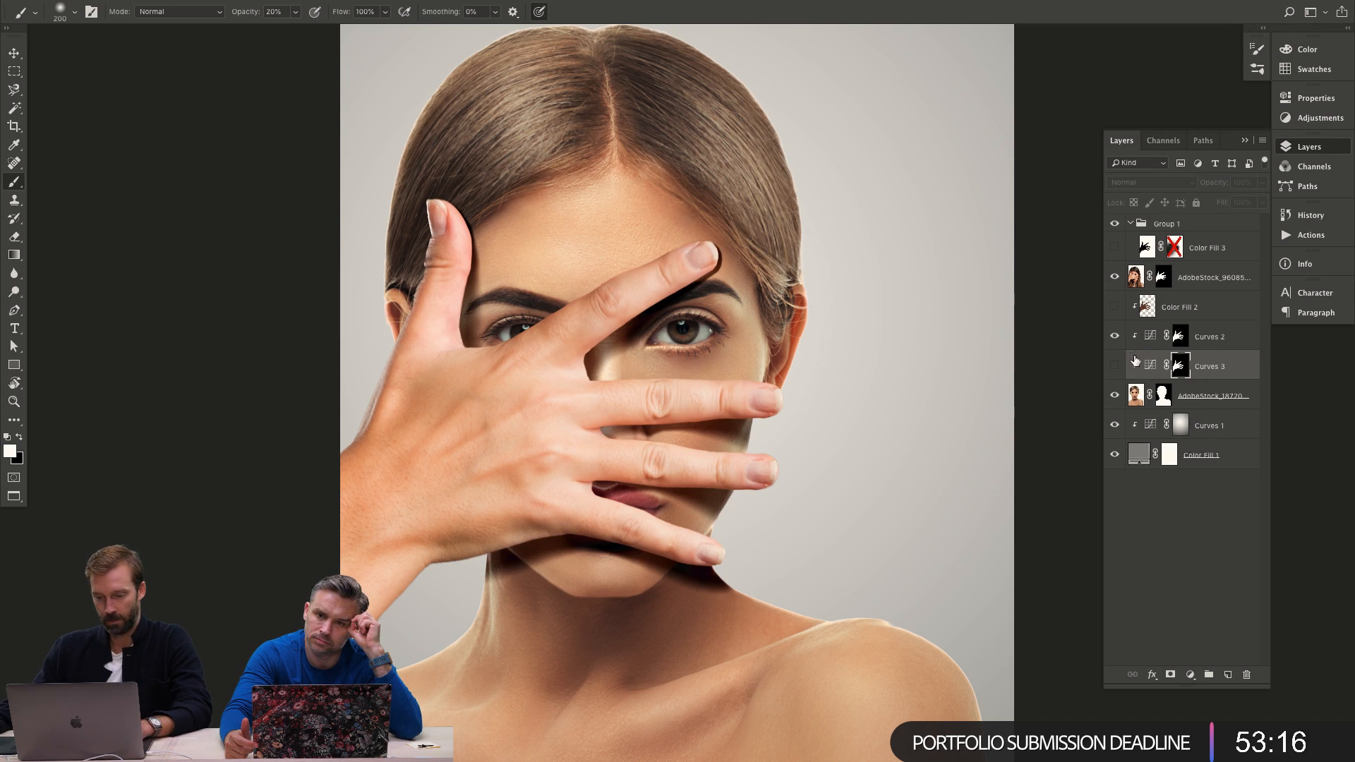
Examine the hand's shadow edges up close around the fingers, eye and lips.
key("z")
left_click(583, 285)
scroll(635, 289, "right", 10)
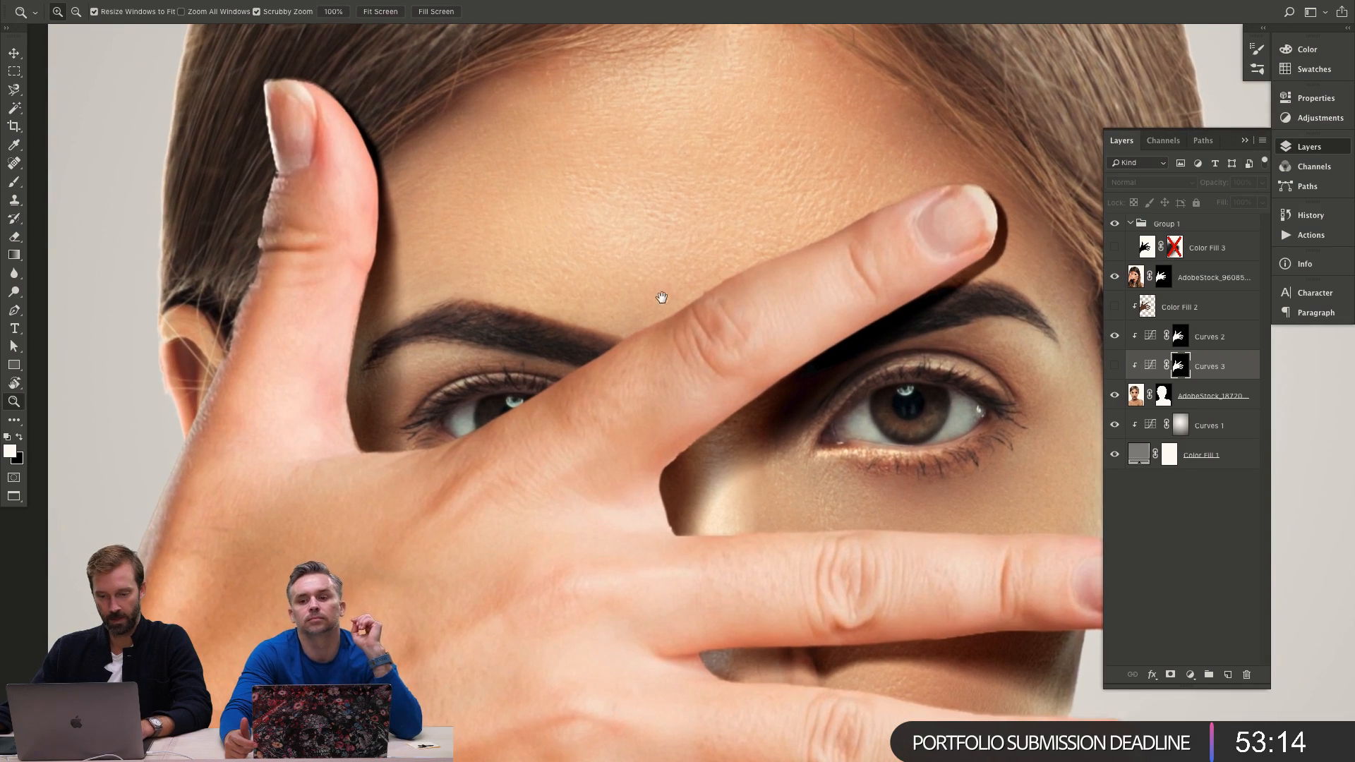
scroll(551, 296, "down", 3)
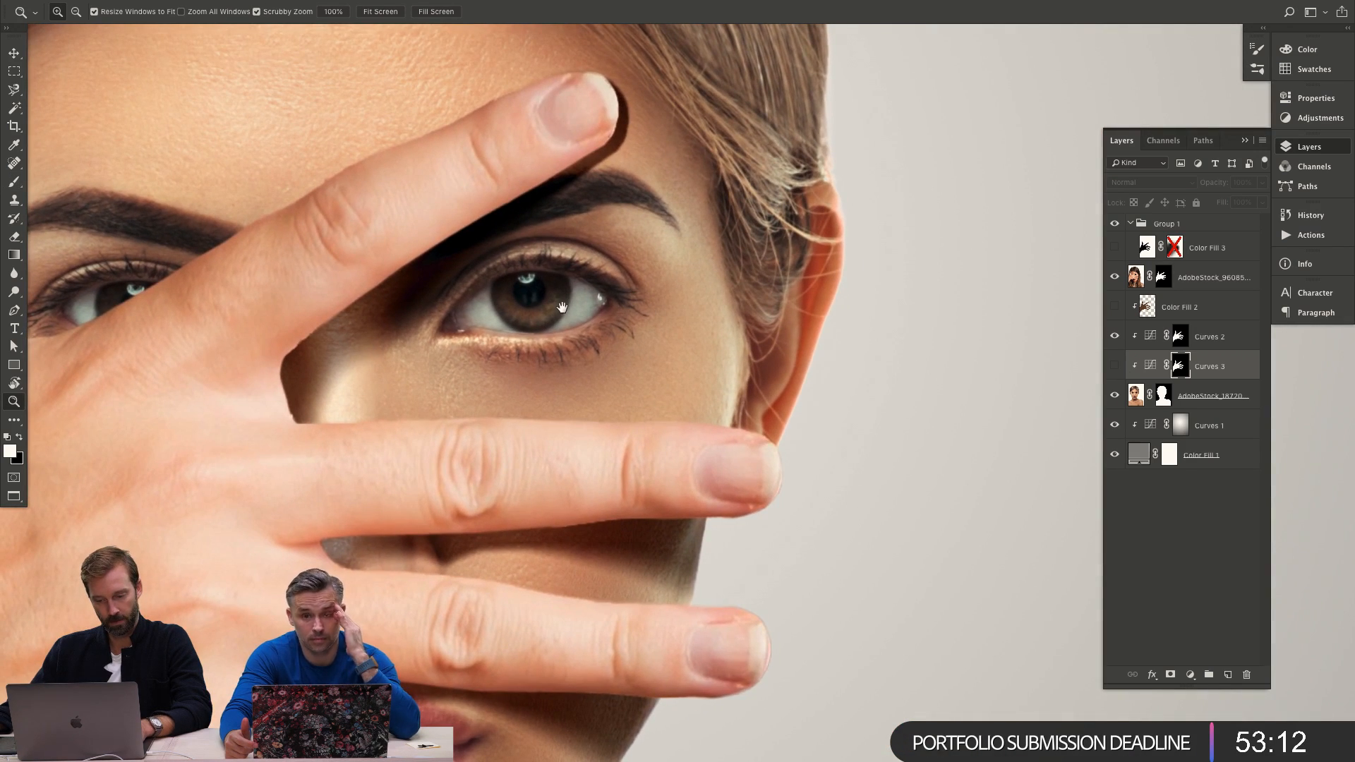
scroll(562, 307, "down", 5)
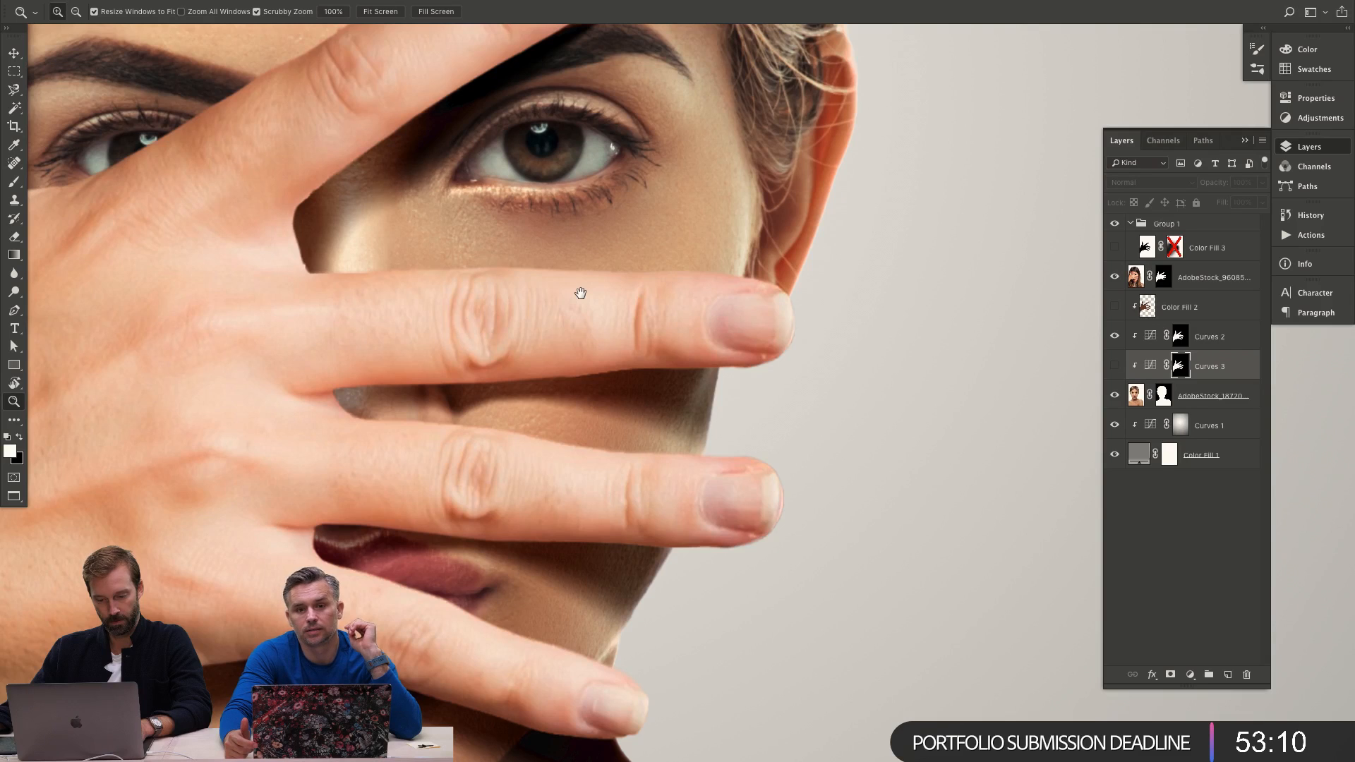
scroll(580, 293, "down", 3)
left_click_drag(592, 281, 659, 308)
left_click(771, 336, "alt")
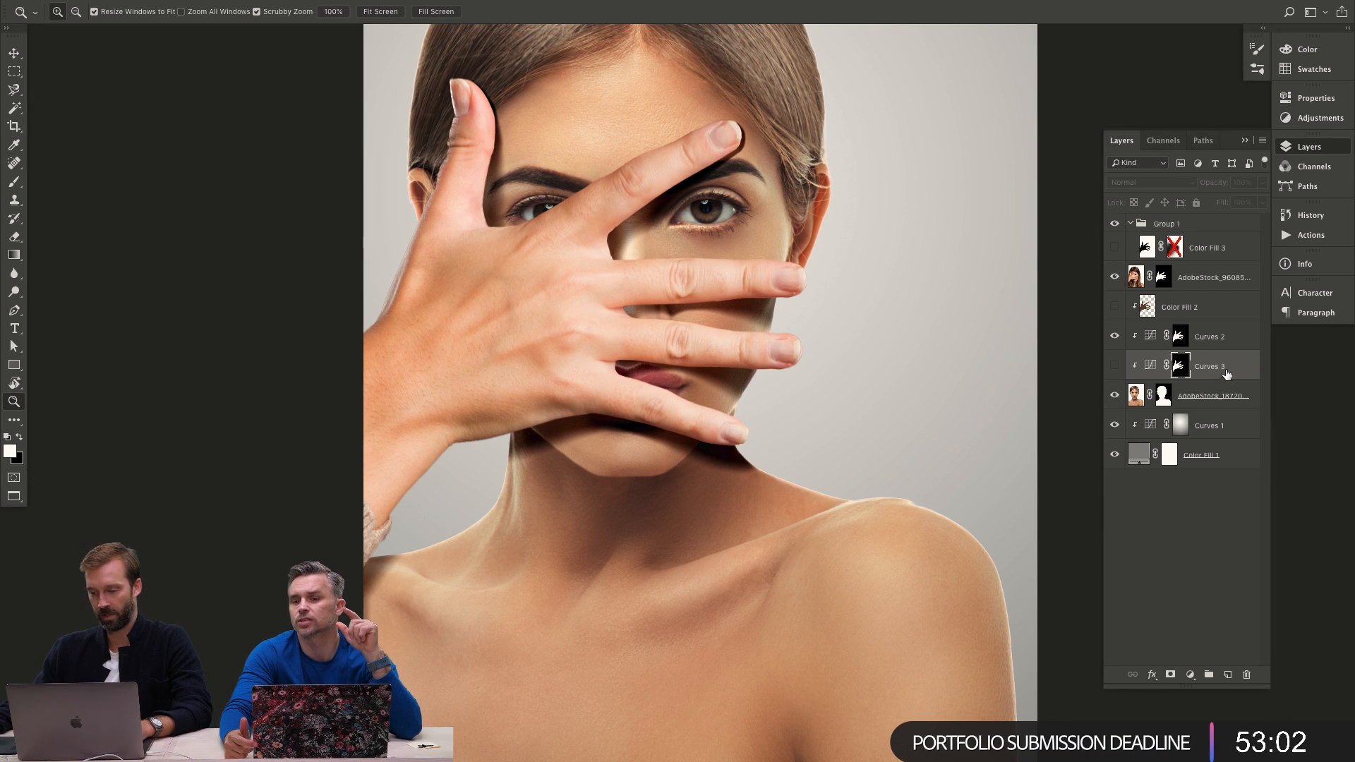
Delete the hidden Curves 3 layer.
key("Delete")
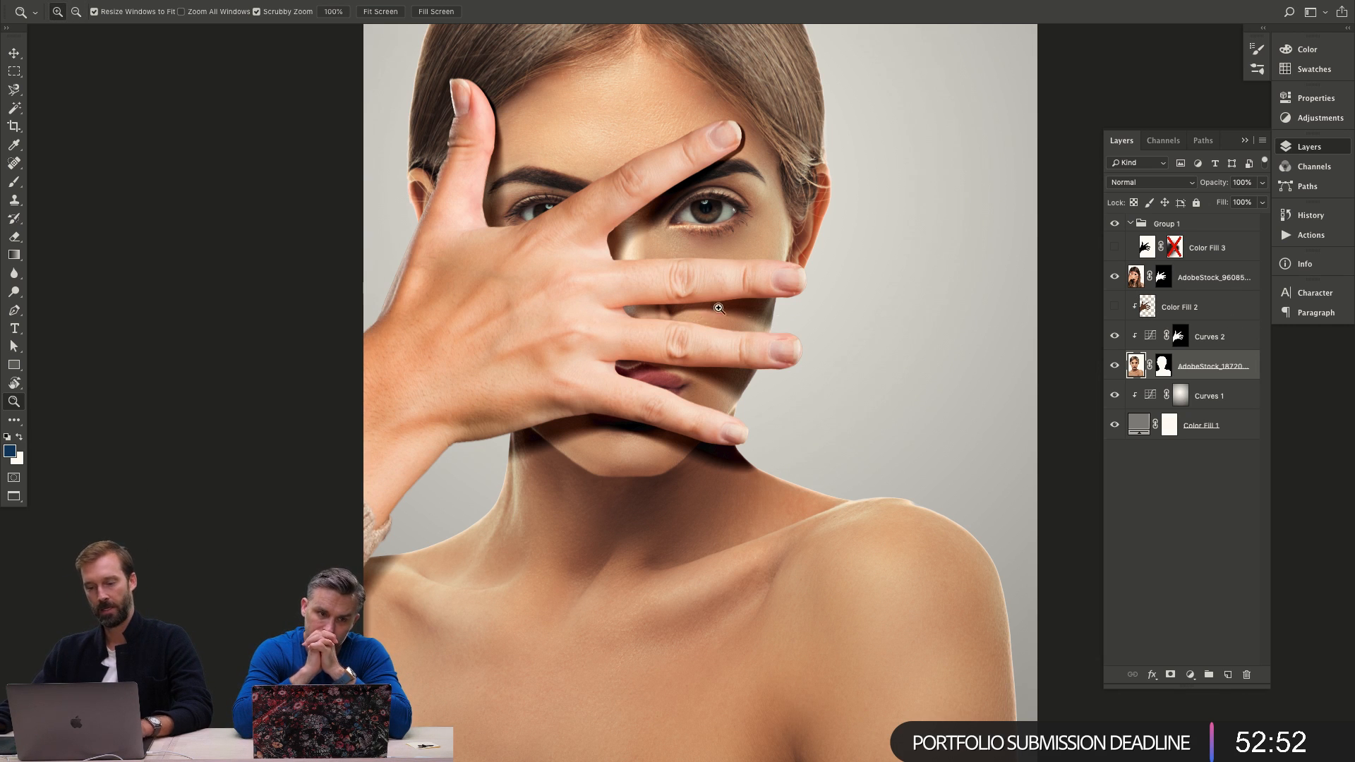
left_click(785, 322)
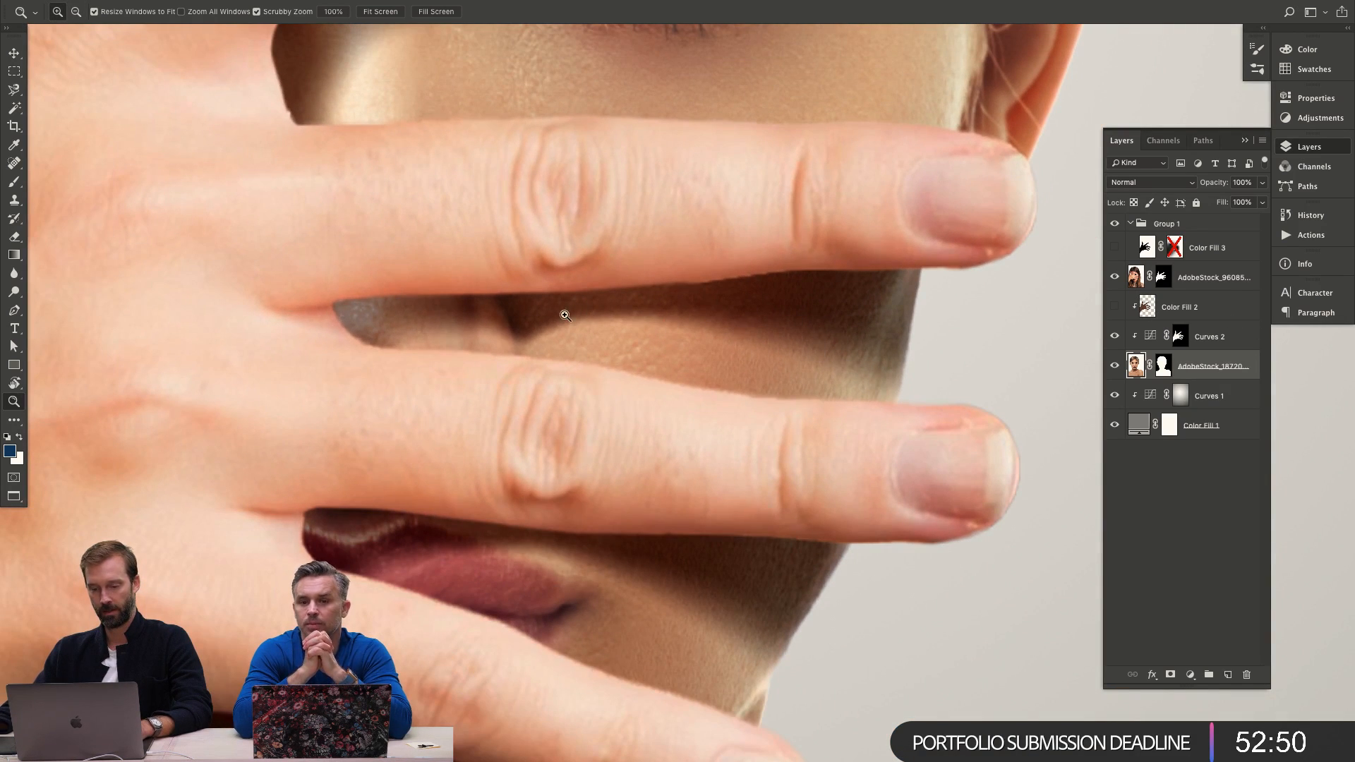
Lighten the hand's shadow by raising the midpoint of the RGB curve in the Curves 2 adjustment.
scroll(704, 332, "down", 3)
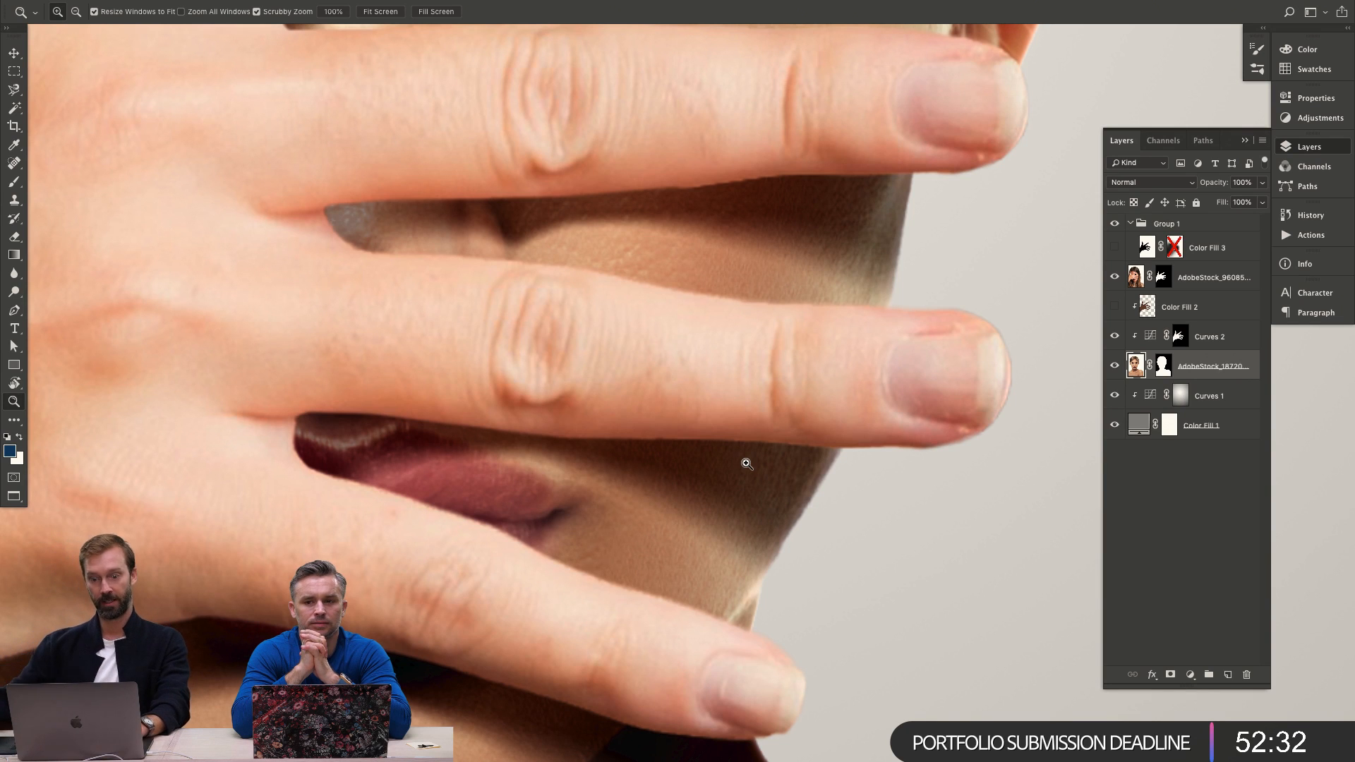
left_click(547, 175, "alt")
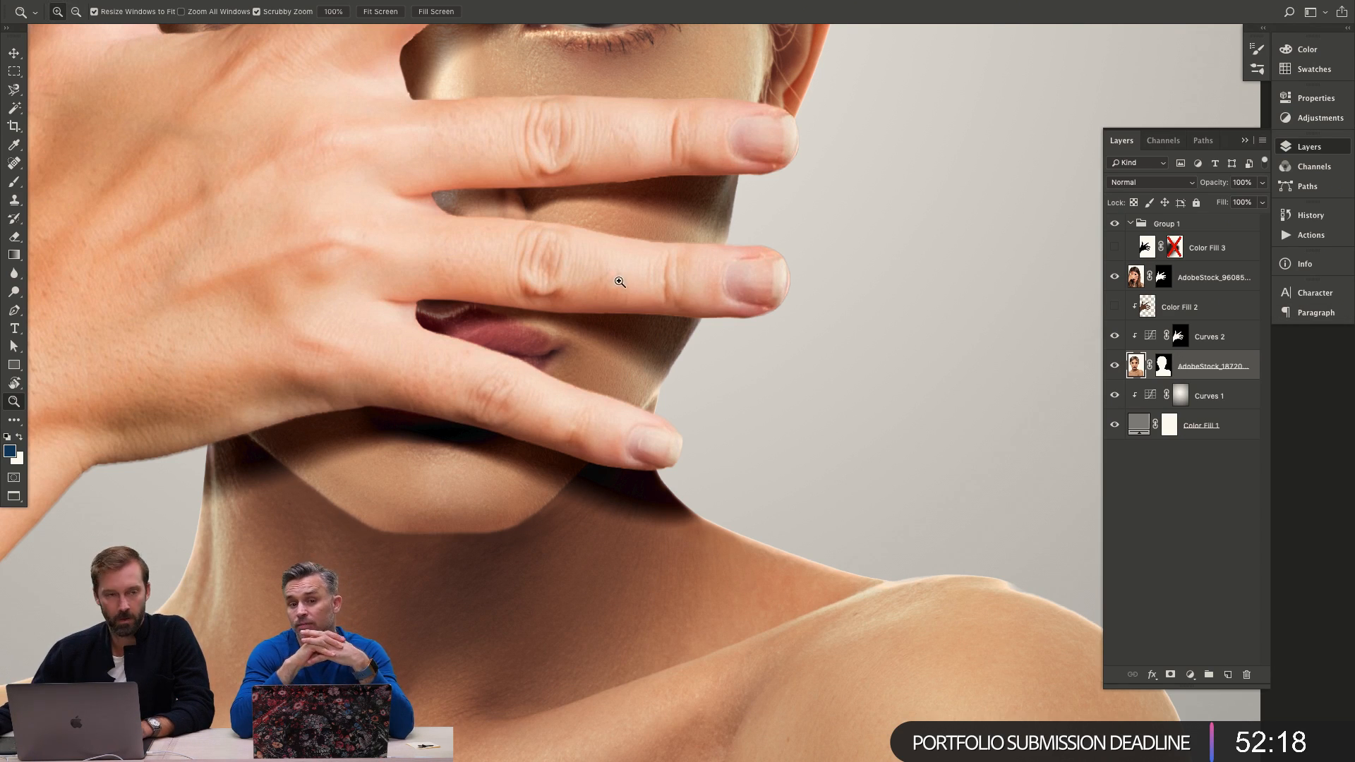
scroll(860, 282, "down", 6)
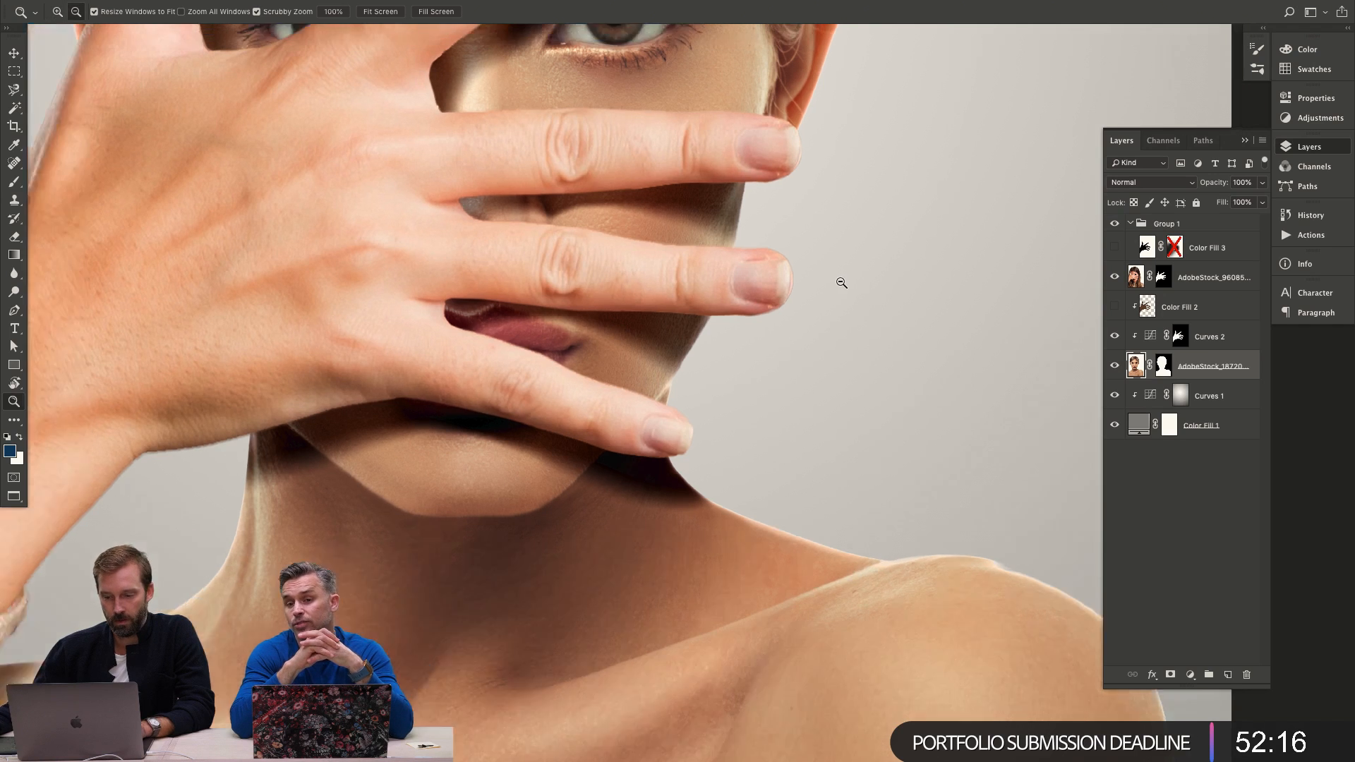
left_click_drag(838, 306, 601, 290)
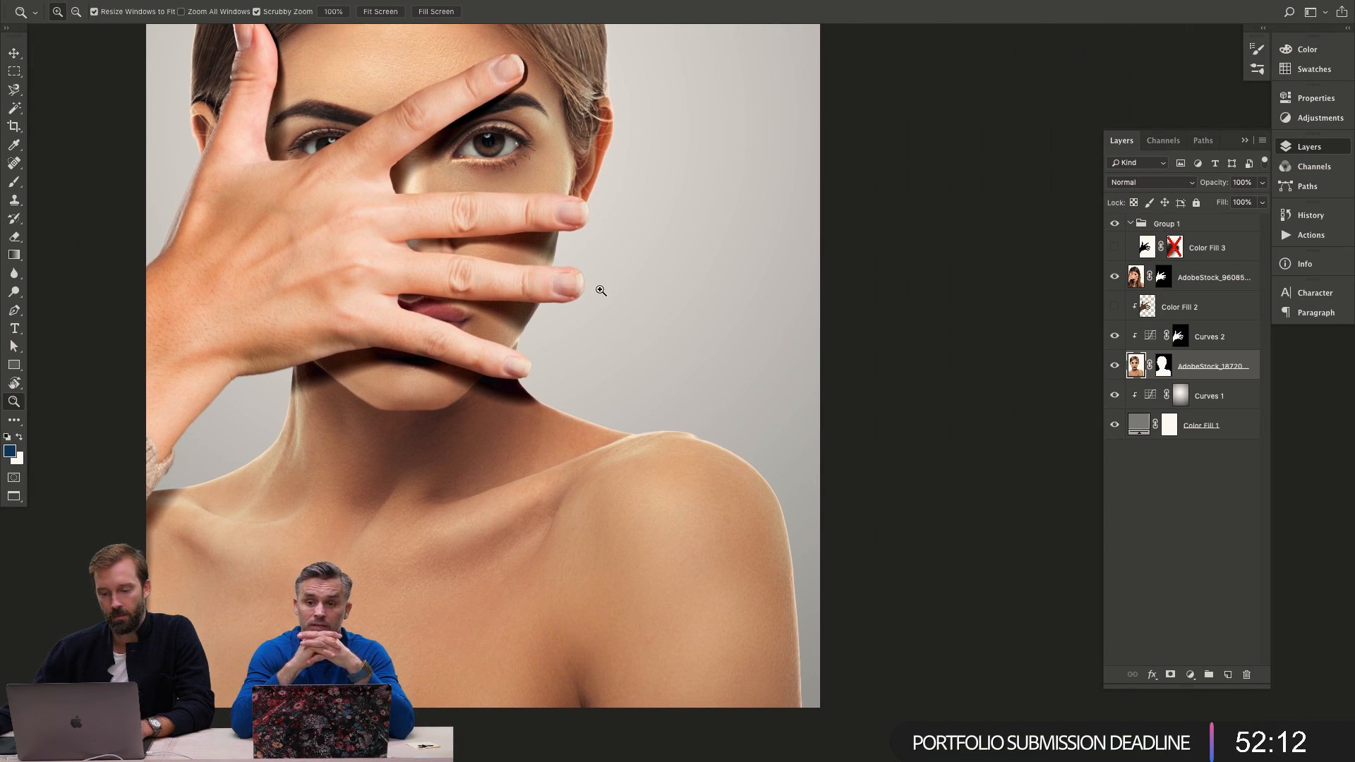
double_click(1149, 337)
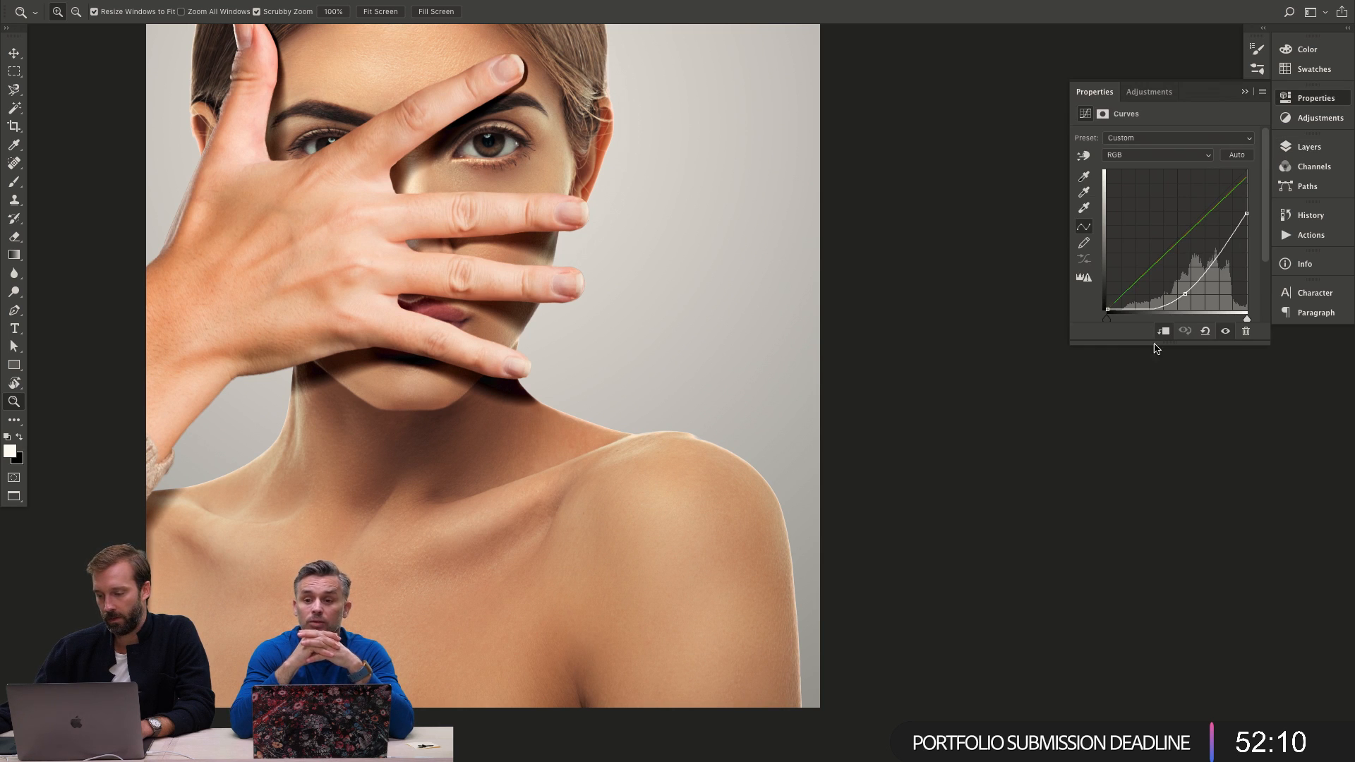
left_click_drag(1184, 293, 1173, 278)
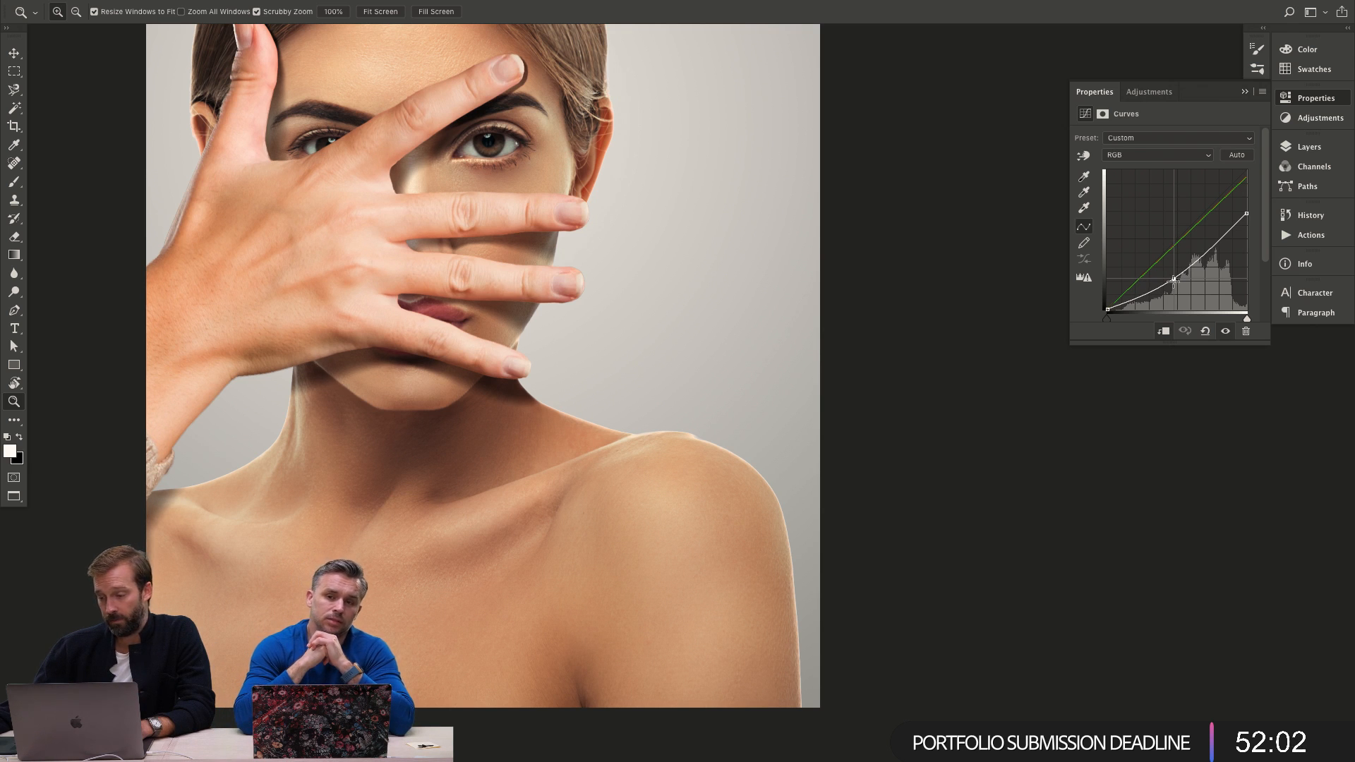
Warm the hand's shadow by raising the midtones of the Red channel in Curves 2, and check the result around the neck.
key("alt+3")
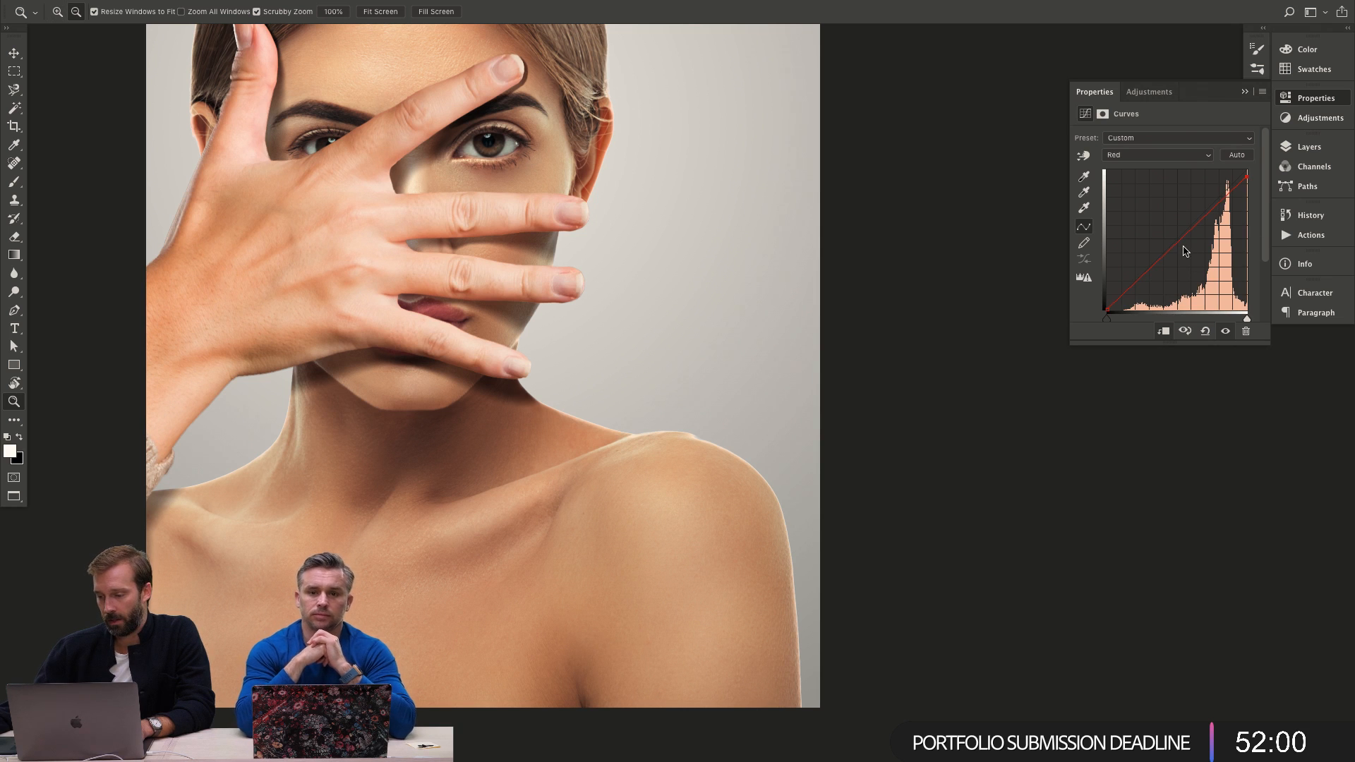
left_click_drag(1172, 250, 1165, 242)
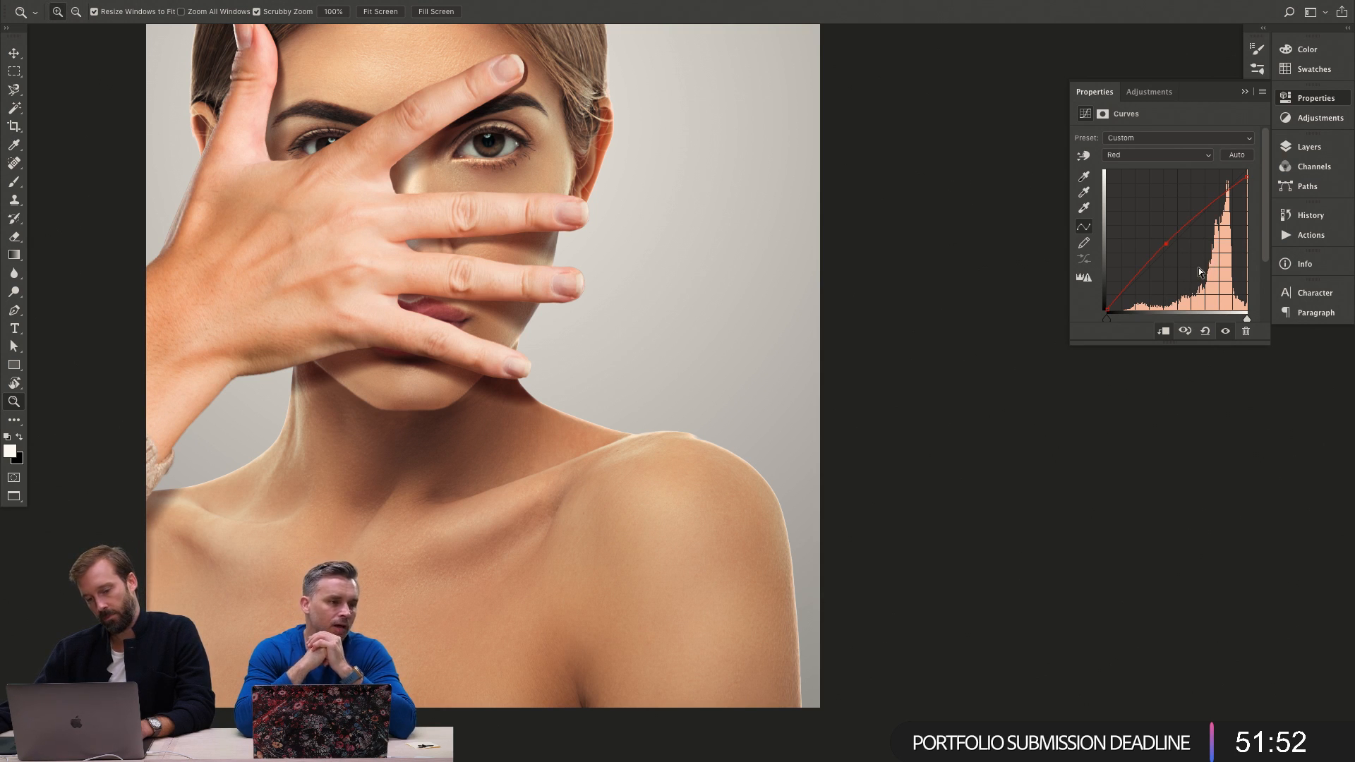
left_click(692, 279, "alt")
left_click(713, 290, "alt")
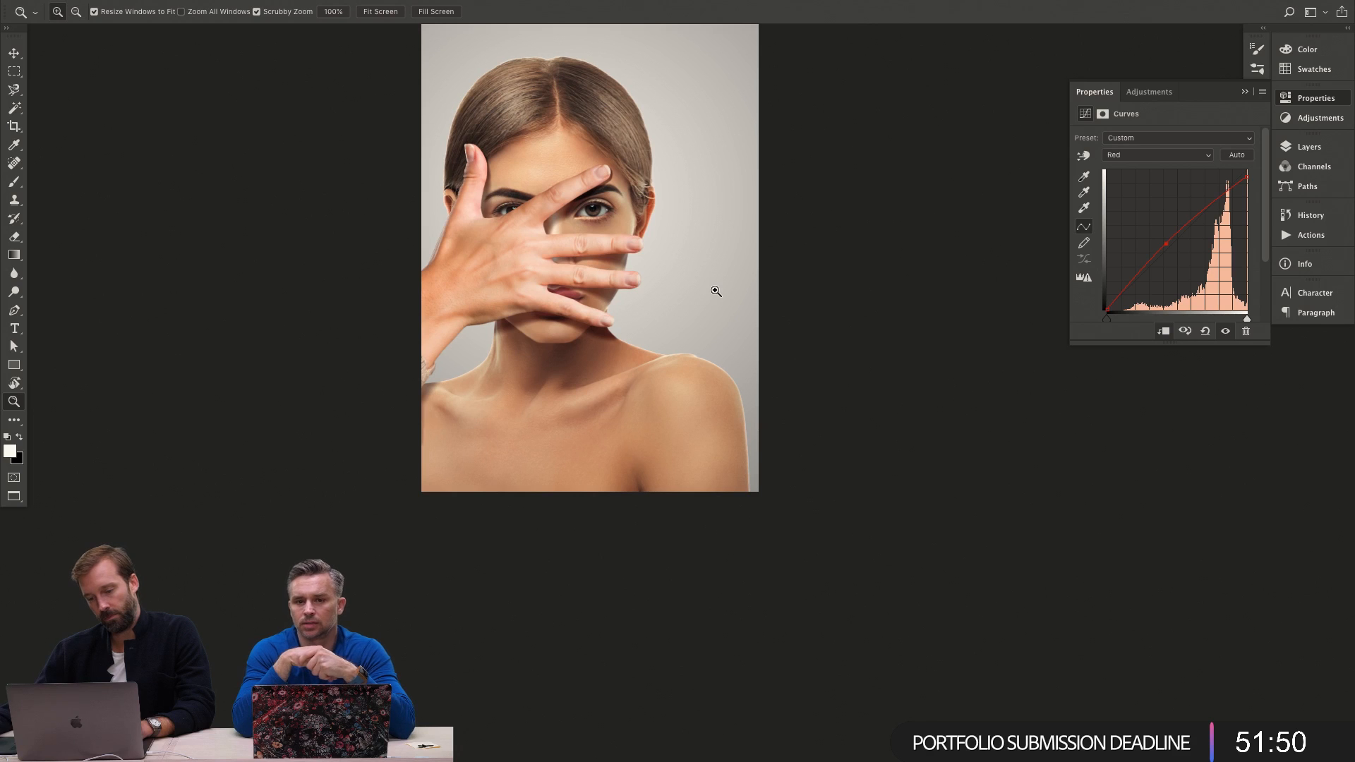
left_click(613, 365)
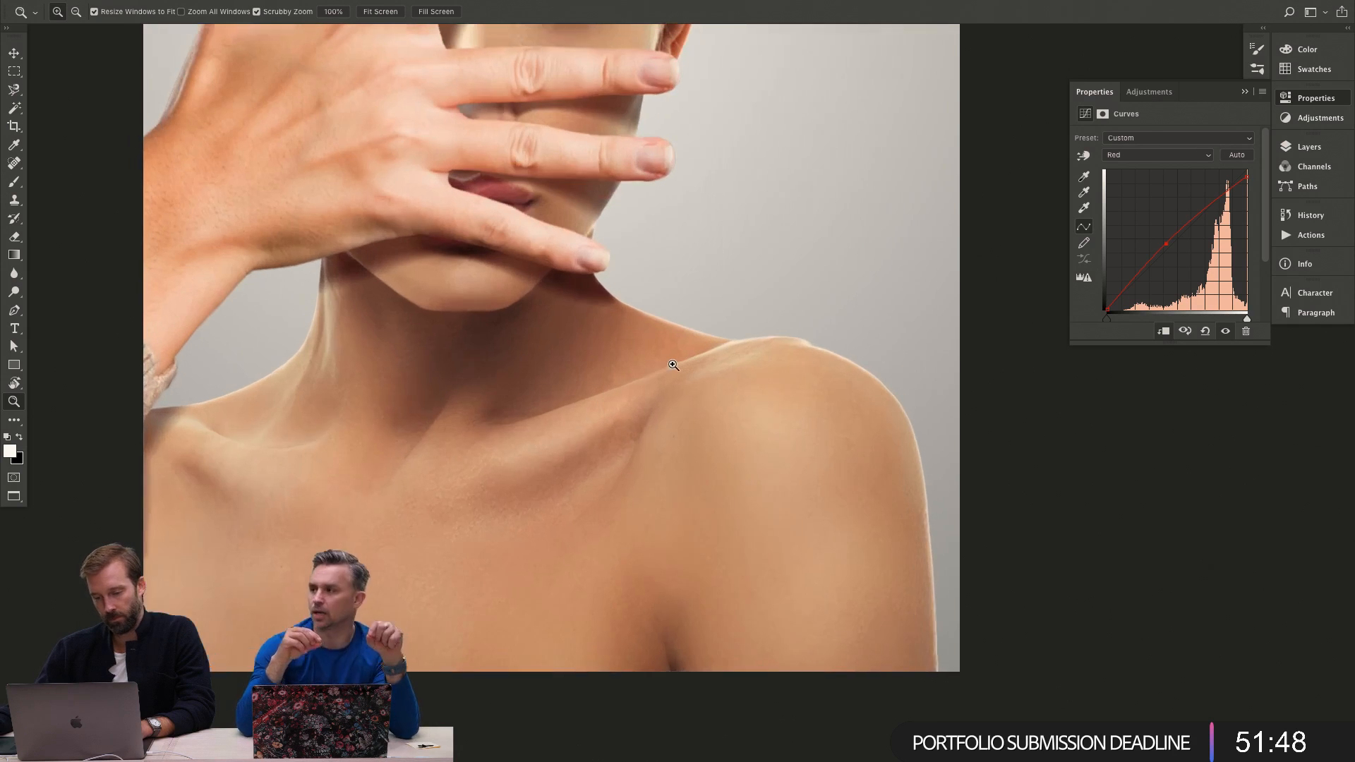
Try placing the clipped Curves 2 layer in its own group, comparing the image with and without the grouping.
left_click(1309, 141)
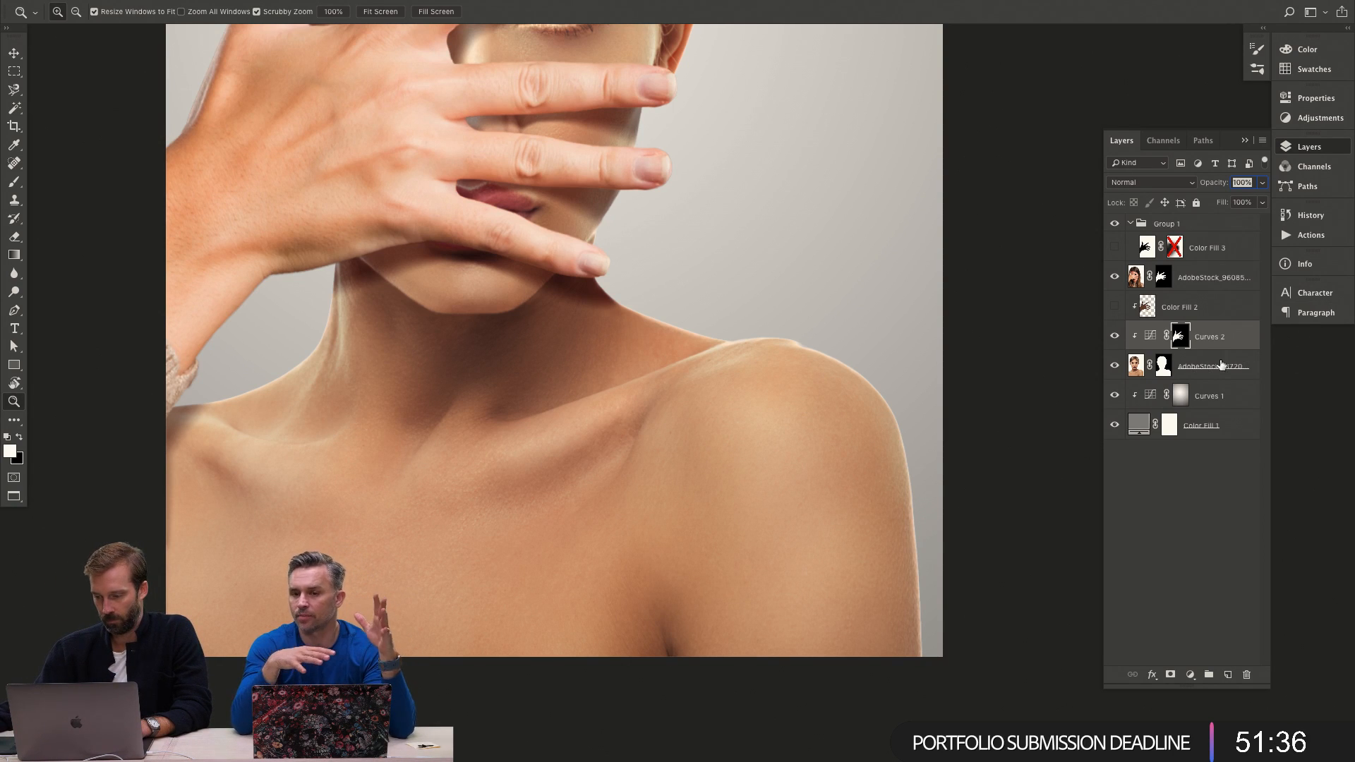
key("ctrl+g")
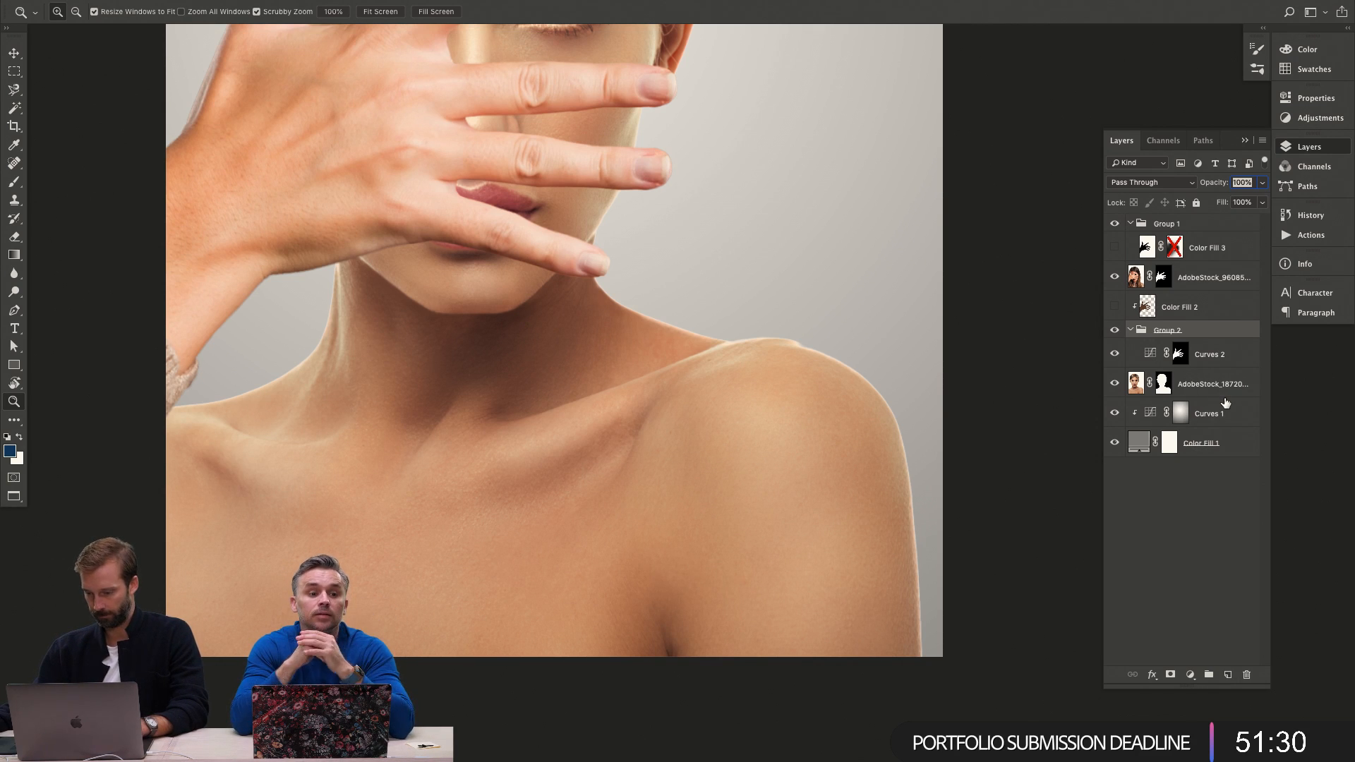
key("ctrl+comma")
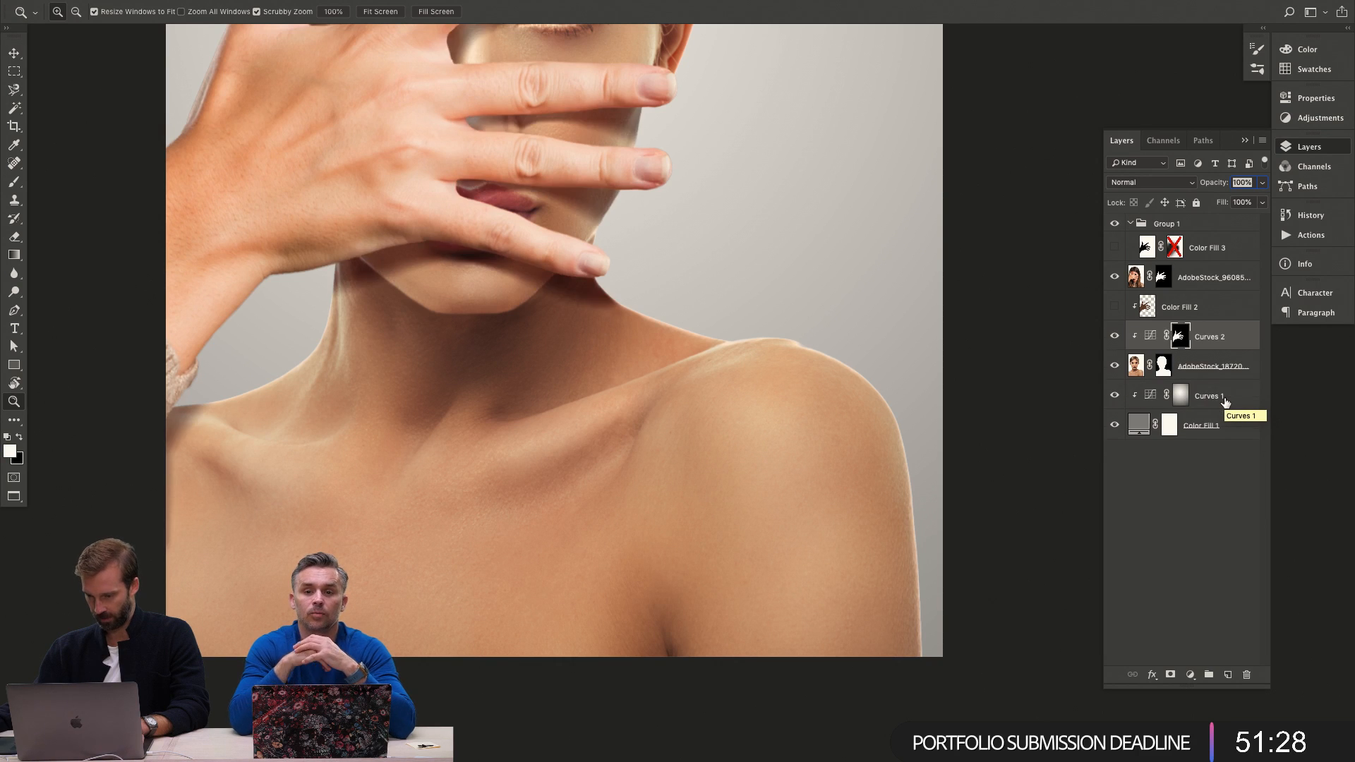
key("ctrl+comma")
key("ctrl+shift+g")
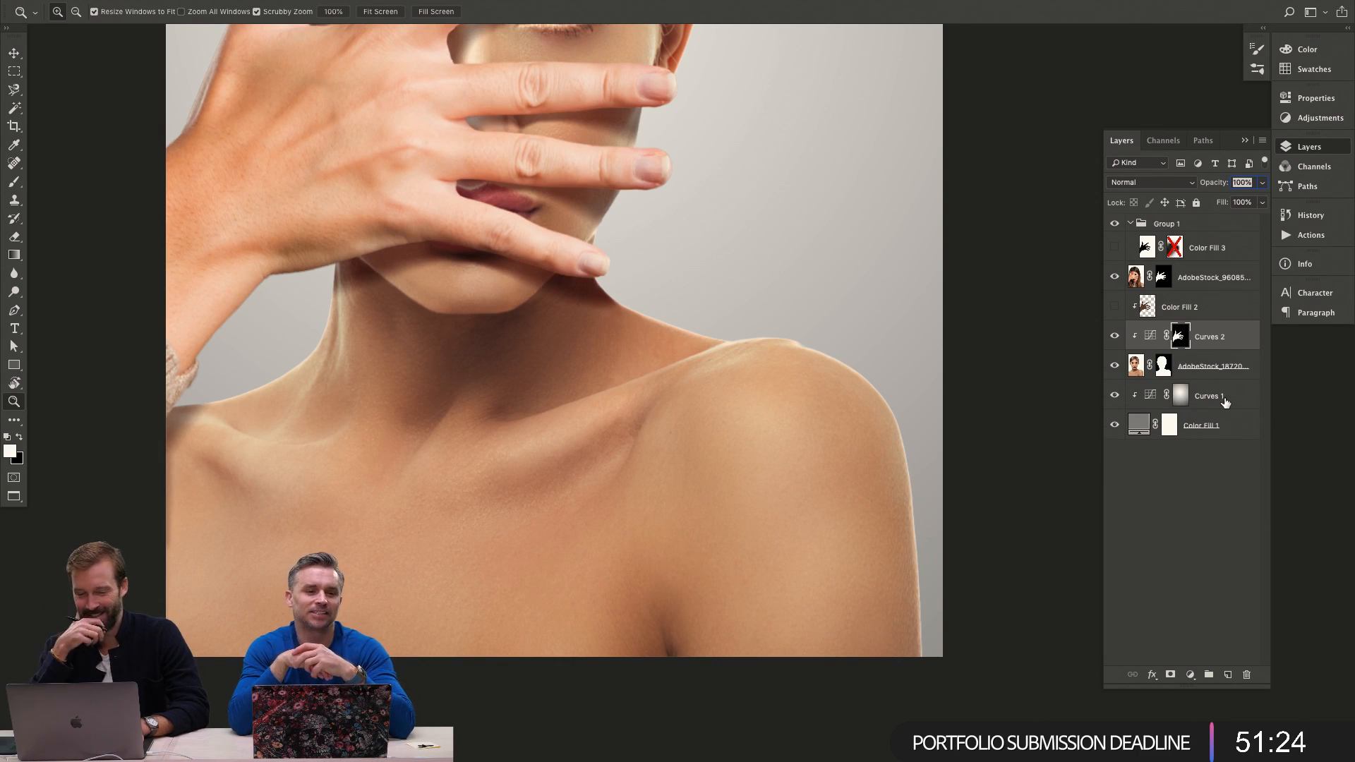
key("ctrl+z")
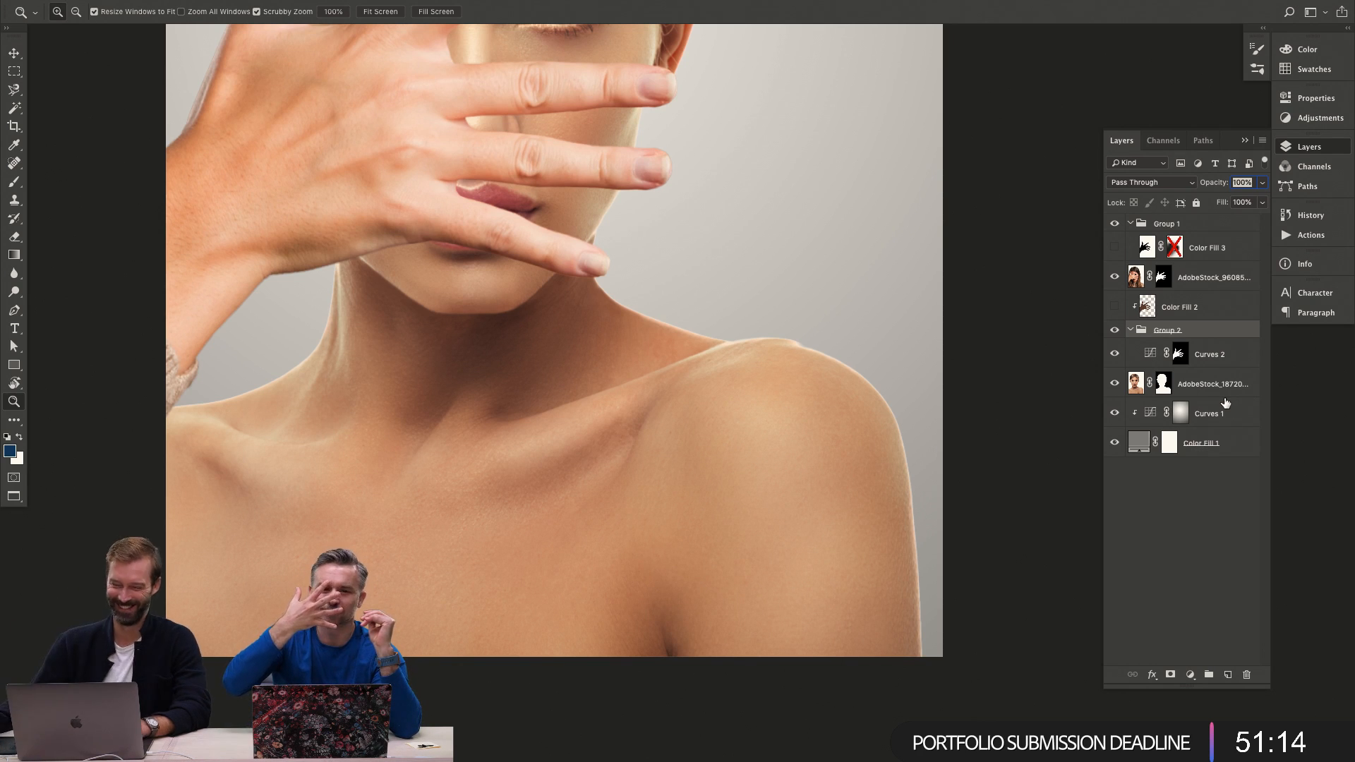
Examine how the clipped group and the Curves 2 layer inside it relate to the portrait layer beneath.
left_click(1131, 330)
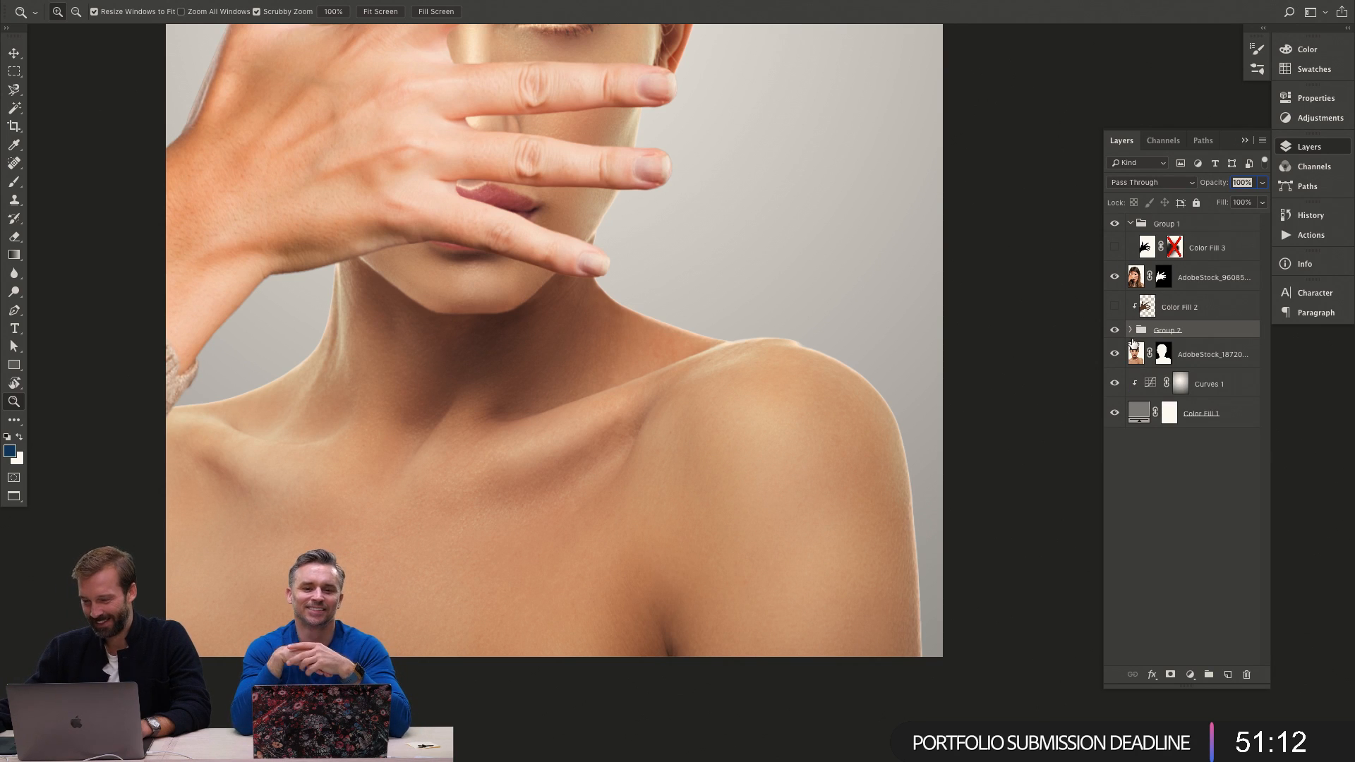
left_click(1131, 331)
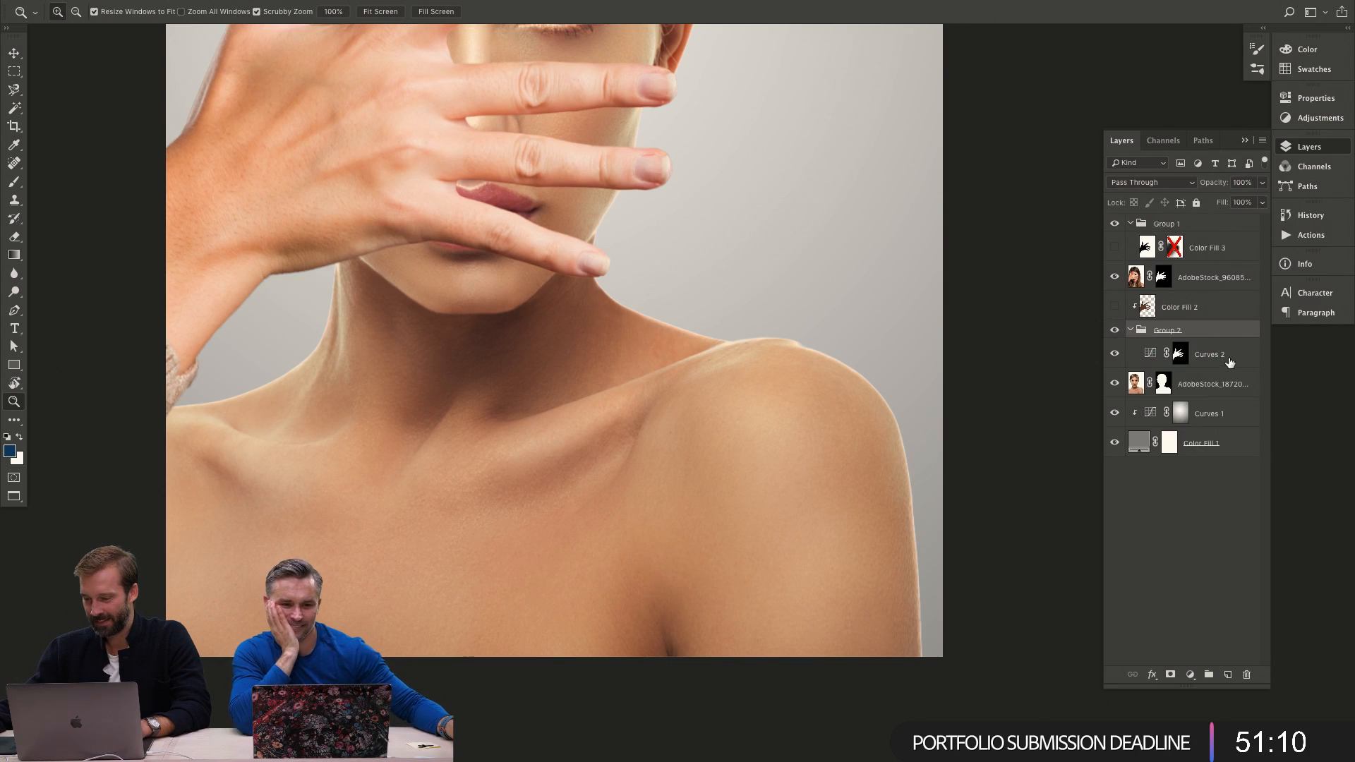
left_click(1224, 357)
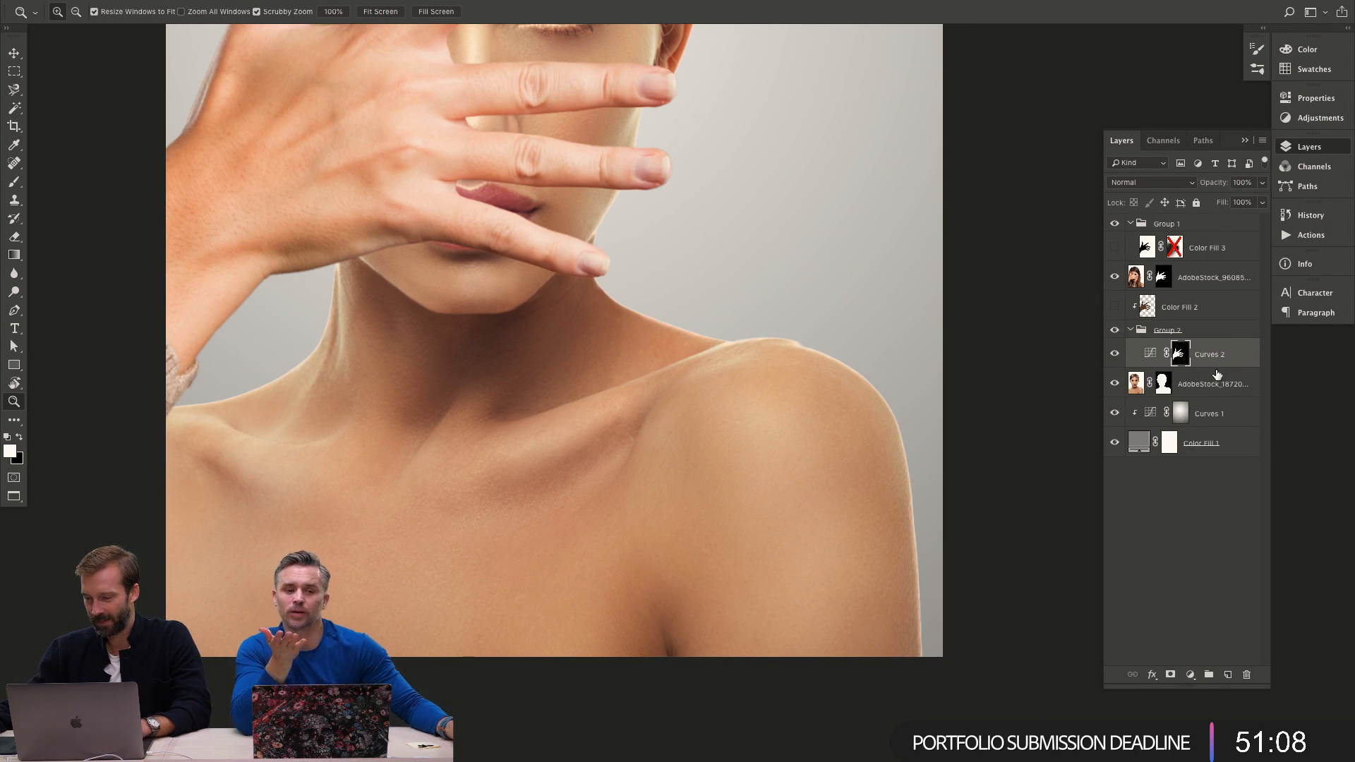
left_click(1171, 341)
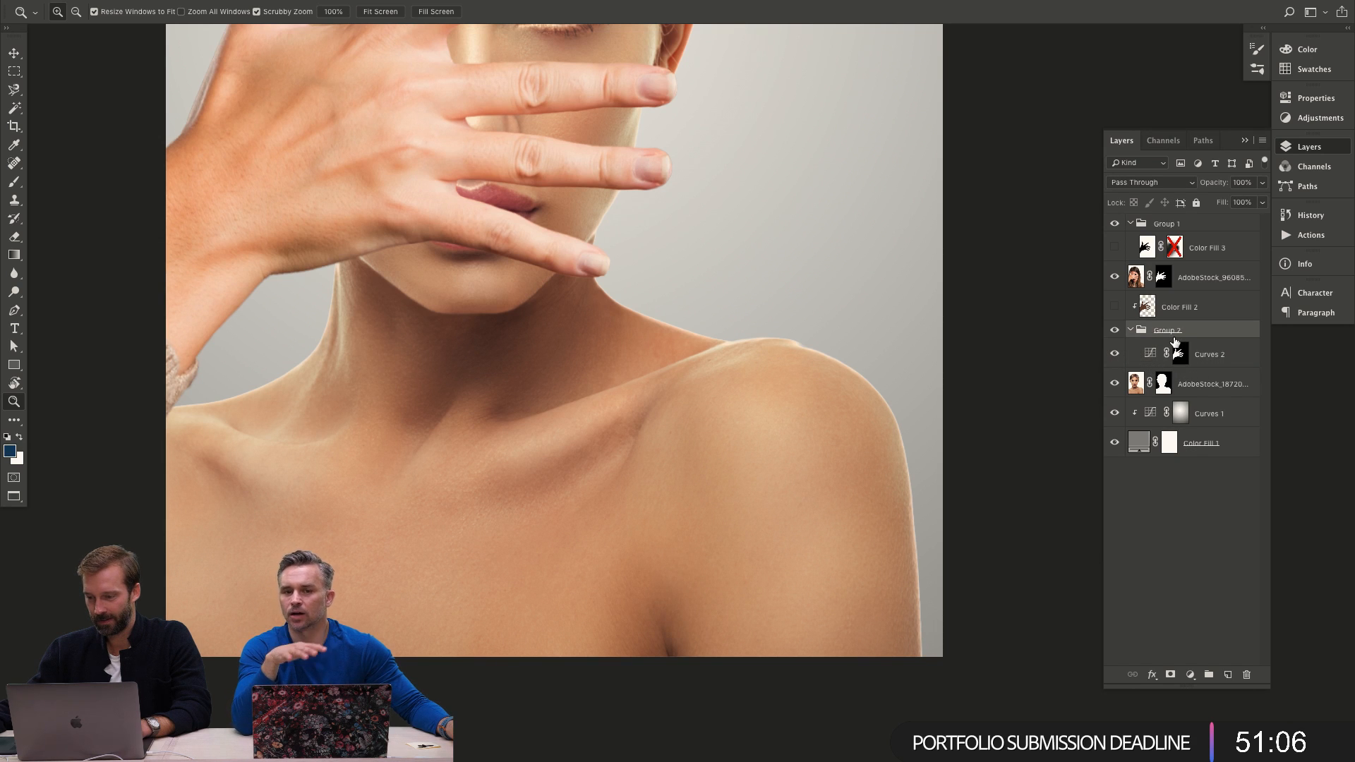
left_click(1199, 383)
key("super+p")
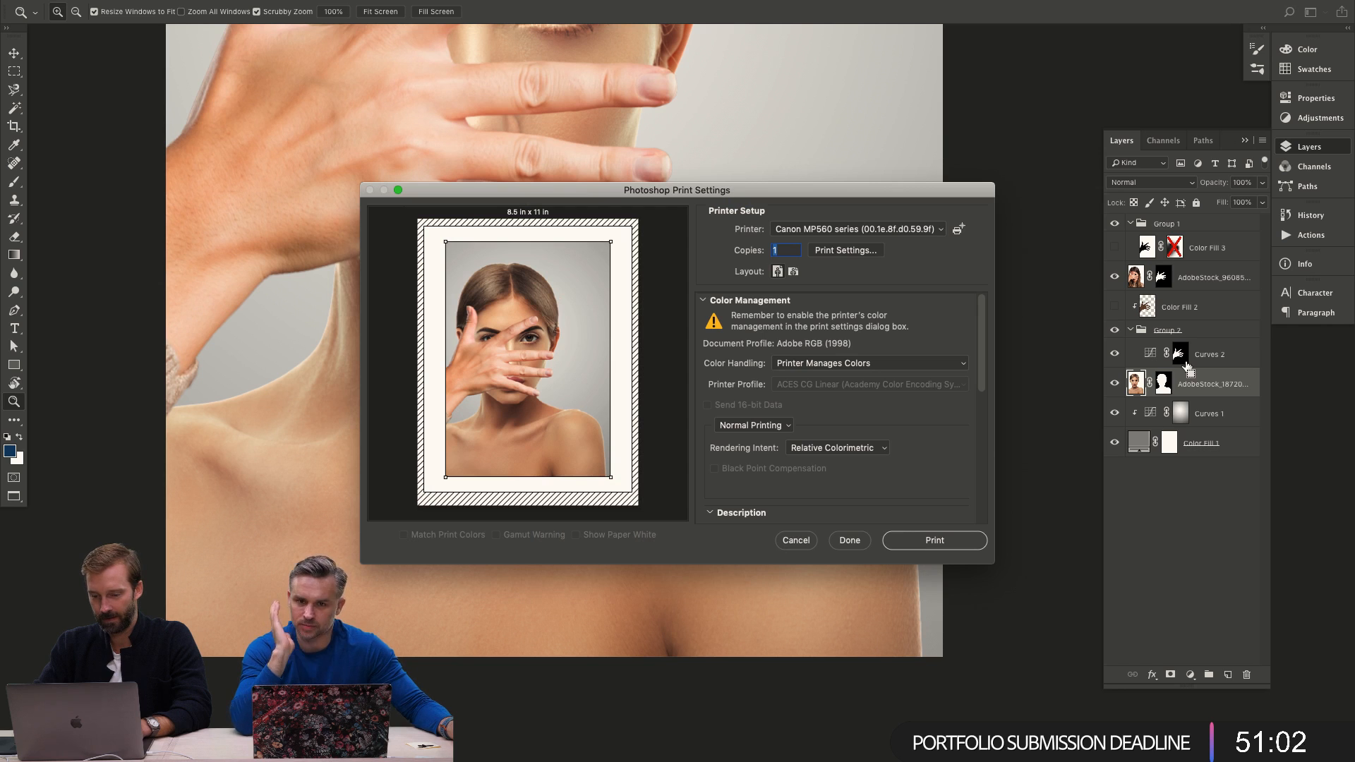
key("Escape")
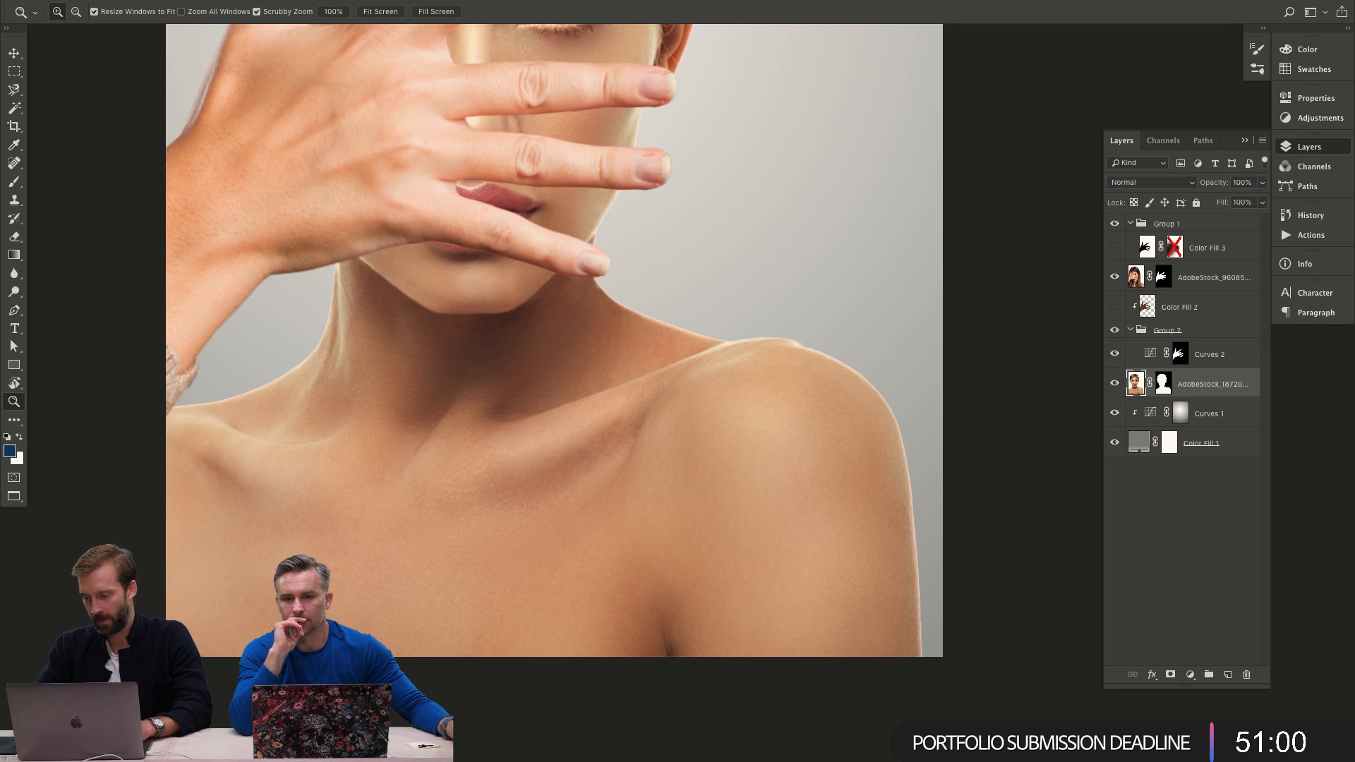
left_click(1175, 330)
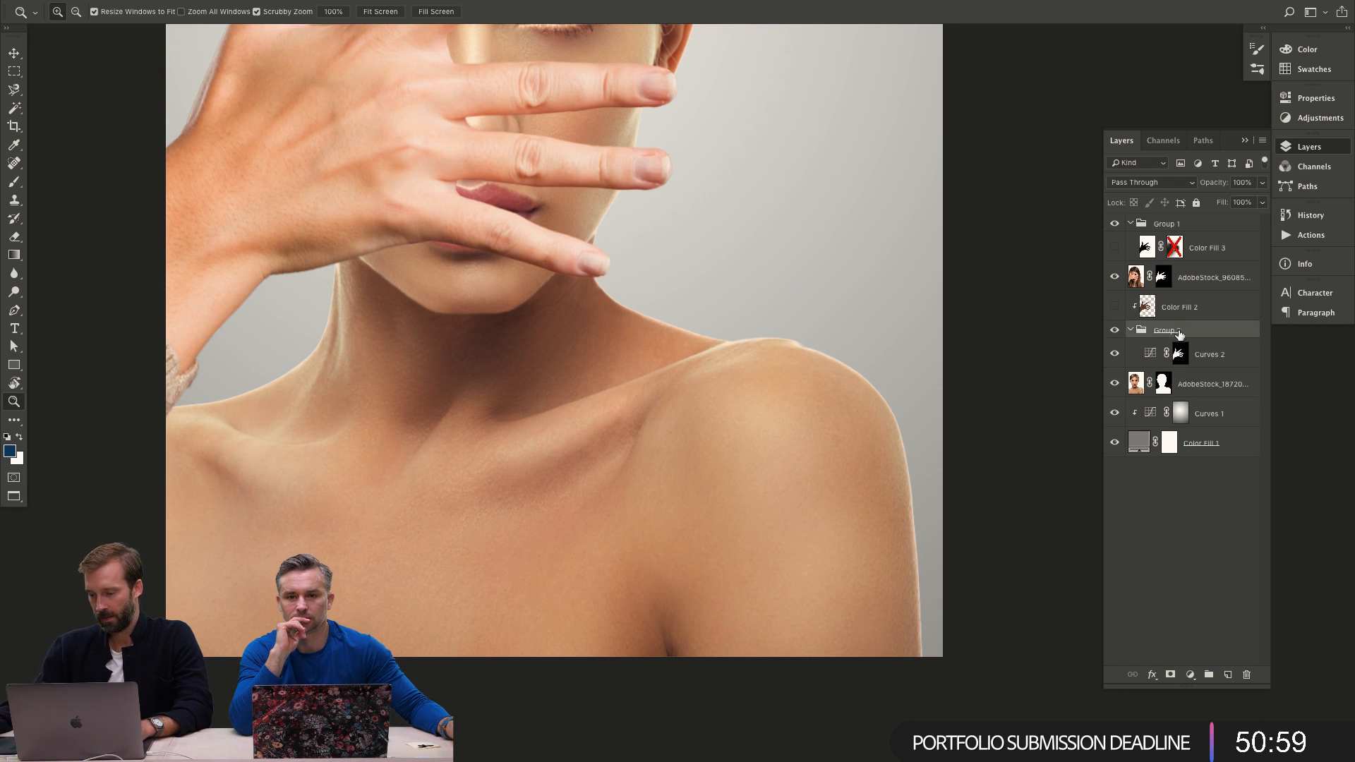
left_click(1130, 329)
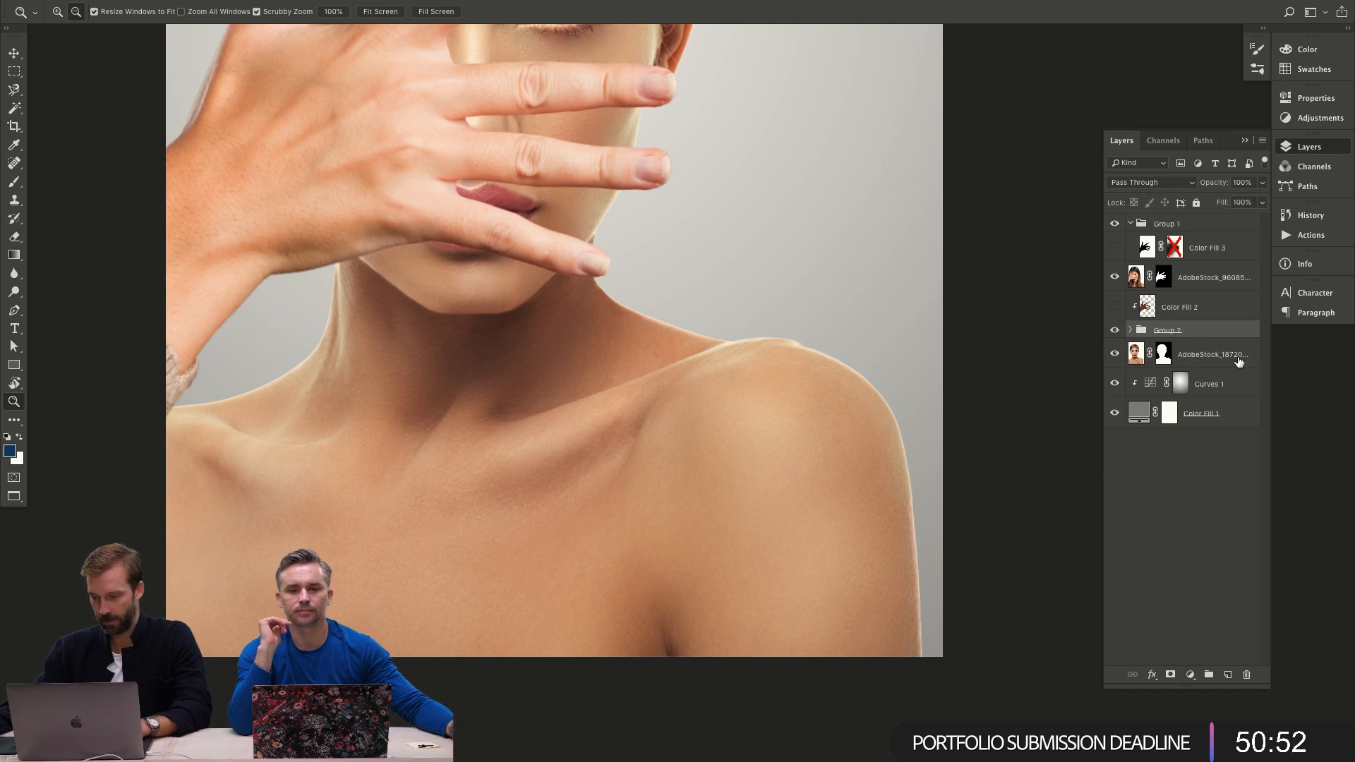
left_click(1129, 330)
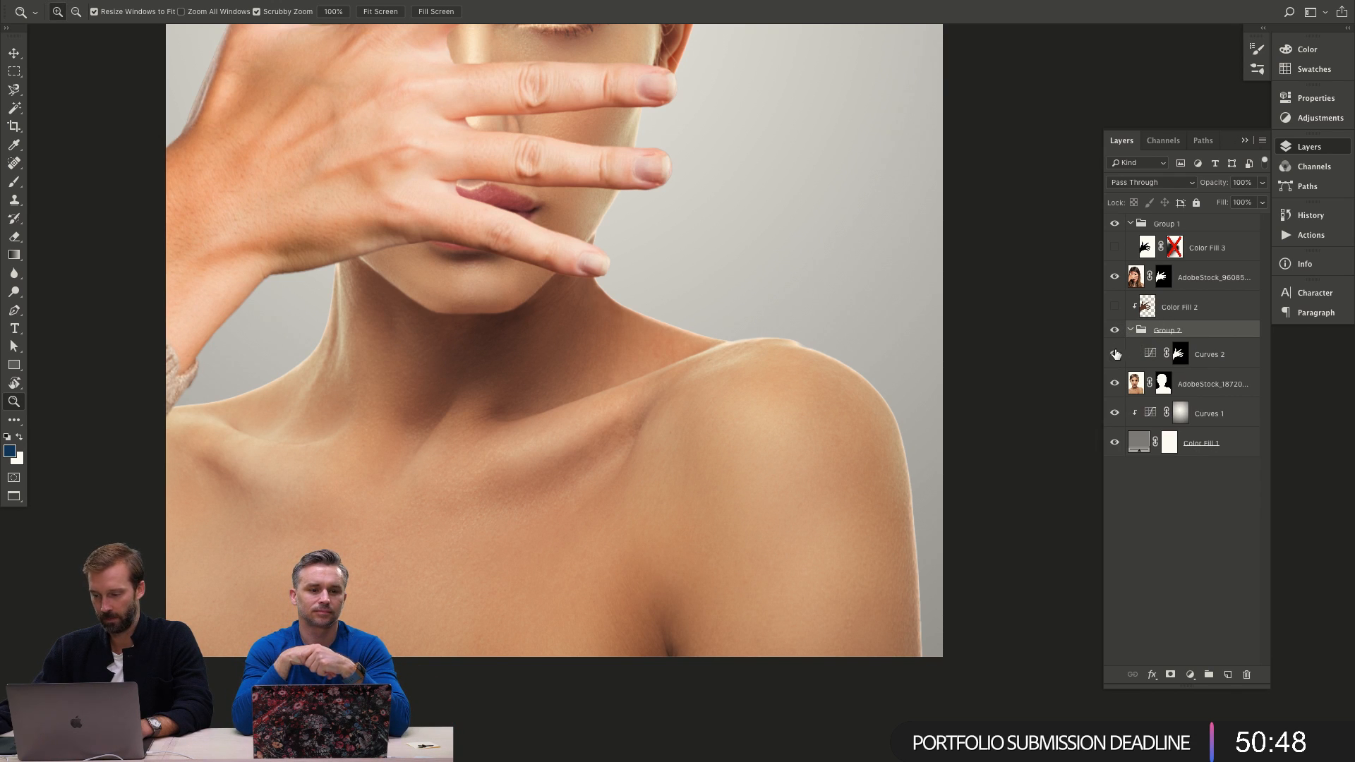
Take Curves 2 out of the clipped group and place it in a new group that is not clipped to the portrait.
left_click_drag(1181, 364, 1179, 366)
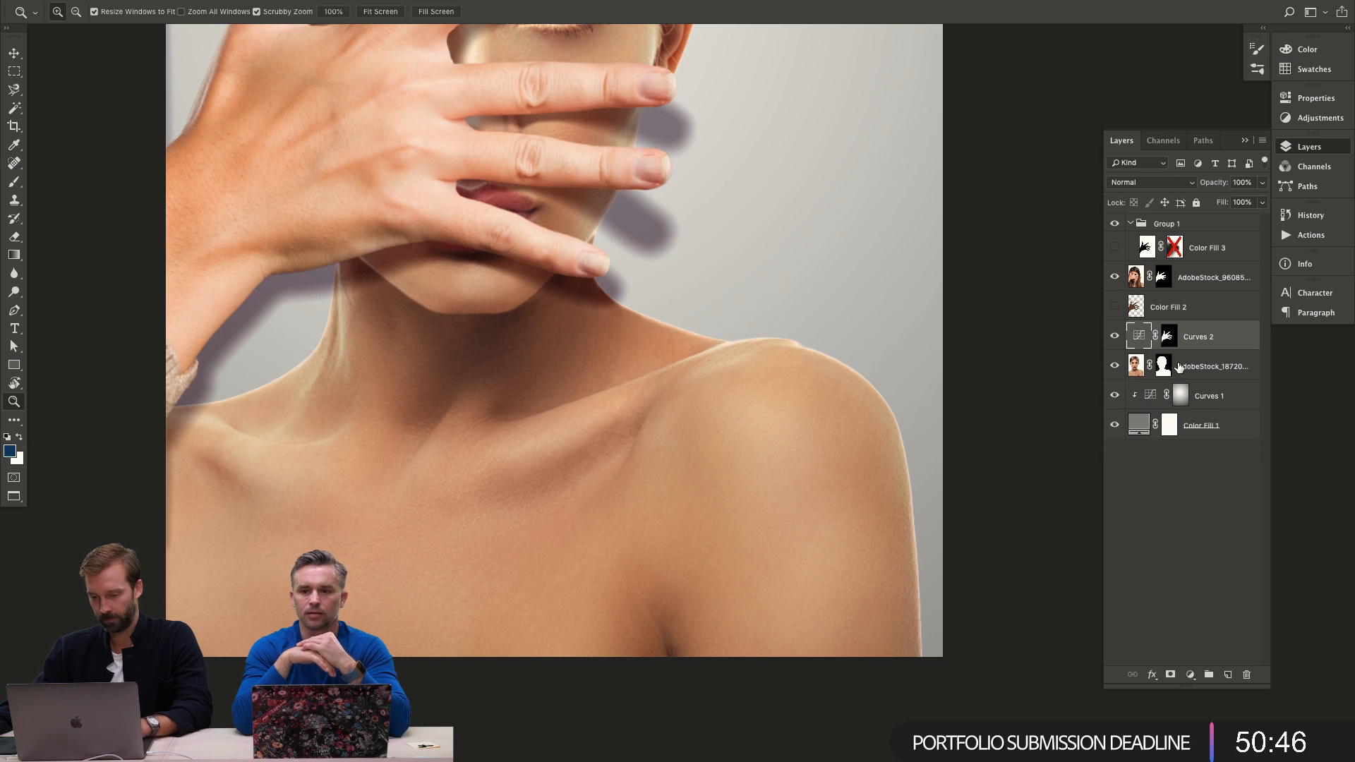
left_click(1182, 368, "alt")
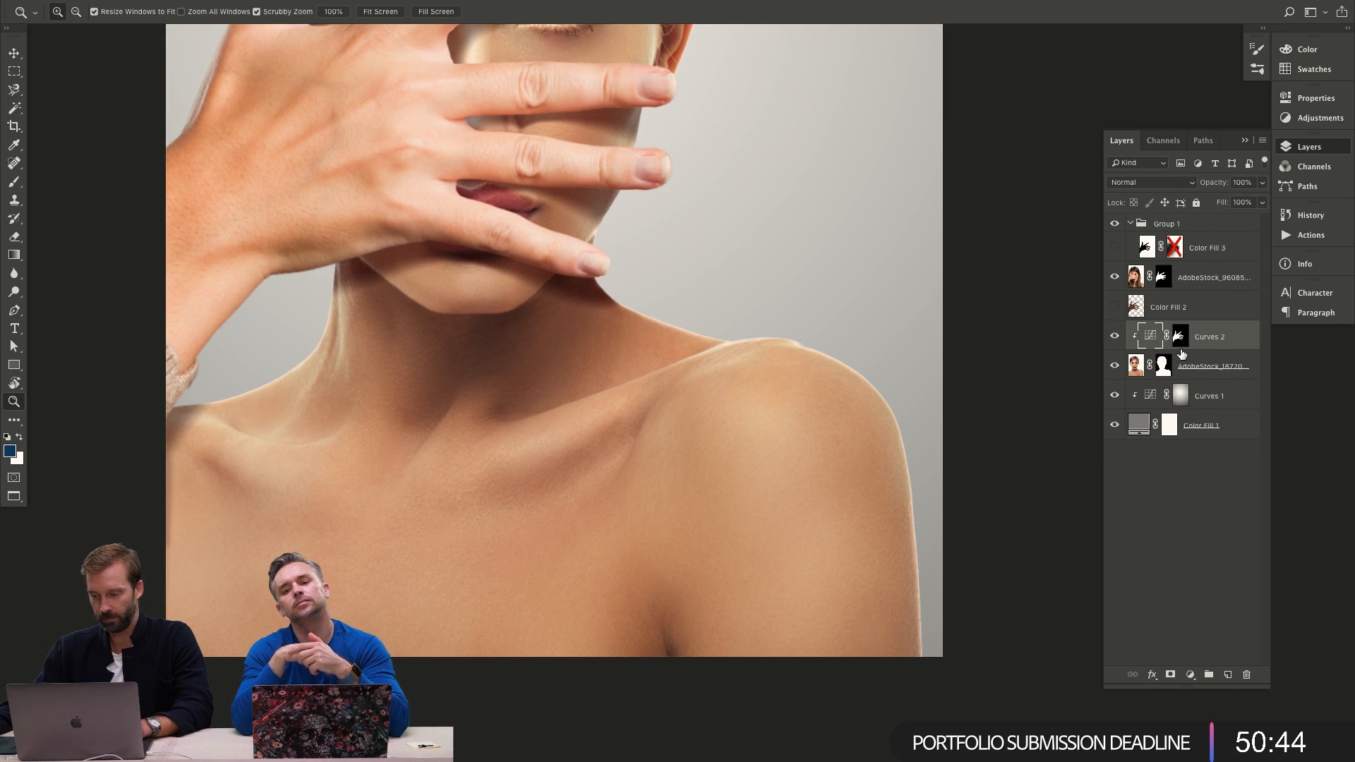
key("ctrl+g")
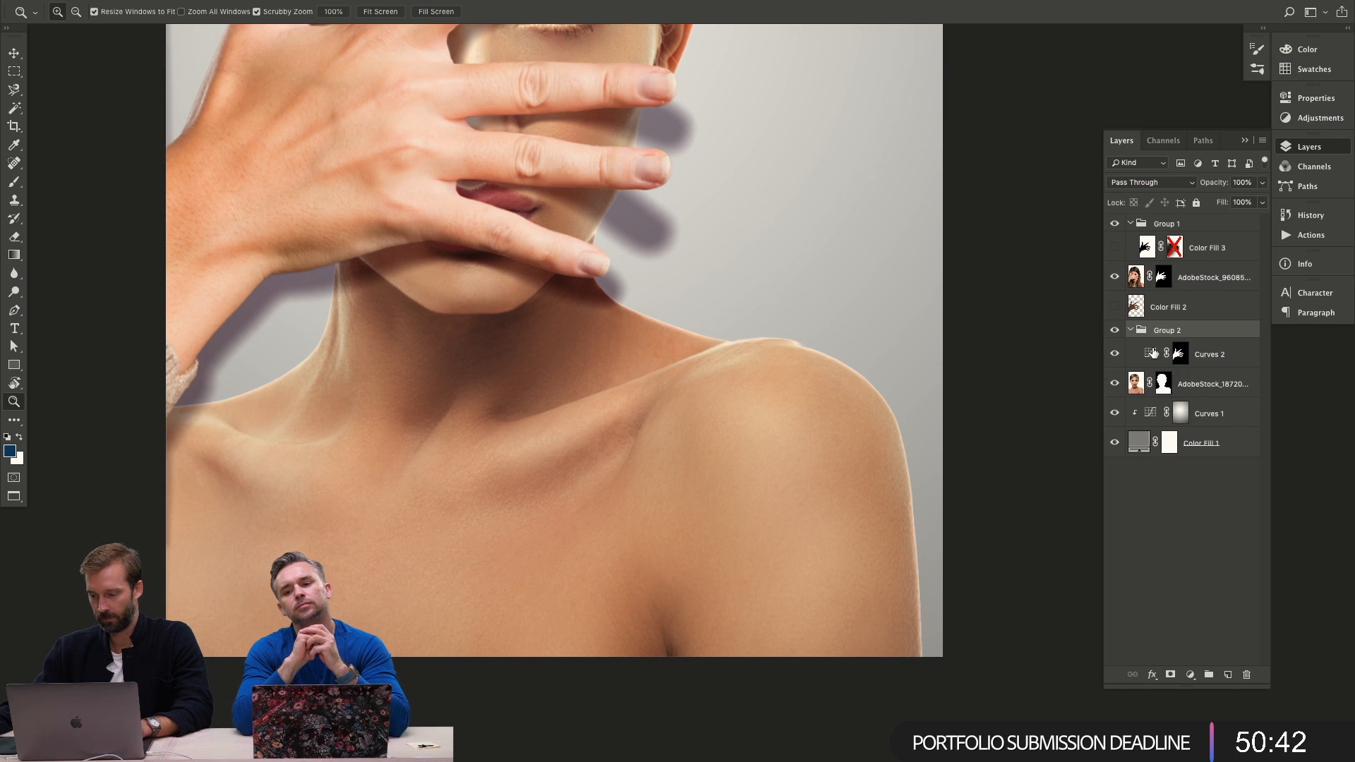
left_click(1130, 331)
left_click(1115, 331)
left_click(1115, 331)
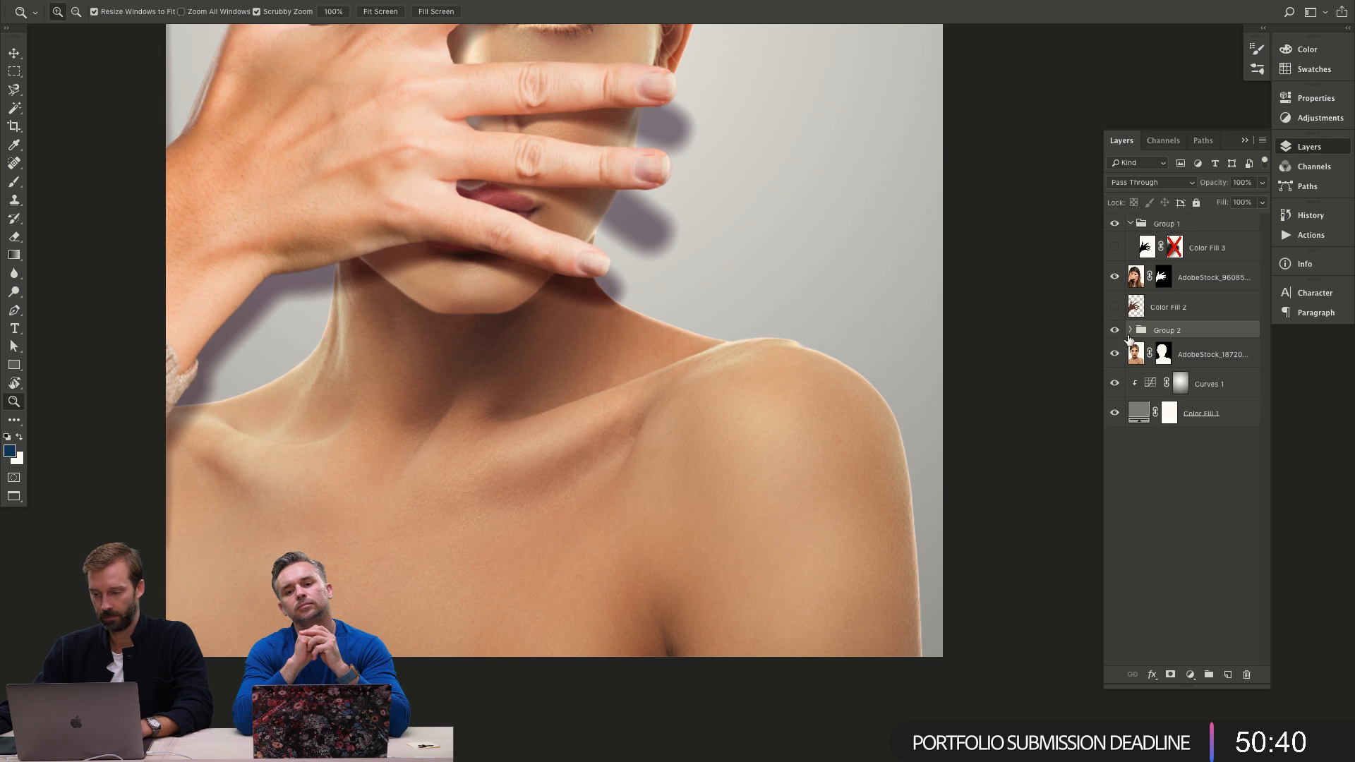
Put Group 2 and the portrait layer beneath it together in a new group.
left_click(1131, 331)
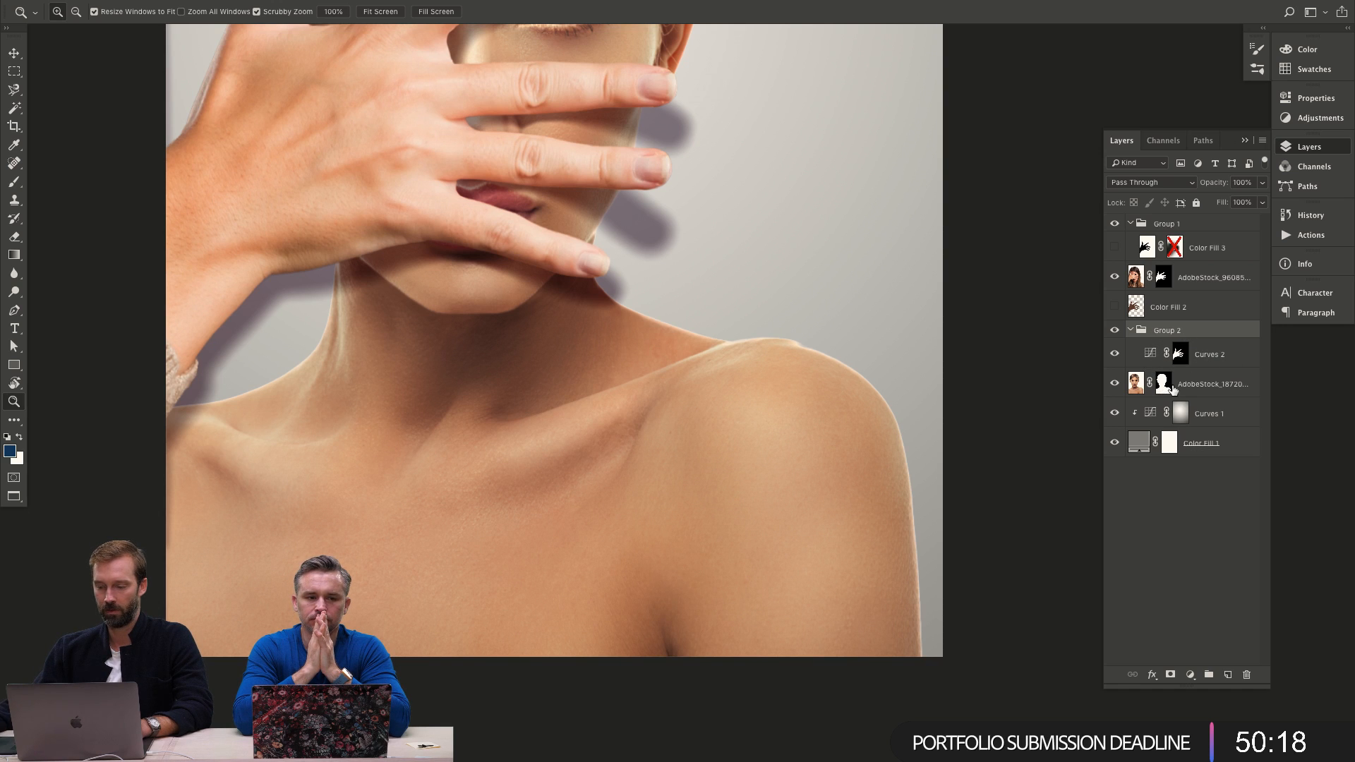
left_click(1199, 389)
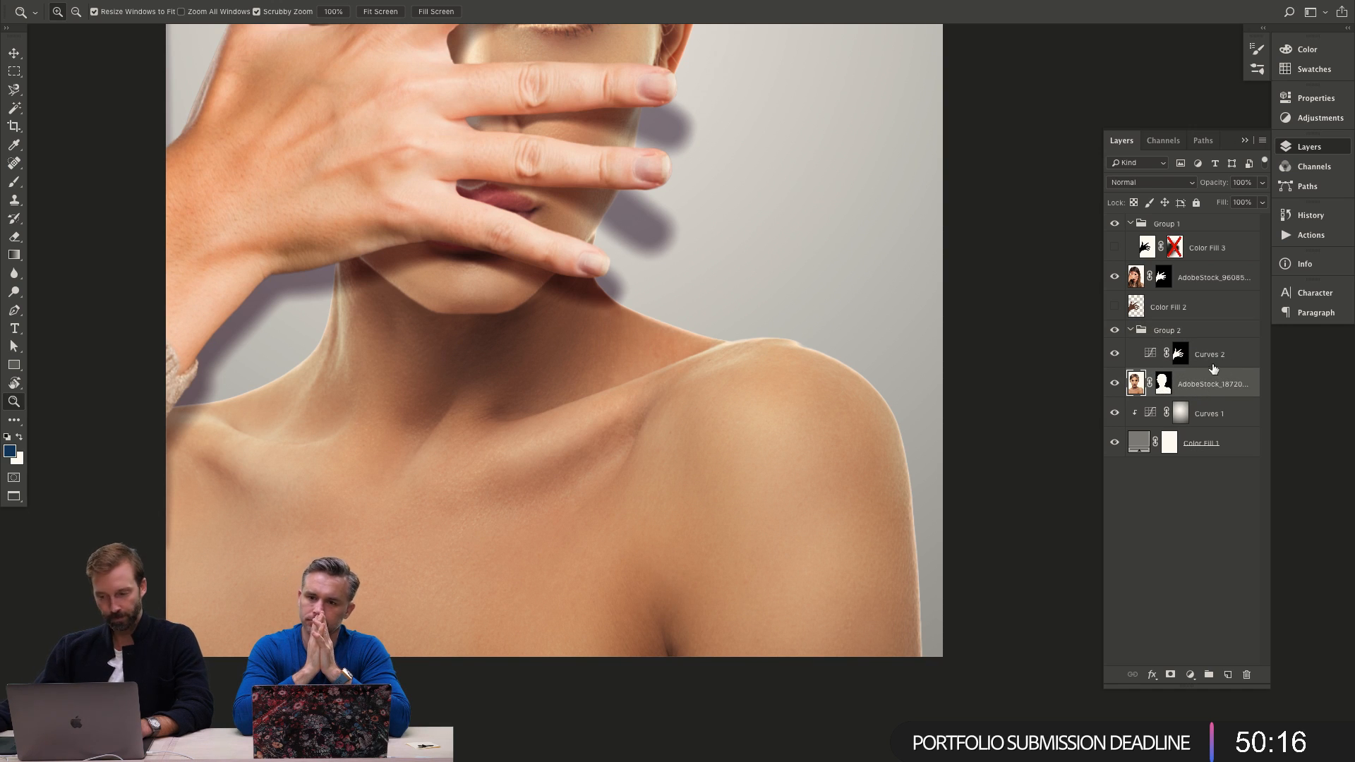
left_click(1137, 338)
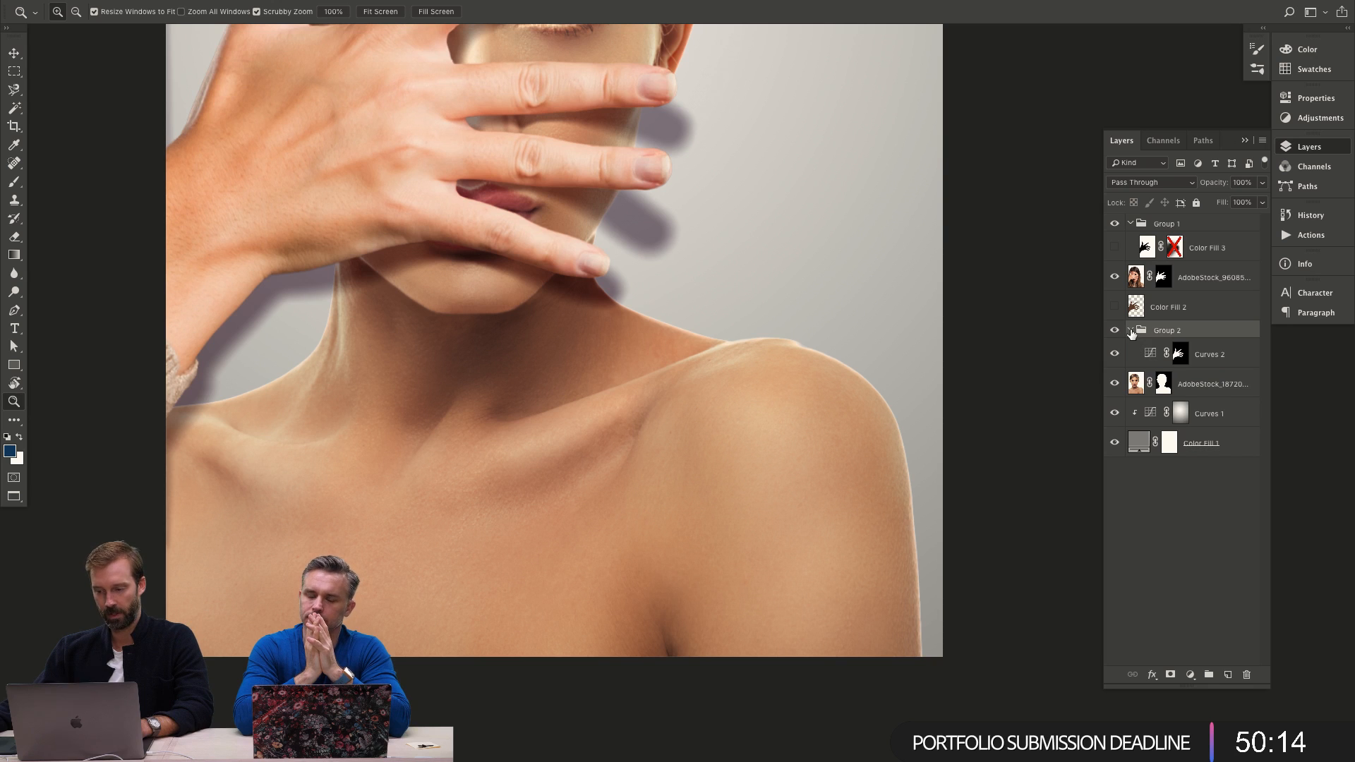
left_click(1131, 330)
left_click(1207, 356, "shift")
key("ctrl+g")
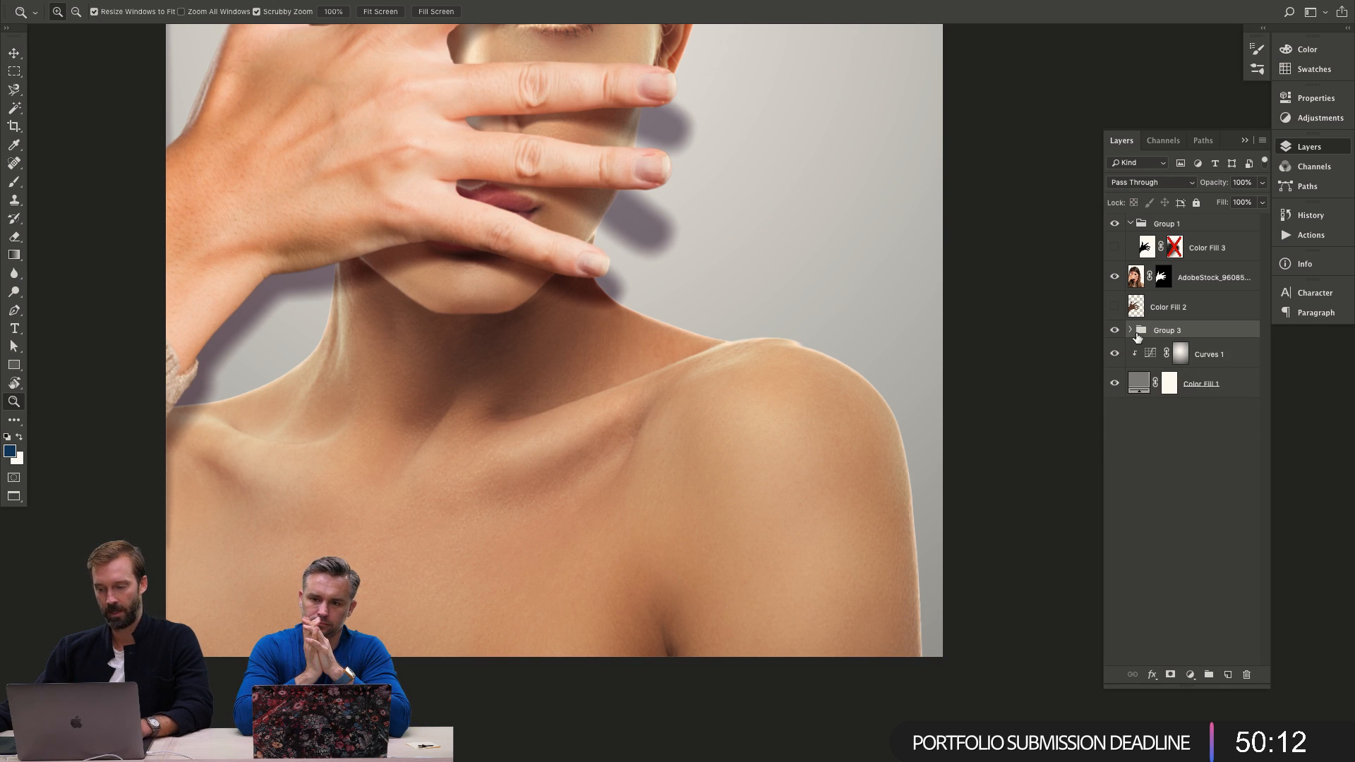
Move the portrait layer's mask onto the enclosing Group 3, and add a white layer mask to Group 2.
left_click(1131, 330)
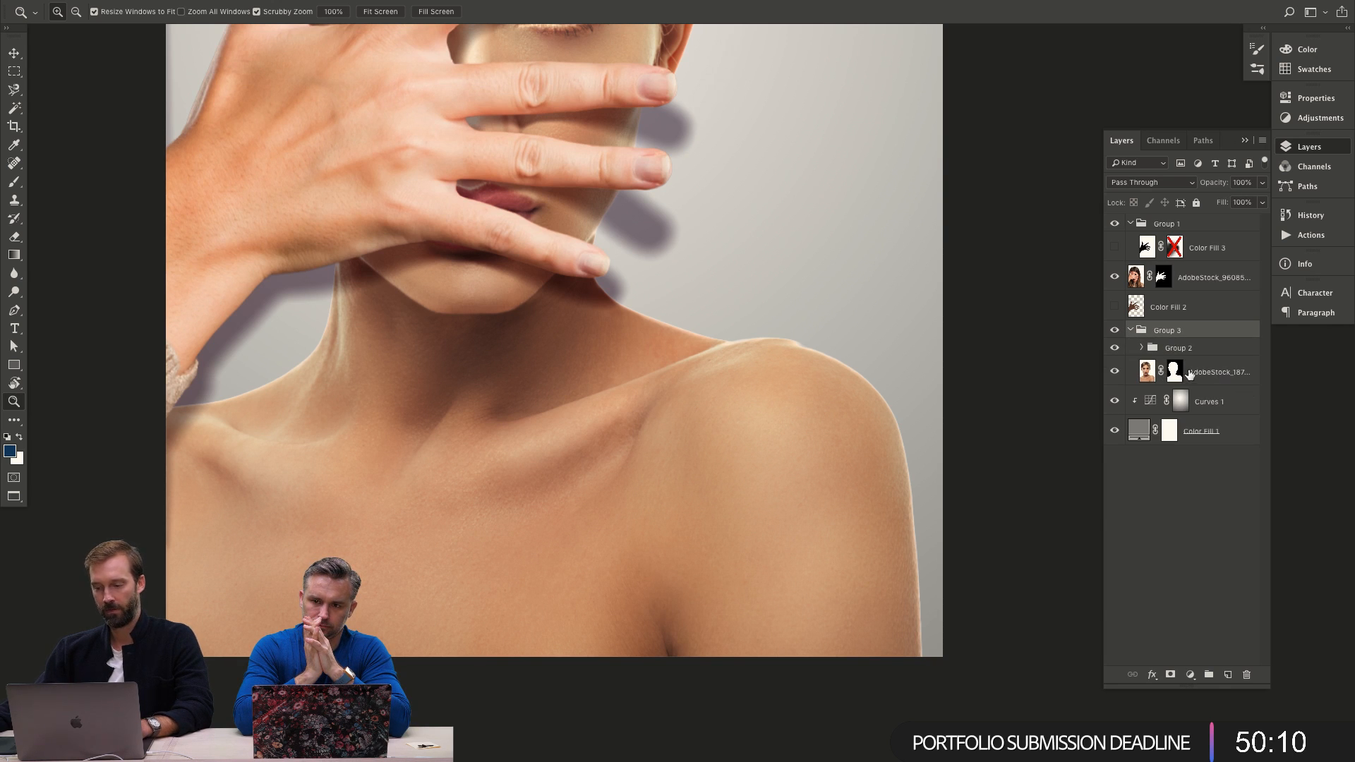
left_click_drag(1174, 371, 1167, 333)
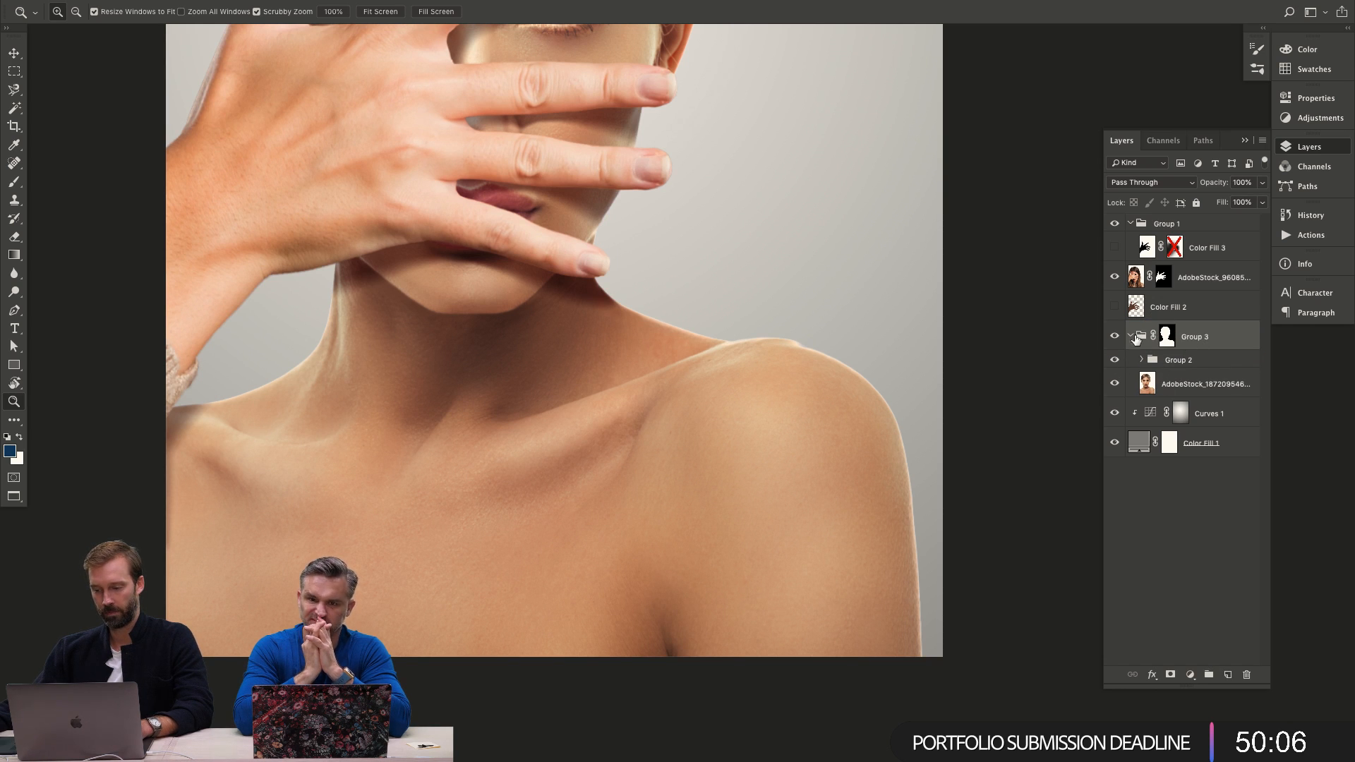
left_click(1175, 362)
key("ctrl+shift+m")
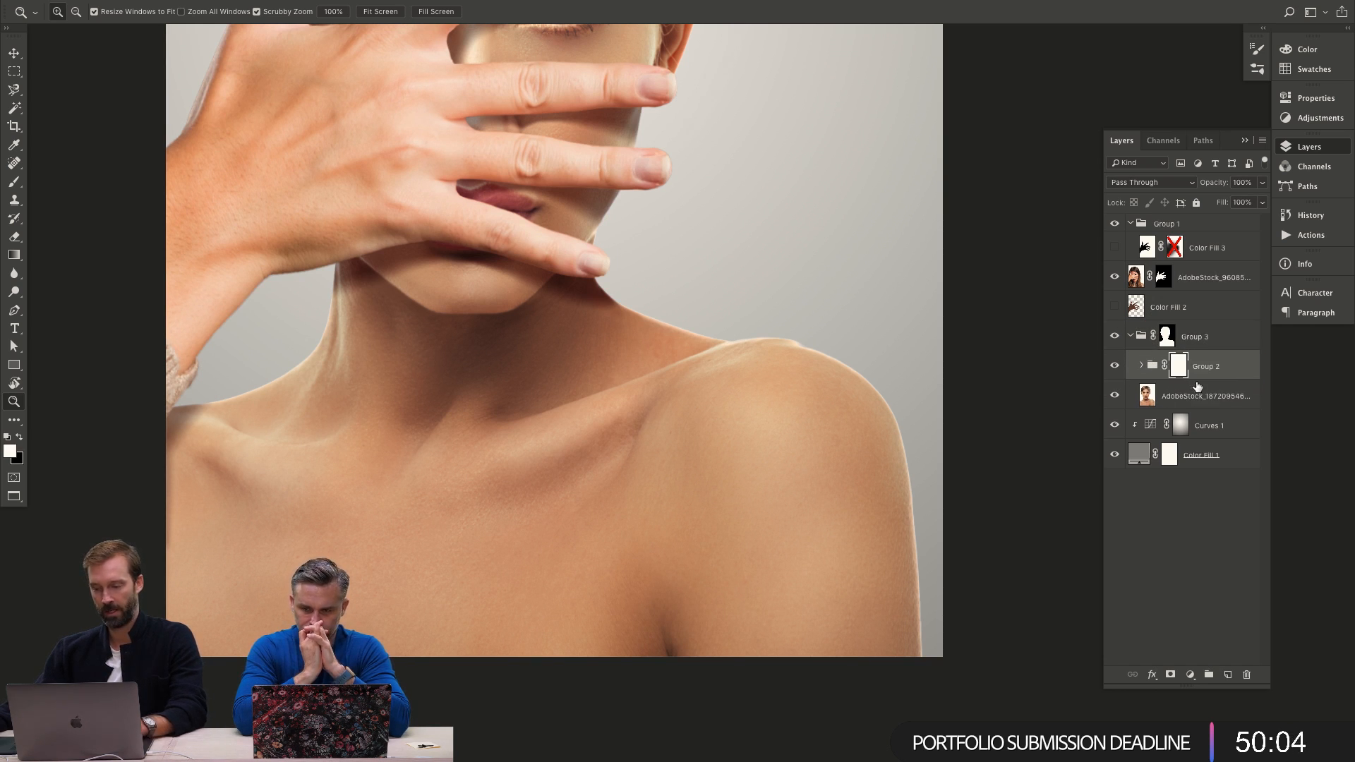
Paint black at 20% opacity on Group 2's mask over the neck edge beside the little fingertip and just below the wrist.
left_click_drag(581, 290, 624, 303)
key("b")
mouse_move(518, 410)
left_mouse_down()
mouse_move(605, 423)
mouse_move(740, 403)
mouse_move(747, 357)
left_mouse_up()
key("x")
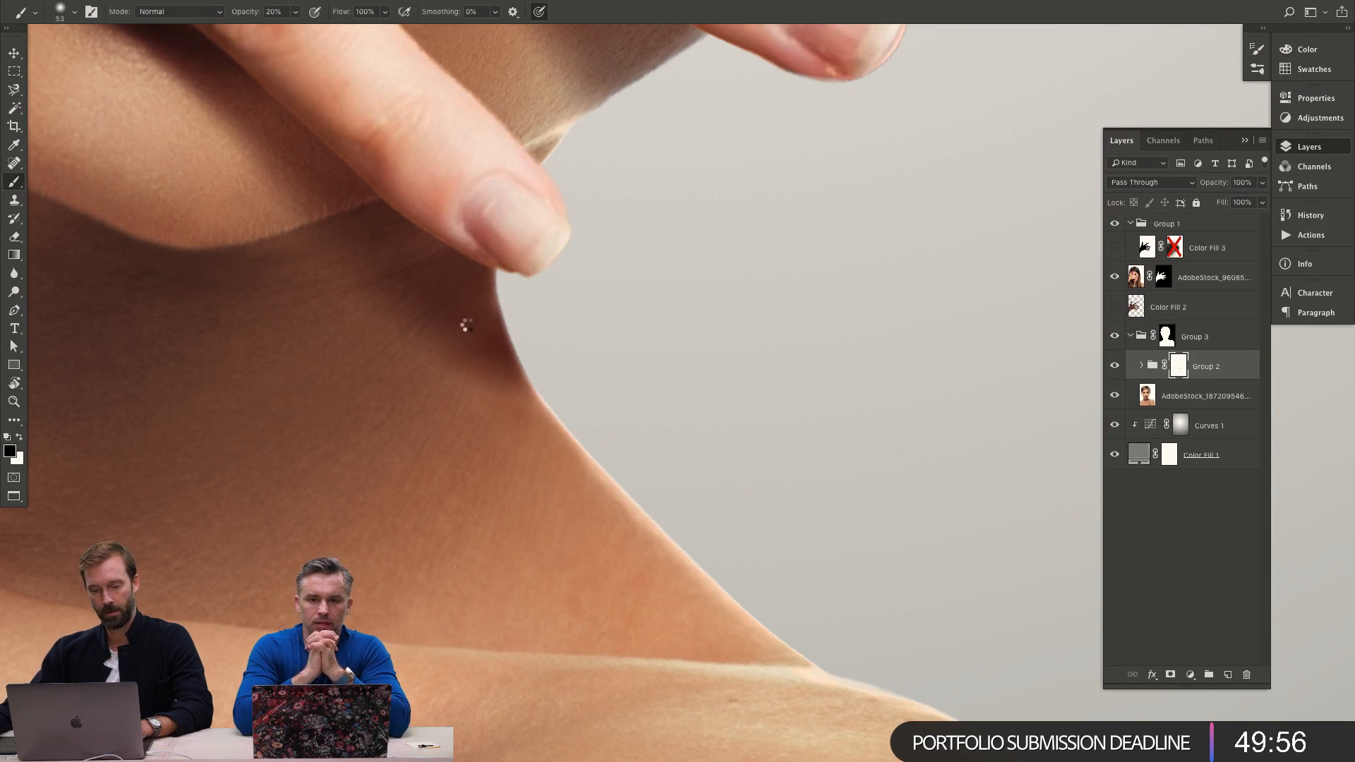
left_click_drag(541, 408, 604, 444)
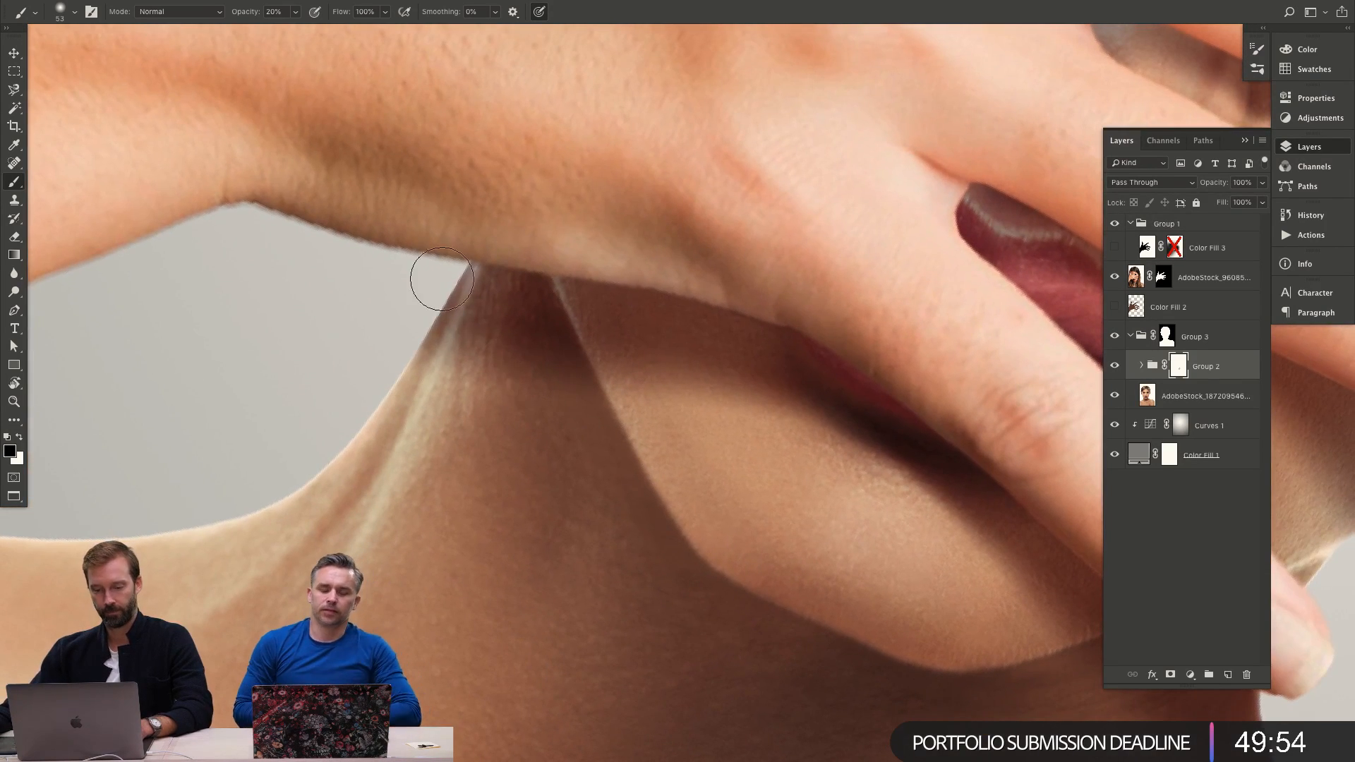
mouse_move(483, 271)
left_mouse_down()
mouse_move(539, 411)
mouse_move(498, 254)
mouse_move(528, 362)
mouse_move(573, 448)
mouse_move(491, 266)
mouse_move(477, 289)
mouse_move(468, 252)
mouse_move(427, 322)
mouse_move(450, 363)
mouse_move(434, 385)
left_mouse_up()
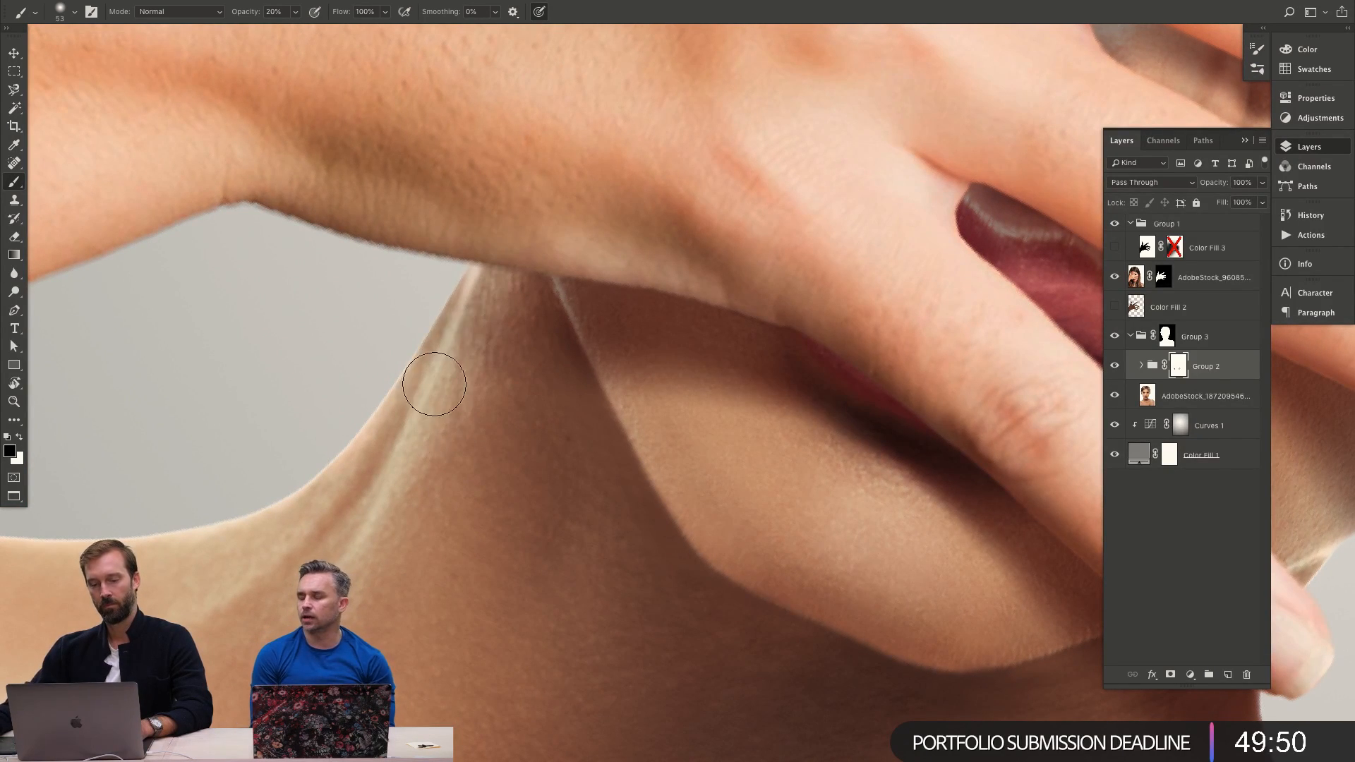
mouse_move(428, 305)
left_mouse_down()
mouse_move(423, 355)
mouse_move(497, 319)
left_mouse_up()
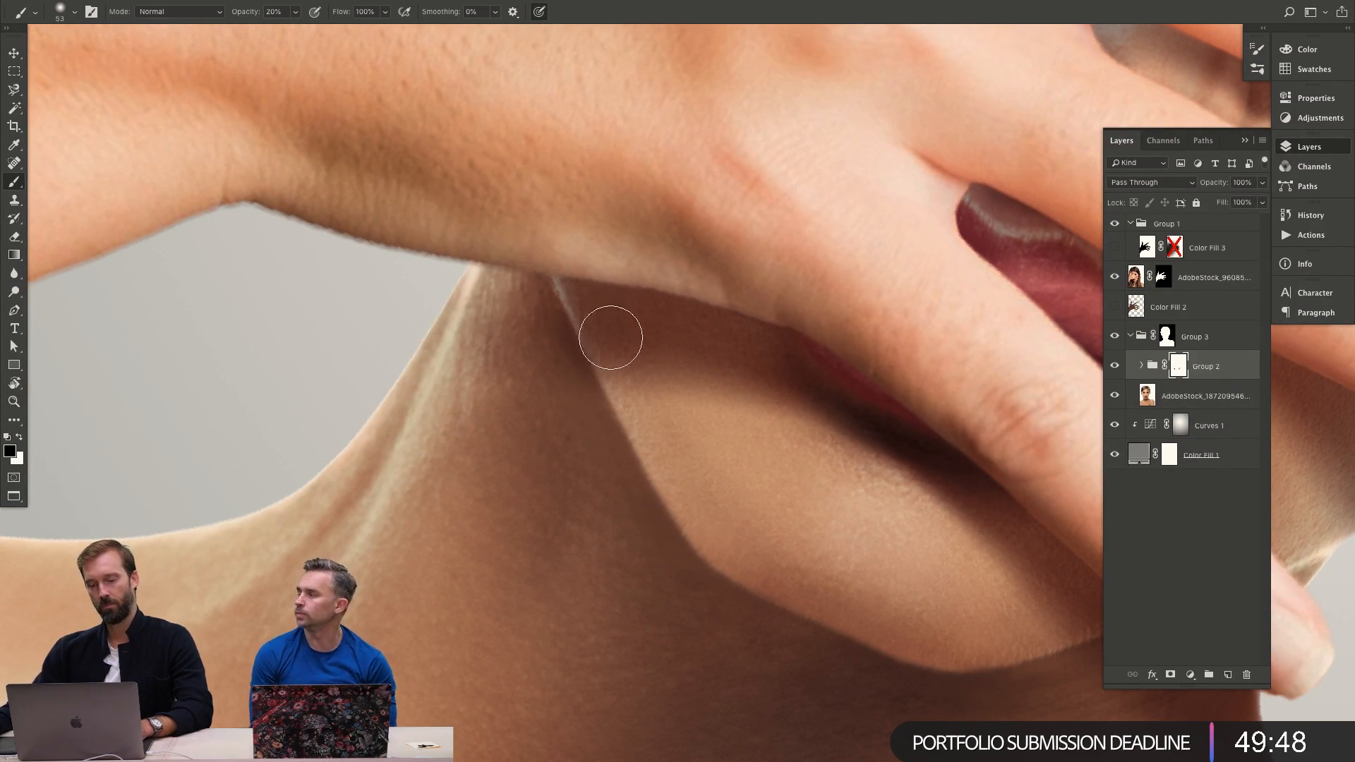
Fade the hand's shadow along the neck edges further, painting black on Group 2's mask with a larger brush at 50% opacity.
key("z")
left_click(700, 450, "alt")
left_click_drag(700, 450, 529, 338)
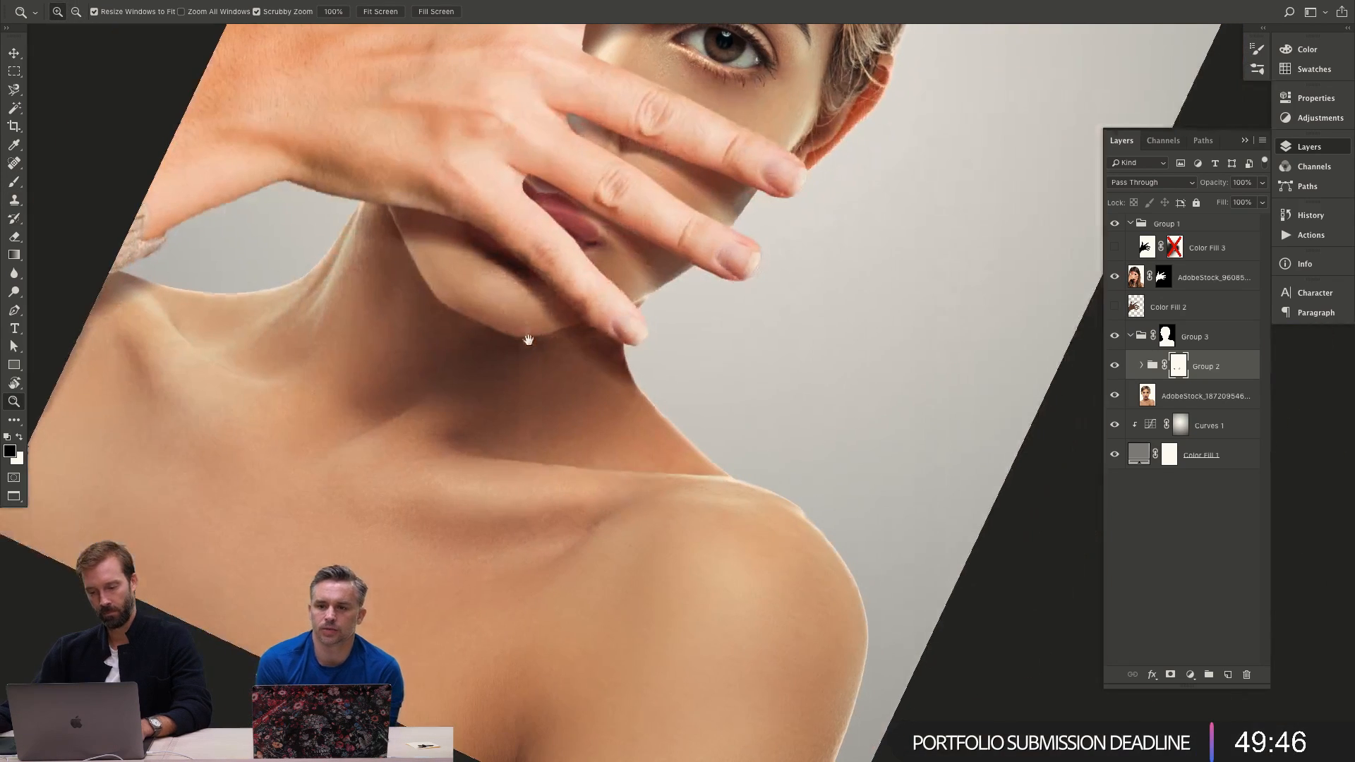
key("b")
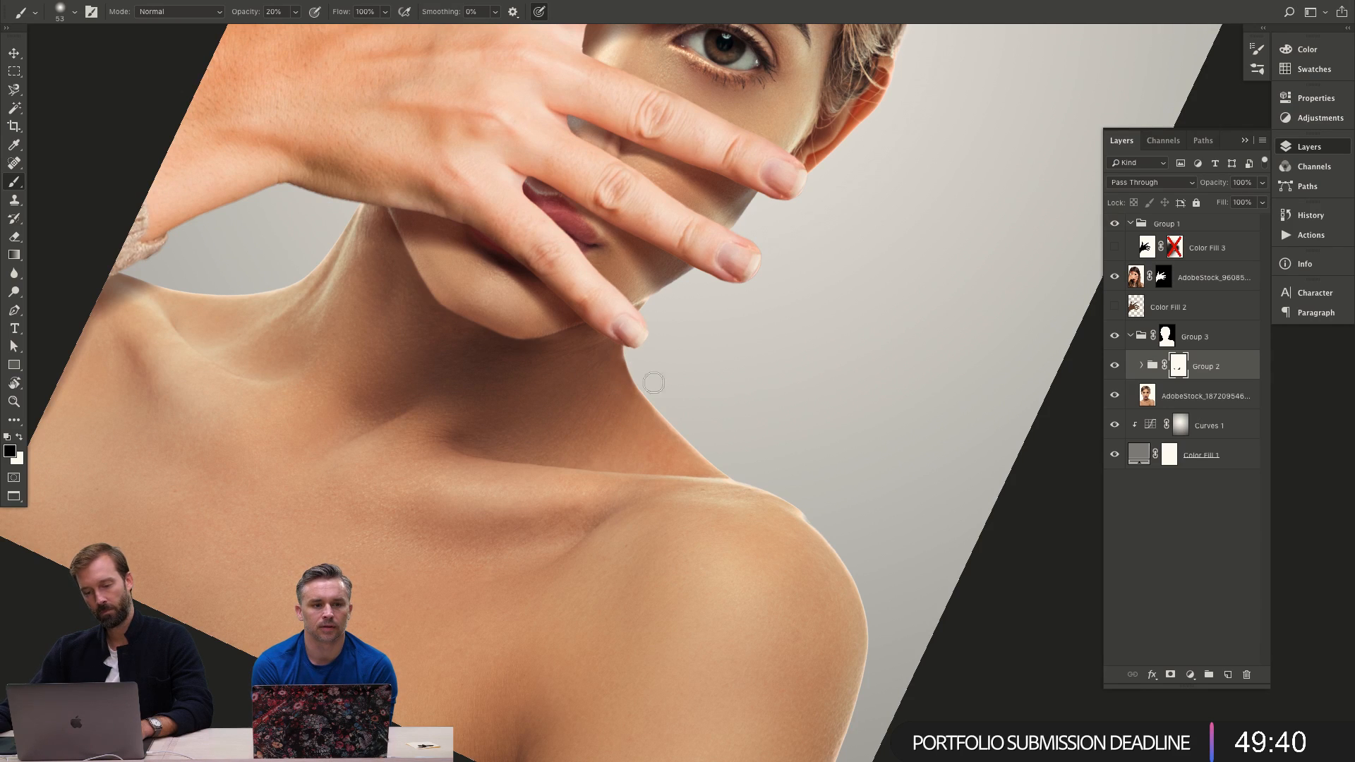
key("5")
mouse_move(661, 387)
left_mouse_down()
mouse_move(705, 387)
mouse_move(677, 332)
mouse_move(601, 393)
left_mouse_up()
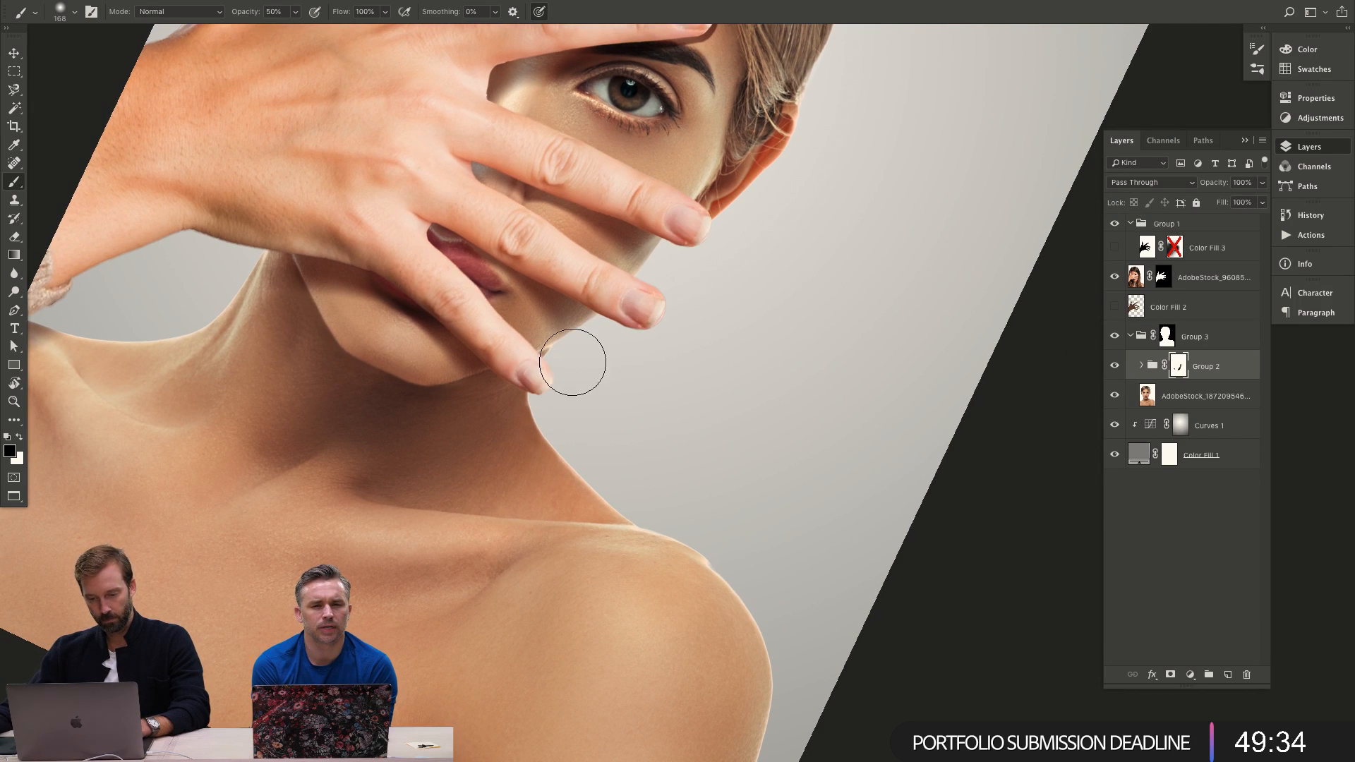
left_click_drag(690, 372, 719, 510)
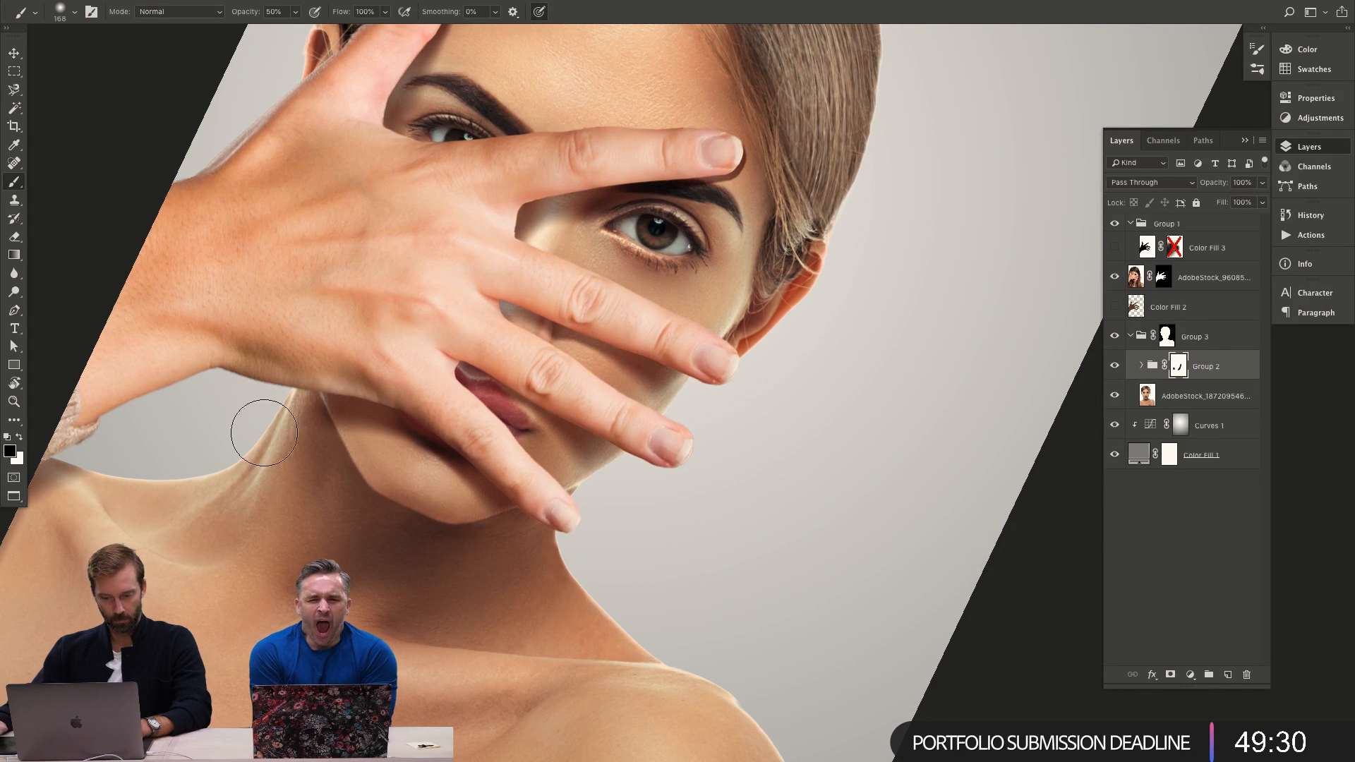
Open Curves 2 inside Group 2 and slightly lower the highlight endpoint of its green channel.
key("z")
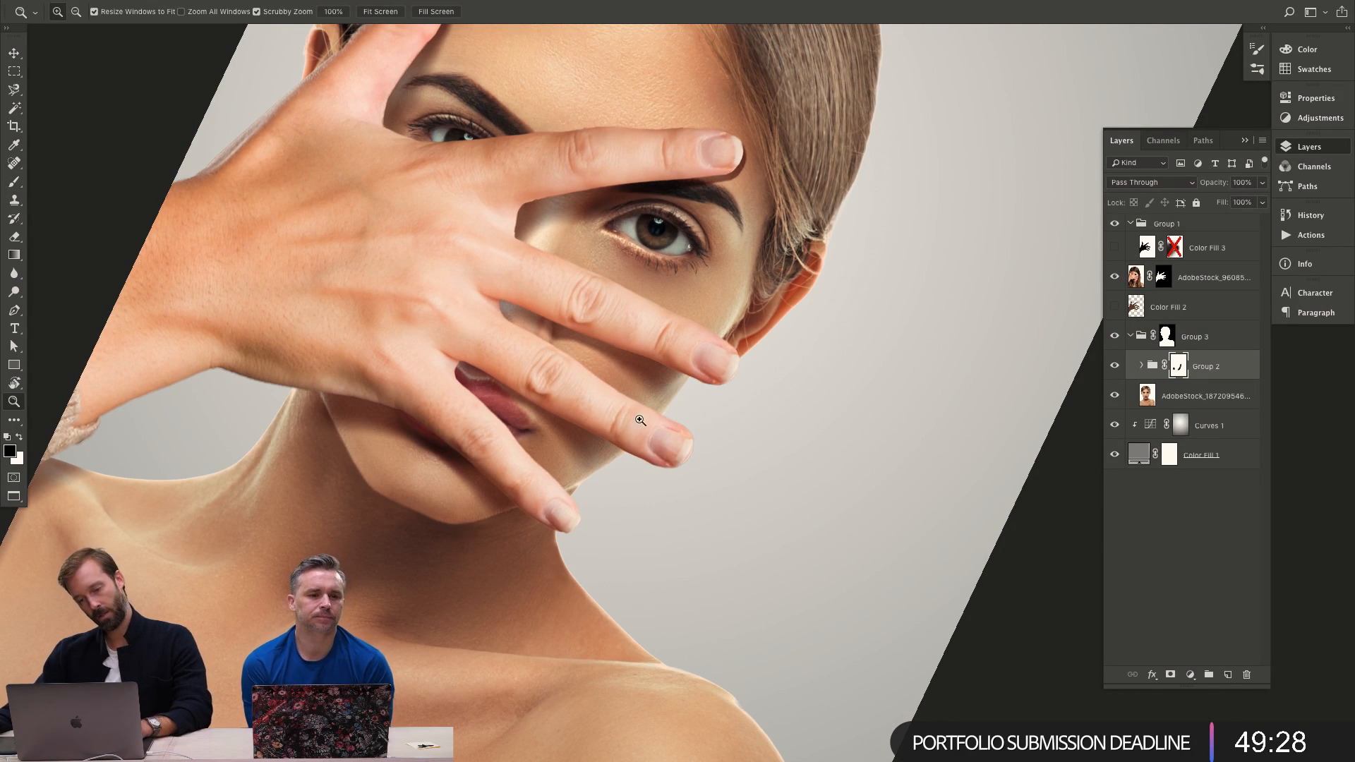
left_click_drag(530, 319, 1029, 343)
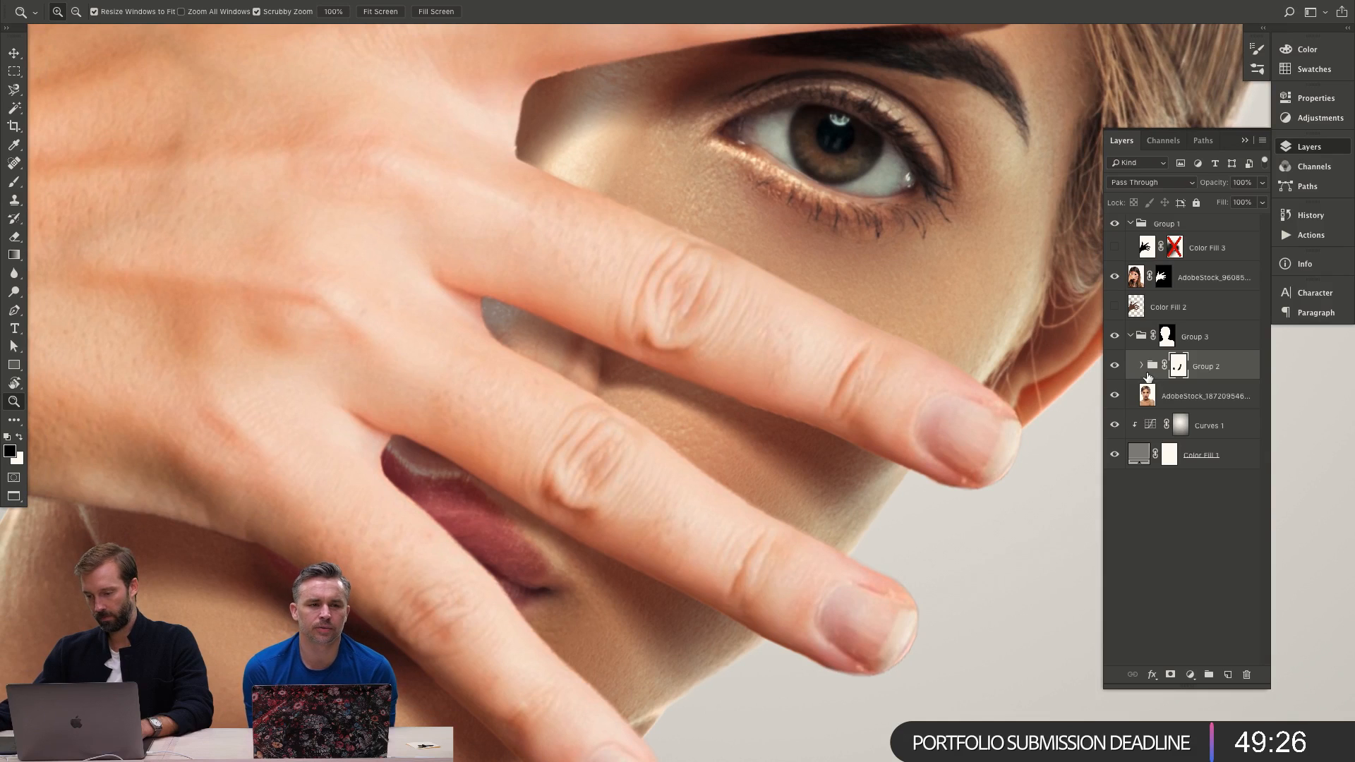
left_click(1141, 365)
double_click(1164, 395)
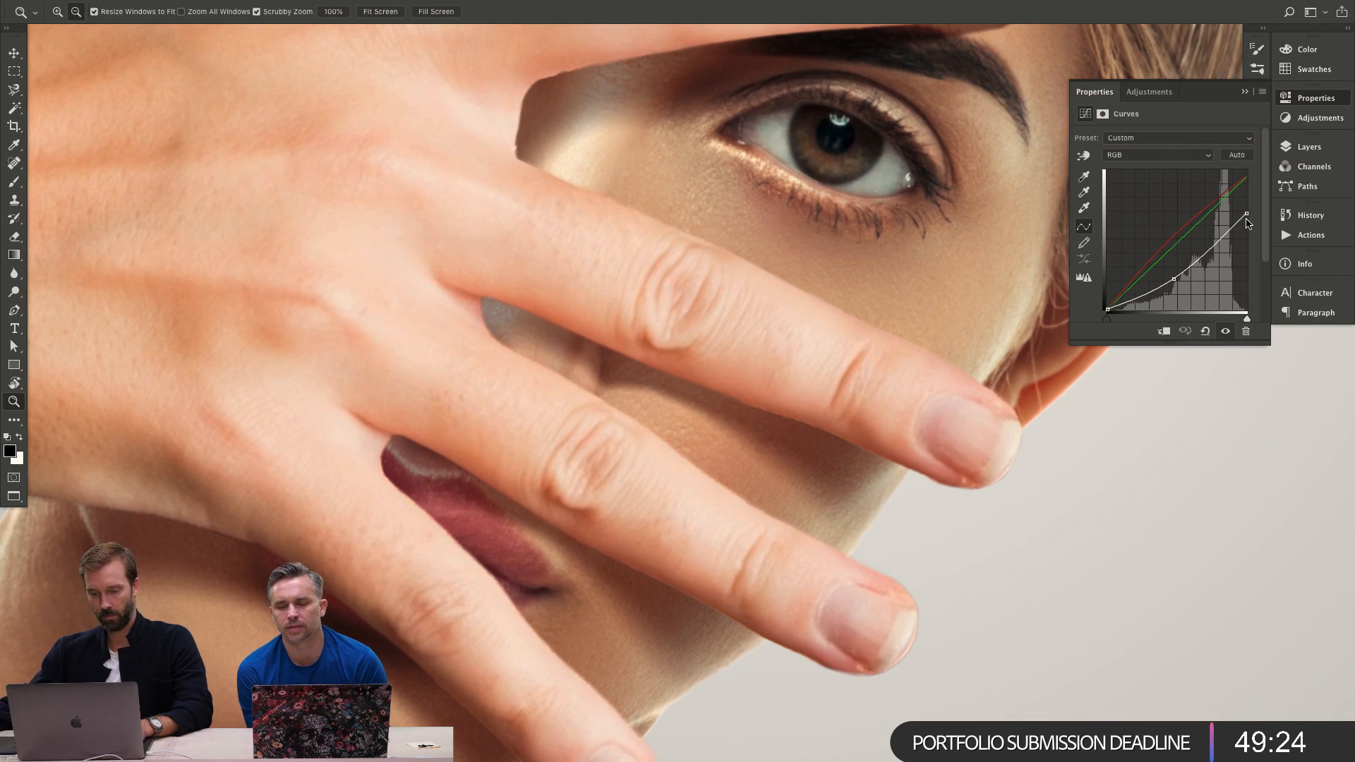
key("alt+4")
left_click_drag(1246, 177, 1246, 185)
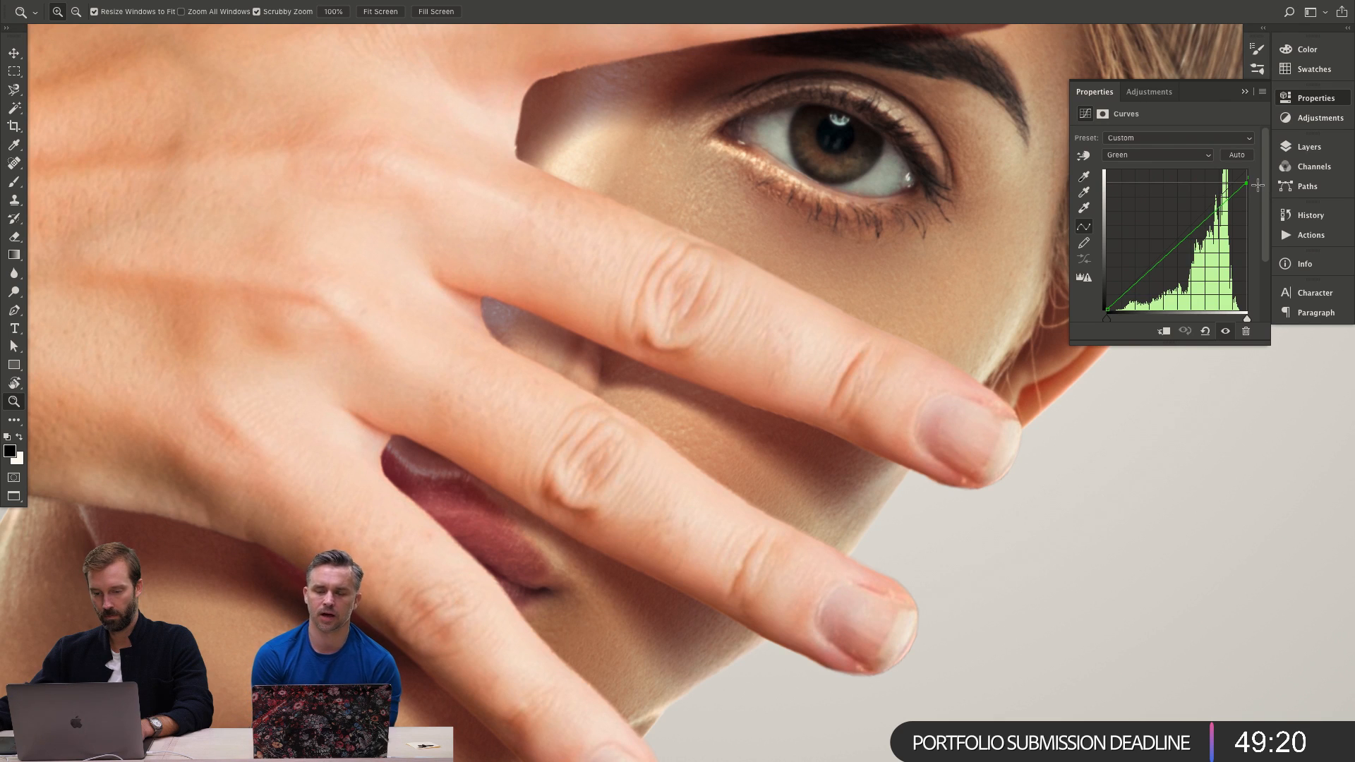
Pull the red channel's midtones in Curves 2 down slightly and fine-tune the green channel's highlight endpoint.
key("alt+3")
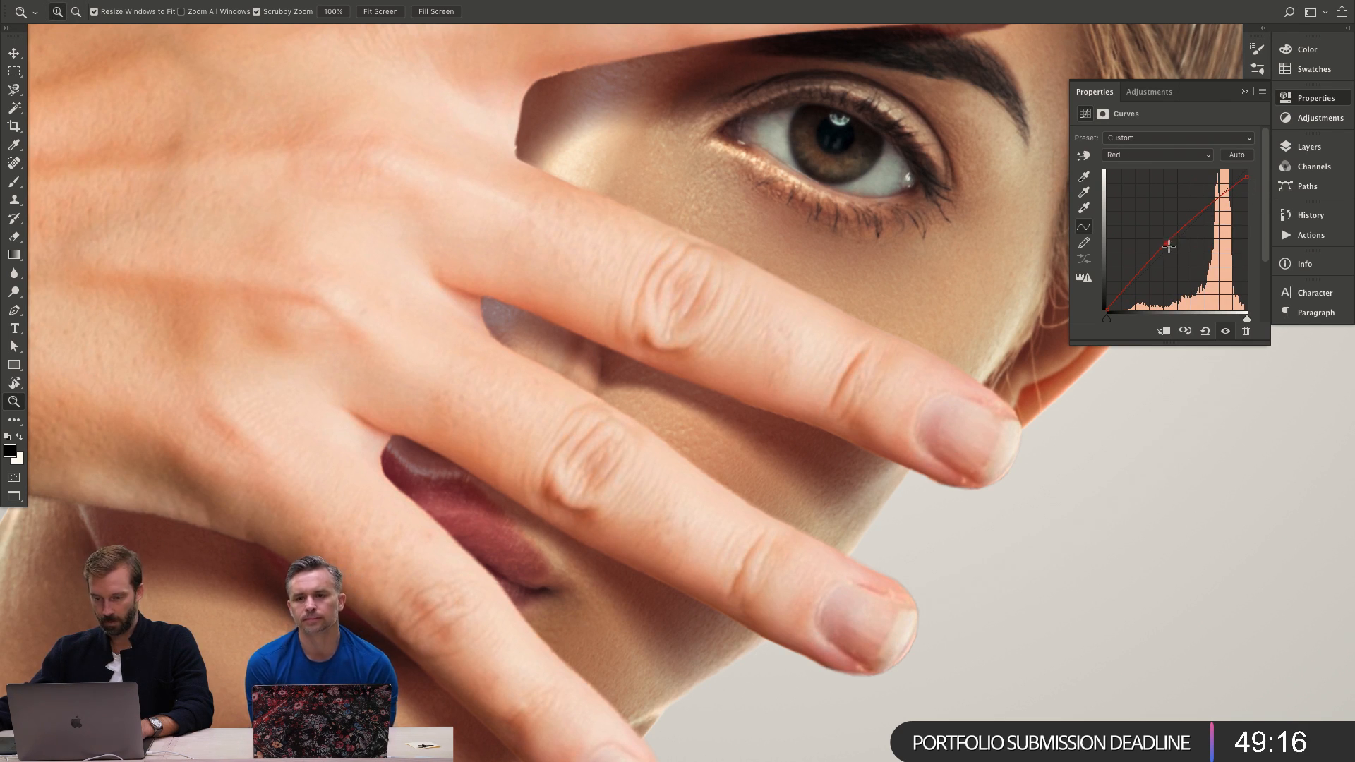
left_click_drag(1171, 254, 1172, 256)
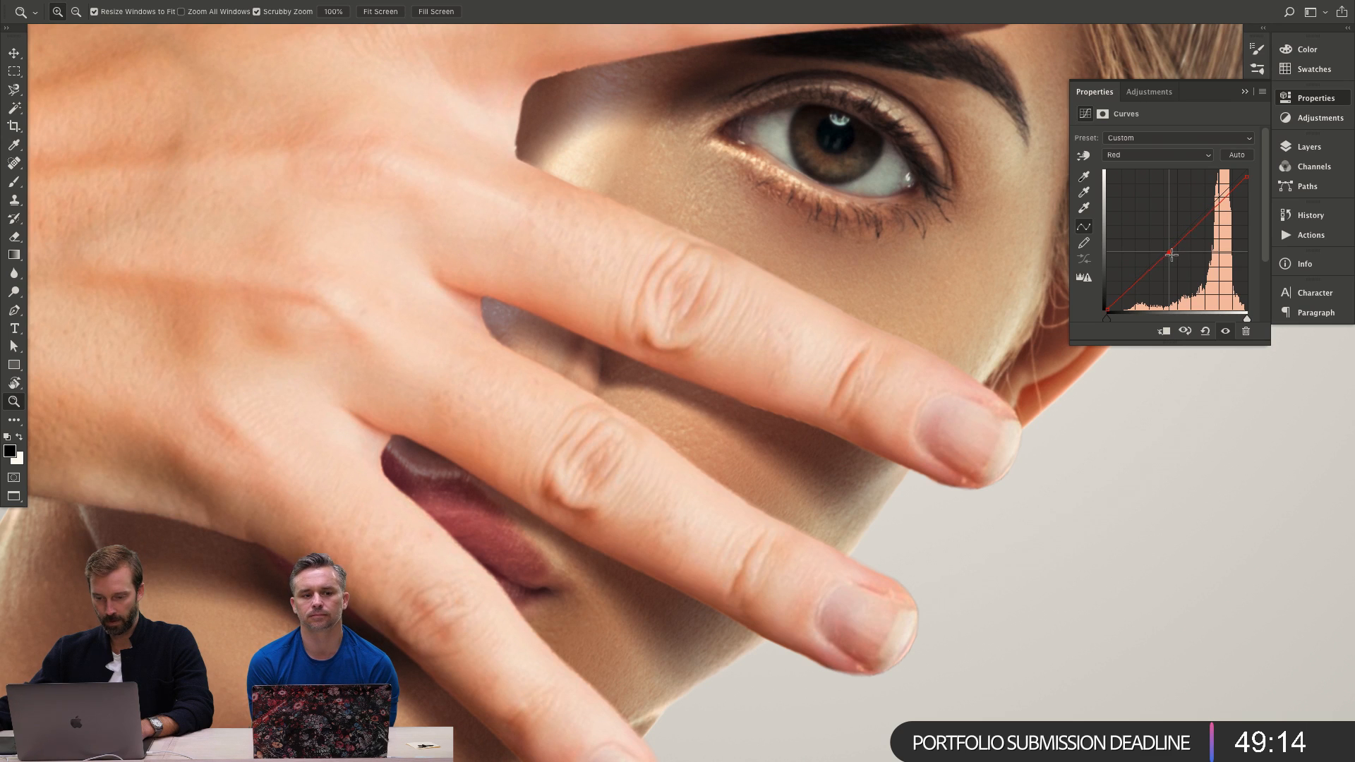
key("alt+4")
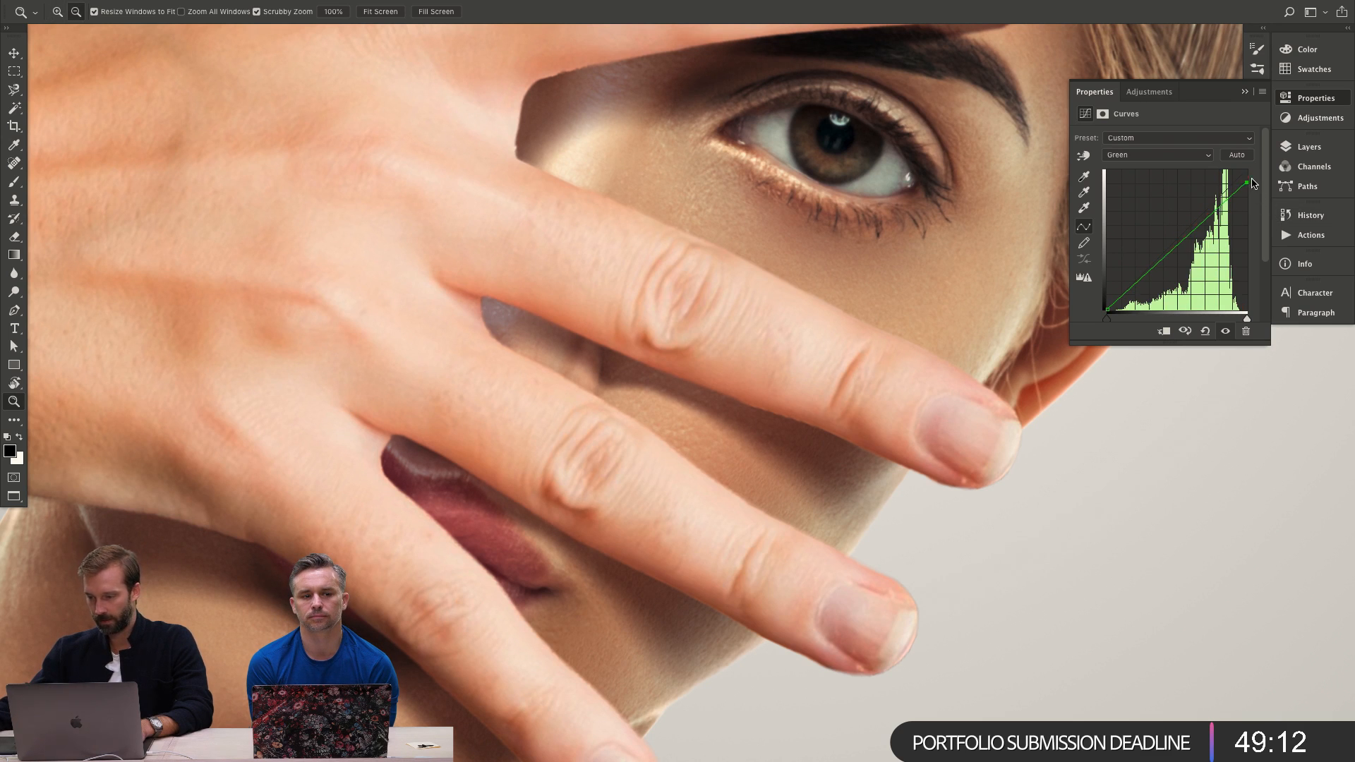
left_click_drag(1246, 185, 1250, 185)
Soften the shadow across the neck and face on Group 2's mask, using a large brush at 10% opacity in black and white.
left_click(826, 250, "alt")
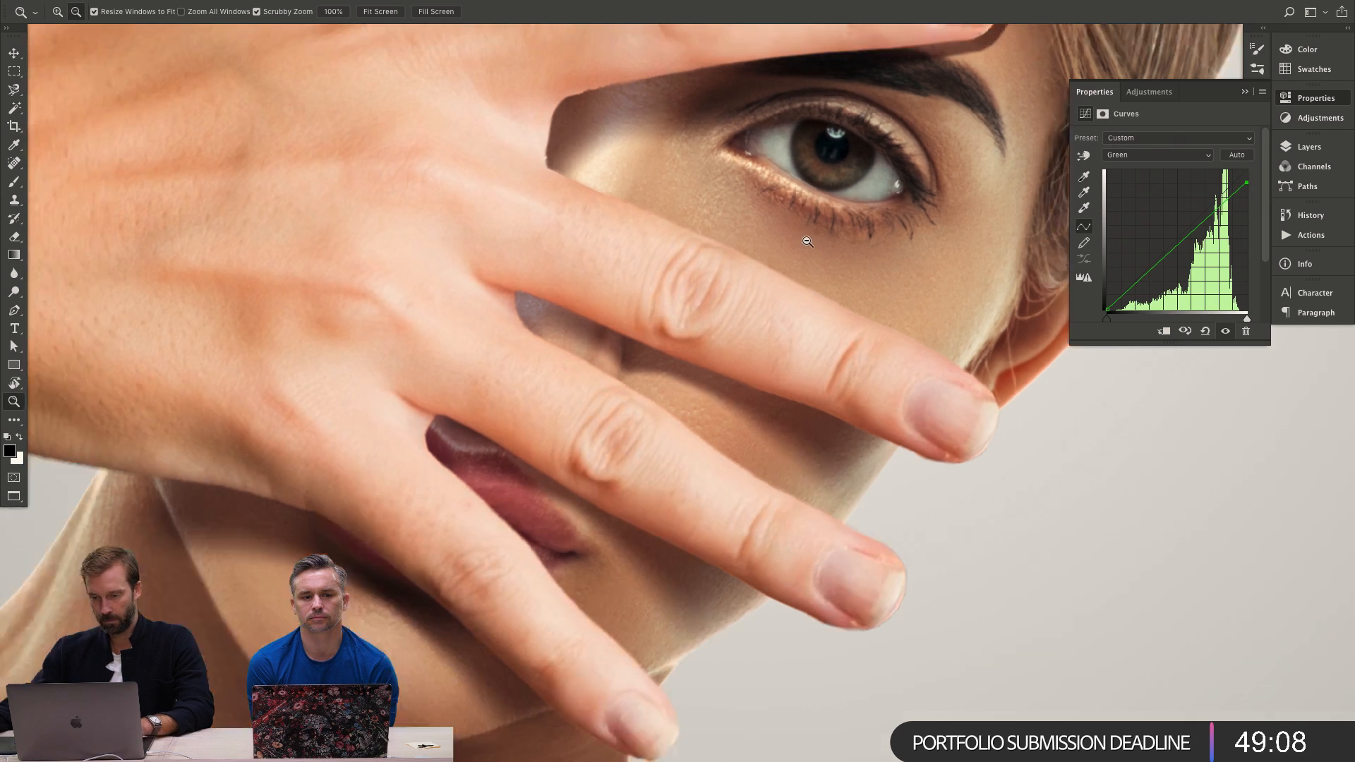
left_click(902, 364, "alt")
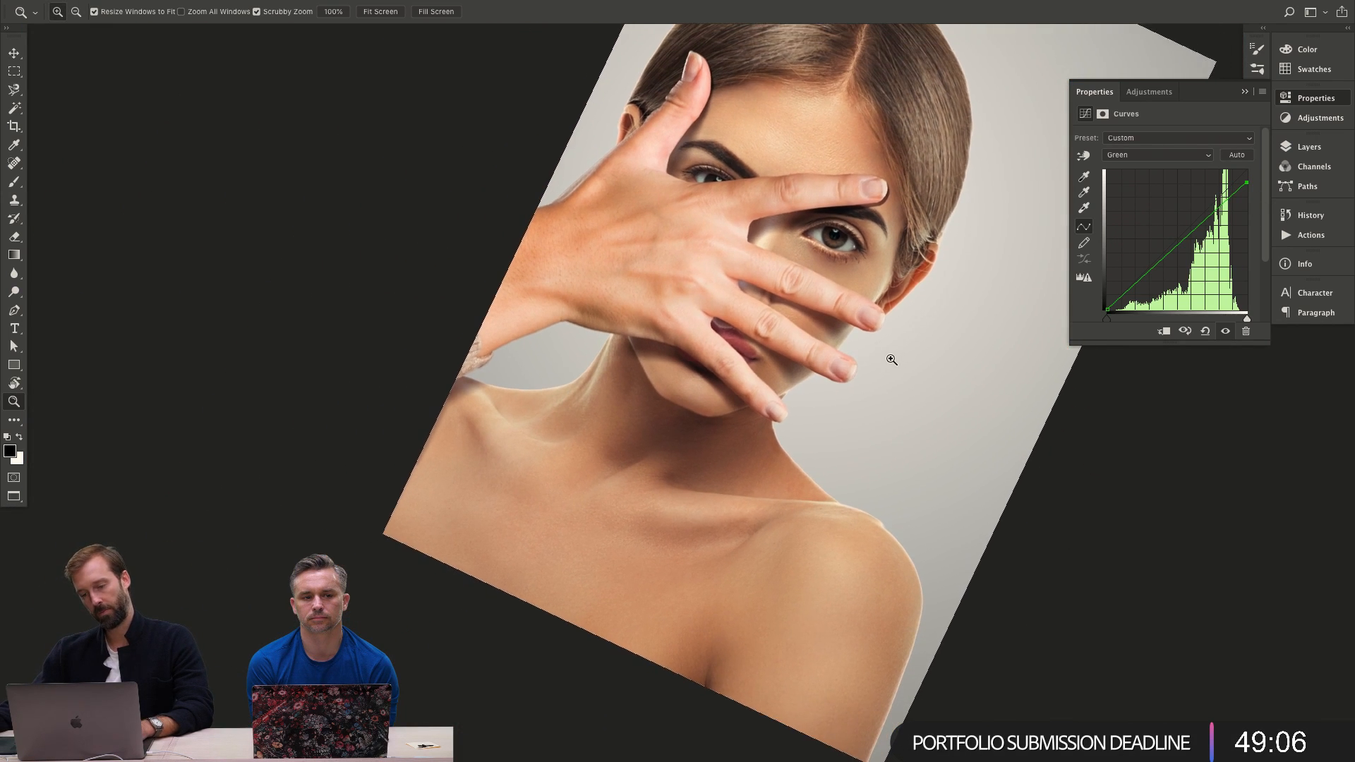
key("Escape")
left_click_drag(846, 348, 861, 396)
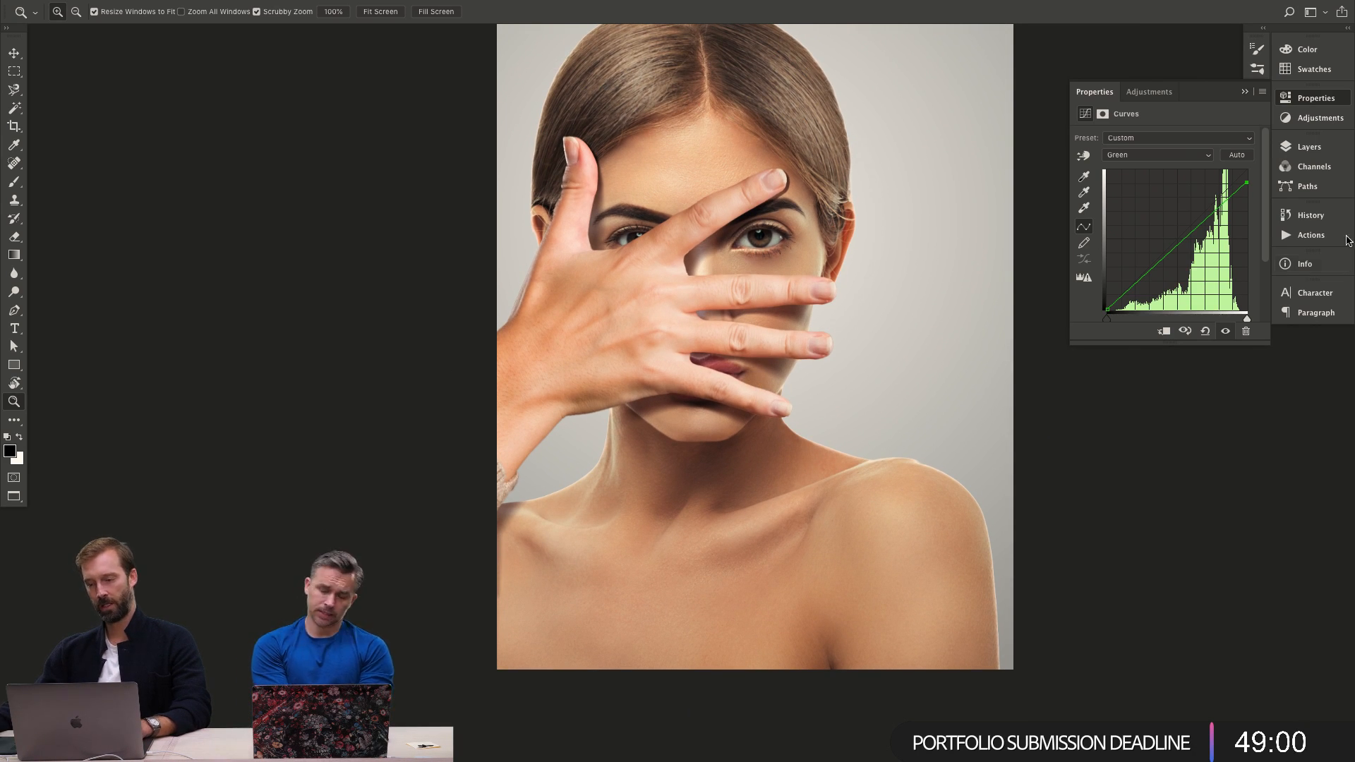
left_click(1315, 146)
left_click(1176, 364)
key("b")
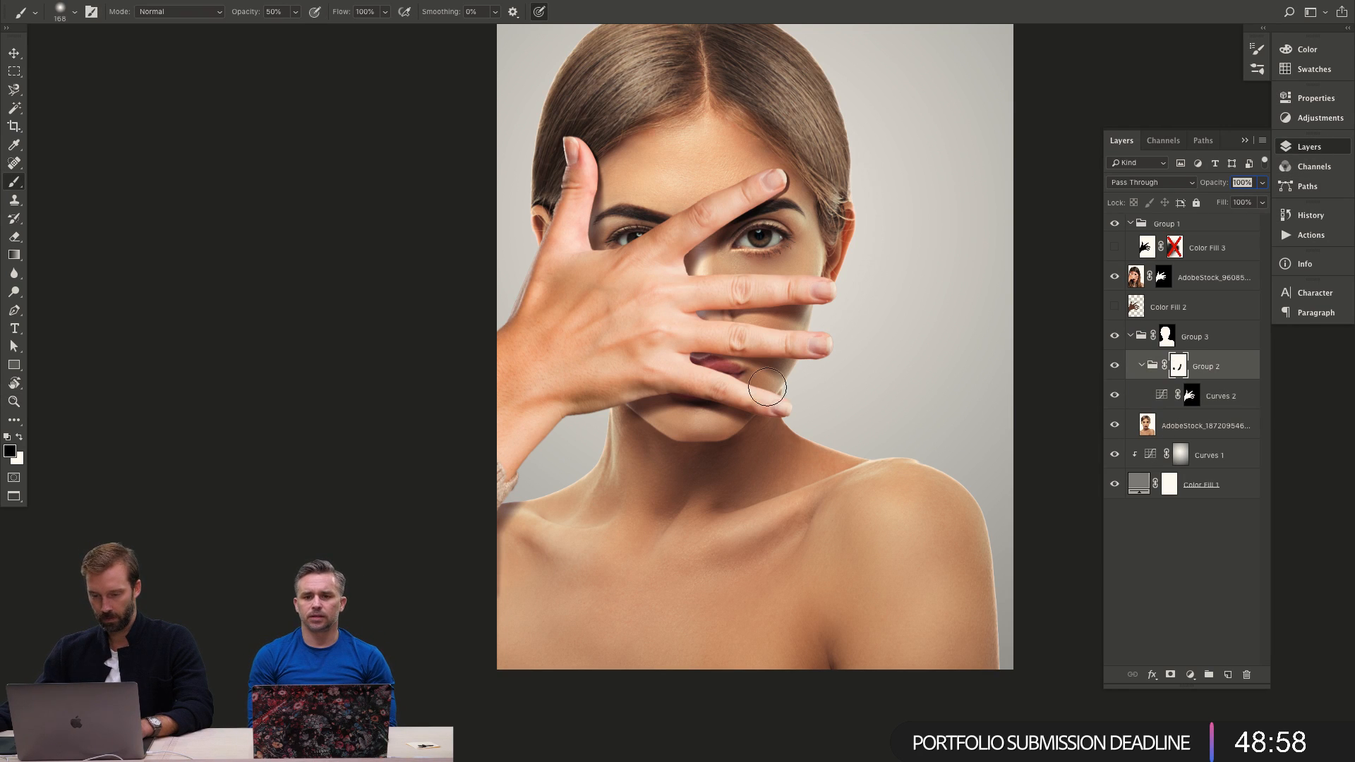
key("1")
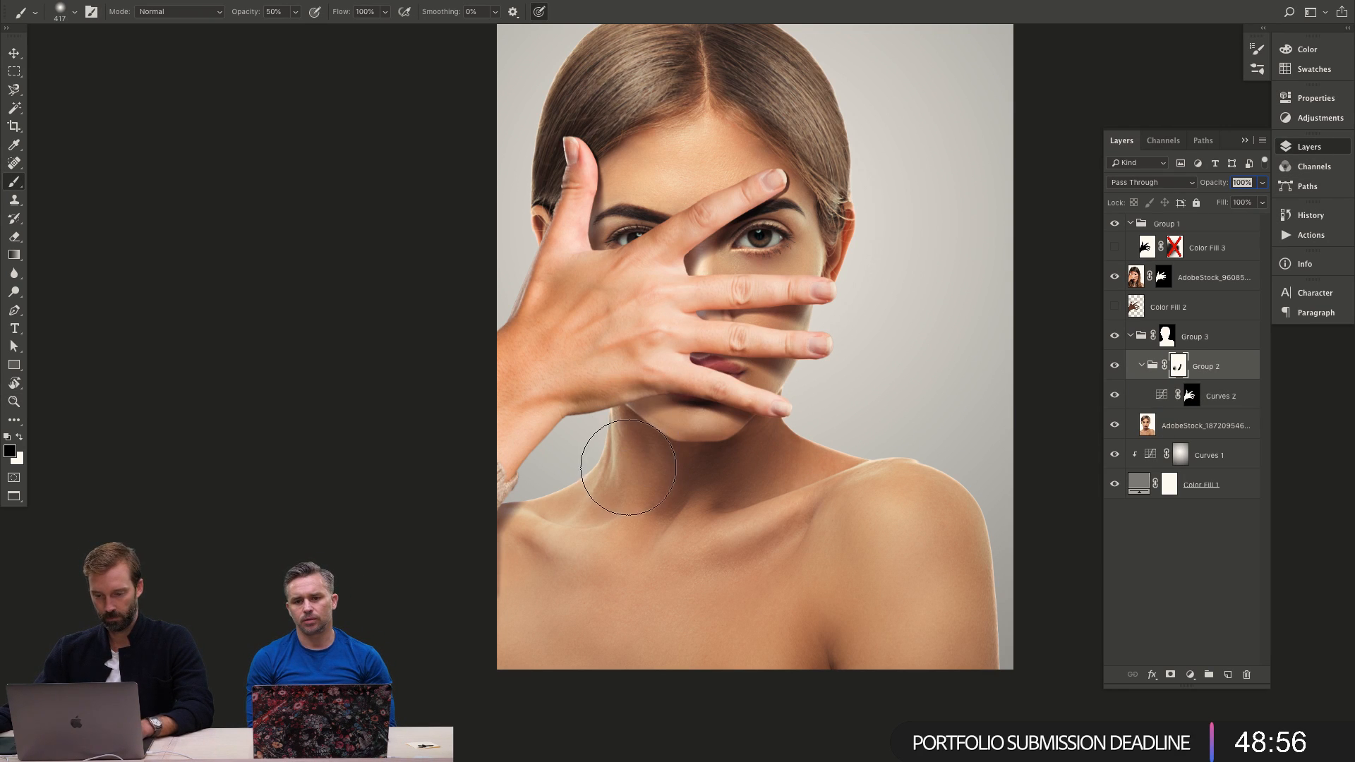
mouse_move(619, 415)
left_mouse_down()
mouse_move(606, 477)
mouse_move(791, 352)
mouse_move(774, 439)
mouse_move(807, 307)
mouse_move(791, 367)
mouse_move(701, 257)
mouse_move(710, 307)
mouse_move(776, 230)
mouse_move(698, 271)
mouse_move(781, 354)
left_mouse_up()
key("x")
left_click_drag(734, 268, 696, 259)
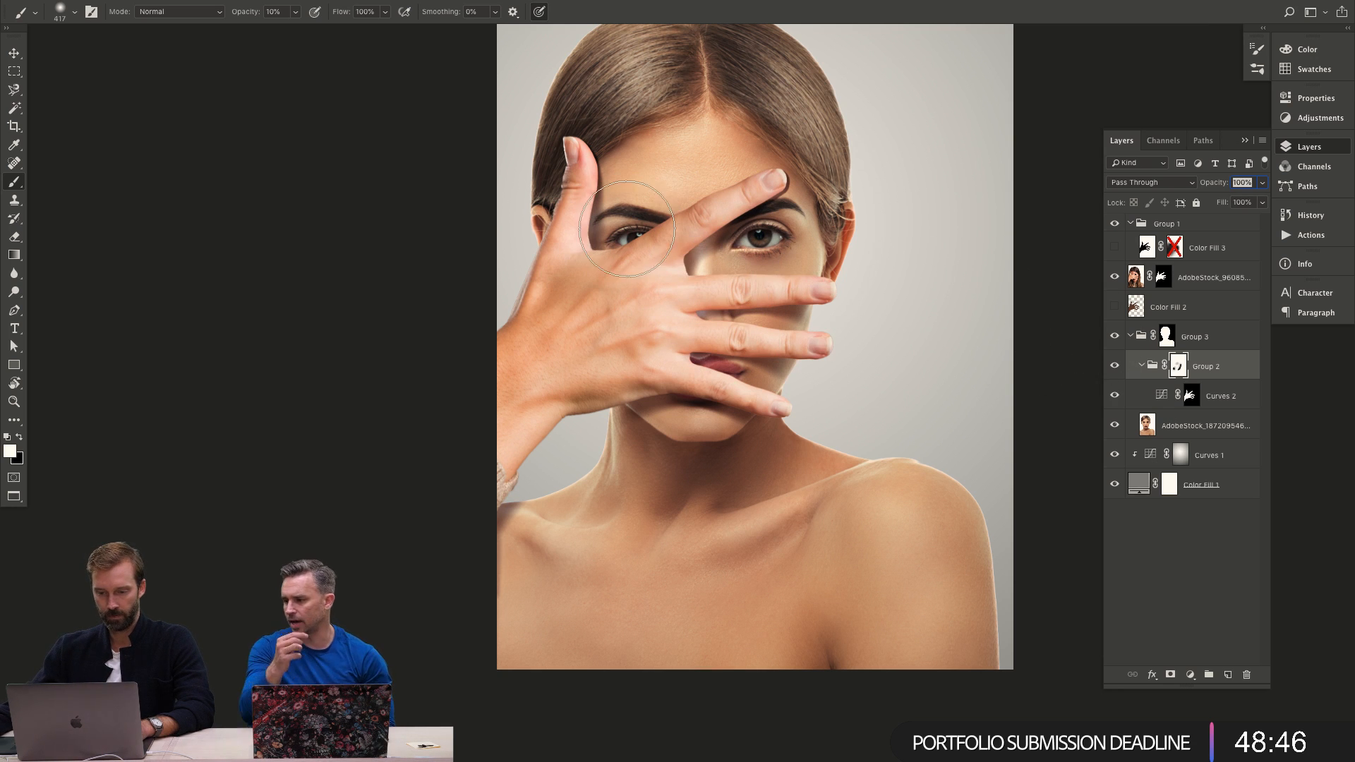
Paint black at 100% opacity on Curves 2's mask to remove the hard shadow around the index fingertip above the eyebrow.
key("x")
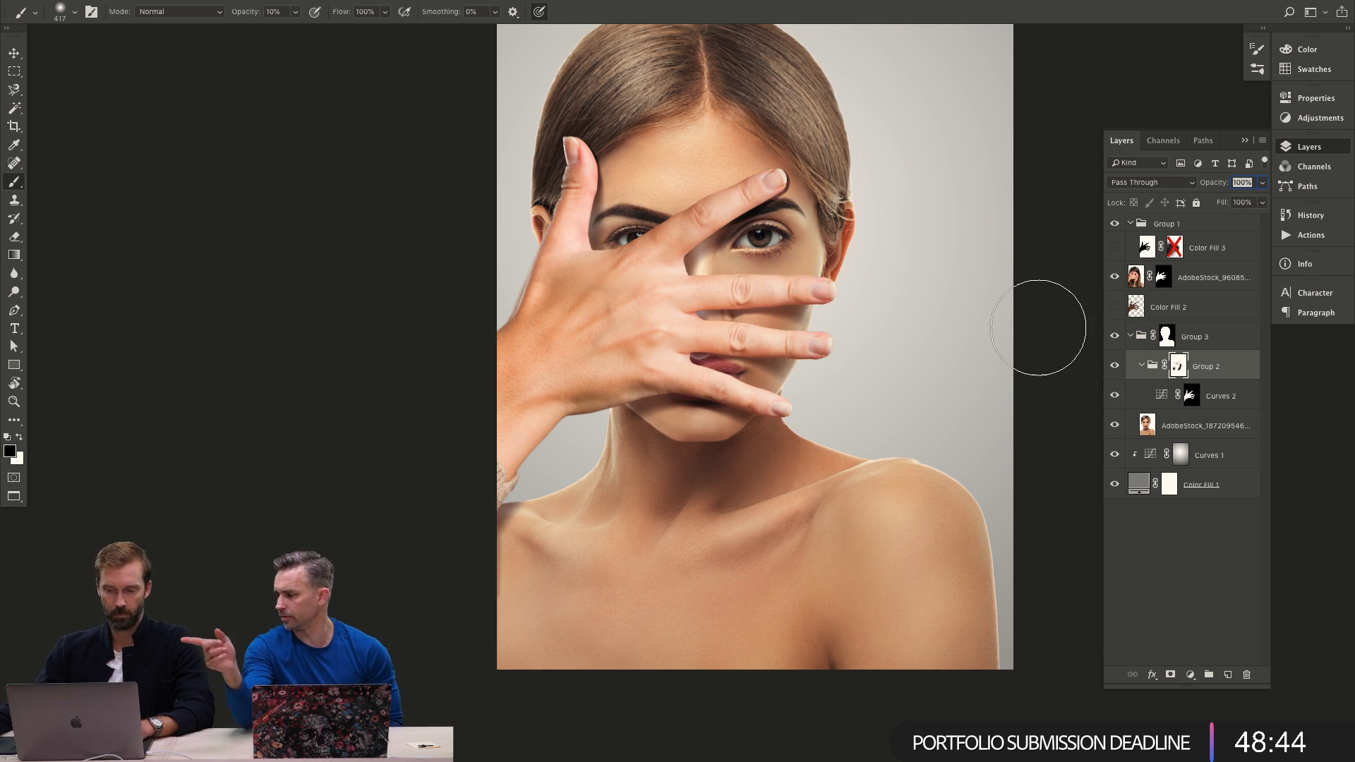
key("z")
left_click(747, 195)
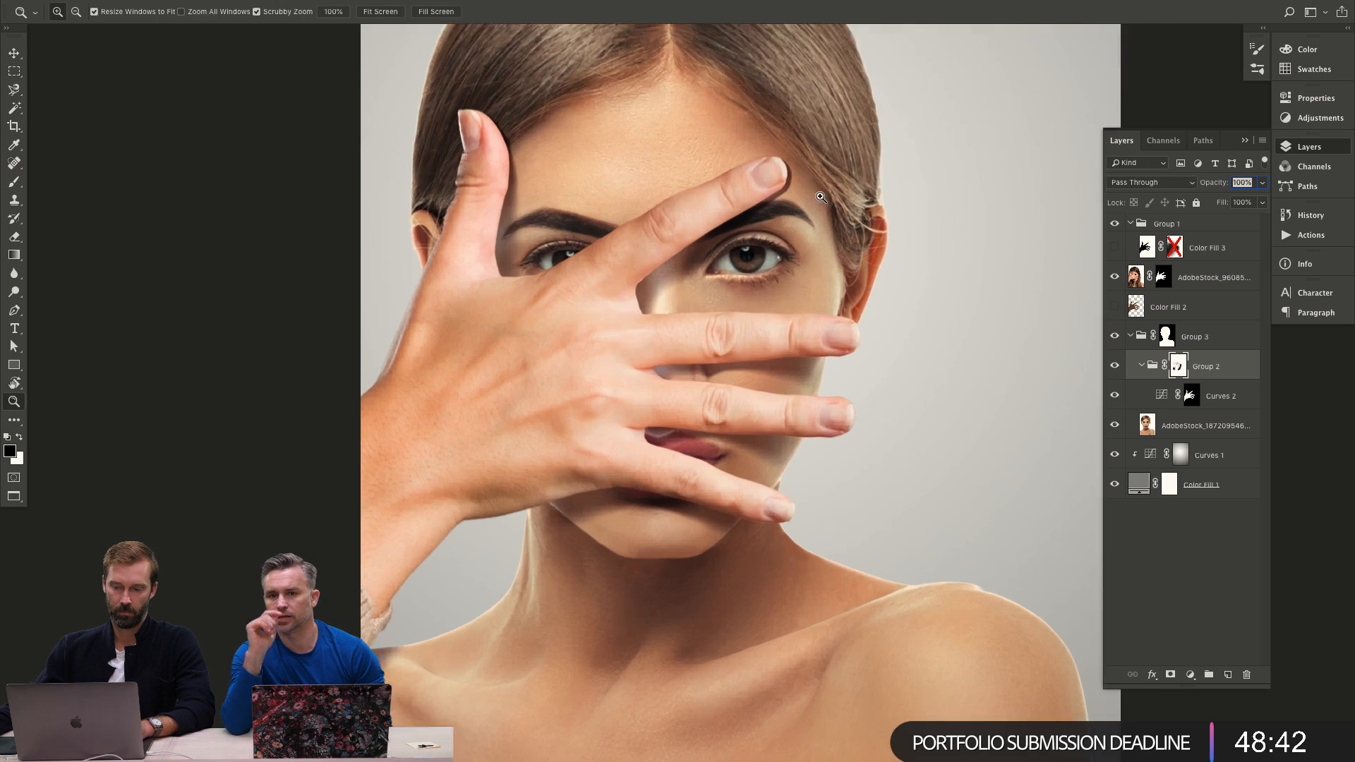
left_click(1190, 397)
key("b")
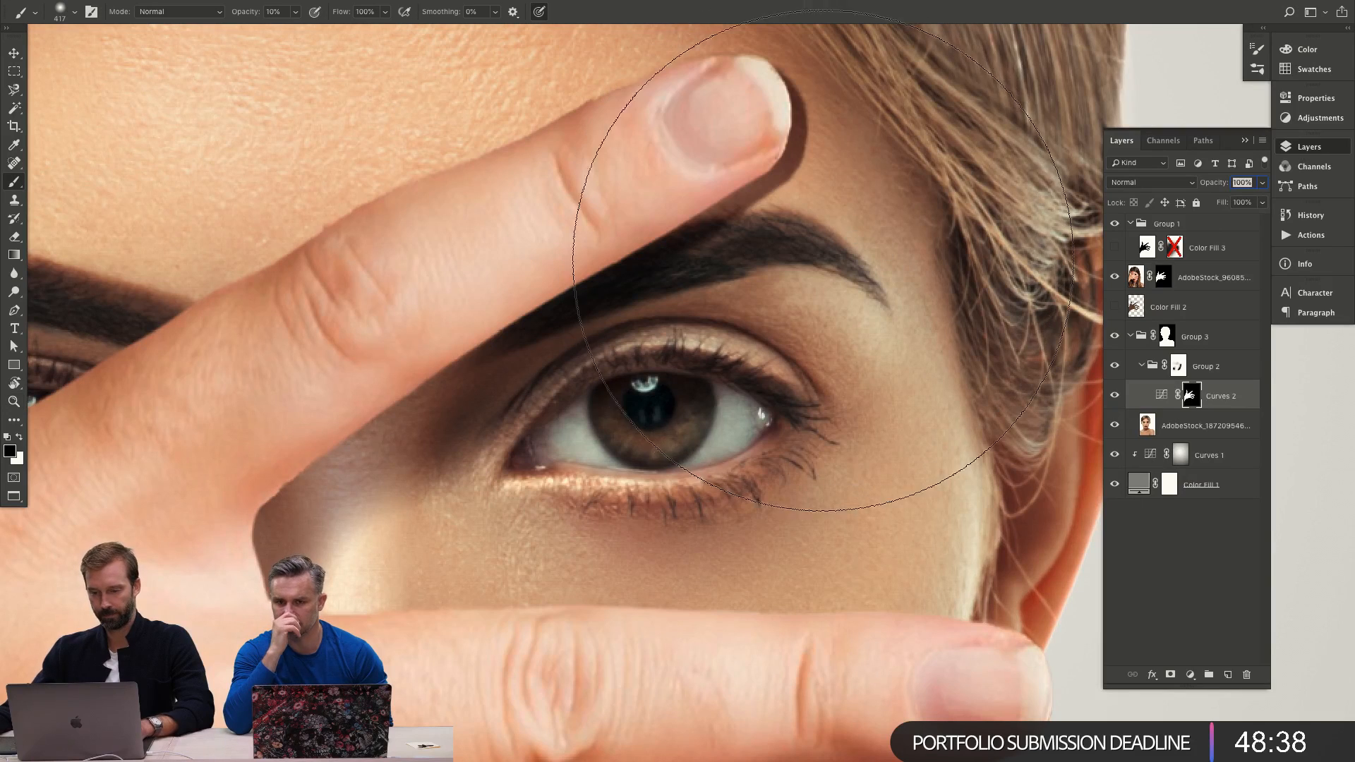
mouse_move(834, 288)
left_mouse_down()
mouse_move(917, 268)
mouse_move(853, 279)
left_mouse_up()
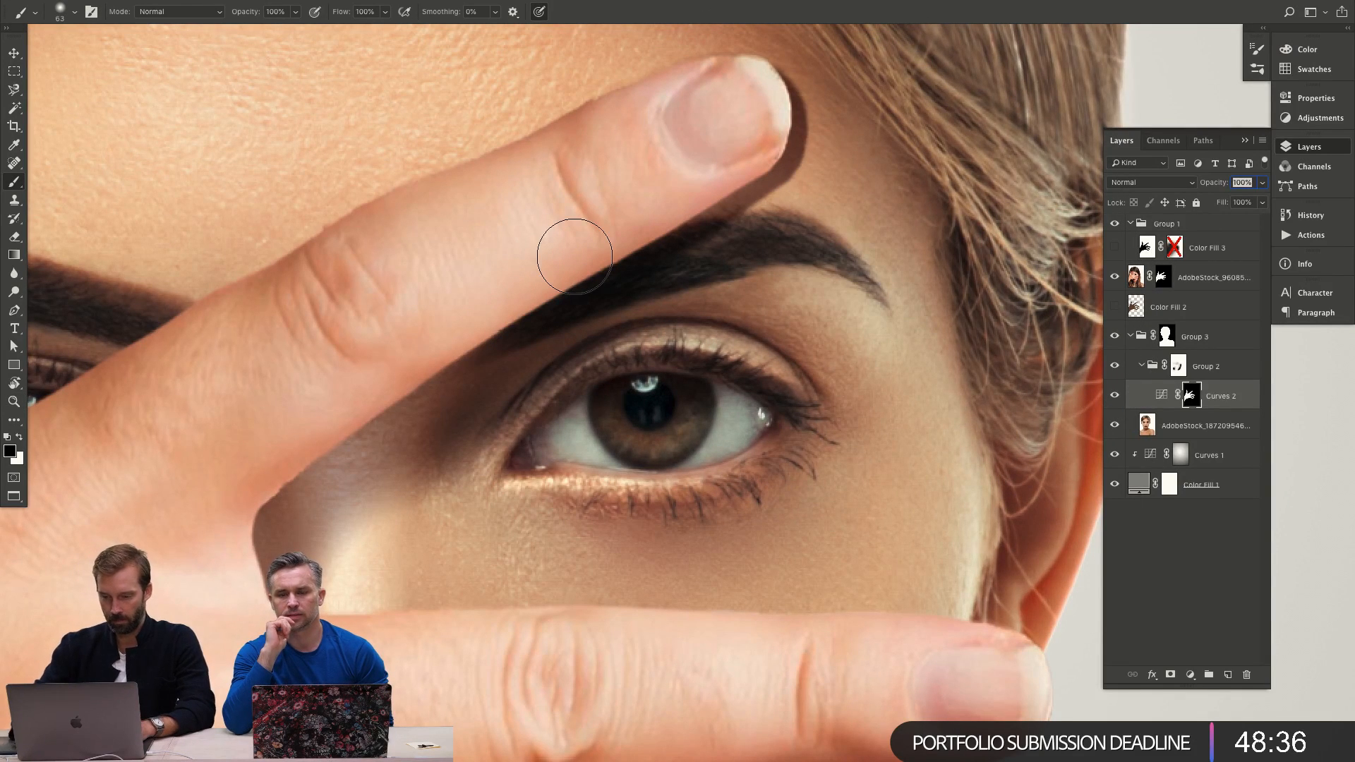
left_click_drag(725, 262, 702, 300)
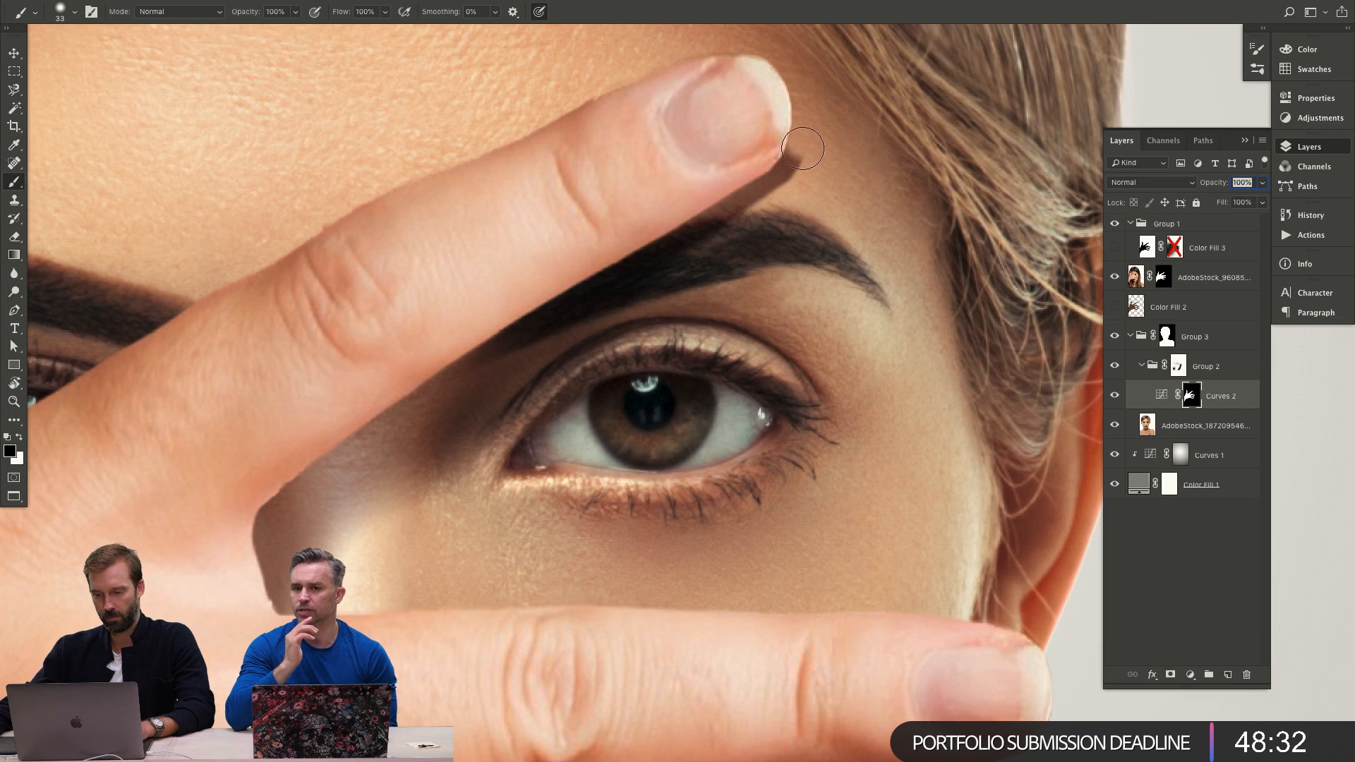
mouse_move(802, 148)
left_mouse_down()
mouse_move(787, 192)
mouse_move(797, 210)
mouse_move(787, 202)
left_mouse_up()
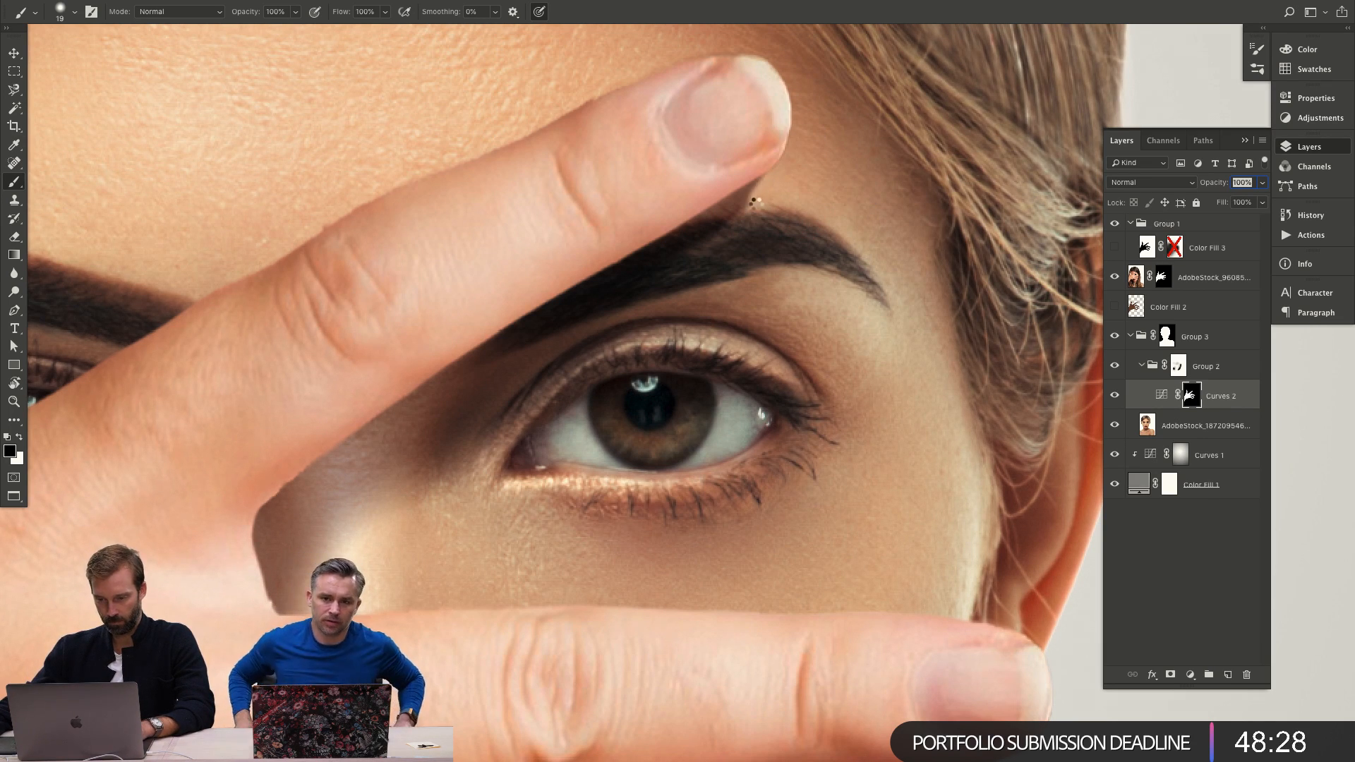
Examine the shadow edges around the fingers, palm and thumb, and the composite as a whole.
scroll(649, 378, "down", 10)
scroll(650, 379, "right", 5)
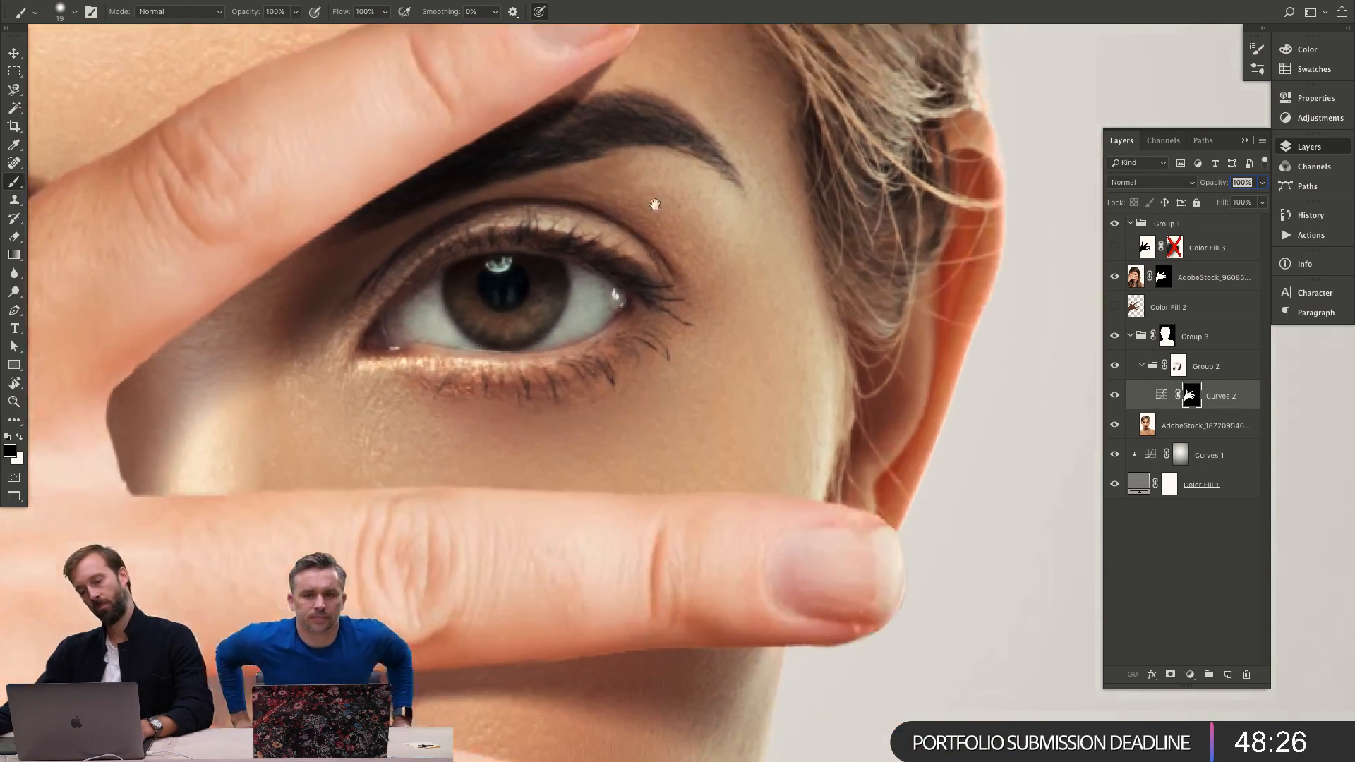
scroll(604, 303, "down", 10)
scroll(604, 303, "left", 5)
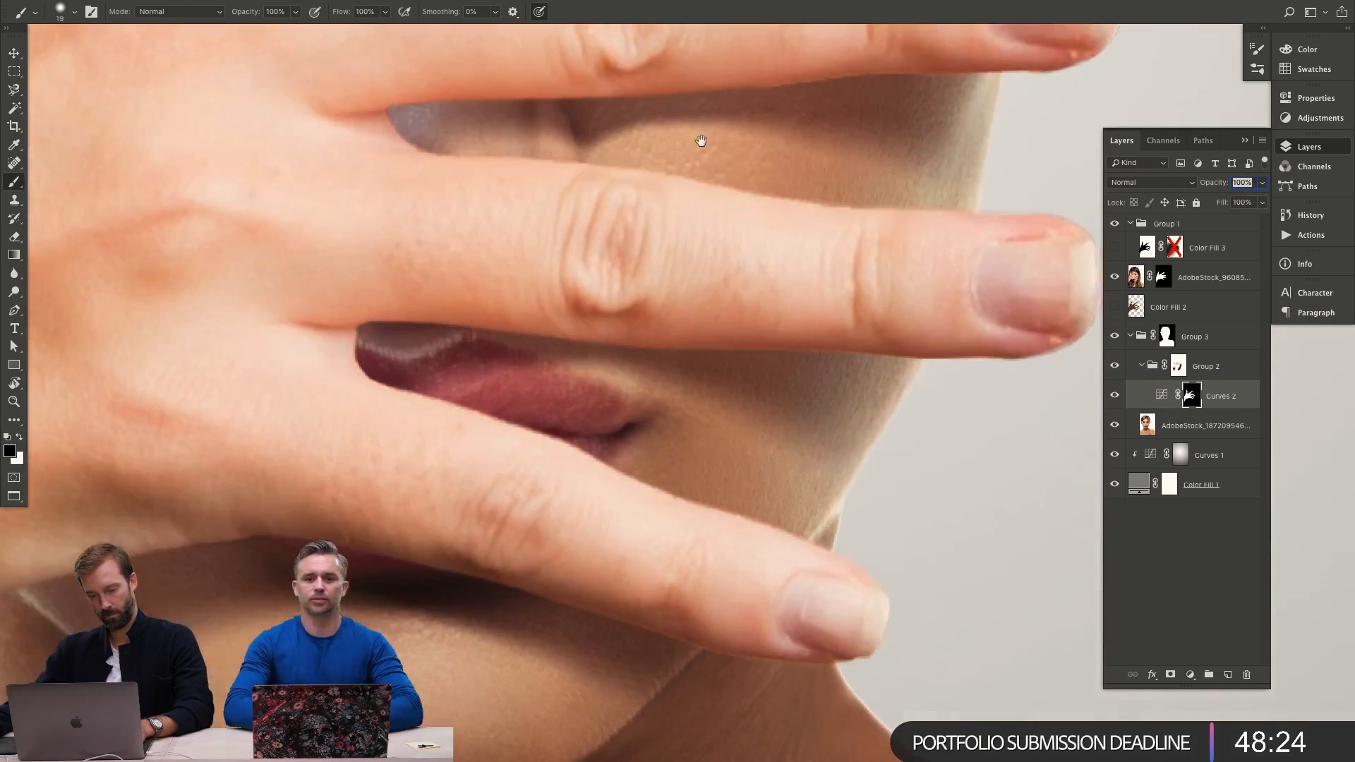
scroll(704, 224, "up", 15)
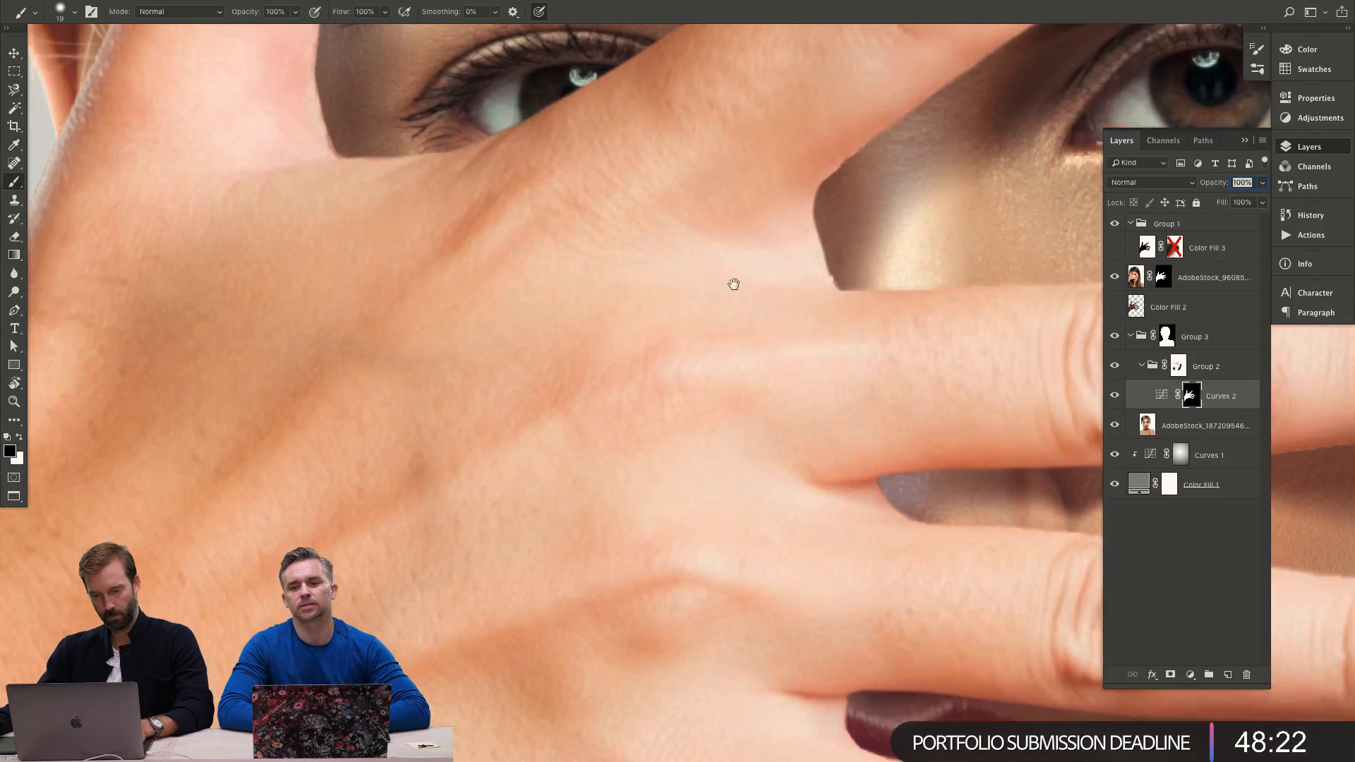
scroll(719, 425, "up", 15)
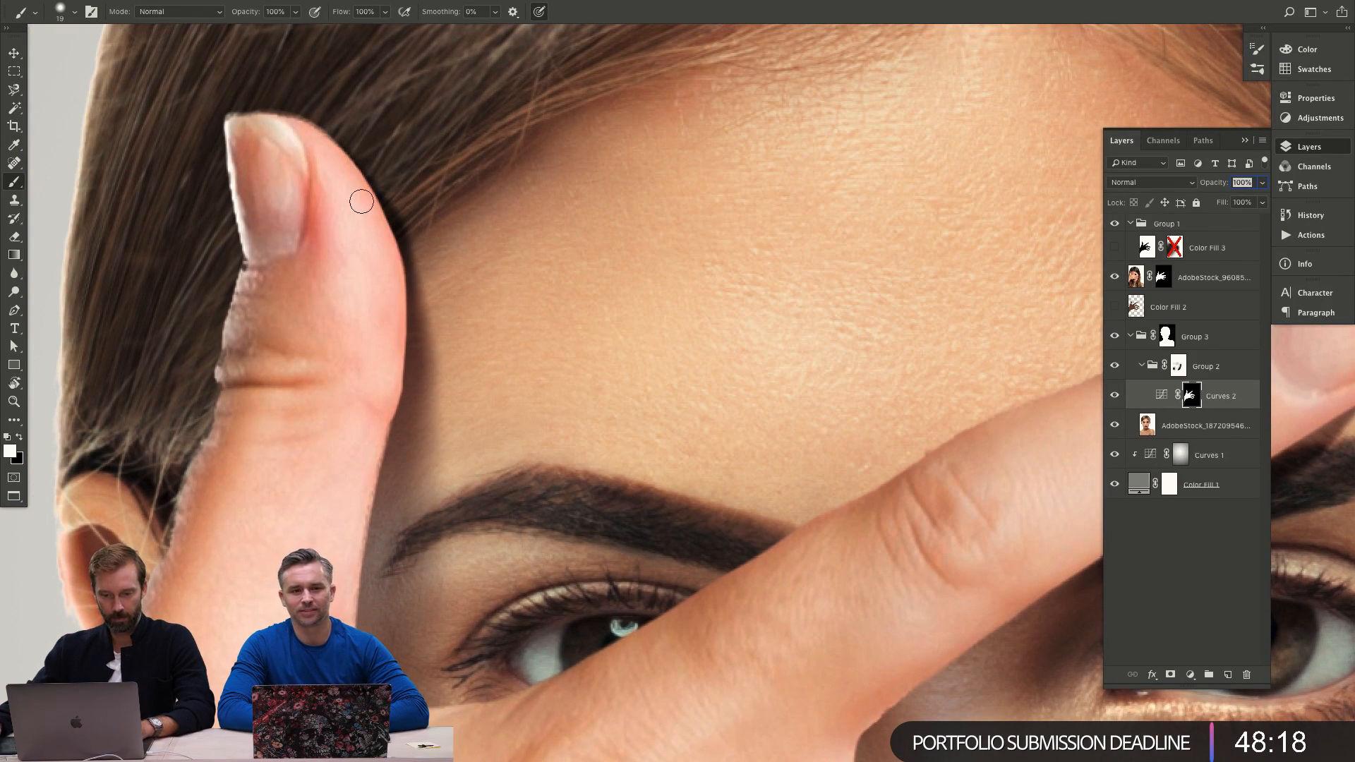
key("z")
key("ctrl+0")
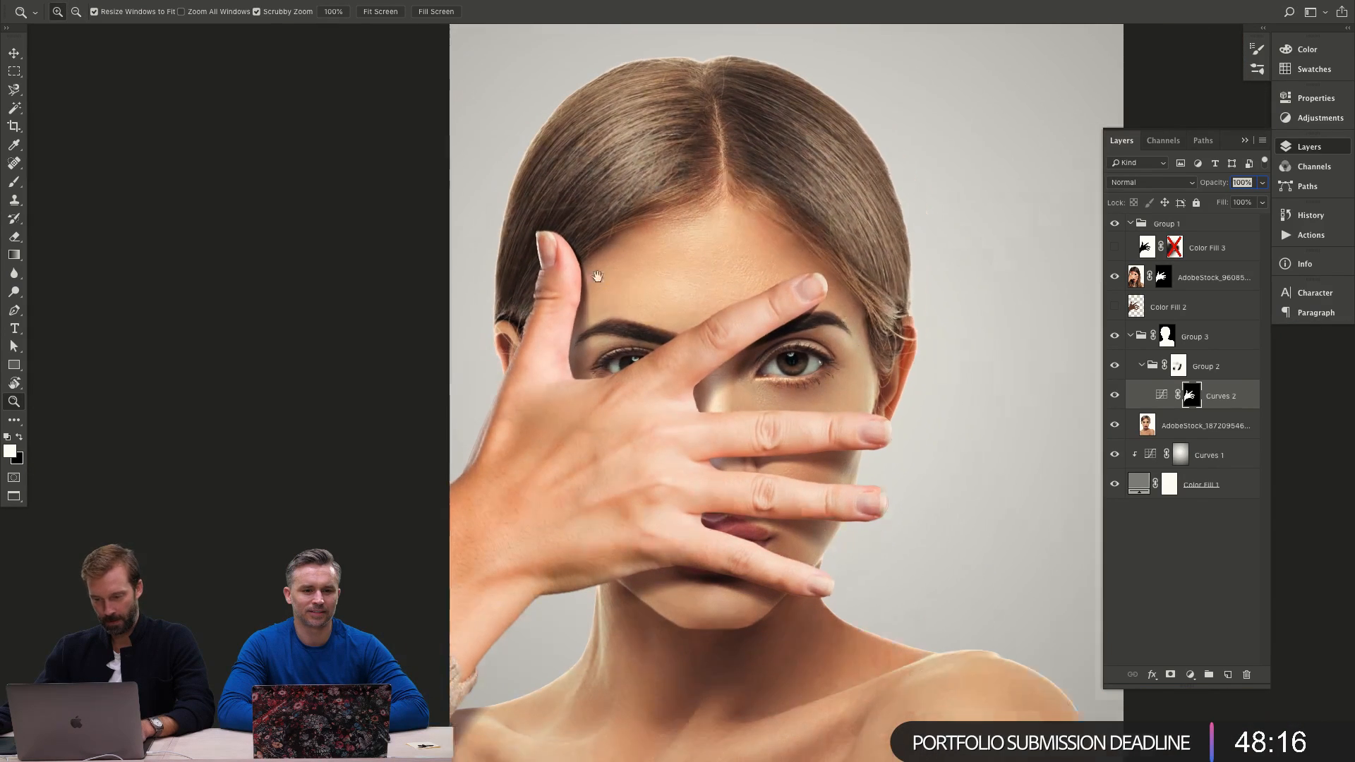
left_click_drag(651, 330, 570, 263)
left_click(714, 395, "alt")
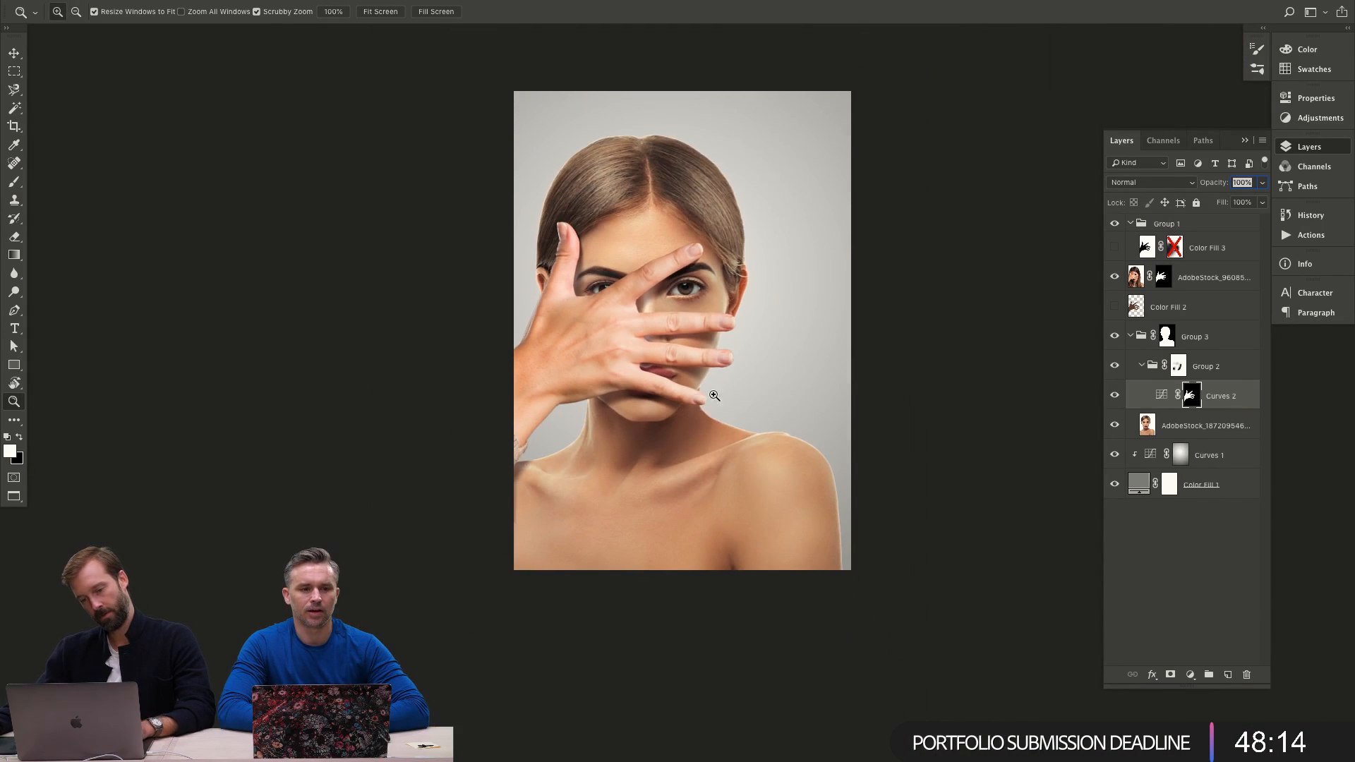
Collapse Group 3 and add a new layer named RT directly above the hand photo layer.
left_click(587, 400)
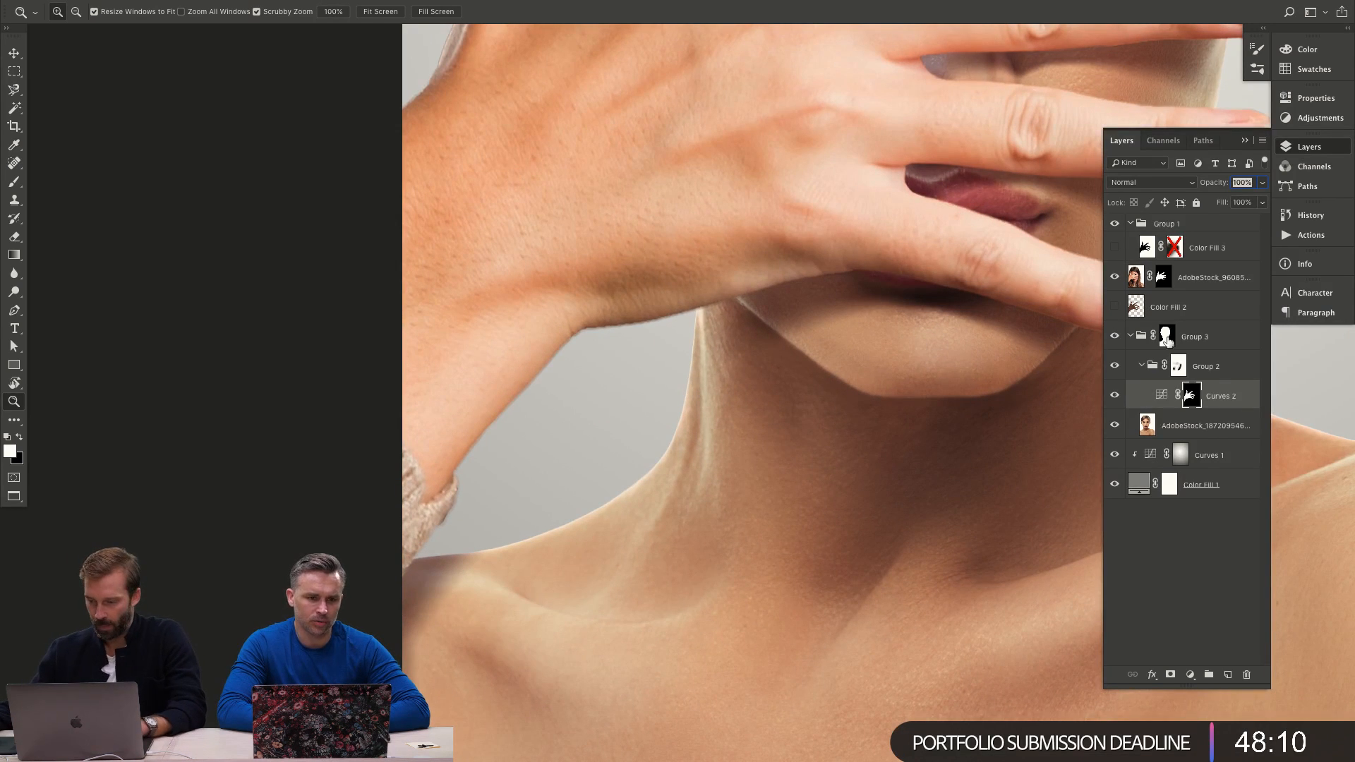
left_click(1130, 336)
left_click(1214, 280)
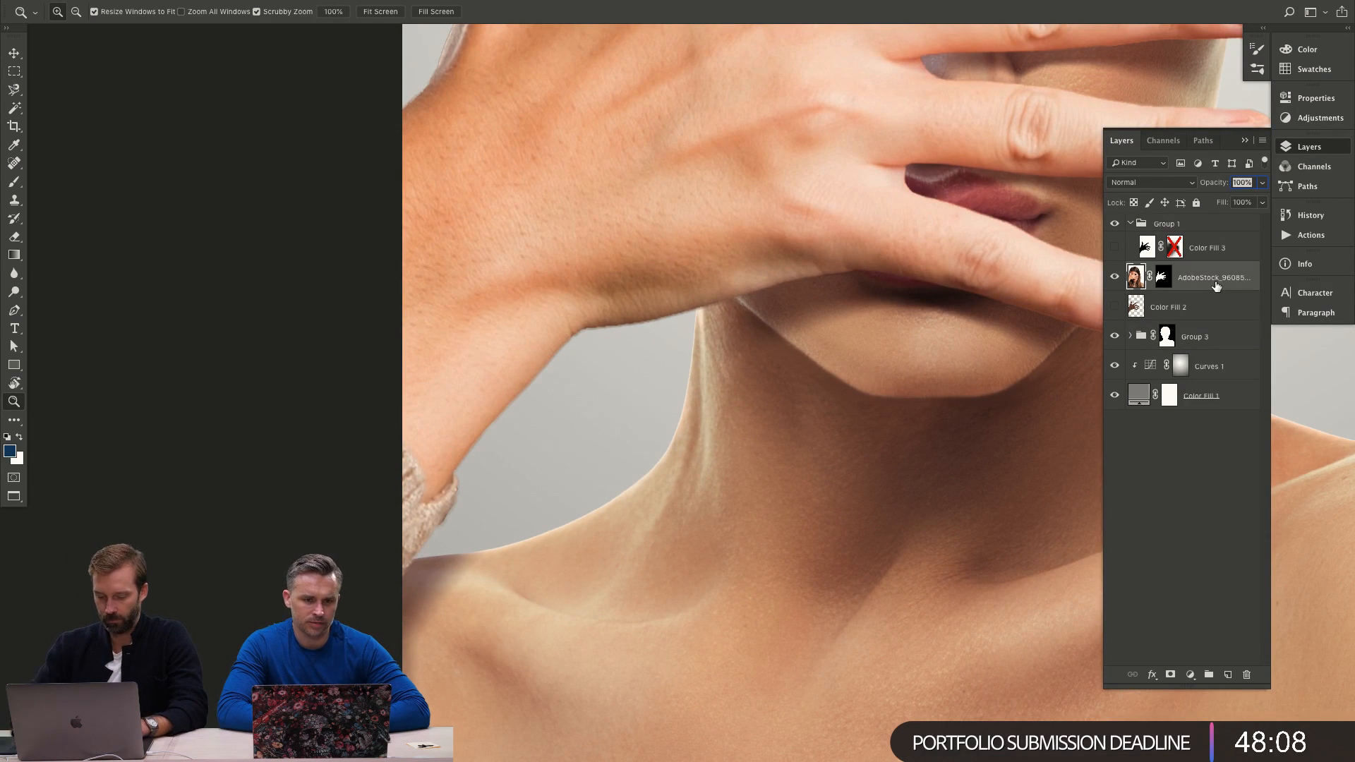
key("ctrl+shift+n")
type("RT")
key("Return")
Clip RT to the hand photo and clone arm skin over the sleeve cuff at the wrist with a 201 px soft Clone Stamp.
key("s")
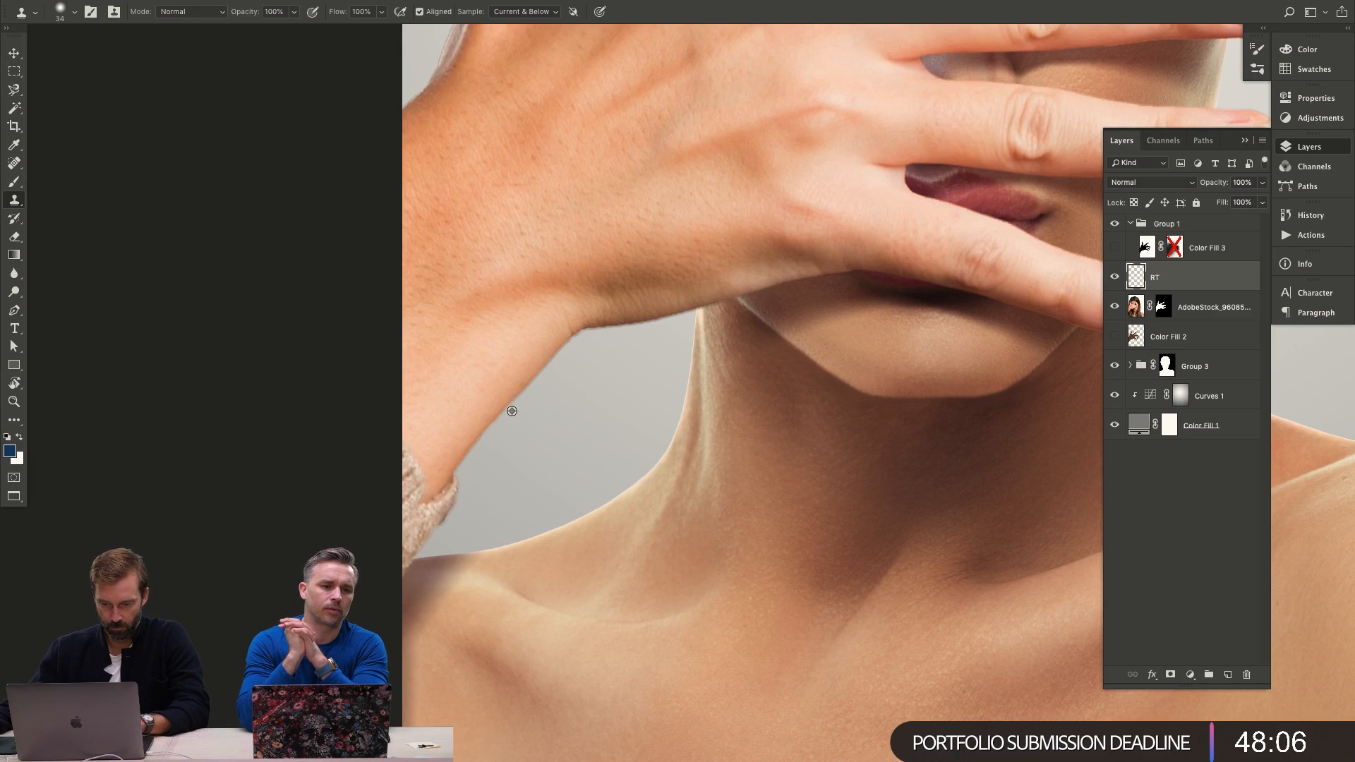
left_click_drag(503, 413, 575, 396, "ctrl+alt")
left_click(572, 400)
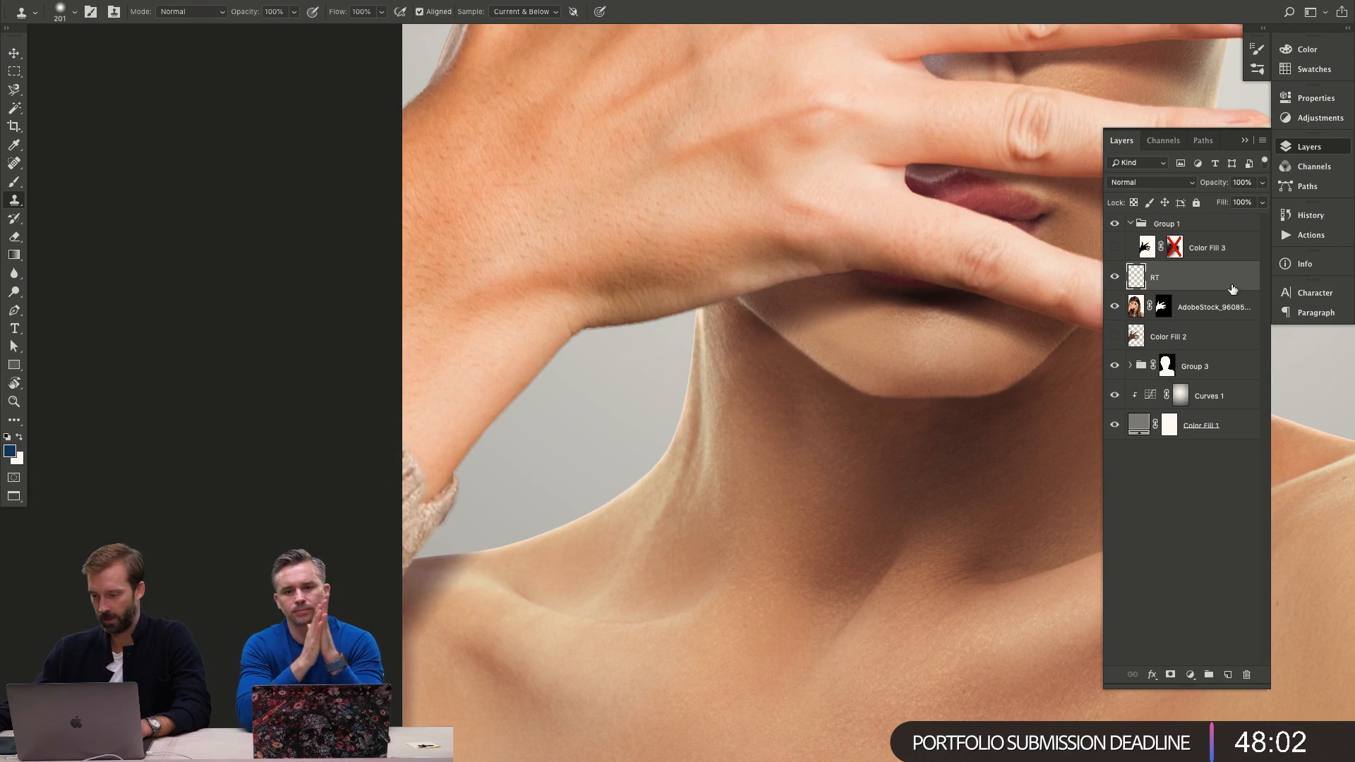
left_click(1210, 300, "alt")
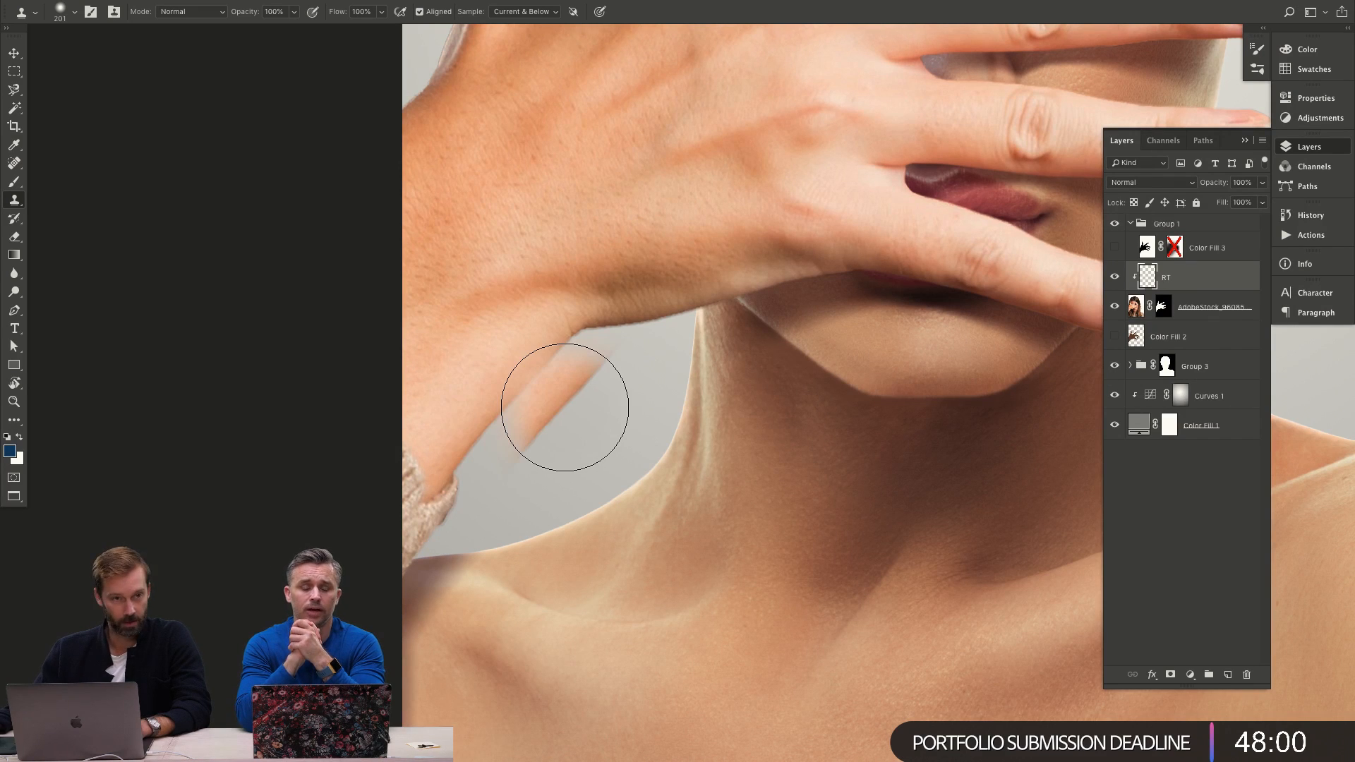
left_click(617, 404)
key("ctrl+z")
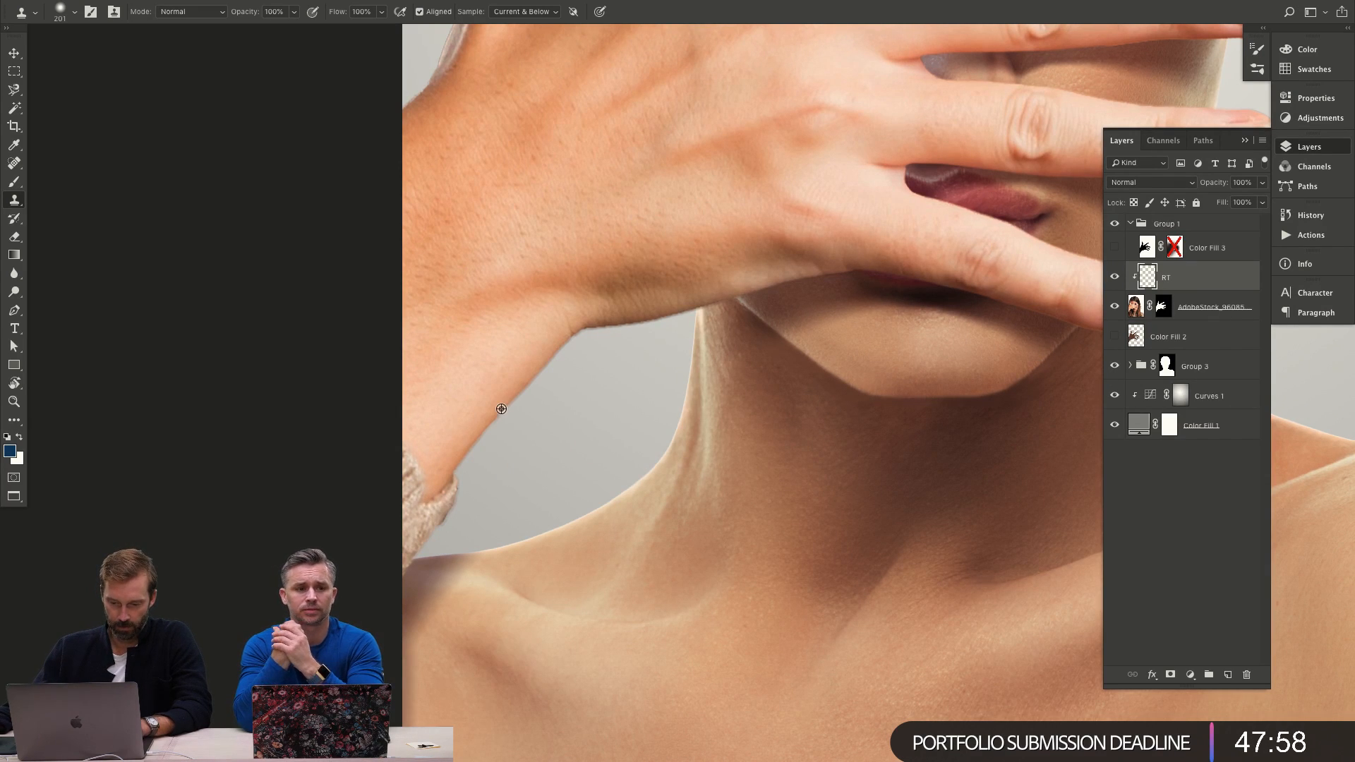
left_click(426, 493)
left_click(421, 493)
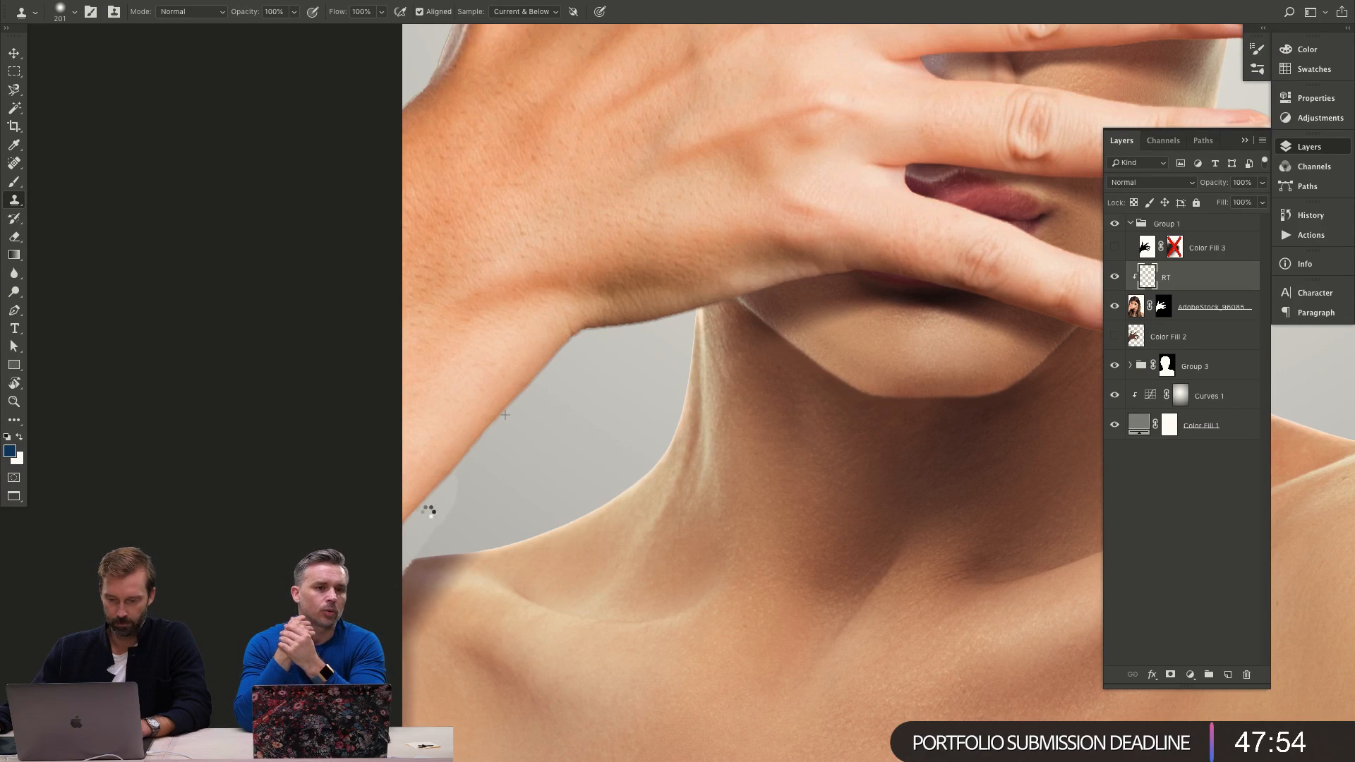
Clean up the leftover background beneath the wrist on the hand photo's mask, using a Magnetic Lasso selection along the arm's lower edge.
left_click(1162, 306)
left_click_drag(667, 485, 740, 423)
key("l")
key("ctrl+z")
left_click(553, 376)
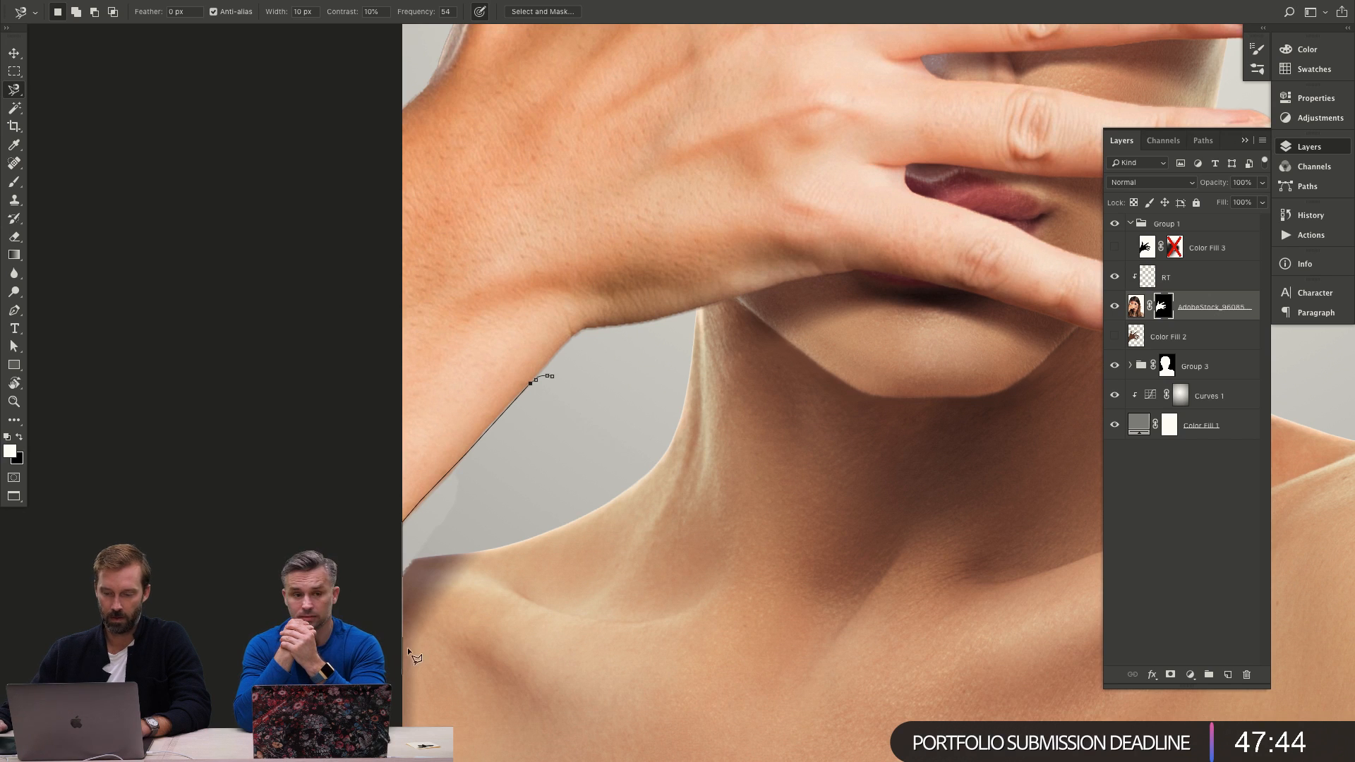
left_click(642, 503)
double_click(615, 378)
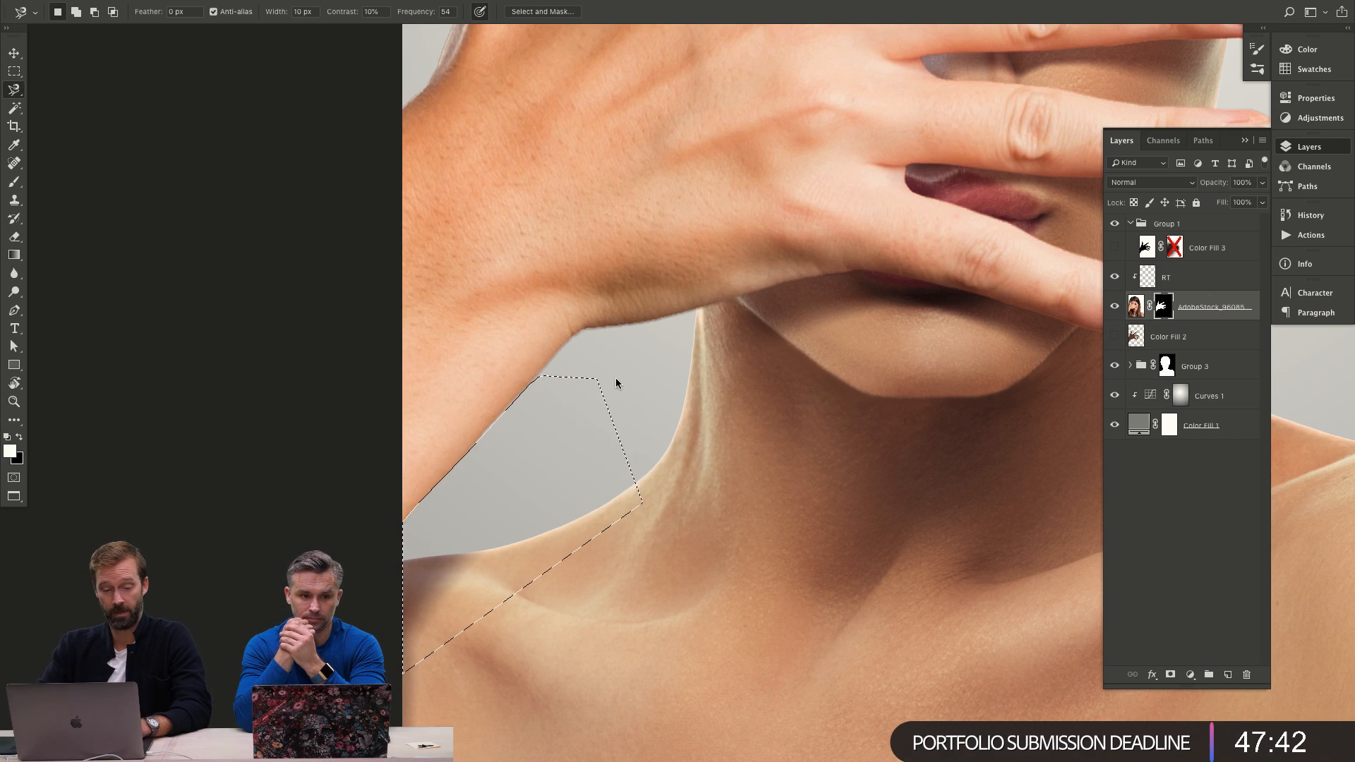
key("super+d")
key("z")
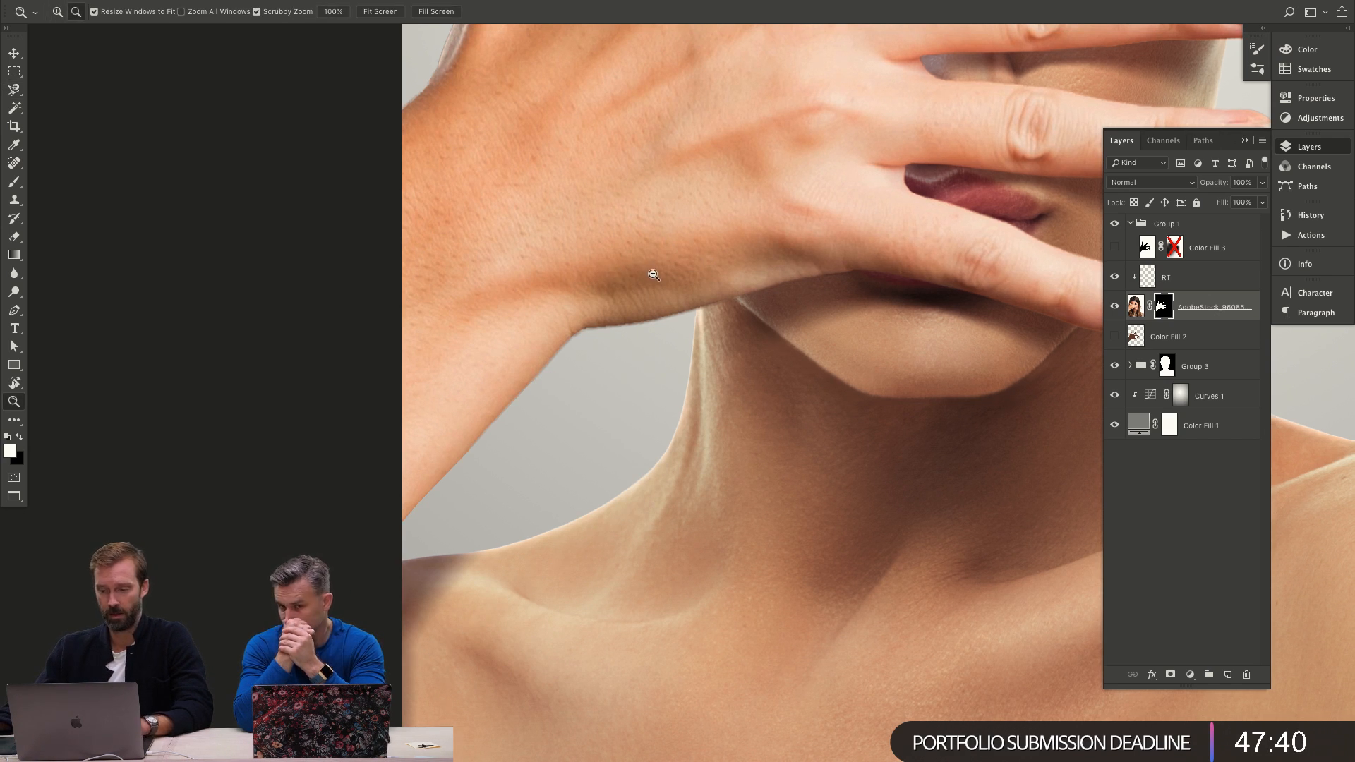
Examine the cleaned wrist, the finger shadows on the face, and the composite as a whole.
left_click(653, 276, "alt")
left_click_drag(862, 321, 536, 324)
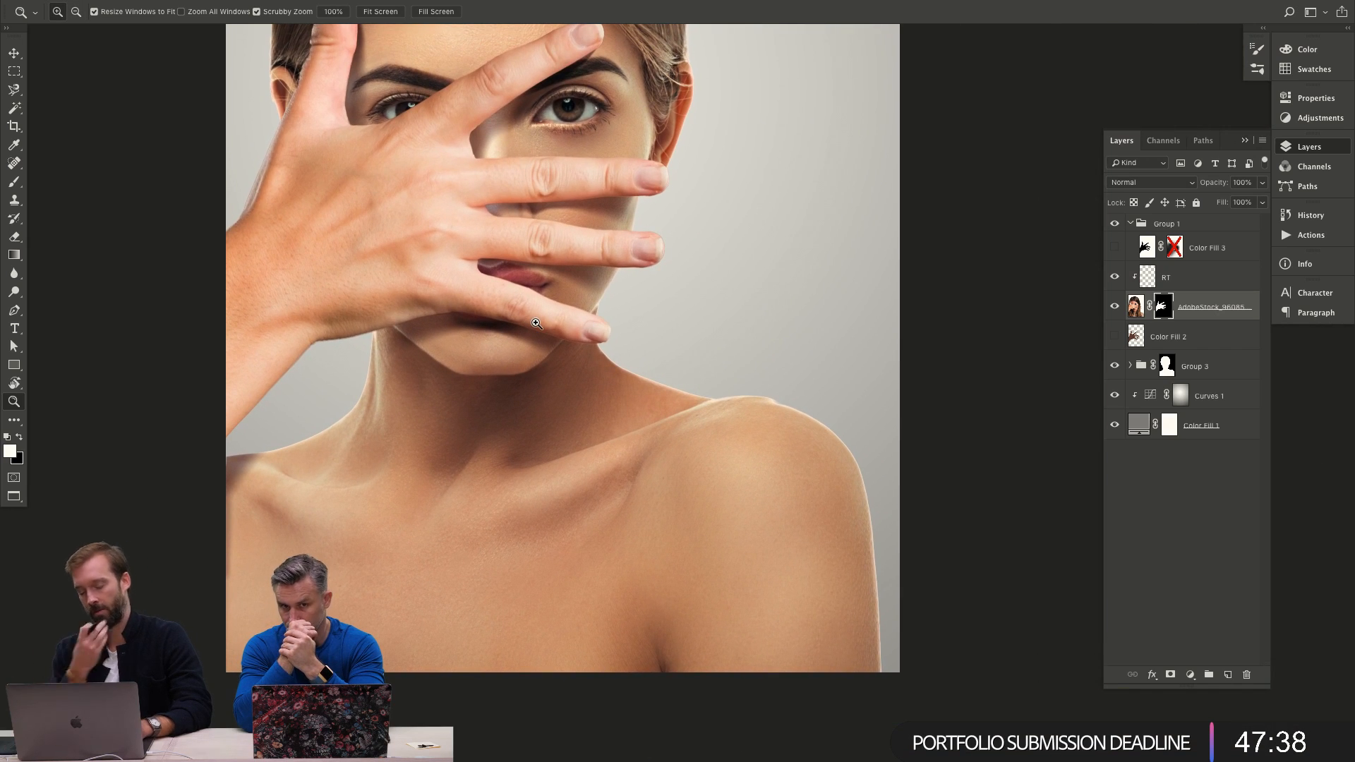
left_click_drag(741, 321, 804, 417)
left_click_drag(753, 381, 719, 409)
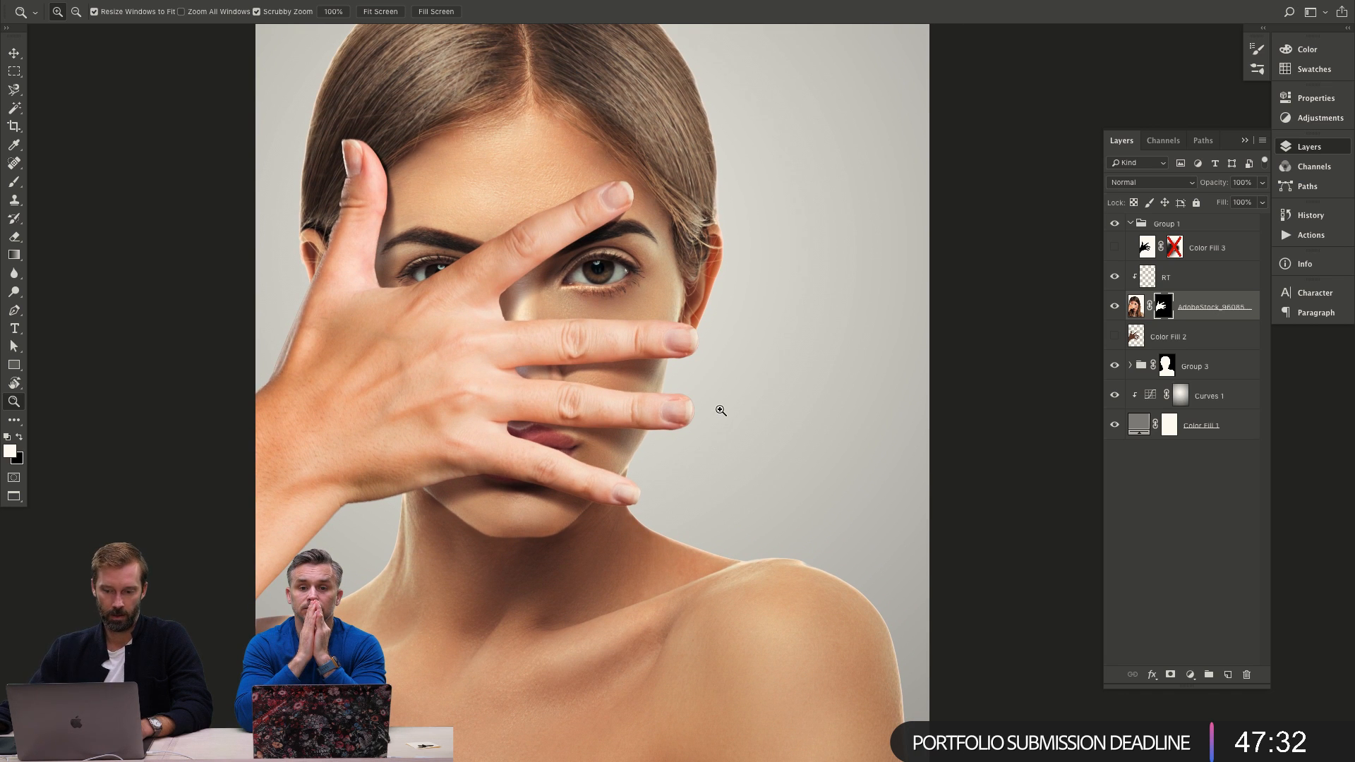
scroll(753, 293, "down", 5)
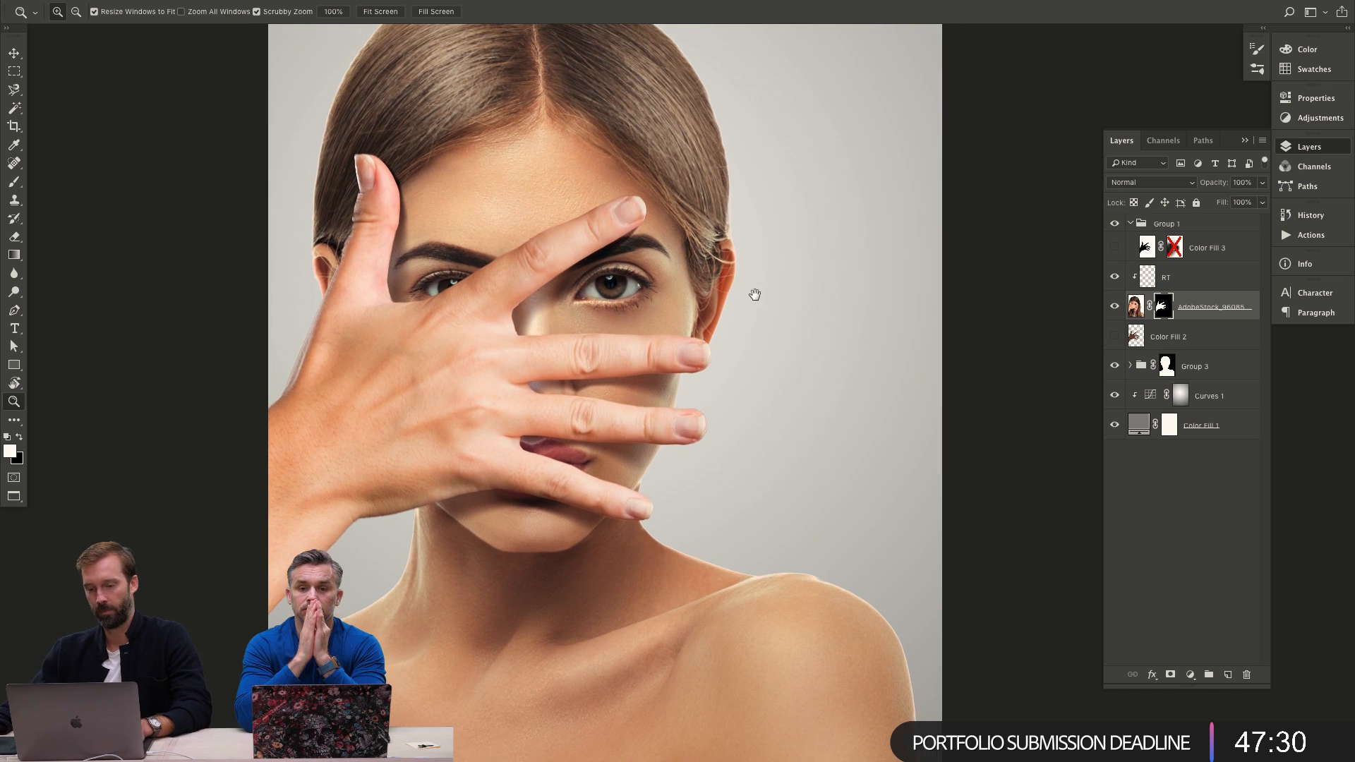
scroll(715, 289, "up", 5)
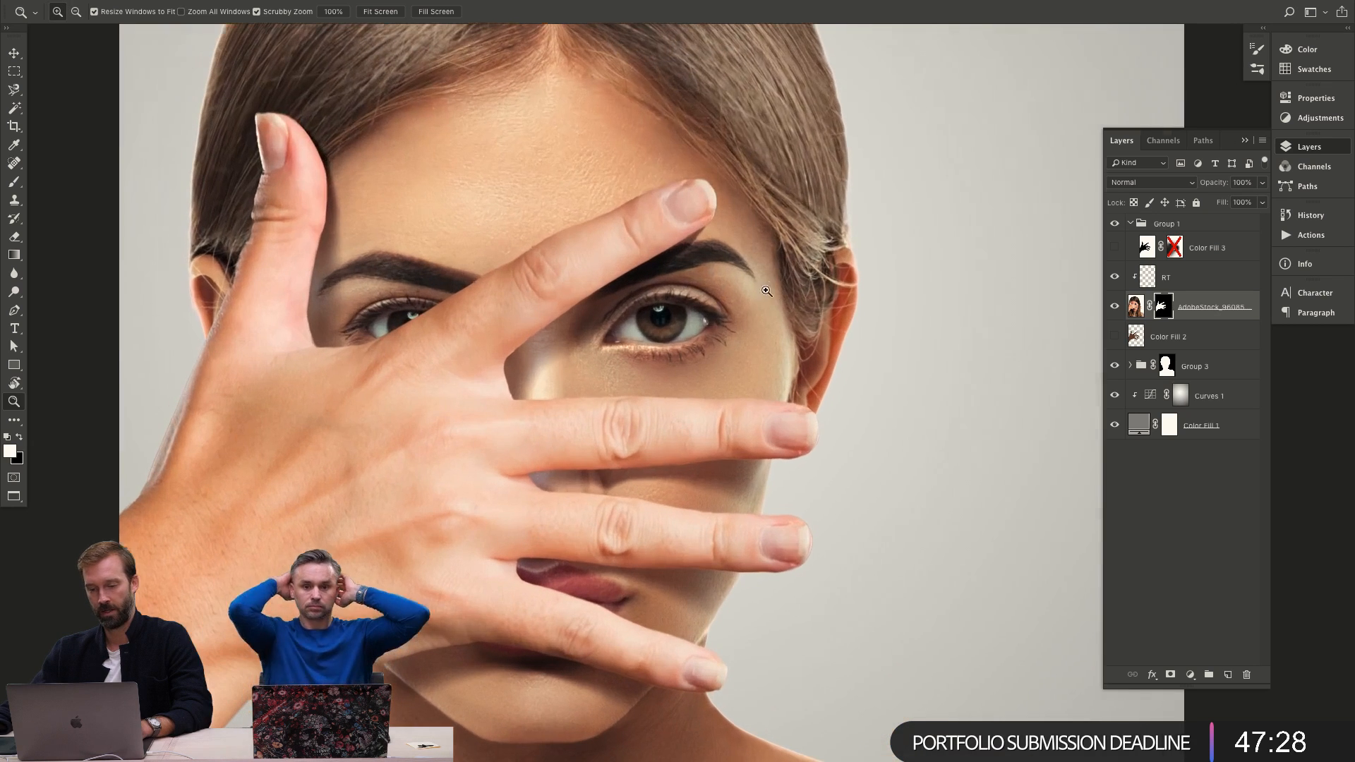
key("r")
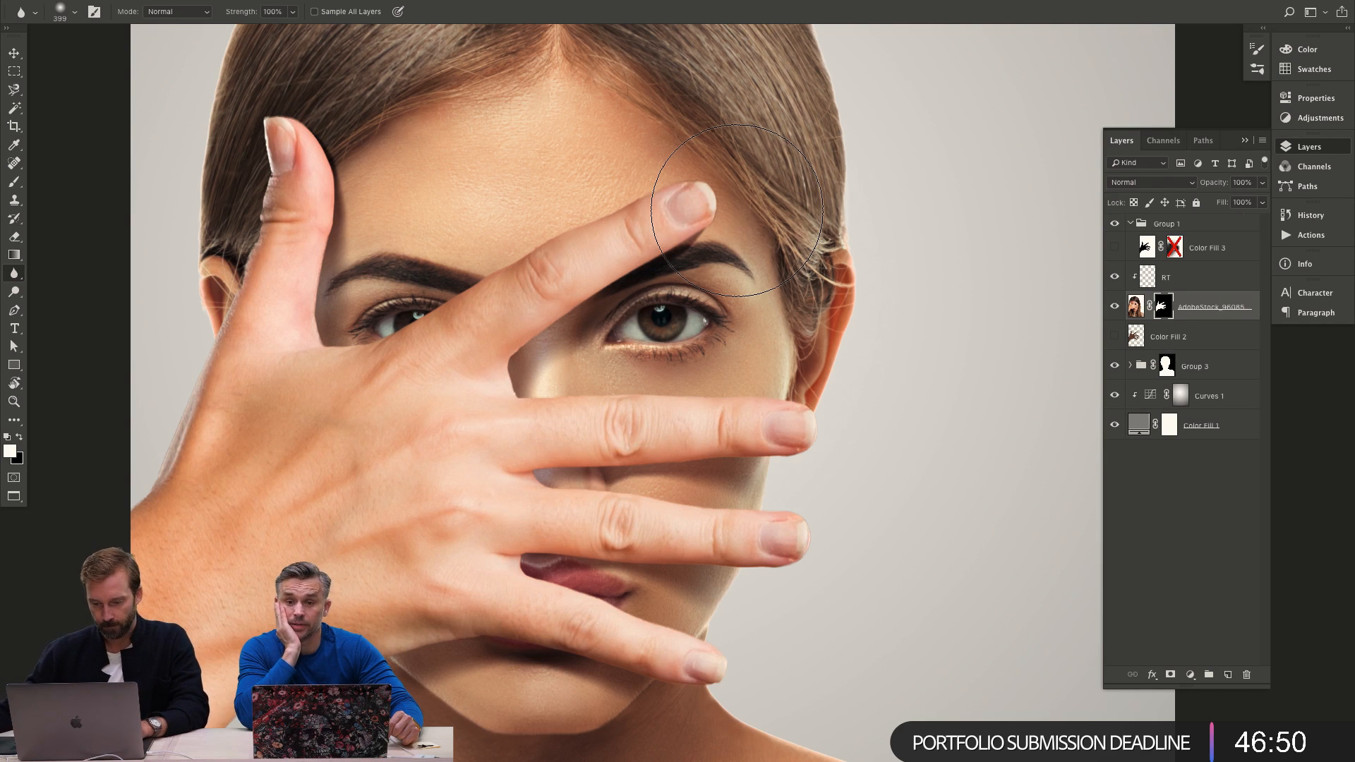
key("z")
left_click(624, 376, "alt")
left_click(625, 376, "alt")
left_click(697, 375, "alt")
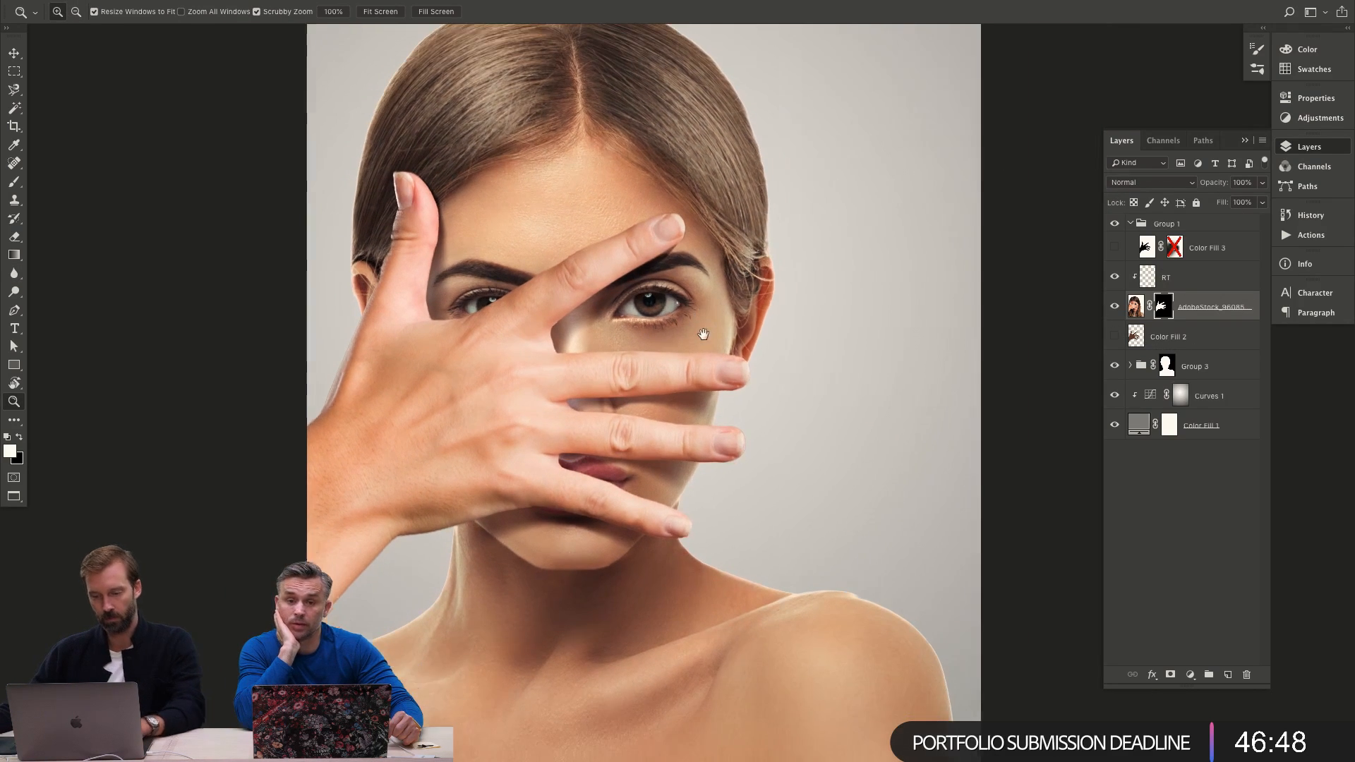
left_click(723, 378, "alt")
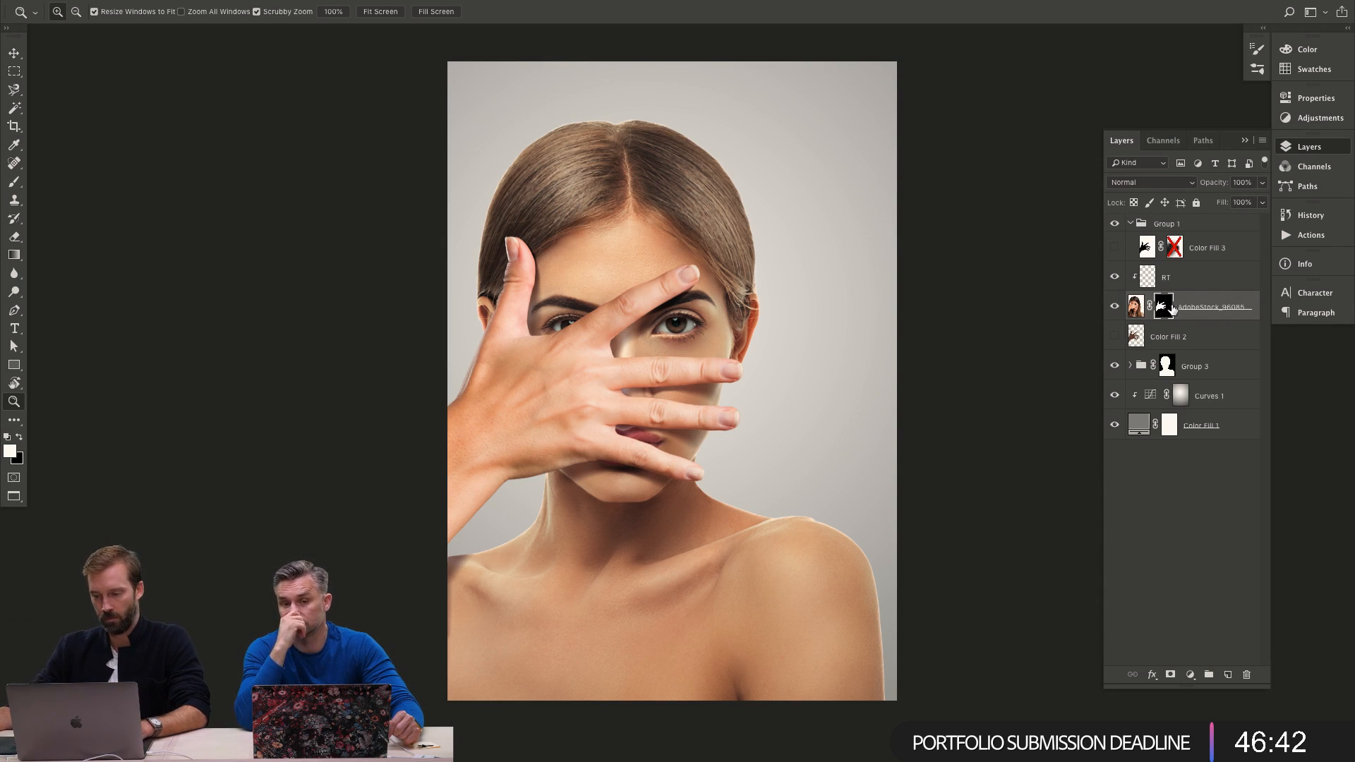
Add a Curves adjustment clipped above RT, nudge its highlight endpoint down slightly and switch to its red channel.
left_click(1203, 284)
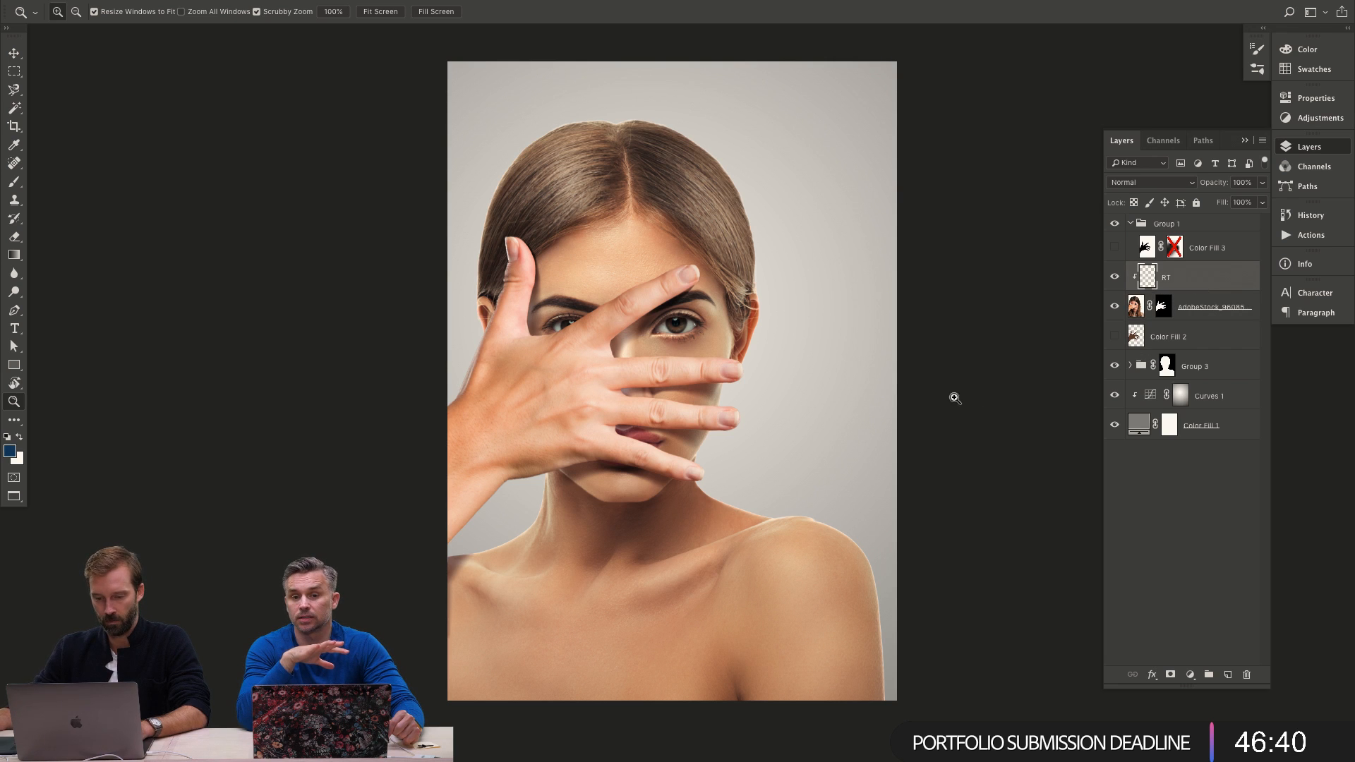
left_click_drag(1200, 397, 1157, 311)
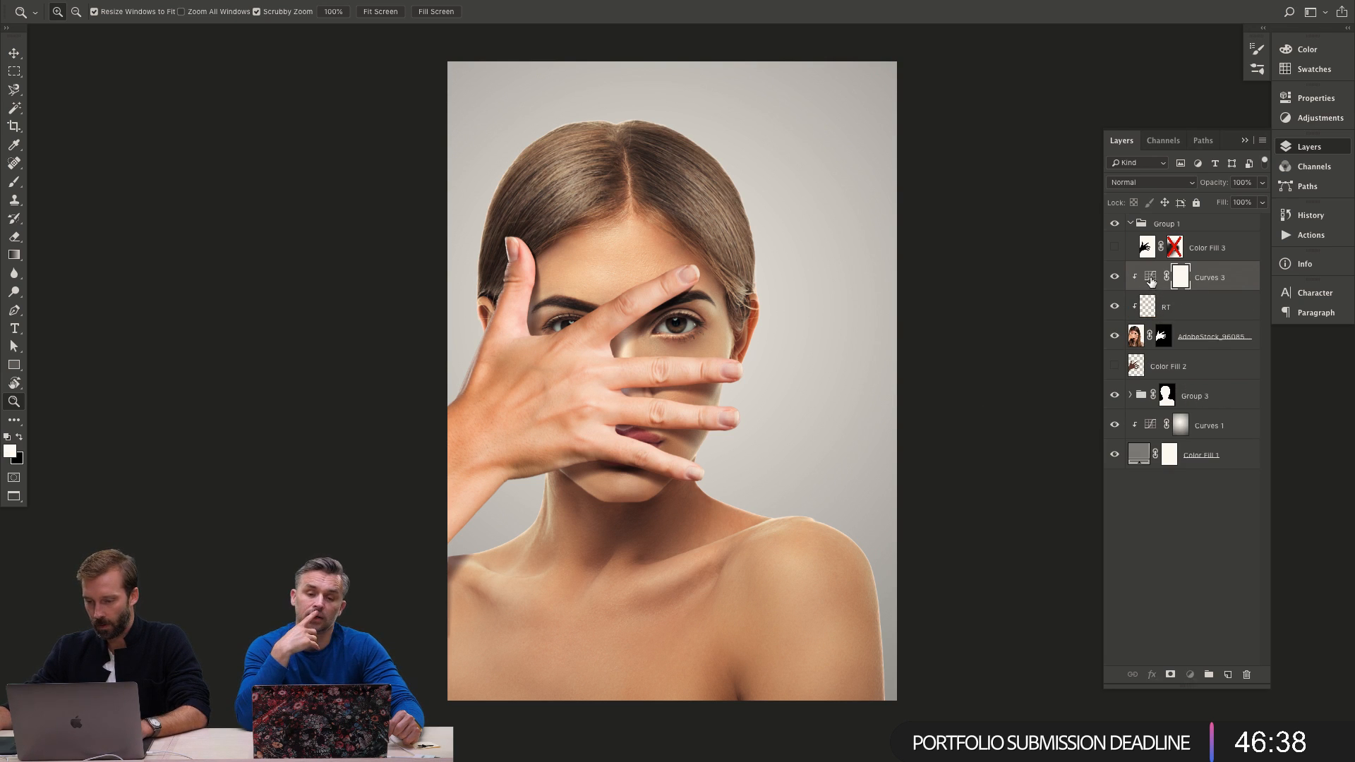
double_click(1150, 306)
mouse_move(1246, 171)
left_mouse_down()
mouse_move(1247, 184)
mouse_move(1246, 172)
left_mouse_up()
key("alt+3")
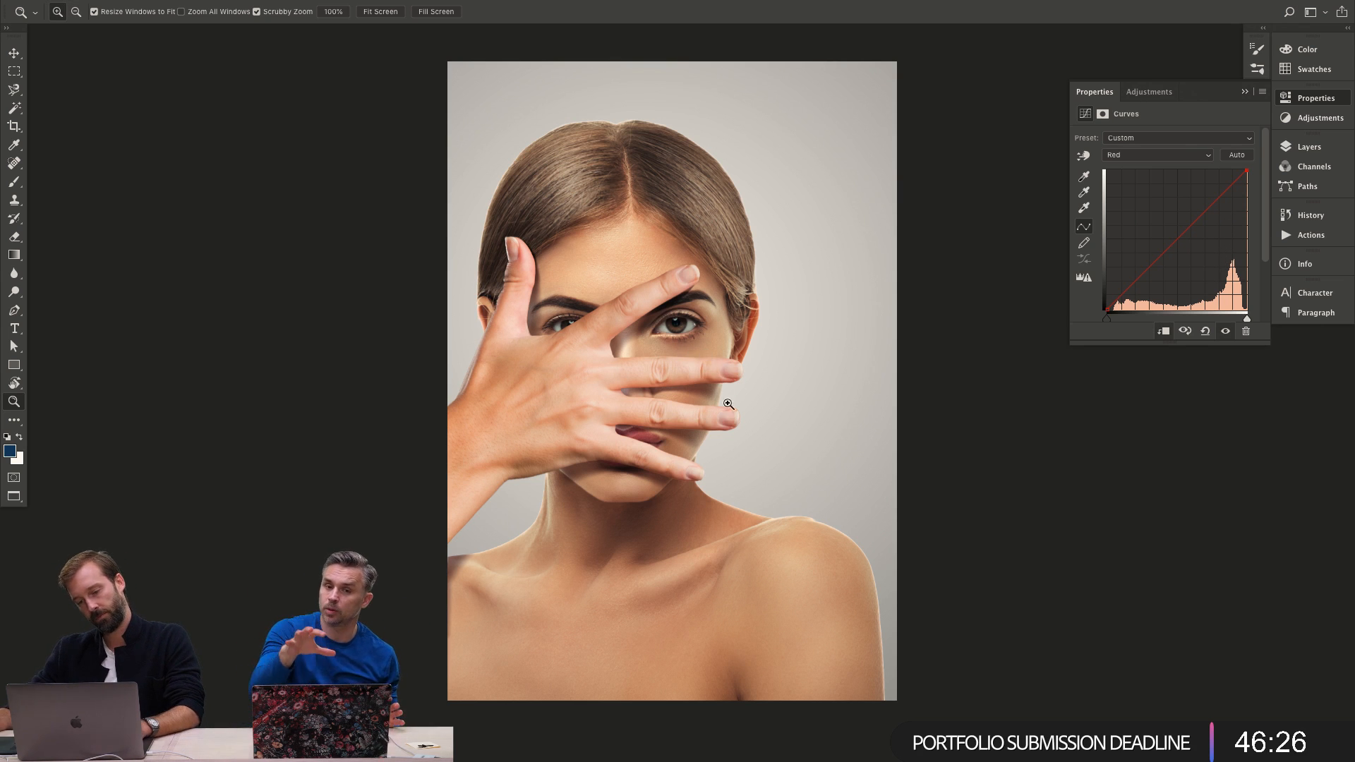
Compare the hand's colour and brightness with the face and shoulders, both close up and at full view.
key("ctrl+plus")
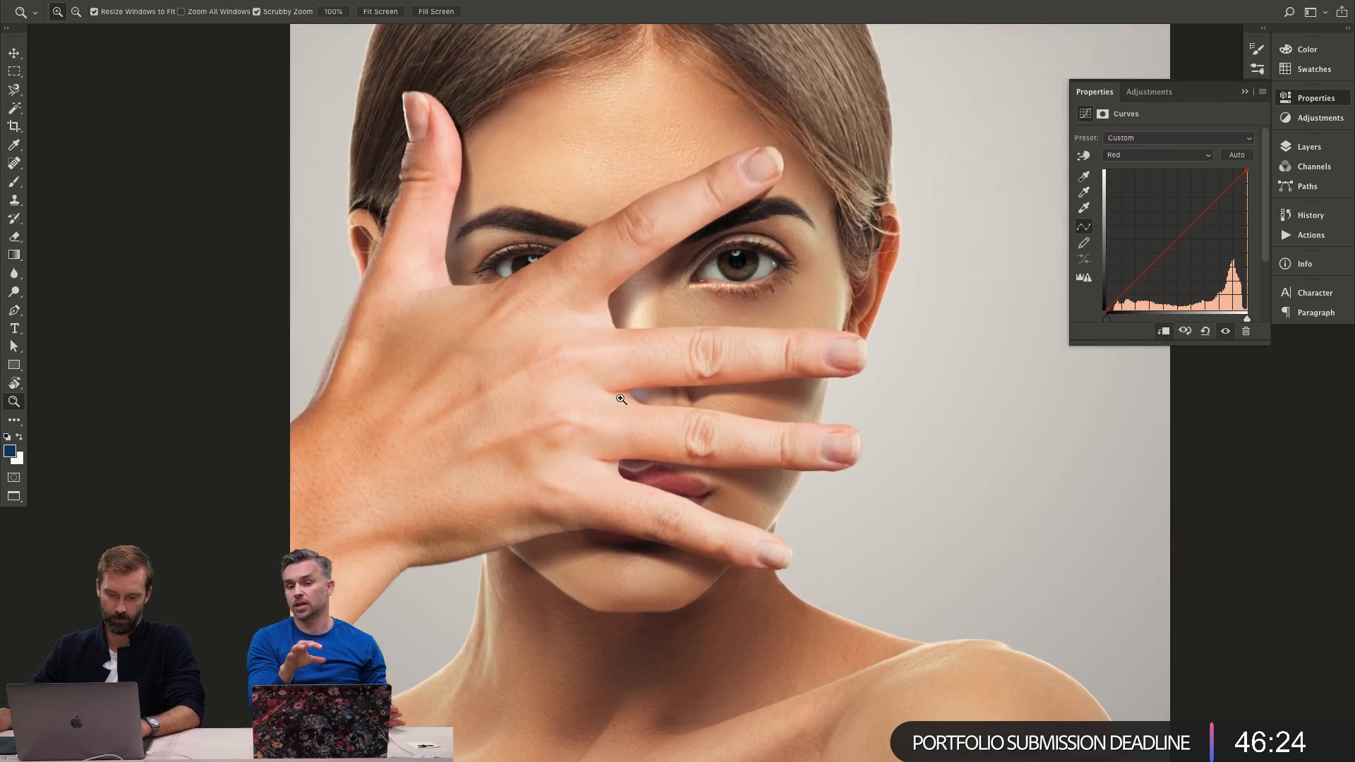
key("ctrl+minus")
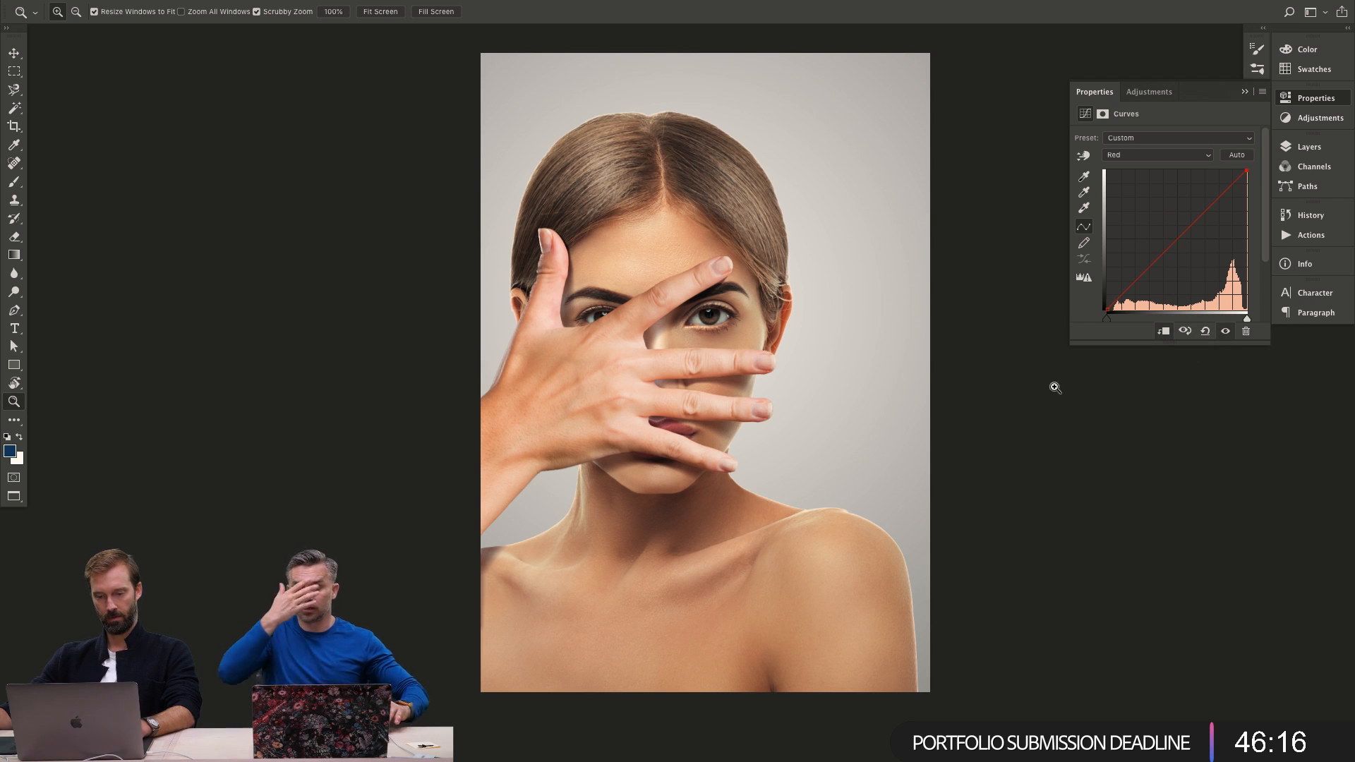
left_click(585, 355)
left_click_drag(586, 353, 523, 351)
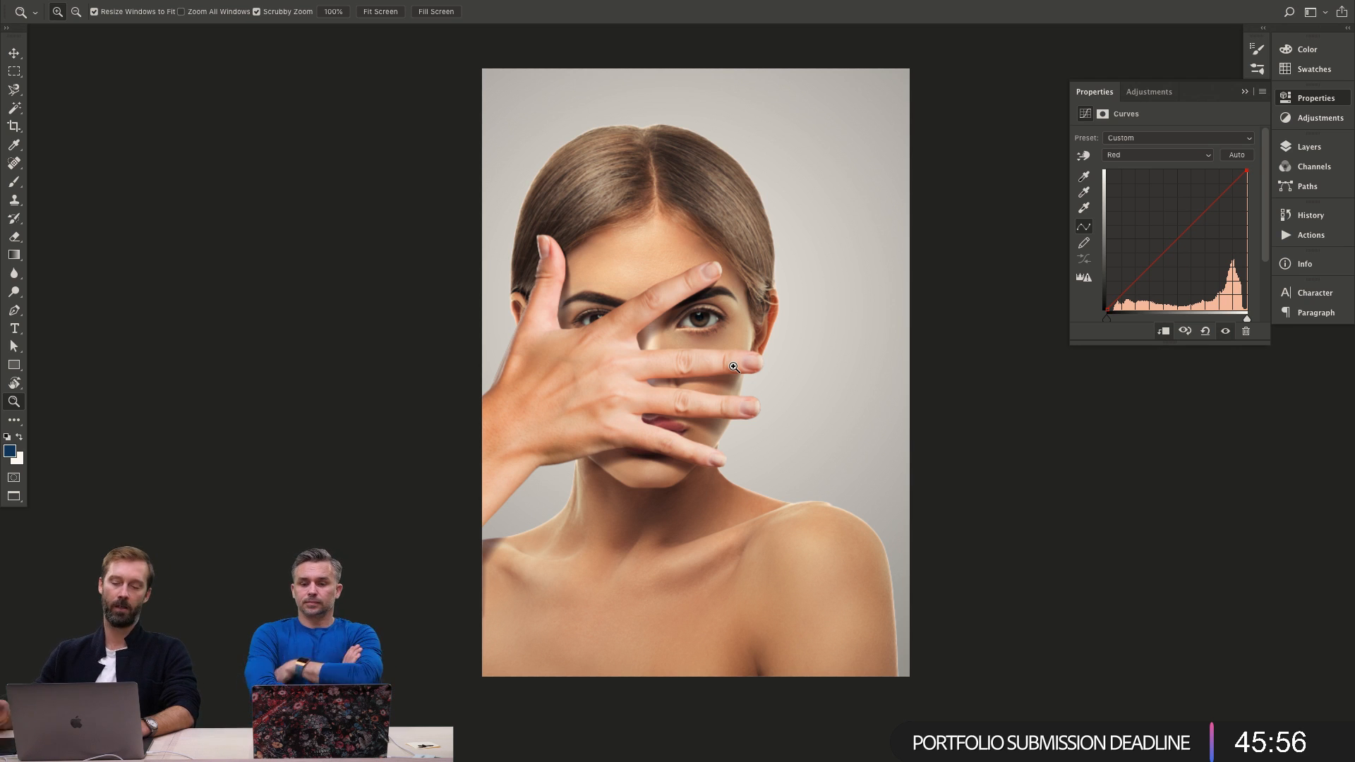
left_click_drag(635, 355, 661, 353)
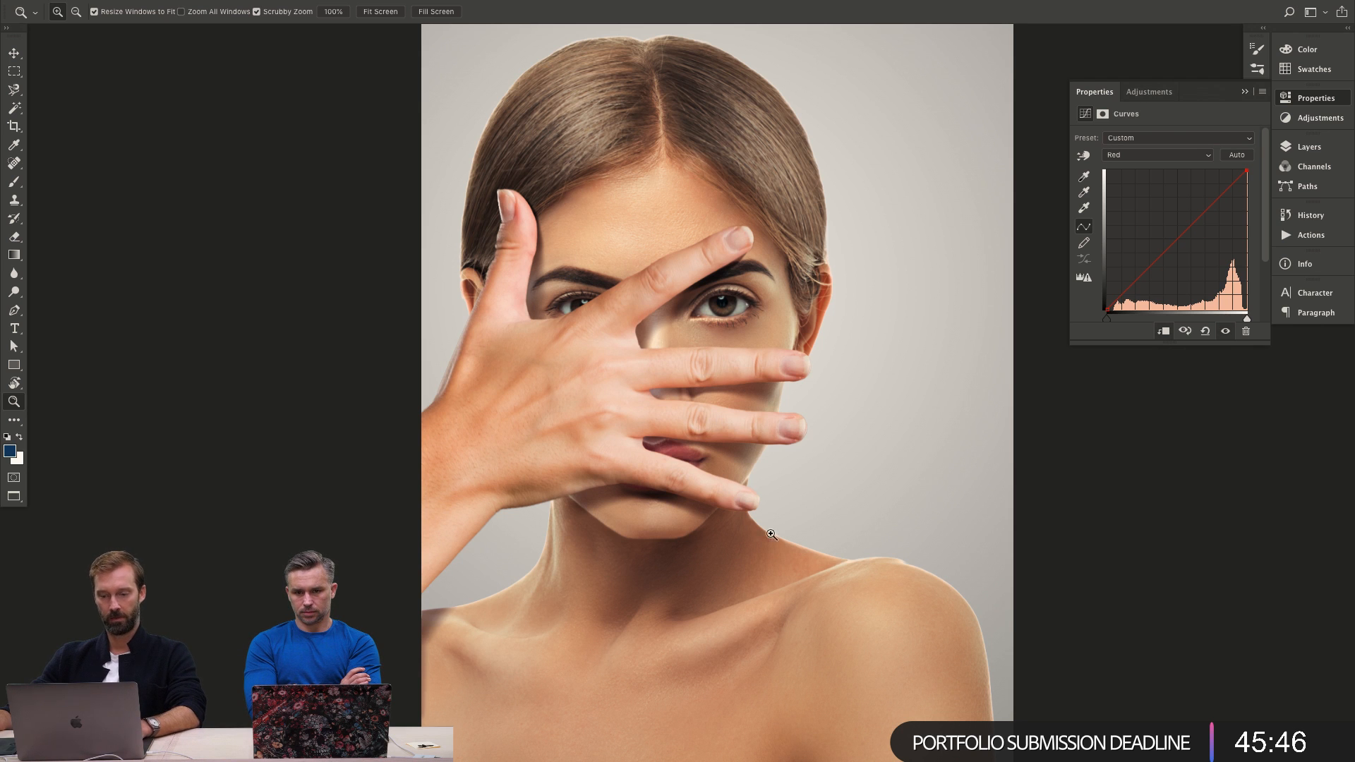
left_click_drag(750, 372, 719, 368)
left_click(665, 415, "alt")
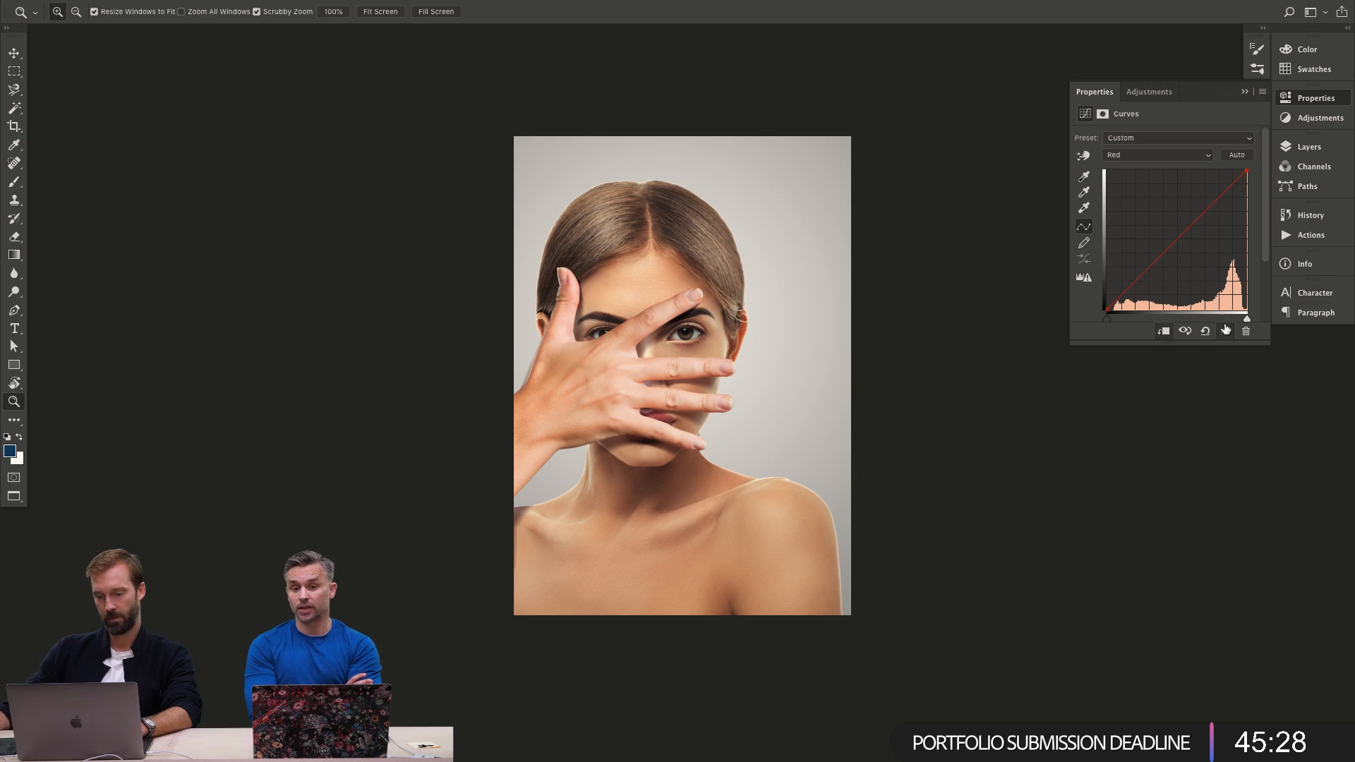
Duplicate Curves 2 inside Group 2, fill the copy's mask with black, and duplicate that black-masked copy once more.
left_click(1326, 148)
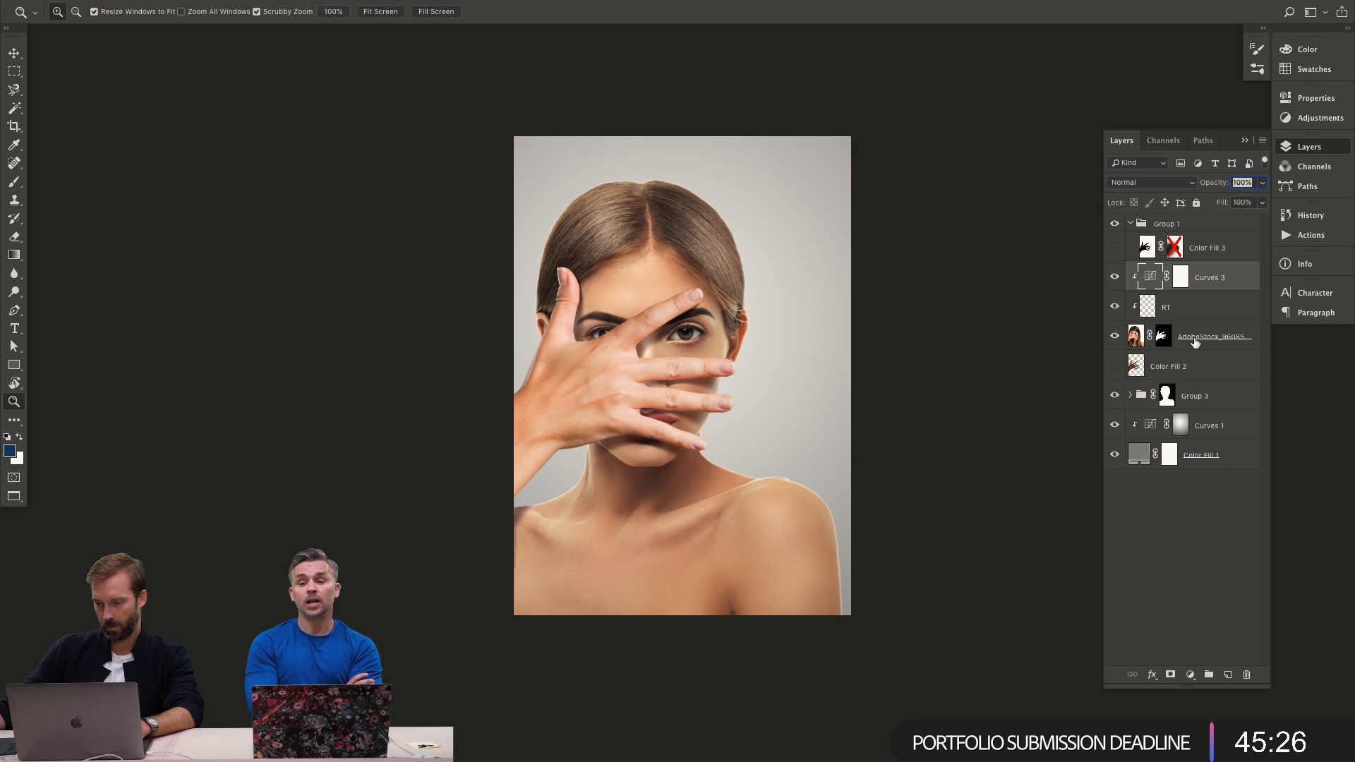
left_click(1129, 396)
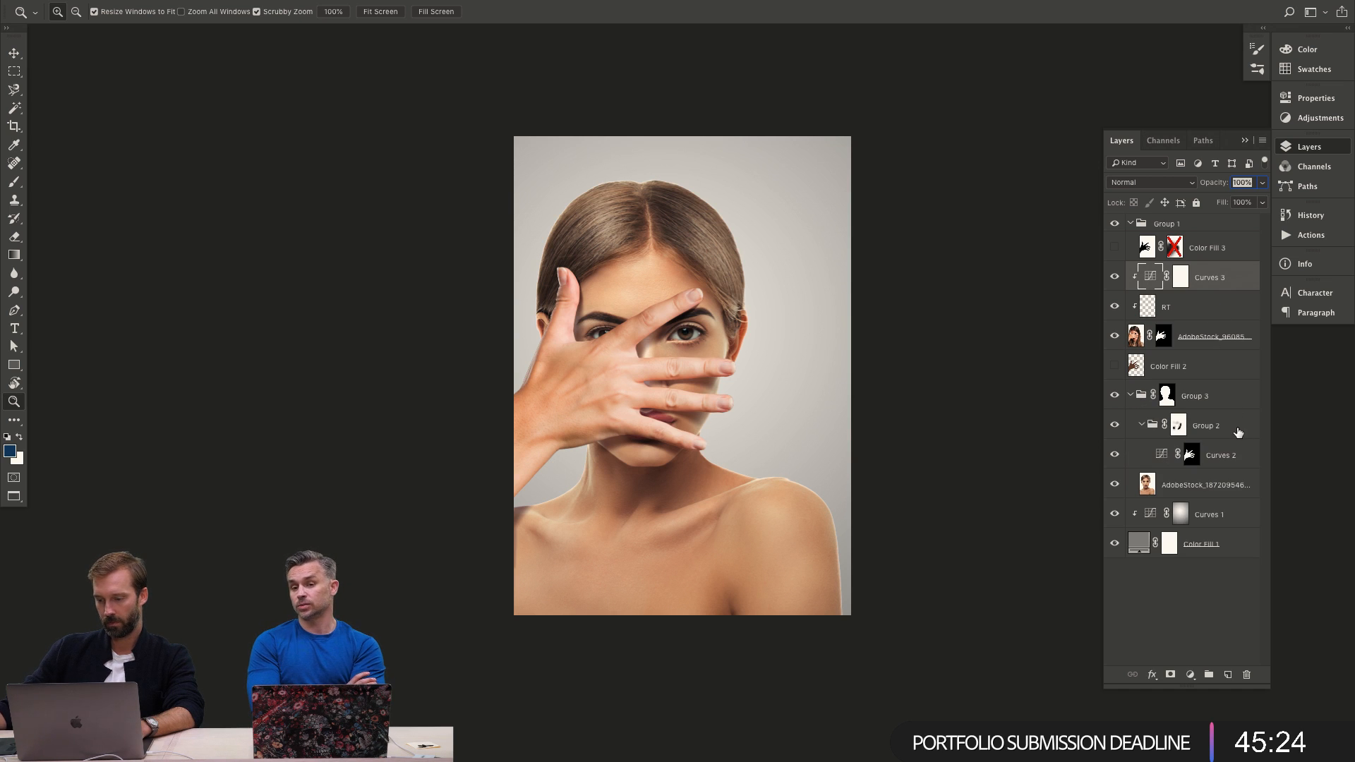
left_click(1235, 427)
left_click_drag(1235, 459, 1194, 488)
key("ctrl+j")
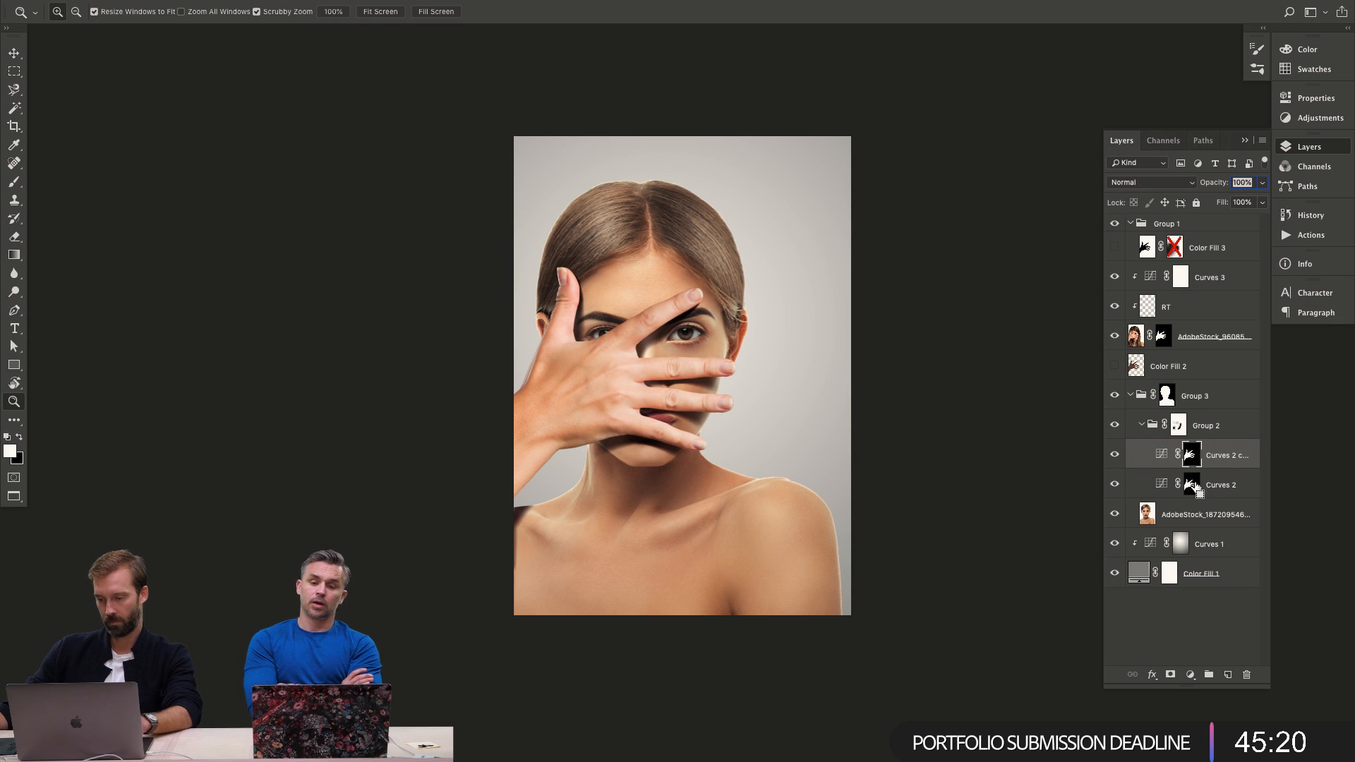
key("ctrl+BackSpace")
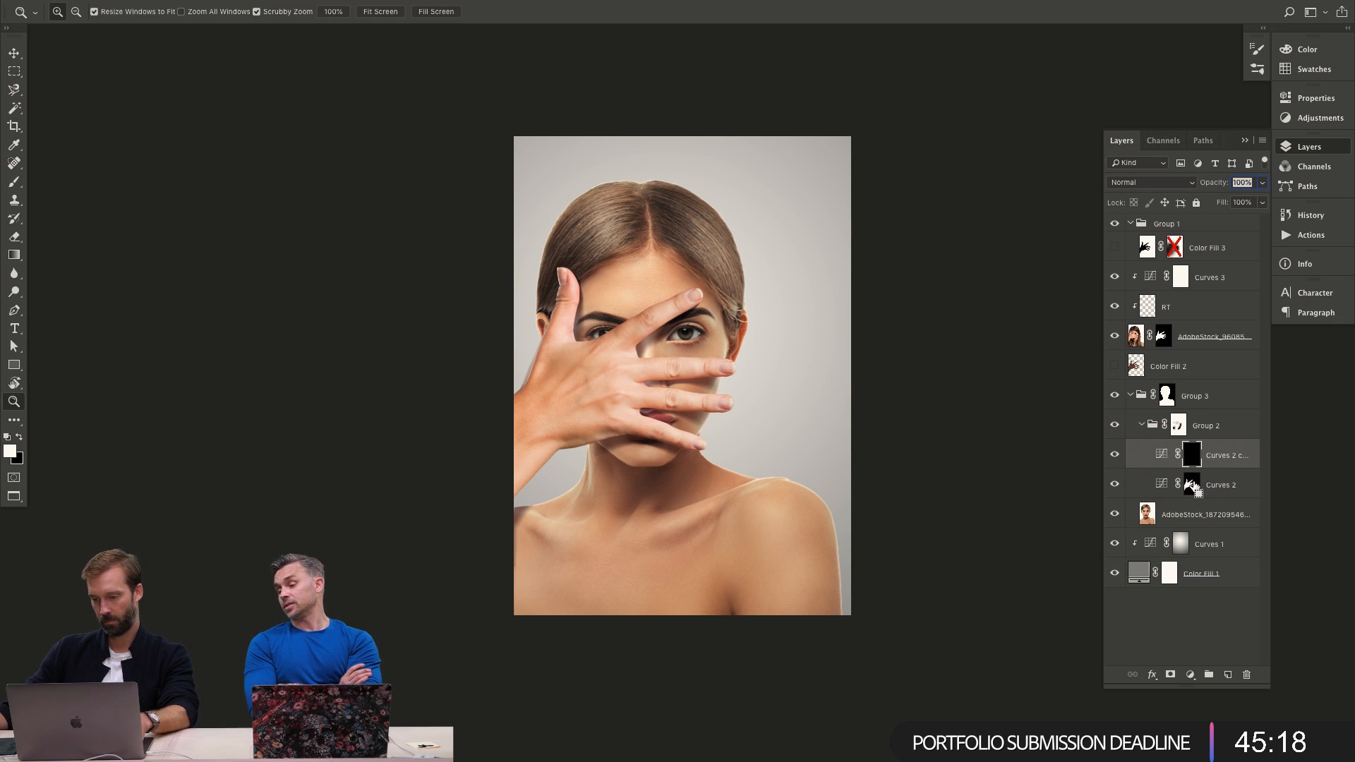
key("b")
key("ctrl+j")
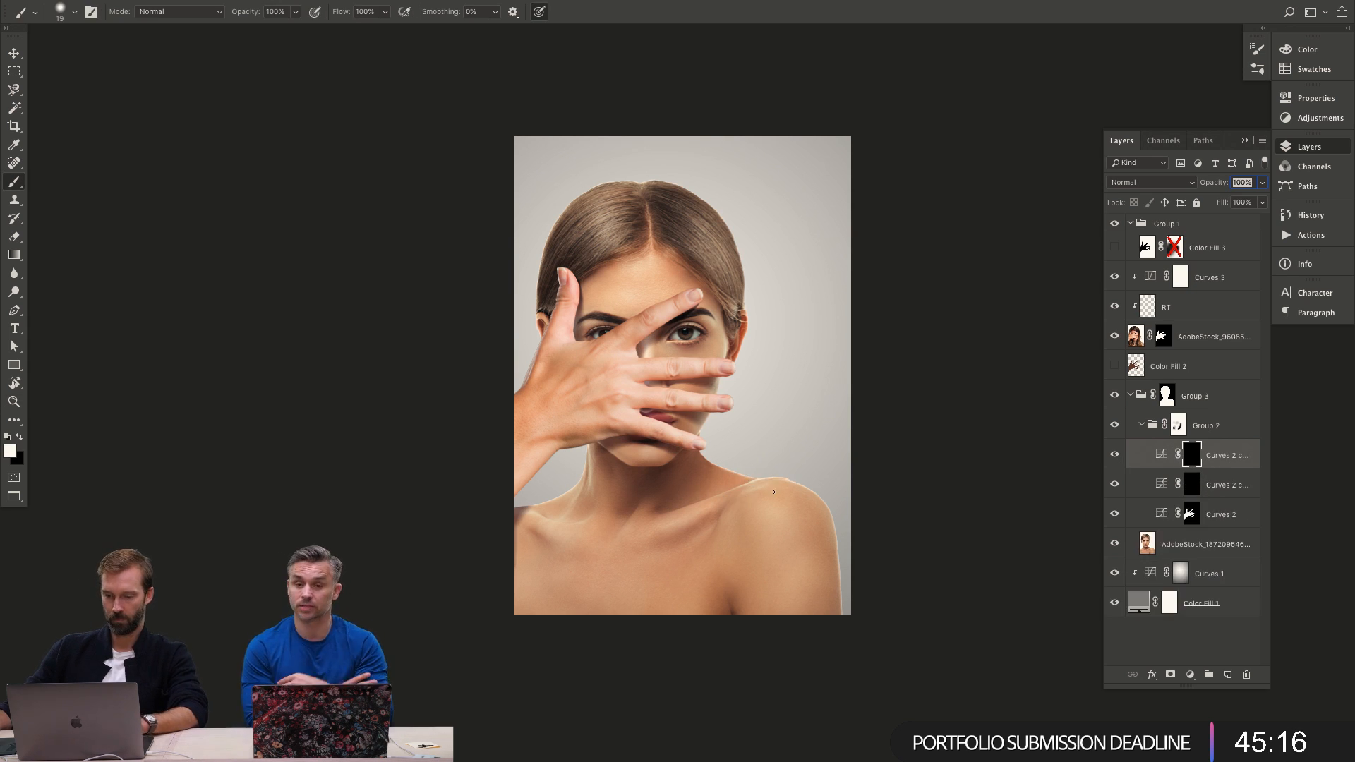
Paint soft white strokes on the uppermost Curves 2 copy's mask to darken the shoulder and collarbone below the wrist.
left_click_drag(781, 499, 814, 205)
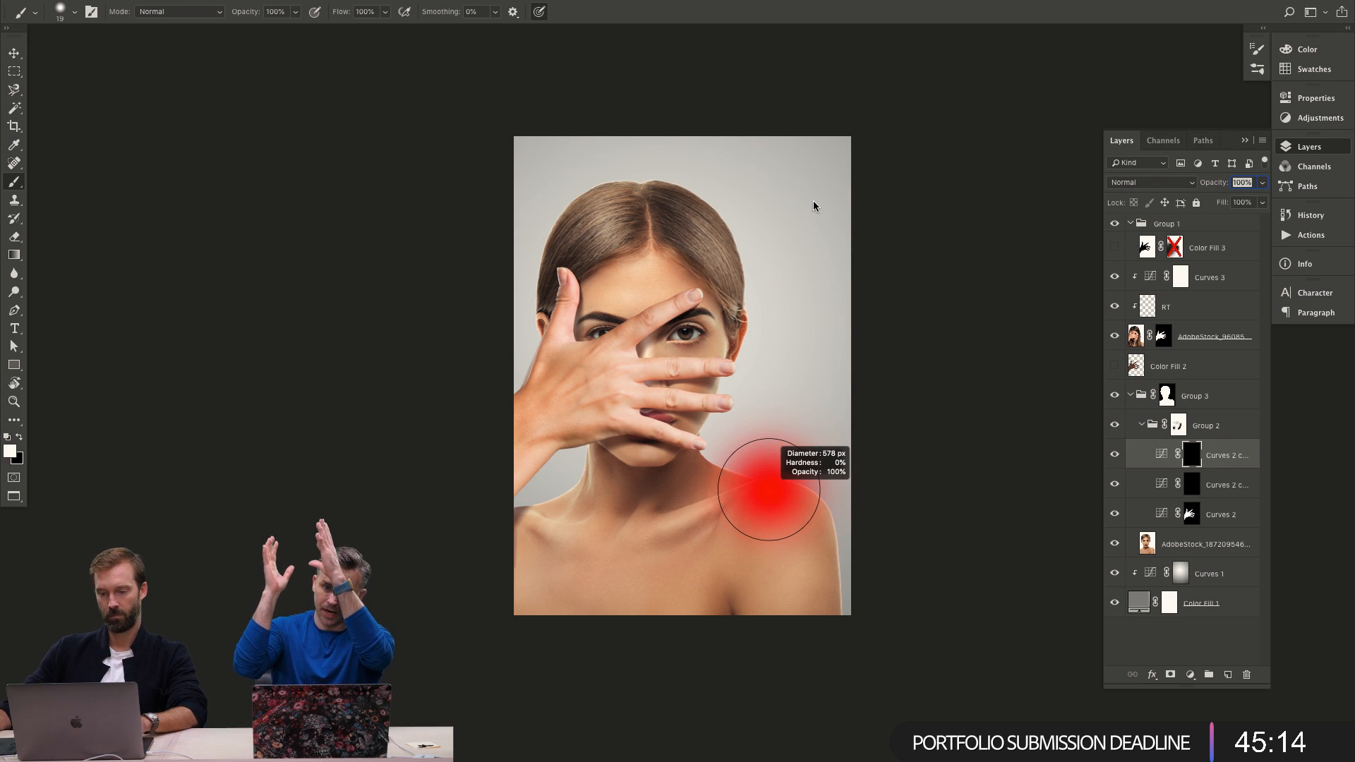
mouse_move(565, 509)
left_mouse_down()
mouse_move(547, 525)
mouse_move(568, 487)
mouse_move(557, 465)
left_mouse_up()
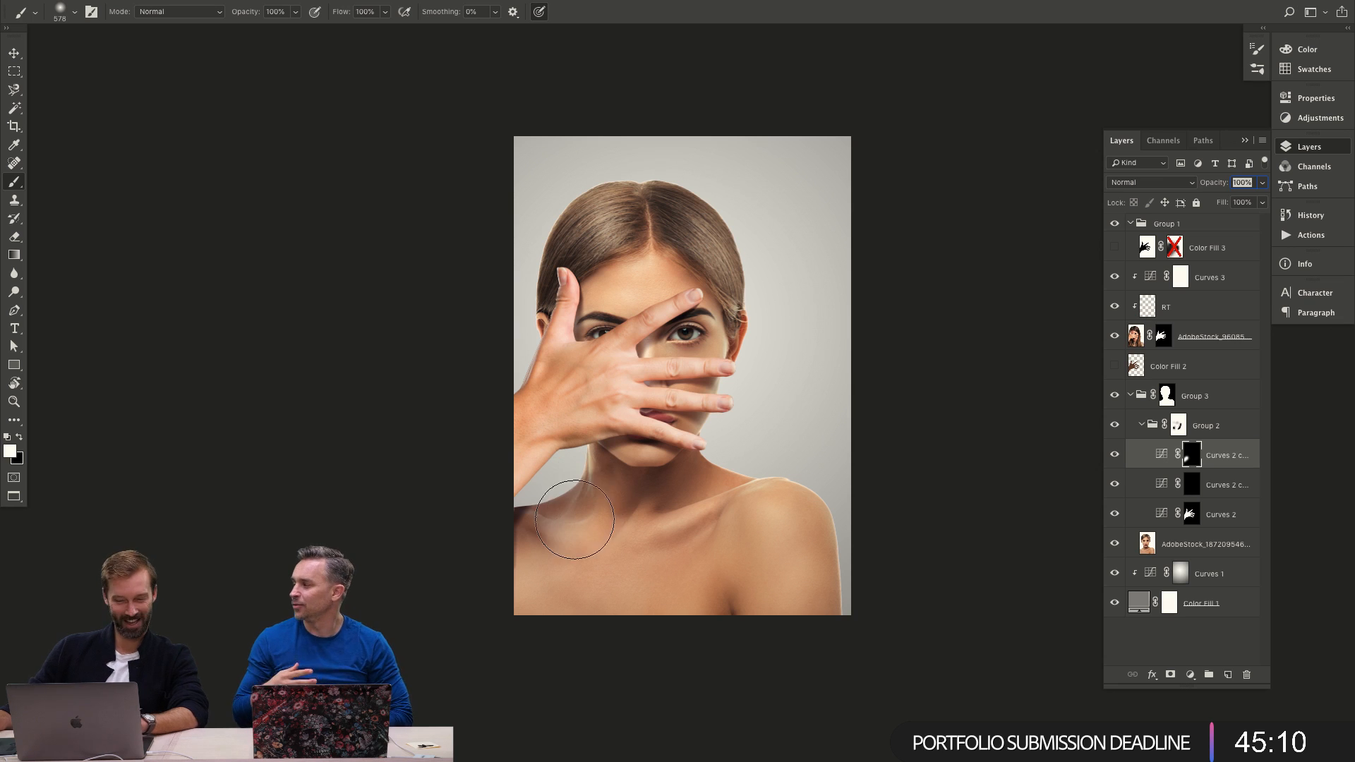
mouse_move(580, 524)
left_mouse_down()
mouse_move(570, 558)
mouse_move(609, 516)
mouse_move(599, 508)
mouse_move(670, 518)
left_mouse_up()
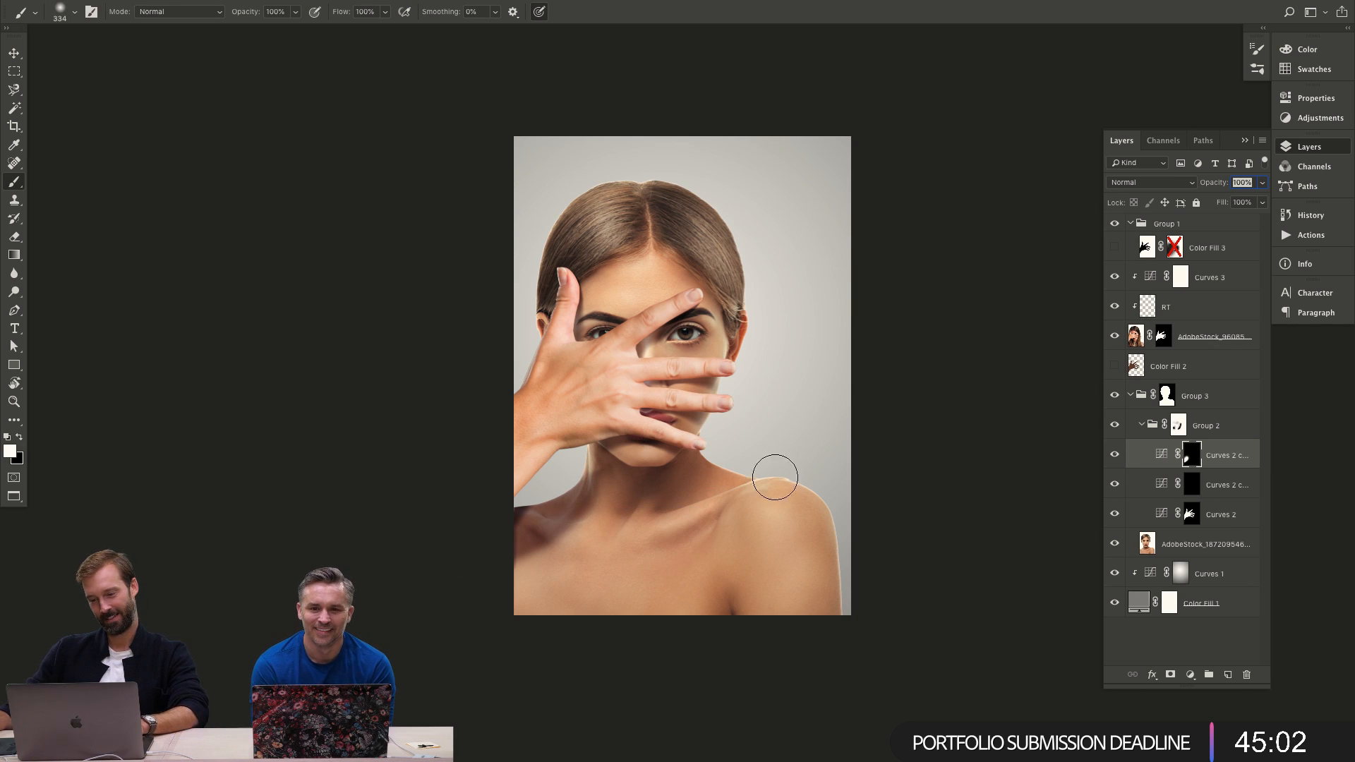
Move Curves 2 copy 2 above Group 2 within Group 3 and extend its painted shadow across the chest with a larger brush.
left_click_drag(1183, 466, 1183, 411)
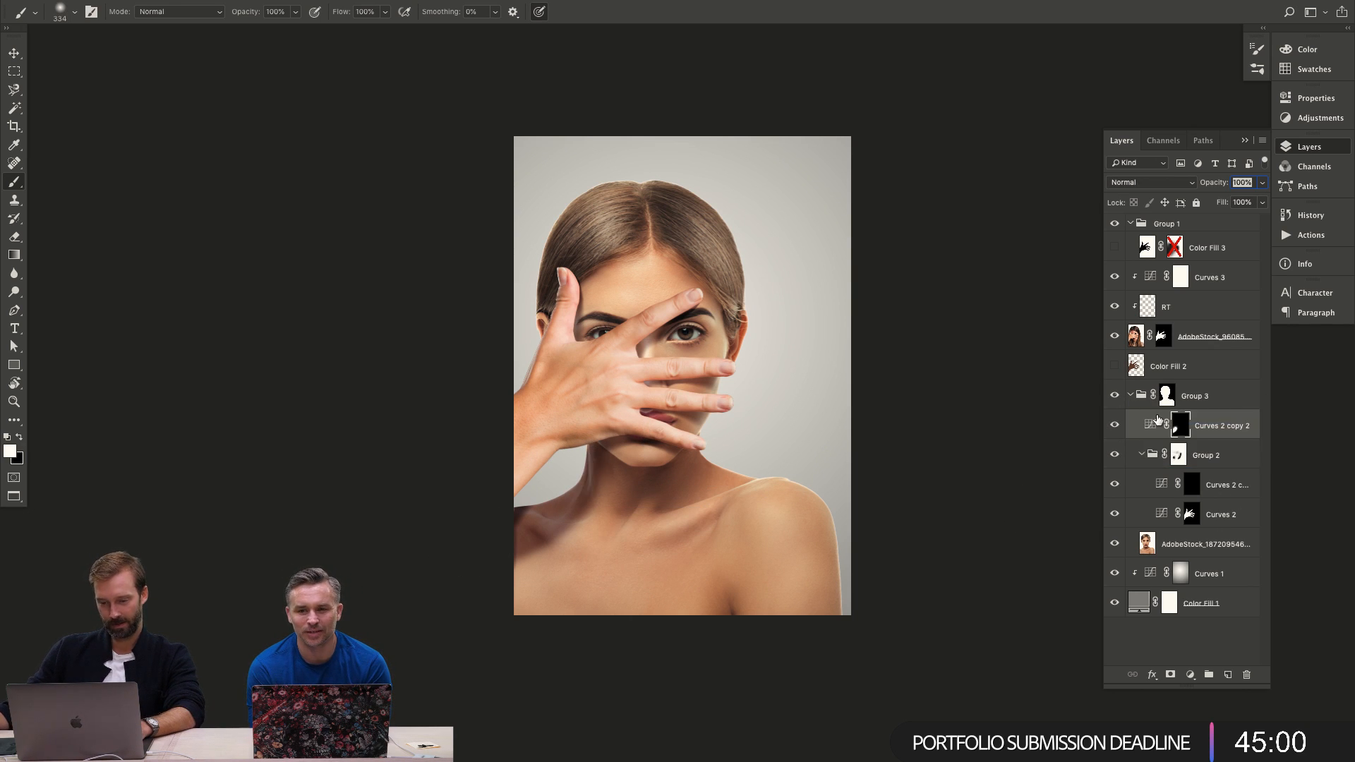
left_click_drag(671, 462, 695, 462)
left_click_drag(635, 550, 712, 550)
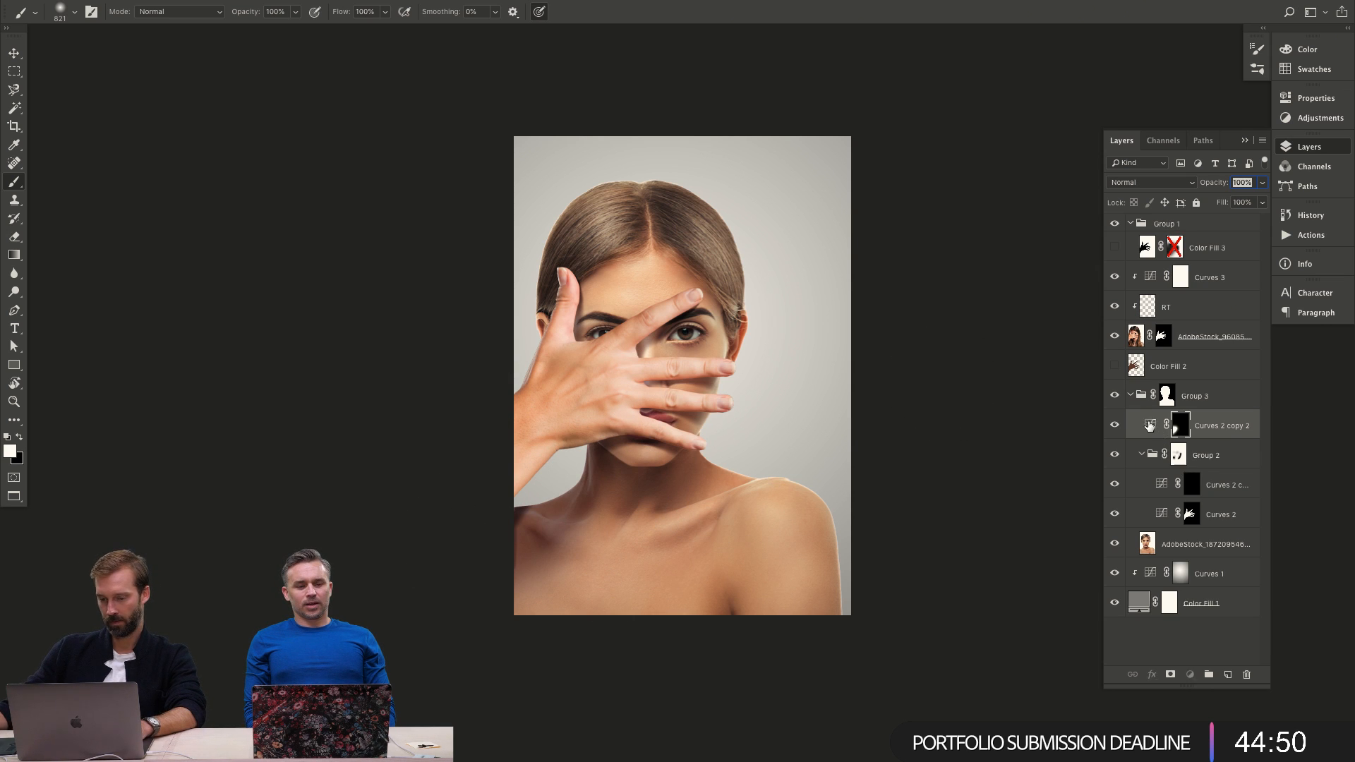
Darken the Curves 2 copy 2 shadow by lowering the white end of its RGB curve and slightly reducing its Red channel.
double_click(1150, 425)
left_click_drag(1173, 279, 1176, 282)
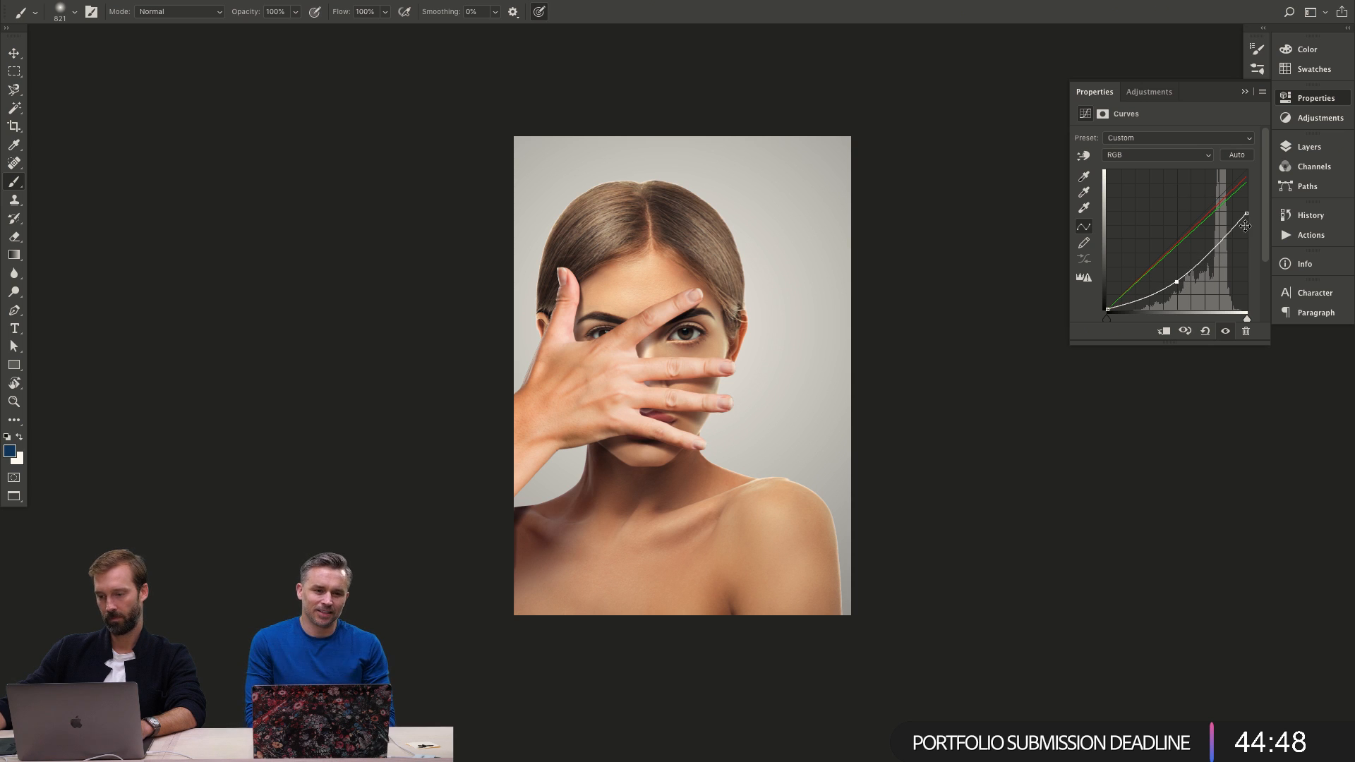
left_click_drag(1246, 213, 1253, 219)
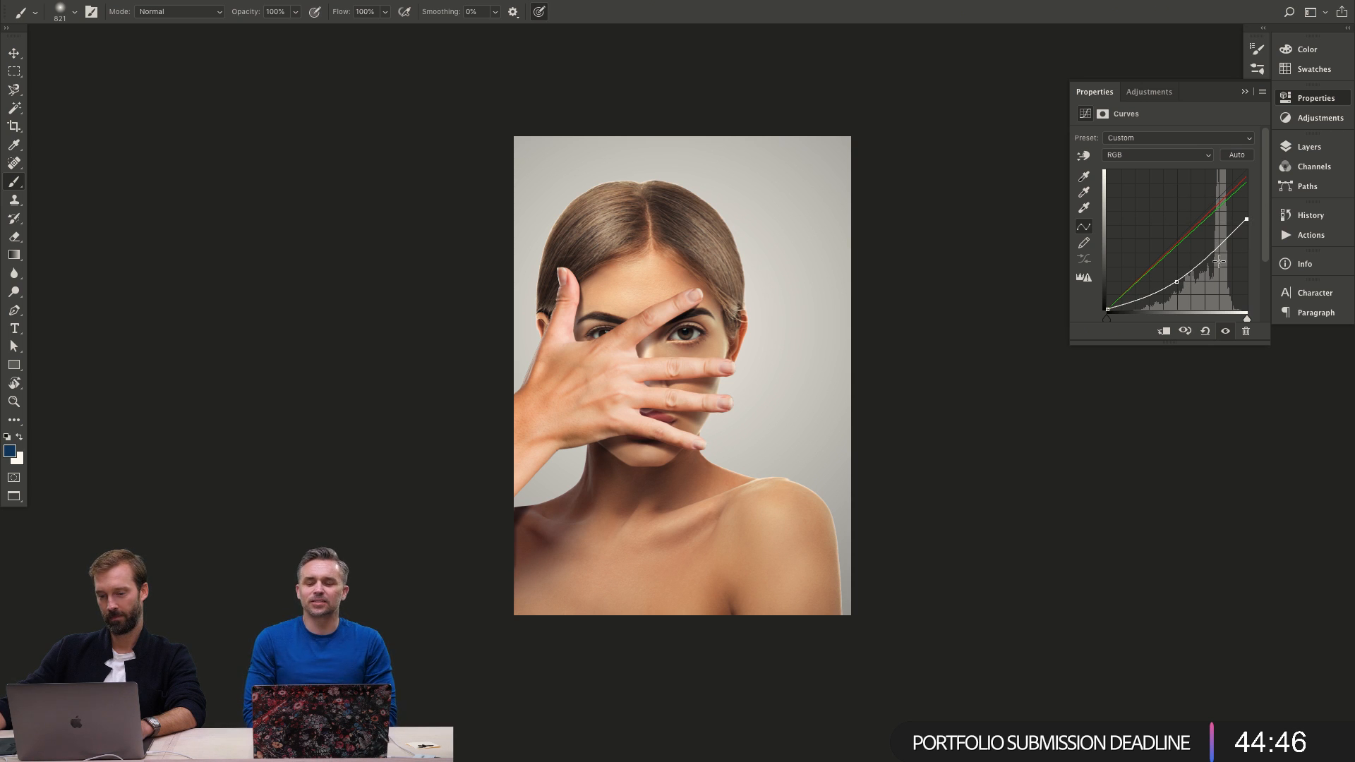
left_click(1184, 282)
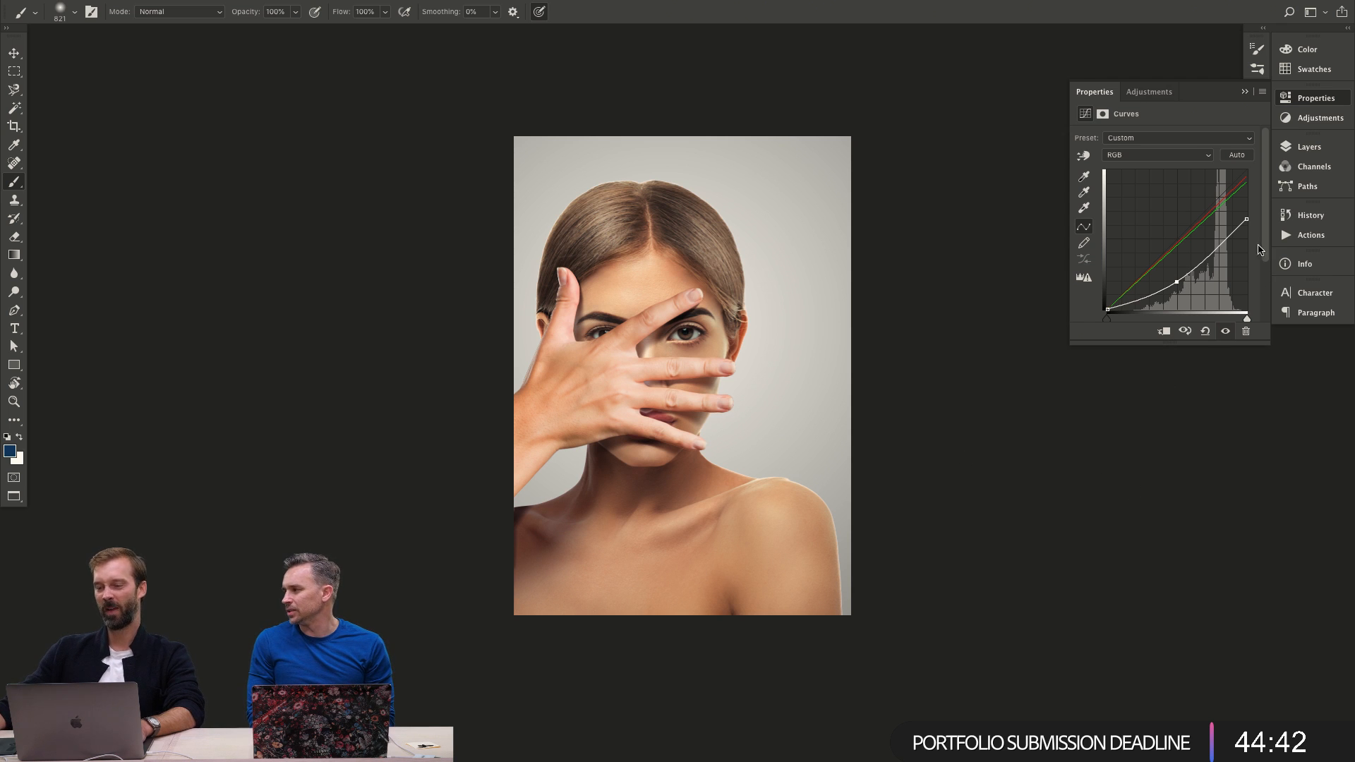
key("alt+3")
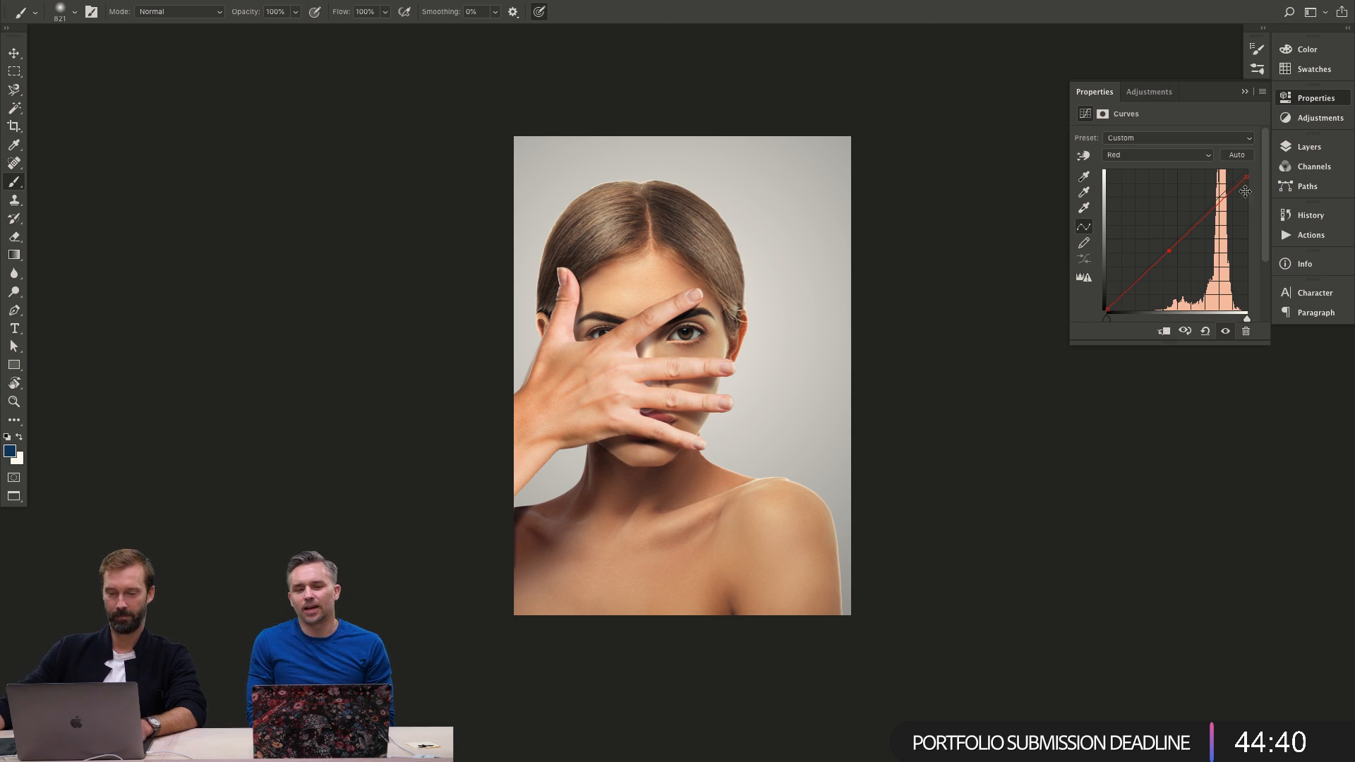
left_click_drag(1246, 177, 1257, 183)
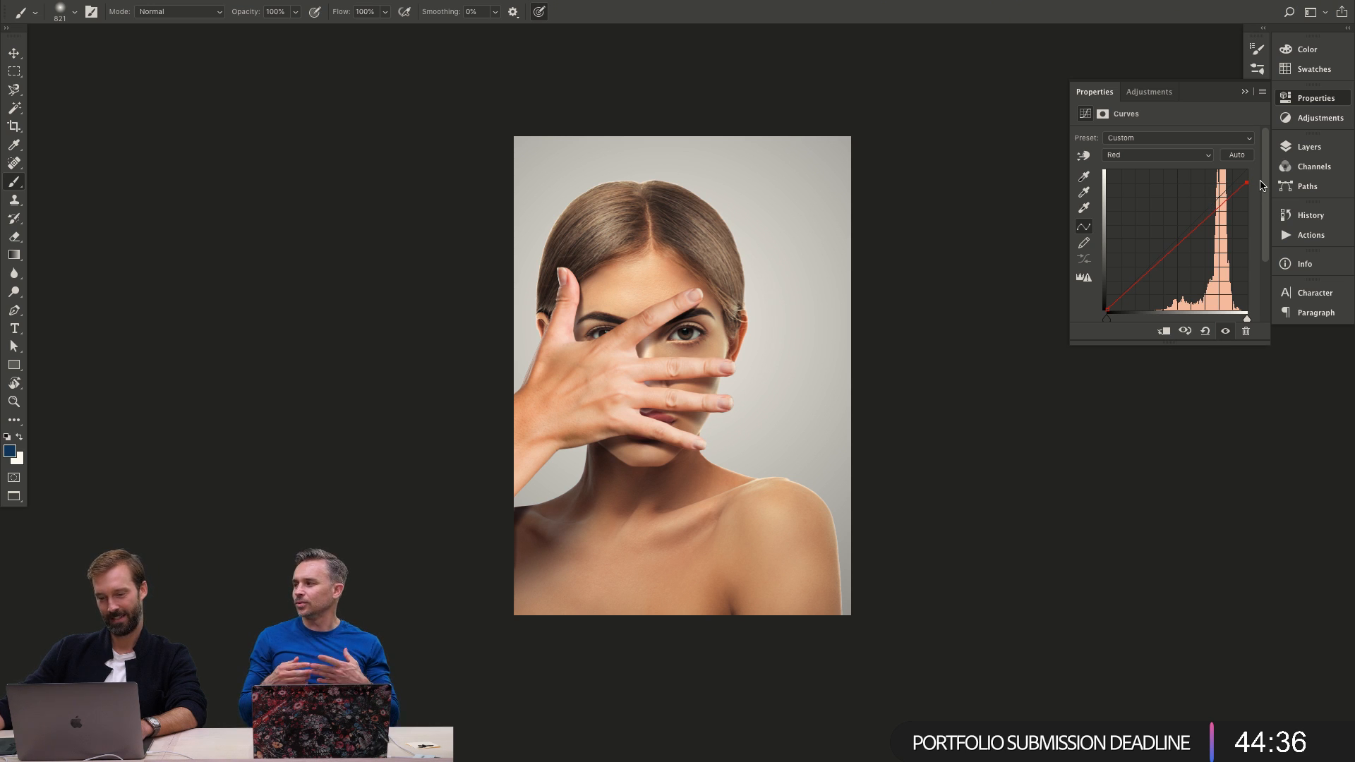
Collapse Group 2 and its parent Group 3 in the layer stack.
left_click(1303, 146)
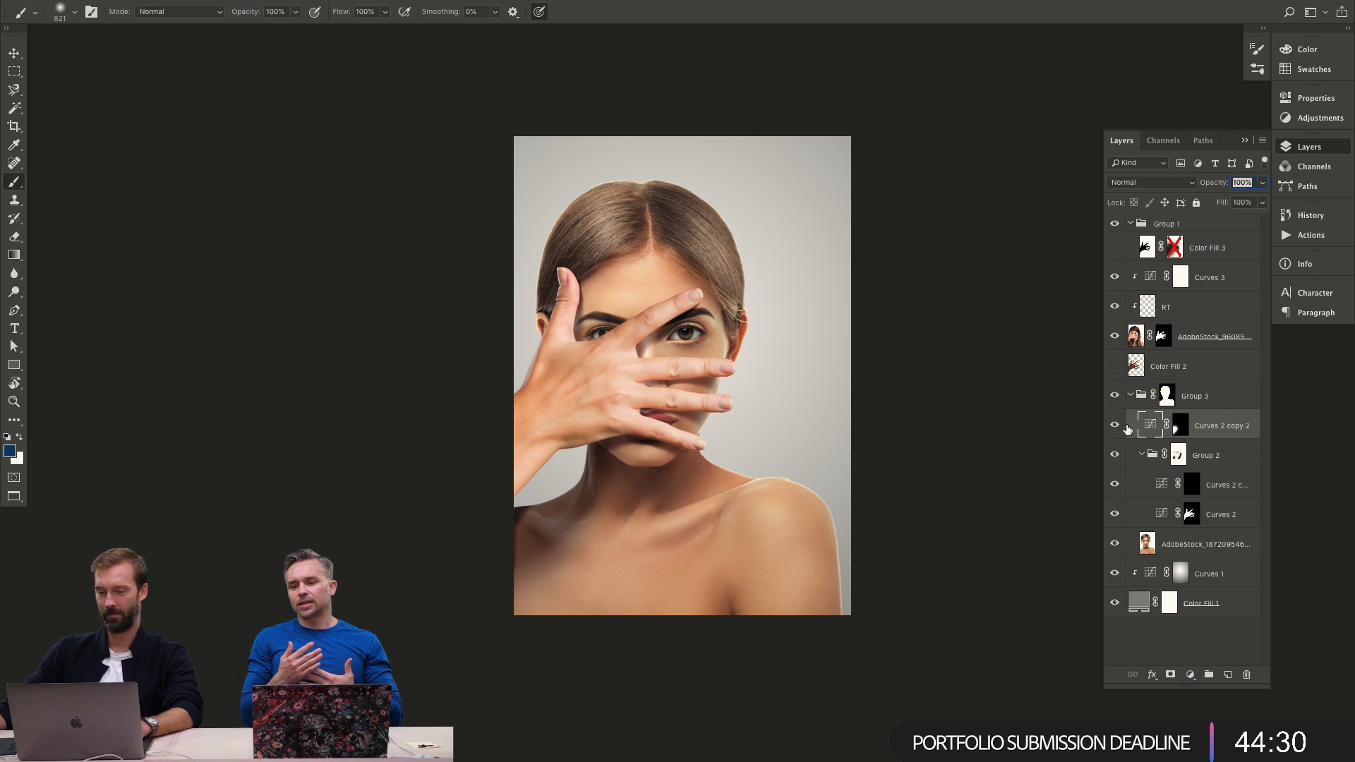
left_click(1143, 455)
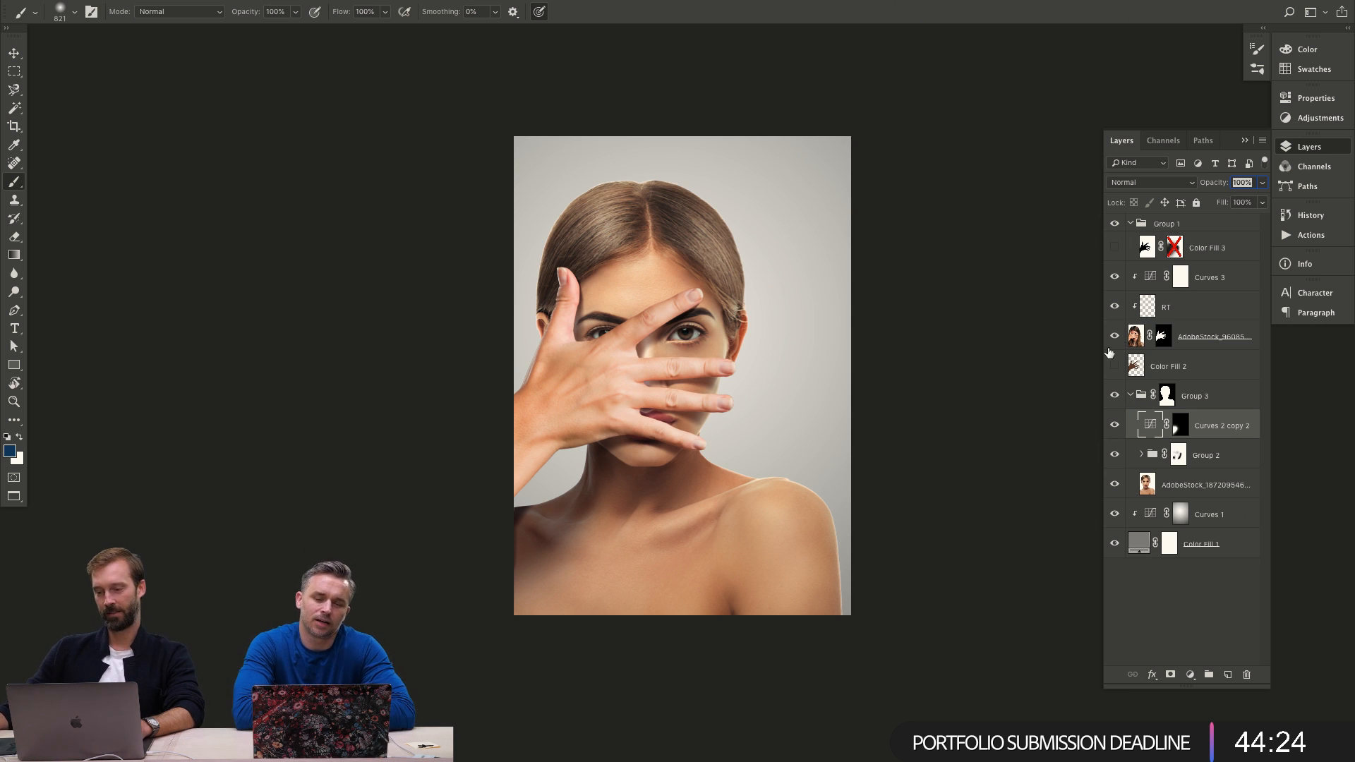
left_click(1131, 397)
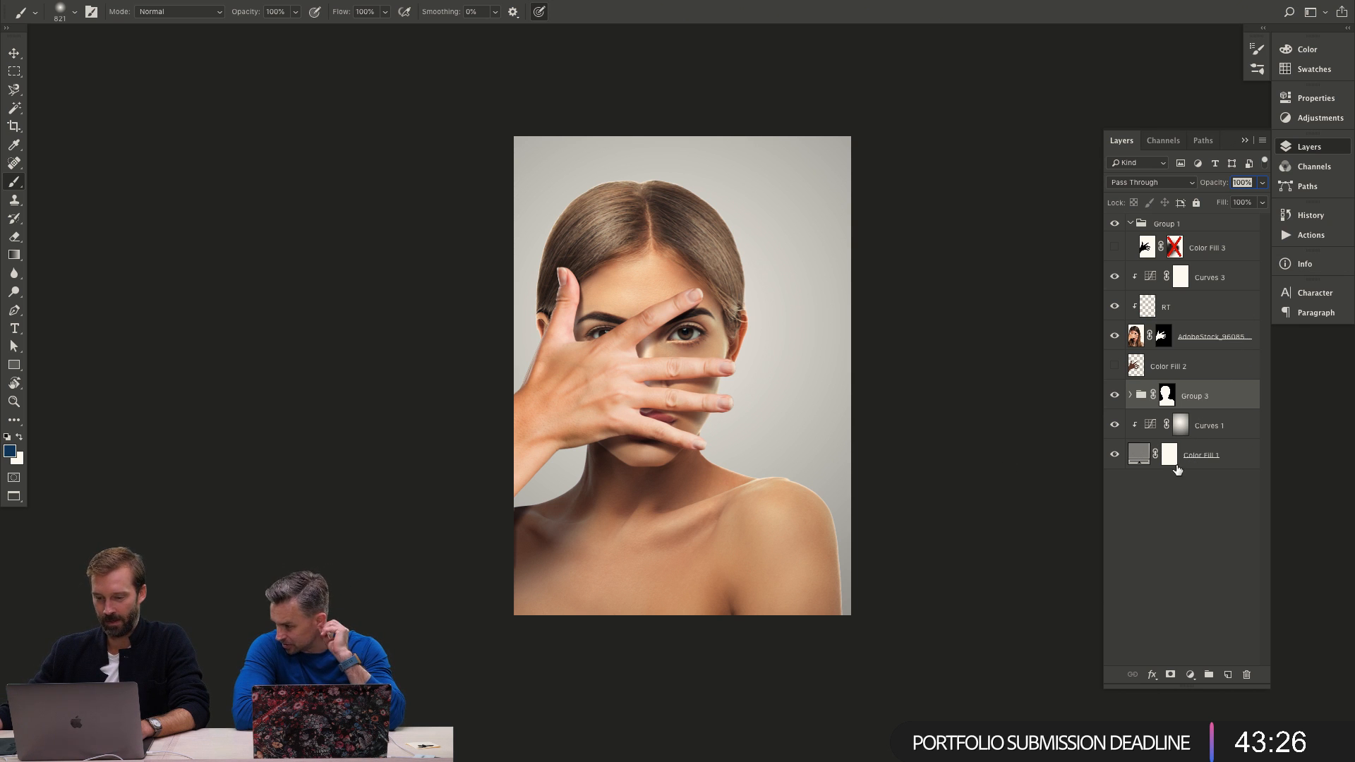
Retouch Group 3's mask along the shoulder's upper edge with a white brush of about 62 px.
key("z")
mouse_move(838, 494)
left_mouse_down()
mouse_move(864, 481)
mouse_move(847, 482)
left_mouse_up()
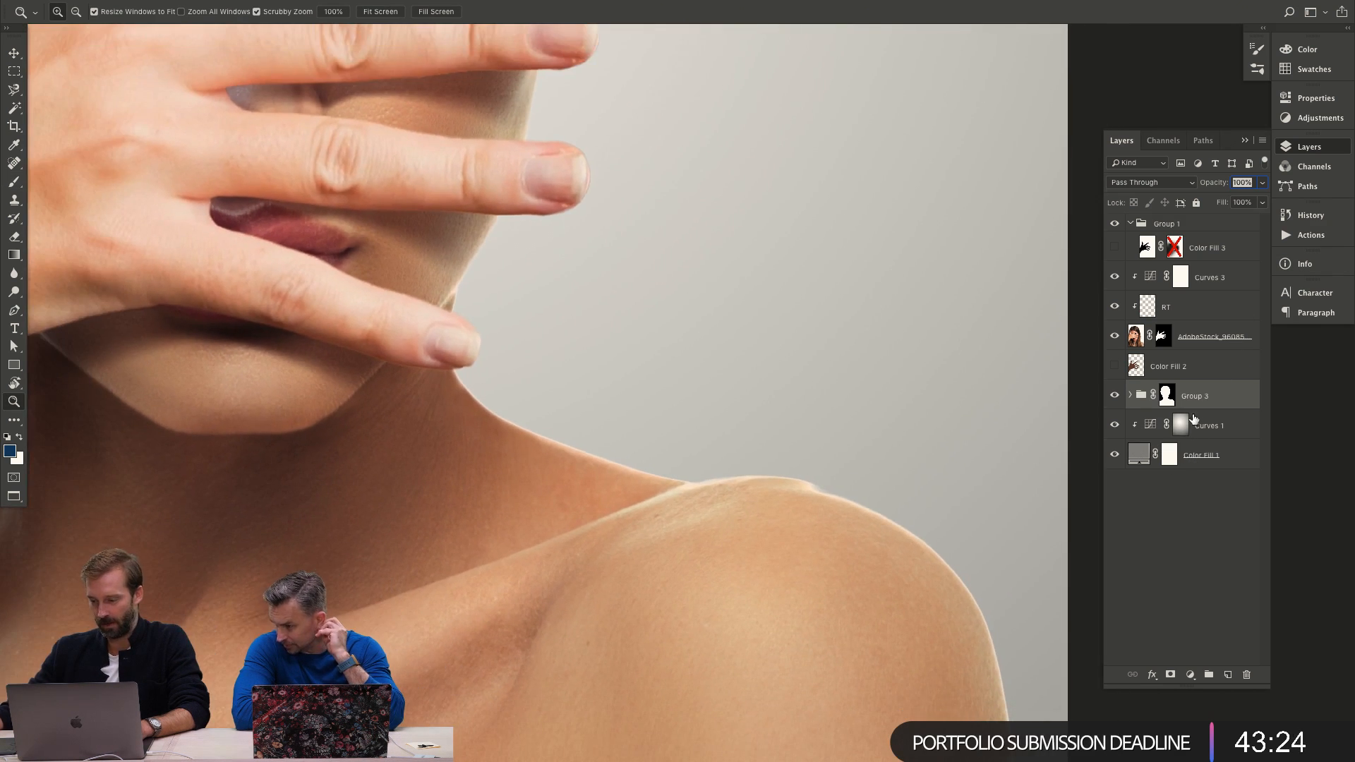
key("b")
left_click(1166, 396)
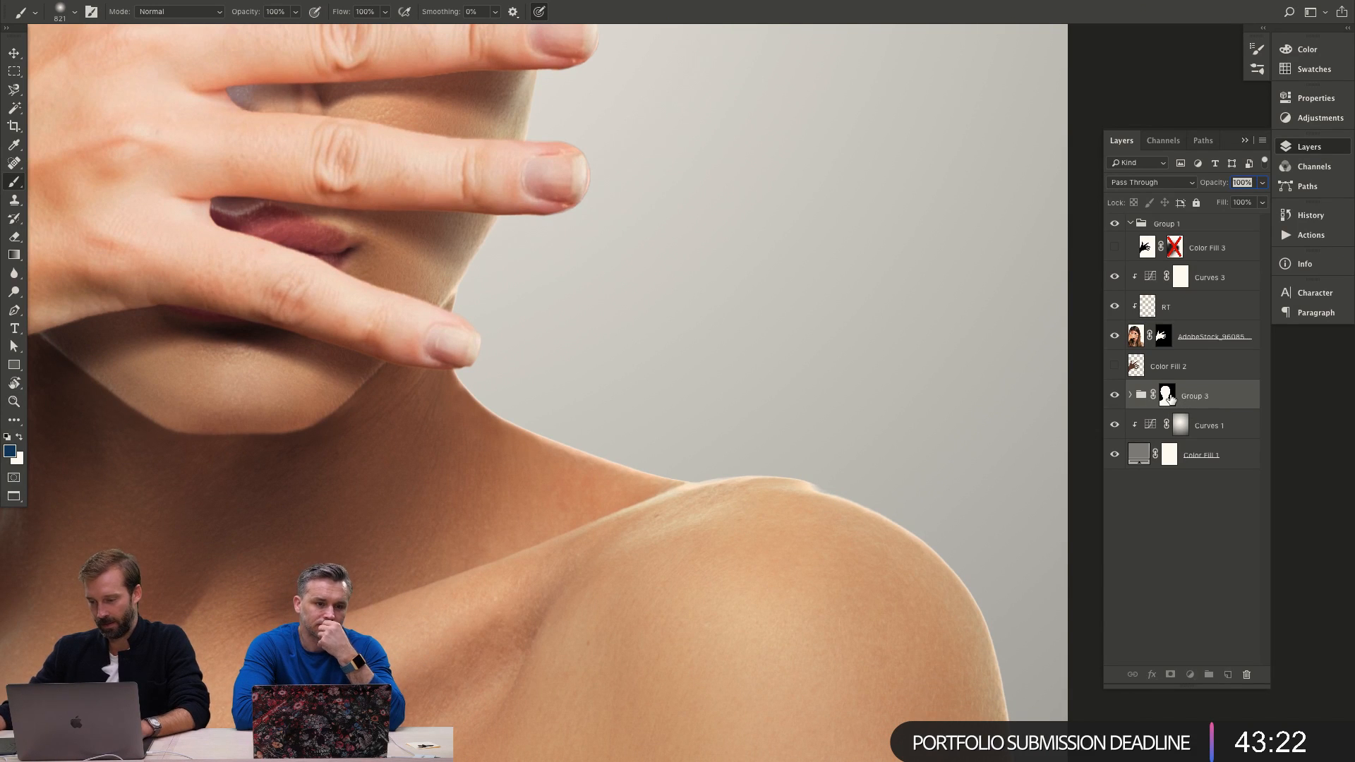
key("d")
left_click_drag(749, 446, 703, 434)
mouse_move(820, 487)
left_mouse_down()
mouse_move(845, 494)
mouse_move(828, 505)
left_mouse_up()
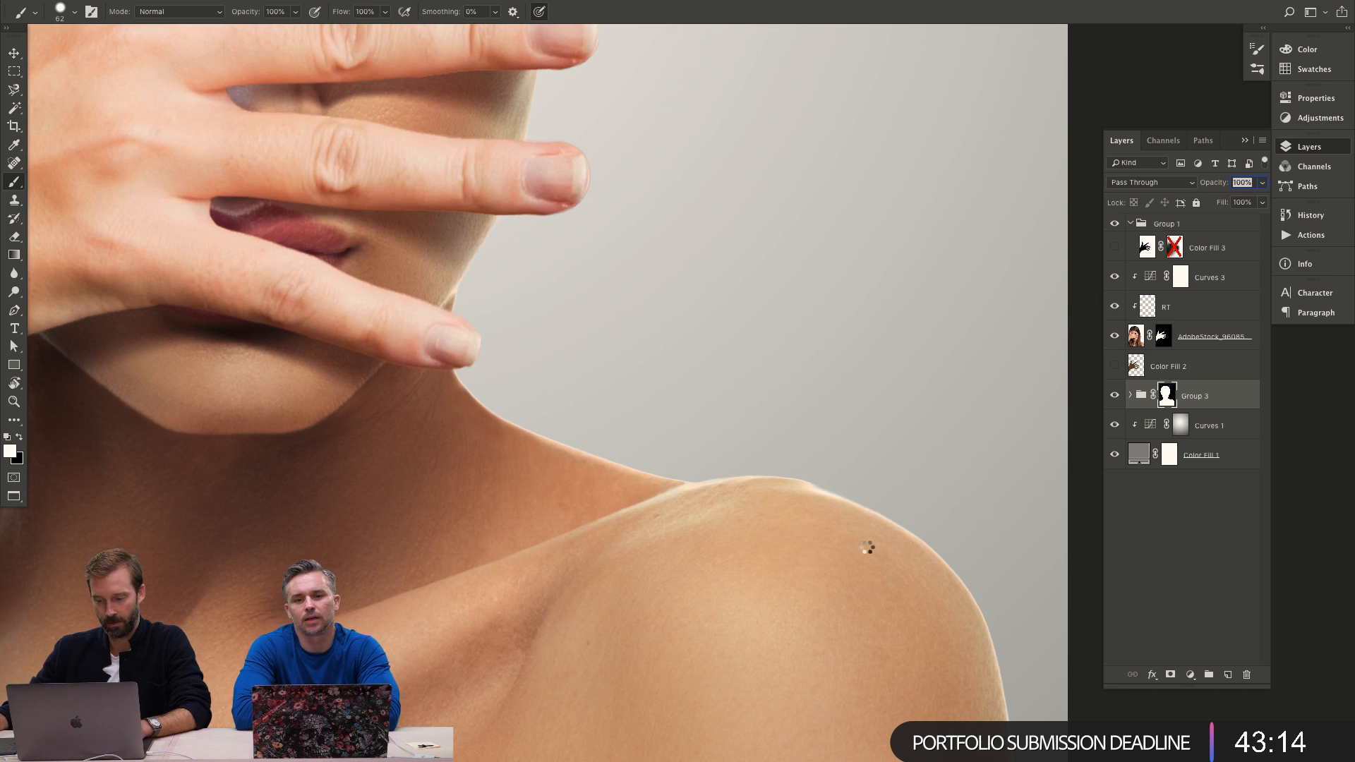
key("z")
left_click(764, 512, "alt")
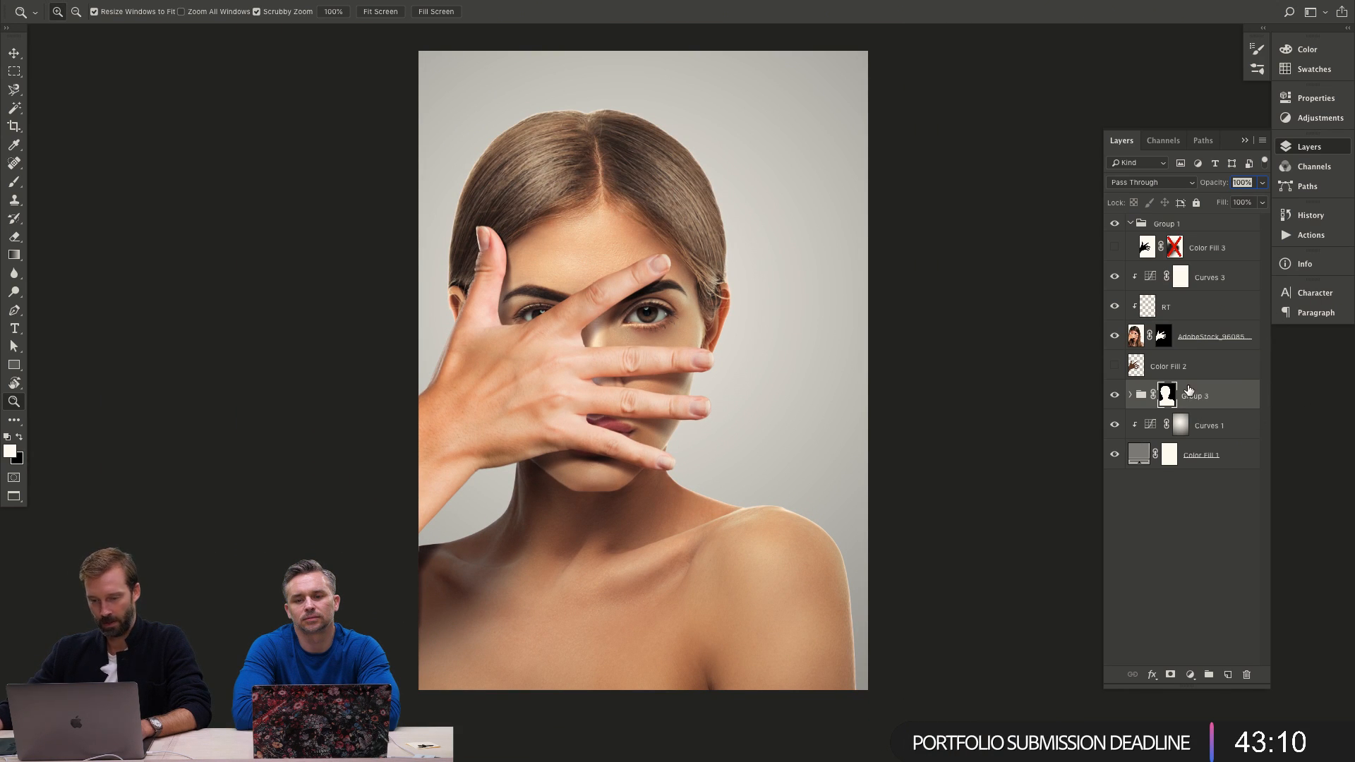
Hide and delete Group 1 together with the Color Fill 3 layer inside it.
left_click(1211, 339)
left_click(1130, 224)
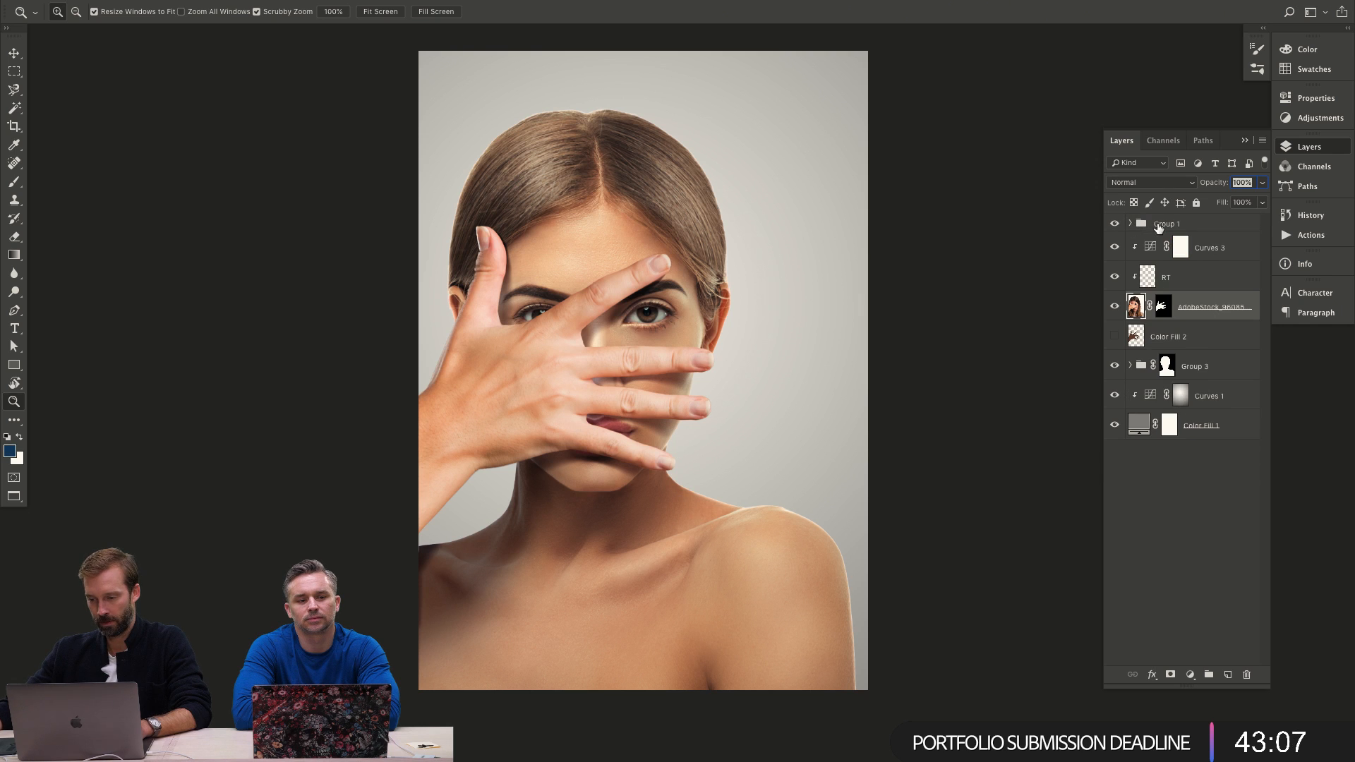
left_click(1116, 224)
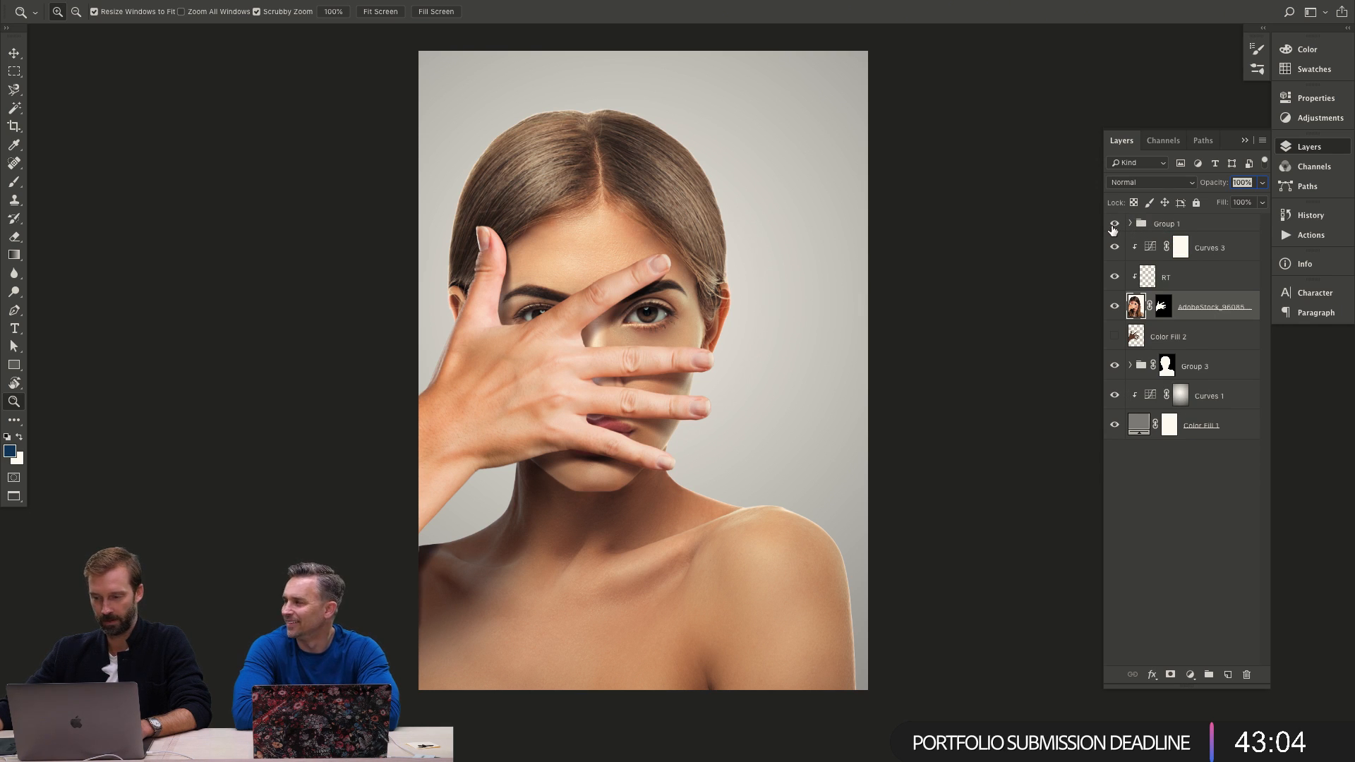
left_click(1131, 224)
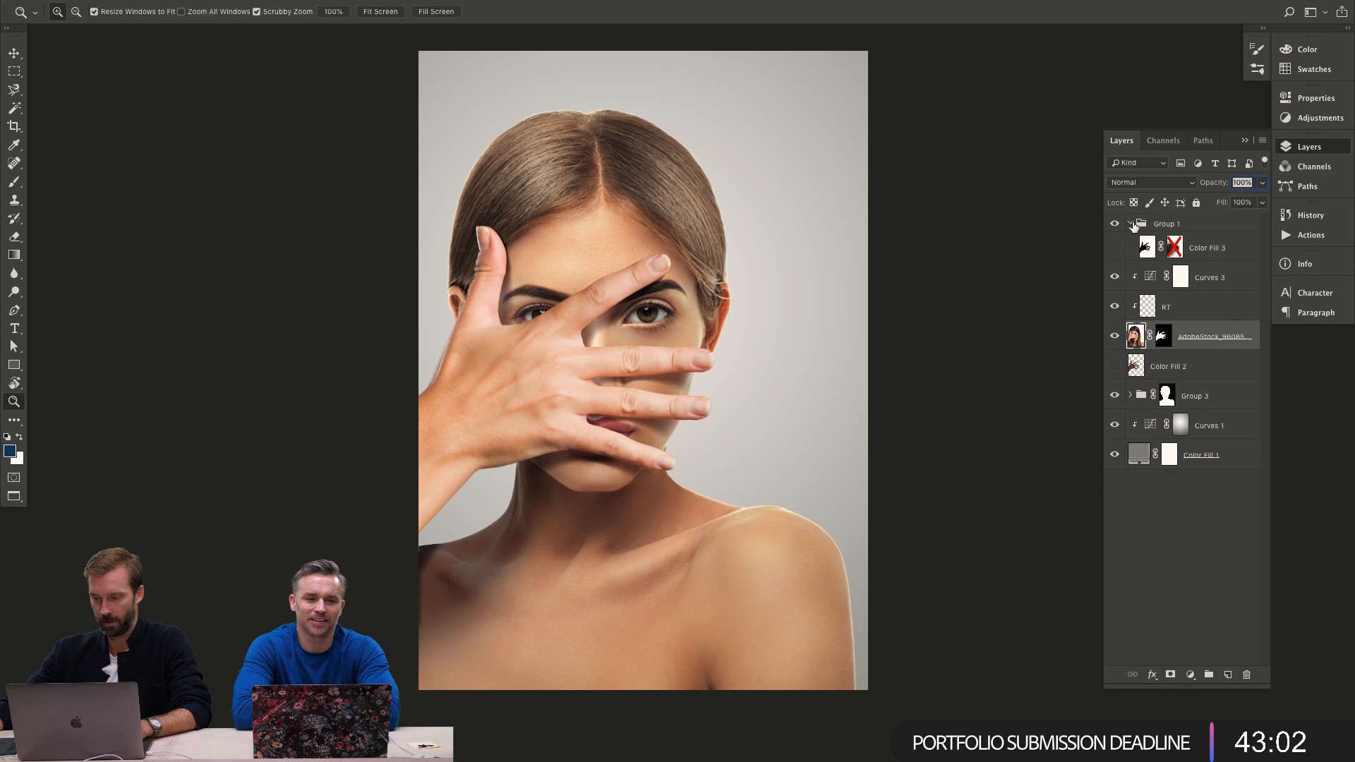
left_click(1137, 225)
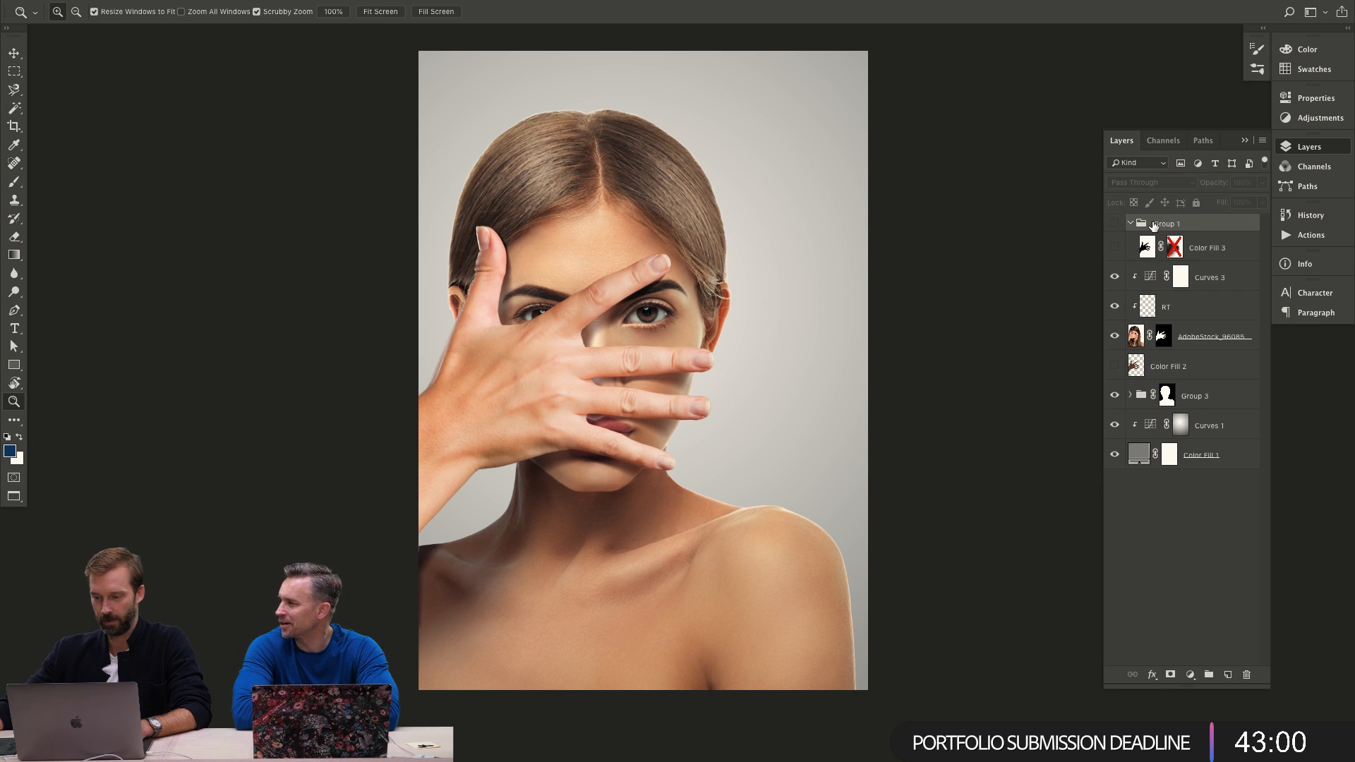
key("v")
key("Delete")
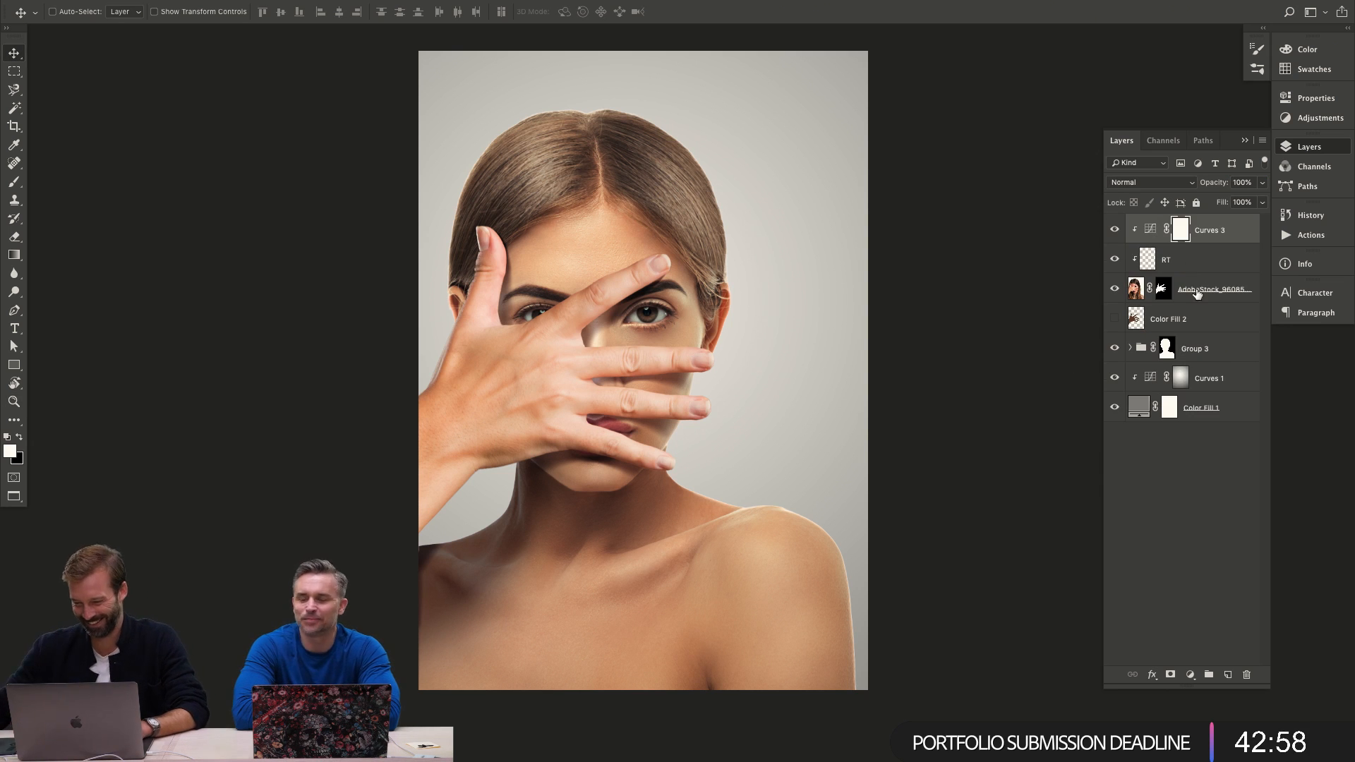
Group Curves 3, RT and the hand's AdobeStock layer, and name the group Hand.
left_click(1231, 296, "shift")
key("ctrl+g")
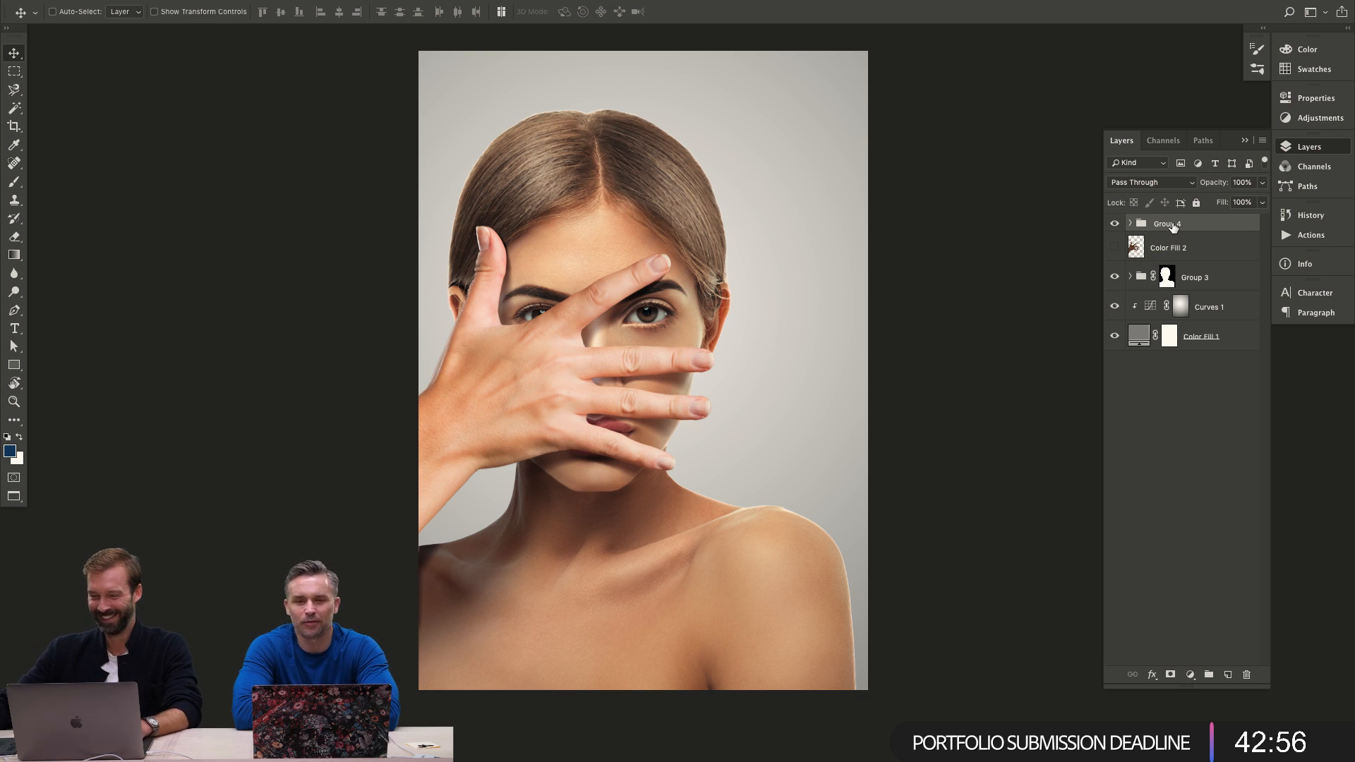
double_click(1170, 225)
type("Hand")
key("Return")
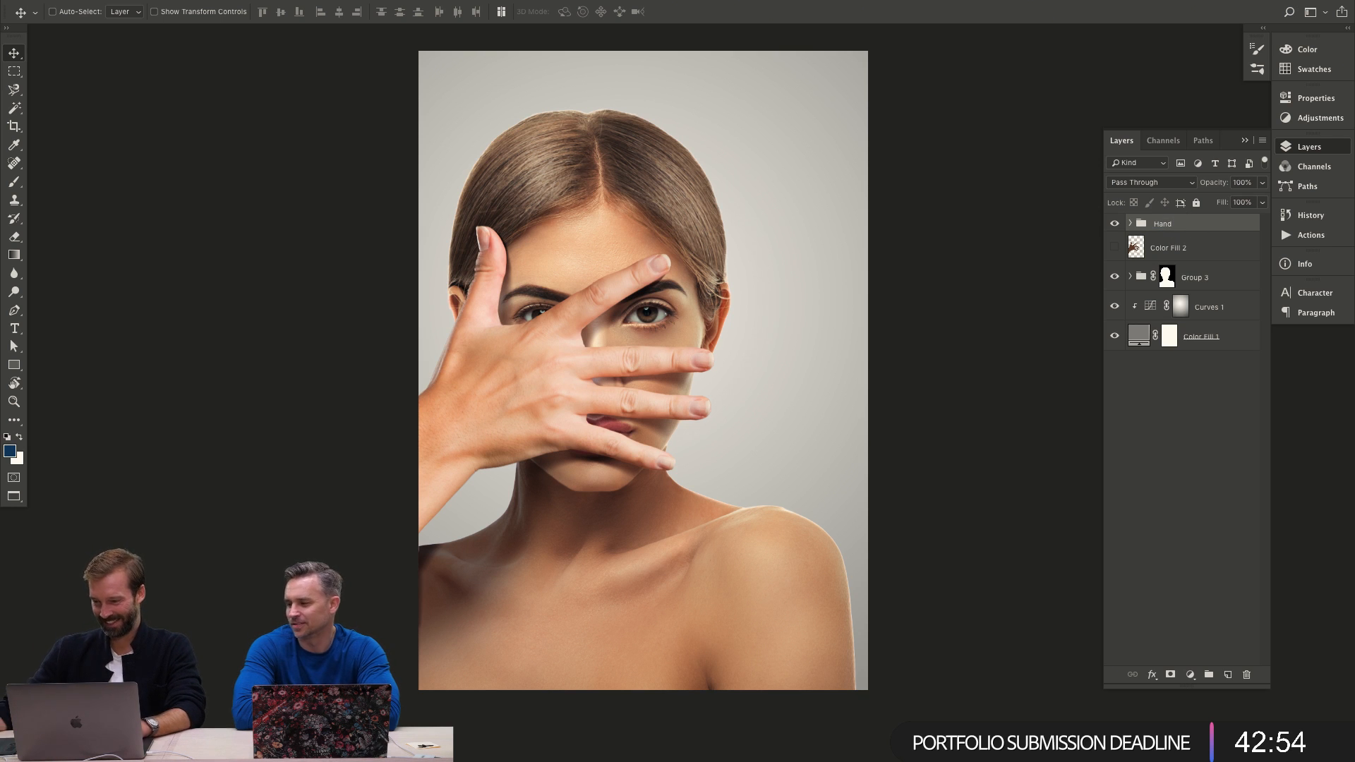
Hide the Hand group to check the shadows on the face beneath it, and show the group again.
left_click(1114, 223)
double_click(1125, 230)
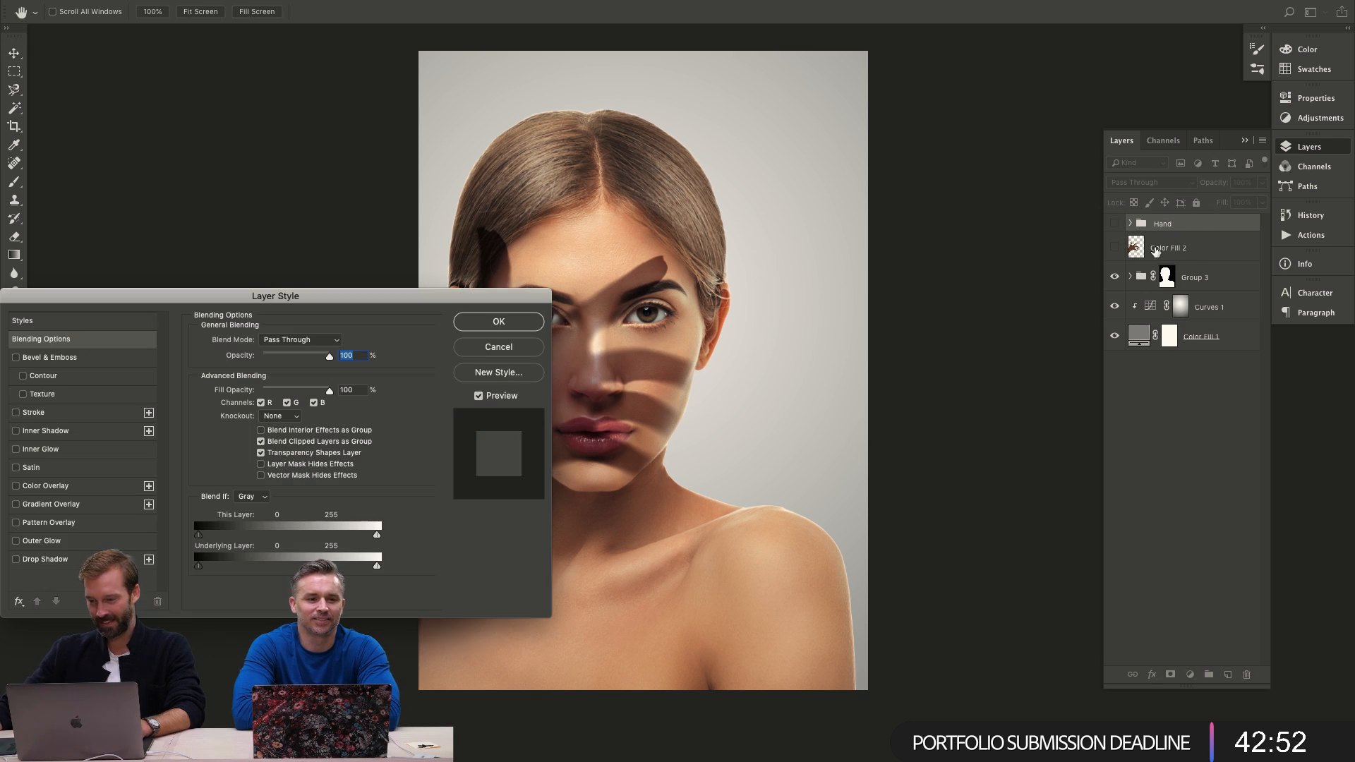
key("Escape")
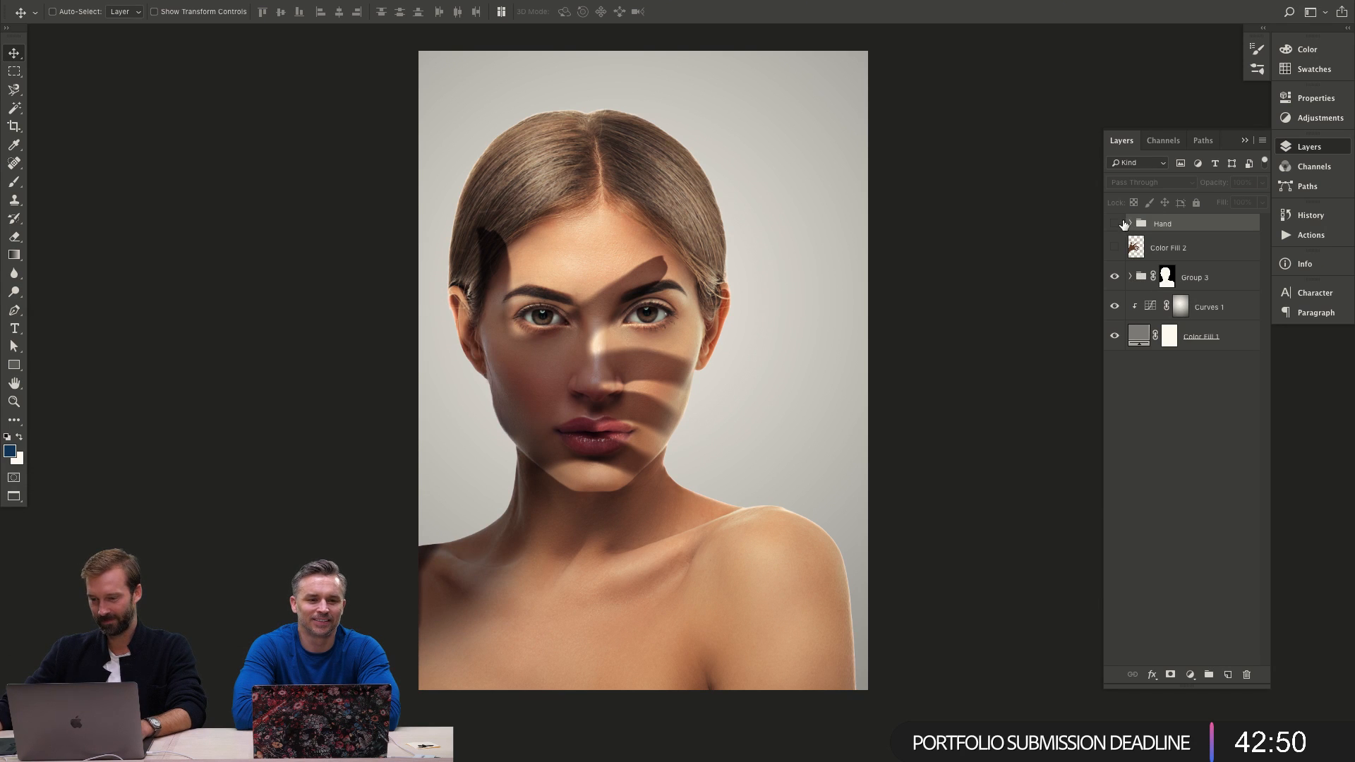
left_click(1115, 225)
Rename Group 3 as Face, expand it and select Curves 2 copy 2.
double_click(1190, 278)
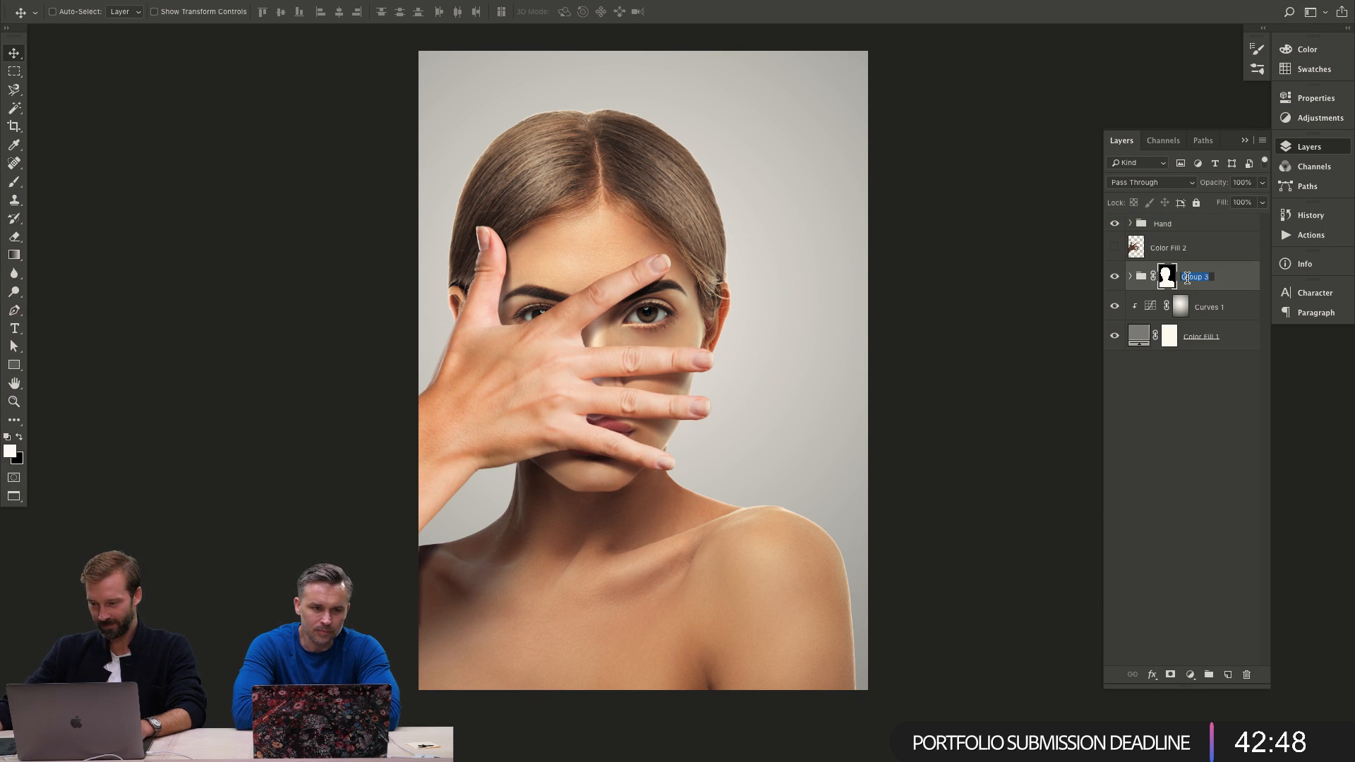
type("Face")
key("Return")
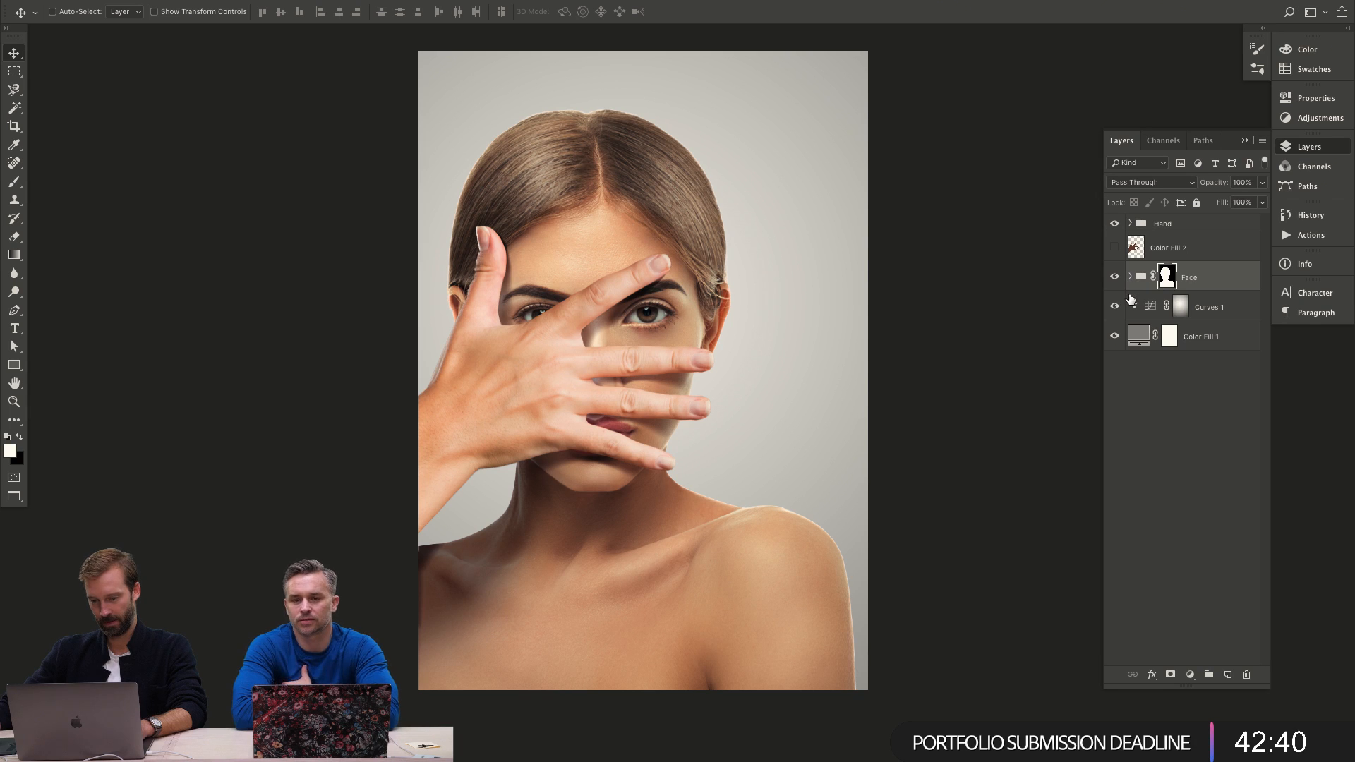
left_click(1131, 277)
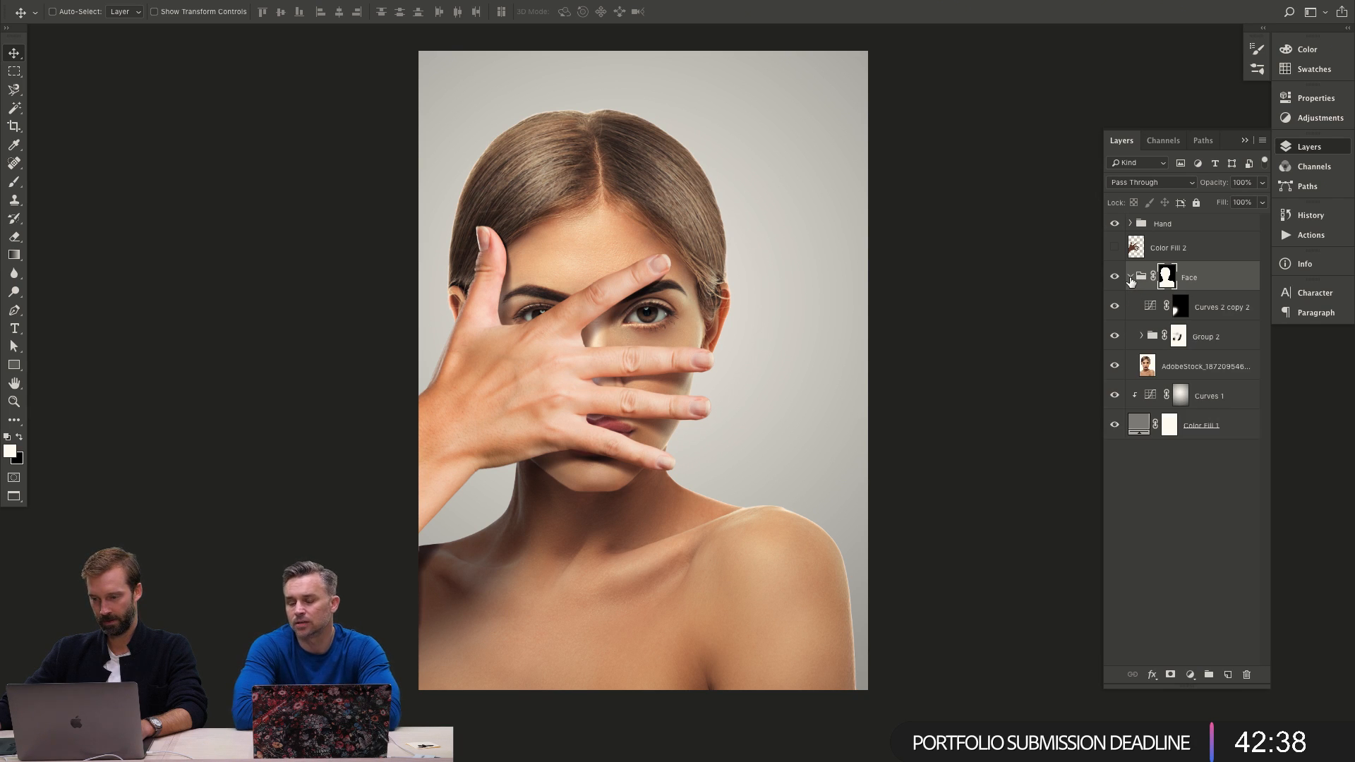
left_click(1228, 317)
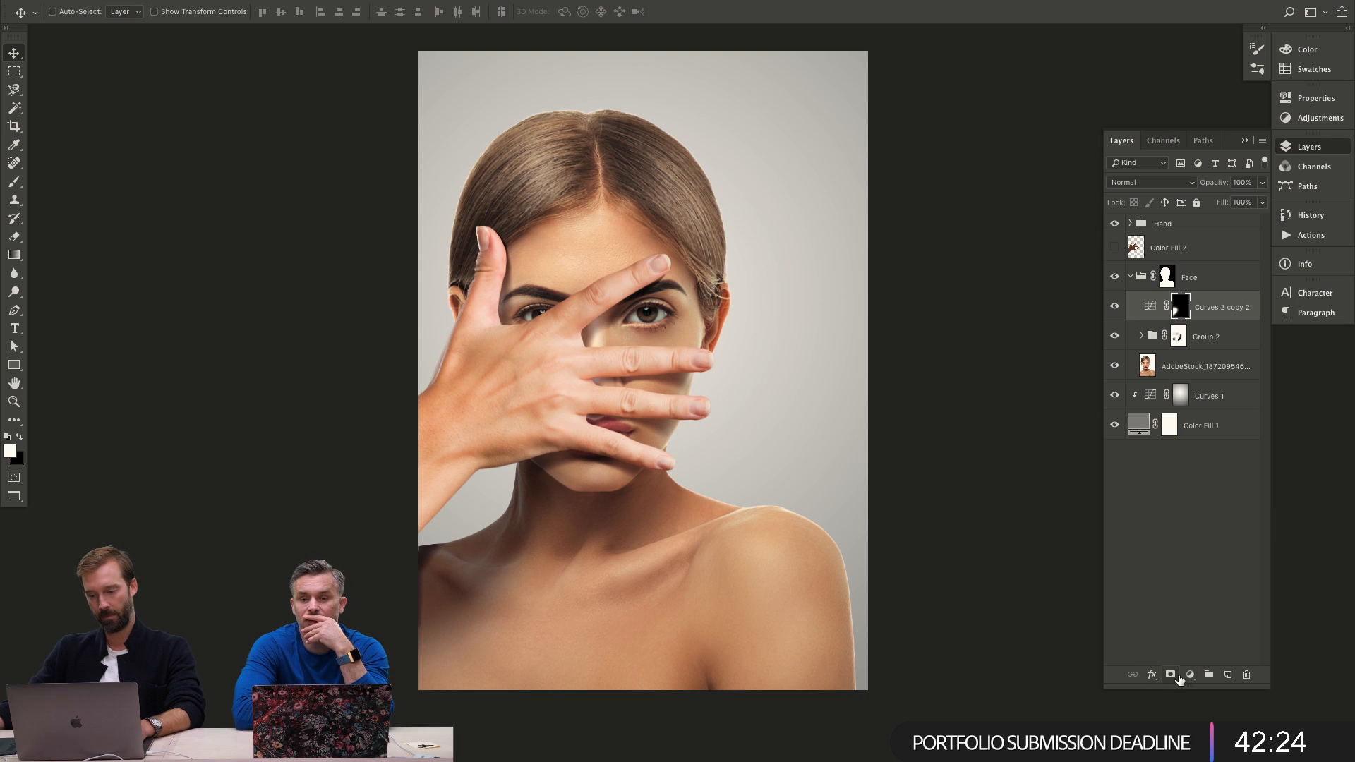
Switch to Finder and browse up from the HD folder to ADOBE_STOCK.
key("super+Tab")
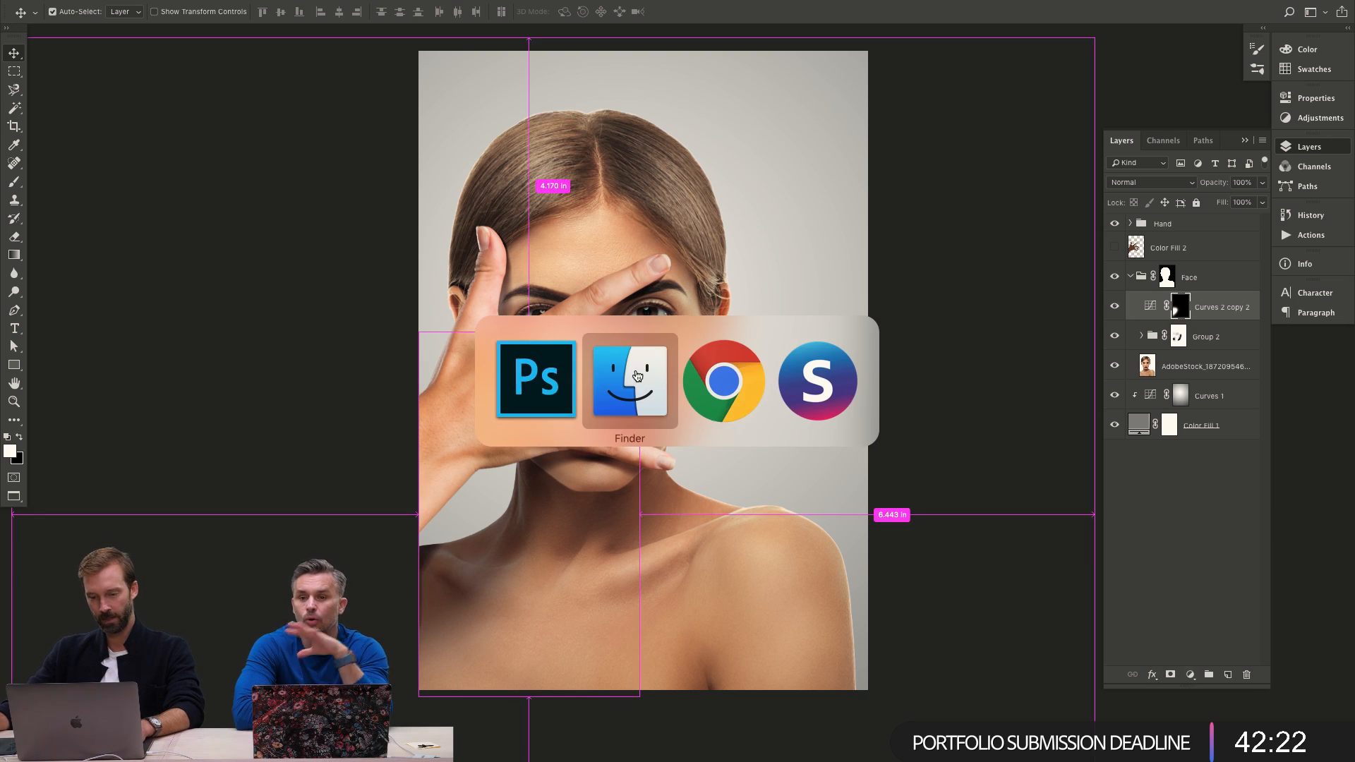
key("super+Up")
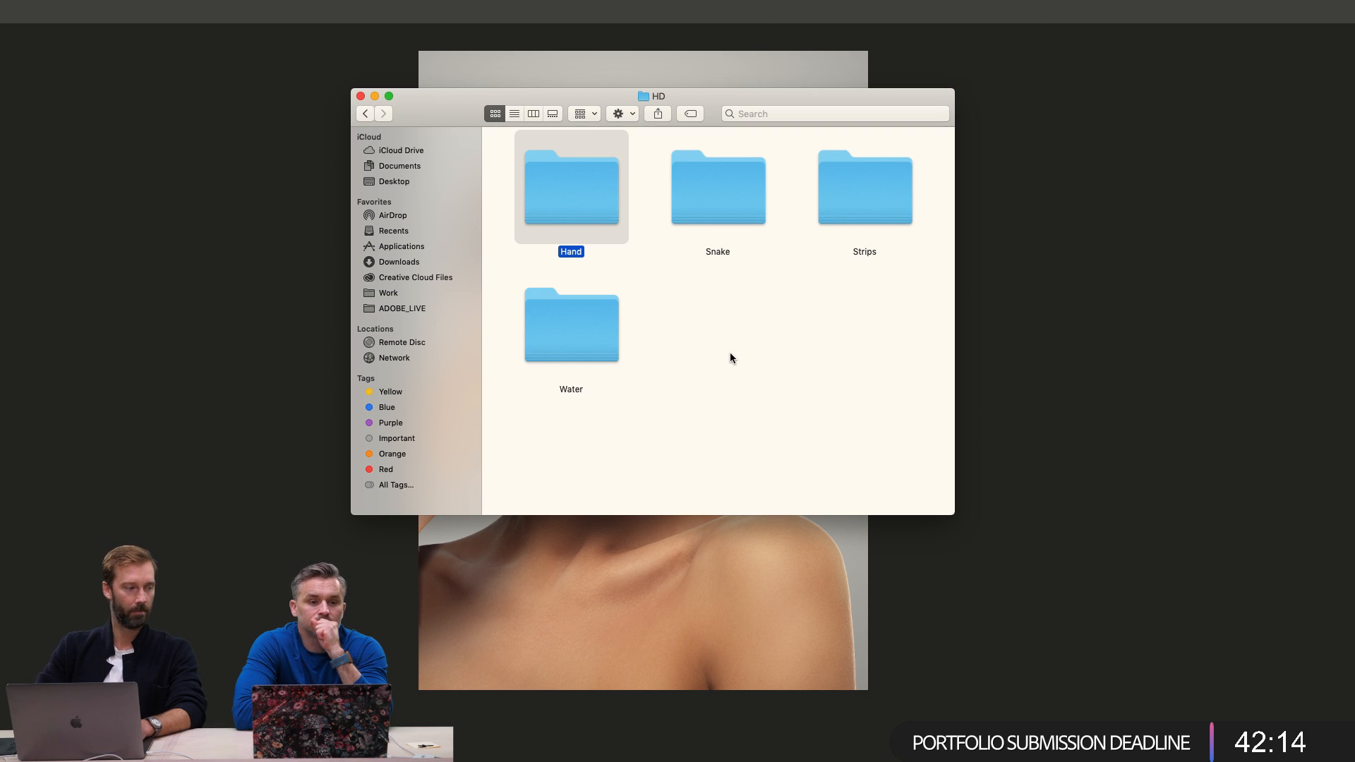
key("Down")
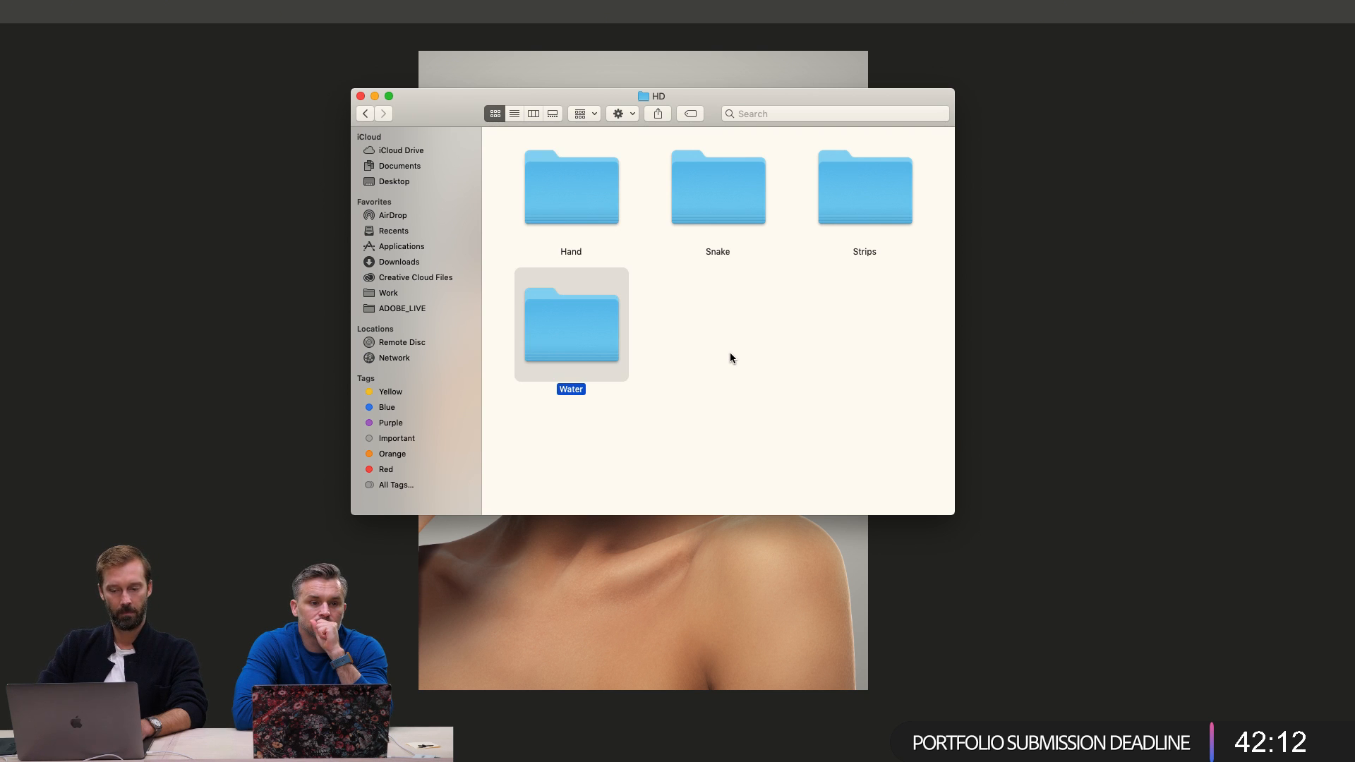
key("Up")
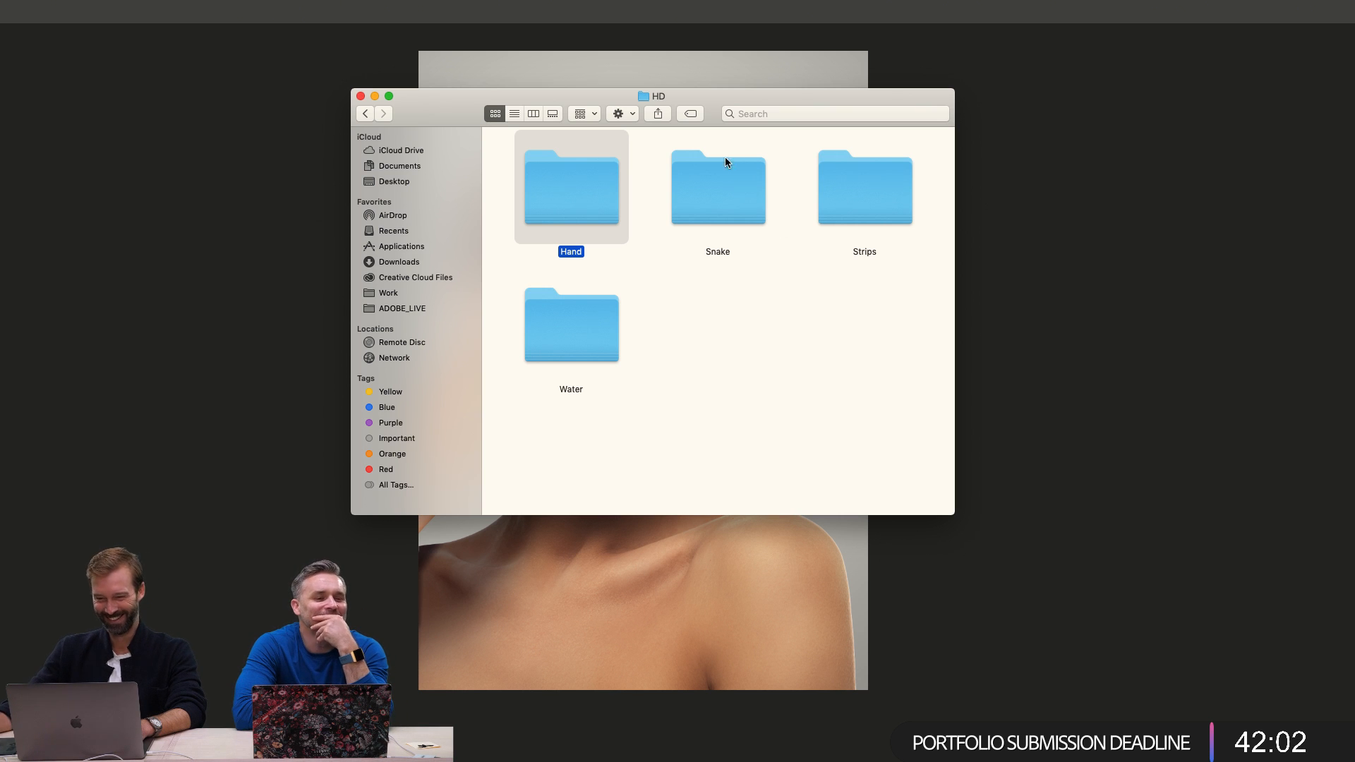
left_click_drag(731, 113, 1184, 515)
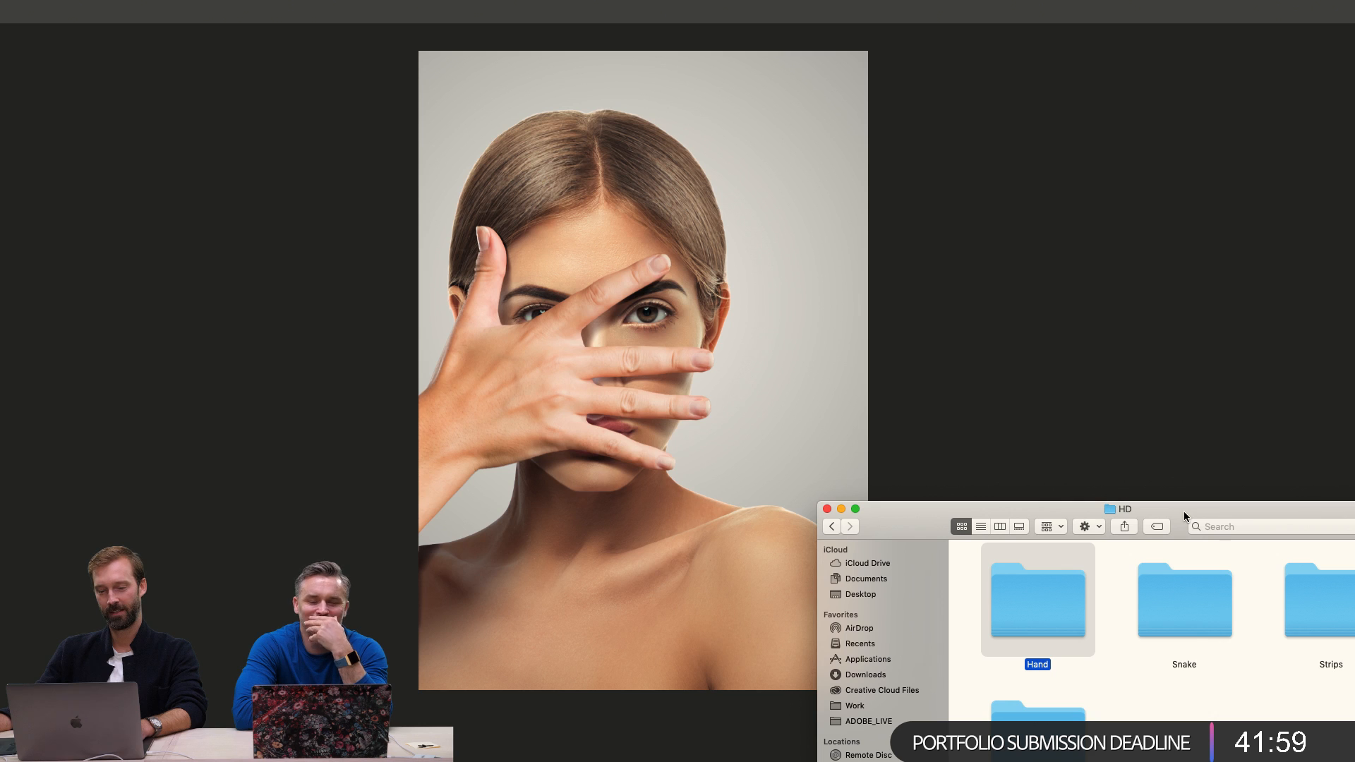
double_click(1184, 511)
key("super+Up")
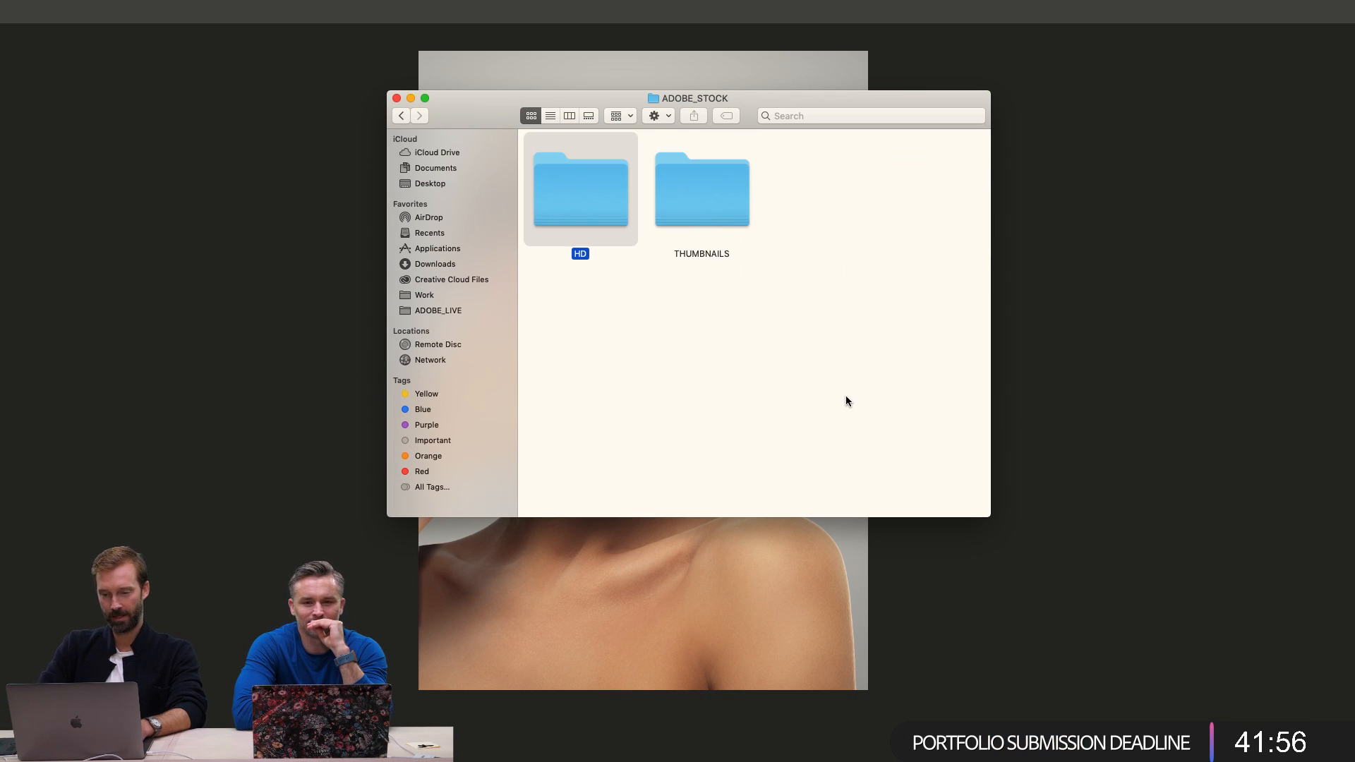
Go up to the ADOBE_LIVE folder and open AdobeLive_Ideas.pdf in Preview.
key("super+Up")
key("Down")
key("Down")
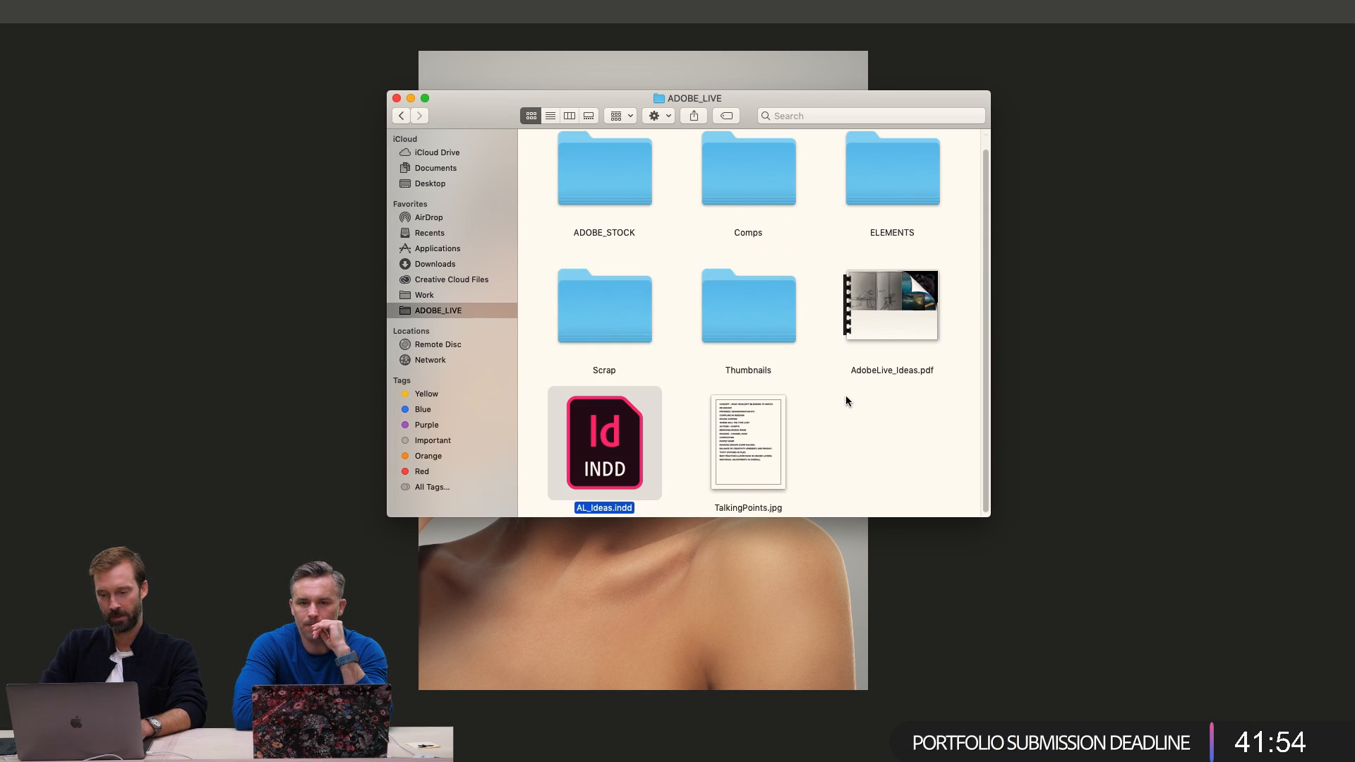
key("Up")
key("Up")
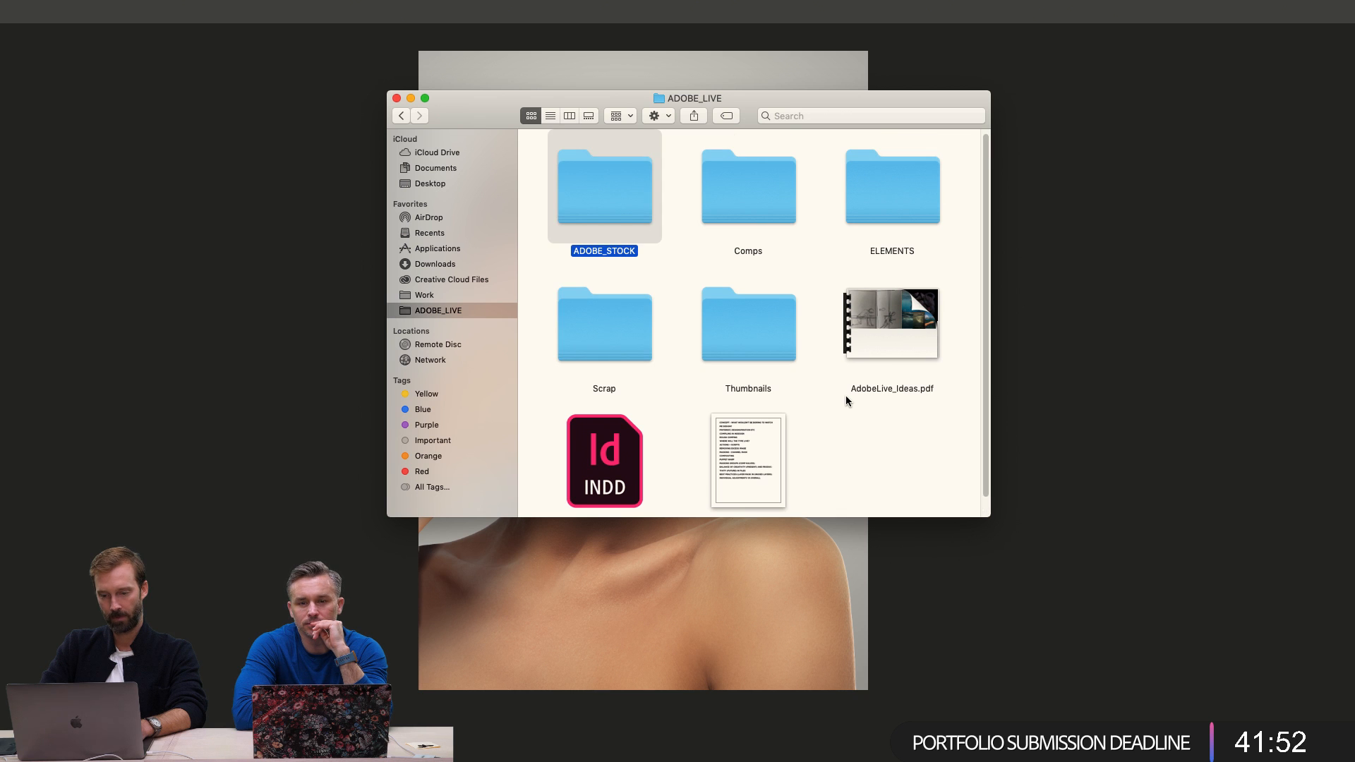
key("Down")
key("Right")
key("Right")
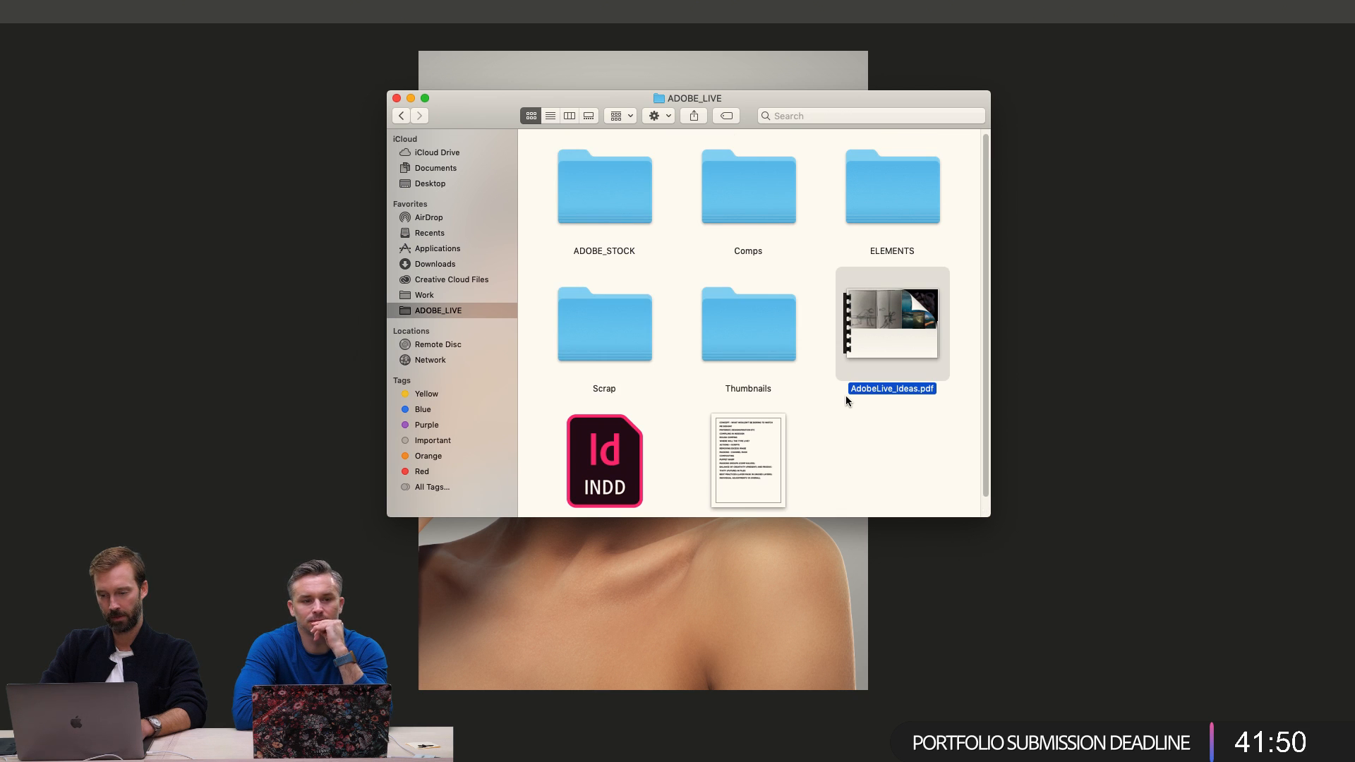
key("super+Down")
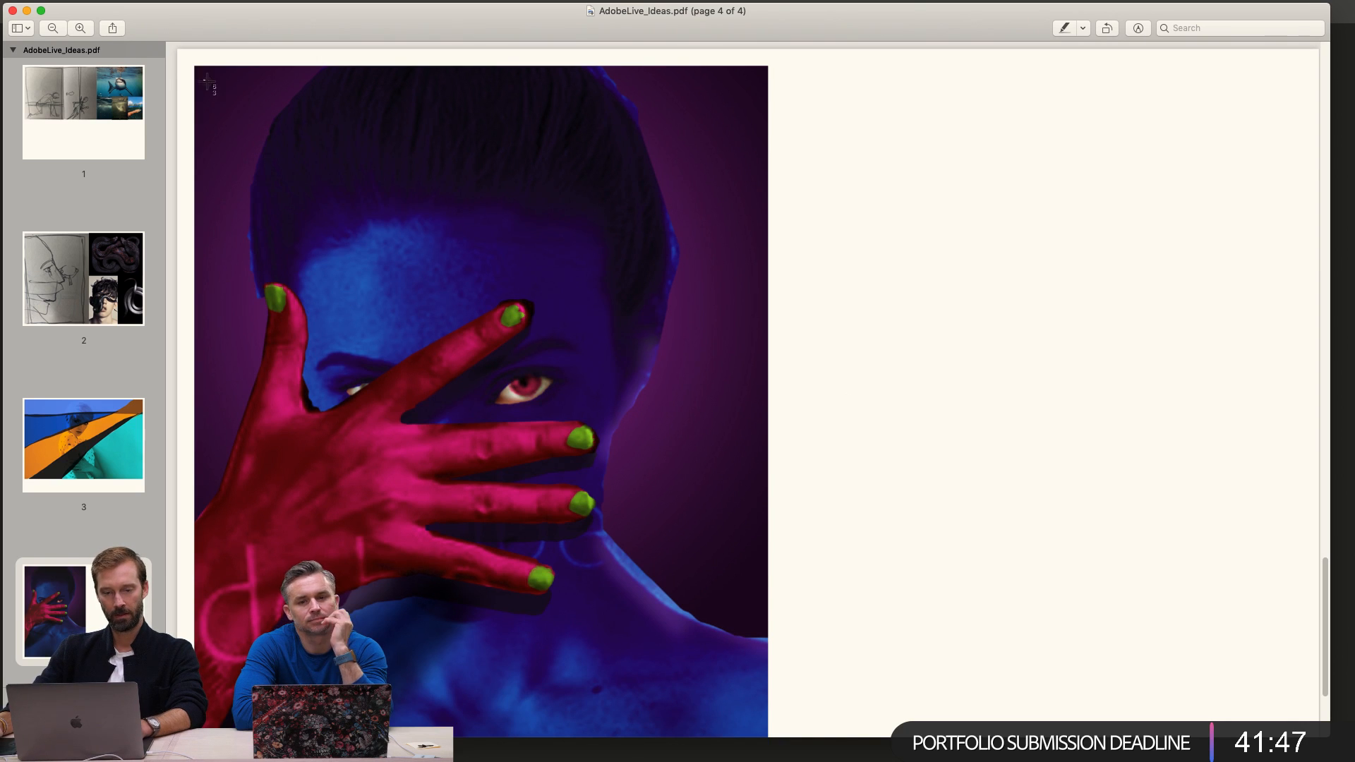
Capture a screenshot of the coloured portrait on page 4 of AdobeLive_Ideas.pdf and switch back to Photoshop.
left_click_drag(203, 80, 769, 737)
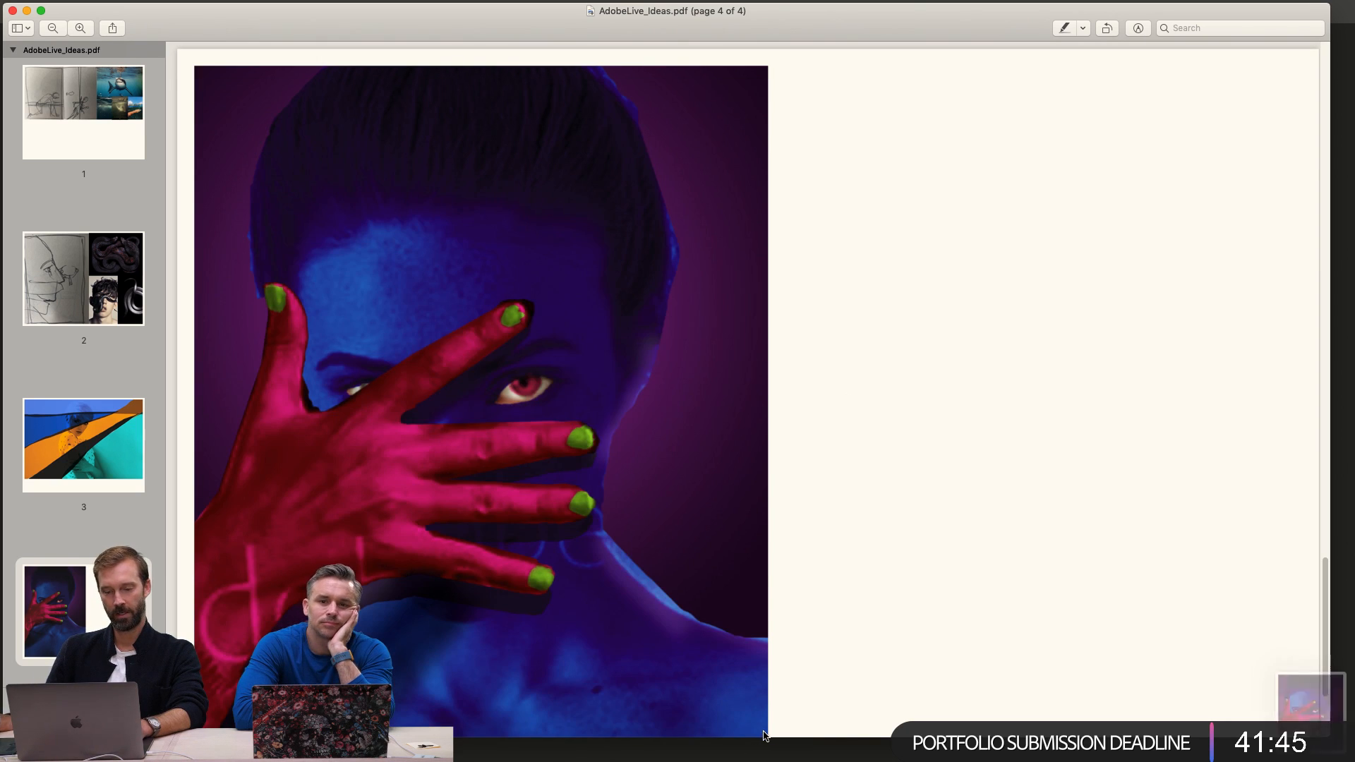
key("super+Tab")
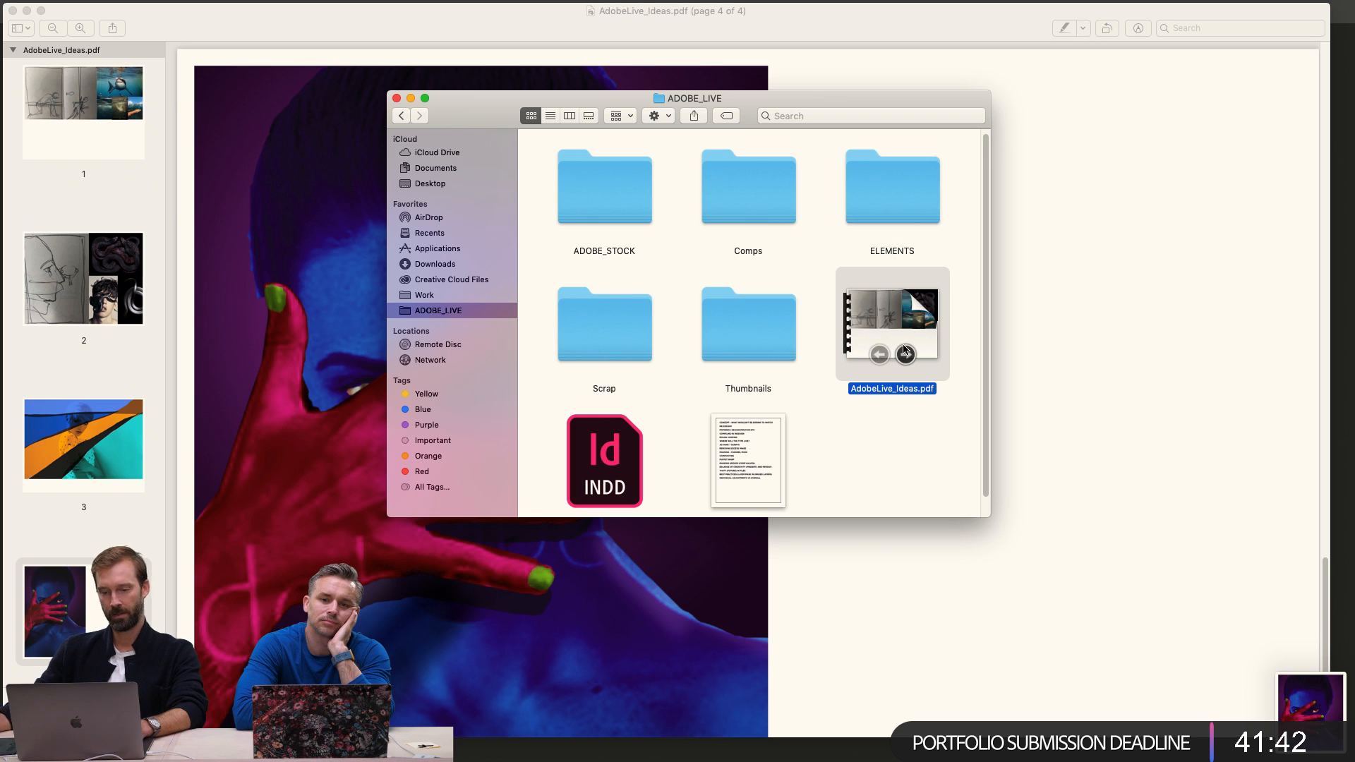
key("super+Tab")
left_click(695, 372)
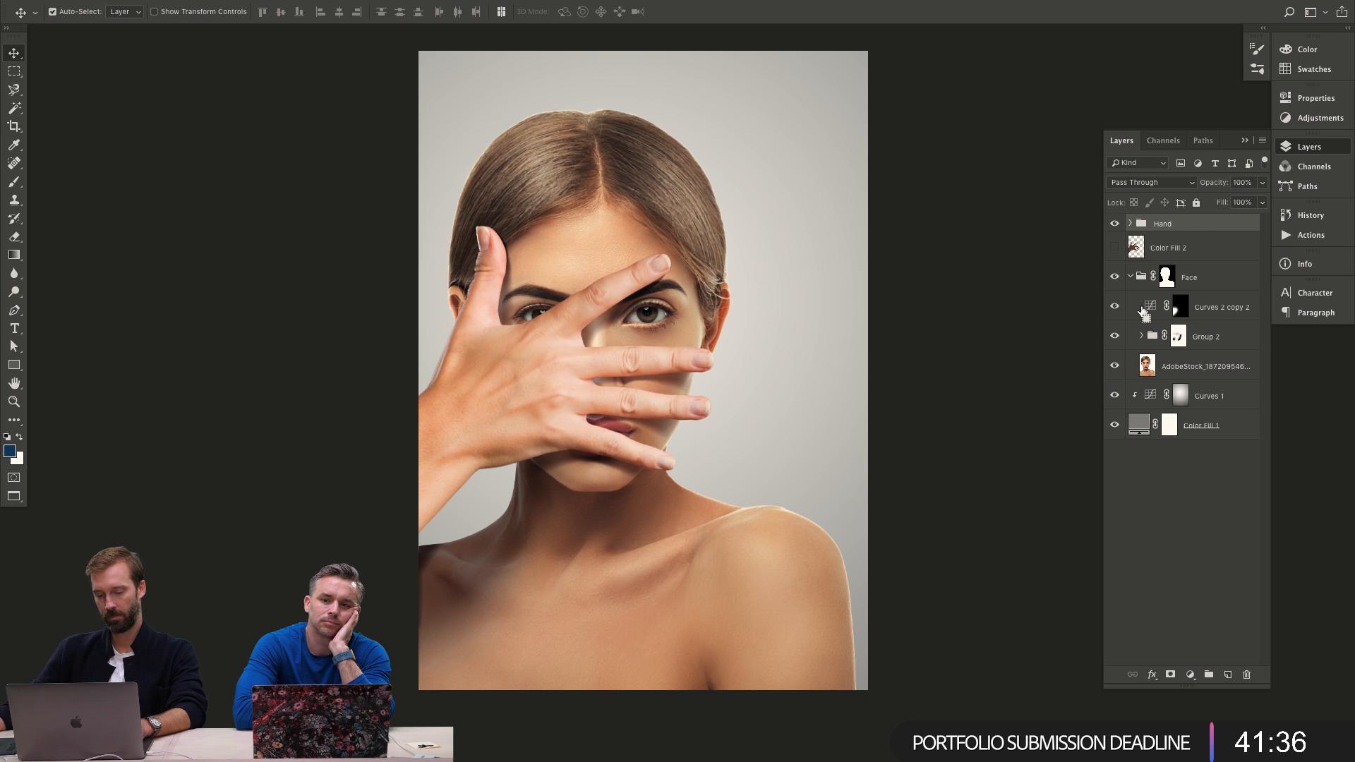
Switch to Finder, preview page 4 of AdobeLive_Ideas.pdf with Quick Look and try to capture the coloured portrait.
key("super+Tab")
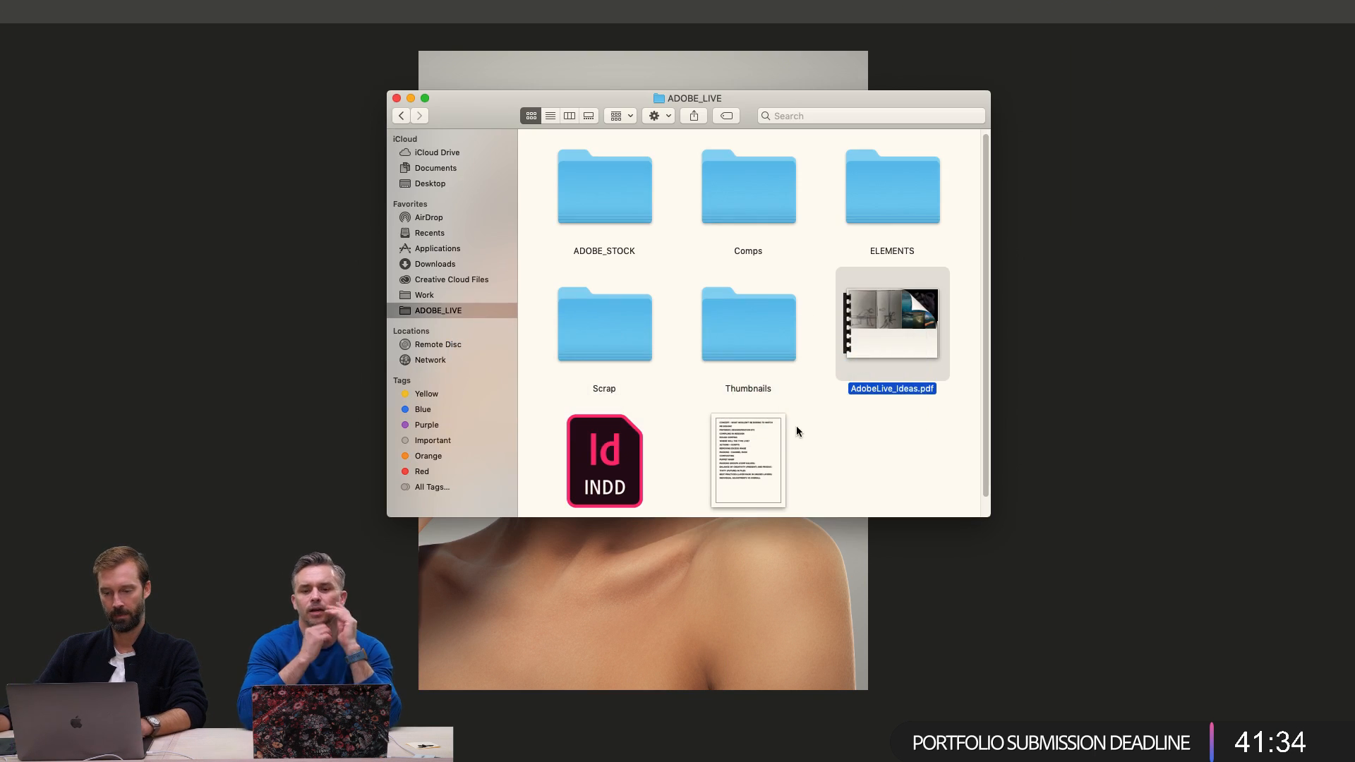
key("space")
left_click(1117, 287)
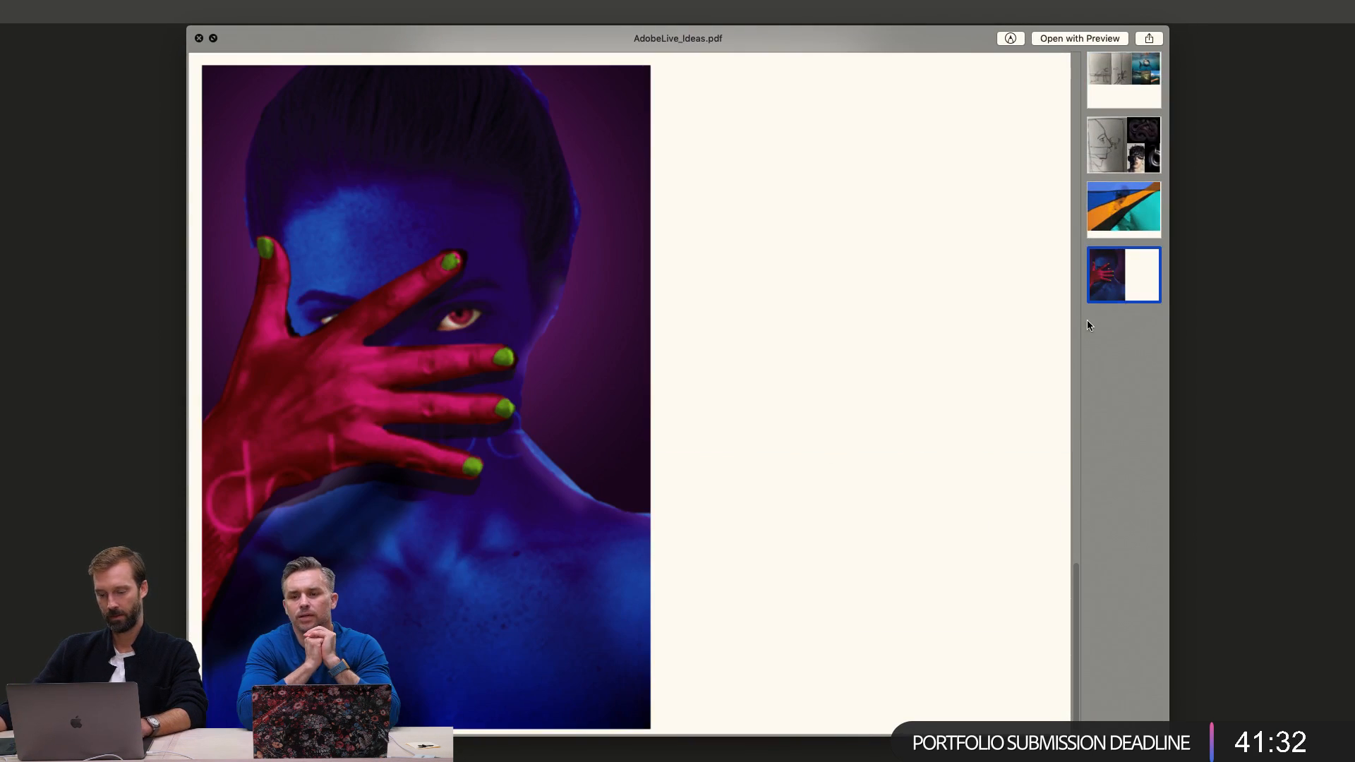
key("super+shift+4")
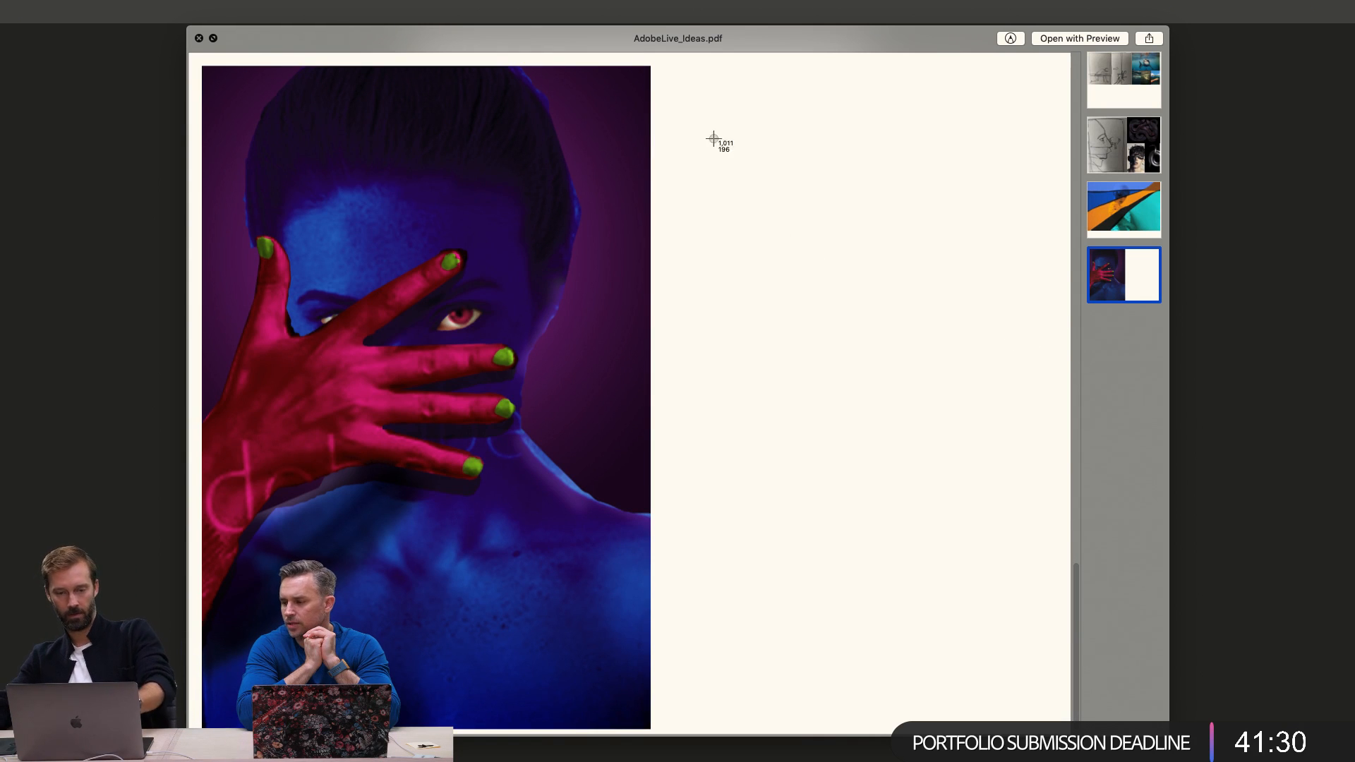
left_click_drag(640, 75, 213, 703)
key("space")
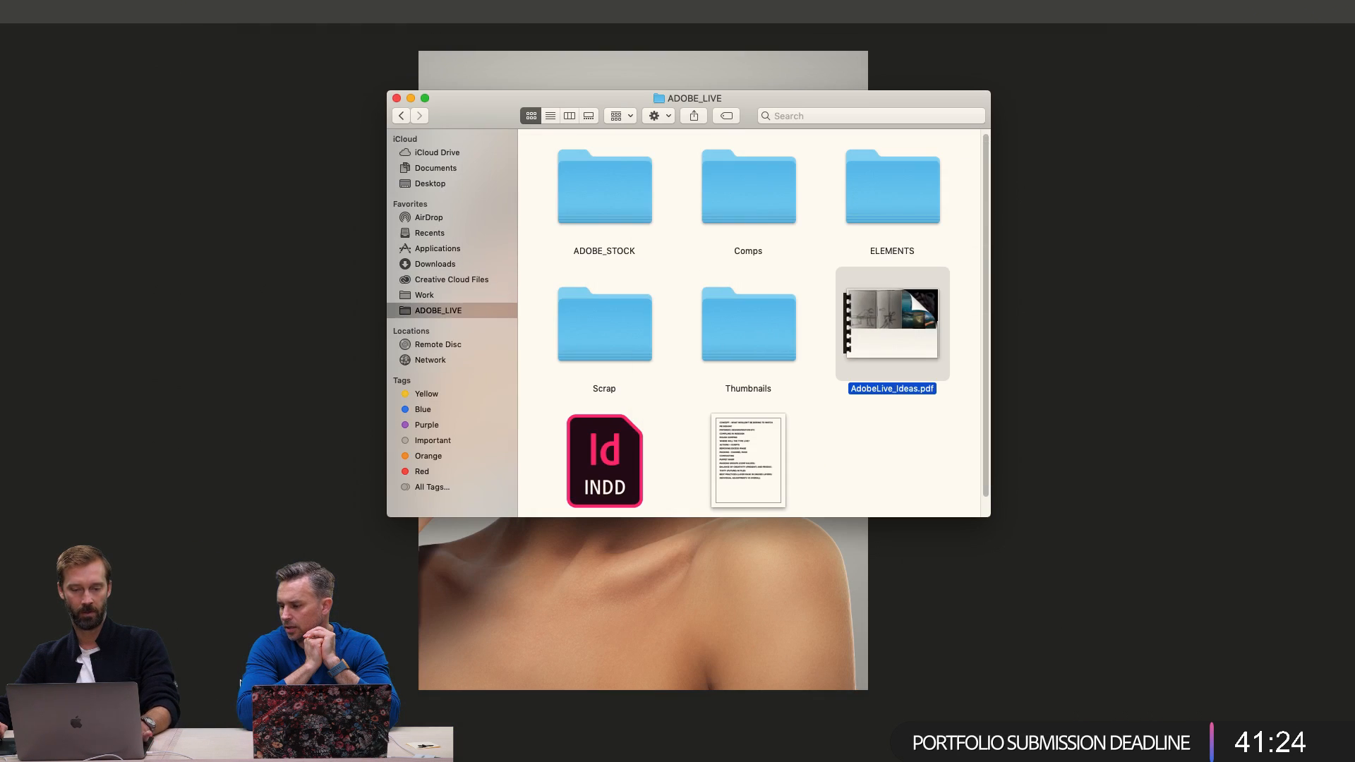
Preview page 4 of AdobeLive_Ideas.pdf again, take a full-screen screenshot and close the preview.
key("space")
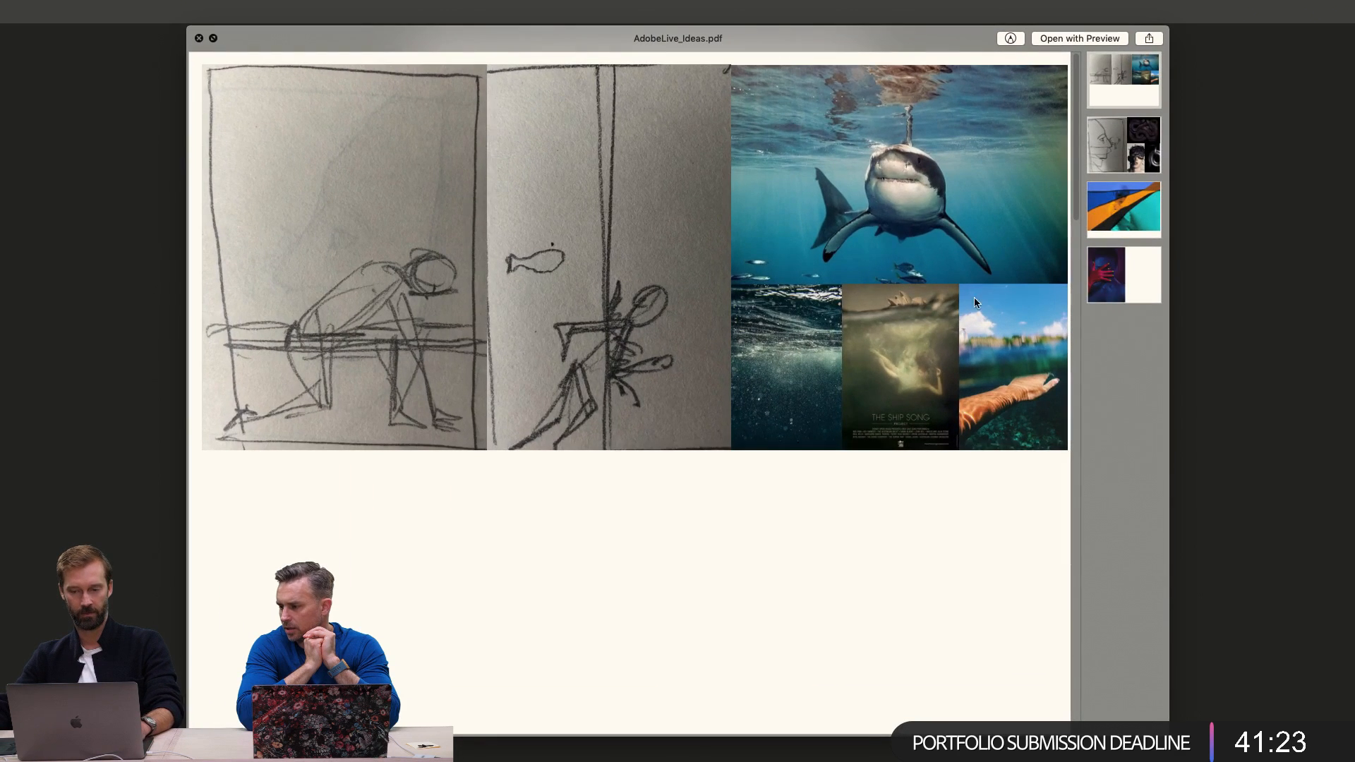
left_click(1108, 285)
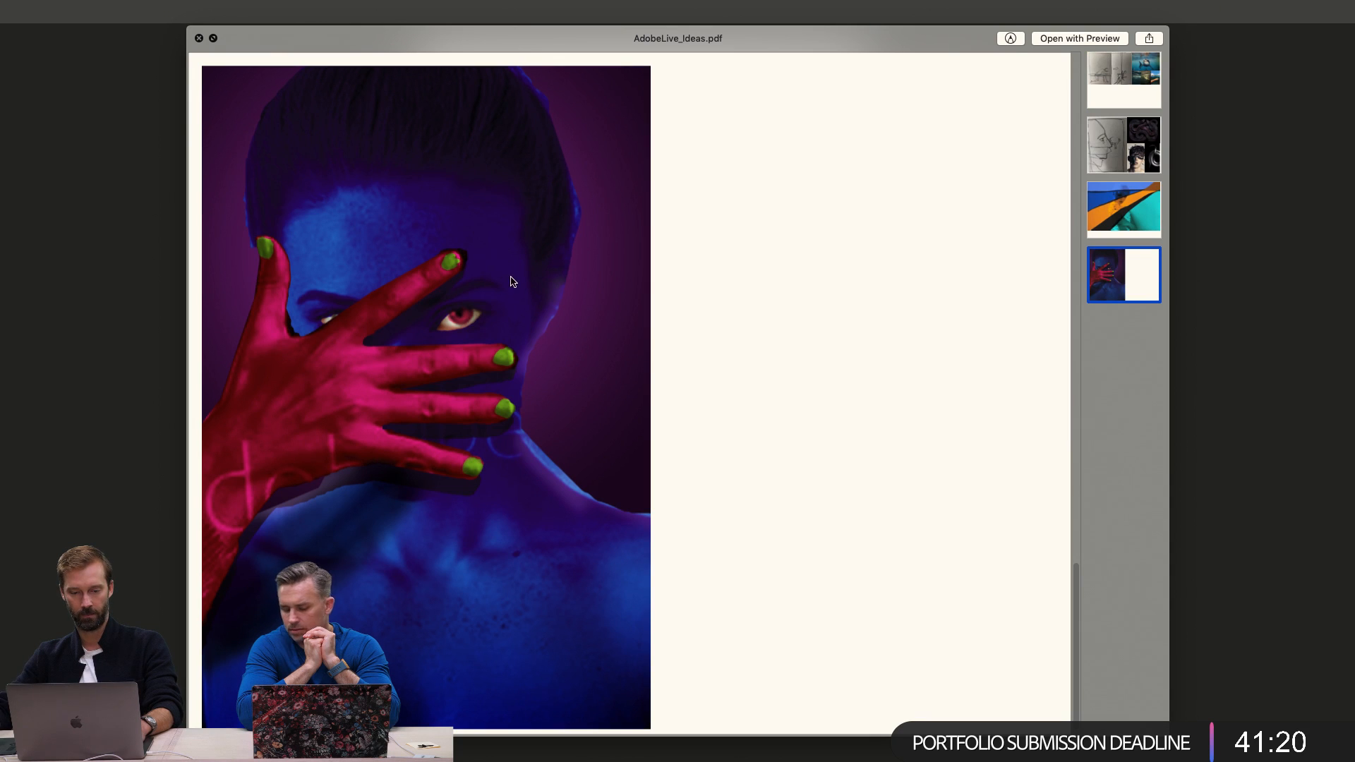
key("super+shift+3")
key("super+shift+4")
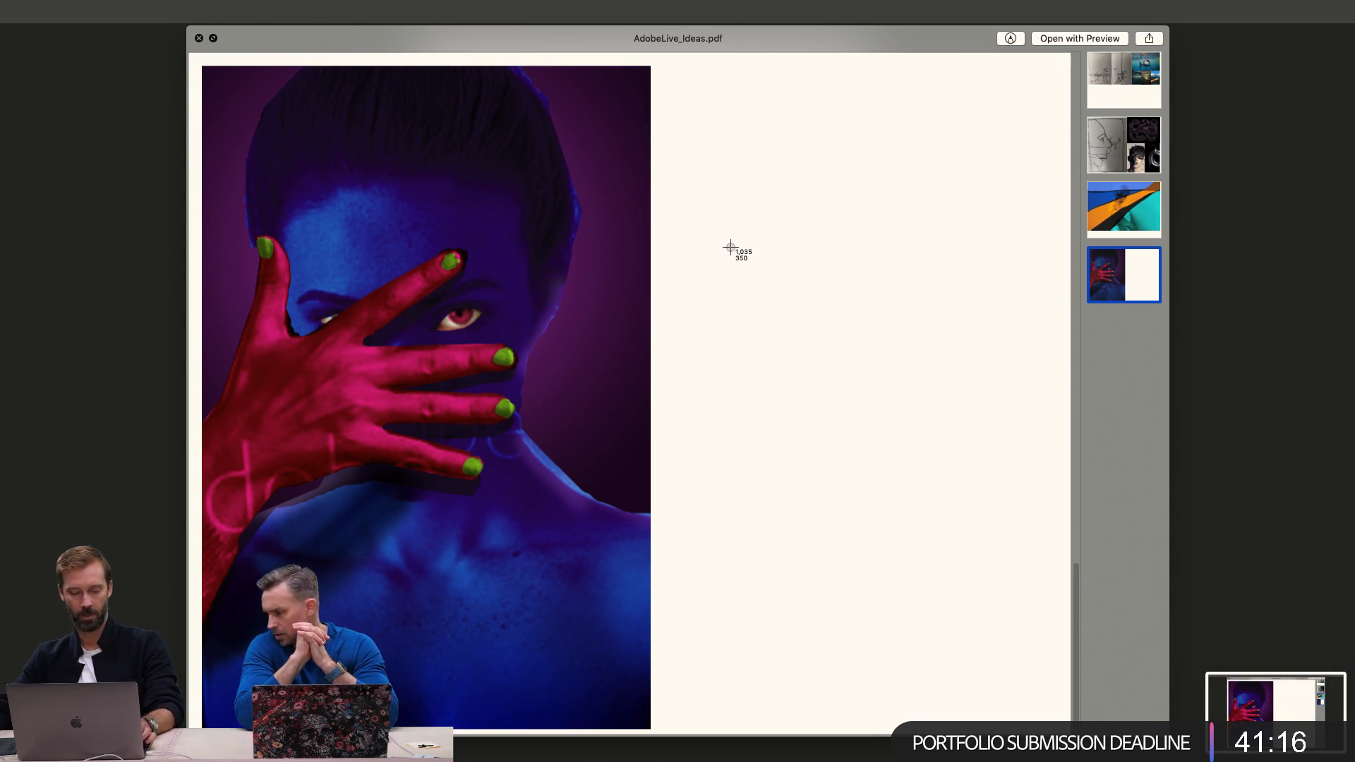
key("Escape")
key("space")
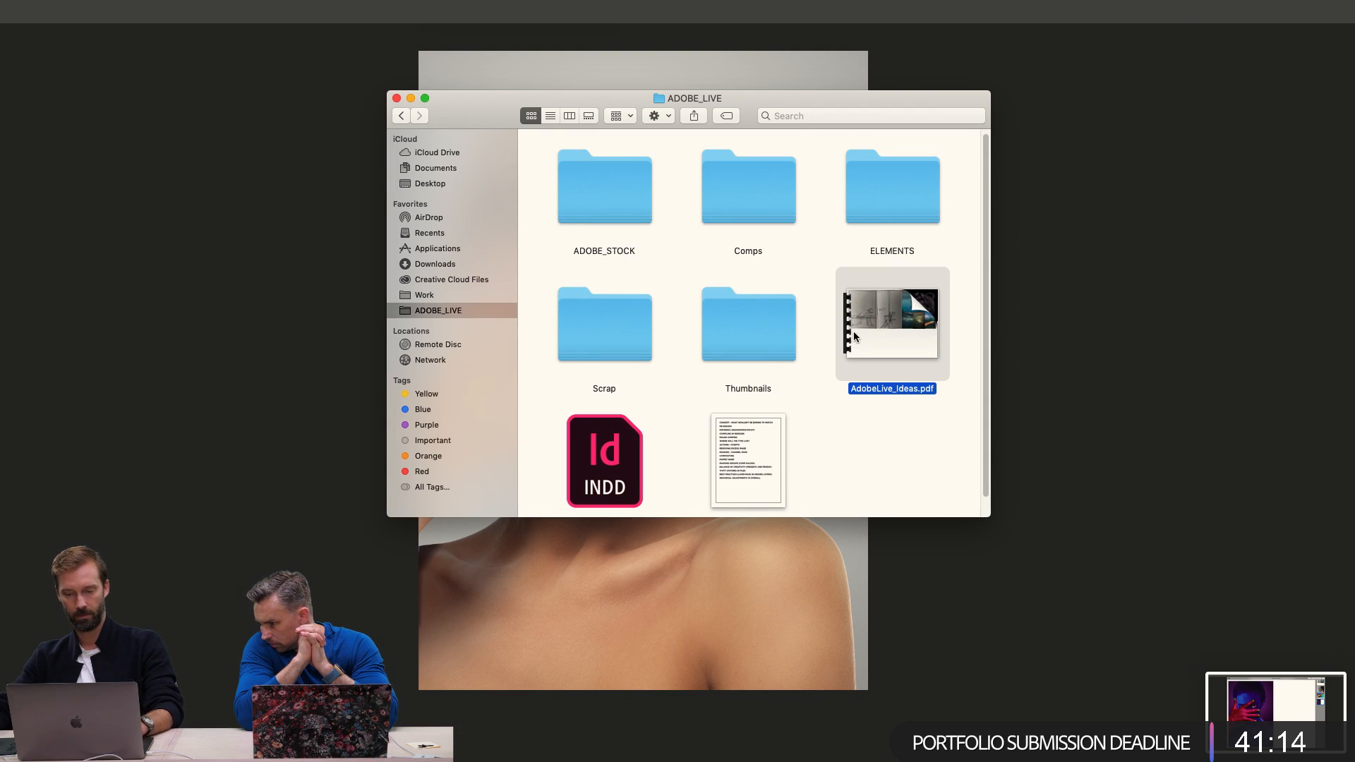
Copy a capture of the coloured portrait on page 4 of AdobeLive_Ideas.pdf and paste it into the Photoshop composite, accepting the profile conversion.
key("space")
left_click(1123, 275)
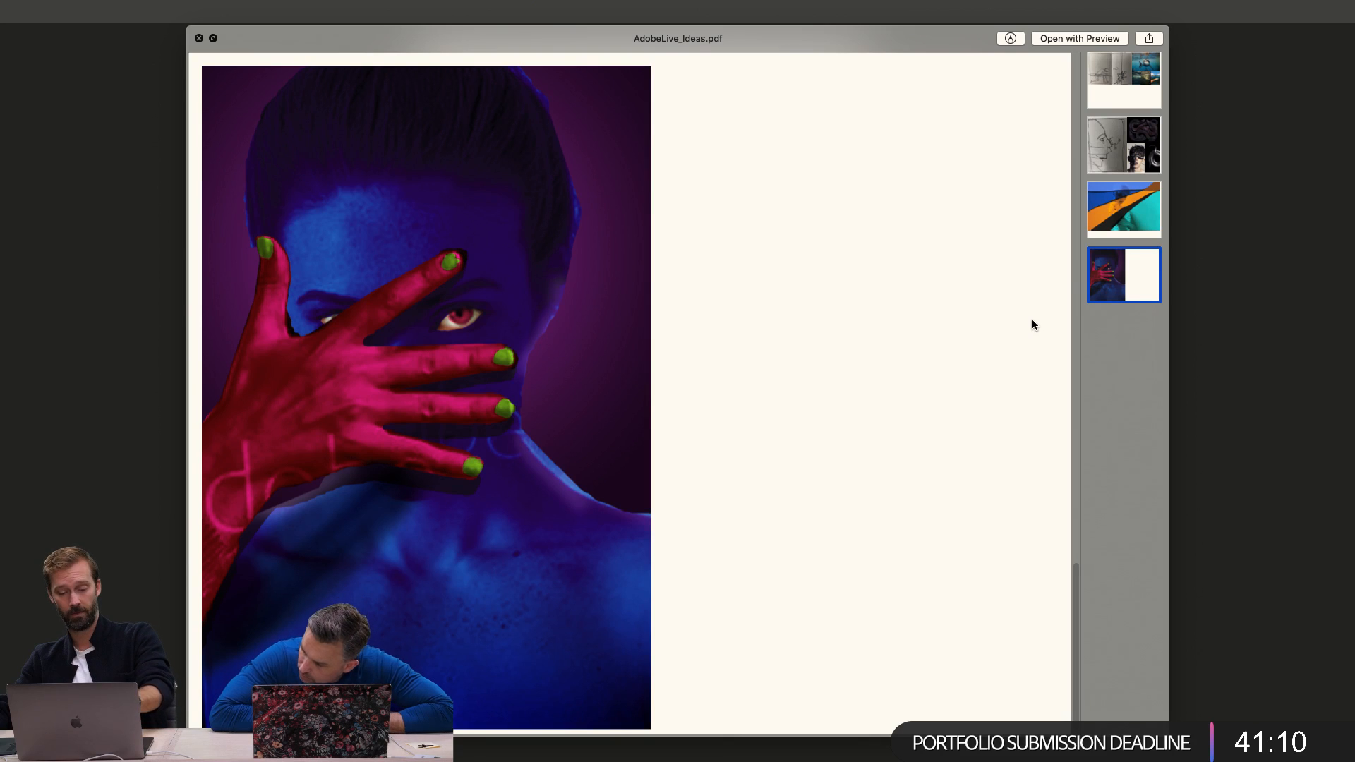
key("super+shift+4")
left_click_drag(641, 72, 197, 721)
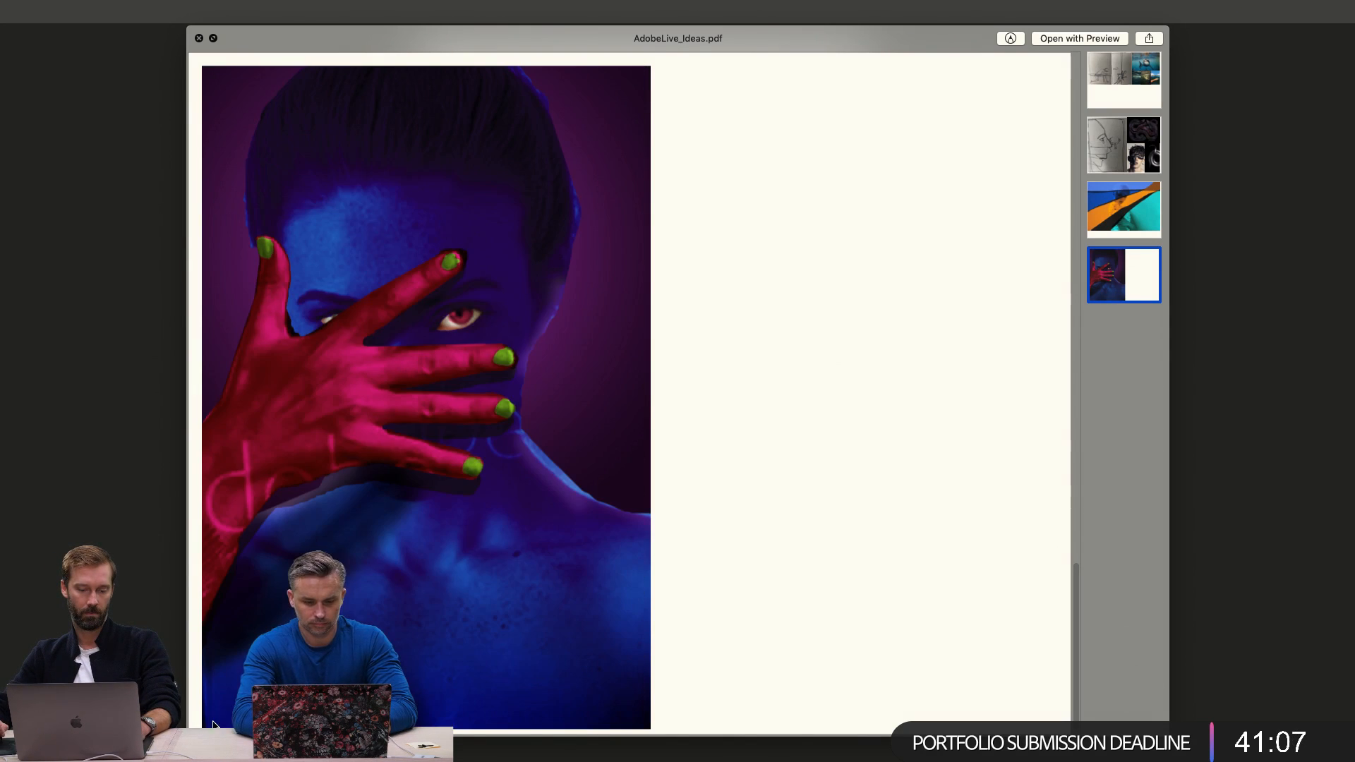
key("super+Tab")
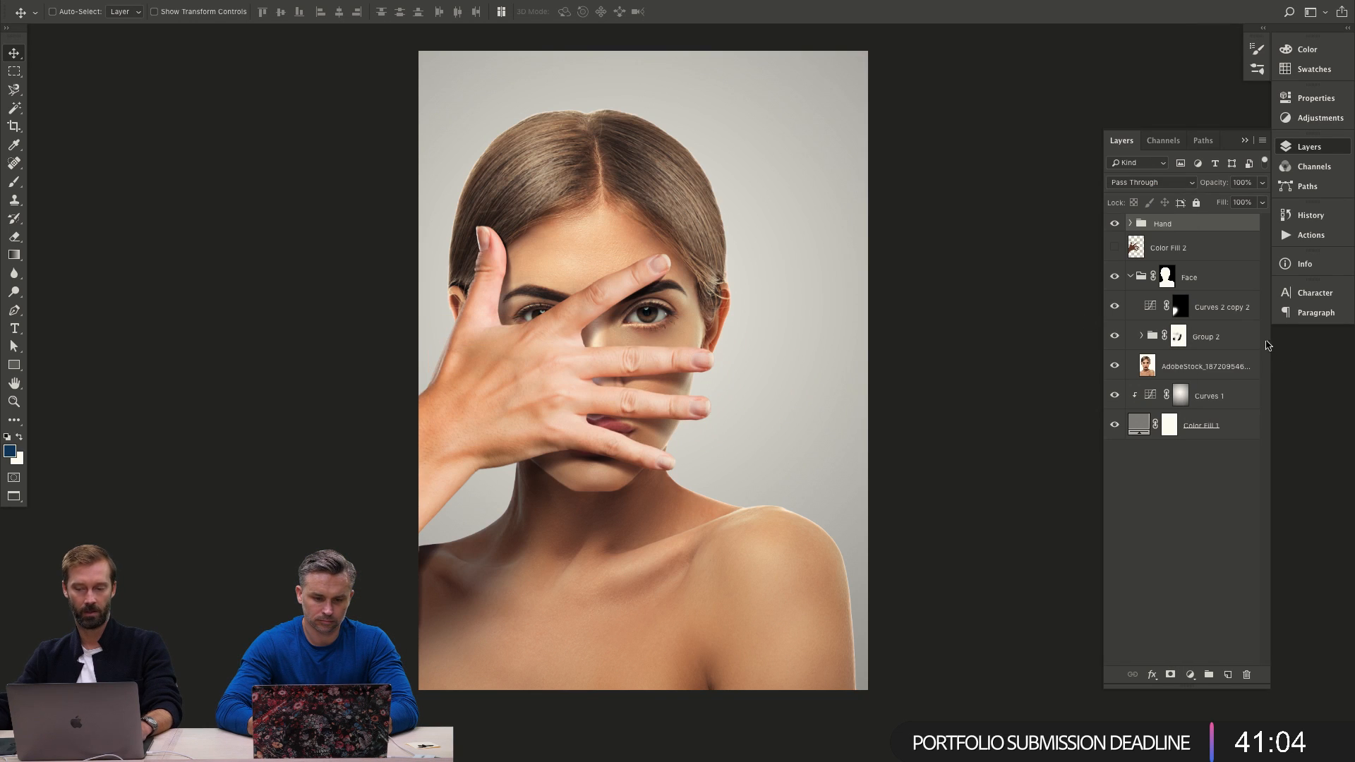
key("super+v")
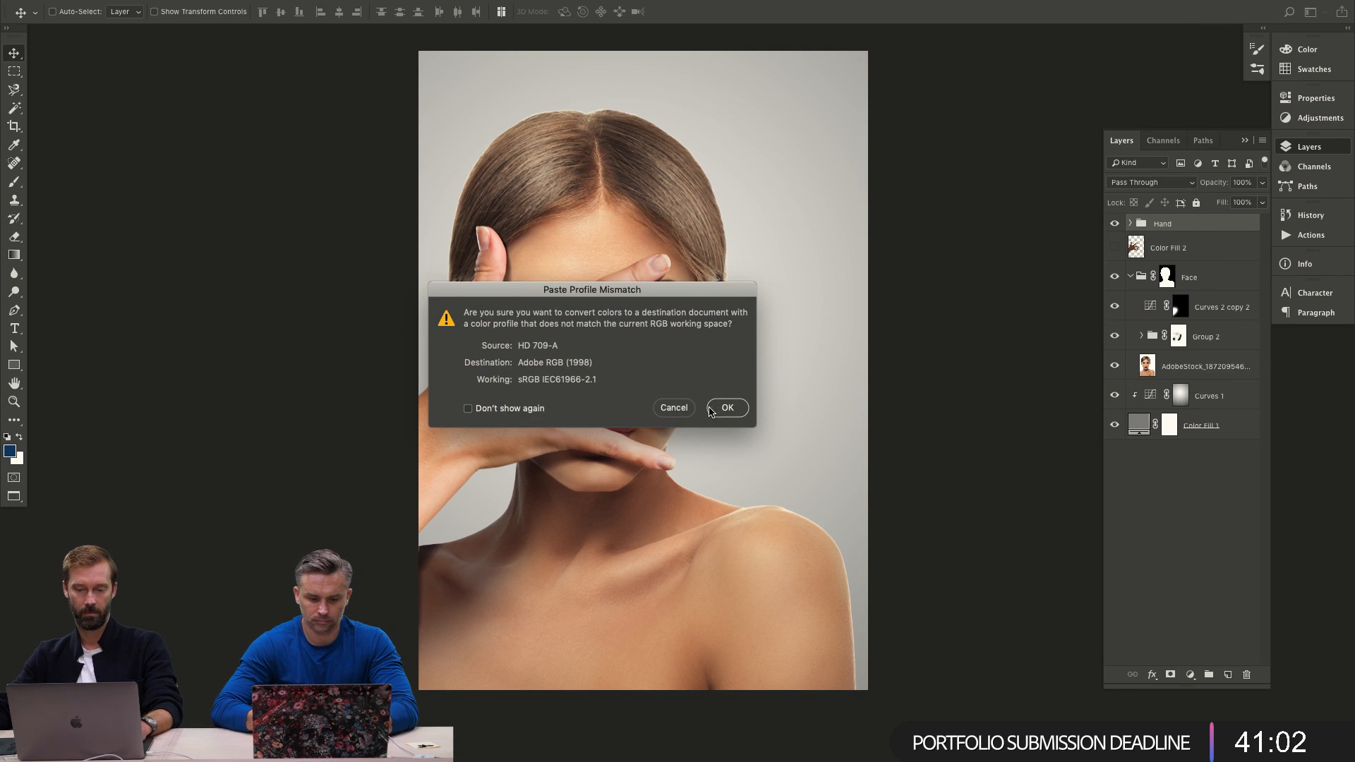
left_click(730, 406)
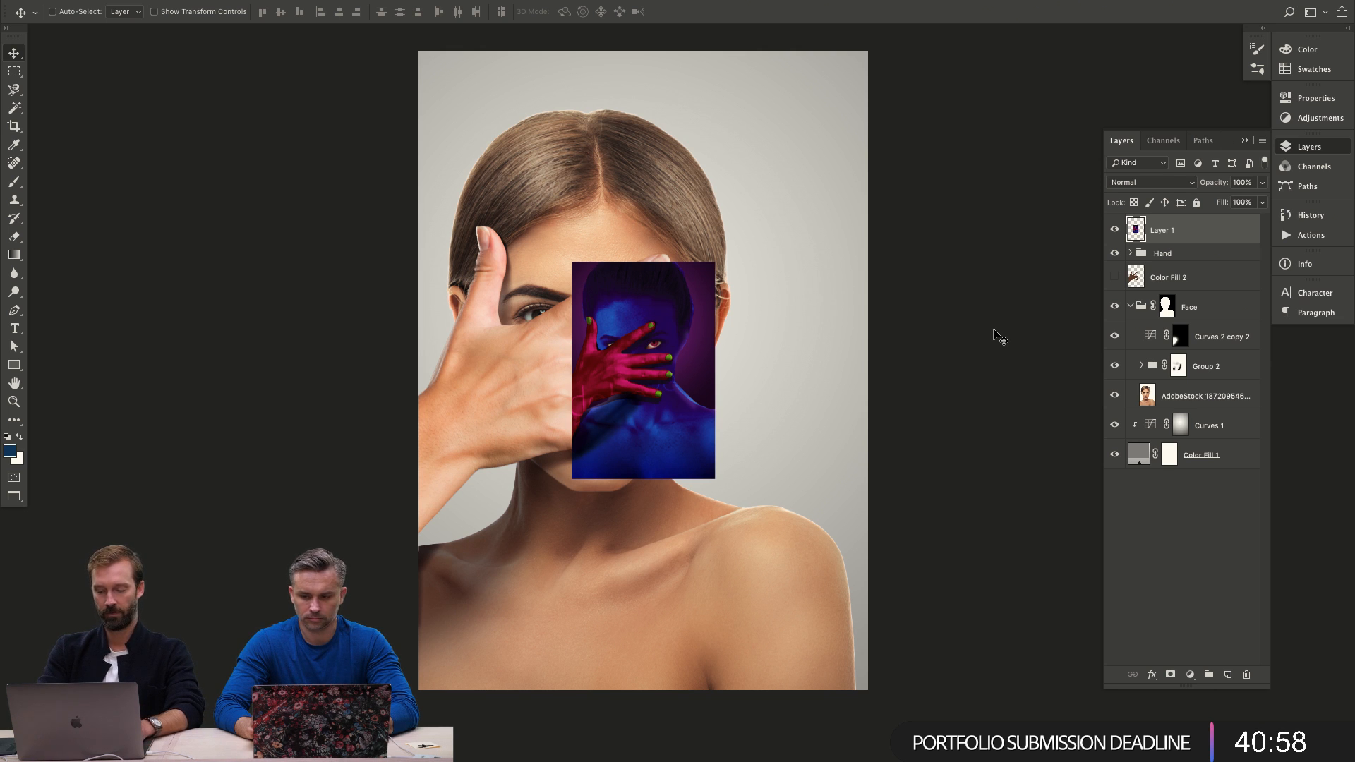
Delete the two screenshot files from the desktop and return to the Photoshop composite.
key("F11")
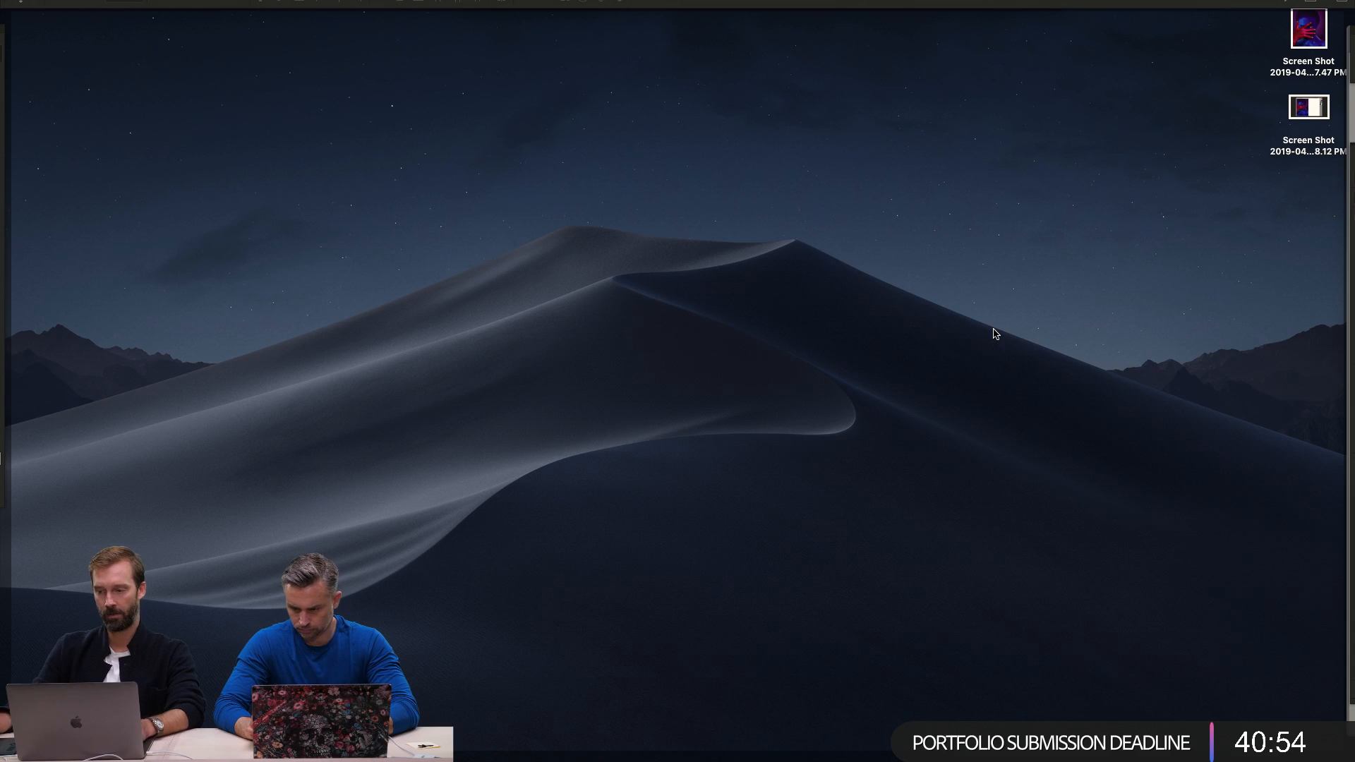
key("super+a")
key("super+BackSpace")
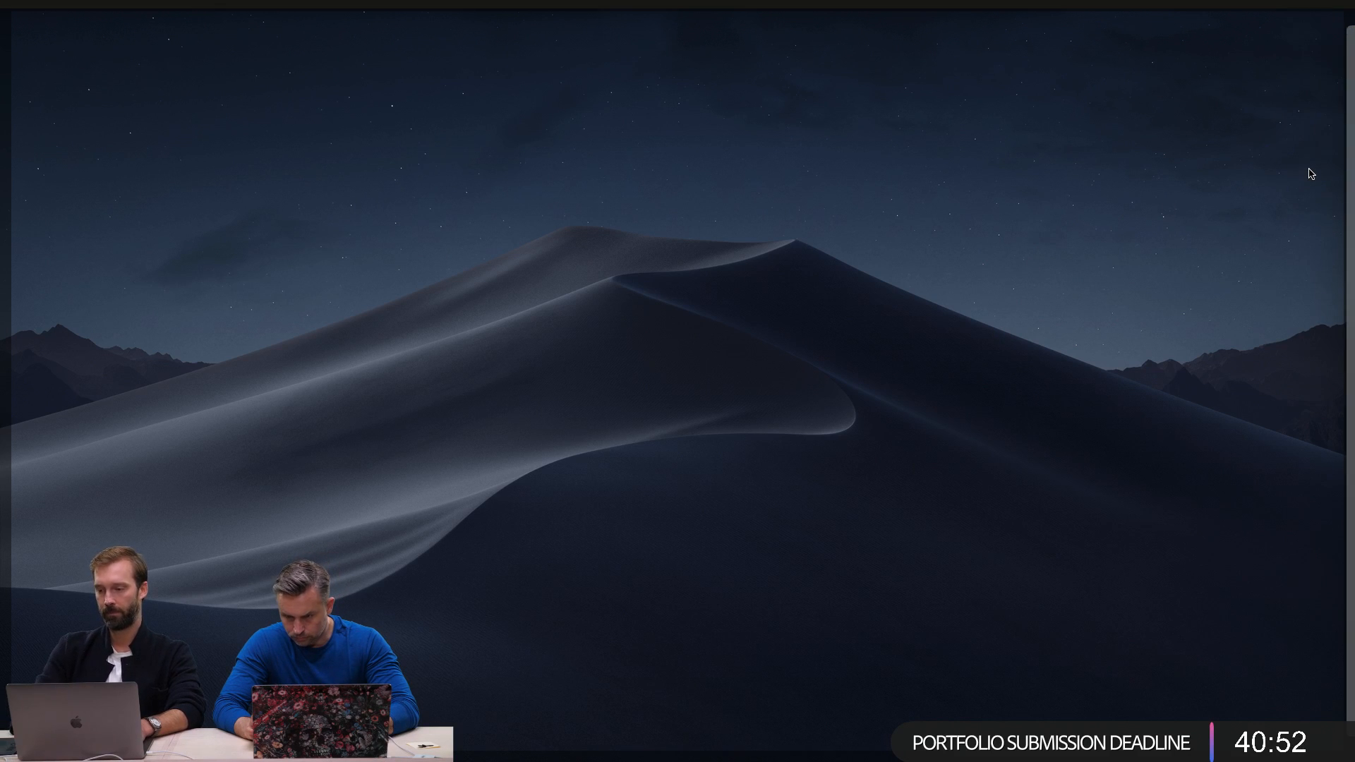
key("space")
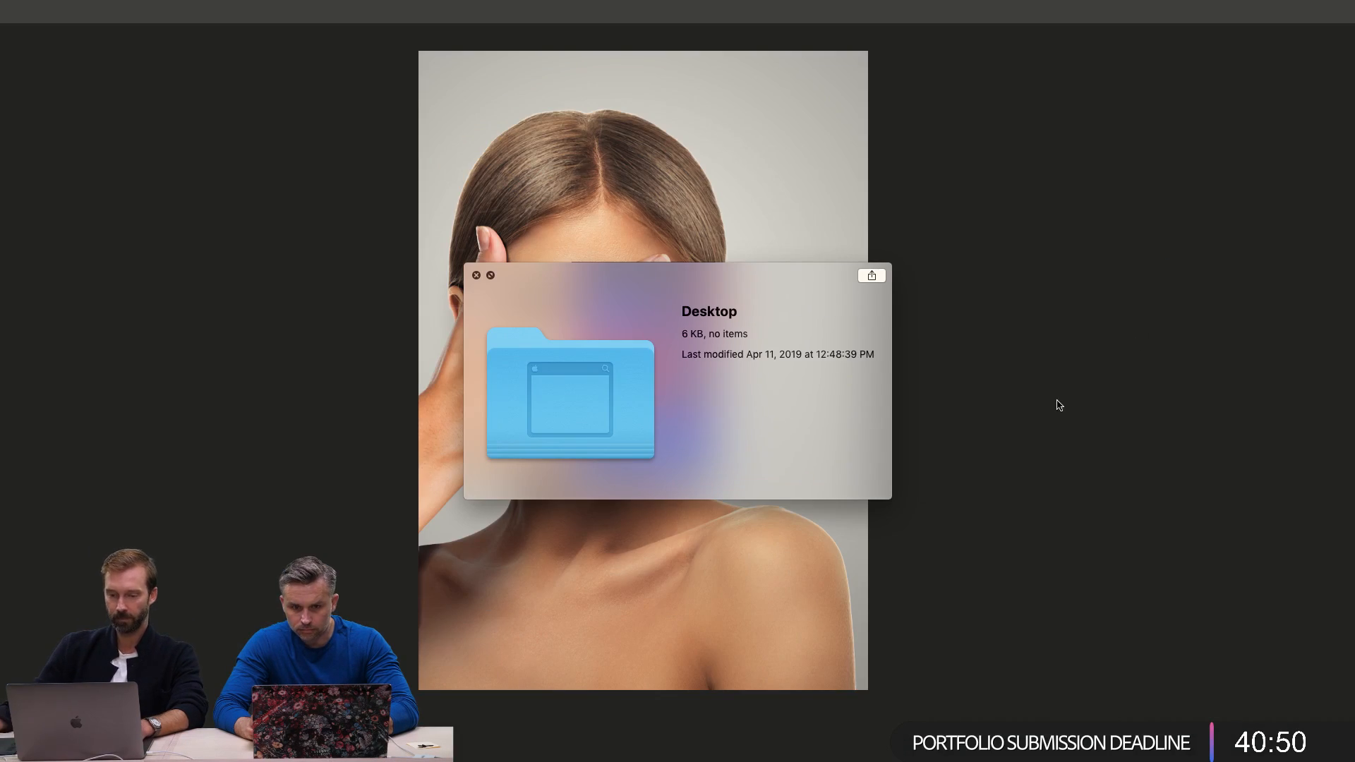
left_click(904, 401)
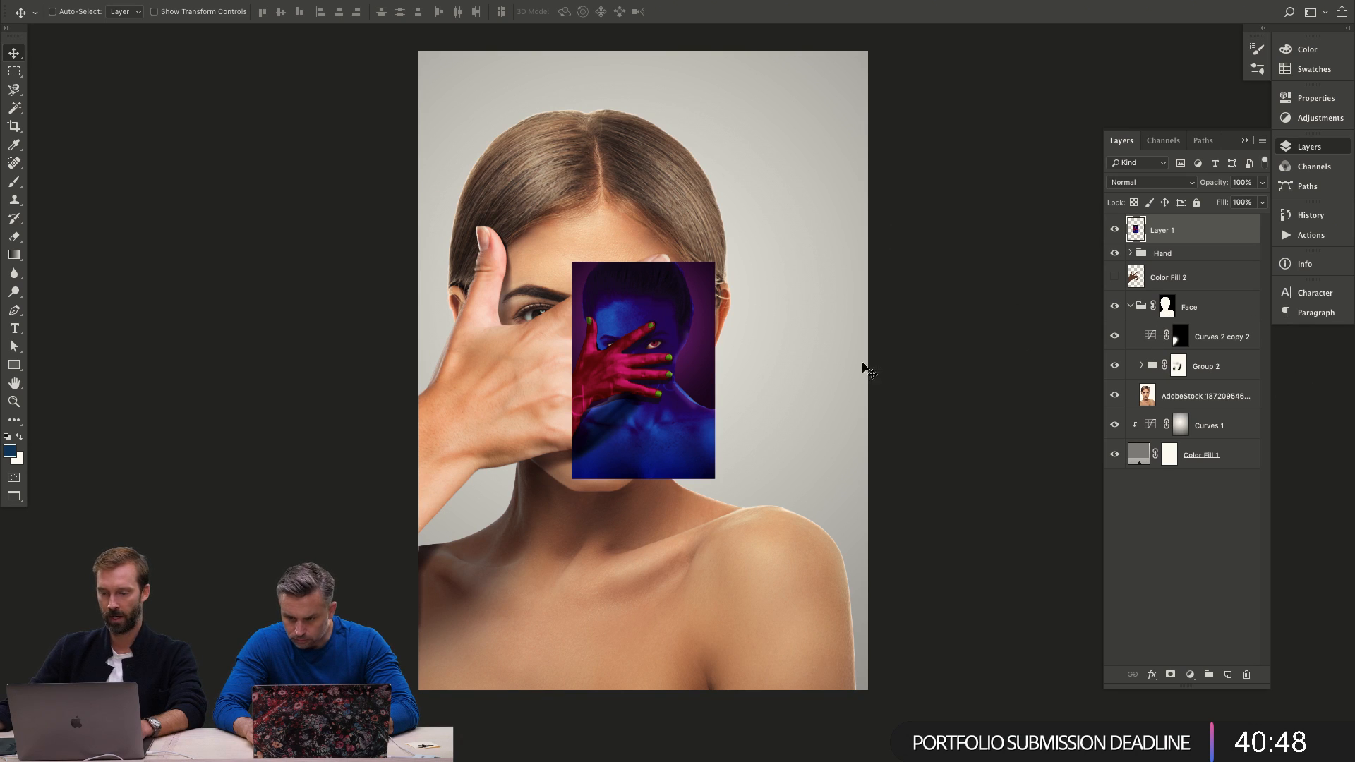
Enlarge the pasted reference on Layer 1 to cover most of the canvas and add a layer mask that hides it.
key("super+t")
left_click_drag(873, 131, 901, 124)
key("Return")
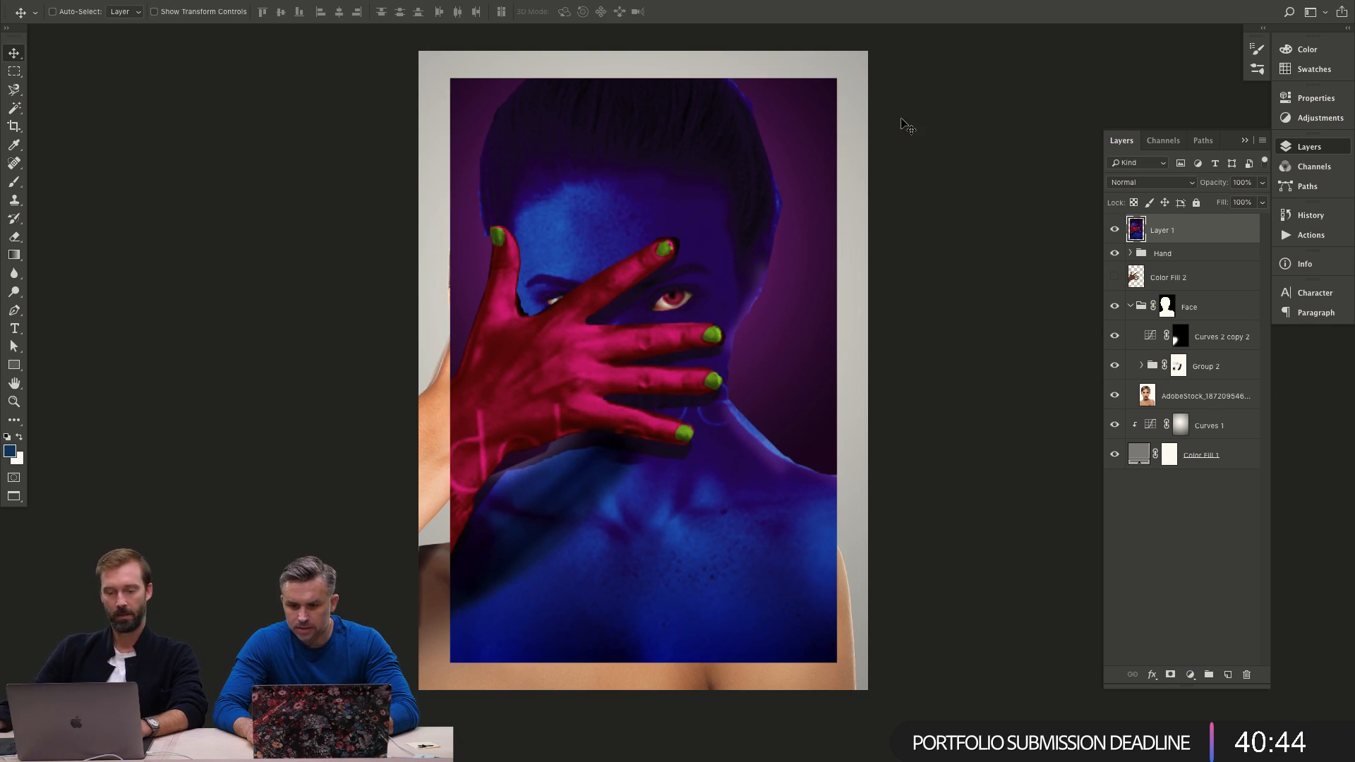
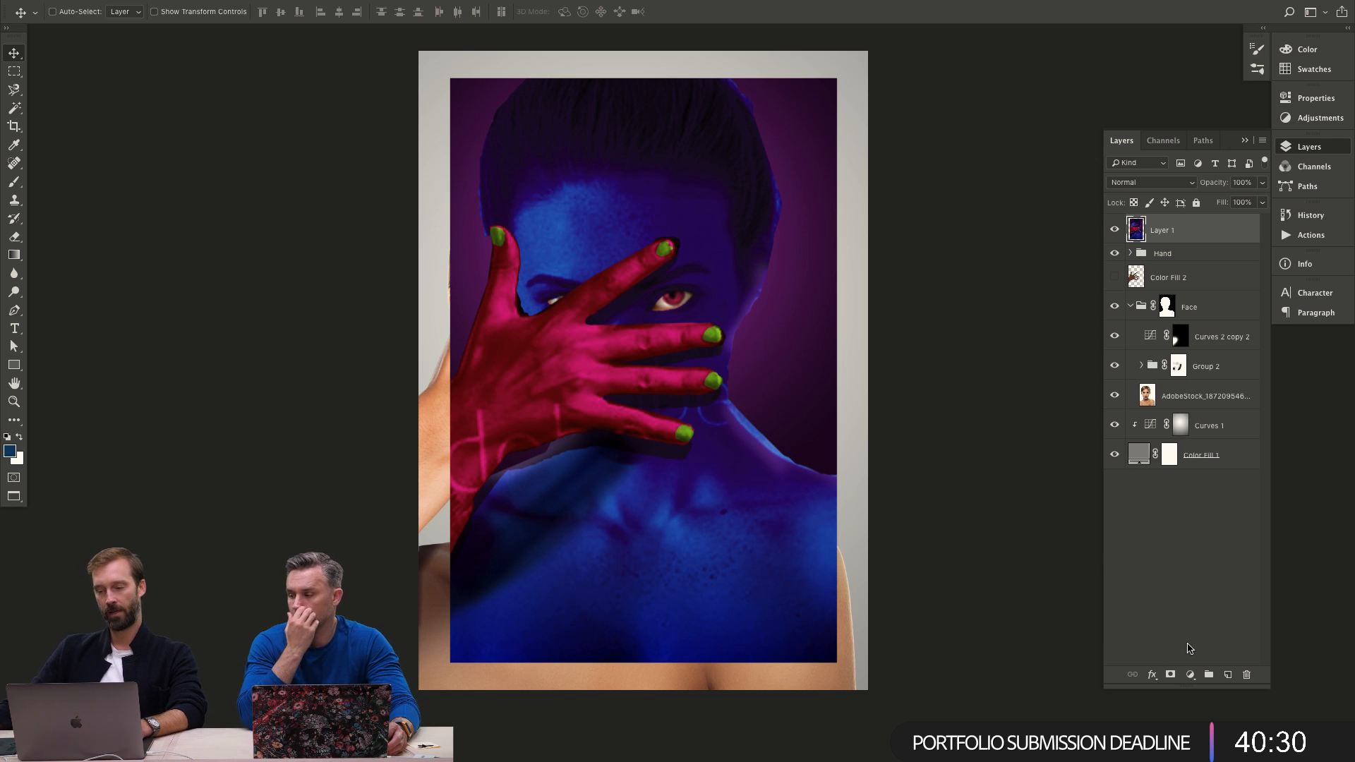
key("ctrl")
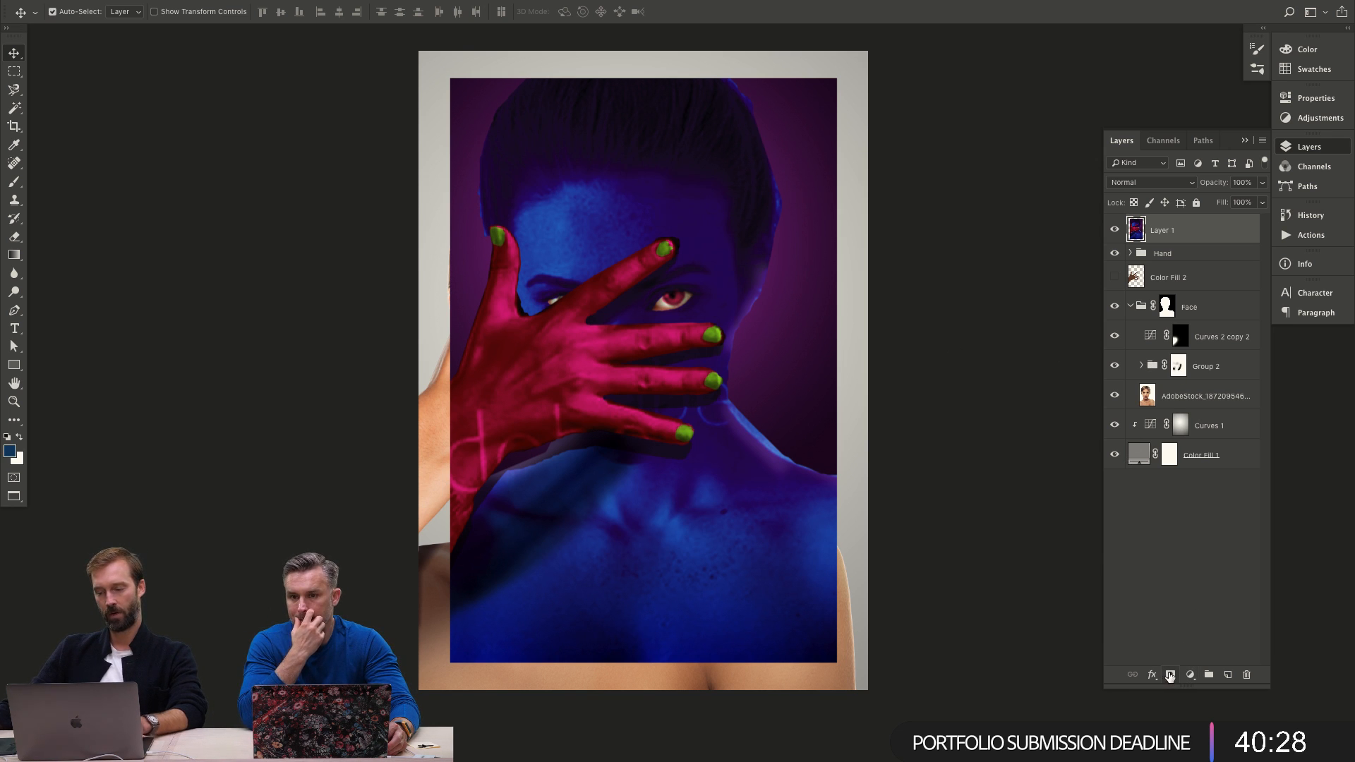
left_click(1169, 676, "alt")
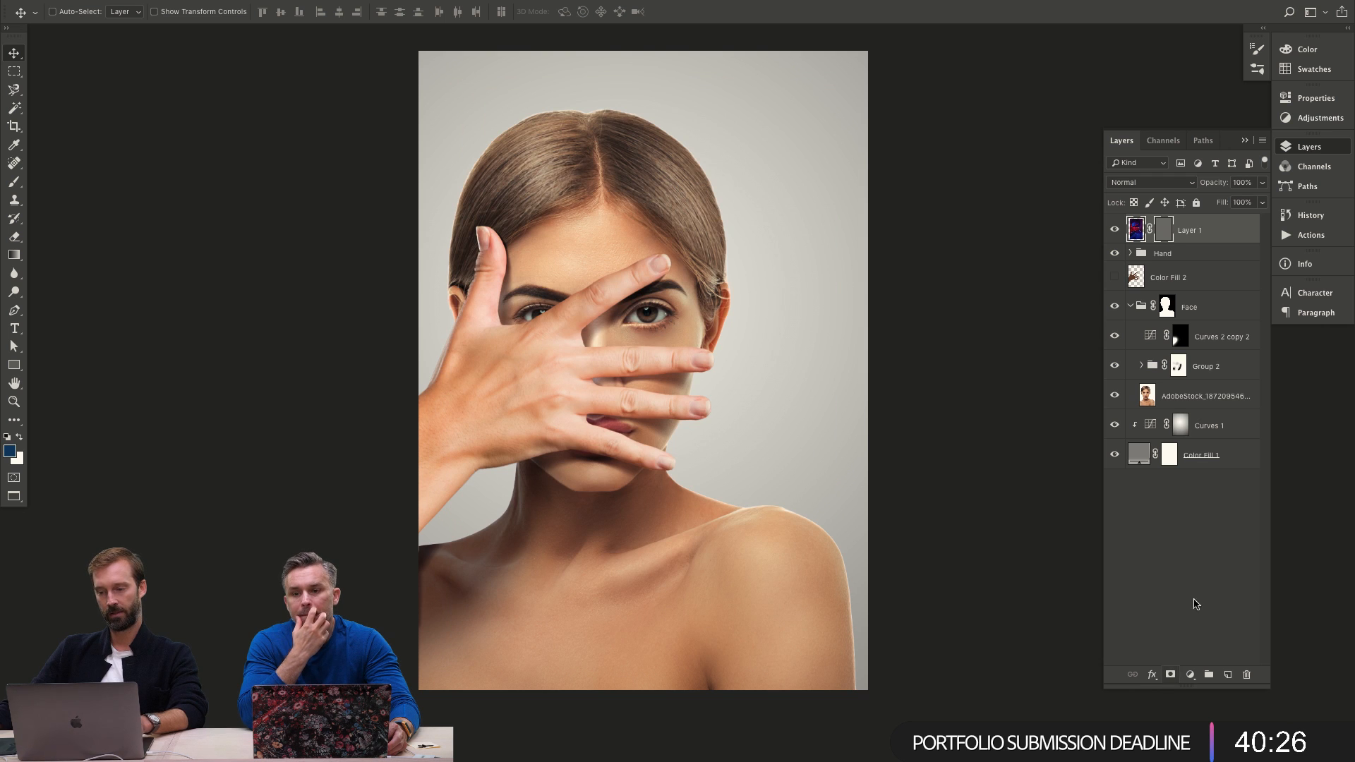
Delete the hidden Color Fill 2 layer between the Hand and Face groups.
left_click(1204, 276)
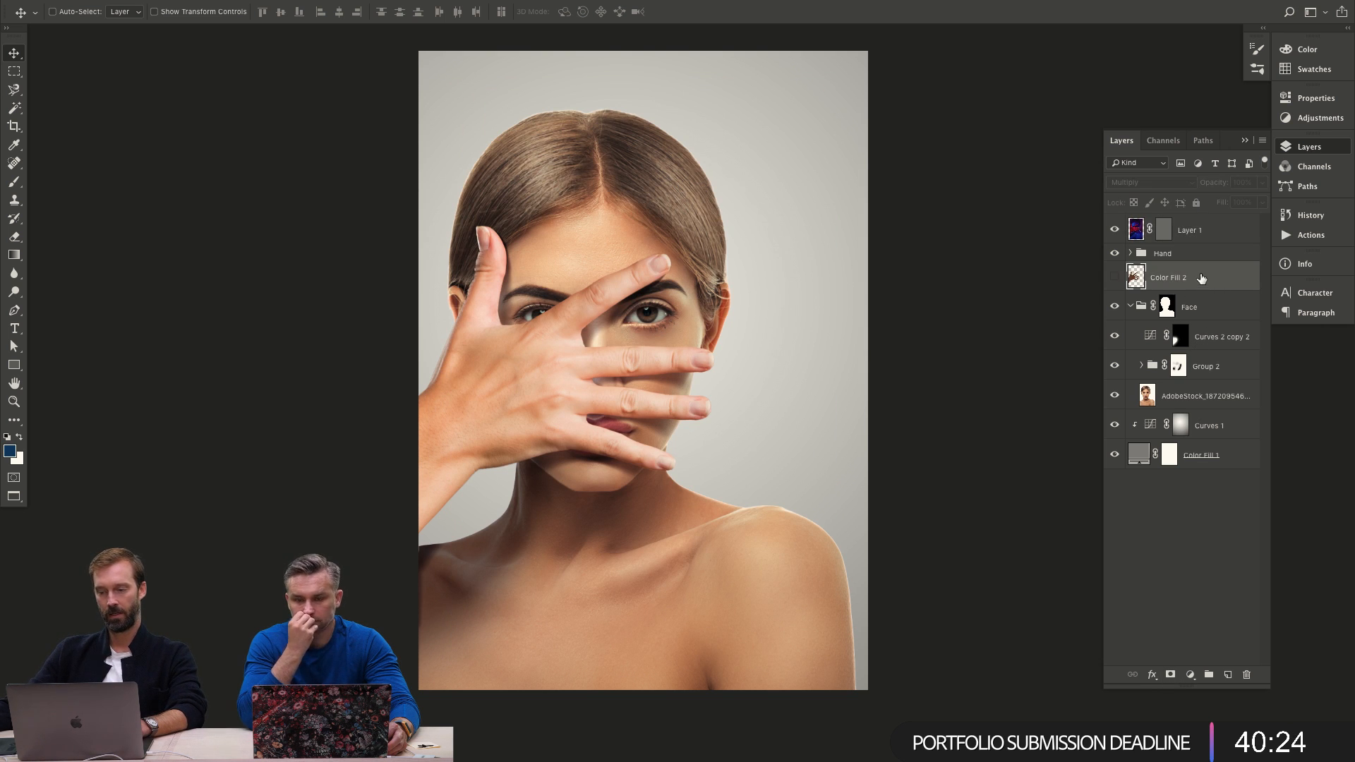
key("BackSpace")
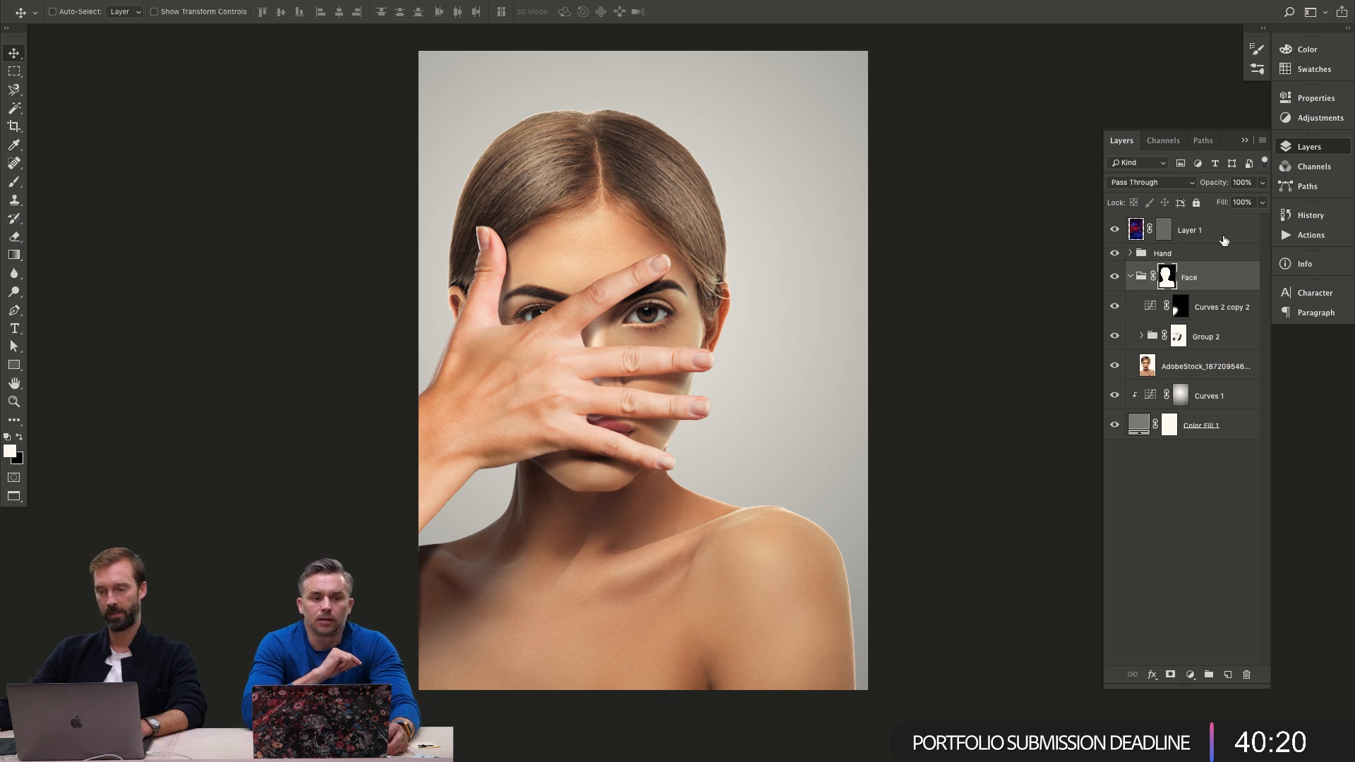
View the reference by disabling and re-enabling Layer 1's mask, and toggle the AdobeStock portrait layer's visibility to check it.
left_click(1182, 238)
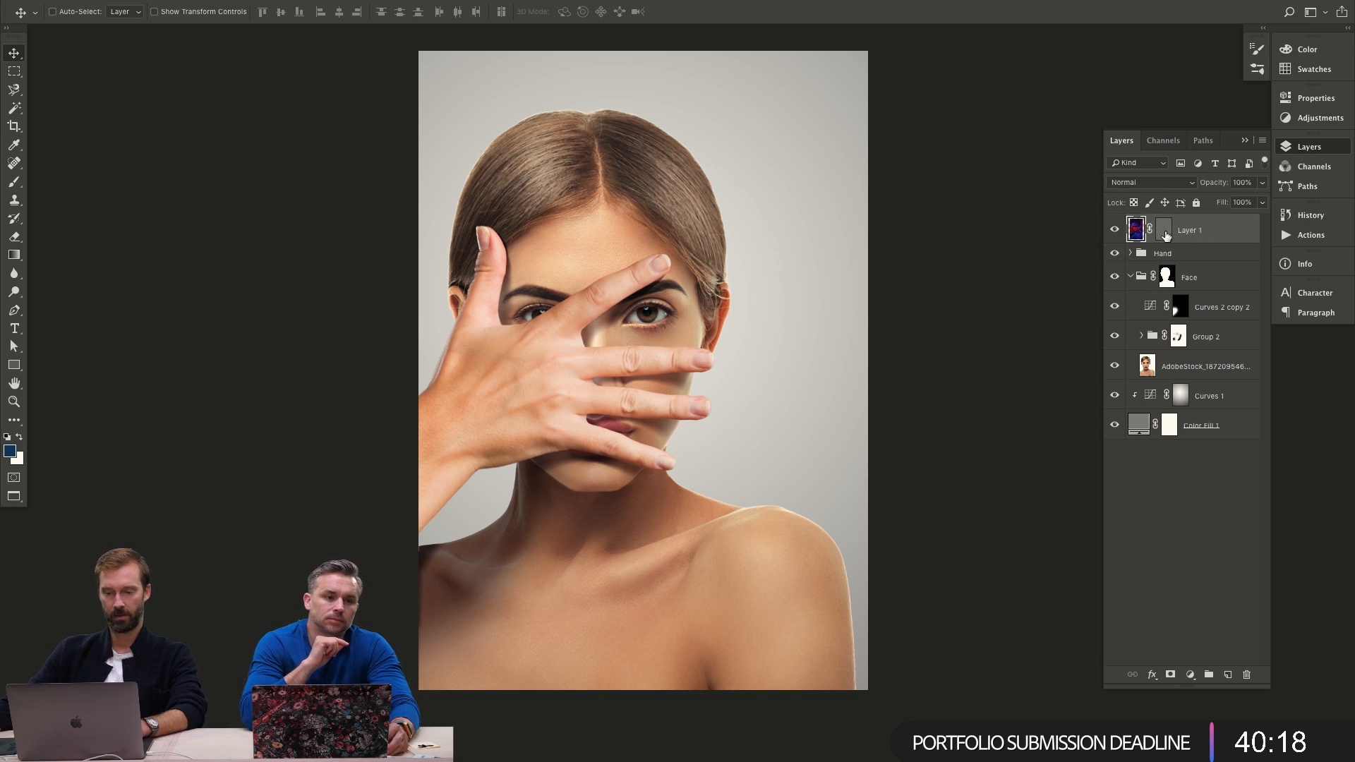
left_click(1165, 235, "shift")
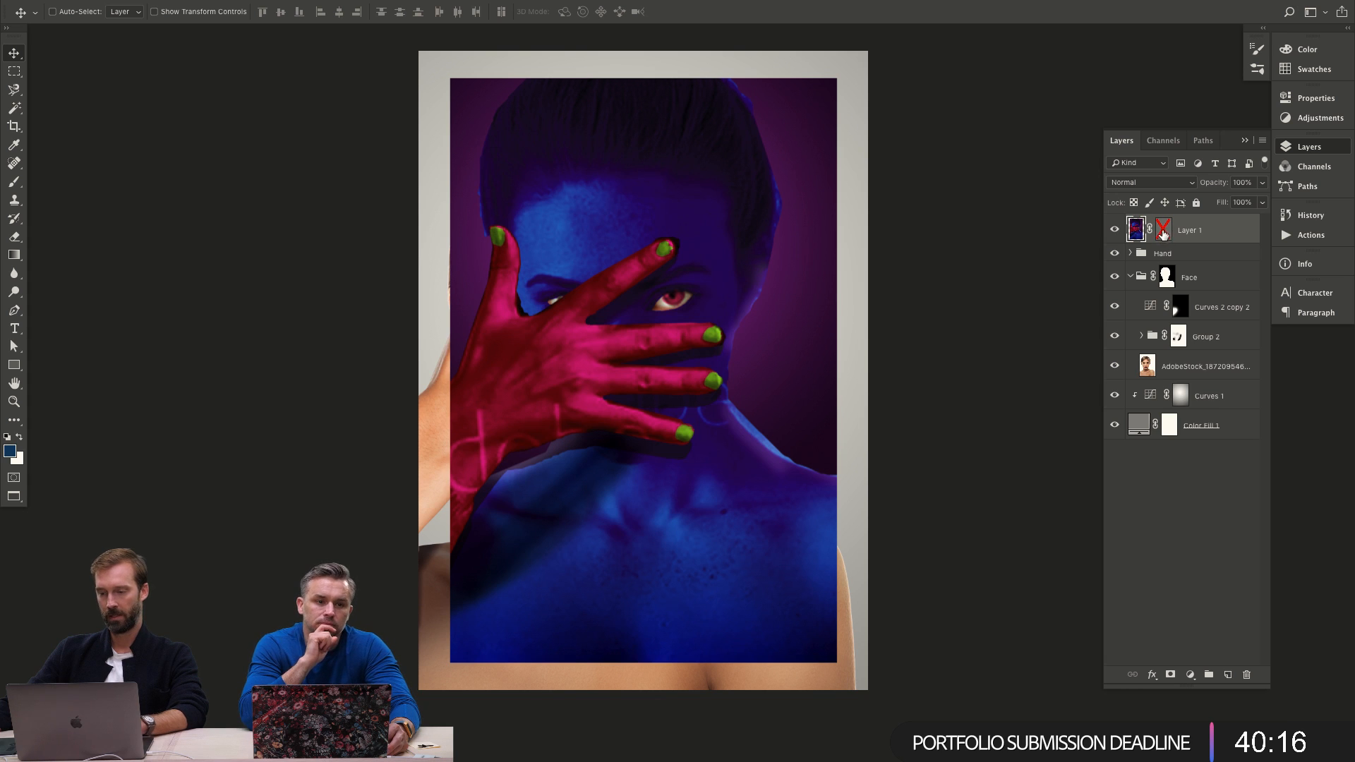
left_click(1165, 235, "shift")
key("z")
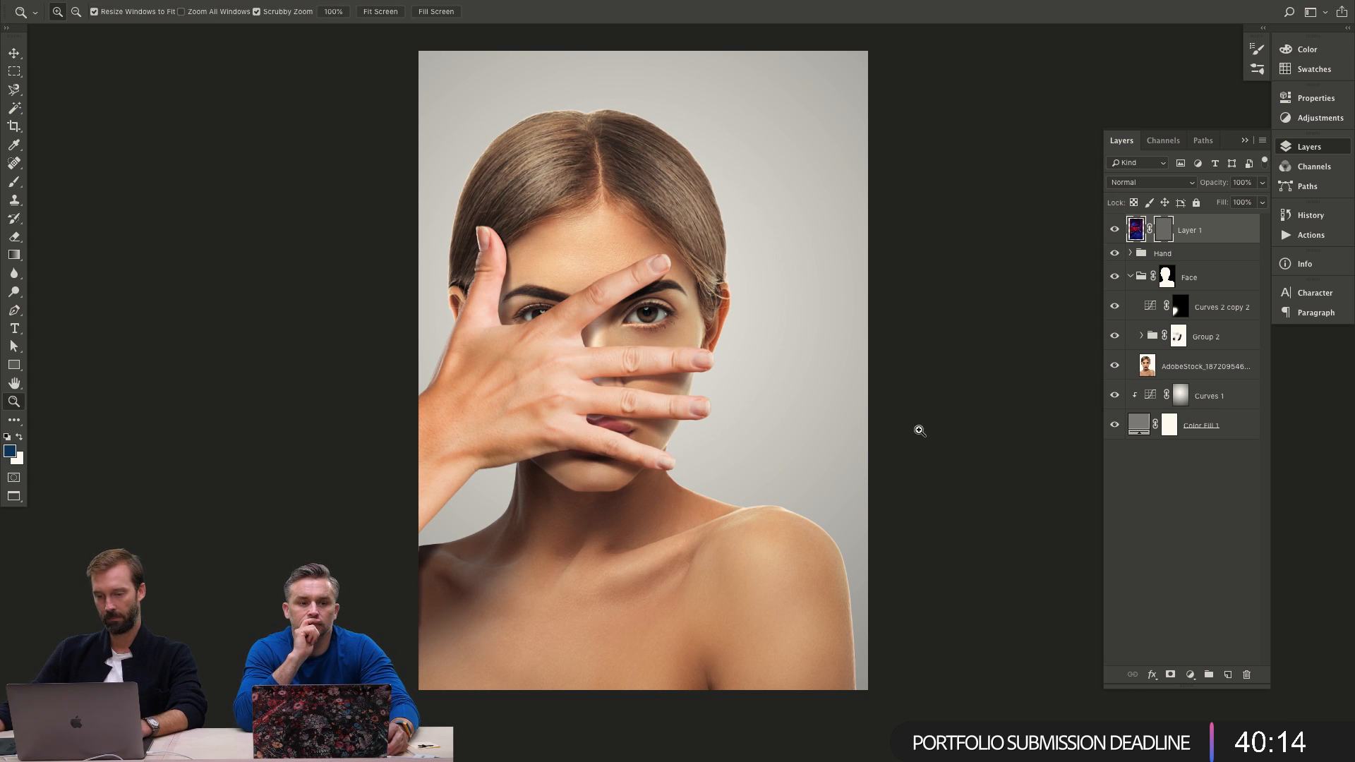
left_click(1114, 366)
left_click(1114, 366)
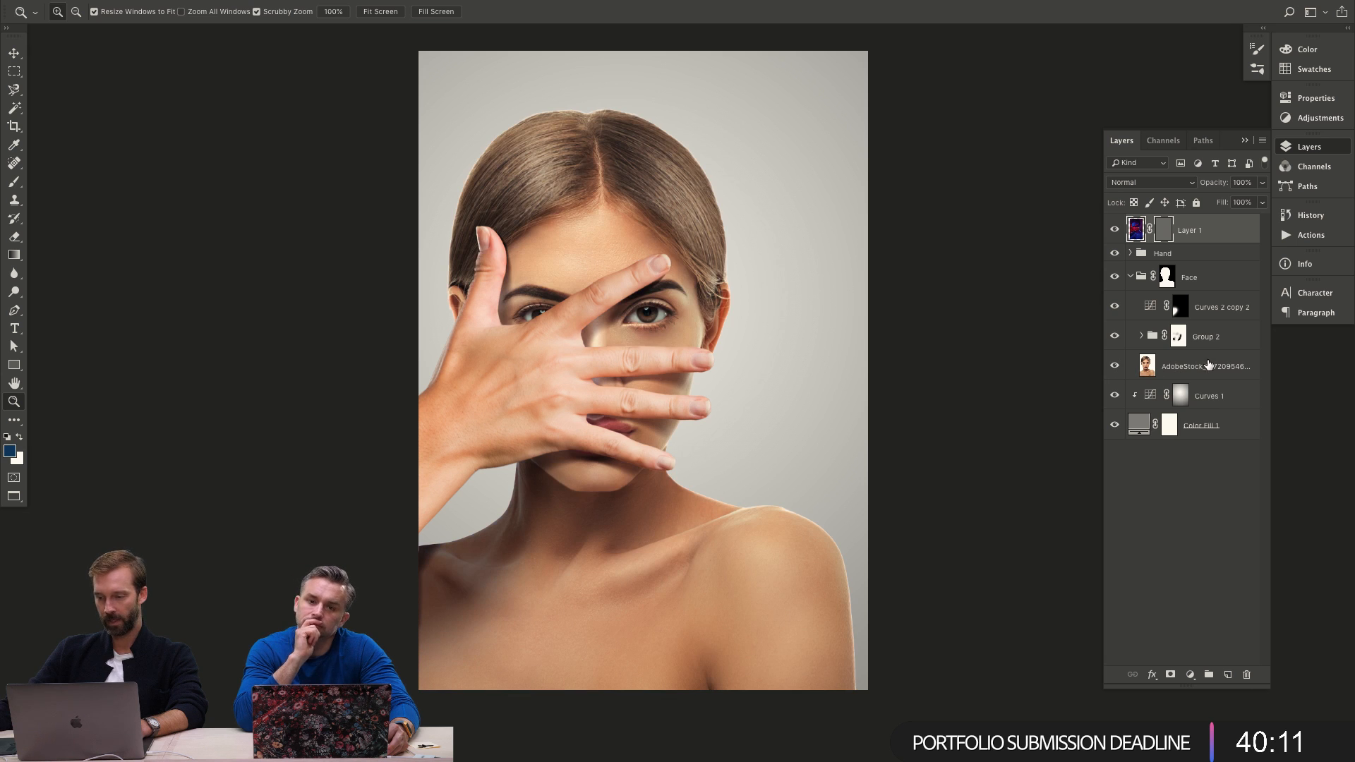
left_click(1114, 366)
left_click(1114, 366)
Add a Gradient Map adjustment layer directly above Group 2 inside the Face group.
left_click(1177, 336)
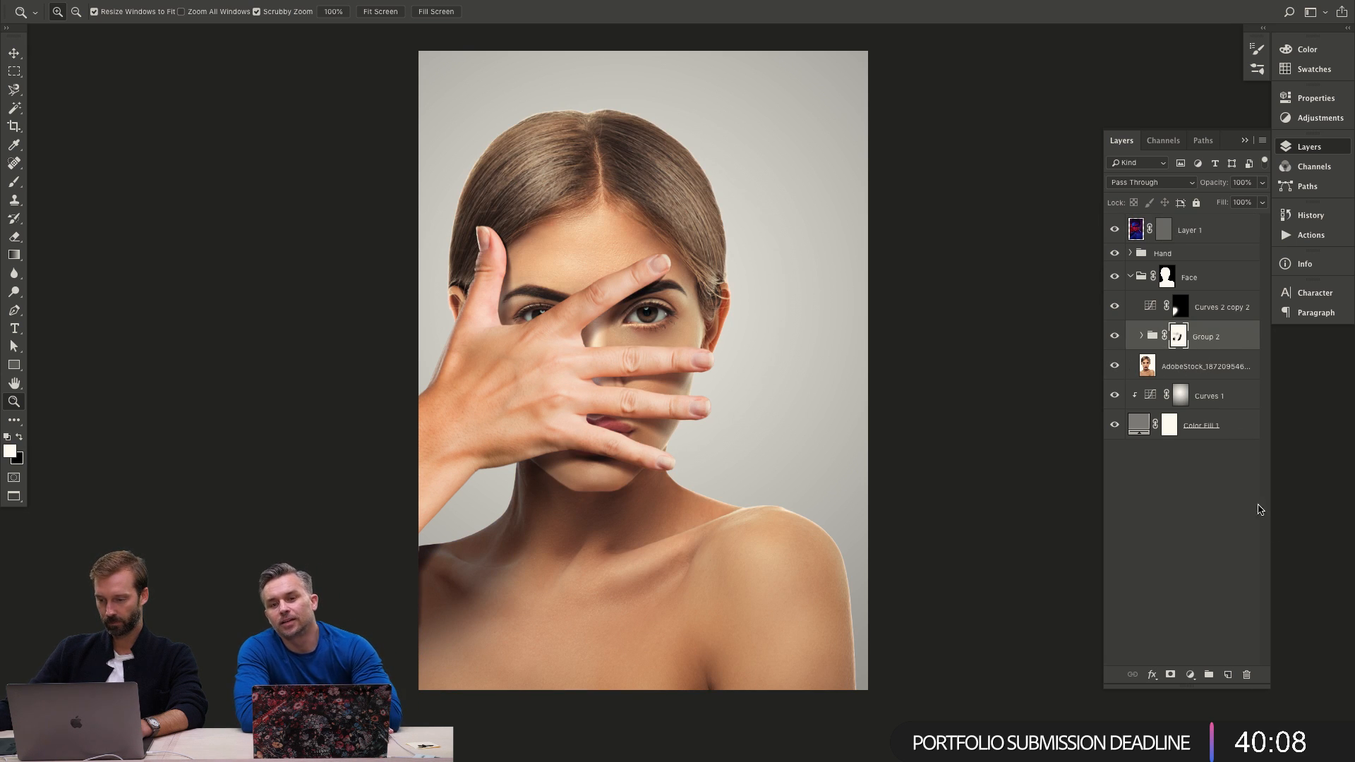
left_click(1189, 675)
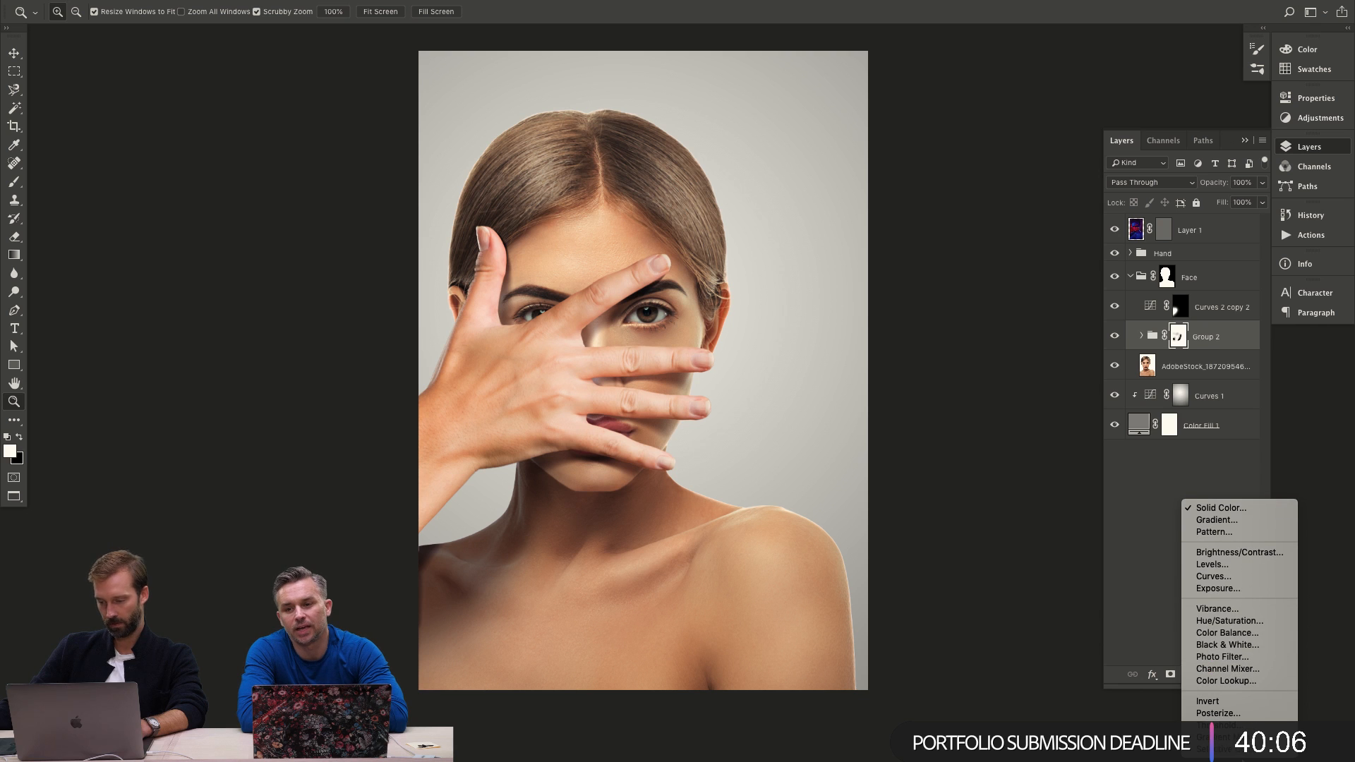
left_click(1213, 736)
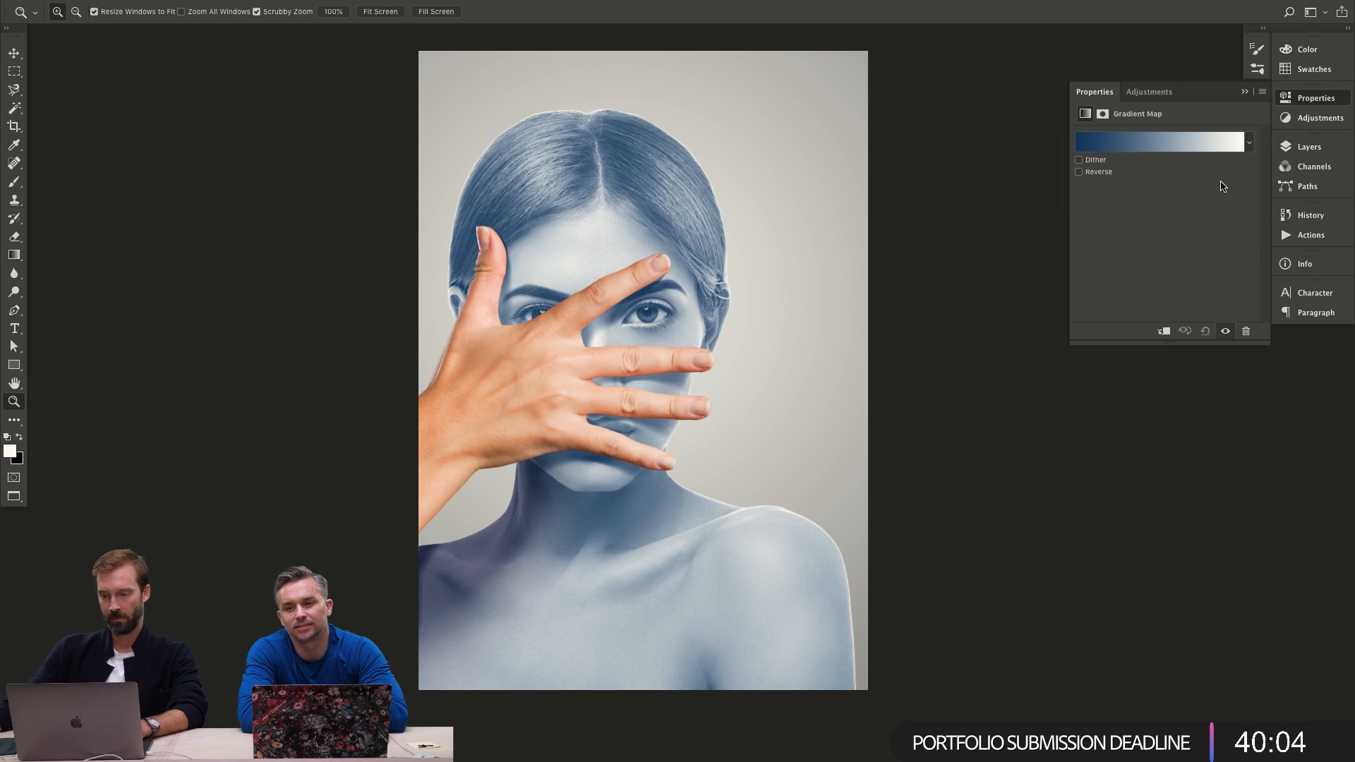
In the gradient map's gradient, copy the dark blue stop to near the middle and set the end stop's colour to 4b79bb.
left_click(1127, 145)
left_click_drag(906, 446, 1013, 444)
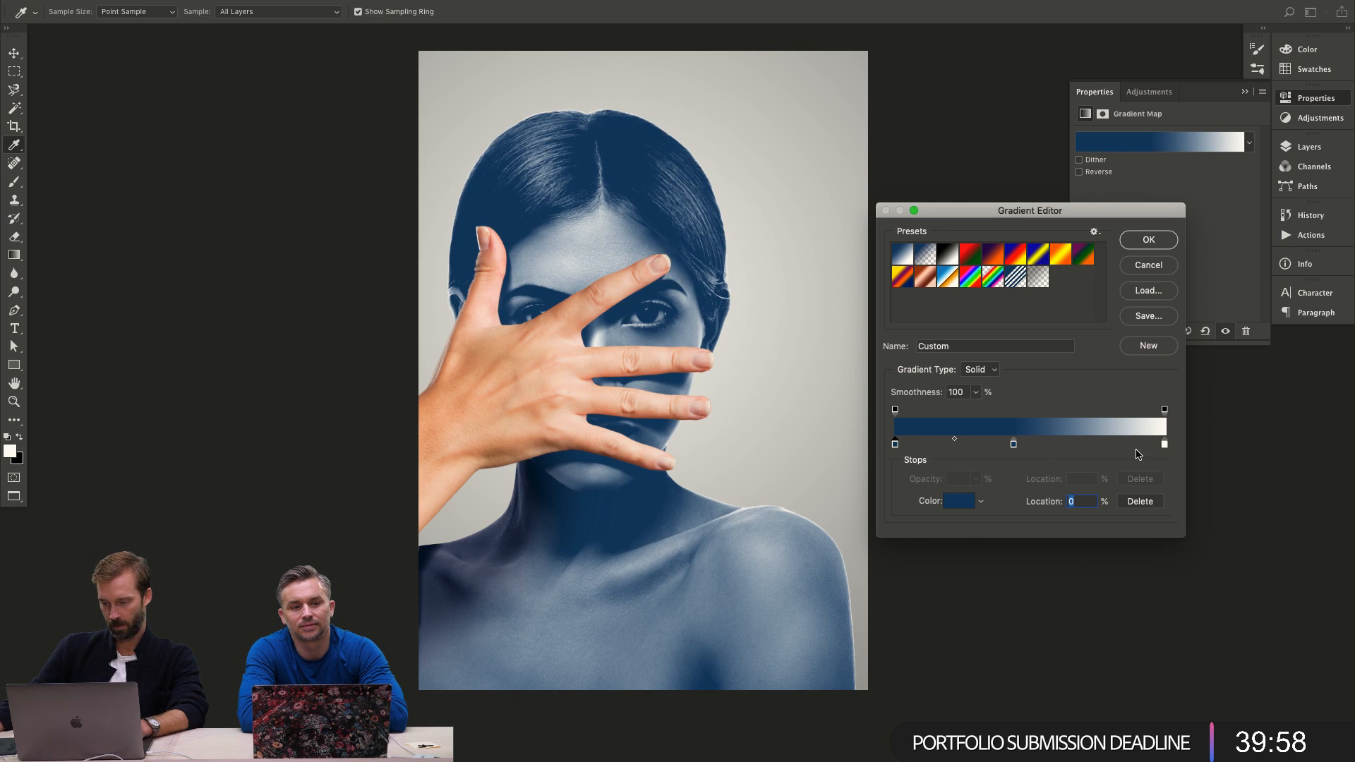
left_click(1164, 443)
left_click(959, 500)
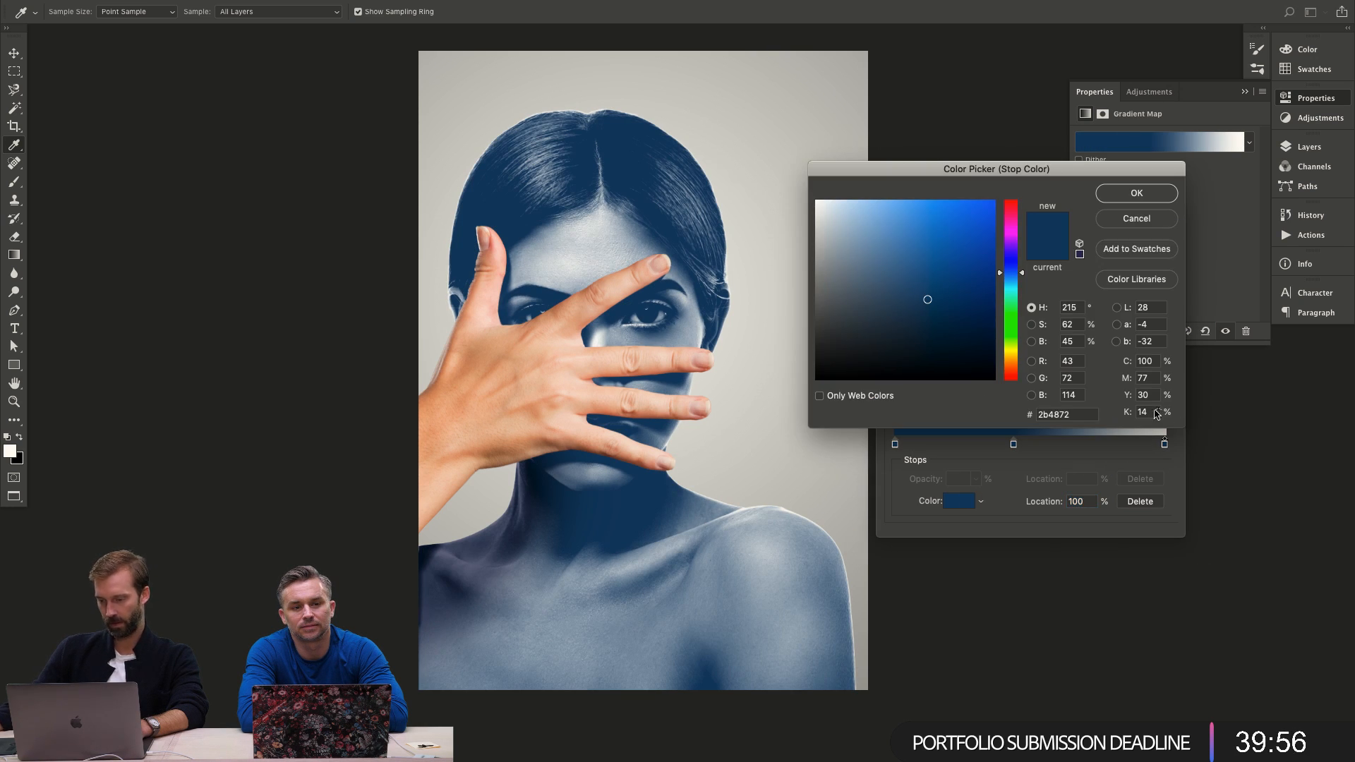
left_click(924, 244)
left_click(1170, 197)
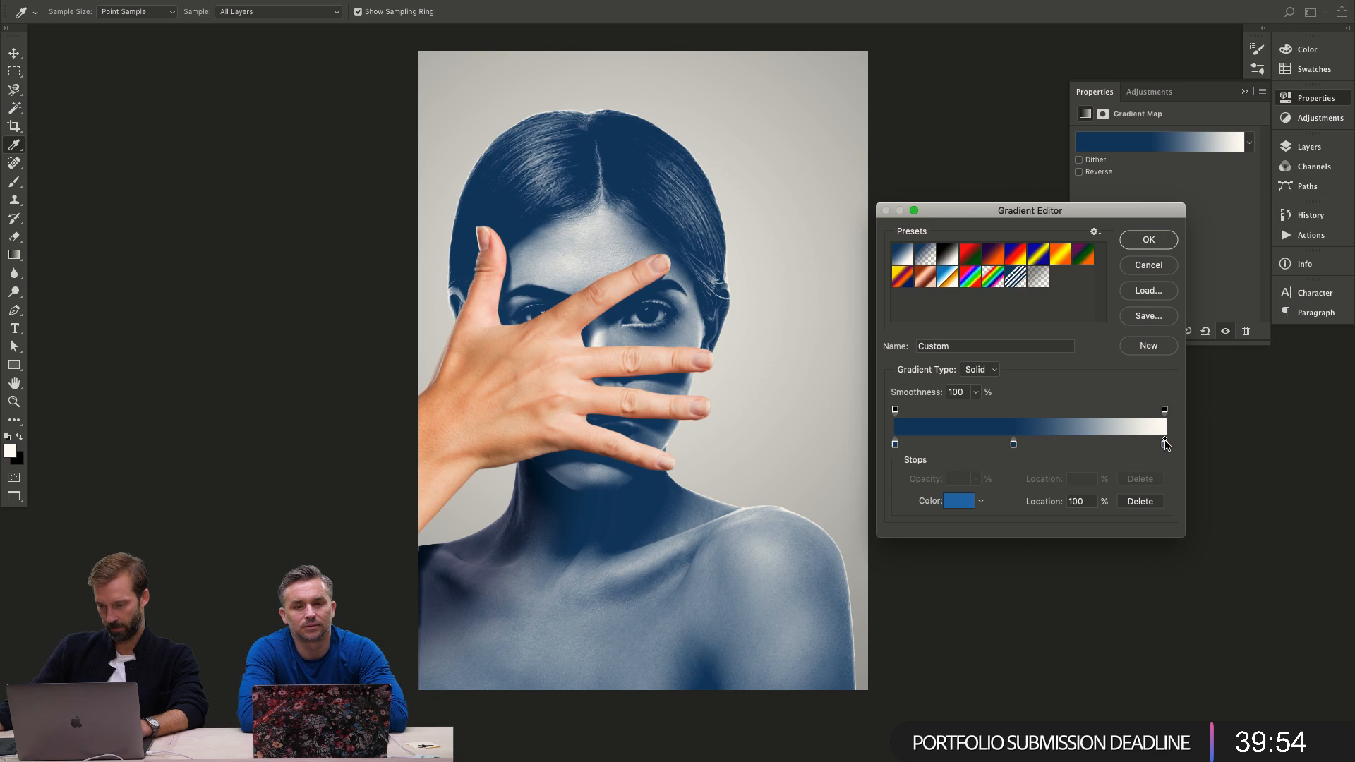
left_click(1164, 443)
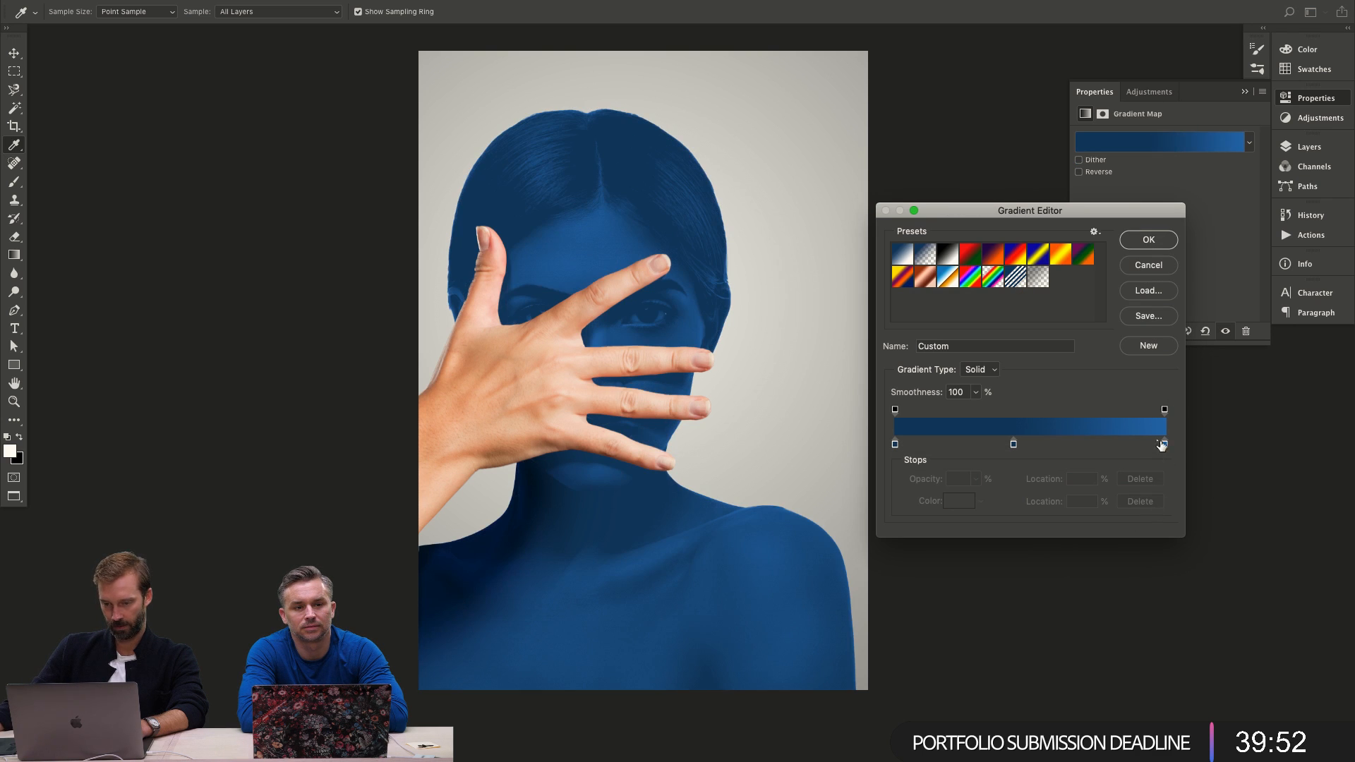
Copy the mid-blue end stop to location 77% and set the end stop's colour to 8abaff.
left_click_drag(1163, 448, 1103, 444)
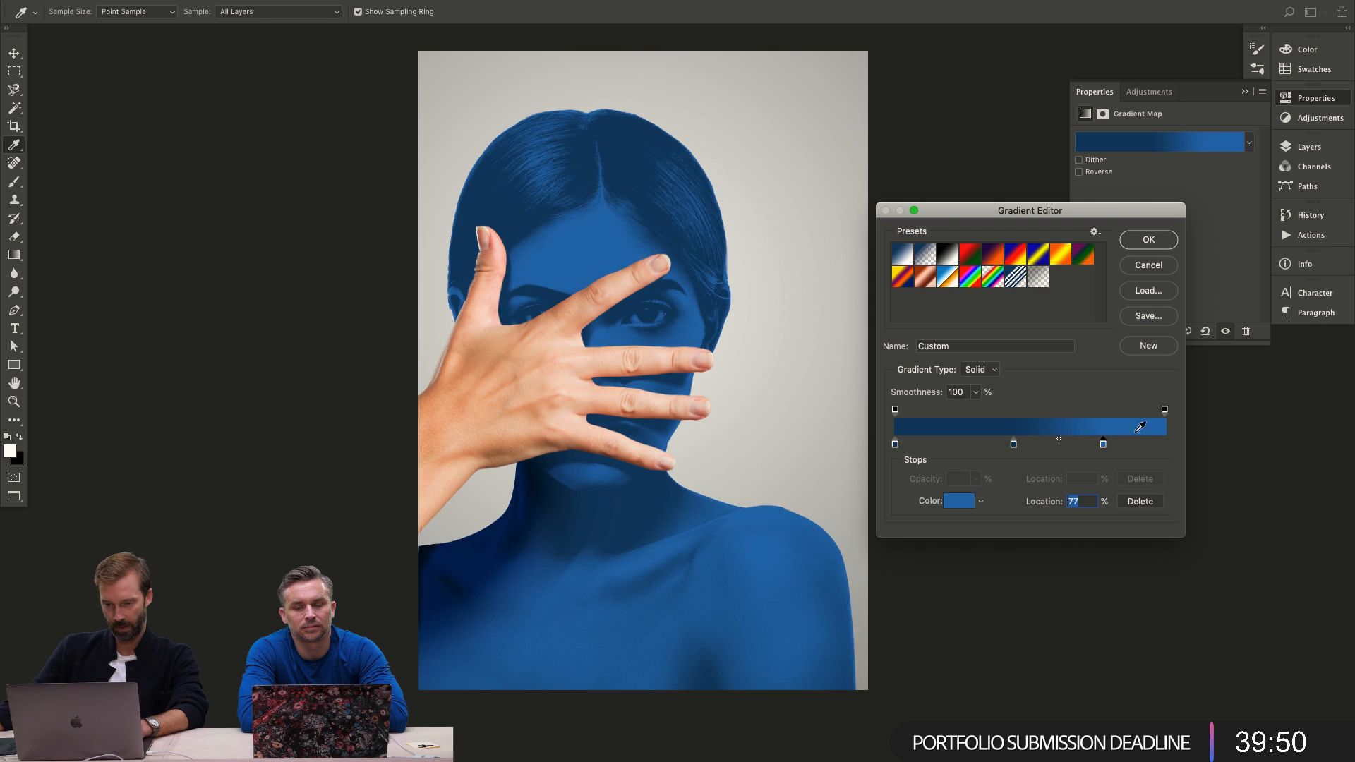
left_click(1161, 445)
left_click(970, 501)
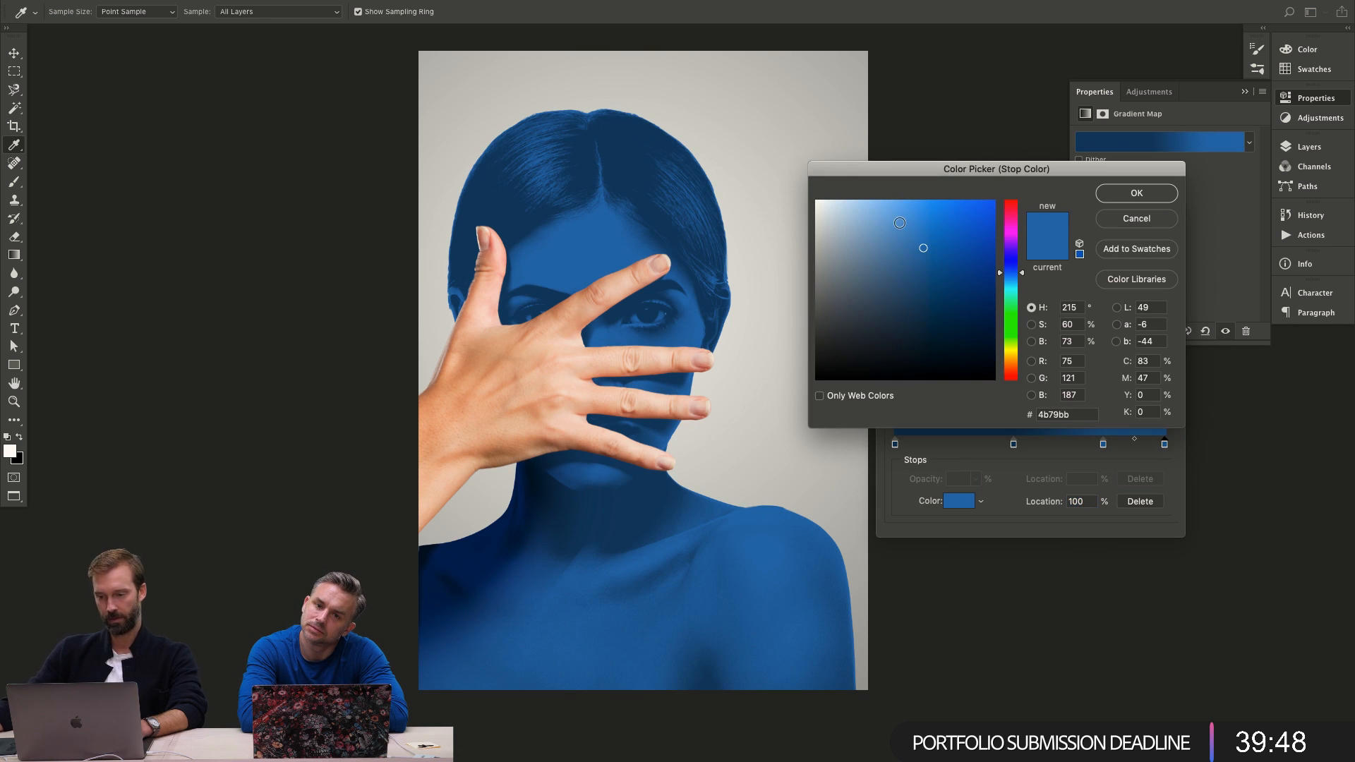
left_click_drag(899, 222, 897, 200)
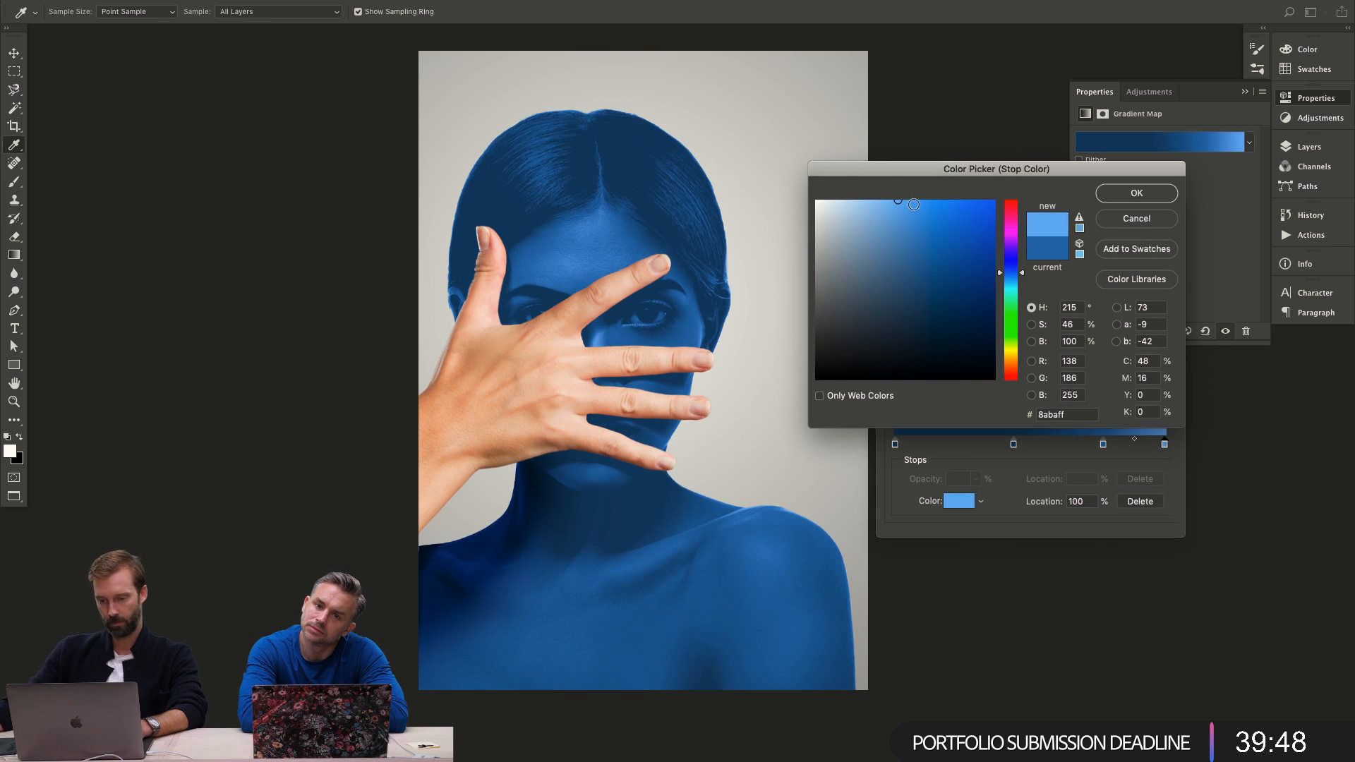
left_click(1134, 193)
Copy the light blue end stop to location 93% and set the end stop's colour to white.
left_click_drag(1160, 445, 1145, 445)
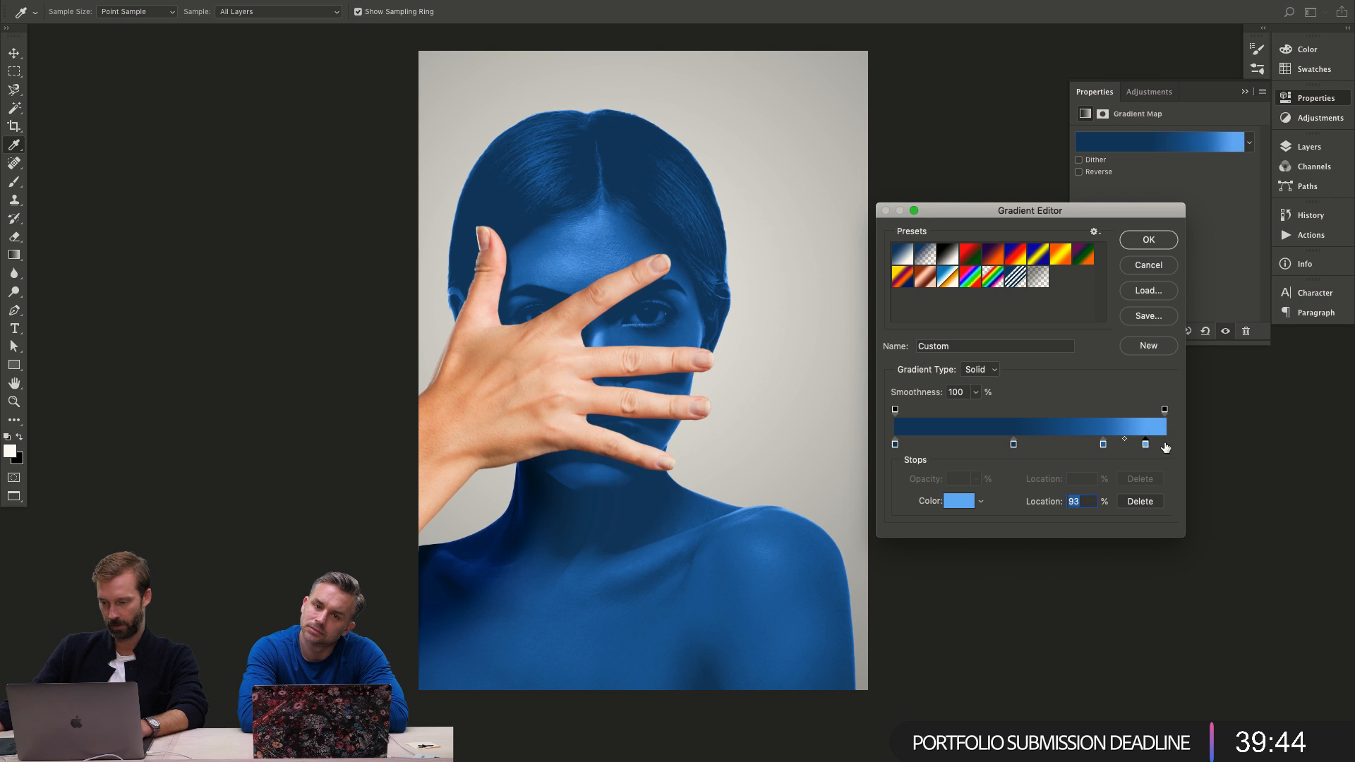
left_click(968, 501)
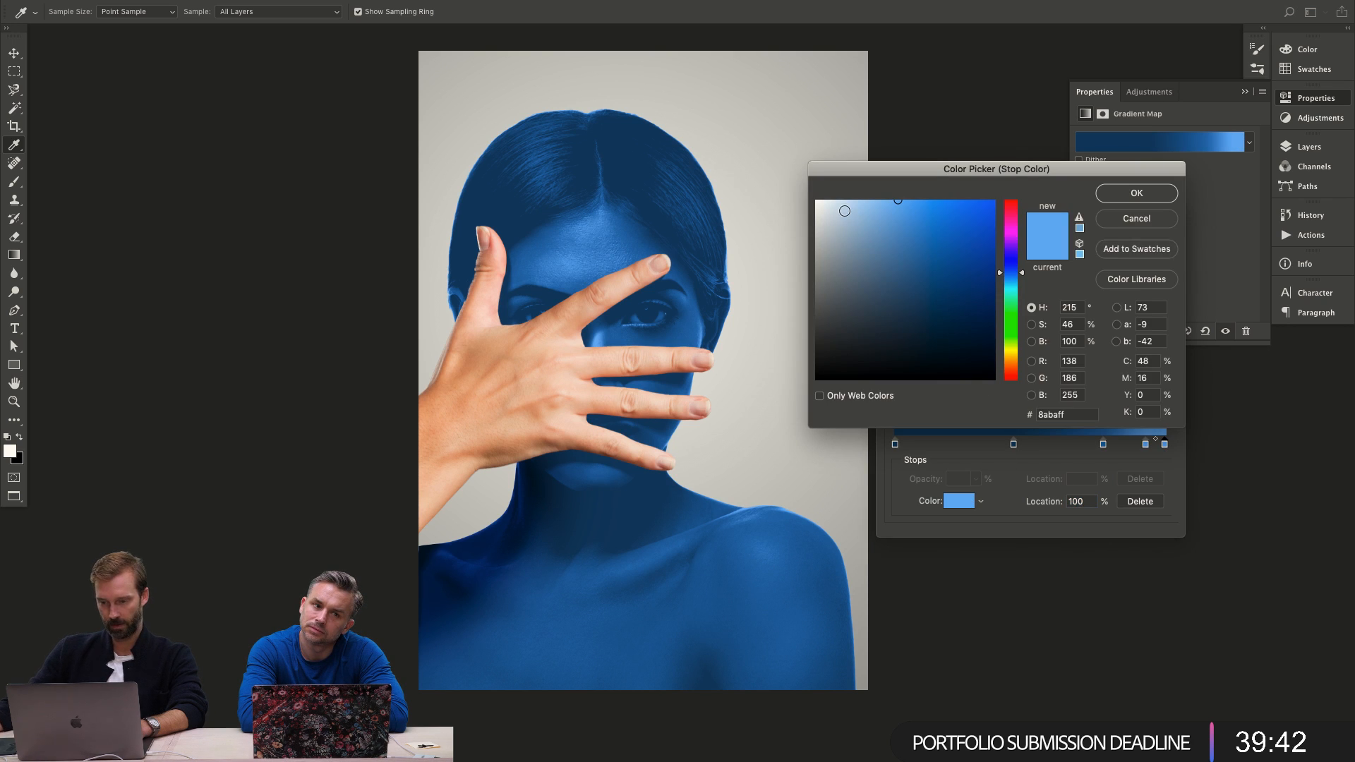
left_click_drag(845, 210, 816, 201)
left_click(1136, 193)
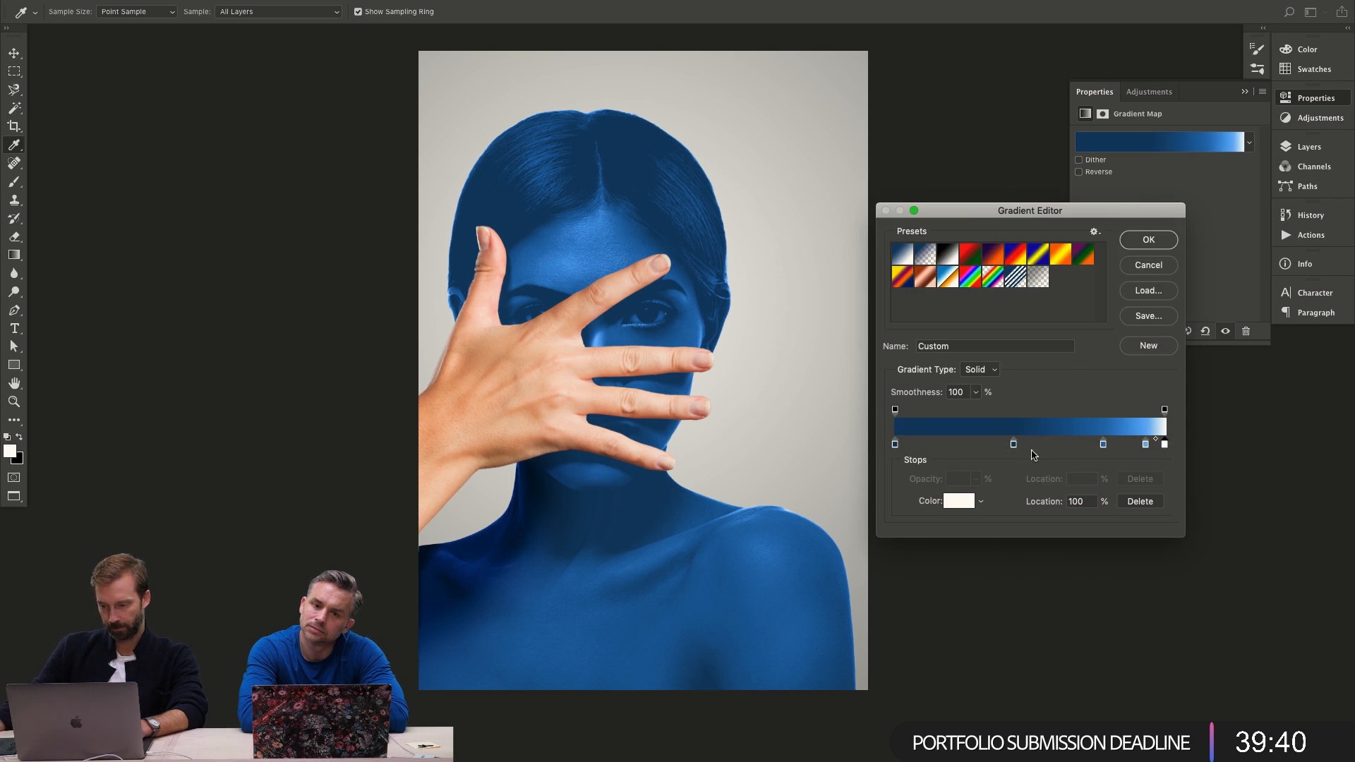
Move the middle dark blue stop to 41% and recolour the gradient's first stop to the deep indigo 17134c.
left_click_drag(1013, 445, 1006, 444)
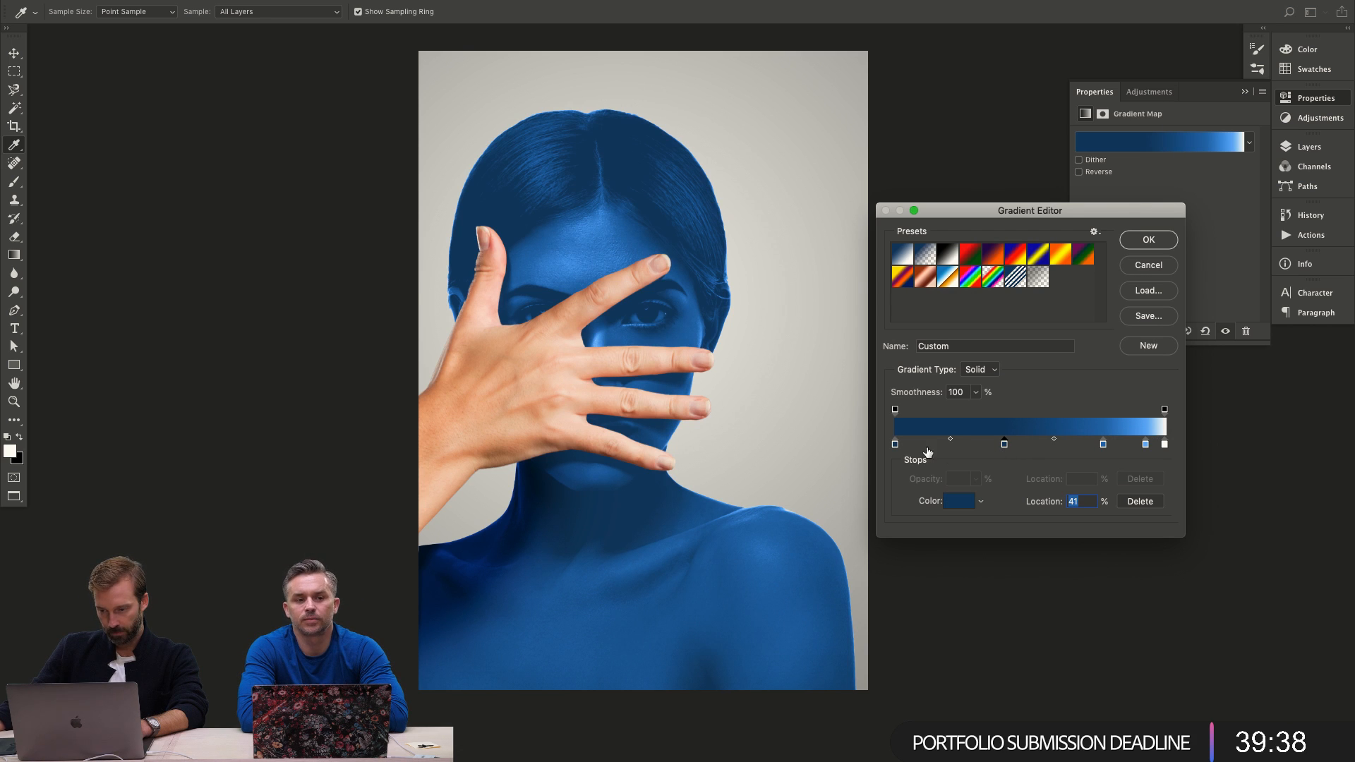
left_click(961, 501)
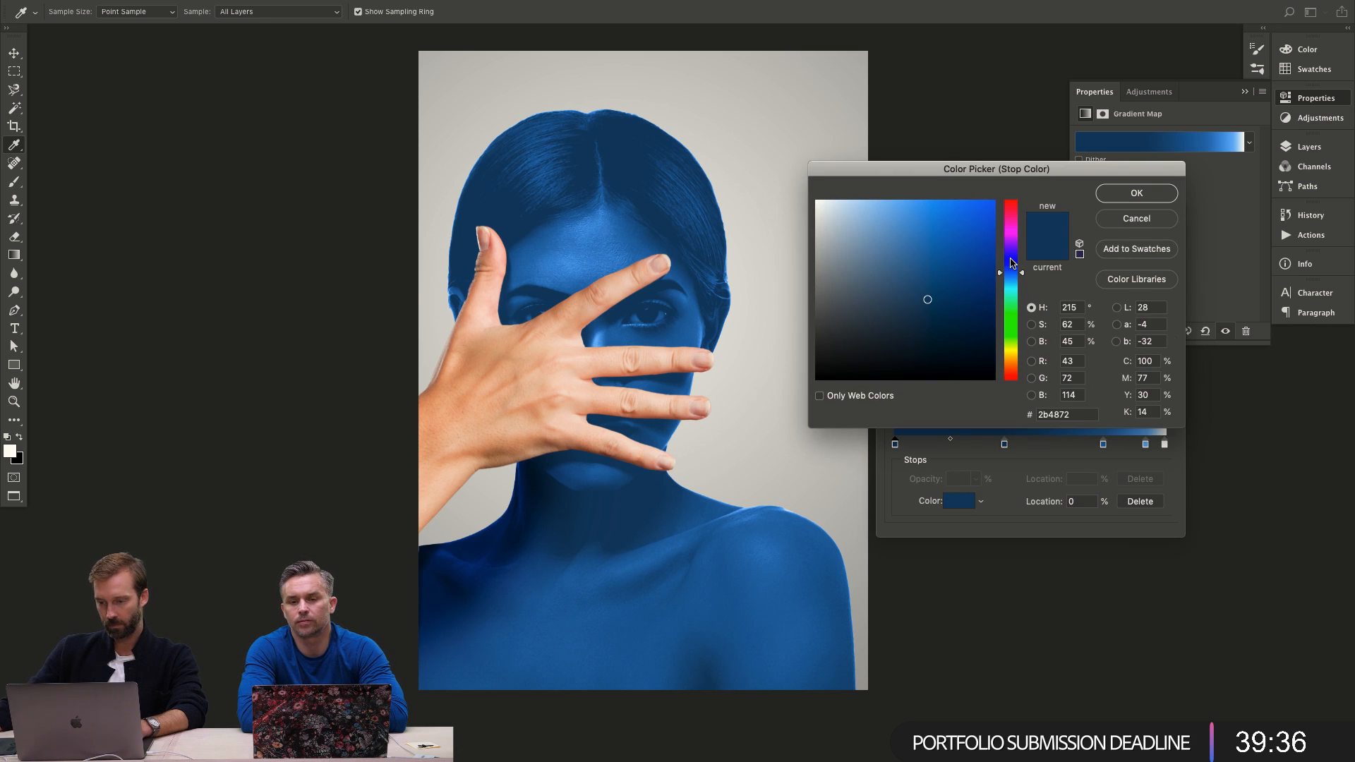
left_click_drag(1012, 262, 1011, 270)
left_click(955, 314)
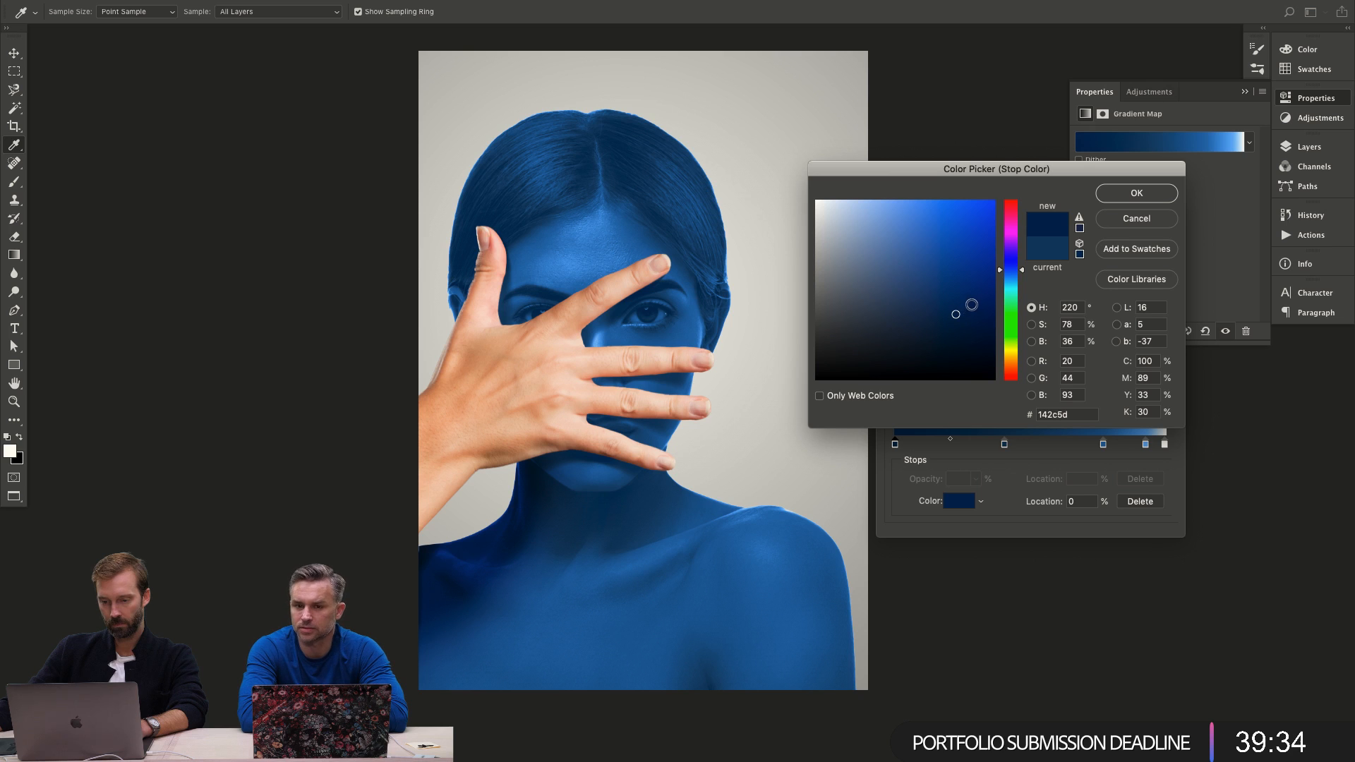
left_click(971, 305)
left_click(1014, 258)
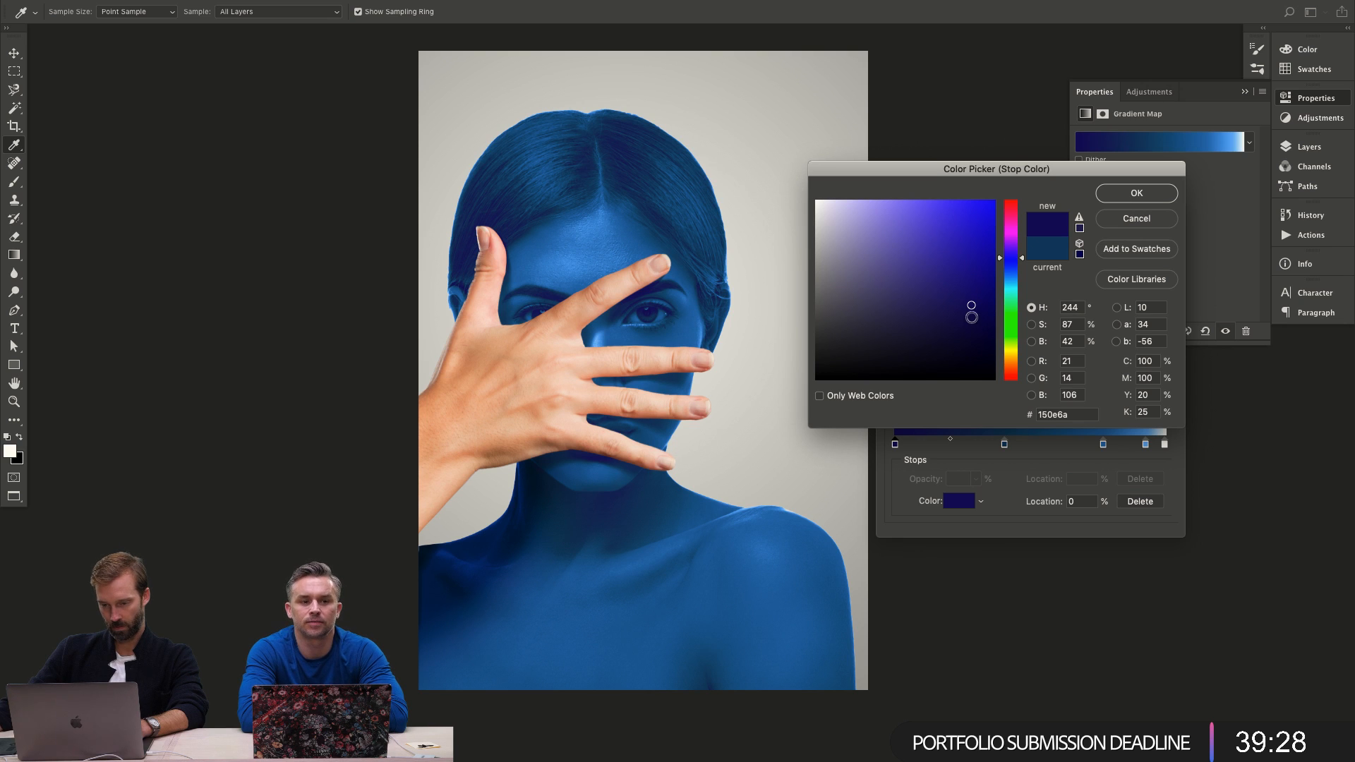
left_click_drag(961, 315, 949, 328)
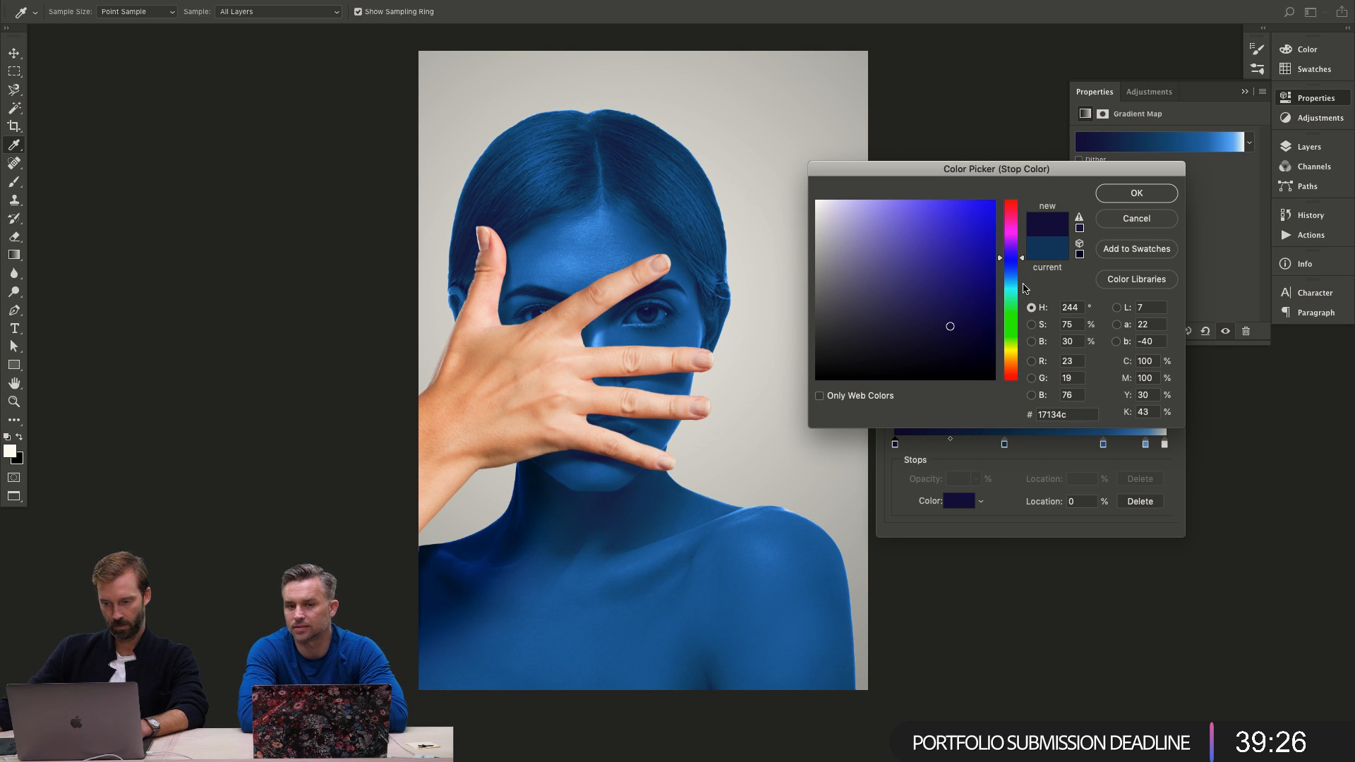
left_click(1134, 195)
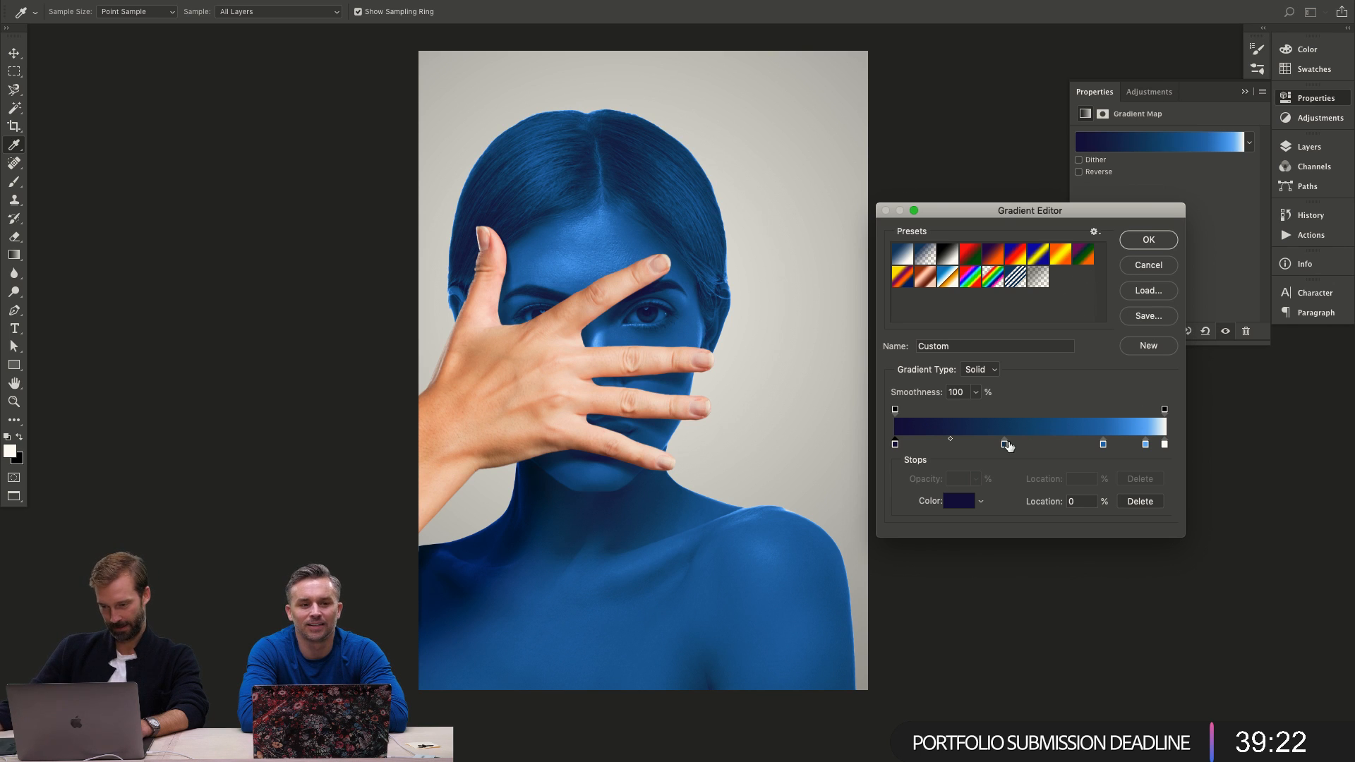
Move the dark blue stop to 43% and the mid-blue stop to 79%, and accept the gradient.
left_click(1006, 444)
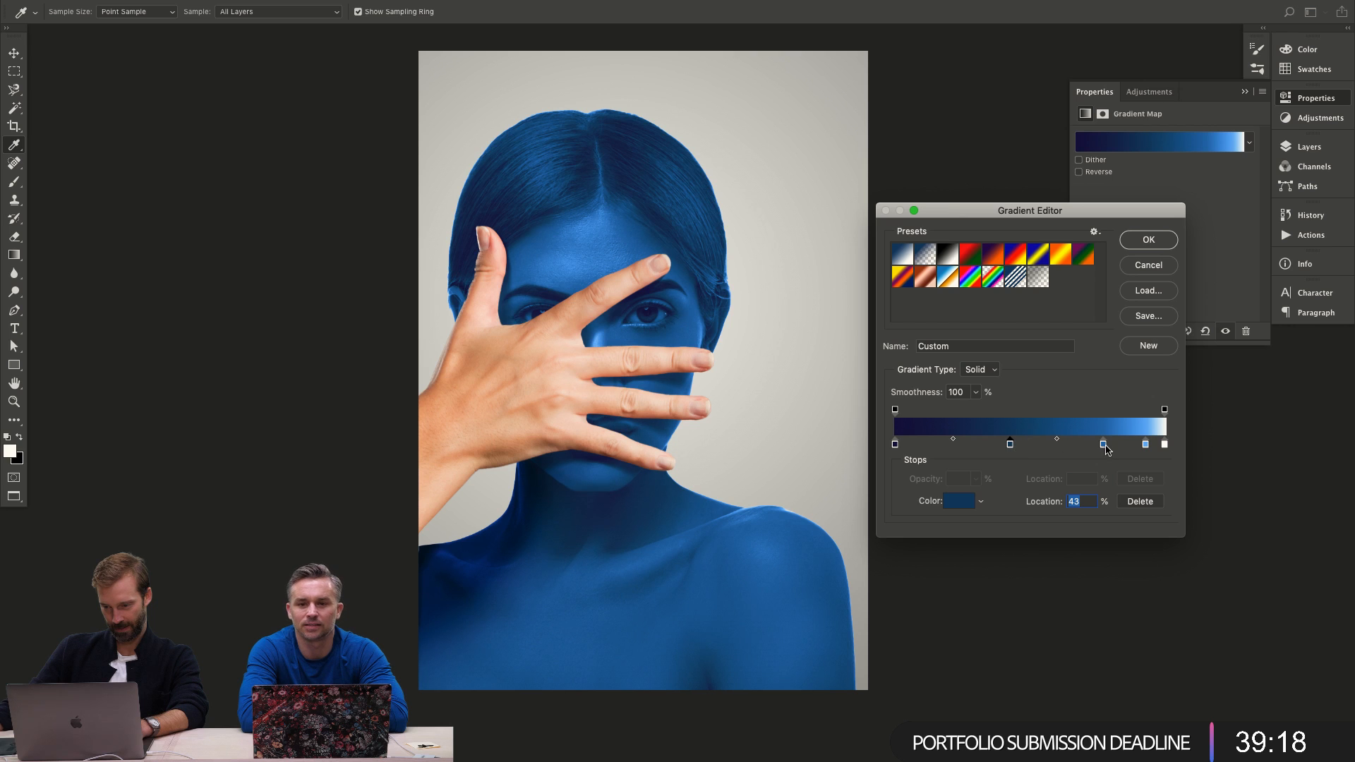
left_click_drag(1103, 444, 1095, 446)
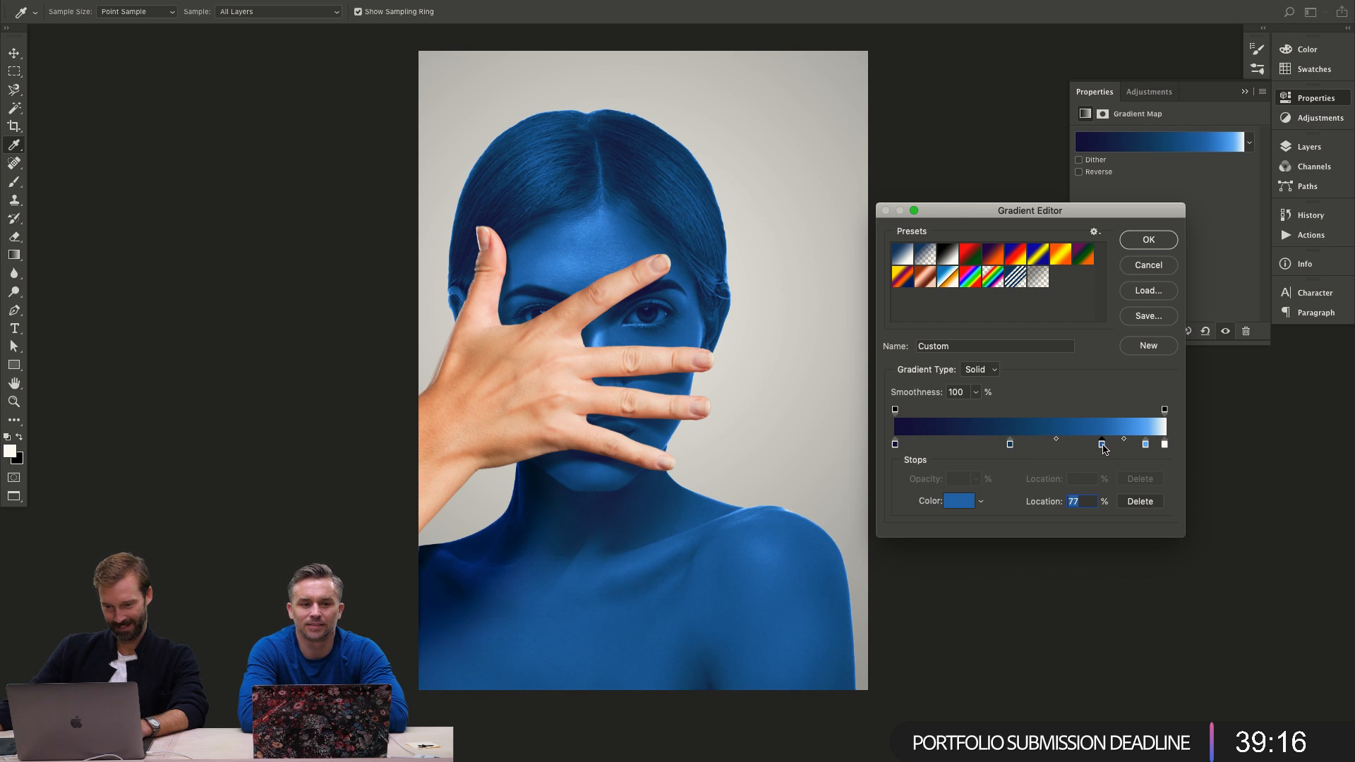
left_click_drag(1106, 447, 1101, 450)
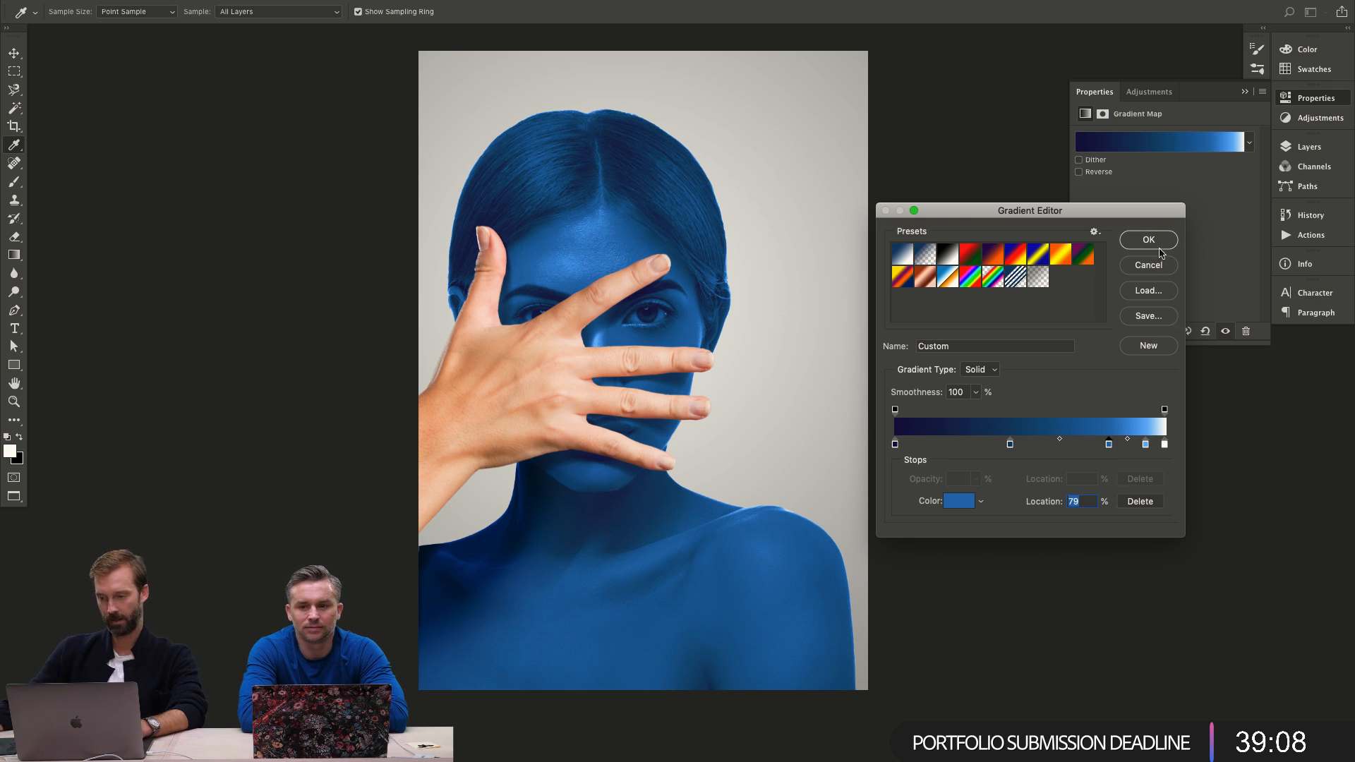
key("Return")
Reopen the gradient, nudge the mid-blue stop, move the light blue stop to 88% and the dark blue stop to 57%, and accept it.
left_click_drag(581, 264, 698, 263)
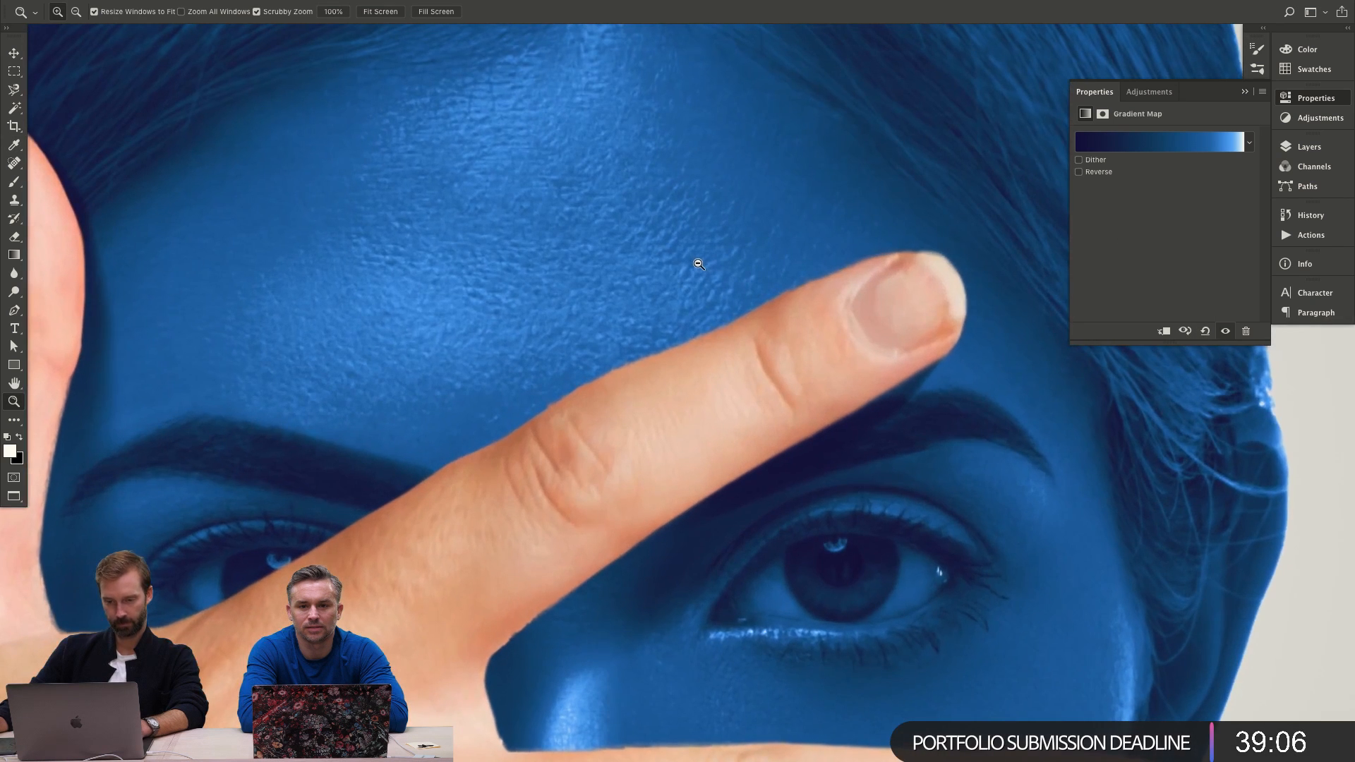
left_click(1199, 149)
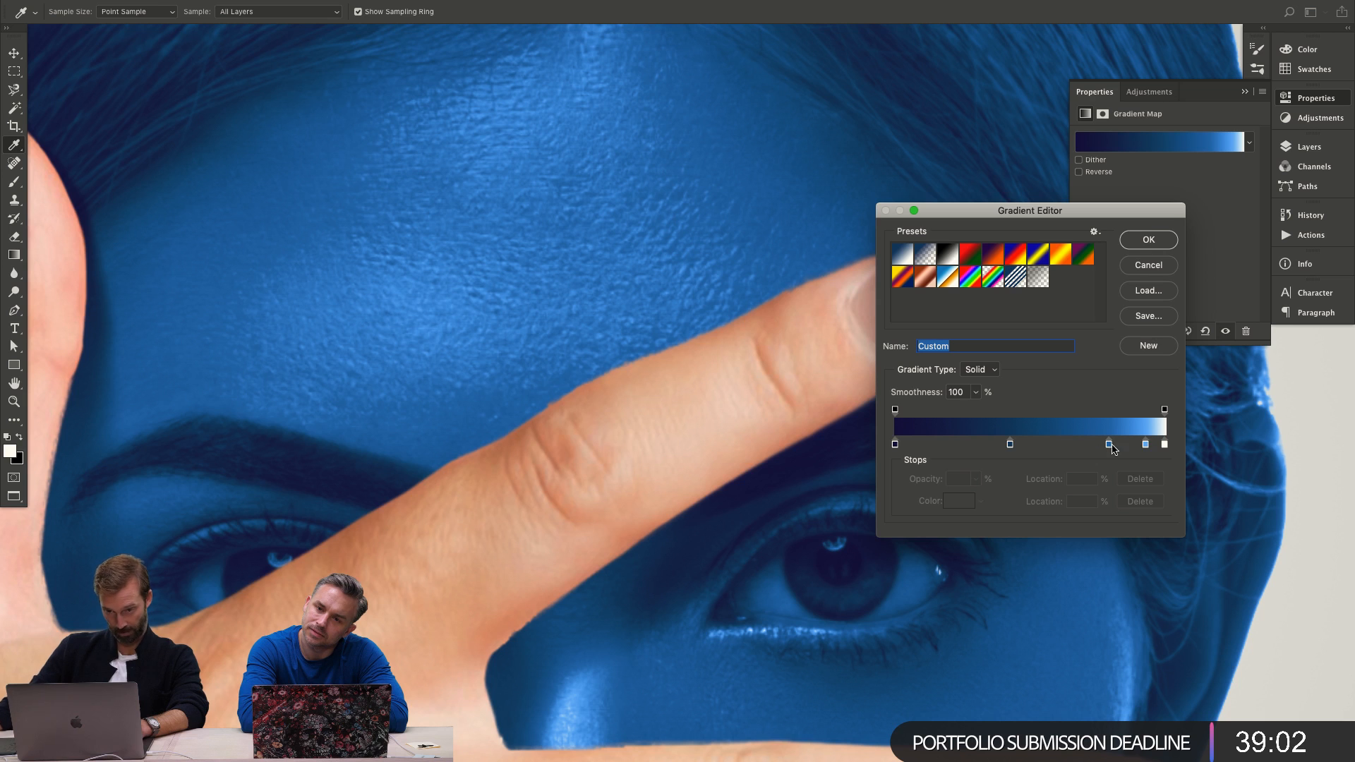
left_click(1144, 445)
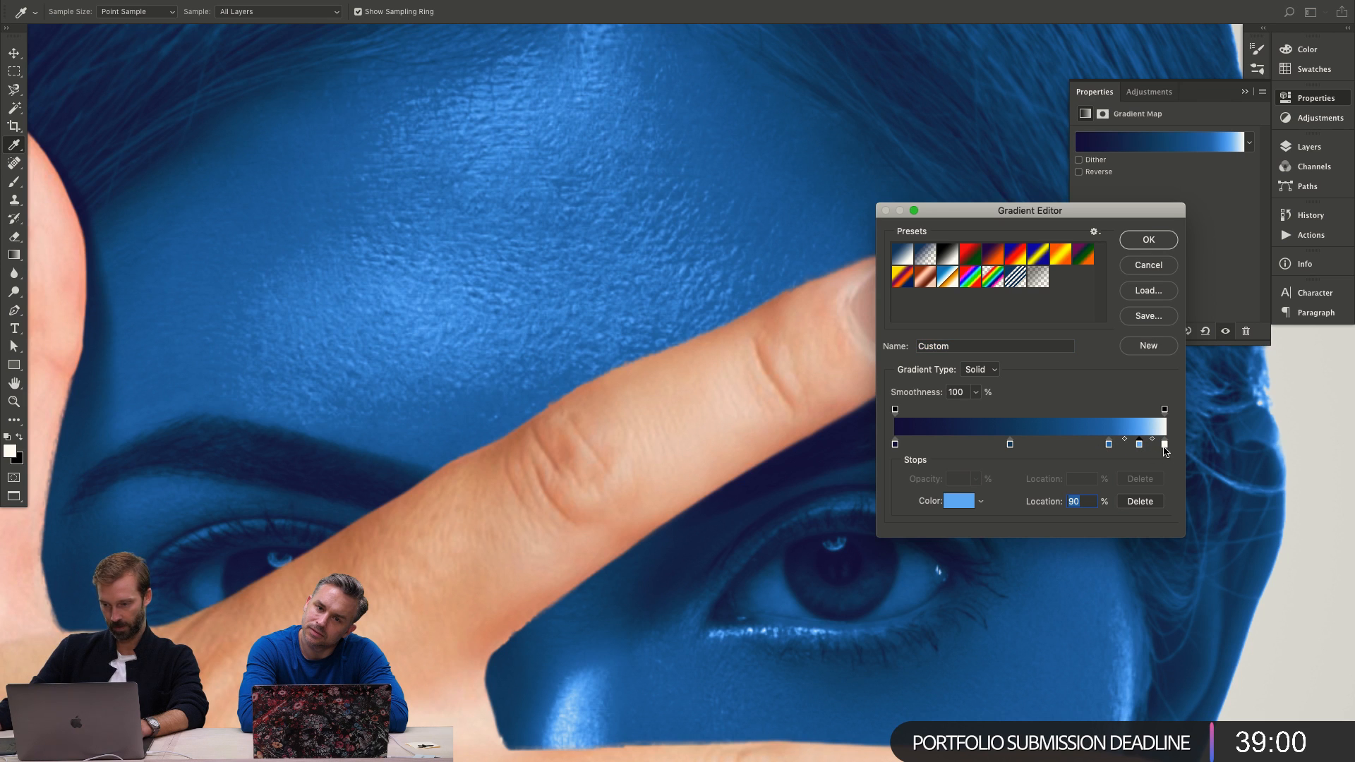
left_click(1163, 445)
left_click(1109, 445)
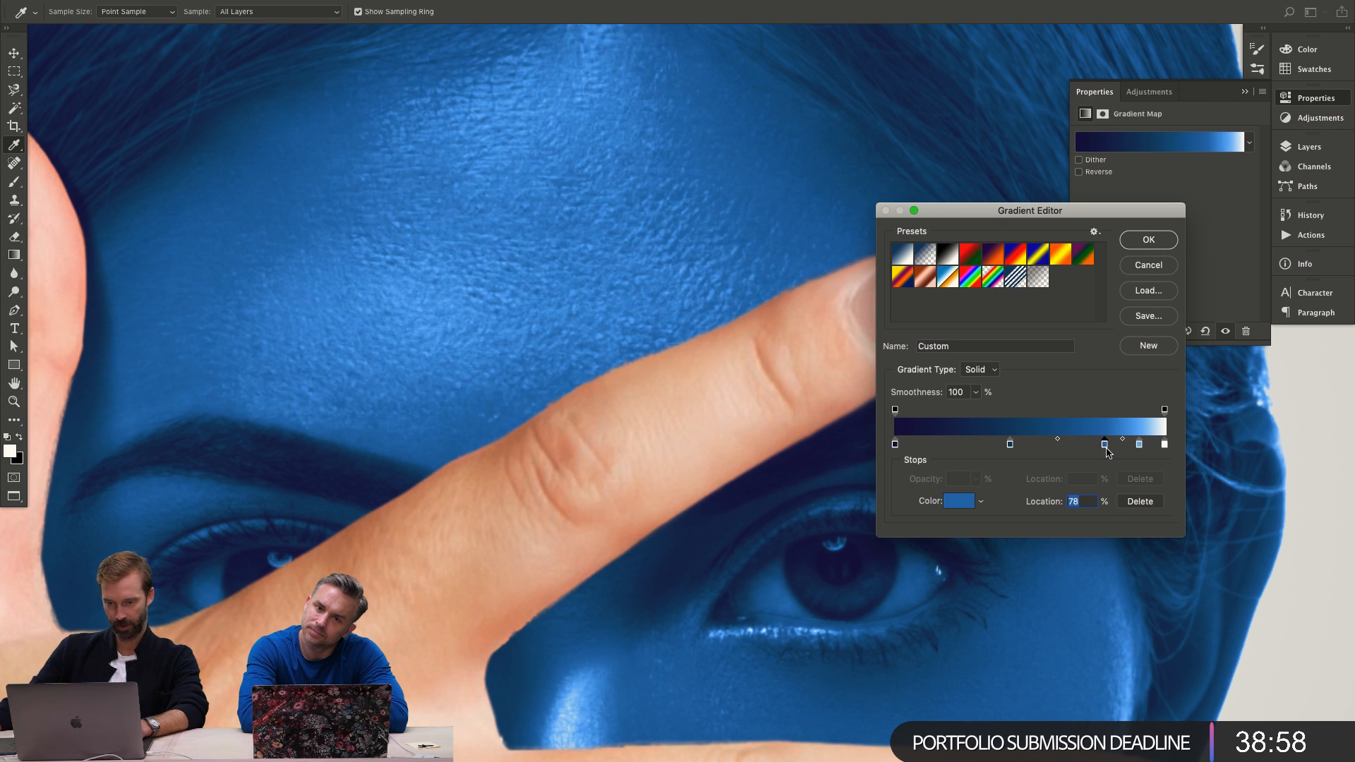
left_click_drag(1106, 445, 1133, 446)
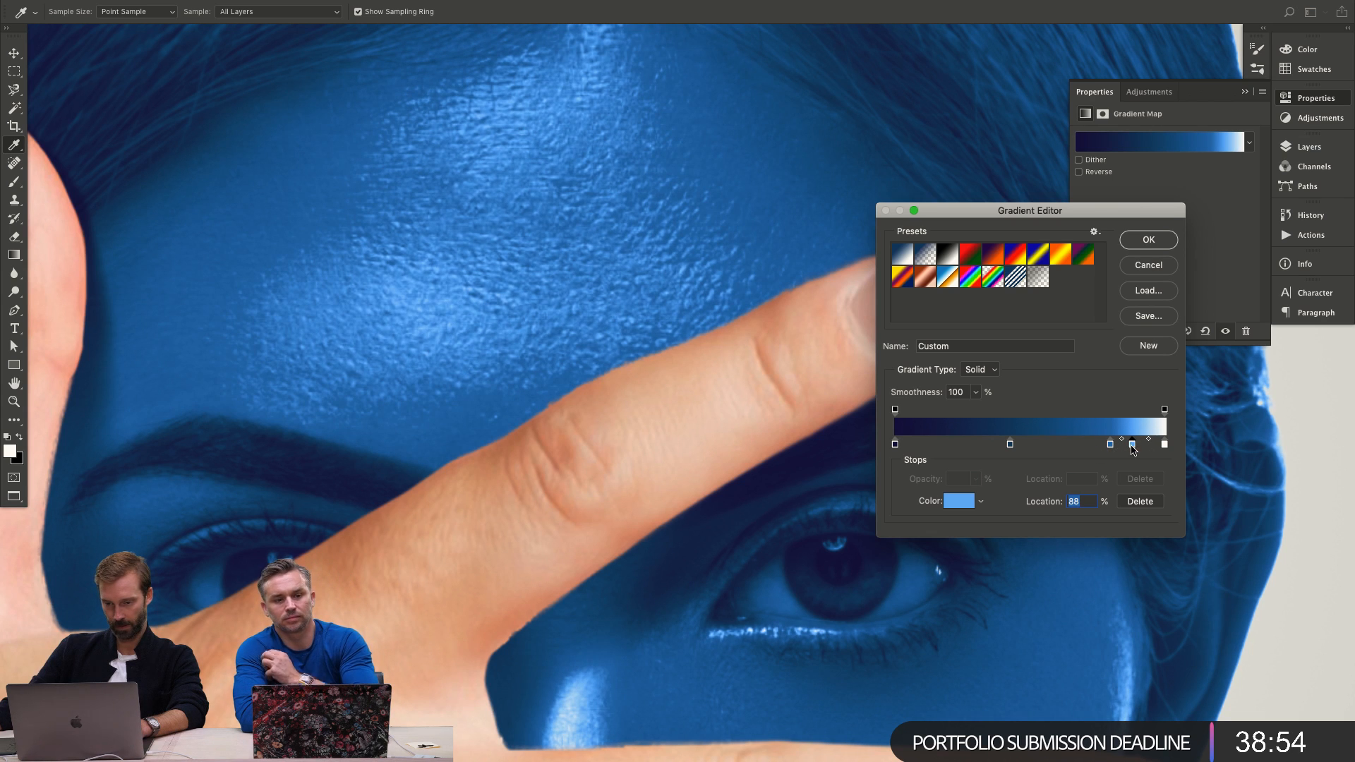
left_click_drag(1009, 445, 1050, 449)
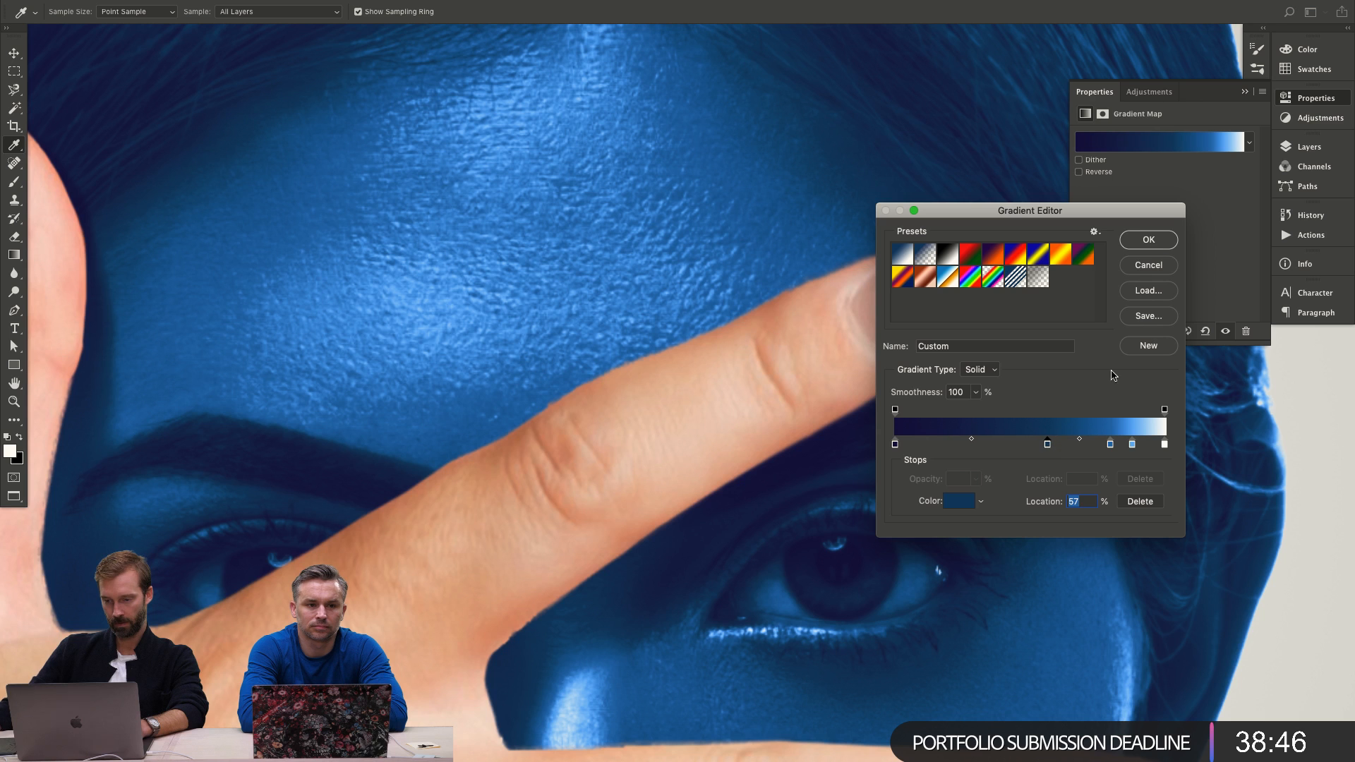
key("Return")
Invert the Gradient Map 1 layer mask to black so the blue effect is hidden.
key("z")
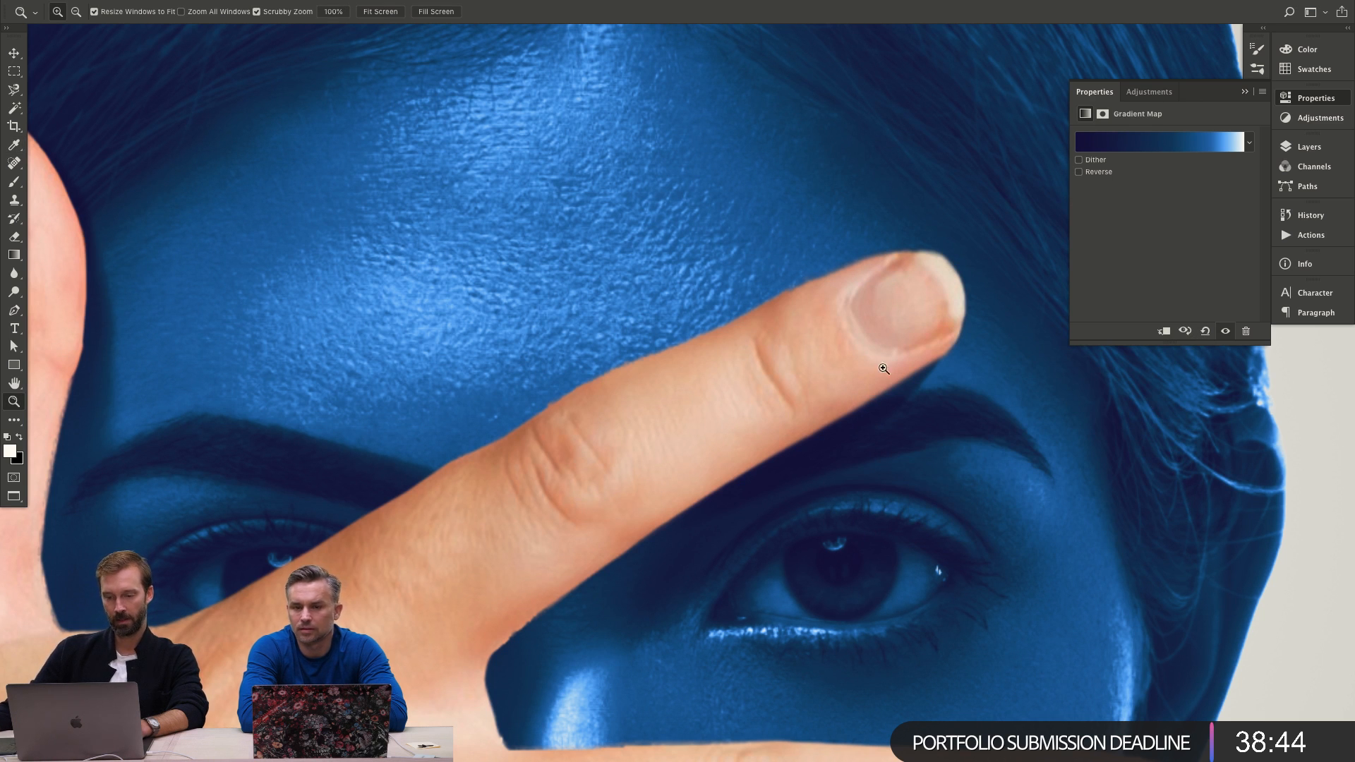
key("ctrl+0")
left_click_drag(788, 374, 719, 375)
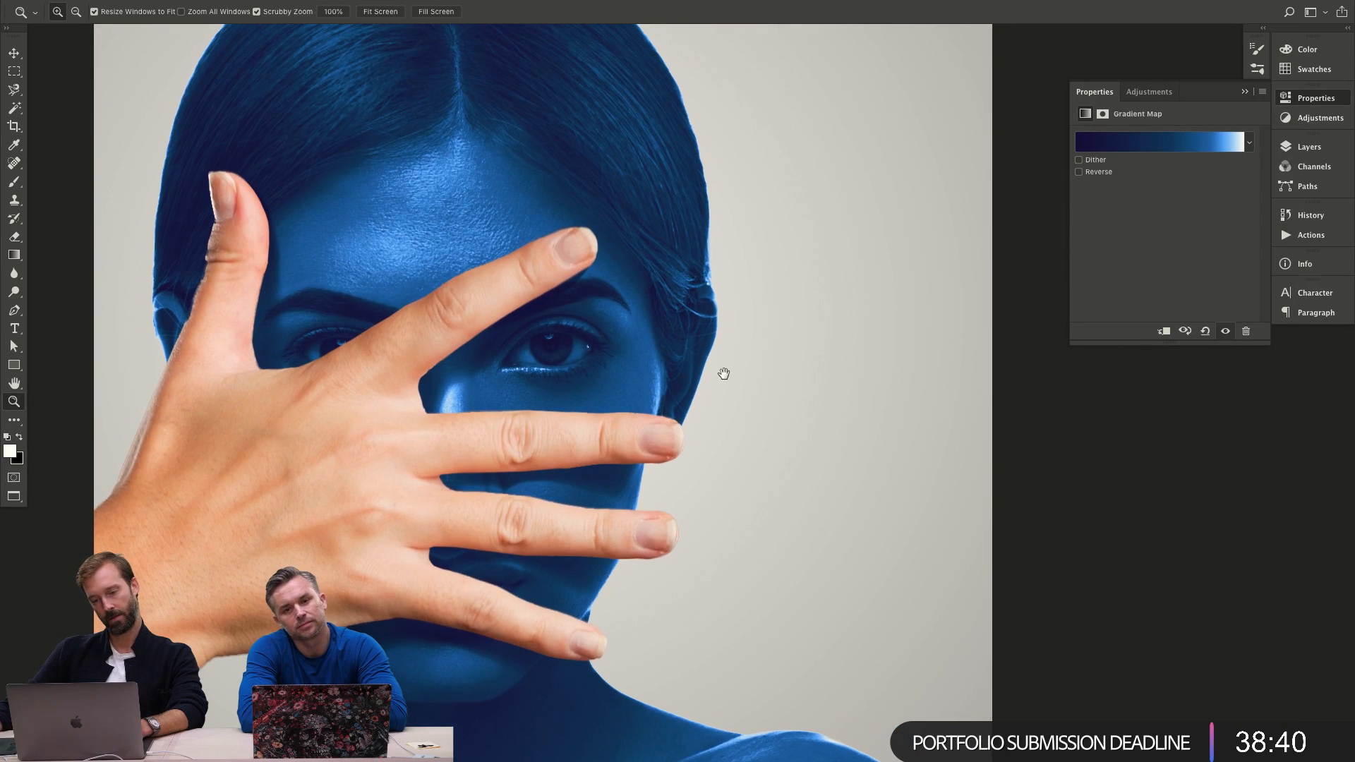
left_click(1316, 147)
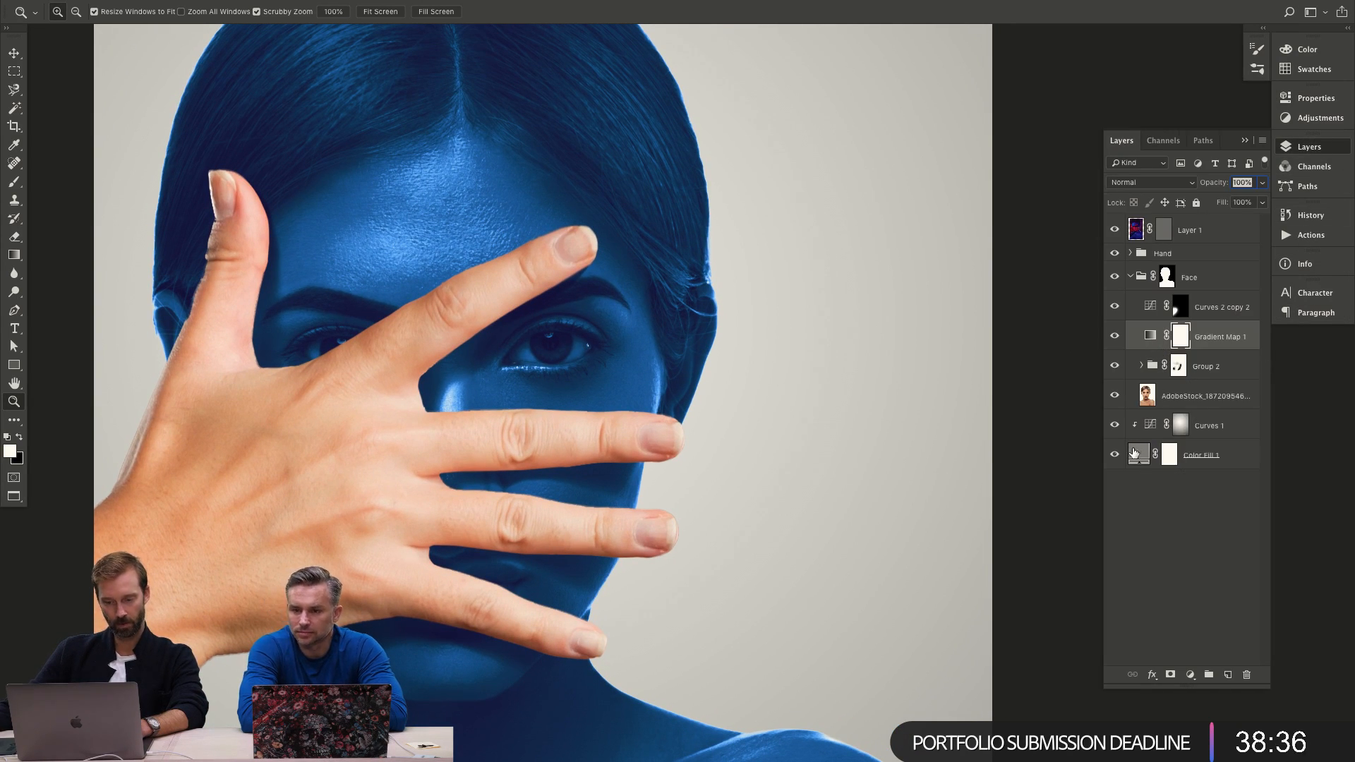
key("ctrl+i")
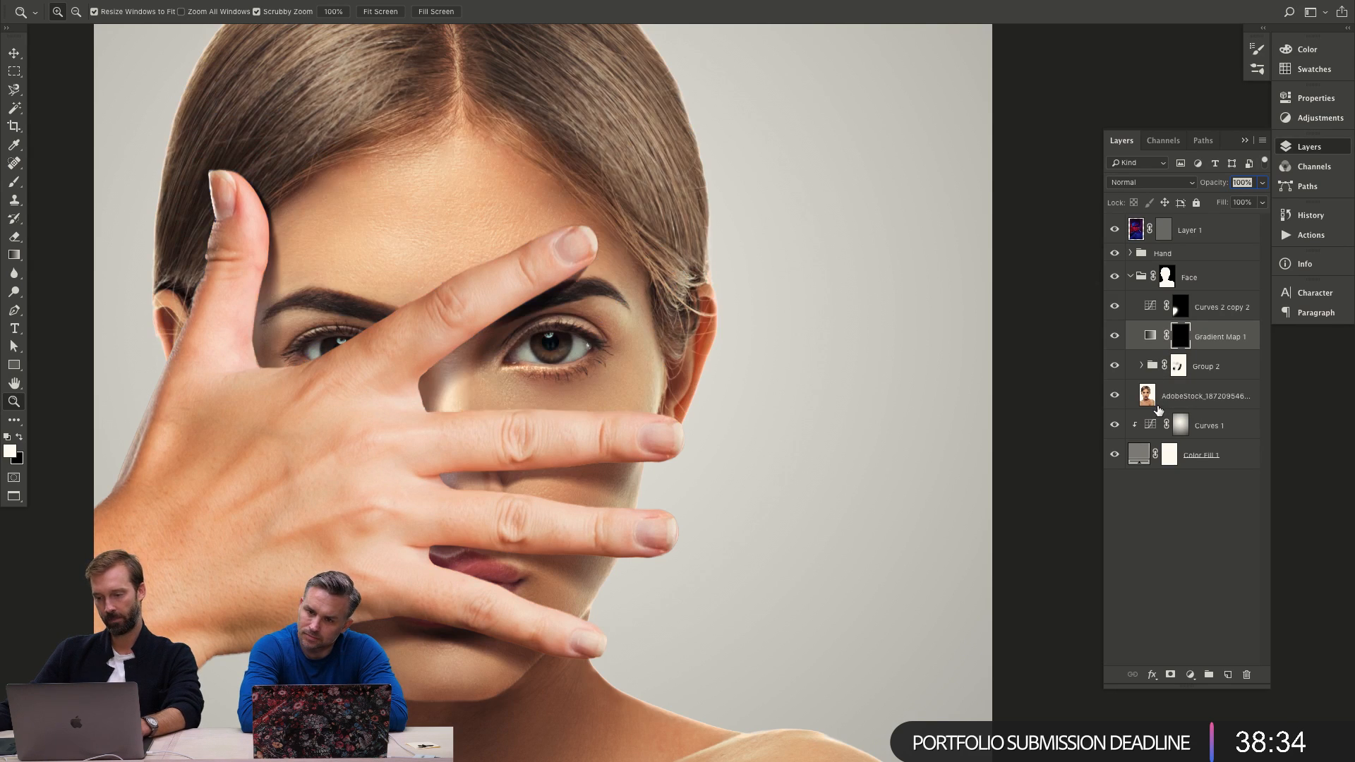
Try painting a broad stripe of blue across the forehead with a hard white brush on Gradient Map 1's mask.
left_click(459, 232)
left_click_drag(460, 233, 497, 244)
key("b")
left_click_drag(623, 248, 660, 248)
key("x")
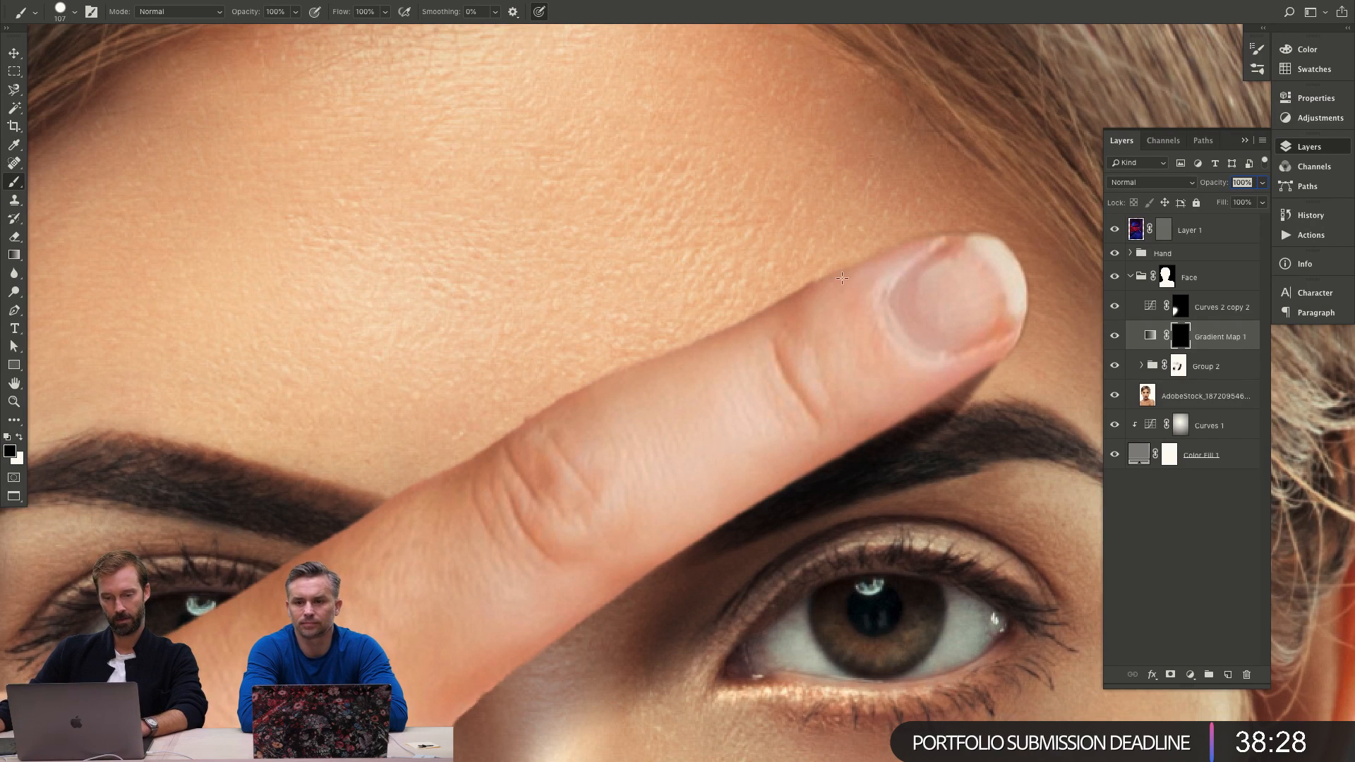
key("x")
left_click_drag(272, 263, 674, 227)
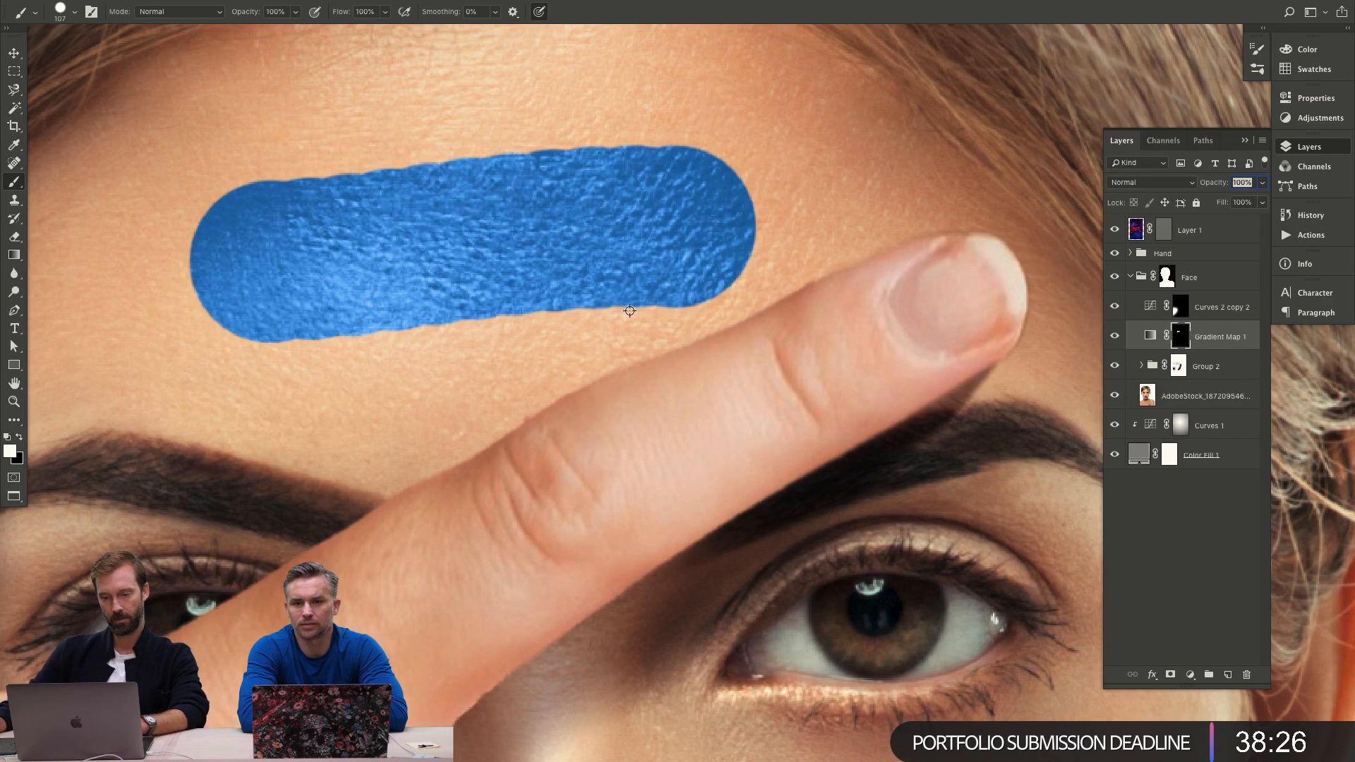
left_click_drag(606, 308, 533, 311)
mouse_move(291, 349)
left_mouse_down()
mouse_move(621, 333)
mouse_move(612, 312)
mouse_move(590, 313)
mouse_move(629, 310)
mouse_move(438, 296)
mouse_move(635, 247)
mouse_move(641, 293)
left_mouse_up()
key("ctrl+z")
Reduce the brush to 74 px and paint a white stripe on Gradient Map 1's mask across the cheek below the uncovered eye.
key("z")
key("b")
left_click_drag(642, 293, 716, 293)
left_click_drag(635, 261, 422, 287)
left_click_drag(635, 346, 592, 346)
key("x")
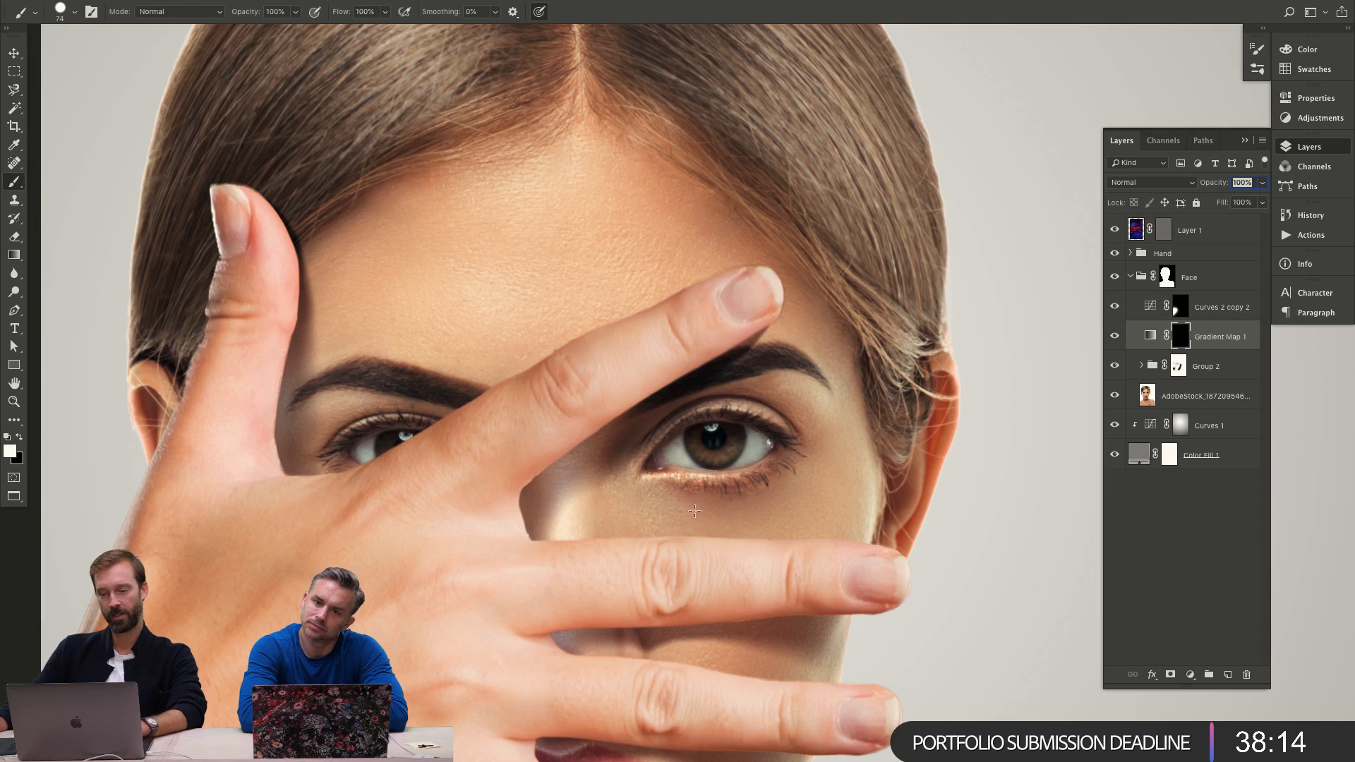
left_click_drag(631, 529, 843, 529)
key("ctrl+z")
key("z")
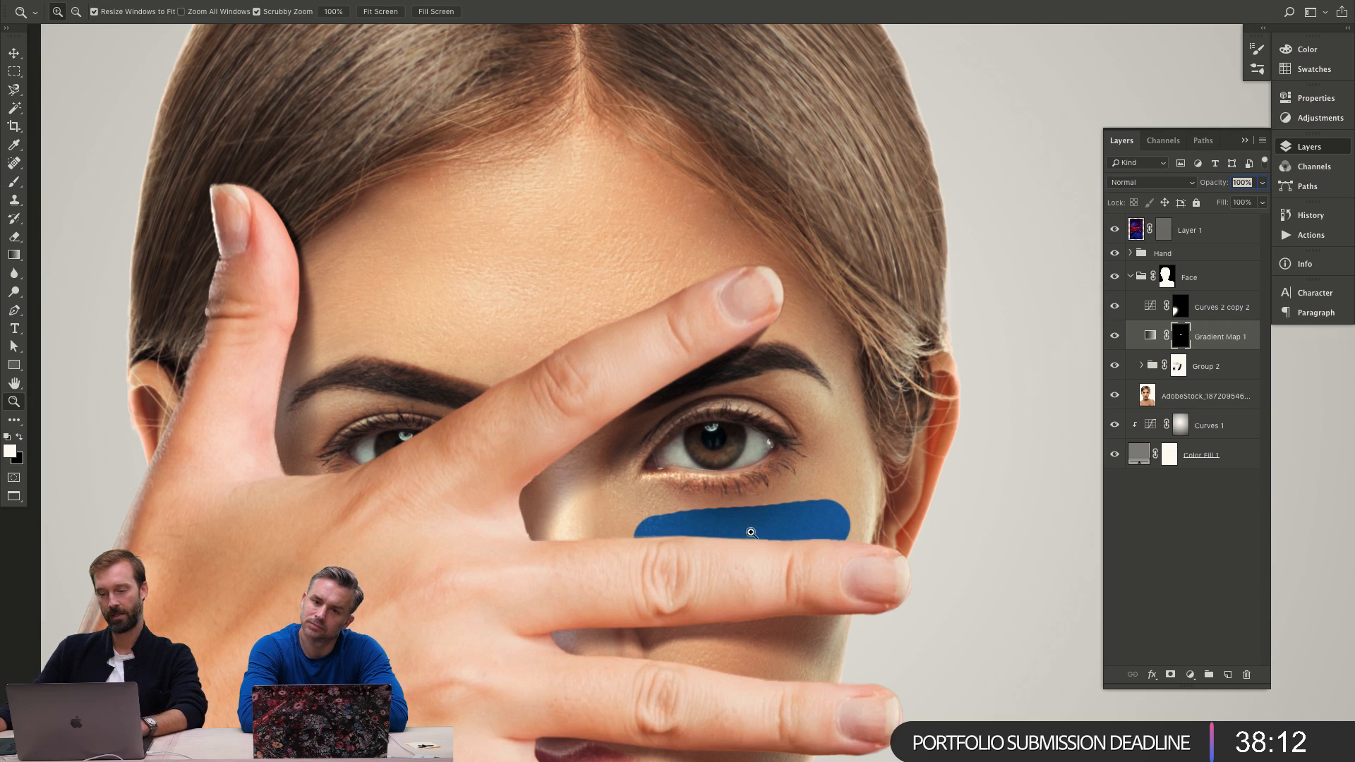
left_click_drag(751, 532, 924, 496)
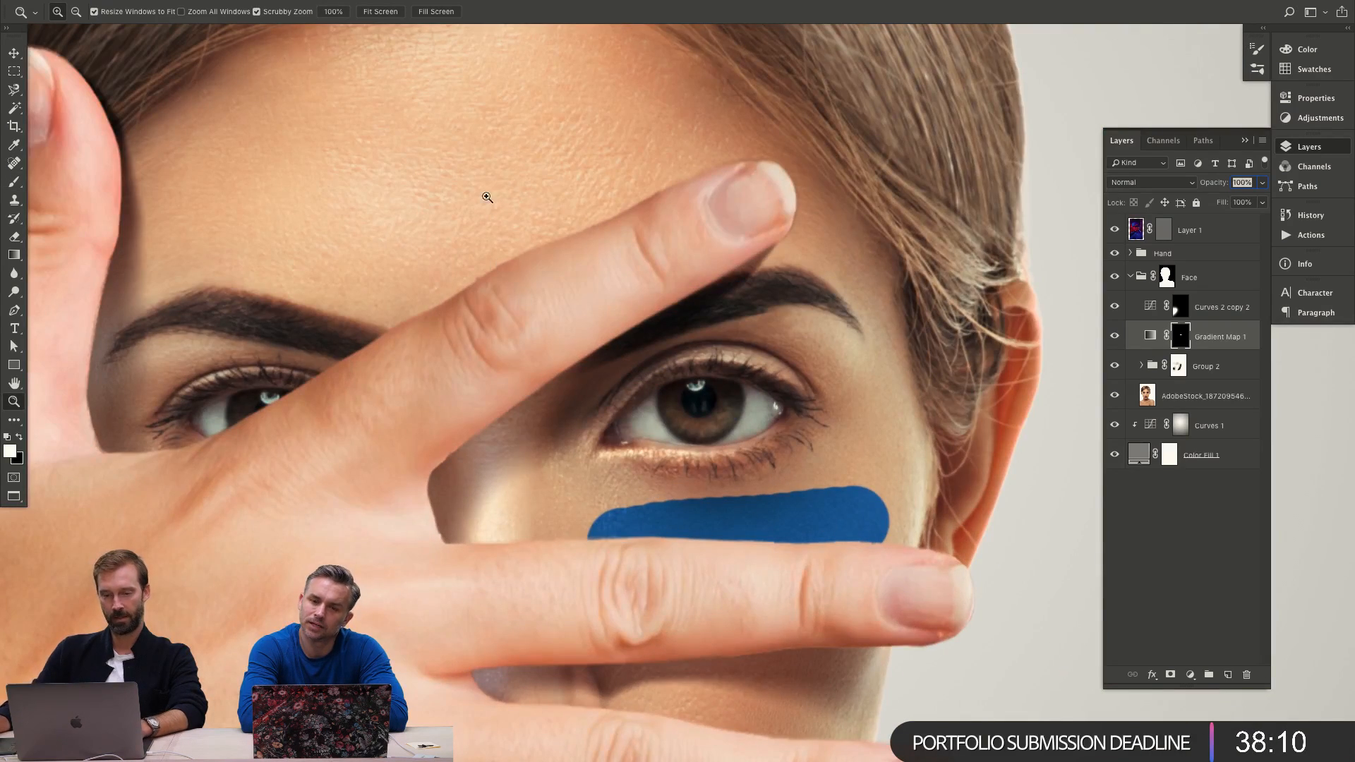
left_click_drag(487, 196, 728, 386)
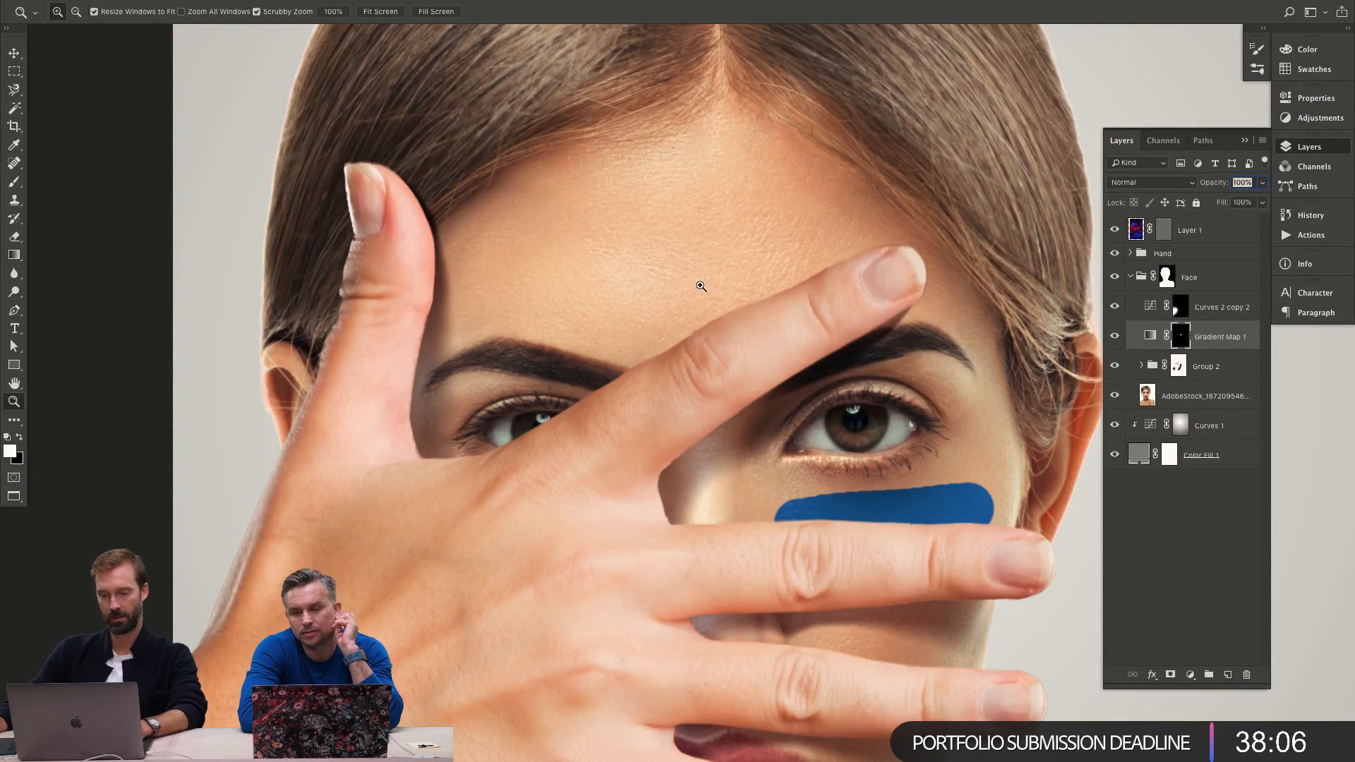
Undo the painted blue stripe and the mask inversion on Gradient Map 1 so the gradient covers the whole face.
left_click_drag(701, 286, 685, 282)
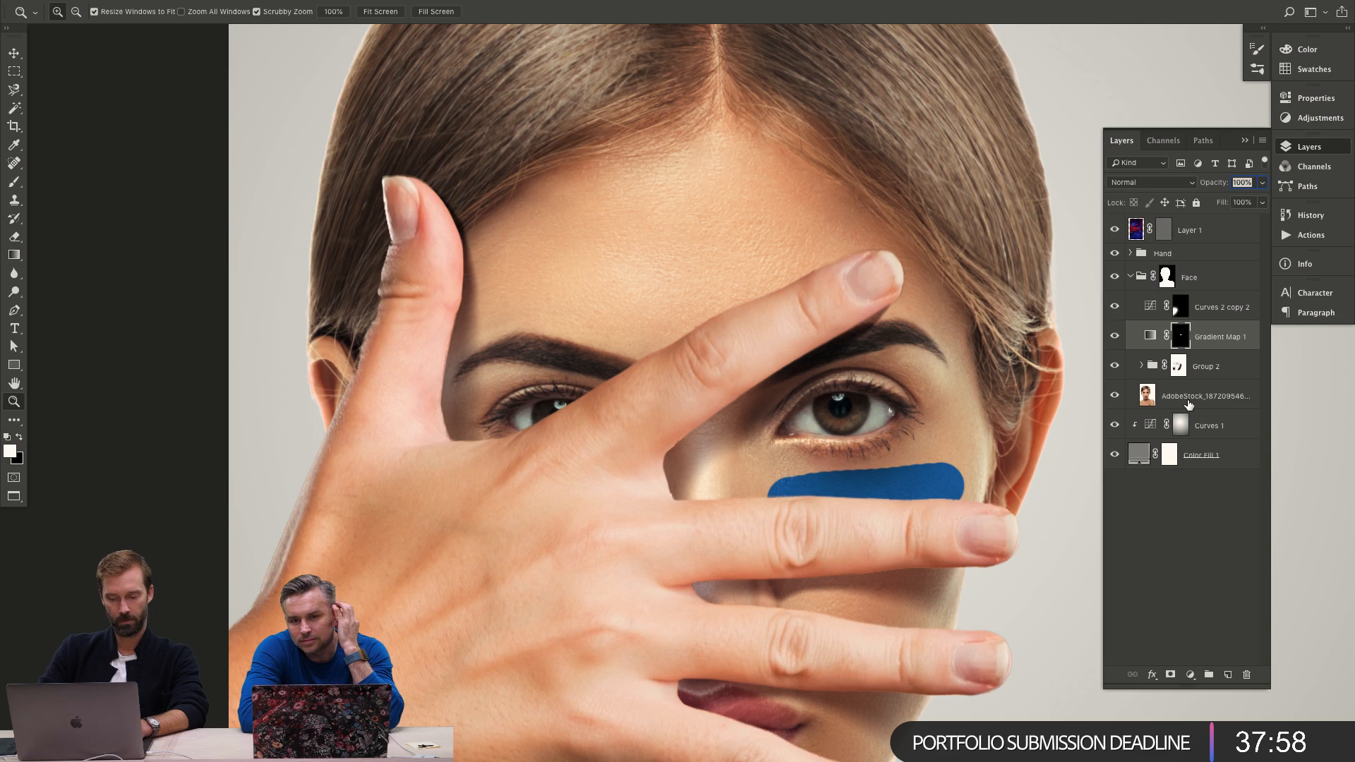
key("ctrl+z")
key("ctrl+z")
key("ctrl+z")
key("ctrl+z")
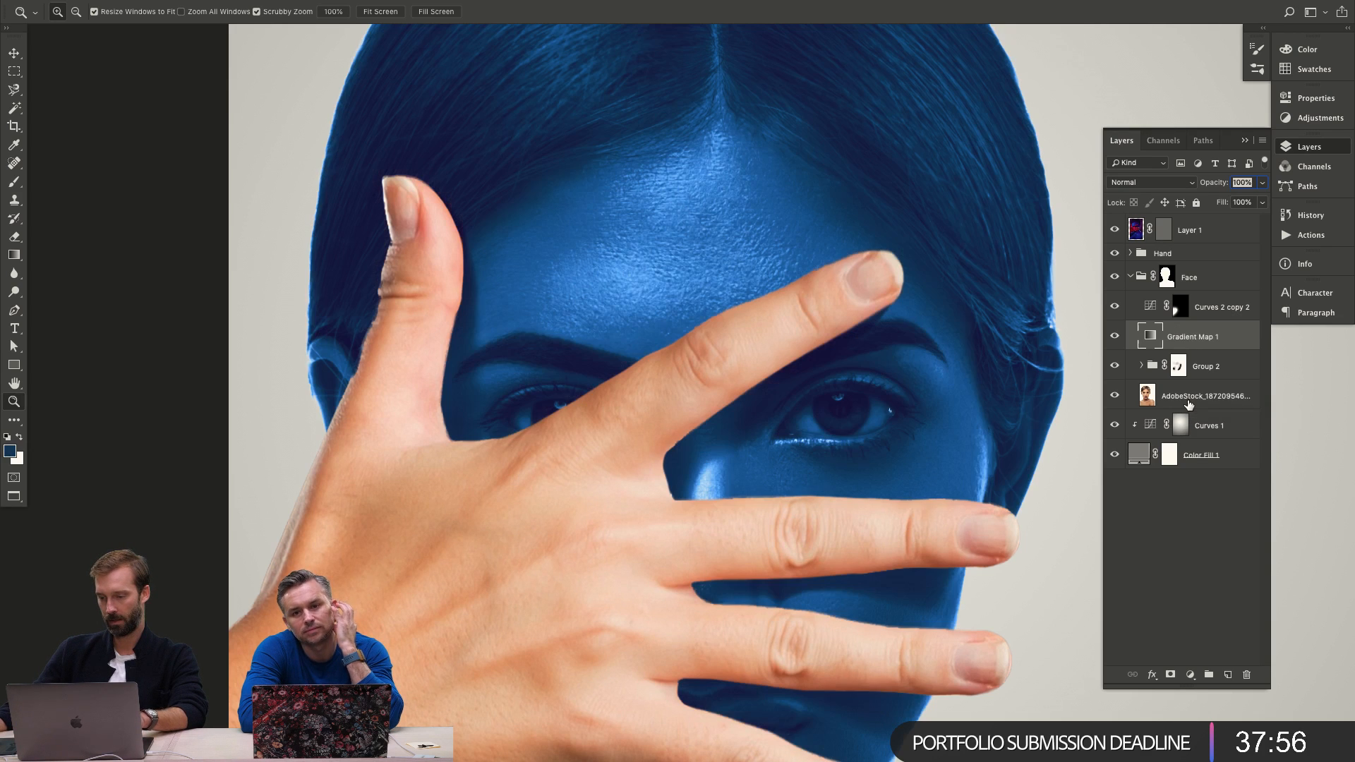
Restore Gradient Map 1's white layer mask and paint it black over the iris and white of the fully uncovered eye.
scroll(863, 430, "up", 5)
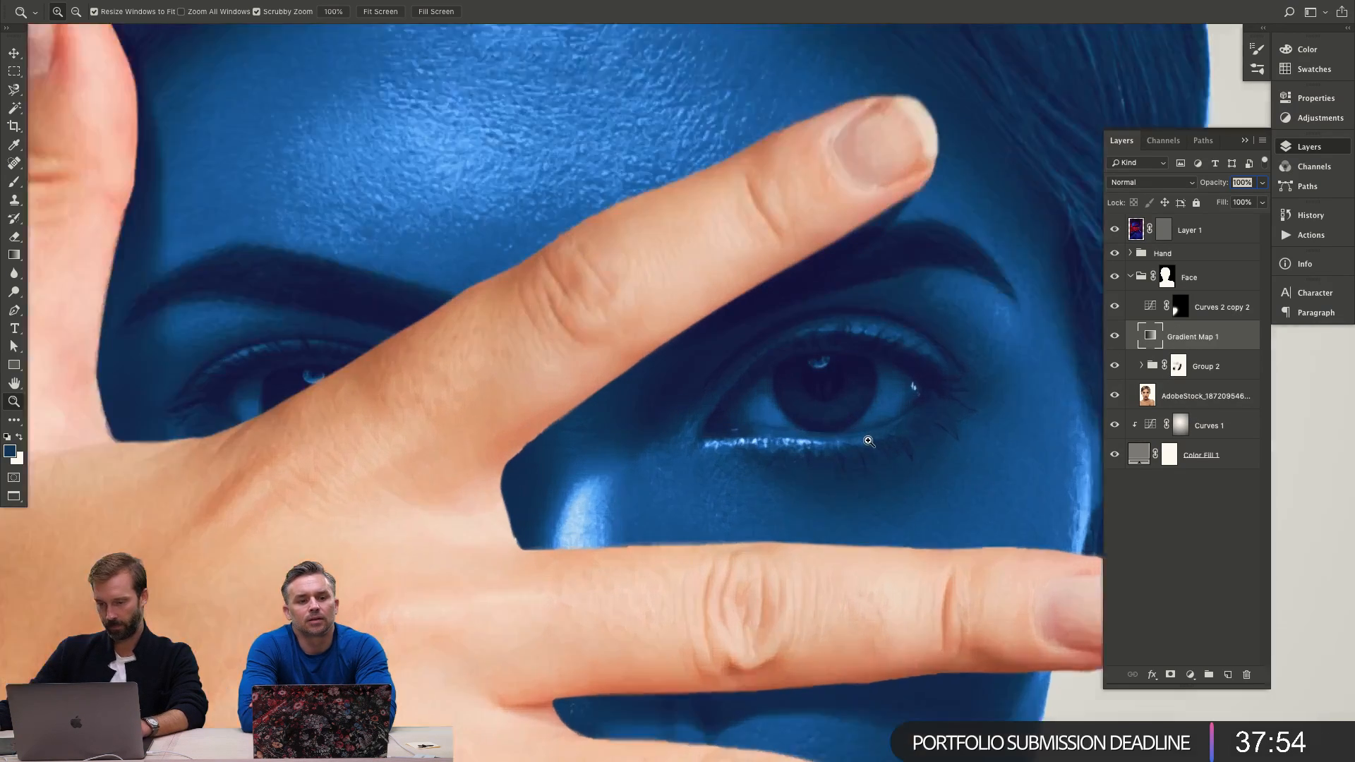
key("b")
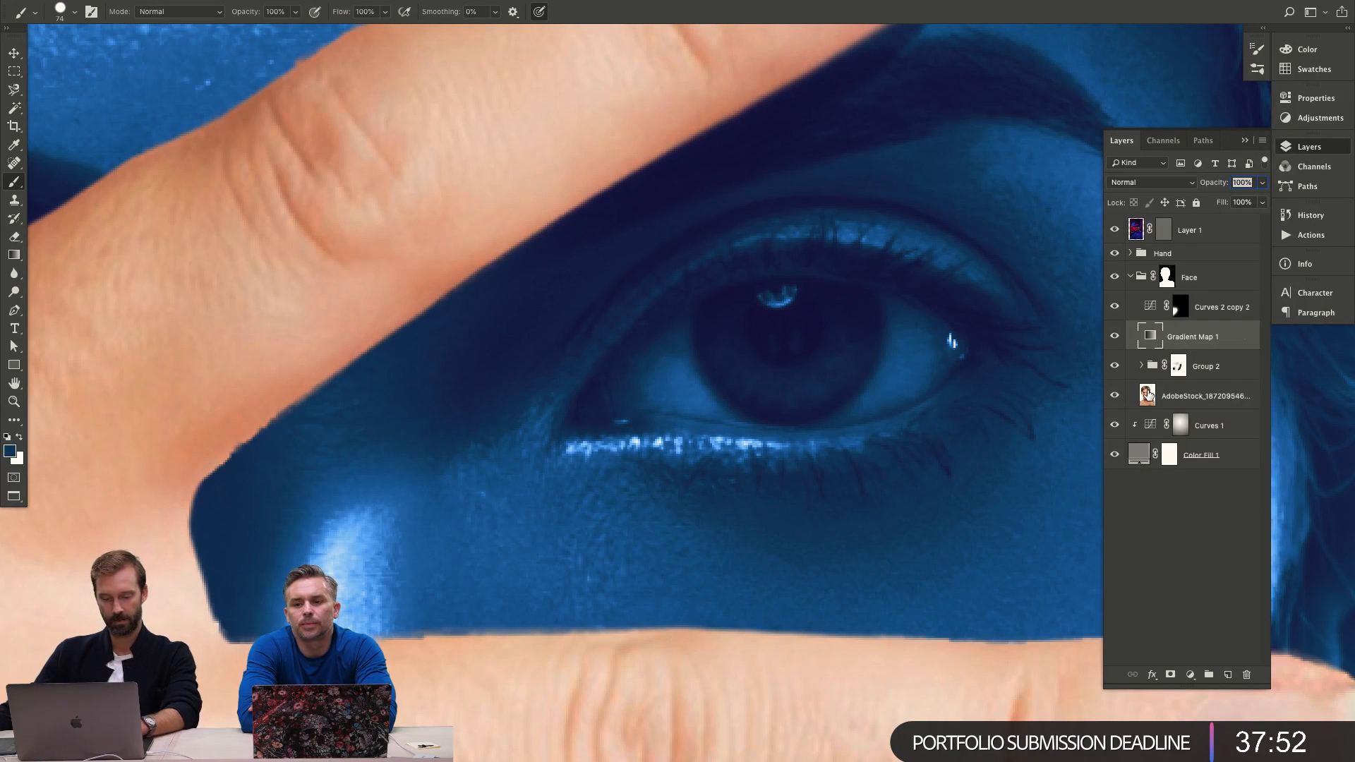
key("d")
key("x")
key("ctrl+shift+z")
mouse_move(792, 373)
left_mouse_down()
mouse_move(664, 391)
mouse_move(692, 339)
mouse_move(811, 300)
mouse_move(953, 353)
mouse_move(825, 408)
mouse_move(681, 397)
mouse_move(695, 377)
mouse_move(812, 337)
mouse_move(853, 364)
left_mouse_up()
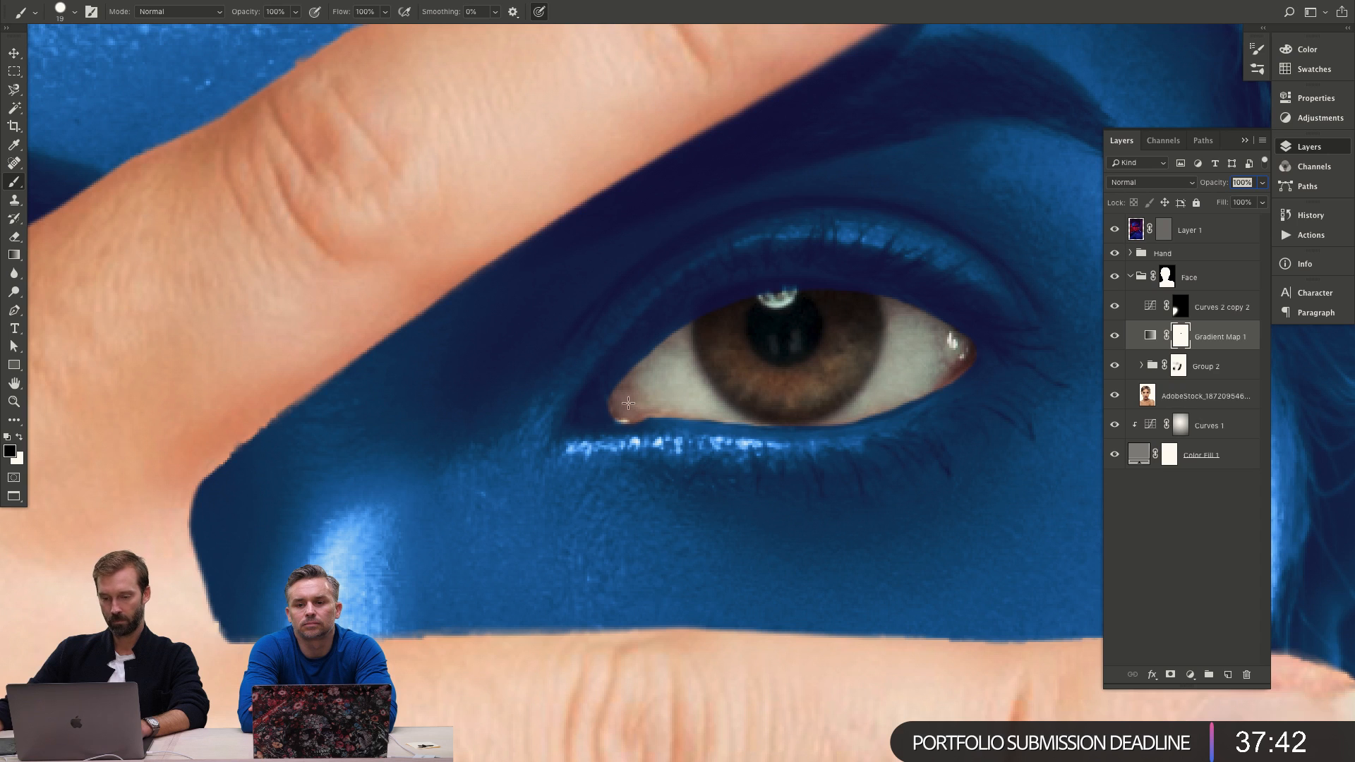
mouse_move(628, 403)
left_mouse_down()
mouse_move(653, 363)
mouse_move(751, 304)
mouse_move(866, 303)
mouse_move(982, 350)
left_mouse_up()
left_click_drag(780, 393, 804, 393)
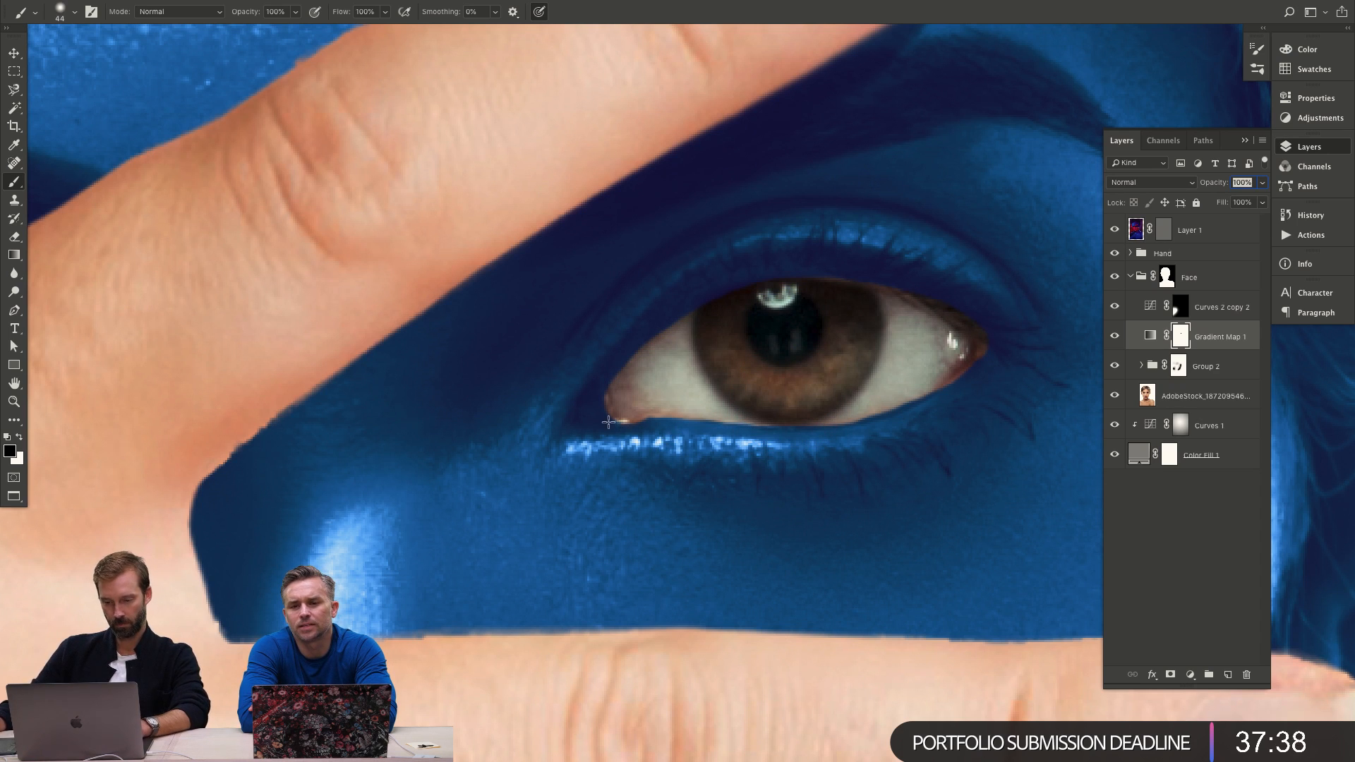
Extend the black mask painting along that eye's upper lash line and into its inner corner, using a 10 px brush for the corner.
mouse_move(591, 419)
left_mouse_down()
mouse_move(627, 363)
mouse_move(596, 402)
mouse_move(731, 283)
mouse_move(854, 272)
left_mouse_up()
key("x")
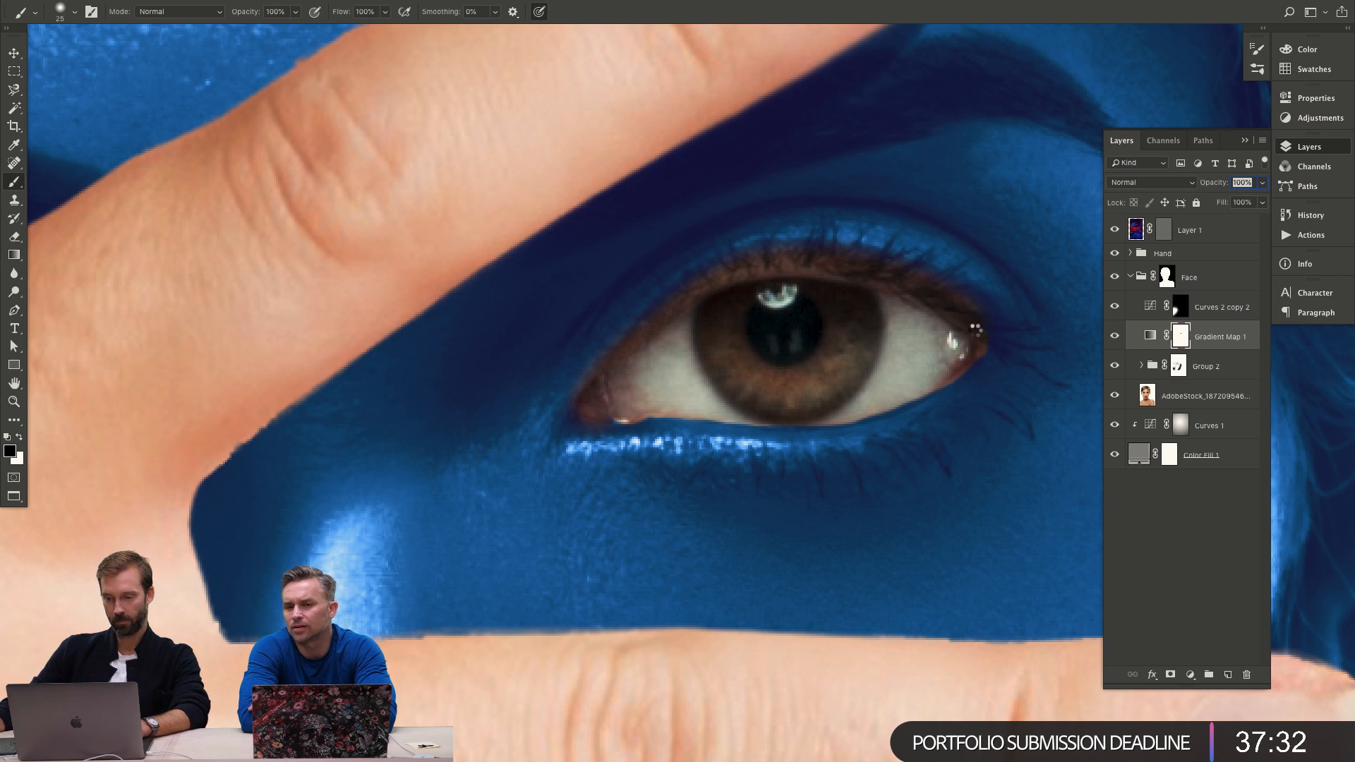
key("z")
mouse_move(850, 340)
left_mouse_down()
mouse_move(894, 354)
mouse_move(839, 343)
left_mouse_up()
left_click_drag(827, 342, 798, 339)
left_click(797, 340)
key("b")
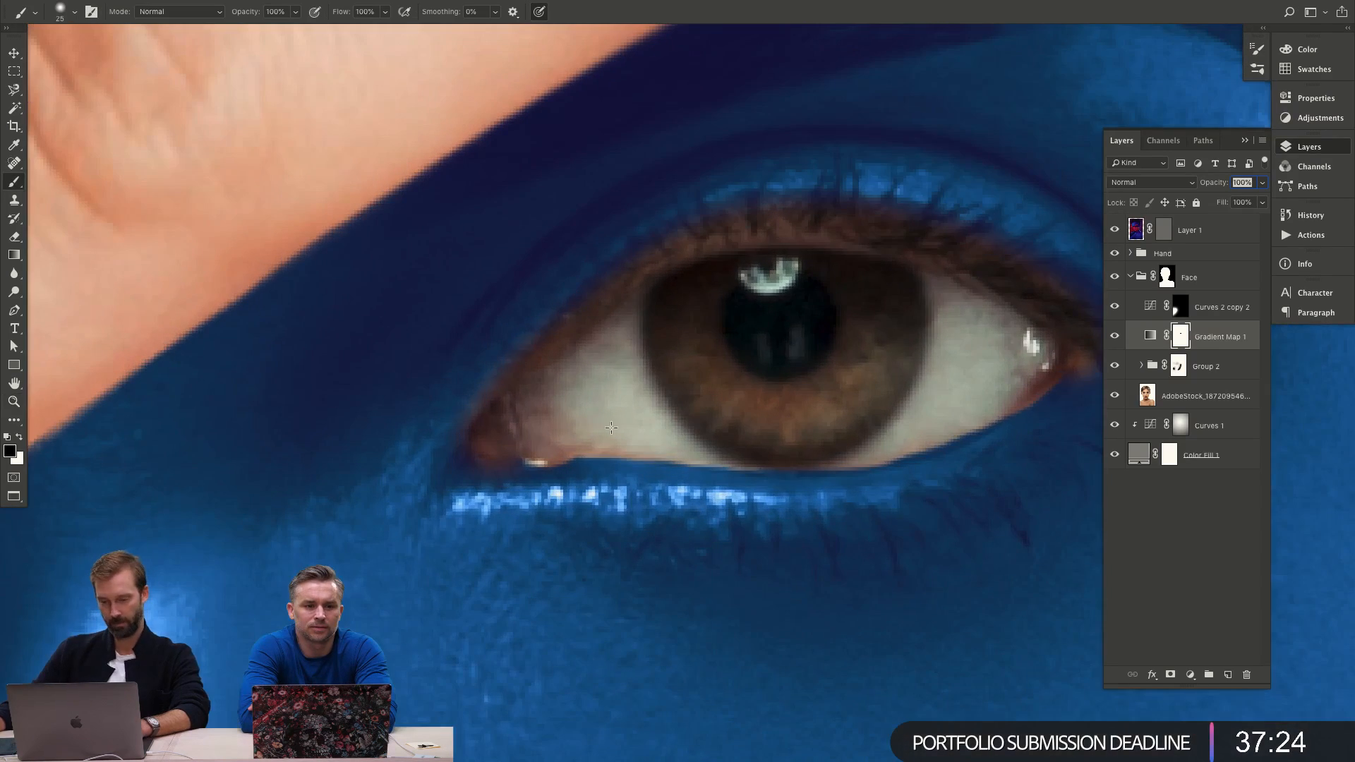
key("x")
left_click_drag(547, 441, 451, 476)
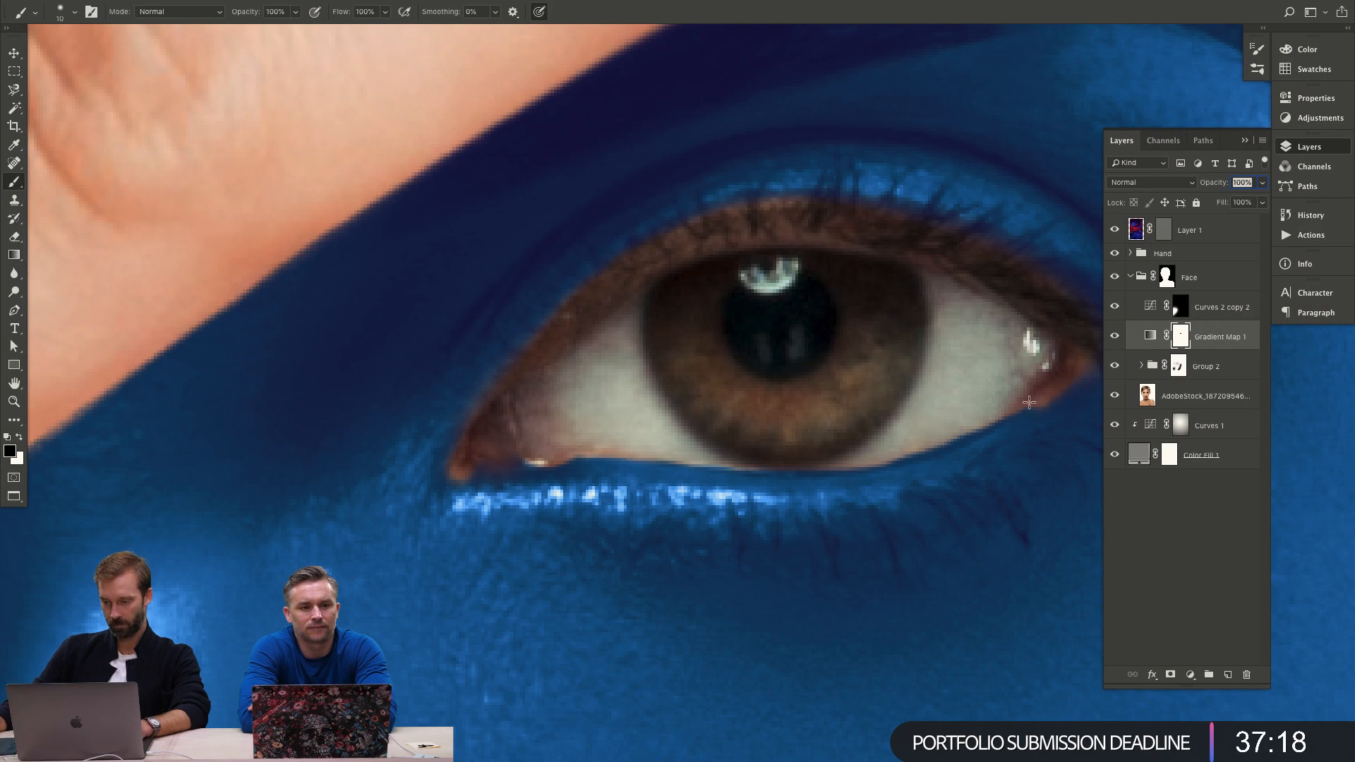
Paint the eye's lower lid rim black on the mask with the 10 px brush and trim the overspill below it with white.
mouse_move(648, 450)
left_mouse_down()
mouse_move(477, 466)
mouse_move(940, 481)
mouse_move(1011, 453)
mouse_move(1046, 408)
mouse_move(659, 455)
left_mouse_up()
scroll(534, 455, "right", 8)
scroll(534, 455, "down", 2)
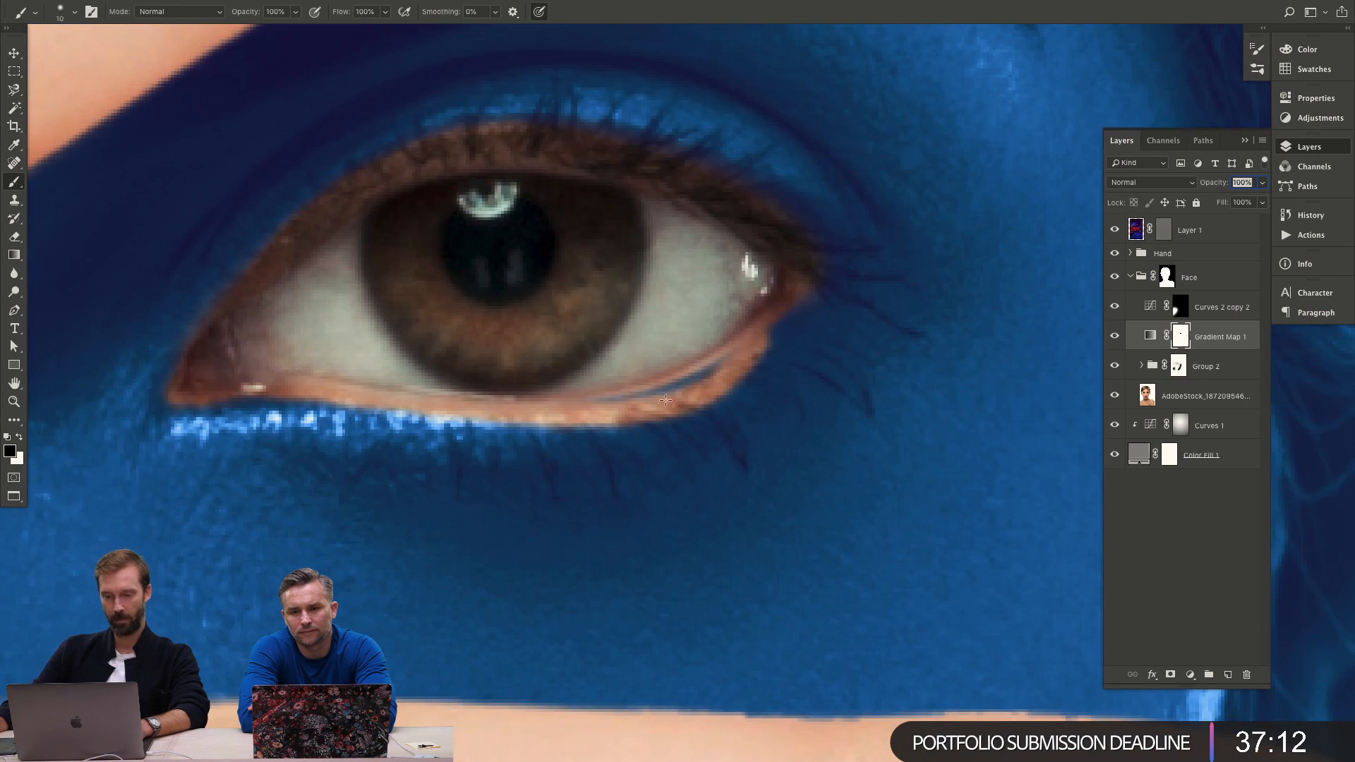
key("x")
mouse_move(490, 439)
left_mouse_down()
mouse_move(657, 420)
mouse_move(734, 374)
mouse_move(822, 281)
left_mouse_up()
key("x")
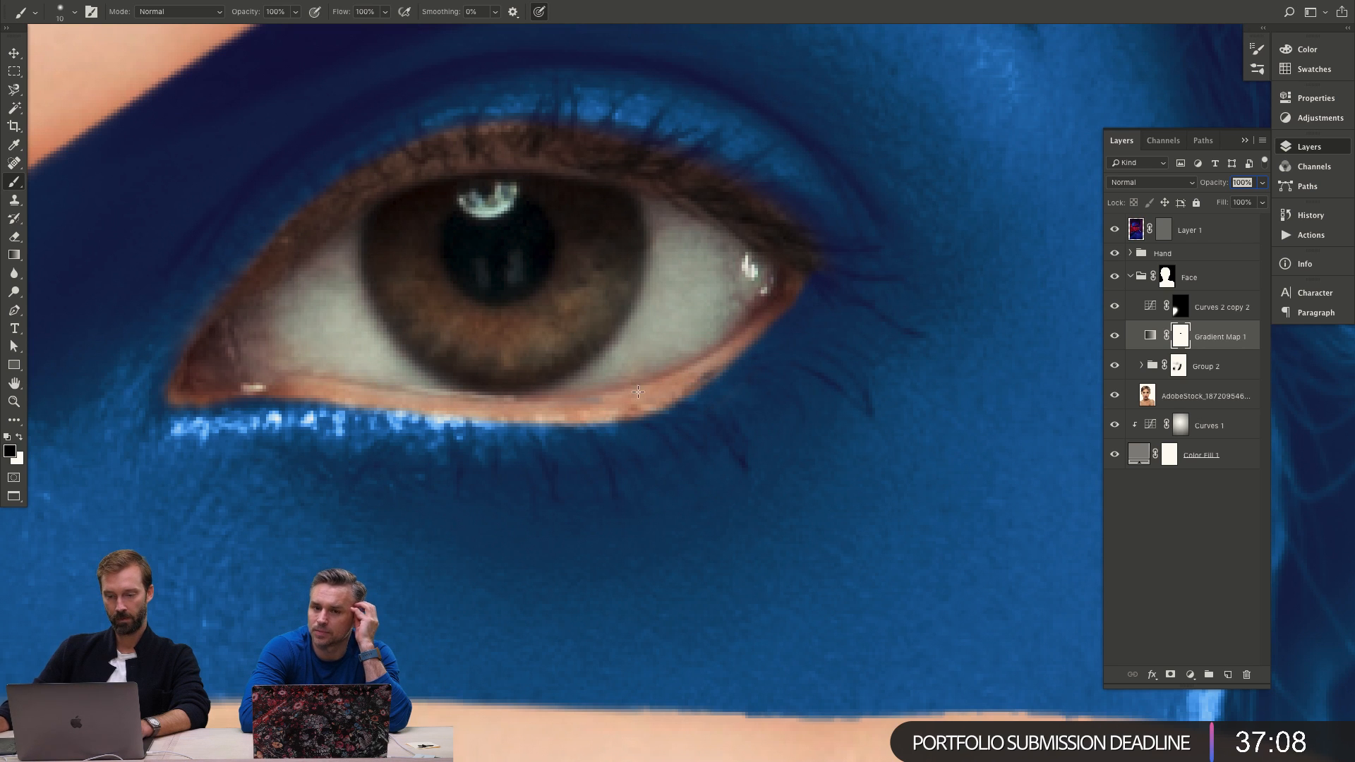
Examine the natural-coloured eye up close and against the whole blue portrait.
scroll(534, 404, "left", 5)
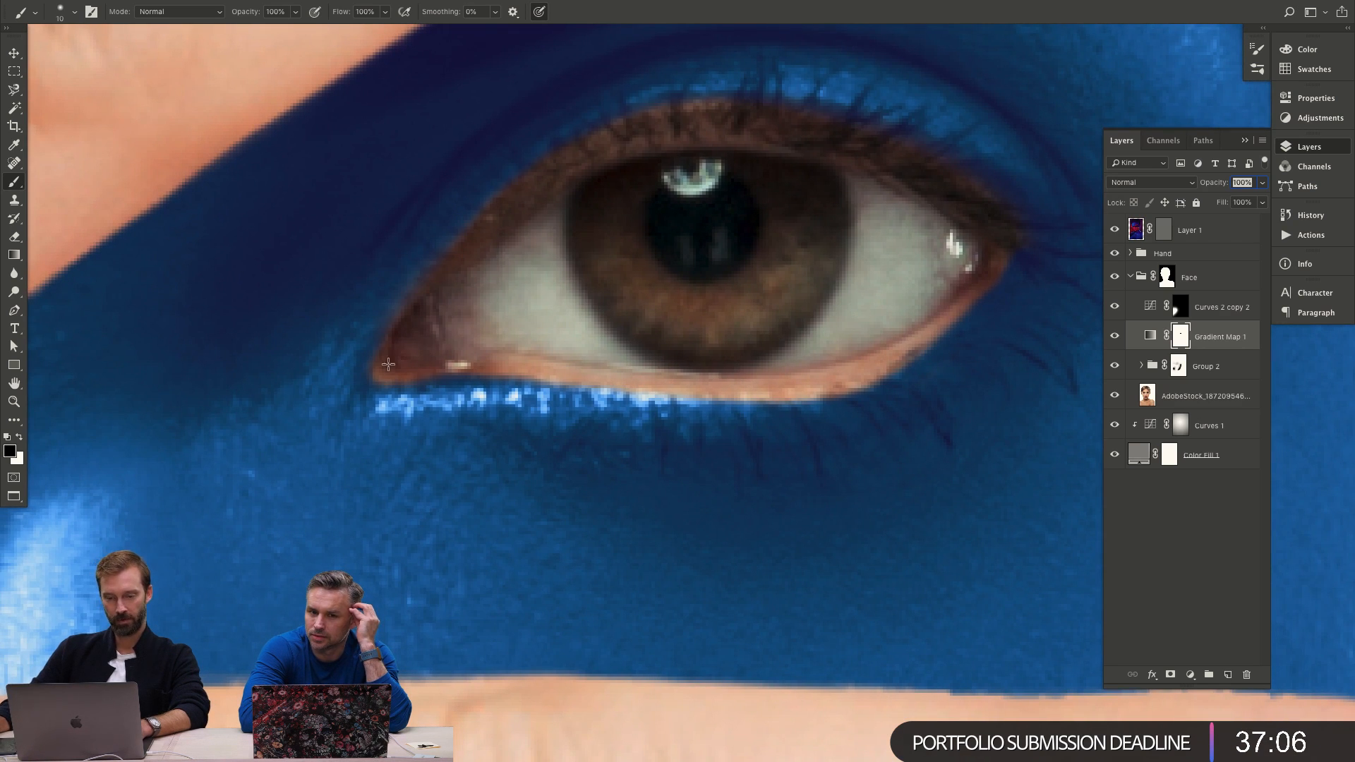
key("z")
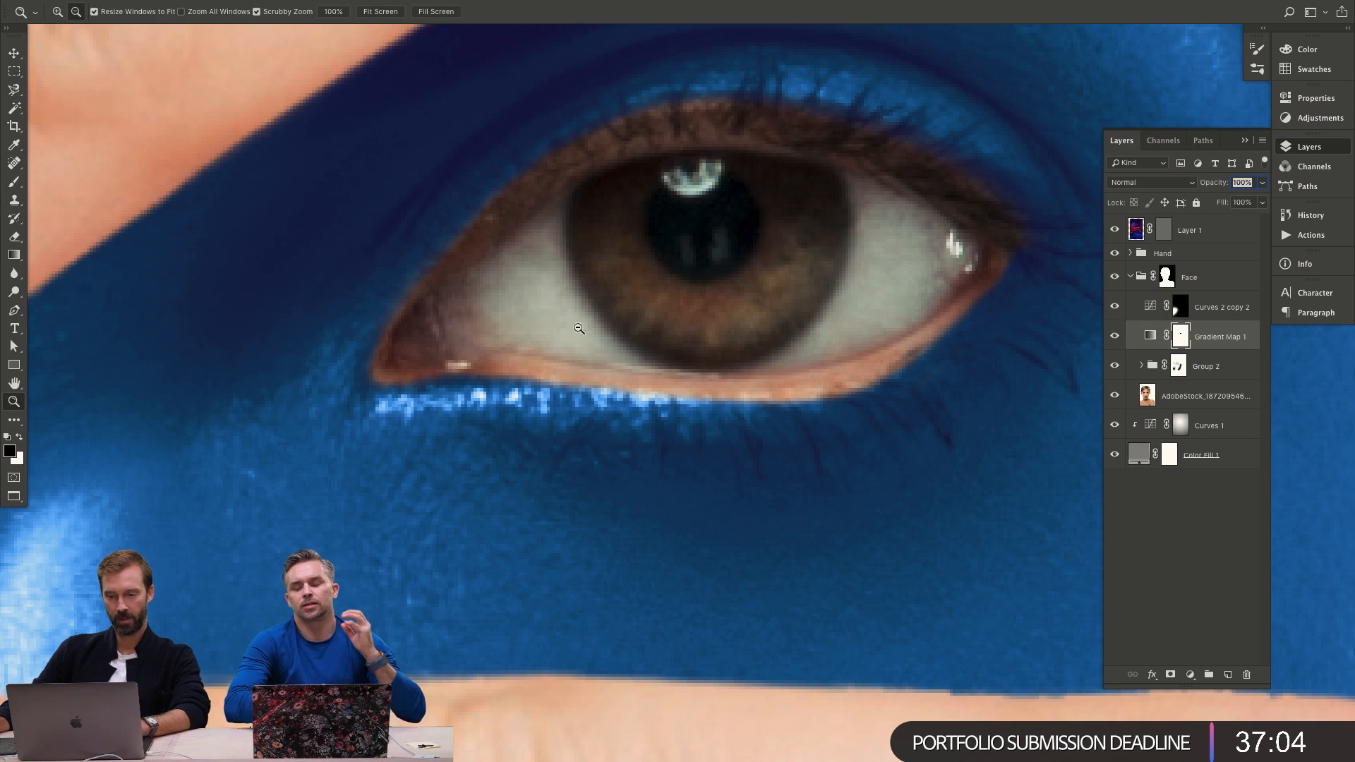
key("ctrl+0")
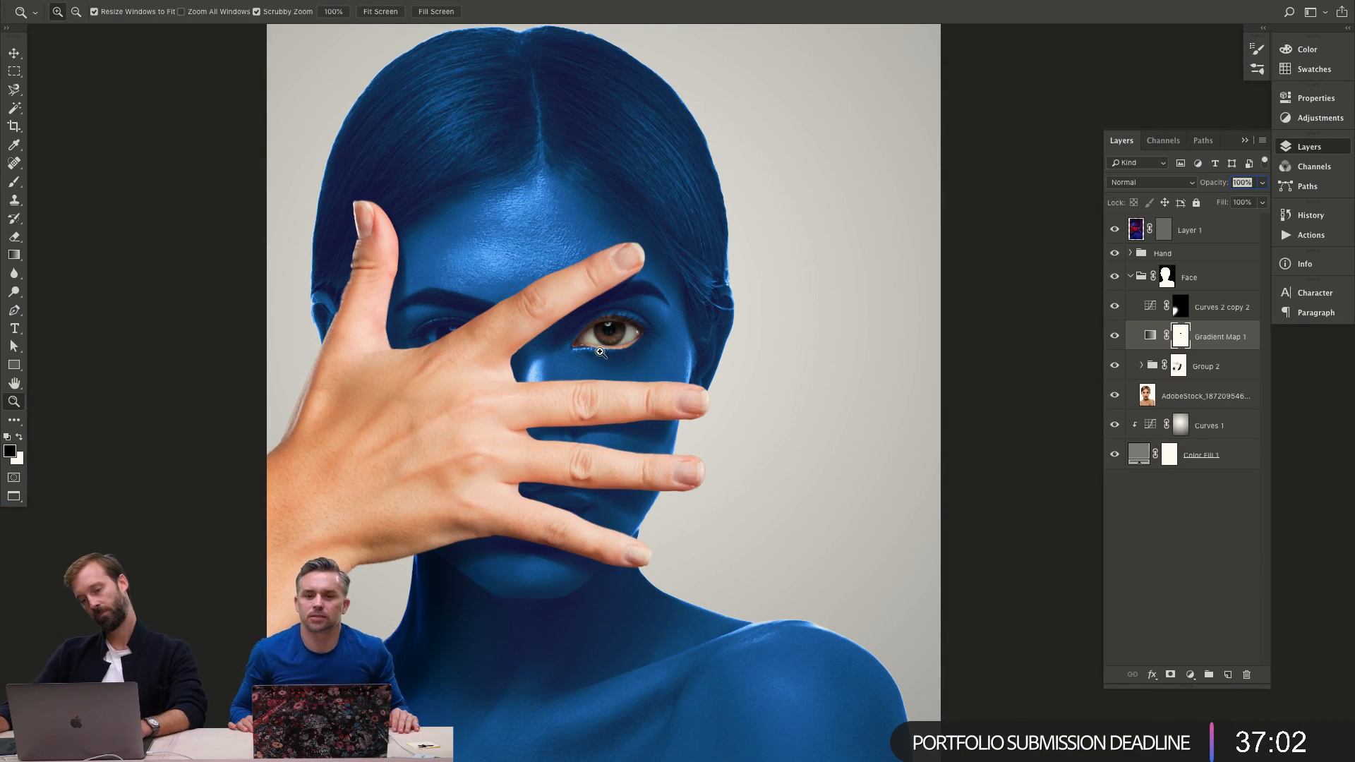
mouse_move(600, 351)
left_mouse_down()
mouse_move(657, 368)
mouse_move(642, 346)
left_mouse_up()
key("b")
right_click(620, 357, "alt")
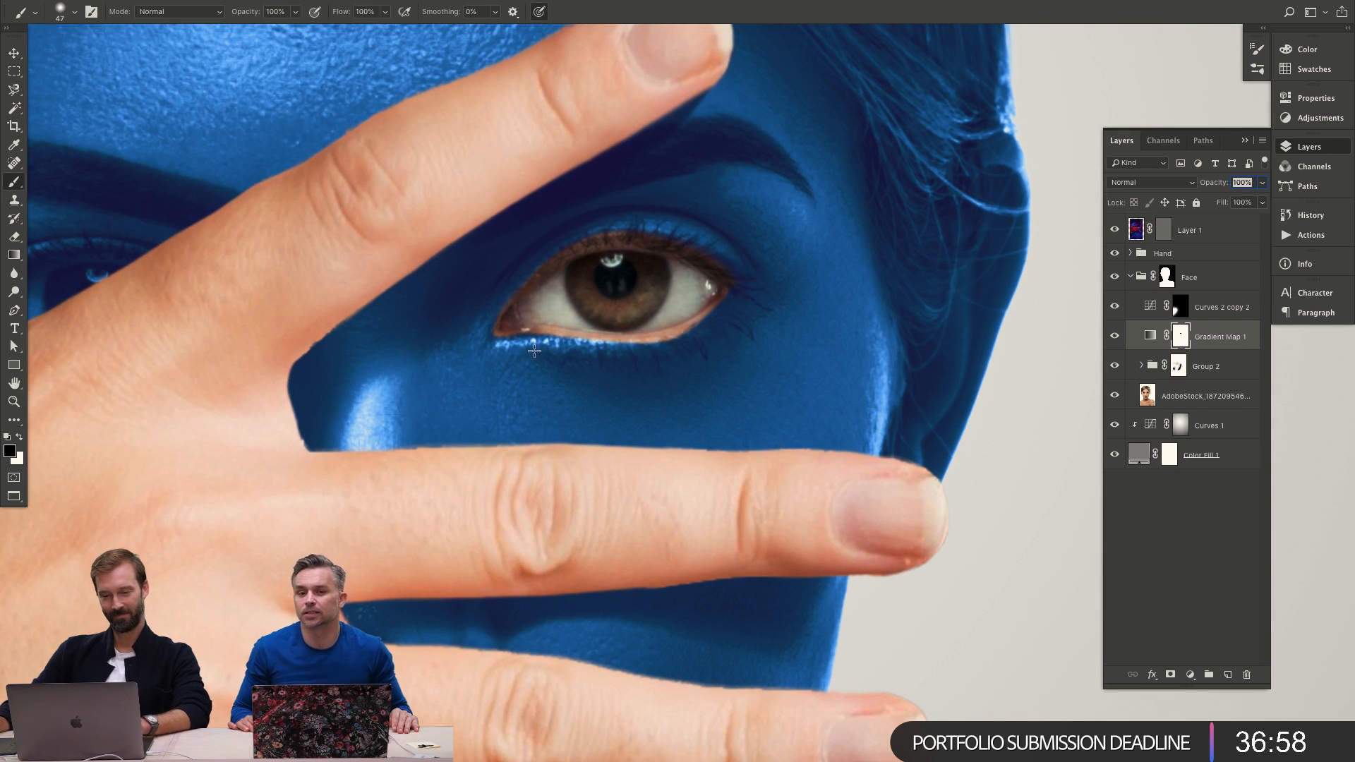
key("r")
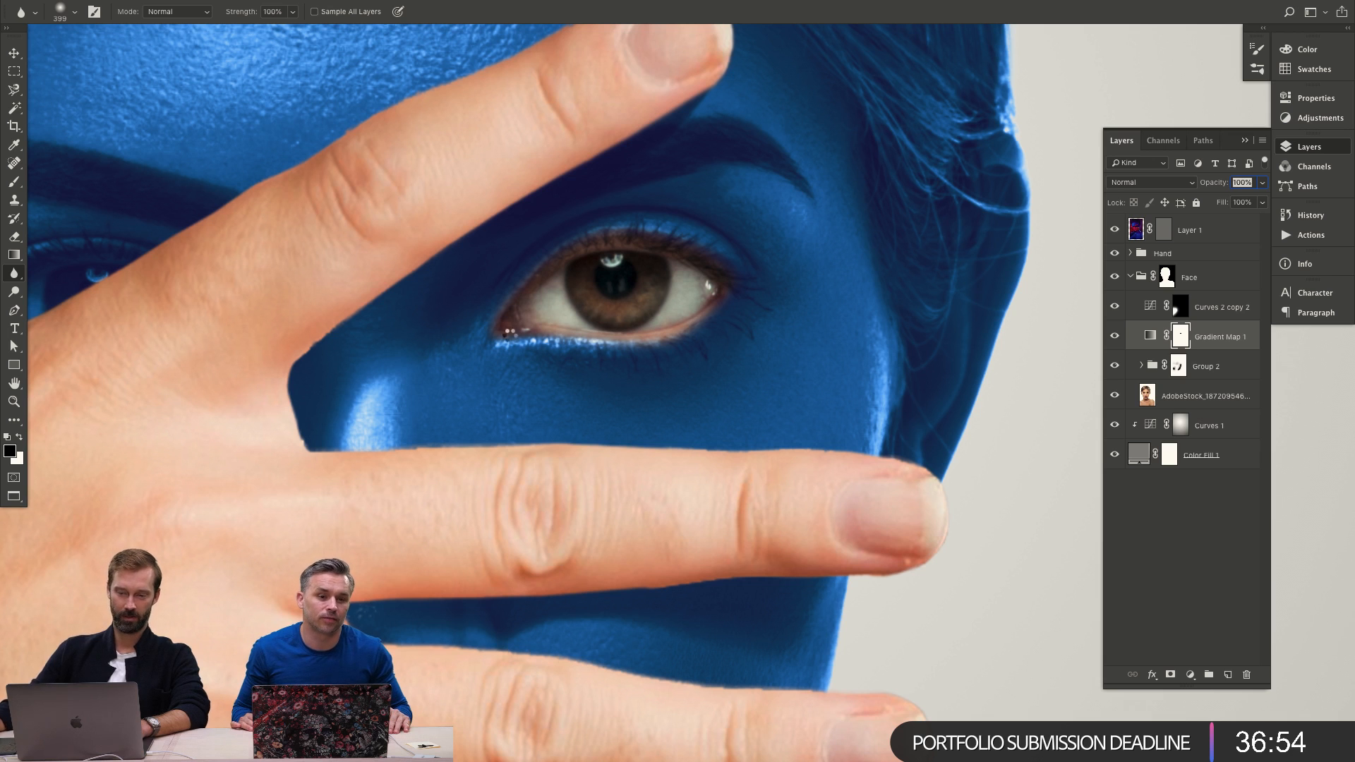
key("z")
key("ctrl+0")
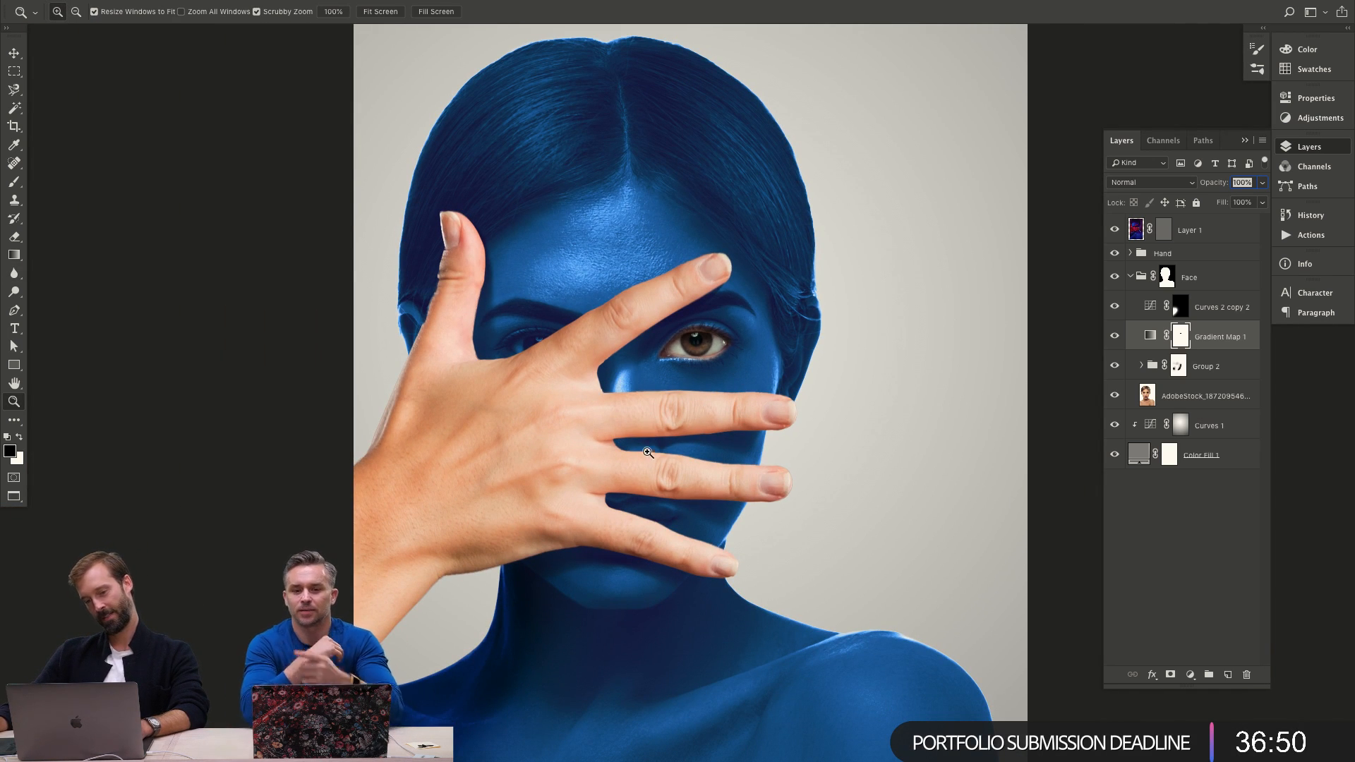
Paint black on Gradient Map 1's mask over the visible part of the partly covered eye with a 25 px brush.
left_click(669, 528)
left_click_drag(731, 502, 734, 532)
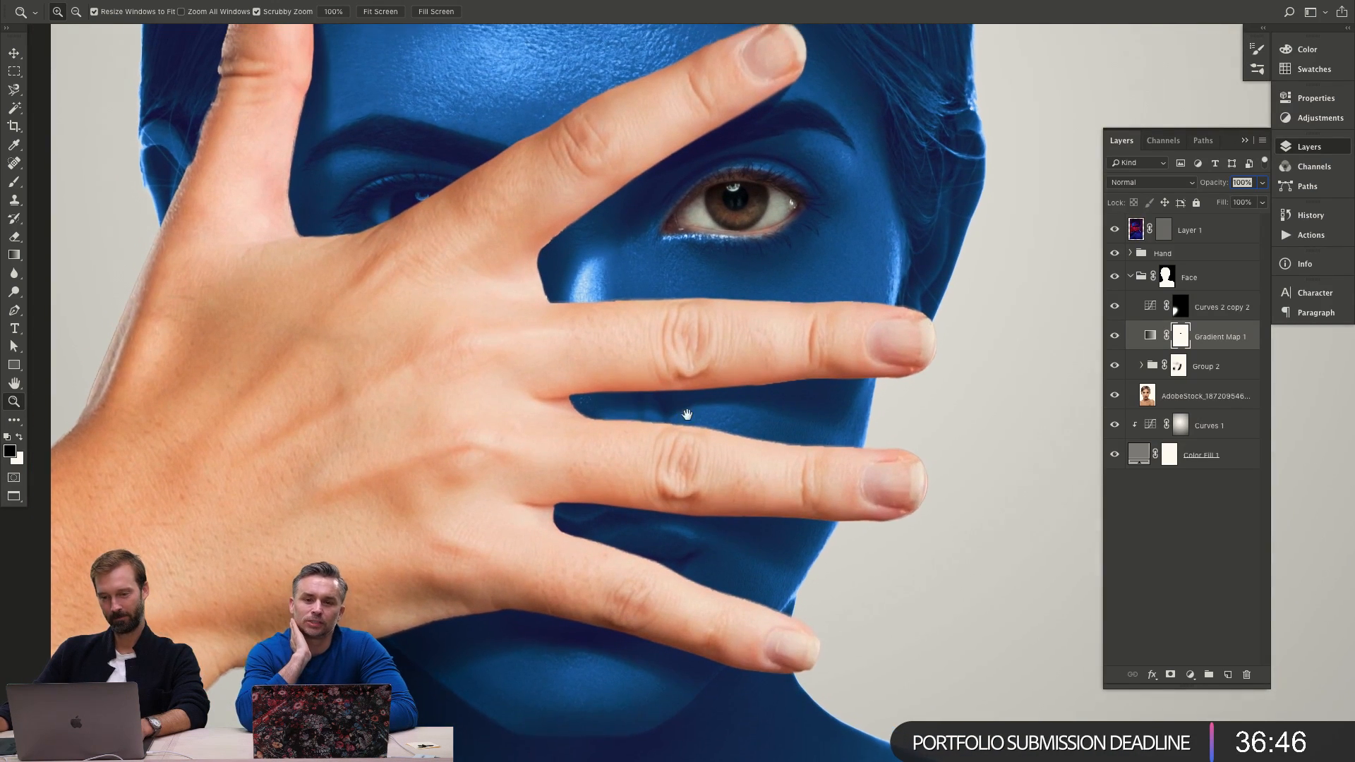
left_click_drag(686, 414, 686, 453)
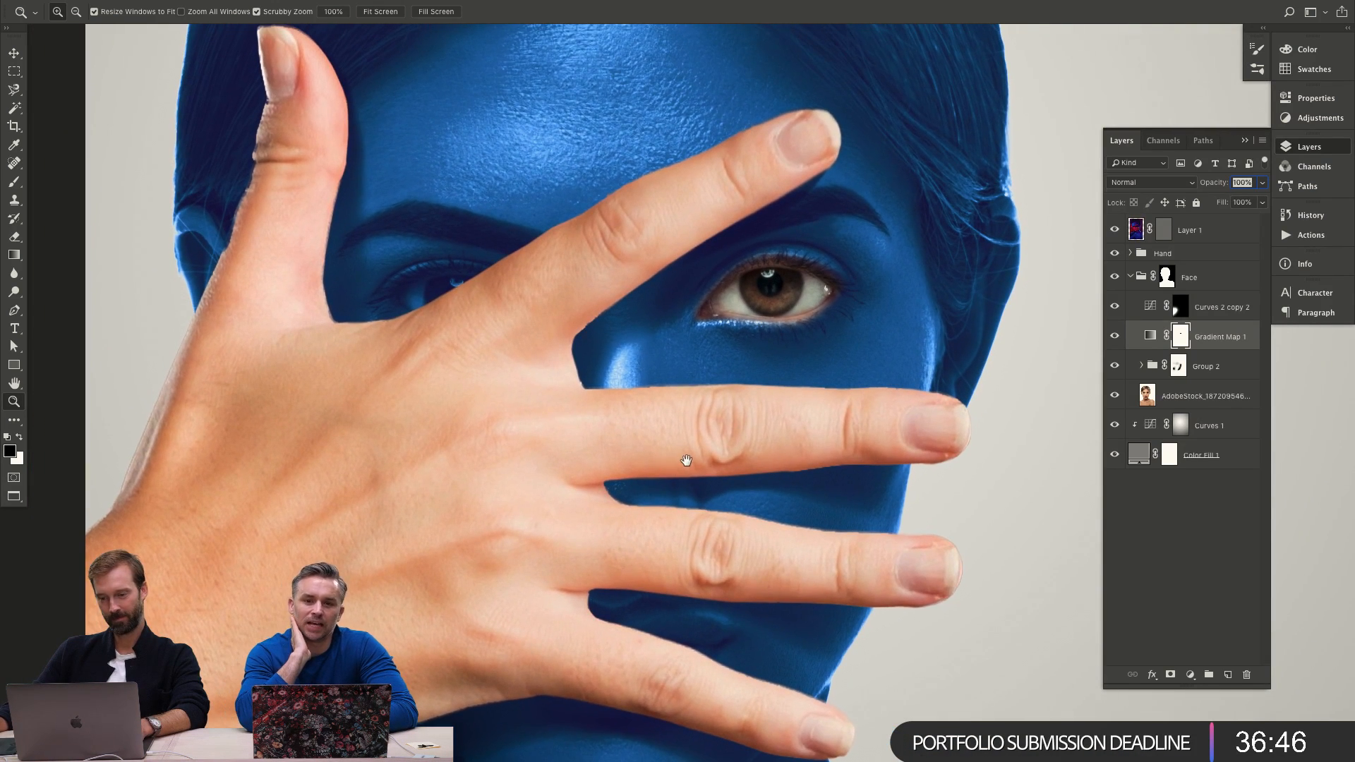
left_click(458, 276)
left_click(457, 275)
key("b")
mouse_move(386, 327)
left_mouse_down()
mouse_move(378, 444)
mouse_move(357, 320)
mouse_move(510, 294)
mouse_move(358, 317)
mouse_move(451, 273)
mouse_move(549, 283)
left_mouse_up()
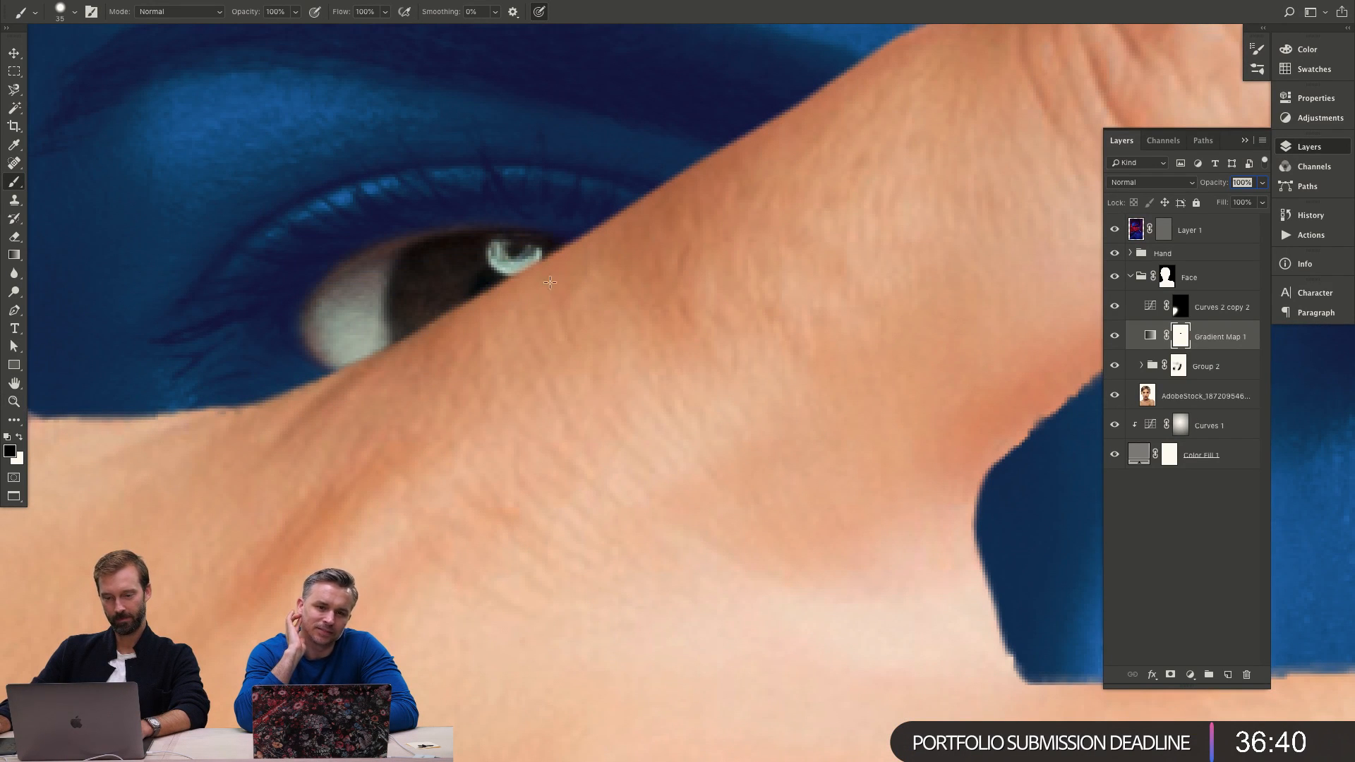
left_click_drag(355, 321, 265, 353)
Reduce the brush to 17 px and clean up the mask edge around that eye's outer corner with white.
left_click_drag(339, 391, 309, 391)
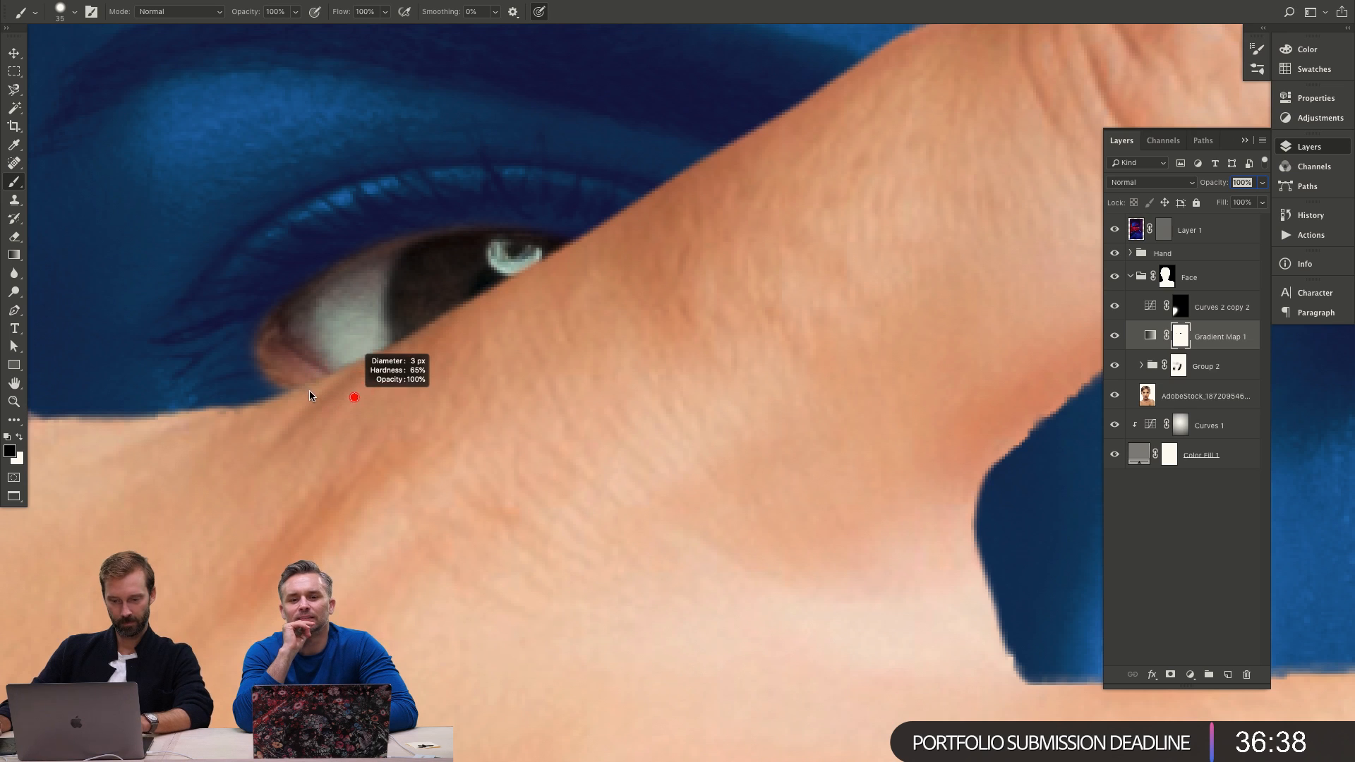
key("x")
mouse_move(257, 353)
left_mouse_down()
mouse_move(279, 378)
mouse_move(379, 392)
mouse_move(400, 361)
mouse_move(367, 339)
mouse_move(262, 349)
mouse_move(324, 319)
left_mouse_up()
key("x")
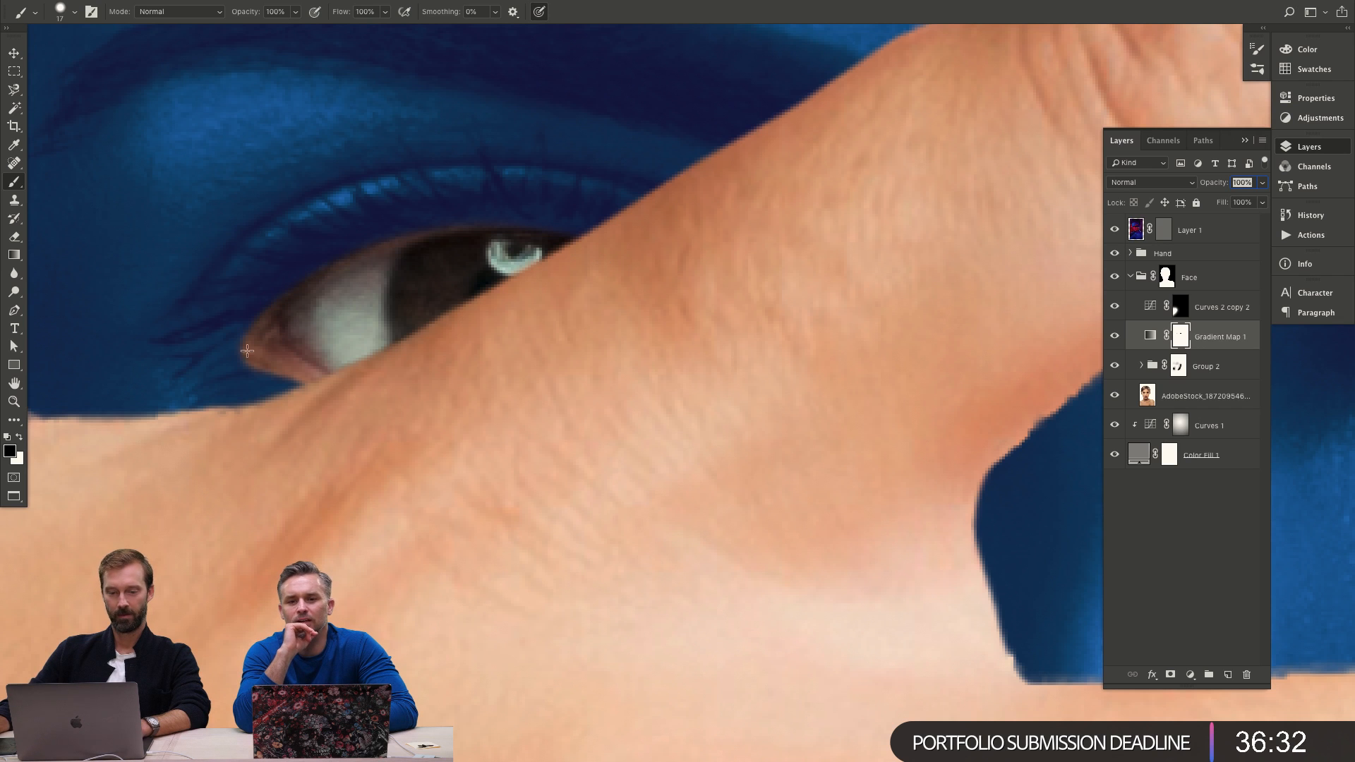
key("x")
left_click_drag(244, 344, 235, 369)
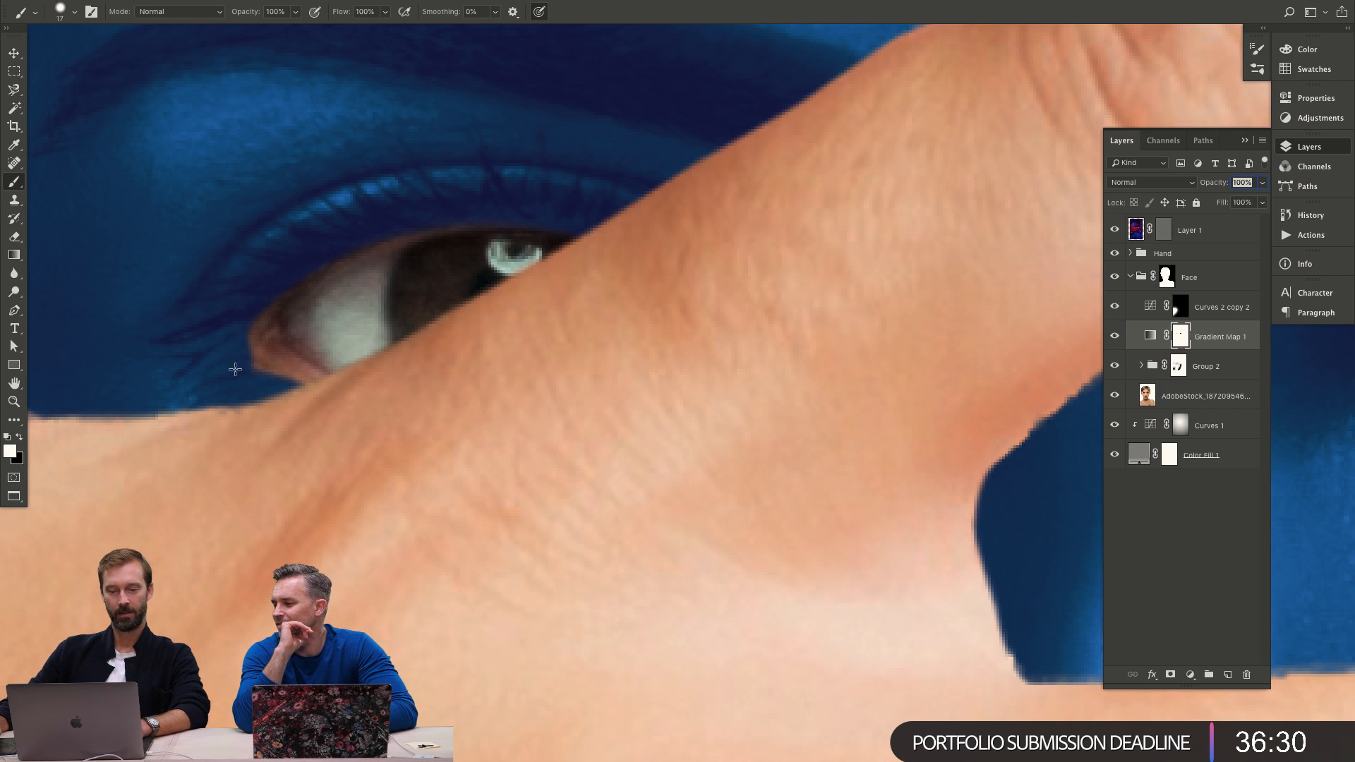
Change the Color Fill 1 background layer to purple 550672.
key("z")
key("ctrl+0")
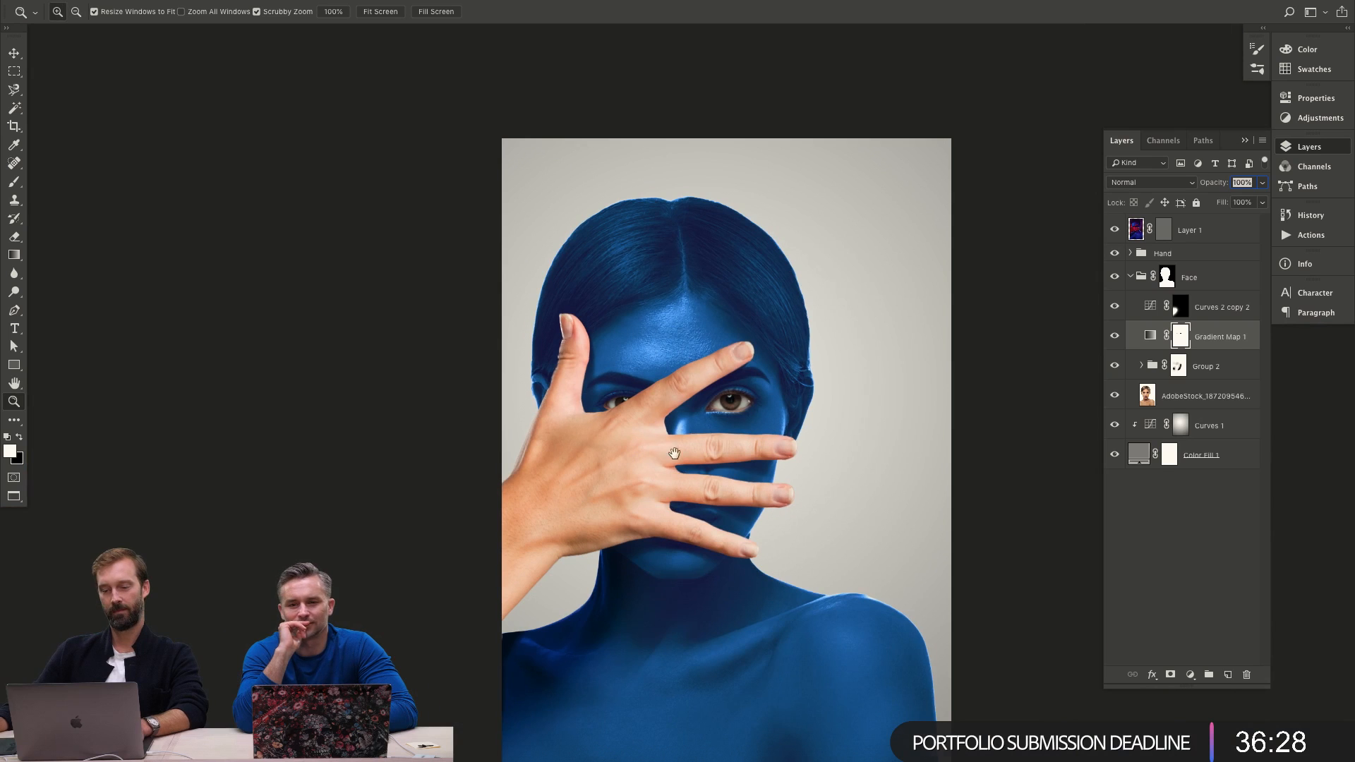
left_click_drag(674, 453, 604, 437)
scroll(621, 423, "up", 2)
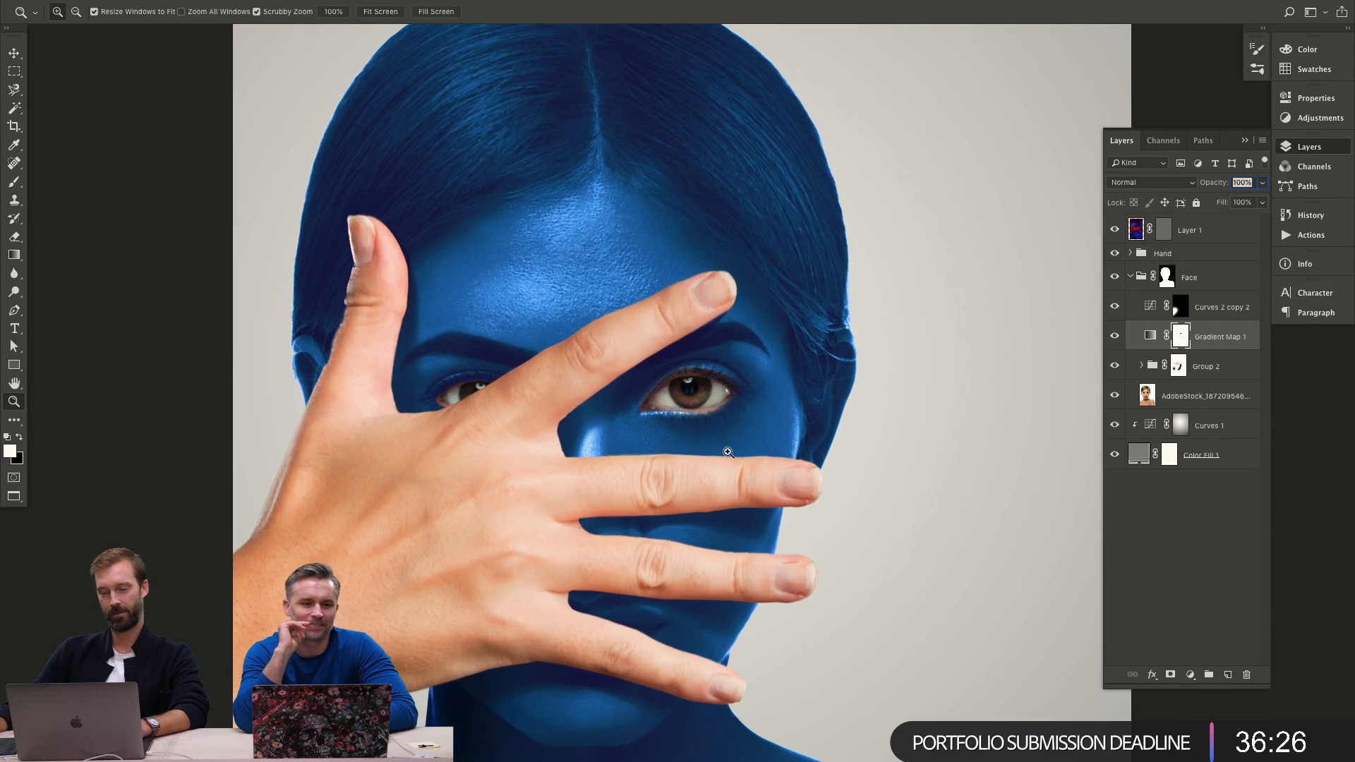
scroll(788, 435, "down", 3)
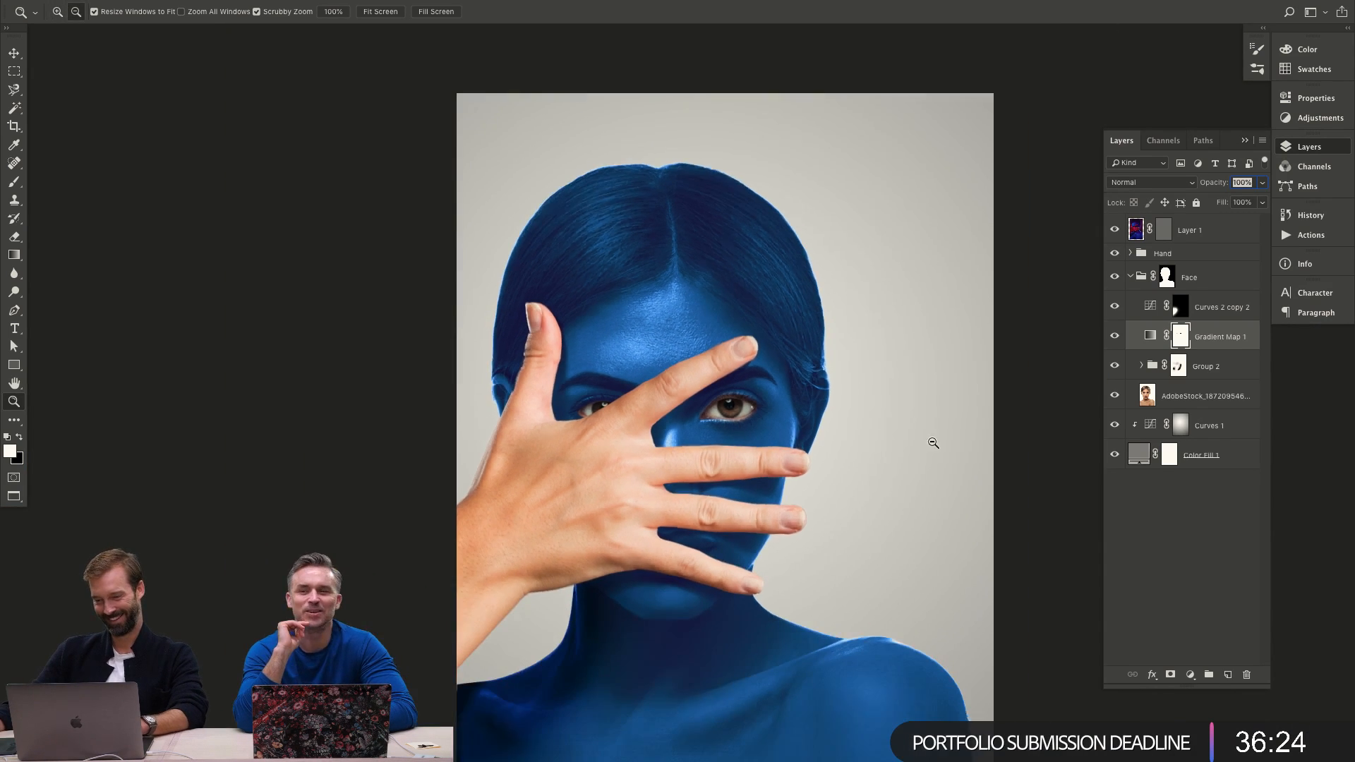
double_click(1129, 455)
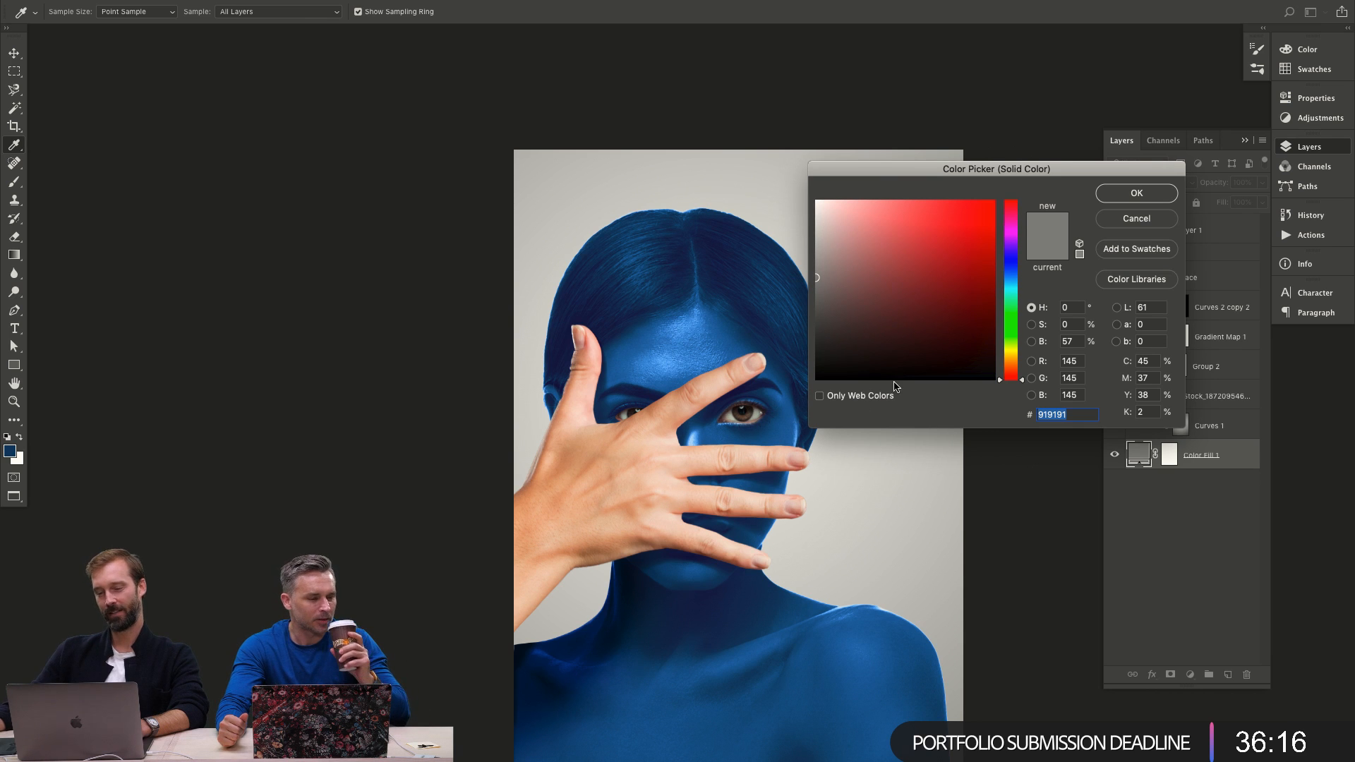
left_click(939, 316)
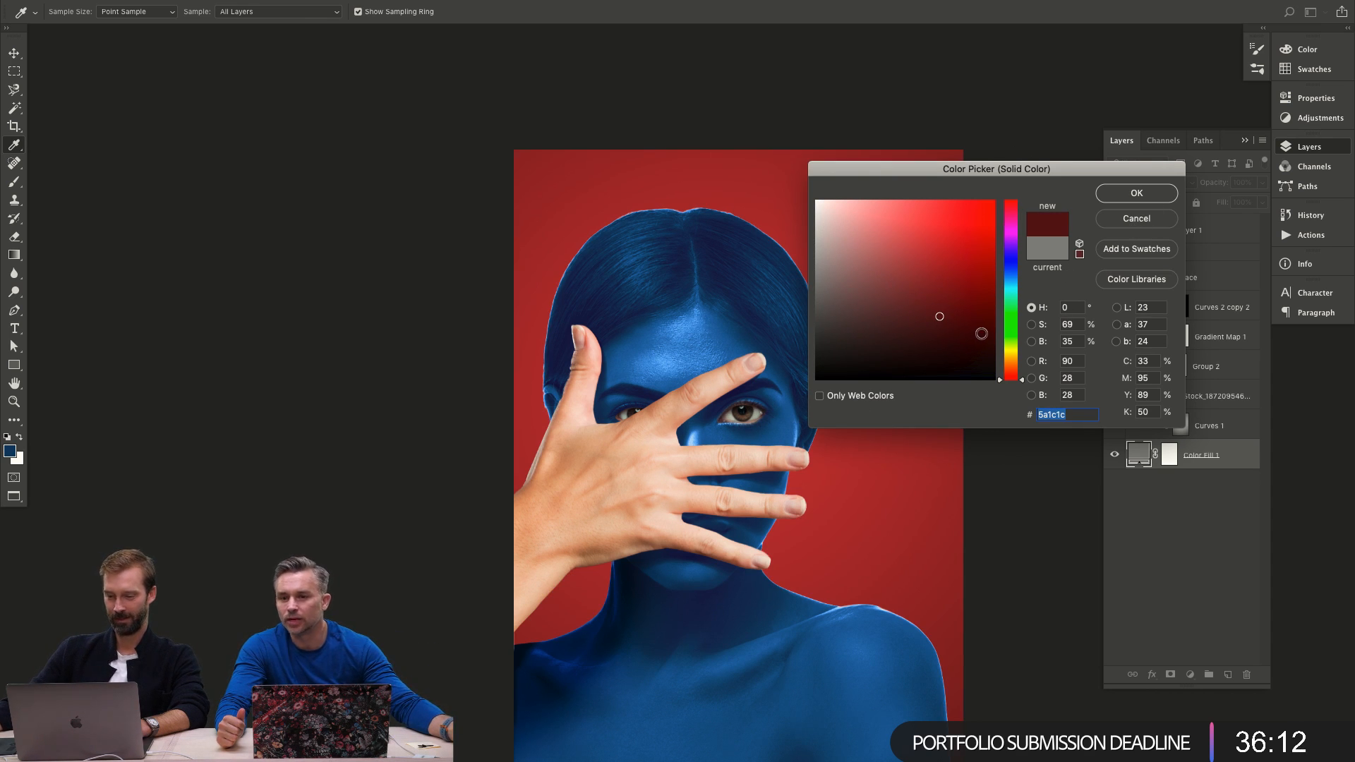
left_click(1011, 266)
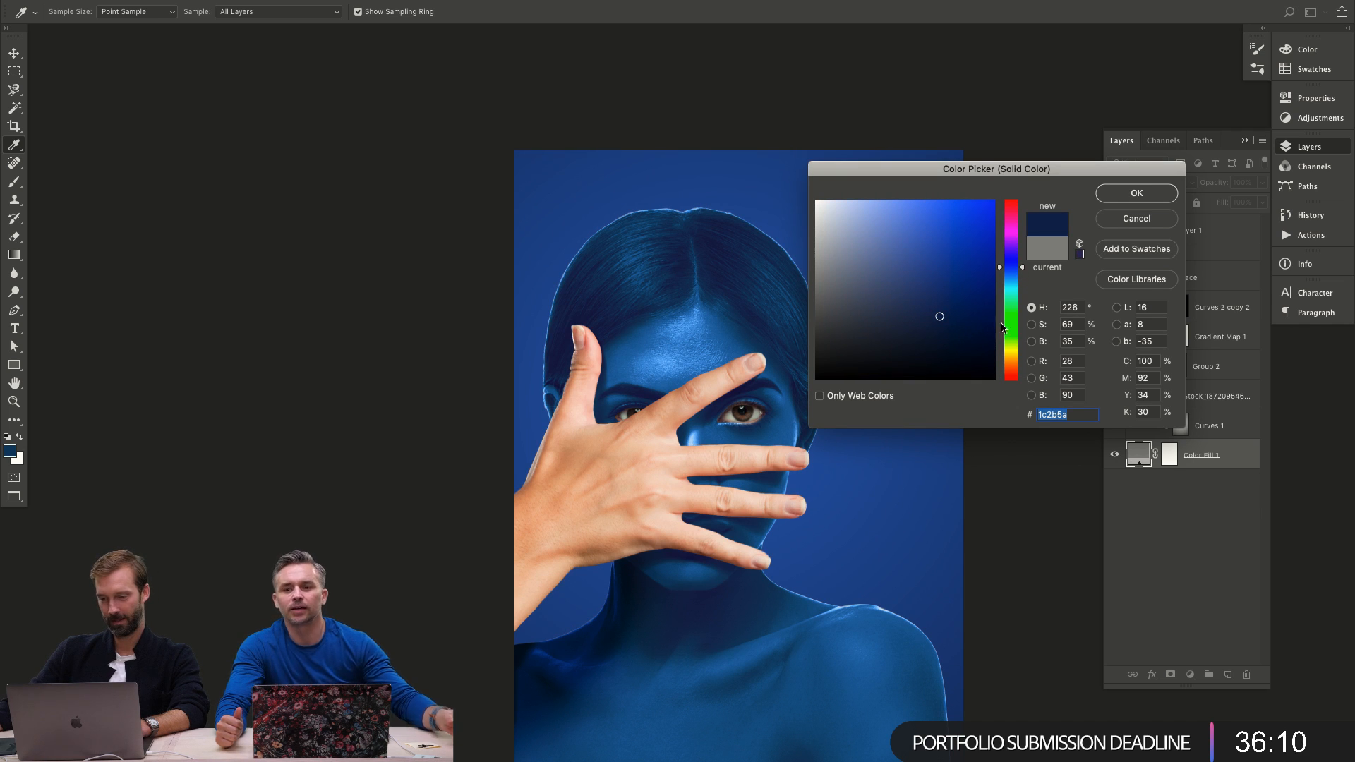
mouse_move(1019, 271)
left_mouse_down()
mouse_move(986, 301)
mouse_move(1012, 247)
left_mouse_up()
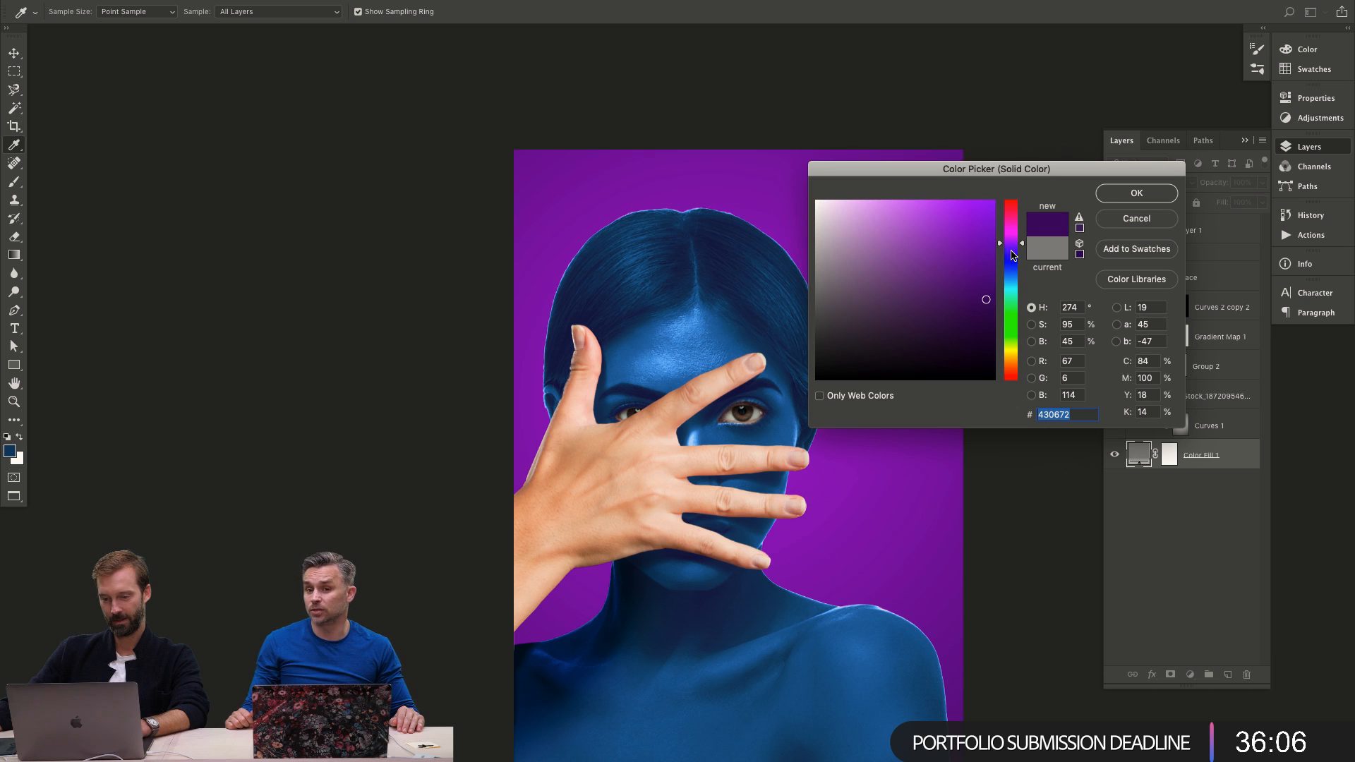
left_click(1010, 238)
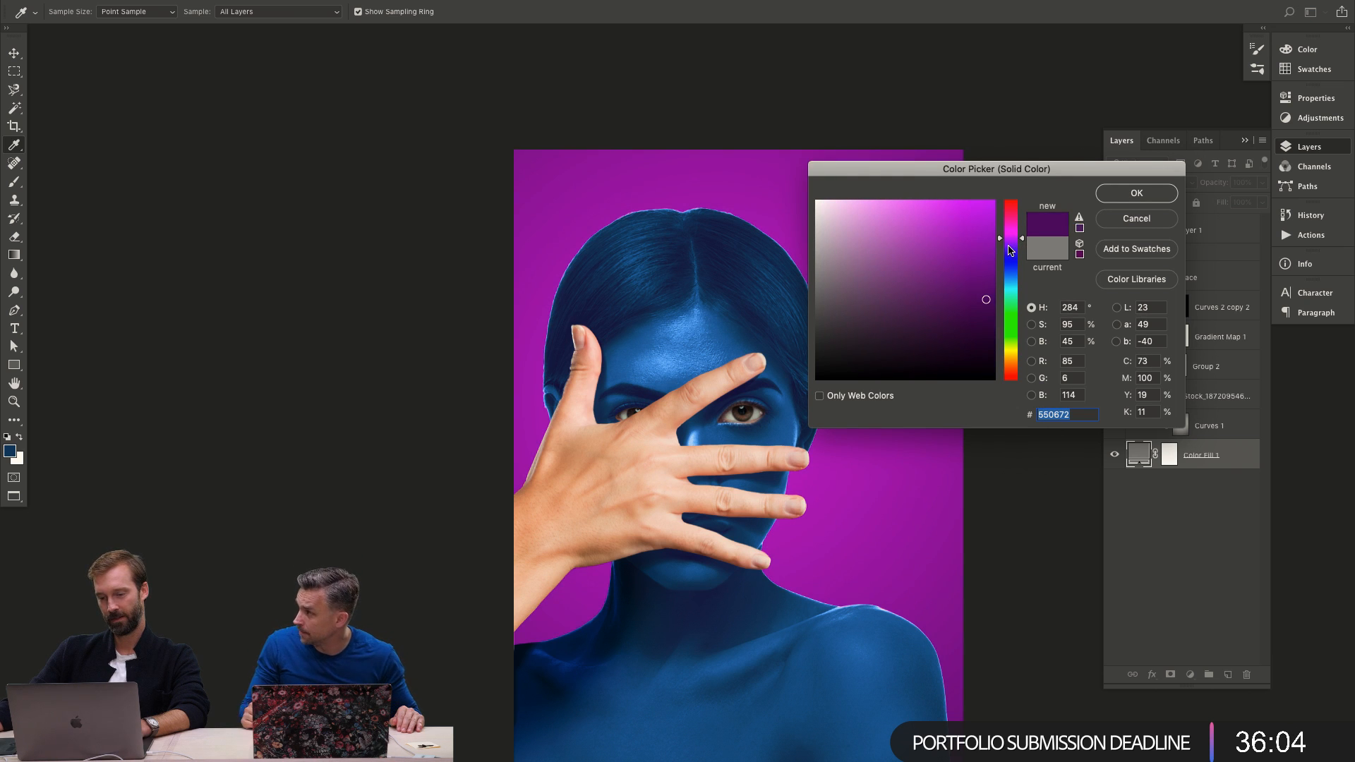
left_click(1143, 195)
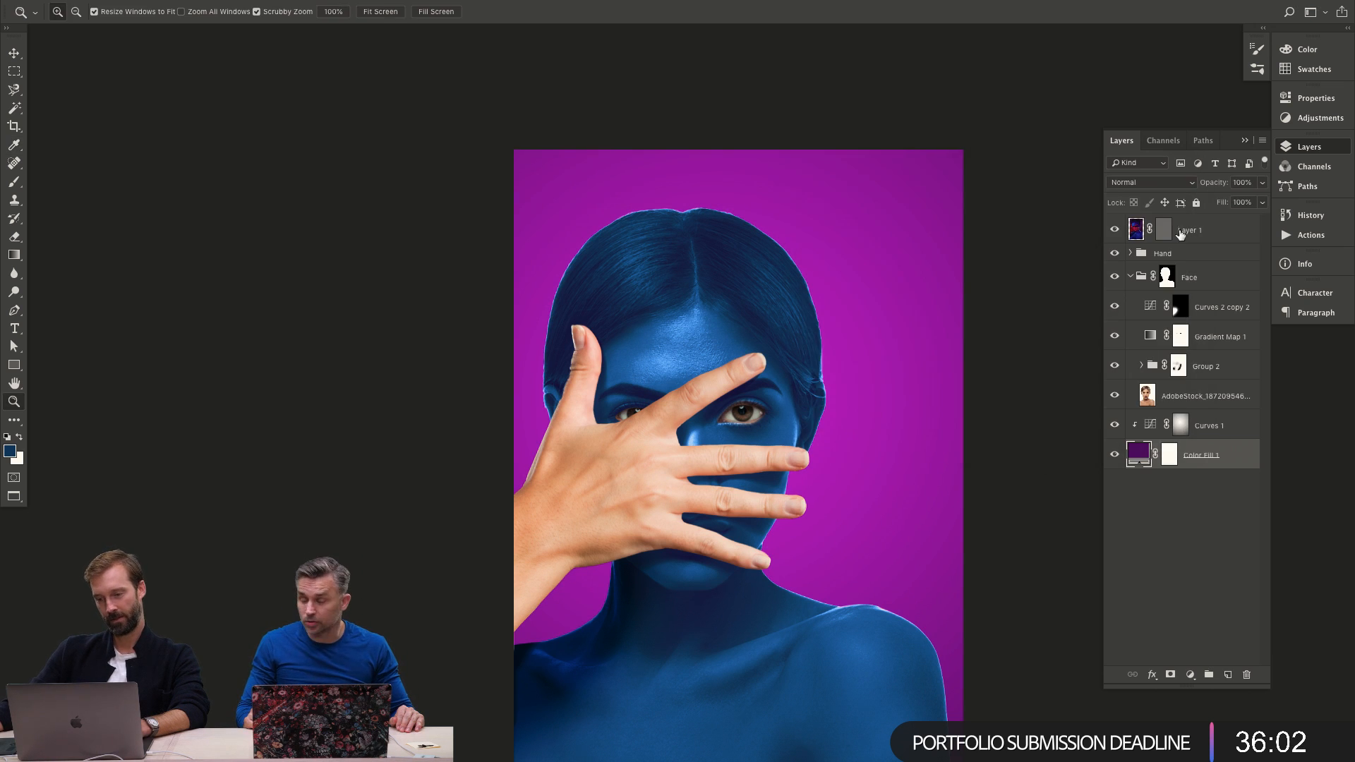
Toggle Layer 1's mask off and on to compare the purple background with the reference, and review the whole portrait.
left_click(1166, 233, "shift")
left_click(1166, 233, "shift")
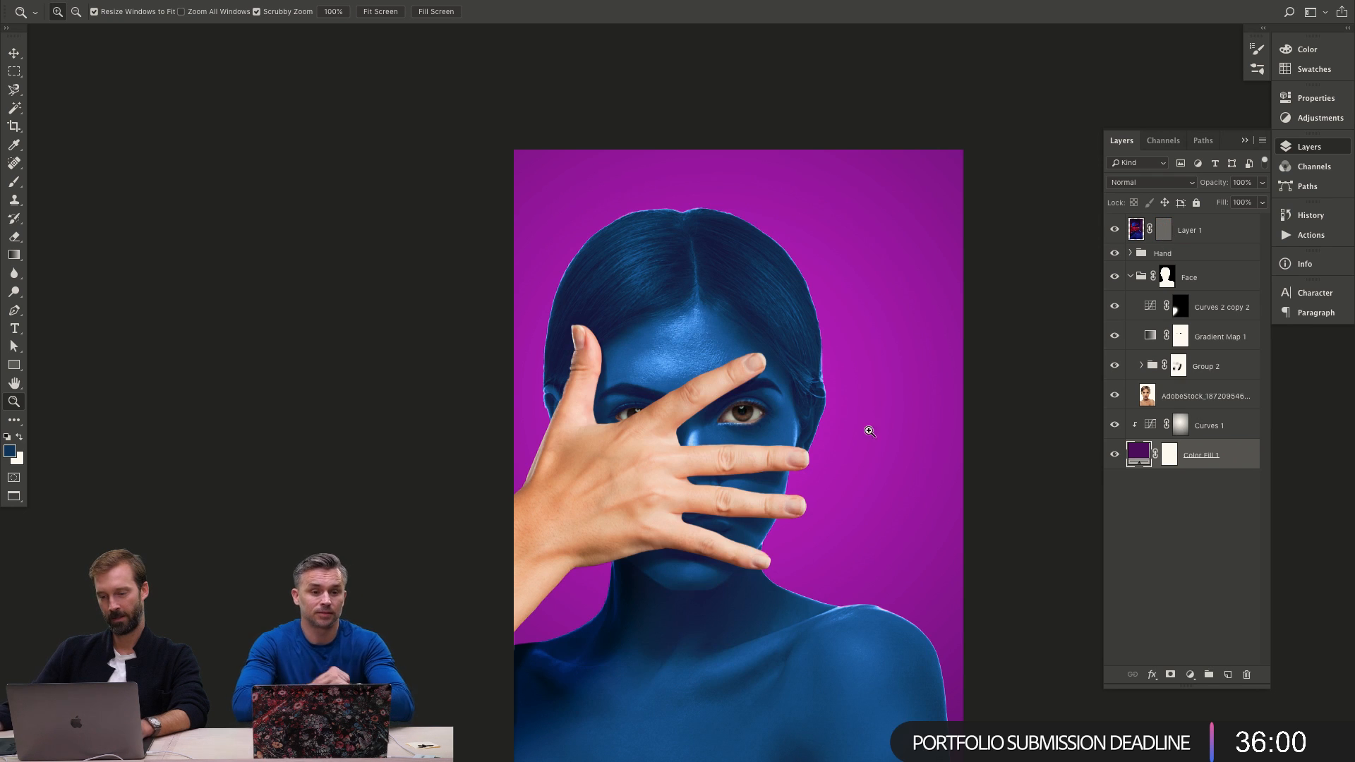
left_click(744, 421, "alt")
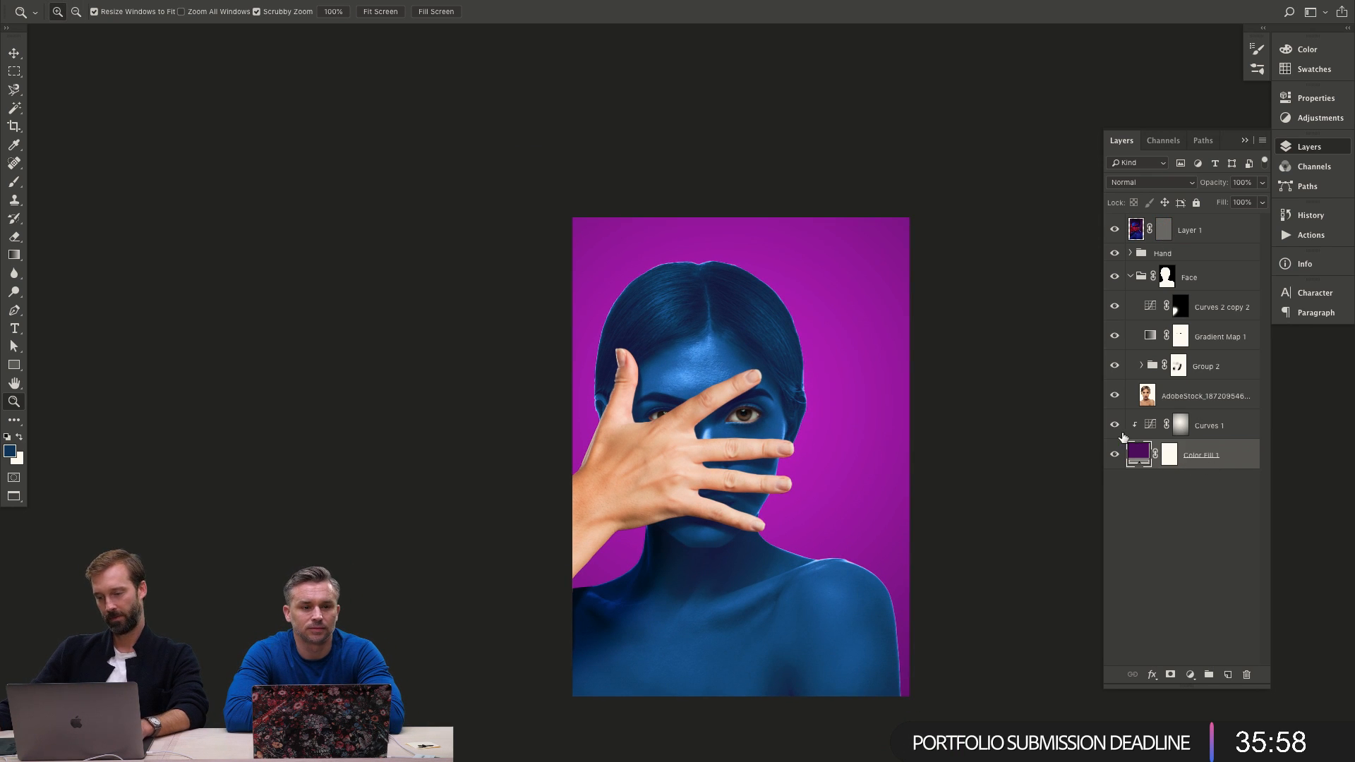
left_click_drag(771, 396, 810, 407)
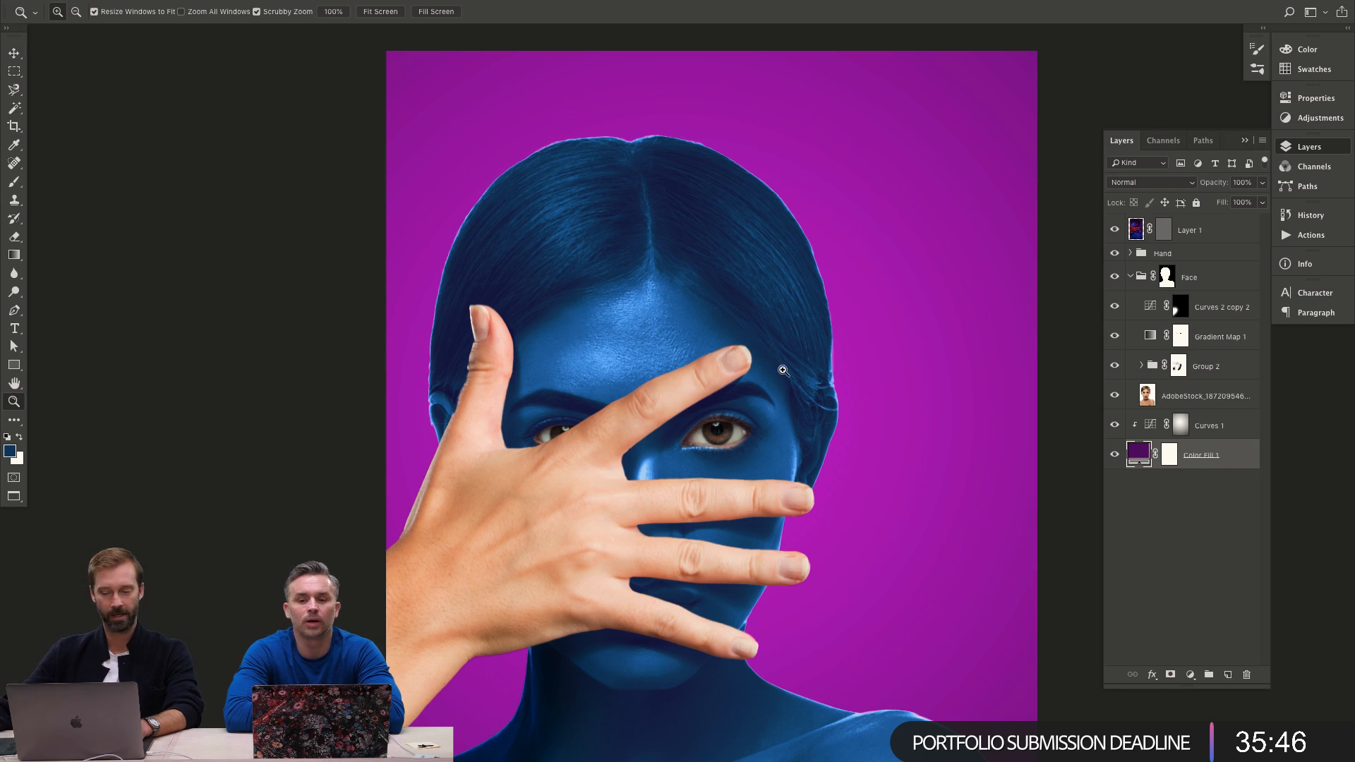
Add a clipped Curves adjustment above Curves 1 and pull its RGB curve far down to darken the purple background strongly.
left_click(1234, 427)
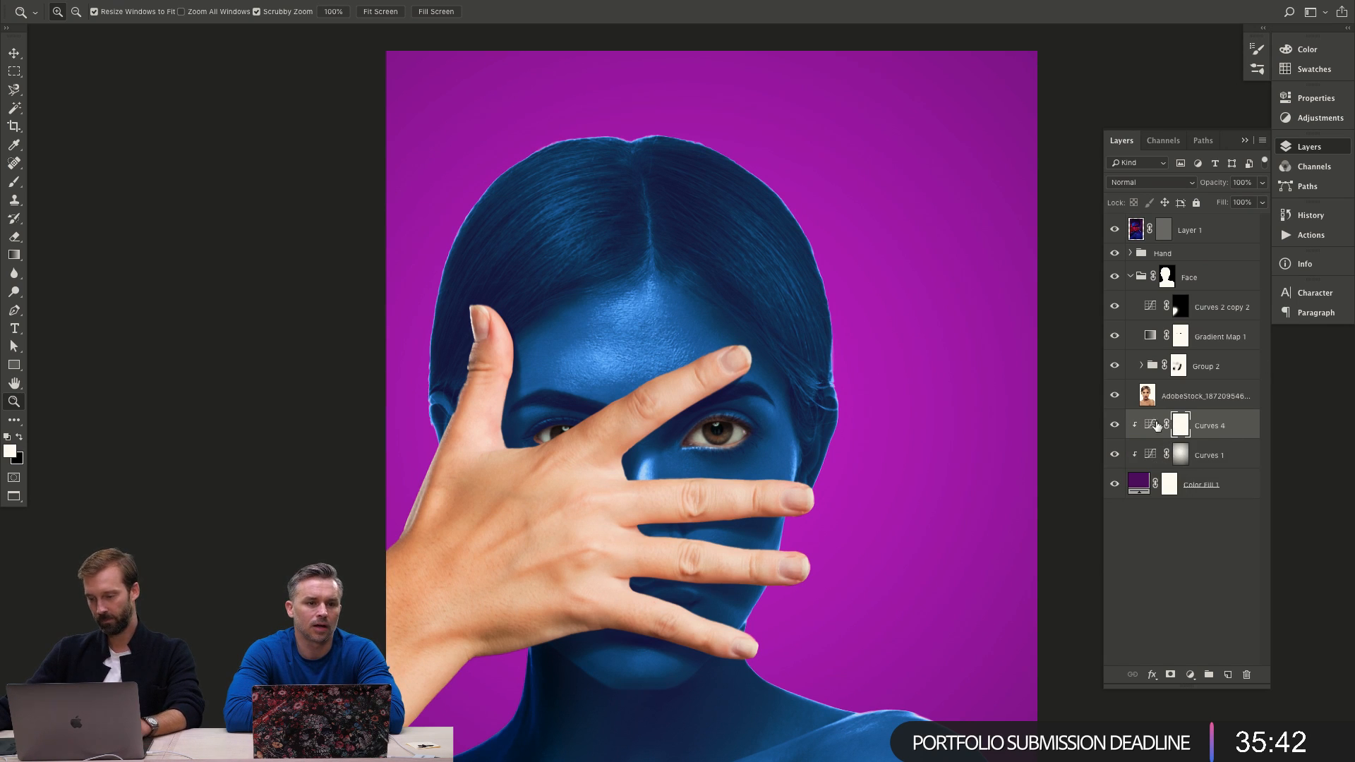
double_click(1151, 426)
left_click_drag(1178, 252, 1204, 291)
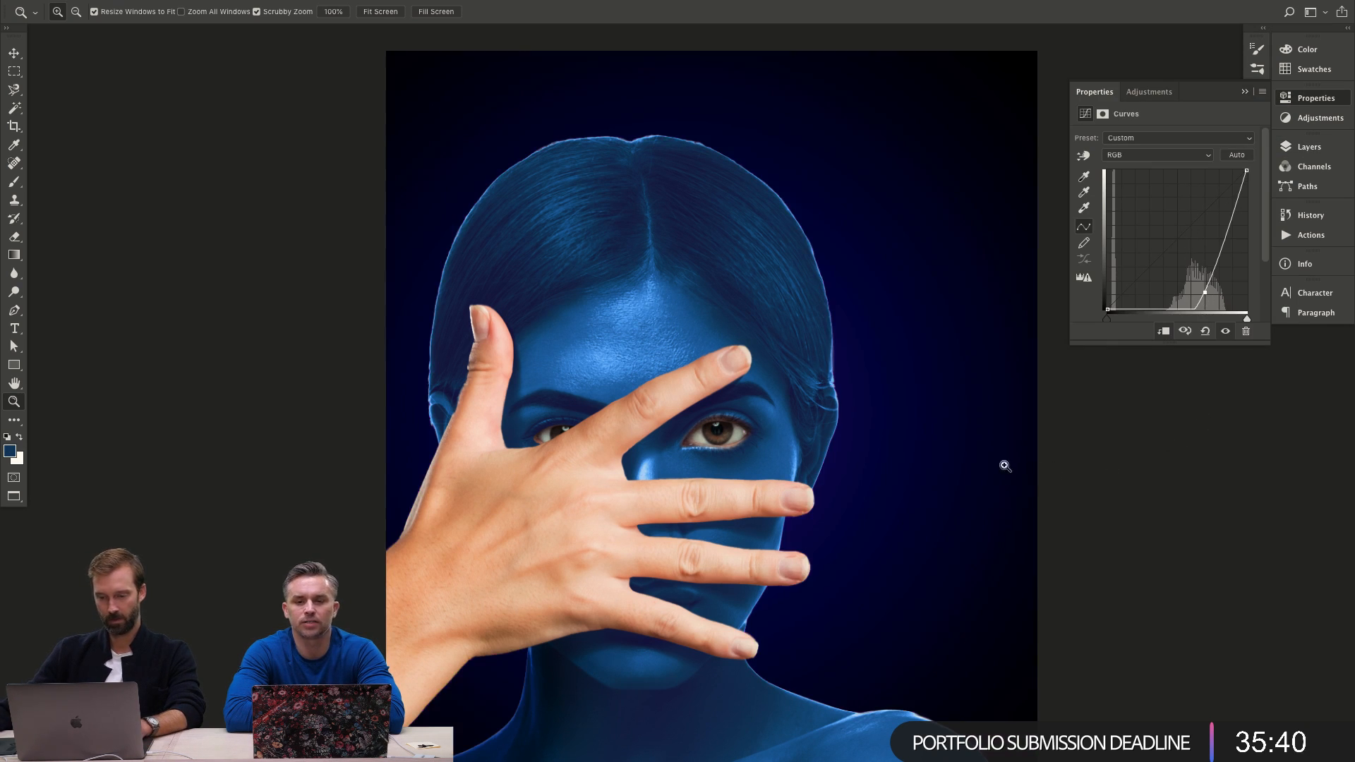
Mask the new background Curves with a black-to-white radial gradient from the face centre to the canvas corner, forming a vignette.
key("ctrl+i")
key("g")
left_click_drag(639, 490, 871, 277)
key("x")
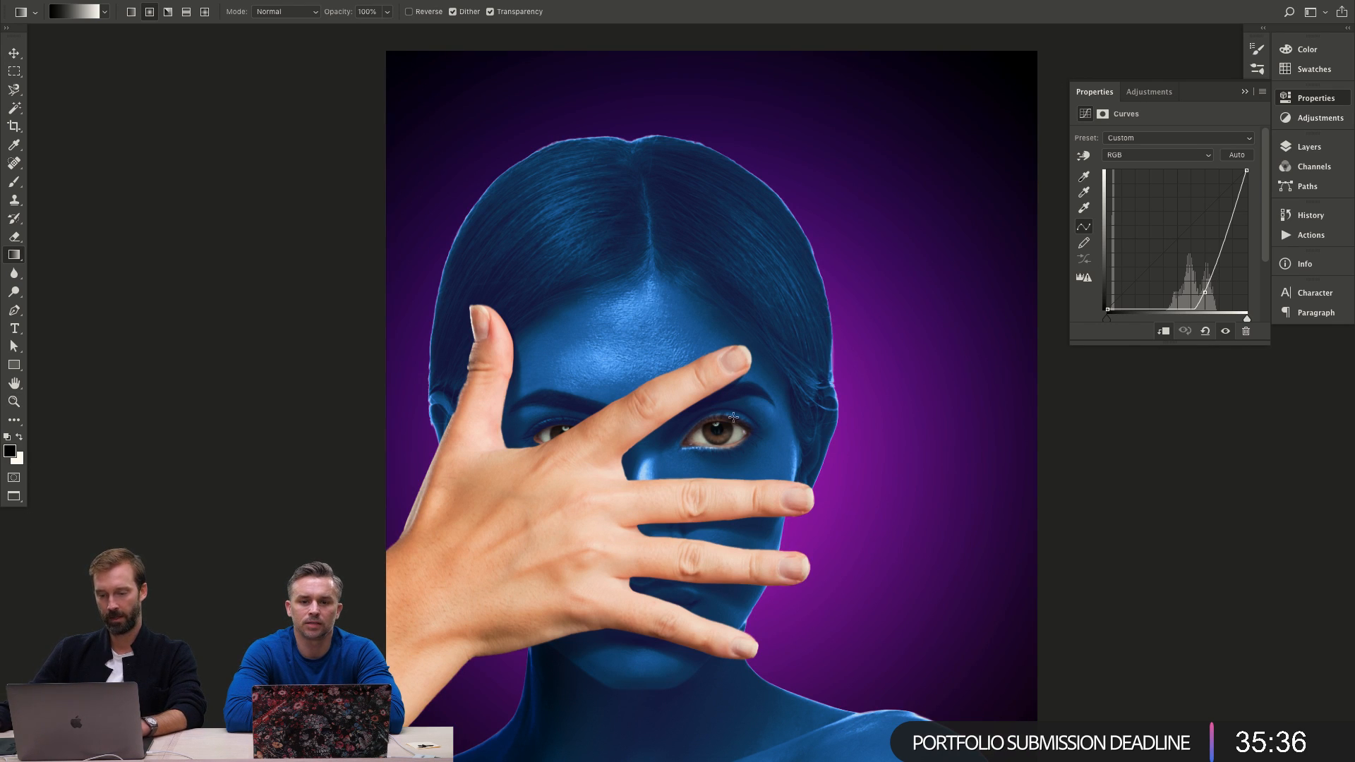
left_click_drag(663, 458, 1028, 48)
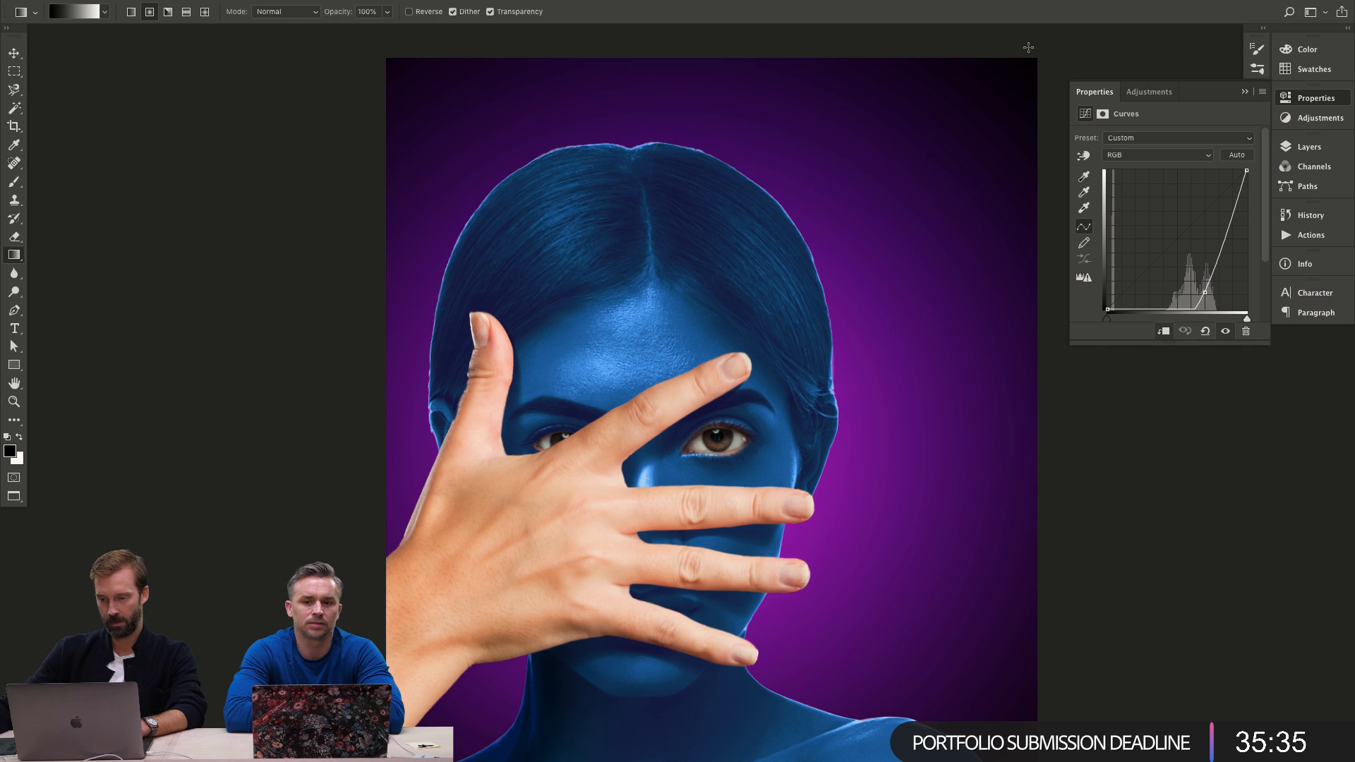
Raise the curve point of the background vignette Curves slightly to soften the darkening at the canvas edges.
key("z")
left_click(734, 399, "alt")
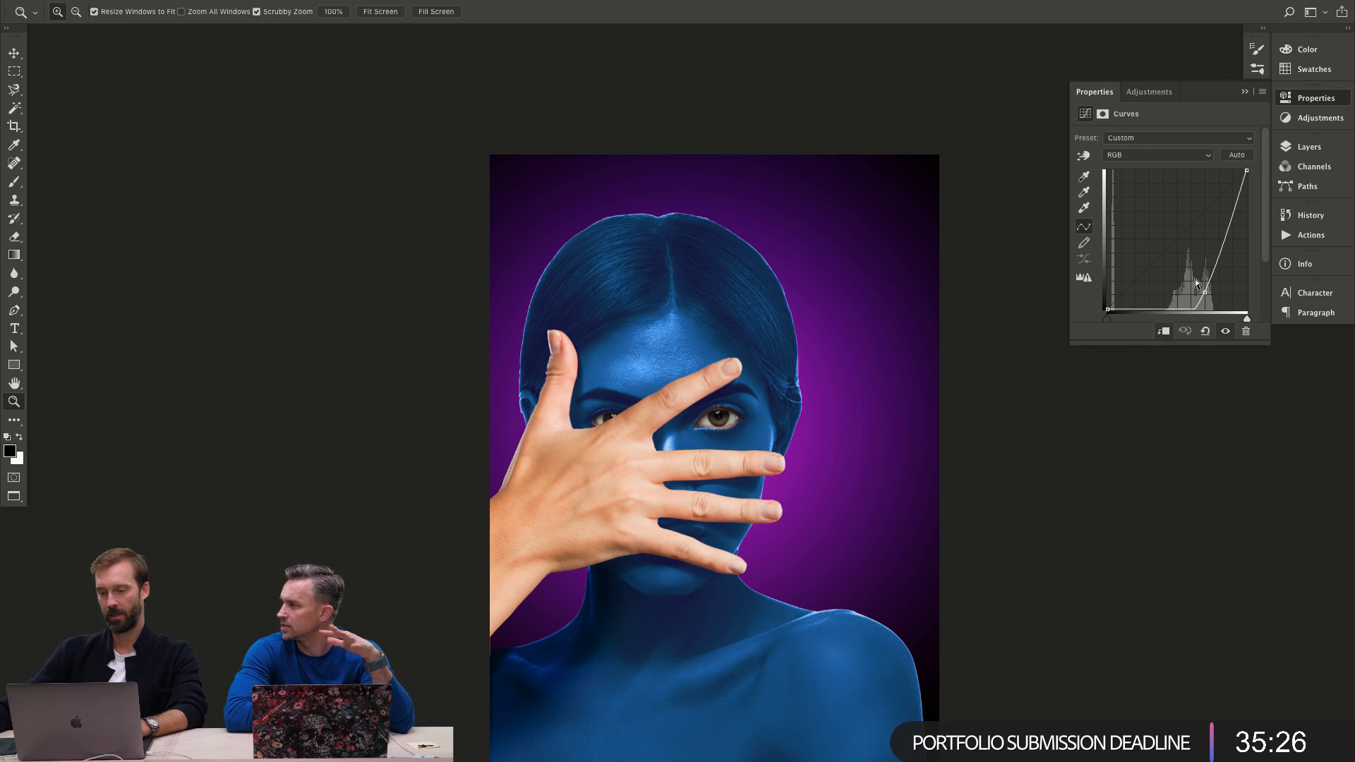
left_click_drag(1207, 291, 1194, 283)
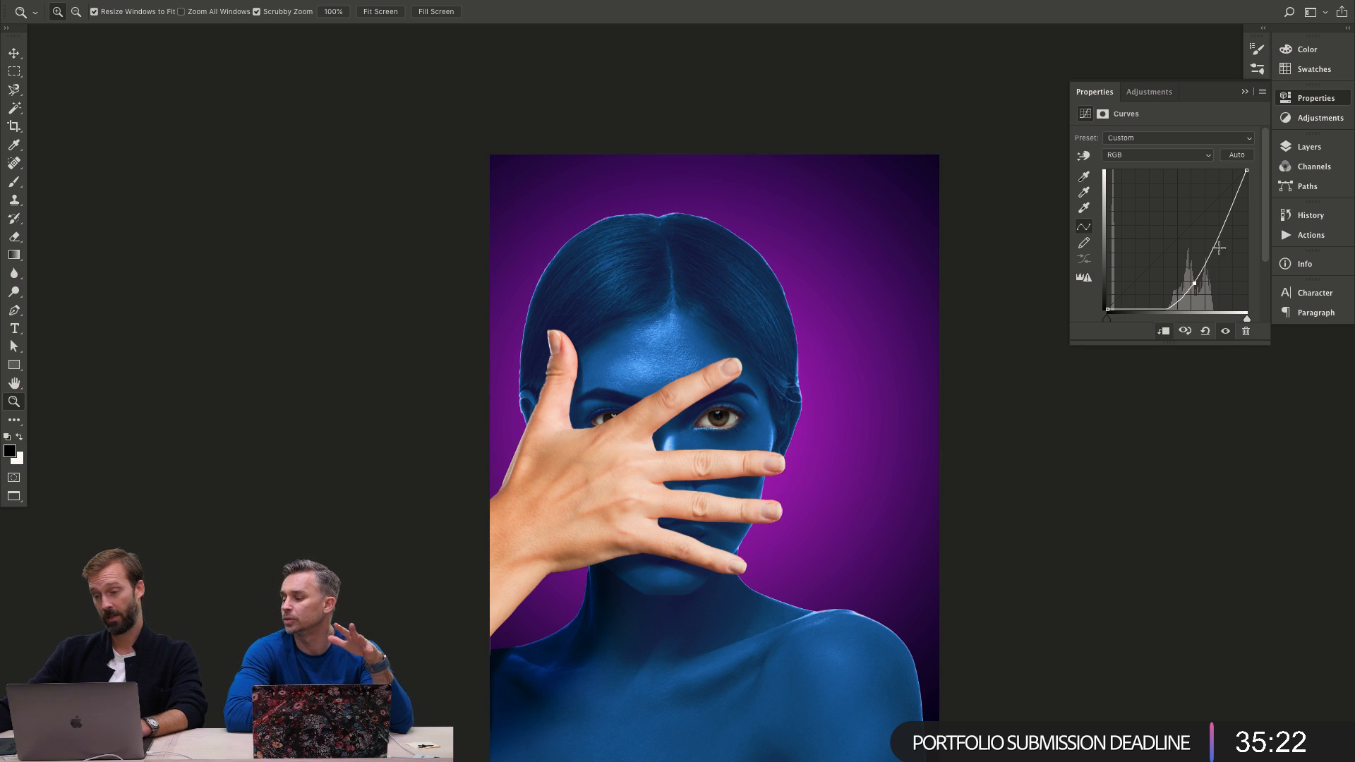
left_click_drag(1194, 283, 1191, 281)
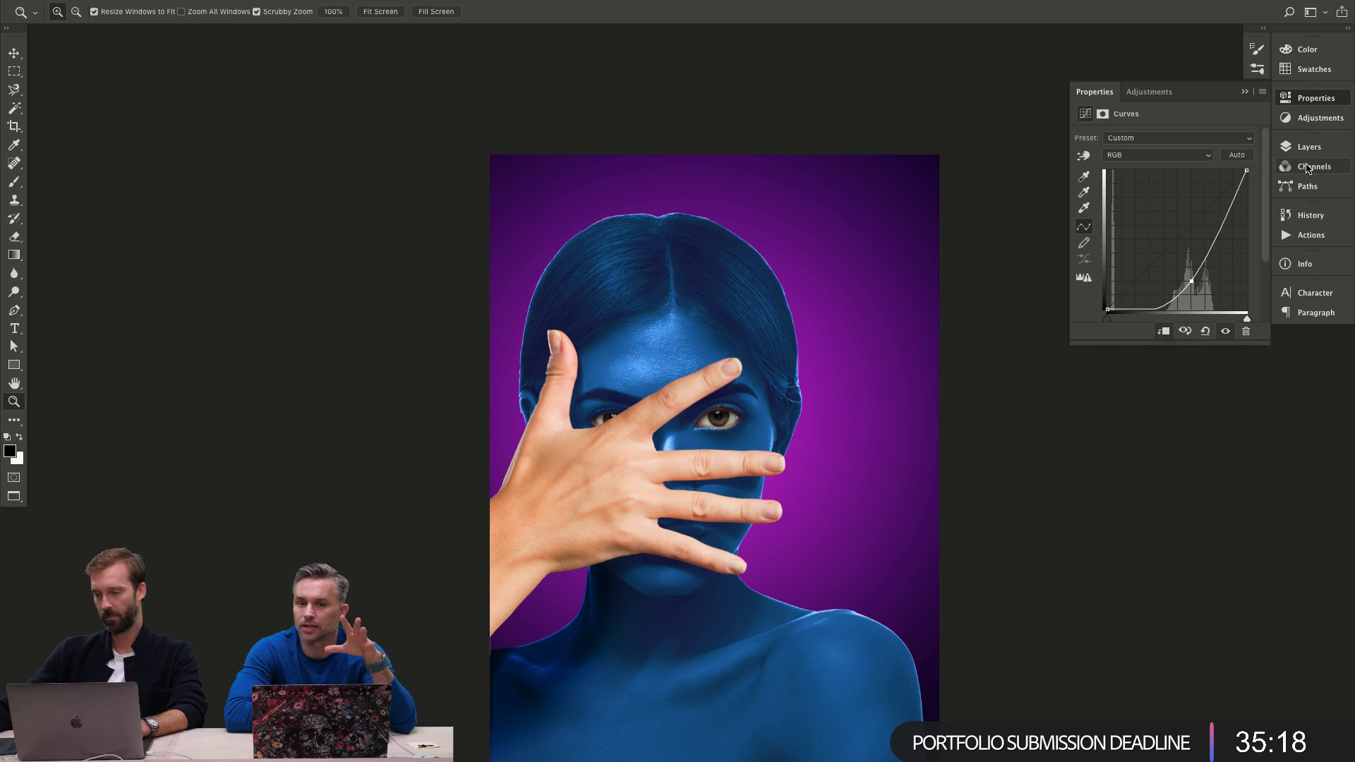
Add an unclipped Curves adjustment above Curves 2 copy 2 in the Face group and pull its midtones down to darken the figure.
left_click(1307, 147)
left_click(1240, 317)
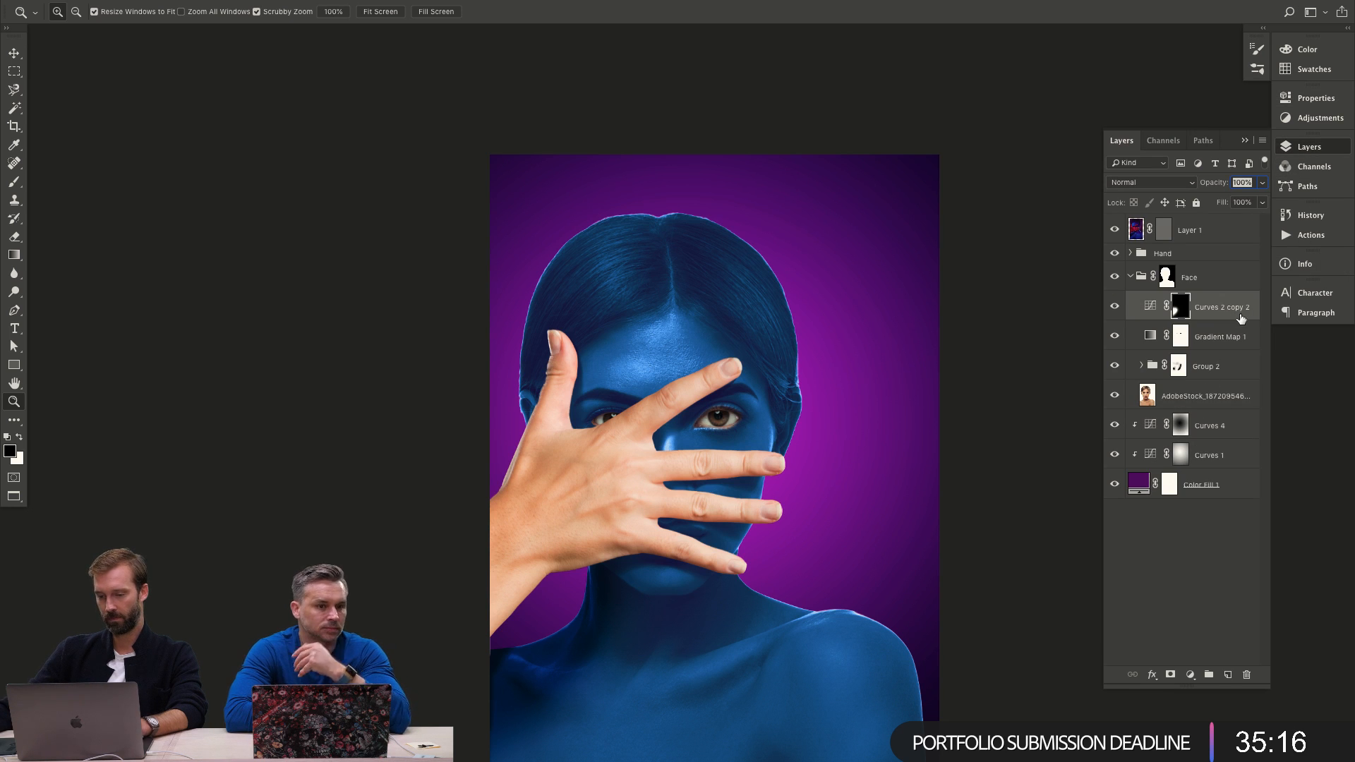
key("shift+super+m")
key("super+alt+g")
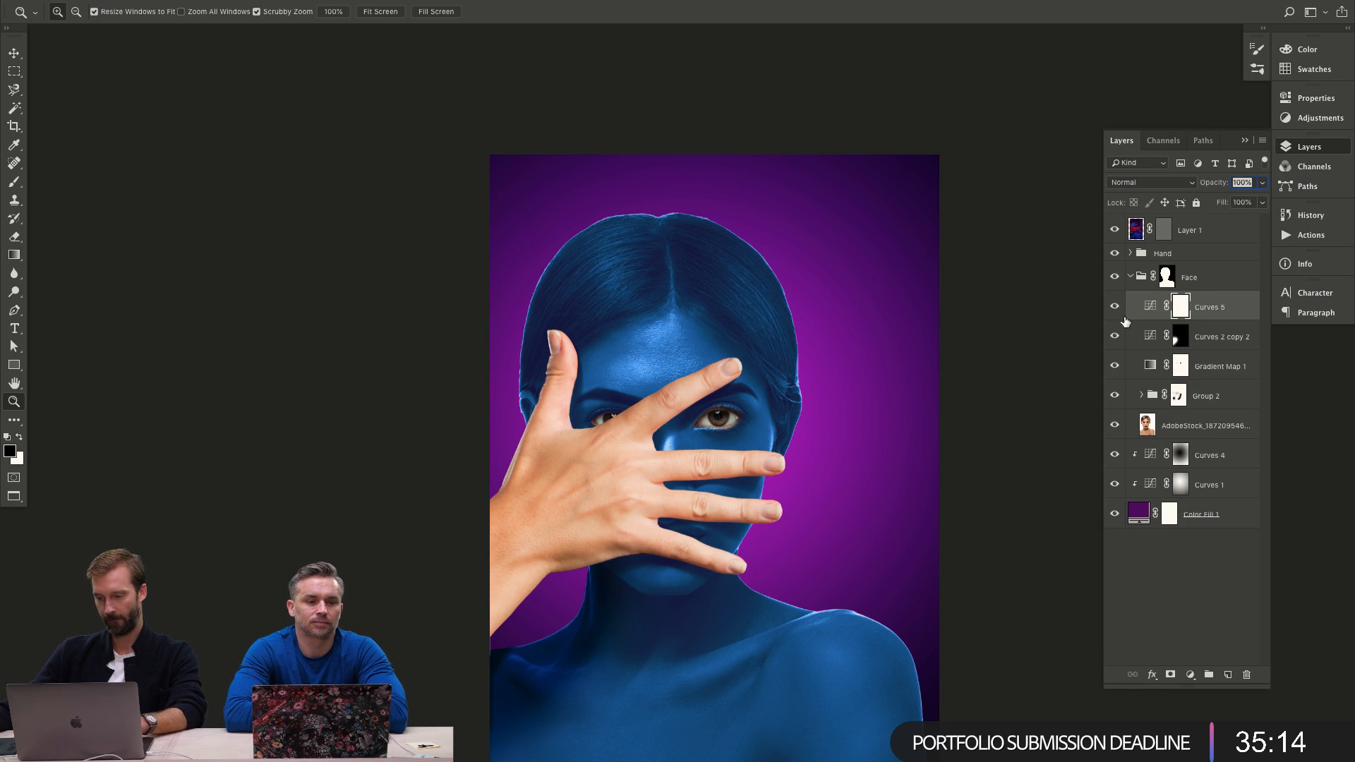
left_click(1150, 308)
double_click(1150, 310)
left_click_drag(1182, 239, 1190, 266)
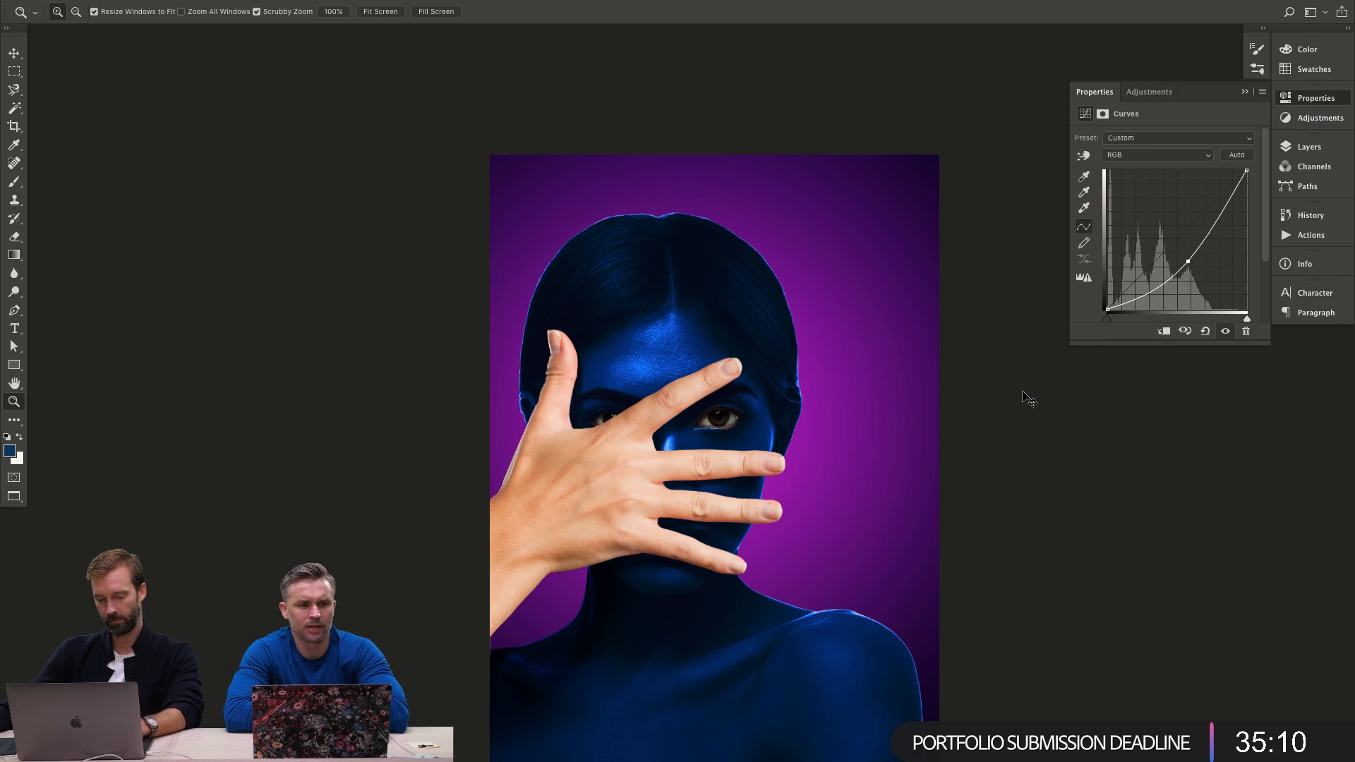
Mask Curves 5 with a black-to-white radial gradient from the face centre downward so only the figure's outer areas stay darkened.
key("d")
key("super+i")
key("g")
left_click_drag(658, 460, 575, 760)
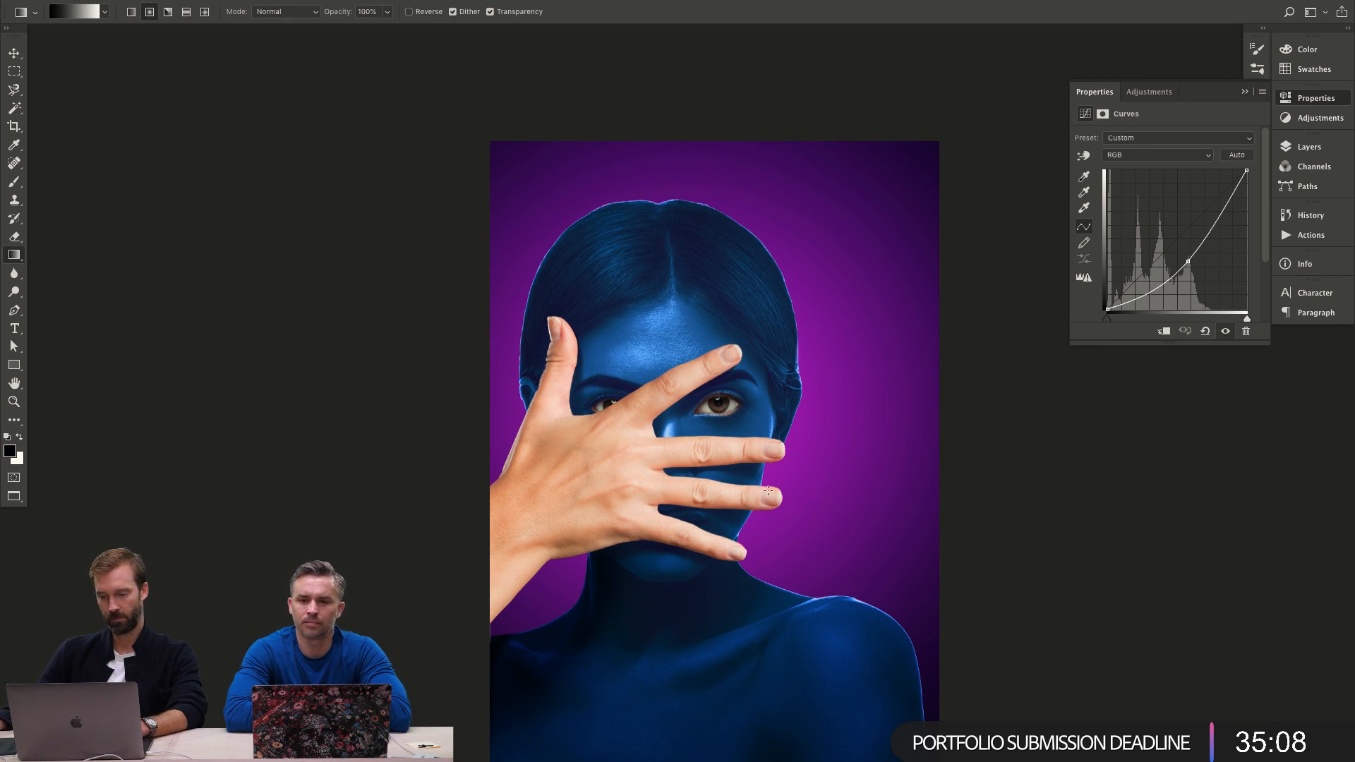
key("z")
left_click(822, 518, "alt")
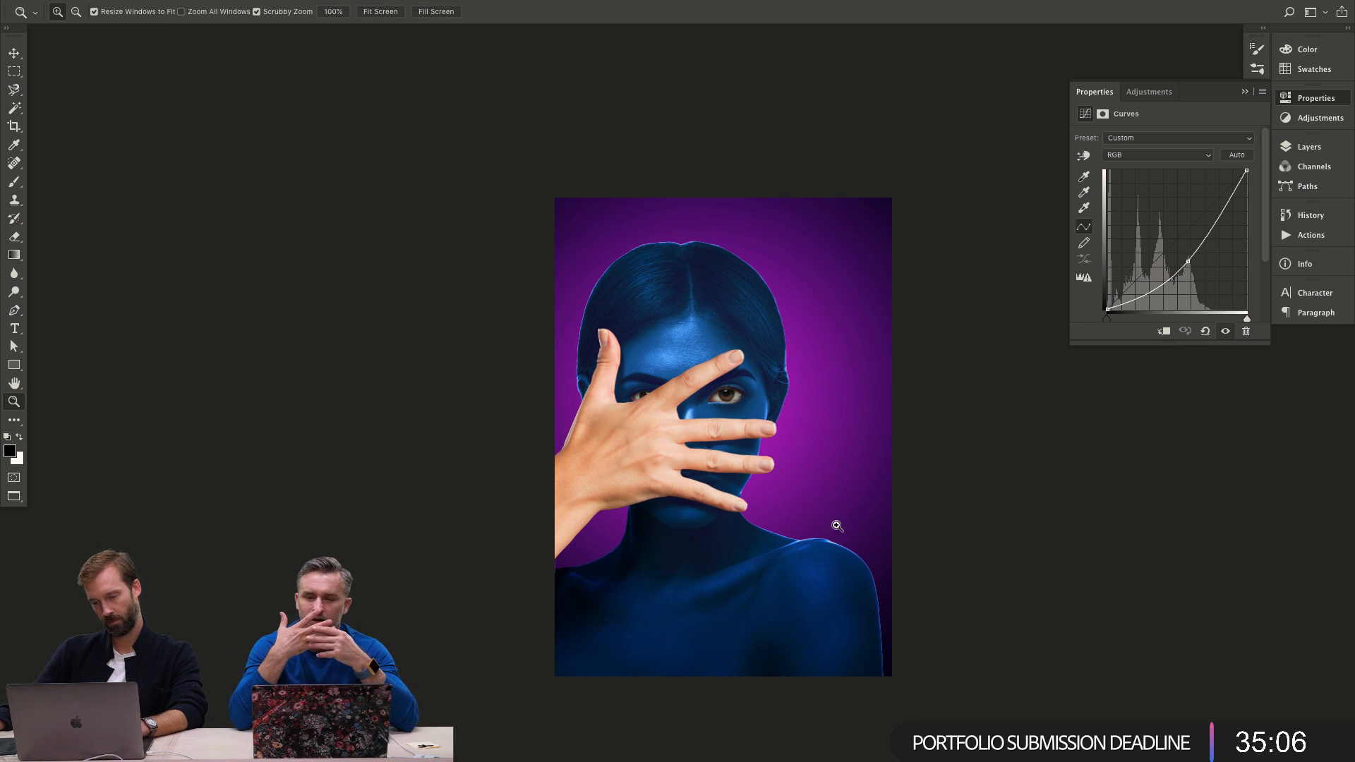
left_click_drag(747, 357, 773, 379)
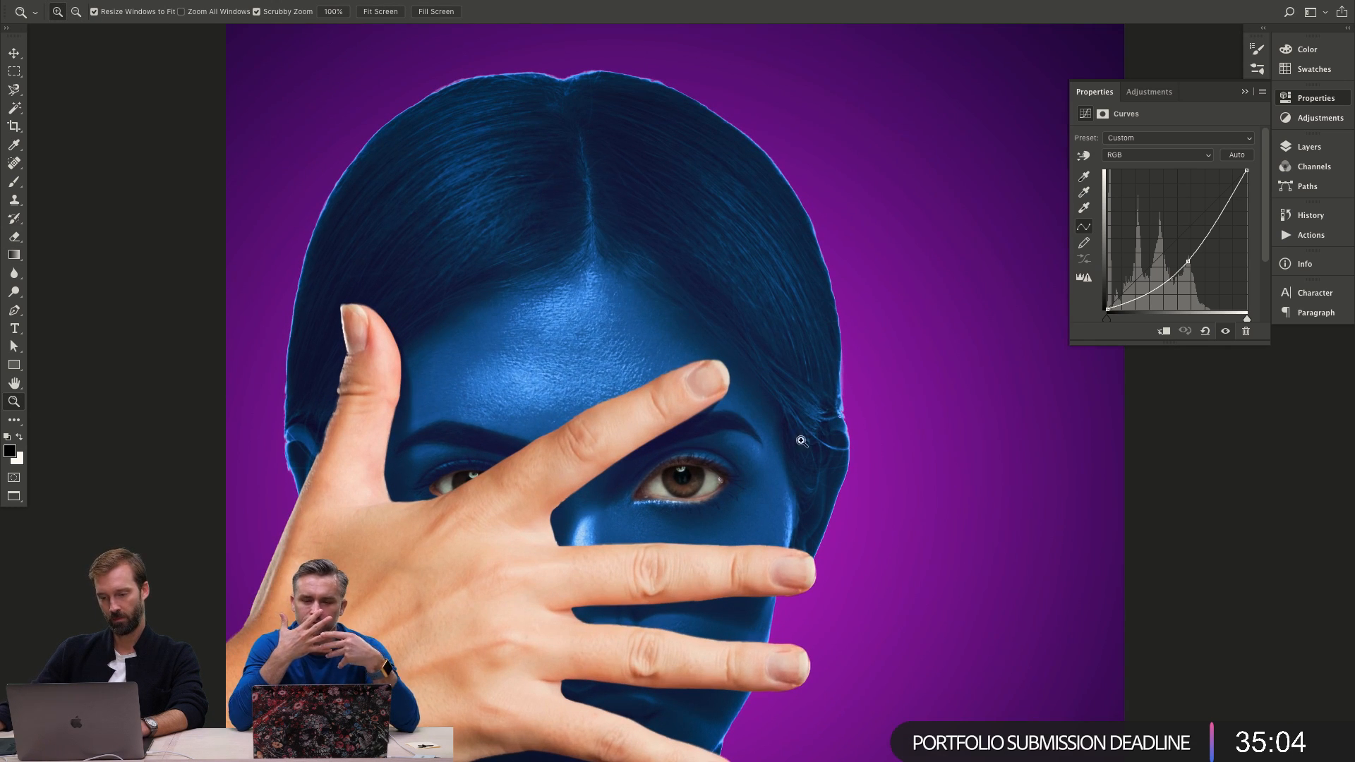
left_click_drag(738, 487, 732, 254)
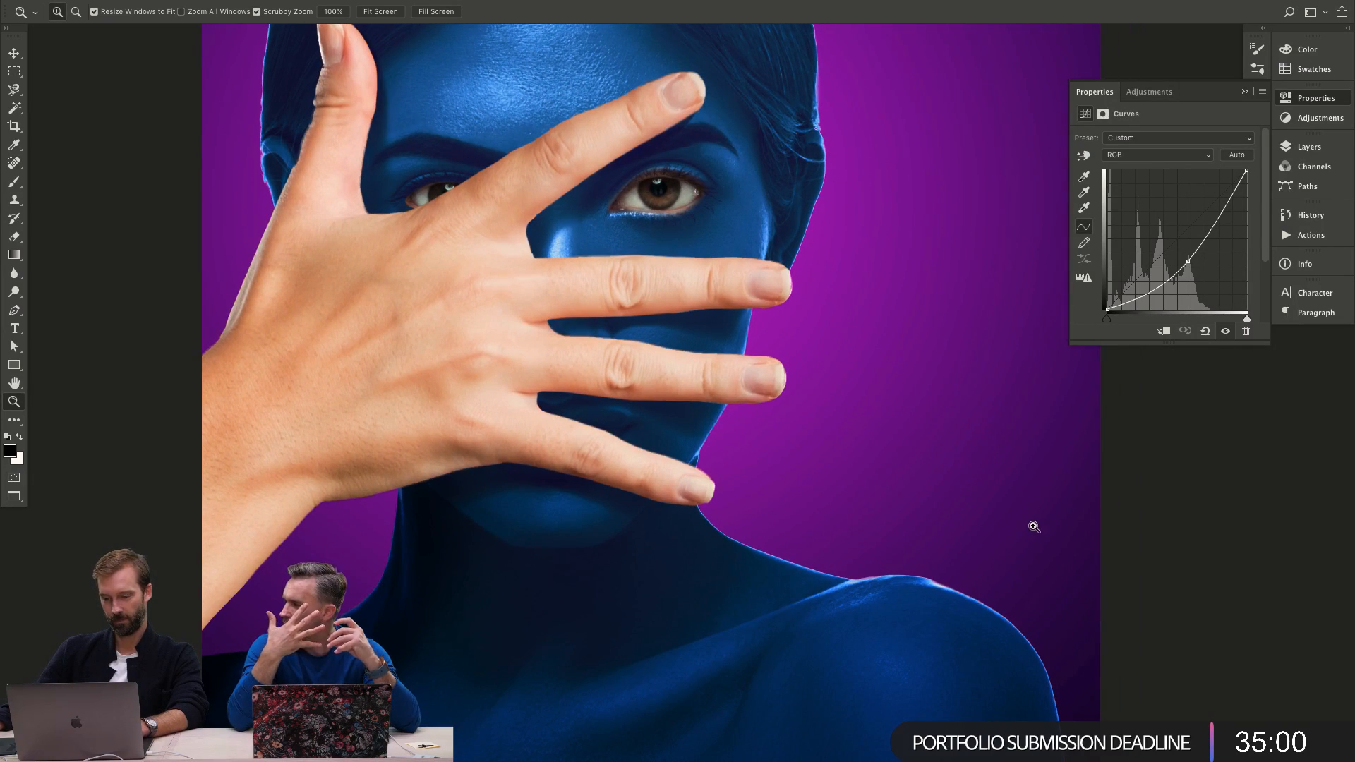
left_click(737, 457, "alt")
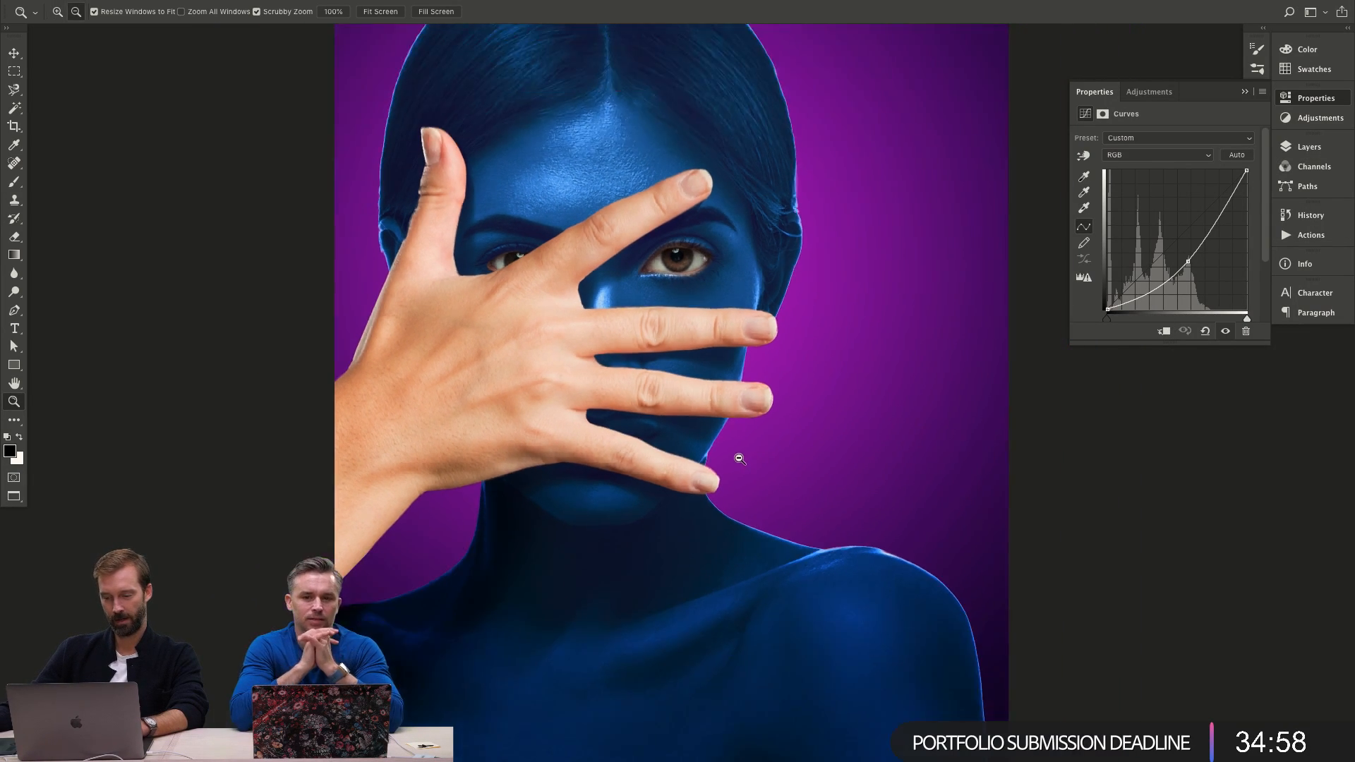
left_click(750, 469, "alt")
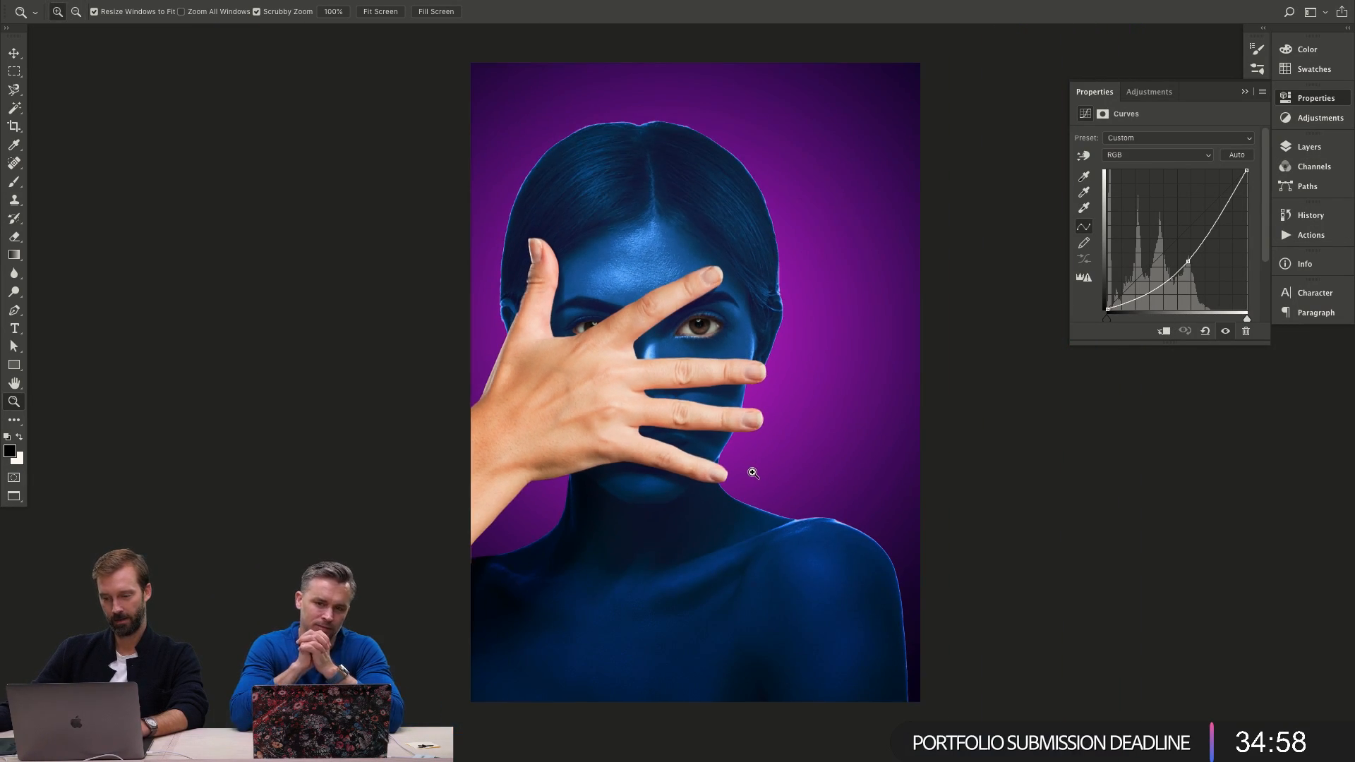
Create a new empty layer named RT directly above the AdobeStock portrait layer in the Face group.
left_click(1310, 148)
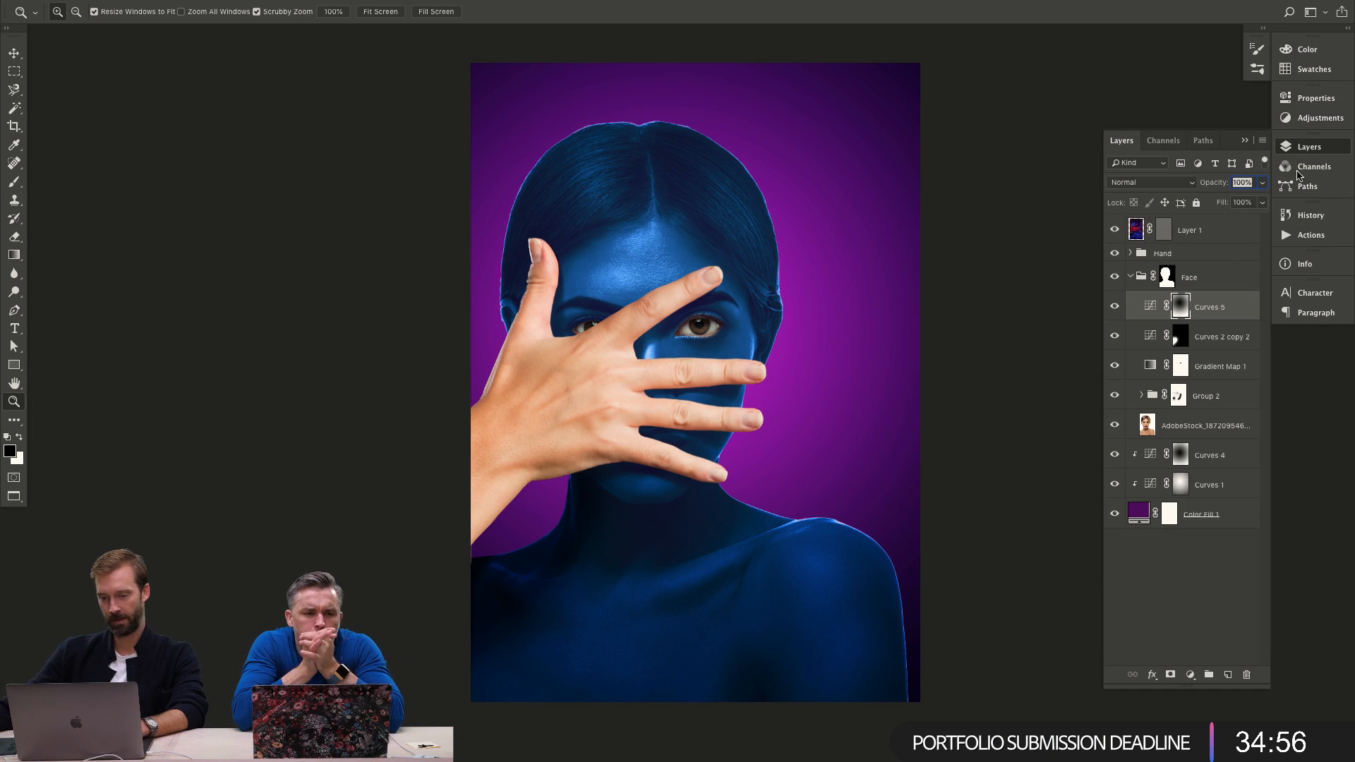
left_click(1220, 433)
key("ctrl+shift+n")
type("RT")
key("Return")
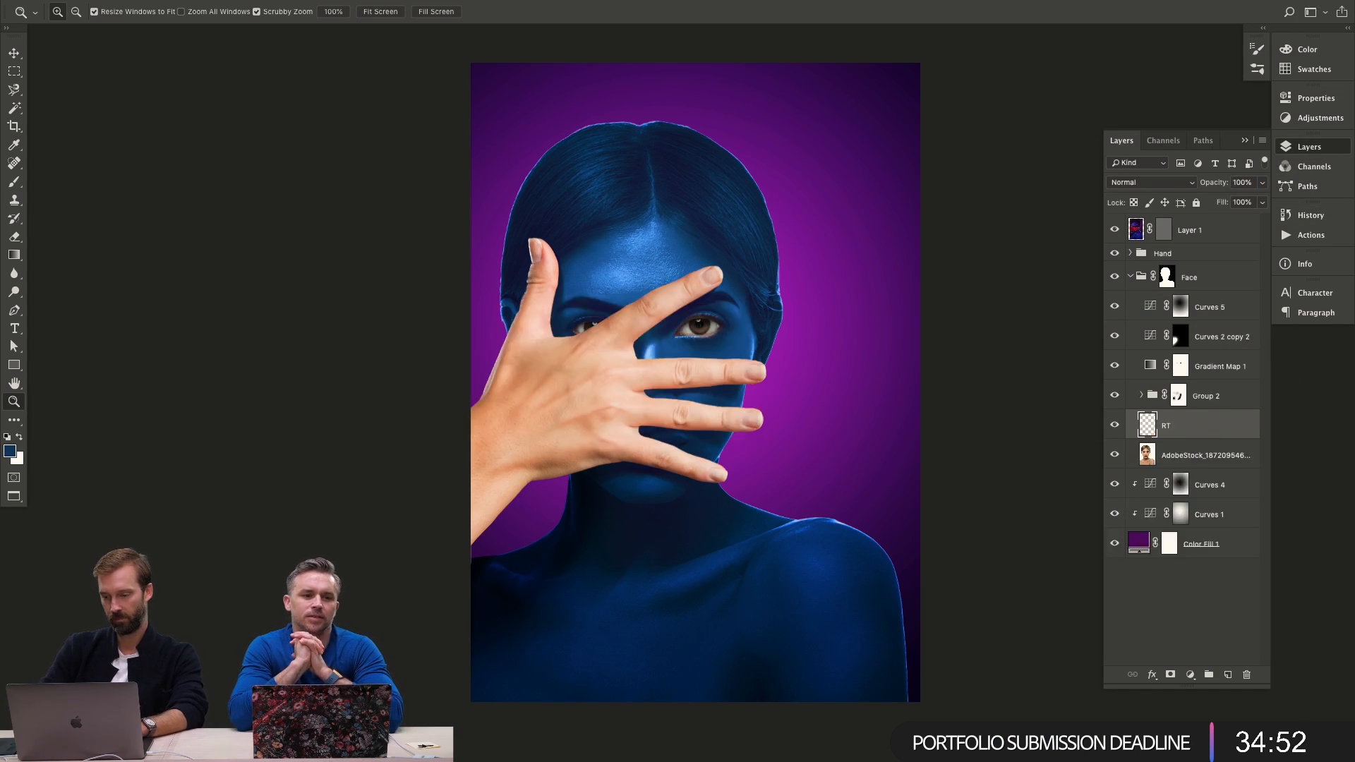
Clone dark hair over the bright rim along the thumb side of the head with an 89 px Clone Stamp on RT.
left_click_drag(496, 193, 690, 218)
key("r")
mouse_move(796, 288)
left_mouse_down()
mouse_move(851, 325)
mouse_move(811, 479)
left_mouse_up()
key("z")
left_click_drag(664, 311, 683, 315)
key("s")
mouse_move(502, 307)
left_mouse_down()
mouse_move(373, 299)
mouse_move(463, 292)
mouse_move(501, 226)
mouse_move(843, 220)
mouse_move(949, 311)
left_mouse_up()
left_click_drag(977, 266, 628, 268)
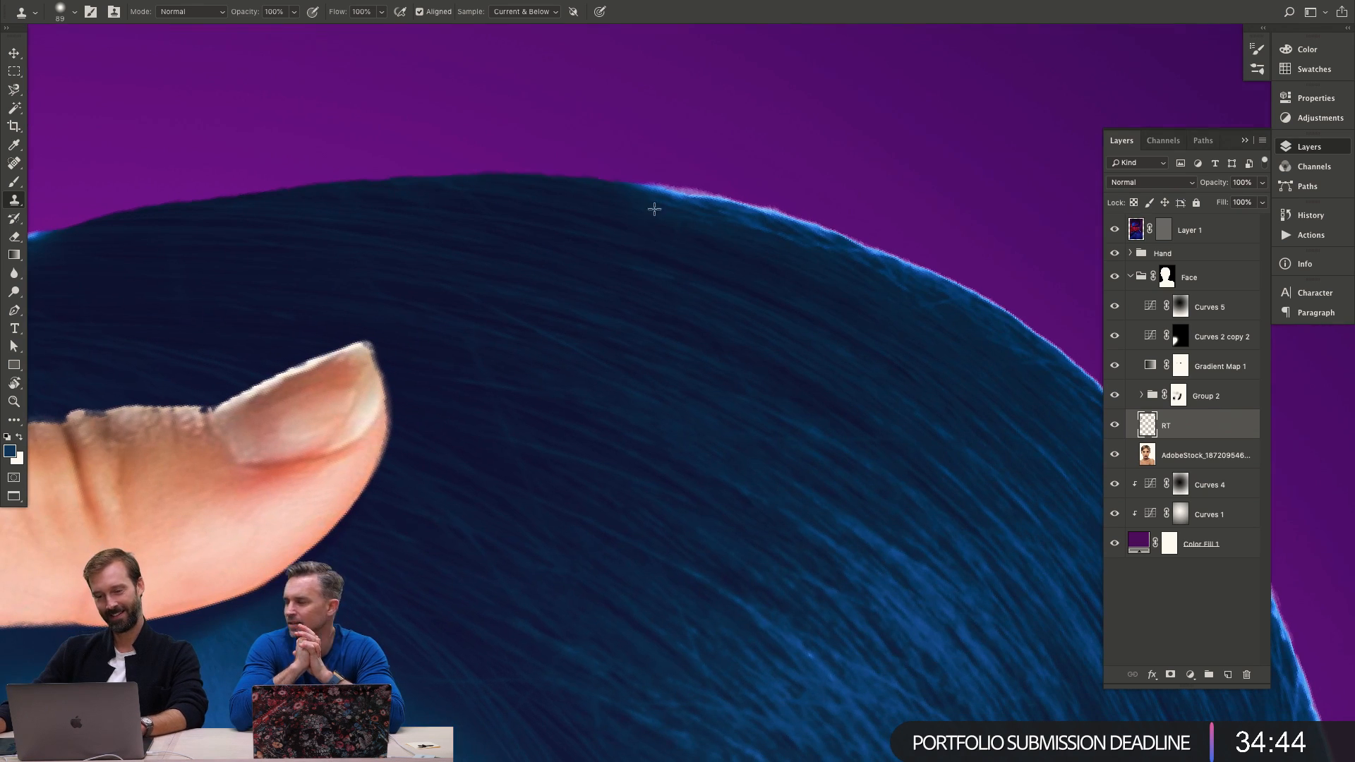
mouse_move(654, 208)
left_mouse_down()
mouse_move(882, 254)
mouse_move(1002, 339)
left_mouse_up()
Continue cloning darker hair over the glowing rim, resampling nearby strands, from the upper side of the head to the centre parting.
scroll(632, 311, "right", 5)
scroll(633, 311, "down", 3)
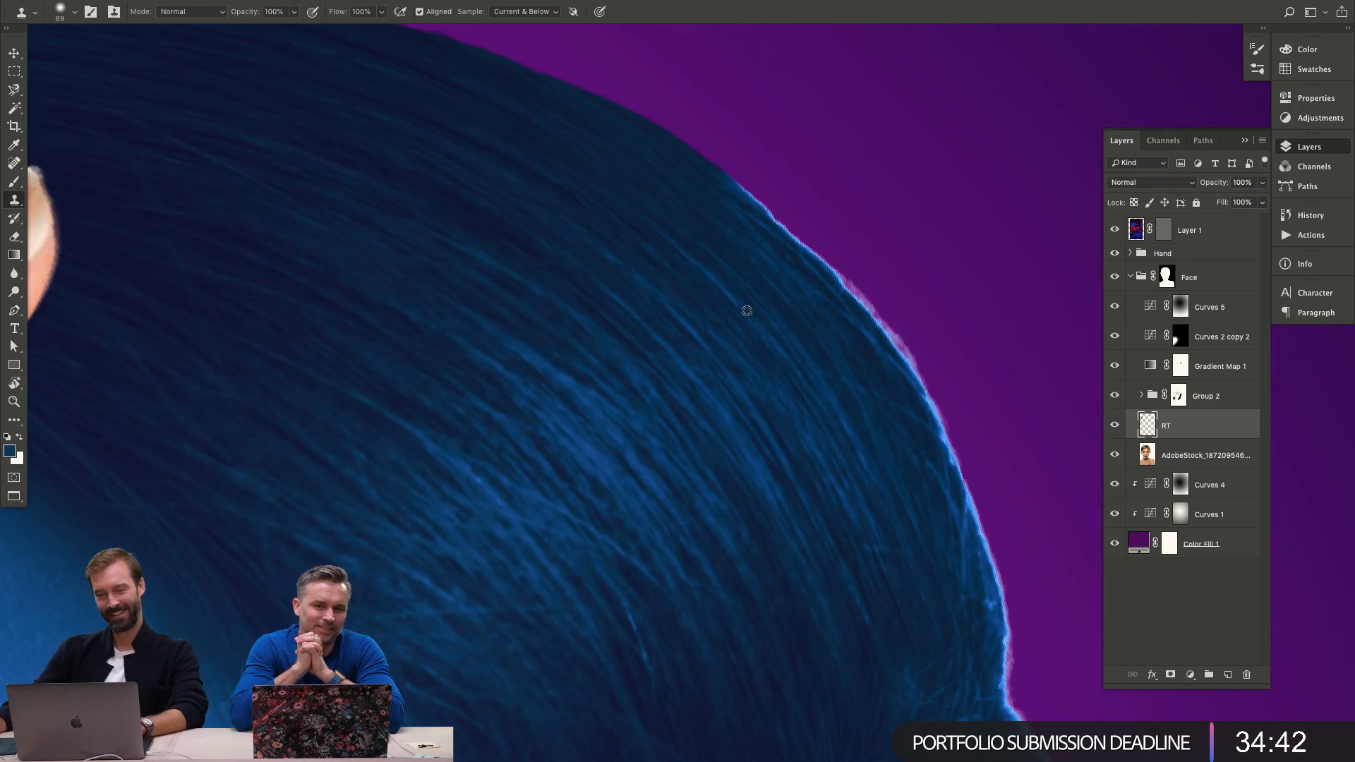
left_click(747, 310, "alt")
left_click_drag(855, 289, 890, 311)
left_click(732, 234, "alt")
left_click_drag(804, 198, 768, 161)
left_click_drag(658, 279, 401, 70)
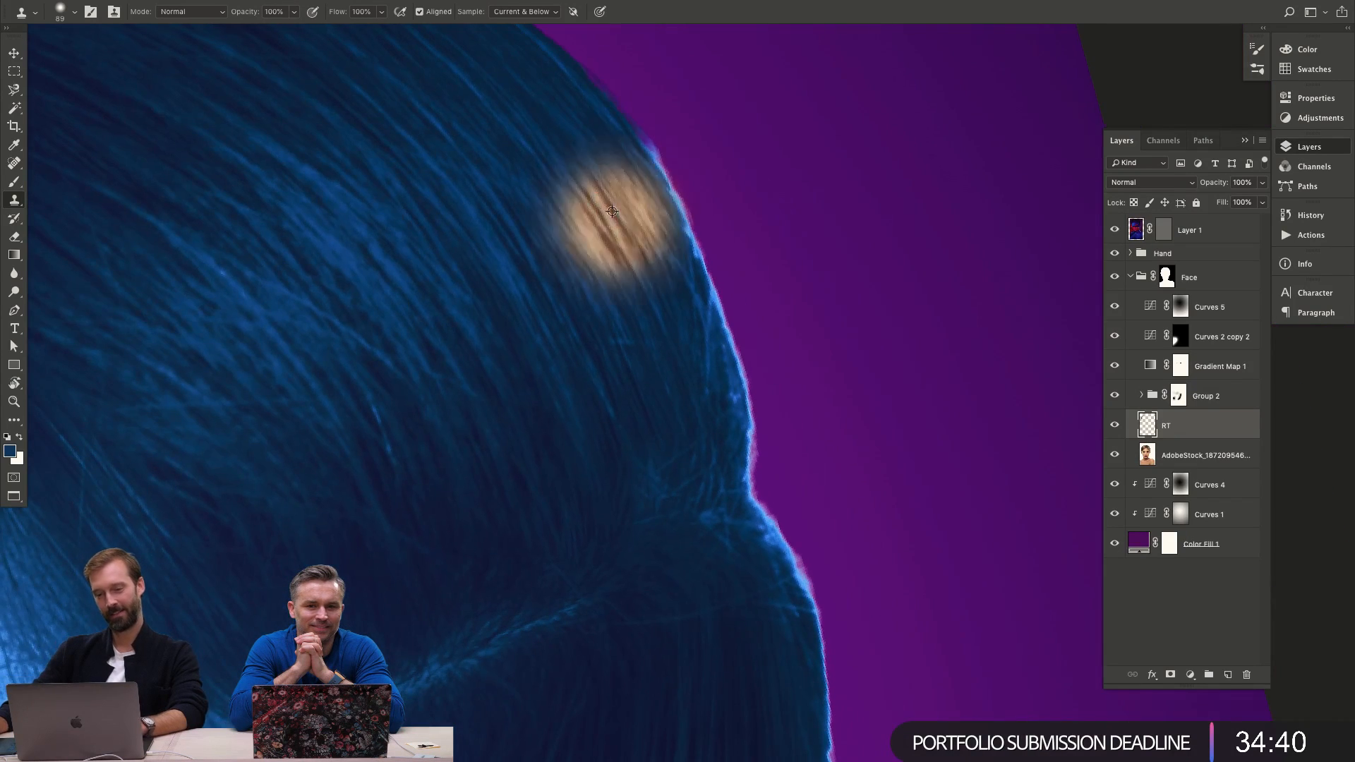
mouse_move(611, 211)
left_mouse_down()
mouse_move(660, 158)
mouse_move(710, 204)
mouse_move(801, 468)
left_mouse_up()
left_click_drag(641, 383, 561, 208)
Clone dark hair over the bright rim at the crown, just past the parting, reducing the Clone Stamp to 64 px.
key("z")
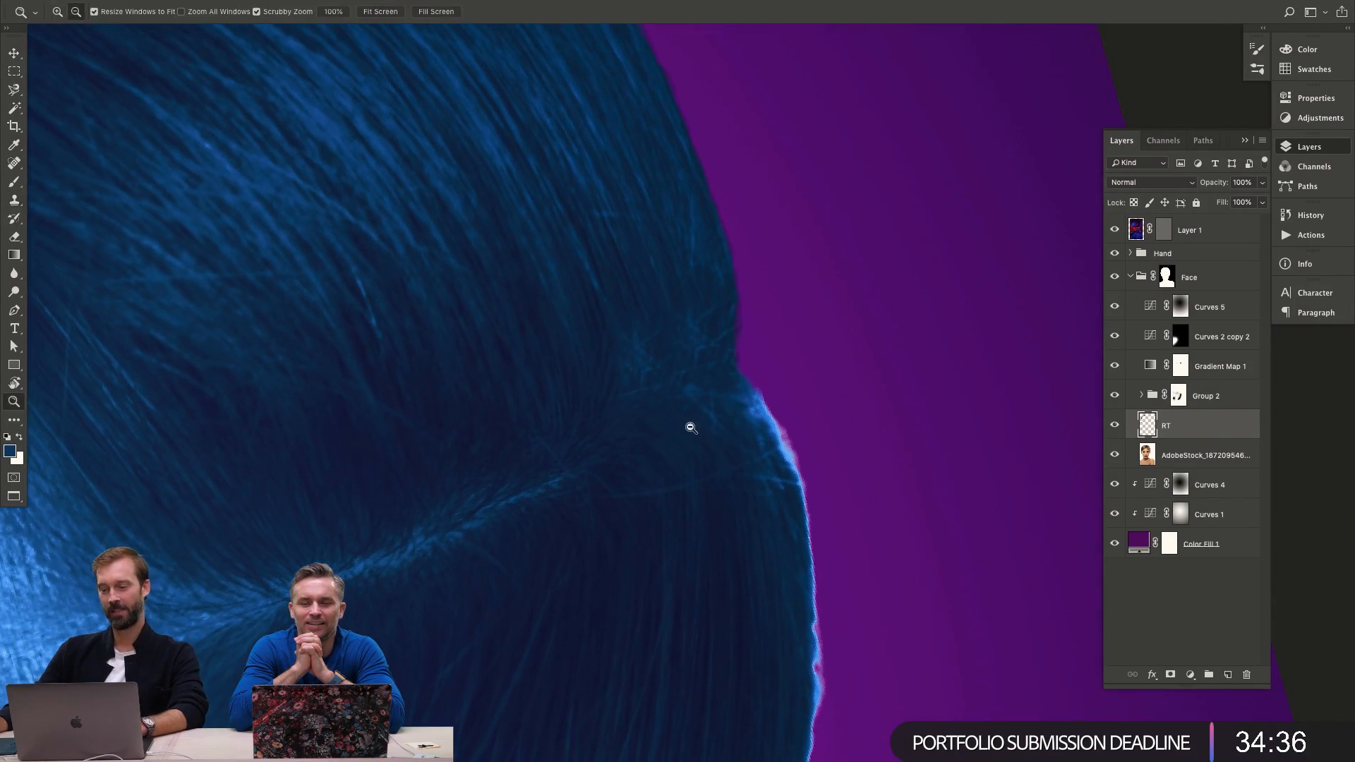
left_click(690, 427, "alt")
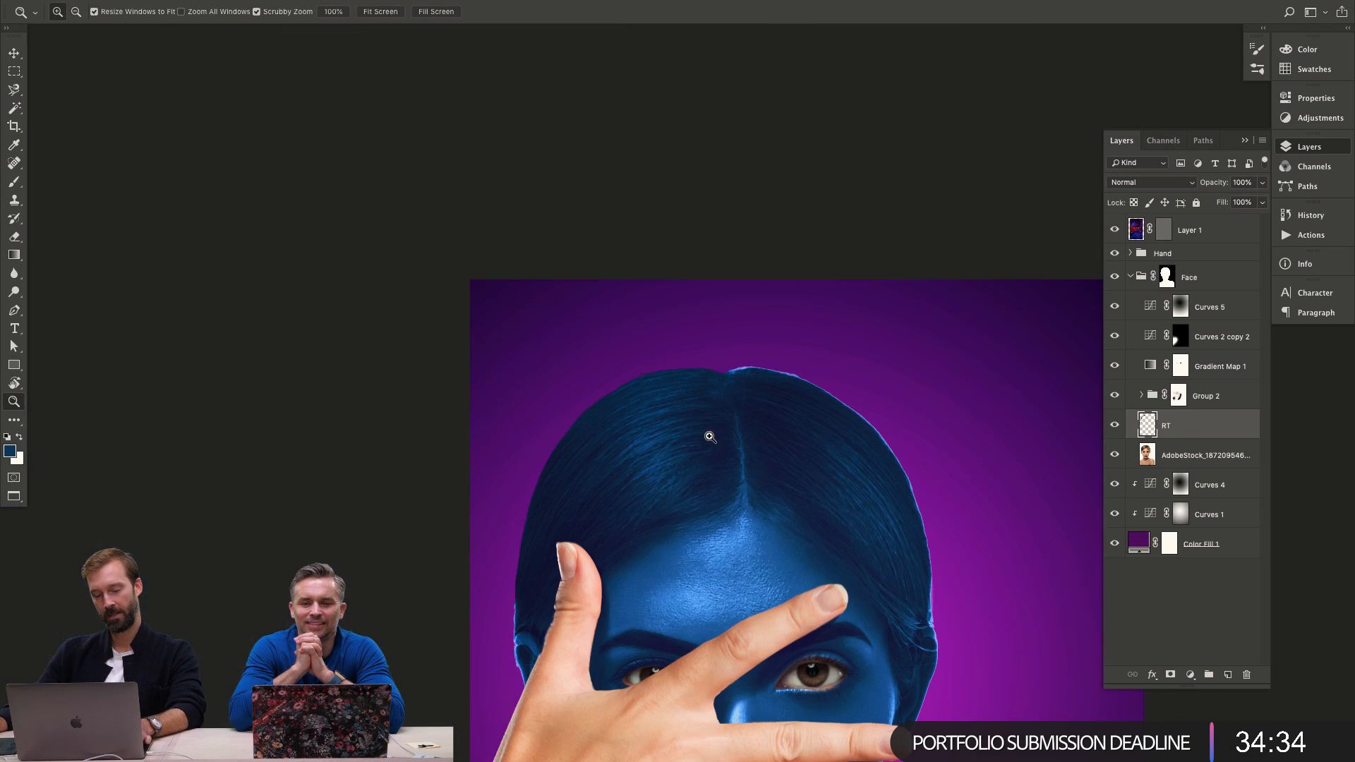
left_click_drag(800, 435, 828, 393)
key("s")
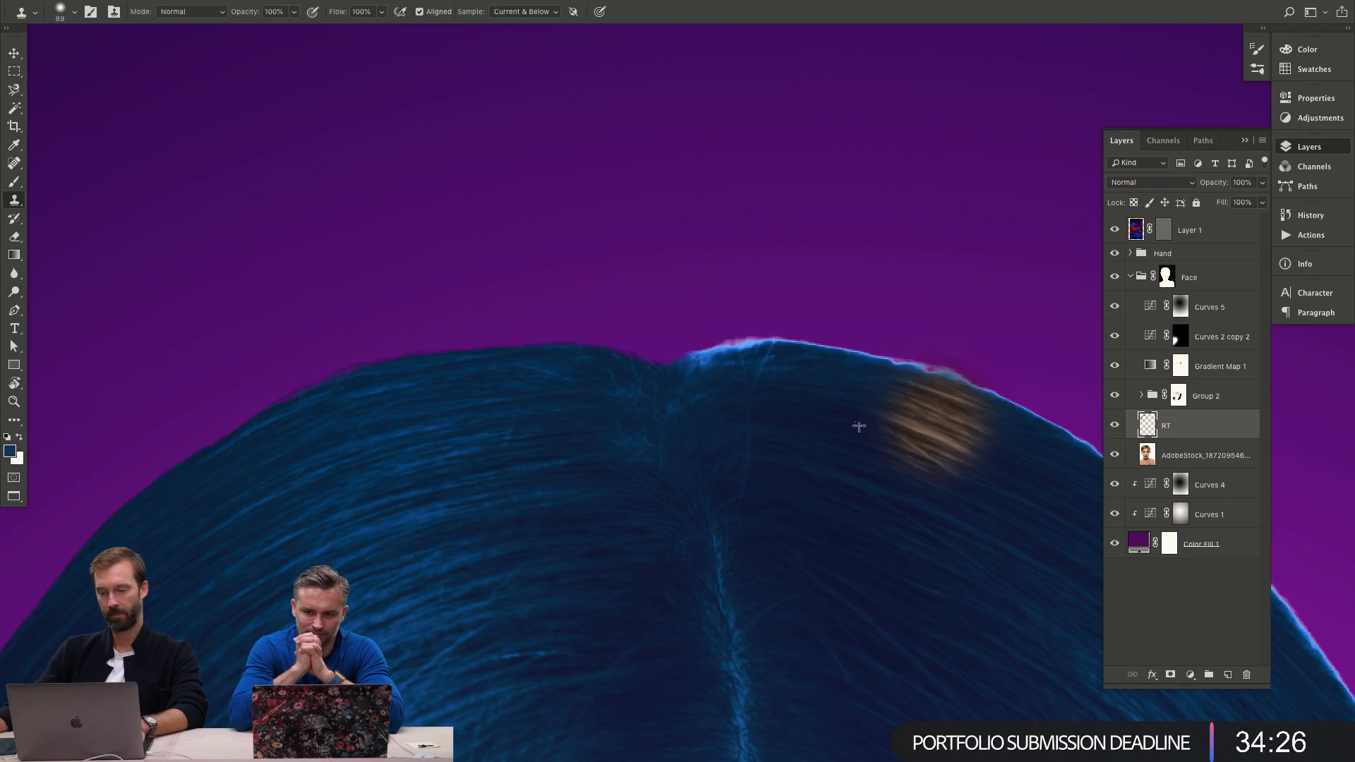
mouse_move(879, 394)
left_mouse_down()
mouse_move(877, 369)
mouse_move(857, 369)
left_mouse_up()
mouse_move(784, 338)
left_mouse_down()
mouse_move(713, 343)
mouse_move(868, 417)
mouse_move(859, 390)
mouse_move(877, 365)
mouse_move(994, 386)
left_mouse_up()
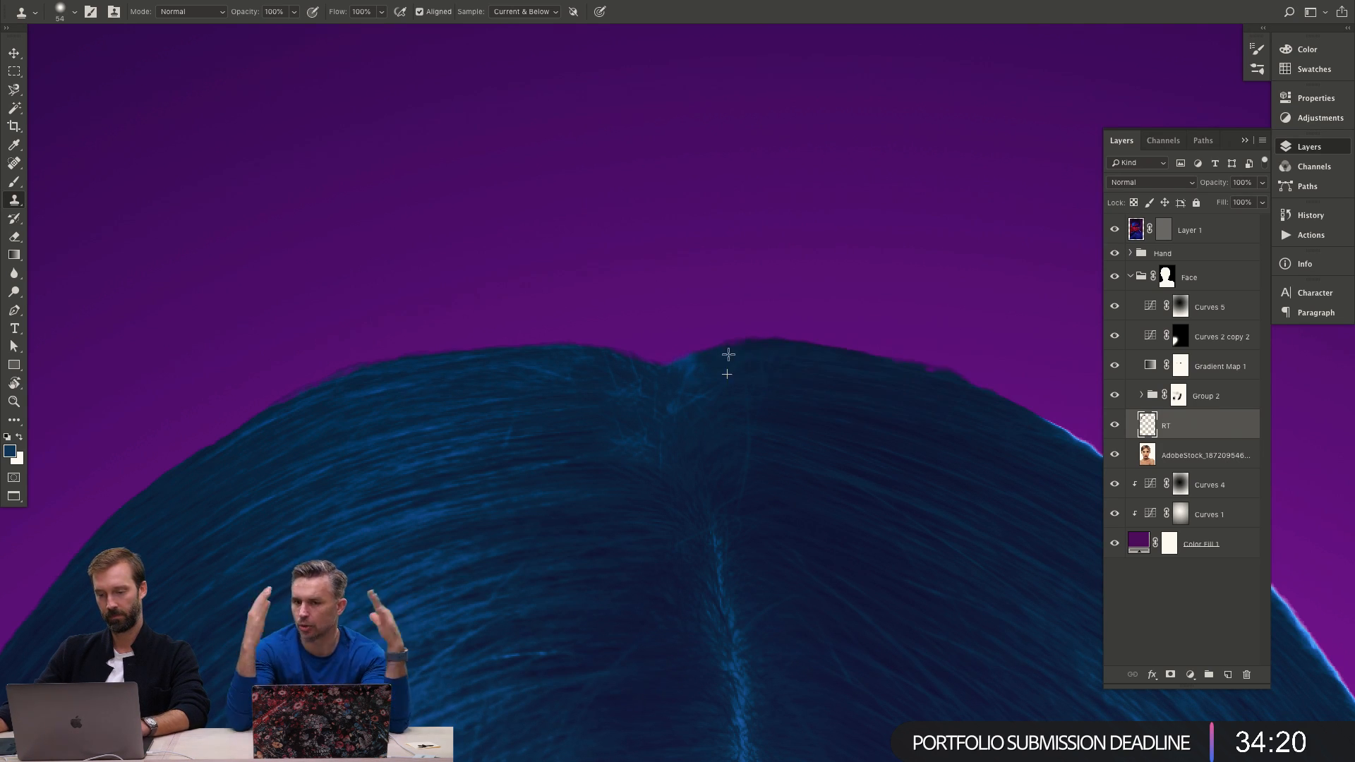
On the RT layer, clone dark hair over the bright rim along the head's outline, from the parting down the upper side.
left_click_drag(917, 441, 581, 347)
mouse_move(685, 336)
left_mouse_down()
mouse_move(689, 349)
mouse_move(752, 357)
mouse_move(861, 429)
mouse_move(938, 555)
left_mouse_up()
scroll(734, 363, "down", 7)
scroll(734, 362, "right", 5)
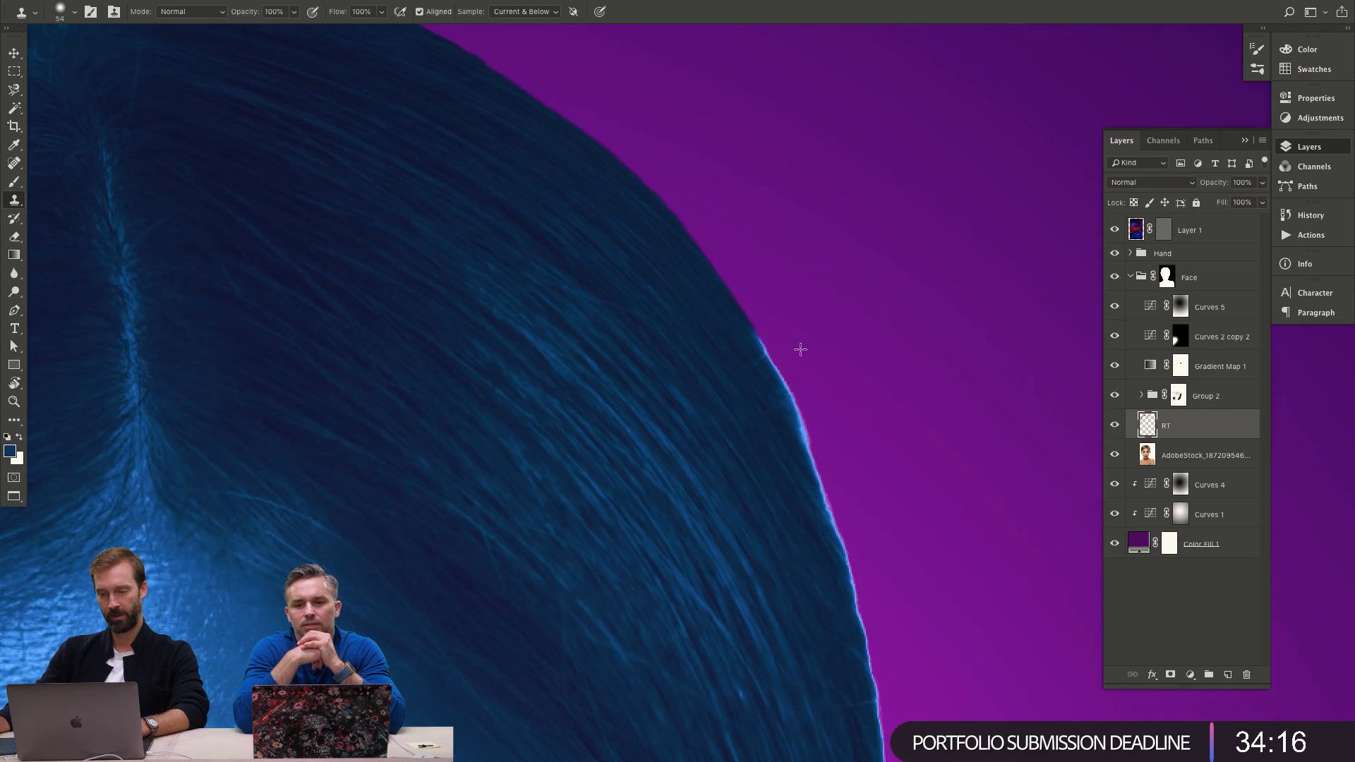
mouse_move(755, 326)
left_mouse_down()
mouse_move(839, 468)
mouse_move(877, 614)
mouse_move(862, 660)
left_mouse_up()
scroll(720, 311, "down", 6)
scroll(719, 311, "right", 3)
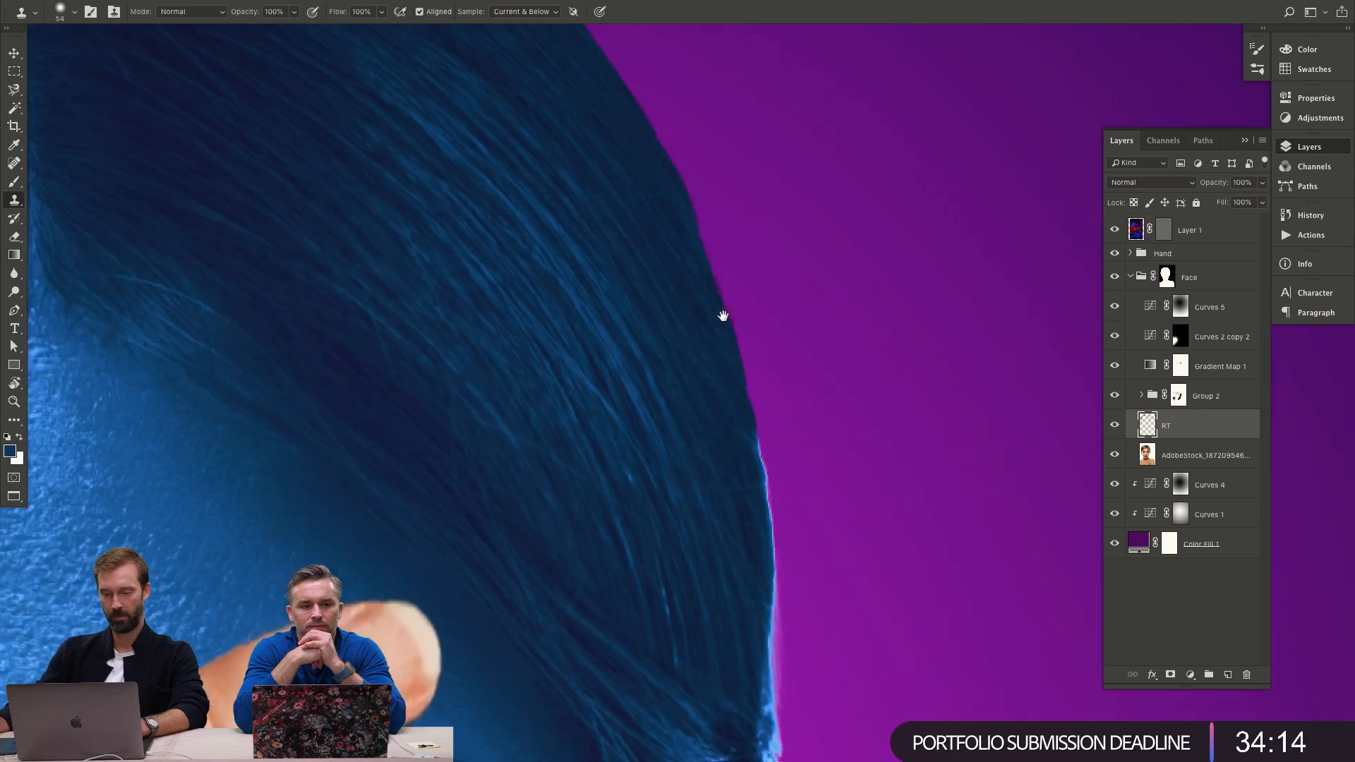
Clone away the remaining bright fringe on the lower side of the hair outline, down to just above the ear.
mouse_move(749, 407)
left_mouse_down()
mouse_move(766, 607)
mouse_move(786, 644)
left_mouse_up()
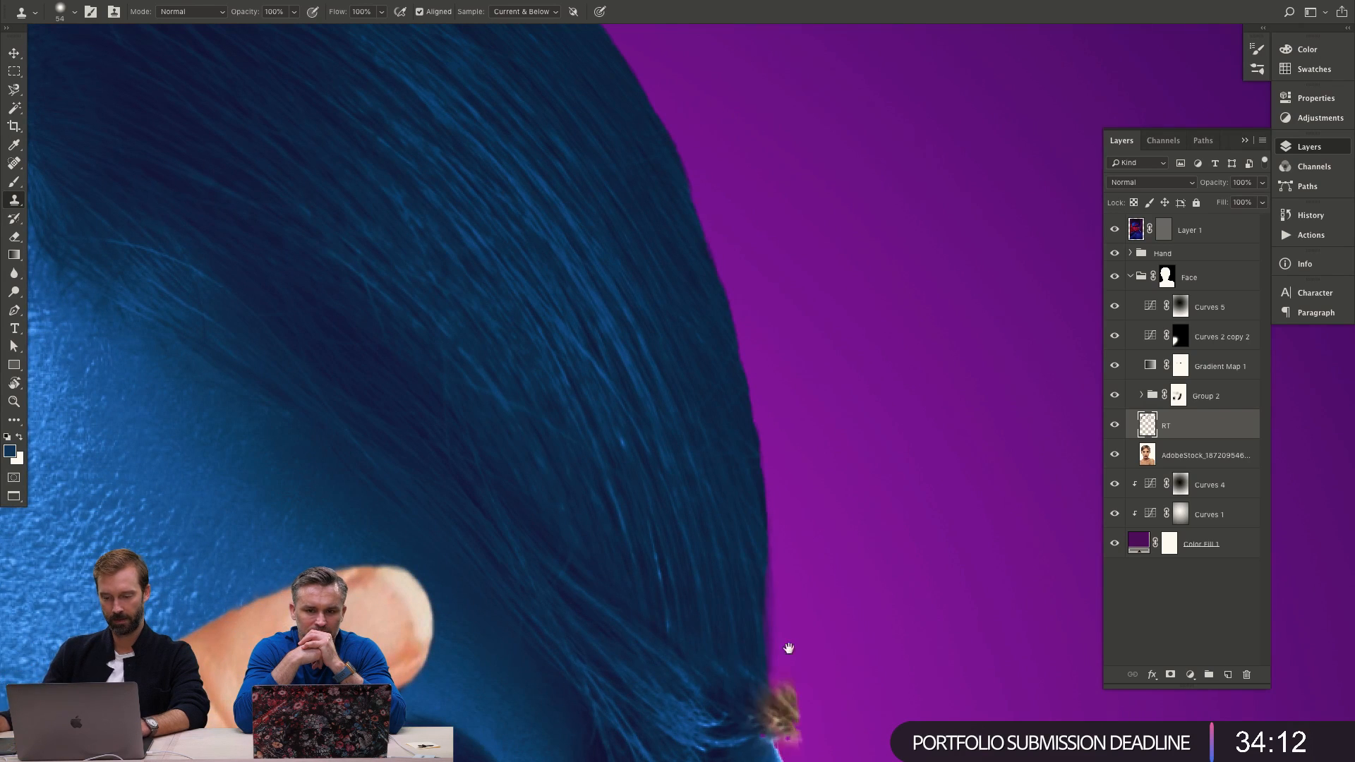
scroll(642, 290, "down", 6)
scroll(642, 289, "right", 3)
scroll(625, 347, "down", 10)
scroll(626, 348, "left", 1)
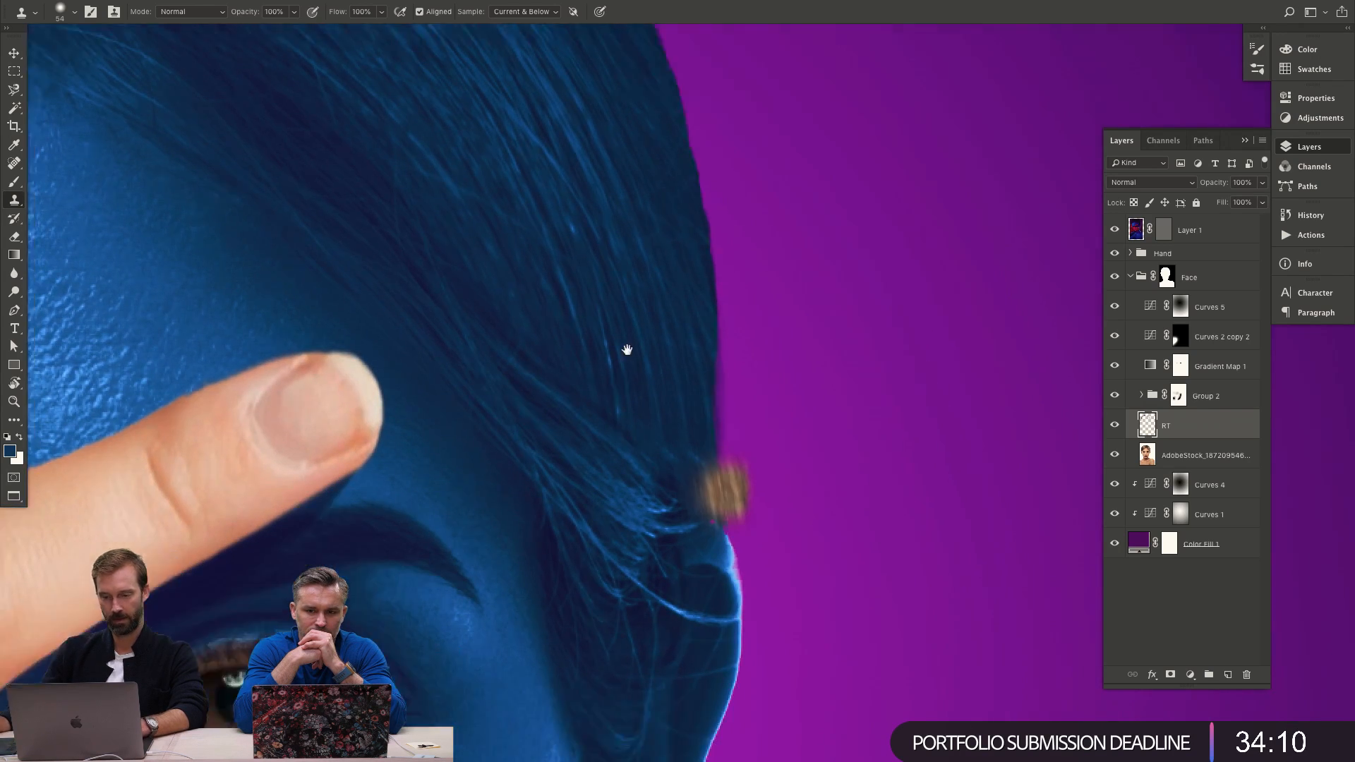
scroll(652, 482, "up", 2)
scroll(652, 482, "right", 1)
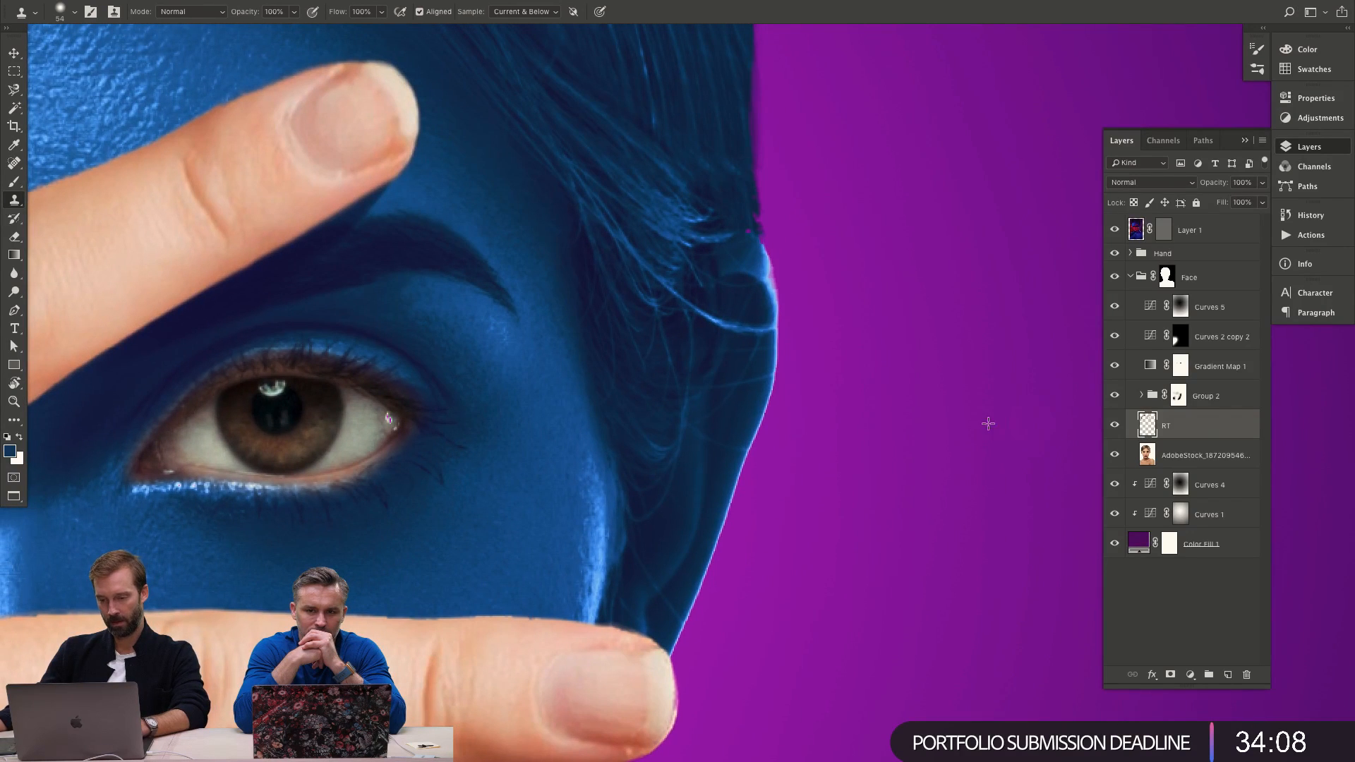
Isolate the original AdobeStock portrait layer, sample the skin tone at the upper ear, then restore all layers and select the RT layer.
left_click(1113, 455, "alt")
key("b")
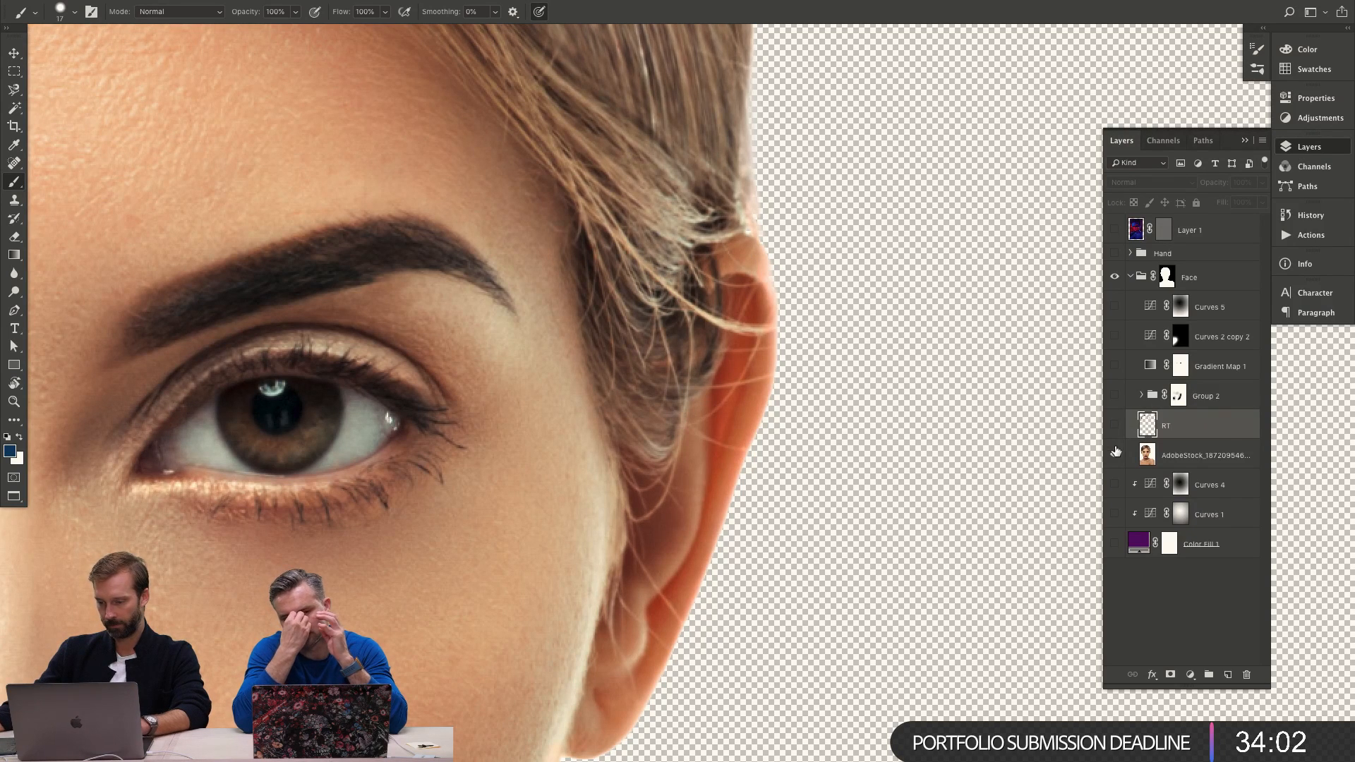
left_click(1154, 457)
key("i")
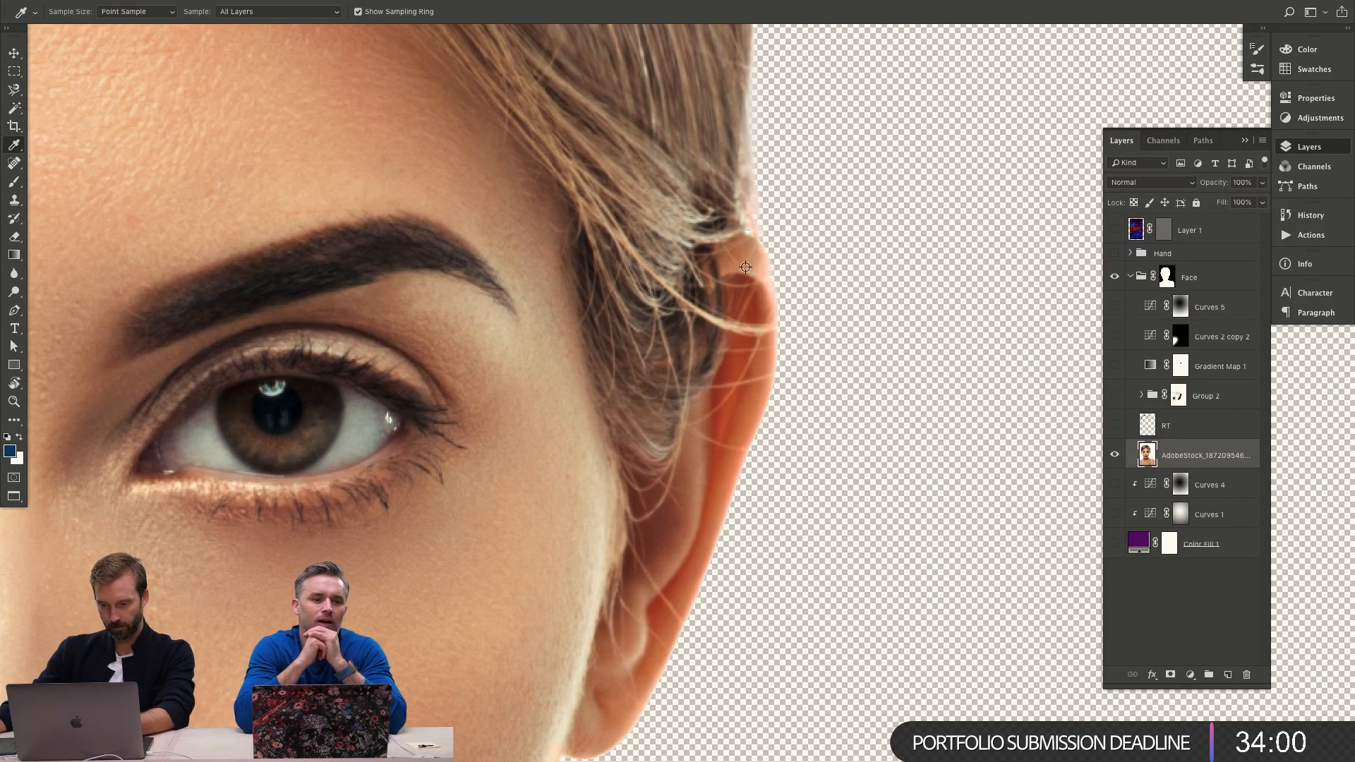
left_click(753, 264)
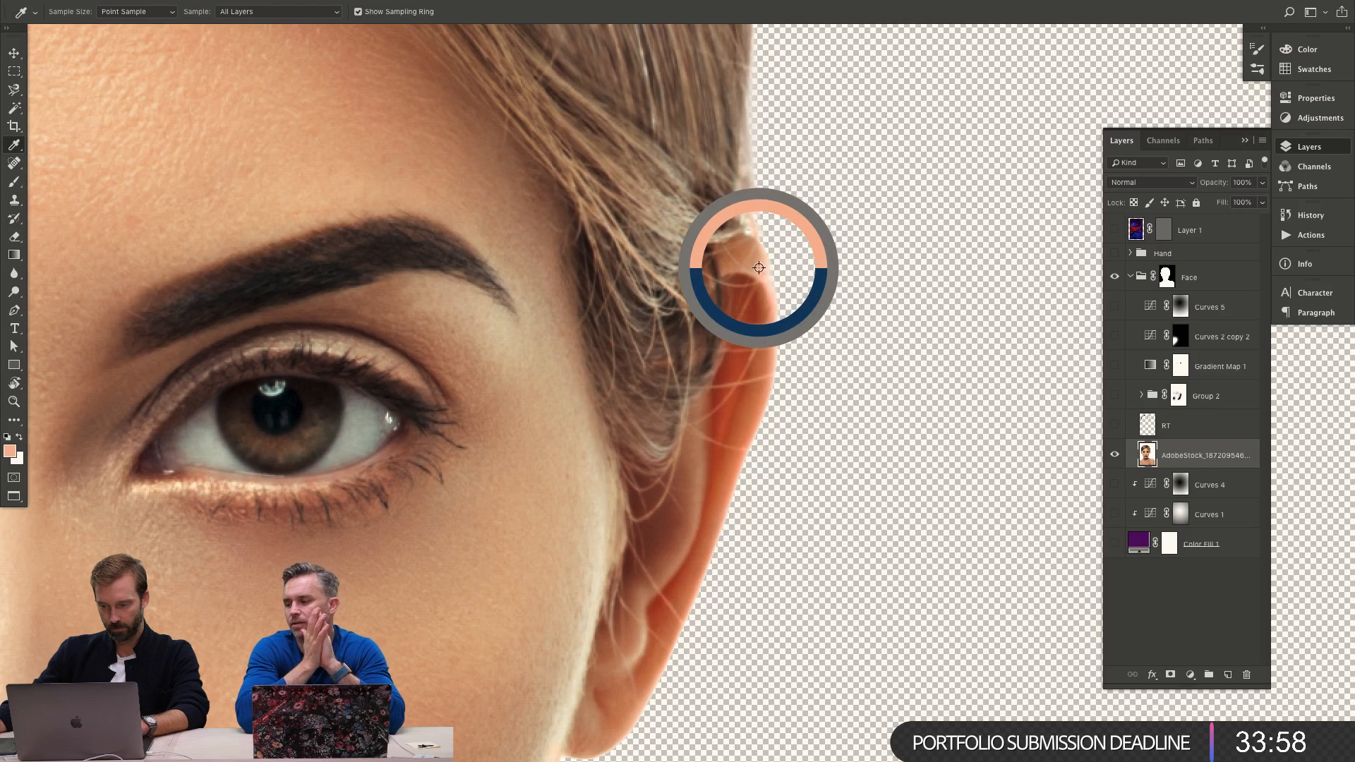
left_click(1115, 457, "alt")
left_click(1198, 428)
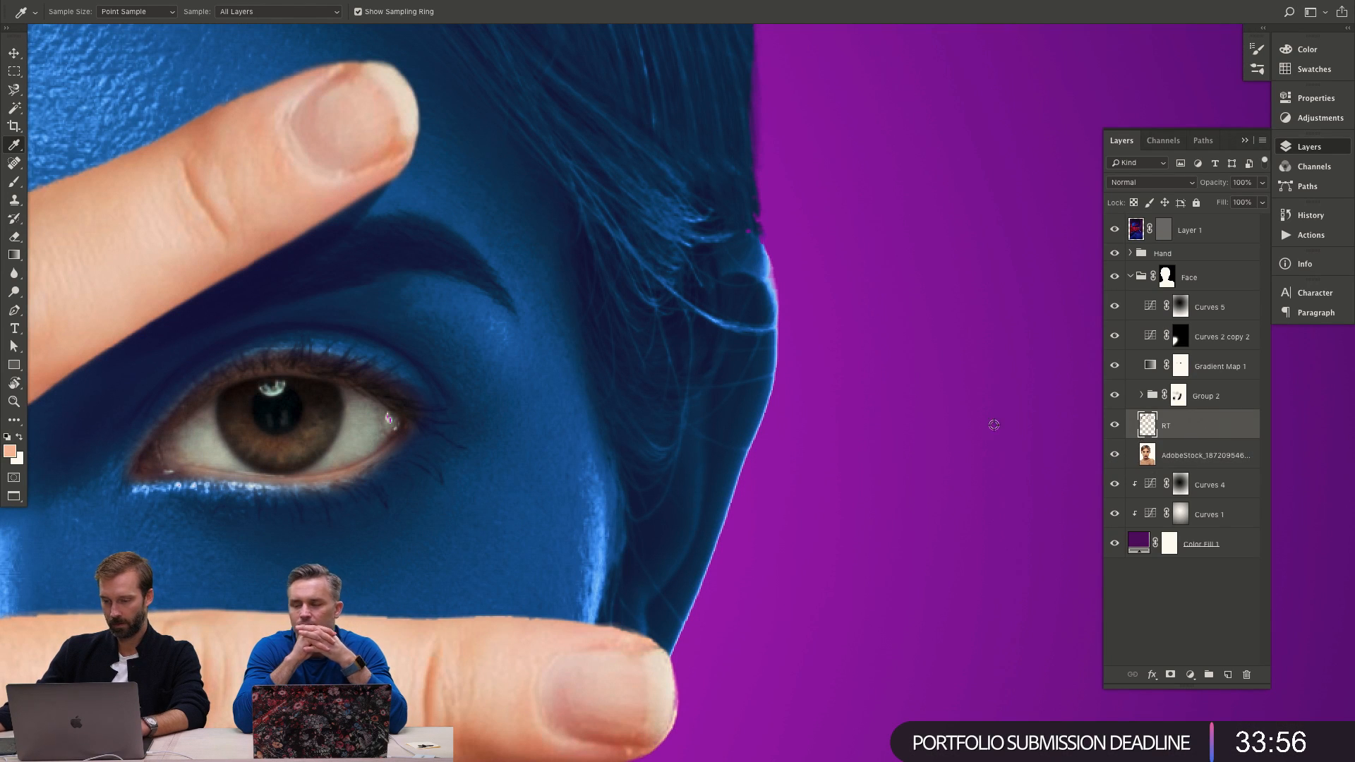
Paint the sampled skin tone along the ear's outer edge to cover its bright rim, rotating the canvas to follow the contour.
key("b")
mouse_move(793, 301)
left_mouse_down()
mouse_move(852, 311)
mouse_move(893, 270)
mouse_move(668, 264)
mouse_move(687, 360)
mouse_move(626, 344)
mouse_move(531, 375)
left_mouse_up()
key("r")
key("z")
key("b")
mouse_move(427, 443)
left_mouse_down()
mouse_move(571, 315)
mouse_move(741, 257)
mouse_move(1038, 209)
mouse_move(677, 289)
mouse_move(708, 275)
left_mouse_up()
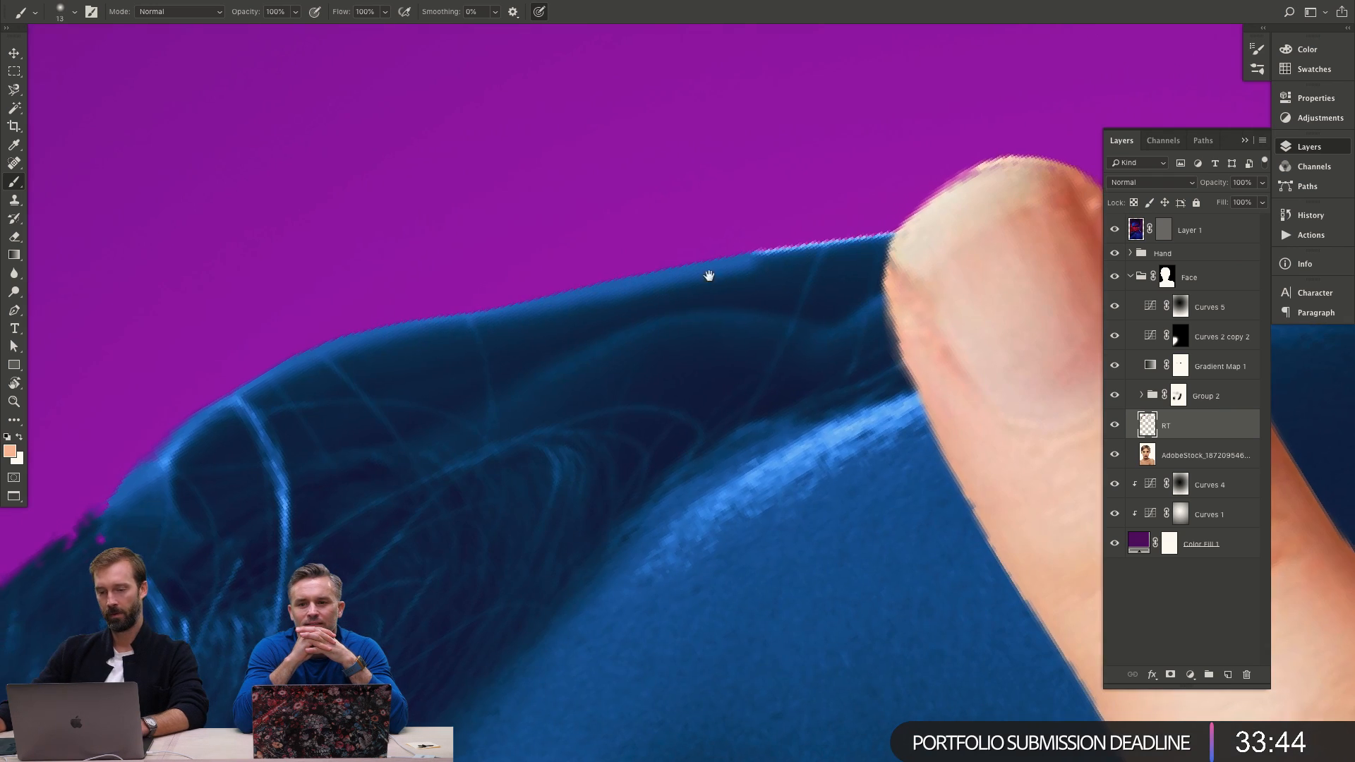
left_click_drag(318, 367, 638, 278)
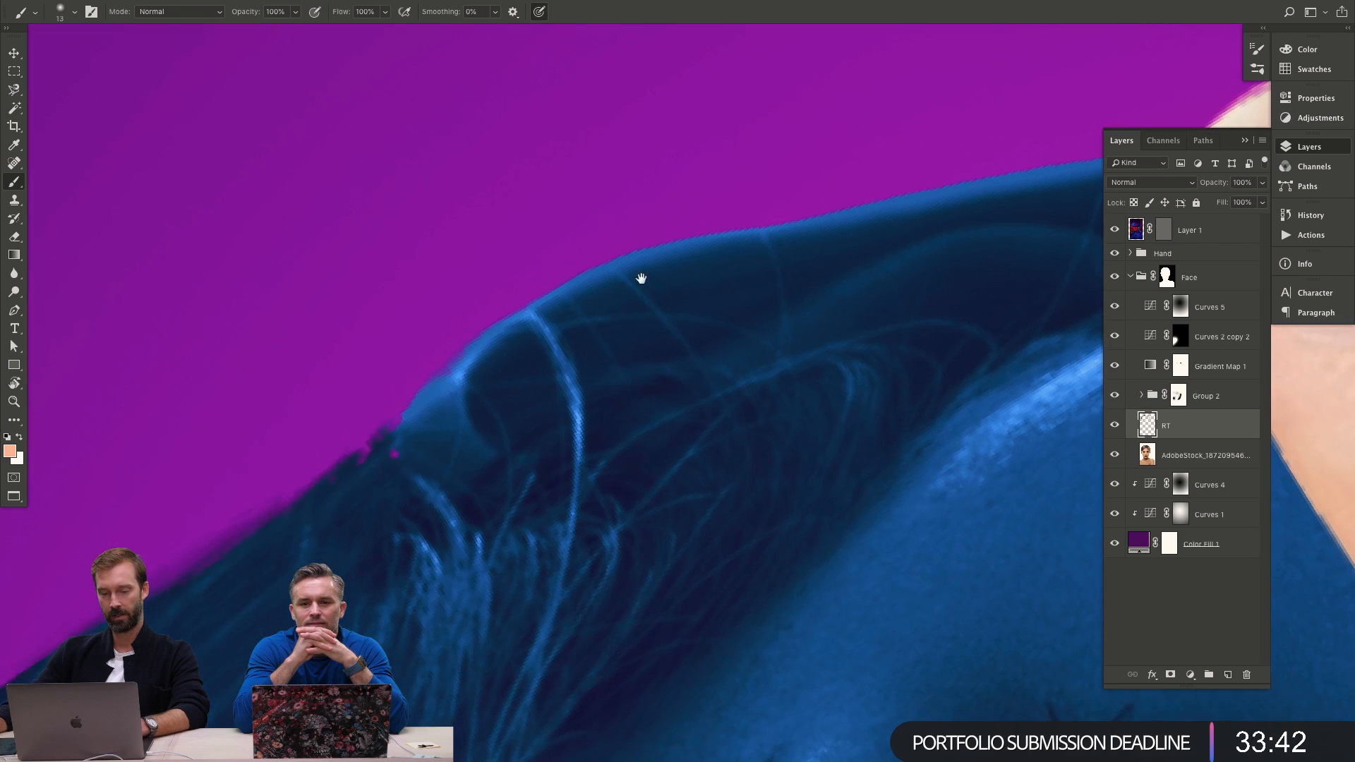
left_click_drag(793, 350, 499, 408)
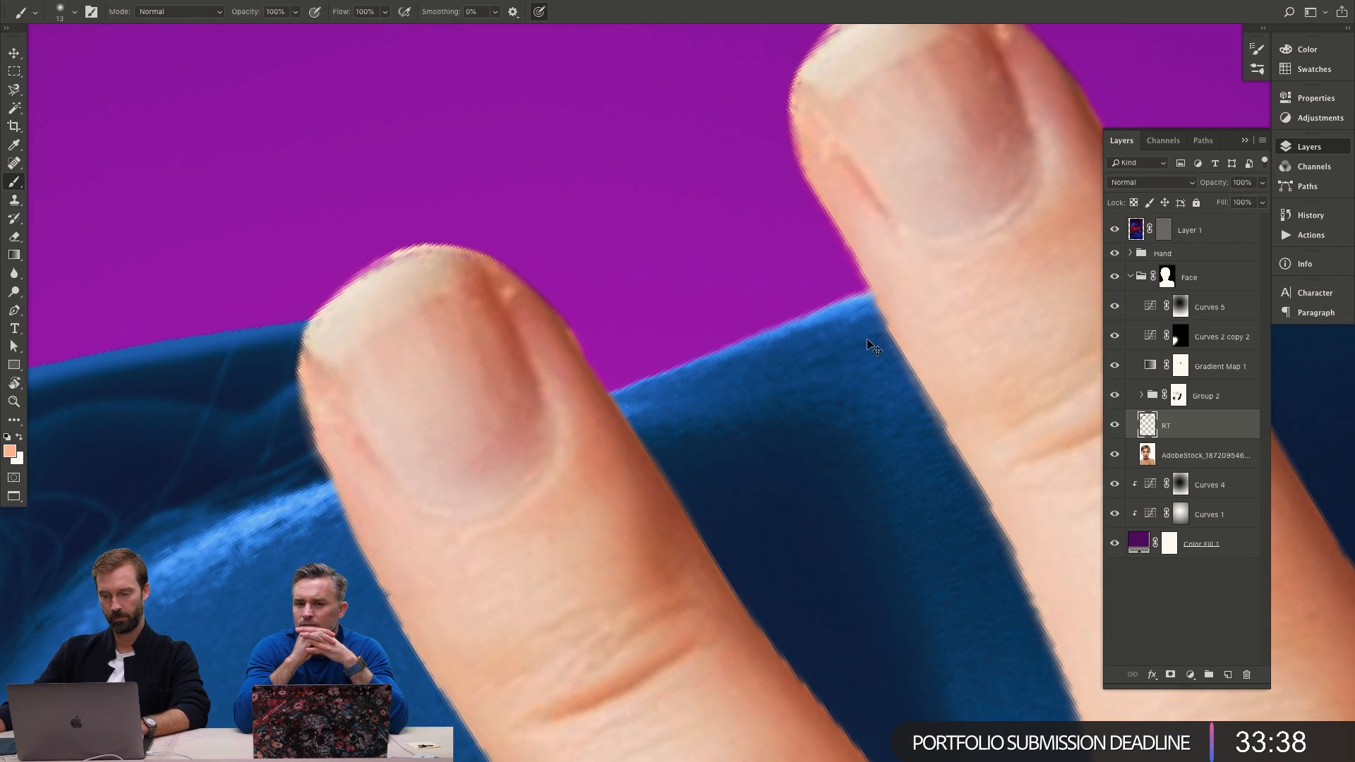
Clone neighbouring skin over the bright edges of the cheek and jaw visible between the fingertips.
key("s")
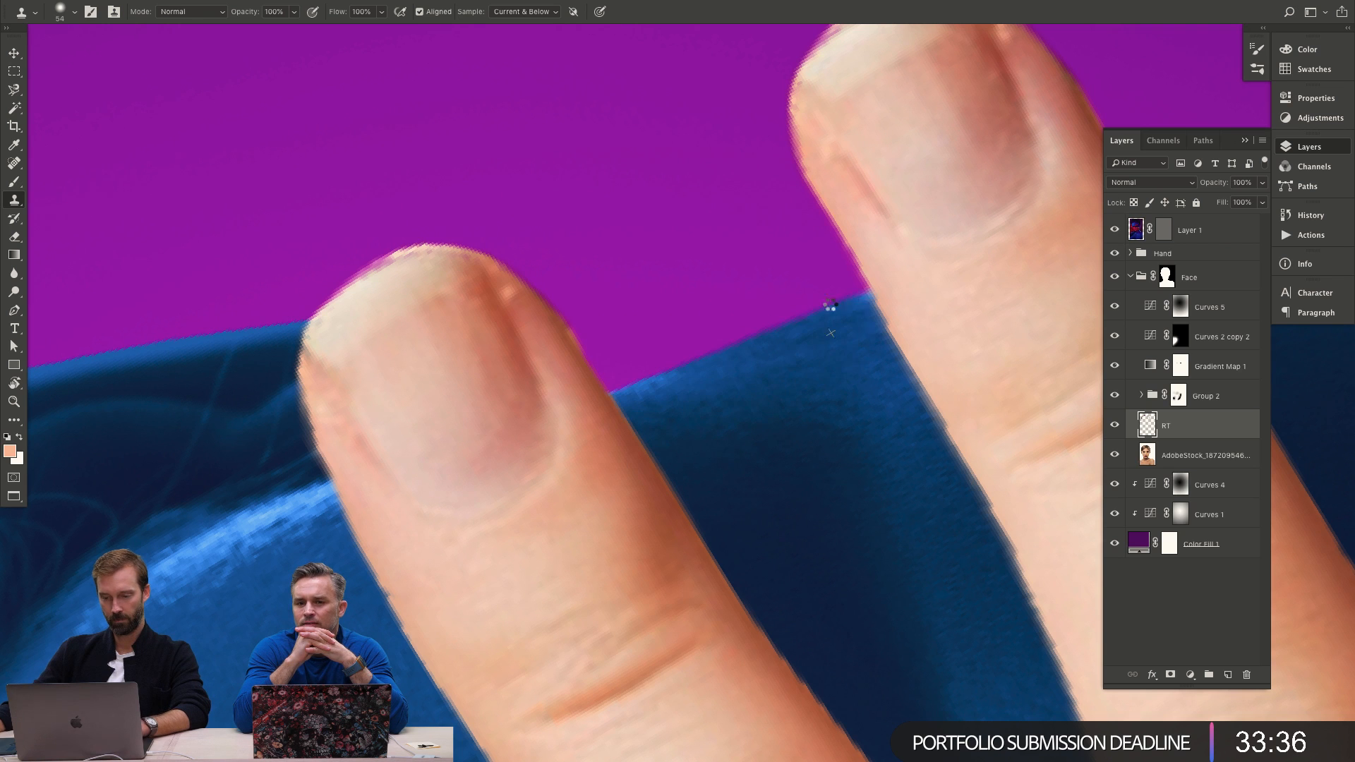
mouse_move(910, 233)
left_mouse_down()
mouse_move(974, 346)
mouse_move(667, 355)
mouse_move(714, 345)
left_mouse_up()
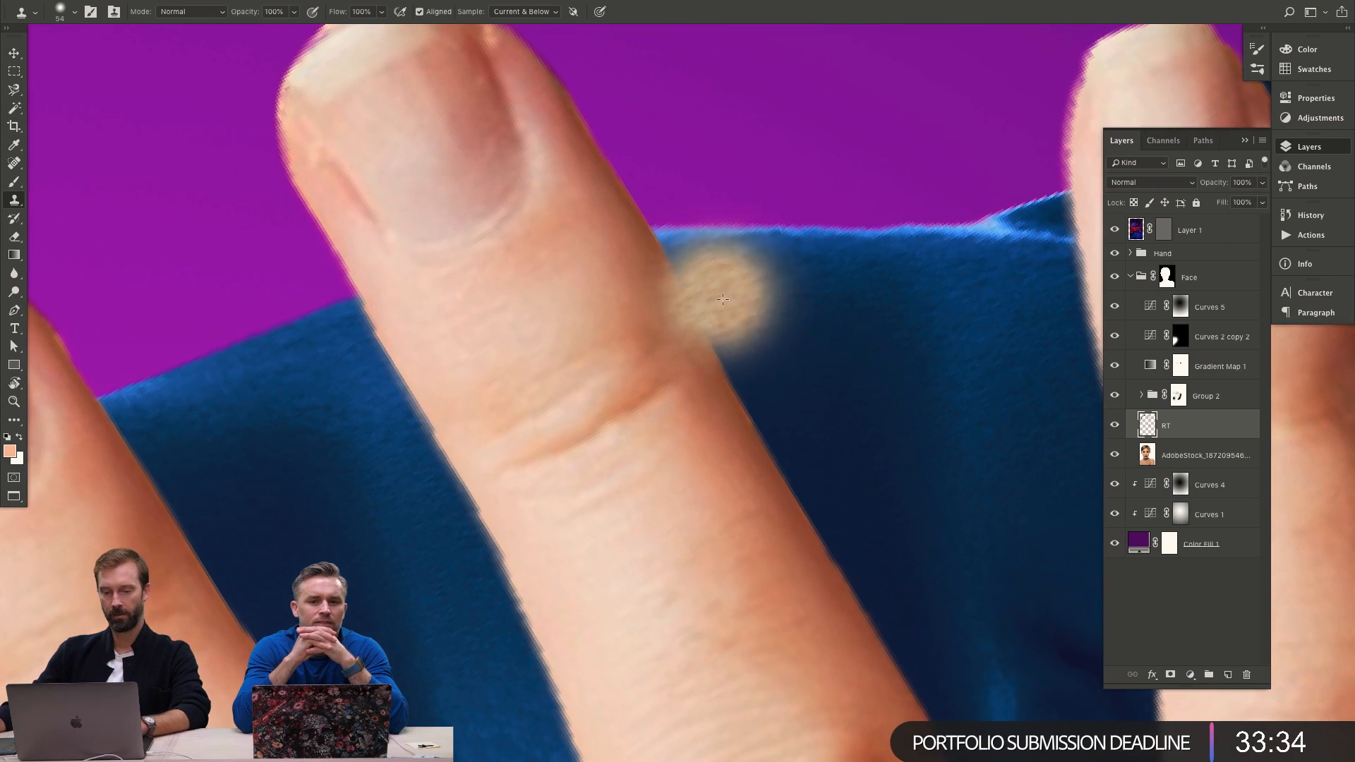
mouse_move(713, 231)
left_mouse_down()
mouse_move(886, 221)
mouse_move(997, 242)
mouse_move(758, 274)
left_mouse_up()
mouse_move(746, 327)
left_mouse_down()
mouse_move(797, 326)
mouse_move(718, 323)
left_mouse_up()
mouse_move(747, 273)
left_mouse_down()
mouse_move(841, 290)
mouse_move(746, 269)
mouse_move(755, 280)
mouse_move(807, 251)
mouse_move(860, 257)
mouse_move(750, 243)
mouse_move(857, 249)
mouse_move(822, 232)
left_mouse_up()
left_click_drag(931, 204, 775, 436)
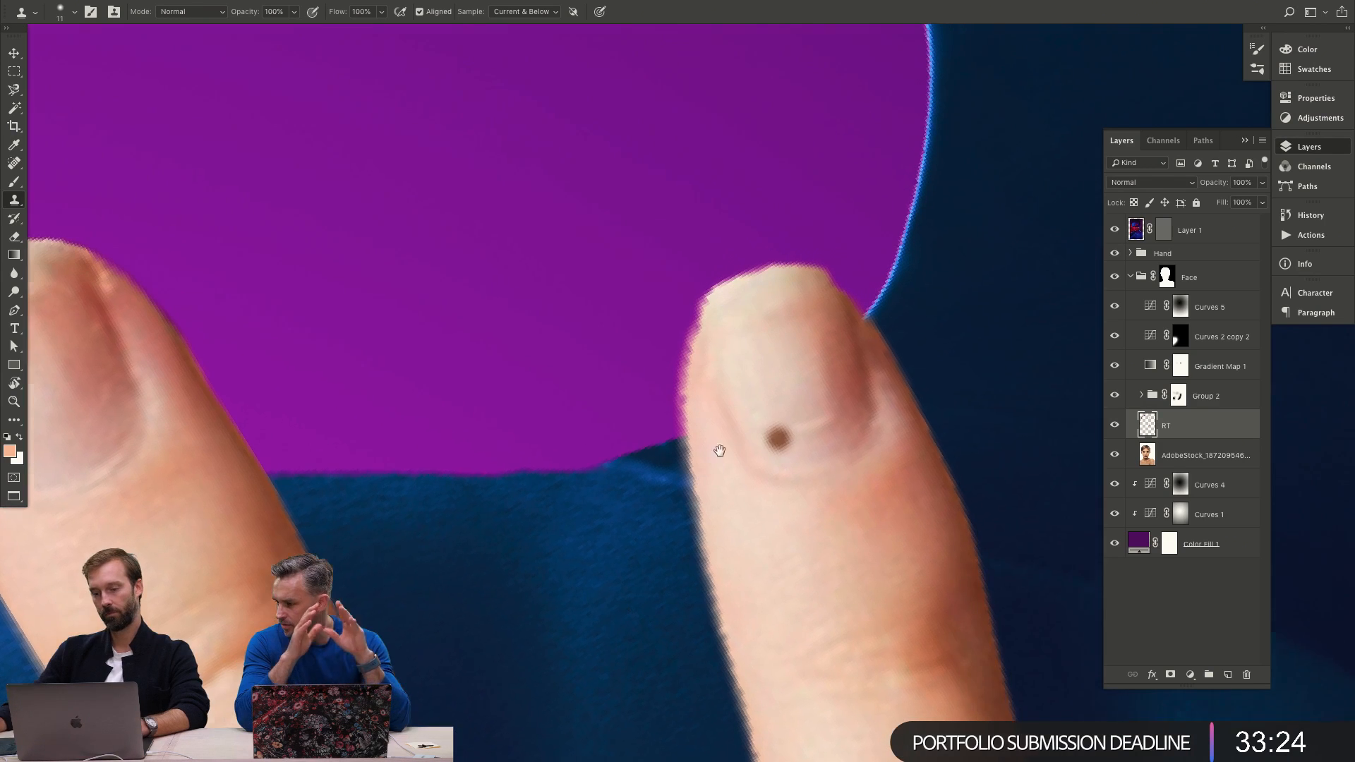
Clone away the light fringe along the neck and shoulder outline, lowering the Clone Stamp opacity to 40% for blending.
mouse_move(889, 260)
left_mouse_down()
mouse_move(916, 157)
mouse_move(922, 42)
left_mouse_up()
key("r")
mouse_move(923, 42)
left_mouse_down()
mouse_move(917, 175)
mouse_move(798, 489)
mouse_move(571, 478)
mouse_move(467, 405)
mouse_move(491, 371)
mouse_move(742, 245)
mouse_move(1028, 46)
left_mouse_up()
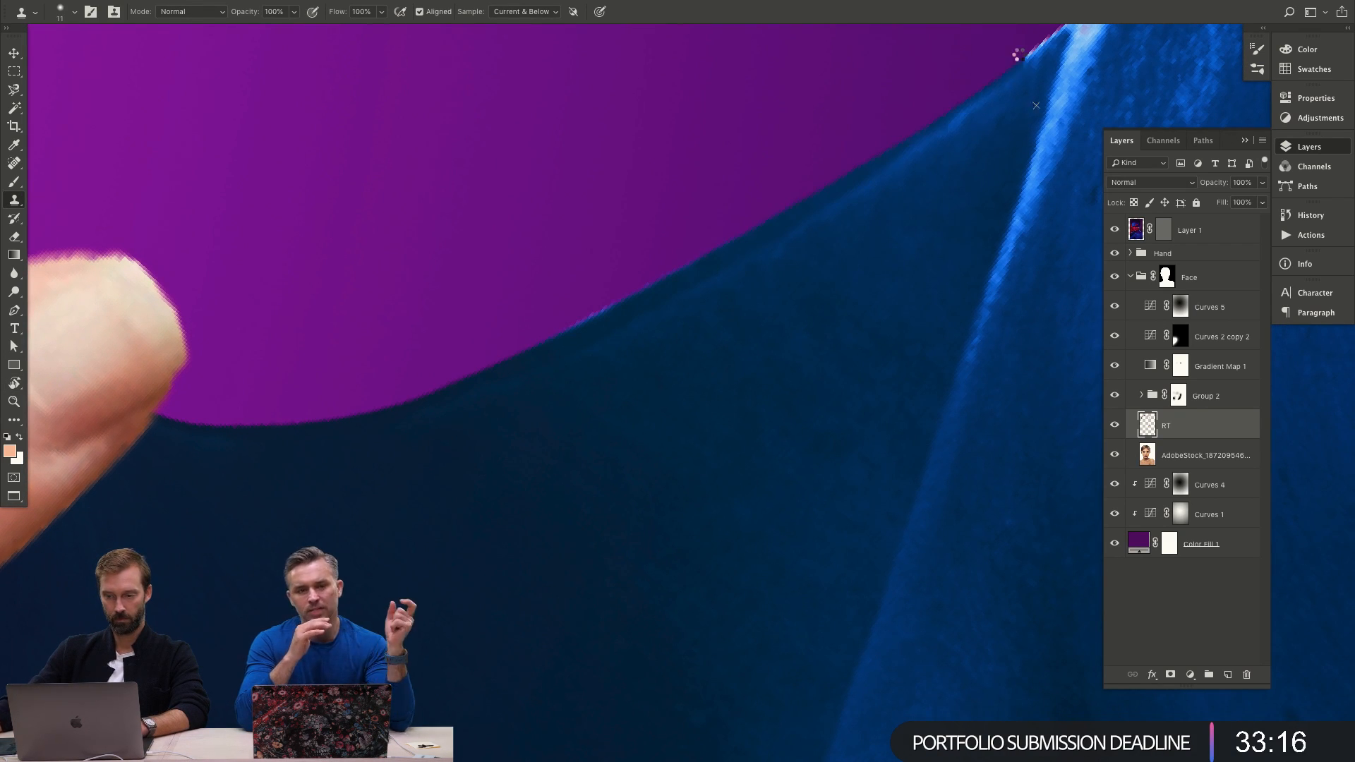
mouse_move(777, 293)
left_mouse_down()
mouse_move(756, 318)
mouse_move(781, 384)
mouse_move(652, 431)
left_mouse_up()
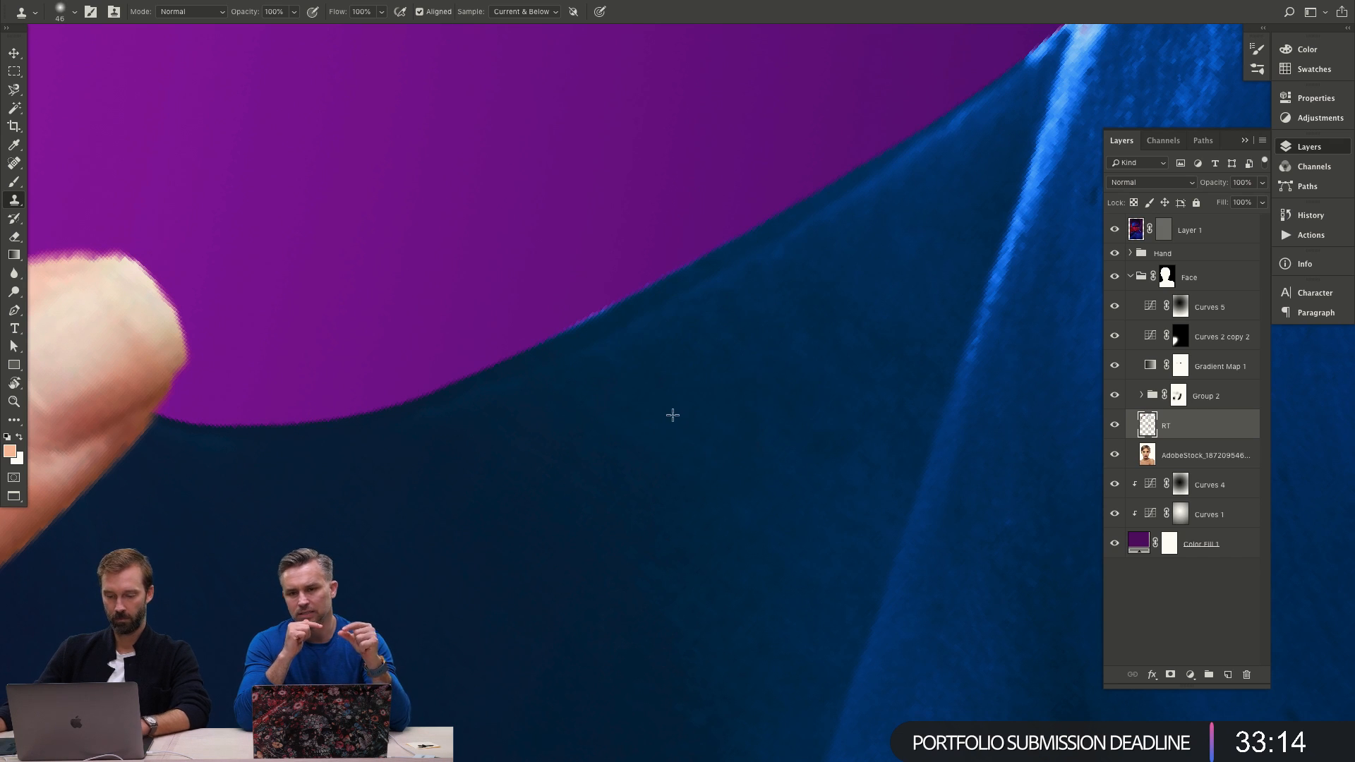
key("4")
left_click_drag(818, 227, 1016, 57)
left_click(760, 374, "alt")
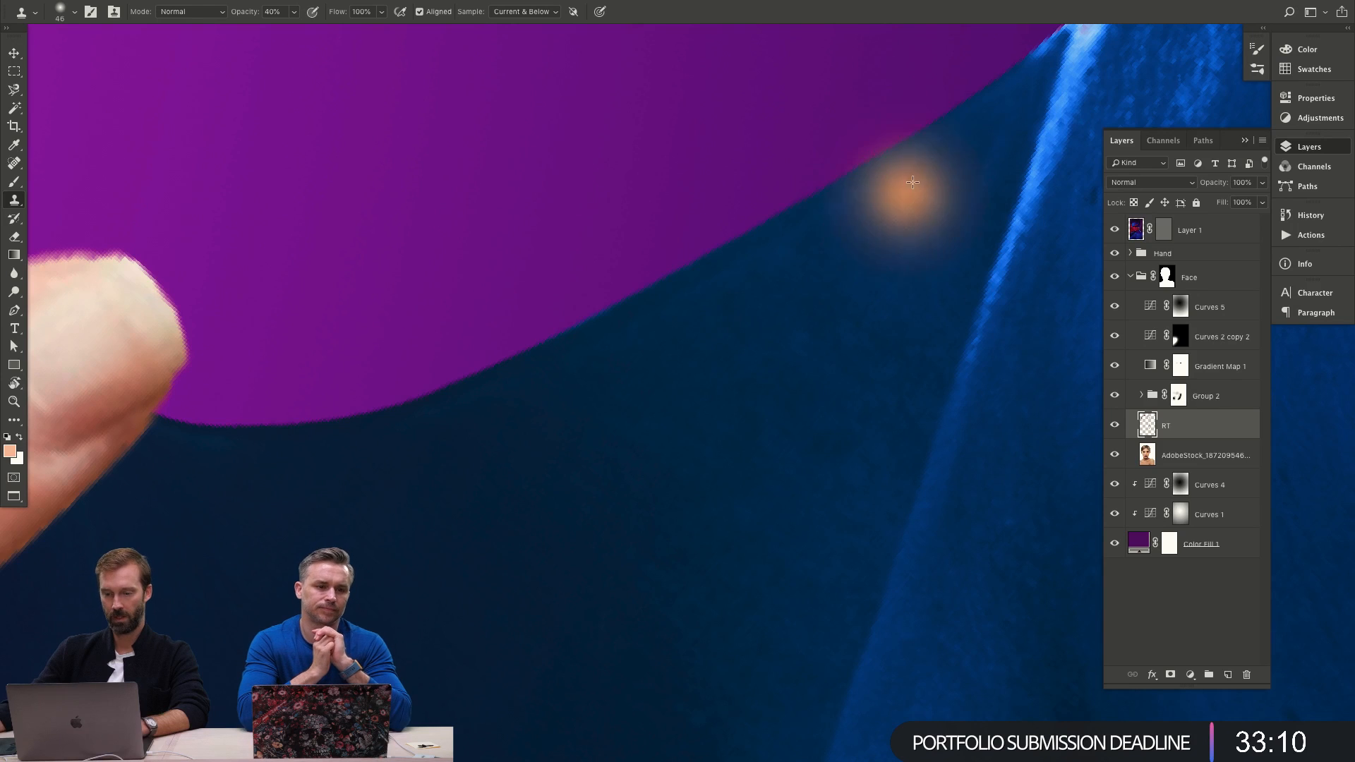
Reset the canvas rotation and examine the retouched outline, fingers and face both at full view and close up.
key("z")
left_click(639, 385, "alt")
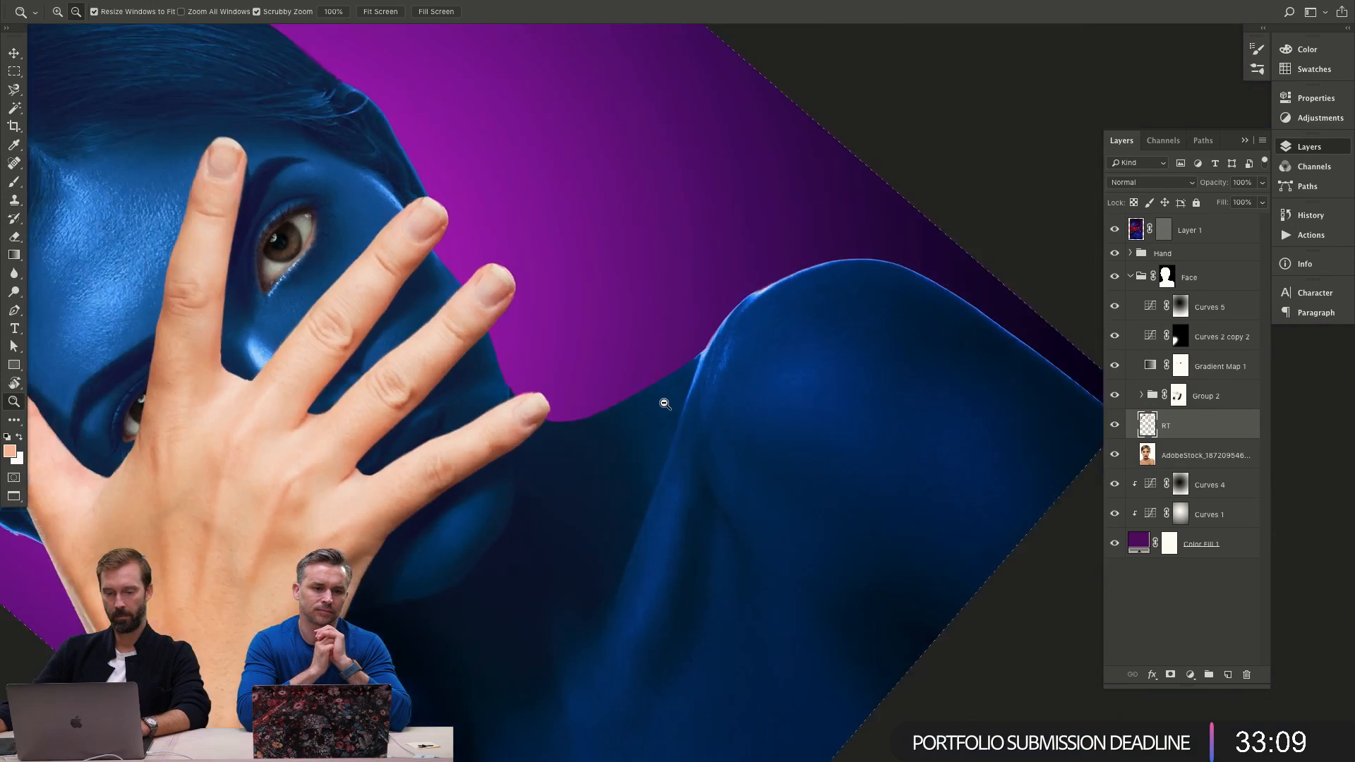
left_click(664, 403, "alt")
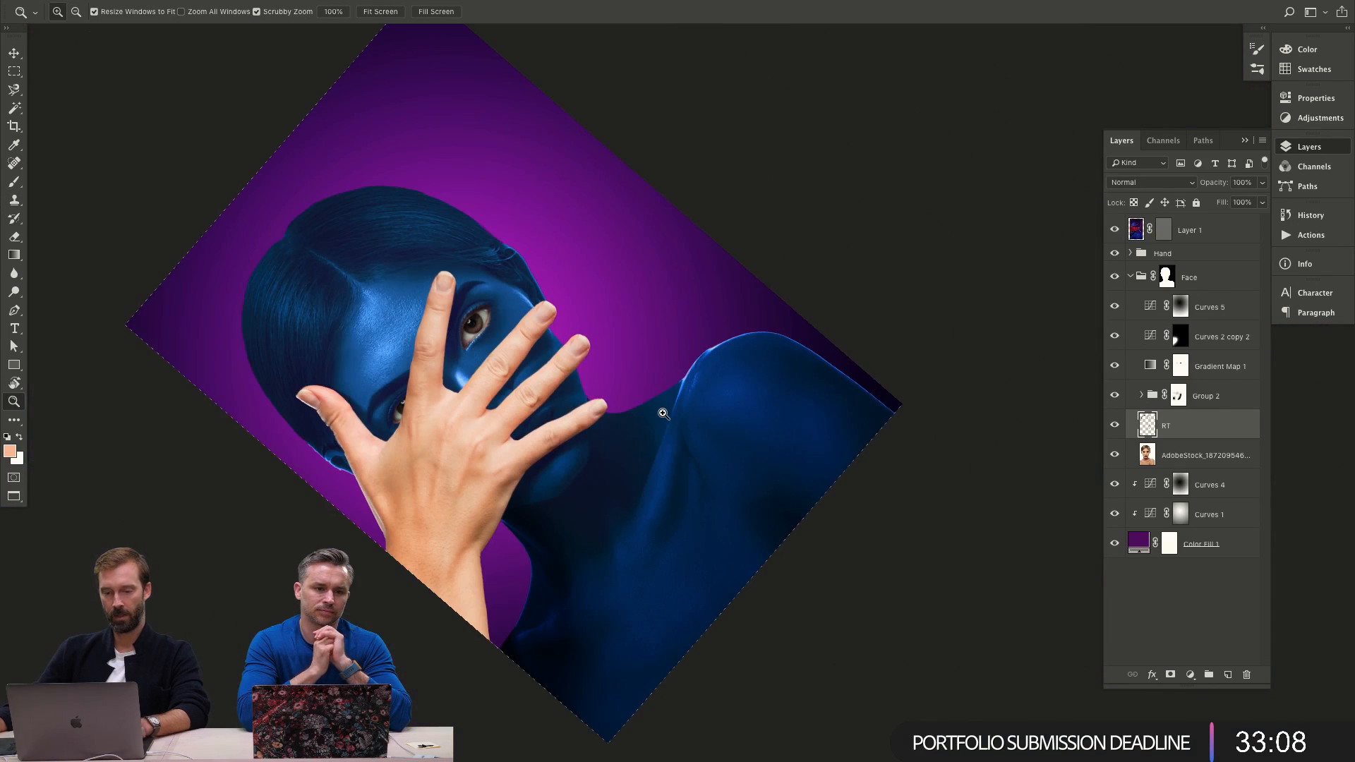
key("Escape")
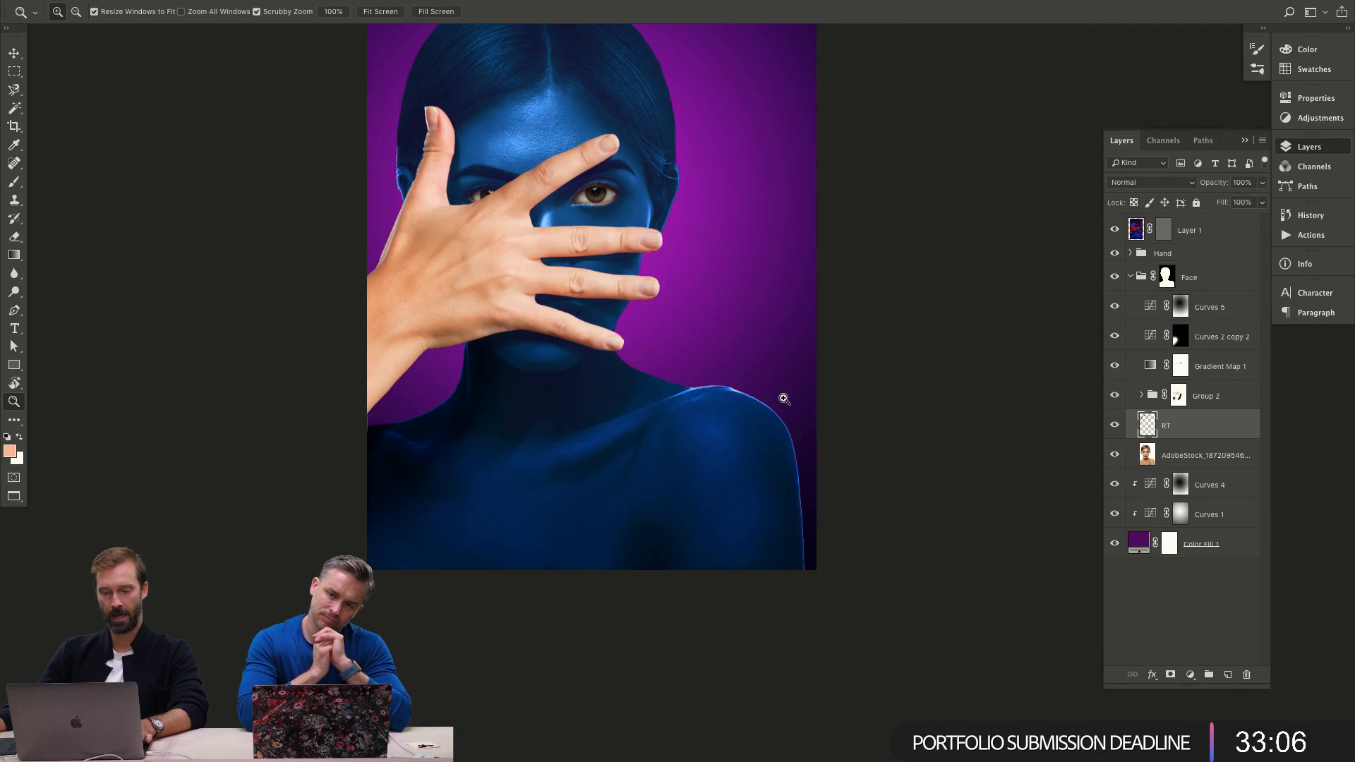
left_click_drag(708, 414, 723, 522)
left_click_drag(750, 442, 749, 420)
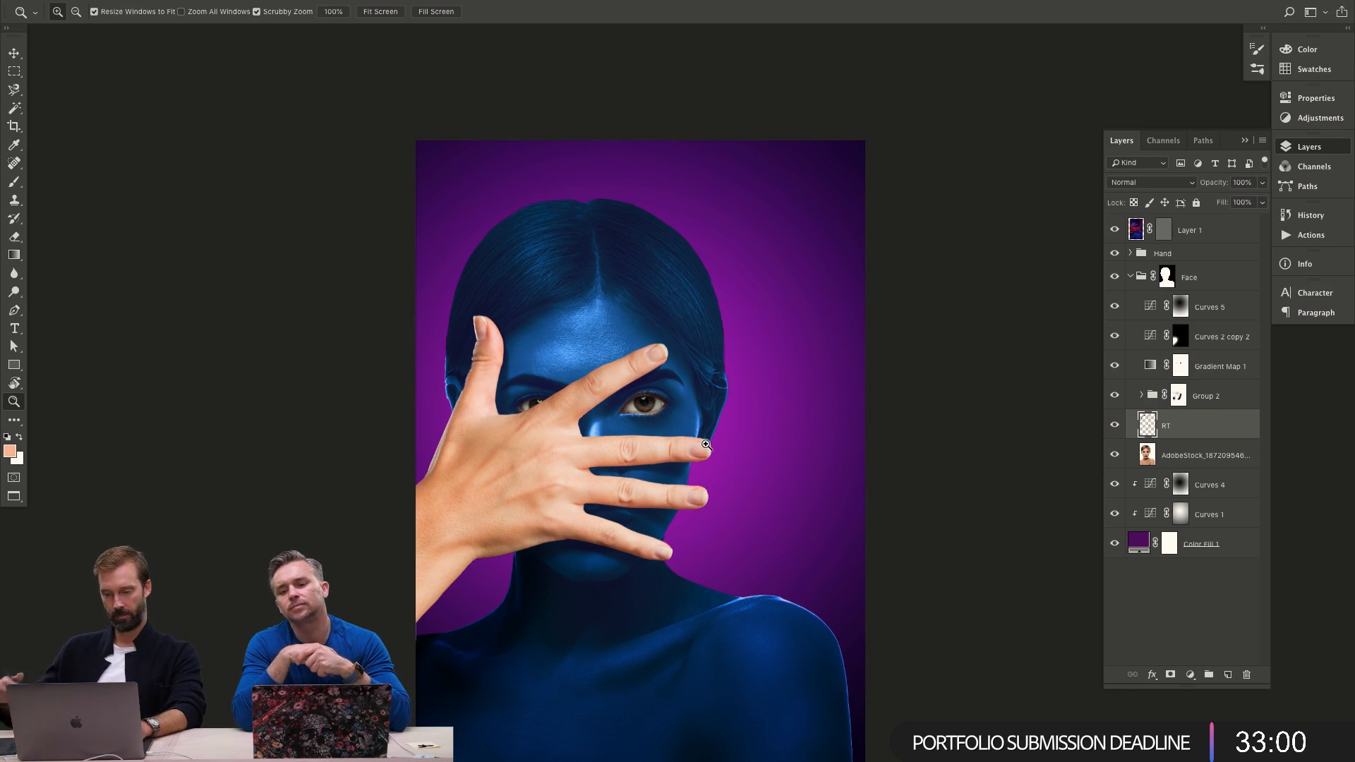
left_click_drag(719, 544, 762, 529)
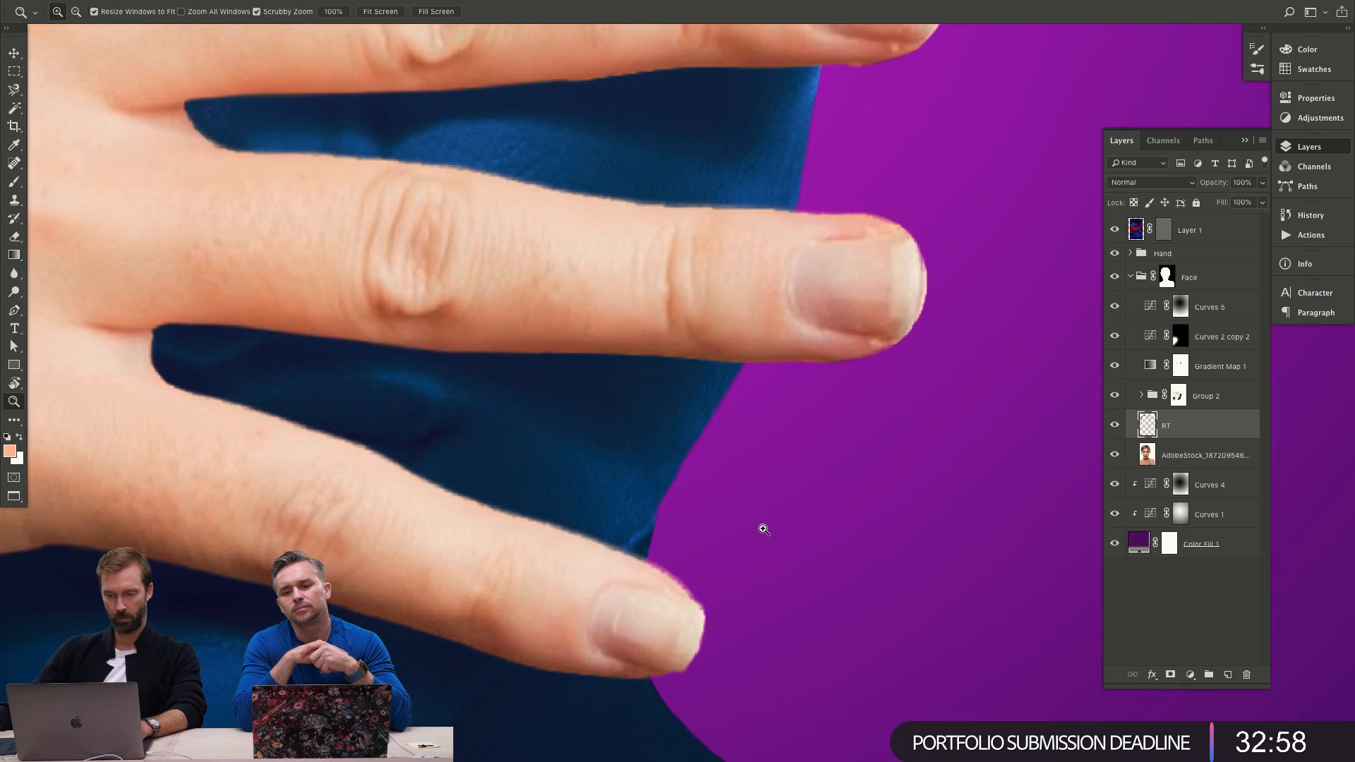
scroll(705, 515, "up", 10)
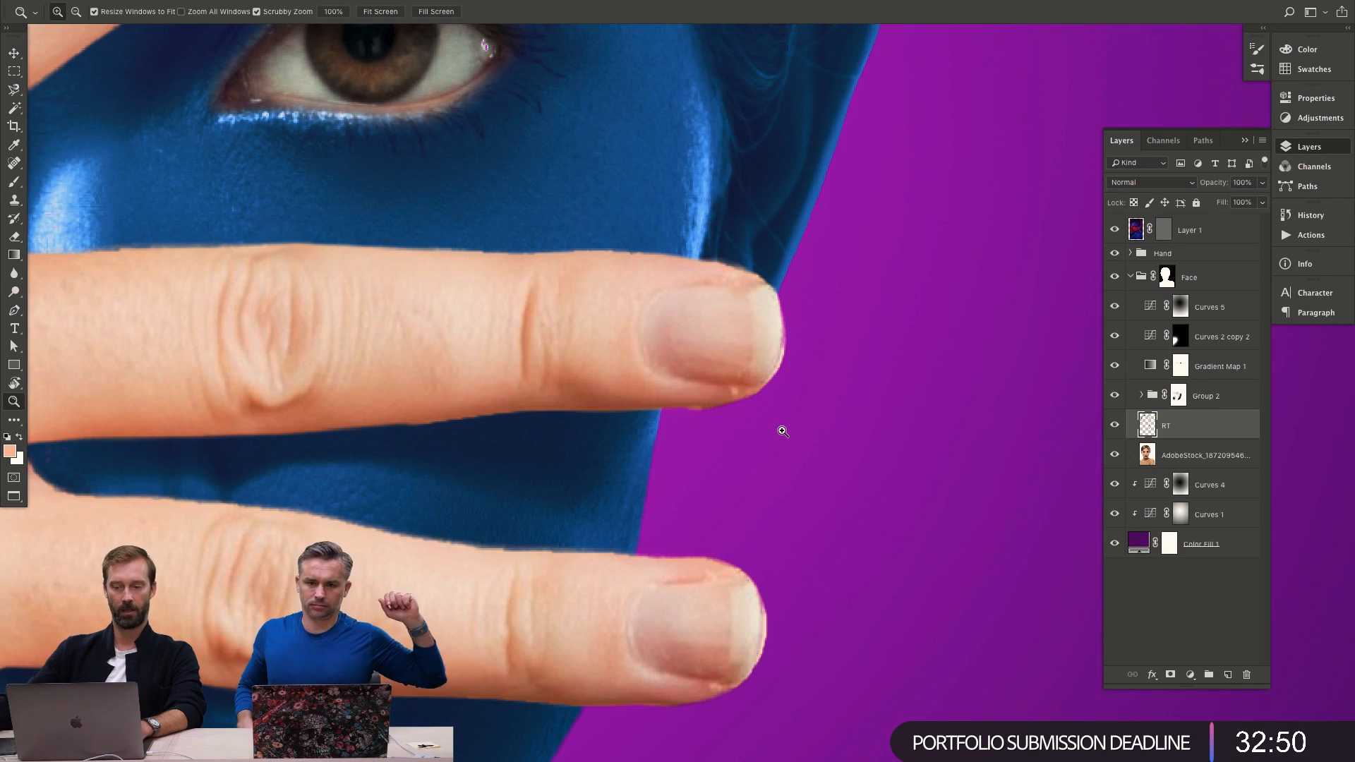
left_click_drag(783, 431, 603, 438)
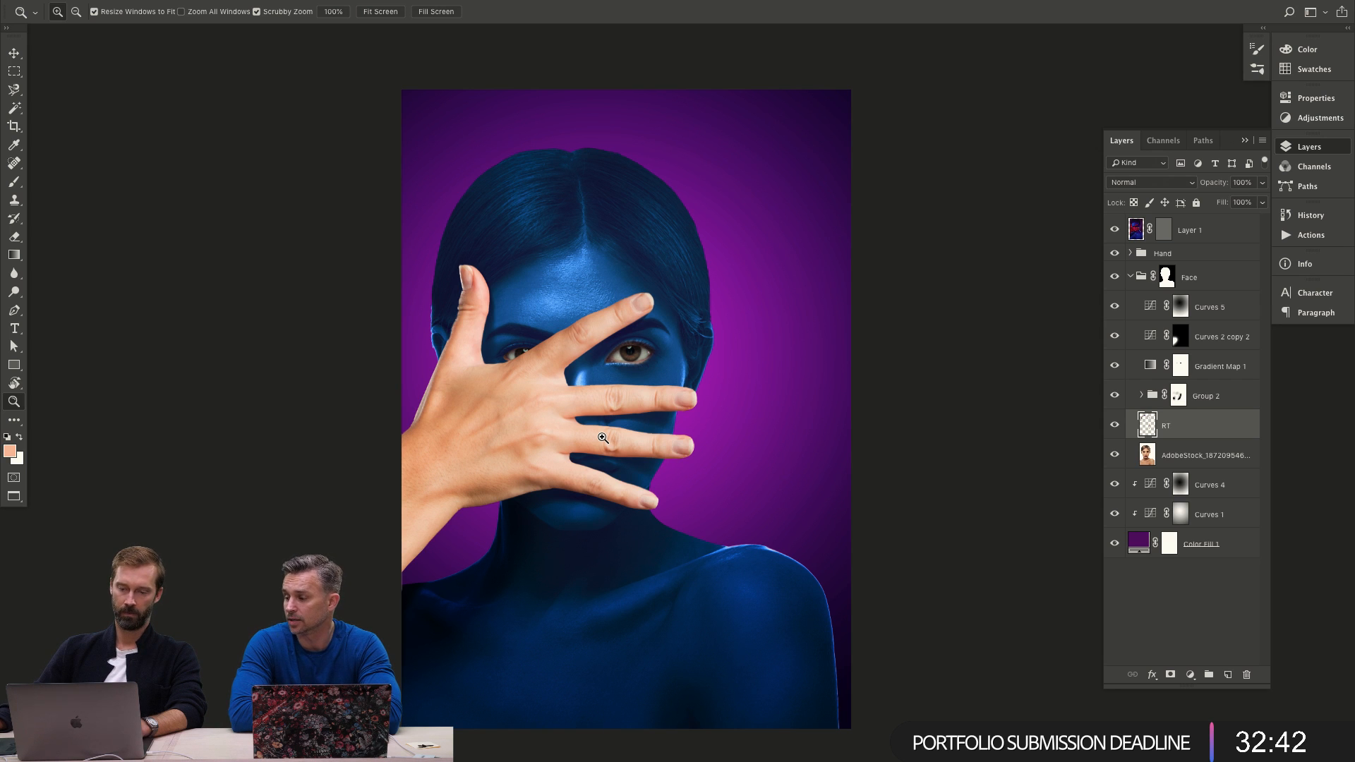
left_click_drag(764, 452, 613, 380)
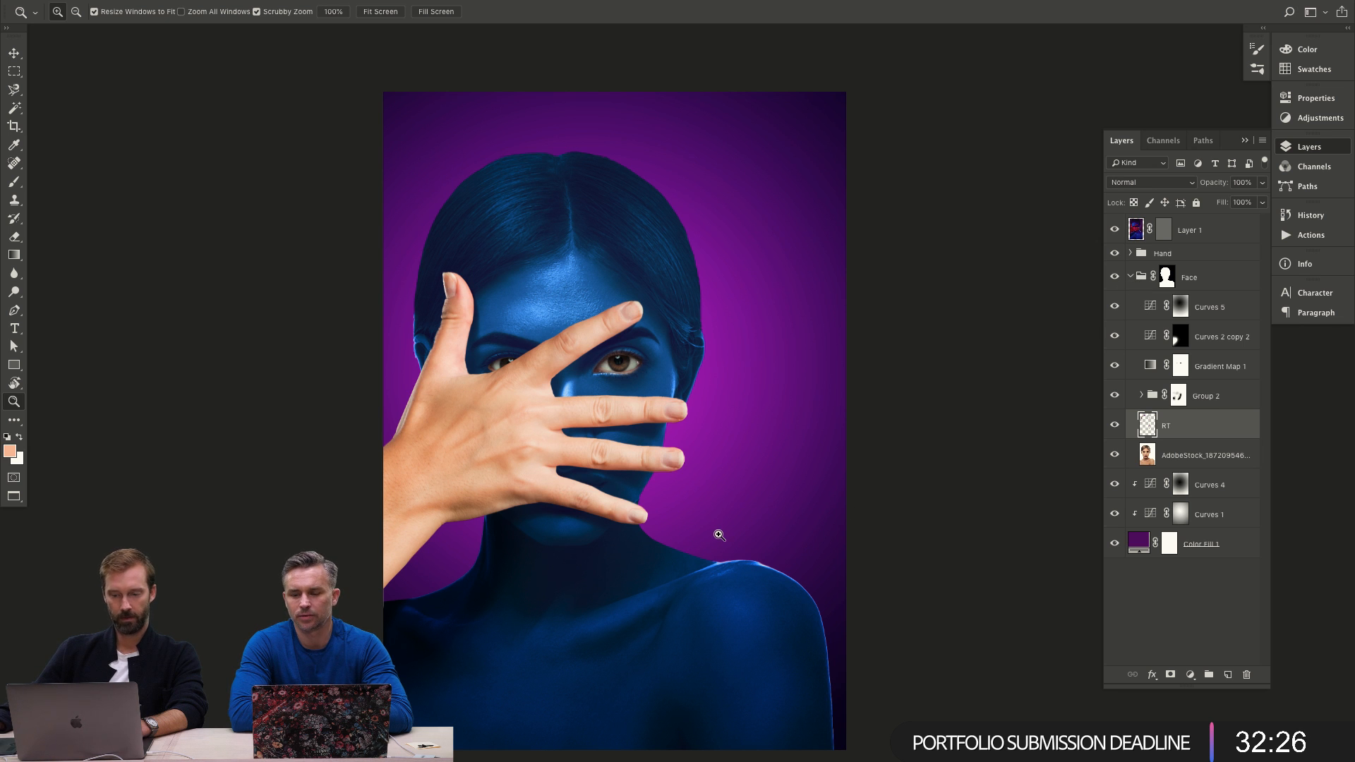
left_click_drag(512, 334, 624, 374)
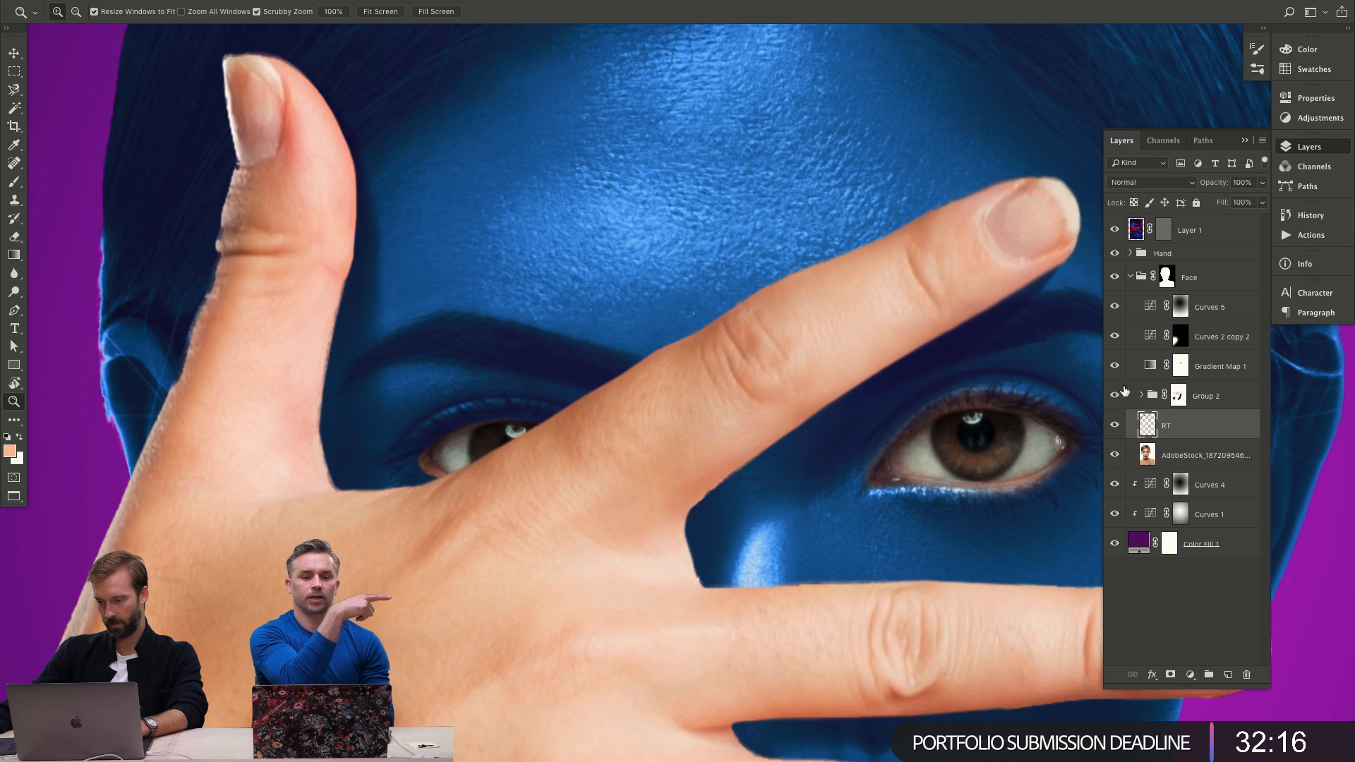
Toggle the gradient map and Group 2 to check what each contributes, and rename the Gradient Map 1 layer as COLOR.
left_click(1115, 366)
left_click(1115, 368)
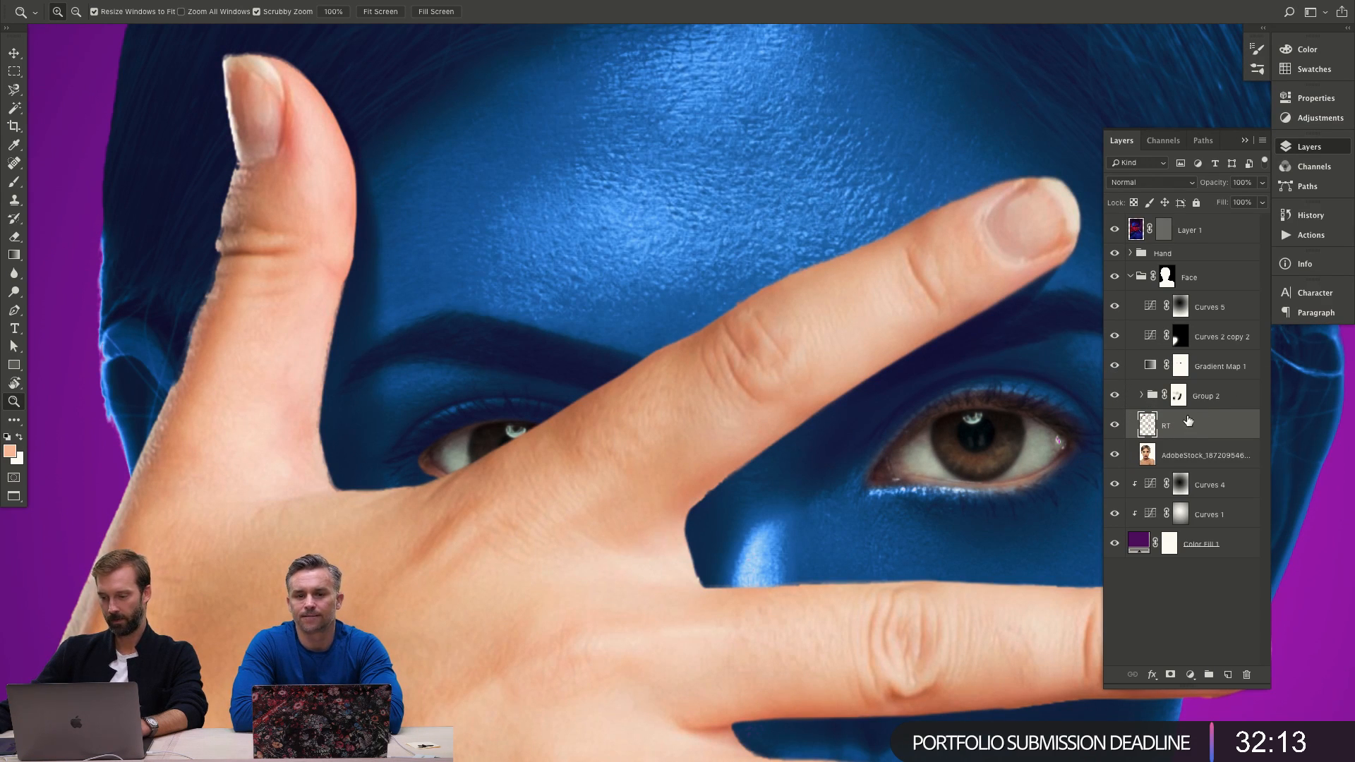
left_click(1117, 396)
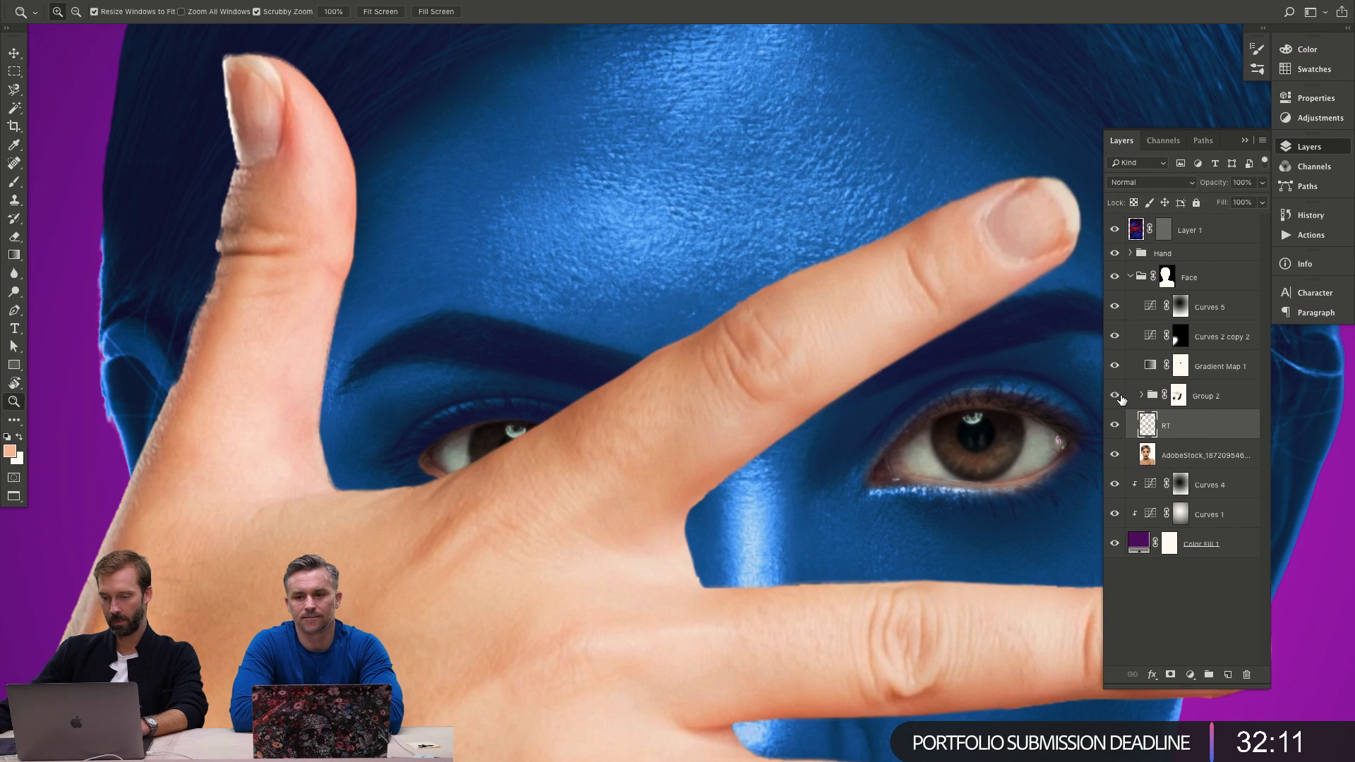
left_click(1117, 397)
left_click(1116, 368)
left_click(1115, 368)
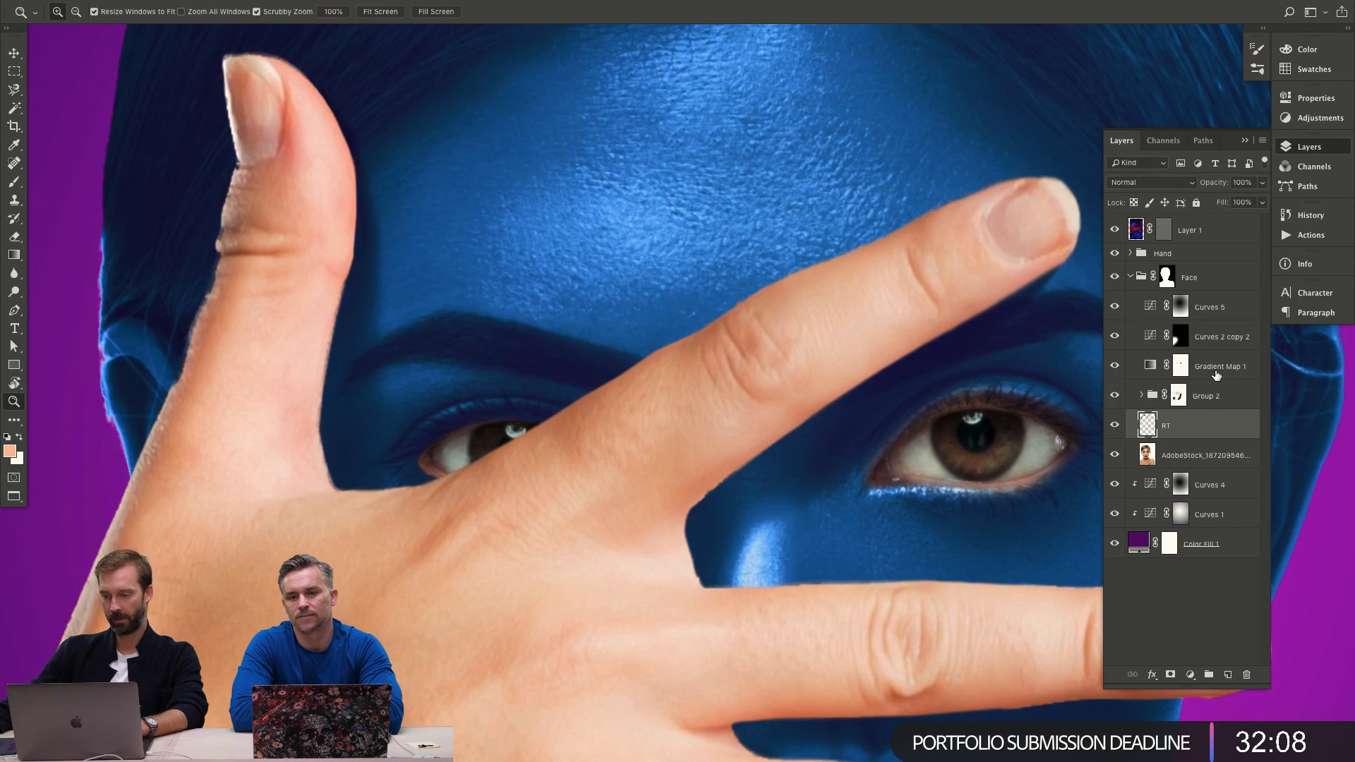
double_click(1219, 366)
type("COLOR")
key("Return")
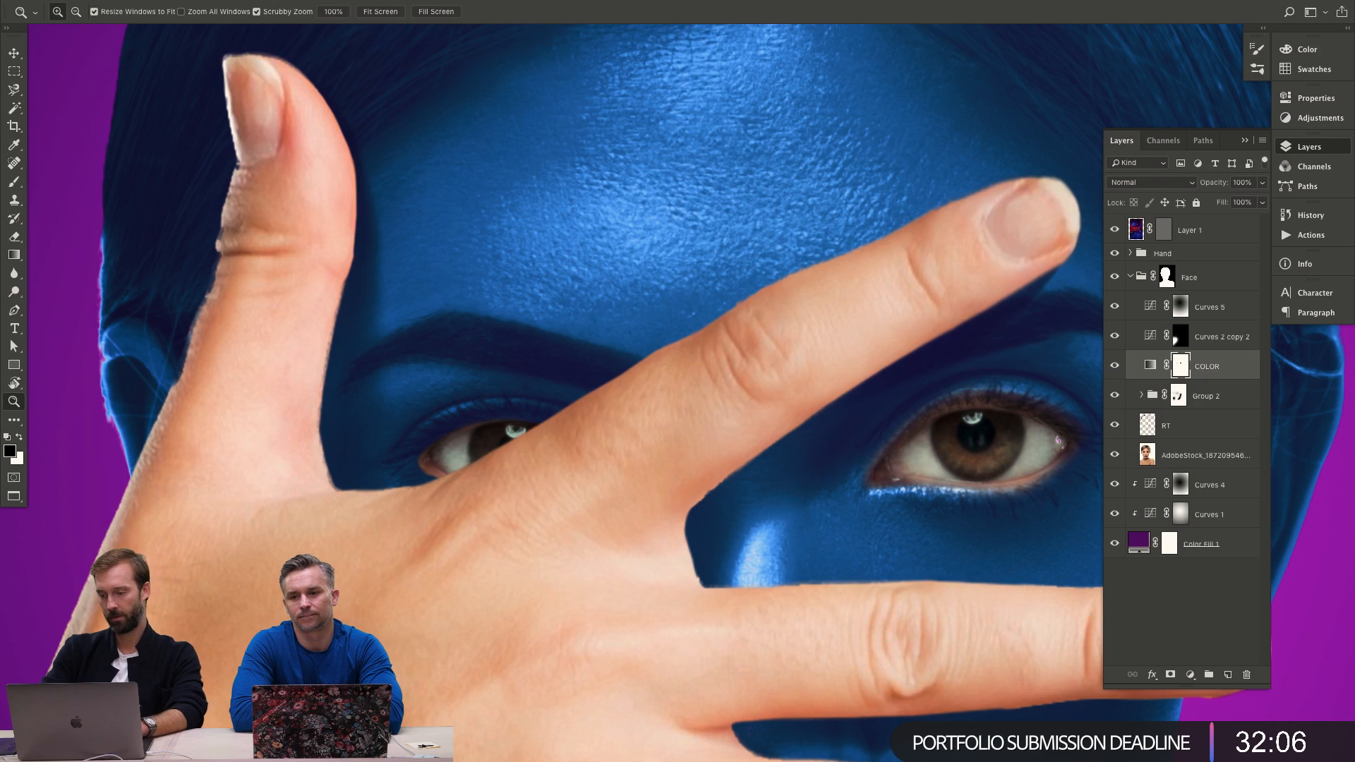
Check the effect of Group 2 by toggling its visibility, and rename the group as SHADOW.
left_click(1114, 397)
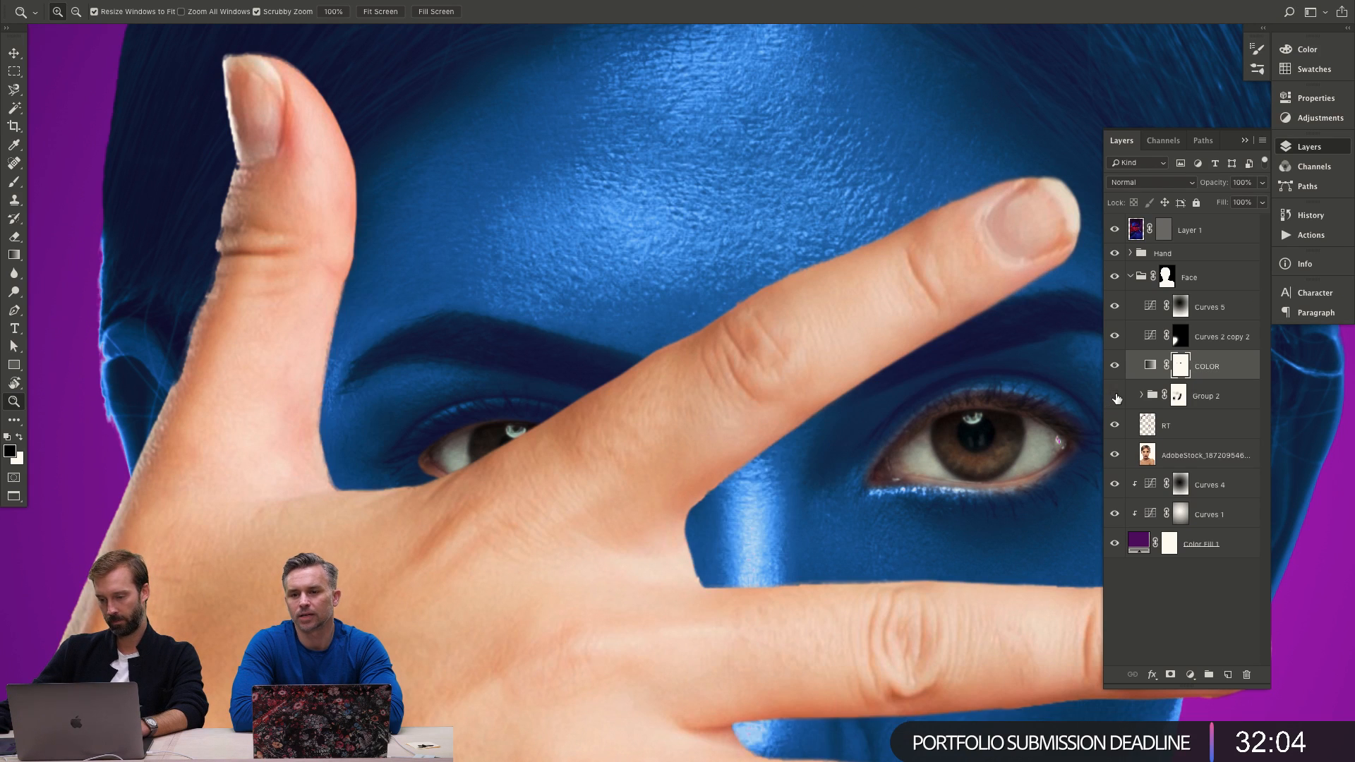
left_click(1114, 397)
double_click(1206, 395)
type("SHADOW")
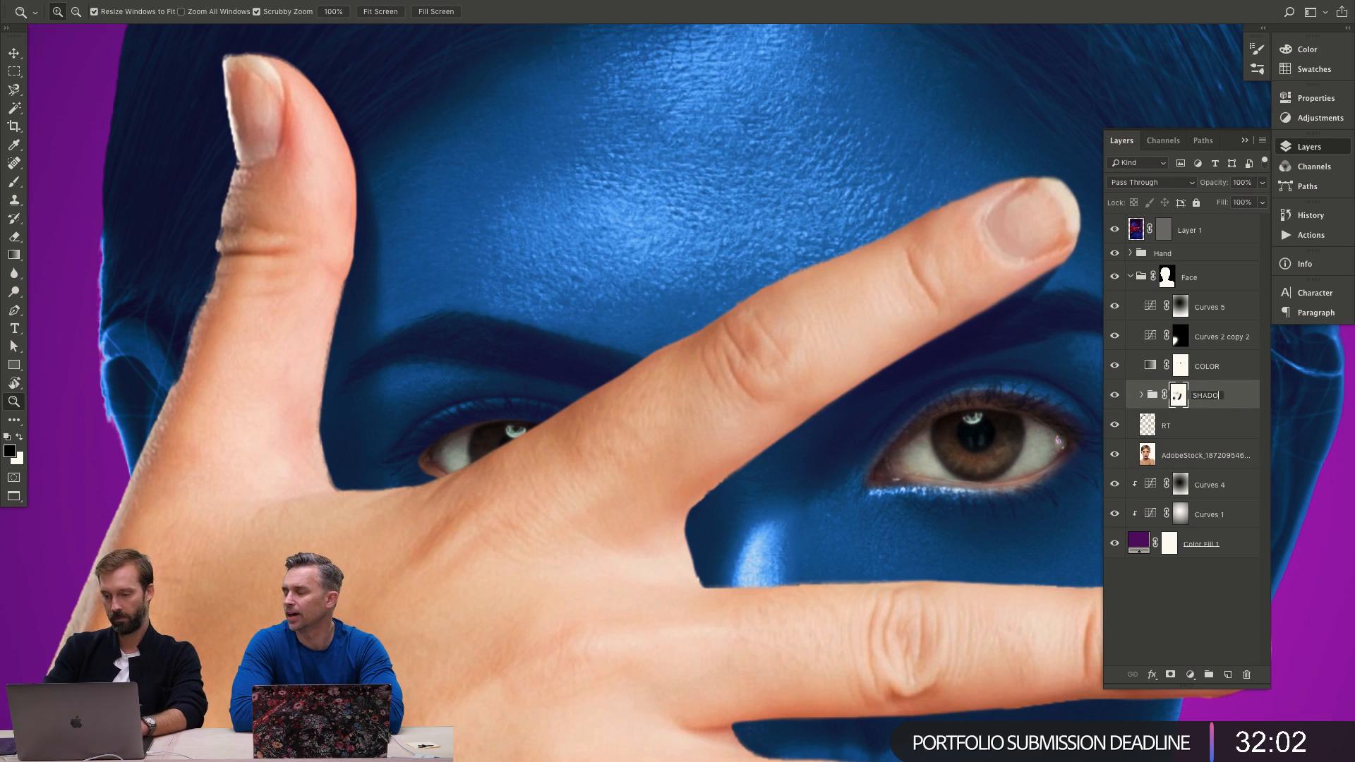
left_click(720, 430, "alt")
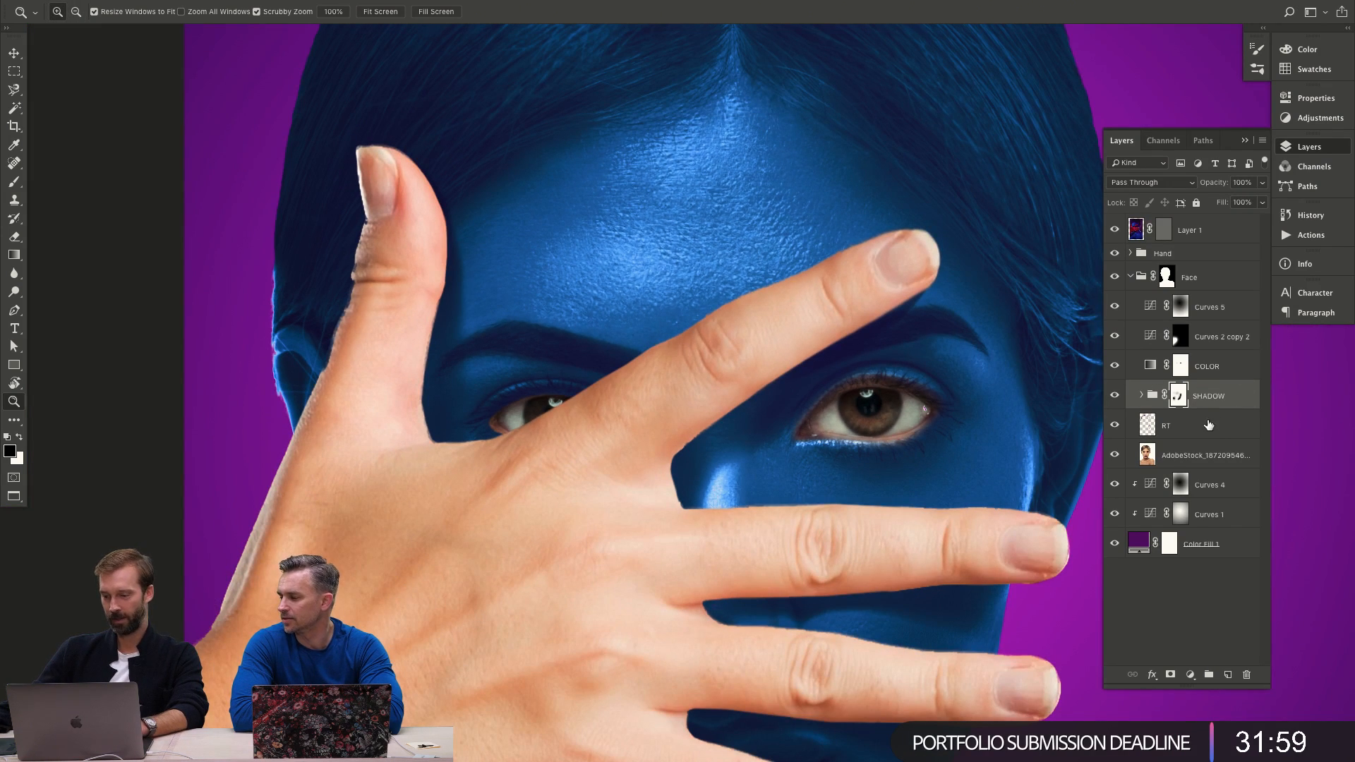
Select the face's RT retouching layer and examine the ear outline and the thumb's ragged edge close up and in full view.
left_click(1208, 424)
key("s")
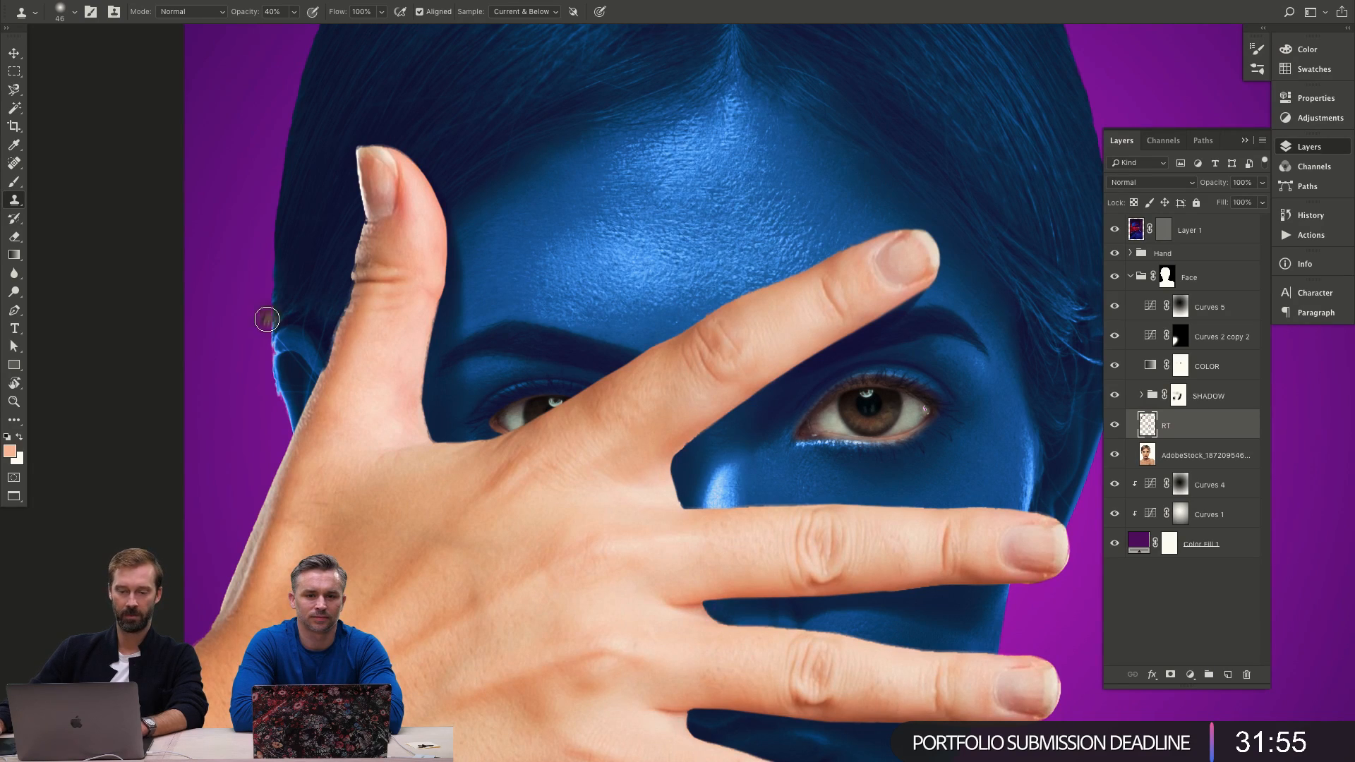
key("z")
left_click_drag(283, 355, 324, 352)
key("r")
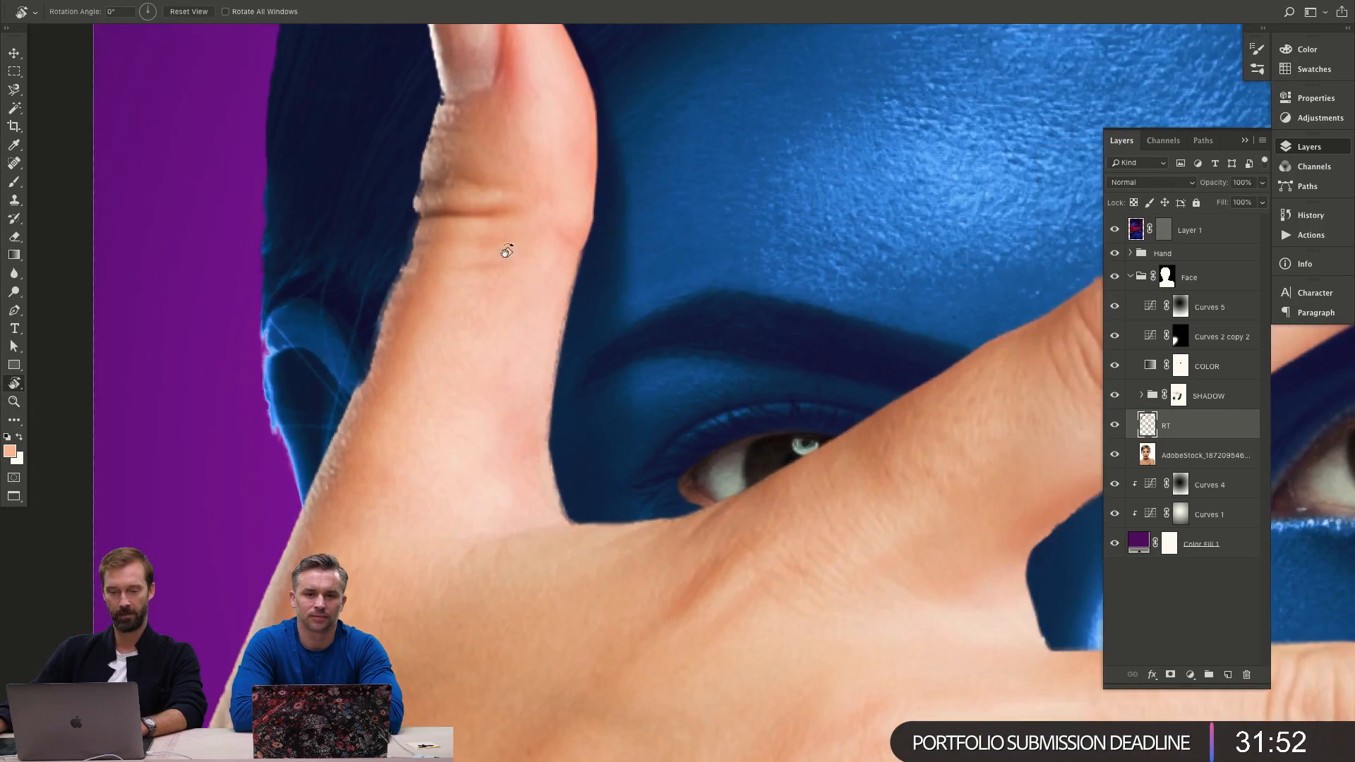
left_click_drag(507, 251, 762, 257)
key("z")
left_click(780, 308)
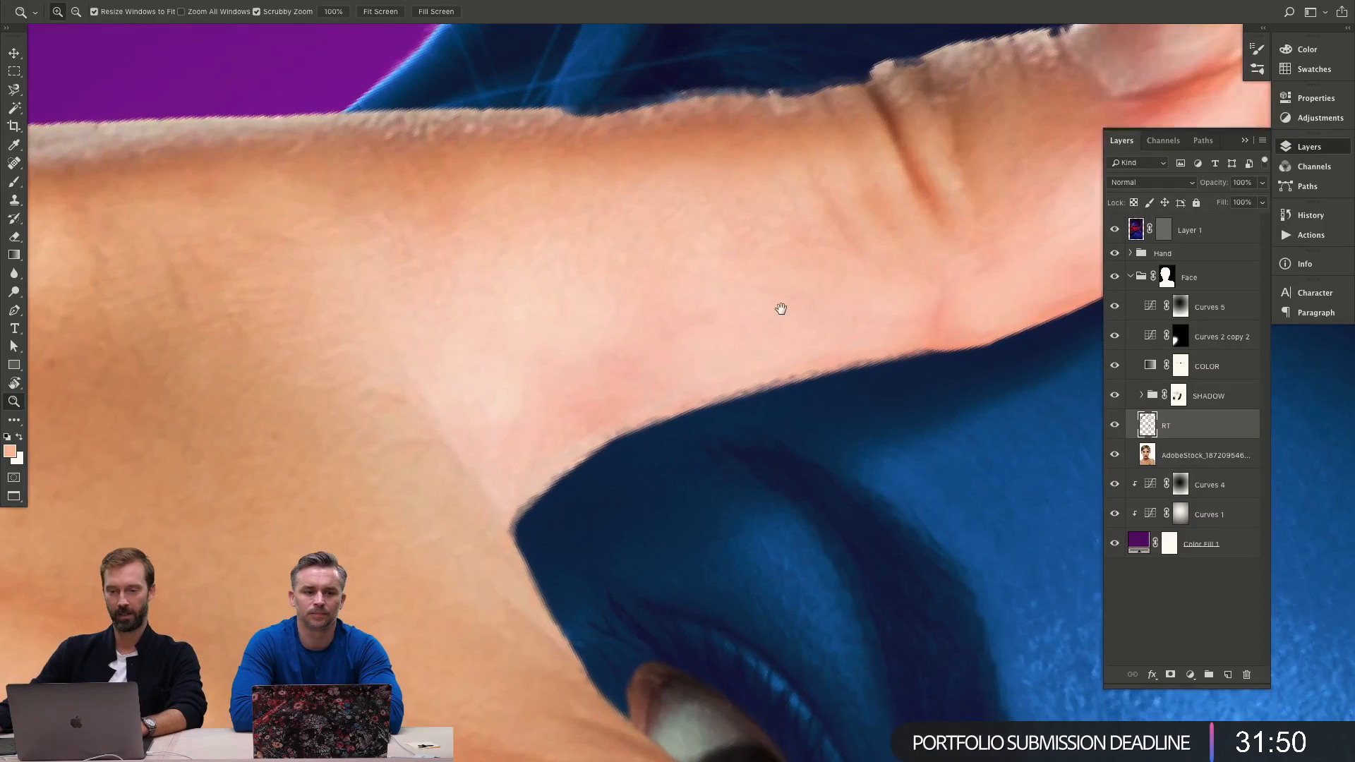
left_click_drag(781, 309, 816, 590)
key("b")
mouse_move(589, 220)
left_mouse_down()
mouse_move(514, 248)
mouse_move(440, 316)
left_mouse_up()
left_click_drag(577, 222, 611, 215)
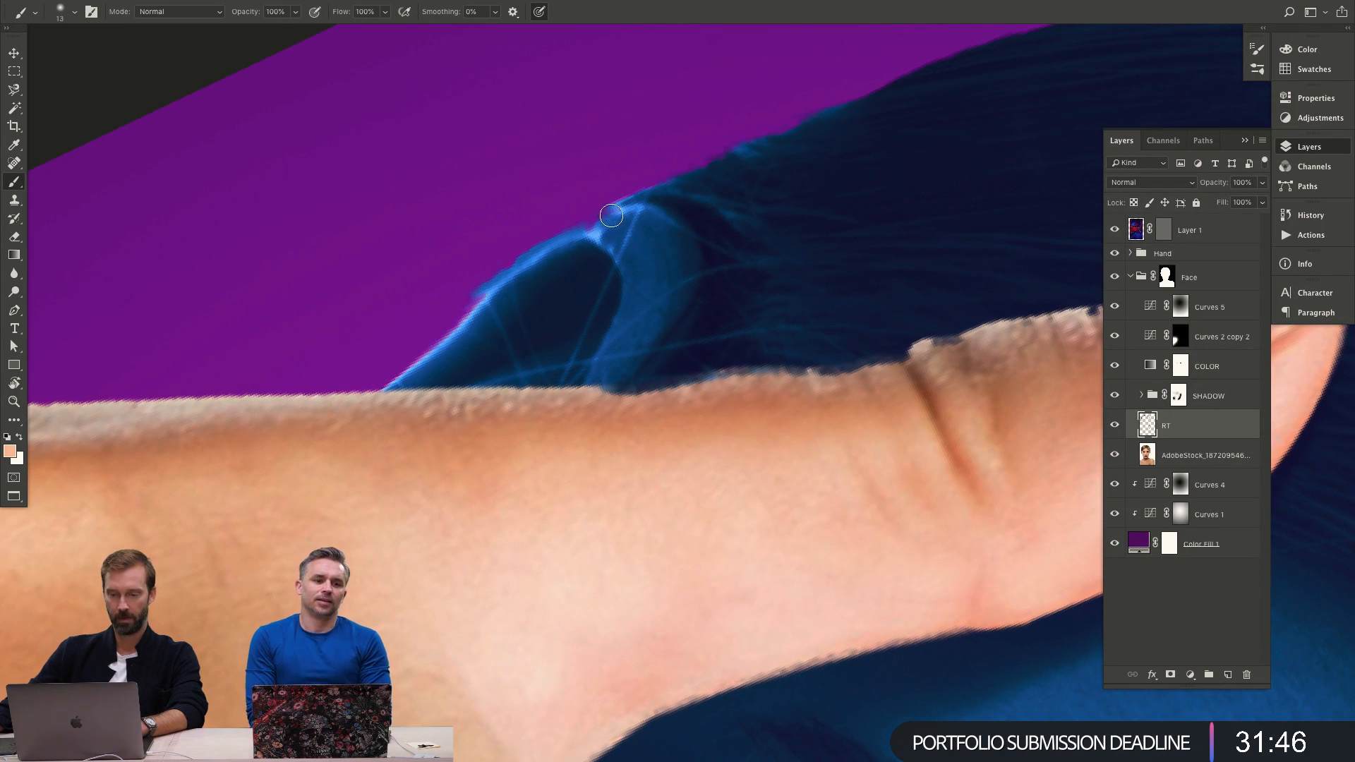
key("z")
left_click(844, 312, "alt")
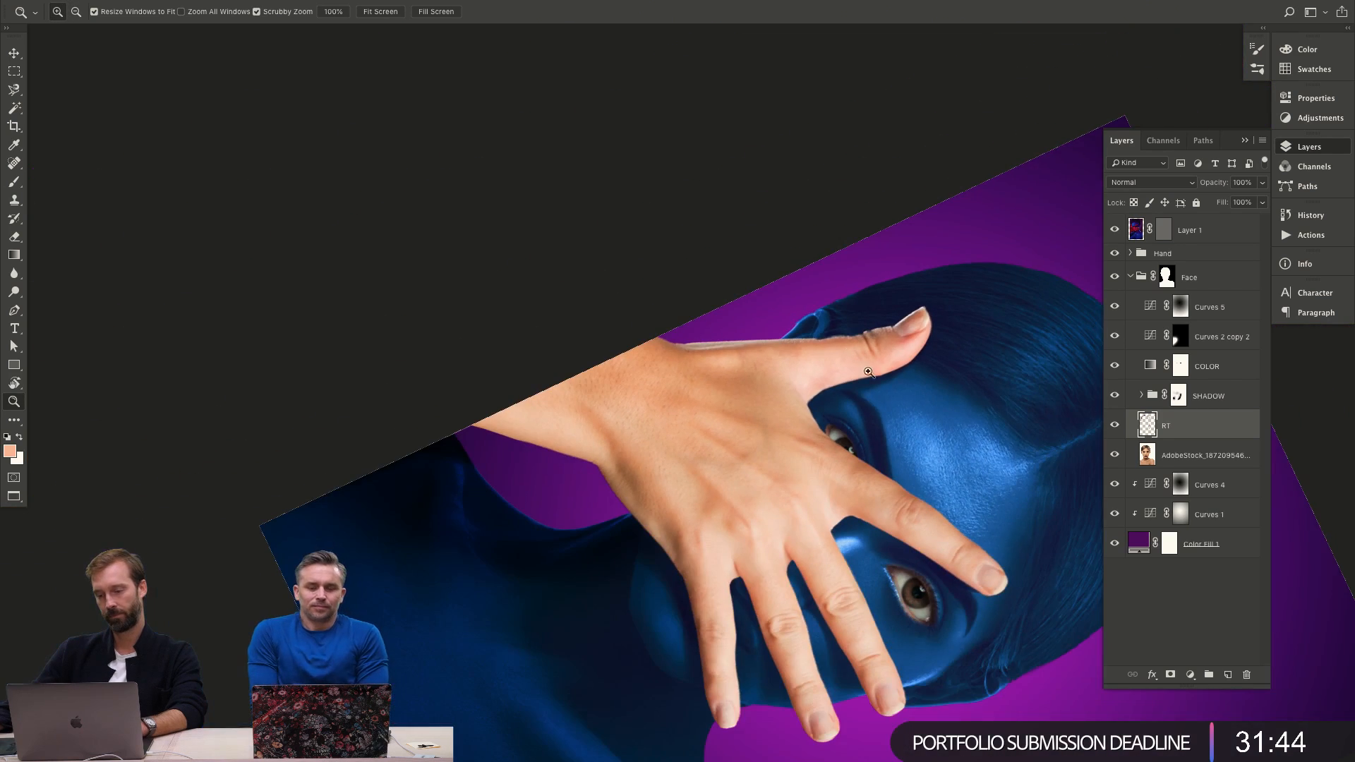
left_click(958, 336)
left_click_drag(958, 336, 1032, 356)
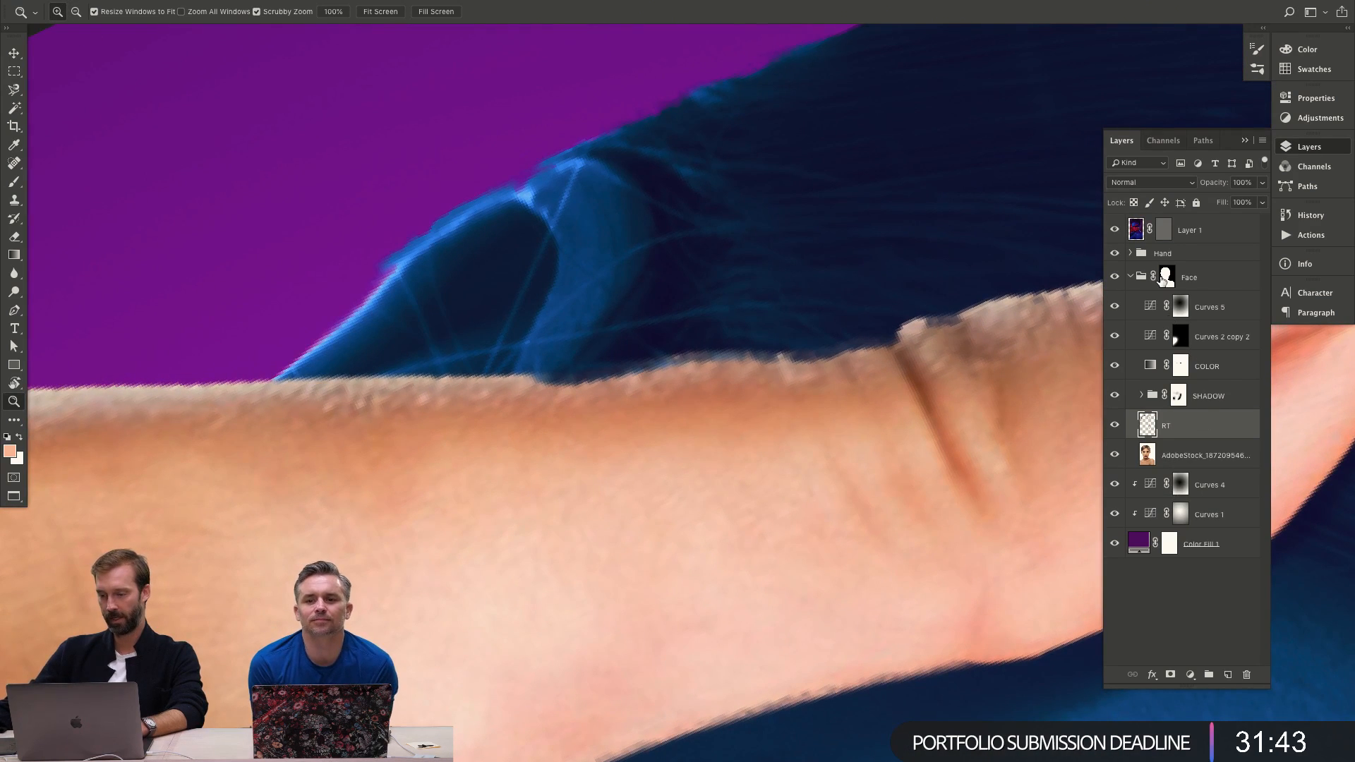
Expand the Hand group and paint white on the hand photo's mask to restore the thumb's ragged edge beside the ear.
left_click(1135, 255)
left_click(1131, 253)
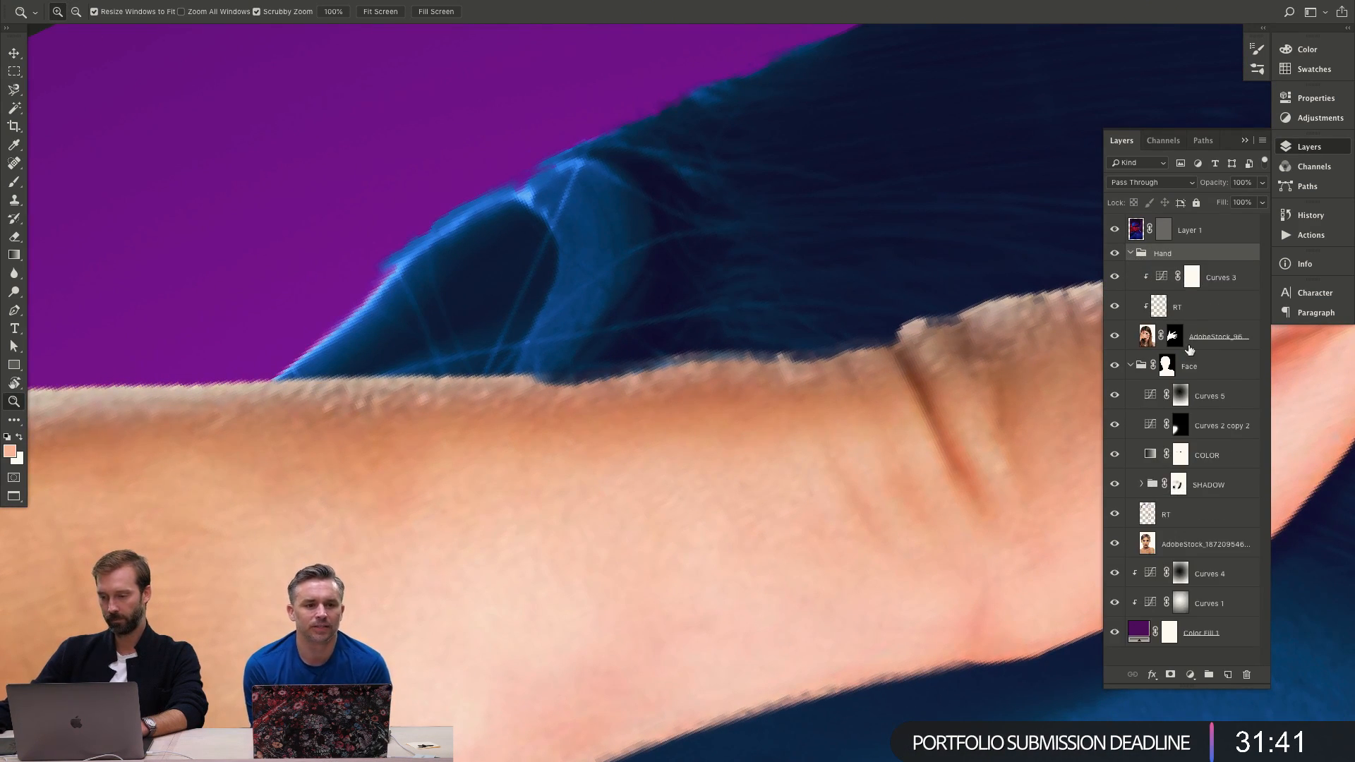
left_click(1174, 337)
key("b")
key("d")
left_click_drag(652, 503, 608, 494)
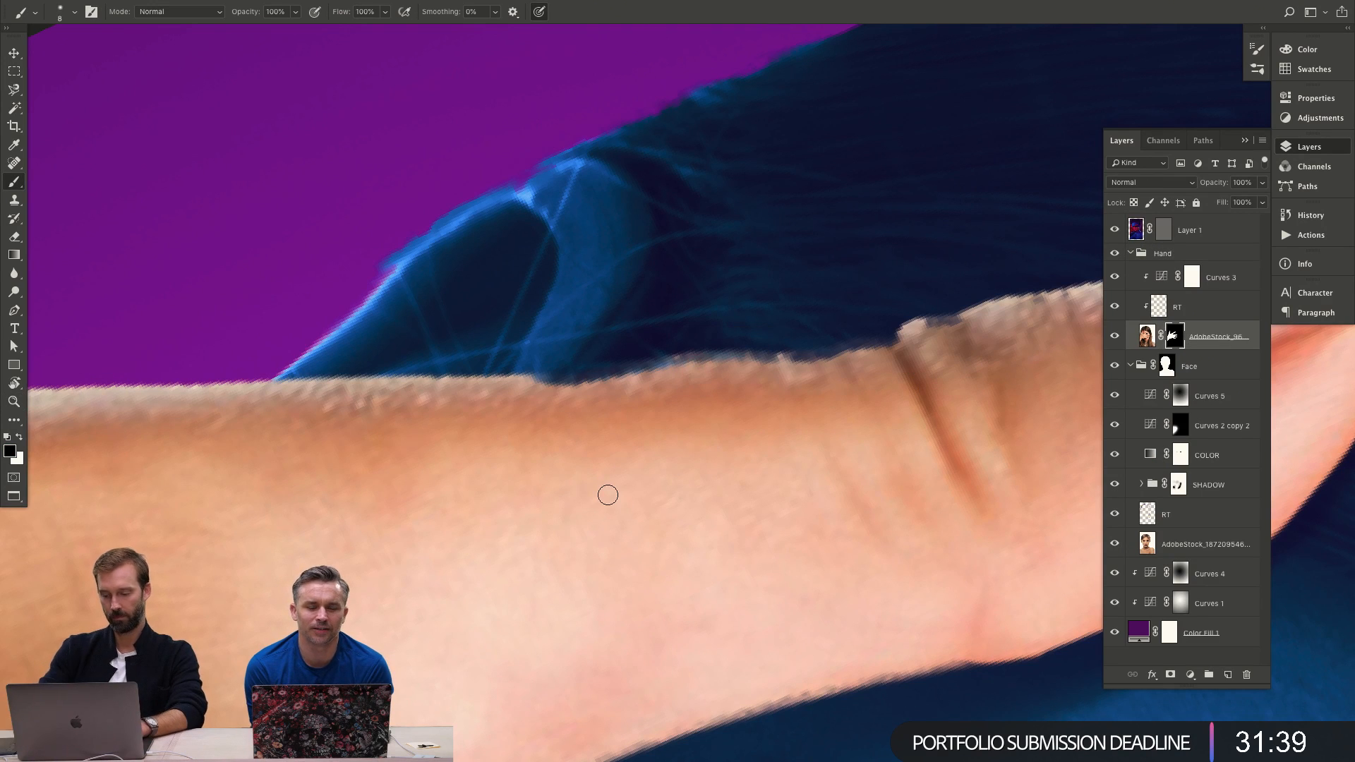
key("x")
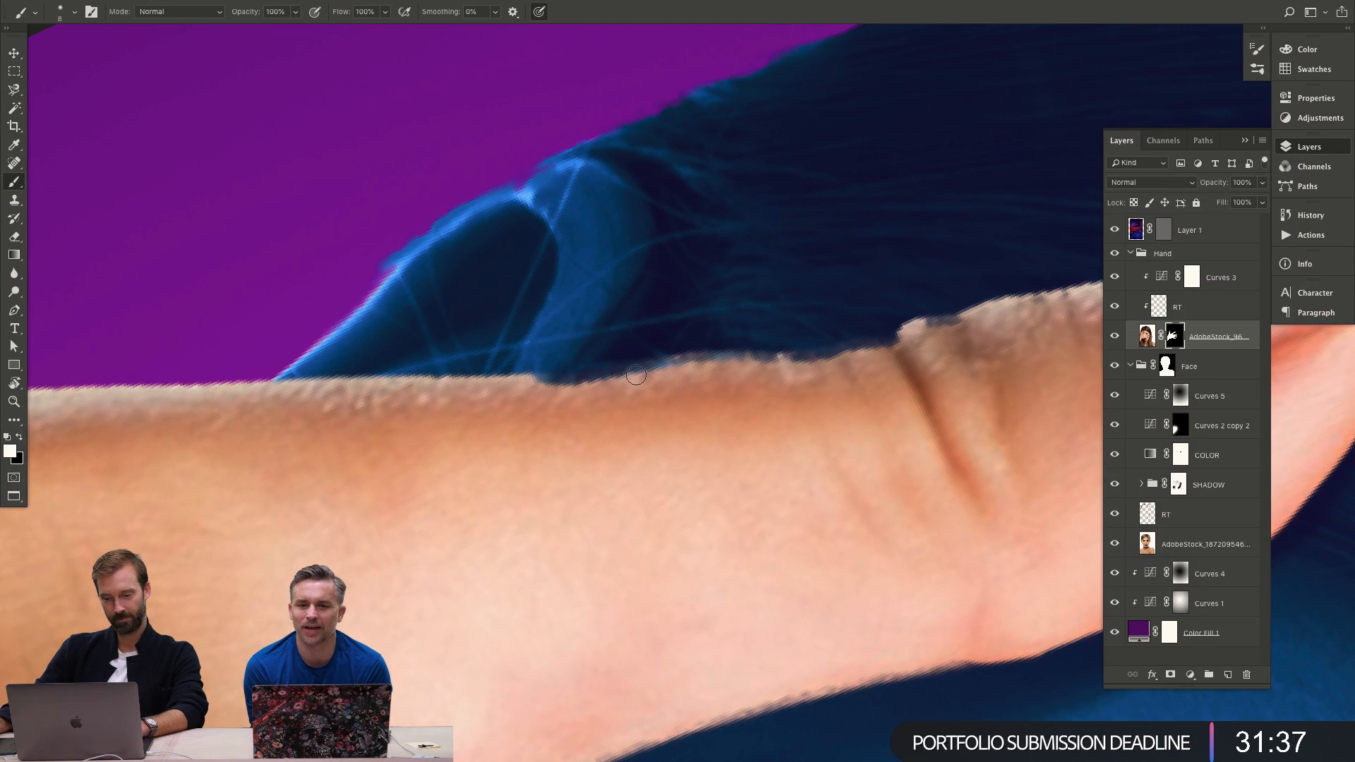
mouse_move(635, 376)
left_mouse_down()
mouse_move(902, 346)
mouse_move(862, 365)
mouse_move(846, 361)
mouse_move(980, 329)
left_mouse_up()
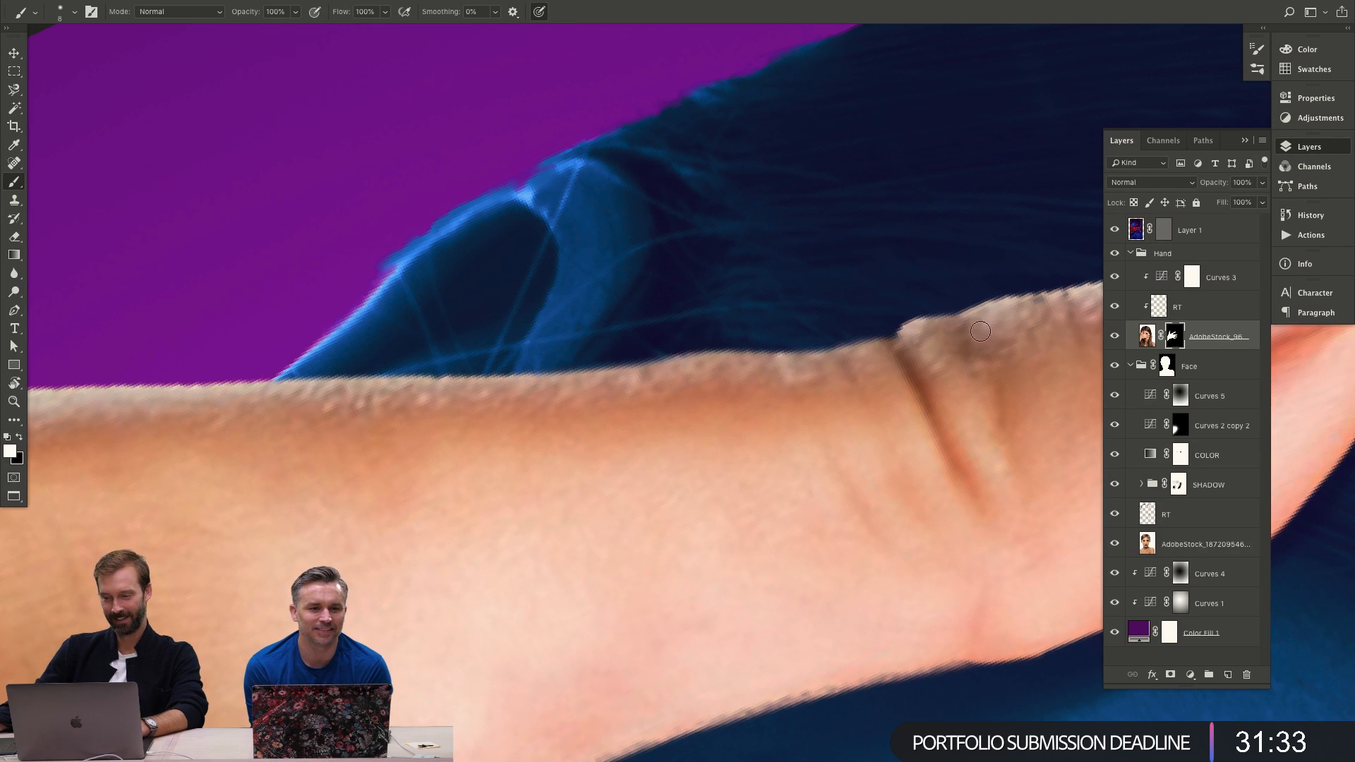
Continue restoring the hand mask along the thumb's knuckle, check the edge up to the nail tip, and return to an upright full view.
scroll(809, 342, "right", 10)
left_click_drag(797, 325, 681, 347)
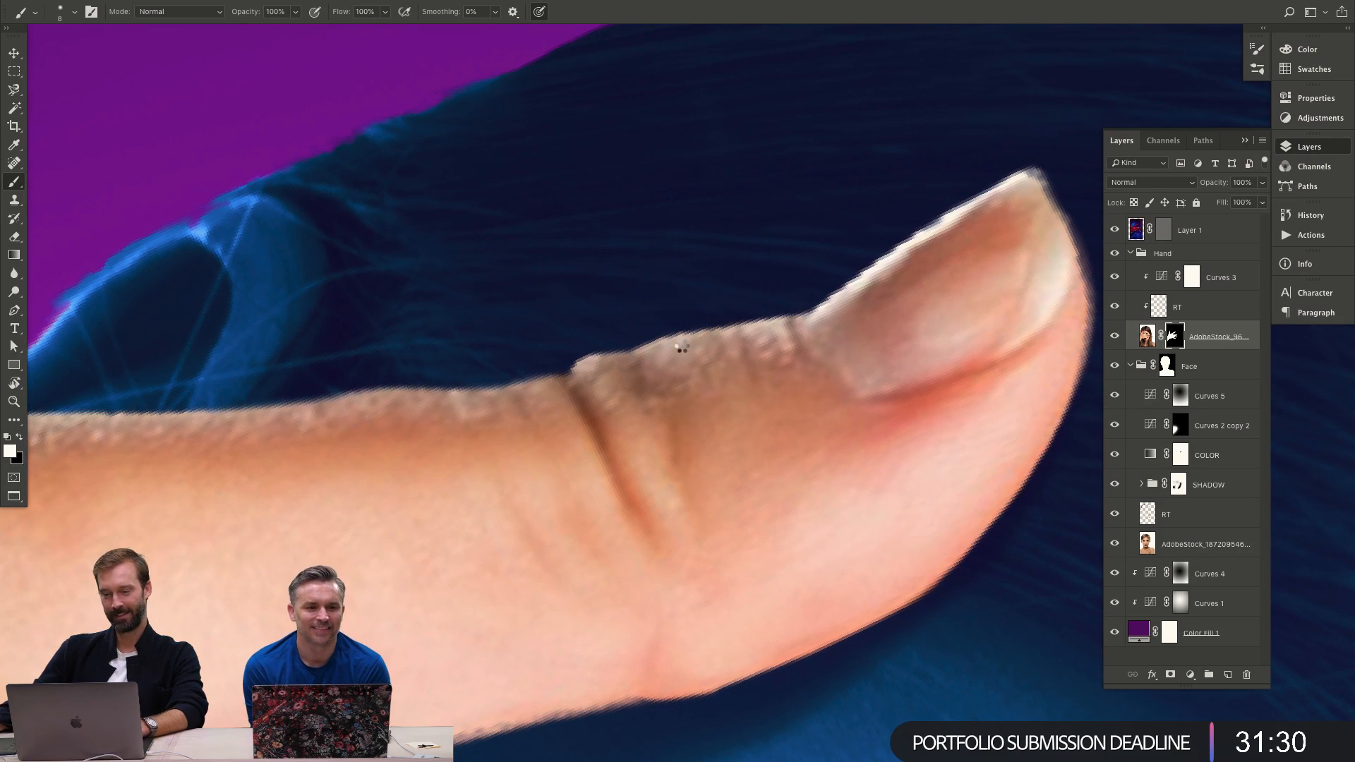
scroll(875, 313, "right", 10)
scroll(875, 314, "up", 3)
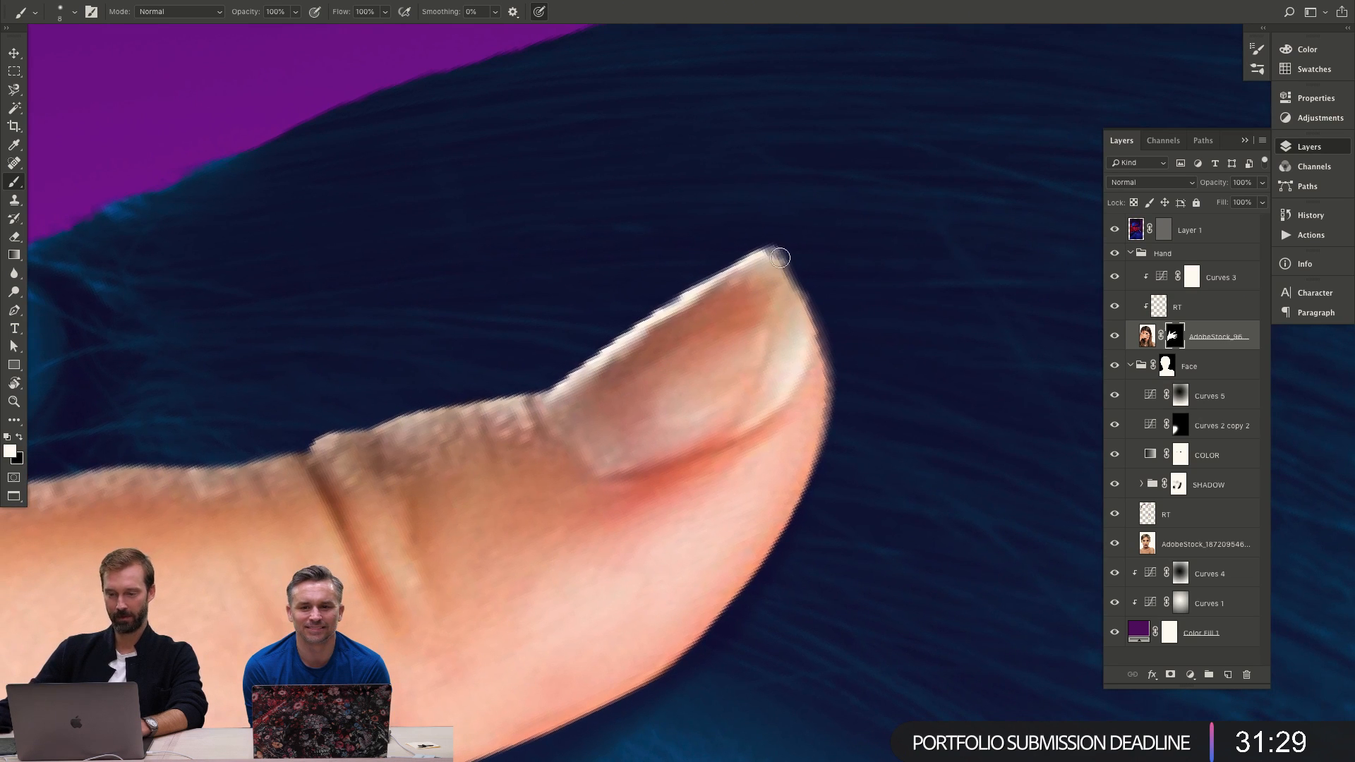
key("z")
scroll(892, 443, "down", 10)
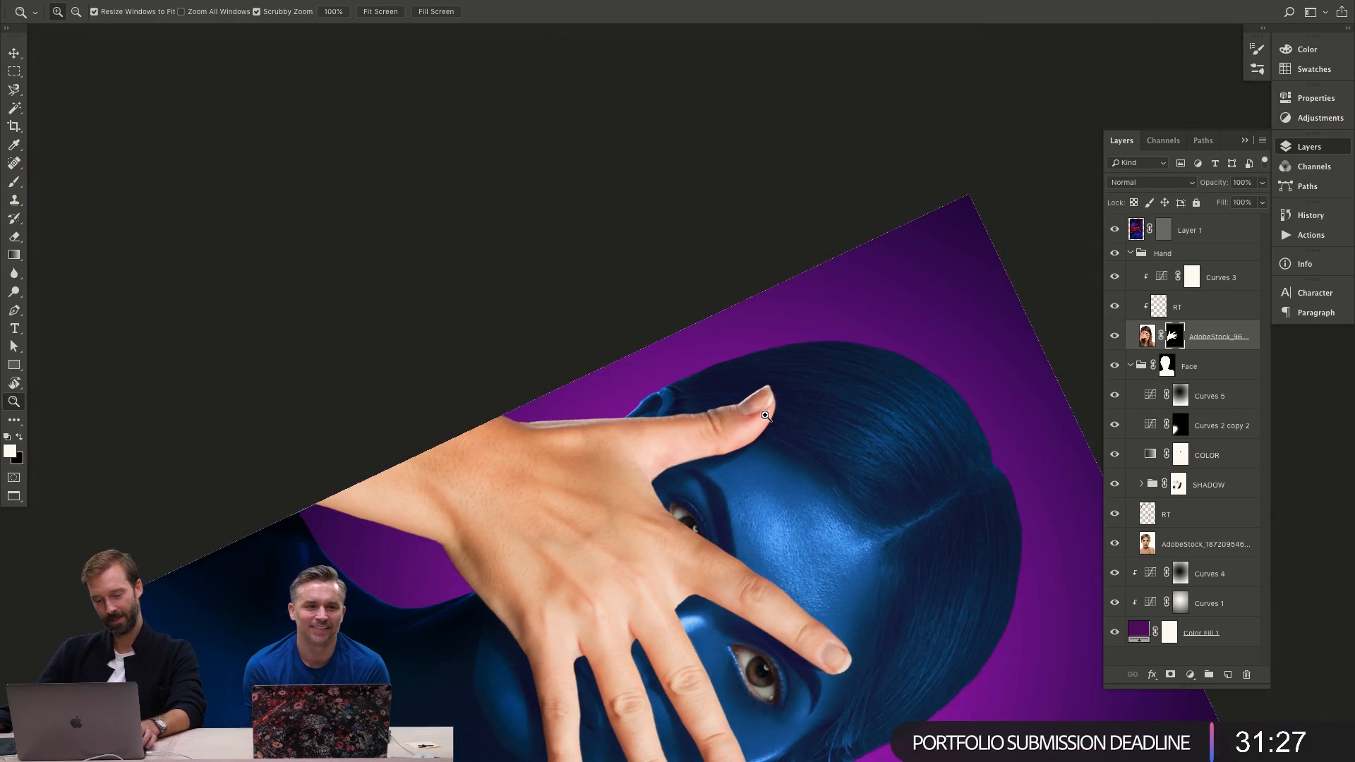
scroll(891, 443, "right", 6)
scroll(892, 443, "down", 2)
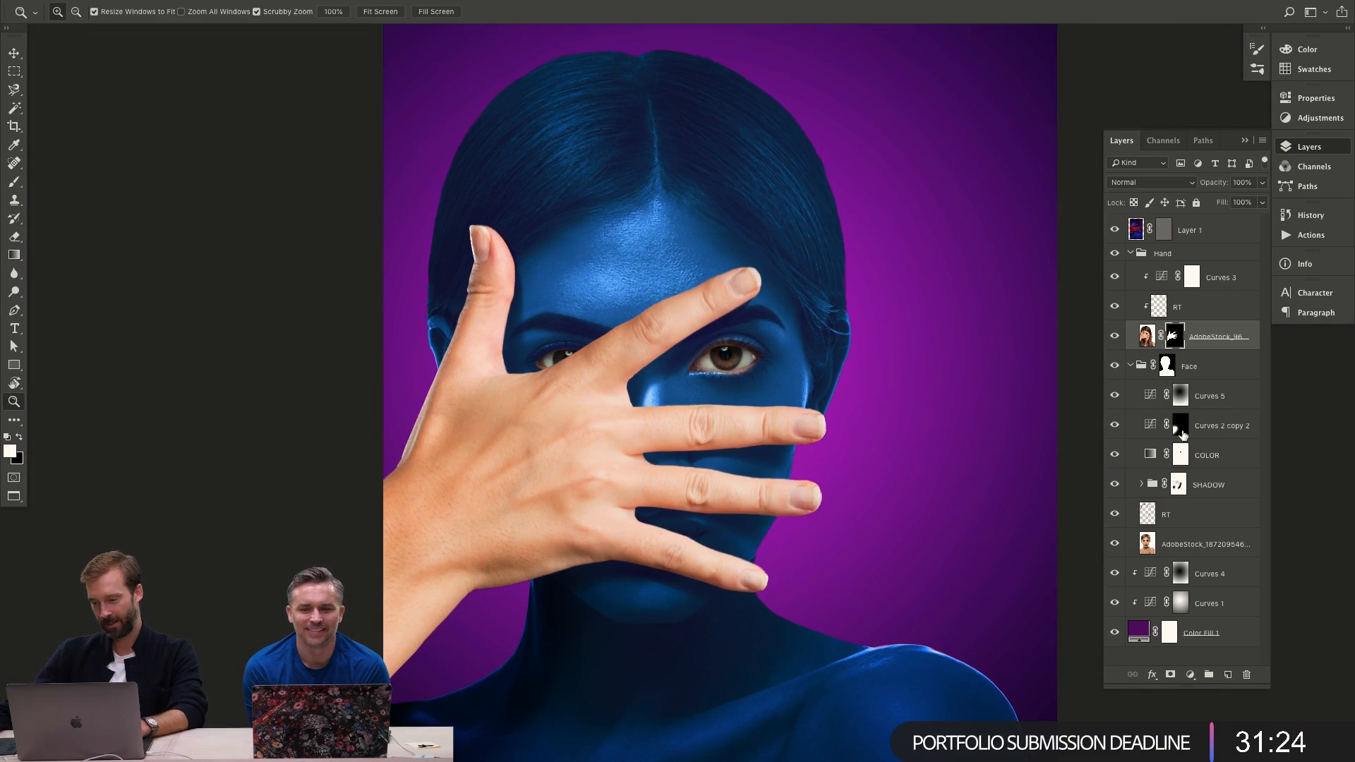
Collapse the Face group and compare the composite with the Layer 1 reference by toggling its mask.
left_click(1131, 365)
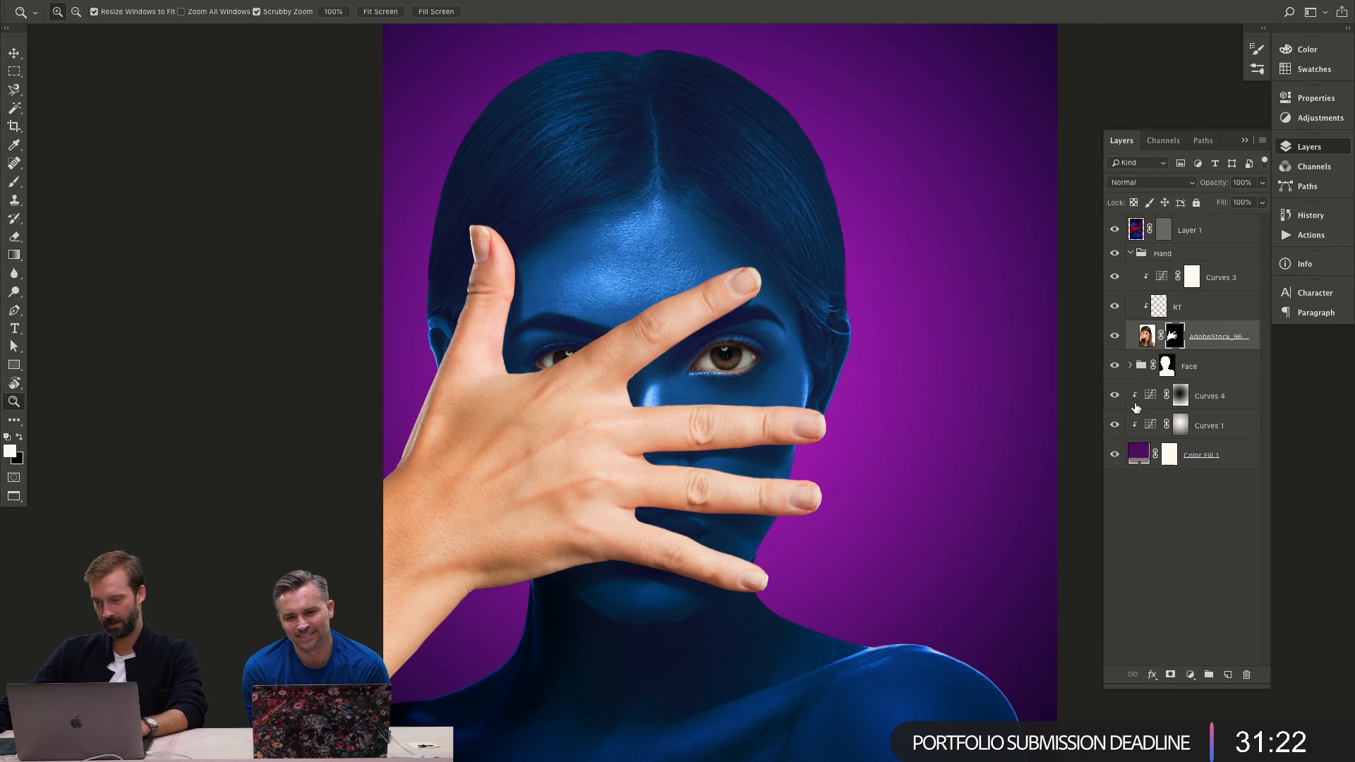
left_click(1166, 234, "shift")
left_click(1165, 235, "shift")
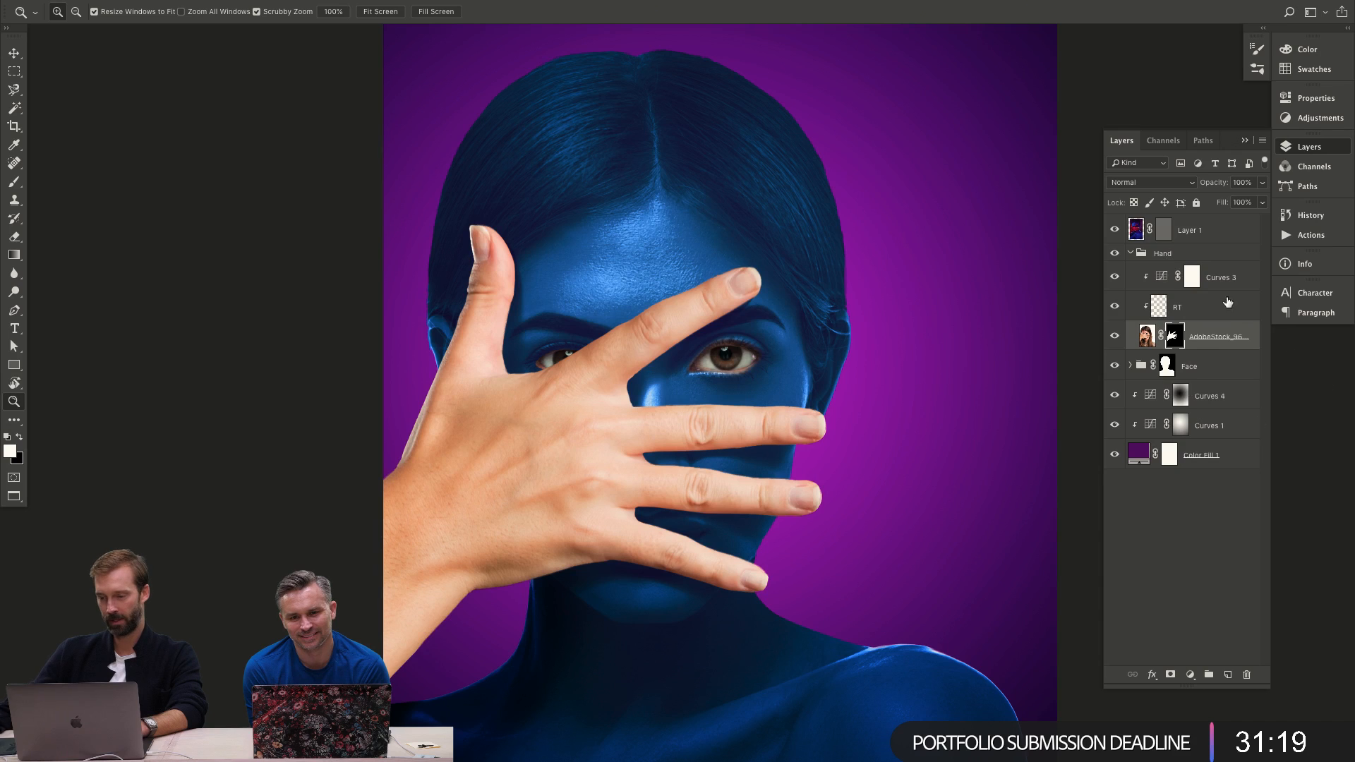
Add a gradient map clipped to the hand above Curves 3 in the Hand group and load the Red, Green preset.
left_click(1238, 280)
left_click(1190, 675)
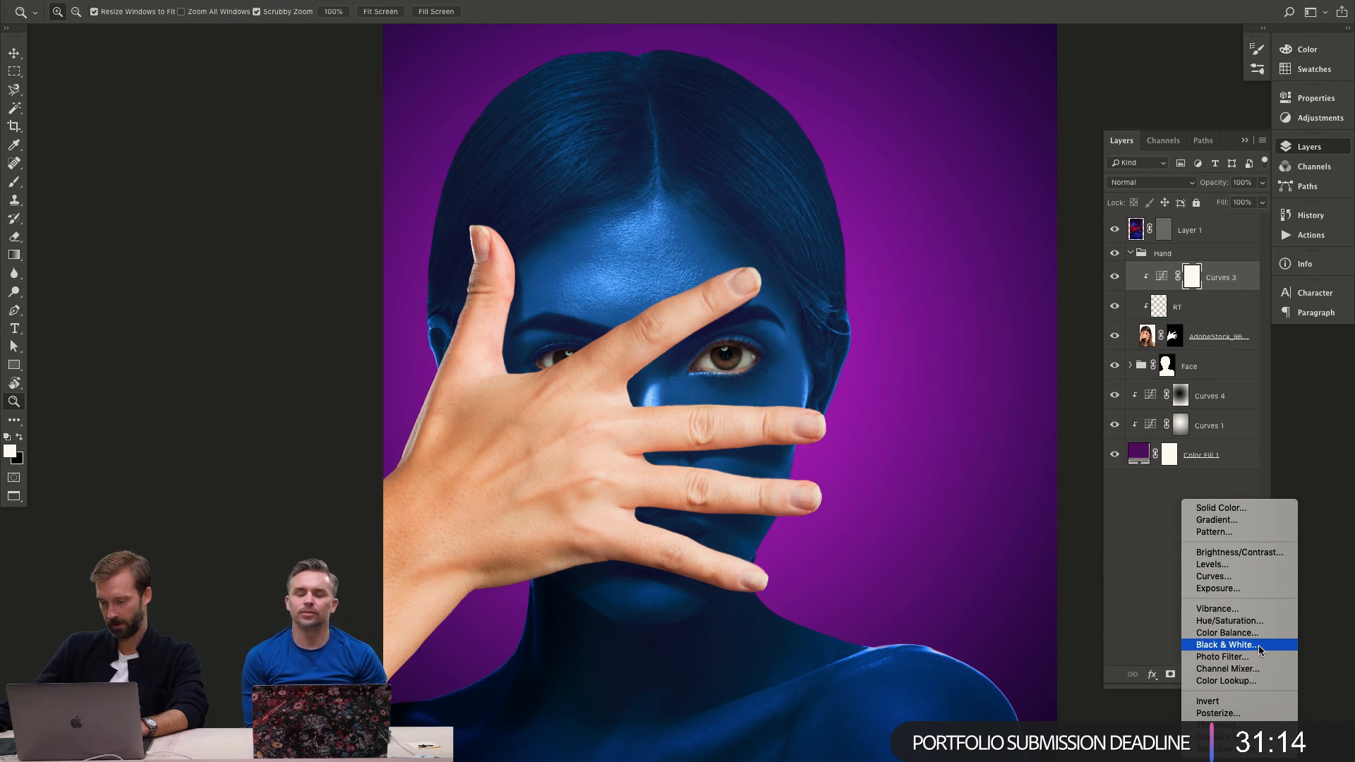
left_click(1217, 737)
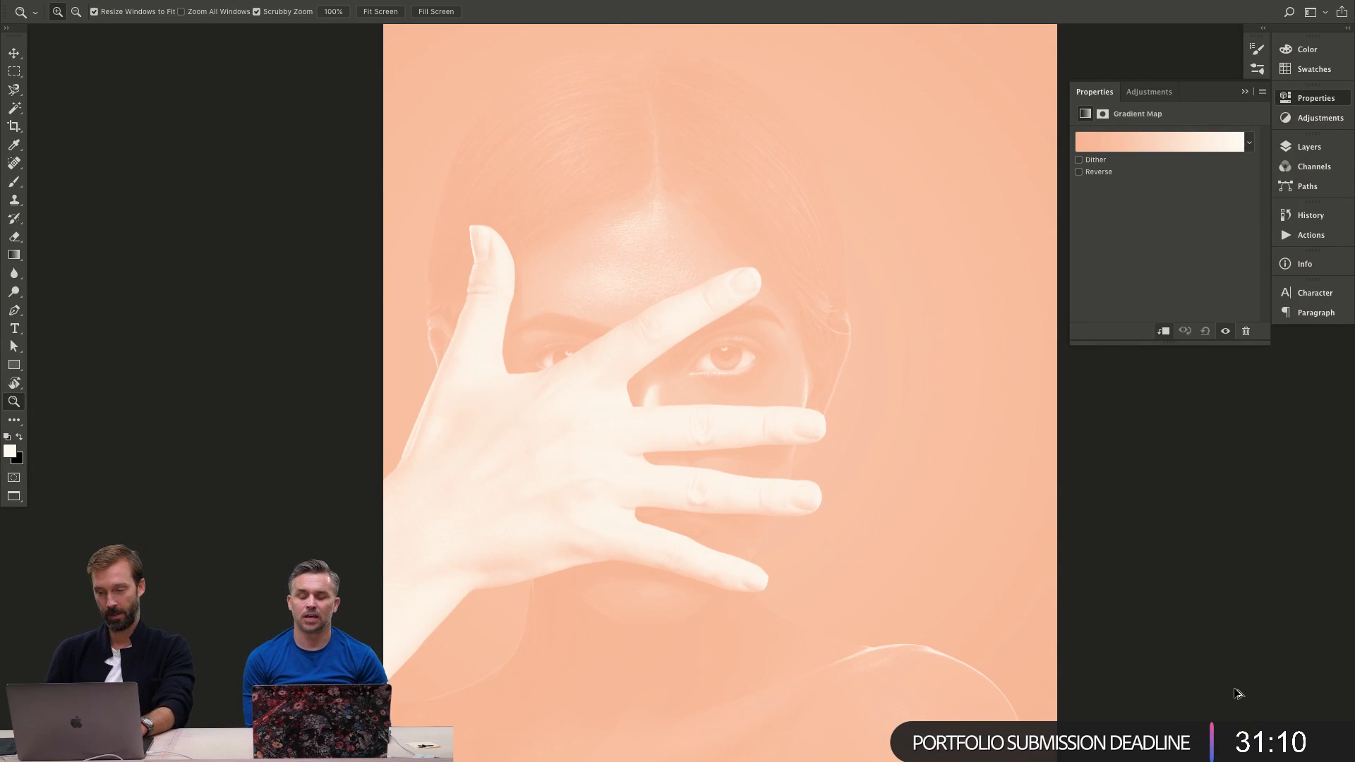
key("alt+super+g")
left_click(1164, 149)
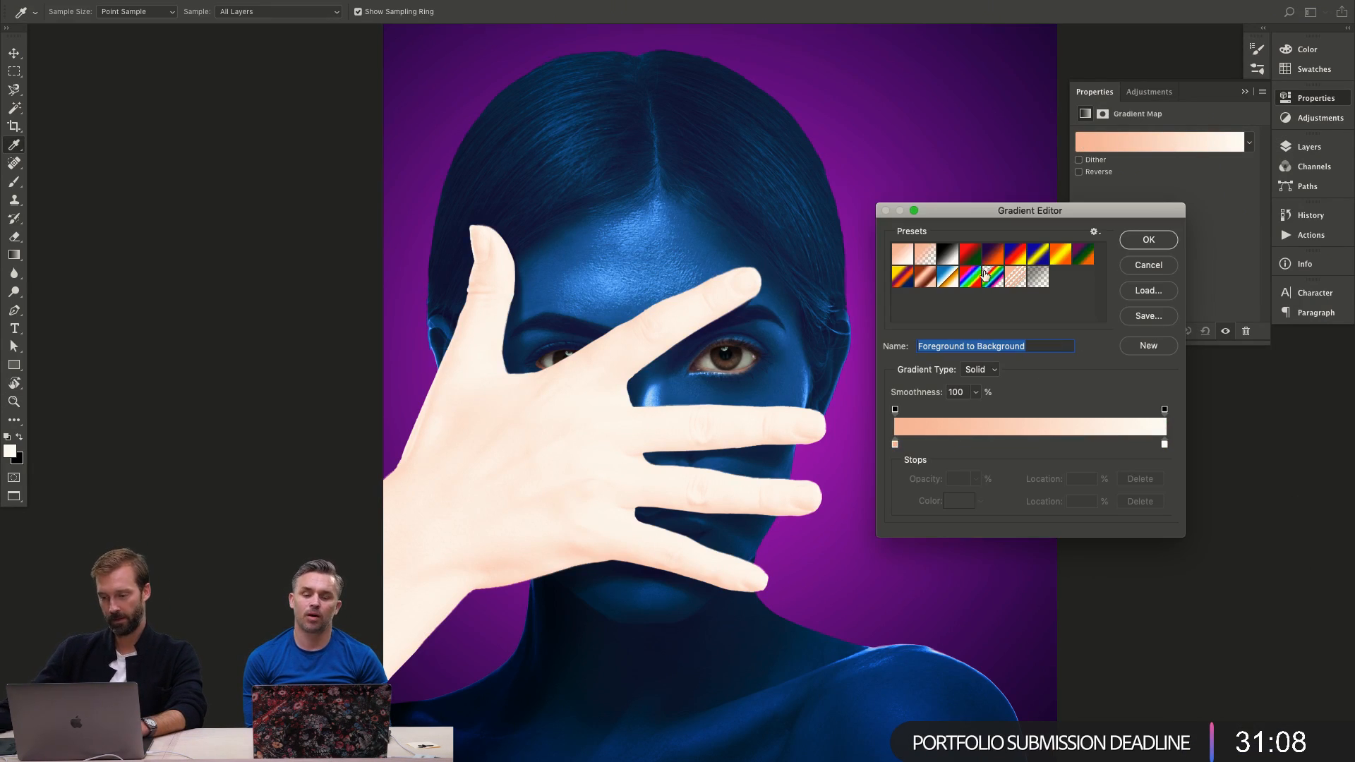
left_click_drag(971, 253, 984, 293)
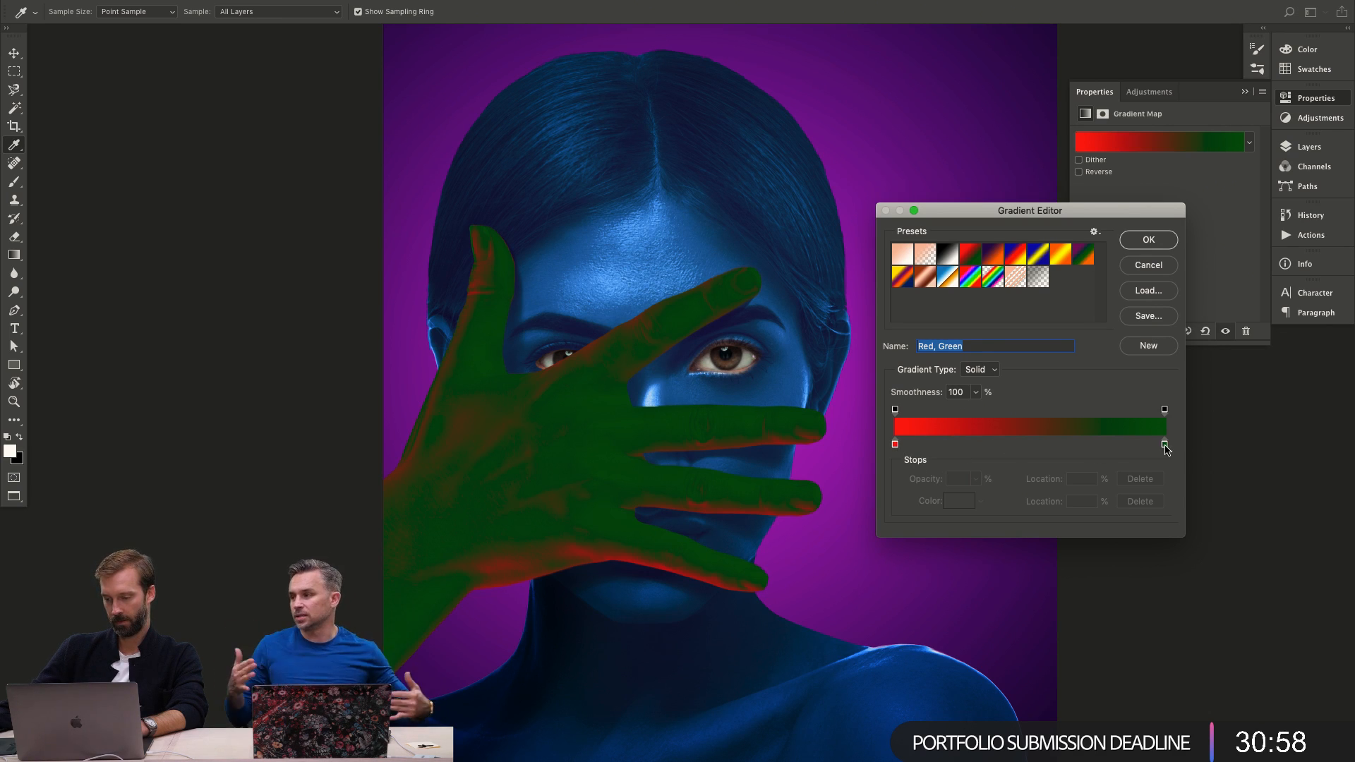
Change the gradient's green end stop to dark purple #560060.
mouse_move(1164, 445)
left_mouse_down()
mouse_move(1132, 513)
mouse_move(1165, 445)
left_mouse_up()
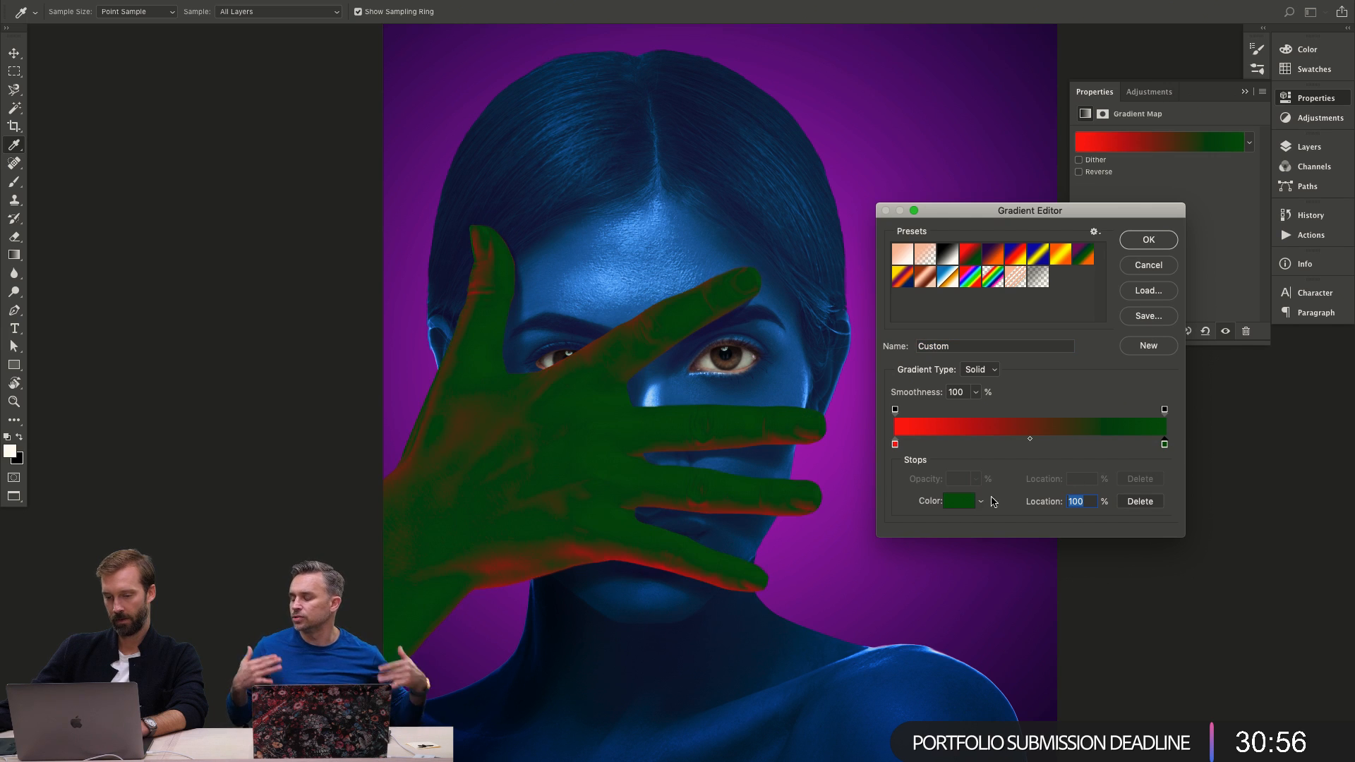
left_click(960, 501)
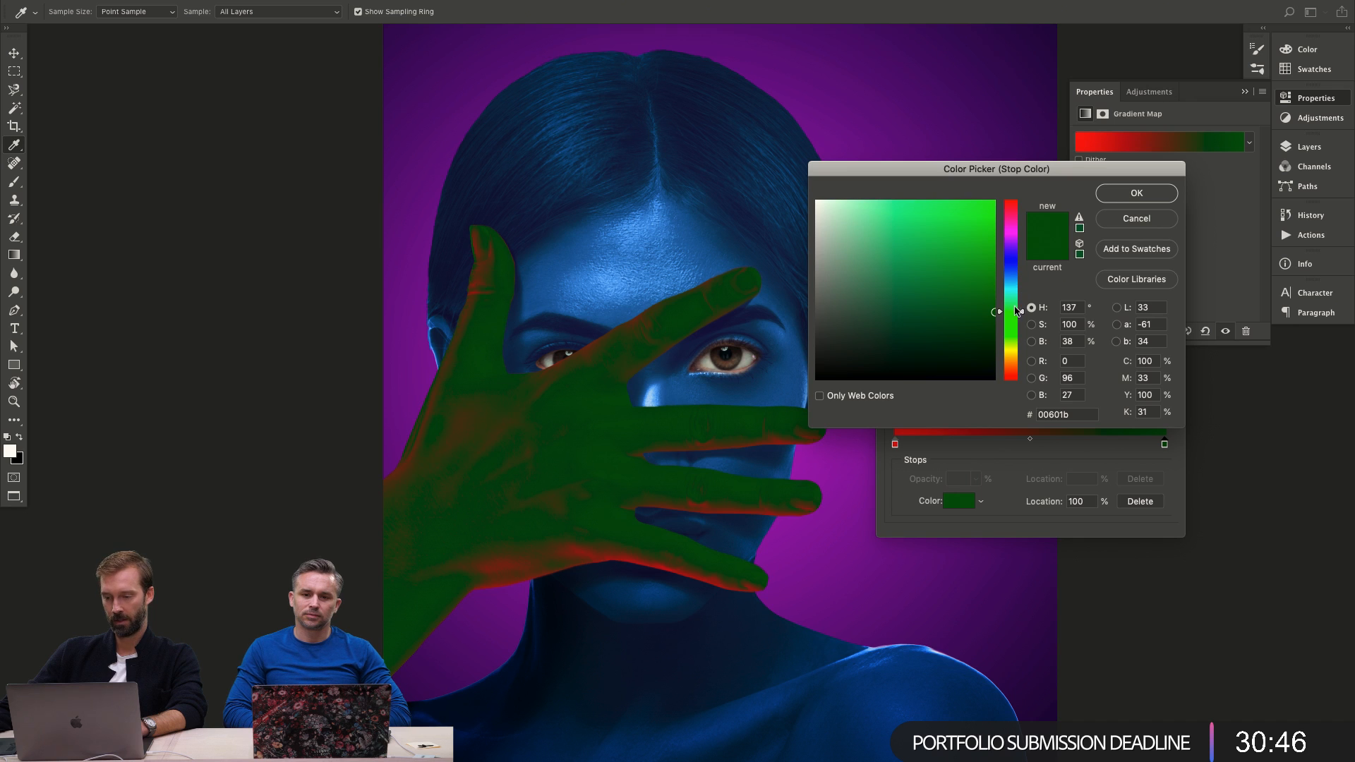
left_click(1011, 233)
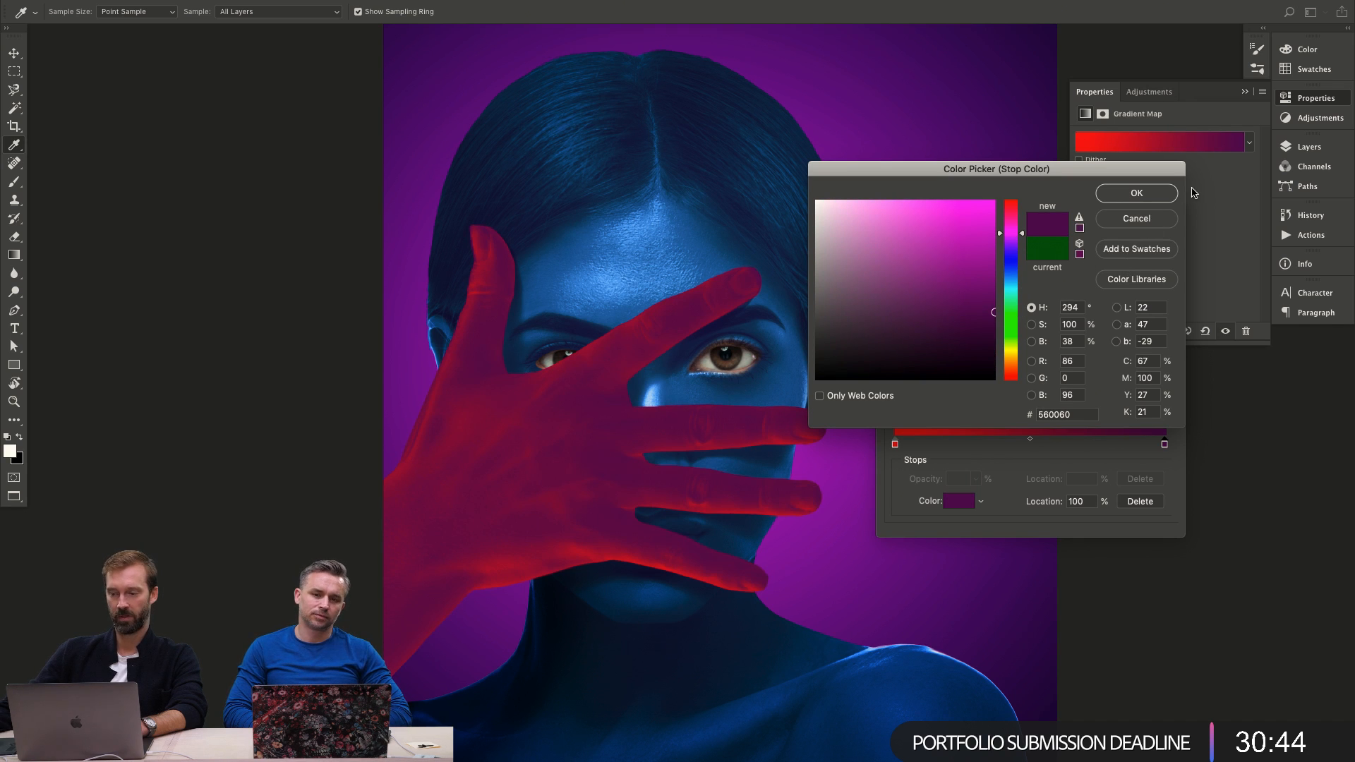
left_click(1136, 193)
Reorder the colour stops so the purple one sits at 31% and the red one at 100%.
left_click_drag(1164, 444, 1191, 454)
key("super+z")
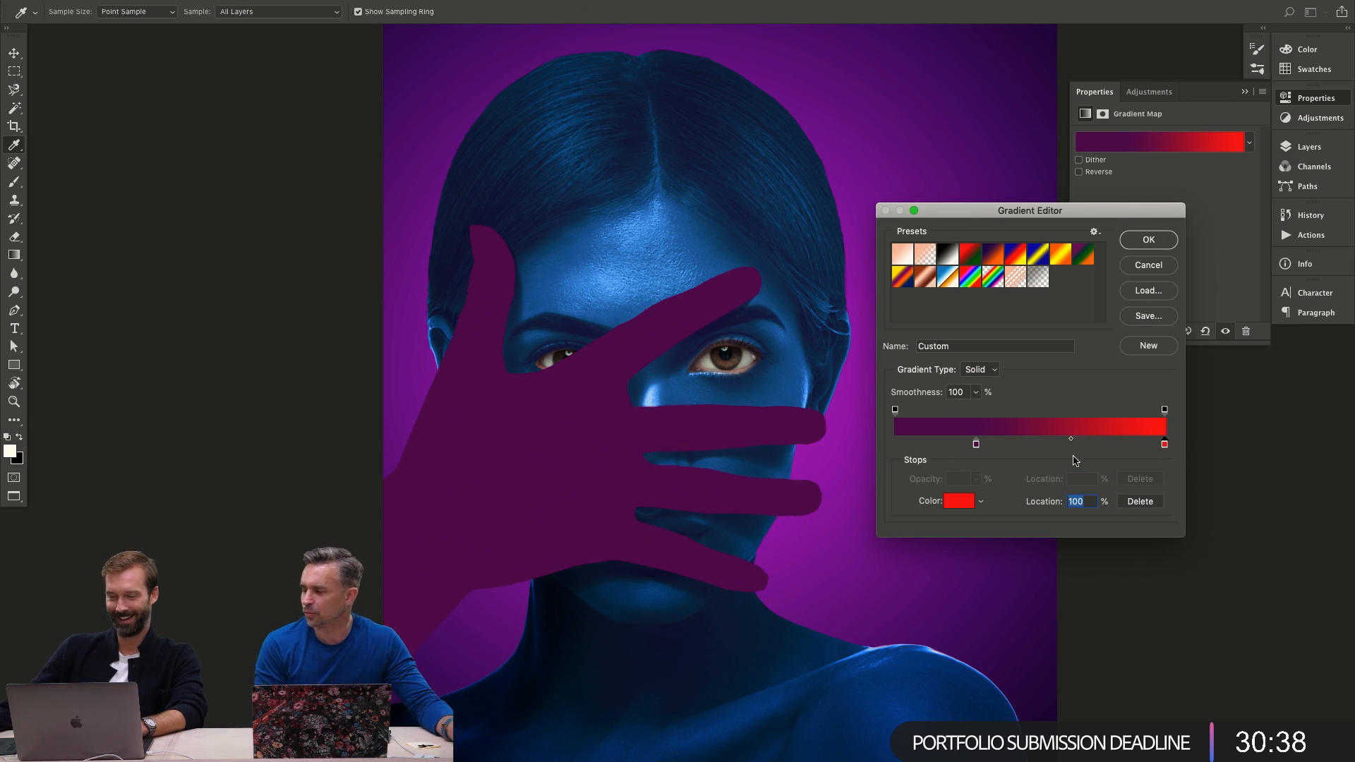
mouse_move(976, 444)
left_mouse_down()
mouse_move(961, 444)
mouse_move(978, 444)
left_mouse_up()
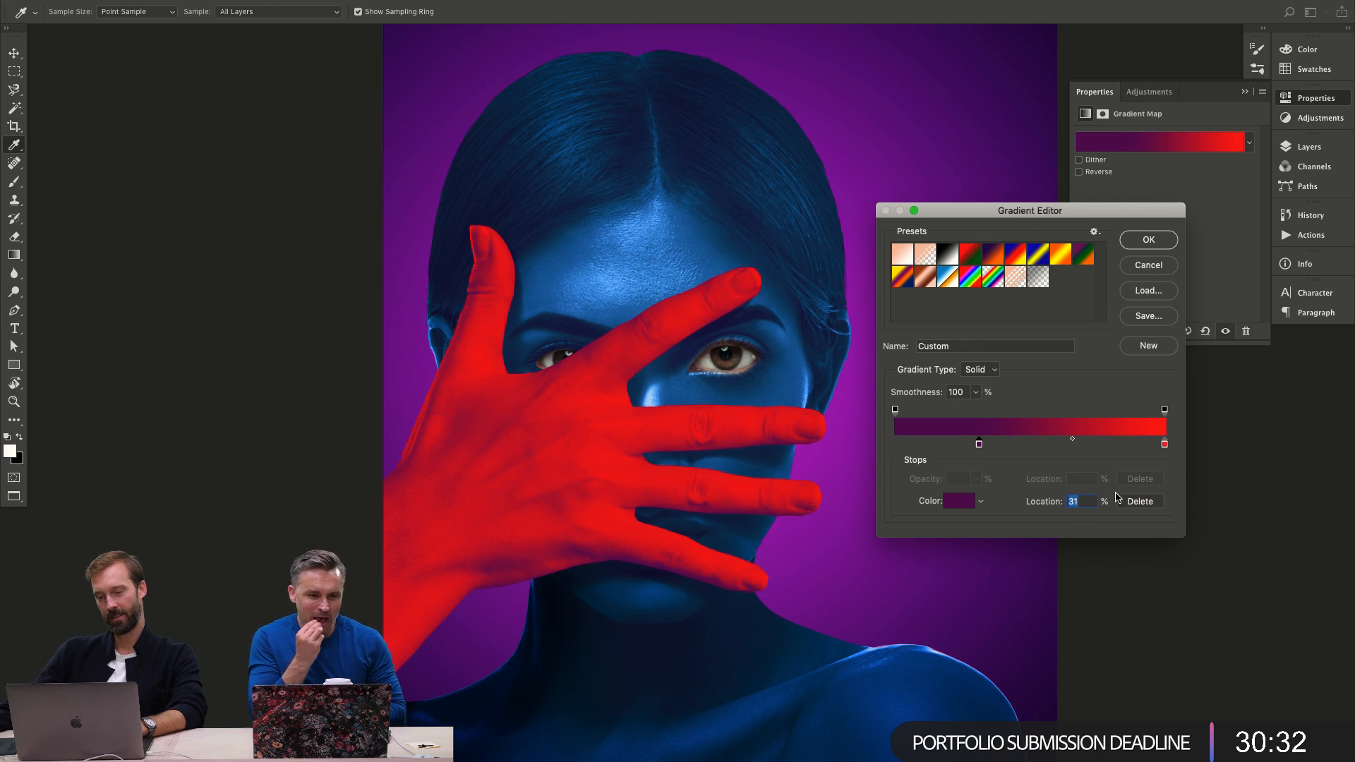
Place a second red stop just before the end of the gradient and recolour the end stop to pink #ff4ff5.
left_click_drag(1164, 444, 1116, 444)
left_click(1164, 445)
left_click(959, 503)
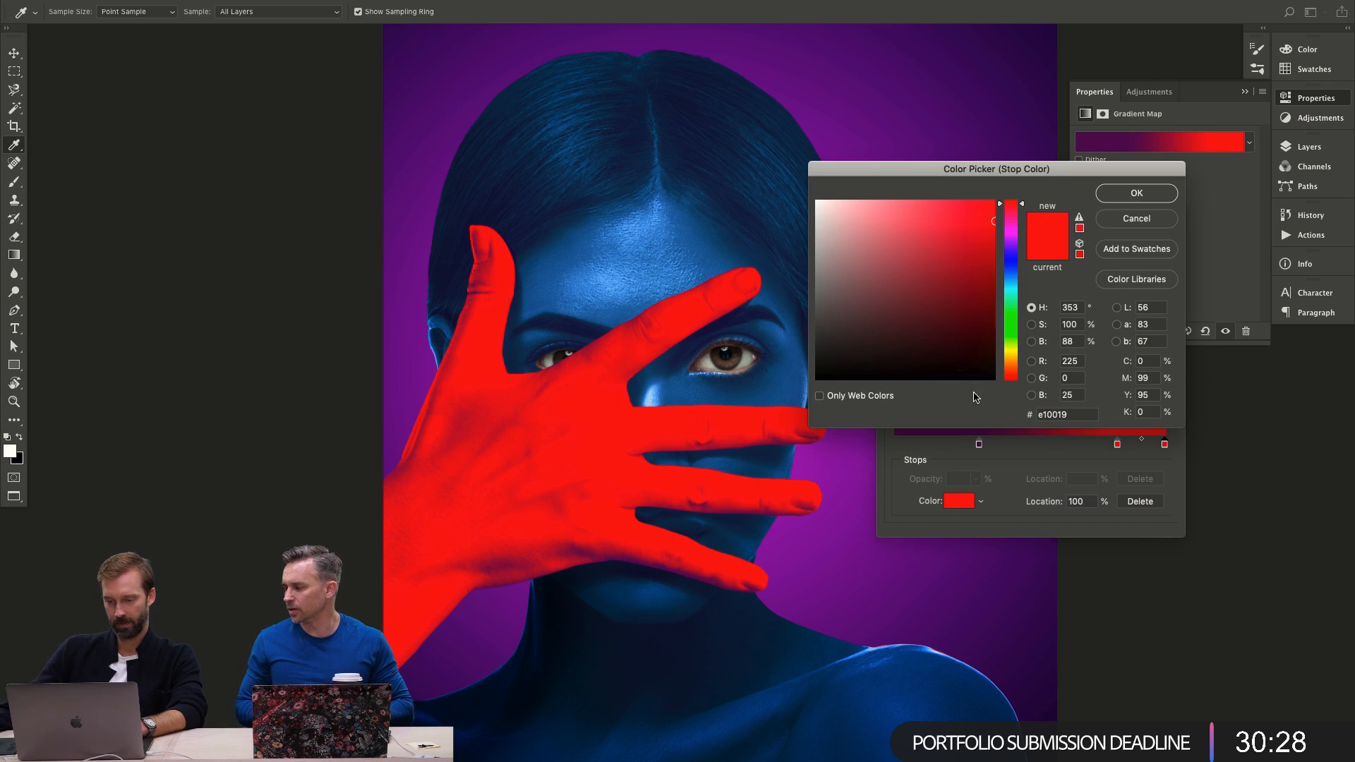
left_click_drag(957, 223, 939, 201)
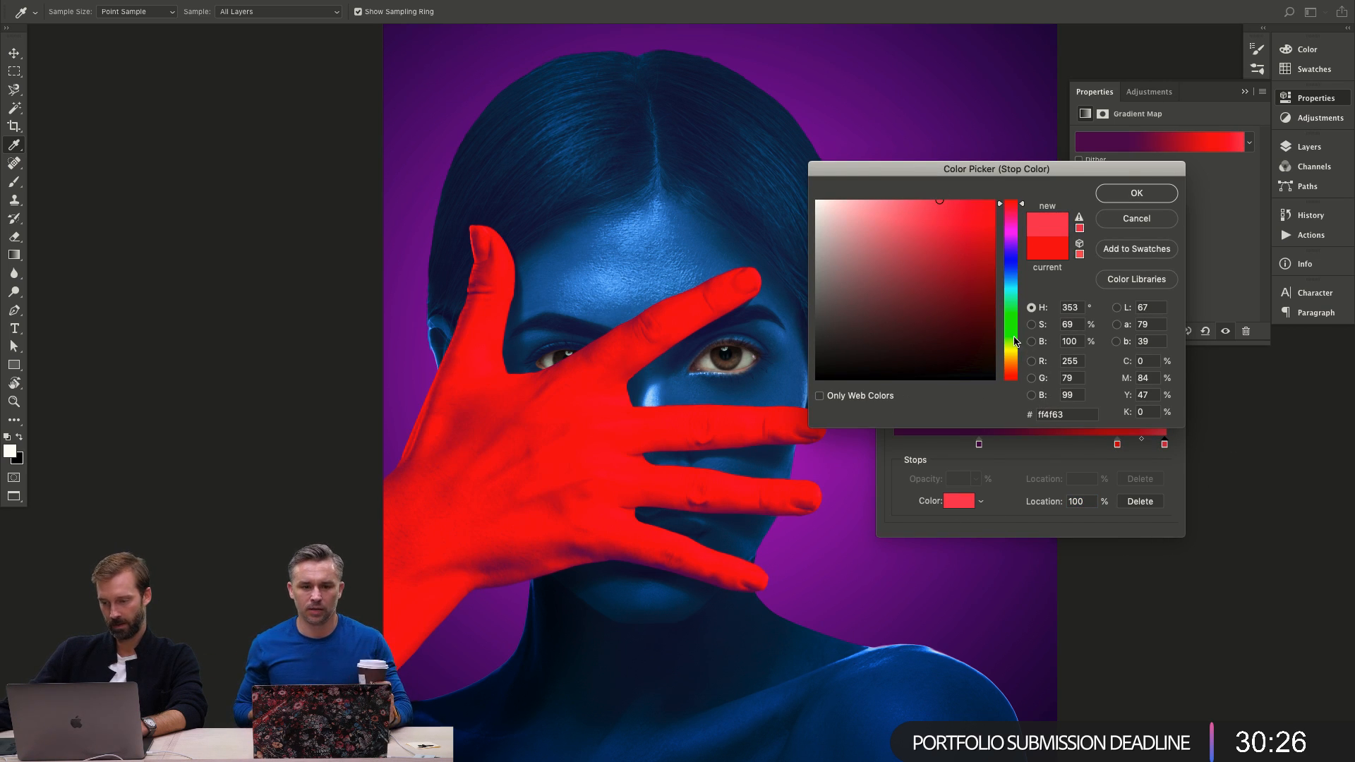
left_click(1014, 227)
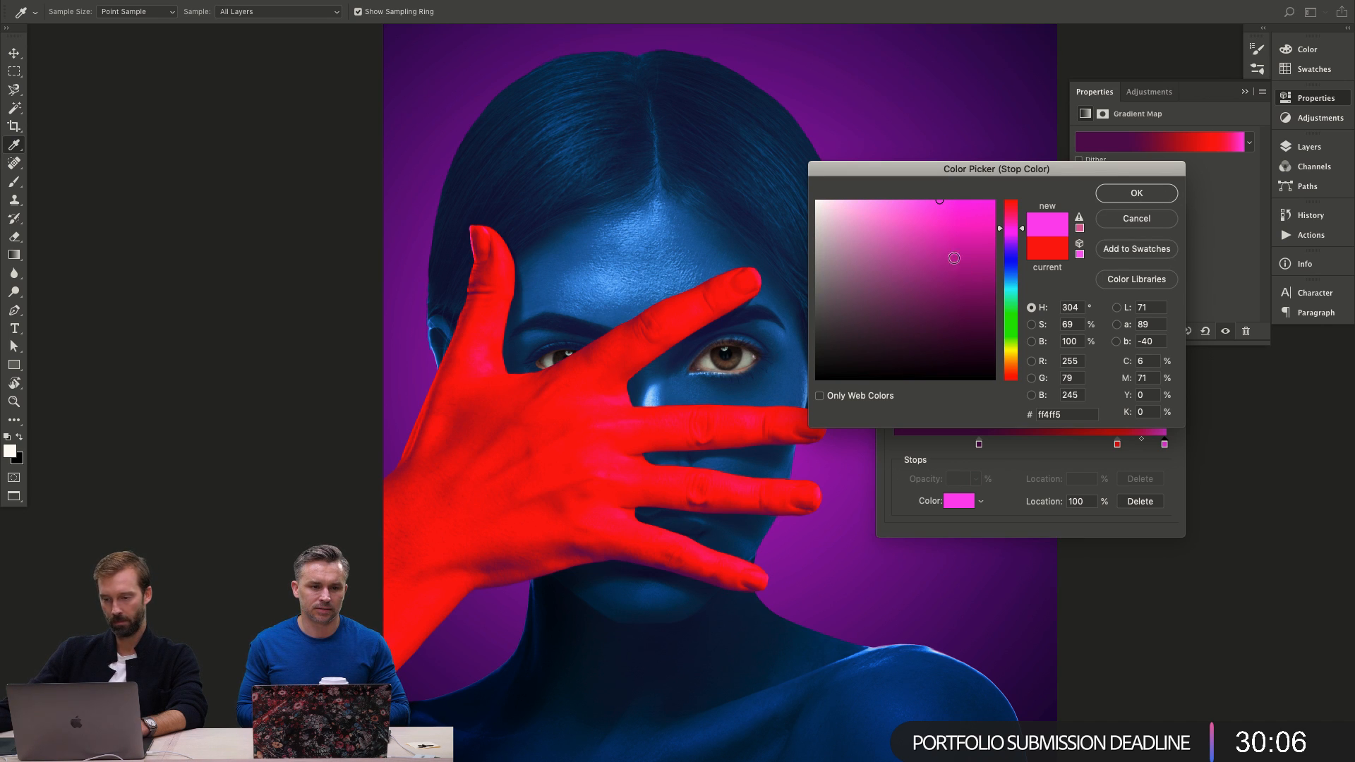
left_click(1137, 193)
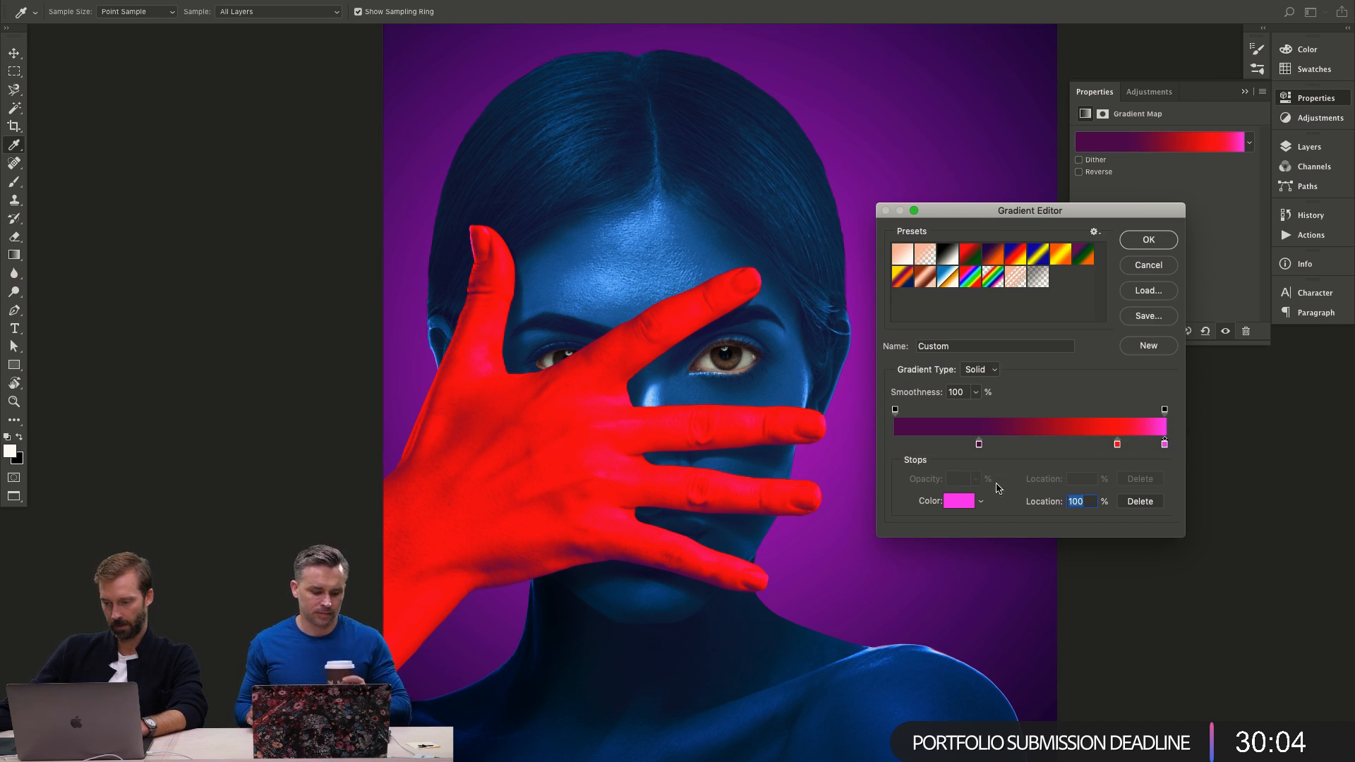
Change the gradient's end stop to pale peach #ffd3ab for the hand's highlights.
left_click(958, 501)
left_click(1053, 247)
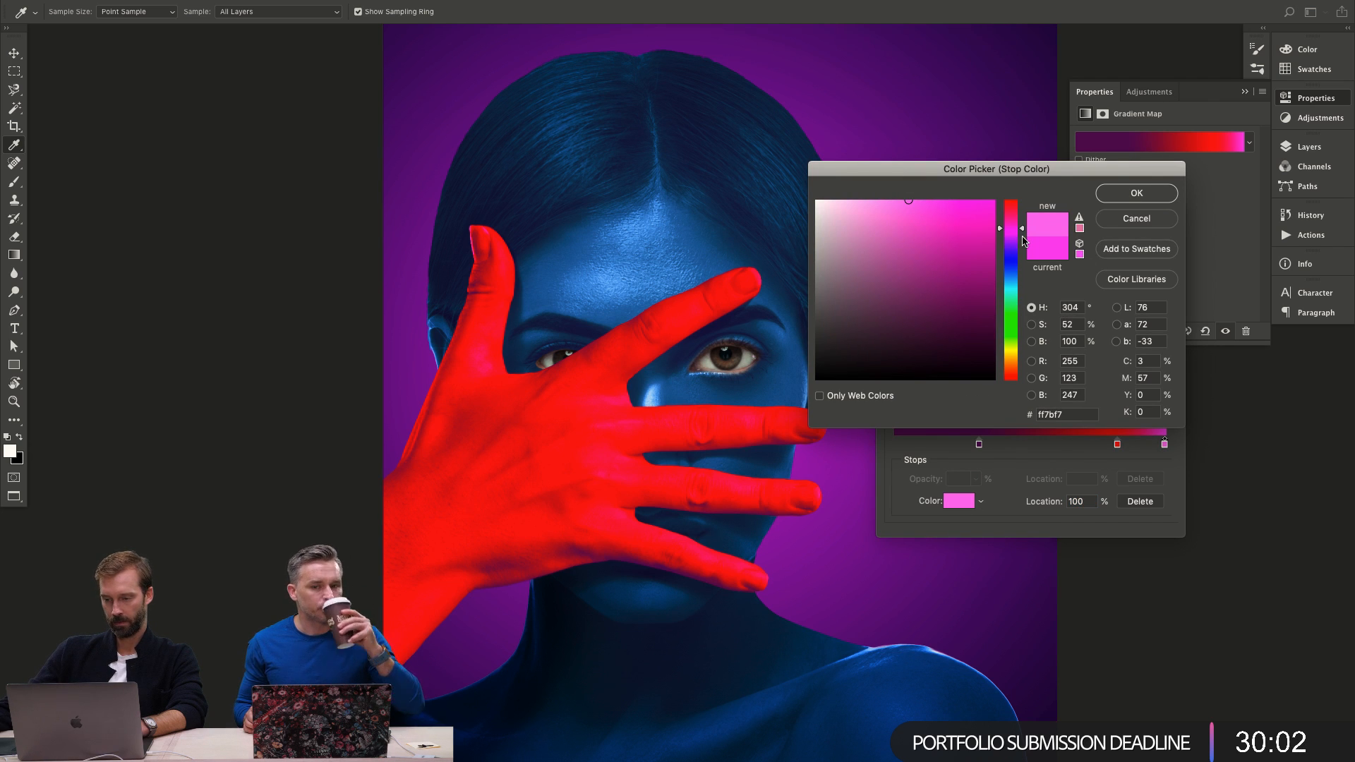
left_click(1012, 369)
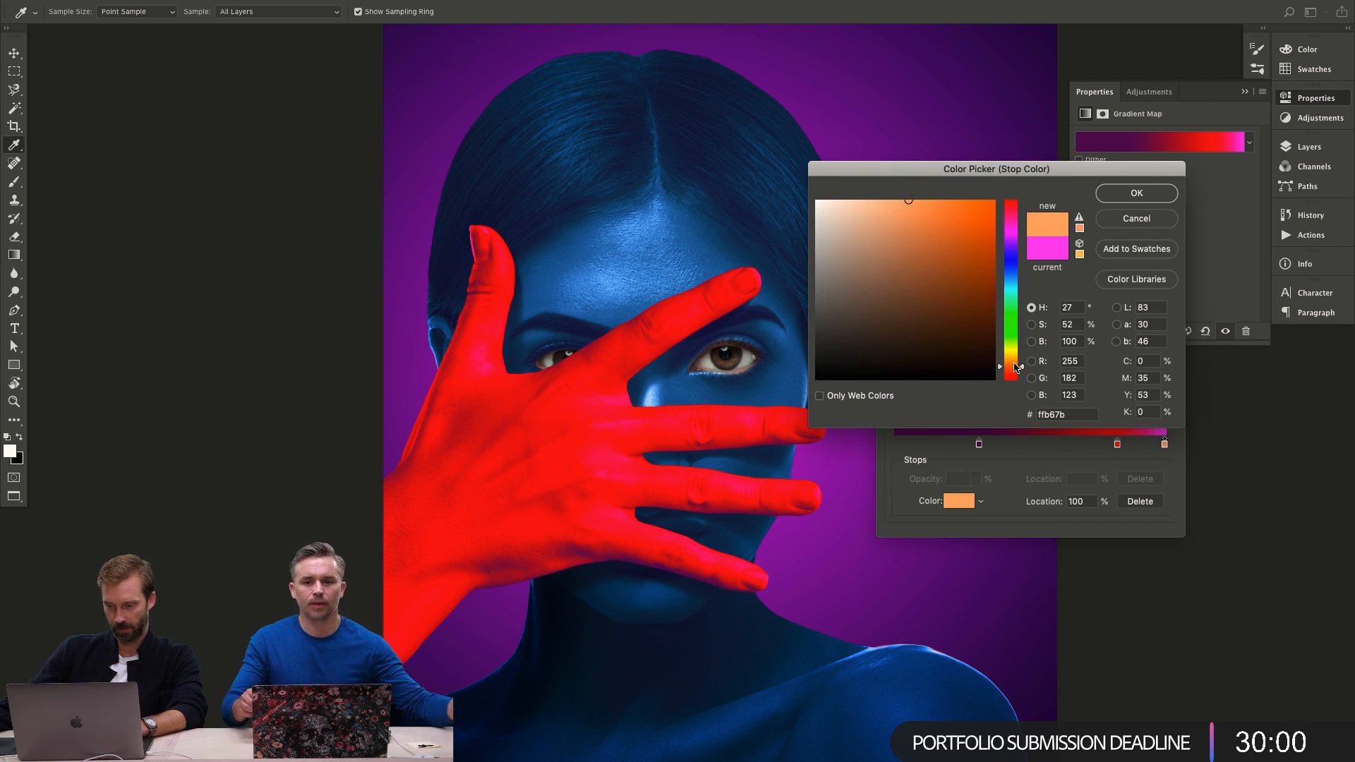
left_click(892, 200)
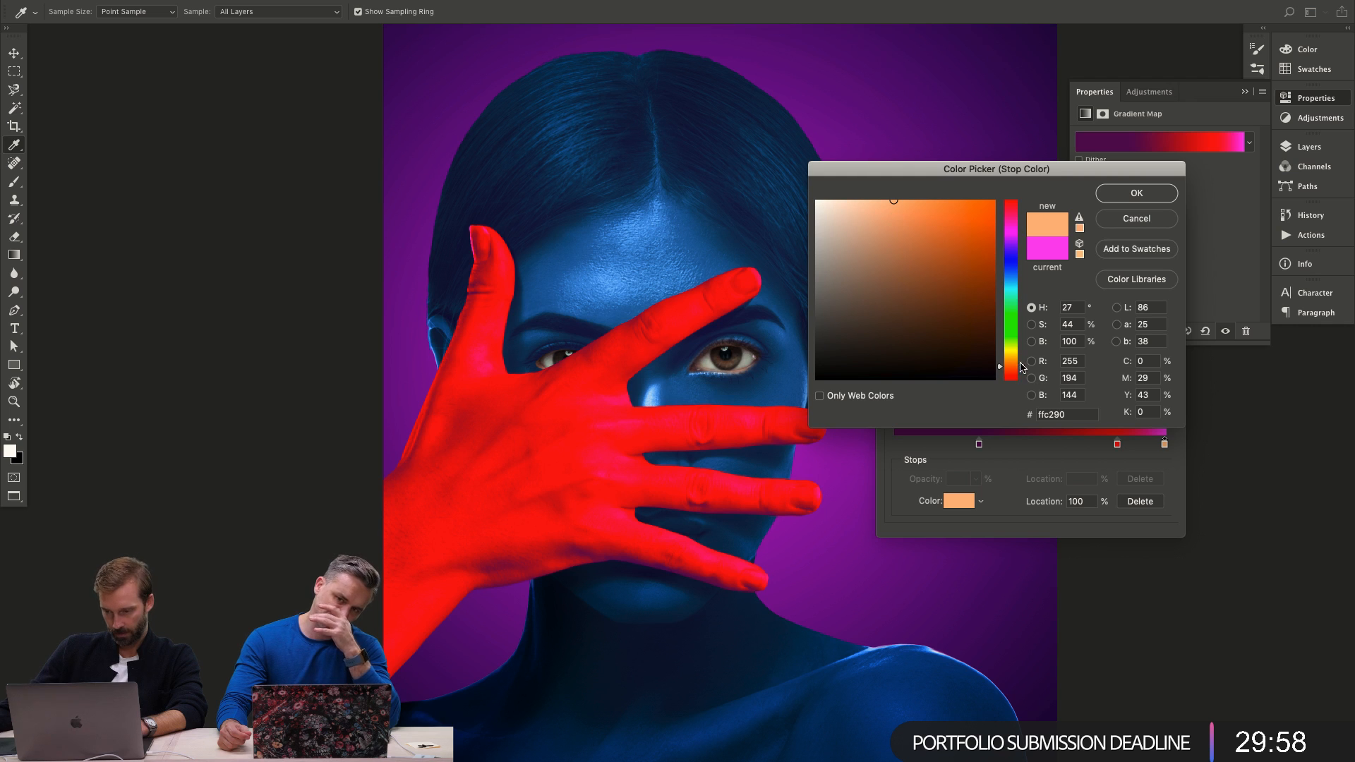
left_click(896, 220)
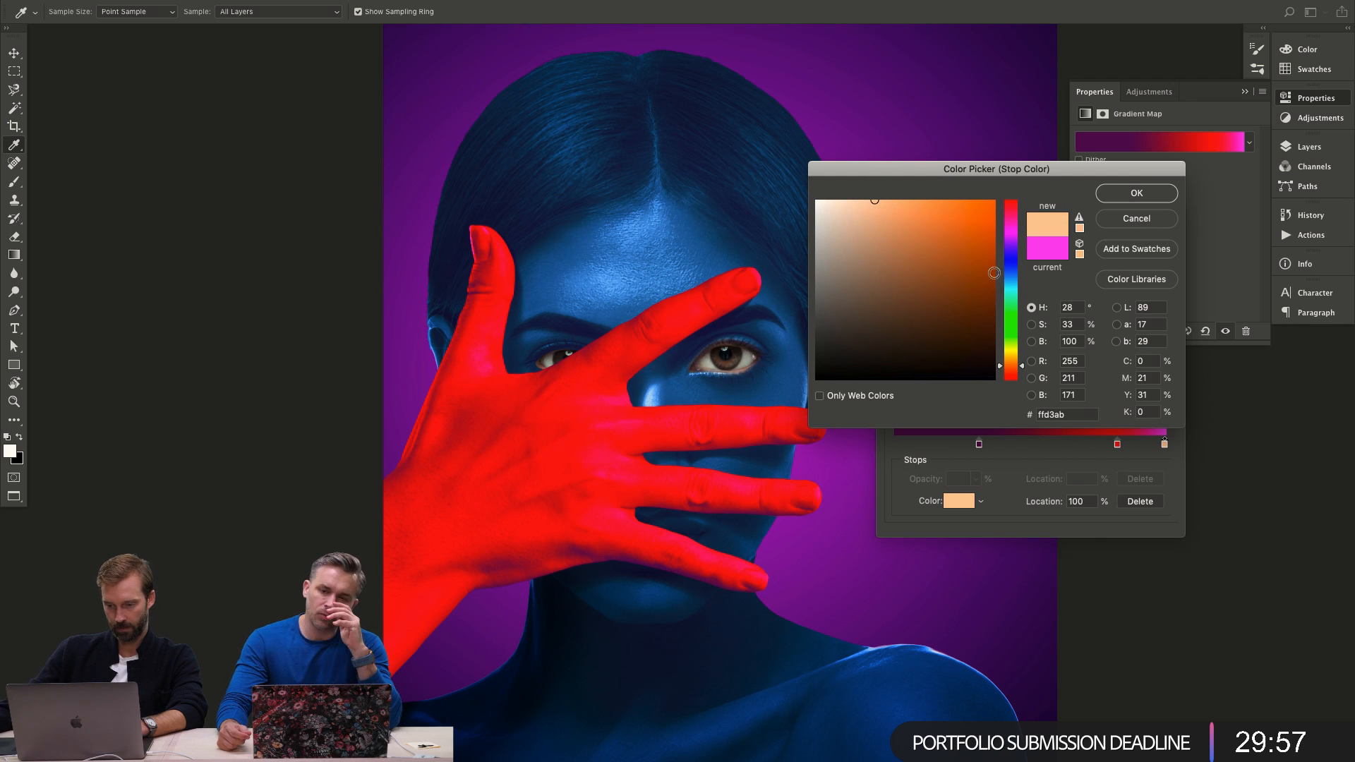
left_click(1136, 193)
Move the gradient's red stop back from the peach end towards the middle and recolour it to #d0182c.
left_click_drag(1117, 445, 1068, 445)
left_click(1148, 445)
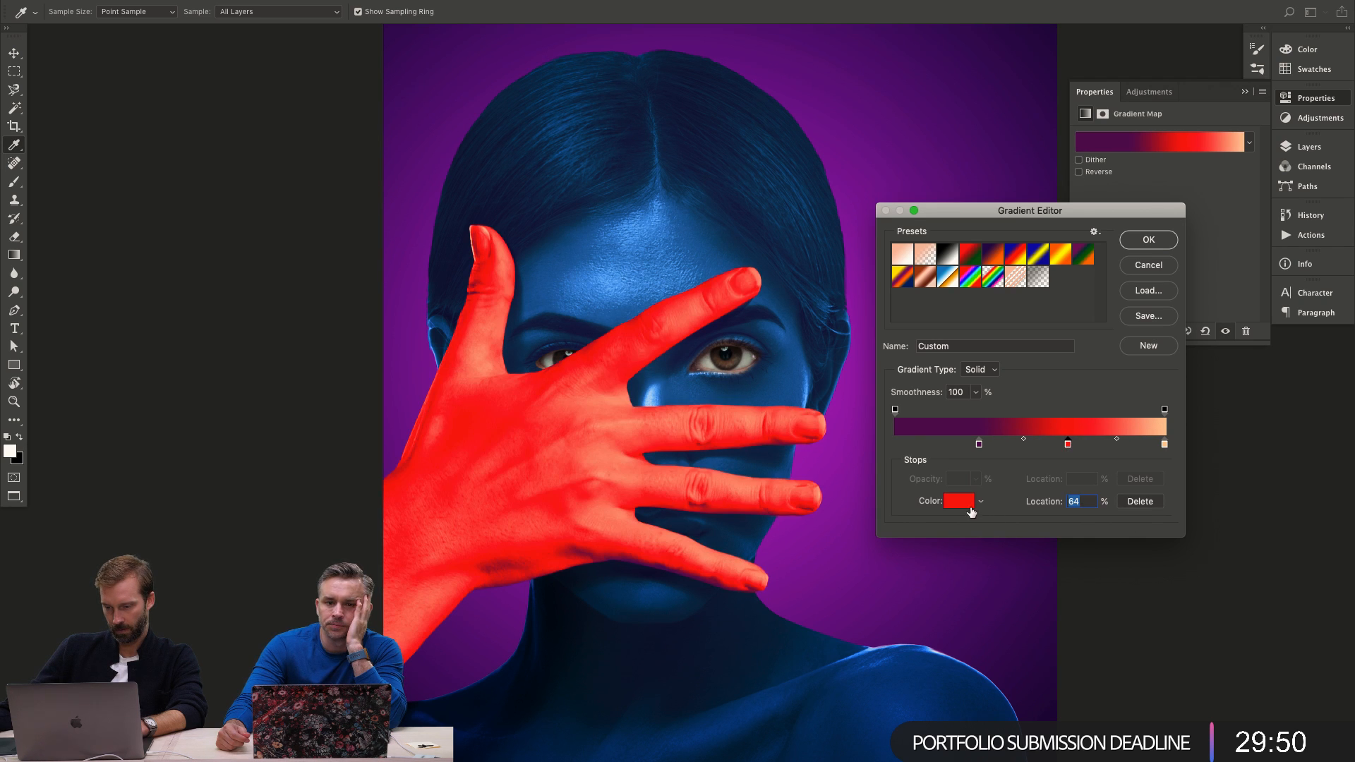
left_click(959, 500)
left_click(978, 232)
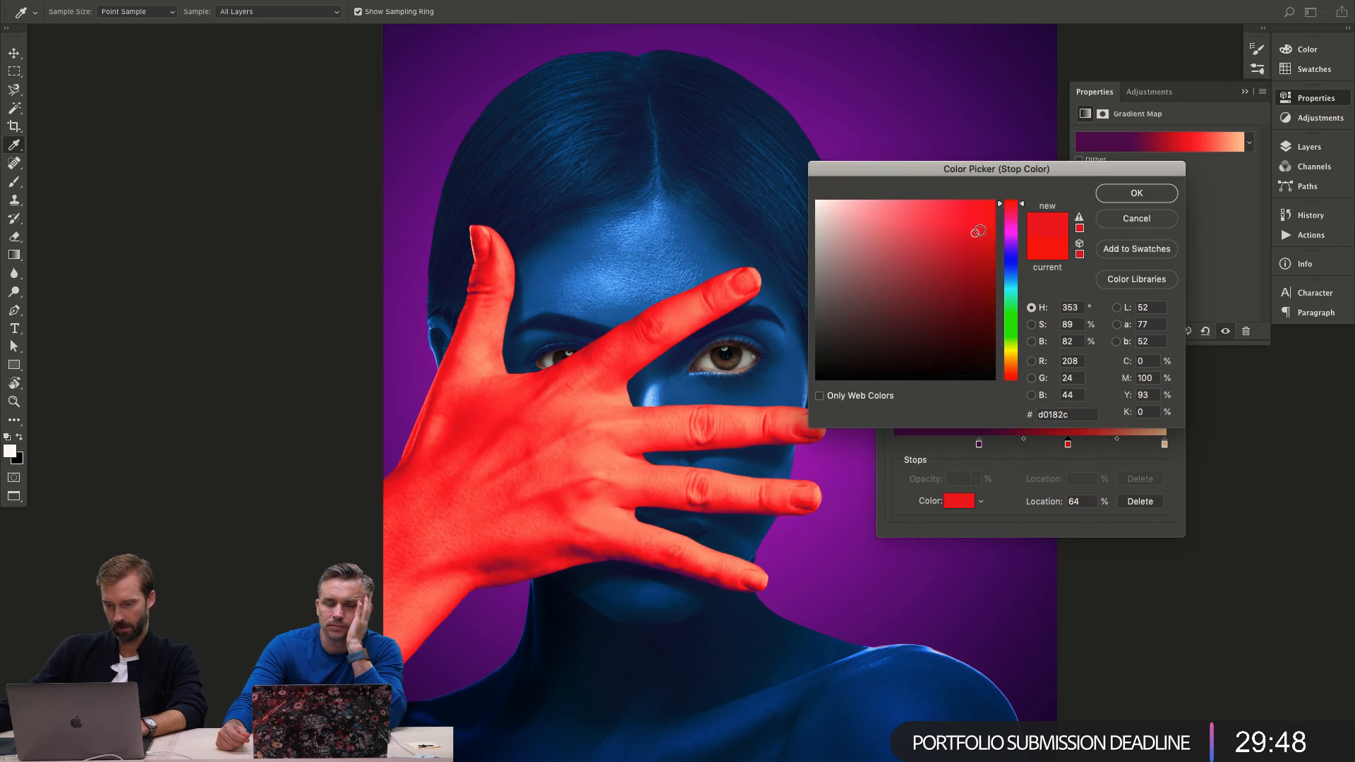
left_click(1115, 196)
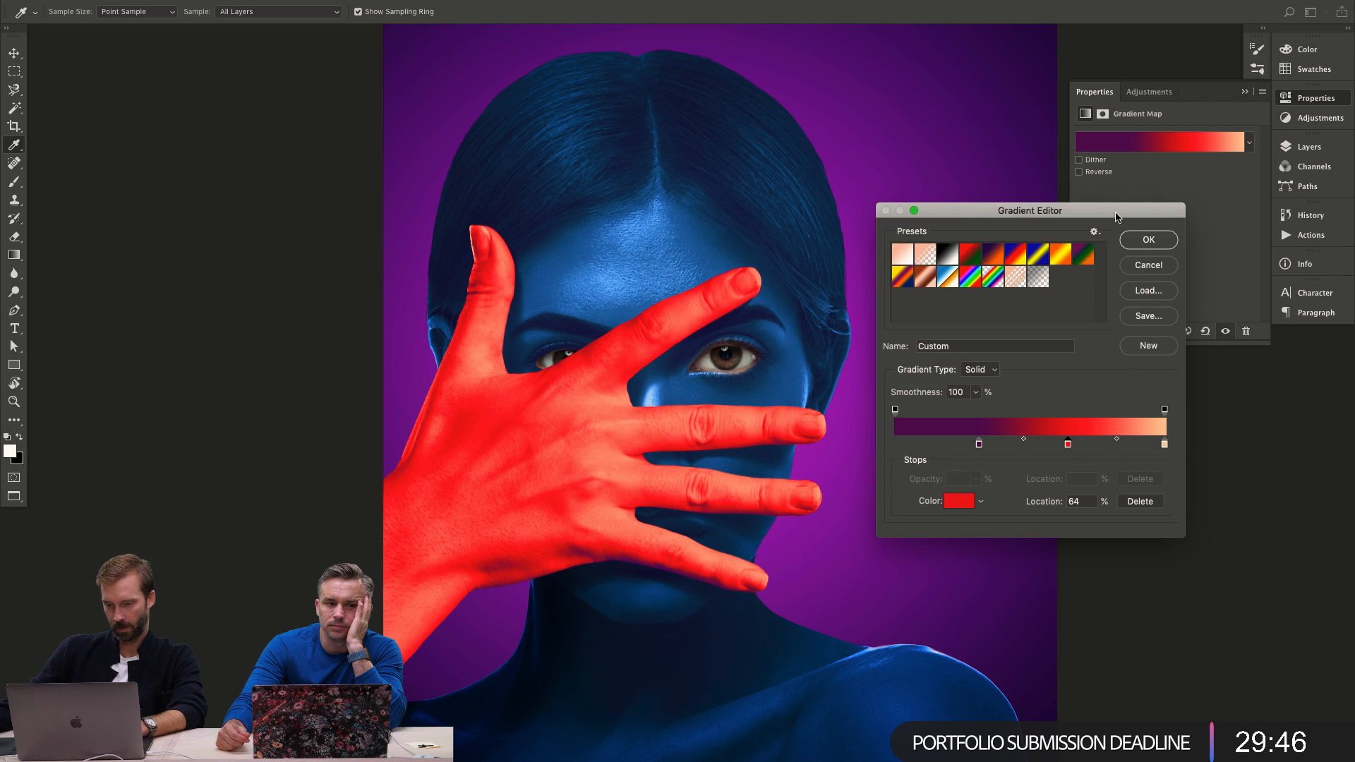
left_click_drag(1070, 446, 1087, 445)
Recolour the dark purple stop at 30% to a near-black red for the hand's shadows.
left_click(978, 443)
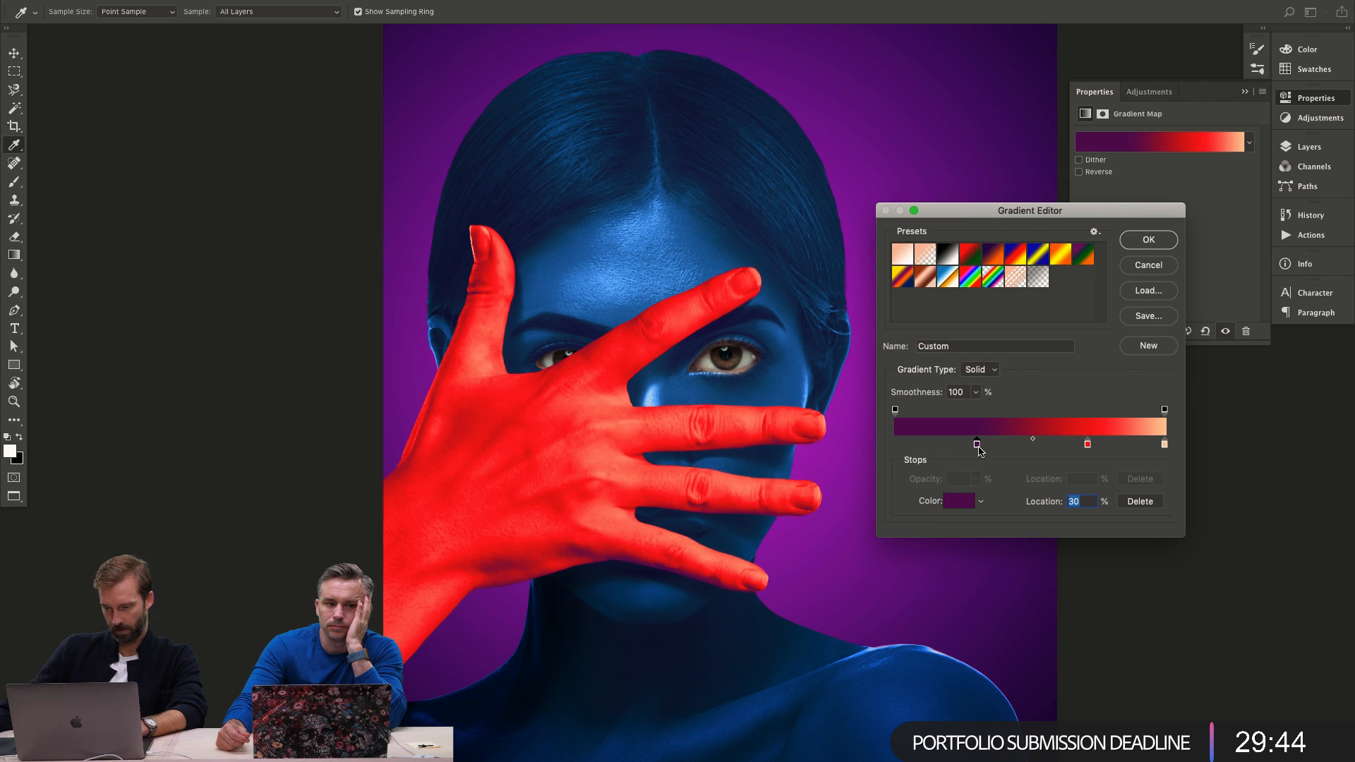
left_click(959, 501)
left_click_drag(1017, 224, 1017, 201)
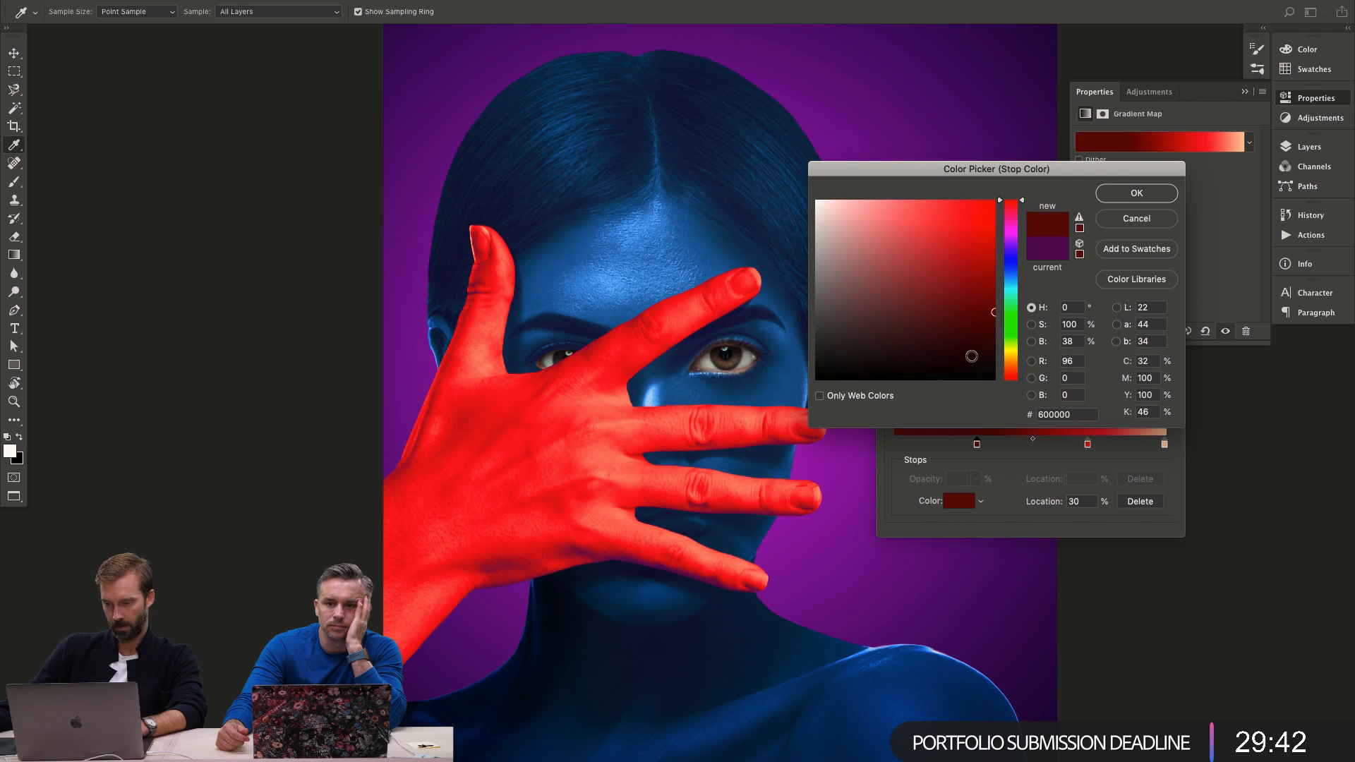
left_click(995, 358)
left_click(1131, 197)
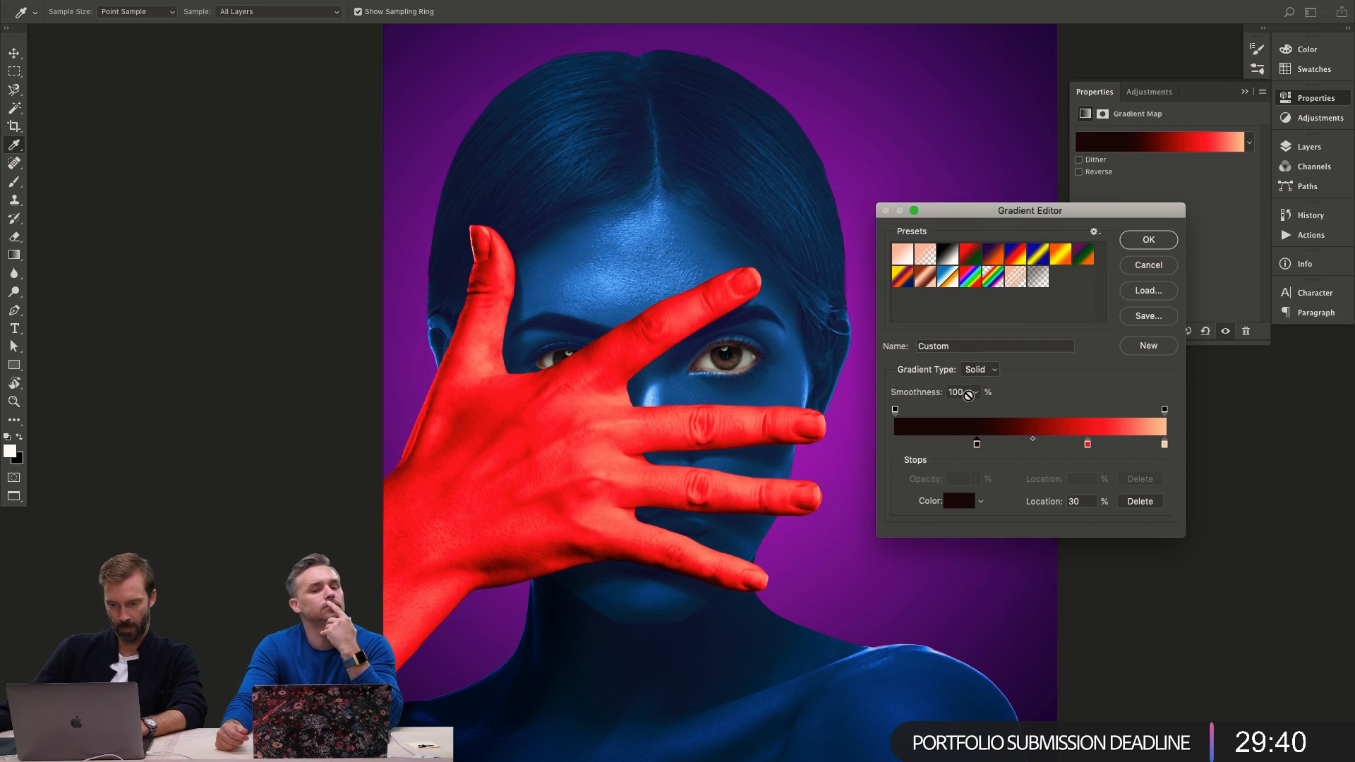
Shift the near-black stop slightly towards the highlights and move the red stop to 79%.
left_click_drag(983, 443, 994, 443)
left_click_drag(1089, 444, 1110, 444)
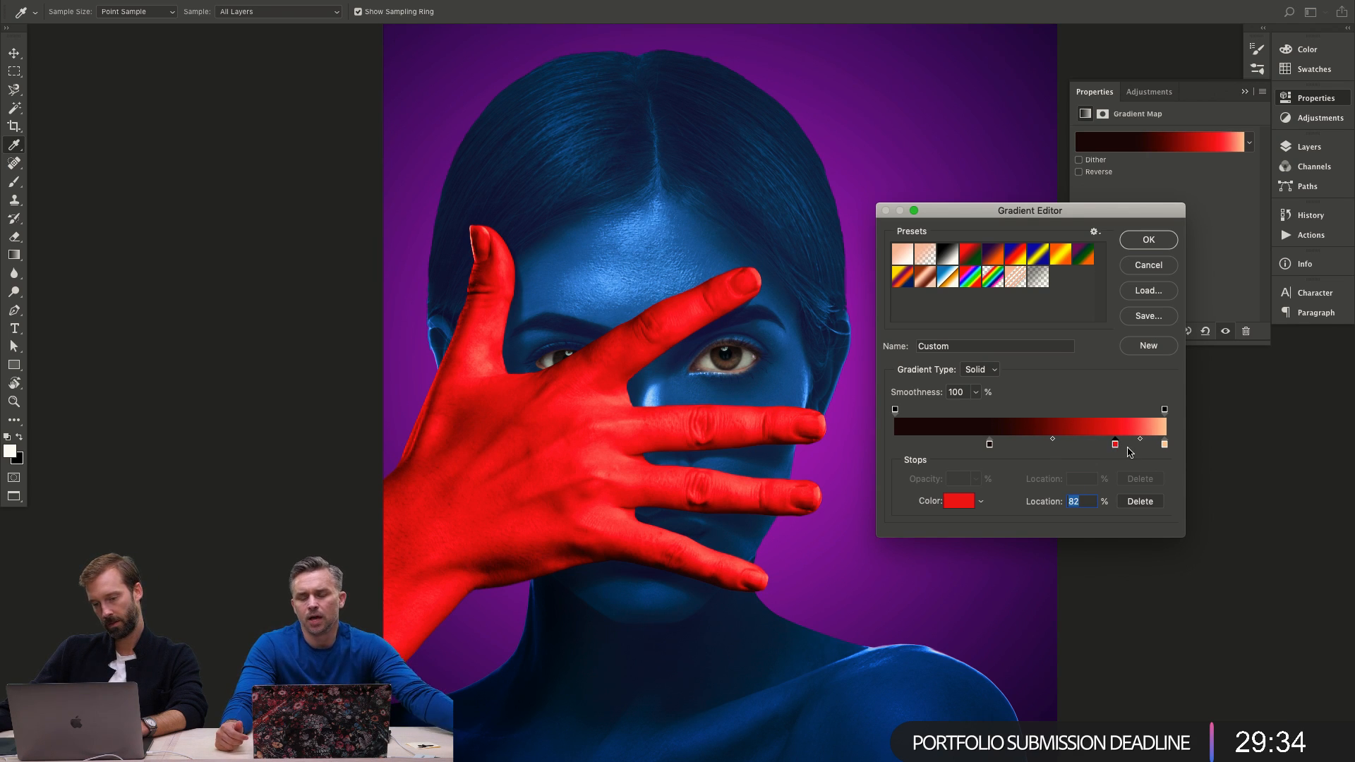
left_click(1164, 444)
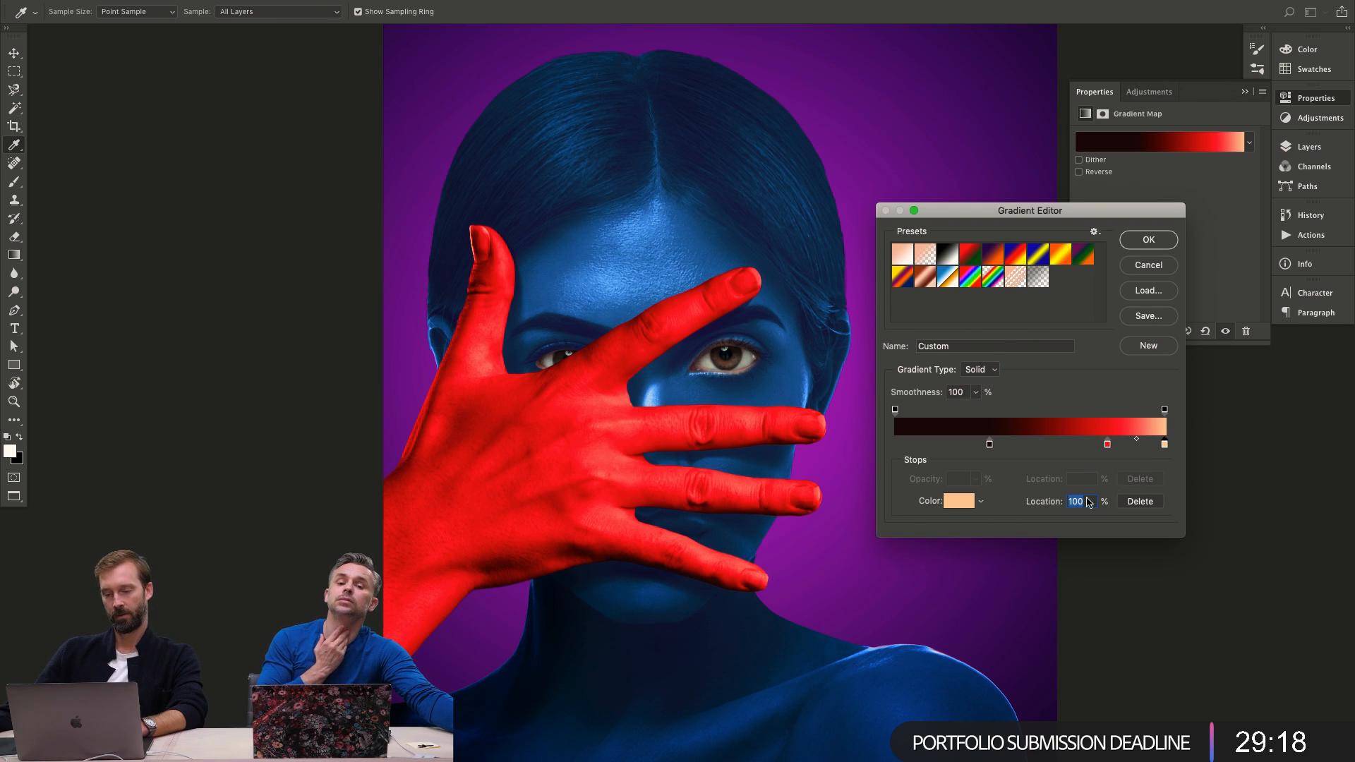
Darken the gradient's red stop to #b20014.
left_click(1107, 444)
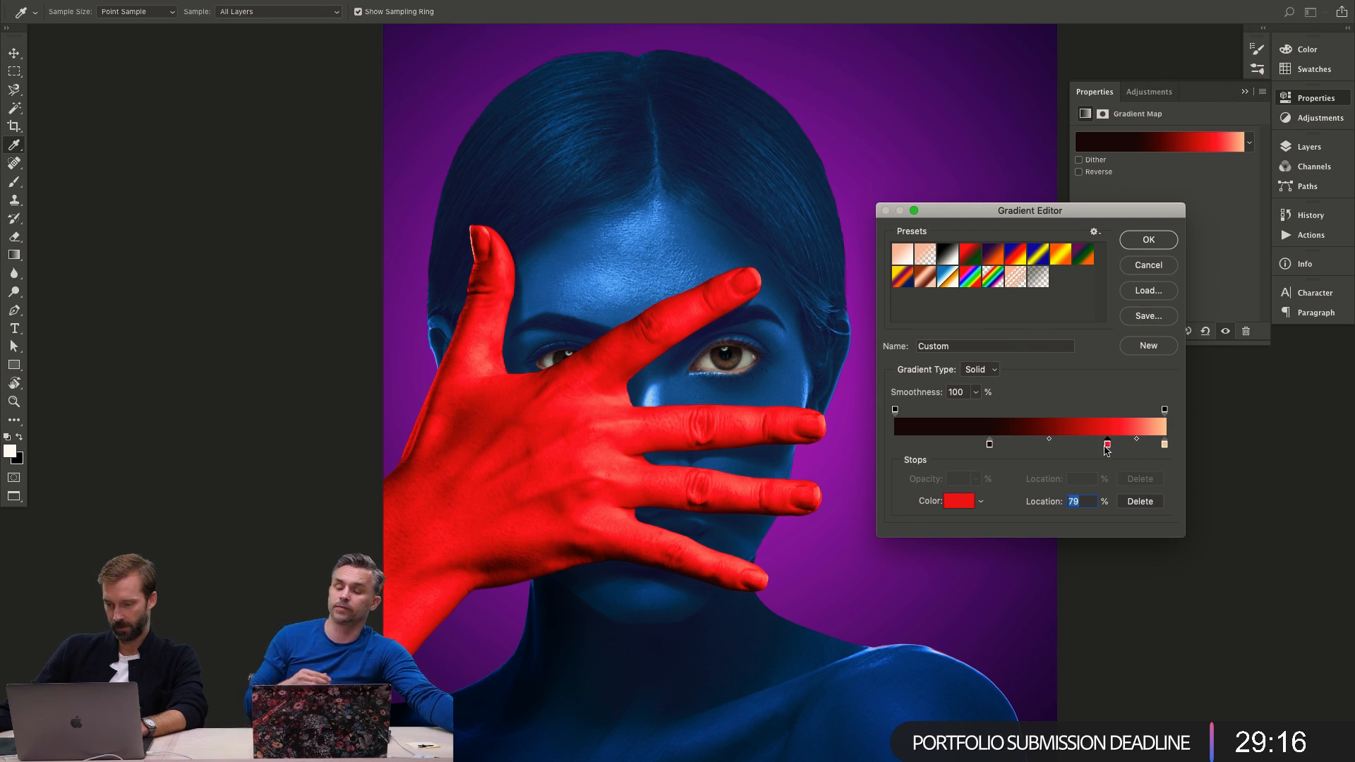
left_click(956, 502)
left_click(994, 271)
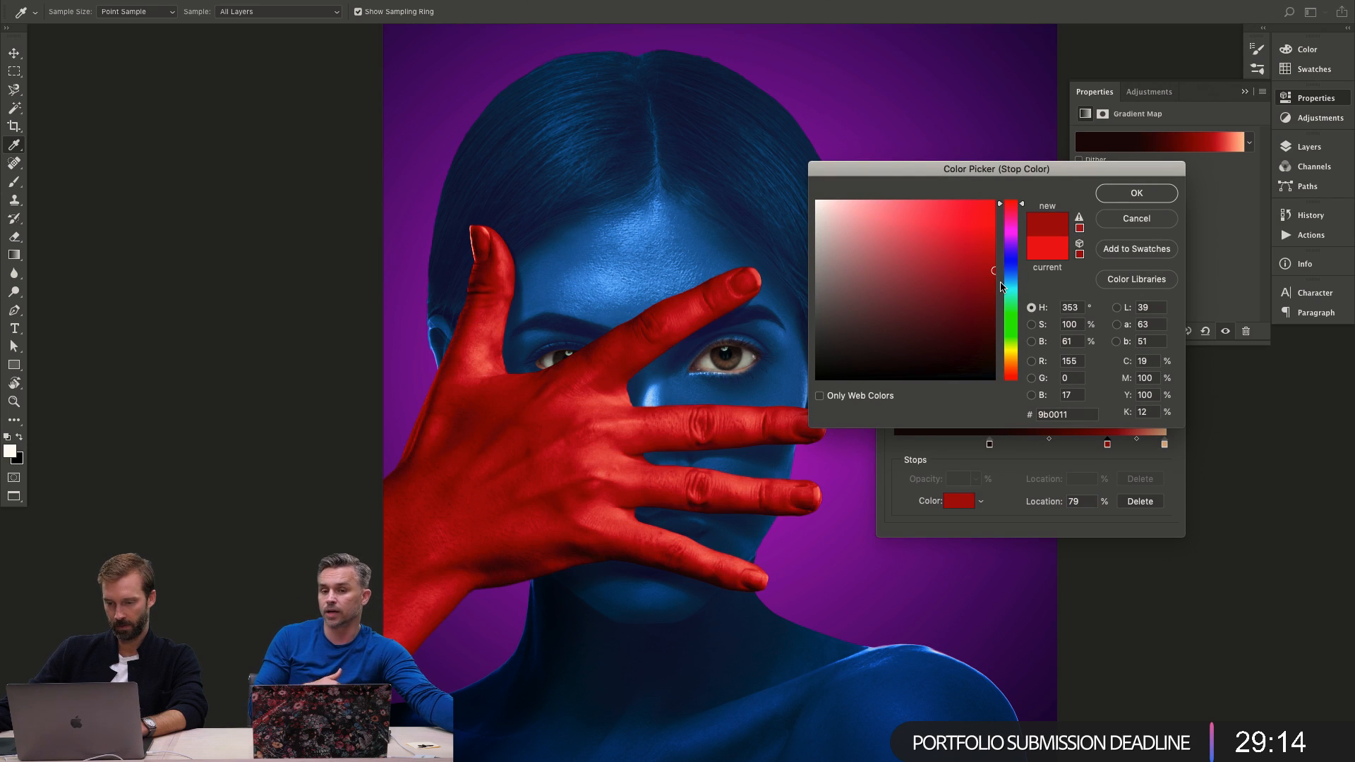
left_click_drag(992, 274, 1006, 255)
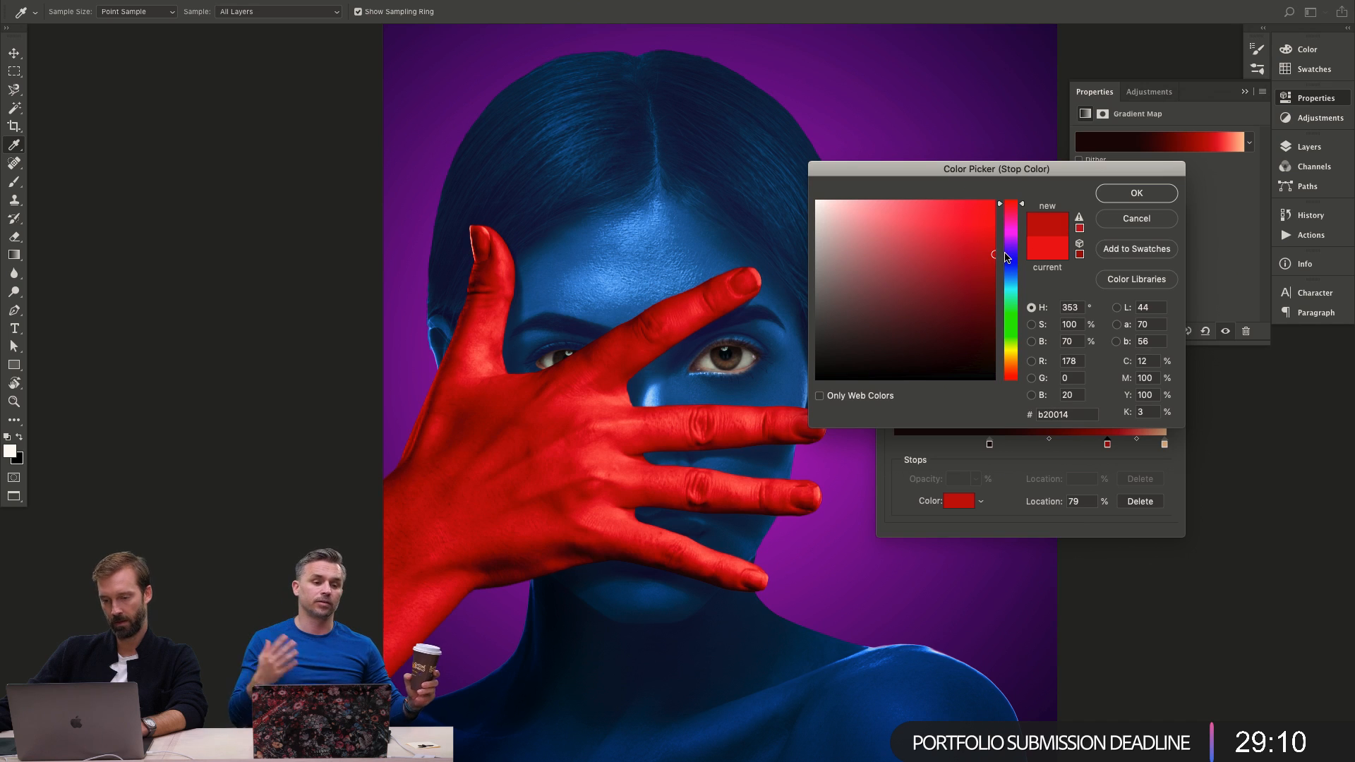
left_click(1157, 194)
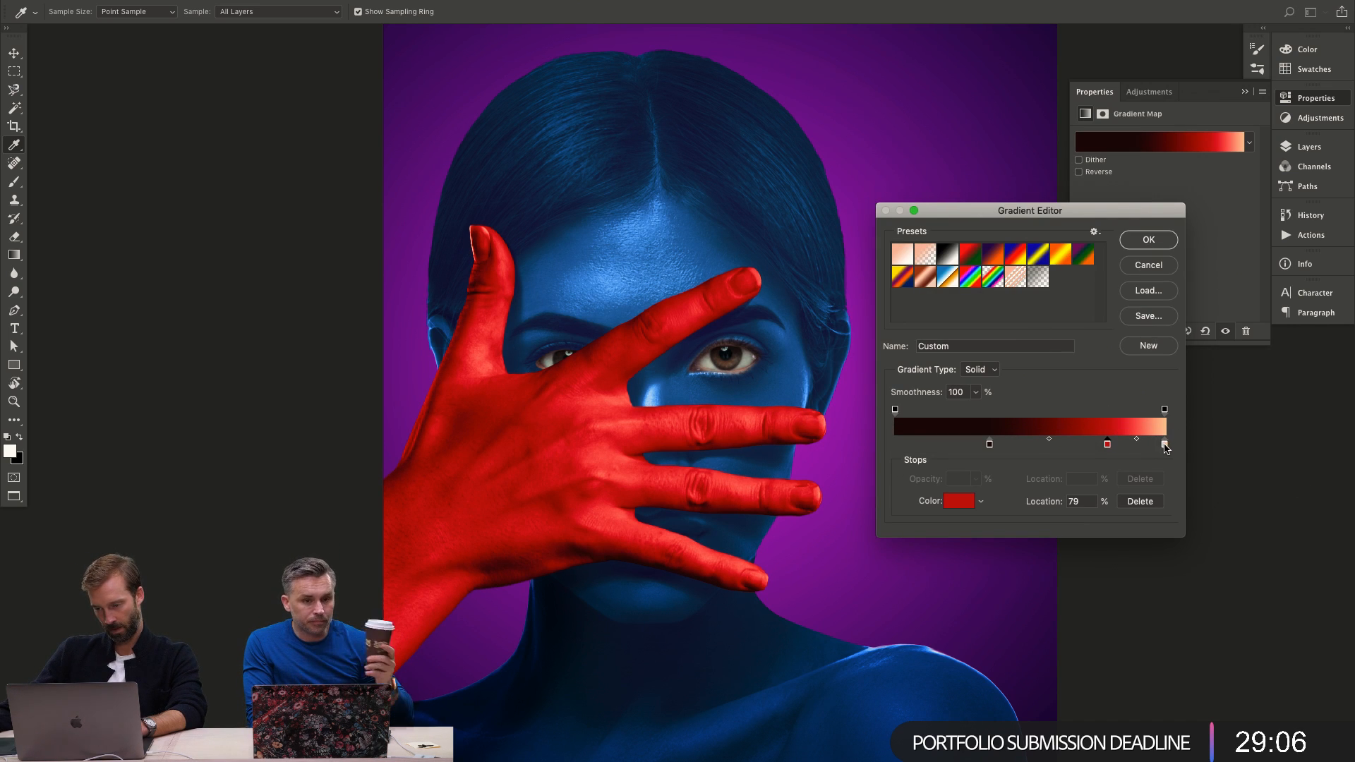
Reposition the red stop at 86% and the near-black stop at 36%, and apply the gradient.
left_click_drag(1108, 445, 1133, 451)
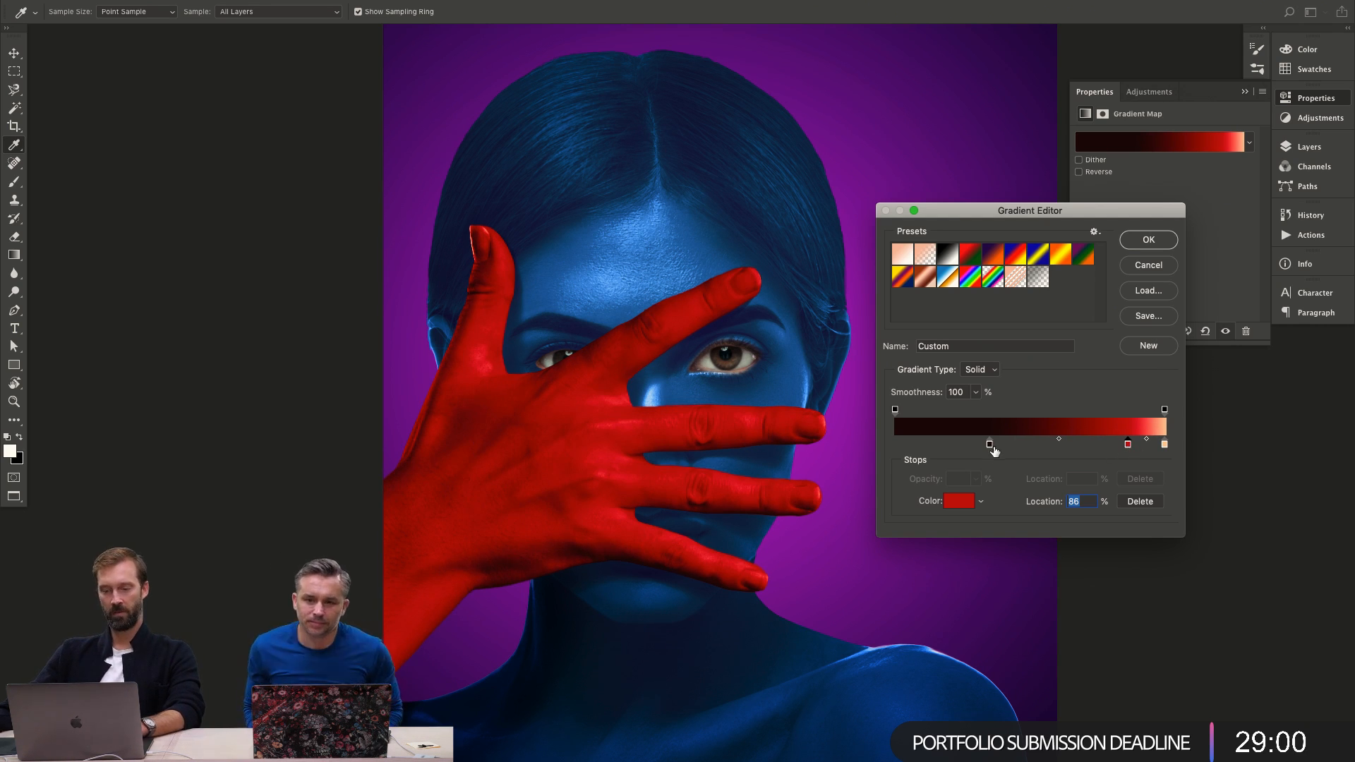
mouse_move(989, 444)
left_mouse_down()
mouse_move(978, 449)
mouse_move(998, 445)
left_mouse_up()
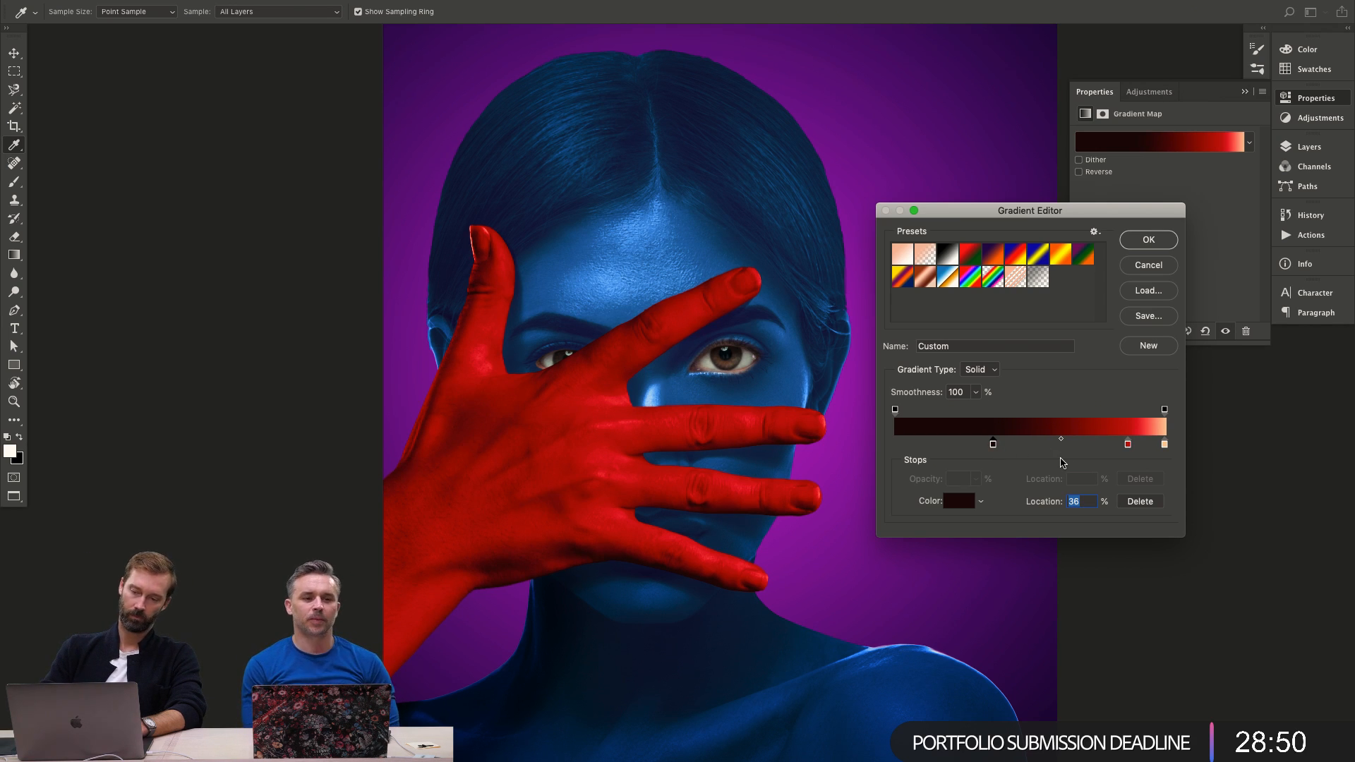
key("Return")
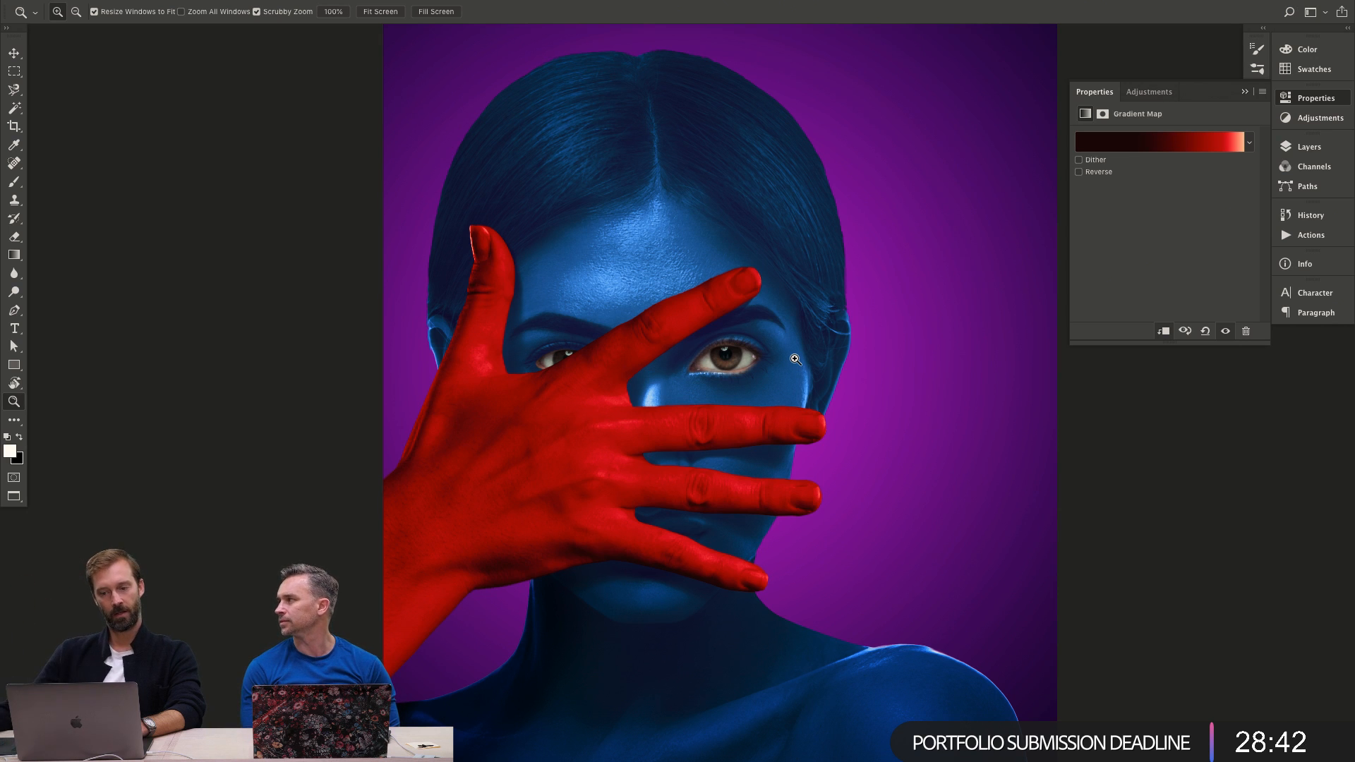
Append the Noise Samples set to the gradient presets, keeping the hand's custom gradient applied.
left_click(1182, 144)
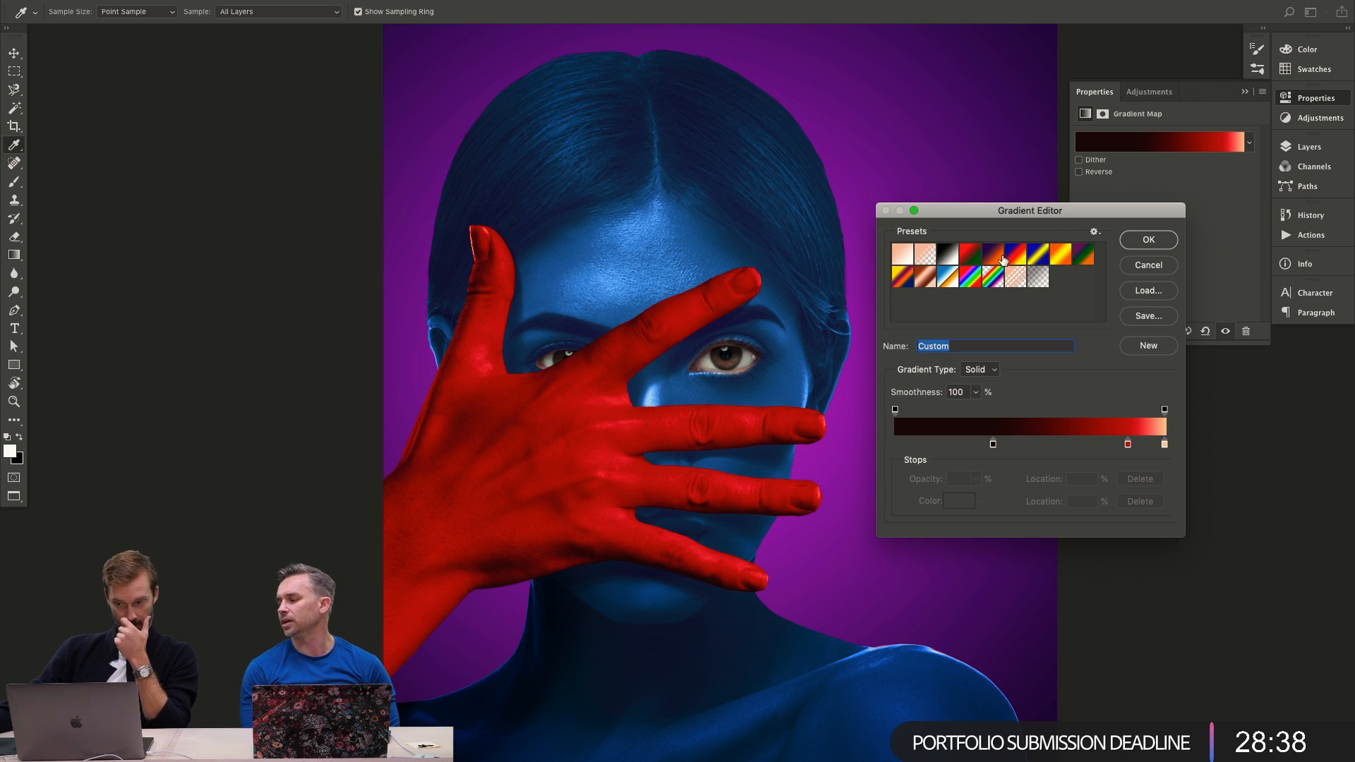
left_click(1094, 232)
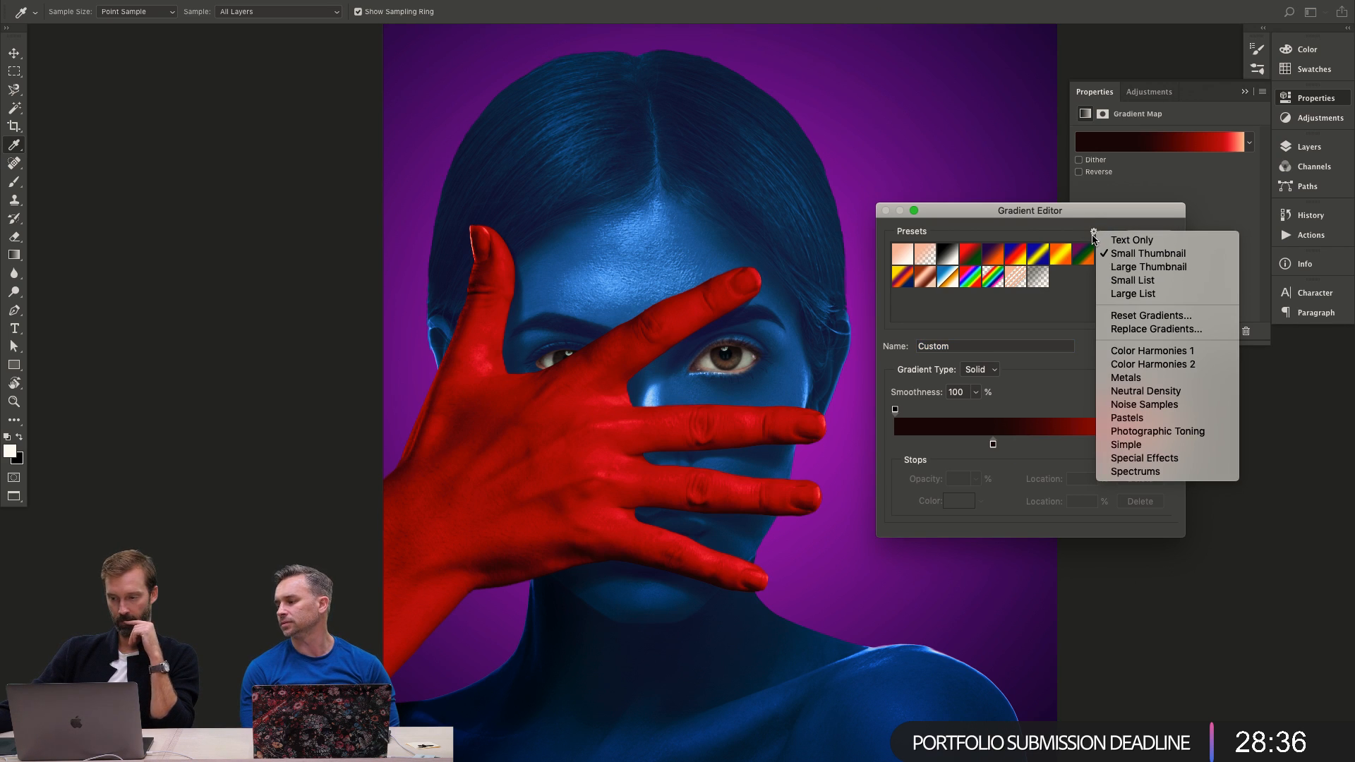
left_click(1178, 406)
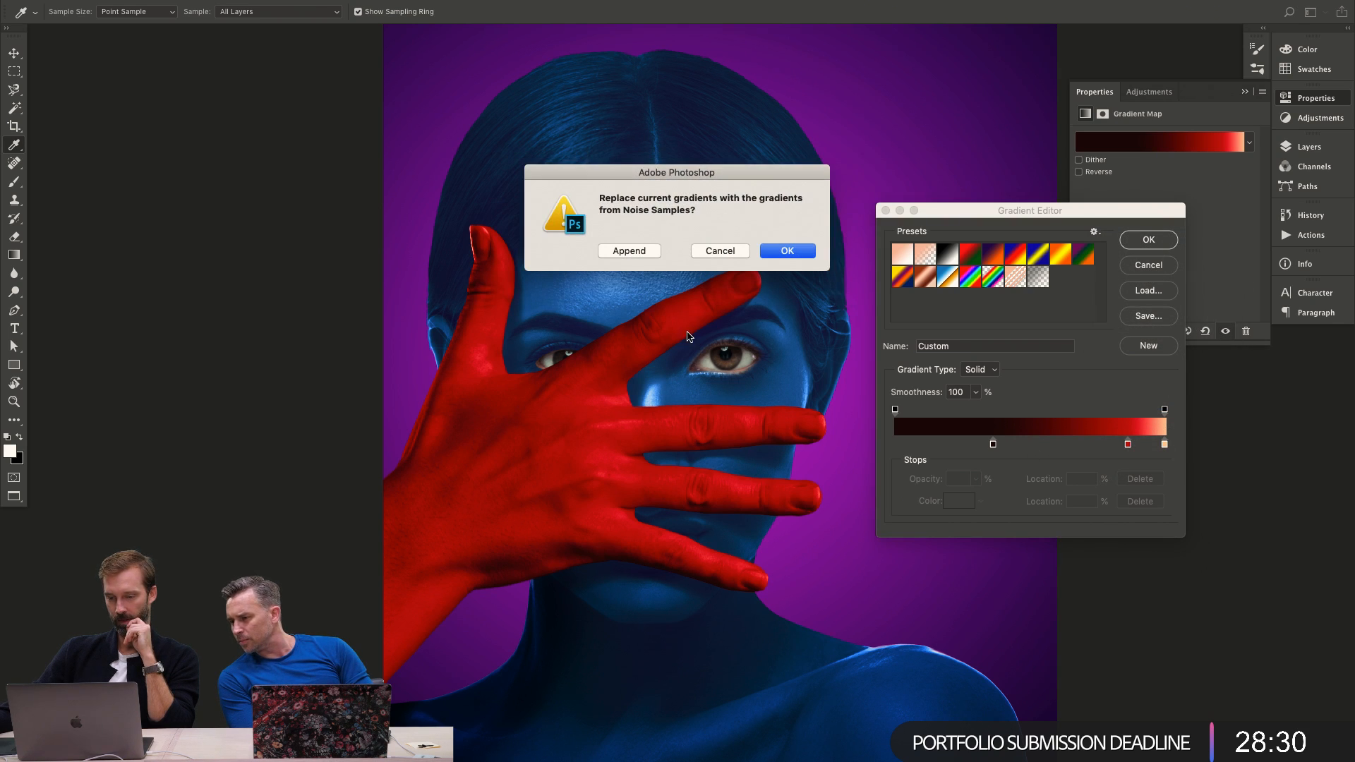
left_click(631, 251)
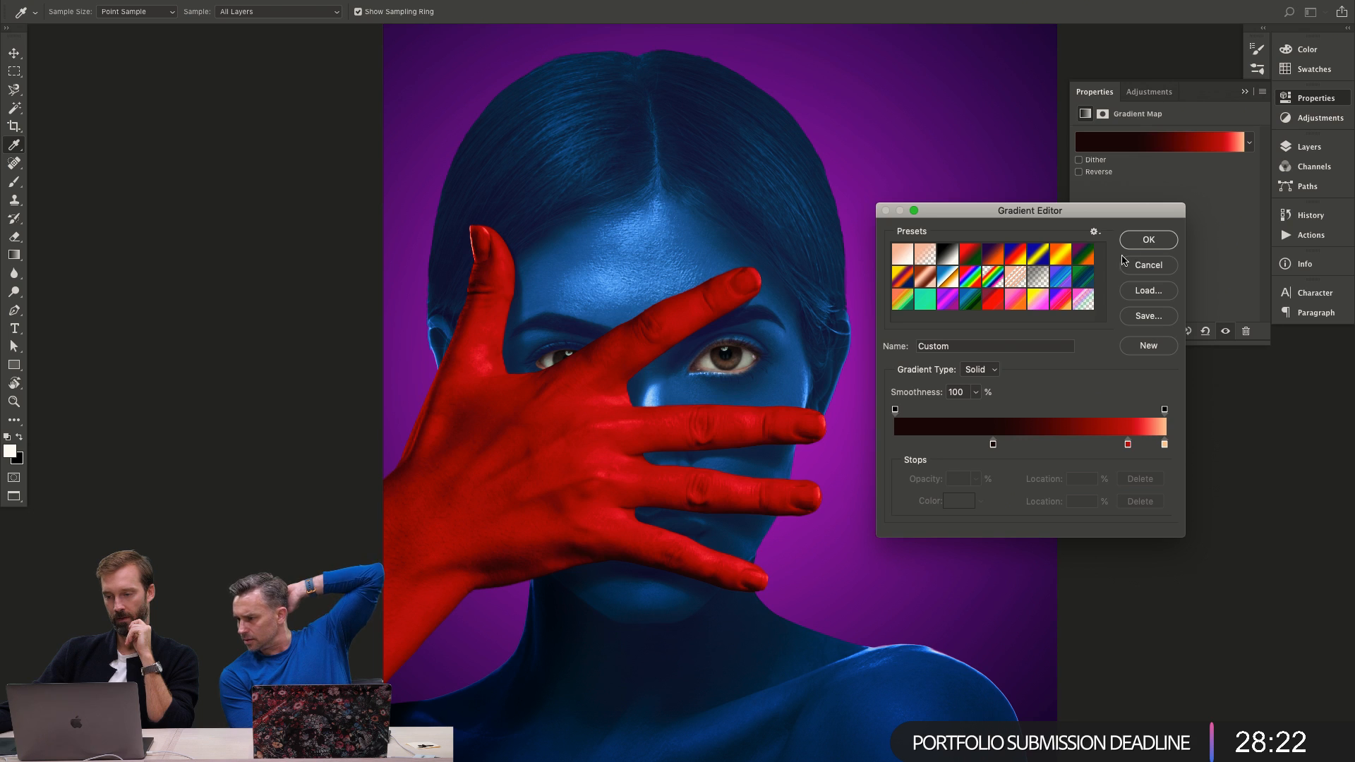
left_click(1093, 232)
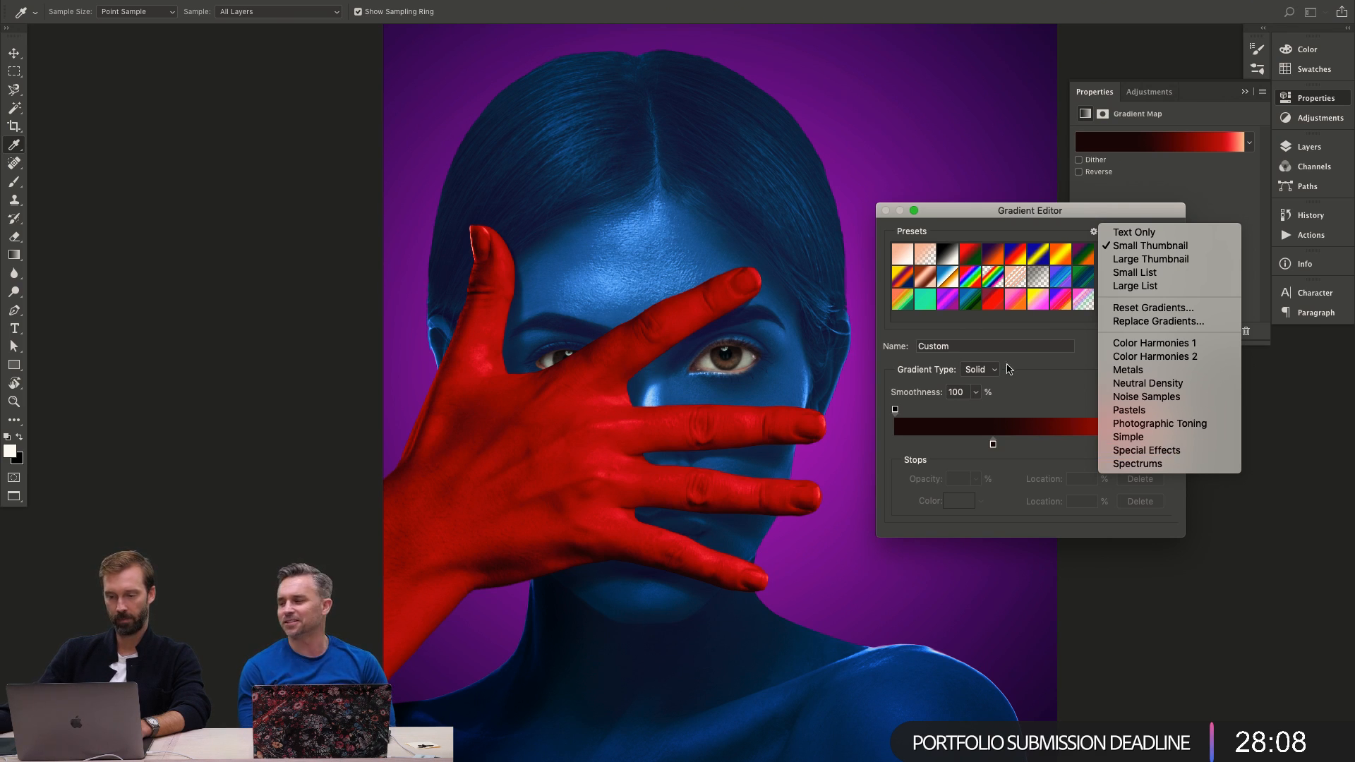
left_click(1045, 403)
left_click(1172, 244)
Open the settings of the hand's Curves adjustment beneath its gradient map.
key("z")
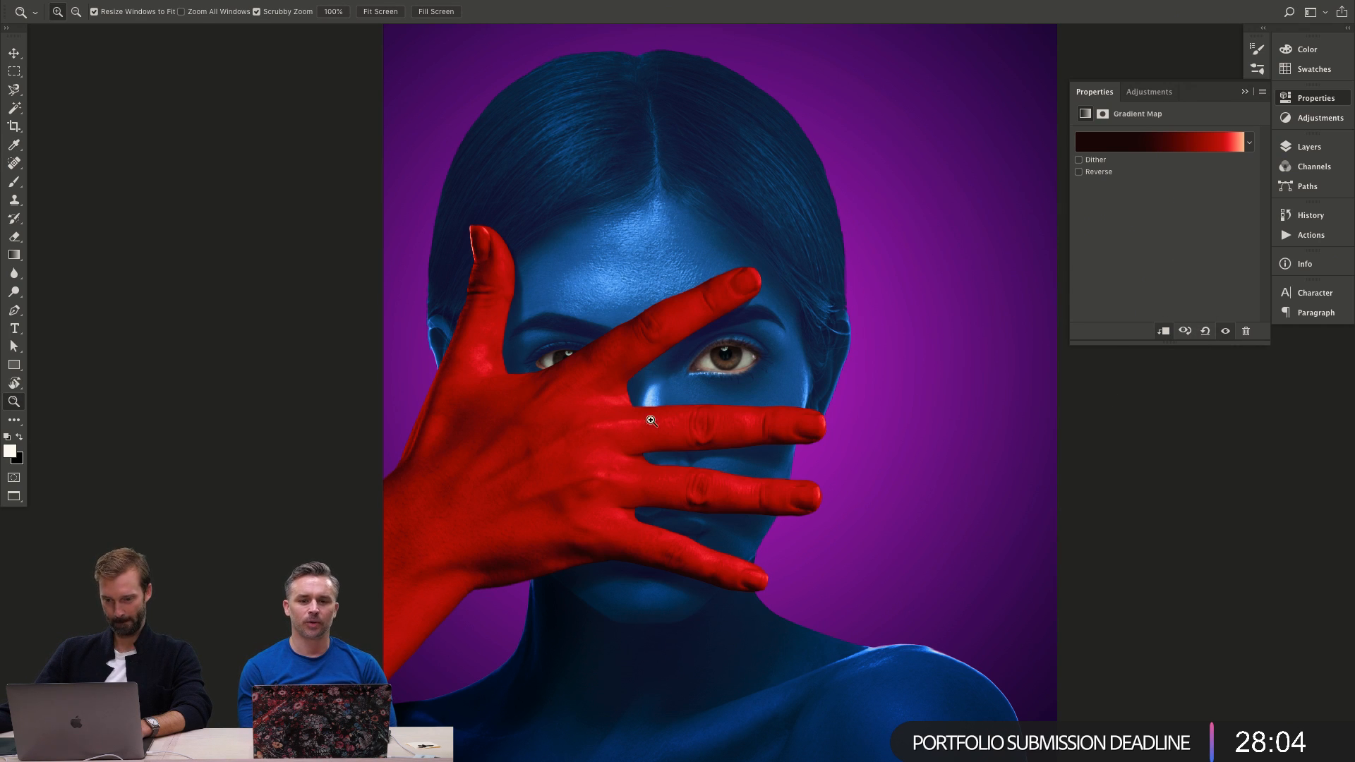
left_click(1329, 147)
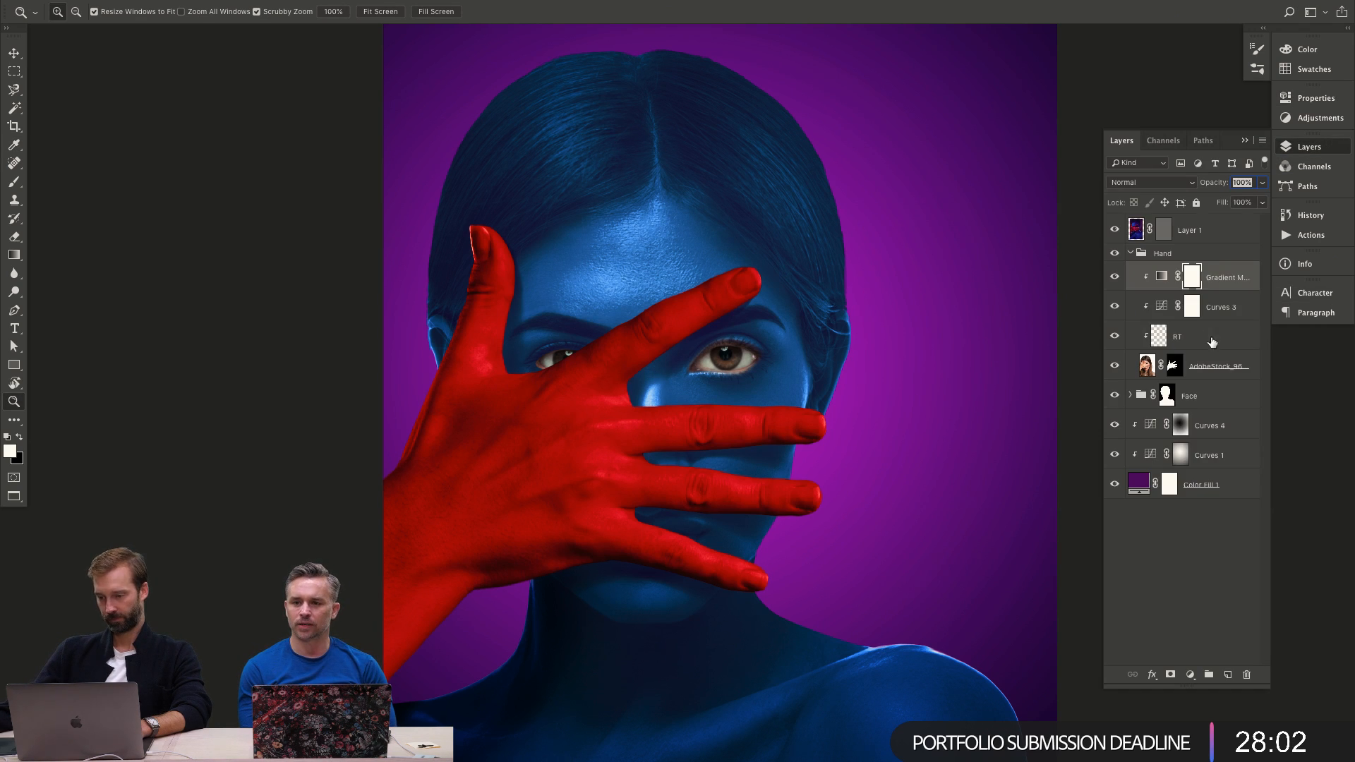
double_click(1162, 278)
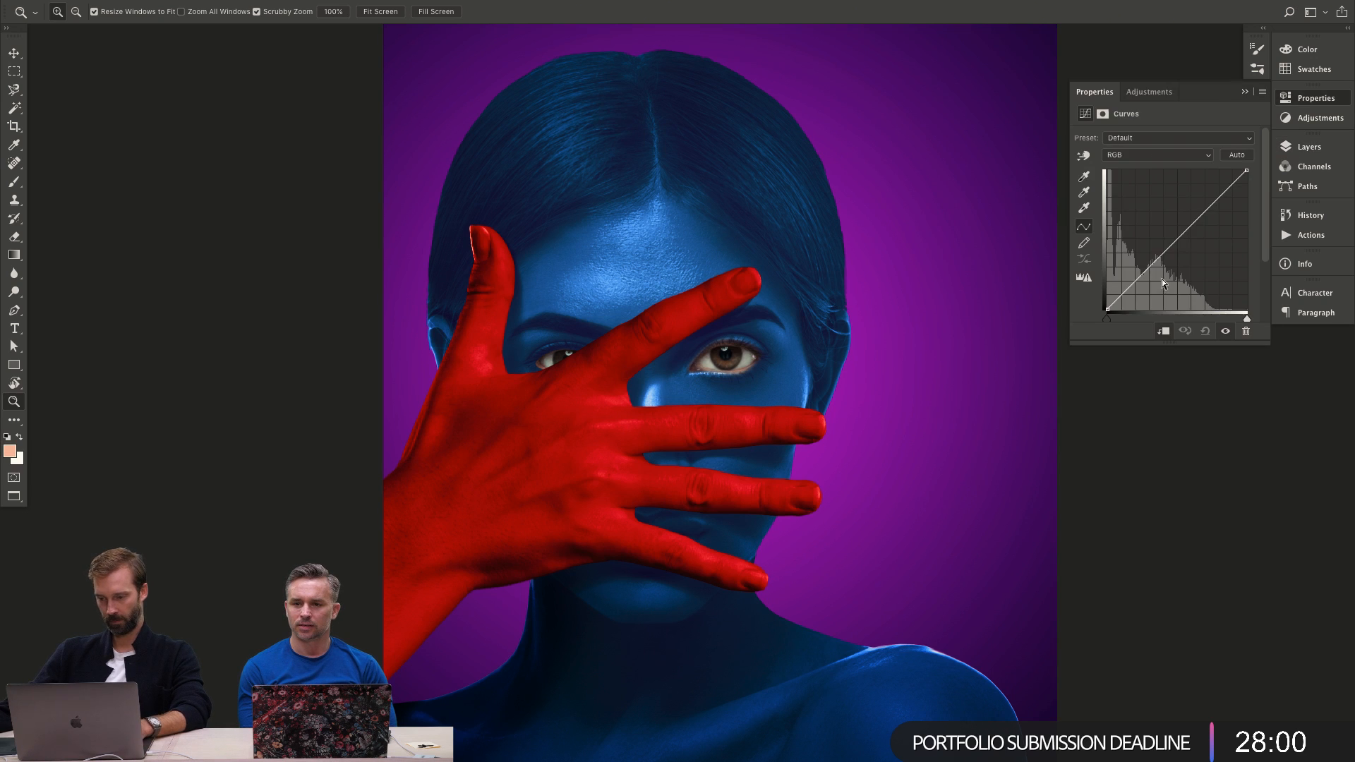
Try a midtone adjustment on the blue channel of the hand's Curves layer.
key("alt+3")
key("alt+4")
key("alt+5")
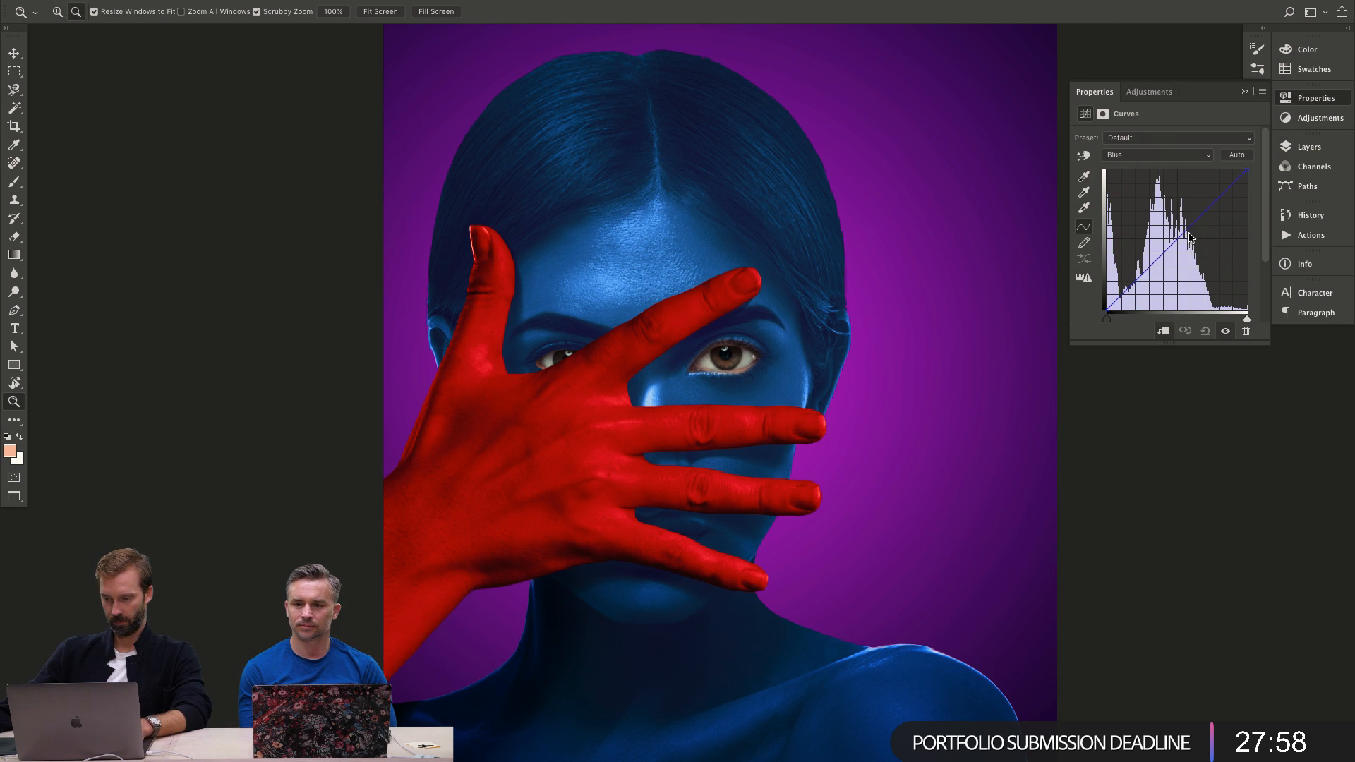
left_click(1173, 241)
left_click_drag(1172, 241, 1160, 237)
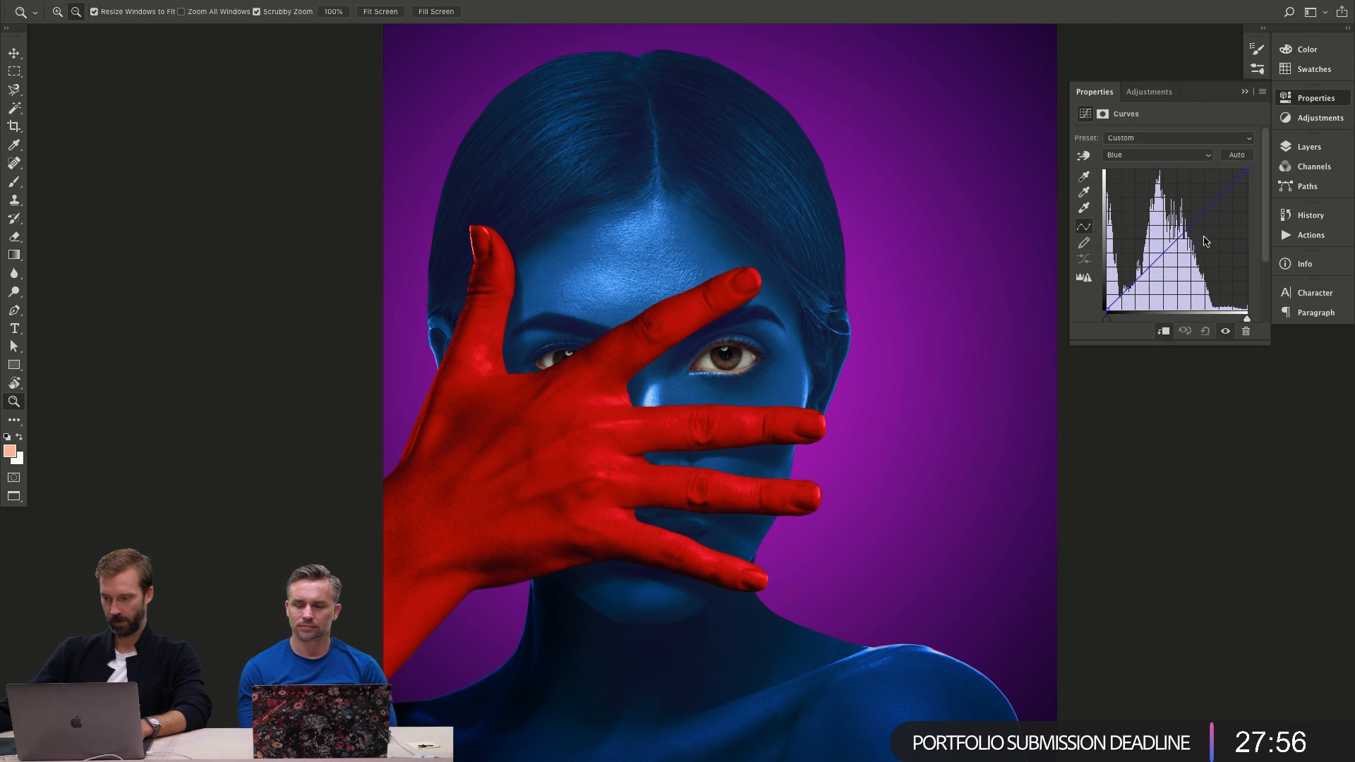
Darken the hand by lowering the highlight end of the red and green curves, and return to the RGB channel.
key("alt+3")
left_click_drag(1247, 172, 1249, 221)
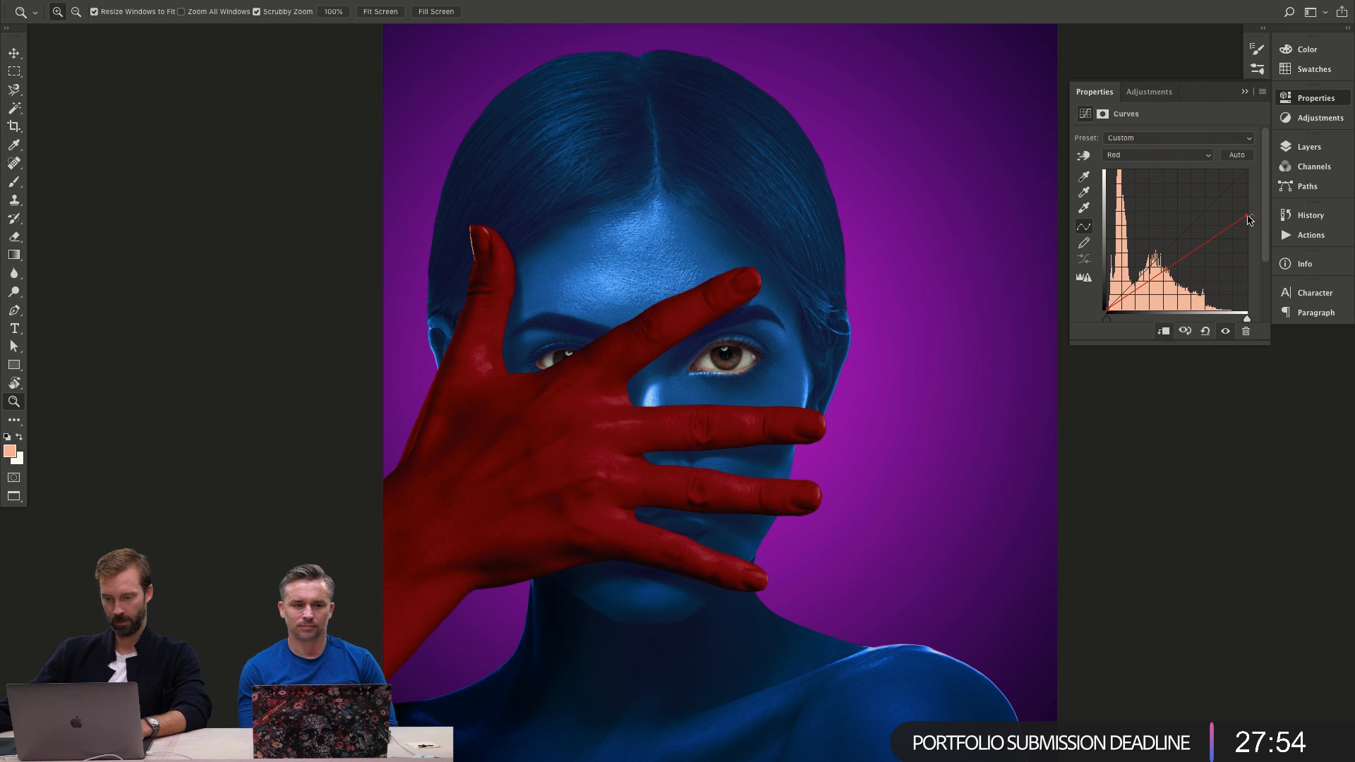
key("alt+4")
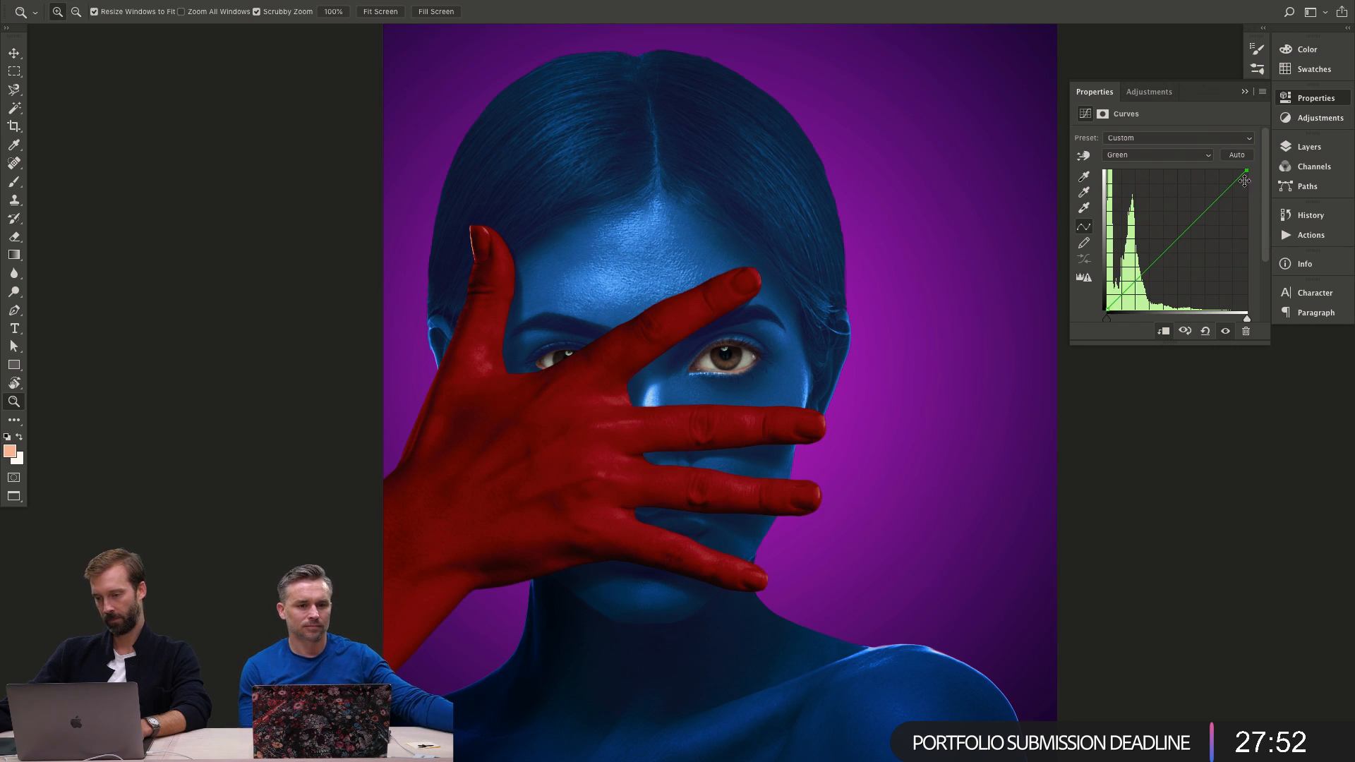
left_click_drag(1247, 171, 1247, 215)
key("alt+3")
key("alt+2")
Hide the Curves darkening with a black mask and brush it back in white along the shadow edges of the fingers.
key("d")
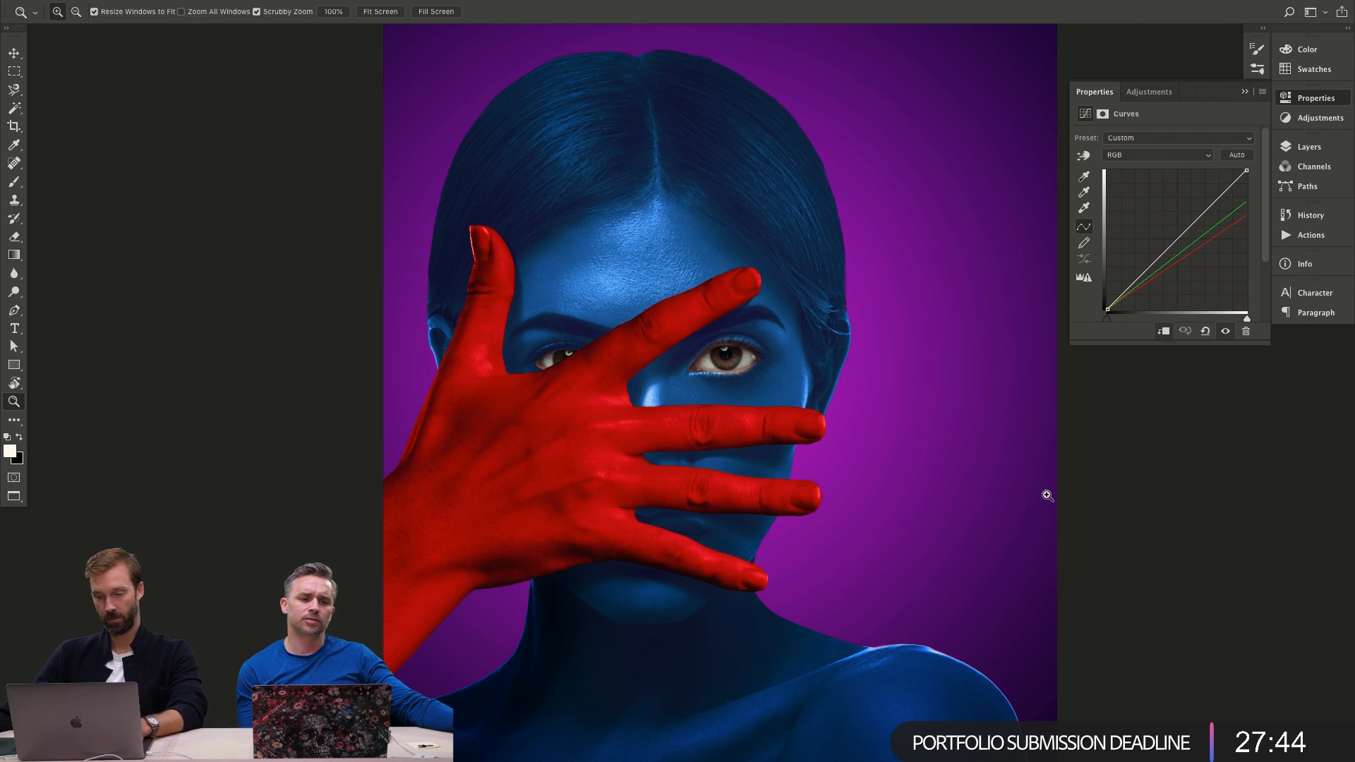
left_click(644, 405)
key("b")
mouse_move(626, 435)
left_mouse_down()
mouse_move(705, 435)
mouse_move(678, 436)
left_mouse_up()
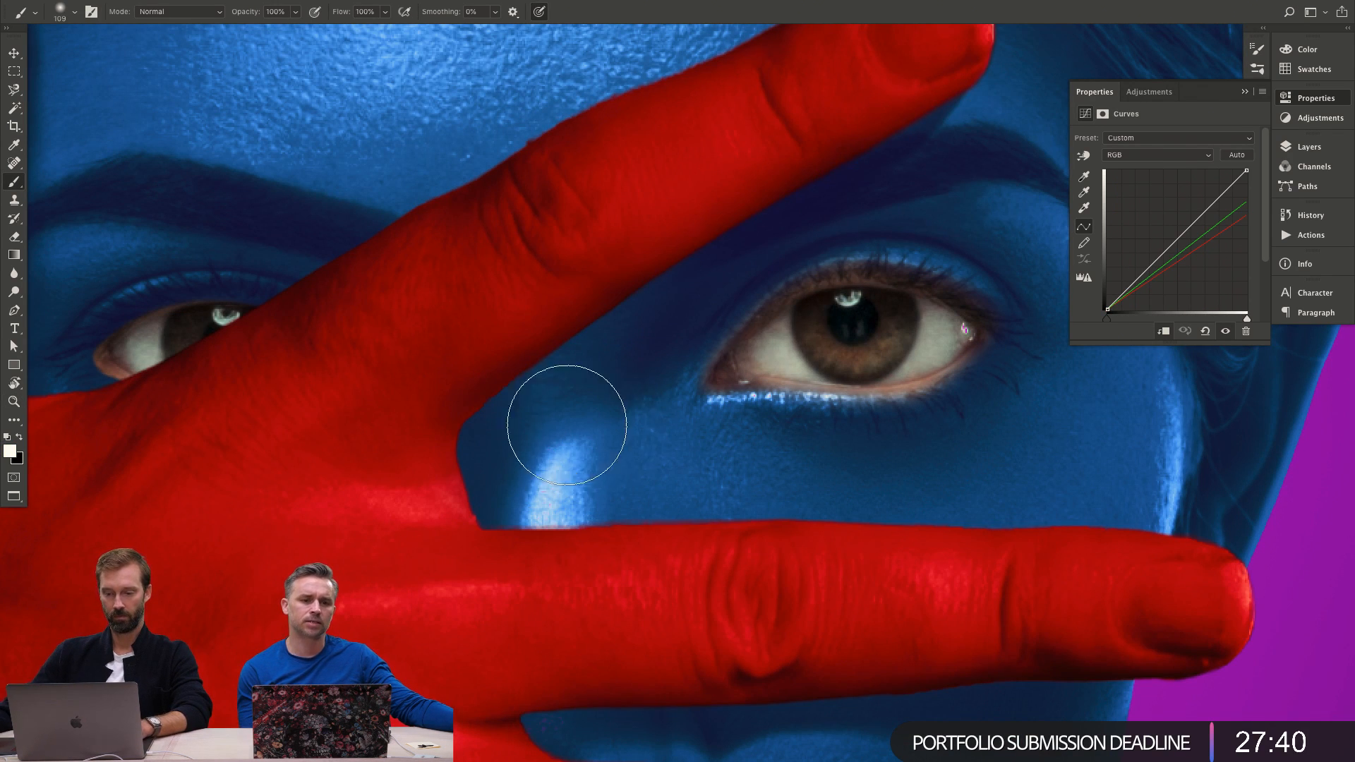
left_click_drag(702, 355, 665, 358)
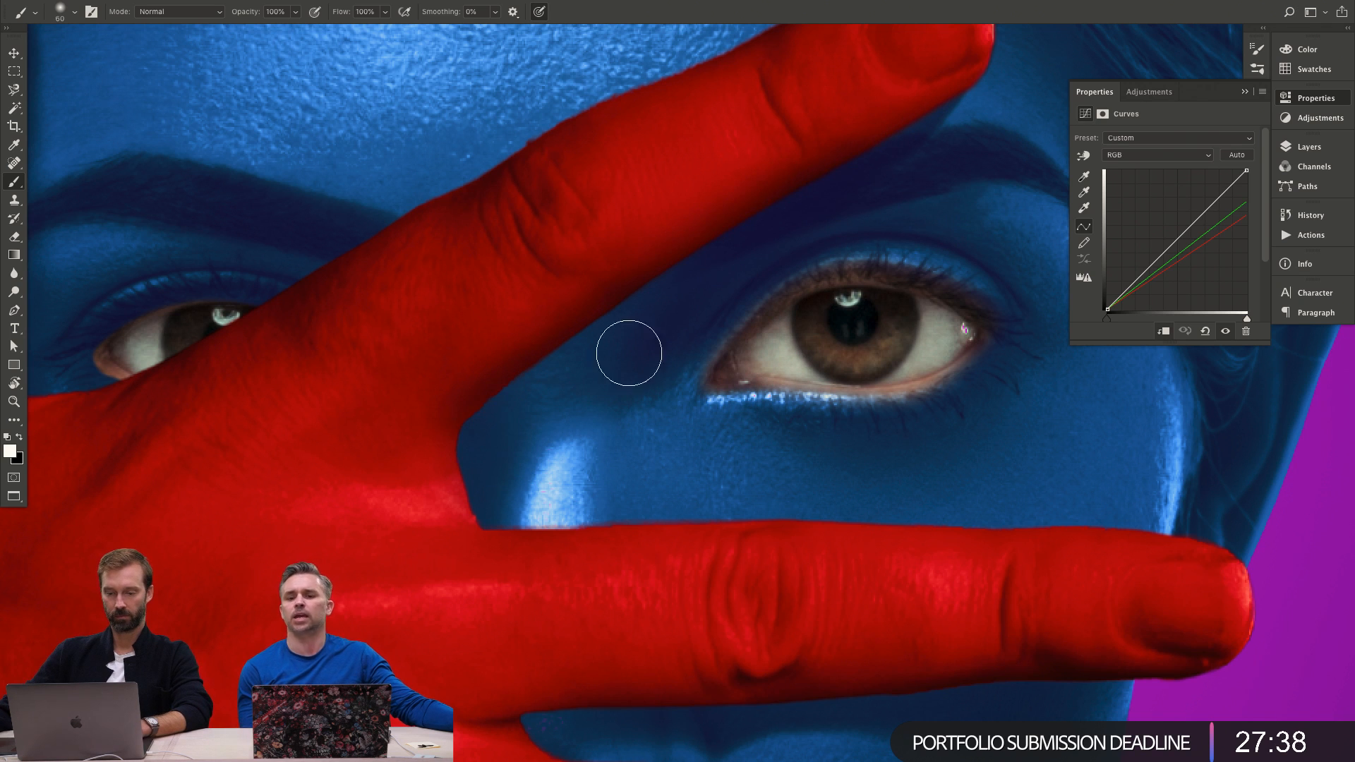
left_click_drag(797, 275, 620, 402)
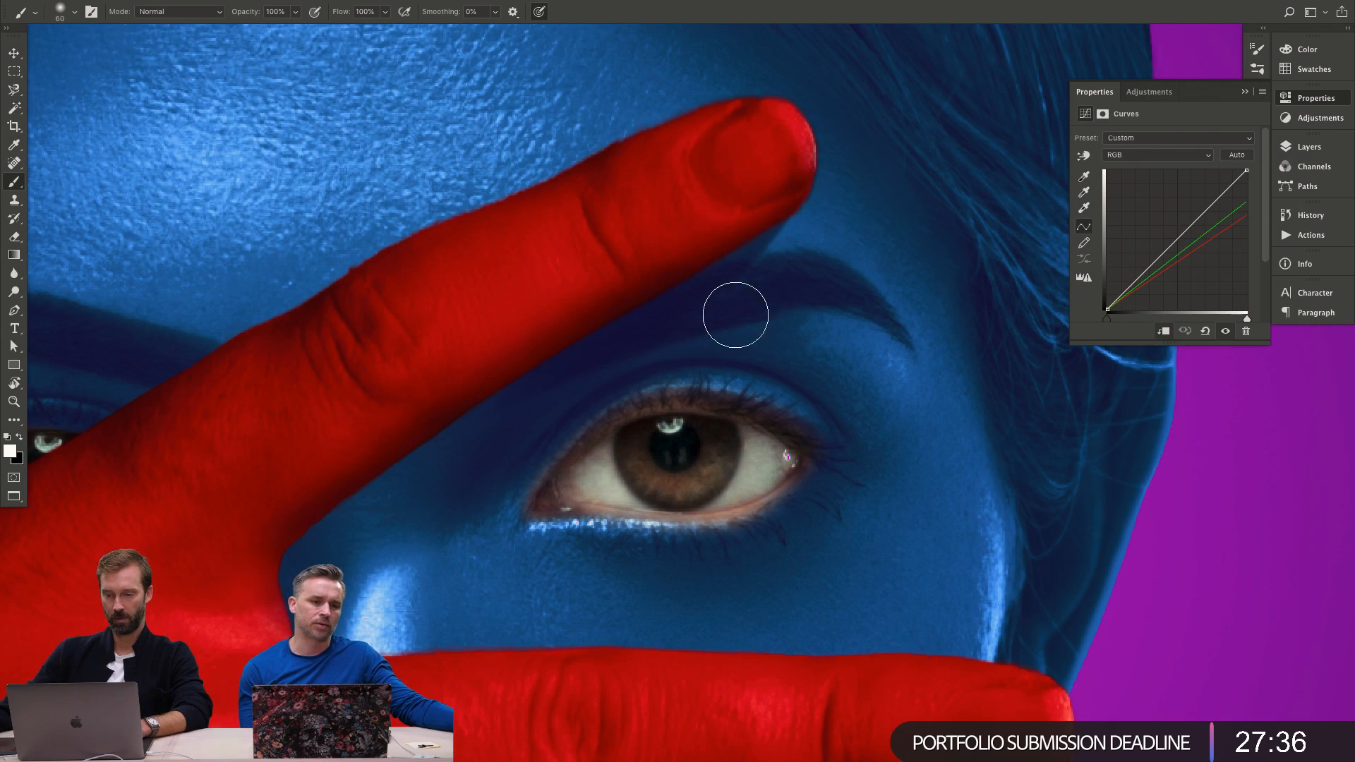
left_click_drag(271, 592, 278, 433)
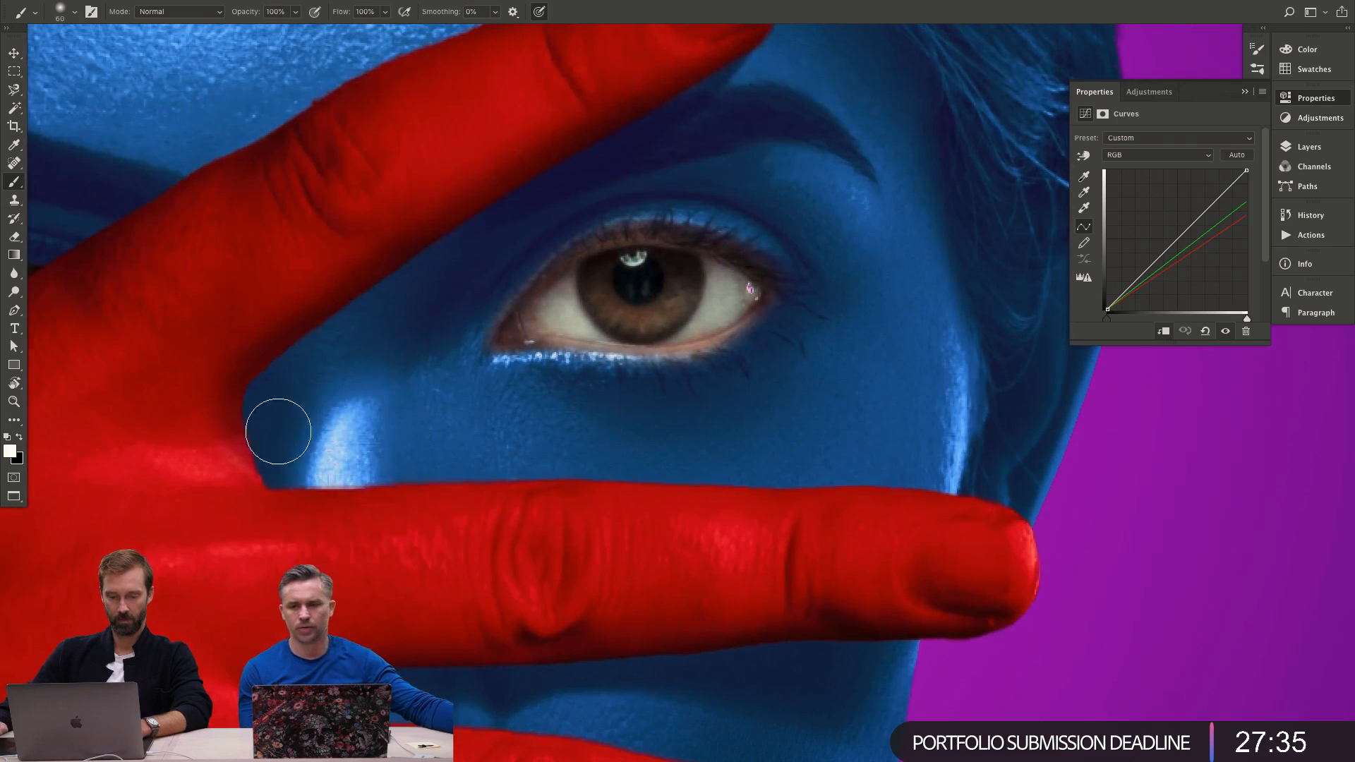
key("z")
left_click(589, 445, "alt")
left_click_drag(620, 538, 620, 393)
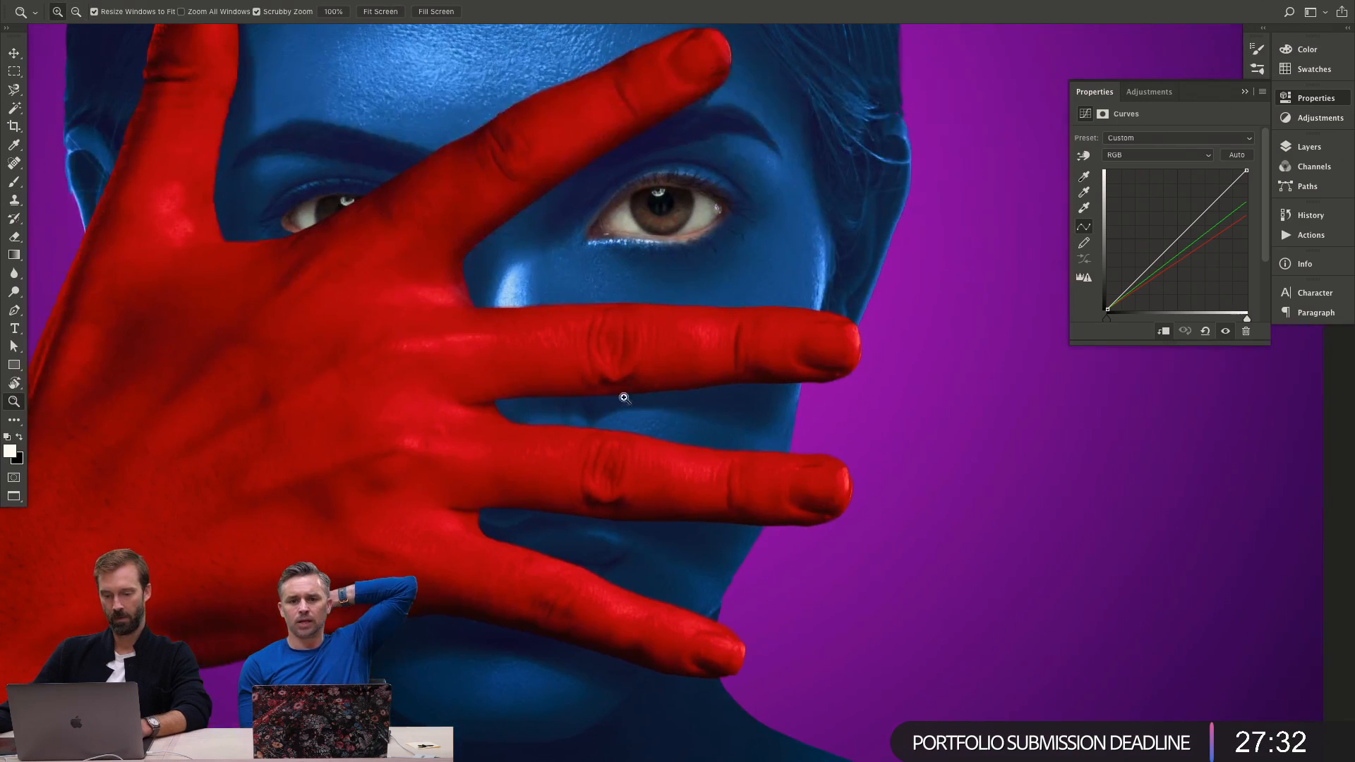
key("b")
key("z")
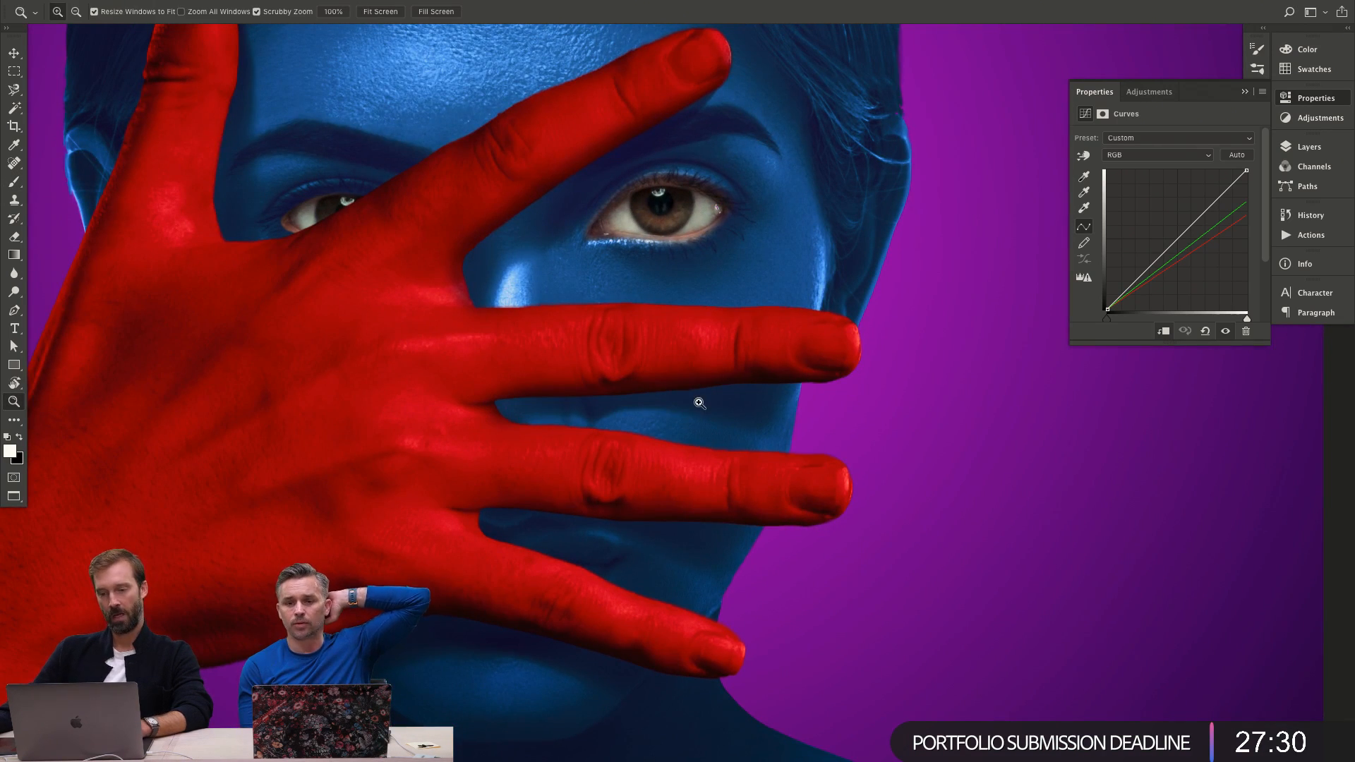
left_click(713, 424, "alt")
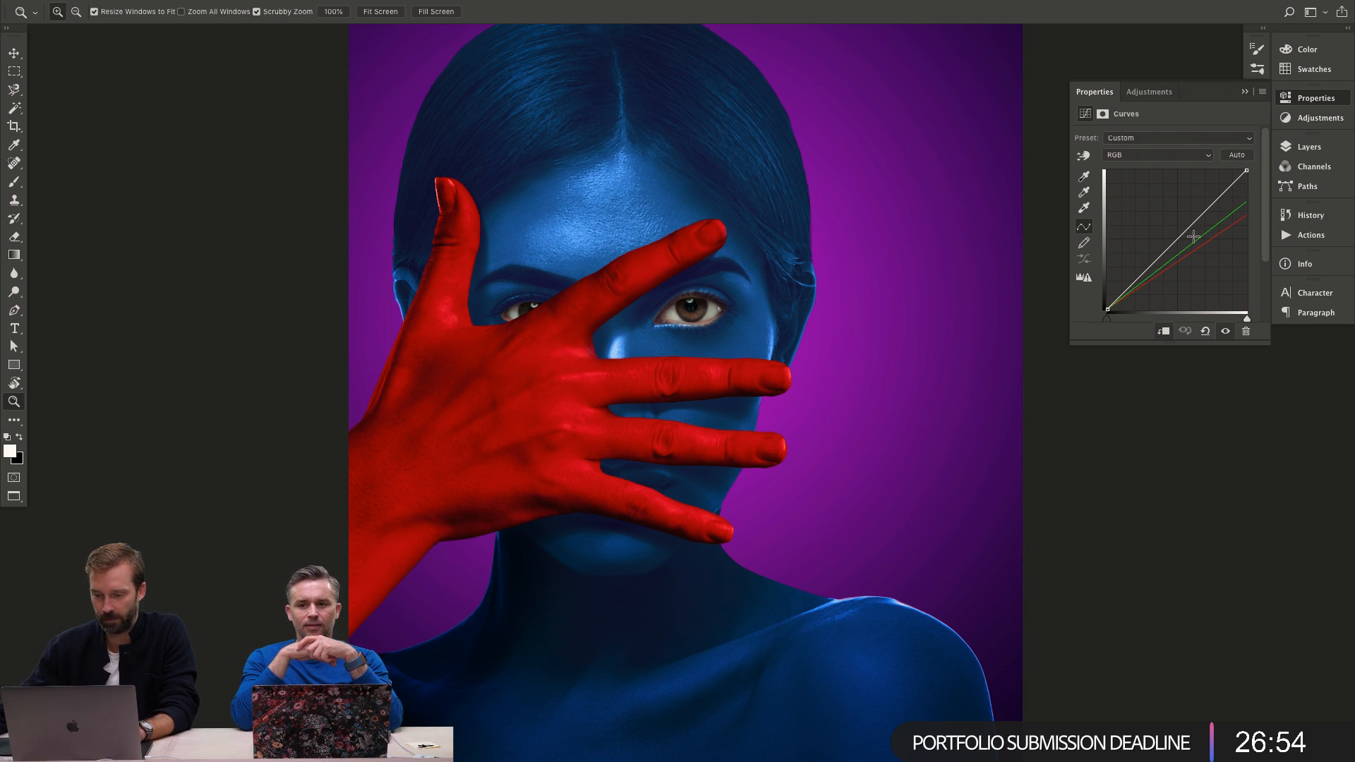
Lift the midtones of the RGB curve on the Curves 6 layer slightly and toggle that layer's visibility to compare.
left_click_drag(1190, 228, 1176, 231)
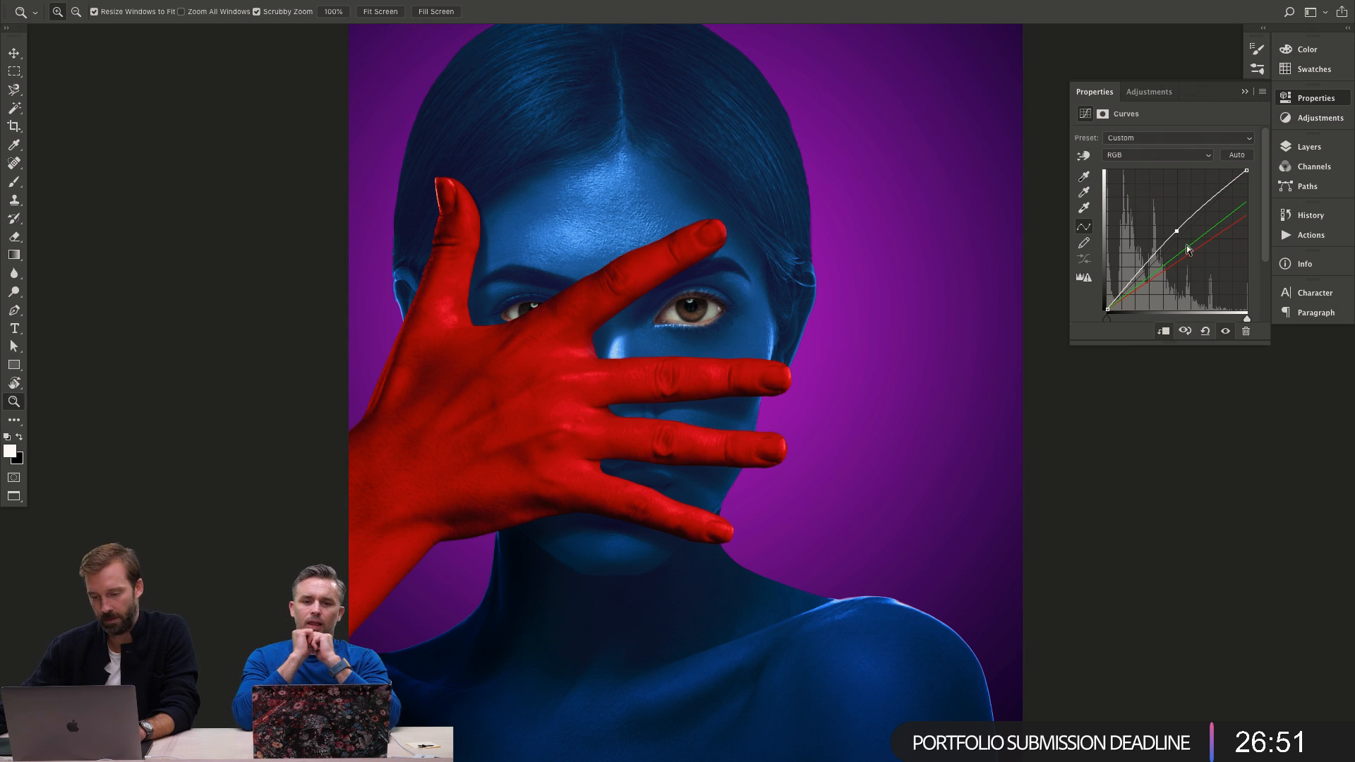
left_click(1318, 146)
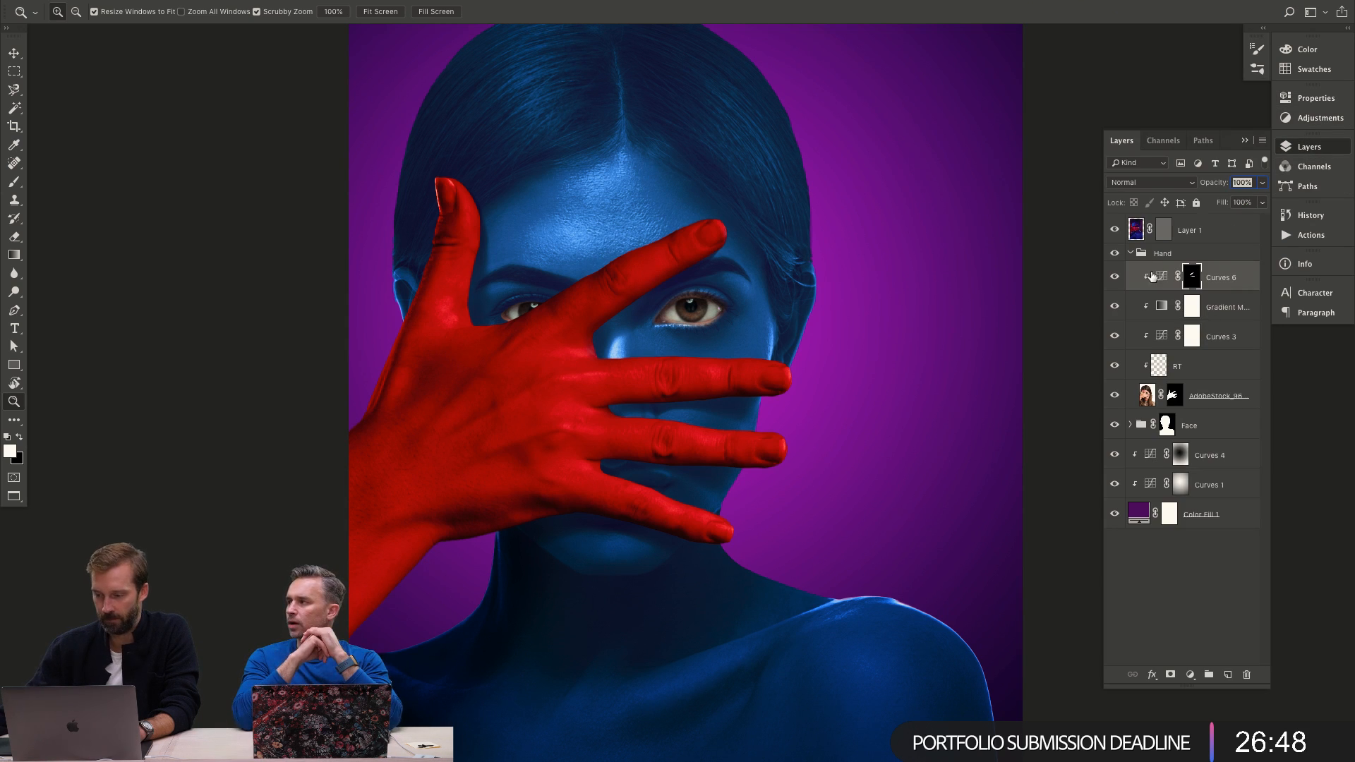
left_click(1115, 277)
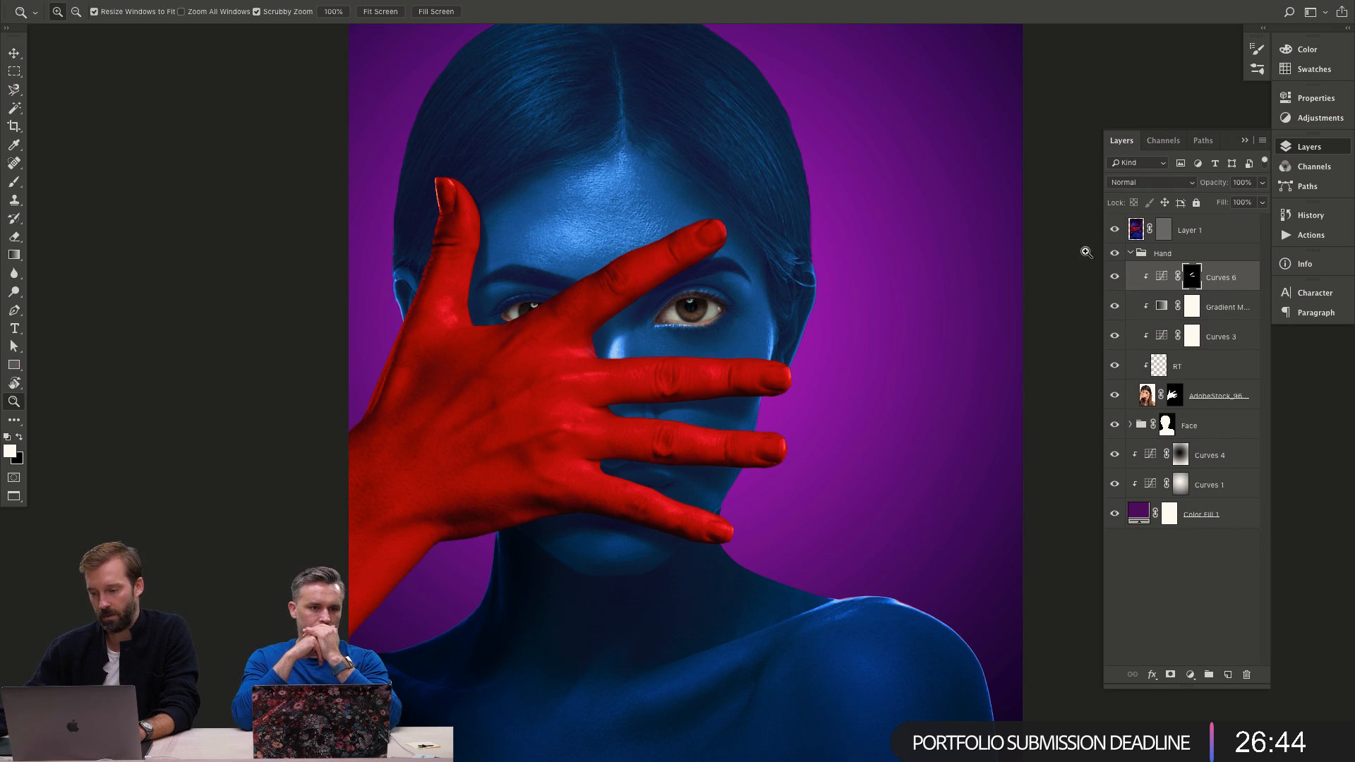
Paint black on the mask of the hand's Gradient Map layer to remove the red from the index fingernail.
left_click(1204, 312)
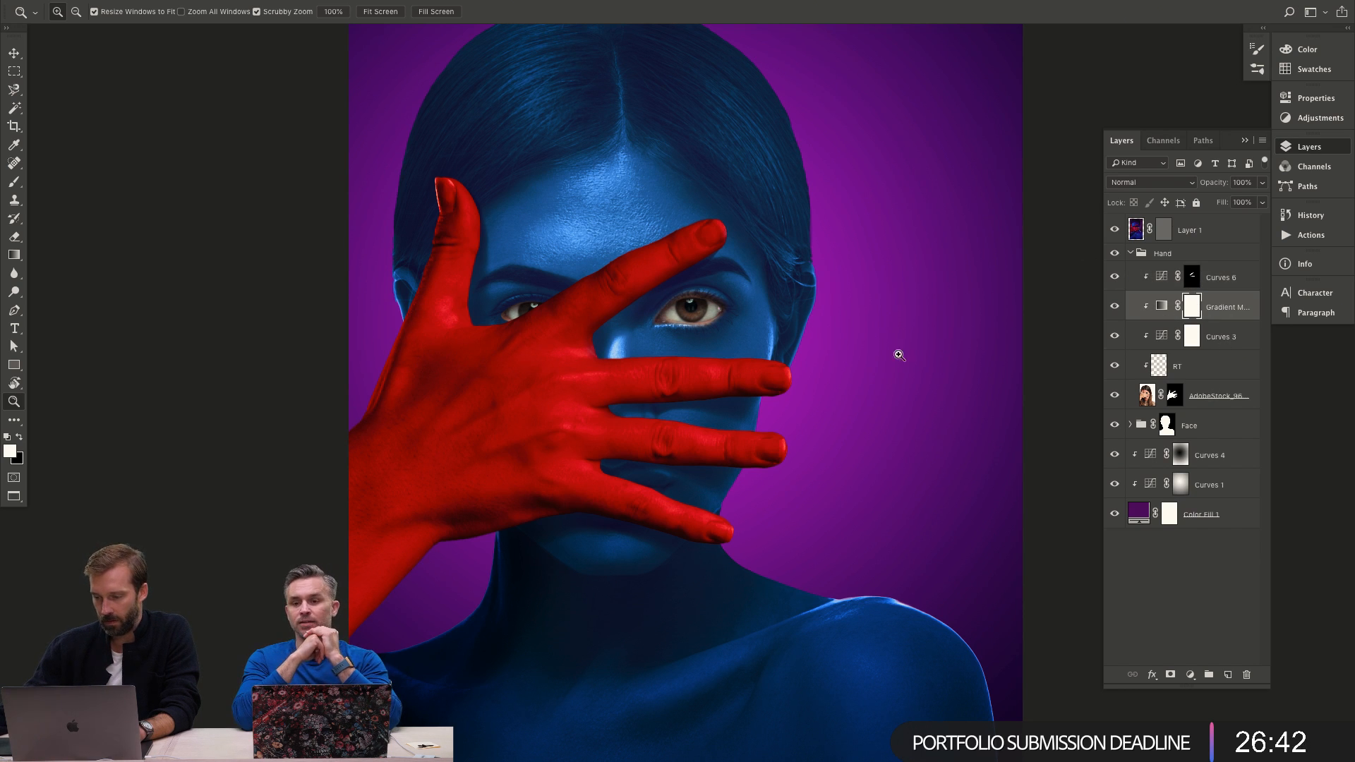
mouse_move(648, 261)
left_mouse_down()
mouse_move(781, 233)
mouse_move(684, 274)
mouse_move(707, 266)
left_mouse_up()
left_click(684, 273)
key("b")
mouse_move(598, 313)
left_mouse_down()
mouse_move(515, 327)
mouse_move(538, 274)
mouse_move(508, 338)
mouse_move(543, 356)
mouse_move(607, 300)
mouse_move(564, 279)
mouse_move(586, 265)
mouse_move(548, 260)
mouse_move(493, 305)
mouse_move(502, 356)
mouse_move(614, 333)
left_mouse_up()
key("x")
scroll(535, 351, "right", 1)
scroll(808, 287, "left", 15)
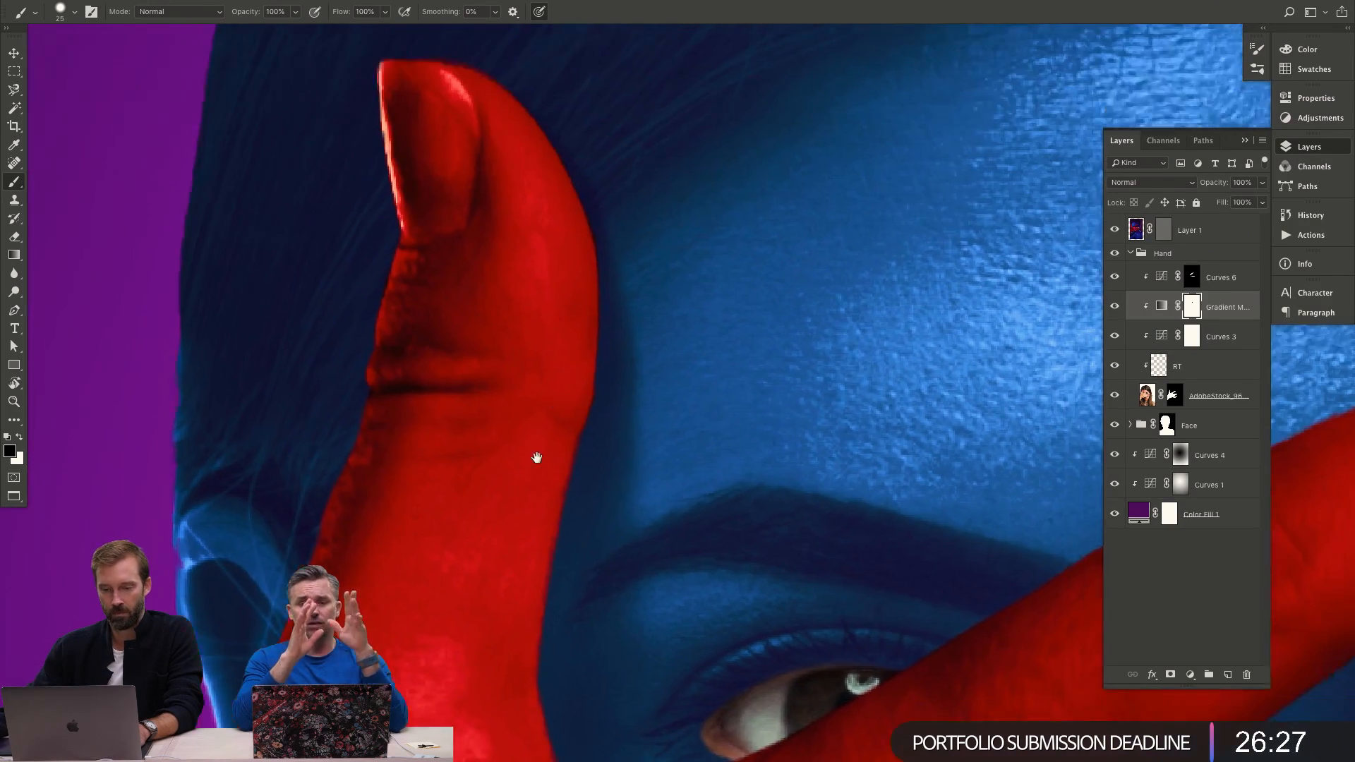
Mask the red gradient map off the thumbnail and the middle fingernail with black.
left_click_drag(536, 458, 531, 525)
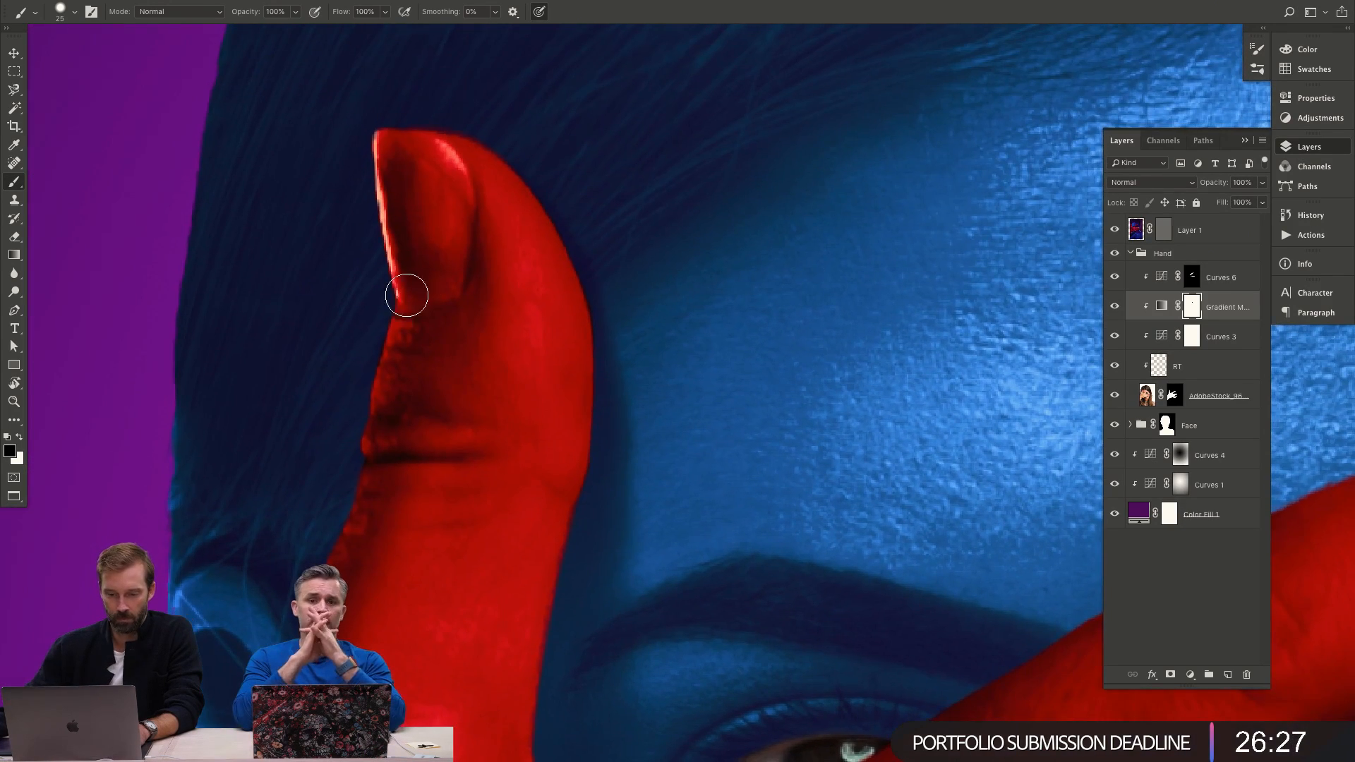
left_click_drag(391, 300, 445, 275)
mouse_move(454, 228)
left_mouse_down()
mouse_move(434, 162)
mouse_move(384, 141)
mouse_move(440, 158)
mouse_move(452, 195)
mouse_move(404, 217)
mouse_move(427, 245)
mouse_move(403, 219)
mouse_move(396, 247)
mouse_move(455, 136)
mouse_move(501, 264)
mouse_move(628, 302)
mouse_move(406, 318)
mouse_move(257, 292)
mouse_move(653, 222)
mouse_move(587, 241)
mouse_move(601, 292)
mouse_move(721, 292)
mouse_move(653, 286)
mouse_move(629, 265)
mouse_move(701, 253)
mouse_move(727, 264)
left_mouse_up()
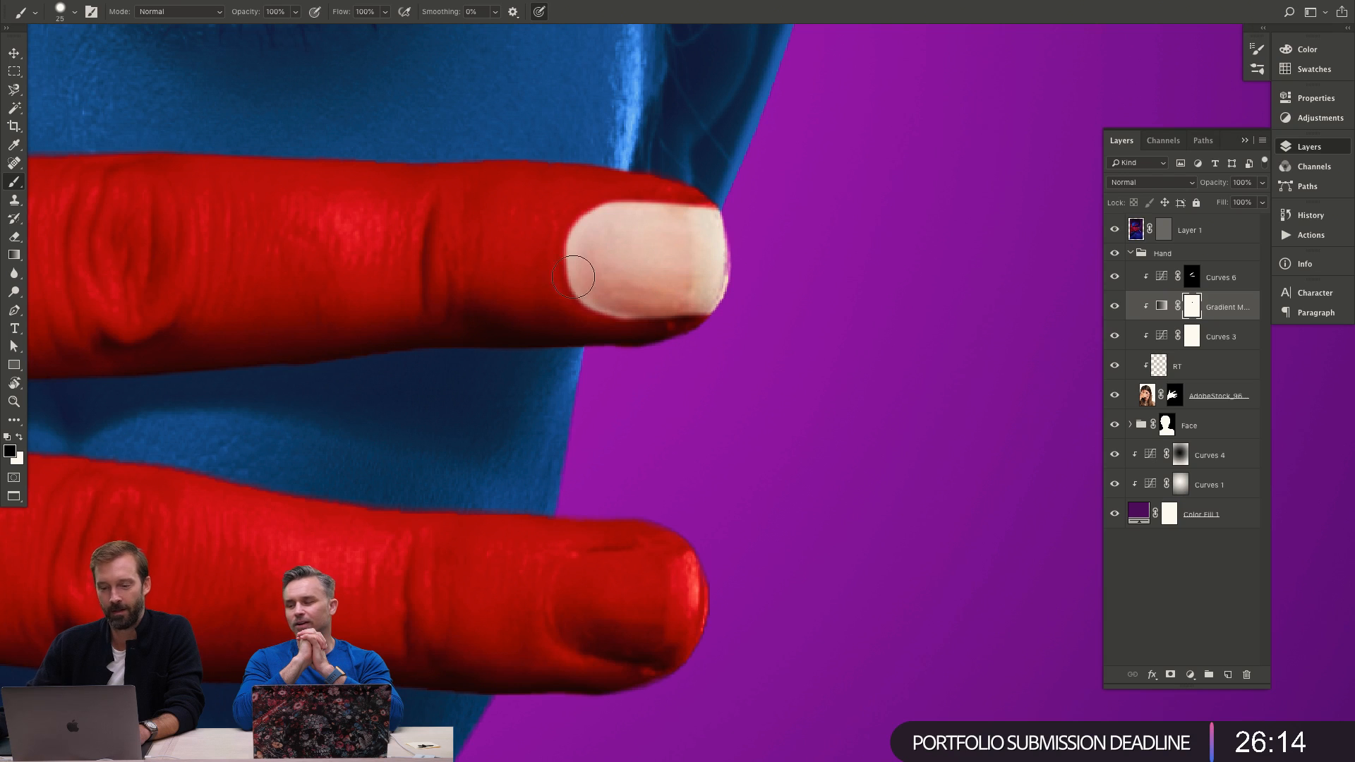
key("x")
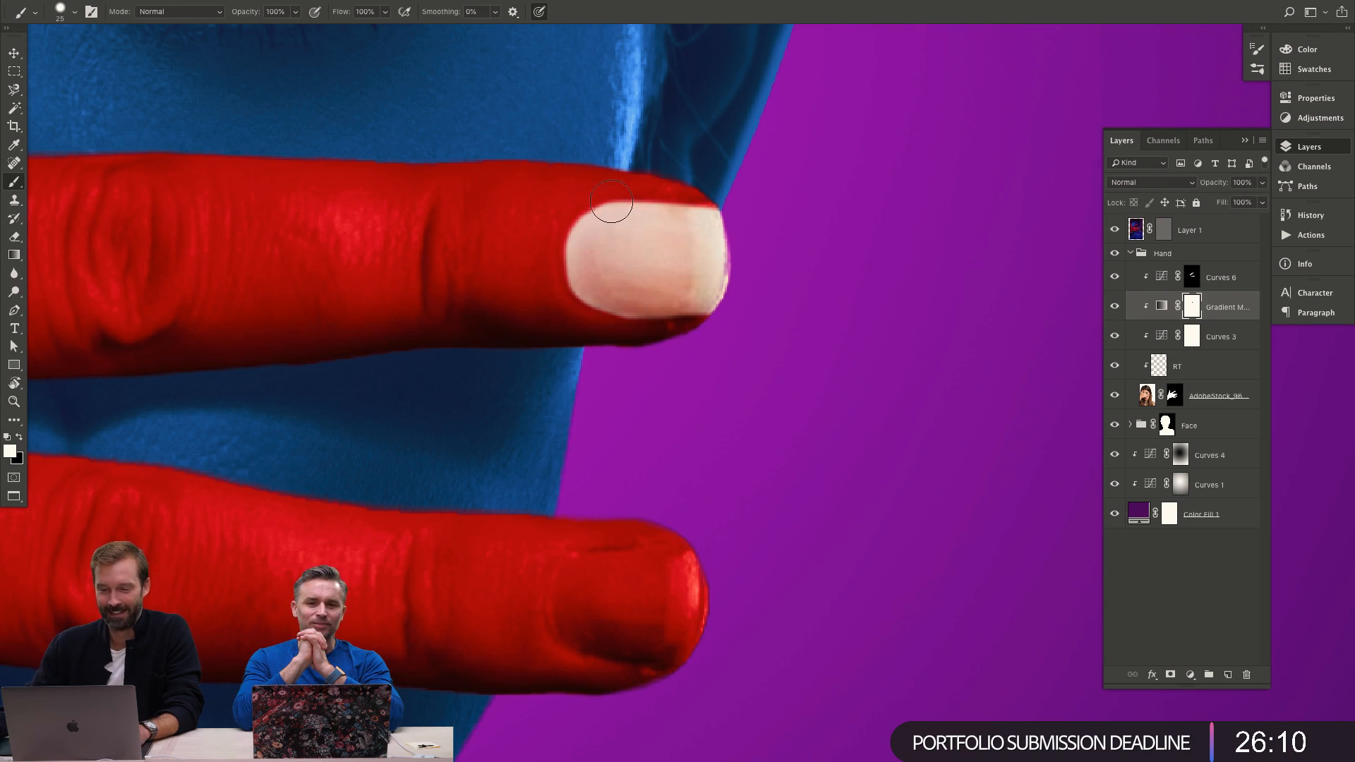
Mask the red off the ring fingernail with black, and restore it in white along the fingertip beyond the nail.
scroll(657, 339, "down", 5)
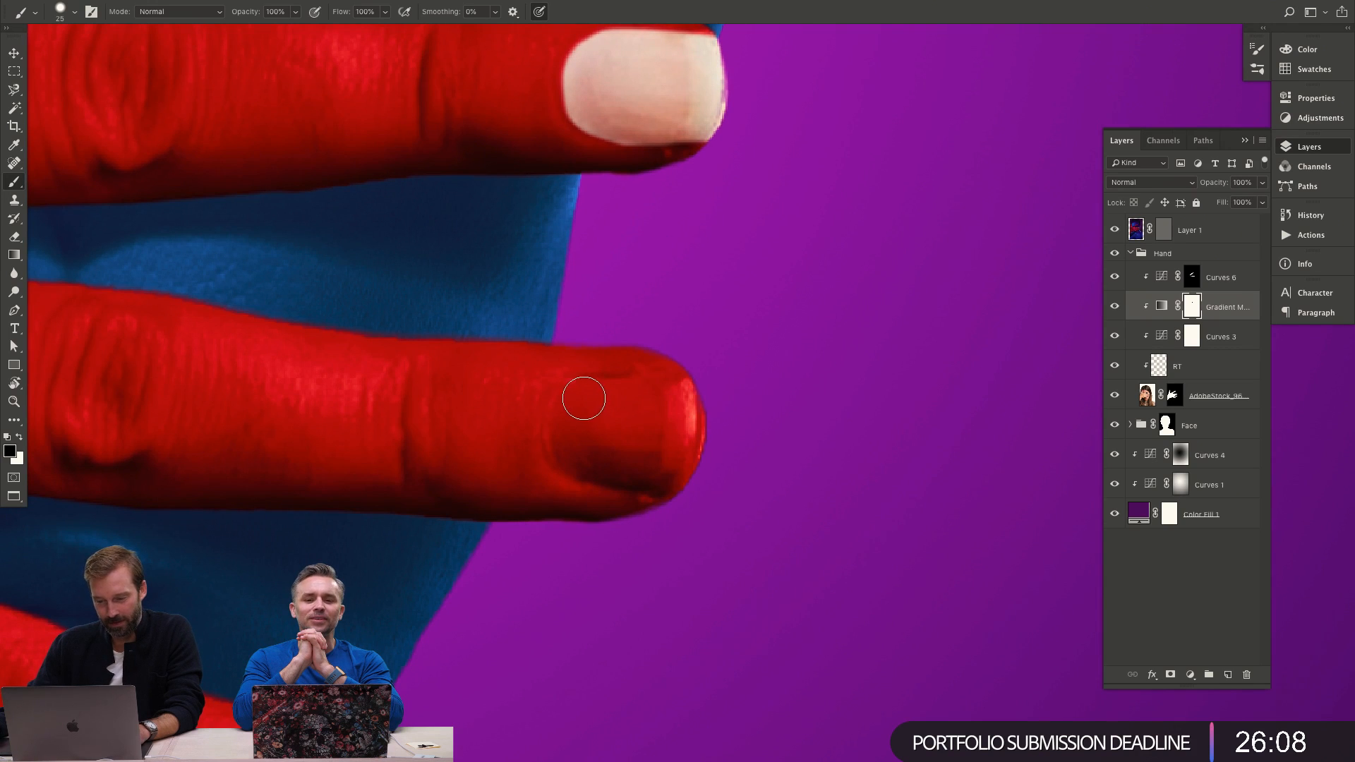
mouse_move(583, 396)
left_mouse_down()
mouse_move(644, 396)
mouse_move(575, 406)
mouse_move(565, 426)
mouse_move(579, 457)
mouse_move(681, 473)
left_mouse_up()
left_click_drag(603, 423, 667, 443)
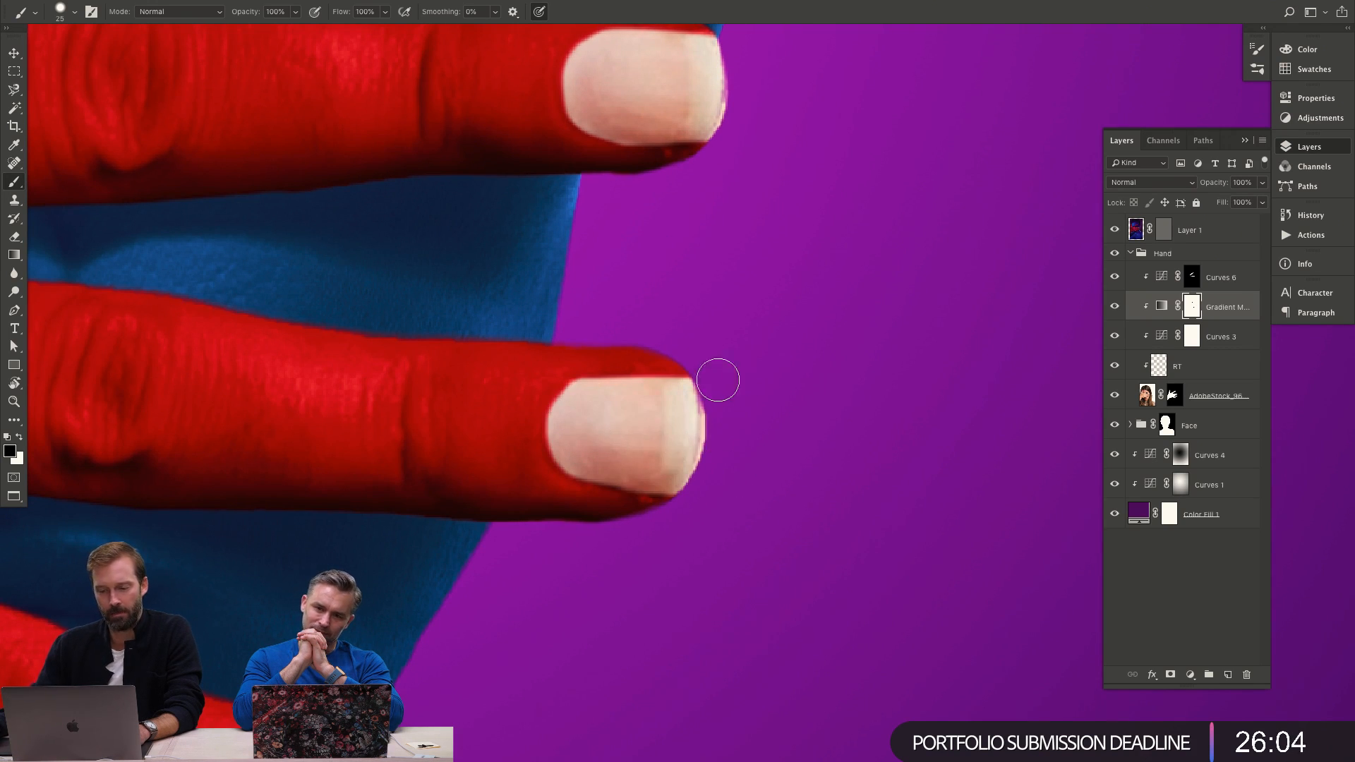
key("x")
left_click_drag(717, 392, 712, 472)
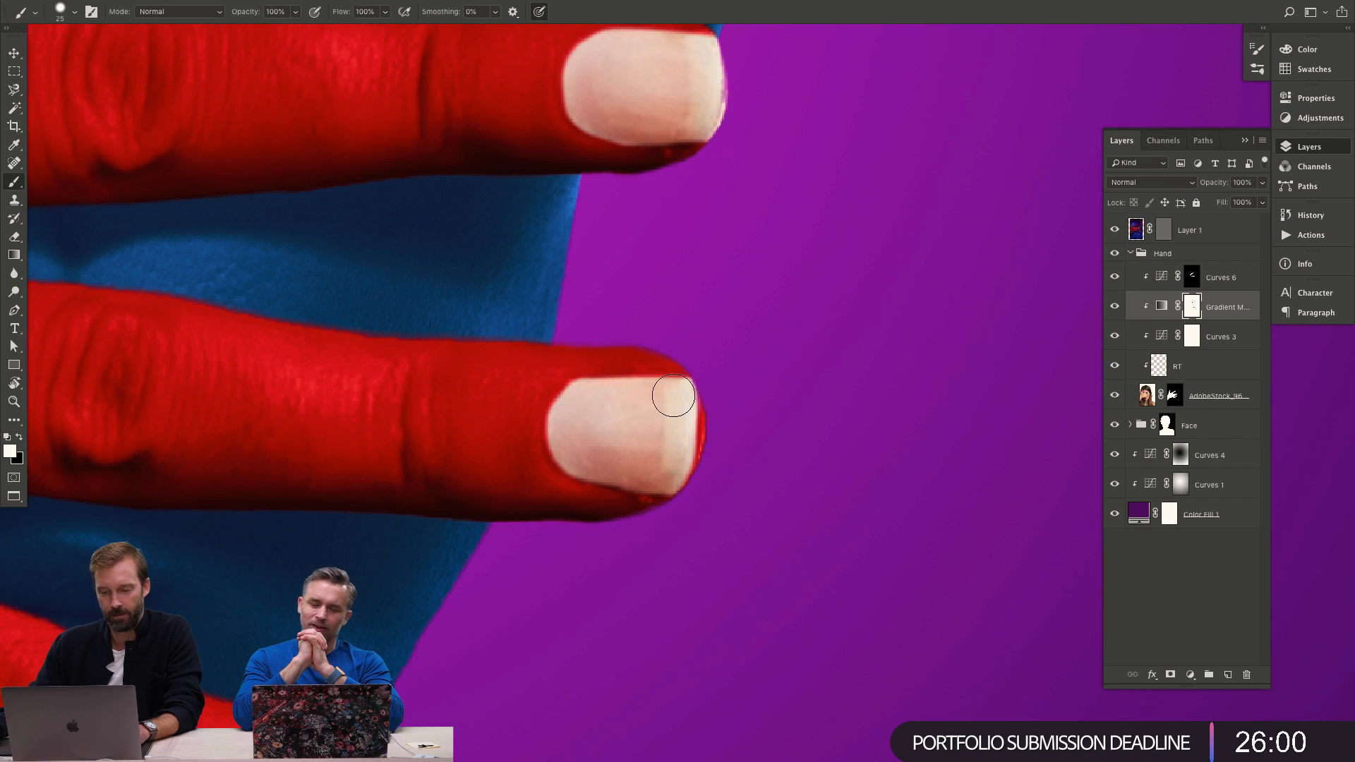
key("x")
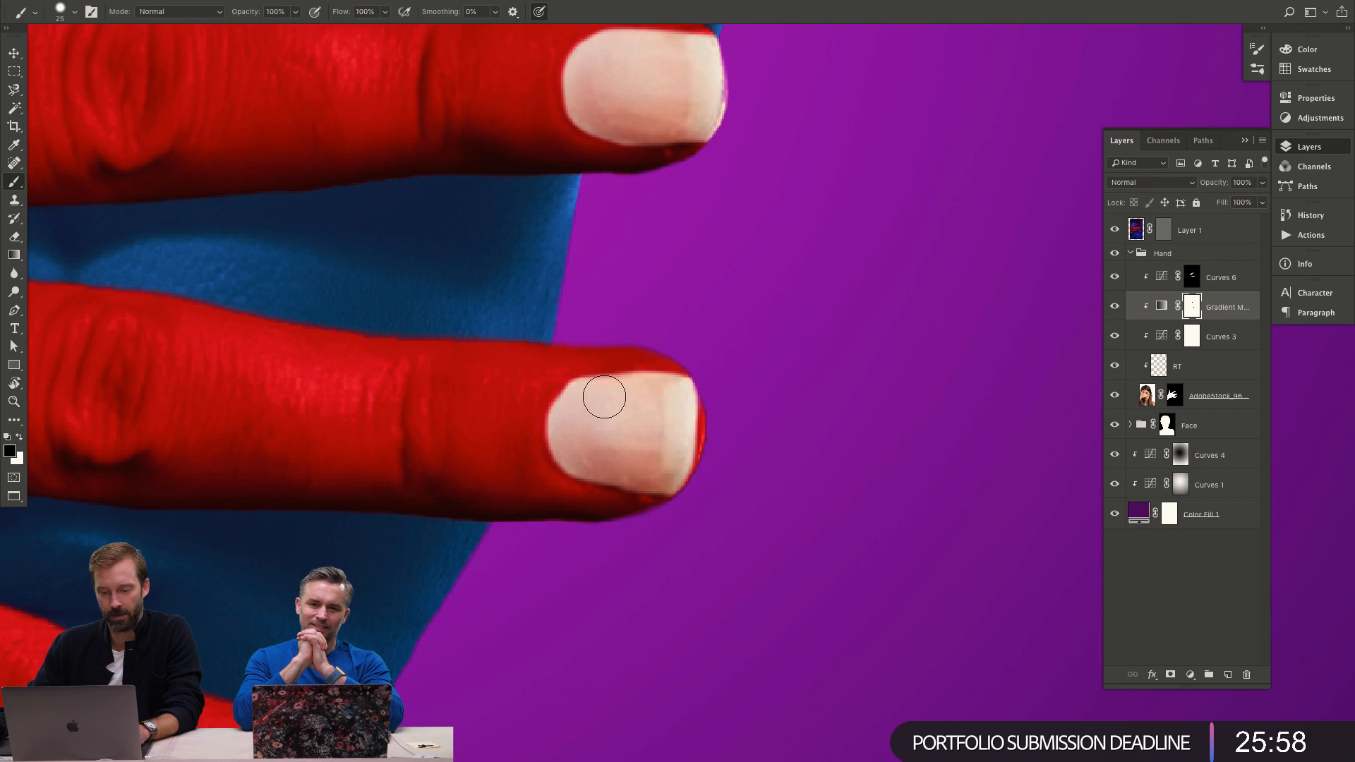
Refine the mask around the middle fingernail by painting white along its base edge.
key("z")
mouse_move(668, 409)
left_mouse_down()
mouse_move(655, 385)
mouse_move(727, 387)
left_mouse_up()
key("b")
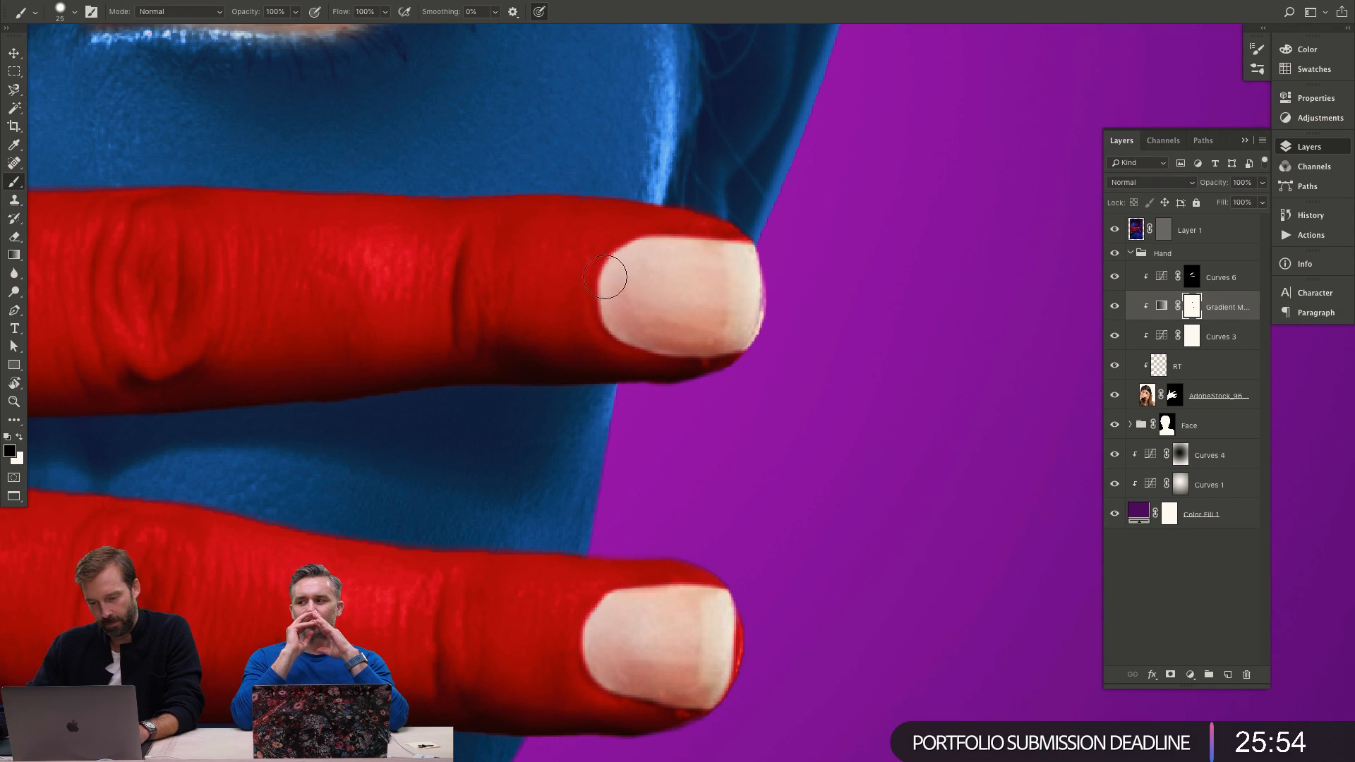
key("x")
mouse_move(629, 306)
left_mouse_down()
mouse_move(568, 414)
mouse_move(537, 377)
left_mouse_up()
key("x")
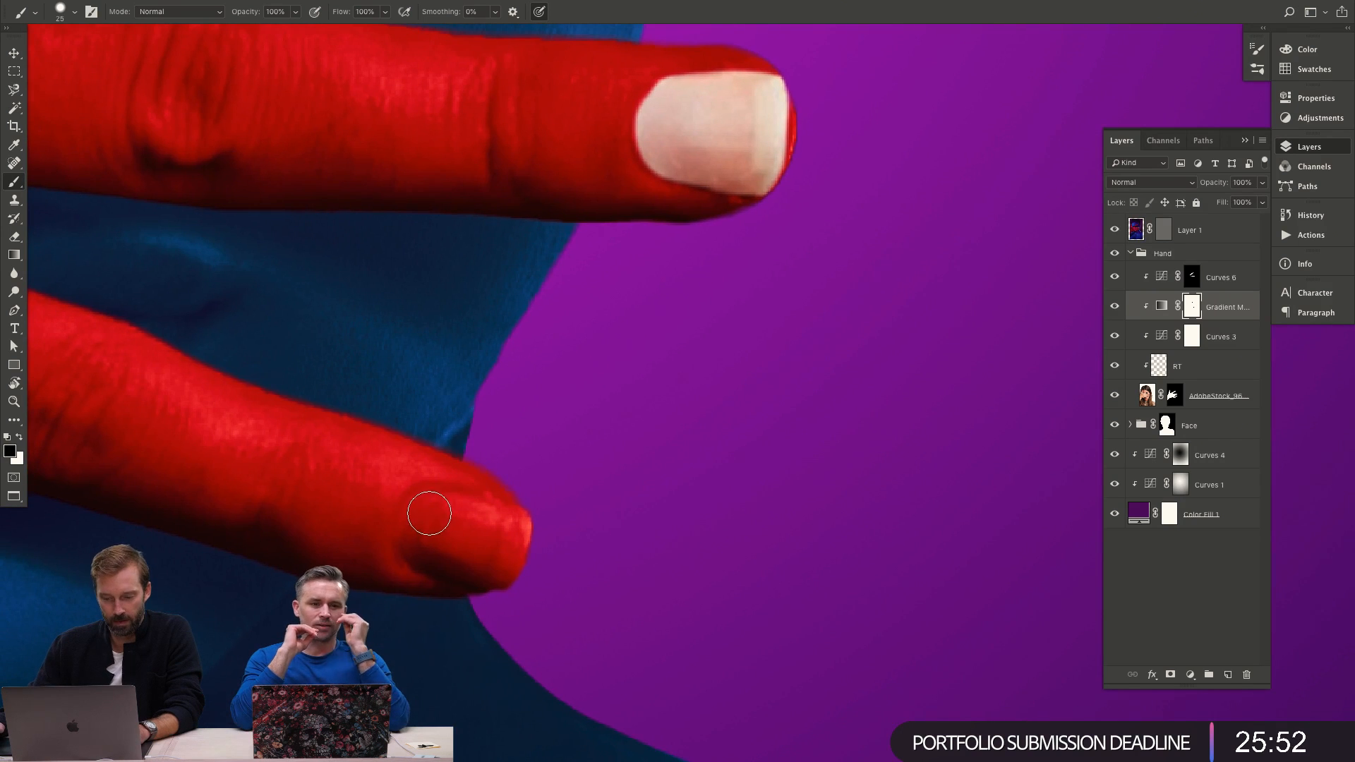
Mask the red gradient map off the little fingernail with black and return to a view of the whole portrait.
mouse_move(423, 514)
left_mouse_down()
mouse_move(494, 520)
mouse_move(432, 522)
mouse_move(419, 554)
mouse_move(484, 569)
mouse_move(494, 553)
mouse_move(432, 520)
mouse_move(417, 536)
mouse_move(430, 520)
mouse_move(513, 532)
mouse_move(484, 520)
mouse_move(692, 455)
left_mouse_up()
key("z")
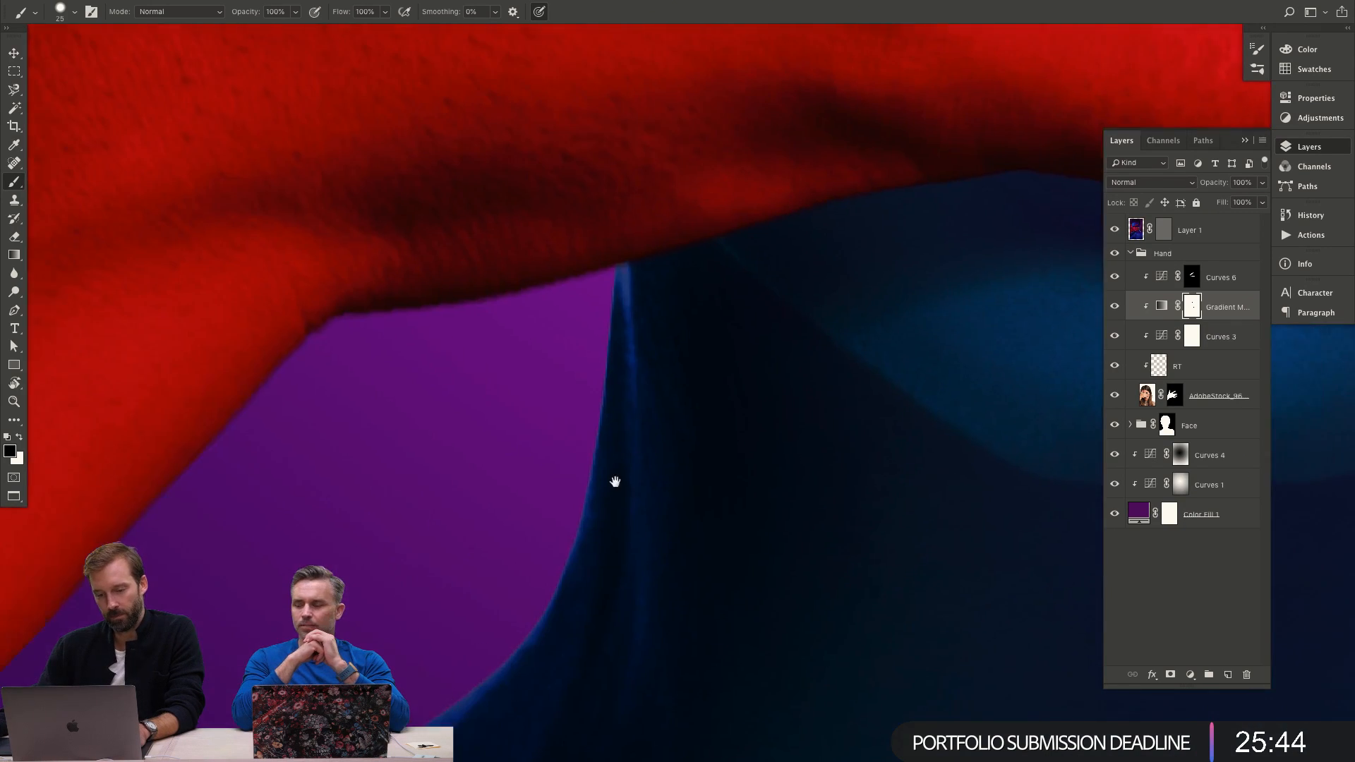
left_click(689, 400, "alt")
left_click(689, 401, "alt")
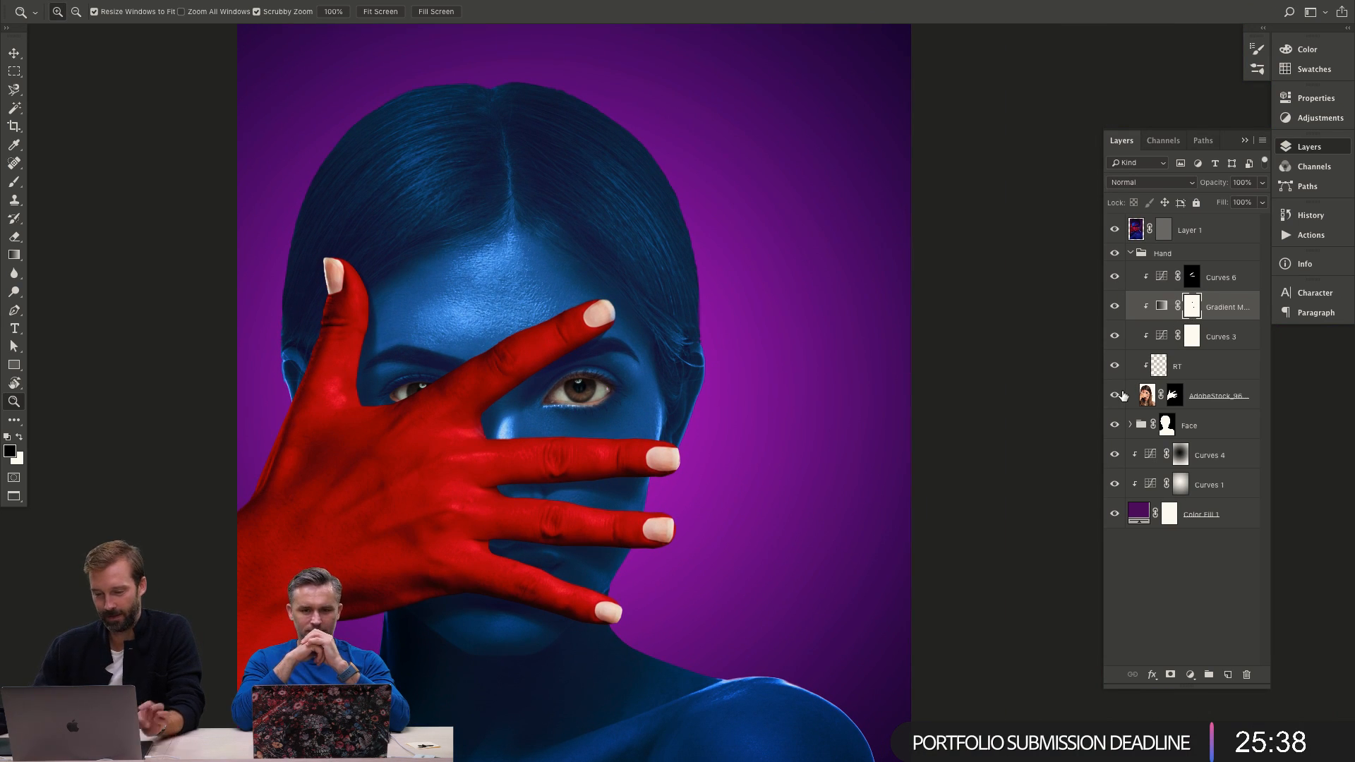
Load the Gradient Map mask as a selection, invert it to the fingernails, and add a new Gradient Map adjustment there.
left_click(1190, 308, "ctrl")
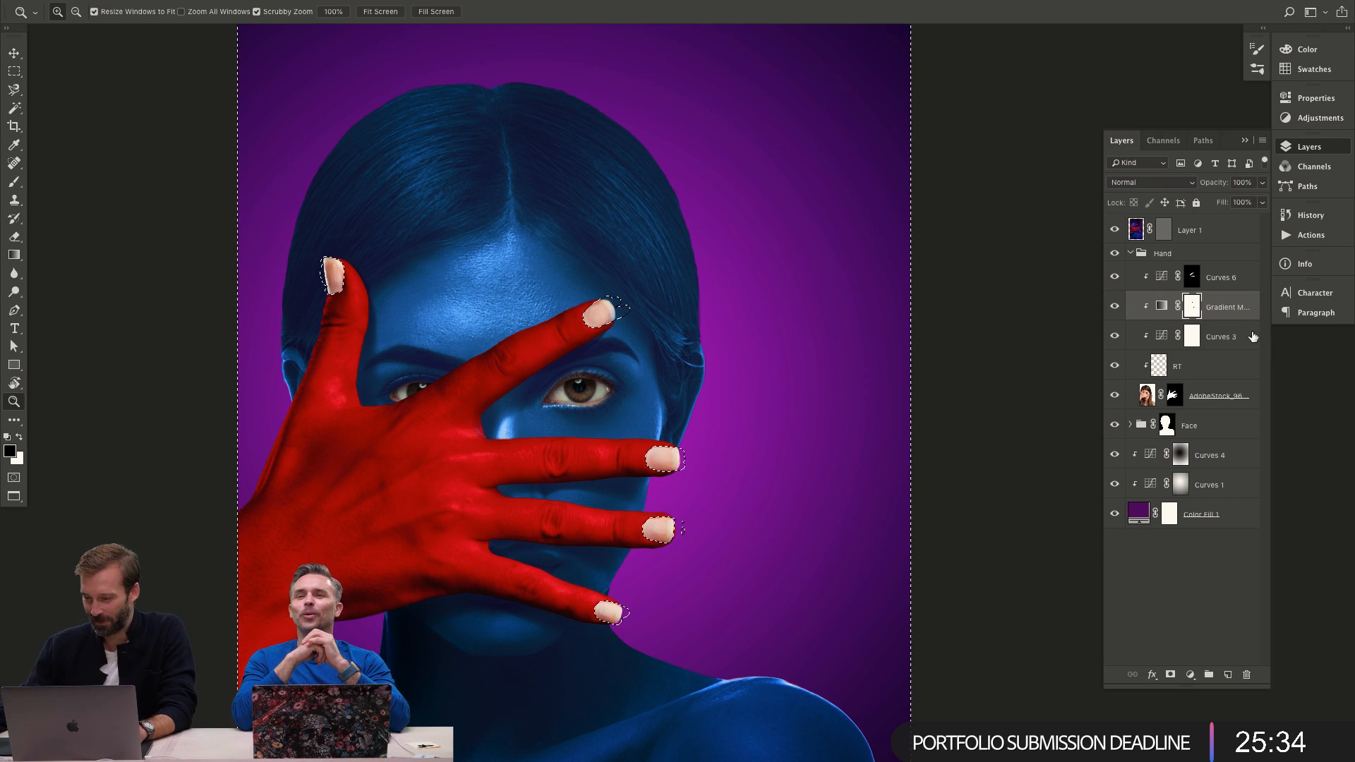
left_click(1189, 675)
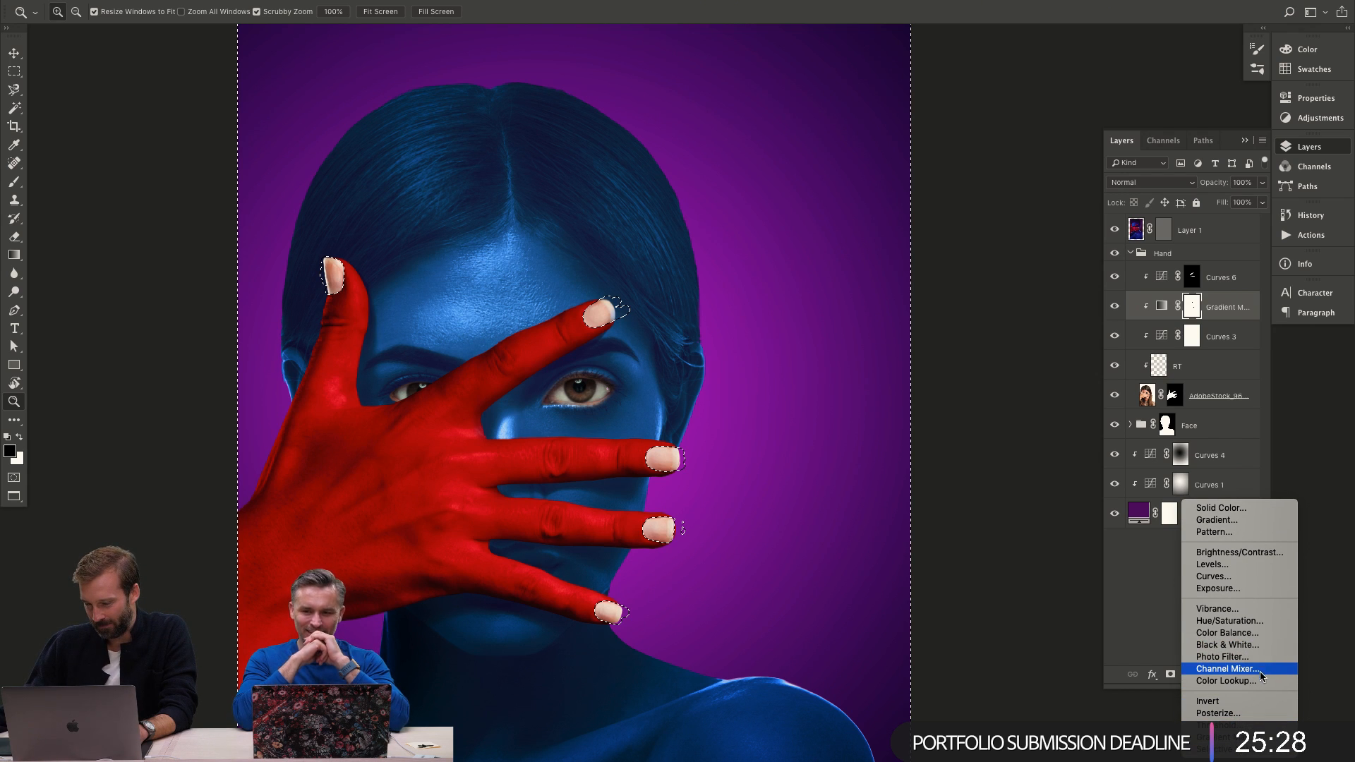
left_click(1243, 698)
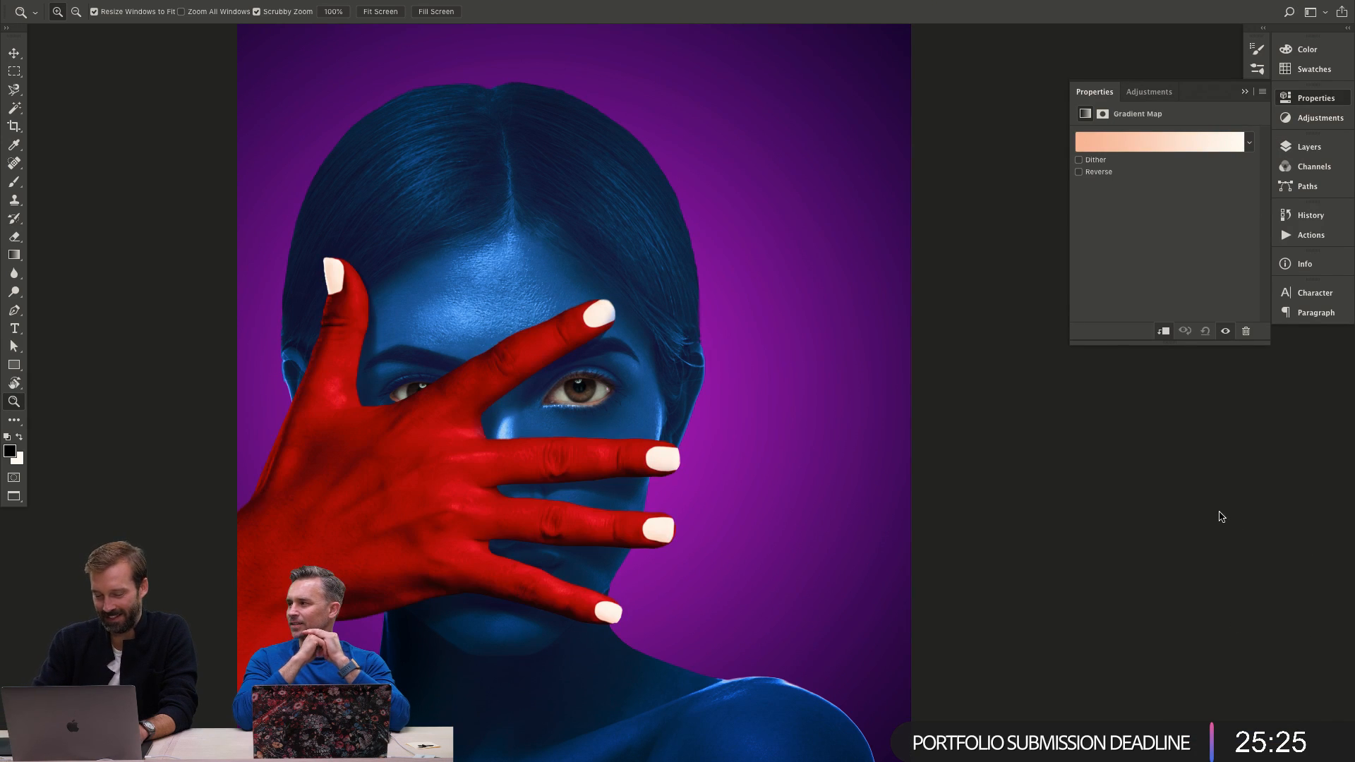
Apply the Red, Green preset to the nails' gradient map and swap its stops, with dark green at 0% and red at 100%.
left_click(1199, 143)
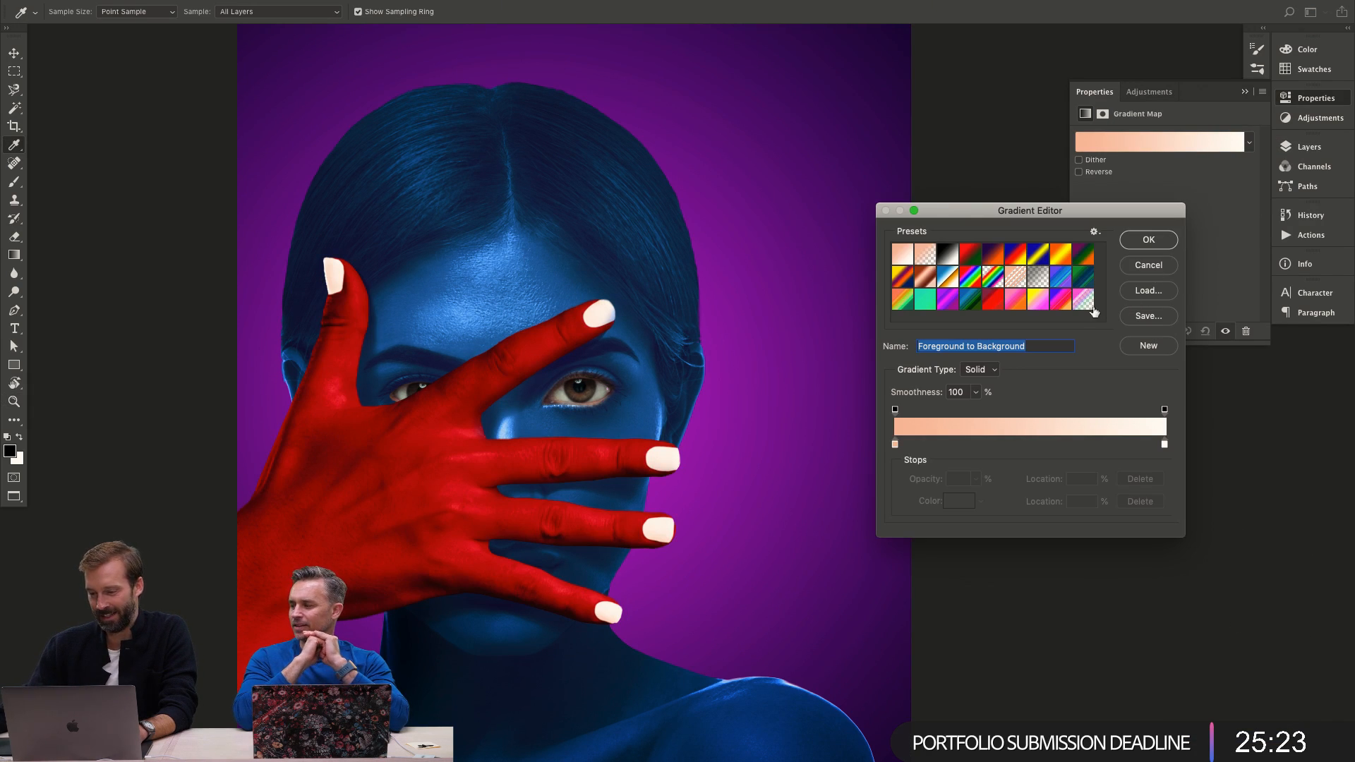
left_click(967, 255)
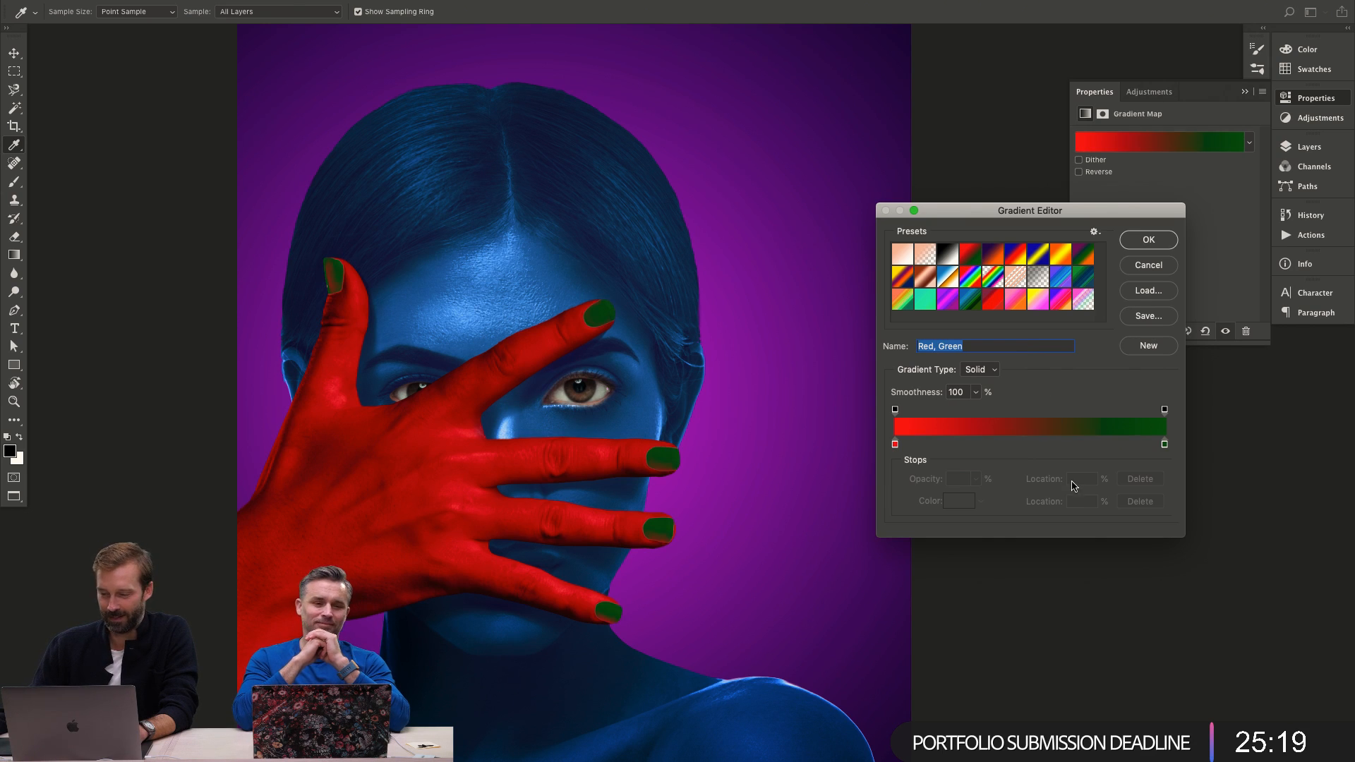
left_click(1164, 444)
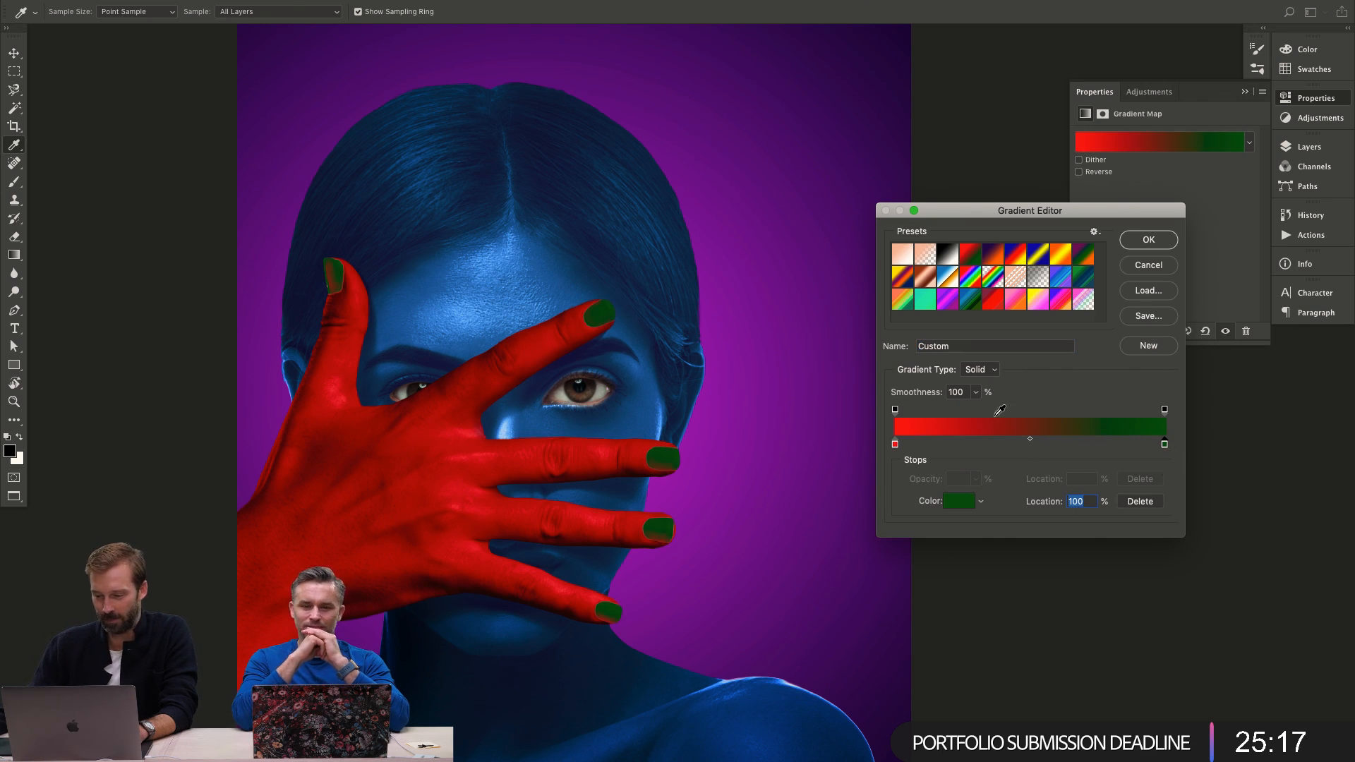
mouse_move(895, 445)
left_mouse_down()
mouse_move(1161, 445)
mouse_move(896, 444)
left_mouse_up()
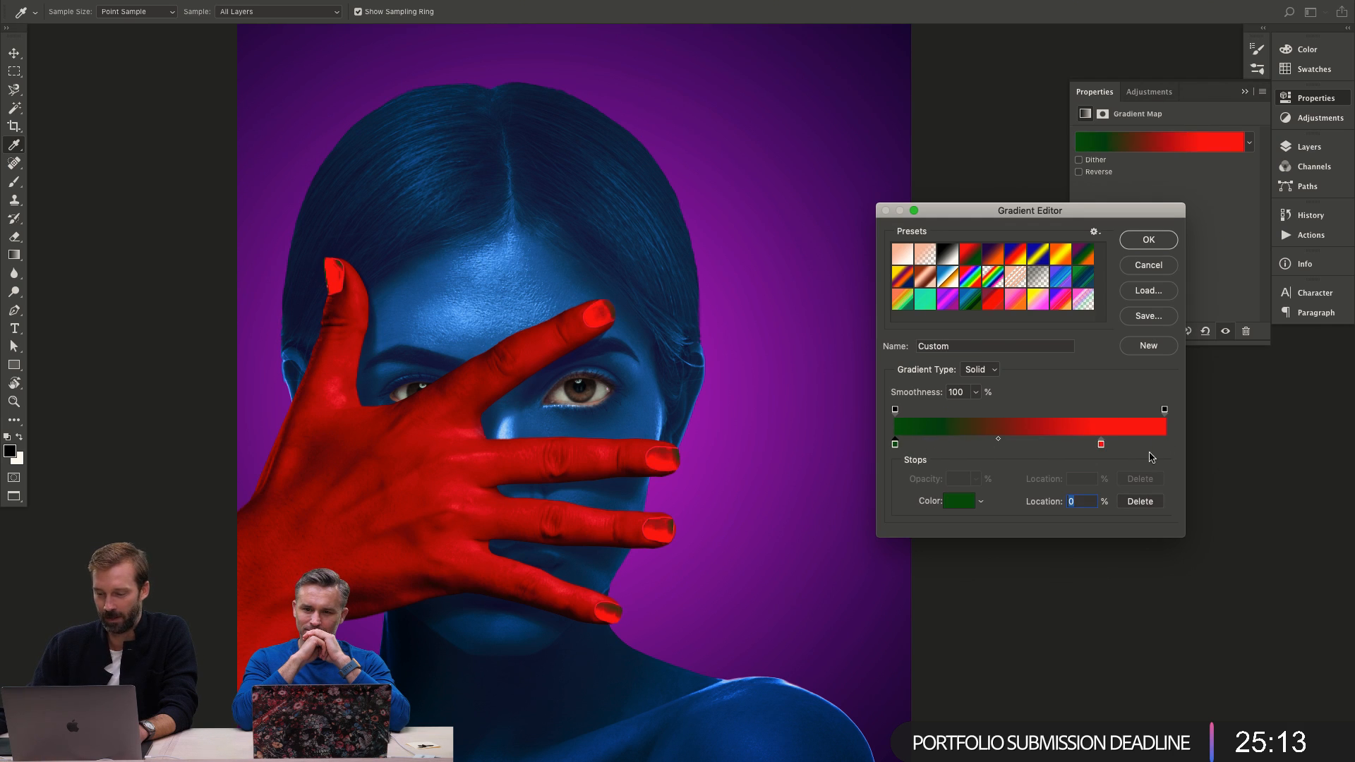
left_click_drag(1100, 444, 1164, 444)
Change the red stop at 100% of the nails' gradient to bright green, 0cff12.
left_click(963, 502)
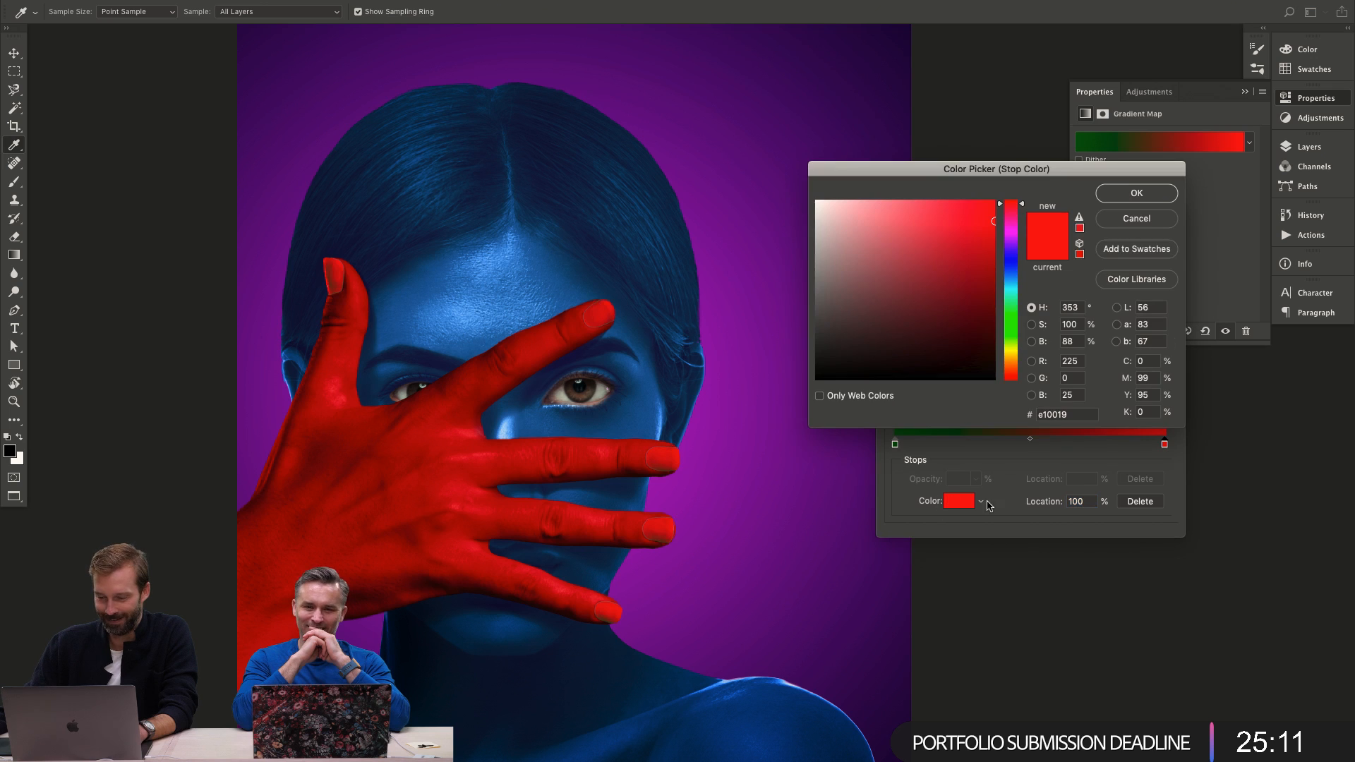
left_click(1010, 319)
left_click(980, 213)
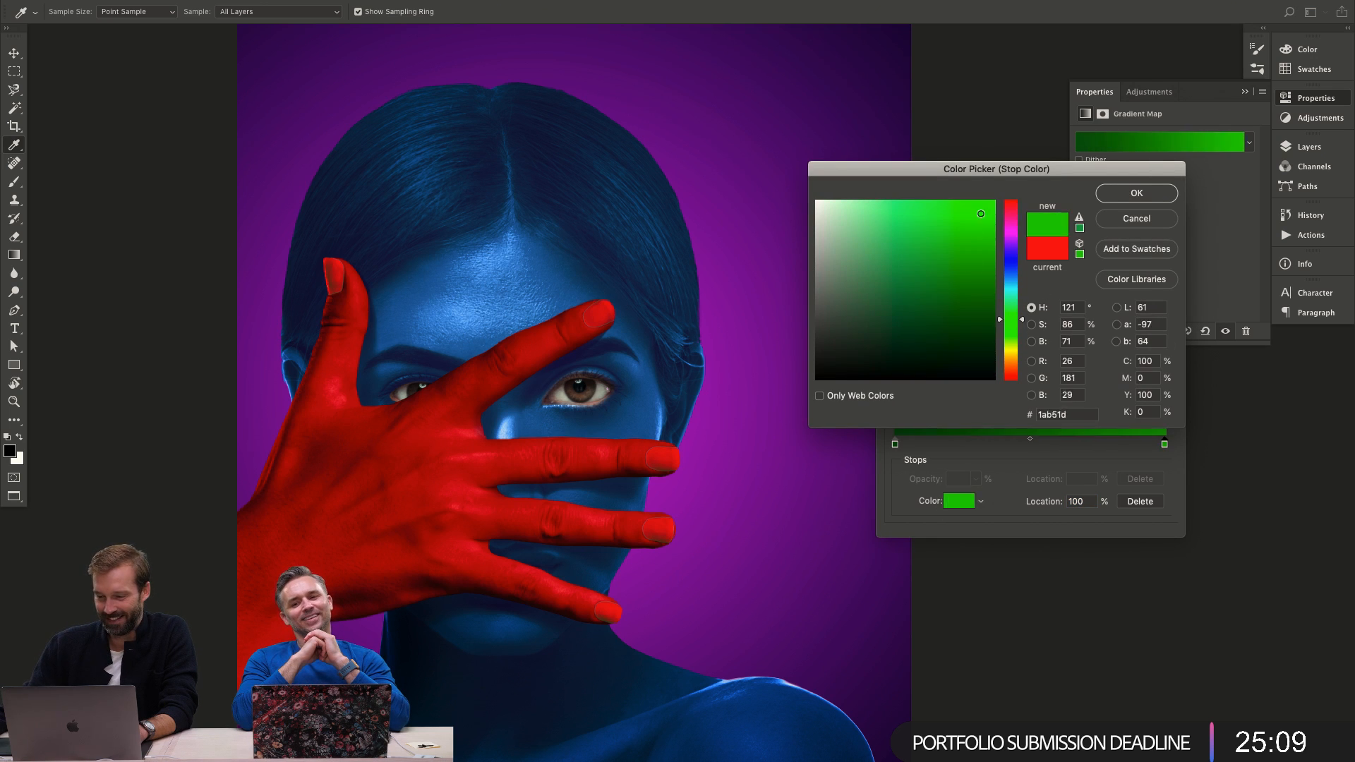
left_click_drag(980, 213, 986, 200)
left_click(1137, 193)
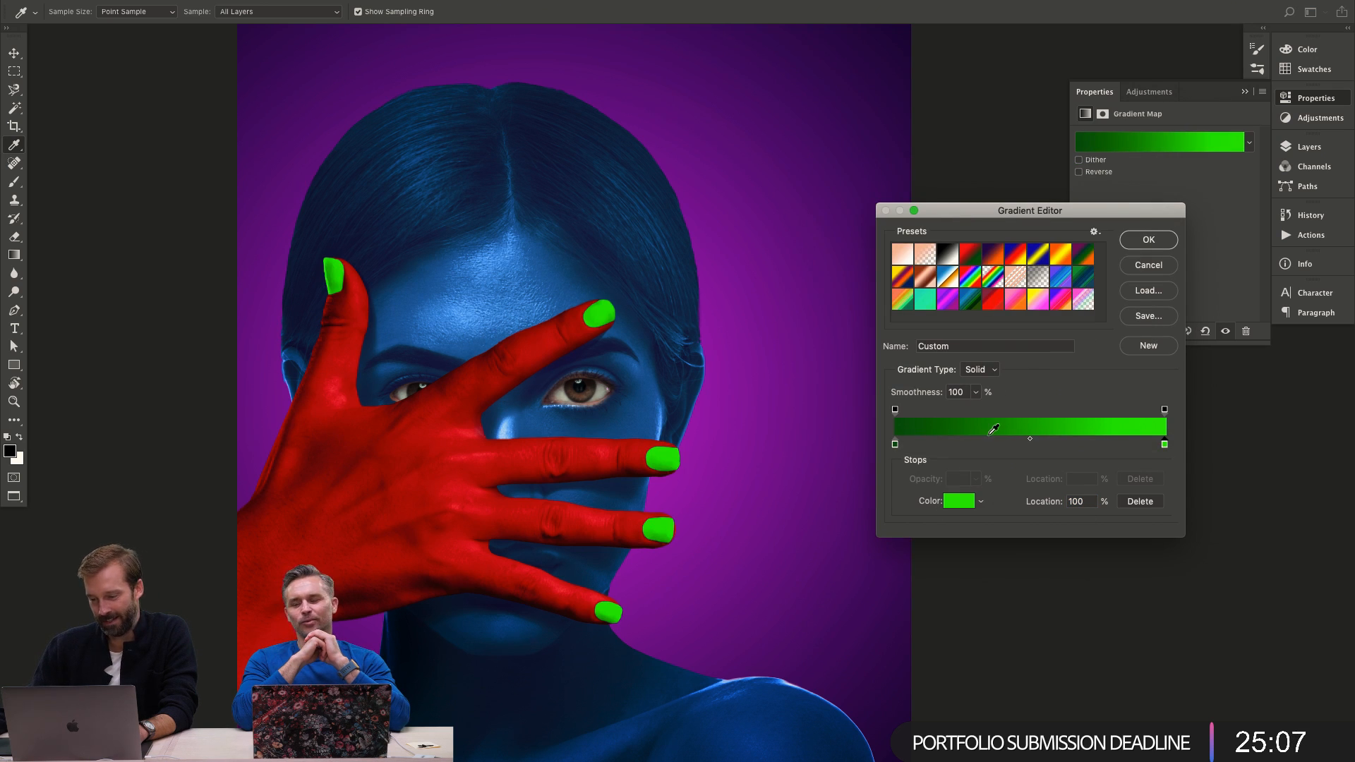
Move the bright green stop to 66% and add a light green stop, 98ff9a, at 100% of the gradient.
left_click_drag(1163, 447, 1071, 449)
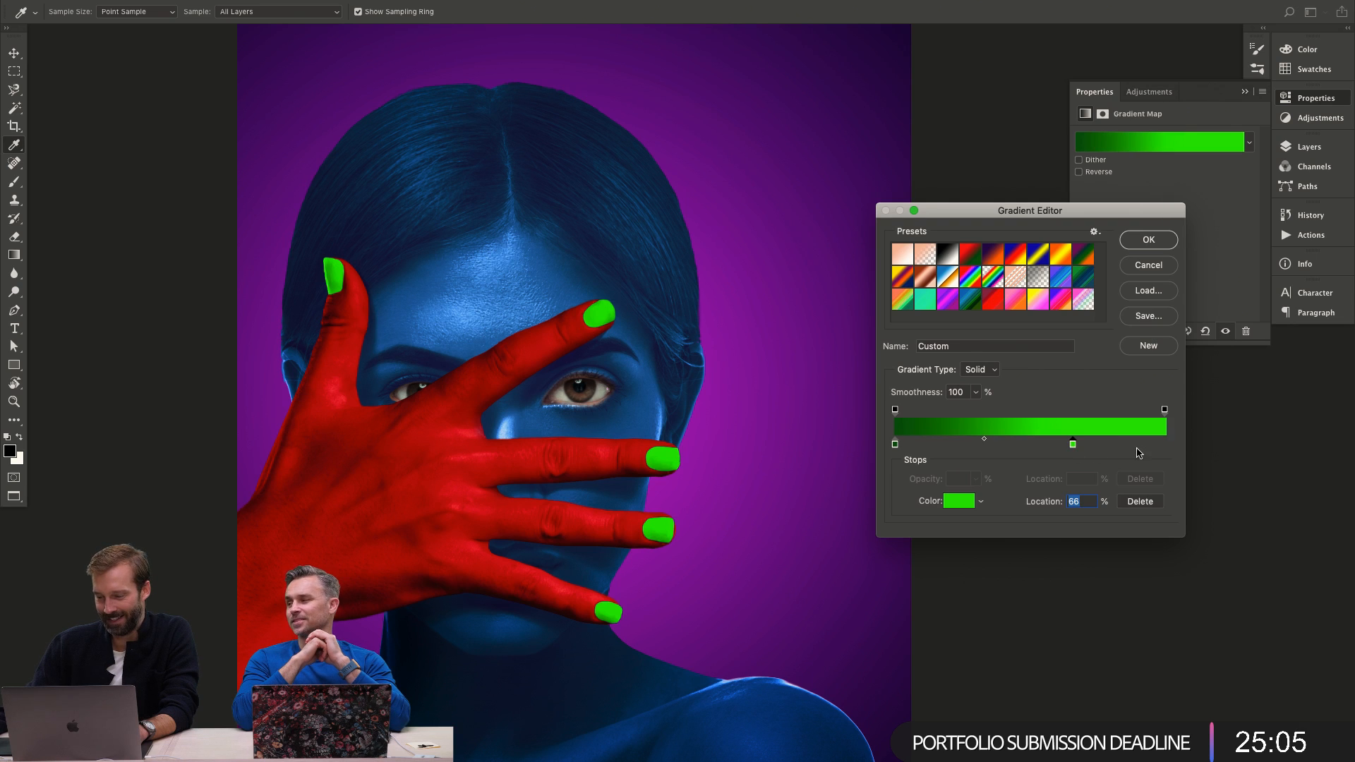
left_click(1164, 446)
left_click(958, 502)
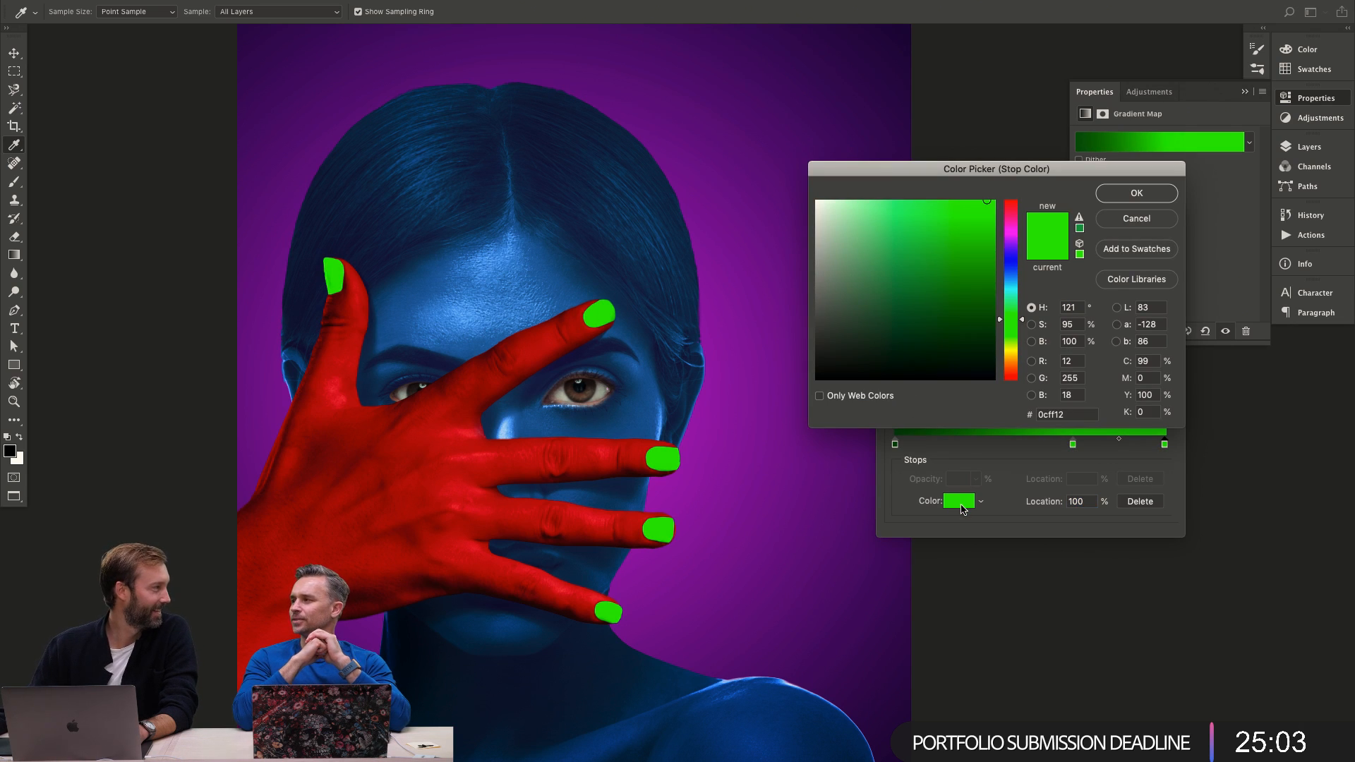
left_click(938, 227)
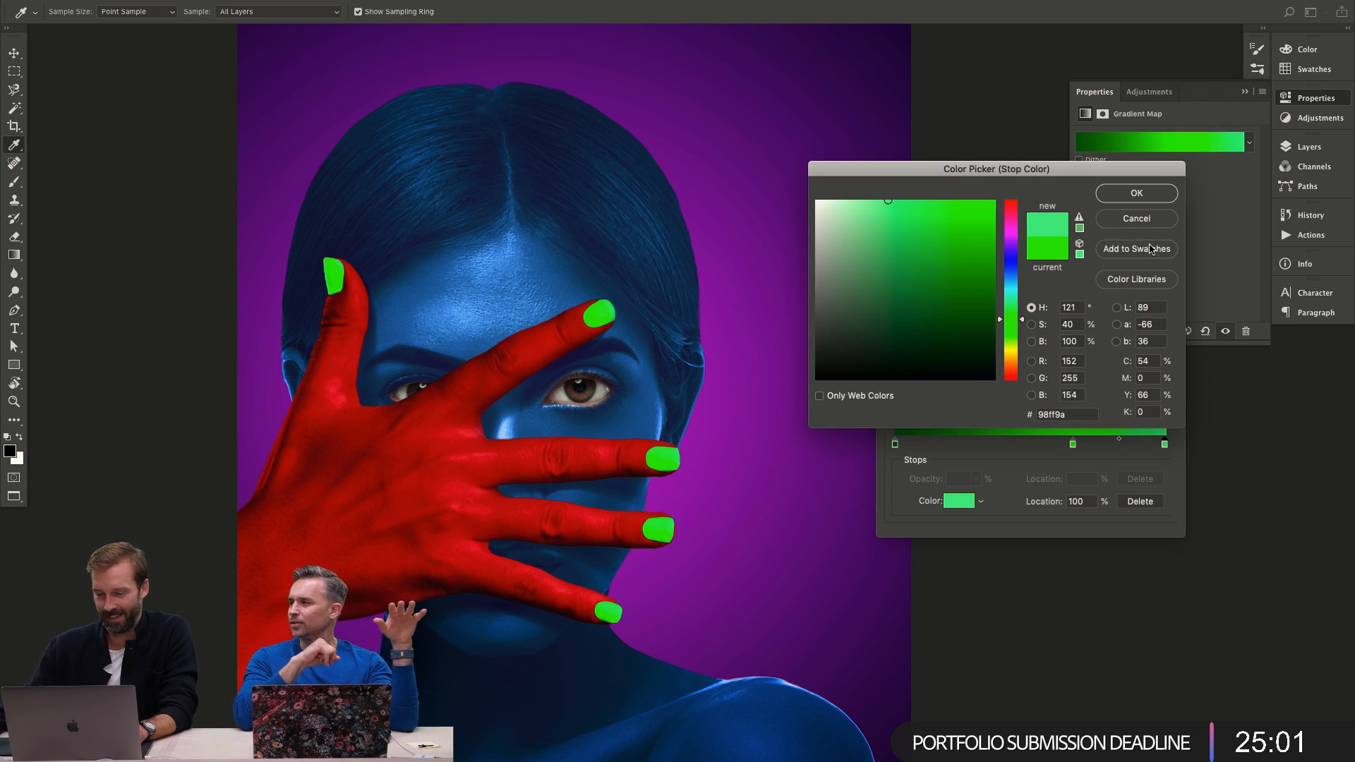
left_click(1158, 194)
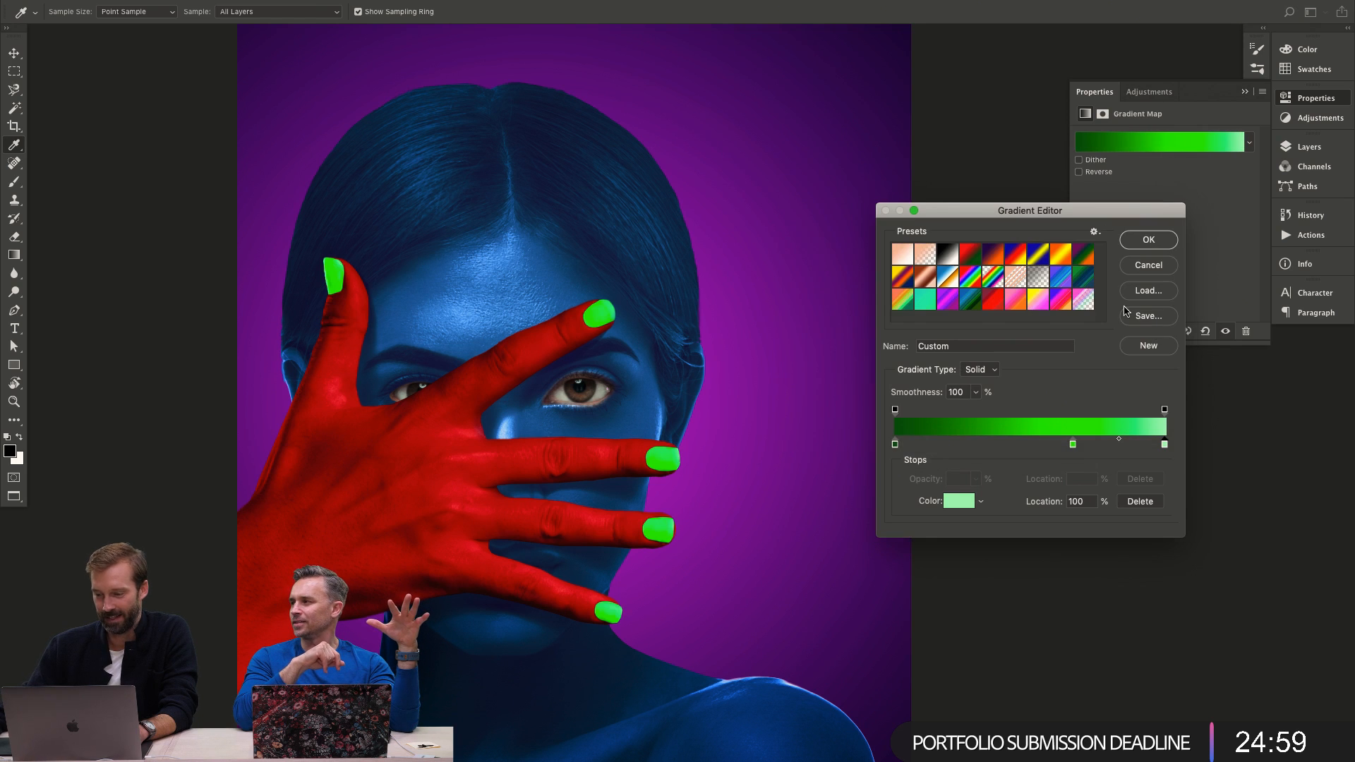
Reposition the nails' gradient stops, placing dark green at 59% and bright green at 85%, and select the light green end stop.
left_click_drag(1076, 447, 1028, 445)
left_click_drag(896, 443, 935, 451)
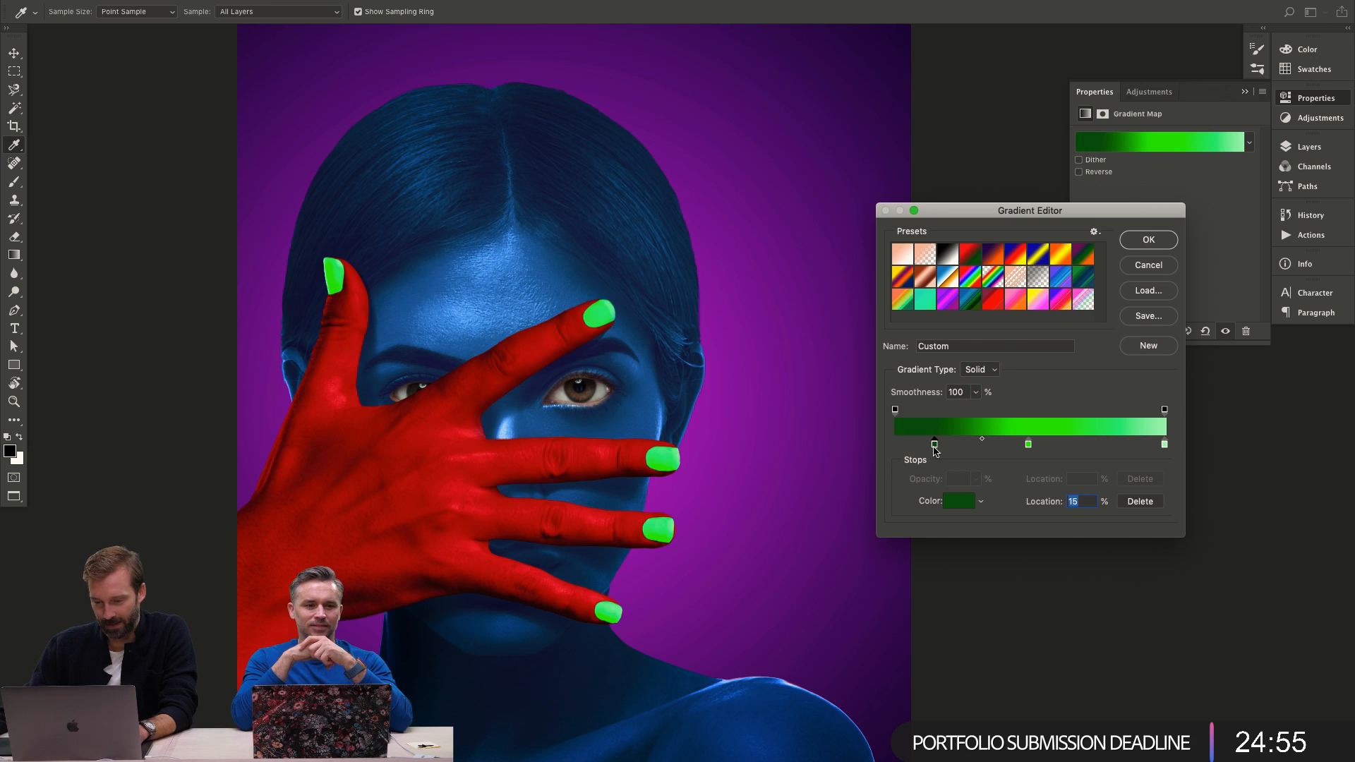
left_click(1028, 444)
left_click_drag(1028, 445, 1077, 444)
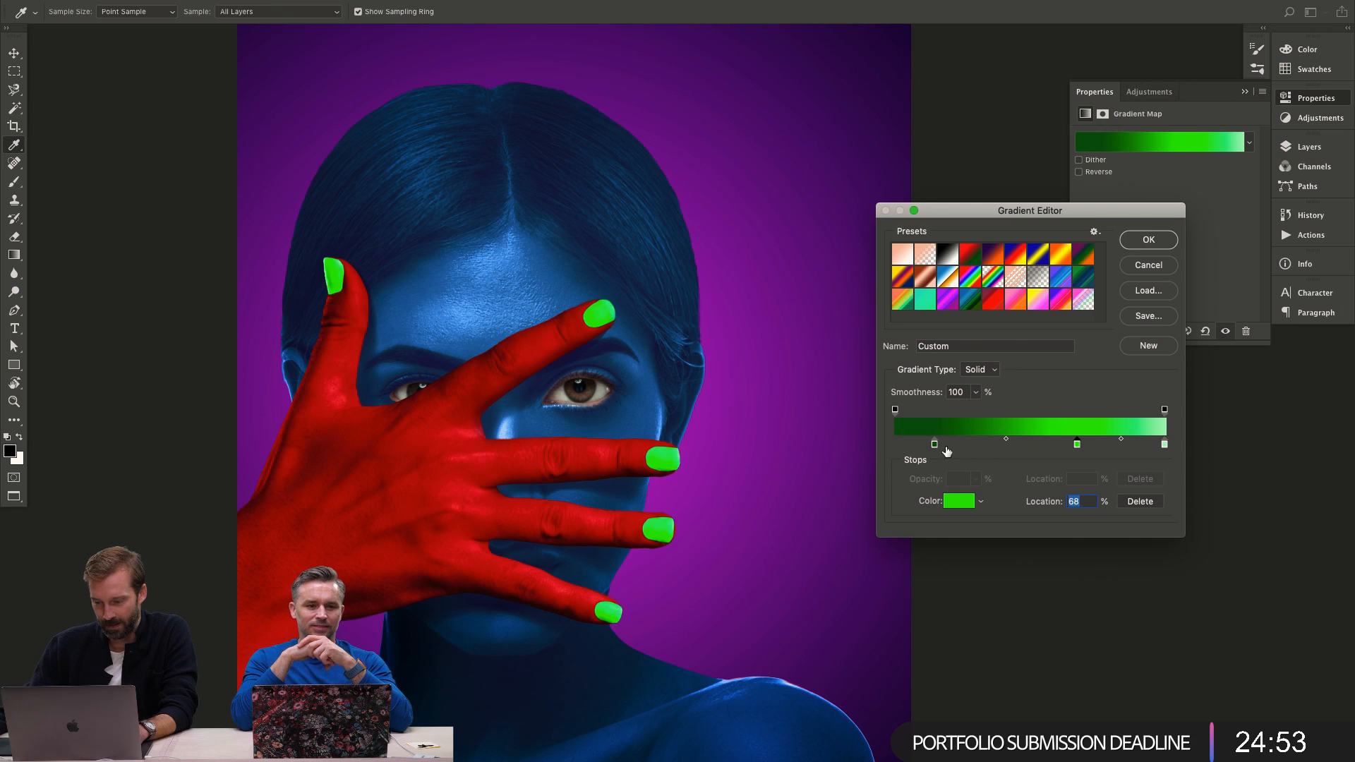
left_click_drag(944, 447, 1125, 444)
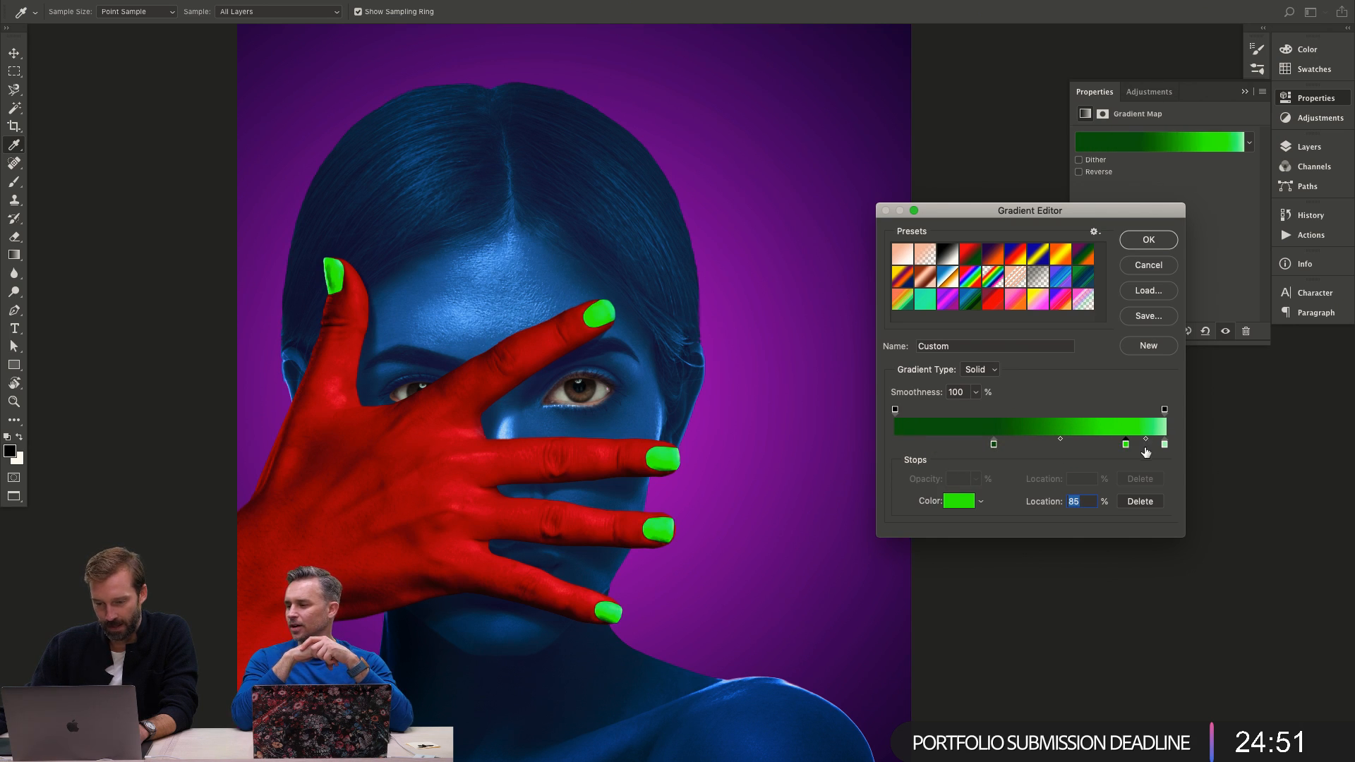
left_click_drag(993, 445, 1053, 445)
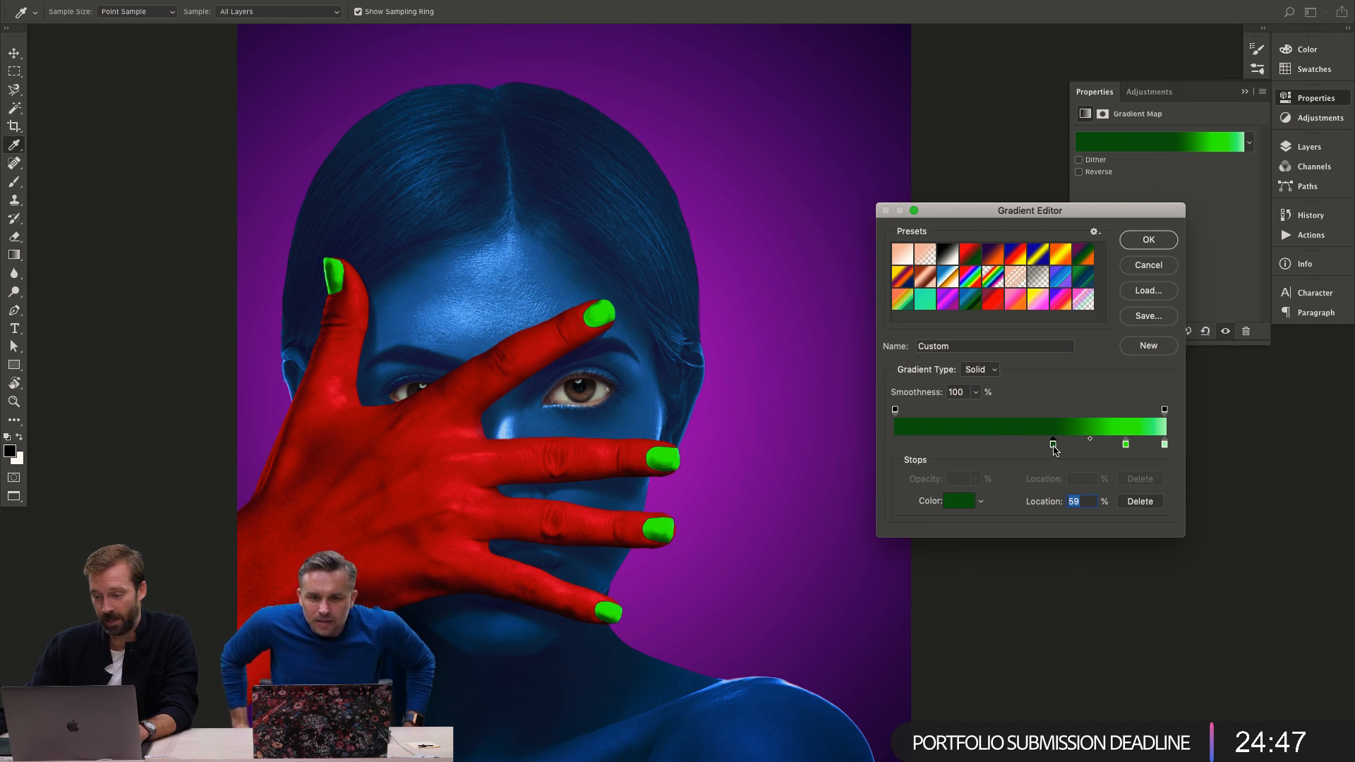
left_click(1164, 444)
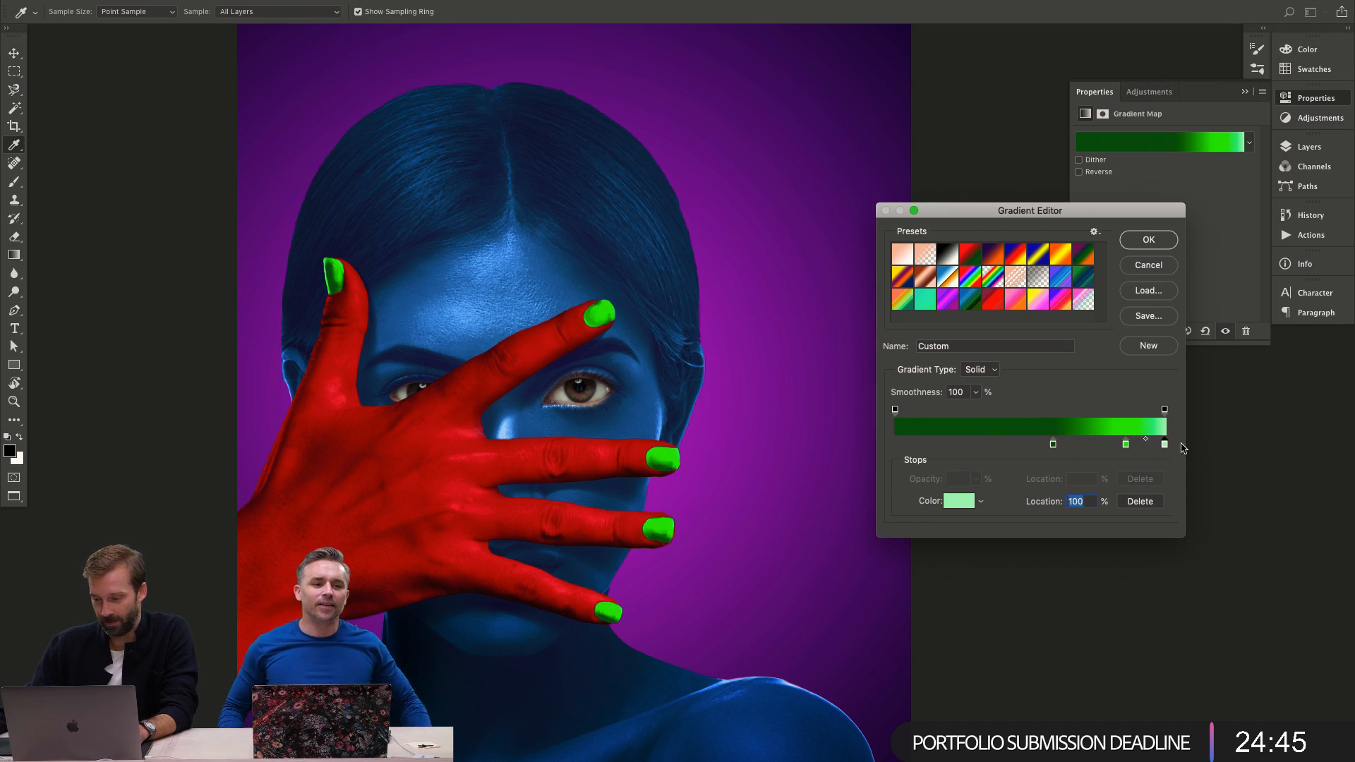
Remove the light green end stop, move the bright green stop to 100%, and recolour it to a softer green, 4dec51.
left_click_drag(1125, 445, 1149, 444)
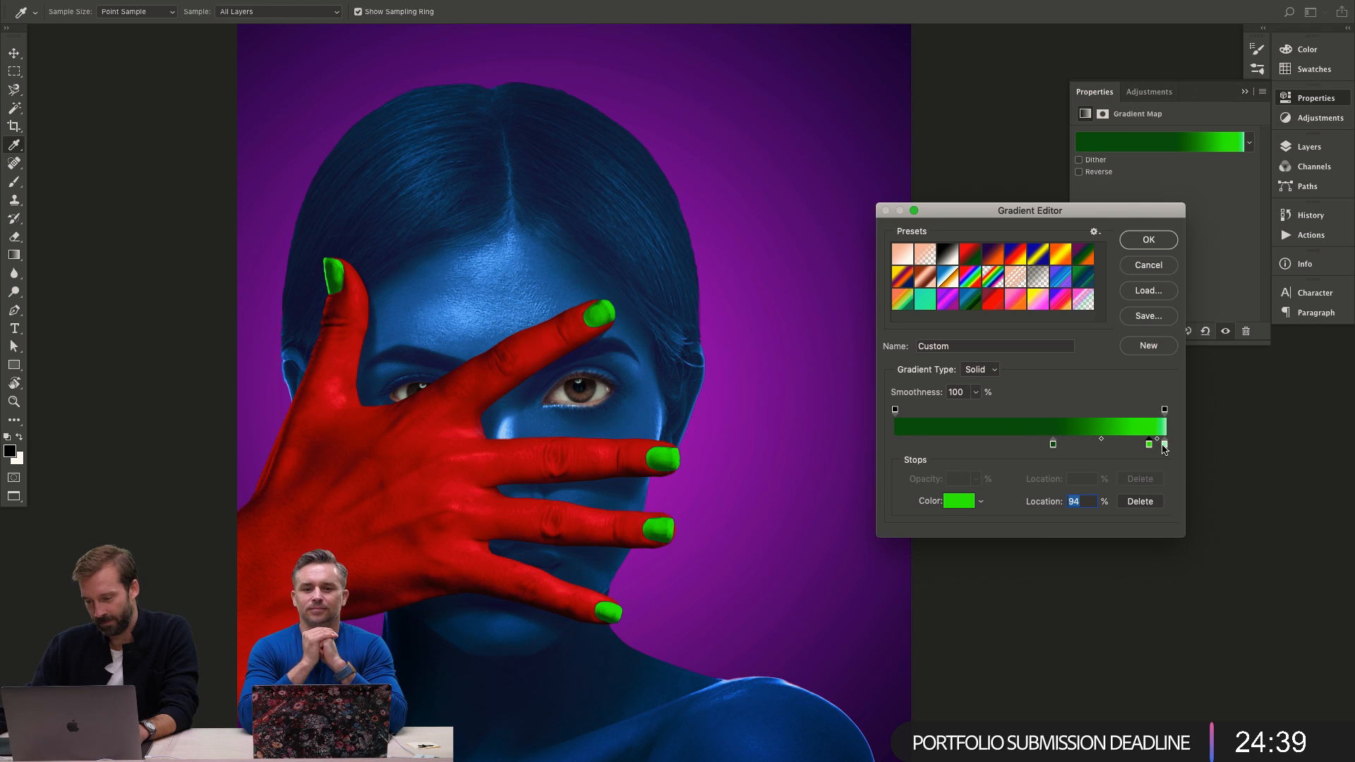
left_click_drag(1148, 444, 1164, 444)
left_click(959, 501)
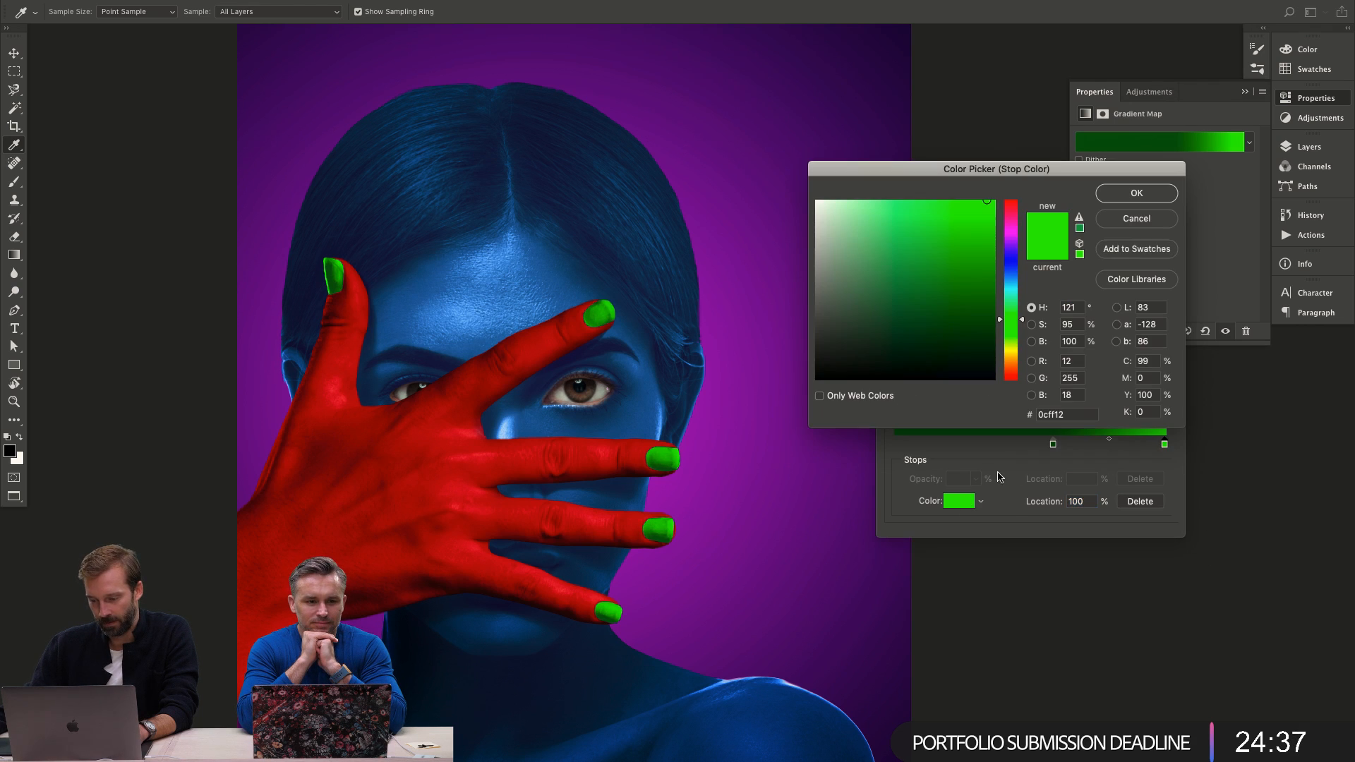
left_click(977, 244)
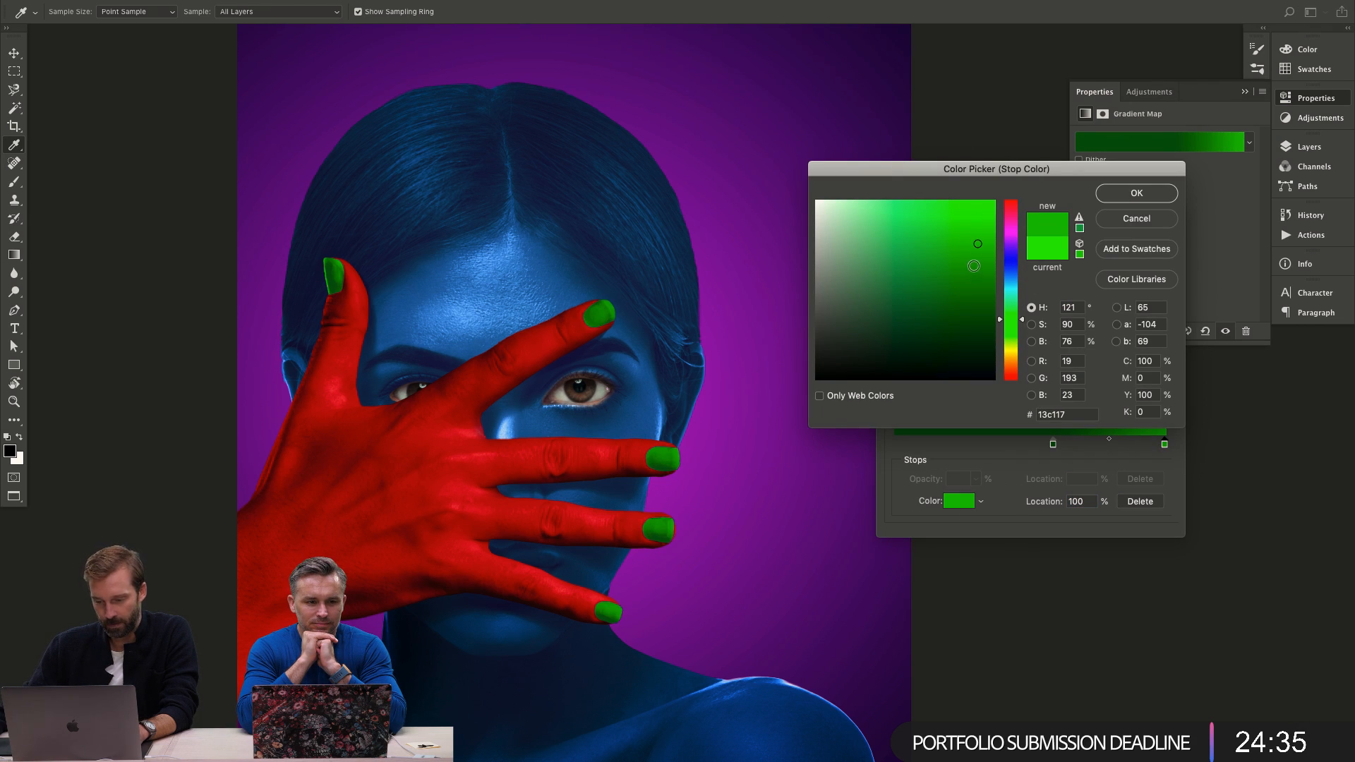
left_click_drag(981, 229, 936, 215)
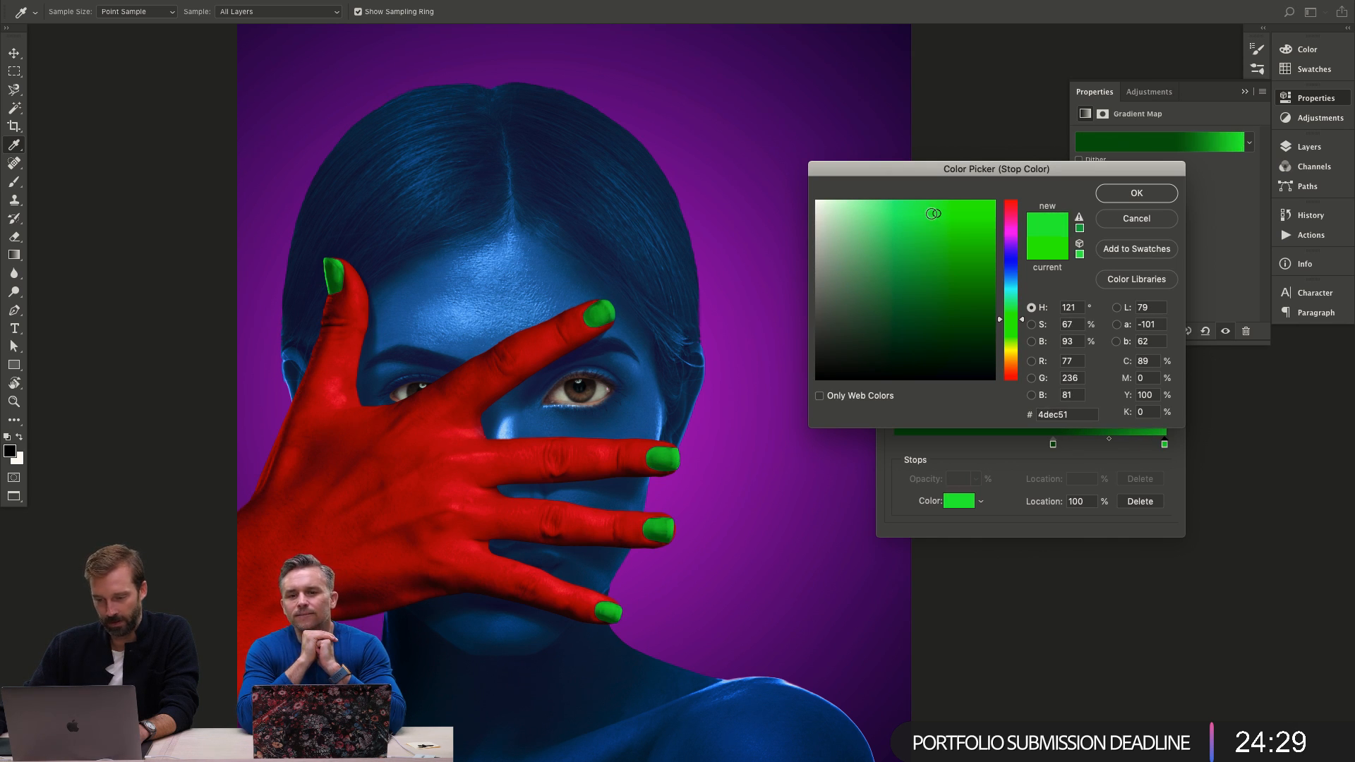
left_click(1110, 196)
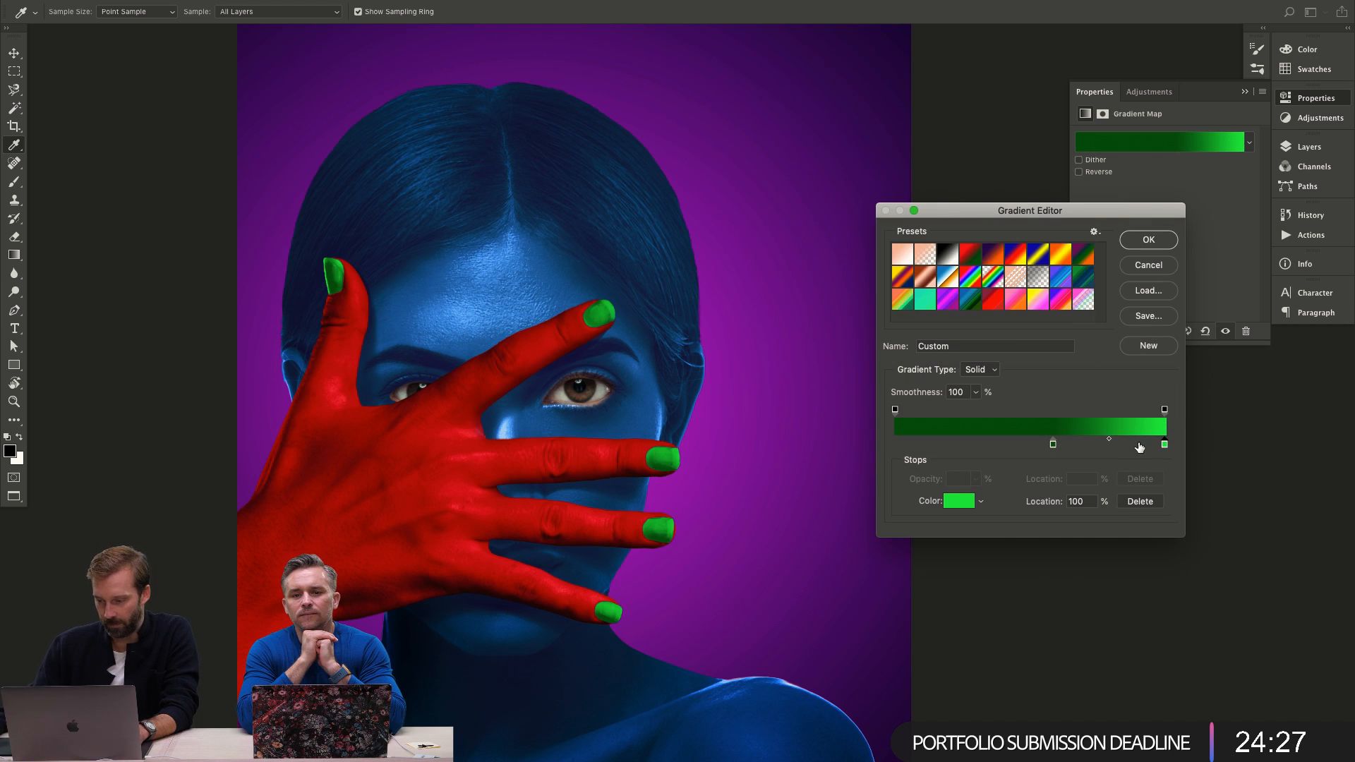
Add a near-black green stop at 13% of the nails' gradient, move the dark green stop to 68%, and accept the gradient.
left_click(933, 443)
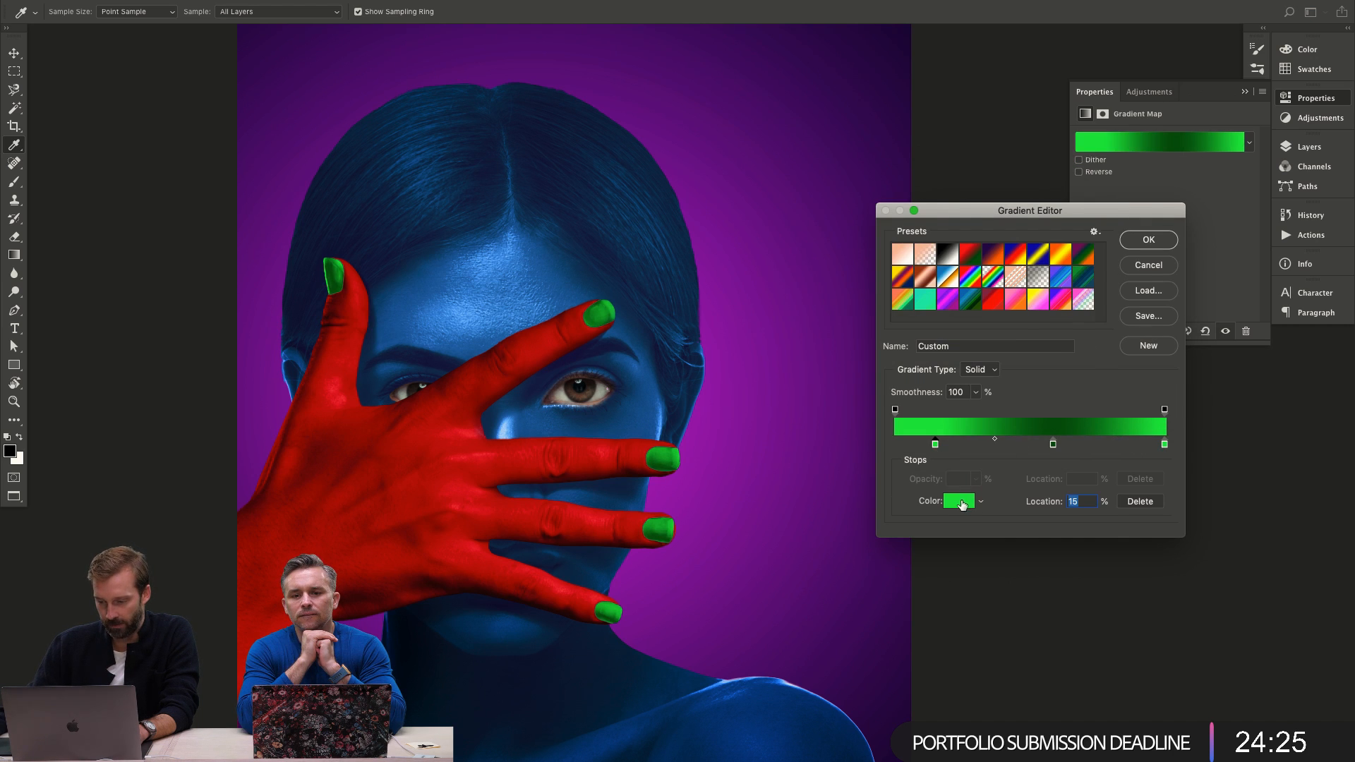
left_click(961, 504)
left_click(942, 347)
left_click(1111, 196)
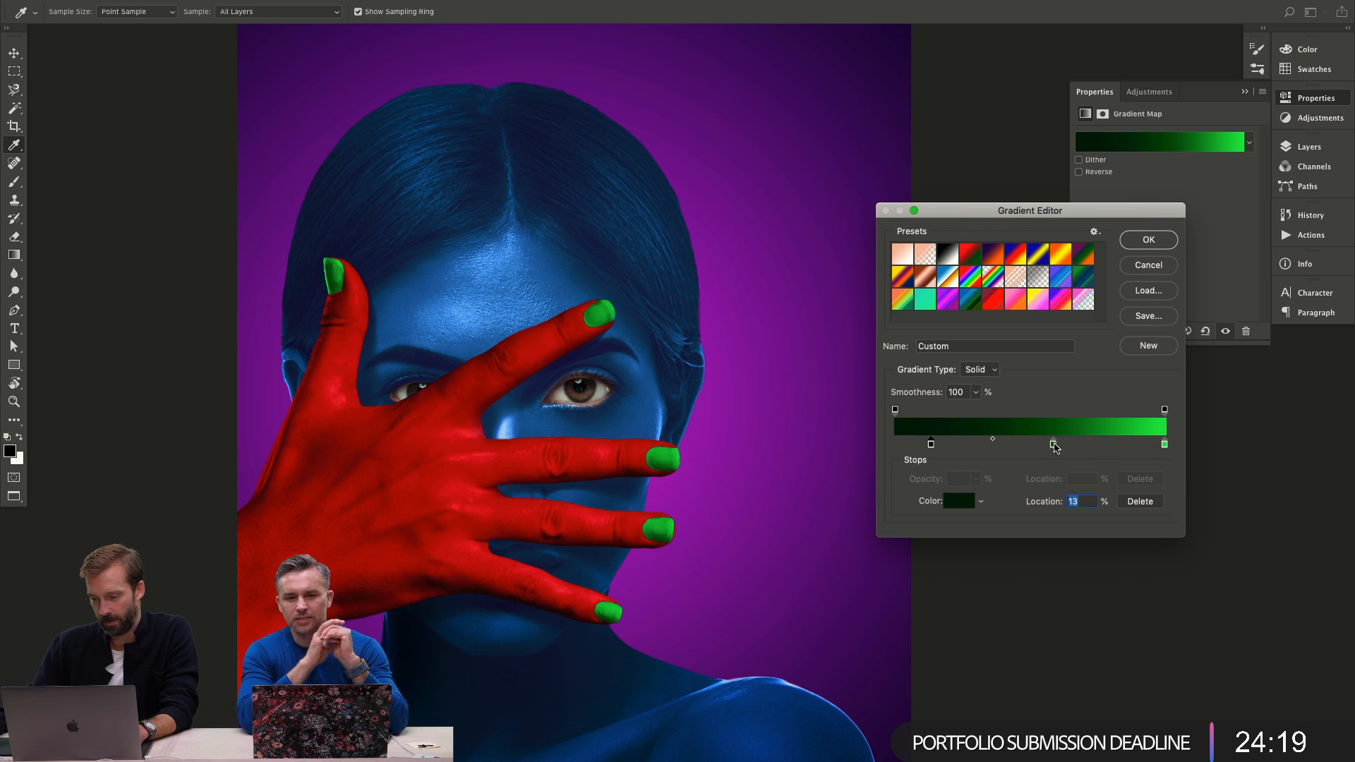
left_click_drag(1054, 447, 1078, 446)
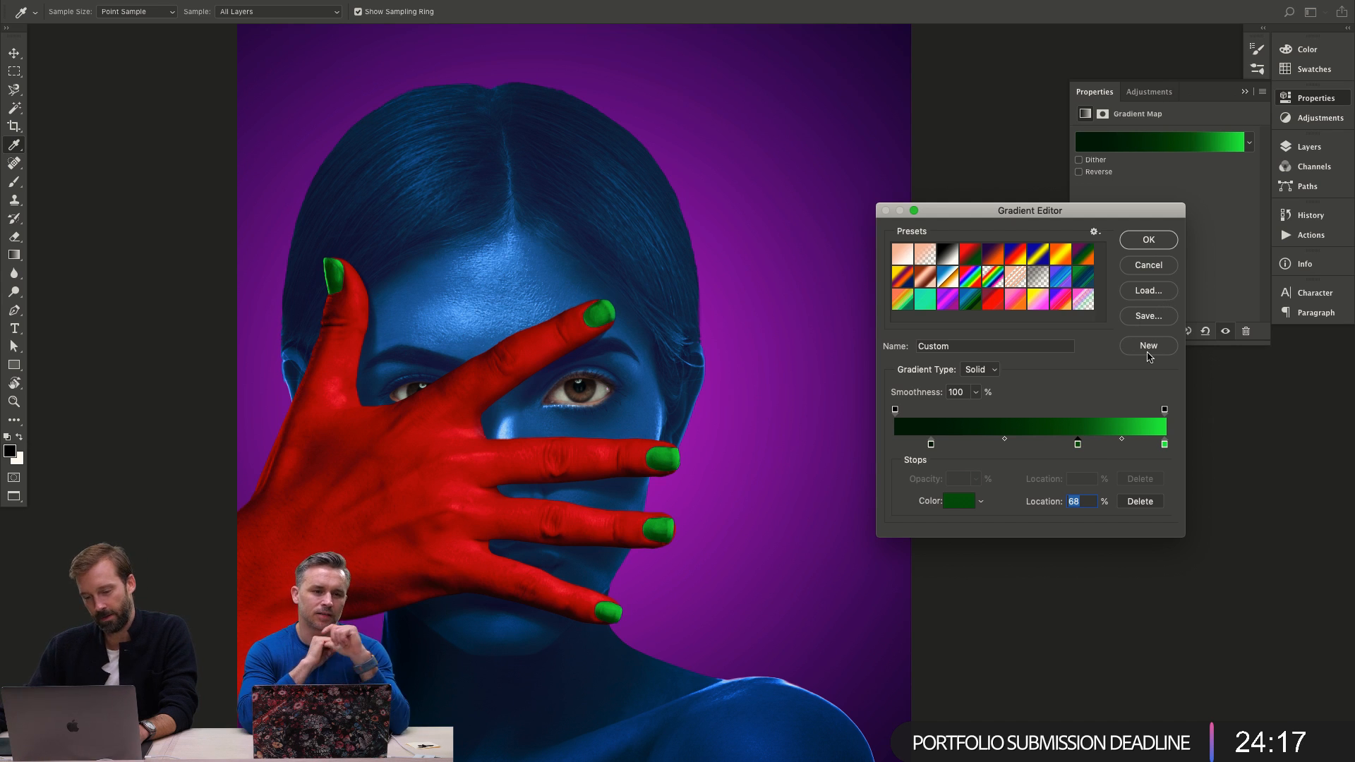
left_click(1157, 246)
Soften the edges of the nails' layer mask with a Gaussian Blur of 1 pixel radius.
key("z")
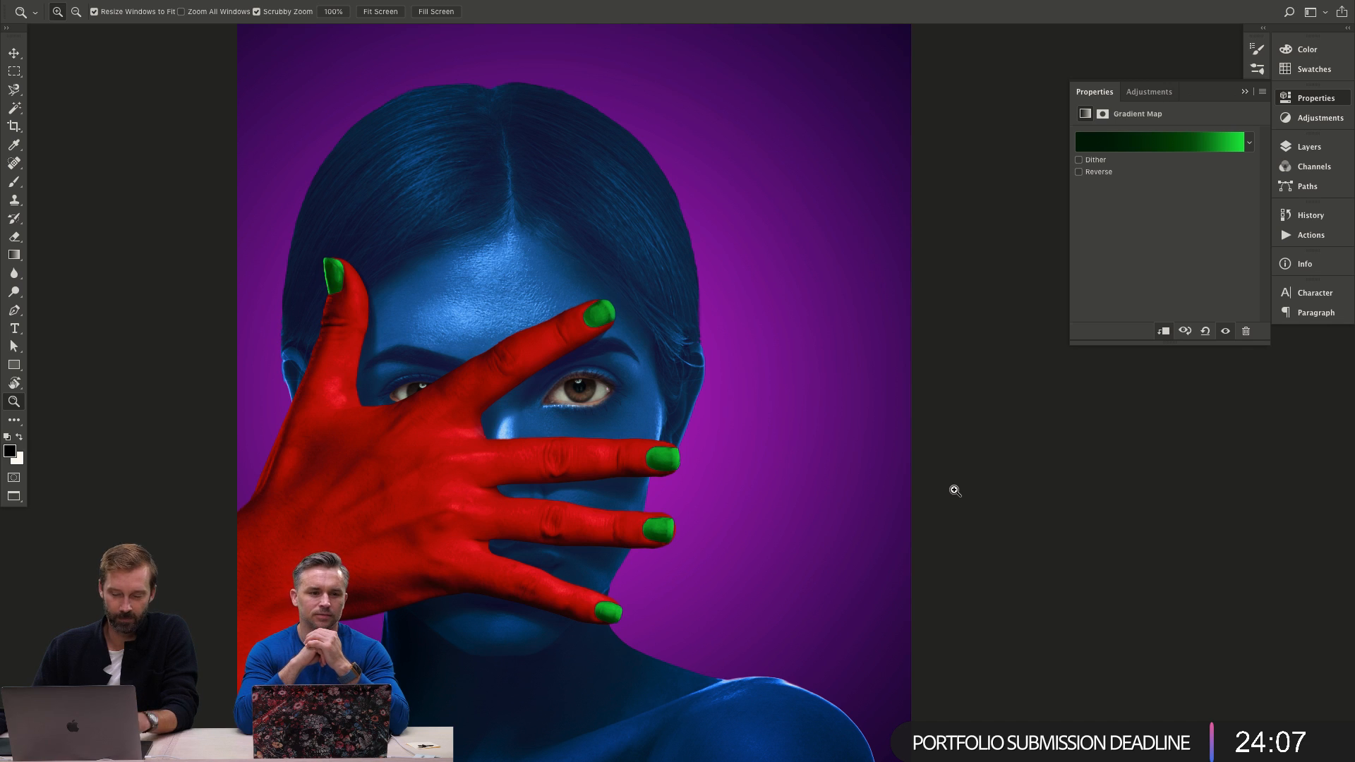
left_click_drag(603, 323, 690, 315)
key("r")
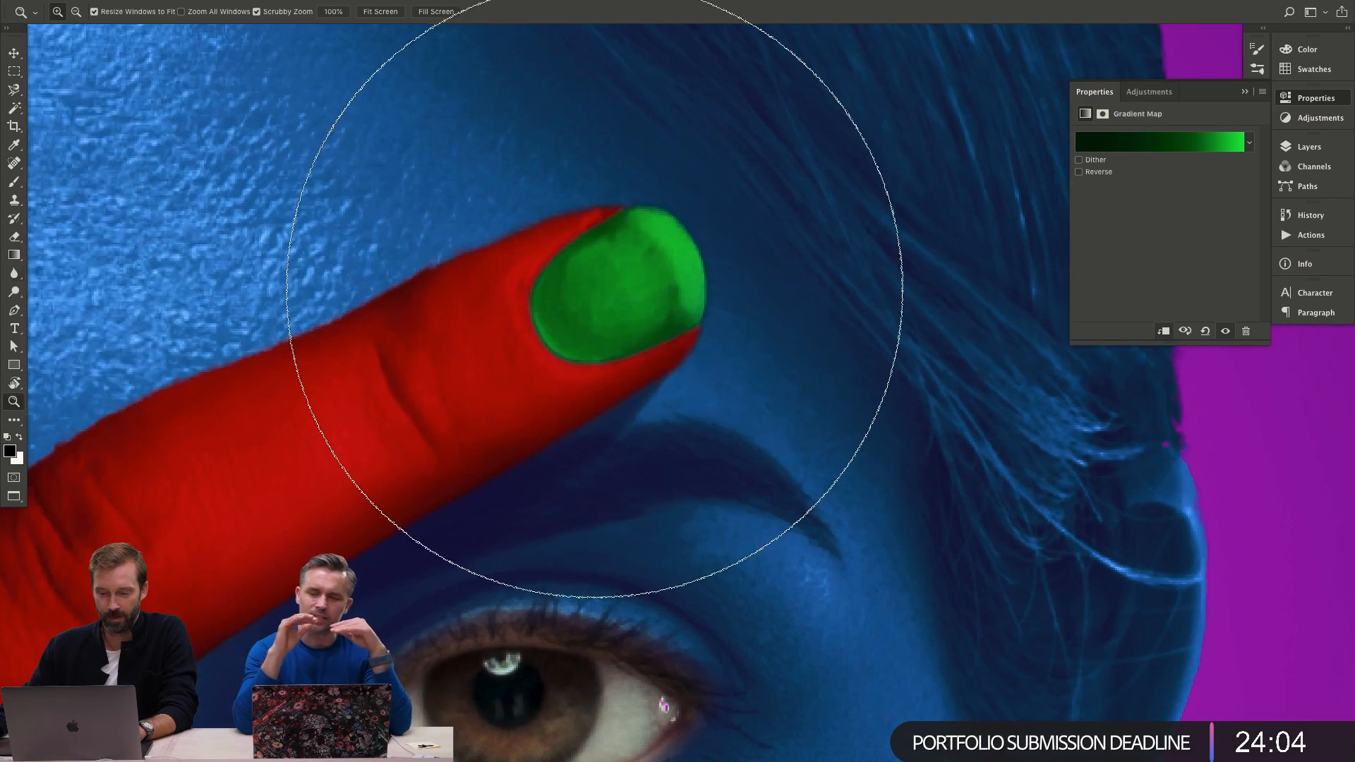
key("super+alt+f")
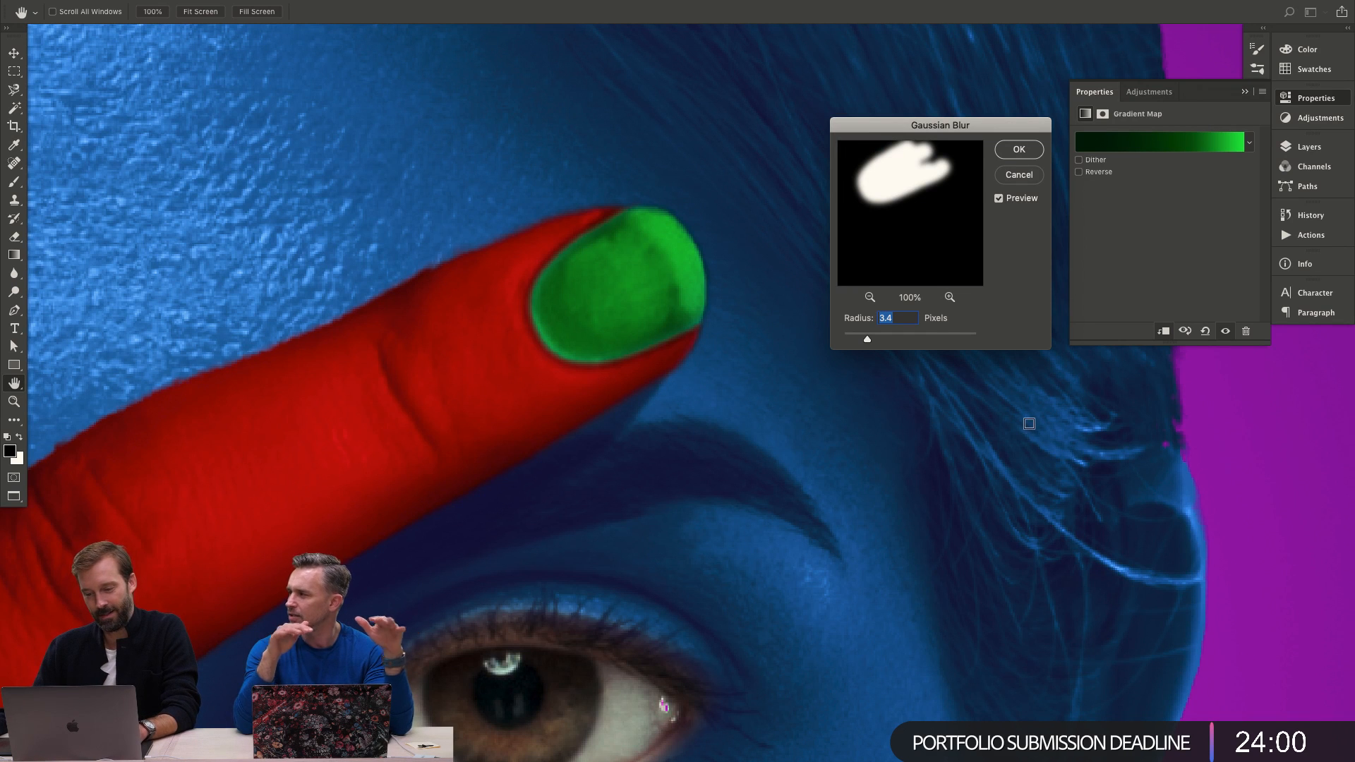
type("1")
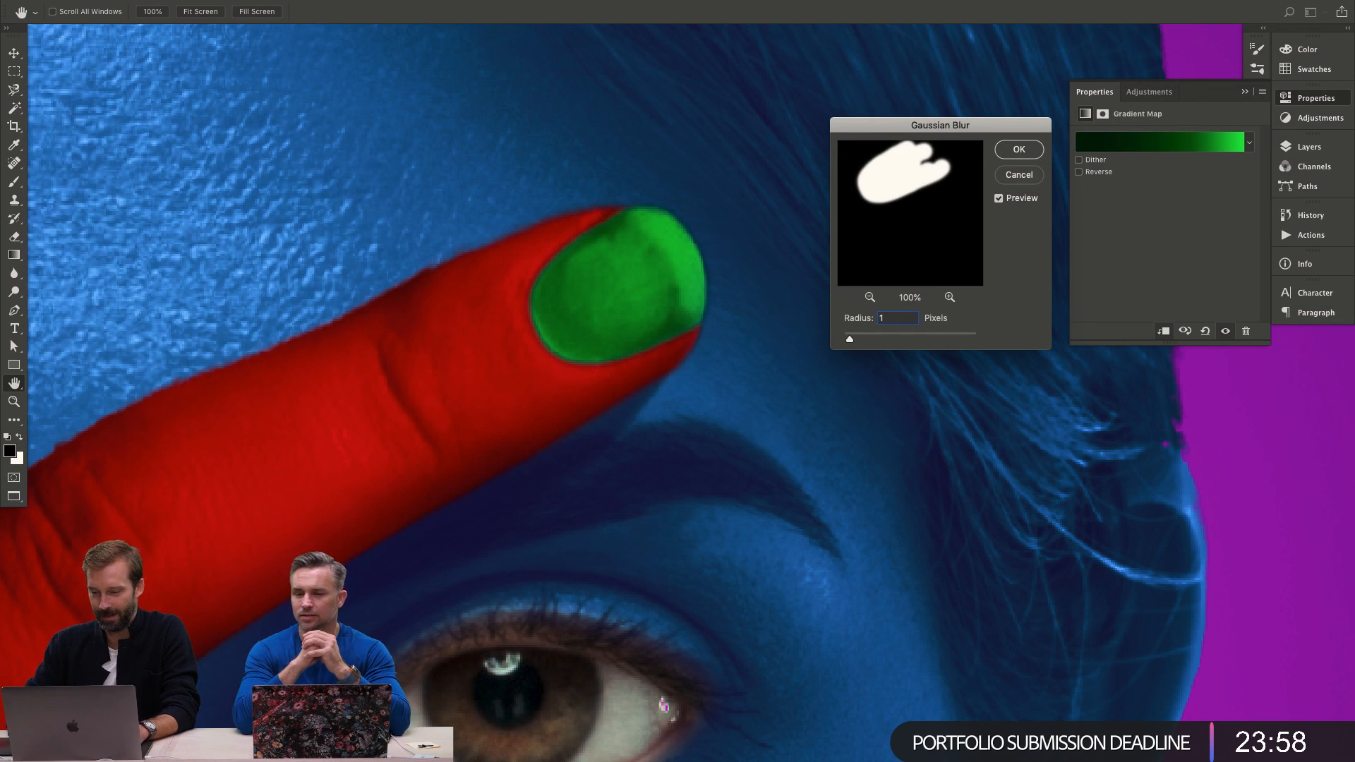
key("Return")
key("z")
key("super+0")
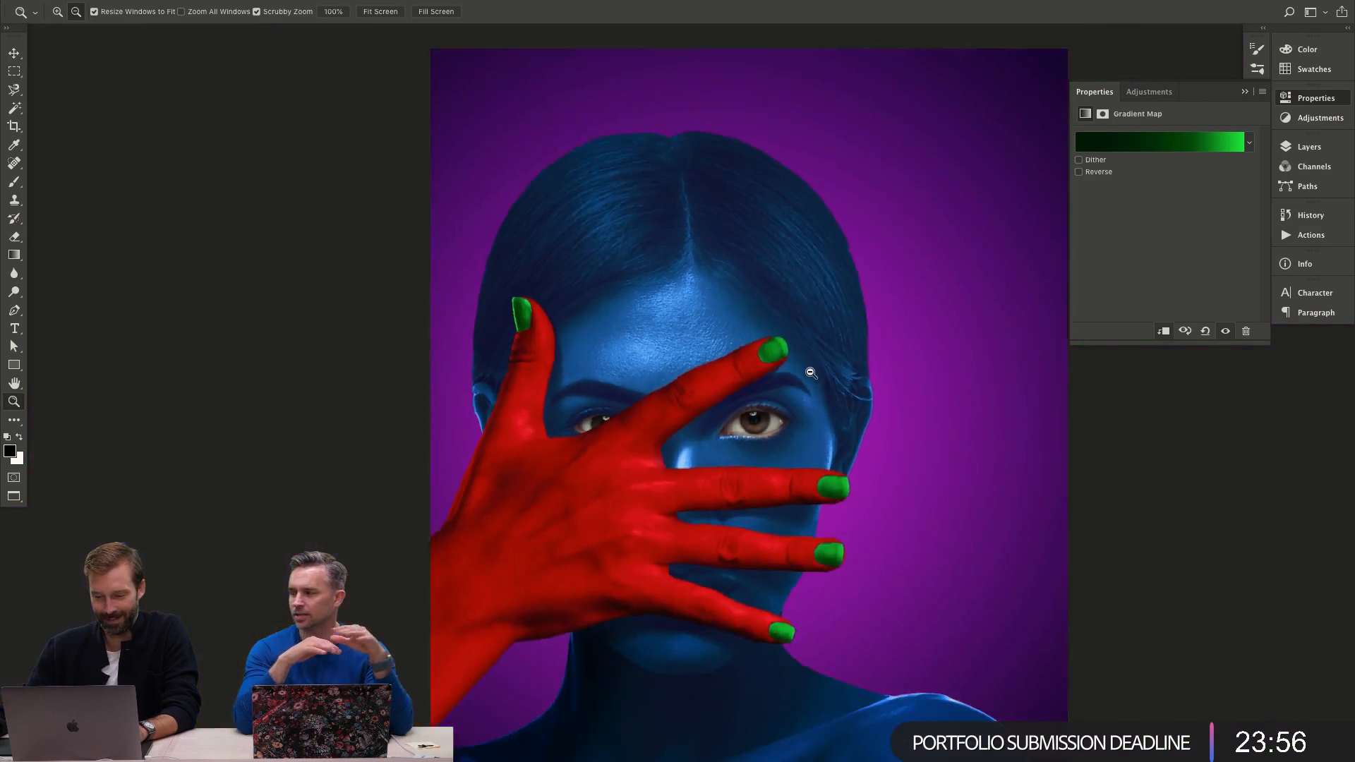
left_click_drag(822, 463, 758, 389)
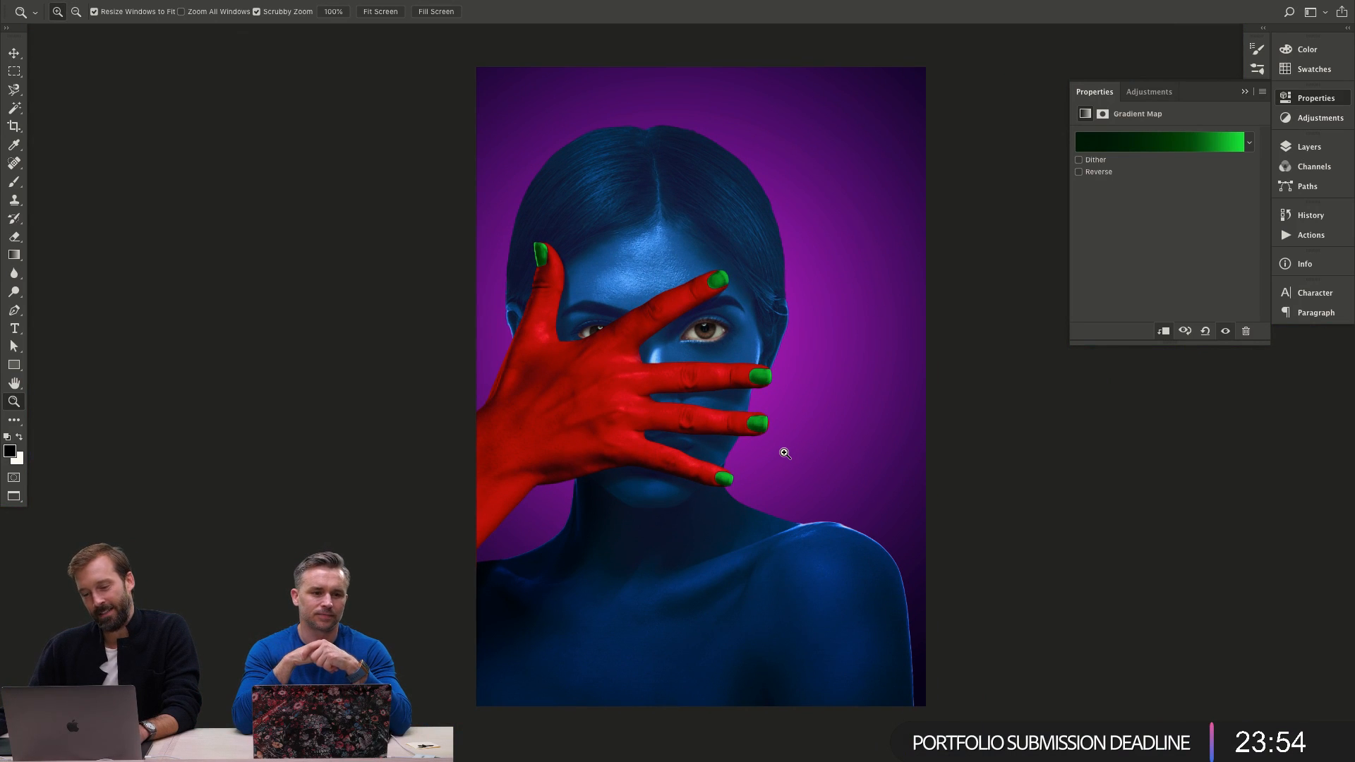
Copy the COLOR gradient map from the Face group to just above the hand's red gradient map and delete the copy's layer mask.
left_click(1301, 155)
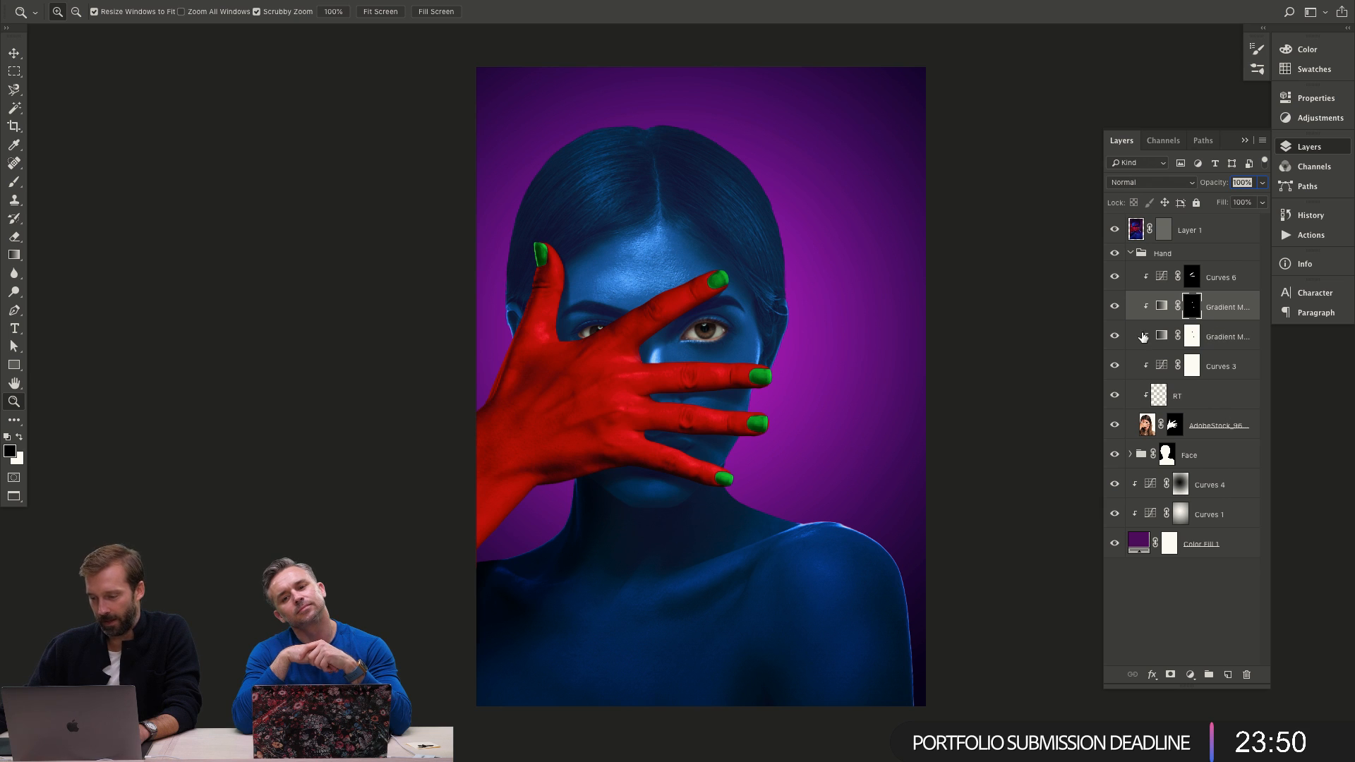
left_click(1115, 336)
left_click(1115, 336)
left_click(1223, 338)
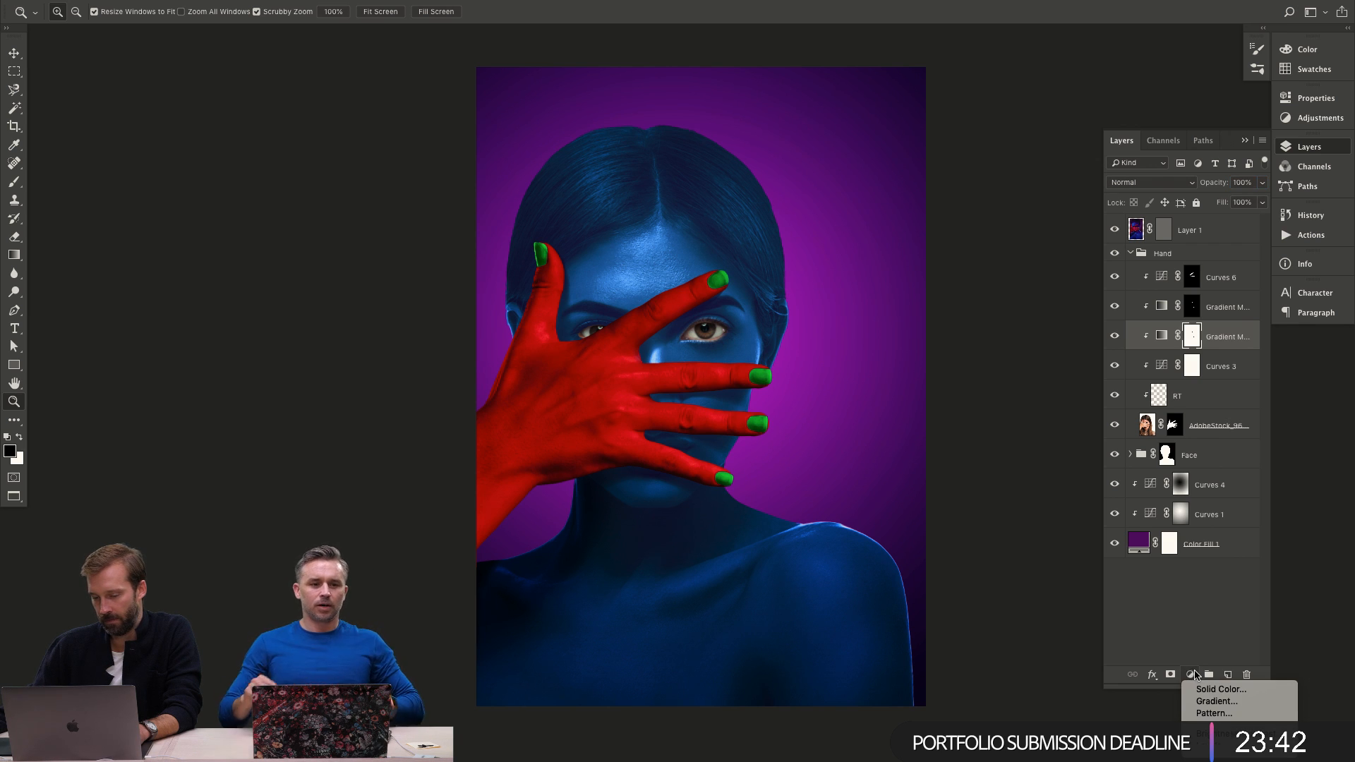
left_click(1130, 455)
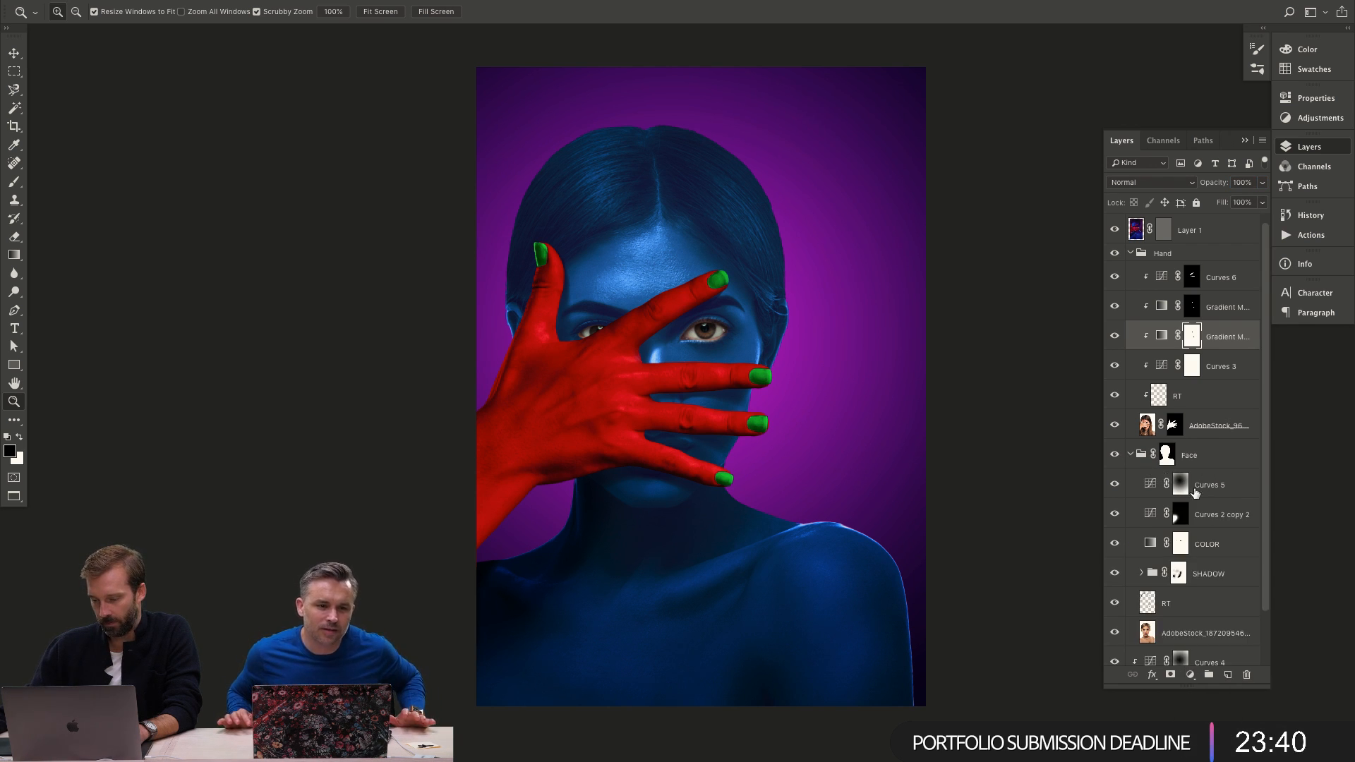
left_click(1211, 521)
left_click_drag(1216, 551, 1159, 319)
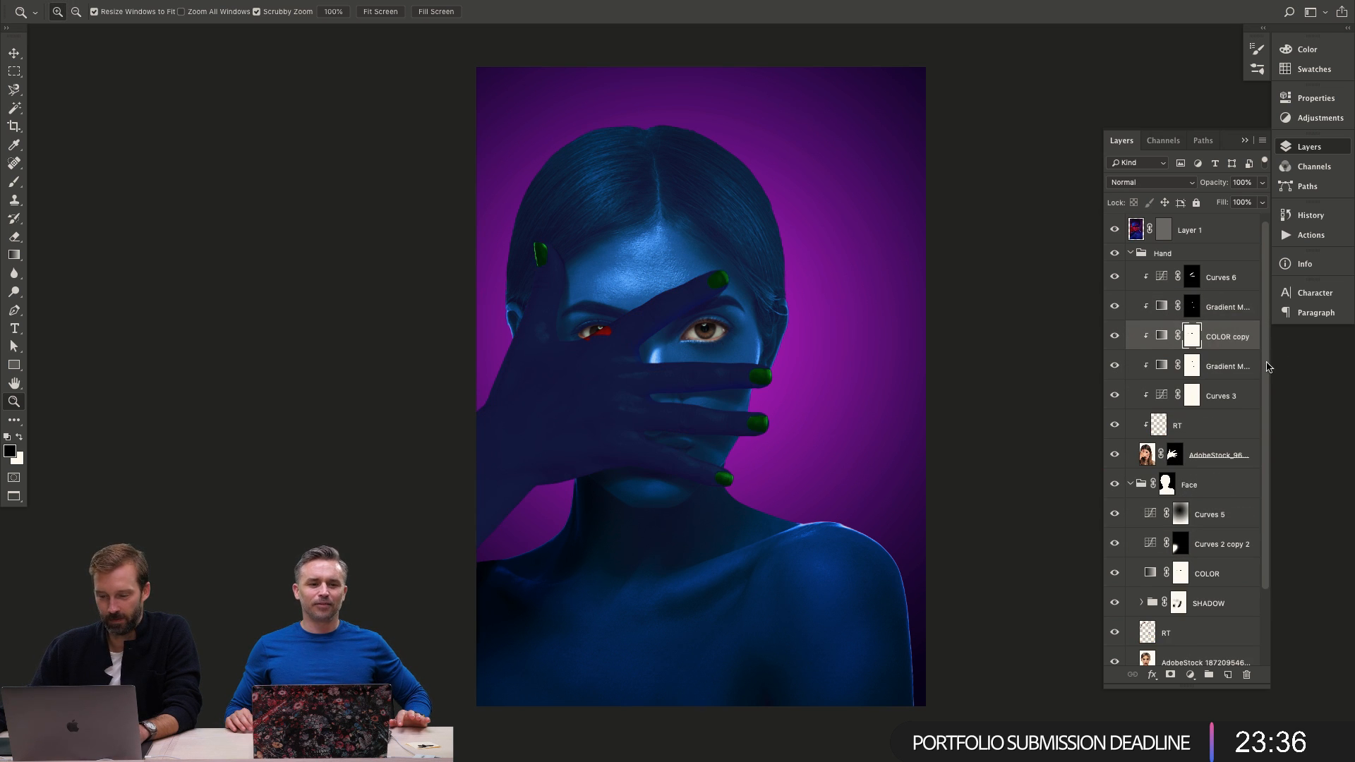
right_click(1192, 346)
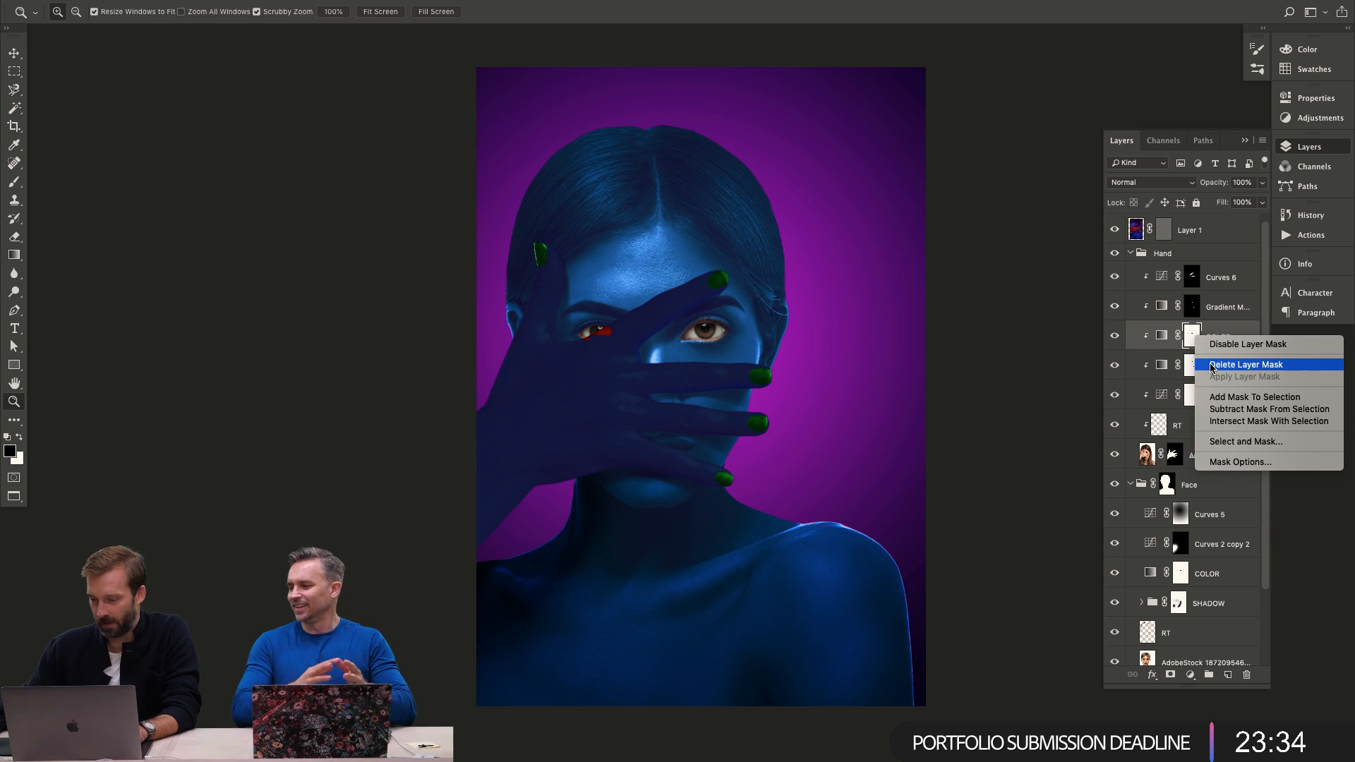
left_click(1146, 360)
Shift the COLOR copy's gradient stops to brighten the hand, placing the blues at 15%, 39% and 58% and white at 88%.
double_click(1157, 336)
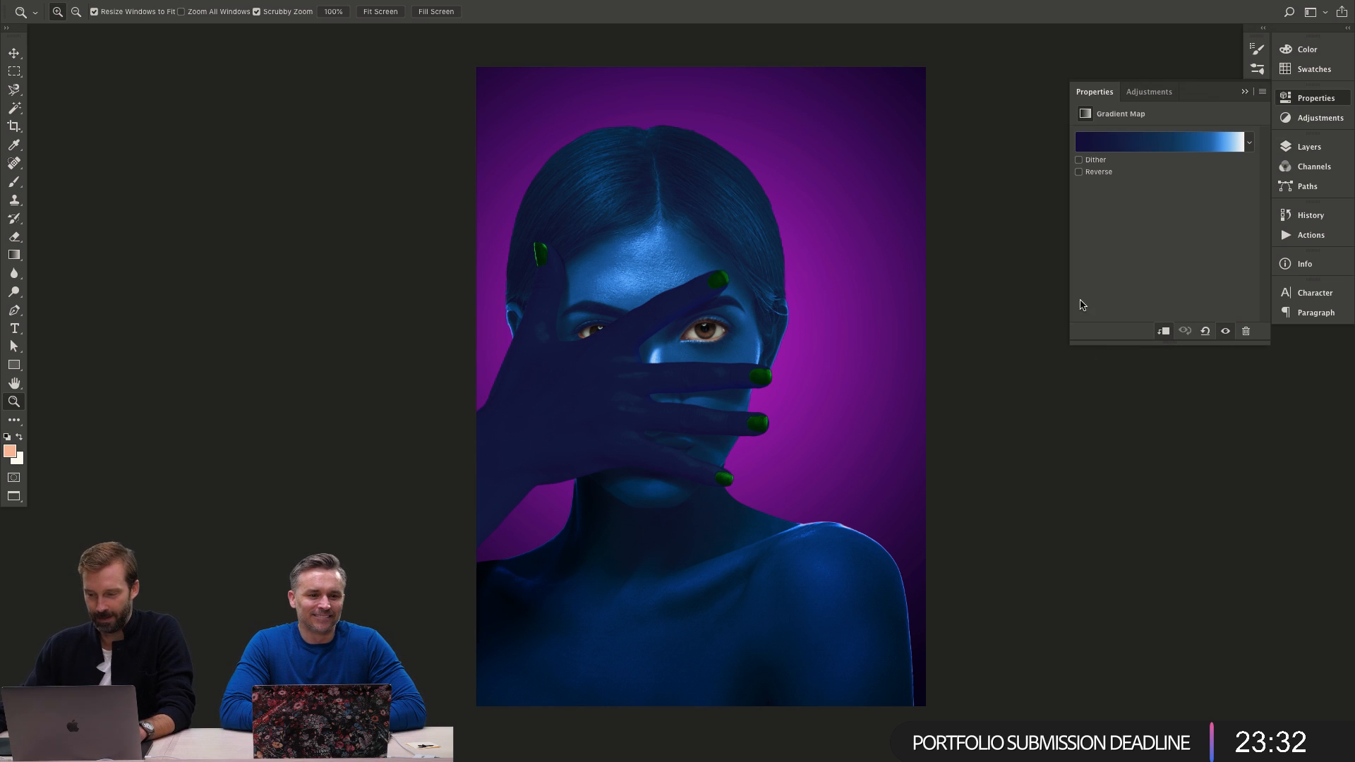
left_click(1156, 144)
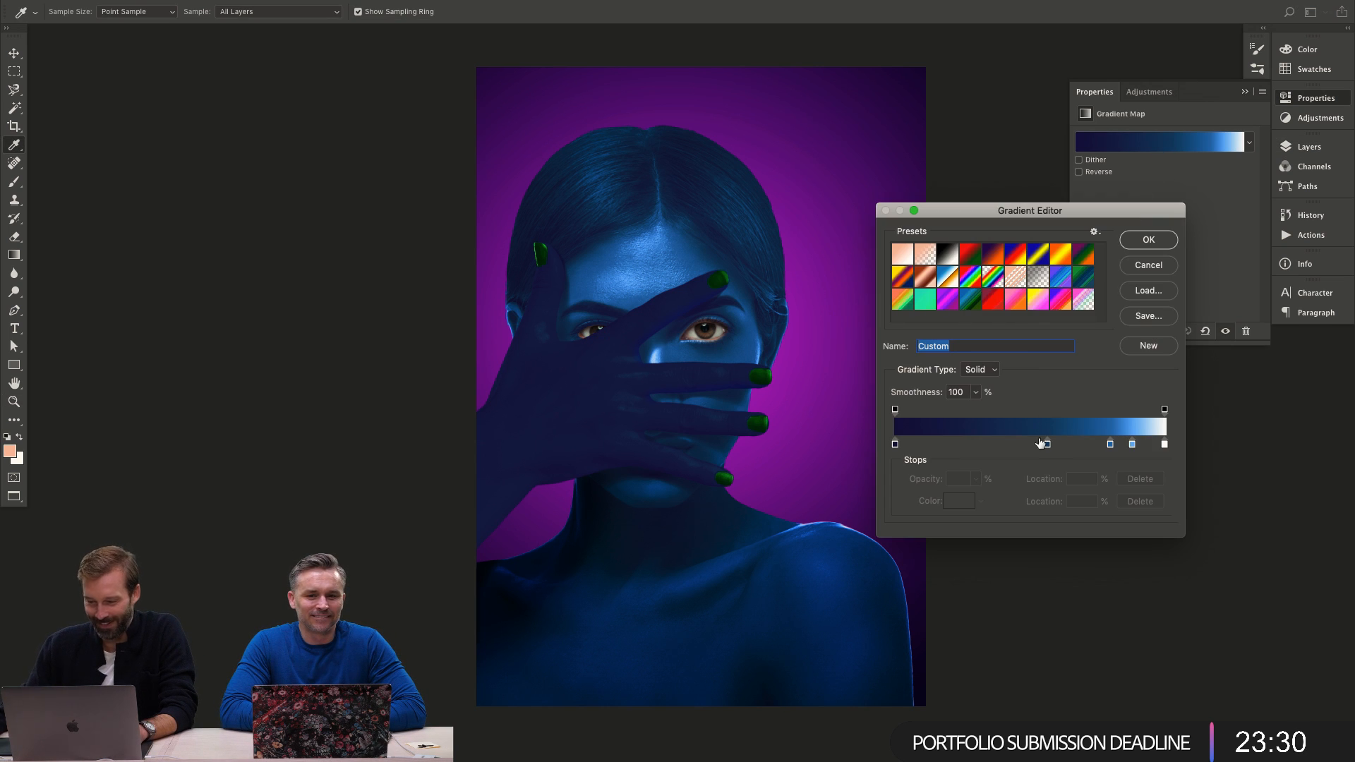
left_click_drag(1047, 445, 966, 444)
left_click_drag(1110, 444, 936, 444)
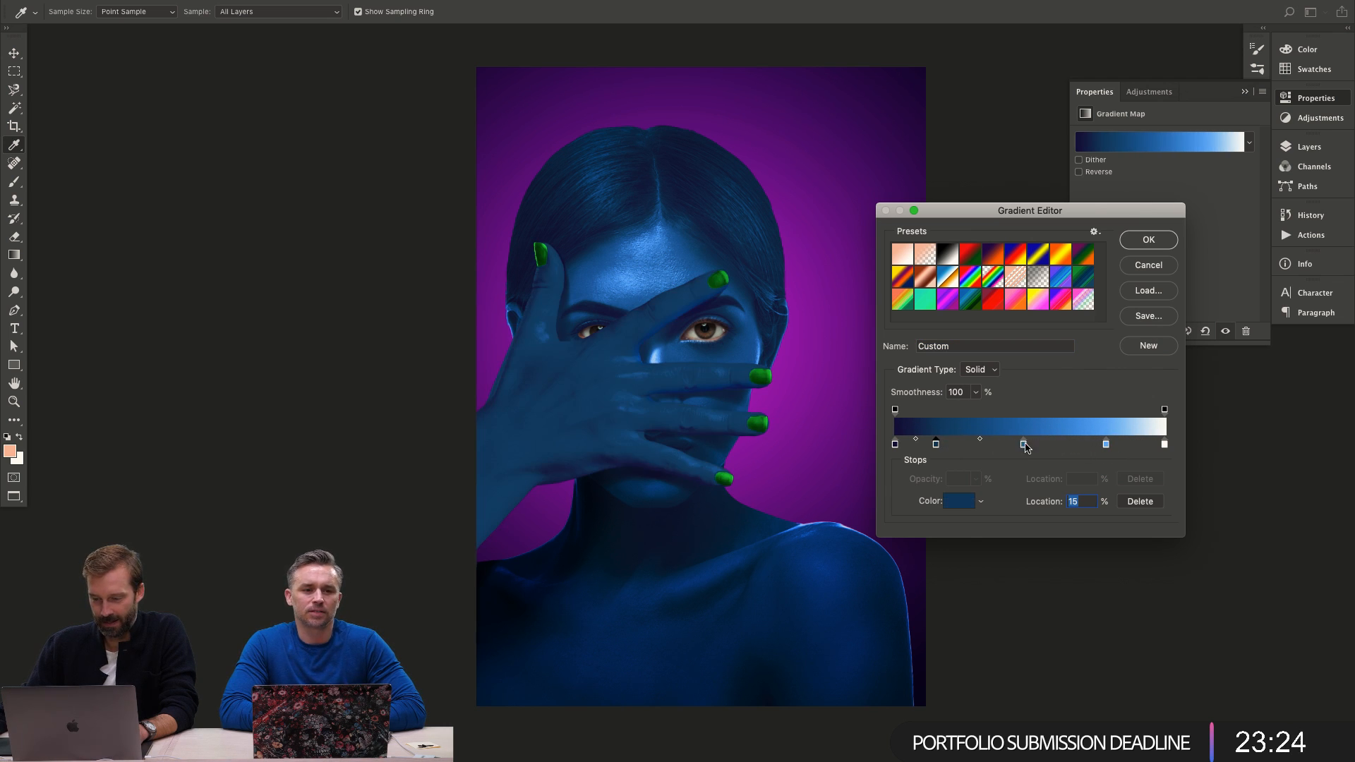
left_click_drag(1024, 444, 1018, 444)
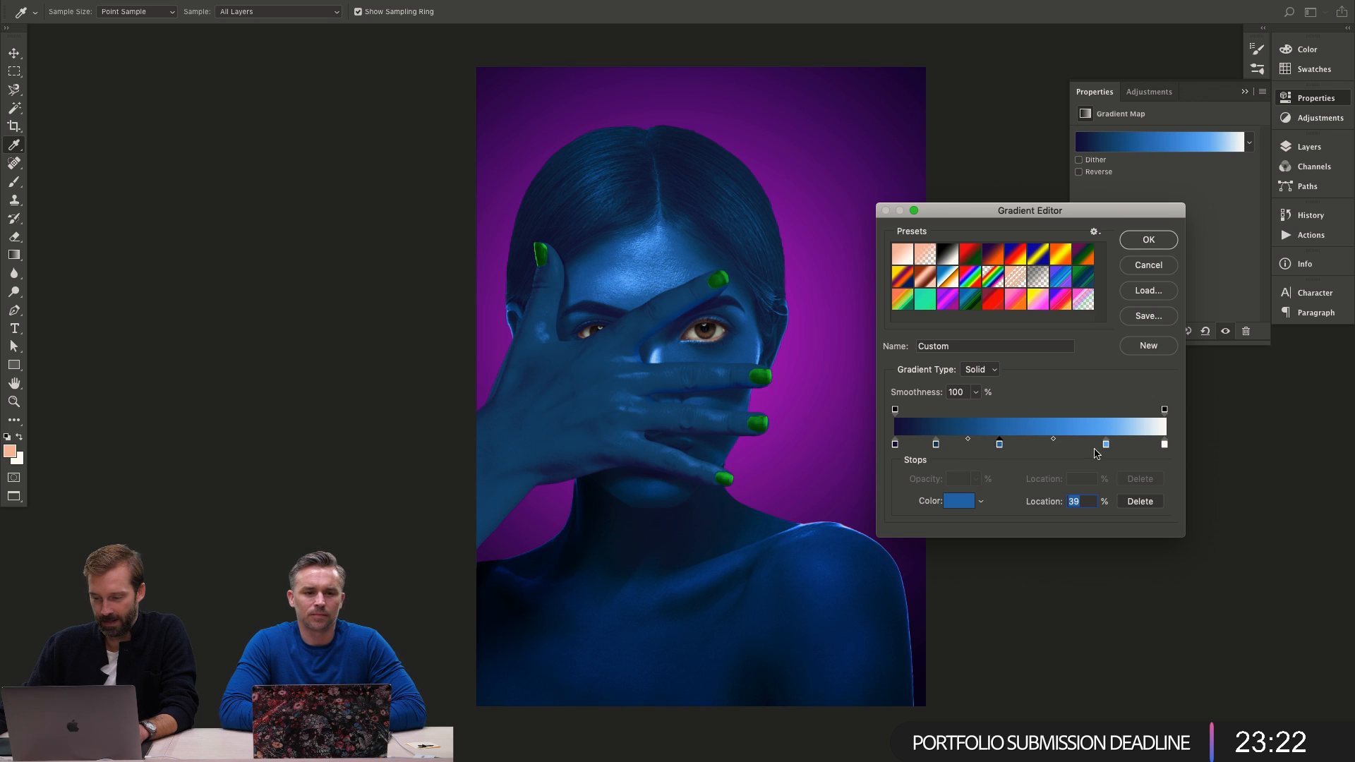
left_click_drag(1106, 445, 1050, 445)
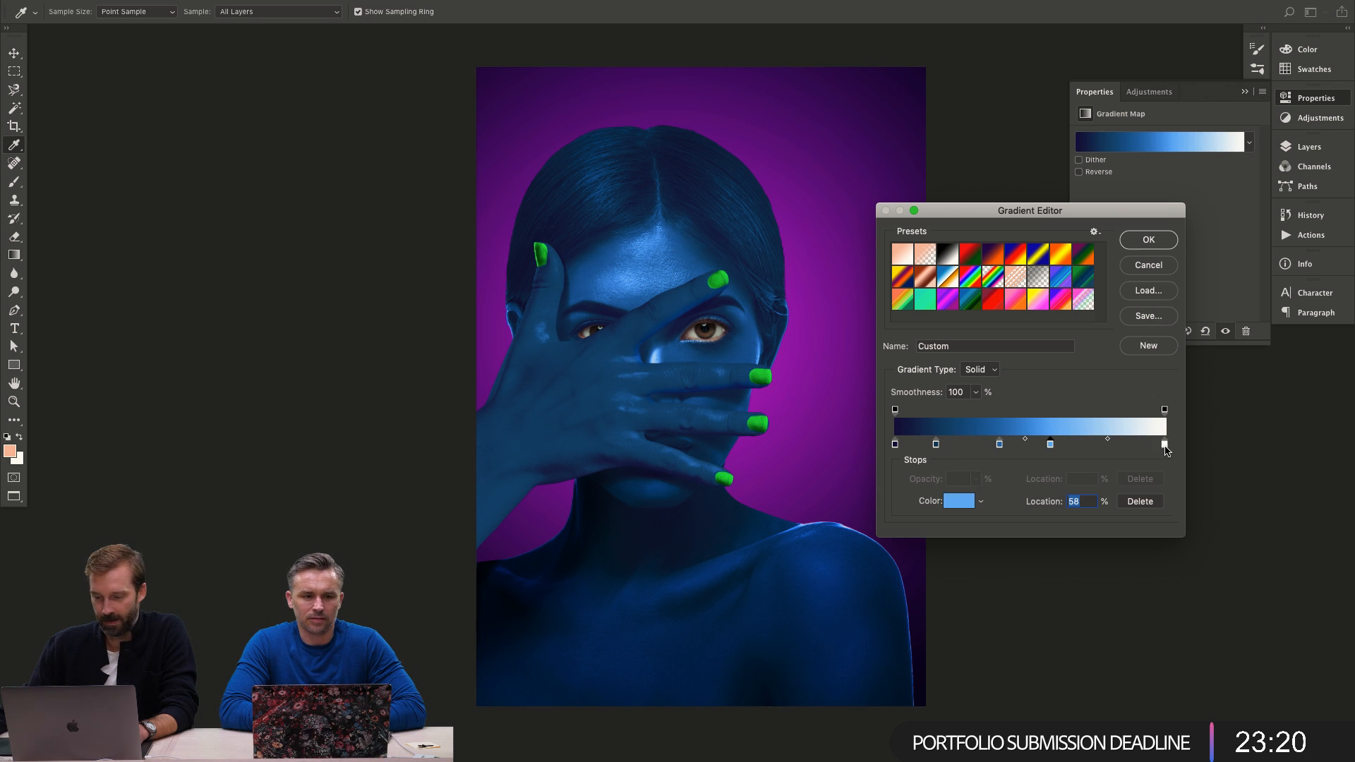
left_click_drag(1165, 447, 1131, 447)
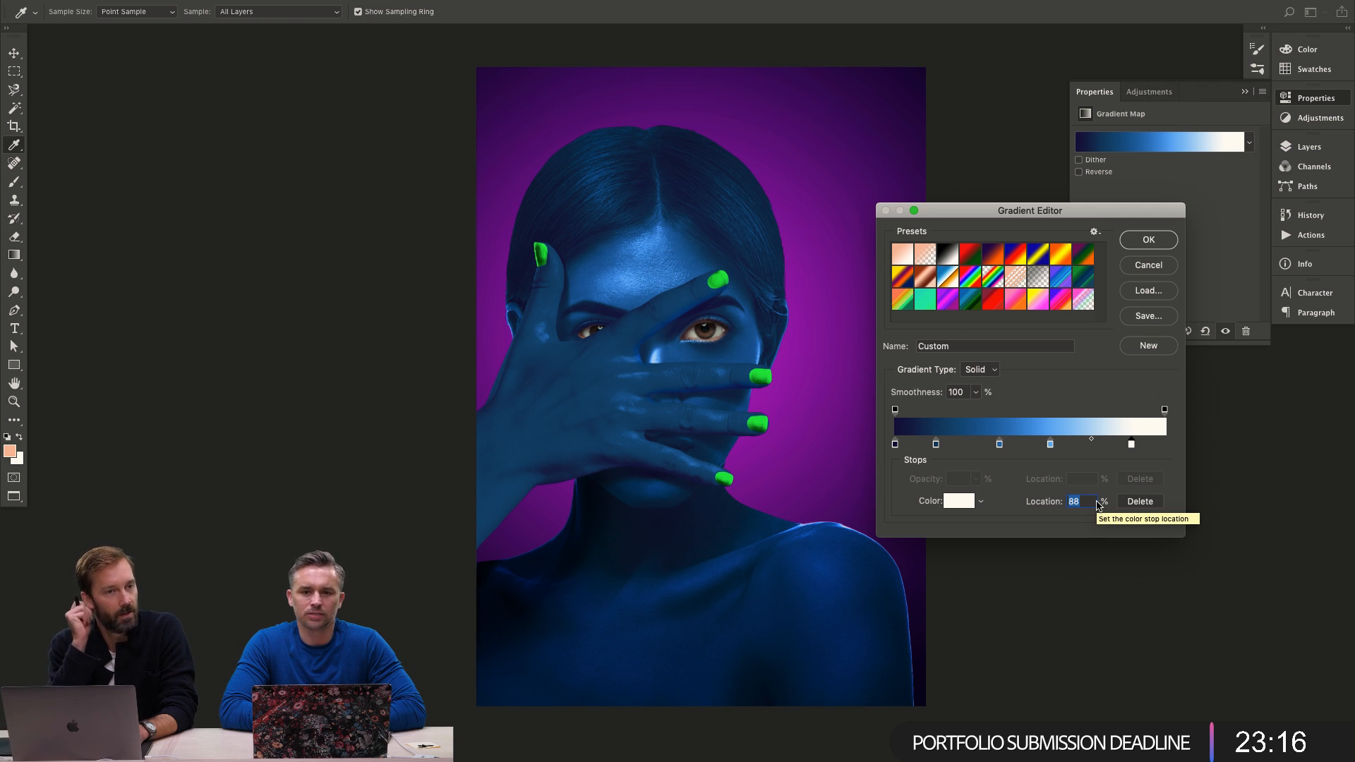
Refine the COLOR copy's gradient with the dark blue stop at 17% and the white stop at 100%, and accept it.
left_click(937, 444)
mouse_move(944, 449)
left_mouse_down()
mouse_move(926, 446)
mouse_move(998, 444)
mouse_move(940, 445)
left_mouse_up()
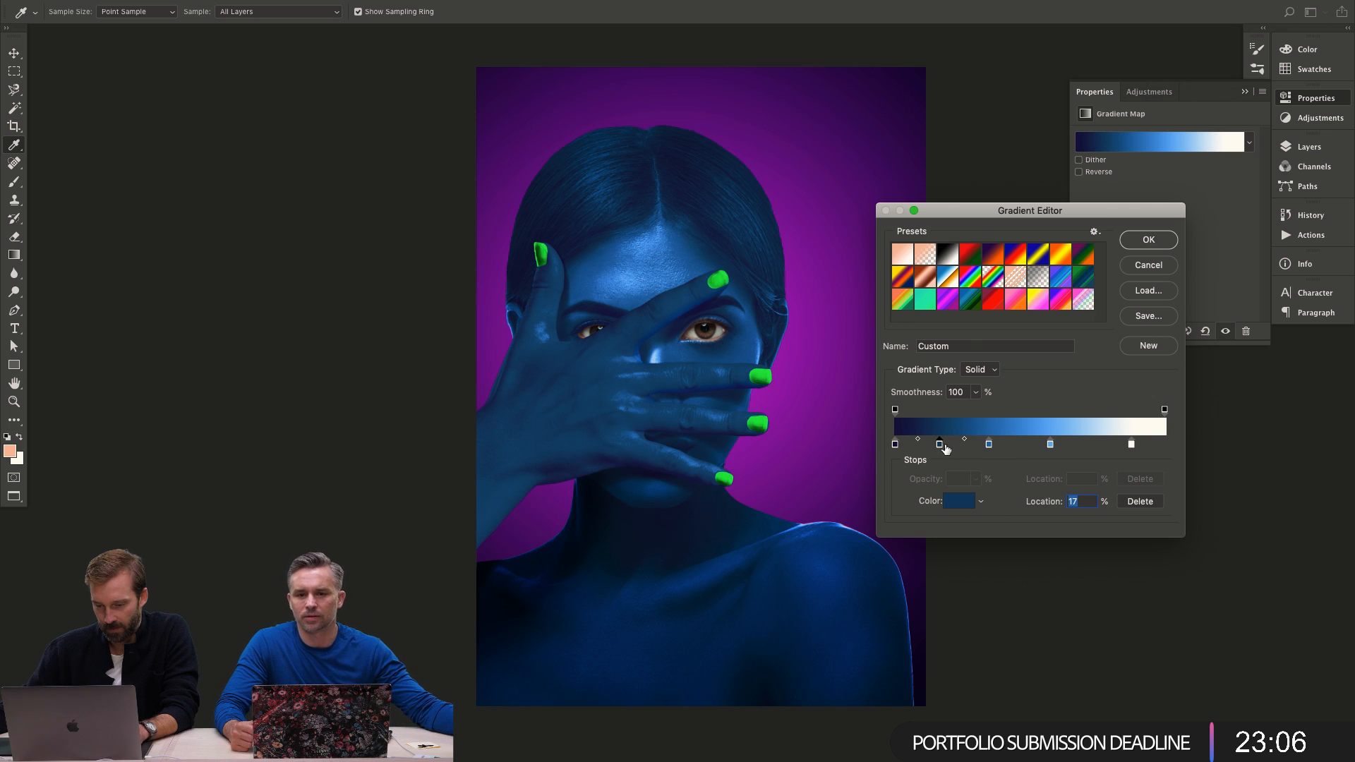
left_click_drag(1048, 444, 1205, 446)
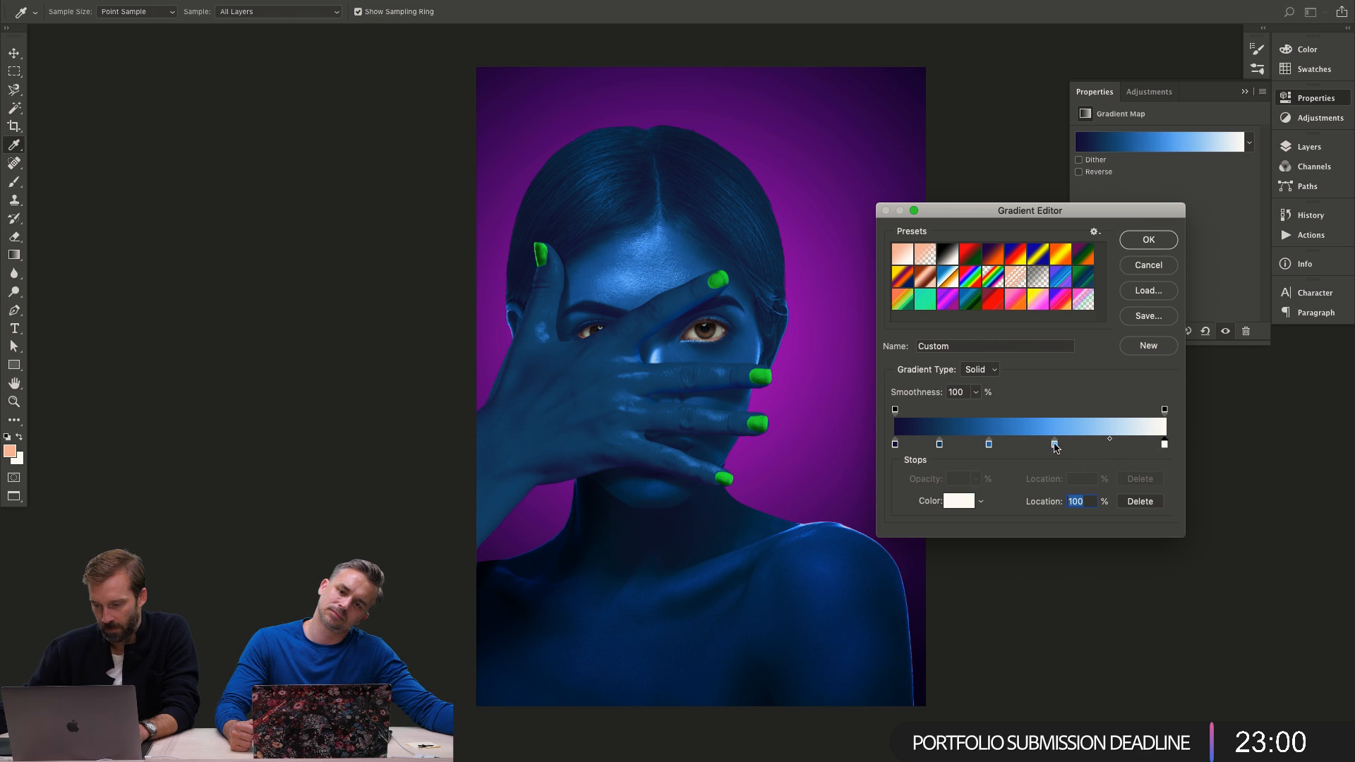
left_click(1157, 242)
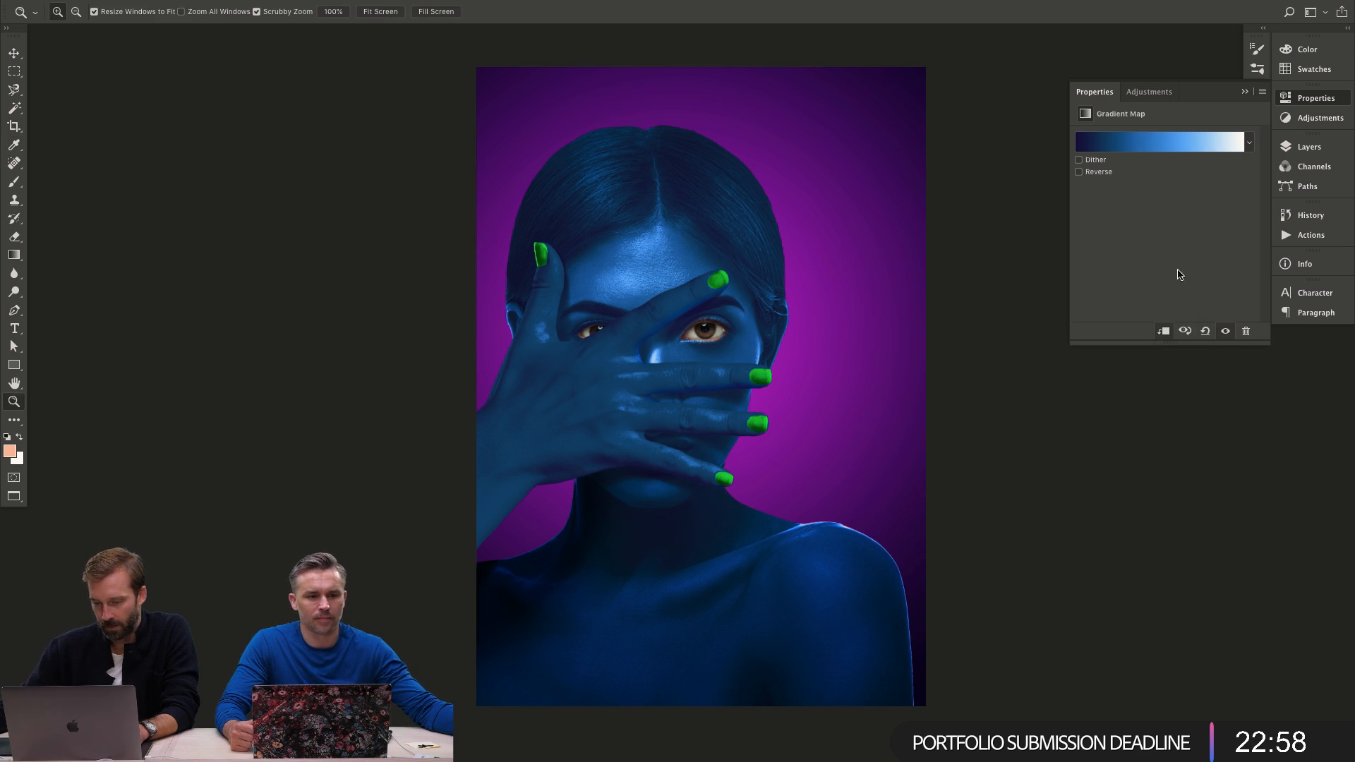
Compare the hand with and without the COLOR copy layer, and give that layer a fully black mask.
key("F7")
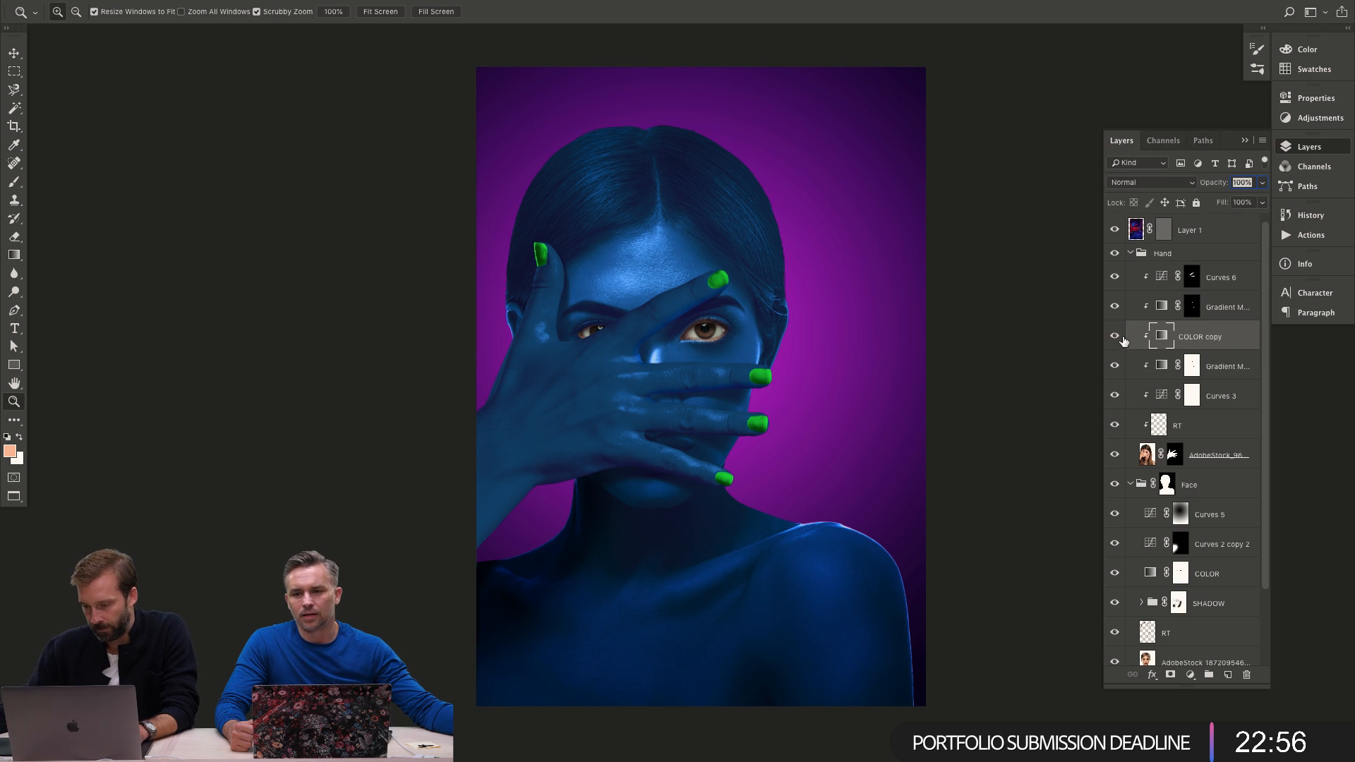
left_click(1116, 338)
left_click(1116, 338)
left_click(1116, 338)
left_click(1116, 338)
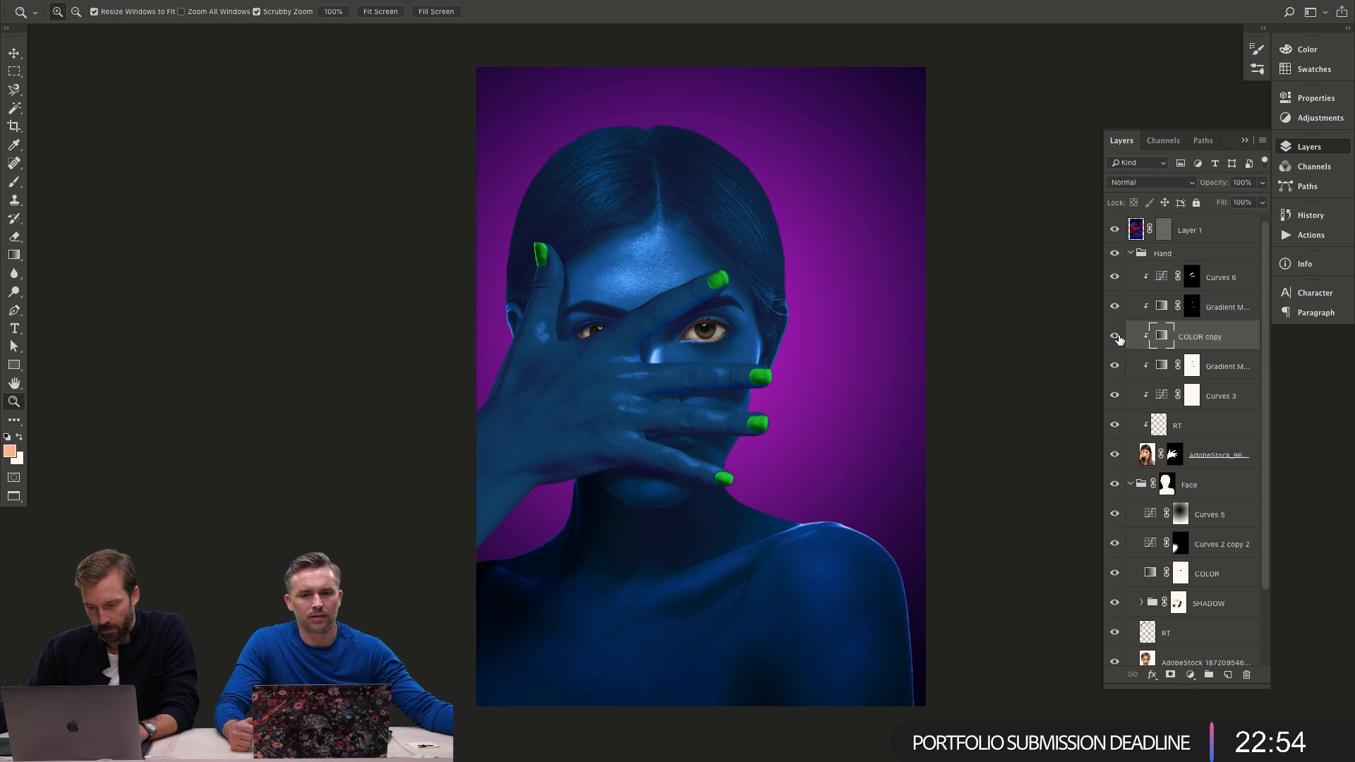
key("d")
key("ctrl+i")
key("g")
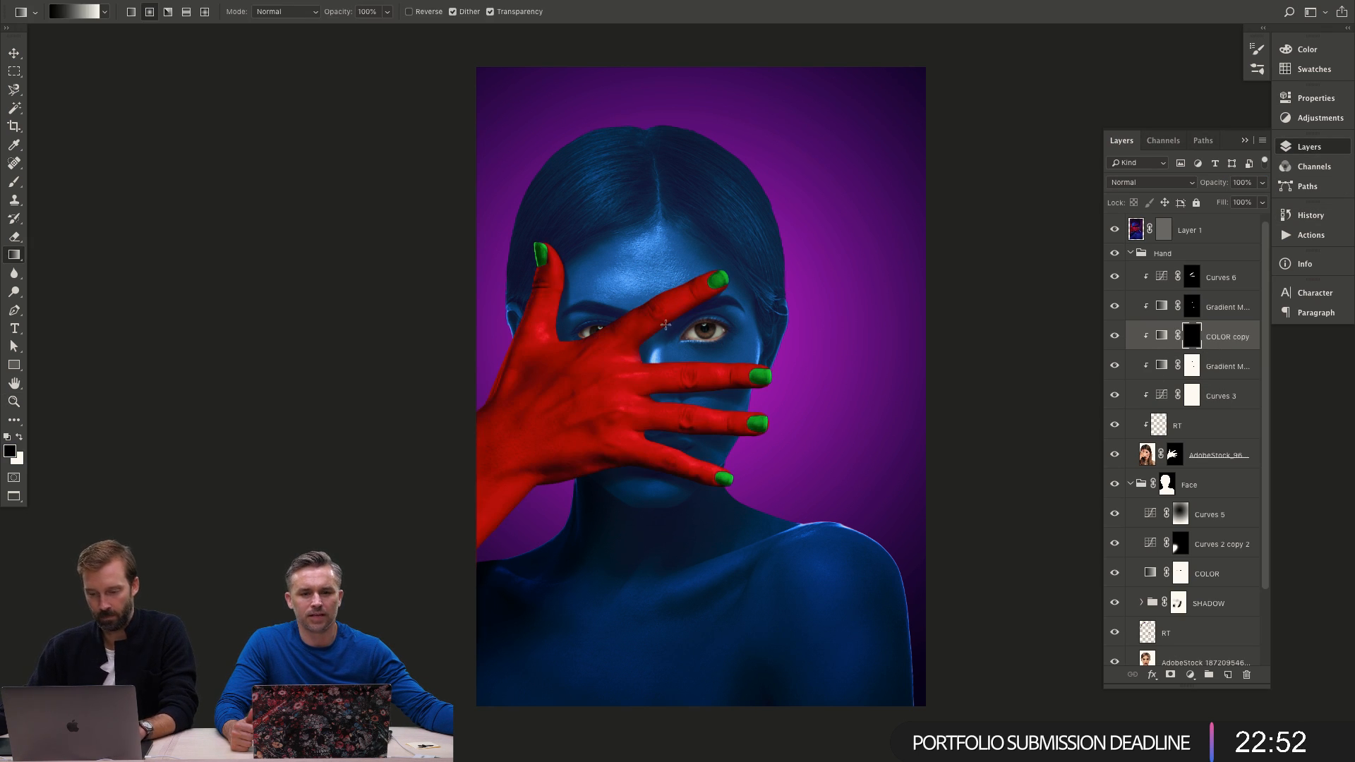
Draw a linear black-to-white gradient across the COLOR copy's mask so the blue wrist fades diagonally into the red fingers.
left_click(131, 12)
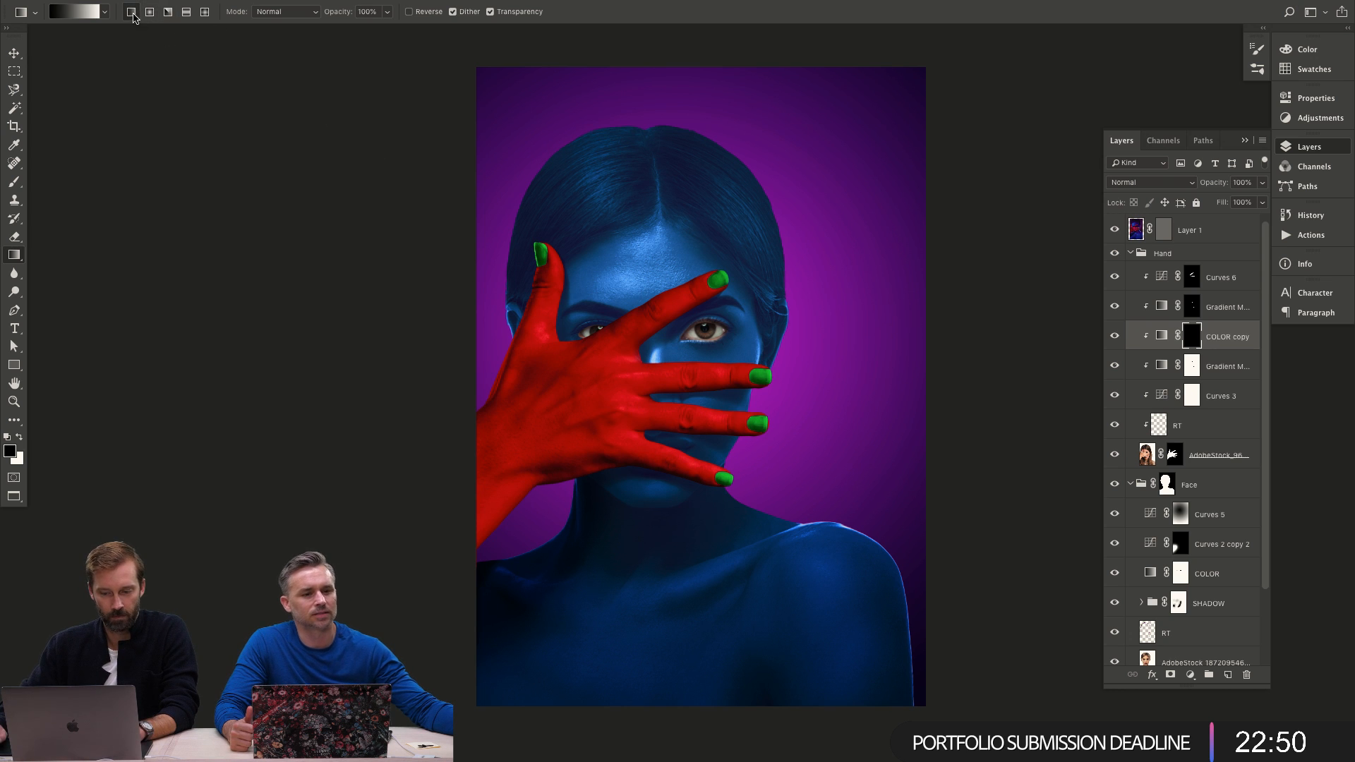
mouse_move(639, 385)
left_mouse_down()
mouse_move(567, 410)
mouse_move(486, 502)
left_mouse_up()
key("ctrl+z")
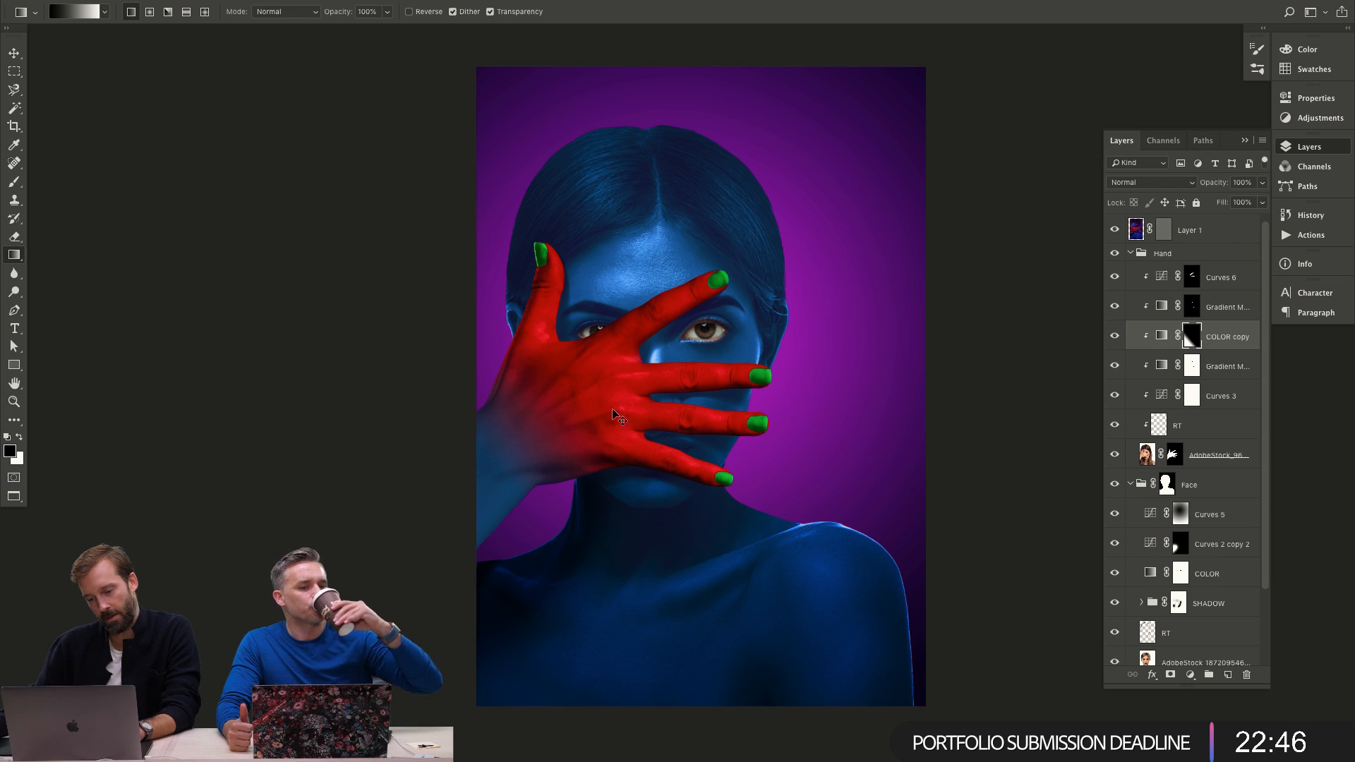
left_click_drag(612, 417, 617, 440)
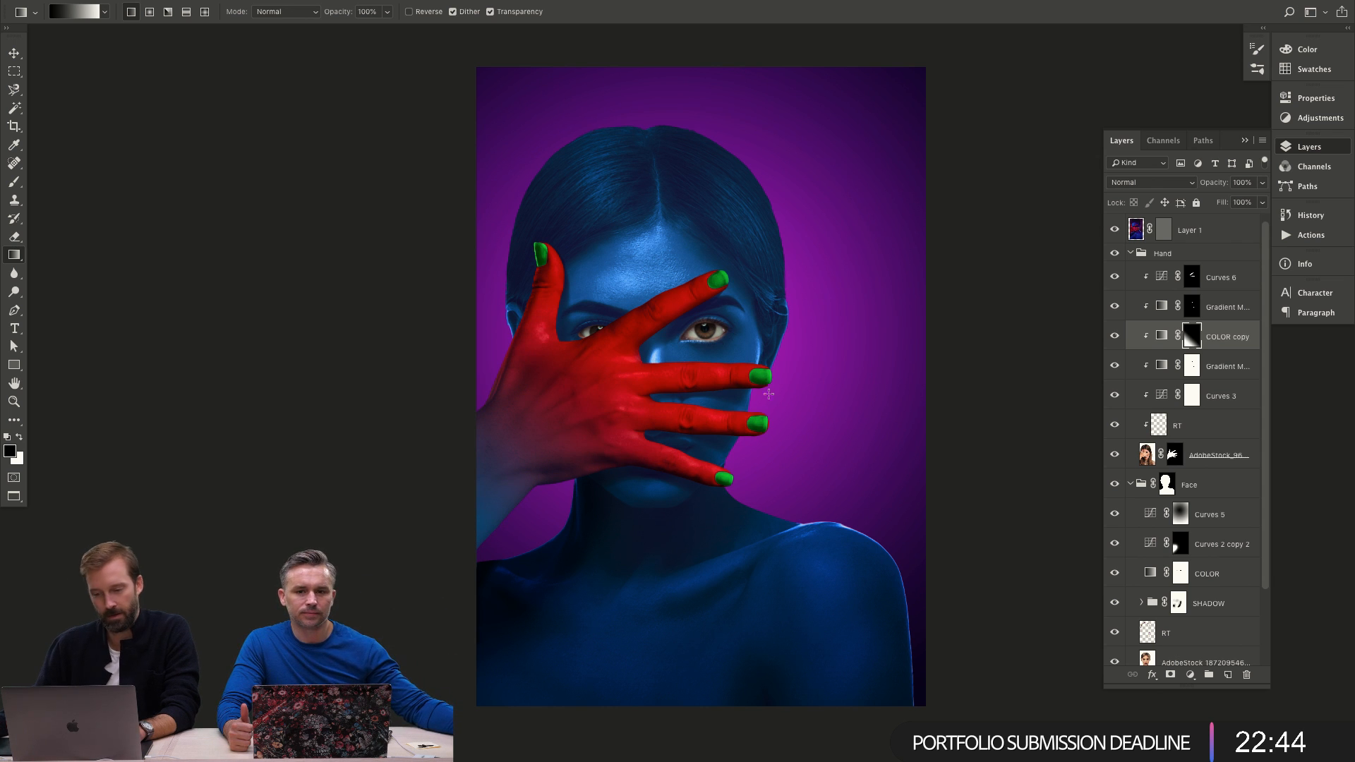
left_click_drag(664, 337, 480, 520)
left_click_drag(558, 441, 679, 360)
key("b")
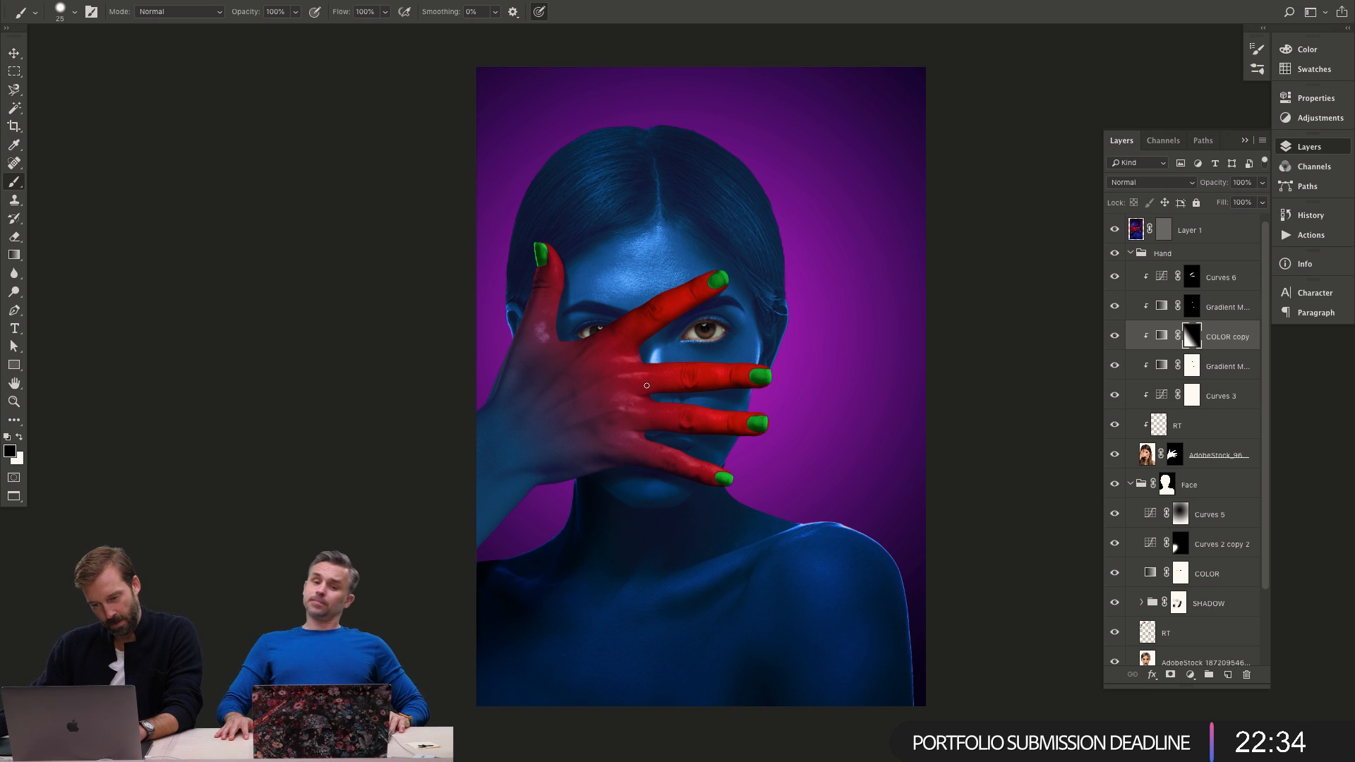
Rework the COLOR copy mask with radial black and white gradients so the blue stays on the wrist and fades into the red hand.
key("g")
left_click_drag(642, 382, 568, 461)
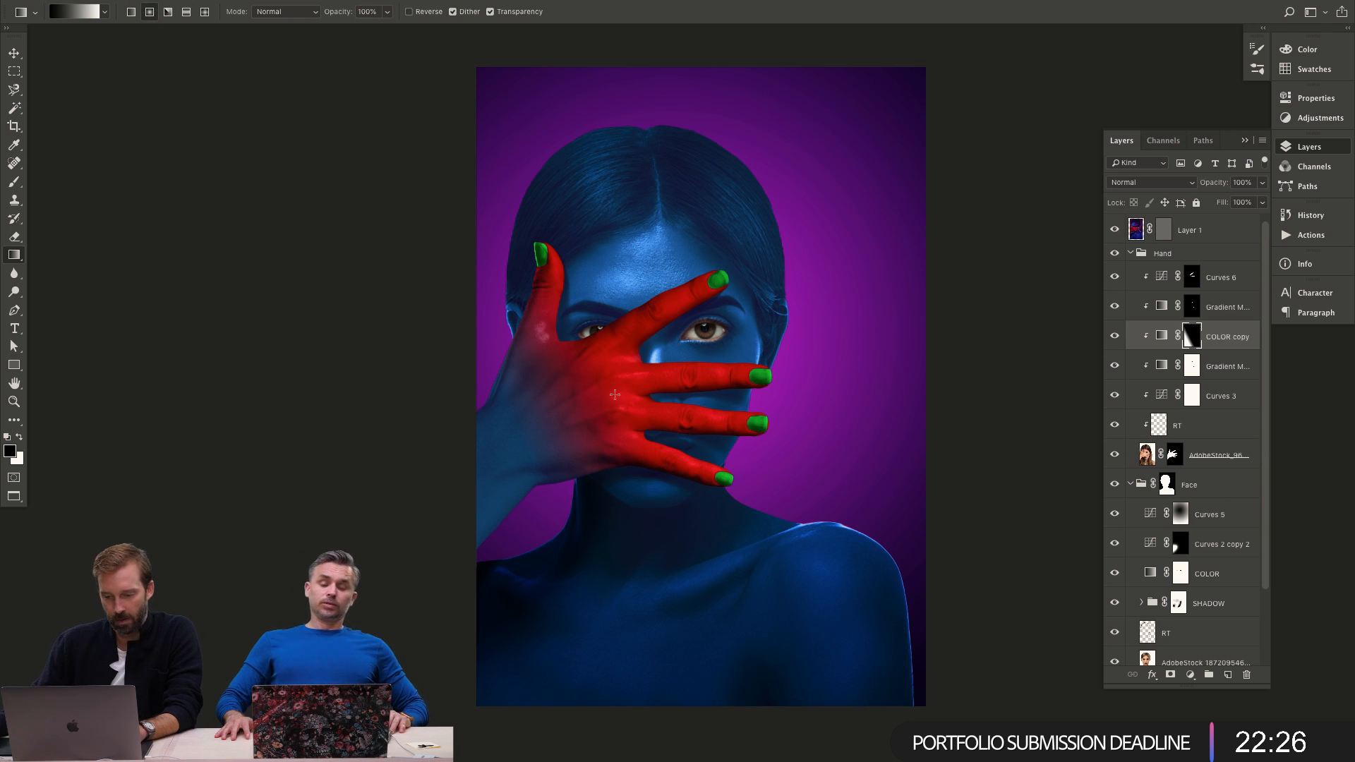
left_click_drag(635, 379, 695, 386)
key("x")
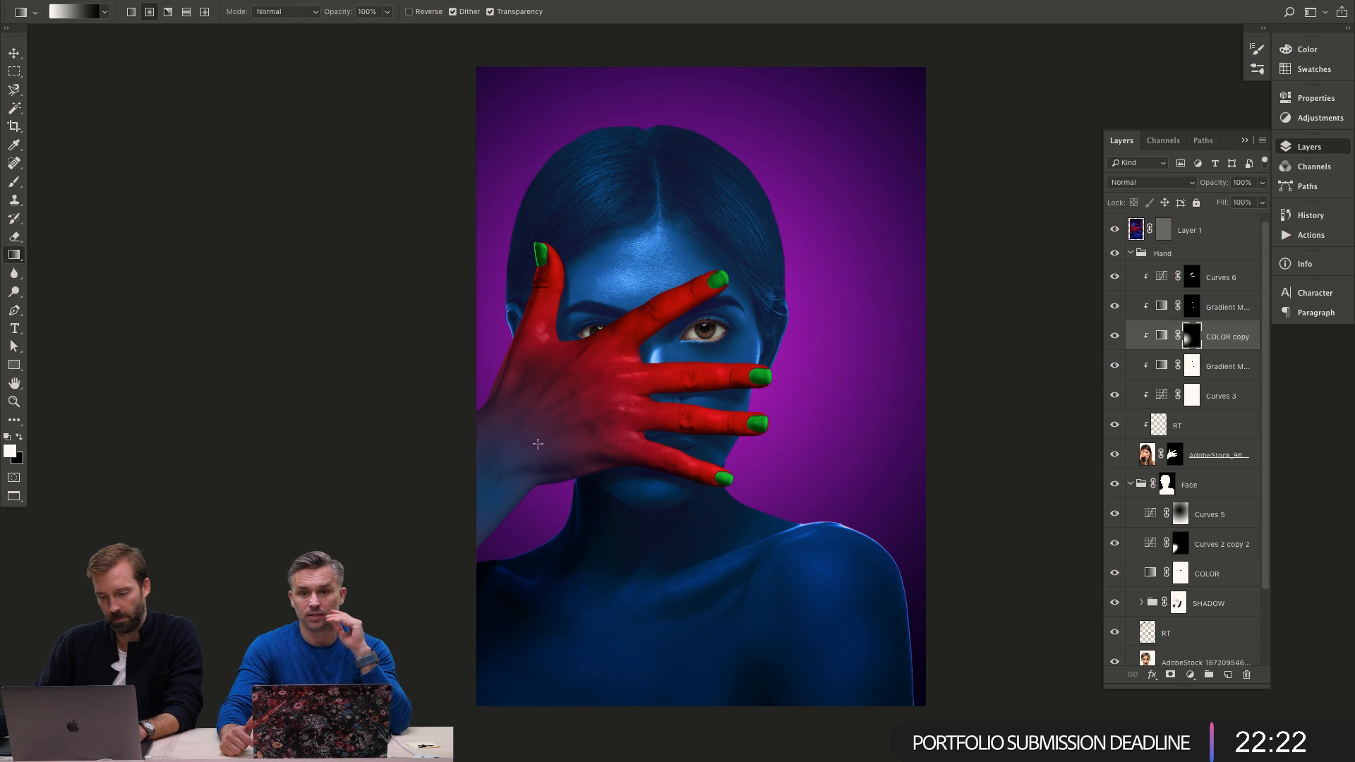
left_click_drag(511, 449, 663, 364)
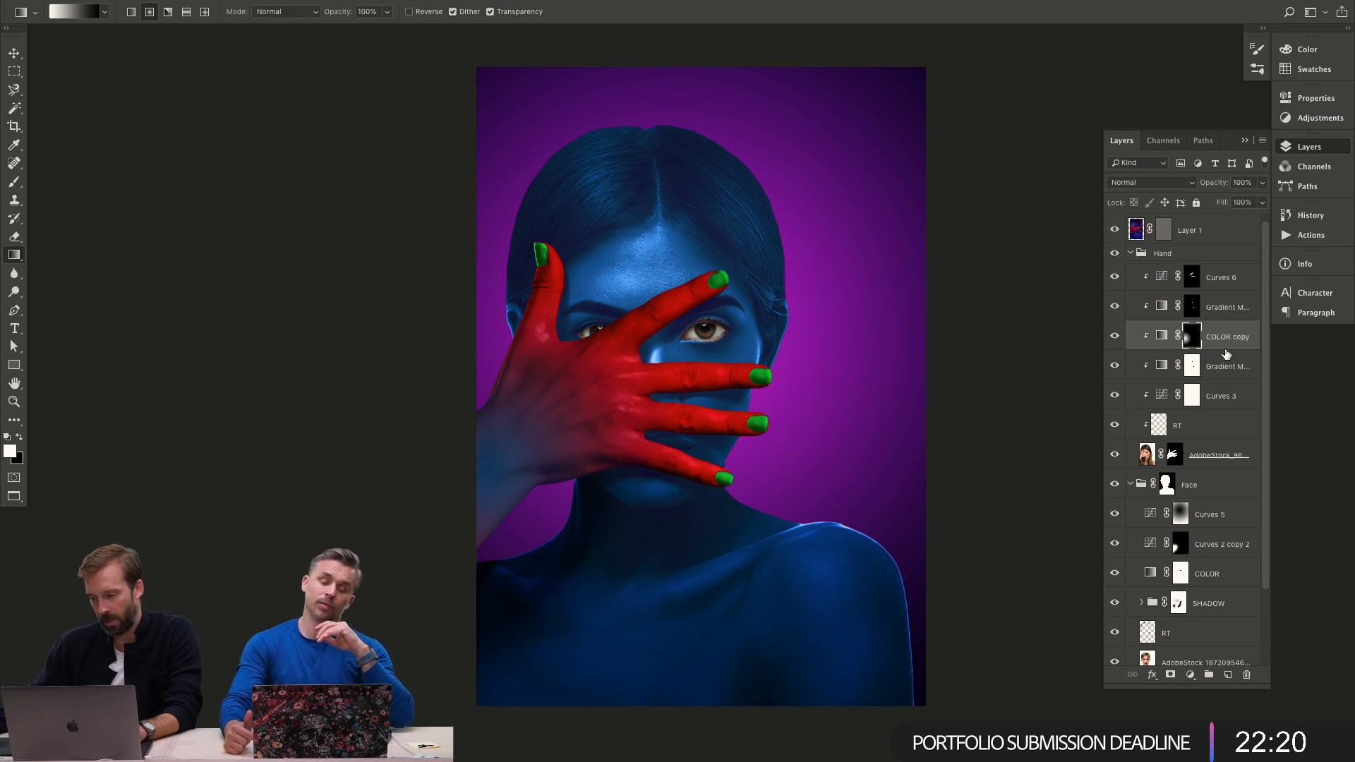
Add a clipped Curves adjustment with lowered midtones above COLOR copy, and mask it with a large soft brush so only the wrist darkens.
double_click(1160, 396)
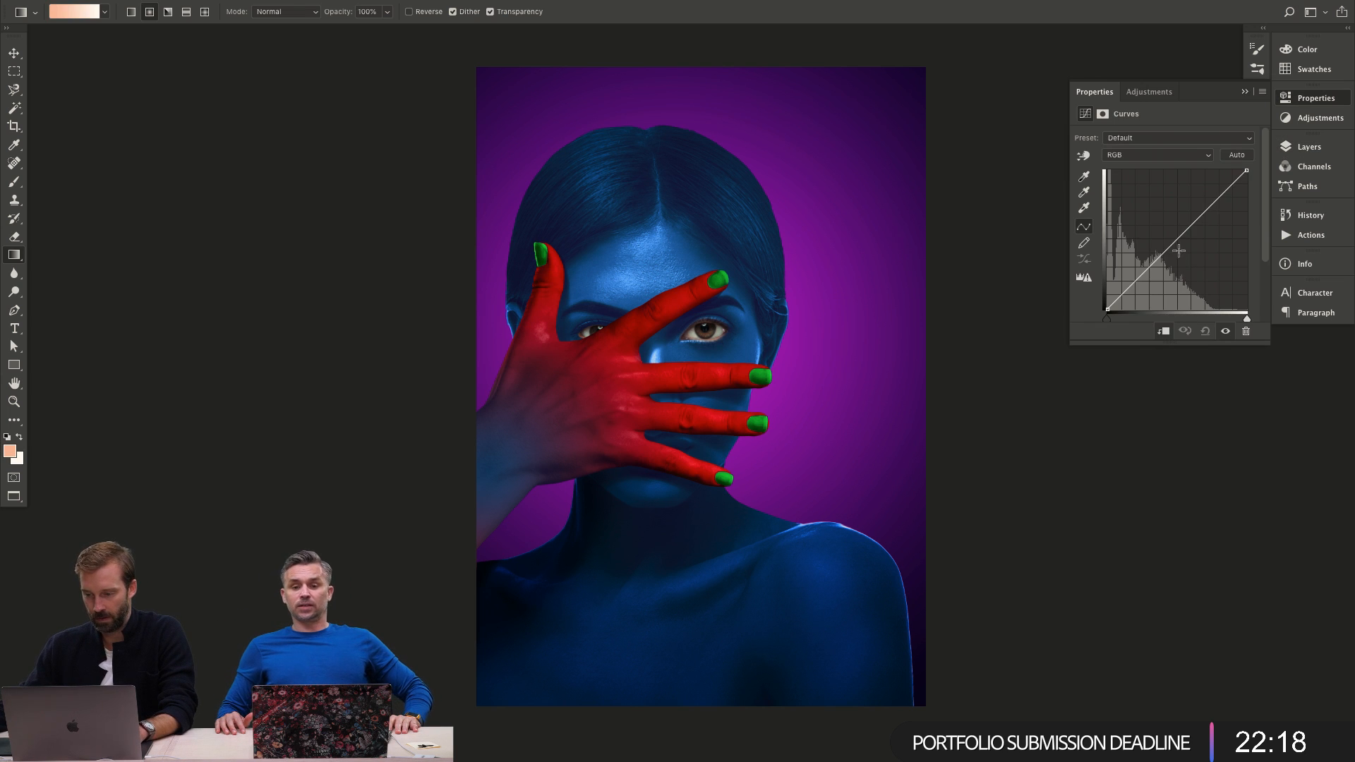
mouse_move(1175, 242)
left_mouse_down()
mouse_move(1199, 290)
mouse_move(1171, 251)
mouse_move(1179, 267)
left_mouse_up()
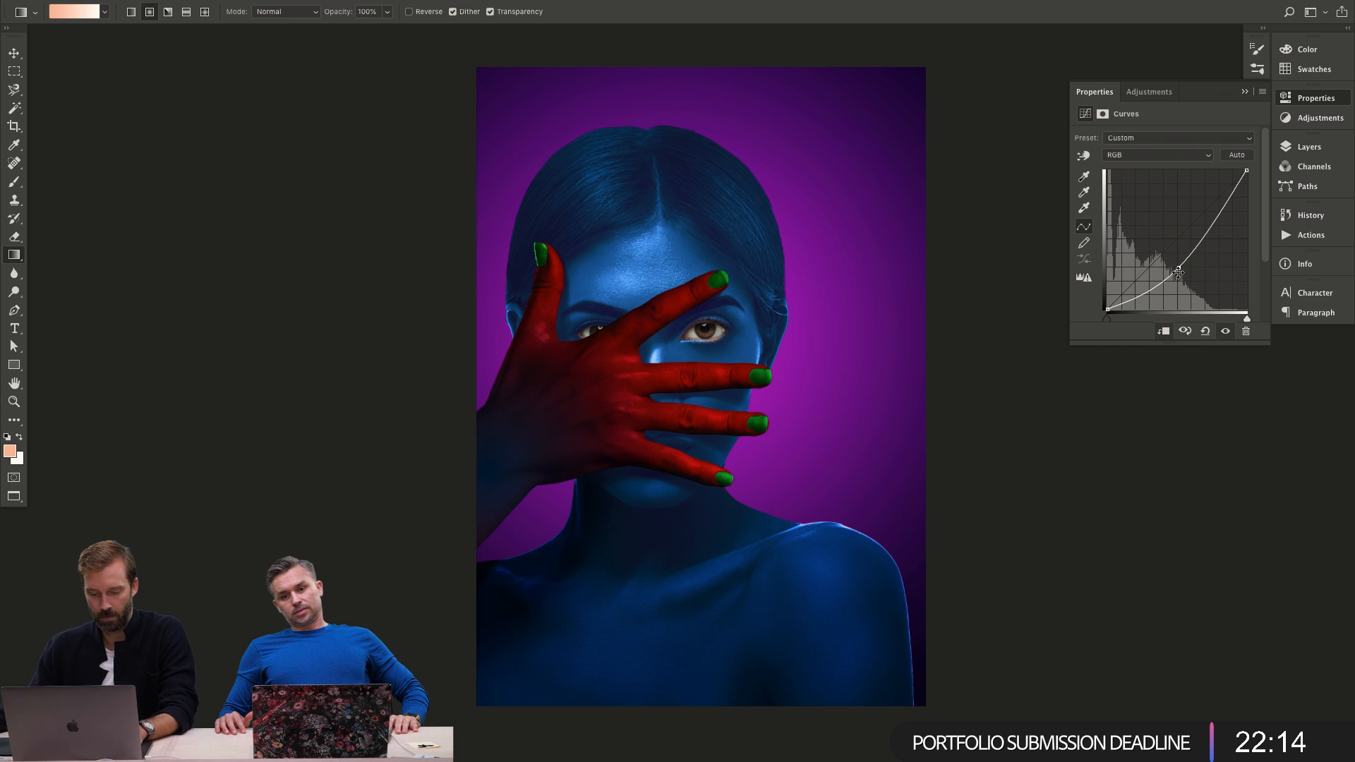
key("d")
key("b")
left_click_drag(643, 402, 690, 301)
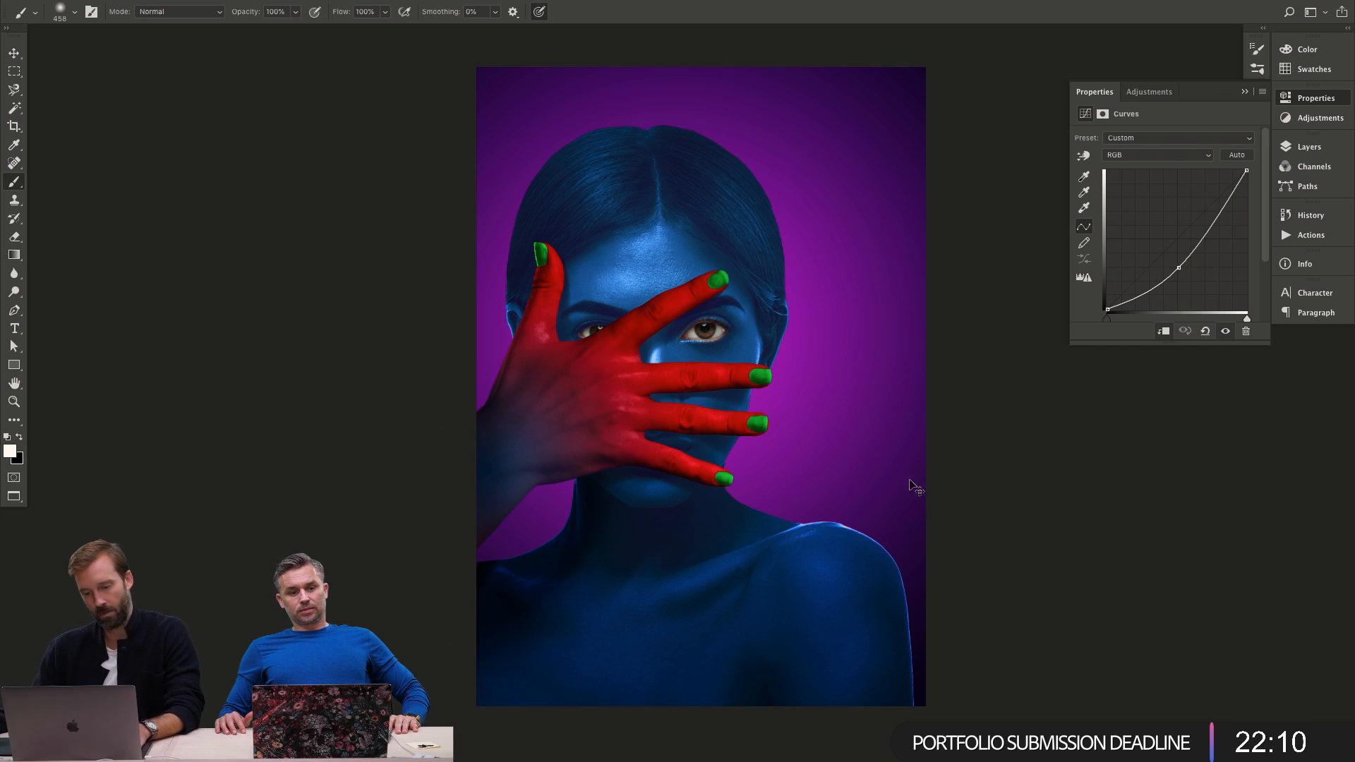
left_click_drag(668, 460, 748, 452)
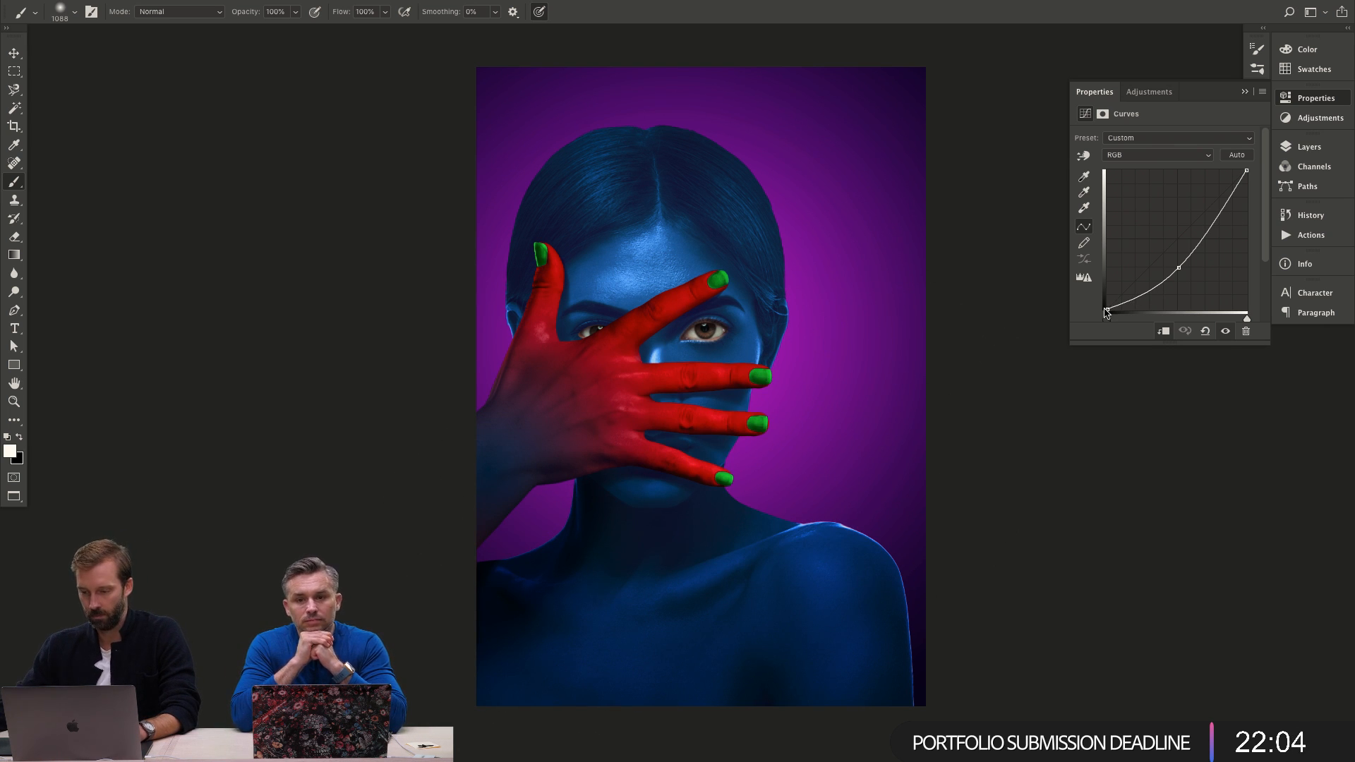
Deepen the wrist's shadows by moving the new curve's black point slightly inward and shifting its midpoint towards the highlights.
left_click_drag(1105, 311, 1117, 310)
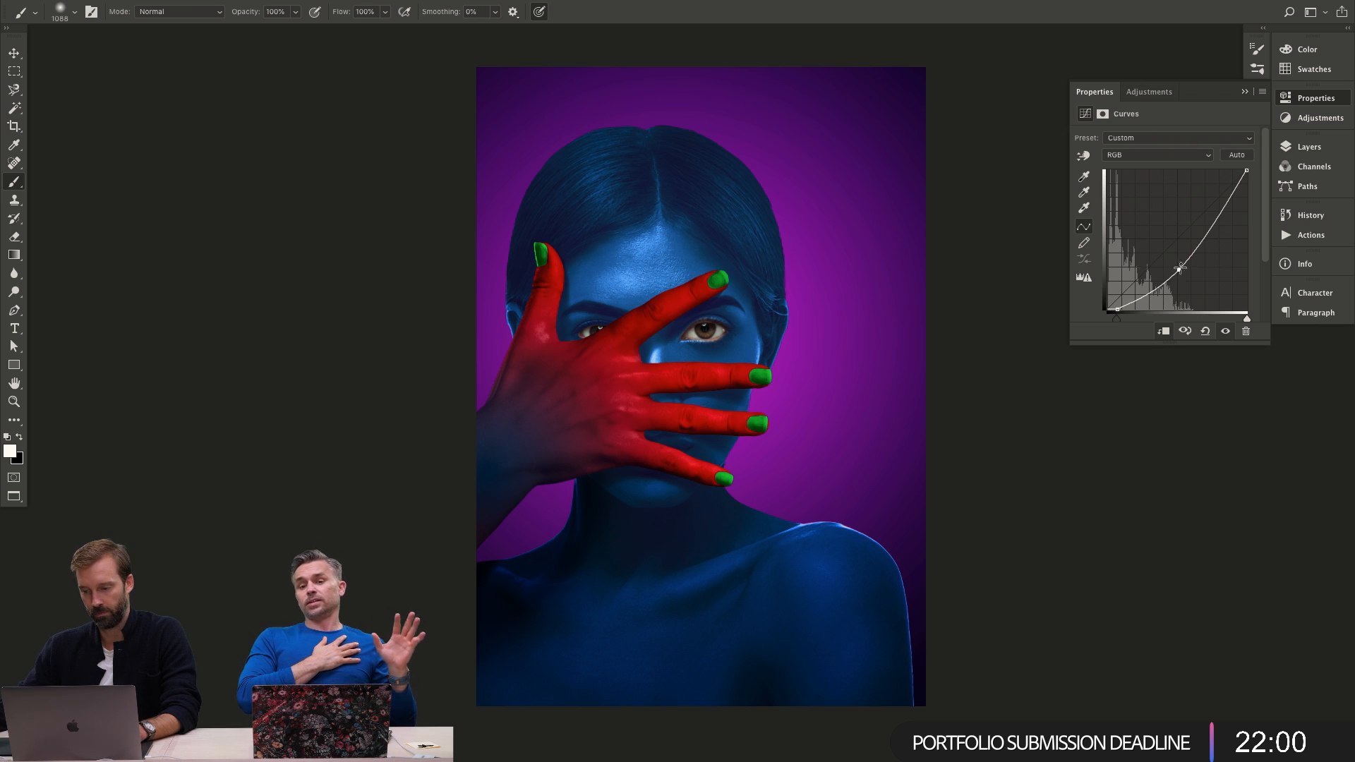
left_click_drag(1179, 268, 1191, 268)
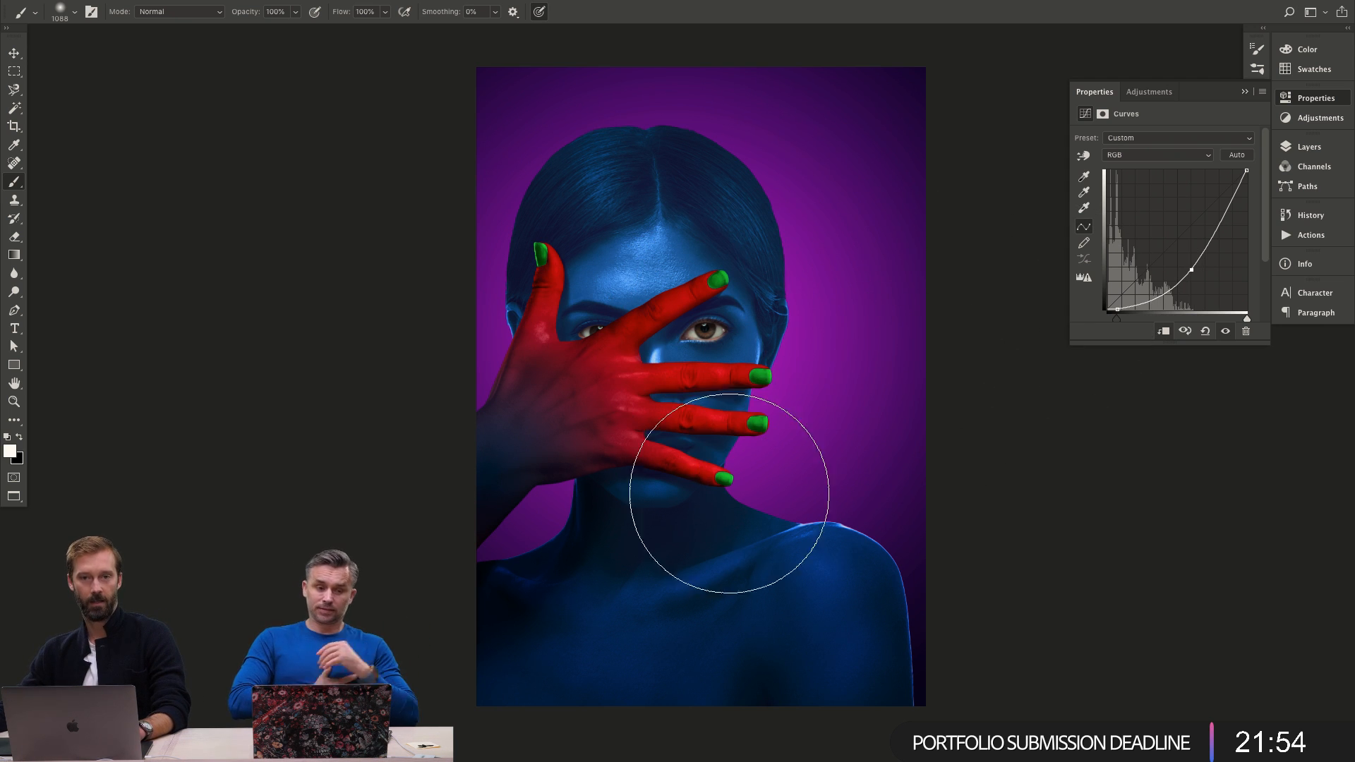
left_click(1309, 146)
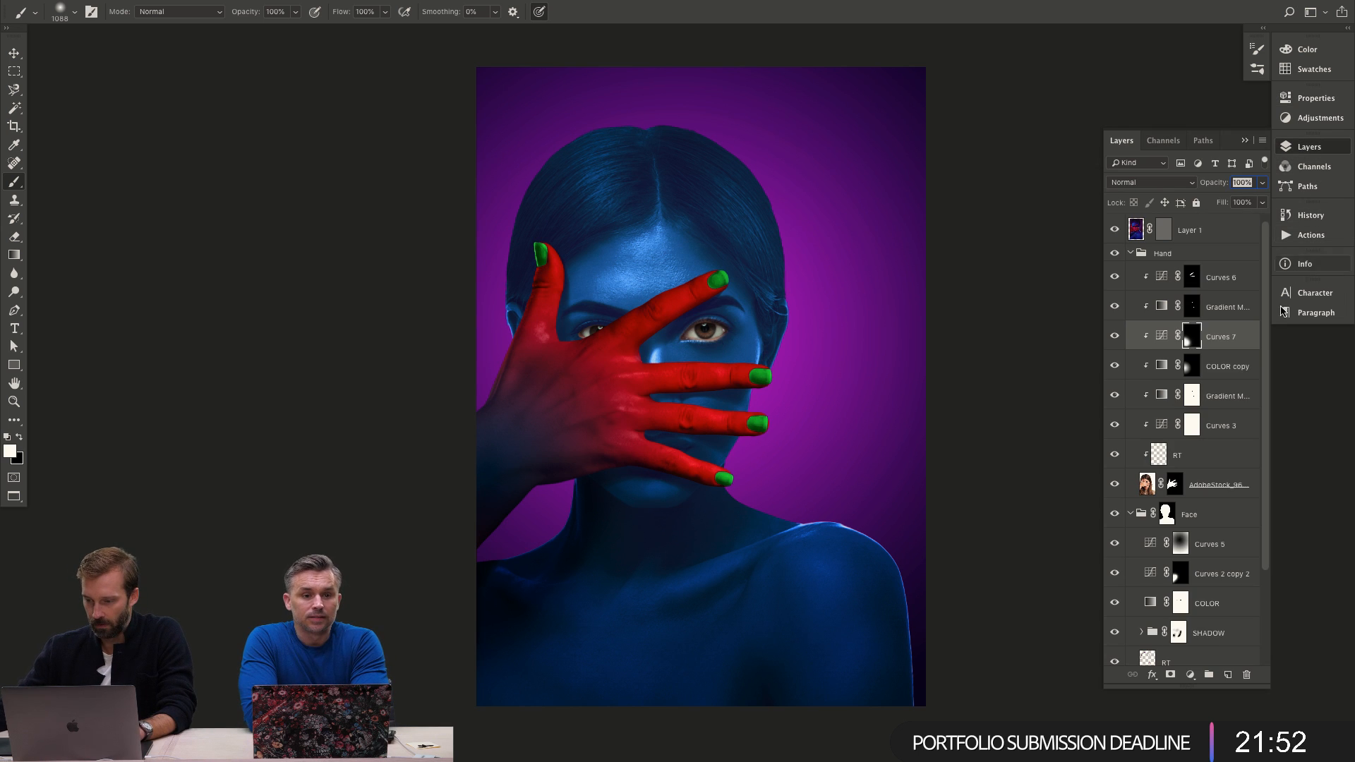
Recolour the middle blue stop of the COLOR copy gradient map to the more saturated blue 0b5cd1.
double_click(1161, 366)
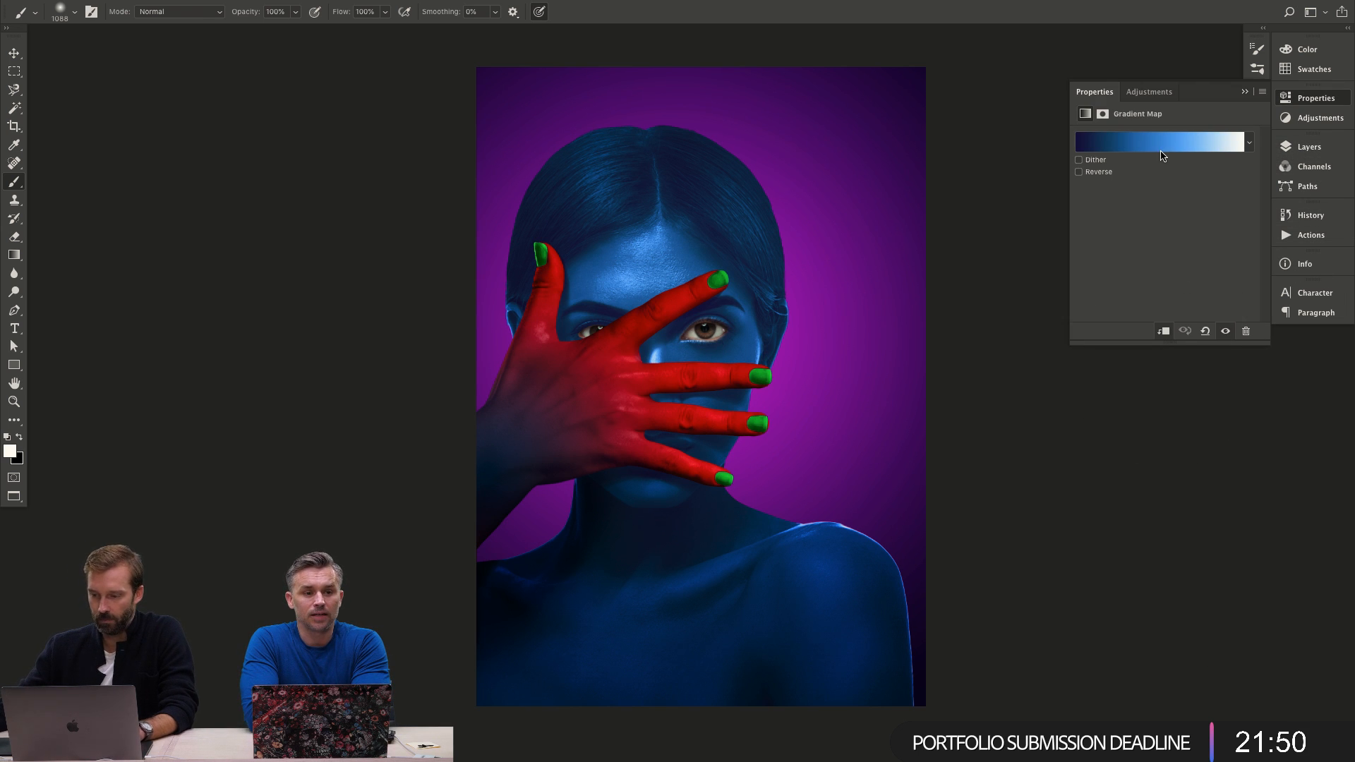
left_click(1161, 142)
left_click(988, 446)
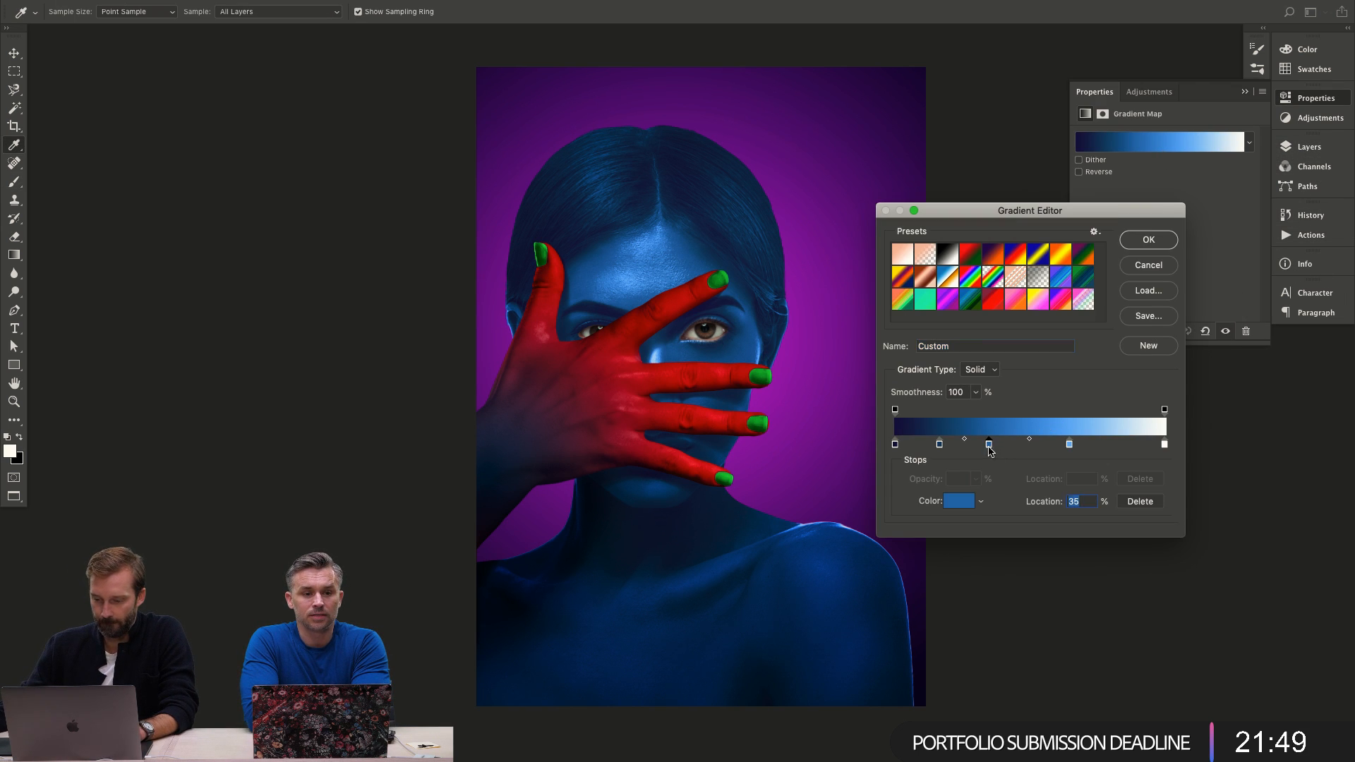
left_click(959, 502)
left_click_drag(962, 242, 985, 233)
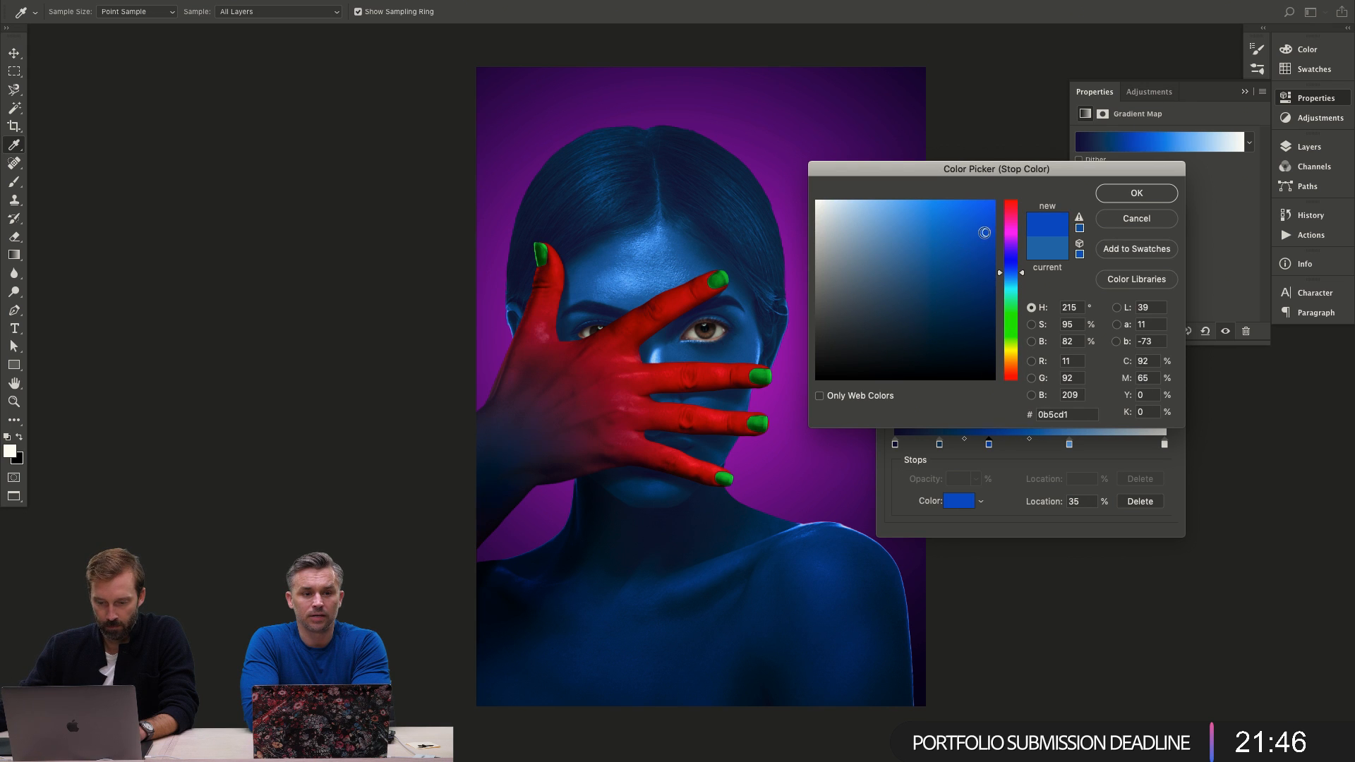
left_click(1123, 194)
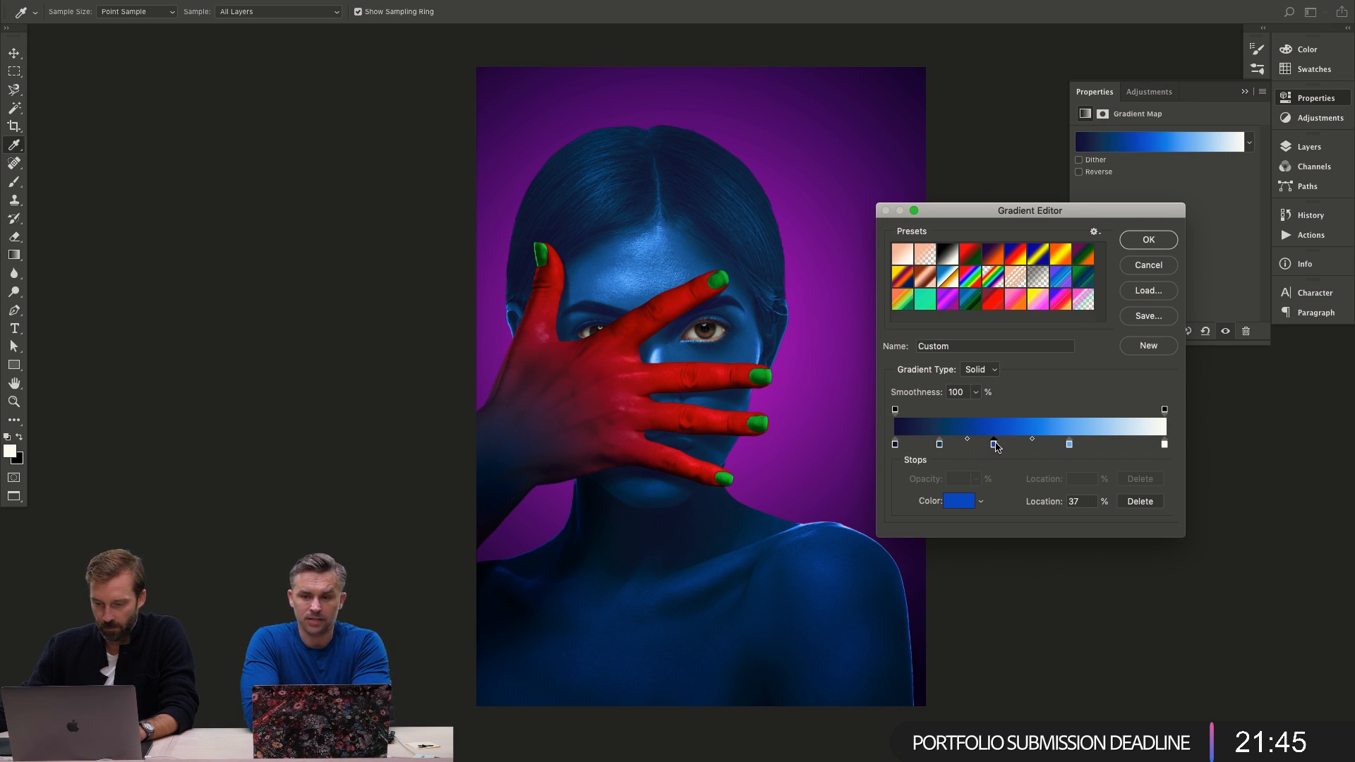
Reposition the COLOR copy gradient's blue stops, with the dark blue at 21% and the light blue at 75%, and accept the gradient.
mouse_move(995, 444)
left_mouse_down()
mouse_move(928, 449)
mouse_move(1020, 449)
left_mouse_up()
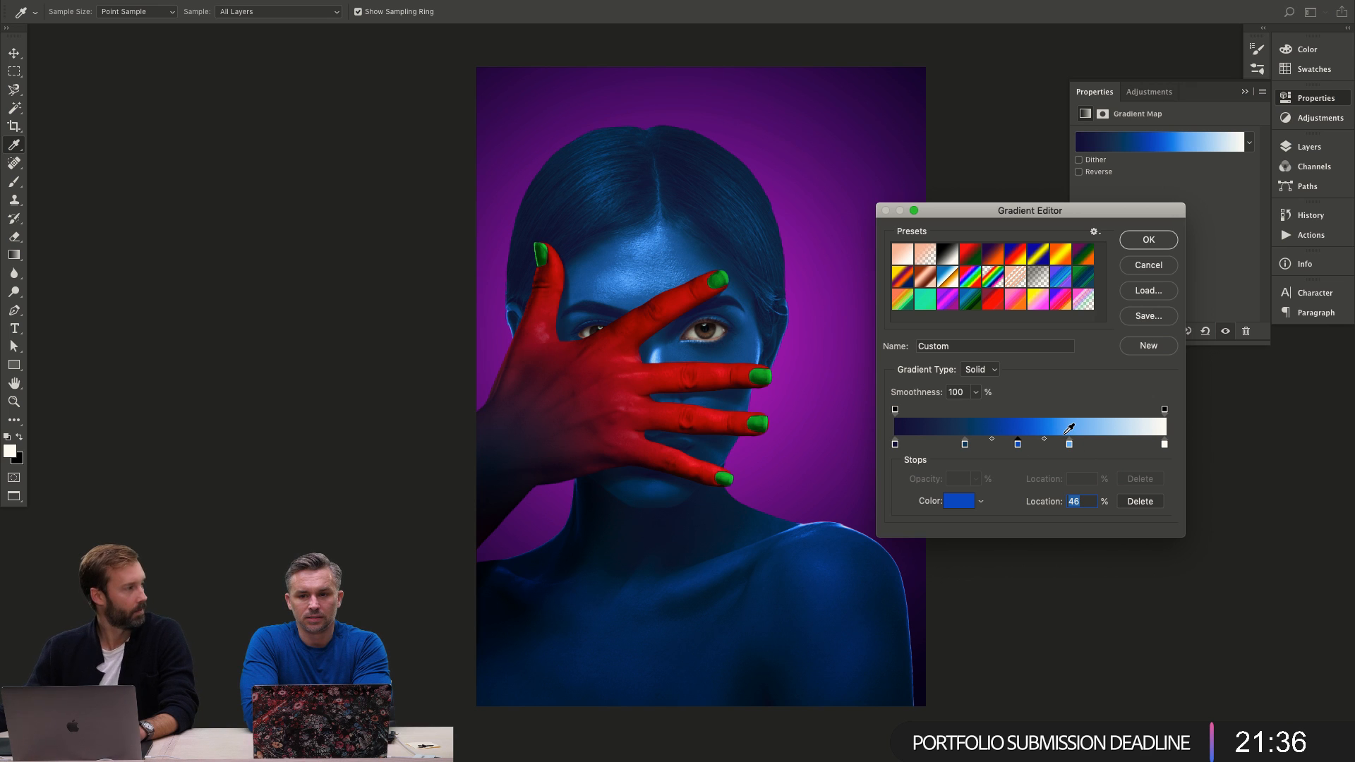
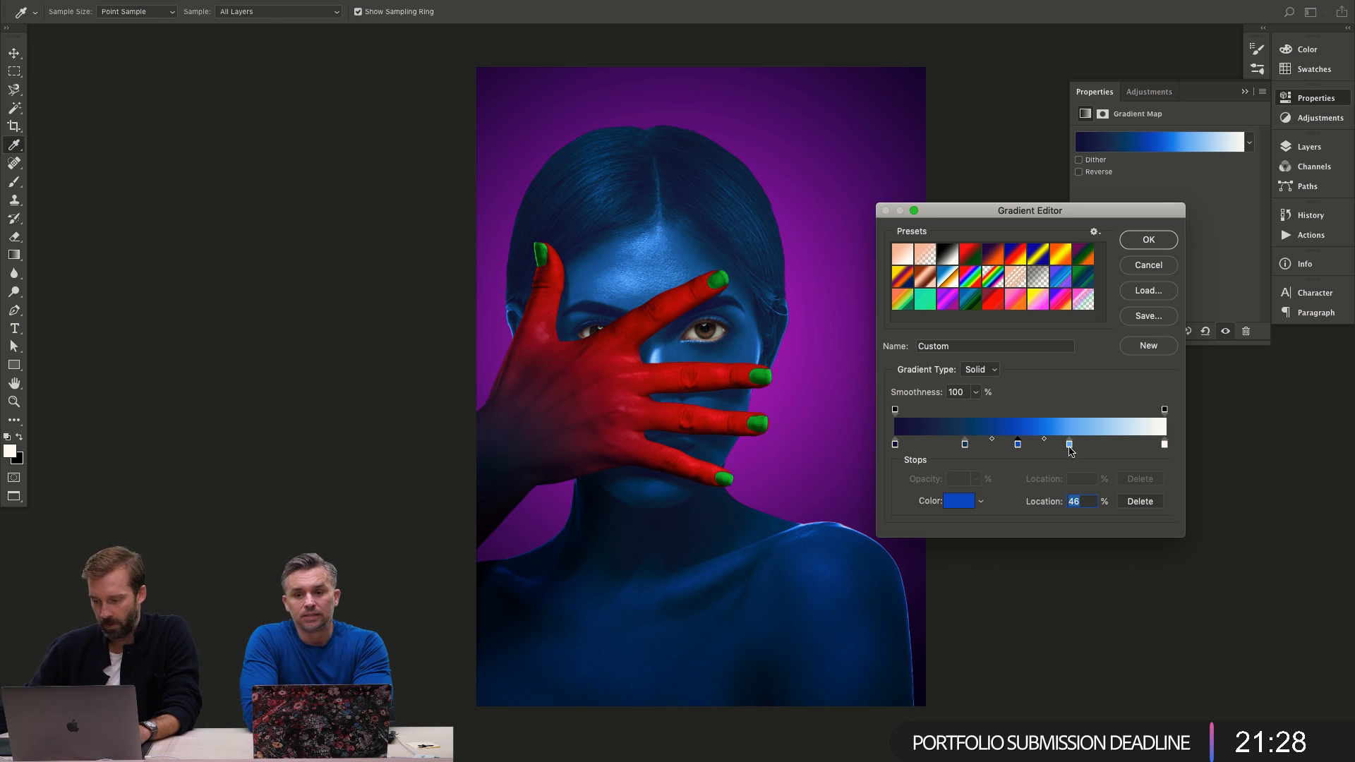
left_click_drag(1069, 446, 1105, 455)
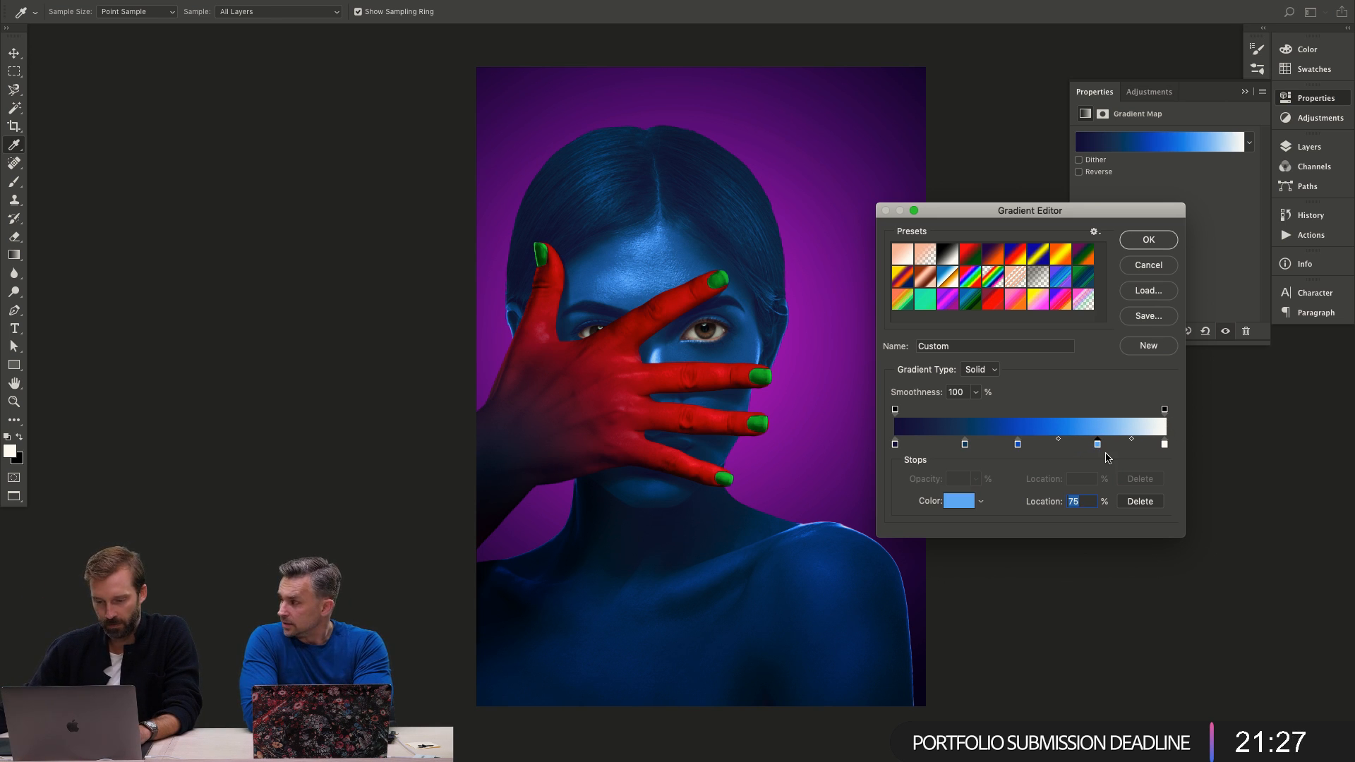
left_click(1016, 444)
left_click_drag(965, 445, 952, 444)
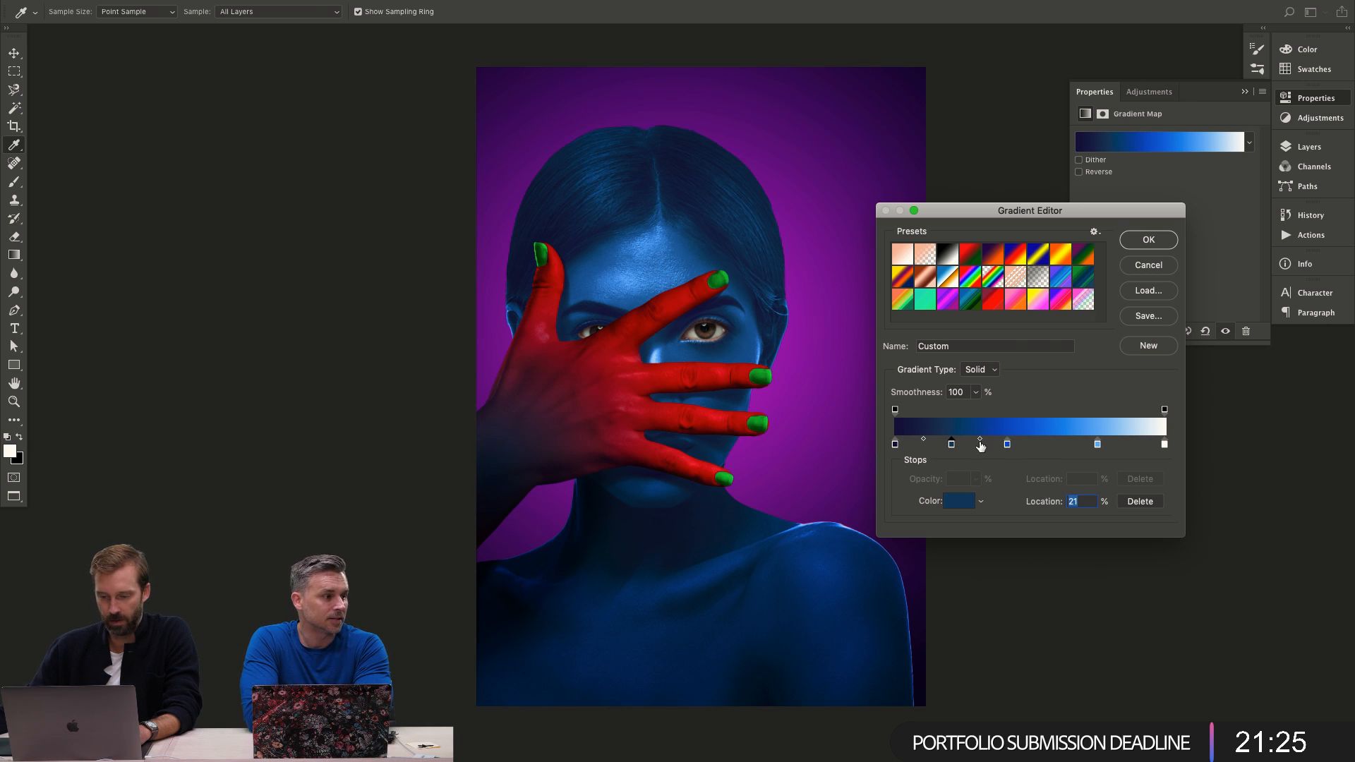
left_click(1148, 239)
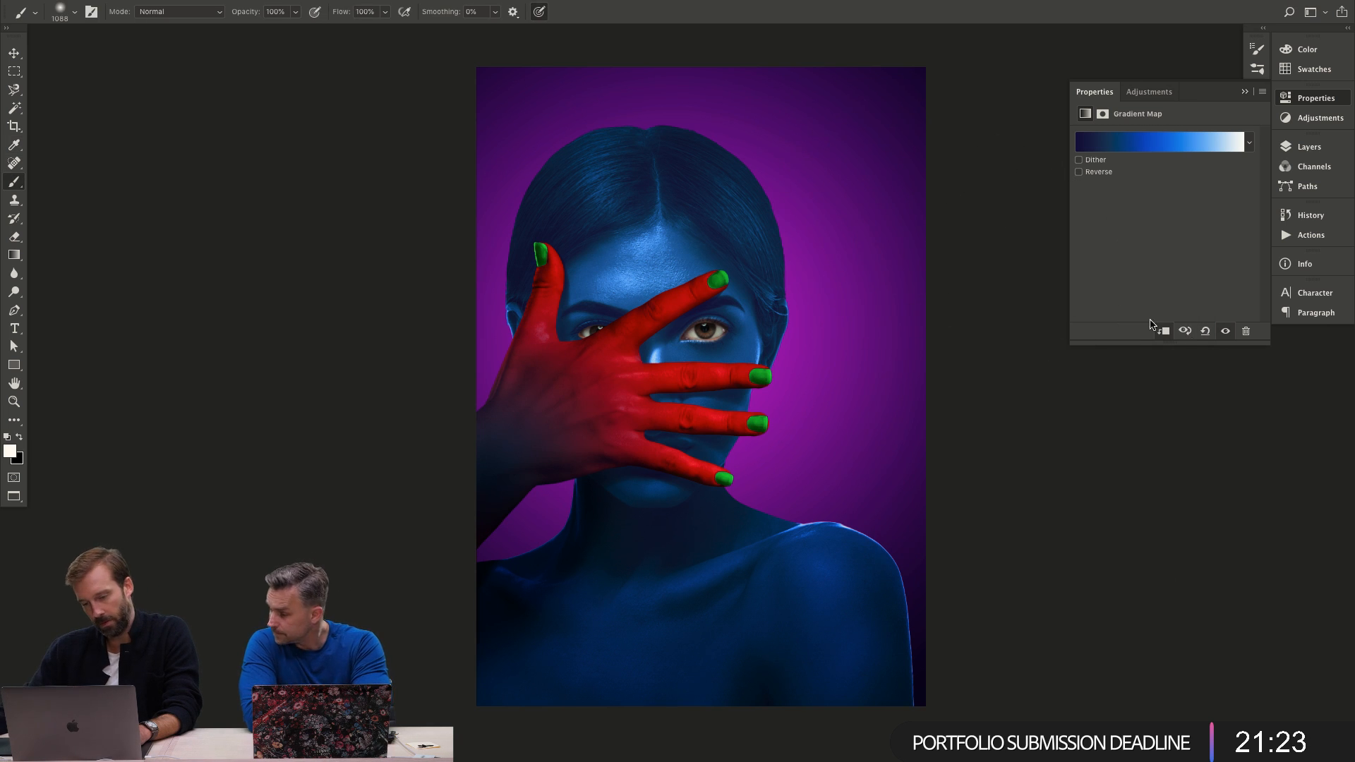
Raise the midpoint of the Curves 7 adjustment slightly to soften the darkening on the wrist.
left_click(1310, 147)
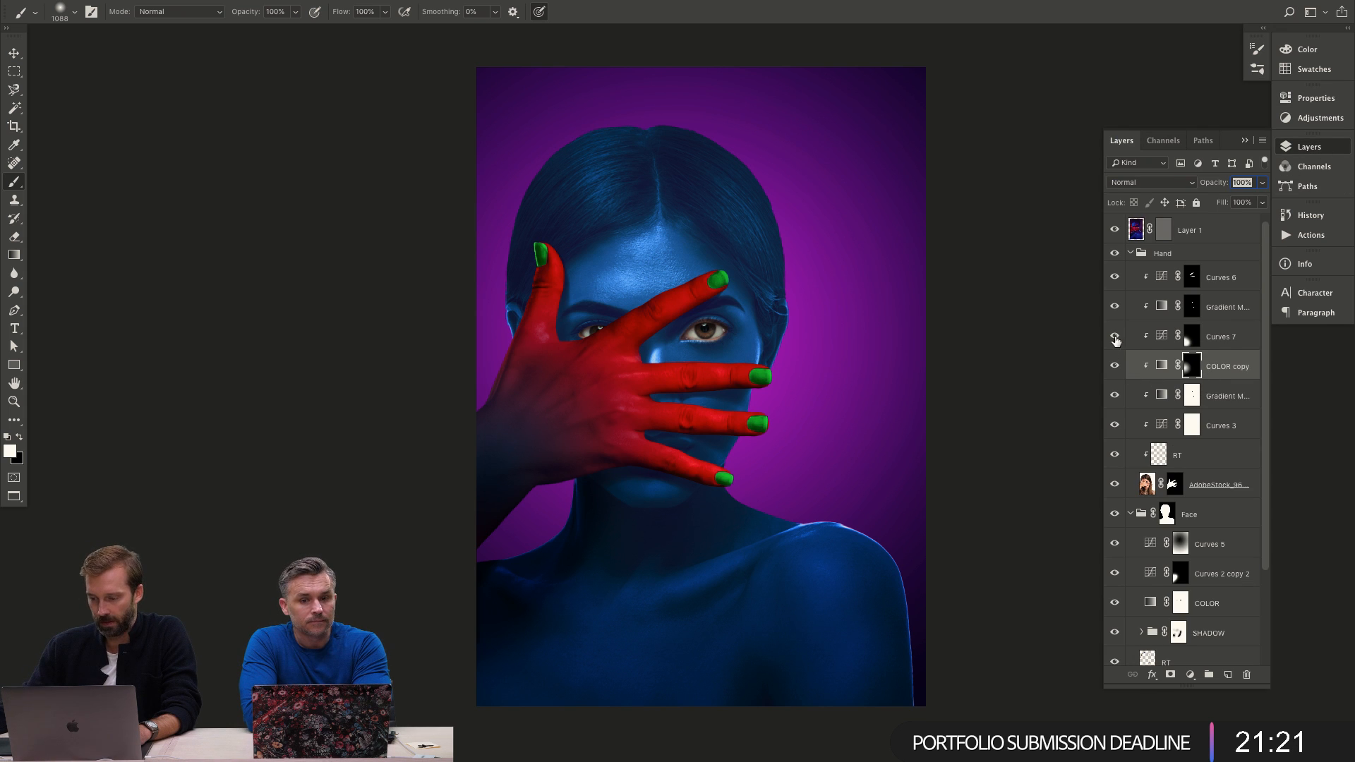
left_click(1115, 337)
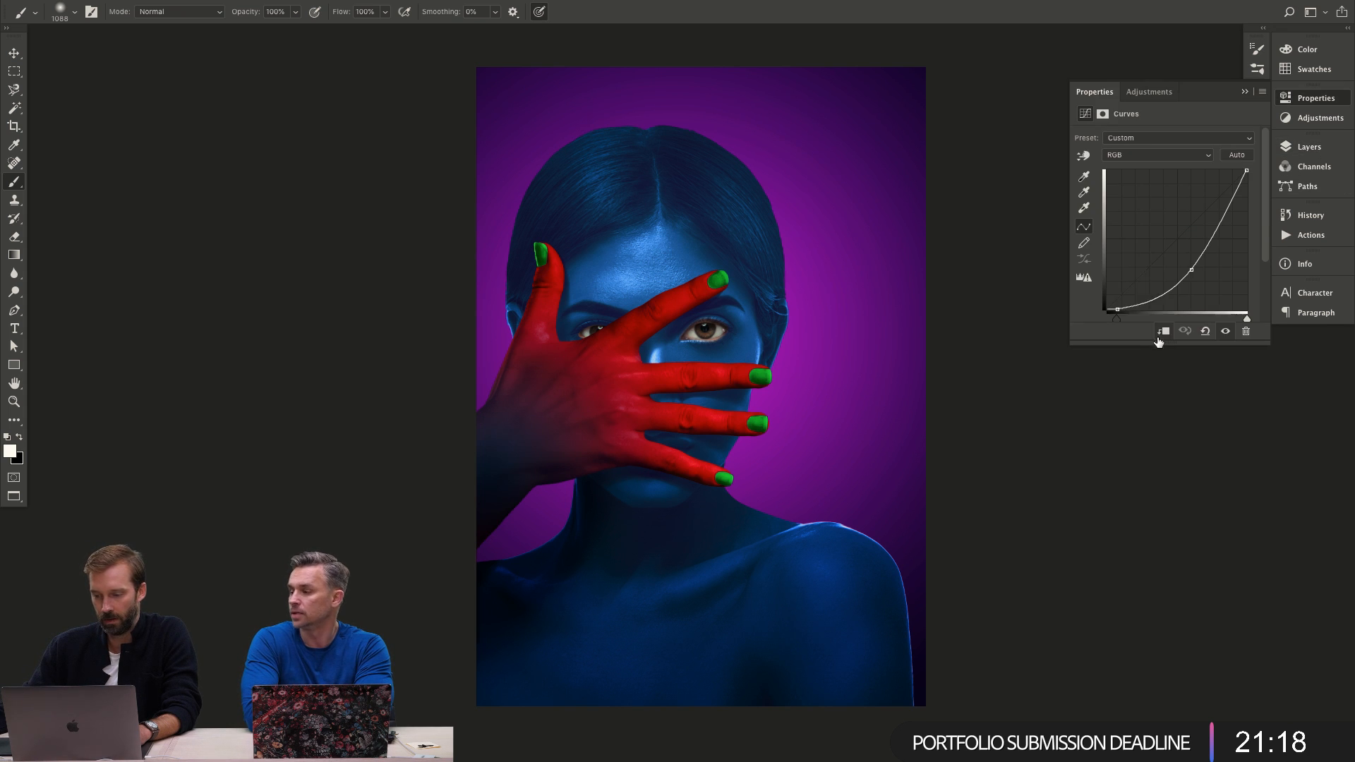
double_click(1161, 337)
left_click_drag(1183, 259, 1180, 265)
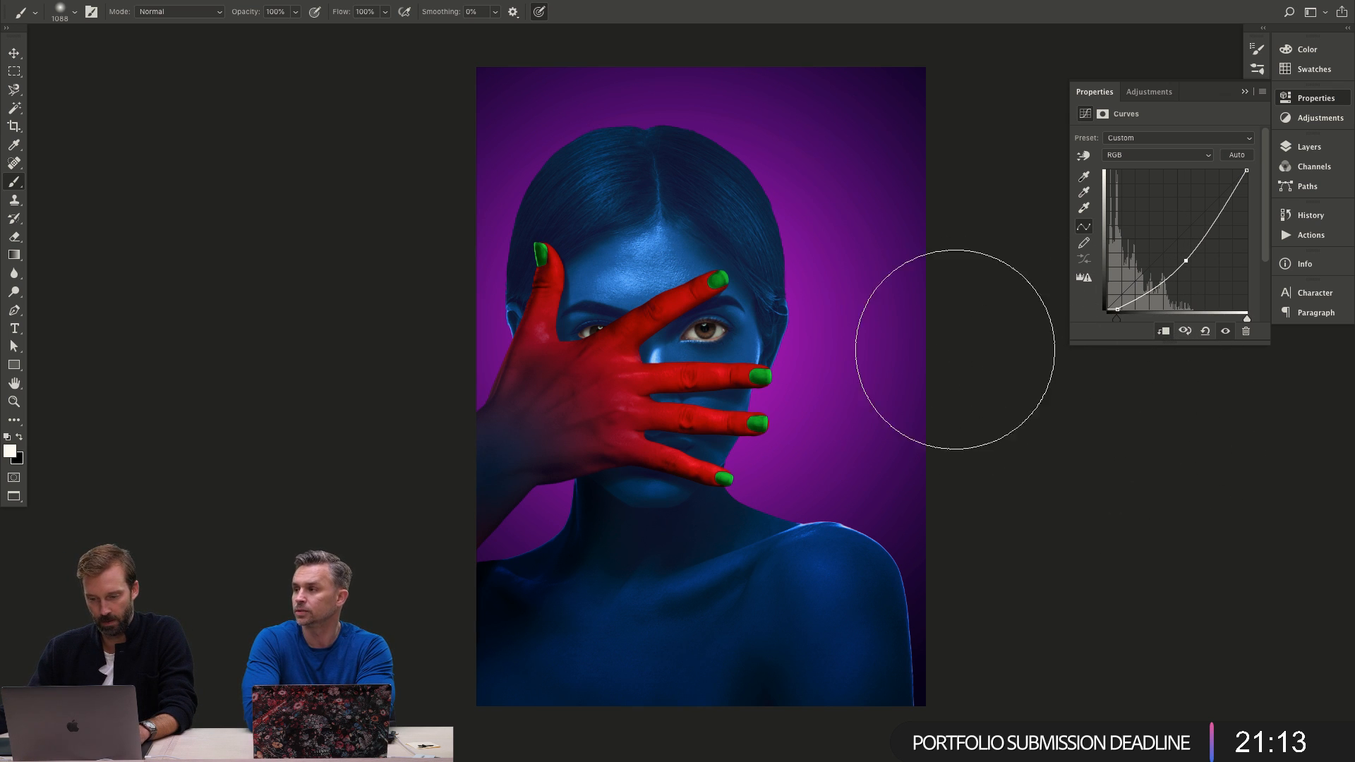
Compare the wrist with and without the Curves 7 adjustment, leaving the layer switched on.
left_click(1309, 146)
left_click(1117, 339)
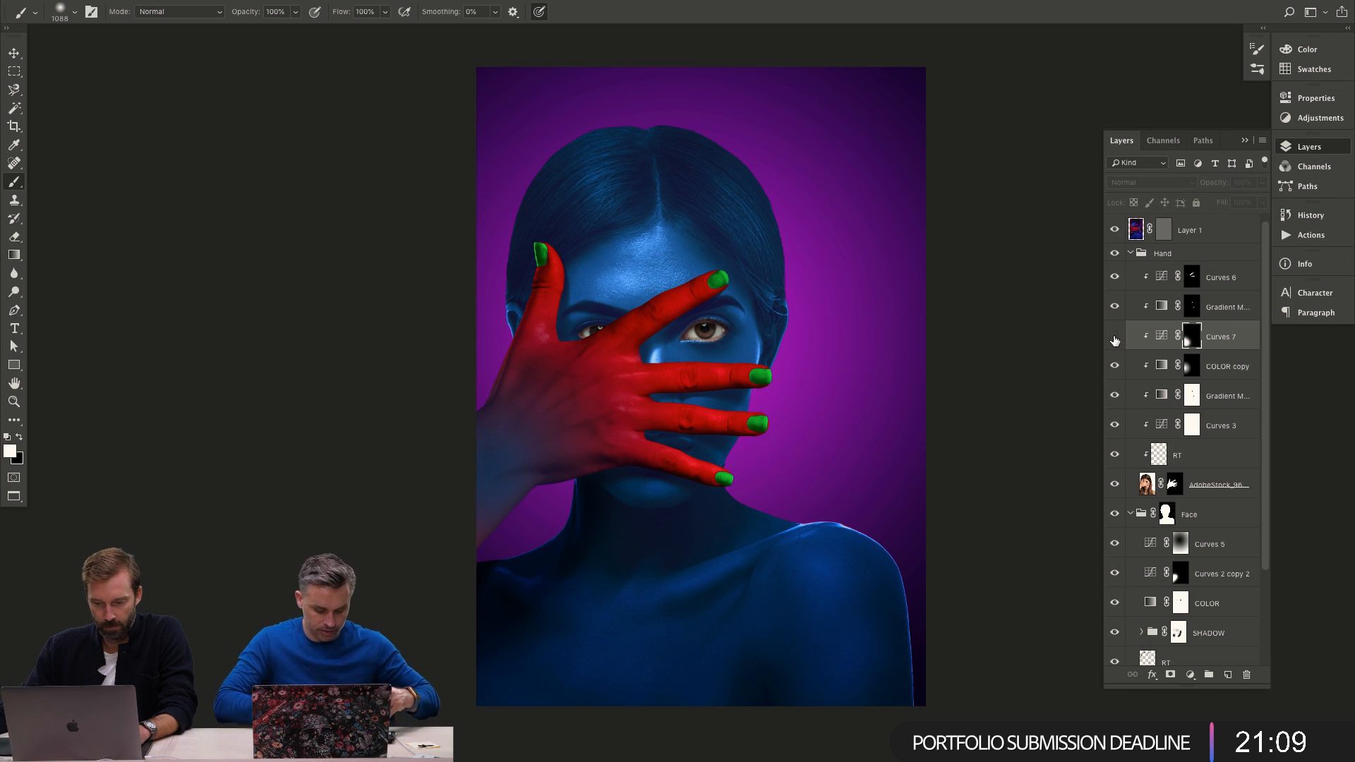
left_click(1116, 338)
left_click(1116, 339)
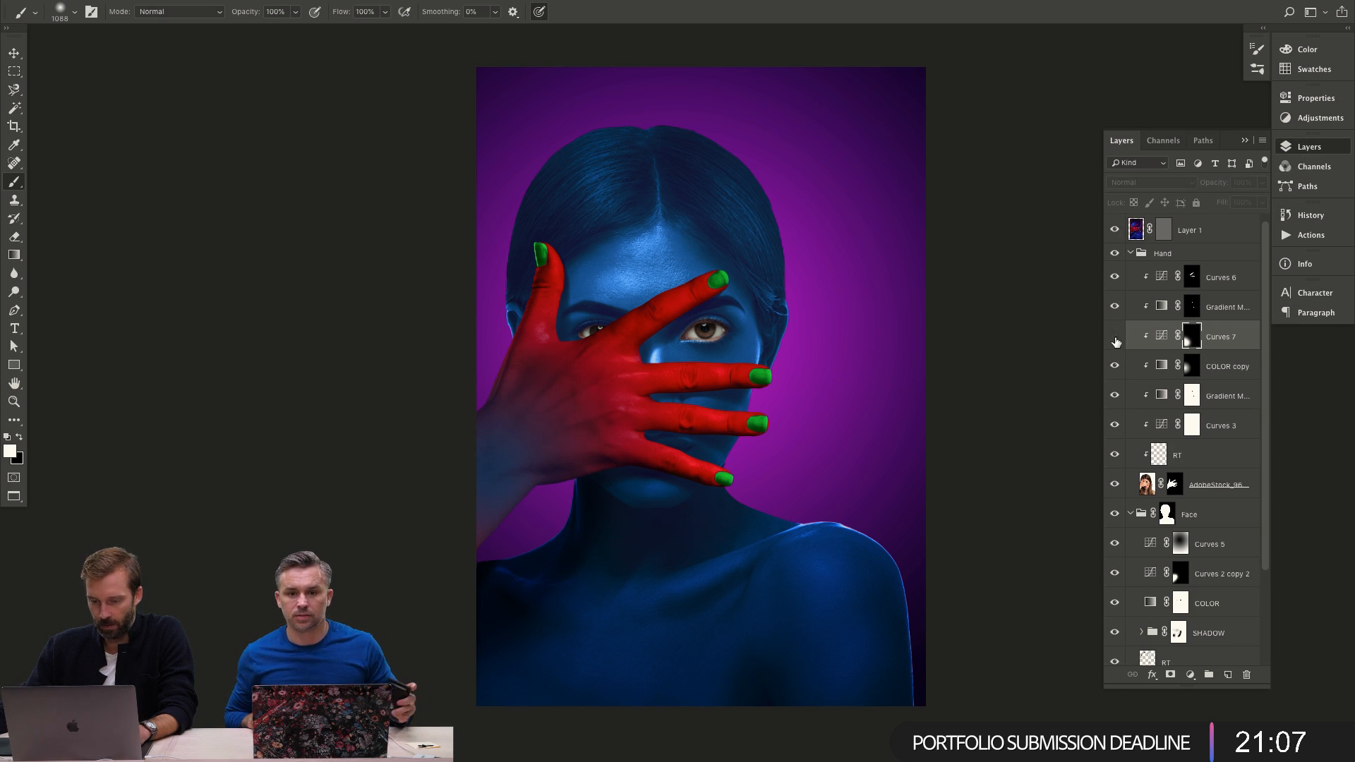
left_click(1115, 338)
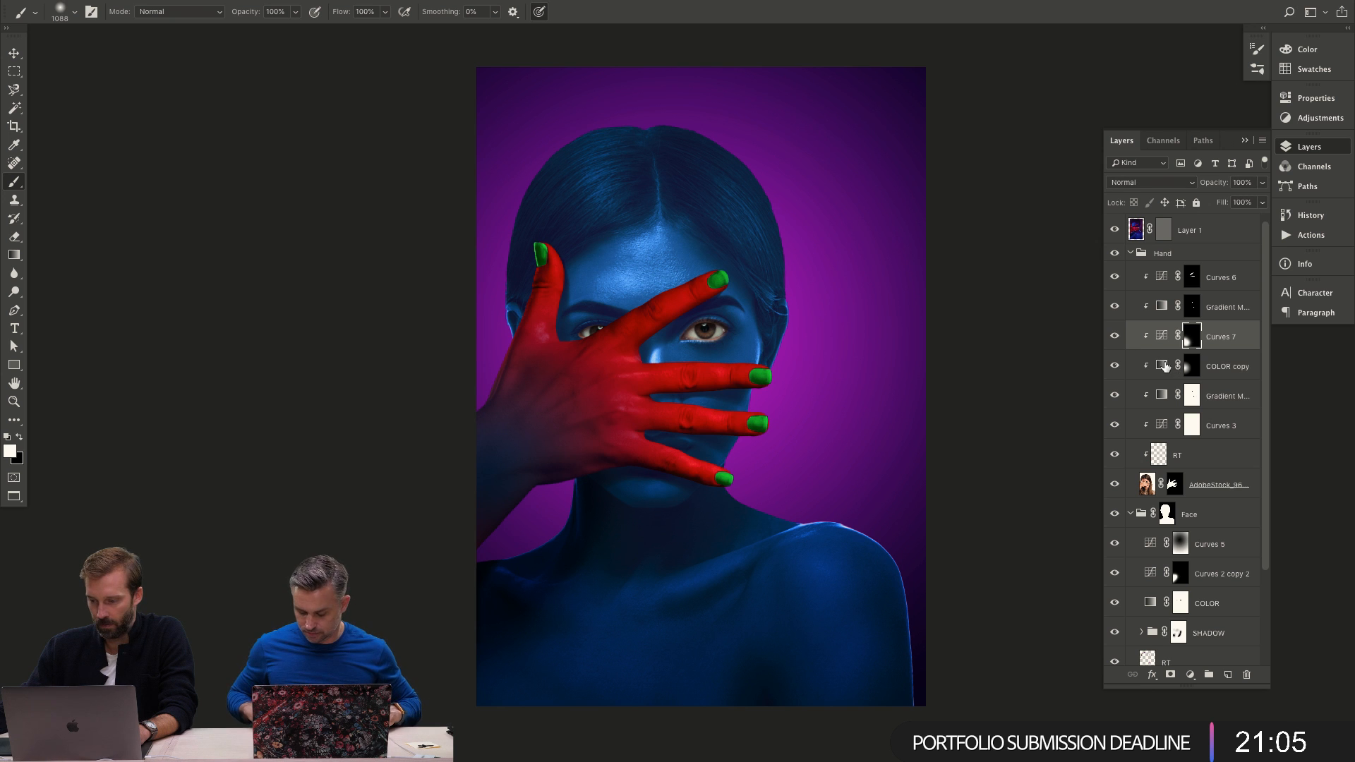
Add a clipped Curves adjustment directly above COLOR copy and raise its RGB midtones to brighten the hand.
key("z")
left_click_drag(613, 417, 689, 393)
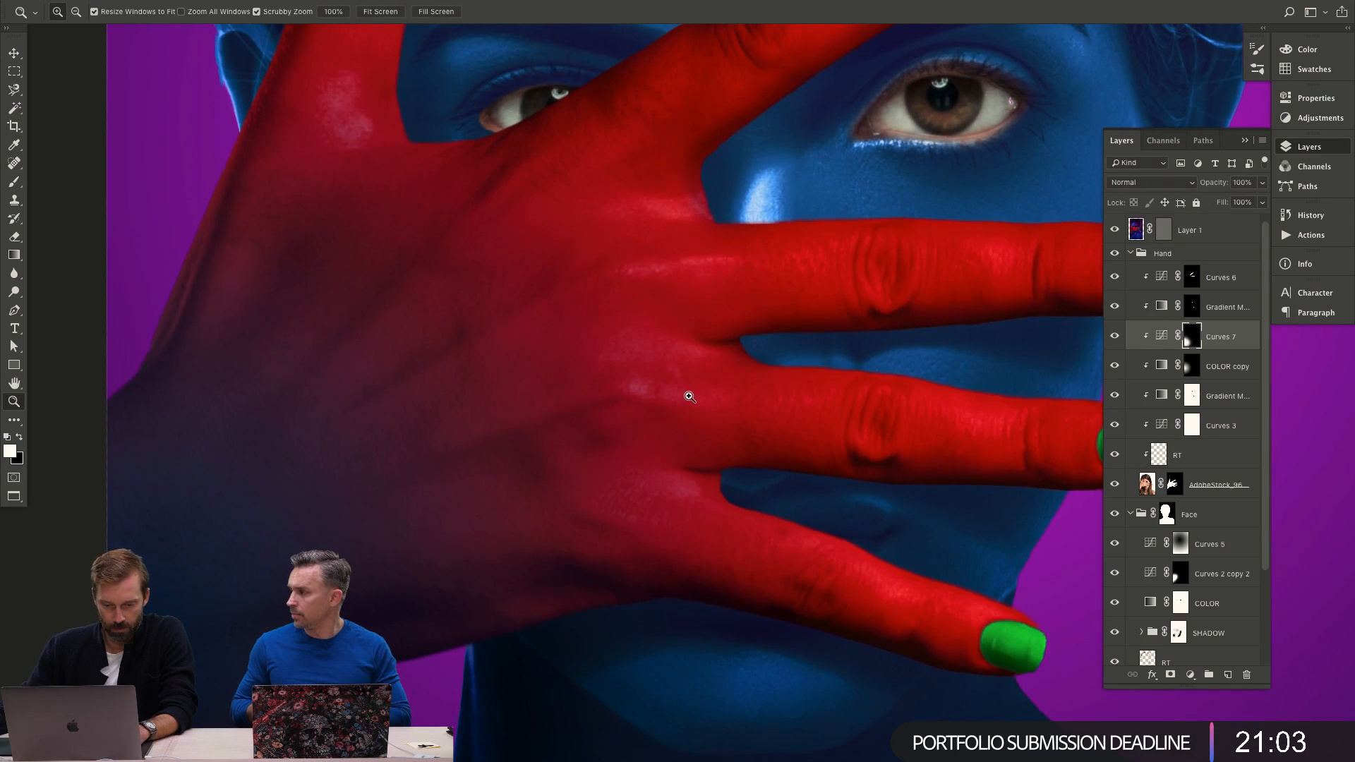
key("ctrl+minus")
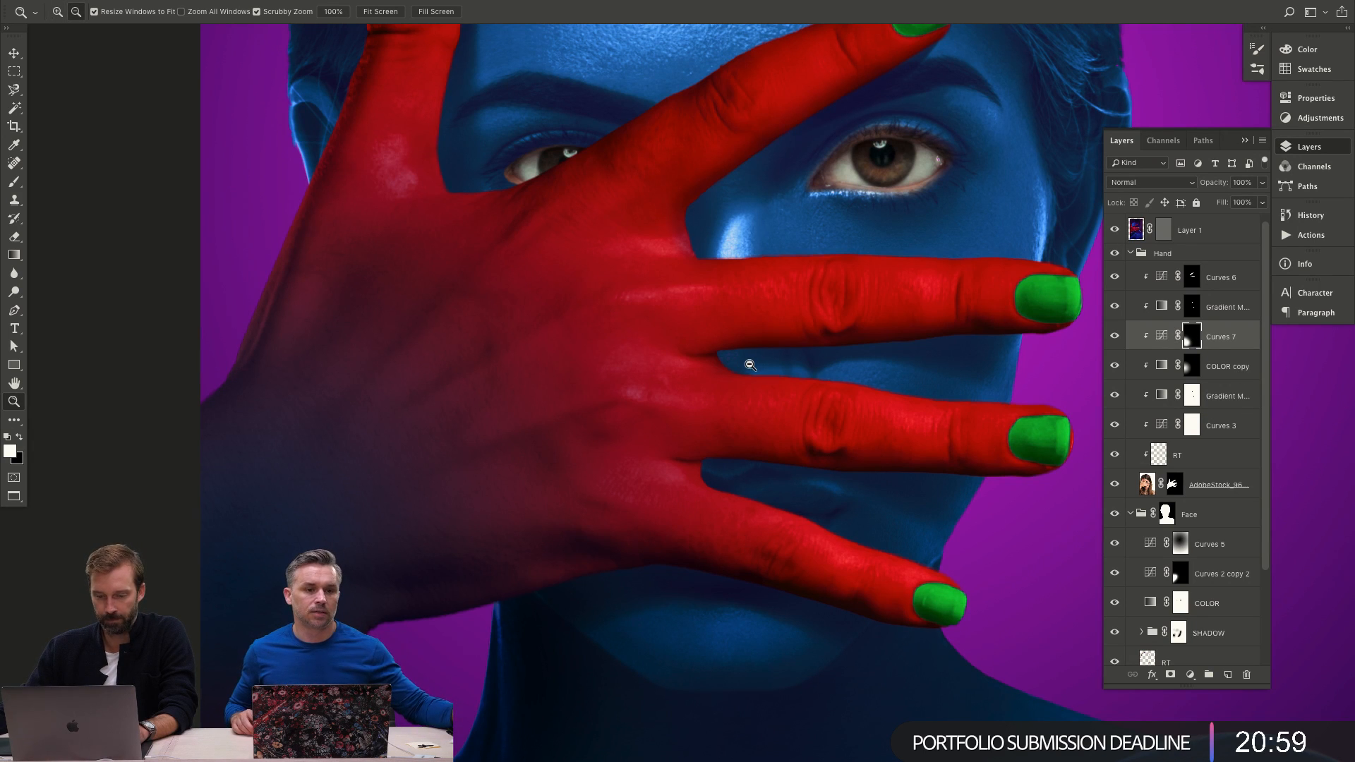
left_click(1282, 407, "alt")
left_click(1240, 378)
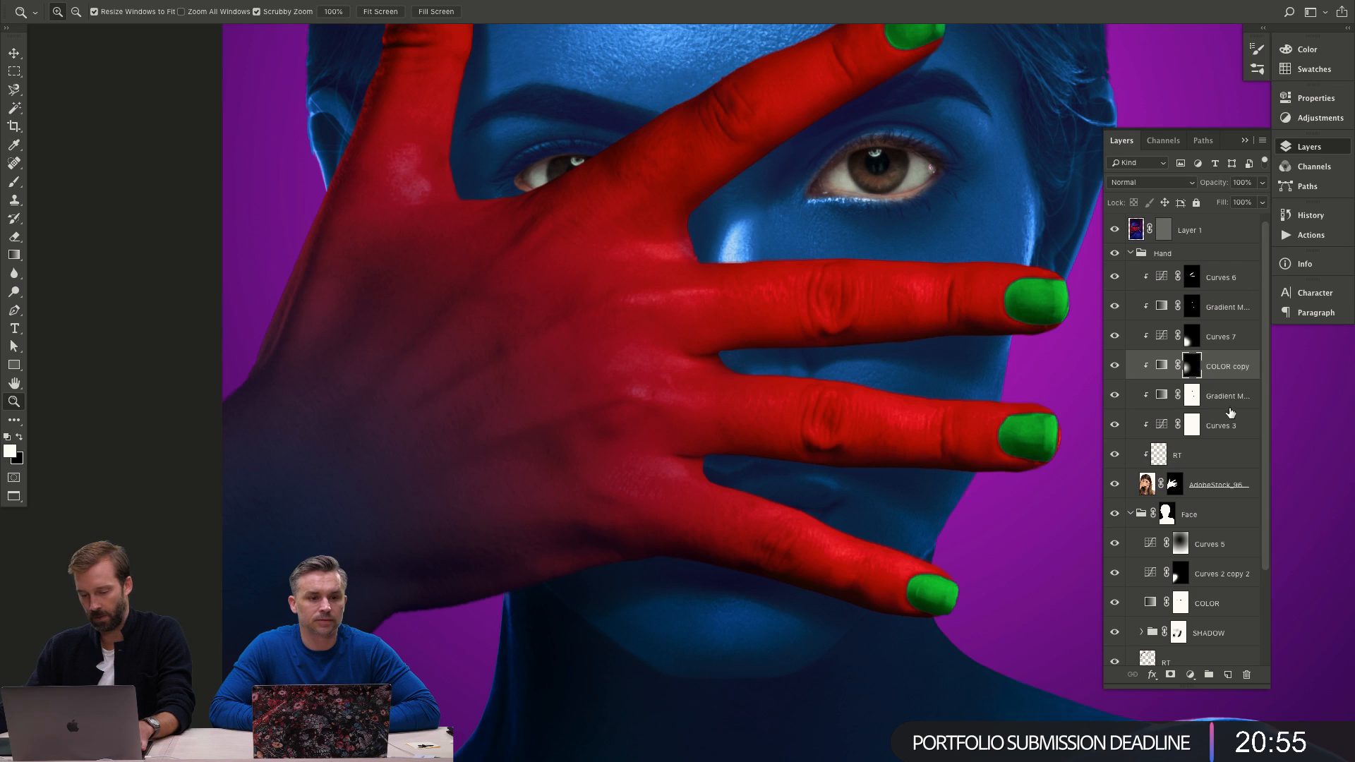
key("super+m")
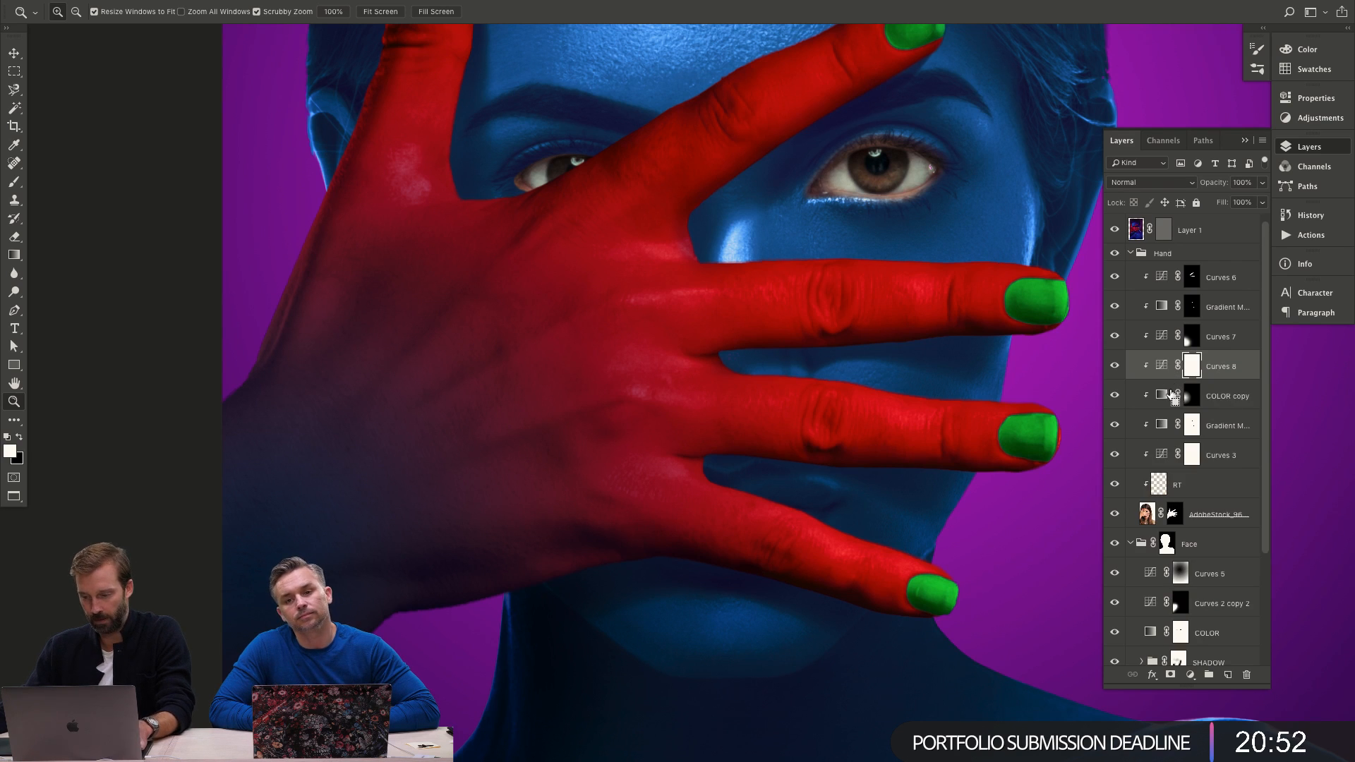
double_click(1163, 366)
mouse_move(1173, 243)
left_mouse_down()
mouse_move(1152, 236)
mouse_move(1192, 250)
mouse_move(1155, 228)
left_mouse_up()
Raise the midtones of the new adjustment's Blue curve slightly, and place a midpoint on its Green curve.
key("alt+3")
key("alt+4")
key("alt+5")
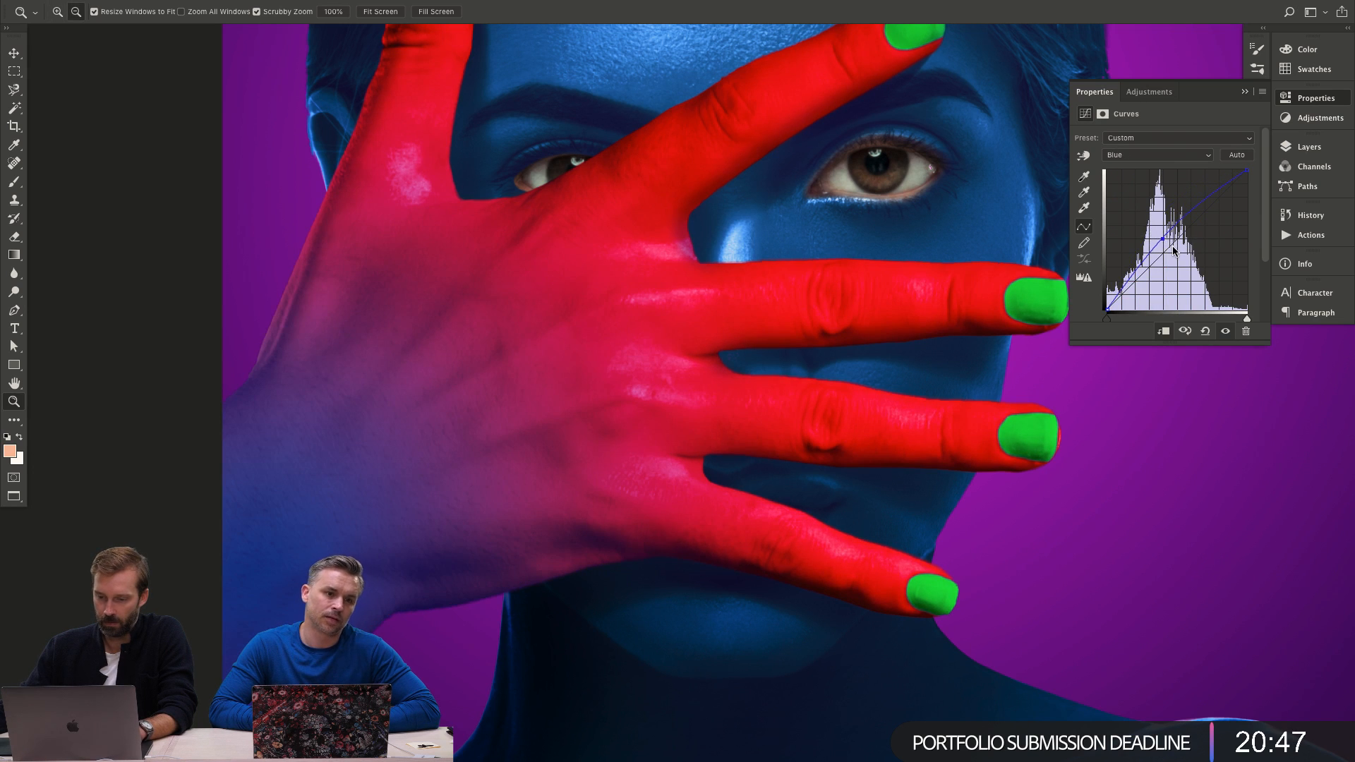
key("alt+4")
left_click(1169, 247)
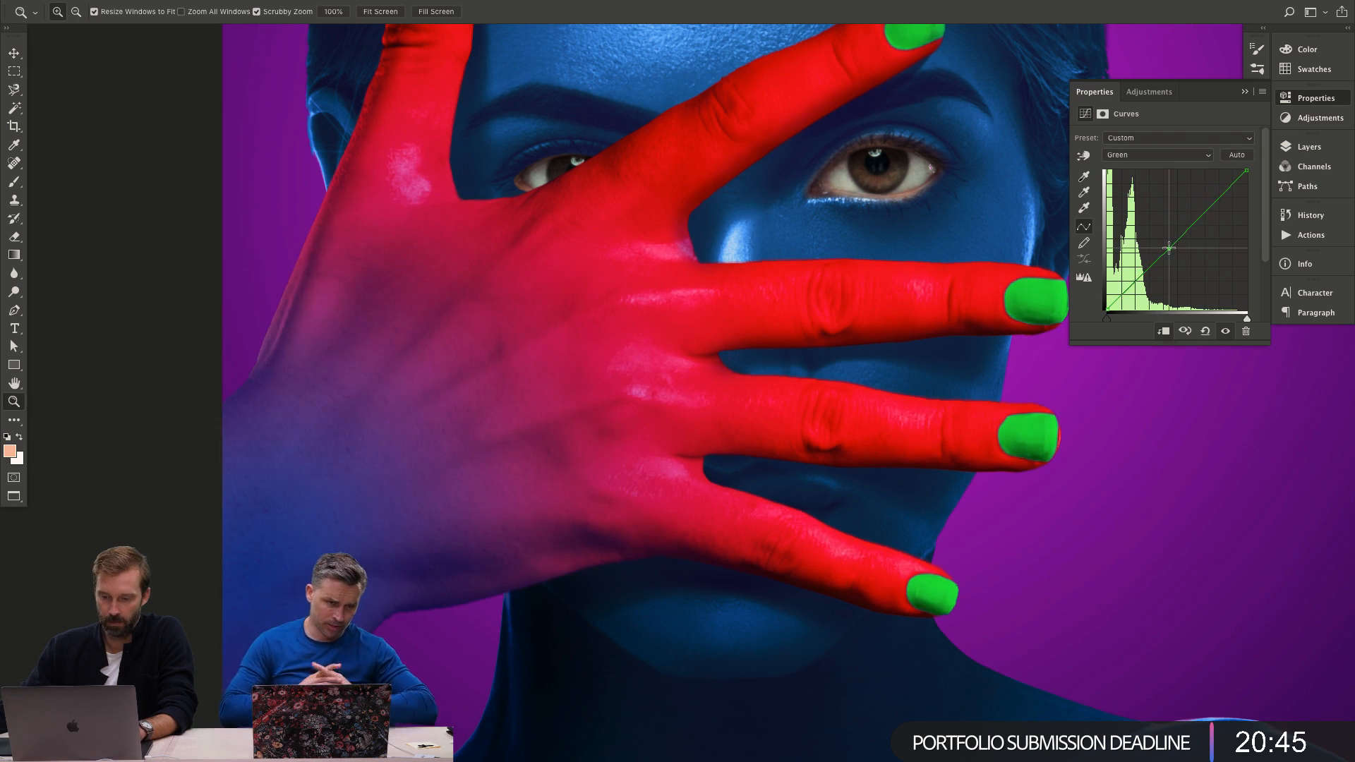
Increase the contrast of the RGB curve by moving its black point slightly inward and shifting its midpoint towards the shadows.
key("alt+2")
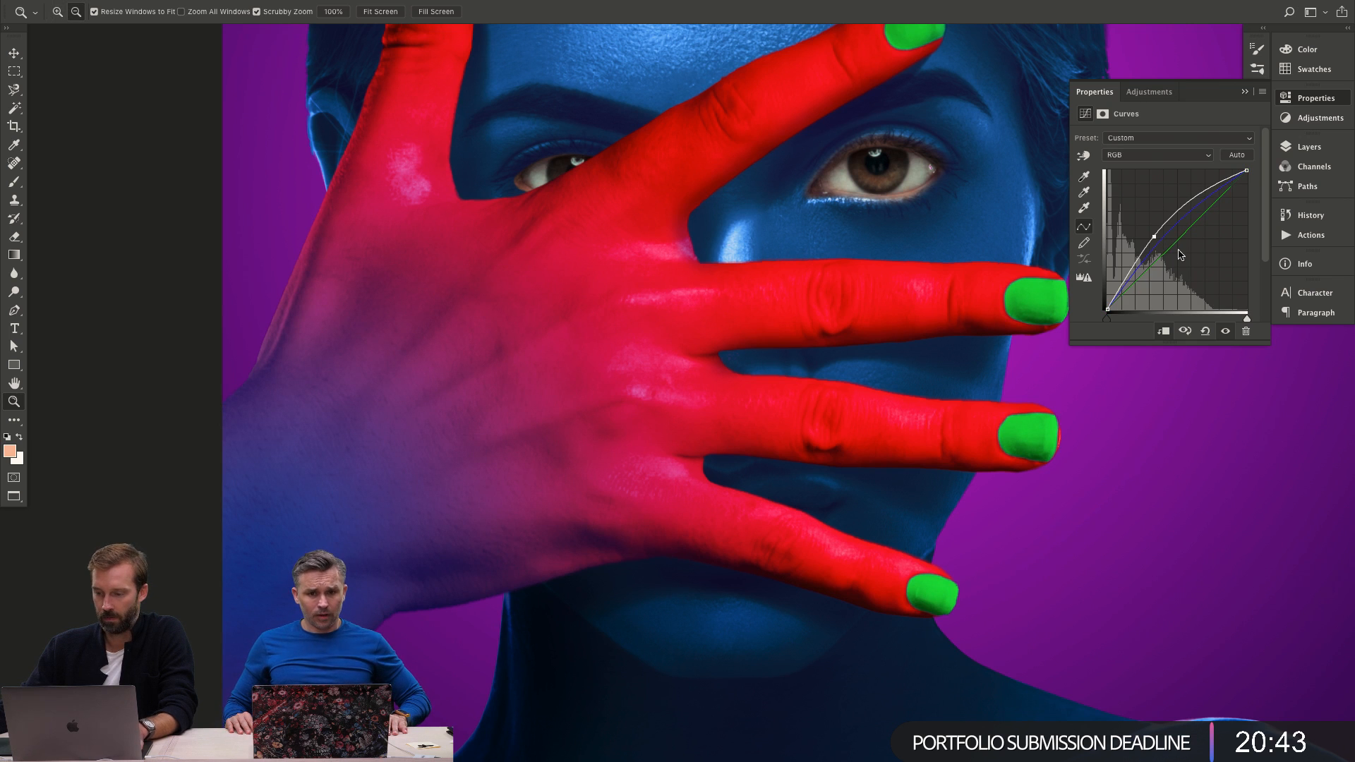
left_click_drag(1109, 308, 1112, 309)
left_click(1151, 238)
left_click_drag(1152, 241, 1150, 241)
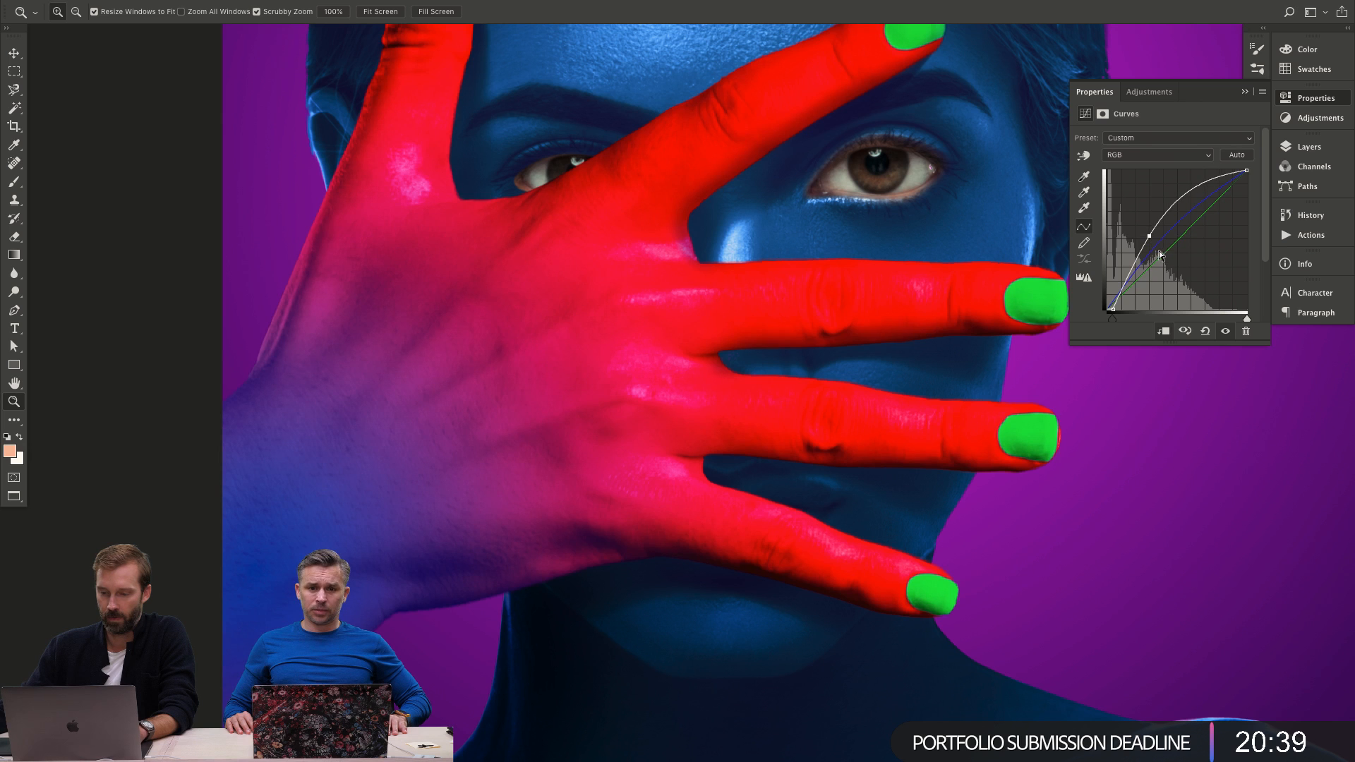
Invert the hand Curves adjustment's mask to black and paint the wrist back in with a soft white brush at 10% opacity.
key("ctrl+i")
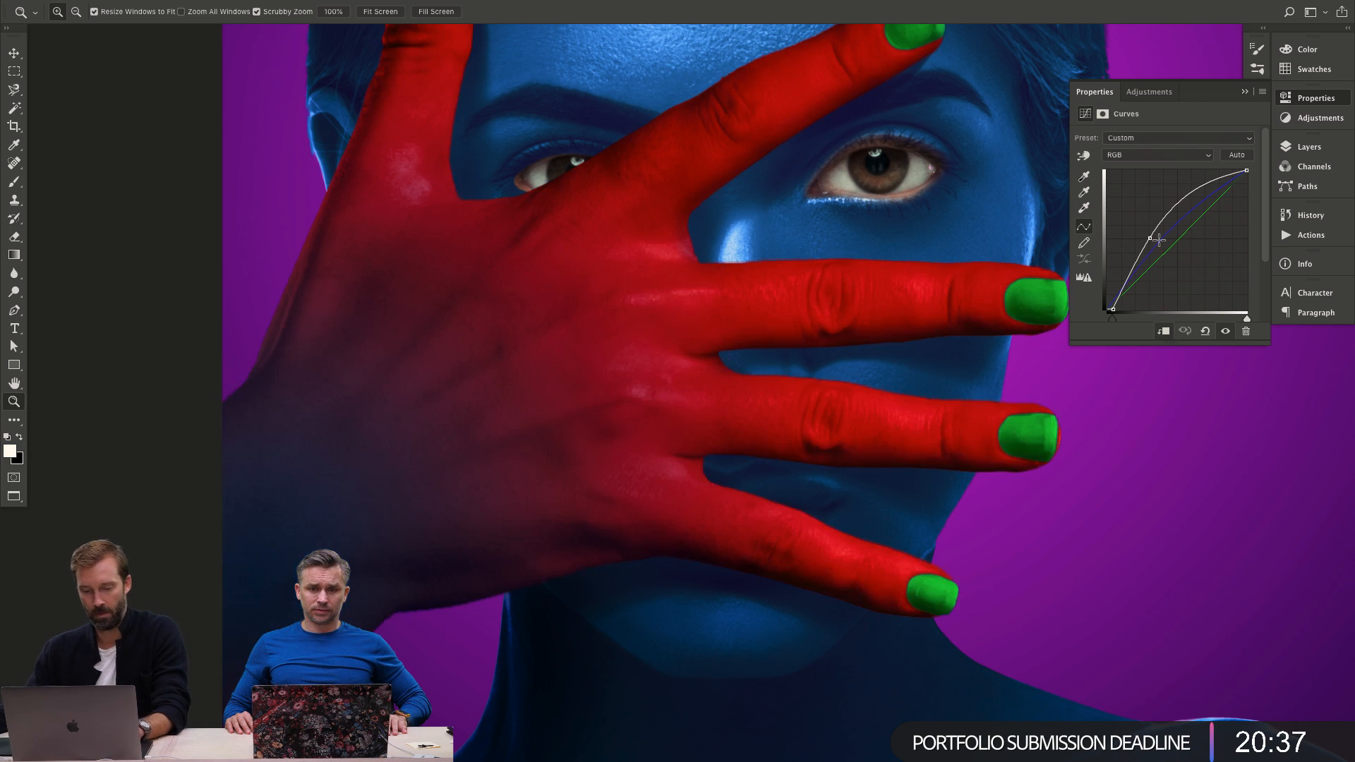
key("d")
key("b")
left_click_drag(398, 460, 424, 445)
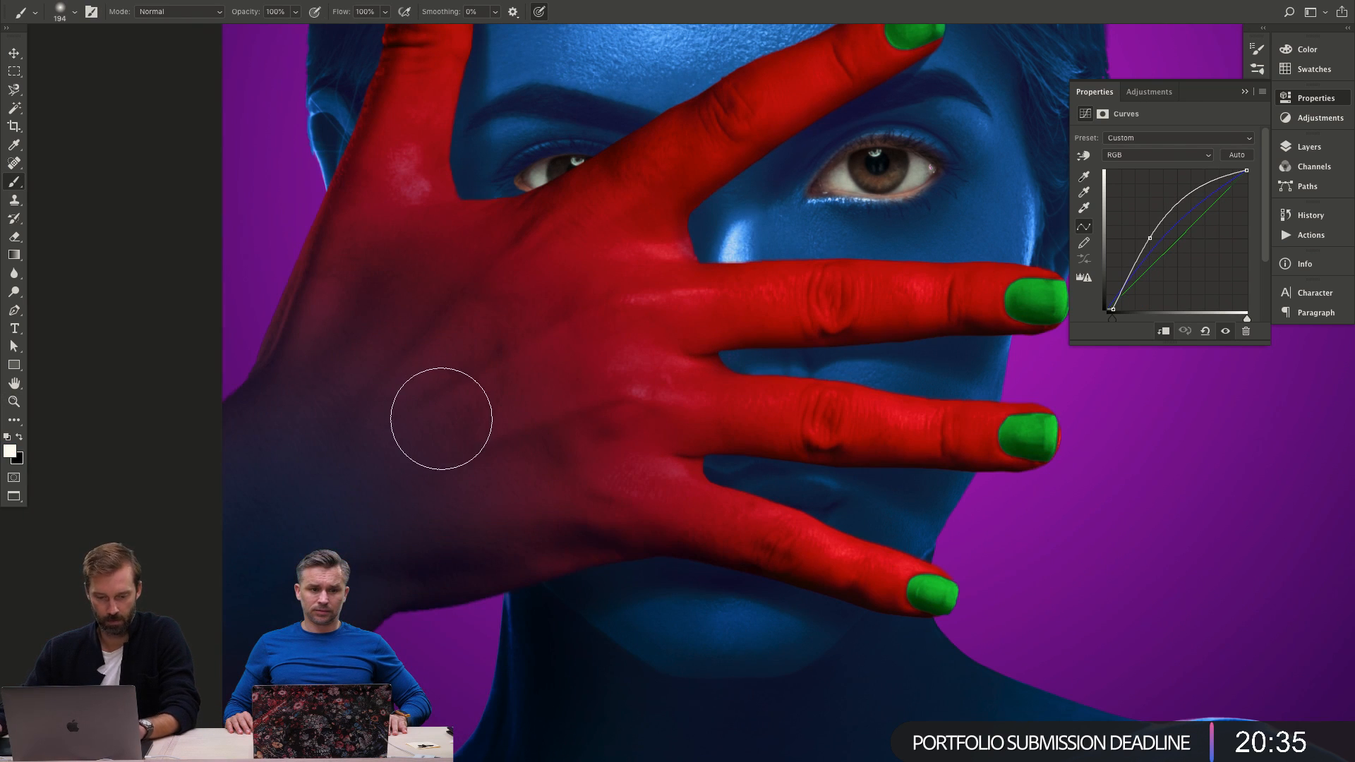
key("1")
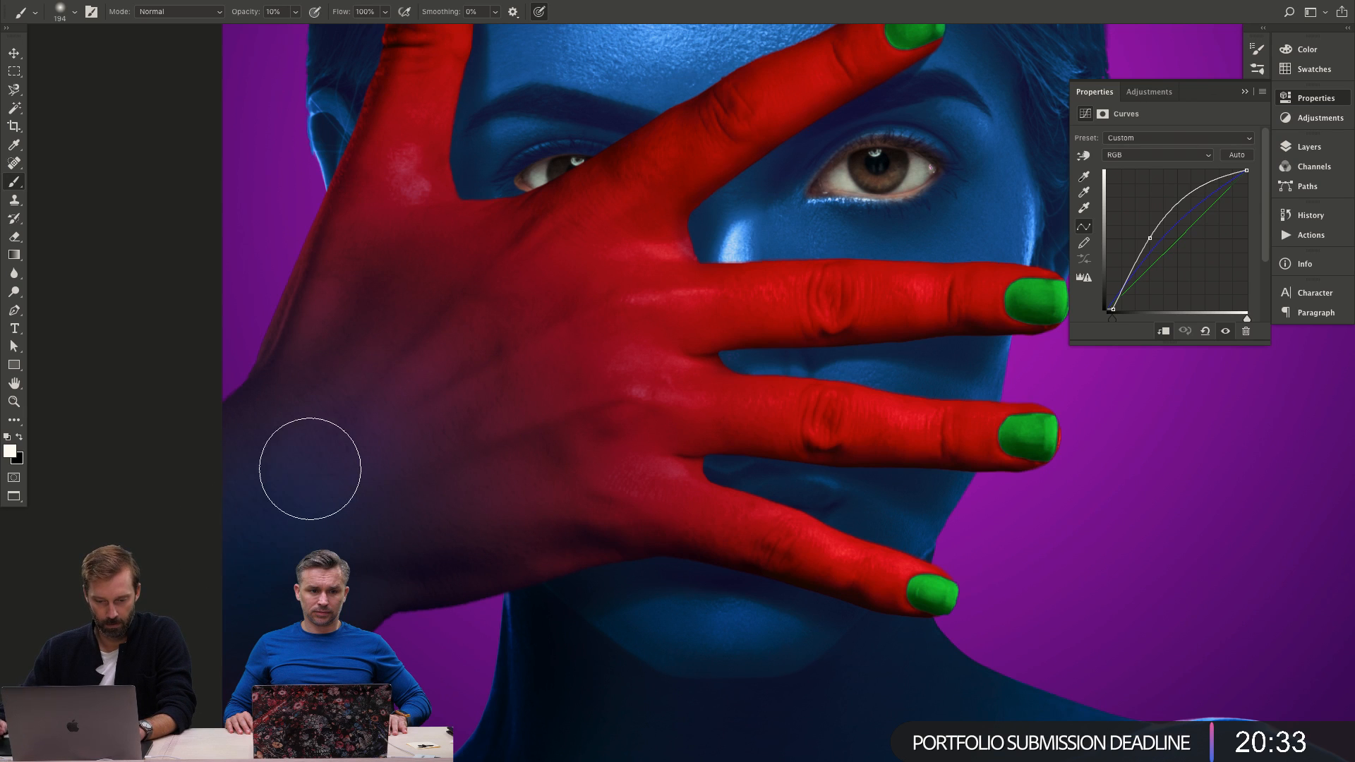
mouse_move(284, 456)
left_mouse_down()
mouse_move(405, 478)
mouse_move(275, 442)
mouse_move(214, 538)
mouse_move(444, 431)
mouse_move(430, 306)
mouse_move(186, 641)
left_mouse_up()
Enlarge the brush to 673 px and brush the brightening softly into the back of the hand on the mask.
key("z")
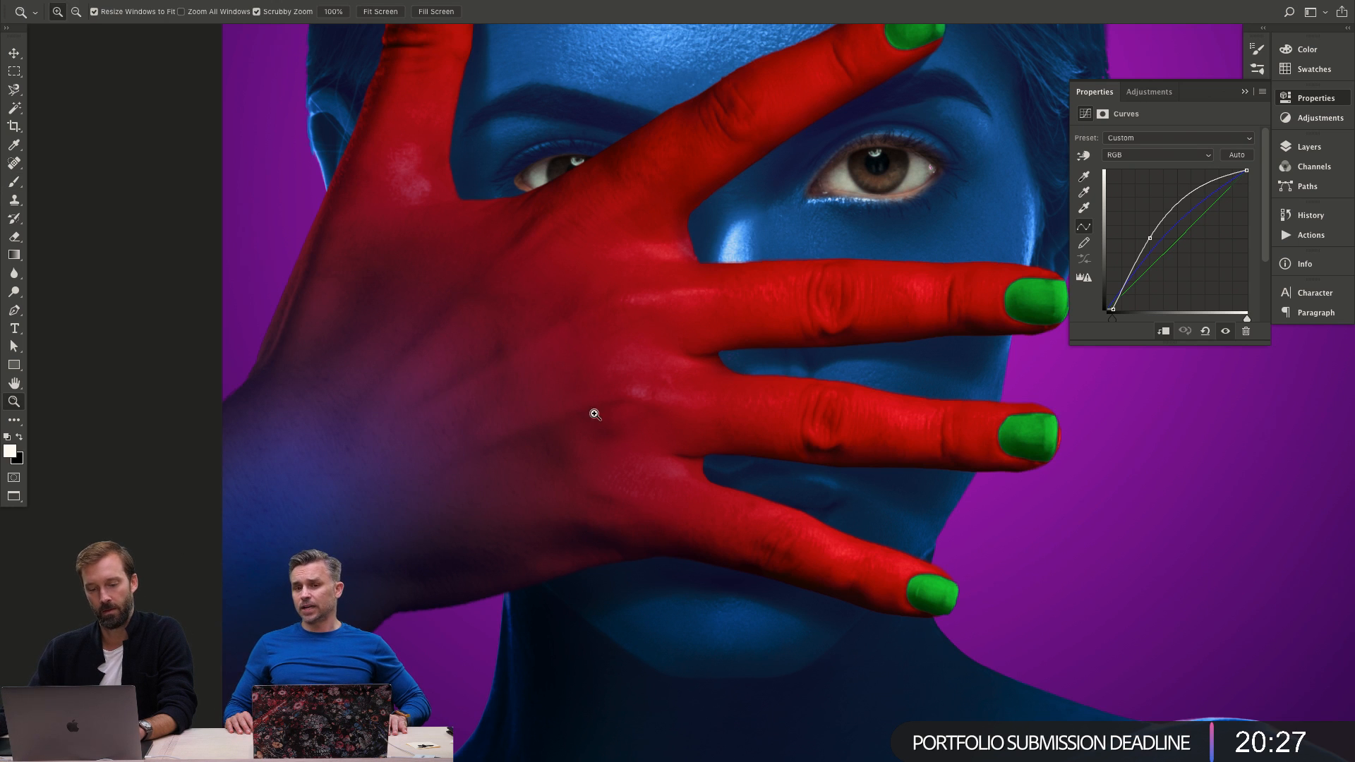
left_click(625, 429, "alt")
left_click(625, 429, "alt")
key("b")
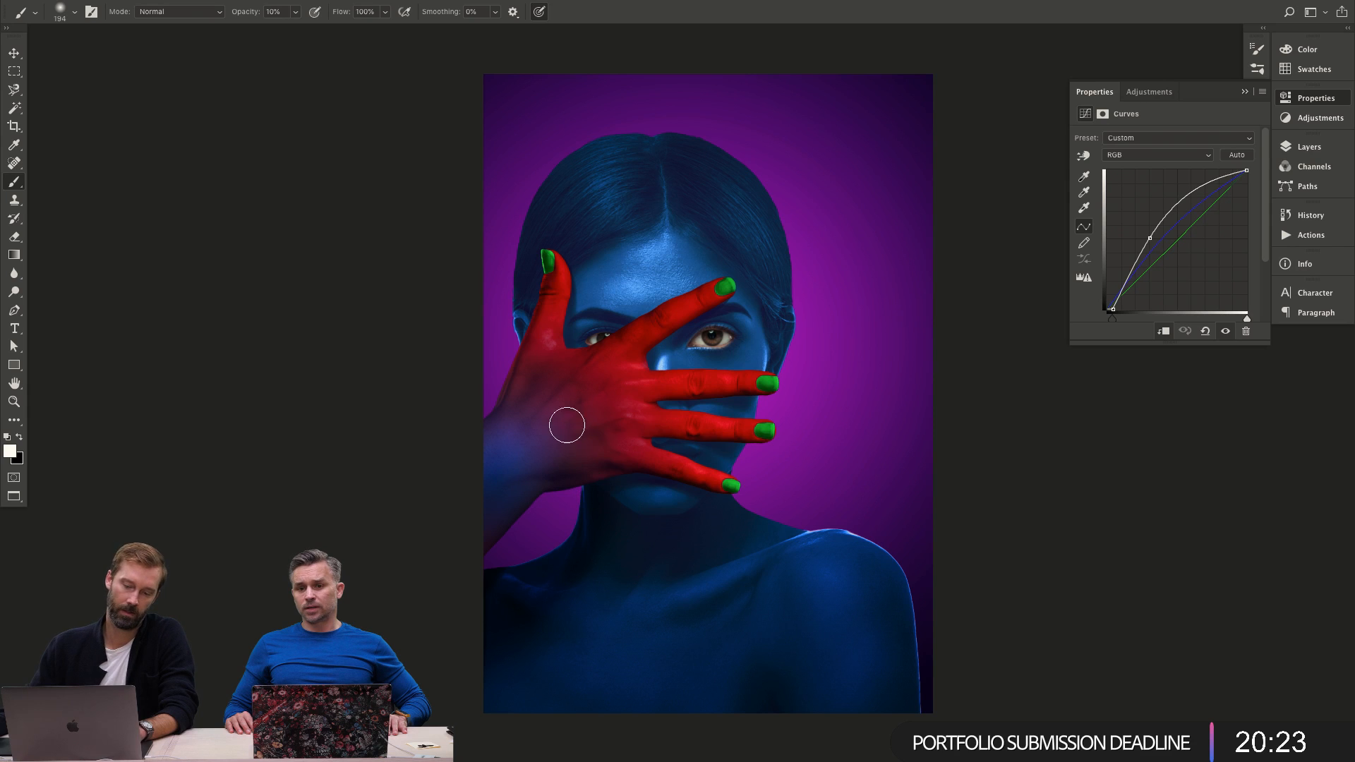
left_click_drag(567, 425, 607, 425)
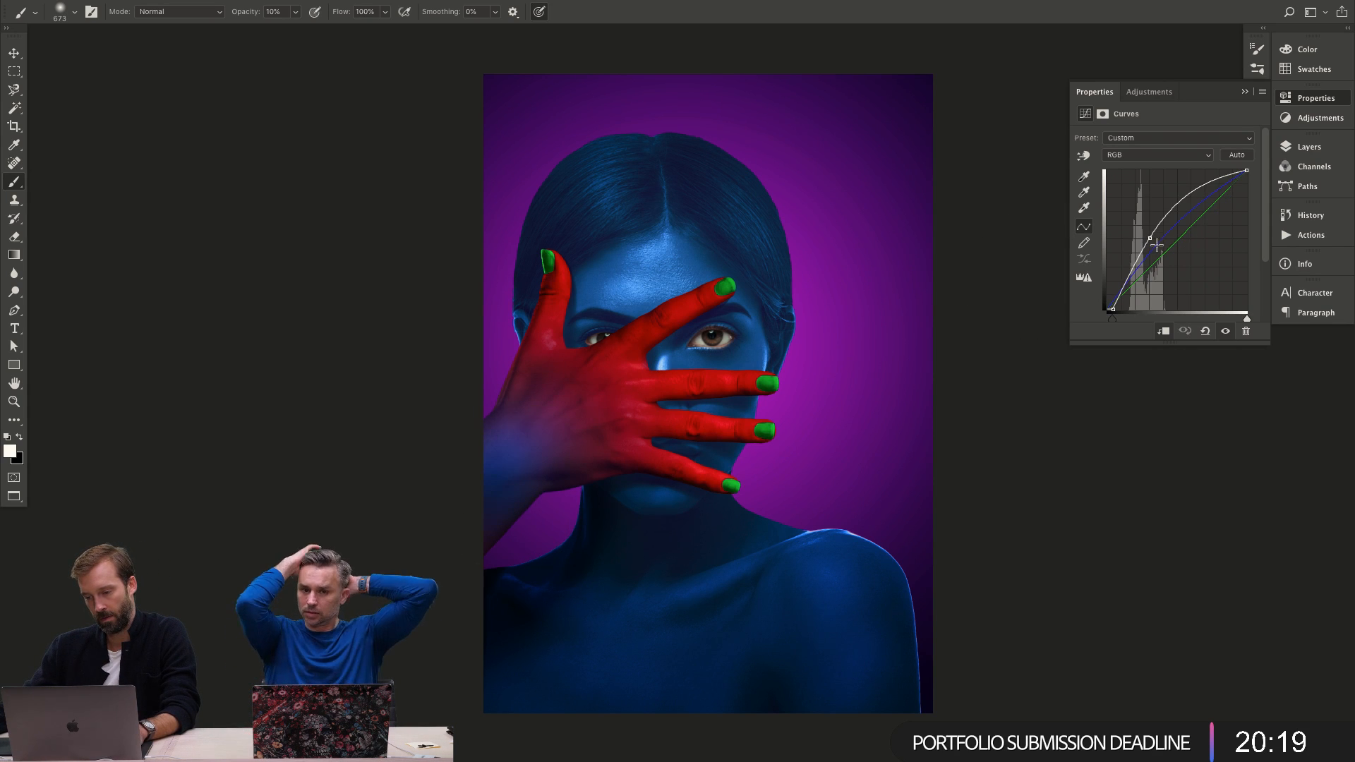
Lower the RGB curve's midpoint towards the diagonal, and raise the Green curve's midpoint until that curve is nearly straight.
left_click_drag(1157, 245, 1161, 243)
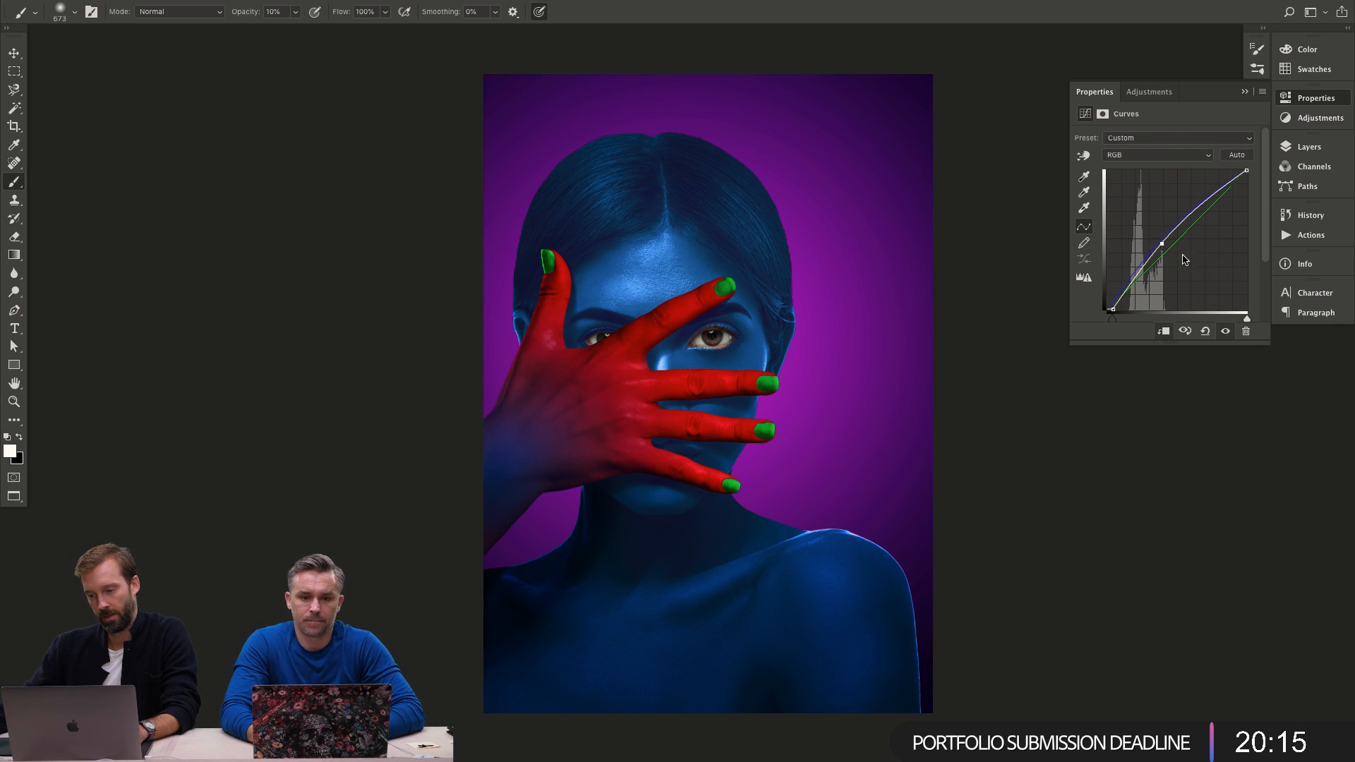
key("alt+3")
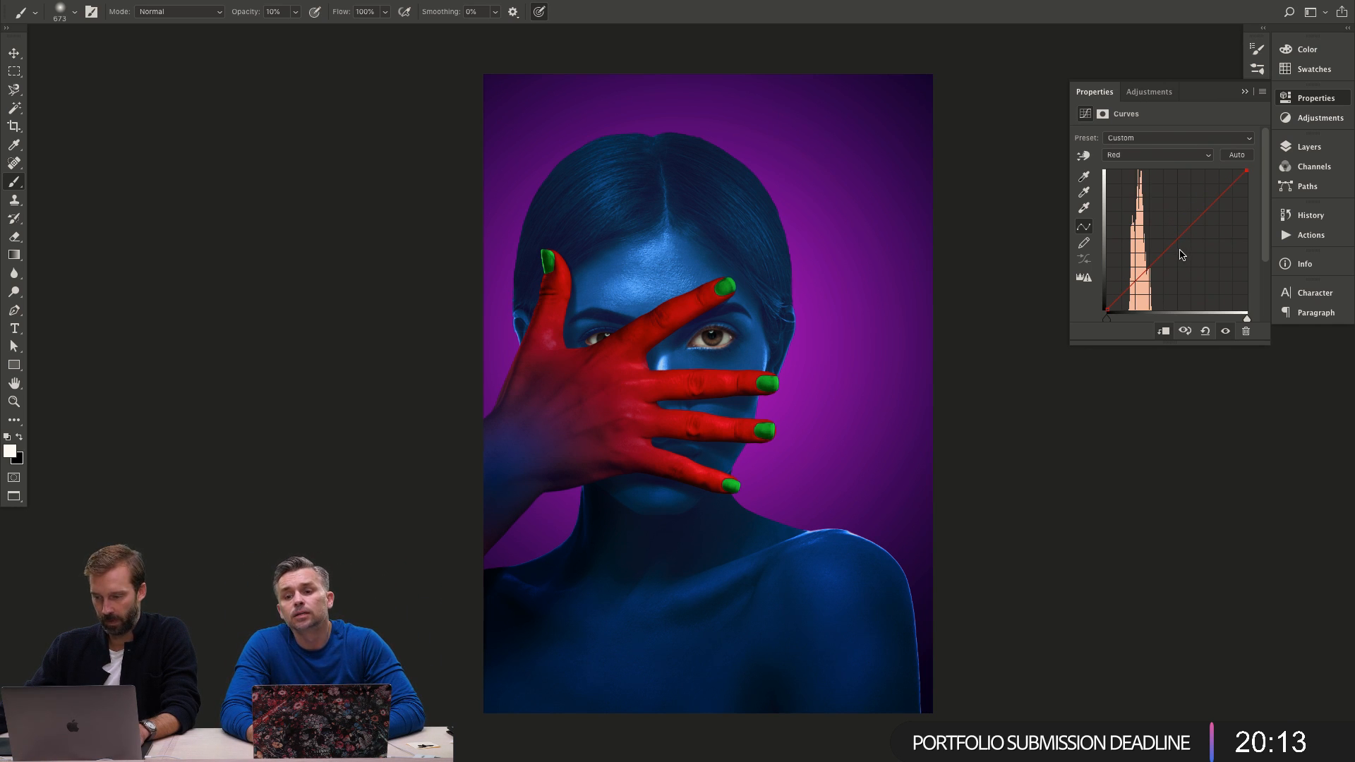
key("alt+4")
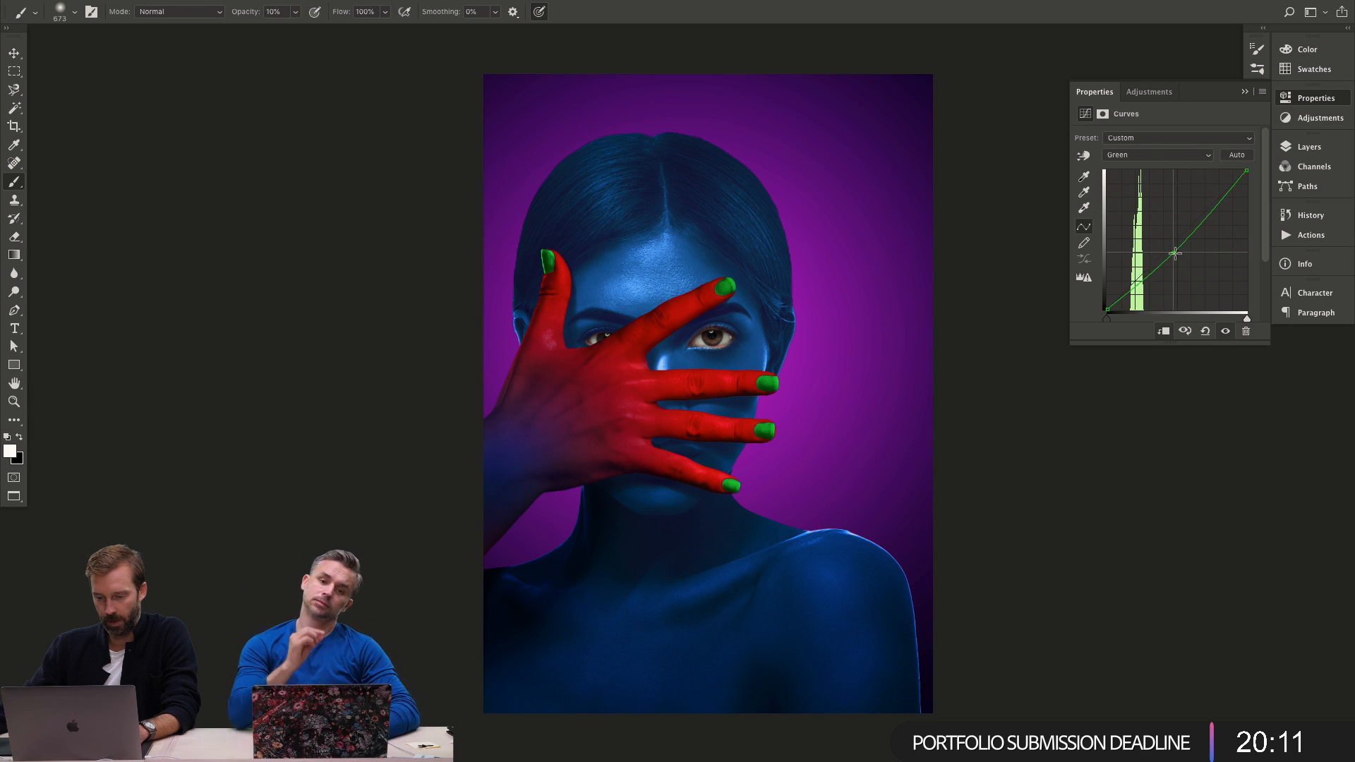
left_click_drag(1174, 252, 1169, 249)
key("z")
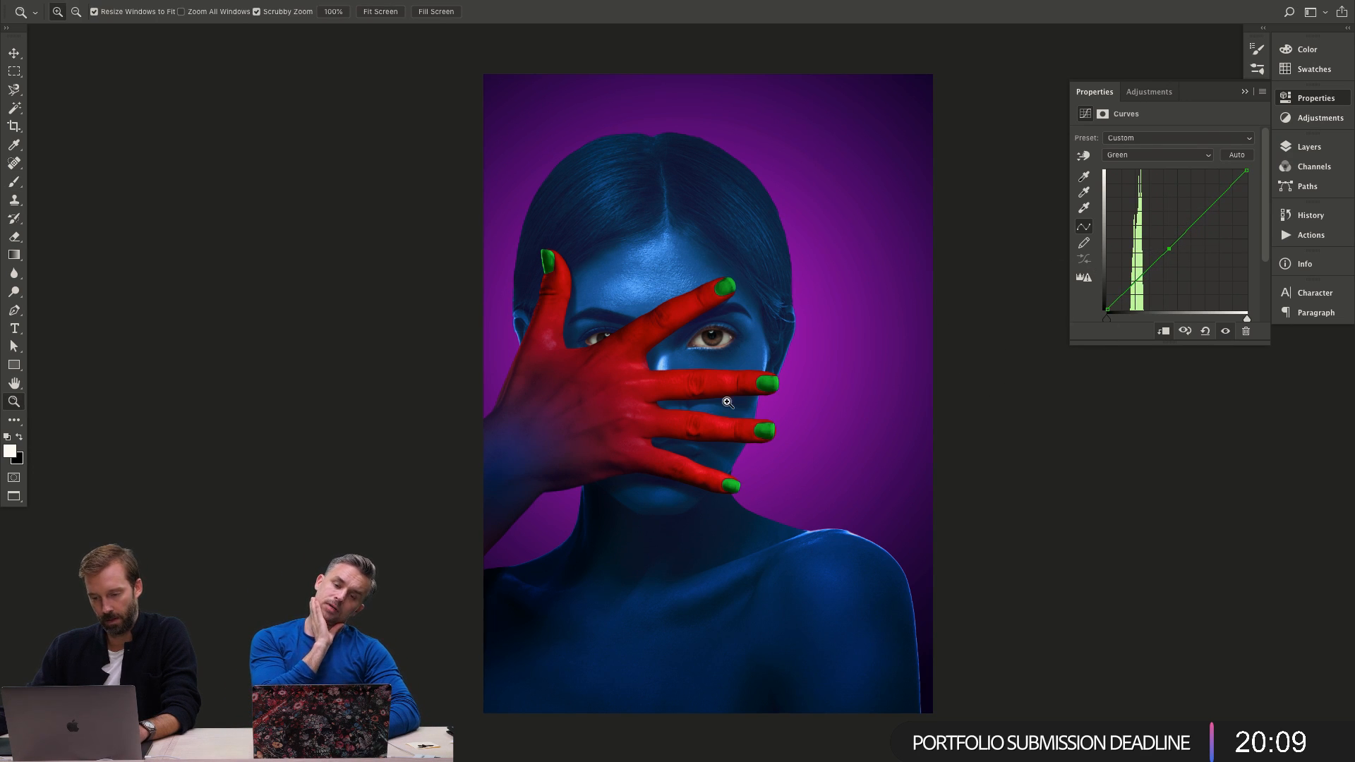
left_click(727, 402, "alt")
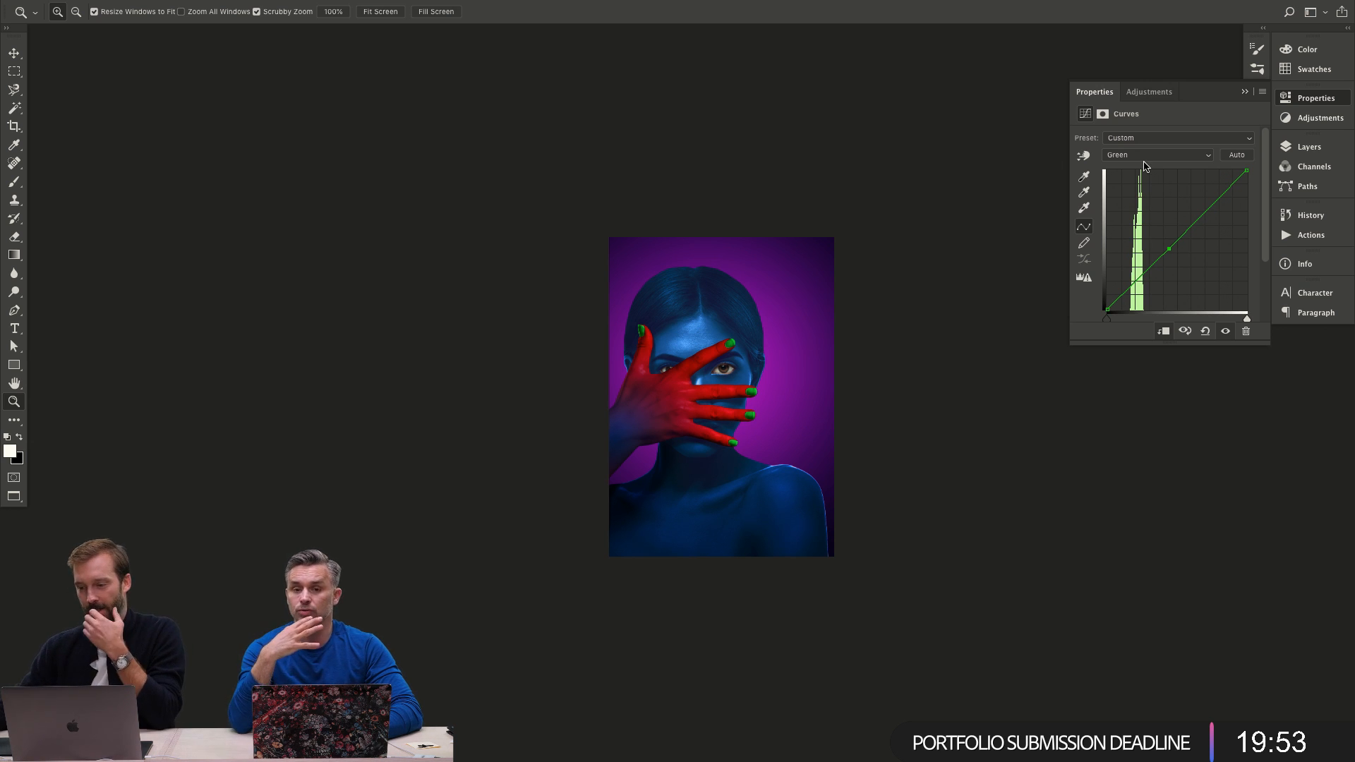
Try pink-red, orange-red and black for the background's Color Fill 1 layer, then set it to dark red 671600.
left_click(1307, 148)
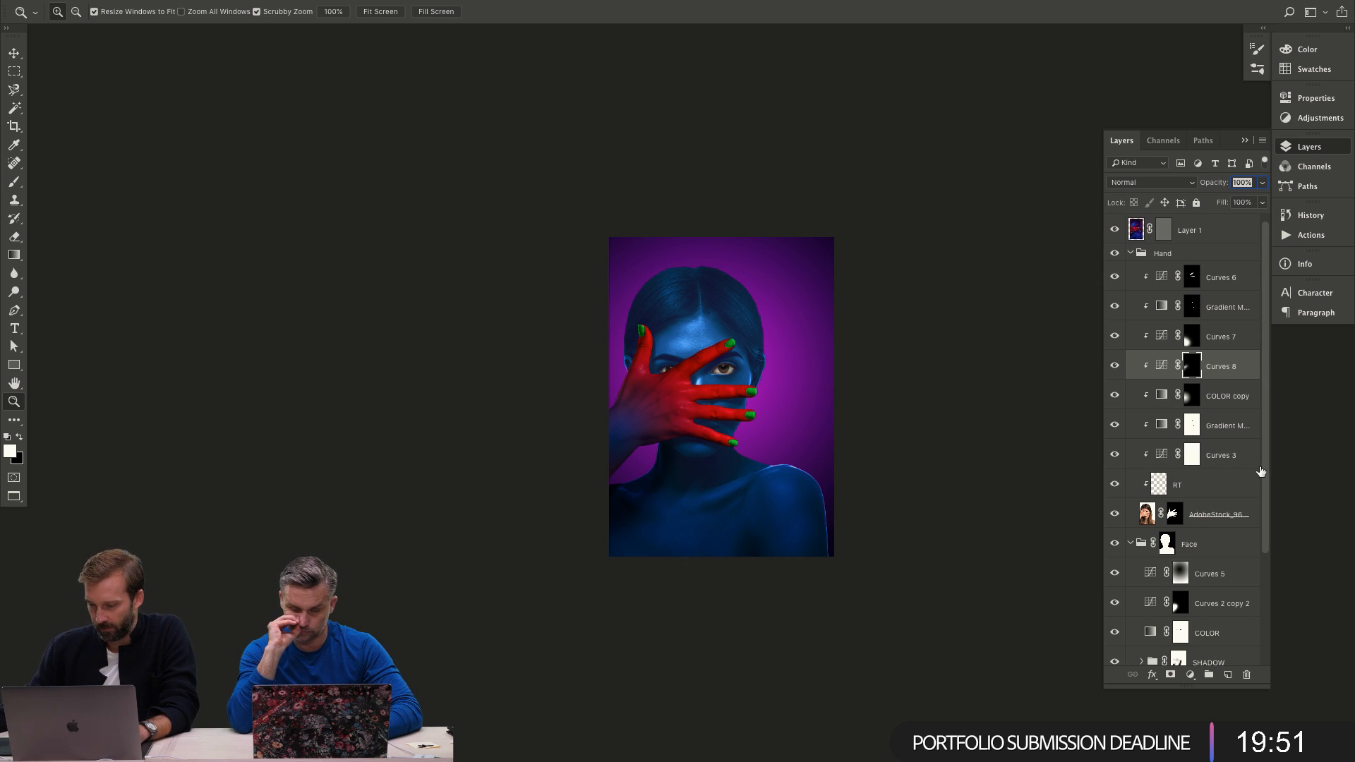
scroll(1244, 651, "down", 5)
double_click(1138, 649)
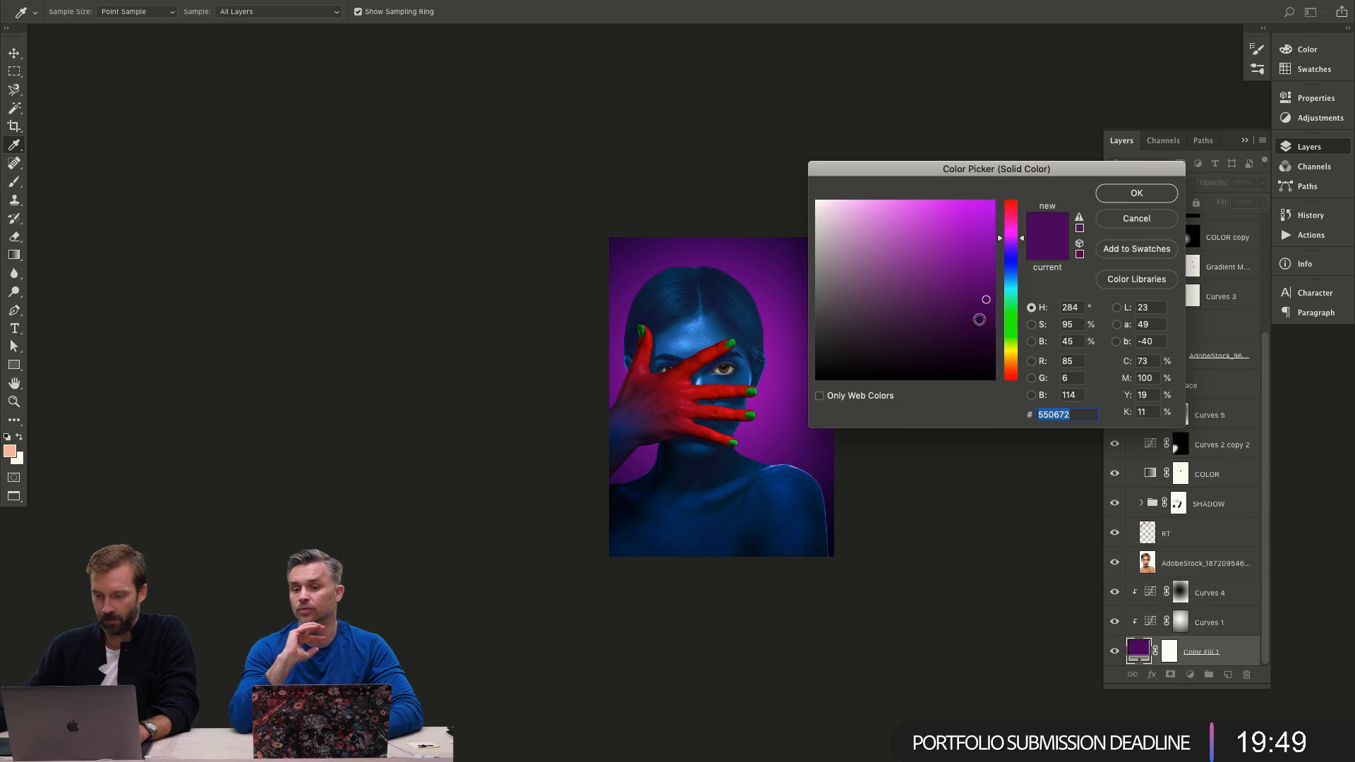
left_click_drag(1016, 238, 1103, 40)
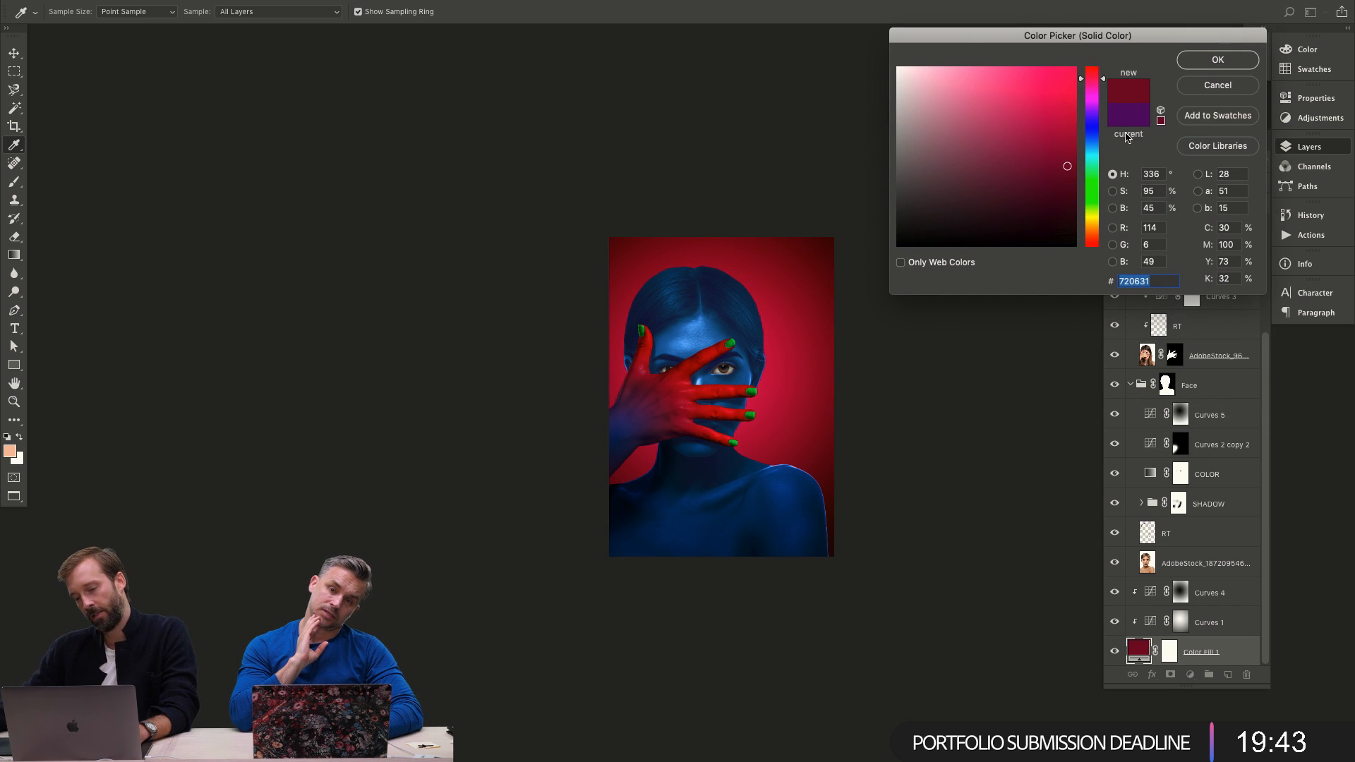
left_click_drag(1097, 88, 1095, 80)
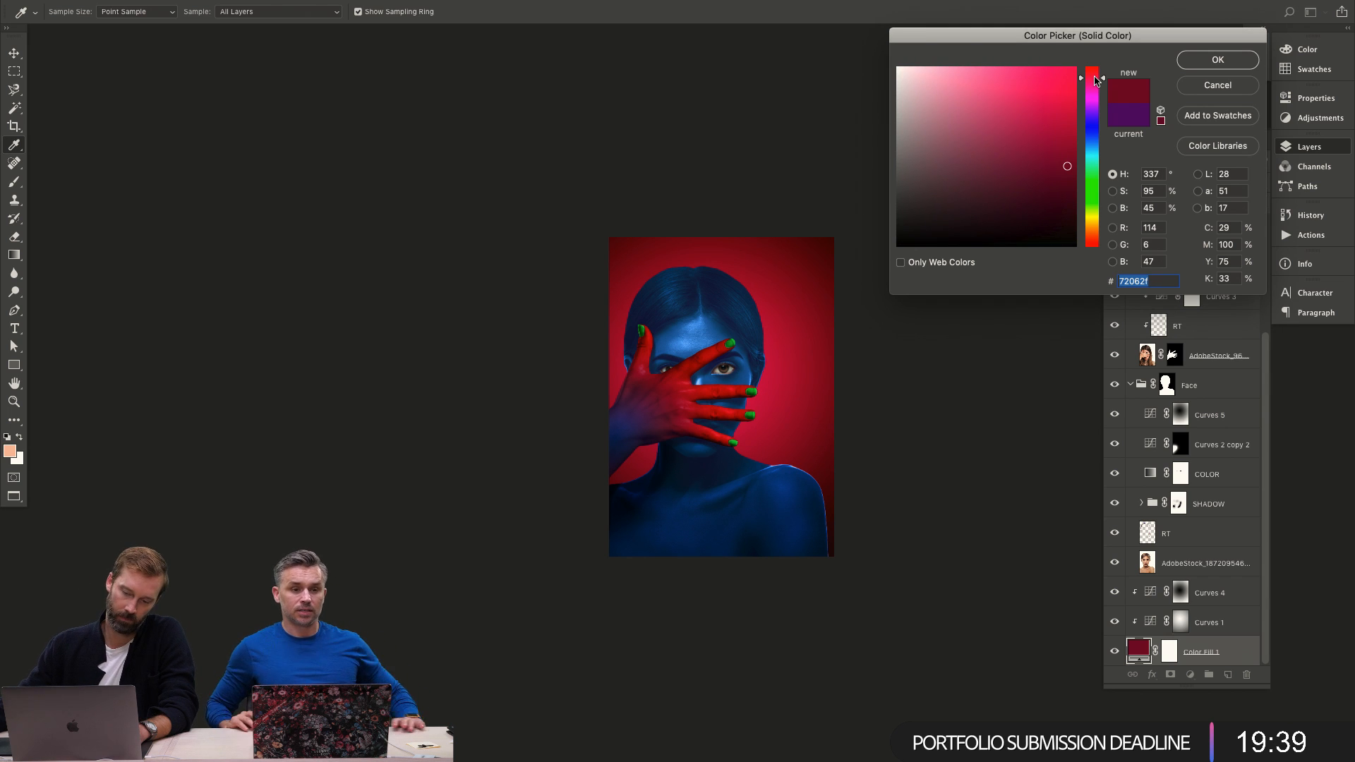
mouse_move(1094, 79)
left_mouse_down()
mouse_move(1049, 305)
mouse_move(1068, 192)
mouse_move(1073, 242)
left_mouse_up()
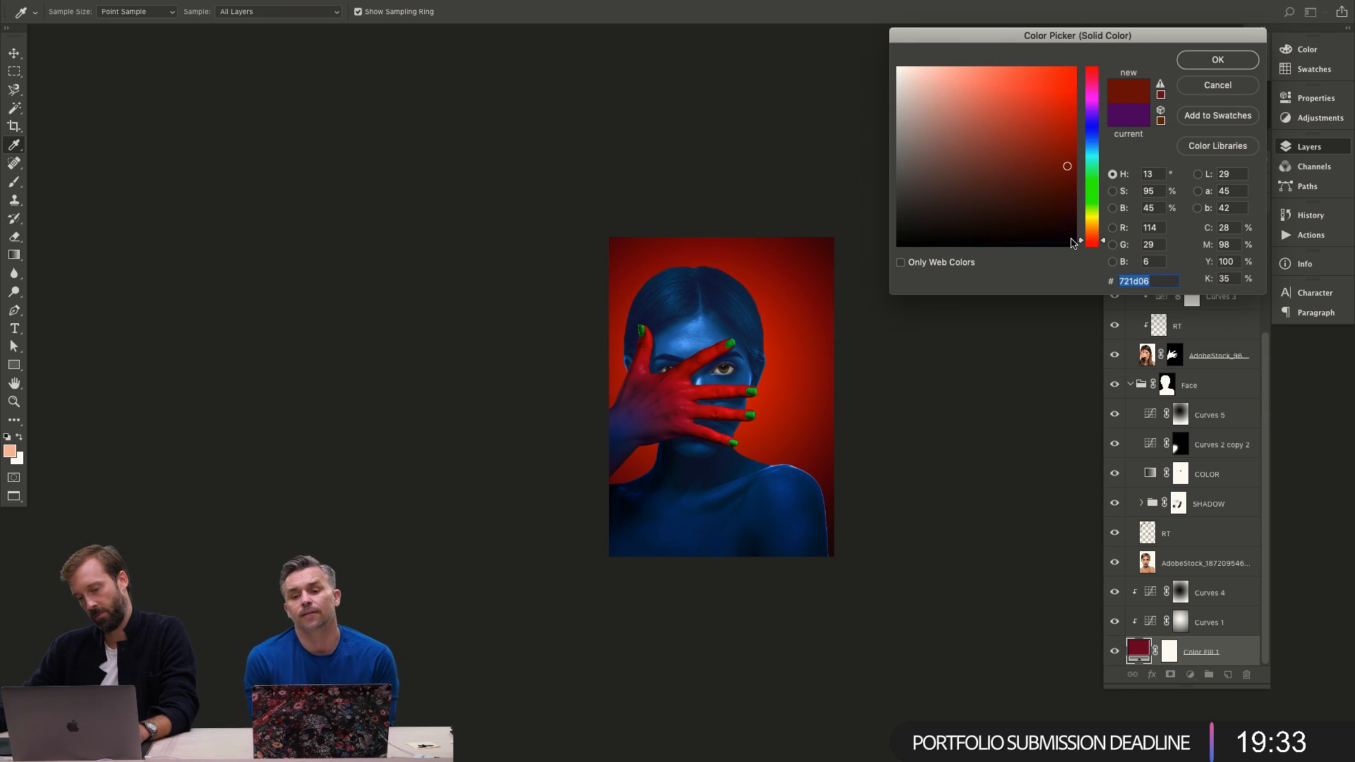
left_click_drag(921, 227, 851, 262)
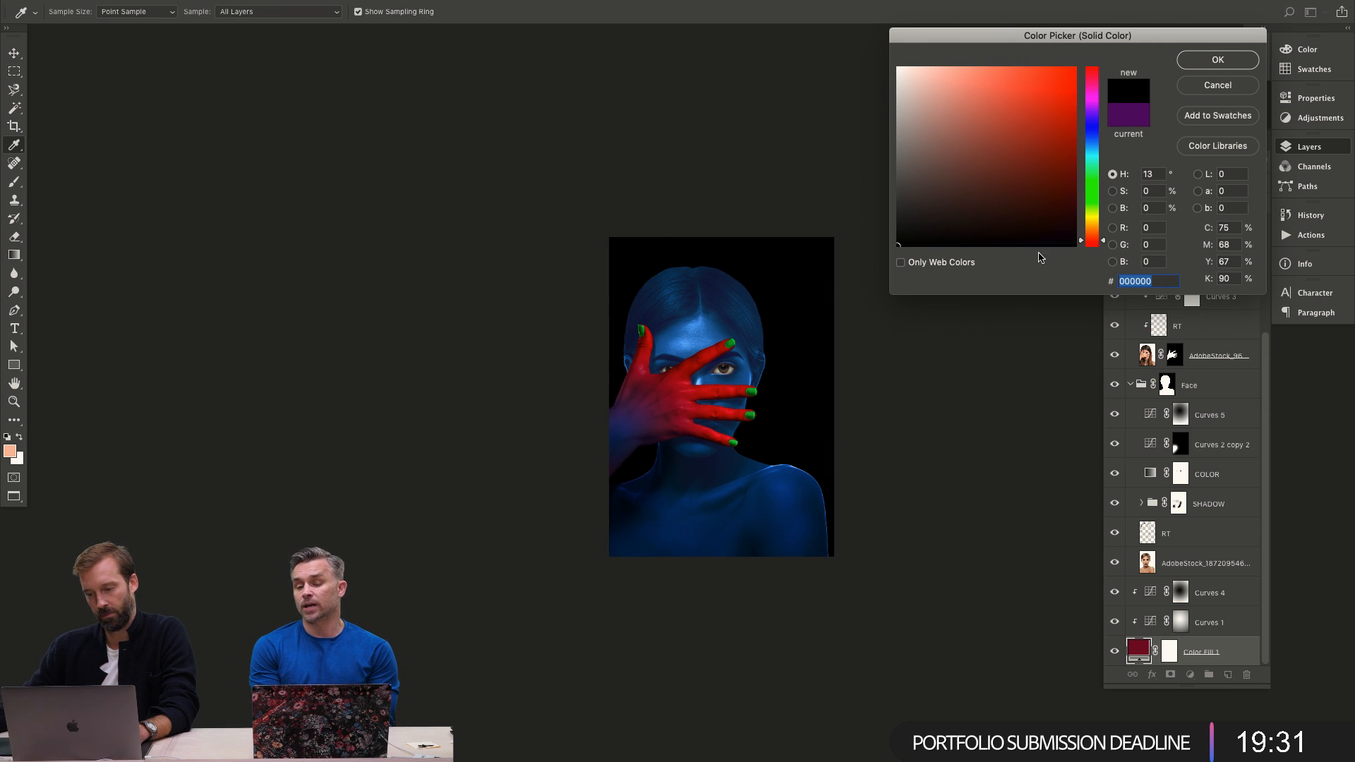
mouse_move(1002, 232)
left_mouse_down()
mouse_move(1056, 233)
mouse_move(1089, 200)
mouse_move(1104, 151)
mouse_move(1107, 172)
left_mouse_up()
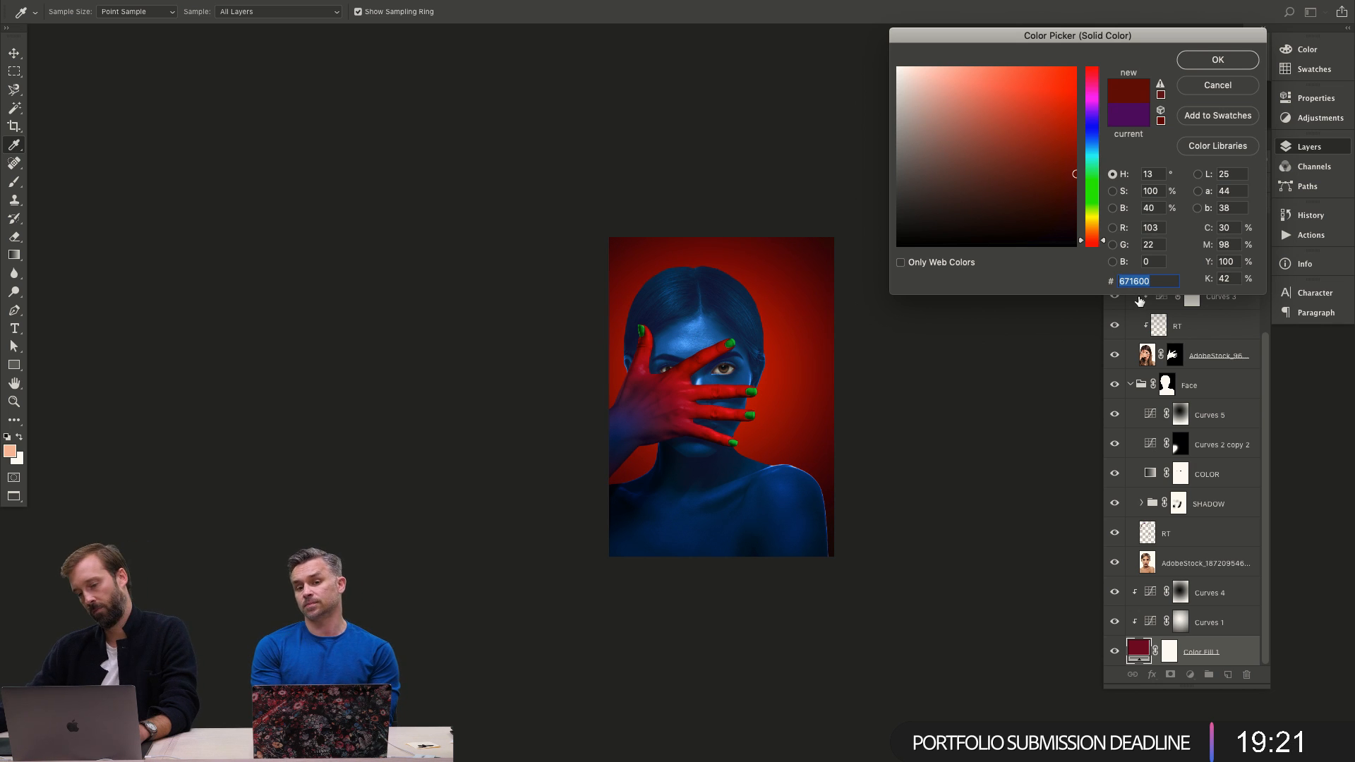
key("Return")
Collapse the Face group and load its mask plus the hand photo's mask as one combined selection of the whole figure.
key("z")
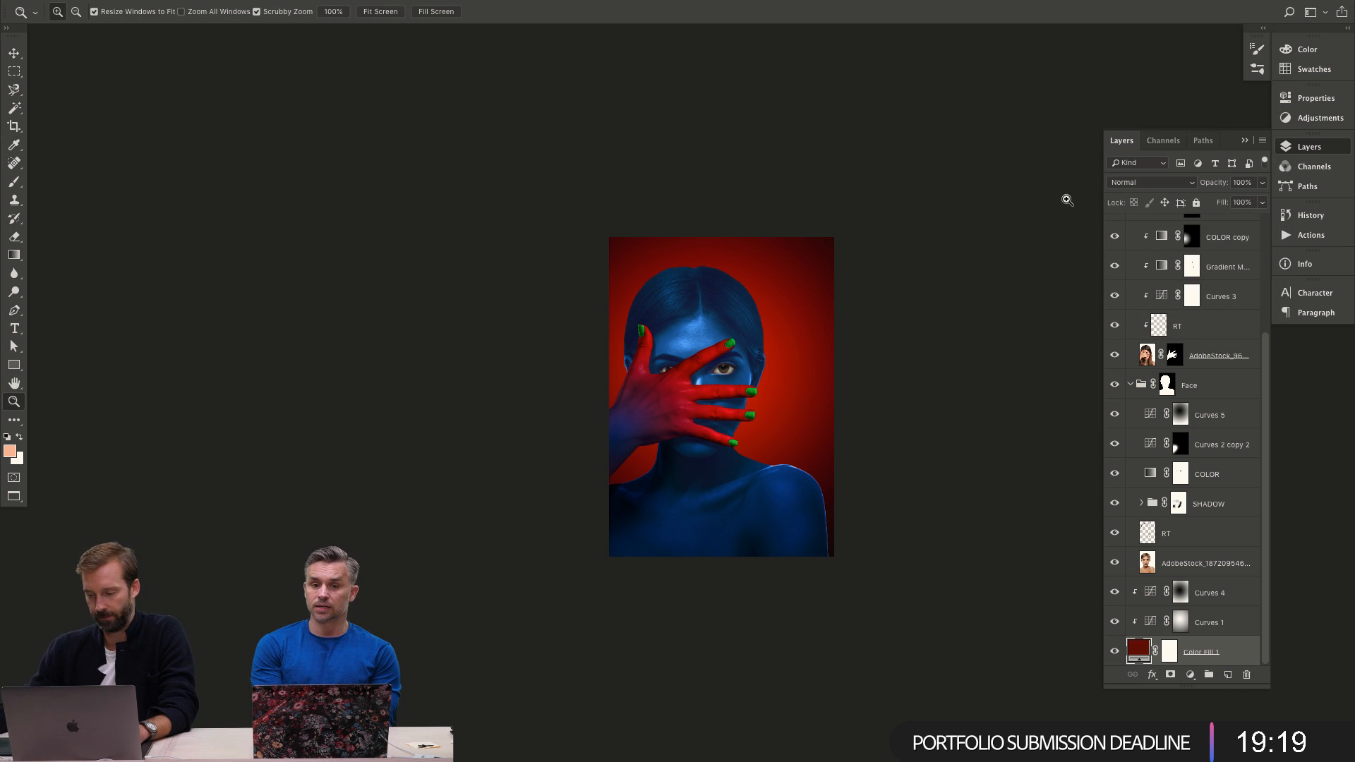
mouse_move(727, 360)
left_mouse_down()
mouse_move(833, 356)
mouse_move(738, 354)
left_mouse_up()
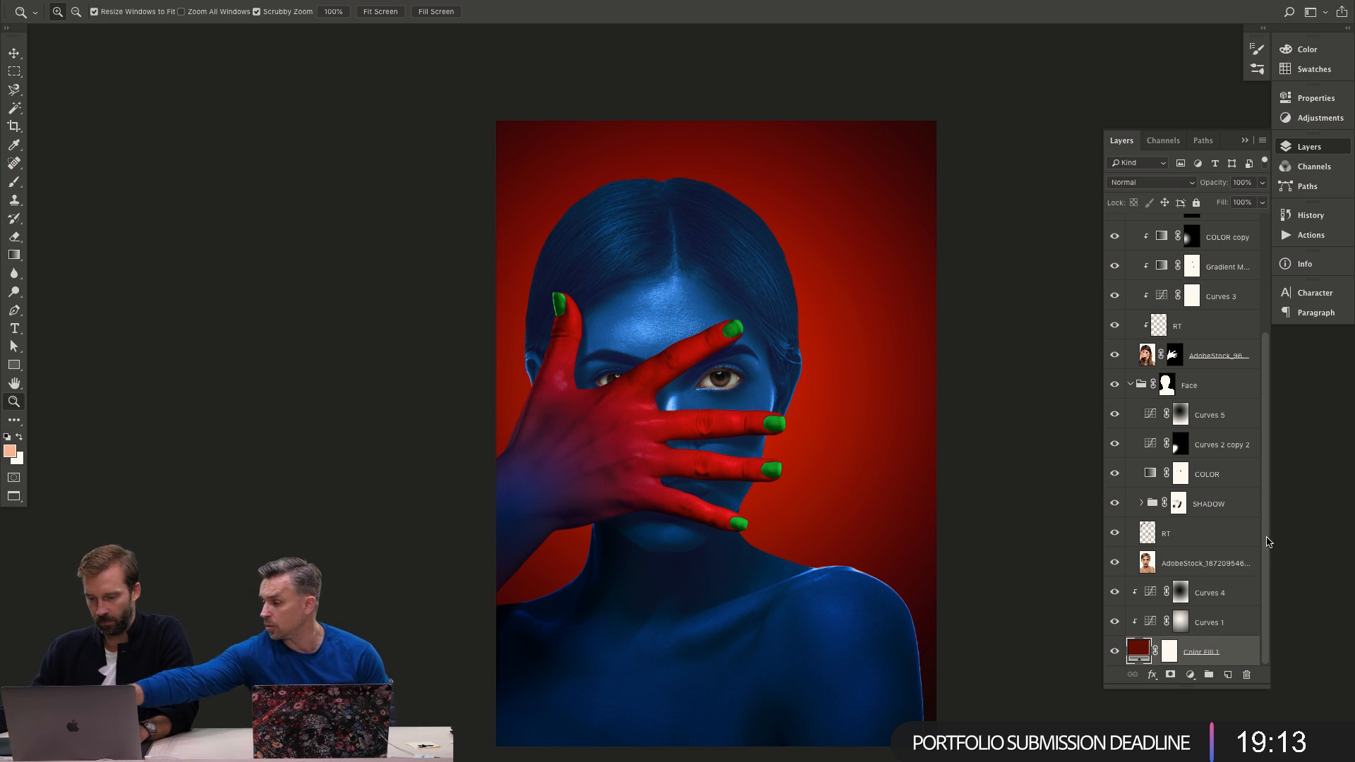
left_click_drag(811, 402, 849, 422)
key("ctrl+0")
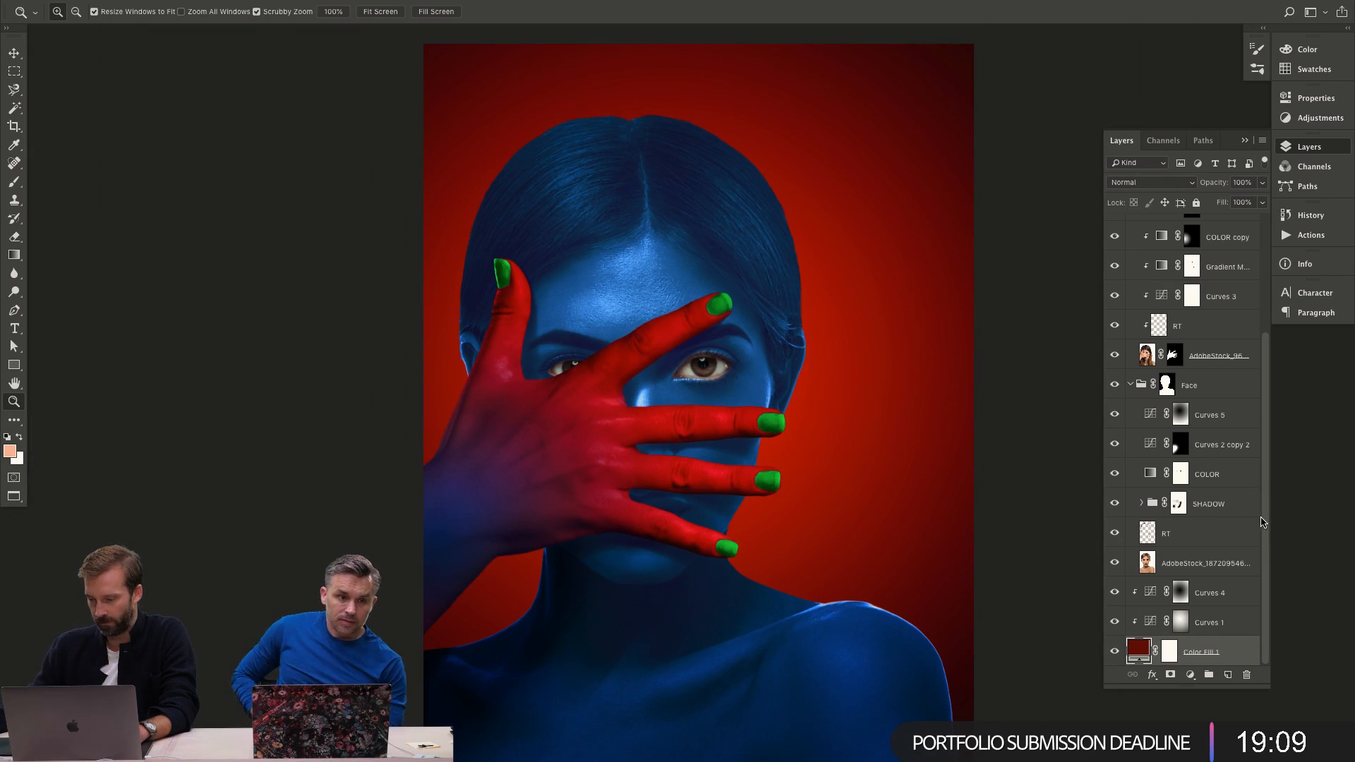
left_click(1235, 599)
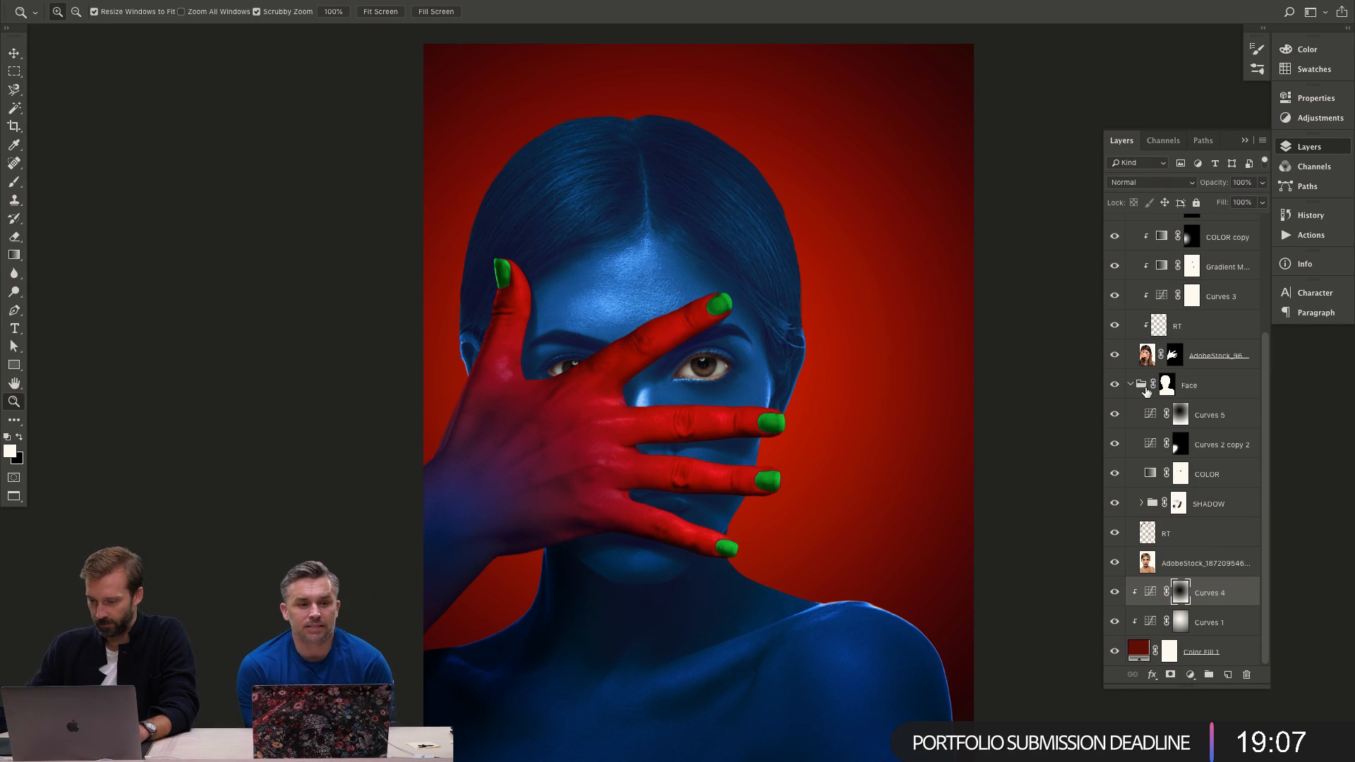
left_click(1131, 384)
left_click(1165, 543, "super")
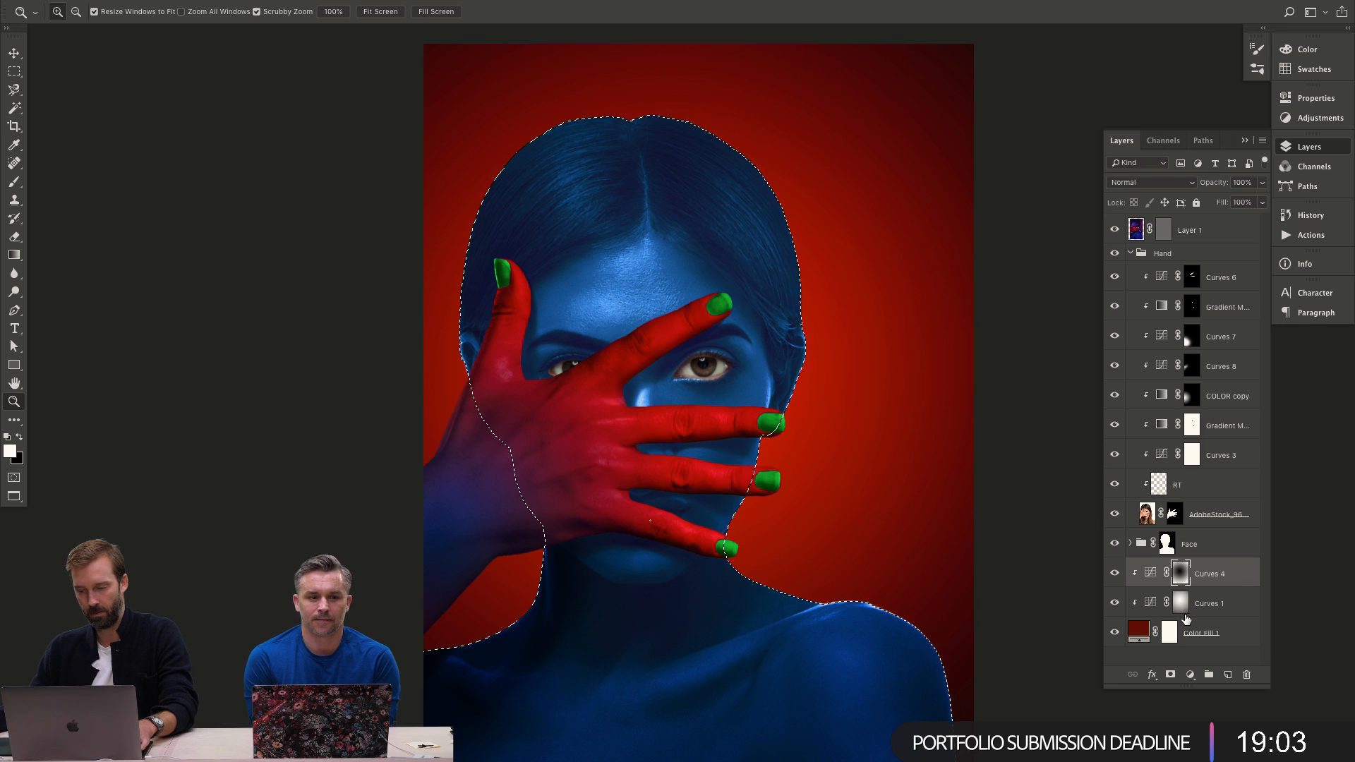
left_click(1173, 515, "shift+super")
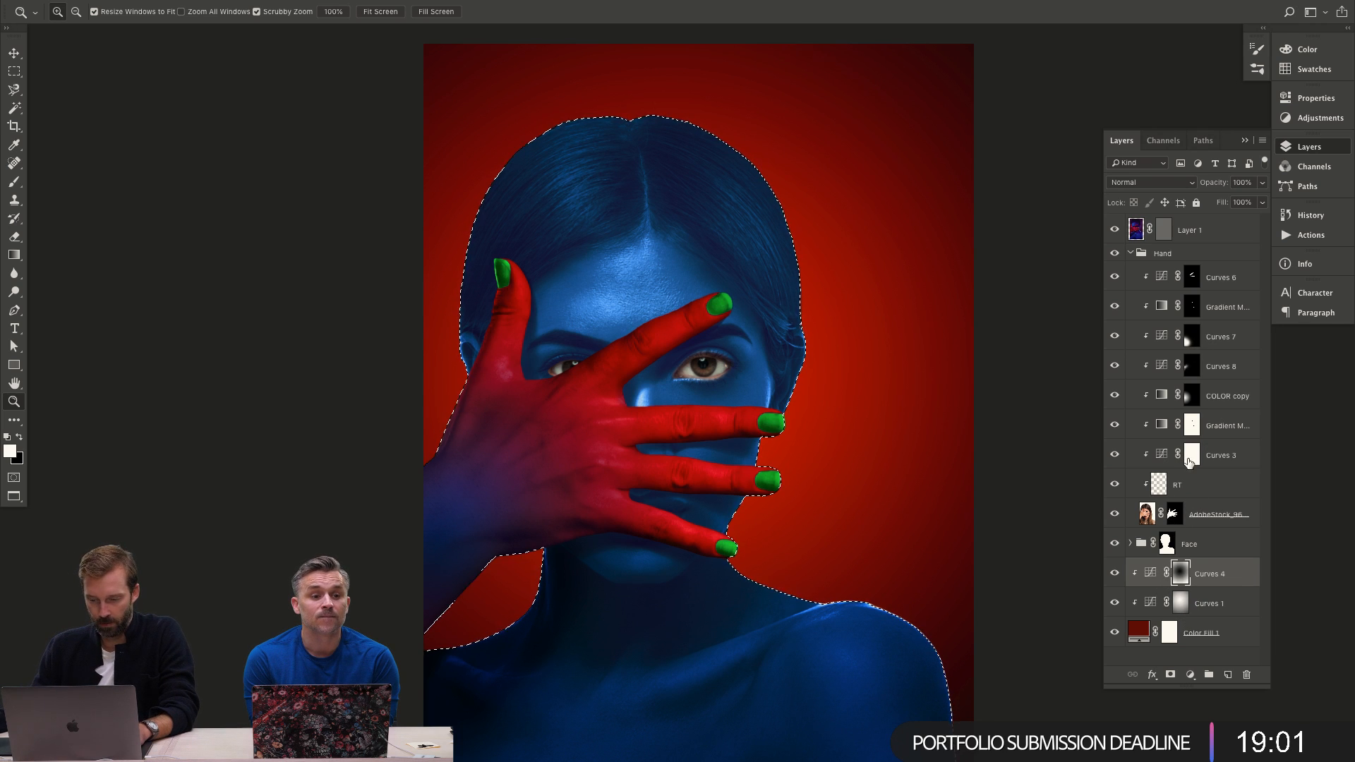
Collapse the Hand group, add a clipped Curves adjustment from the selection above Curves 1, and lower its RGB white point to about half.
left_click(1131, 252)
key("super+m")
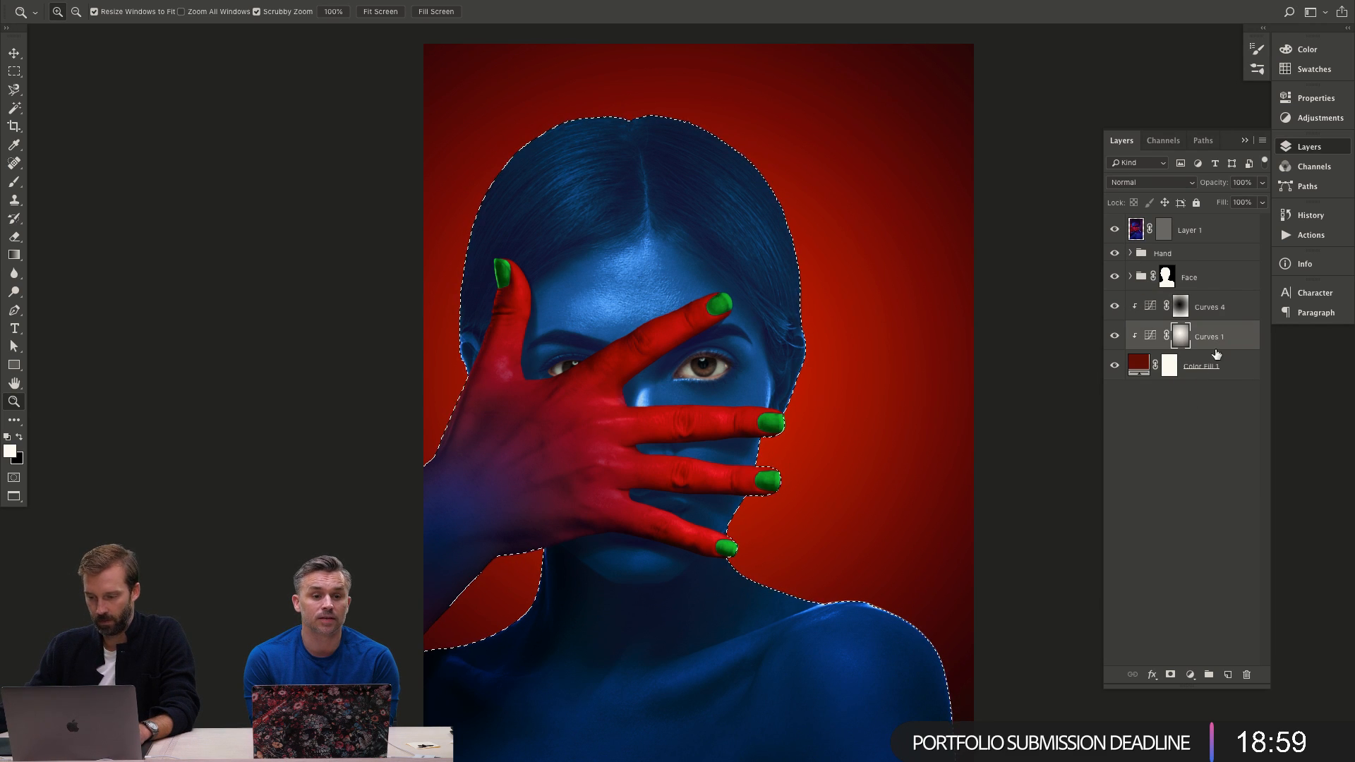
double_click(1147, 342)
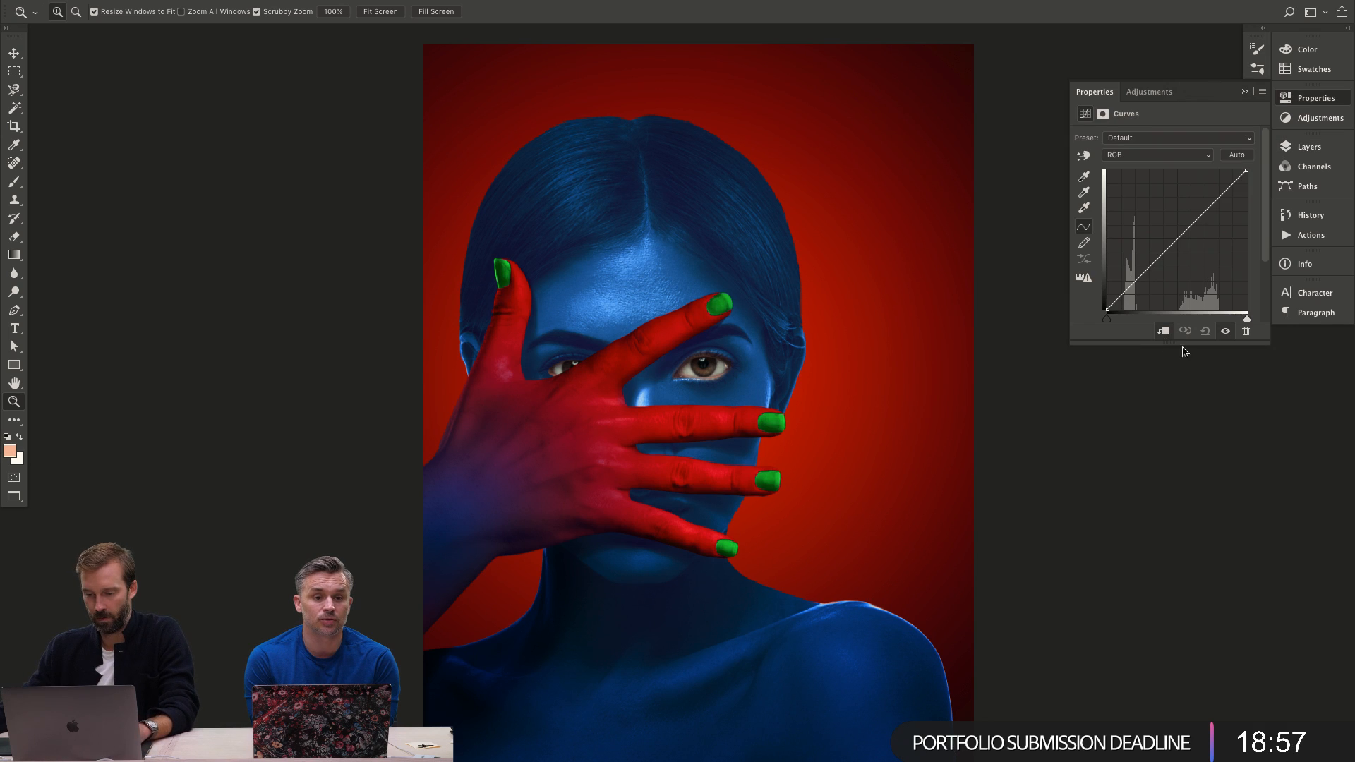
left_click_drag(1249, 178, 1263, 309)
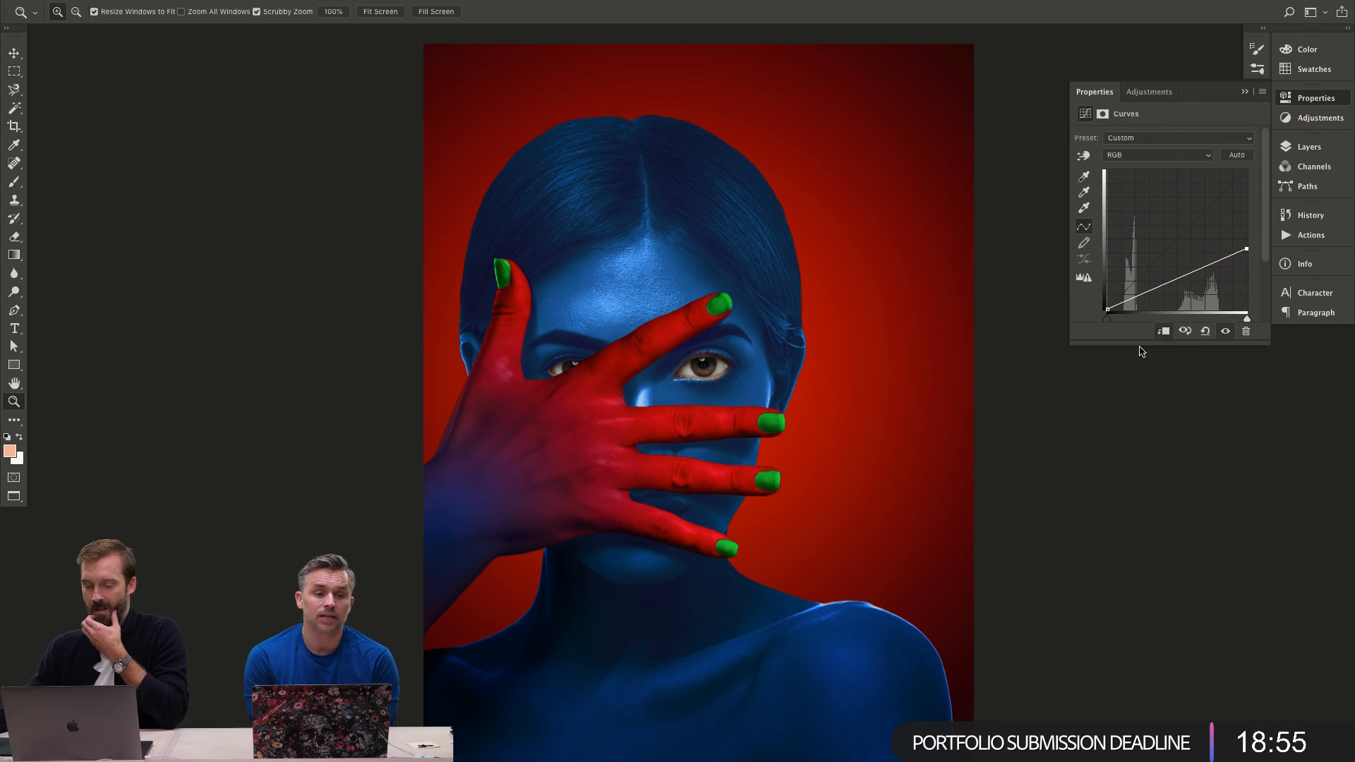
Move the Curves 9 mask down and to the right so the darkened silhouette falls behind the woman as a shadow.
left_click(1309, 146)
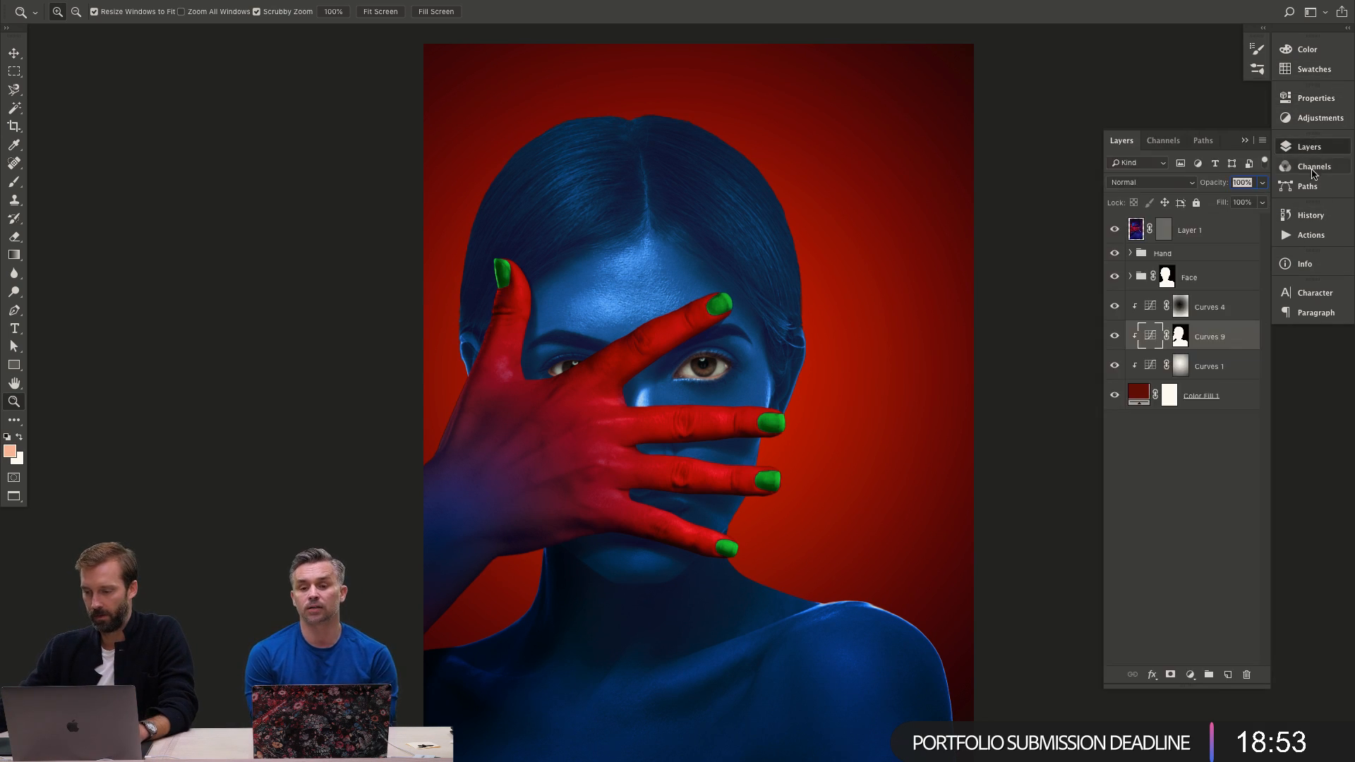
key("v")
left_click_drag(837, 422, 888, 472)
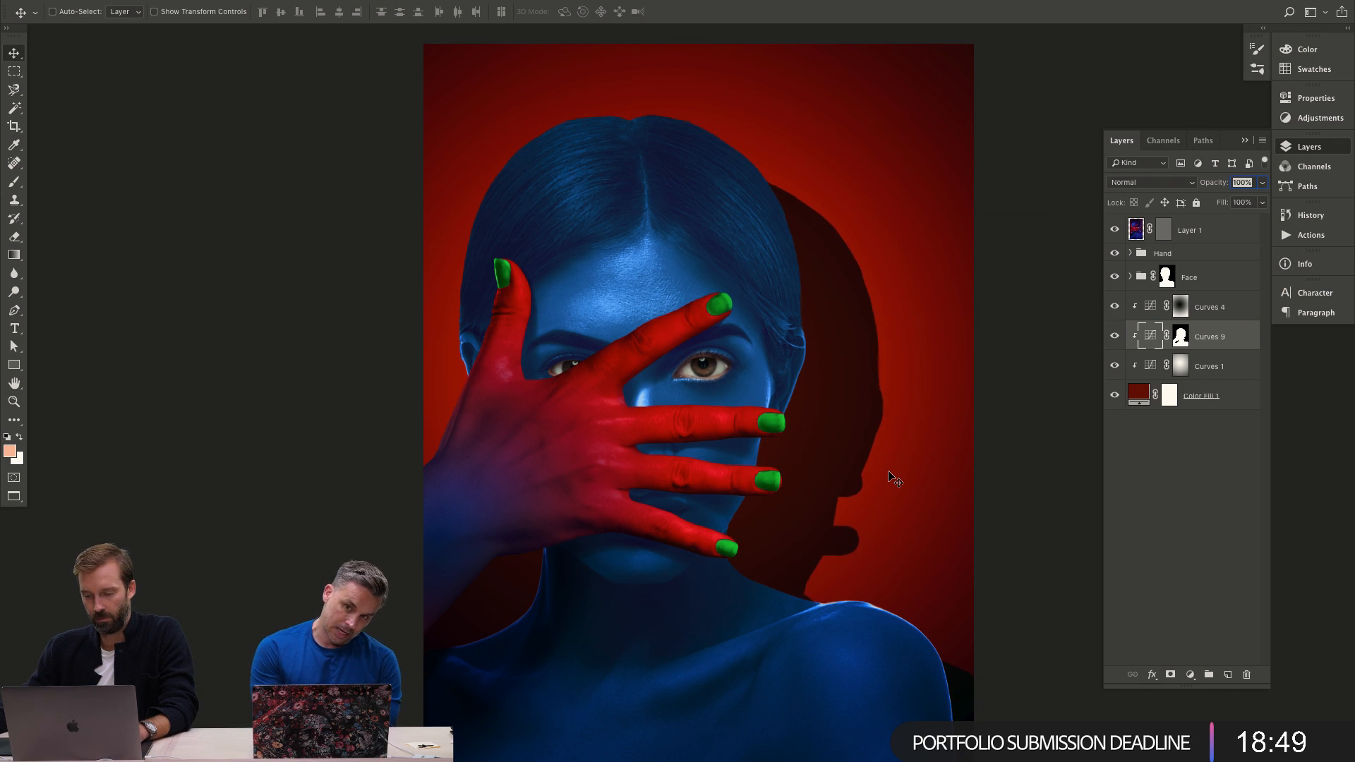
Target the Curves 9 mask and soften the shadow with a Gaussian Blur of 82.5 pixels radius.
key("F2")
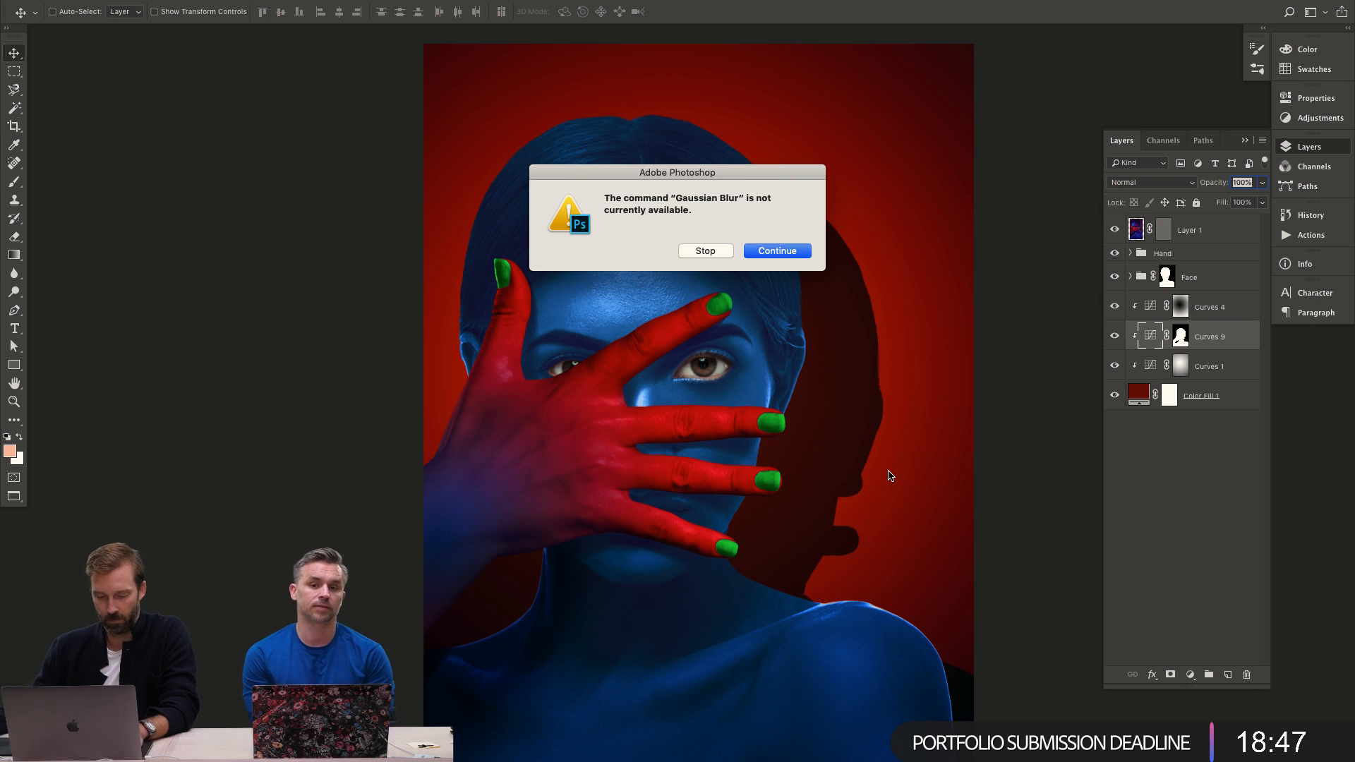
key("Escape")
key("ctrl+backslash")
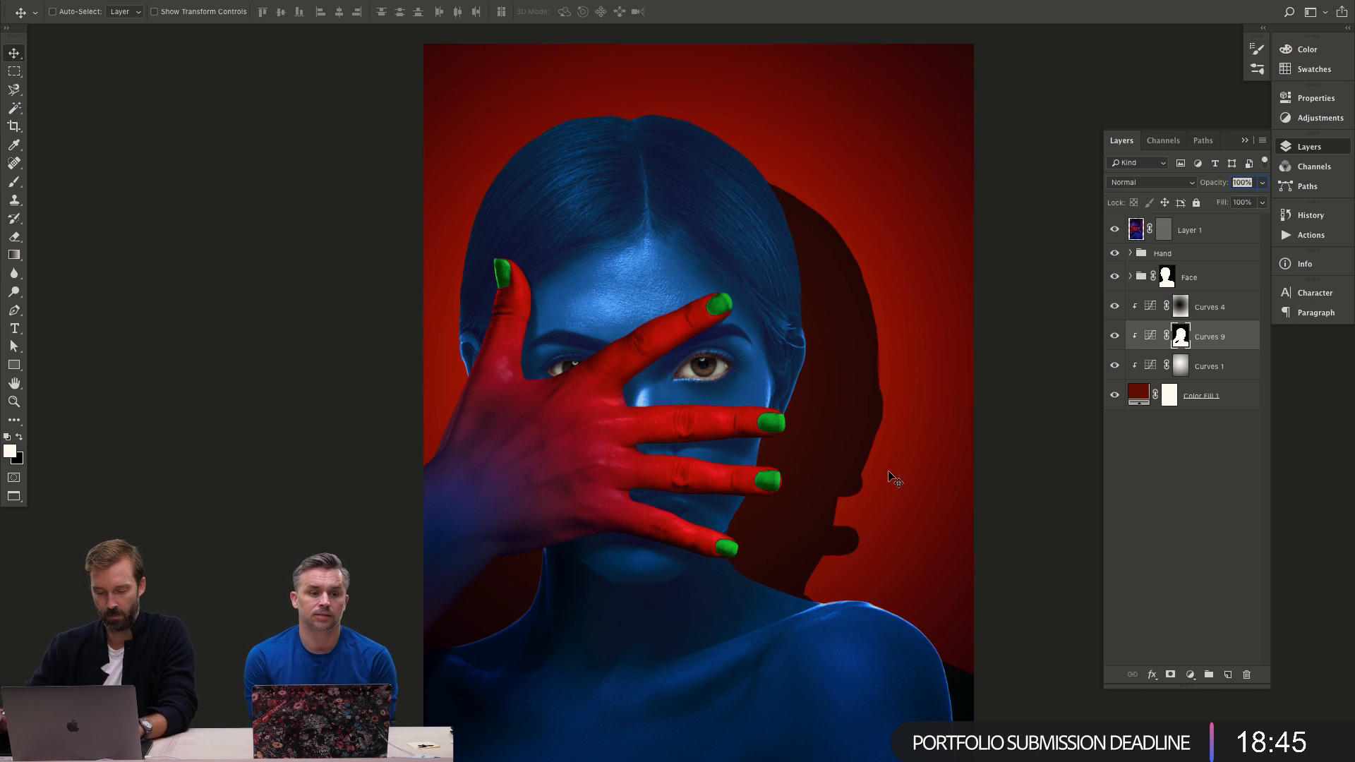
key("F2")
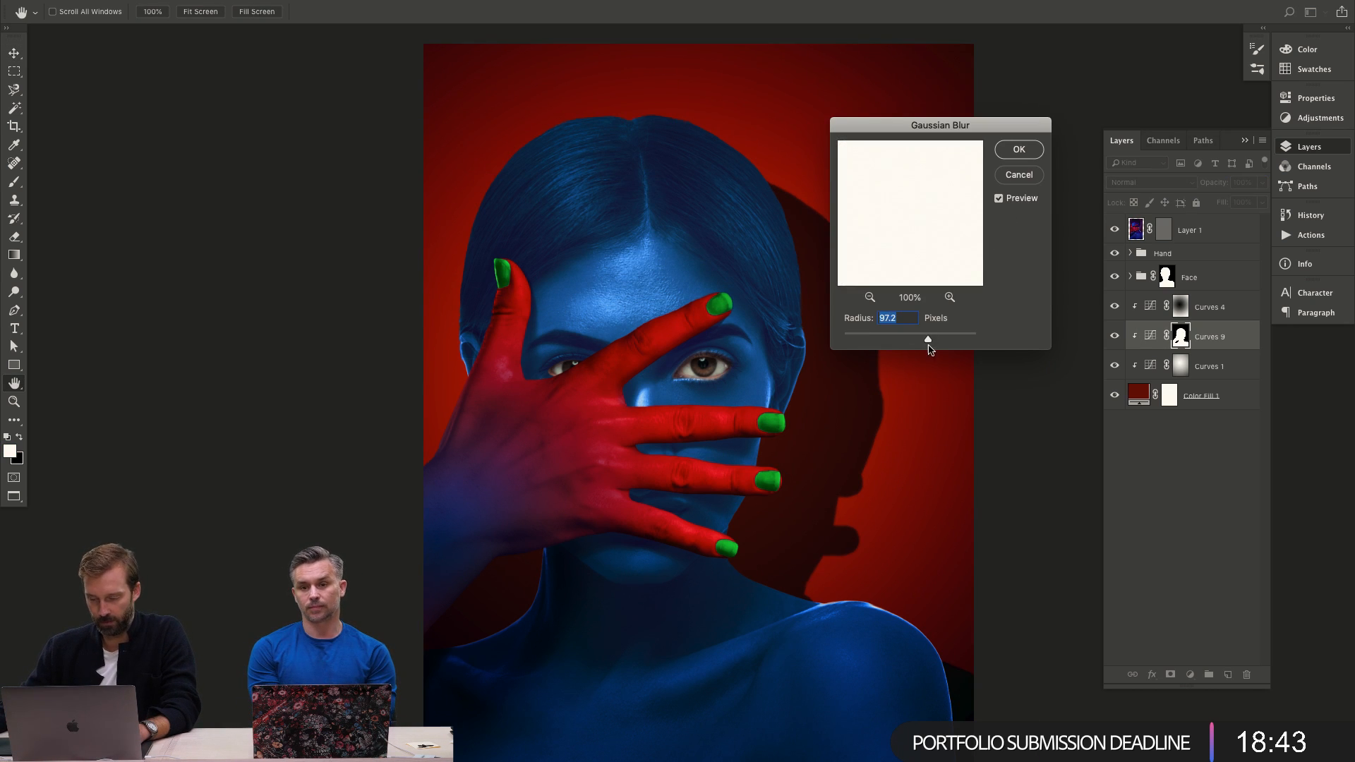
left_click_drag(930, 349, 943, 352)
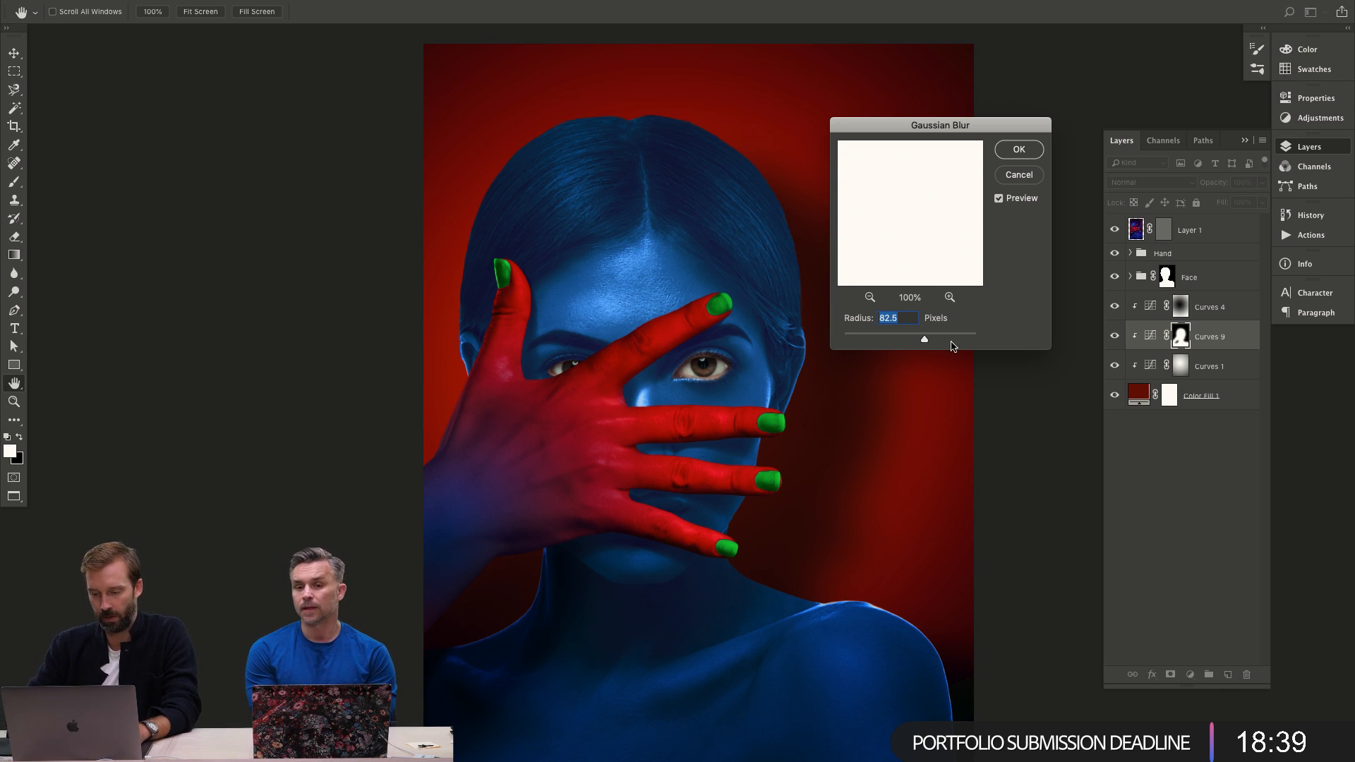
key("Return")
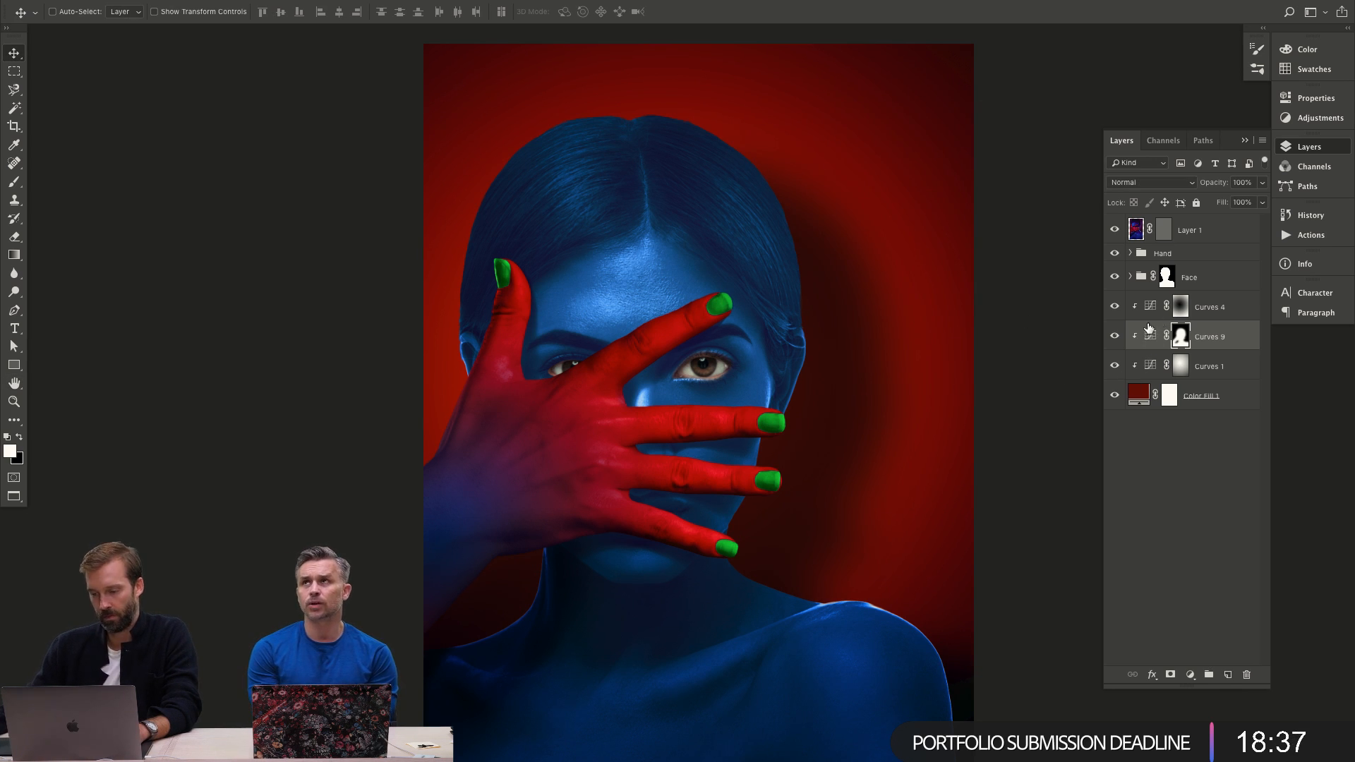
Raise the white point of the Curves 9 RGB curve to lighten the background shadow.
double_click(1148, 329)
left_click_drag(1247, 248, 1264, 221)
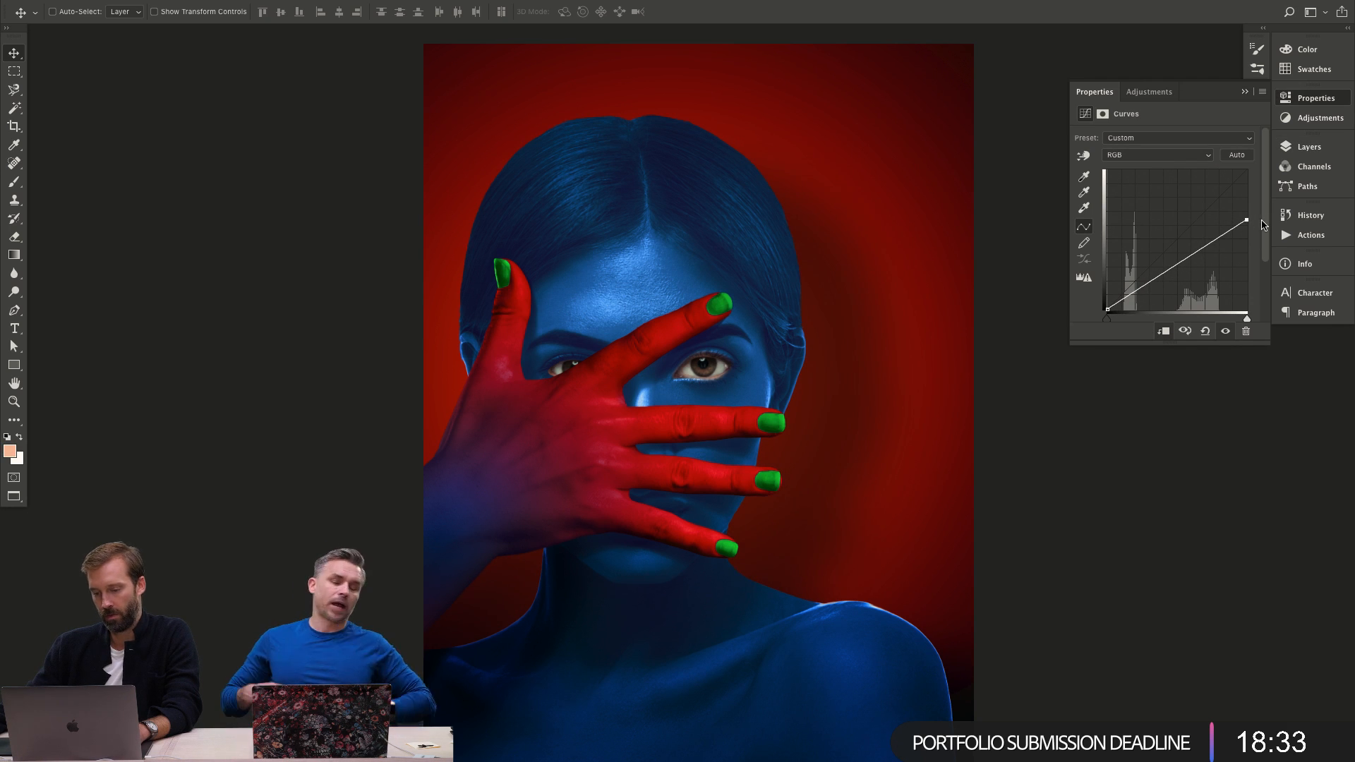
Expand the Face group, select the COLOR adjustment's mask, and compare the portrait with that adjustment hidden and shown.
left_click(1307, 147)
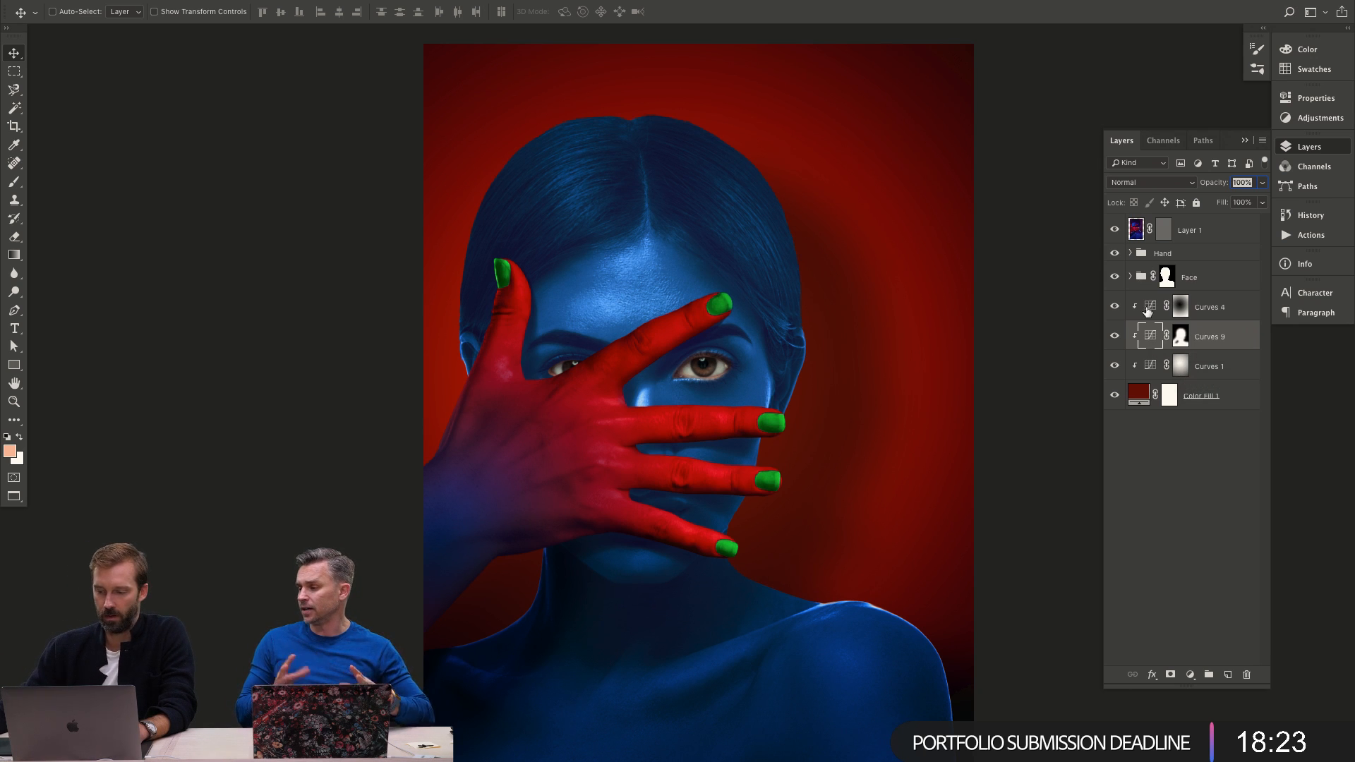
left_click(1131, 277)
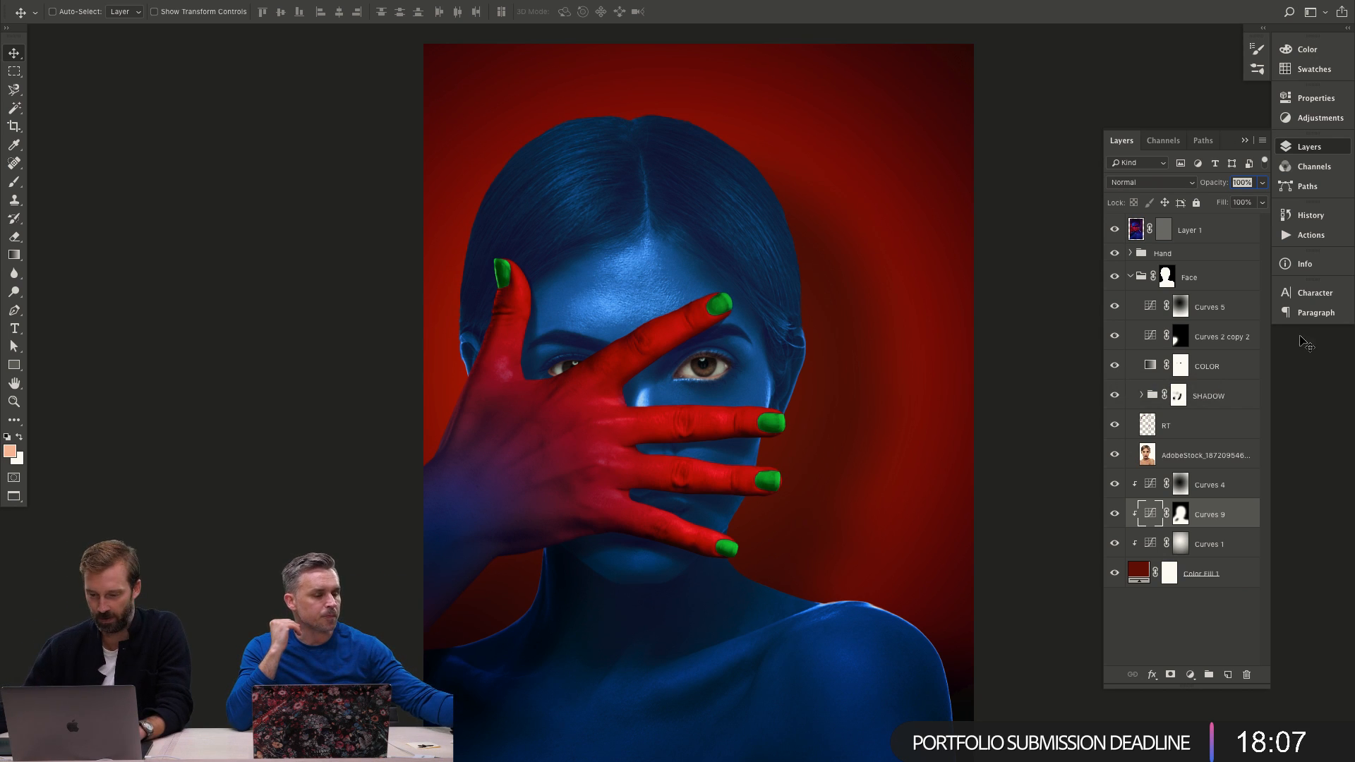
left_click(1180, 365)
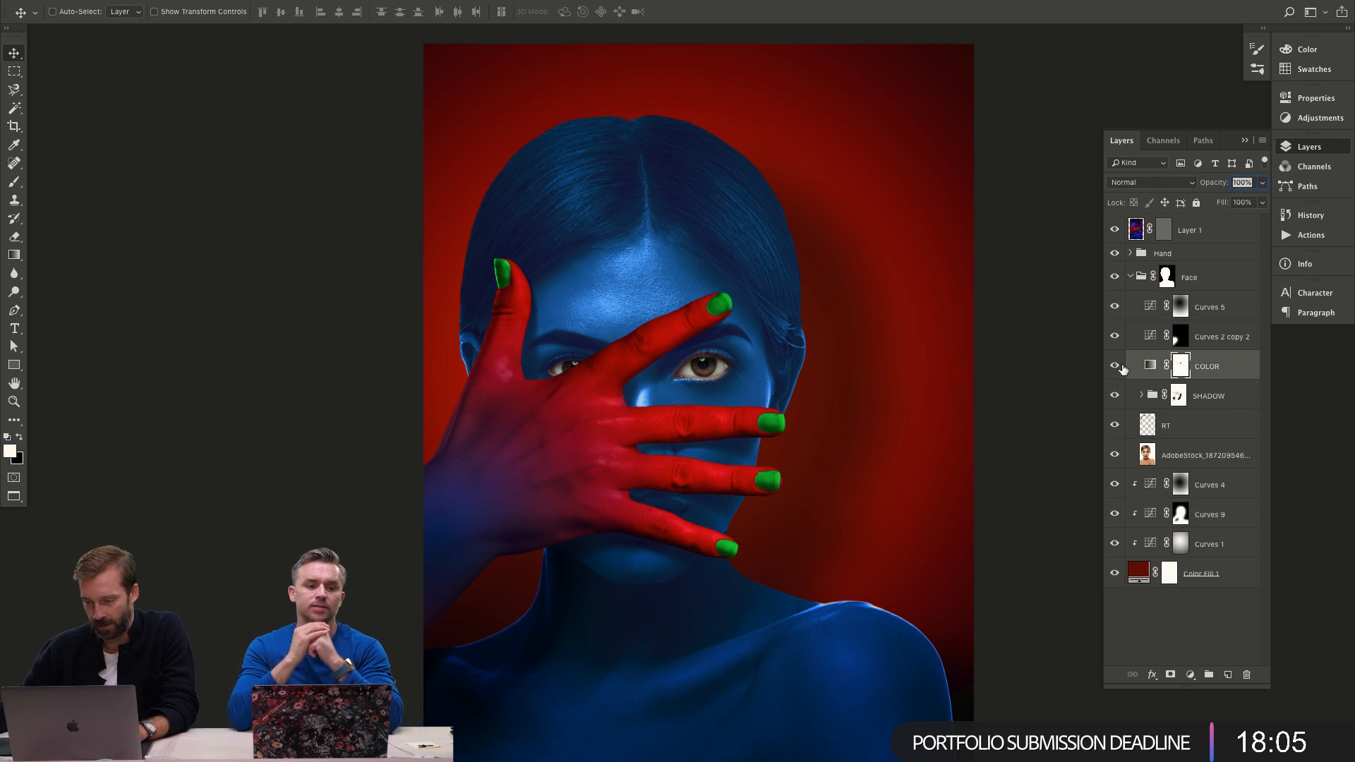
left_click(1114, 366)
left_click(1115, 366)
left_click(1115, 366)
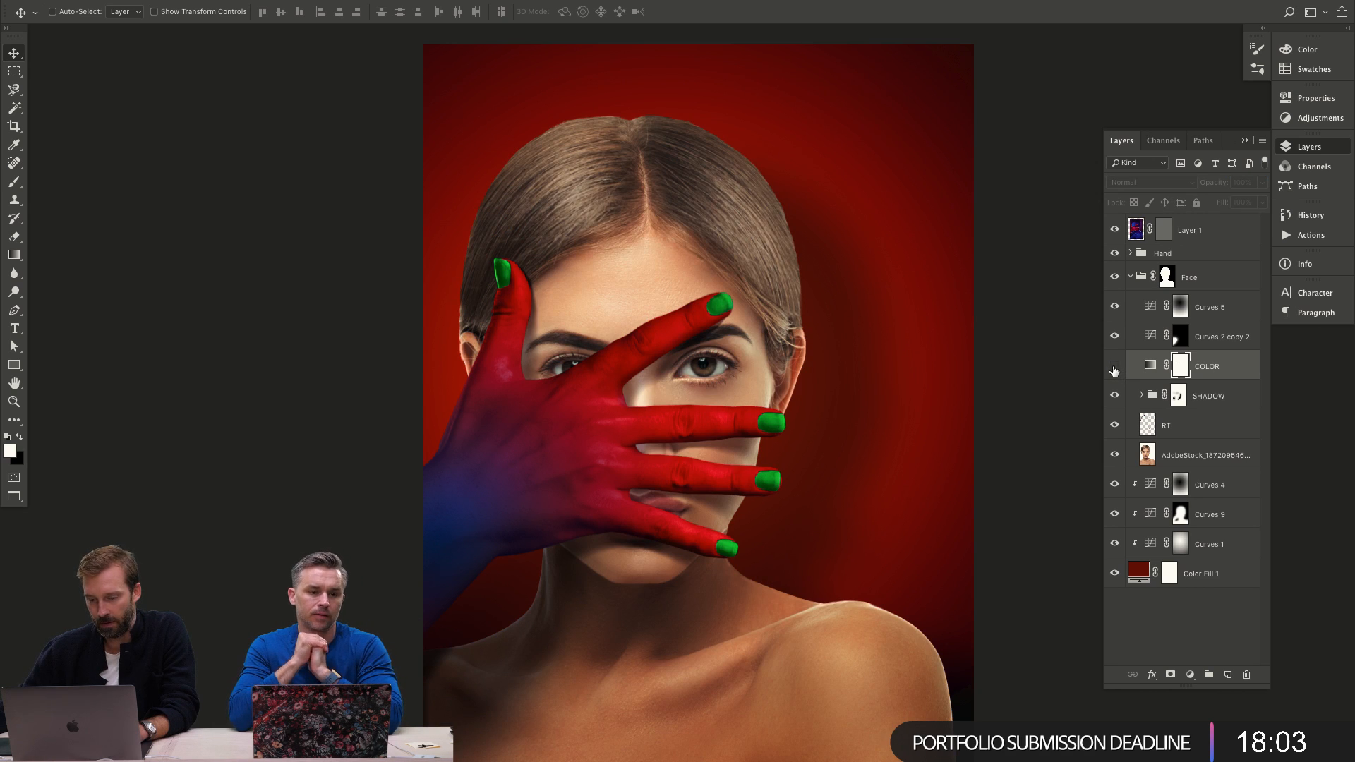
left_click(1114, 366)
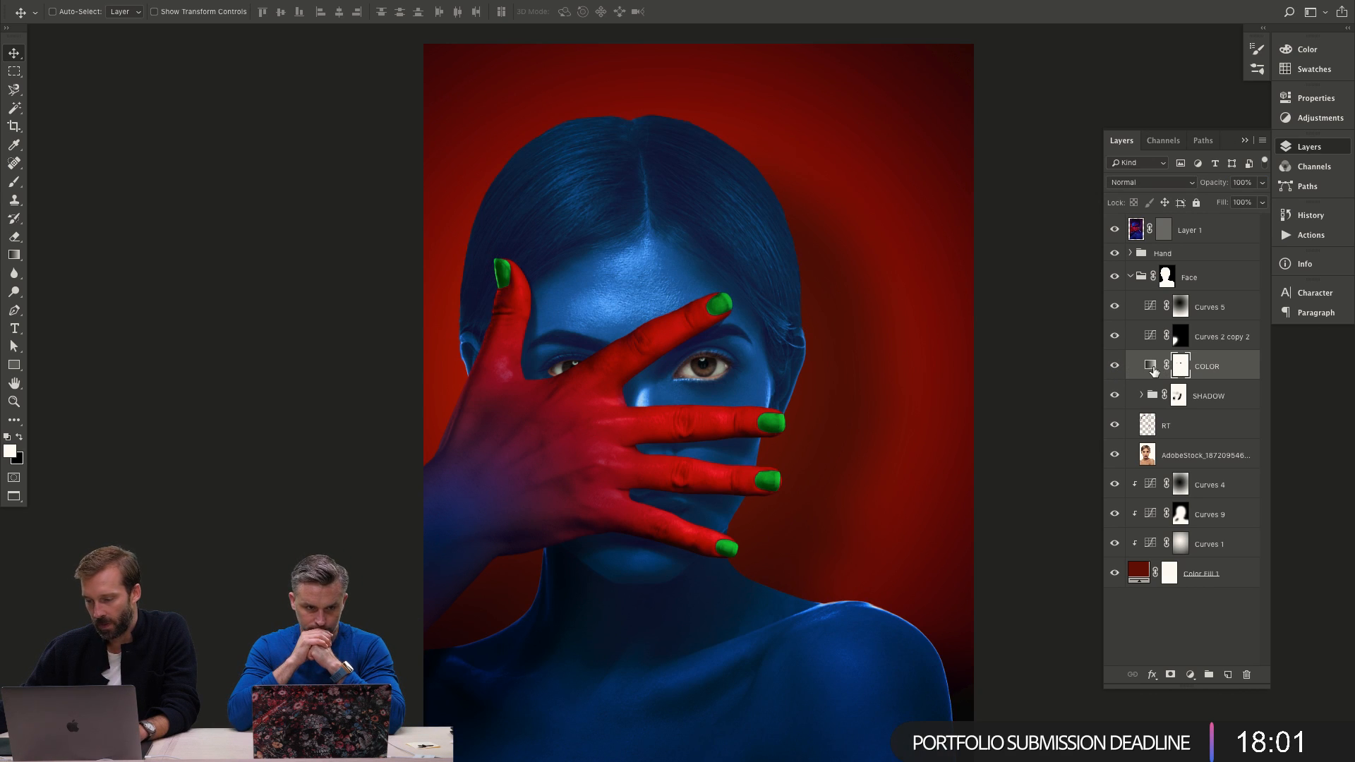
left_click(1115, 366)
left_click(1114, 367)
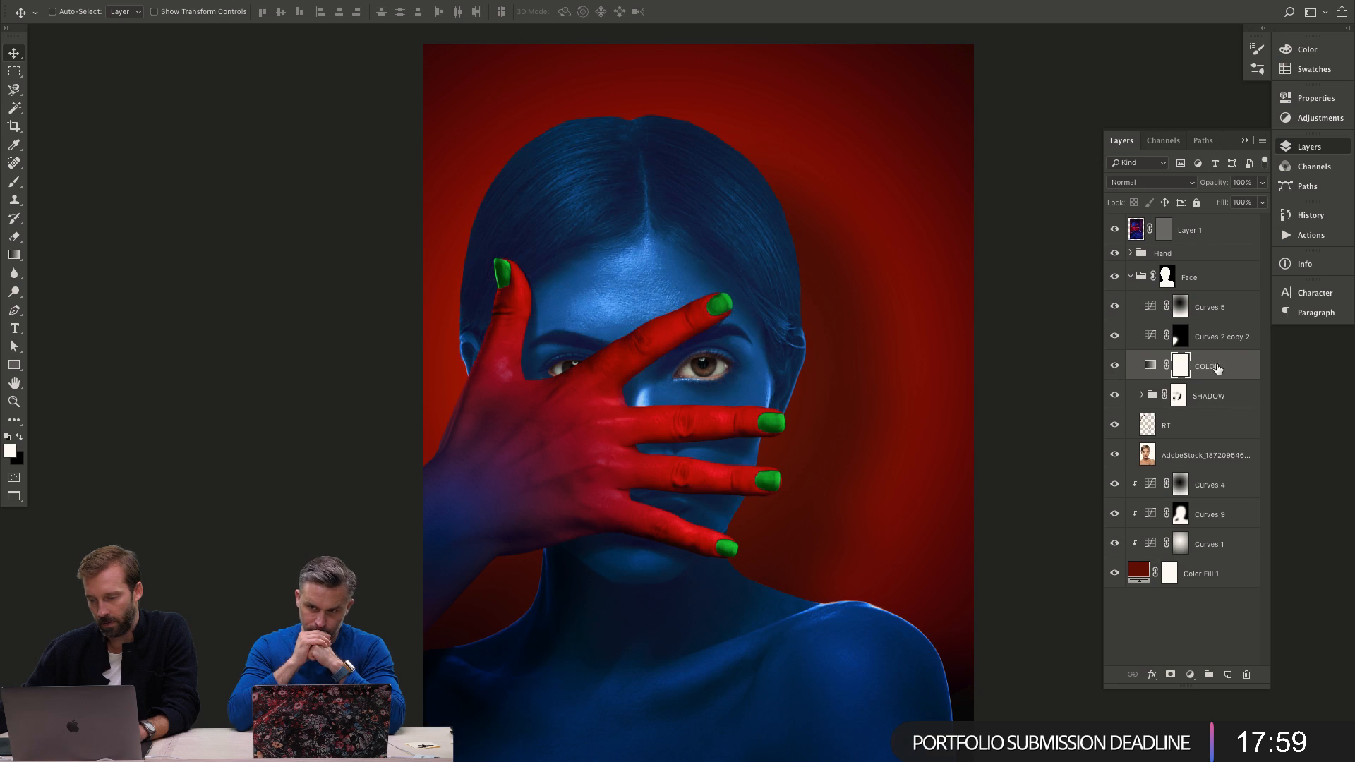
Add a Curves adjustment above COLOR, release it from clipping, and strongly raise its Red curve.
key("ctrl+2")
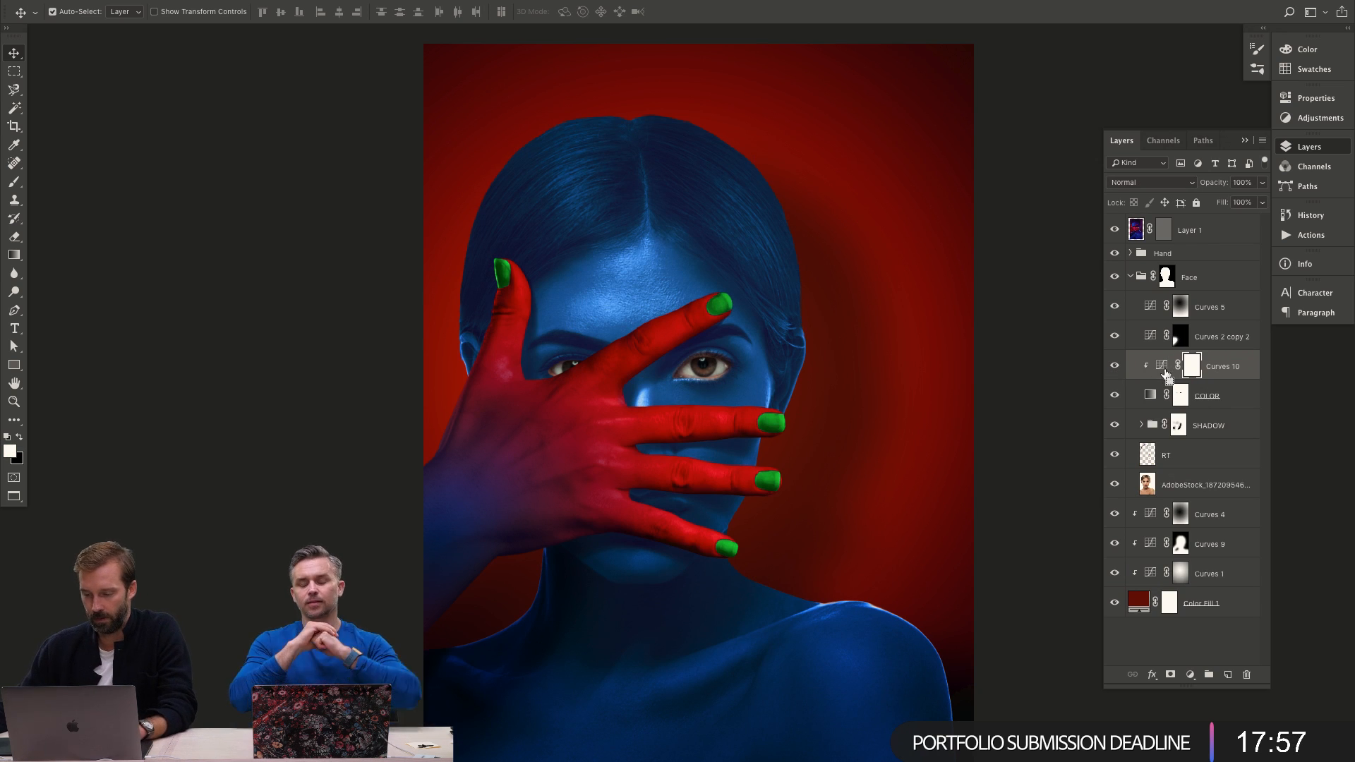
double_click(1184, 410)
key("alt+3")
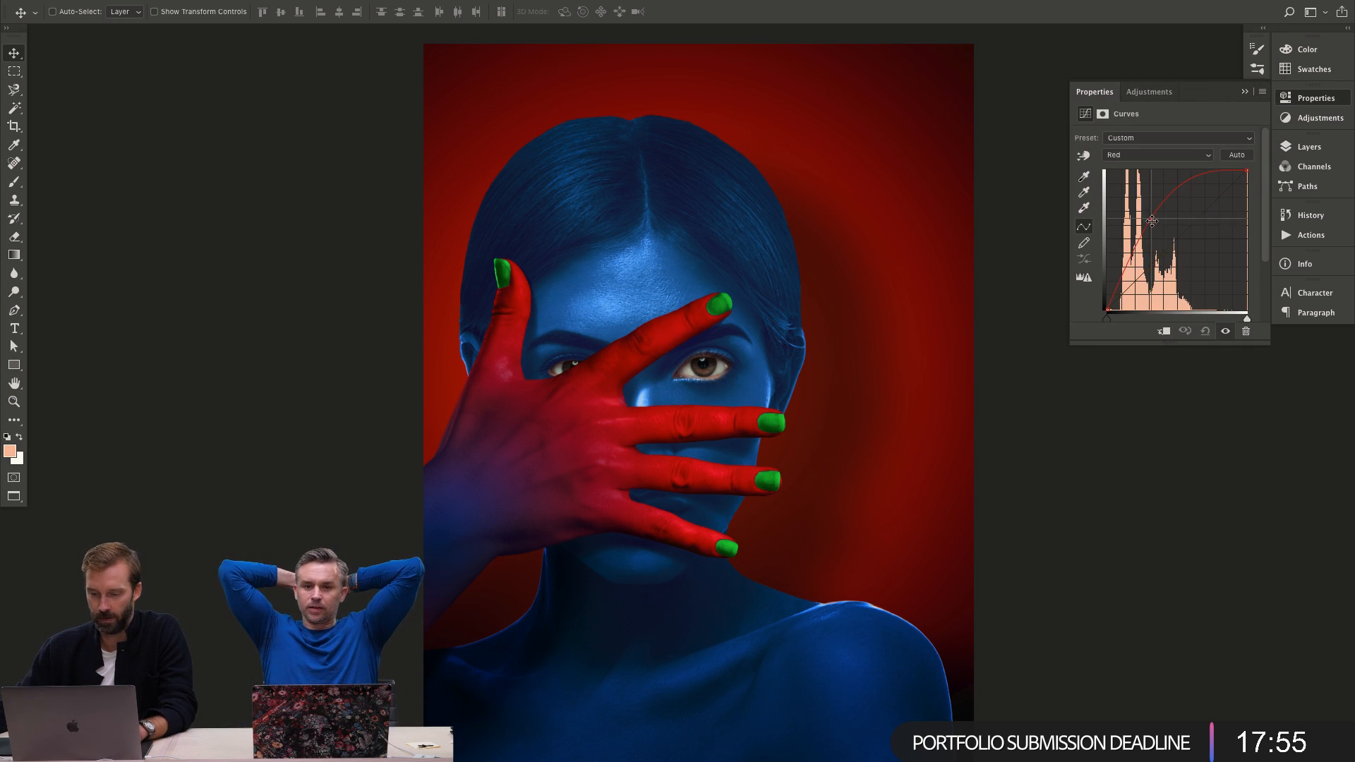
left_click_drag(1154, 263, 1161, 235)
key("alt+2")
key("alt+4")
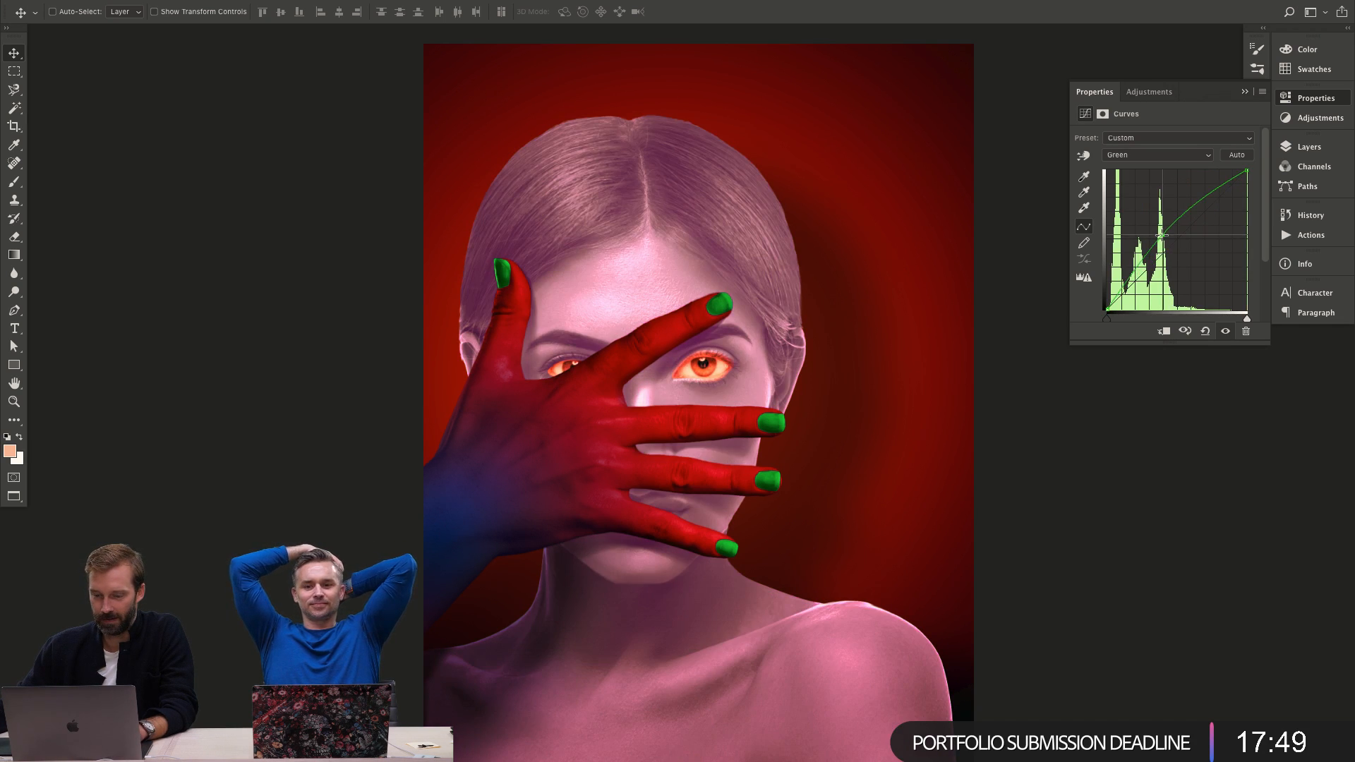
Lower the midtones of the Green and Blue curves in Curves 10 to tint the face reddish pink.
key("ctrl+z")
key("alt+3")
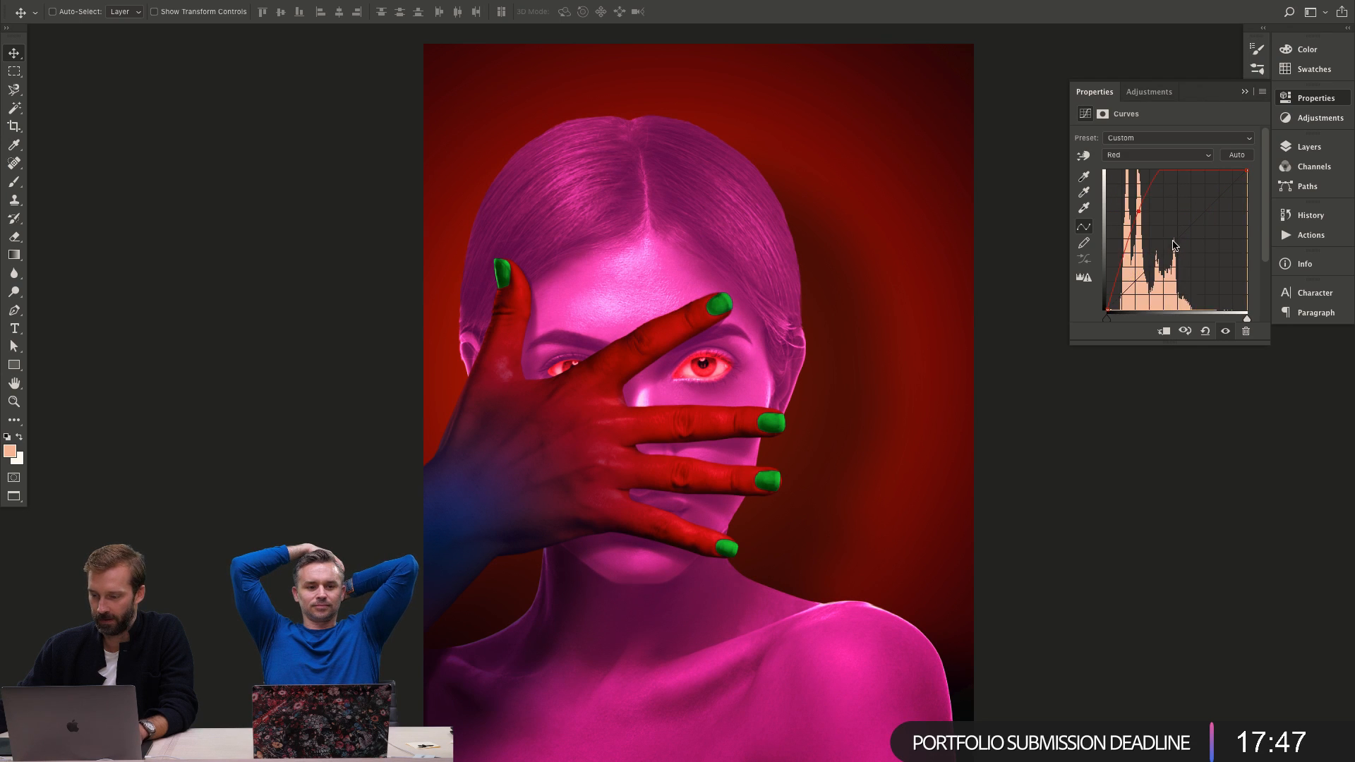
key("alt+4")
key("alt+5")
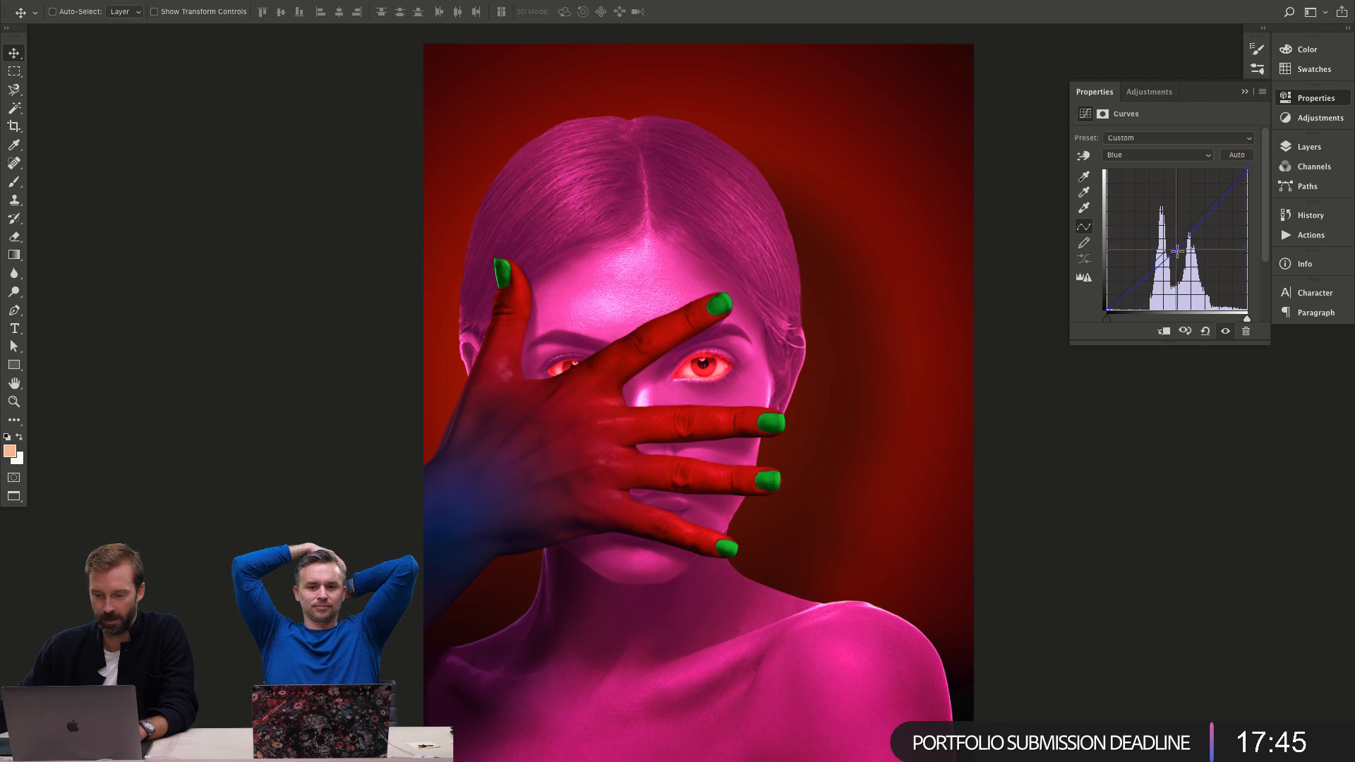
left_click_drag(1177, 251, 1181, 259)
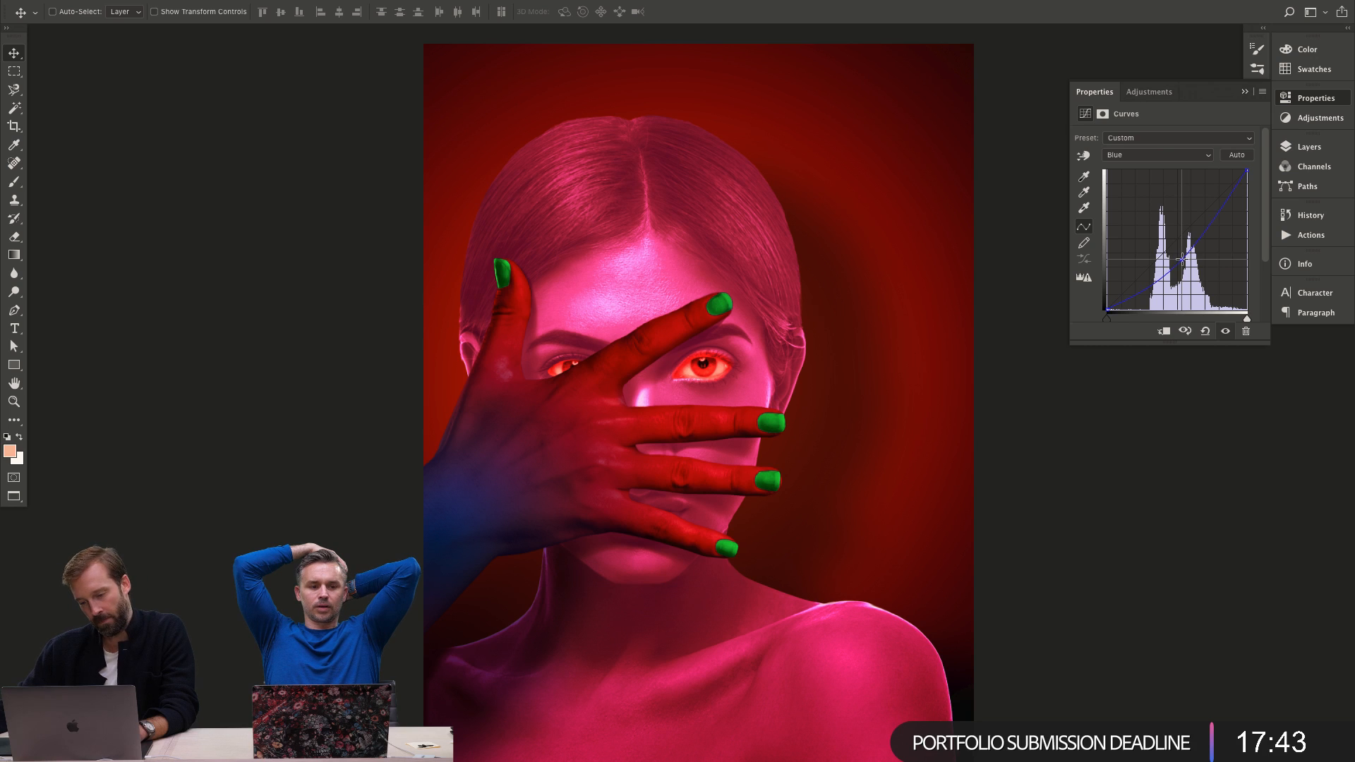
key("alt+3")
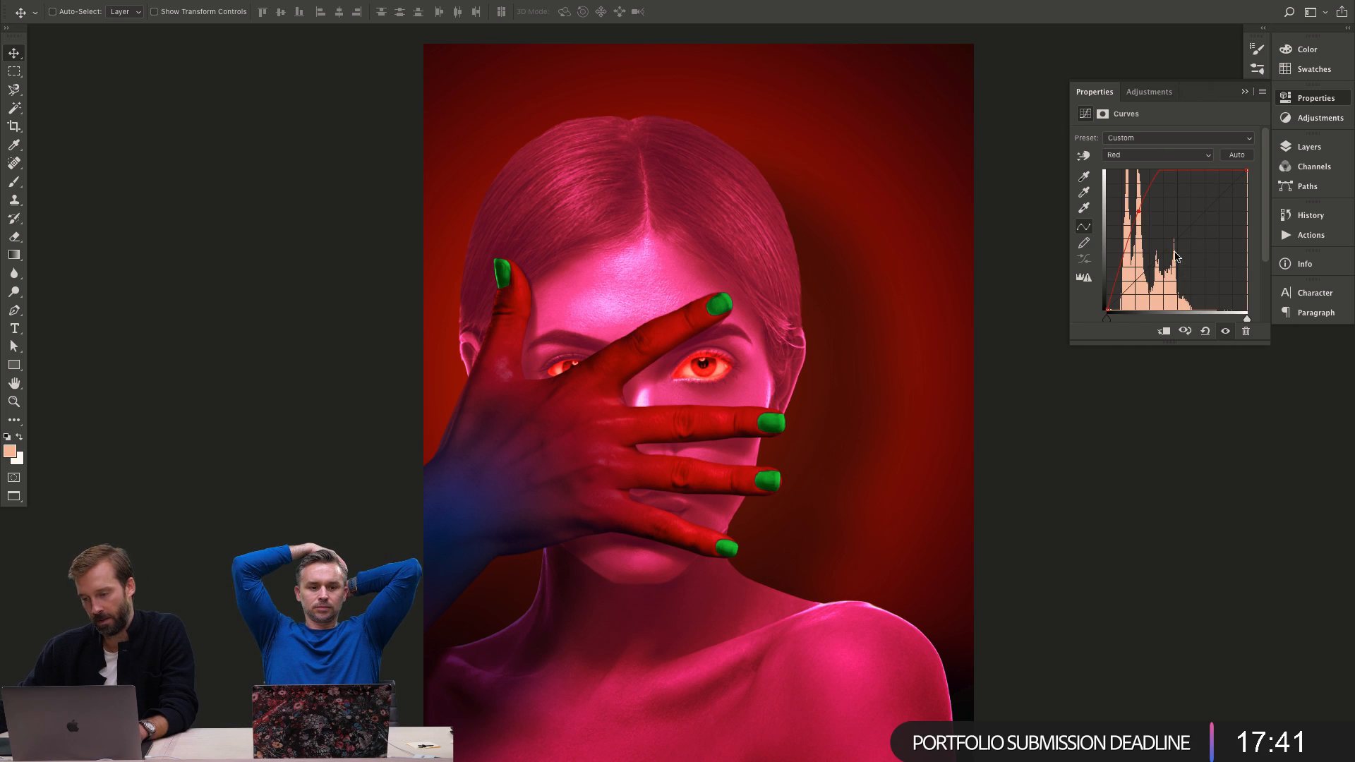
key("alt+4")
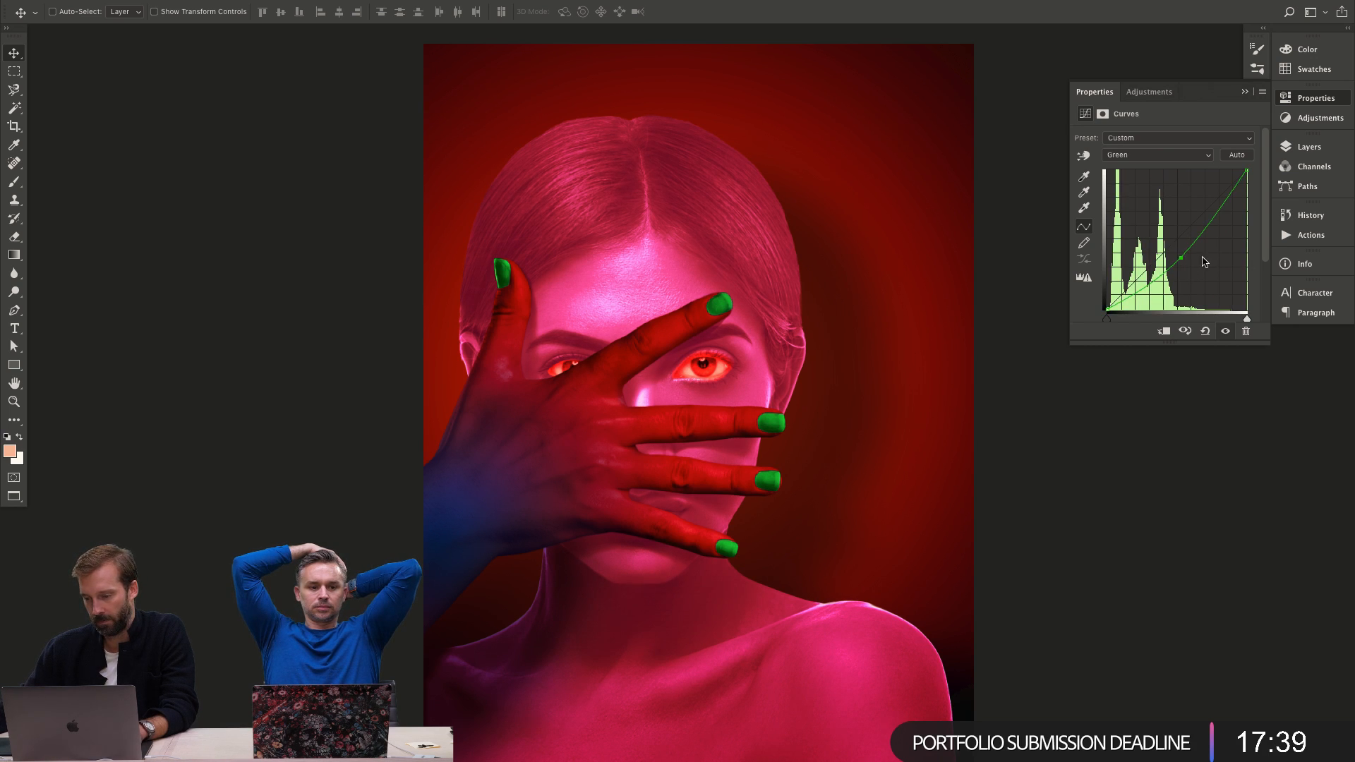
left_click_drag(1180, 259, 1170, 253)
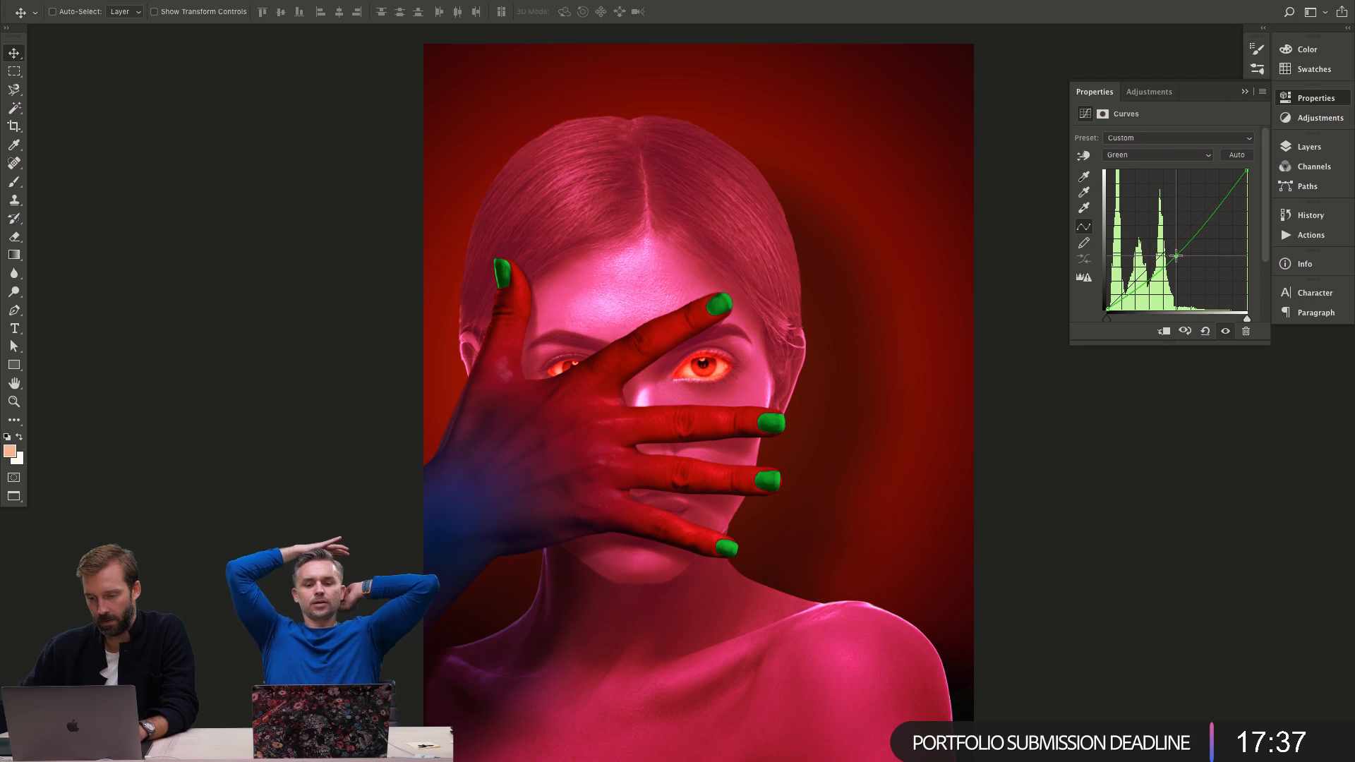
Reshape the Red curve of Curves 10 into a steep rise from the shadows, slightly easing its lower midtones.
key("alt+3")
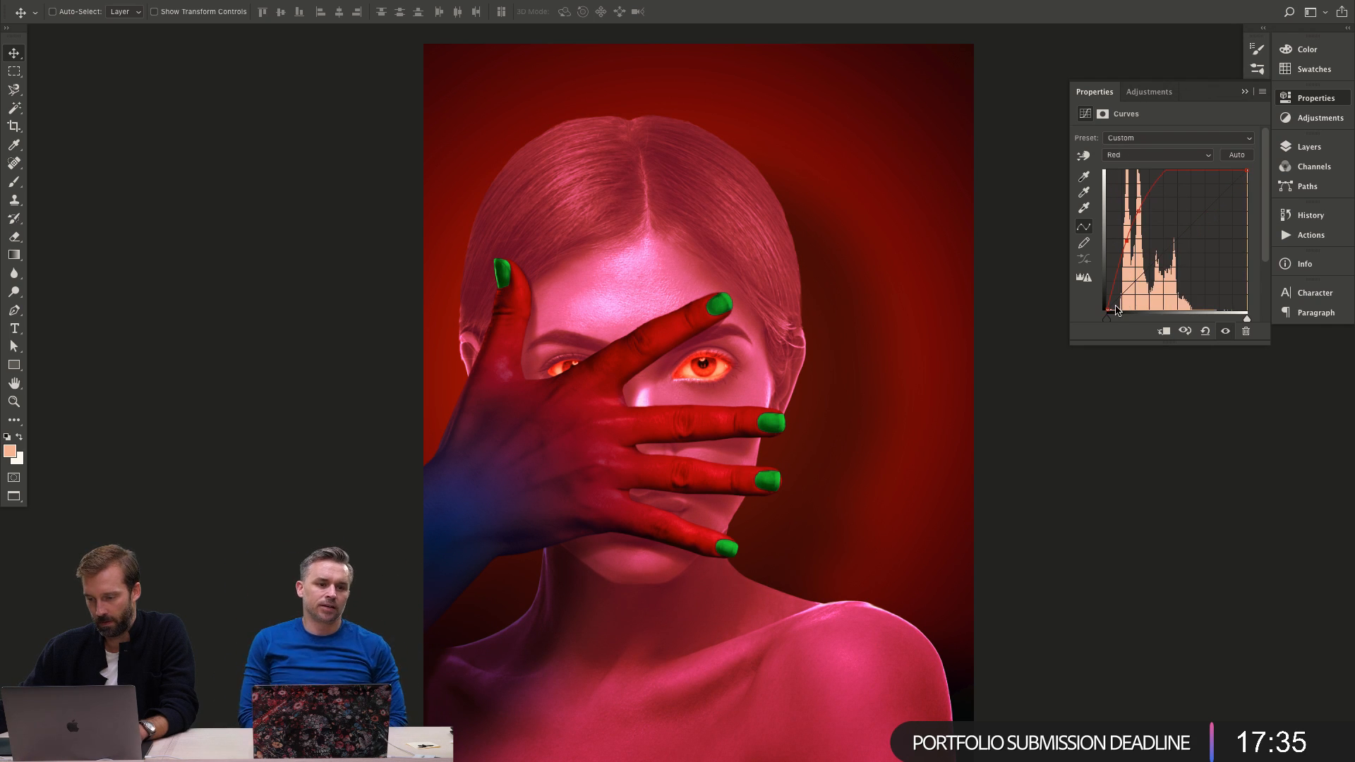
left_click_drag(1113, 309, 1116, 311)
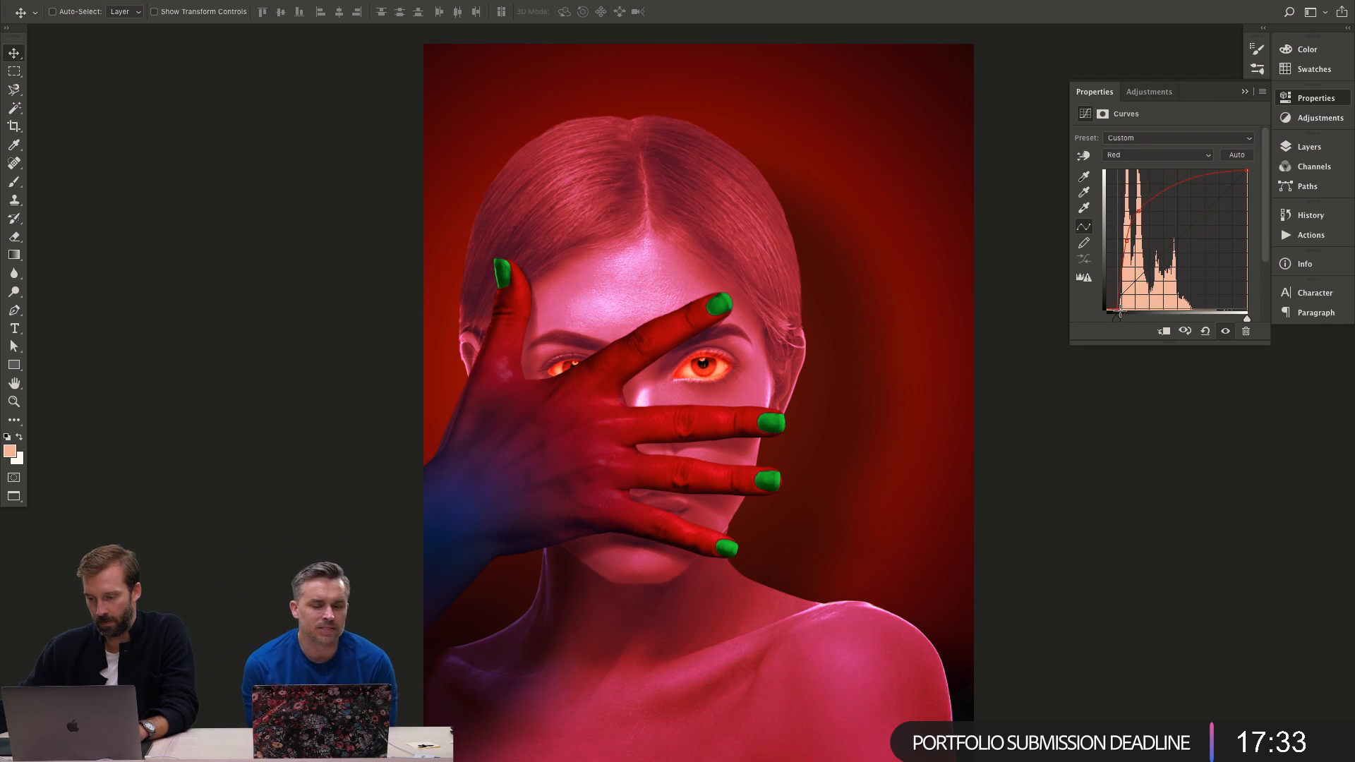
left_click_drag(1150, 212, 1140, 210)
left_click_drag(1118, 306, 1123, 282)
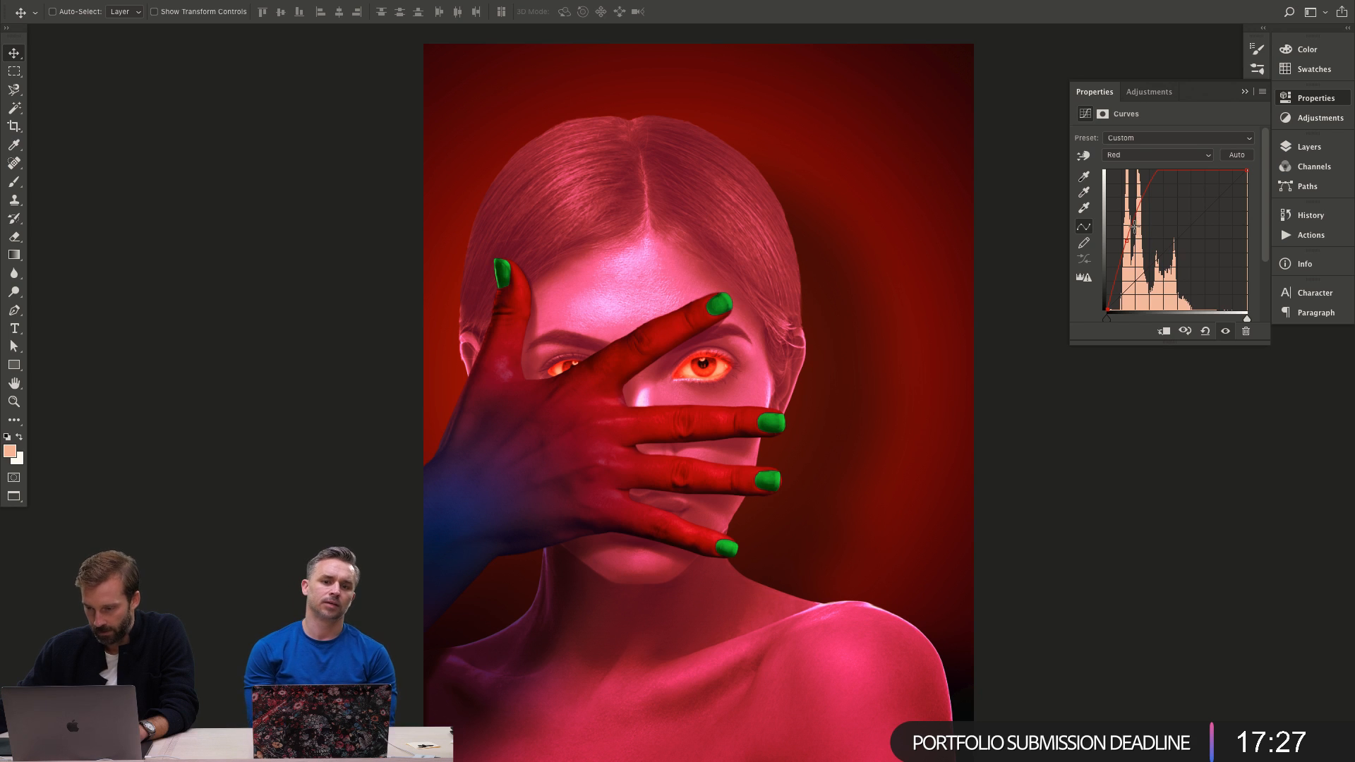
left_click_drag(1134, 226, 1130, 240)
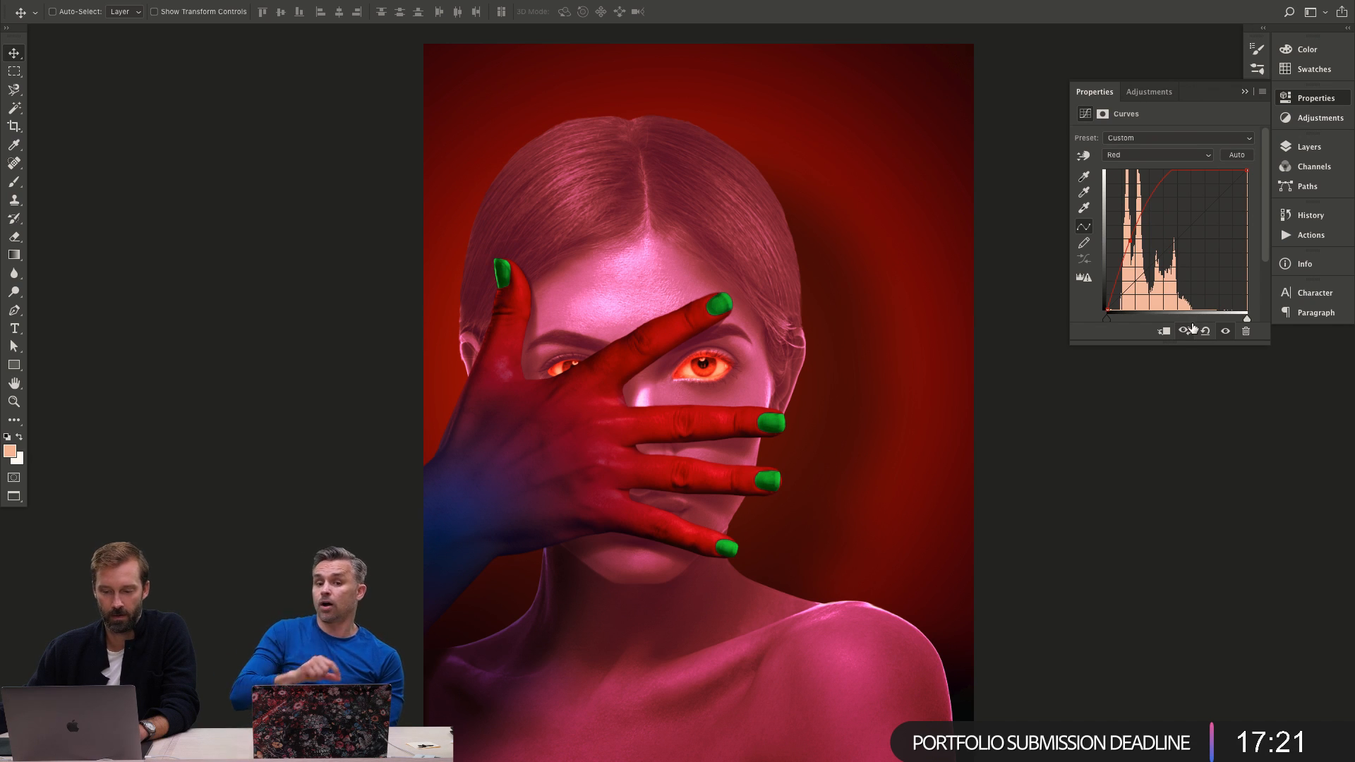
Target the Curves 10 mask and fill it with black to hide the pink tint.
left_click(1333, 147)
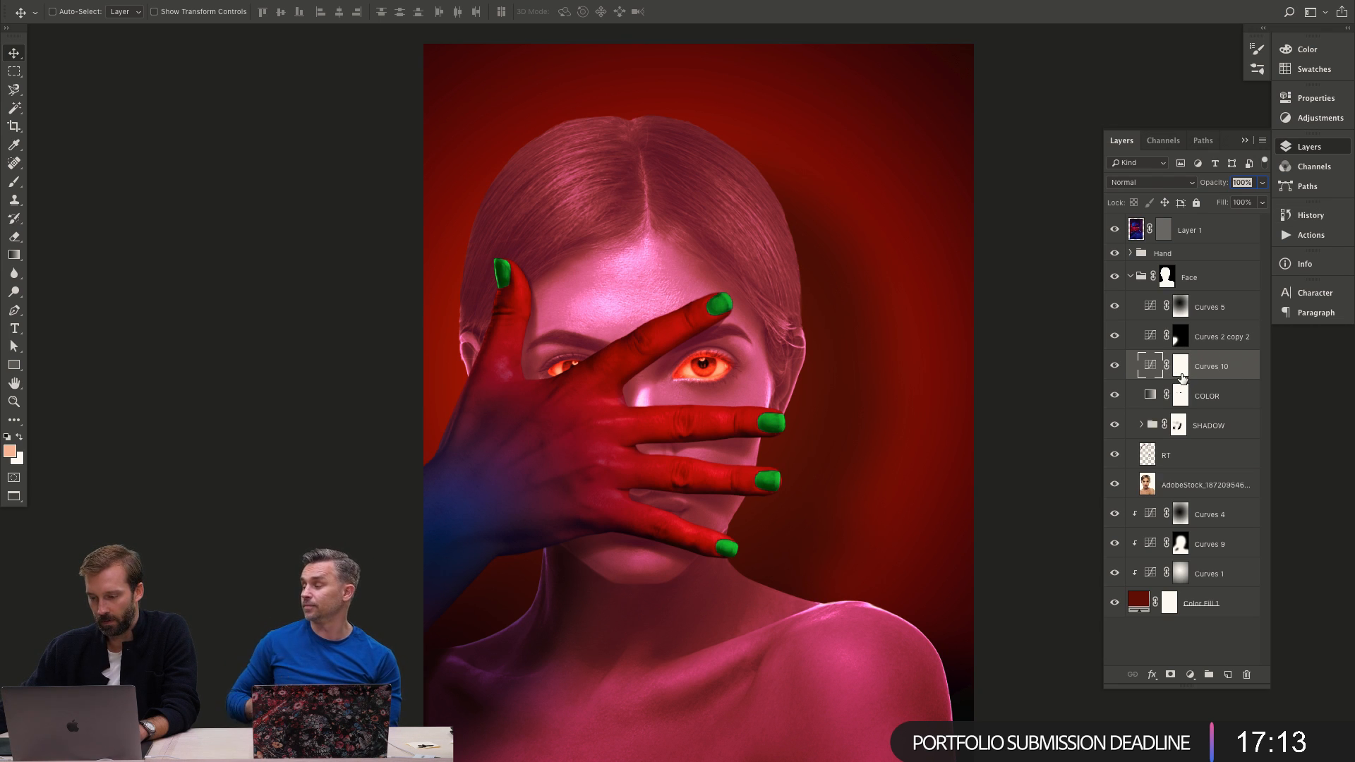
left_click(1181, 367)
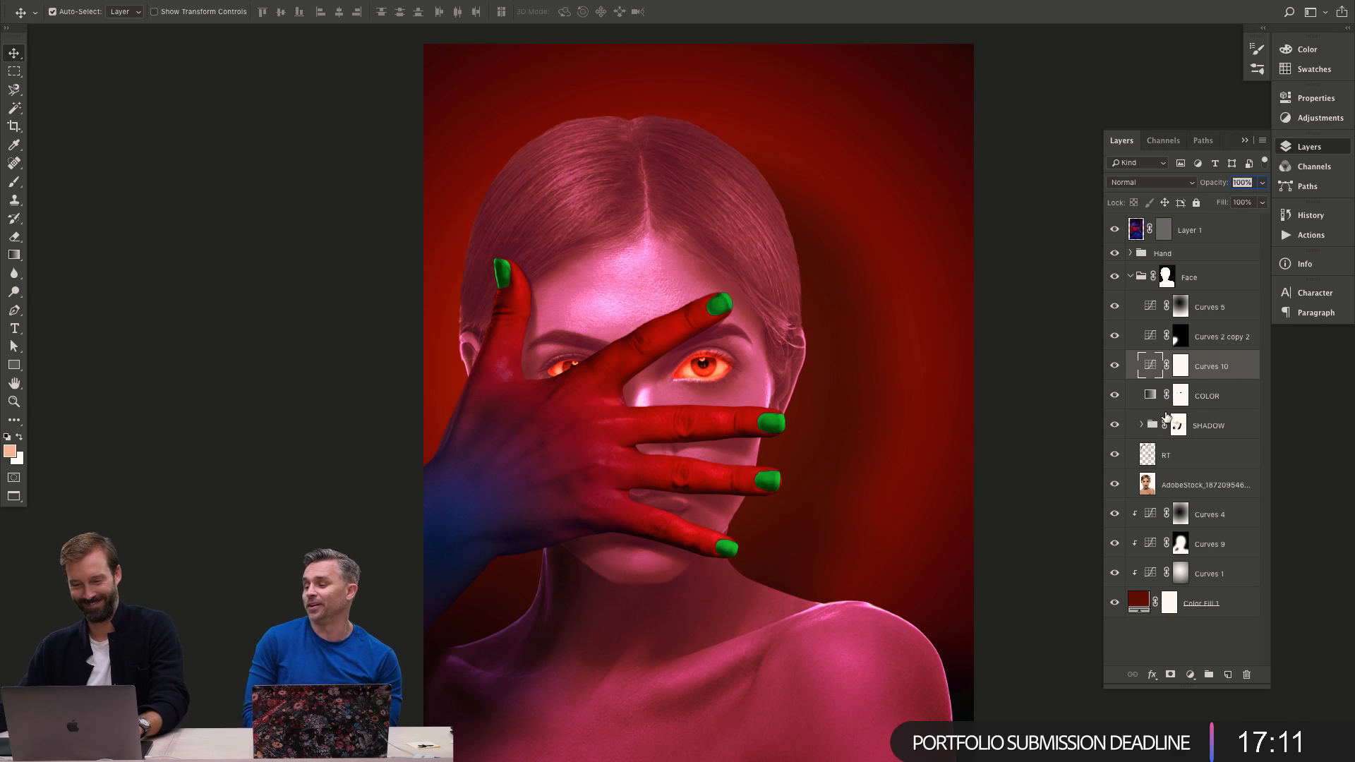
key("d")
key("ctrl+BackSpace")
Paint a pink rim light along the ear's outer edge on the Curves 10 mask with a 22-pixel white brush at 65% opacity.
key("z")
mouse_move(734, 133)
left_mouse_down()
mouse_move(871, 142)
mouse_move(529, 233)
mouse_move(786, 218)
left_mouse_up()
key("r")
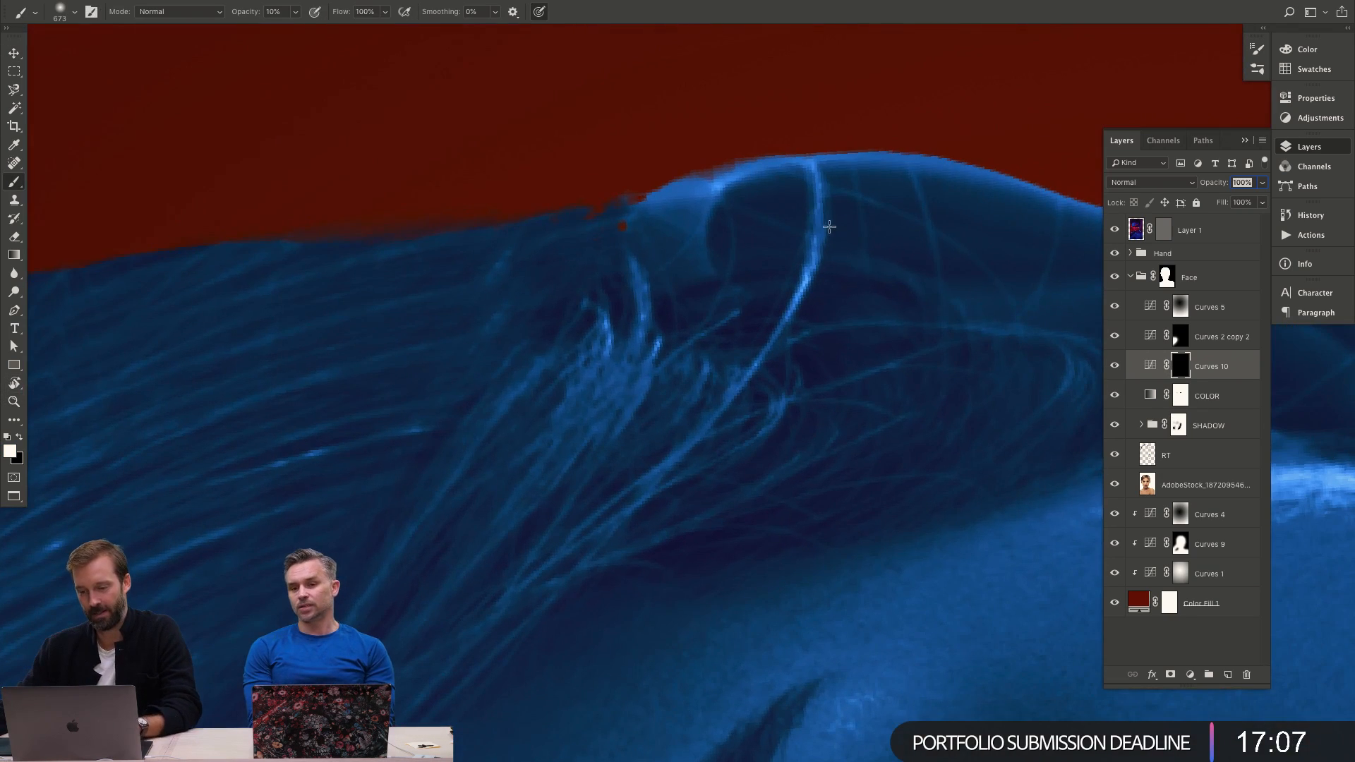
key("b")
left_click(750, 221, "ctrl+alt+super")
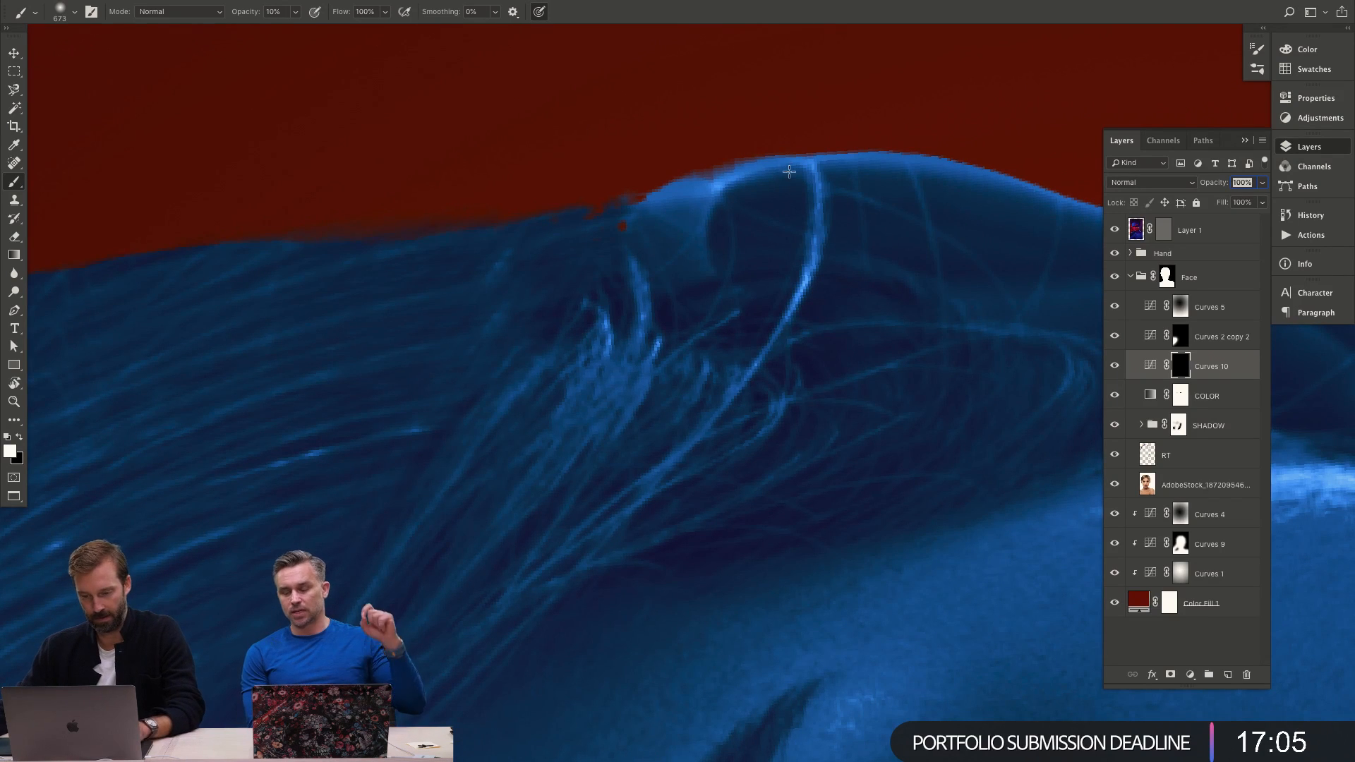
mouse_move(789, 171)
left_mouse_down()
mouse_move(647, 181)
mouse_move(713, 221)
left_mouse_up()
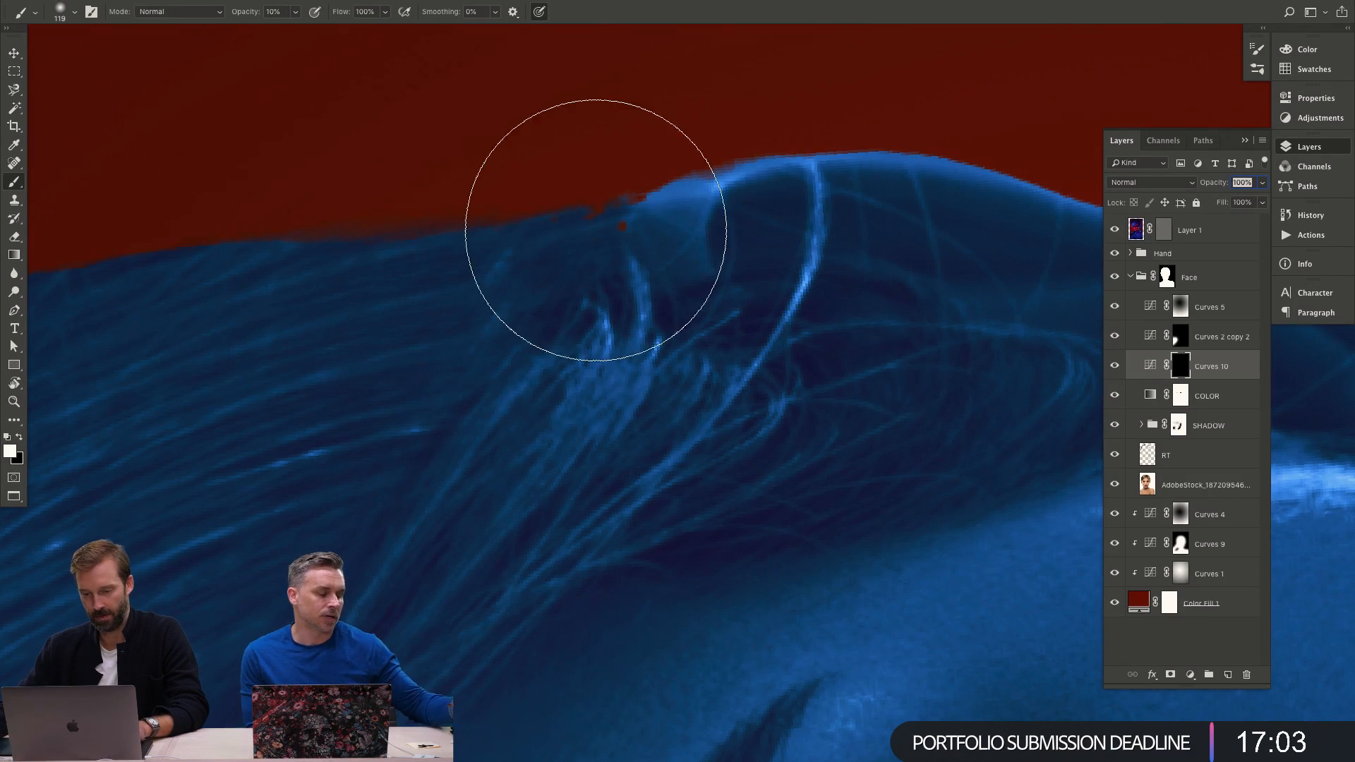
mouse_move(596, 230)
left_mouse_down()
mouse_move(448, 221)
mouse_move(474, 224)
left_mouse_up()
key("6")
key("5")
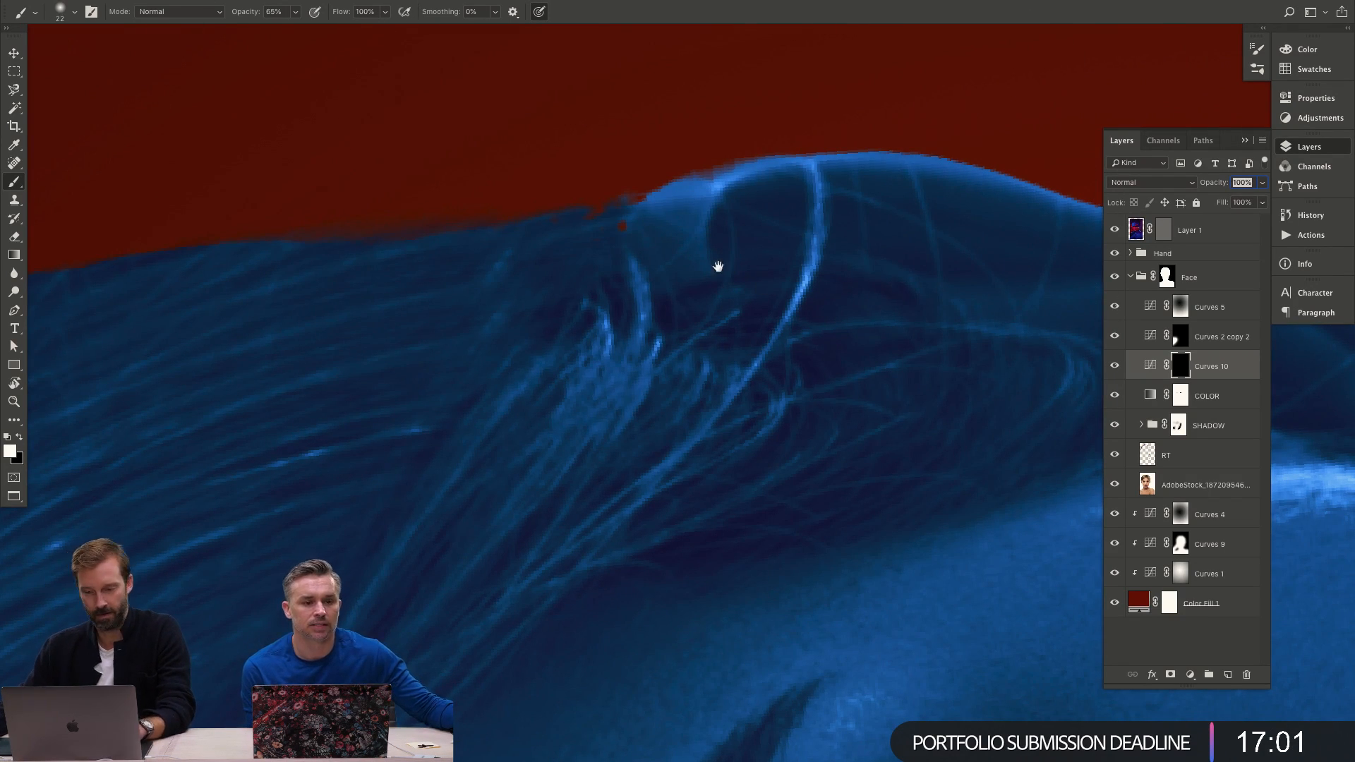
mouse_move(719, 267)
left_mouse_down()
mouse_move(578, 342)
mouse_move(501, 355)
left_mouse_up()
mouse_move(445, 281)
left_mouse_down()
mouse_move(563, 226)
mouse_move(694, 231)
mouse_move(1101, 356)
left_mouse_up()
left_click_drag(850, 295, 455, 228)
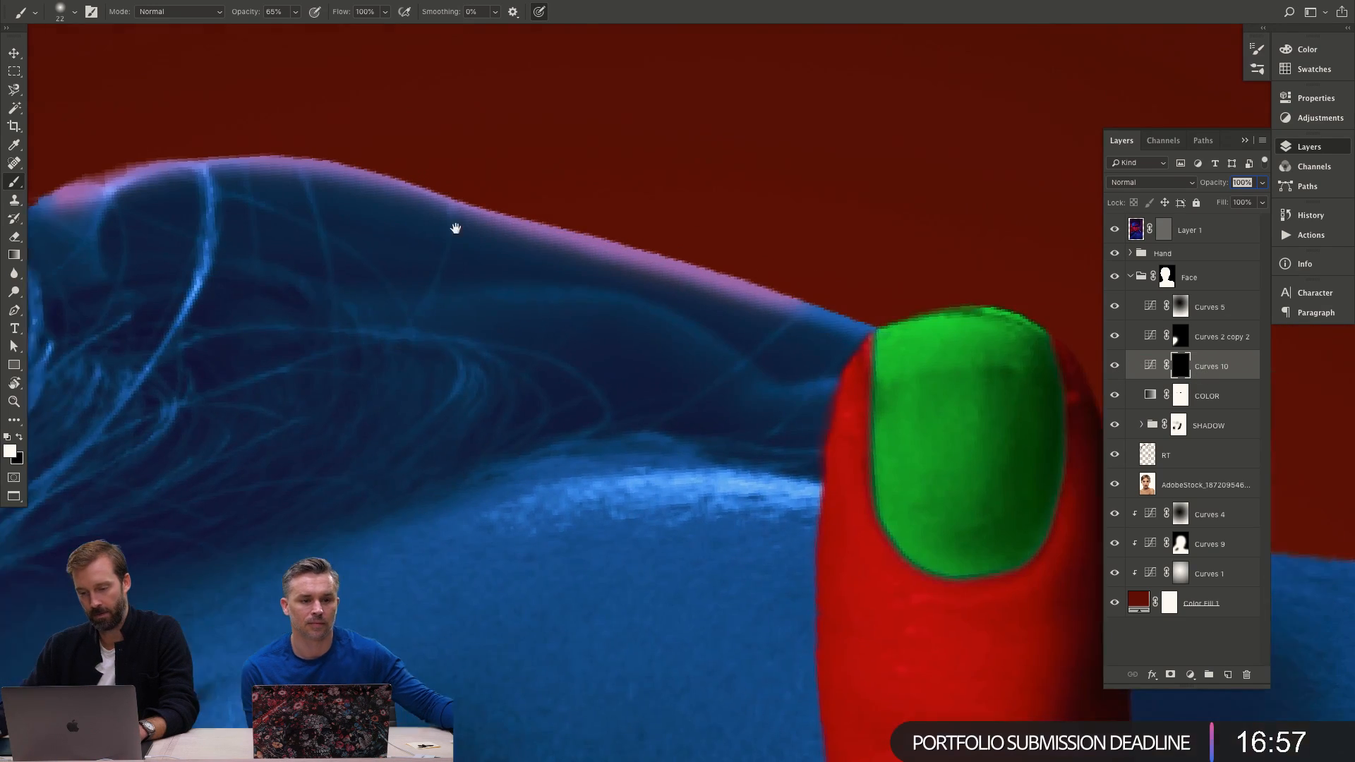
Fine-tune a midtone point on the RGB curve of Curves 10.
key("z")
left_click(666, 272, "alt")
left_click(681, 292, "alt")
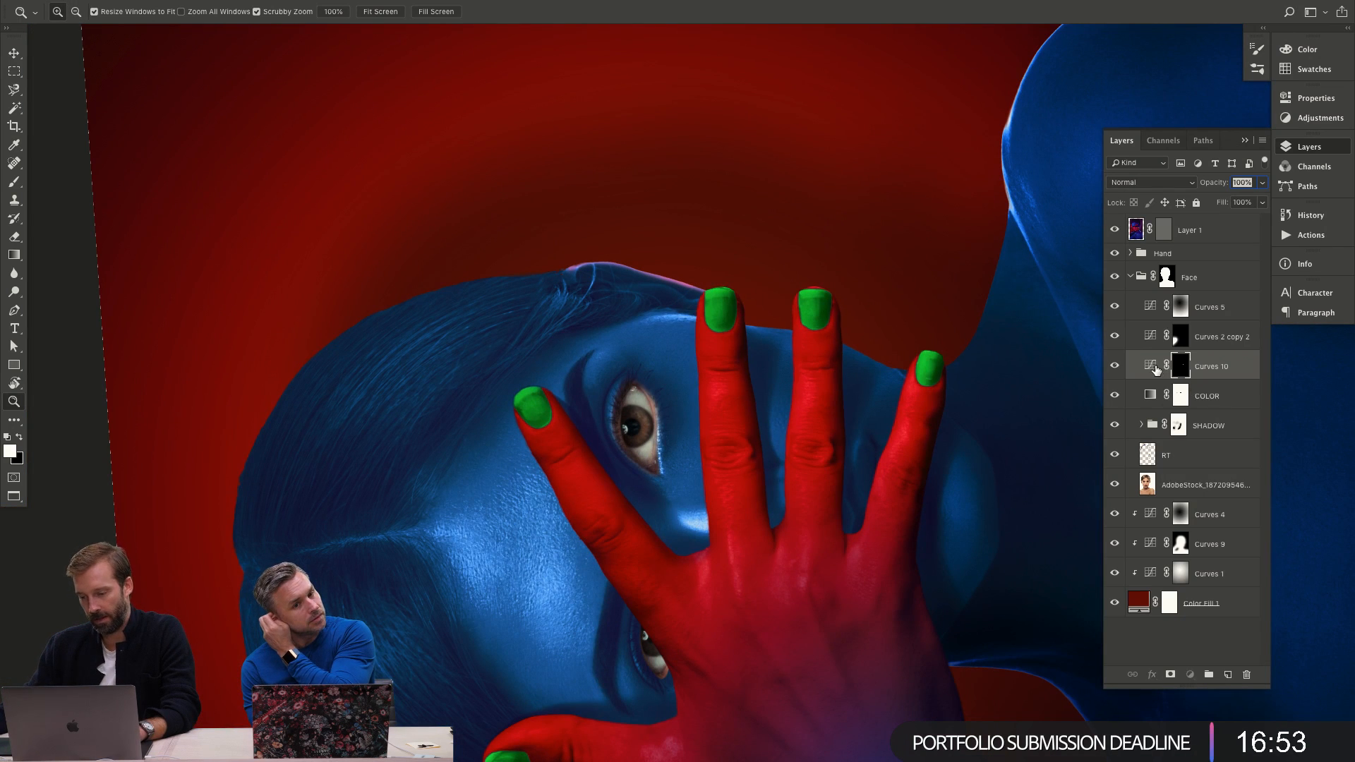
double_click(1155, 369)
mouse_move(1172, 238)
left_mouse_down()
mouse_move(1200, 207)
mouse_move(1182, 243)
left_mouse_up()
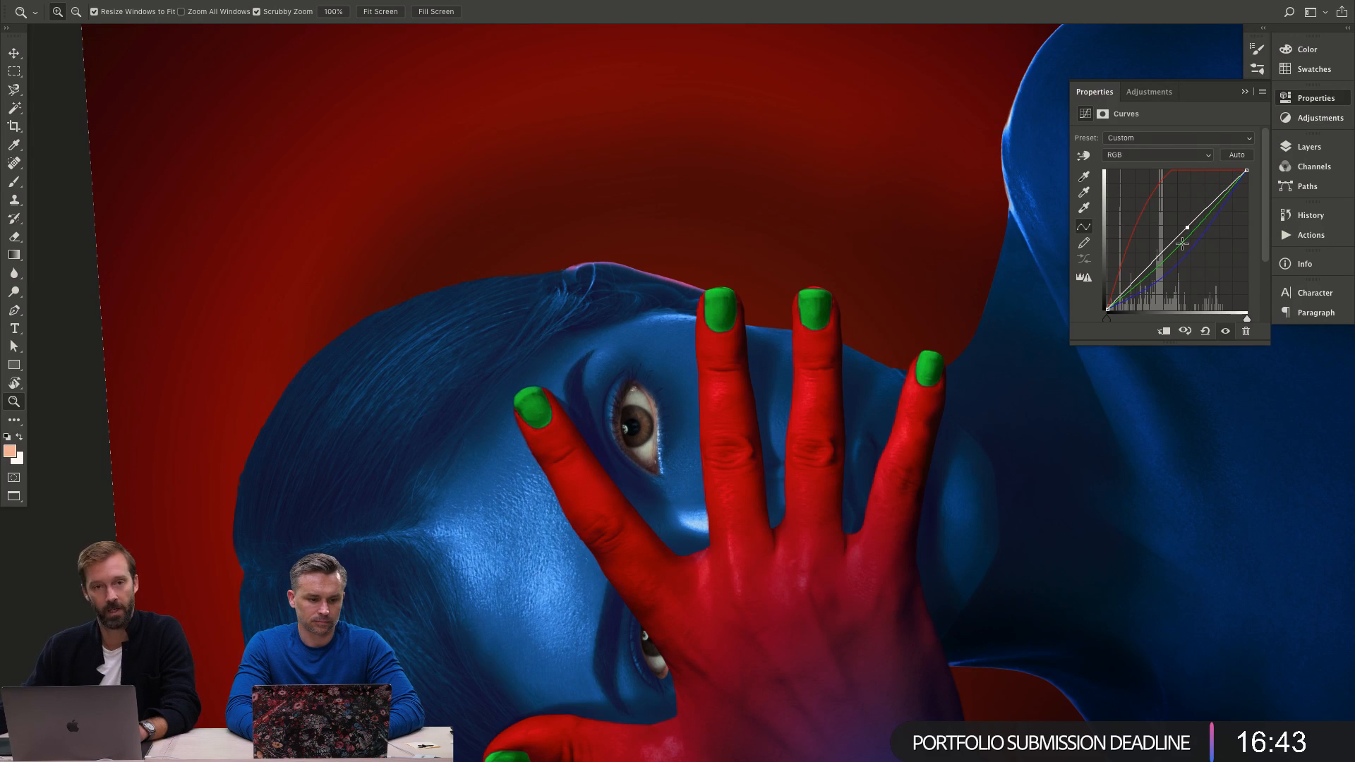
Paint the Curves 10 mask with a large white brush at 65% opacity to spread the tint along the hair's outer edge.
left_click(558, 276)
key("b")
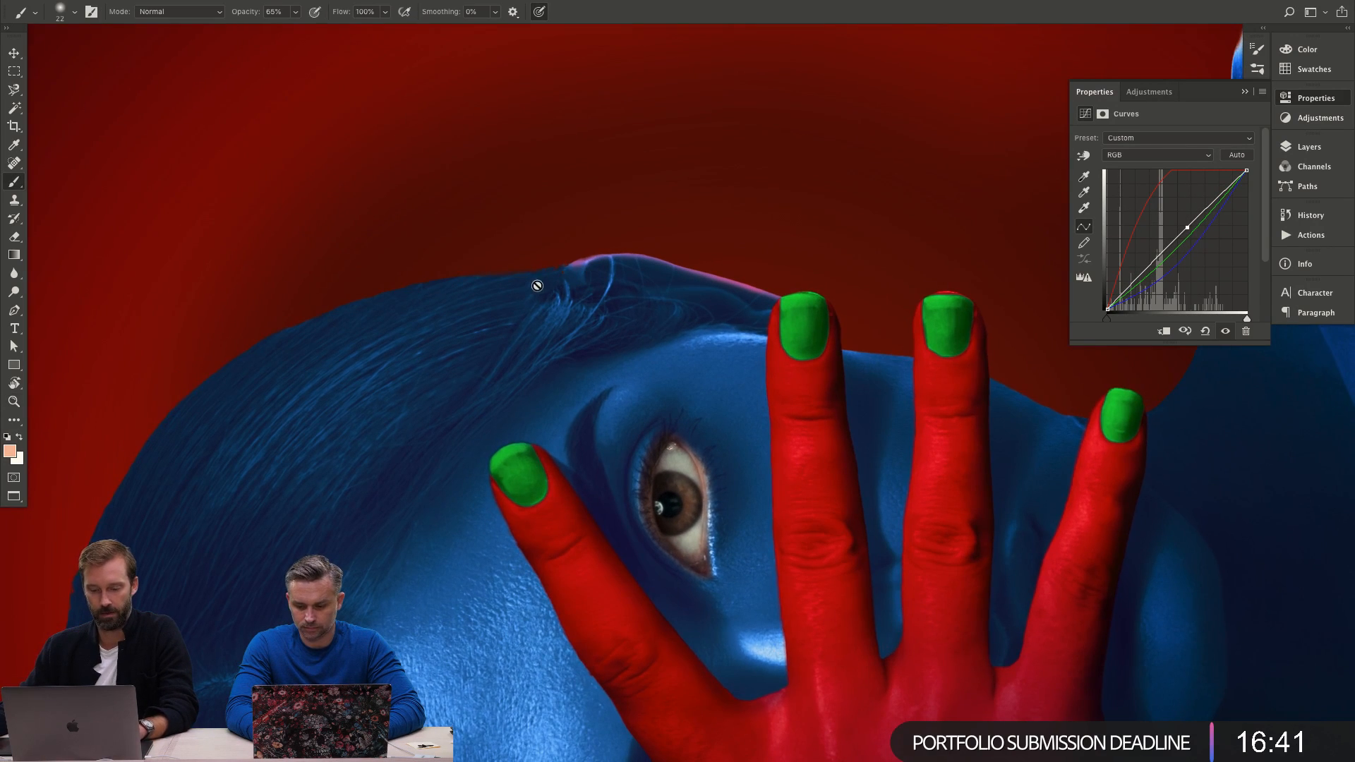
left_click_drag(535, 283, 529, 281)
key("d")
key("x")
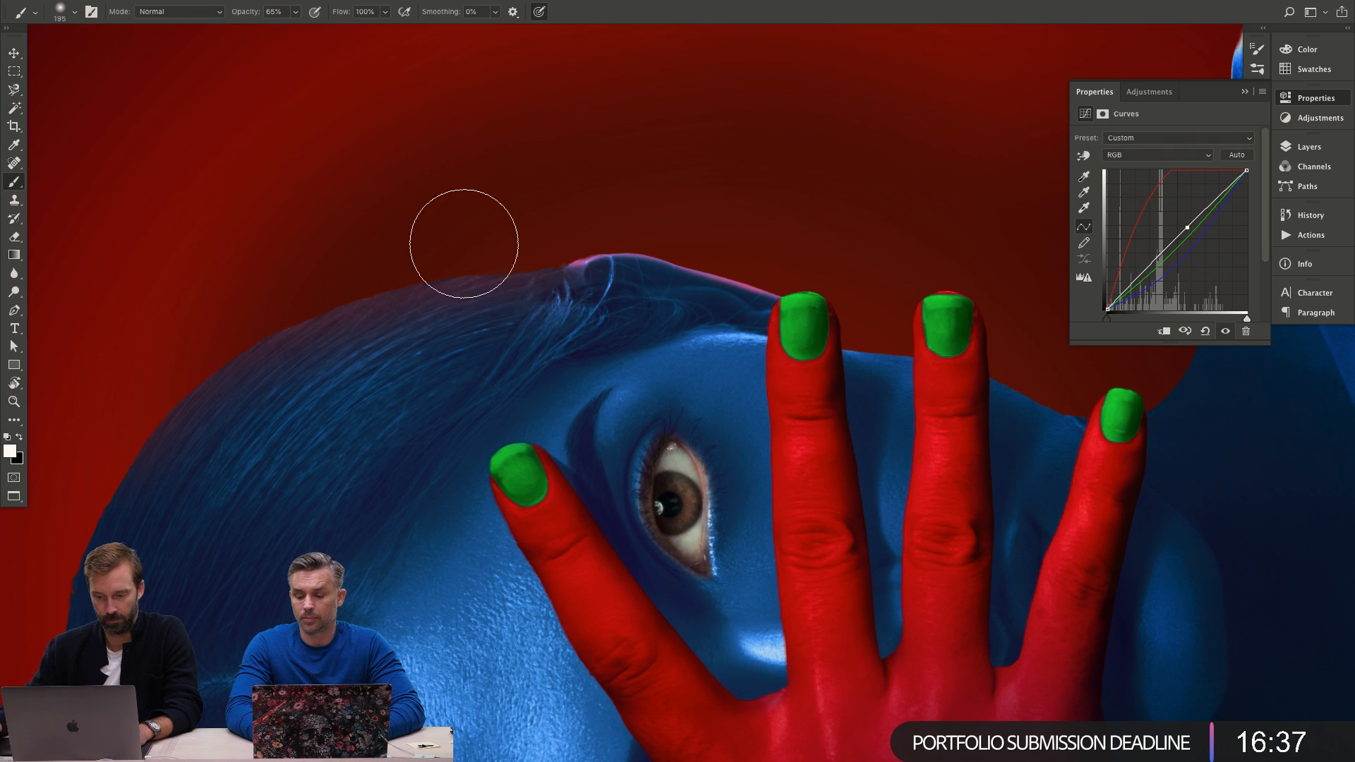
Paint a pink rim light along the face edge between the fingers with a small white brush, and reset the canvas rotation.
left_click_drag(892, 307, 806, 342)
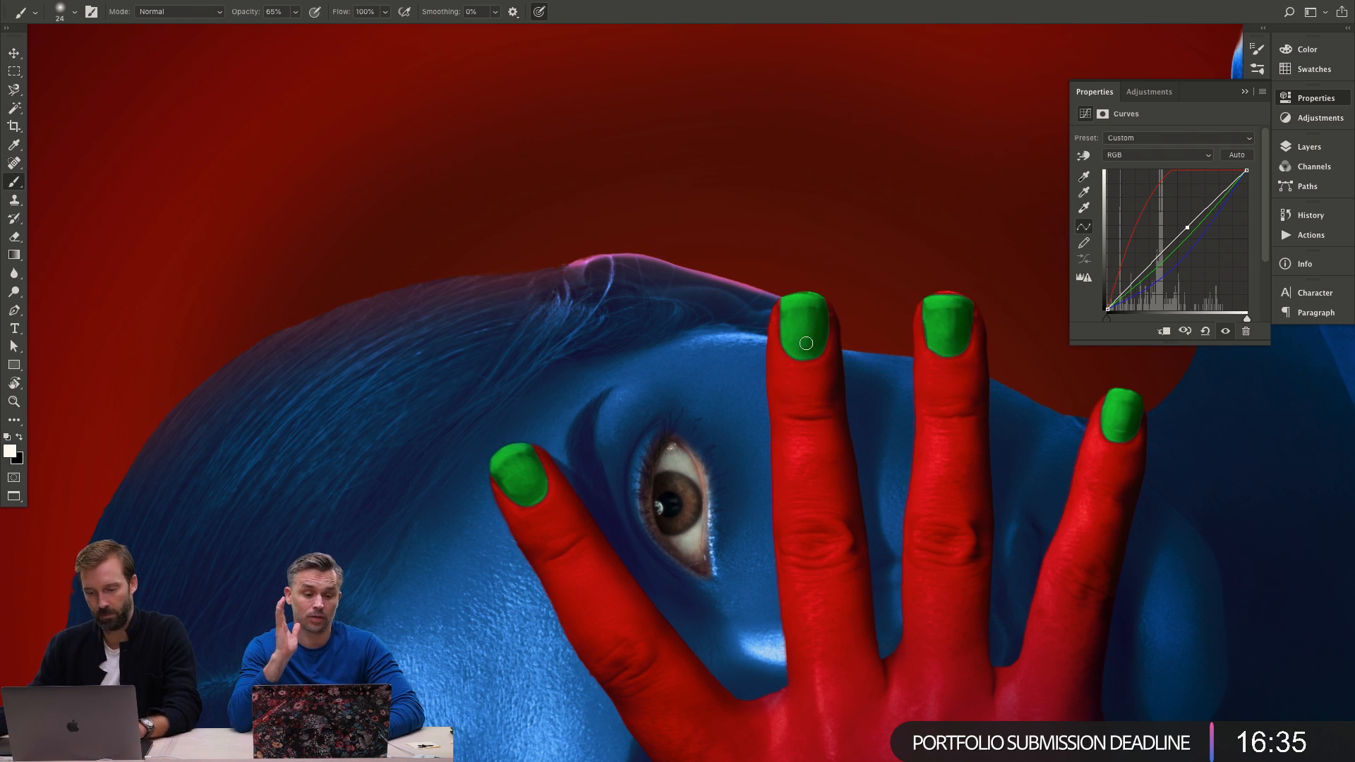
left_click_drag(701, 341, 849, 353)
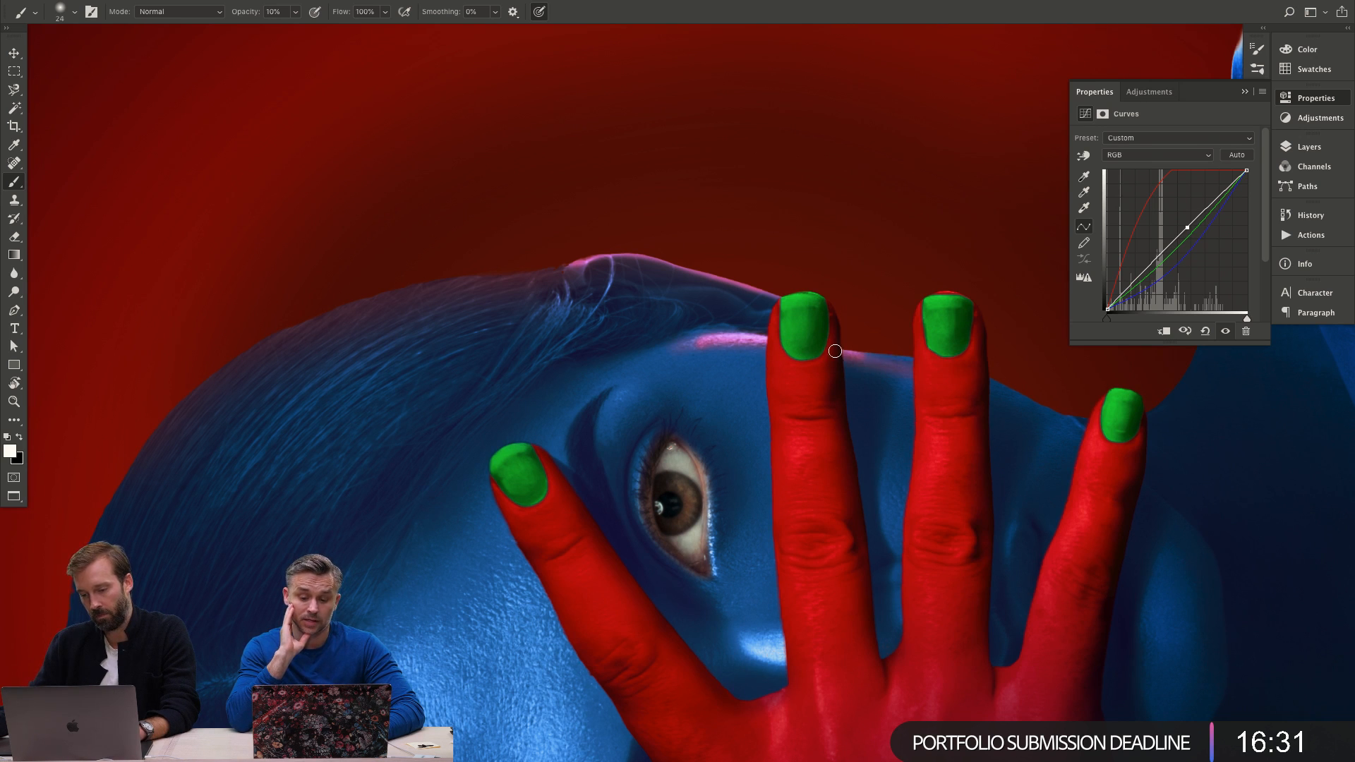
mouse_move(935, 364)
left_mouse_down()
mouse_move(1015, 393)
mouse_move(1002, 381)
left_mouse_up()
key("3")
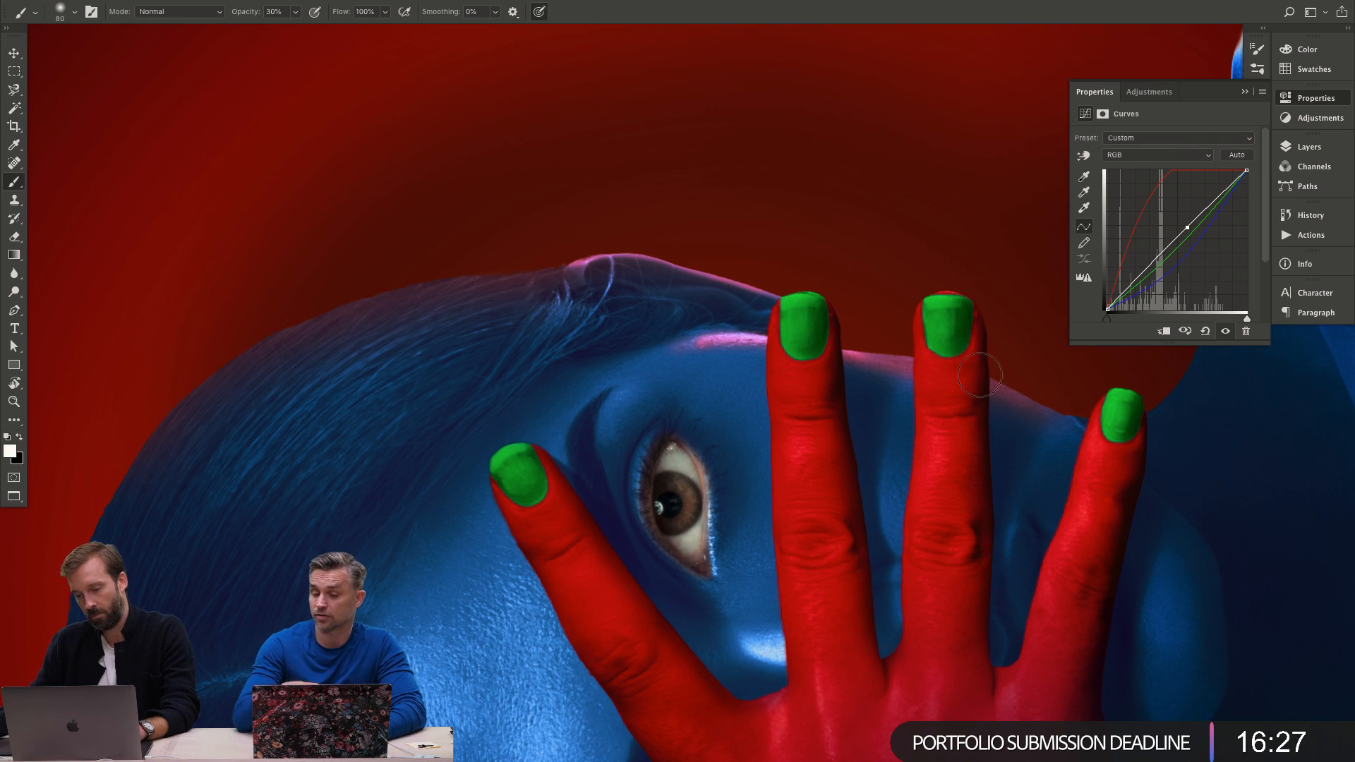
key("z")
left_click(906, 339, "alt")
left_click(910, 353, "alt")
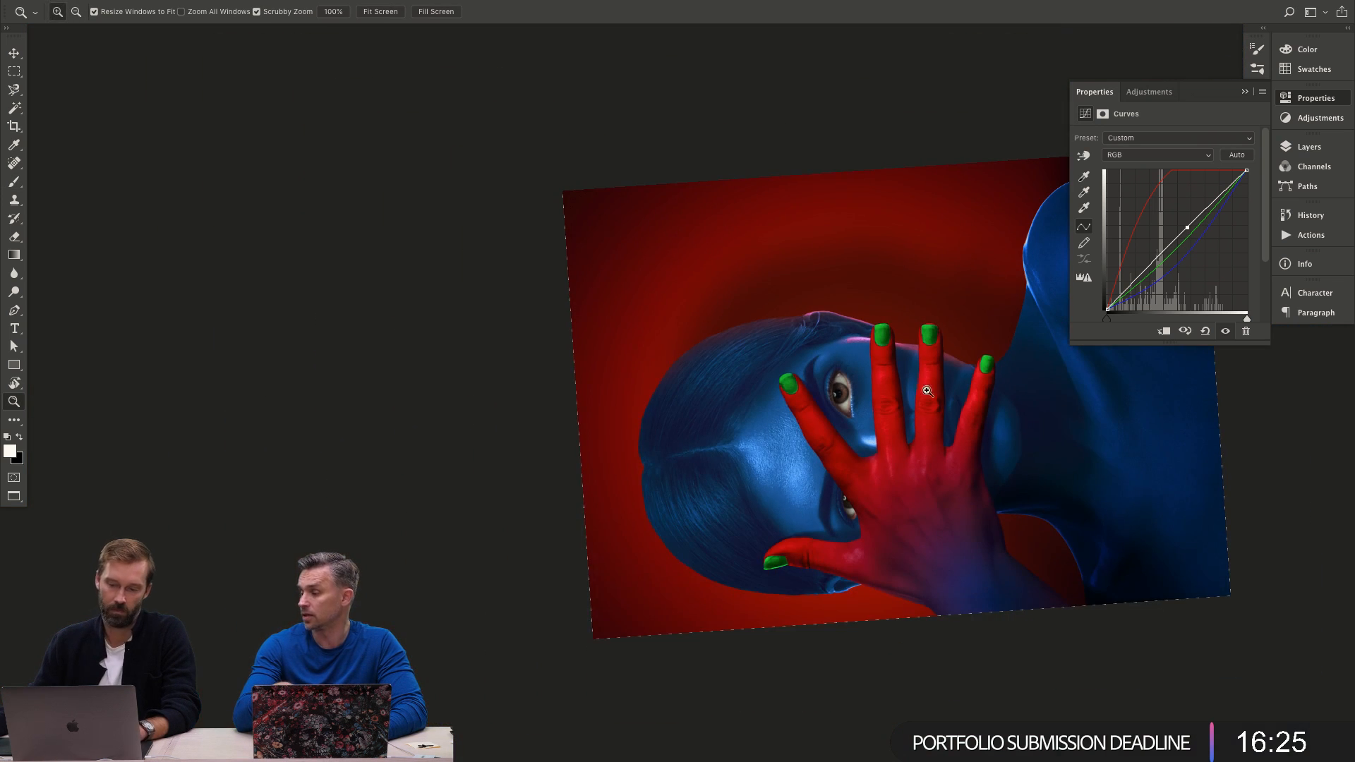
key("r")
key("Escape")
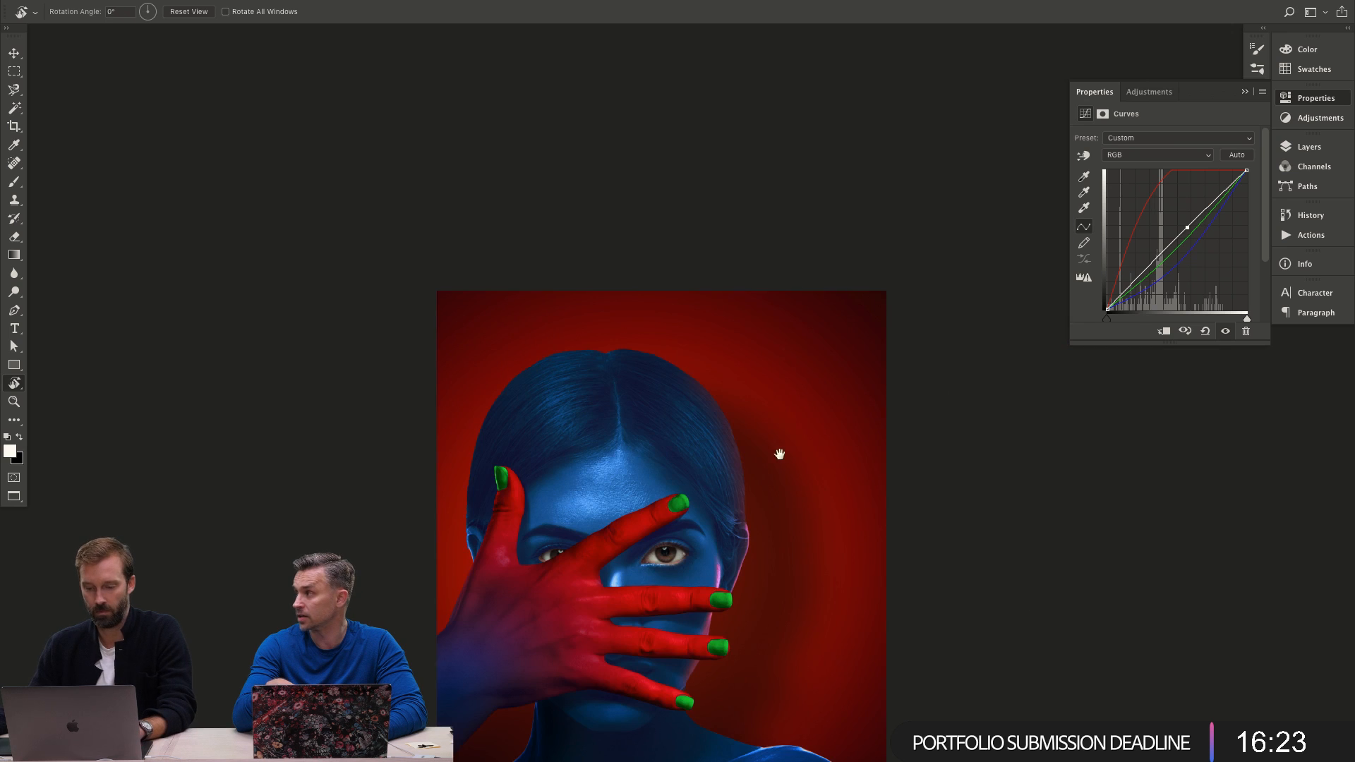
Refine the pink rim light on the cheek beside the eye, painting the Curves 10 mask in white and black at 30% opacity.
scroll(773, 454, "up", 5)
key("b")
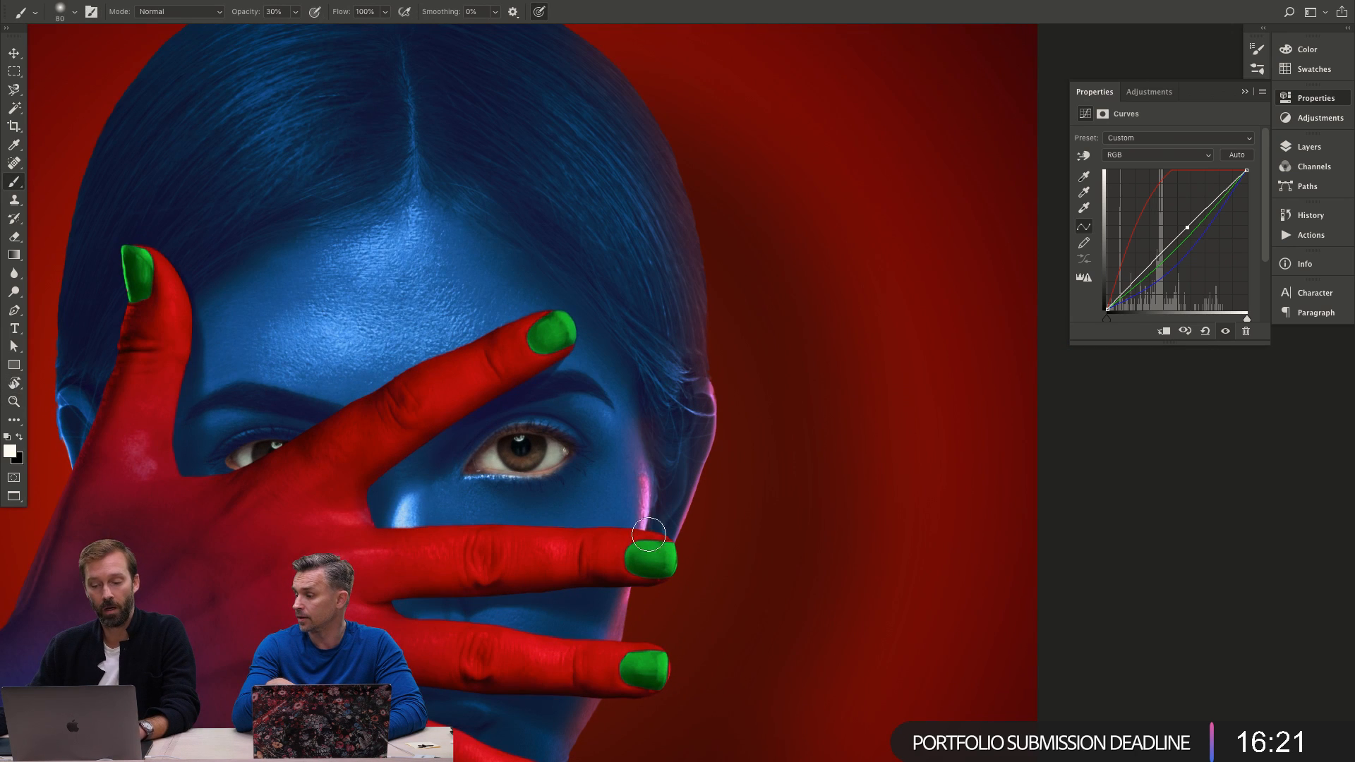
key("x")
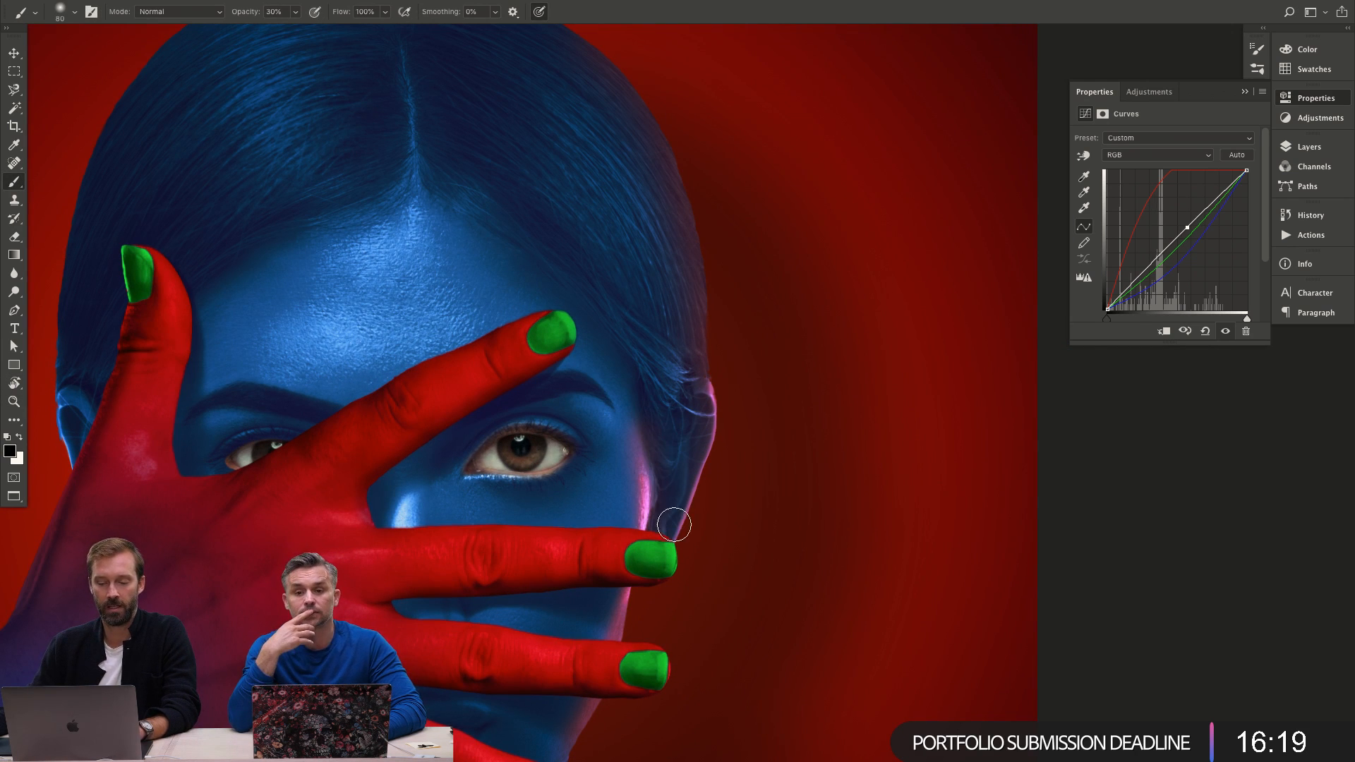
key("x")
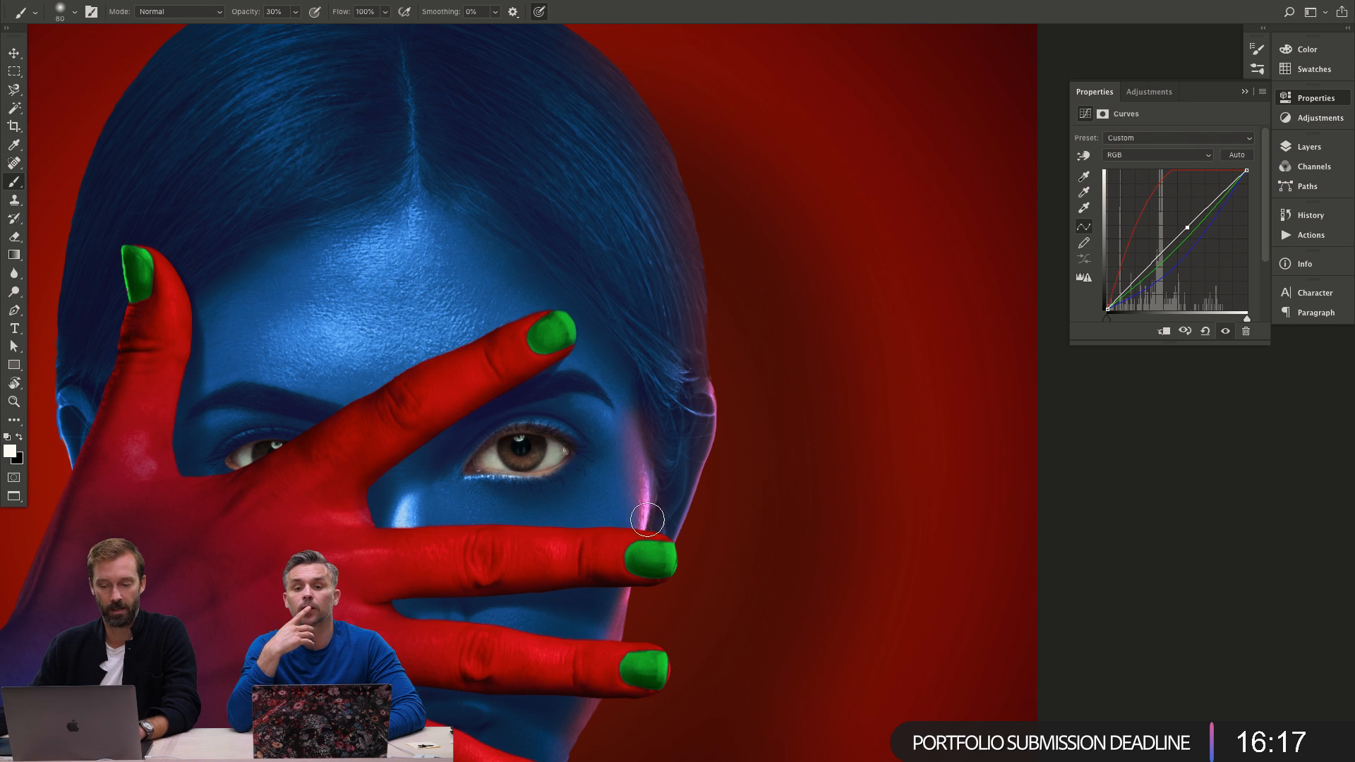
key("x")
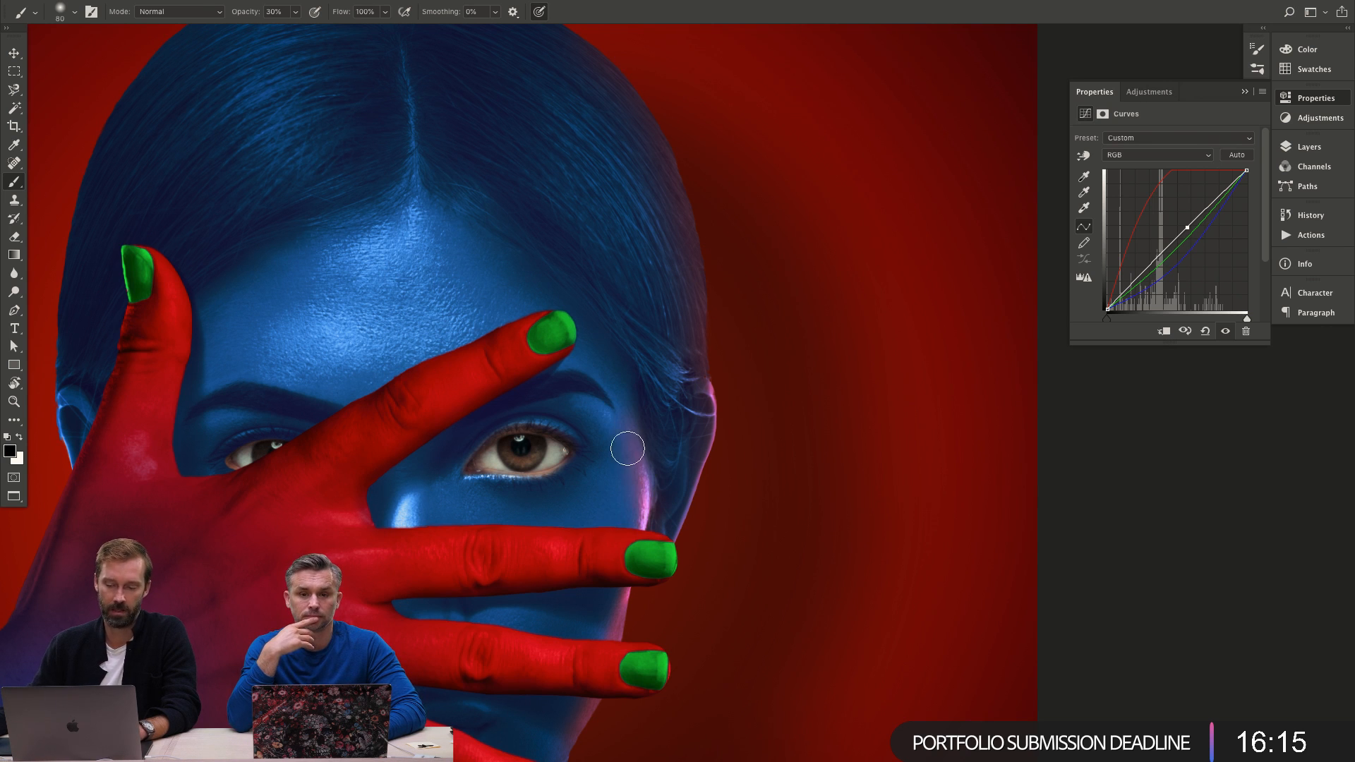
Paint a faint tint along the hair's upper outer edge on the Curves 10 mask with a white brush at 30% opacity.
scroll(704, 339, "up", 5)
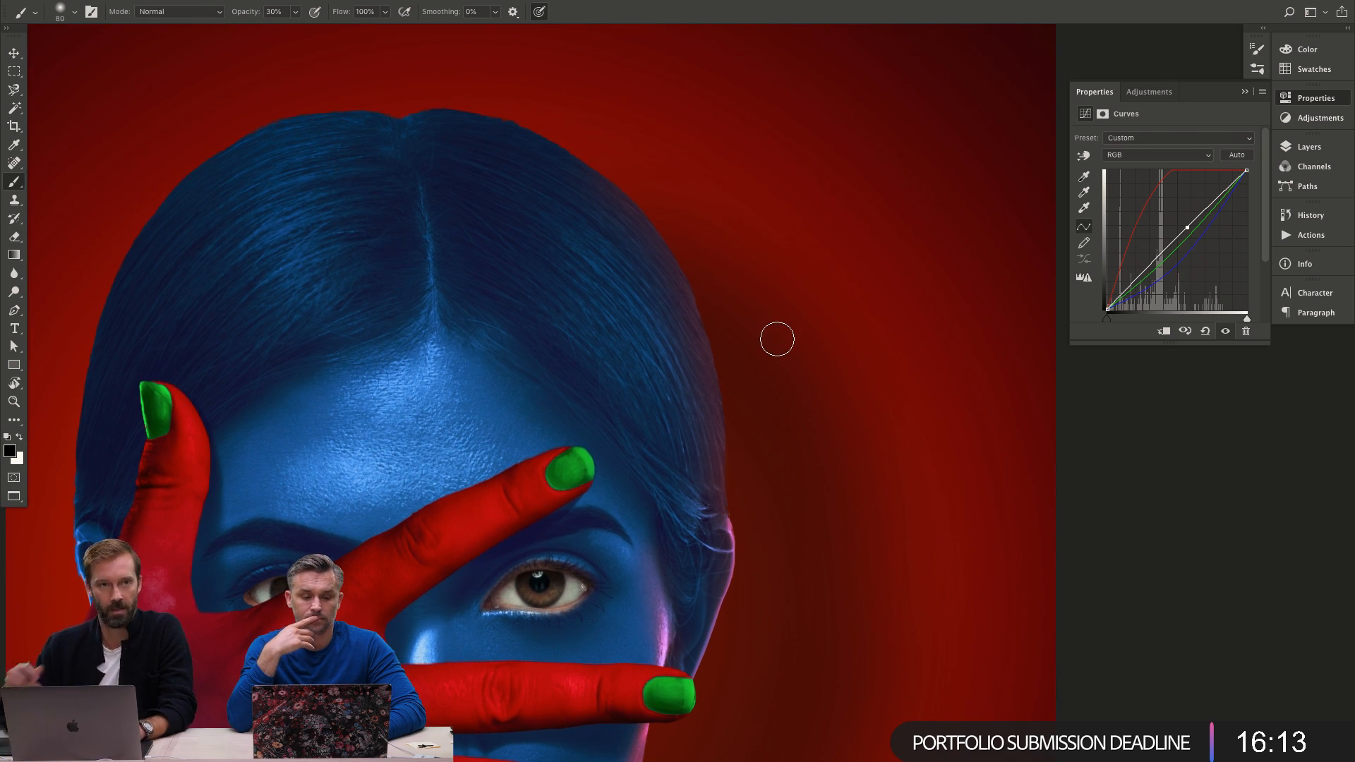
key("x")
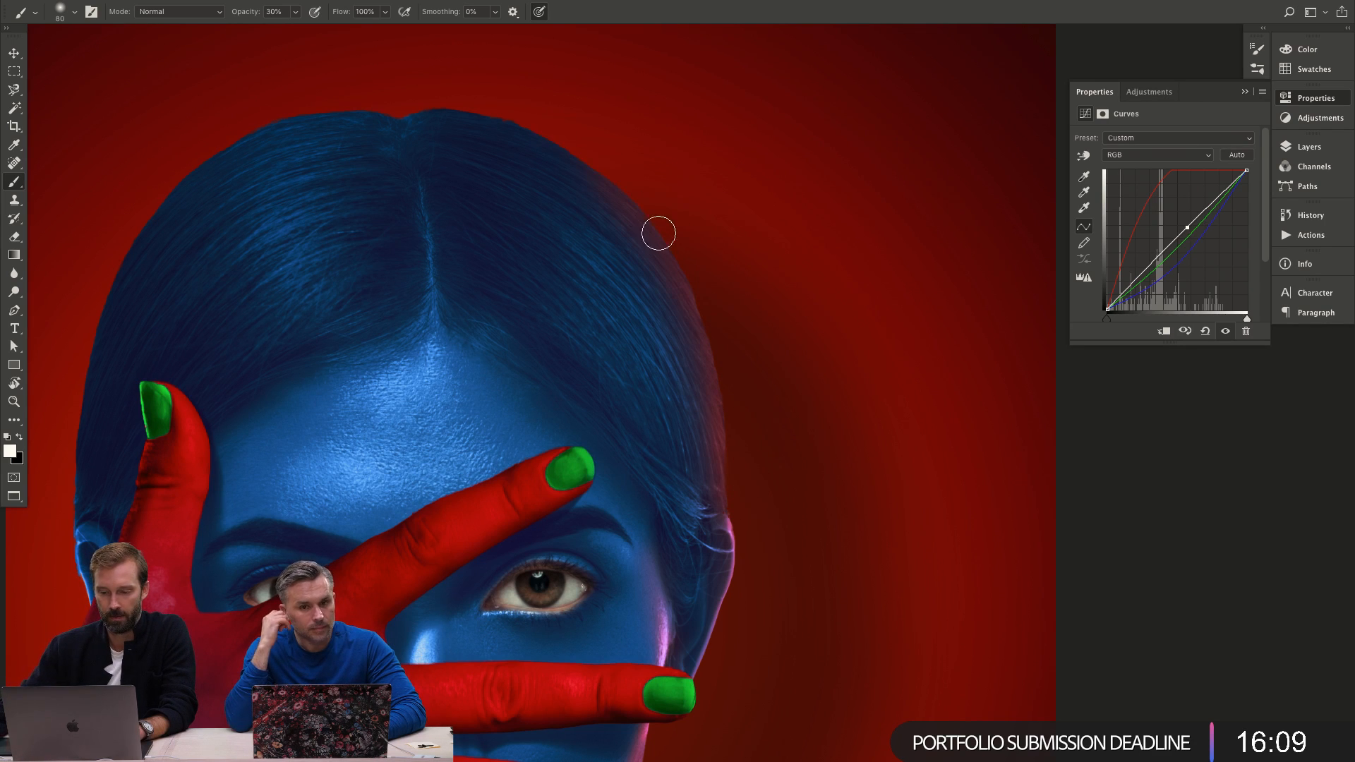
left_click_drag(502, 145, 828, 212)
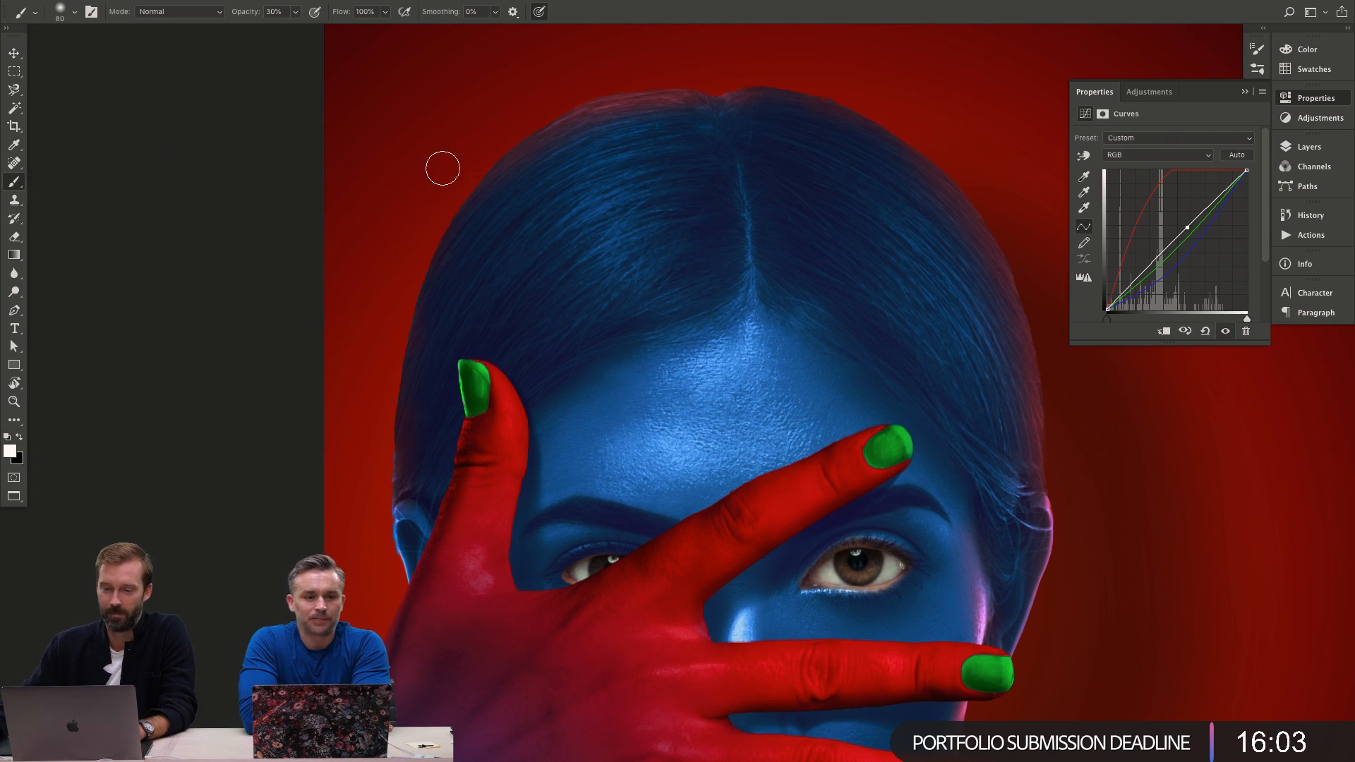
Blend the tint around the hair's outline on the Curves 10 mask with a 309-pixel brush at 30% opacity, alternating white and black.
key("z")
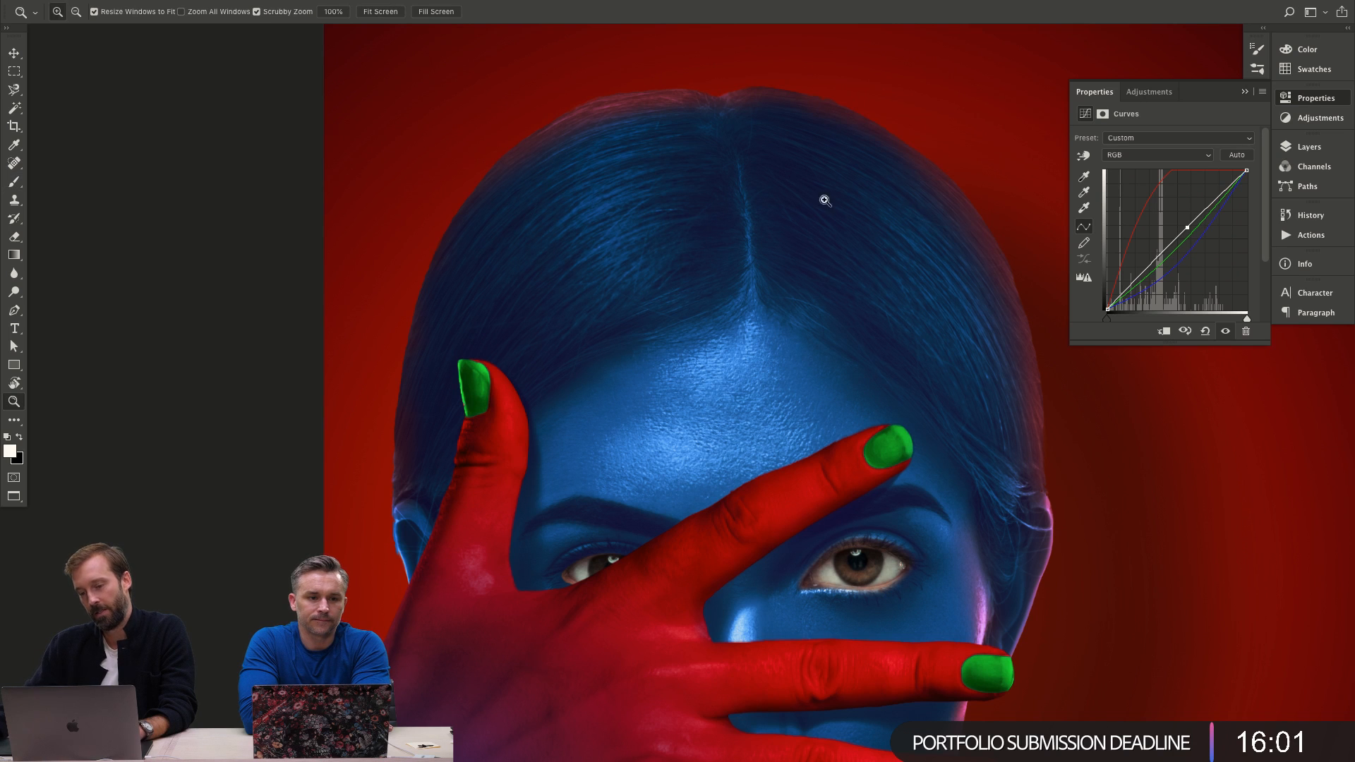
left_click(823, 203, "alt")
left_click(868, 365, "alt")
left_click(910, 282)
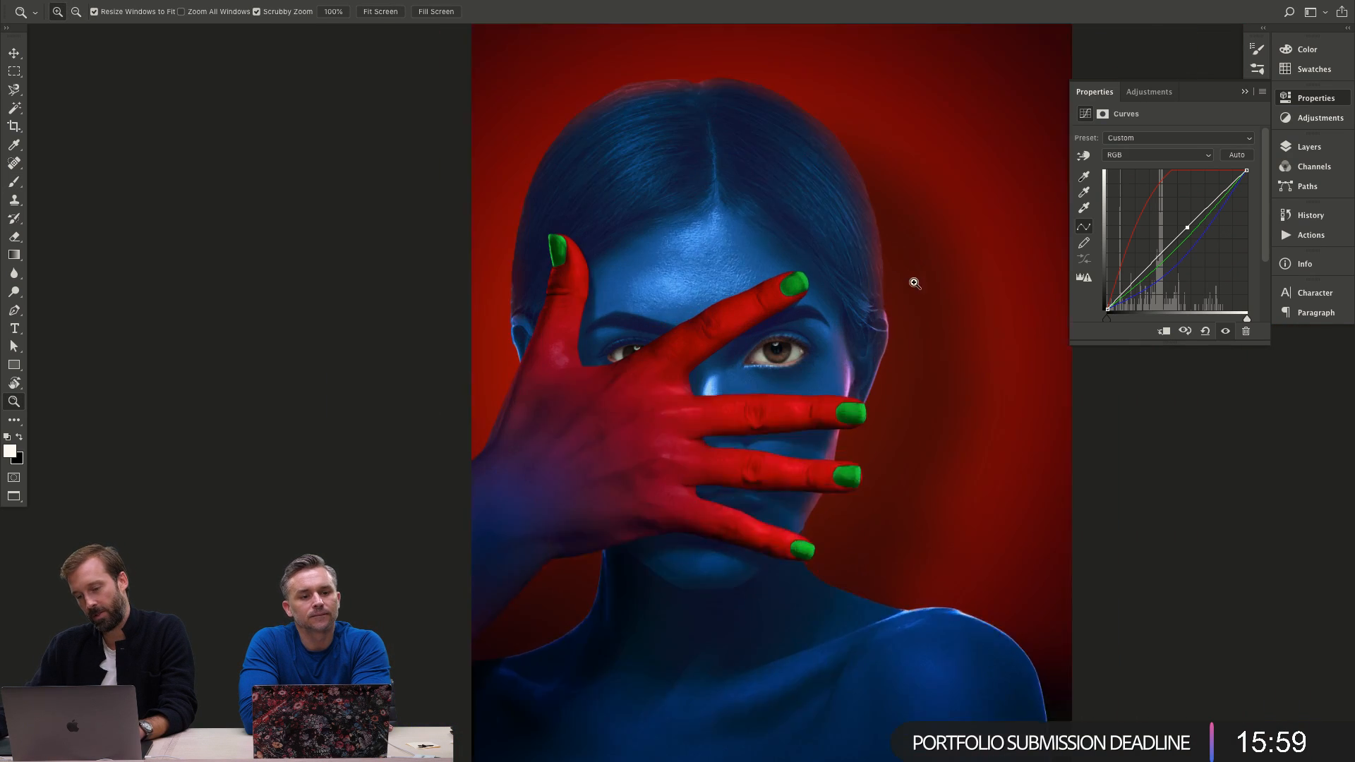
left_click(921, 342)
key("b")
left_click_drag(931, 310, 986, 325)
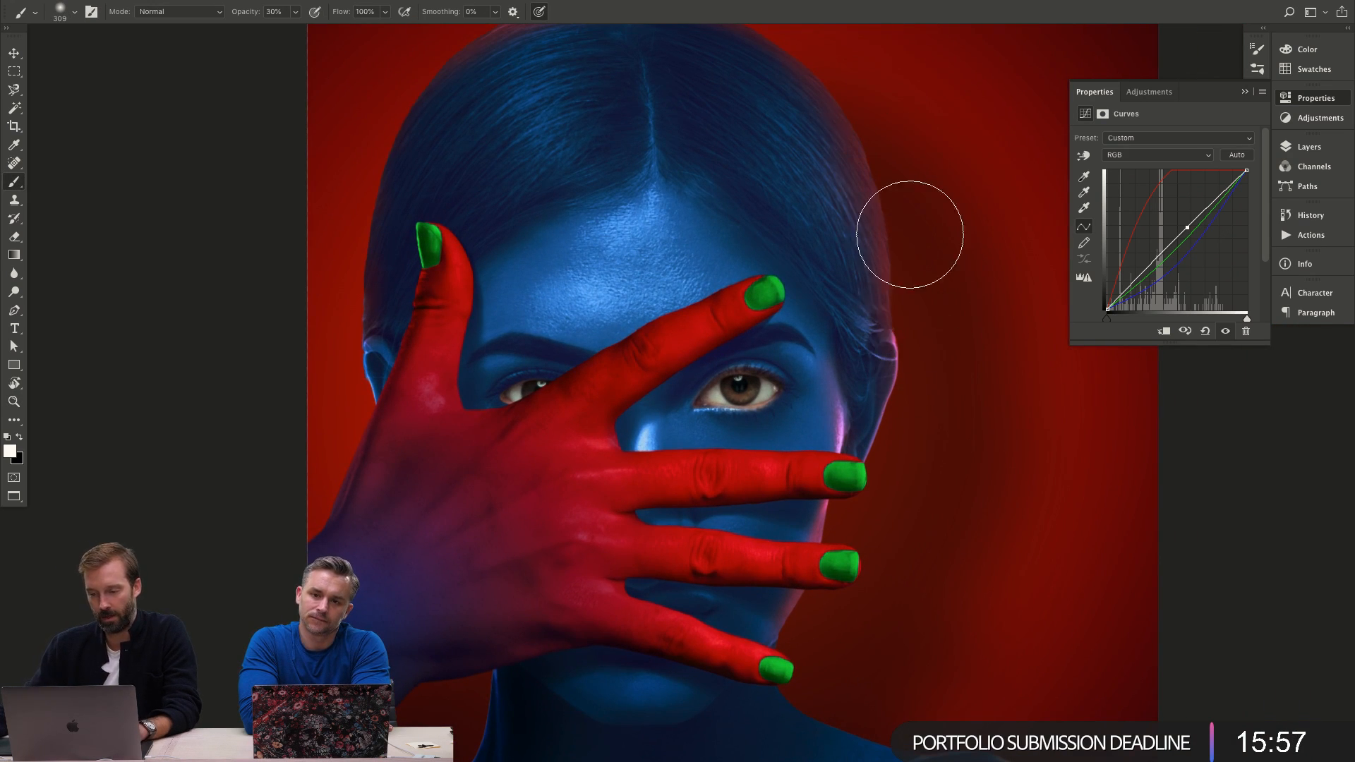
key("x")
mouse_move(807, 318)
left_mouse_down()
mouse_move(823, 303)
mouse_move(811, 393)
mouse_move(840, 341)
mouse_move(814, 356)
mouse_move(657, 305)
mouse_move(629, 272)
mouse_move(543, 264)
left_mouse_up()
key("z")
Darken the Color Fill 1 background to a deep red around #511404.
left_click(1304, 149)
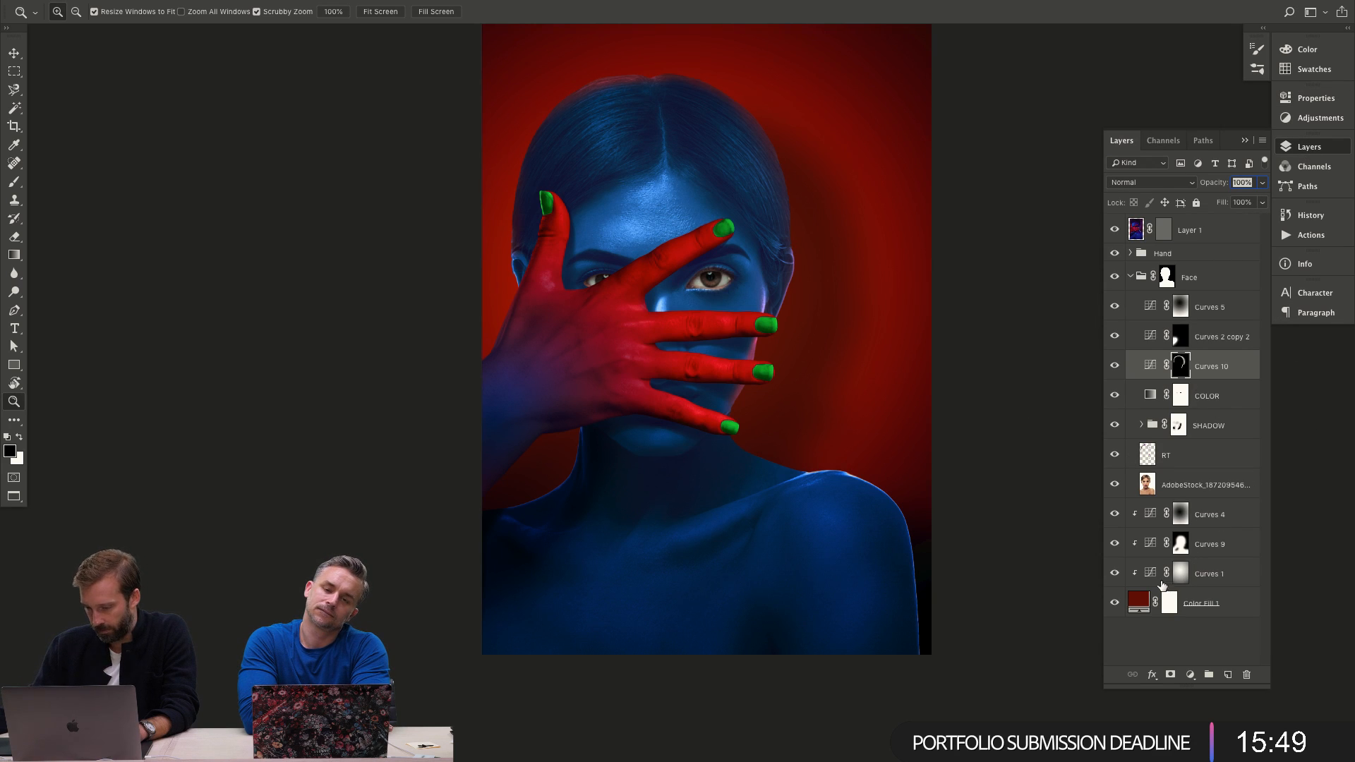
double_click(1138, 600)
mouse_move(1049, 182)
left_mouse_down()
mouse_move(1001, 186)
mouse_move(1044, 198)
mouse_move(1051, 183)
left_mouse_up()
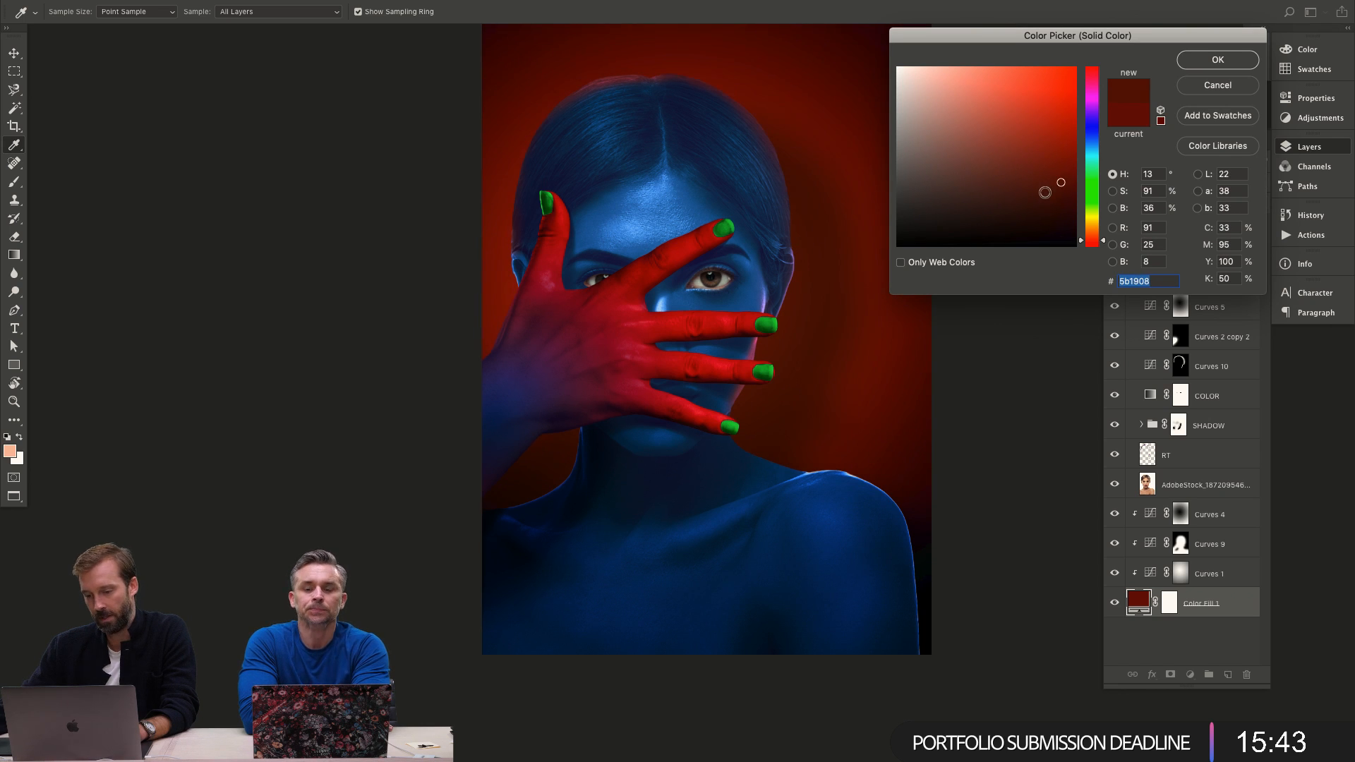
left_click(1053, 184)
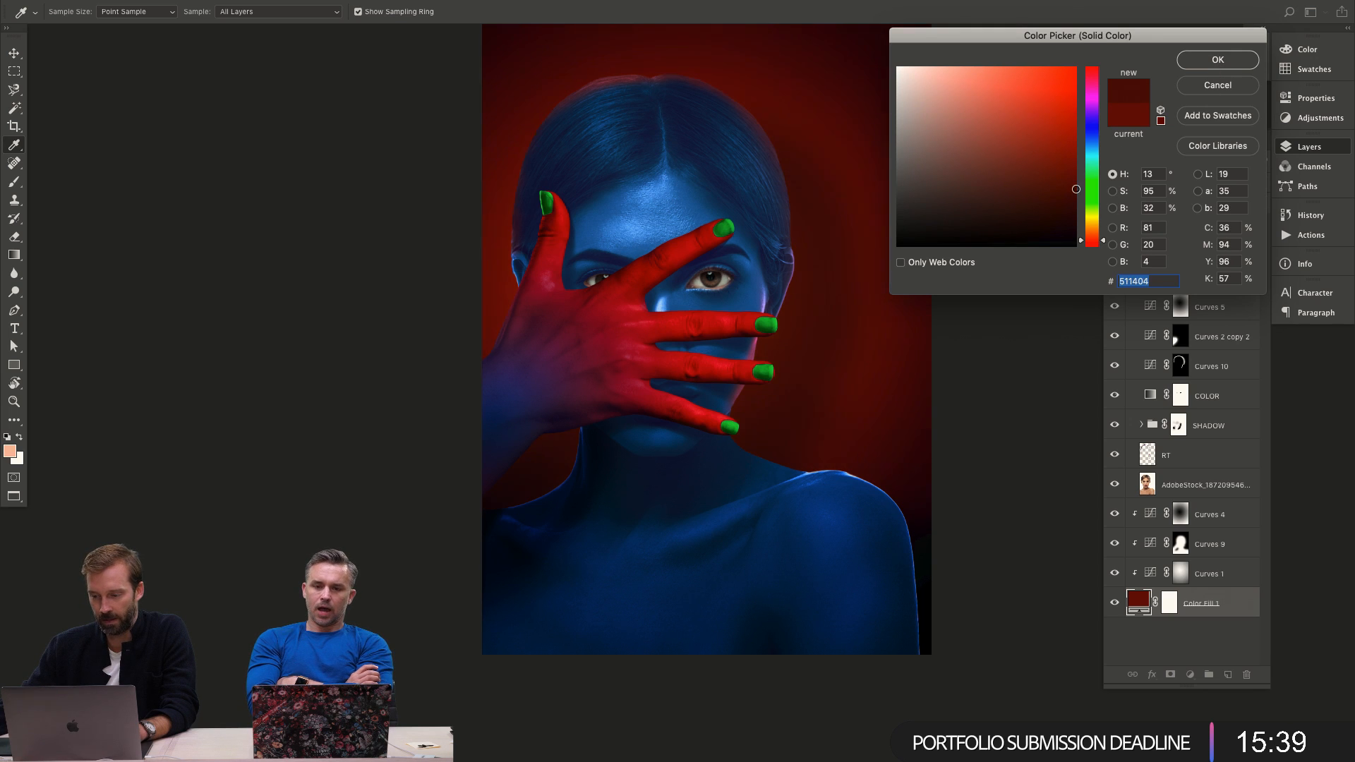
left_click(1219, 67)
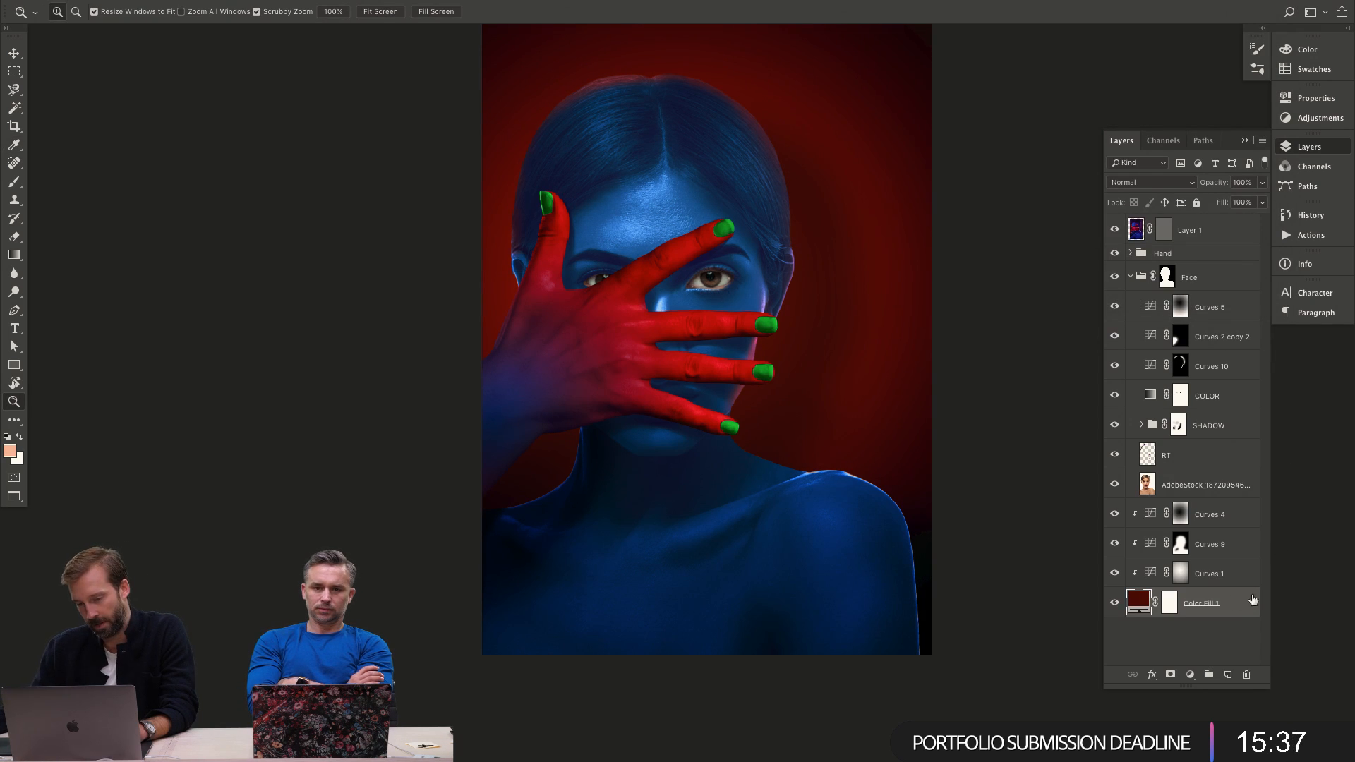
Check the effect of Curves 1 on the background and slightly lower the midtone point of its RGB curve.
left_click(1115, 573)
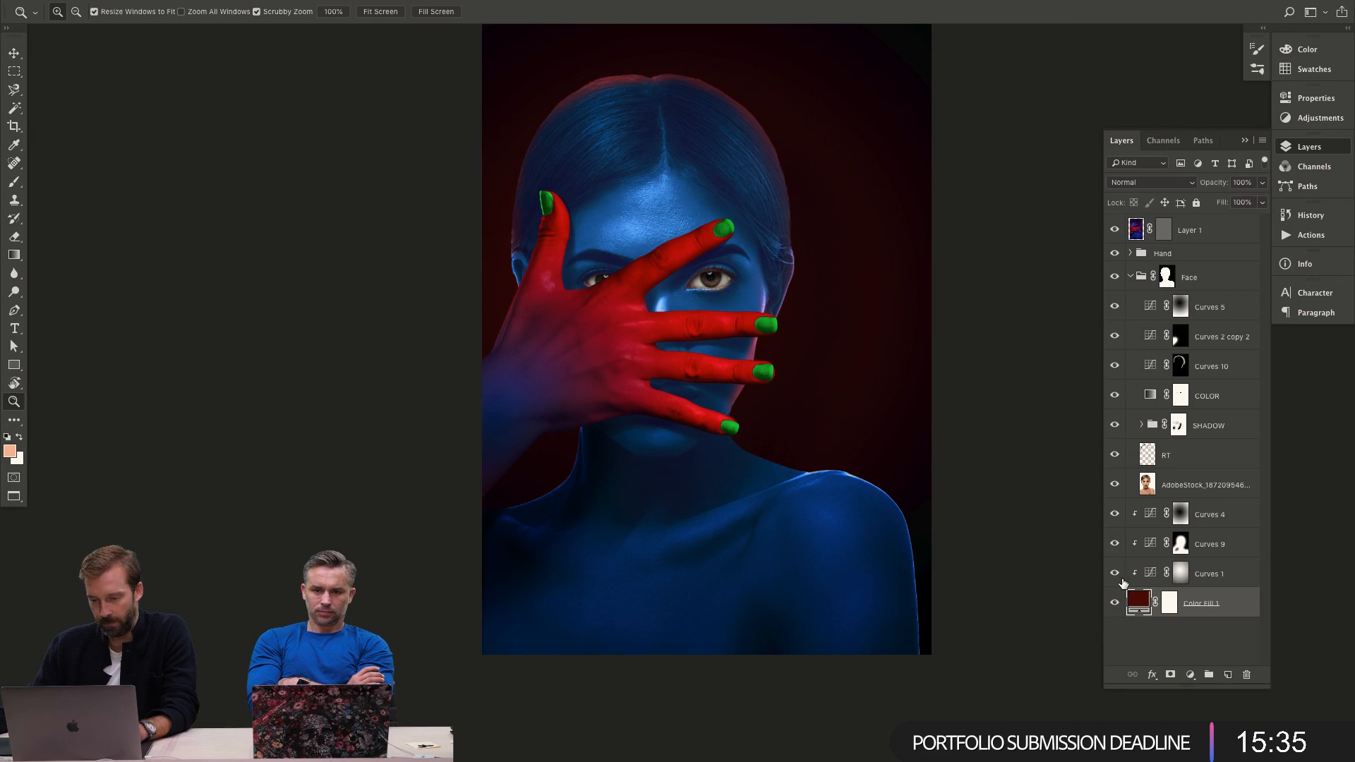
double_click(1149, 573)
left_click_drag(1151, 225, 1148, 233)
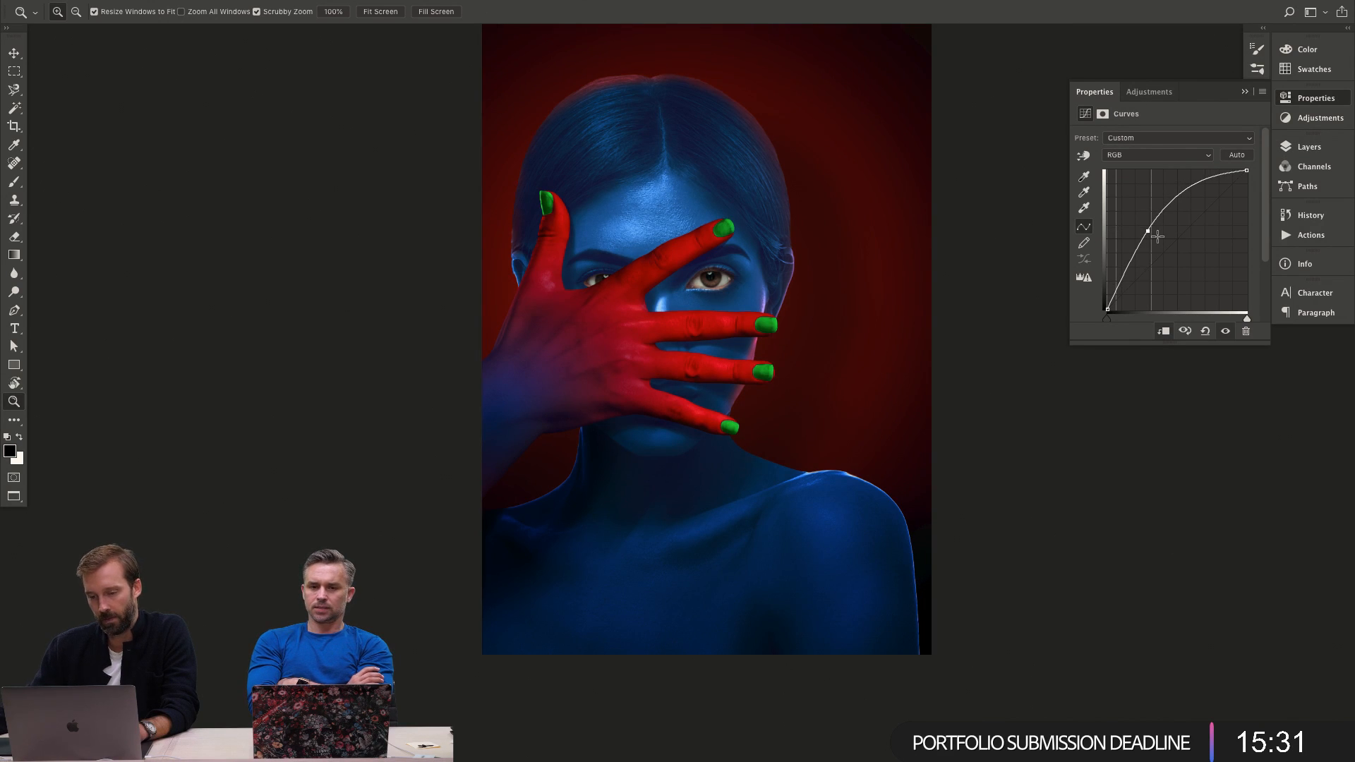
Compare the image with and without the Curves 9 and Curves 10 layers.
left_click(1309, 147)
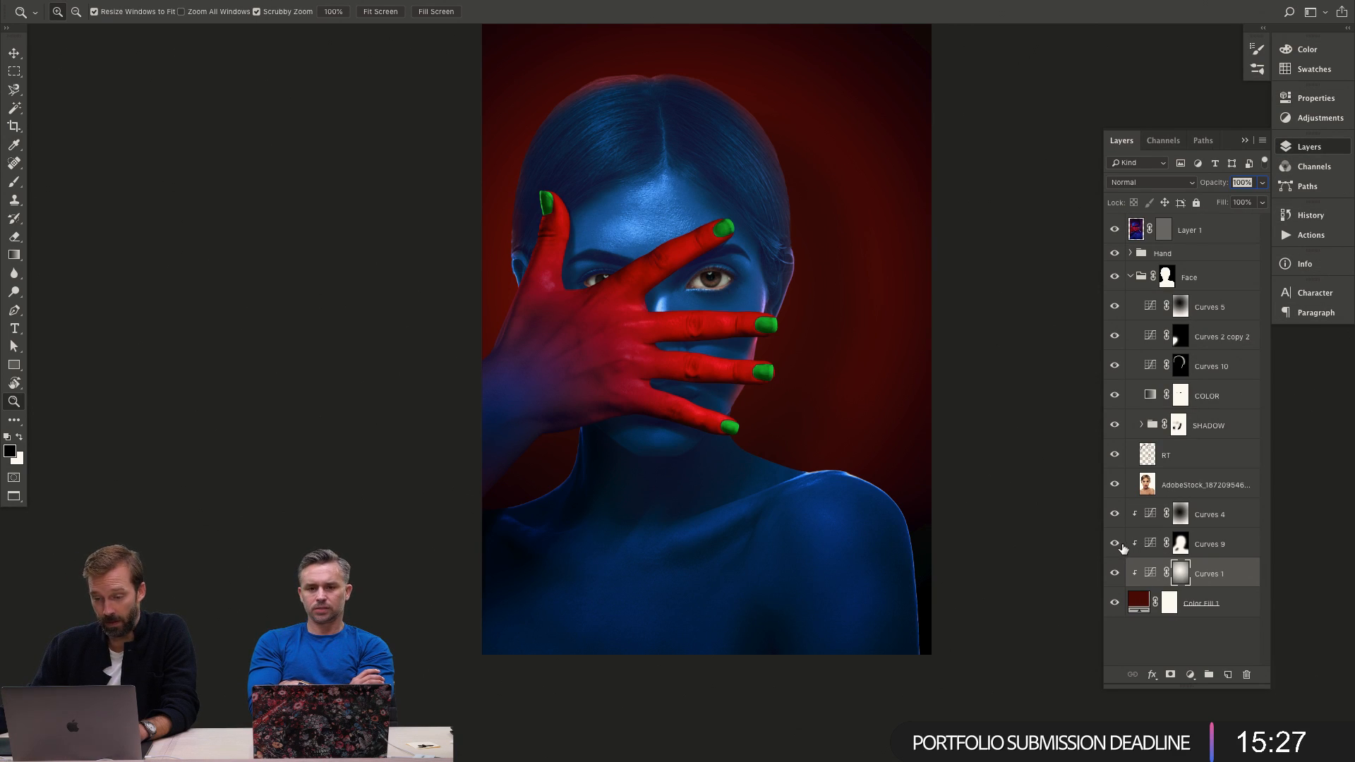
left_click(1115, 544)
left_click(1114, 544)
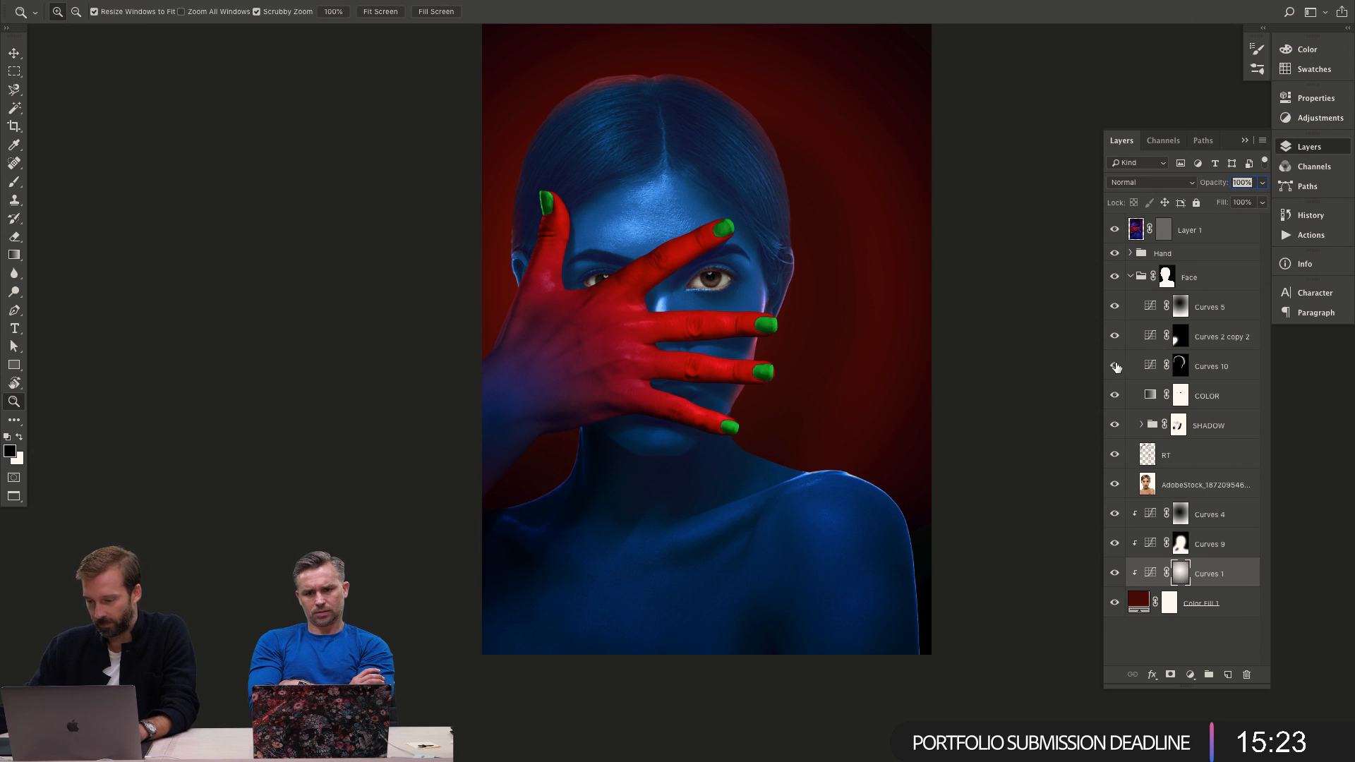
left_click(1115, 366)
left_click(1115, 366)
left_click(1115, 366)
left_click(1115, 366)
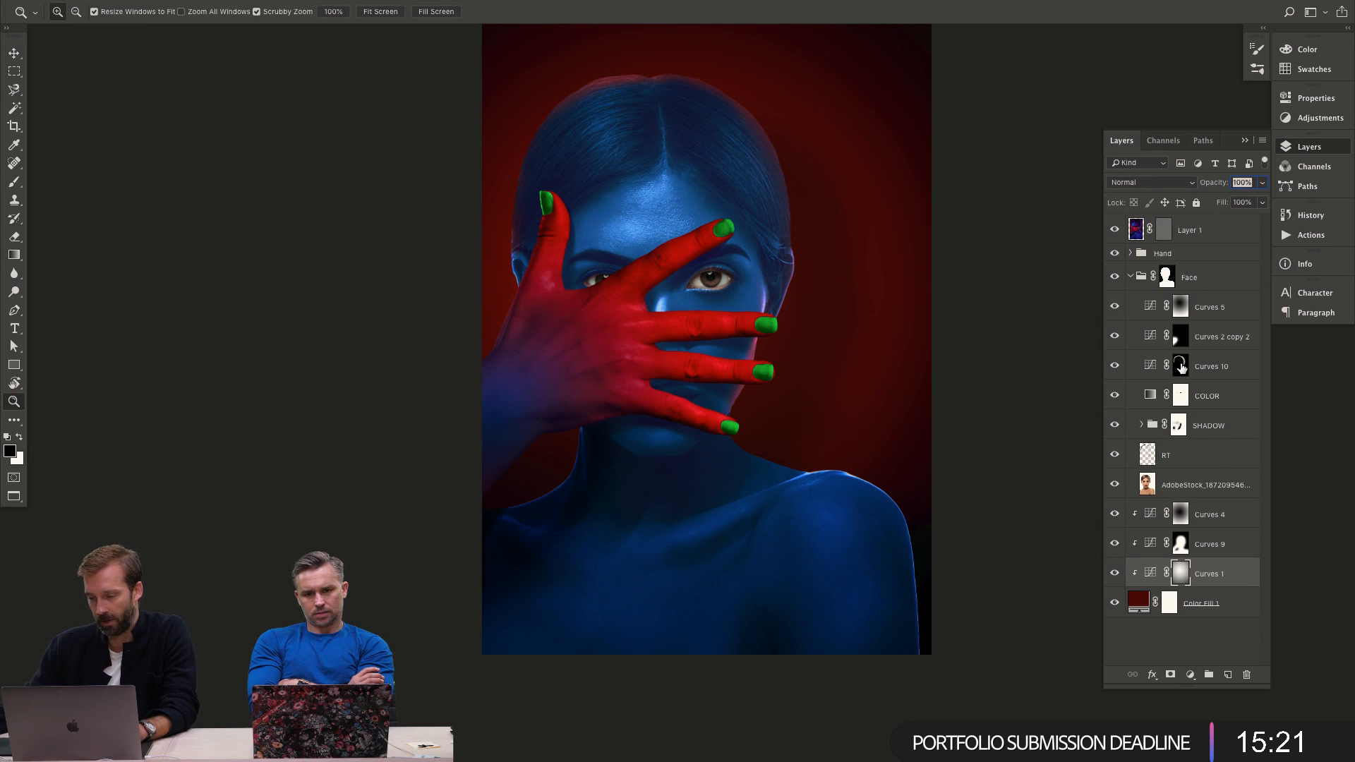
Paint the Curves 10 mask along the face's outer edge with a soft 537-pixel white brush at 30% opacity to widen the glow.
key("b")
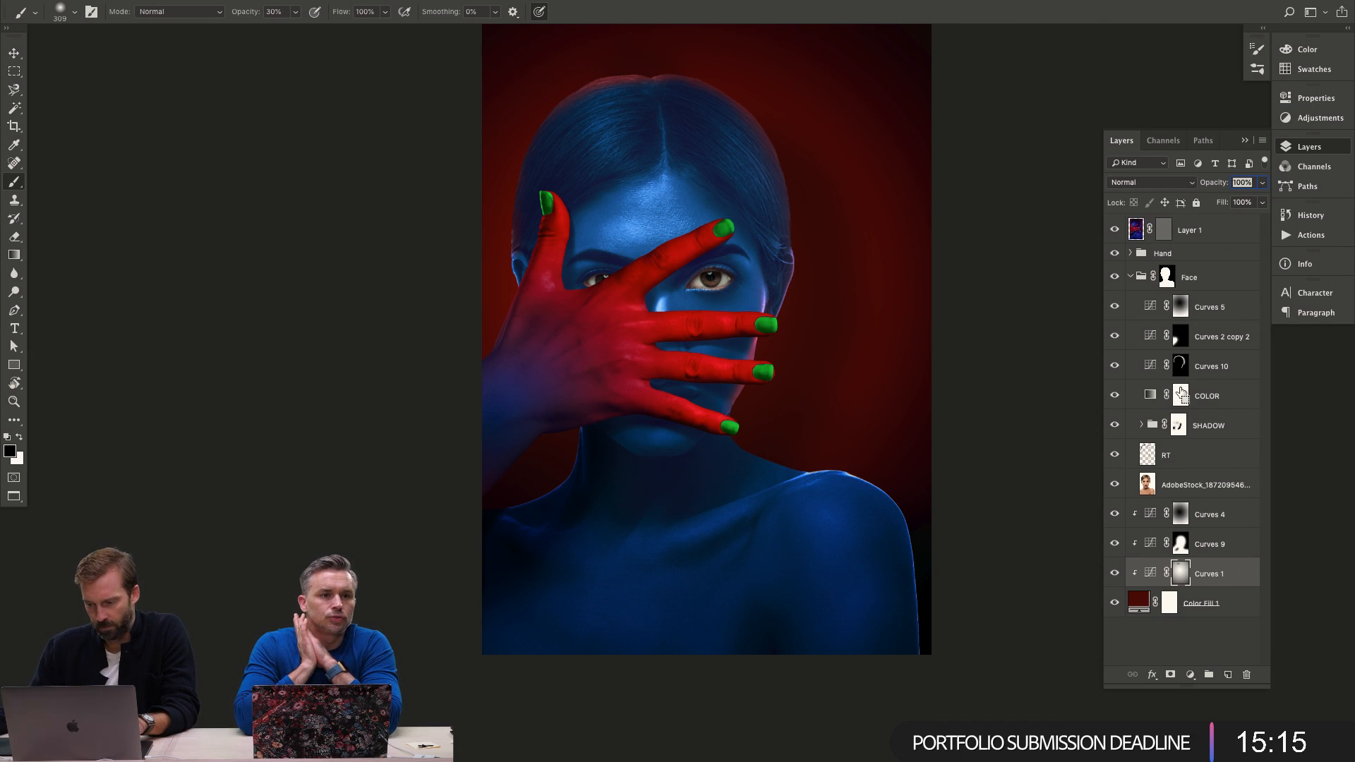
left_click(1177, 429)
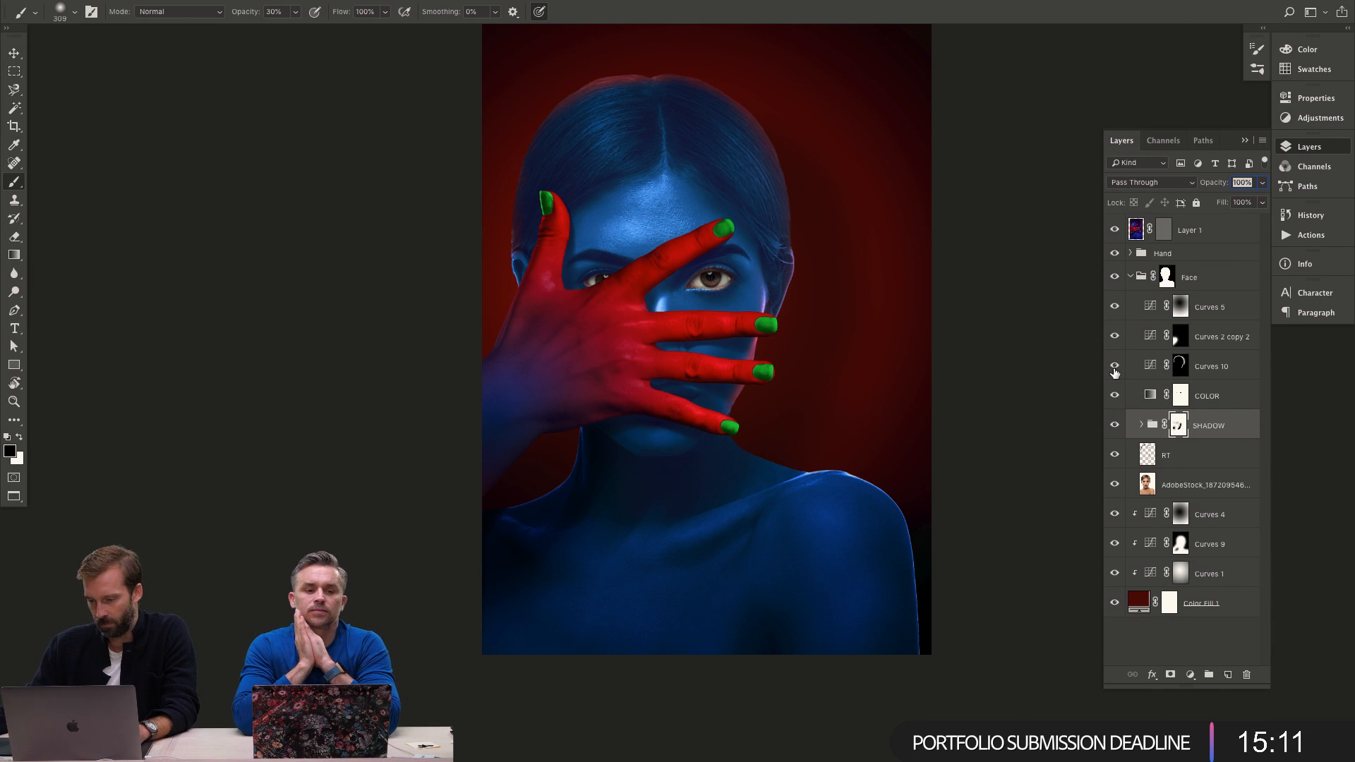
left_click(1177, 370)
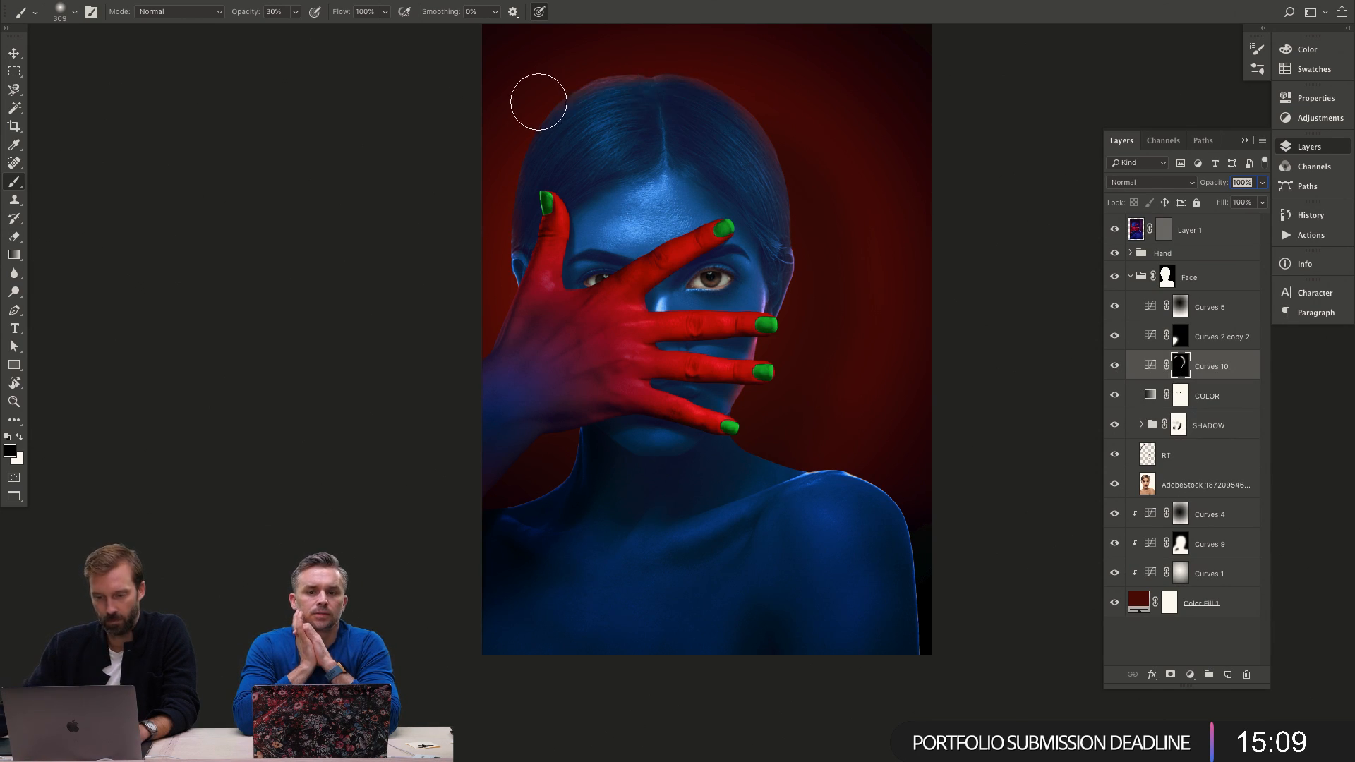
key("x")
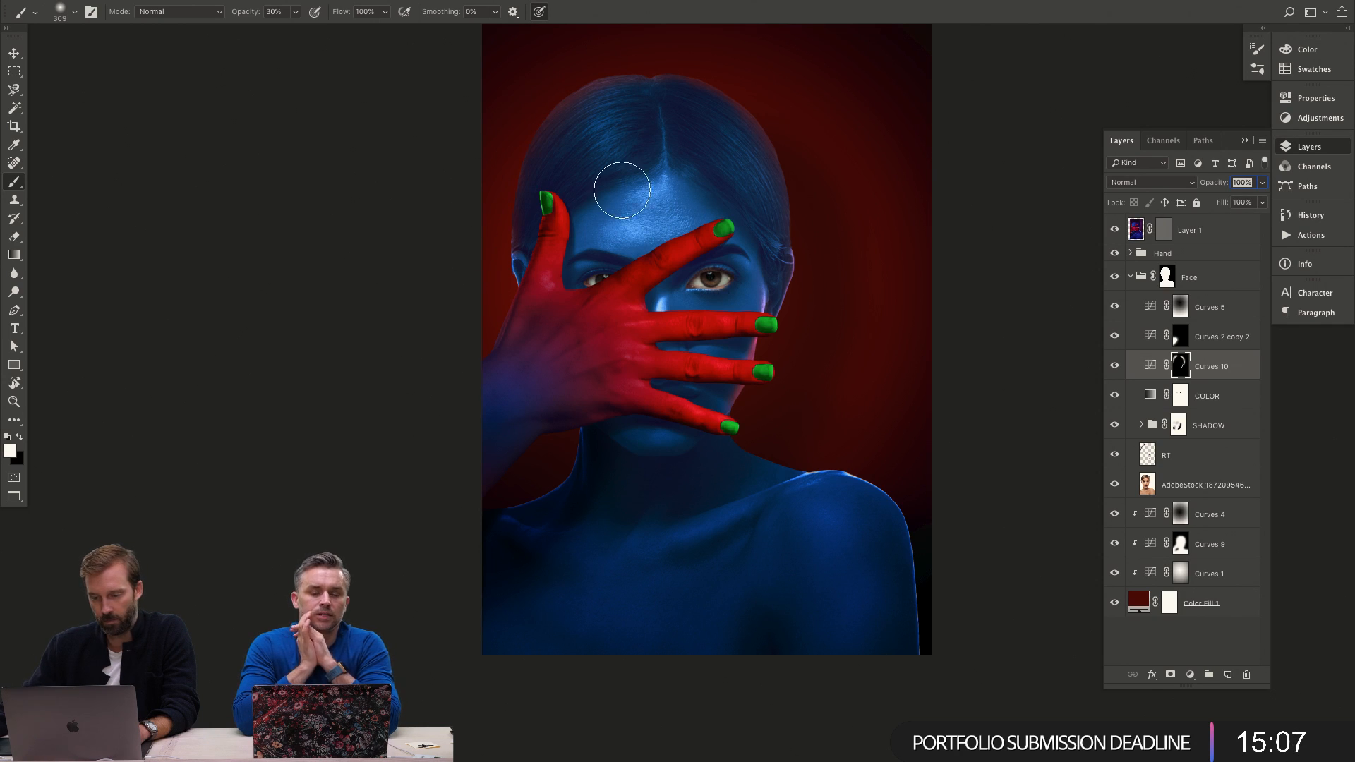
key("x")
mouse_move(818, 254)
left_mouse_down("ctrl+alt")
mouse_move(843, 266)
mouse_move(825, 263)
left_mouse_up("ctrl+alt")
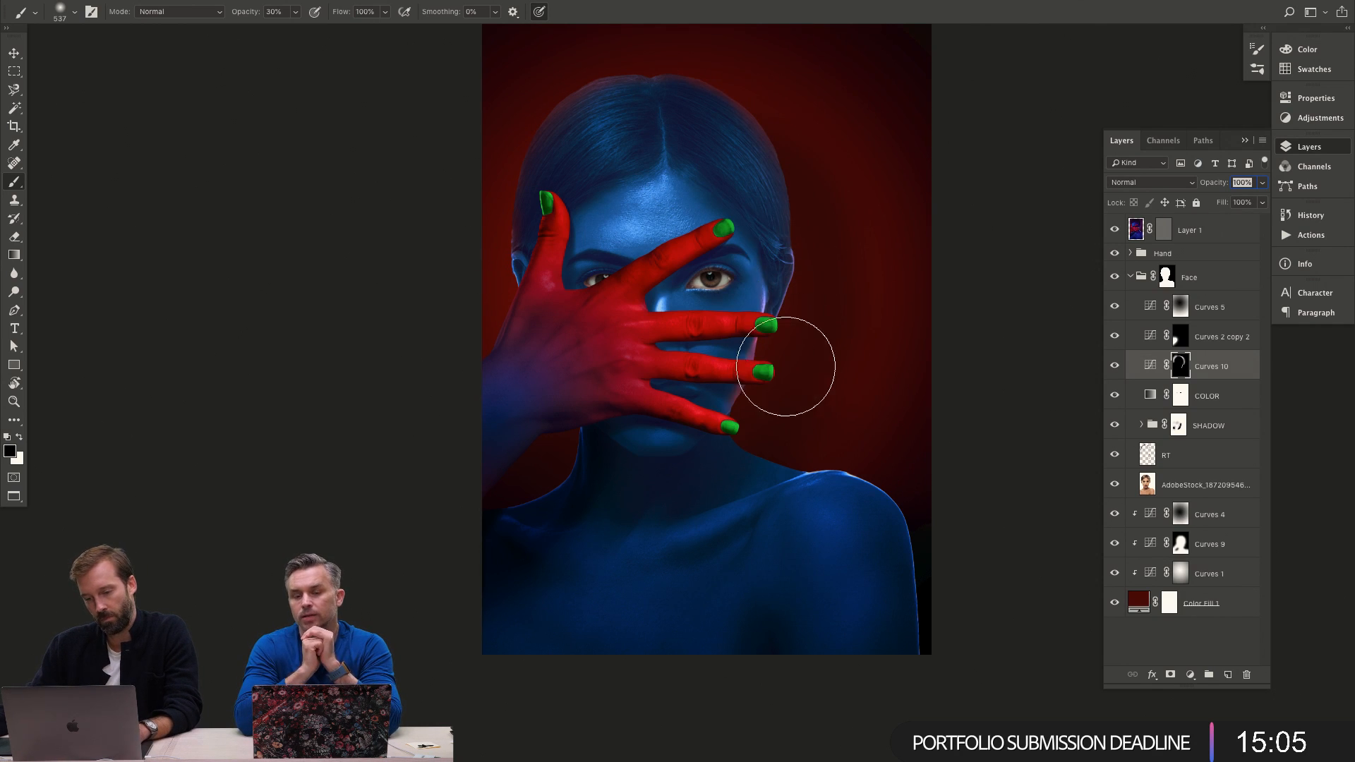
key("x")
left_click_drag(836, 397, 793, 357)
Try duplicating Curves 10 to intensify the rim light, undo the duplicate, and examine the whole portrait.
left_click_drag(788, 399, 793, 403, "alt+super")
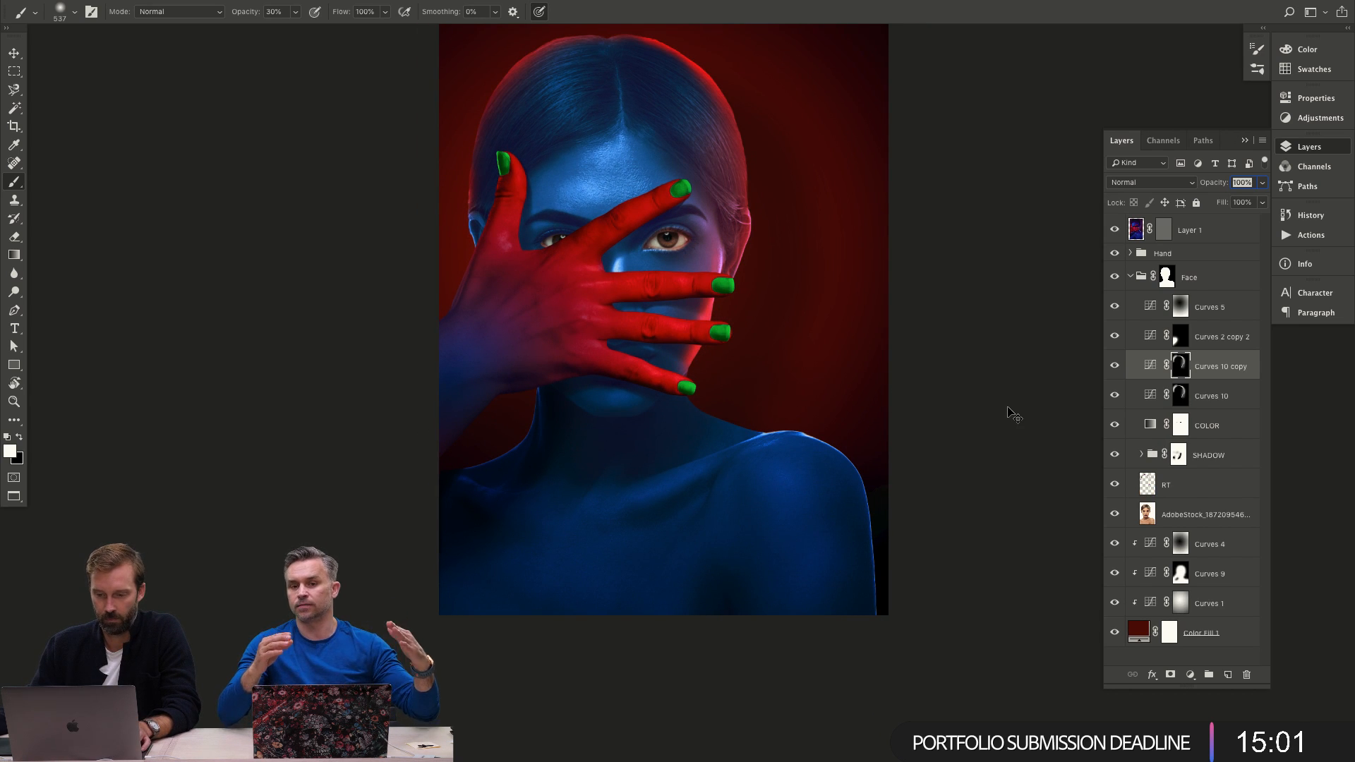
key("super+z")
key("z")
left_click(792, 415, "alt")
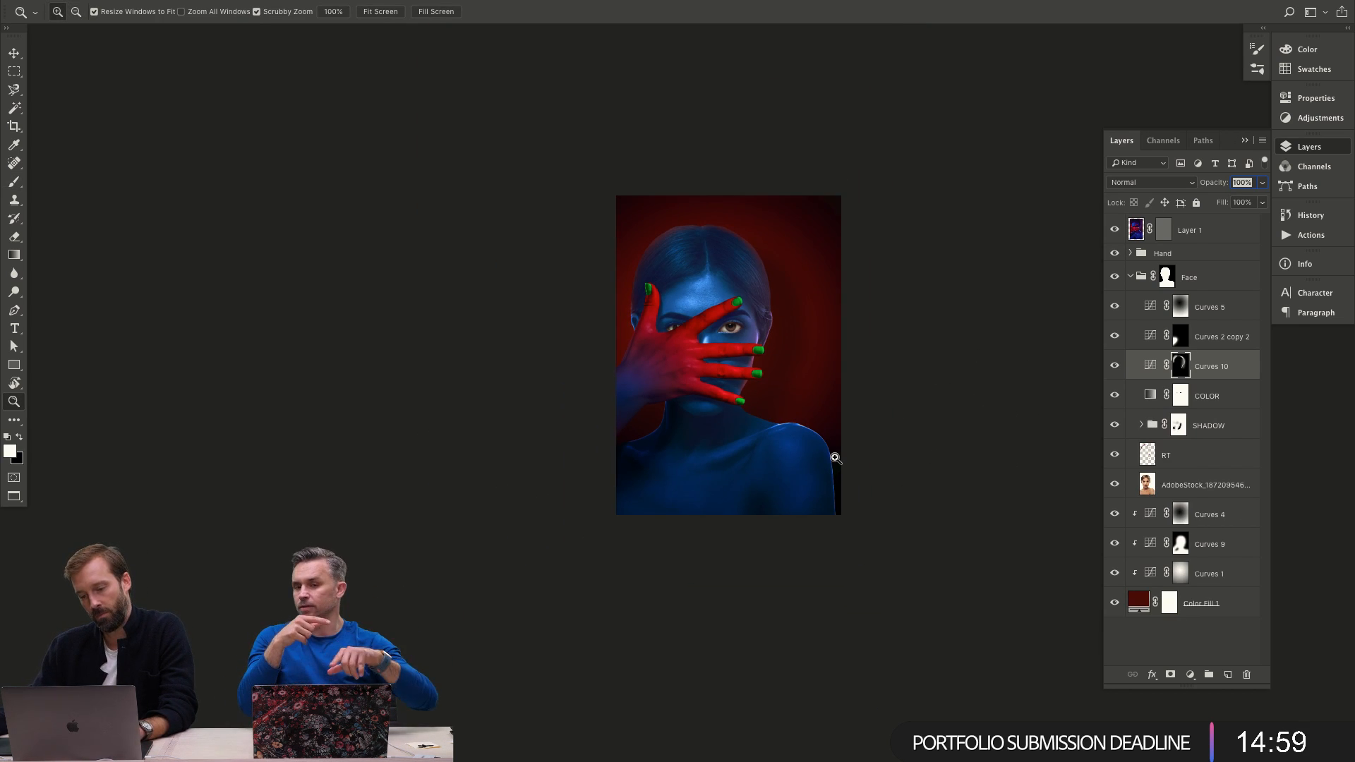
left_click_drag(721, 382, 768, 415)
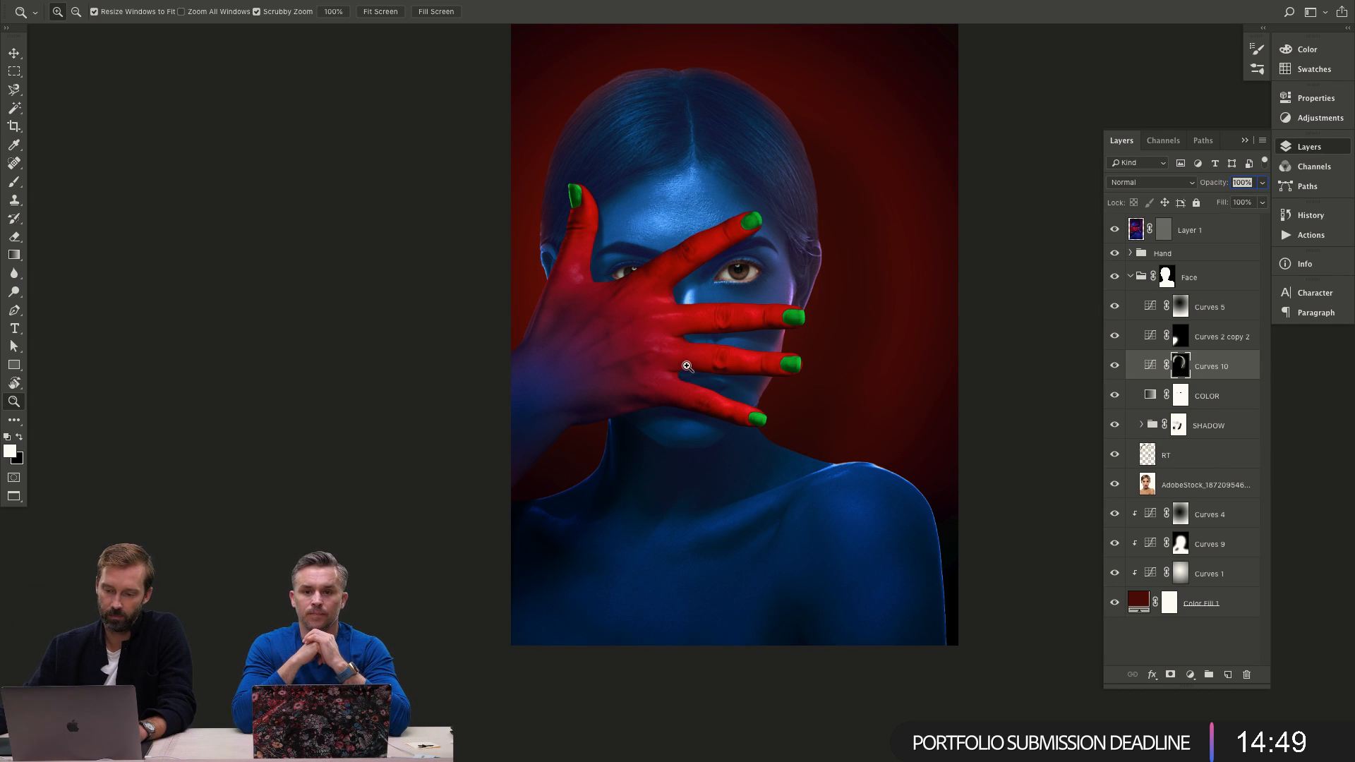
left_click_drag(856, 346, 910, 381)
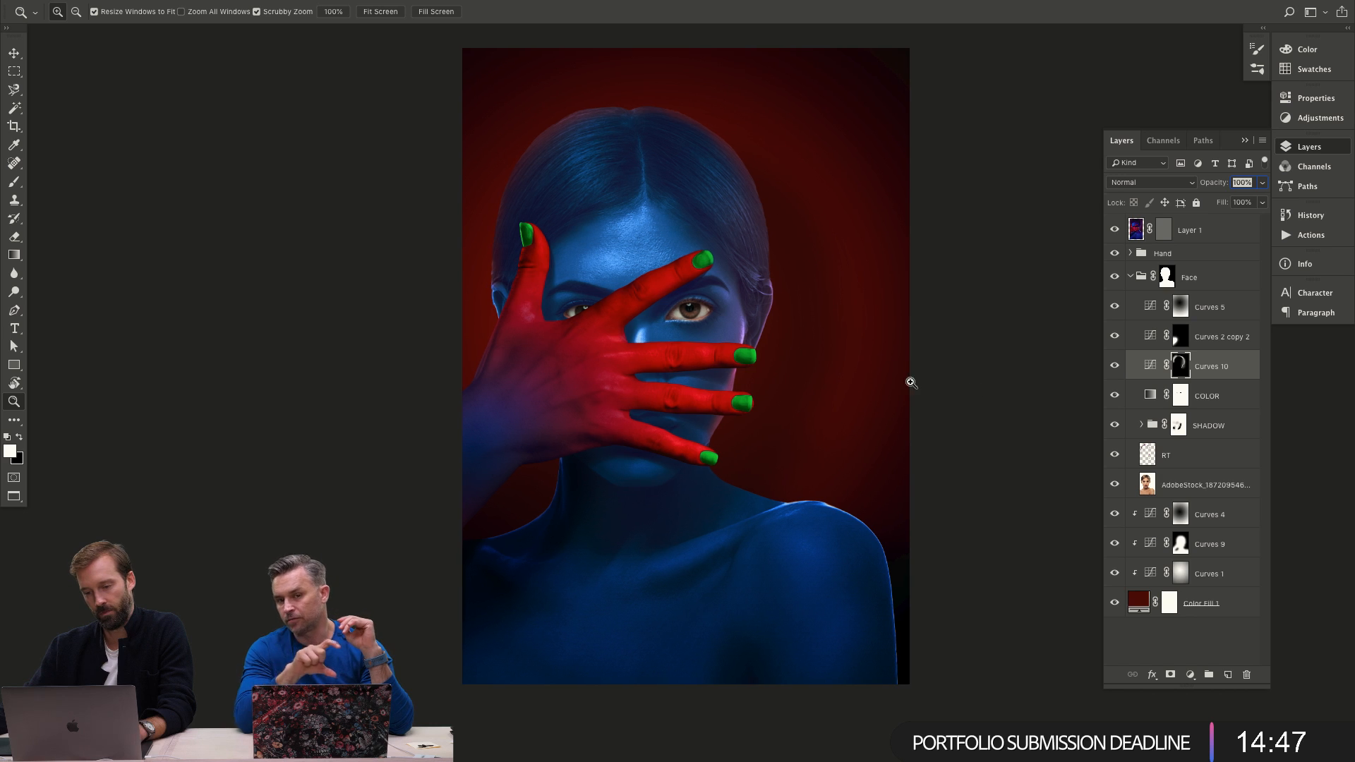
Scale the Curves 4 vignette mask to about 126% from its centre to spread the bright area of the background.
left_click(1114, 515)
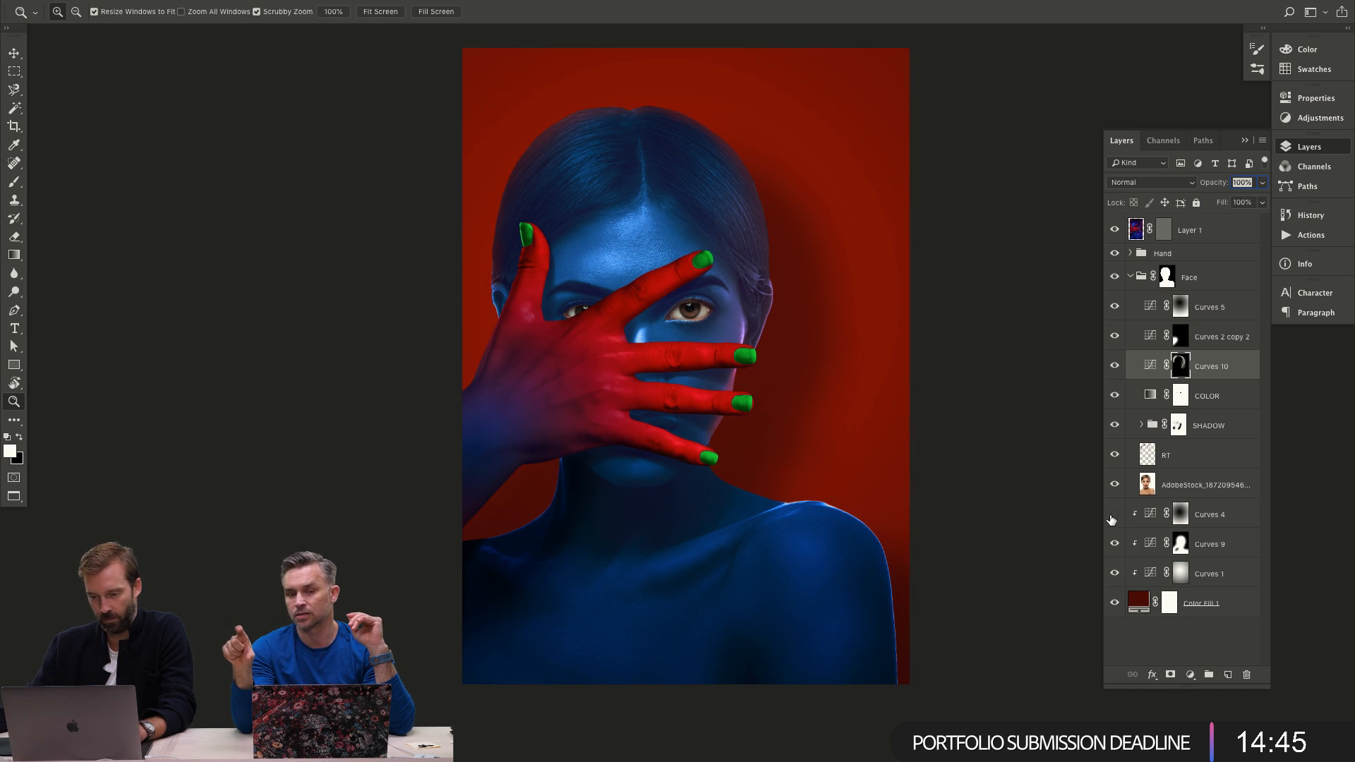
left_click(1114, 514)
left_click(1179, 514)
key("ctrl+t")
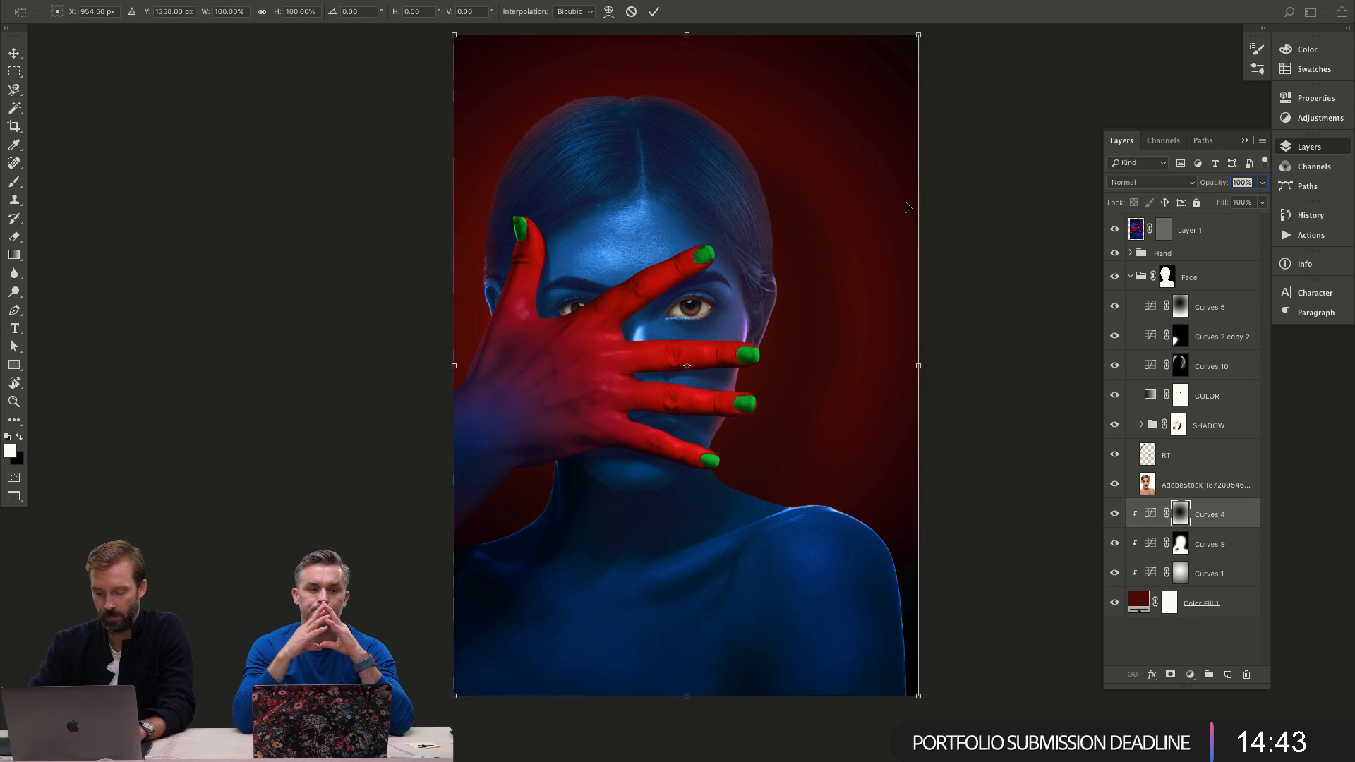
key("ctrl+minus")
key("ctrl+minus")
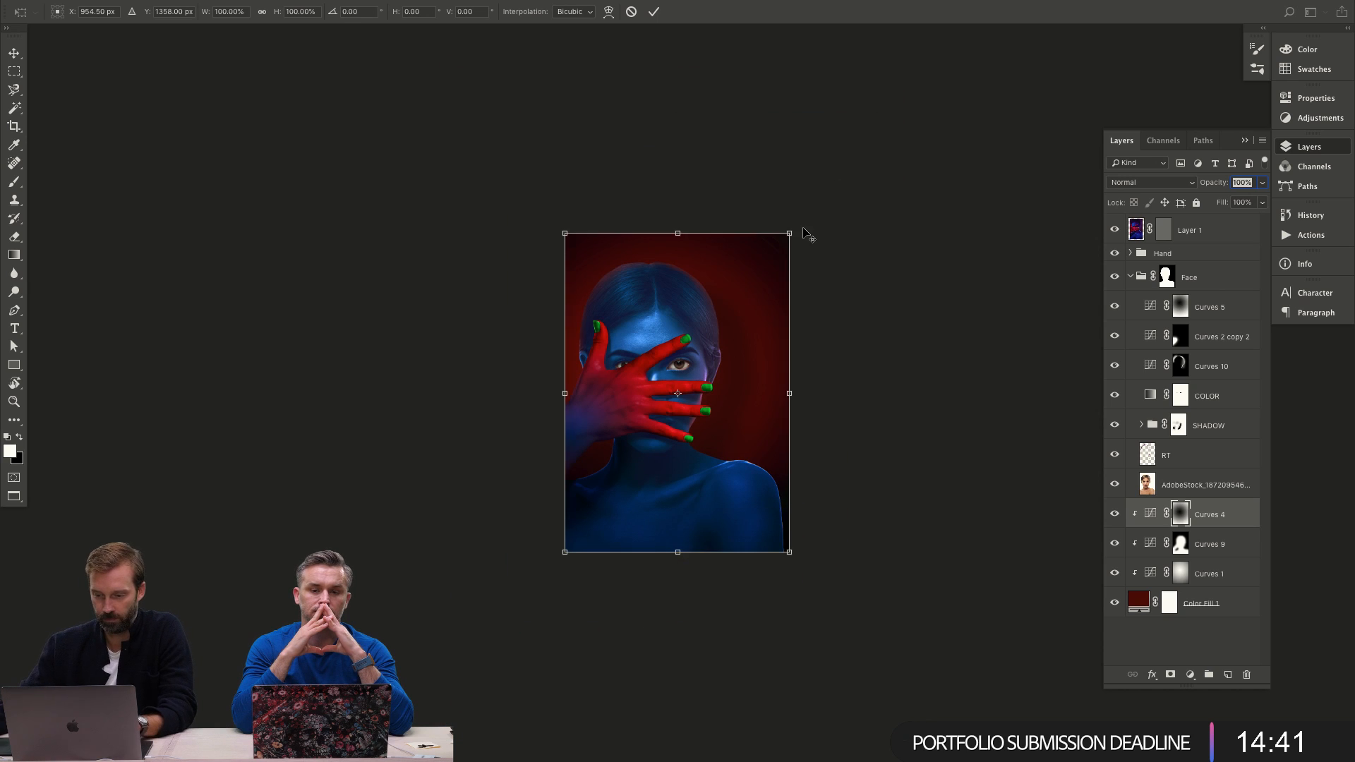
left_click_drag(790, 233, 835, 205)
key("Return")
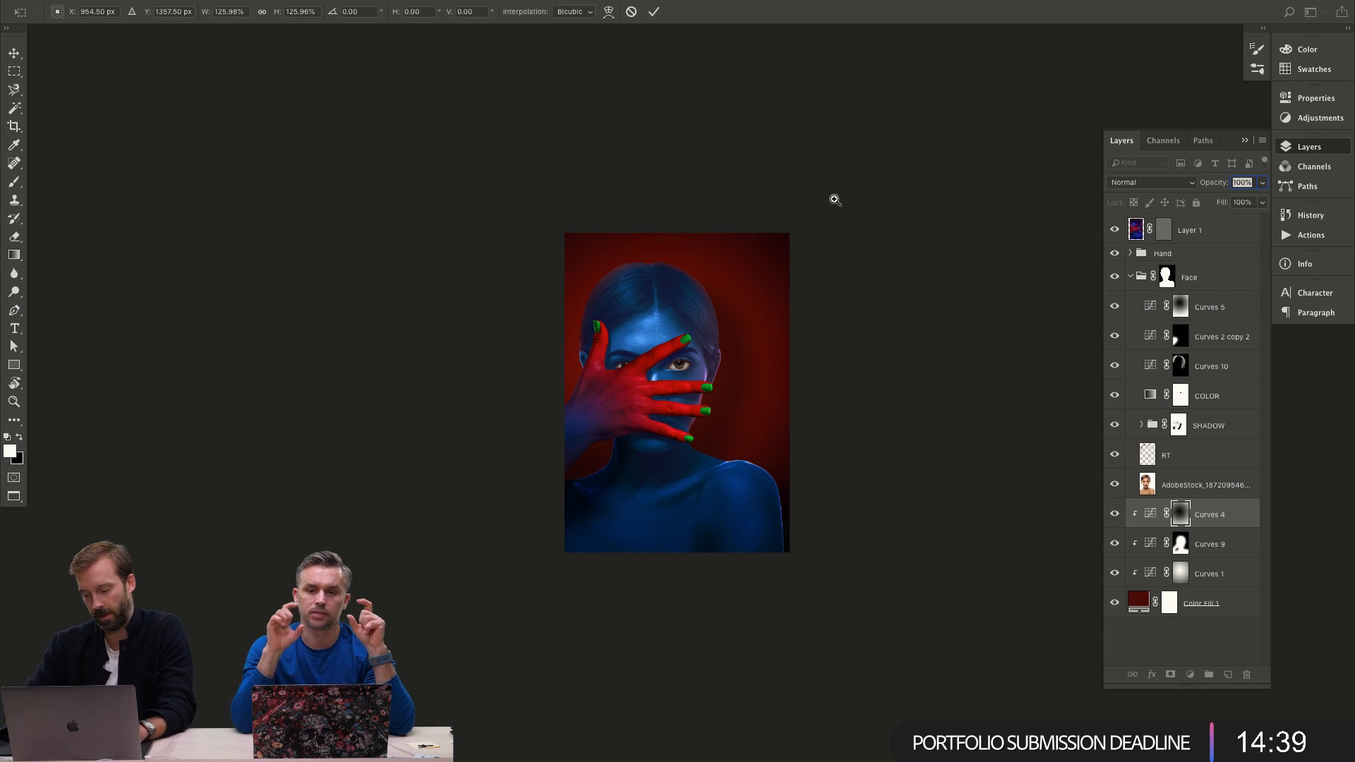
key("z")
left_click(670, 402)
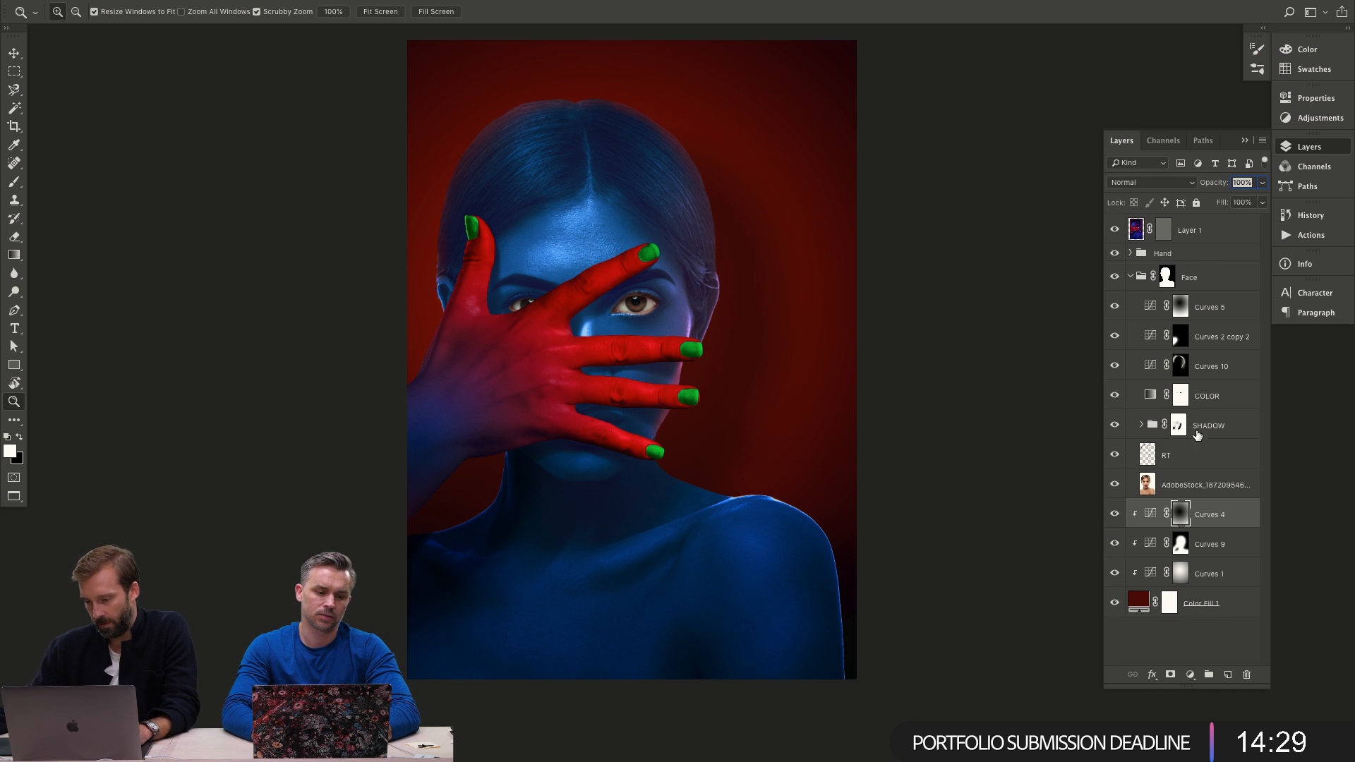
Compare the image with and without the COLOR layer, and collapse the Face group to move on to the Hand group.
left_click(1114, 396)
left_click(1114, 395)
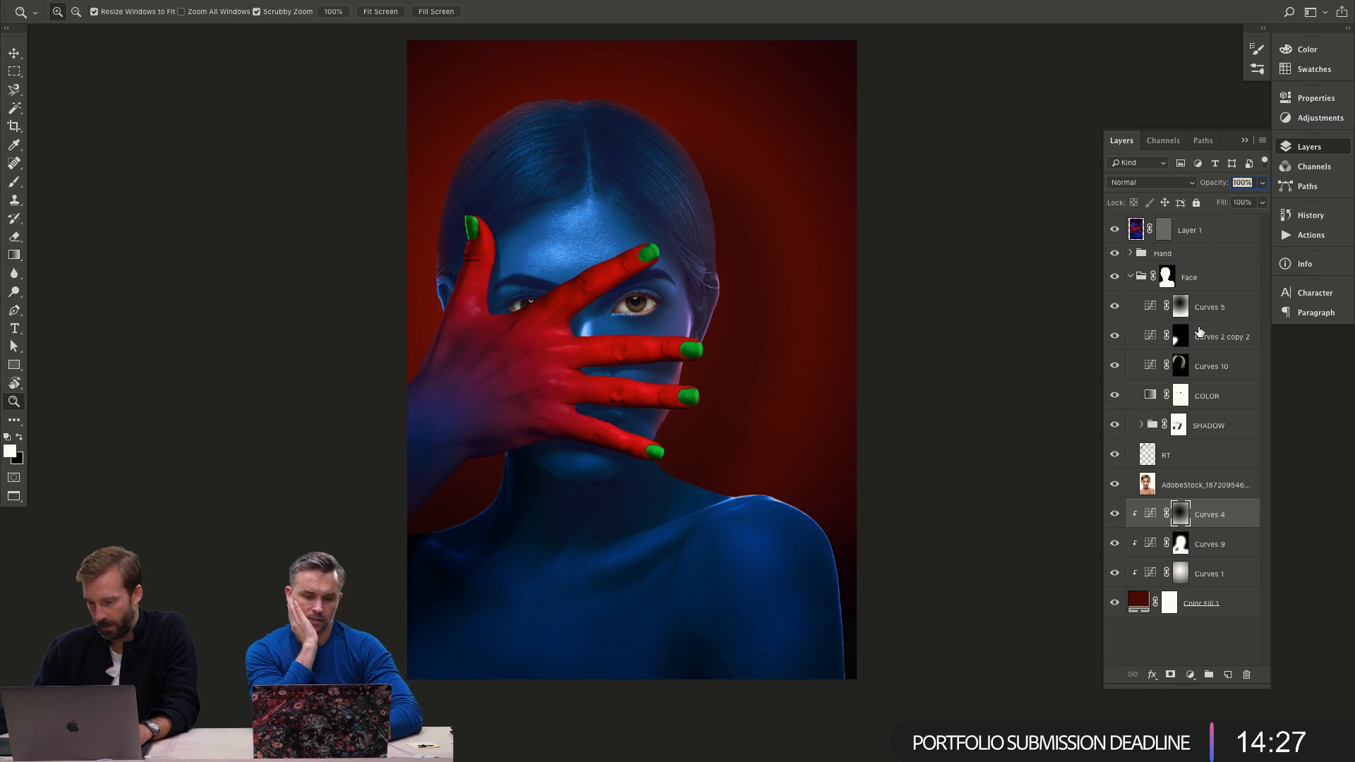
left_click(1131, 277)
left_click(1133, 255)
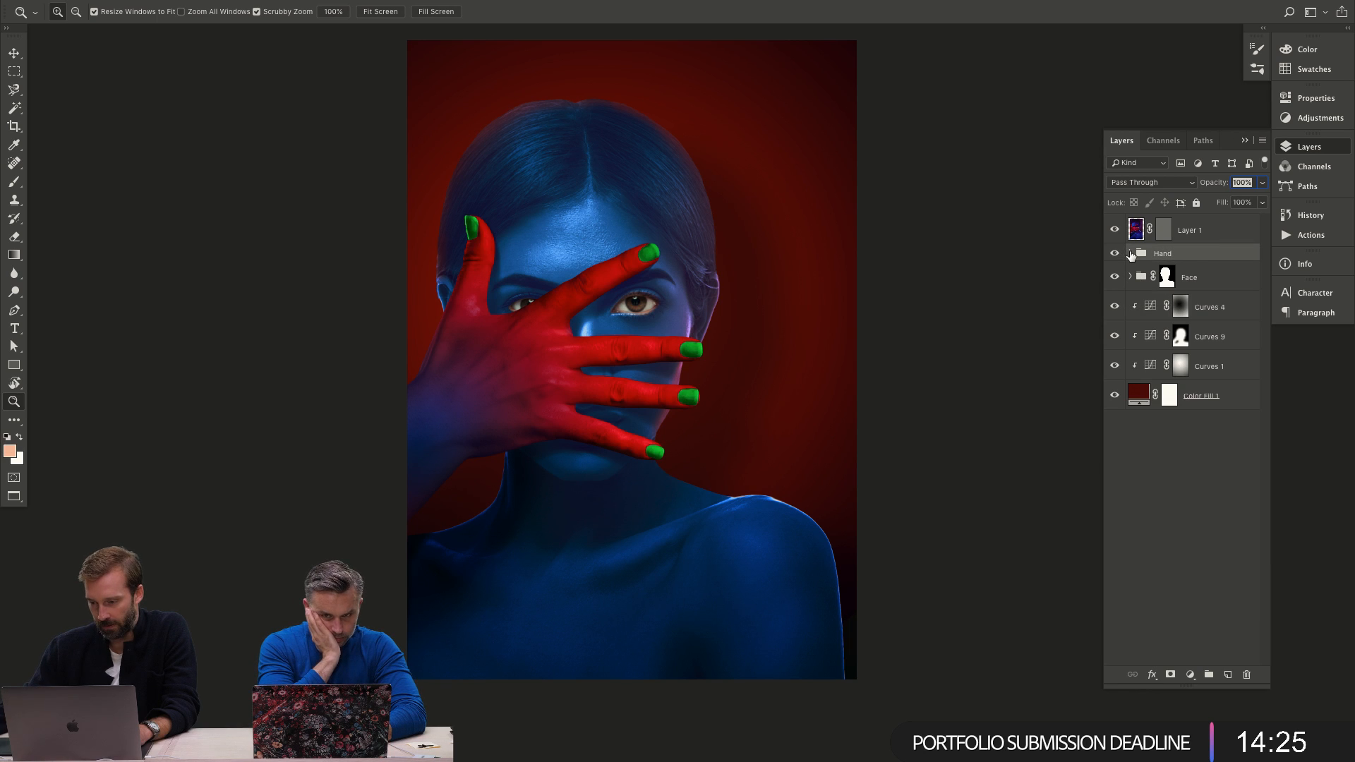
Expand the Hand group and compare the image with and without the nails' green Gradient Map.
left_click(1130, 253)
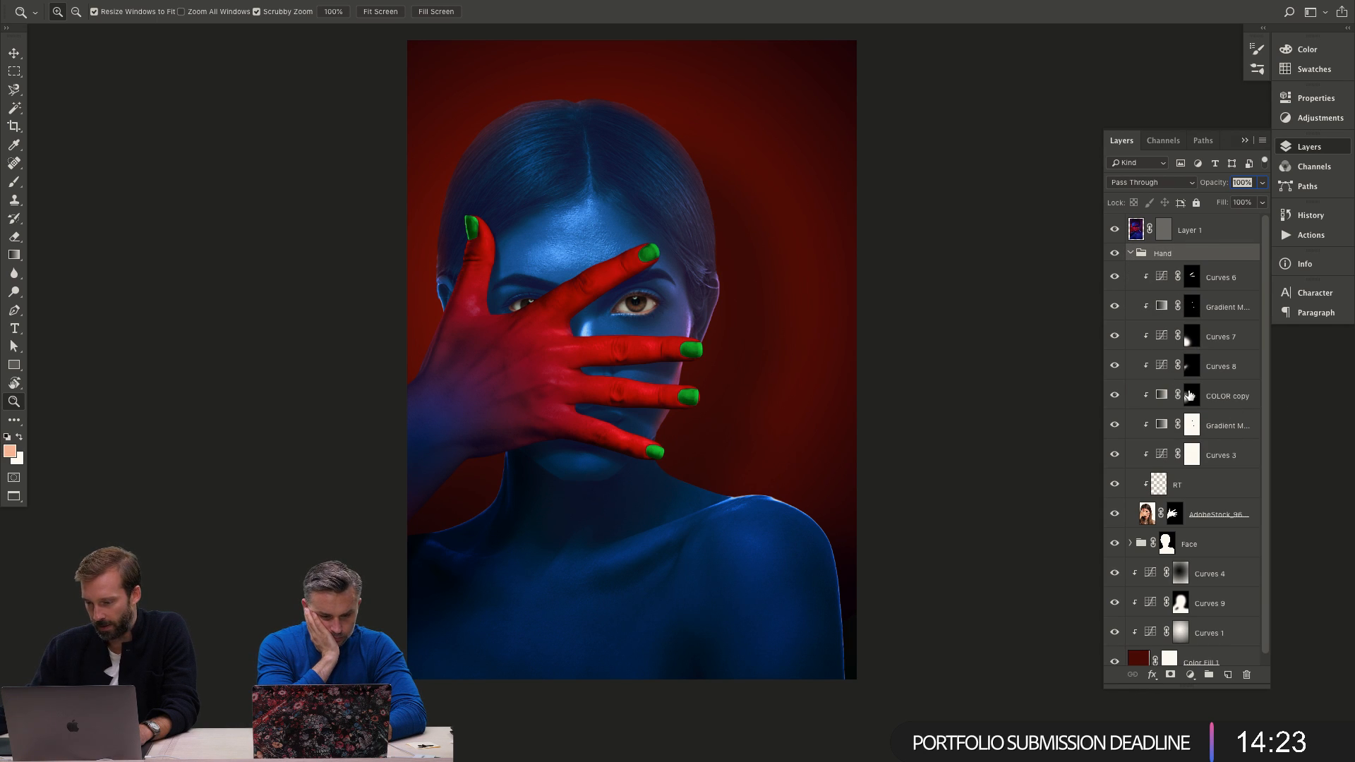
left_click(1114, 307)
left_click(1114, 307)
double_click(1161, 307)
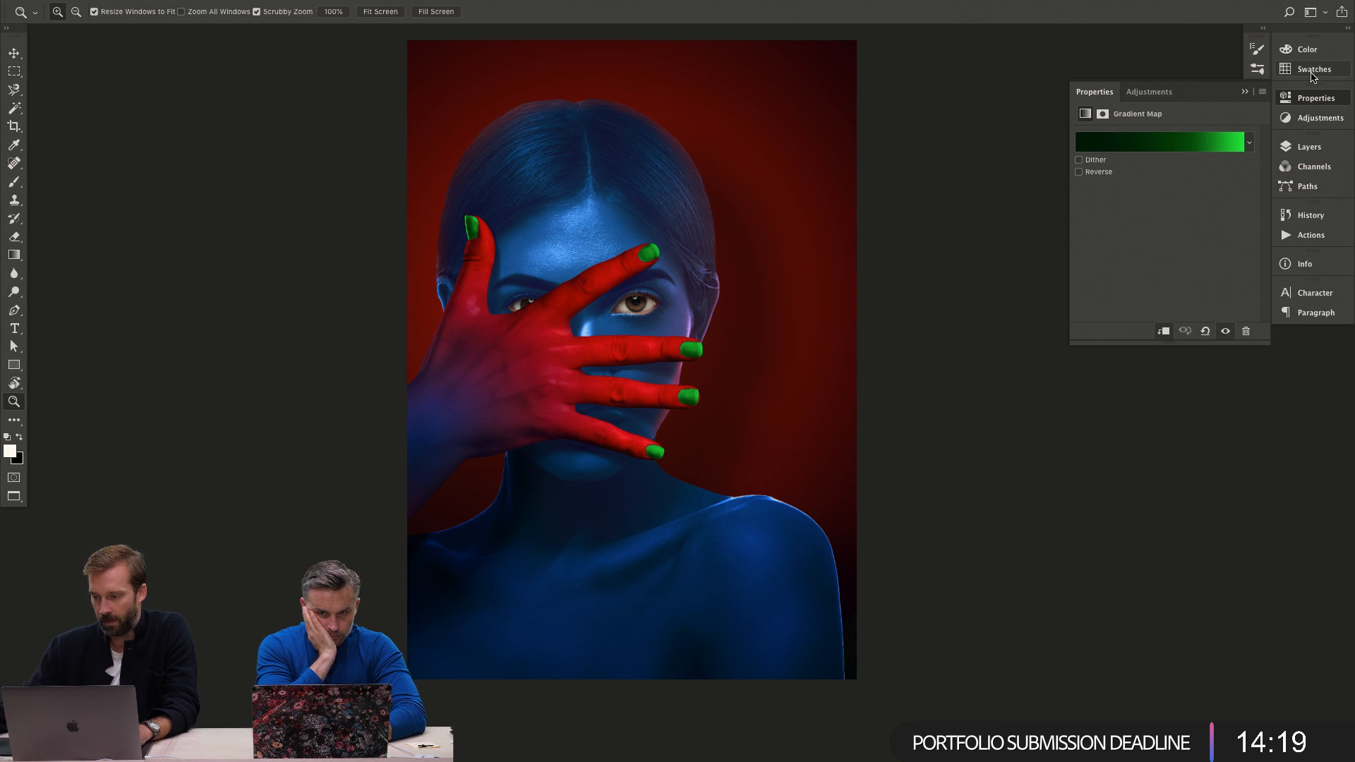
left_click(1307, 49)
left_click(1309, 146)
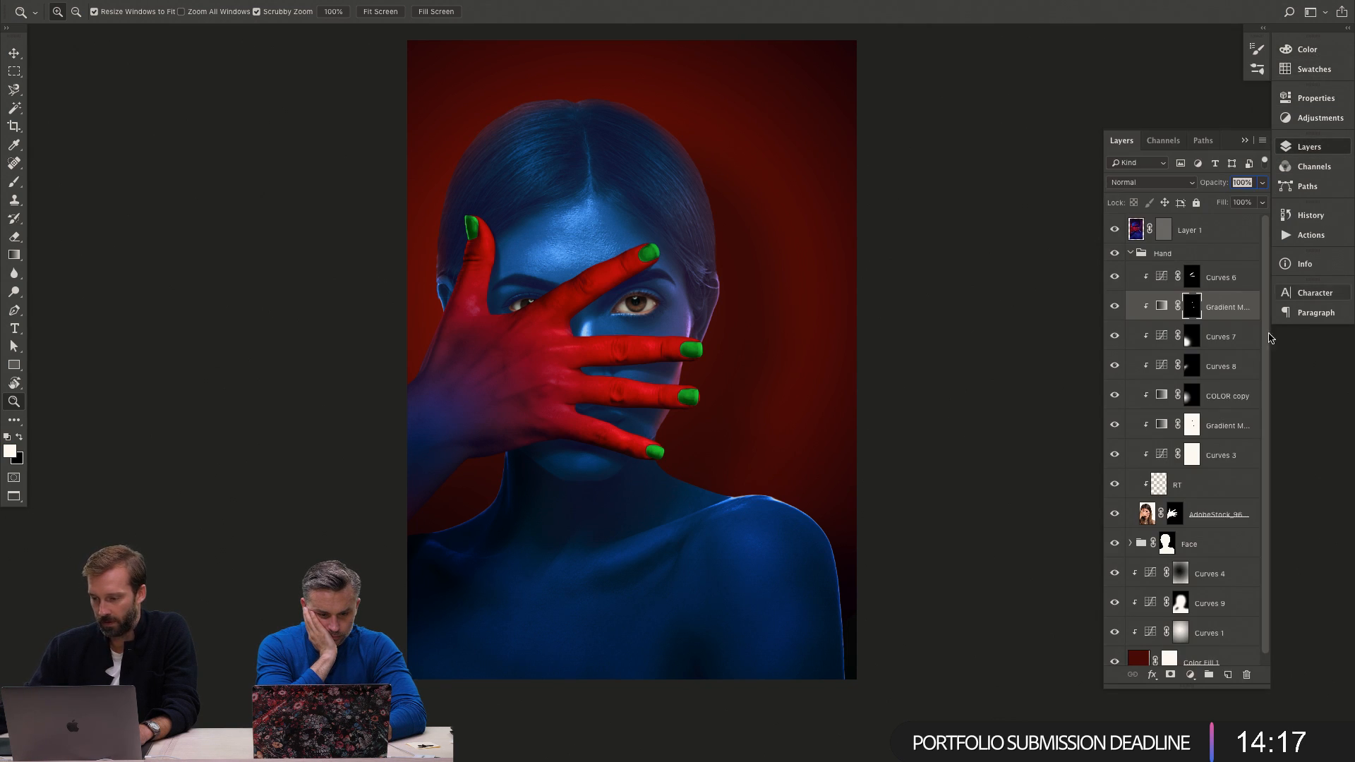
key("alt")
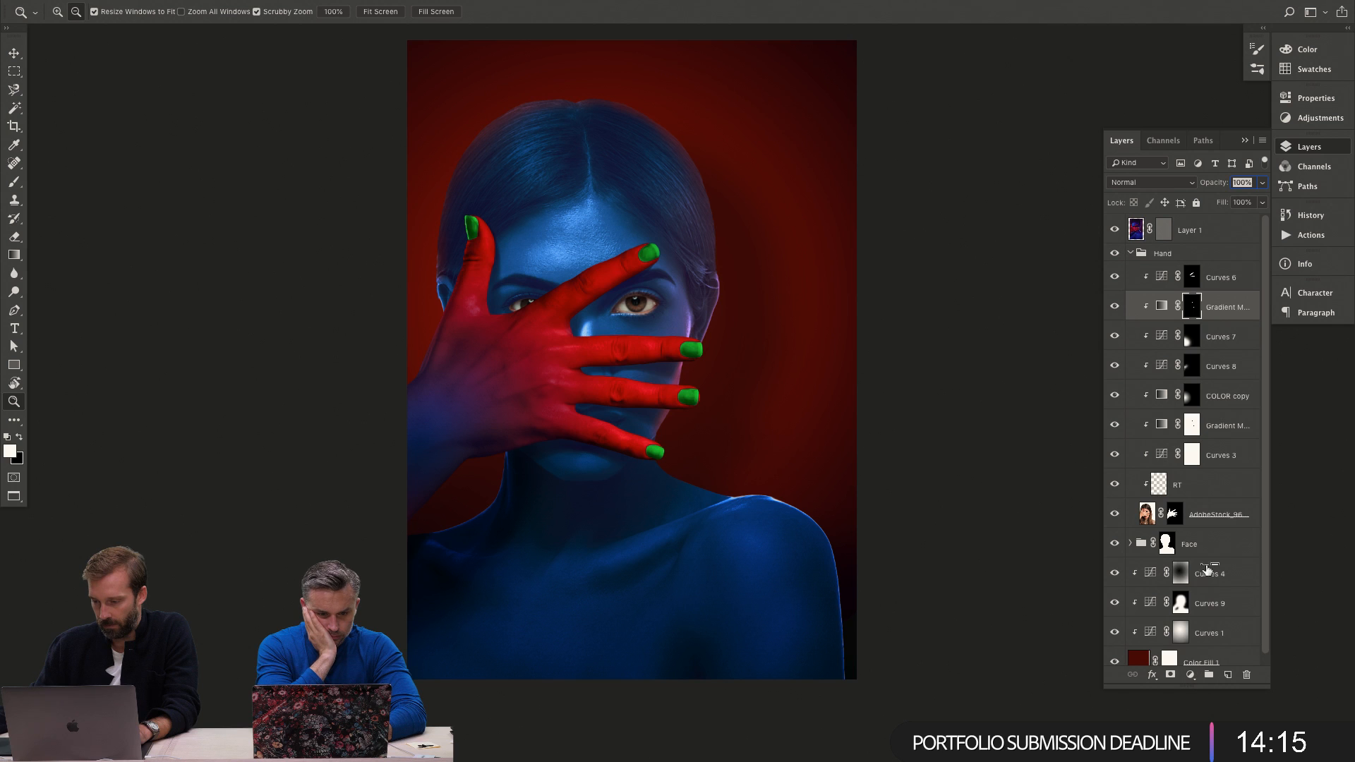
Edit the nails' Gradient Map and set its 68% colour stop to a fully bright, saturated yellow-green, #e4ff00.
left_click(1161, 307)
double_click(1161, 307)
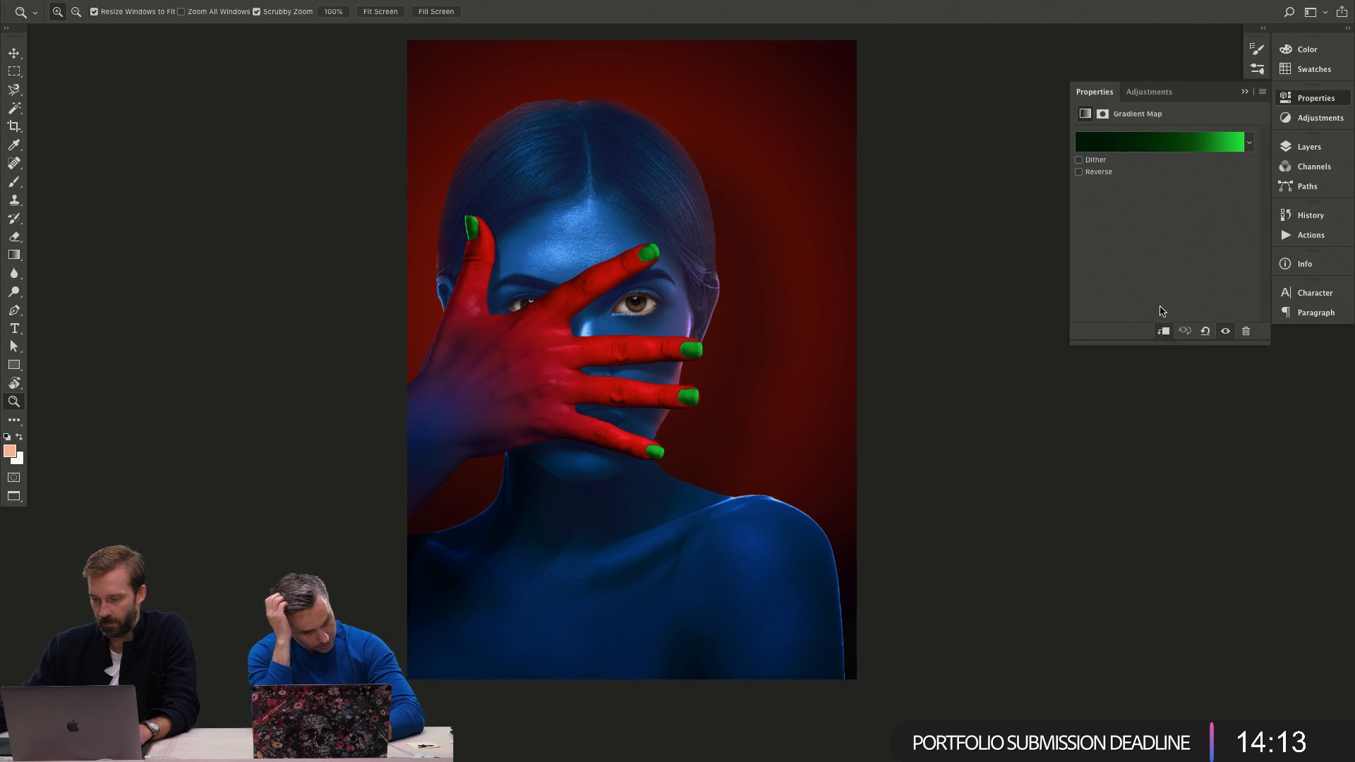
left_click(1157, 145)
left_click(1077, 444)
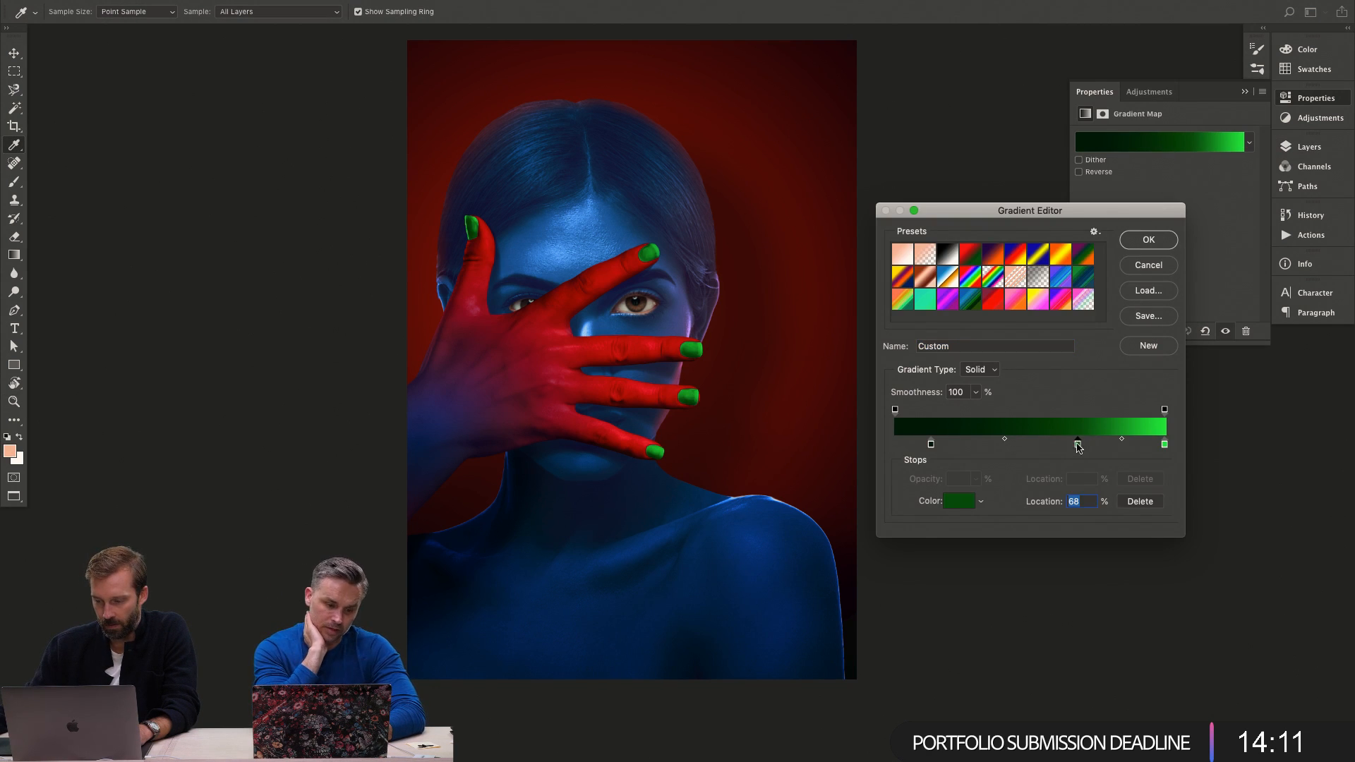
left_click(964, 500)
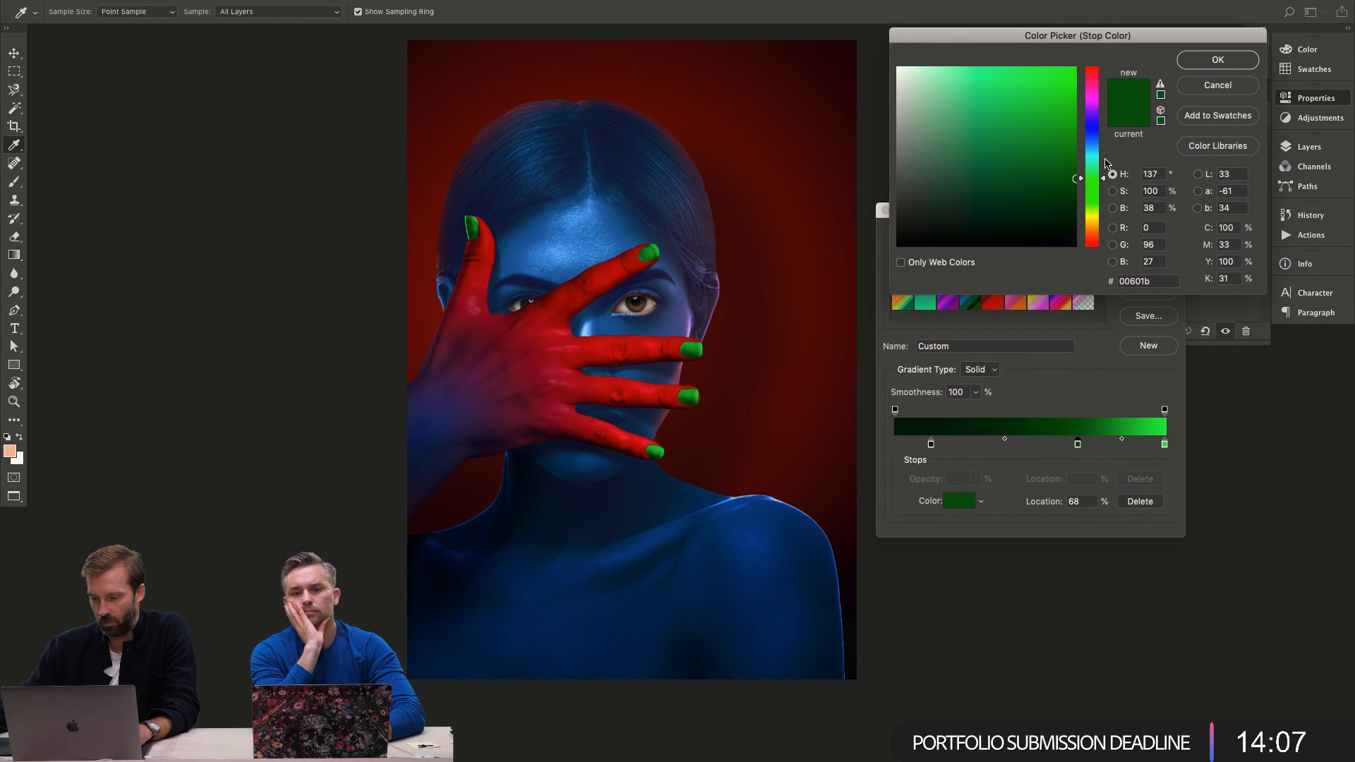
left_click(1091, 213)
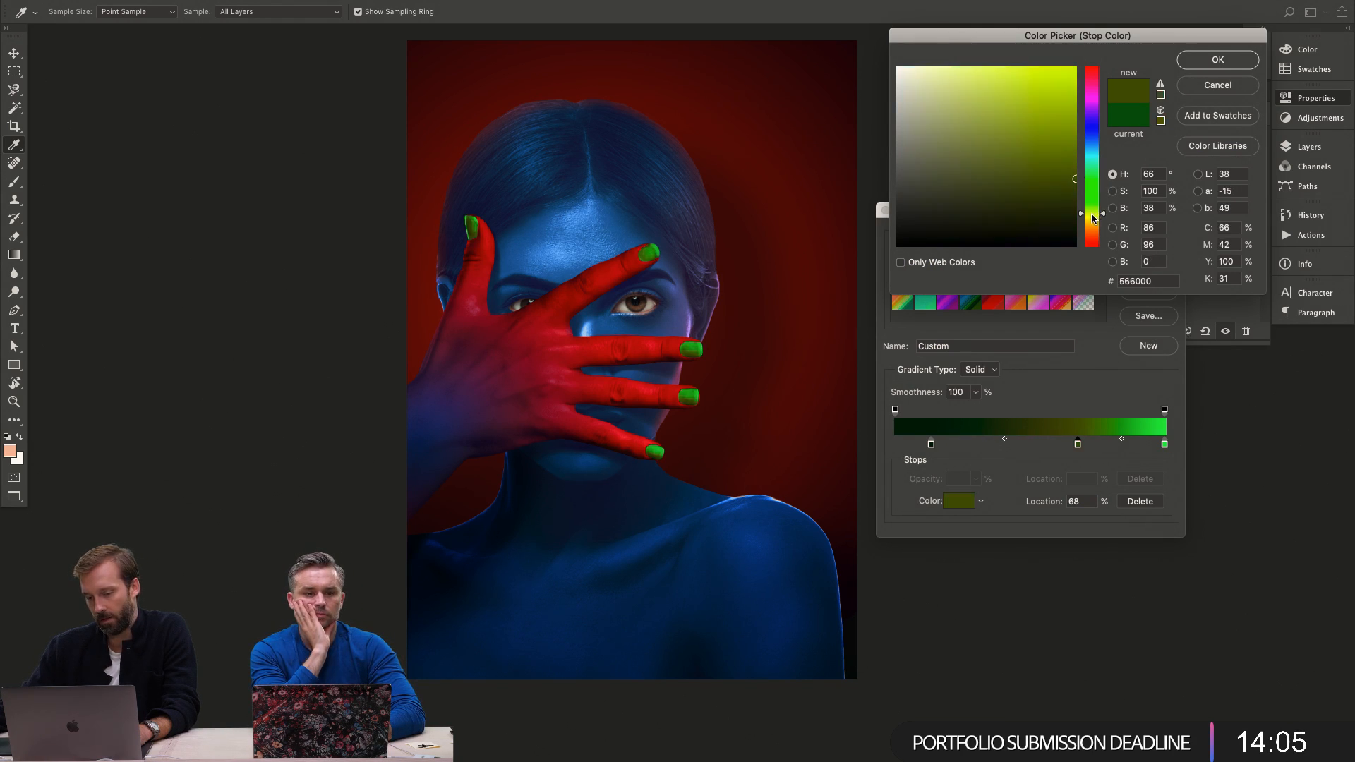
left_click_drag(992, 128, 1076, 67)
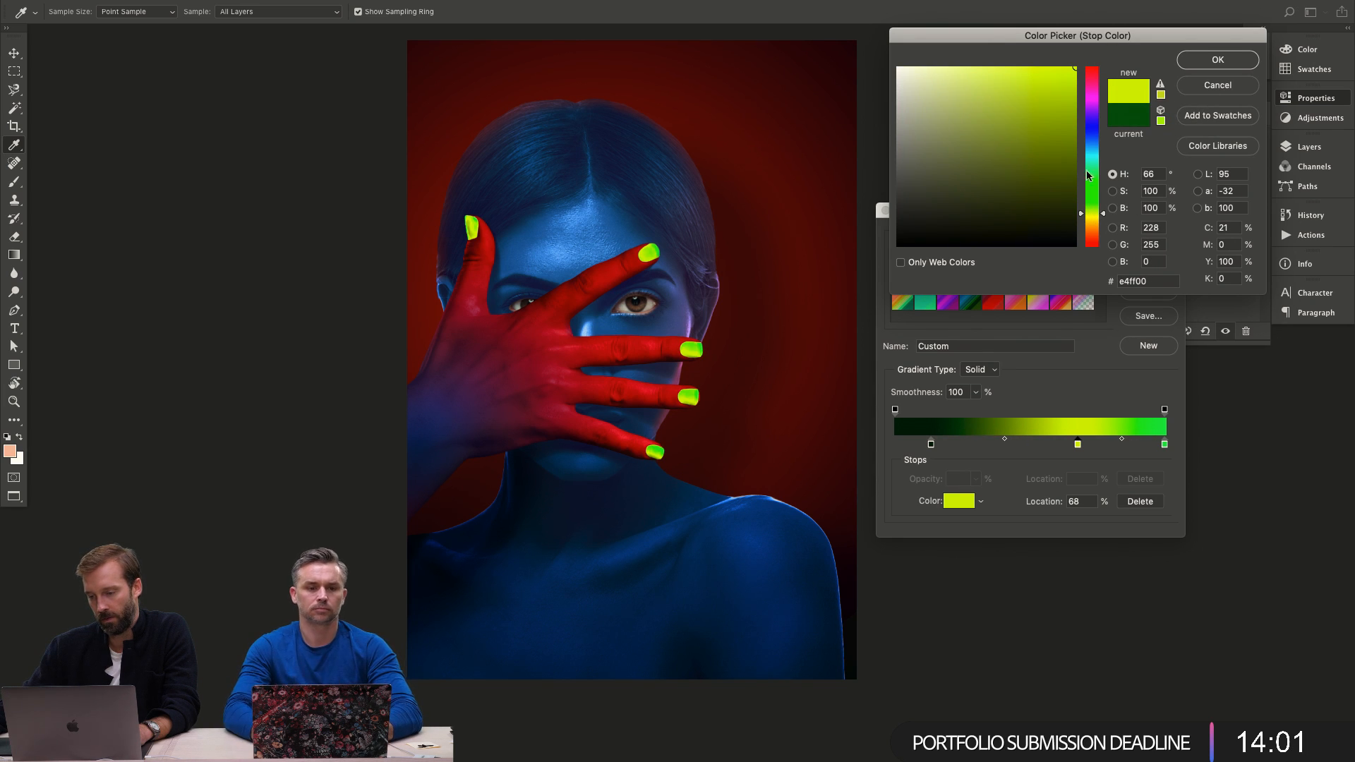
Try magenta, yellow and orange hues on the 68% gradient stop and settle on amber #ffb400.
left_click(1094, 121)
left_click(1097, 101)
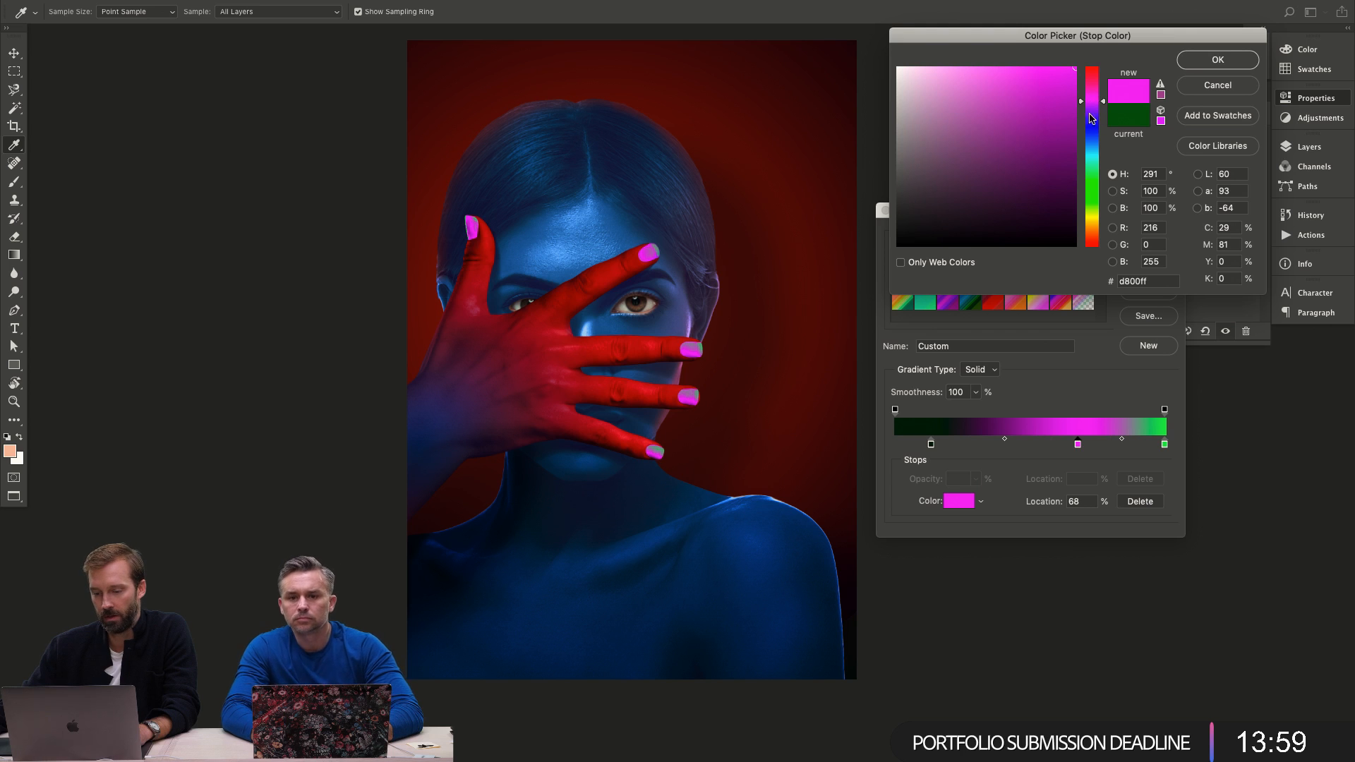
left_click(1094, 215)
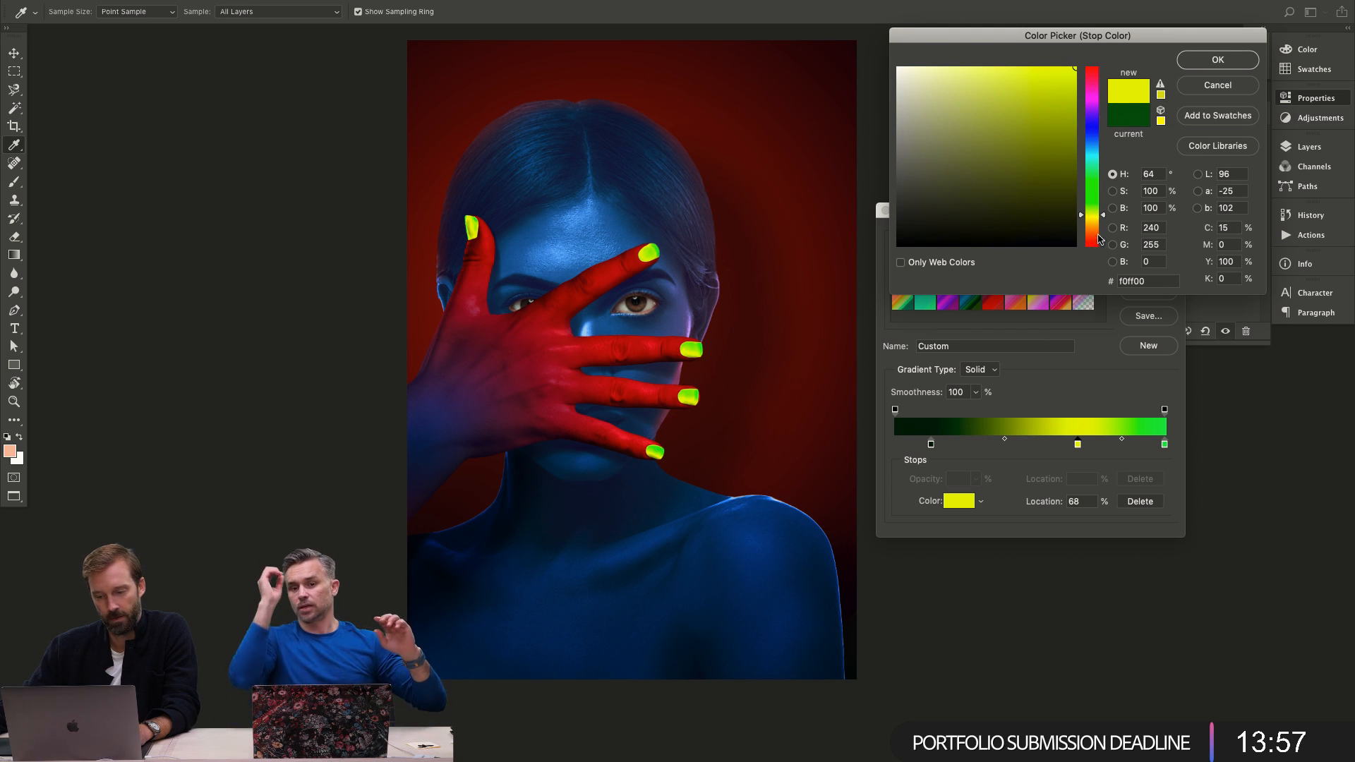
left_click(1094, 239)
left_click(1094, 231)
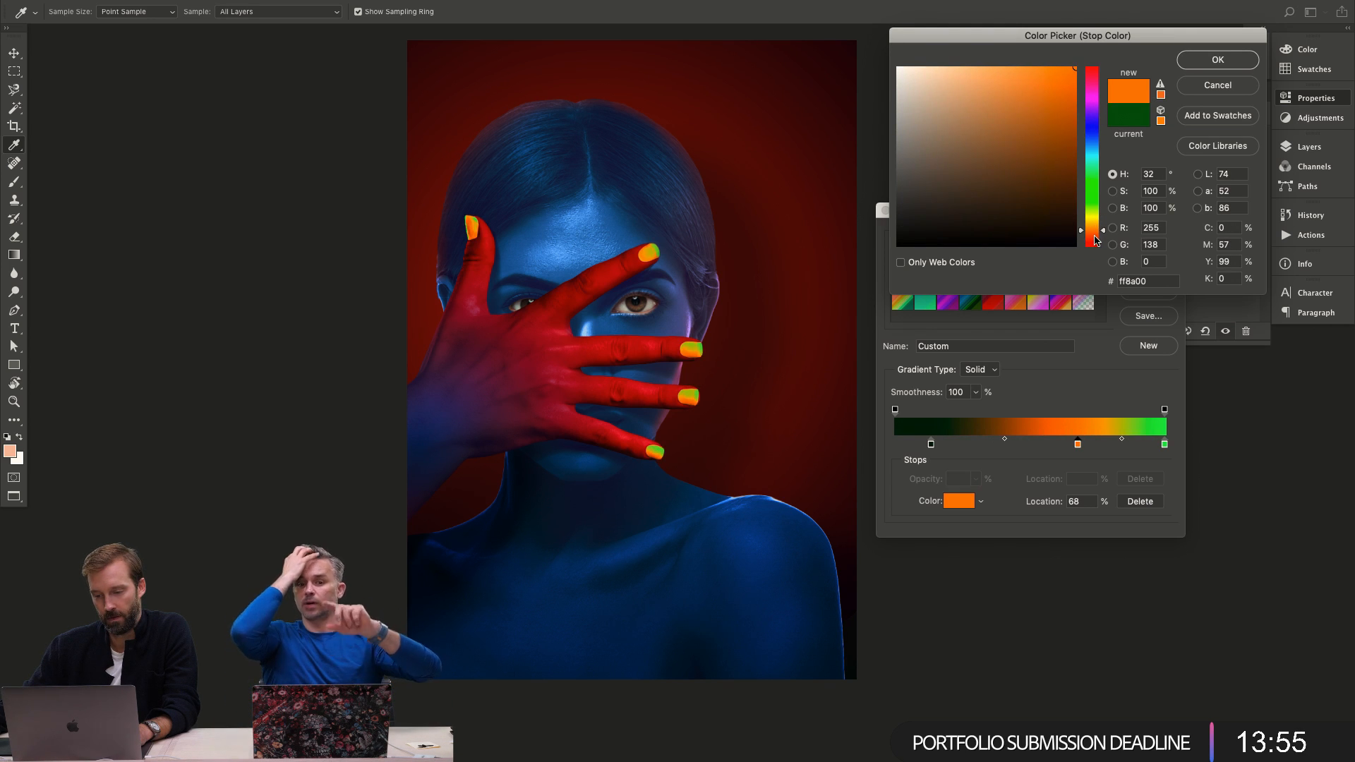
left_click(1095, 225)
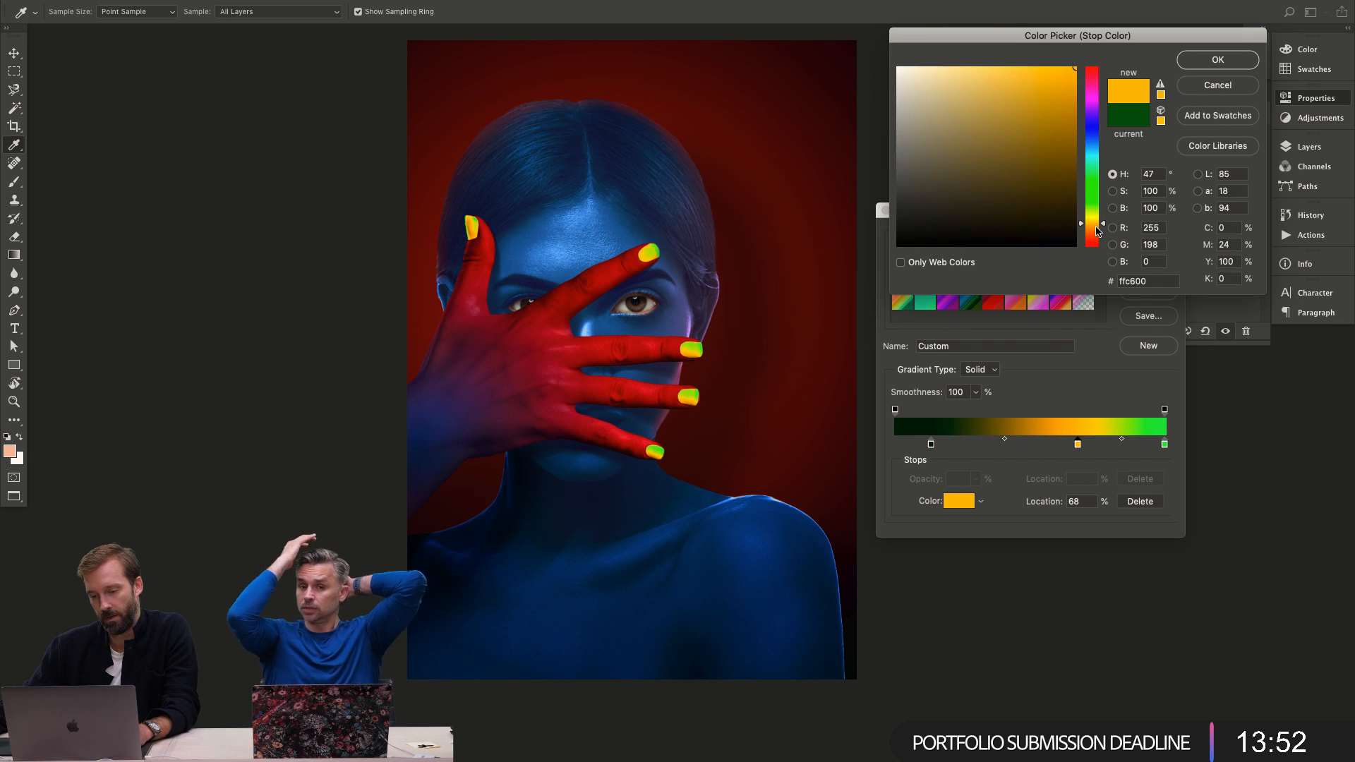
left_click(1095, 237)
left_click(1095, 232)
left_click(1095, 226)
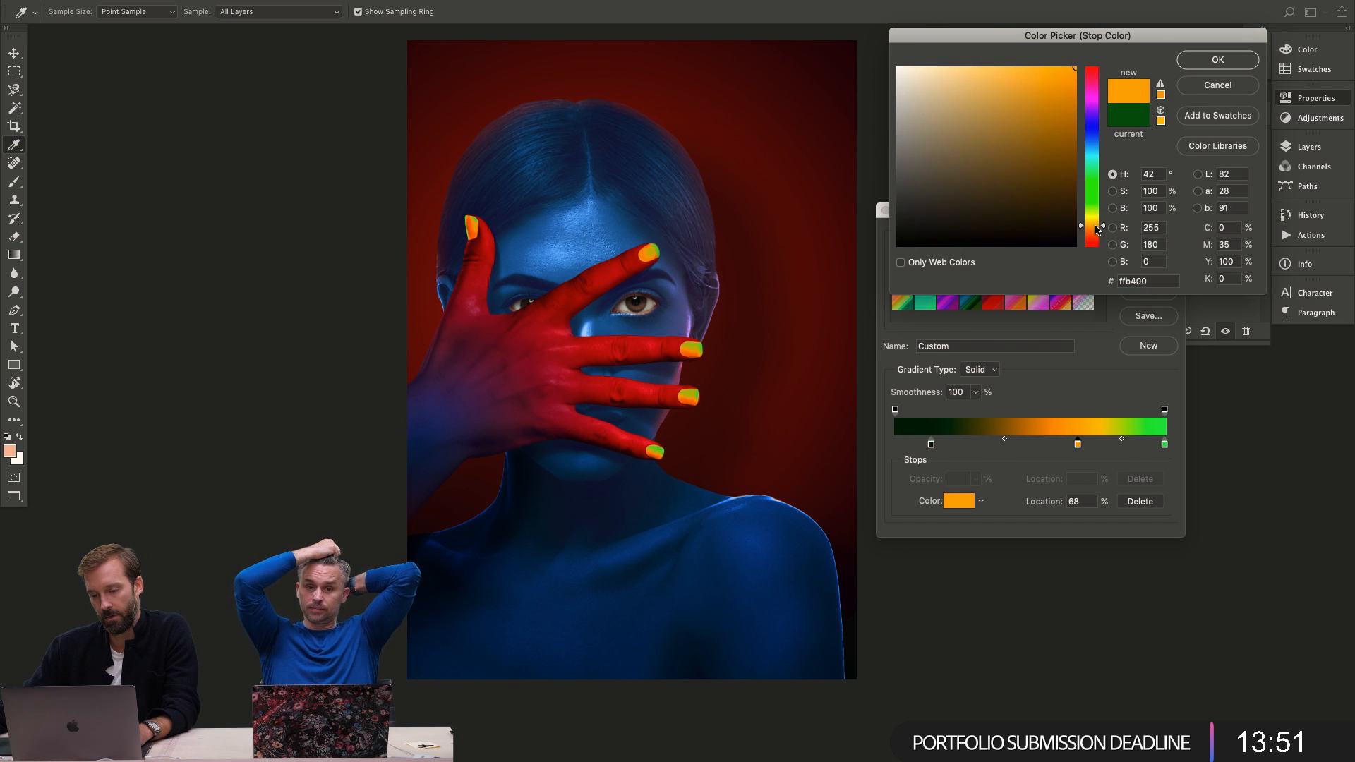
left_click(1235, 62)
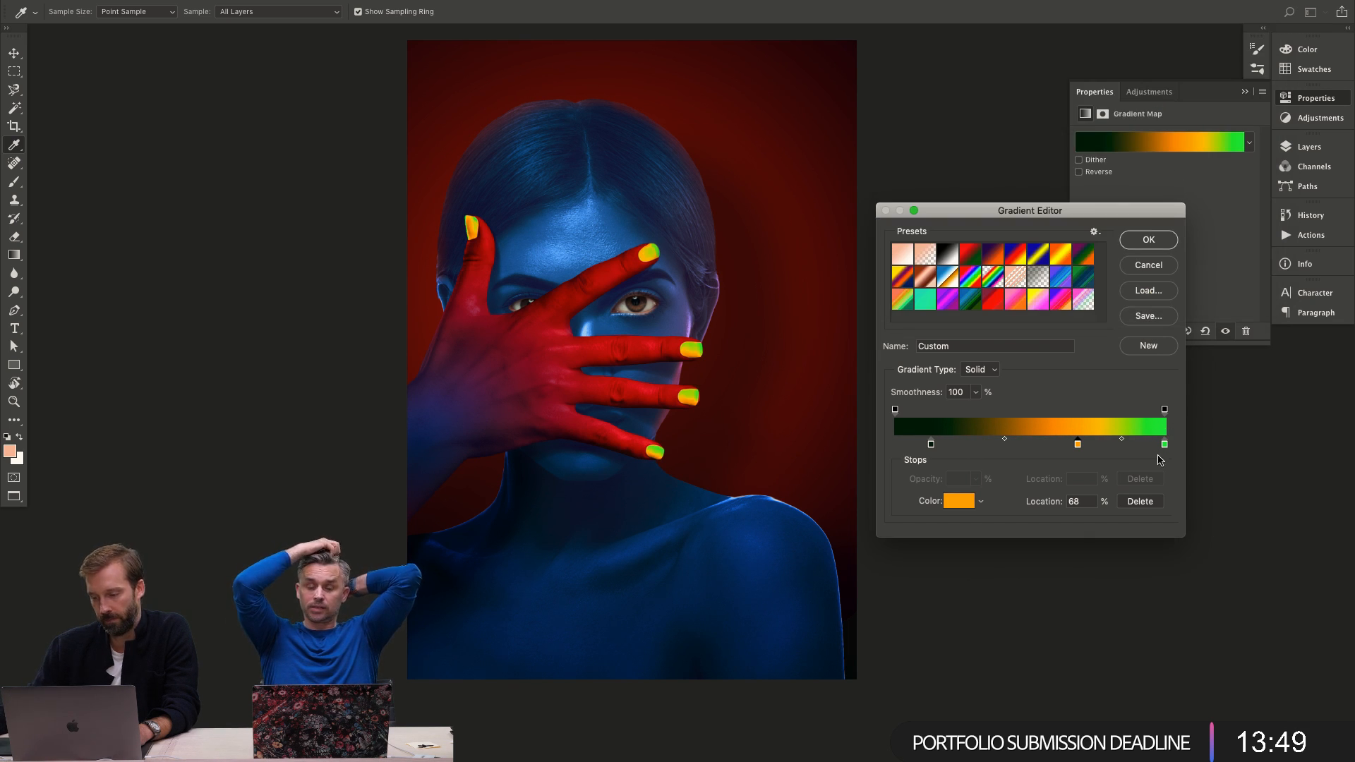
Recolour the gradient's 100% stop to pale cream #fff4d6 and shift the amber stop closer to it.
left_click(959, 501)
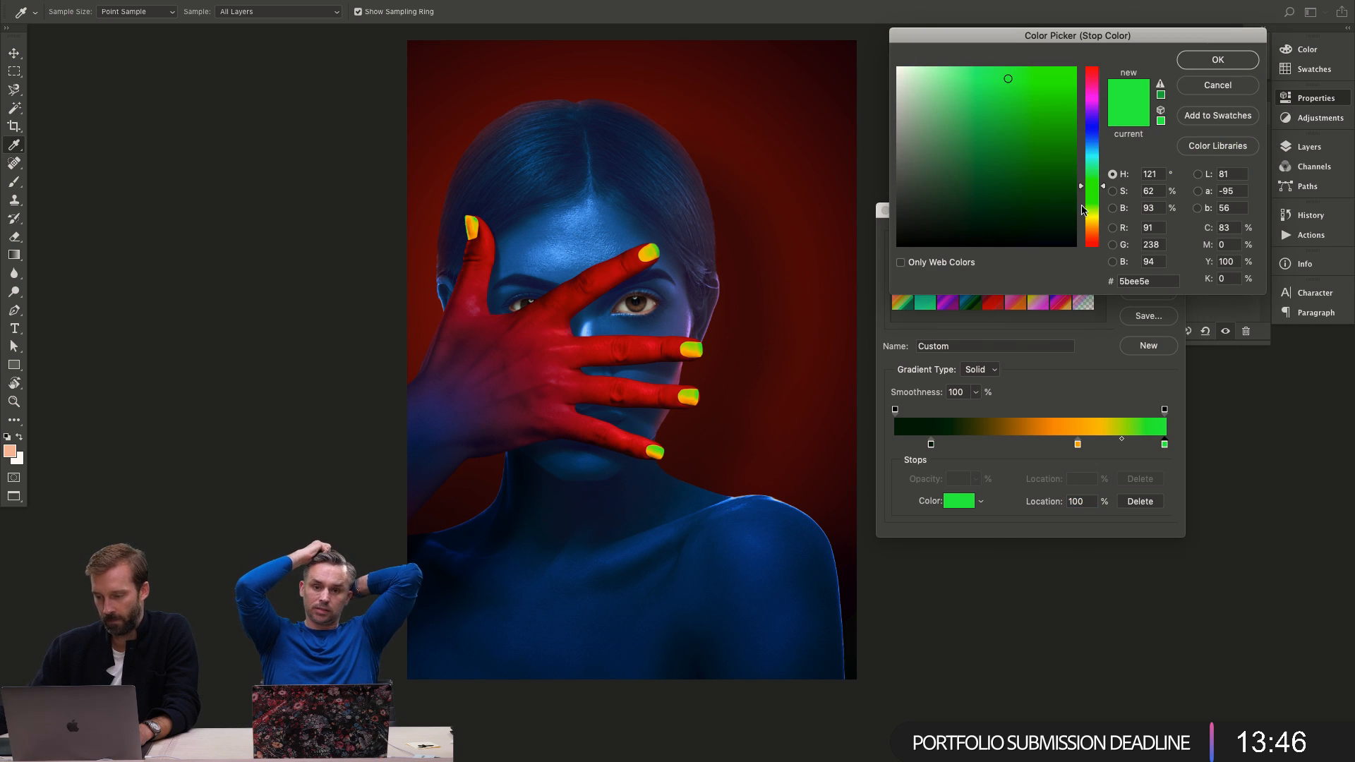
left_click(1093, 224)
left_click(925, 67)
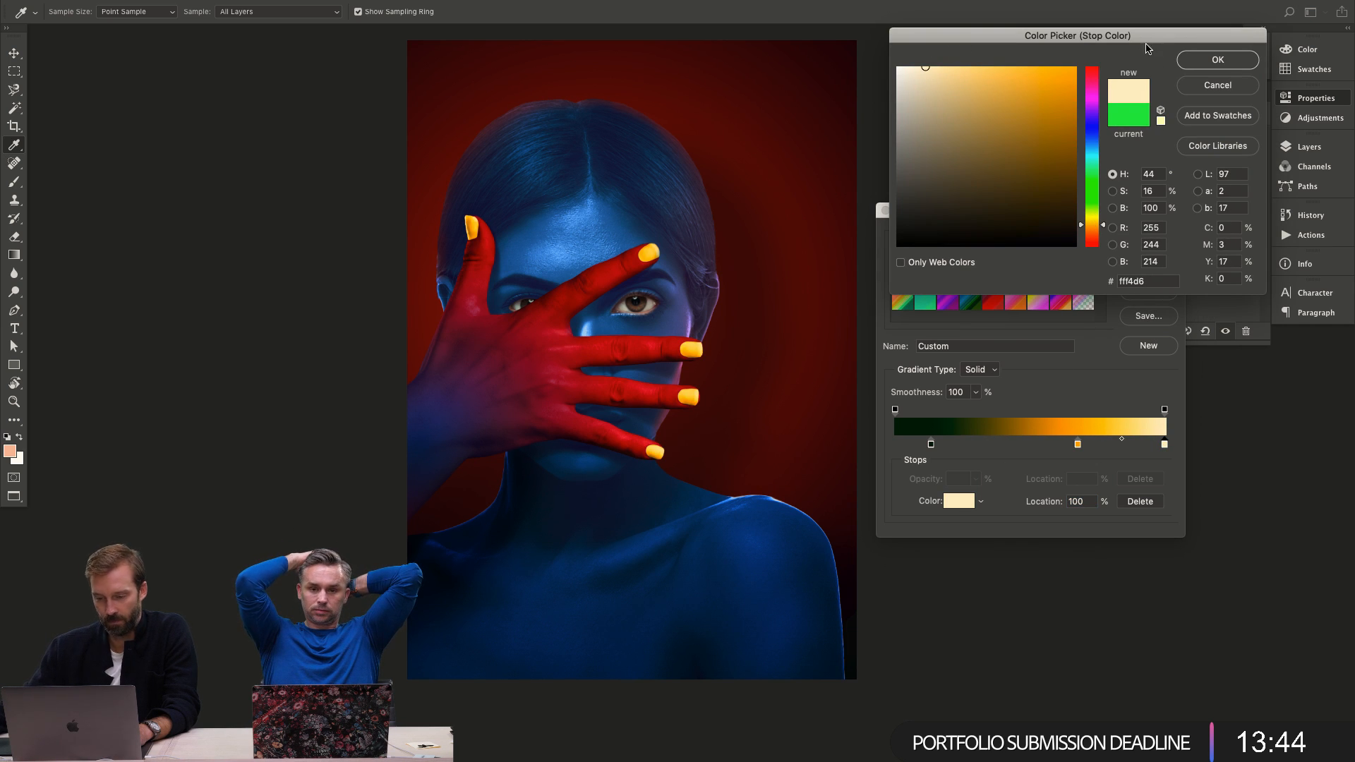
left_click(1209, 64)
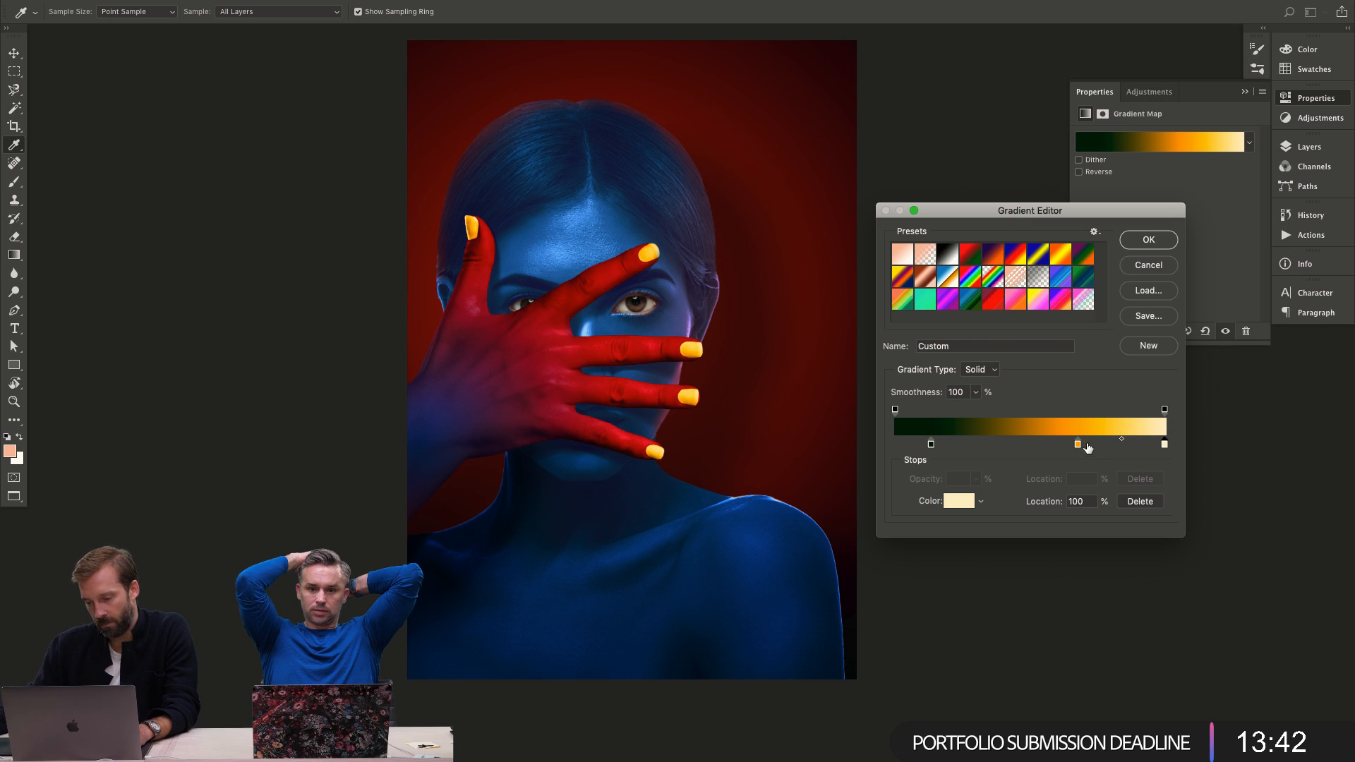
left_click_drag(1077, 444, 1104, 444)
Recolour the dark green gradient stop to a very dark red, #220200.
left_click(930, 443)
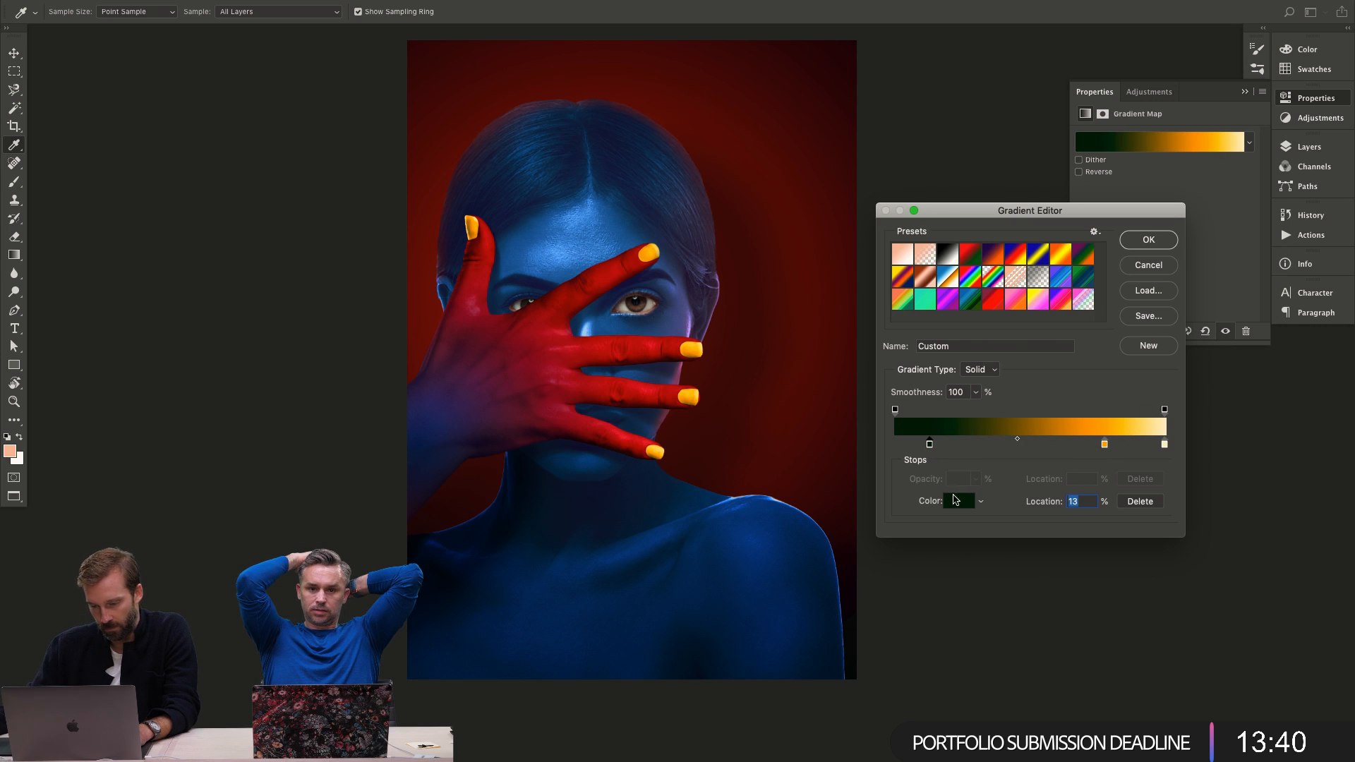
left_click(959, 501)
left_click_drag(1097, 226, 1092, 243)
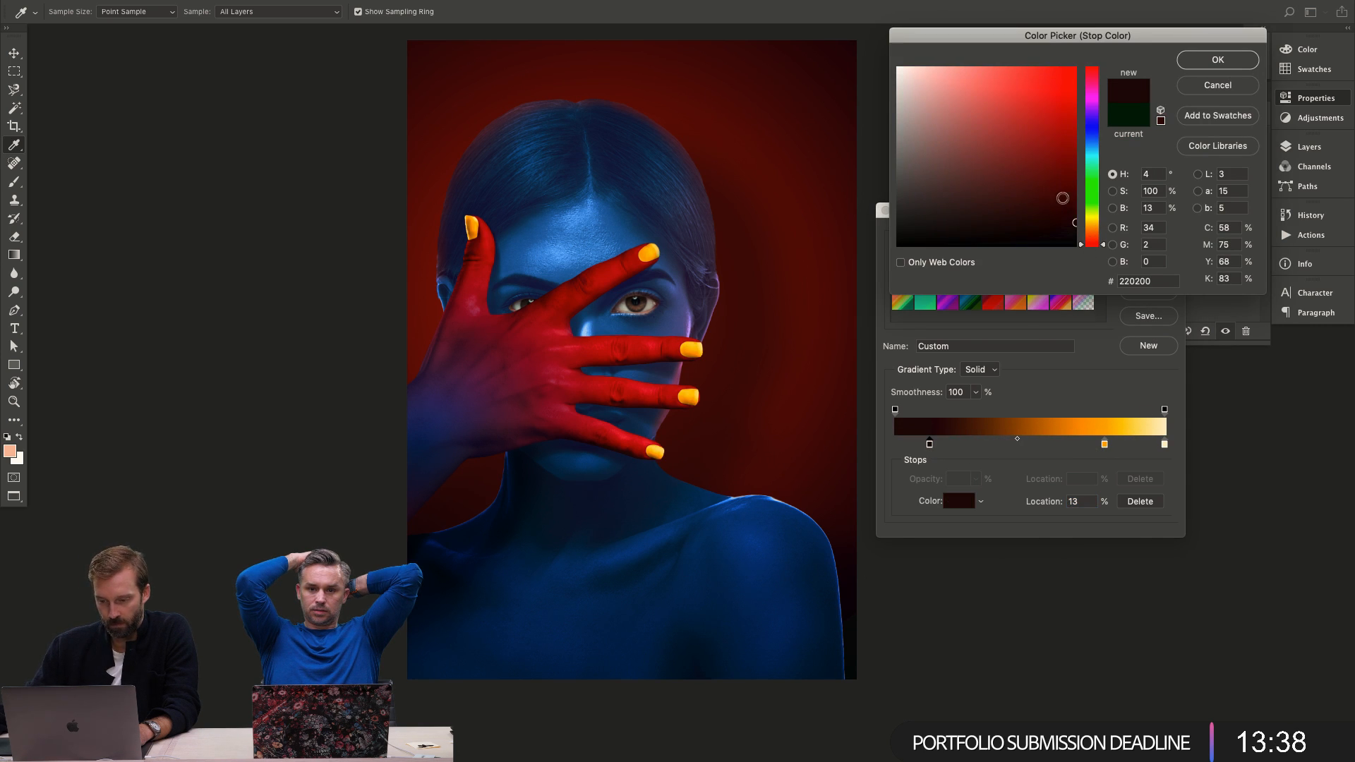
left_click(1217, 59)
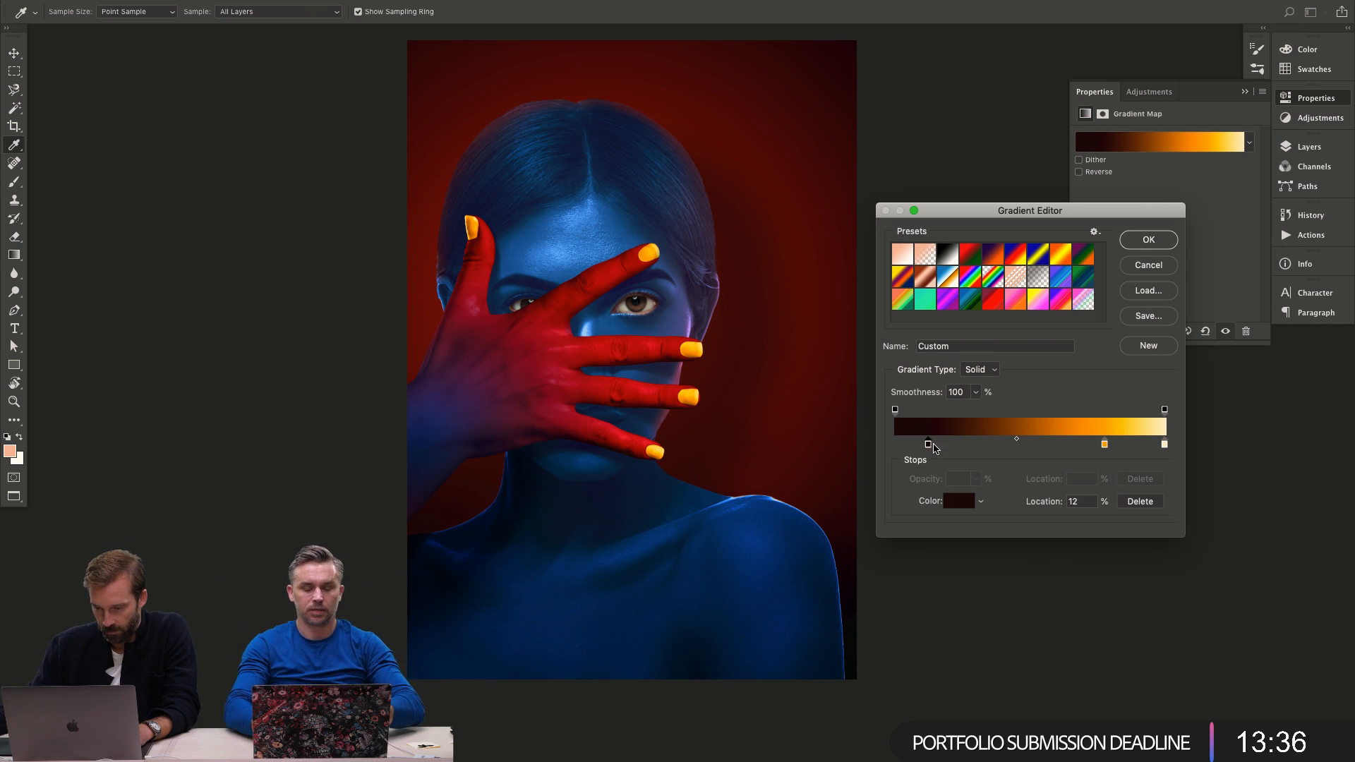
Move the dark red gradient stop to 37% and the amber stop to 83%.
left_click_drag(929, 444, 982, 443)
left_click_drag(1104, 444, 1119, 443)
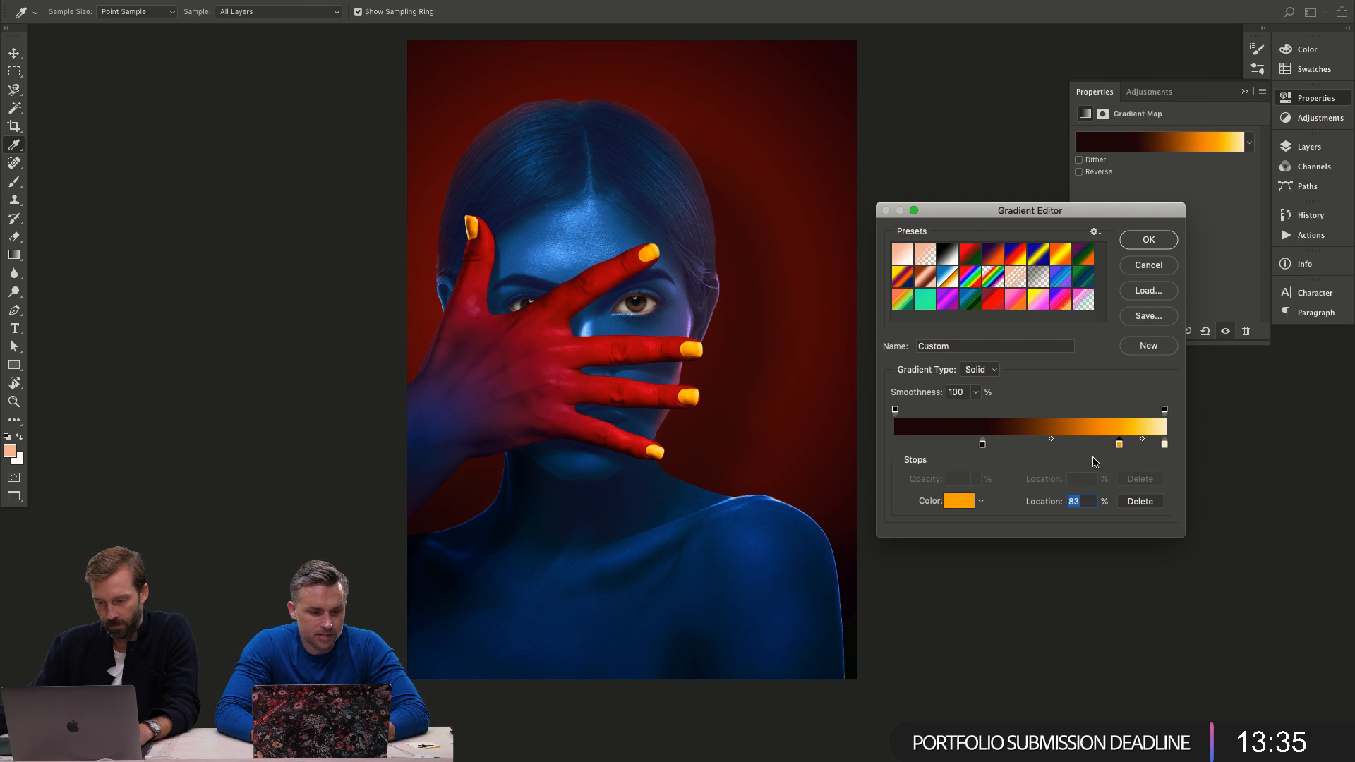
mouse_move(982, 444)
left_mouse_down()
mouse_move(1016, 444)
mouse_move(994, 444)
left_mouse_up()
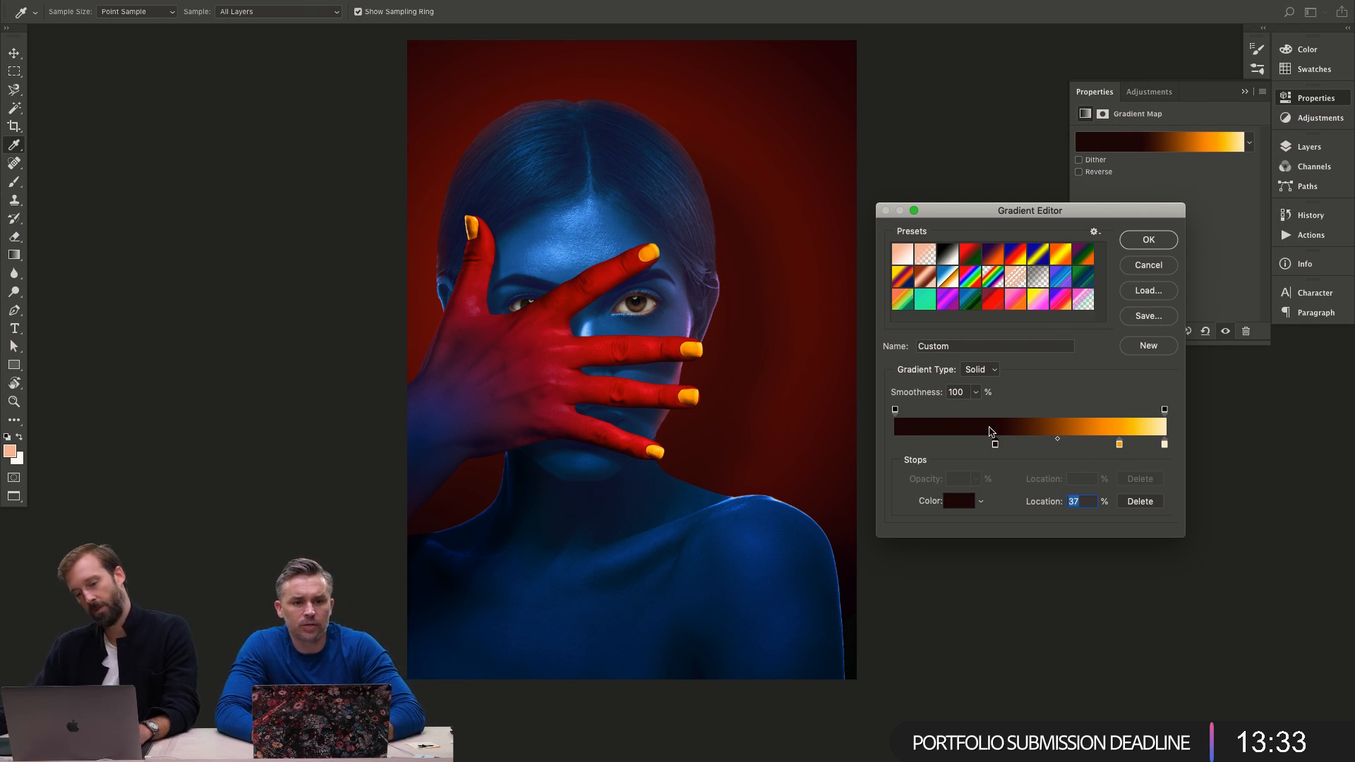
Add a black #000000 stop at 0% of the gradient and move the dark red stop to 42%.
left_click(895, 446)
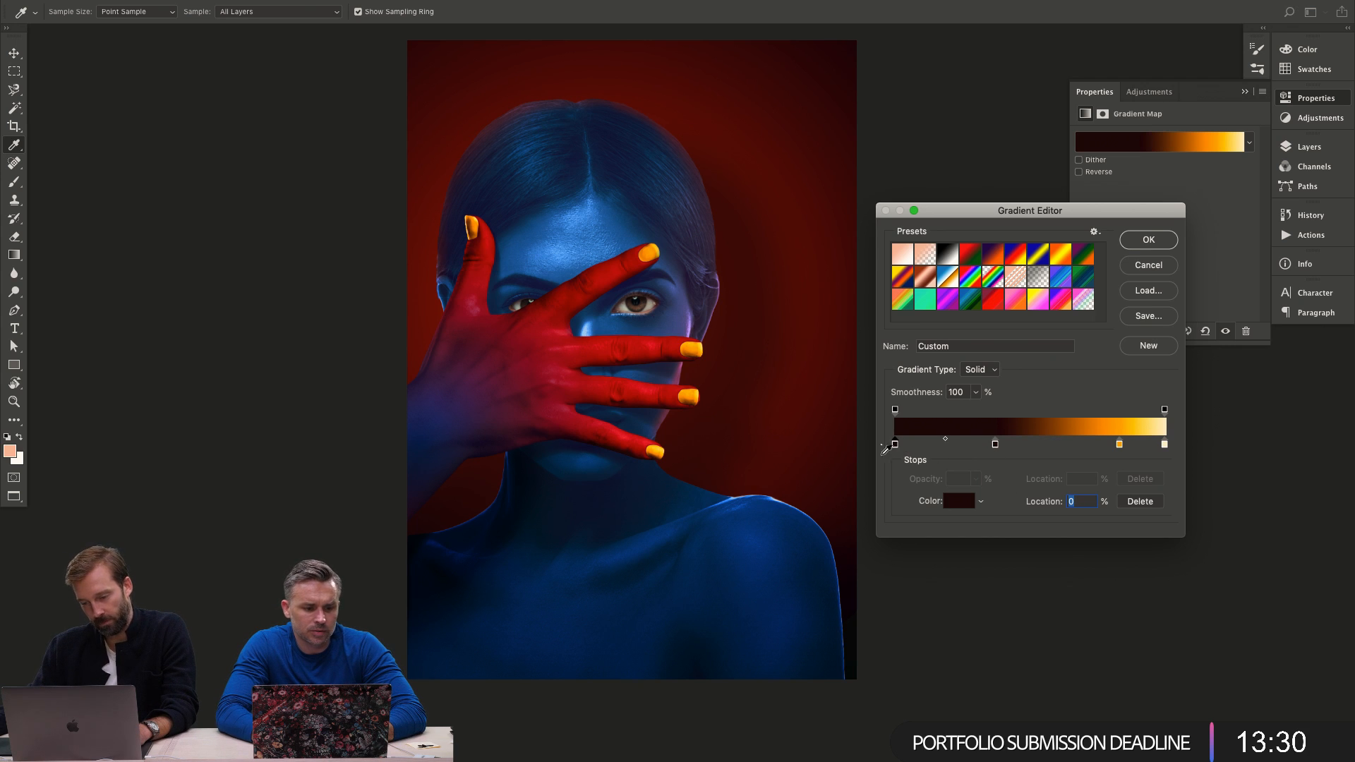
left_click(965, 503)
left_click_drag(990, 235, 1106, 252)
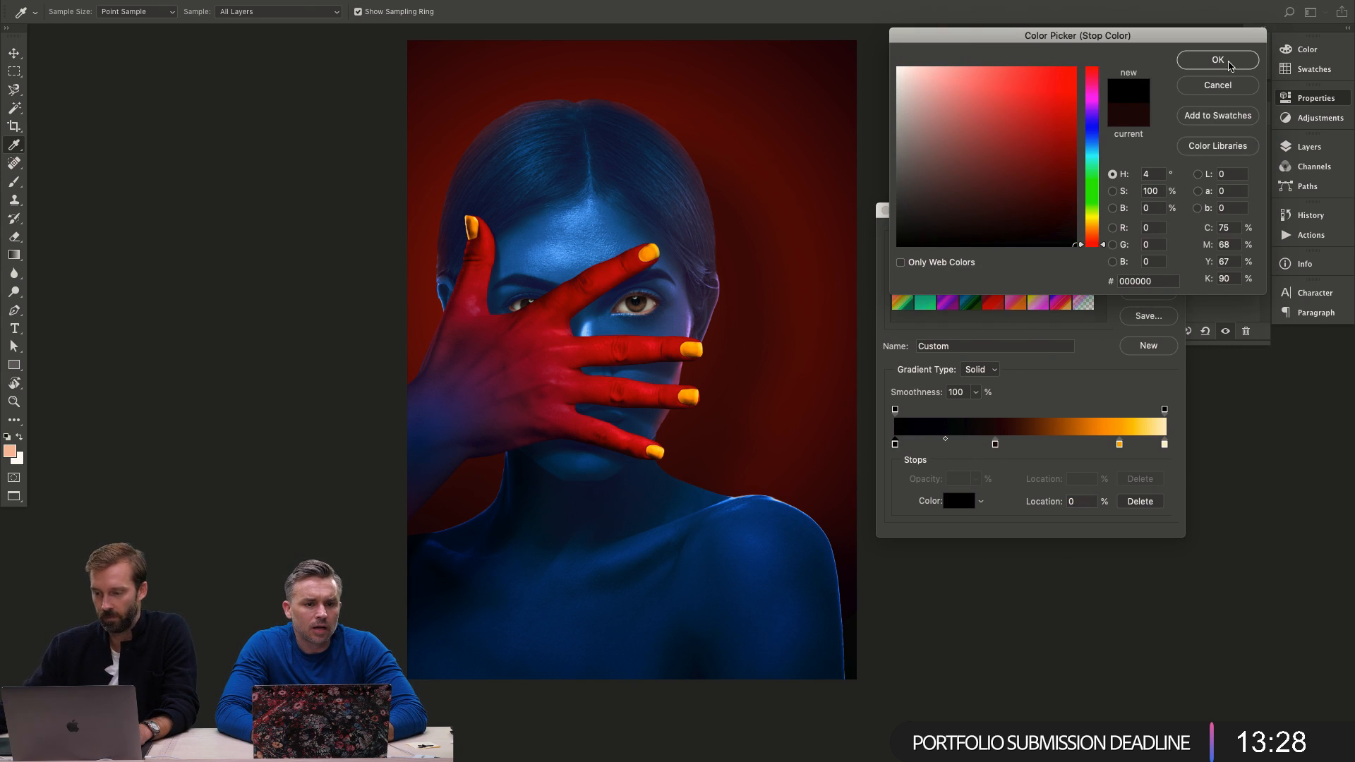
left_click(1227, 62)
left_click_drag(995, 444, 1009, 446)
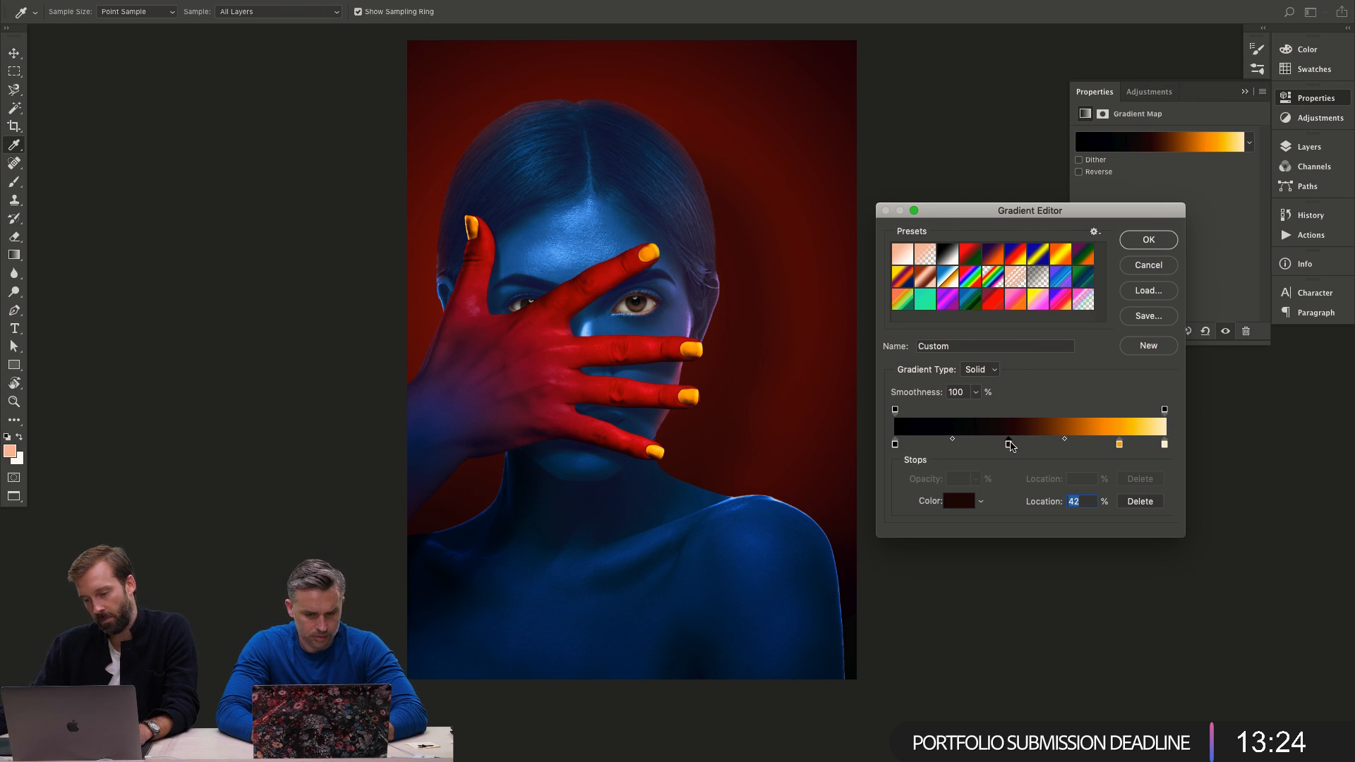
Recolour the orange stop at 84% of the gradient map to ffc600 and accept the gradient.
left_click(1119, 445)
left_click(958, 502)
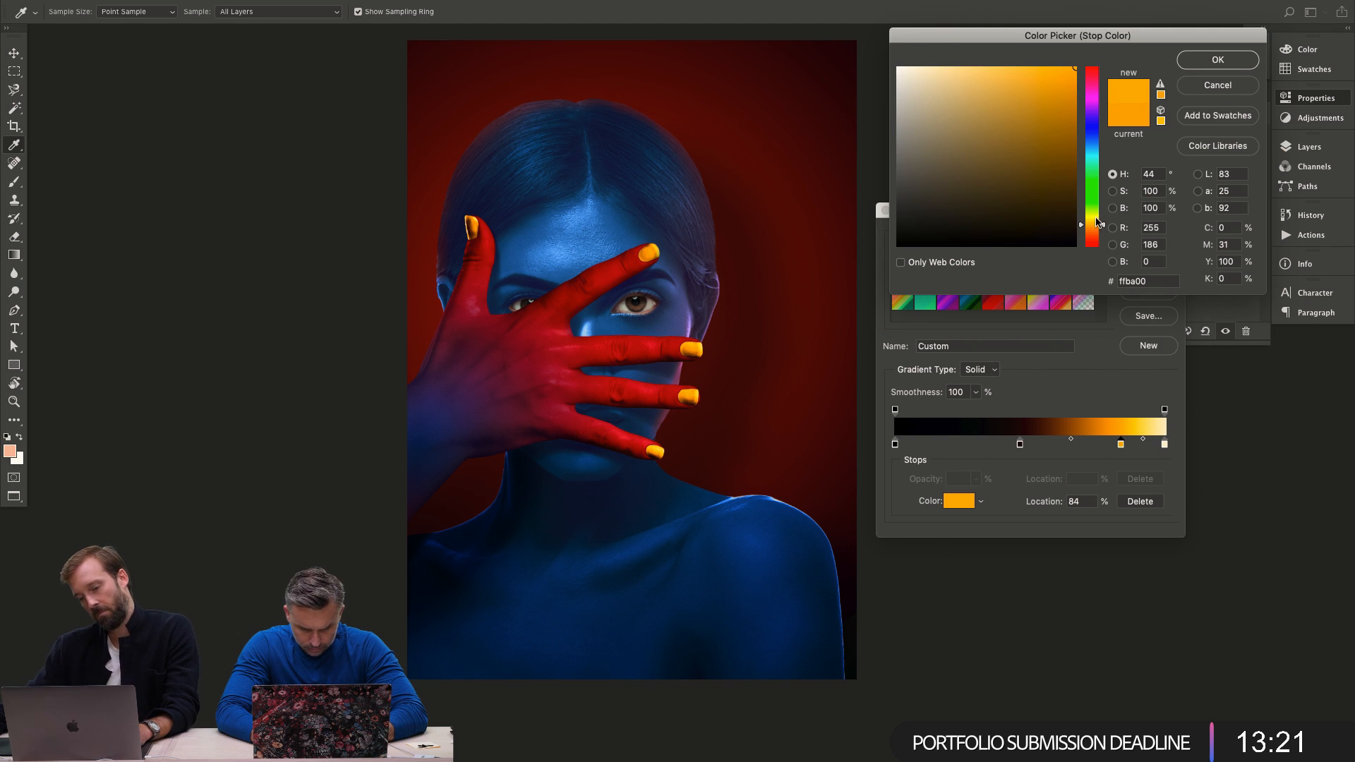
left_click_drag(1092, 227, 1098, 216)
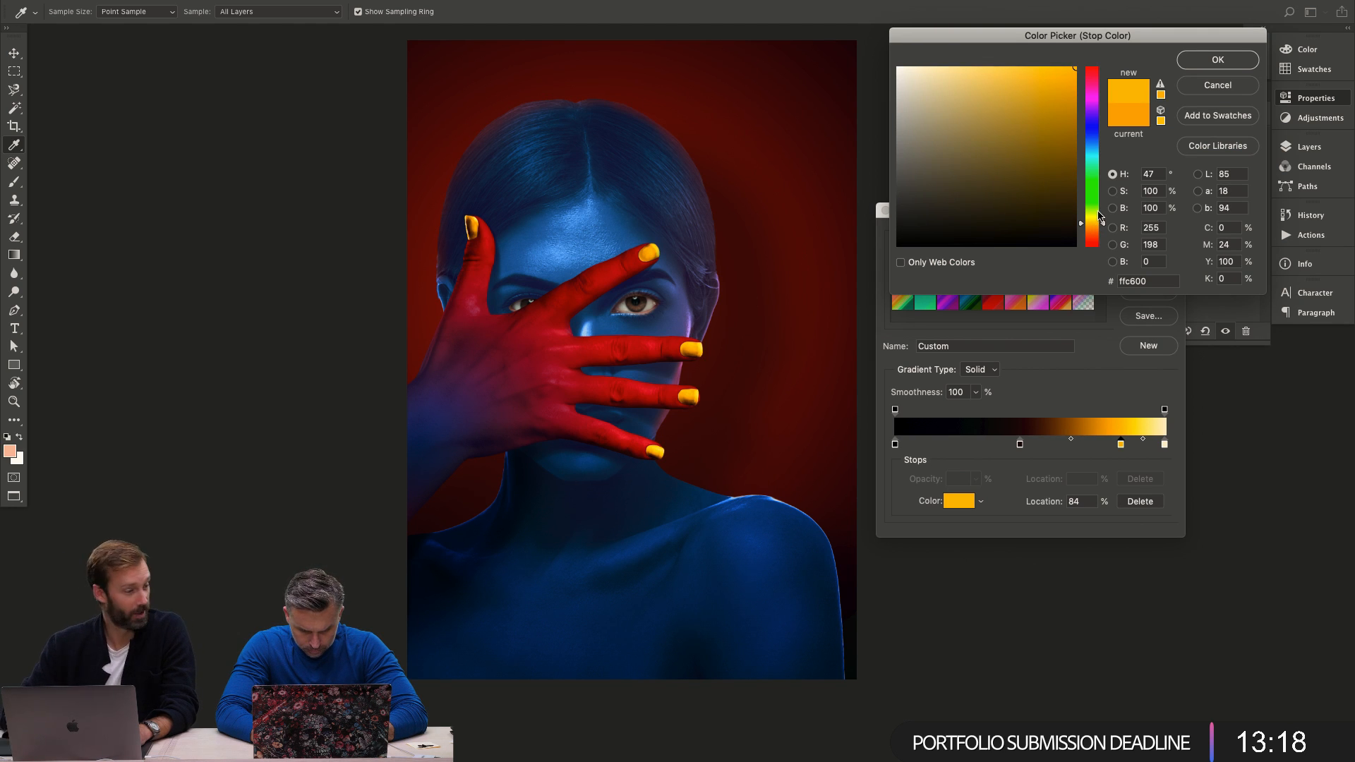
key("Return")
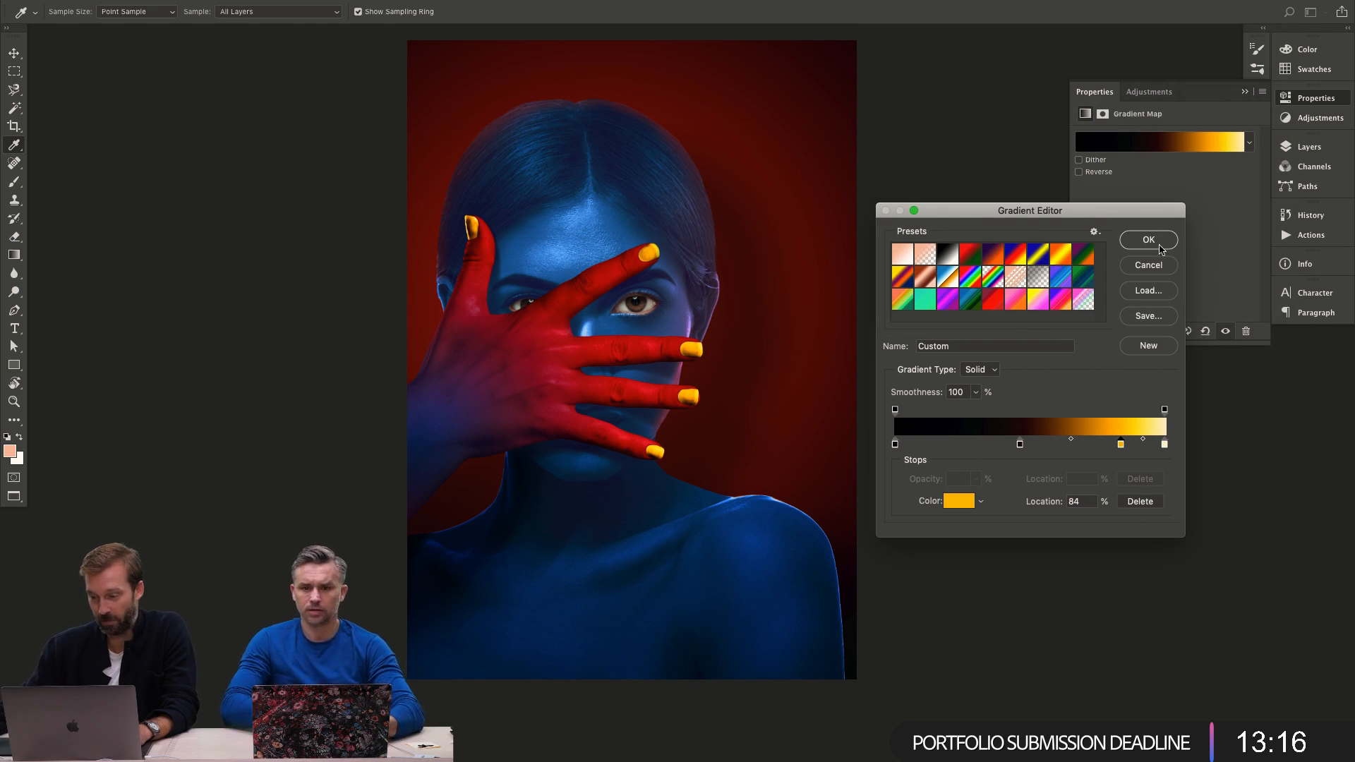
key("Return")
Examine the yellow nails, the hand and the uncovered eye up close, and display the layer stack.
key("z")
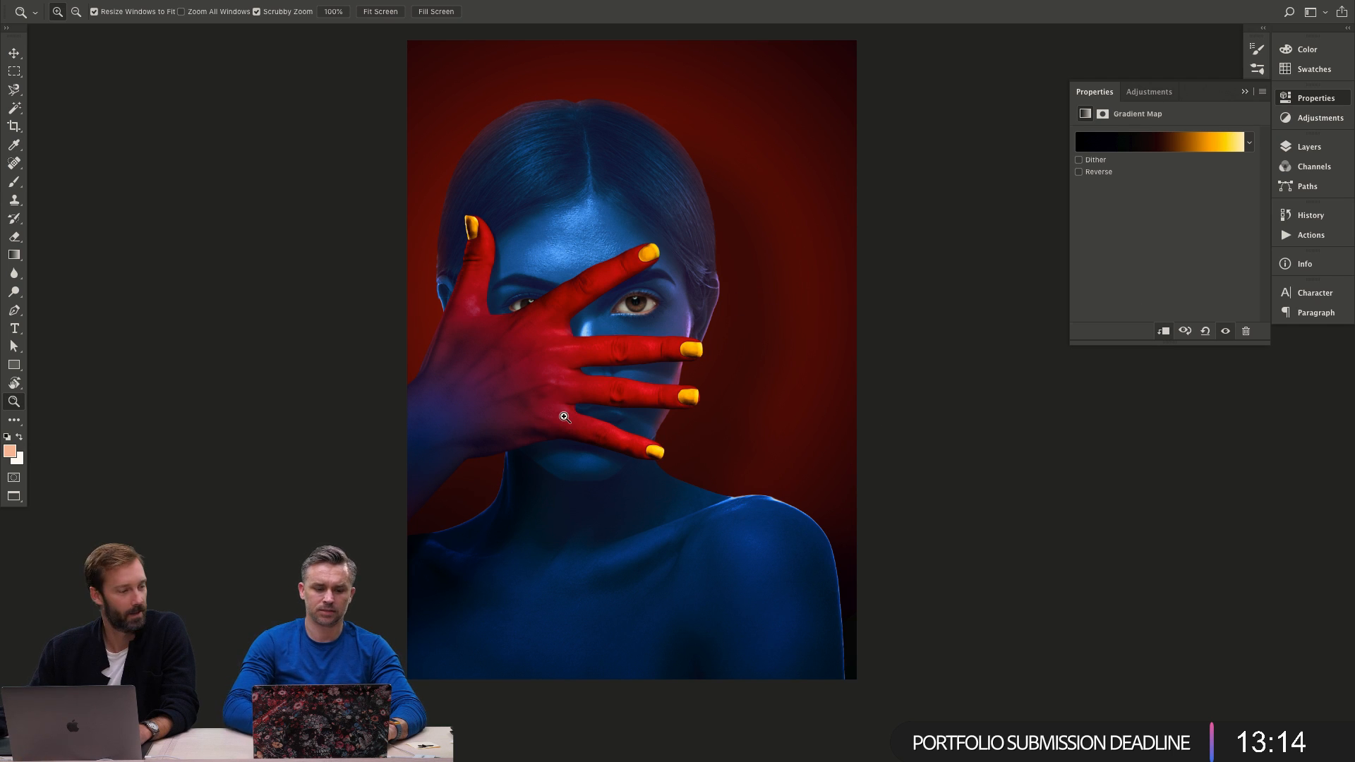
left_click_drag(735, 351, 705, 339)
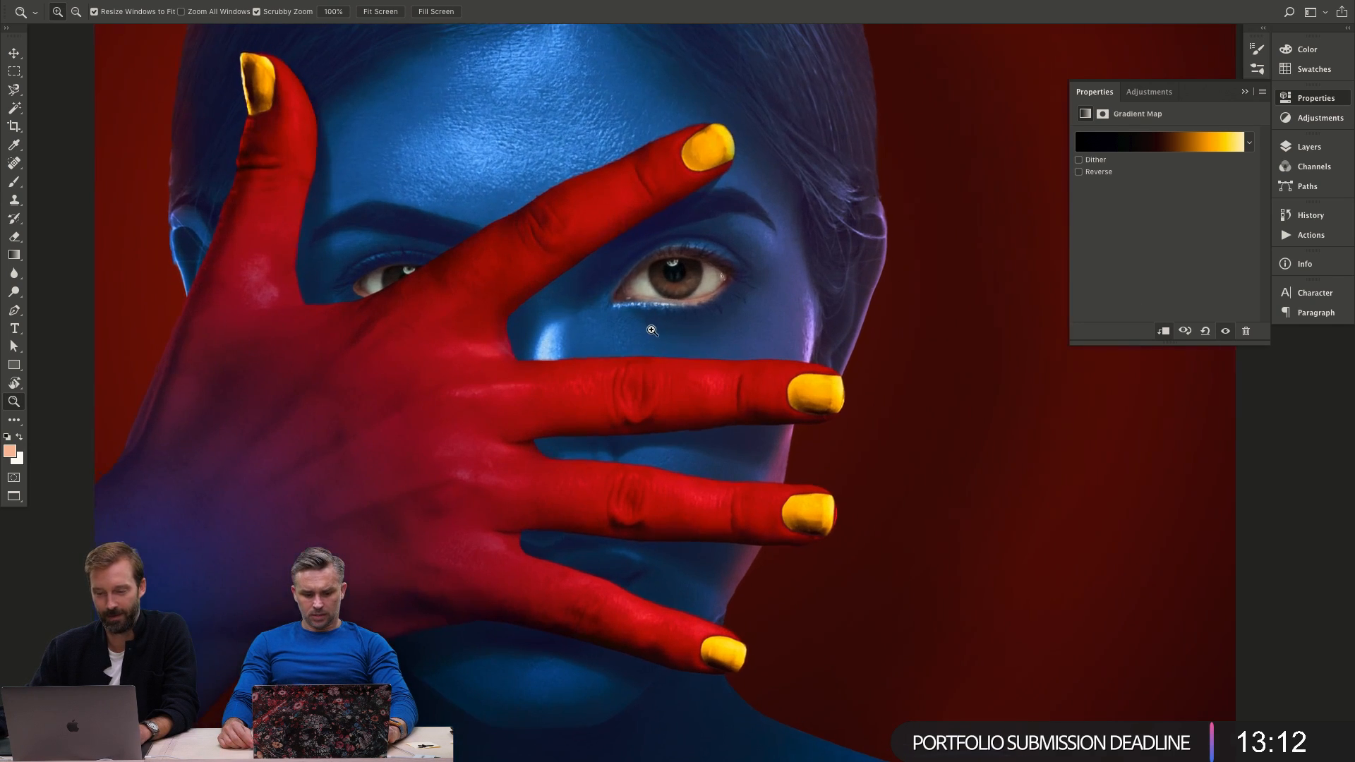
left_click_drag(798, 311, 672, 303)
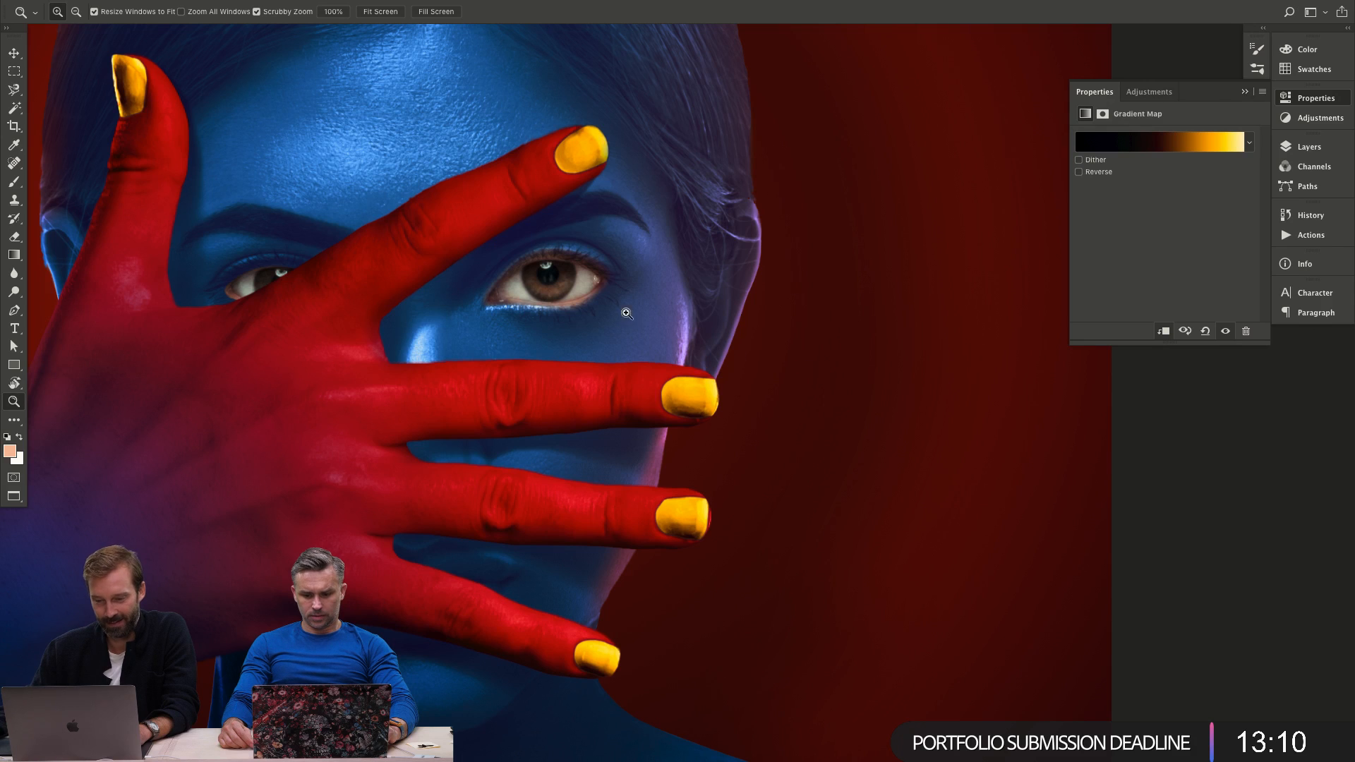
left_click(601, 302)
left_click(601, 302, "alt")
left_click(1308, 146)
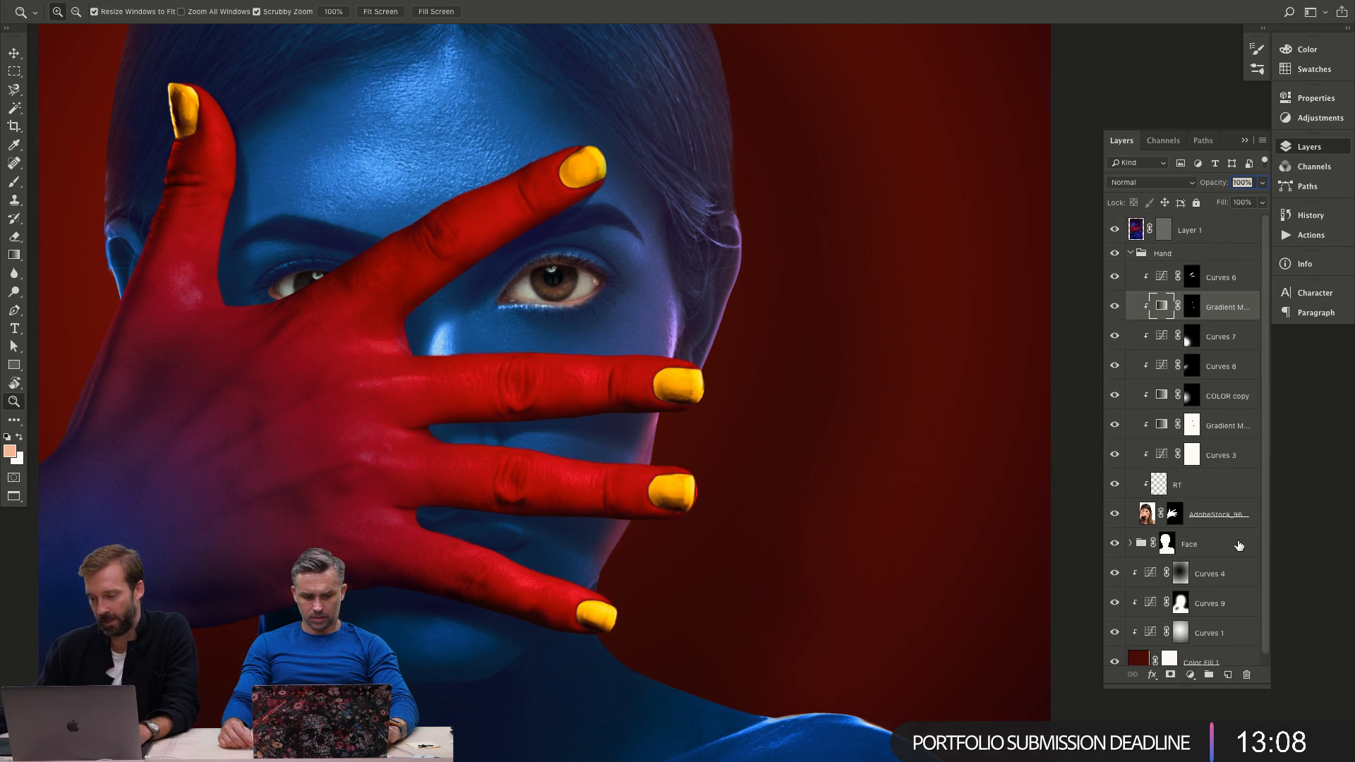
key("h")
left_click_drag(792, 362, 800, 358)
left_click(799, 357)
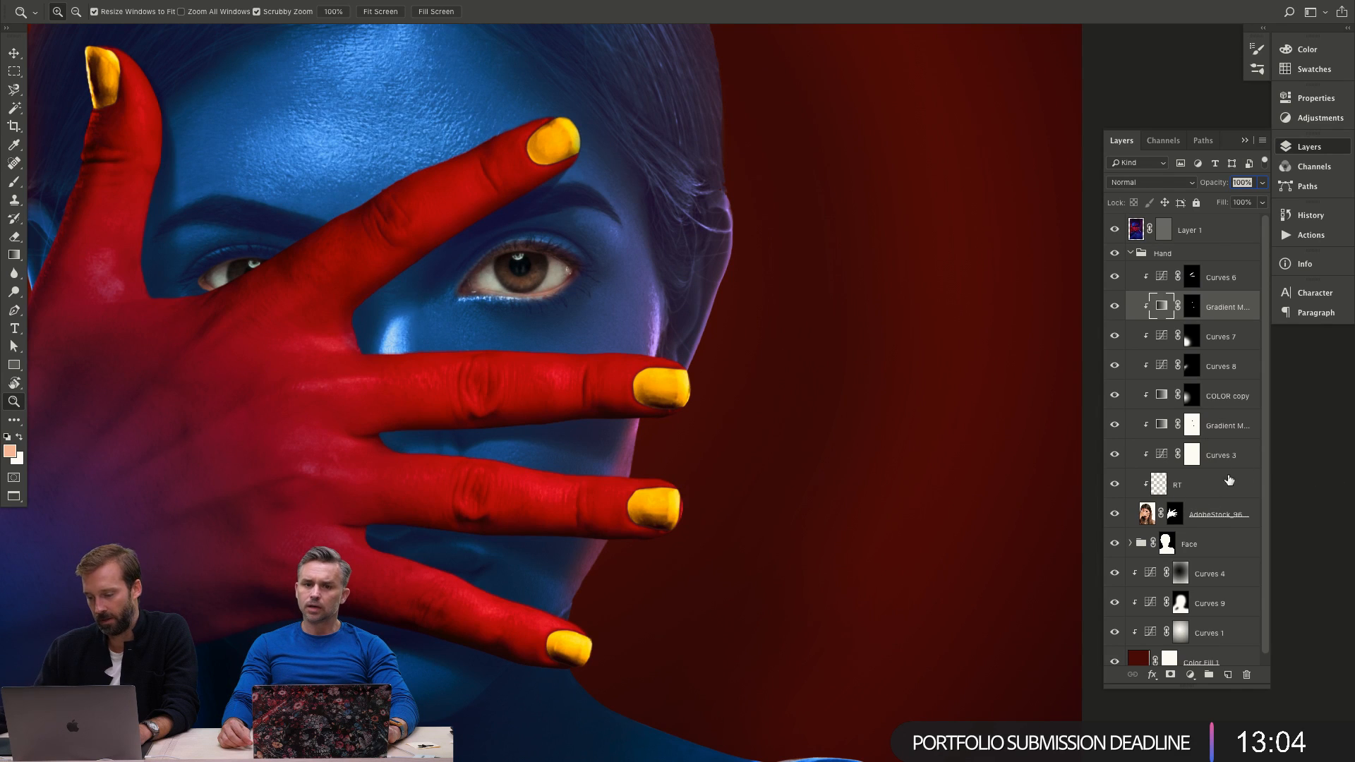
Try a clipped Curves adjustment above Curves 4 with the middle of its blue channel raised, and hide that layer.
left_click(1216, 496)
left_click(1235, 598)
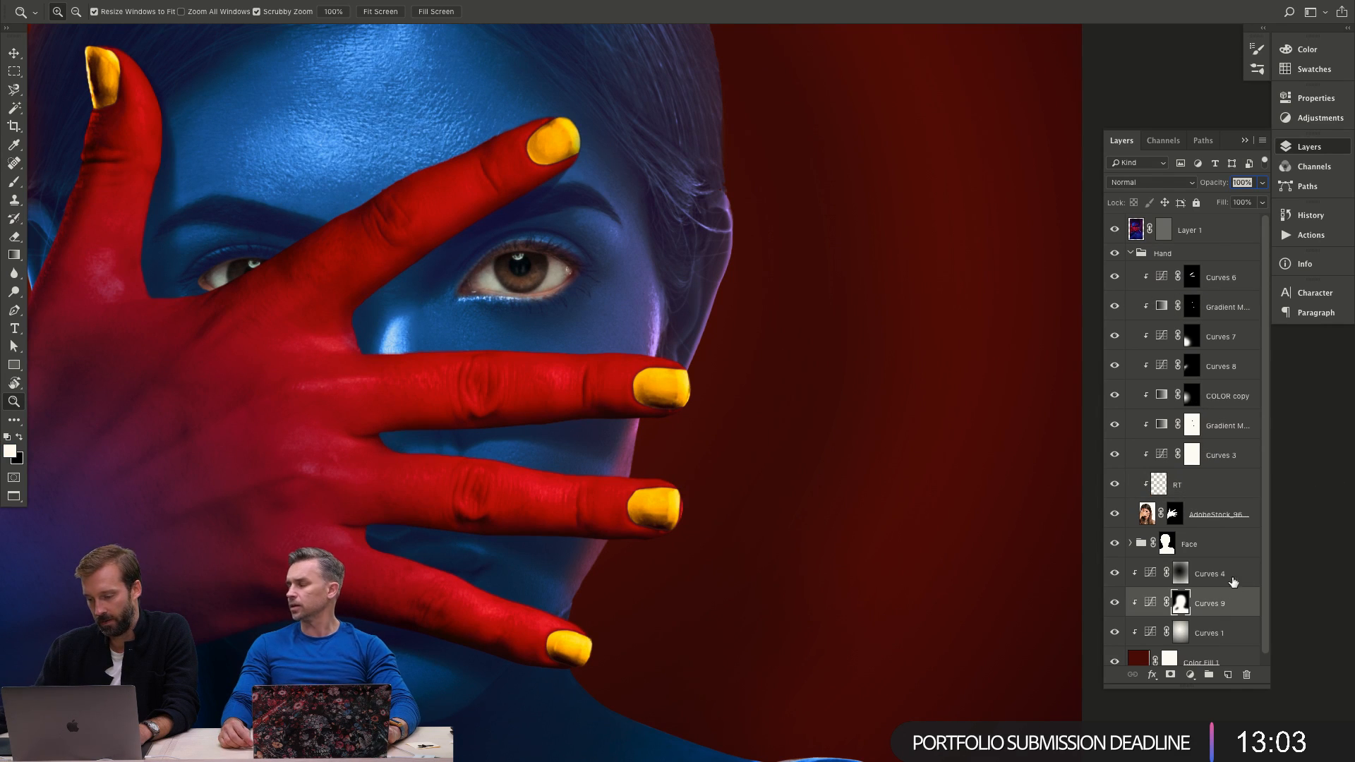
left_click(1224, 575)
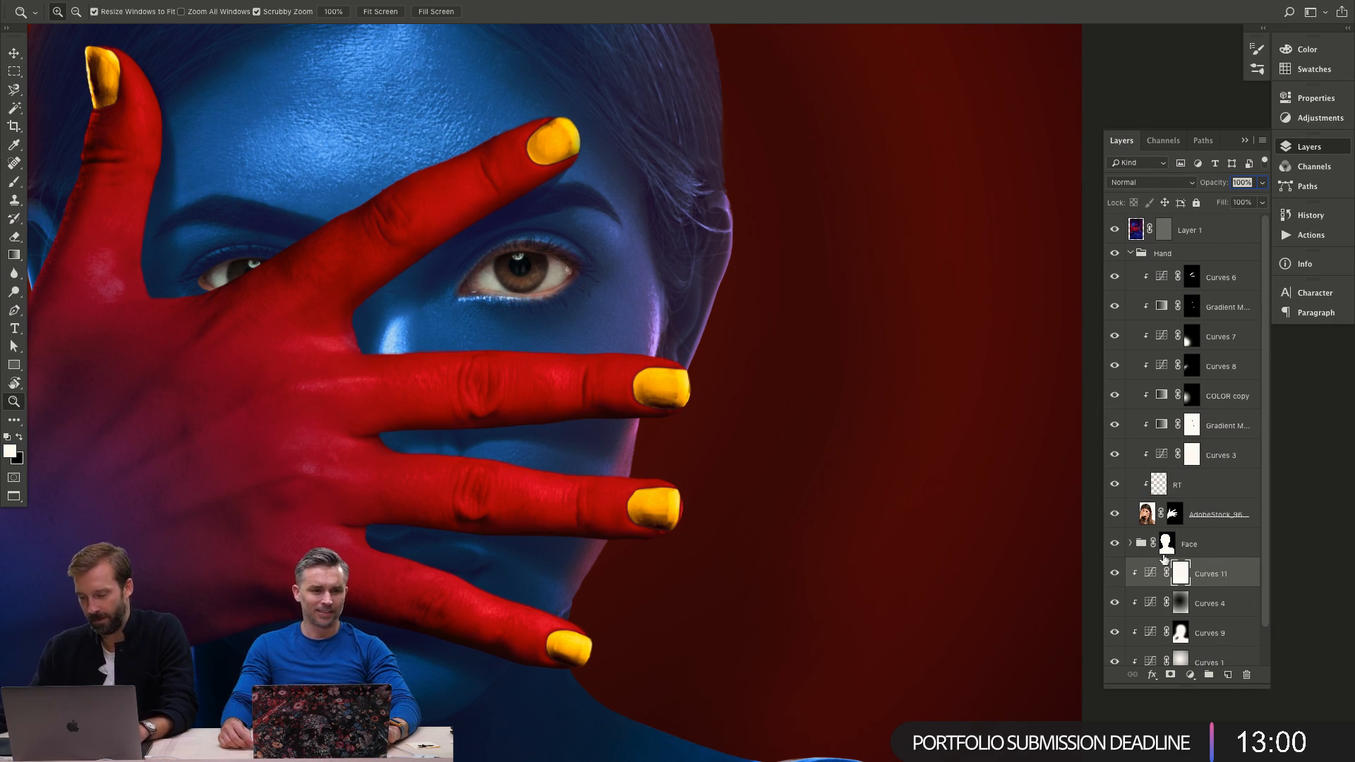
double_click(1152, 571)
key("alt+3")
key("alt+4")
key("alt+5")
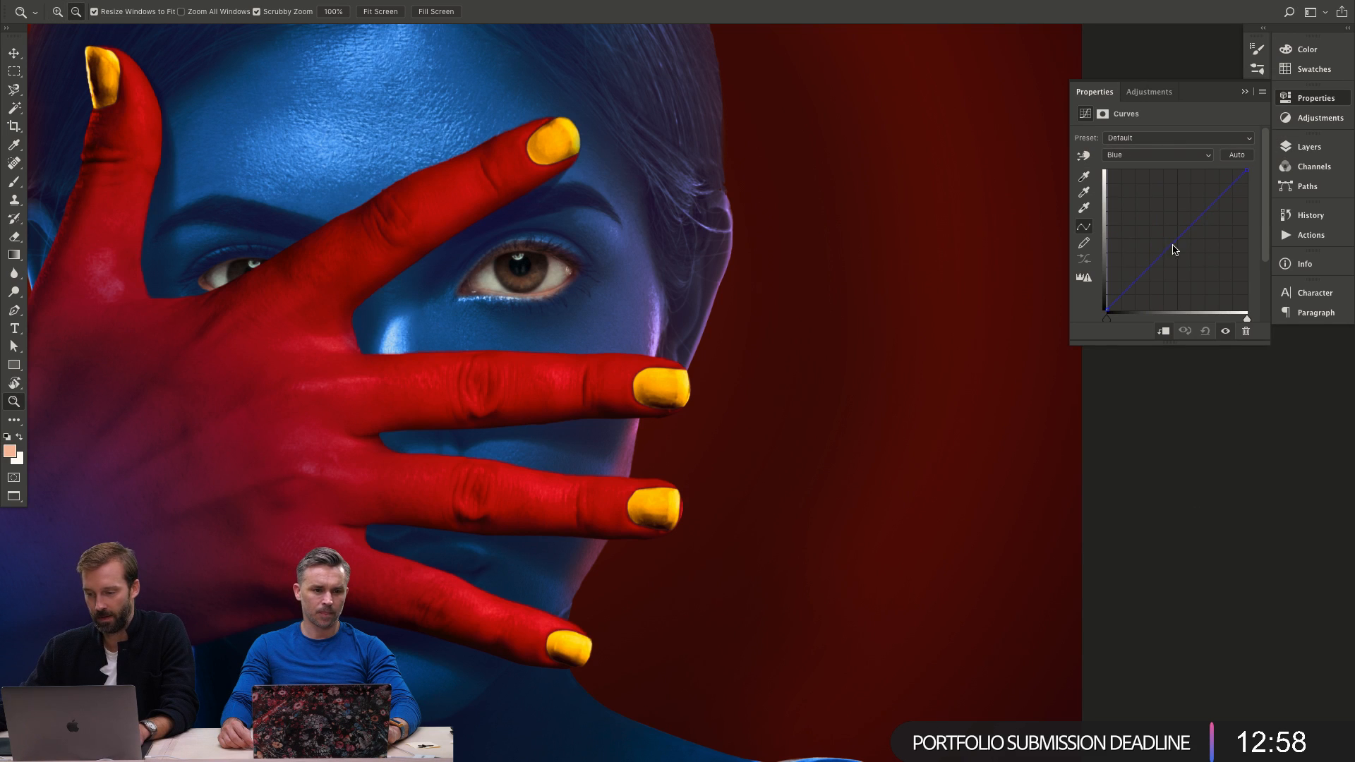
left_click_drag(1165, 250, 1154, 225)
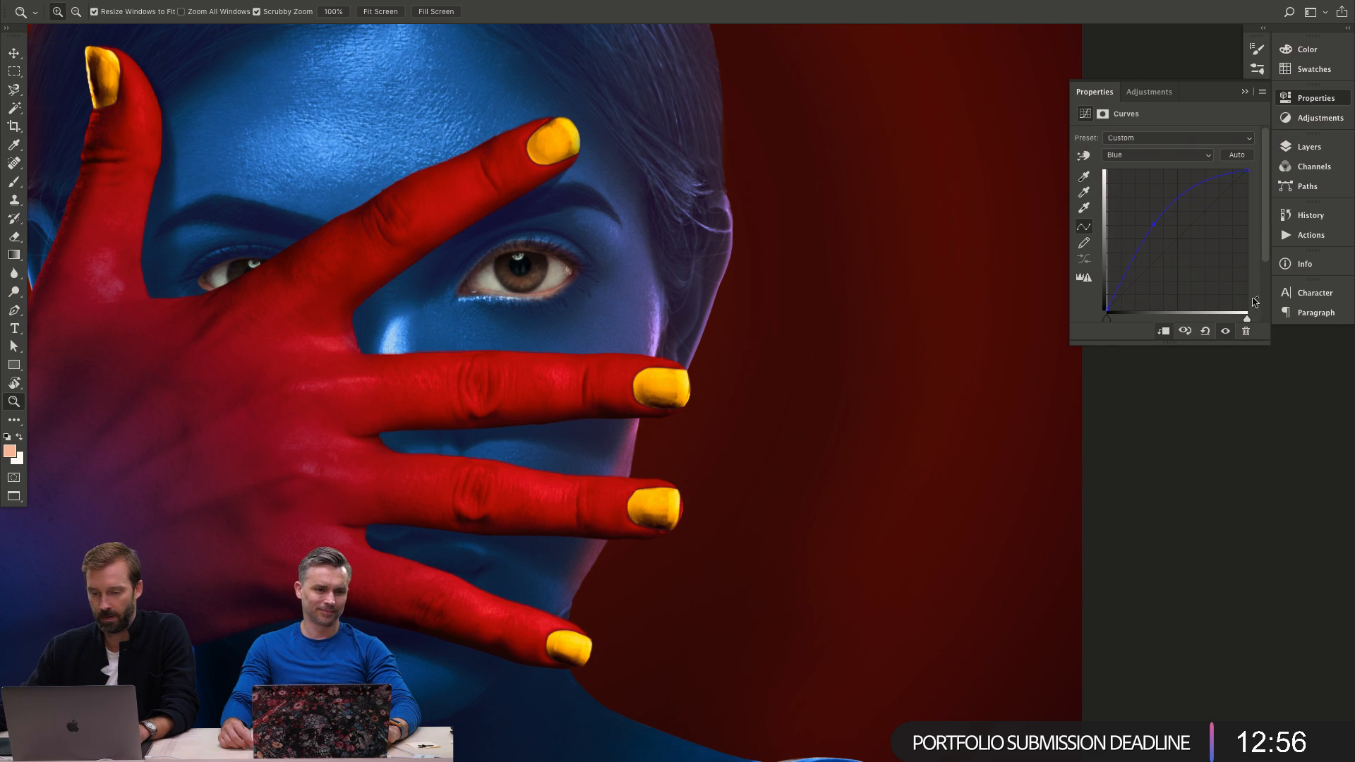
left_click(1316, 147)
left_click(1115, 573)
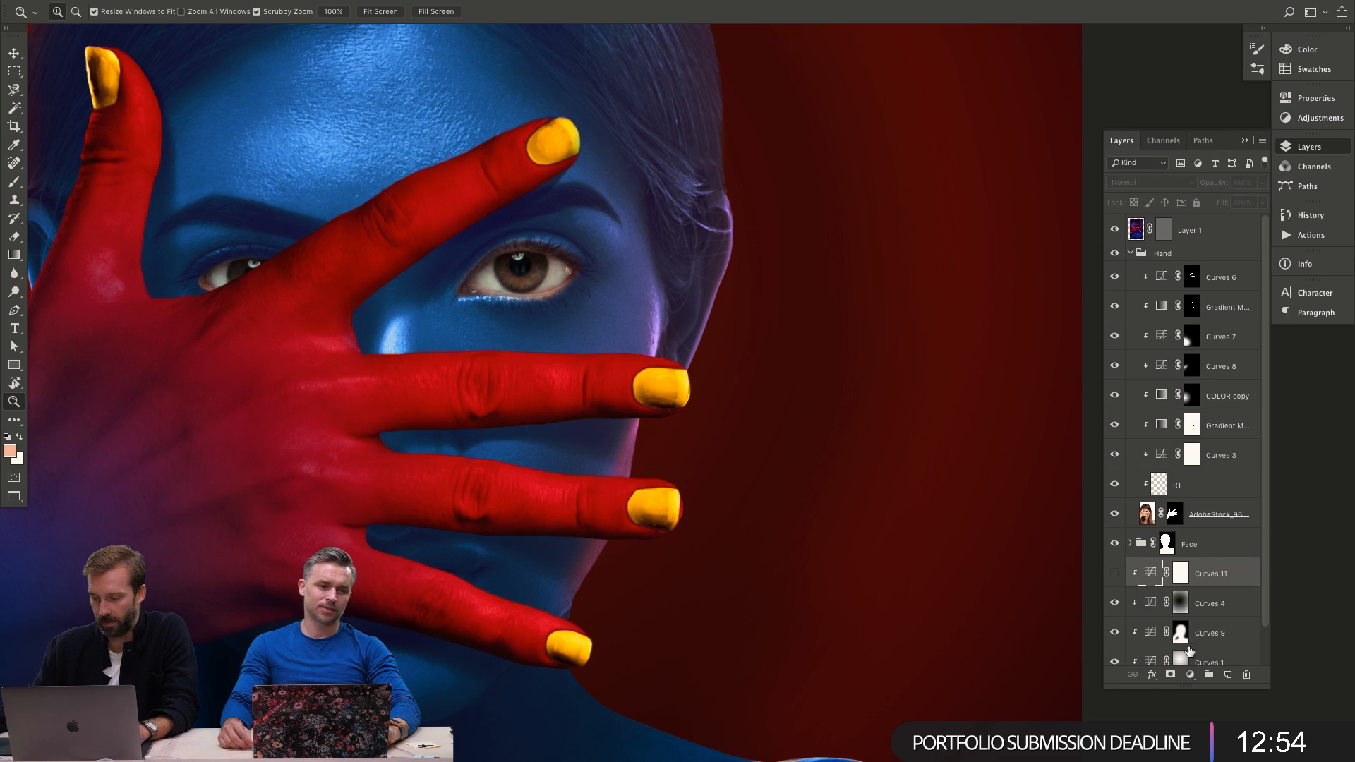
Add a Hue/Saturation adjustment layer below the Face group, turn on Colorize and set the hue to 219.
left_click(1190, 674)
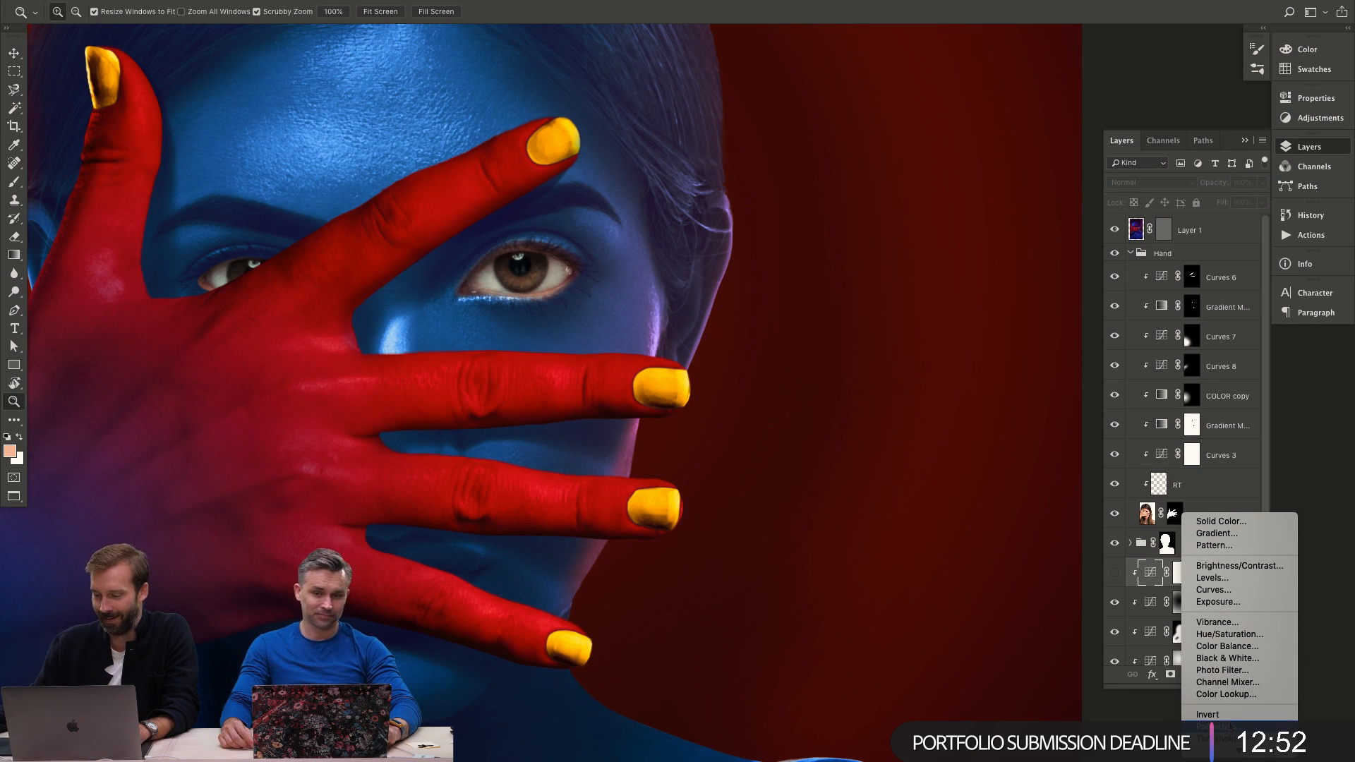
left_click(1264, 637)
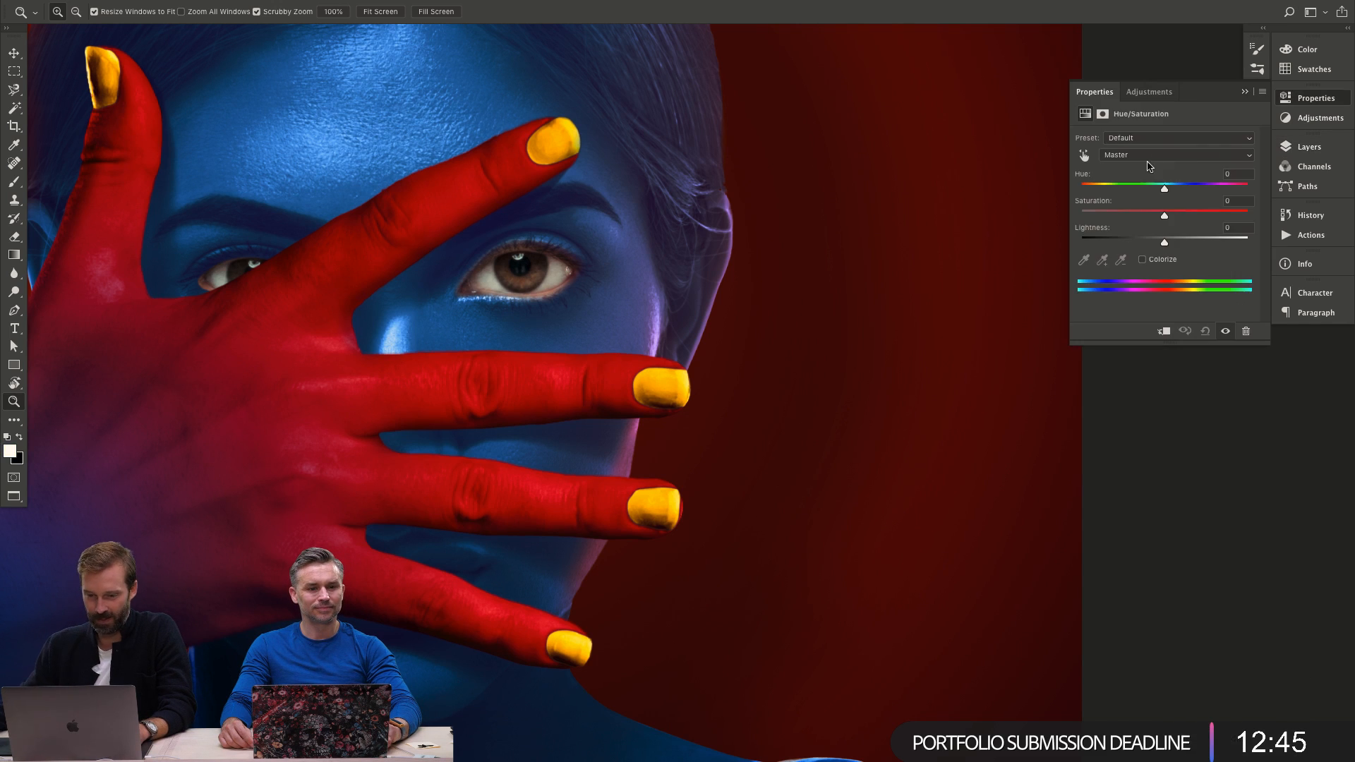
left_click(1198, 211)
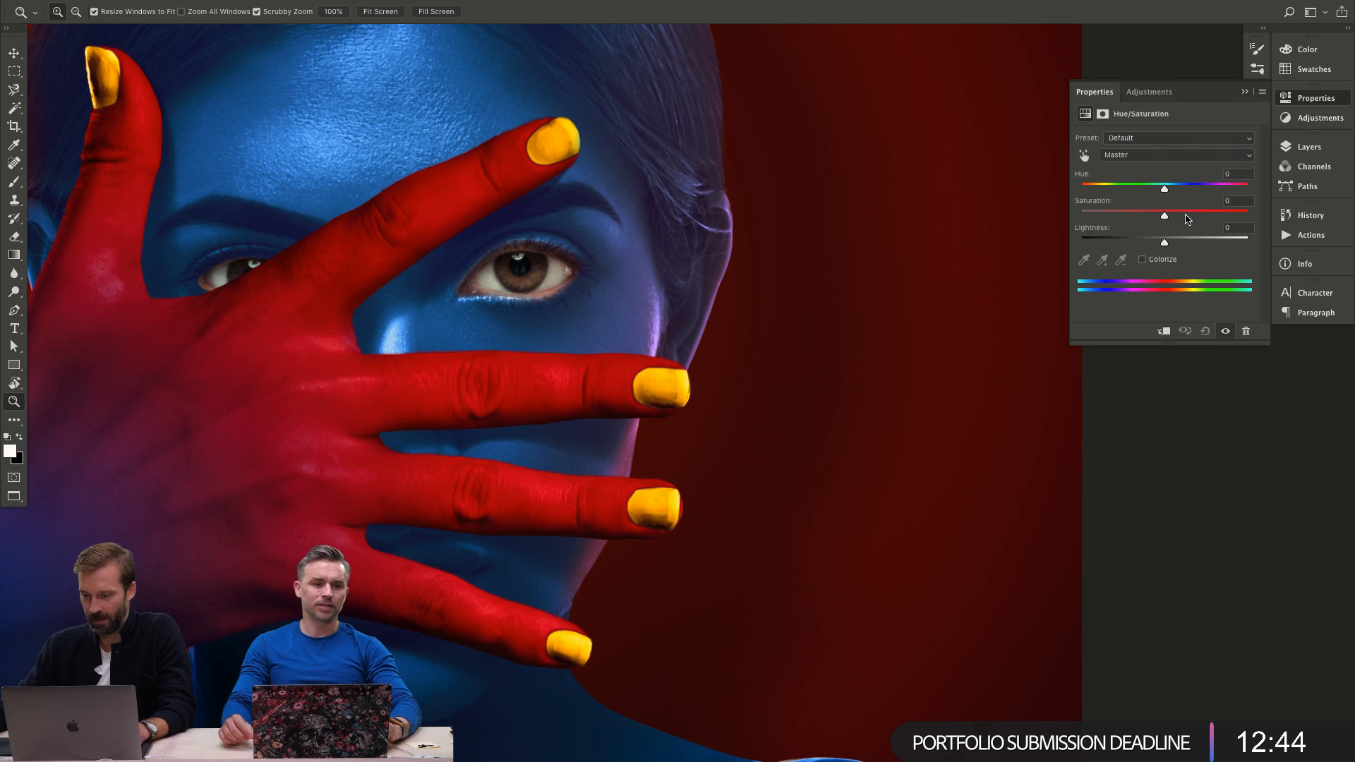
left_click(1162, 261)
left_click_drag(1083, 189, 1182, 189)
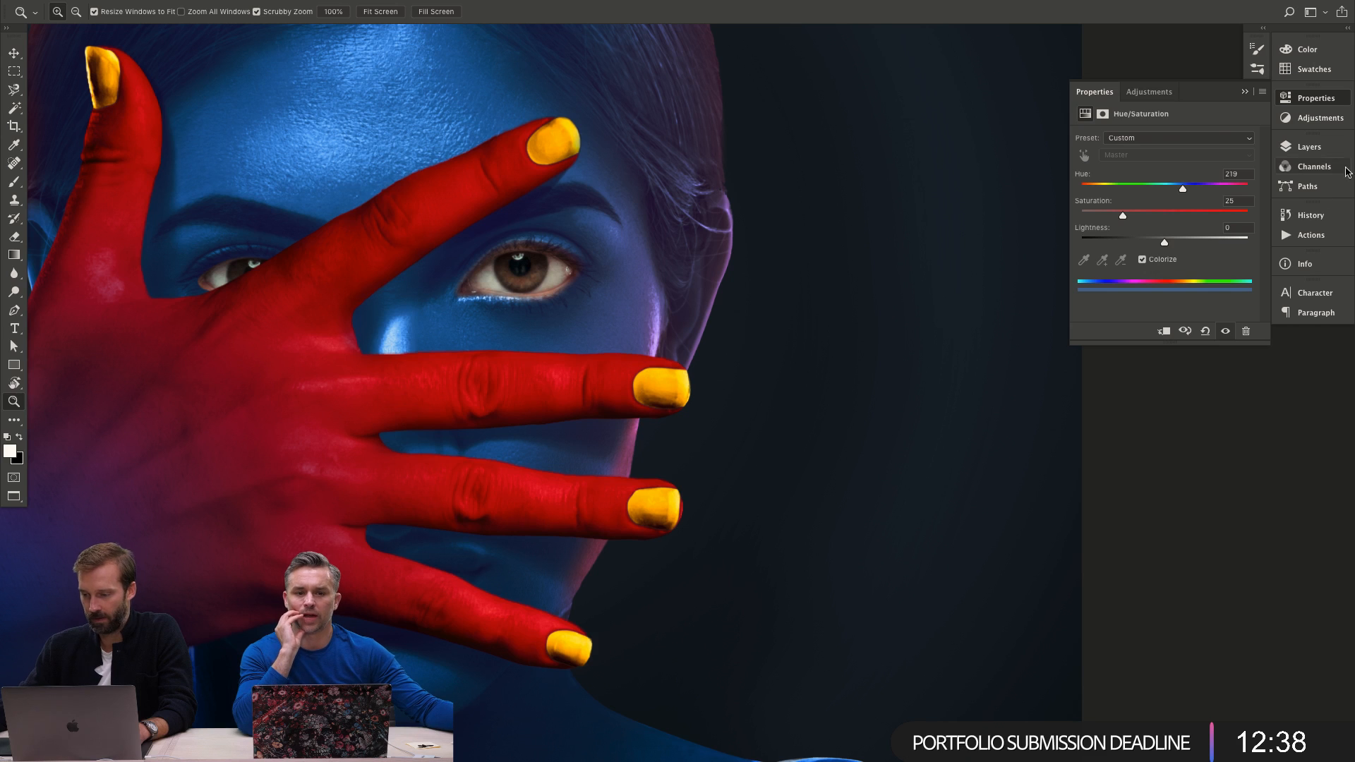
Expand the Face group and move the Hue/Saturation adjustment to the top of it, above Curves 5.
left_click(1311, 147)
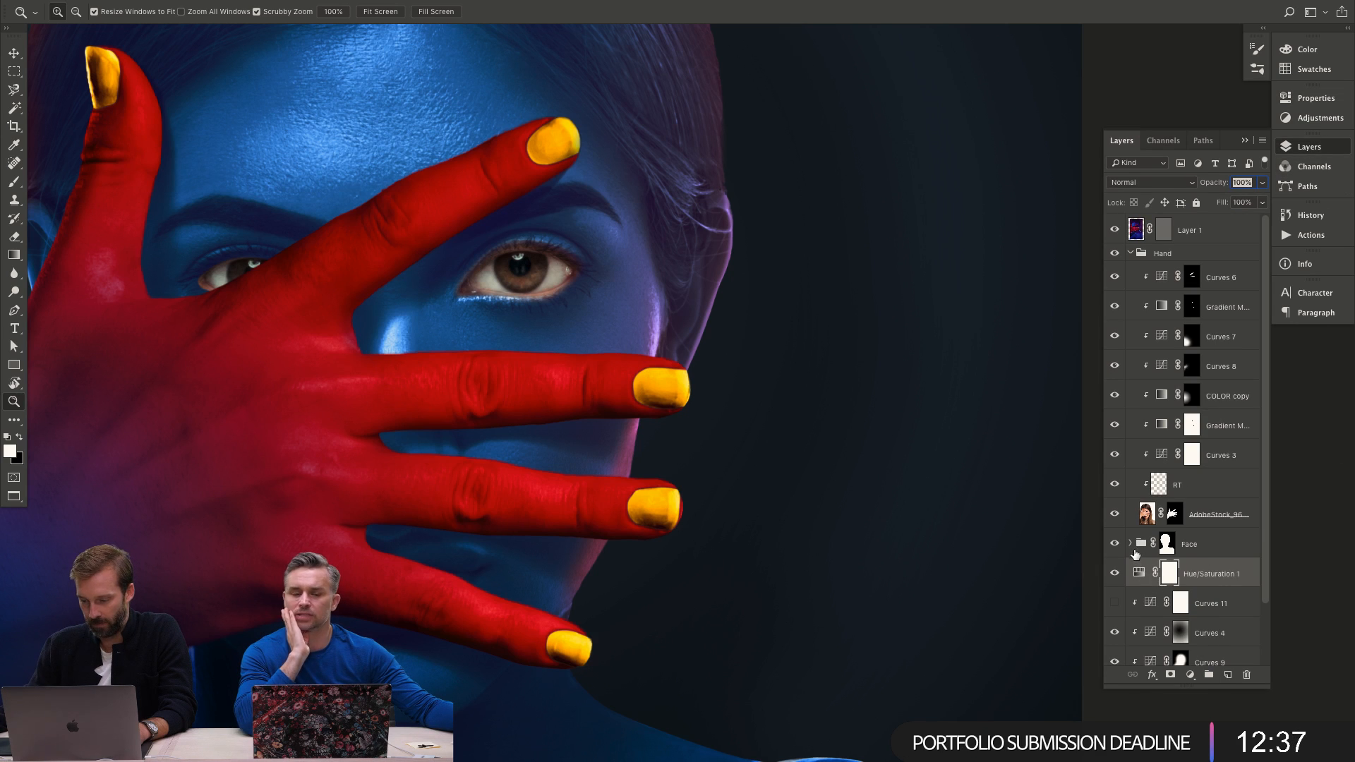
left_click(1130, 543)
scroll(1264, 489, "down", 3)
left_click_drag(1147, 604, 1178, 396)
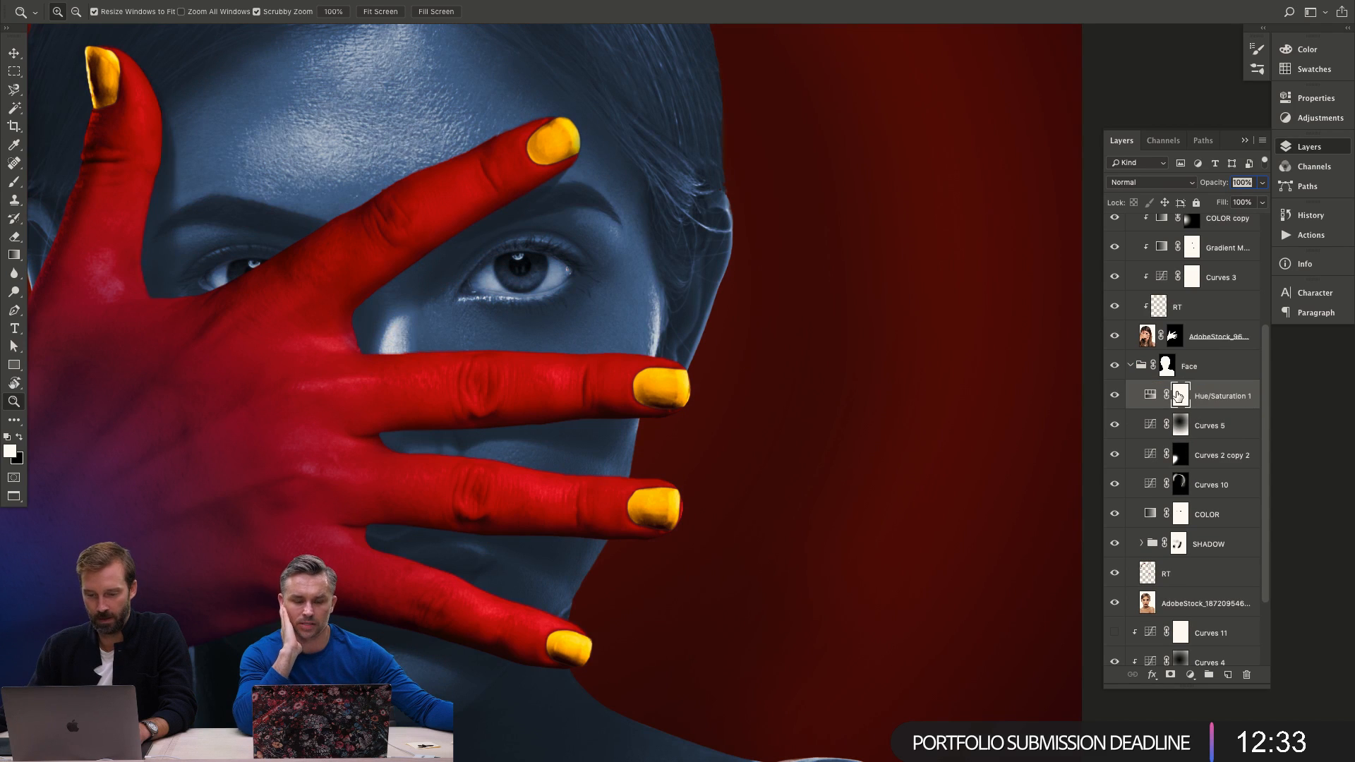
Set the Hue/Saturation adjustment's saturation to 58 and its lightness to +18.
double_click(1158, 397)
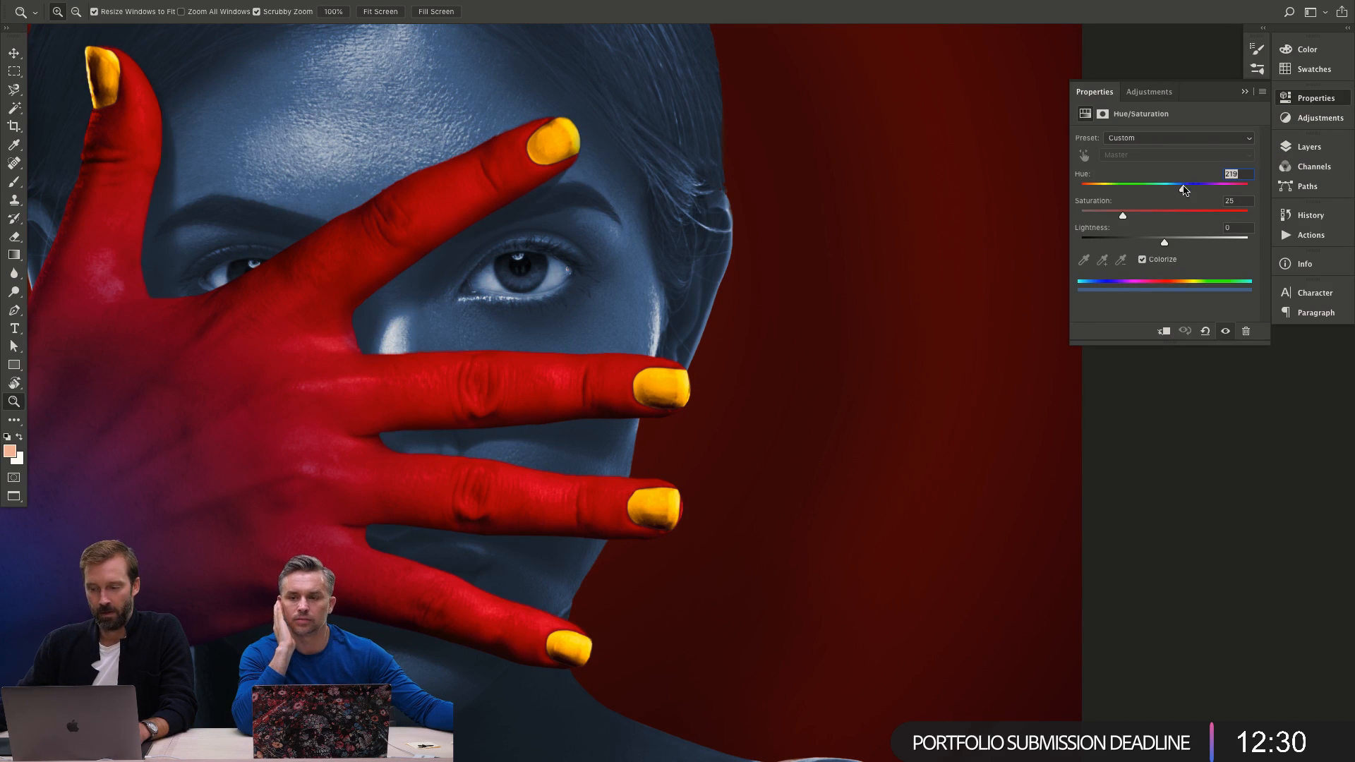
left_click(1177, 211)
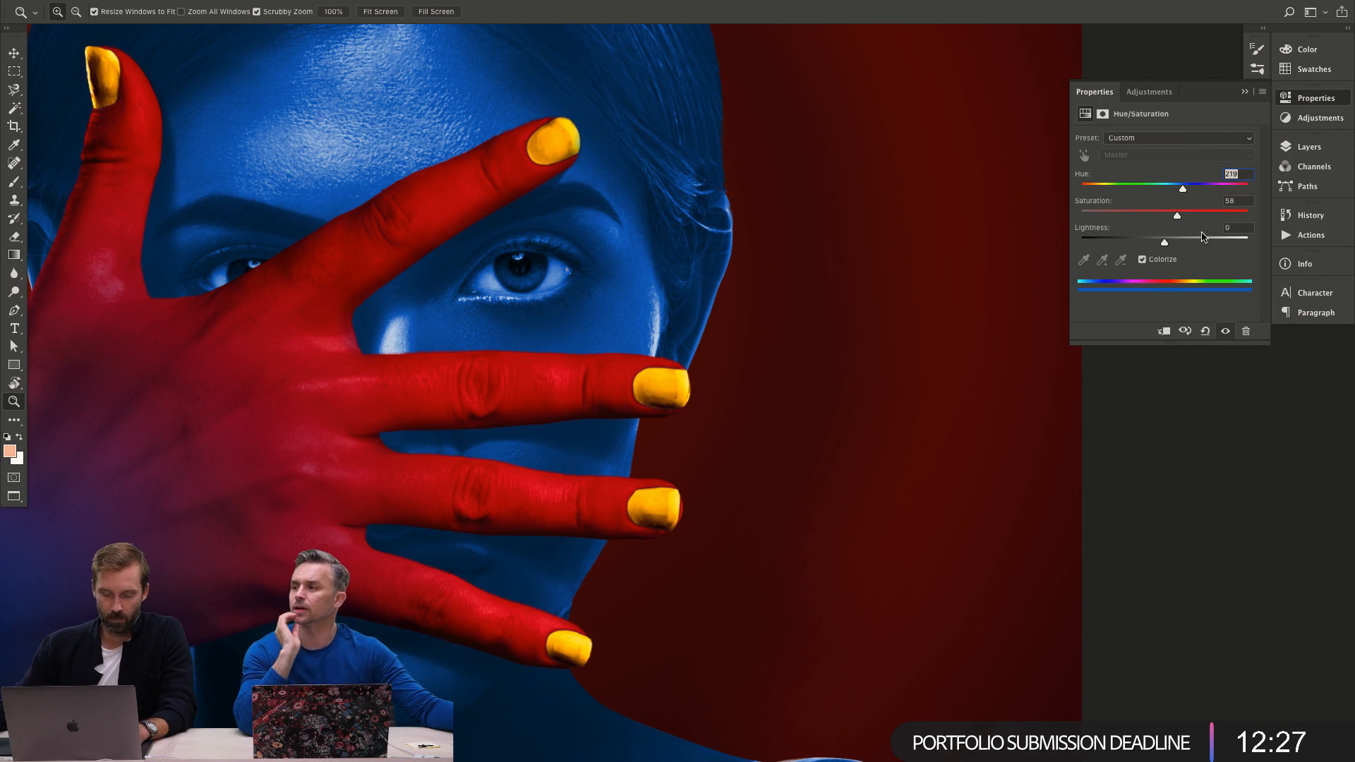
left_click(1179, 241)
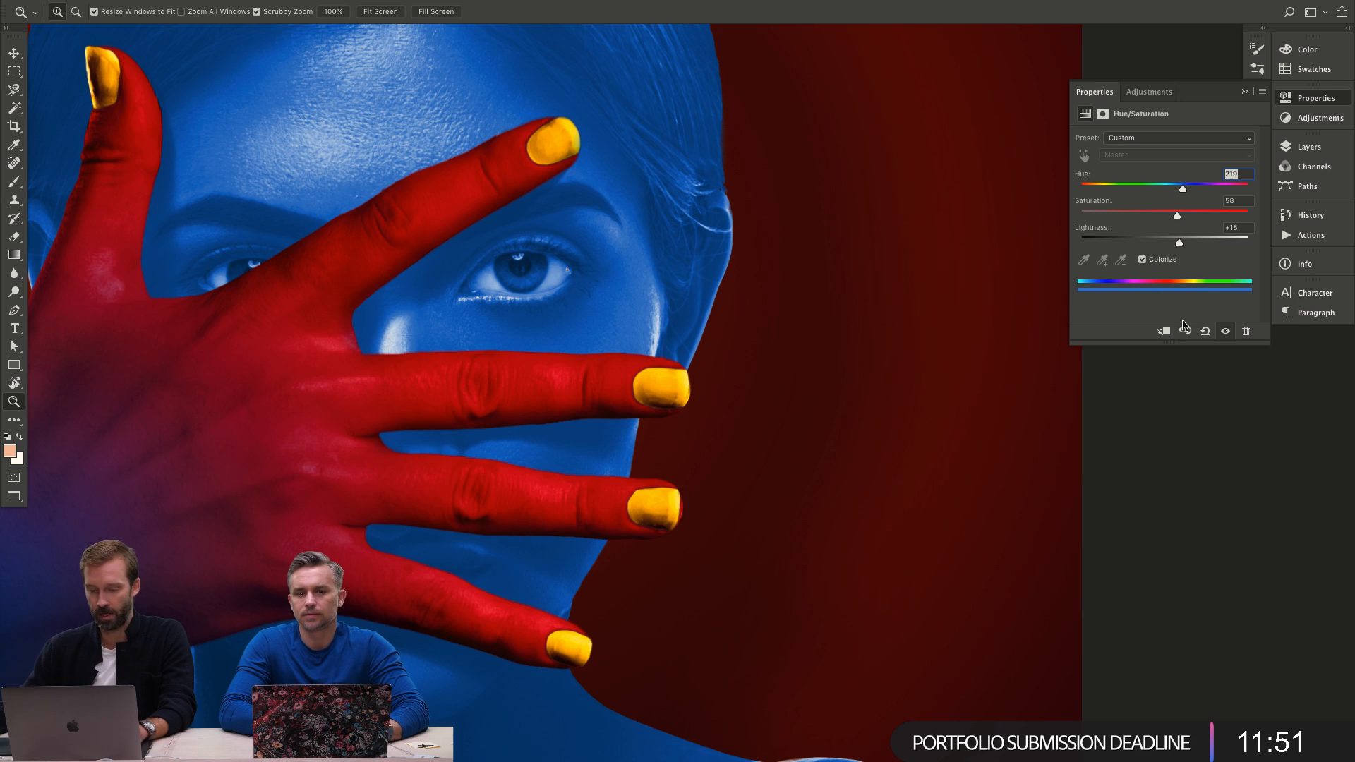
Invert the Hue/Saturation mask to hide the effect, and paint the uncovered eye's iris back in with white.
key("d")
key("ctrl+z")
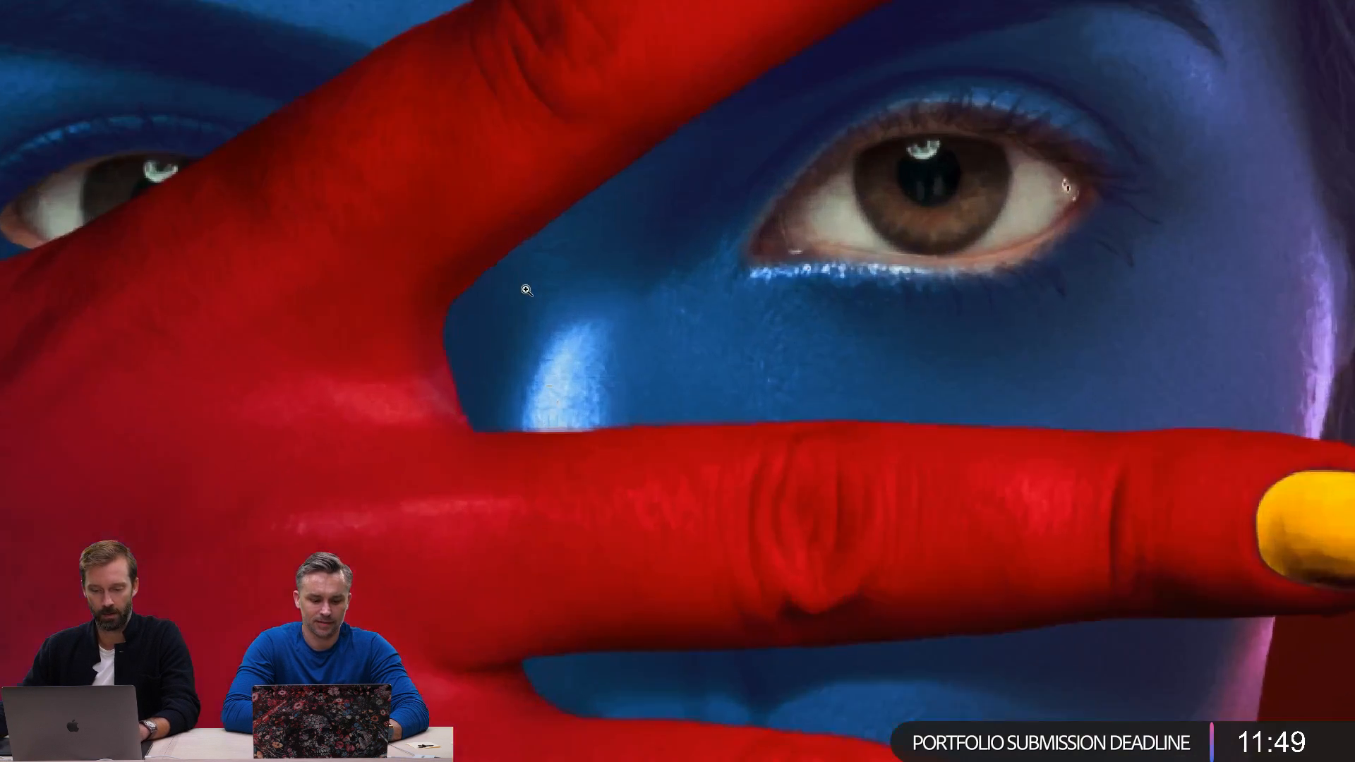
key("ctrl+0")
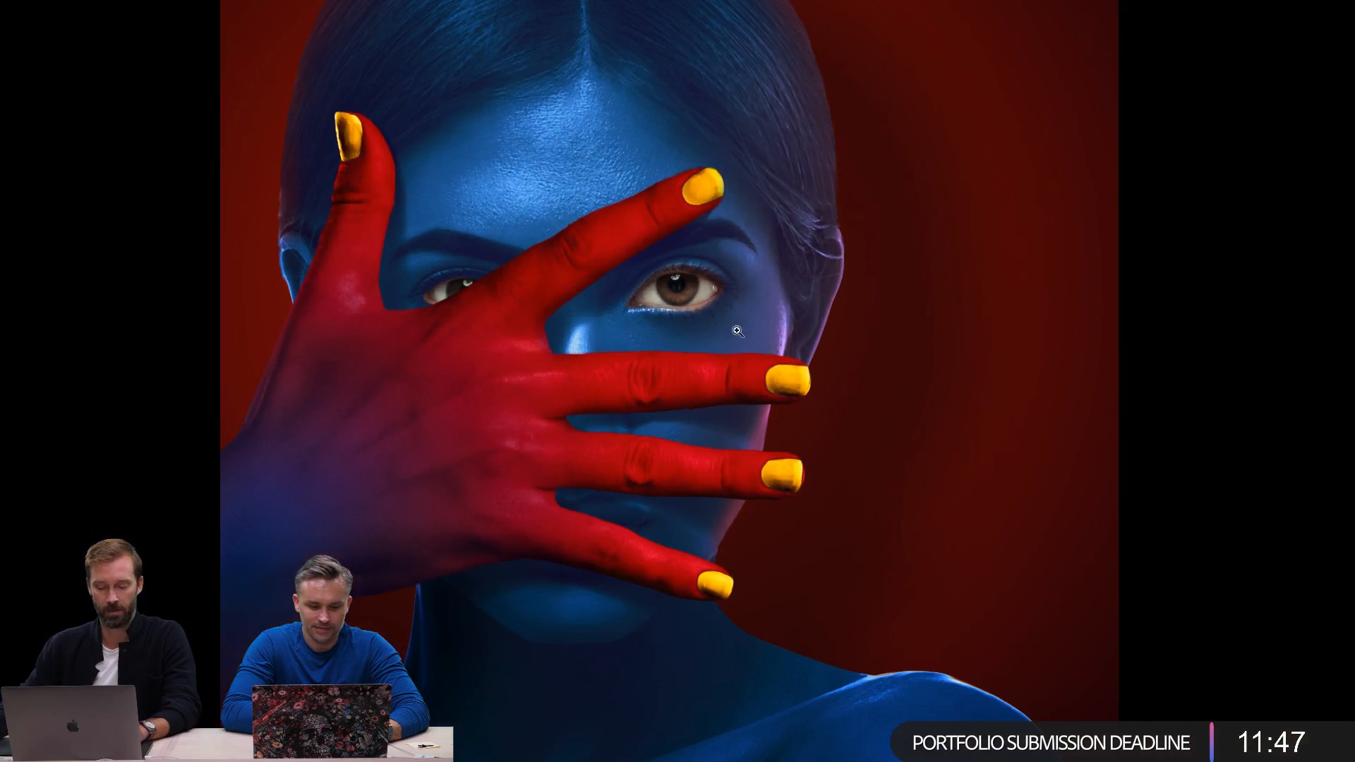
left_click_drag(713, 290, 734, 290)
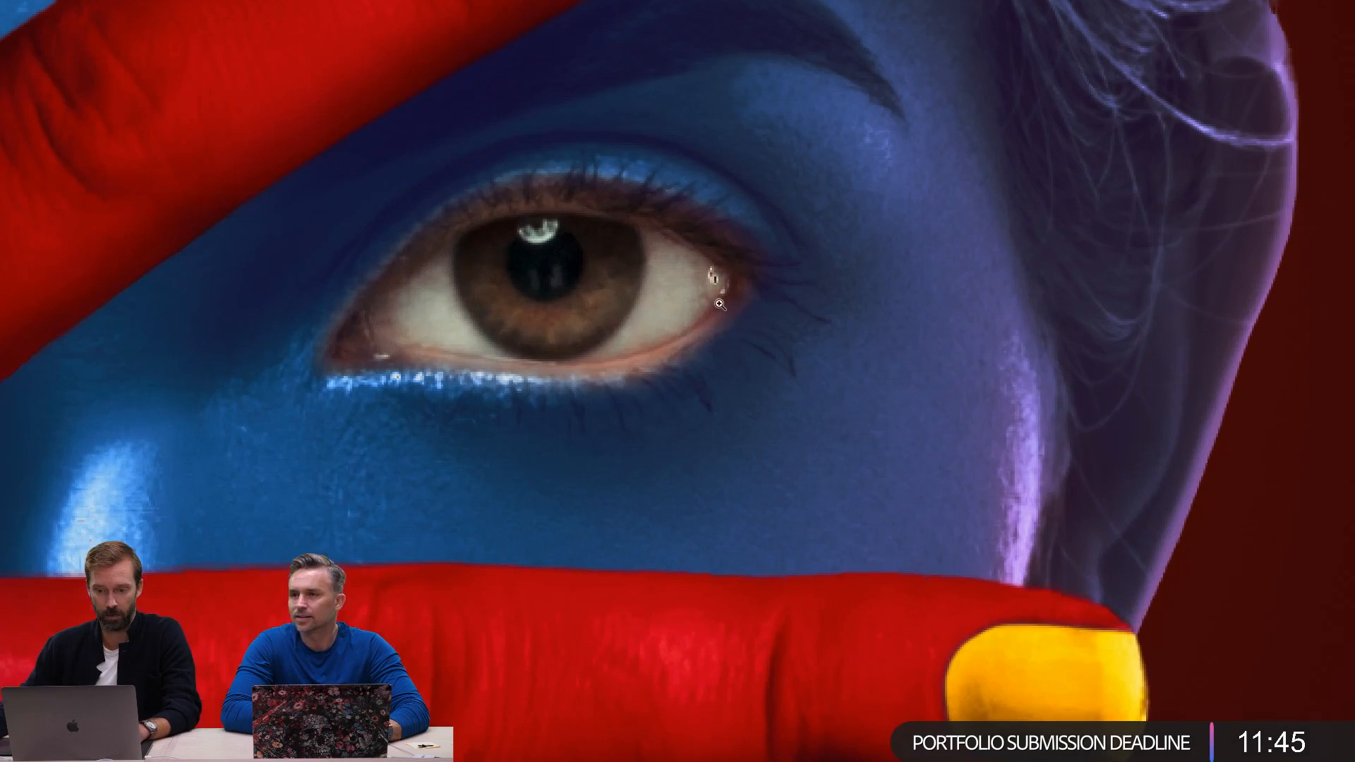
mouse_move(617, 311)
left_mouse_down()
mouse_move(308, 294)
mouse_move(698, 318)
left_mouse_up()
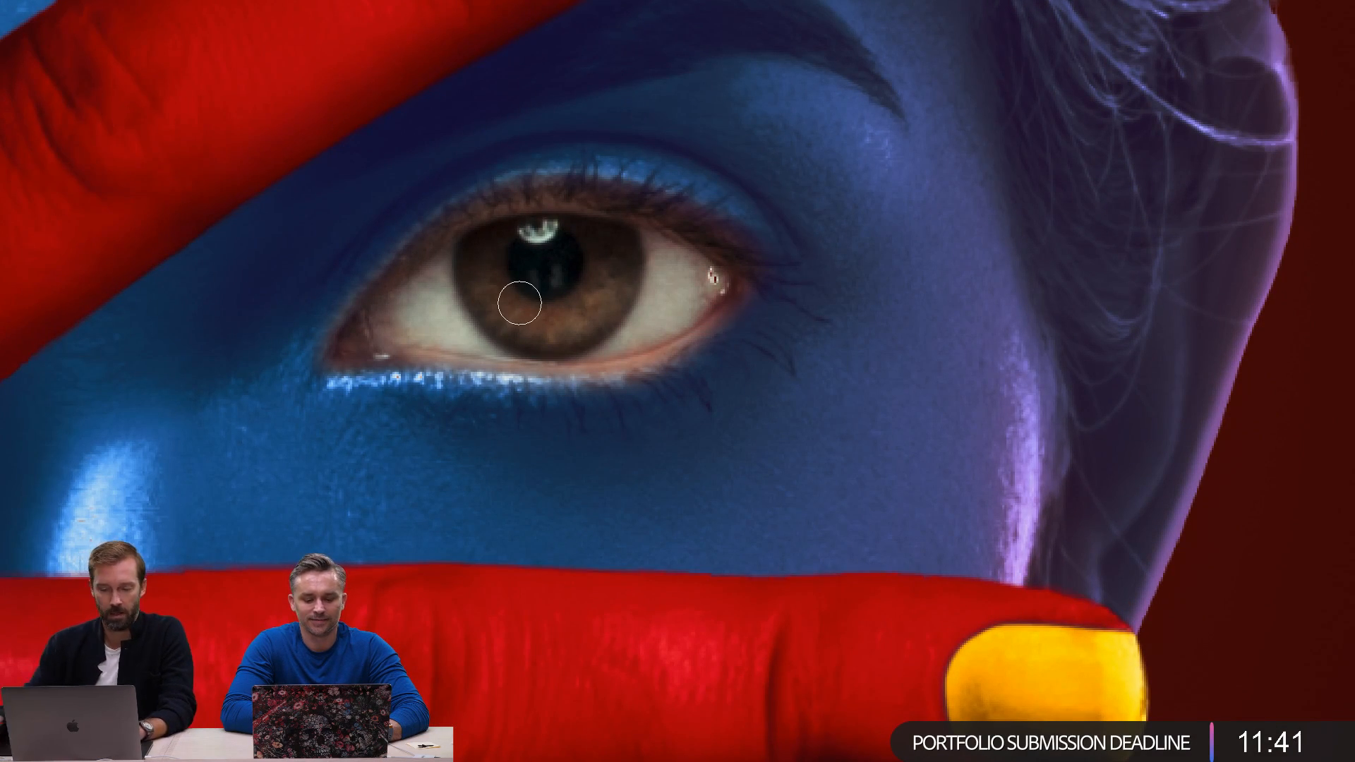
mouse_move(493, 257)
left_mouse_down()
mouse_move(536, 315)
mouse_move(578, 321)
mouse_move(614, 242)
mouse_move(557, 324)
mouse_move(477, 294)
mouse_move(493, 260)
mouse_move(564, 234)
mouse_move(497, 236)
mouse_move(622, 224)
left_mouse_up()
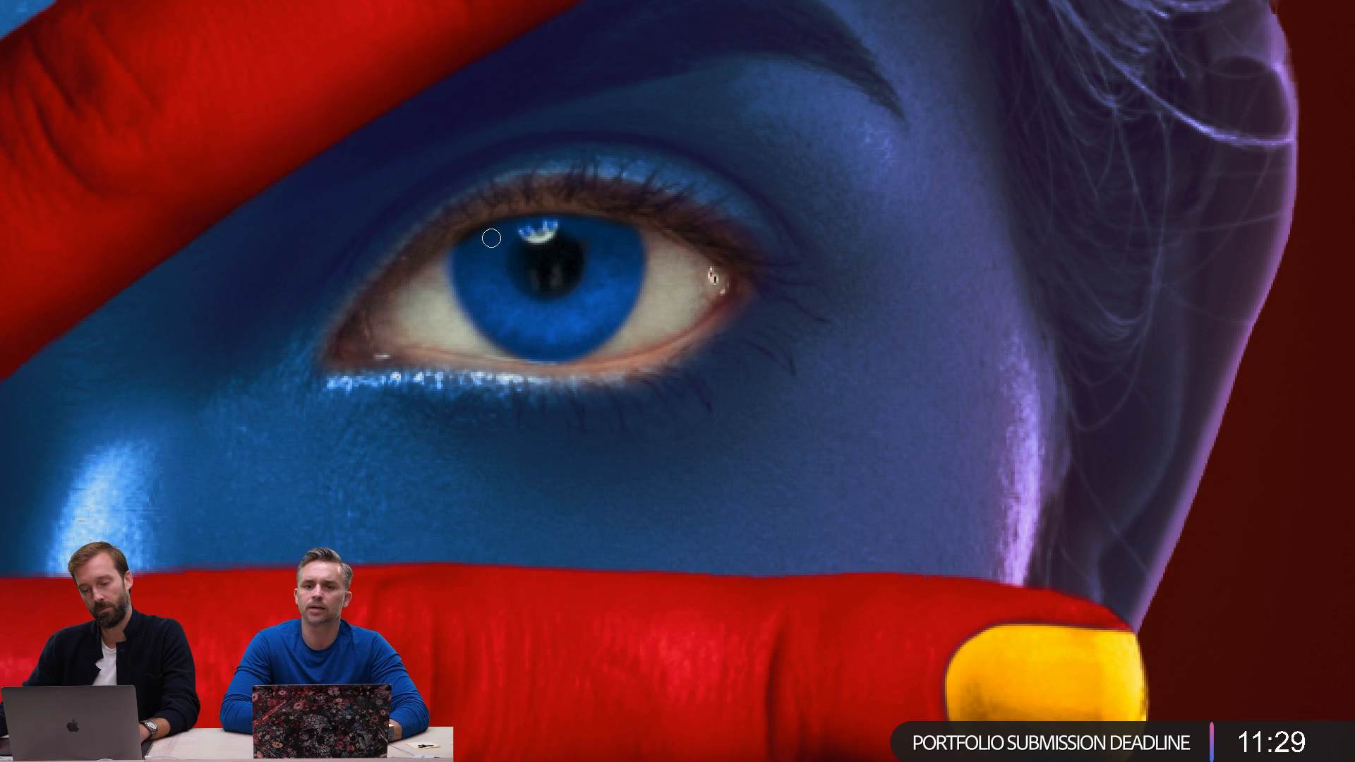
Soften the blue iris by shifting the hue slightly toward cyan, setting saturation to 45 and lowering the layer's opacity.
key("z")
left_click(645, 277, "alt")
left_click(647, 278, "alt")
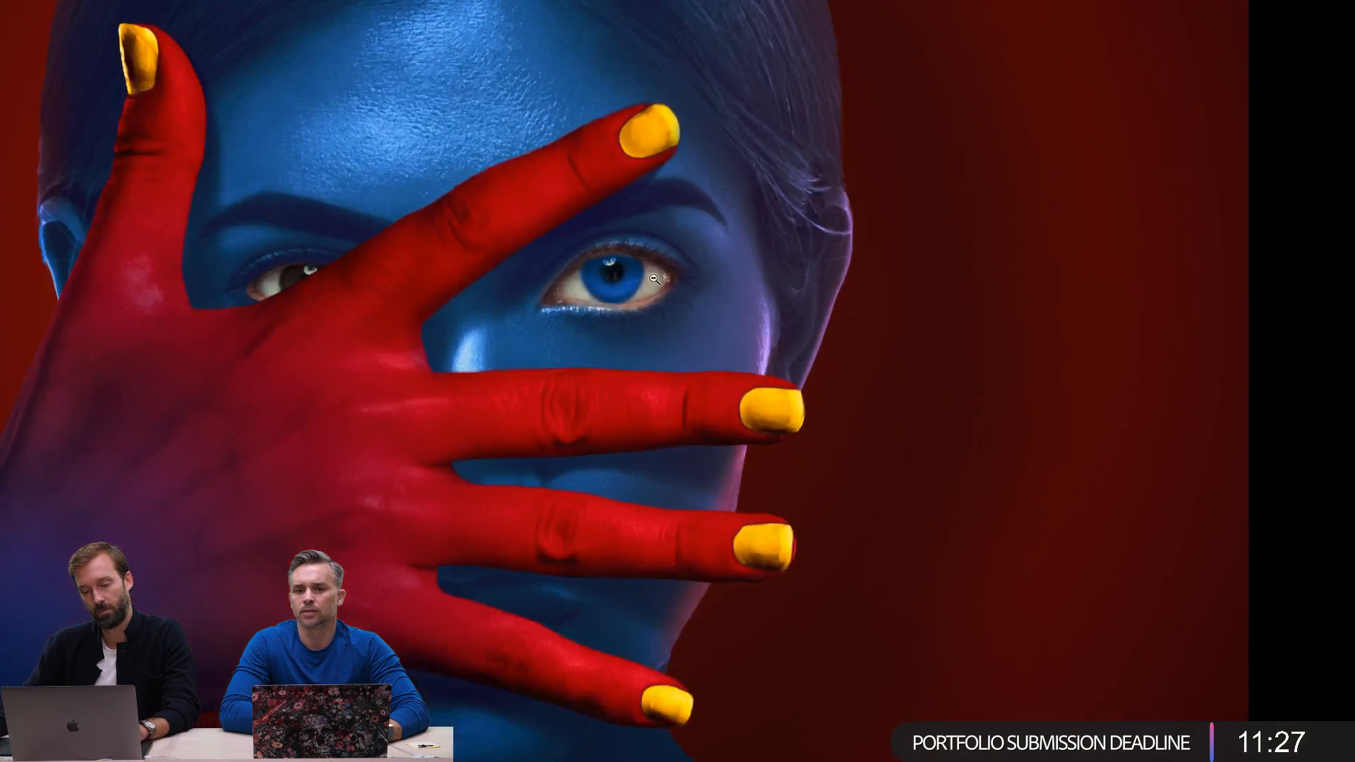
left_click(647, 278, "alt")
left_click(649, 279, "alt")
key("Tab")
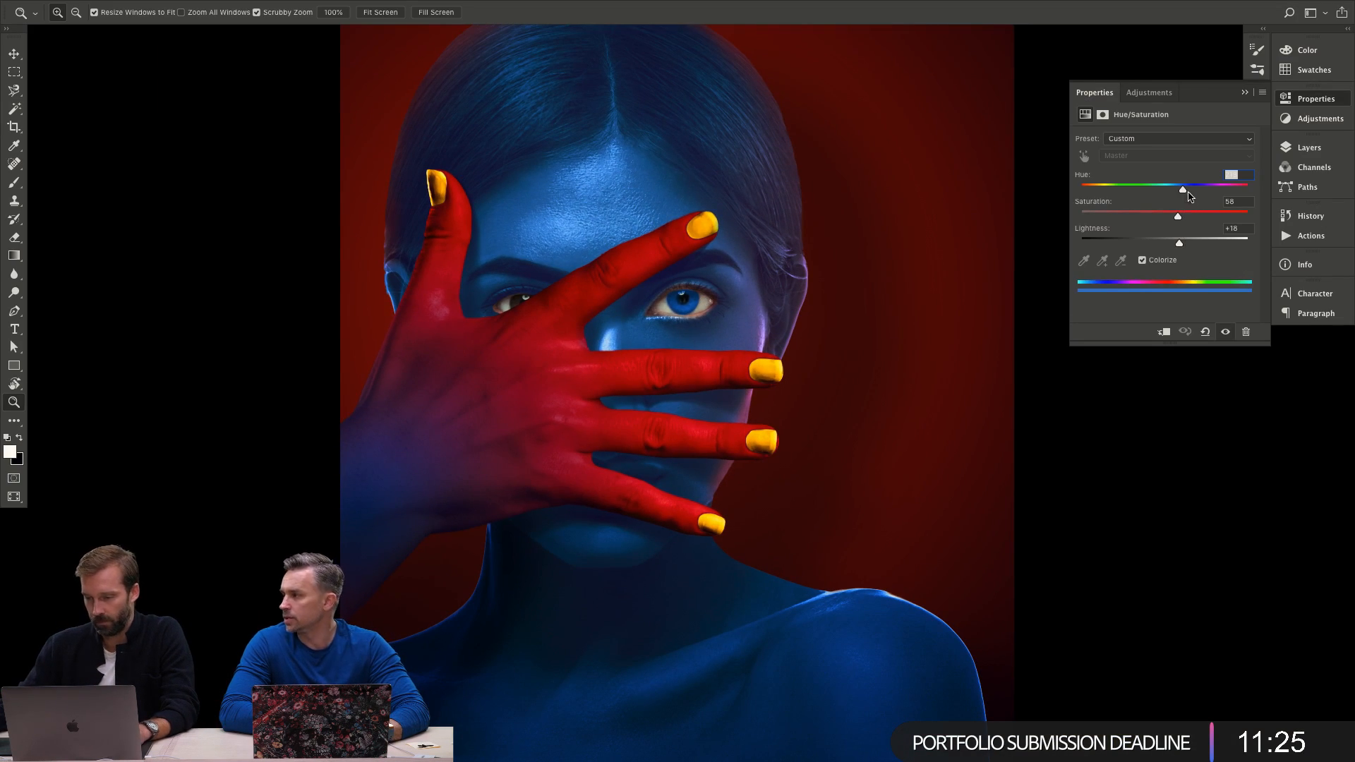
mouse_move(1188, 192)
left_mouse_down()
mouse_move(1200, 189)
mouse_move(1181, 185)
left_mouse_up()
key("v")
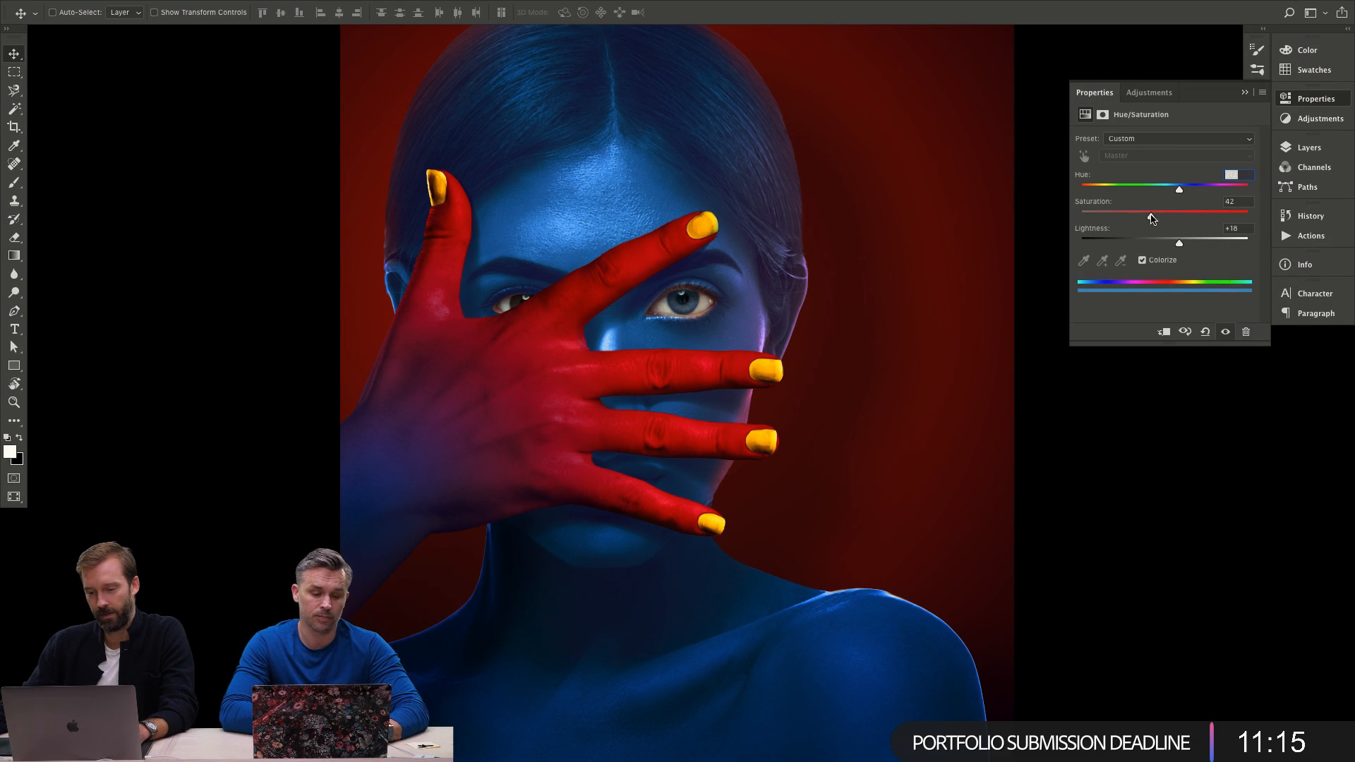
left_click_drag(1159, 219, 1157, 219)
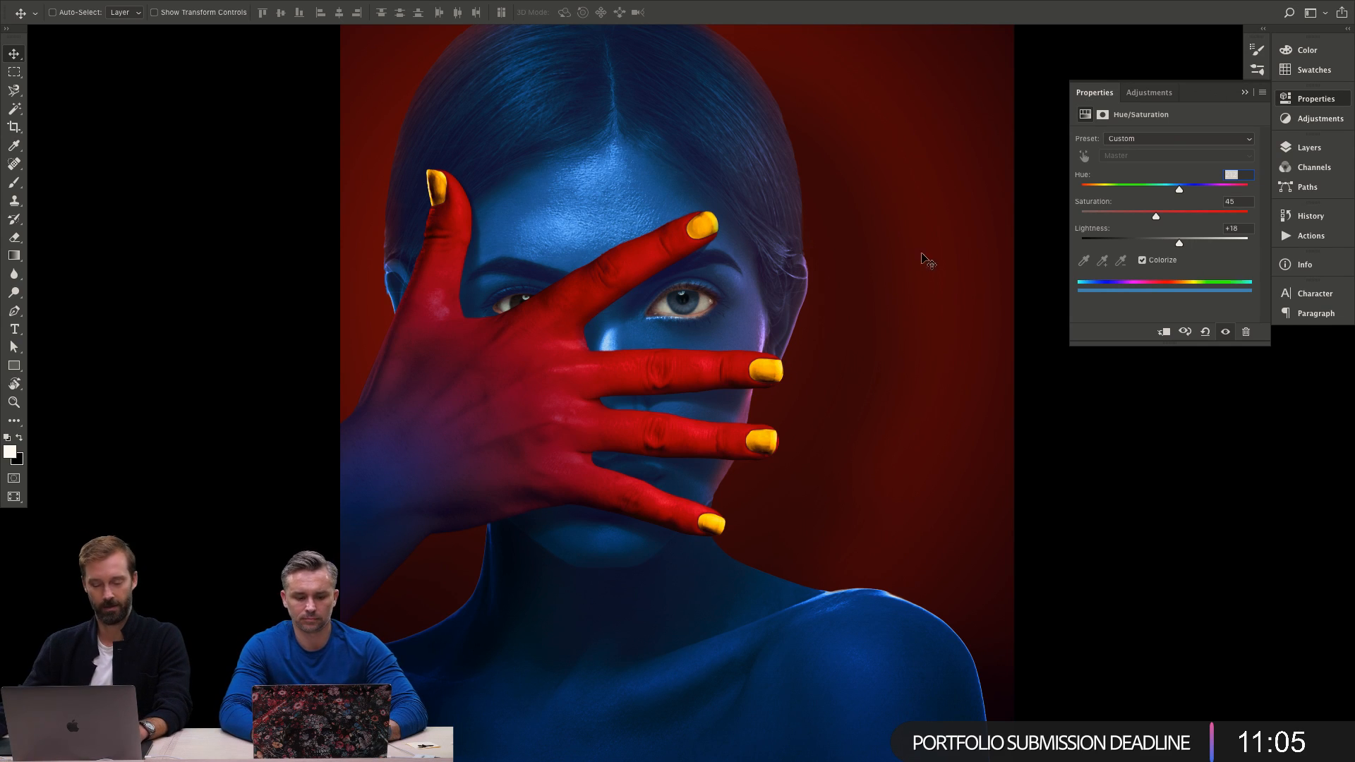
Paint the iris of the eye partly covered by the hand on the Hue/Saturation mask with white.
key("z")
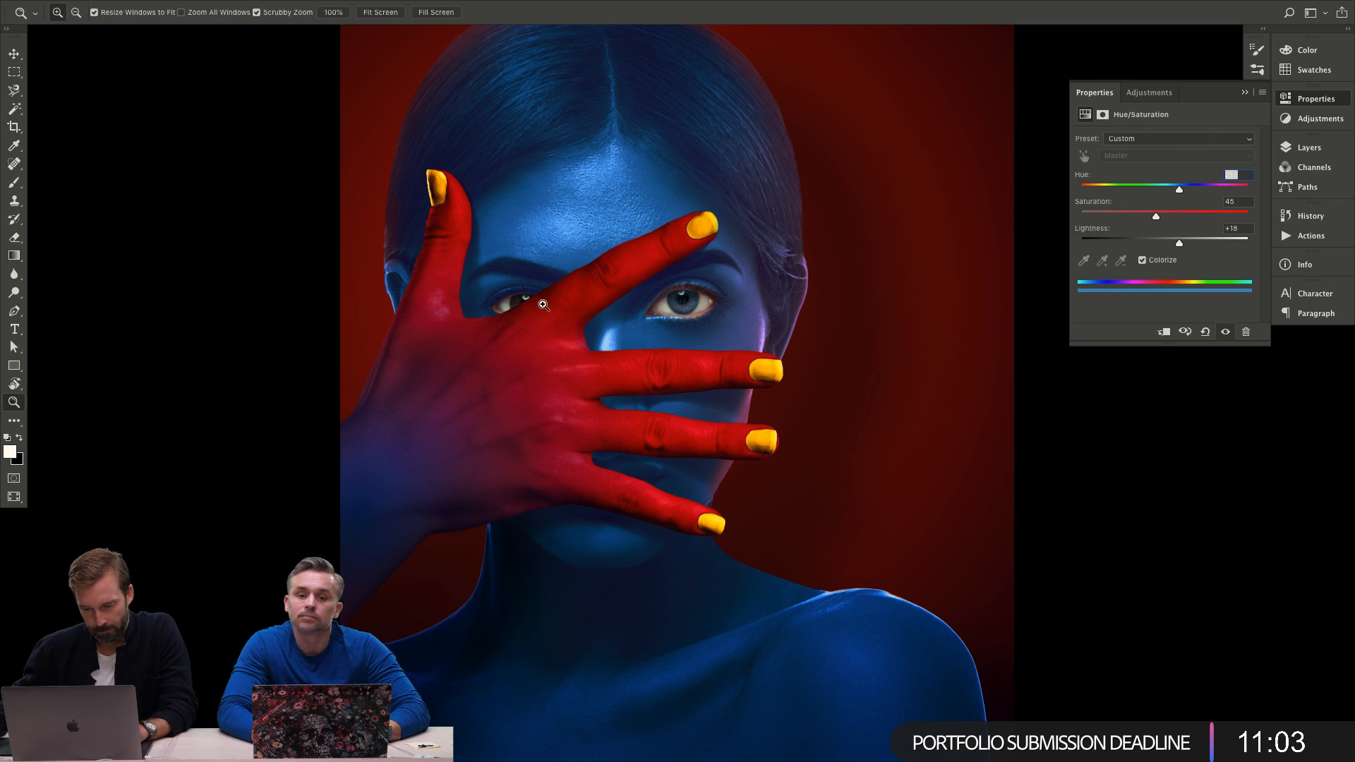
left_click_drag(542, 303, 849, 278)
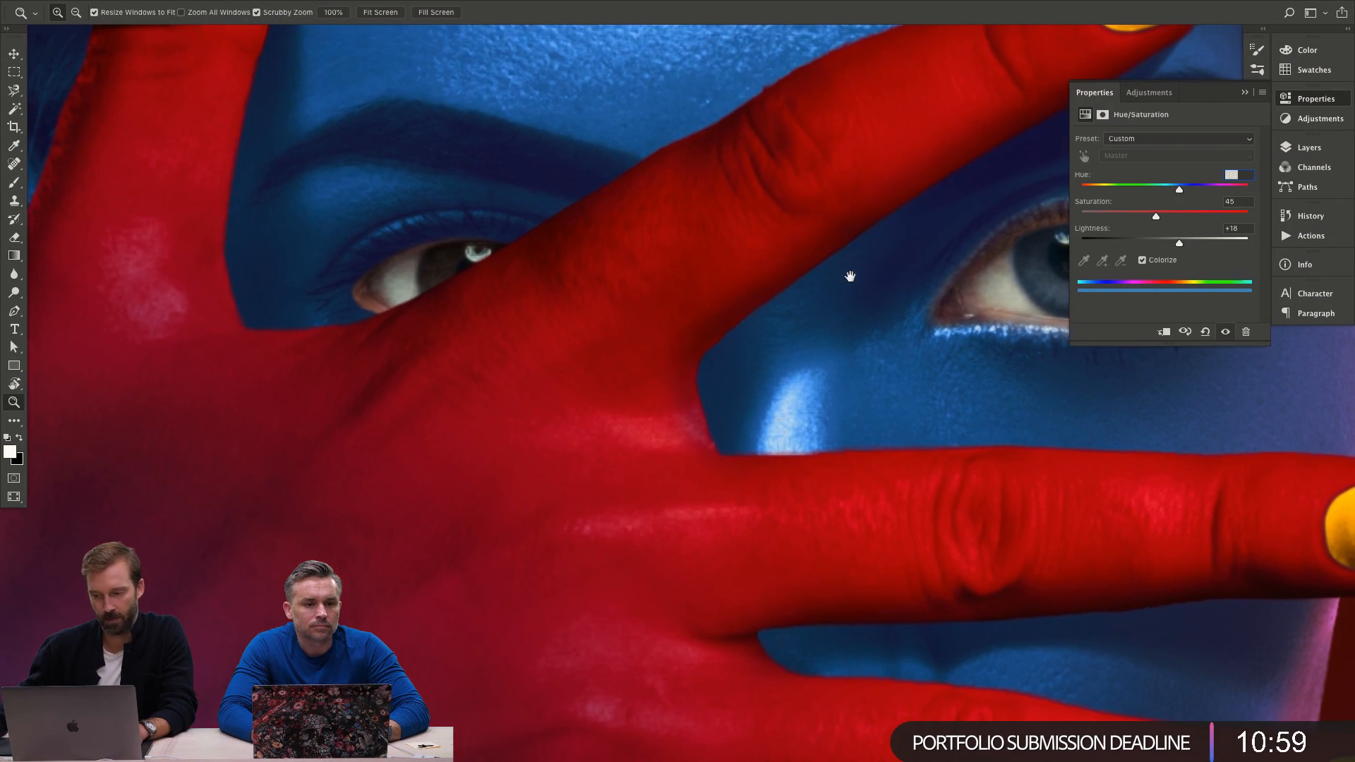
left_click(1314, 149)
key("b")
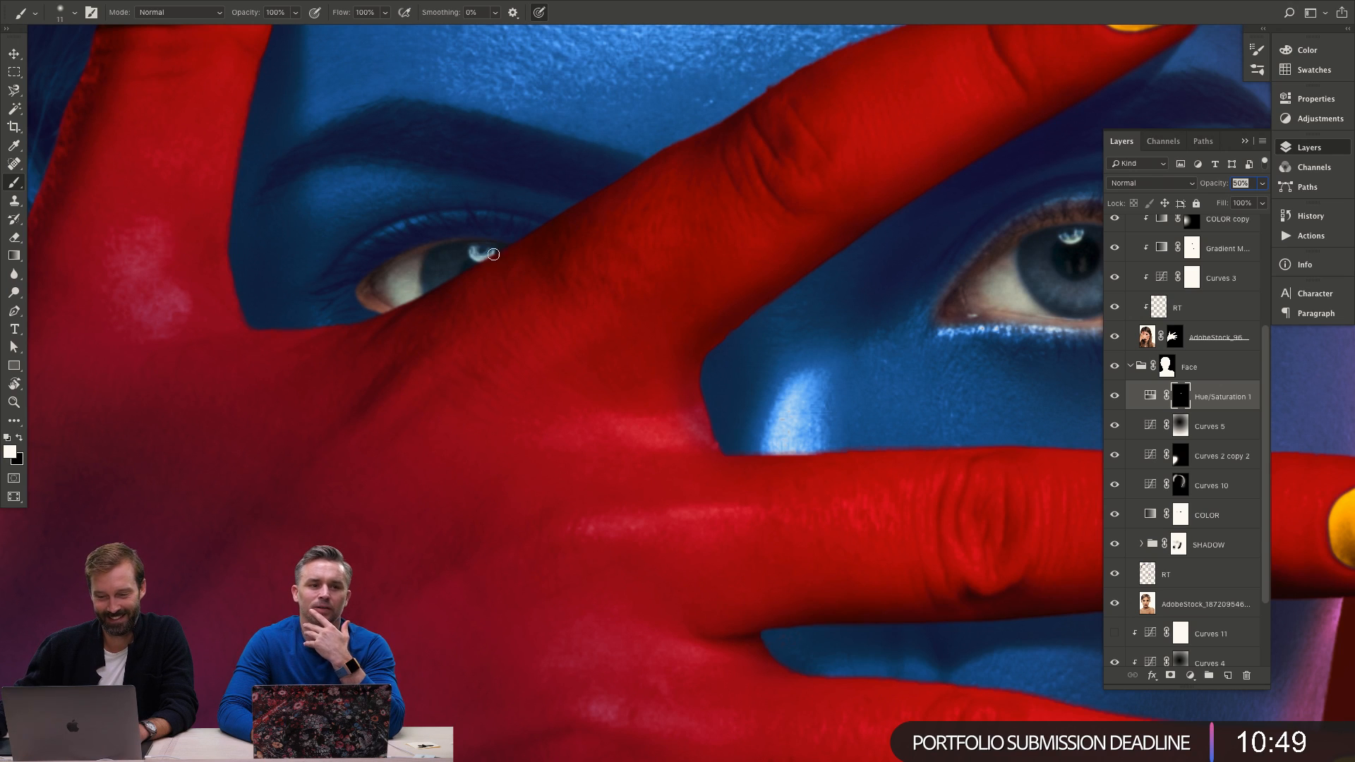
key("z")
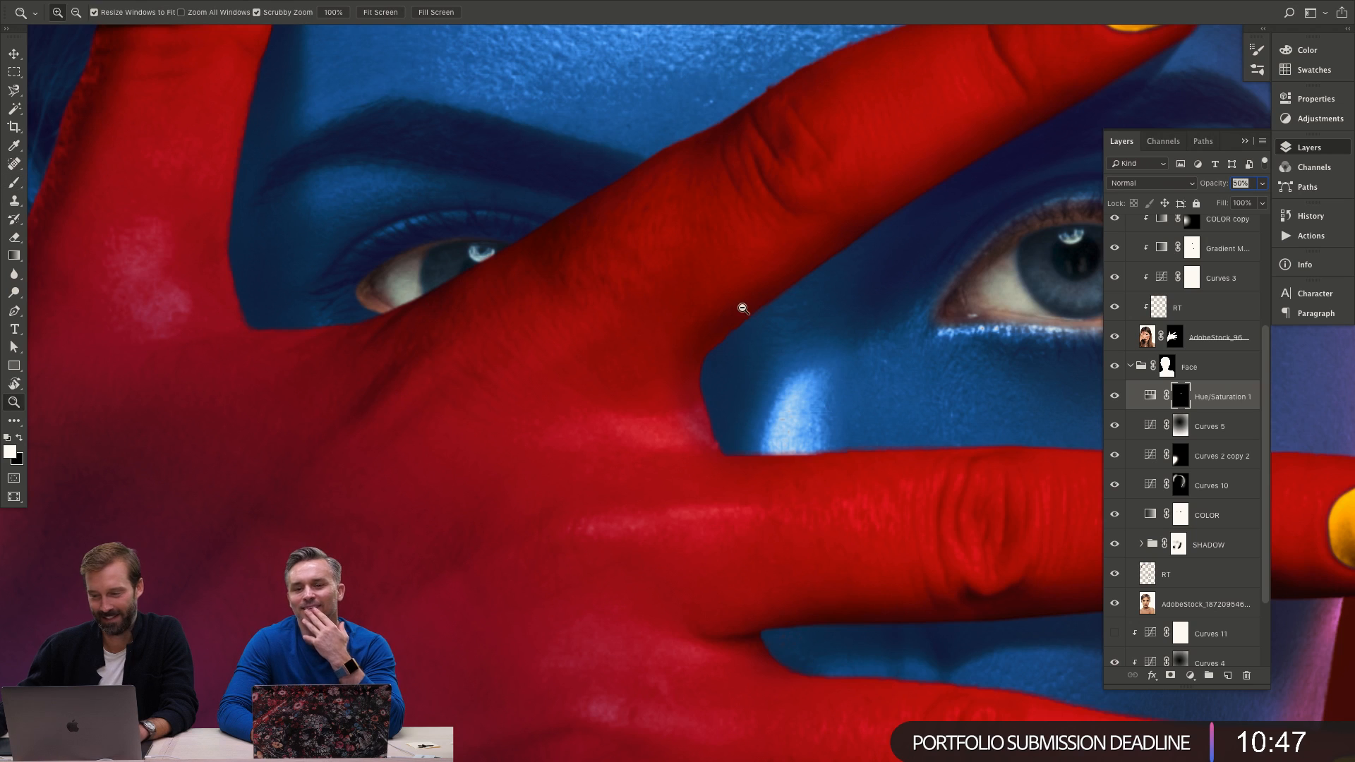
Check the Hue/Saturation effect on the blue eyes in the wider portrait and collapse the Face group.
key("ctrl+0")
left_click_drag(708, 214, 759, 223)
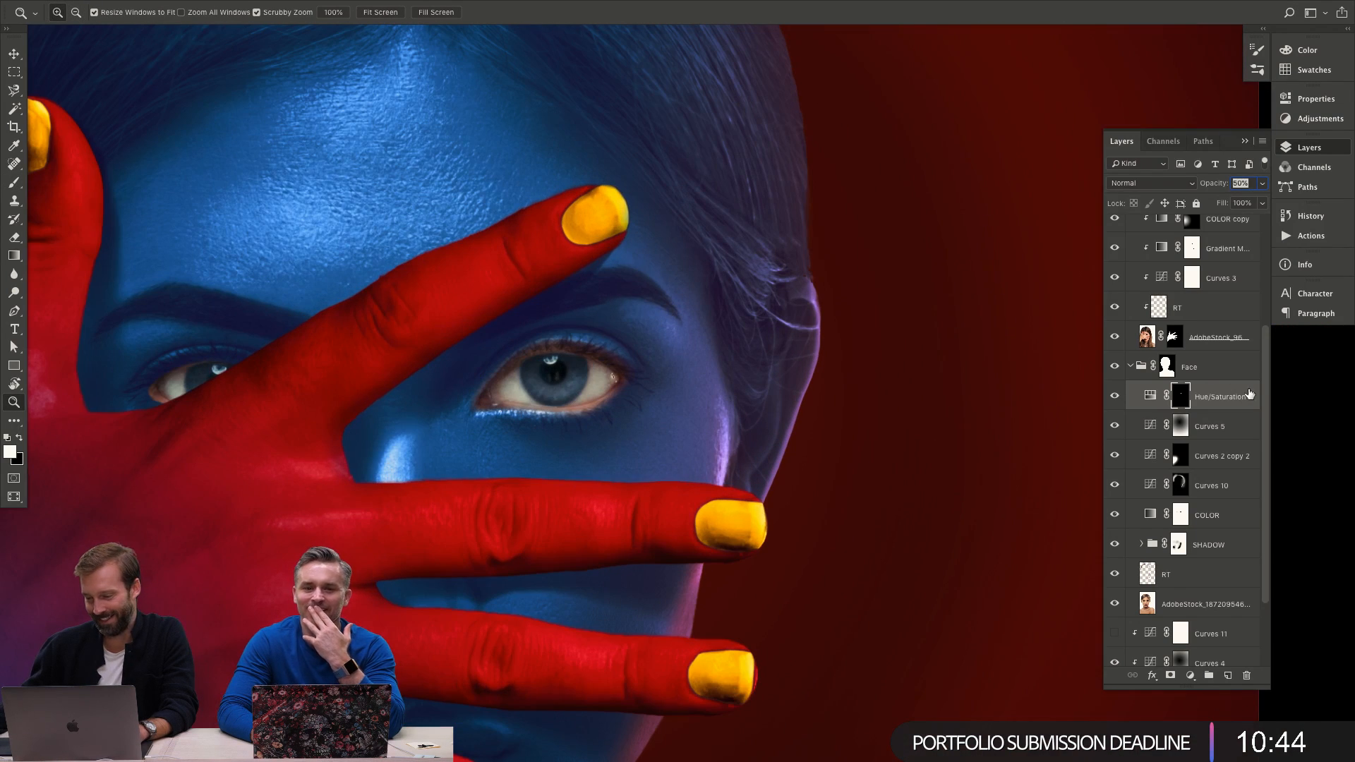
left_click(1118, 396)
left_click(1132, 366)
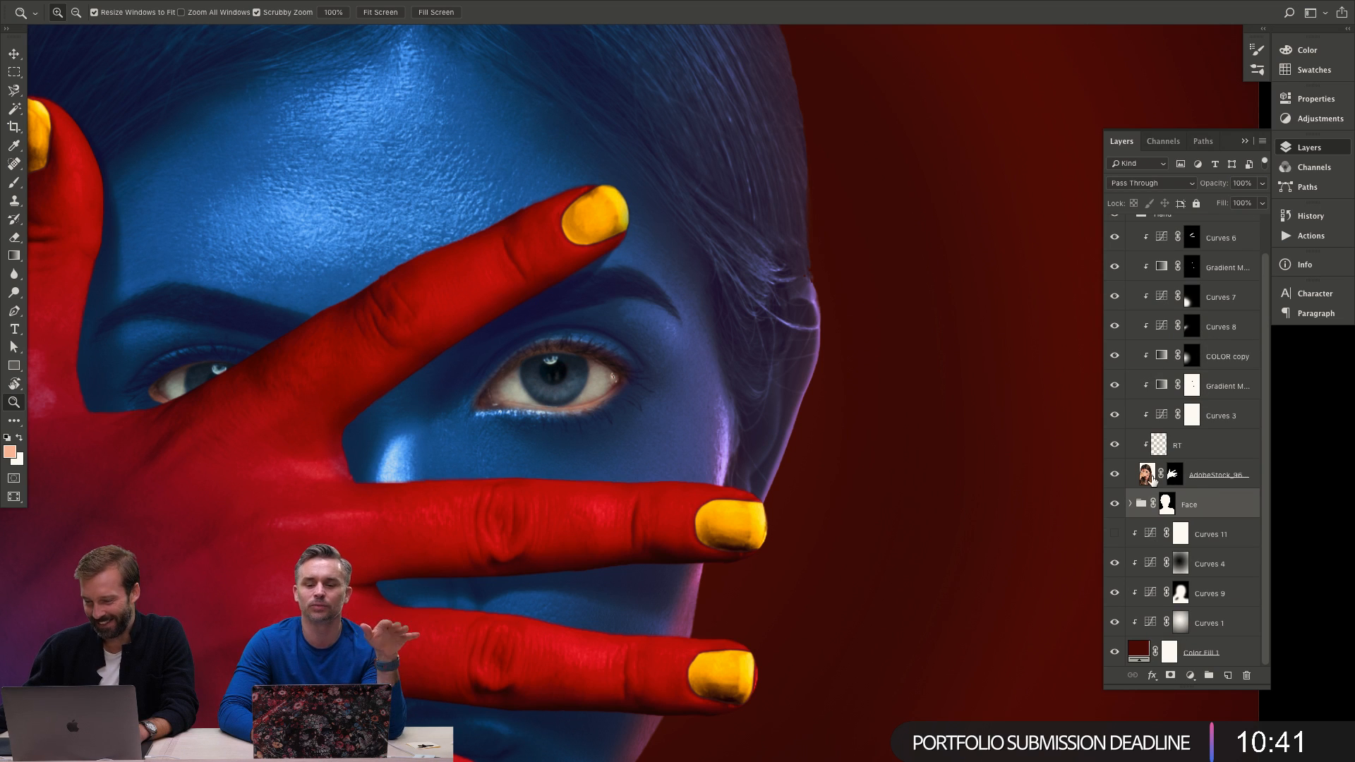
Inspect the yellow nails up close and compare them with their Gradient Map layer hidden and shown.
left_click_drag(1062, 392, 789, 407)
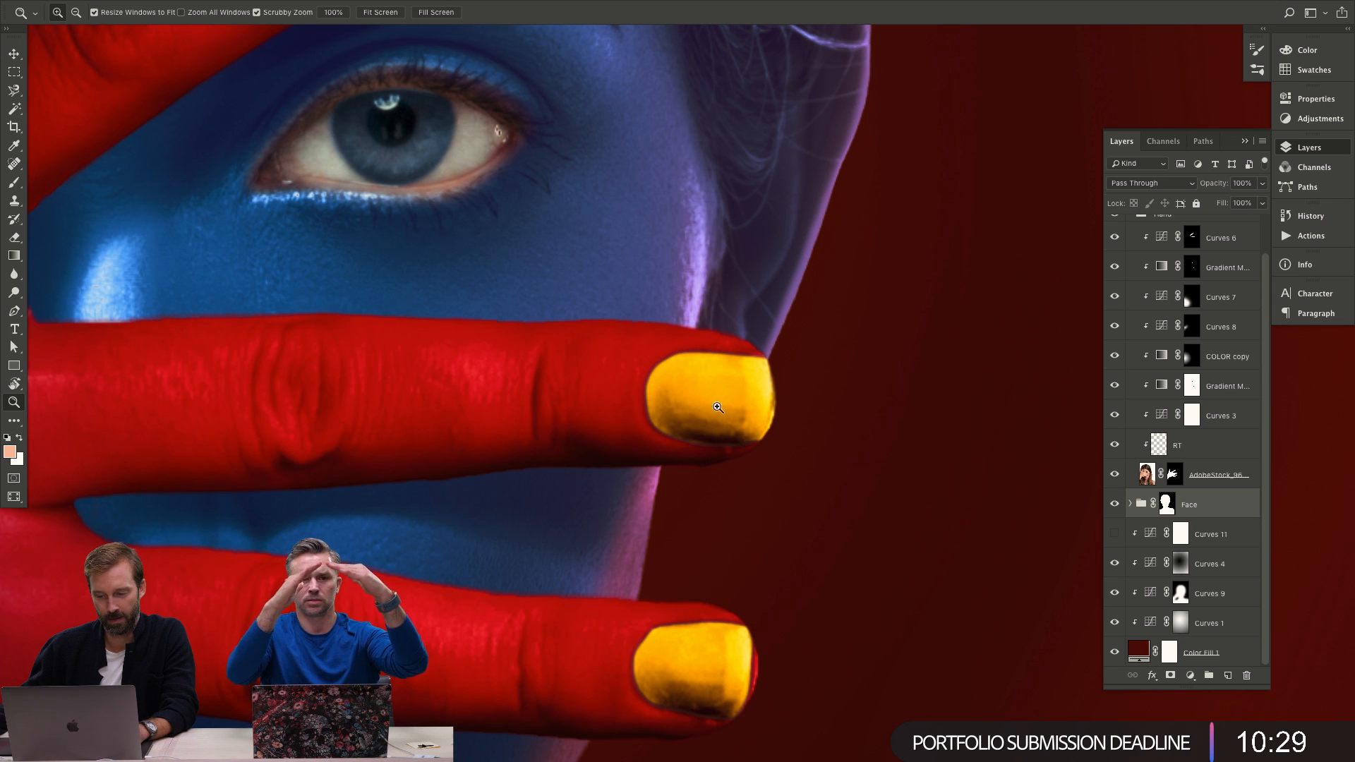
left_click(705, 408, "alt")
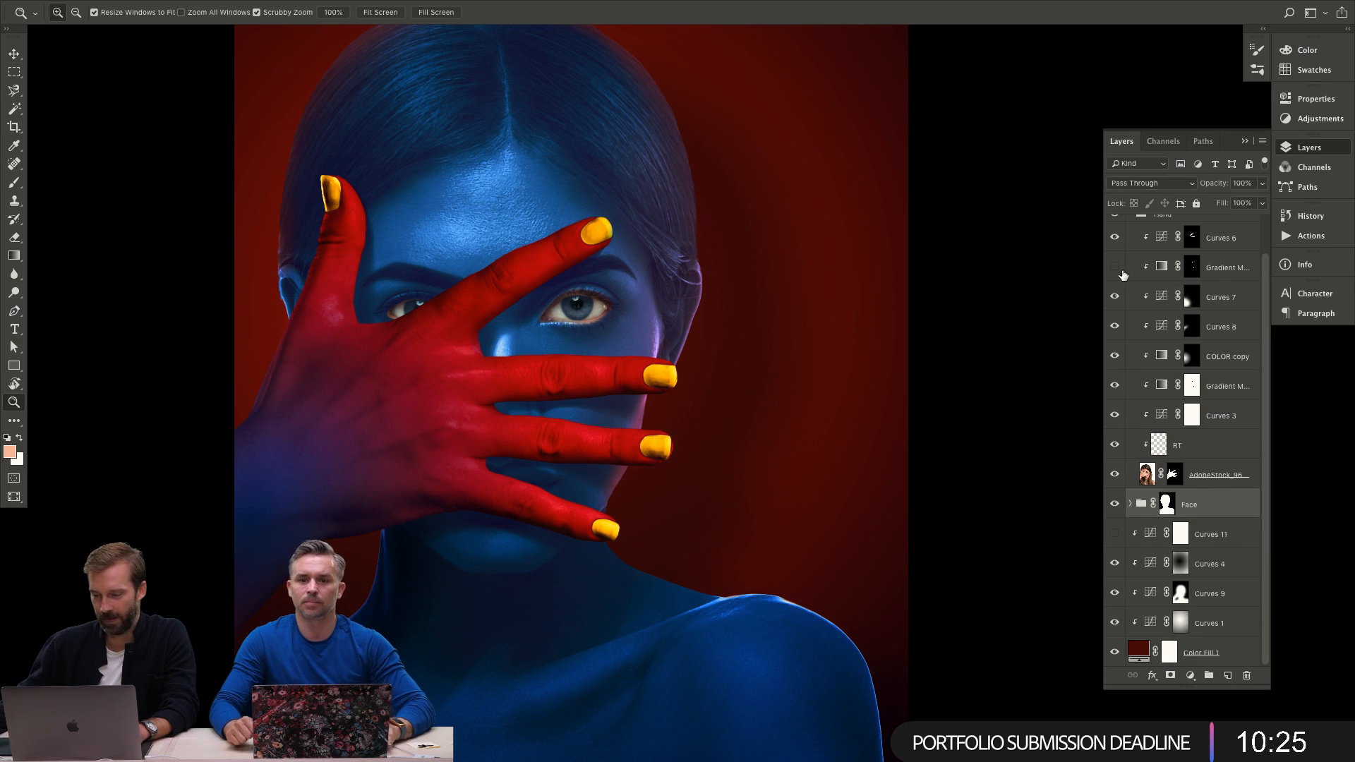
left_click(1115, 269)
left_click(1116, 268)
Change the yellow stop at 84% in the nails' Gradient Map to the darker orange d69917.
double_click(1160, 268)
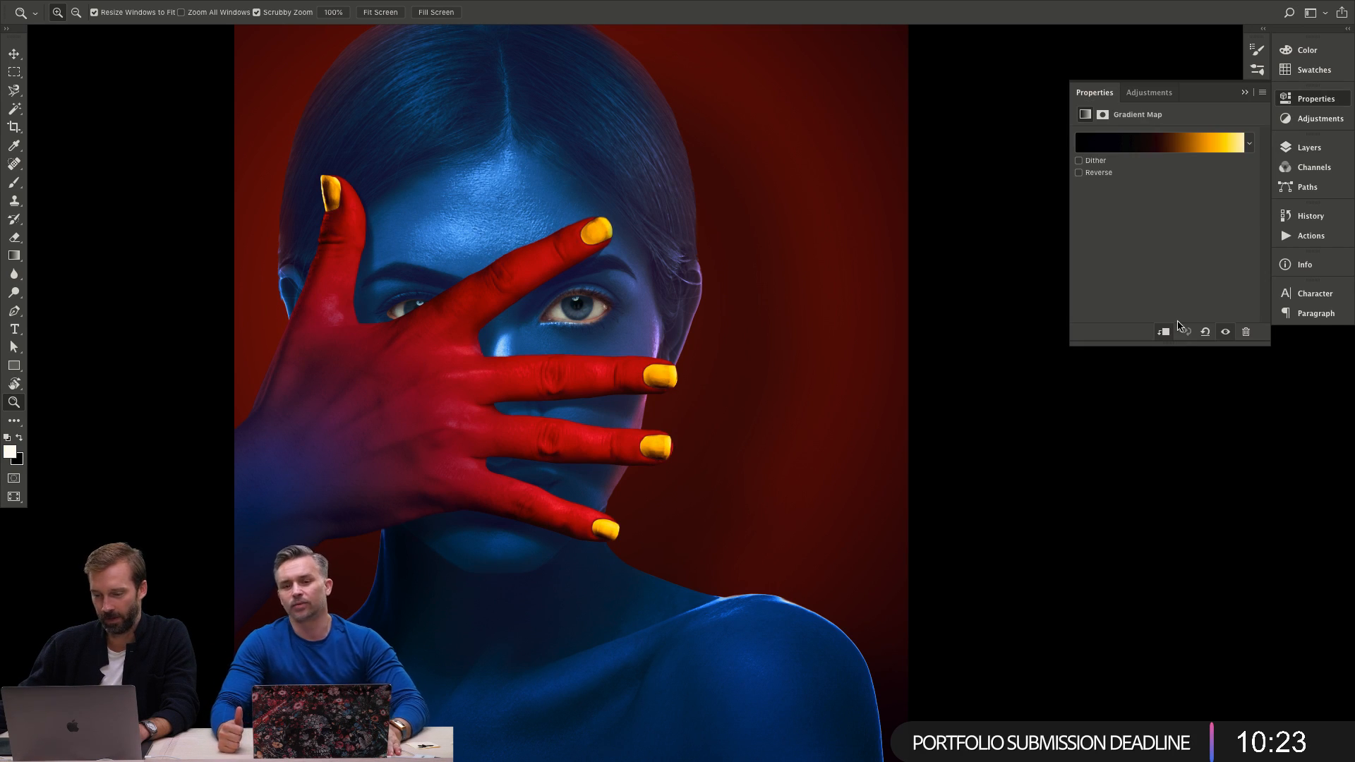
left_click(1160, 142)
left_click(1120, 444)
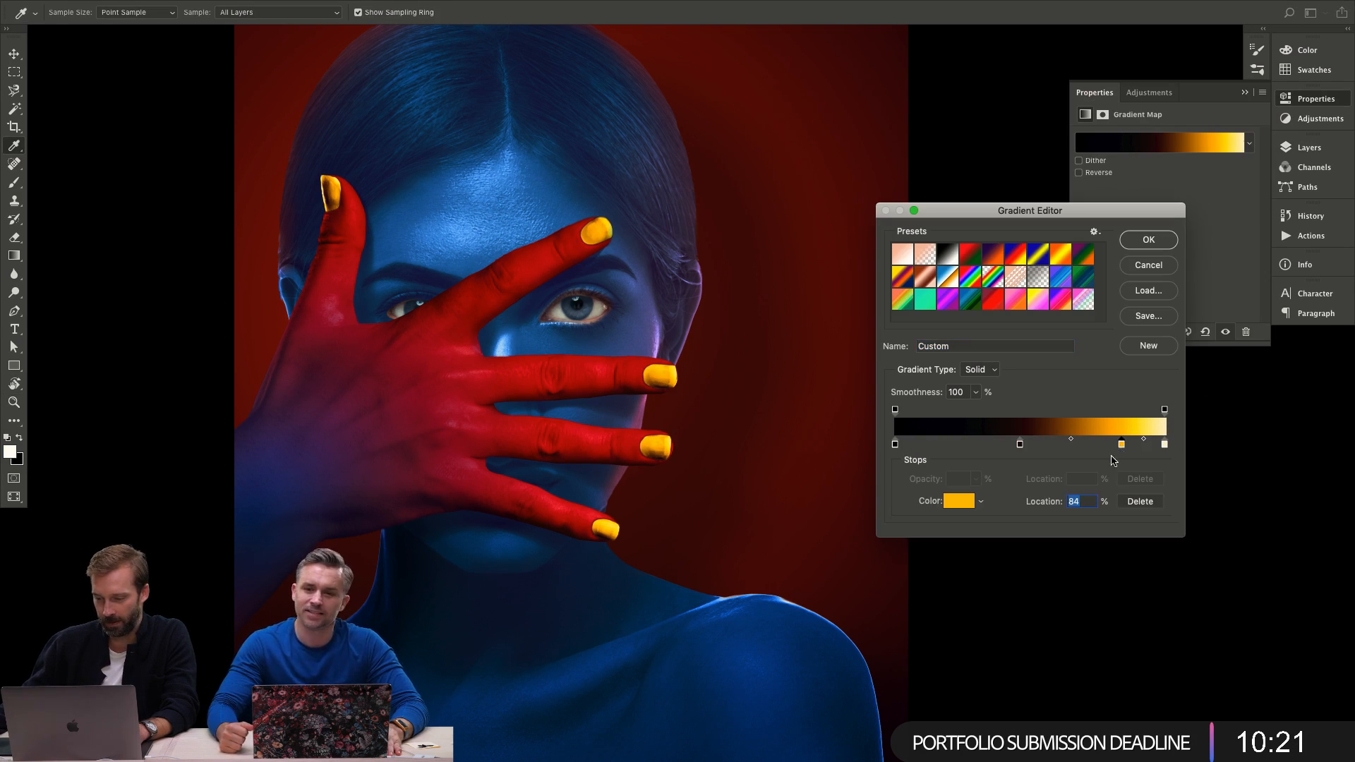
left_click(959, 501)
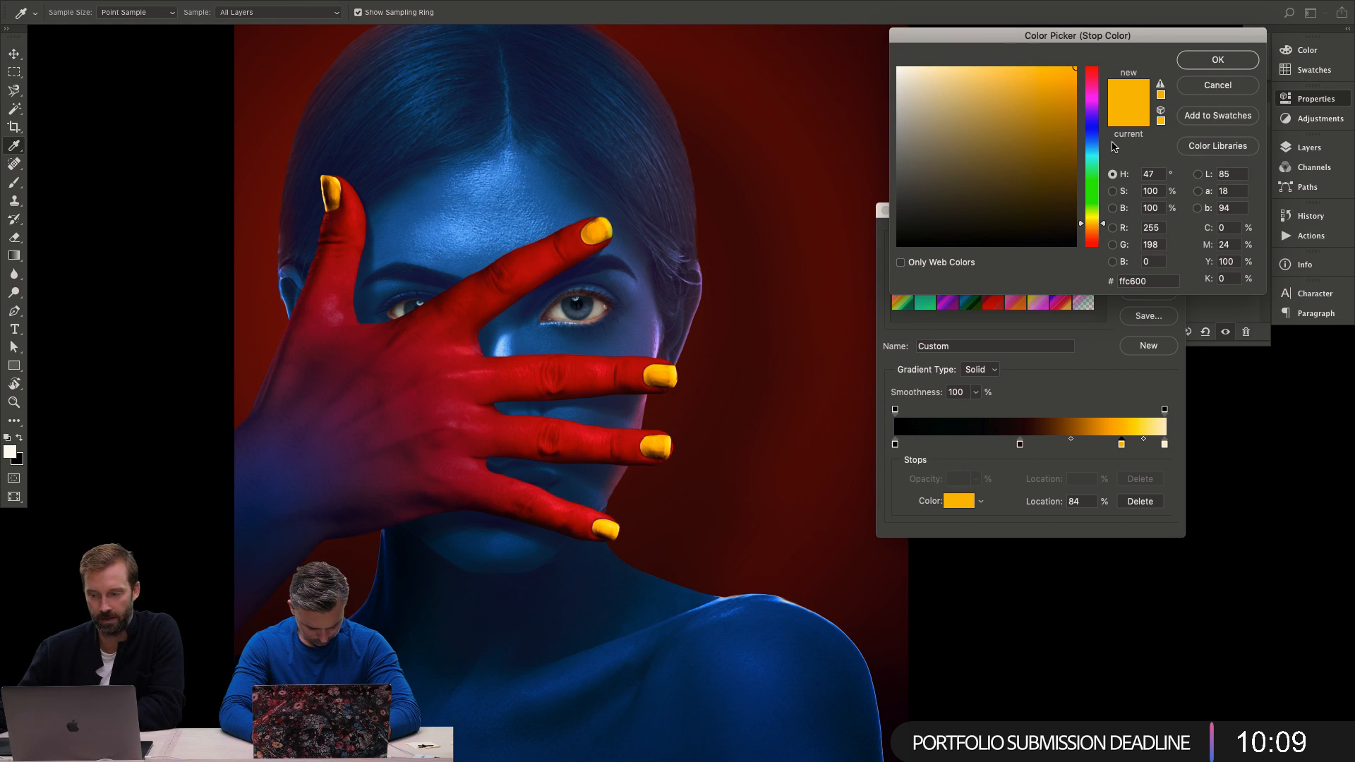
left_click_drag(1176, 41, 911, 5)
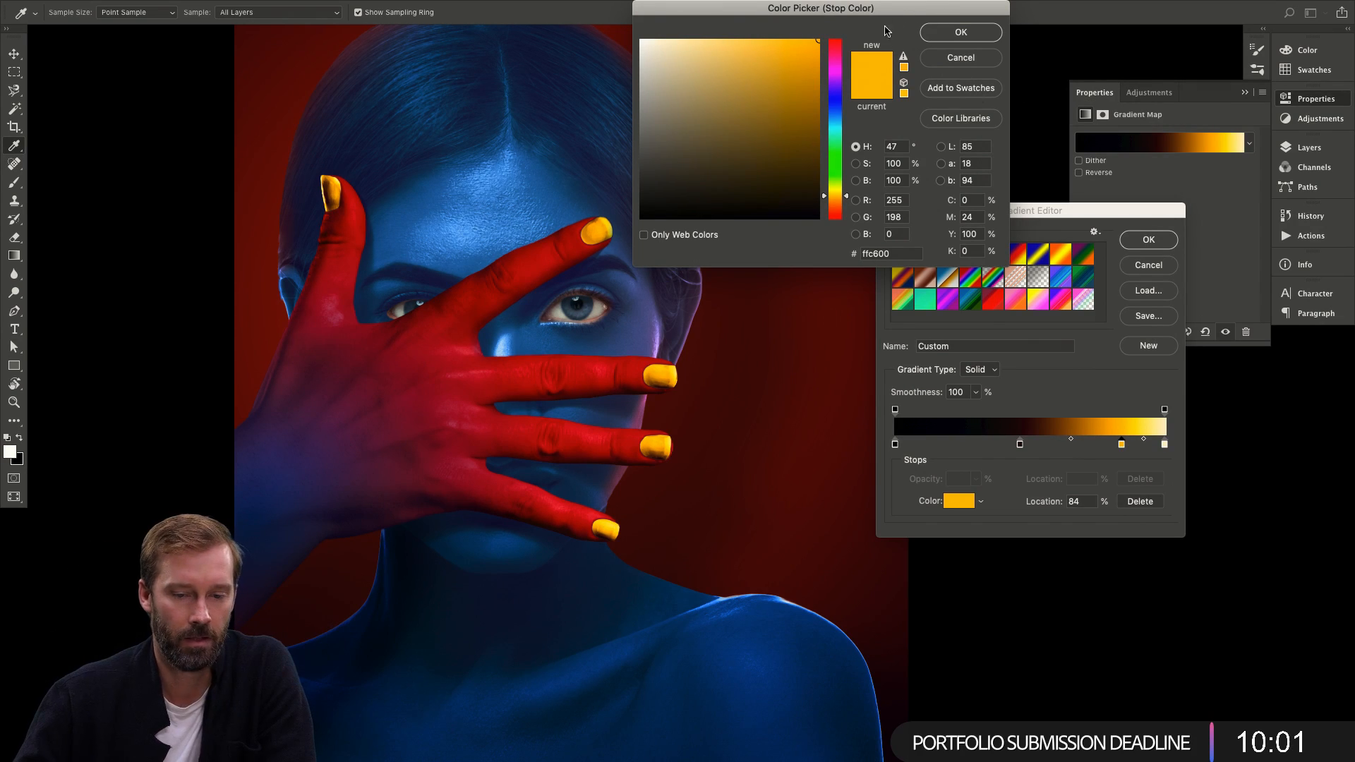
left_click_drag(911, 5, 953, 44)
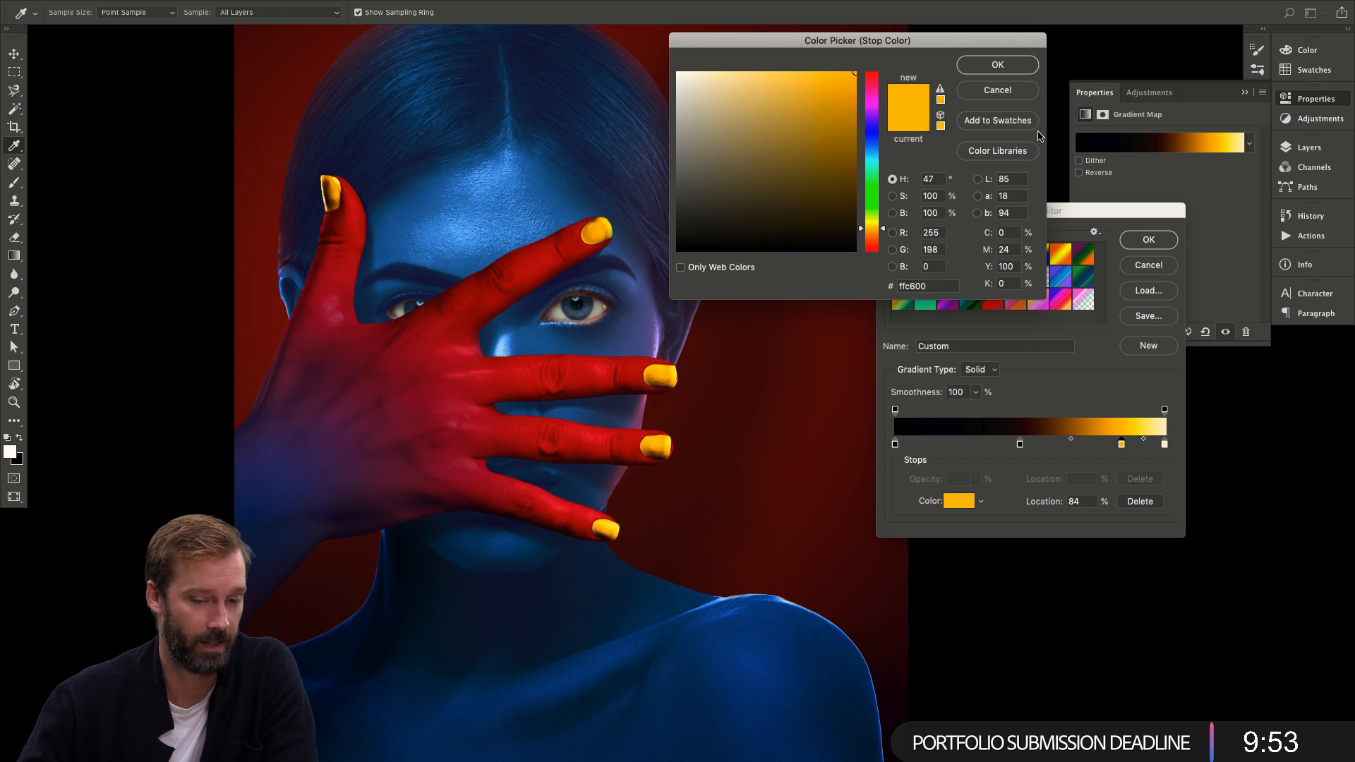
left_click_drag(971, 42, 967, 72)
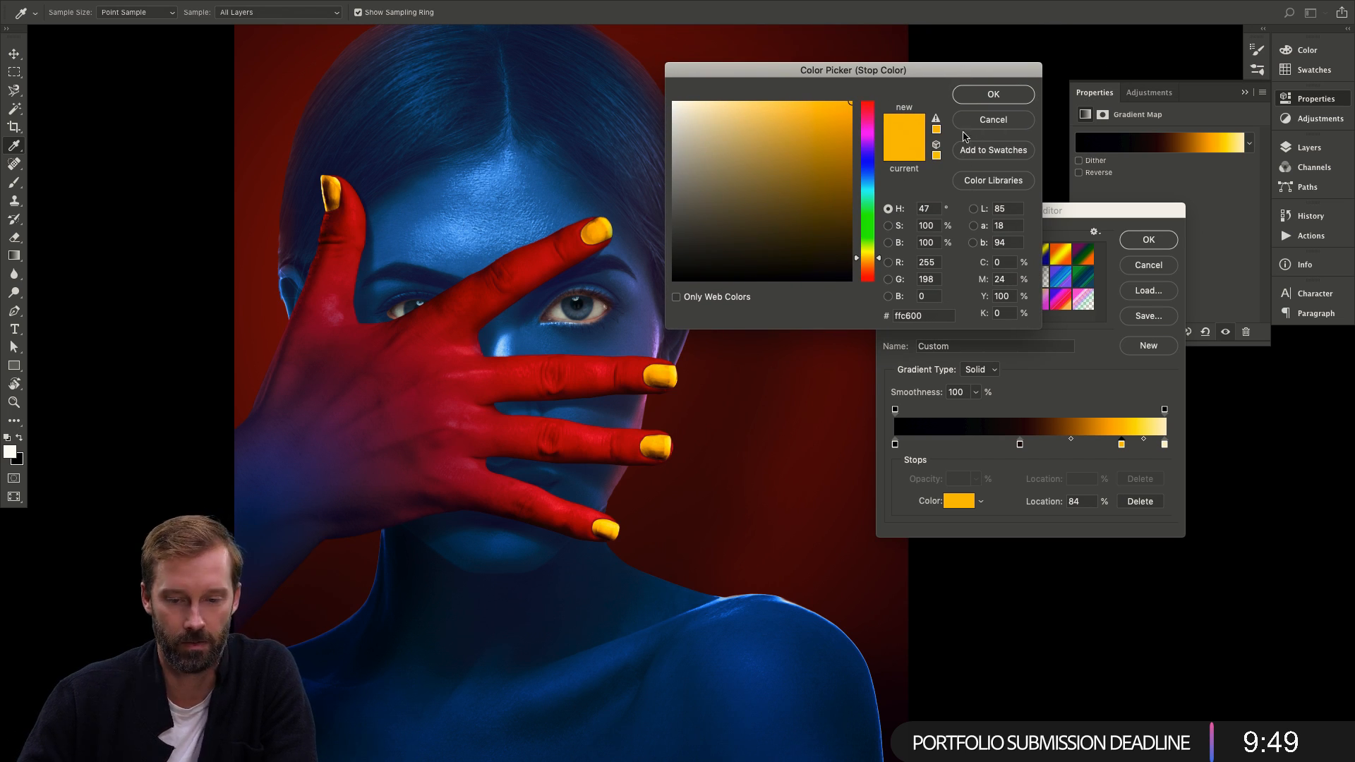
mouse_move(828, 137)
left_mouse_down()
mouse_move(832, 113)
mouse_move(832, 129)
left_mouse_up()
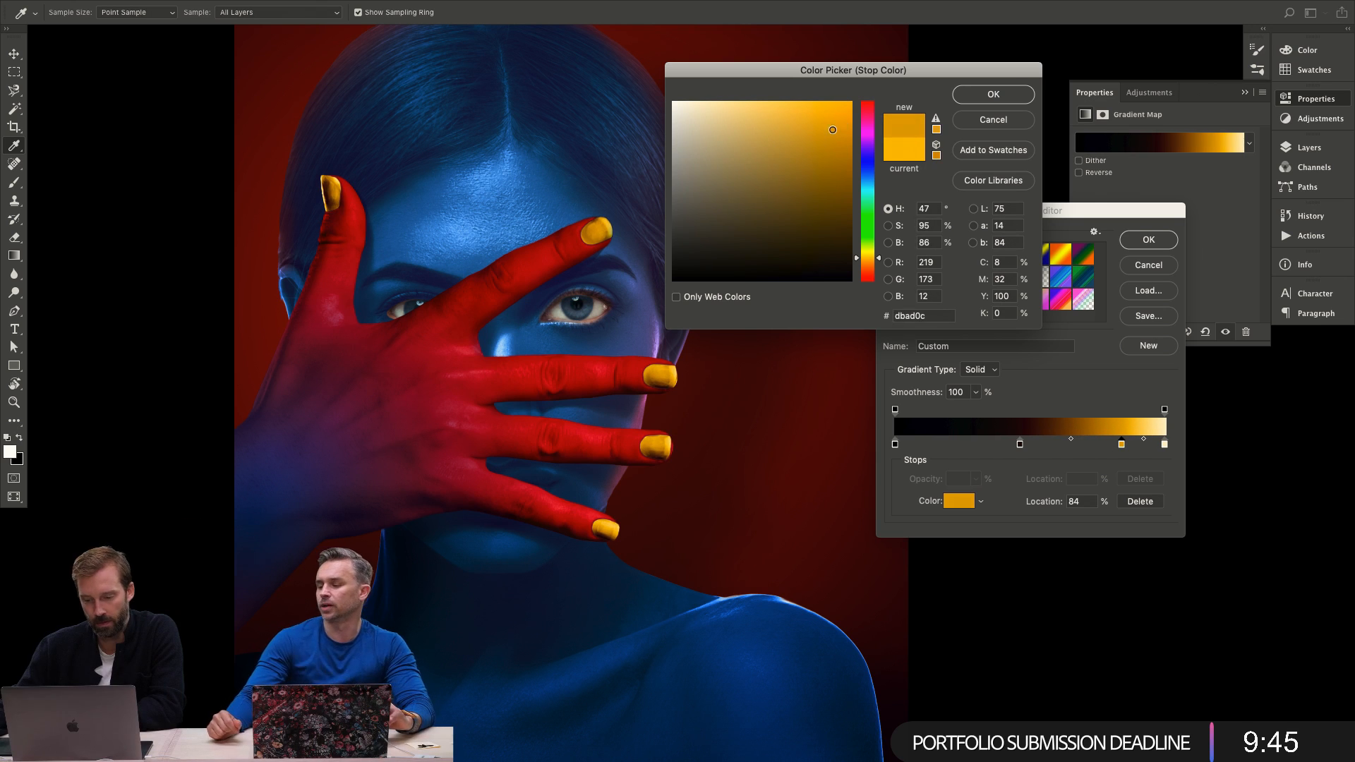
left_click(869, 261)
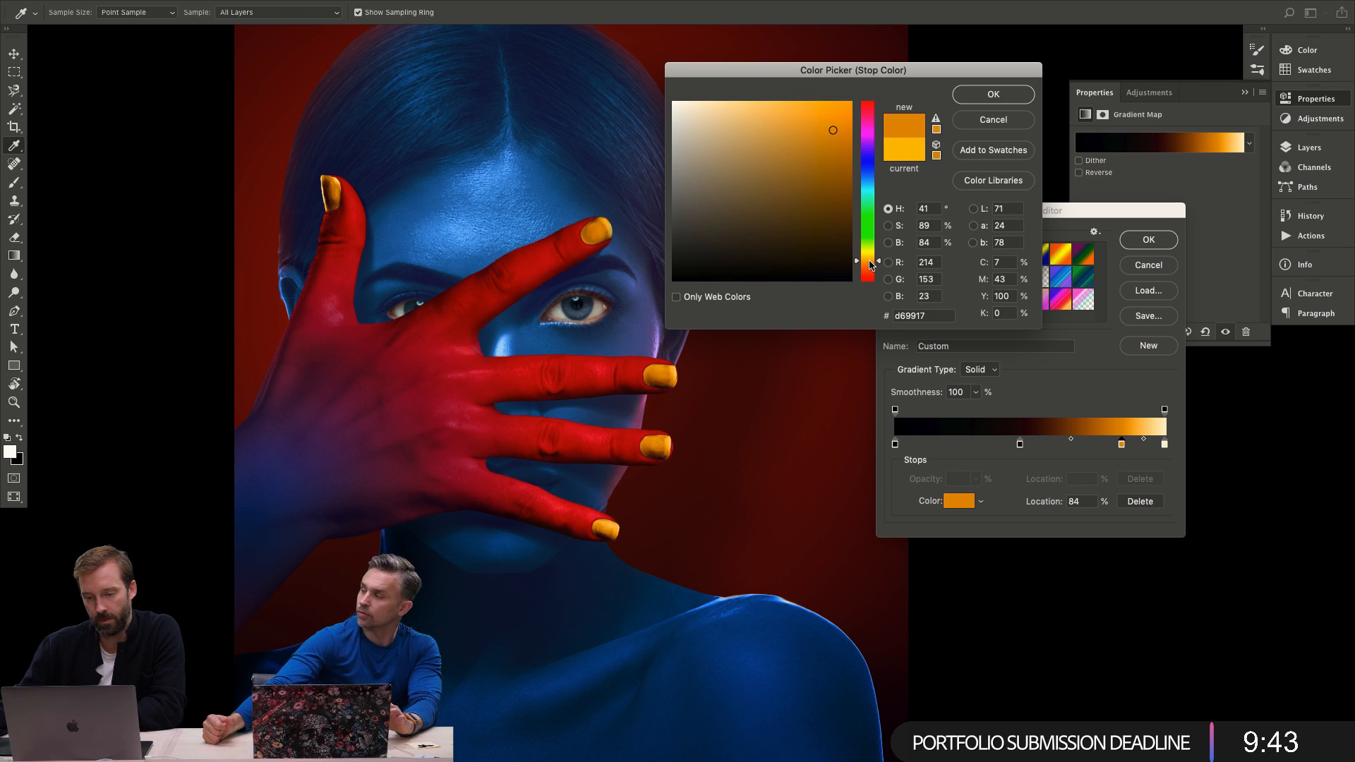
left_click(992, 94)
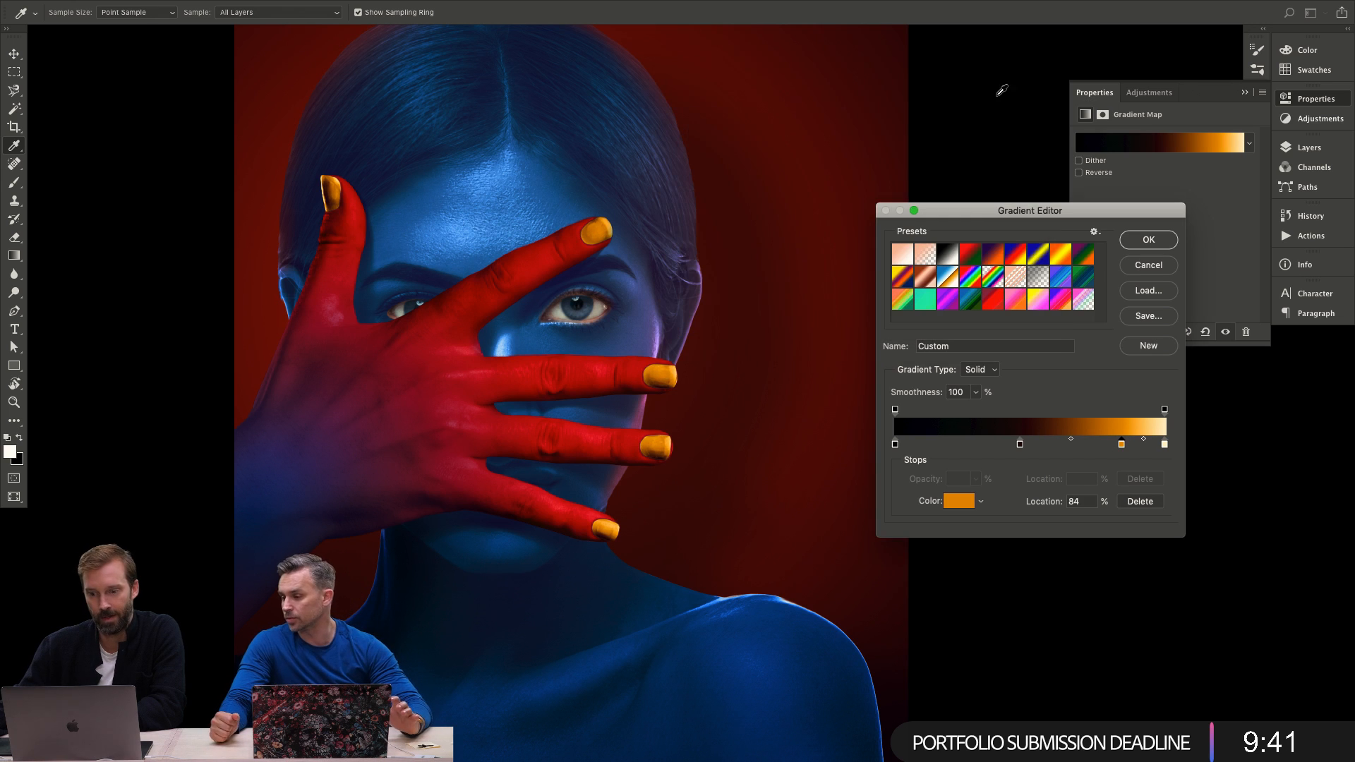
left_click(1147, 239)
key("z")
key("super+0")
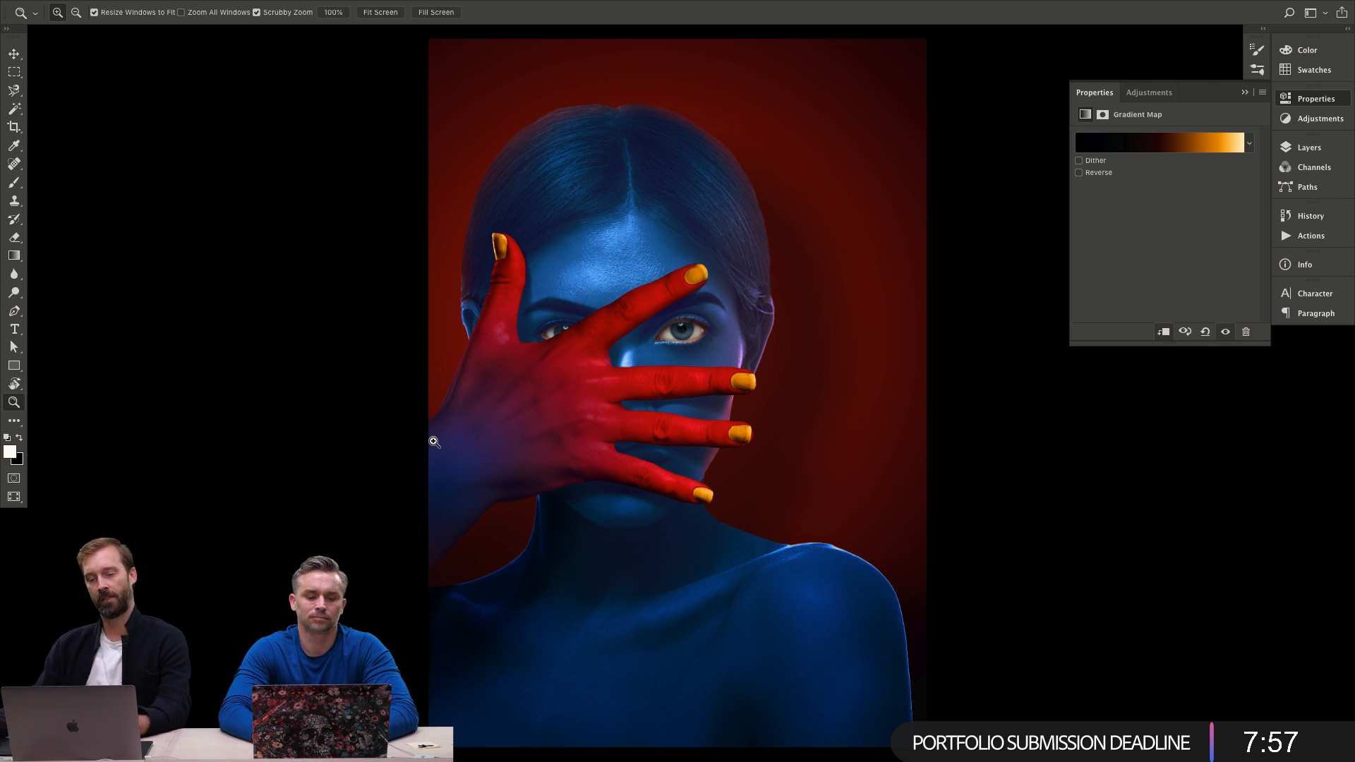
Select the RT layer in the Face group and sample the shoulder's skin tone with only the portrait photo shown.
left_click(1317, 148)
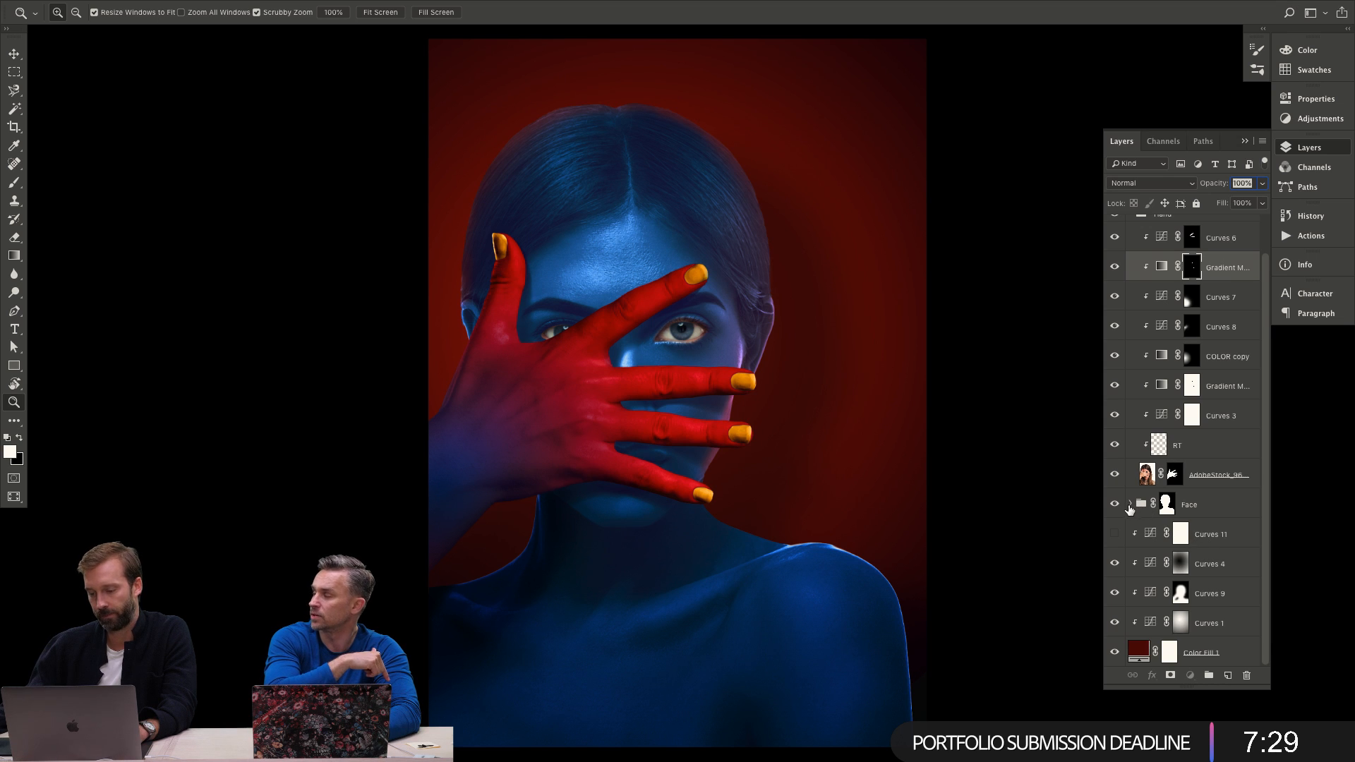
left_click(1129, 505)
scroll(1265, 556, "down", 1)
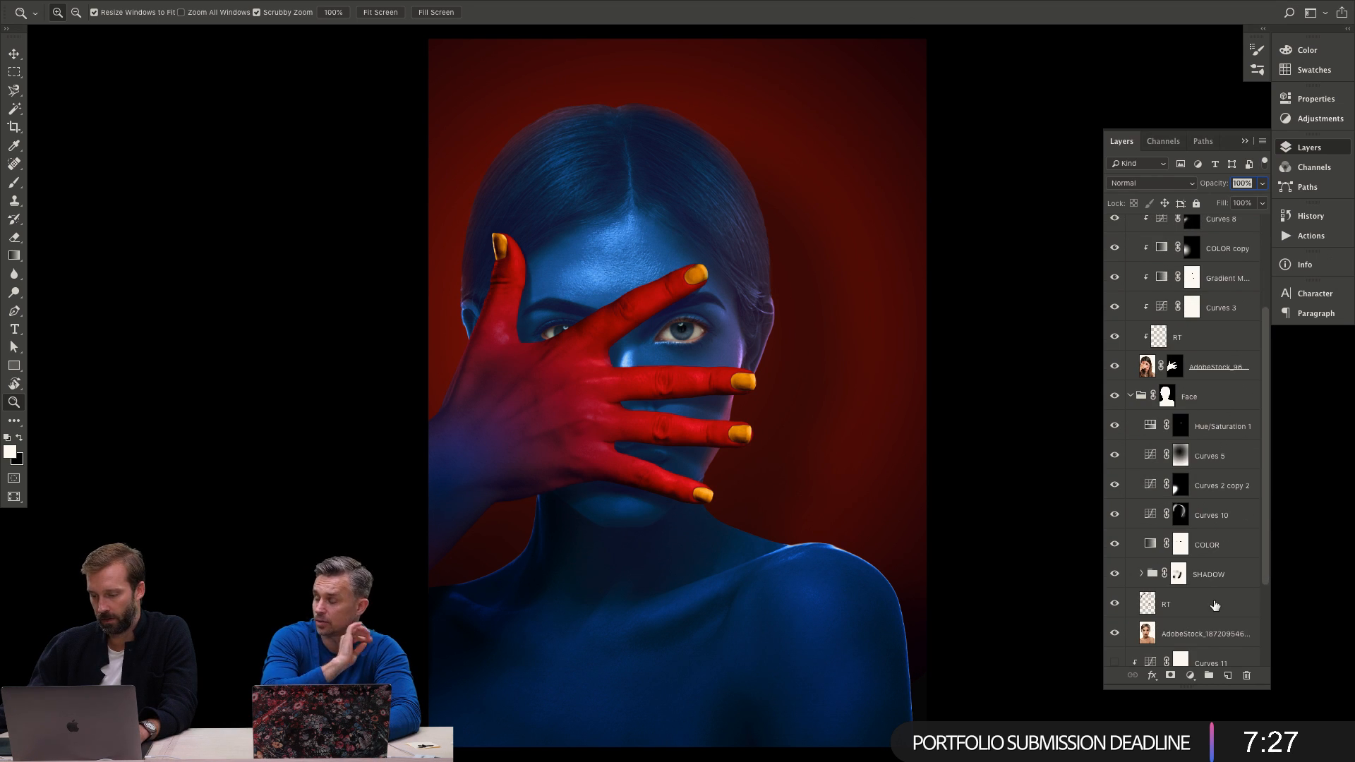
left_click(1185, 604)
key("b")
left_click(1114, 634, "alt")
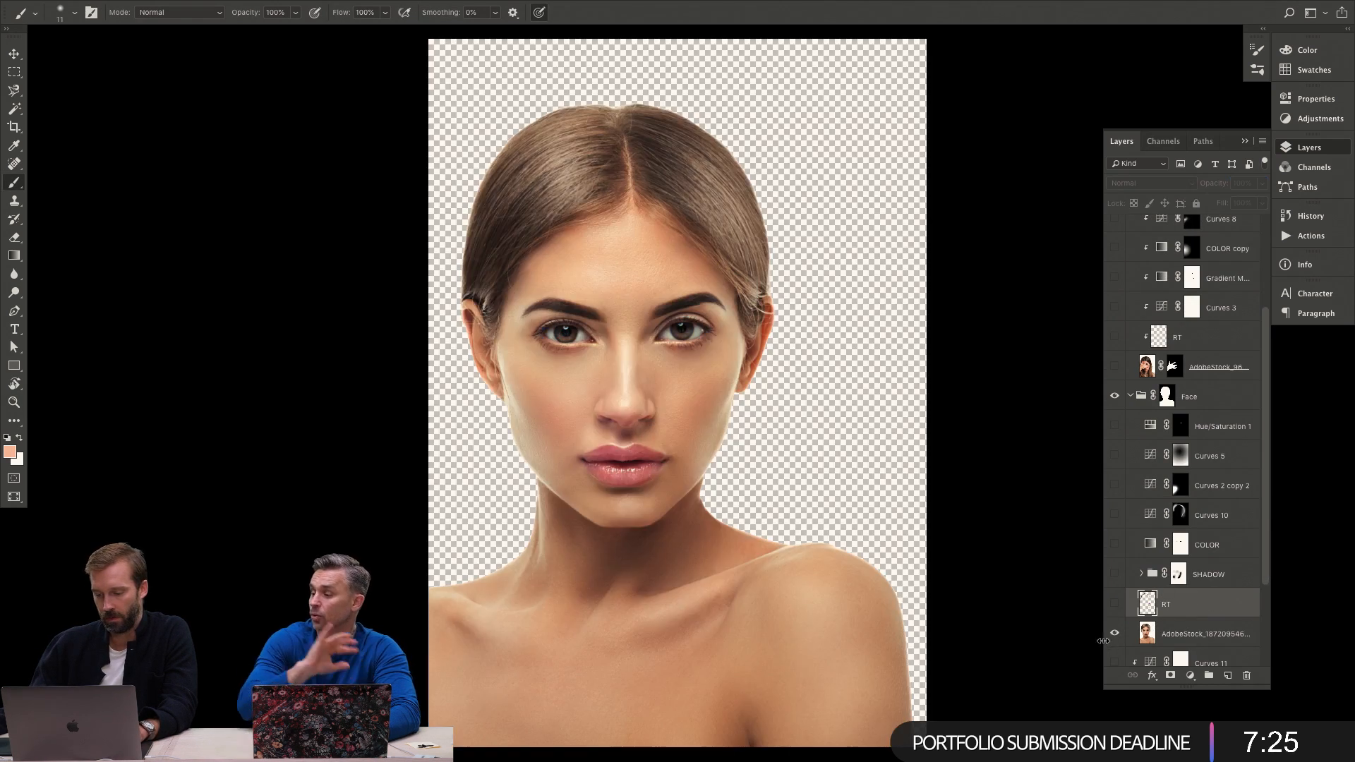
key("i")
left_click(808, 635)
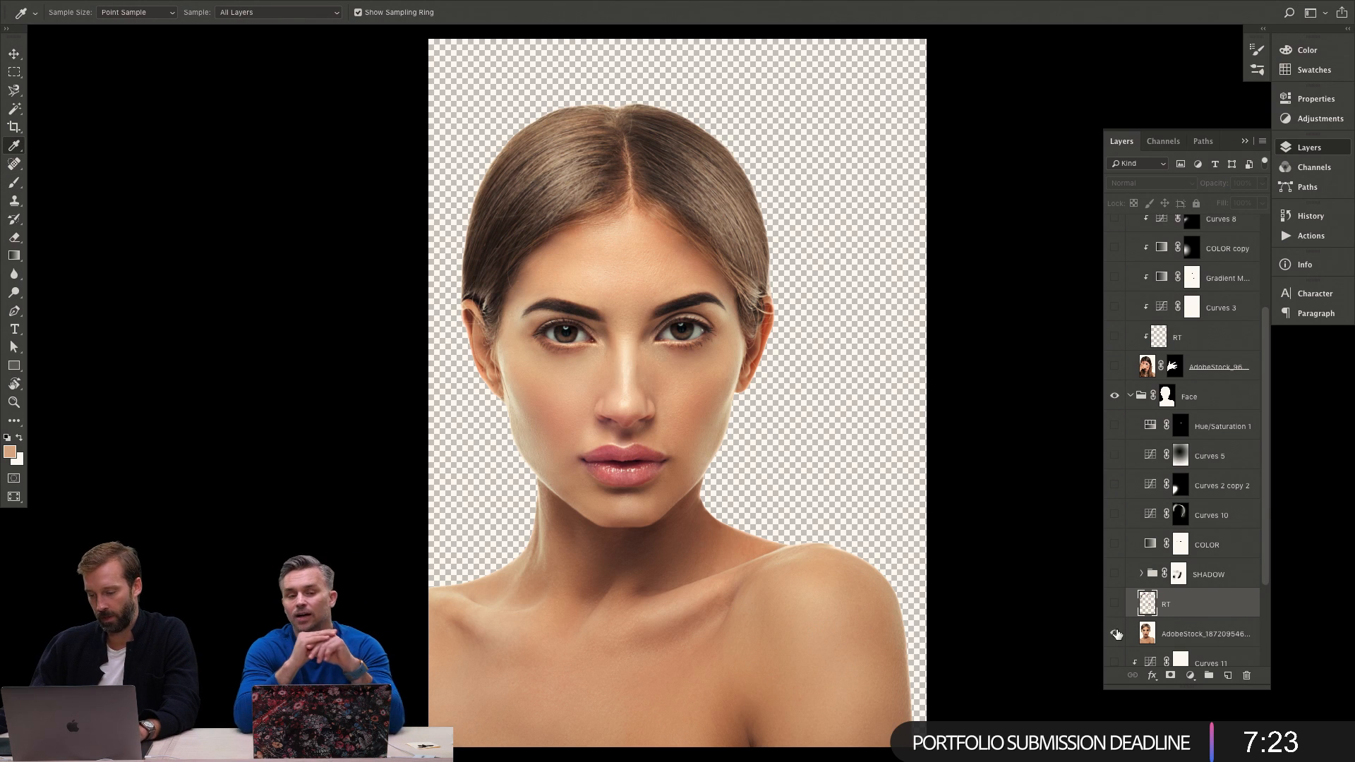
Enlarge the brush to 352 px, try using it on the neck with only the portrait photo shown, and restore all layers.
left_click(1114, 633, "alt")
key("b")
left_click_drag(810, 520, 868, 522)
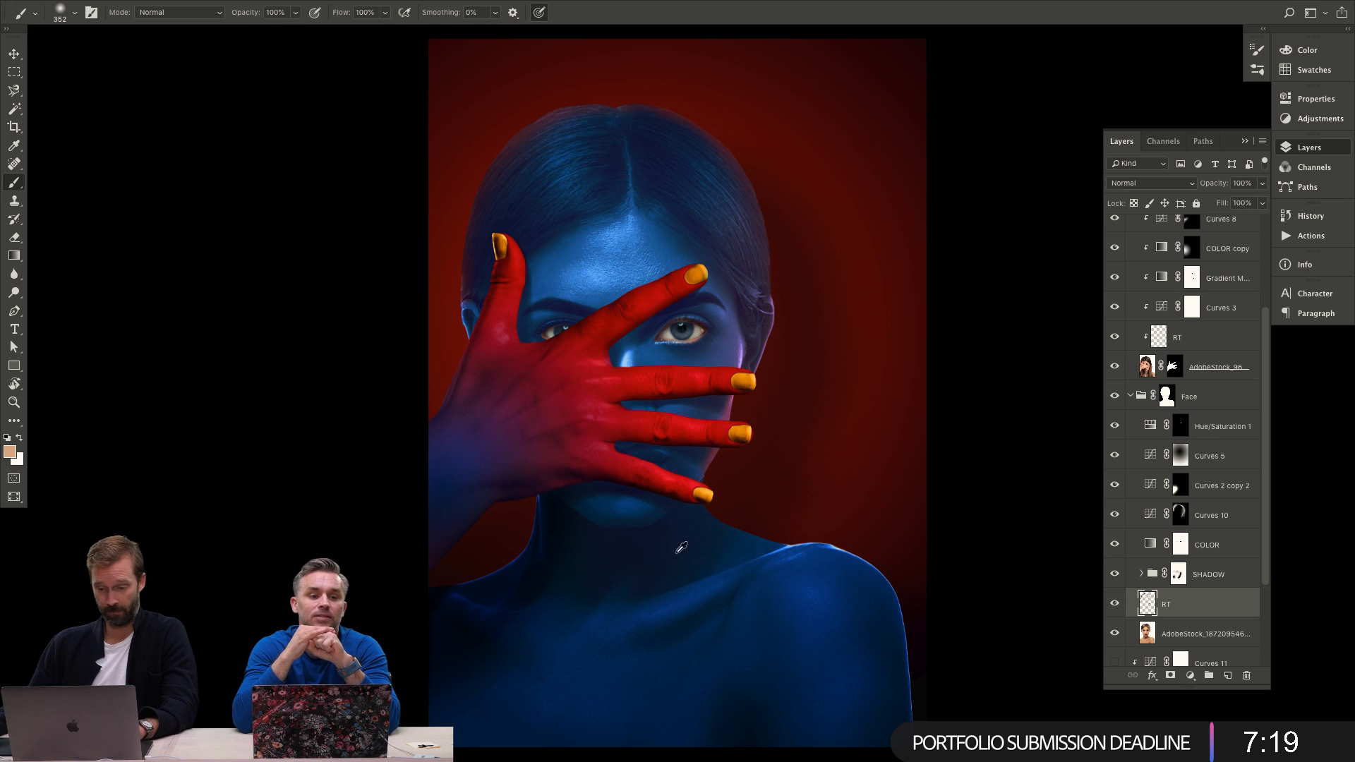
left_click(1115, 634, "alt")
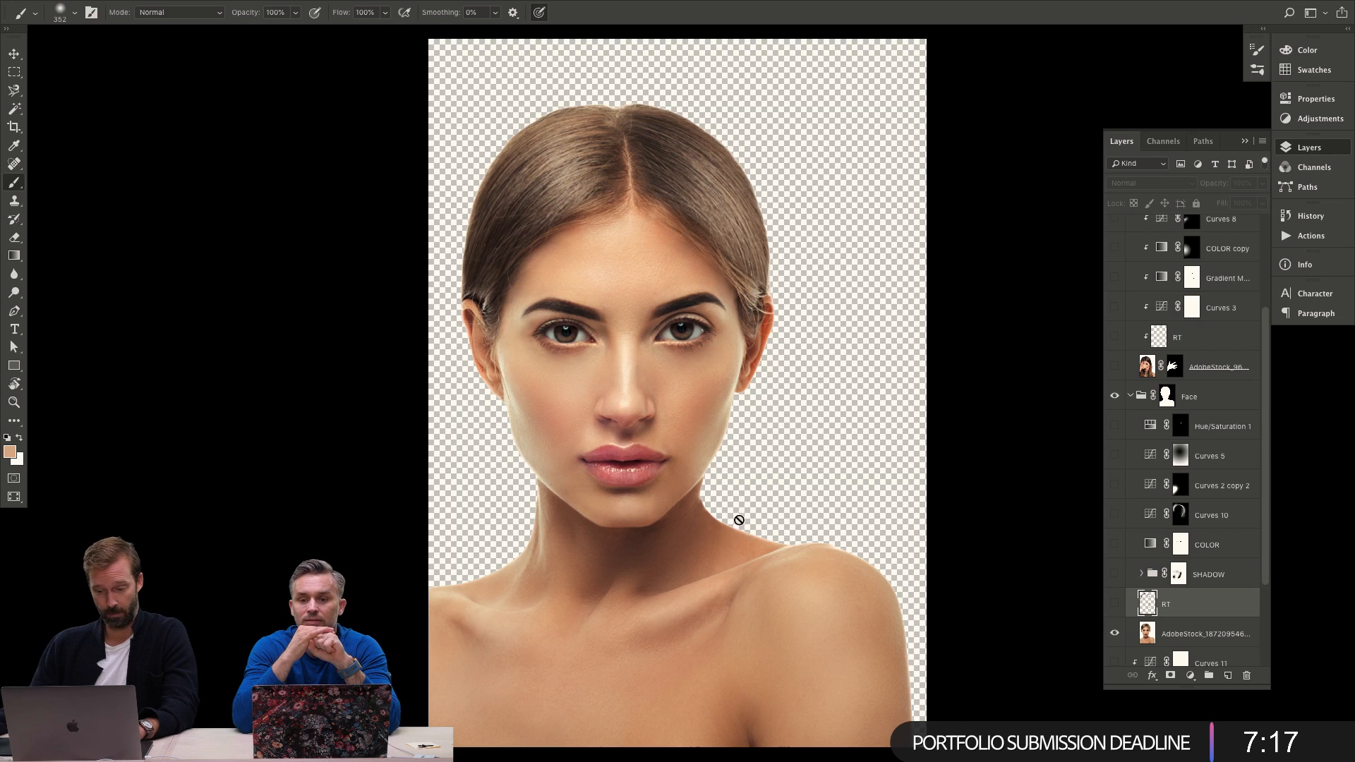
left_click(667, 544)
key("Return")
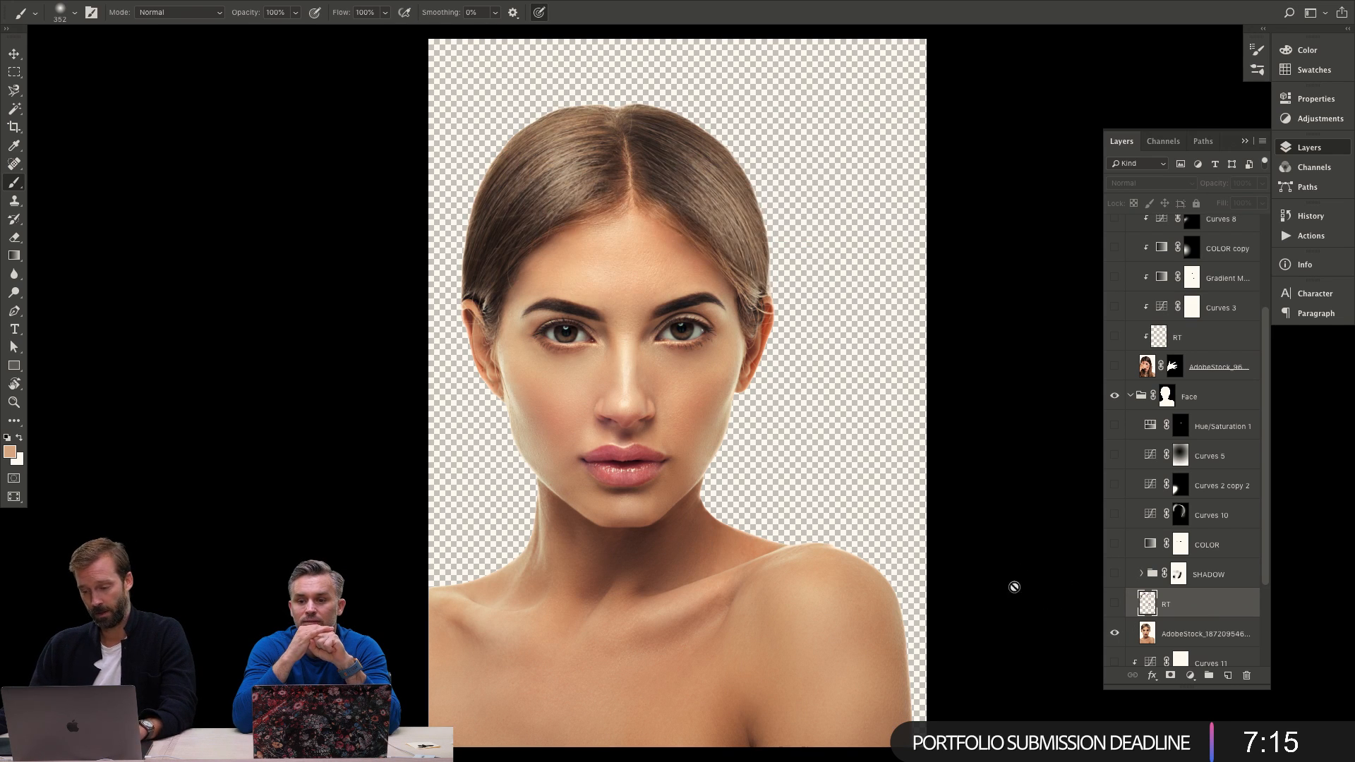
left_click(1114, 634, "alt")
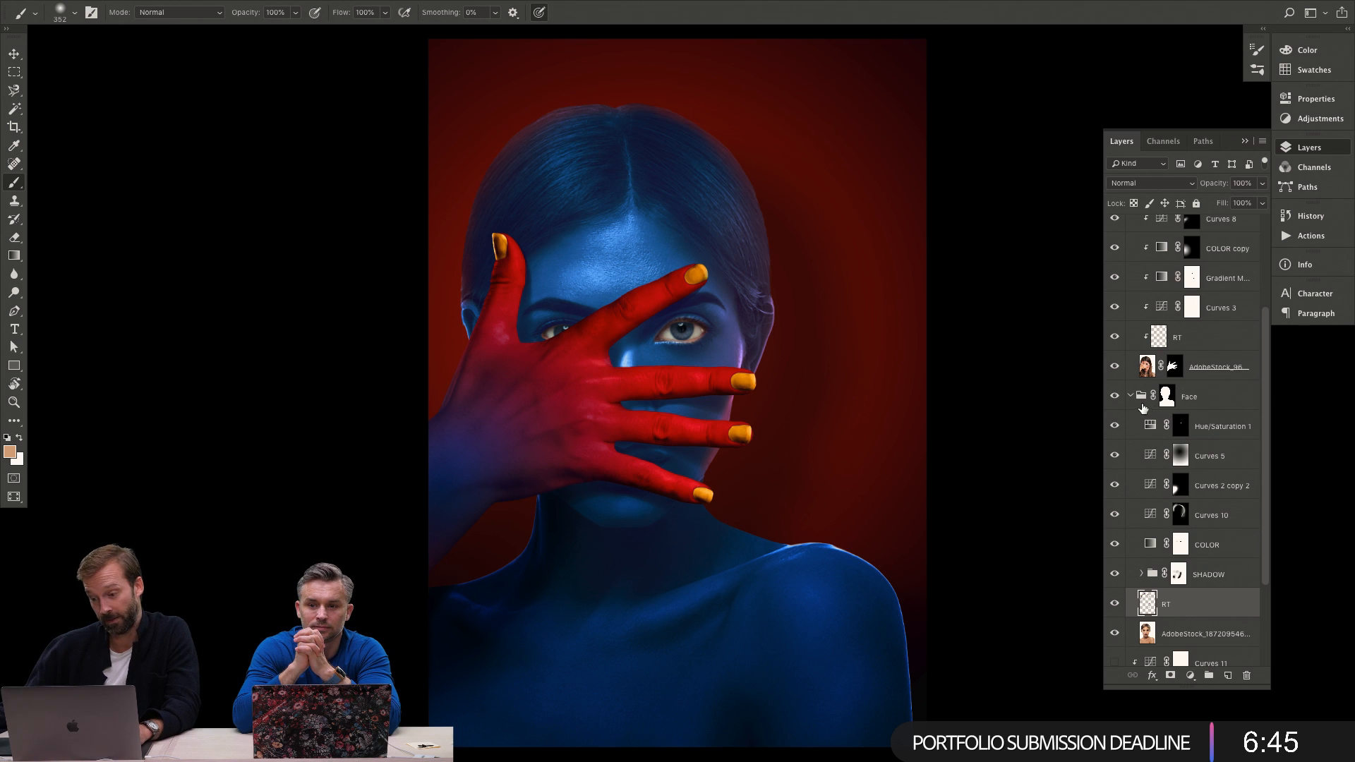
Collapse the Face and Hand groups and select the Hand group.
key("z")
left_click(857, 426, "alt")
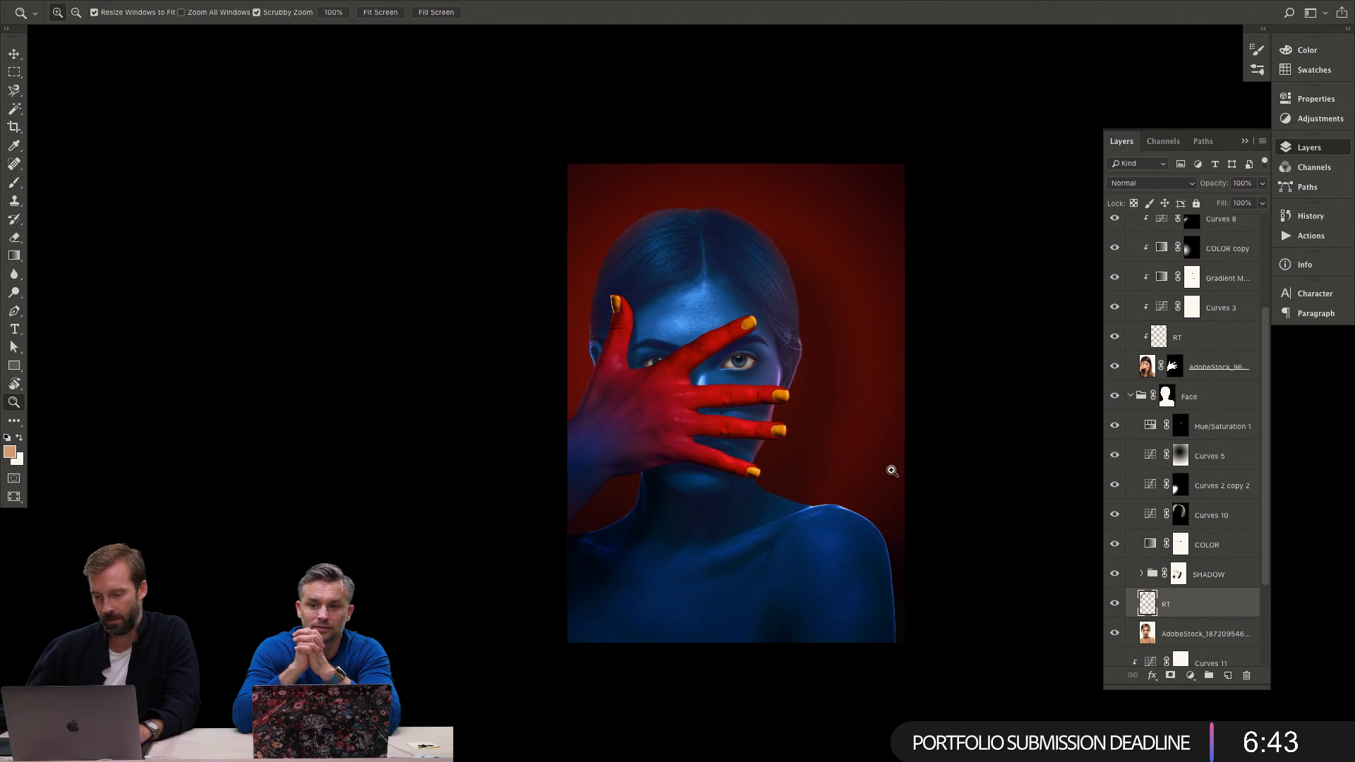
left_click(1134, 399)
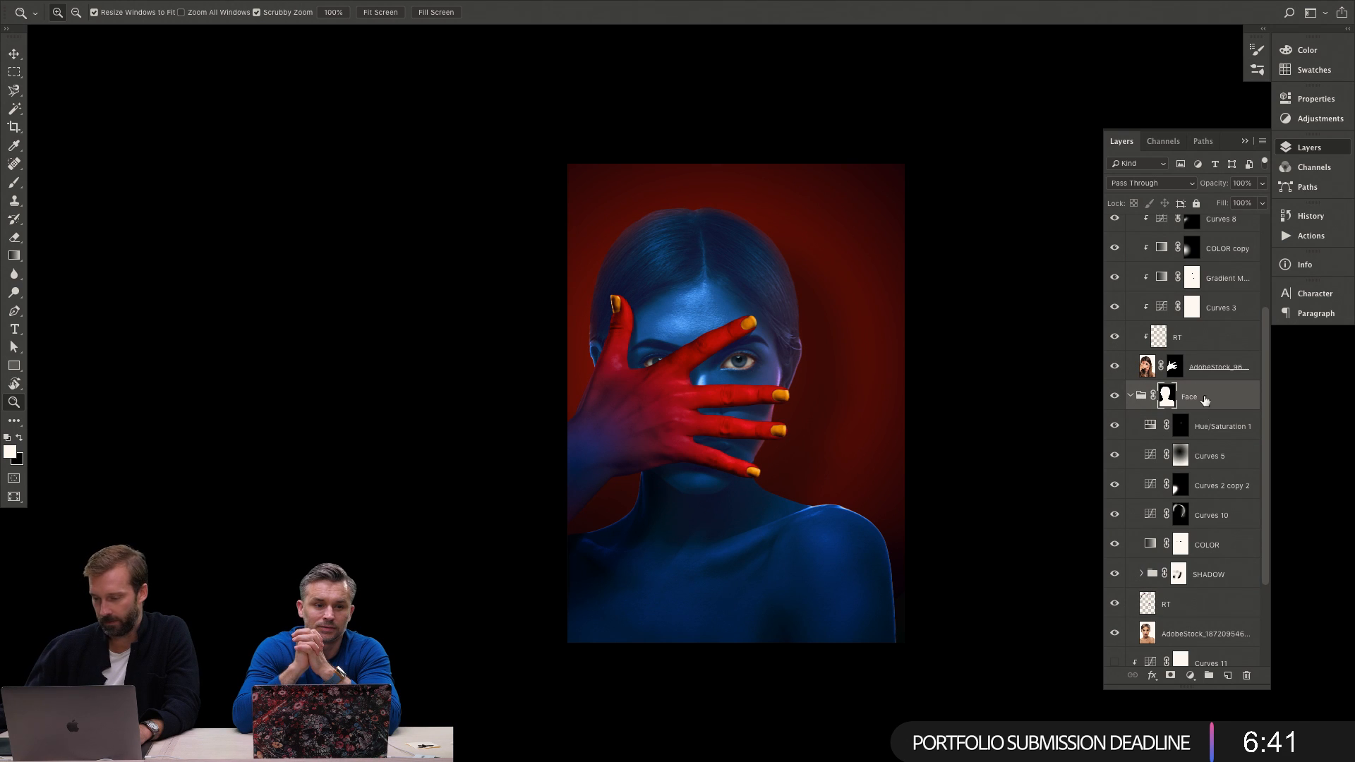
left_click(1131, 398)
scroll(1131, 255, "up", 2)
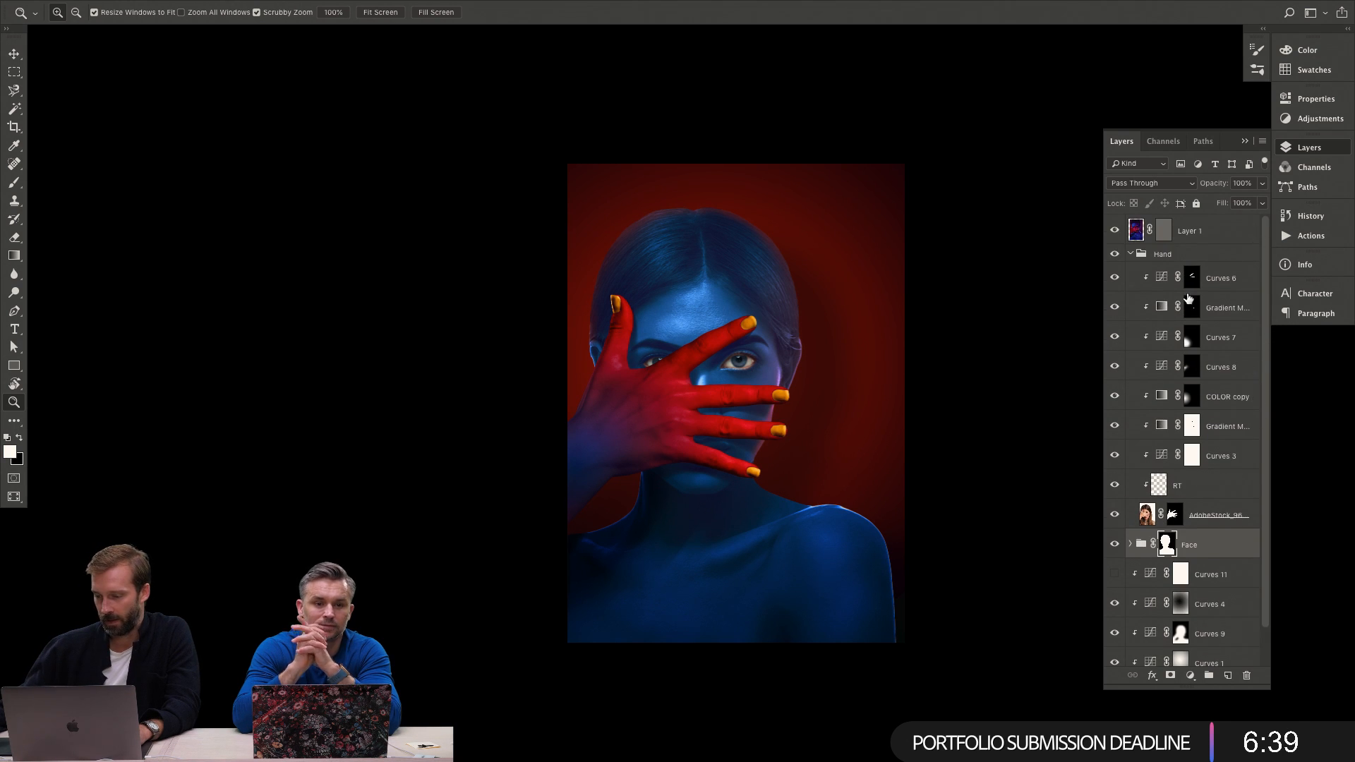
left_click(1131, 254)
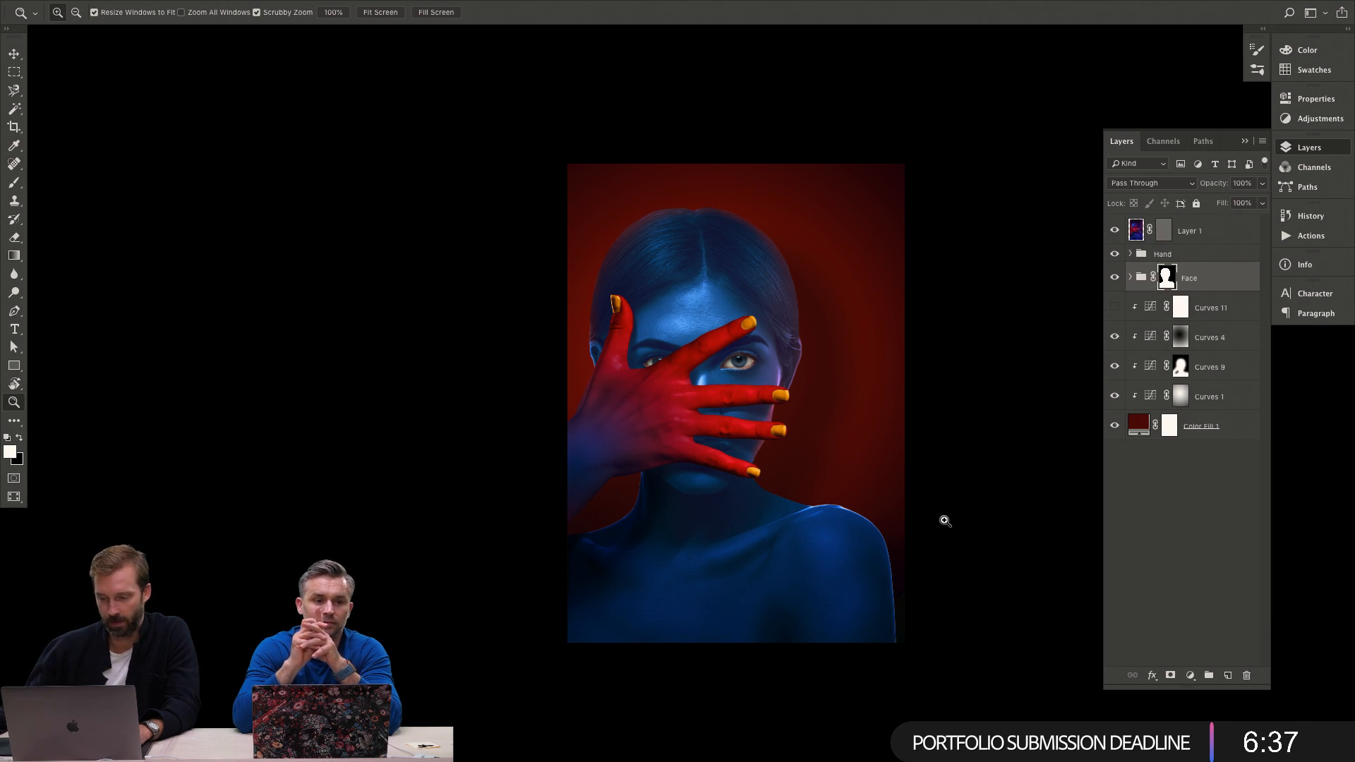
mouse_move(706, 379)
left_mouse_down()
mouse_move(811, 379)
mouse_move(704, 378)
left_mouse_up()
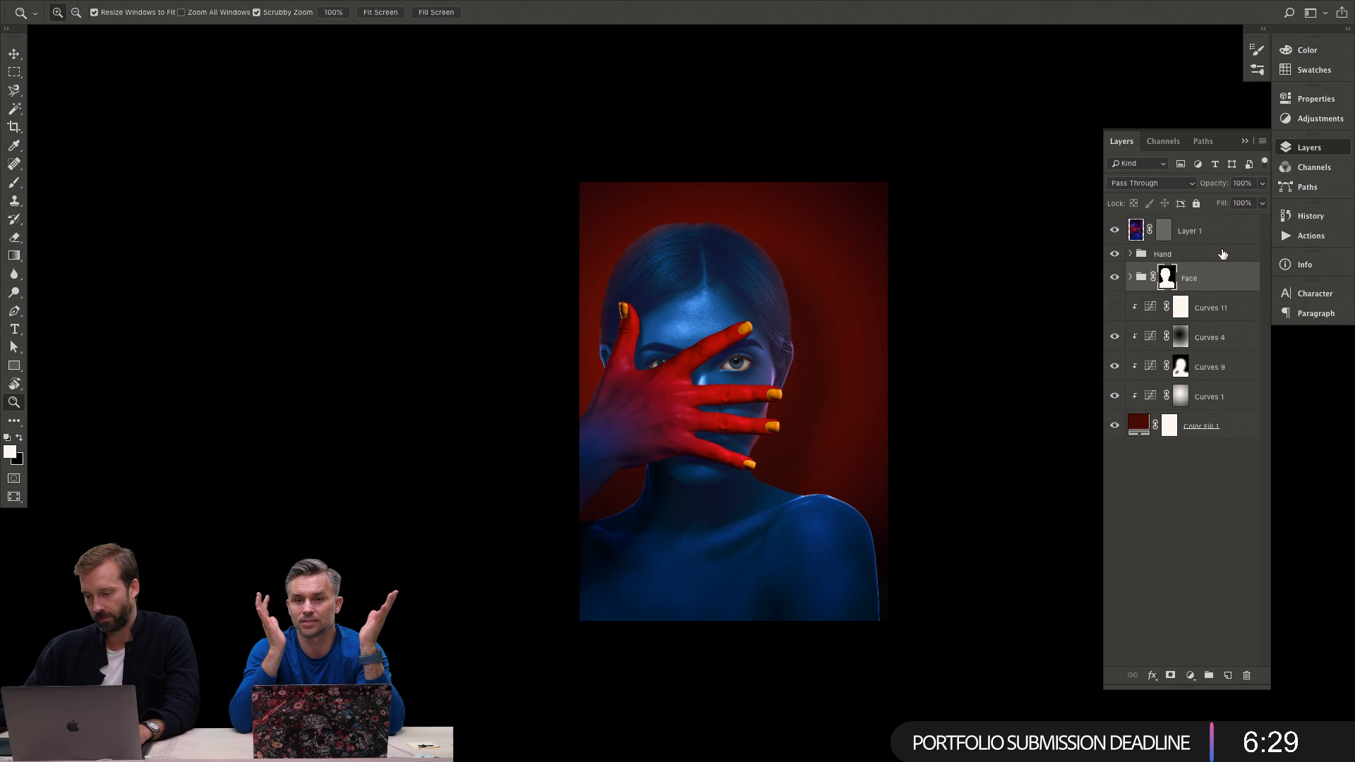
left_click(1222, 253)
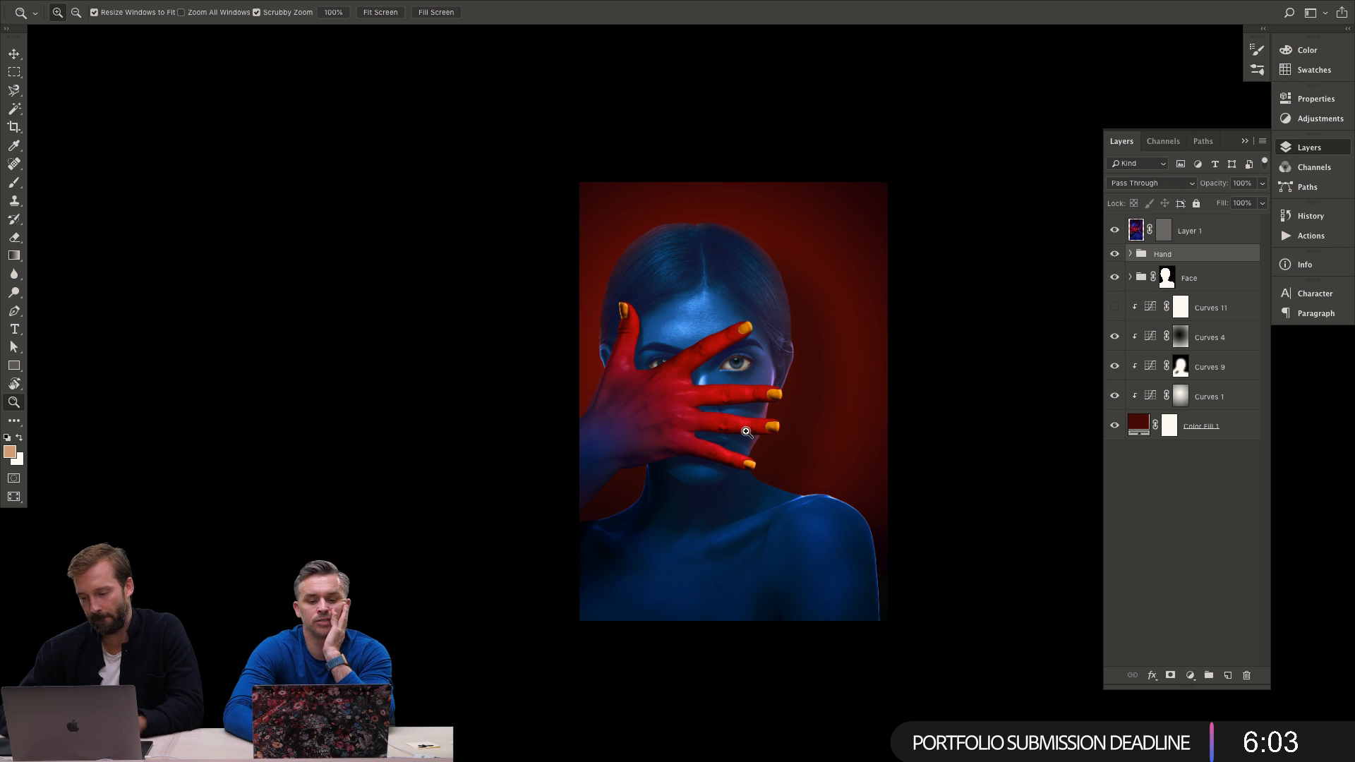
Paint over the figure's bright edges on the Face group's RT layer at 30% opacity, using dark red sampled from the background, and lower the brush to 10%.
left_click(1143, 284)
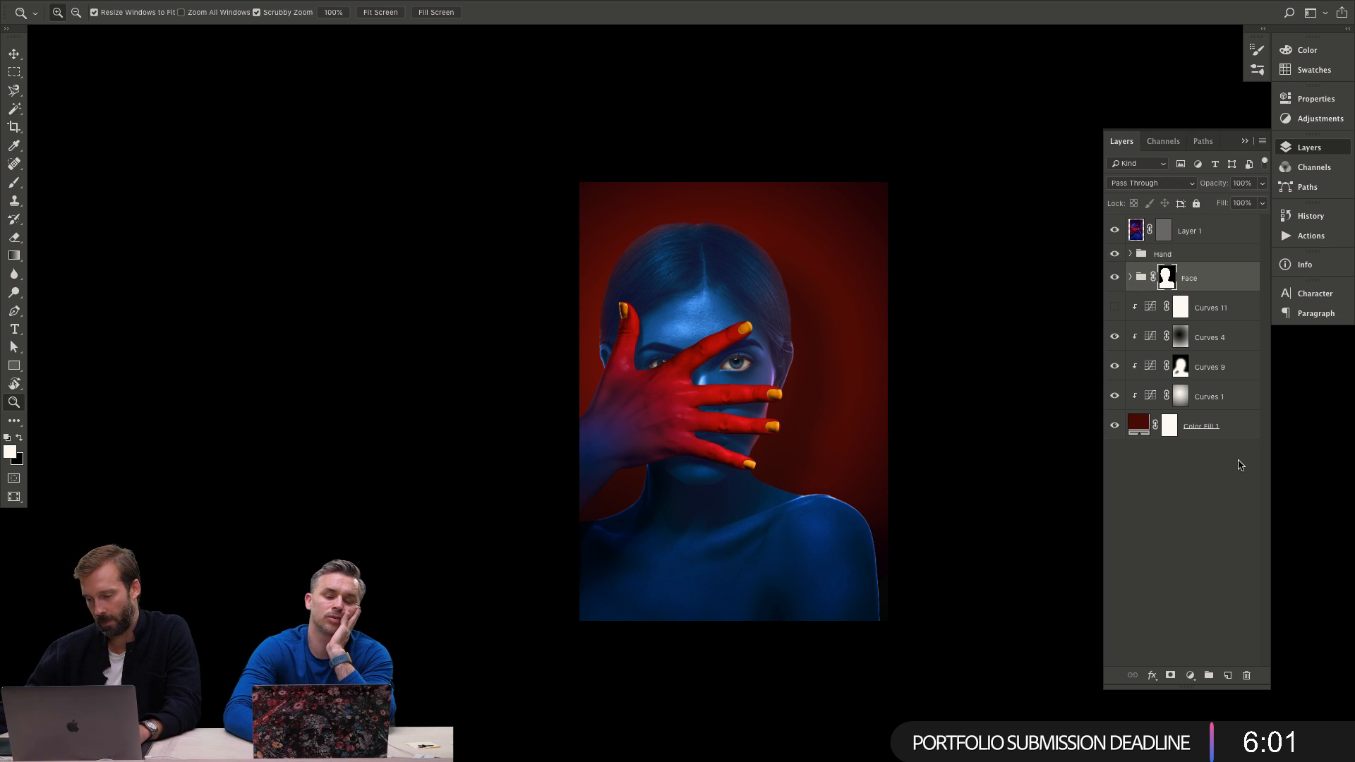
left_click(1130, 278)
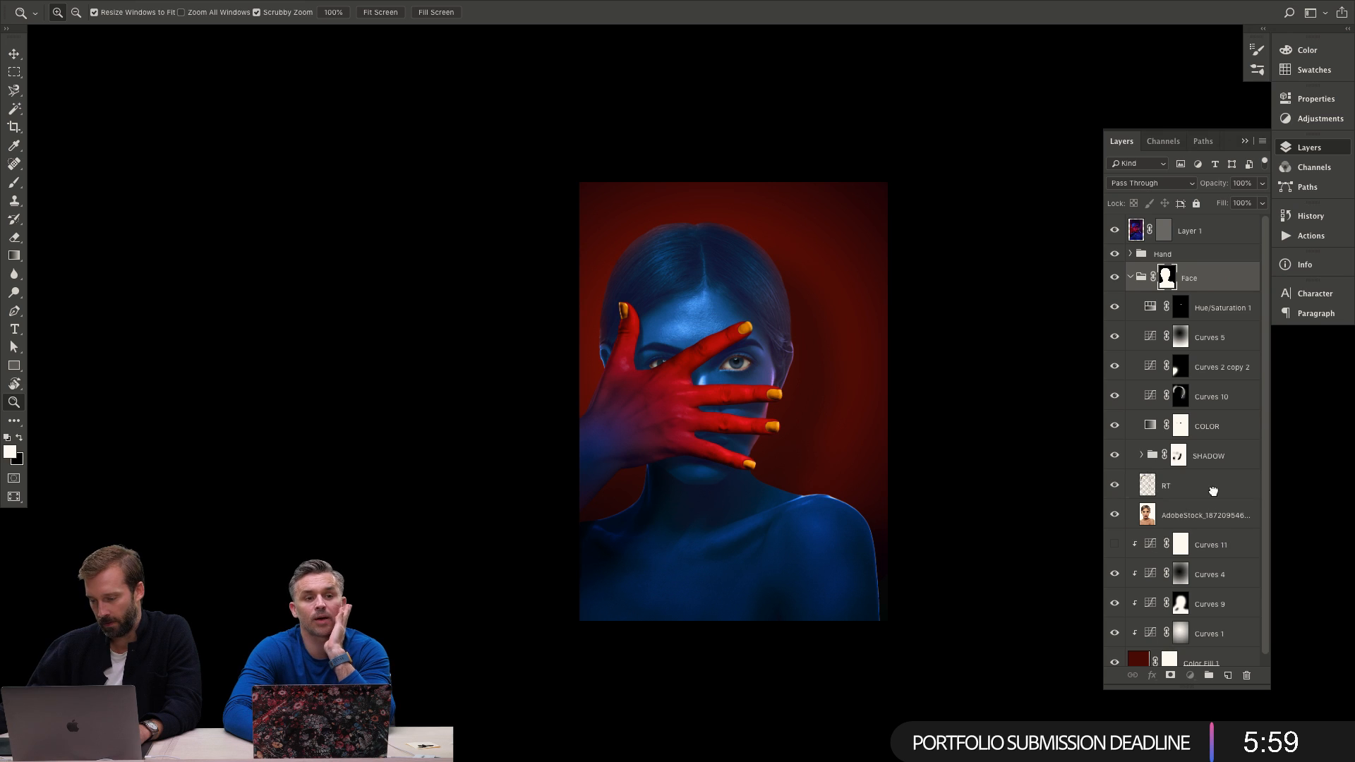
left_click(1200, 485)
key("b")
key("3")
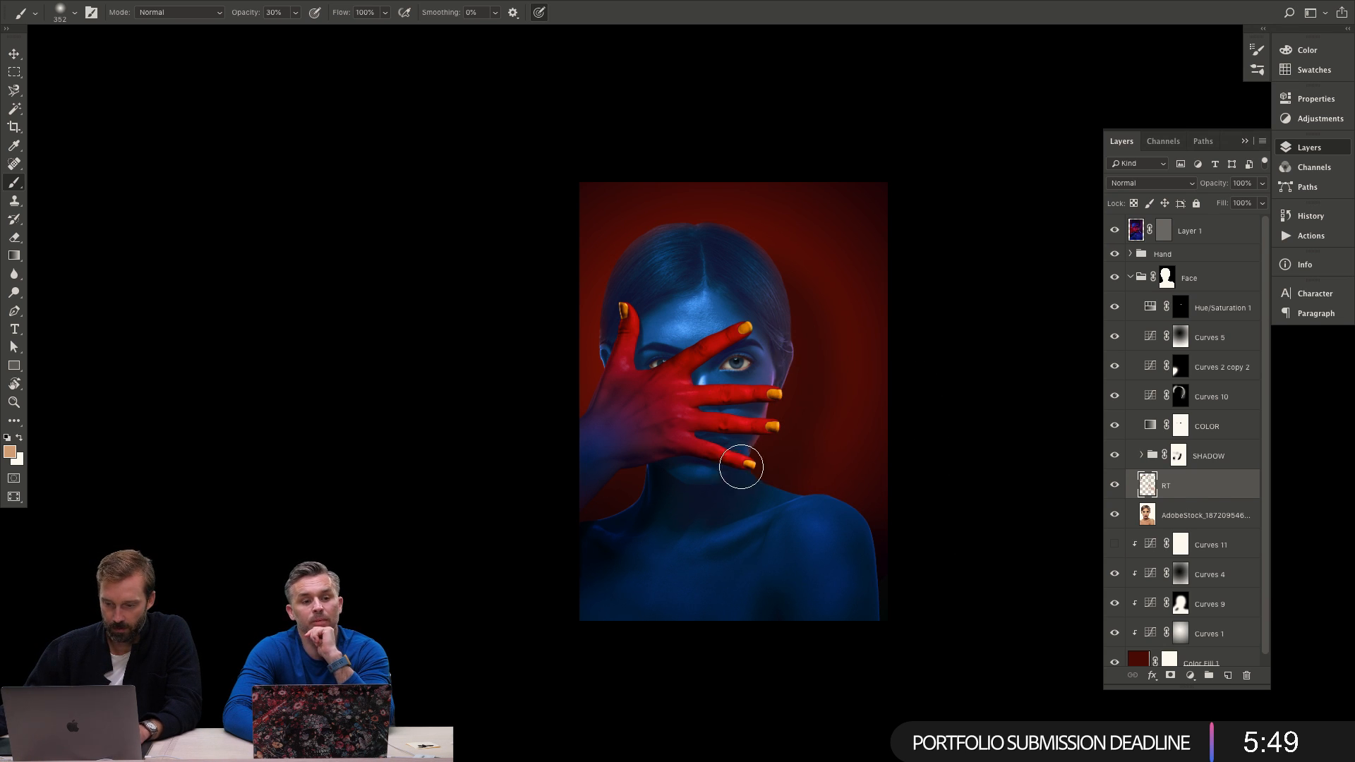
left_click(803, 434, "alt")
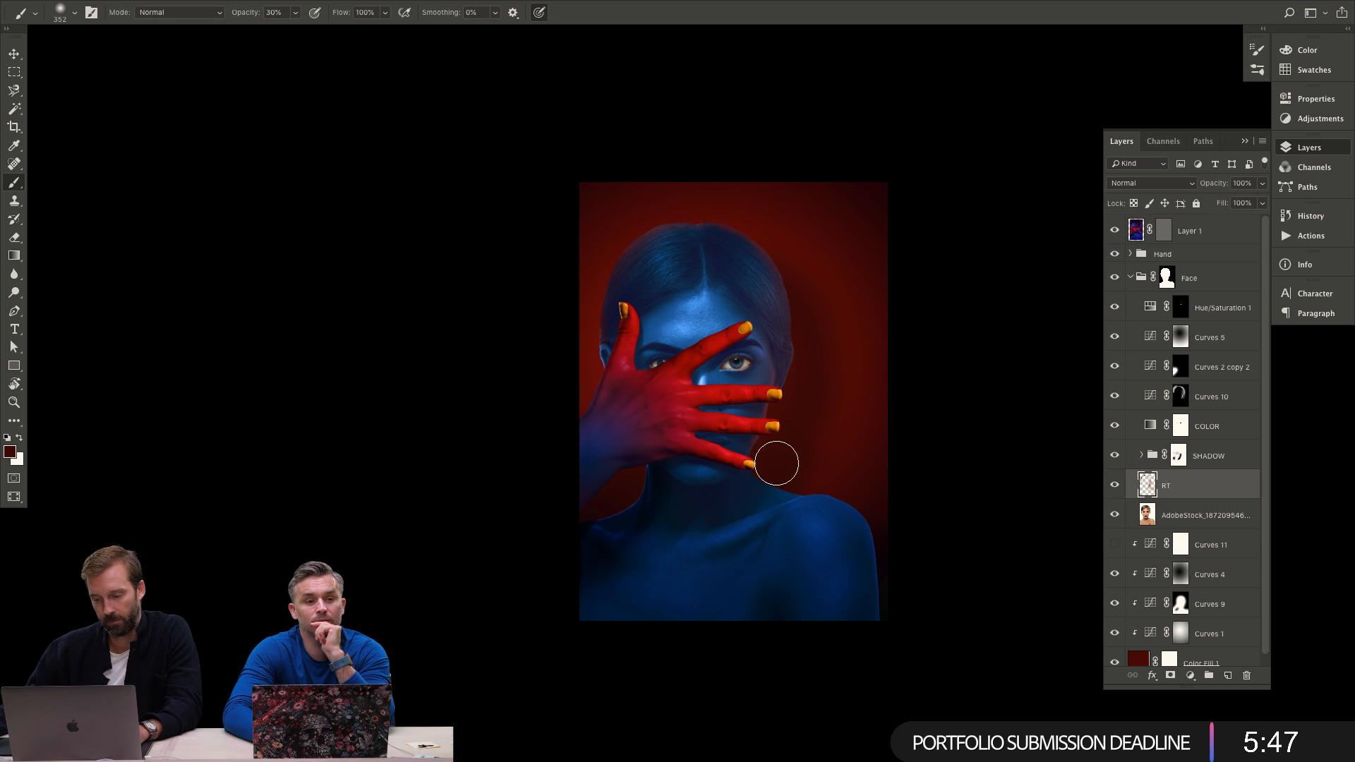
key("1")
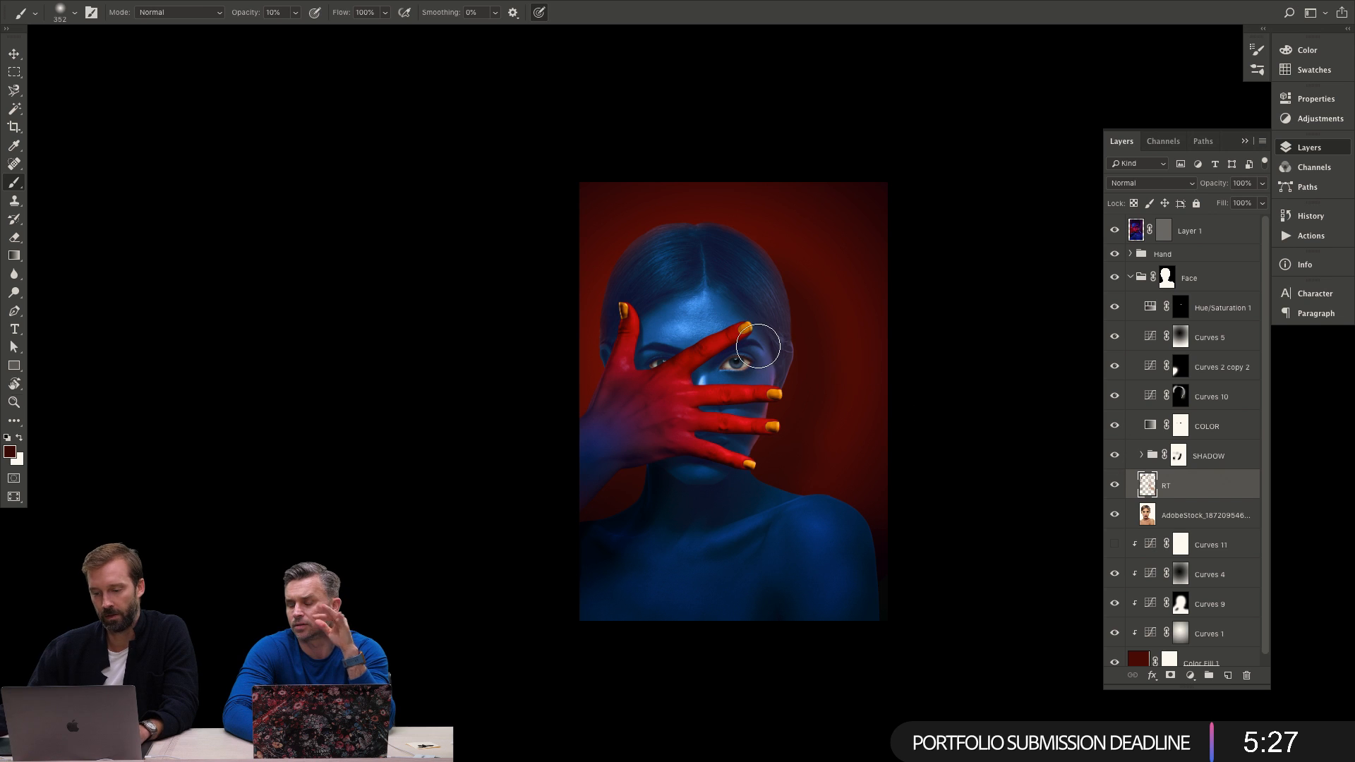
Collapse the Face group again and make the Hand group the active layer group.
key("z")
mouse_move(758, 346)
left_mouse_down()
mouse_move(819, 360)
mouse_move(777, 381)
mouse_move(791, 397)
left_mouse_up()
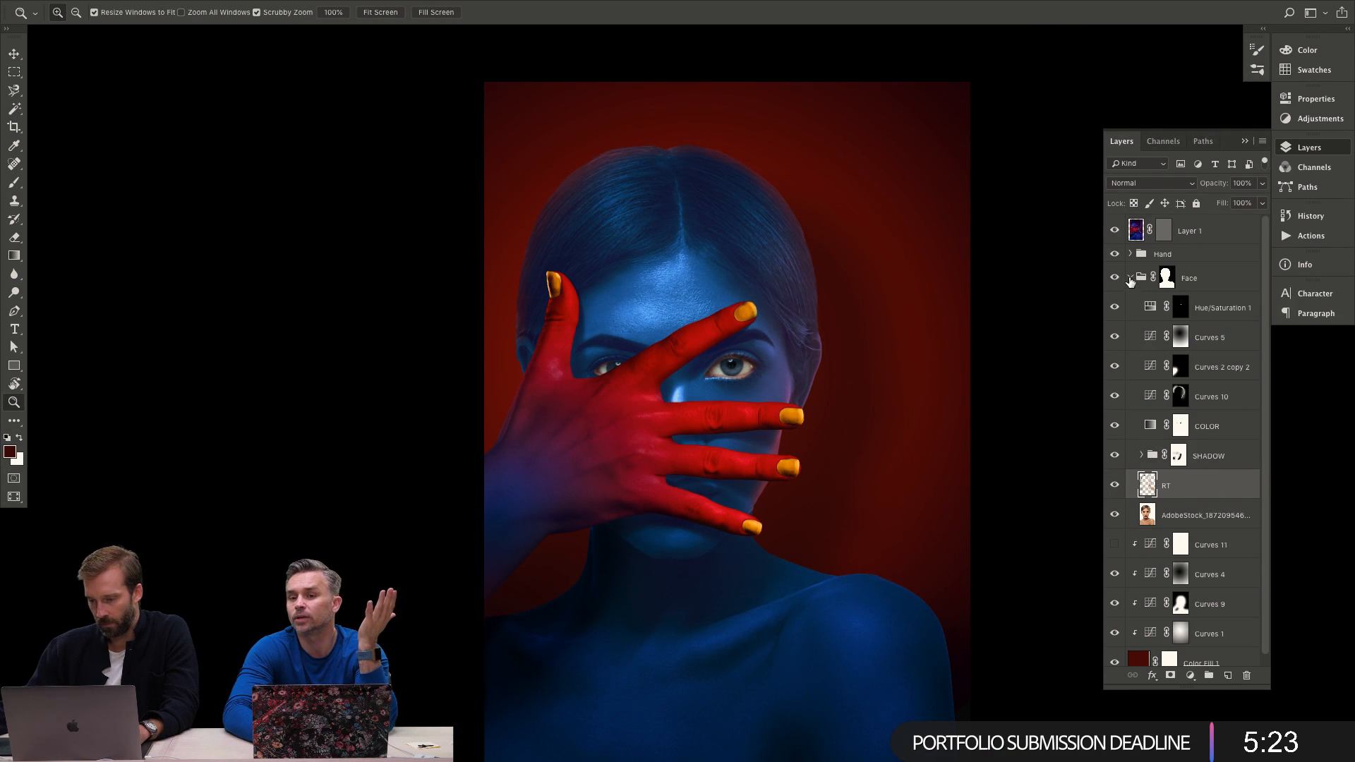
left_click(1131, 278)
left_click(1215, 255)
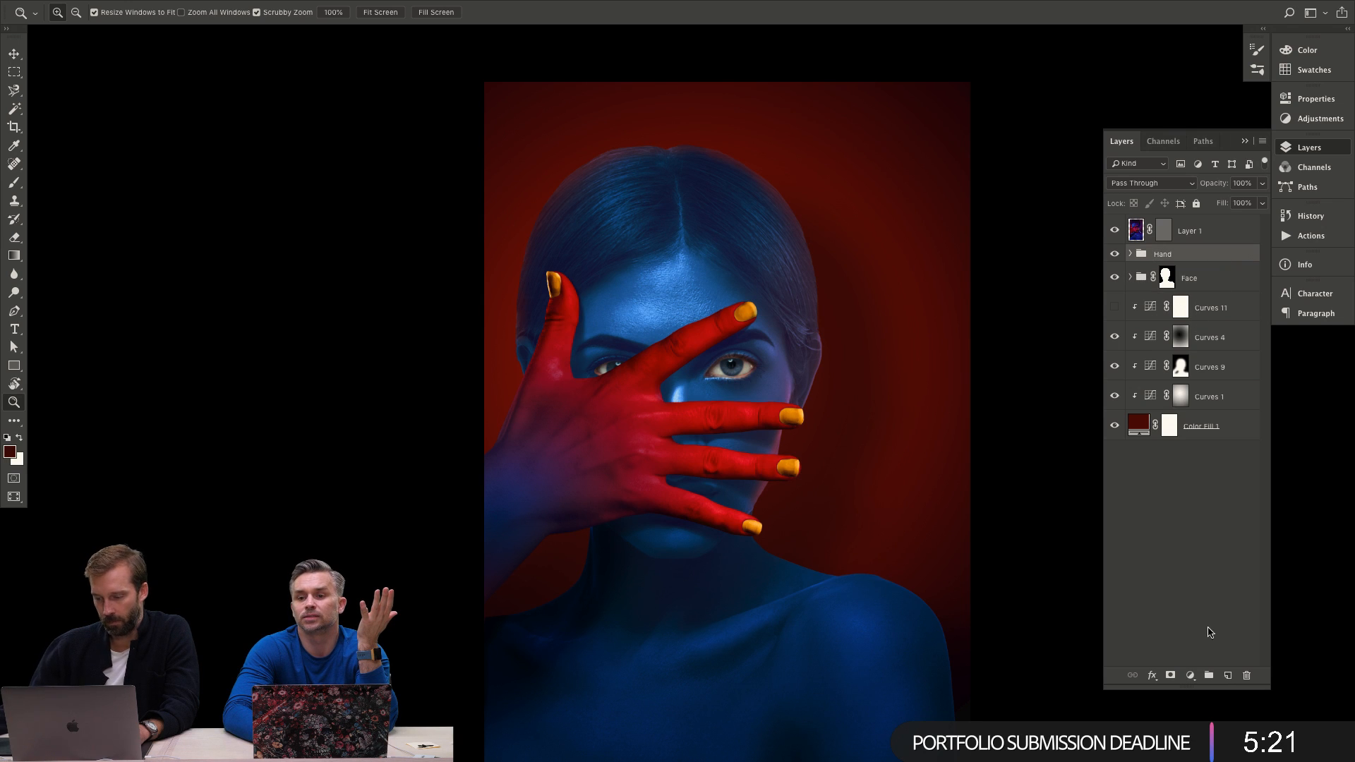
Add a Color Lookup adjustment layer above the Hand group and try the 2Strip.look 3D LUT.
left_click(1190, 675)
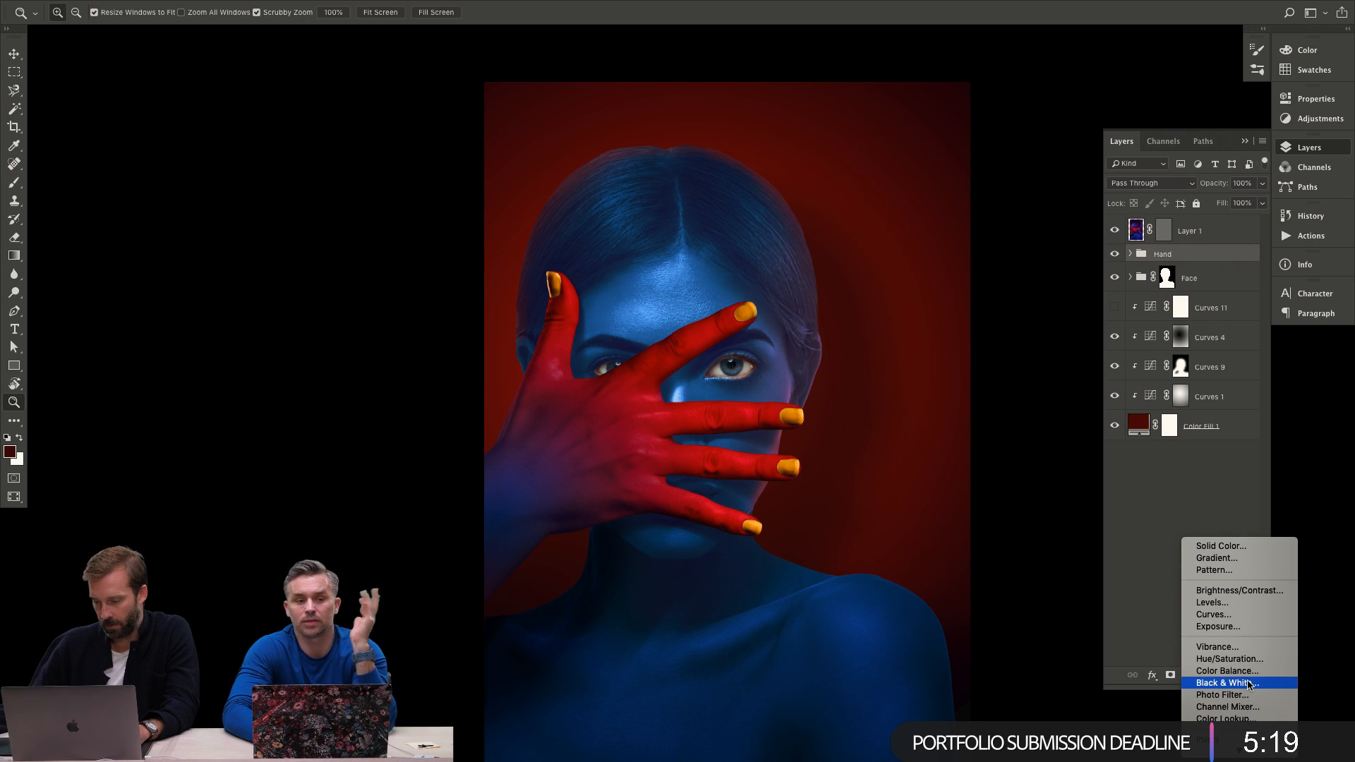
scroll(1242, 706, "down", 2)
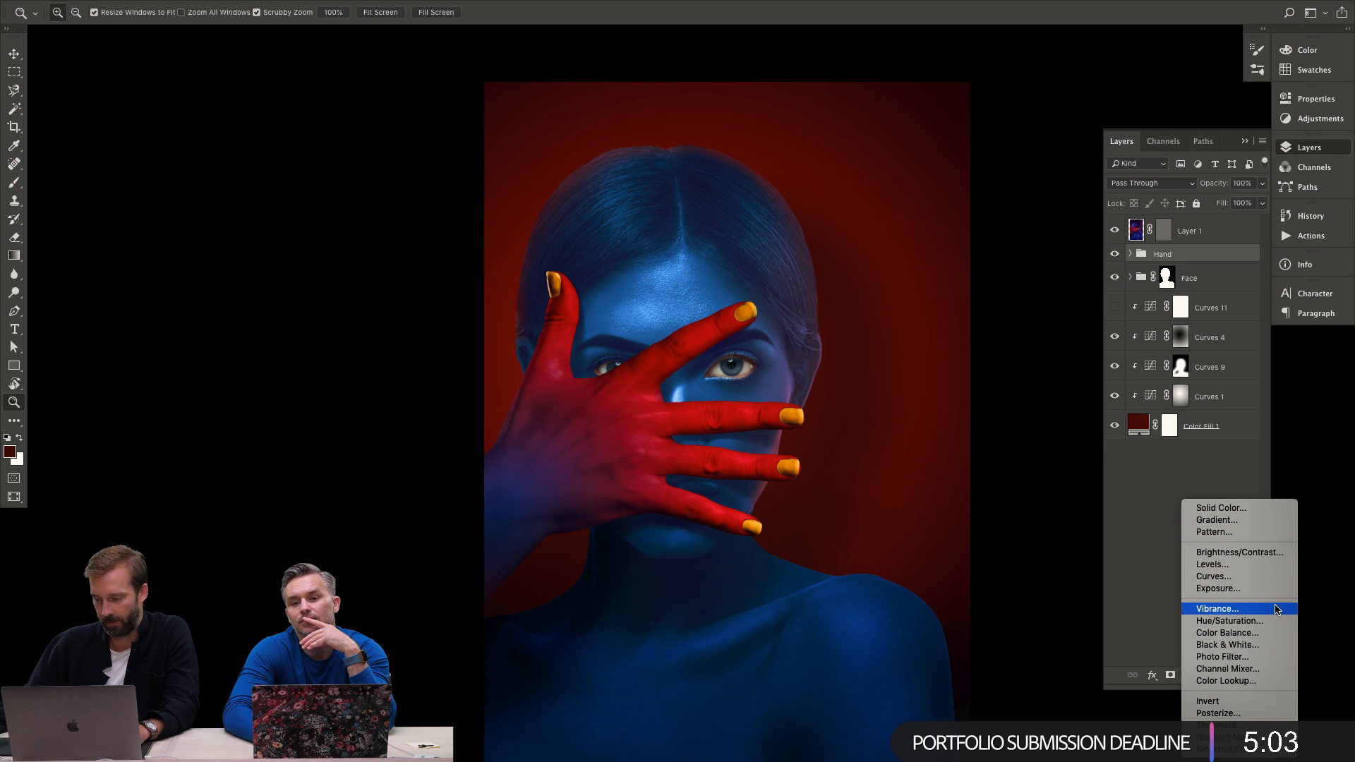
left_click(1259, 682)
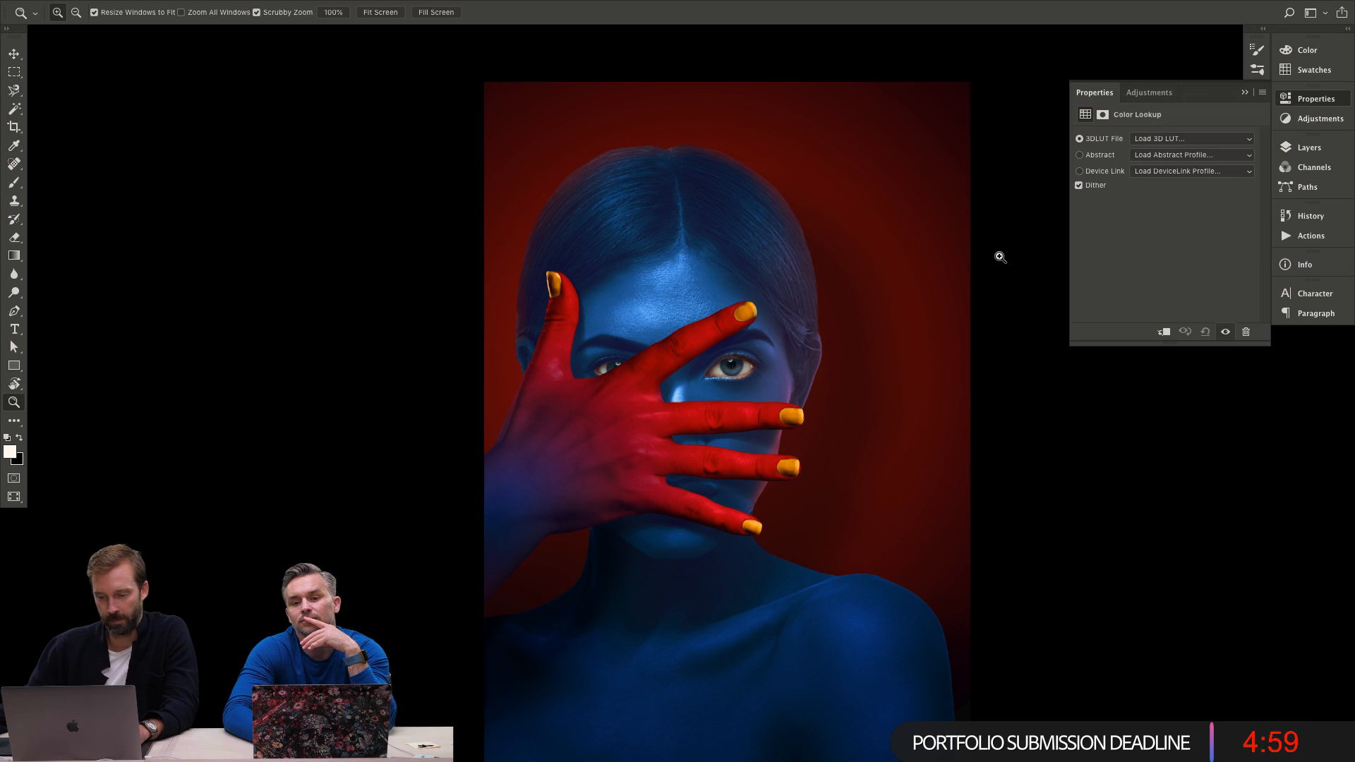
left_click(1183, 142)
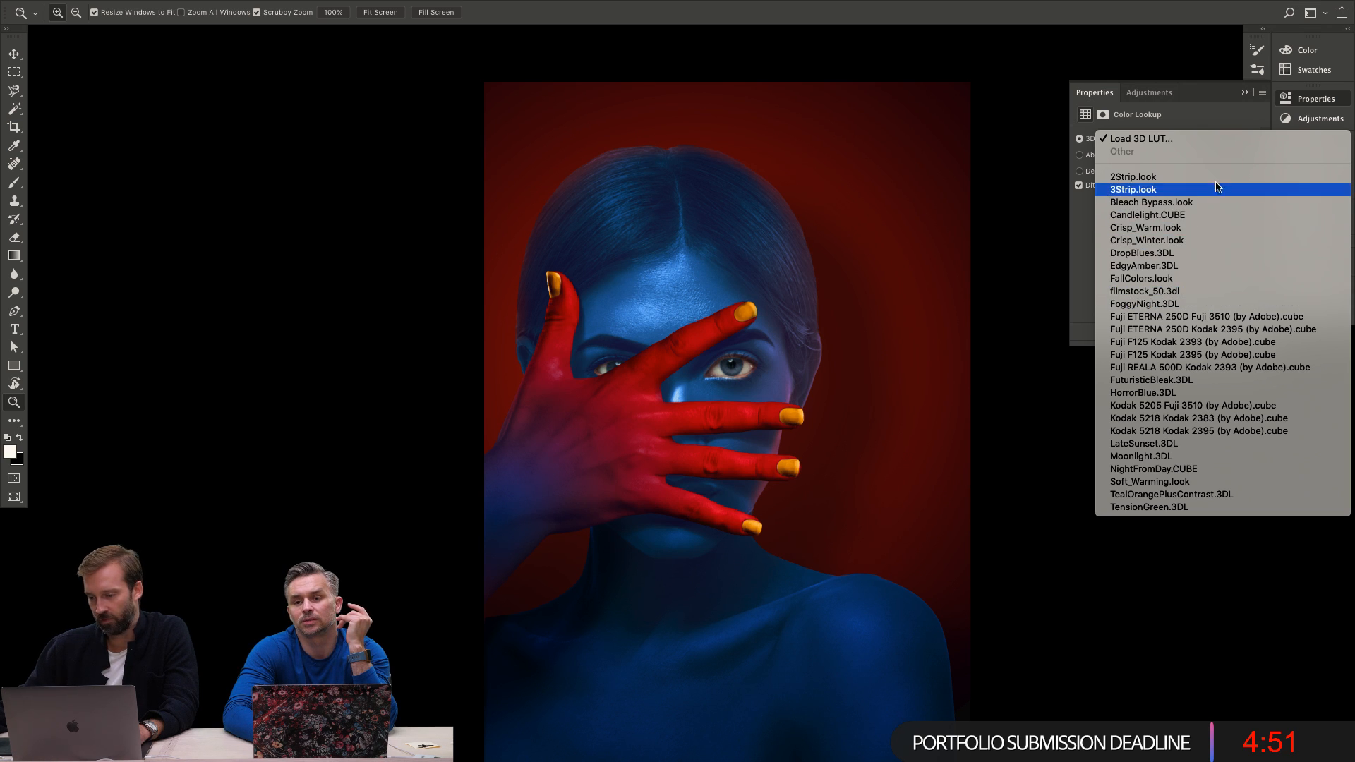
left_click(1137, 177)
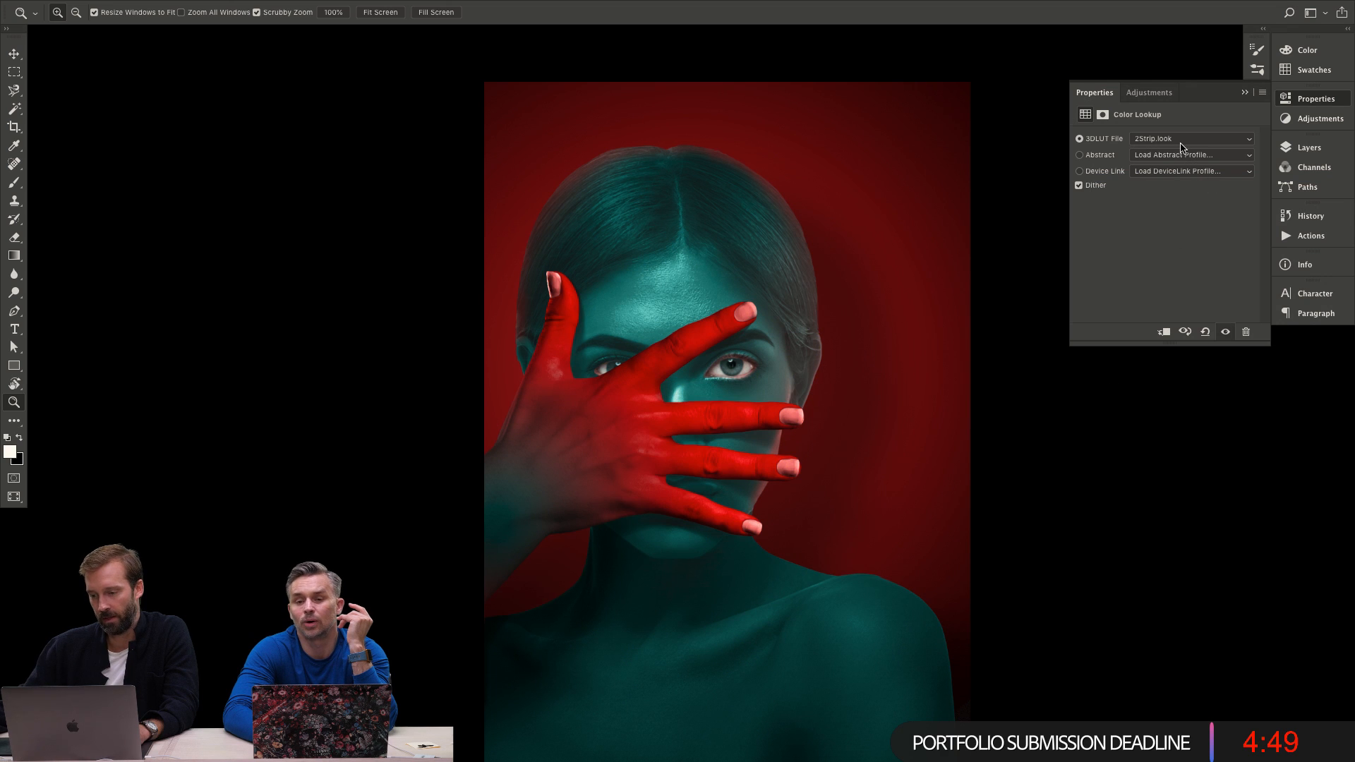
key("v")
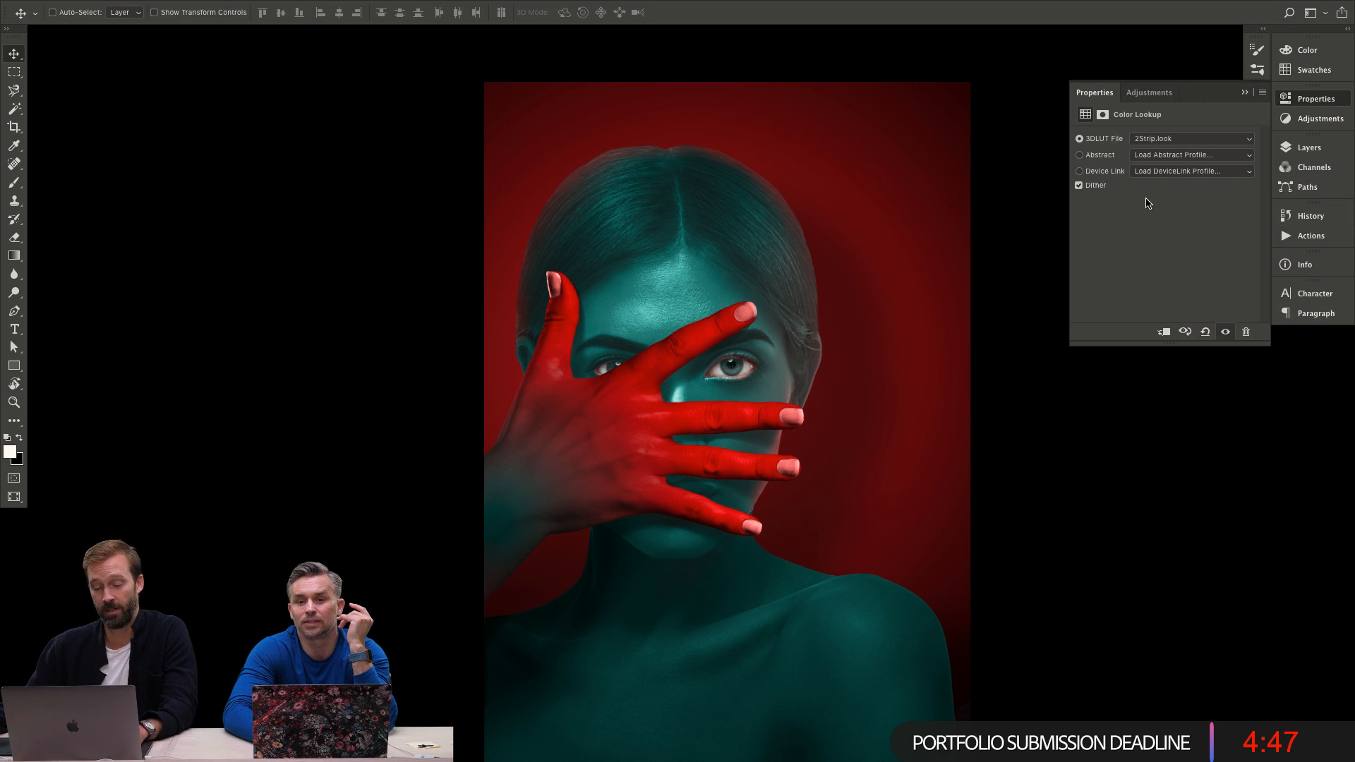
key("ctrl+z")
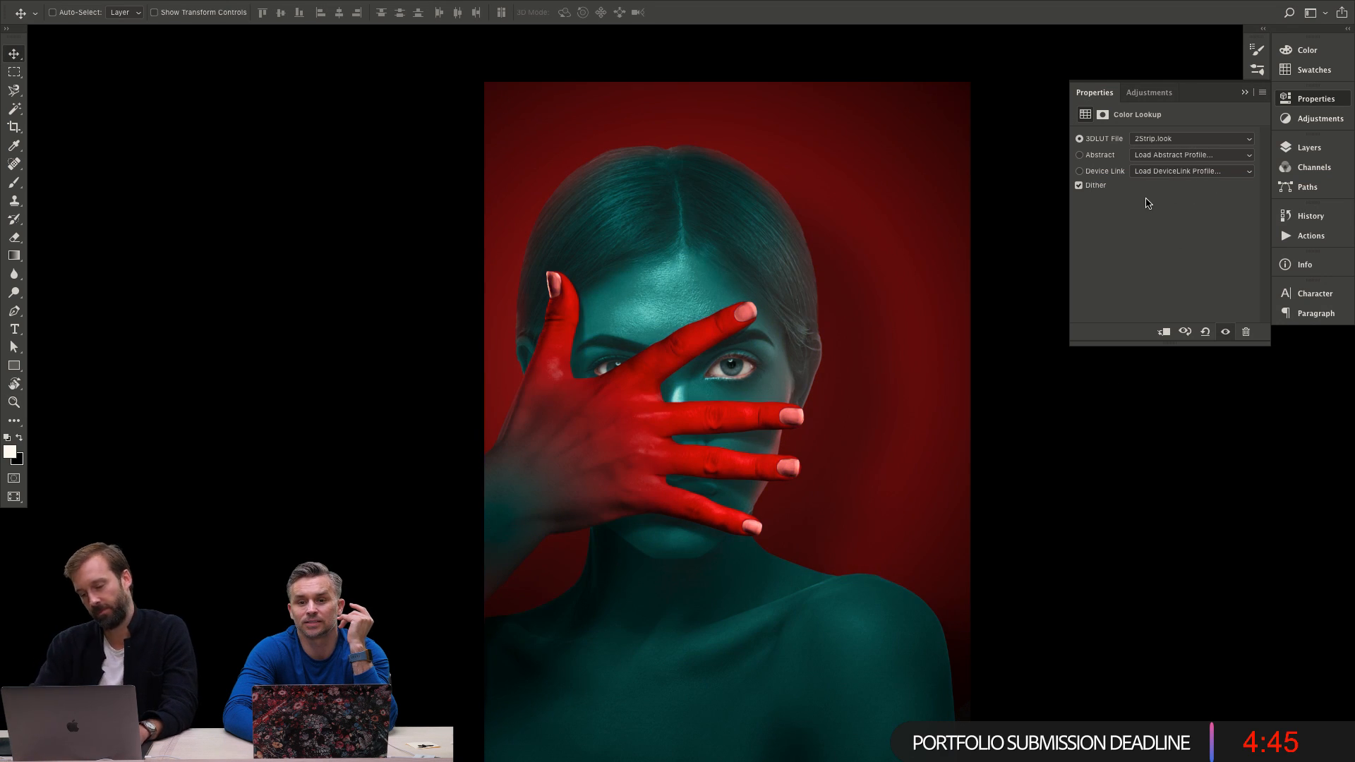
Try the Crisp_Winter.look 3D LUT on the Color Lookup layer and replace it with Candlelight.CUBE.
left_click(1226, 139)
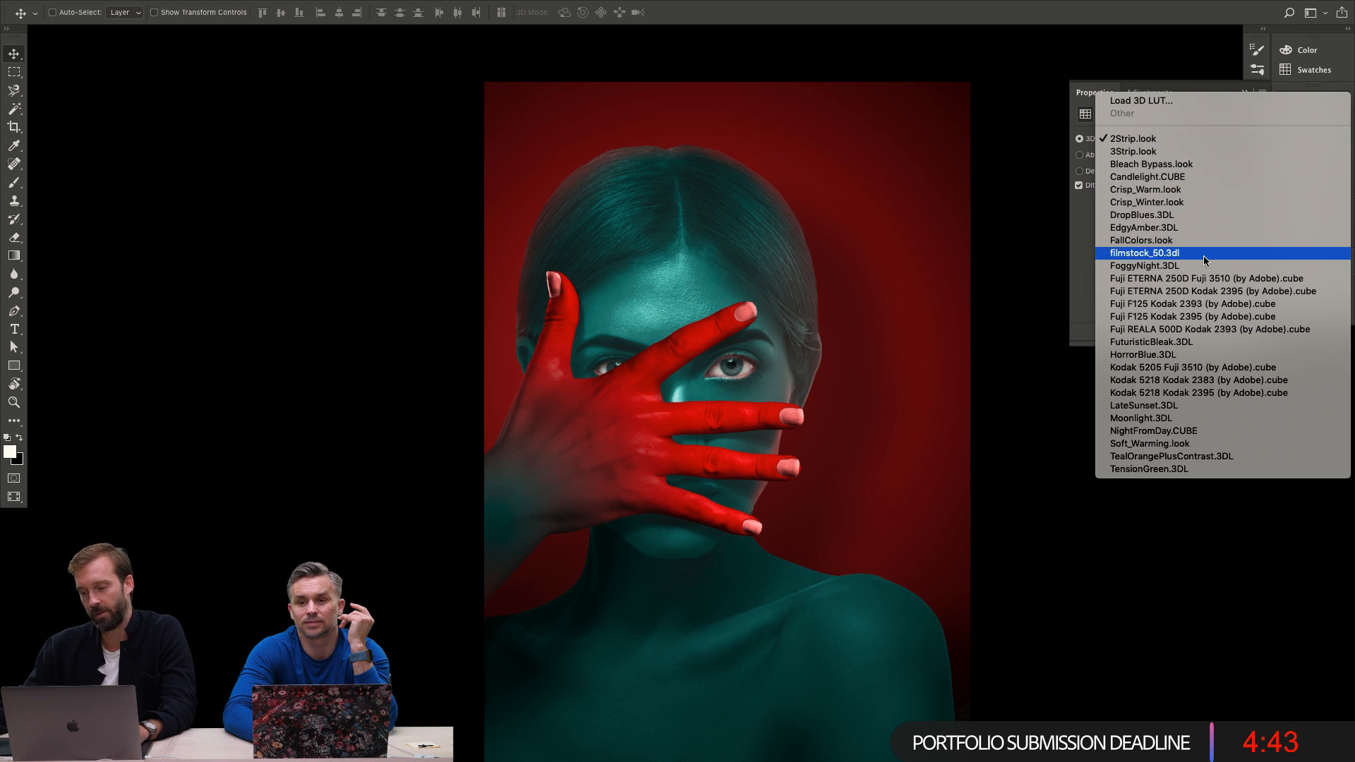
left_click(1210, 205)
left_click(1187, 140)
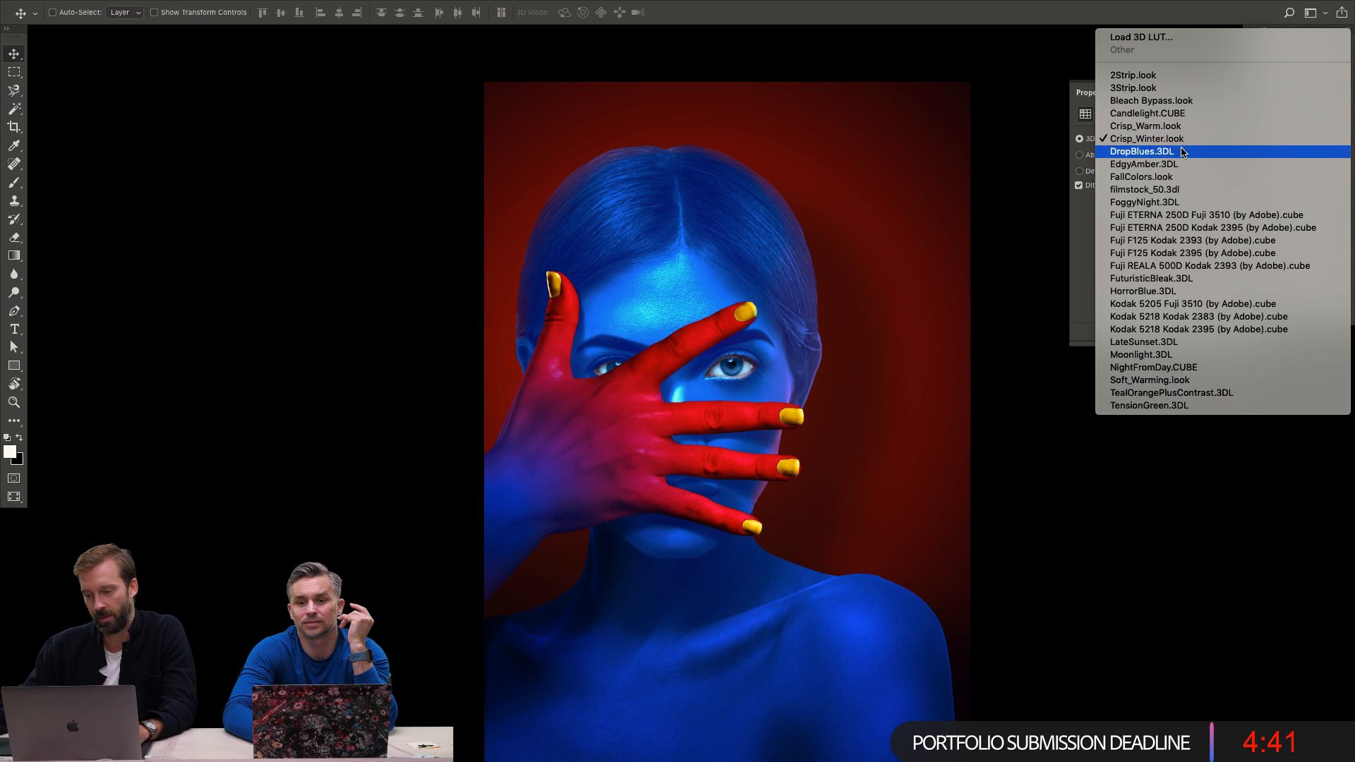
left_click(1187, 112)
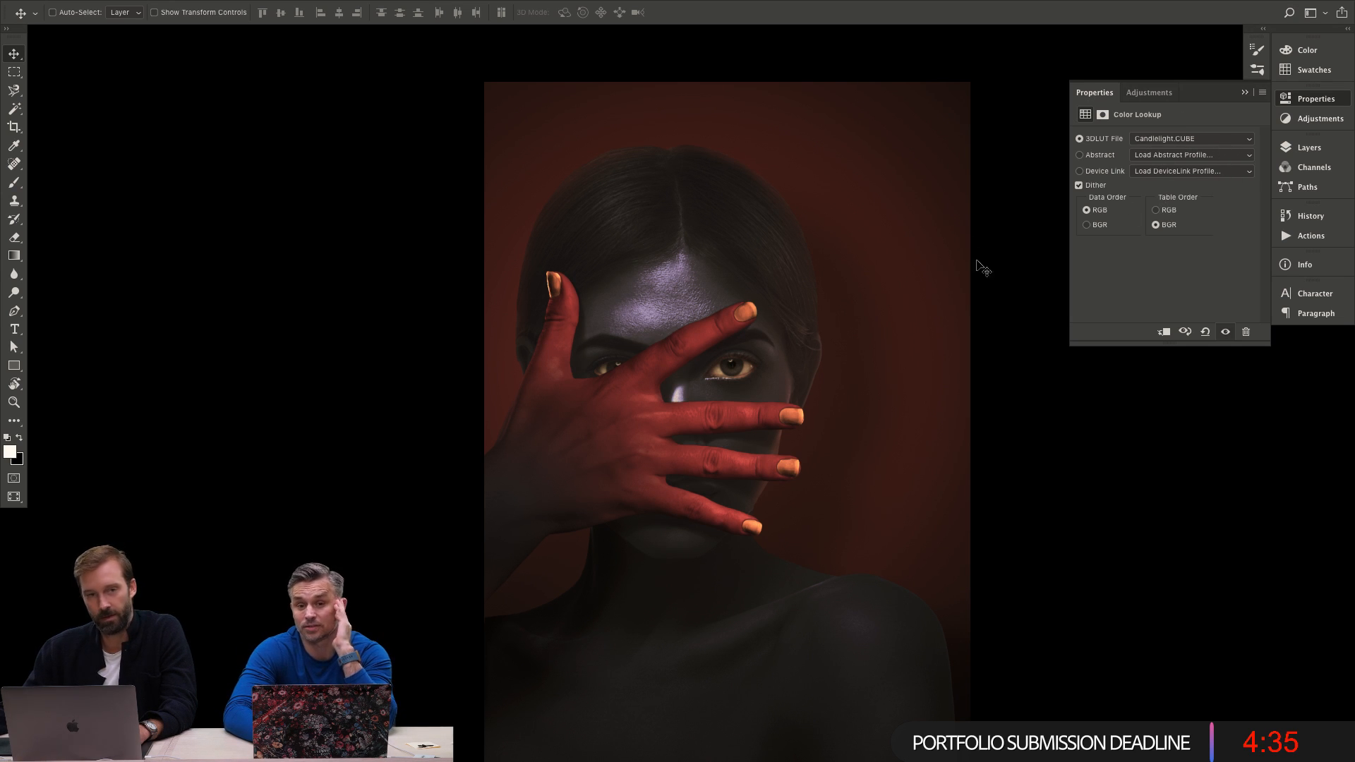
Examine the colour-graded portrait in full-screen view with all panels hidden, and bring the panels back.
key("f")
key("f")
key("f")
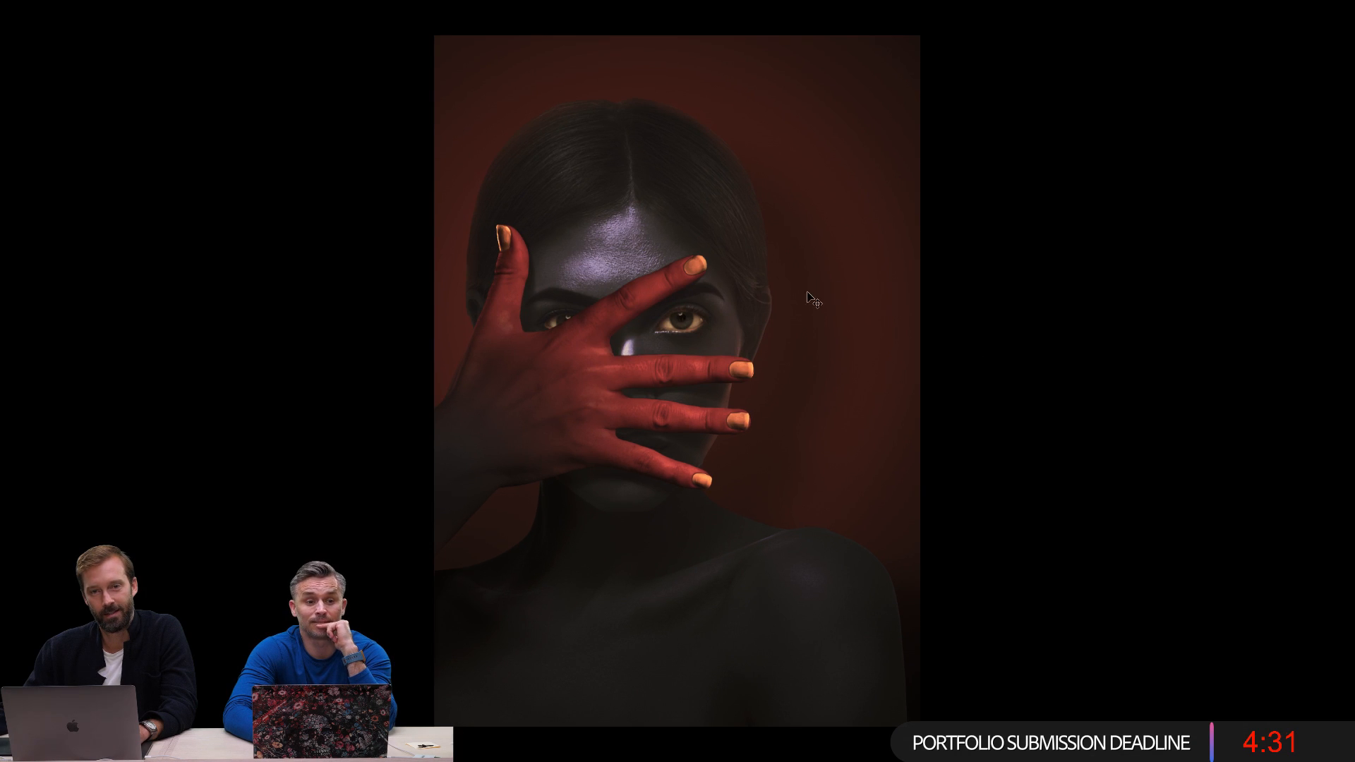
key("z")
mouse_move(682, 334)
left_mouse_down()
mouse_move(725, 335)
mouse_move(691, 335)
left_mouse_up()
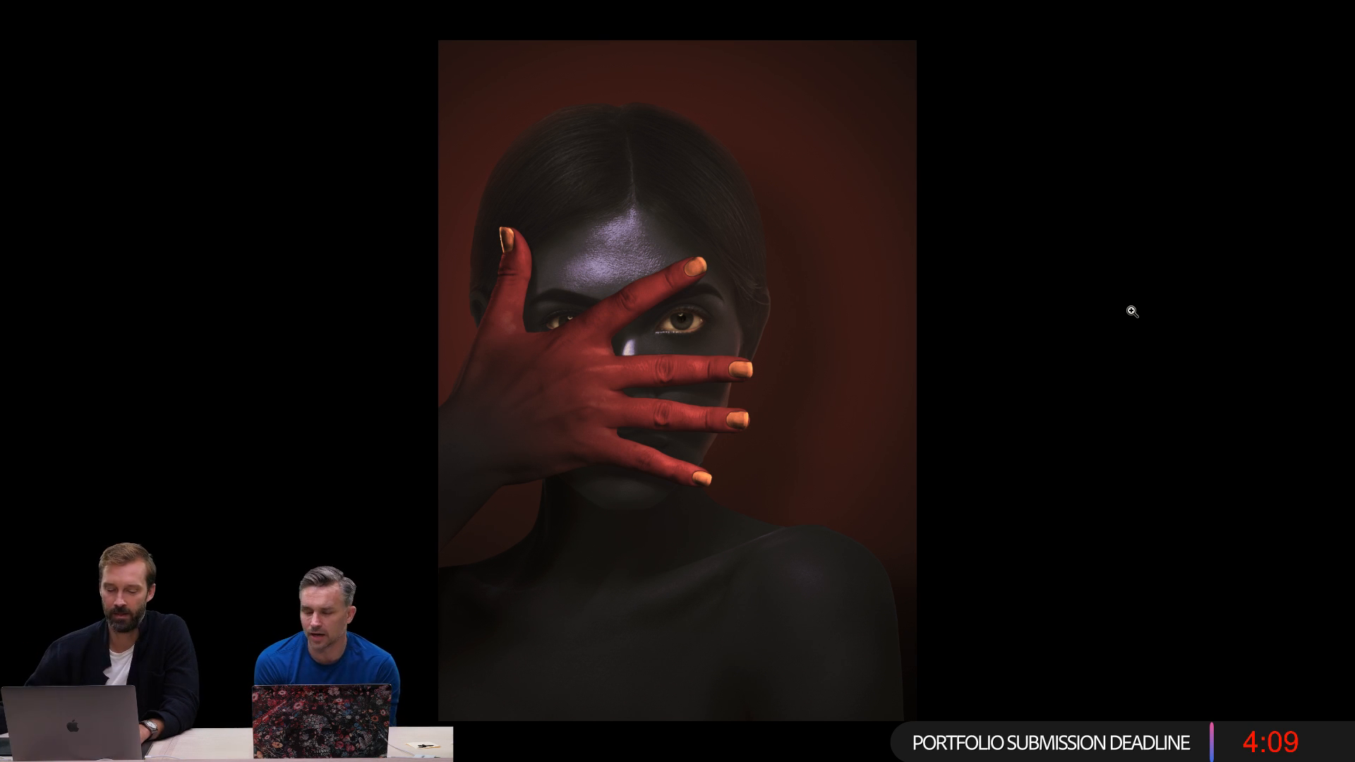
key("Tab")
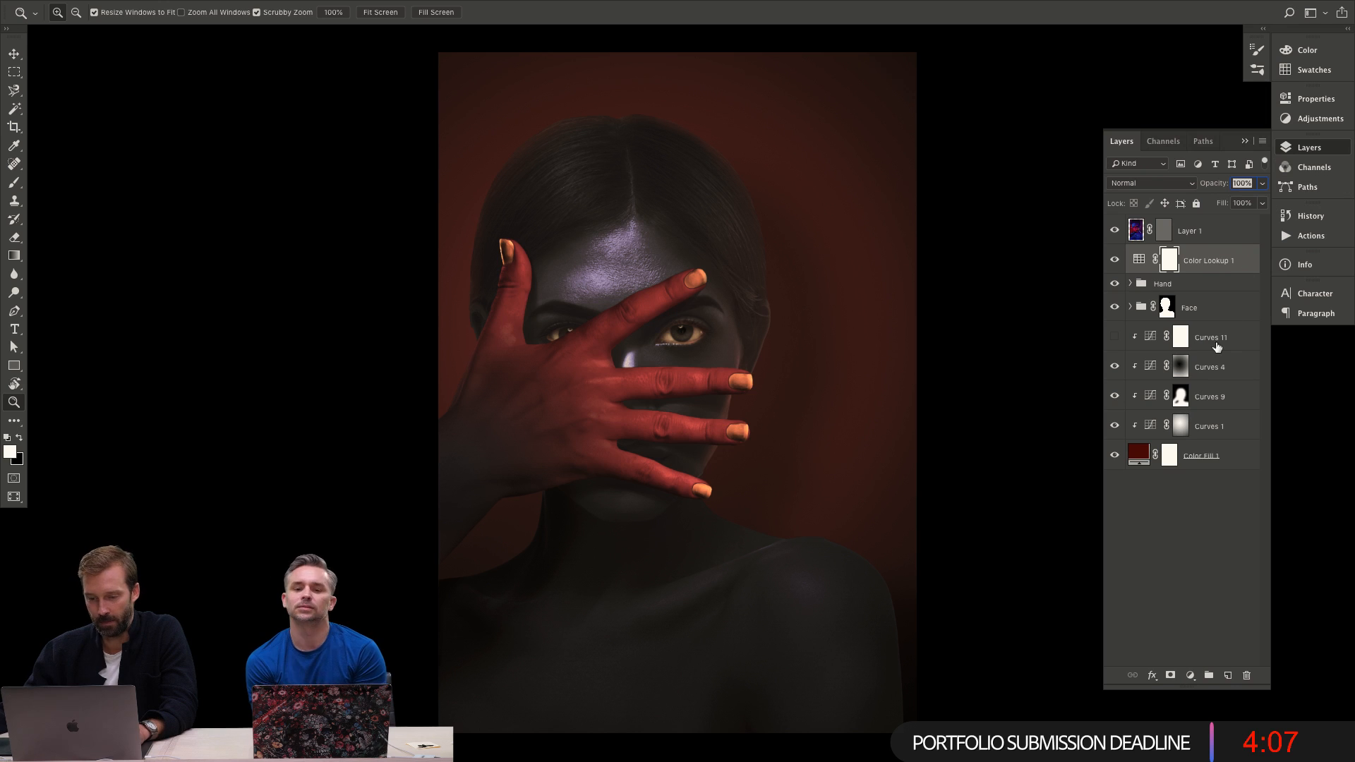
Stamp all visible layers into a new merged layer directly above Layer 1.
left_click(1217, 231)
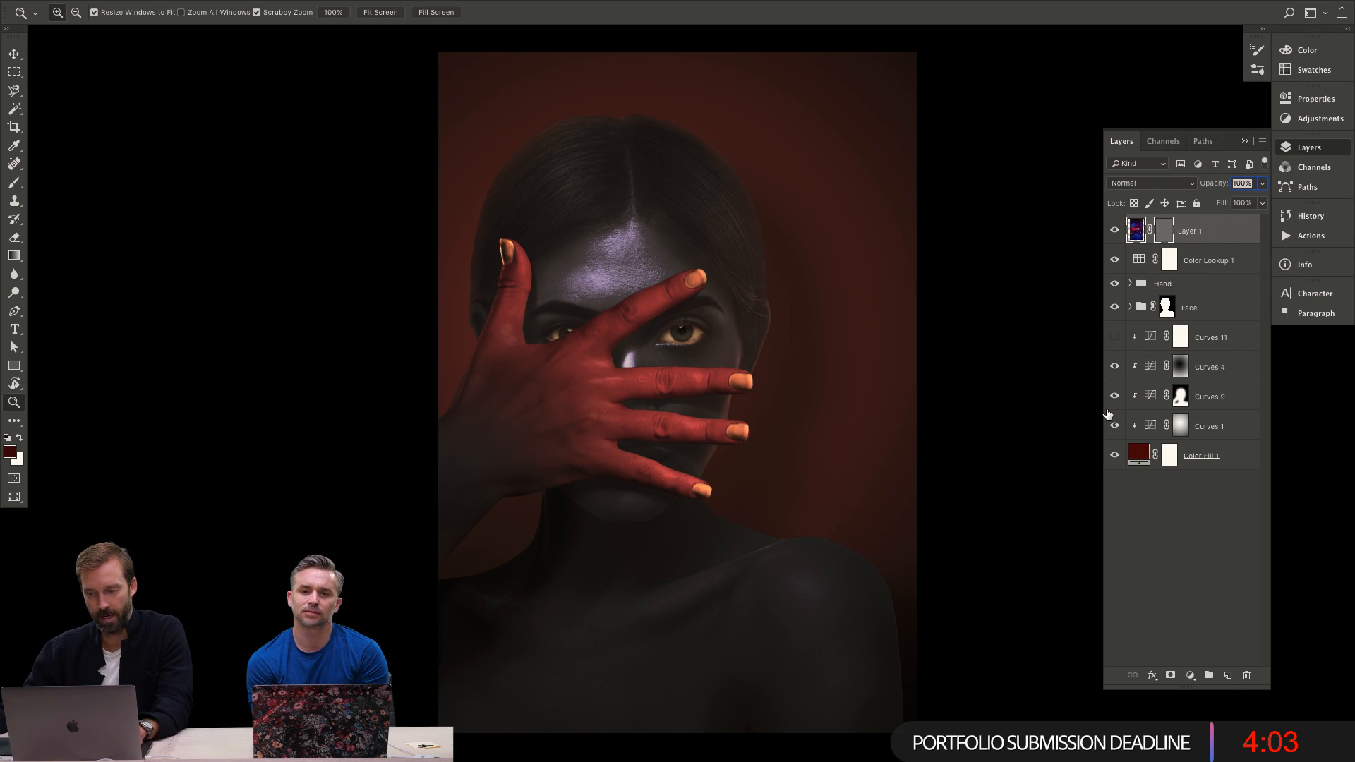
left_click_drag(651, 305, 671, 311)
left_click_drag(690, 369, 649, 386)
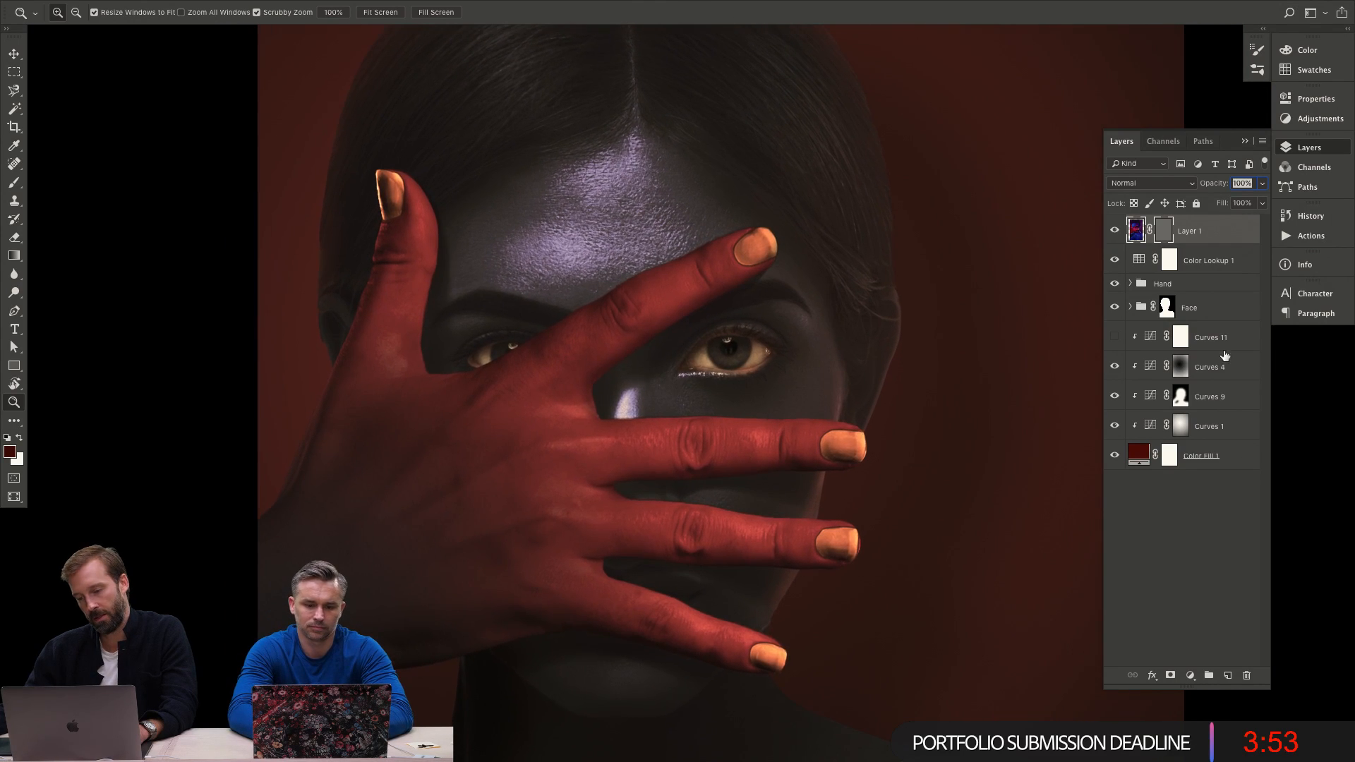
left_click(1189, 676)
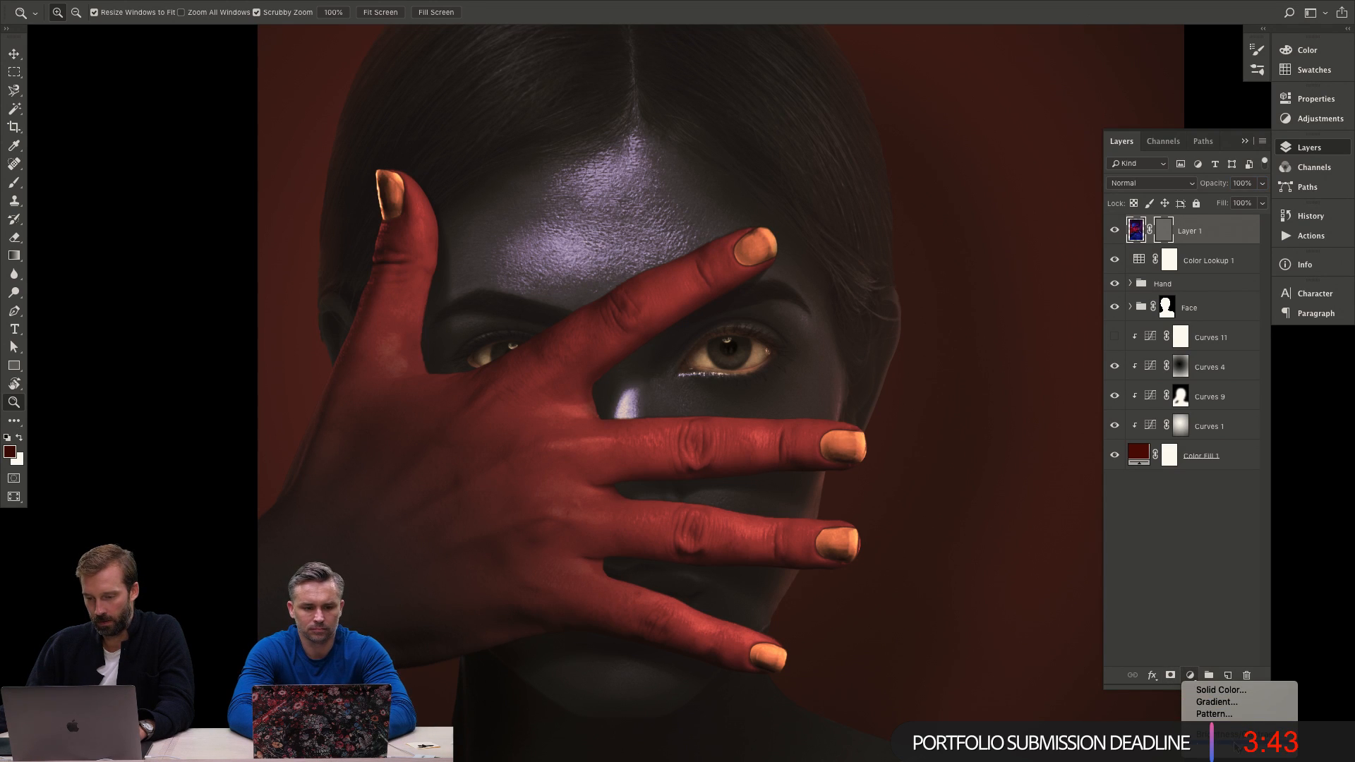
key("Escape")
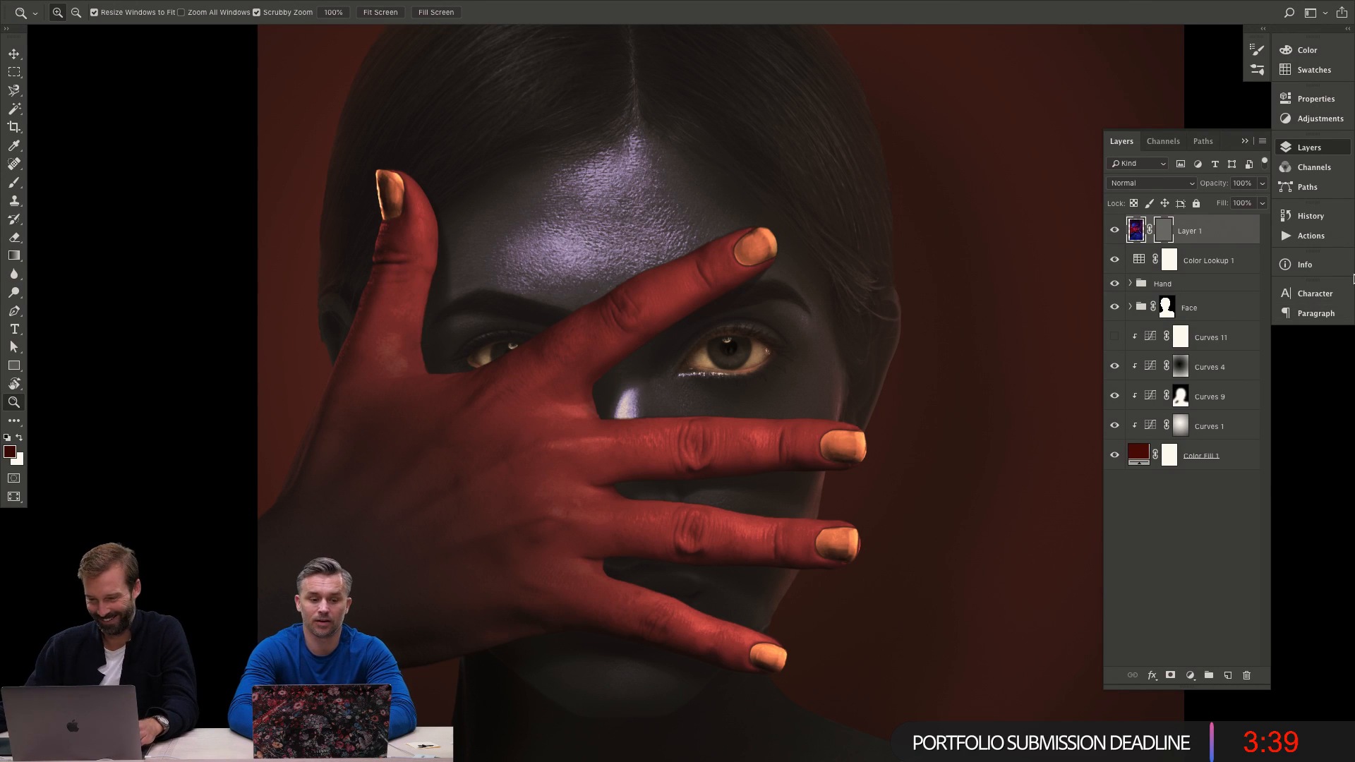
key("ctrl+shift+alt+e")
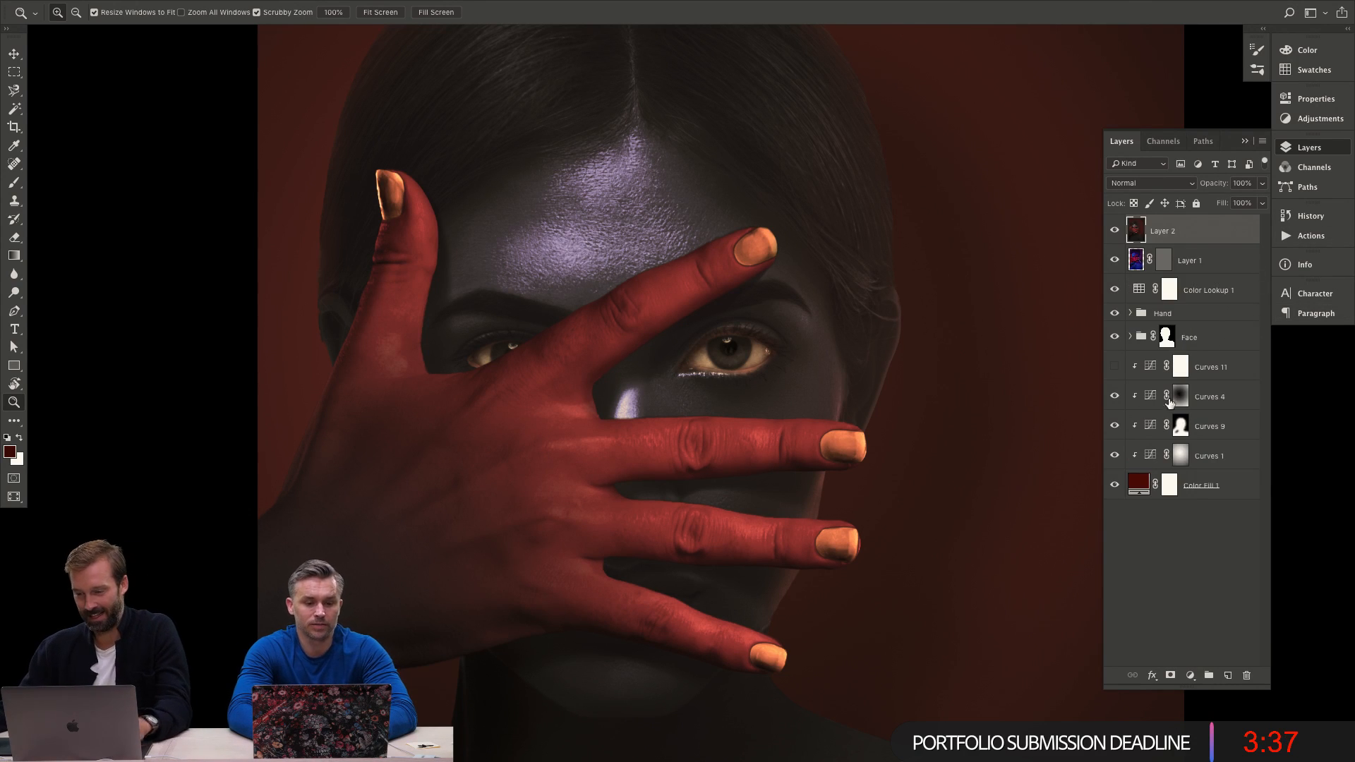
Apply the High Pass filter to the merged layer with a radius of 3 pixels.
key("f")
key("f")
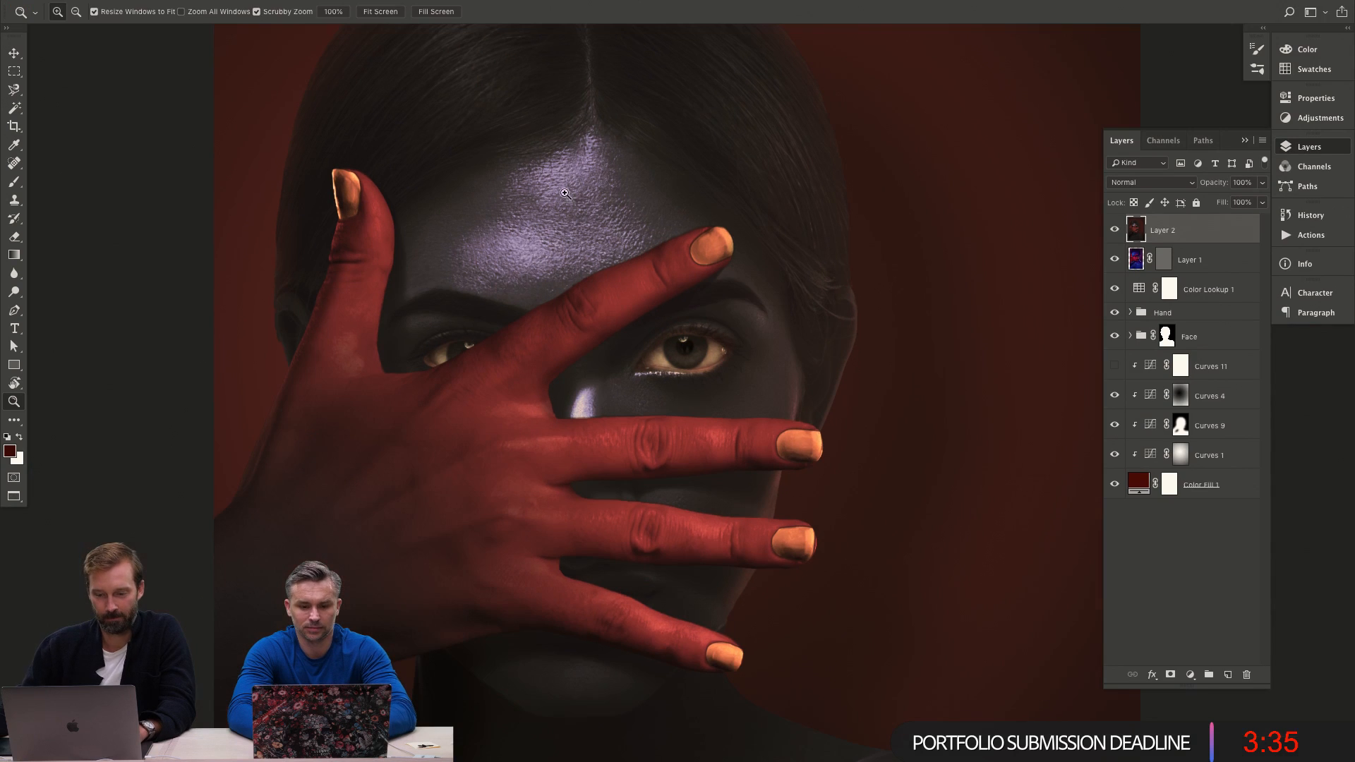
left_click(347, 7)
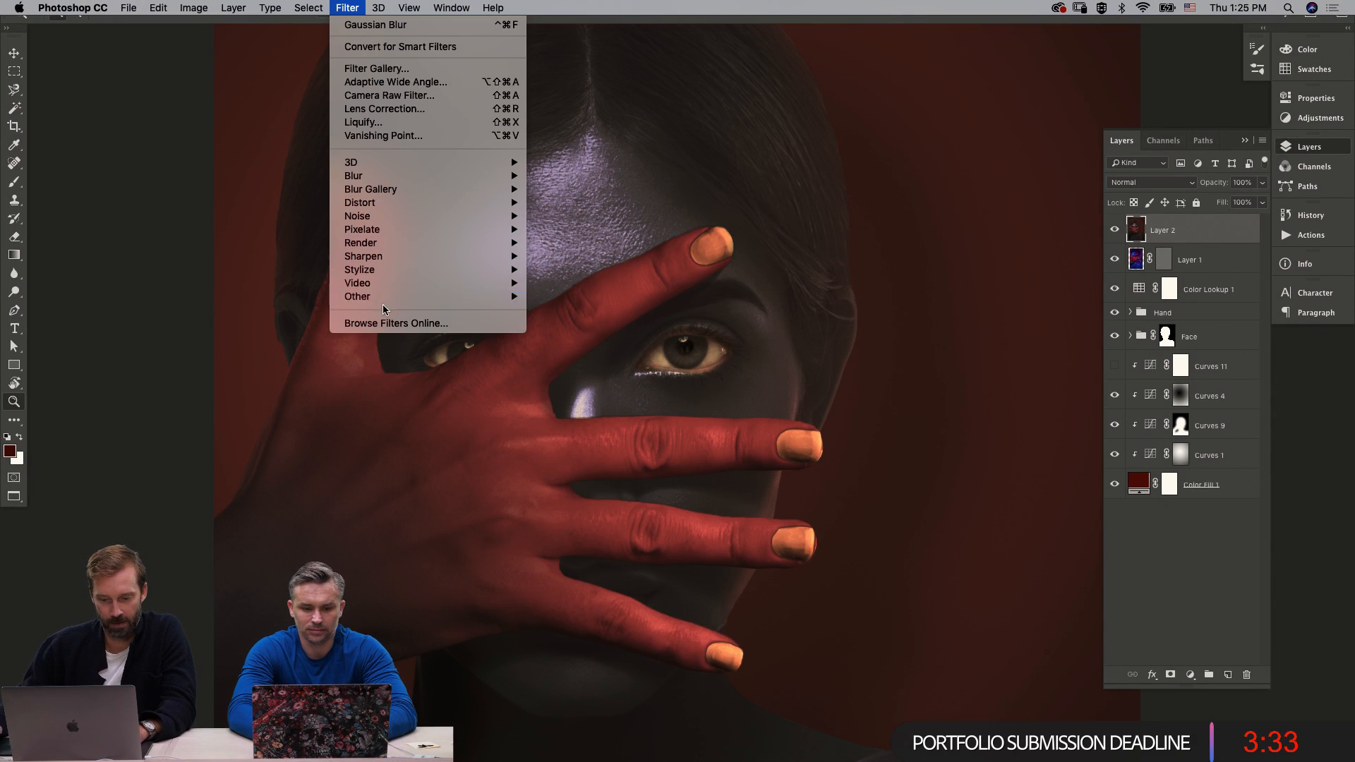
mouse_move(395, 297)
left_click(564, 307)
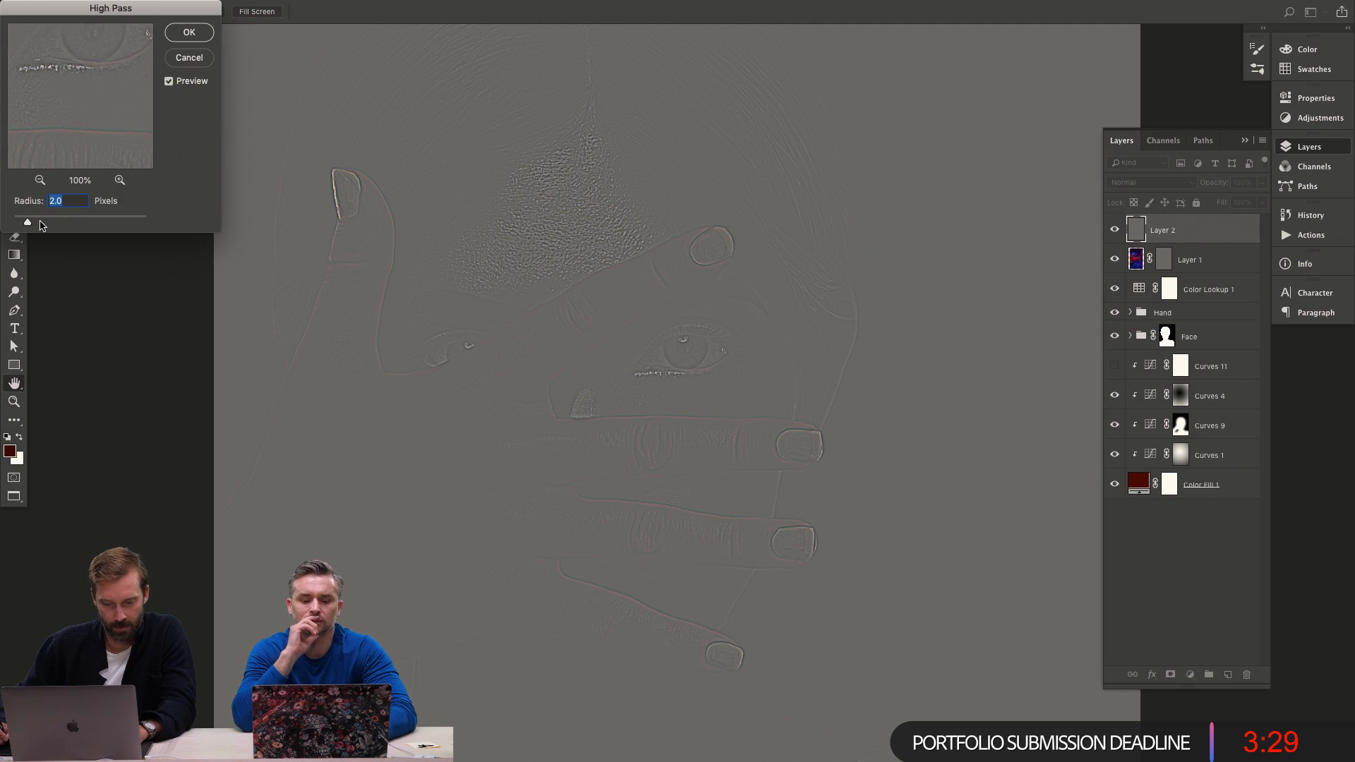
type("3")
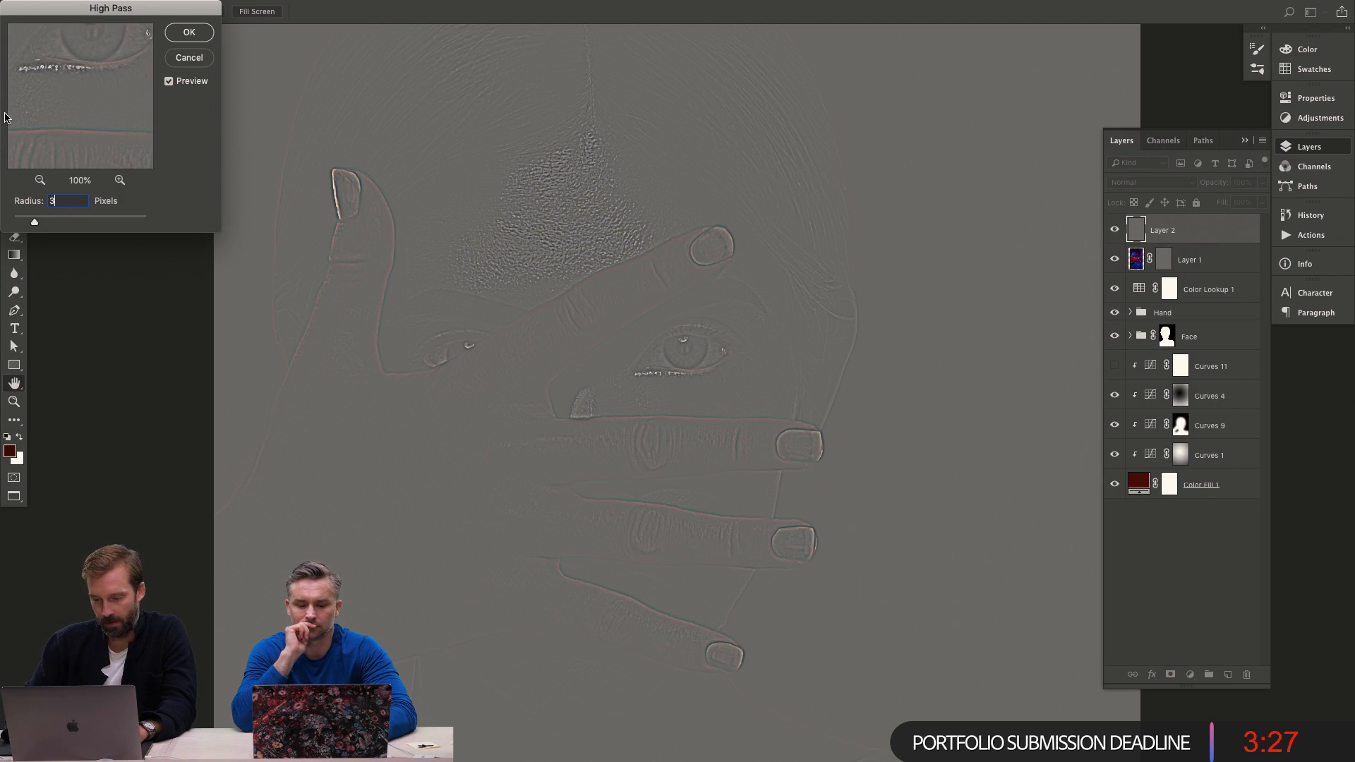
key("Return")
Reset the foreground and background colours to default and set the high-pass layer's blend mode to Overlay.
key("z")
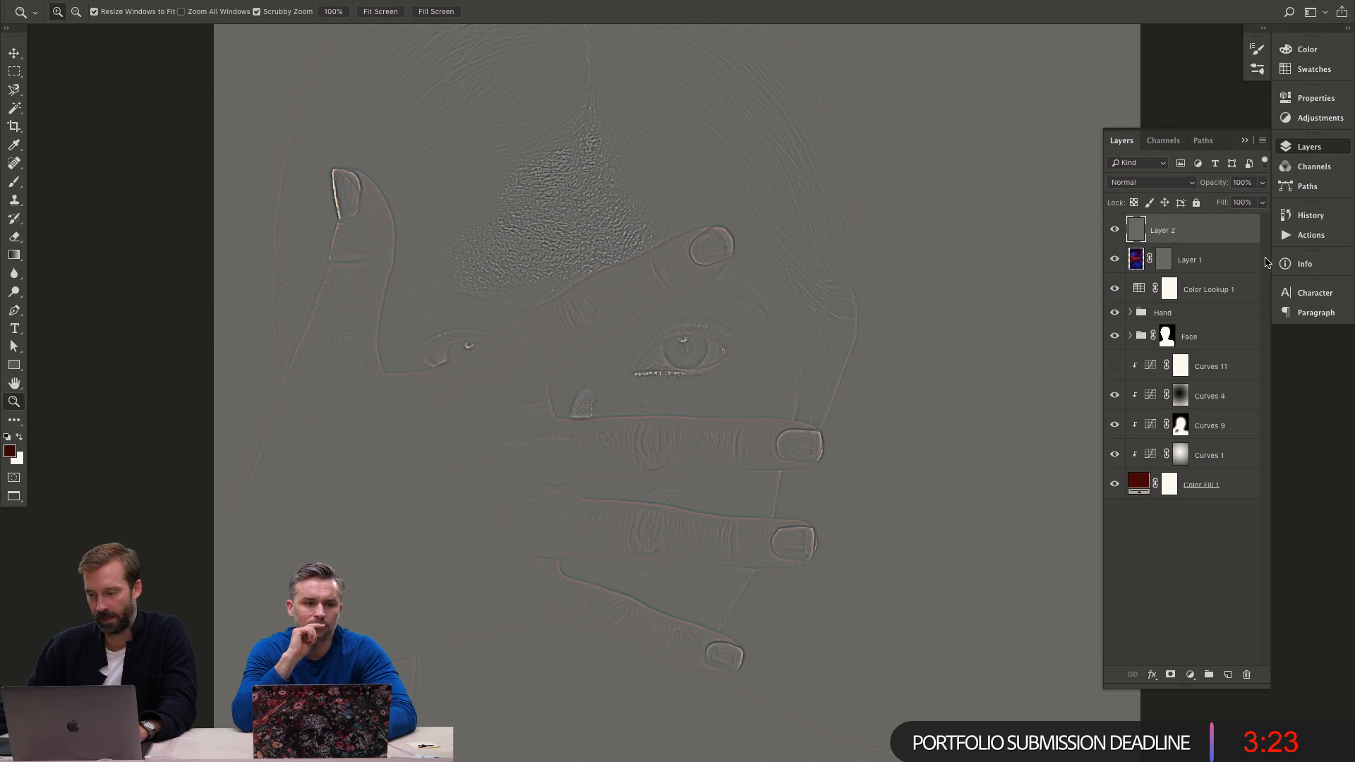
left_click_drag(669, 310, 750, 330)
left_click_drag(616, 308, 740, 349)
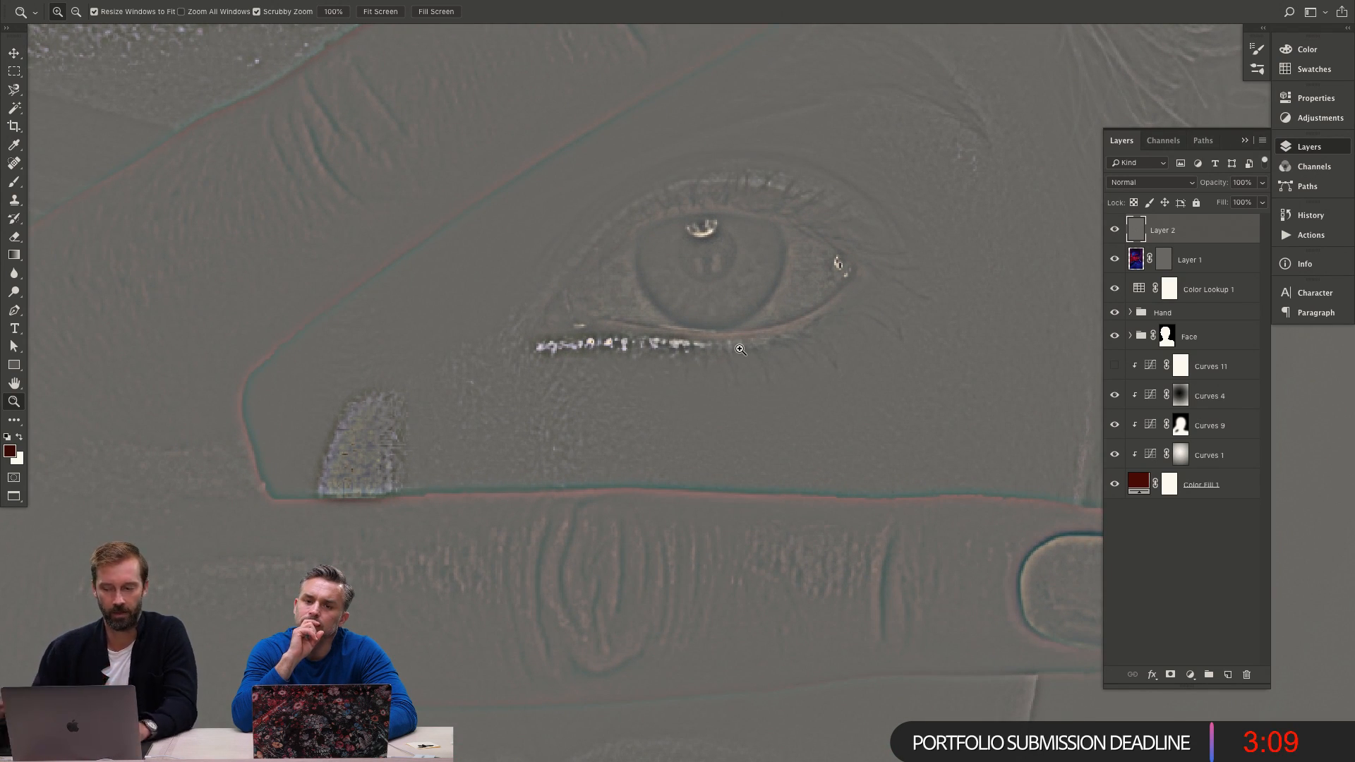
key("d")
left_click(1151, 182)
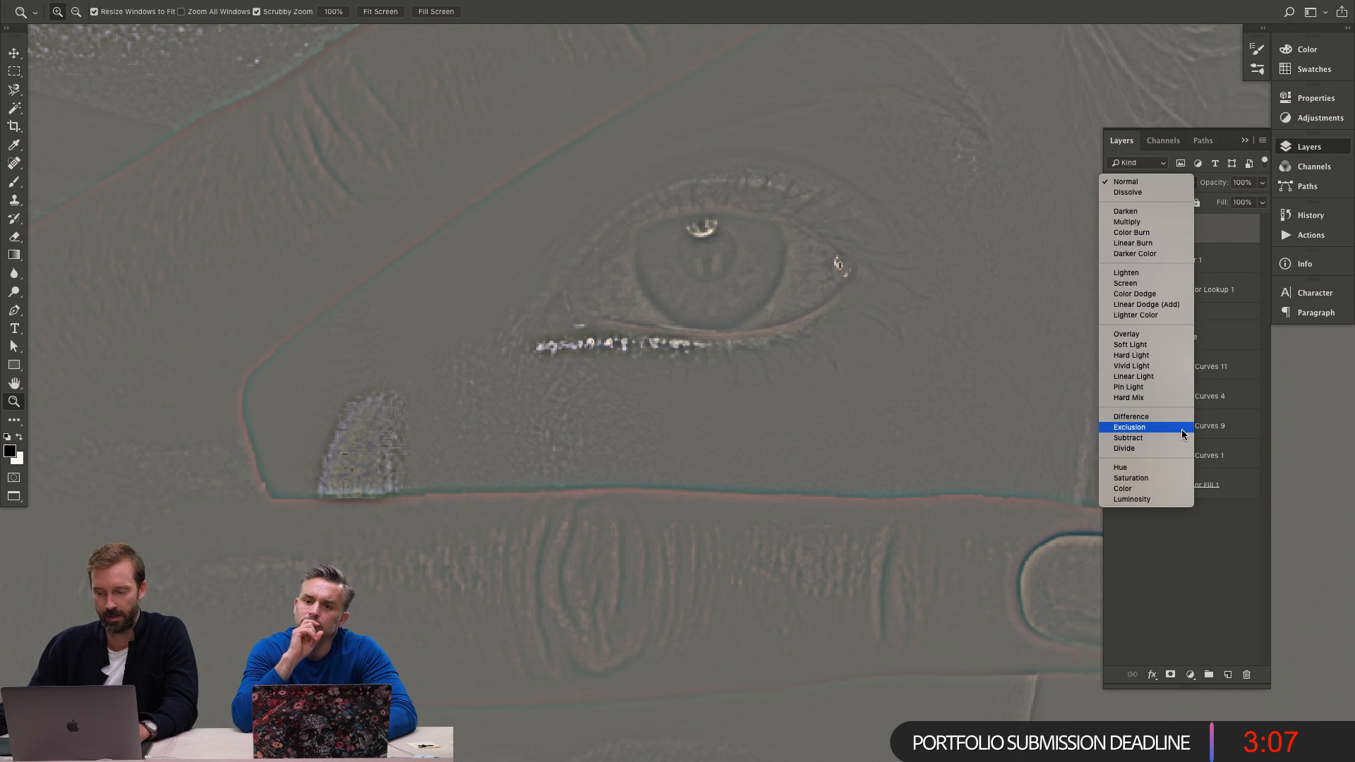
left_click(1176, 334)
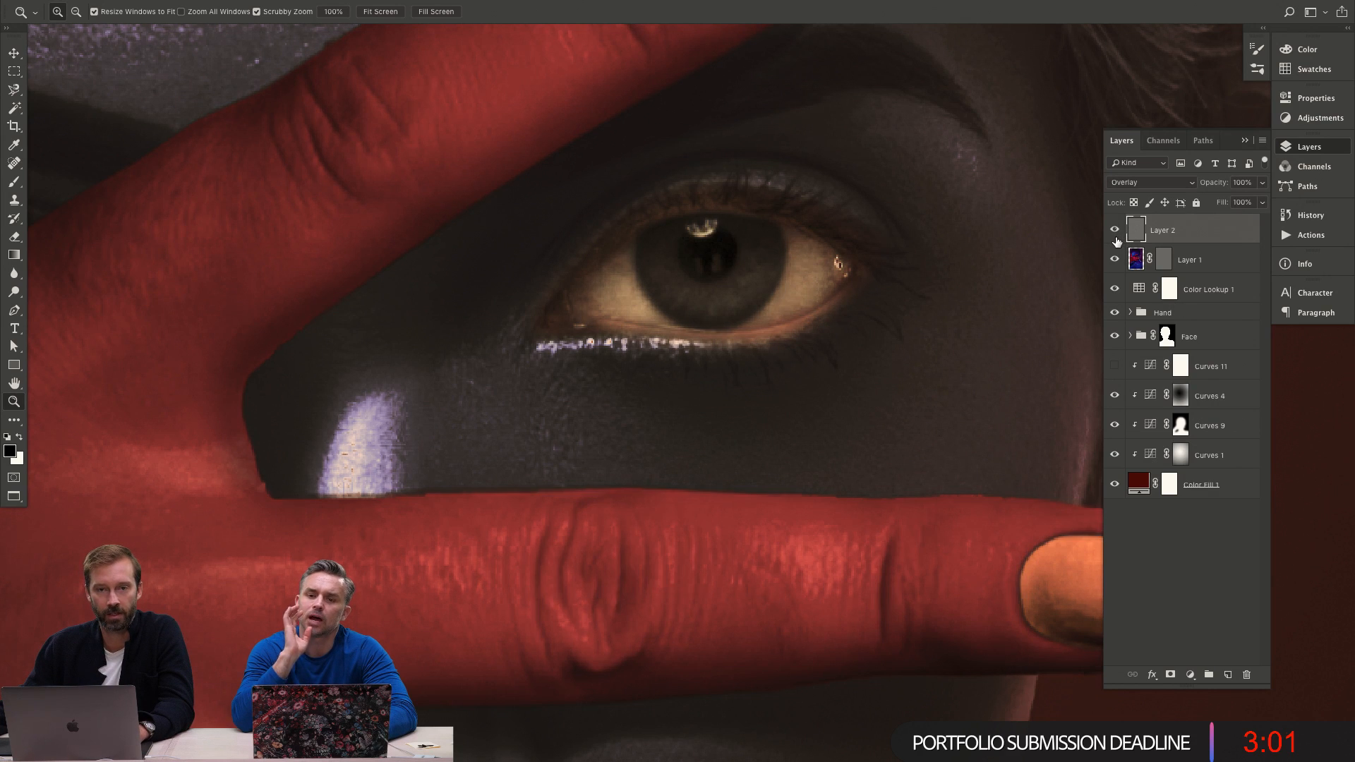
Compare the eye area with and without the high-pass sharpening layer, and leave that layer hidden.
left_click(1115, 238)
left_click(1114, 235)
left_click(1115, 235)
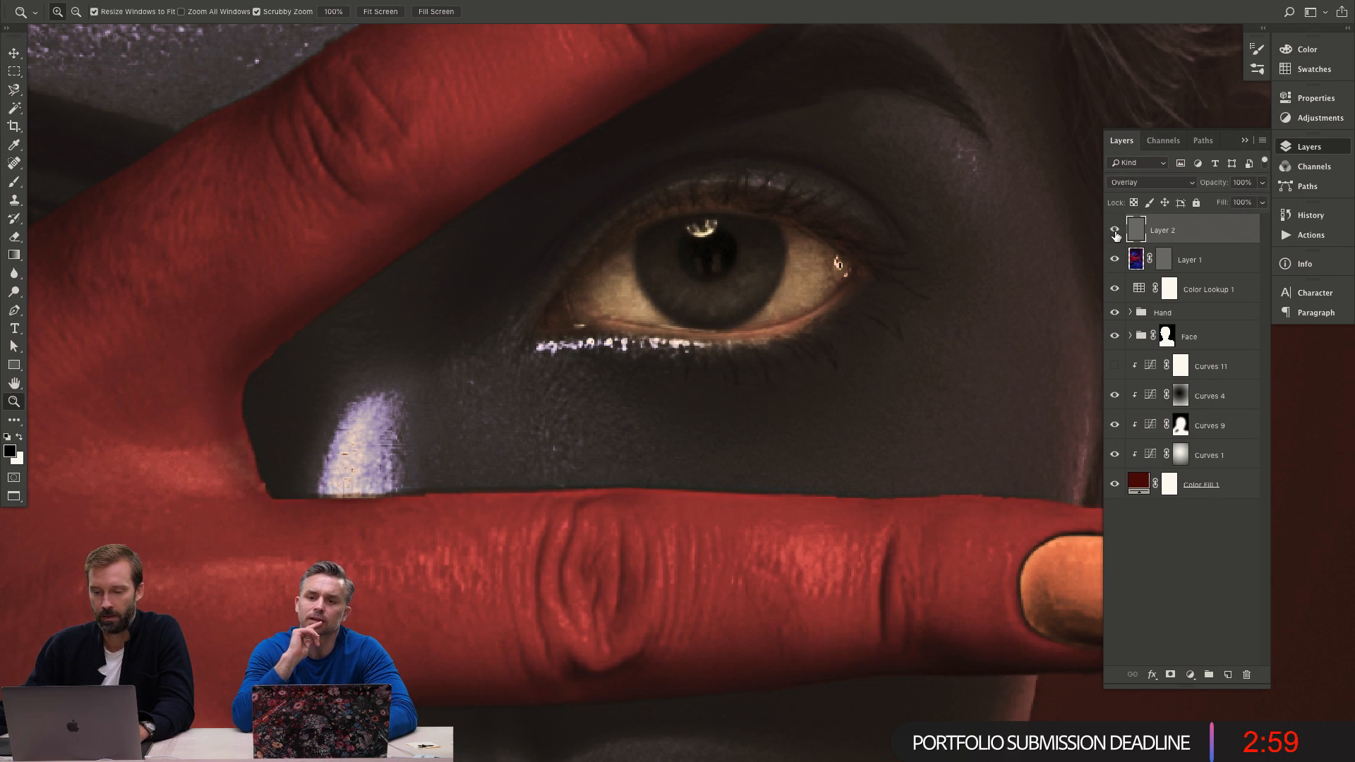
left_click(1115, 233)
left_click(1115, 233)
left_click(1115, 232)
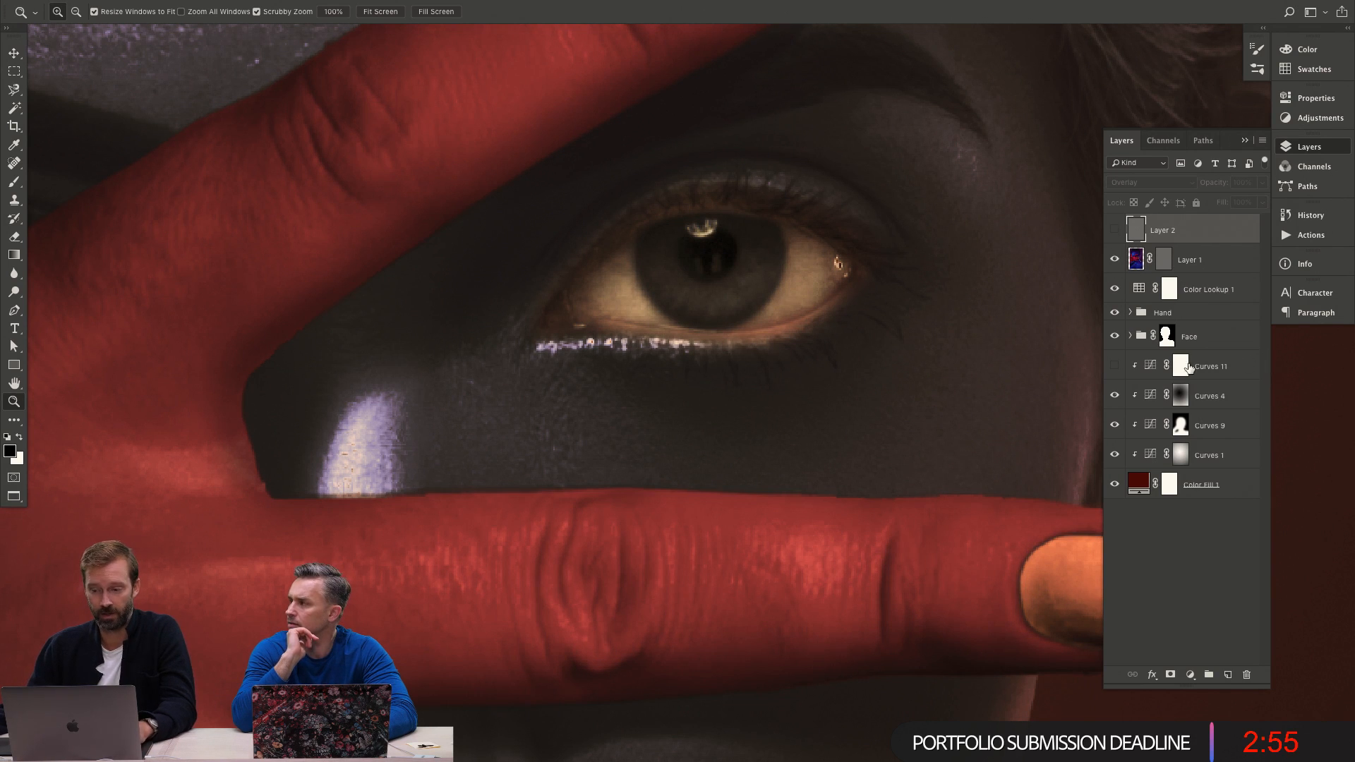
Stamp the visible layers into a new layer above Layer 1 and apply High Pass to it with a 2-pixel radius.
left_click(1209, 271)
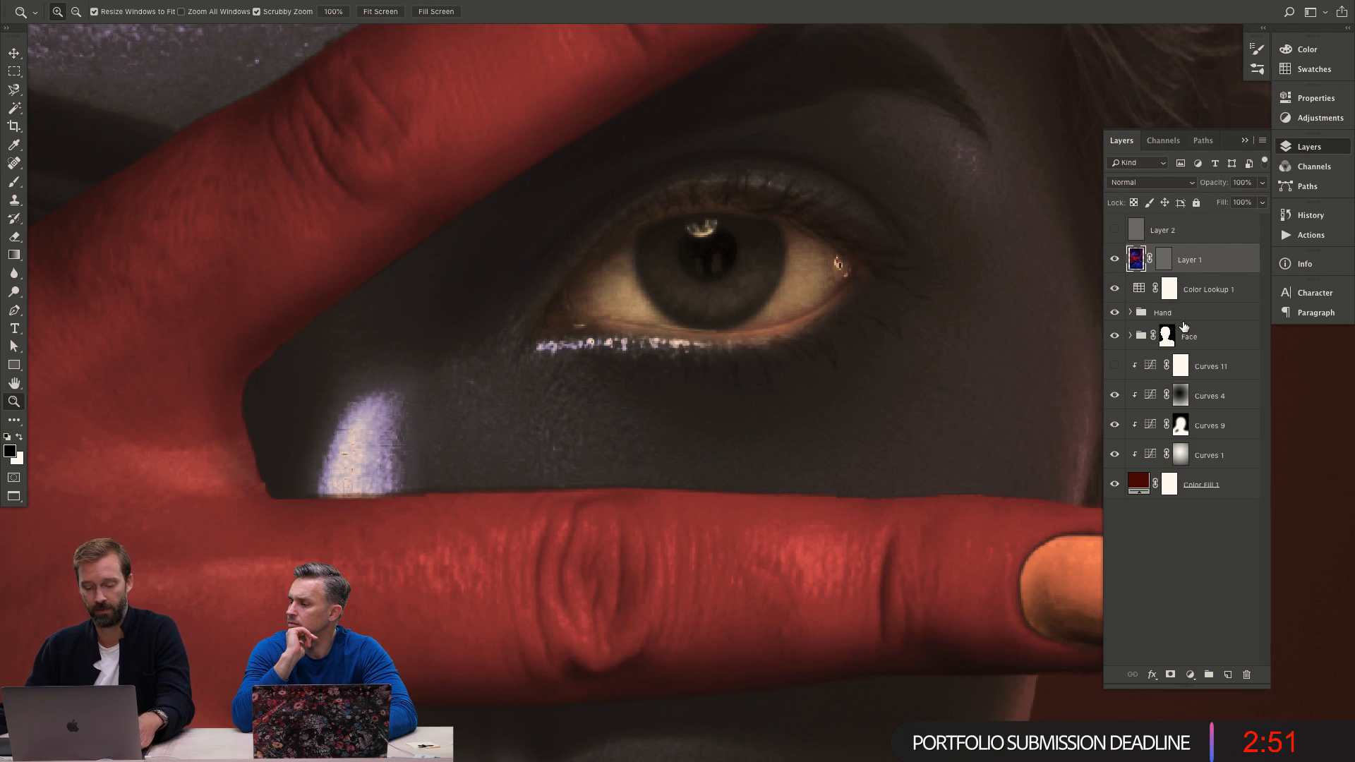
key("super+alt+shift+e")
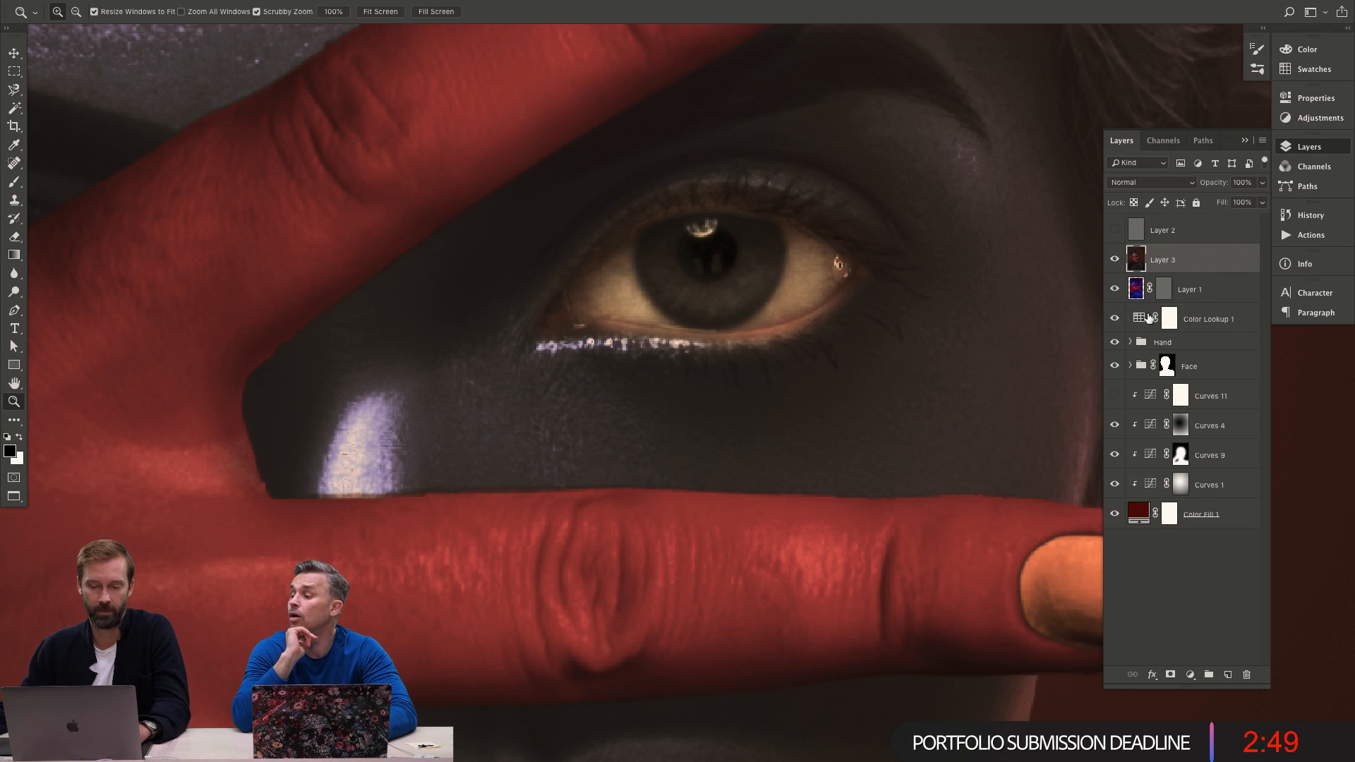
mouse_move(484, 4)
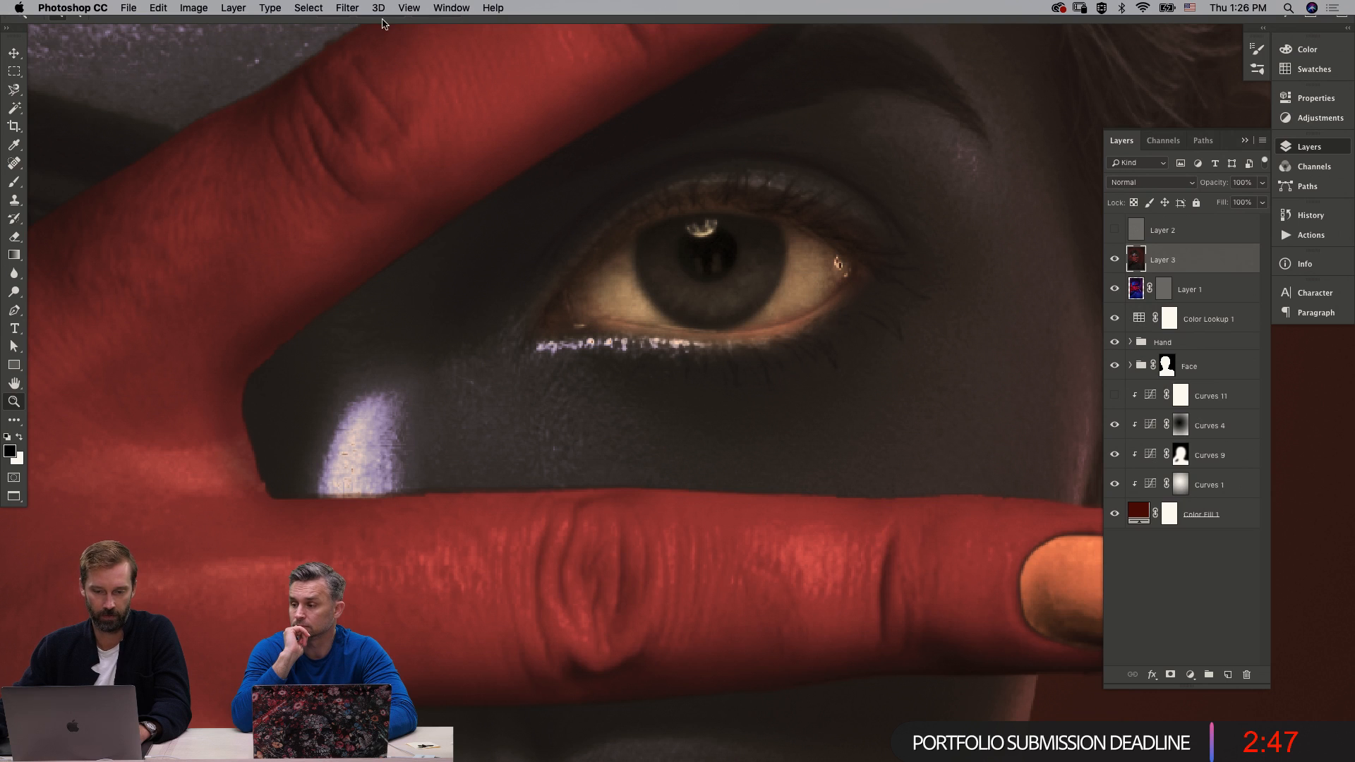
left_click(347, 8)
mouse_move(520, 302)
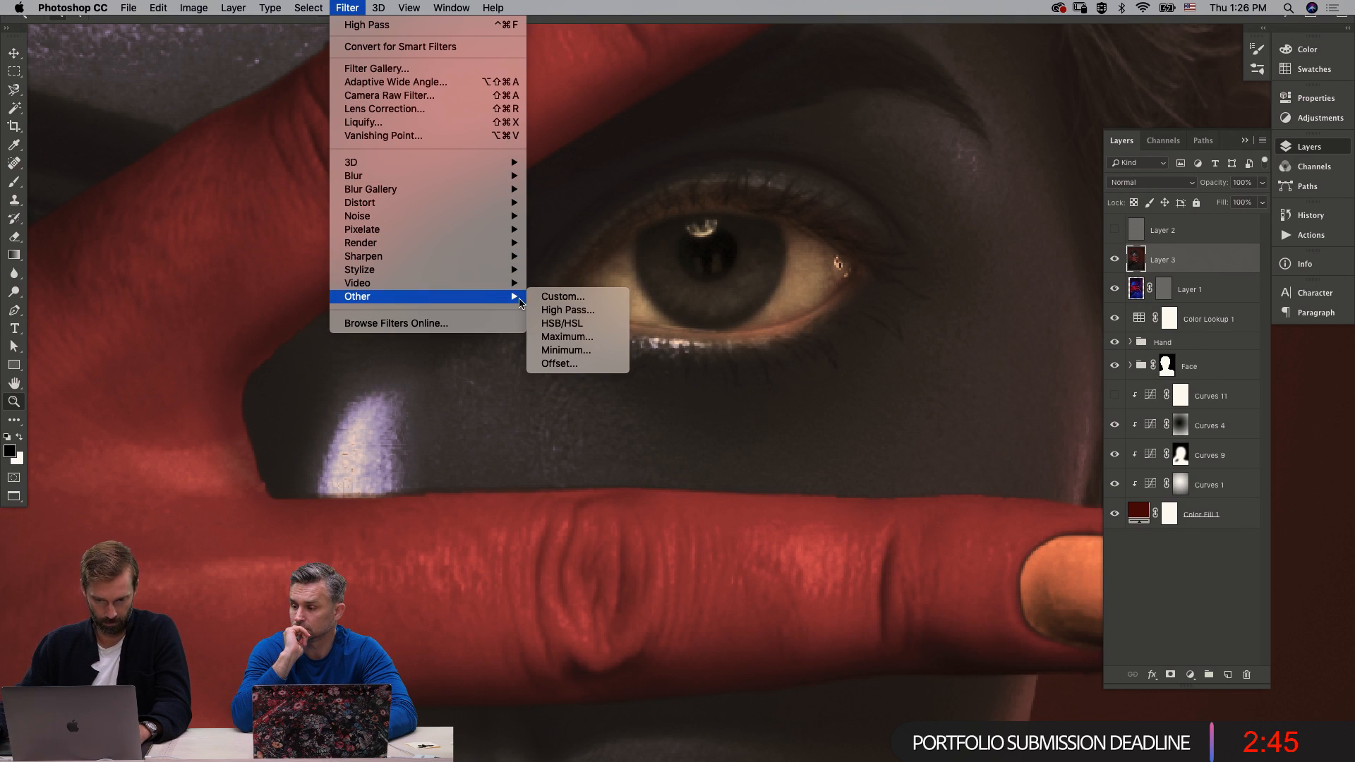
left_click(578, 311)
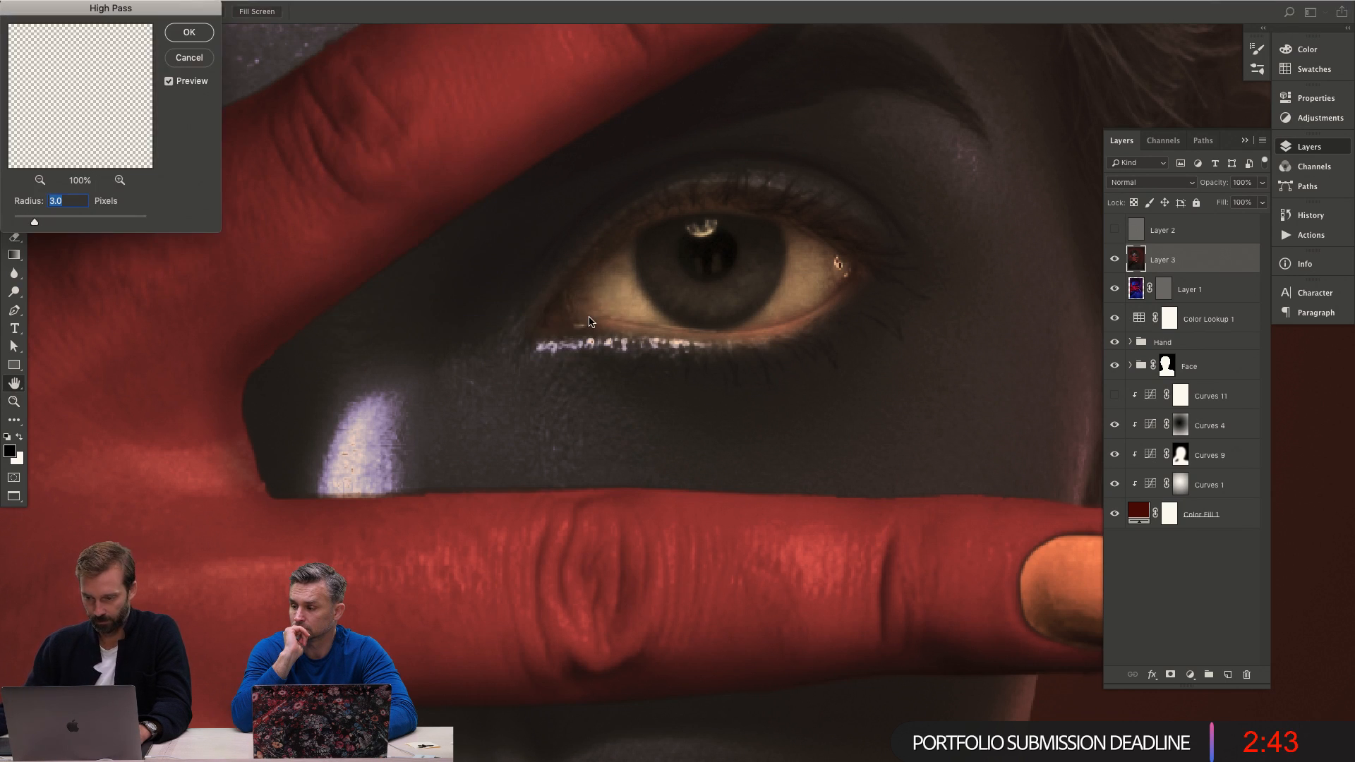
type("2")
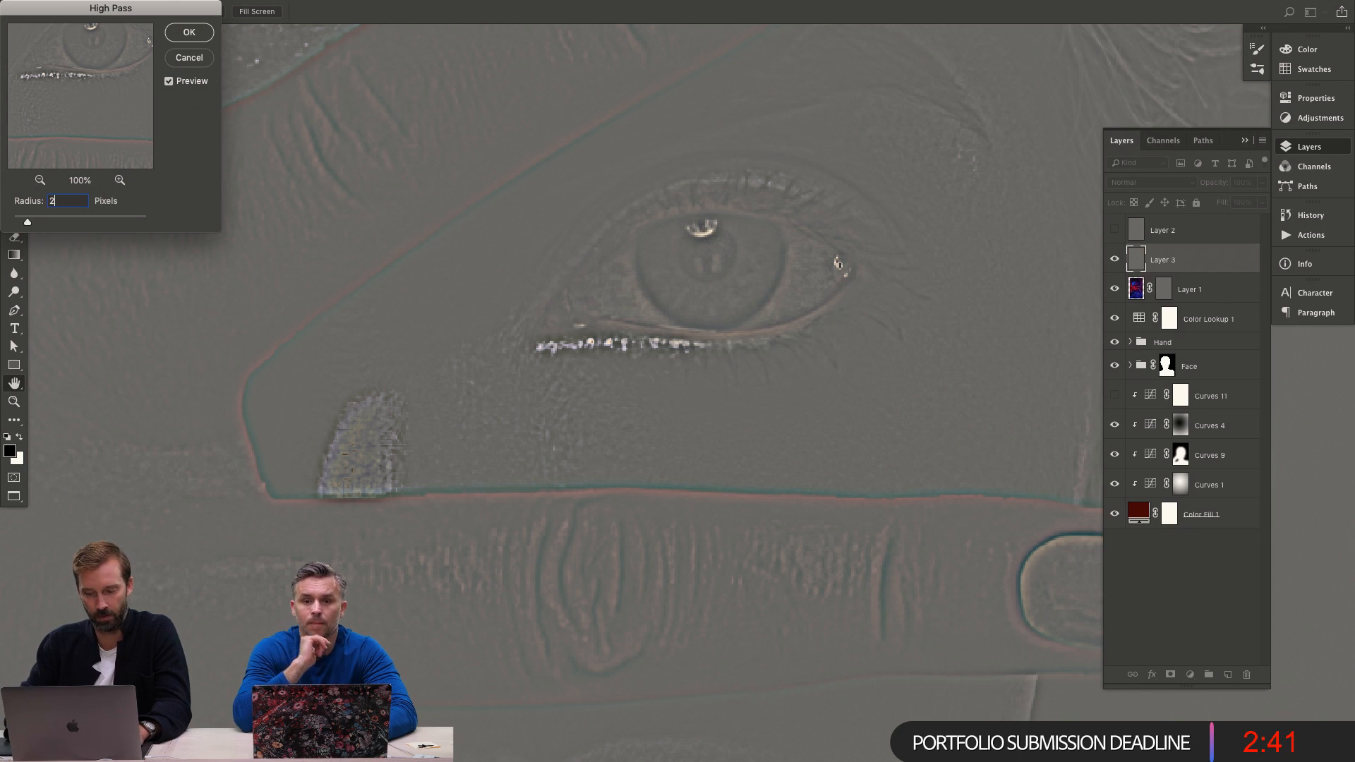
key("Return")
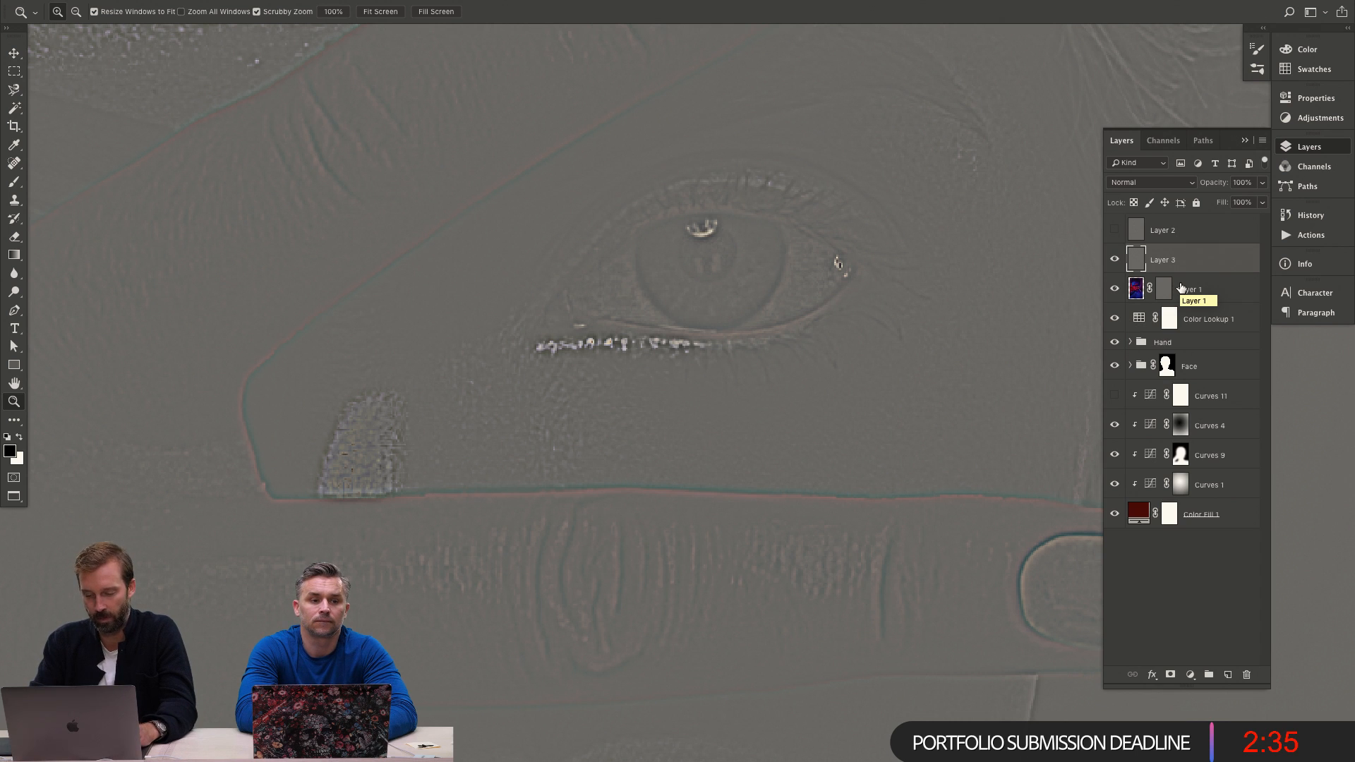
Set the blend mode of Layer 3, the 2-pixel high-pass layer, to Overlay.
key("alt")
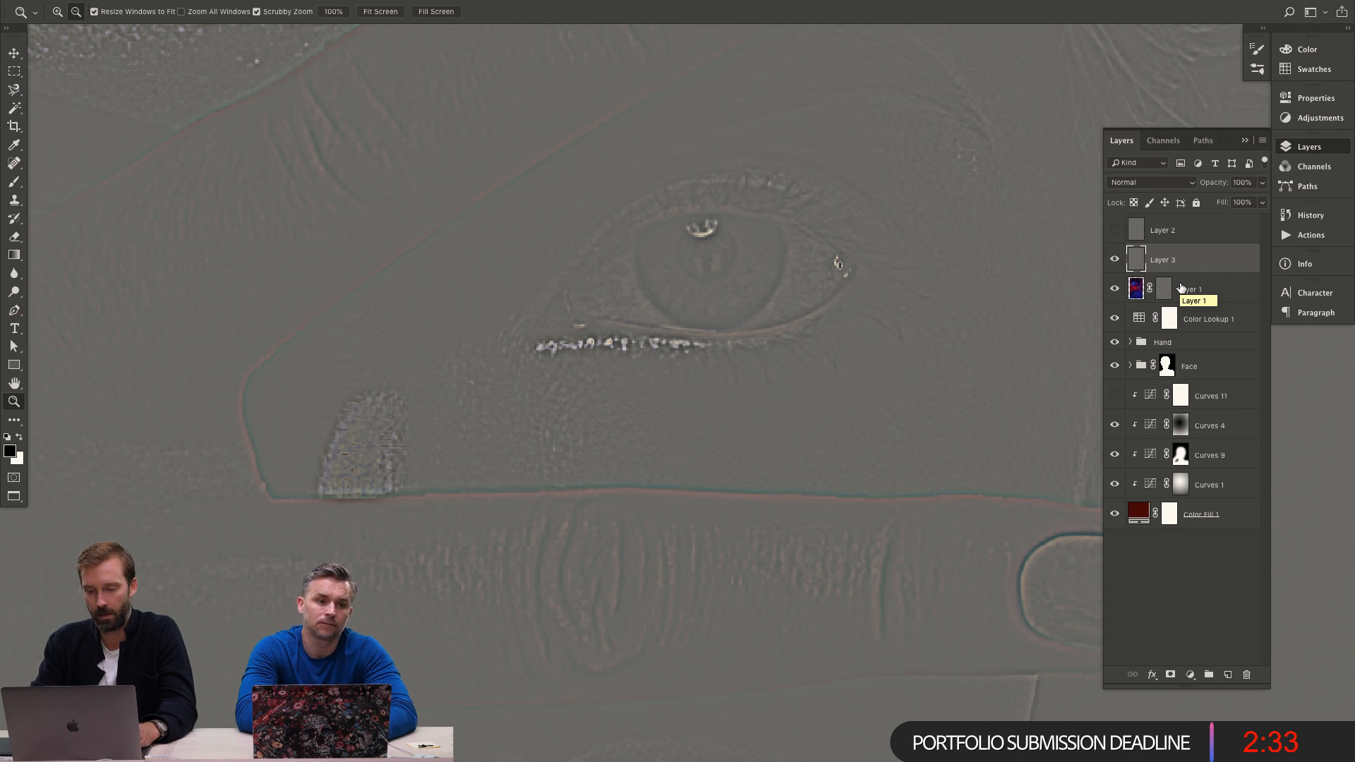
key("shift+alt+o")
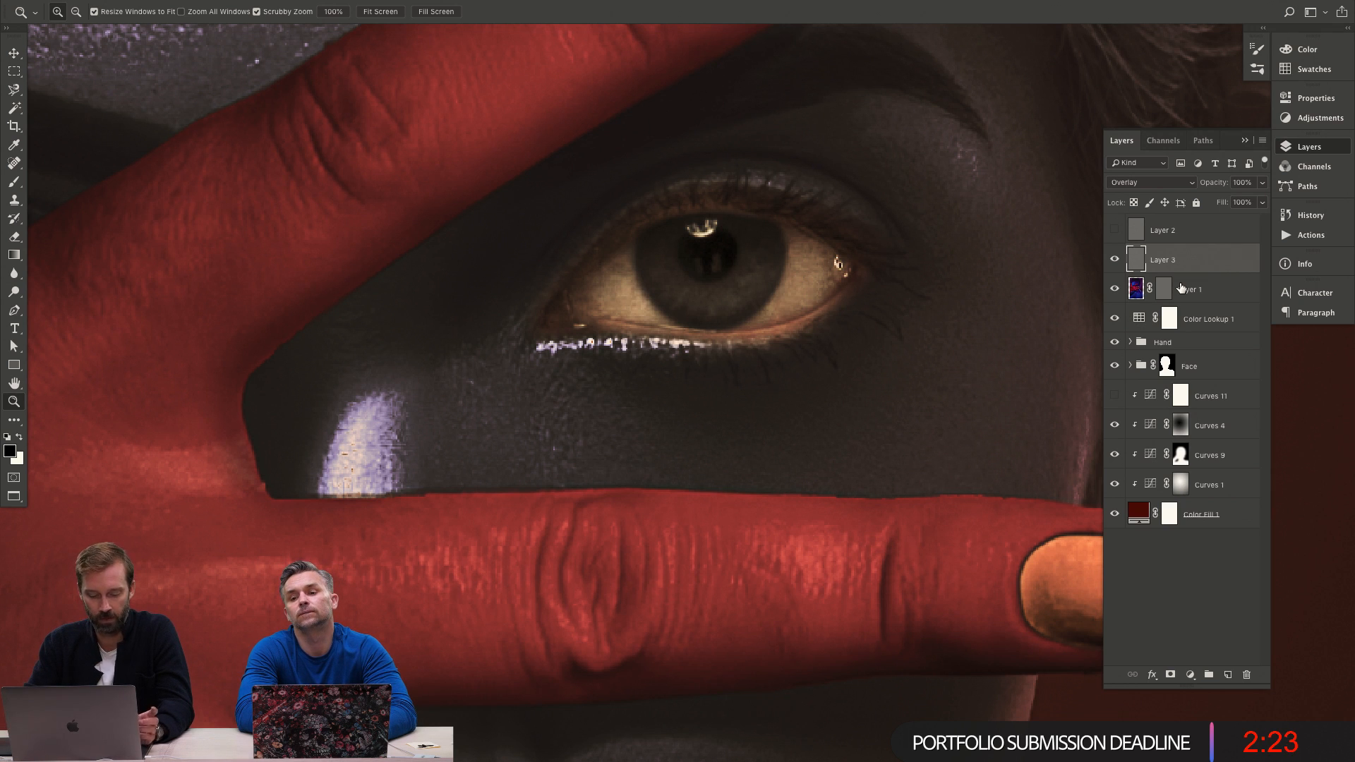
key("alt")
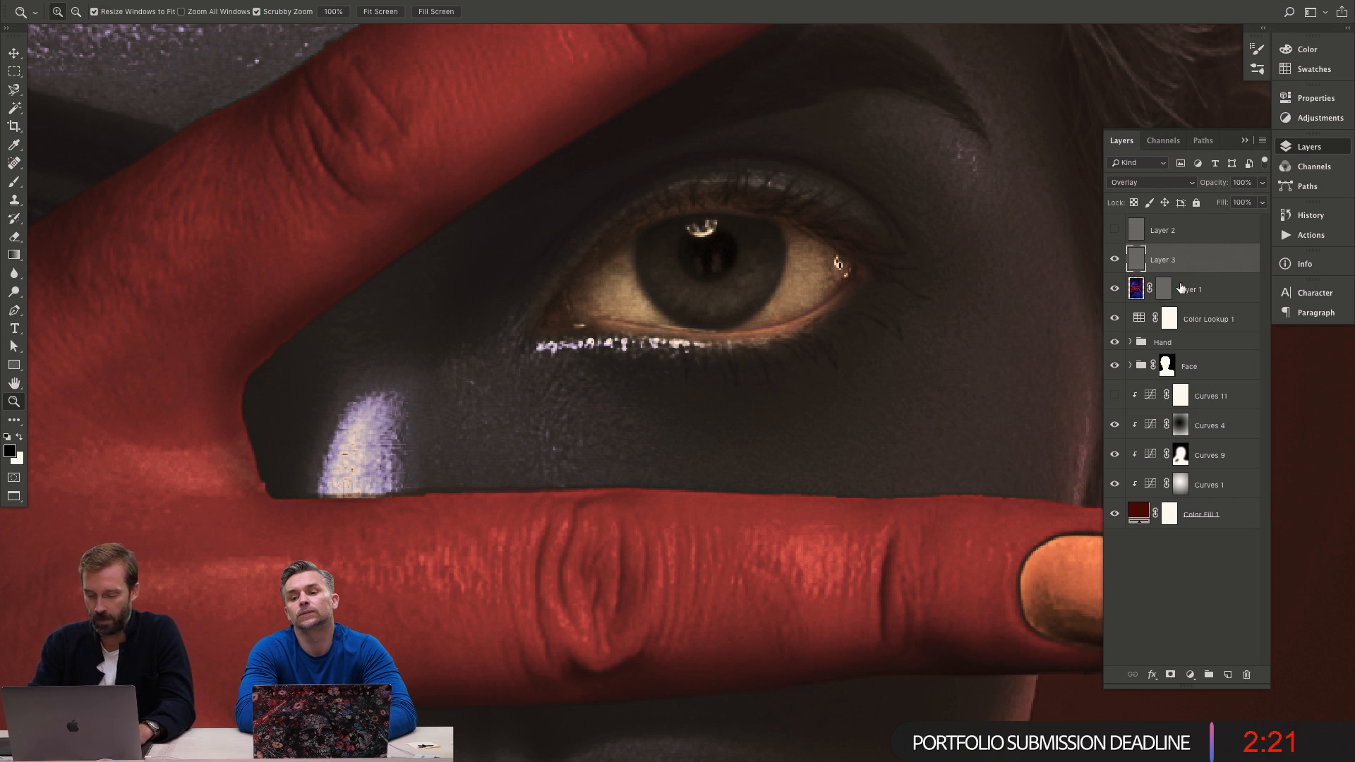
Try other blend modes on Layer 3, cycling from Overlay through Linear Light, Divide and Dissolve round to Multiply.
key("shift+plus")
key("shift+plus")
key("shift+plus")
key("shift+plus")
key("shift+plus")
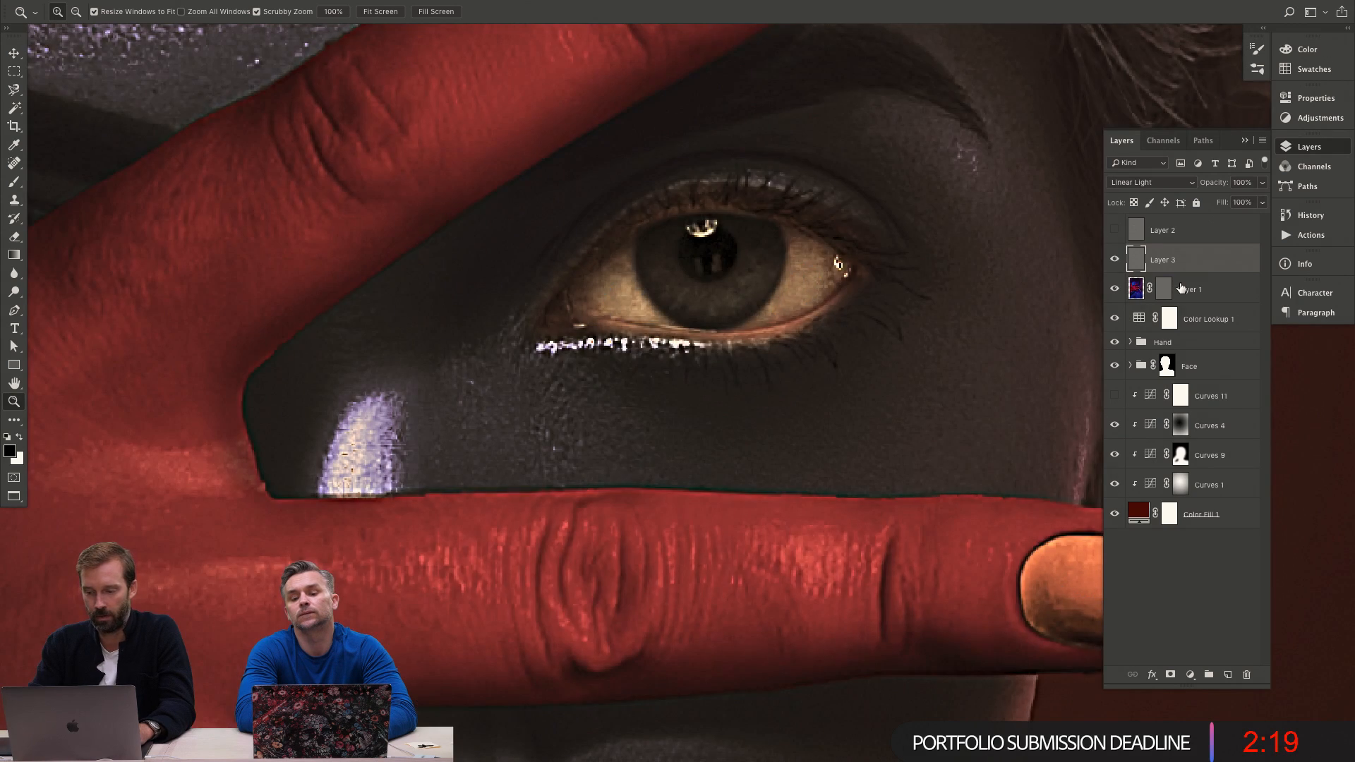
key("shift+plus")
key("shift+plus")
key("shift+plus")
key("shift+plus")
key("shift+plus")
key("shift+plus")
key("shift+plus")
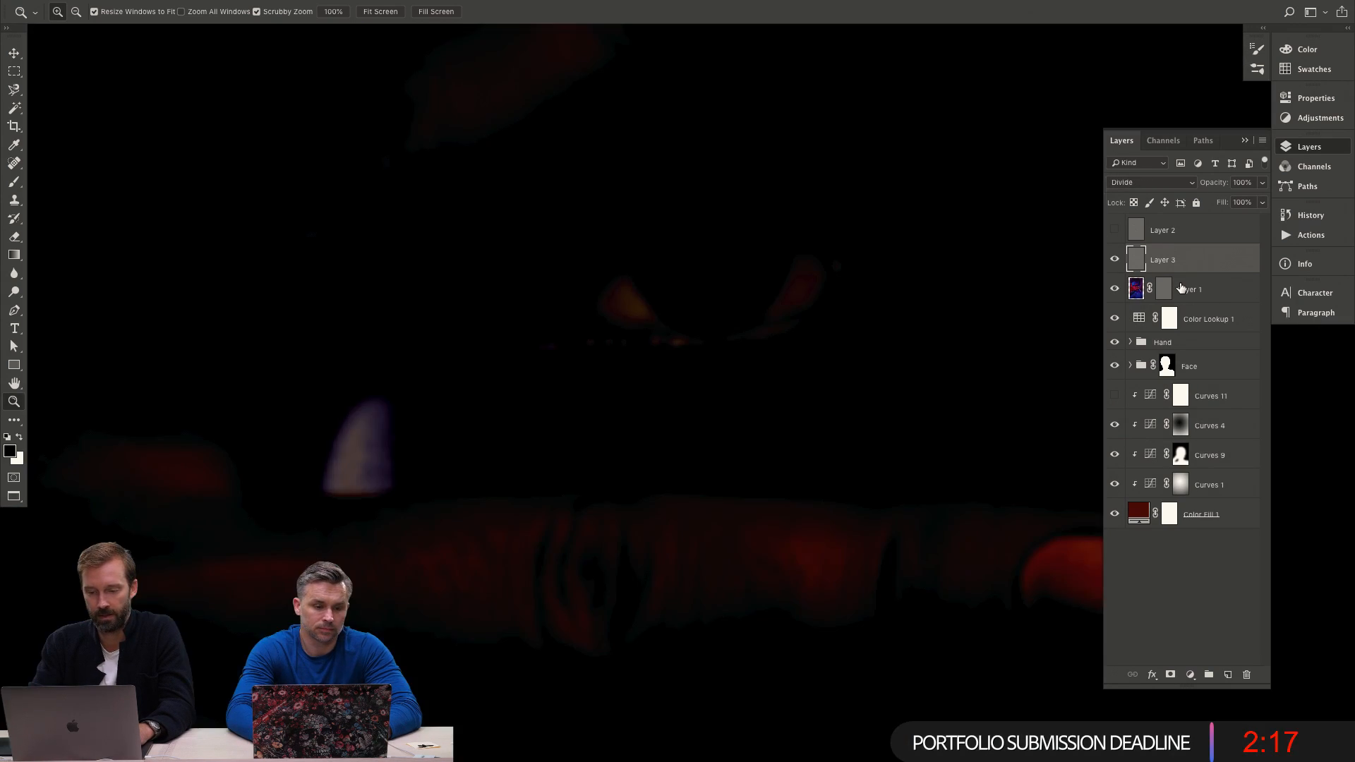
key("shift+plus")
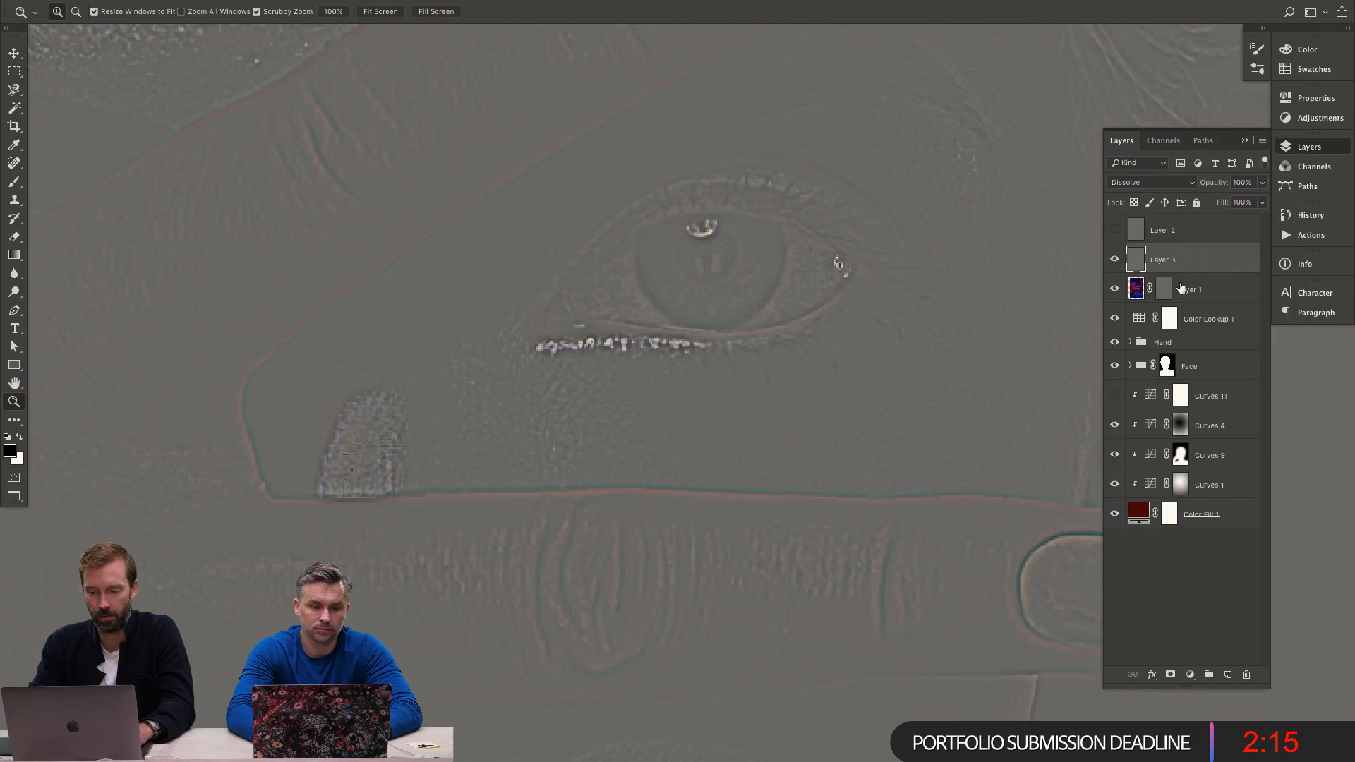
key("shift+plus")
key("shift+plus")
key("shift+plus")
key("shift+minus")
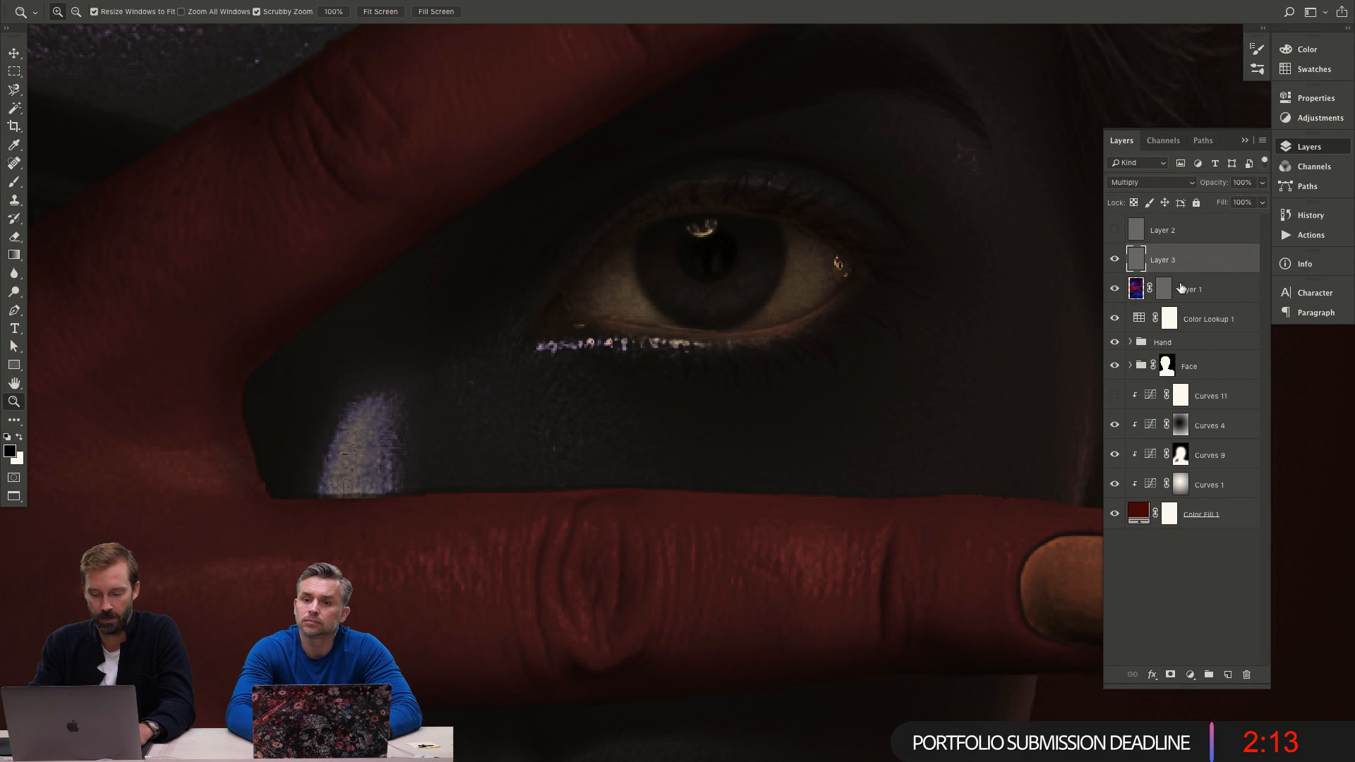
Fit the whole portrait in view and set the blend mode of Layer 3 back to Overlay.
key("ctrl+0")
key("v")
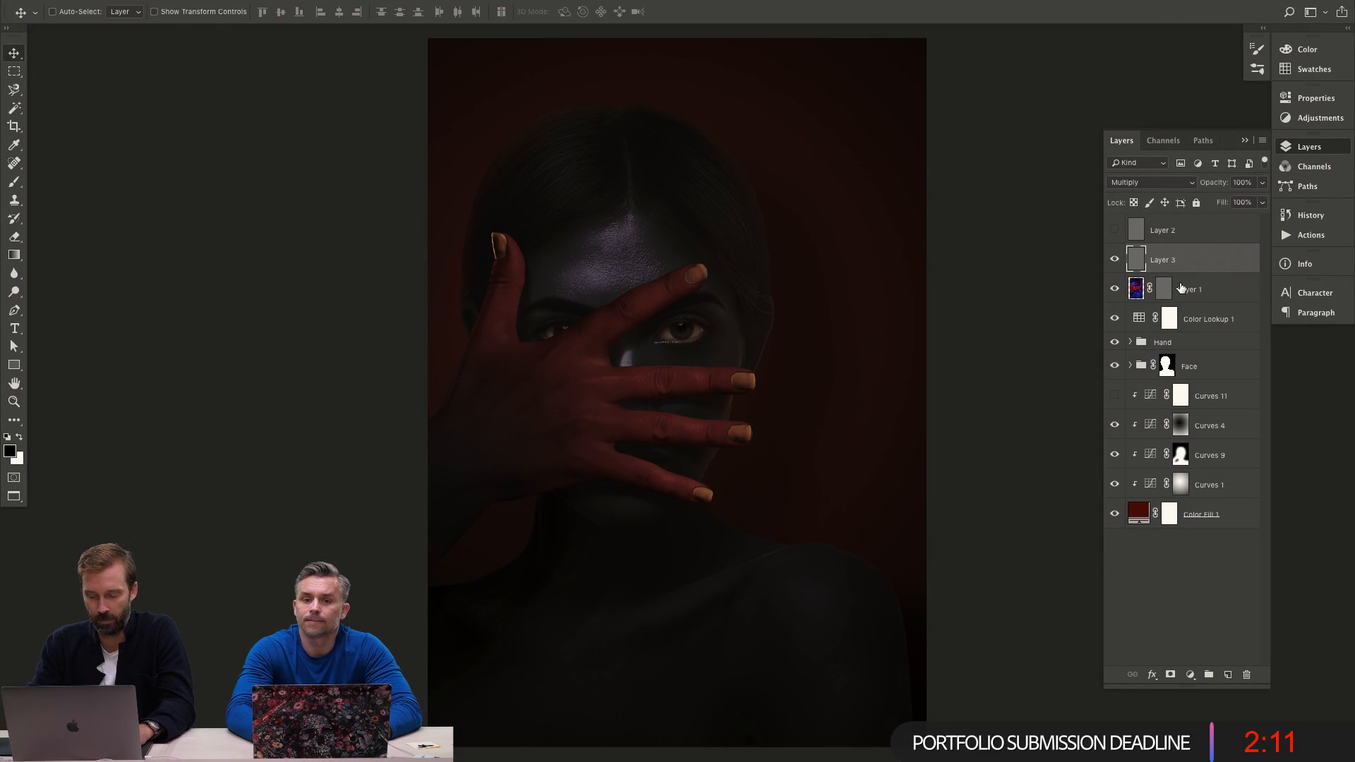
key("shift+plus")
key("shift+minus")
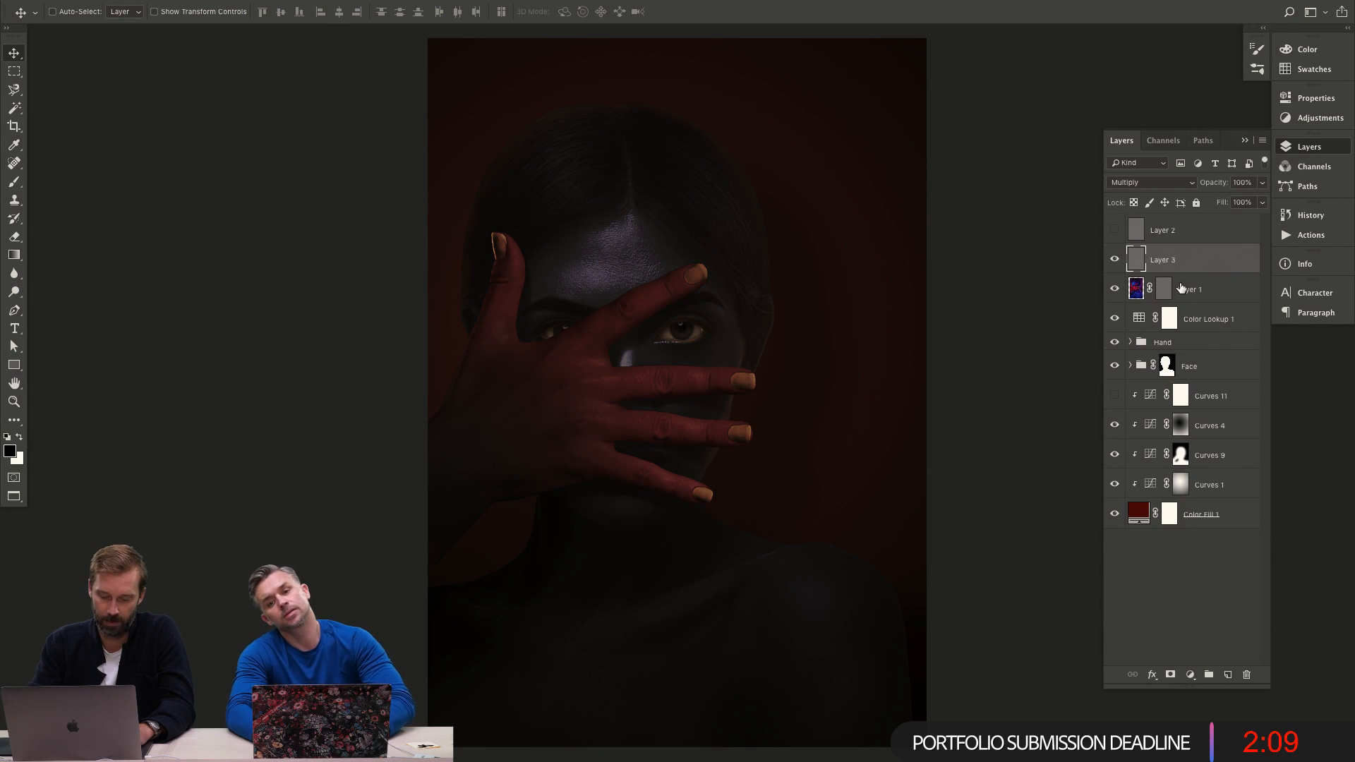
key("alt+shift+o")
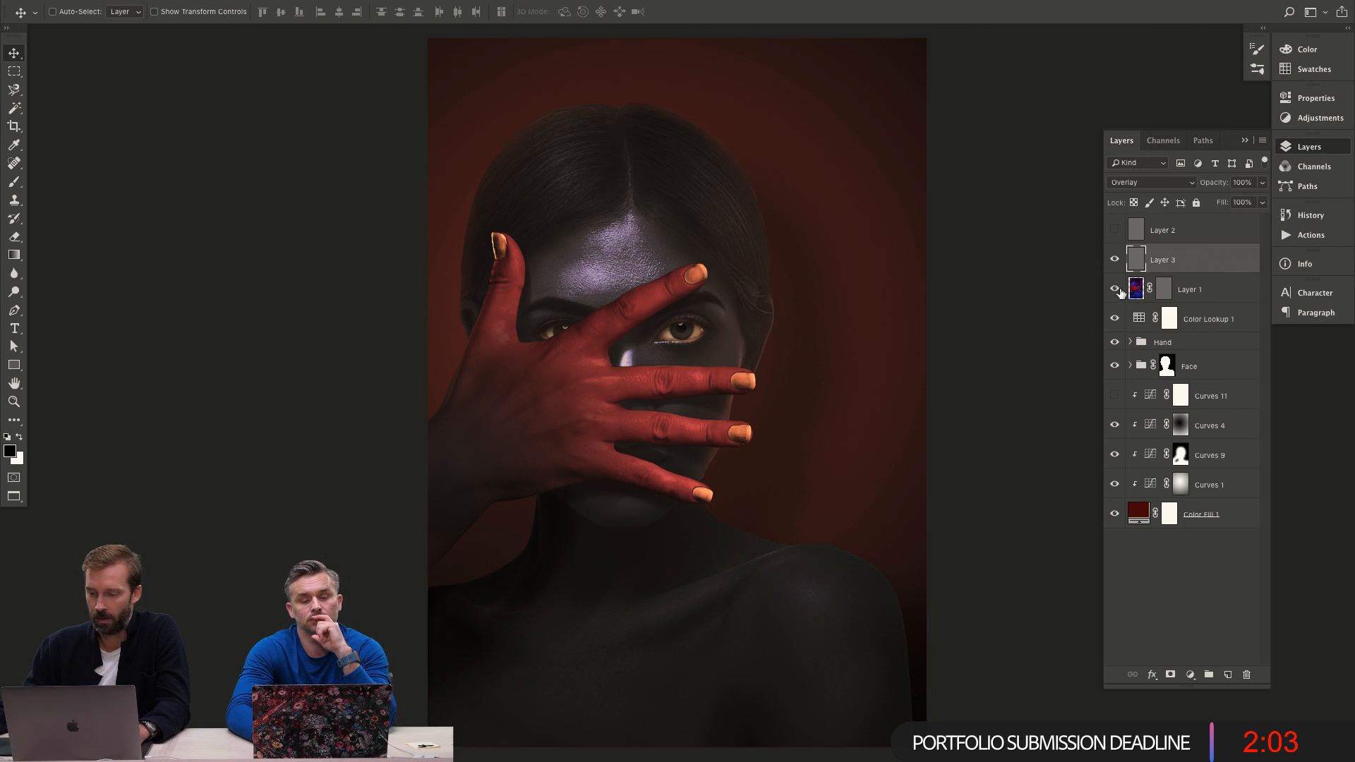
Compare the portrait with and without the Color Lookup 1 grade, and leave that adjustment layer visible.
left_click(1114, 319)
left_click(1114, 319)
left_click(1114, 319)
left_click(1114, 319)
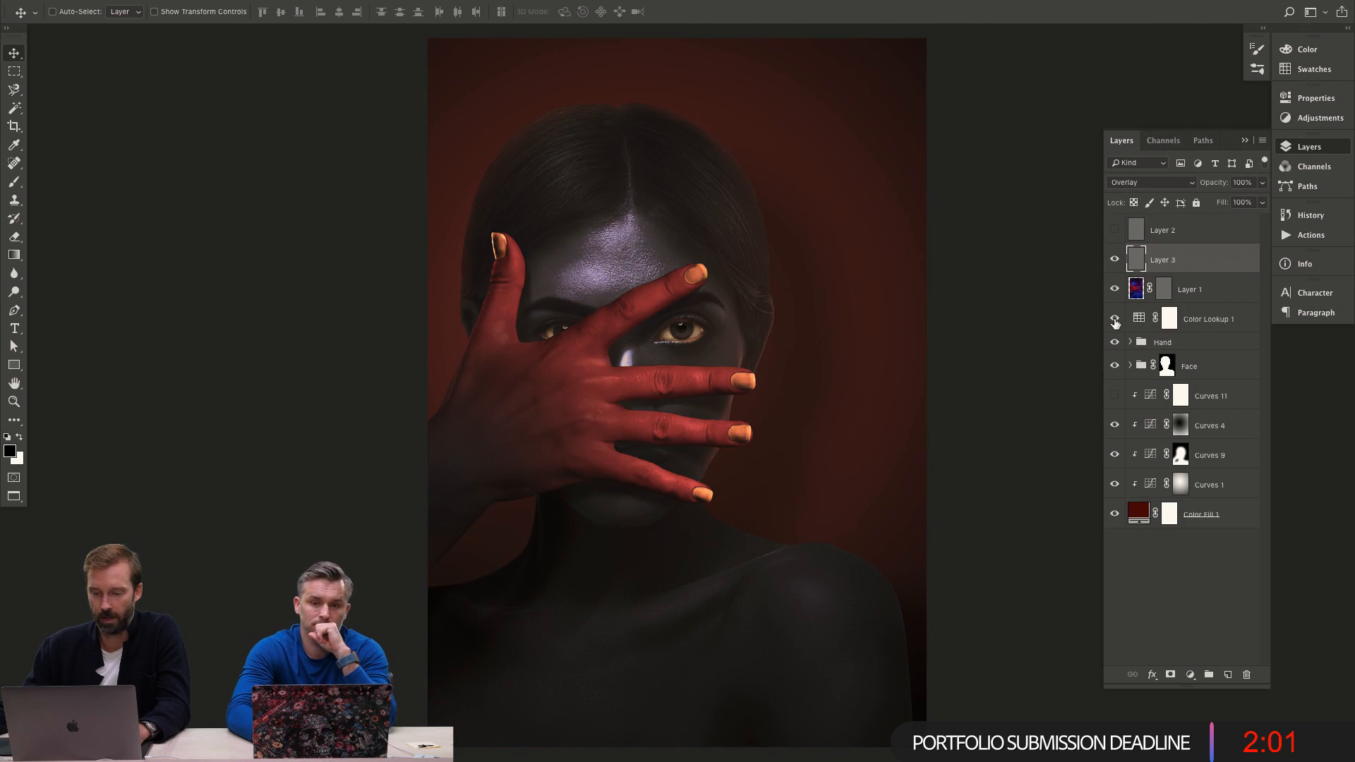
left_click(1114, 318)
left_click(1114, 319)
left_click(1114, 318)
left_click(1114, 318)
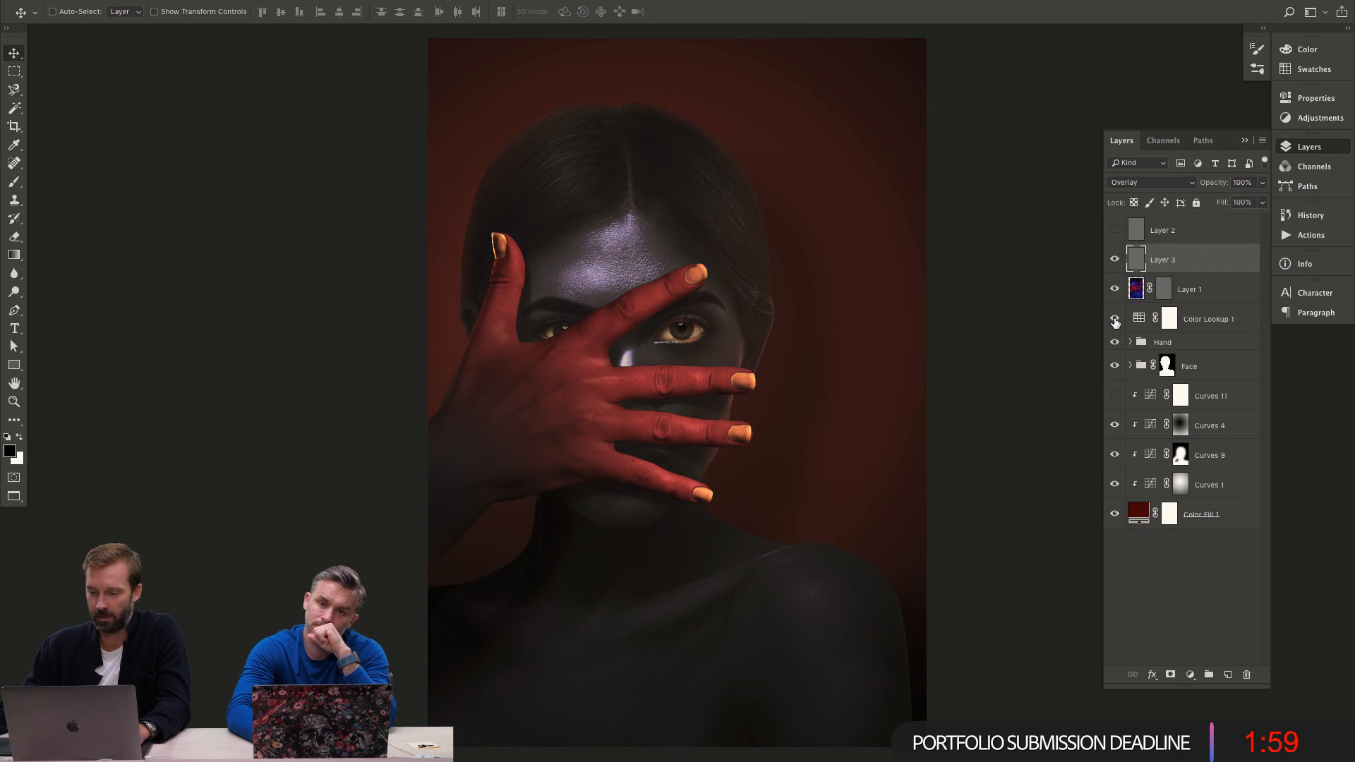
left_click(1114, 319)
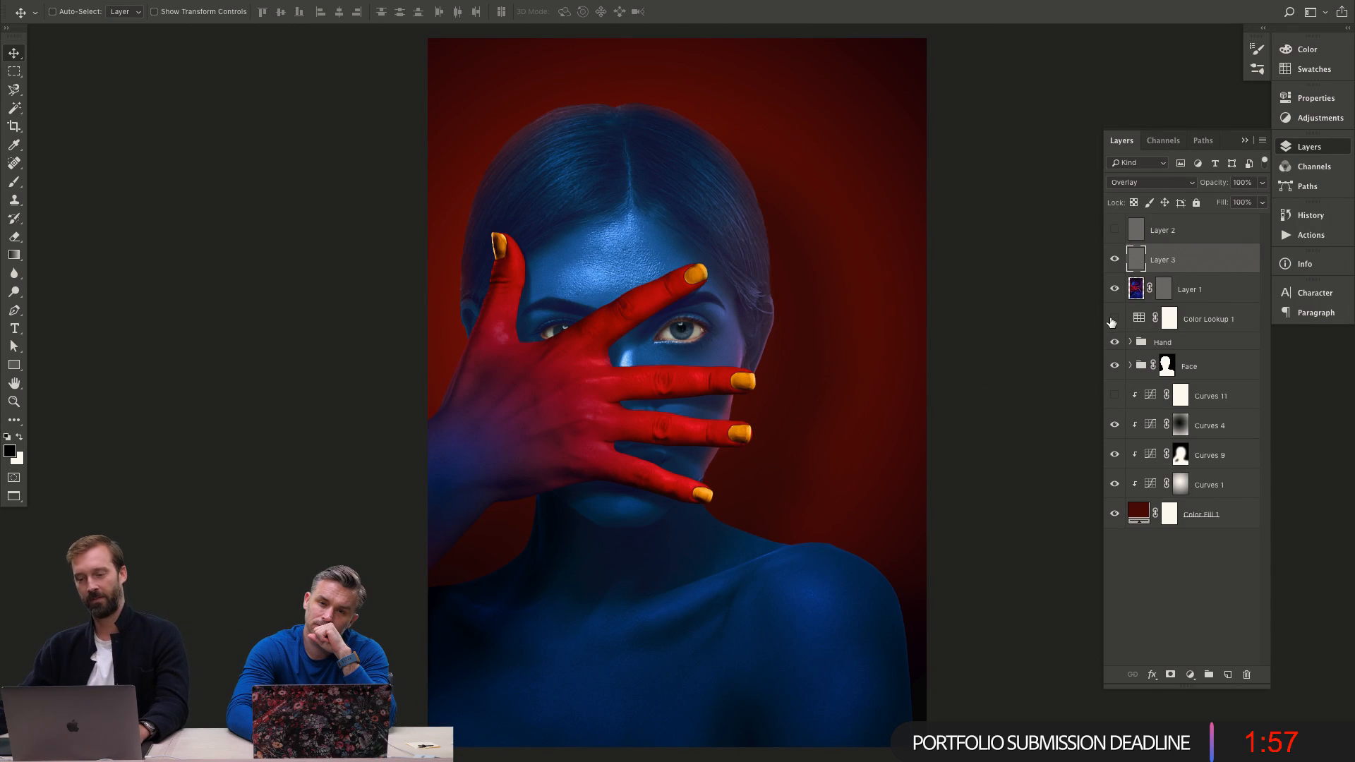
left_click(1114, 318)
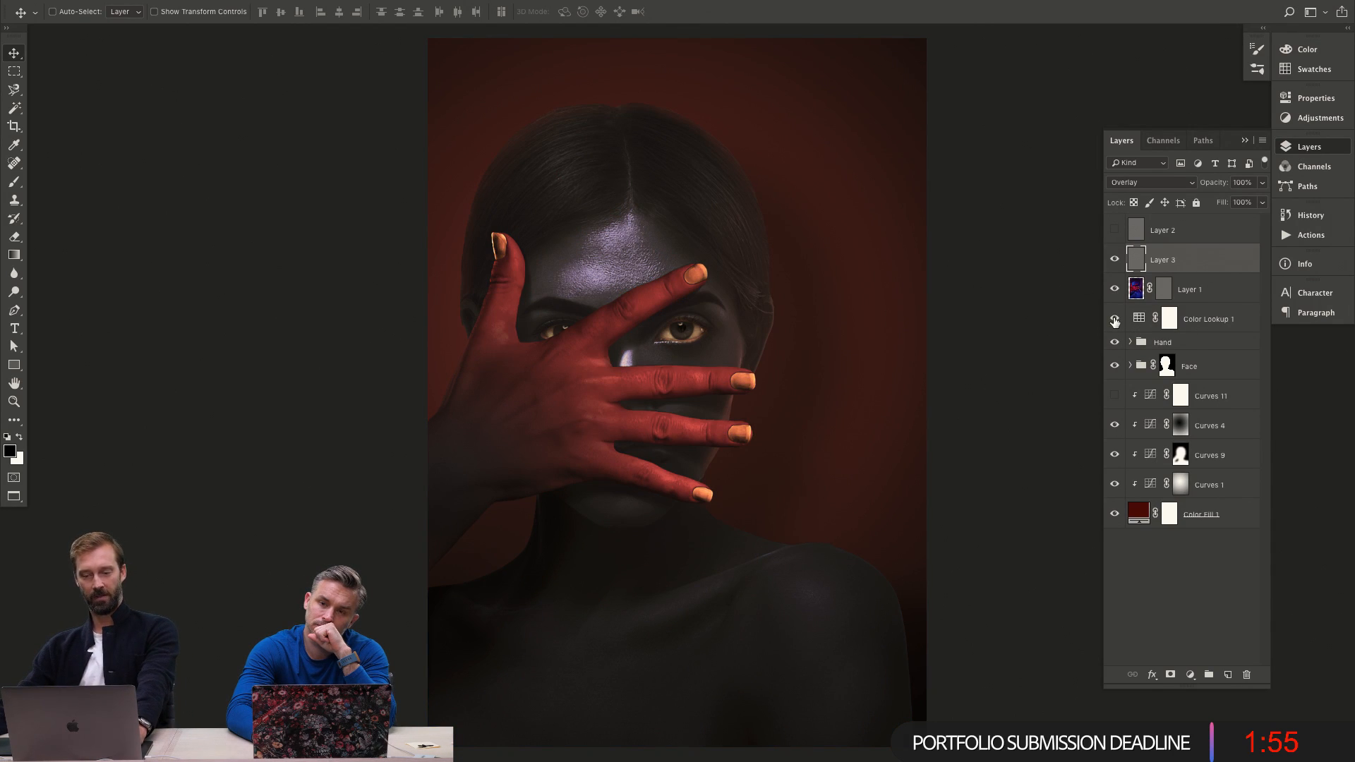
left_click(1114, 321)
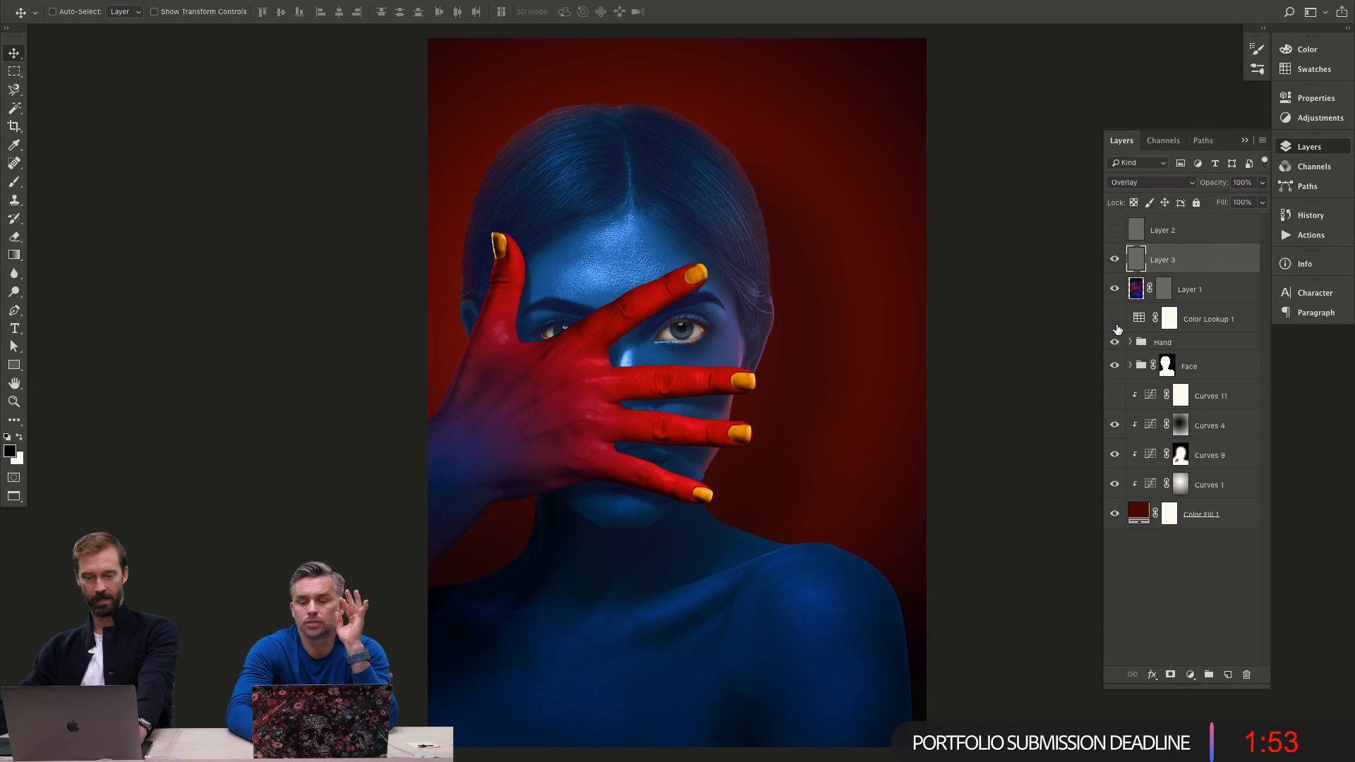
left_click(1115, 321)
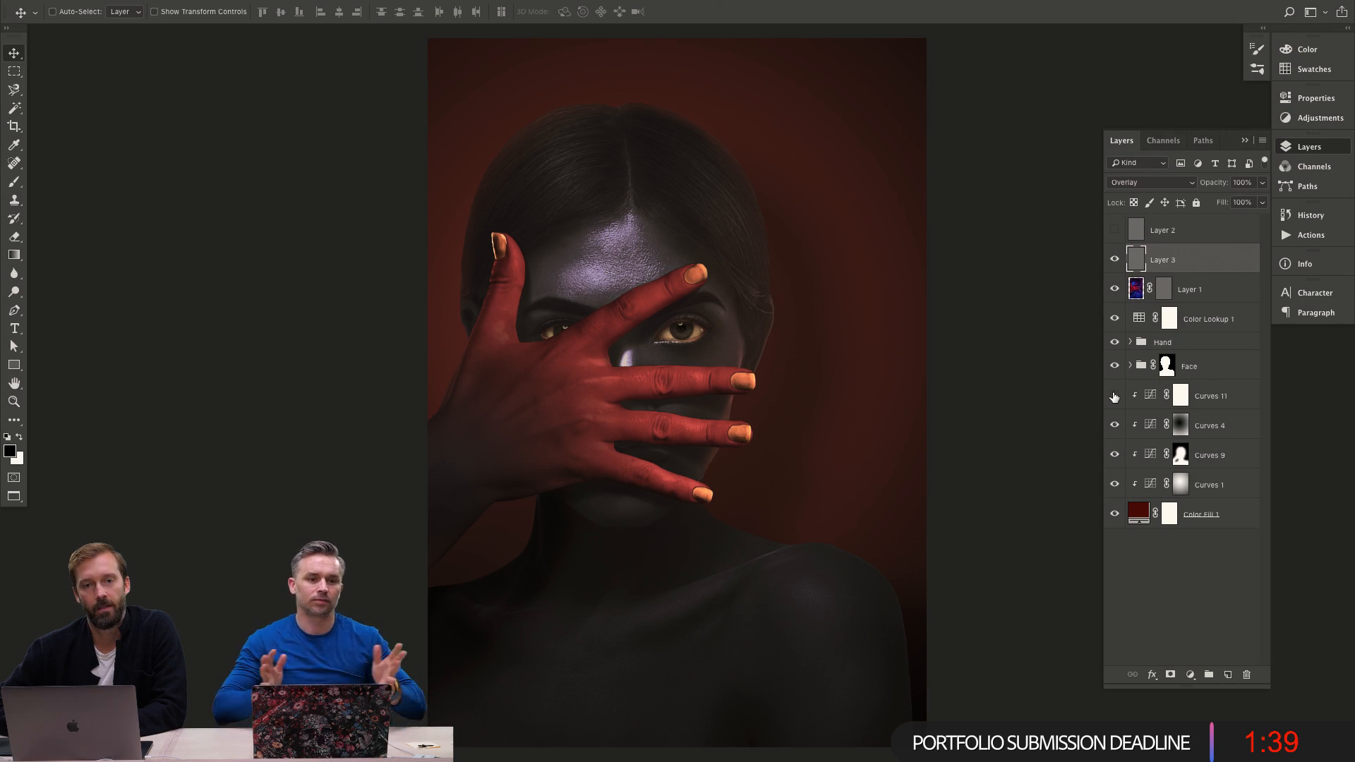
left_click(1114, 396)
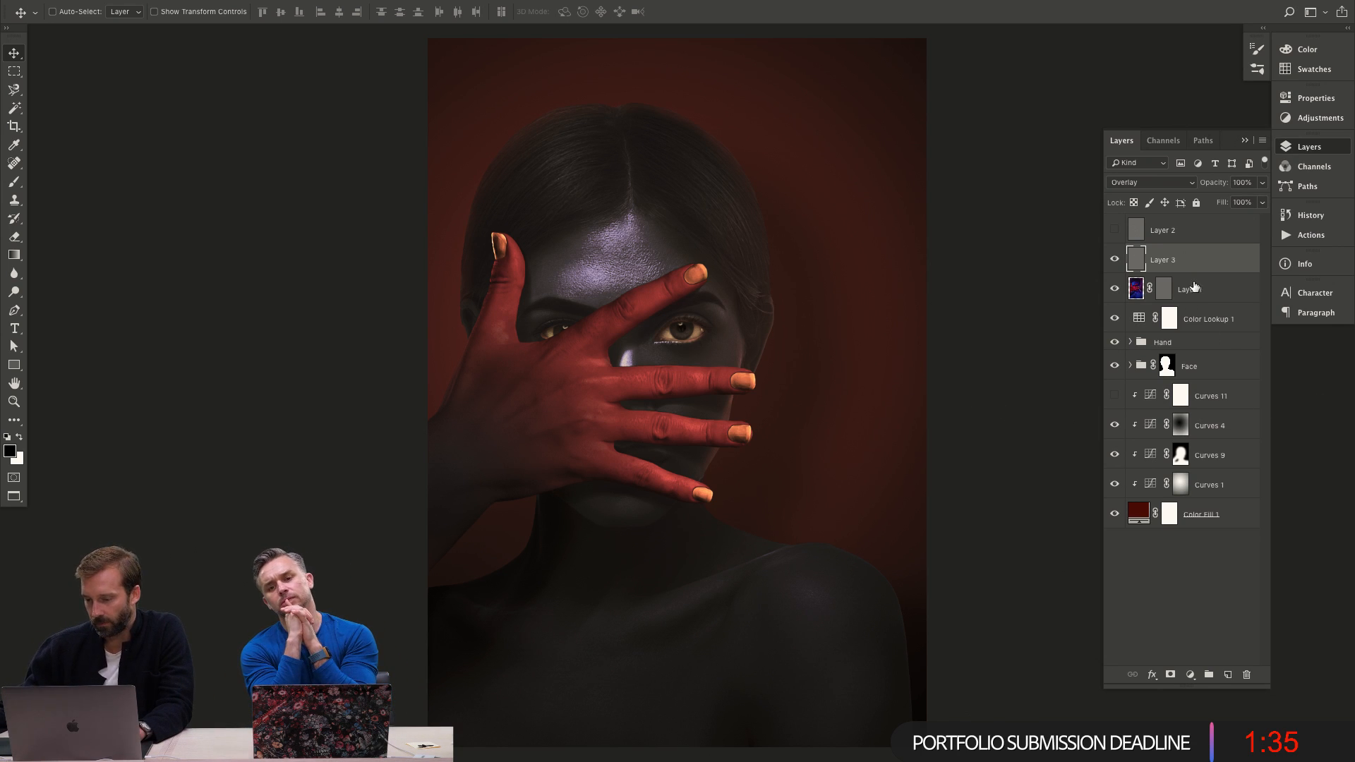
Add the text "AHS" in DIN Condensed Bold over the hand, on a new text layer above Layer 3.
key("t")
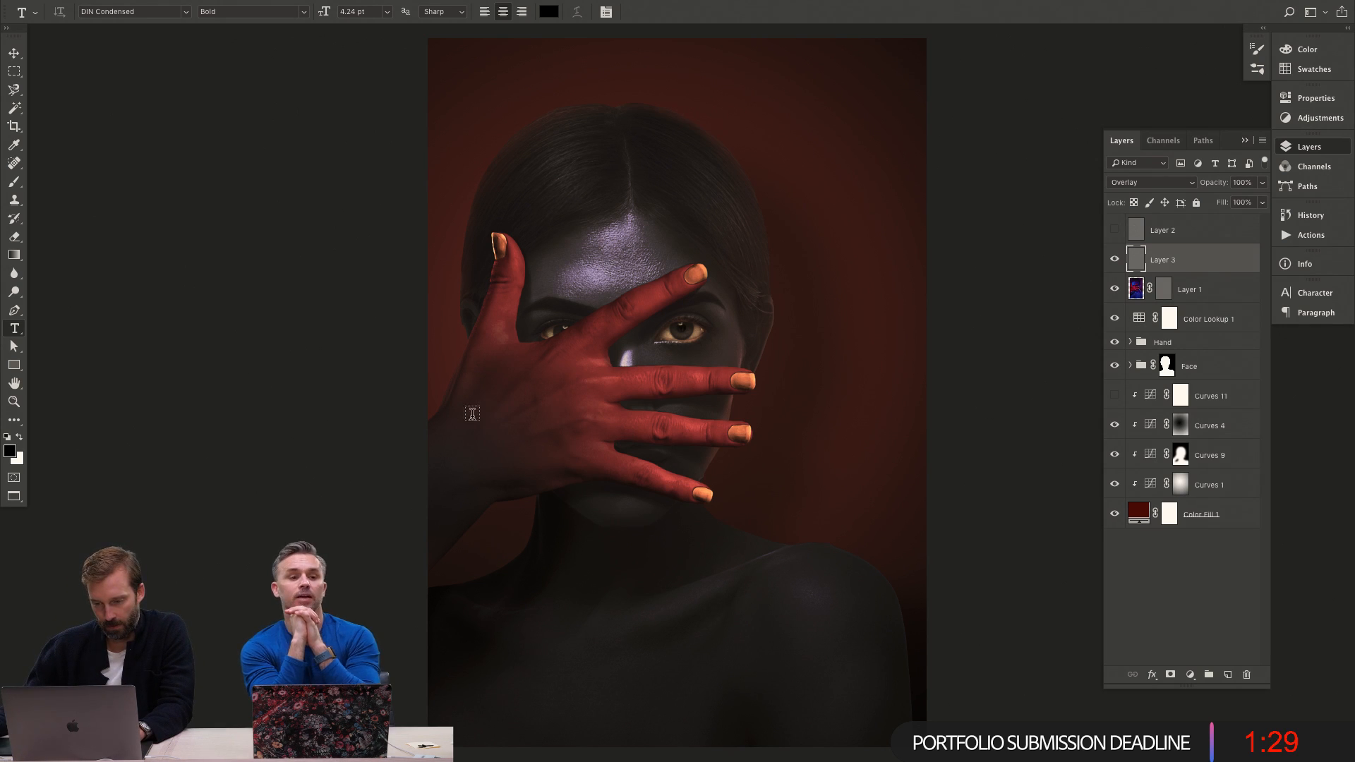
left_click(479, 410)
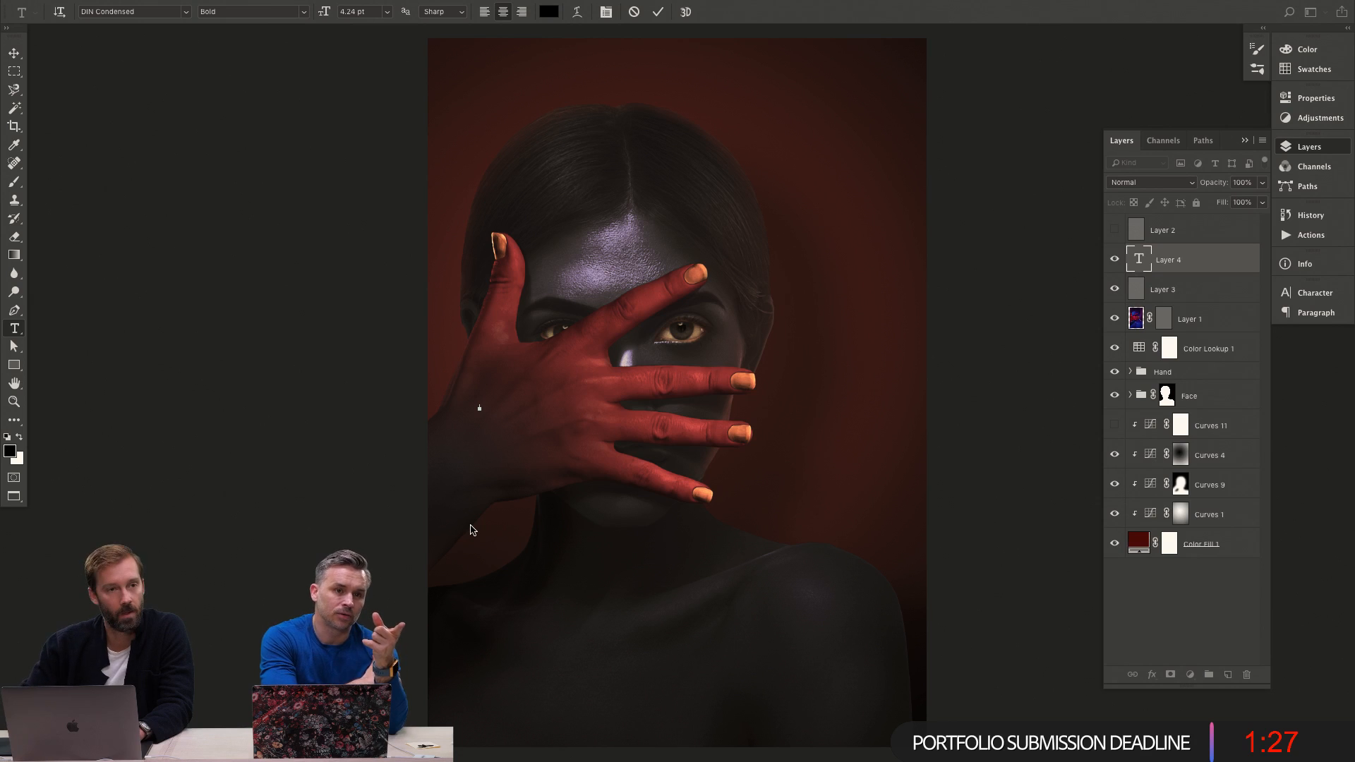
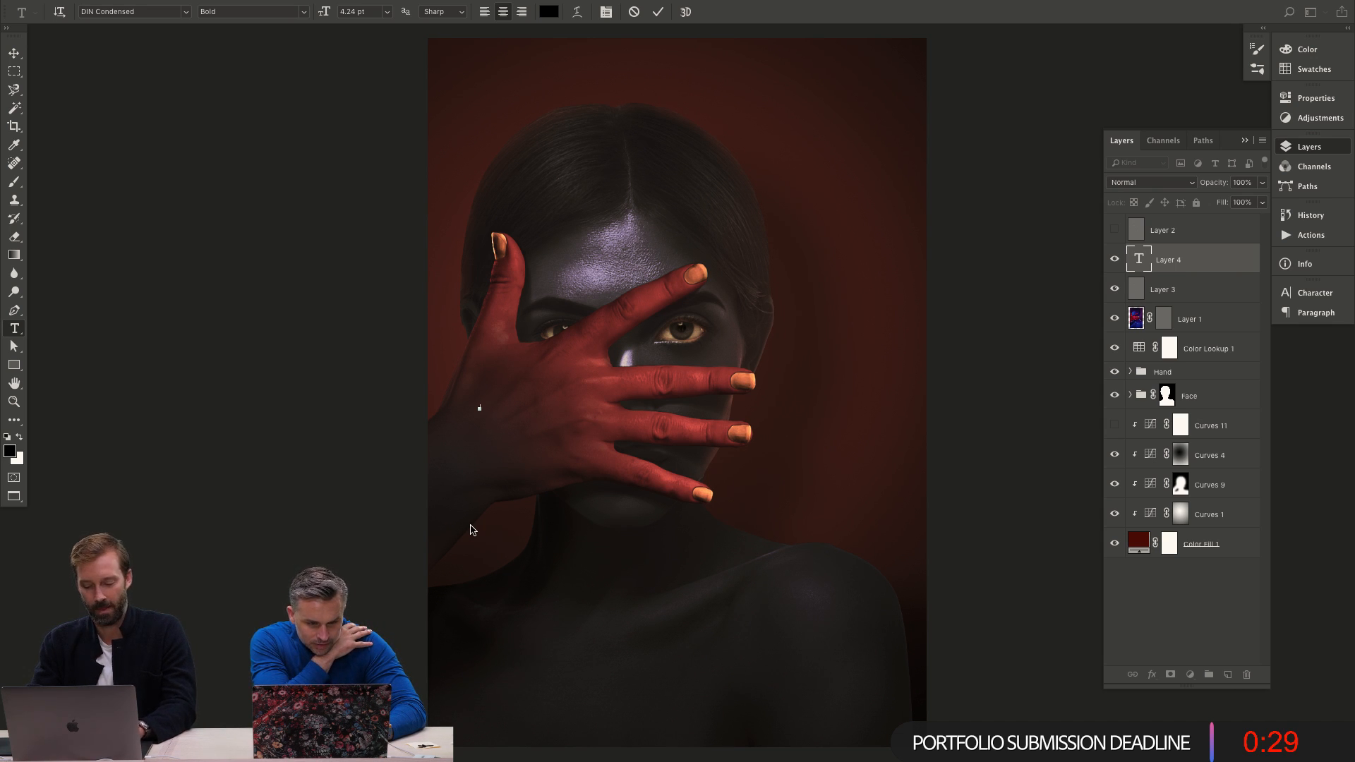
key("ctrl+Return")
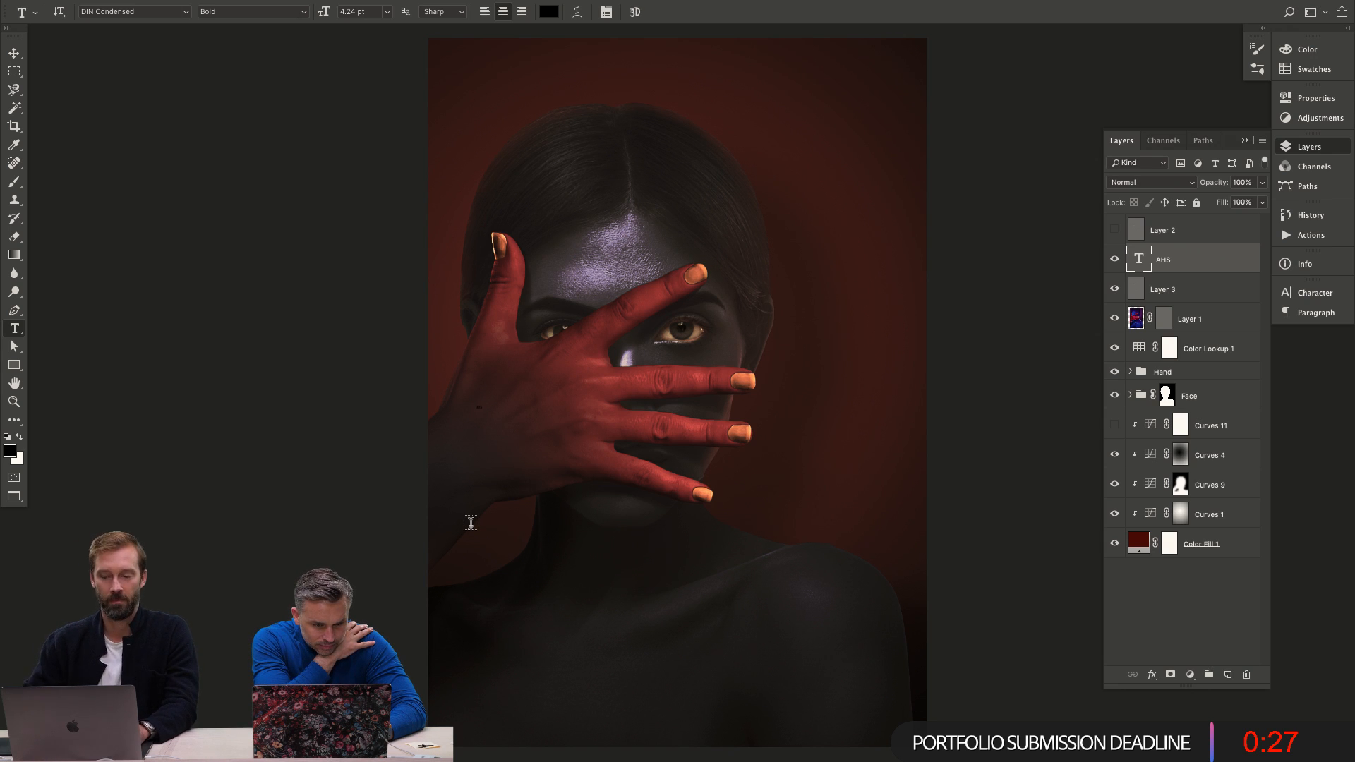
Enlarge the AHS text to about 263 pt so it spreads across the lower half of the portrait.
key("ctrl+t")
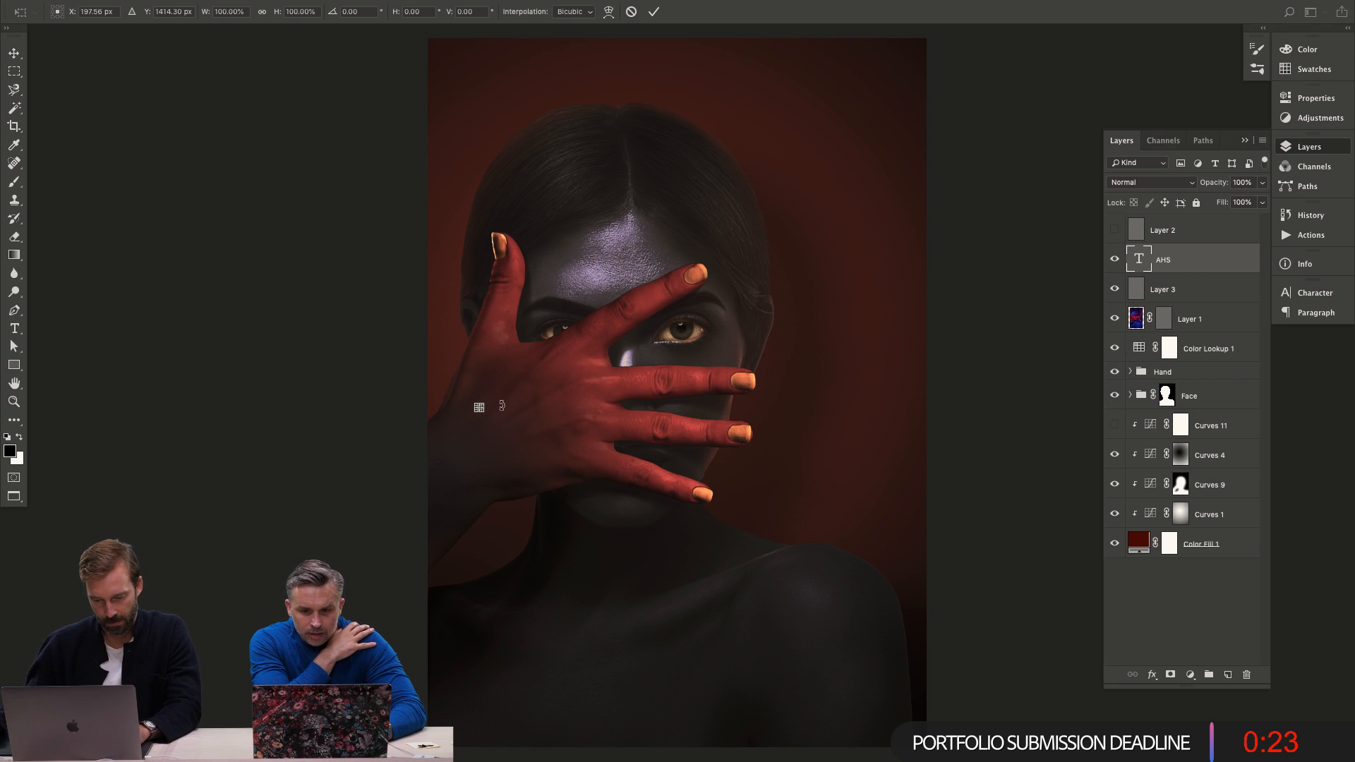
left_click_drag(502, 406, 924, 606)
key("Return")
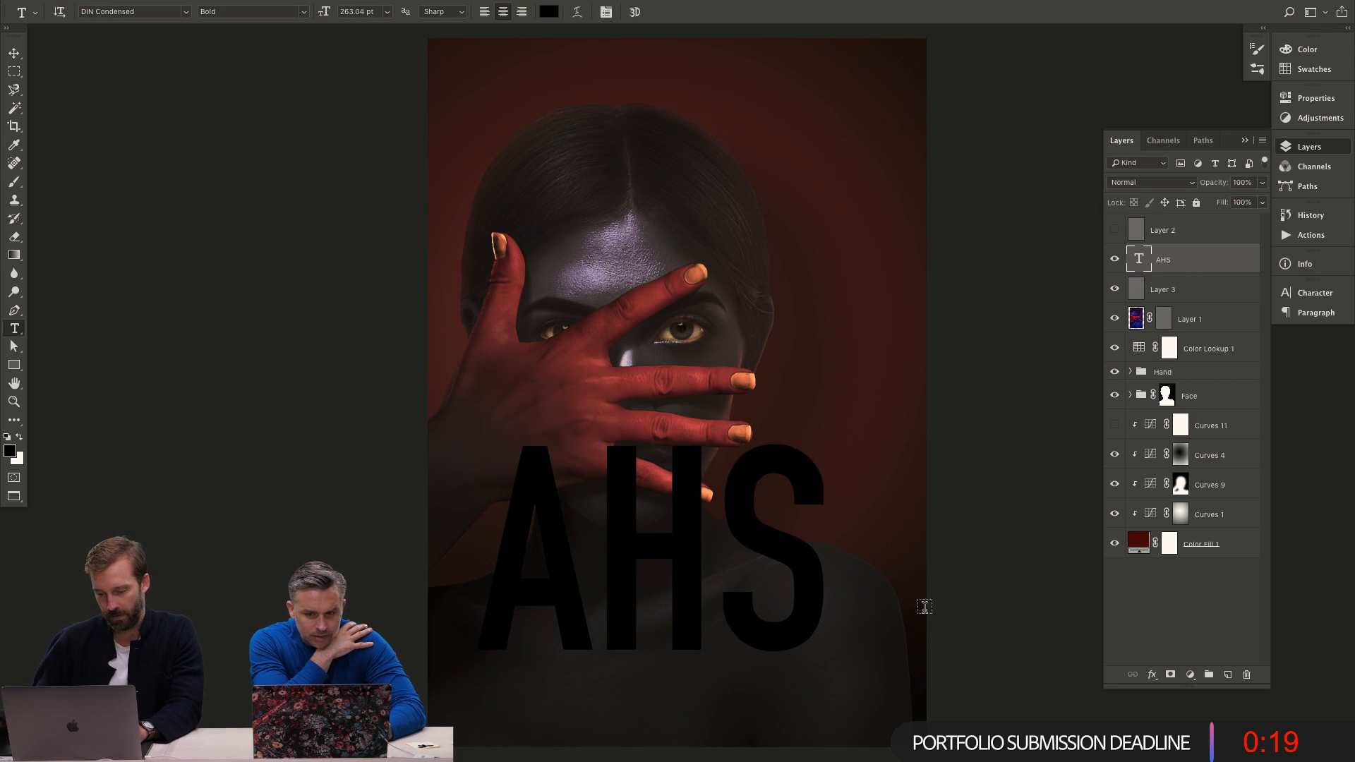
Preview the available fonts on the AHS text and set its font to Lust Italic.
left_click(186, 12)
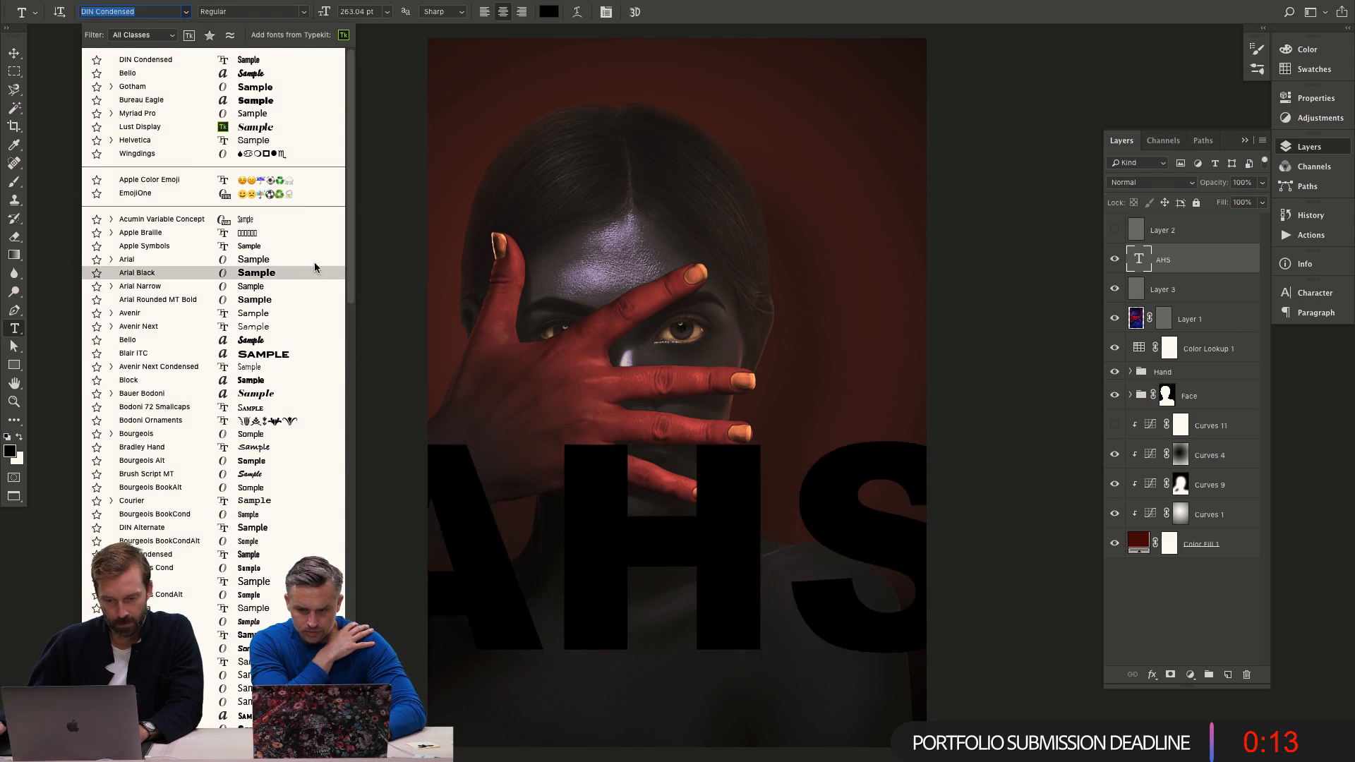
scroll(350, 254, "down", 1)
left_click_drag(351, 254, 341, 367)
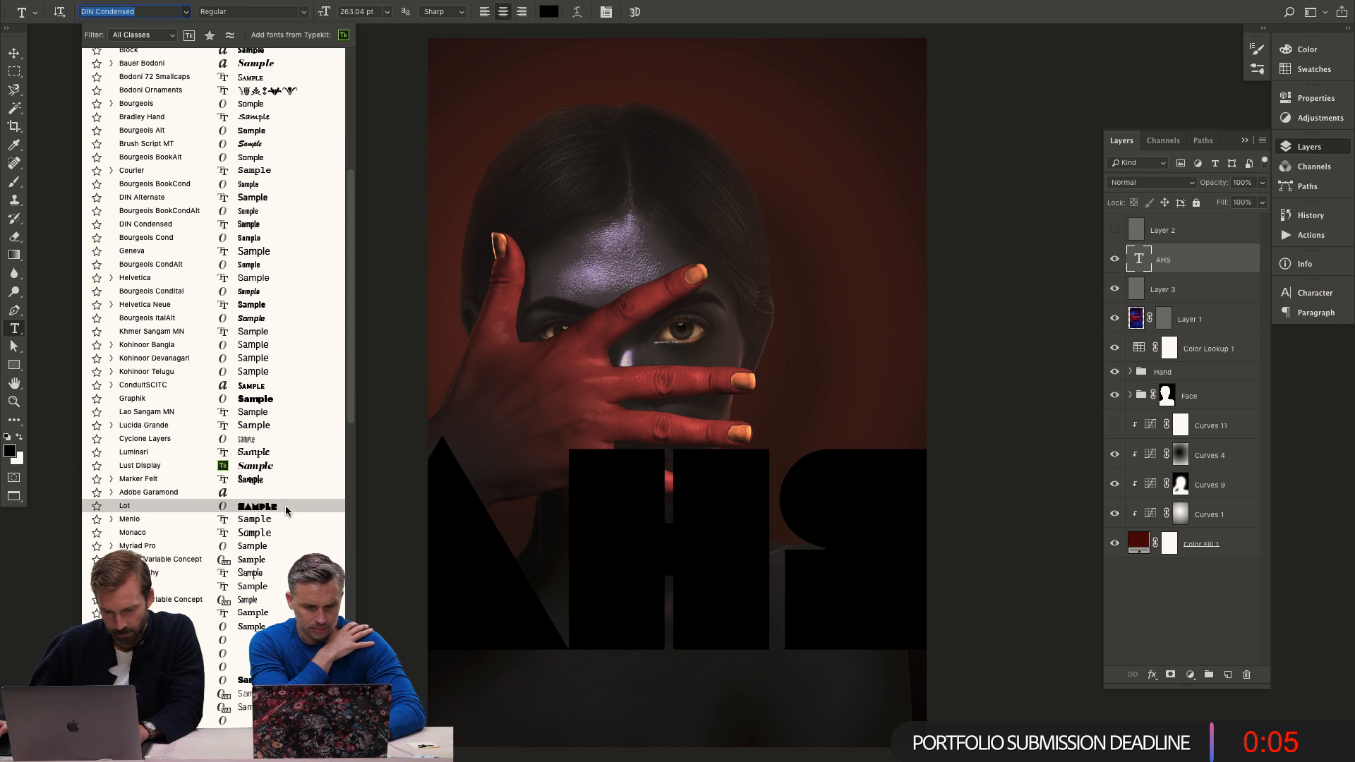
scroll(347, 413, "down", 1)
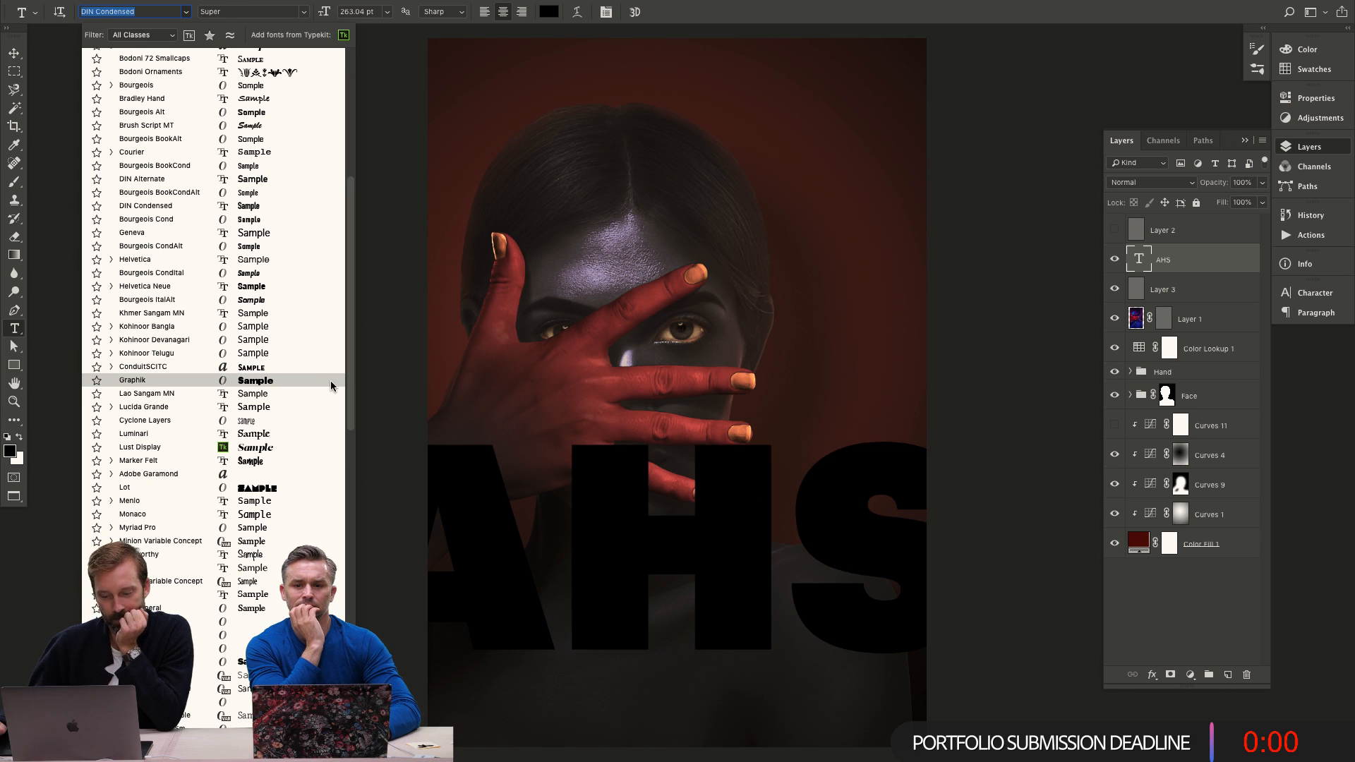
left_click_drag(351, 383, 351, 494)
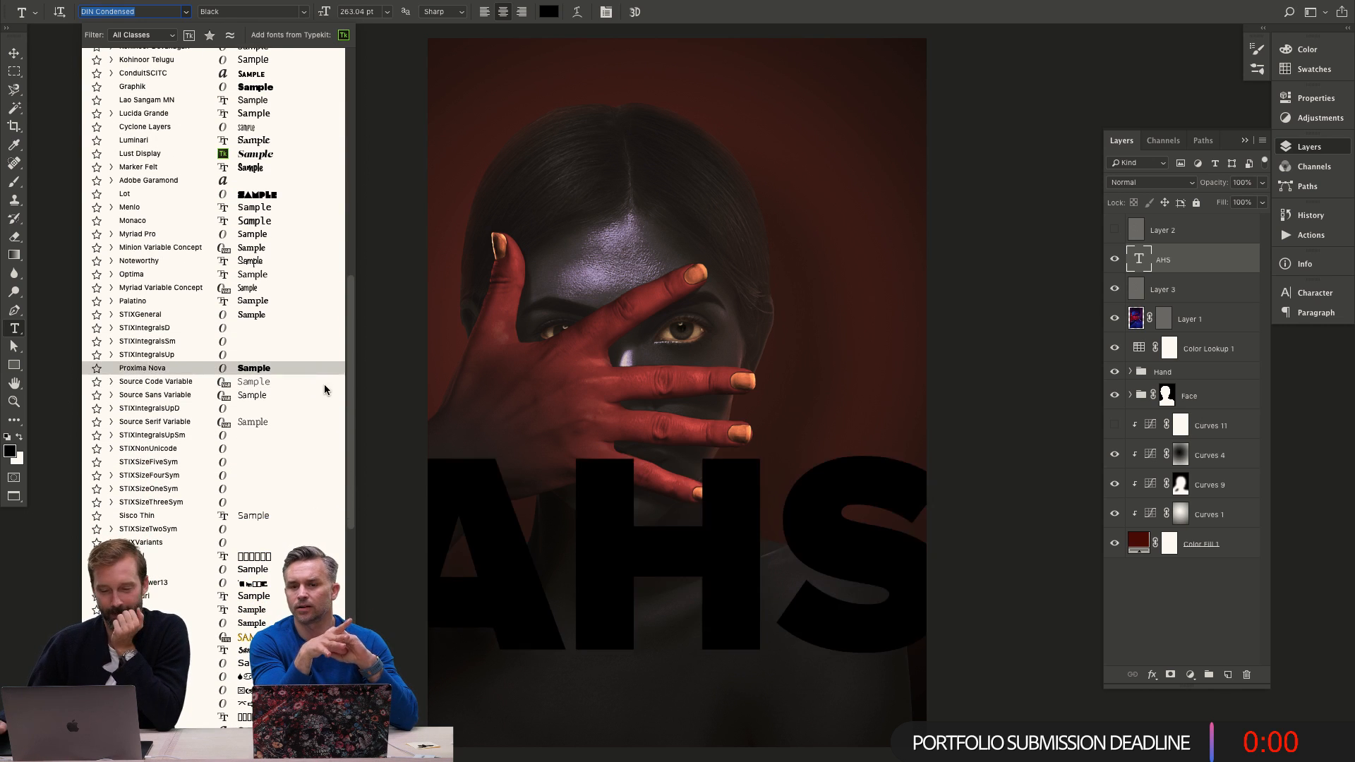
left_click_drag(351, 402, 348, 515)
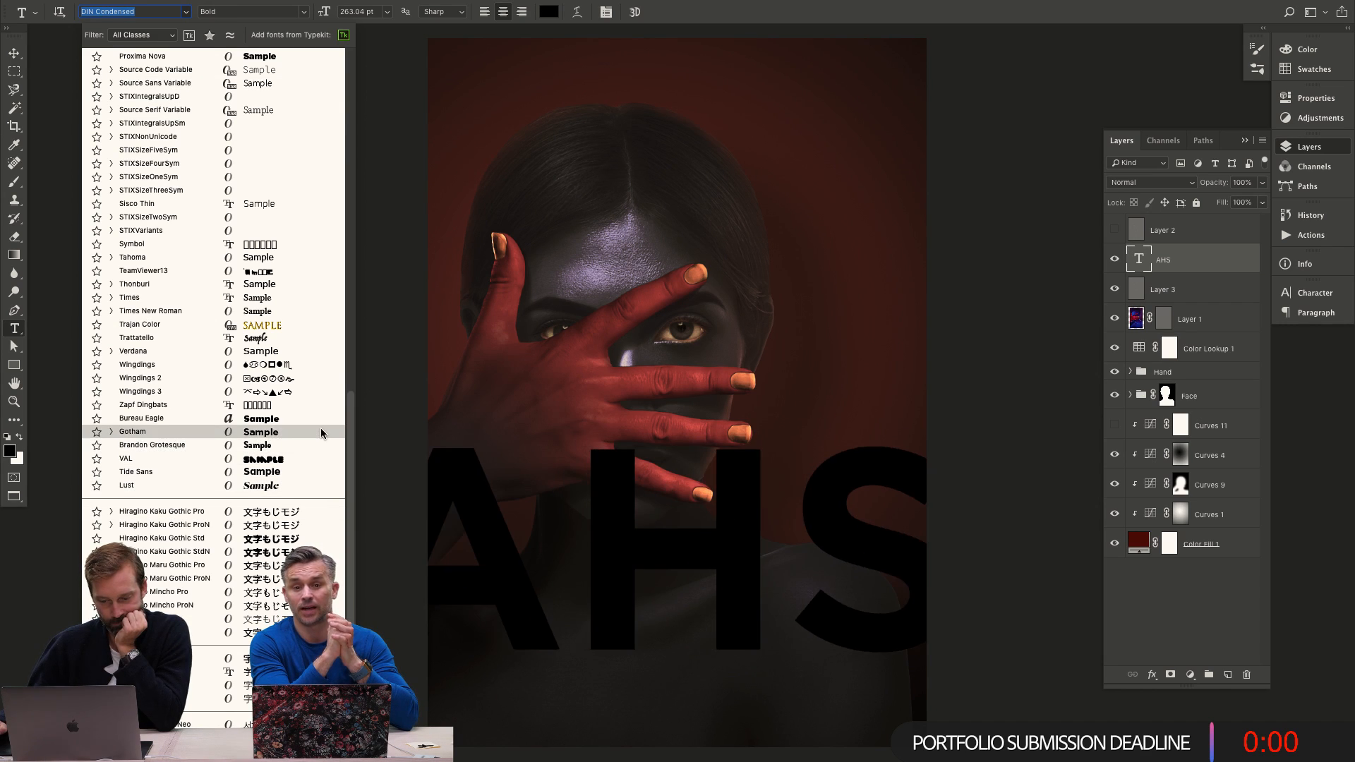
left_click(309, 484)
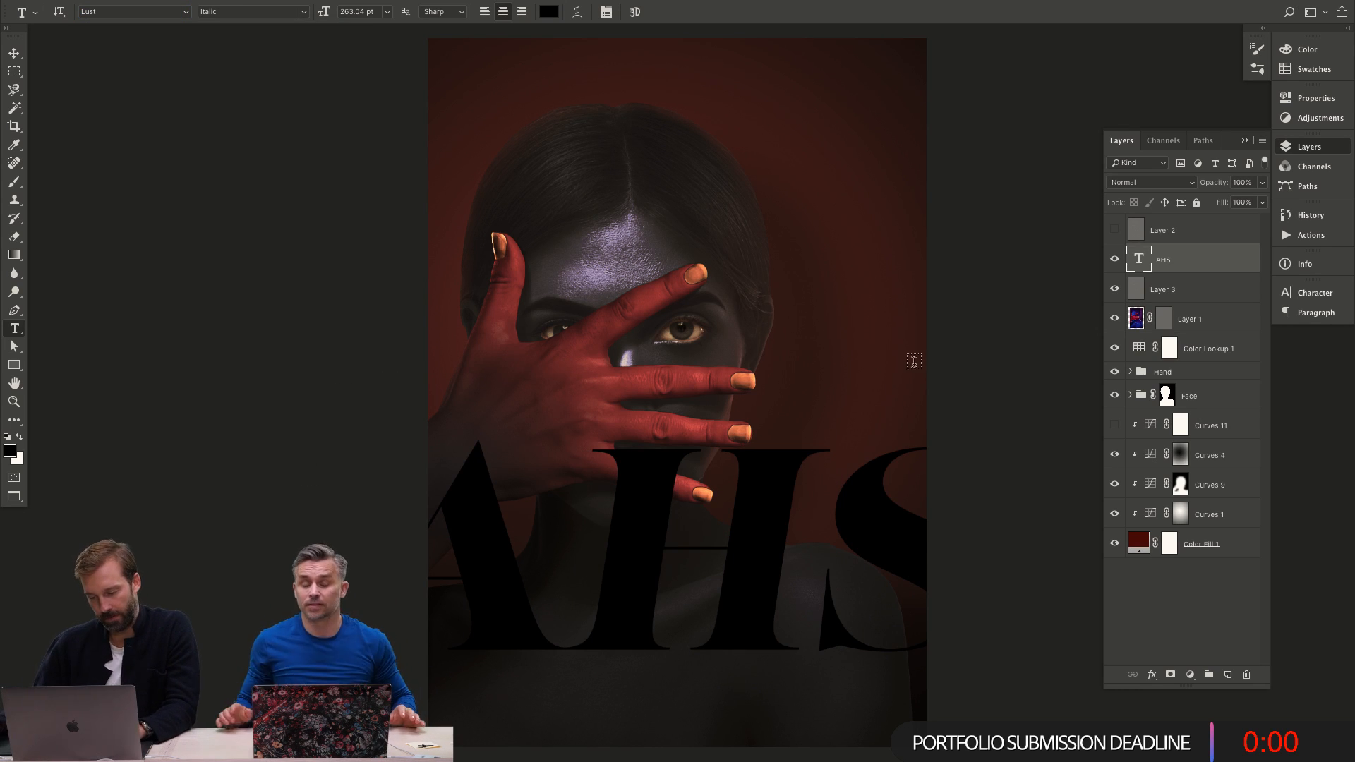
Try filling the AHS text with the fingernail's orange, the hair's dark tone and the default black.
key("i")
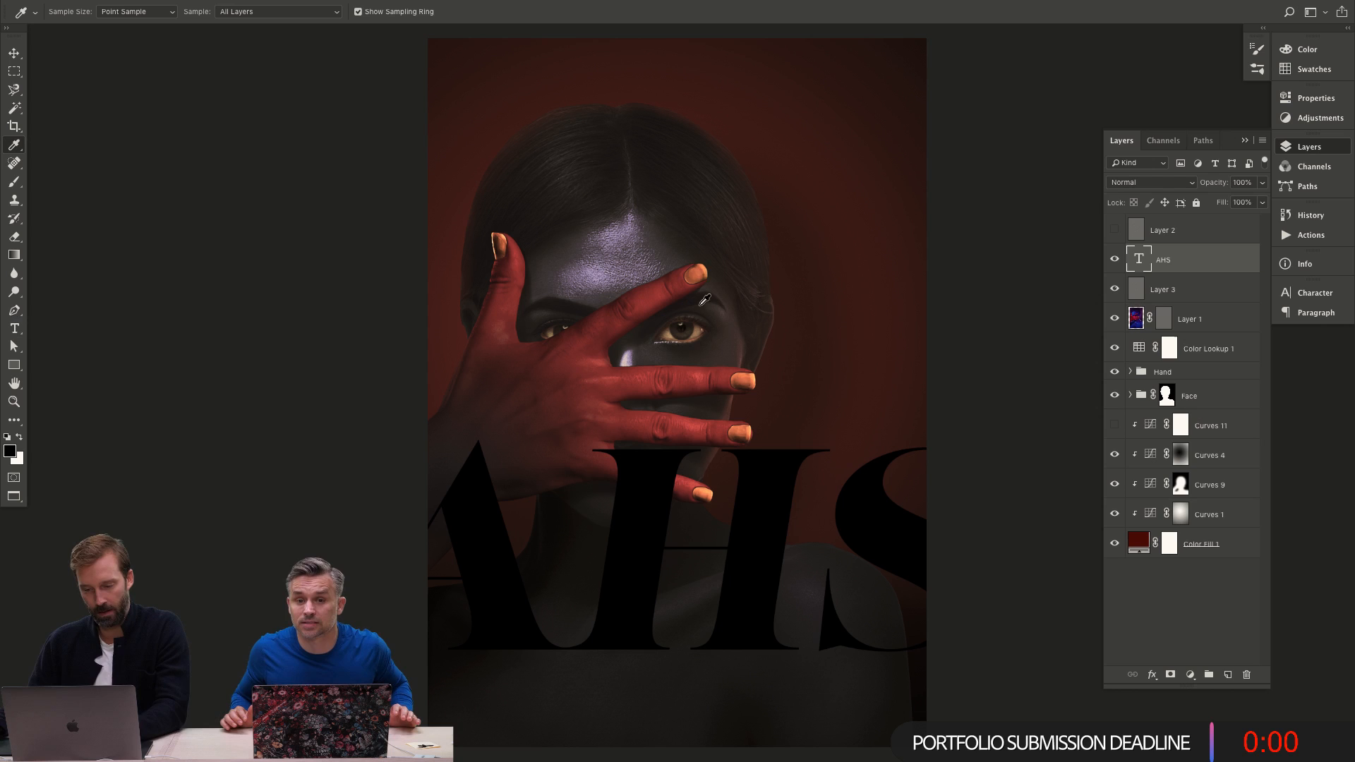
left_click(707, 264)
key("alt+BackSpace")
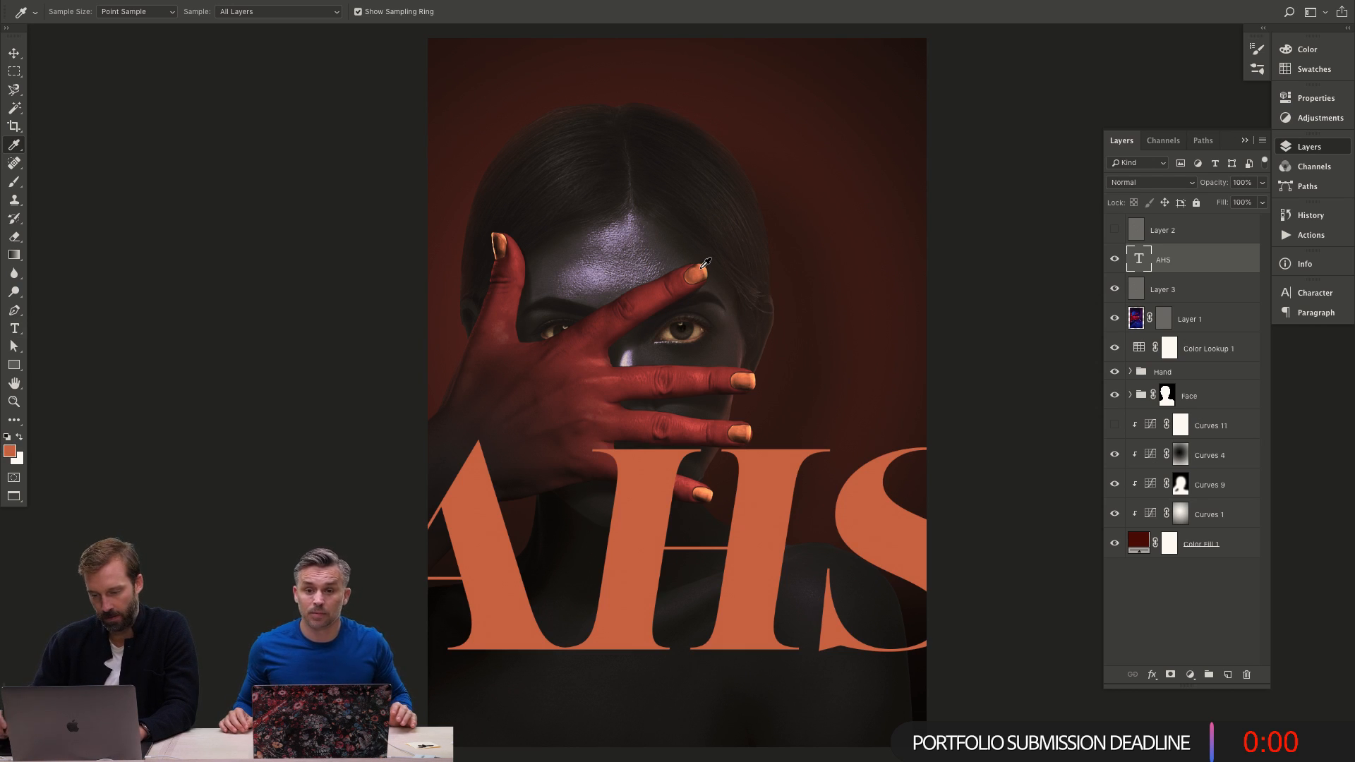
left_click(577, 205)
key("alt+BackSpace")
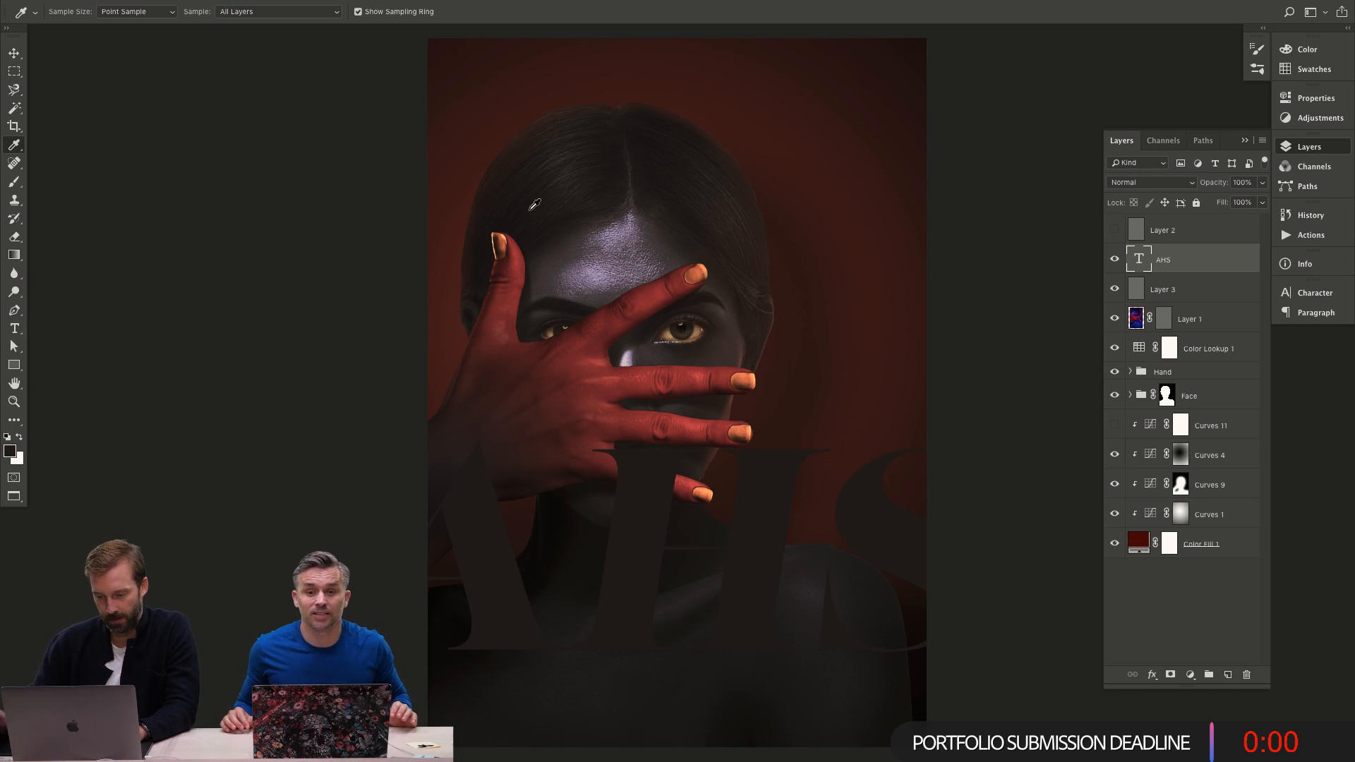
key("d")
key("alt+BackSpace")
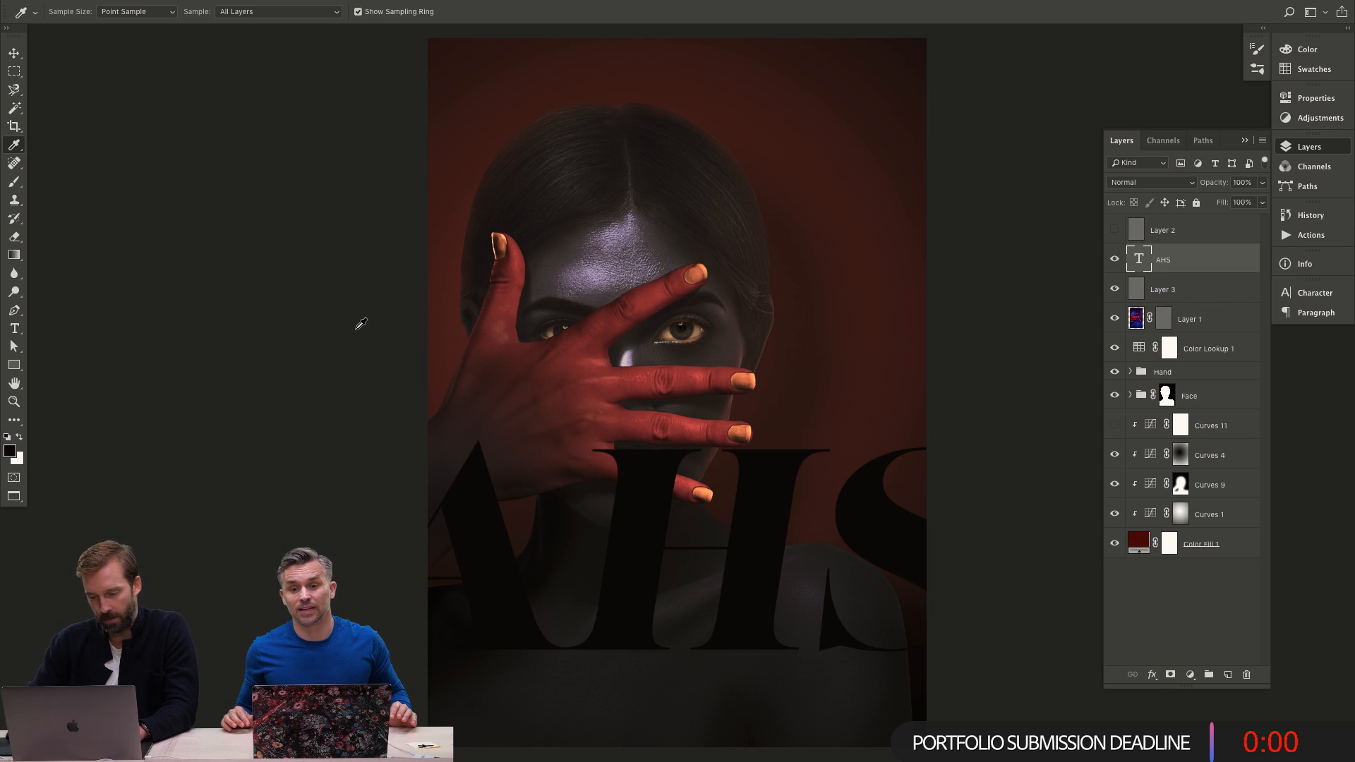
Fill the AHS text with a red sampled from the back of the hand.
left_click(578, 388)
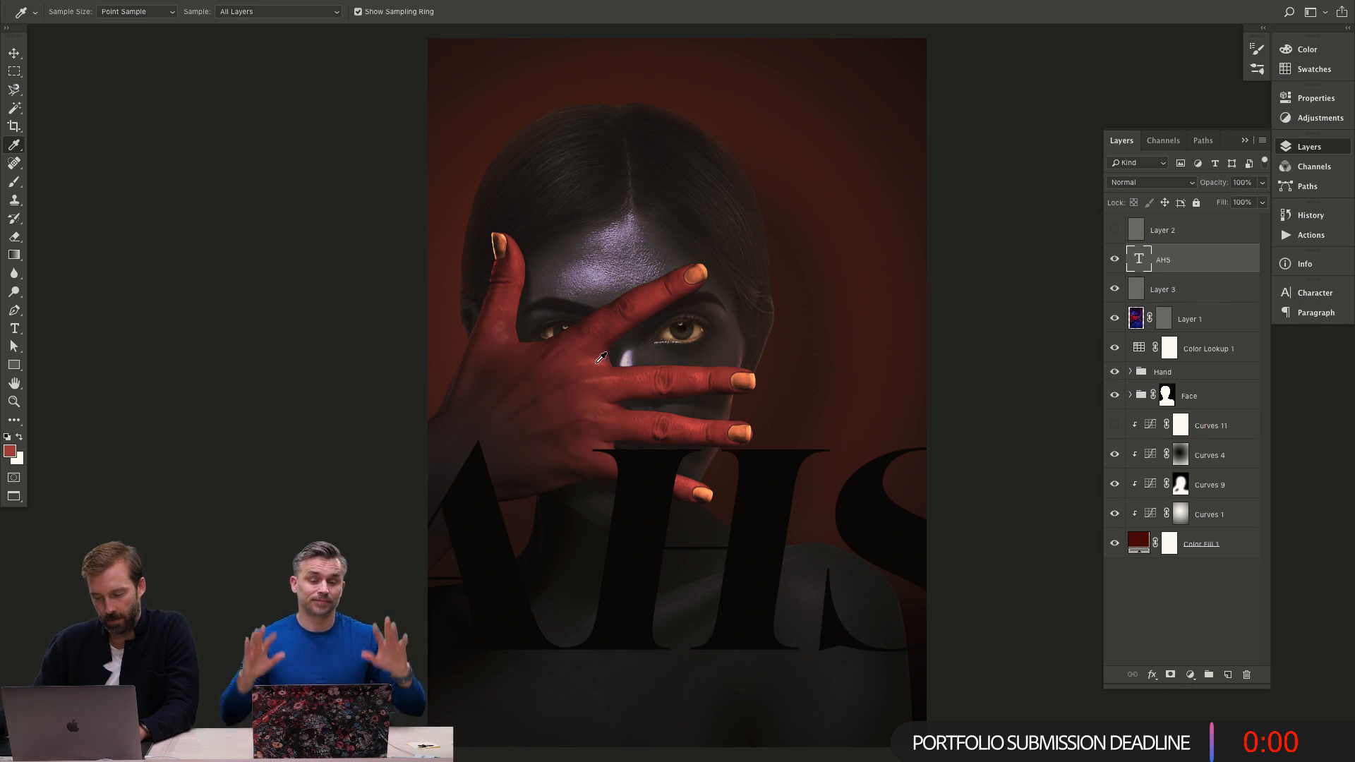
key("alt+BackSpace")
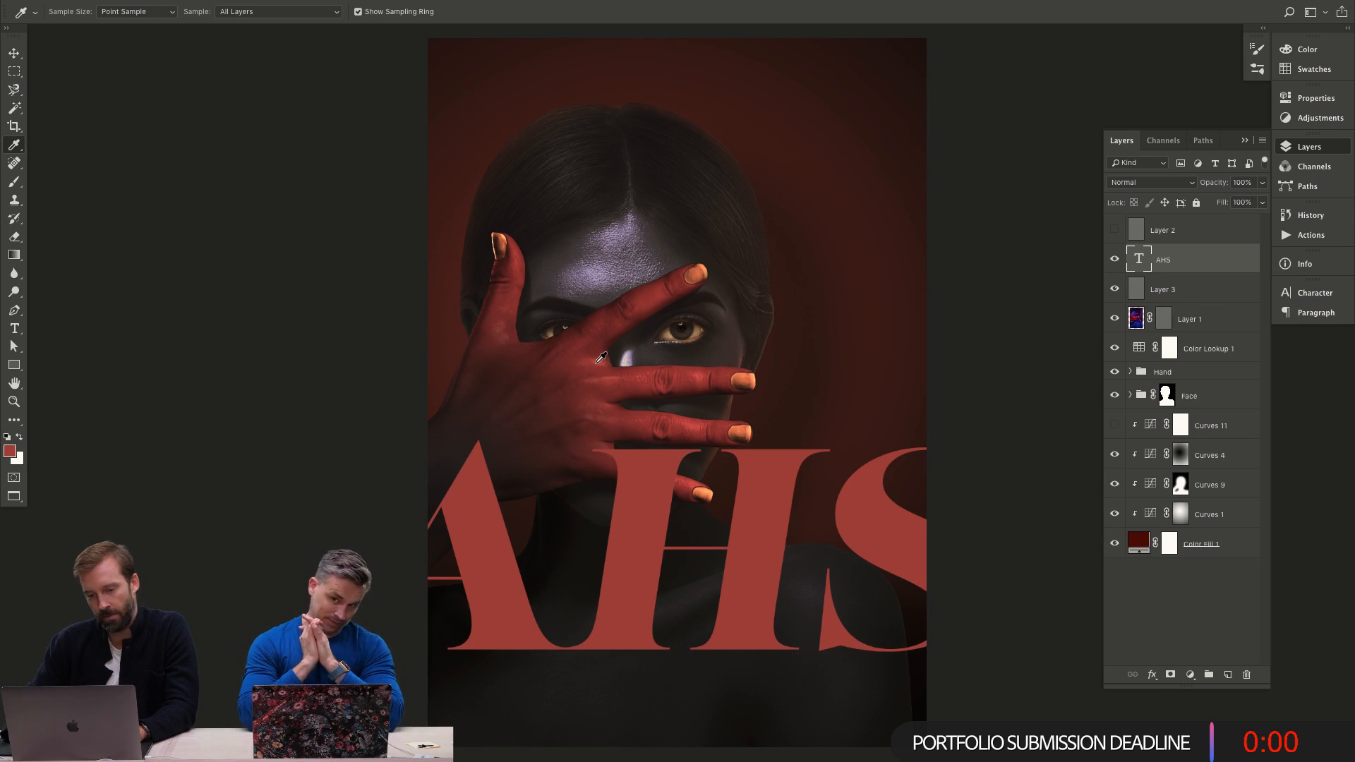
Move the AHS text slightly up the poster and scale it to about 90%.
key("v")
mouse_move(742, 455)
left_mouse_down()
mouse_move(726, 385)
mouse_move(713, 460)
mouse_move(712, 444)
mouse_move(744, 434)
left_mouse_up()
key("ctrl+t")
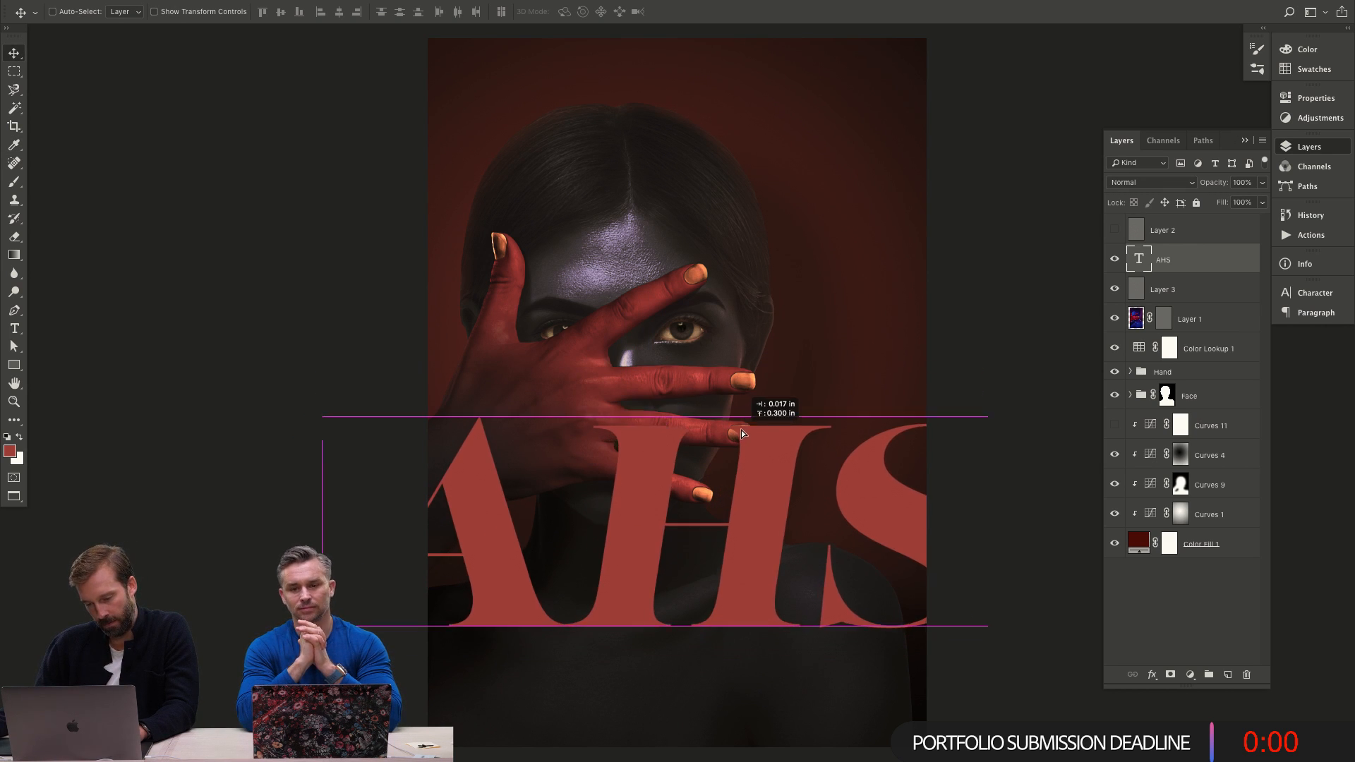
left_click_drag(990, 382, 967, 395)
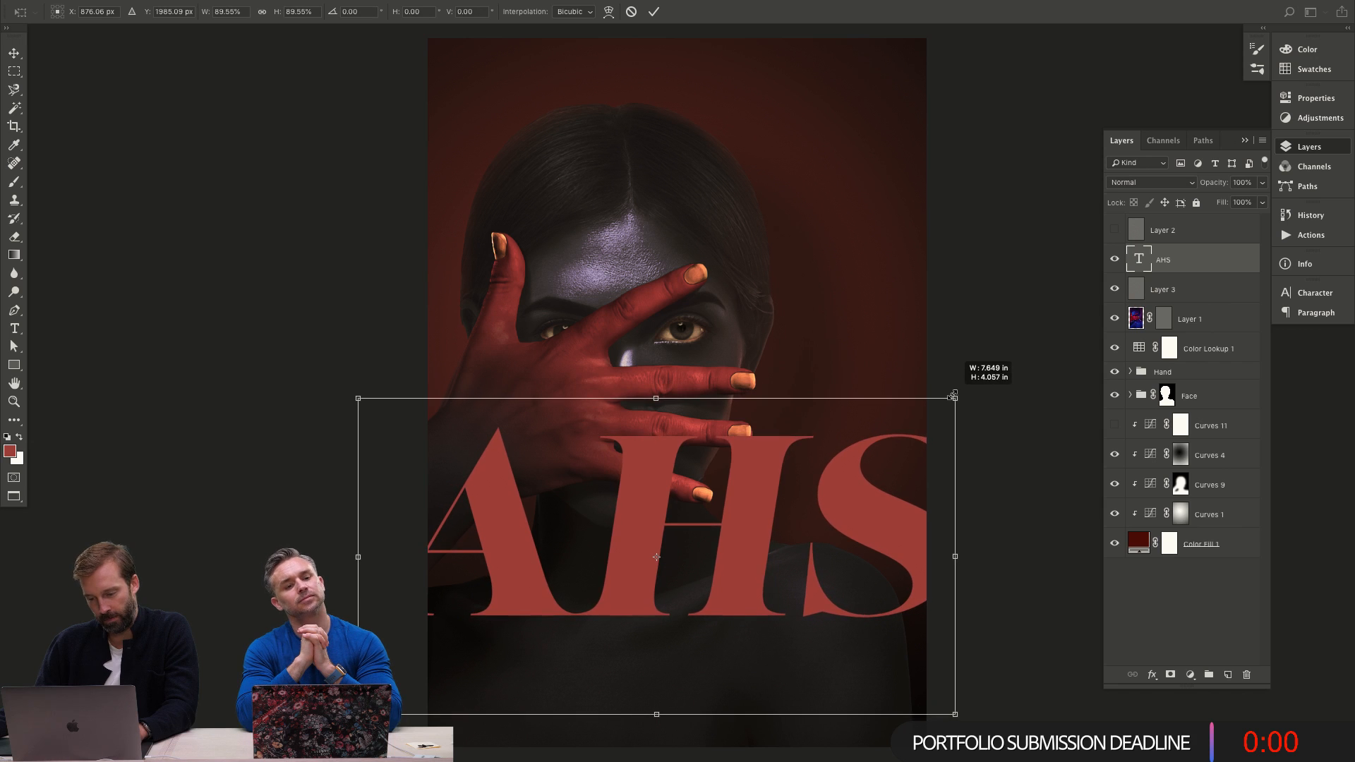
key("Return")
Draw a vector mask on the AHS text that keeps only the part above a diagonal rising to the upper right.
key("p")
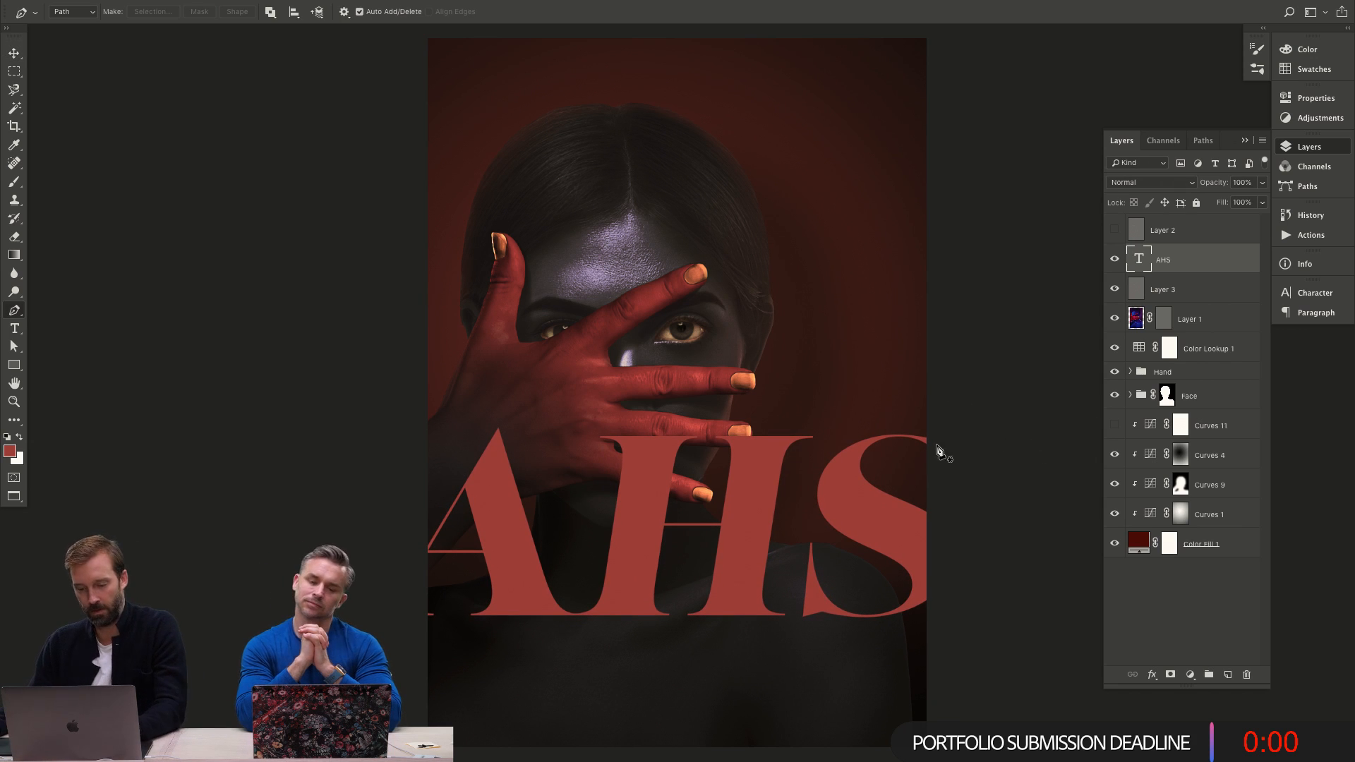
left_click(982, 419)
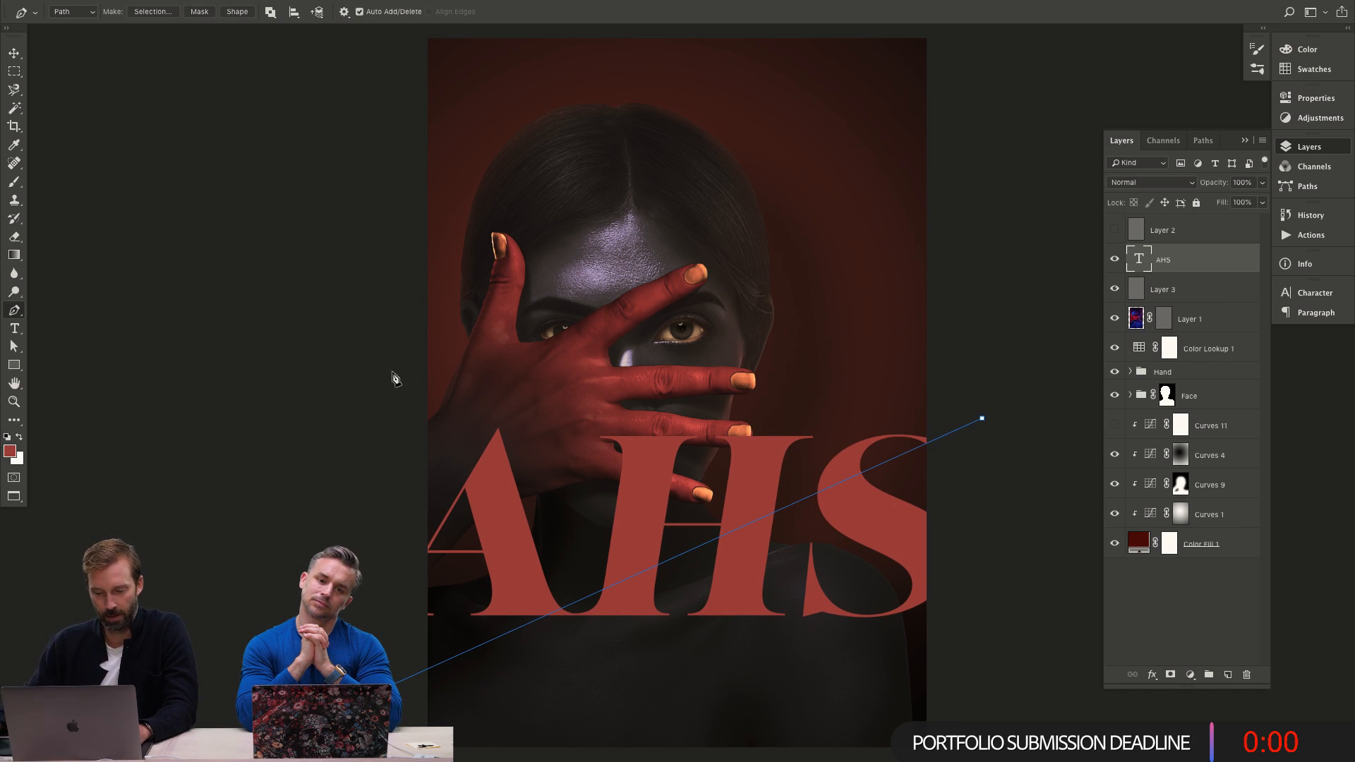
left_click(983, 420)
key("ctrl+alt+v")
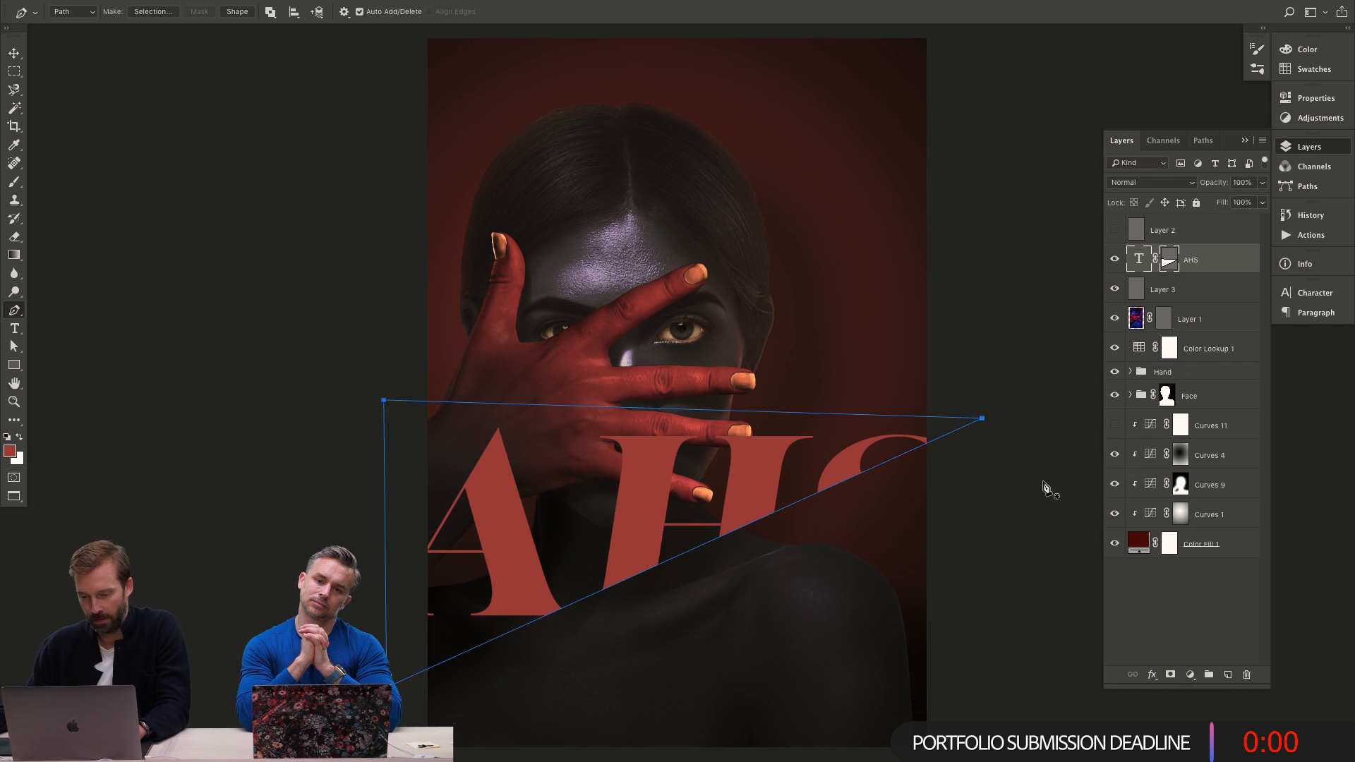
Duplicate the masked AHS text slightly lower and reshape the copy's vector mask to keep only the part below the diagonal.
key("v")
left_click_drag(829, 418, 774, 475)
key("a")
left_click(1172, 267)
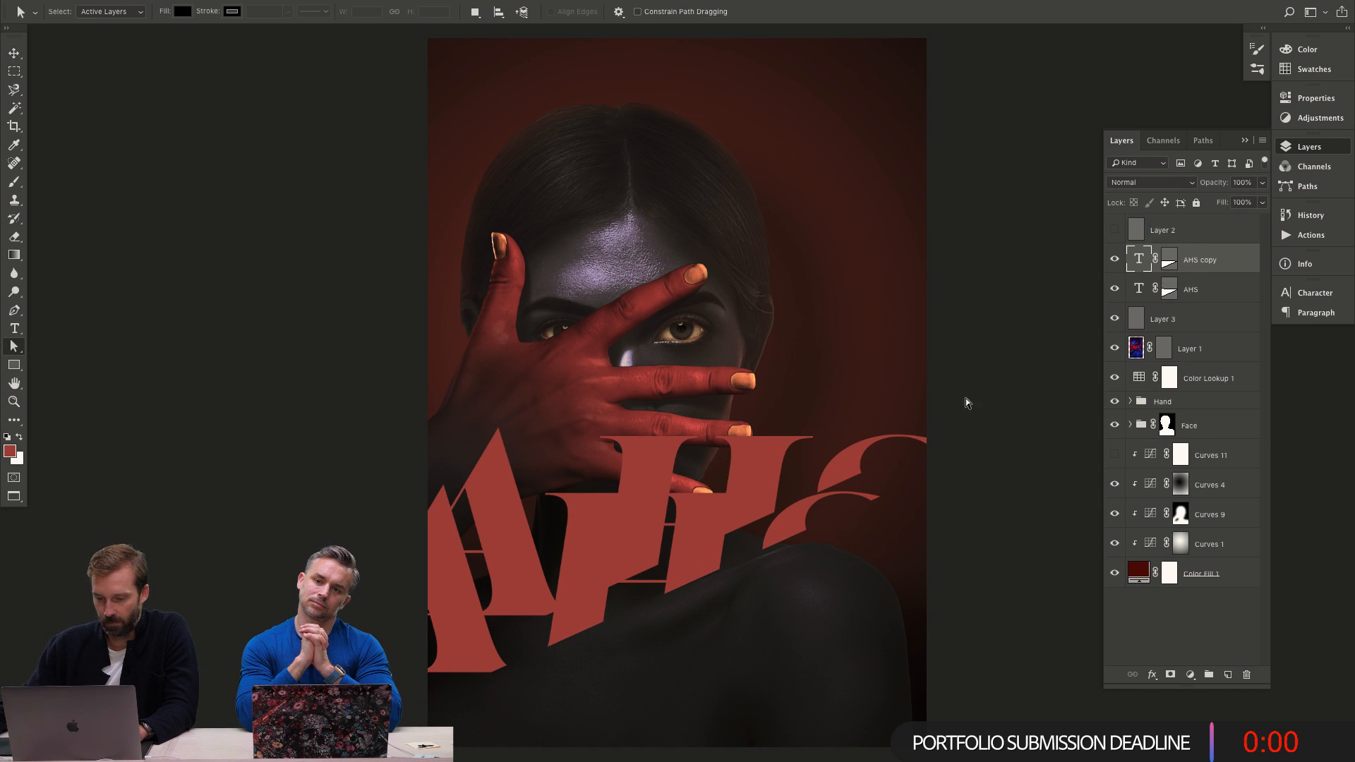
left_click(1169, 263)
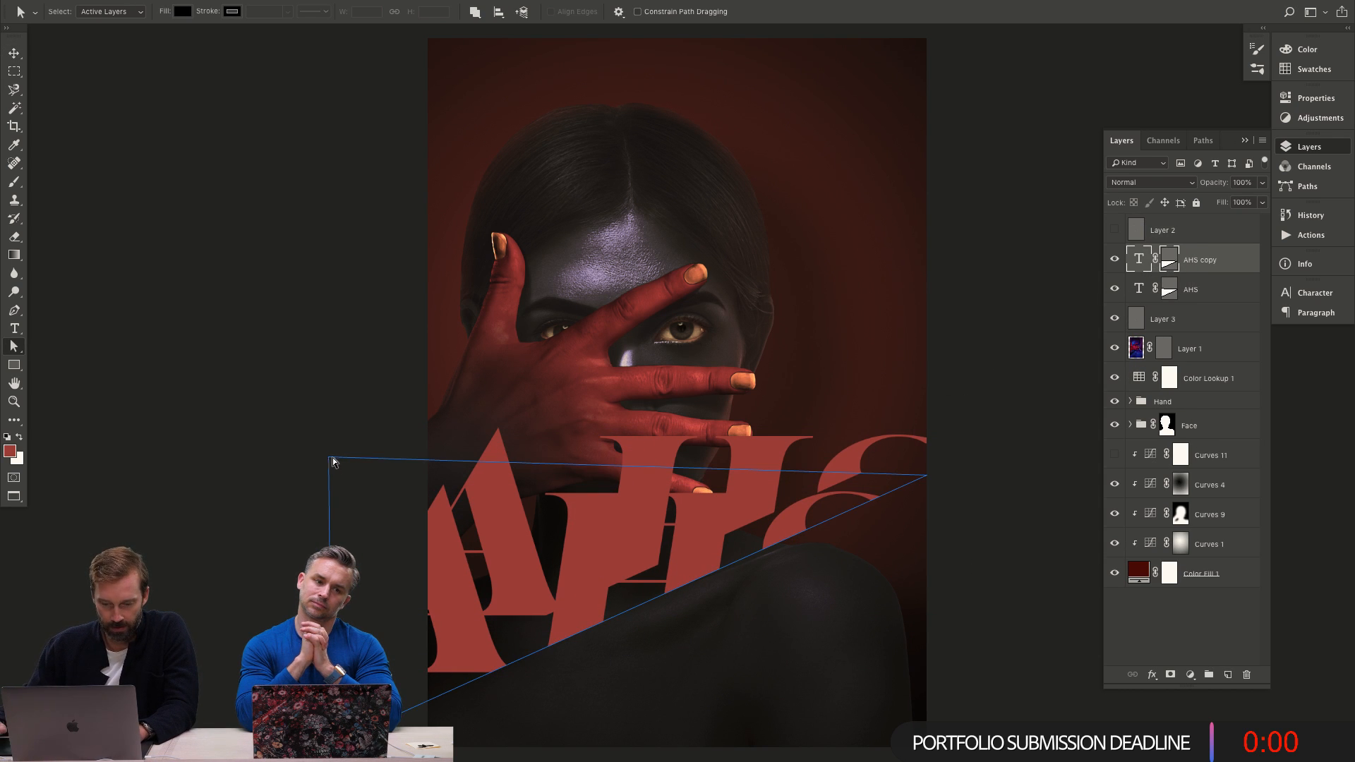
left_click_drag(331, 458, 992, 718)
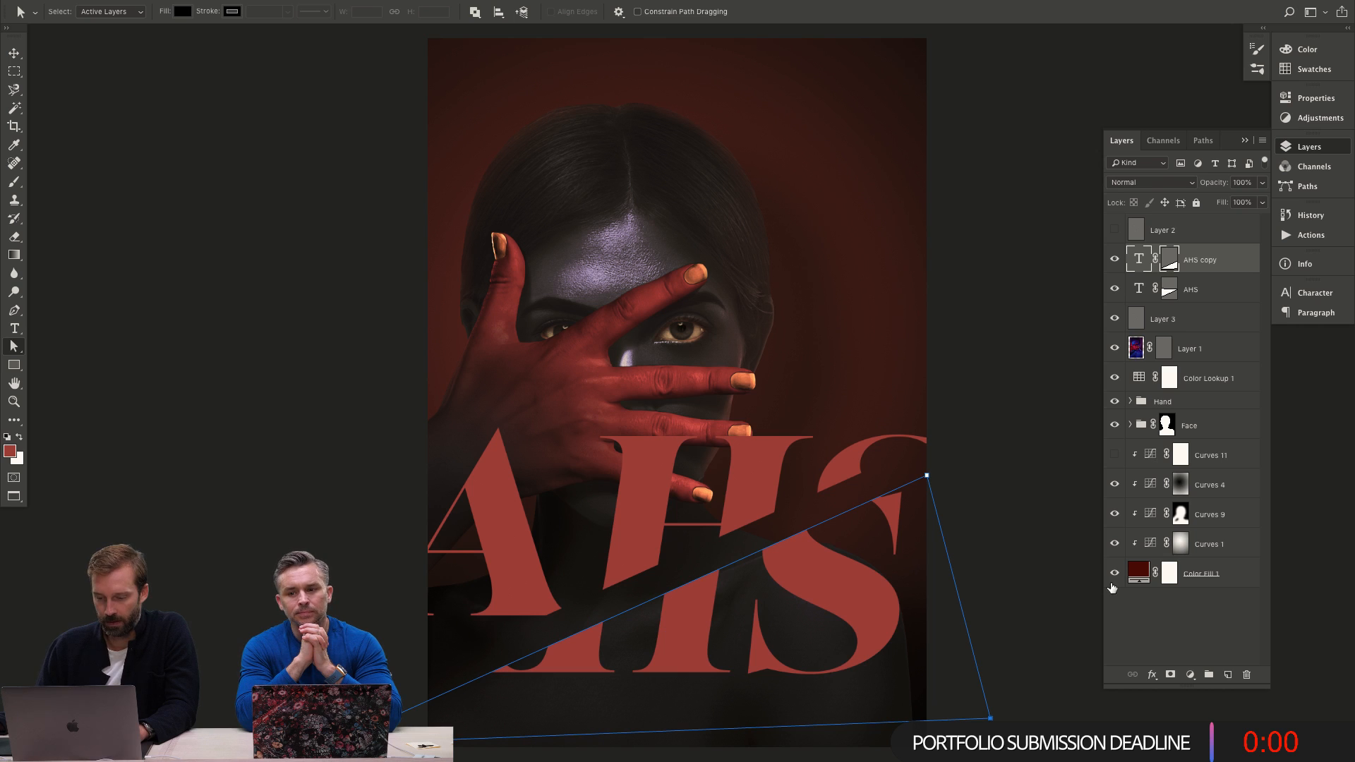
Bring the two AHS halves onto one baseline, leaving them shifted sideways from each other along the diagonal cut.
left_click(1233, 295)
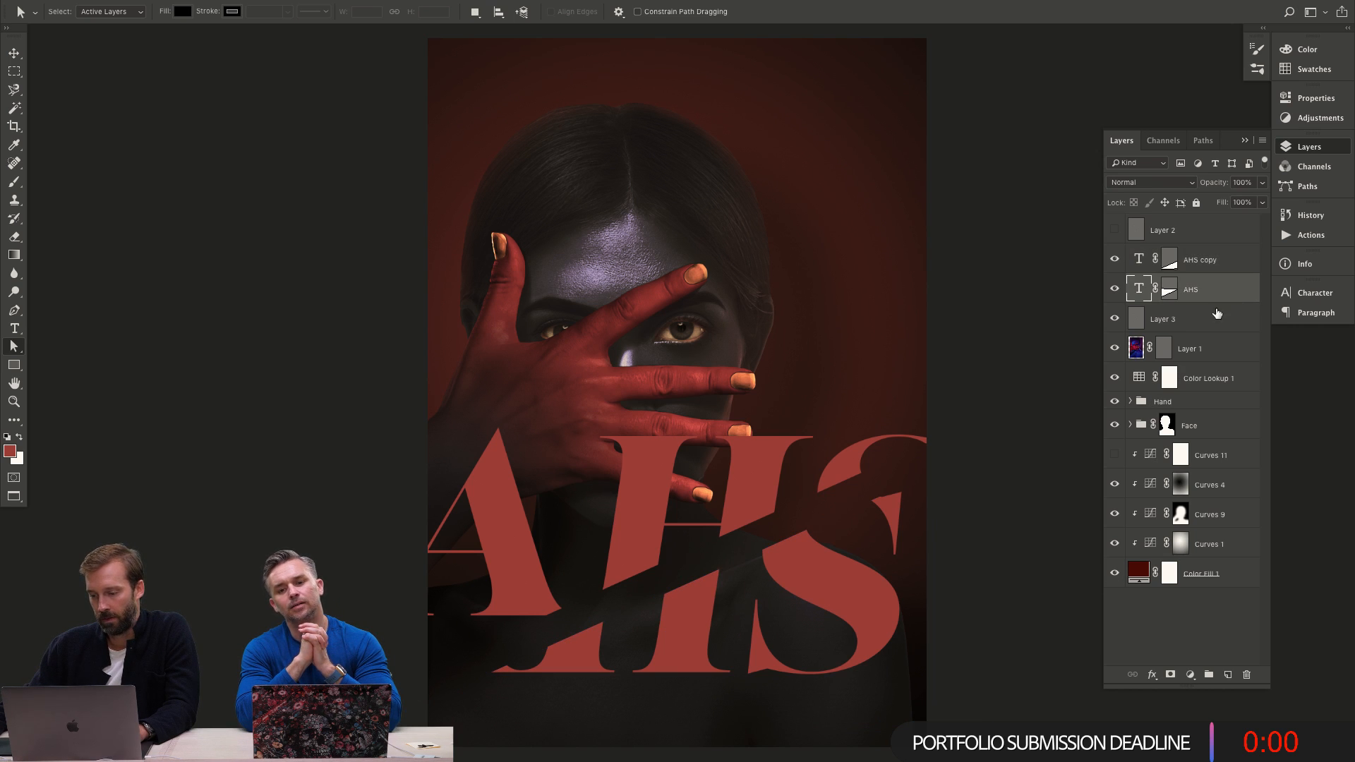
left_click(1214, 272)
key("v")
left_click_drag(549, 553, 749, 577)
key("ctrl+minus")
left_click_drag(571, 563, 547, 563)
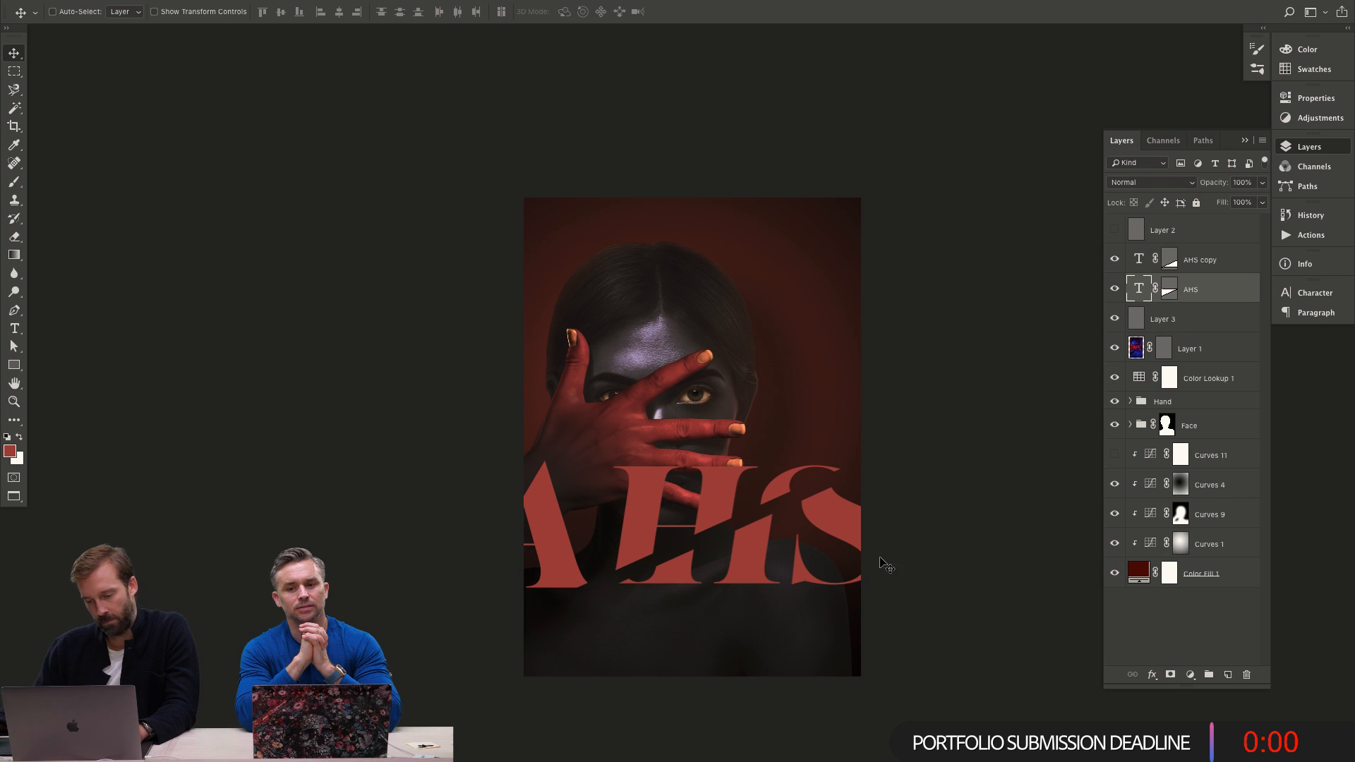
Select both AHS text layers and try tilting them about 21 degrees counterclockwise.
left_click(753, 569, "ctrl+shift")
key("ctrl+t")
left_click_drag(1007, 353, 953, 225)
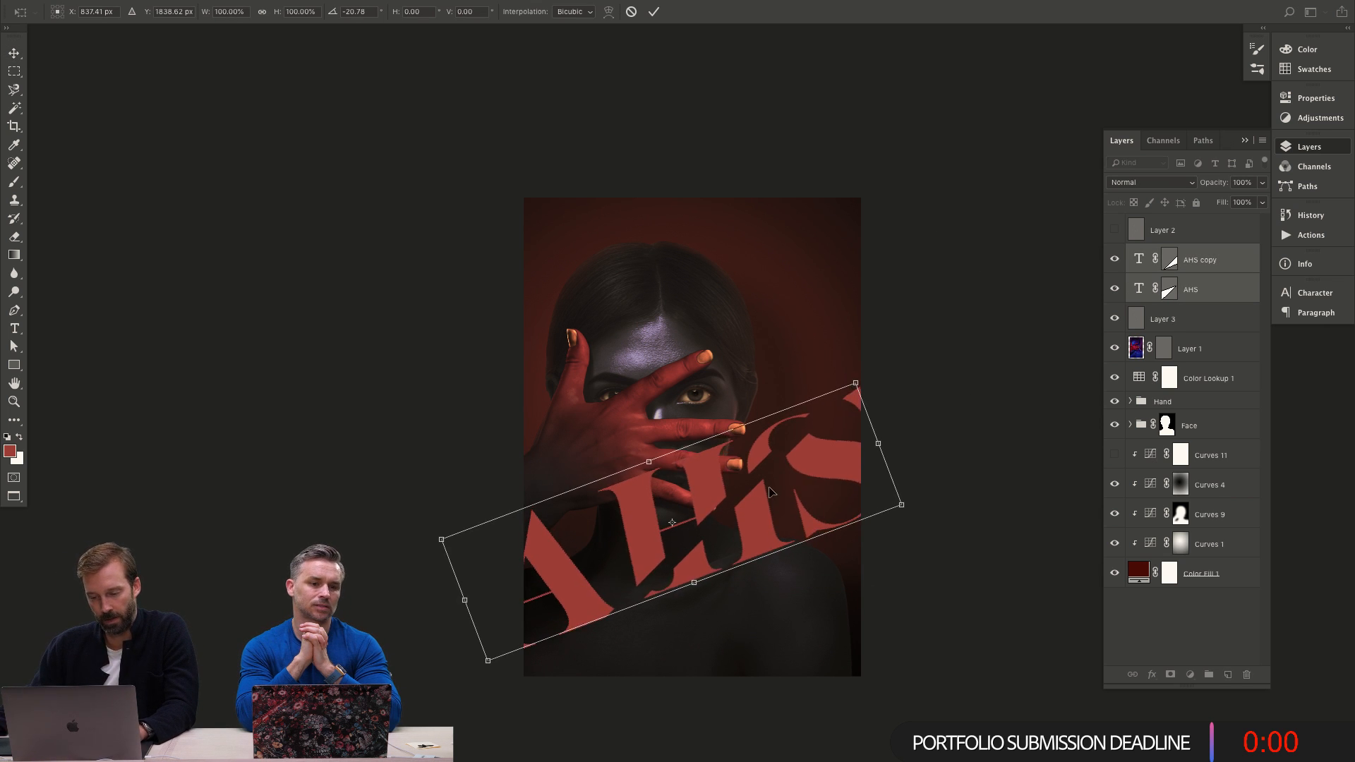
left_click_drag(771, 491, 797, 480)
left_click_drag(979, 336, 992, 487)
Scale both AHS halves to about 78% without tilt and place them across the top of the head.
left_click_drag(891, 450, 795, 486)
left_click_drag(752, 545, 783, 449)
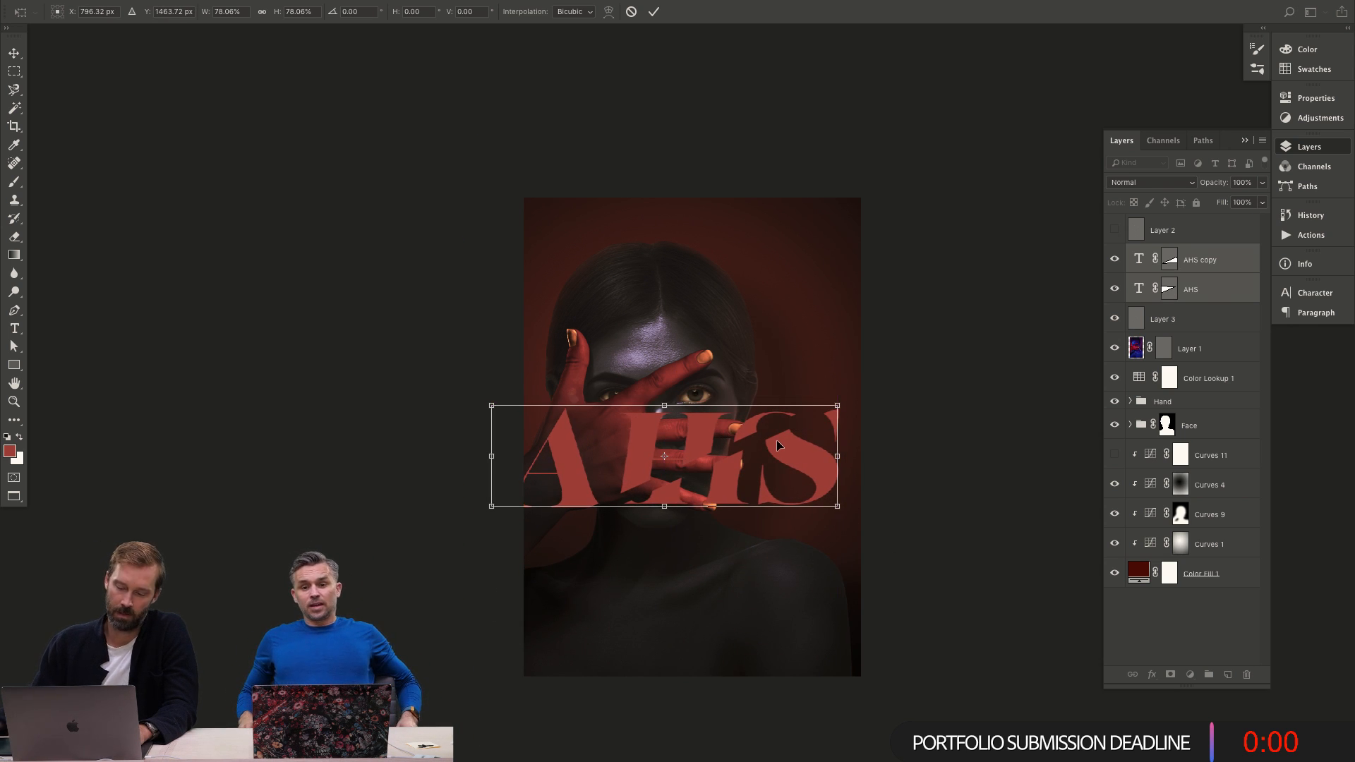
key("Return")
left_click_drag(671, 466, 691, 310)
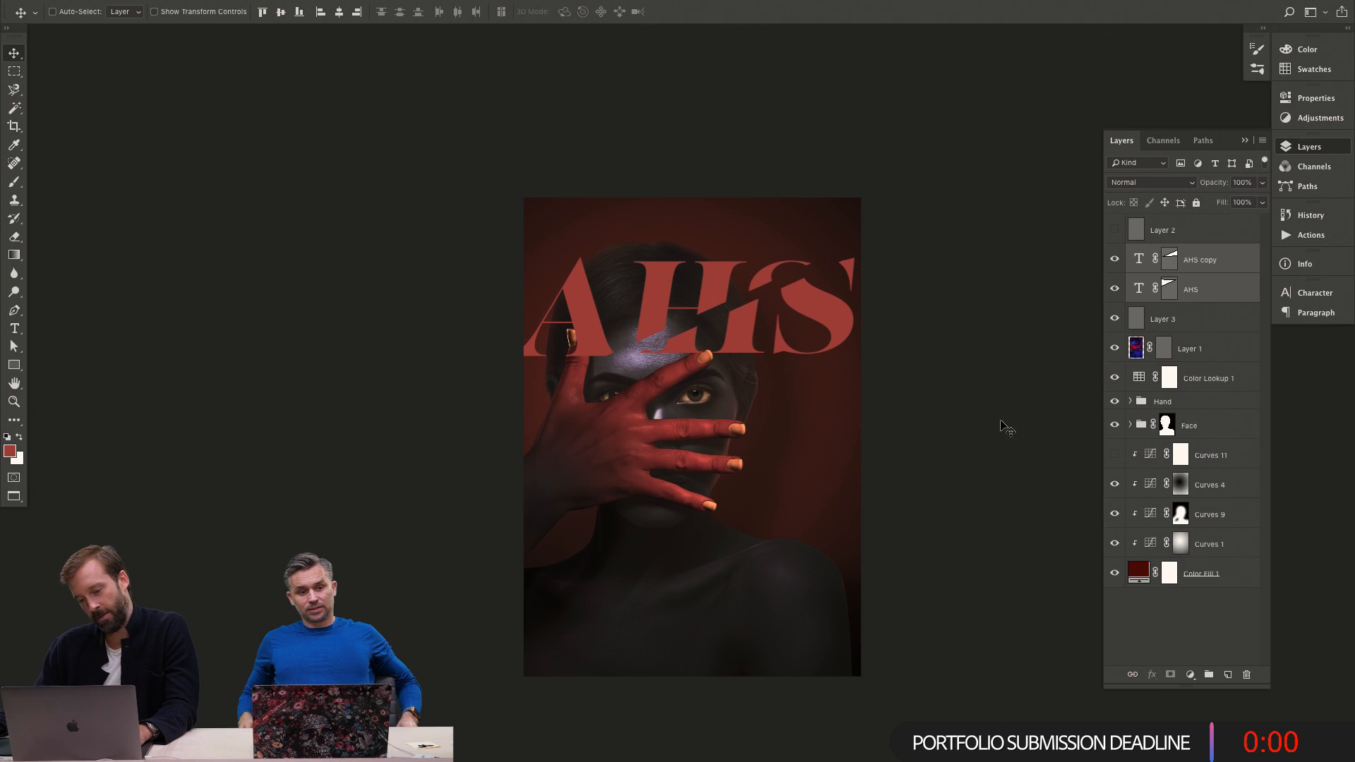
Rotate both AHS halves to -90 degrees, enlarge them to about 155% and fit them along the poster's right edge.
key("ctrl+t")
left_click_drag(852, 254, 600, 28)
left_click_drag(709, 452, 823, 634)
left_click_drag(727, 260, 701, 183)
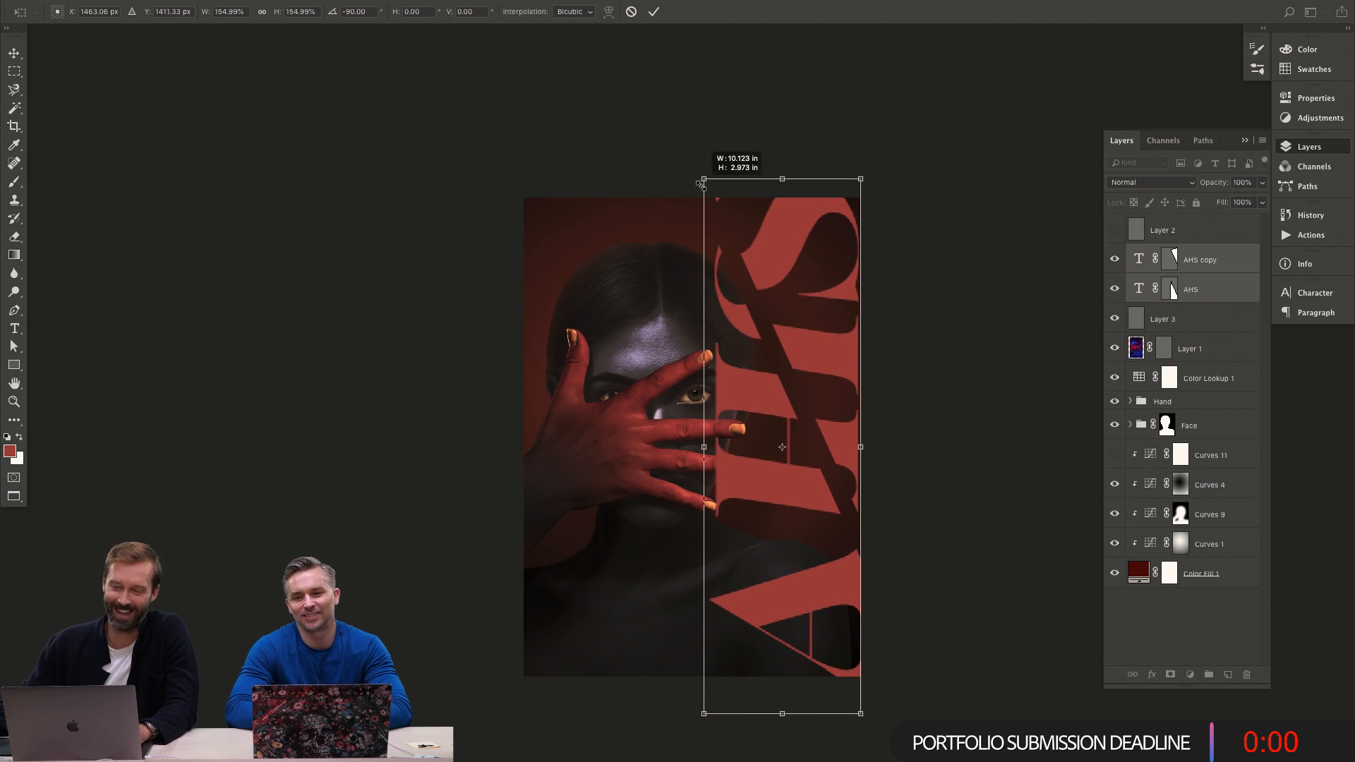
key("ctrl+plus")
key("Return")
Scale the vertical AHS title to about 73% and position it inside the poster's right edge with a margin.
key("z")
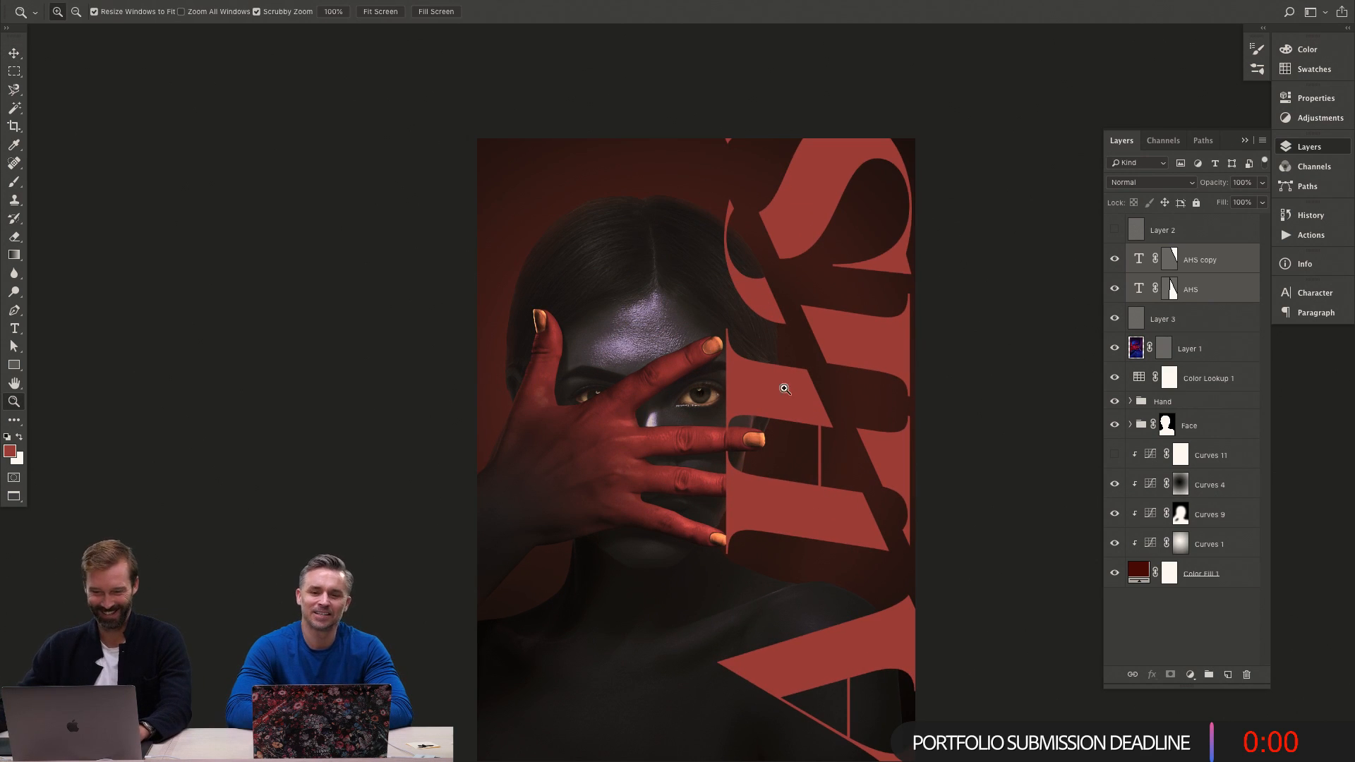
left_click(785, 389, "alt")
left_click(785, 388, "alt")
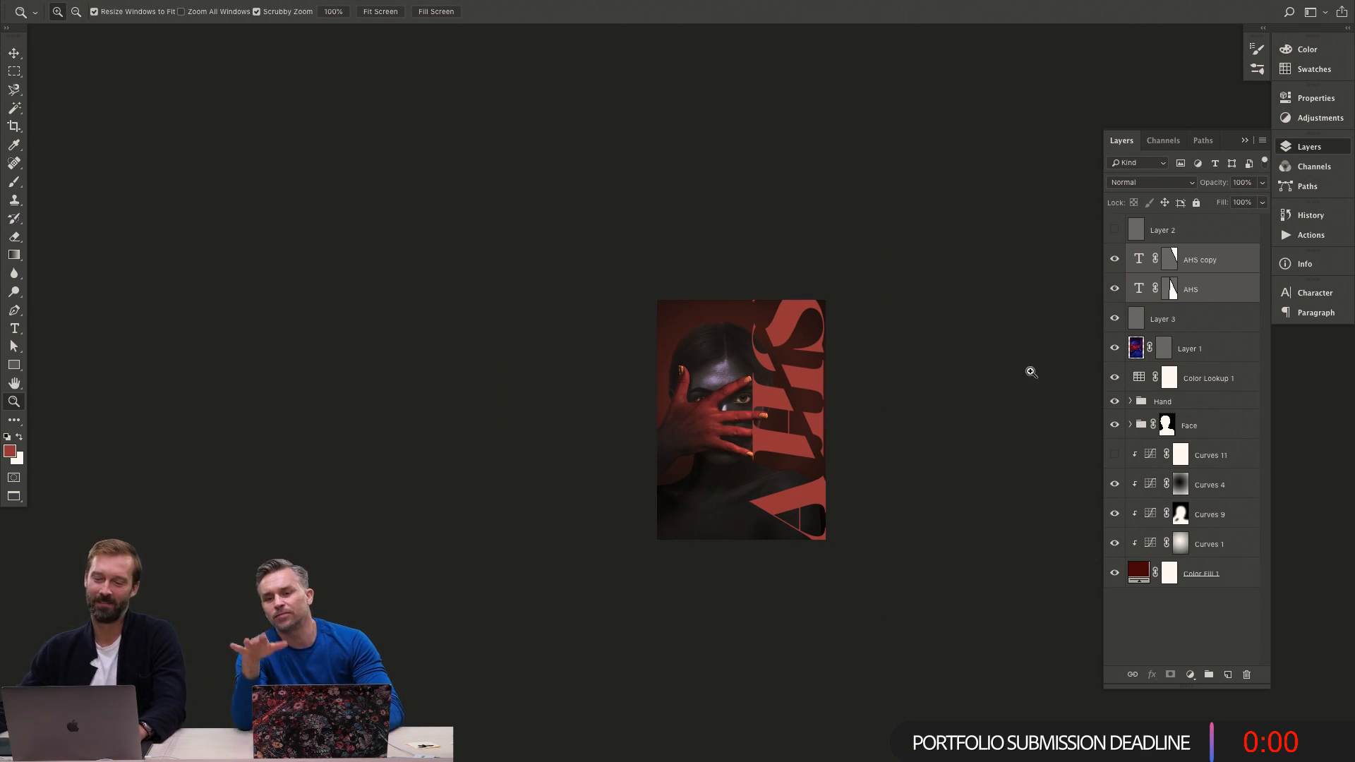
key("v")
left_click_drag(817, 424, 836, 446)
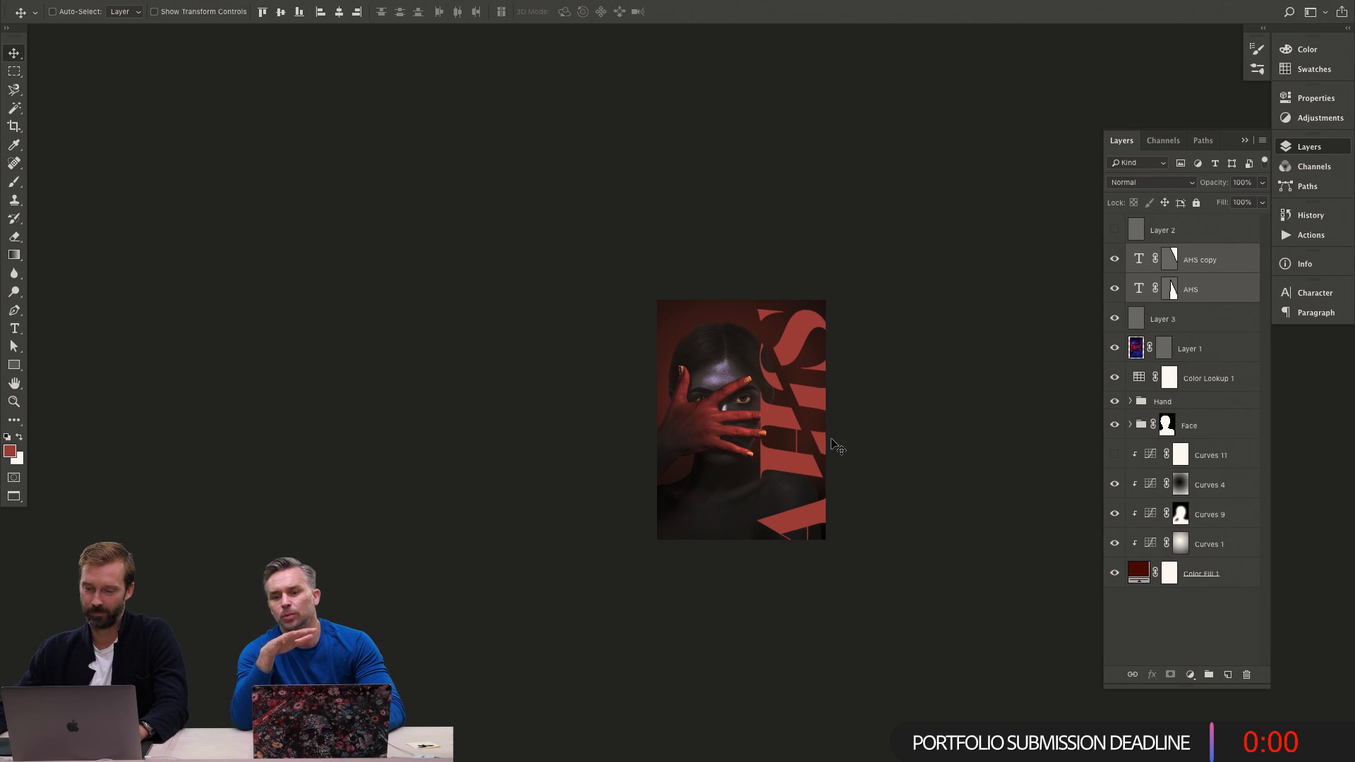
key("ctrl+t")
left_click_drag(837, 574, 827, 511)
left_click_drag(754, 309, 762, 314)
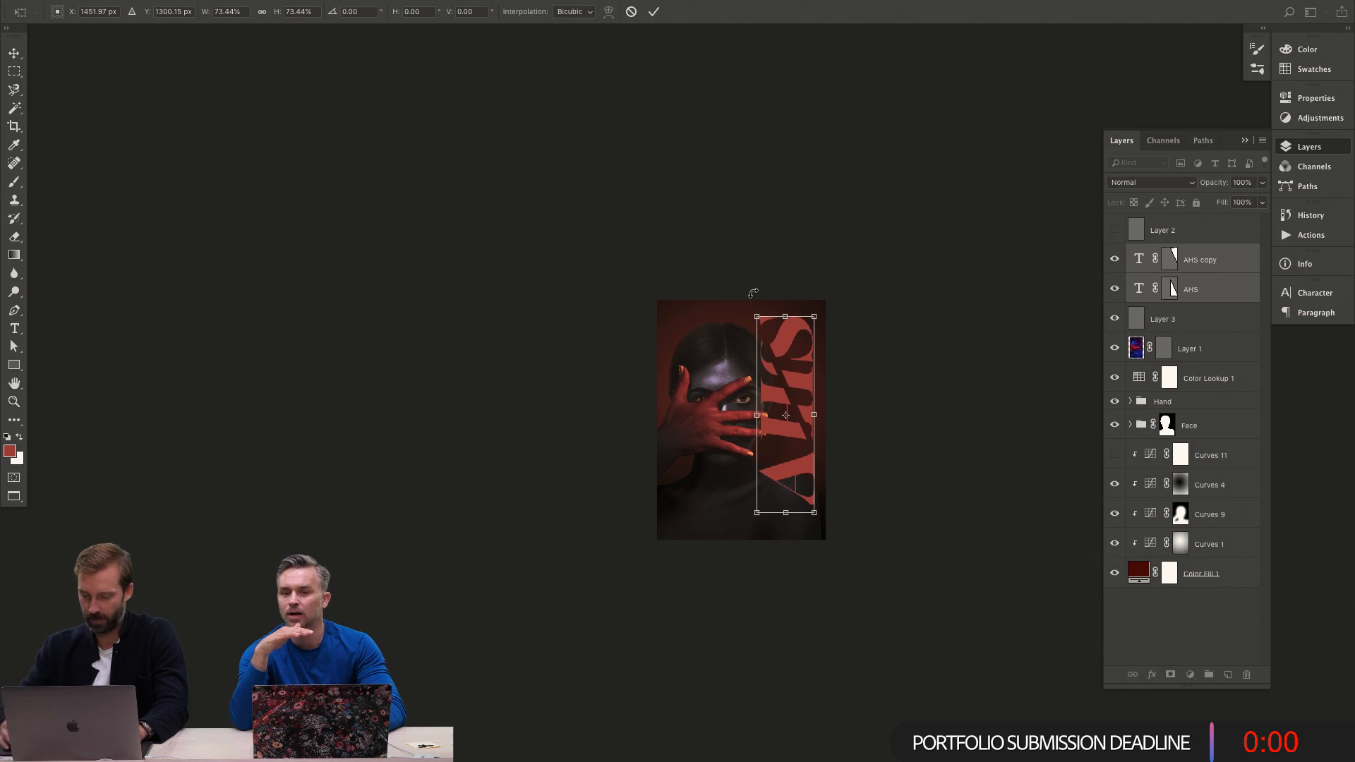
key("Return")
Clip Layer 3 to Color Fill 1 and move both AHS text layers directly above it, behind the portrait.
left_click_drag(1213, 319, 1222, 579)
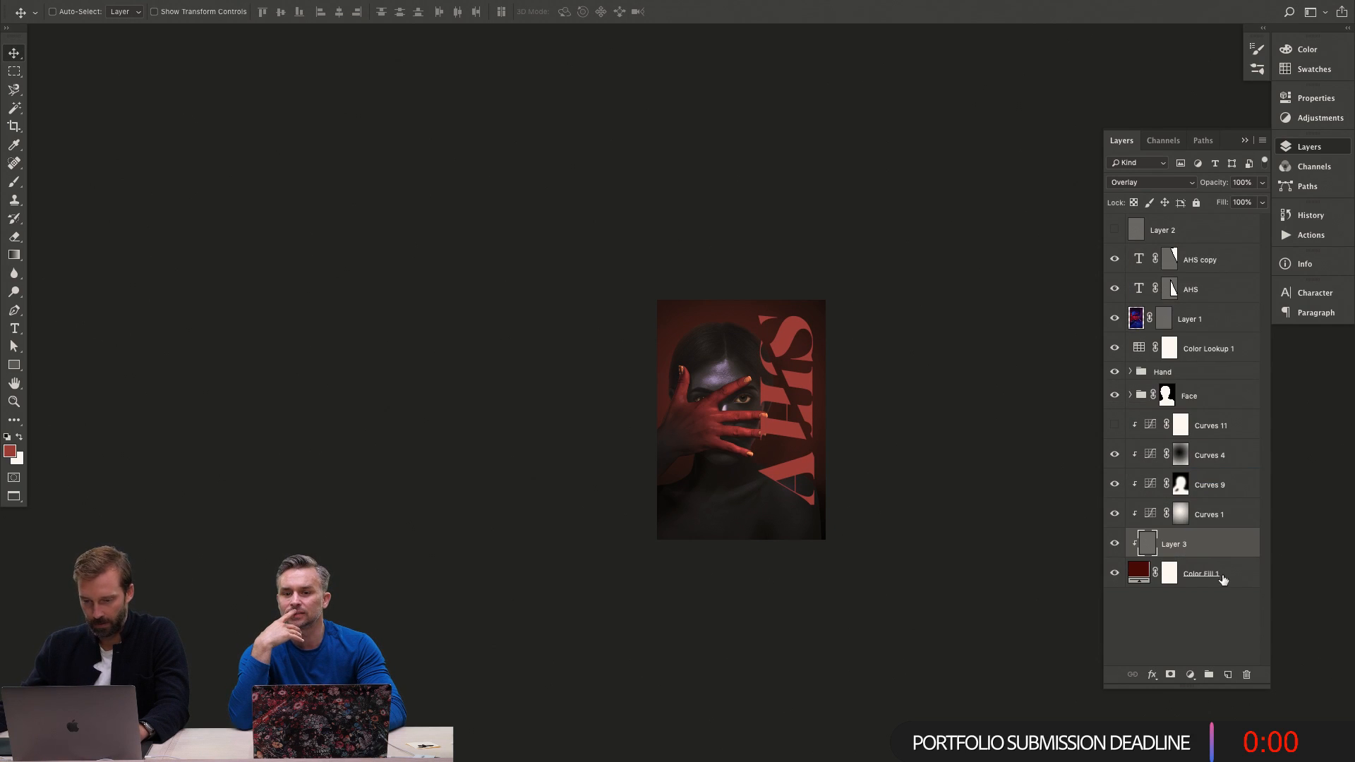
left_click(1216, 294)
left_click(1217, 261, "shift")
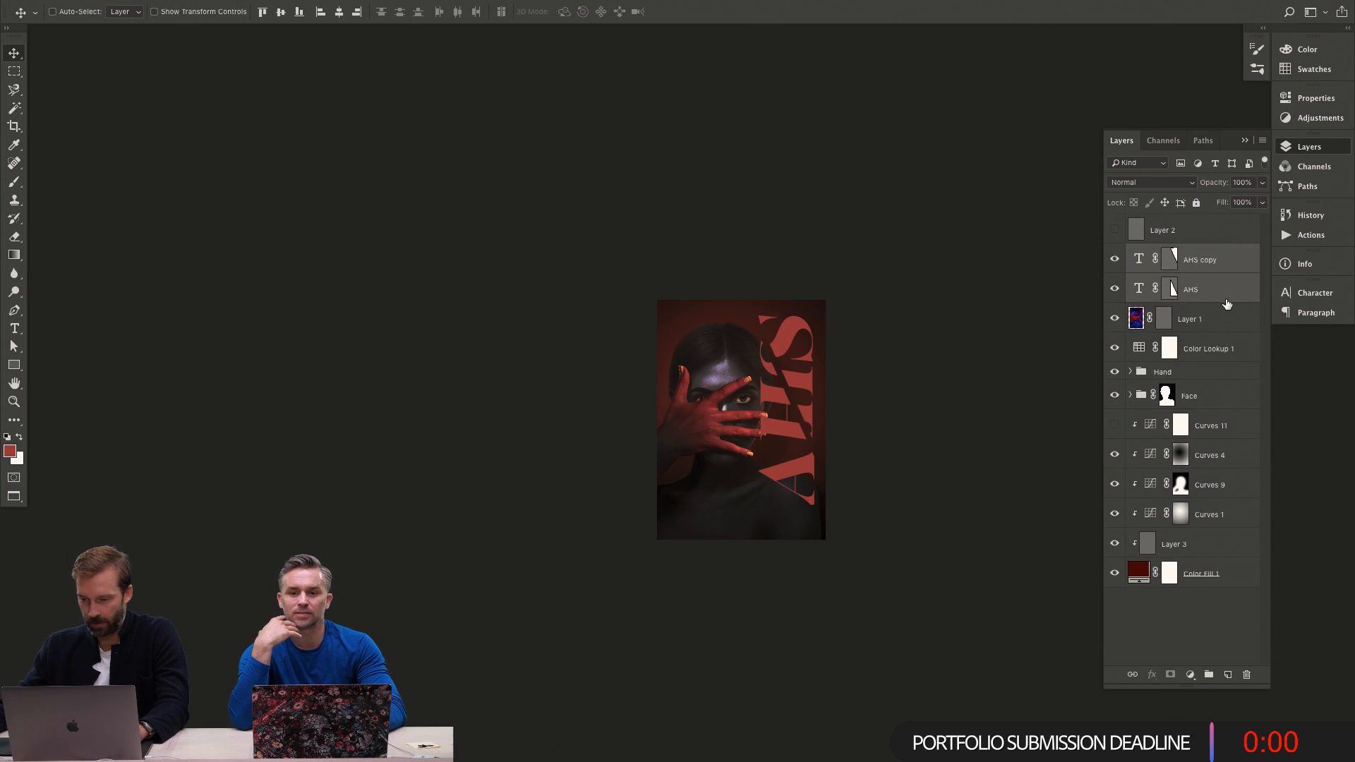
left_click_drag(1217, 261, 1227, 532)
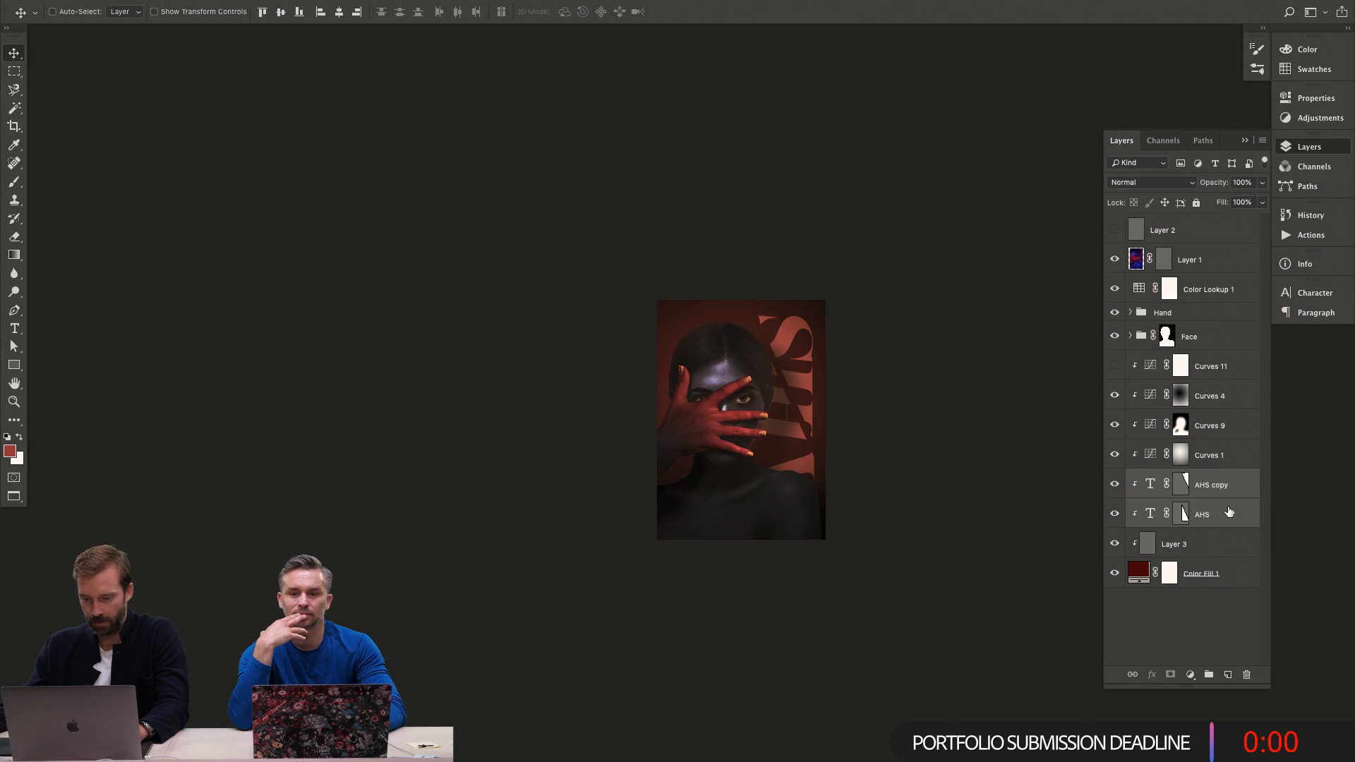
key("z")
left_click(879, 453)
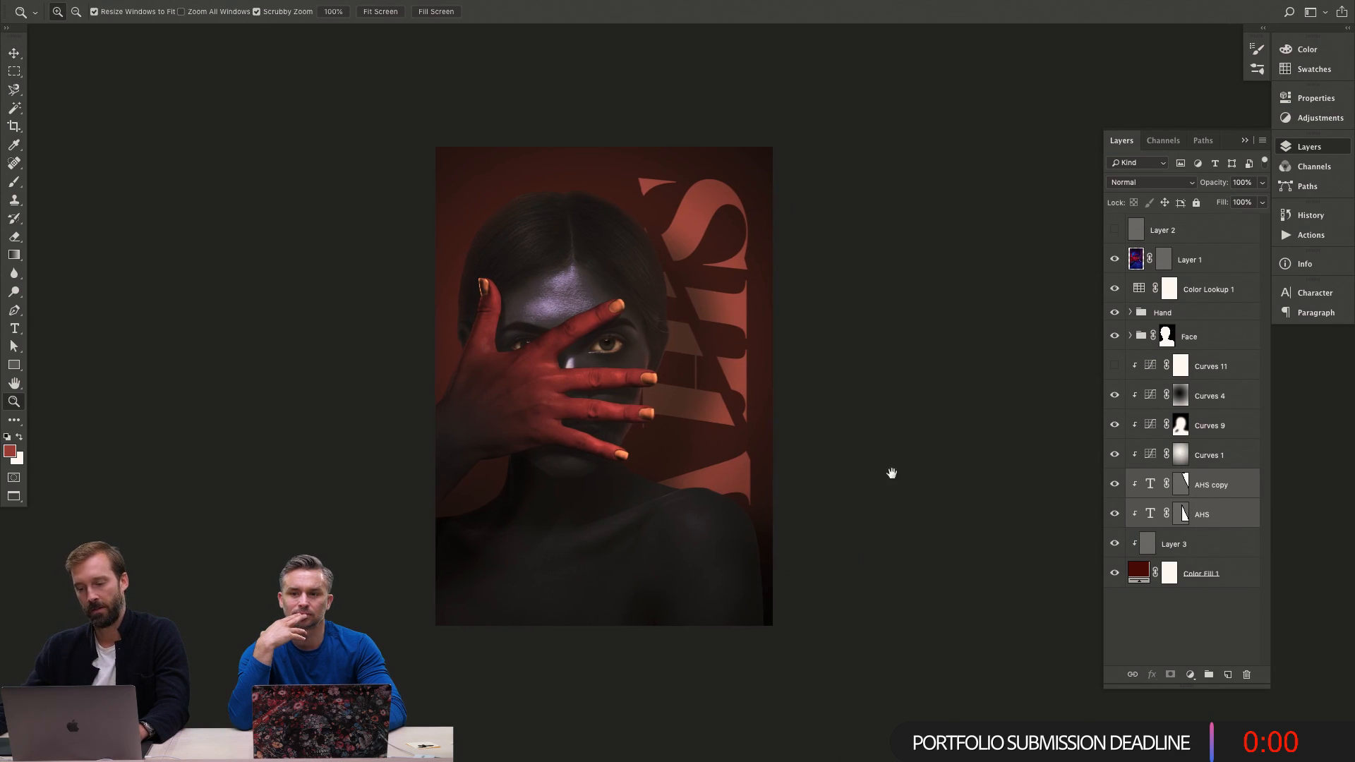
Hide the AHS copy layer and disable the vector mask on the original AHS text.
key("t")
left_click(1115, 484)
left_click(1181, 514, "shift")
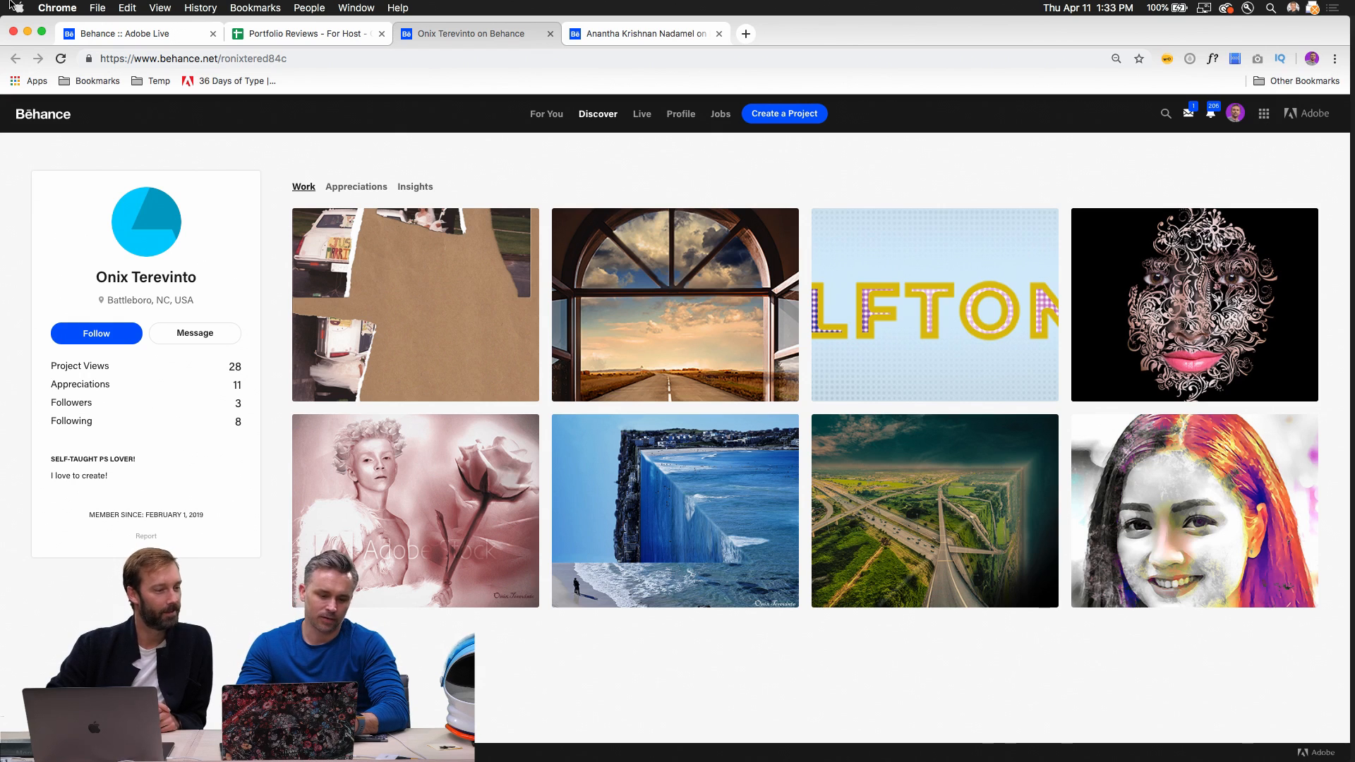
Open the Cupid project in the Behance portfolio, appreciate it and return to the profile.
left_click(63, 62)
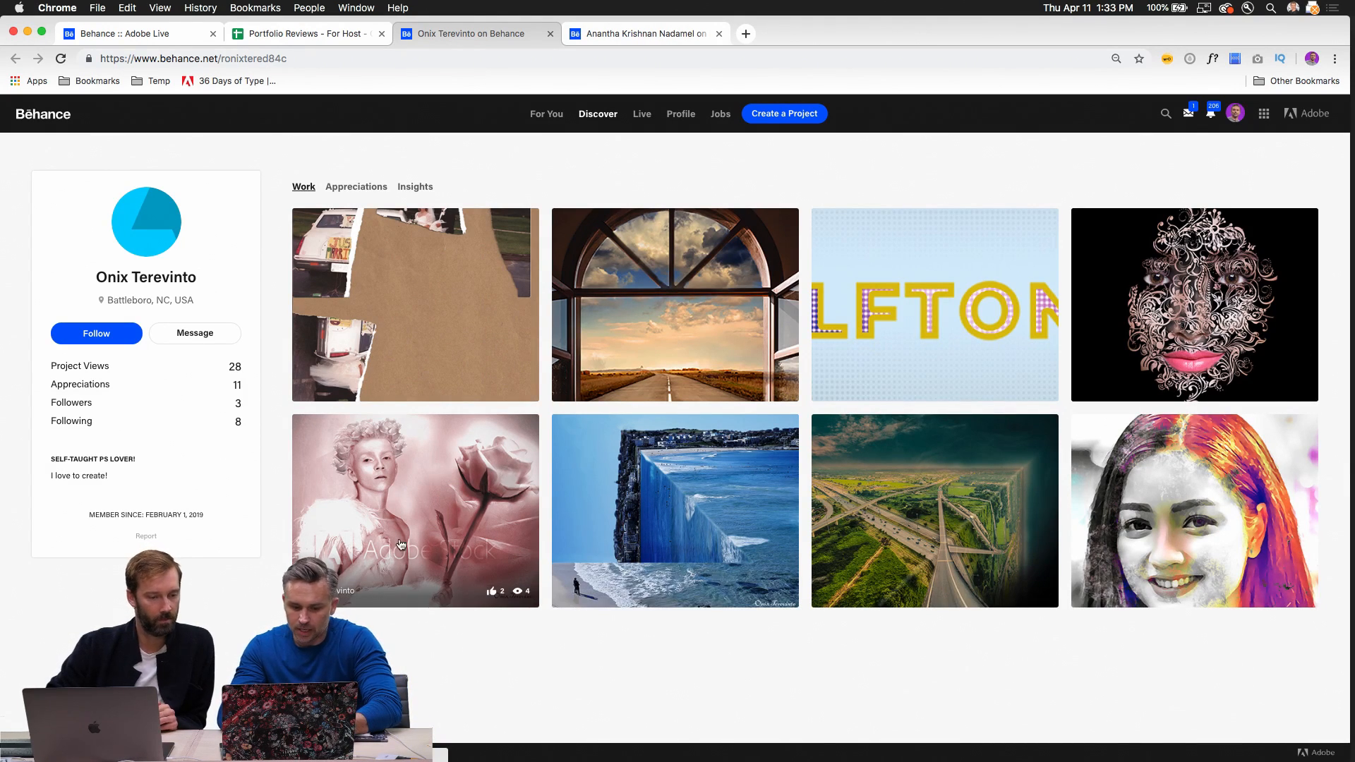
left_click(414, 598)
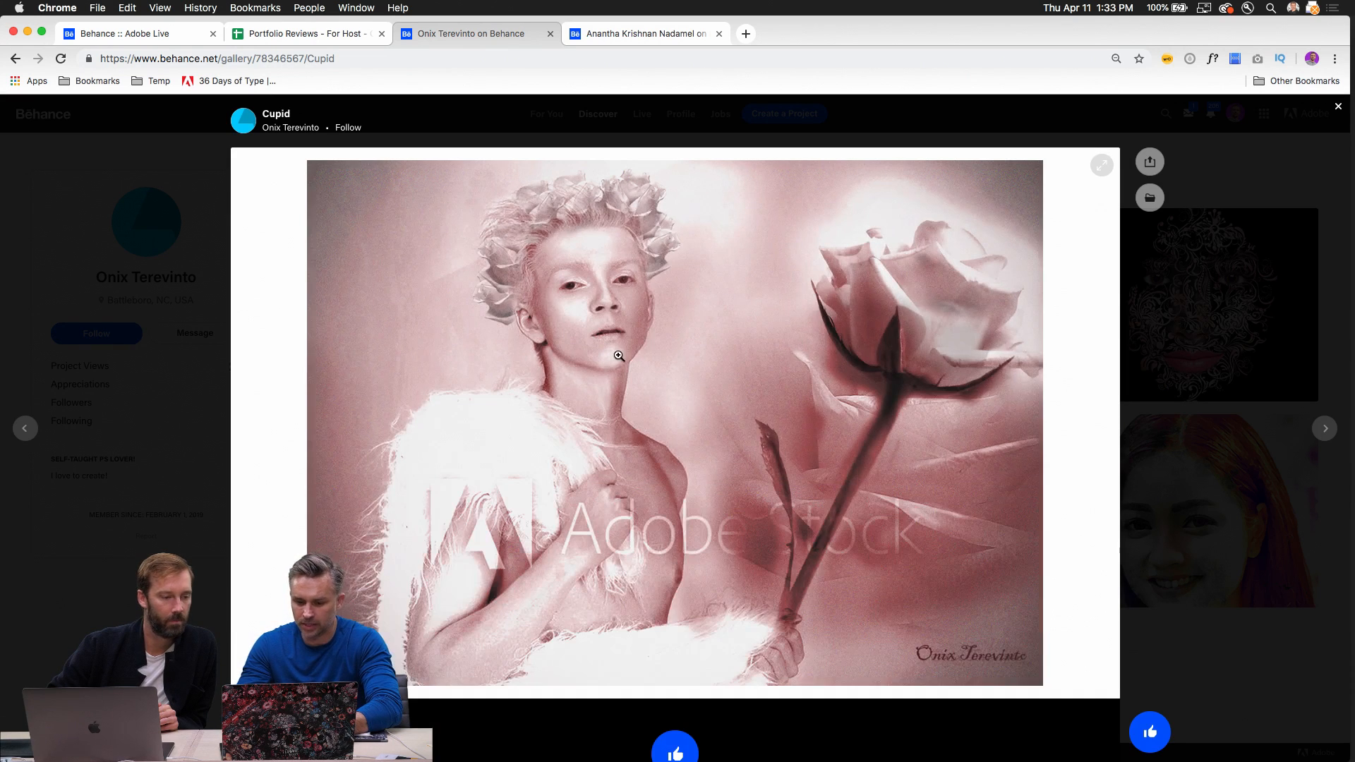
scroll(651, 572, "down", 2)
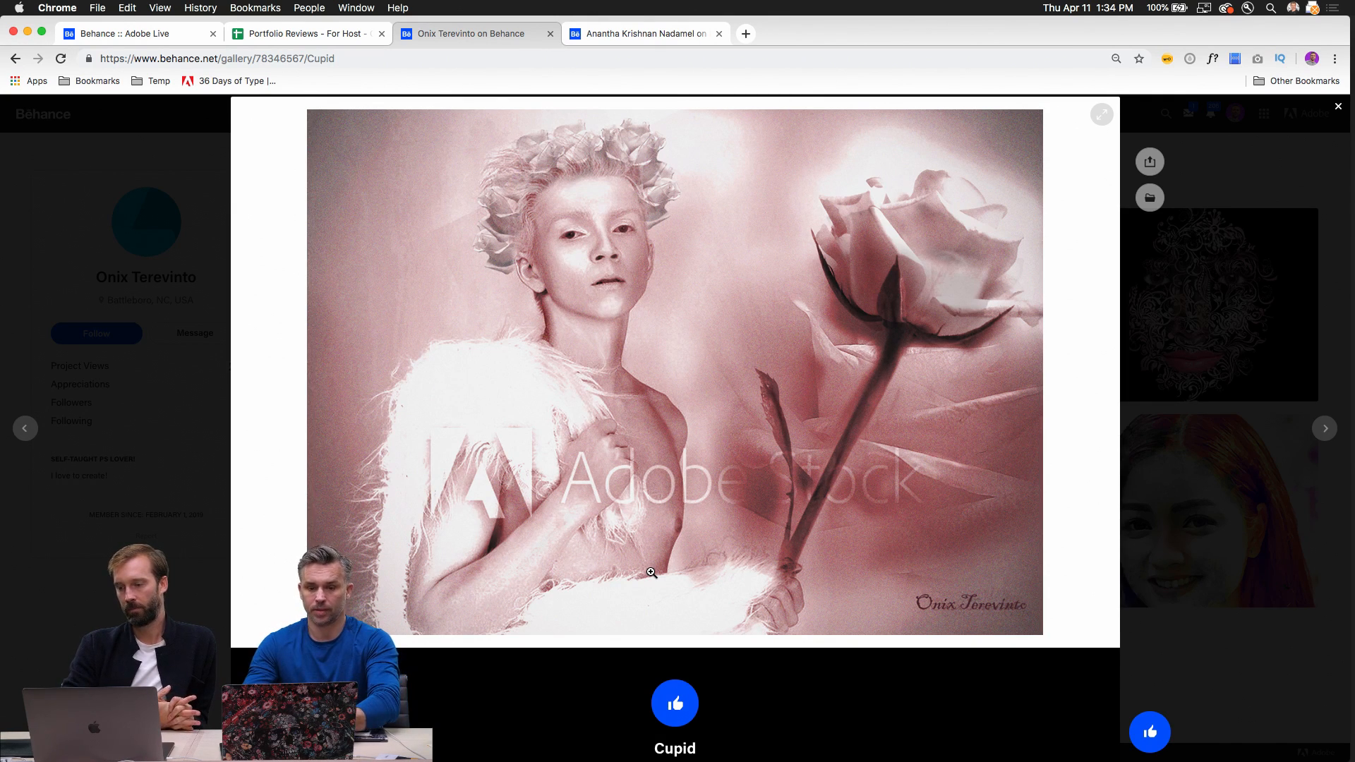
left_click(674, 702)
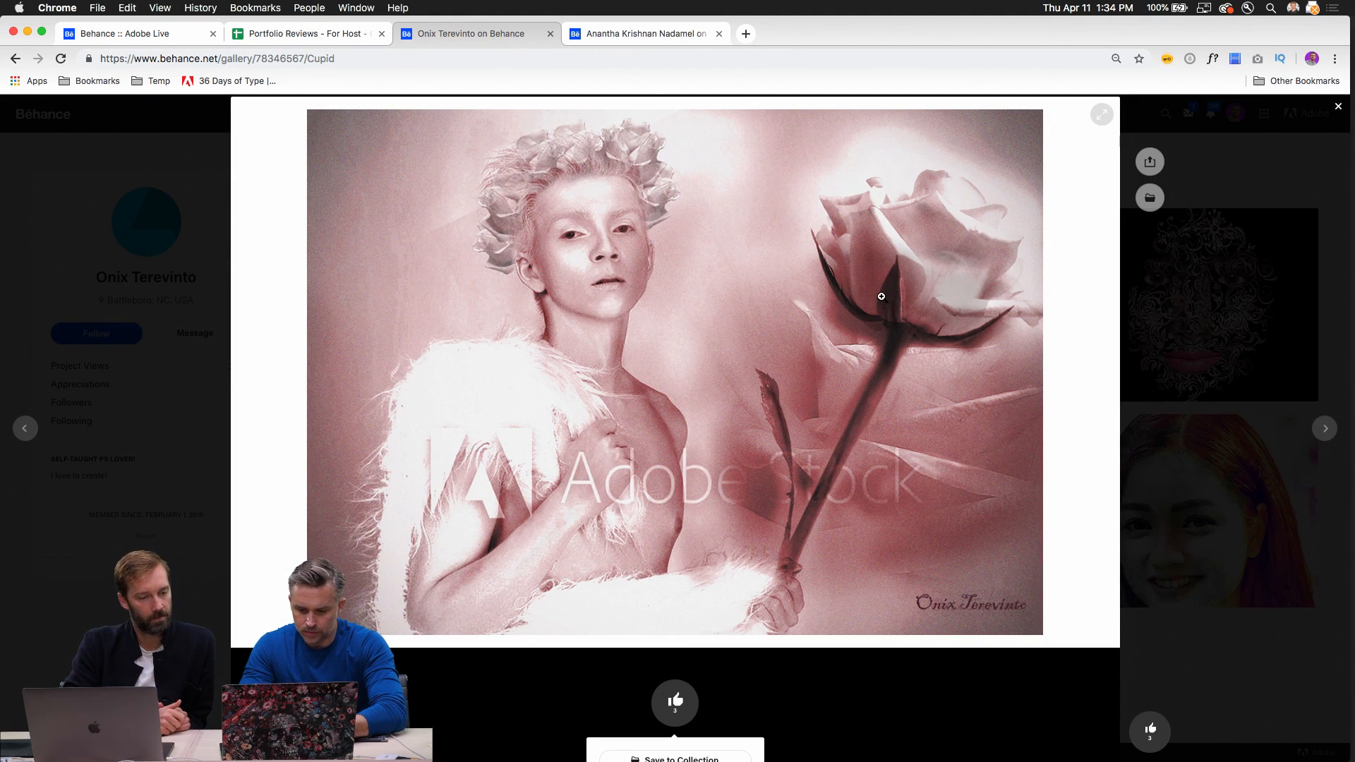
left_click(1126, 327)
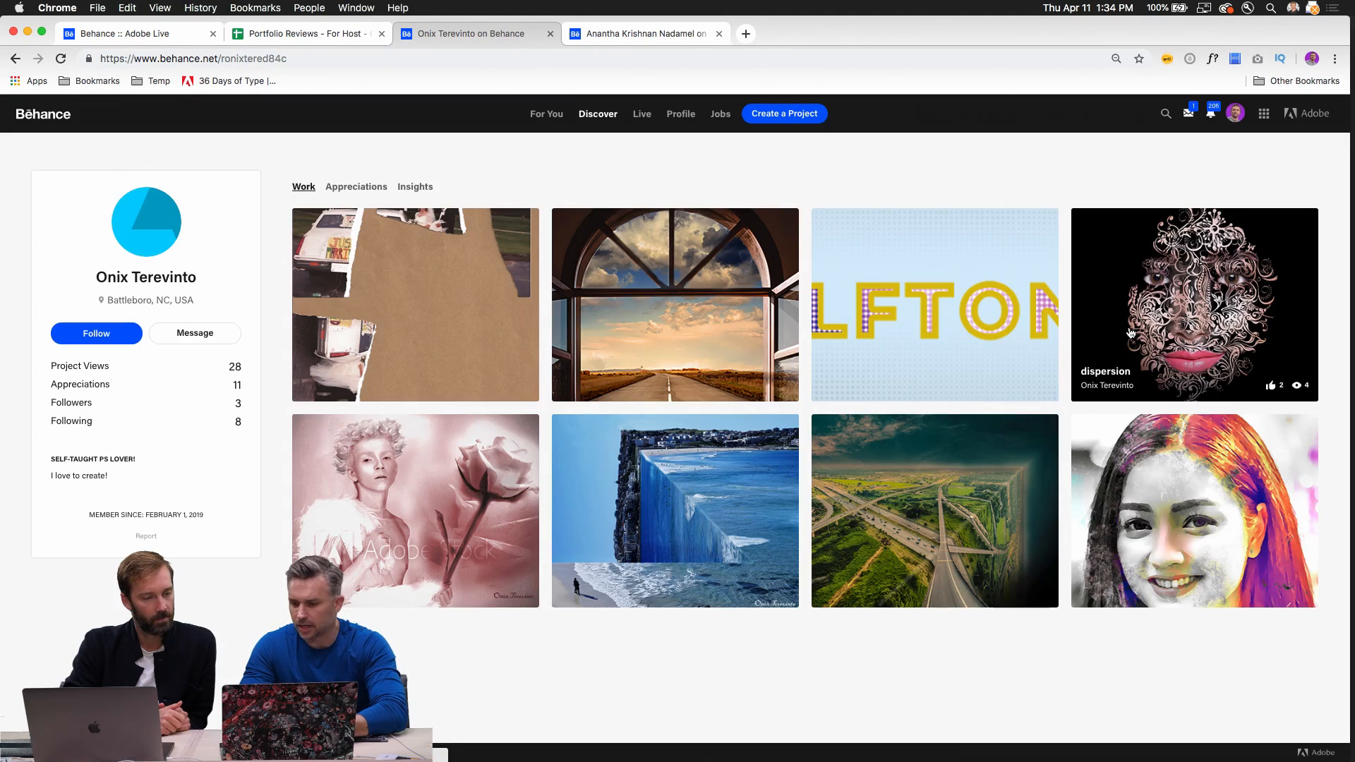
Open the dispersion project, examine its ornamental face image enlarged and return to the profile.
left_click(1167, 296)
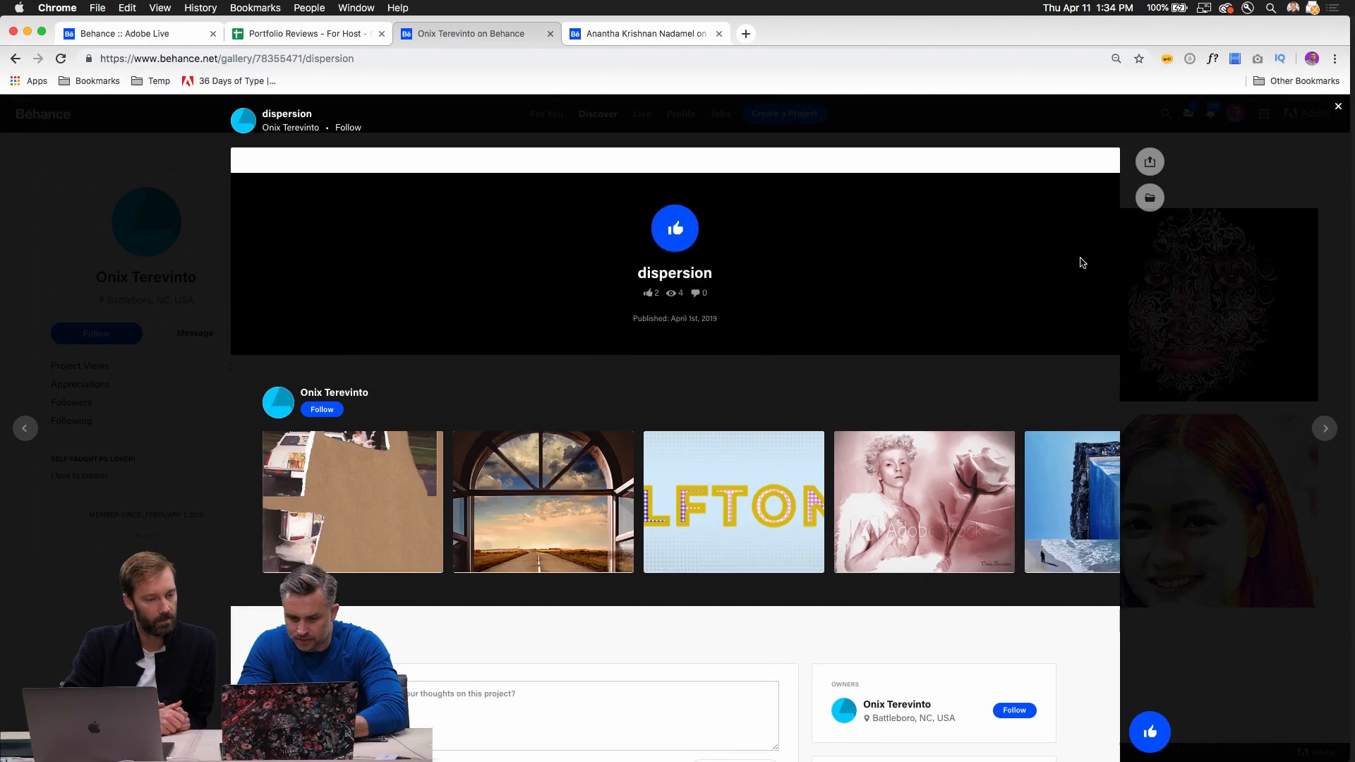
scroll(309, 268, "down", 1)
scroll(639, 421, "down", 1)
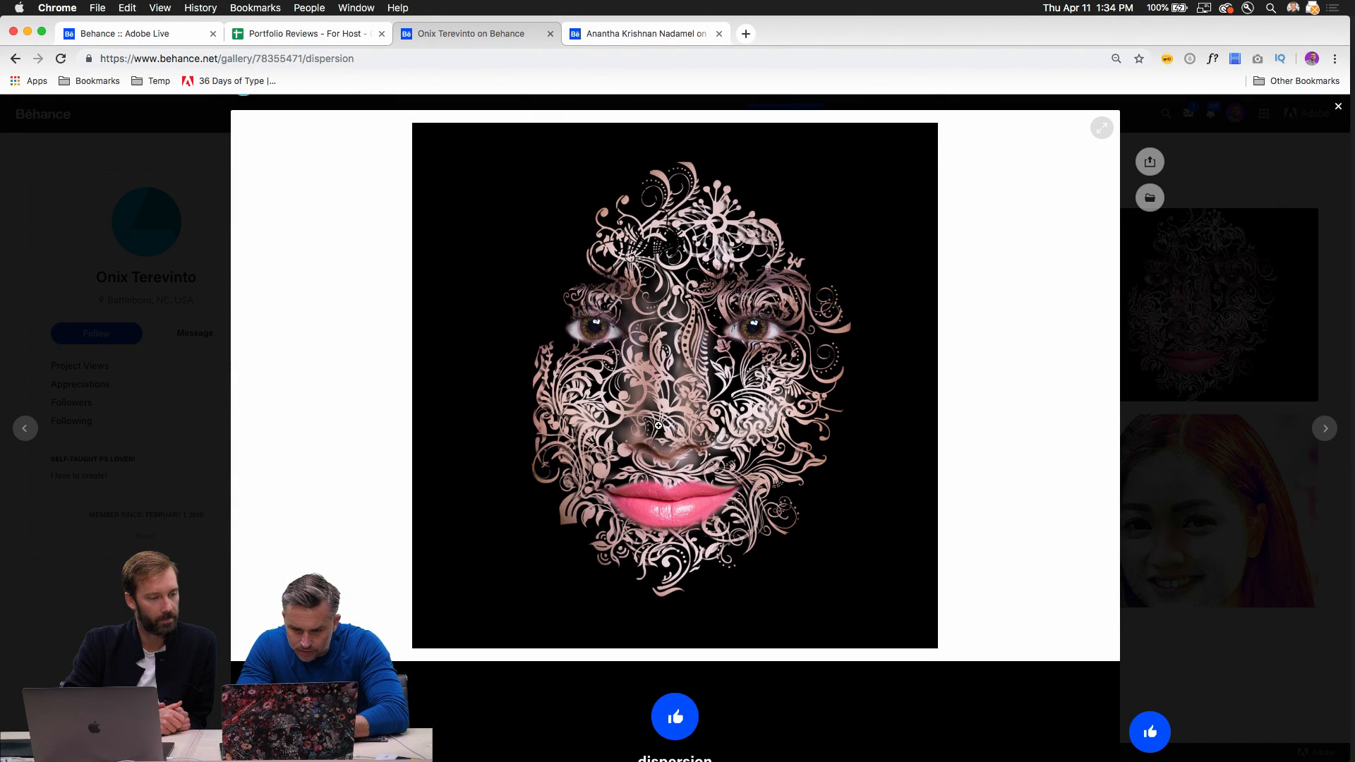
left_click(658, 426)
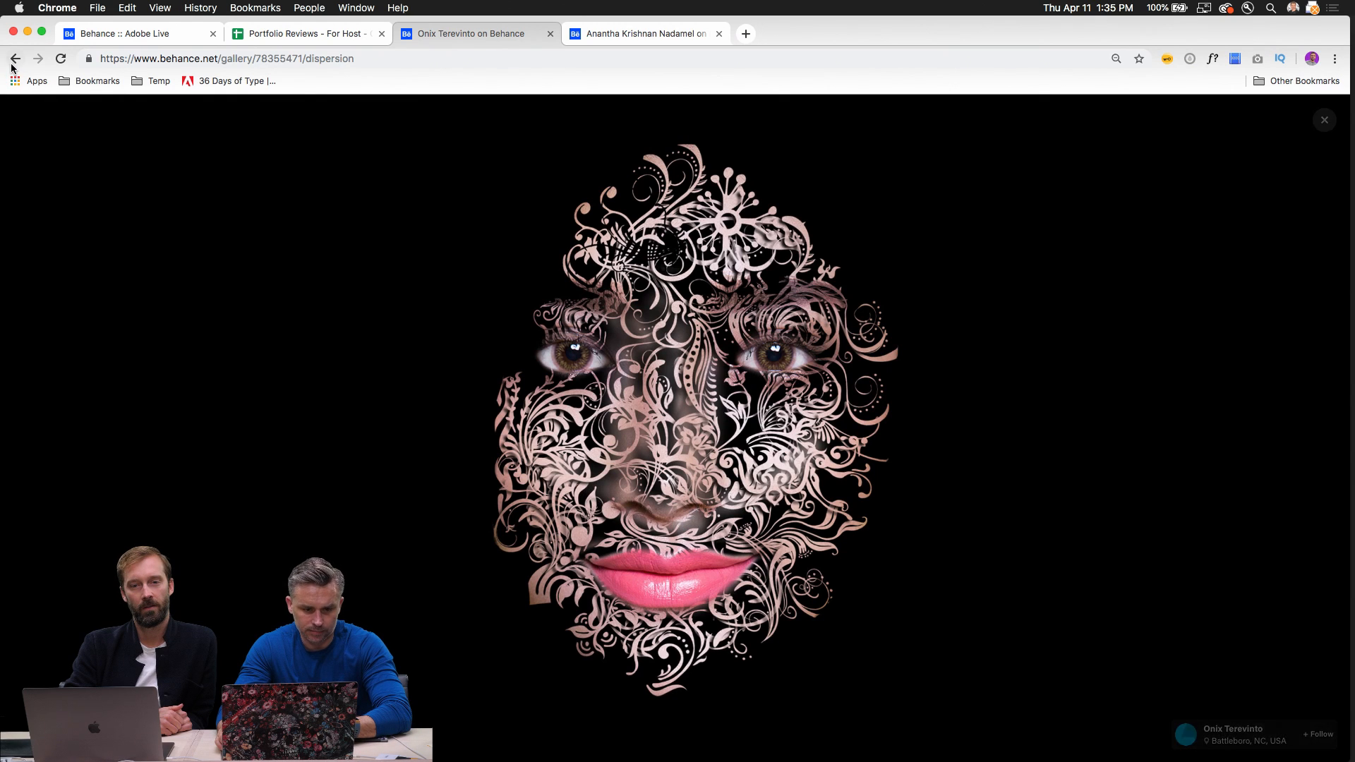
key("Escape")
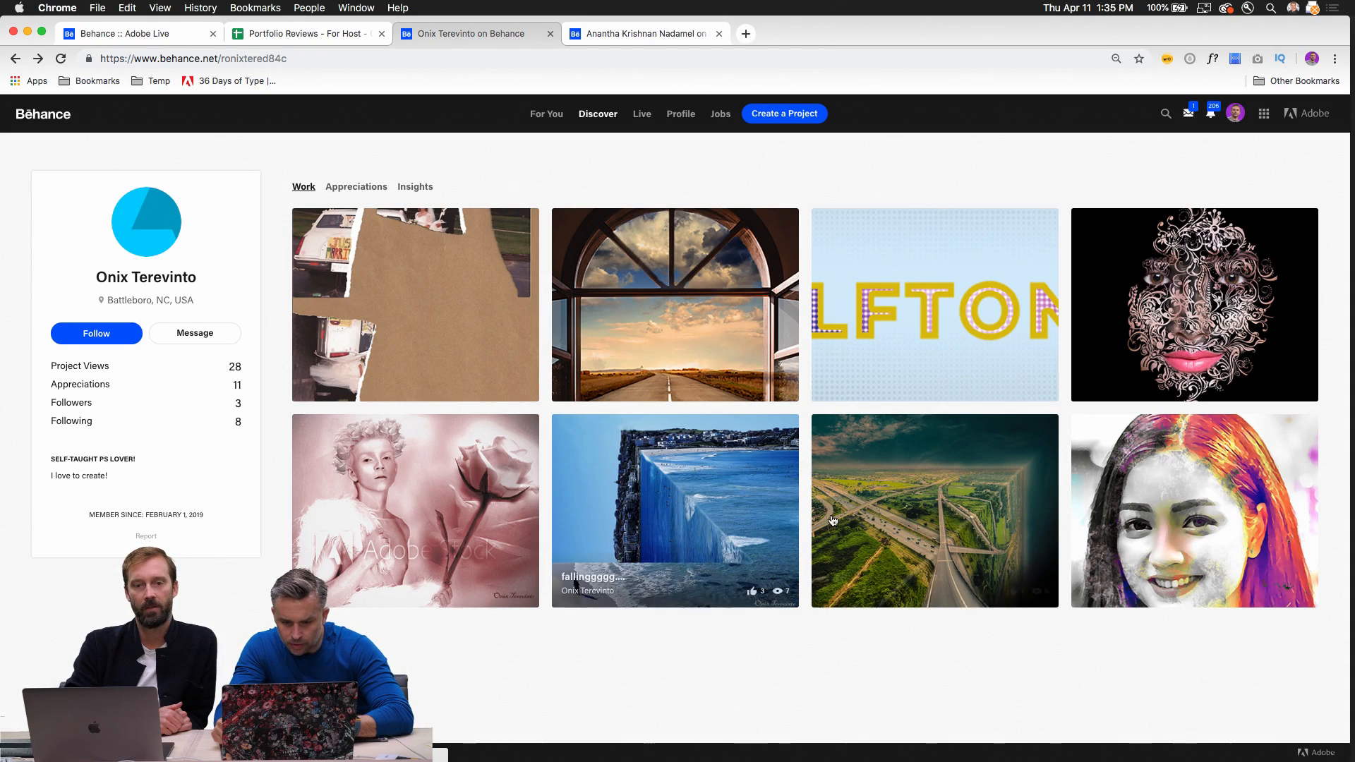
Open the project with the folded seaside city and examine its image enlarged.
left_click(647, 496)
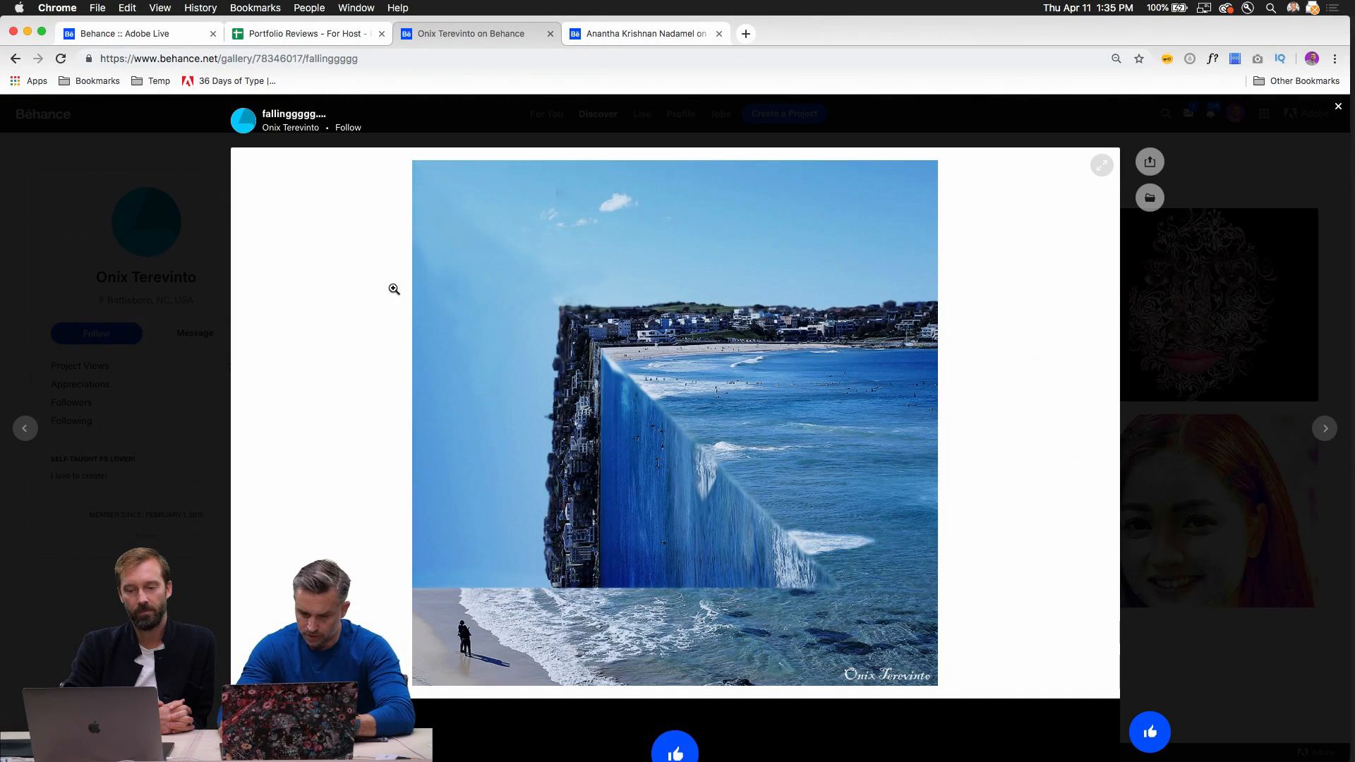
scroll(409, 348, "down", 2)
left_click(641, 368)
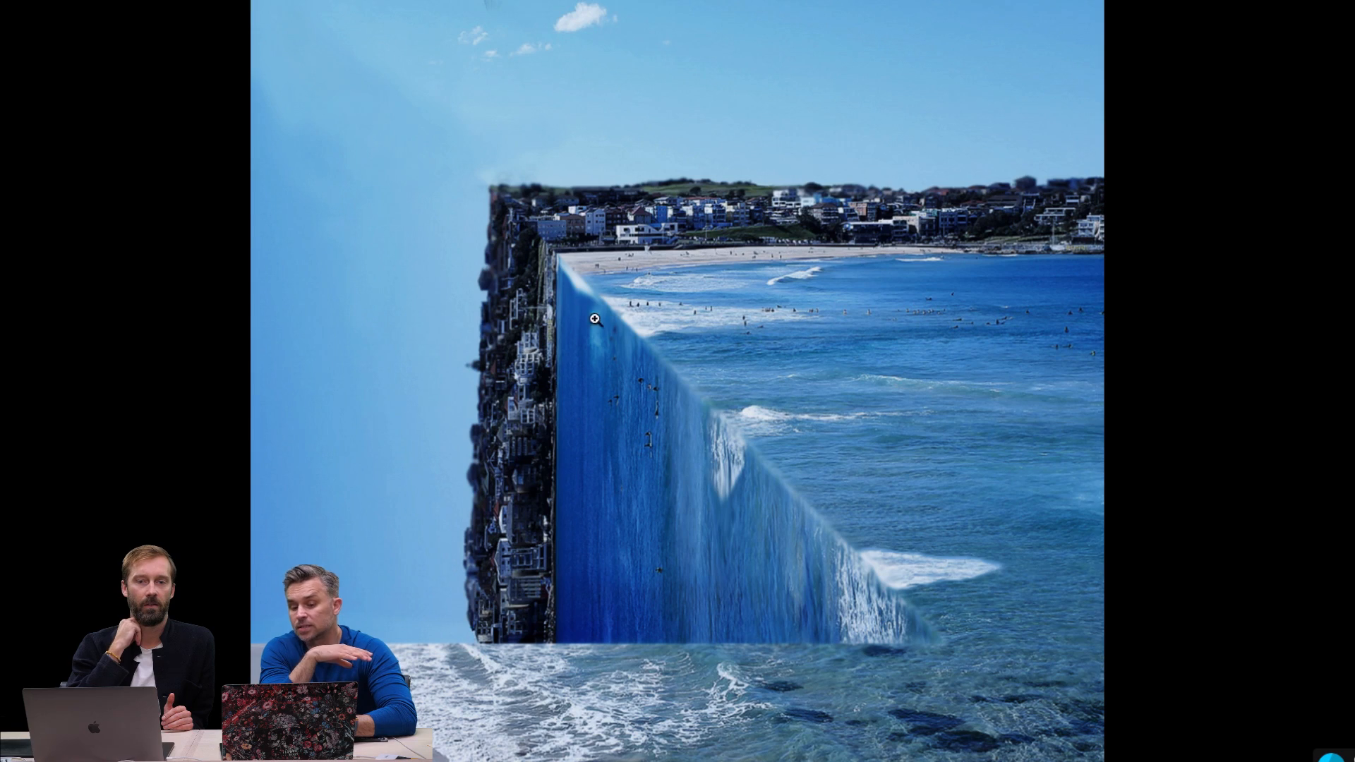
left_click(449, 175)
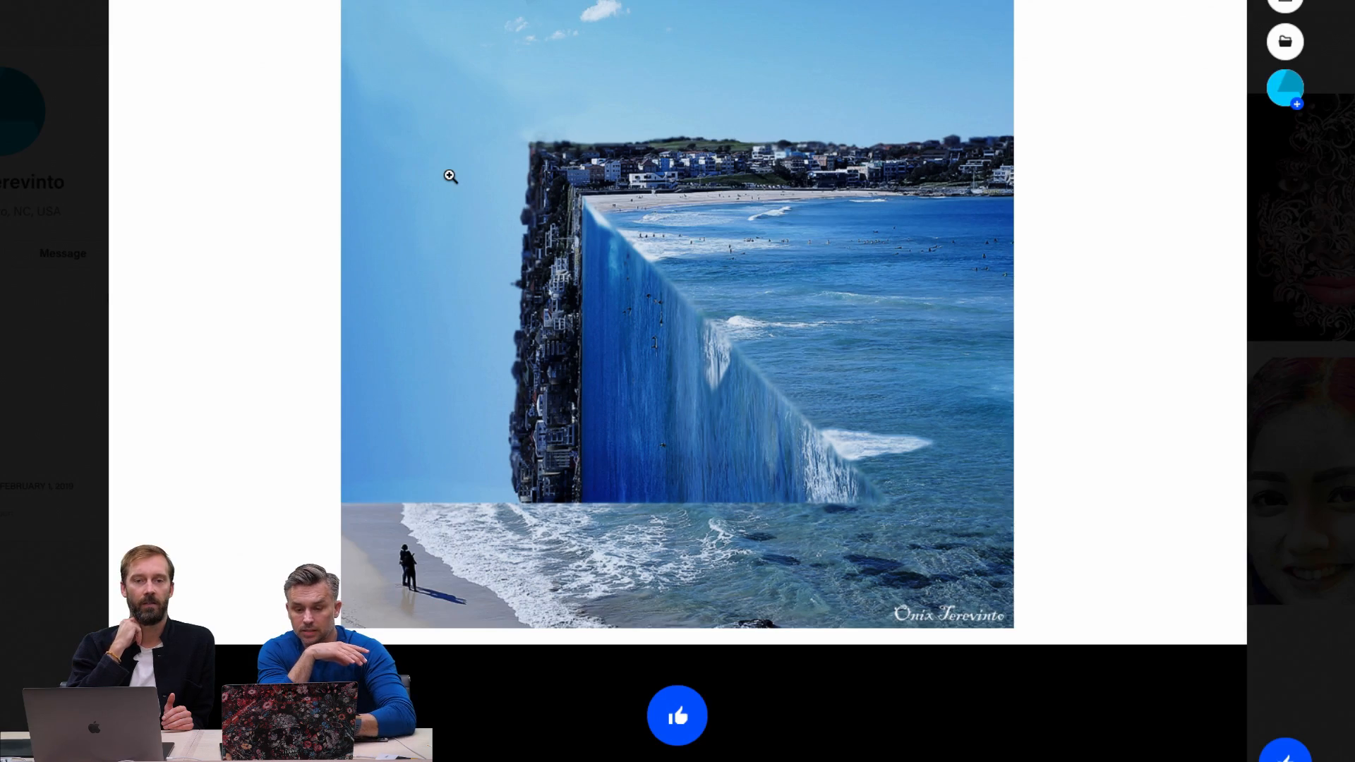
Finish viewing the enlarged folded seaside city image and return to the portfolio profile.
left_click(449, 175)
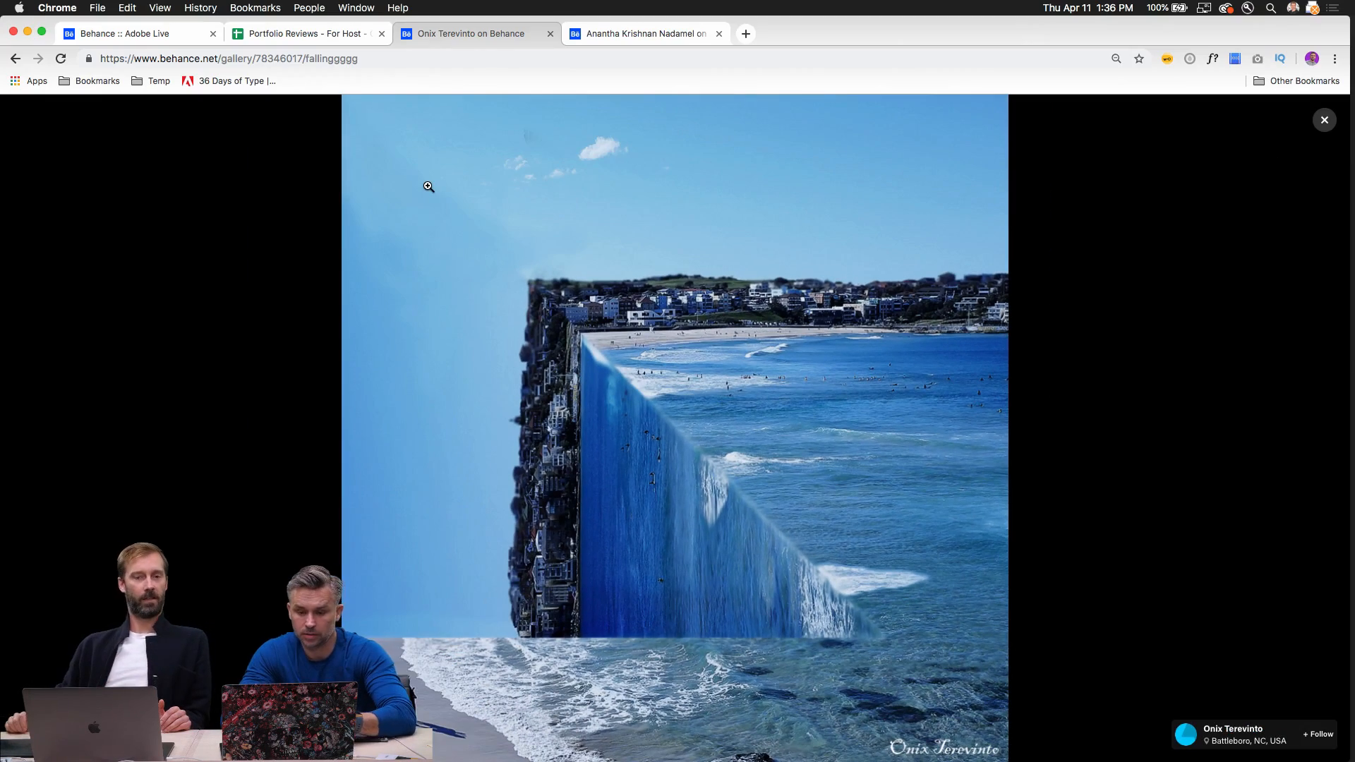
left_click(429, 186)
left_click(1201, 268)
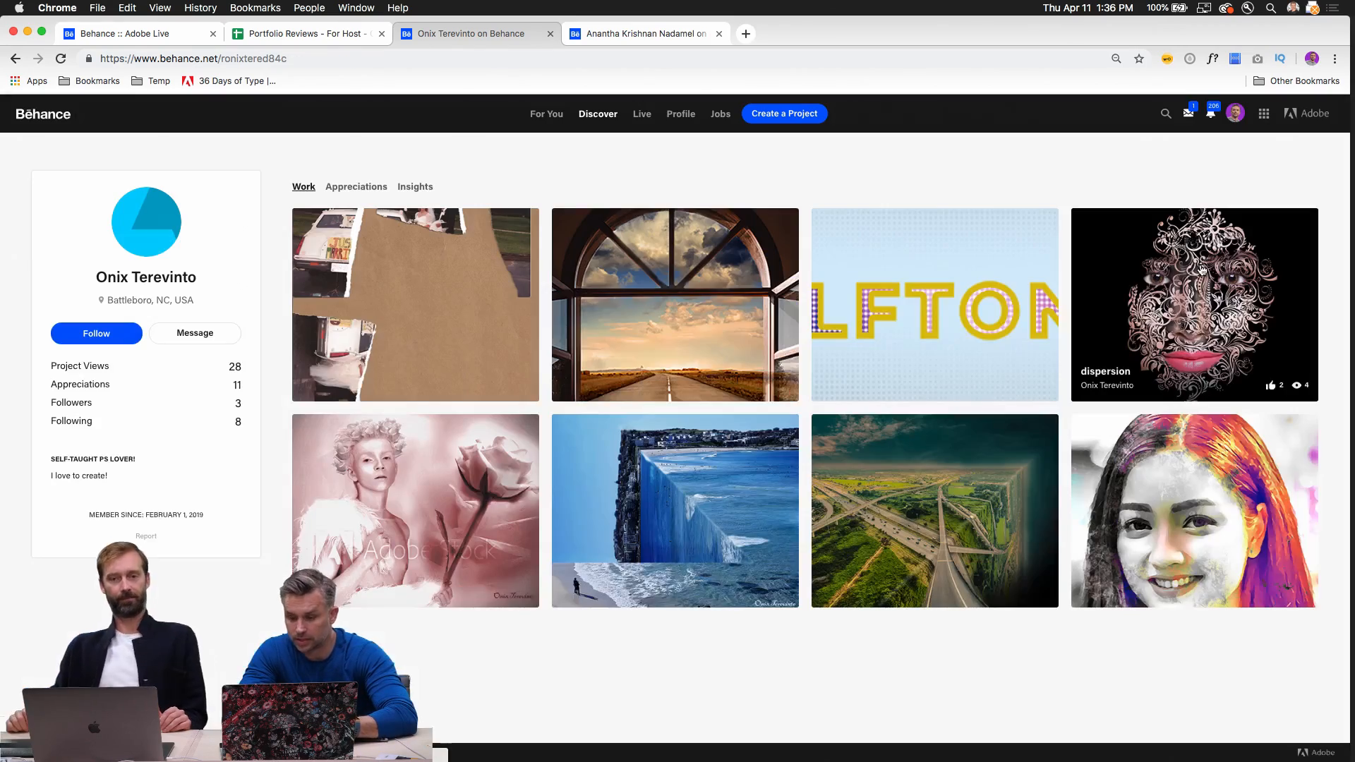
Open the project with the folded highway landscape, examine its image and return to the profile.
left_click(907, 493)
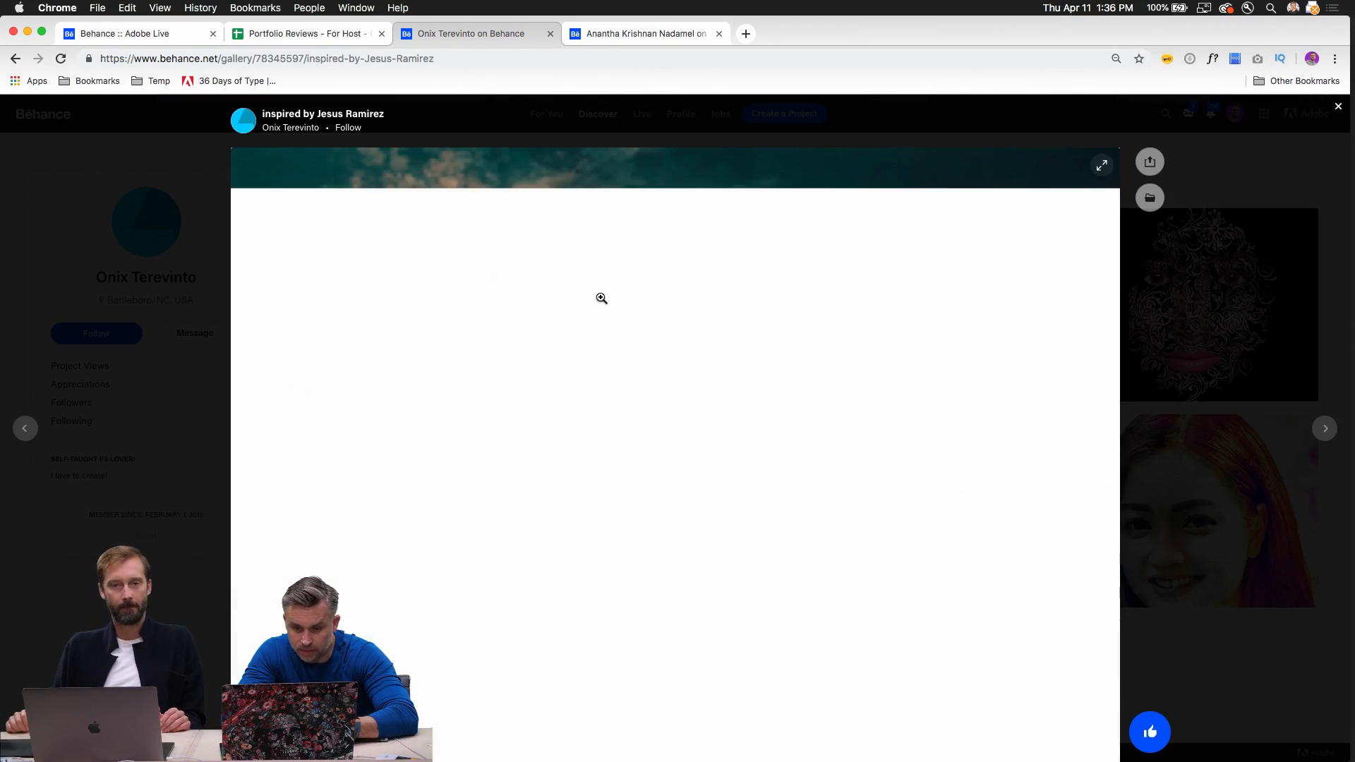
scroll(607, 388, "down", 3)
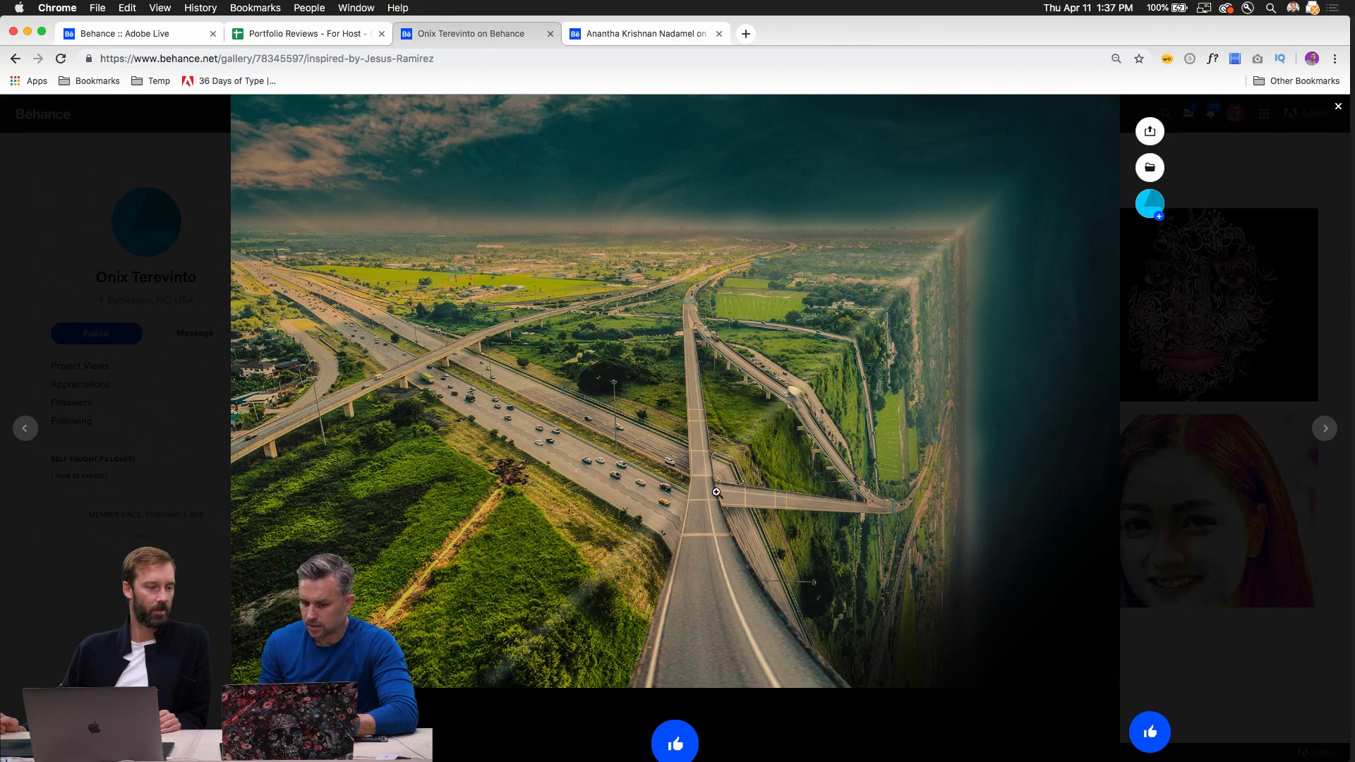
left_click(1338, 107)
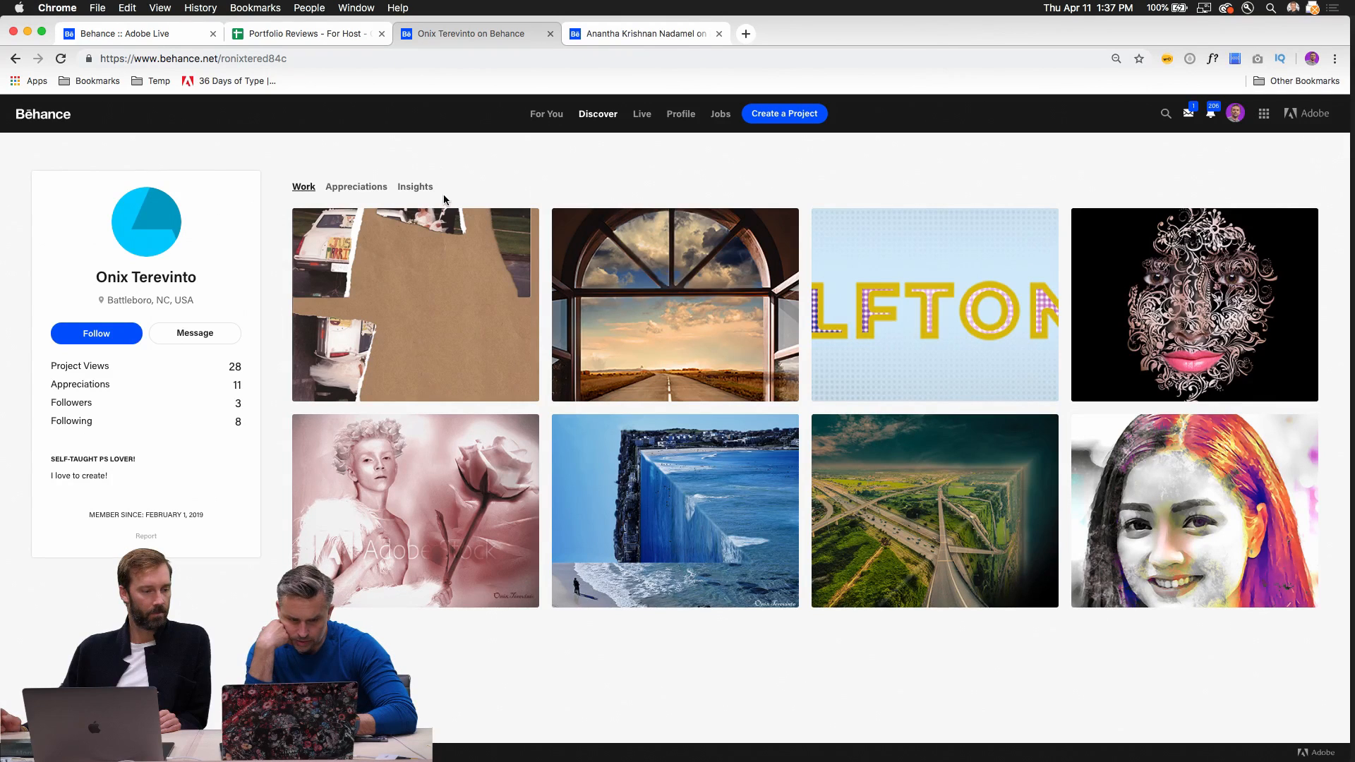
Open the Photo restoration project and examine its torn wedding photo enlarged.
left_click(453, 290)
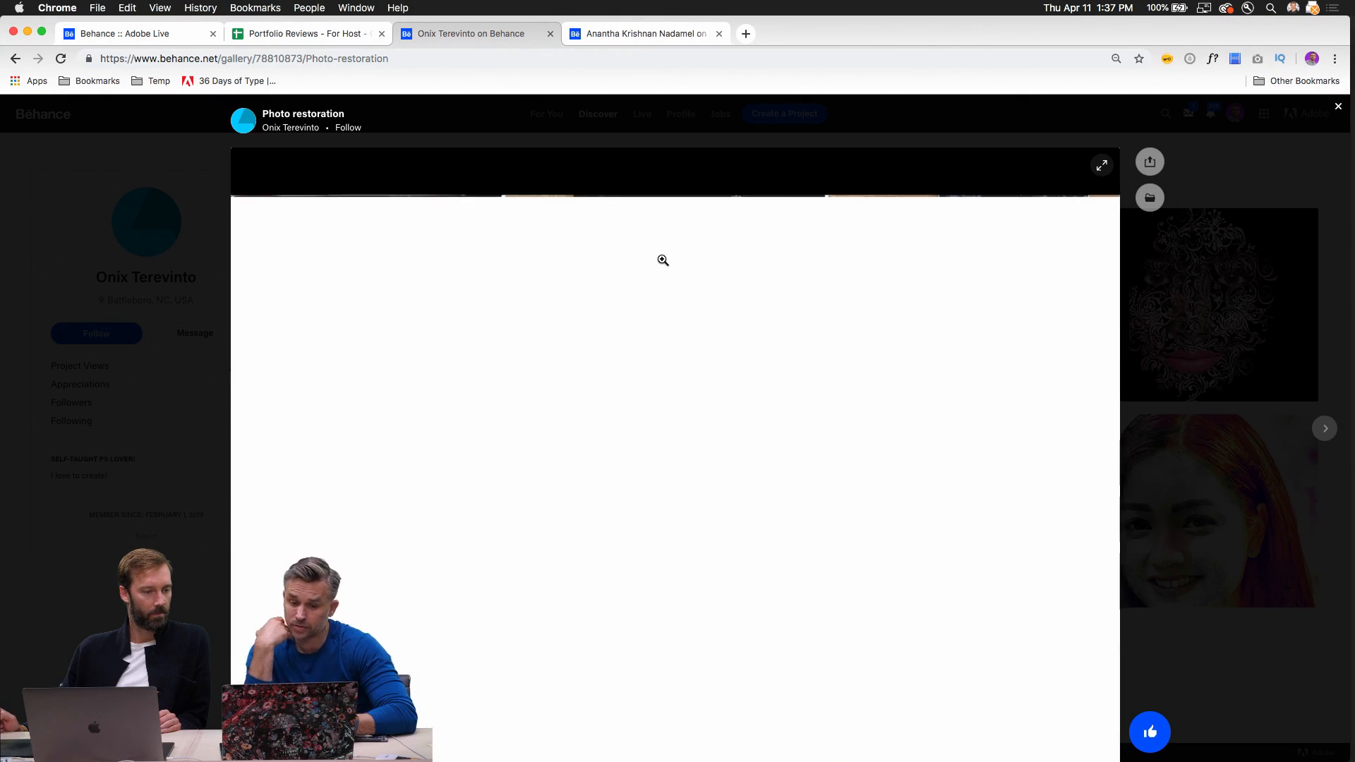
scroll(632, 421, "down", 5)
scroll(633, 420, "down", 10)
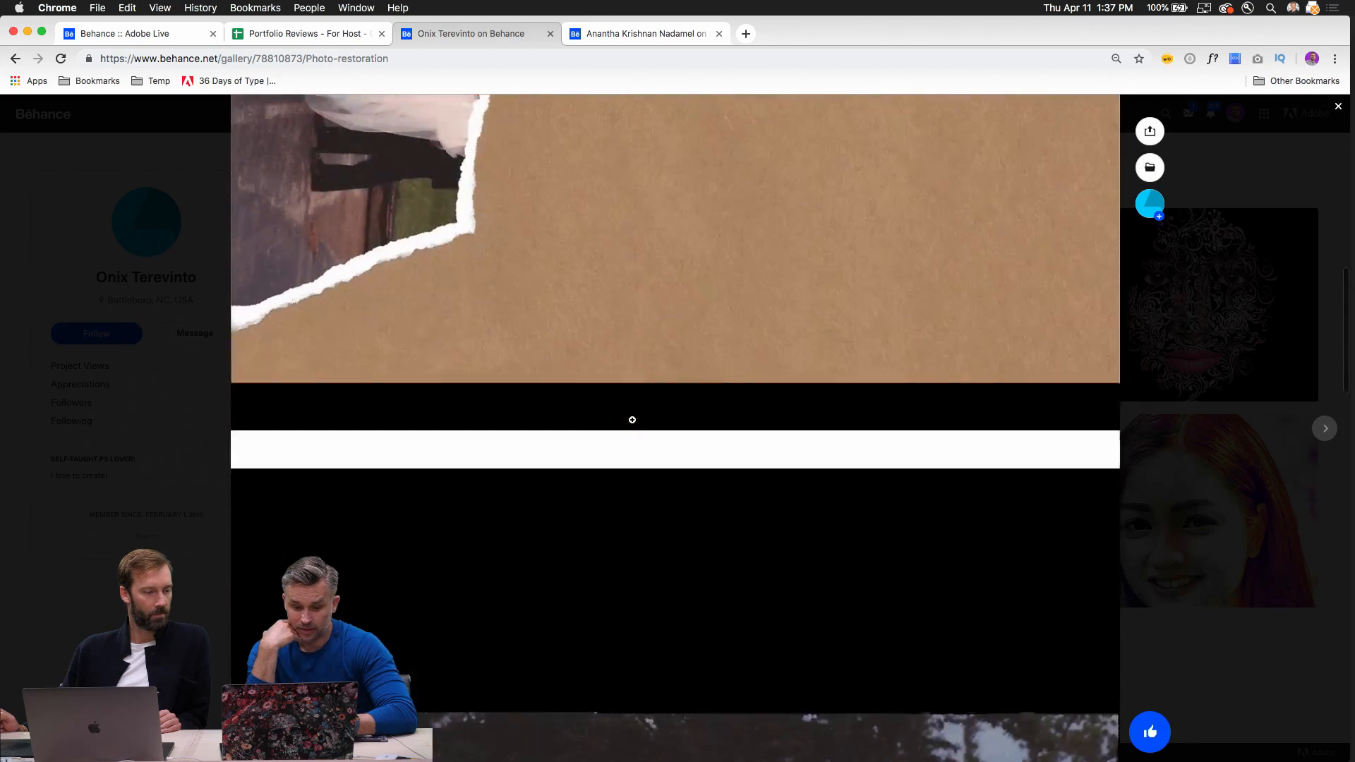
scroll(718, 601, "down", 10)
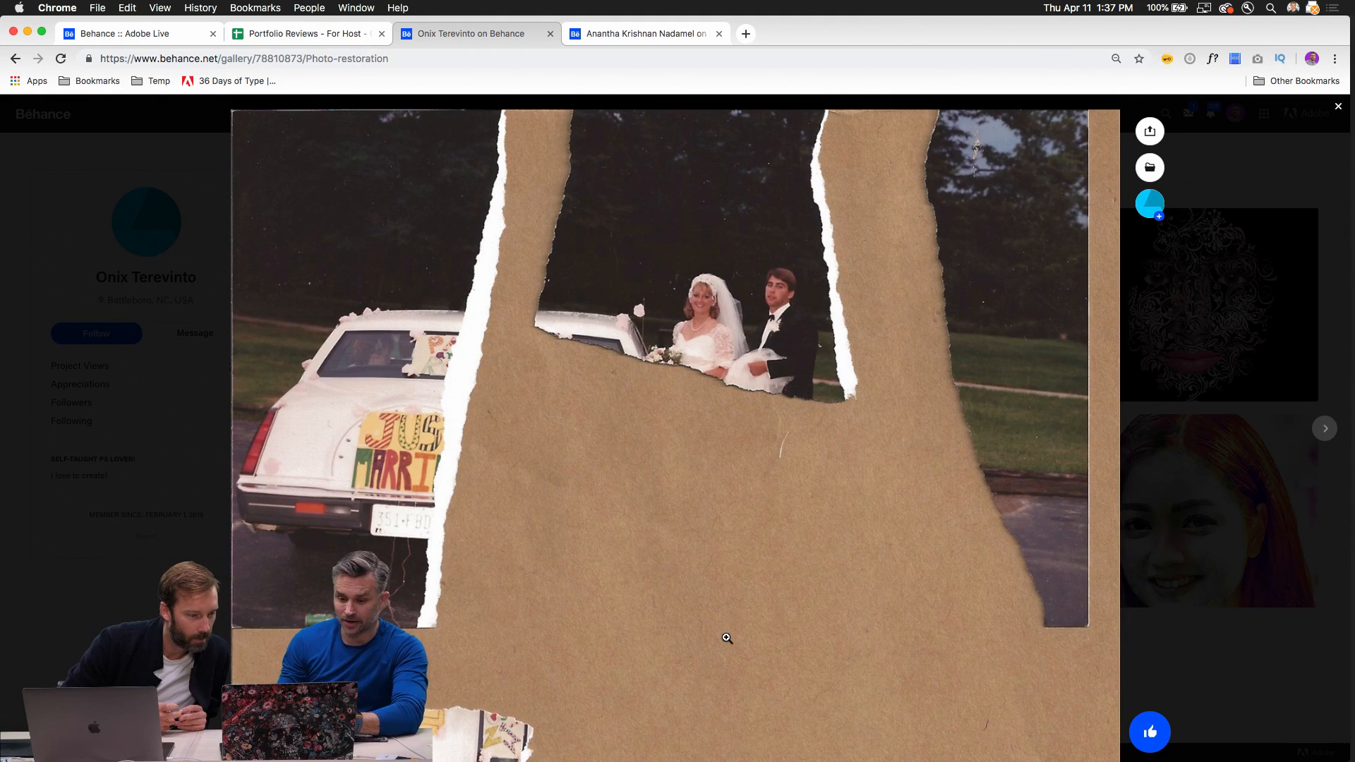
left_click(656, 556)
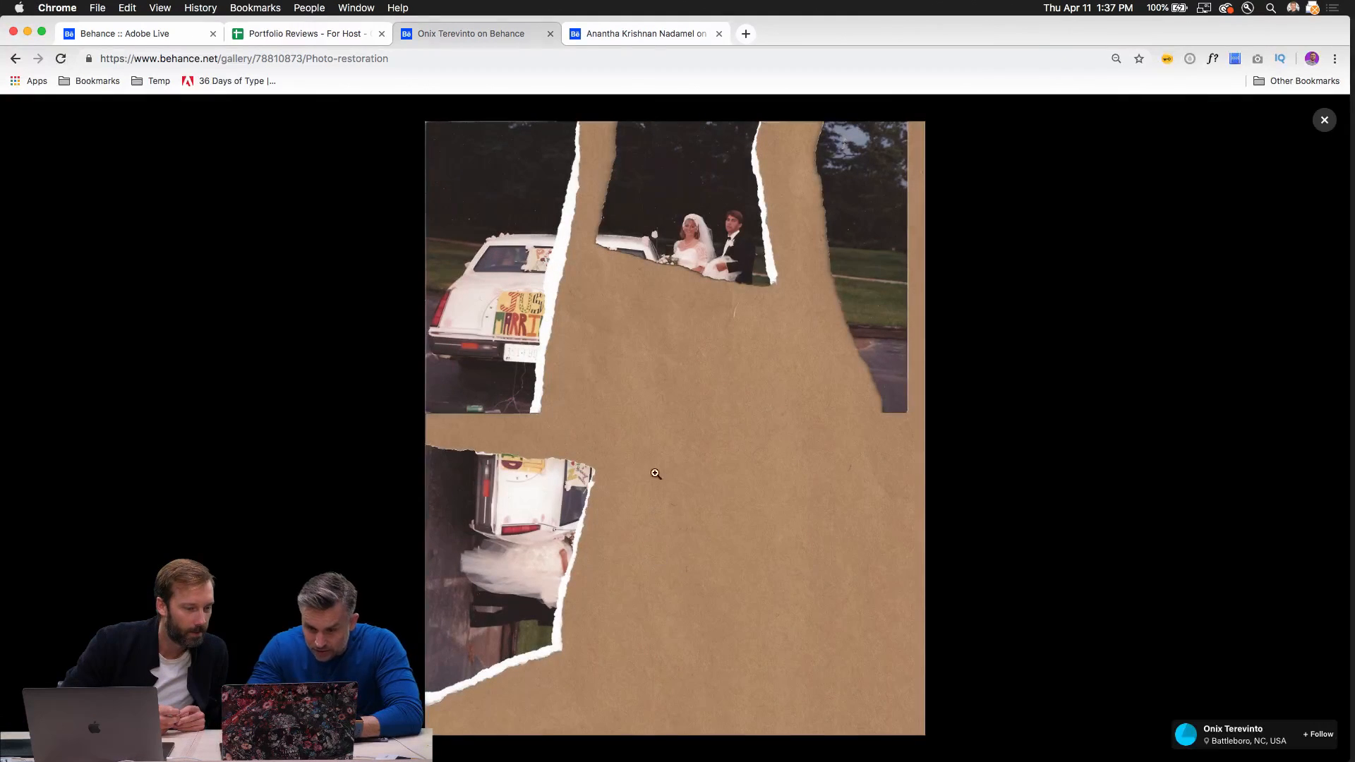
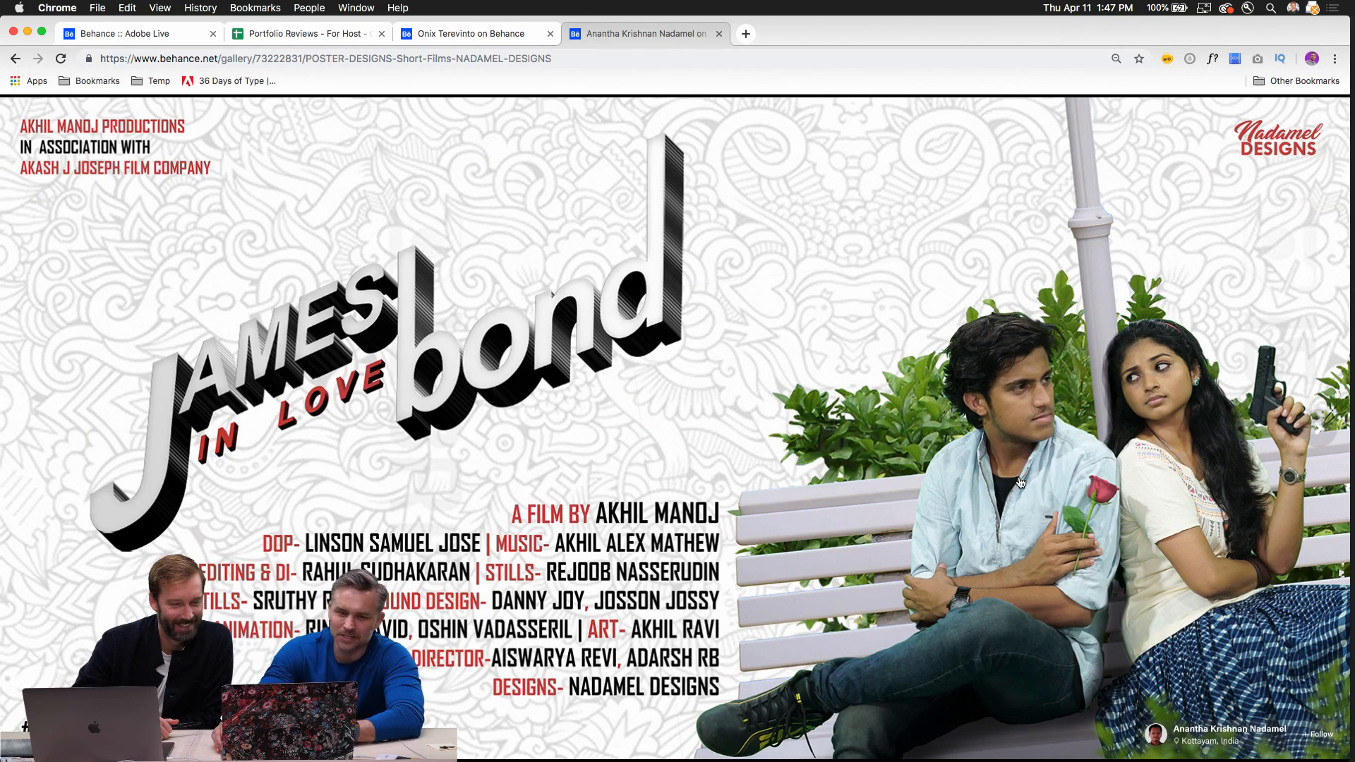
Page through the enlarged short-film posters from James Bond in Love to the Thousand Feelings guitar poster.
left_click(1021, 407)
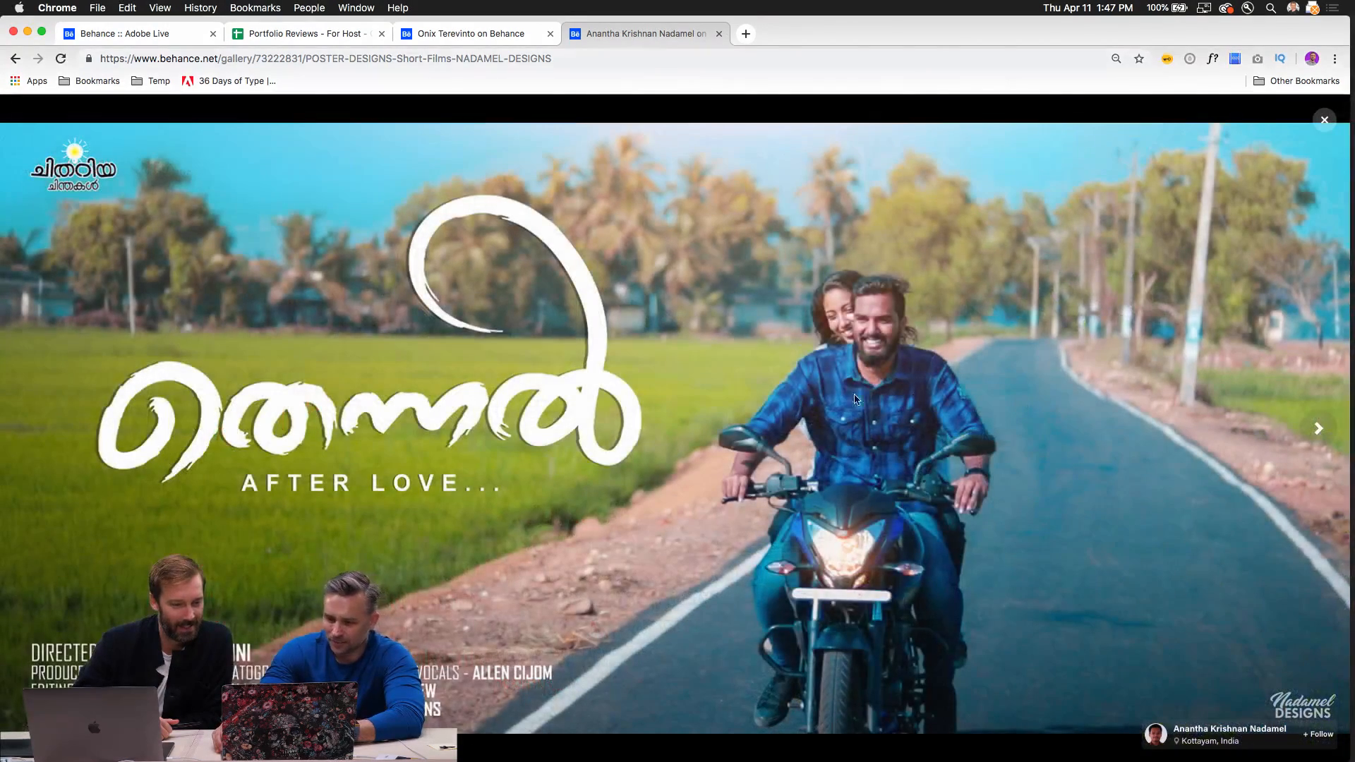
left_click(845, 580)
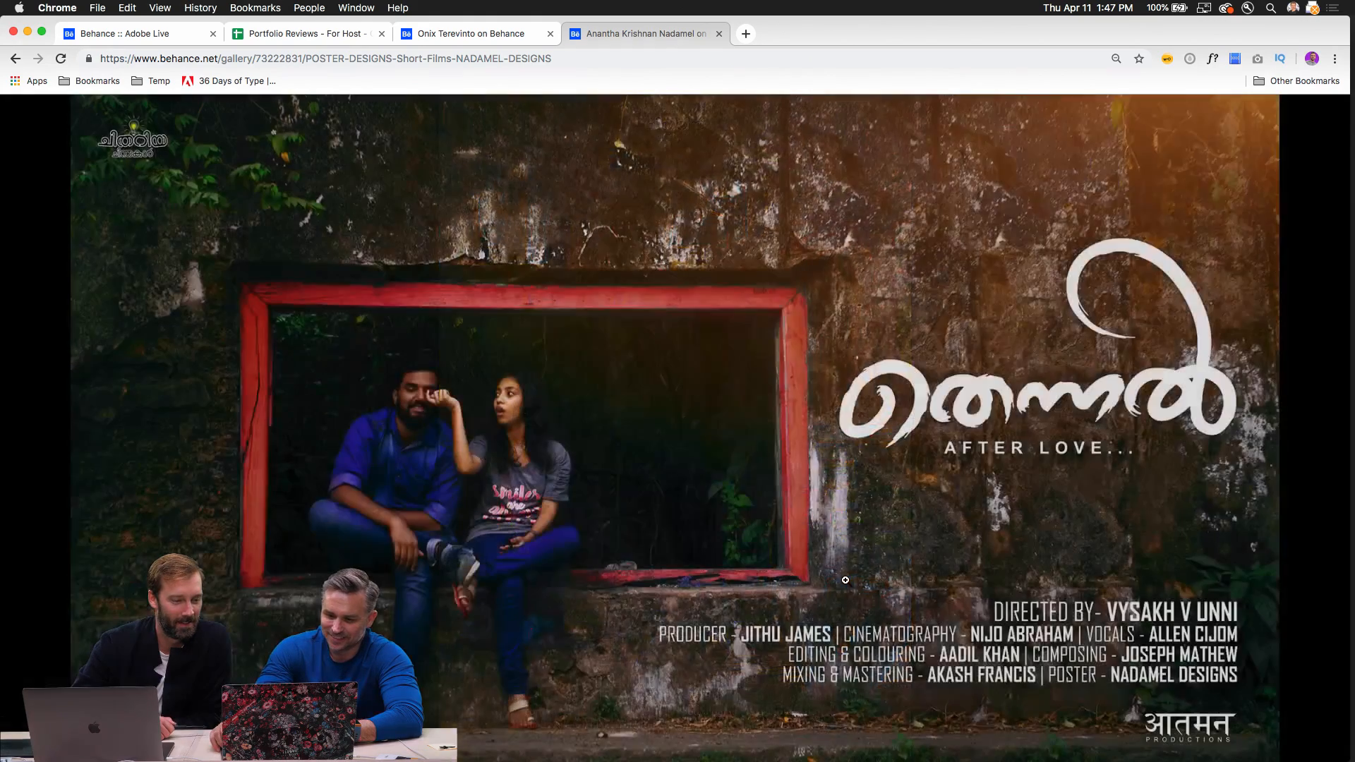
left_click(845, 580)
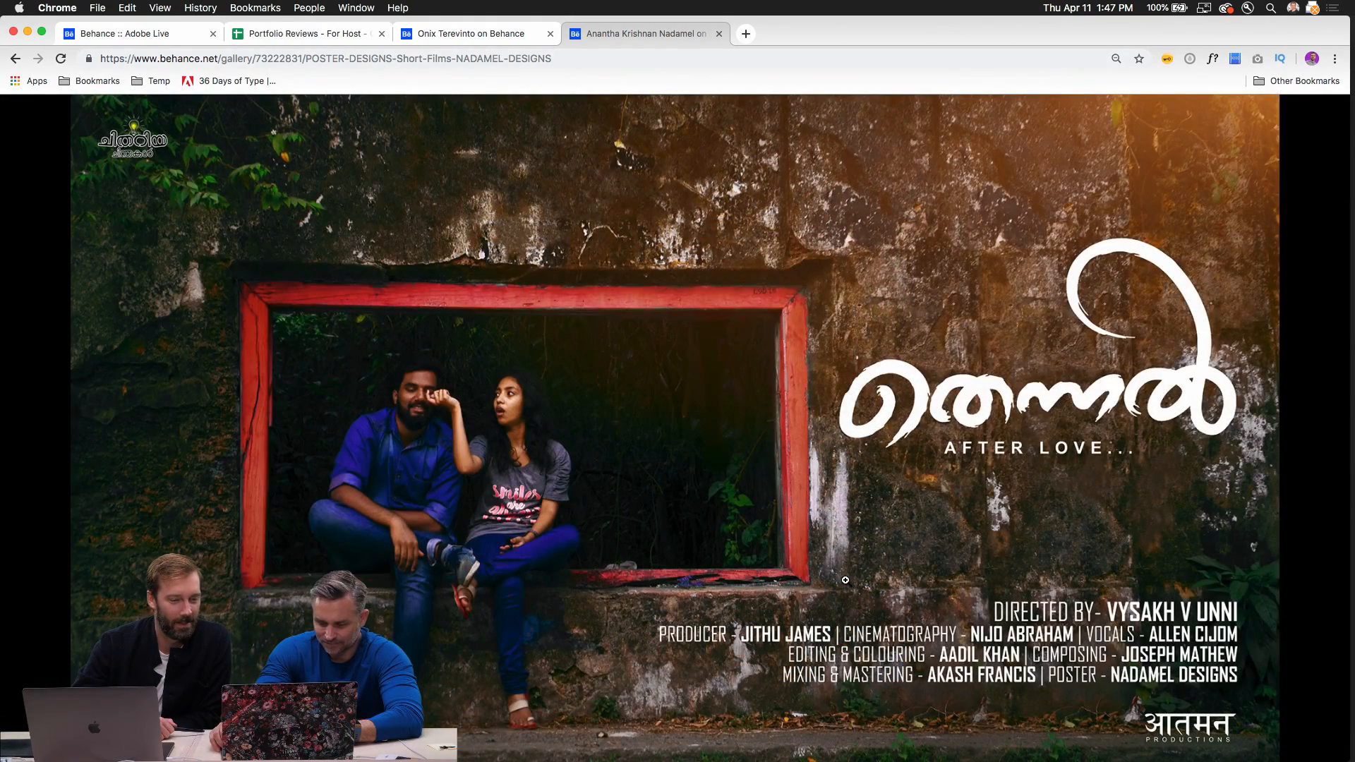
left_click(845, 580)
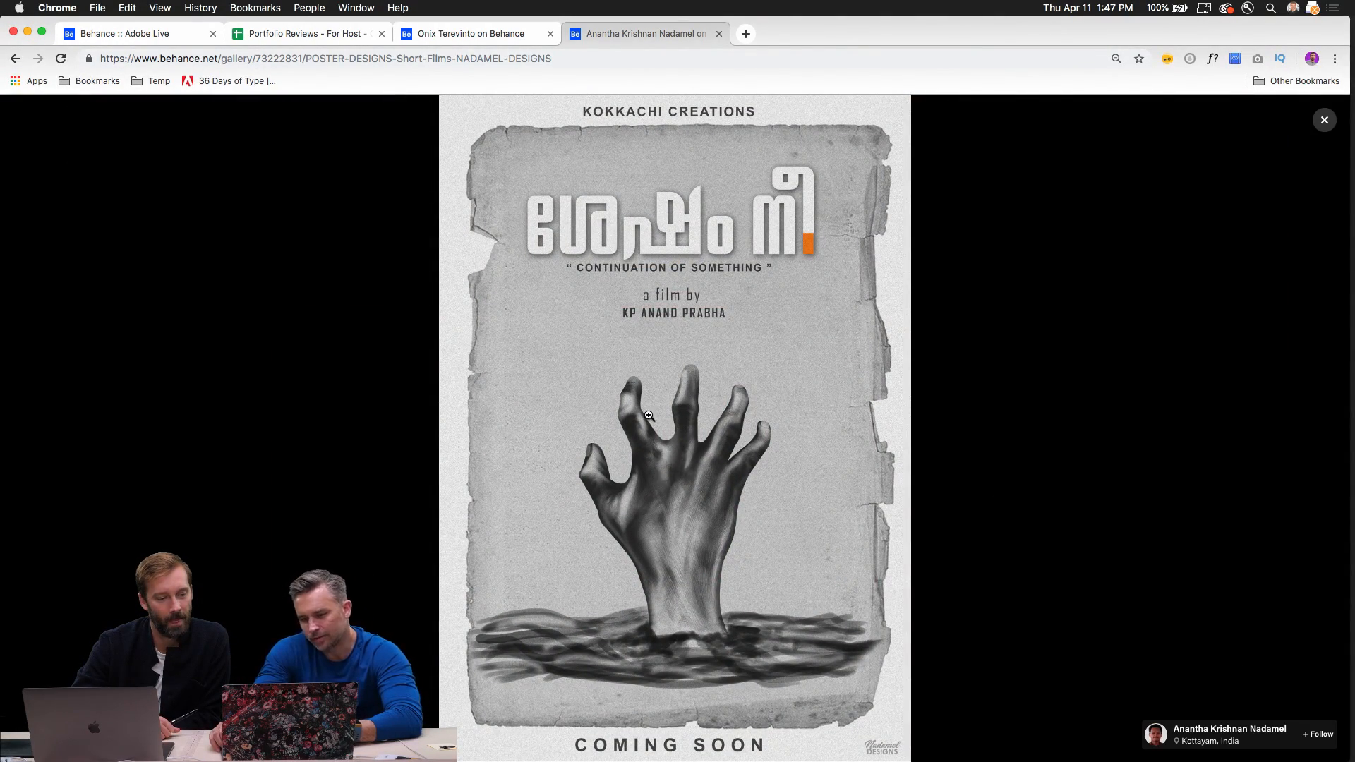
left_click(373, 506)
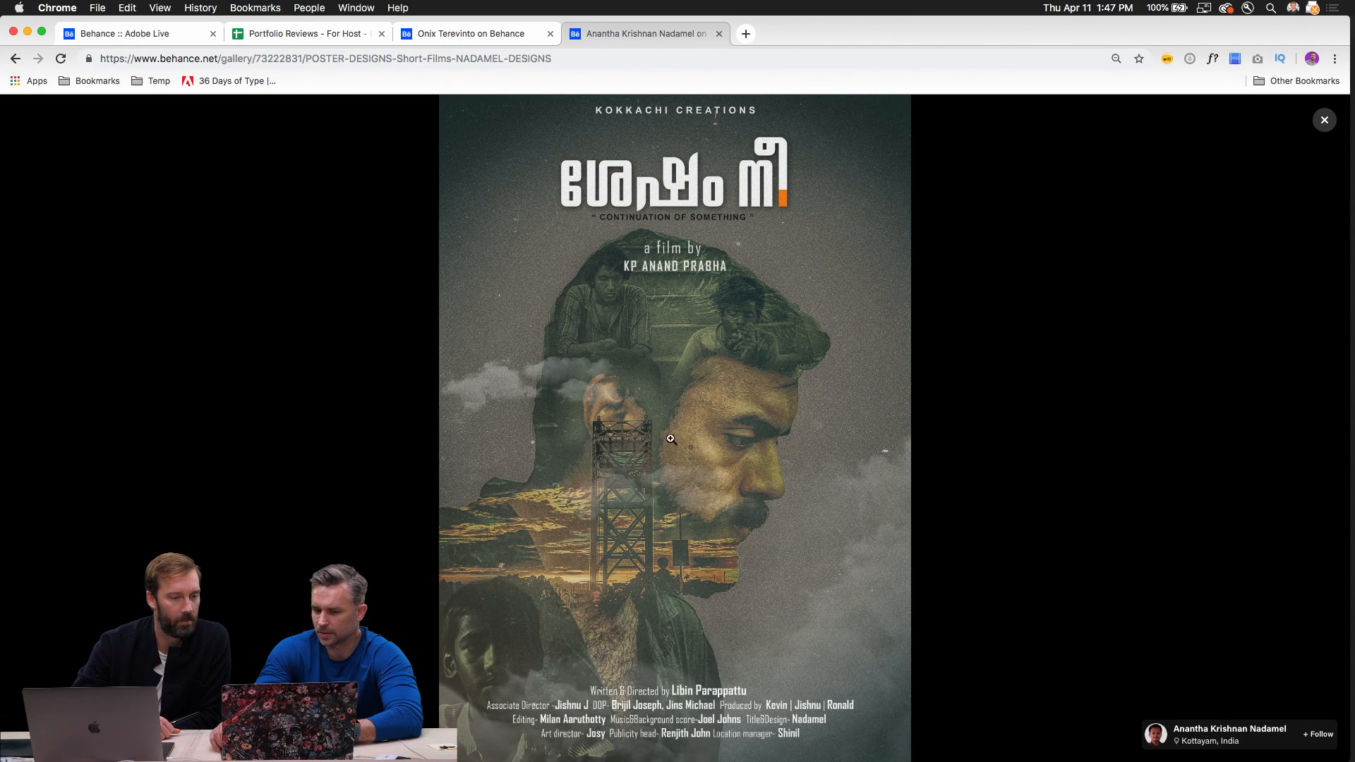
left_click(507, 437)
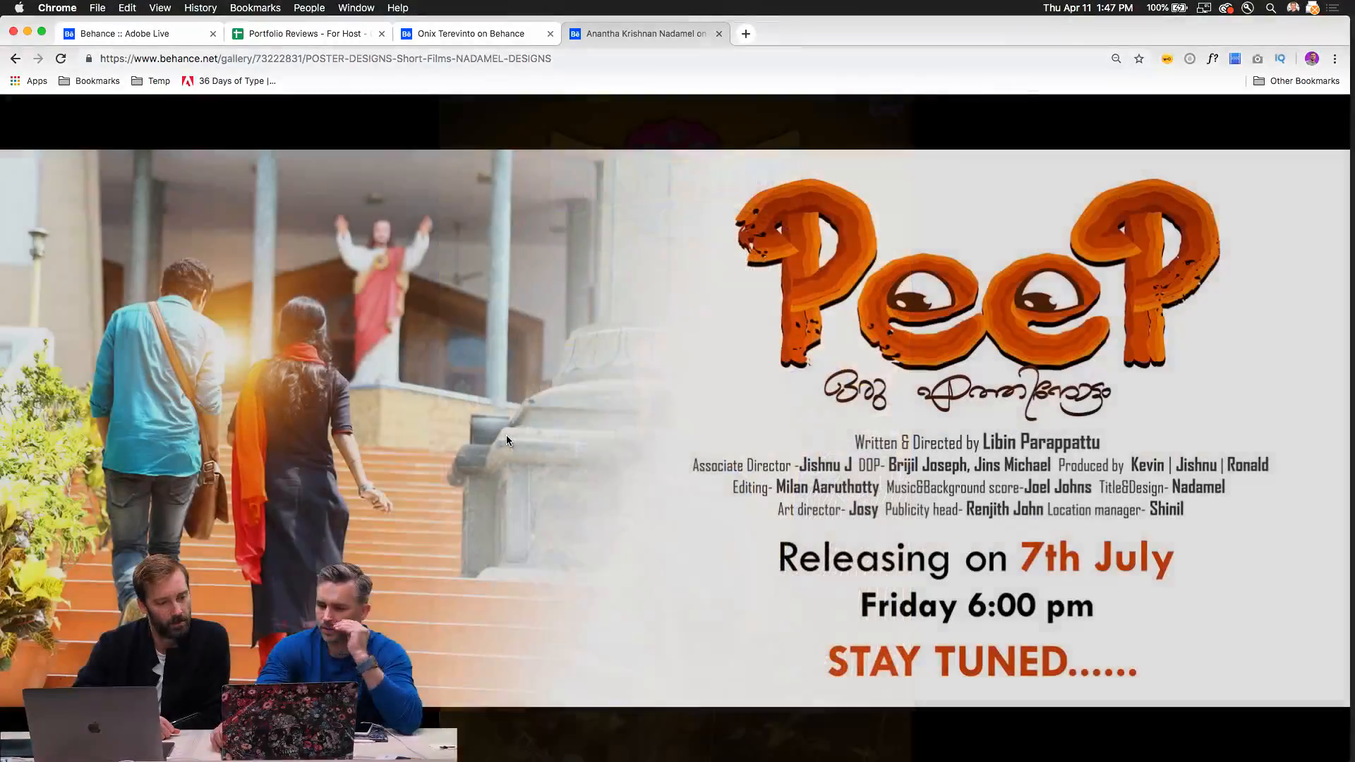
left_click(506, 438)
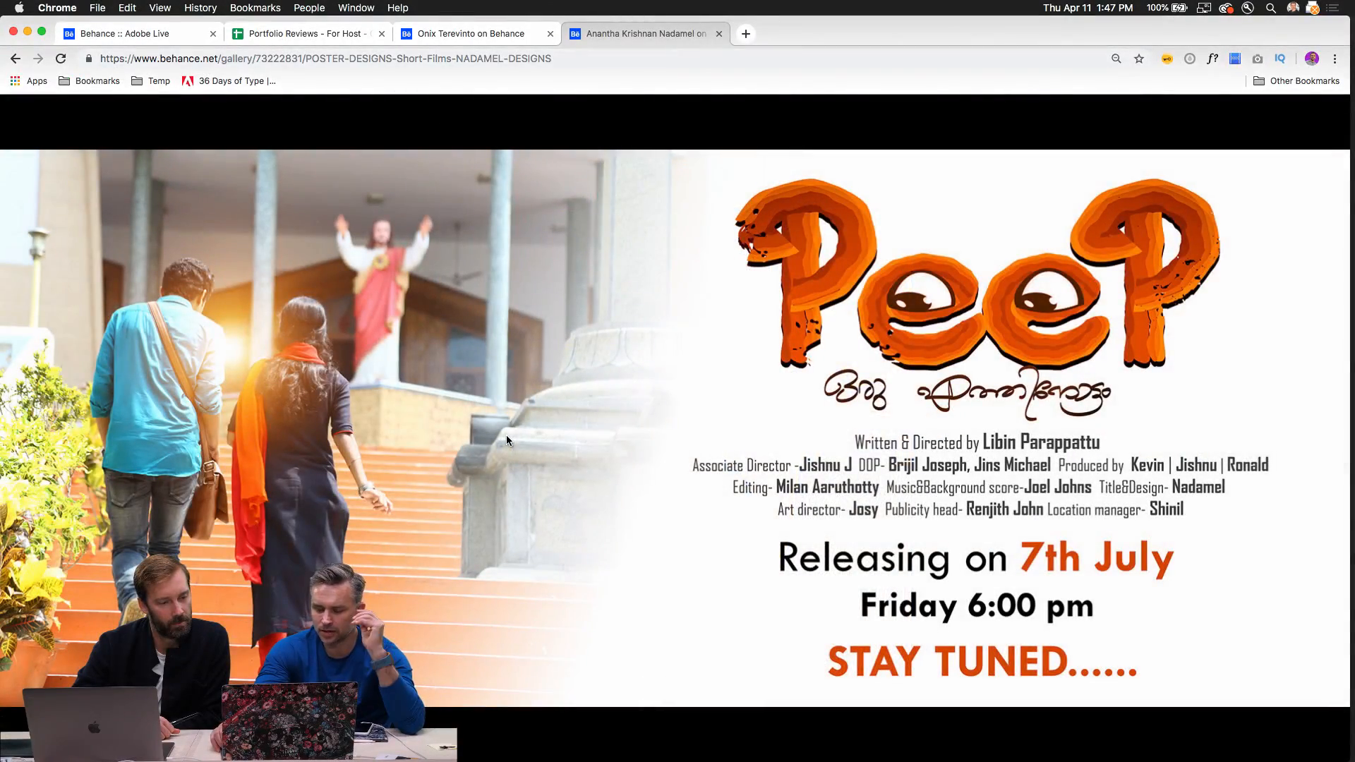
left_click(507, 438)
left_click(506, 437)
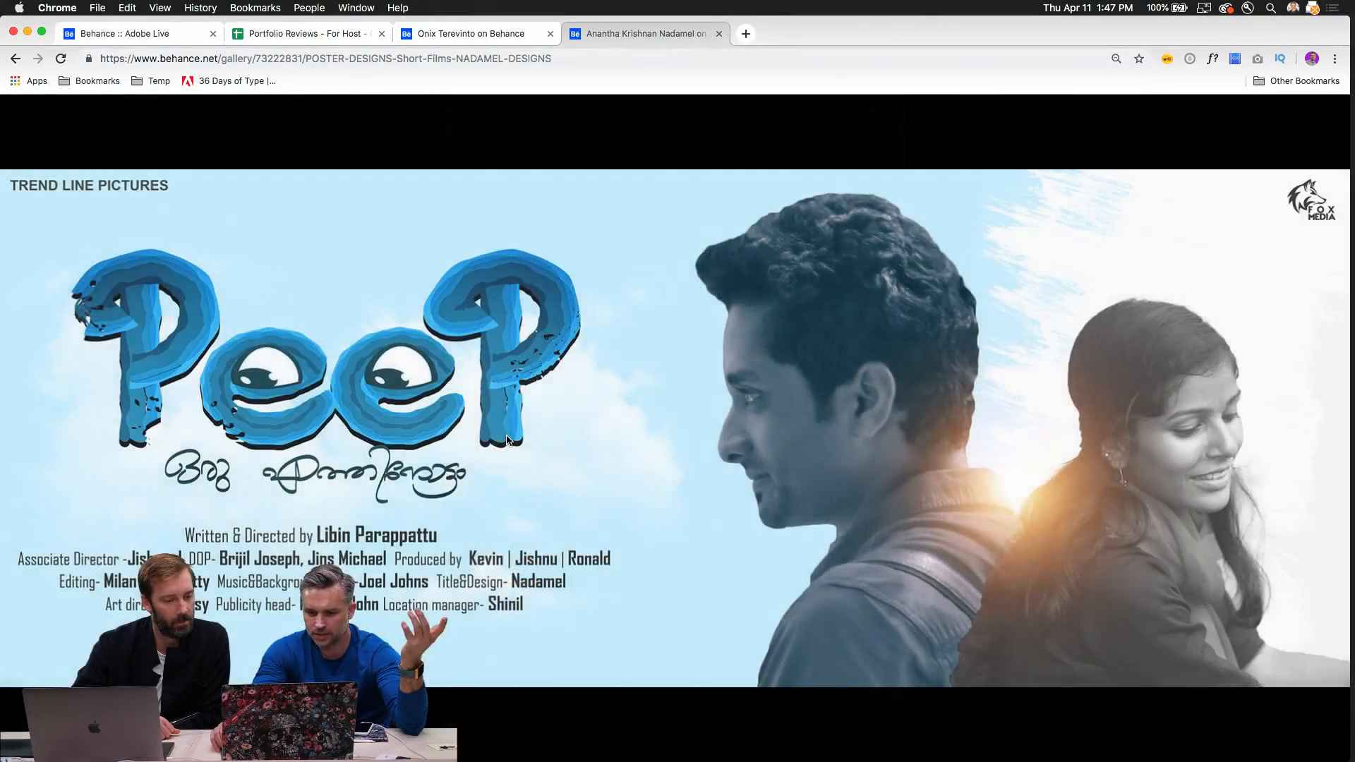
left_click(506, 437)
left_click(507, 439)
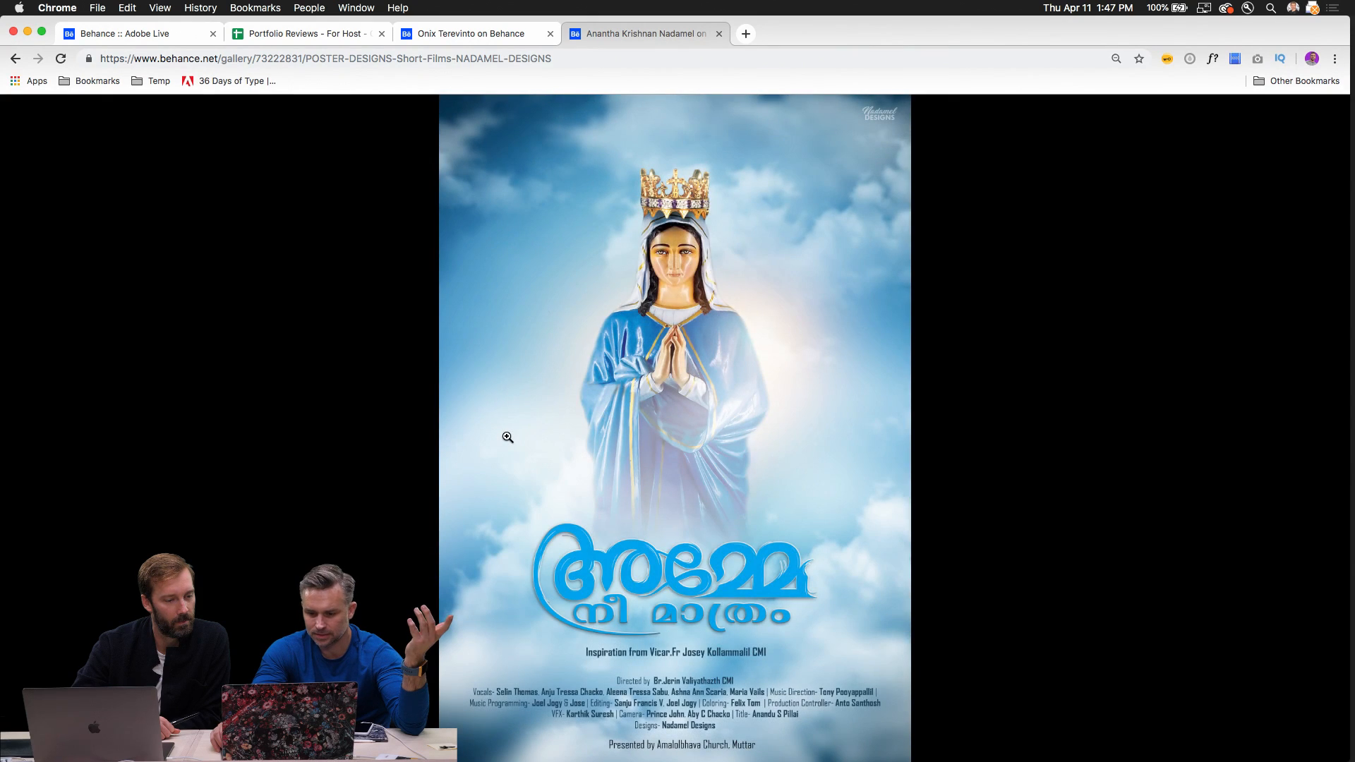
left_click(507, 438)
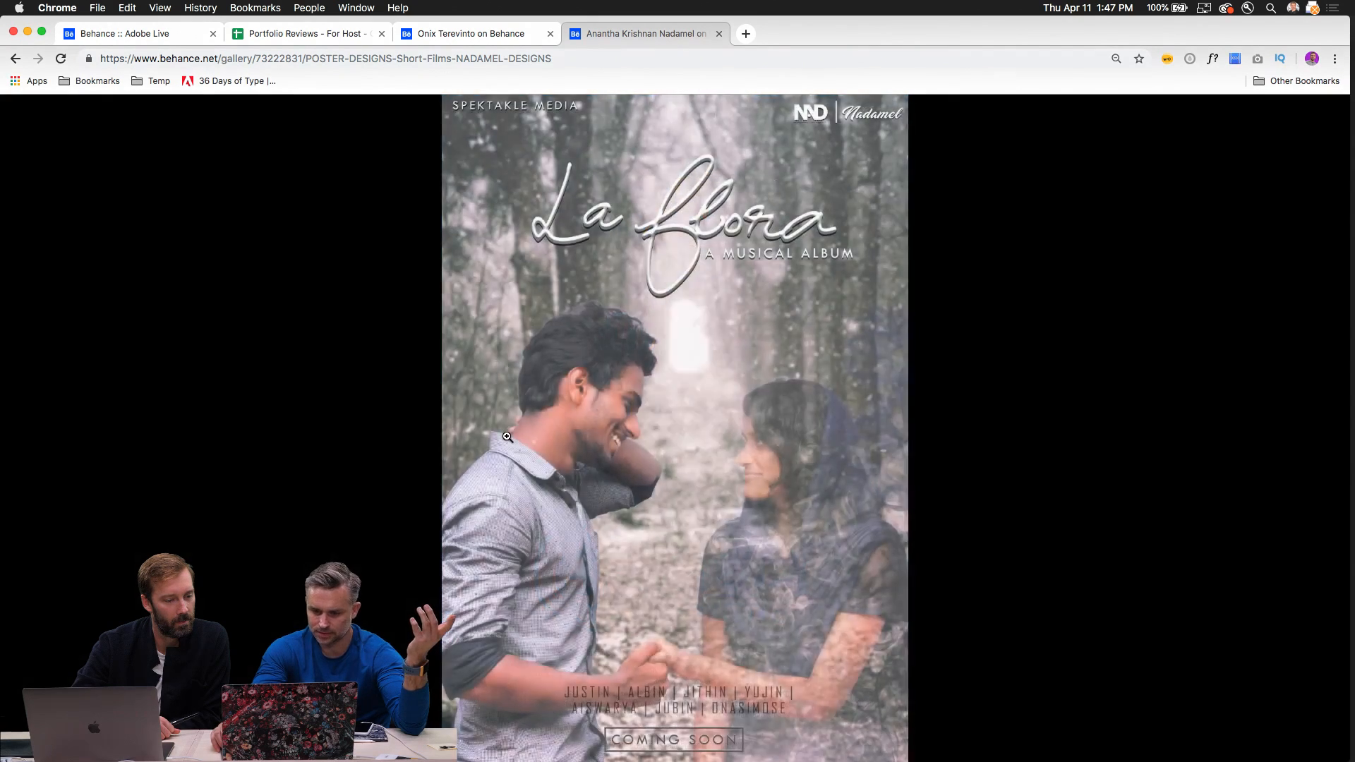
left_click(507, 438)
left_click(507, 438)
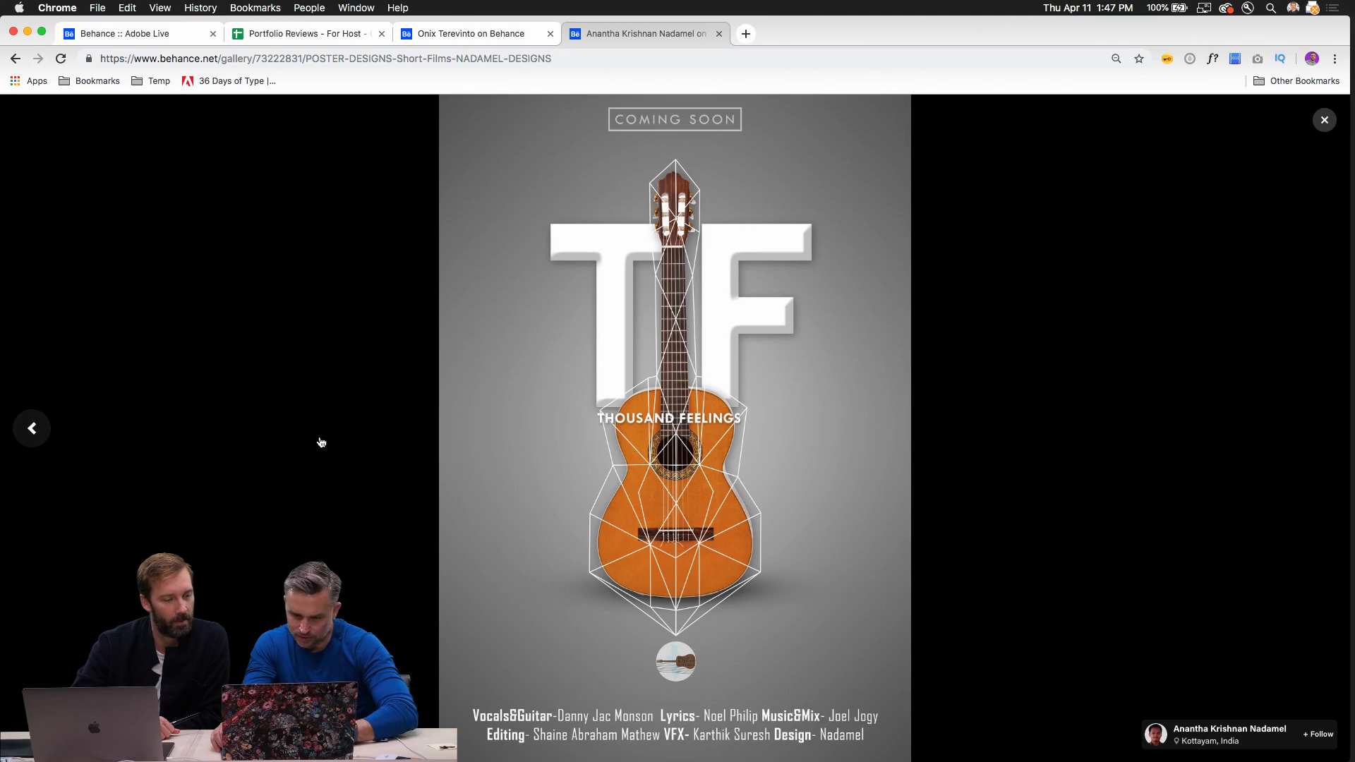
Leave the enlarged view, skim the remaining posters in the short-film project and return to the designer's profile.
left_click(1324, 120)
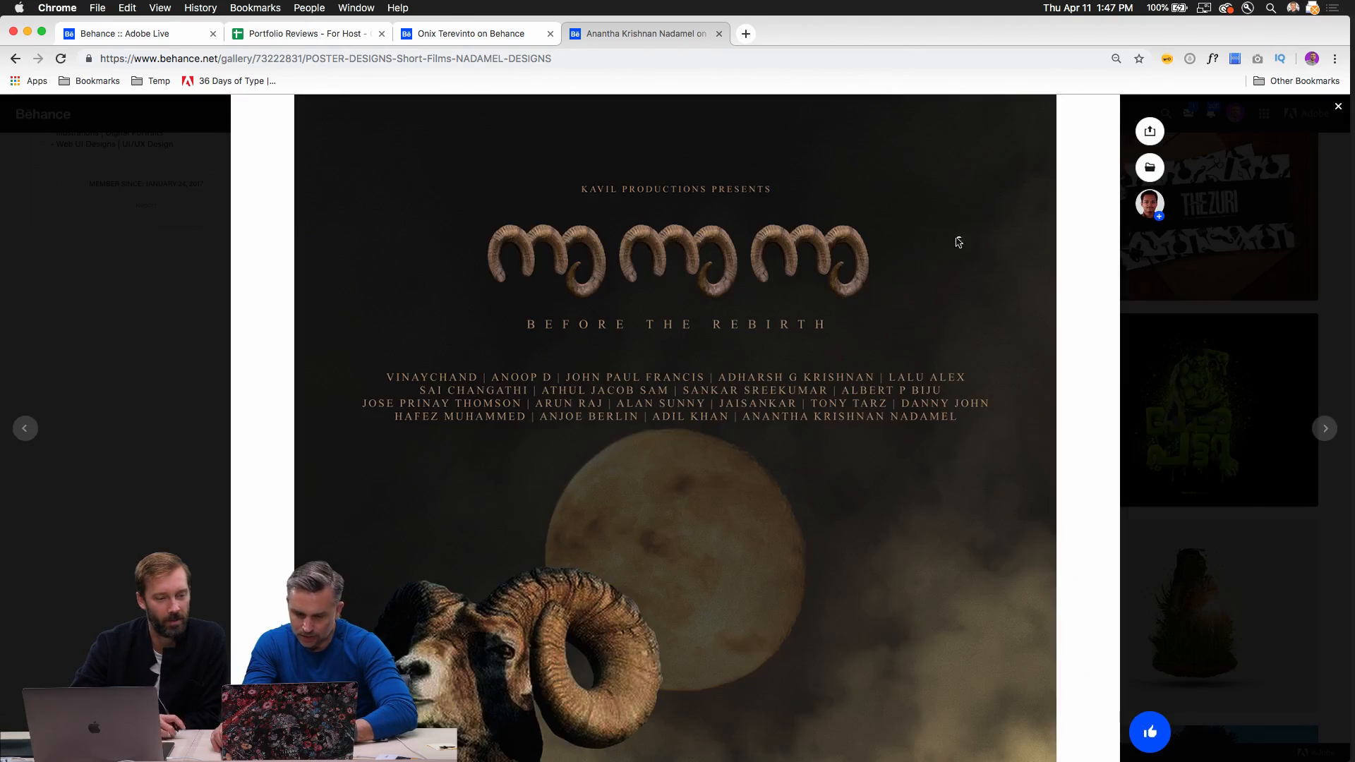
scroll(737, 350, "down", 5)
scroll(737, 351, "down", 20)
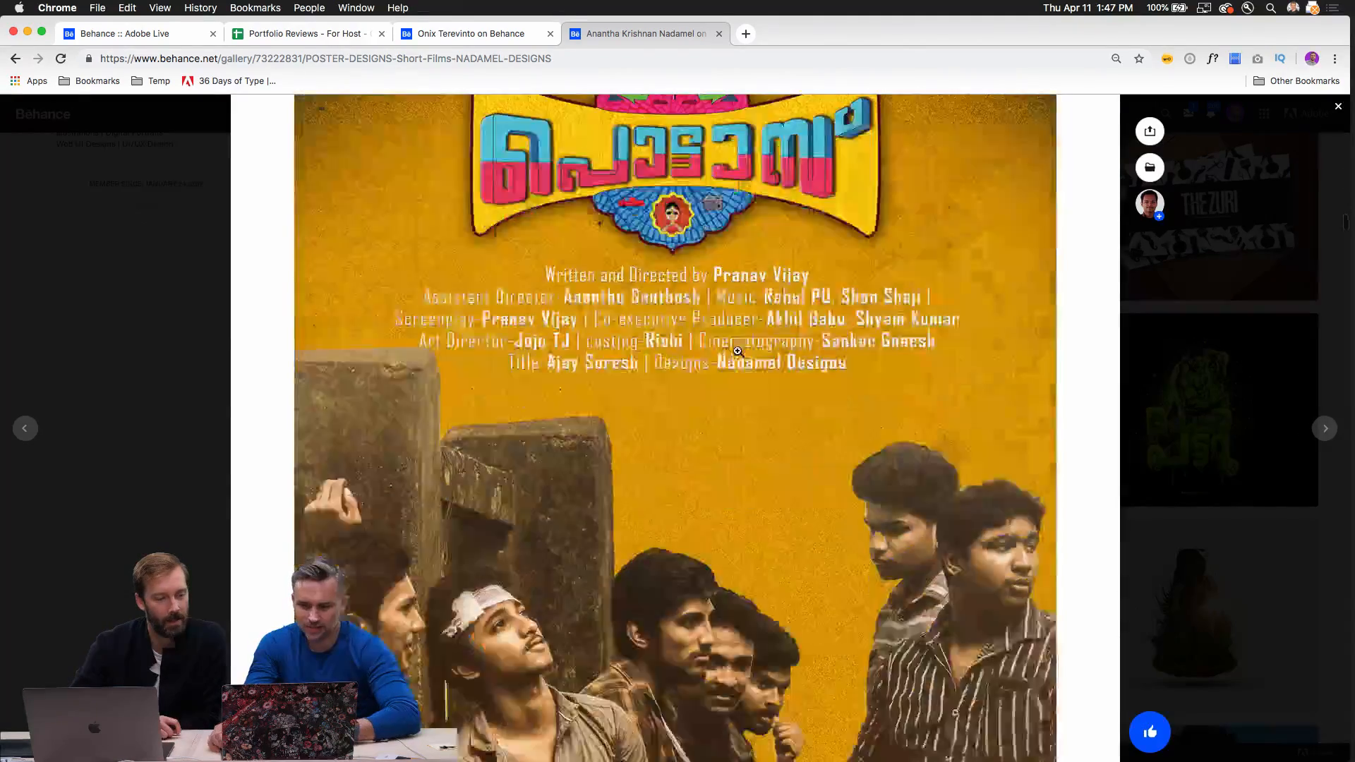
scroll(737, 351, "down", 20)
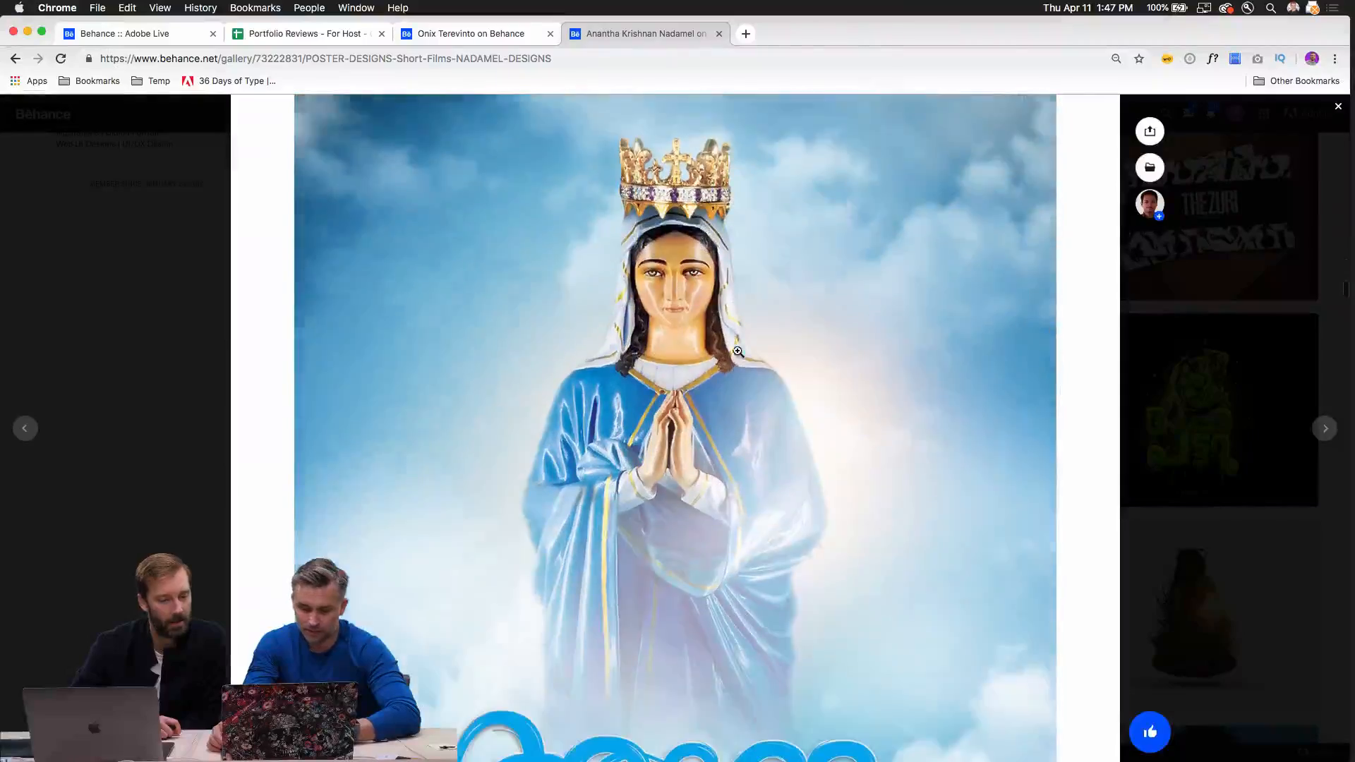
scroll(738, 350, "down", 20)
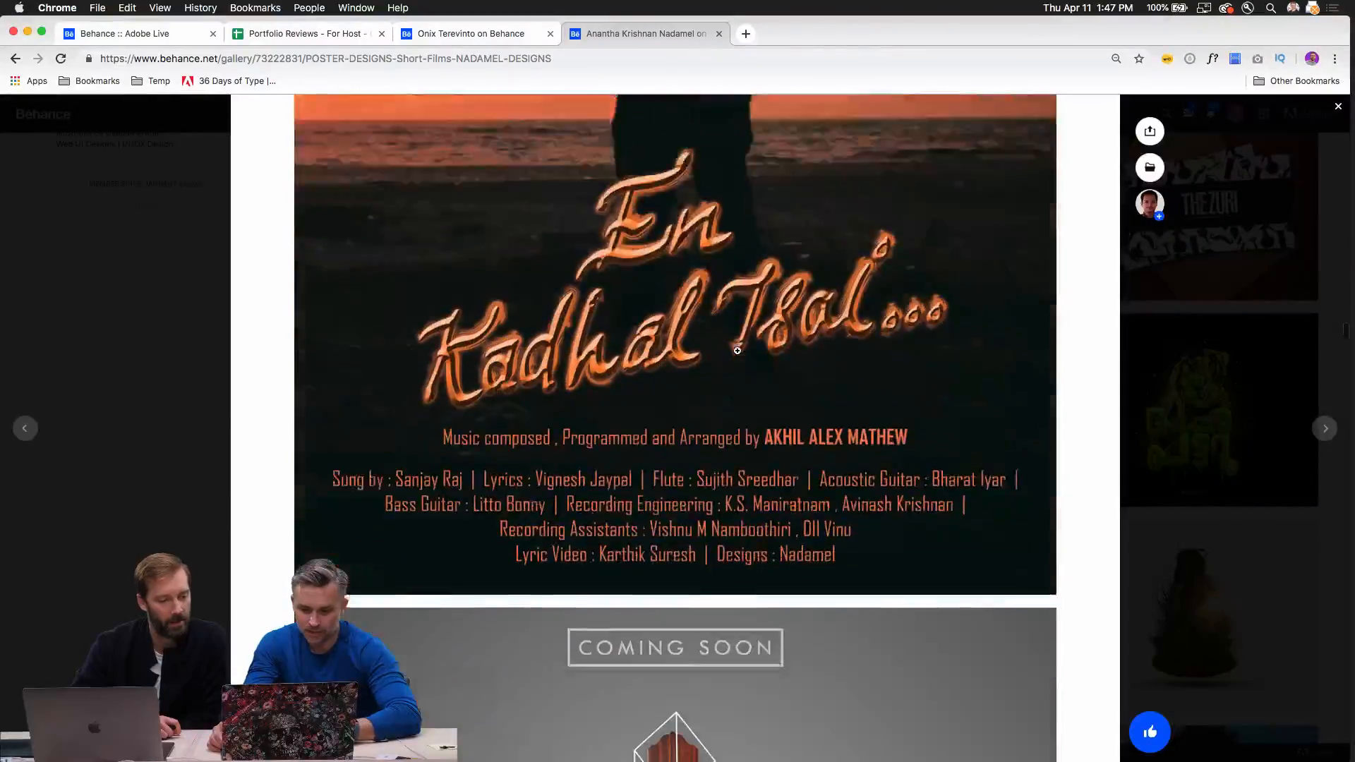
scroll(737, 362, "down", 5)
key("Escape")
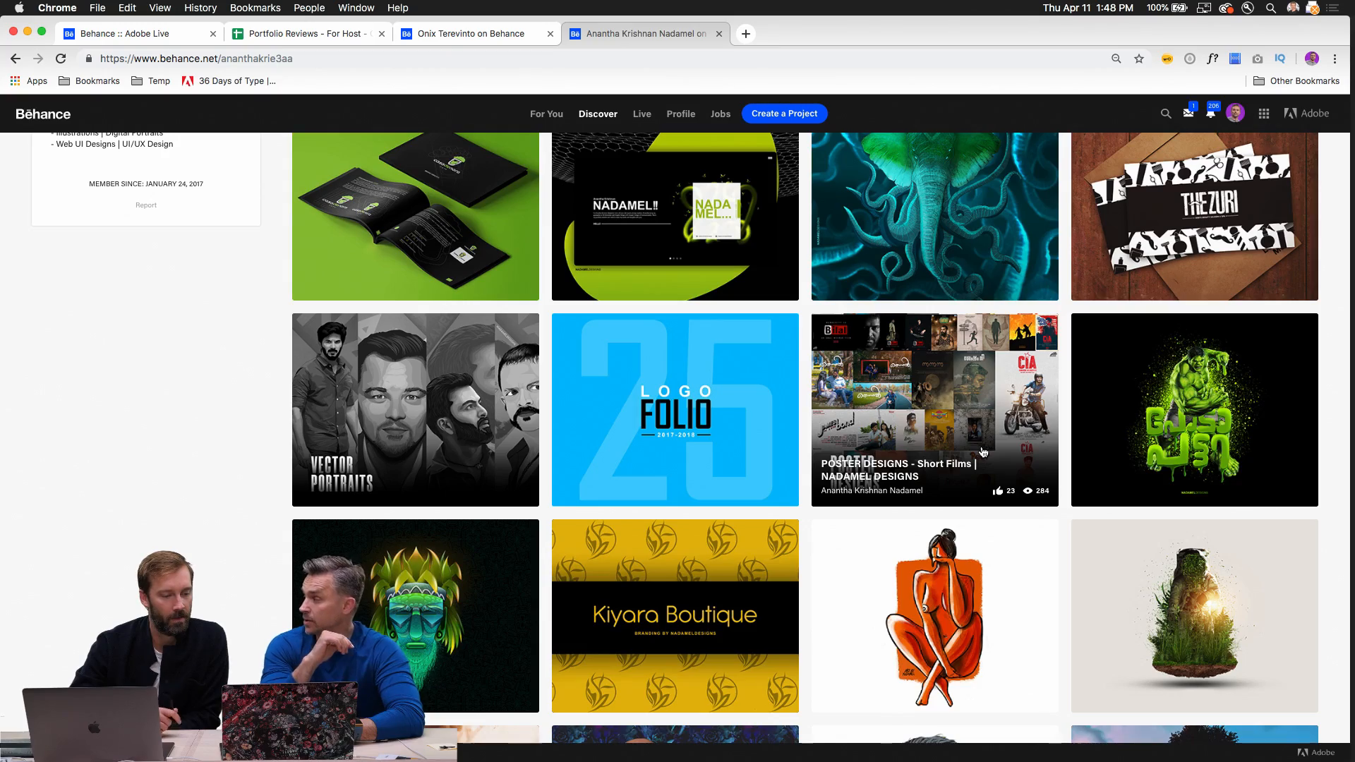
Look over the designer's profile details and whole project grid, from the packaging work down to the portraits.
scroll(983, 451, "up", 12)
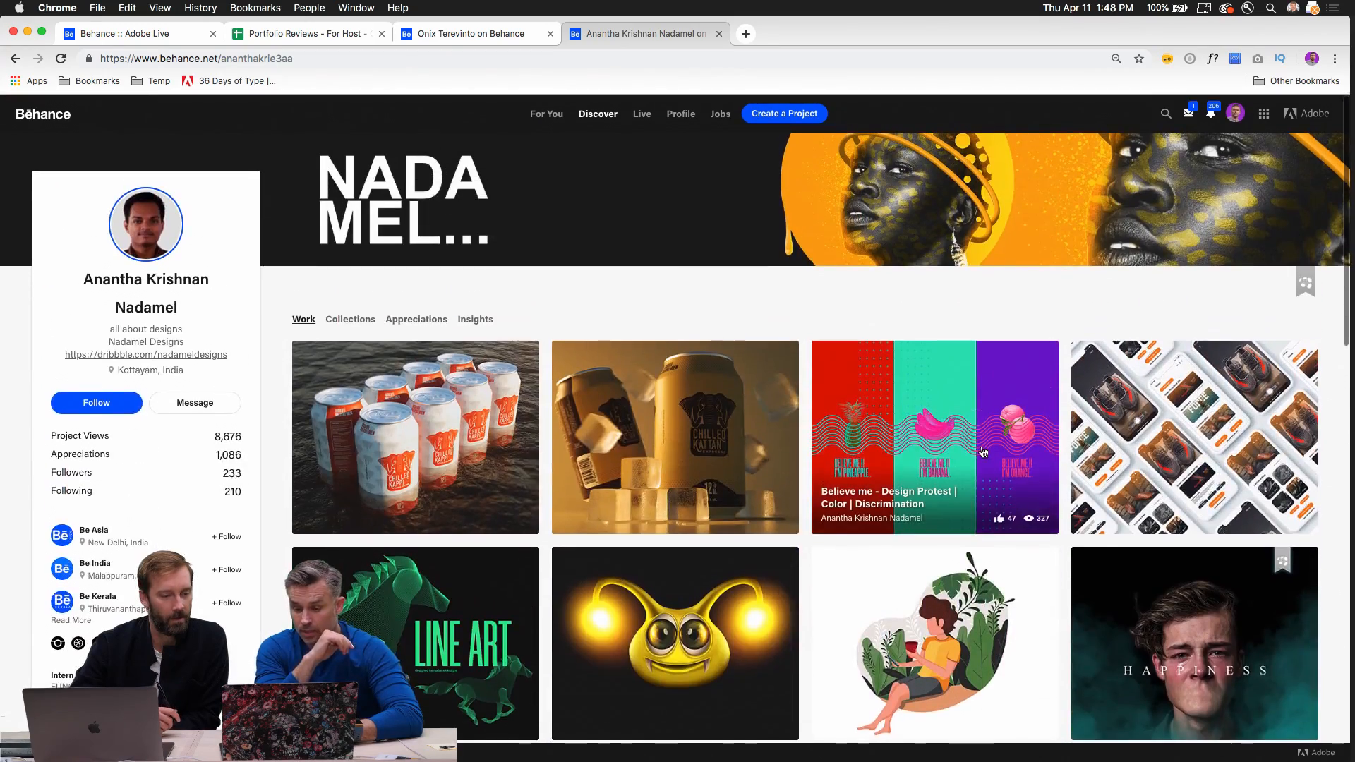
scroll(983, 452, "down", 2)
scroll(982, 451, "down", 3)
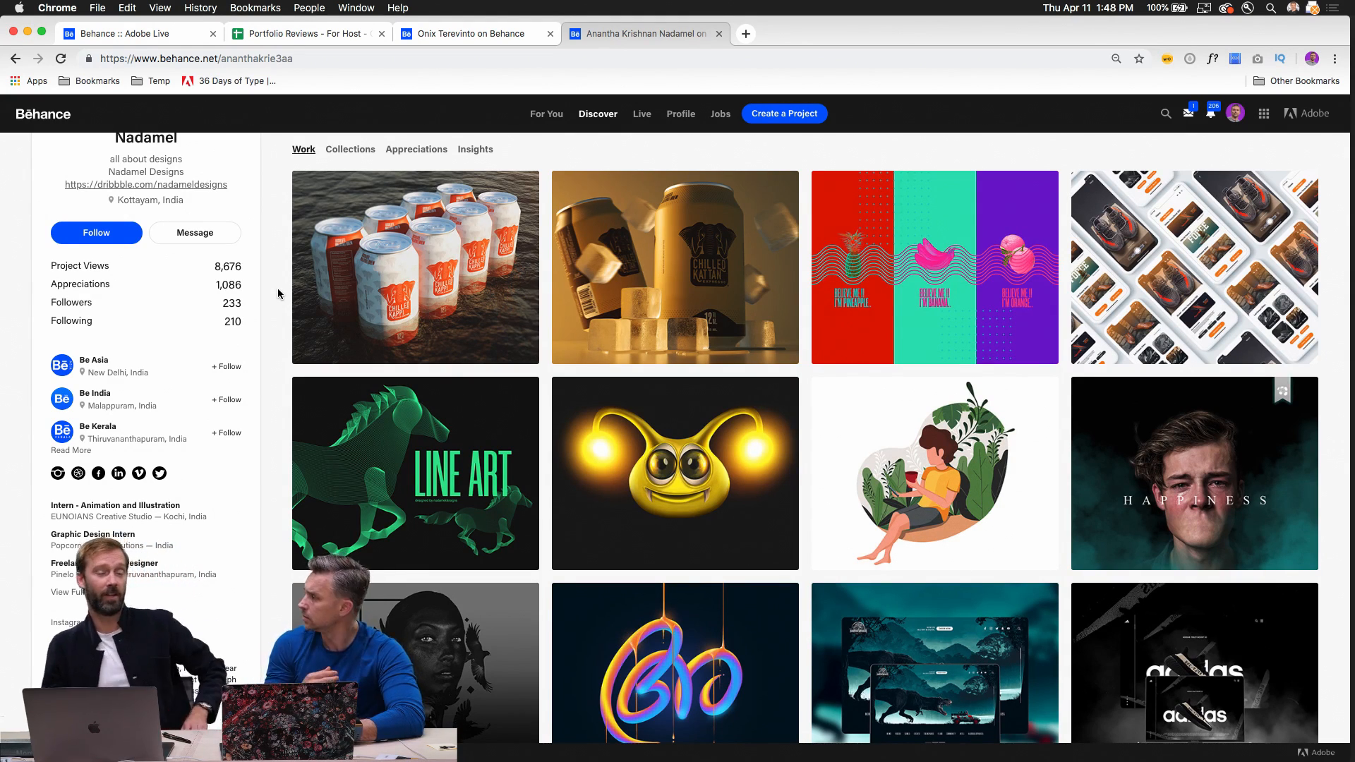
scroll(278, 294, "down", 2)
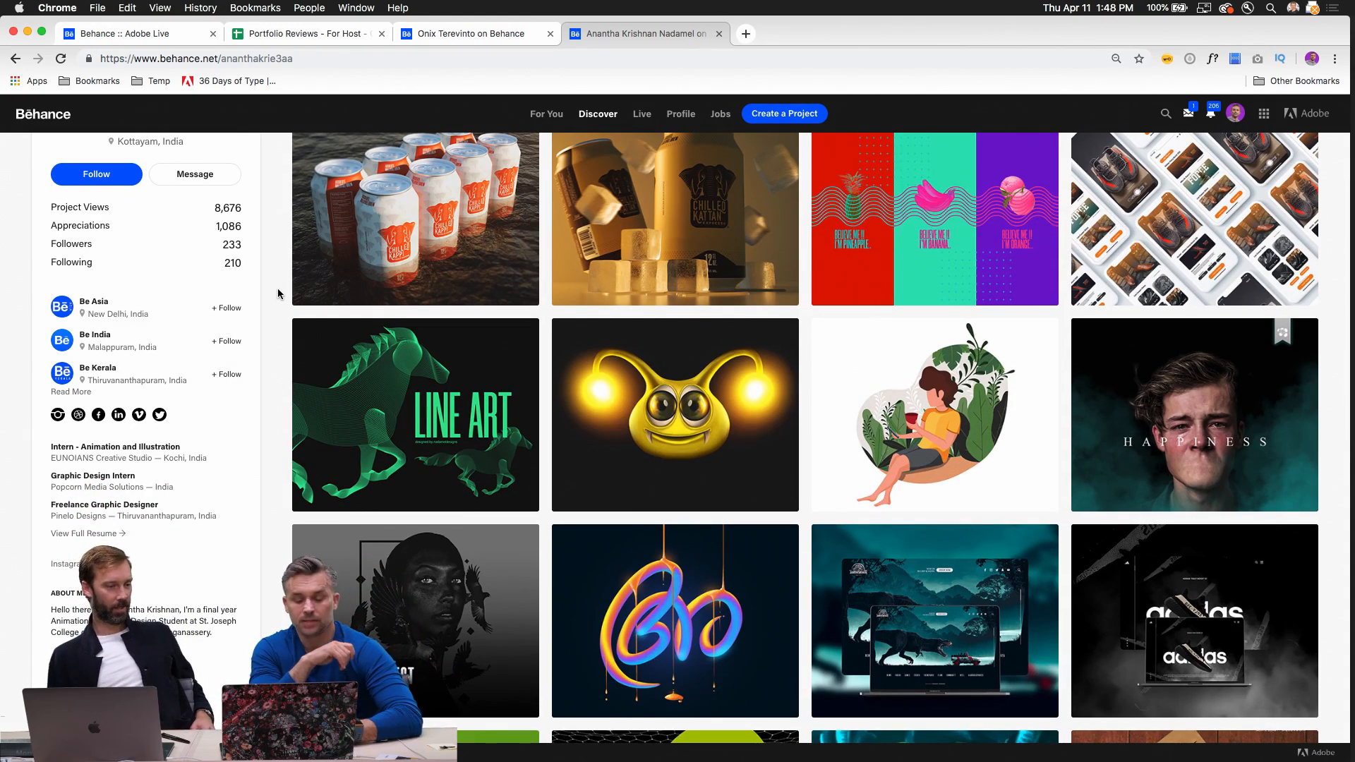
scroll(278, 293, "down", 4)
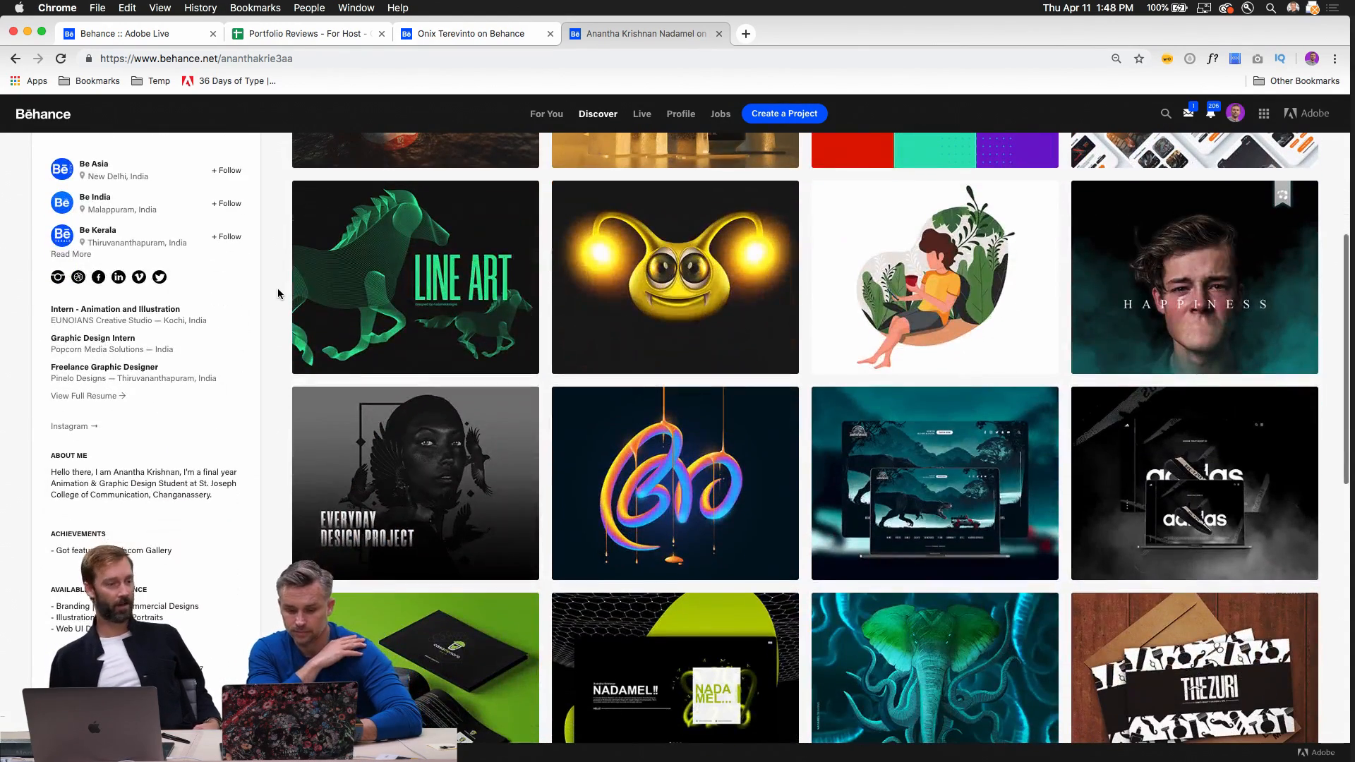
scroll(278, 293, "down", 15)
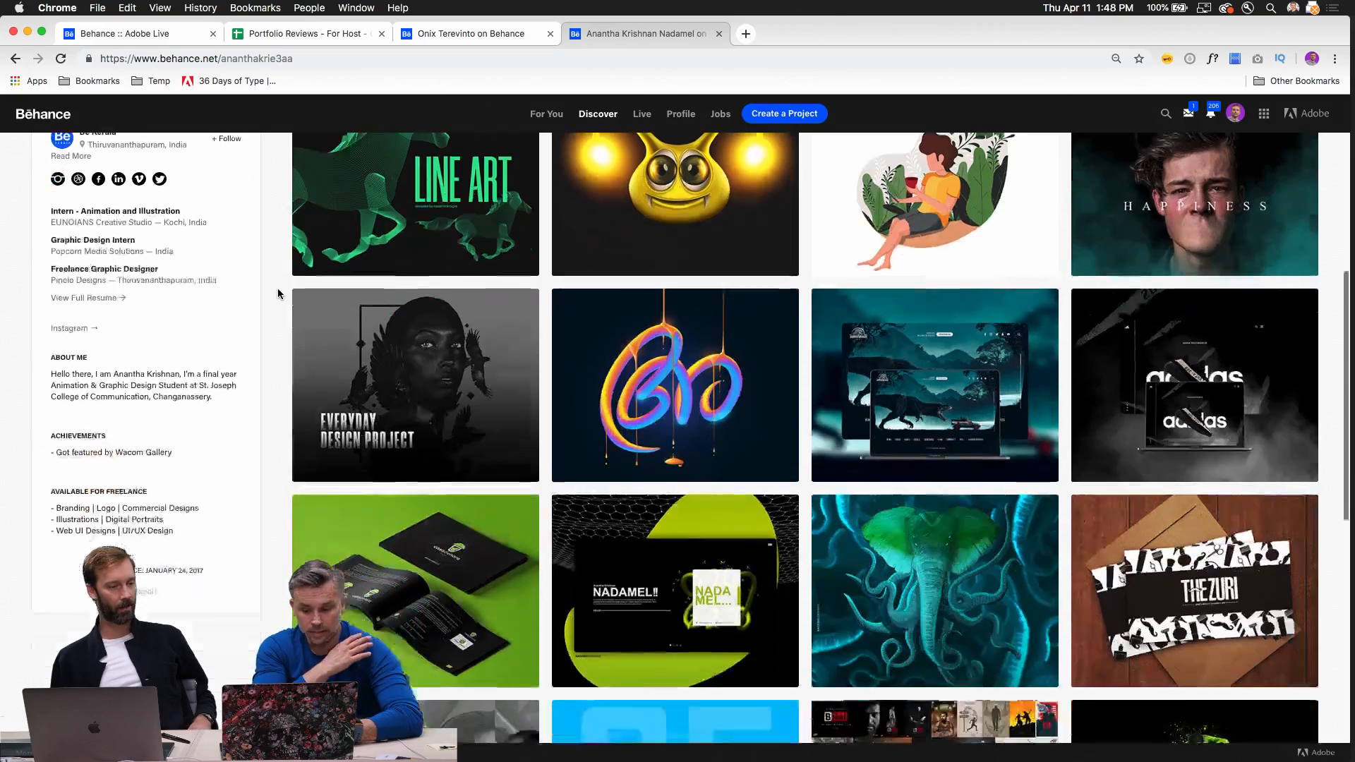
scroll(277, 293, "down", 1)
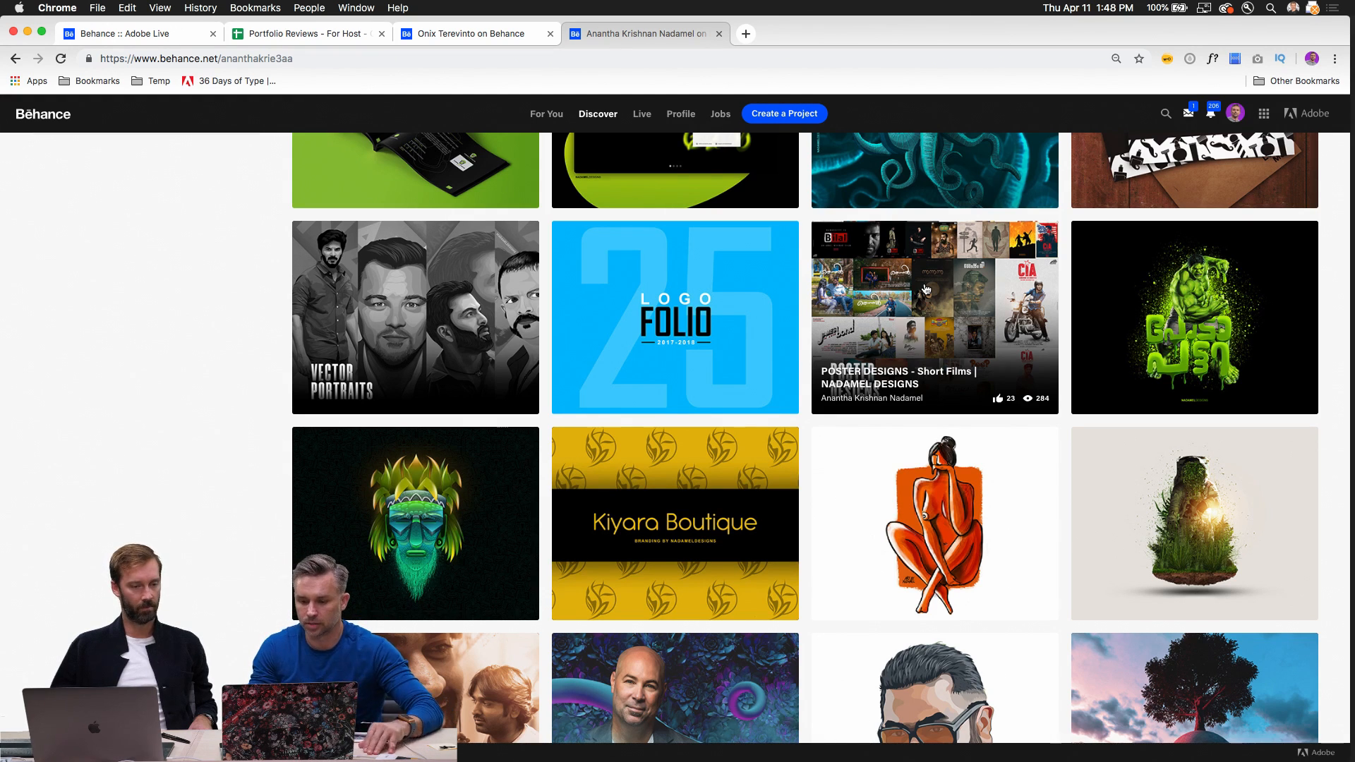
scroll(243, 388, "down", 5)
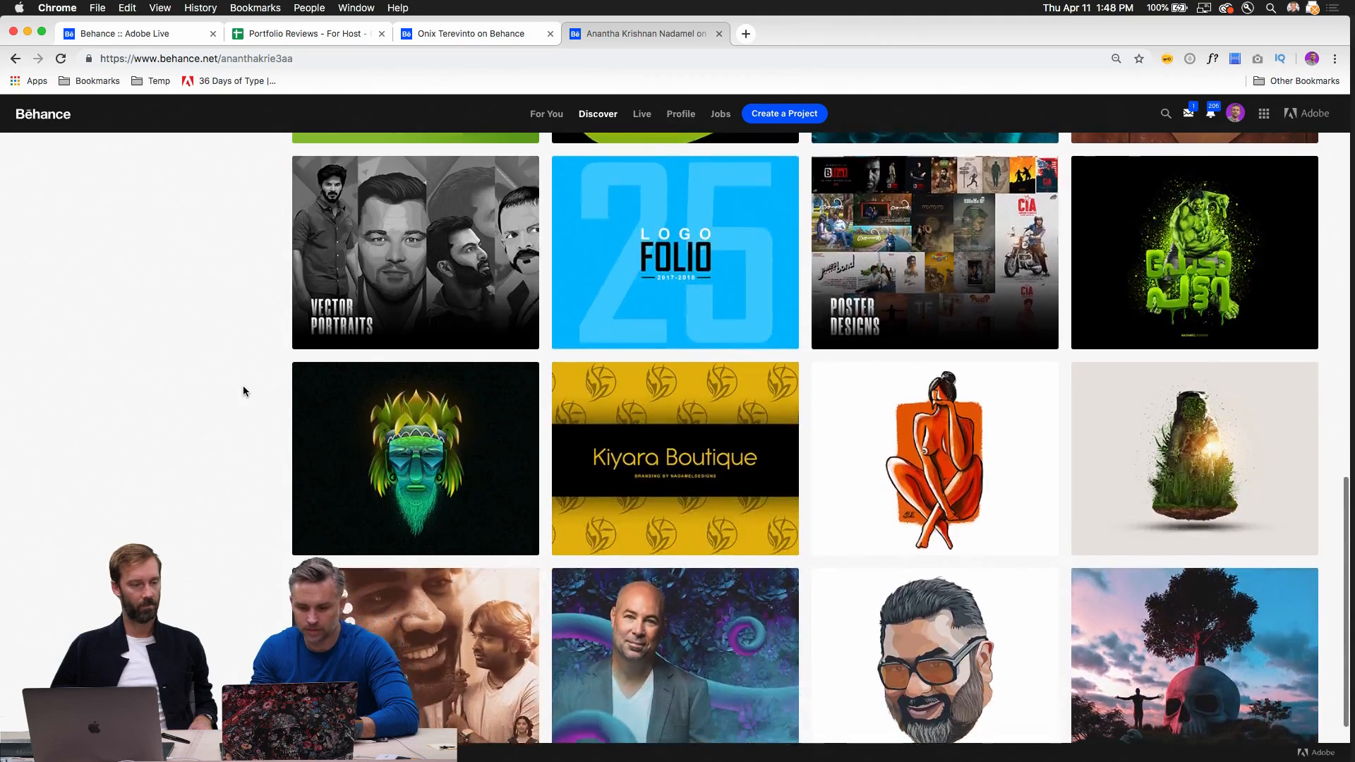
scroll(243, 388, "up", 15)
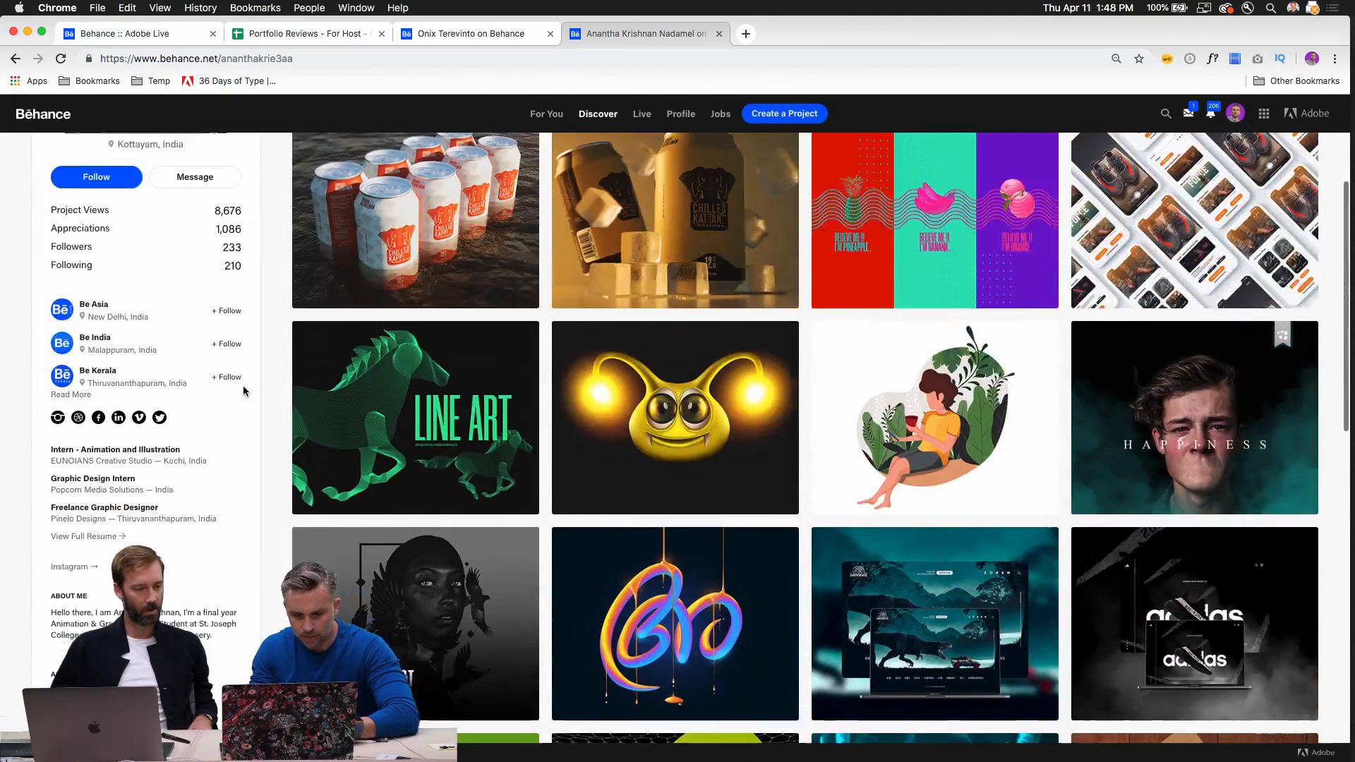
scroll(243, 390, "down", 1)
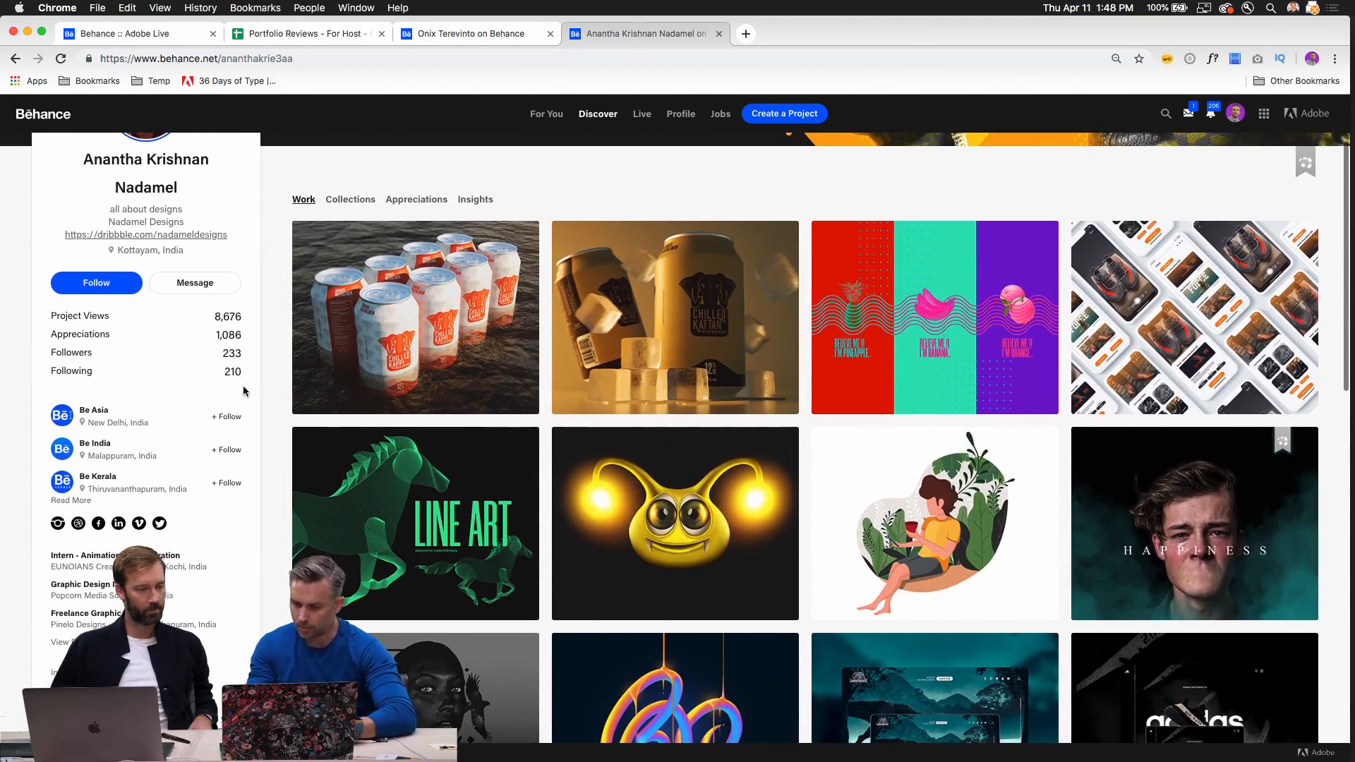
Skim the designer's project grid, open the Monsters character design project and read its introduction.
scroll(243, 390, "down", 8)
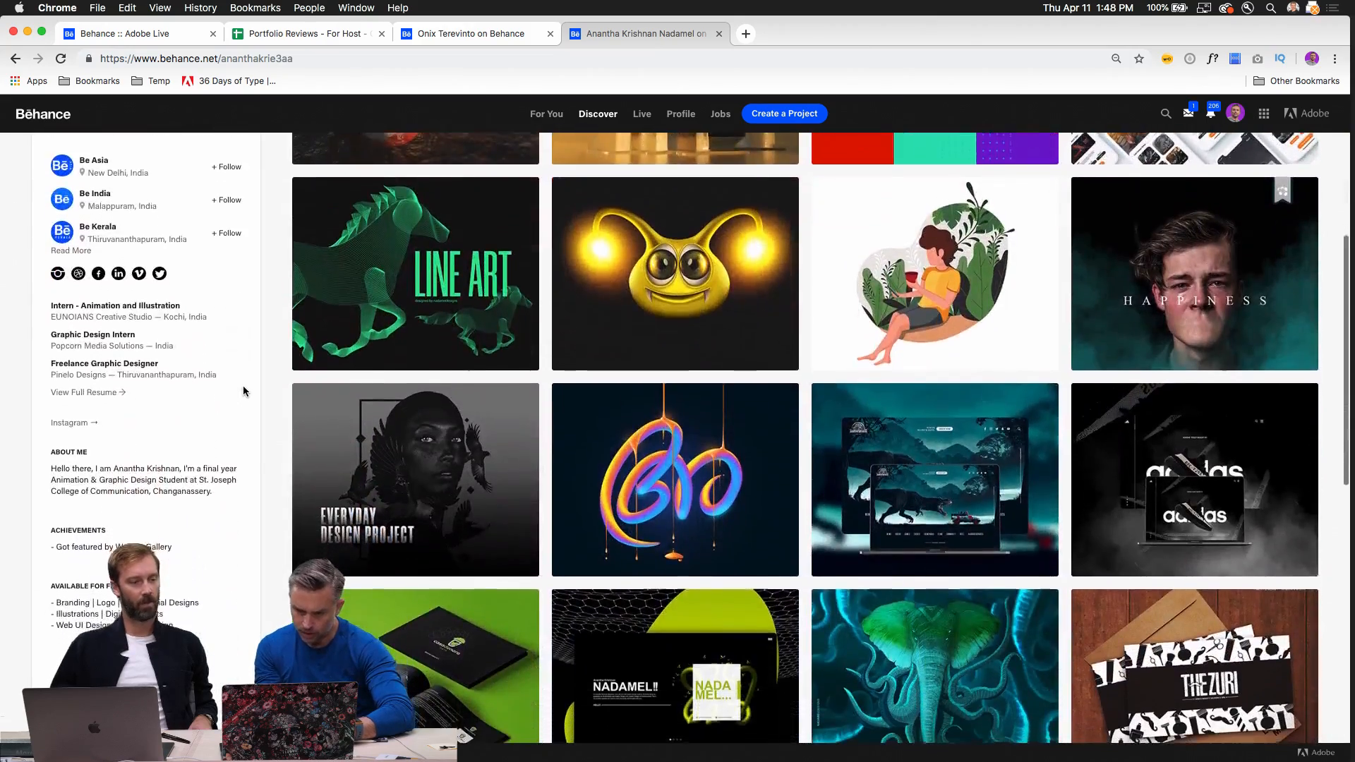
scroll(243, 390, "up", 10)
scroll(243, 390, "down", 6)
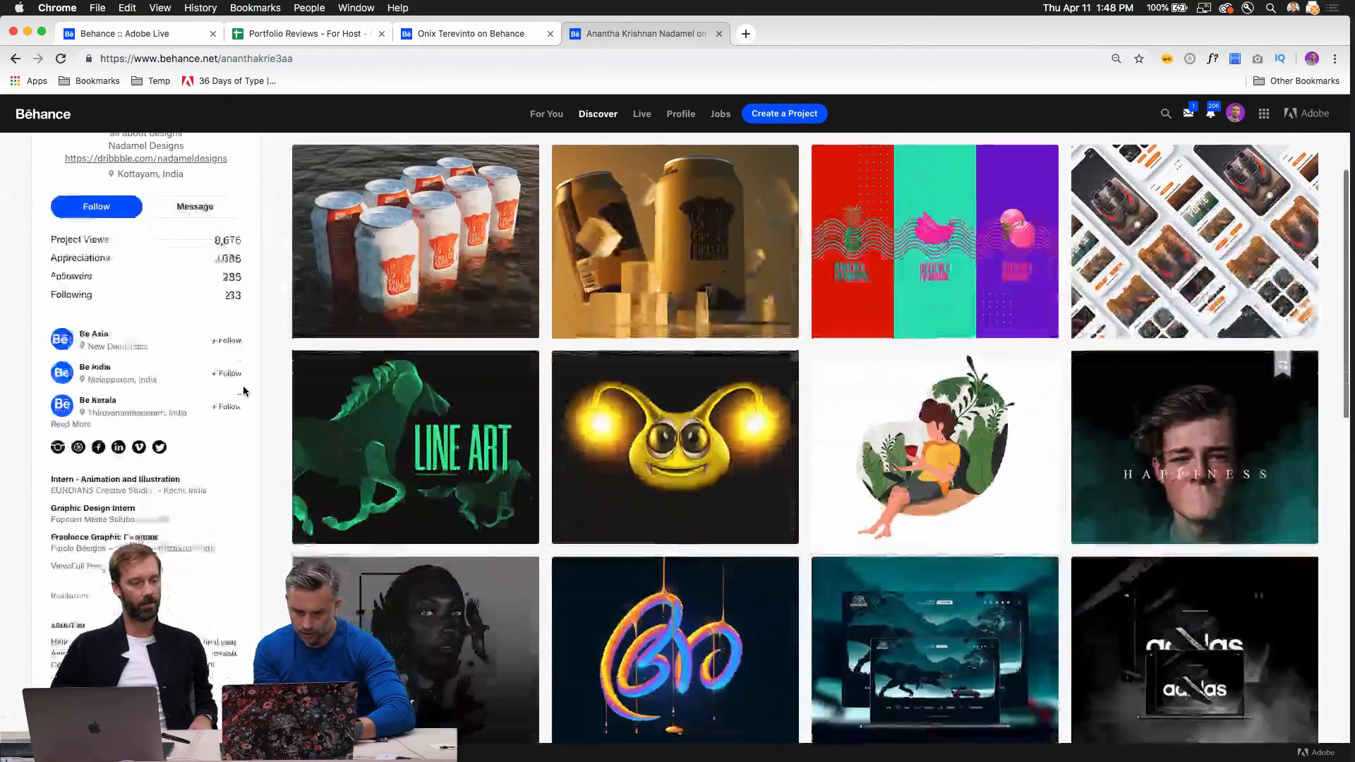
left_click(790, 350)
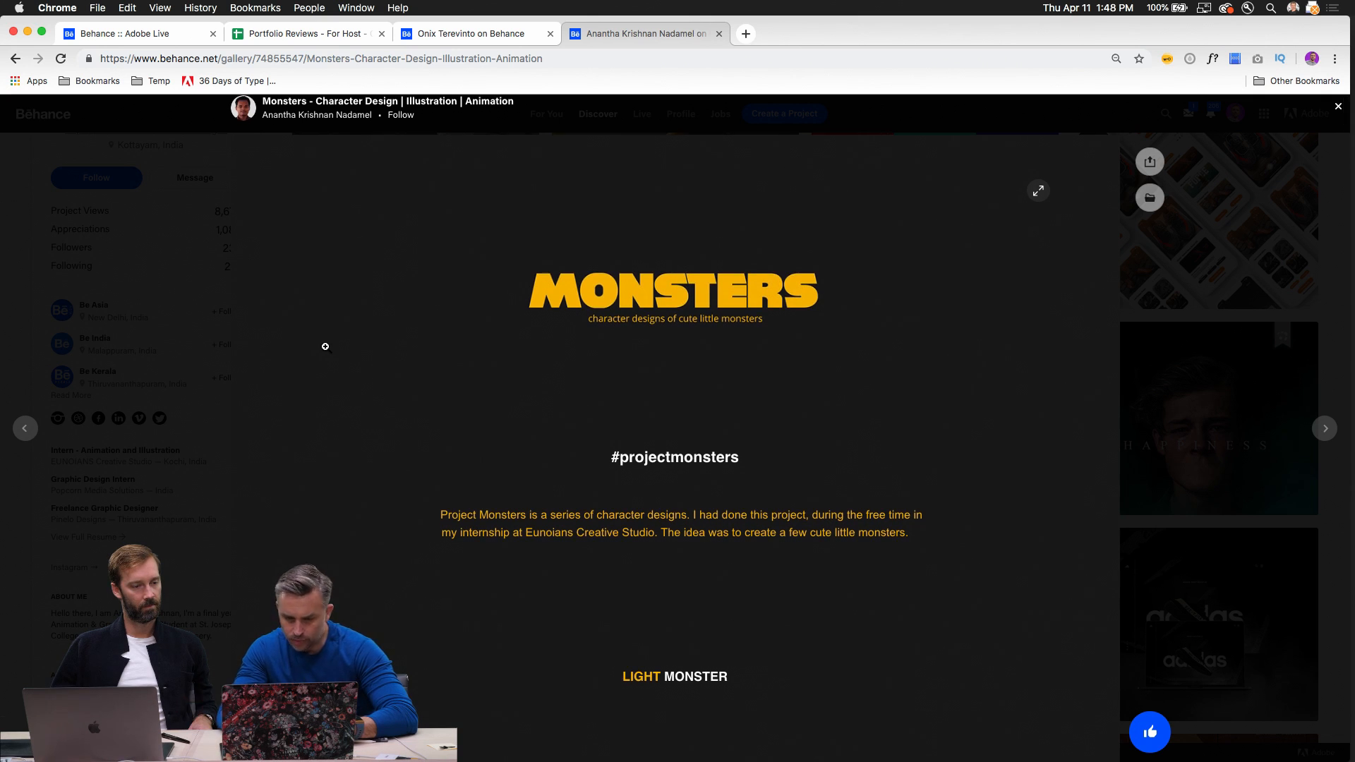
scroll(325, 348, "down", 3)
scroll(325, 348, "down", 2)
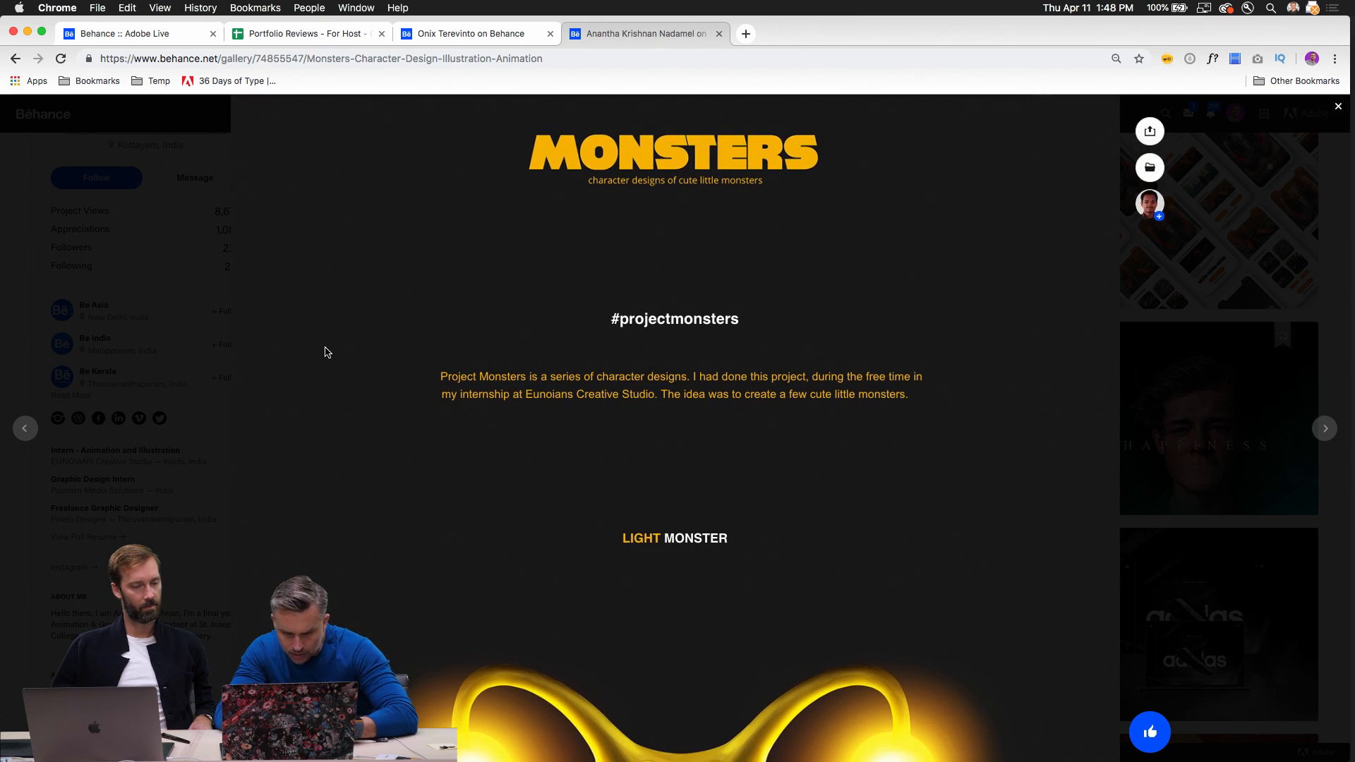
Examine the Light Monster illustration in the Monsters project, including its enlarged version.
scroll(325, 351, "down", 8)
scroll(325, 351, "up", 2)
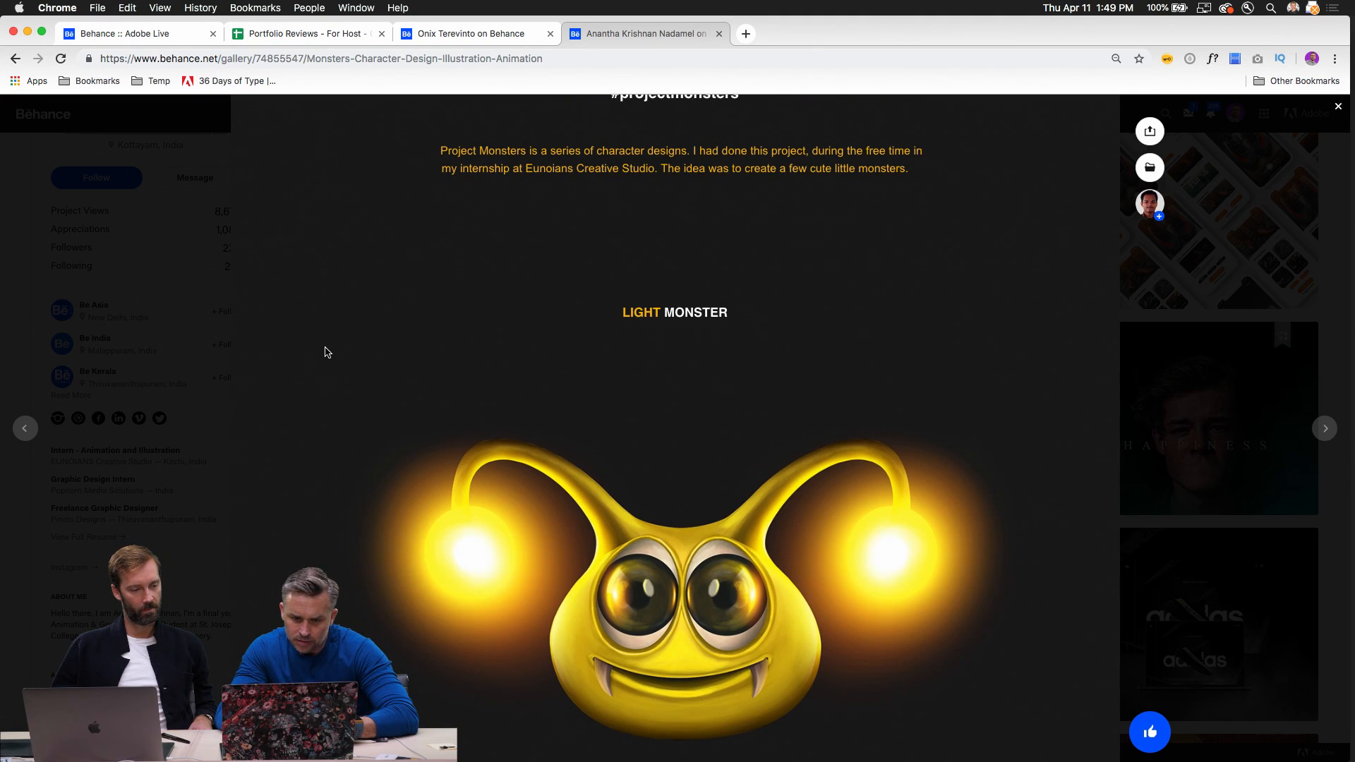
scroll(325, 351, "down", 3)
scroll(325, 352, "up", 5)
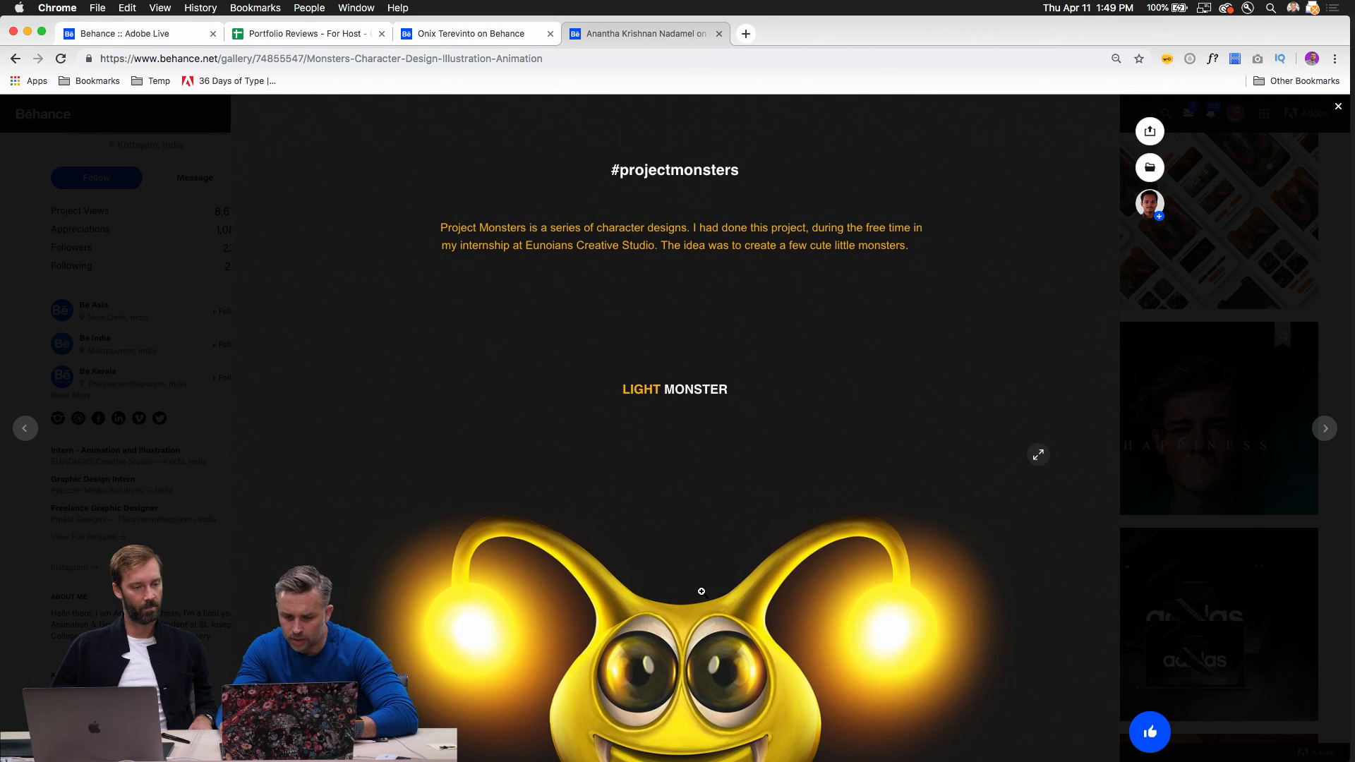
left_click(707, 664)
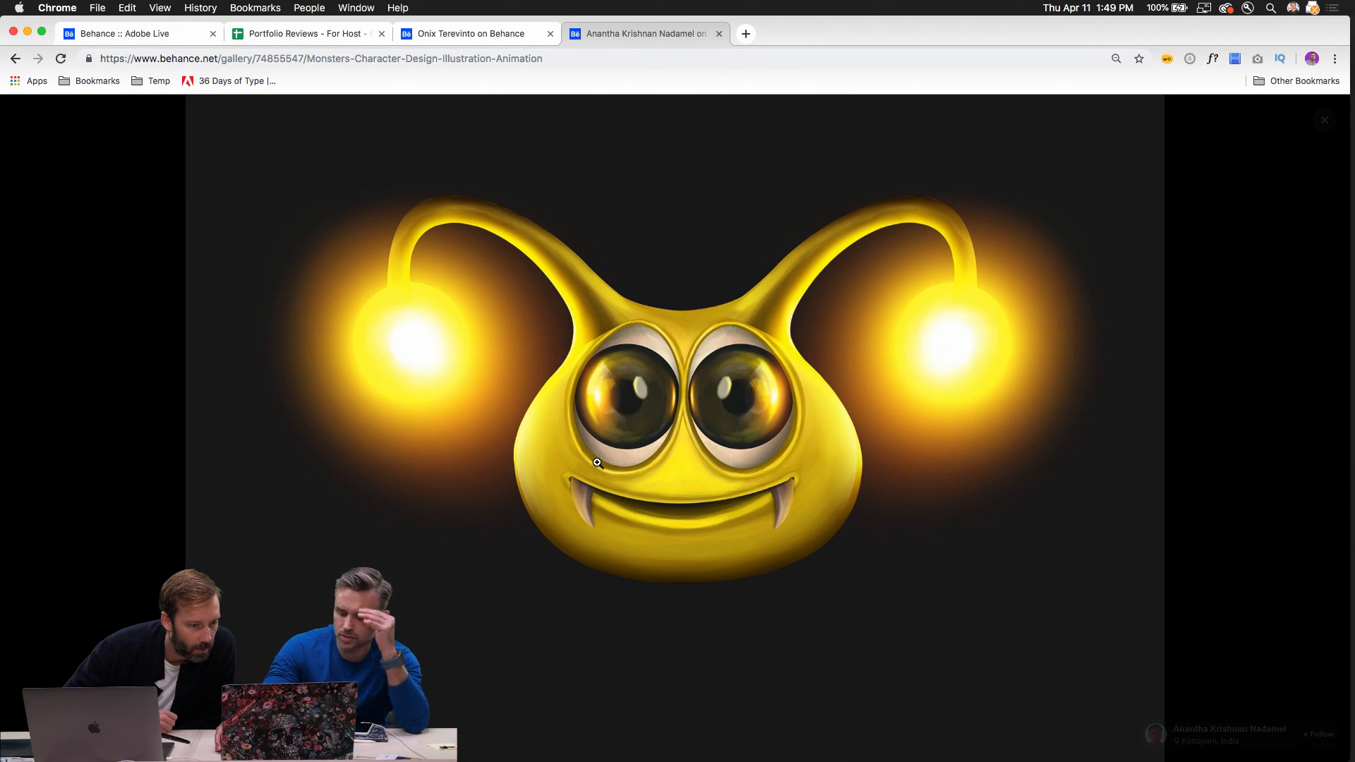
Play the Light Monster animation in full screen and return to the enlarged project view.
left_click(596, 466)
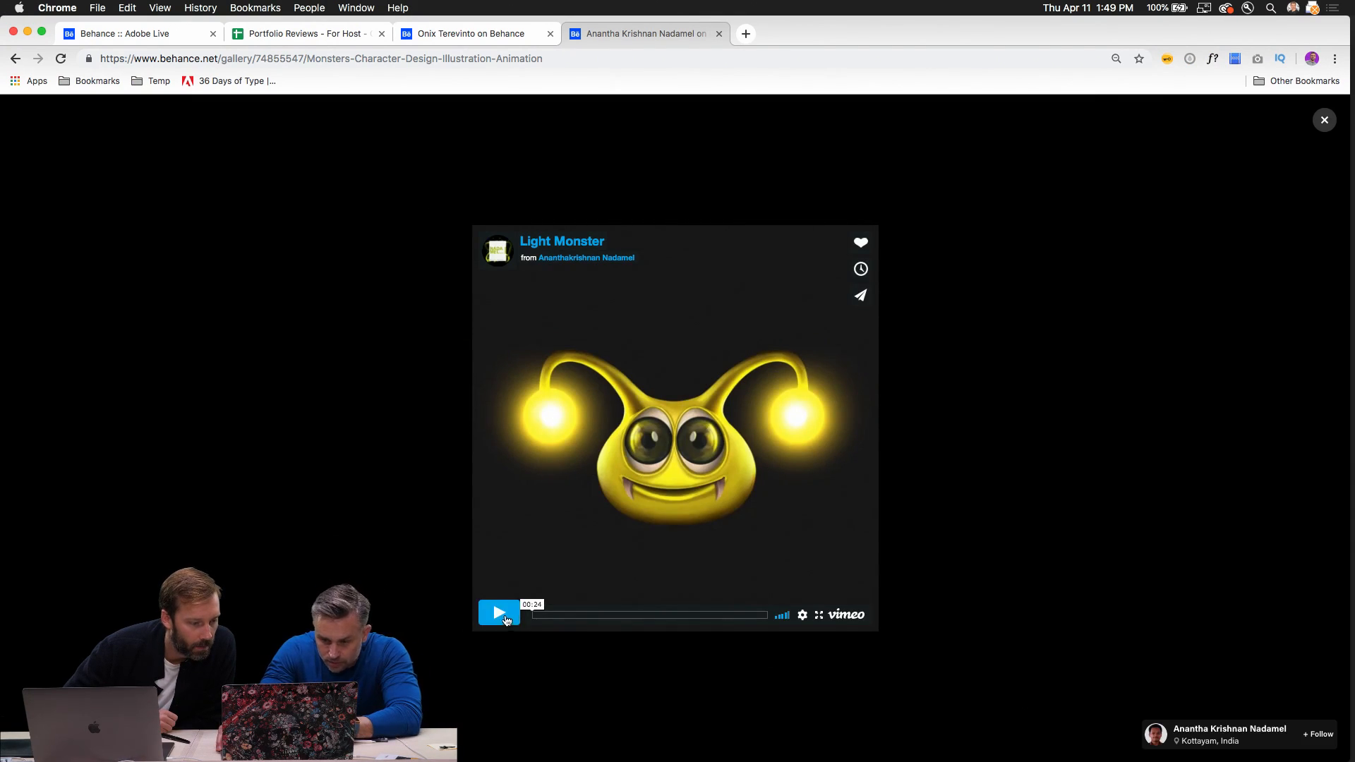
left_click(498, 612)
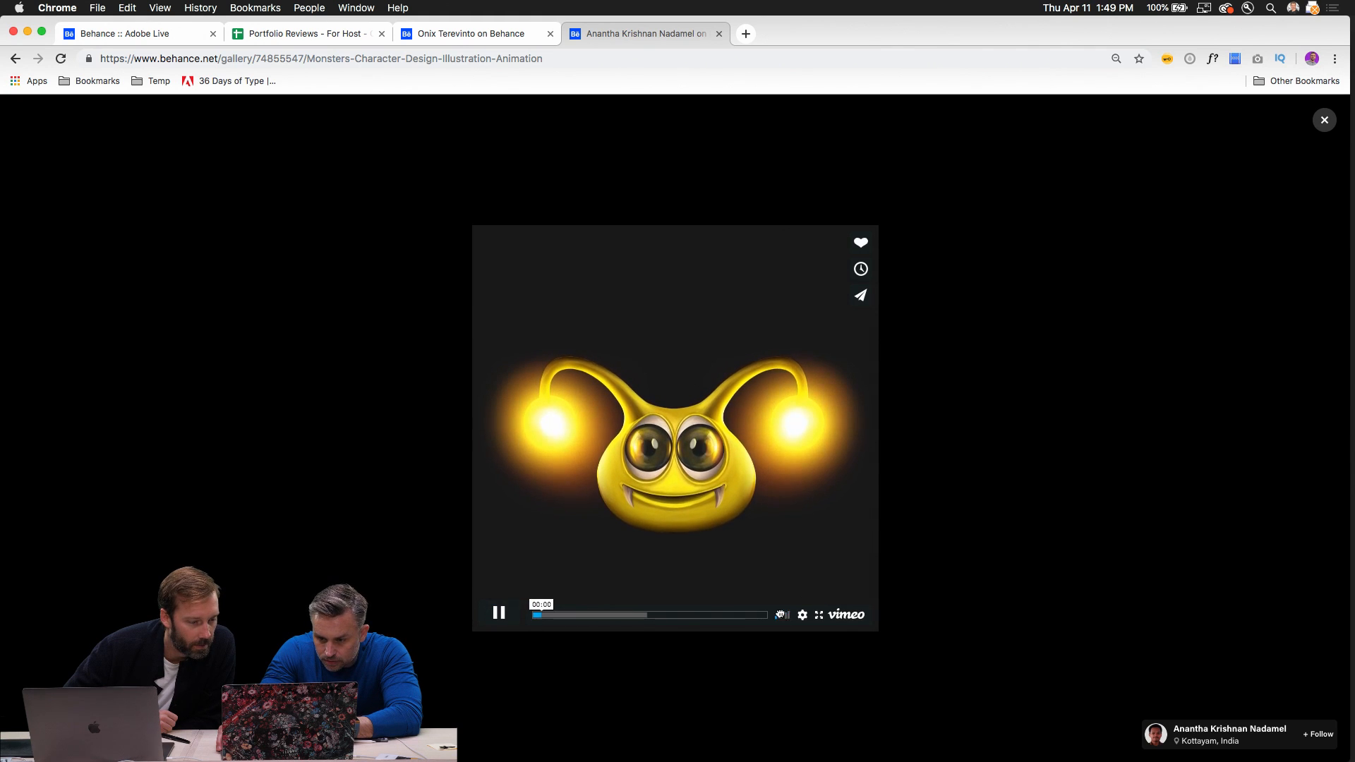
left_click(819, 615)
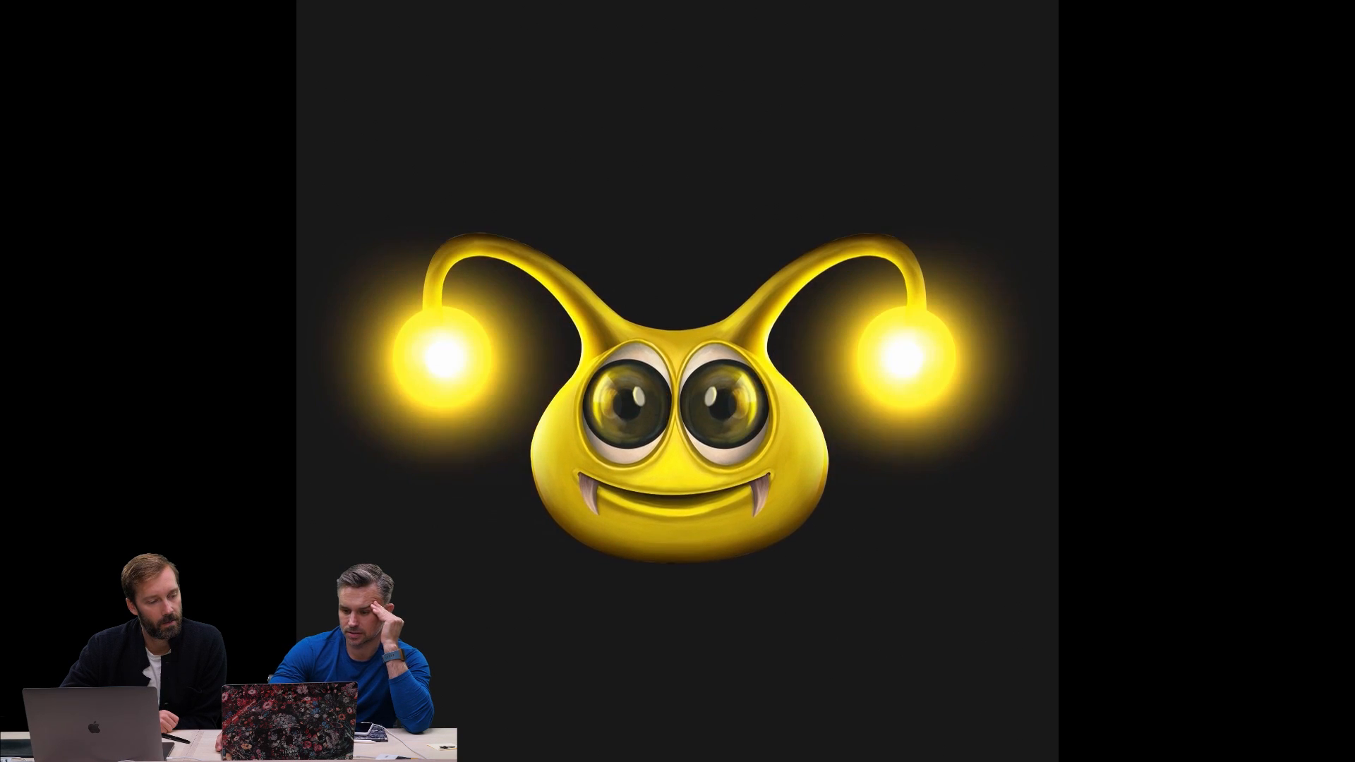
mouse_move(699, 745)
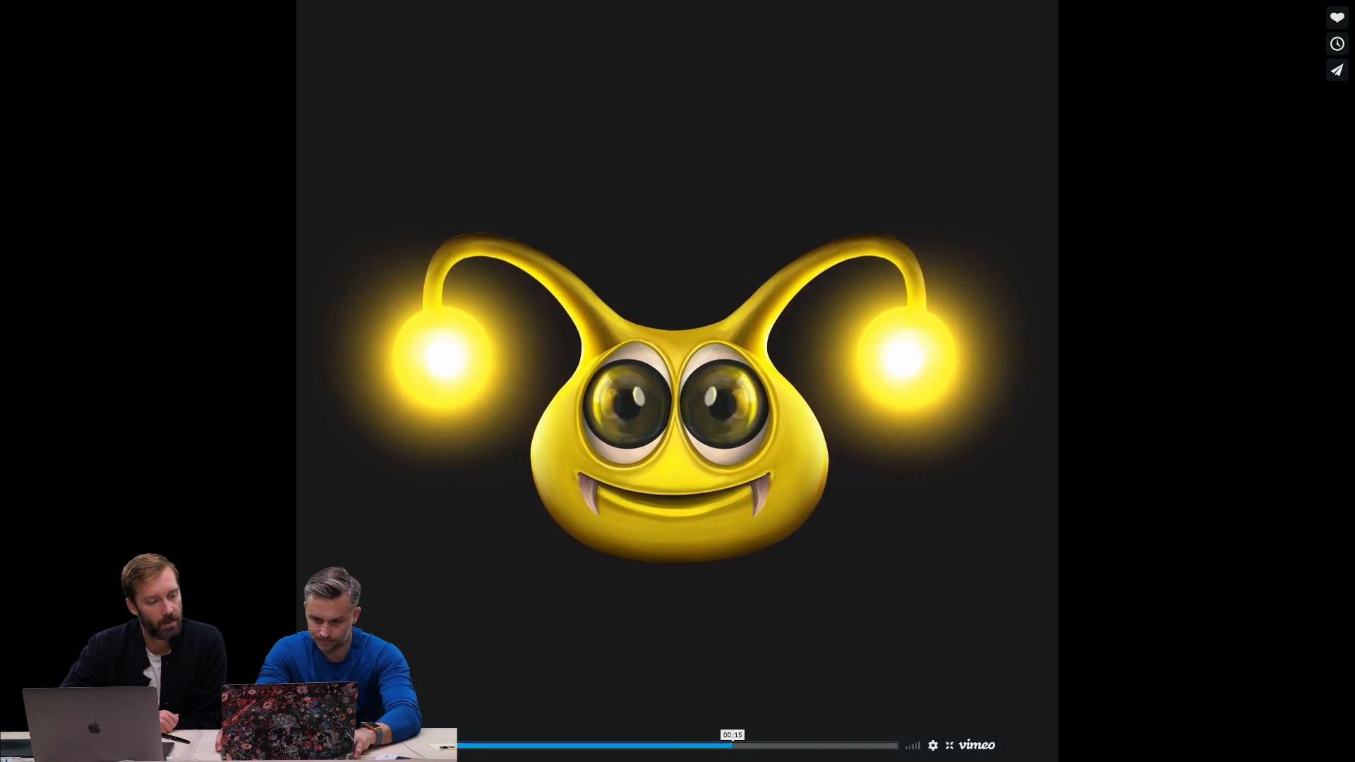
key("Escape")
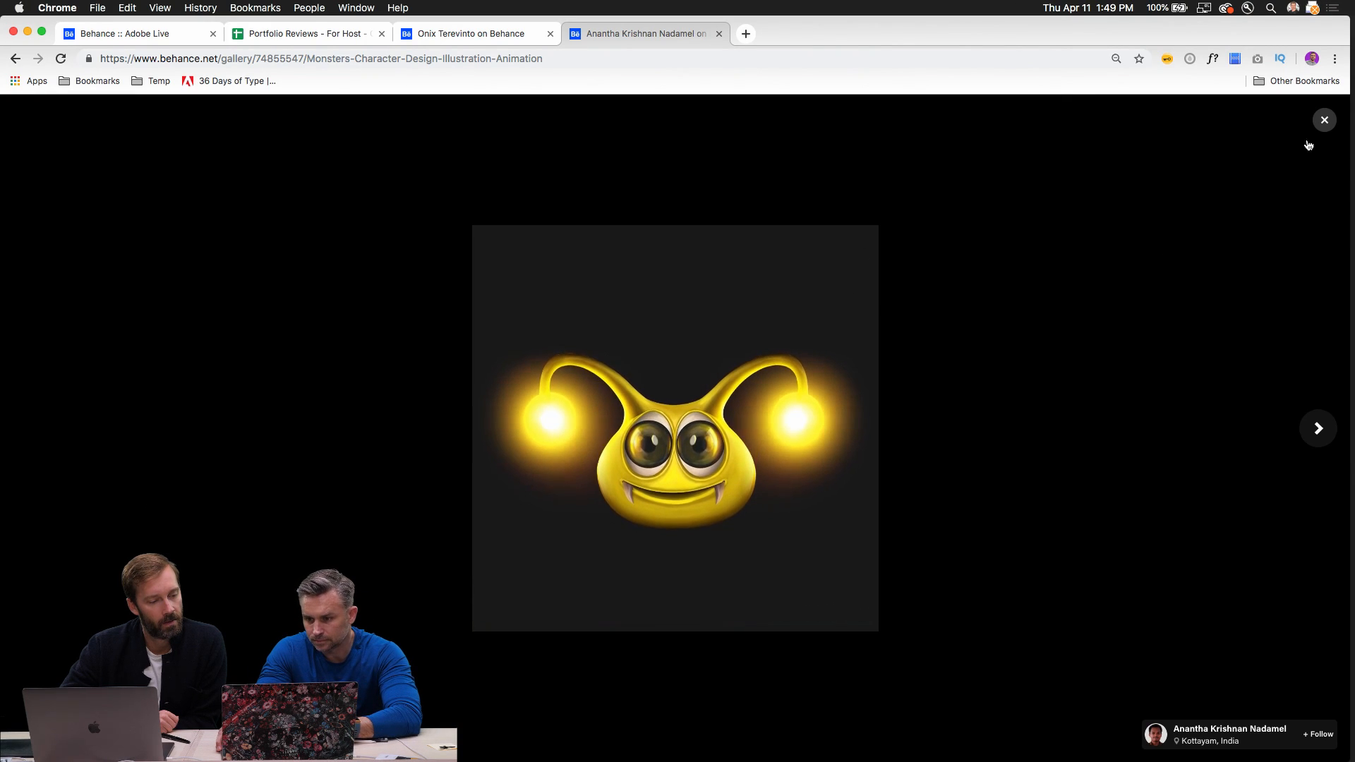
Page through the remaining enlarged monster characters to the pencil sketches and leave the enlarged view.
left_click(1317, 428)
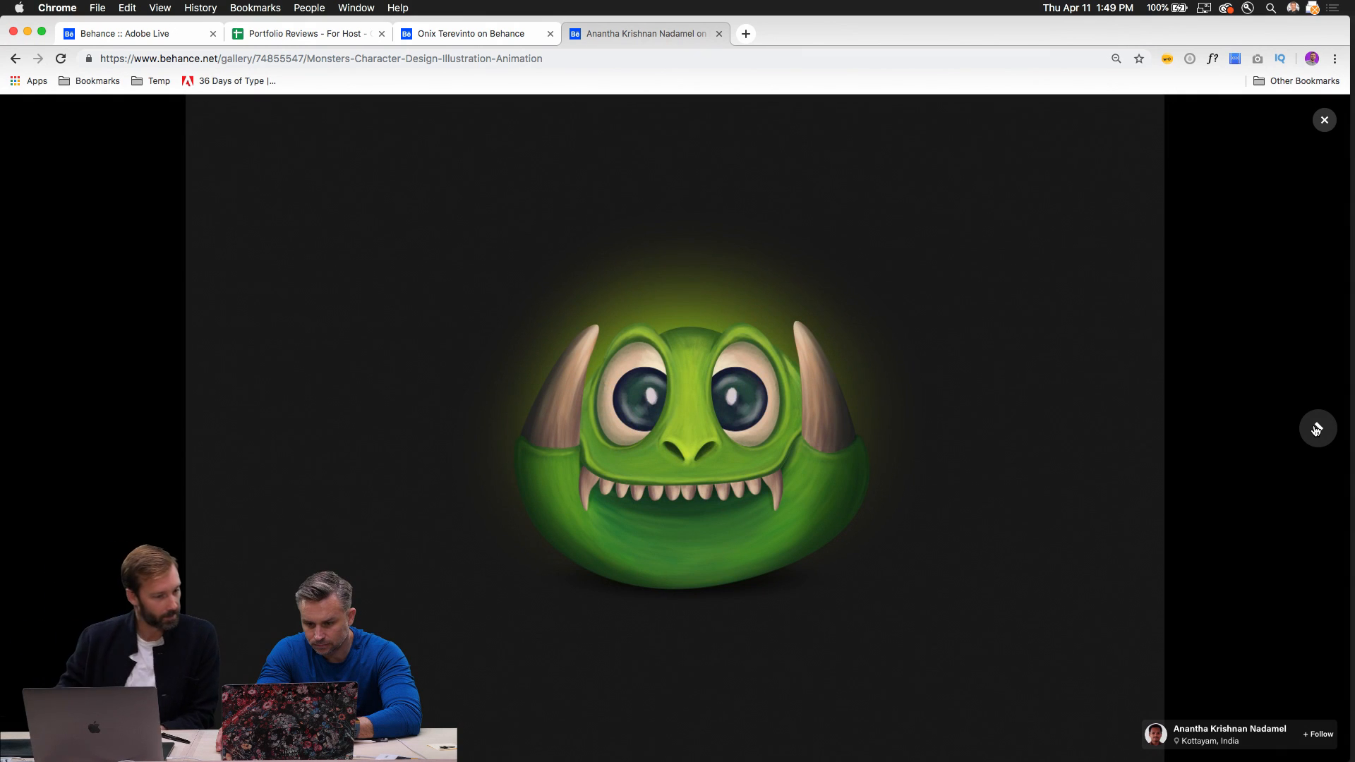
left_click(1315, 428)
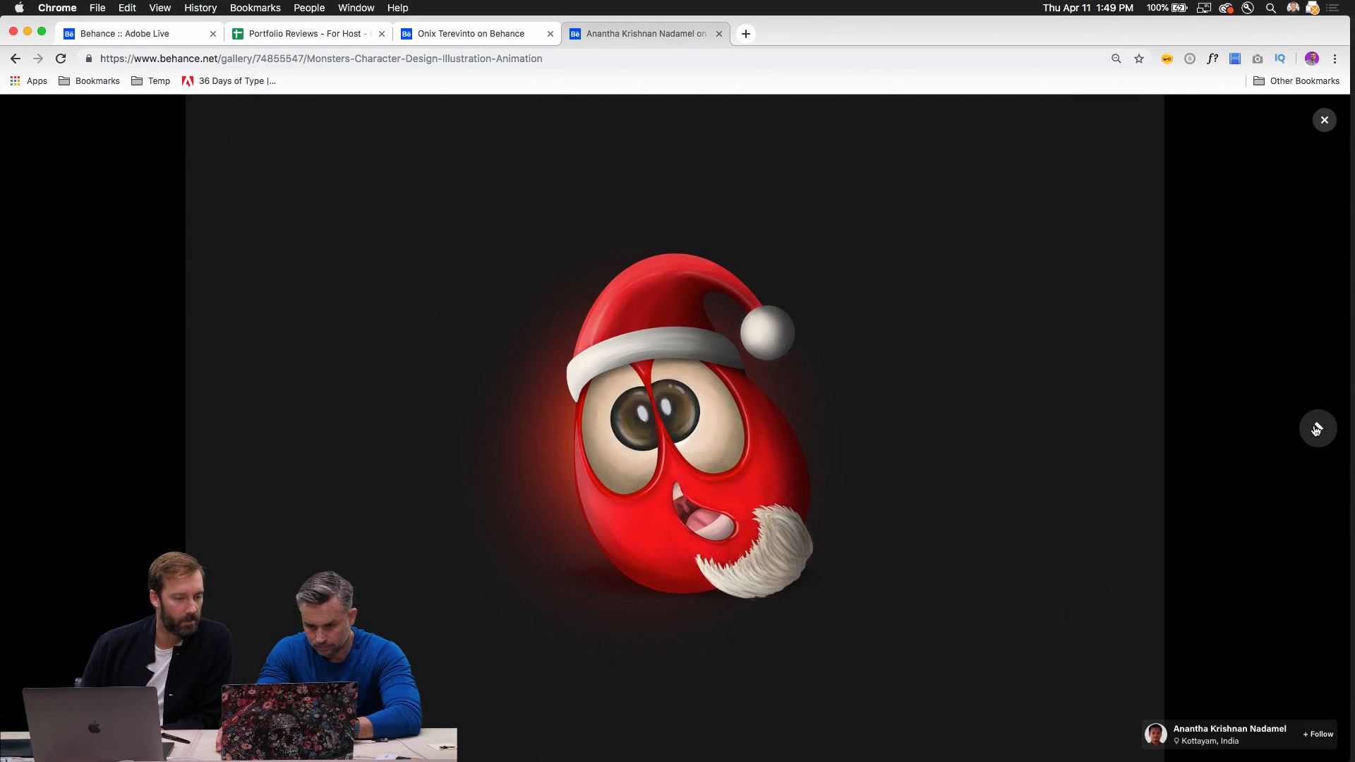
left_click(1316, 428)
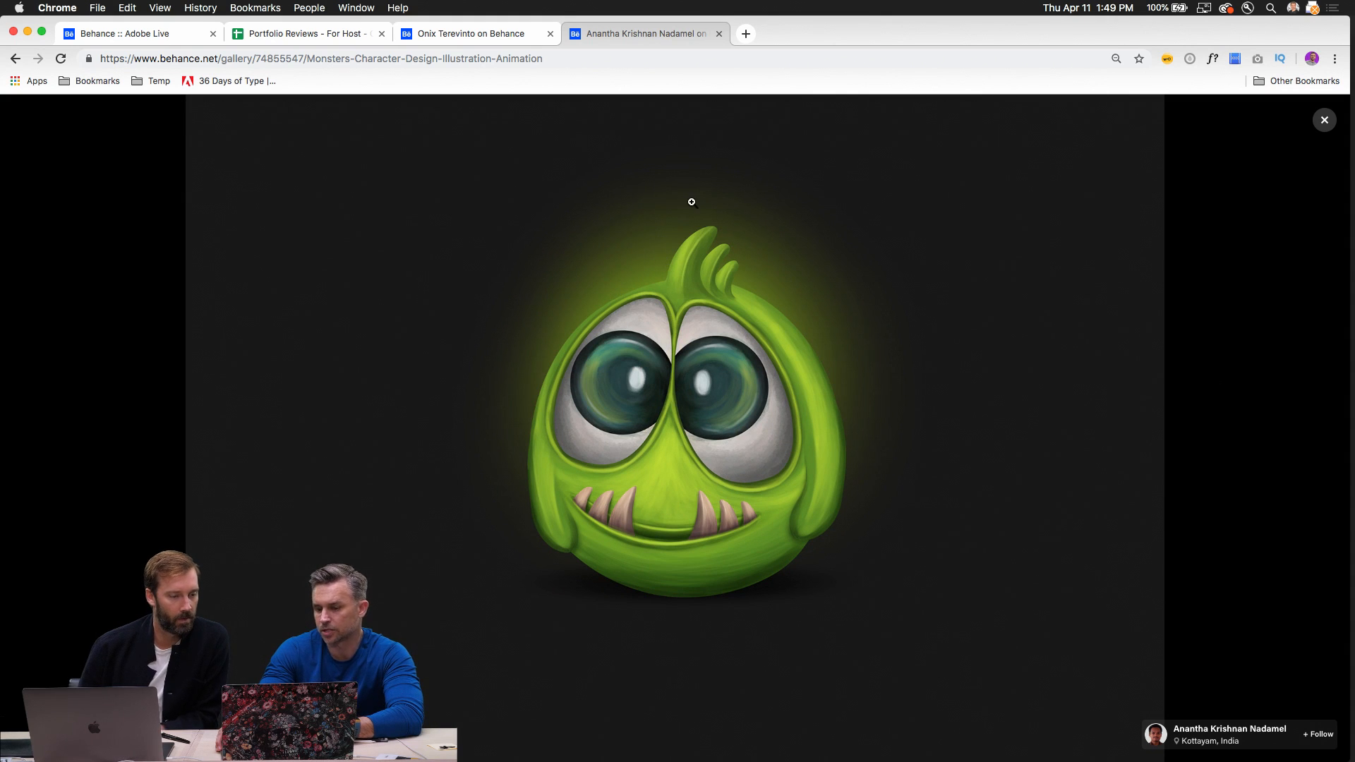
left_click(1309, 429)
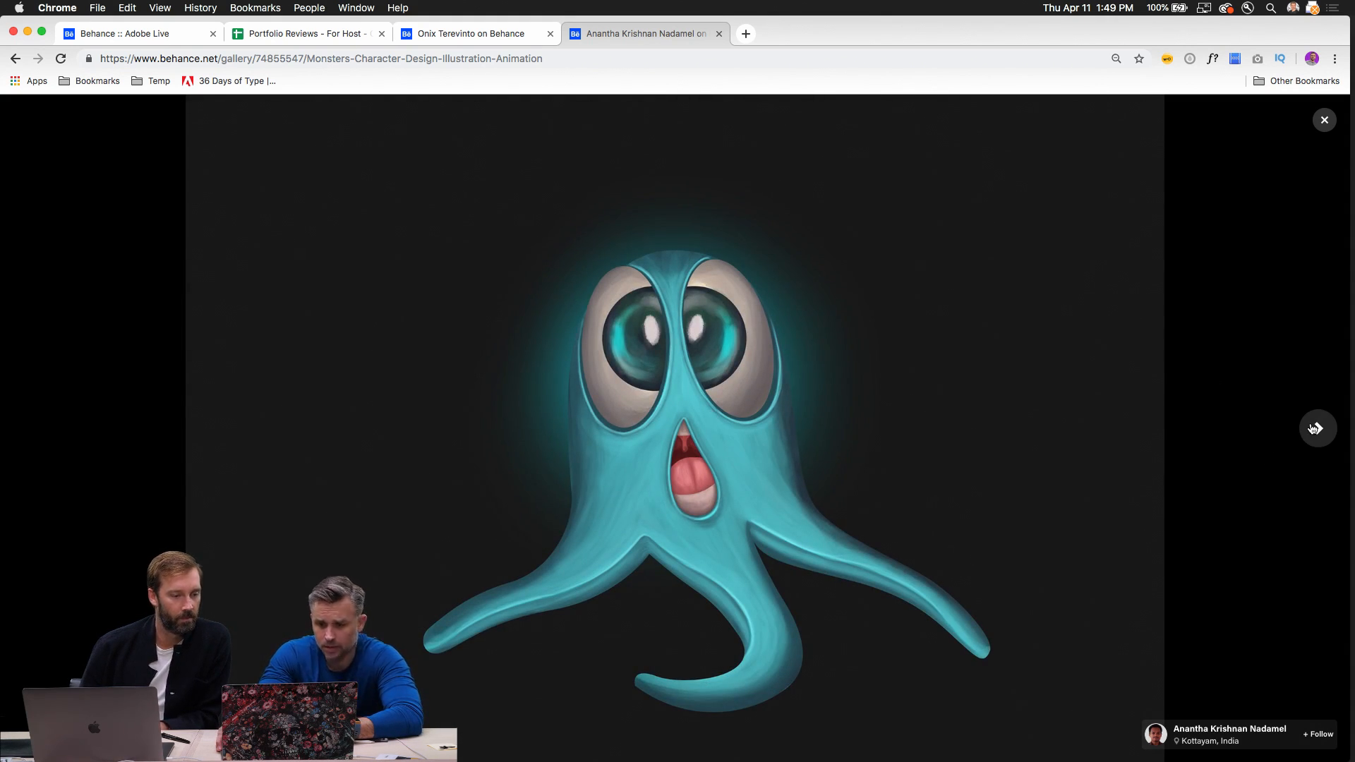
left_click(1314, 429)
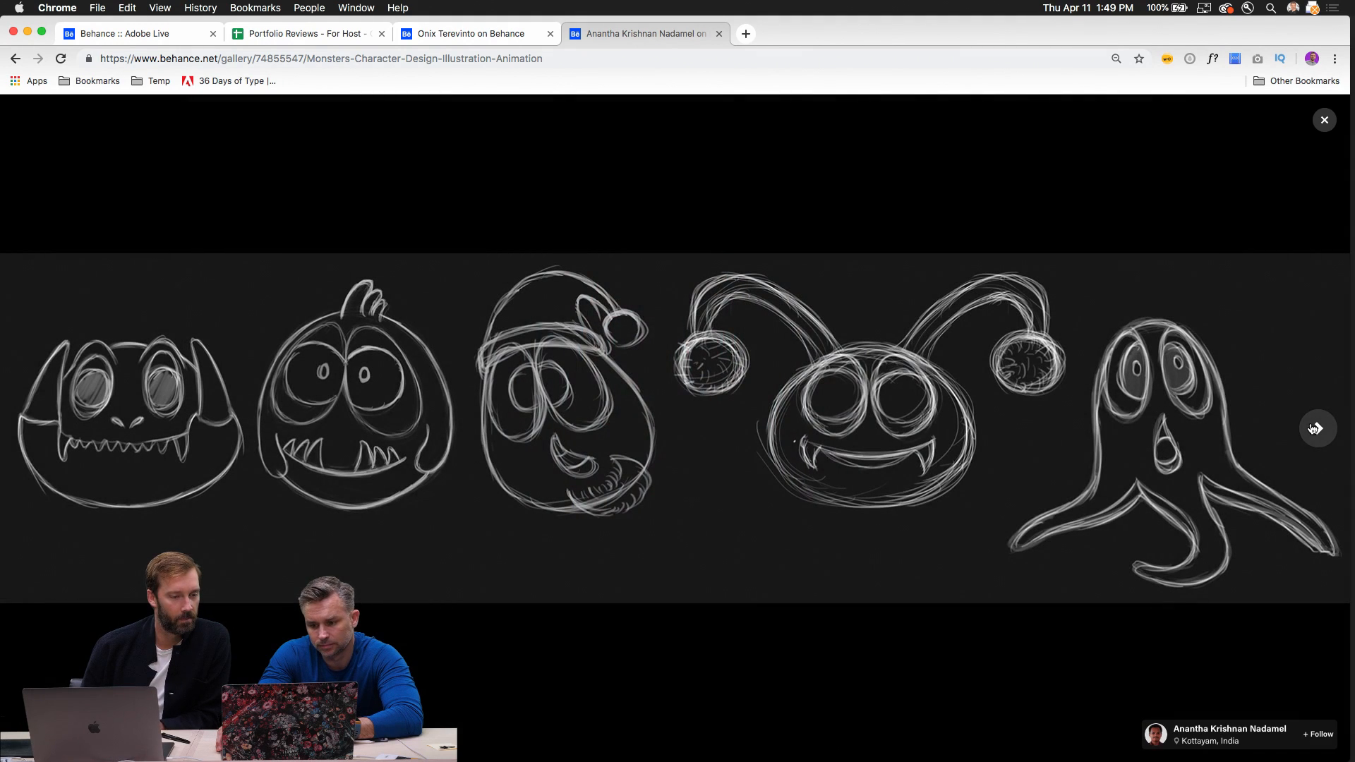
left_click(1312, 429)
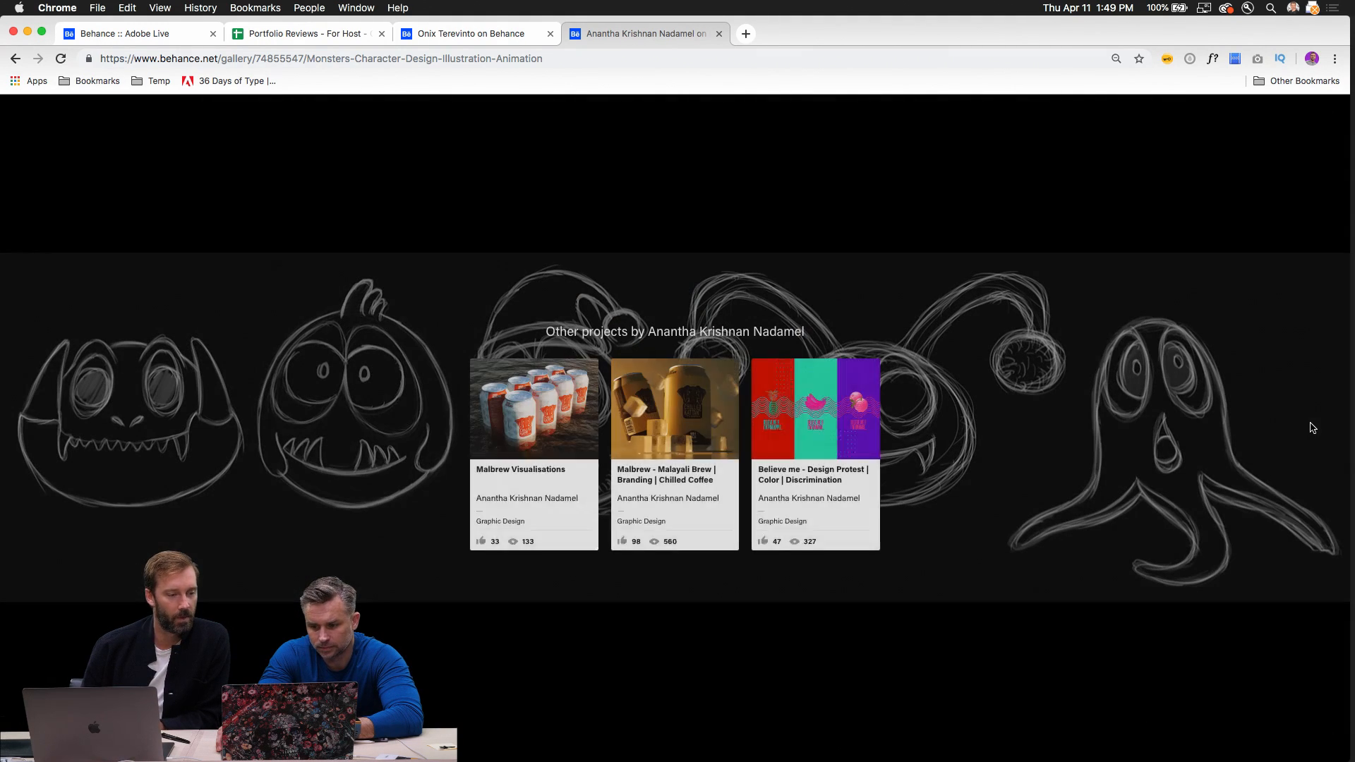
left_click(1320, 130)
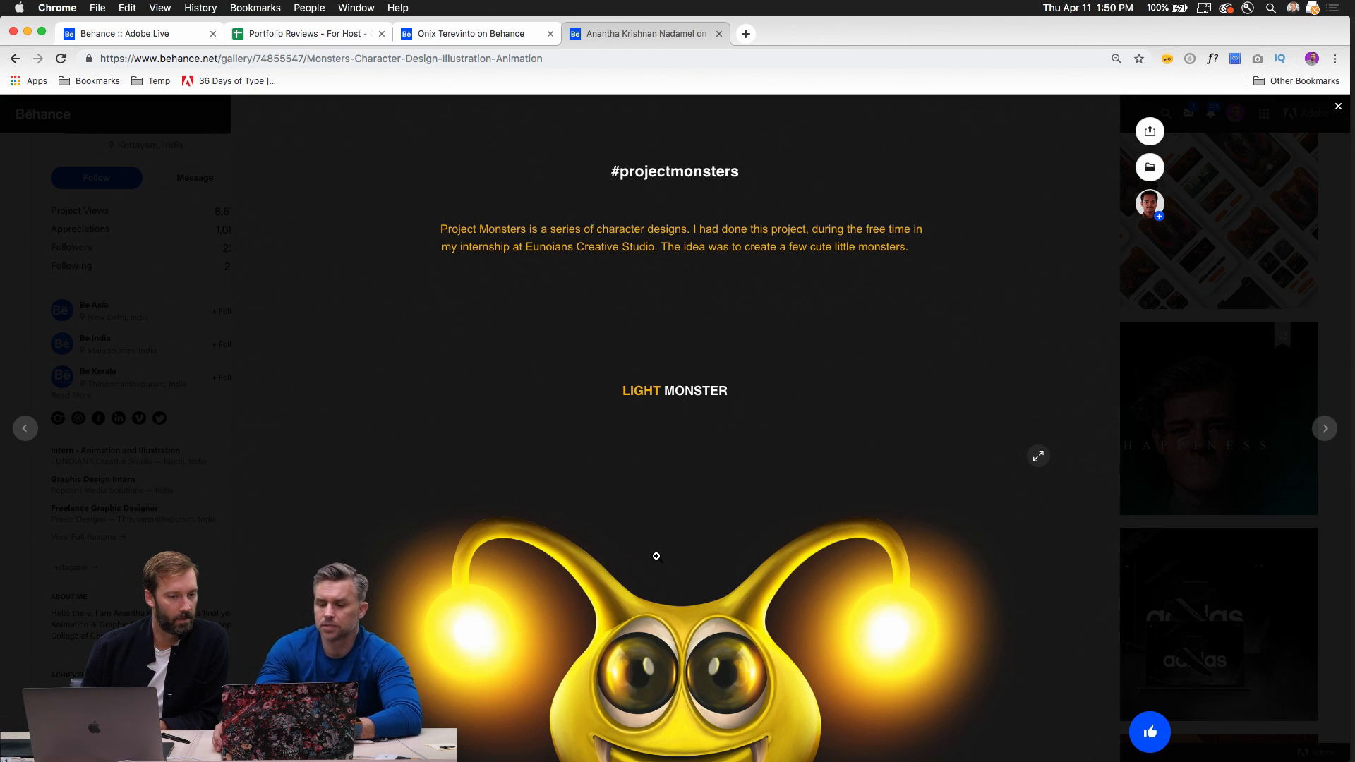
Review the Monsters project description and its opening section, and close the project to return to the profile.
scroll(656, 553, "up", 5)
scroll(655, 550, "down", 3)
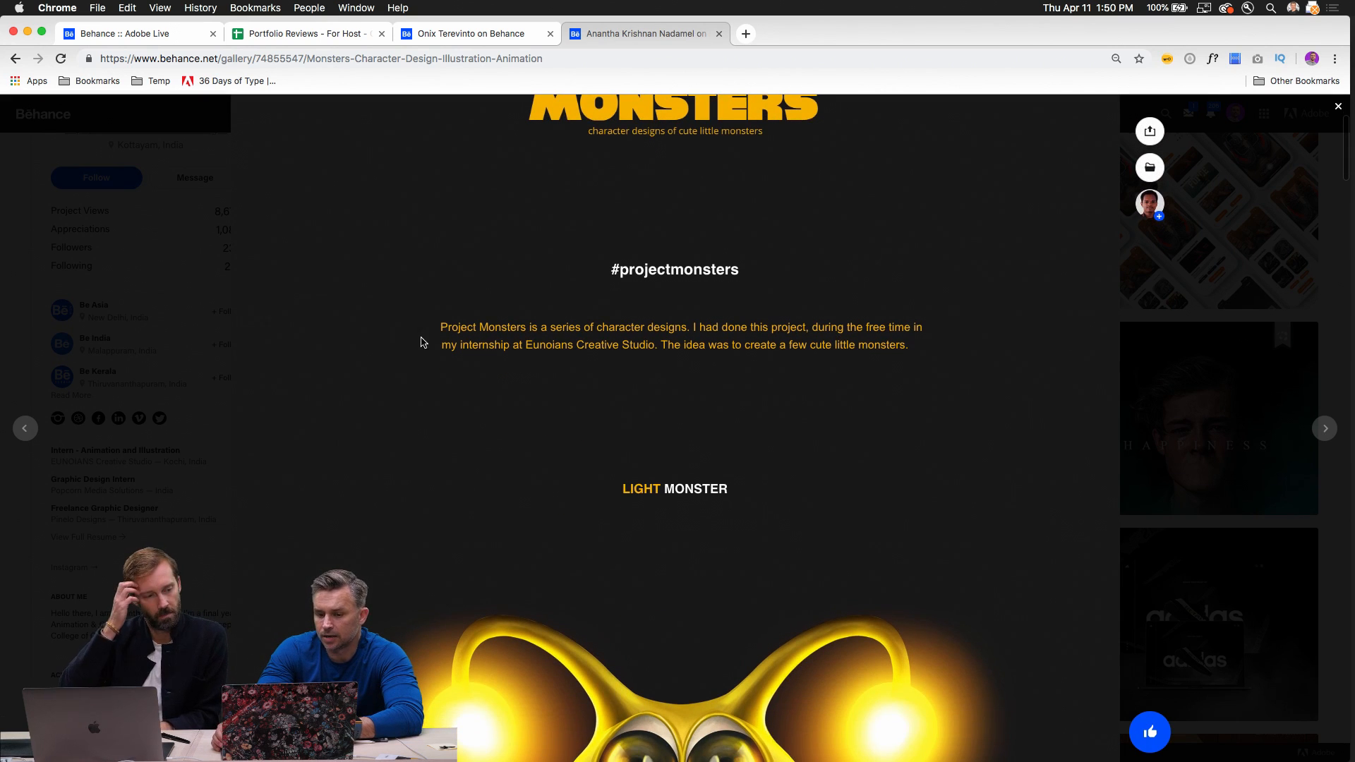
left_click_drag(441, 327, 445, 366)
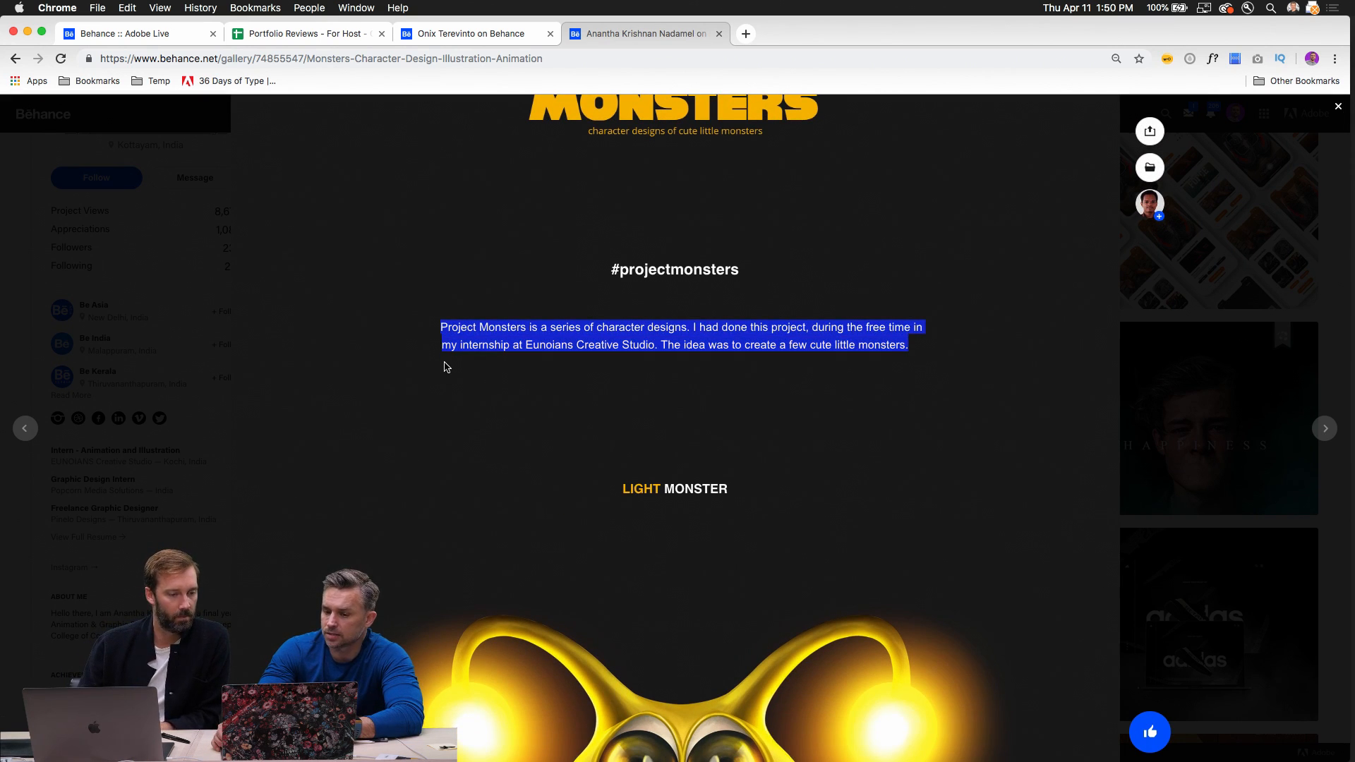
left_click(454, 347)
scroll(453, 347, "down", 3)
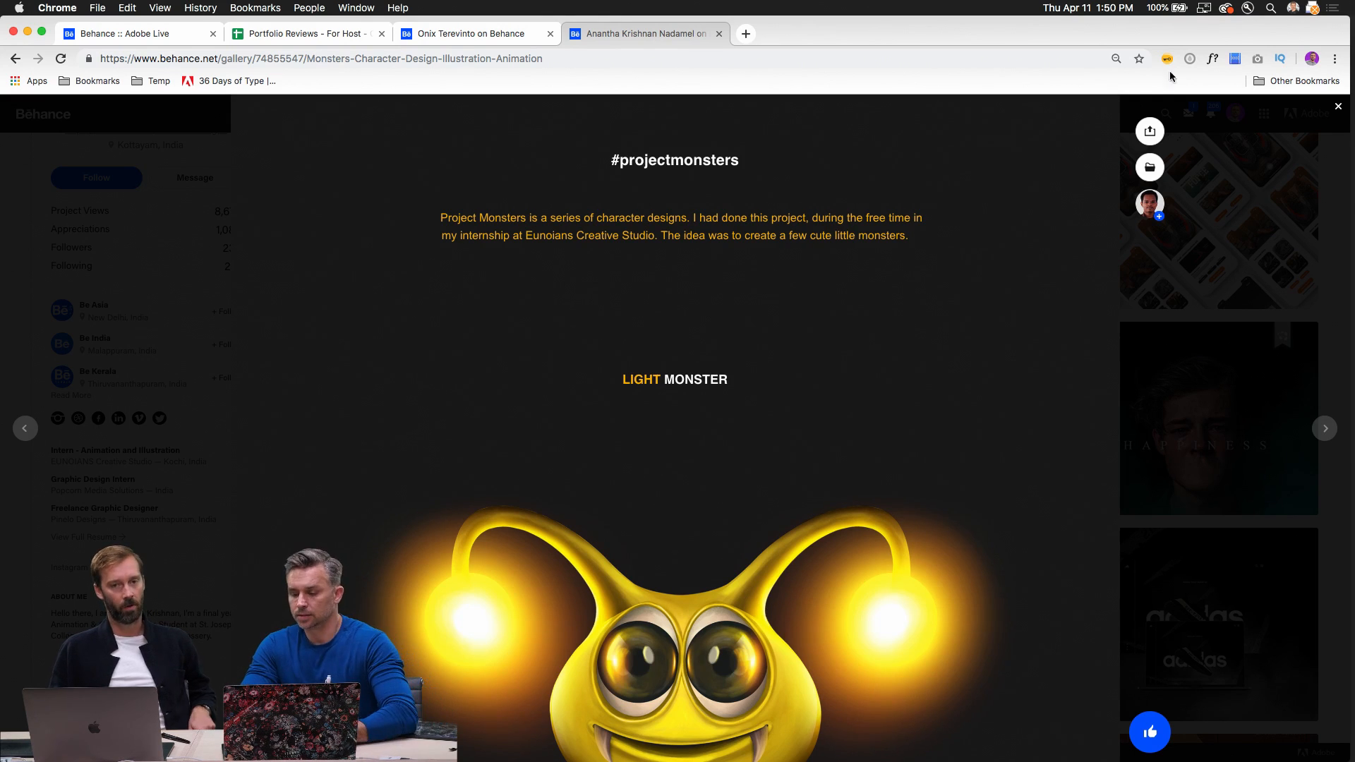
left_click(1338, 107)
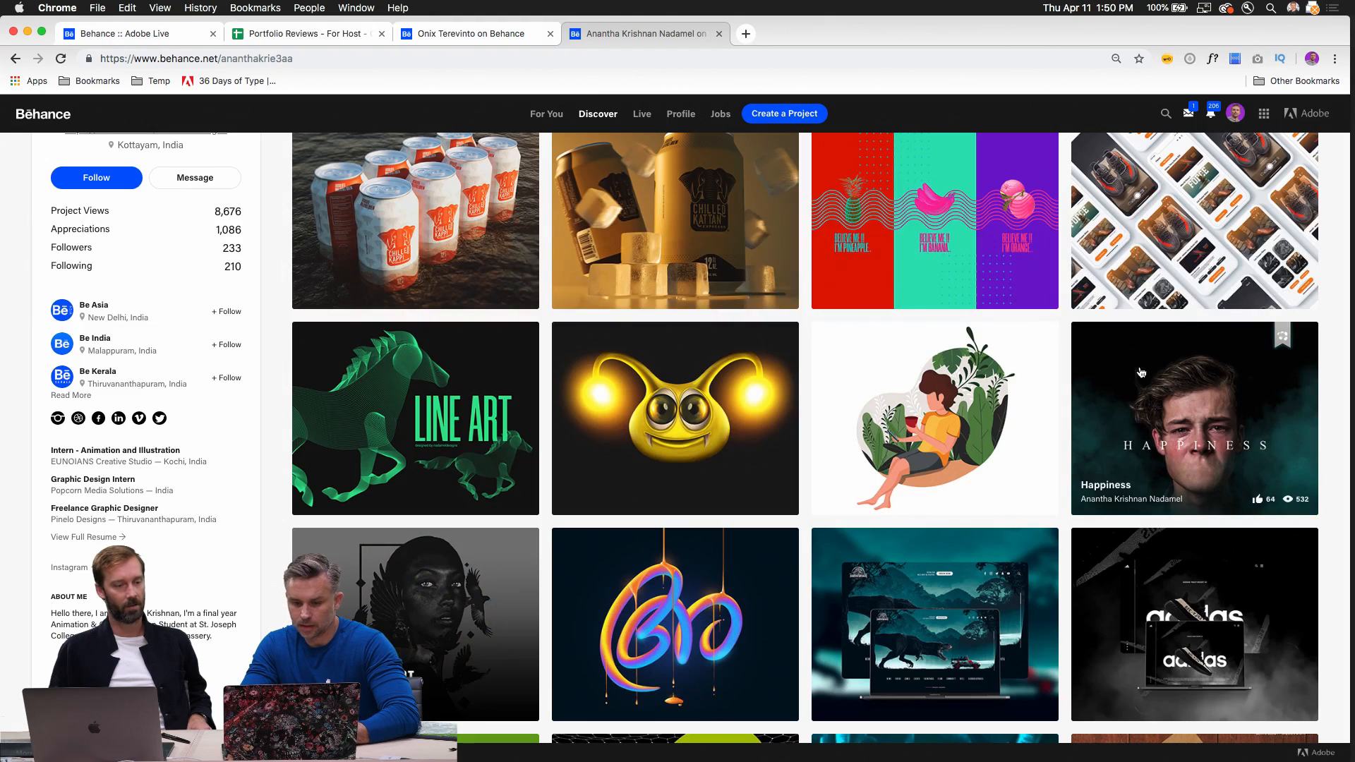
Look over the profile banner and first project rows, and switch back to the other open designer portfolio.
scroll(1062, 328, "up", 5)
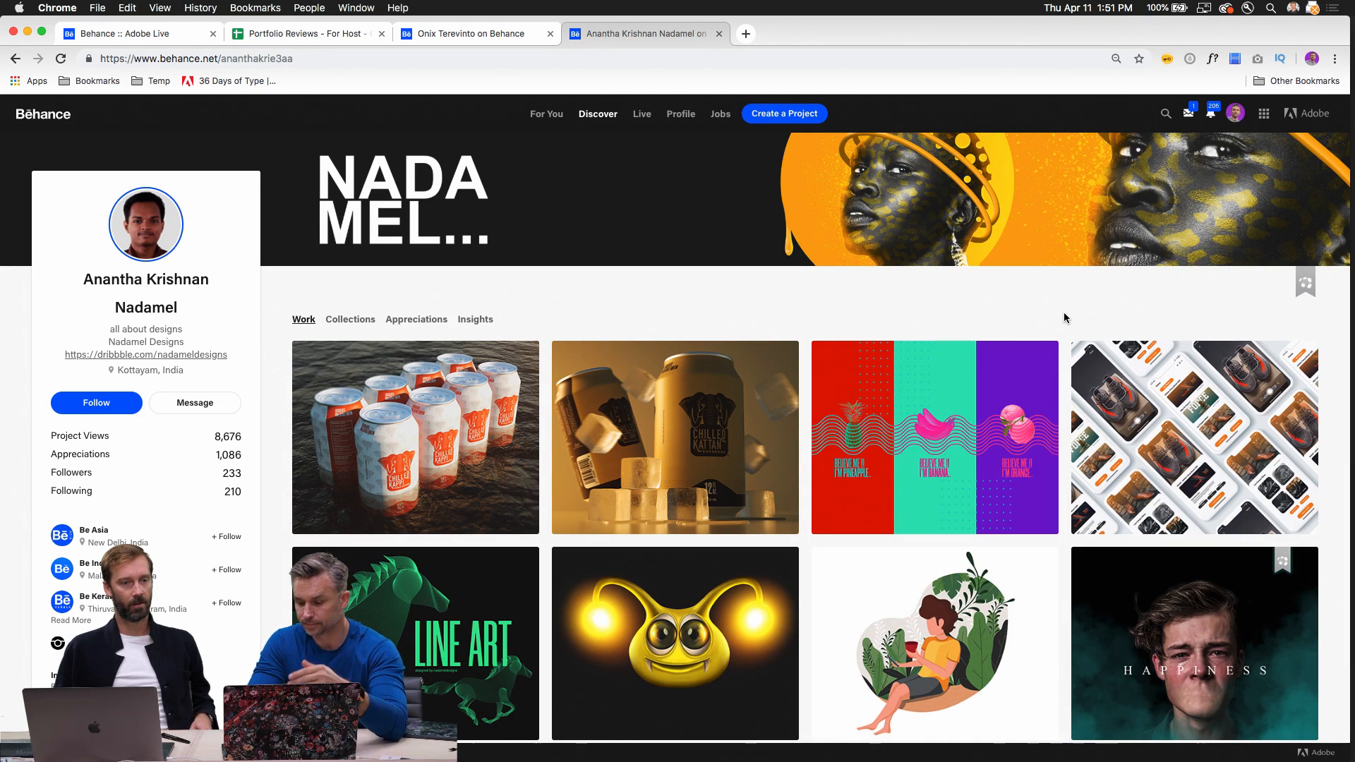
scroll(1345, 317, "down", 2)
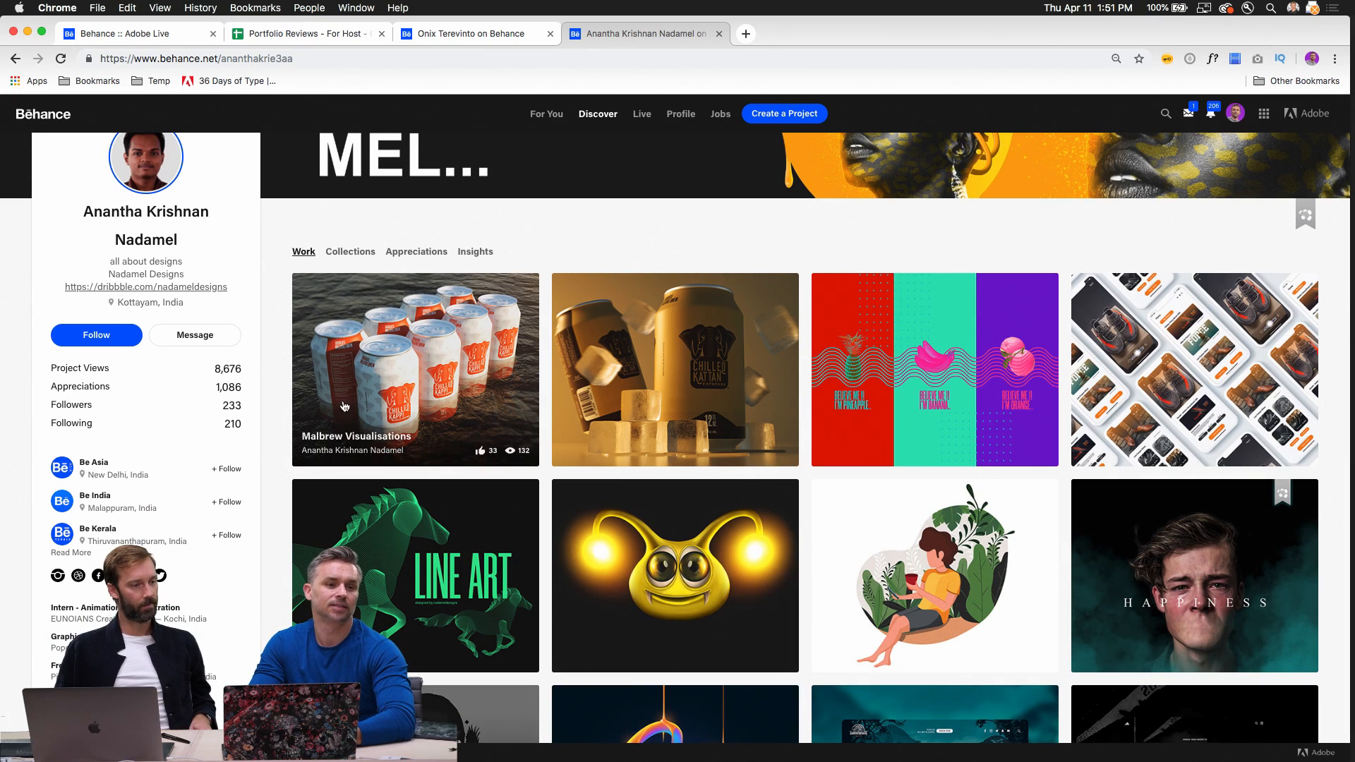
scroll(325, 368, "up", 2)
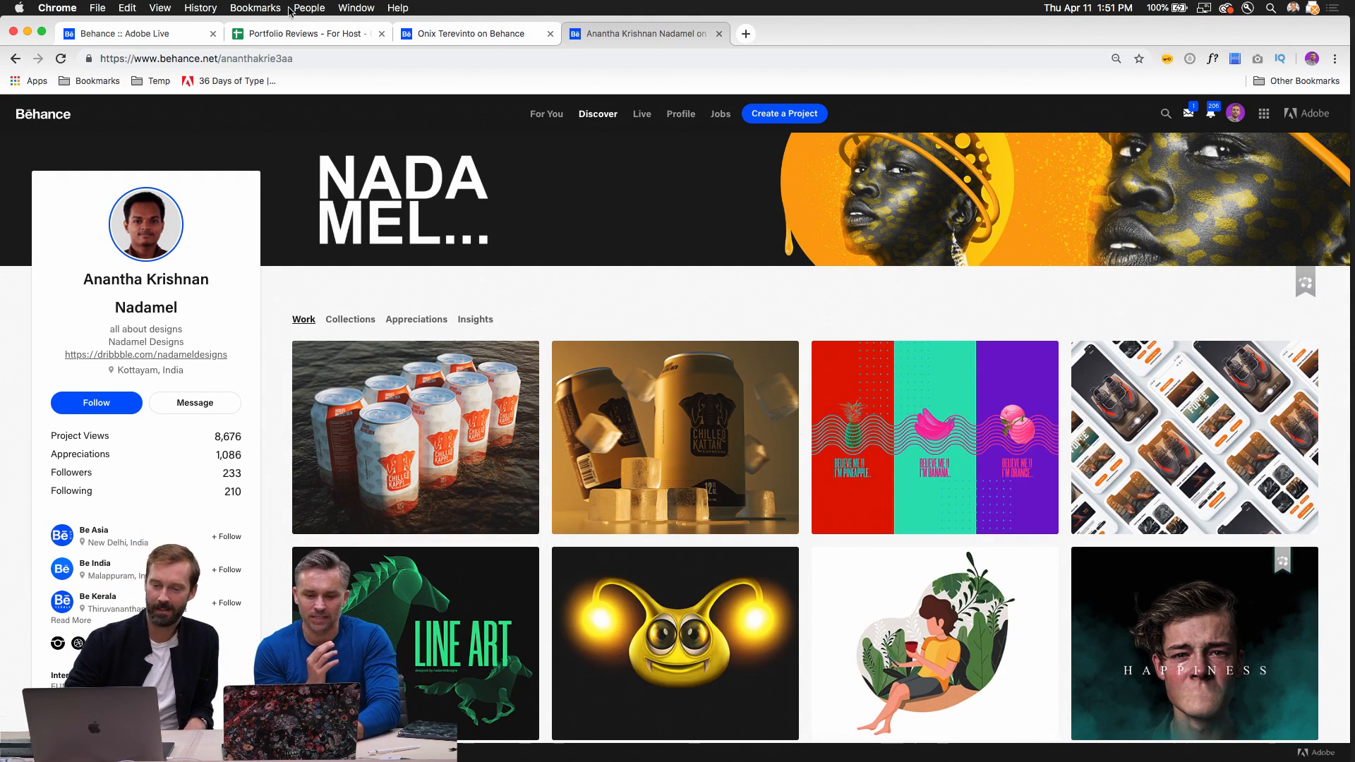
left_click(433, 41)
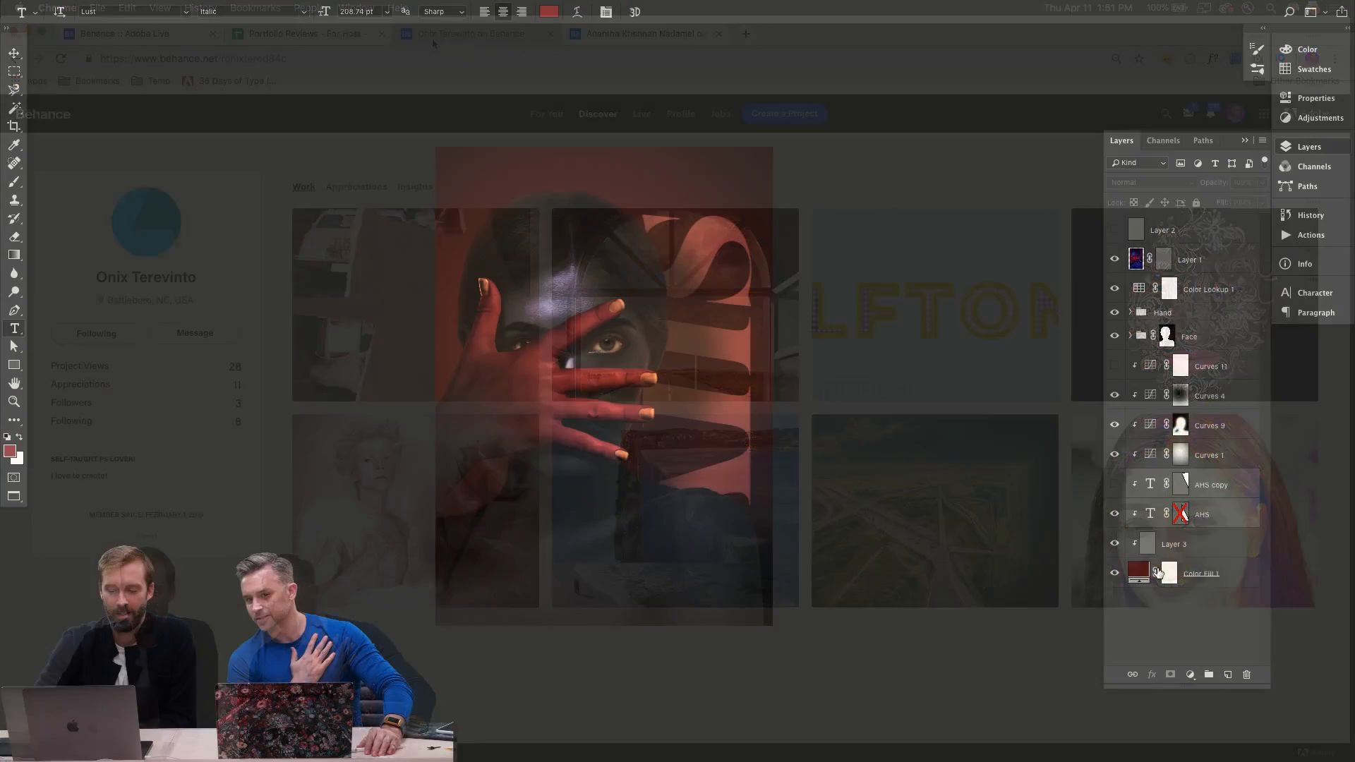
In Photoshop, scale the vertical AHS title to about 90% and reposition it beside the figure's head.
key("ctrl+0")
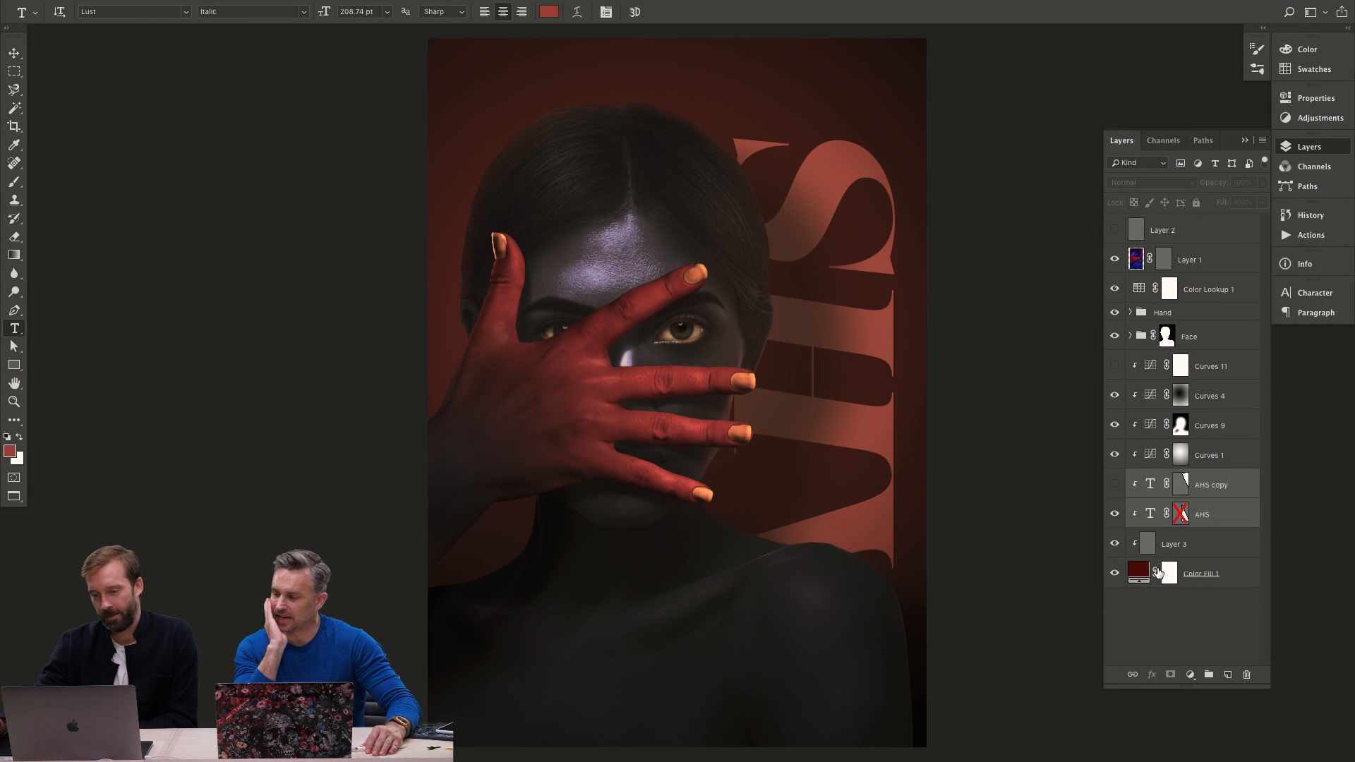
left_click(801, 272)
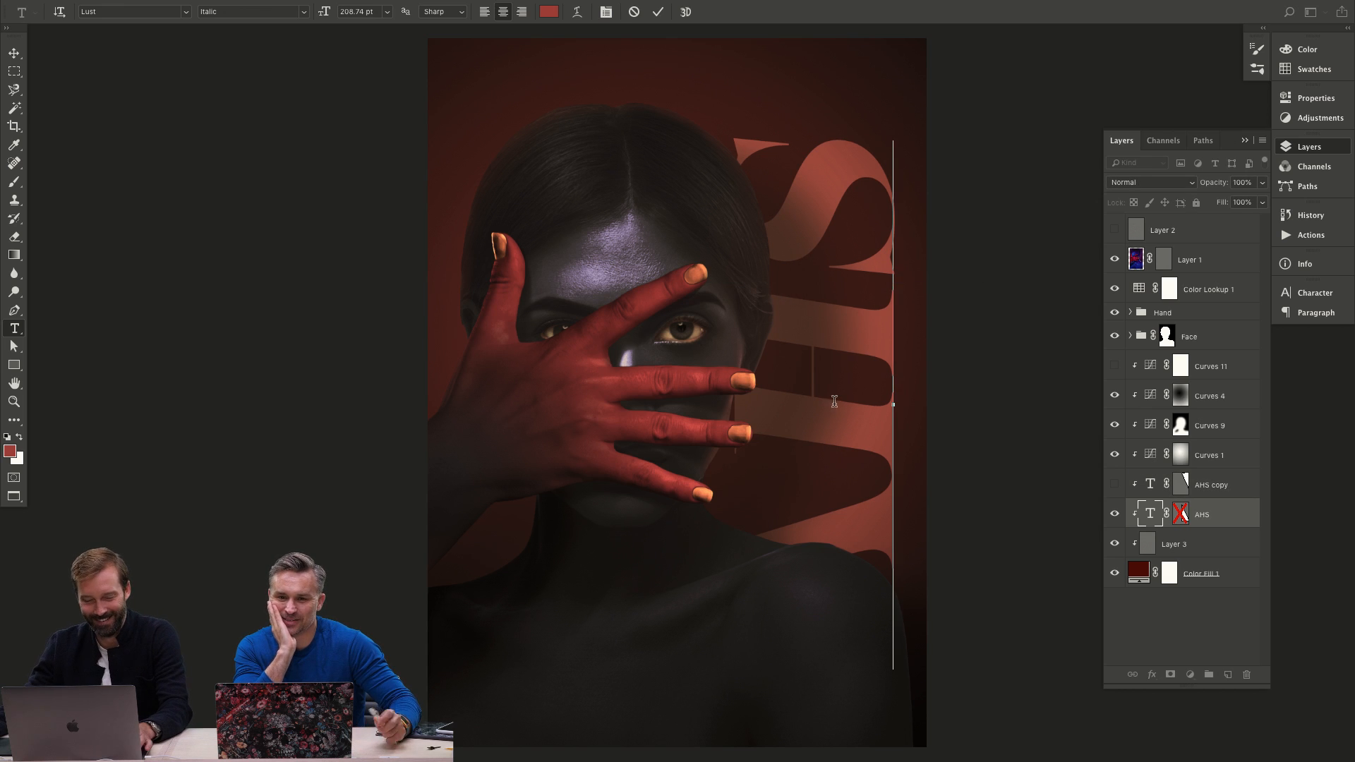
key("Escape")
key("ctrl+t")
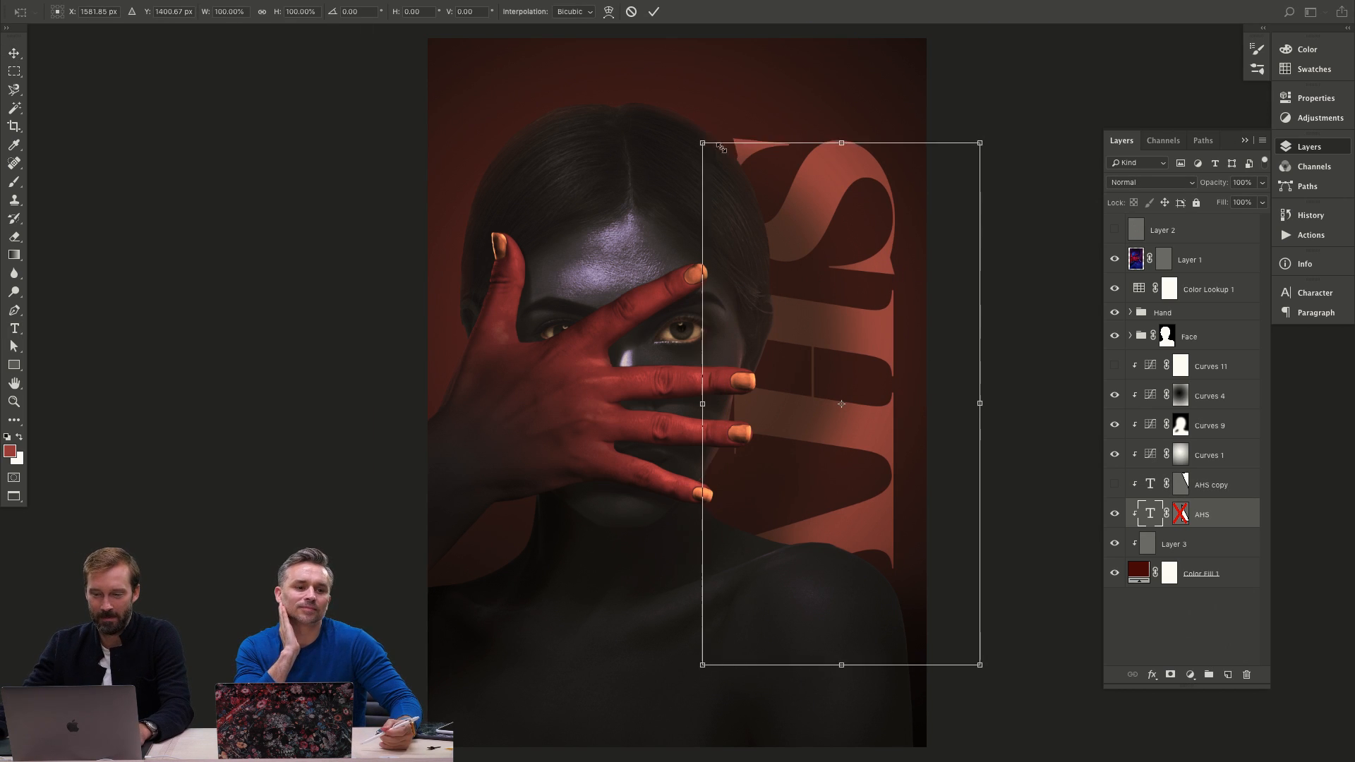
left_click_drag(720, 148, 732, 172)
mouse_move(826, 214)
left_mouse_down()
mouse_move(853, 214)
mouse_move(835, 191)
left_mouse_up()
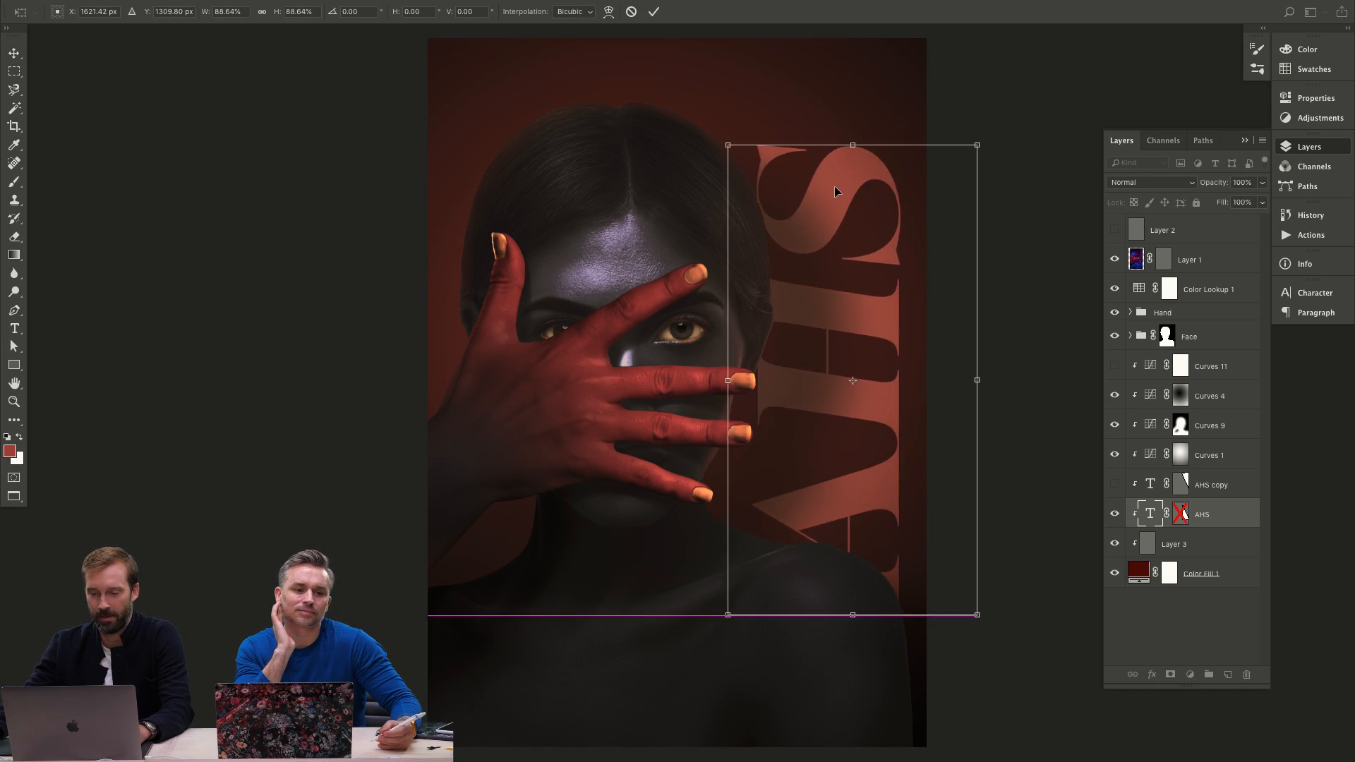
key("Return")
key("v")
left_click_drag(822, 296, 817, 298)
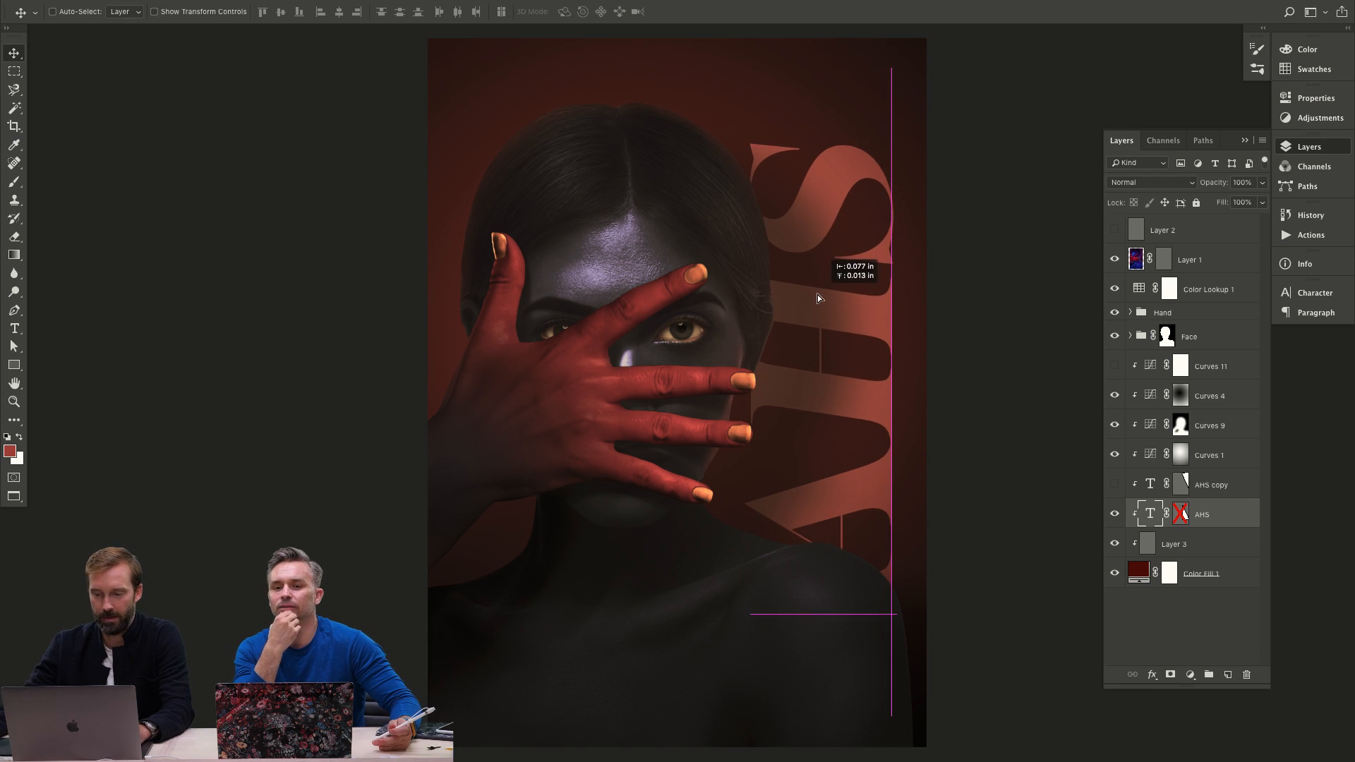
Try lighter text colors on the AHS title, including pink e0948f and near-white fff7f7.
key("t")
left_click(561, 12)
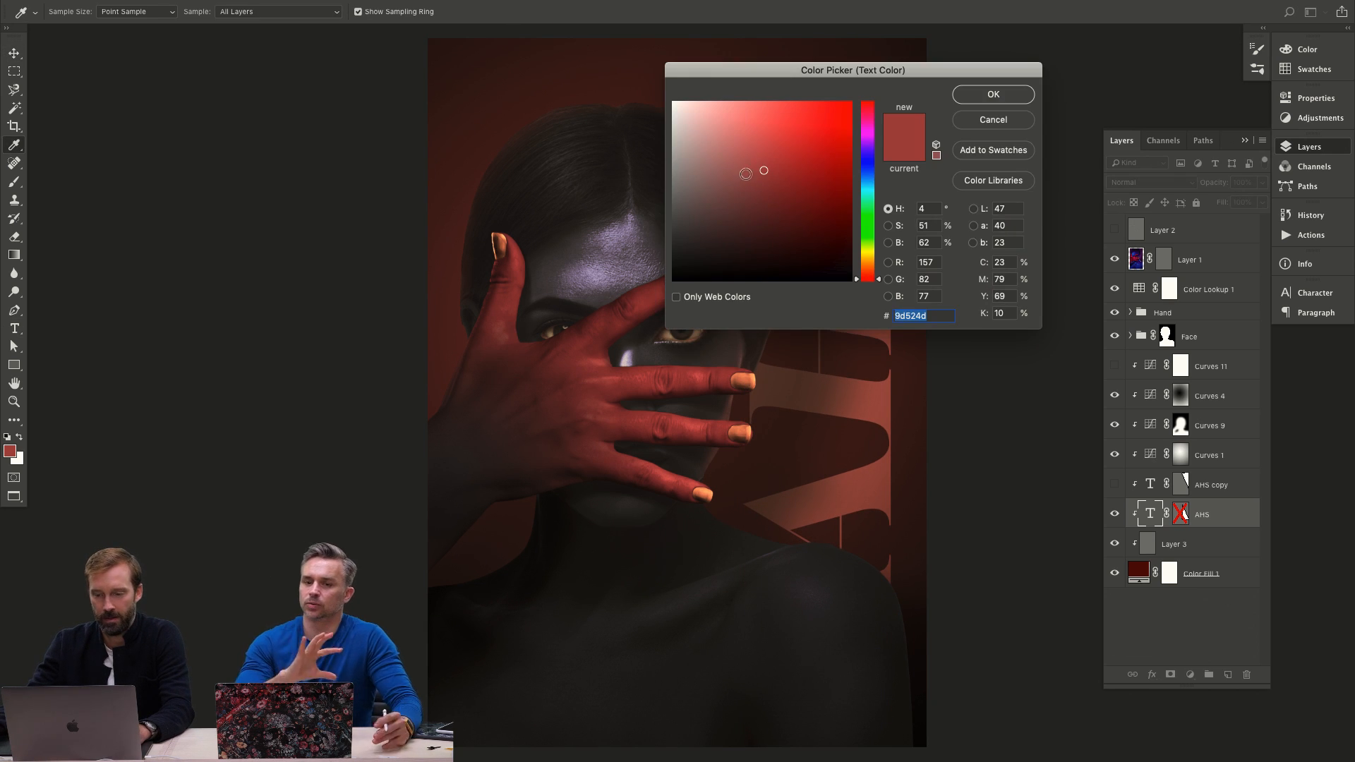
left_click_drag(745, 174, 736, 123)
left_click_drag(783, 69, 1017, 7)
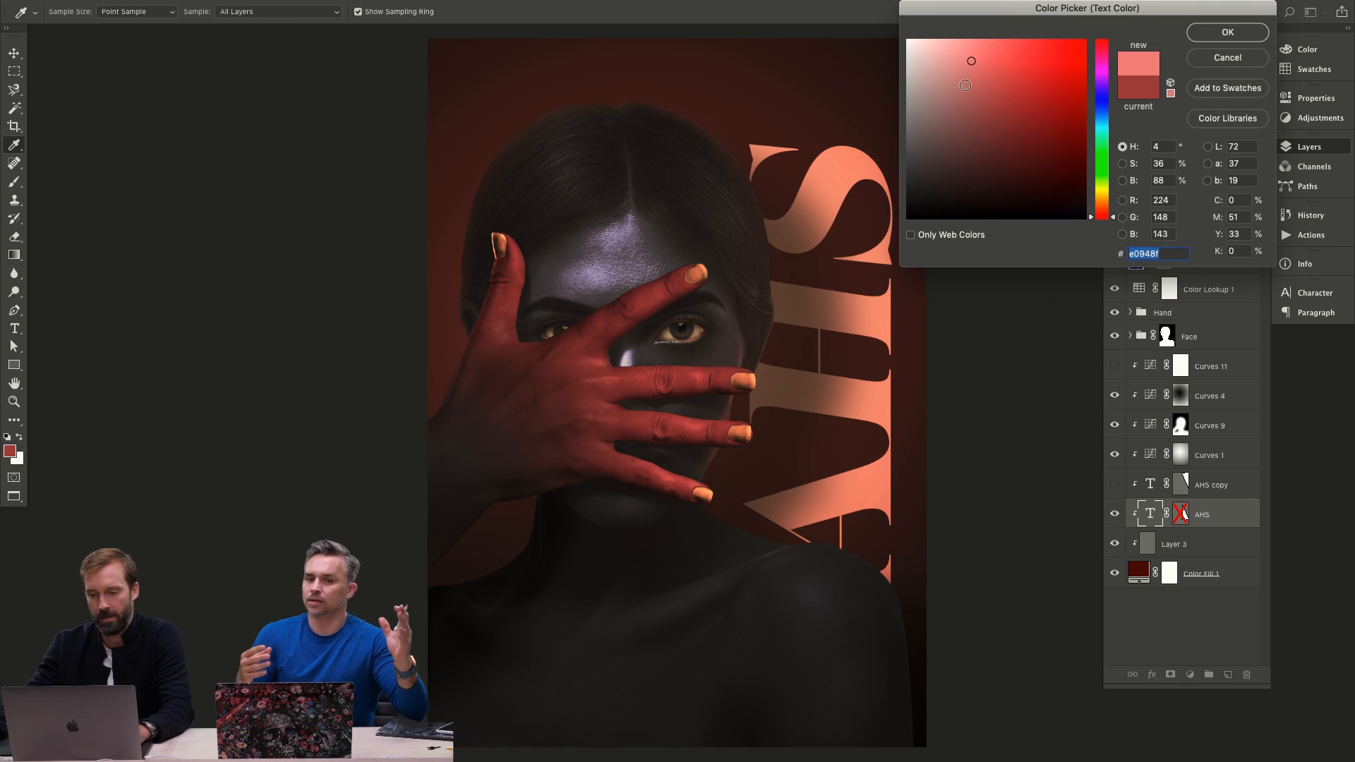
left_click(911, 40)
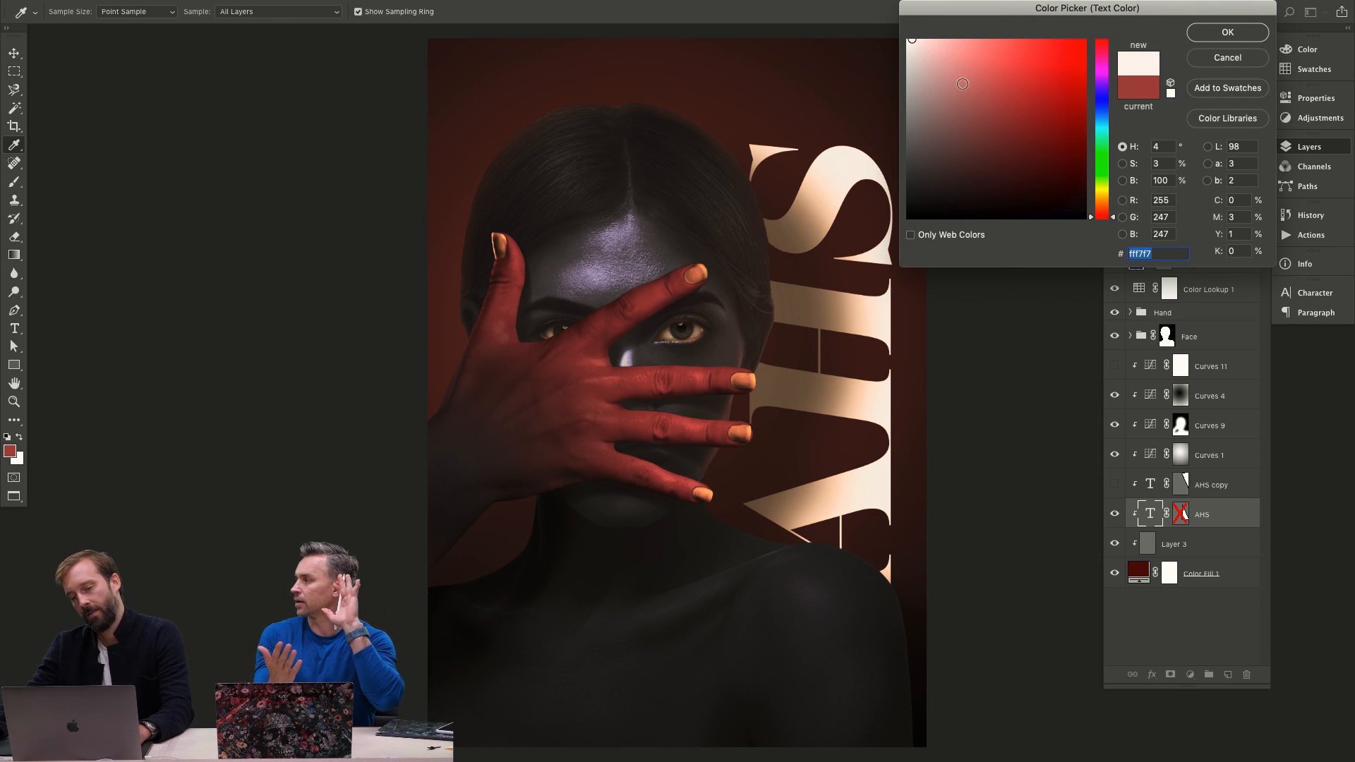
left_click(962, 84)
key("Return")
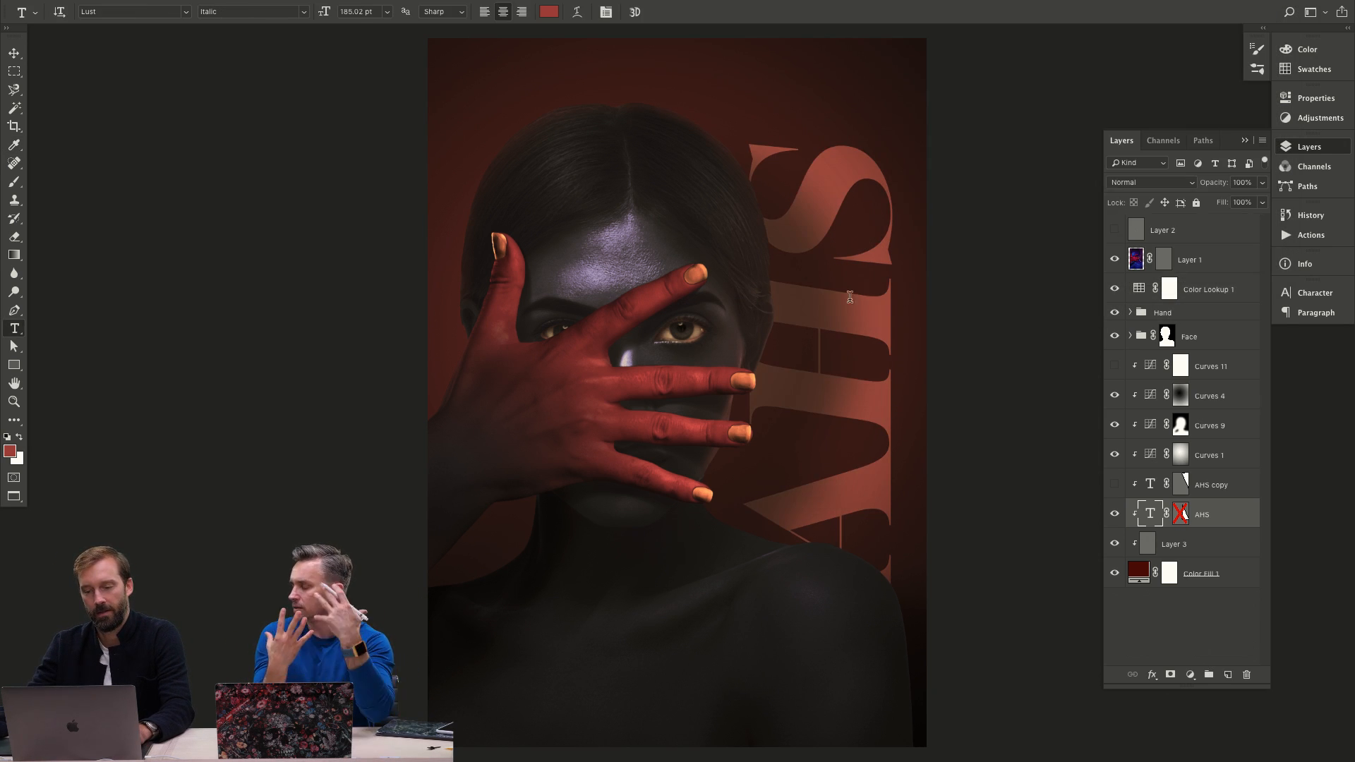
Darken the midtones behind the figure with a Curves adjustment and invert its mask.
key("z")
left_click(736, 340, "alt")
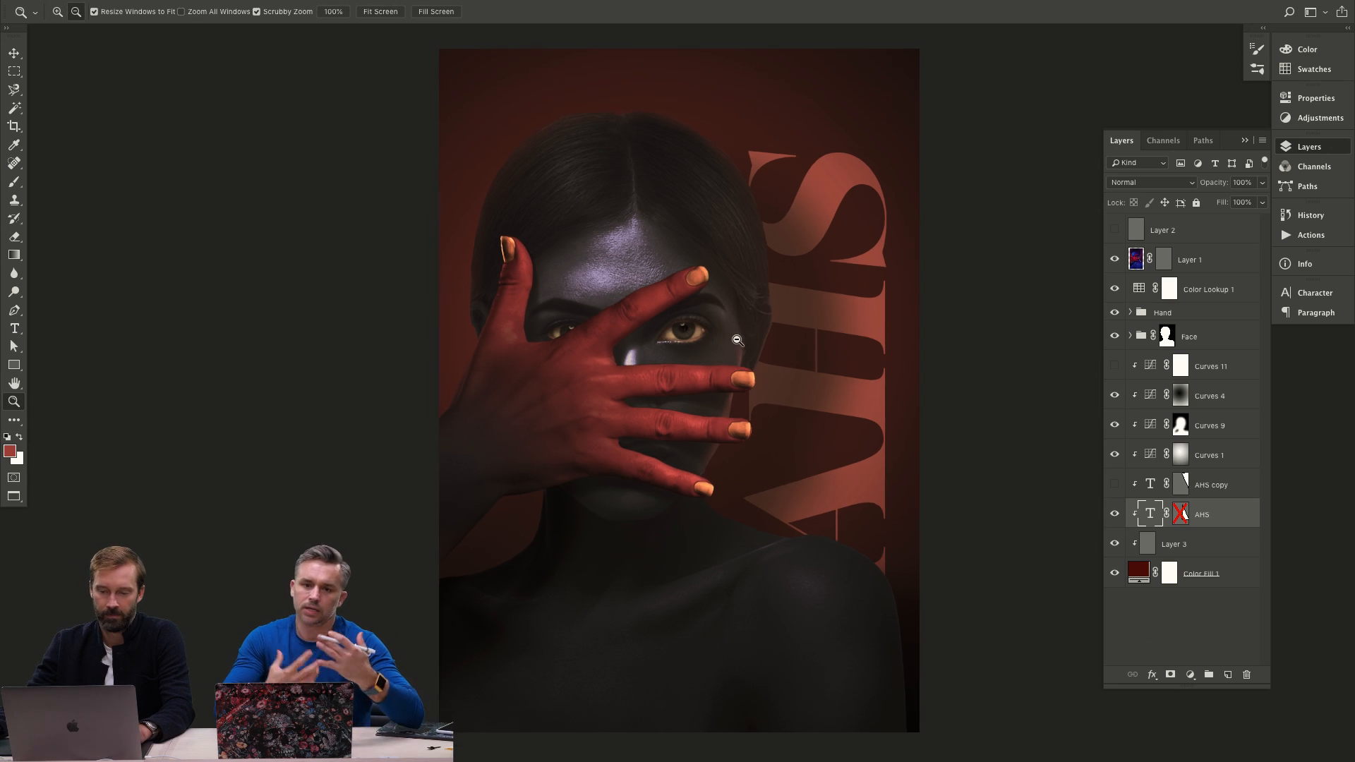
left_click(736, 340, "alt")
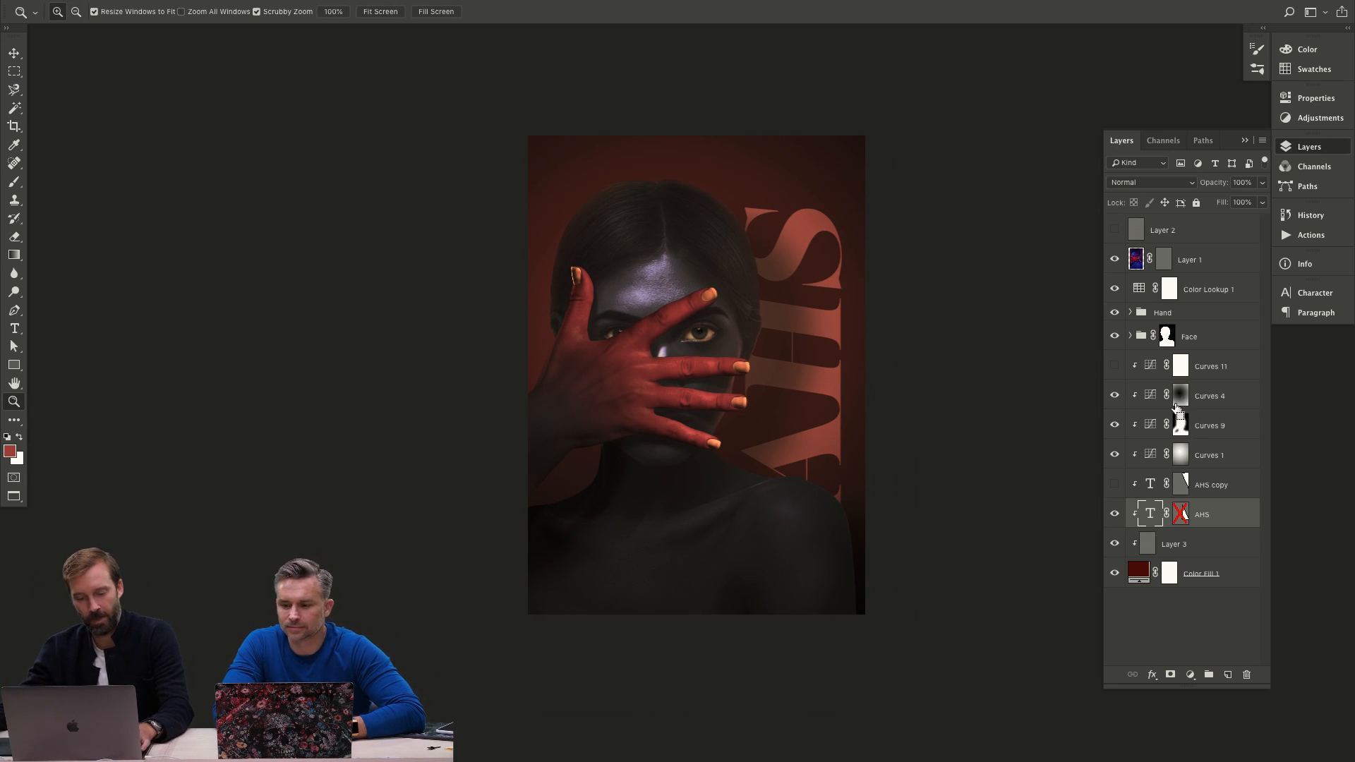
double_click(1153, 454)
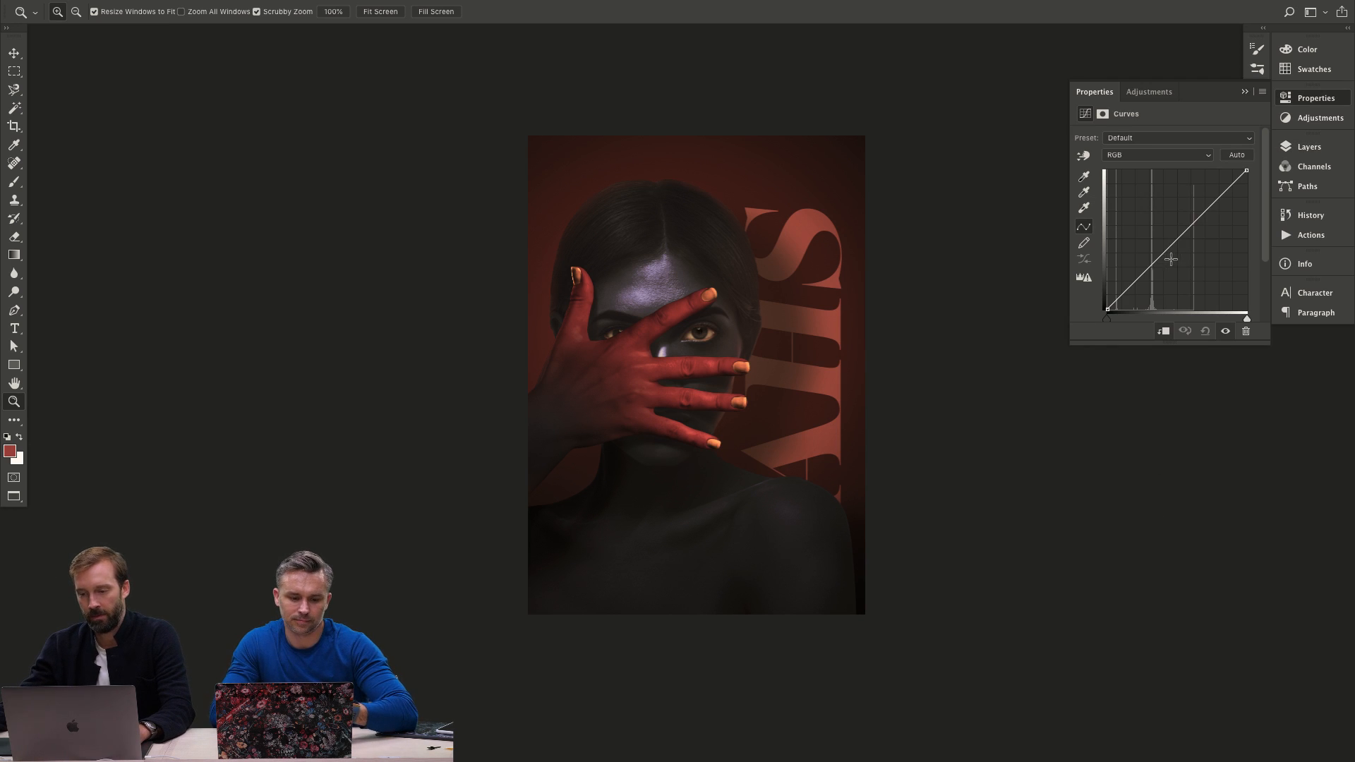
left_click_drag(1170, 260, 1184, 278)
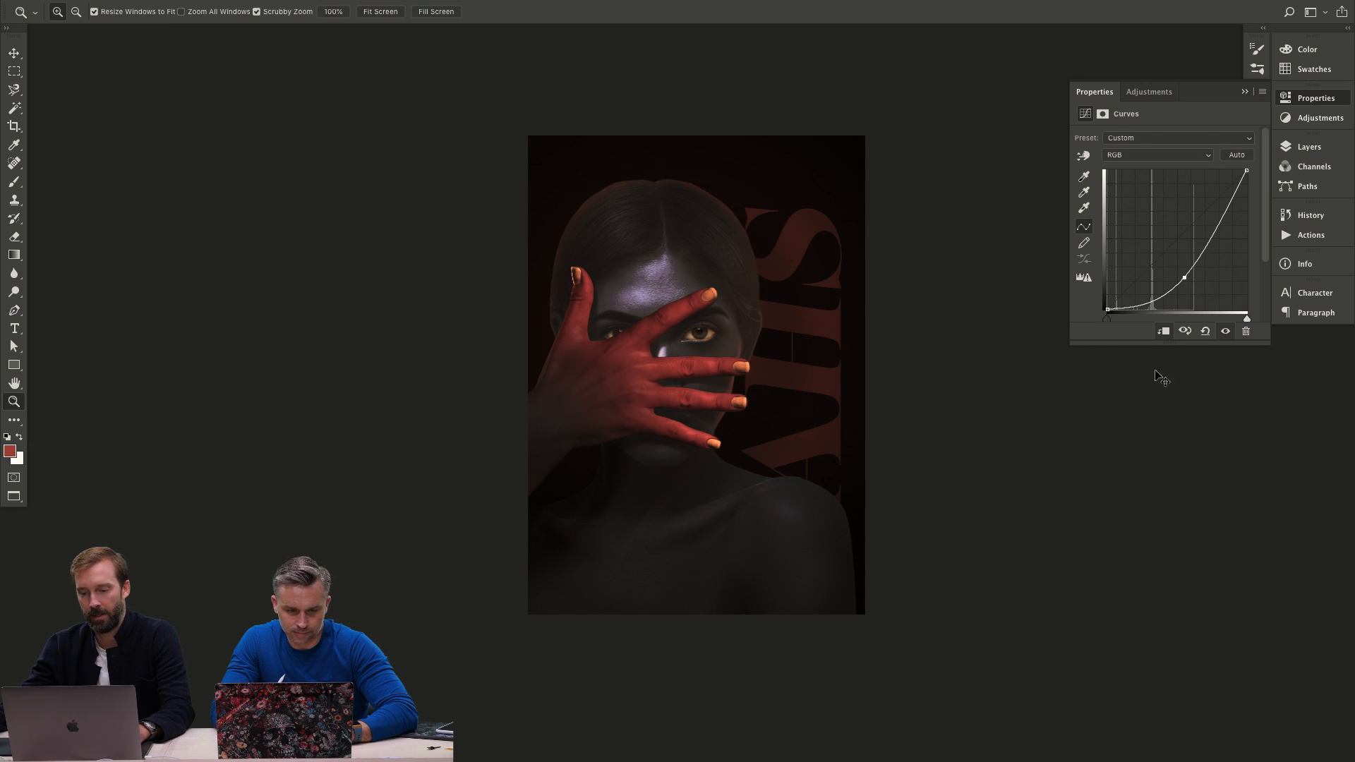
key("ctrl+i")
Paint white at 60% brush opacity on the Curves mask to shade the title beside the face.
key("d")
key("b")
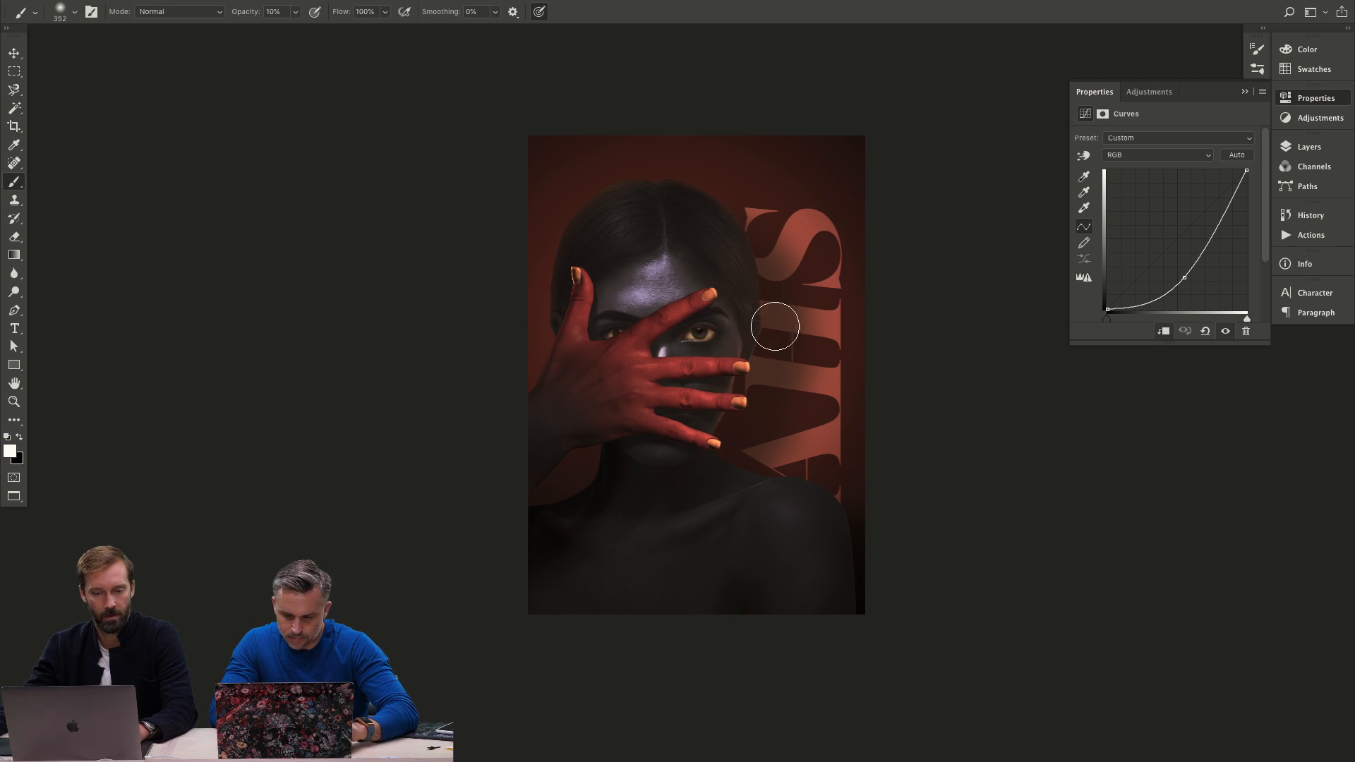
key("6")
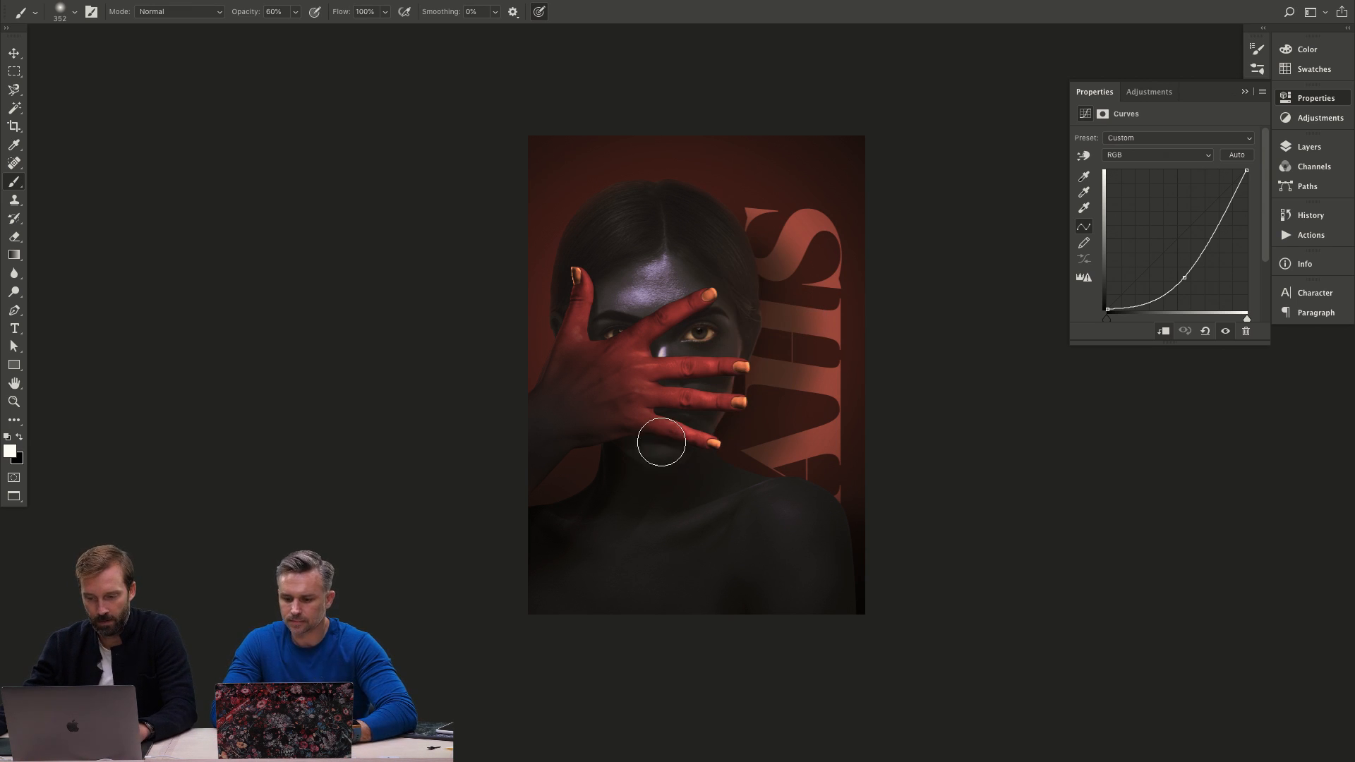
left_click_drag(750, 384, 804, 384)
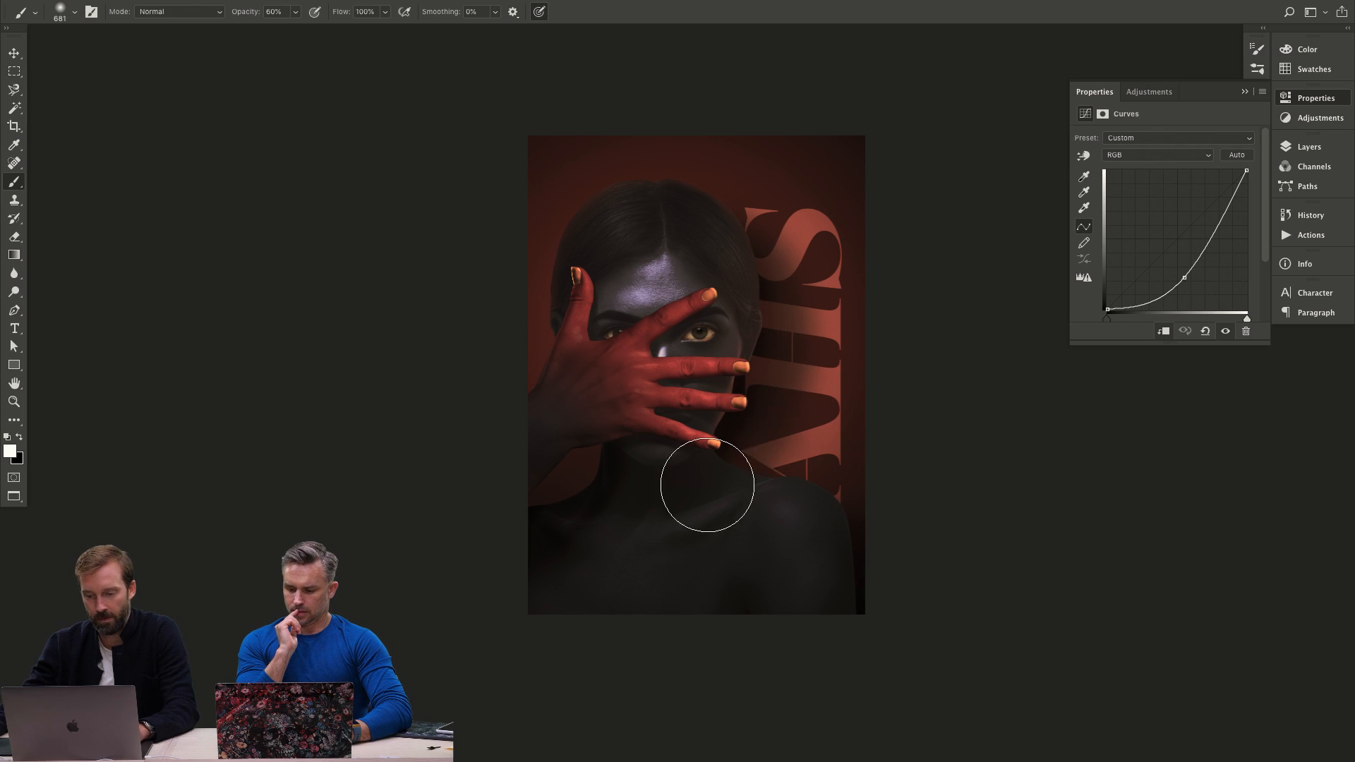
key("x")
key("x")
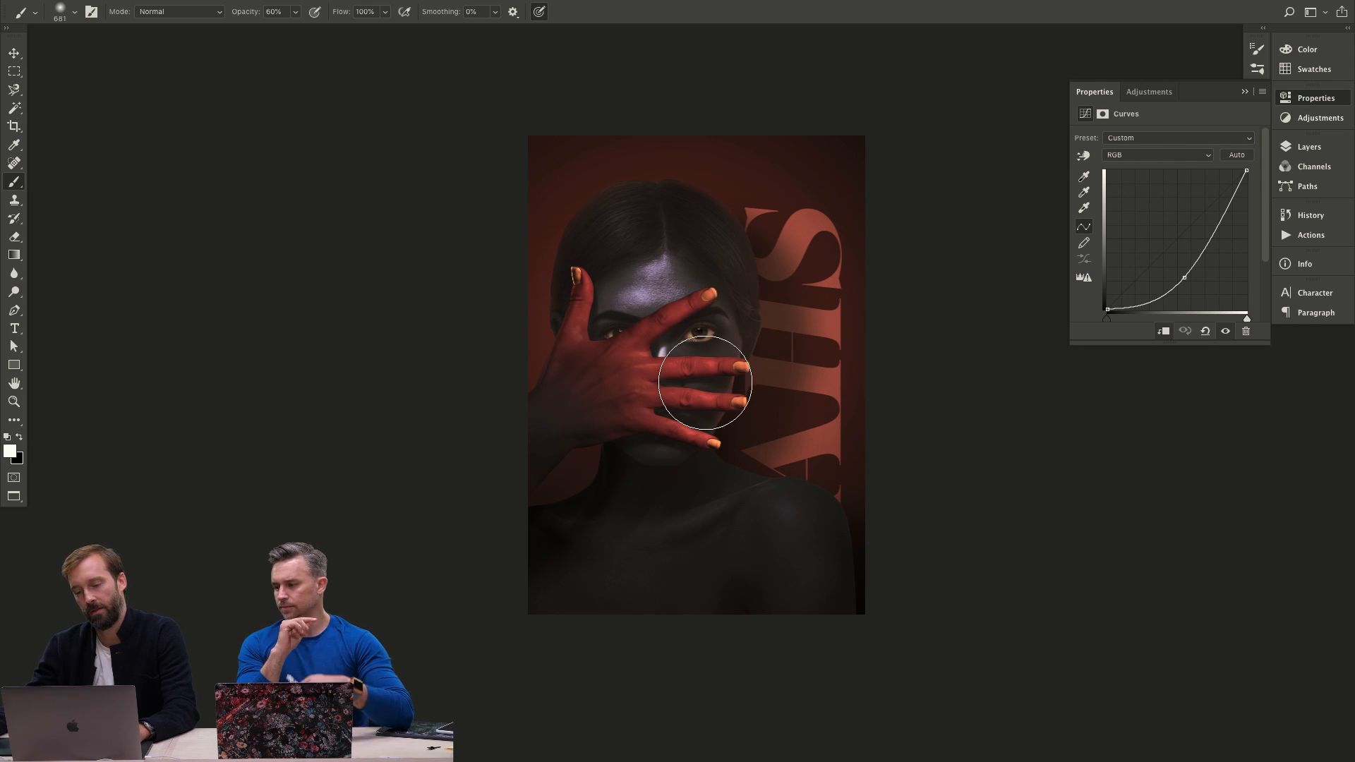
key("x")
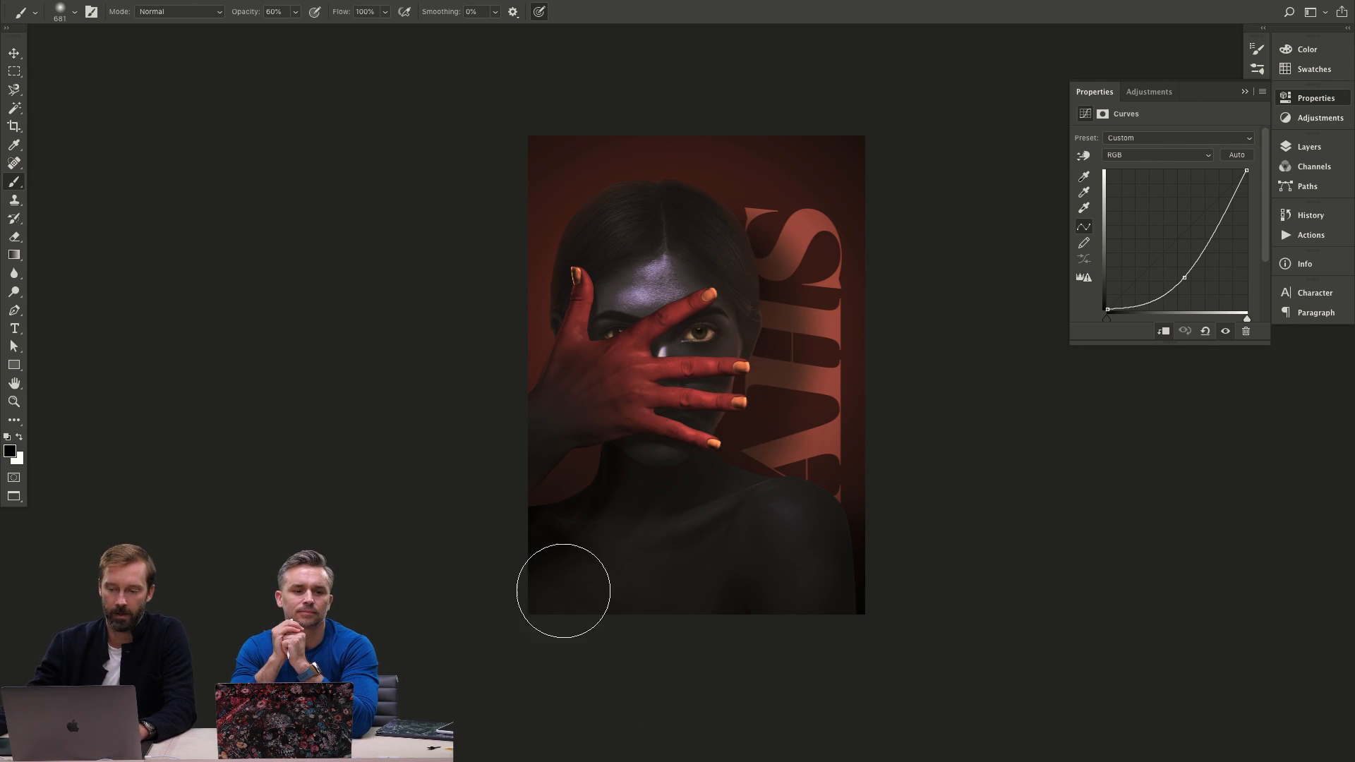
Move the vertical AHS title slightly higher beside the figure's head.
key("z")
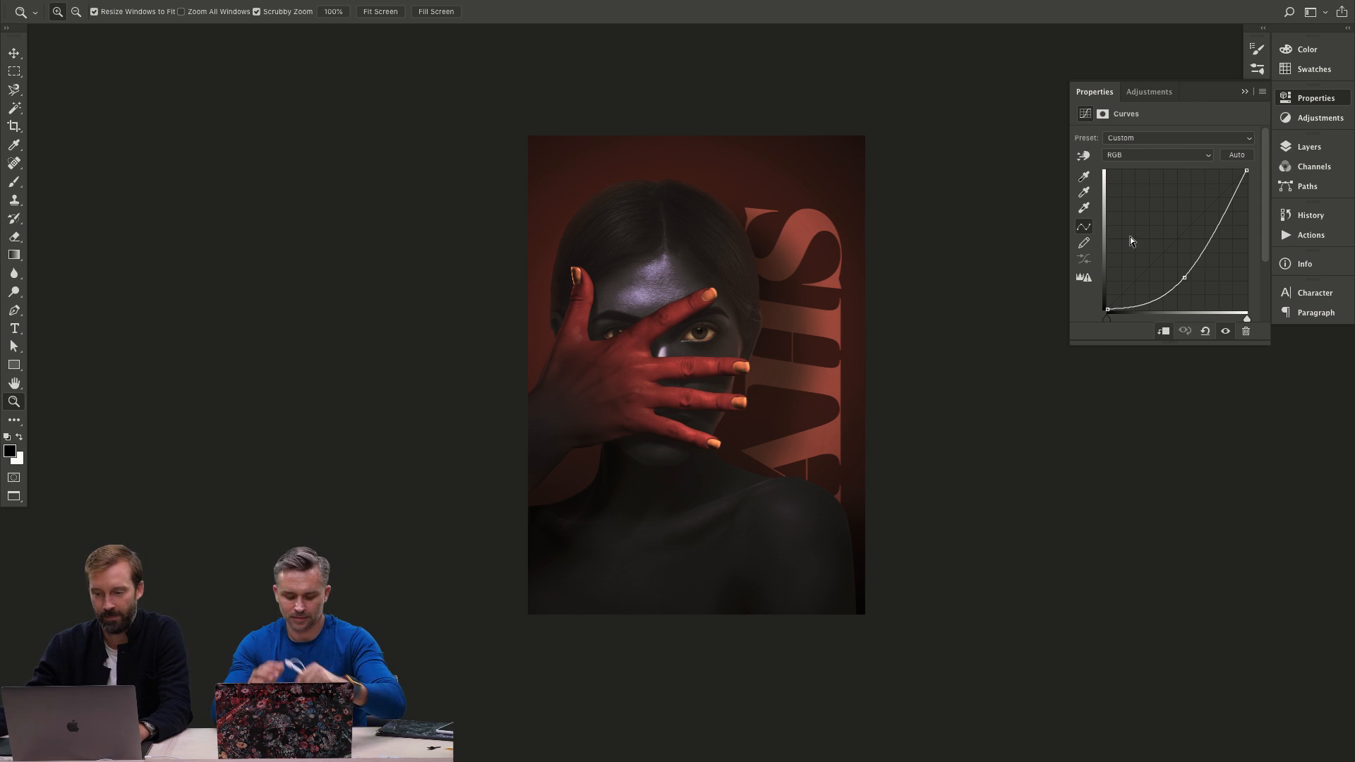
key("t")
double_click(782, 320)
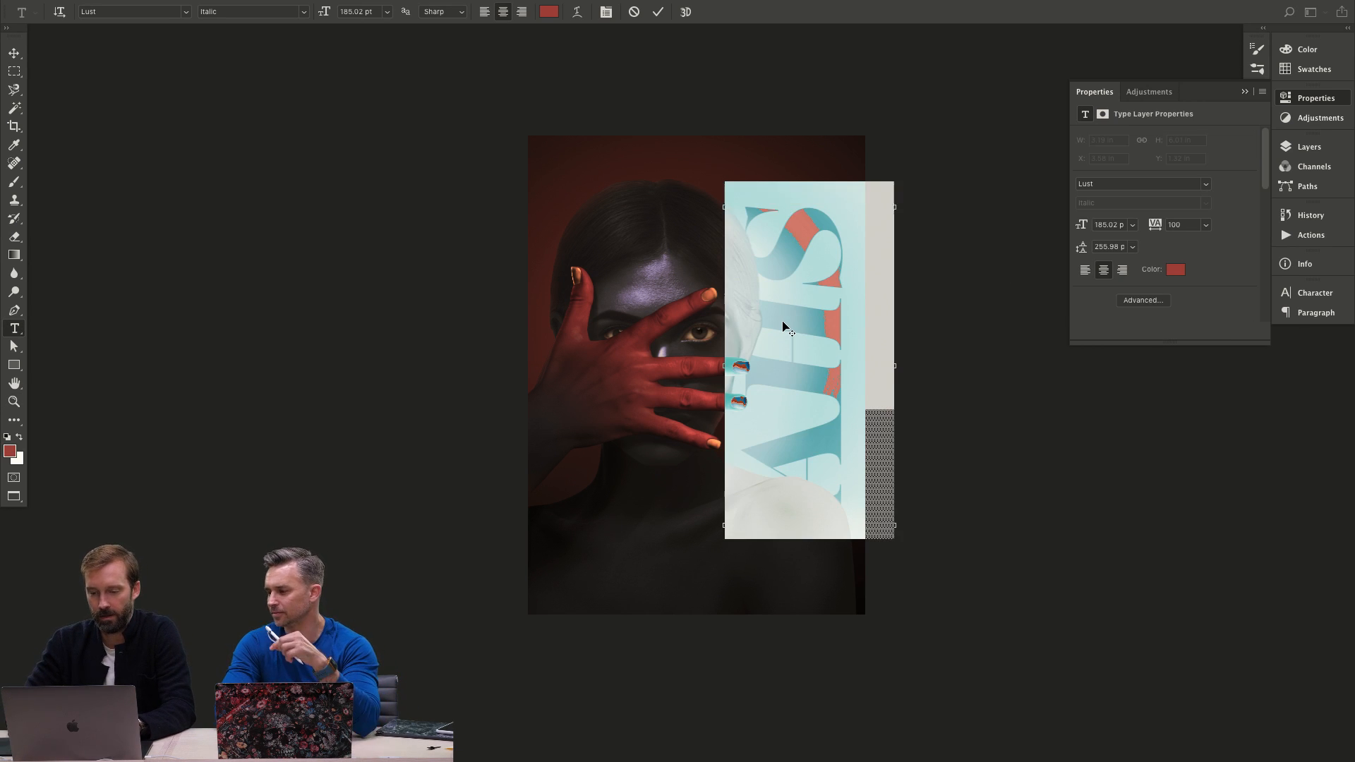
key("Escape")
key("v")
left_click_drag(783, 327, 870, 330)
Switch to Finder and open the Comps folder inside ADOBE_LIVE.
key("super+Tab")
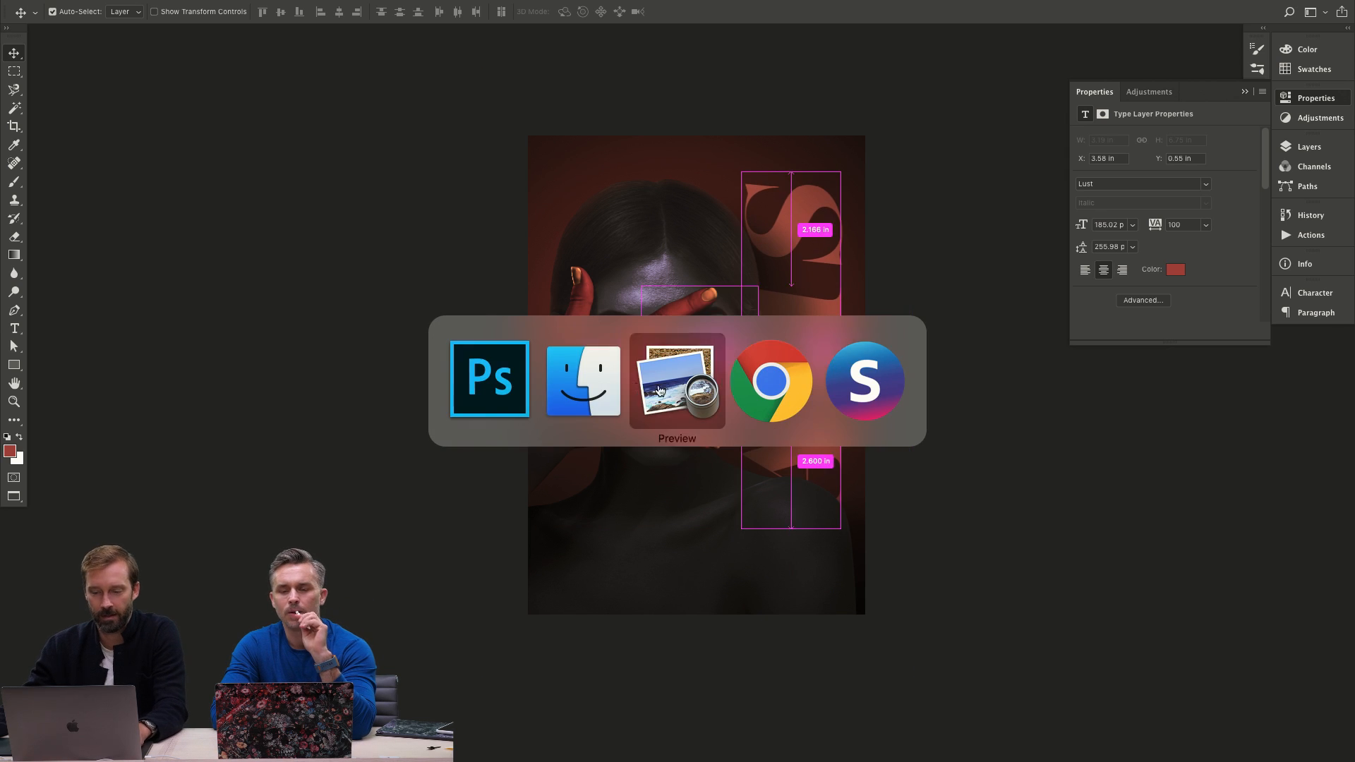
left_click(856, 454)
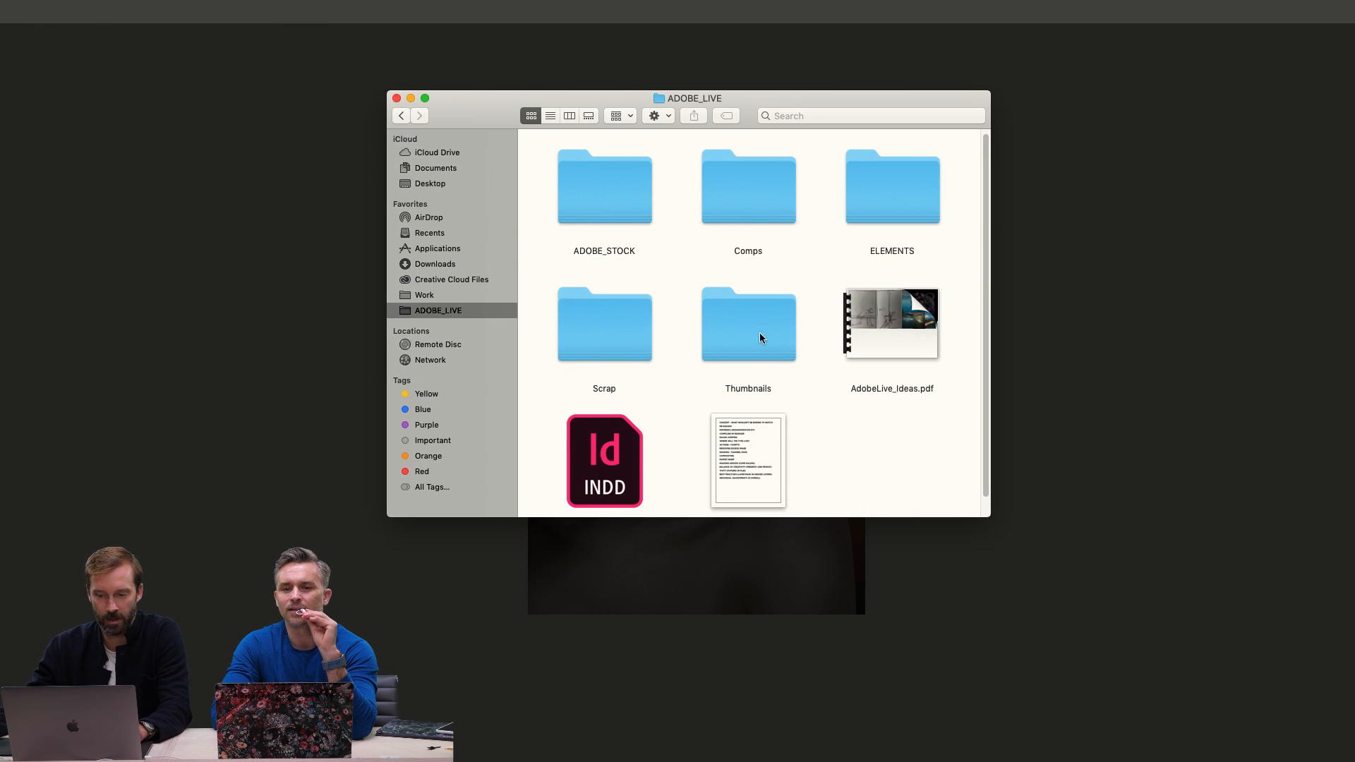
double_click(759, 209)
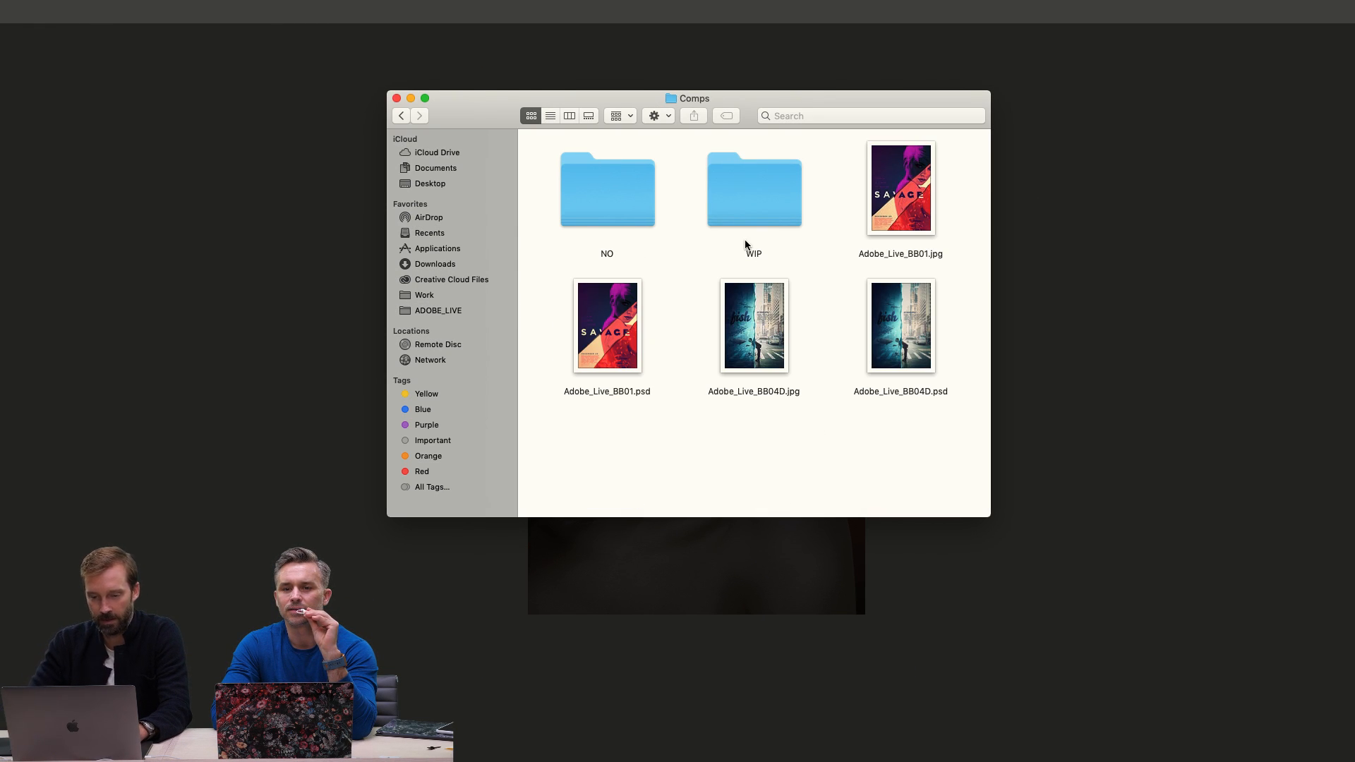
key("super+bracketleft")
key("Left")
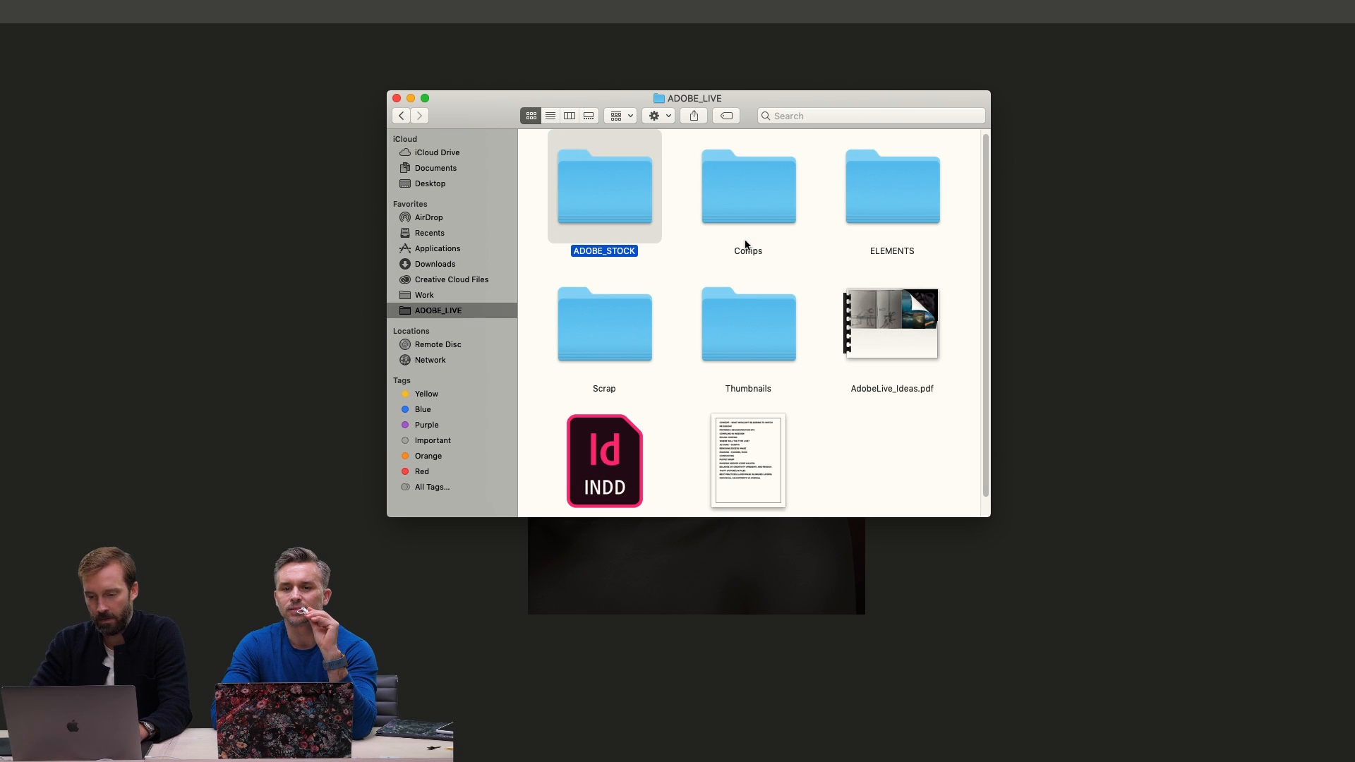
key("Down")
key("Right")
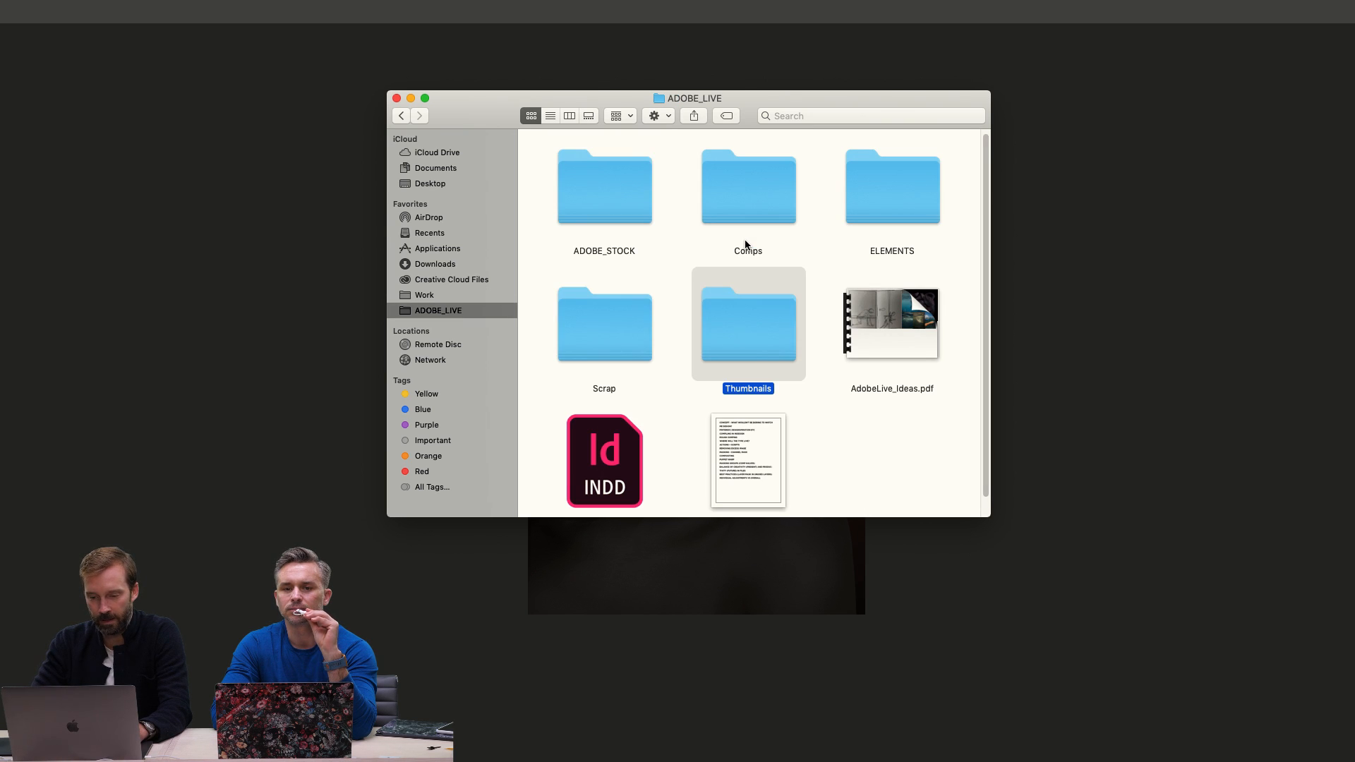
key("Up")
key("super+Down")
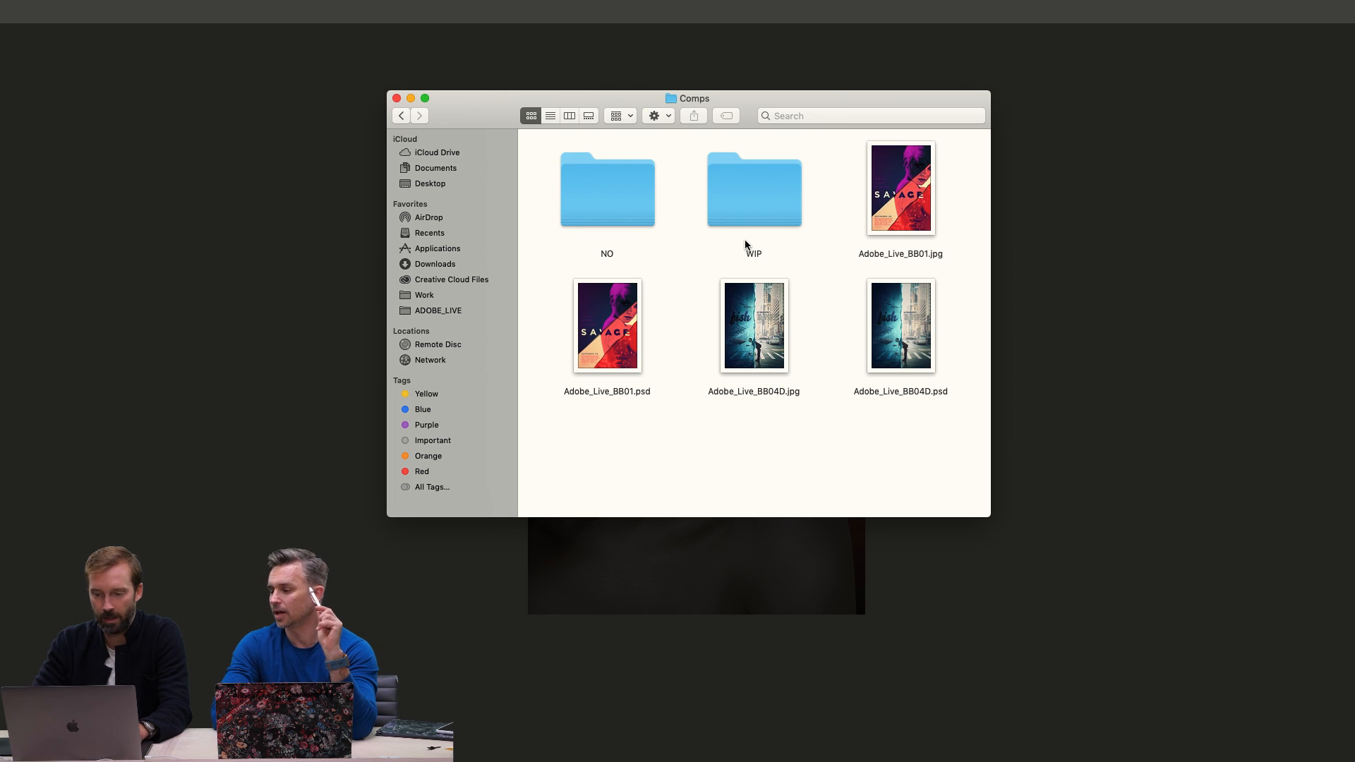
Open the woman-and-snake composite from the WIP folder in Photoshop.
key("Right")
key("Right")
key("super+Down")
key("Down")
key("Down")
key("super+Down")
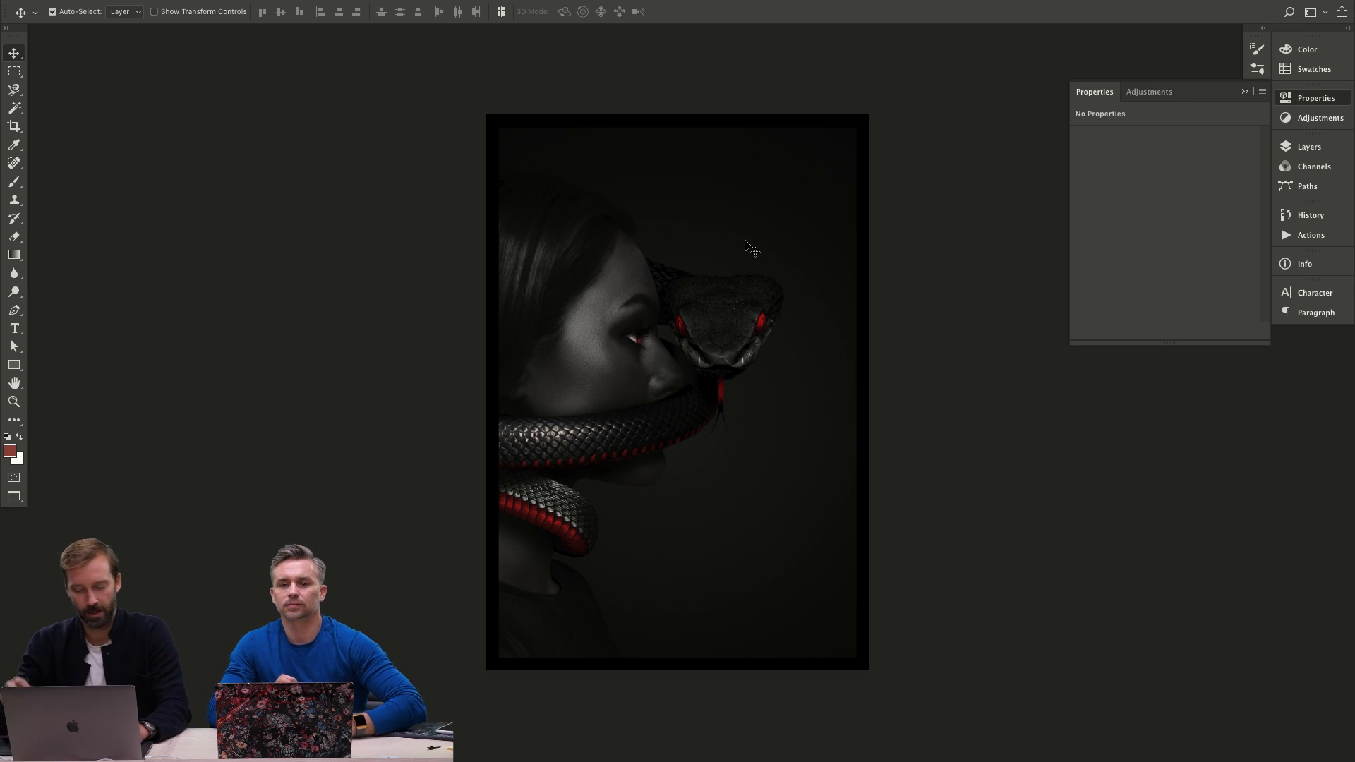
Examine the woman's and snake's faces up close and expand the Woman group within Woman and Snake'z.
key("super+equal")
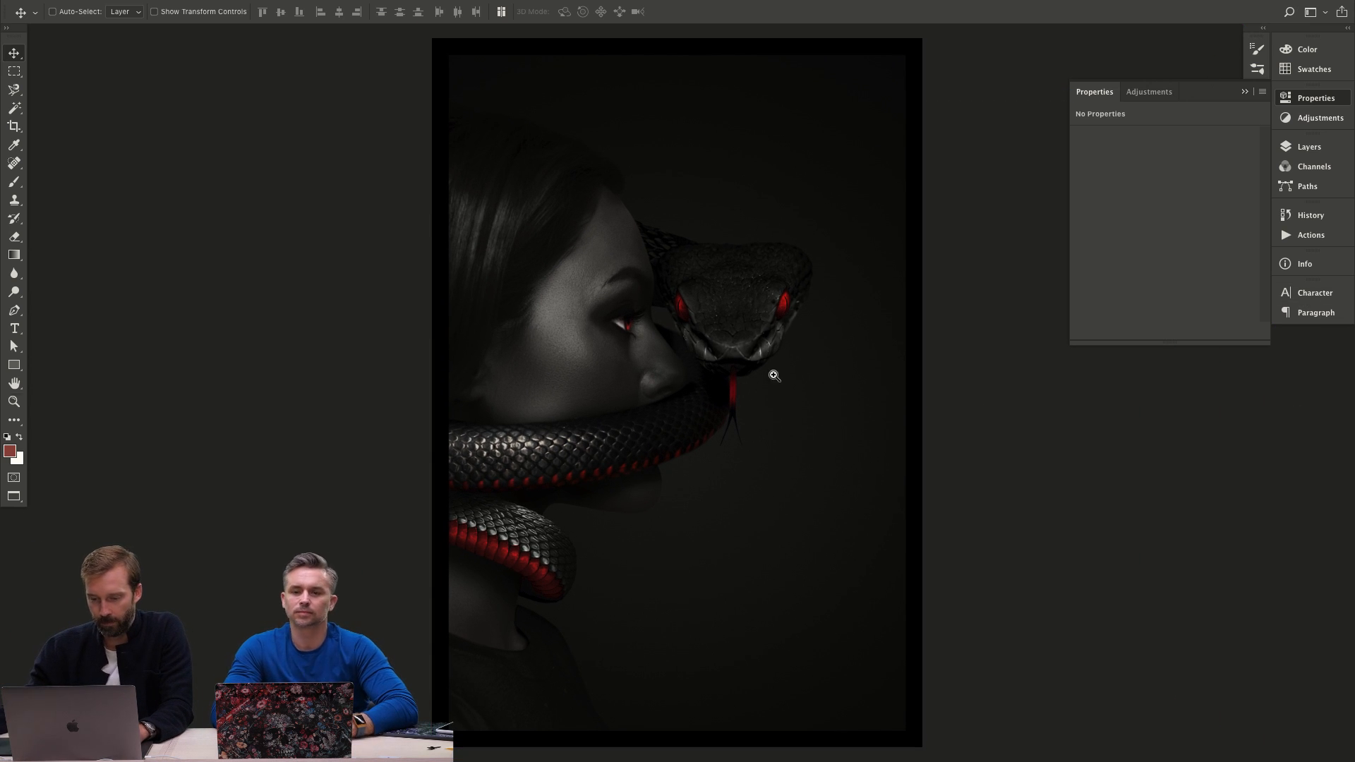
key("z")
left_click(630, 339)
left_click(630, 339)
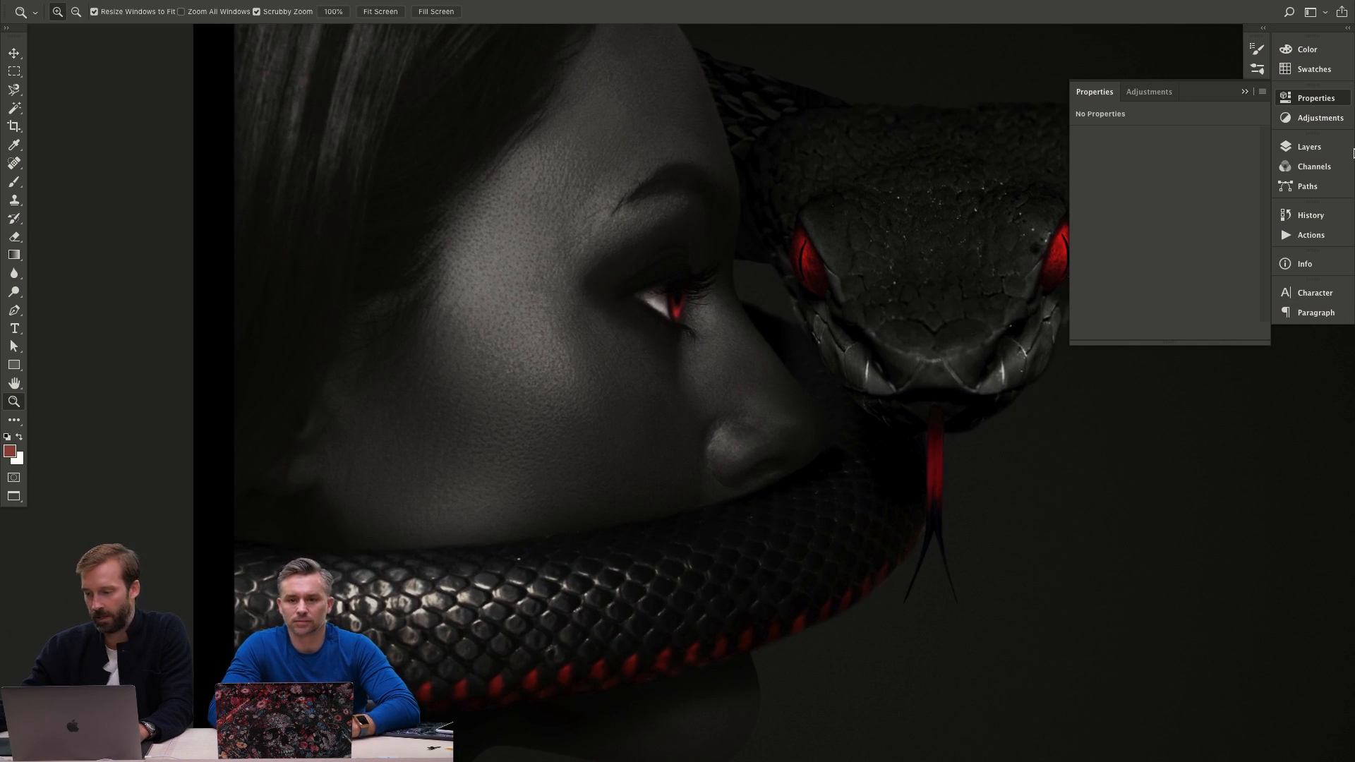
left_click(1309, 147)
left_click(1141, 350)
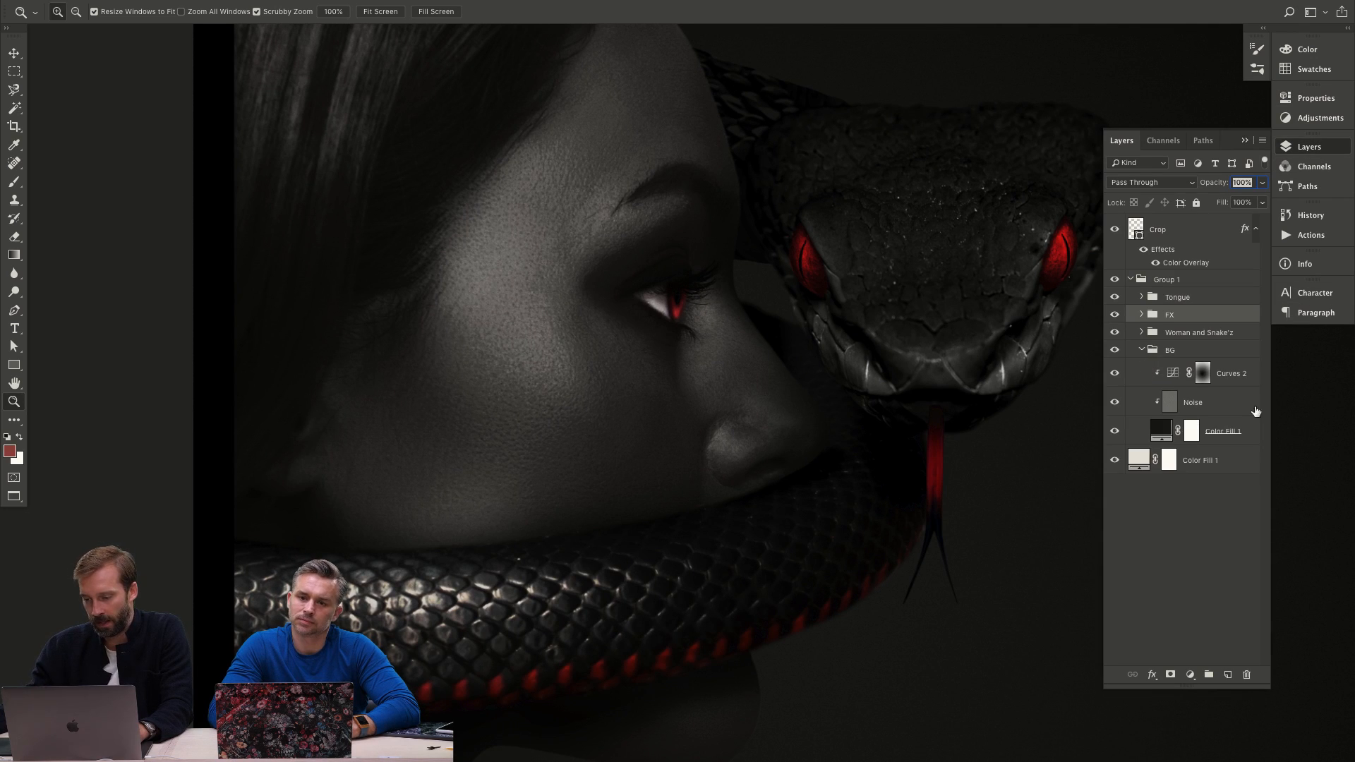
left_click(1142, 350)
left_click(1141, 332)
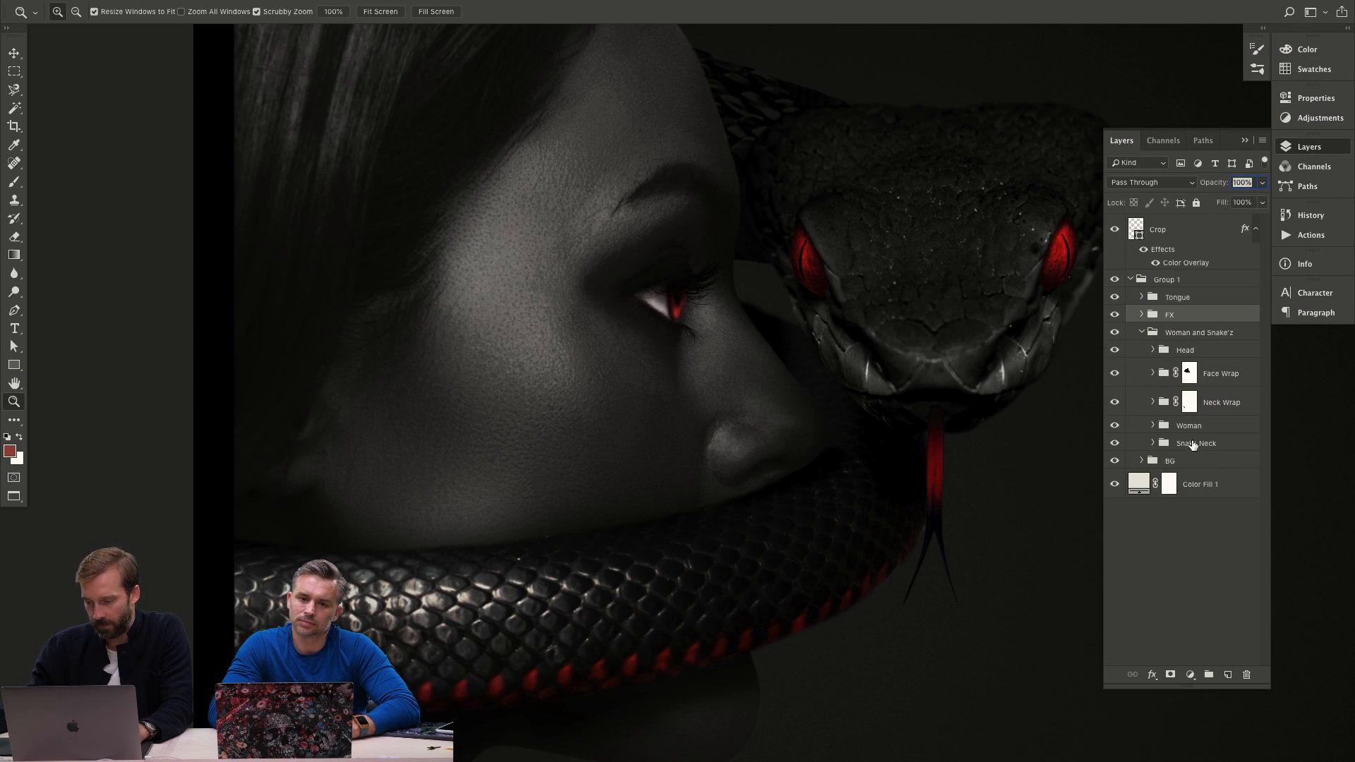
left_click(1152, 426)
scroll(1262, 441, "down", 3)
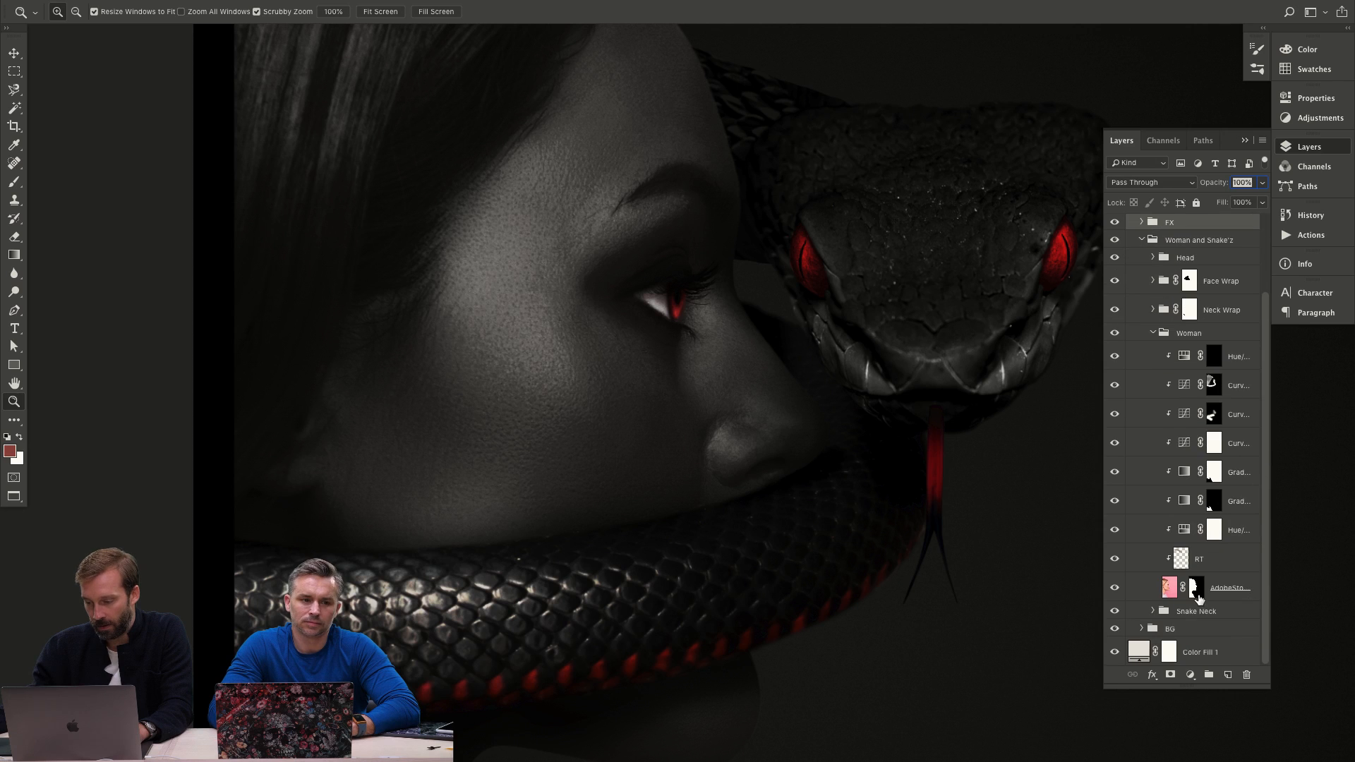
Isolate the woman's stock photo with its mask disabled, and restore the mask with the RT layer shown.
left_click(1115, 589, "alt")
left_click(1193, 588, "shift")
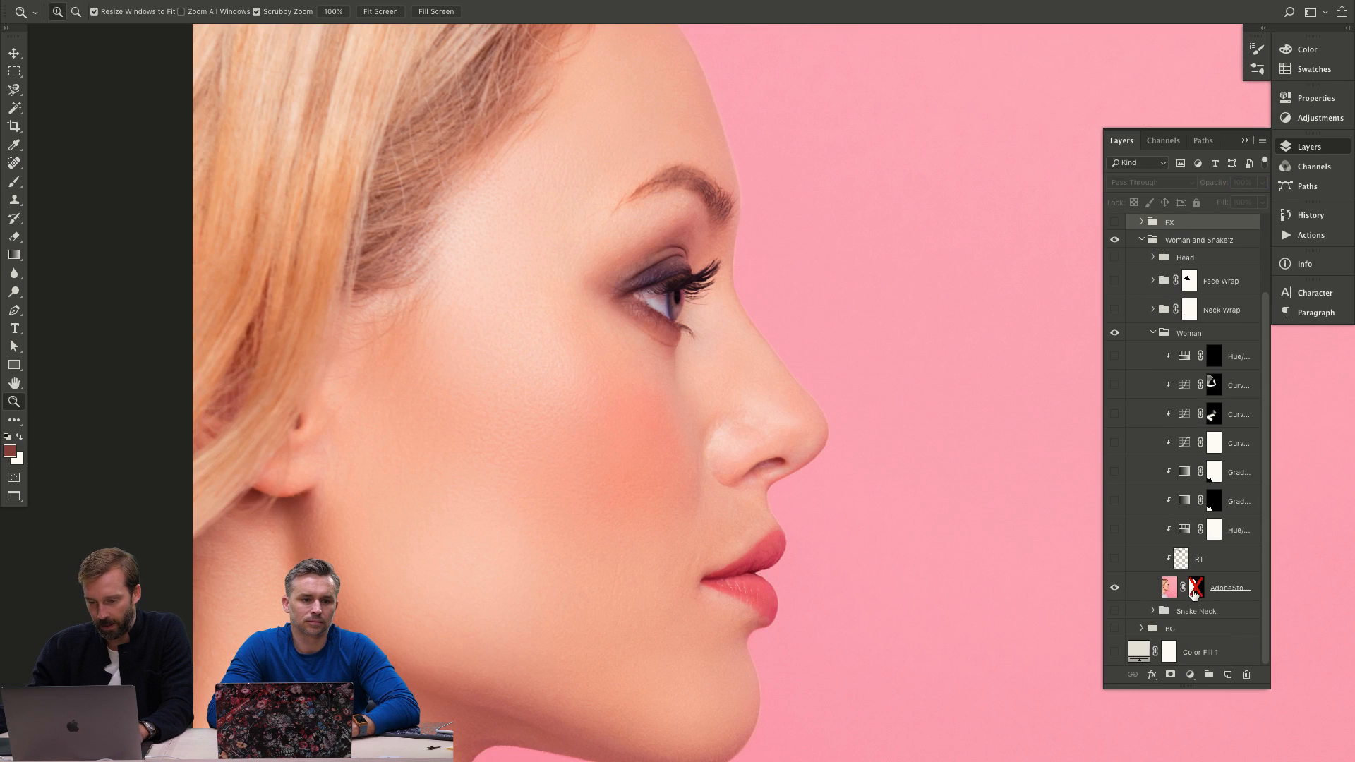
left_click(823, 404, "alt")
left_click(832, 414, "alt")
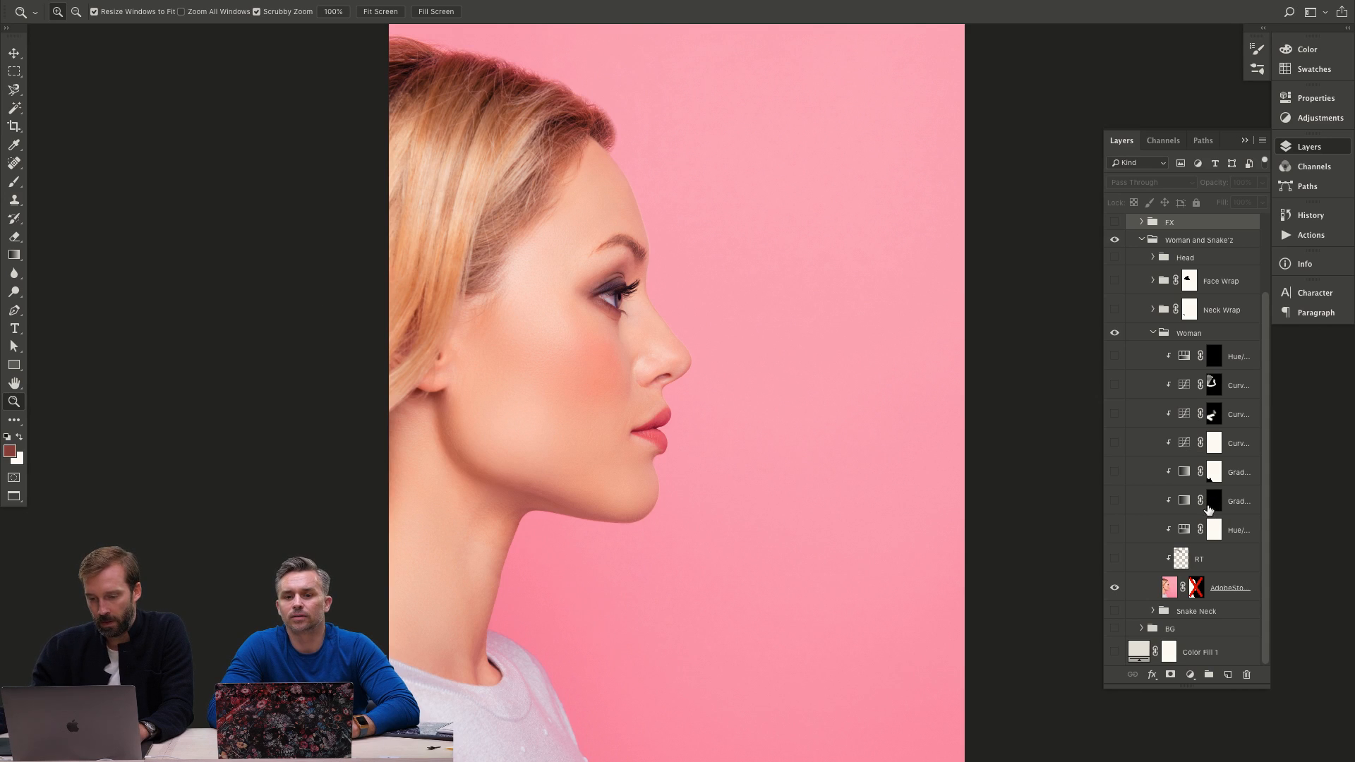
left_click(1115, 559)
left_click(1192, 587, "shift")
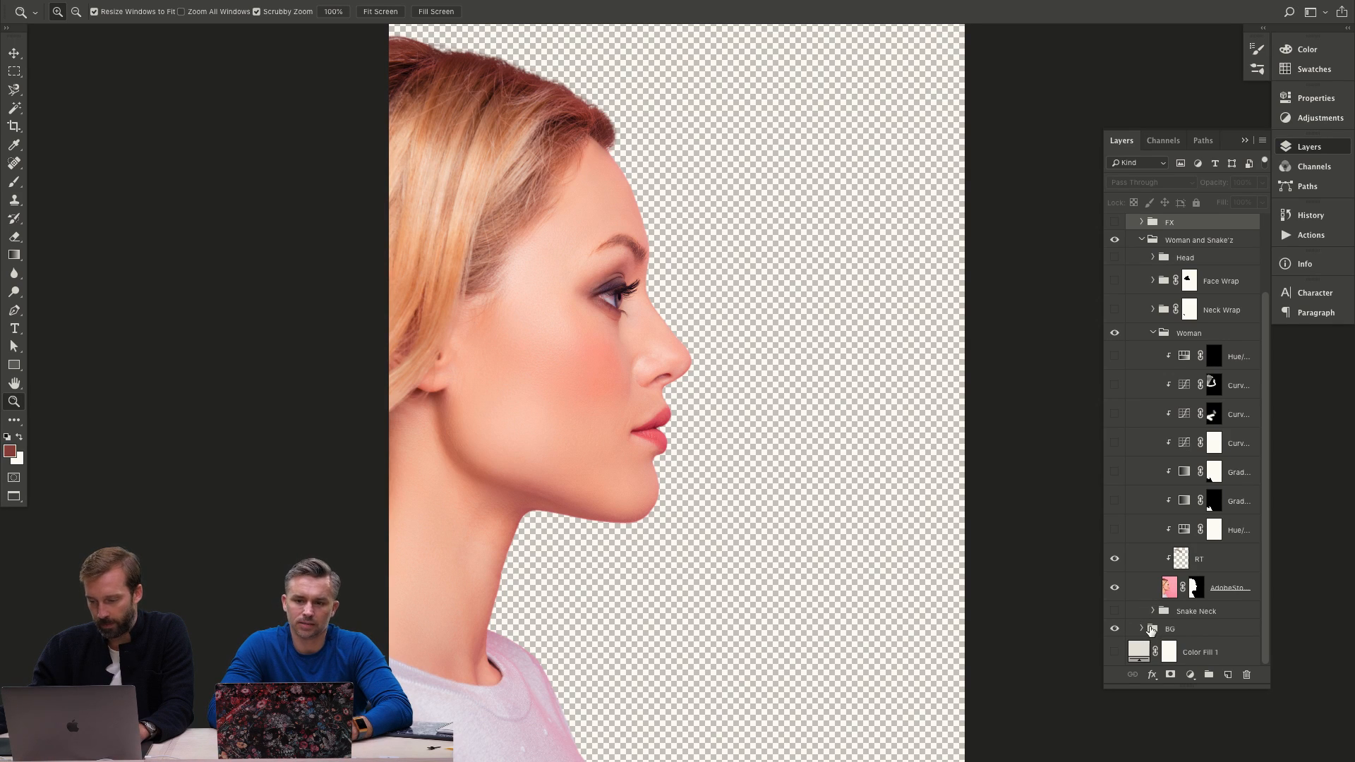
Expand the BG group and show its Color Fill 1, Noise and Curves 2 layers behind the woman.
left_click(1142, 629)
scroll(1122, 635, "down", 3)
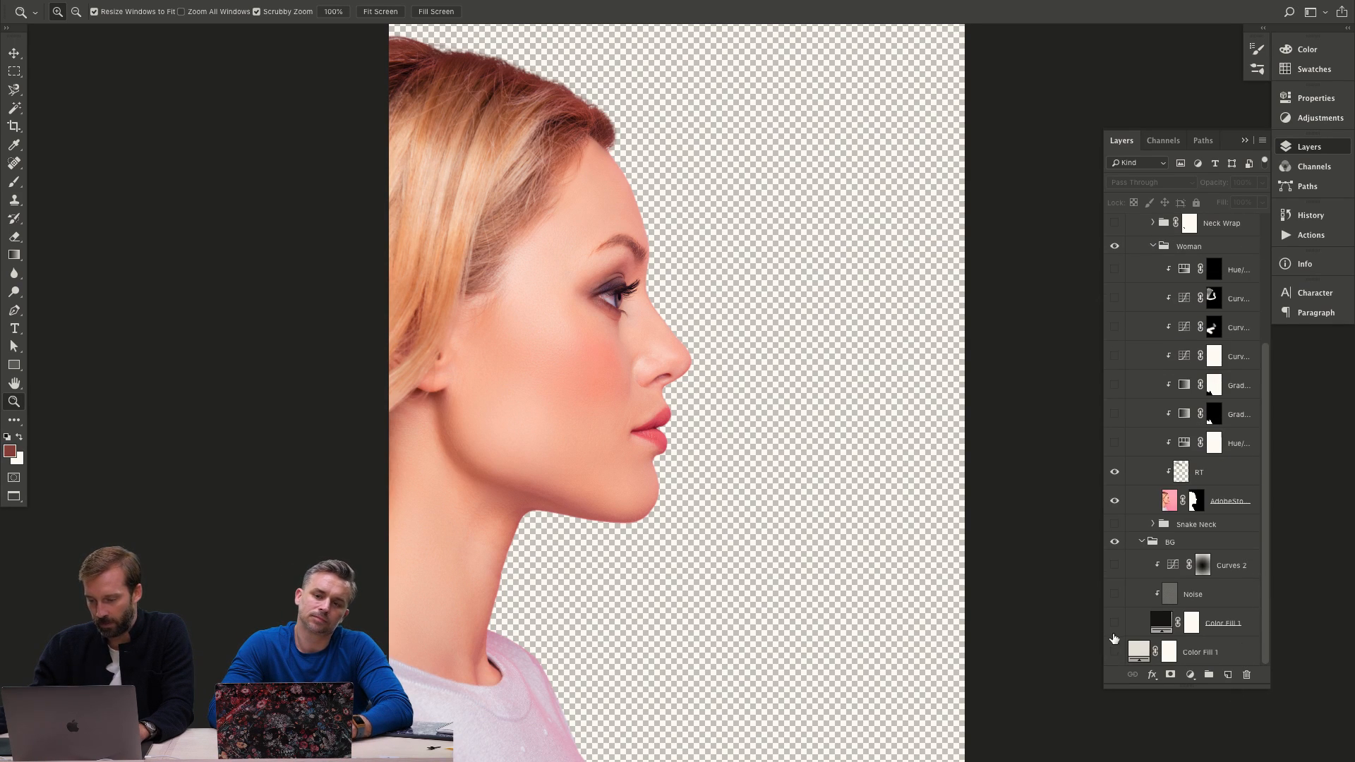
left_click(1114, 623)
left_click(1114, 565)
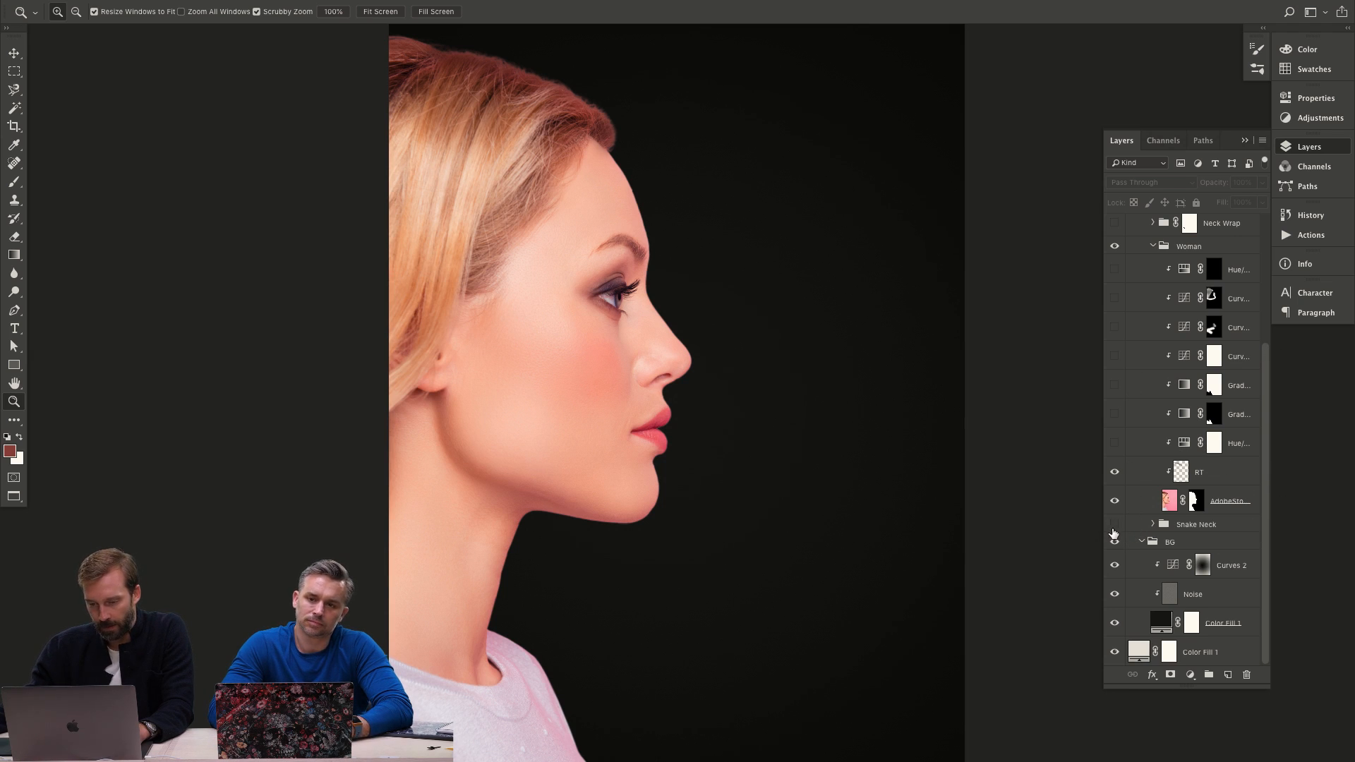
Show the Snake Neck group's layers and the Woman group's lowest Hue/Saturation and gradient adjustments.
left_click(1152, 524)
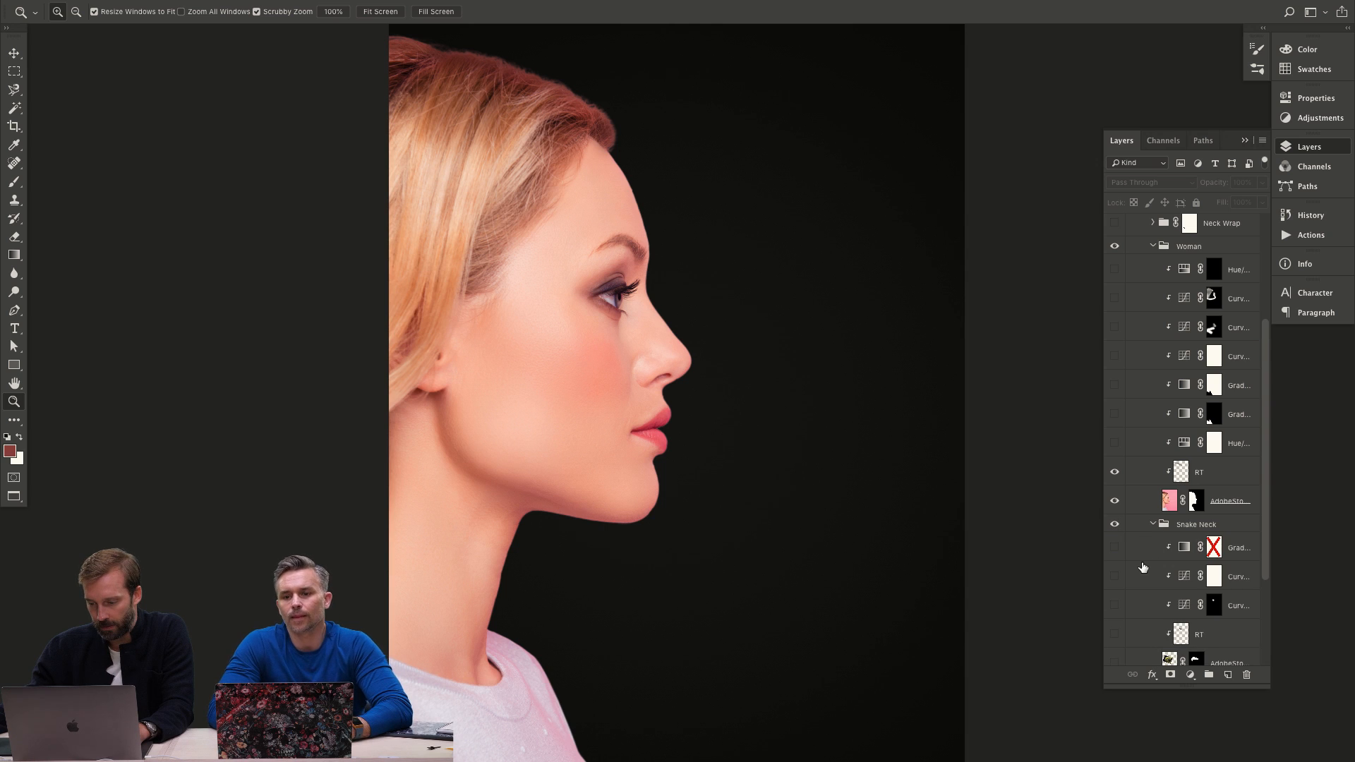
left_click_drag(1119, 660, 1143, 540)
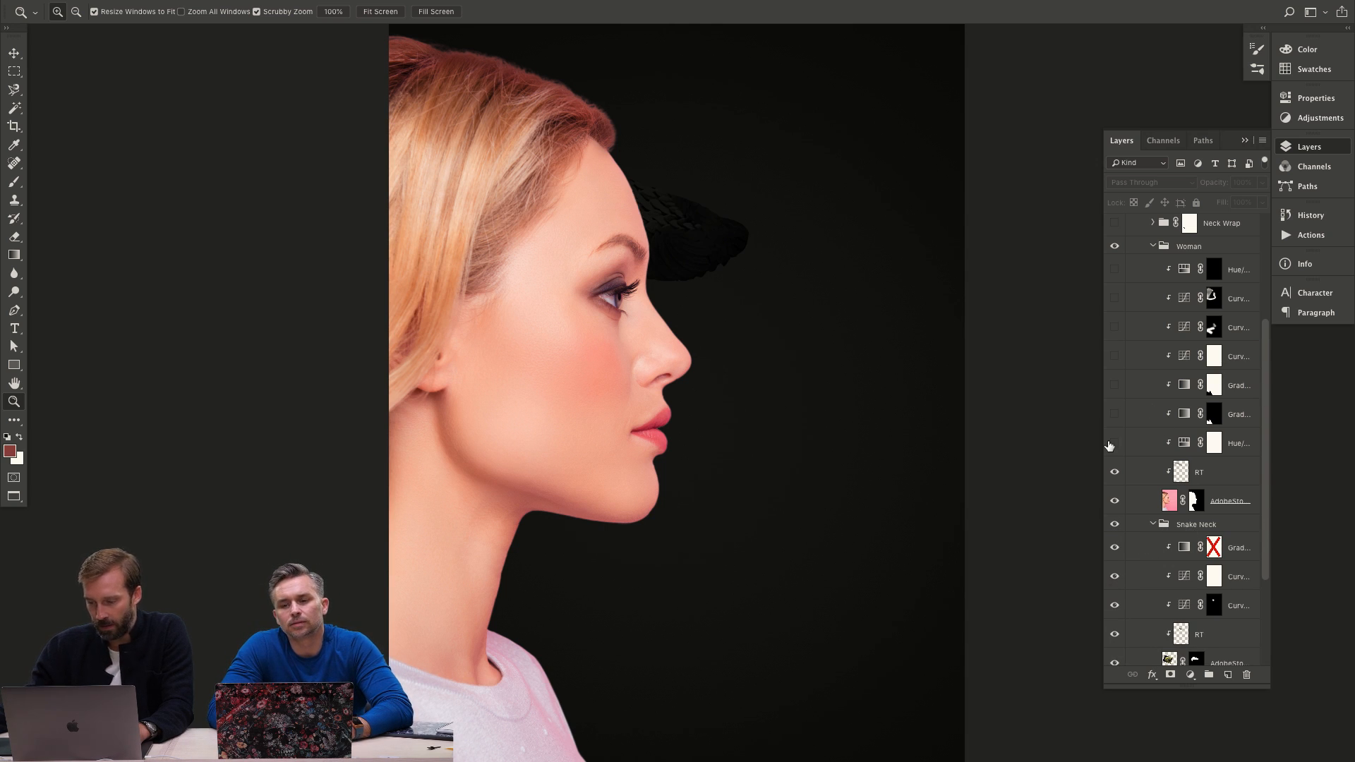
left_click(1113, 444)
left_click(1116, 417)
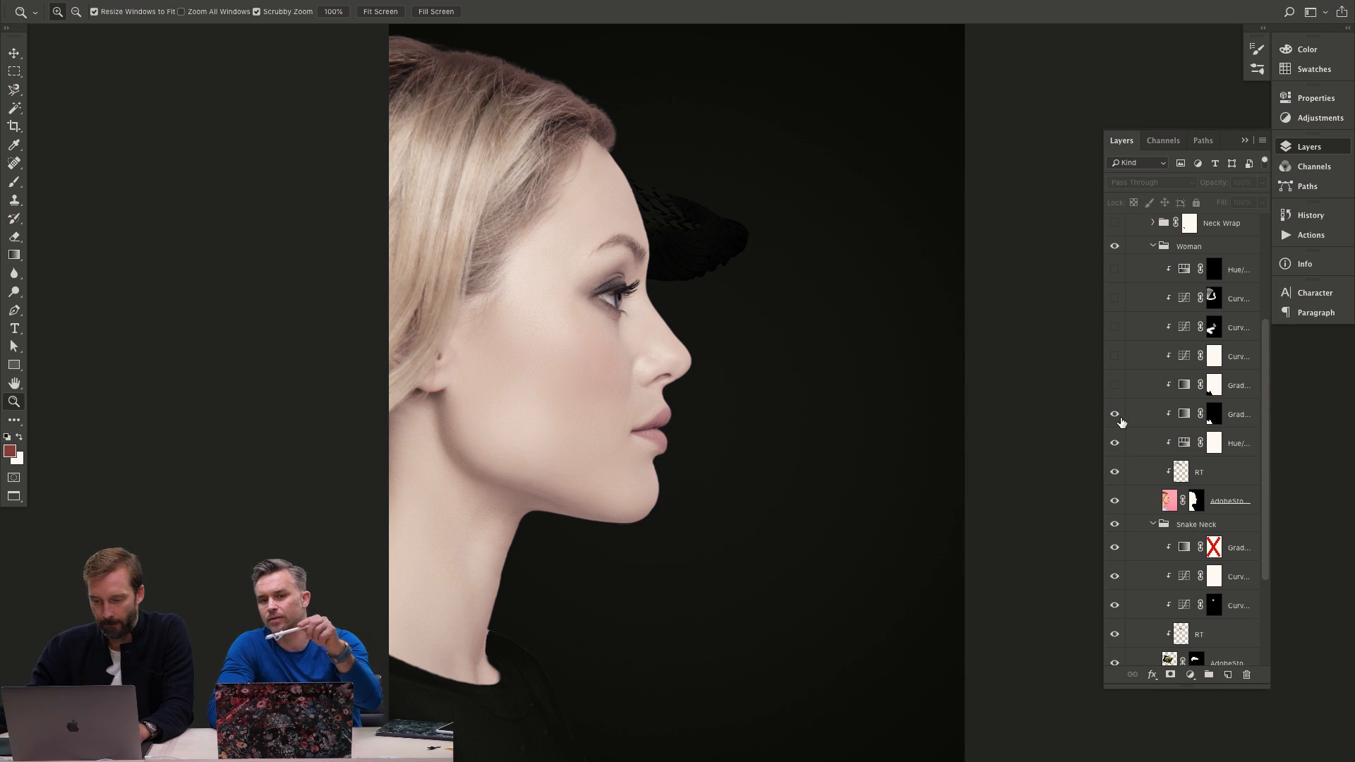
Compare the woman with and without the Woman group's lower masked gradient adjustment, leaving it visible.
left_click(1116, 415)
left_click(1116, 415)
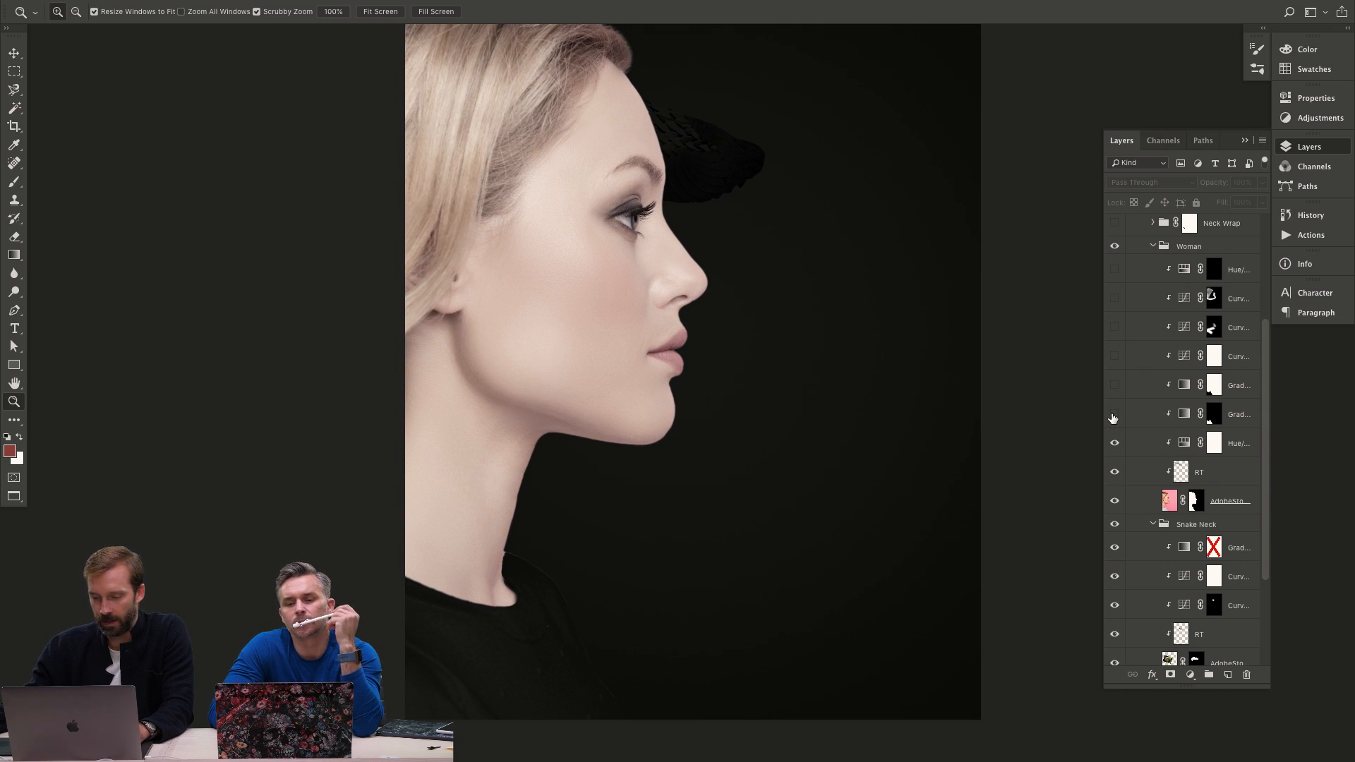
left_click(1114, 416)
left_click(1113, 416)
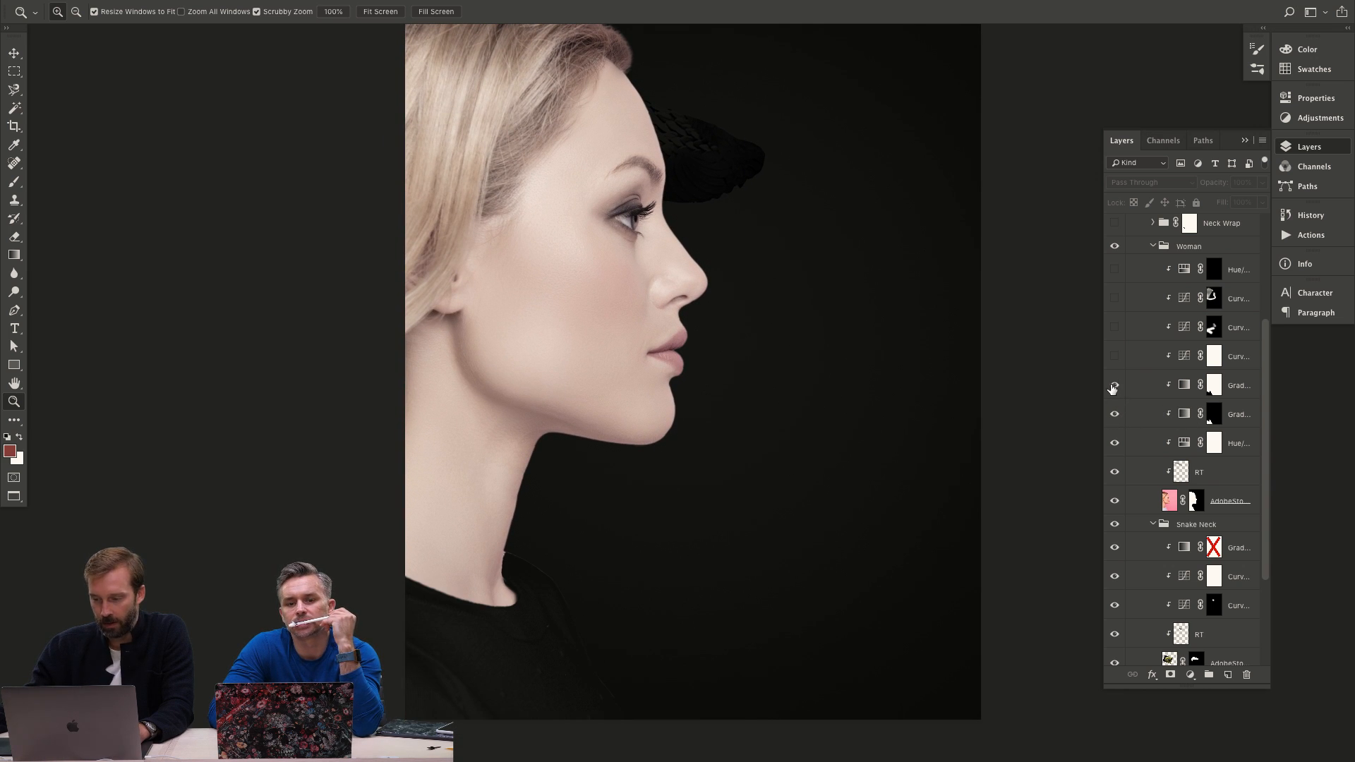
Show the Woman group's upper gradient adjustment, comparing it on and off, and the white-masked Curves layer above it.
left_click(1114, 386)
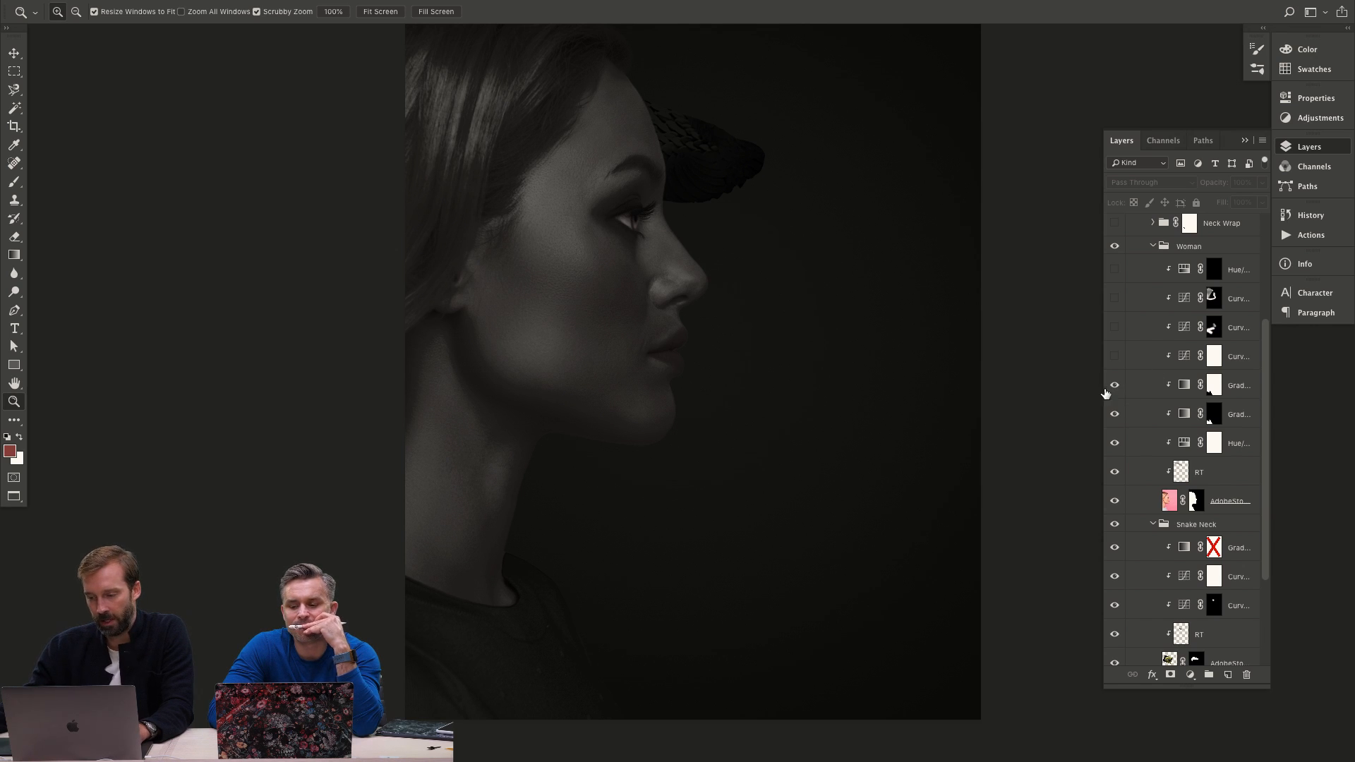
left_click(1114, 386)
left_click(1118, 385)
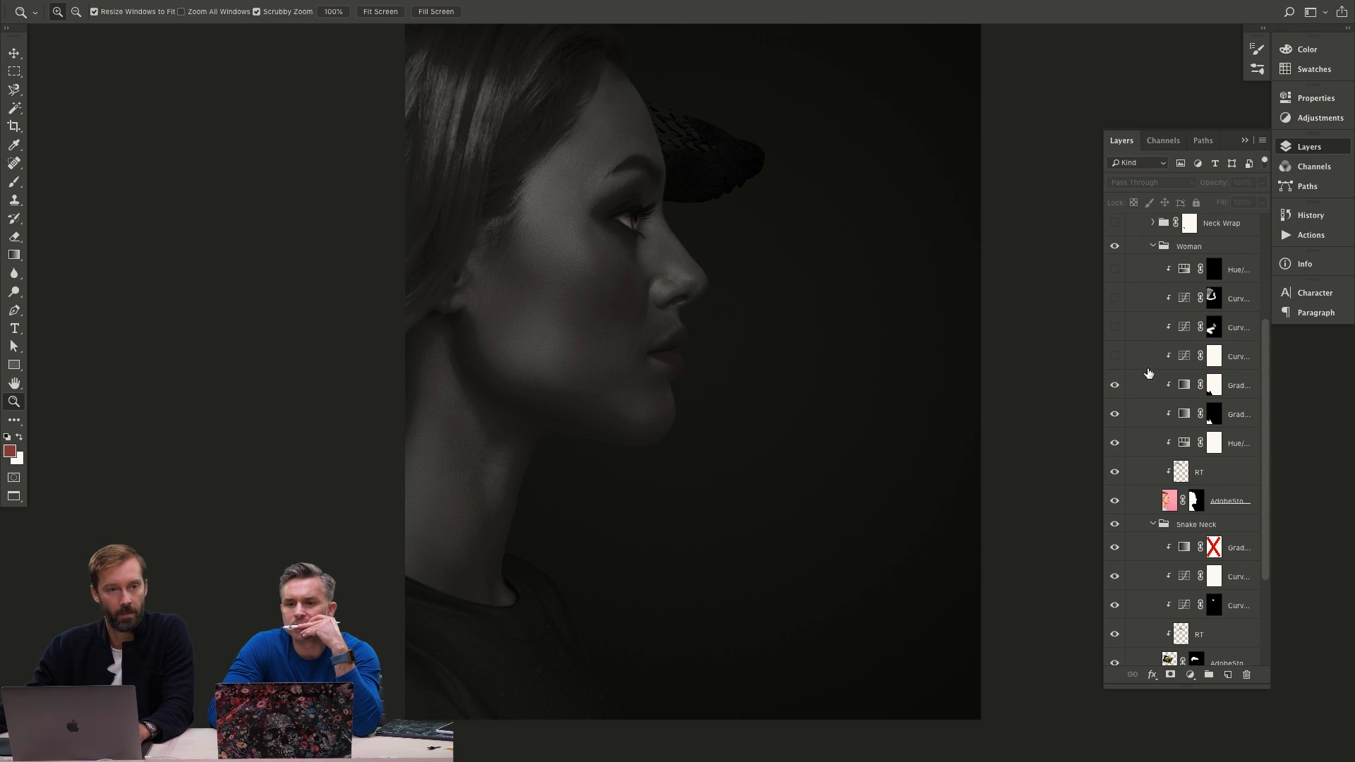
left_click(1115, 356)
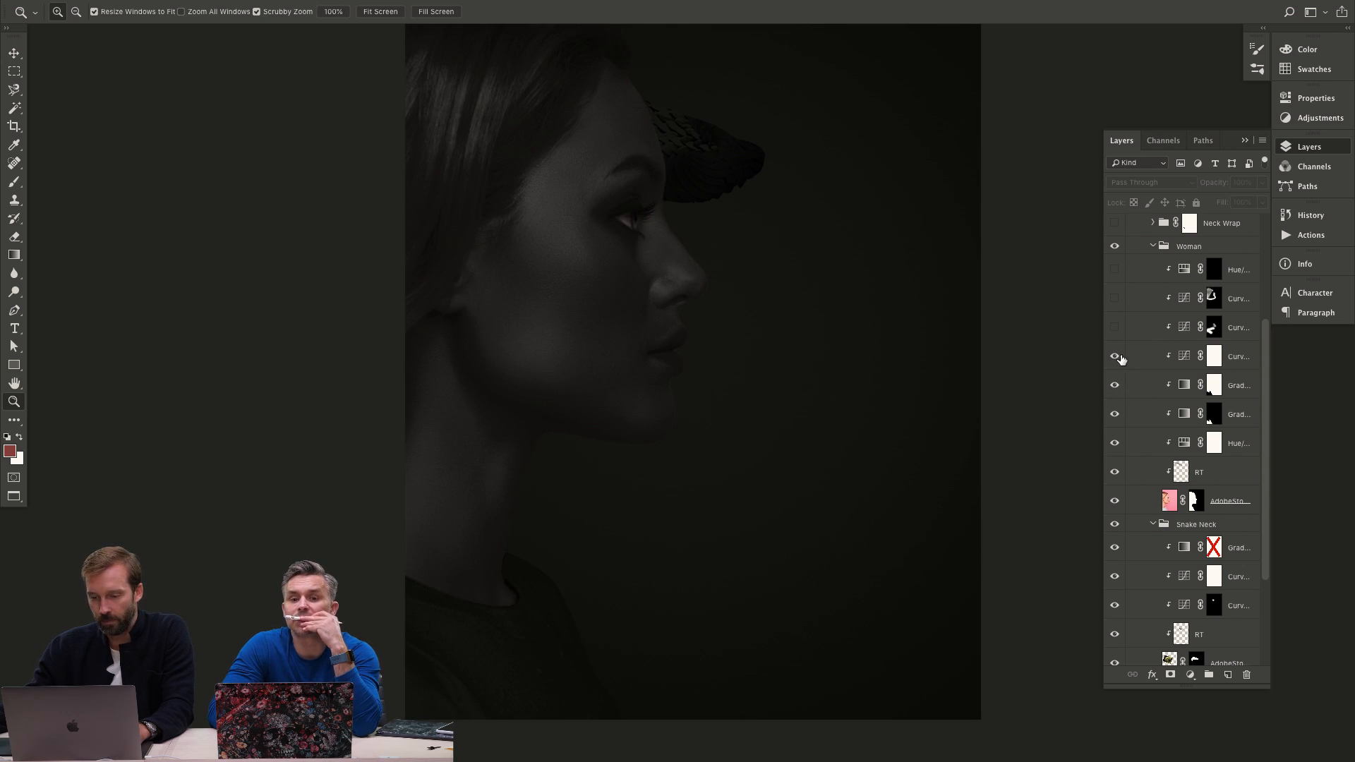
Preview the two black-masked Curves layers that shade the woman's jaw and neck, and hide both again.
left_click(1115, 328)
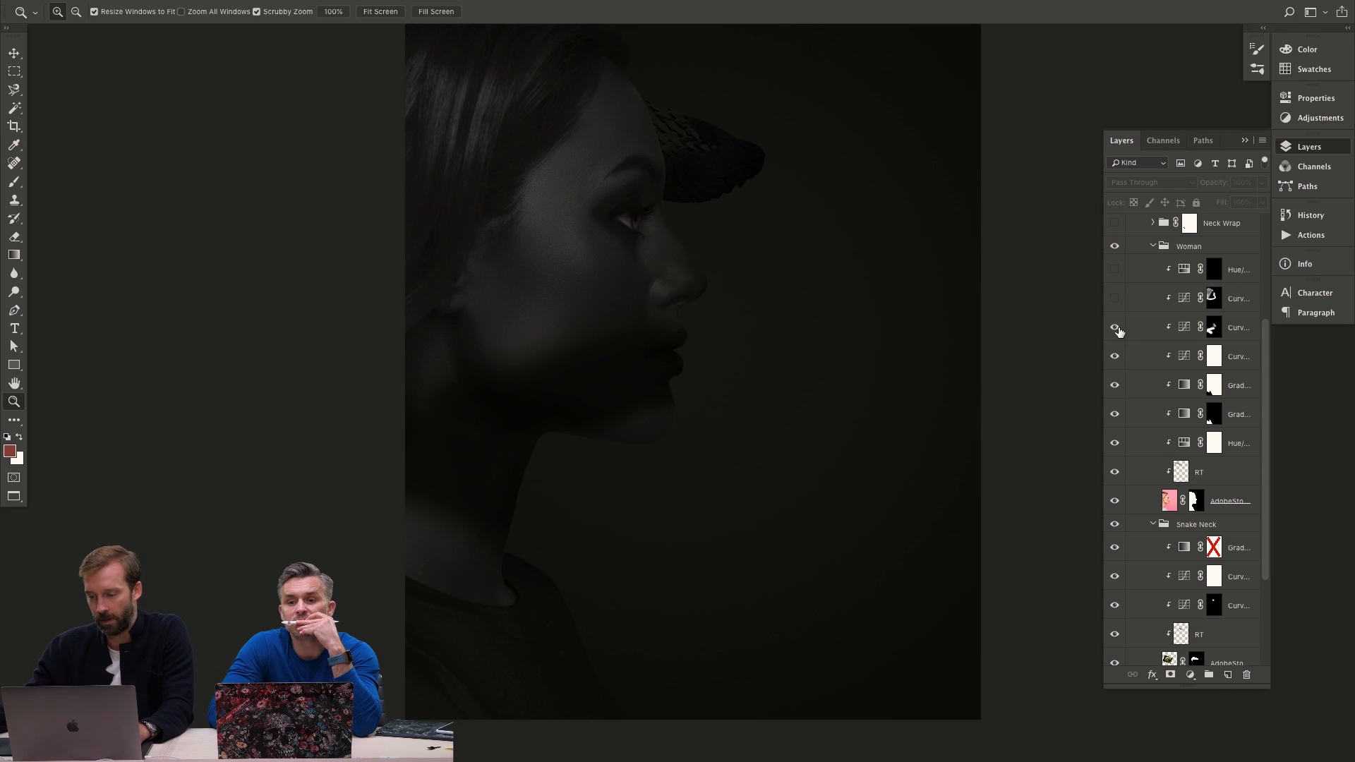
left_click(1115, 328)
left_click(1115, 327)
left_click(1114, 298)
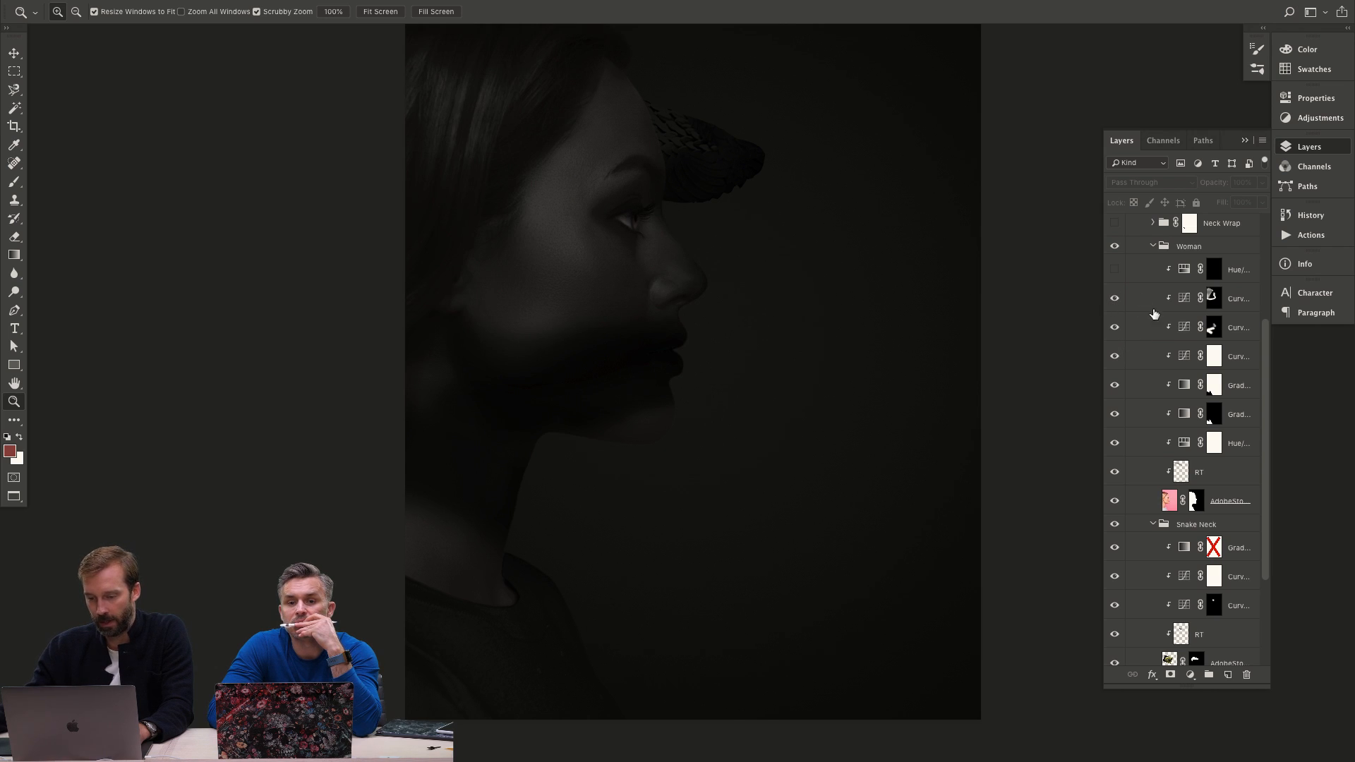
left_click(1114, 327)
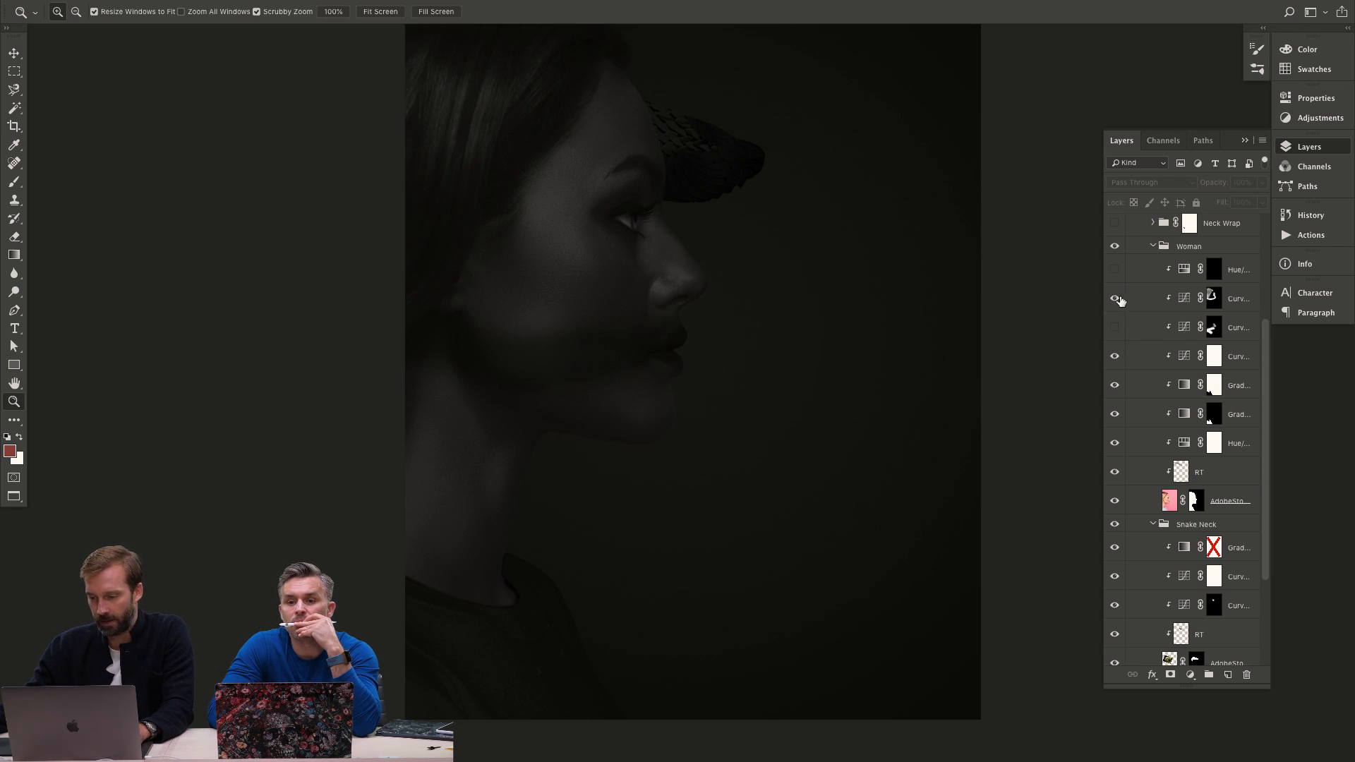
left_click(1115, 298)
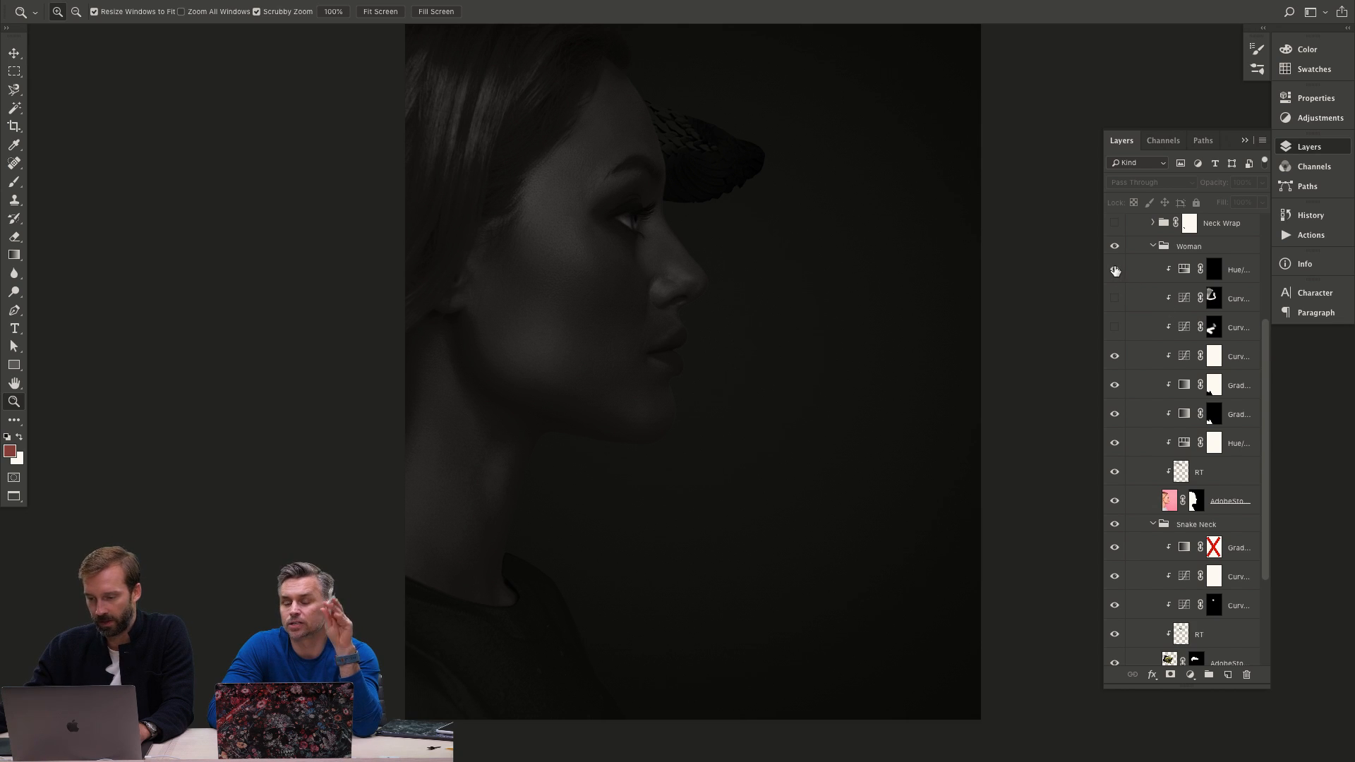
Expand the Neck Wrap group and show its Layer 1 snake image with the layer mask disabled.
left_click_drag(1265, 333, 1272, 273)
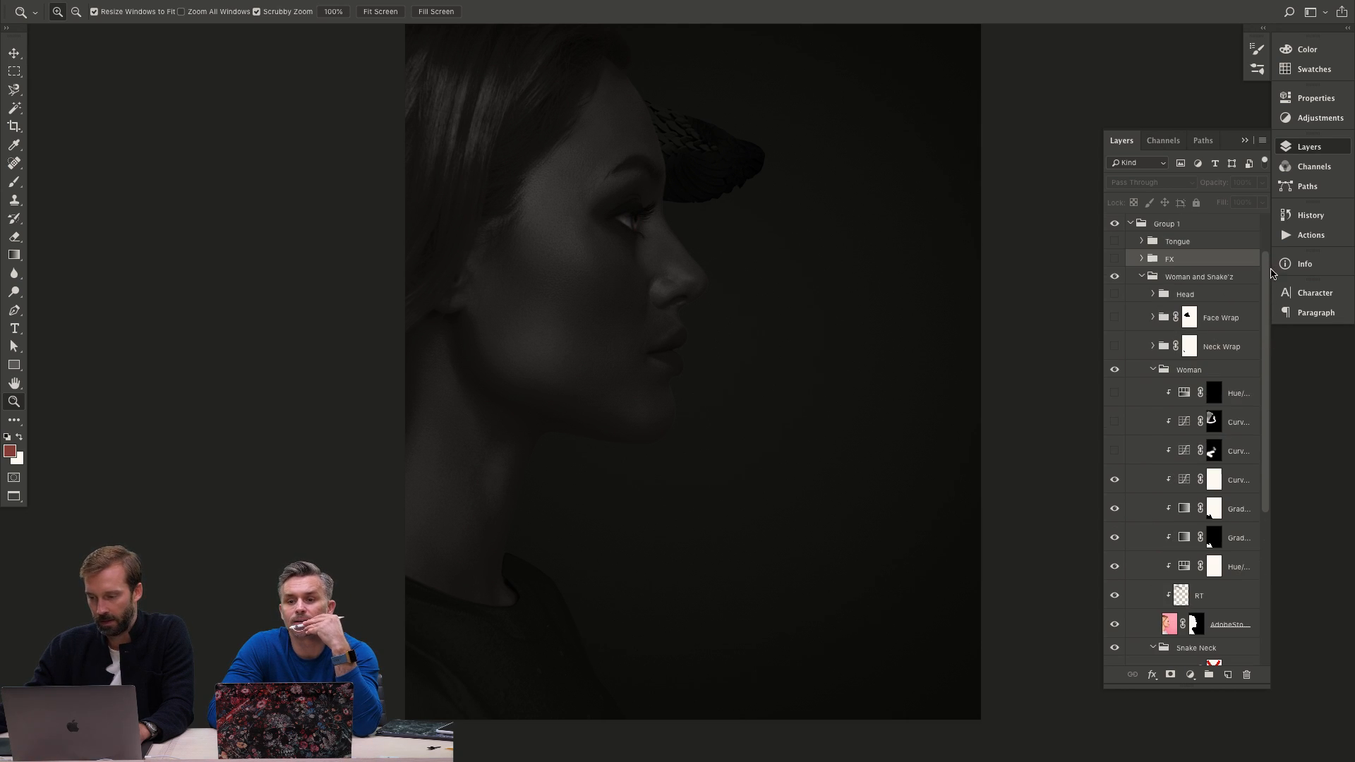
left_click(1153, 346)
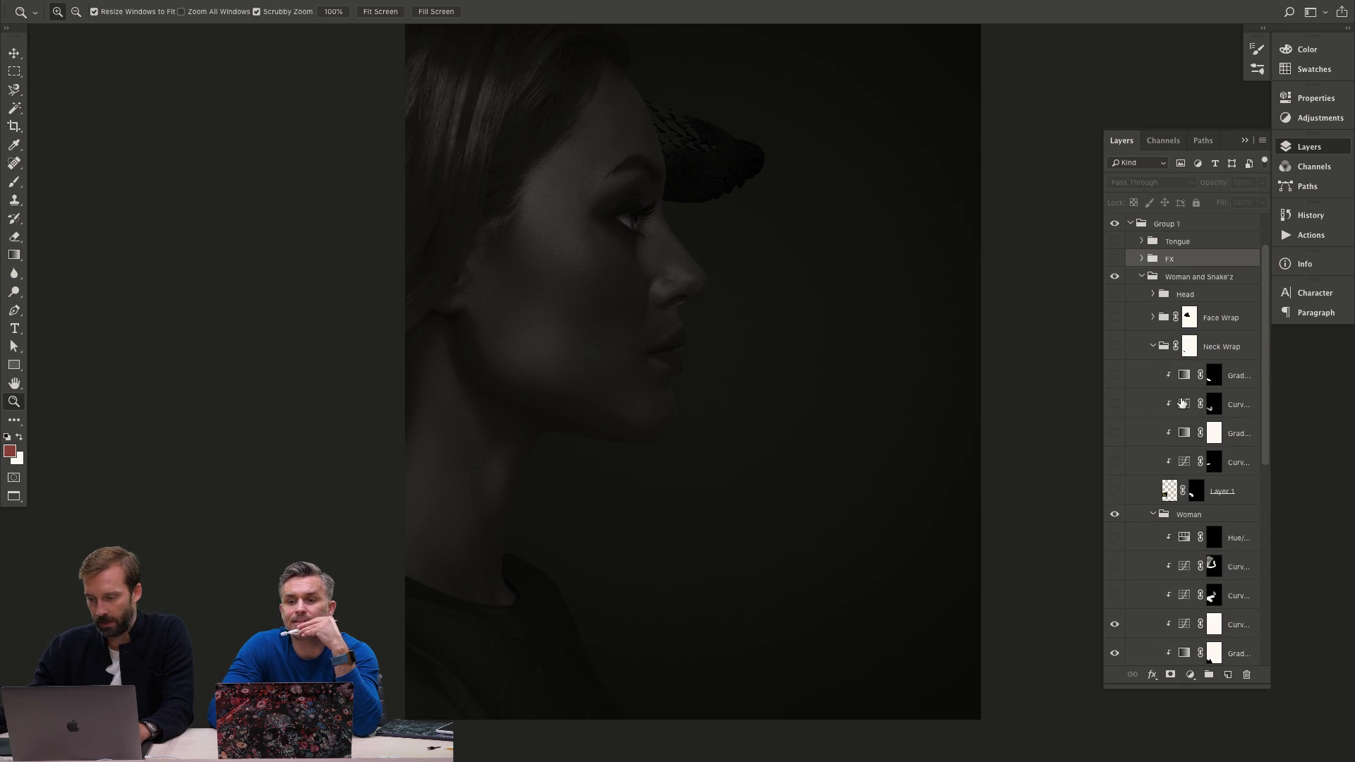
left_click(1116, 491)
left_click(1198, 494, "shift")
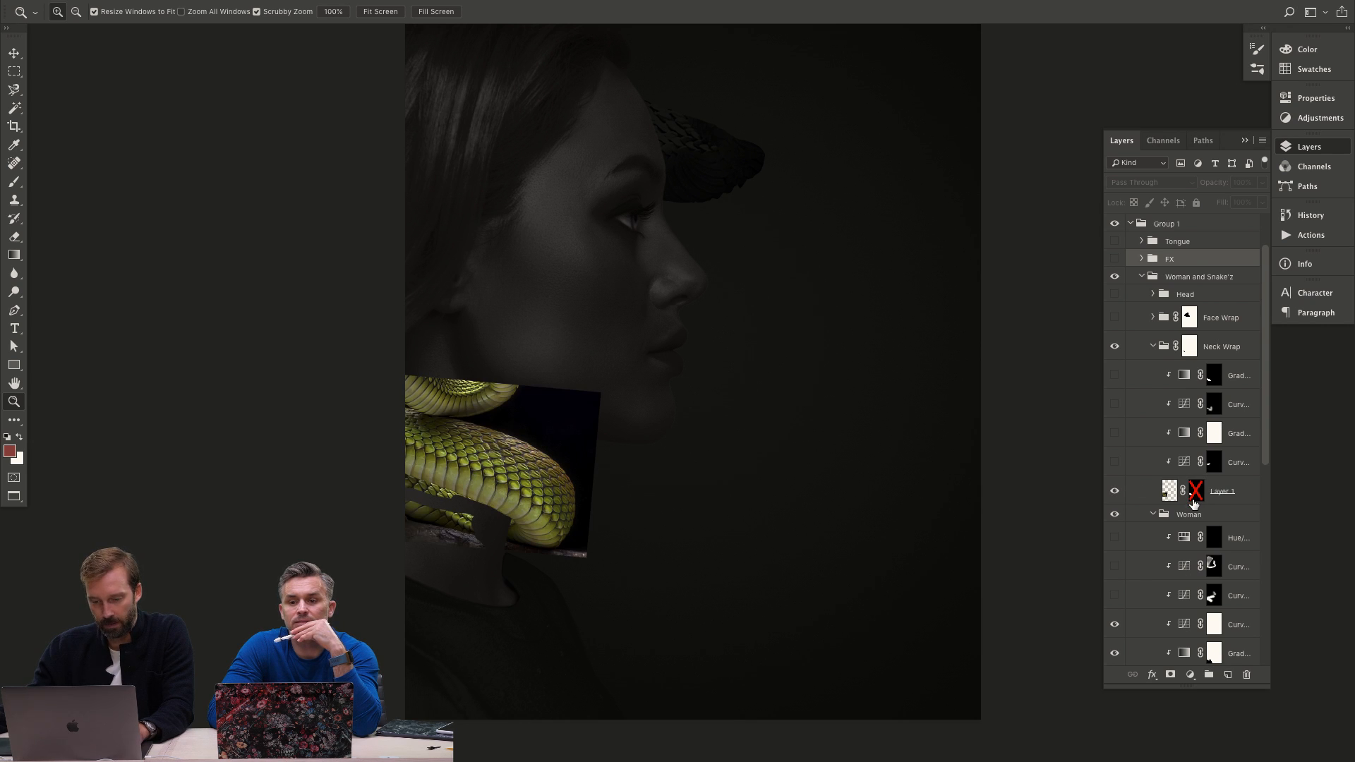
Switch to Finder and open the Snake folder in the HD folder of ADOBE_LIVE's ADOBE_STOCK.
key("super+Tab")
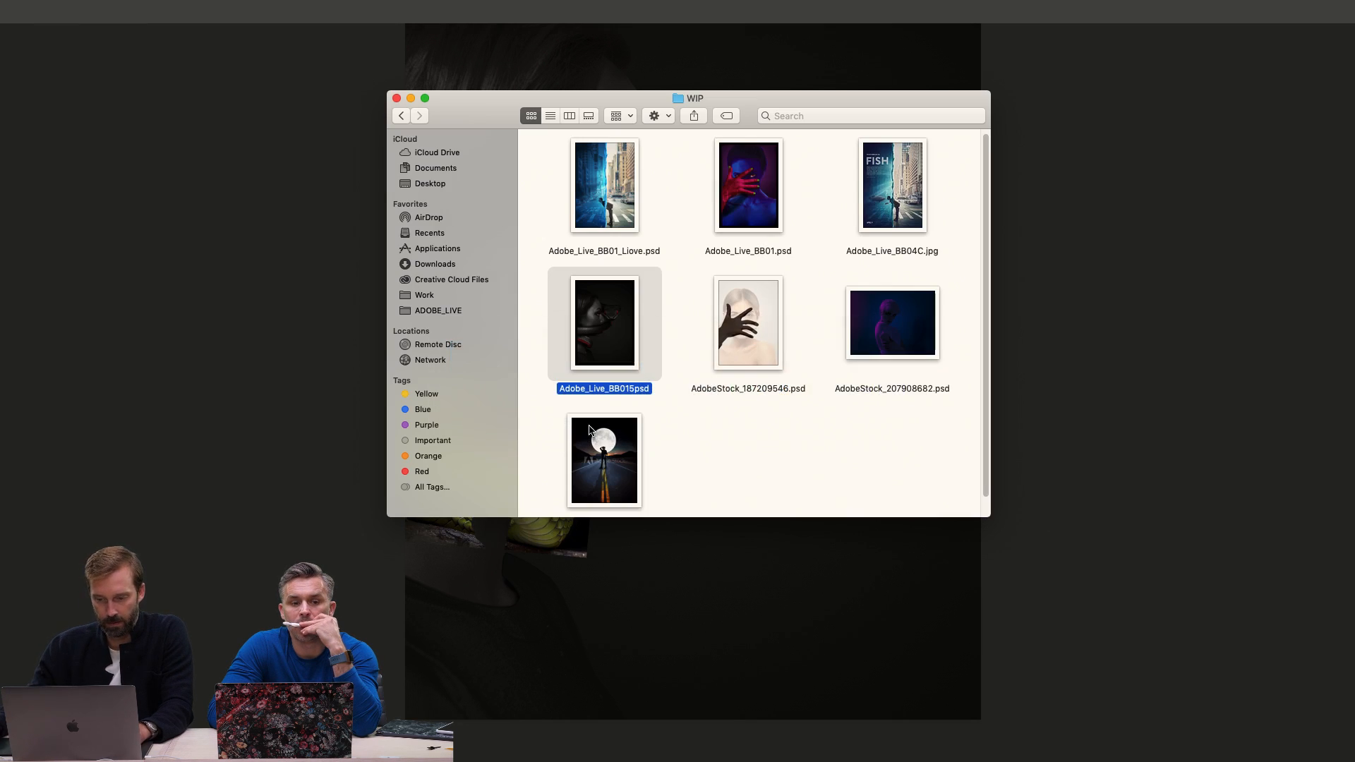
key("super+Up")
key("super+Up")
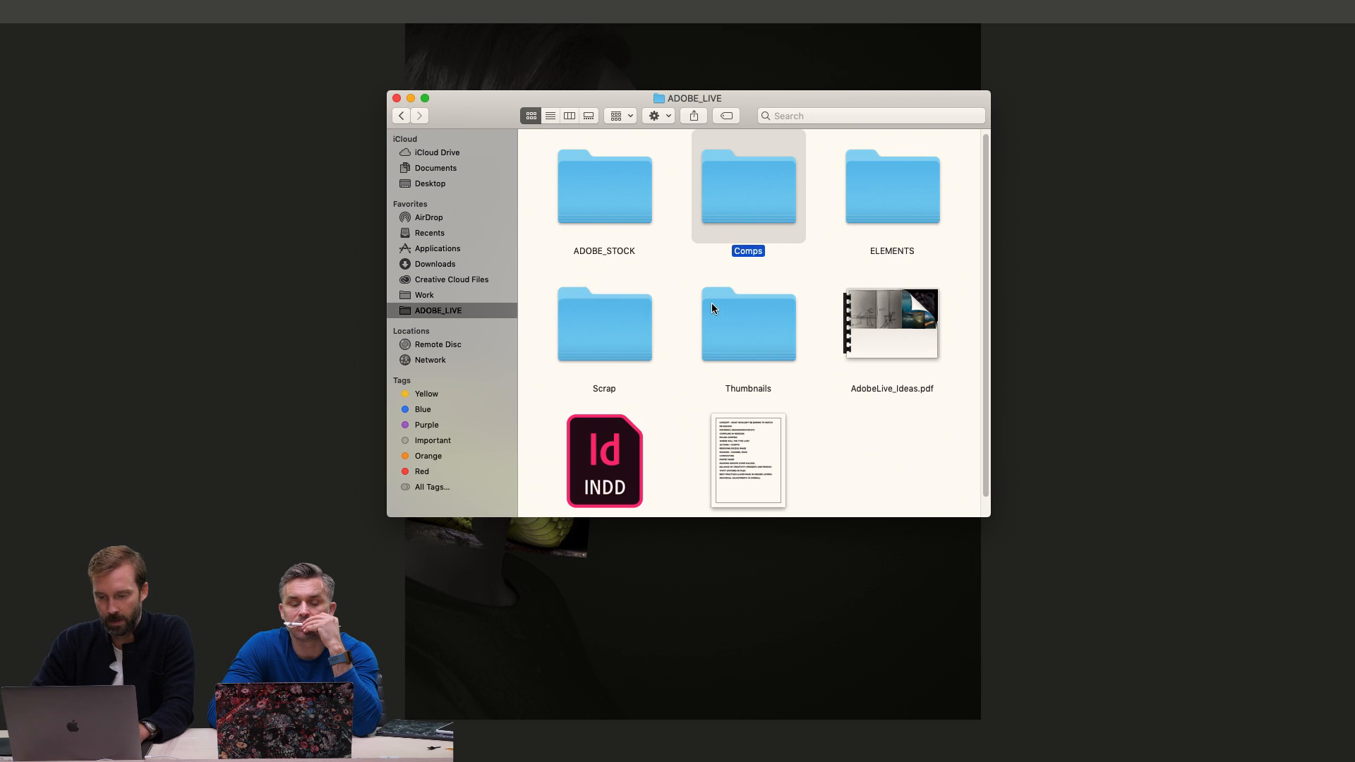
key("Left")
key("super+Down")
key("Right")
key("super+Down")
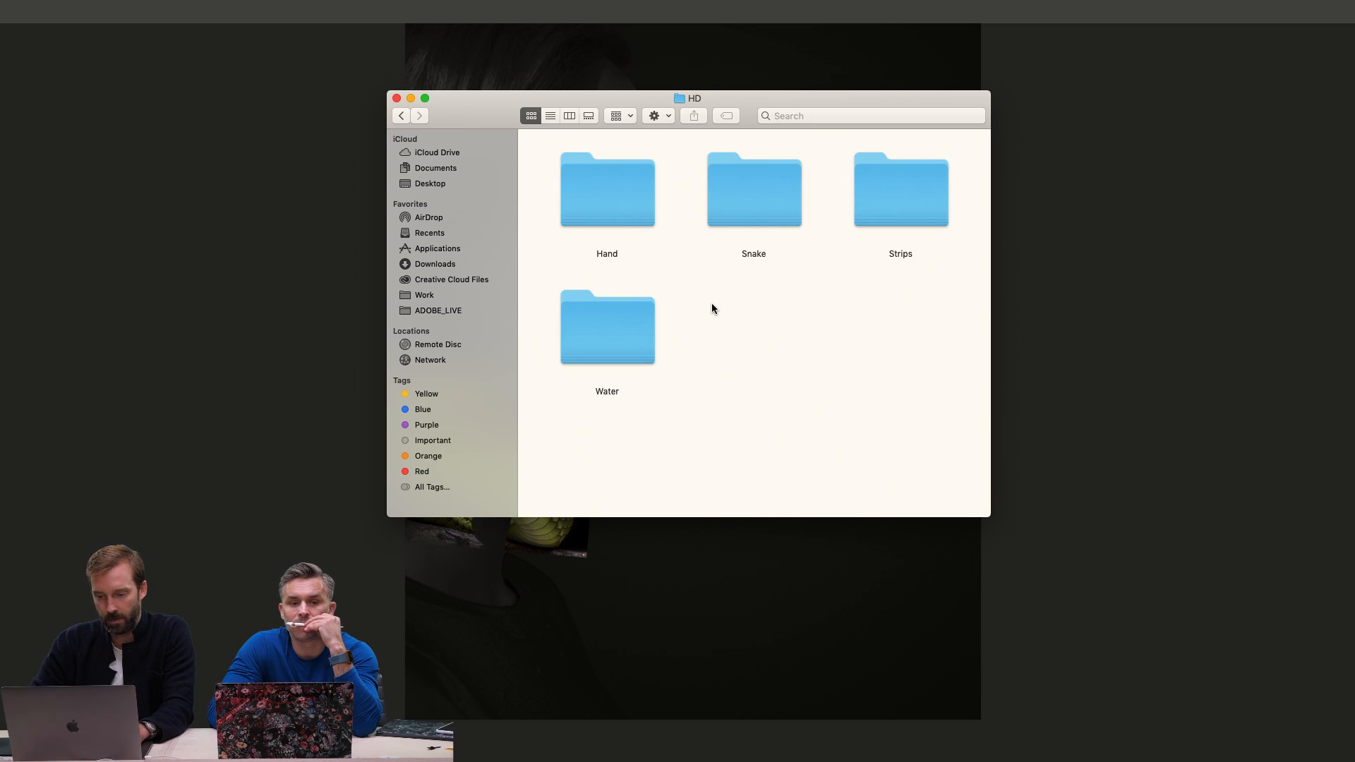
key("Right")
key("Right")
key("super+Down")
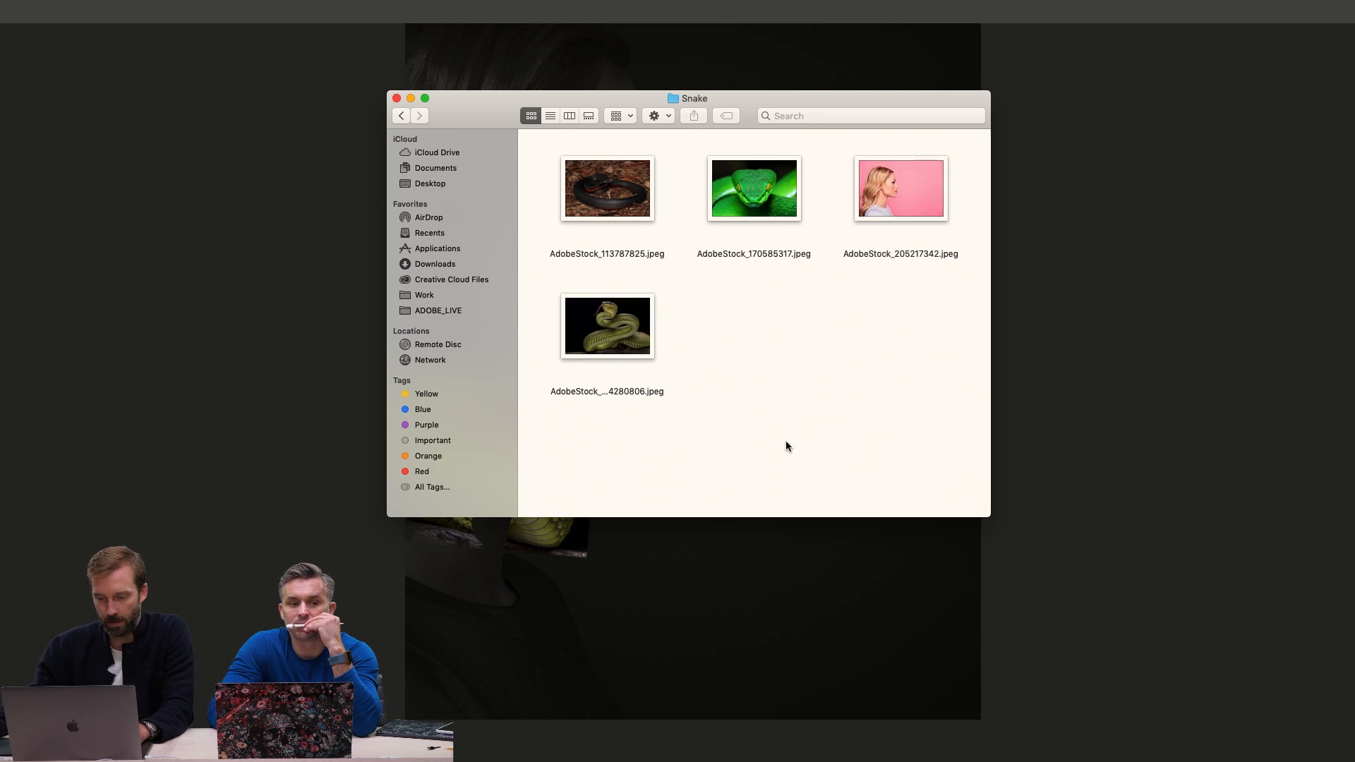
Preview the stock photos AdobeStock_244280806.jpeg of the coiled green snake and AdobeStock_113787825.jpeg of the black snake.
key("Down")
key("space")
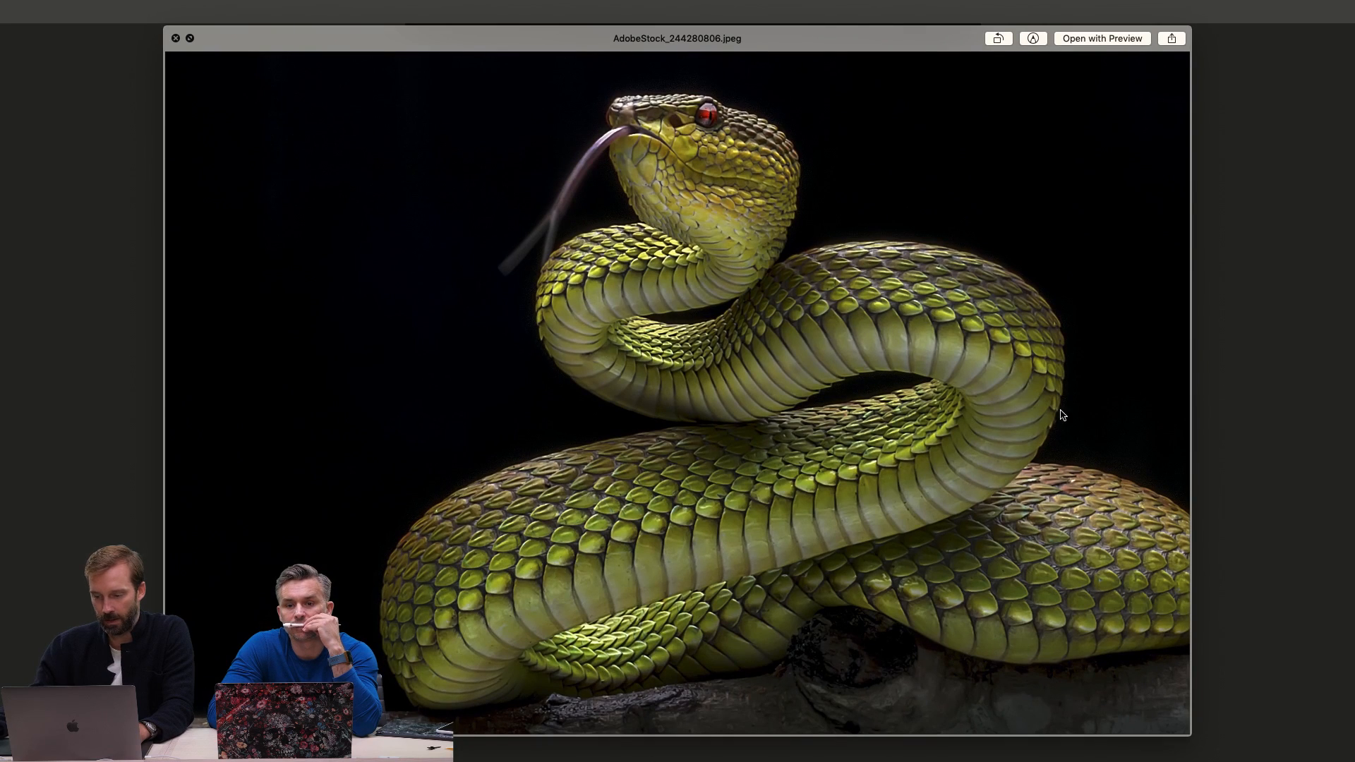
key("space")
key("Up")
key("space")
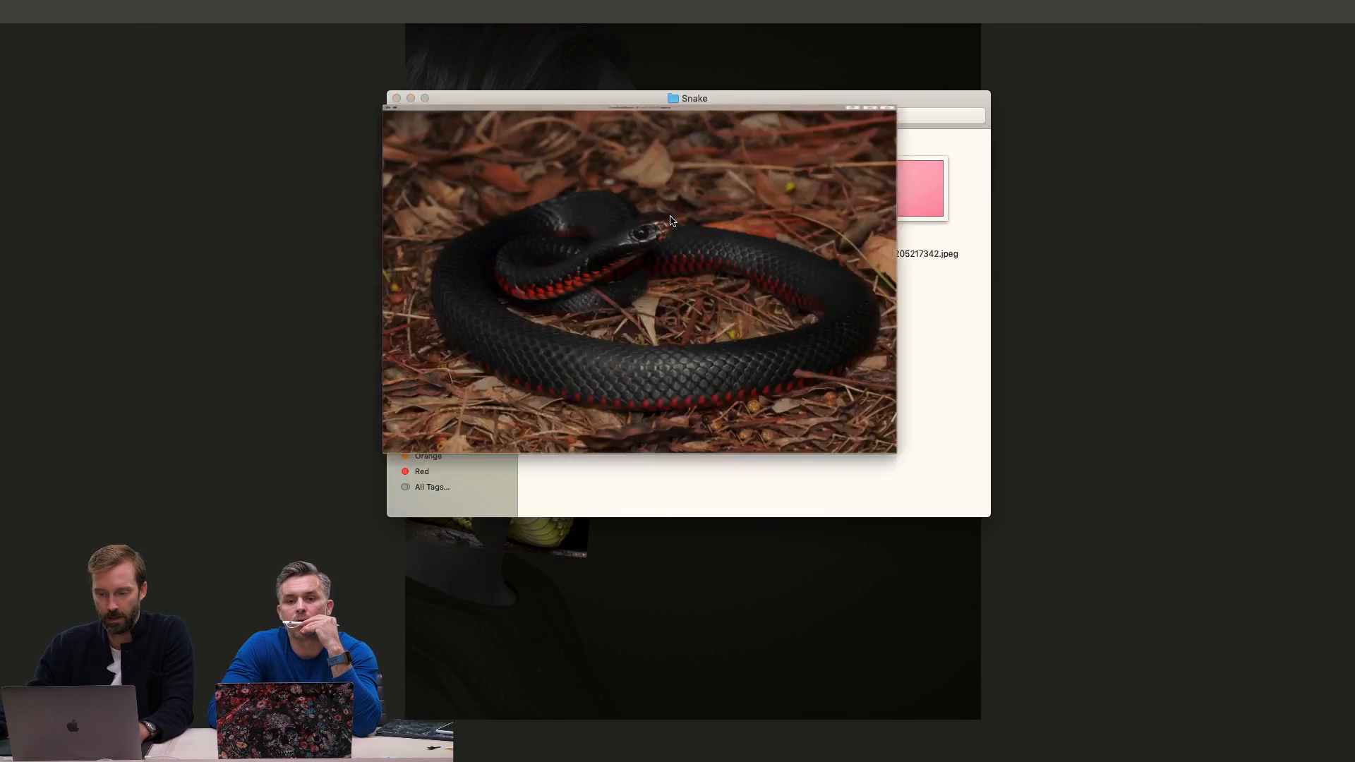
key("space")
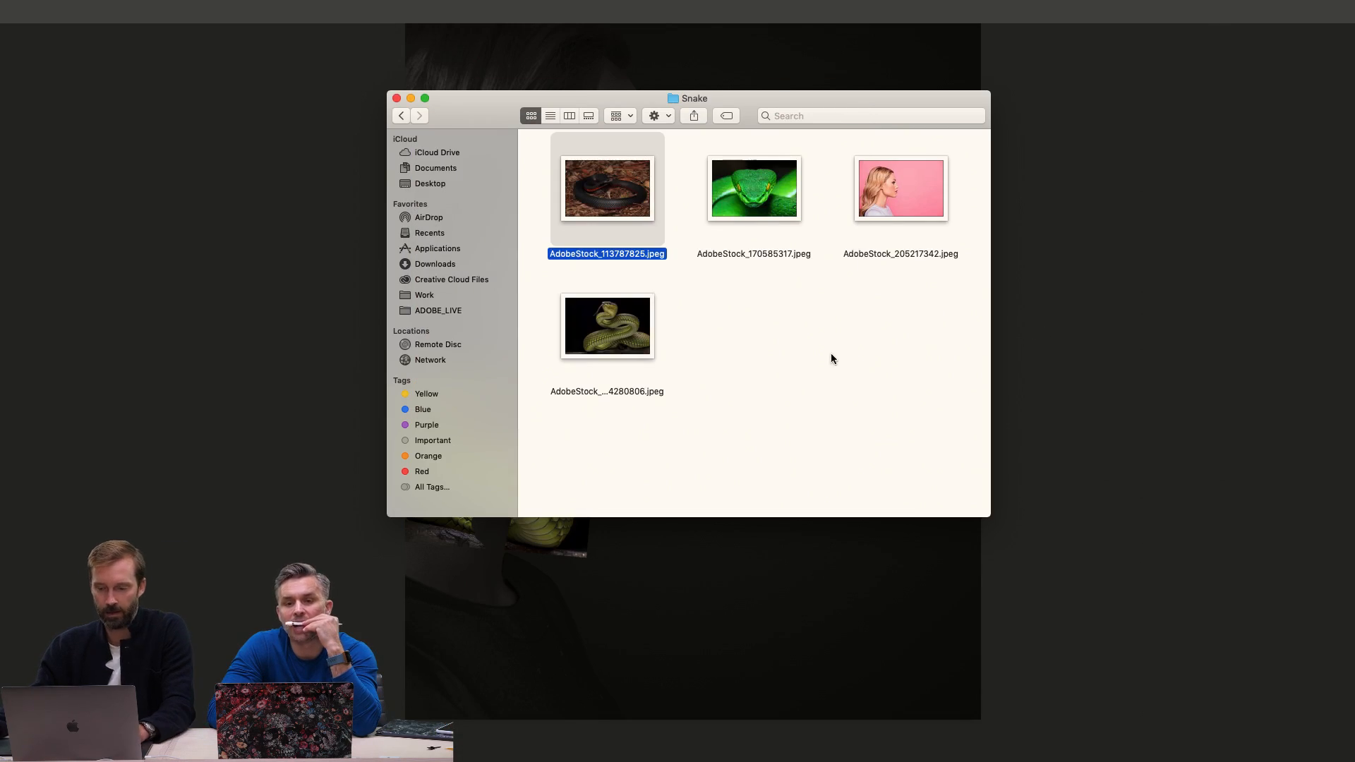
Preview the green snake head photo AdobeStock_170585317.jpeg and return to the composite in Photoshop.
key("Right")
key("space")
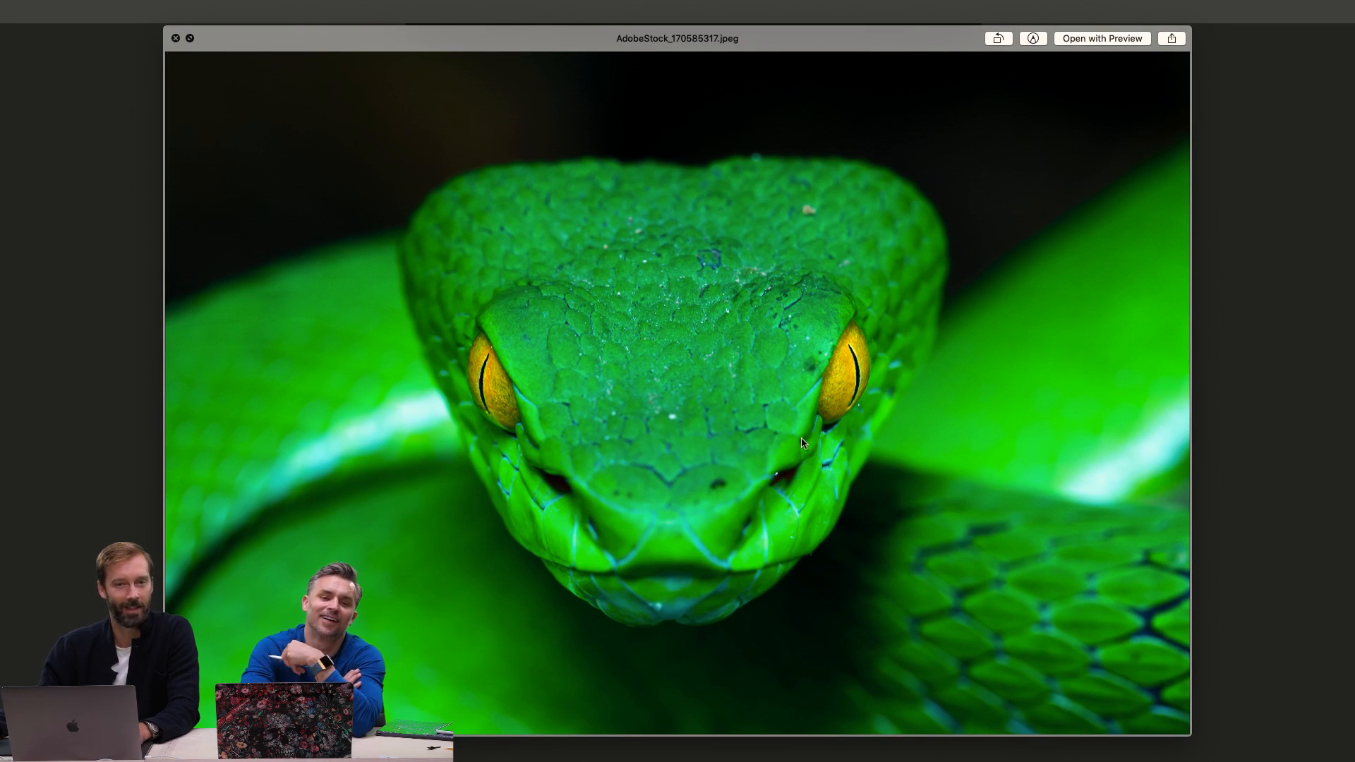
key("space")
key("space")
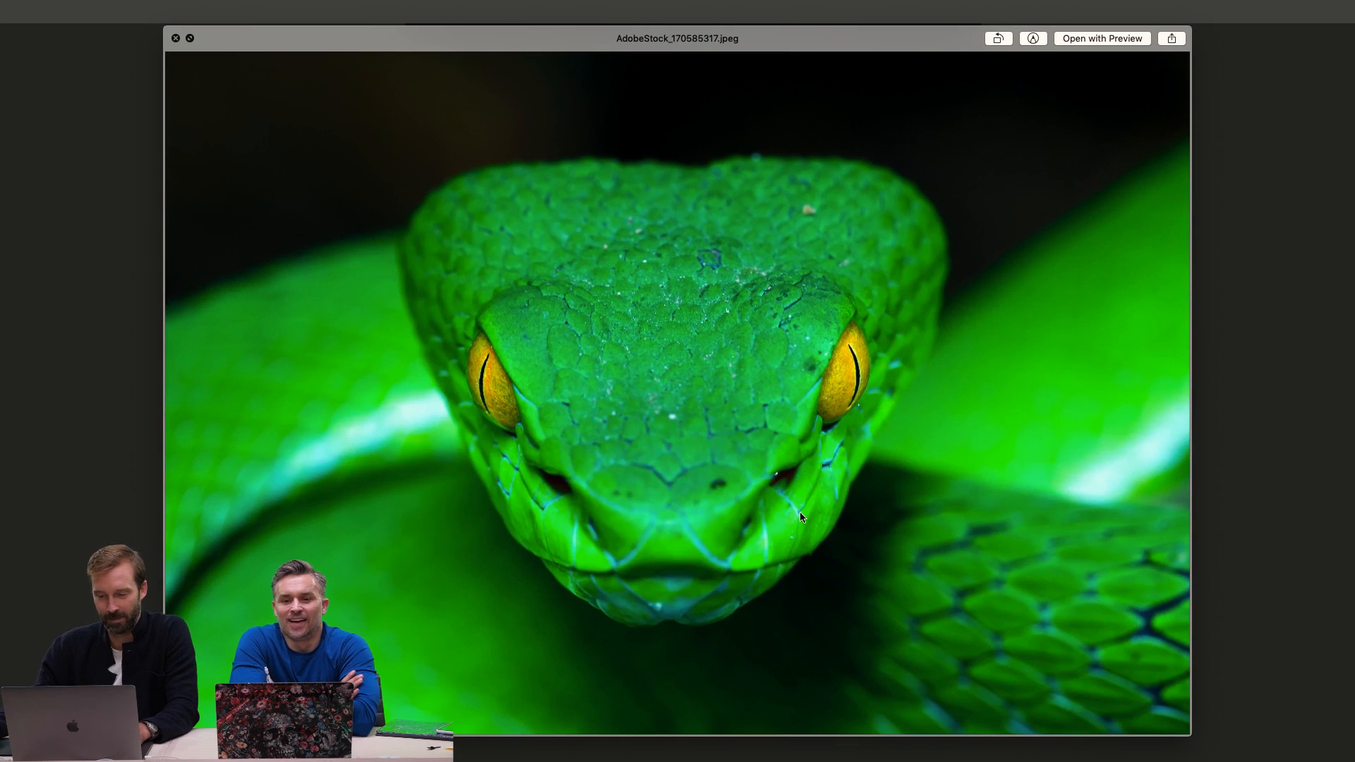
key("space")
left_click(661, 619)
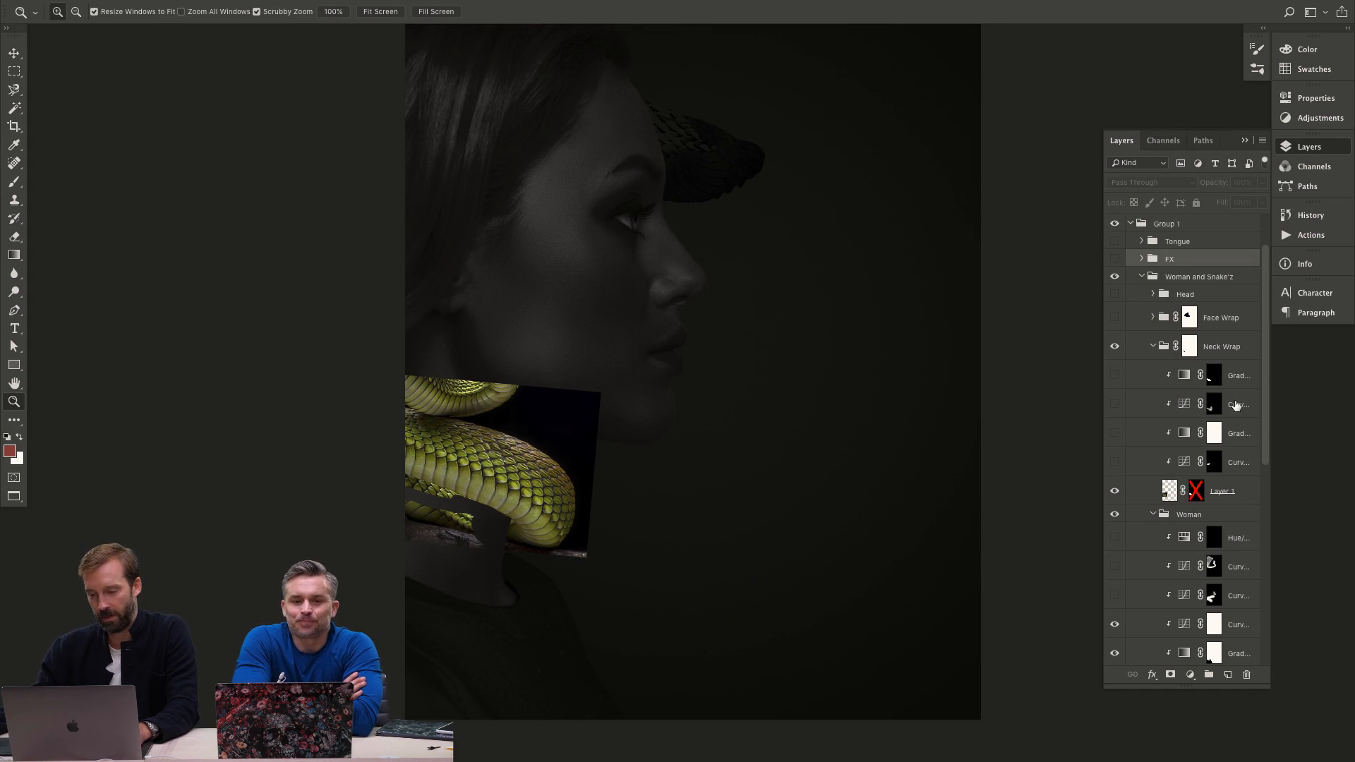
Re-enable the mask on Neck Wrap's Layer 1 and show the group's four Curves and gradient adjustments above it.
left_click(1191, 496, "shift")
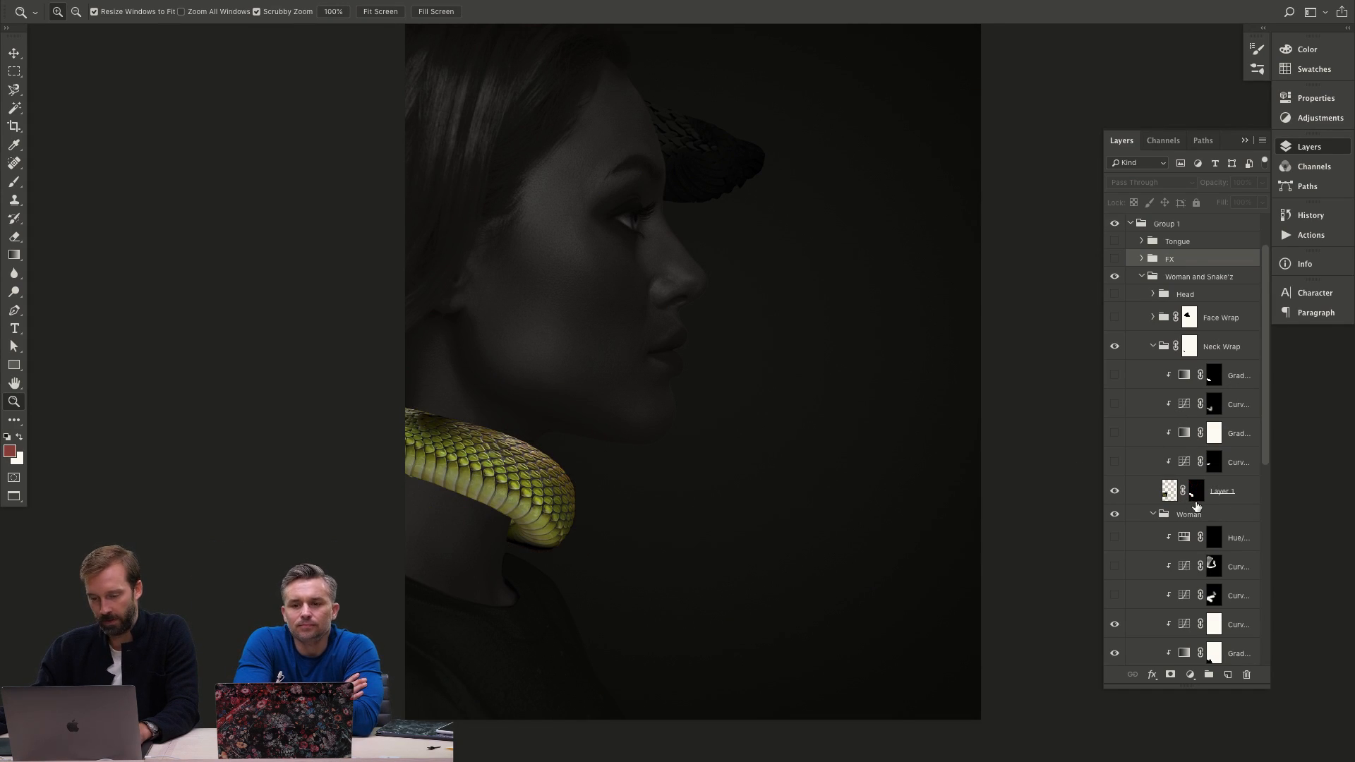
left_click(1115, 462)
left_click(1115, 432)
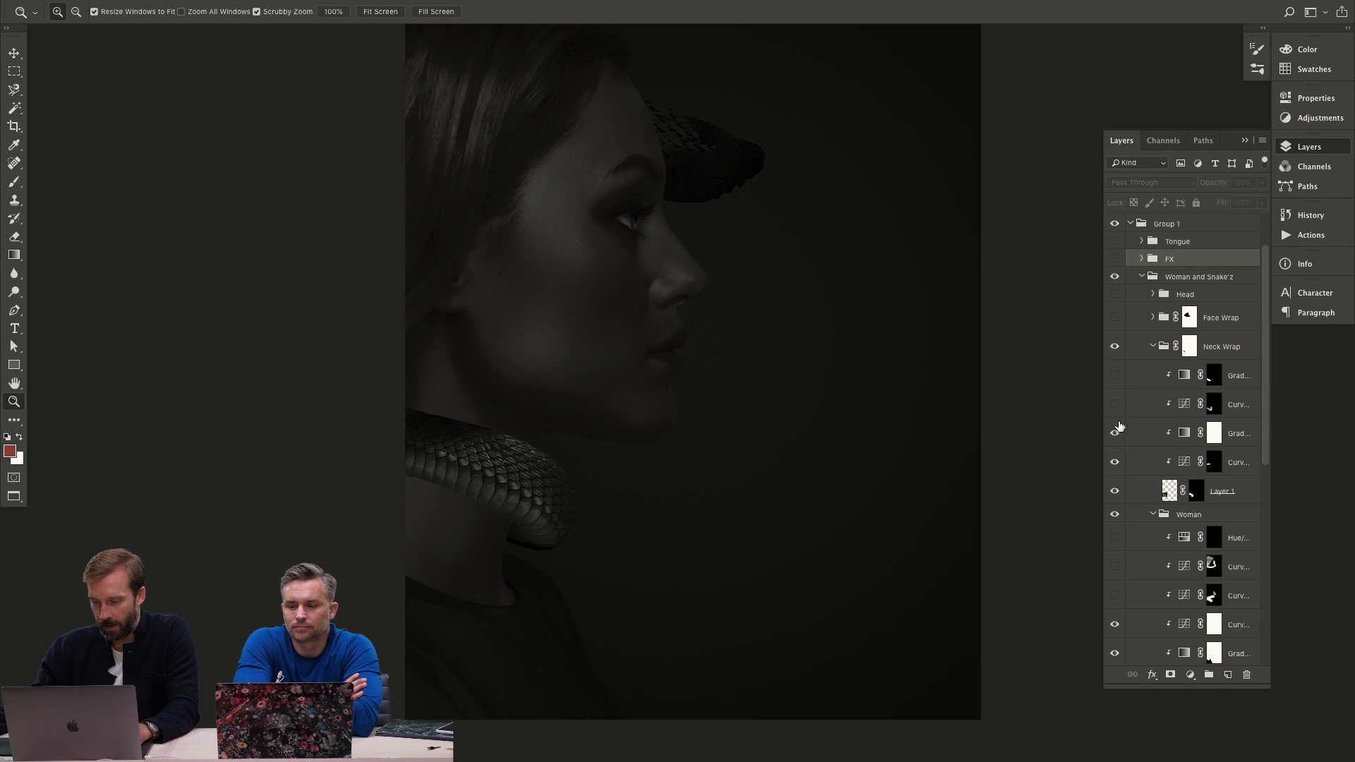
left_click(1115, 405)
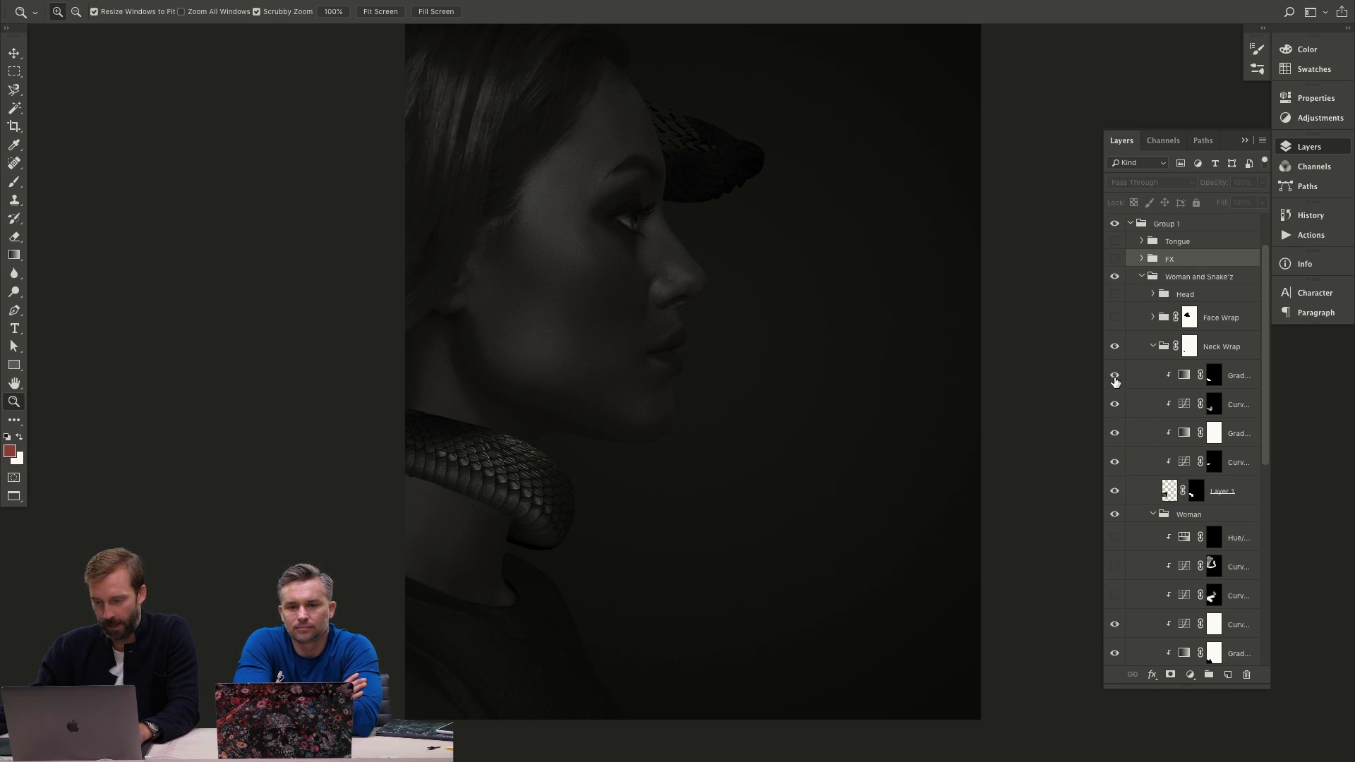
left_click(1115, 379)
left_click(1116, 383)
left_click(1118, 385)
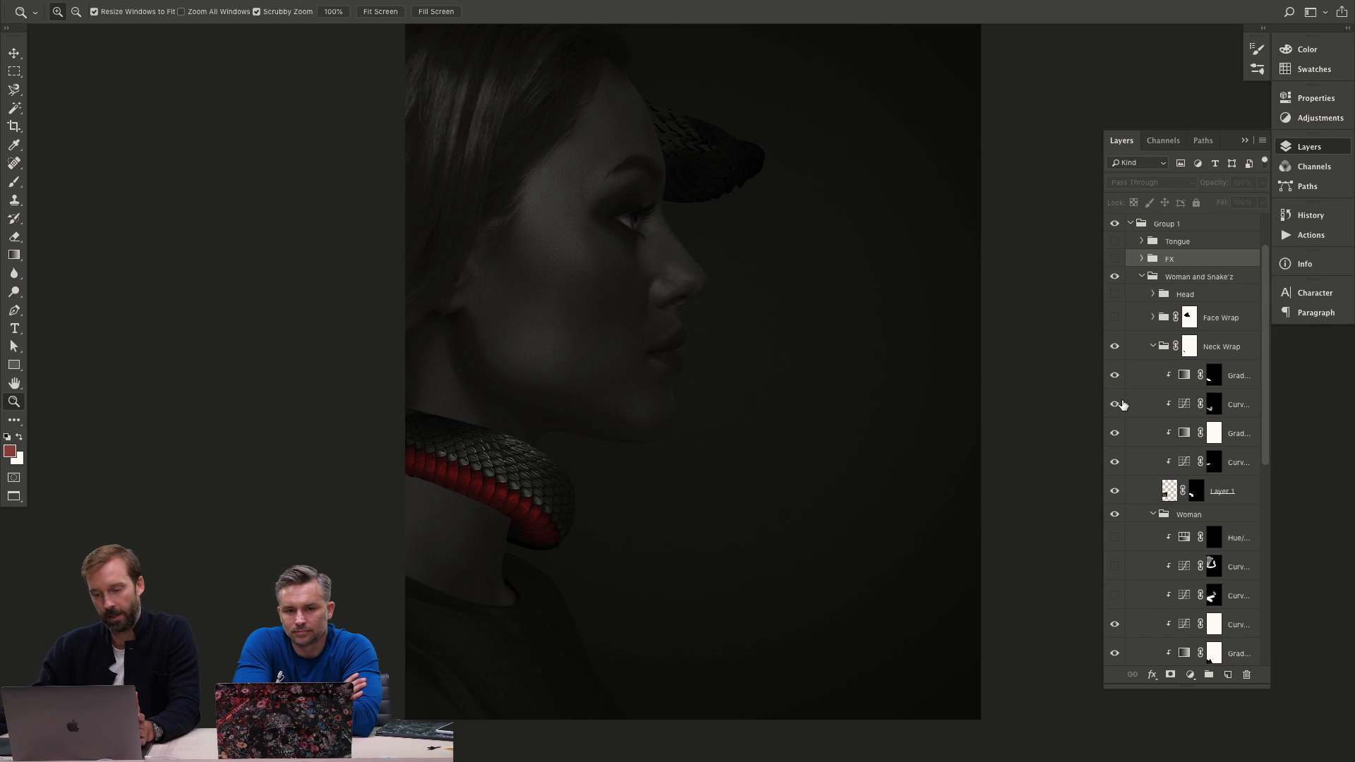
Switch to Finder to preview the black snake's red belly in AdobeStock_113787825.jpeg, and return to Photoshop.
key("super+Tab")
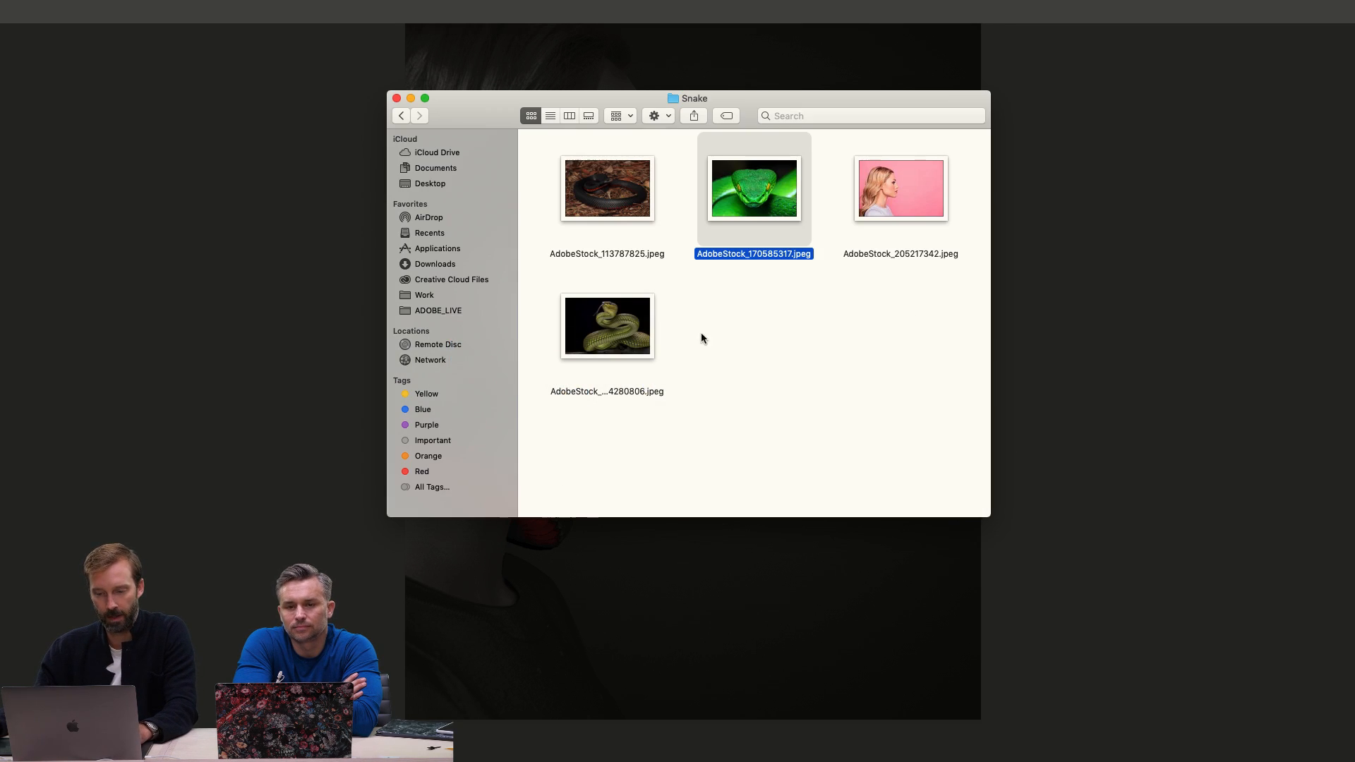
left_click(635, 255)
key("space")
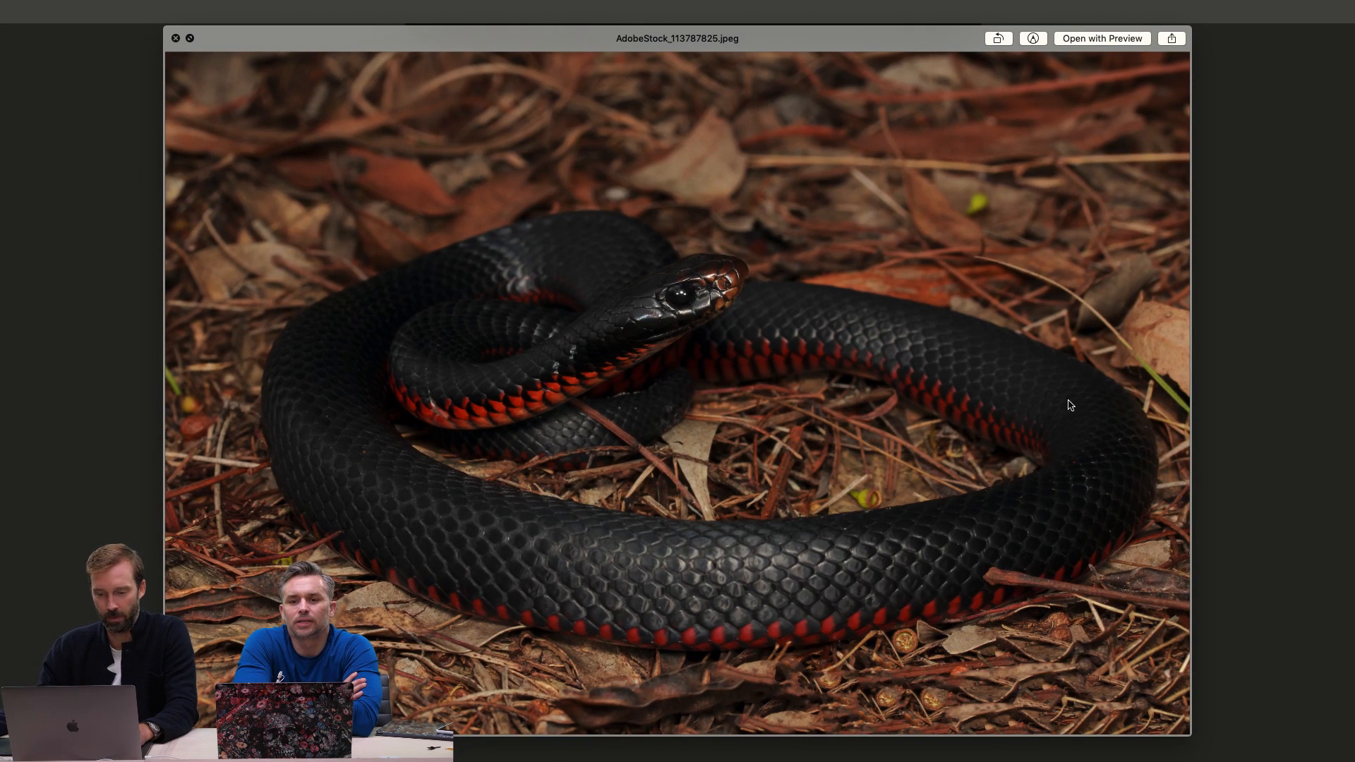
key("space")
key("super+Tab")
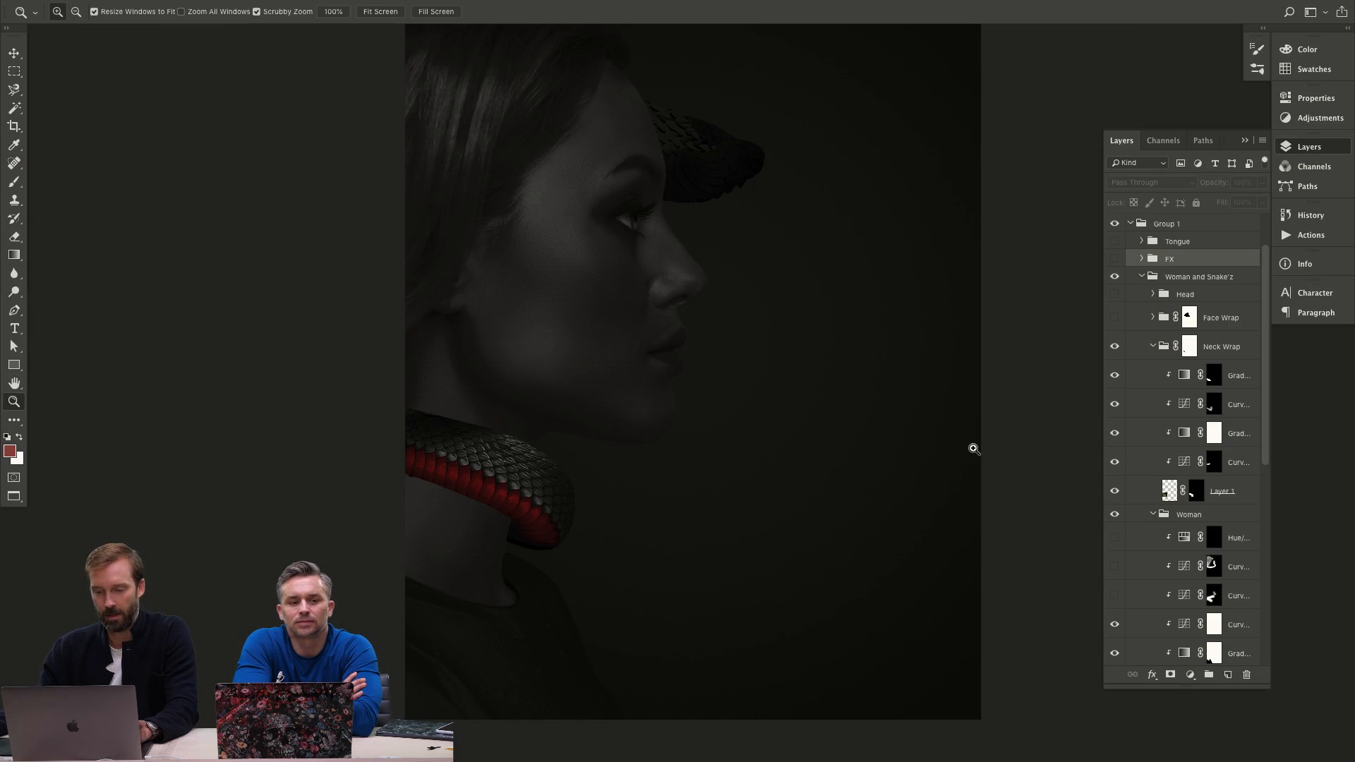
Inspect the Neck Wrap group's topmost gradient adjustment and its mask, and collapse the group.
left_click(1211, 376, "alt")
left_click(1177, 375)
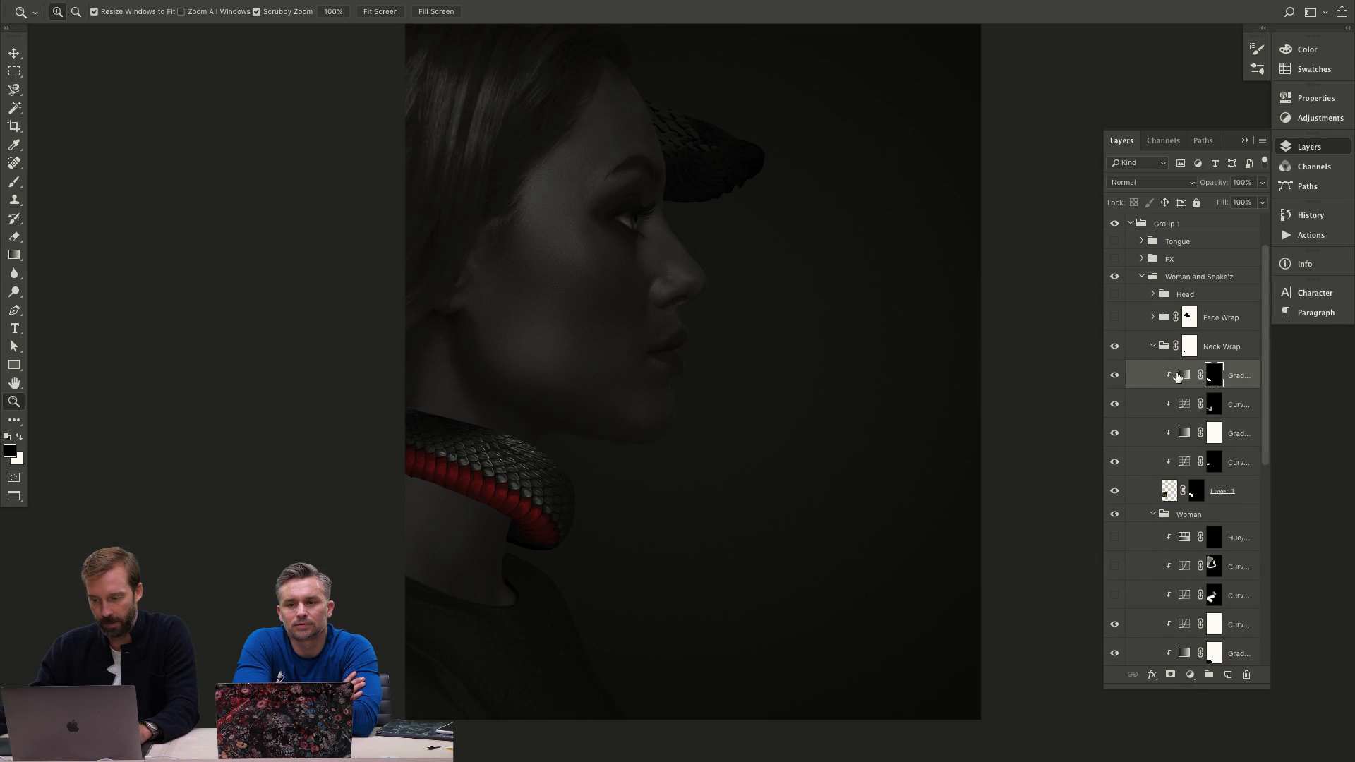
left_click(1152, 347)
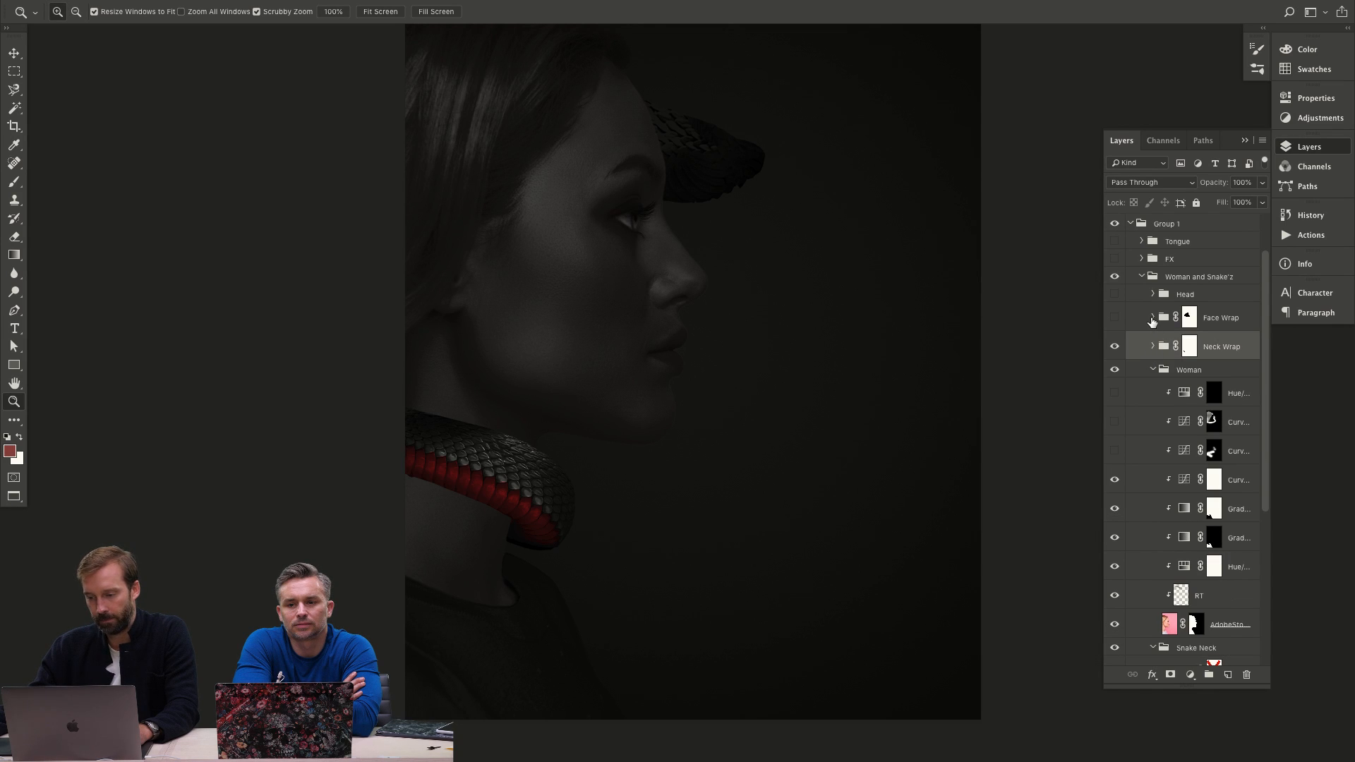
Show the Face Wrap group's stock snake, RT and two Curves layers, and collapse it in favour of the expanded Head group.
left_click(1153, 318)
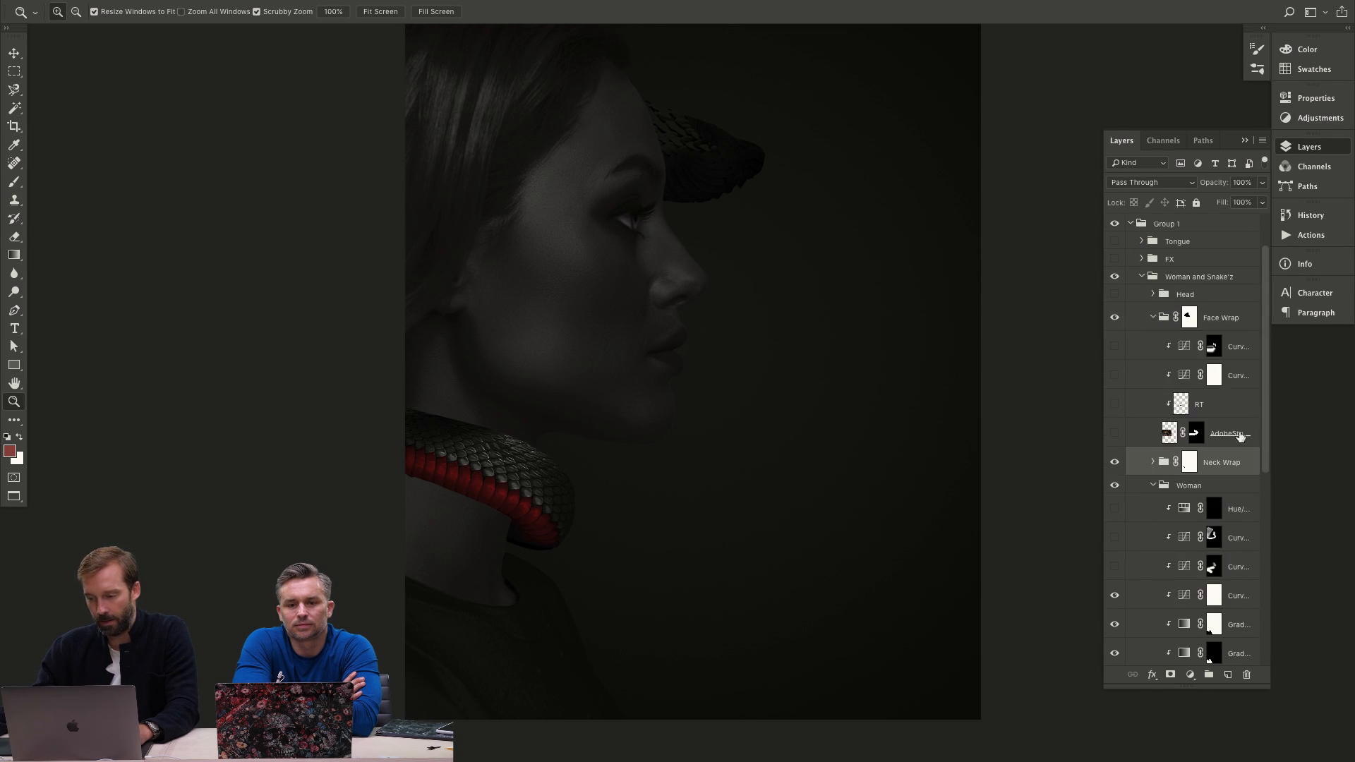
left_click(1114, 434)
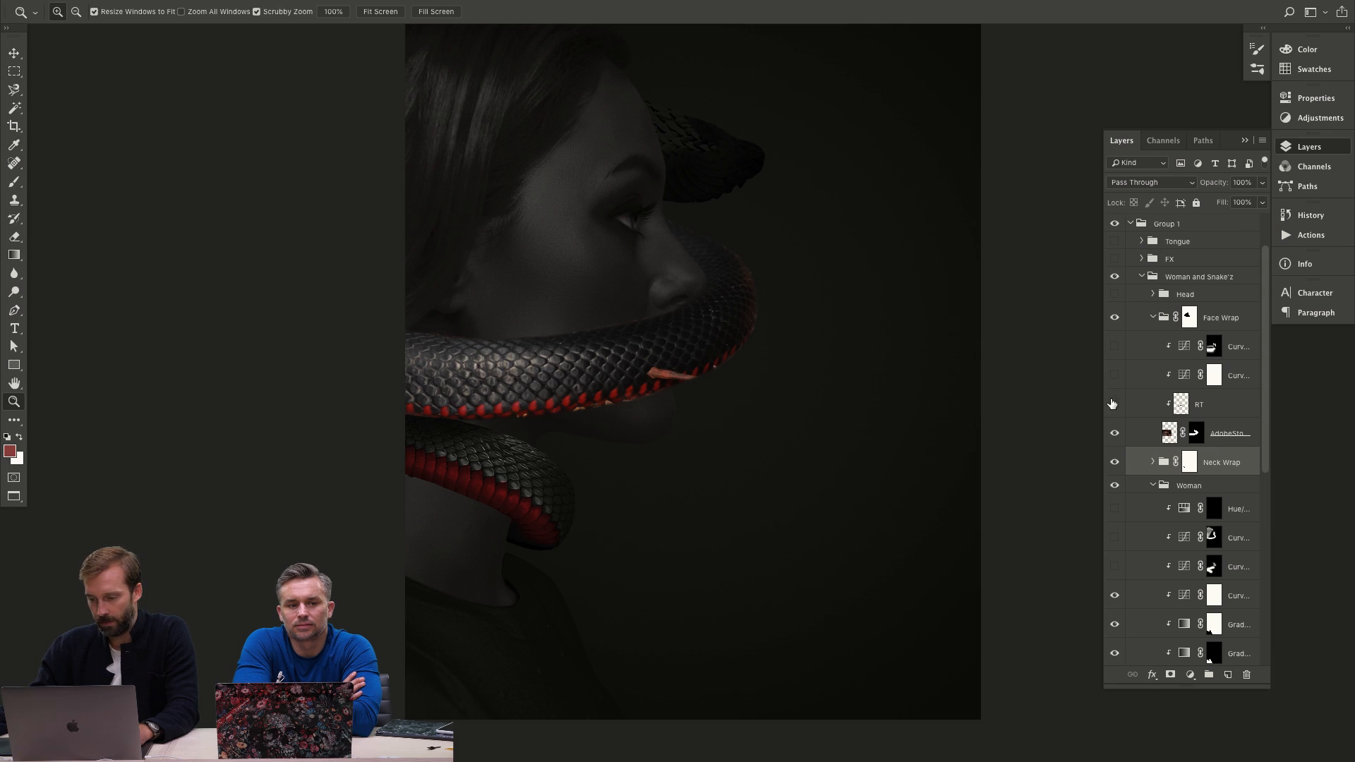
left_click(1113, 405)
left_click(1115, 375)
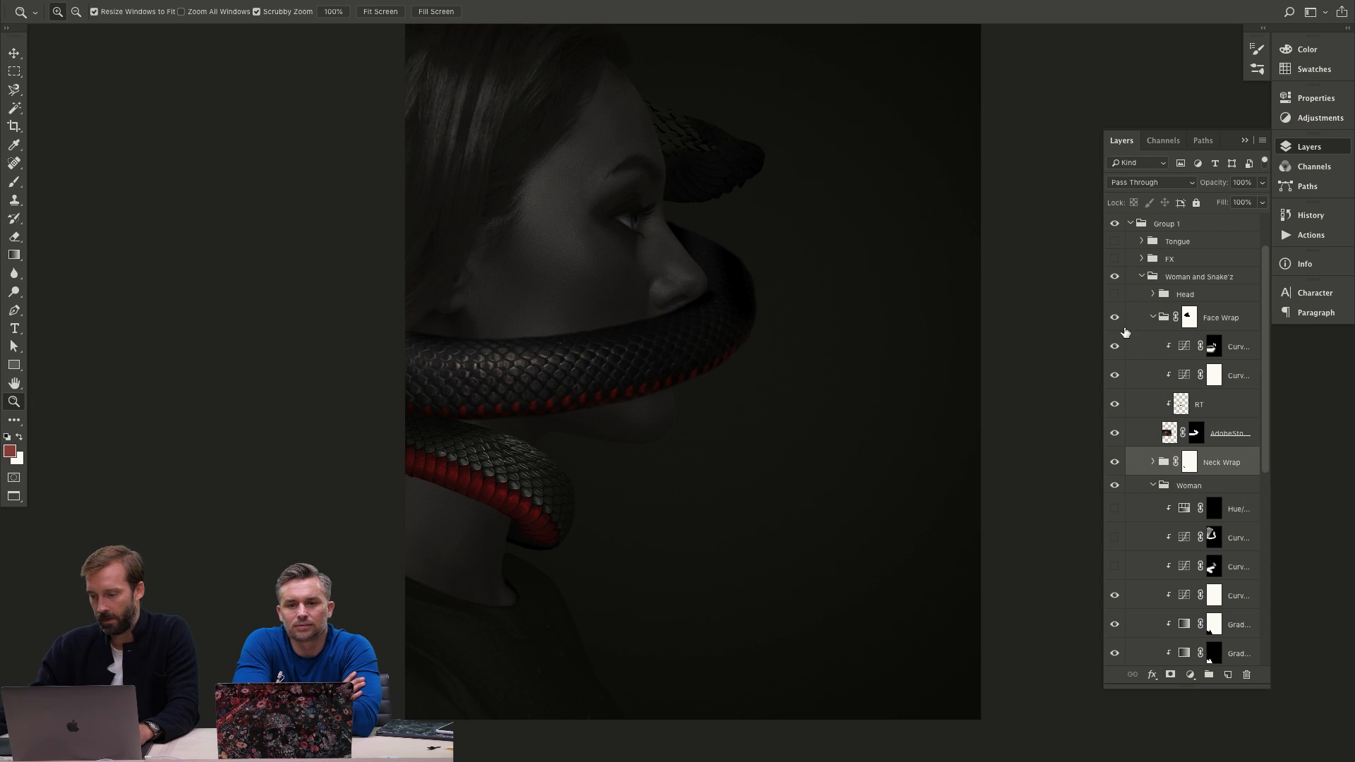
left_click(1152, 316)
left_click(1152, 294)
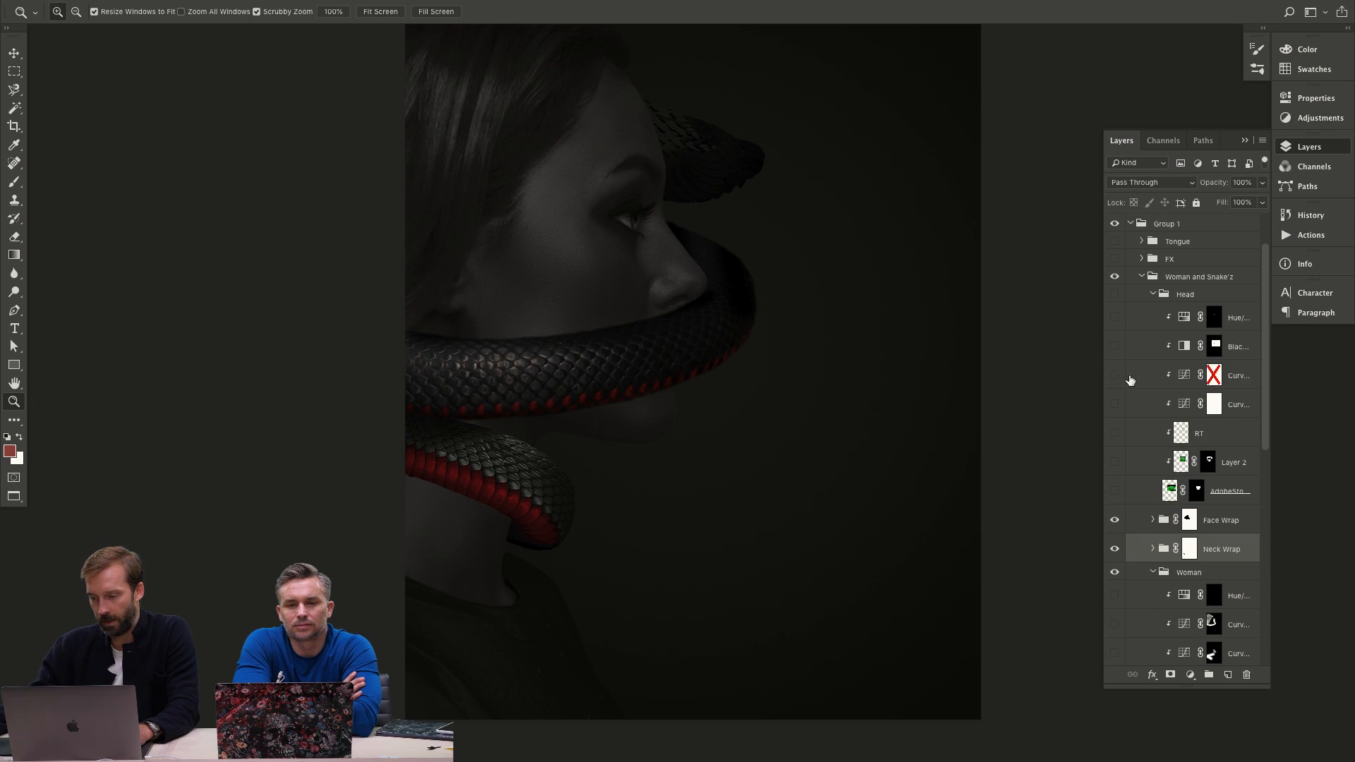
Show the Head group's stock snake head, Layer 2, RT, two Curves, black-and-white and Hue/Saturation layers, and collapse the group.
left_click(1114, 491)
left_click(1114, 463)
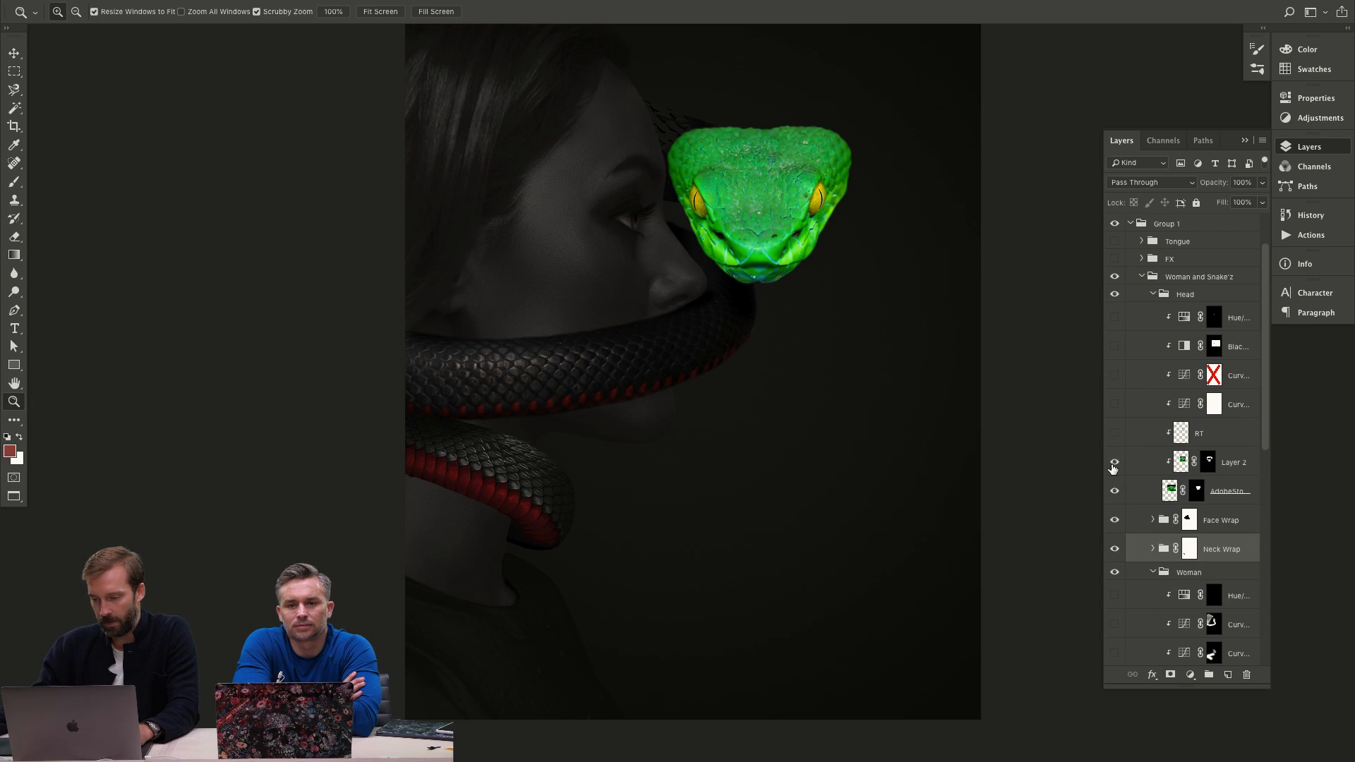
left_click(1114, 442)
left_click(1114, 404)
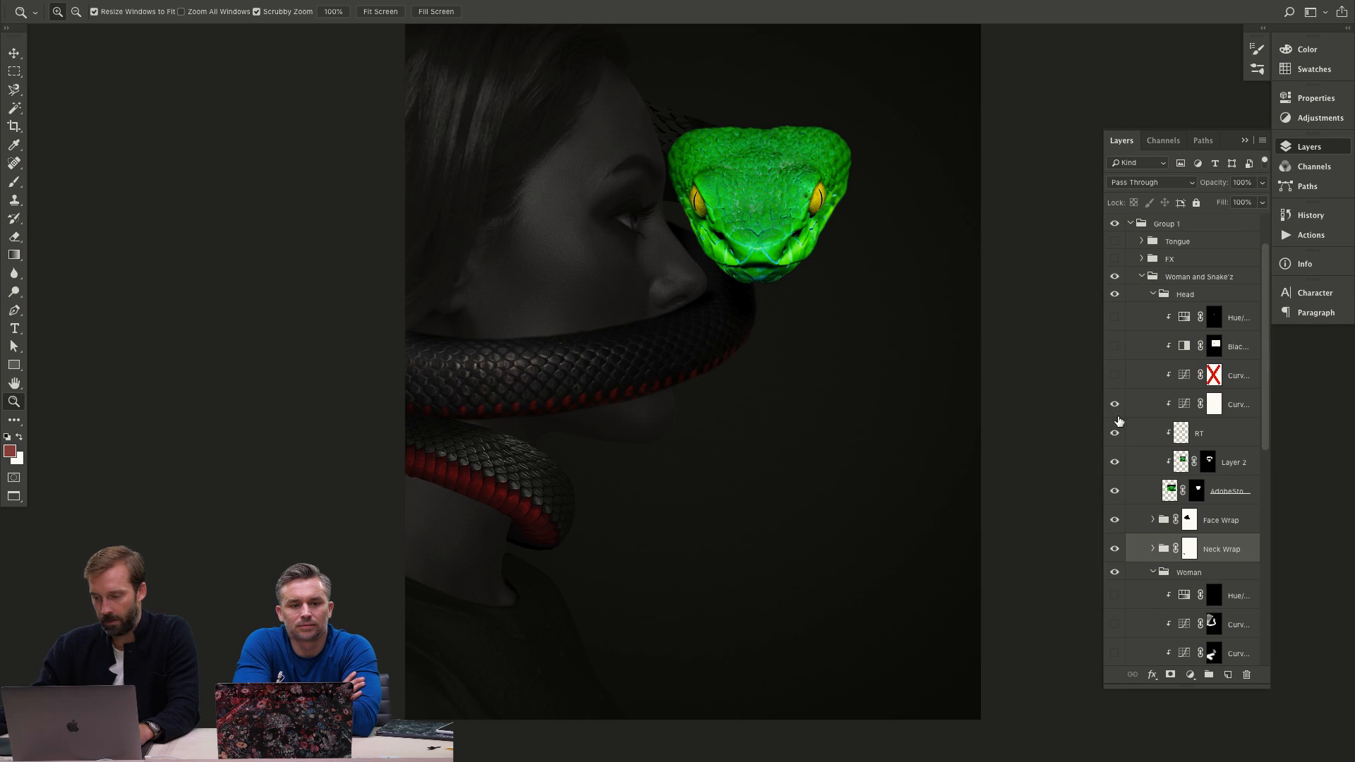
left_click(1114, 376)
left_click(1115, 347)
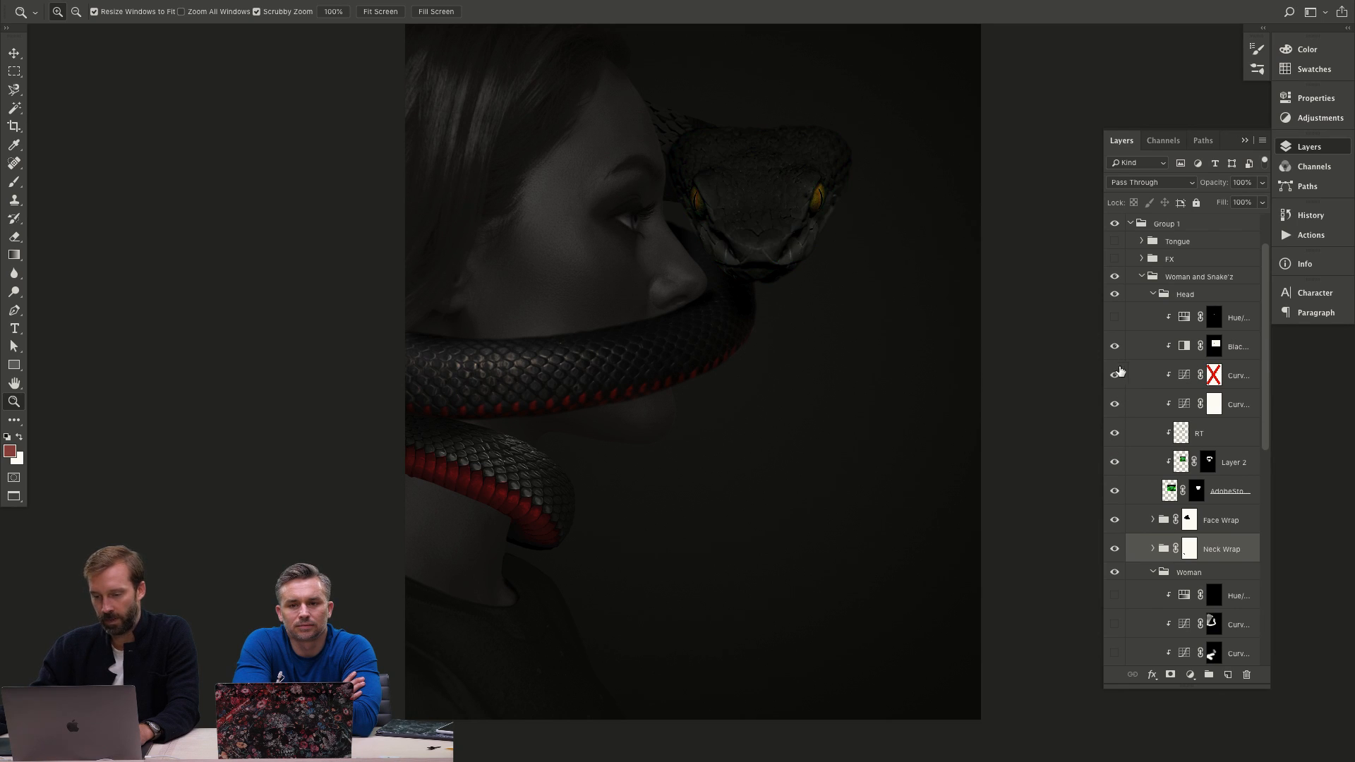
left_click(1114, 318)
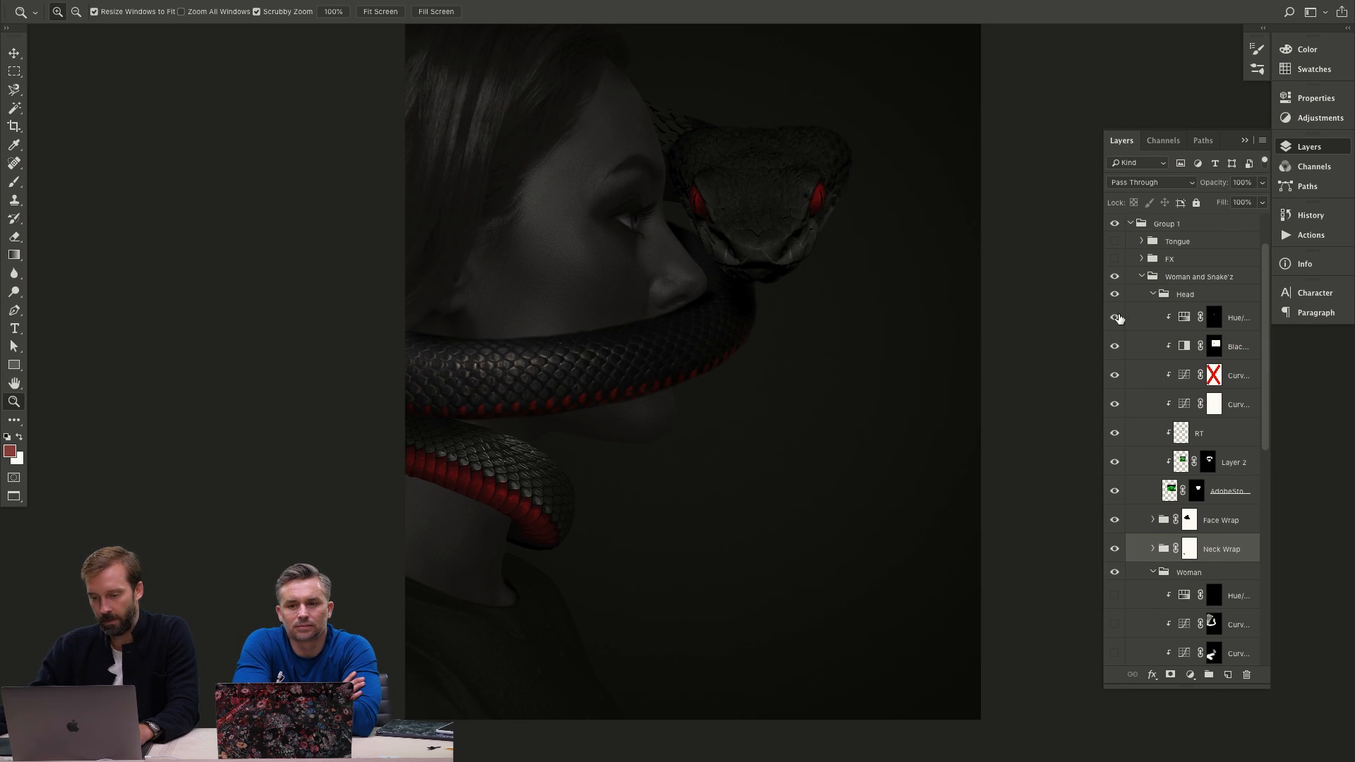
left_click(1153, 293)
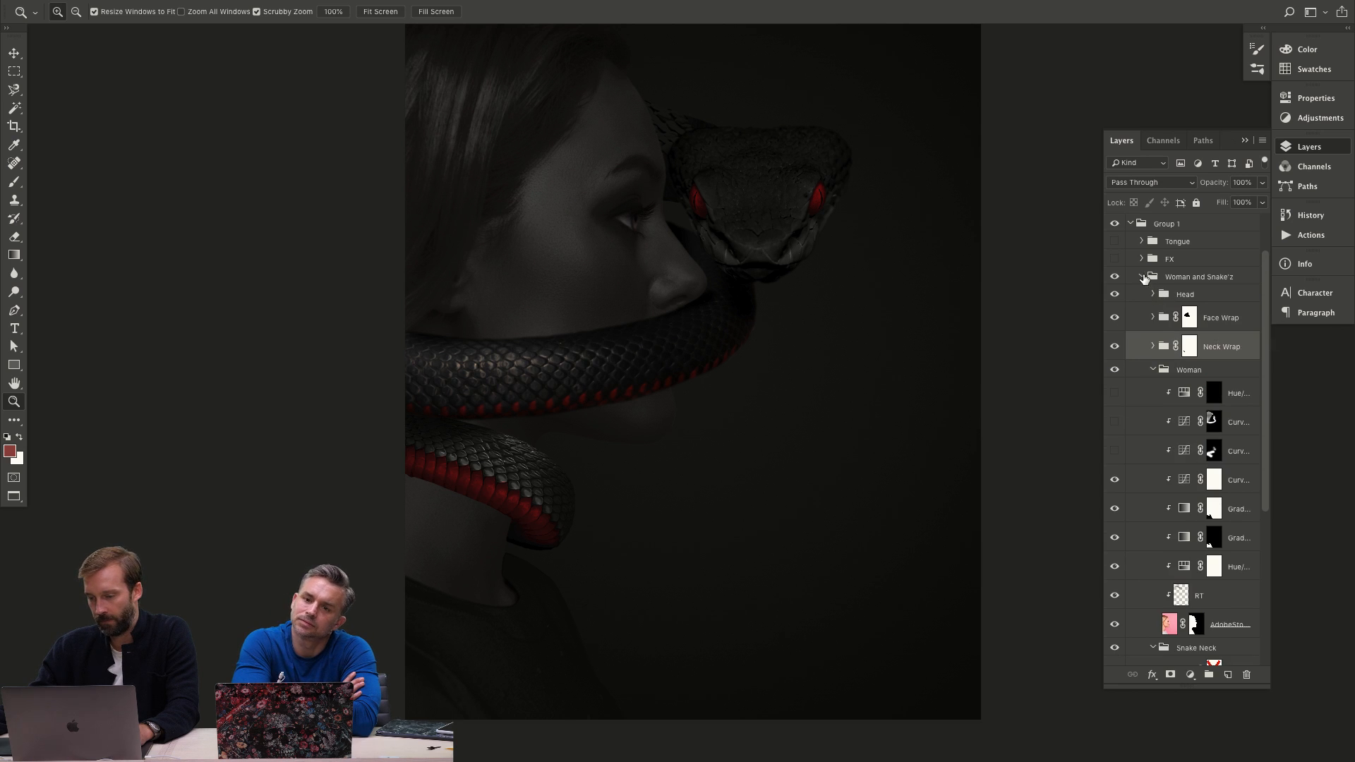
Show the Woman group's hidden Hue/Saturation adjustment and the two masked Curves adjustments below it.
left_click(1141, 275)
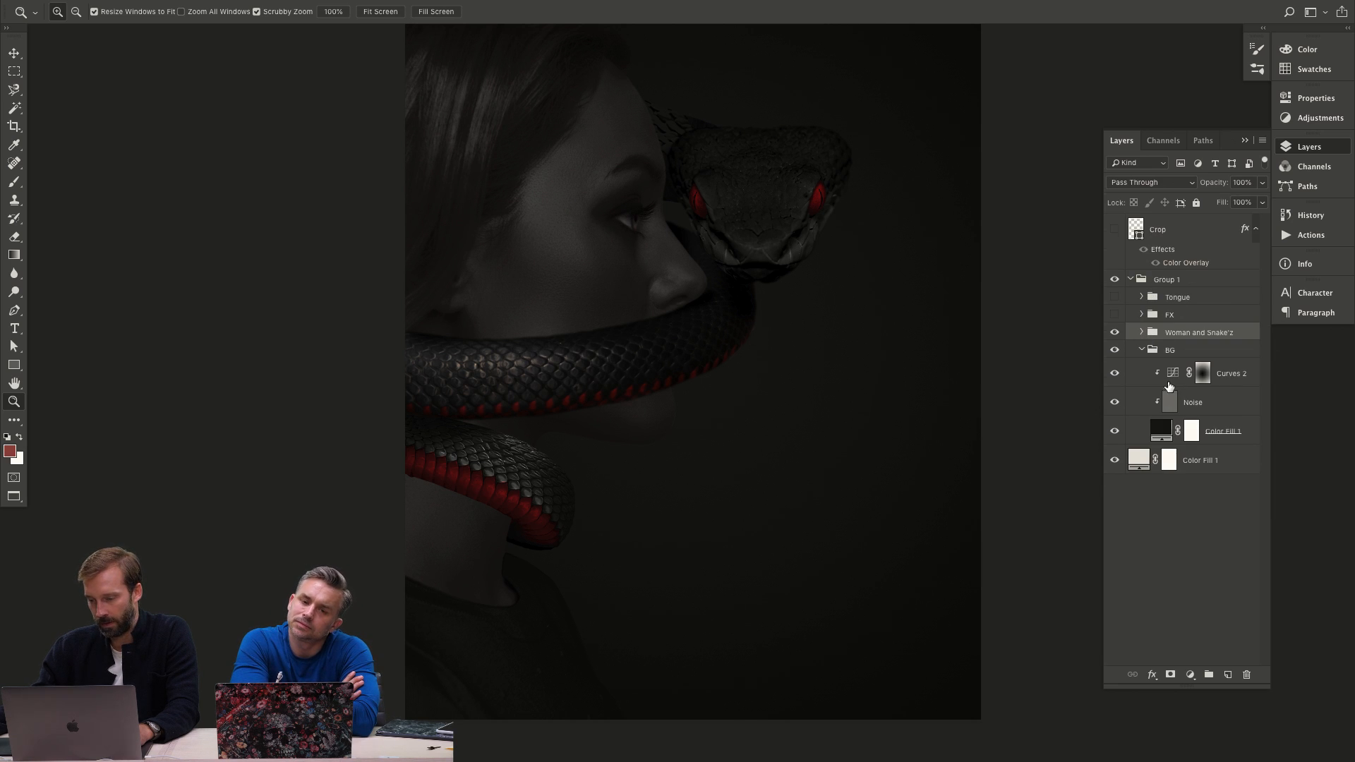
left_click(1142, 332)
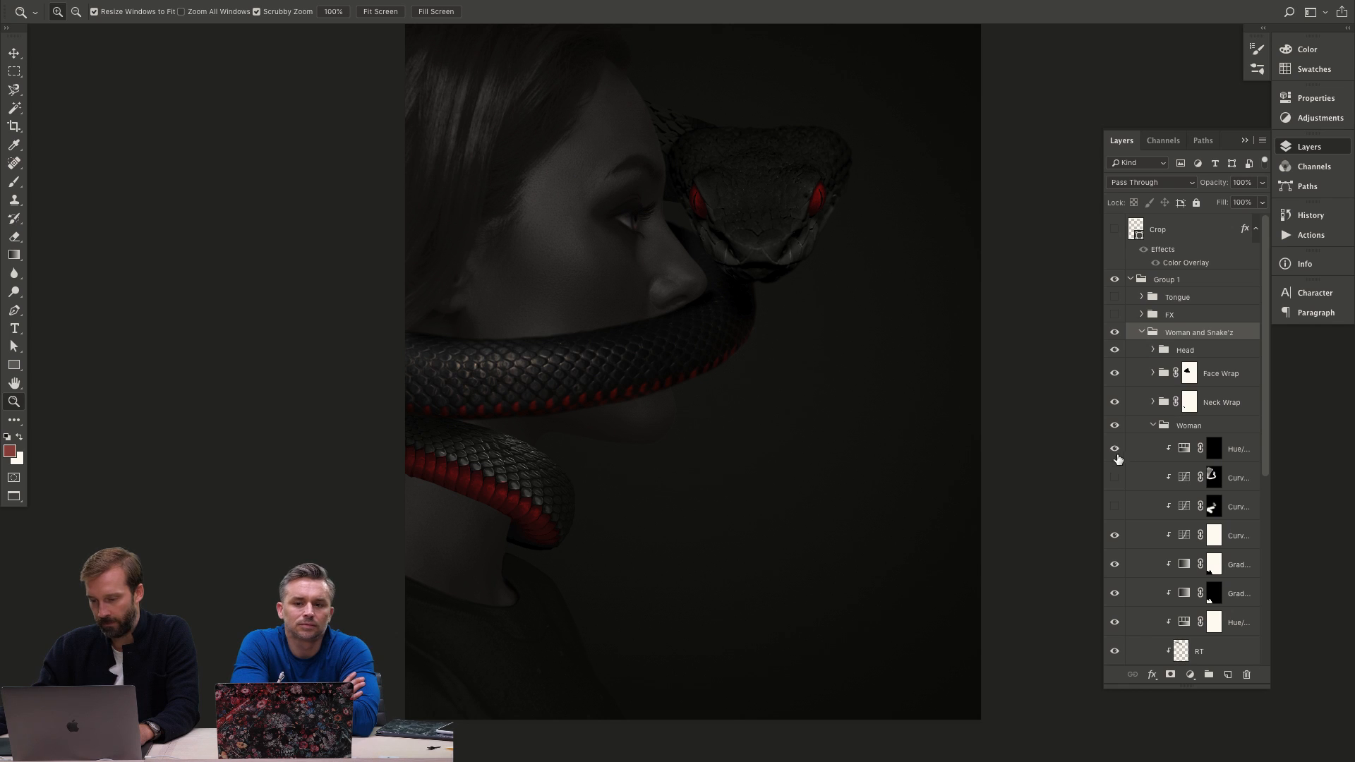
left_click(1115, 480)
left_click(1114, 506)
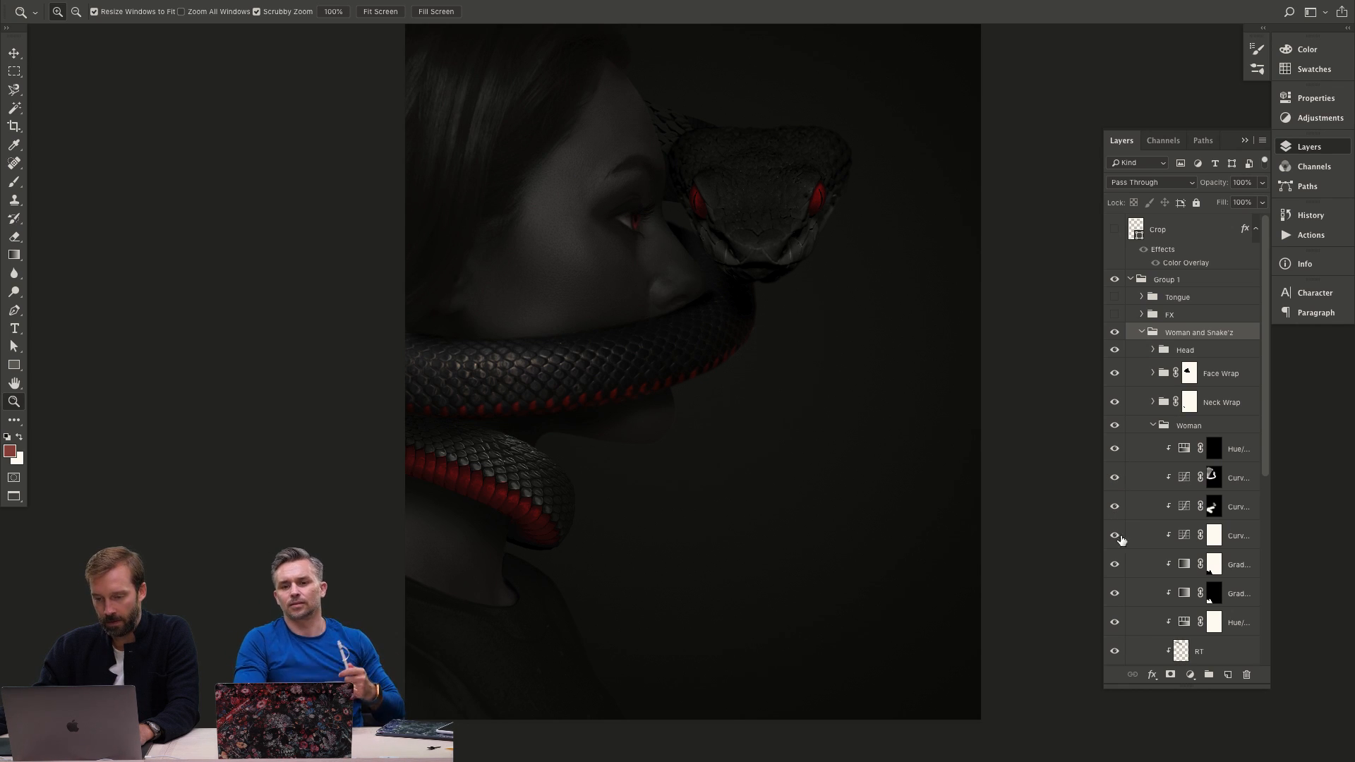
Collapse the Woman, Snake Neck and BG groups to tidy the layer stack.
left_click(1153, 426)
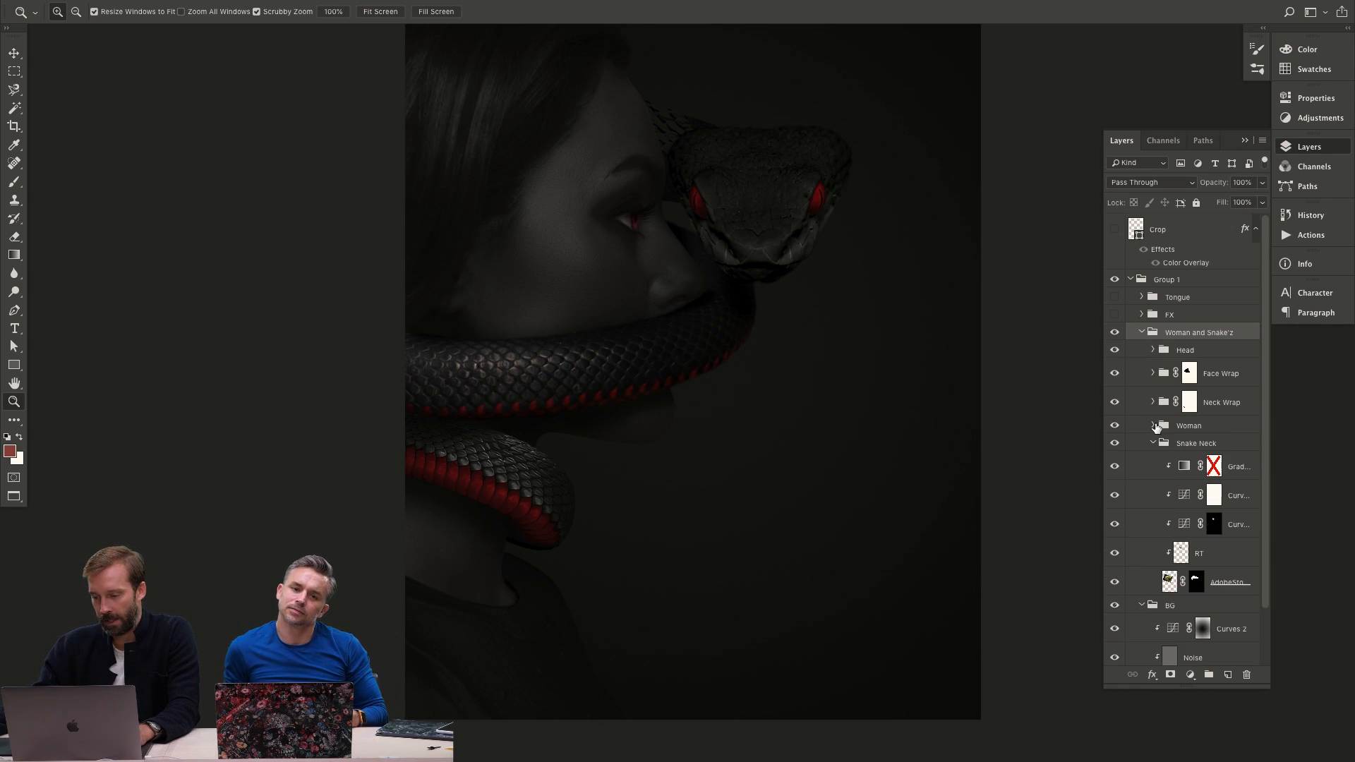
left_click(1154, 443)
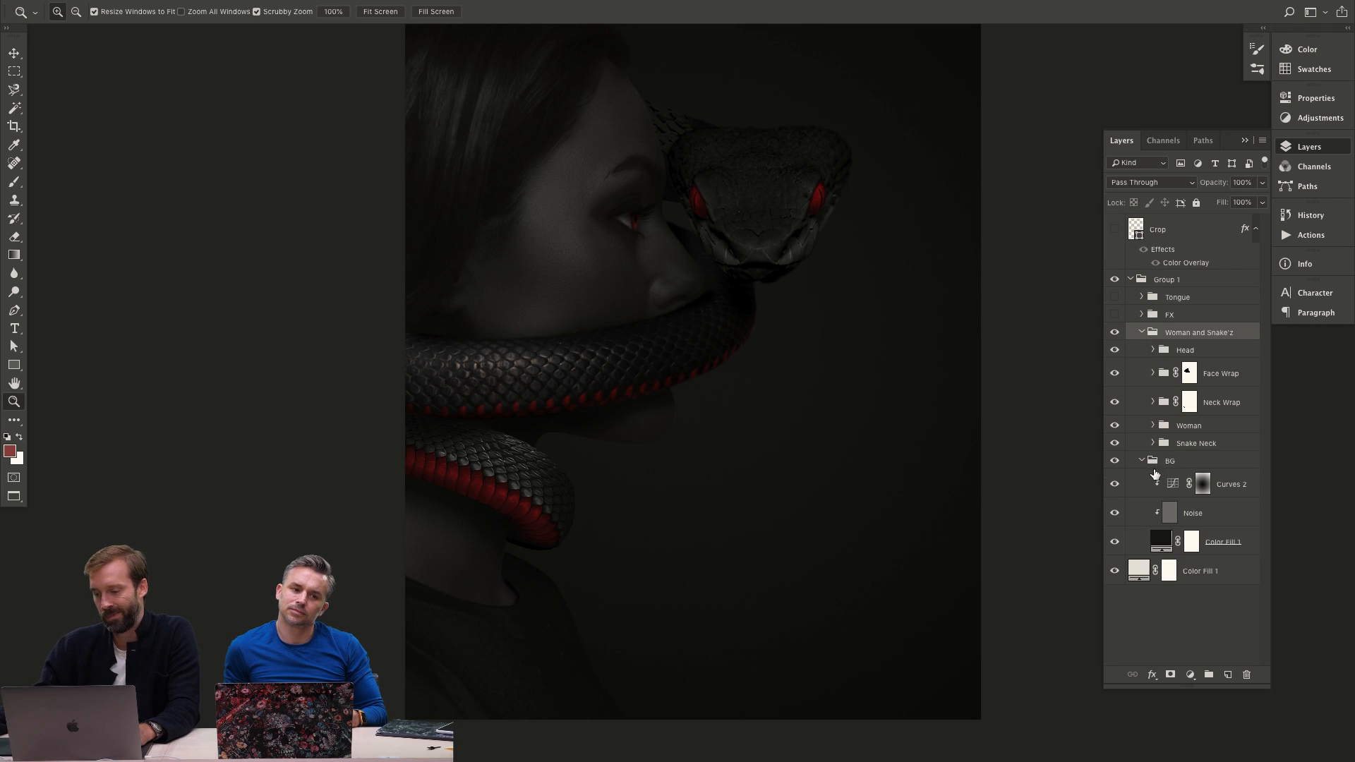
left_click(1141, 460)
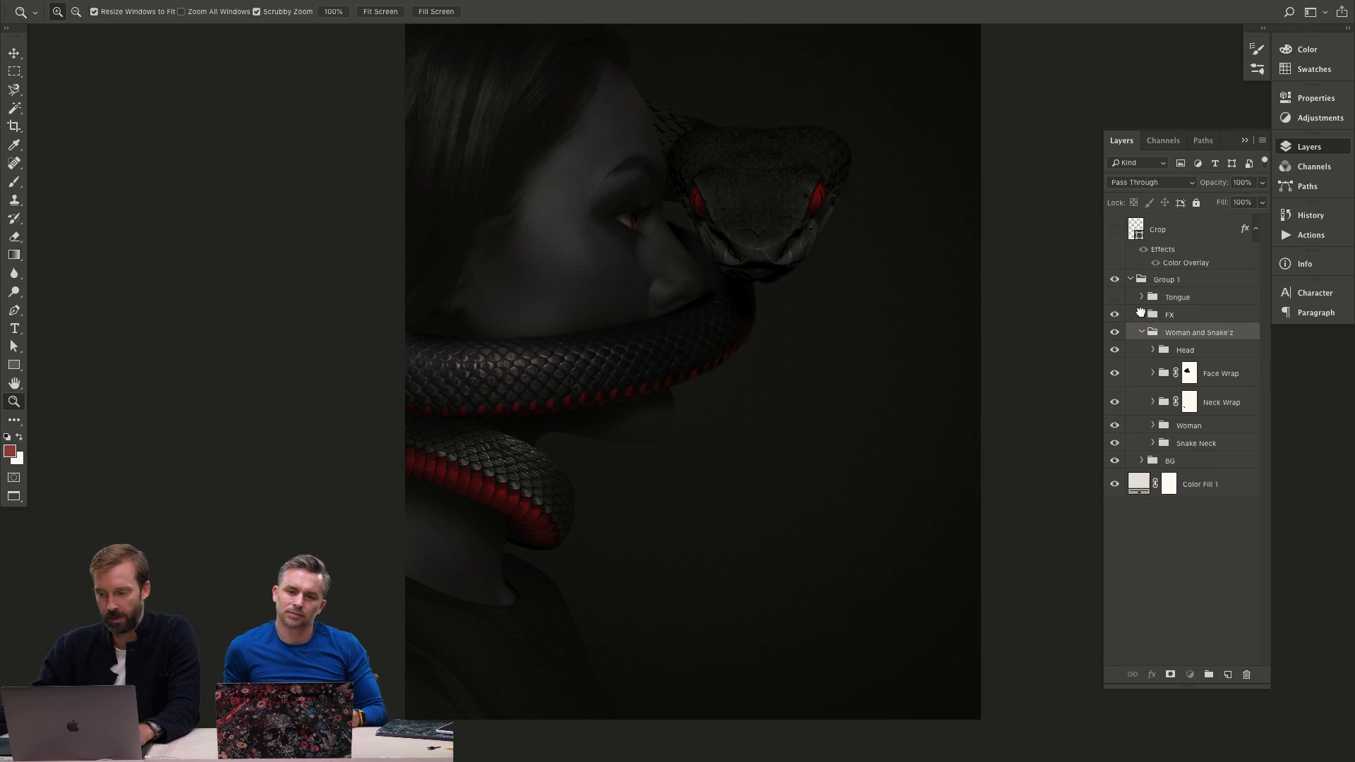
Expand the FX group and compare the composite with and without Layer 3.
left_click(1142, 315)
left_click(1115, 396)
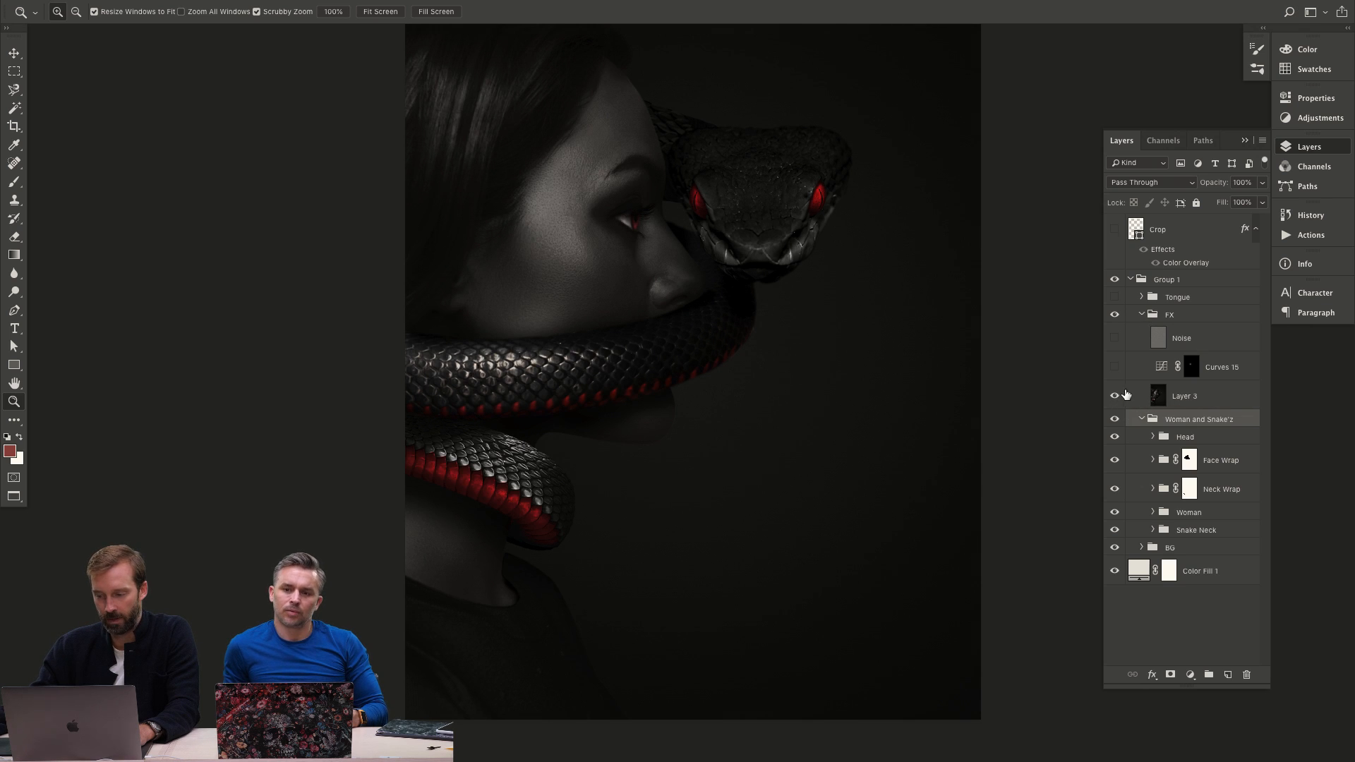
left_click(1115, 395)
left_click(1115, 396)
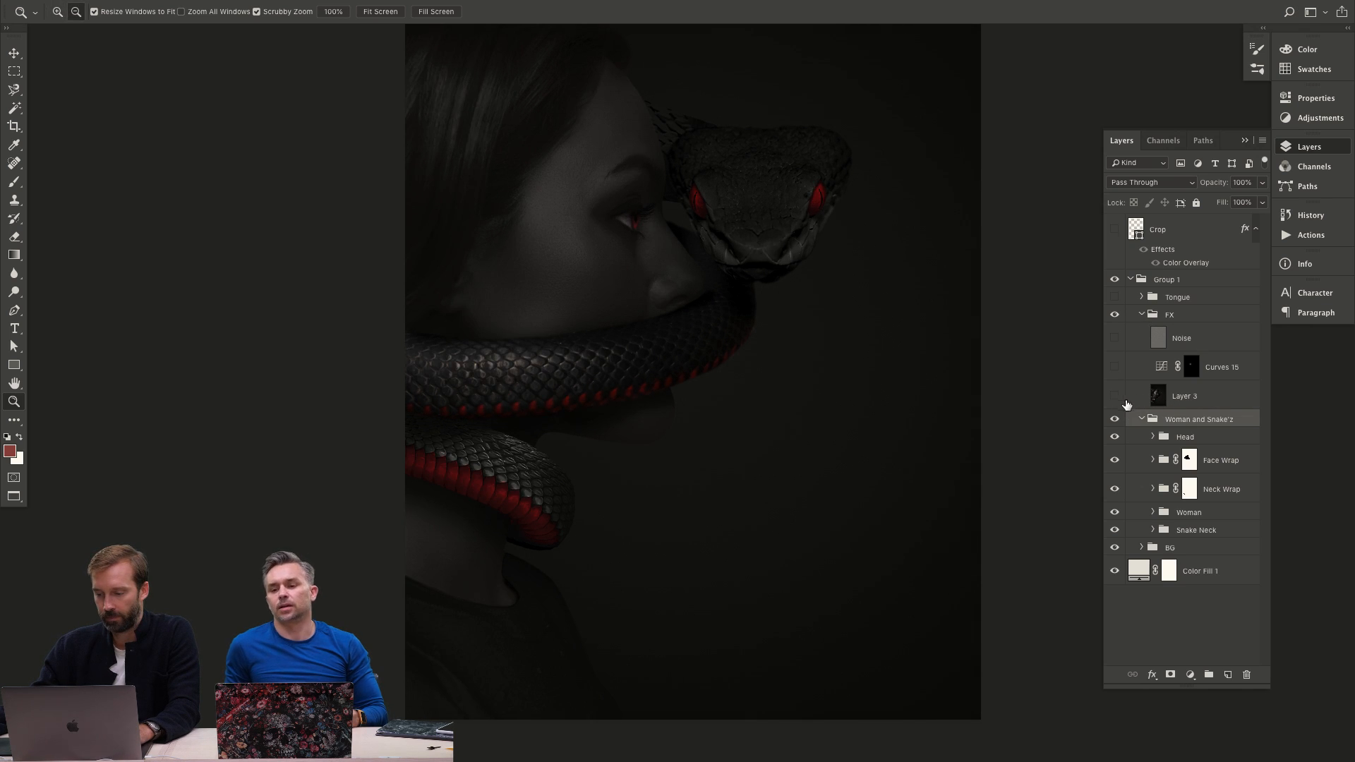
left_click(1115, 395, "alt")
left_click(1115, 396, "alt")
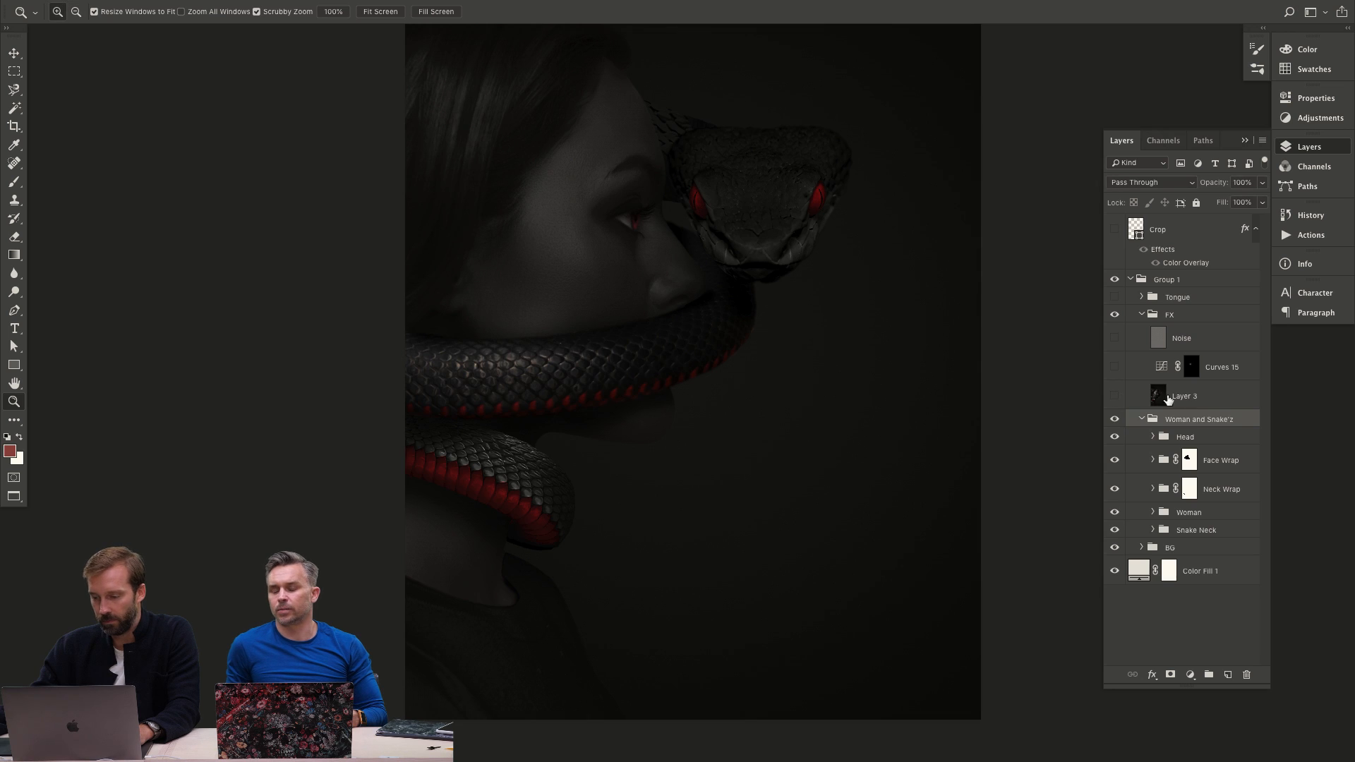
Show the FX group's Layer 3, Curves 15 and Noise layers, and collapse the group.
left_click(1186, 397)
left_click(1116, 397)
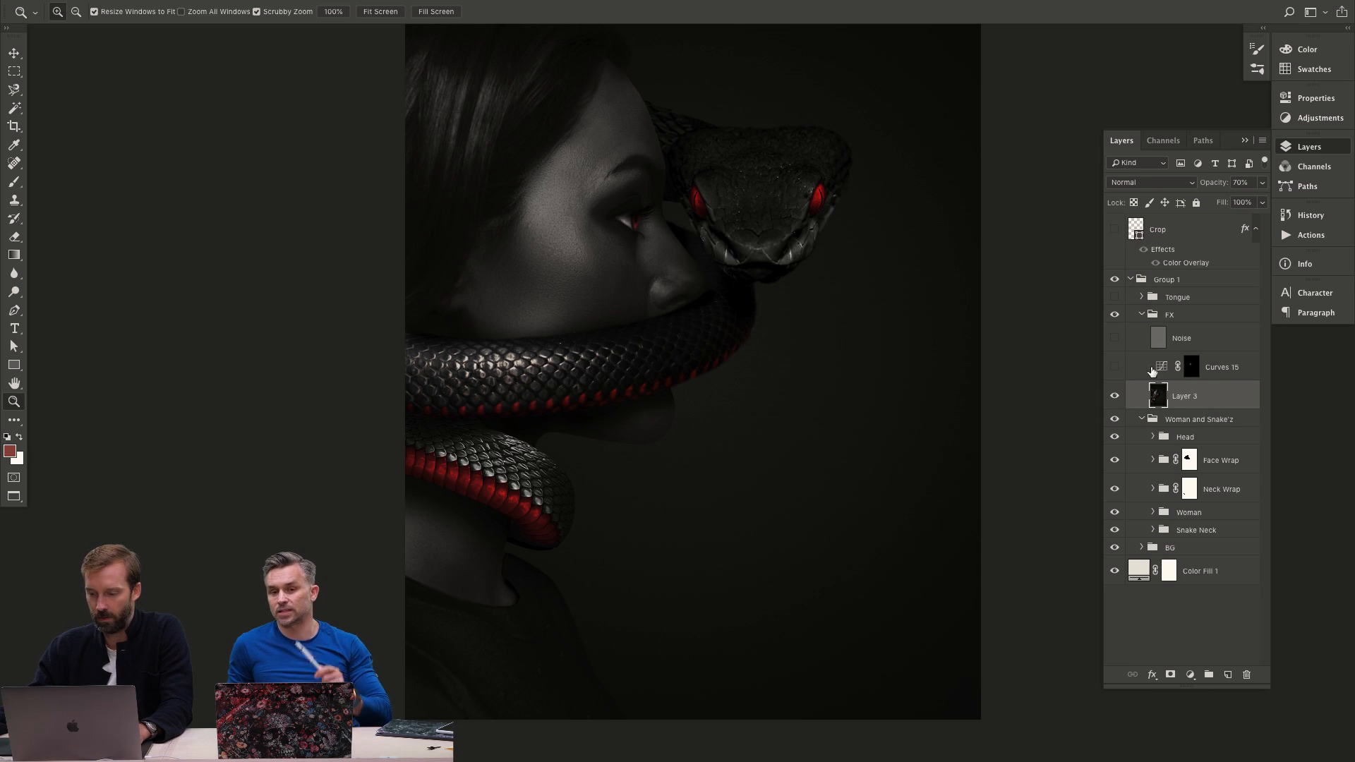
left_click(1115, 367)
left_click(1115, 369)
left_click(1116, 370)
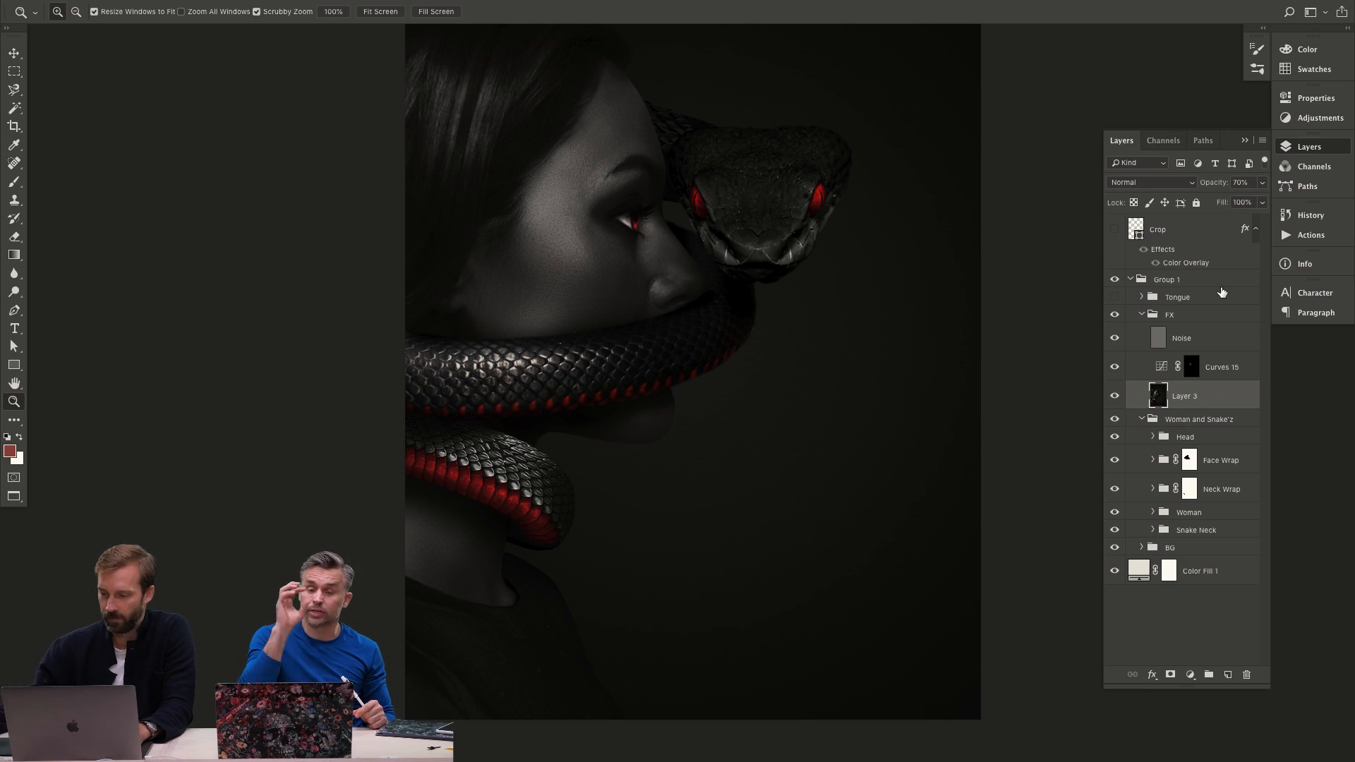
left_click(1141, 314)
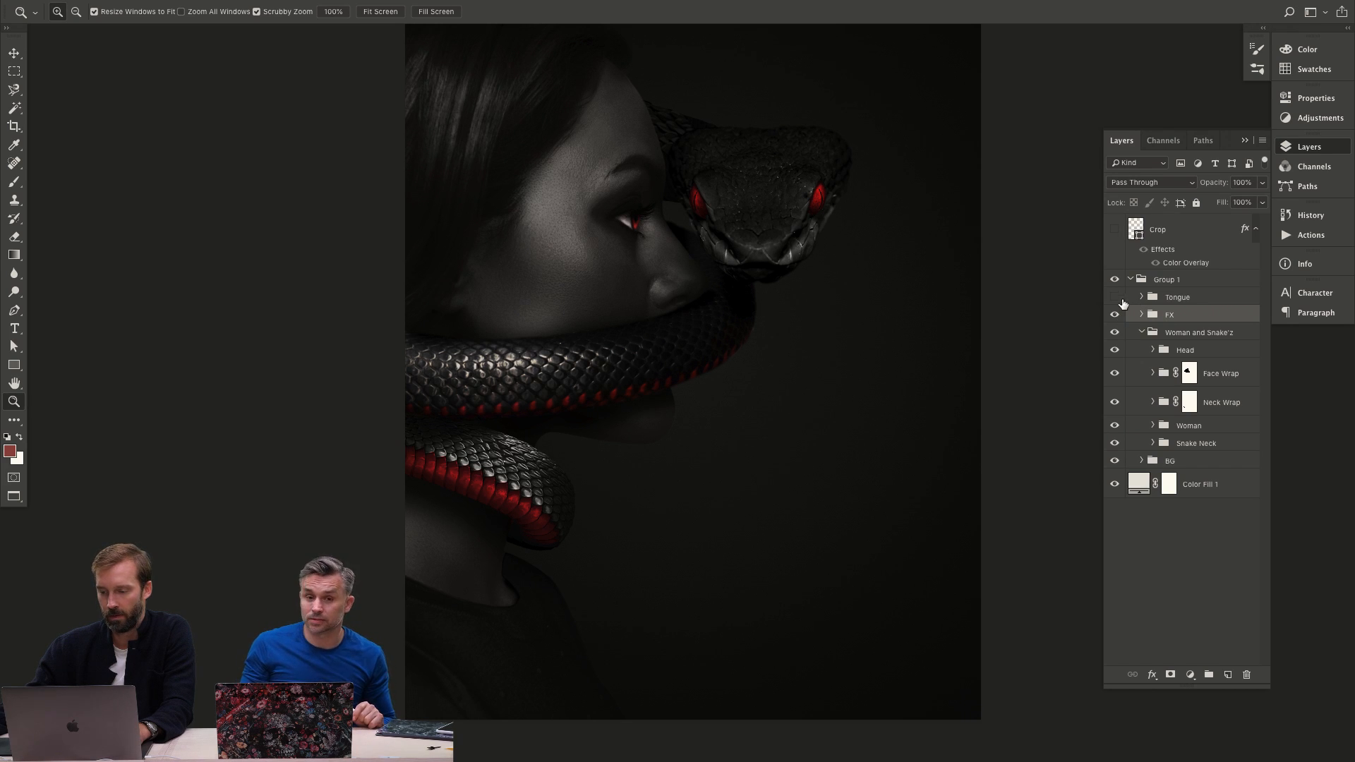
Reopen the FX group, examine Layer 3 in isolation around the woman's and snake's eyes, and select it.
left_click_drag(760, 248, 837, 256)
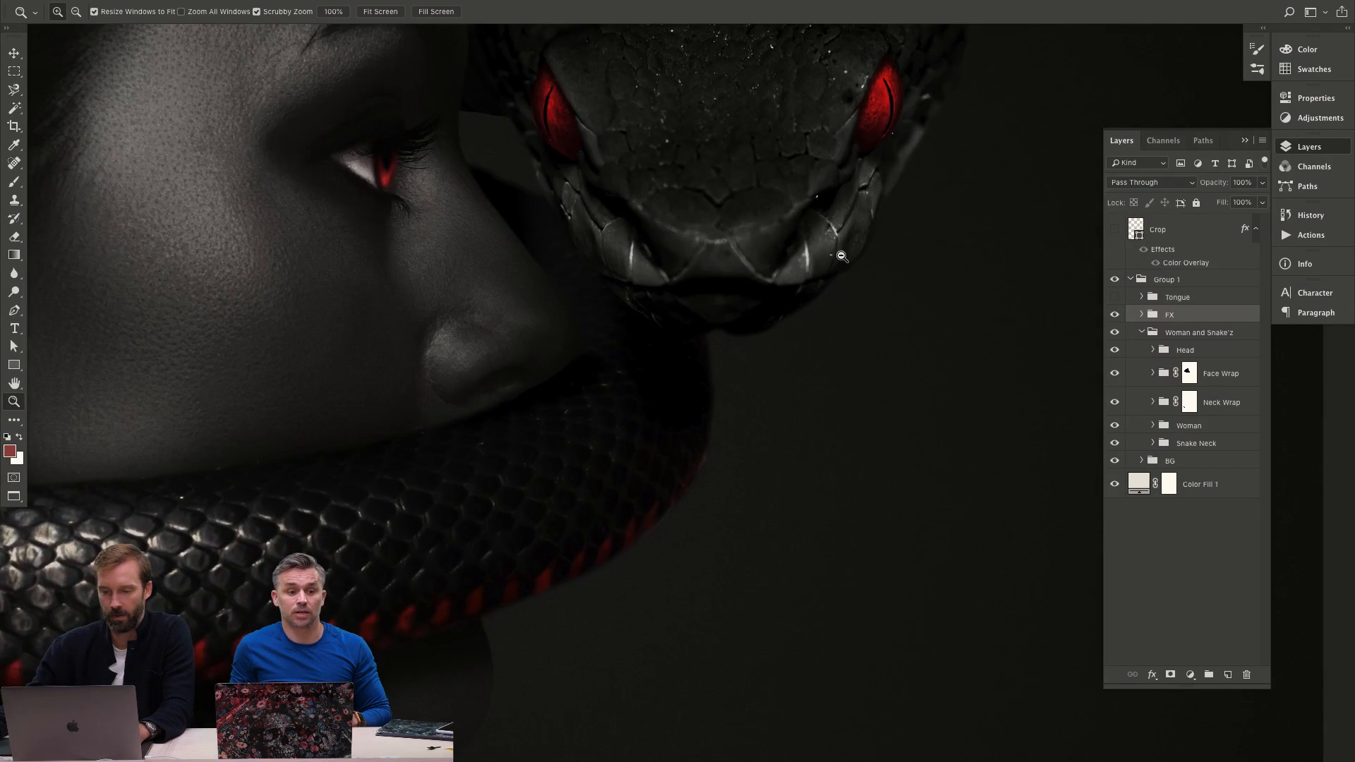
left_click(1142, 315)
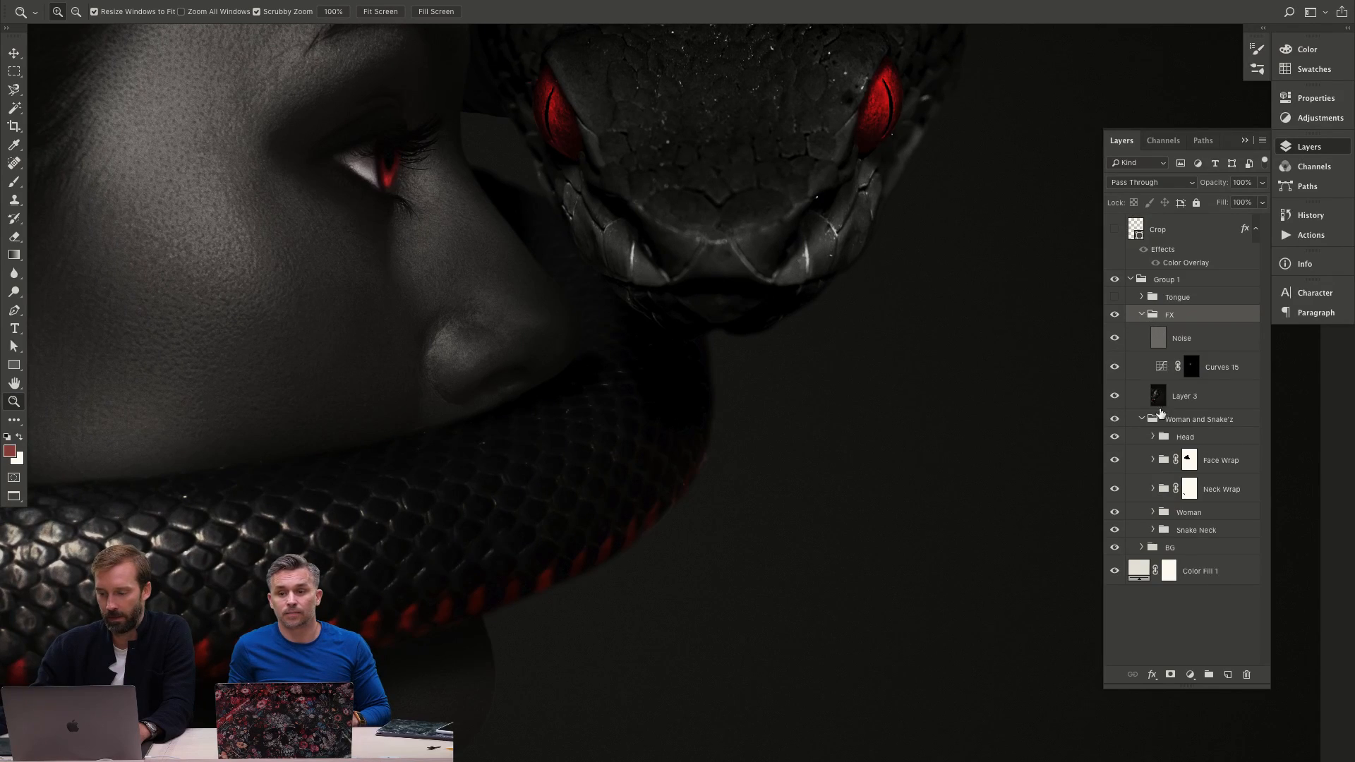
left_click(1115, 396, "alt")
left_click(1114, 396, "alt")
left_click(1179, 393)
key("v")
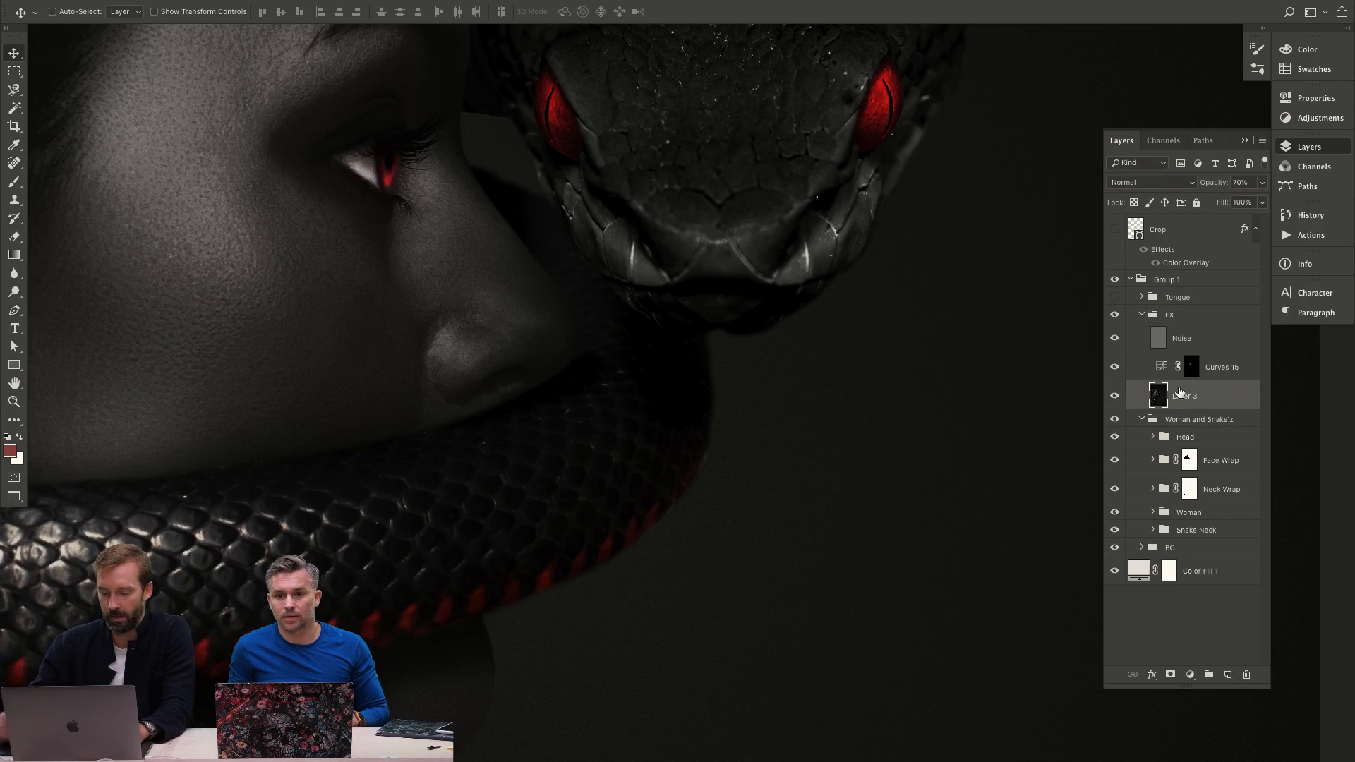
Try Layer 3 at 100% opacity and view it in isolation against the full layer stack.
key("0")
left_click(1115, 396)
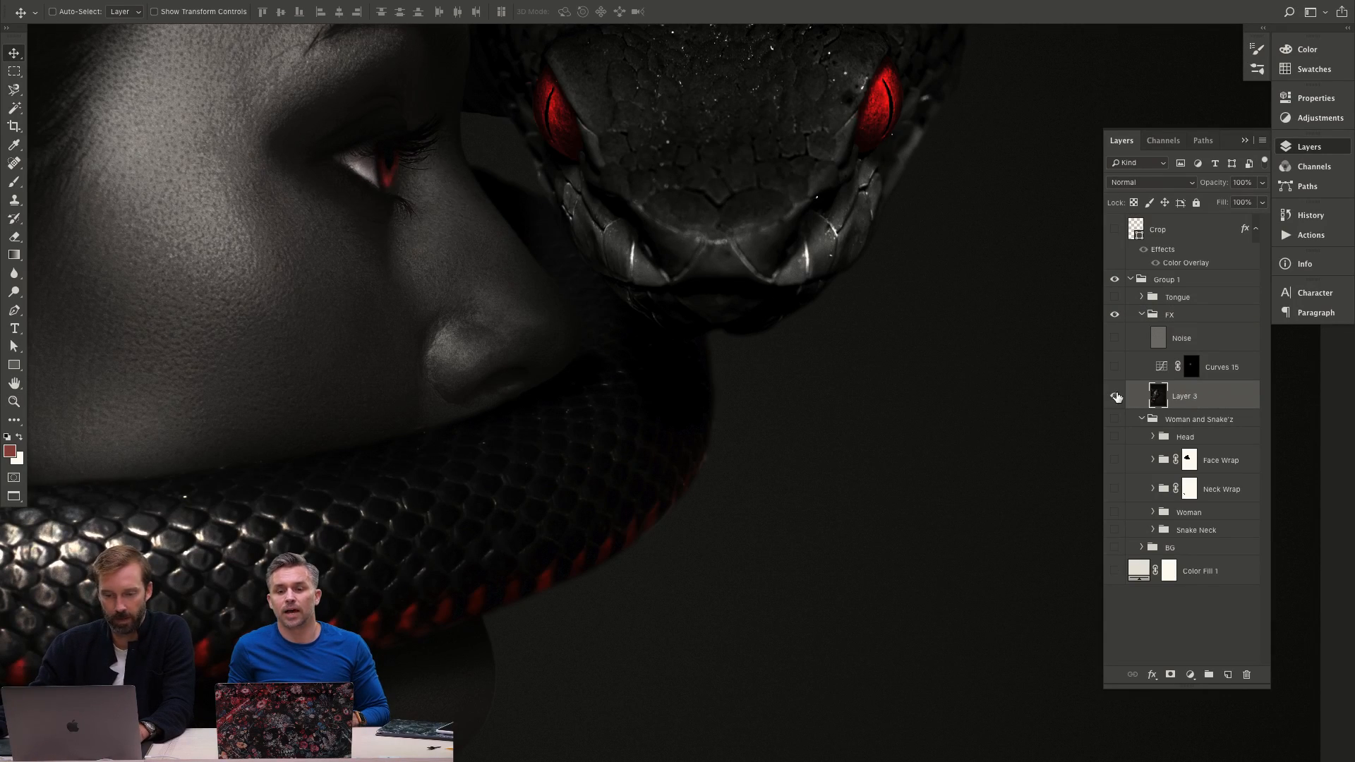
left_click(1114, 396)
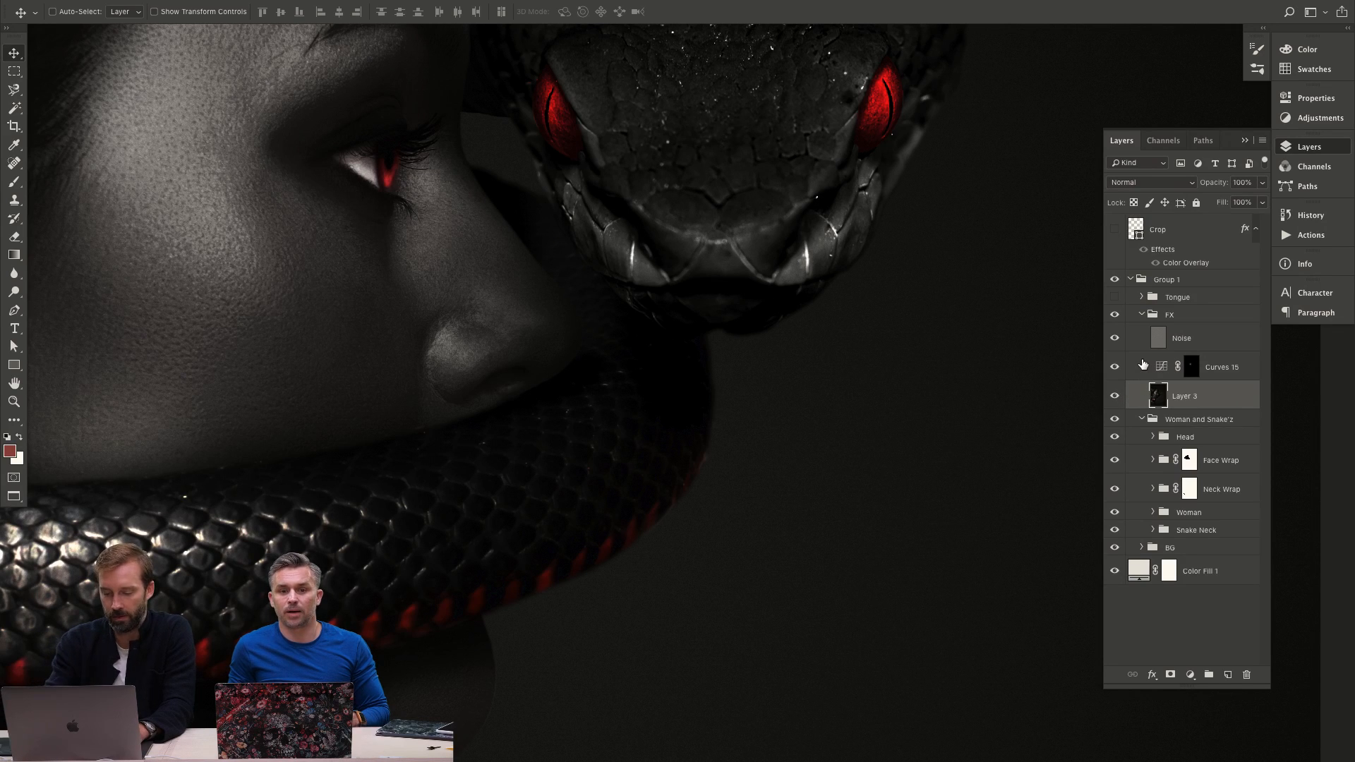
Set Layer 3's opacity to 60% and check the effect on the whole composition.
key("6")
key("z")
left_click(755, 379, "alt")
left_click(755, 379, "alt")
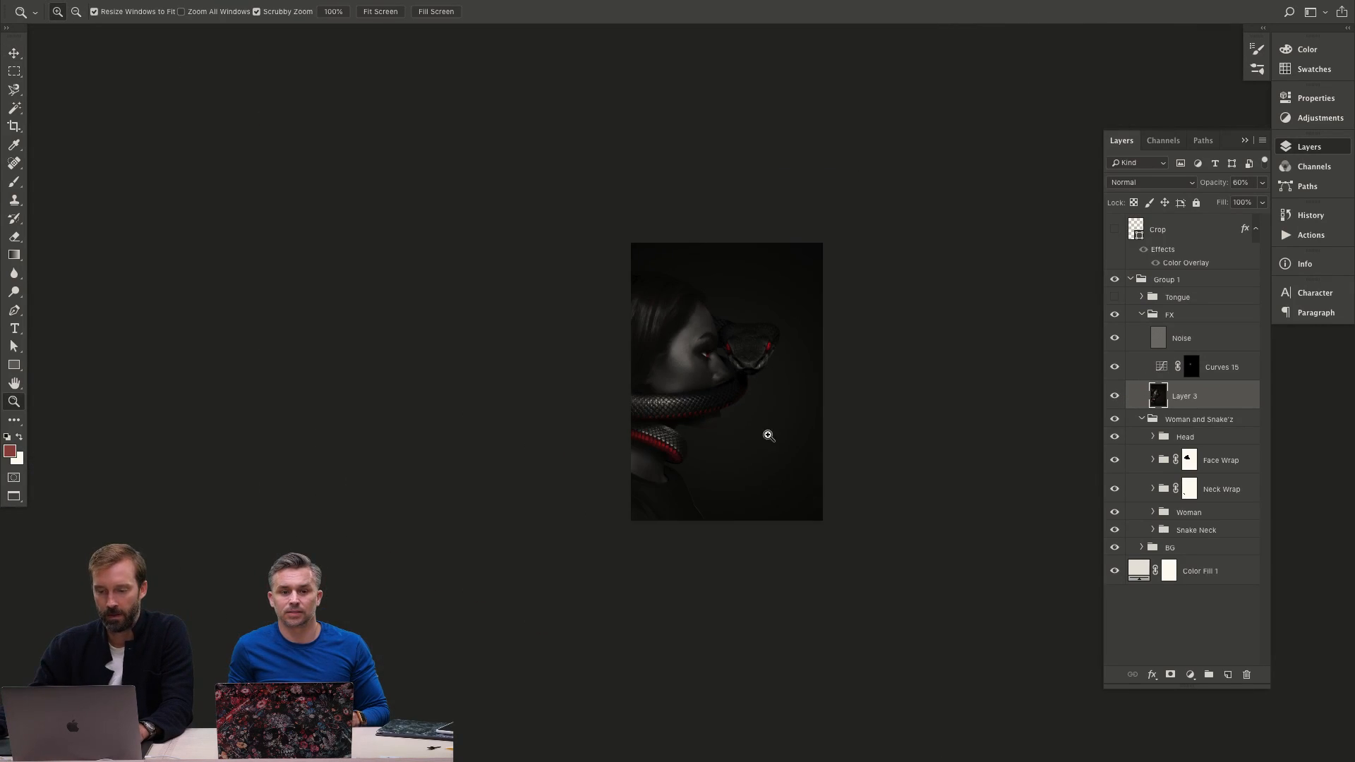
left_click(719, 377)
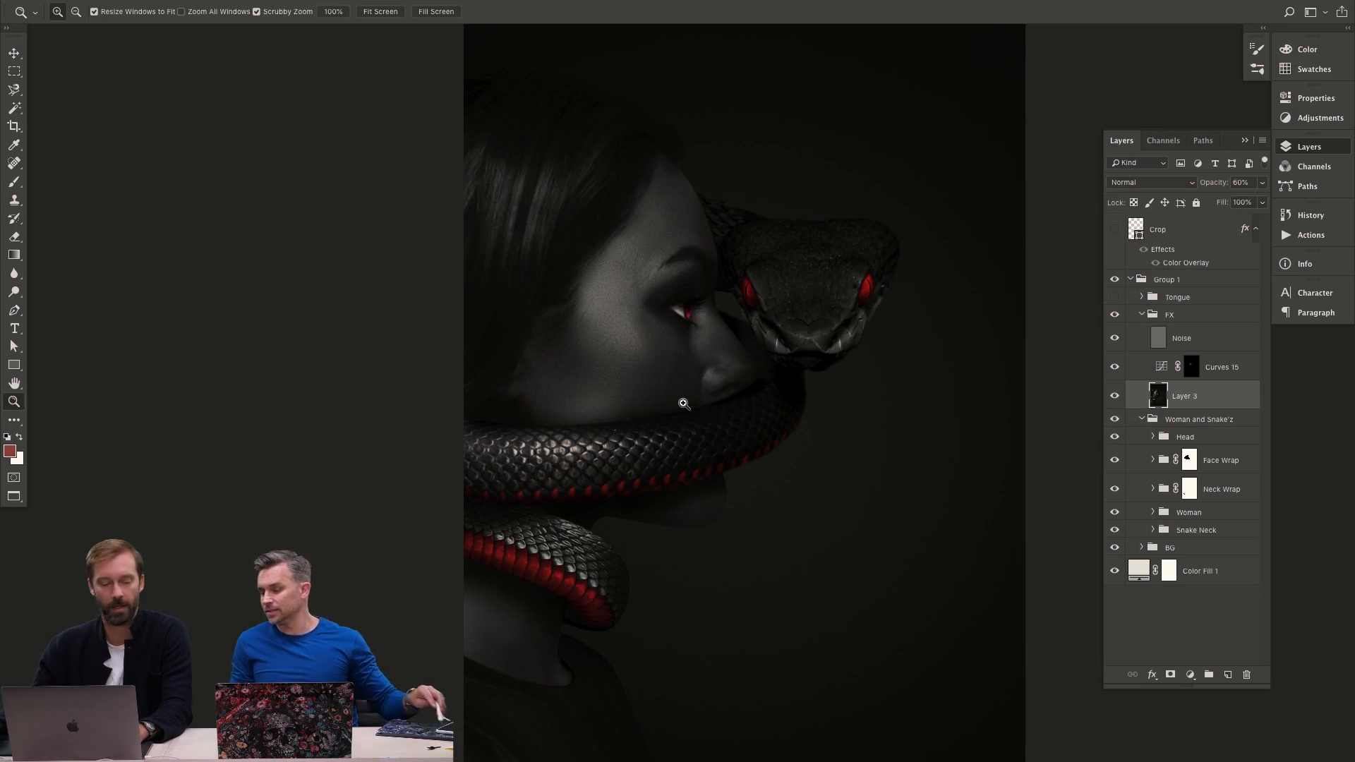